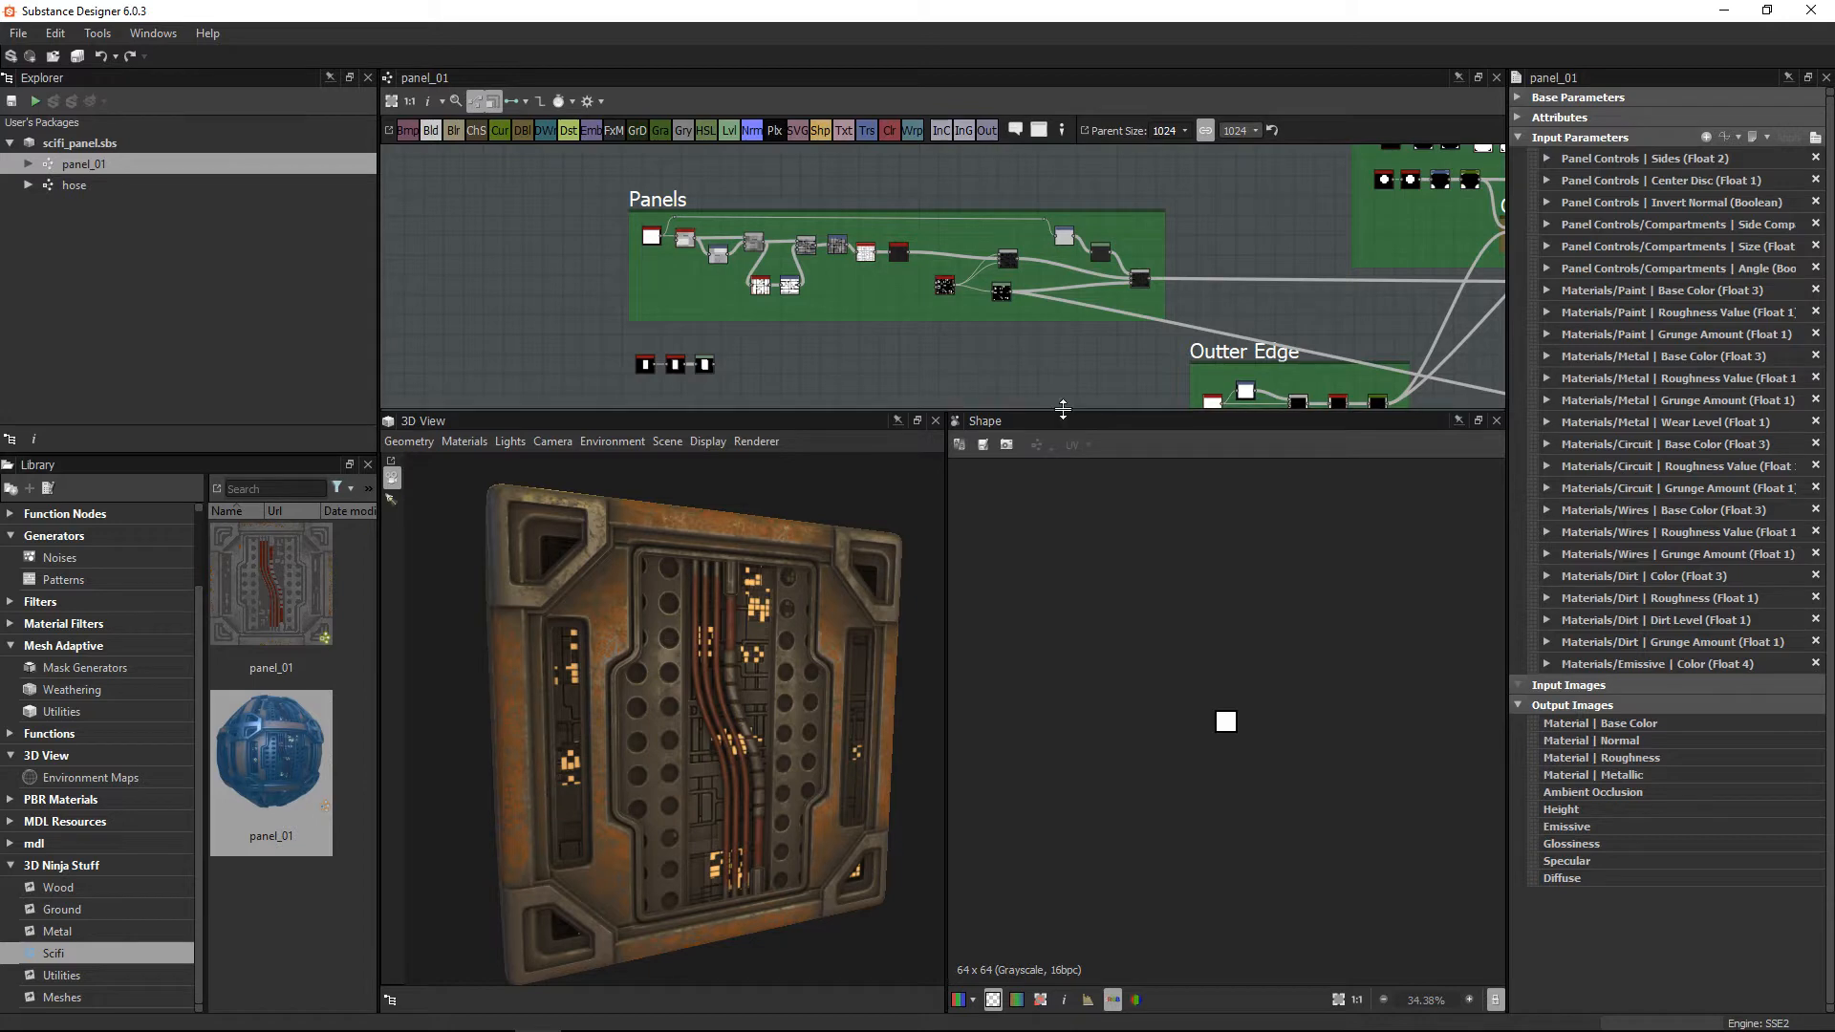
Step: Enlarge the graph area and widen the 3D view, bringing the whole panel_01 node network into view
left_click_drag(1064, 412, 1073, 497)
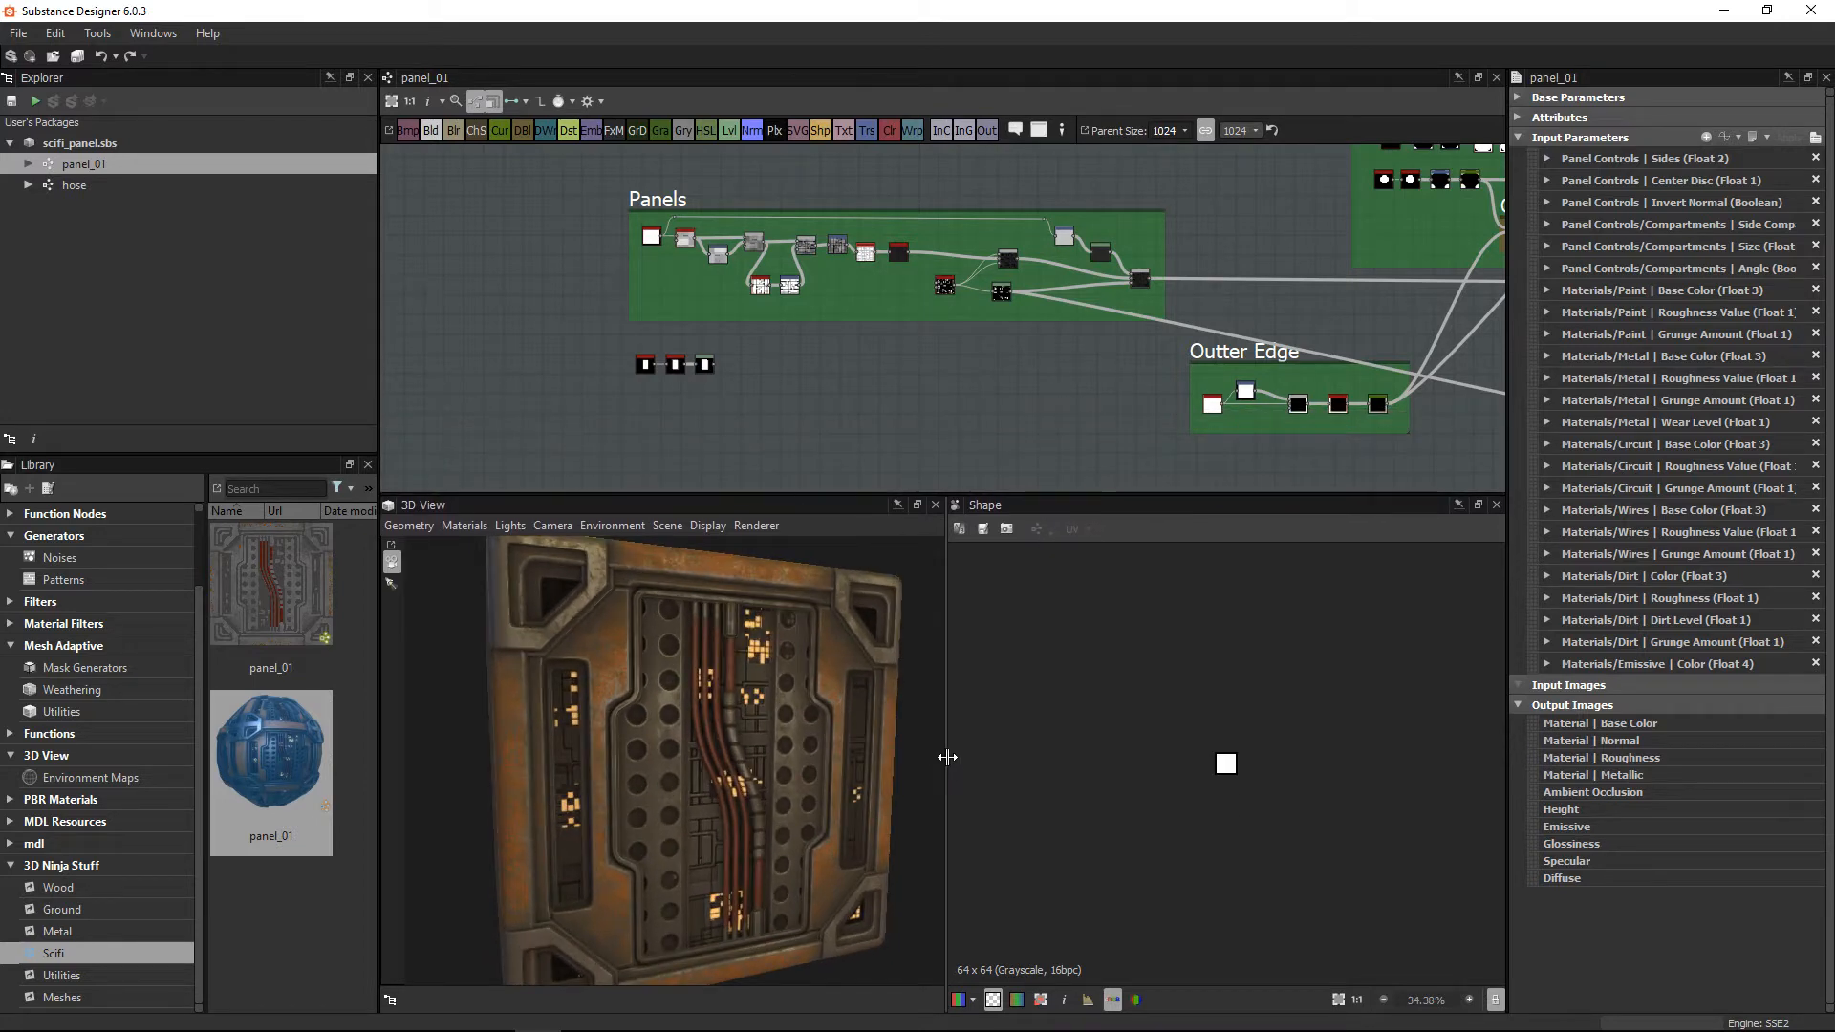
left_click_drag(1031, 770, 1041, 770)
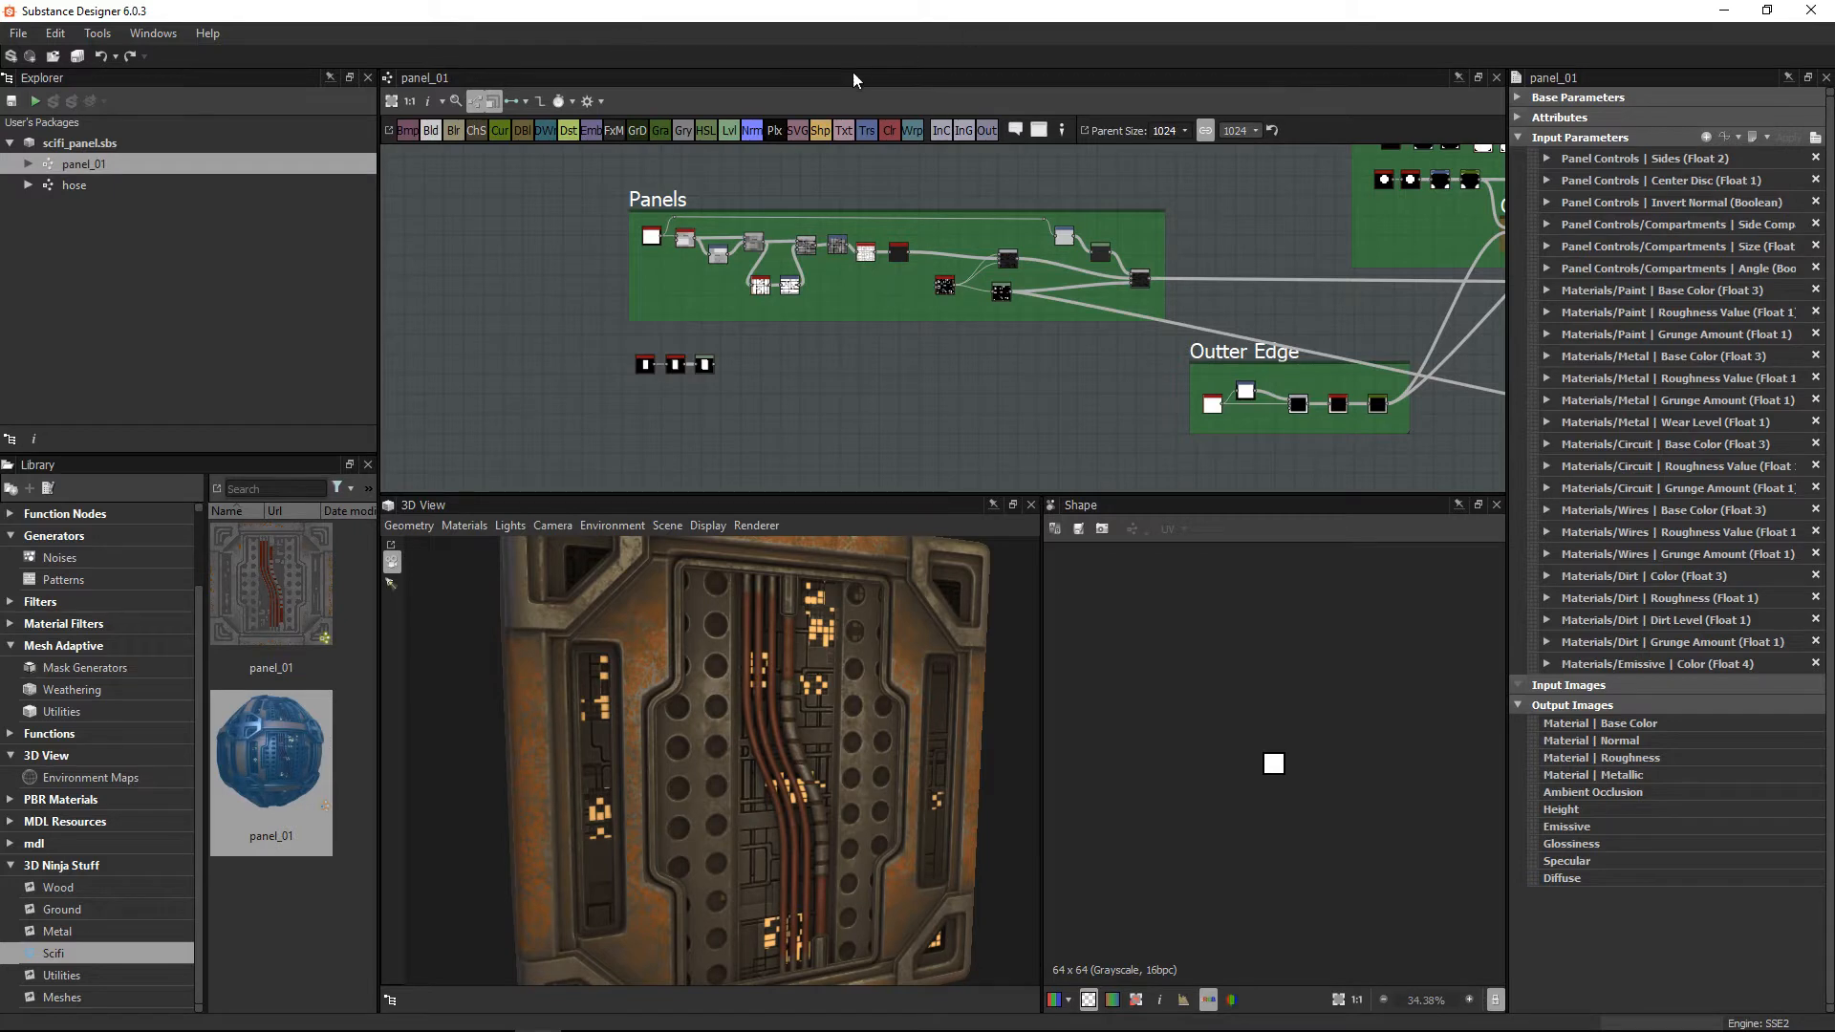
scroll(1056, 305, "down", 3)
middle_click_drag(1409, 287, 887, 276)
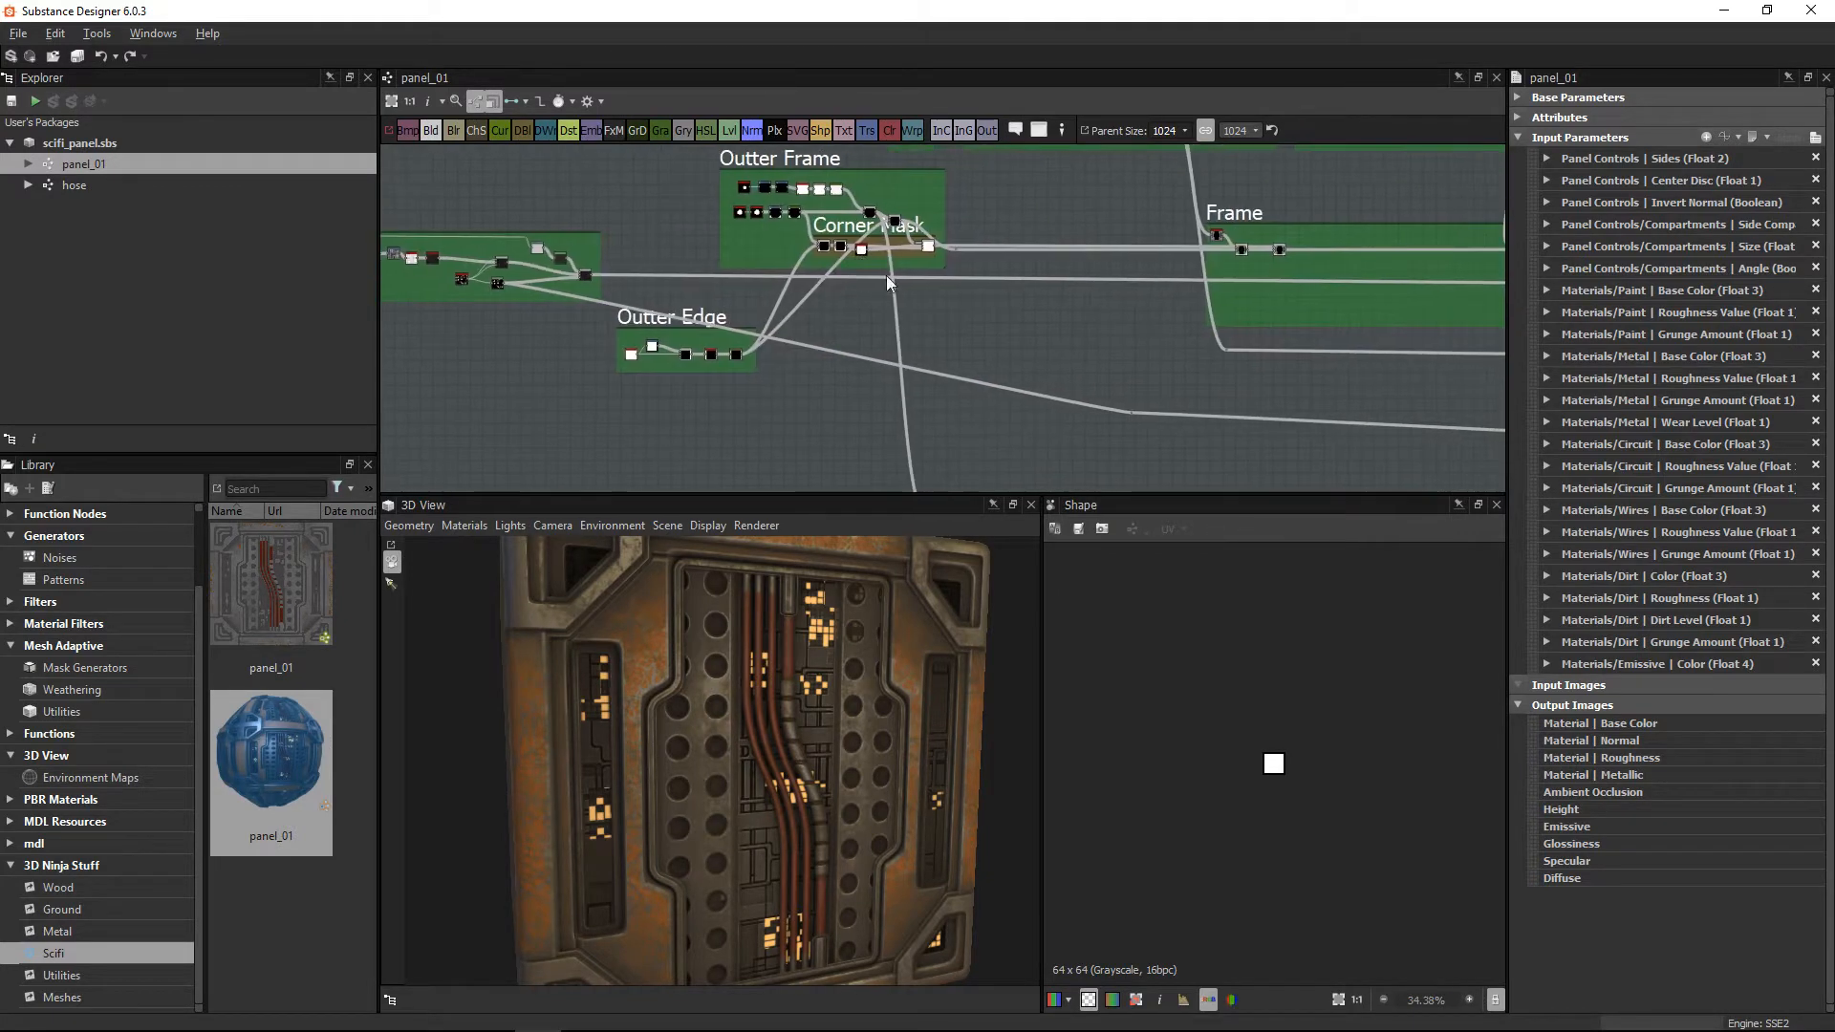
scroll(1163, 350, "down", 4)
middle_click_drag(1294, 330, 1001, 279)
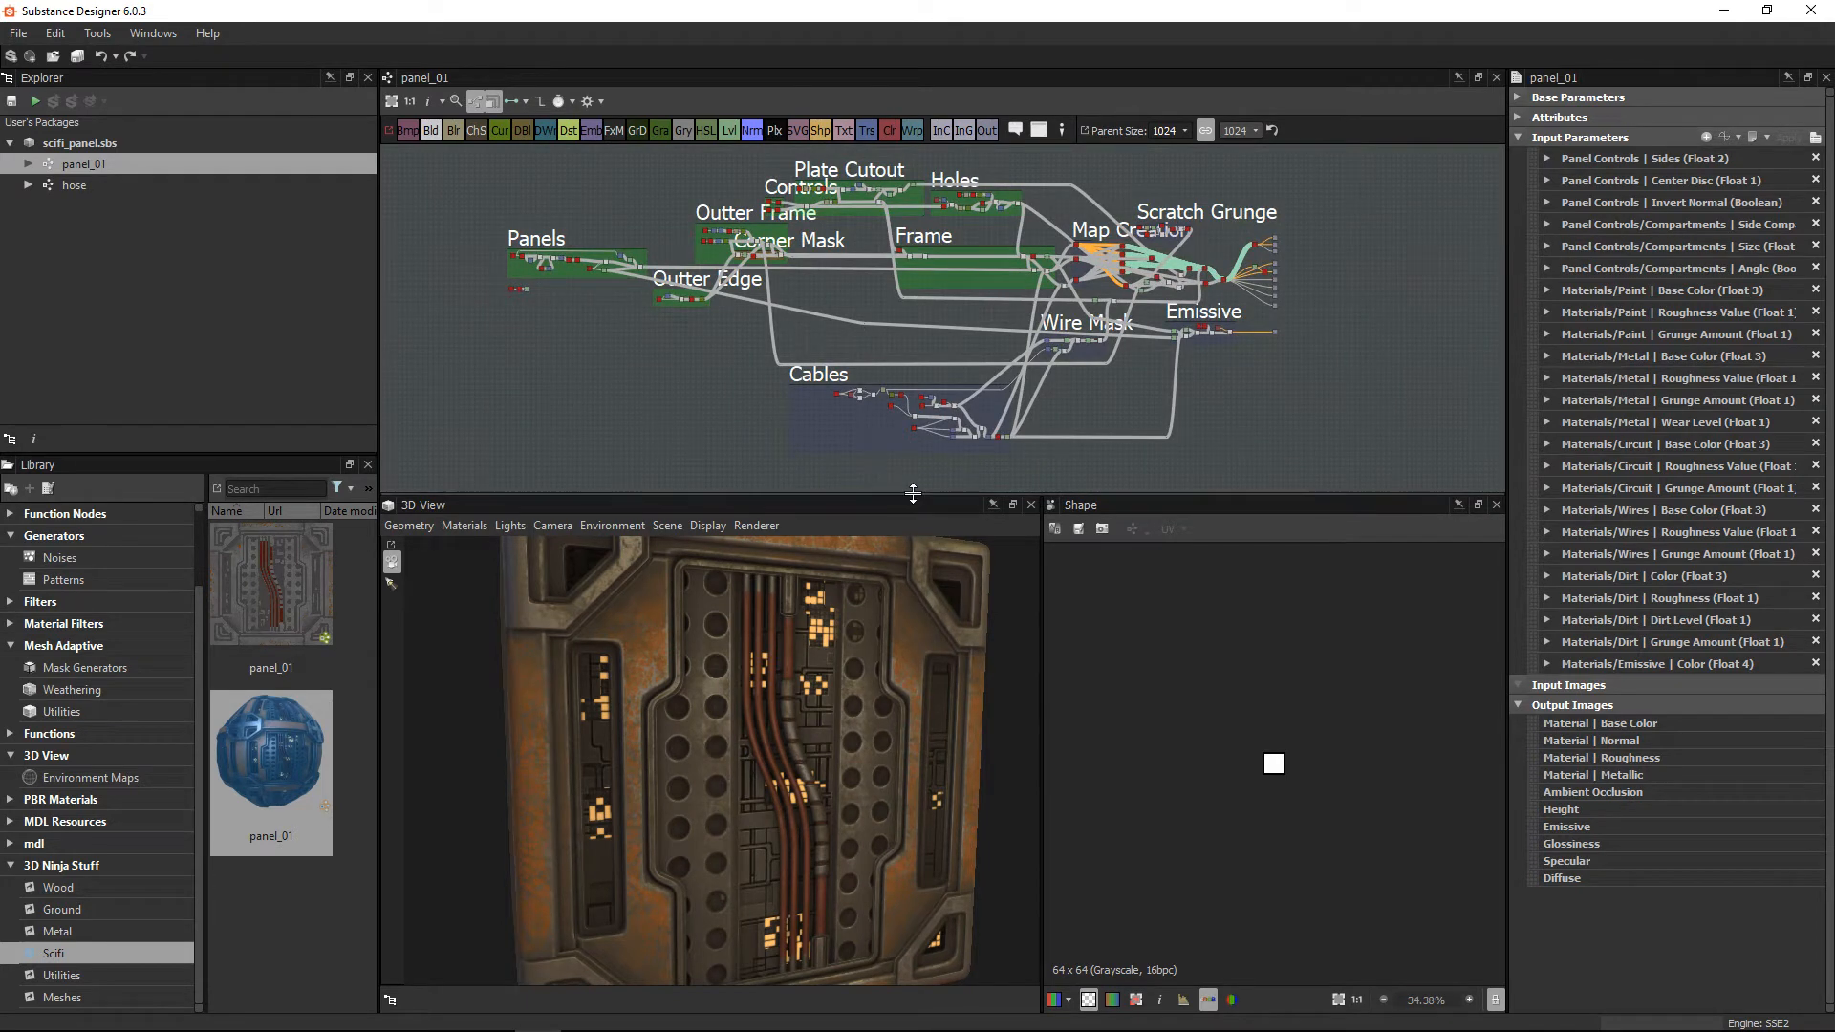
left_click_drag(912, 494, 908, 588)
Step: Examine the finished panel in 3D alongside the Panels, Outter Edge, Outter Frame and Frame groups of the panel_01 graph
scroll(803, 722, "up", 3)
left_click_drag(749, 728, 799, 720)
scroll(846, 268, "up", 5)
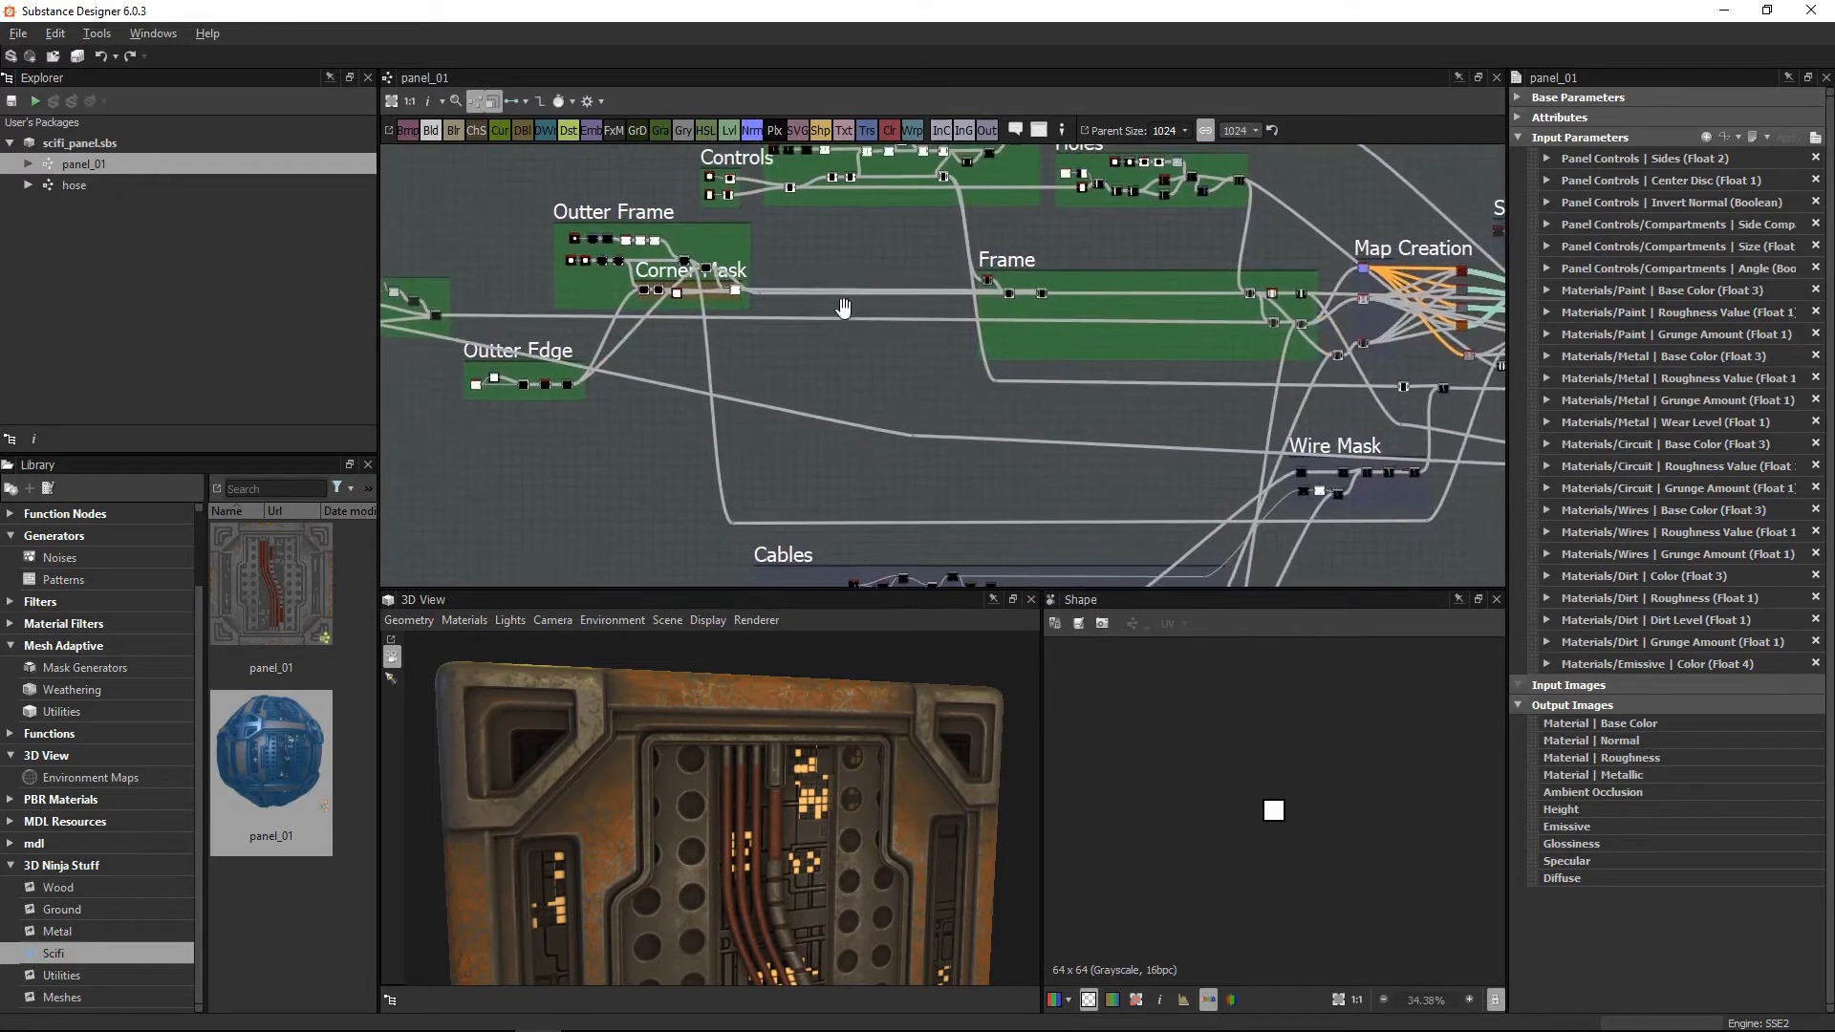
mouse_move(962, 216)
middle_mouse_down()
mouse_move(997, 268)
mouse_move(1224, 189)
middle_mouse_up()
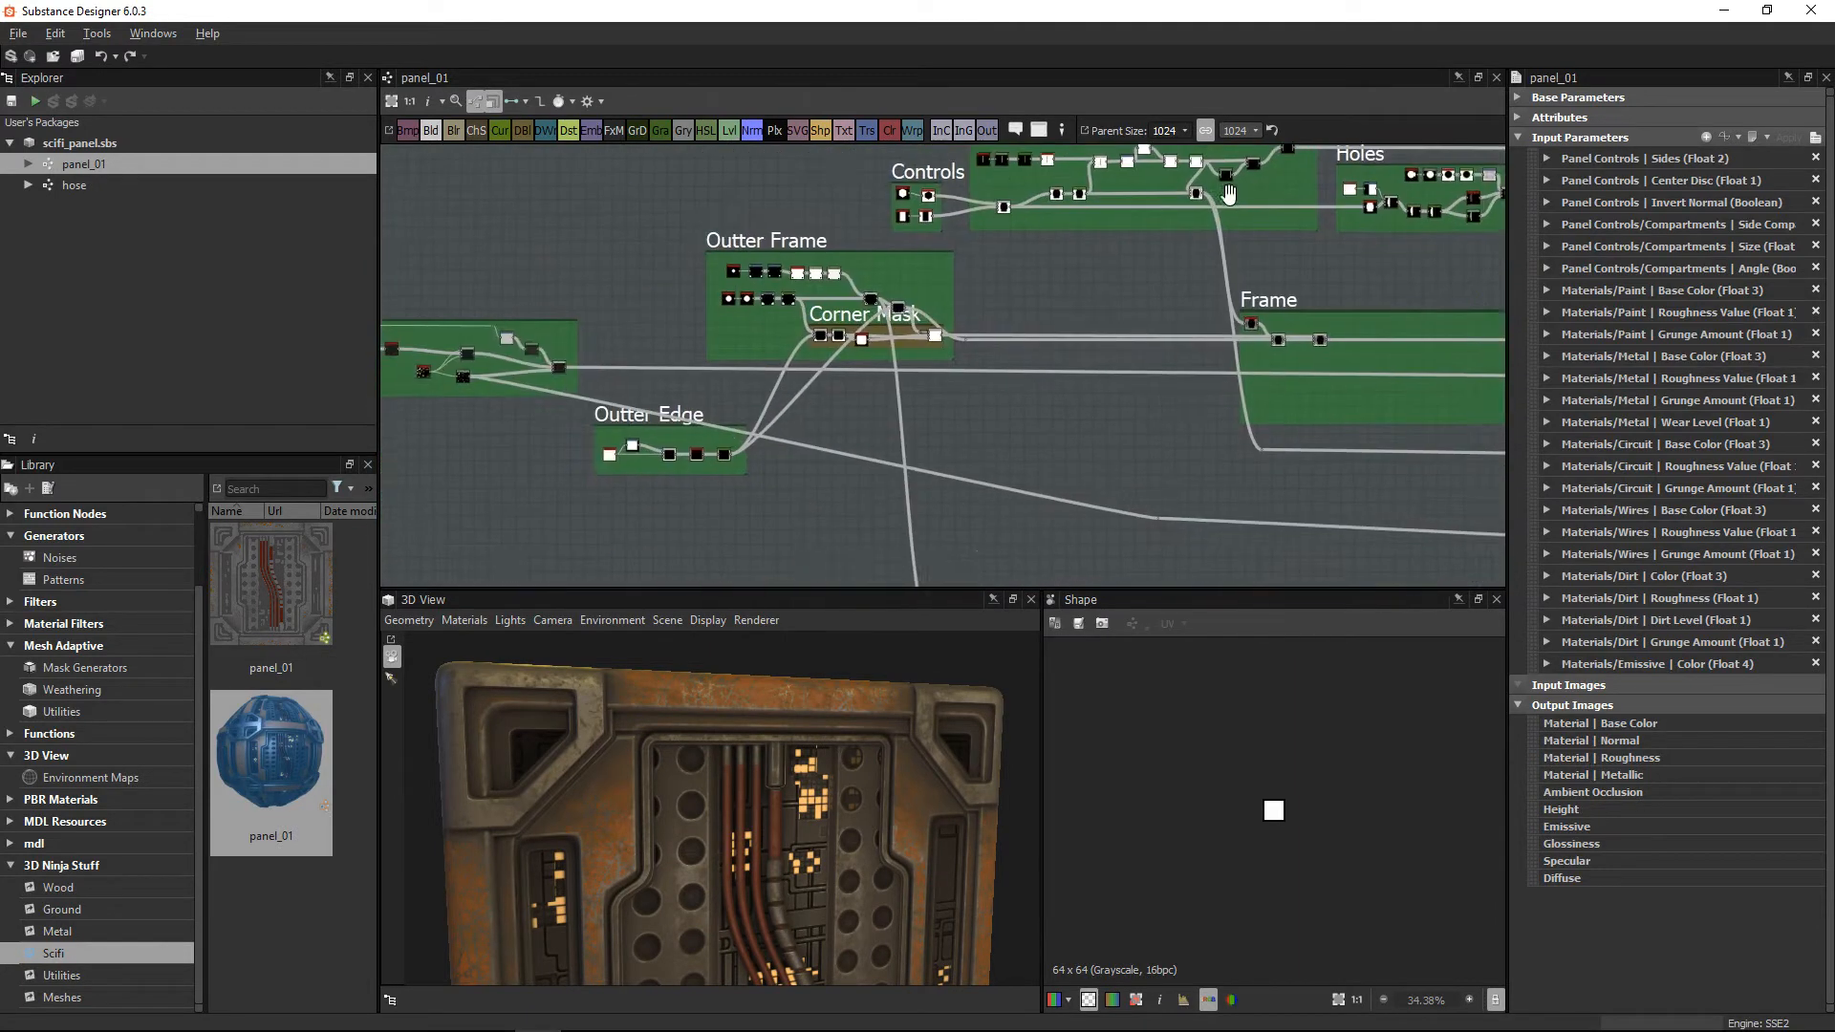
middle_click_drag(774, 299, 895, 306)
scroll(812, 270, "up", 2)
middle_click_drag(789, 383, 1171, 344)
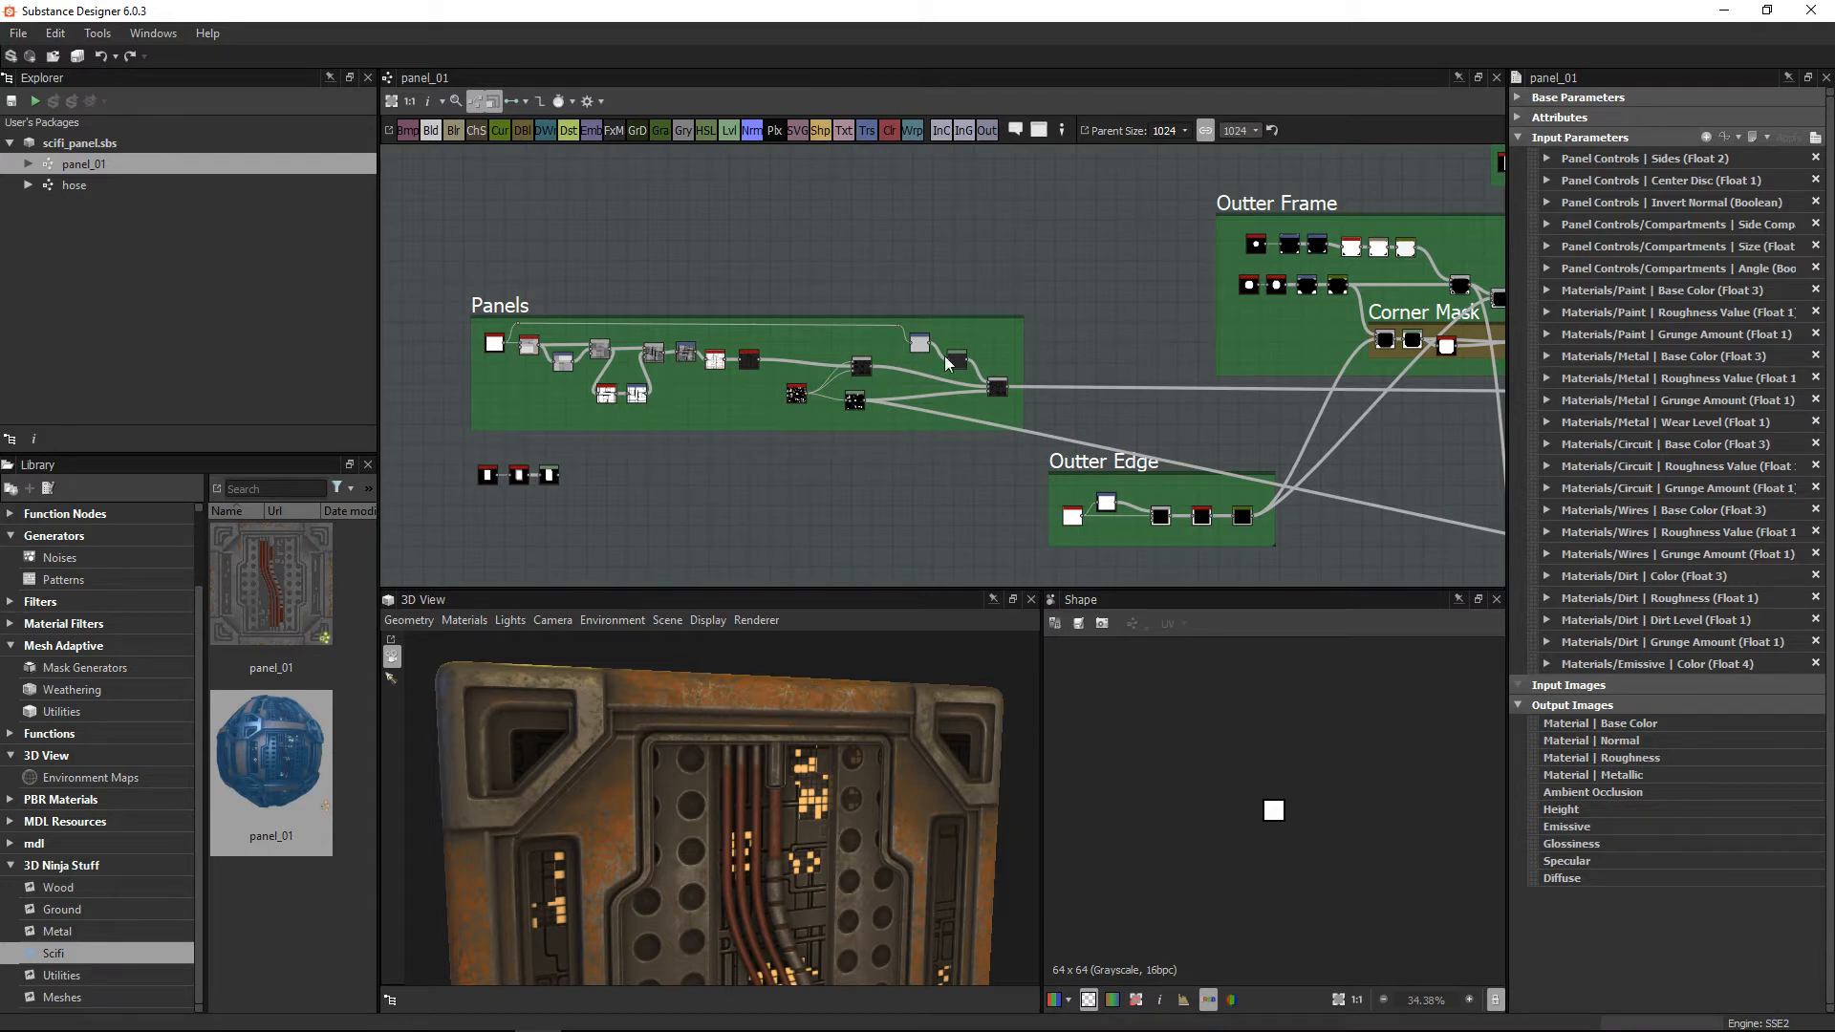
scroll(816, 817, "up", 3)
scroll(1009, 317, "down", 3)
middle_click_drag(1195, 375, 846, 377)
scroll(846, 376, "down", 2)
mouse_move(936, 339)
middle_mouse_down()
mouse_move(1018, 344)
mouse_move(950, 328)
middle_mouse_up()
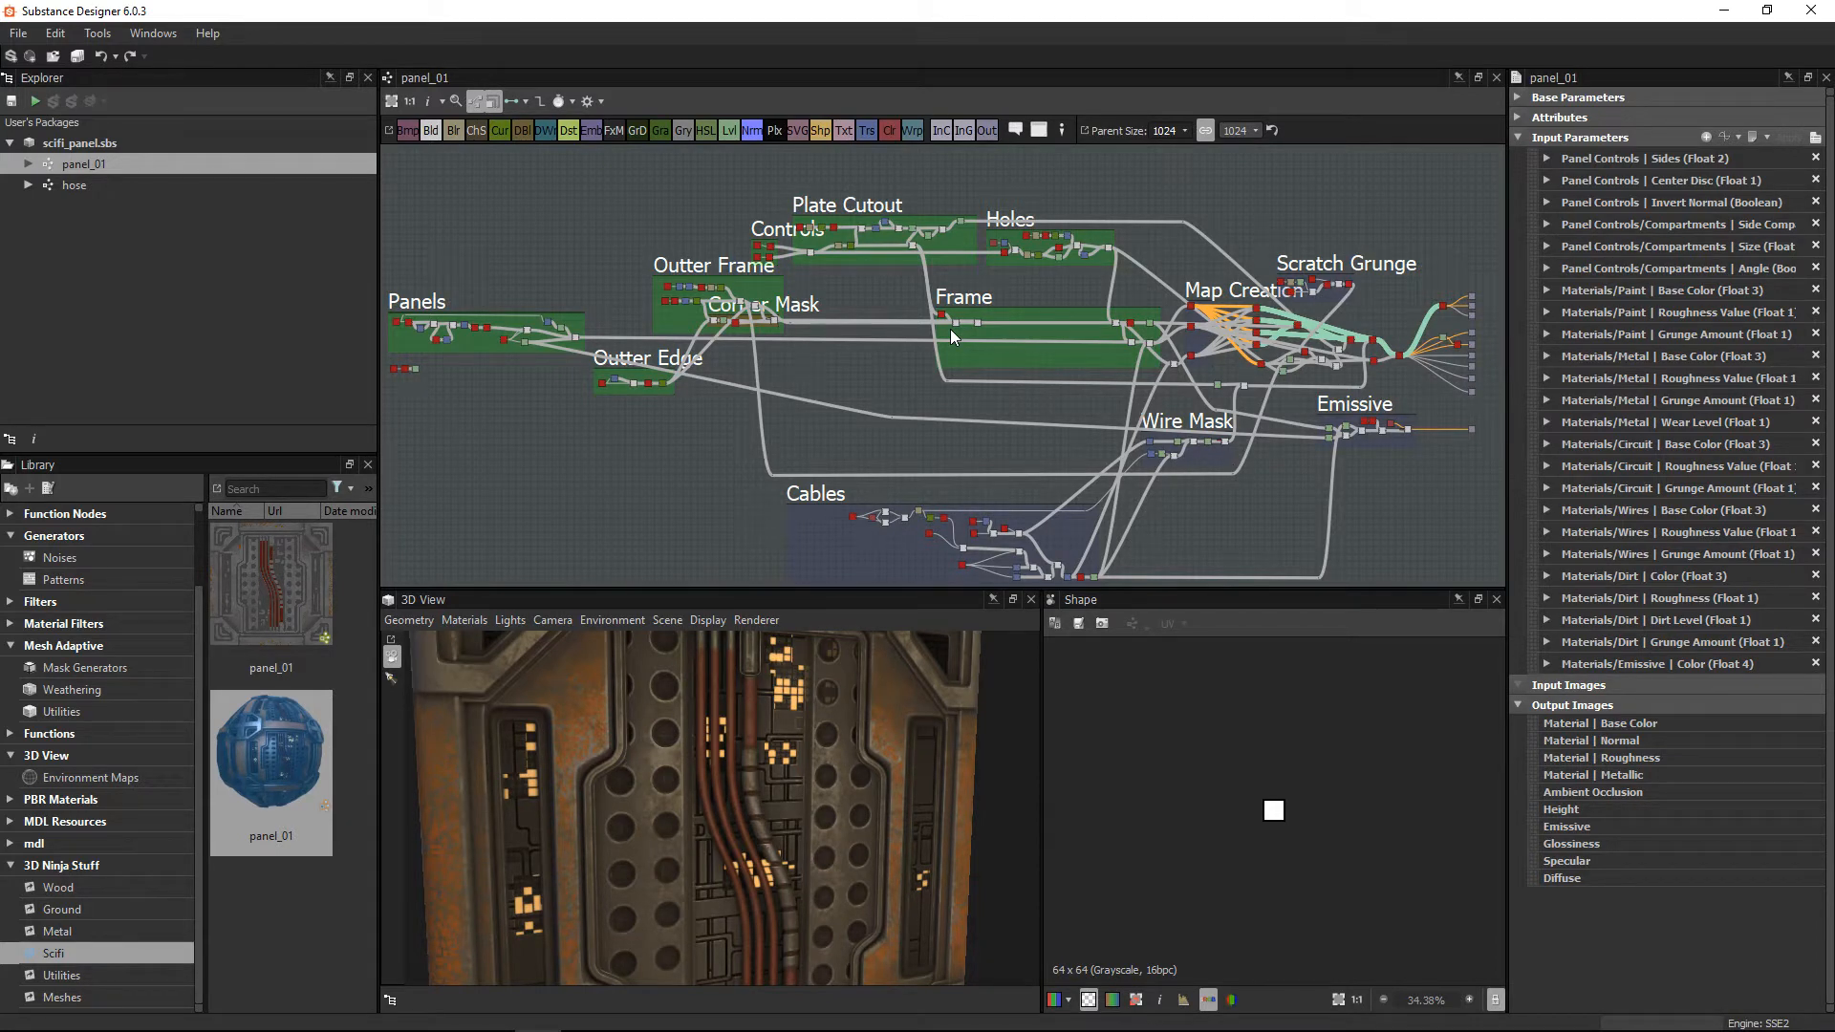
Step: Add a Base Material node in the empty graph area below the Panels group
left_click_drag(676, 586, 675, 483)
middle_click_drag(937, 275, 1338, 151)
scroll(839, 324, "up", 6)
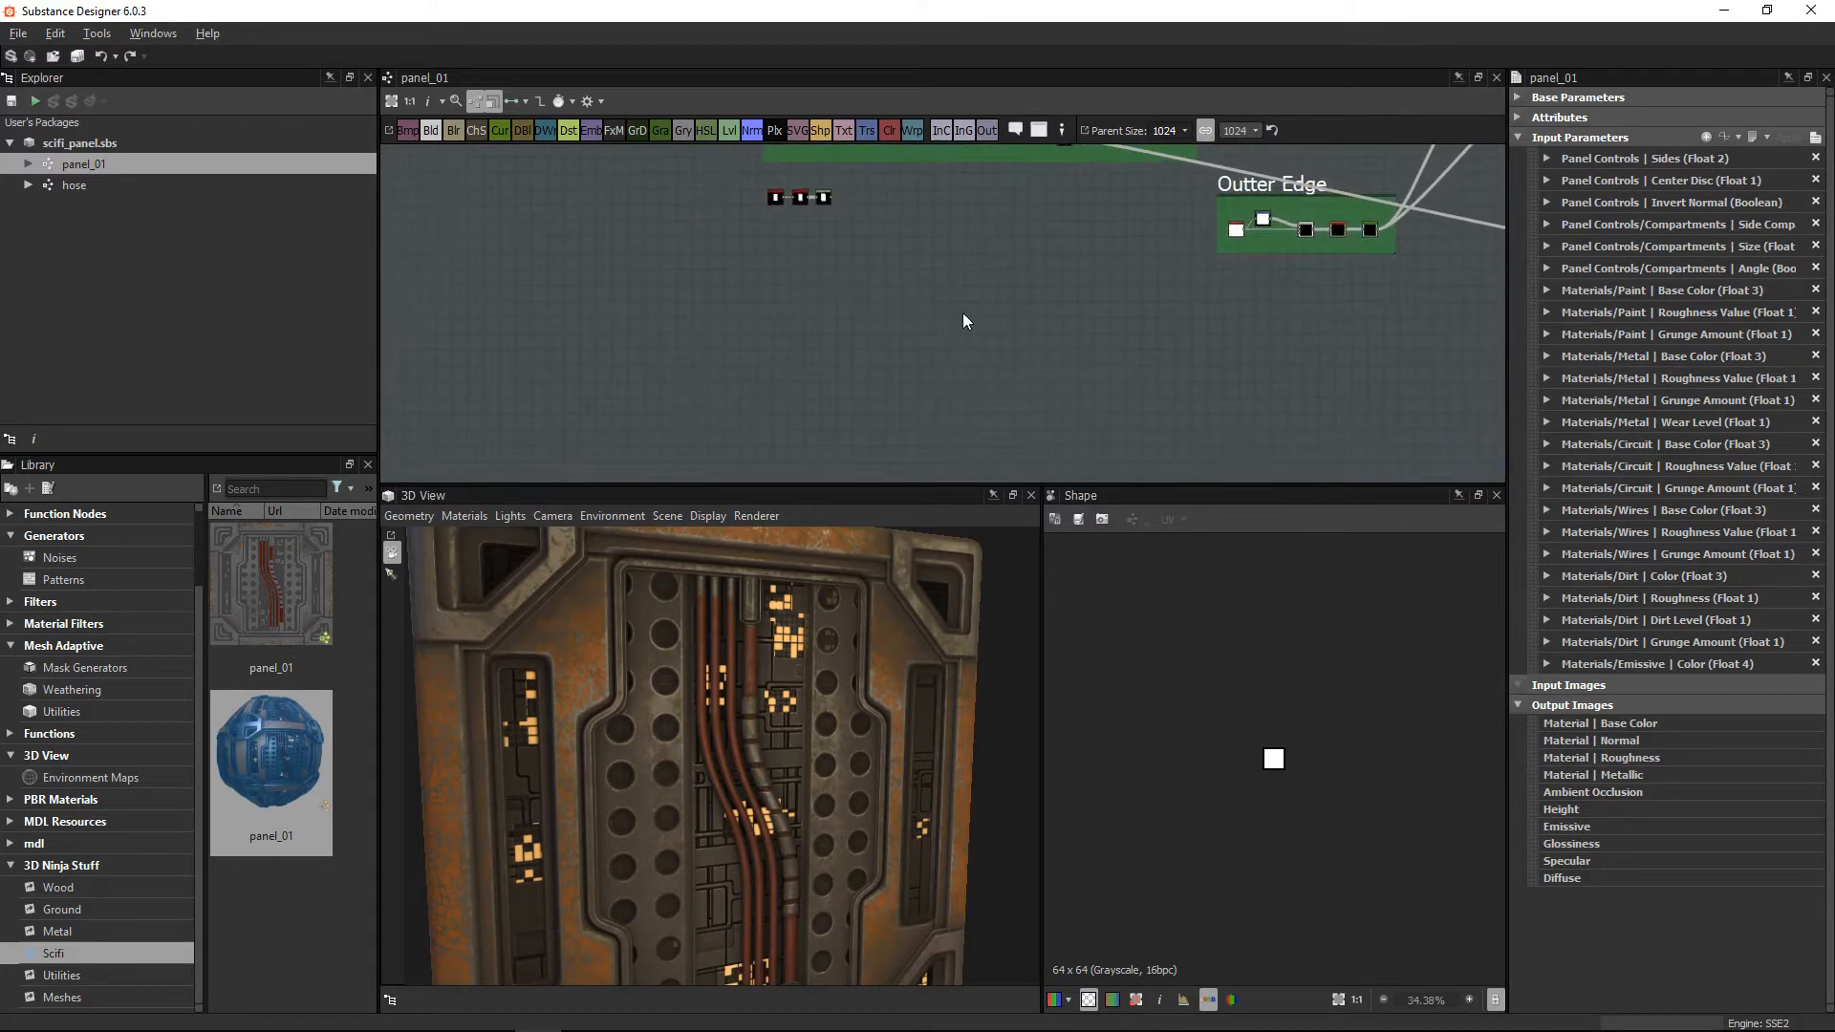
key("space")
type("base")
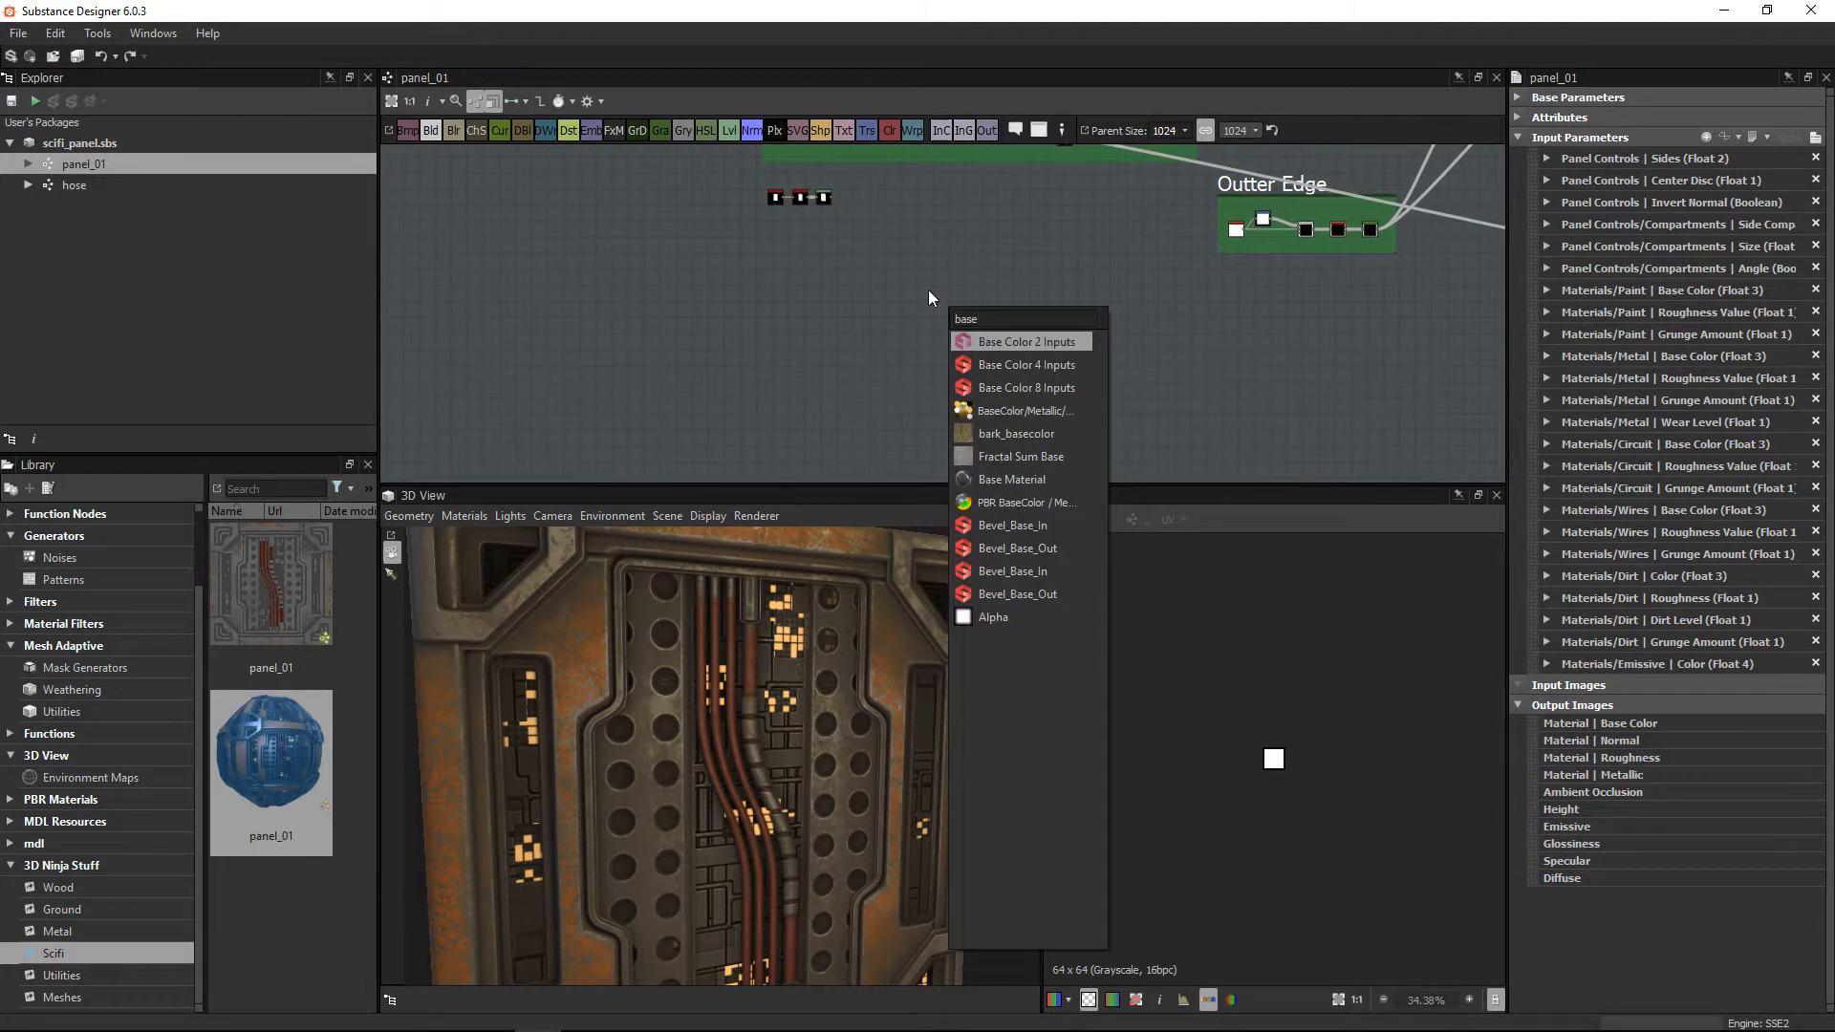
left_click(977, 485)
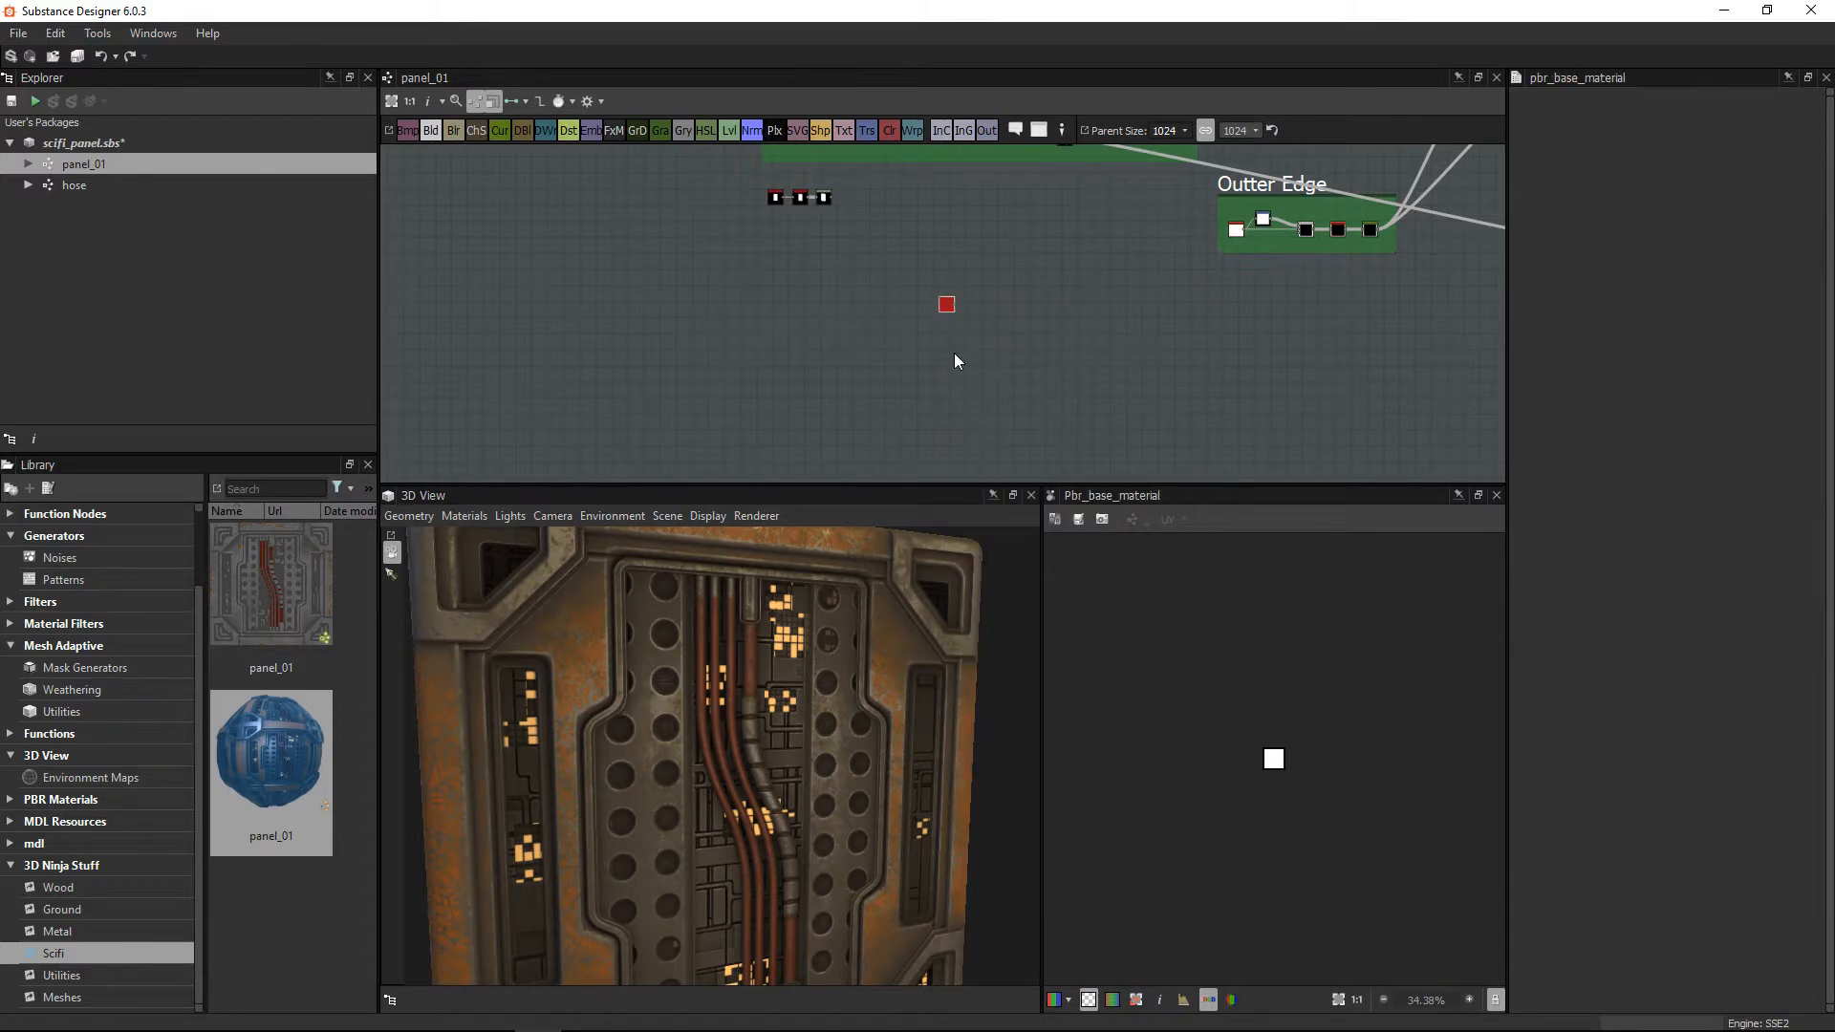
Step: Apply the new Base Material node's outputs to the model in the 3D view
scroll(999, 292, "up", 2)
scroll(992, 306, "up", 3)
scroll(960, 266, "up", 3)
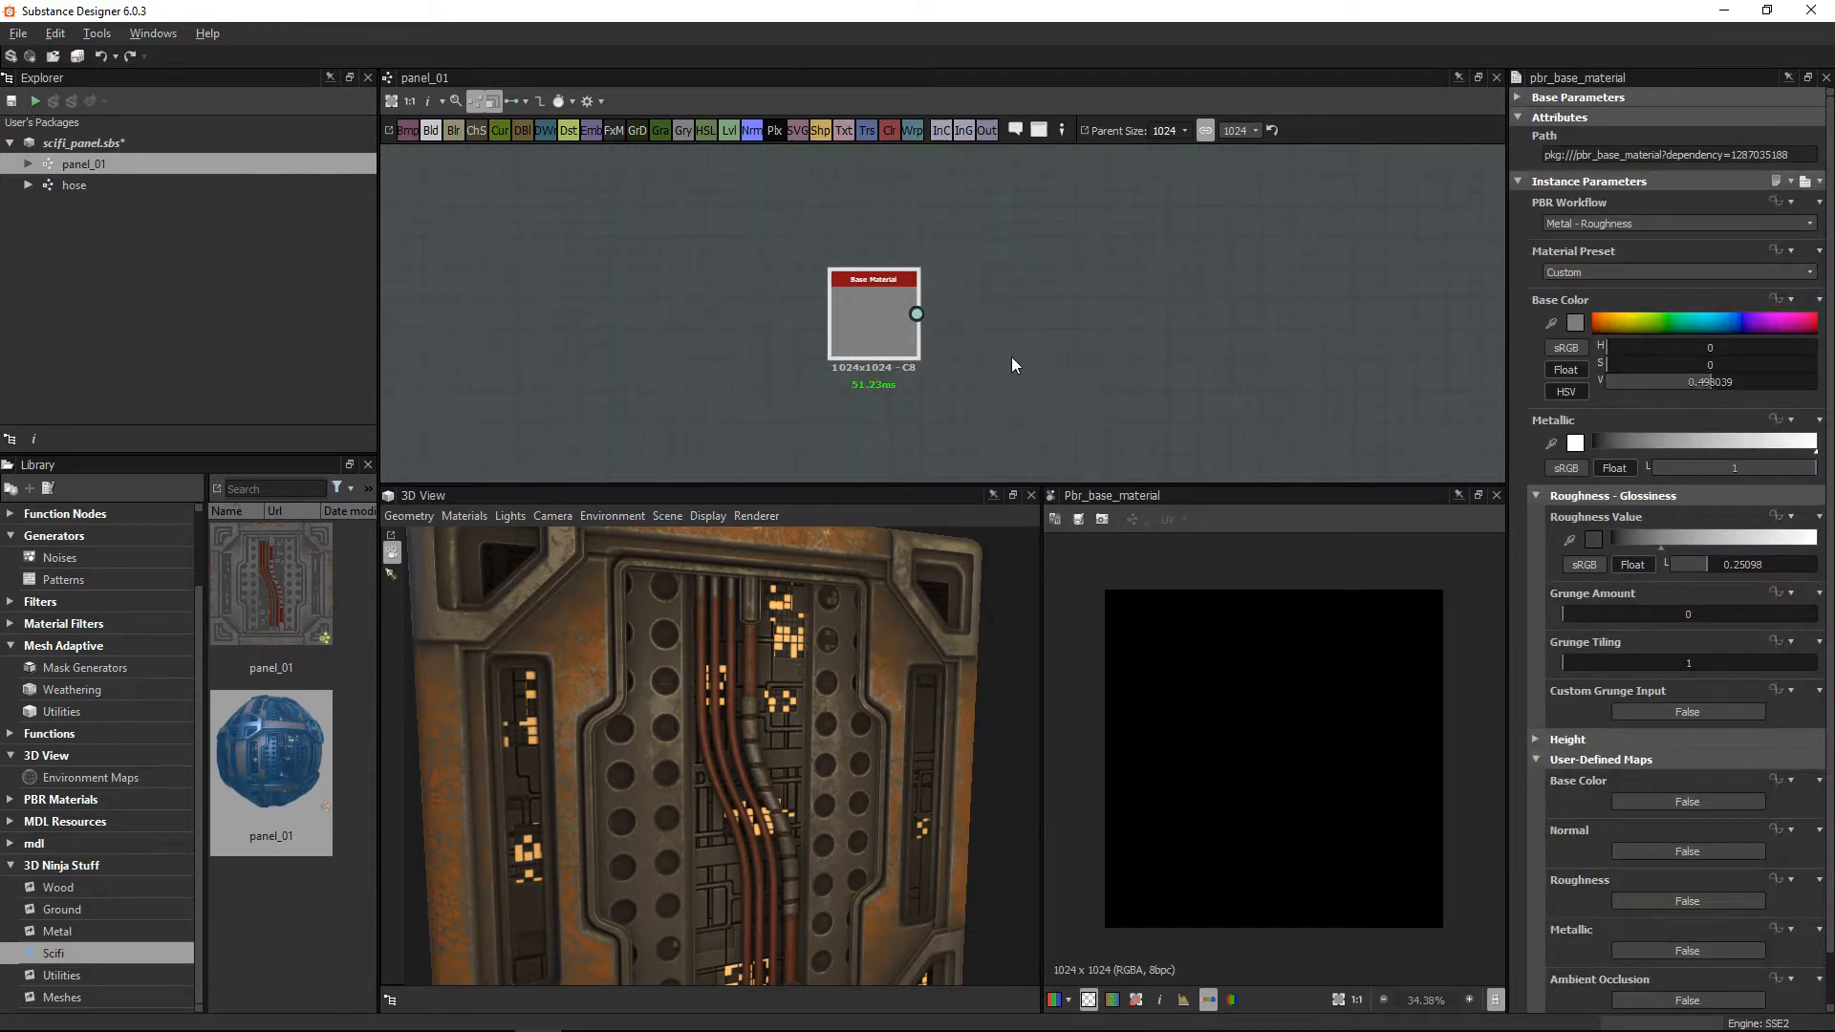
middle_click_drag(1112, 421, 1205, 335)
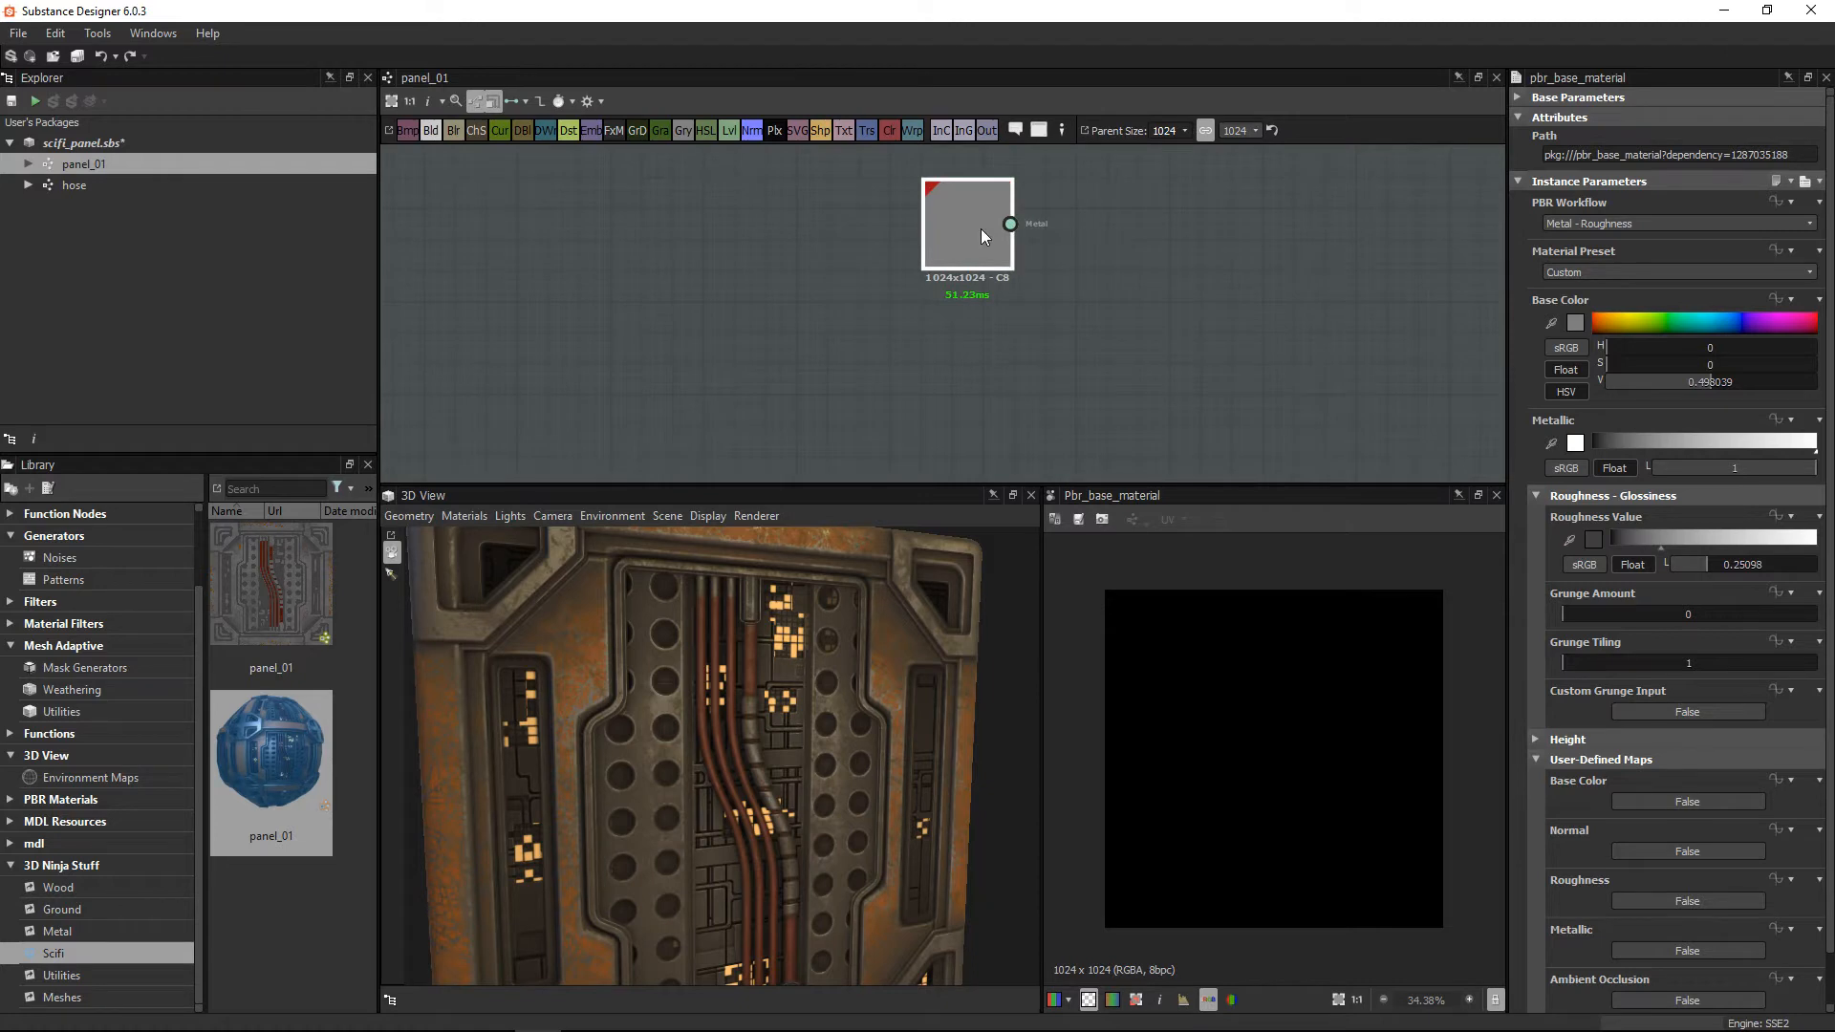
left_click_drag(981, 228, 644, 650)
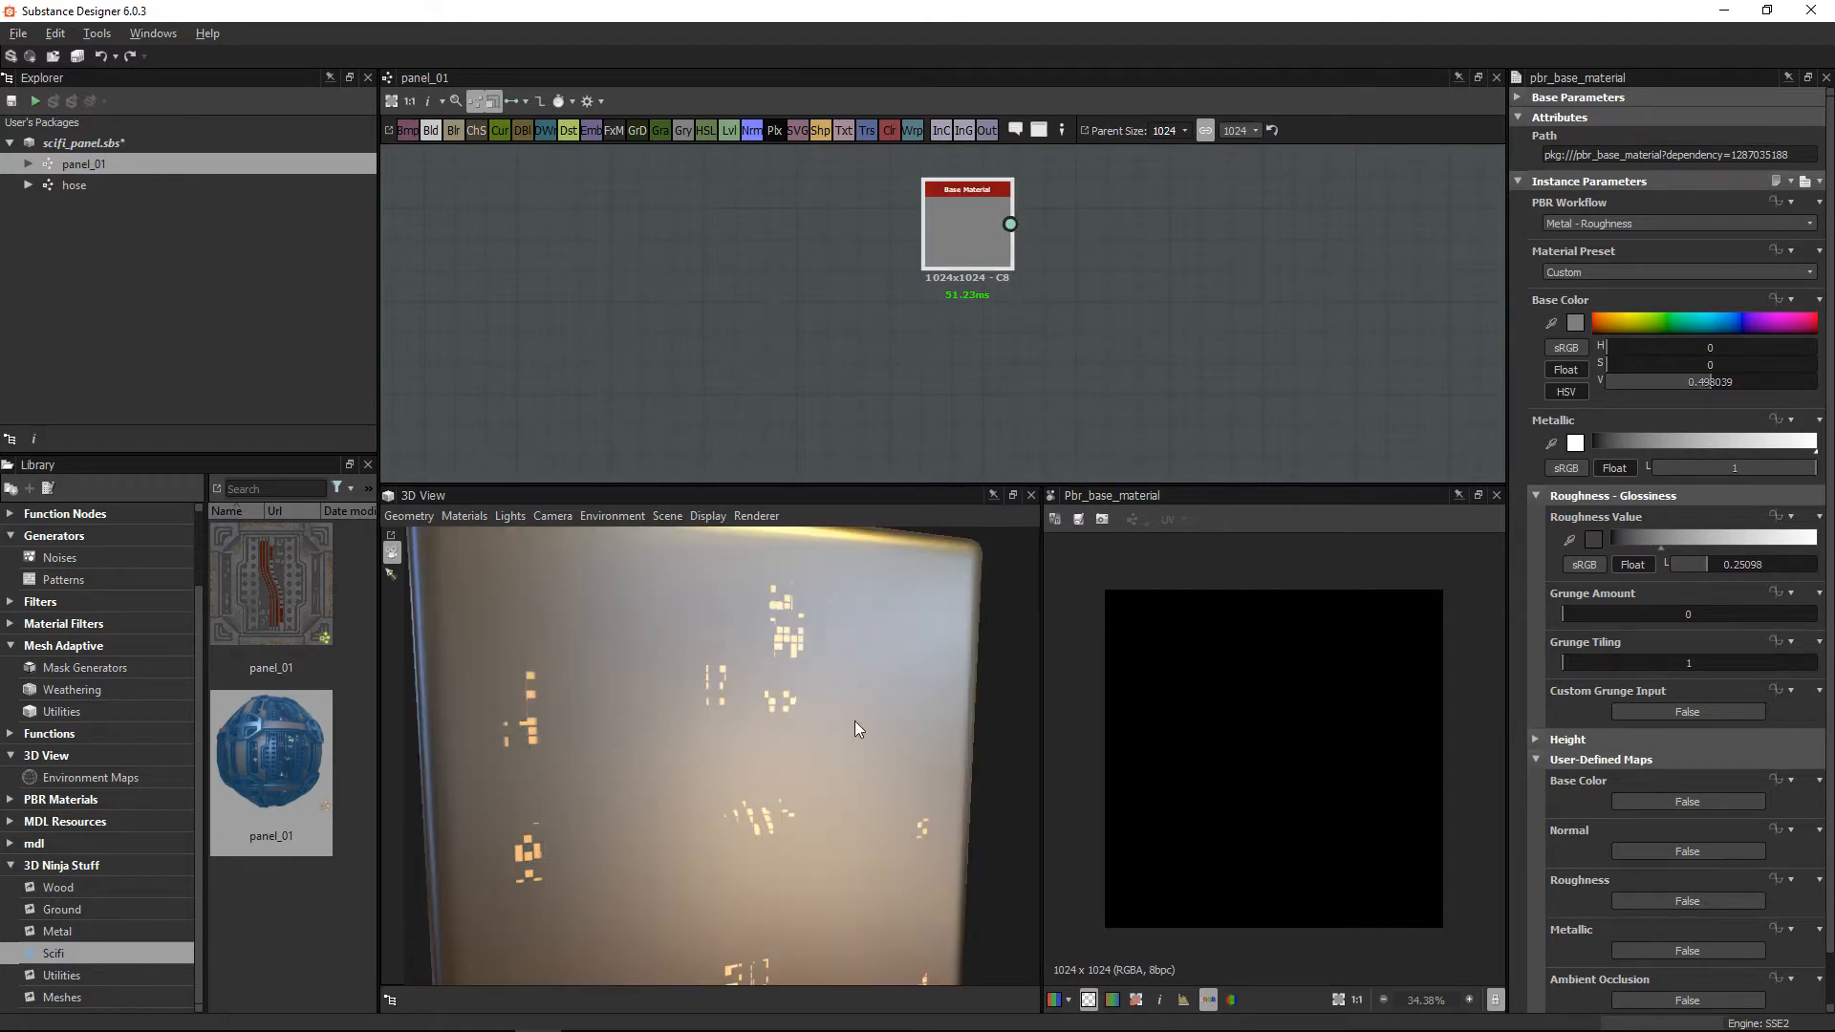
left_click_drag(855, 729, 781, 613)
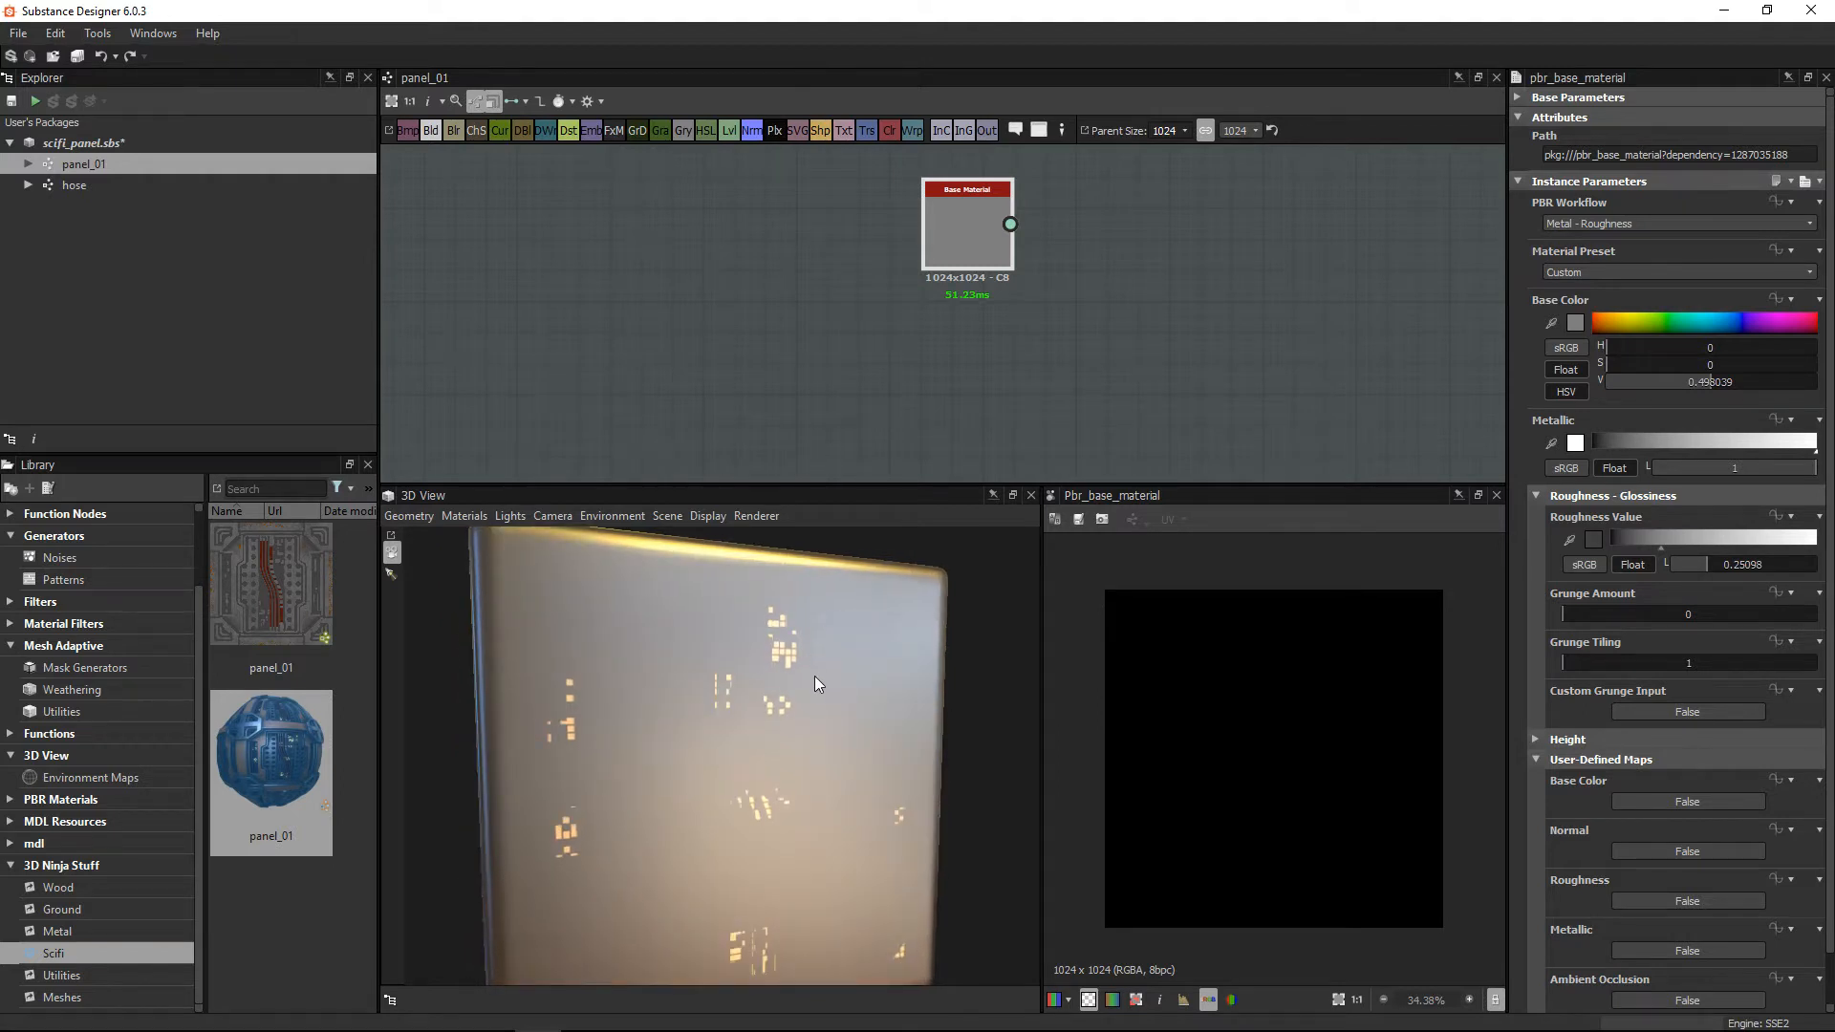
Step: Trace the existing graph through Map Creation to the Emissive group and its outputs, then return to the Base Material node
scroll(927, 279, "up", 2)
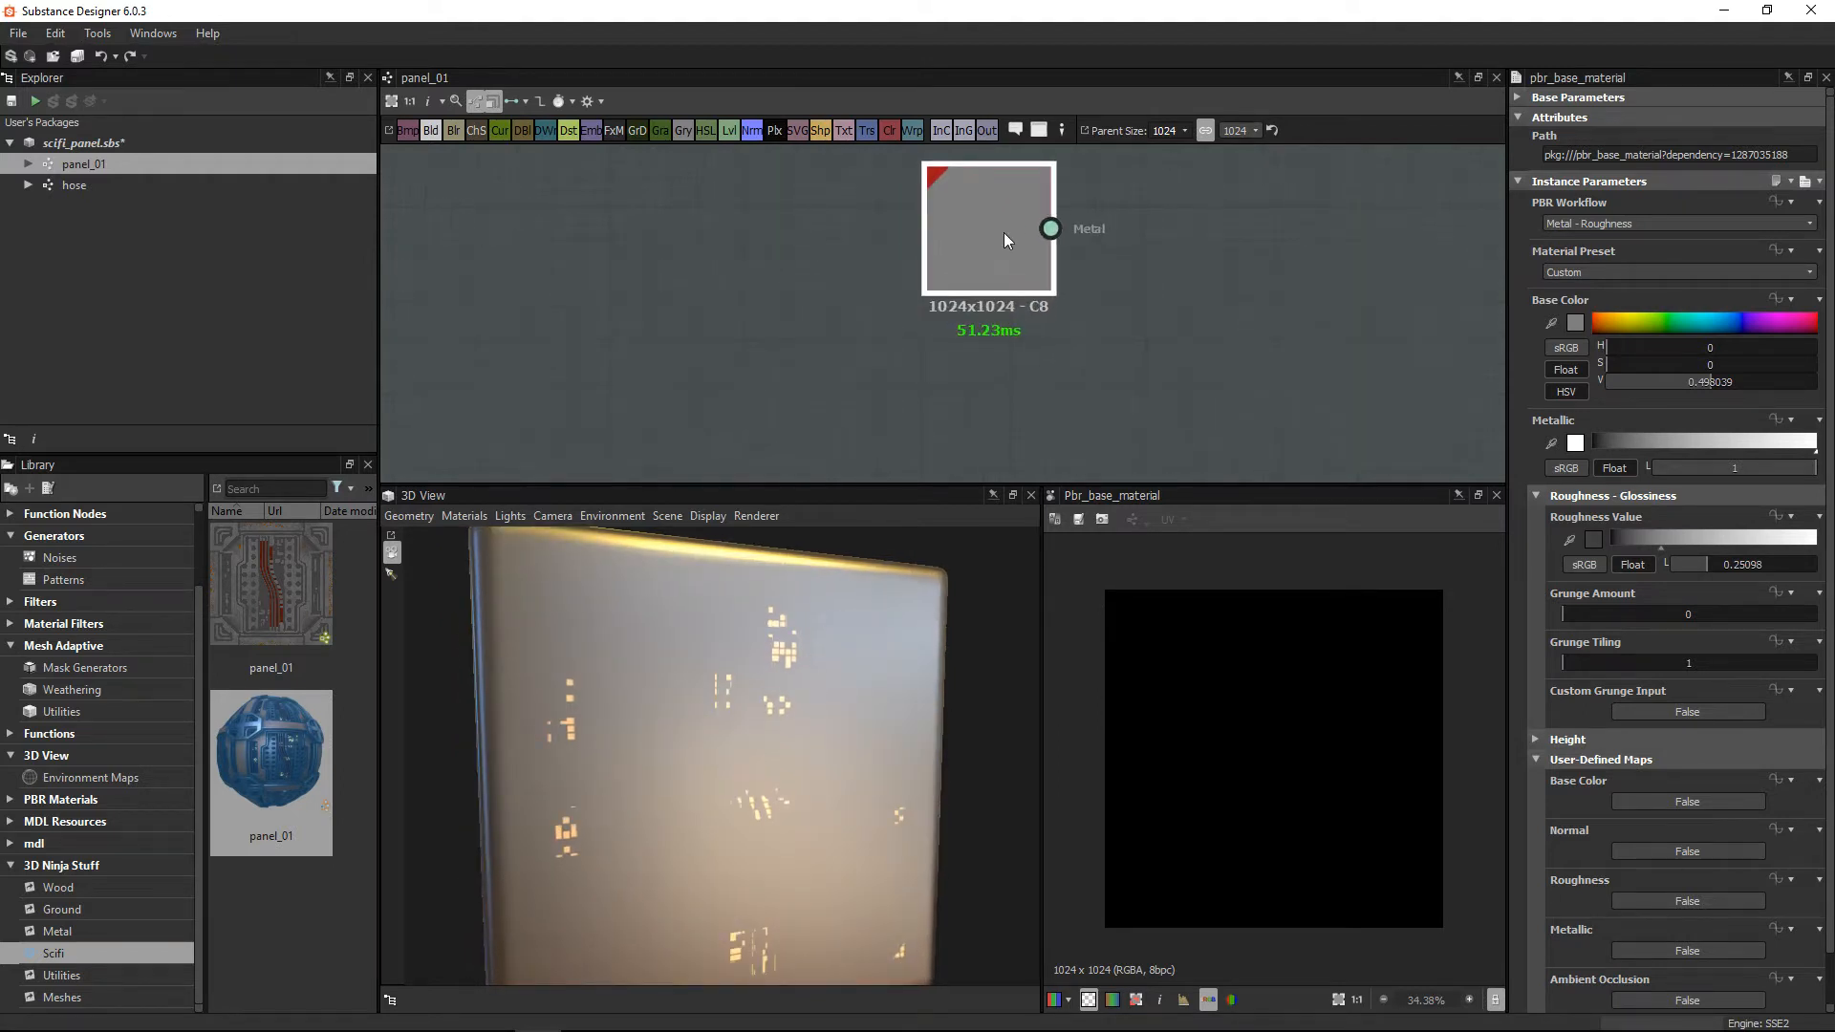
scroll(1327, 359, "down", 5)
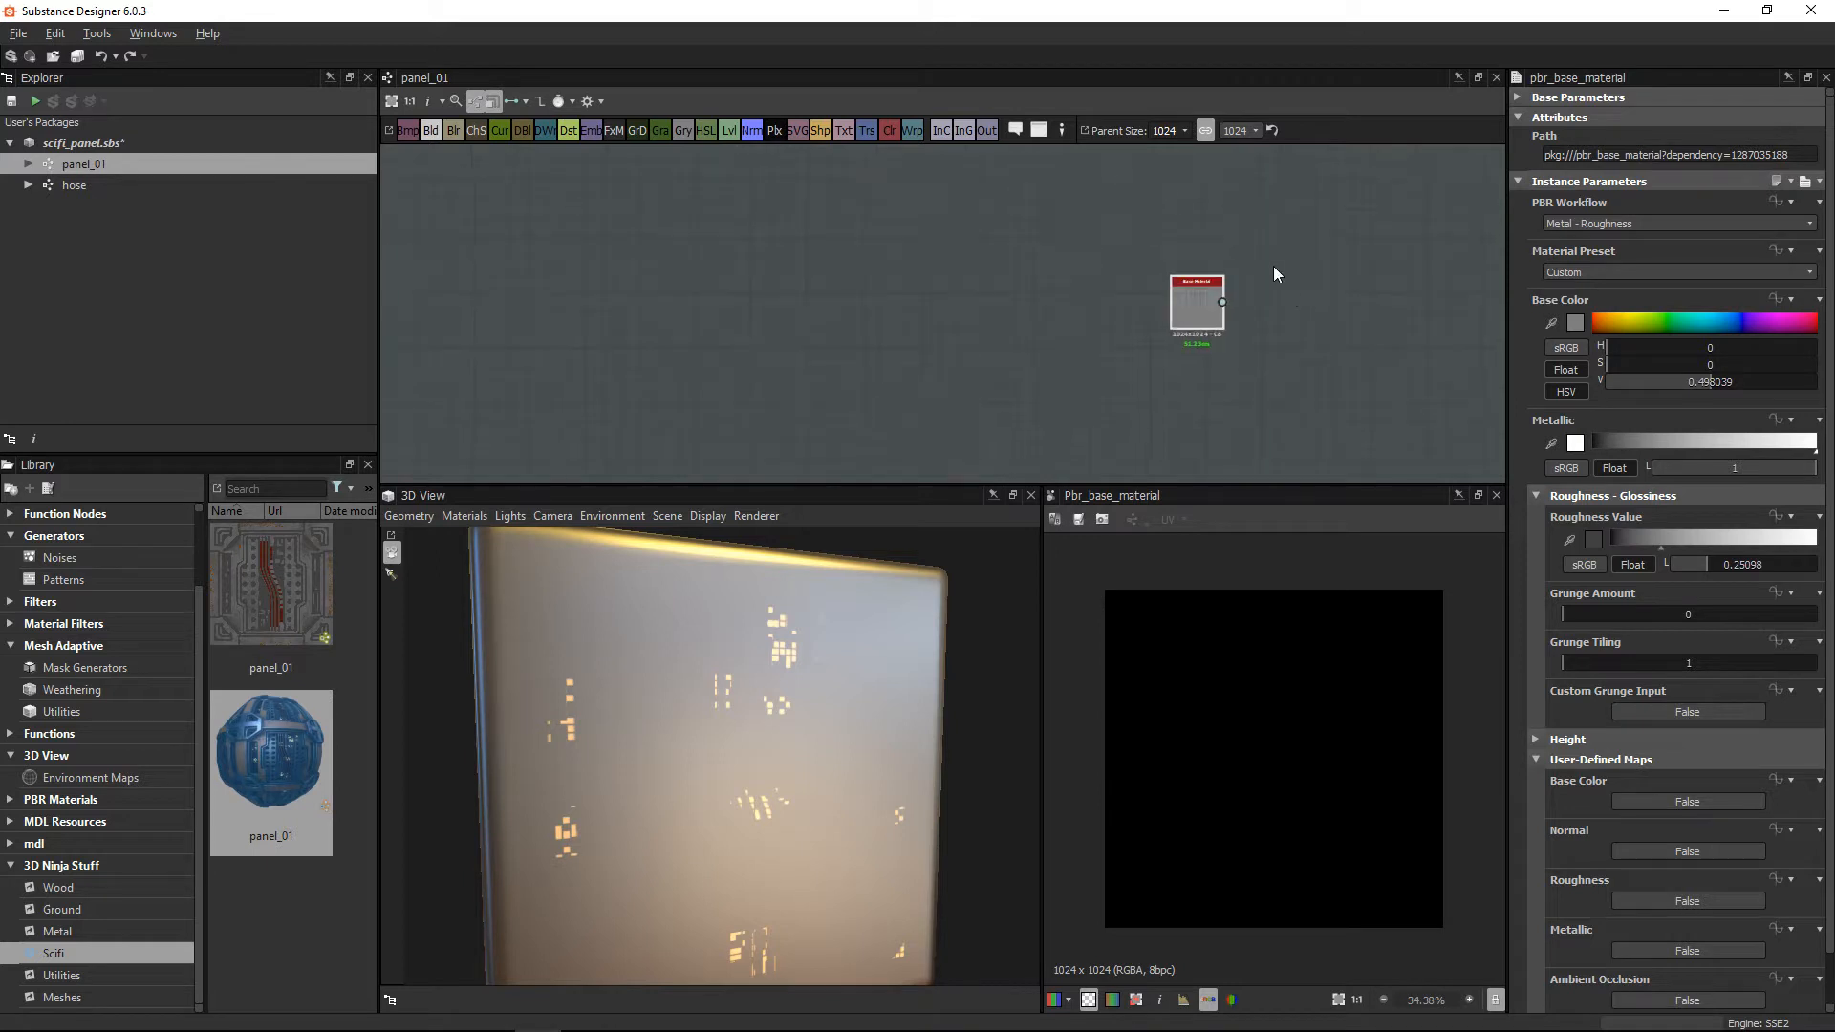
middle_click_drag(1118, 312, 573, 352)
mouse_move(1067, 372)
middle_mouse_down()
mouse_move(1004, 364)
mouse_move(841, 411)
middle_mouse_up()
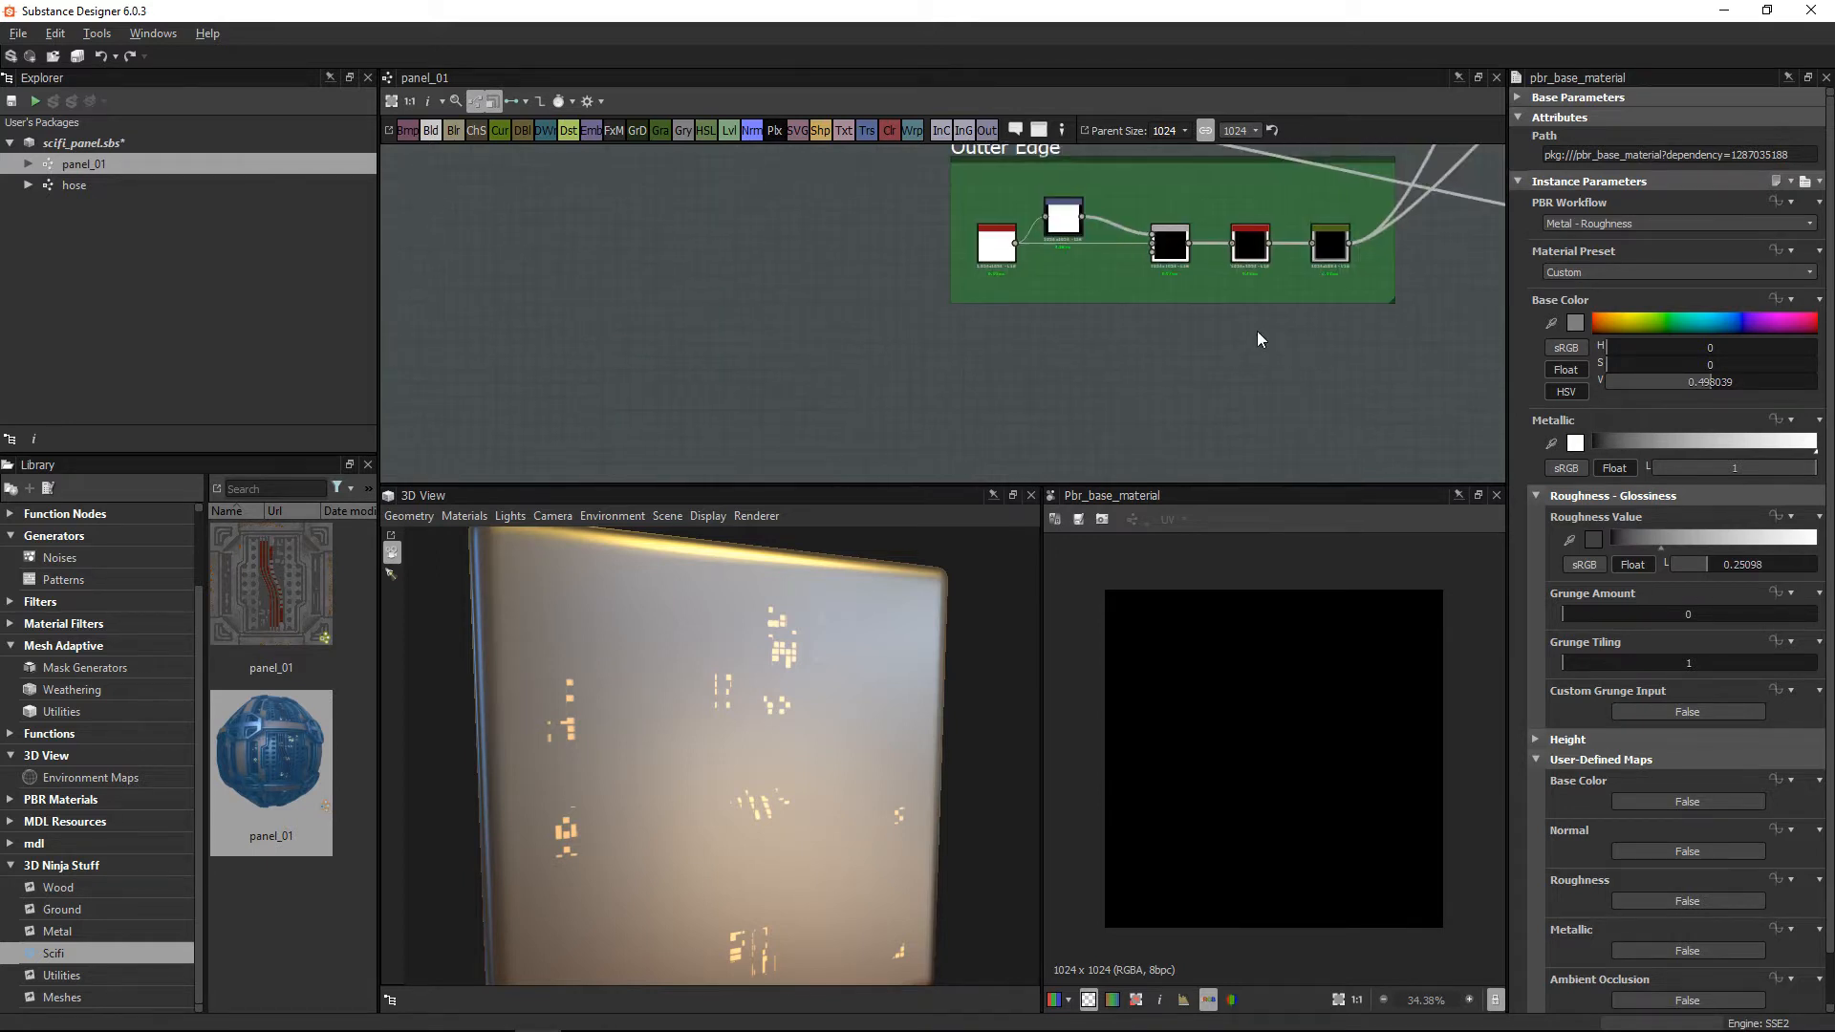
scroll(1257, 330, "down", 4)
middle_click_drag(1368, 267, 574, 339)
scroll(1290, 292, "down", 6)
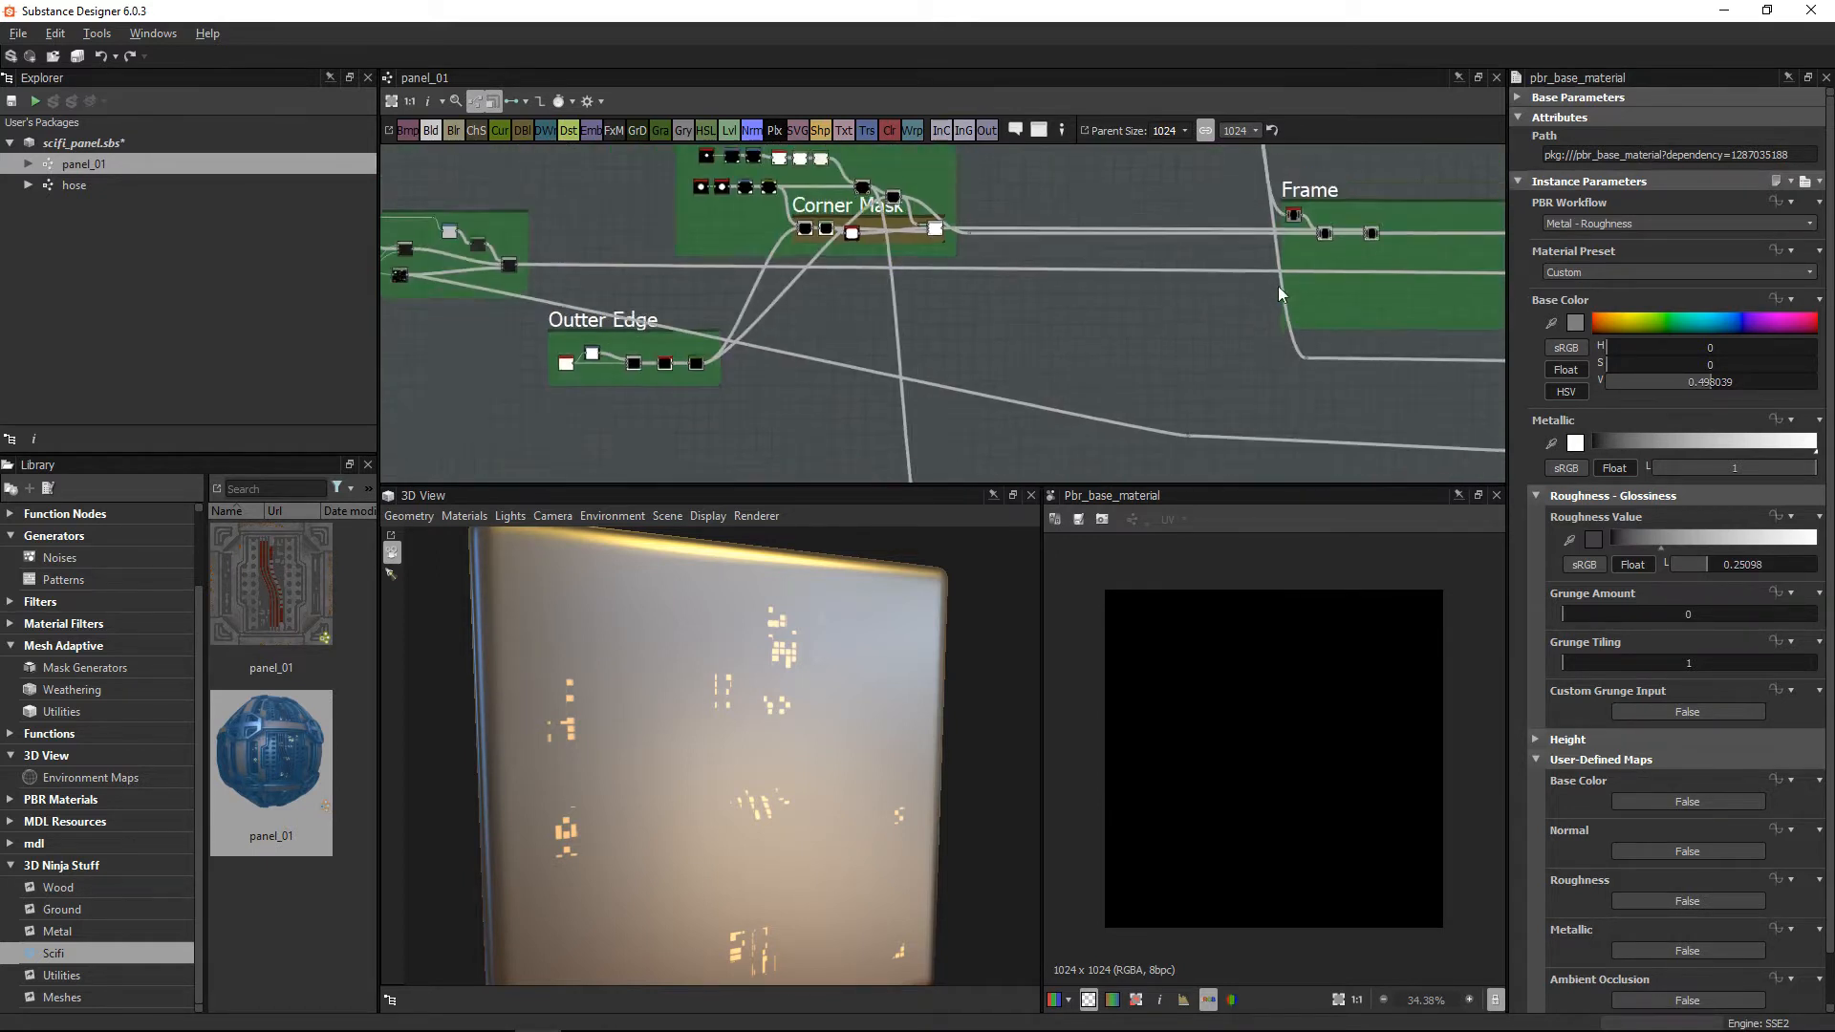
middle_click_drag(1373, 250, 746, 222)
middle_click_drag(1230, 266, 1113, 245)
scroll(1123, 272, "up", 3)
scroll(1109, 329, "up", 1)
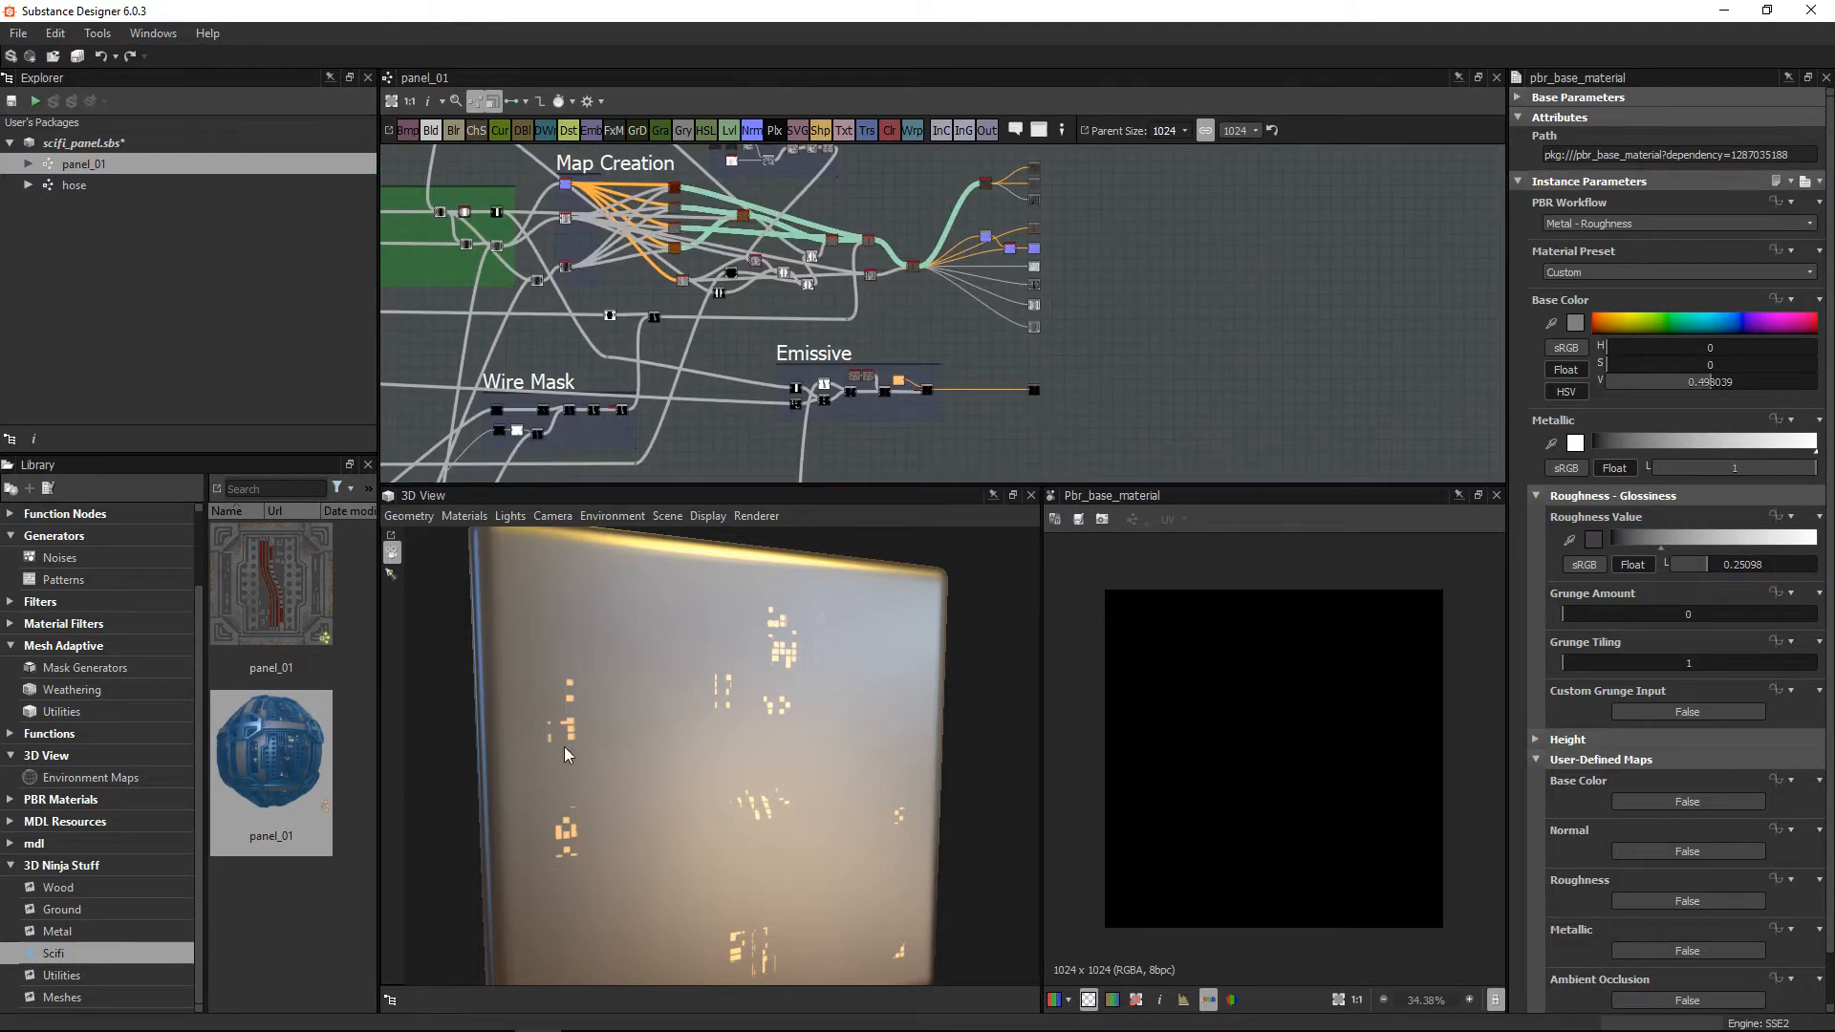
middle_click_drag(870, 305, 1503, 248)
middle_click_drag(623, 339, 953, 205)
middle_click_drag(871, 287, 1319, 275)
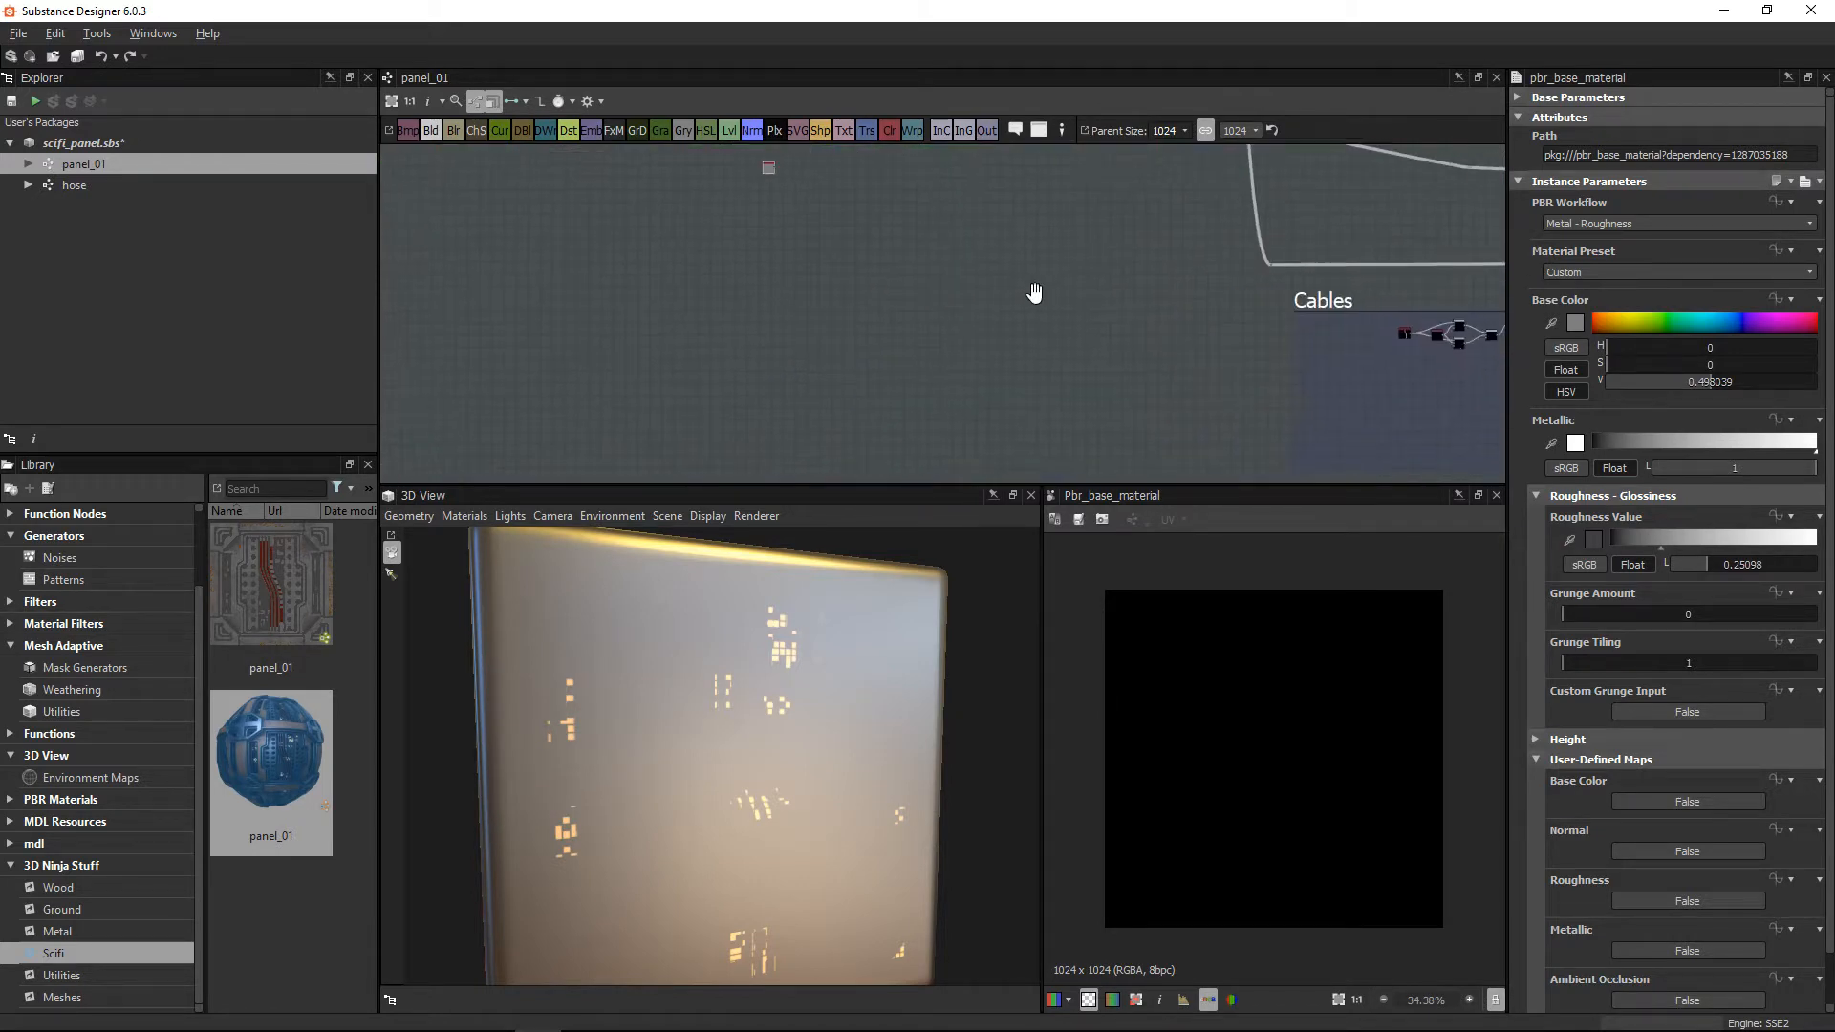
middle_click_drag(1035, 293, 994, 397)
scroll(788, 363, "up", 6)
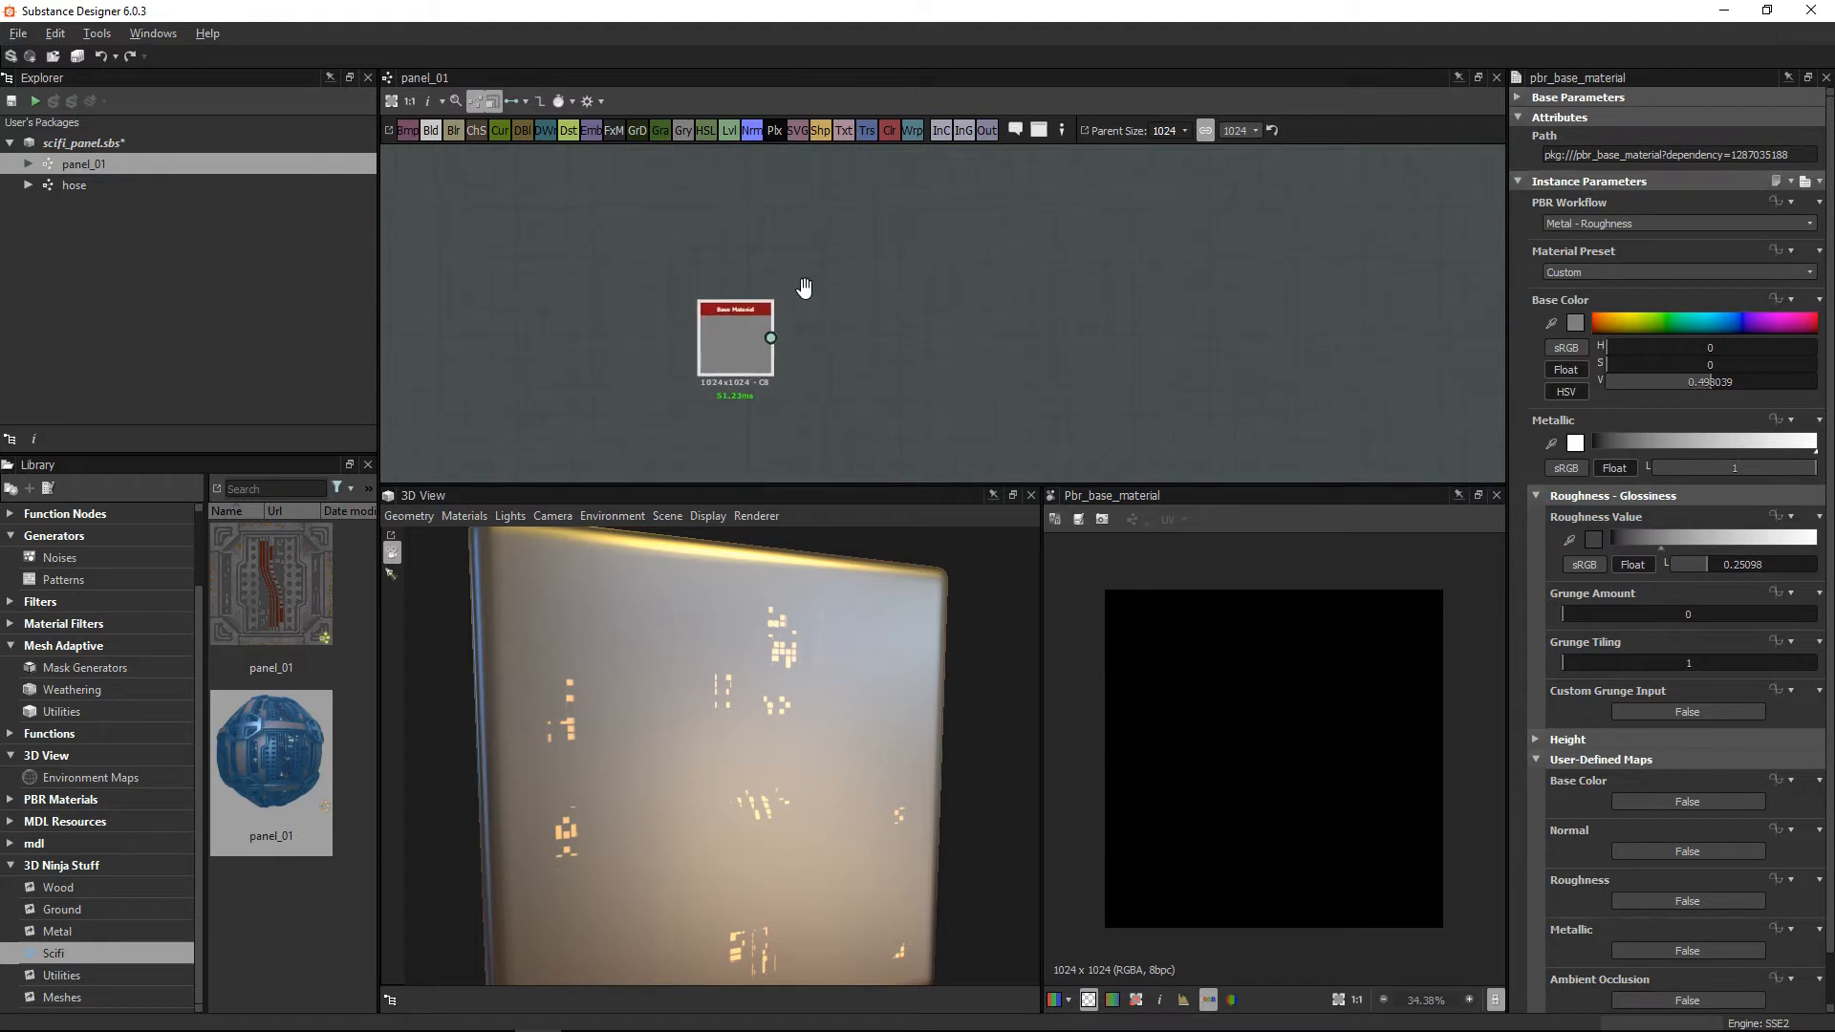
scroll(745, 307, "up", 2)
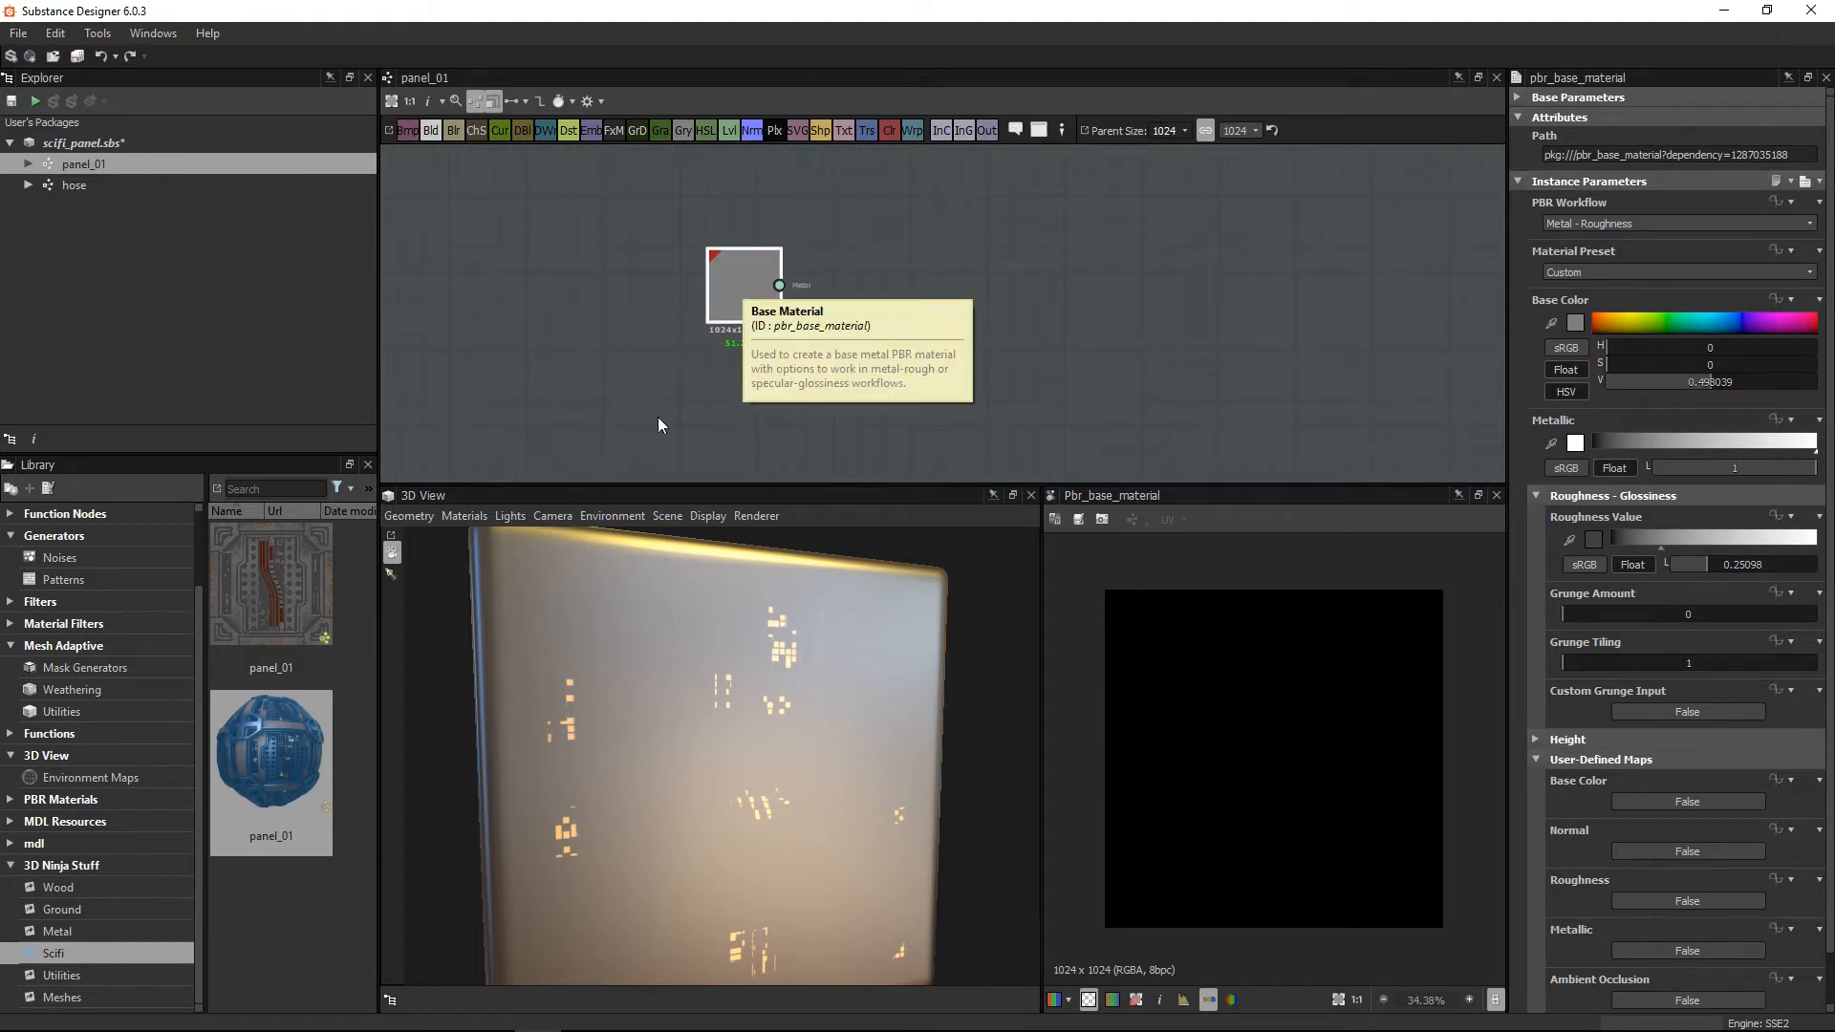
Step: Reset all channels of the 3D view's Default material to their default colors
left_click(468, 524)
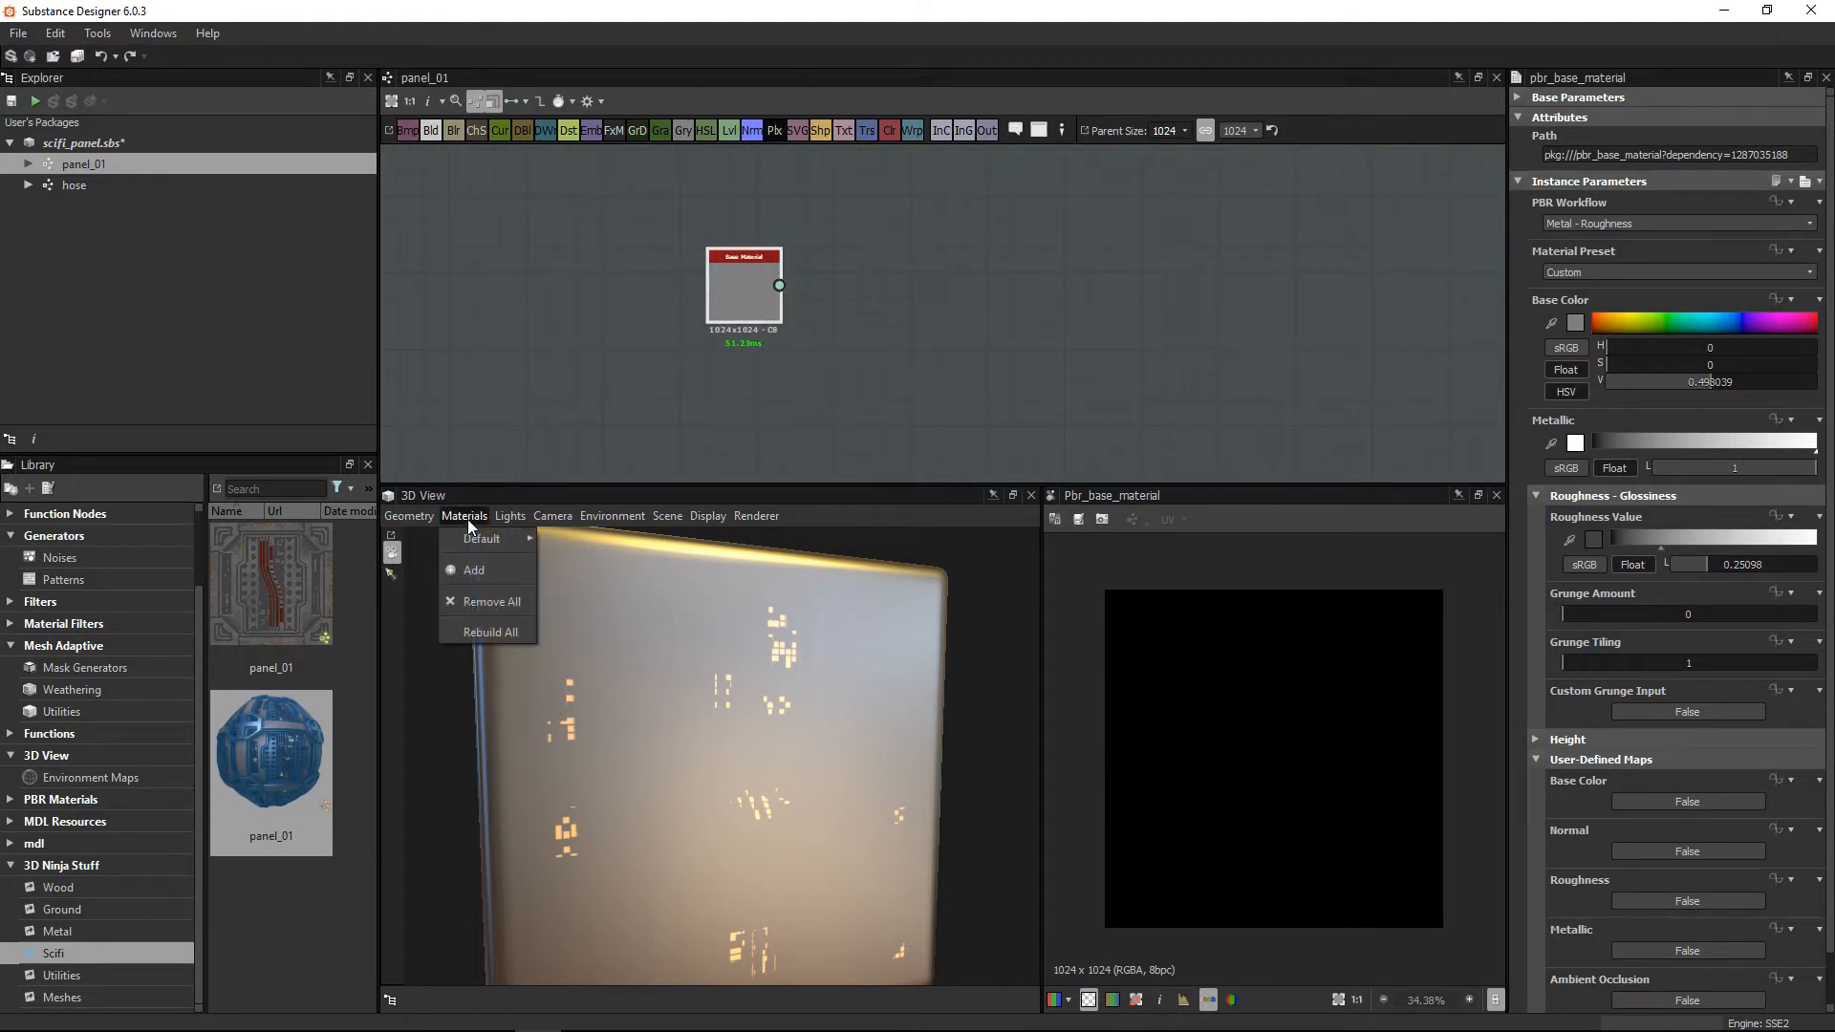
mouse_move(483, 539)
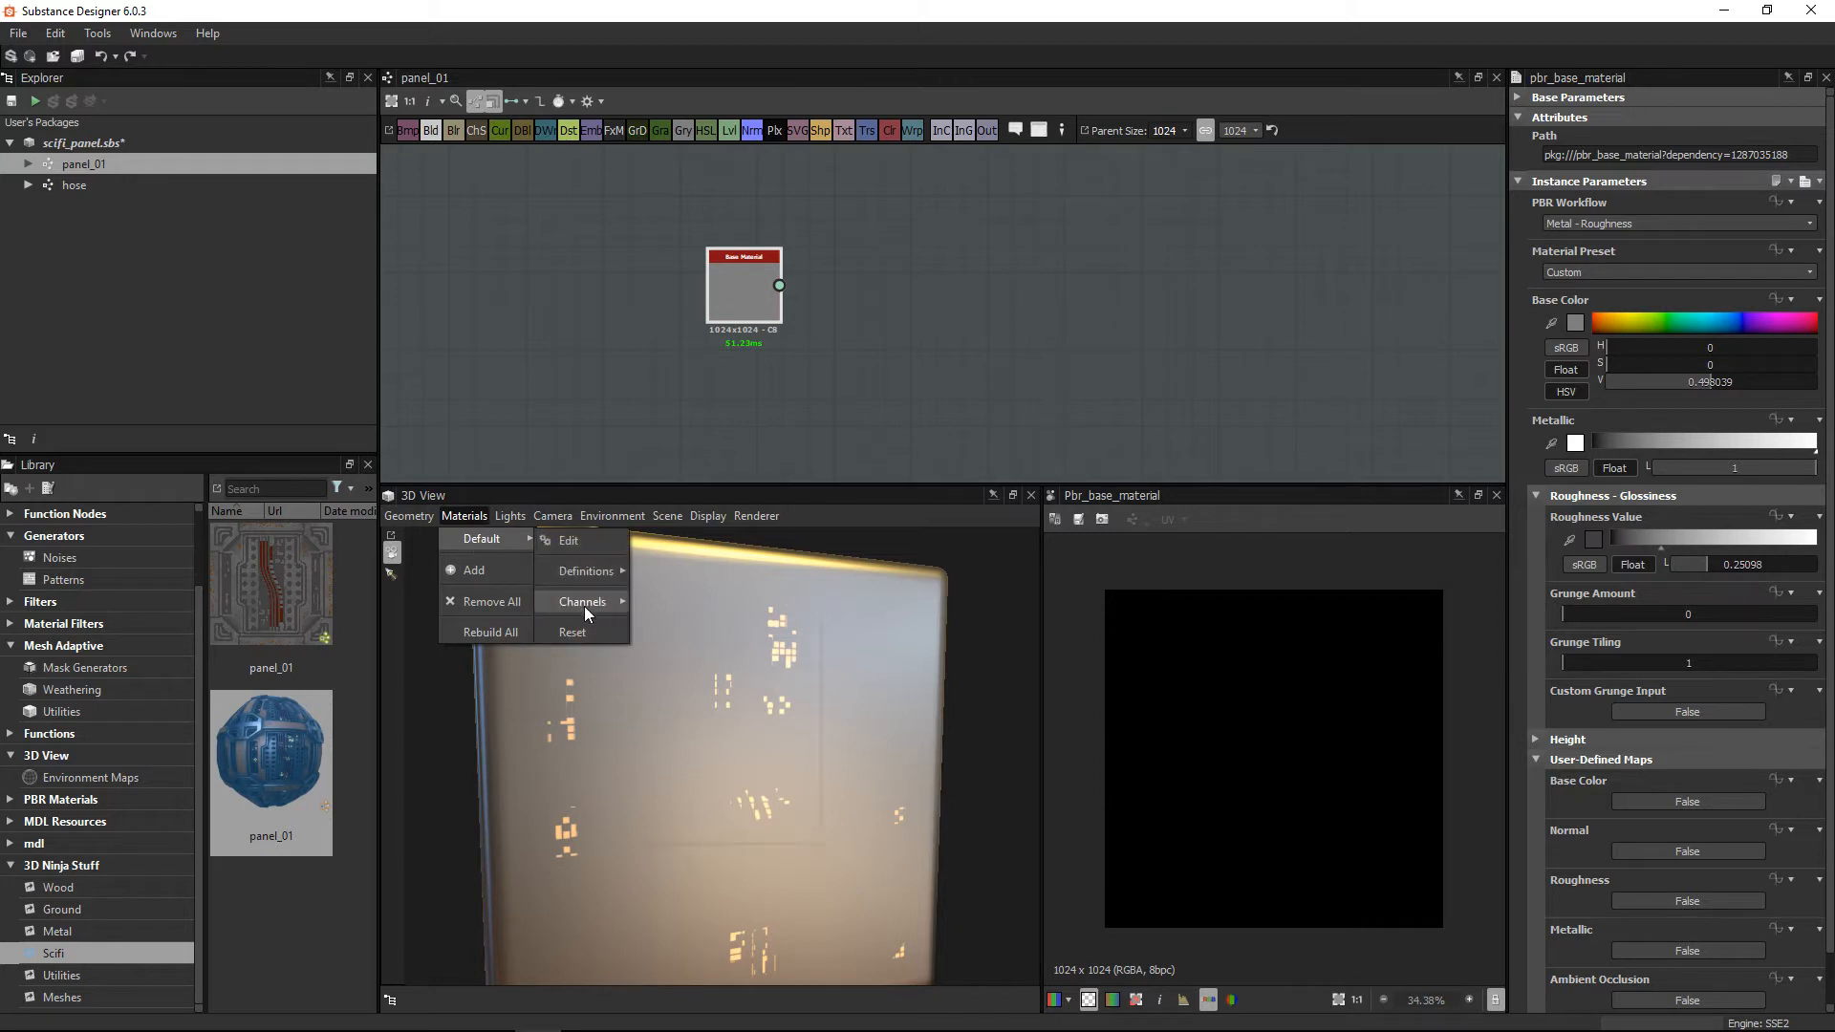
mouse_move(582, 603)
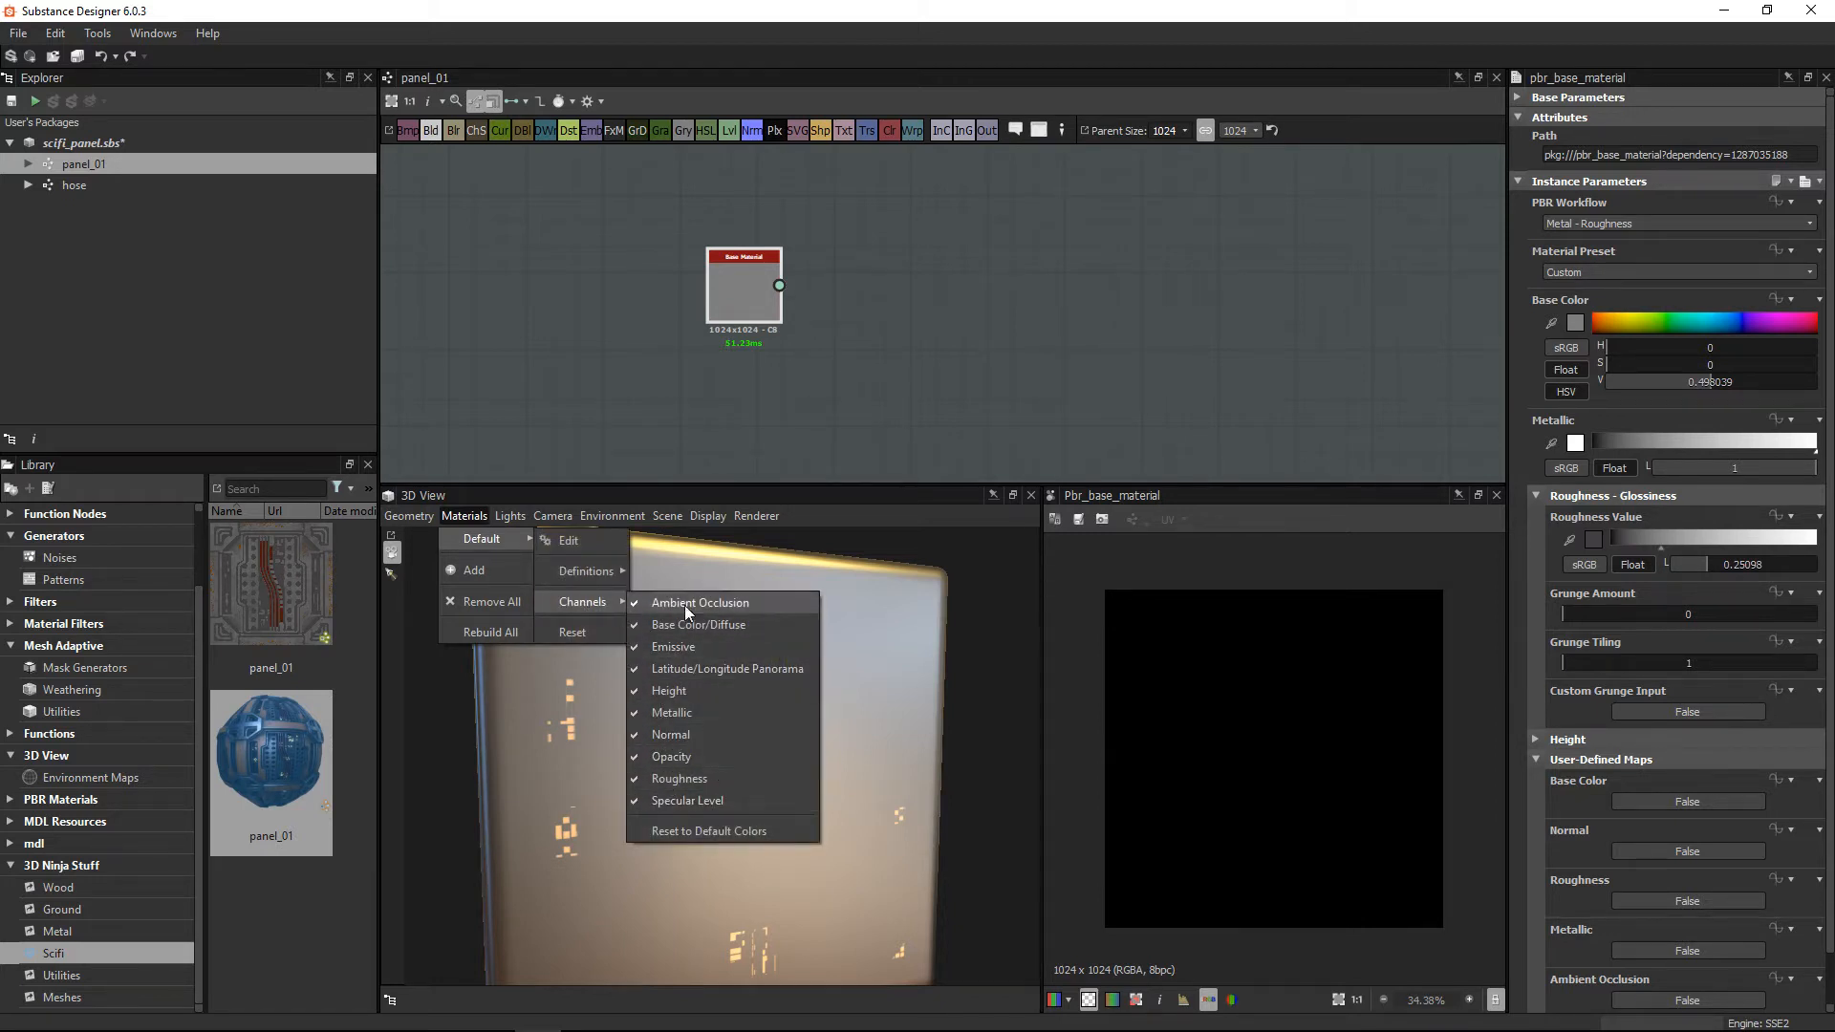
left_click(679, 831)
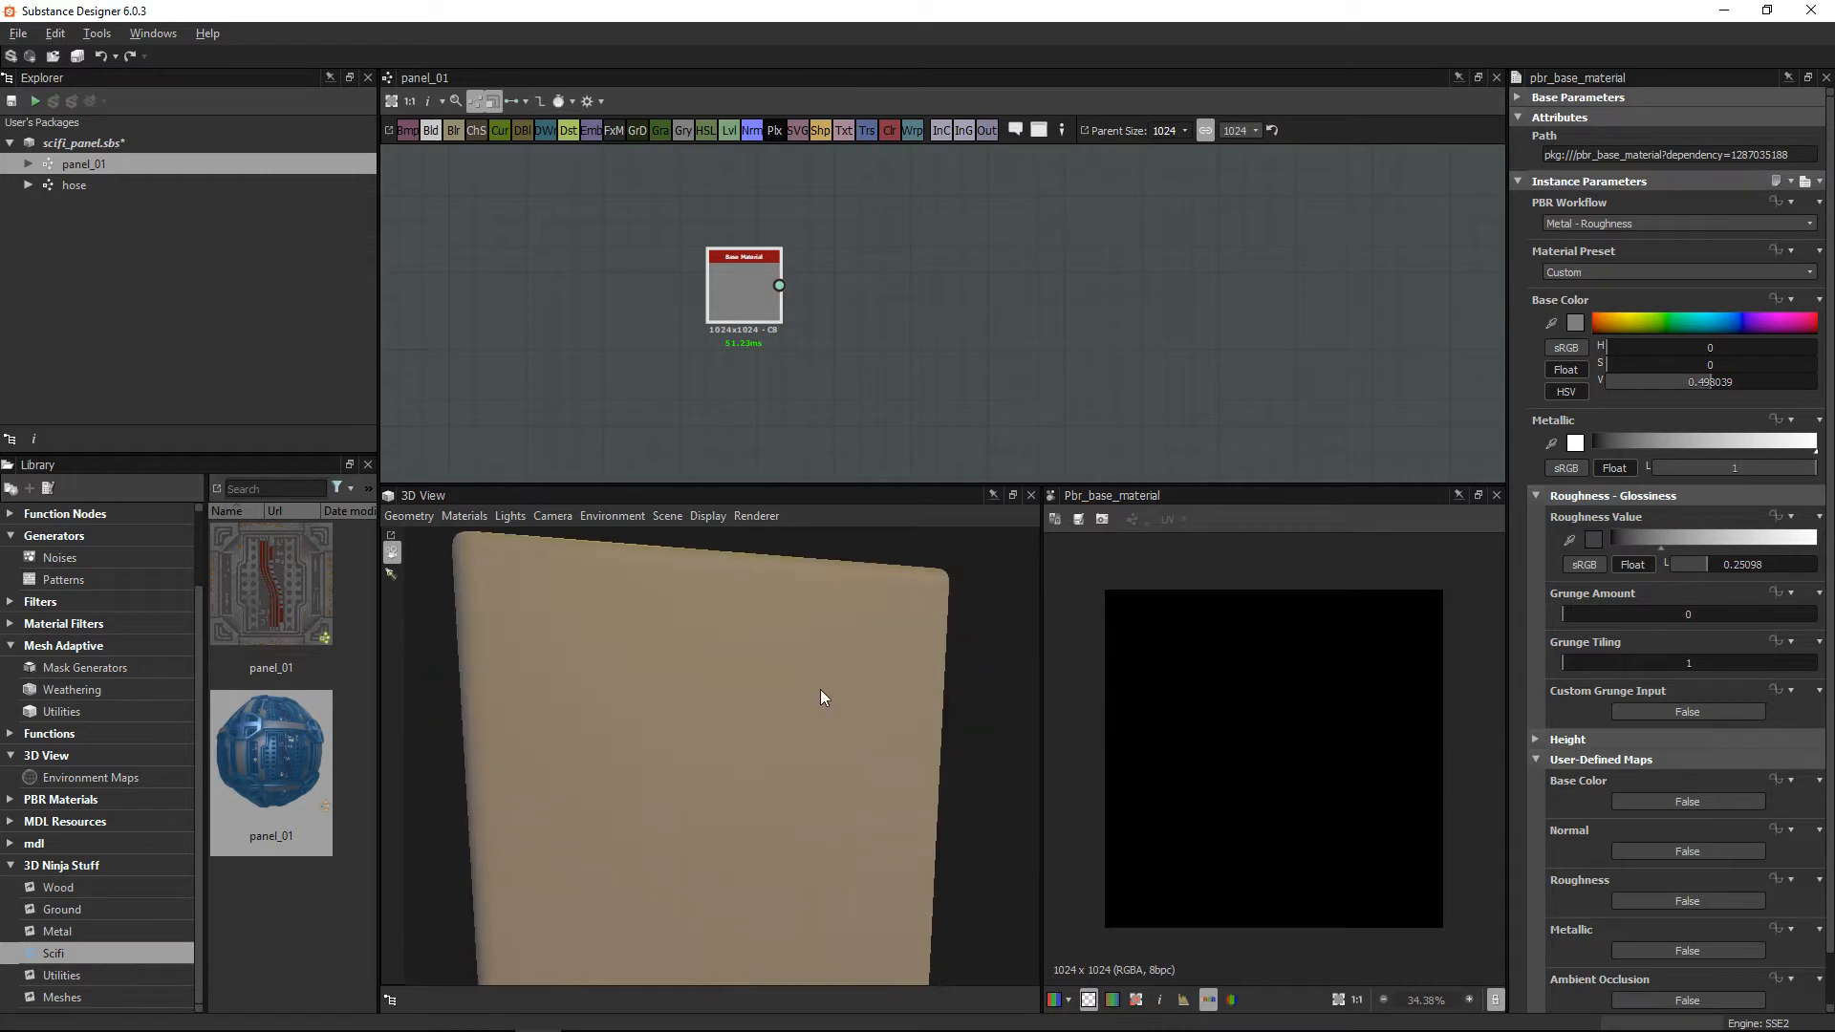
Step: Assign the Base Material node's outputs to the cleared model and bring more of it into the 3D view
left_click_drag(732, 281, 630, 750)
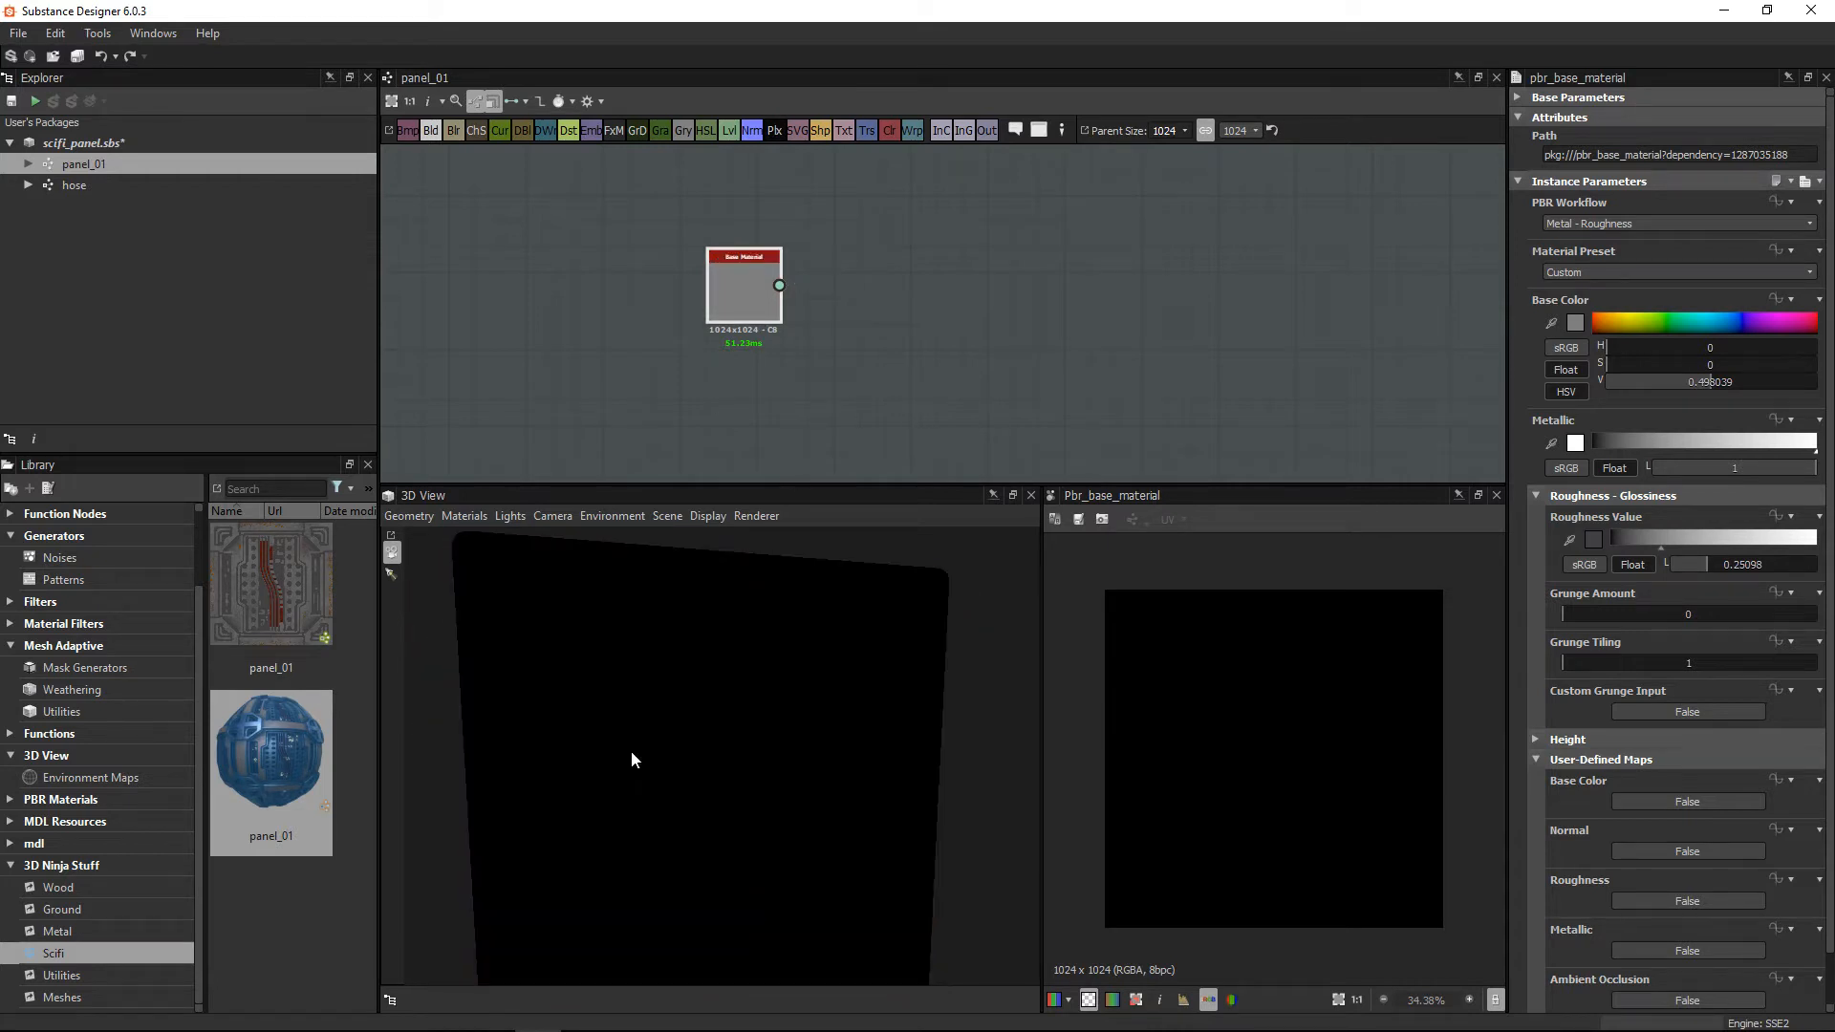
scroll(721, 731, "down", 3)
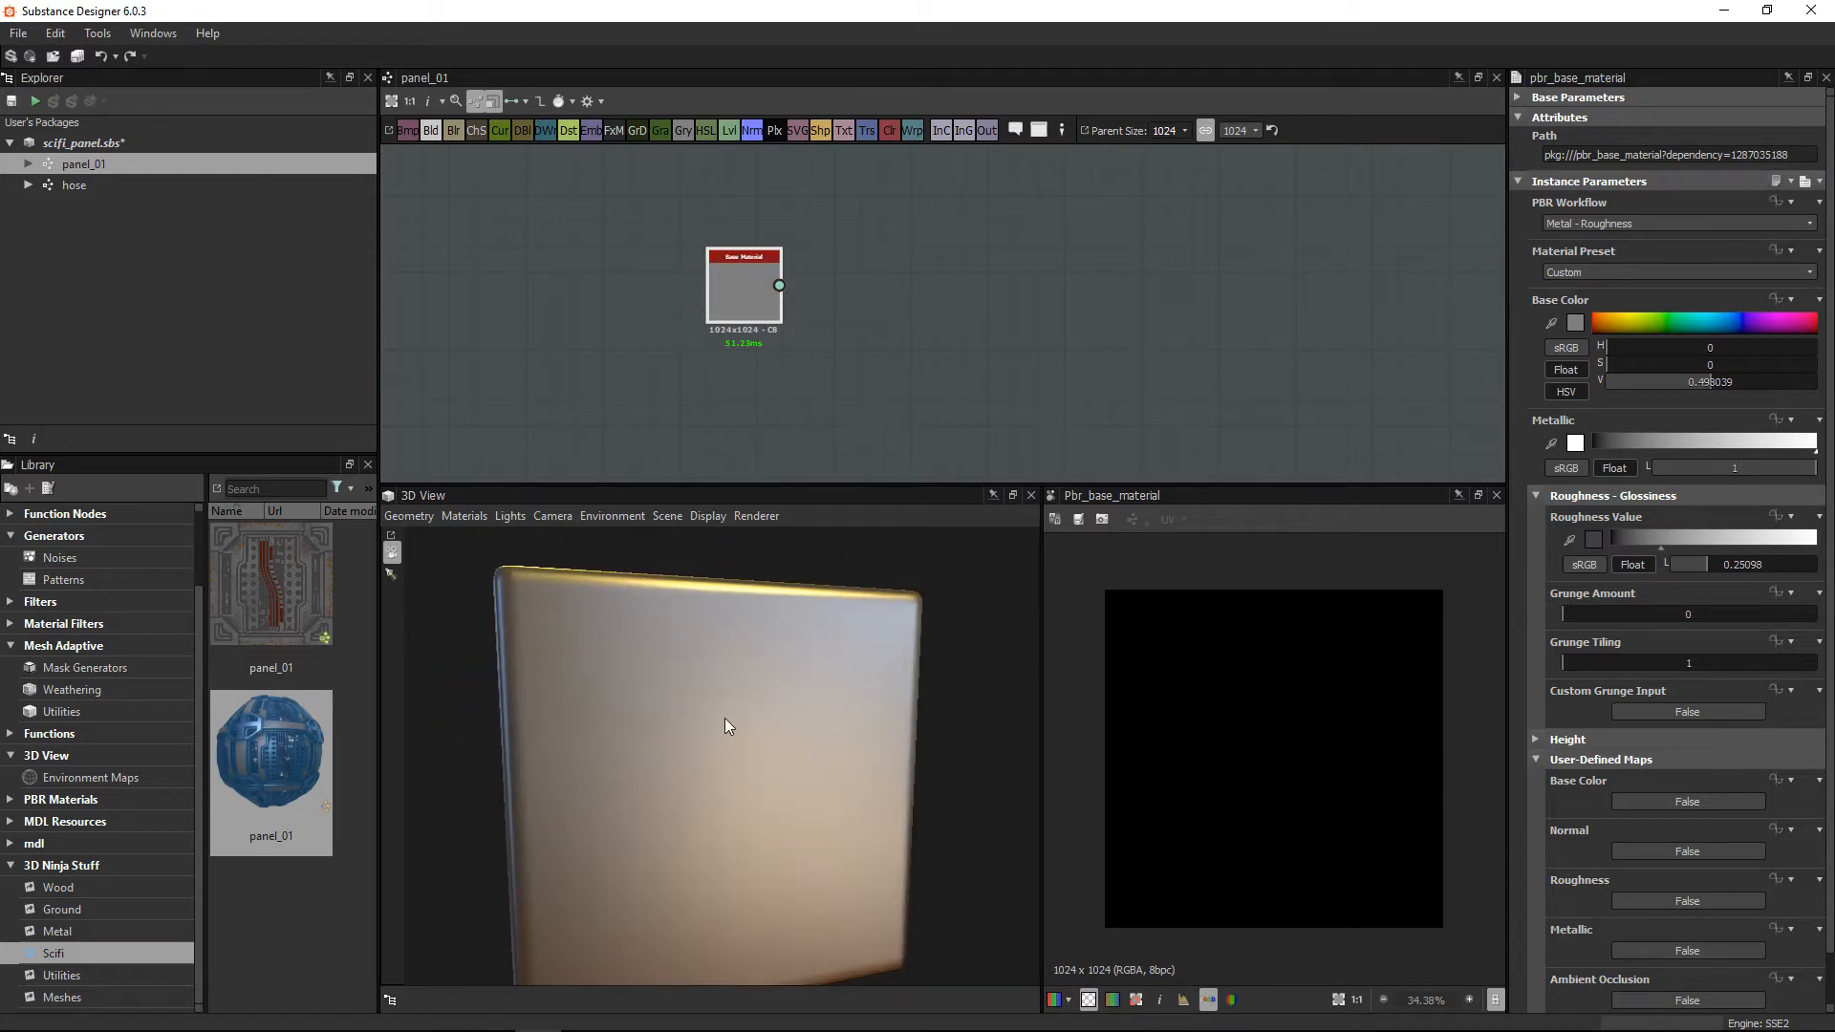
left_click_drag(726, 717, 770, 709)
scroll(948, 210, "down", 1)
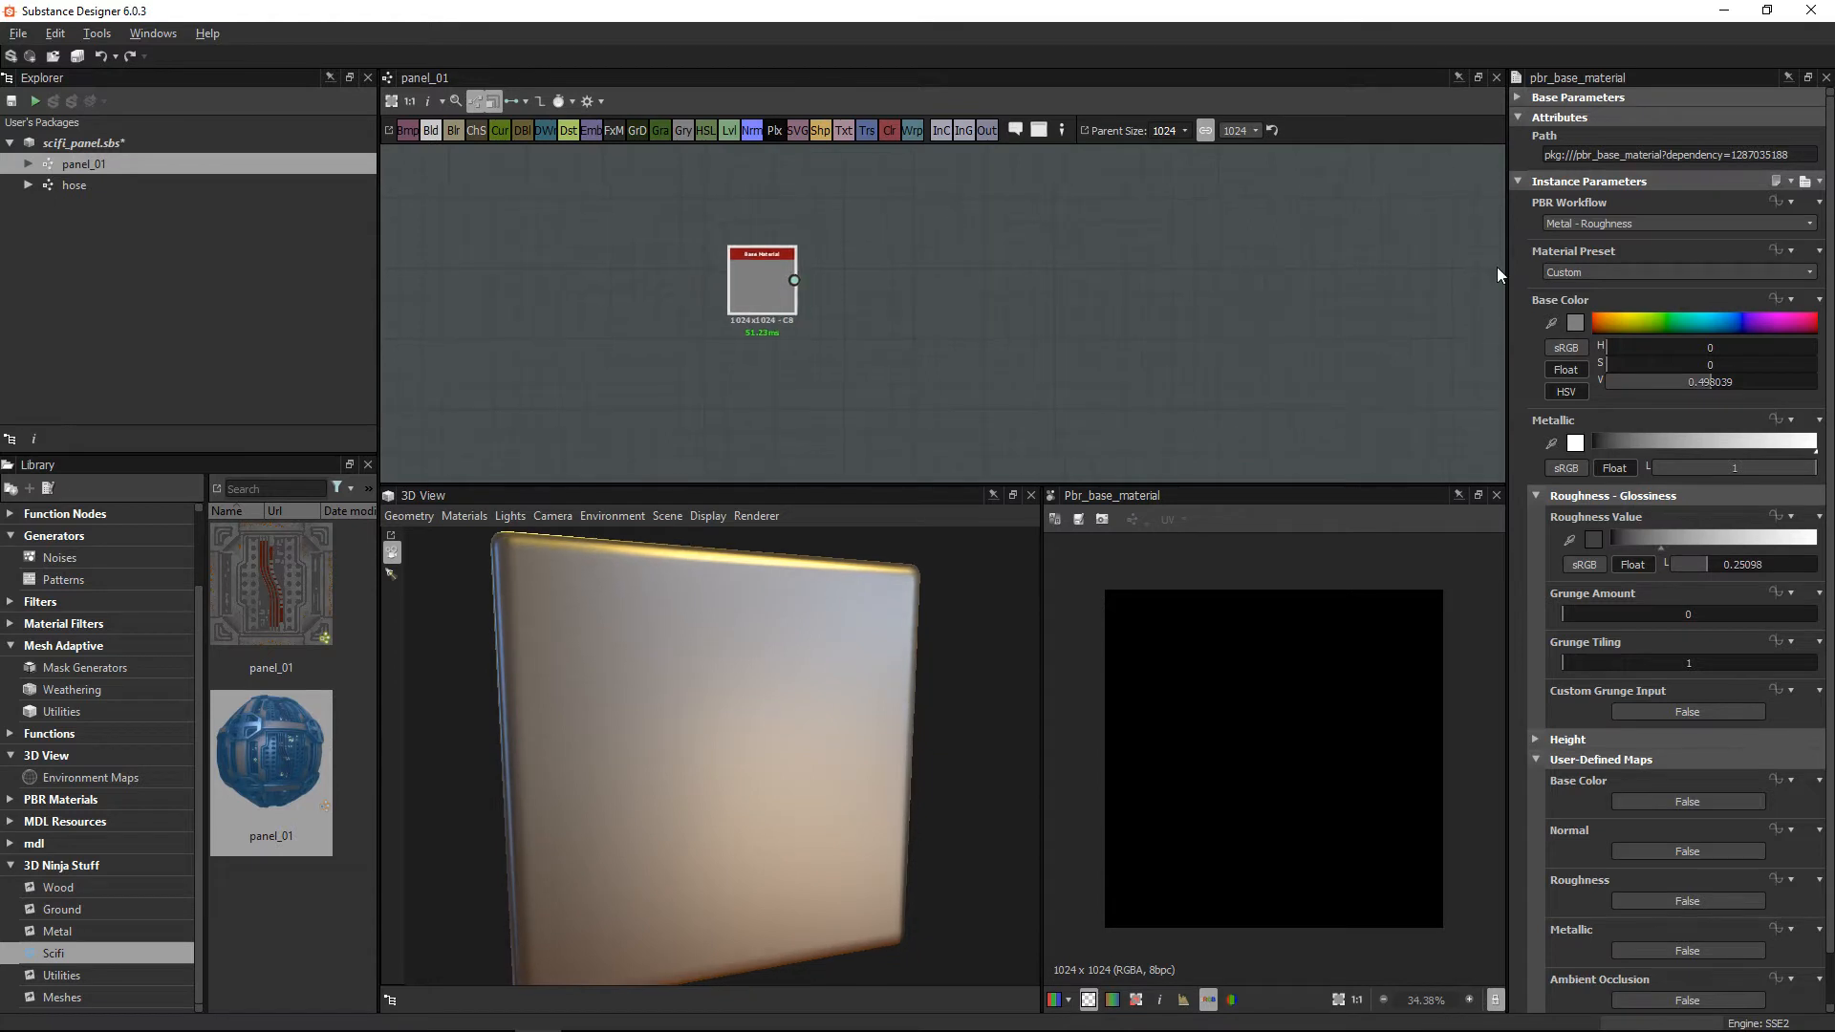
Step: Widen the parameters area and darken the Base Material by setting its base color's V value to 0.39
left_click_drag(1508, 279, 1452, 279)
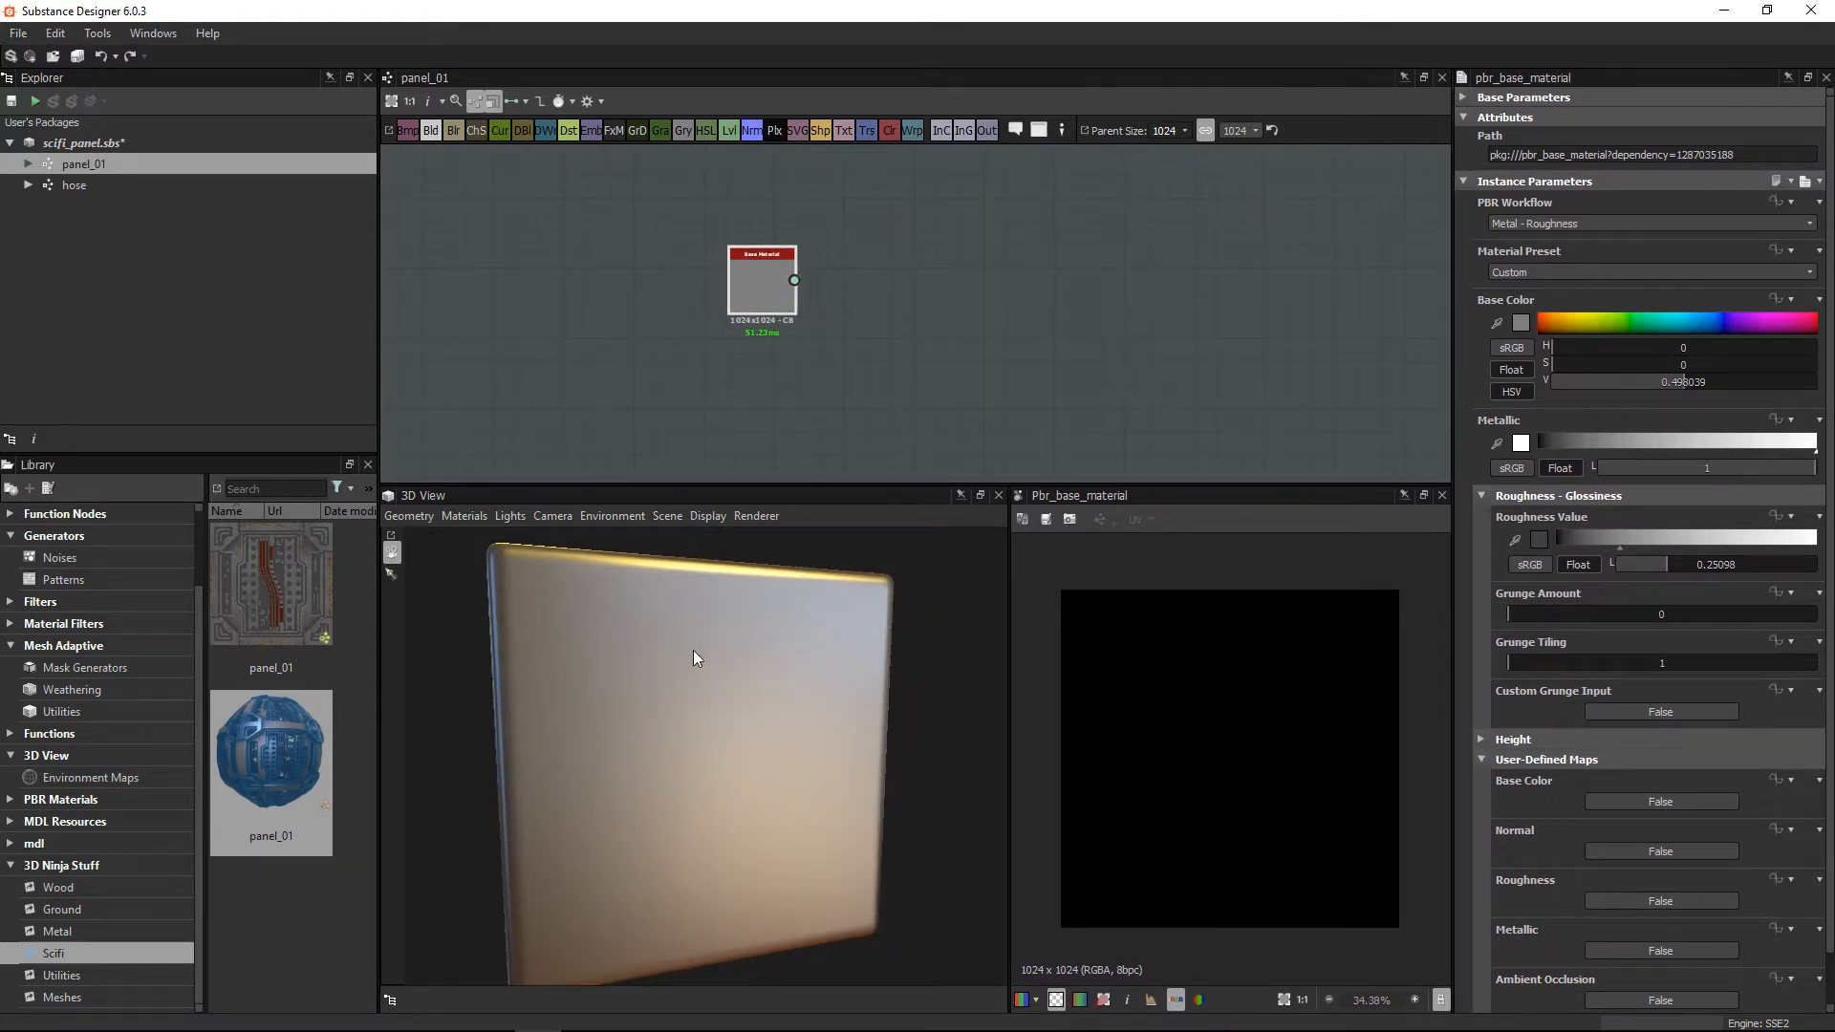
left_click_drag(695, 657, 682, 747)
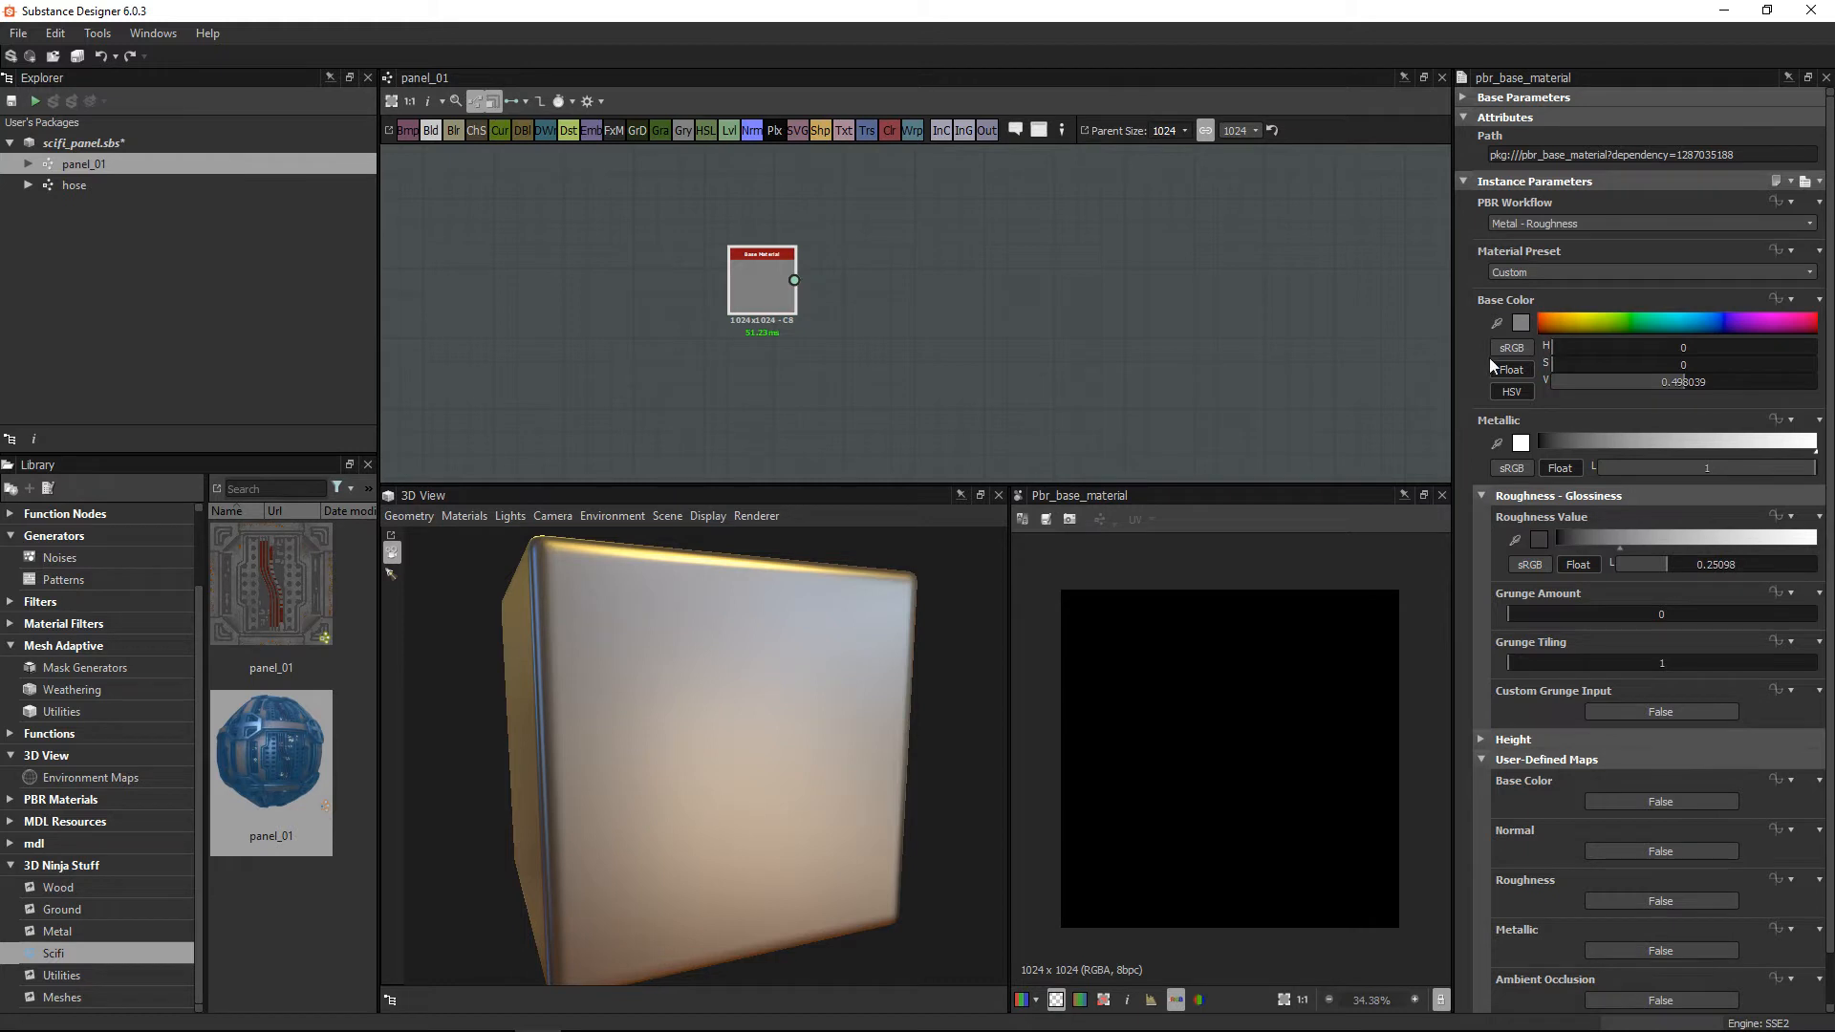
left_click(1534, 274)
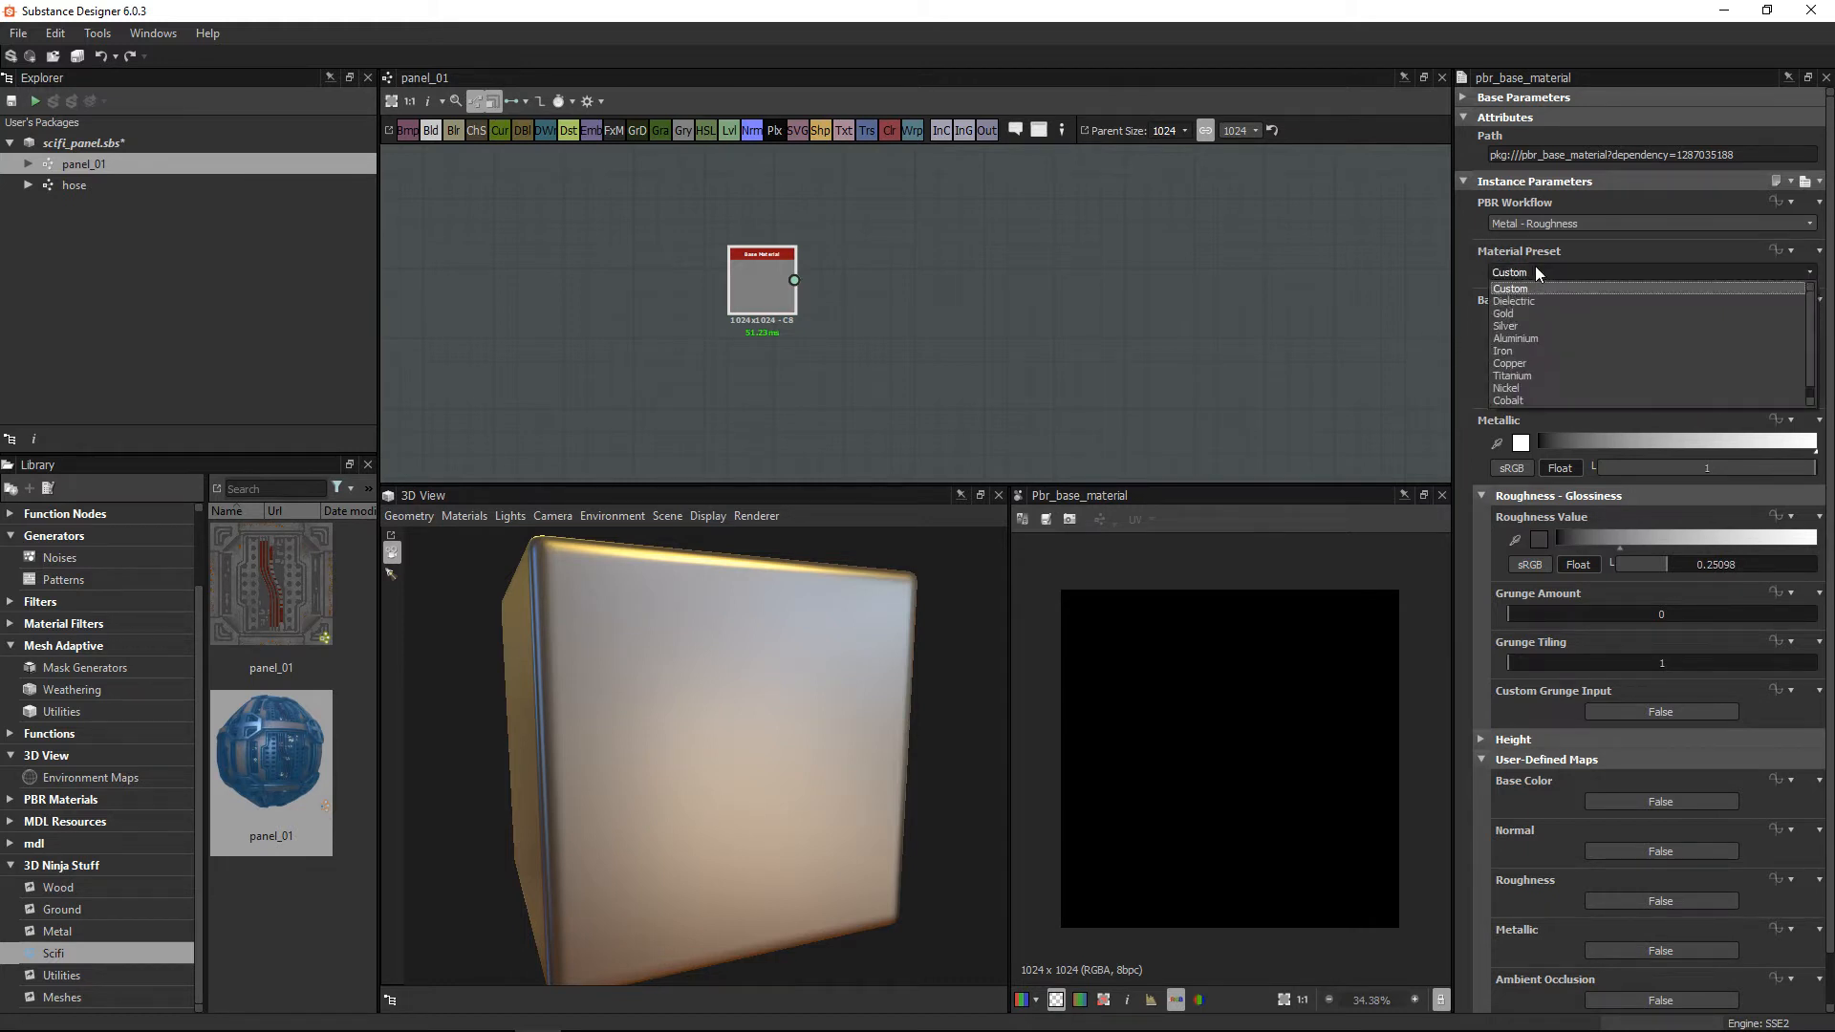
left_click(1533, 325)
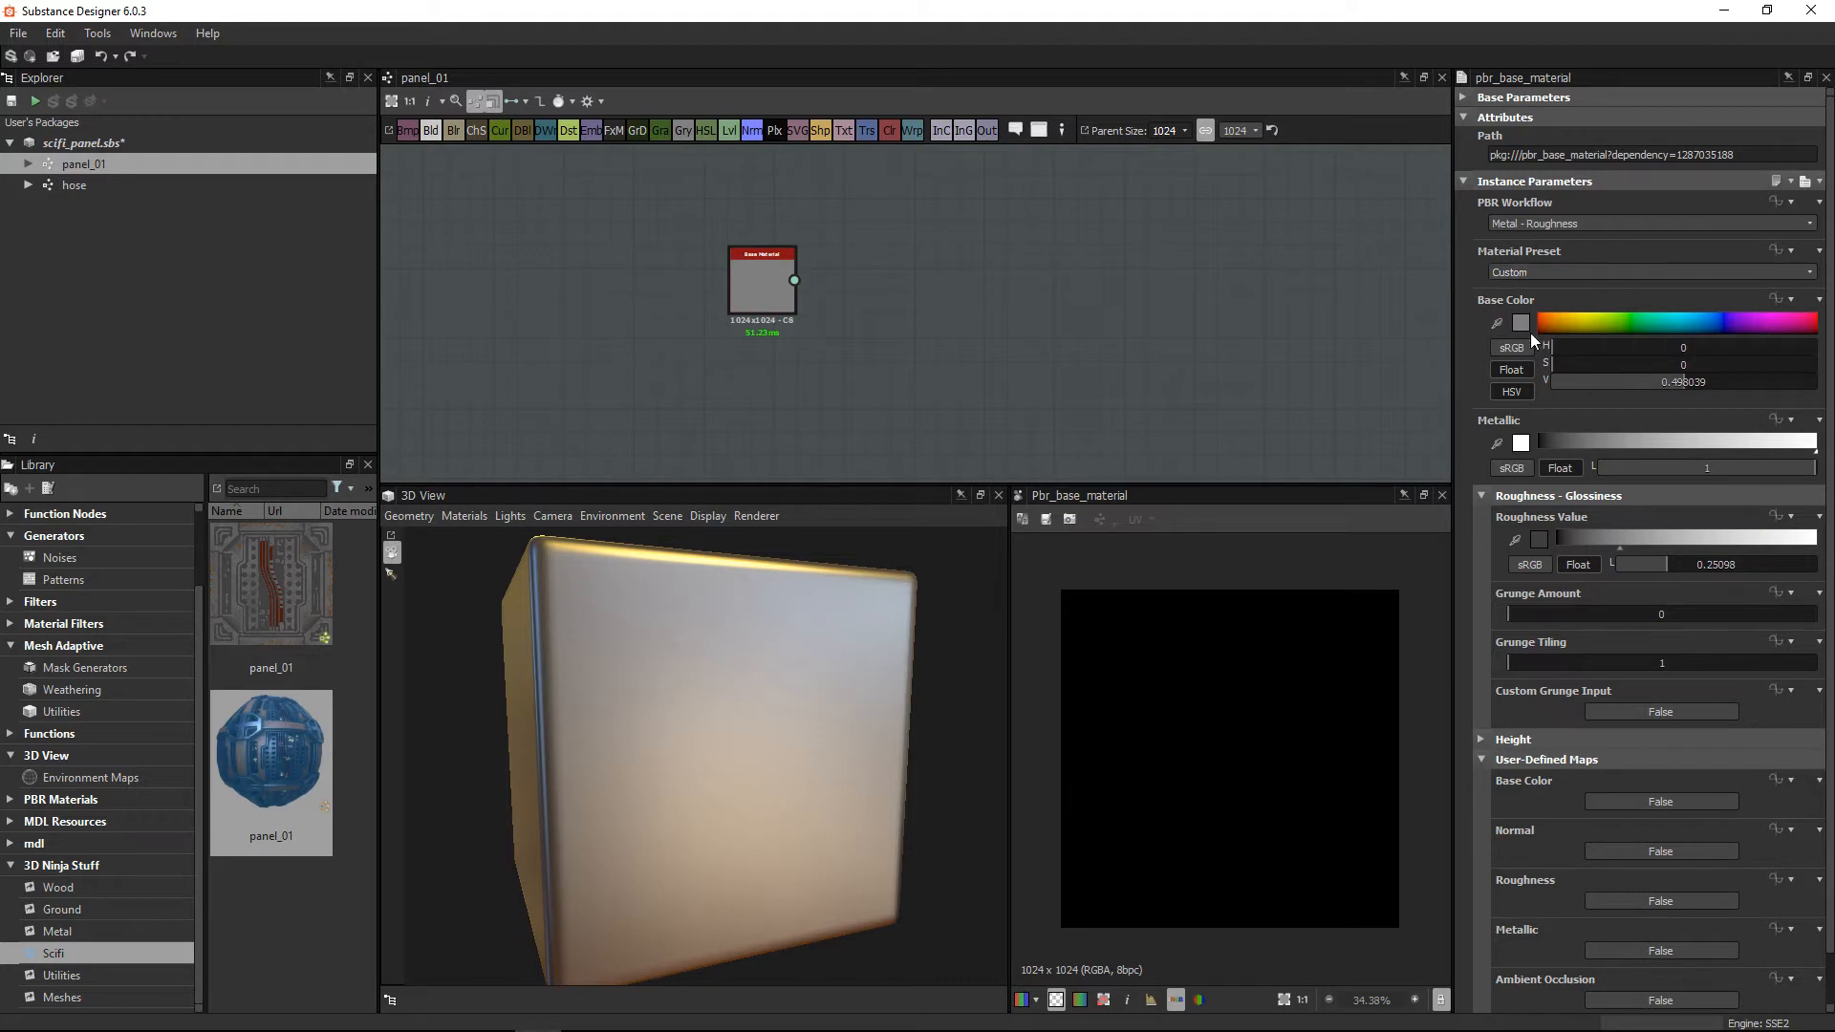
left_click_drag(1676, 383, 1654, 380)
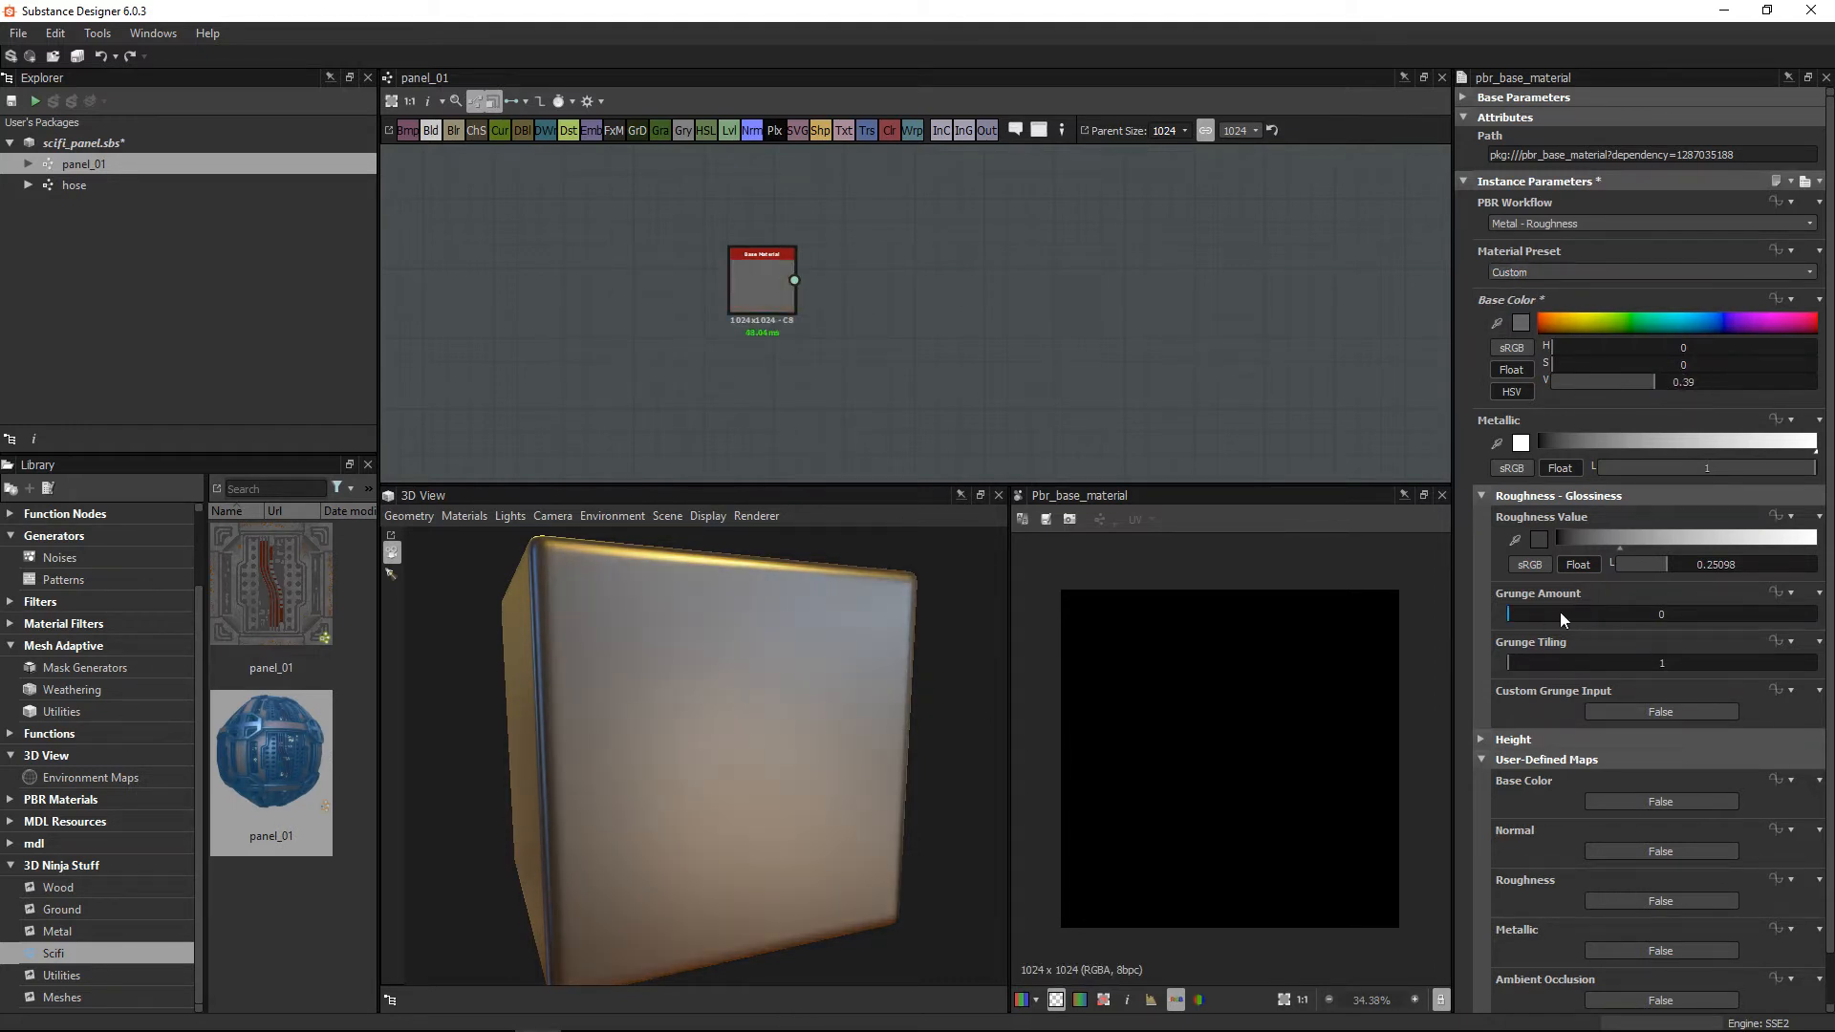
Step: Set the Base Material's roughness value to 0.23 and check the reflections on the cube from another angle
left_click_drag(1666, 566, 1661, 565)
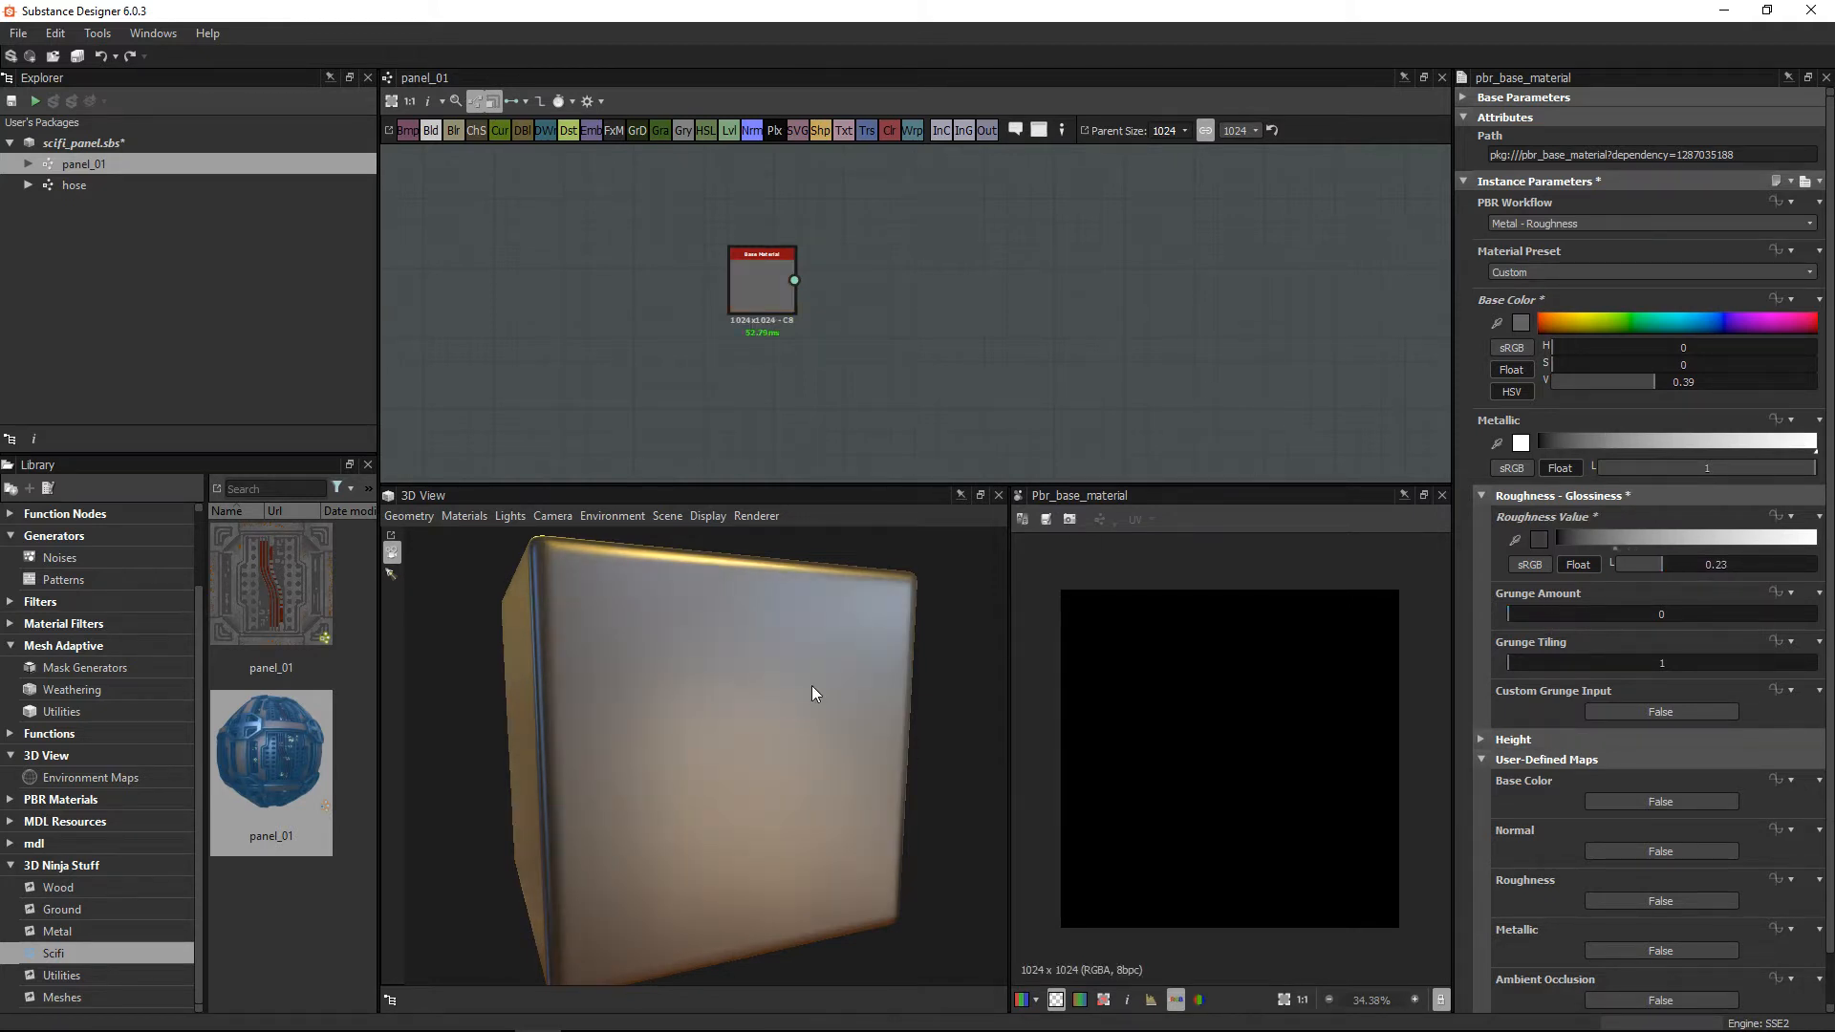
left_click_drag(811, 685, 850, 650)
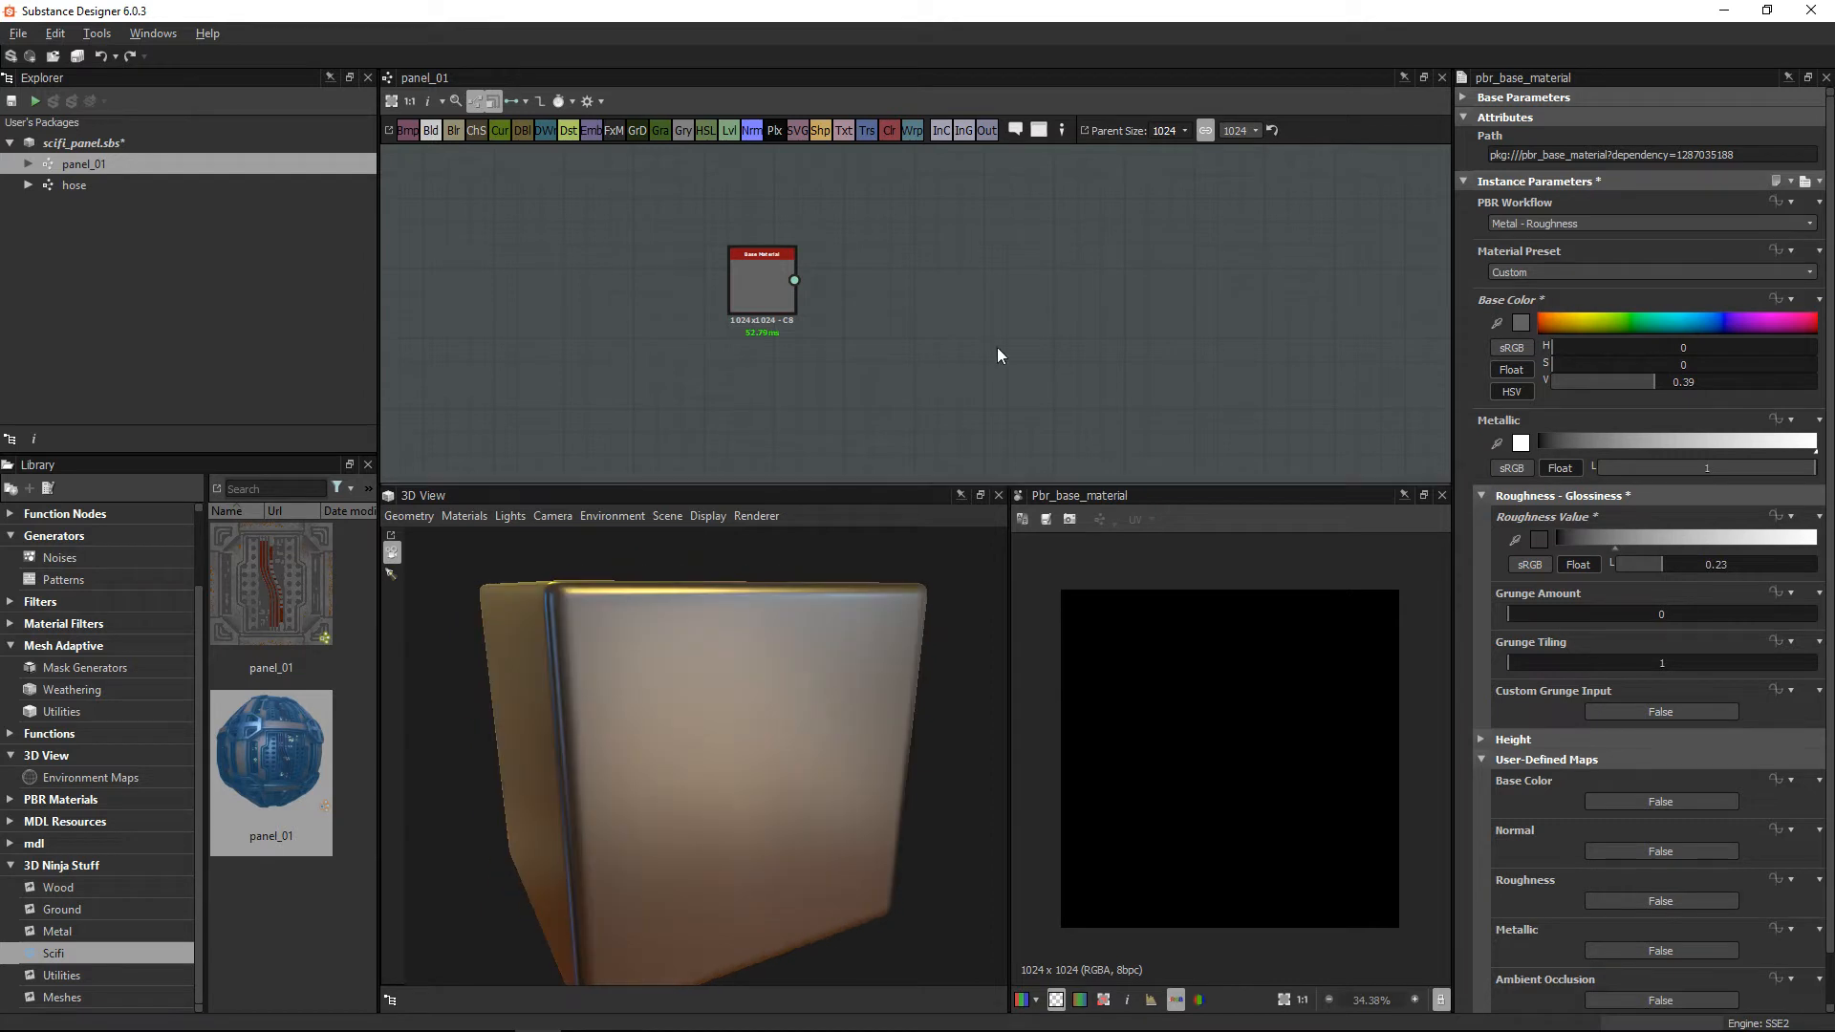
Step: Survey the panel graph from the Panels, Outter Frame and Outter Edge groups through Frame to Map Creation, Emissive and the output nodes
scroll(995, 347, "down", 3)
scroll(1052, 328, "down", 5)
middle_click_drag(1206, 365, 889, 429)
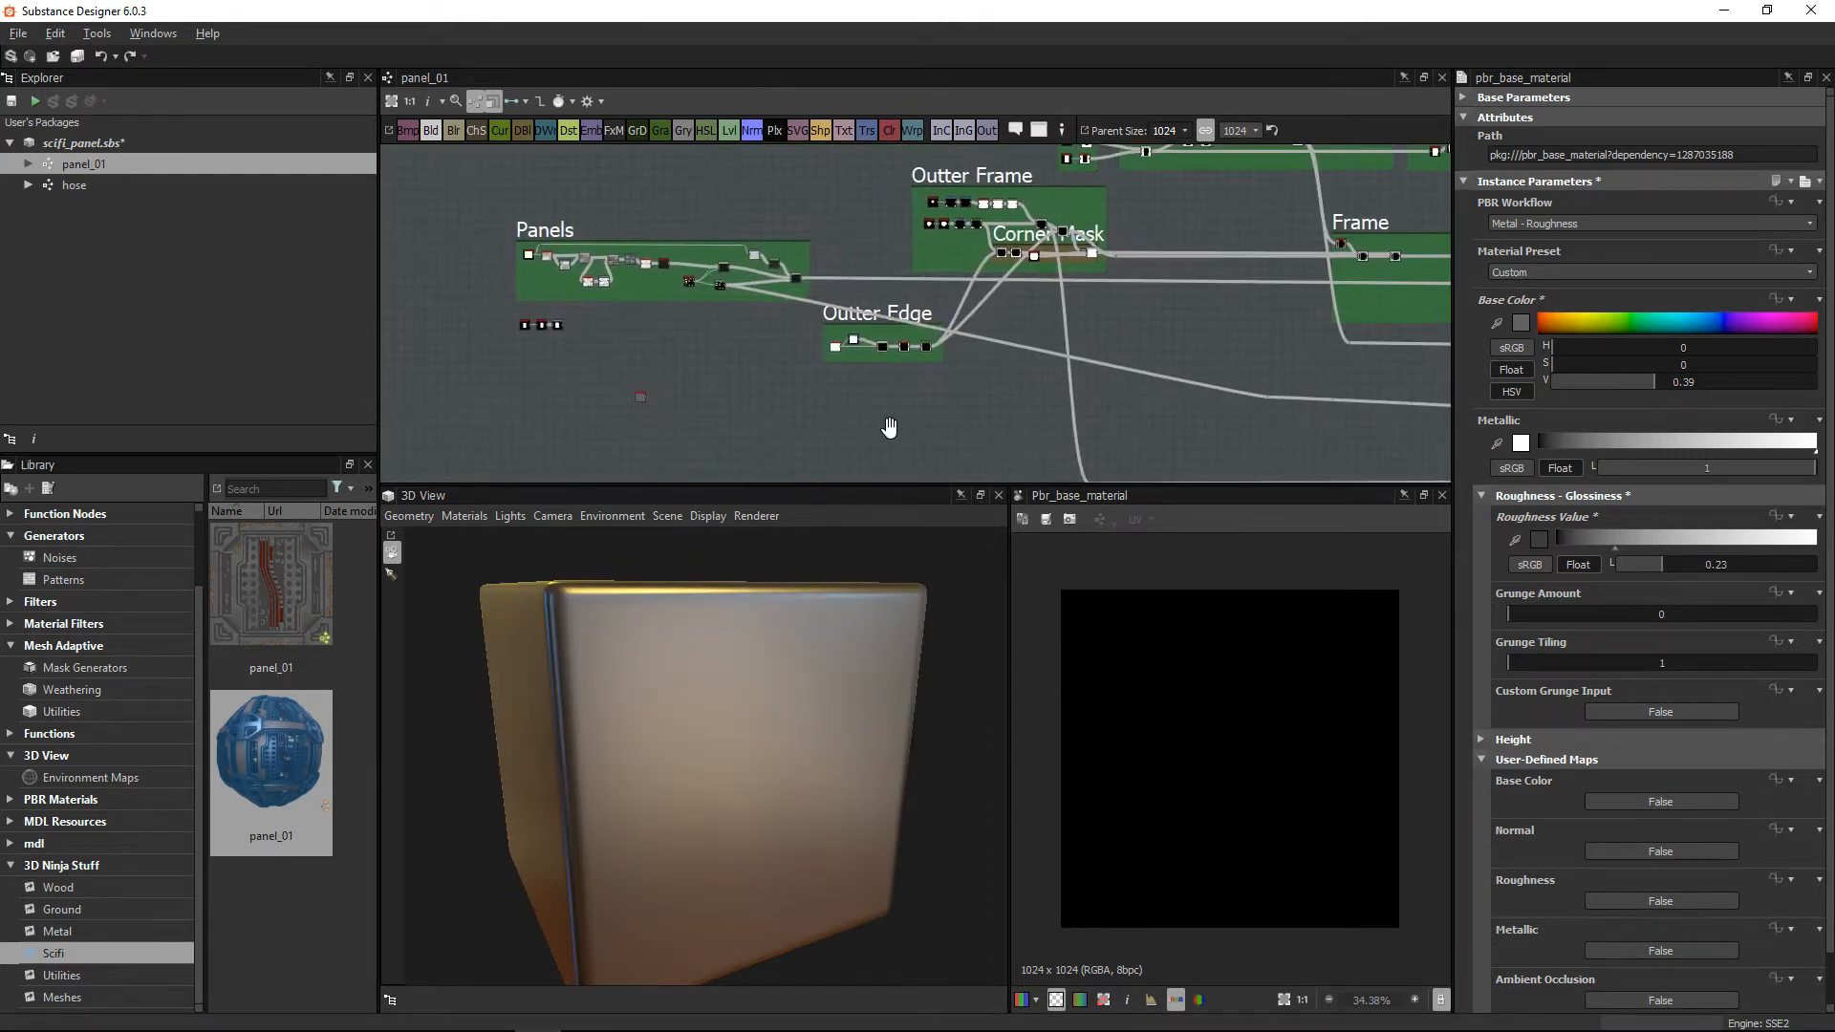
scroll(888, 430, "down", 1)
scroll(914, 435, "up", 1)
scroll(1047, 331, "down", 1)
middle_click_drag(1047, 330, 870, 358)
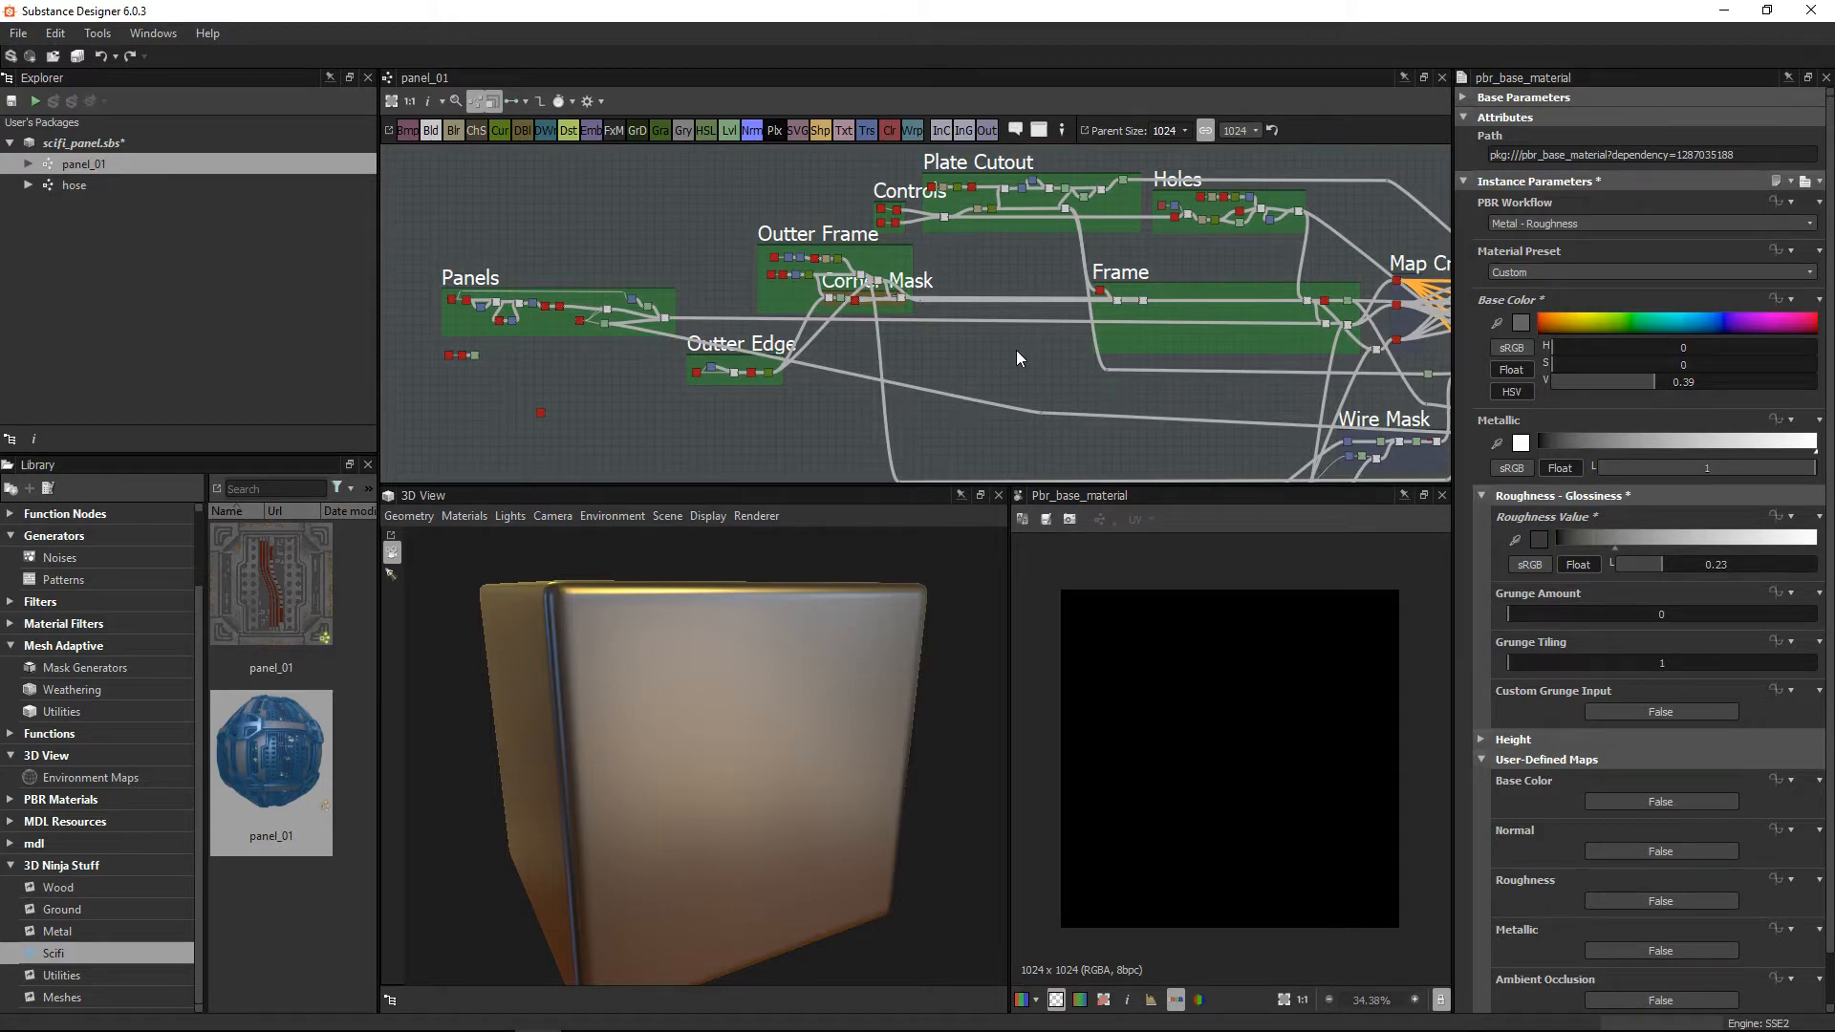
middle_click_drag(1249, 242, 892, 230)
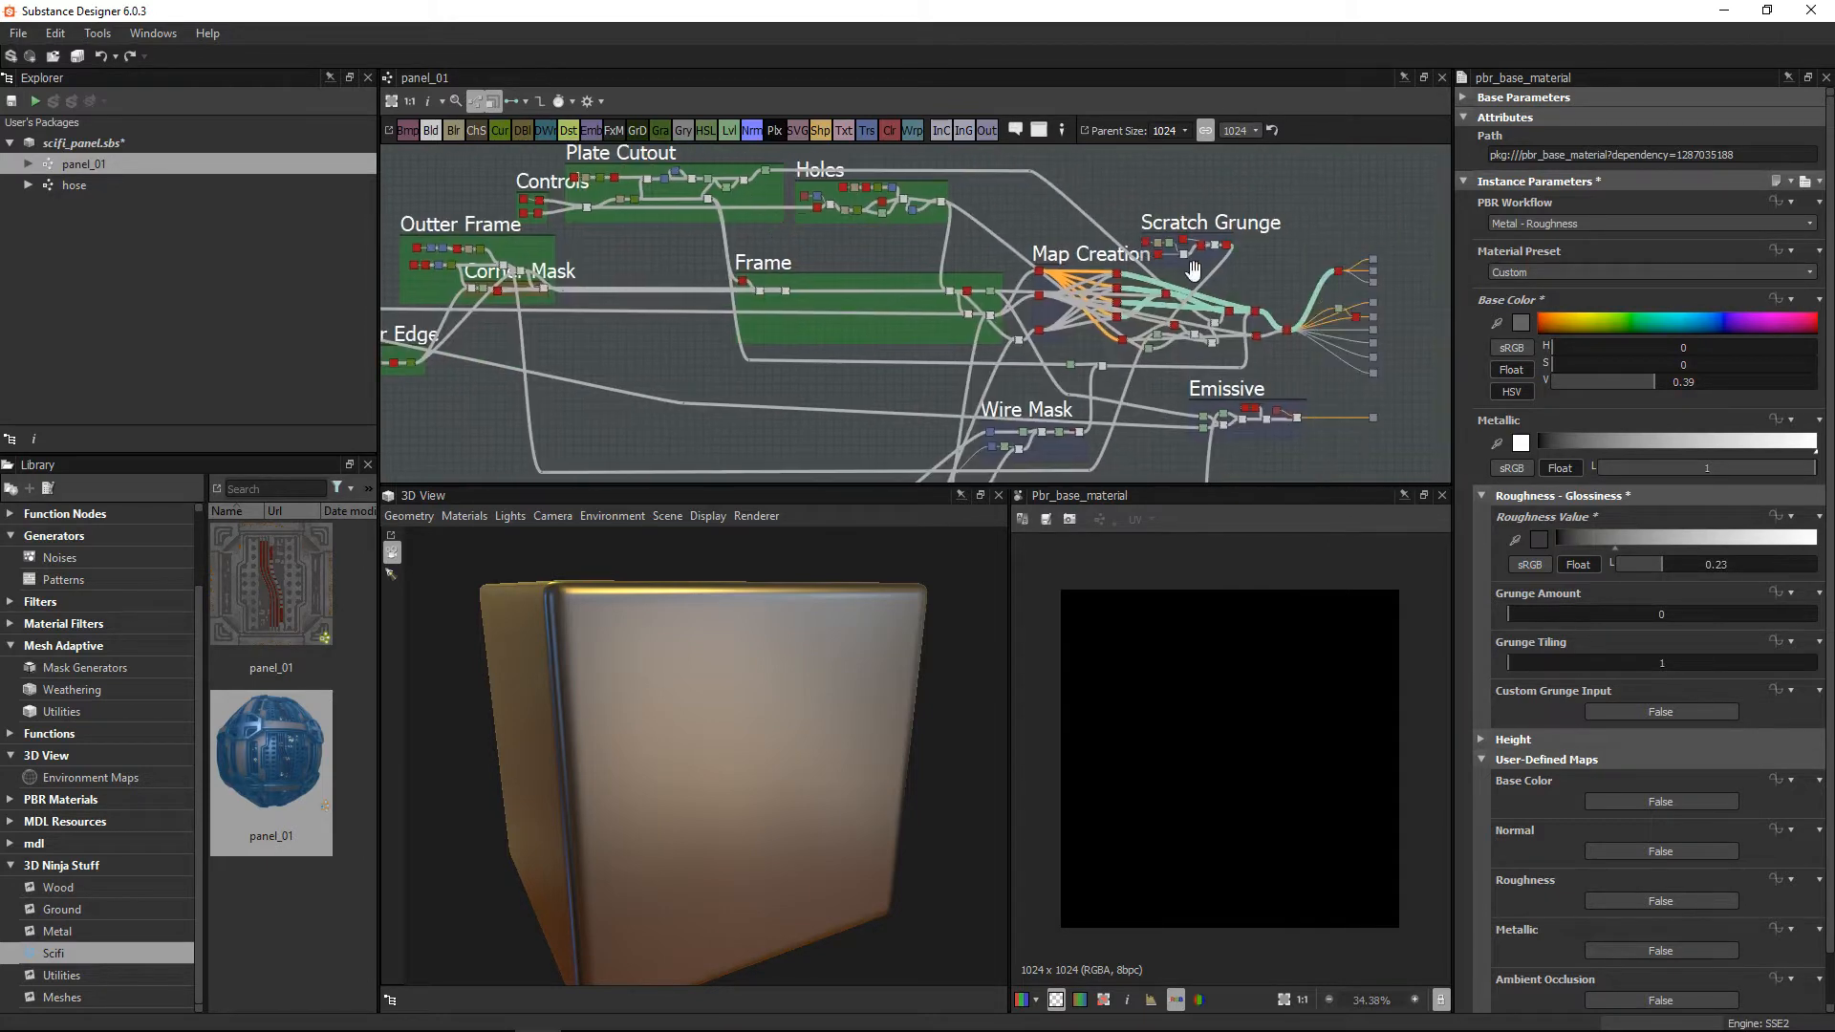
middle_click_drag(692, 204, 1008, 226)
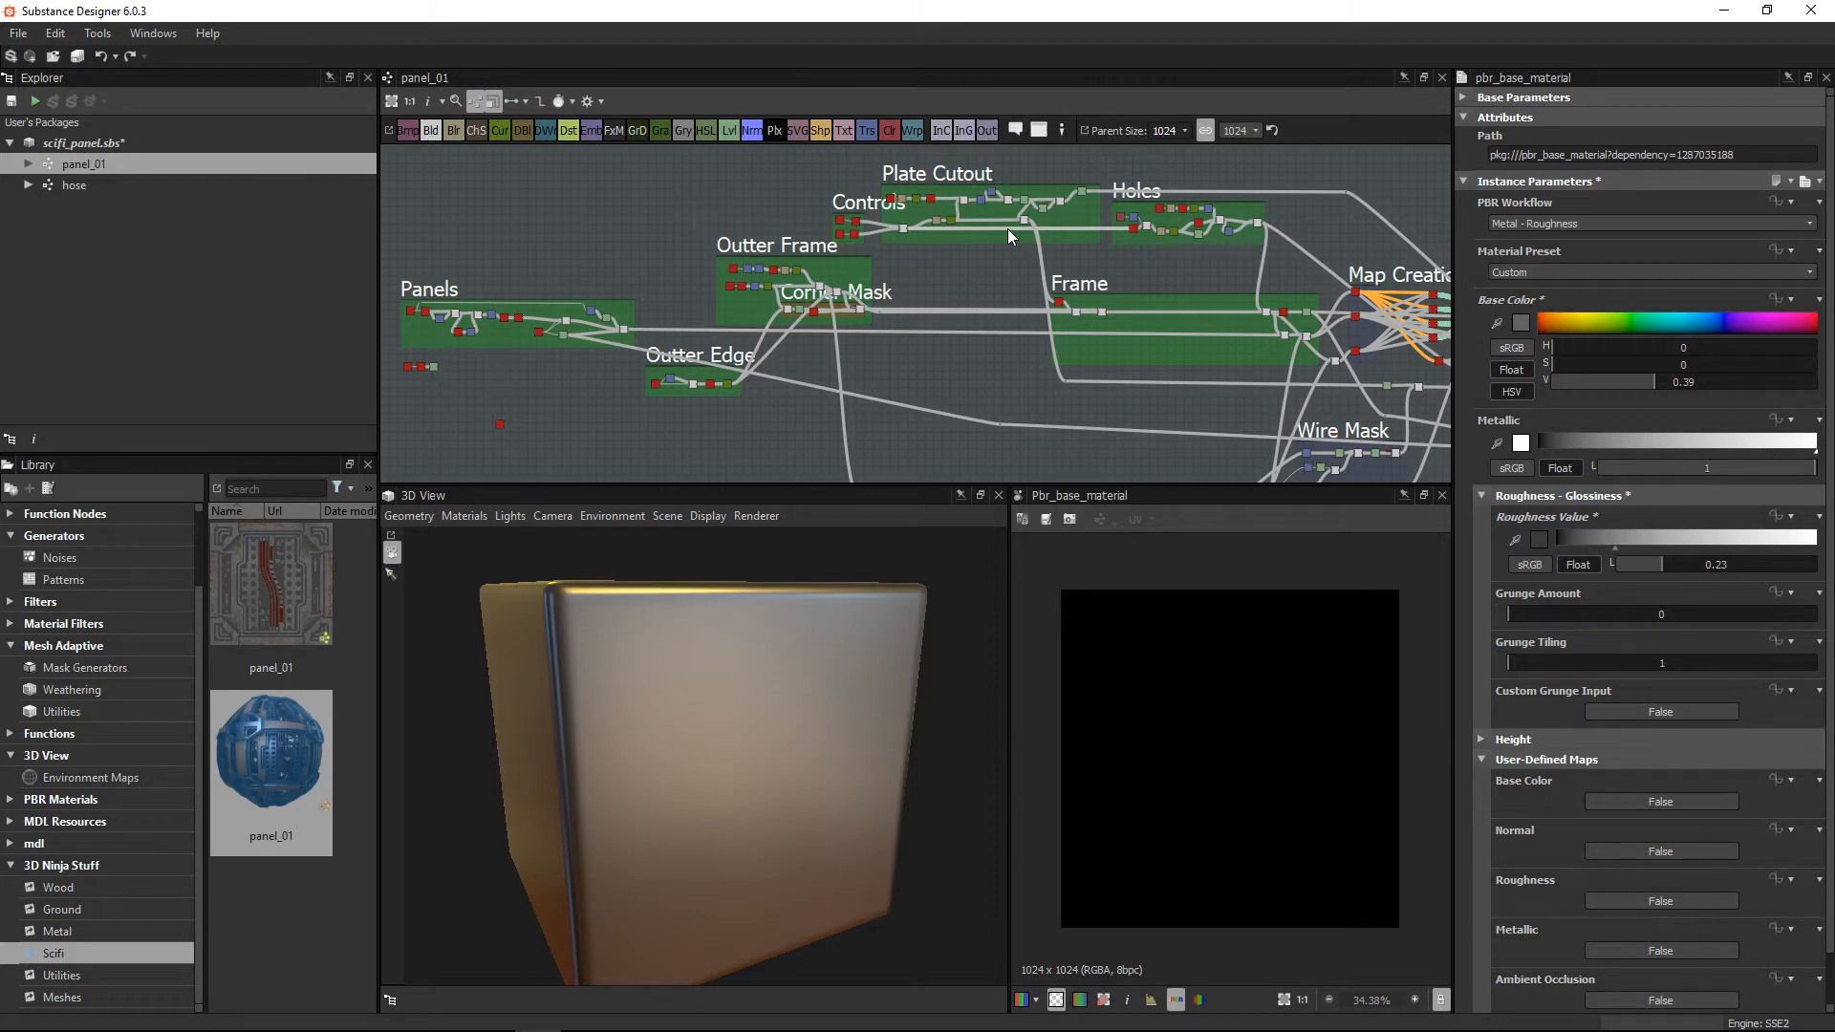
middle_click_drag(569, 311, 614, 311)
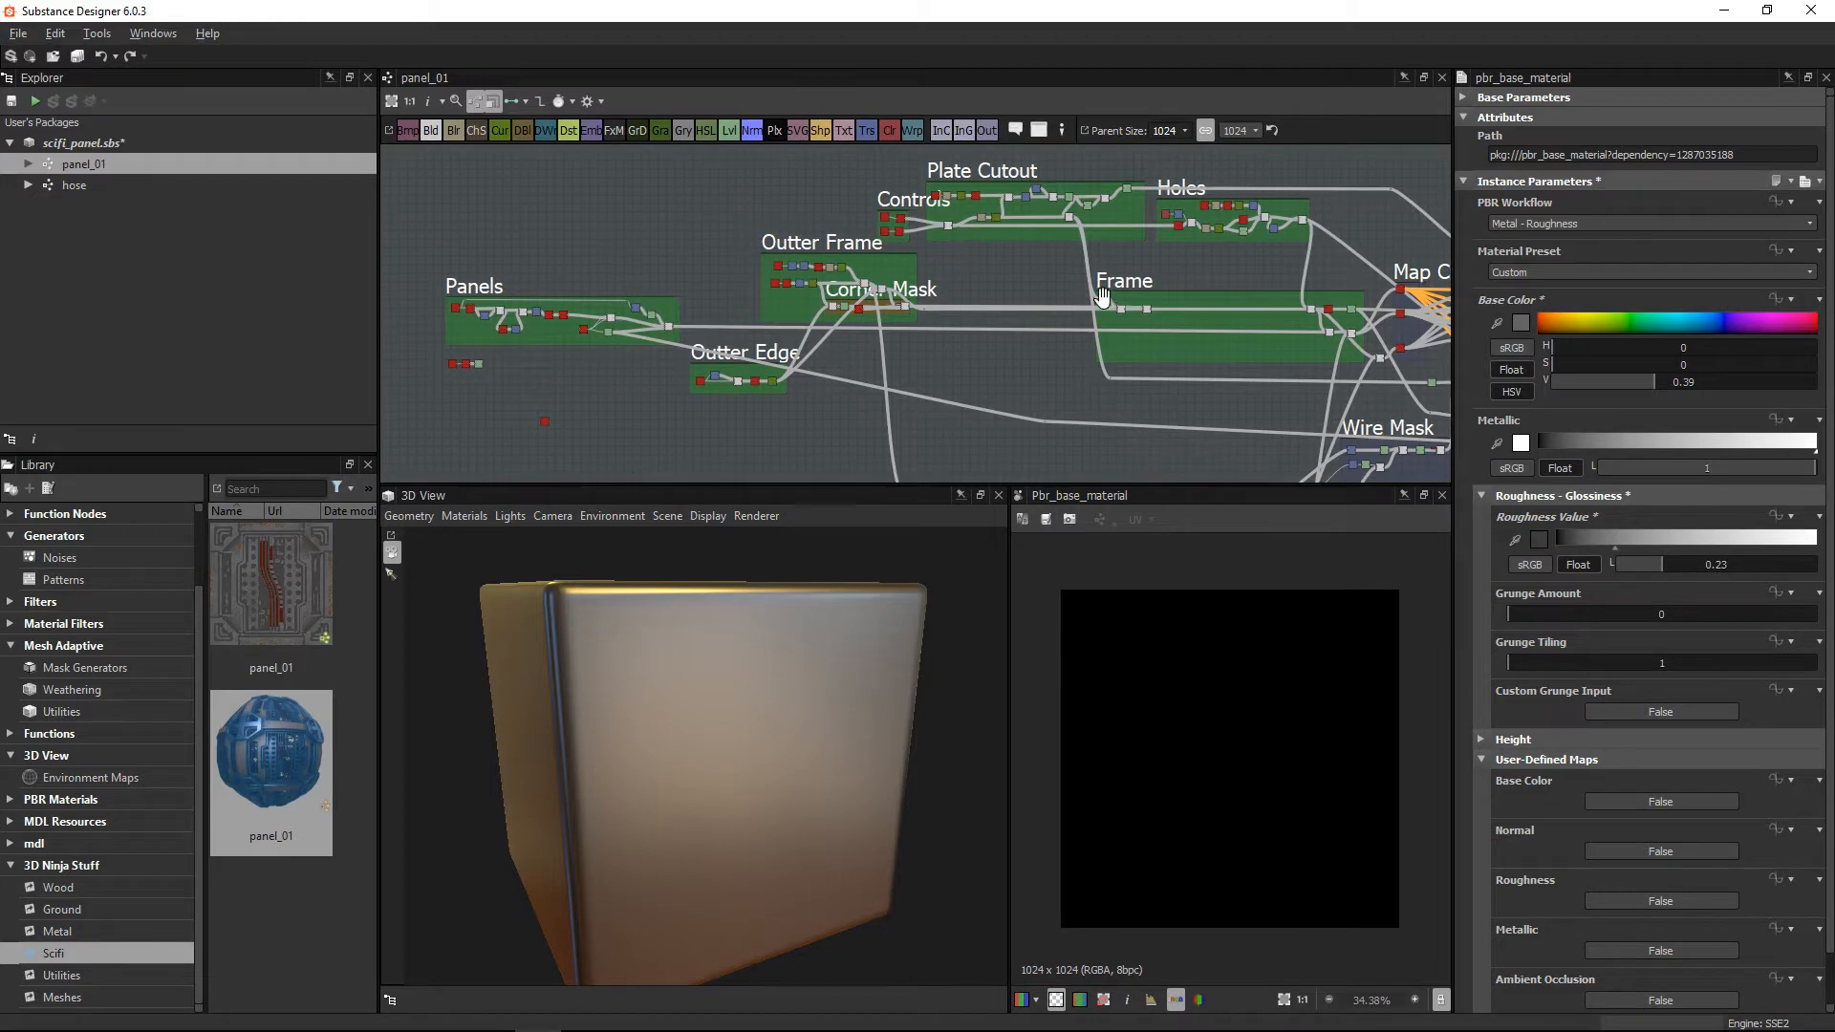
middle_click_drag(874, 294, 987, 258)
scroll(655, 294, "up", 3)
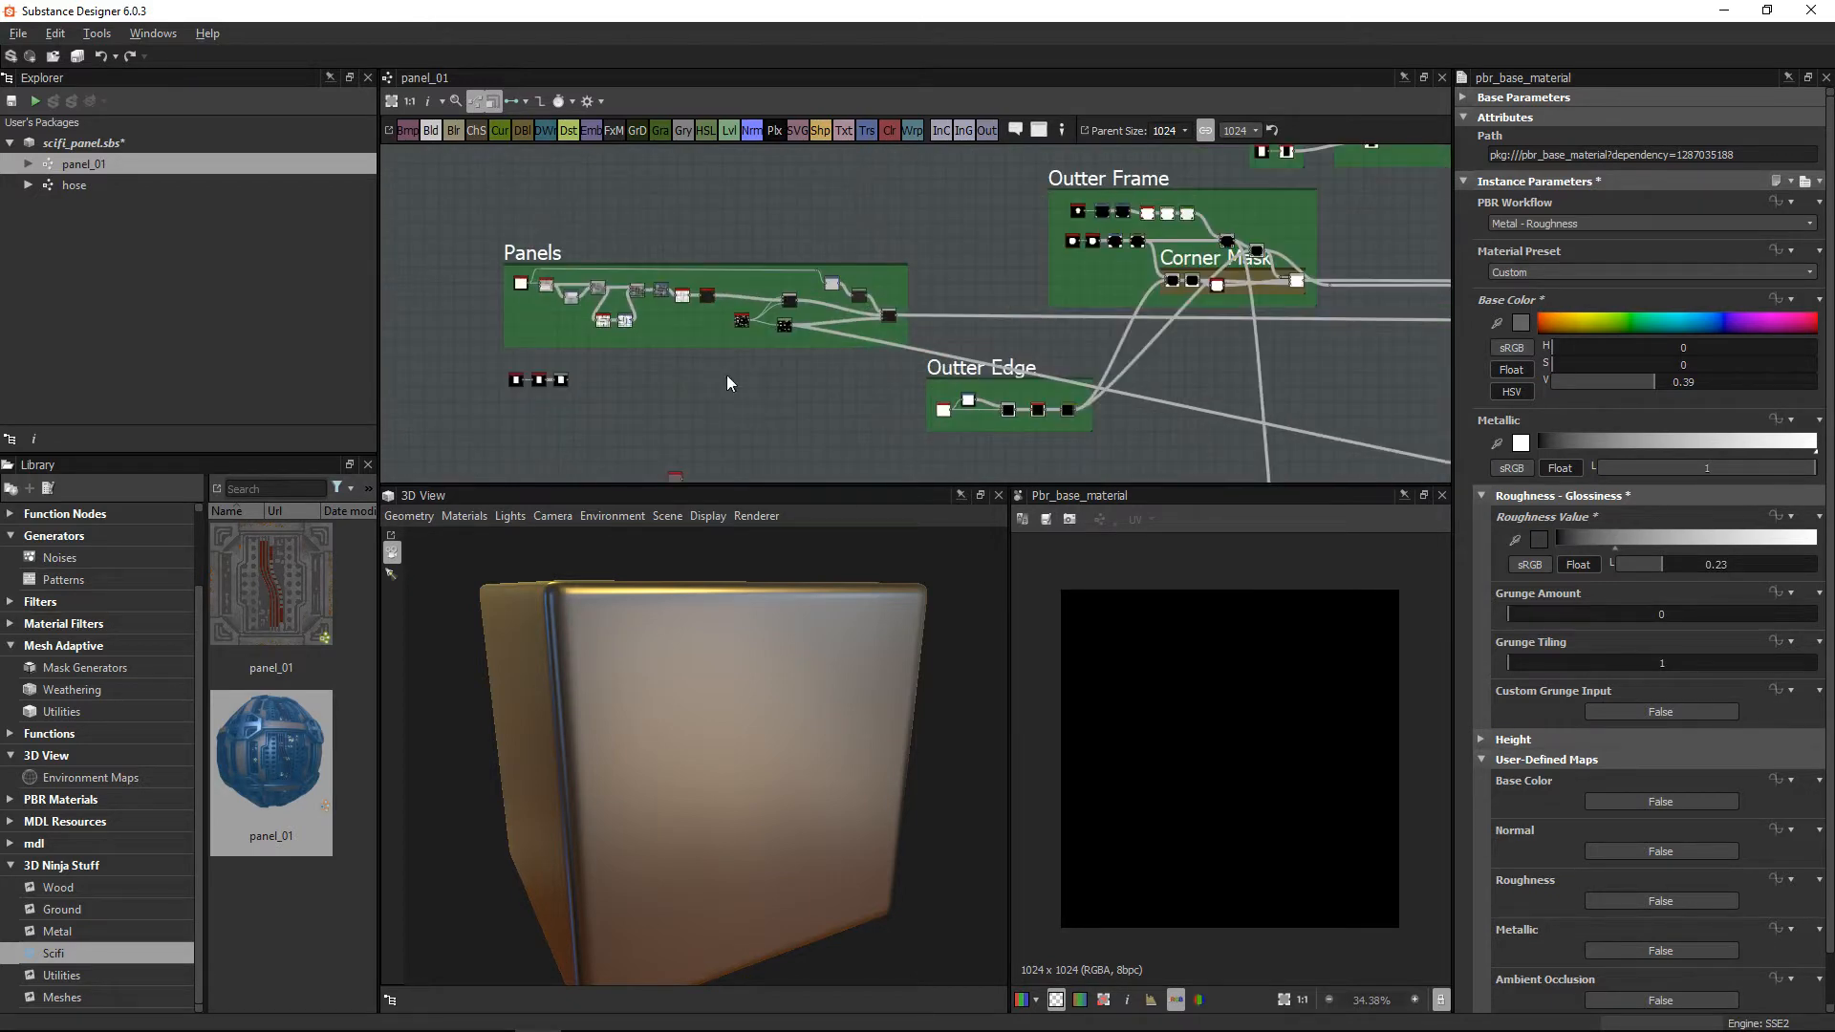
middle_click_drag(957, 393, 871, 386)
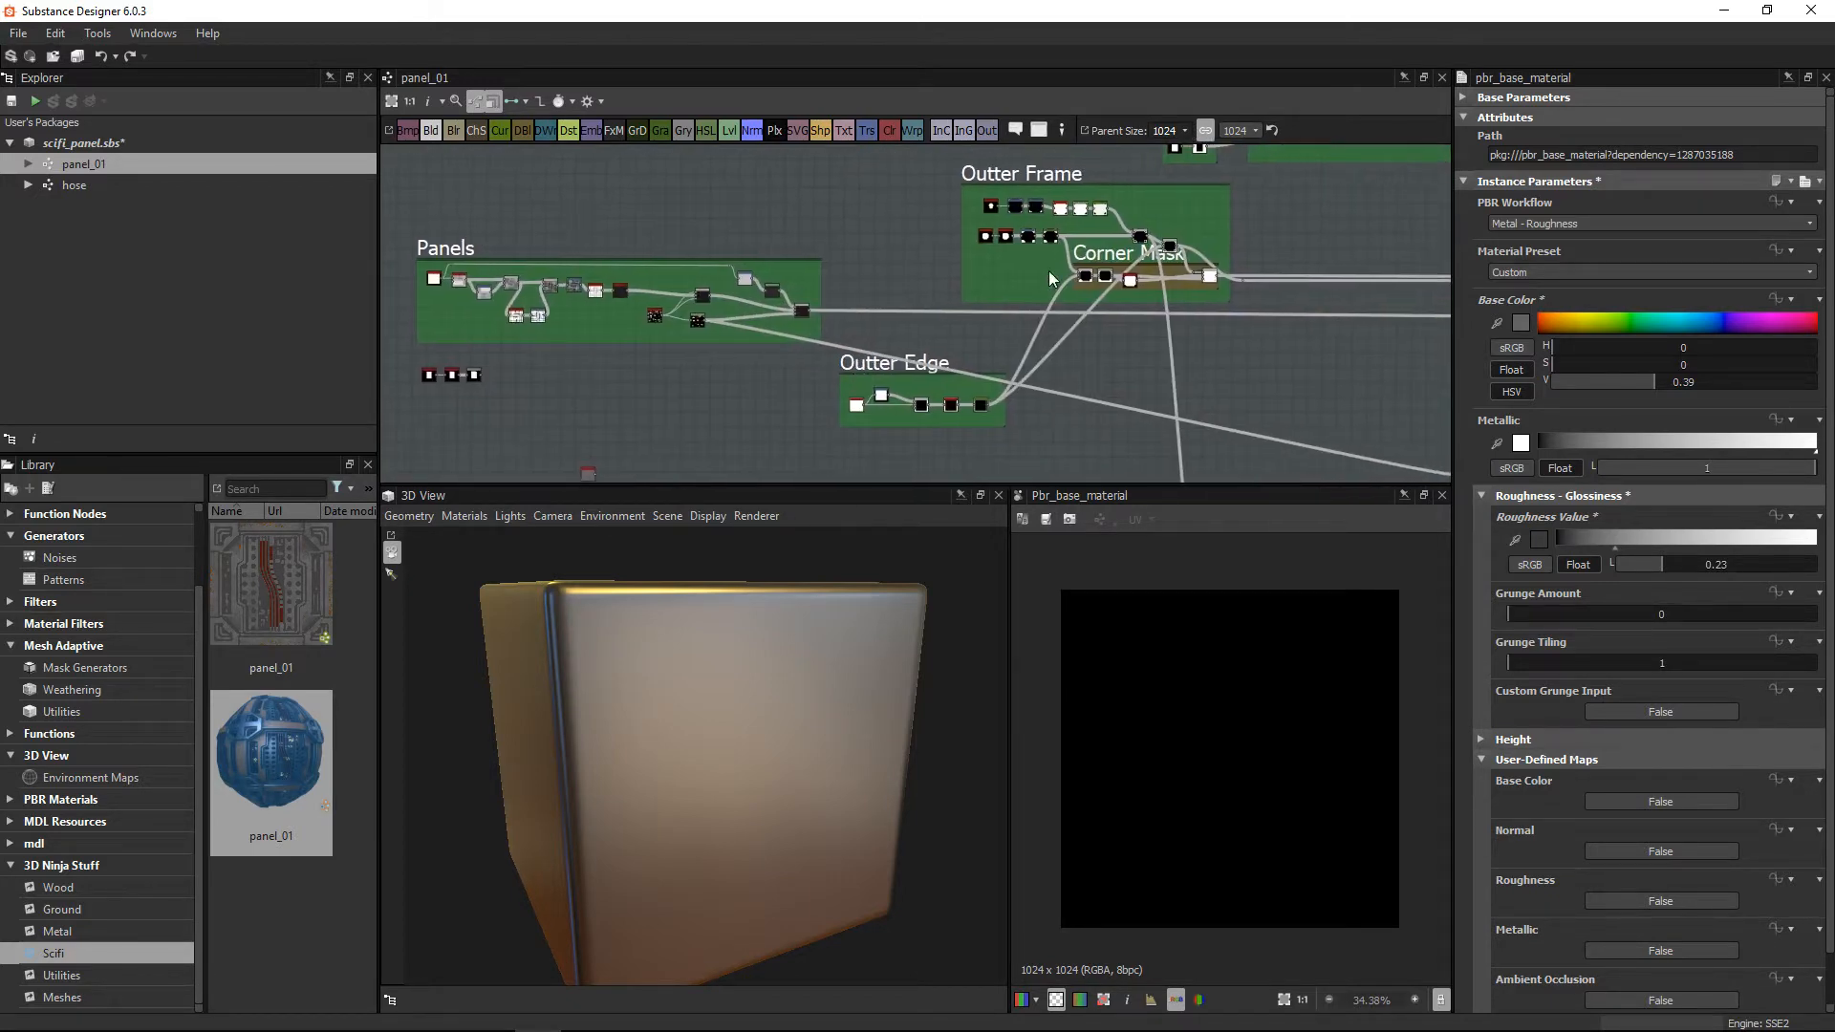
Step: Preview the ambient occlusion, normal and blurred grayscale nodes in the Map Creation group one after another
middle_click_drag(1233, 272, 851, 417)
mouse_move(1163, 341)
middle_mouse_down()
mouse_move(810, 313)
mouse_move(936, 257)
mouse_move(779, 224)
middle_mouse_up()
scroll(968, 191, "up", 4)
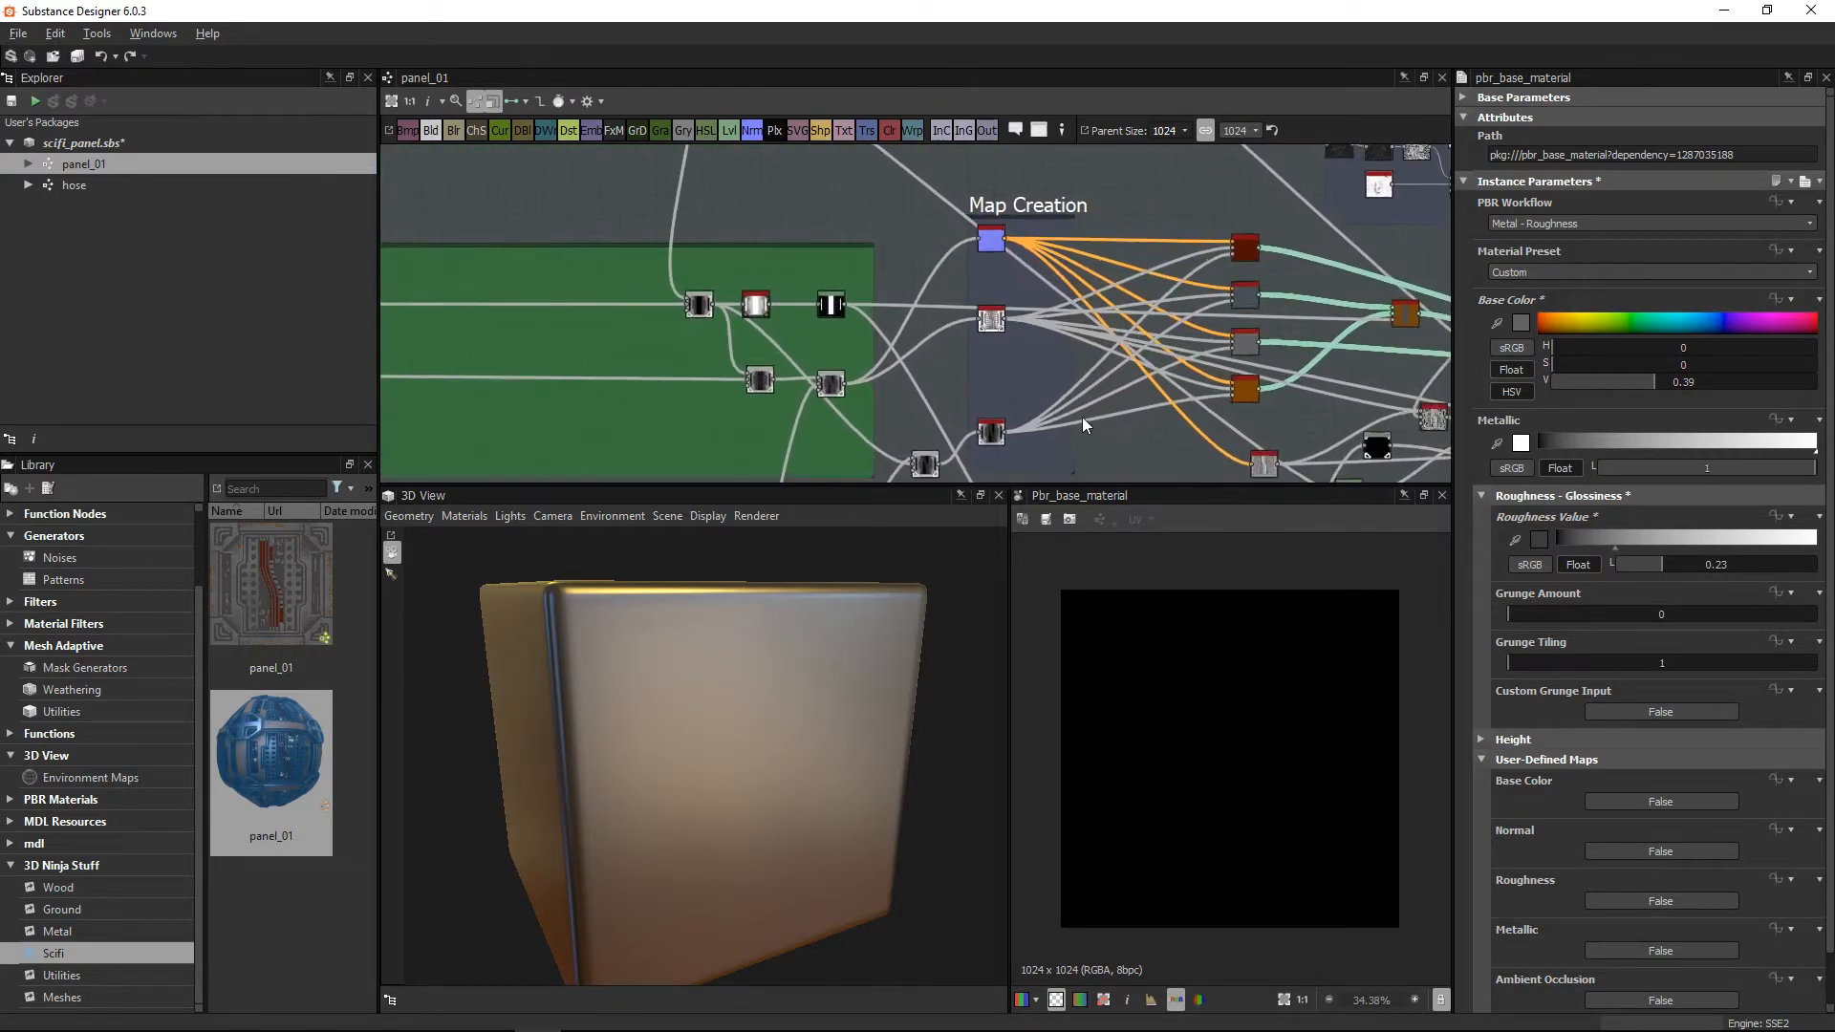
double_click(944, 209)
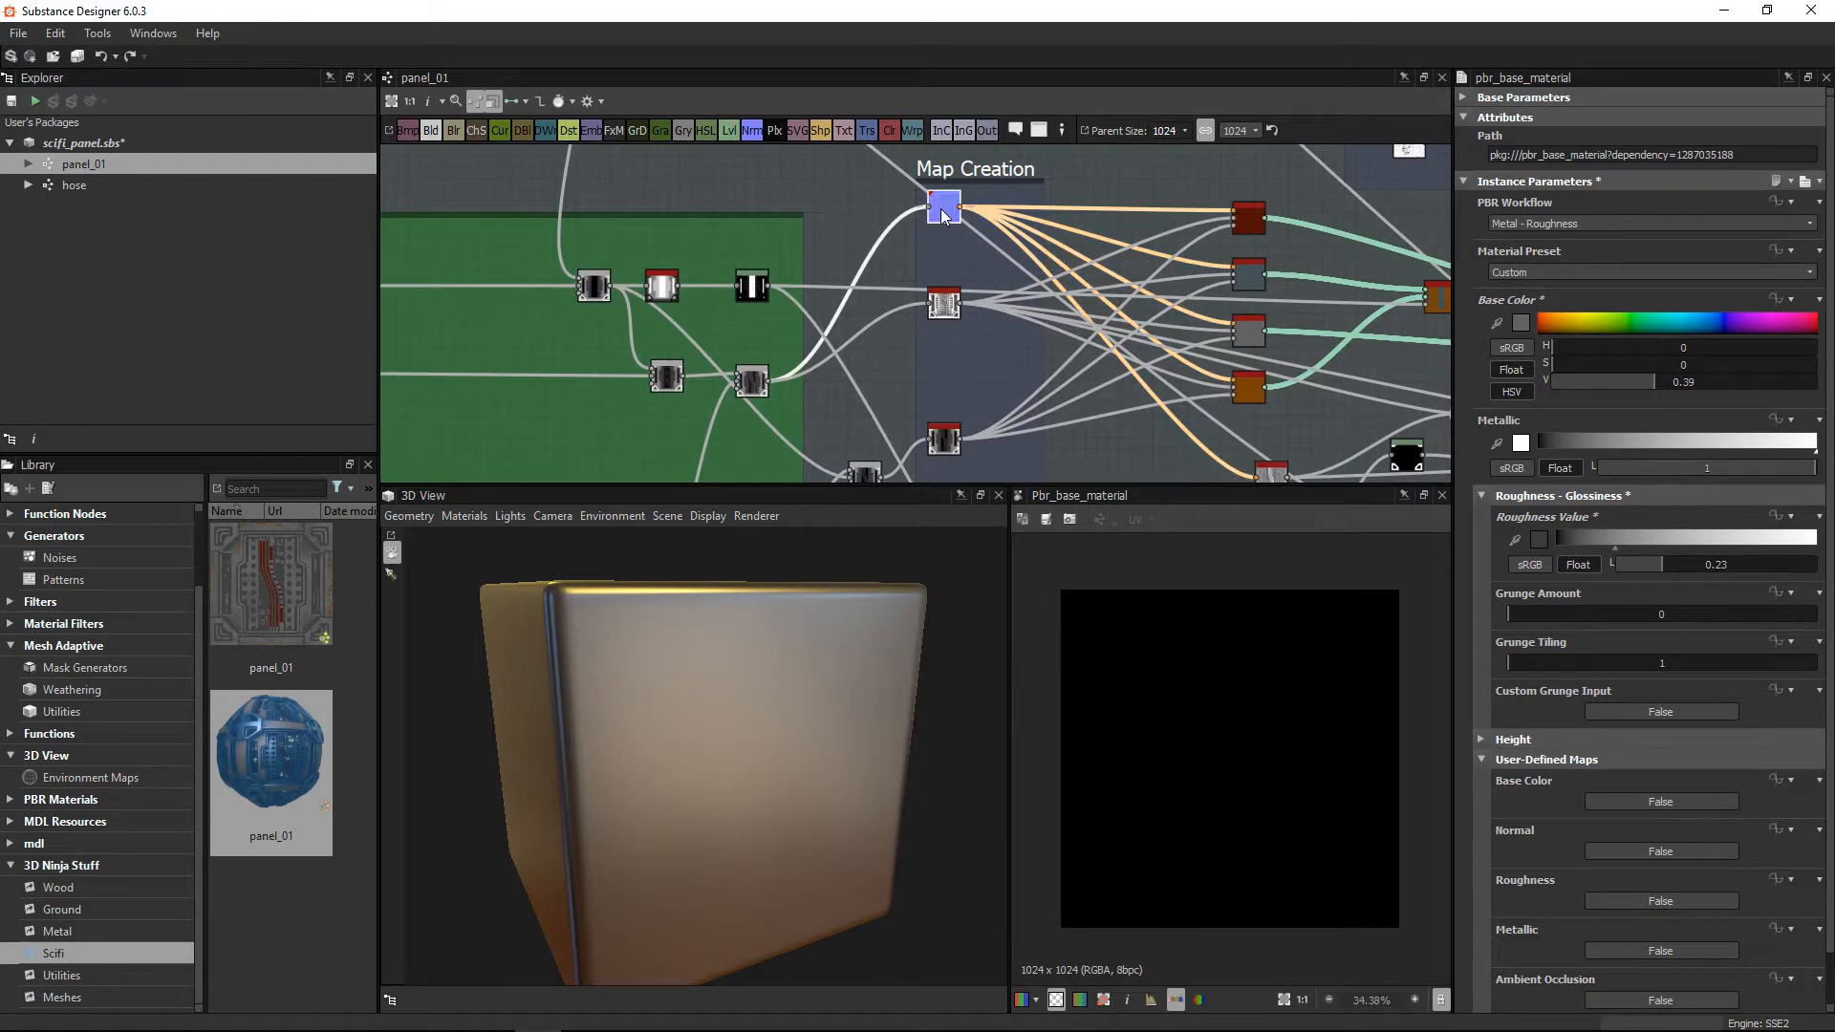
double_click(943, 304)
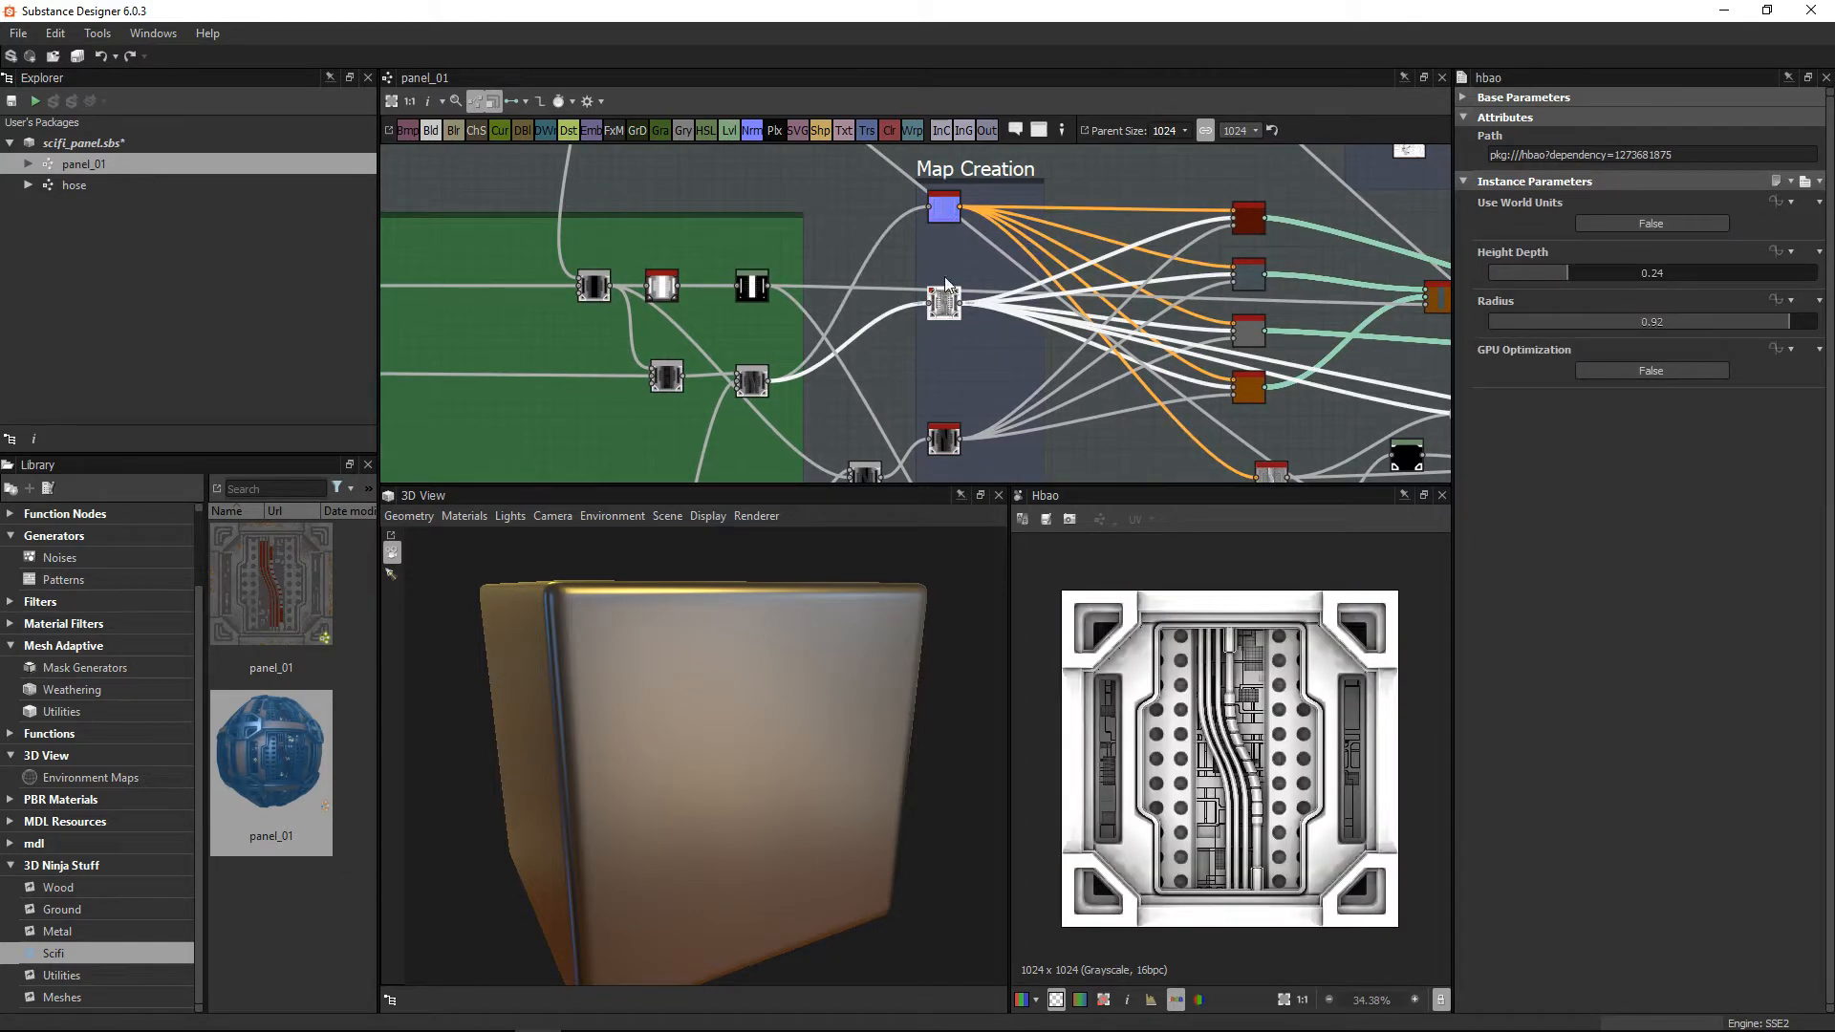
double_click(944, 209)
double_click(945, 446)
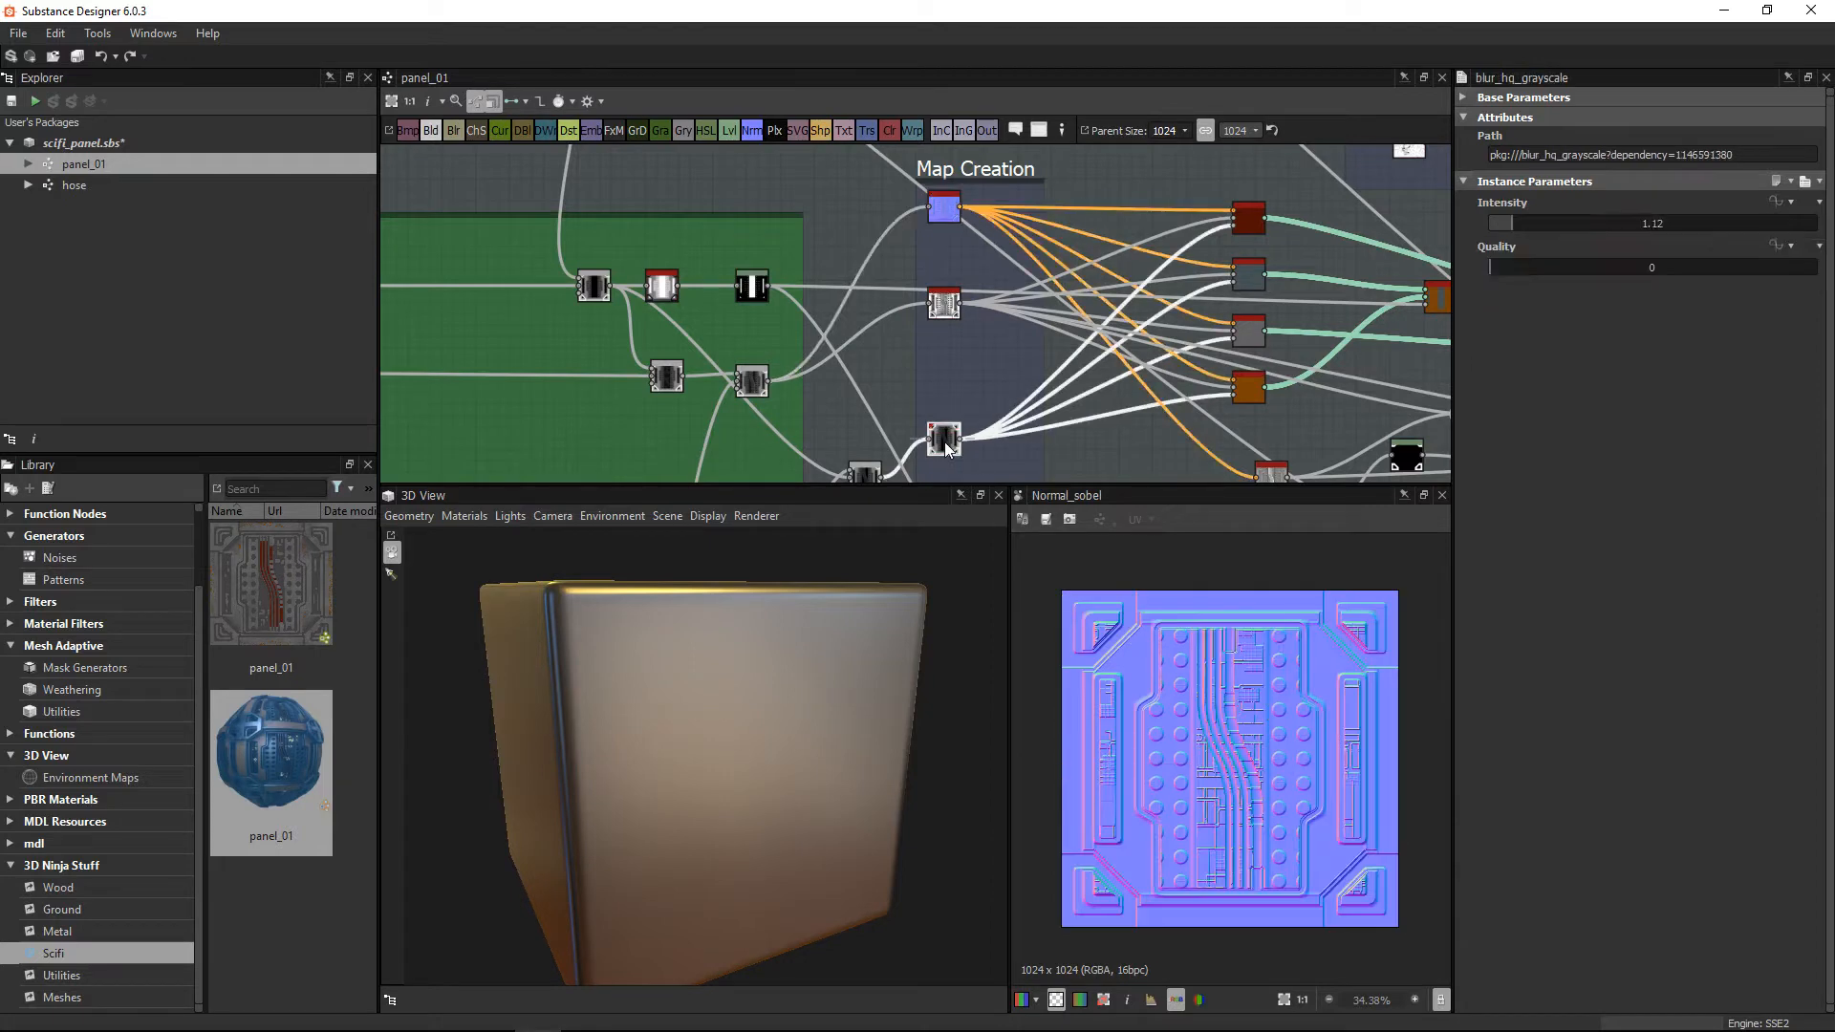
Step: Trace the Map Creation maps through the base materials and blends to the graph's output nodes
middle_click_drag(1104, 352, 856, 387)
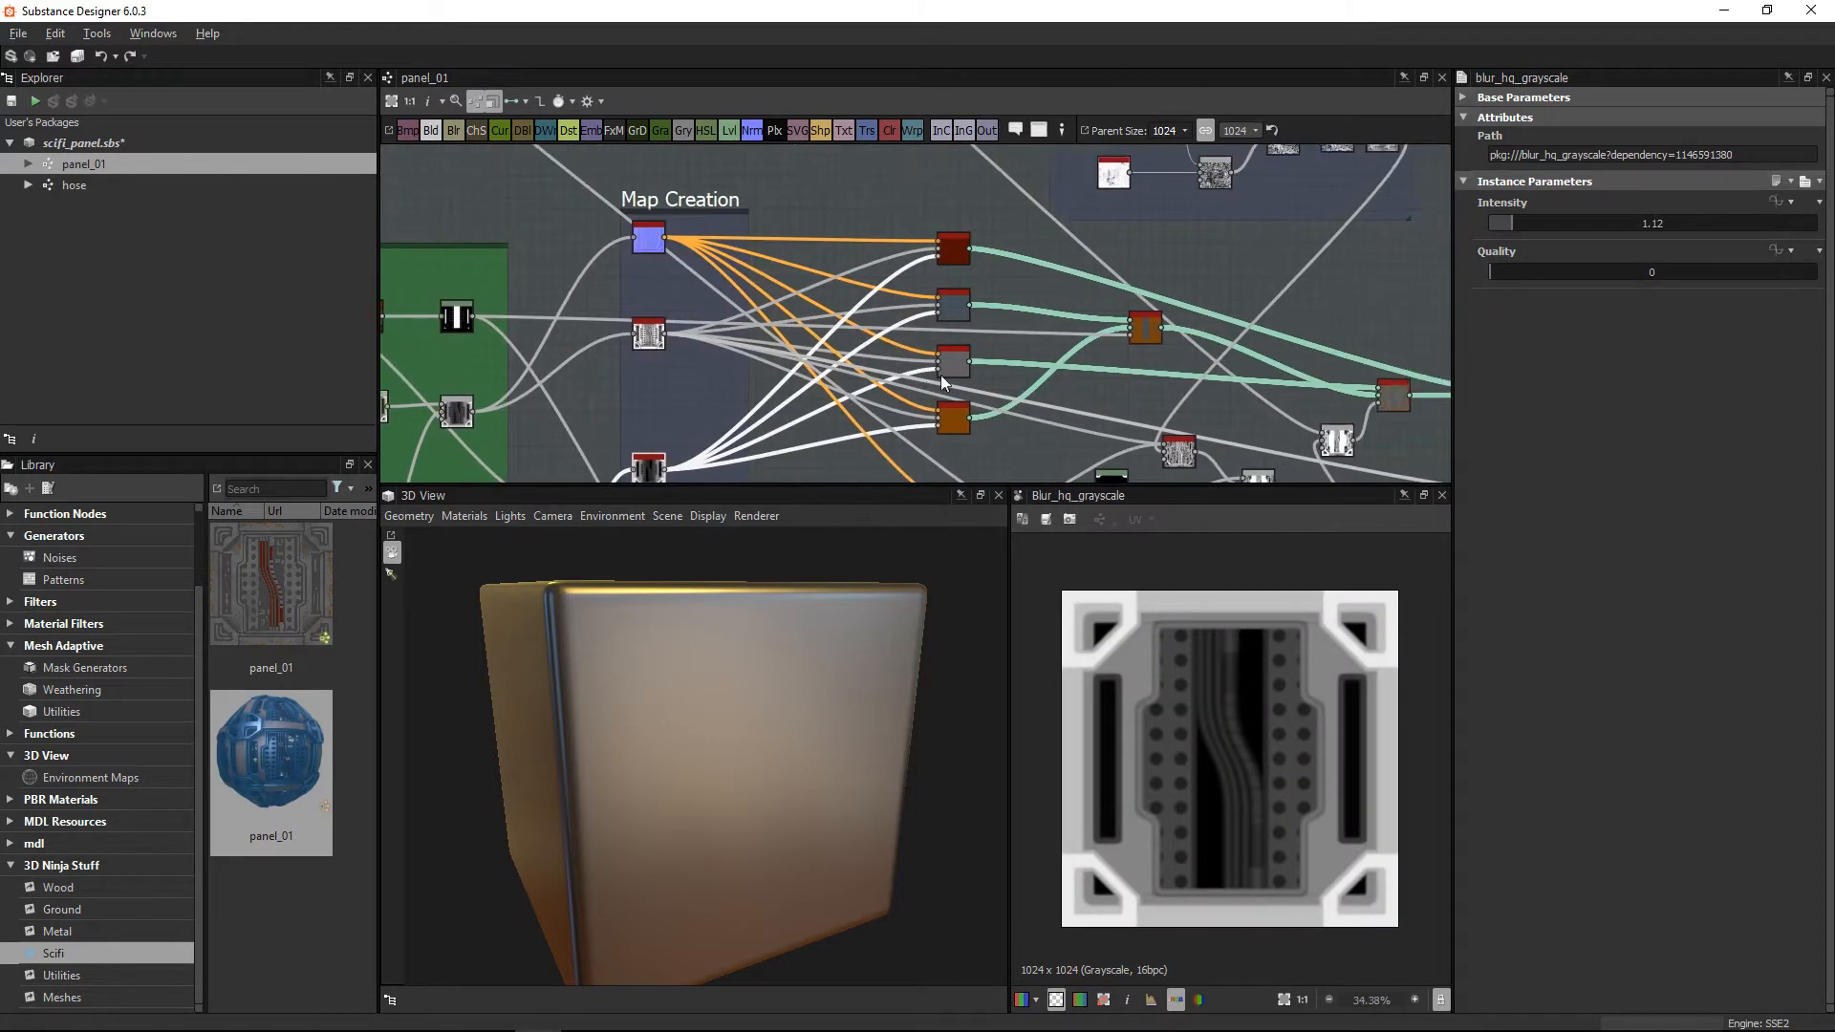
scroll(1108, 389, "down", 3)
middle_click_drag(999, 355, 915, 331)
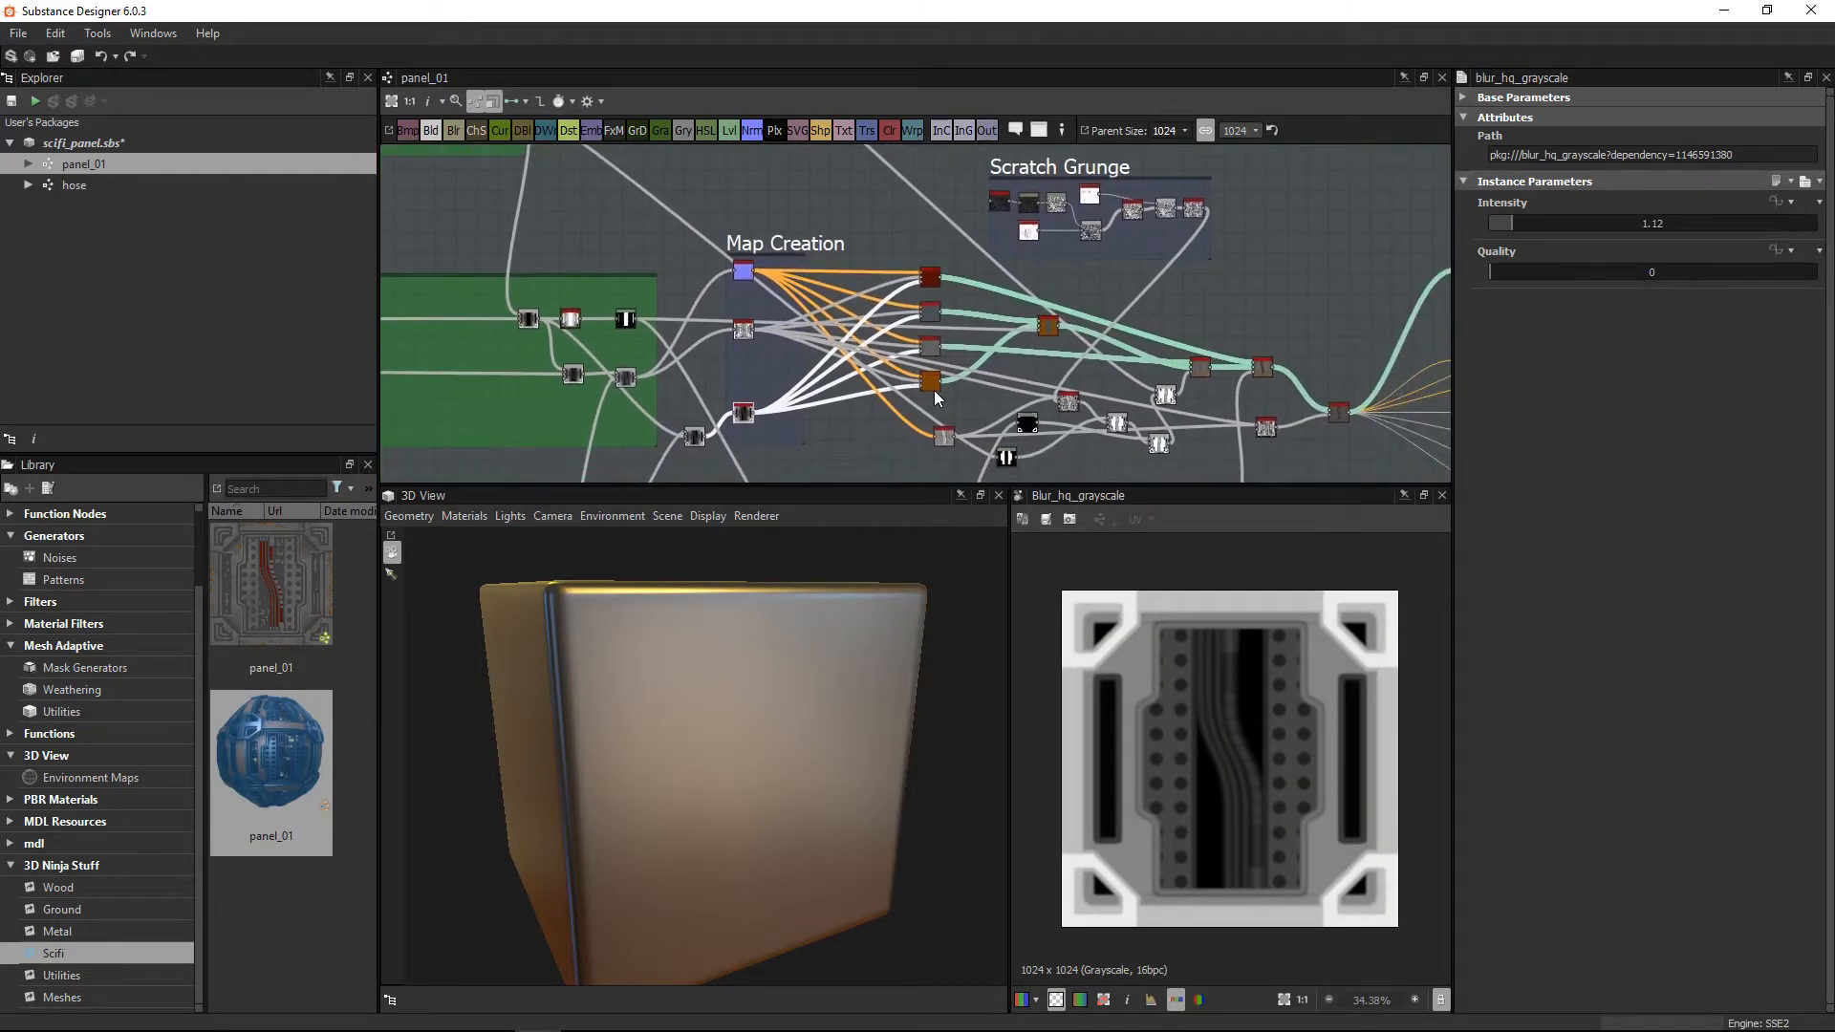
scroll(1017, 335, "up", 2)
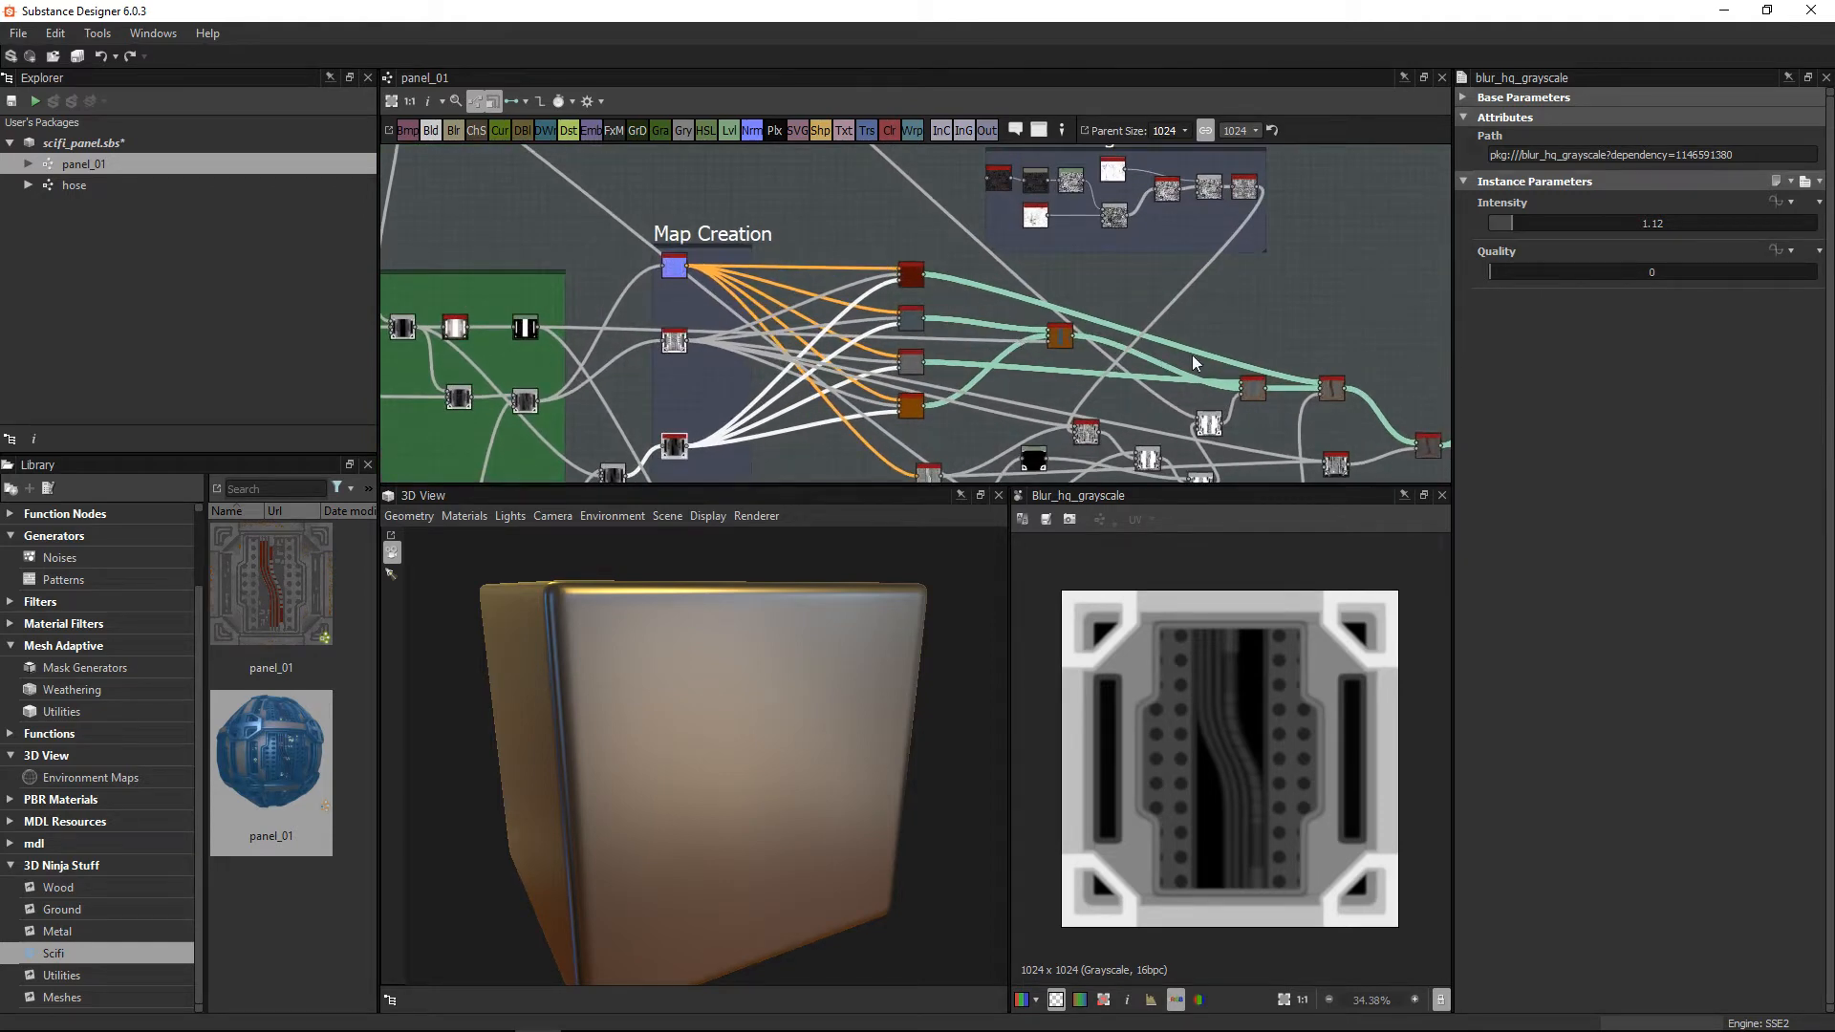
middle_click_drag(1192, 361, 1118, 300)
middle_click_drag(1226, 324, 789, 289)
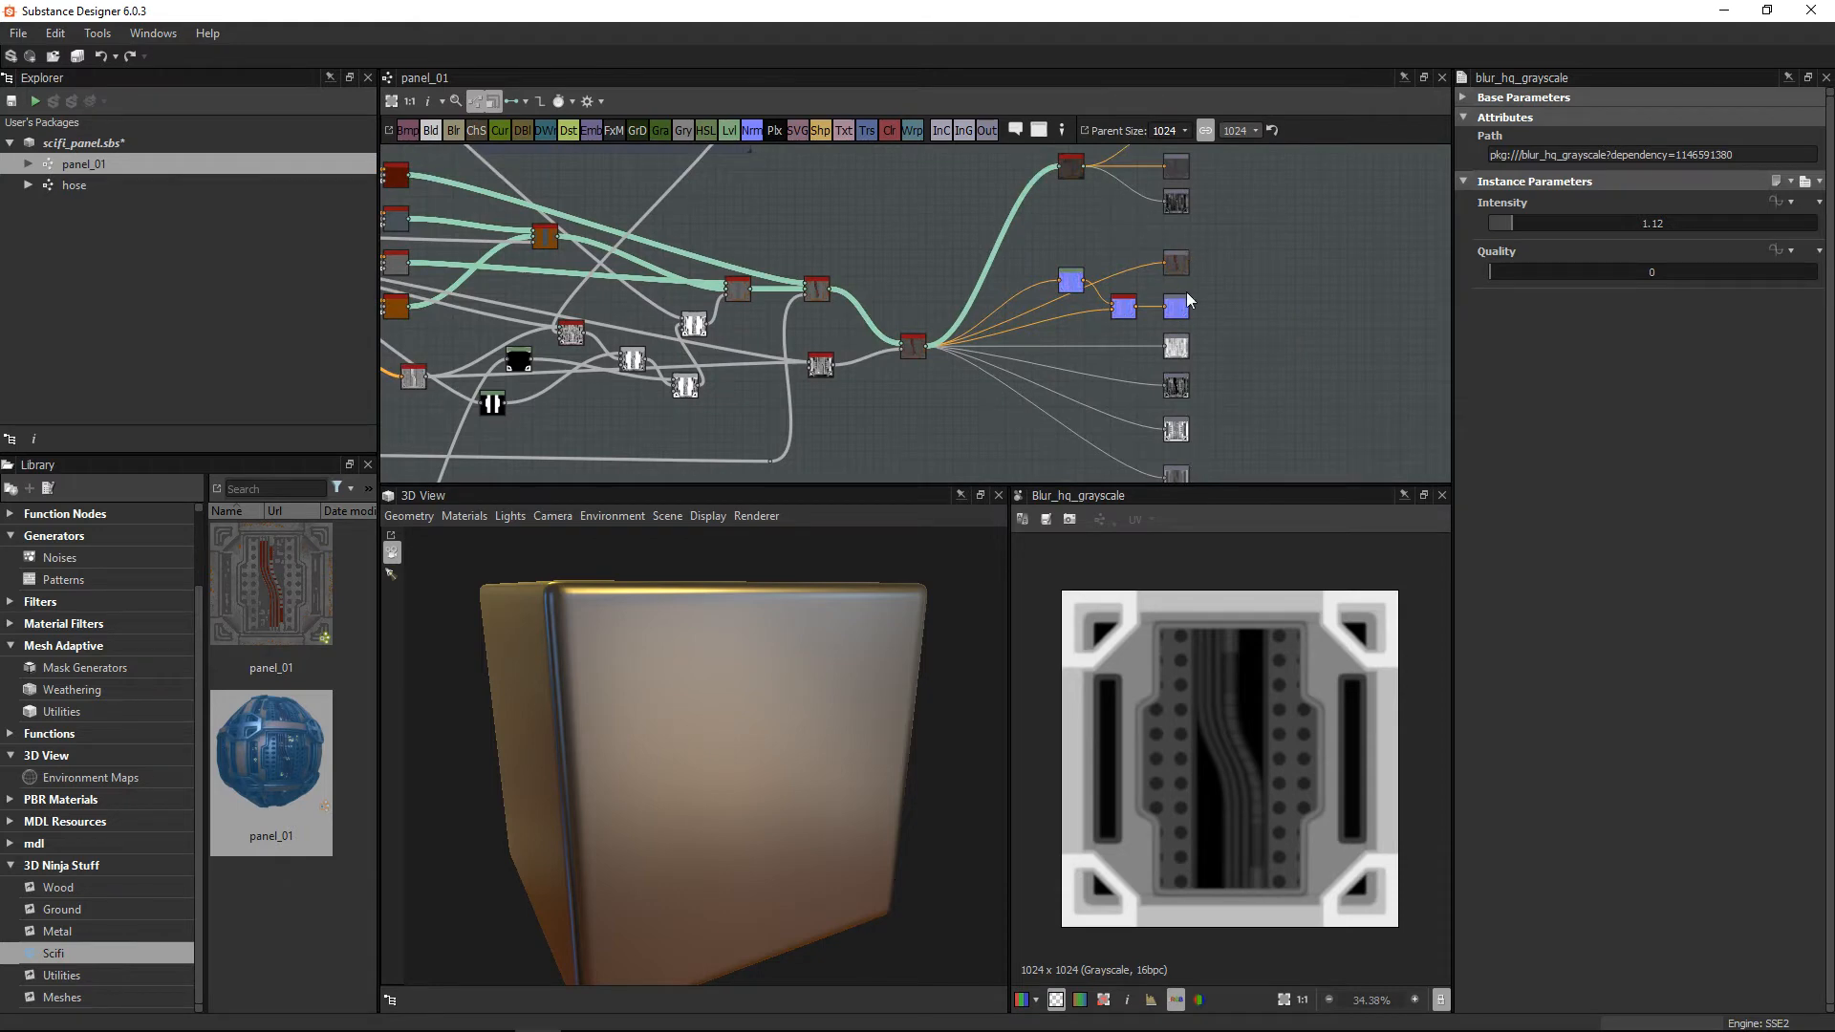
scroll(990, 325, "down", 5)
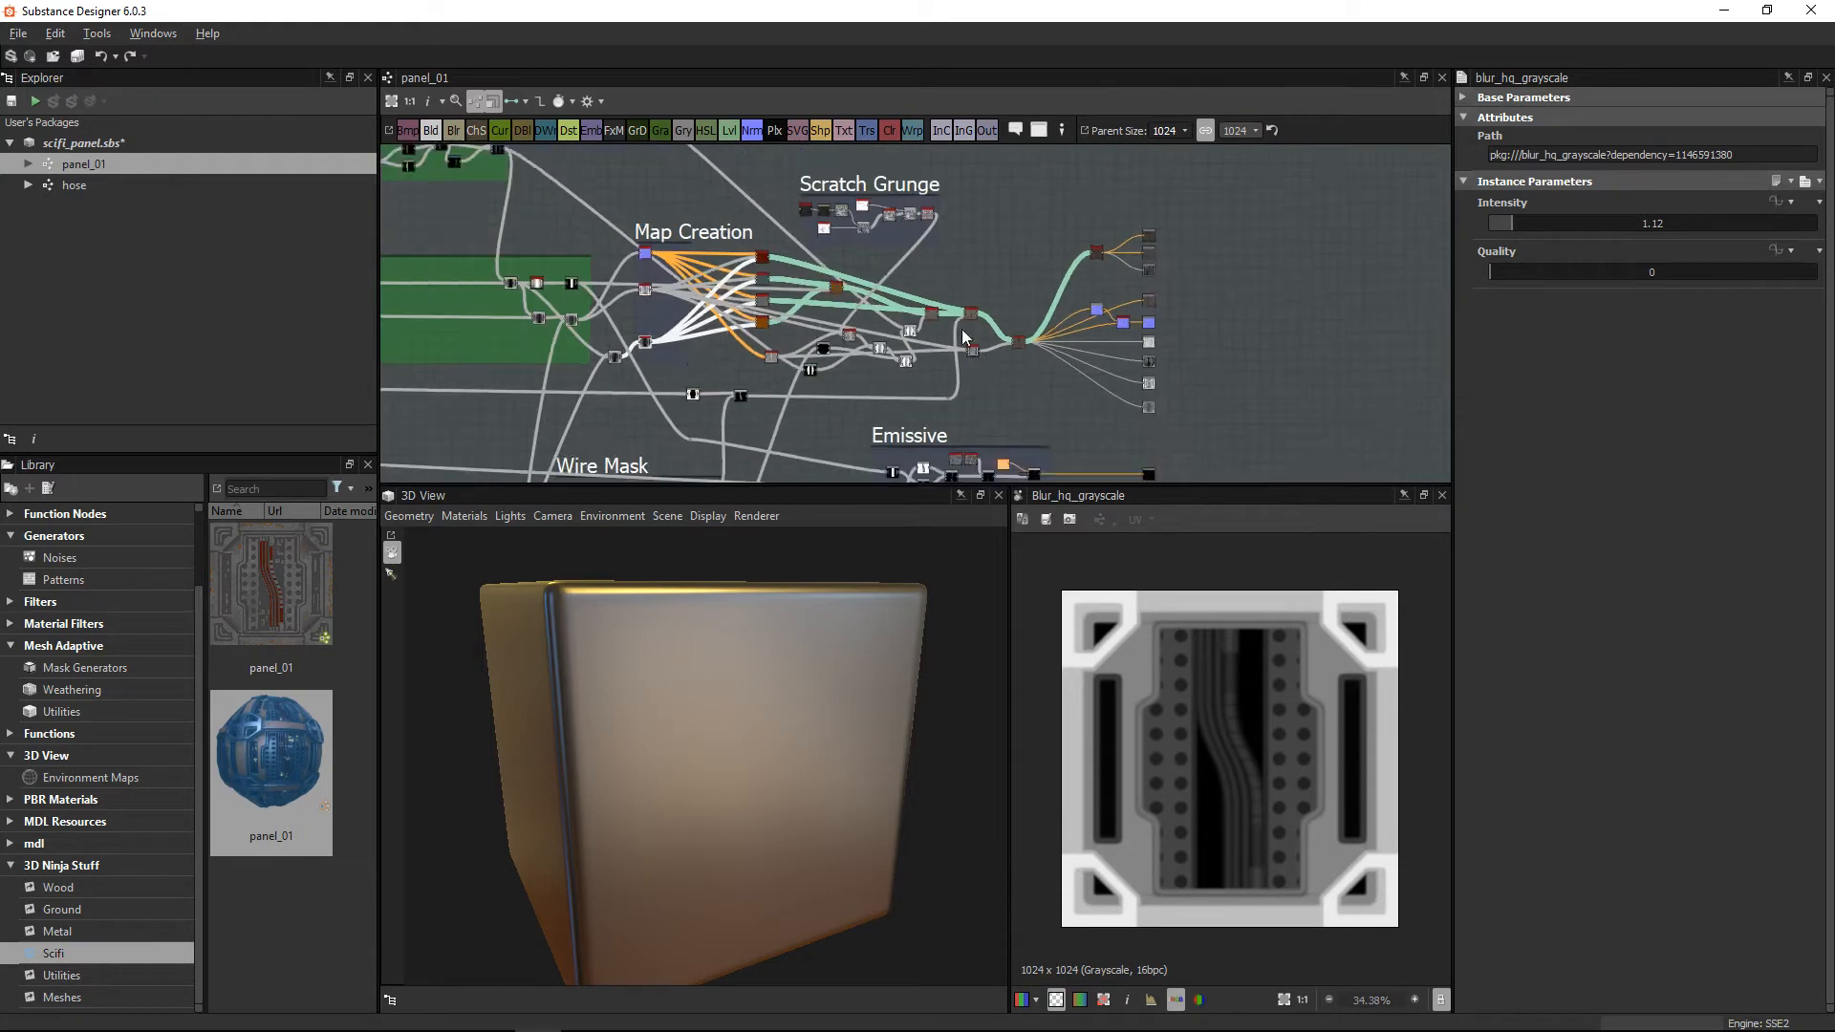
Step: Move the standalone Base Material node up and to the right, closer to the Panels group, and check the material on the cube
middle_click_drag(769, 386, 1271, 327)
scroll(1269, 329, "down", 3)
middle_click_drag(814, 341, 909, 378)
scroll(847, 300, "up", 3)
scroll(912, 343, "up", 3)
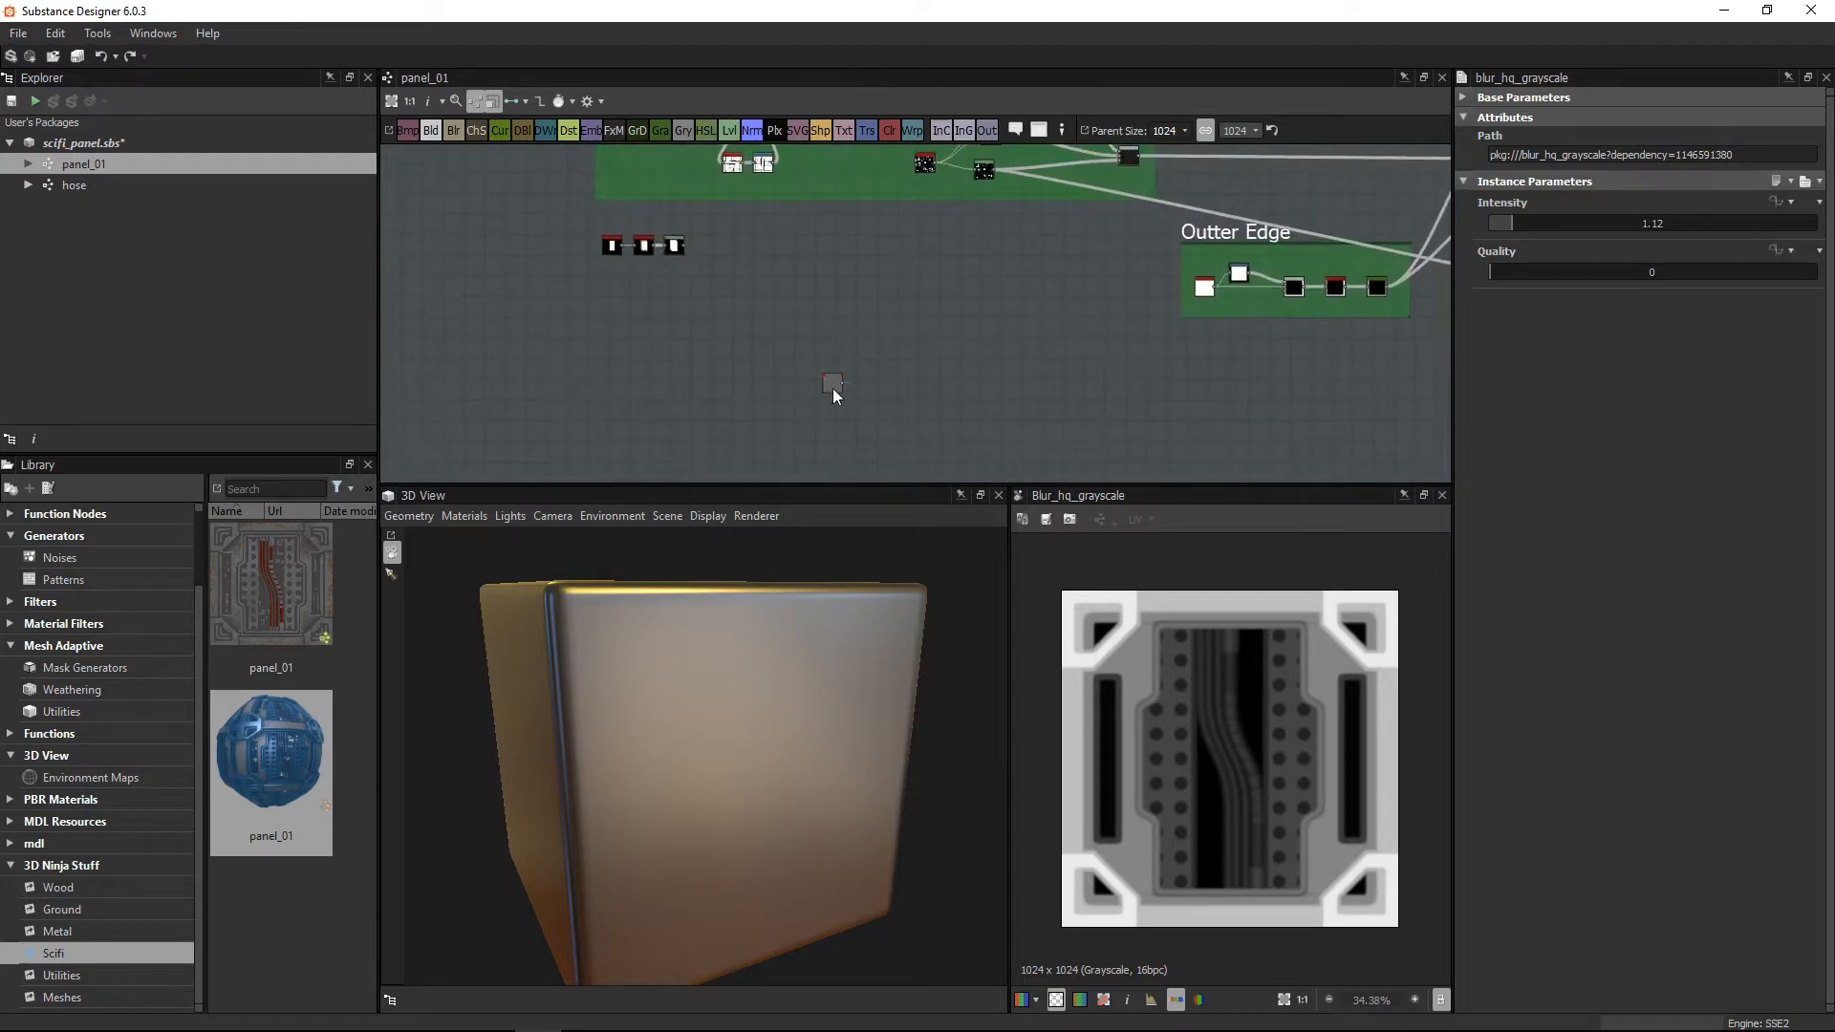
left_click_drag(834, 384, 885, 308)
scroll(846, 285, "up", 3)
scroll(956, 334, "up", 2)
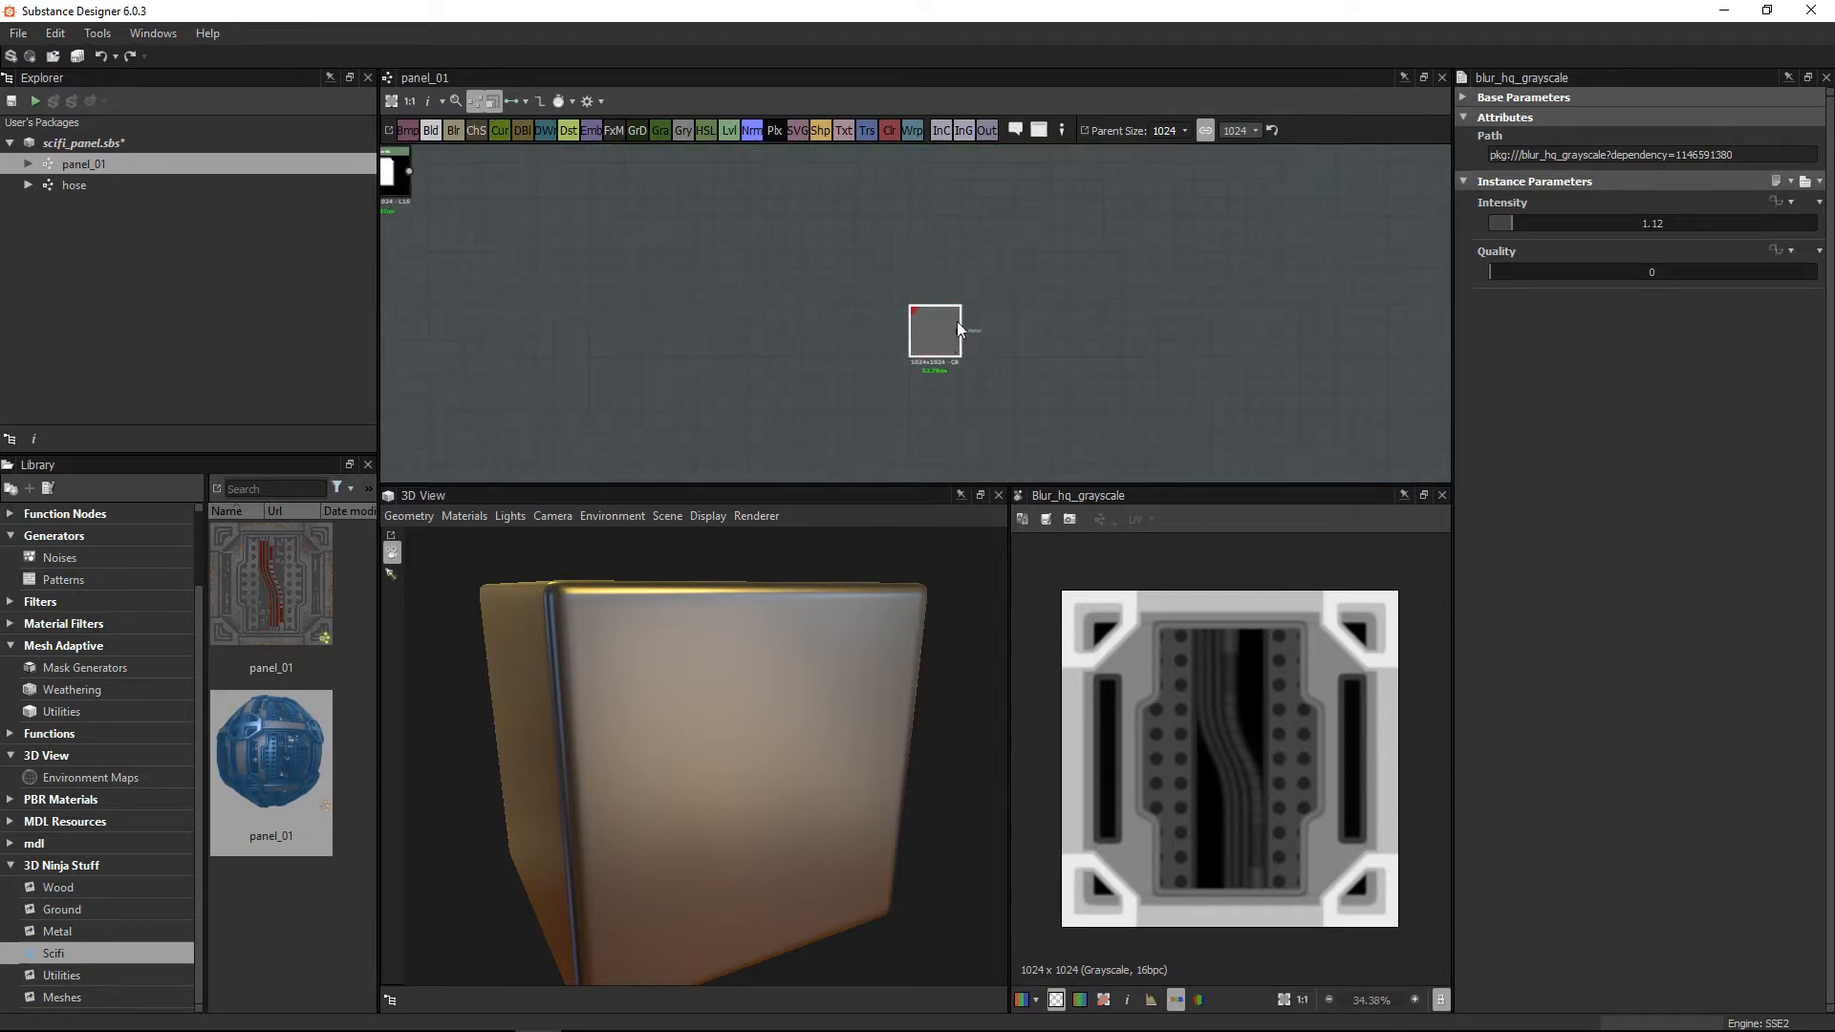
left_click_drag(763, 668, 768, 656)
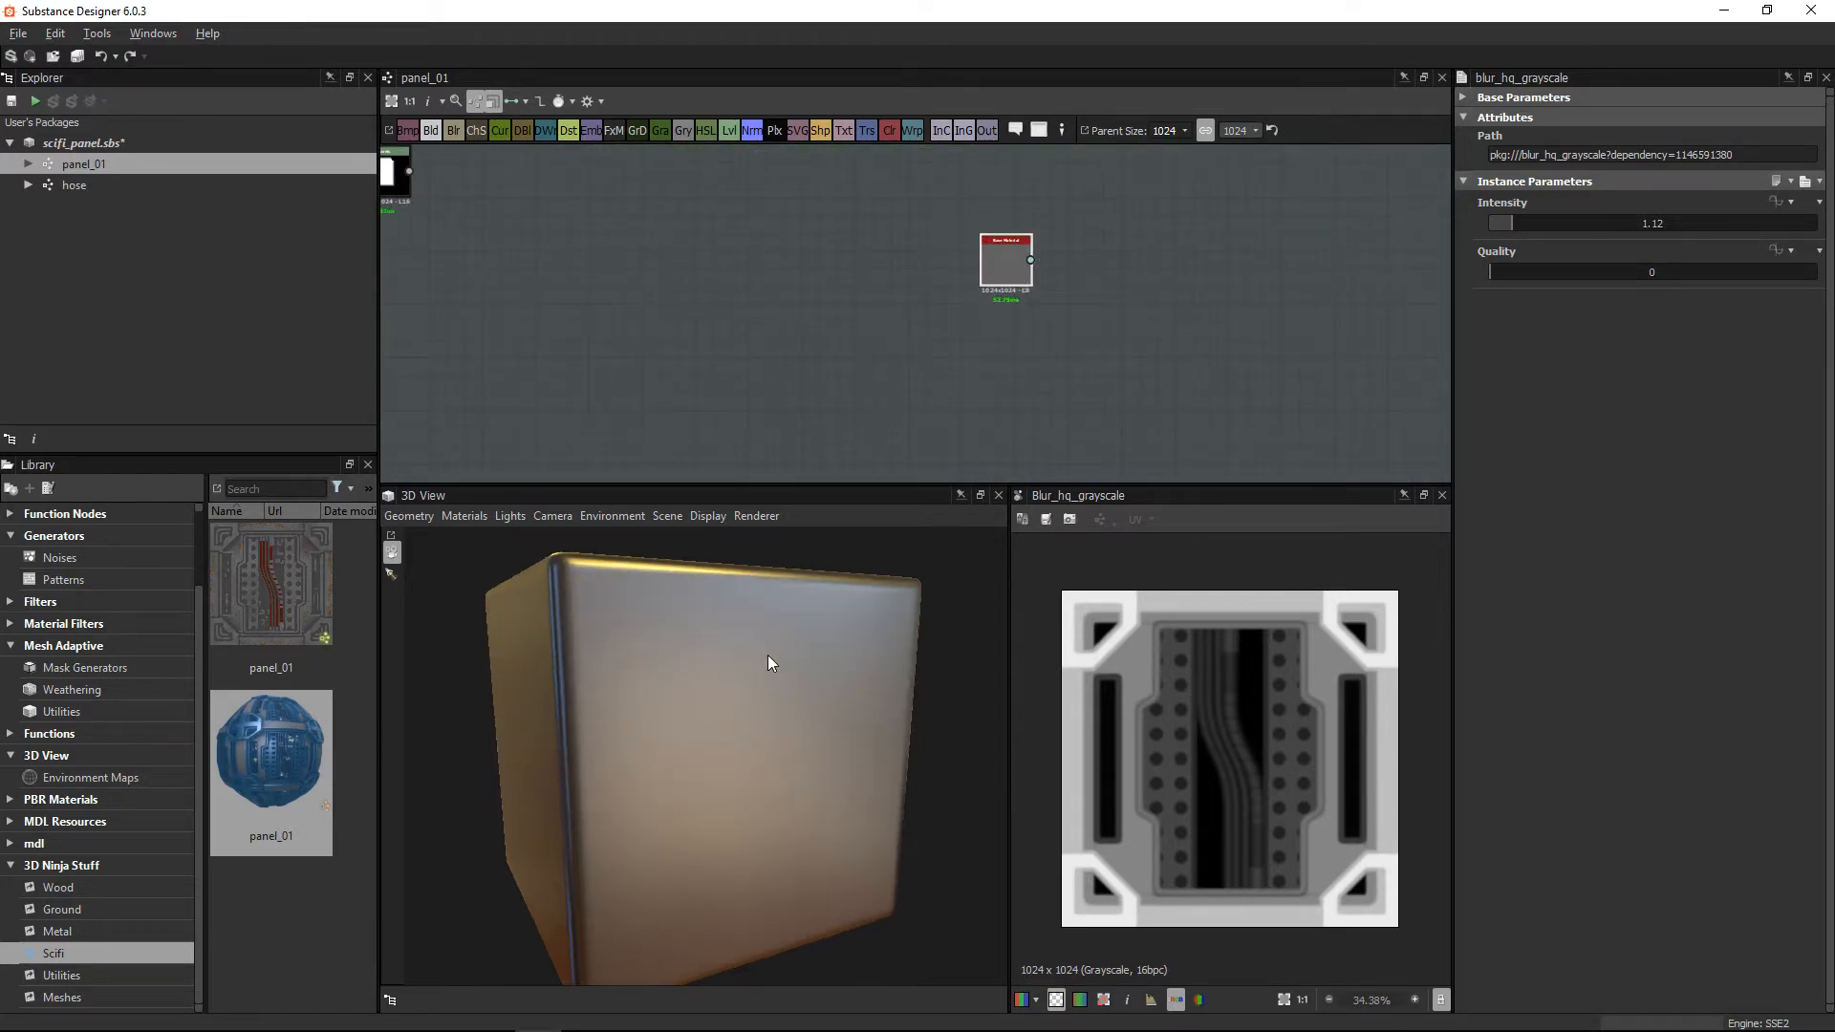
Step: Examine the node chain in the Panels group from its starting Shape node to its final blend
middle_click_drag(940, 312, 1015, 502)
scroll(915, 306, "down", 2)
middle_click_drag(1038, 251, 939, 322)
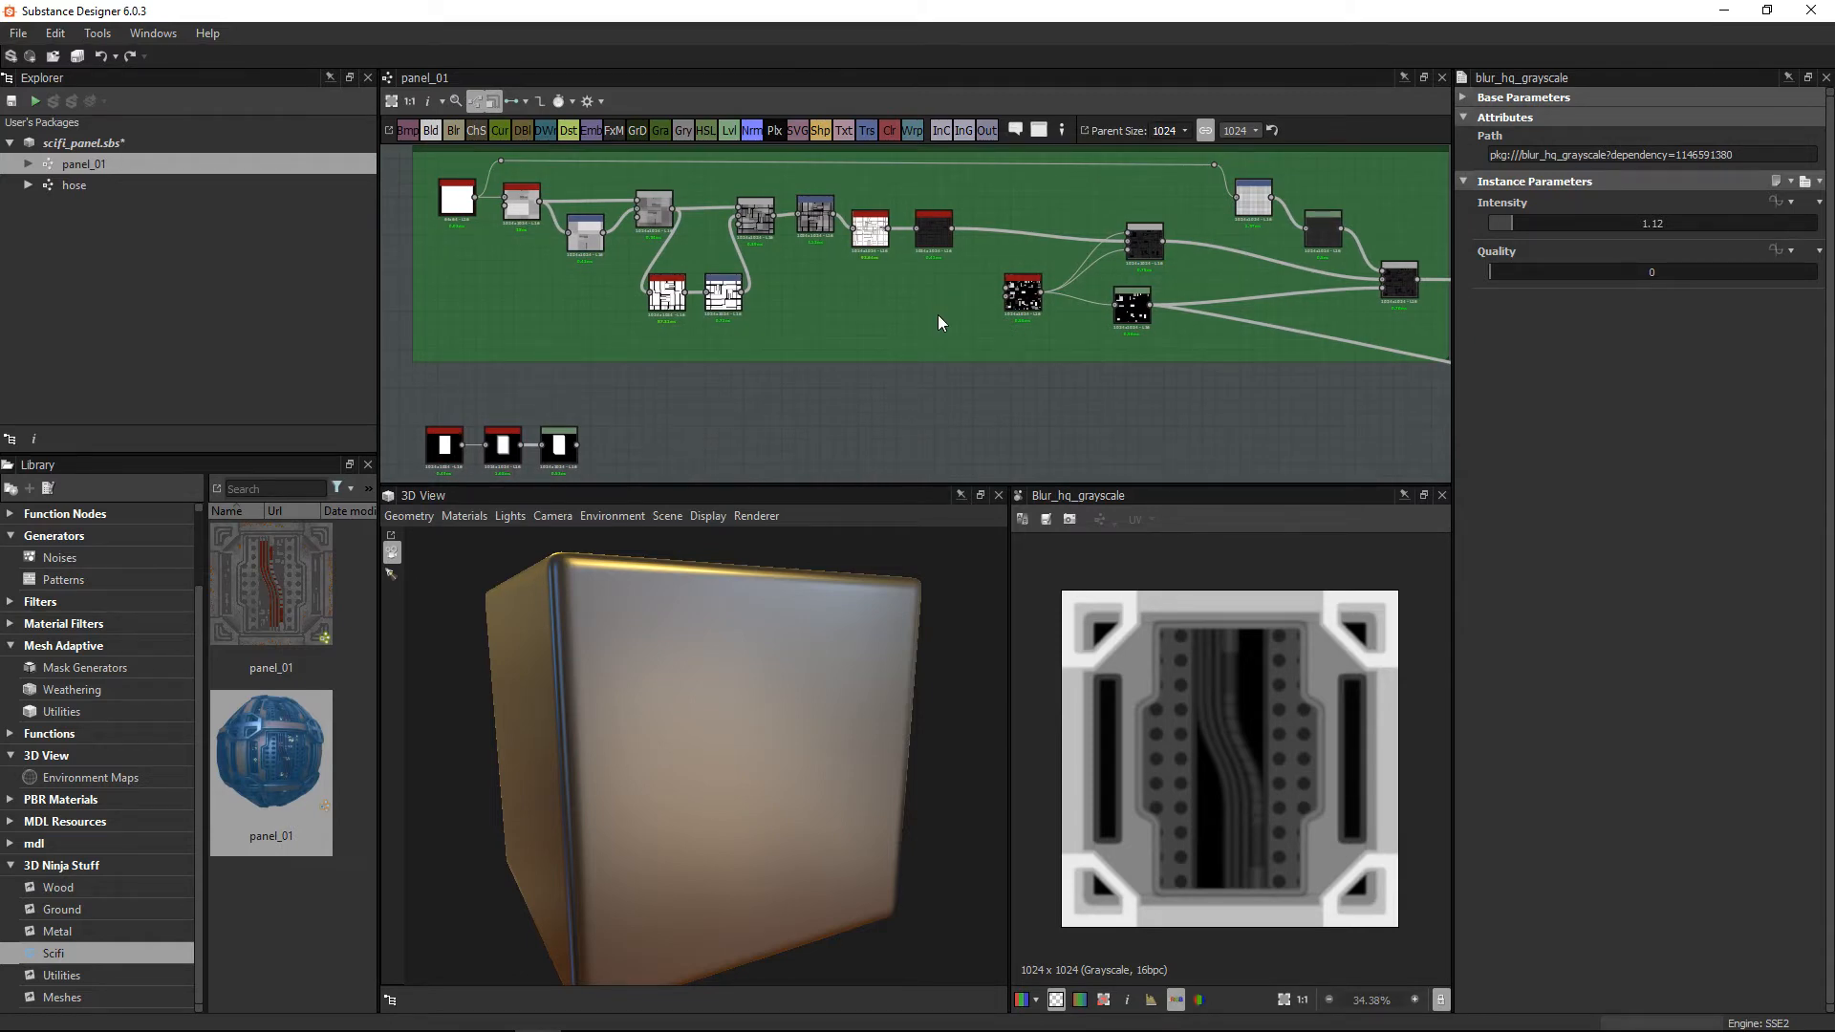
middle_click_drag(834, 199, 845, 250)
scroll(825, 295, "up", 3)
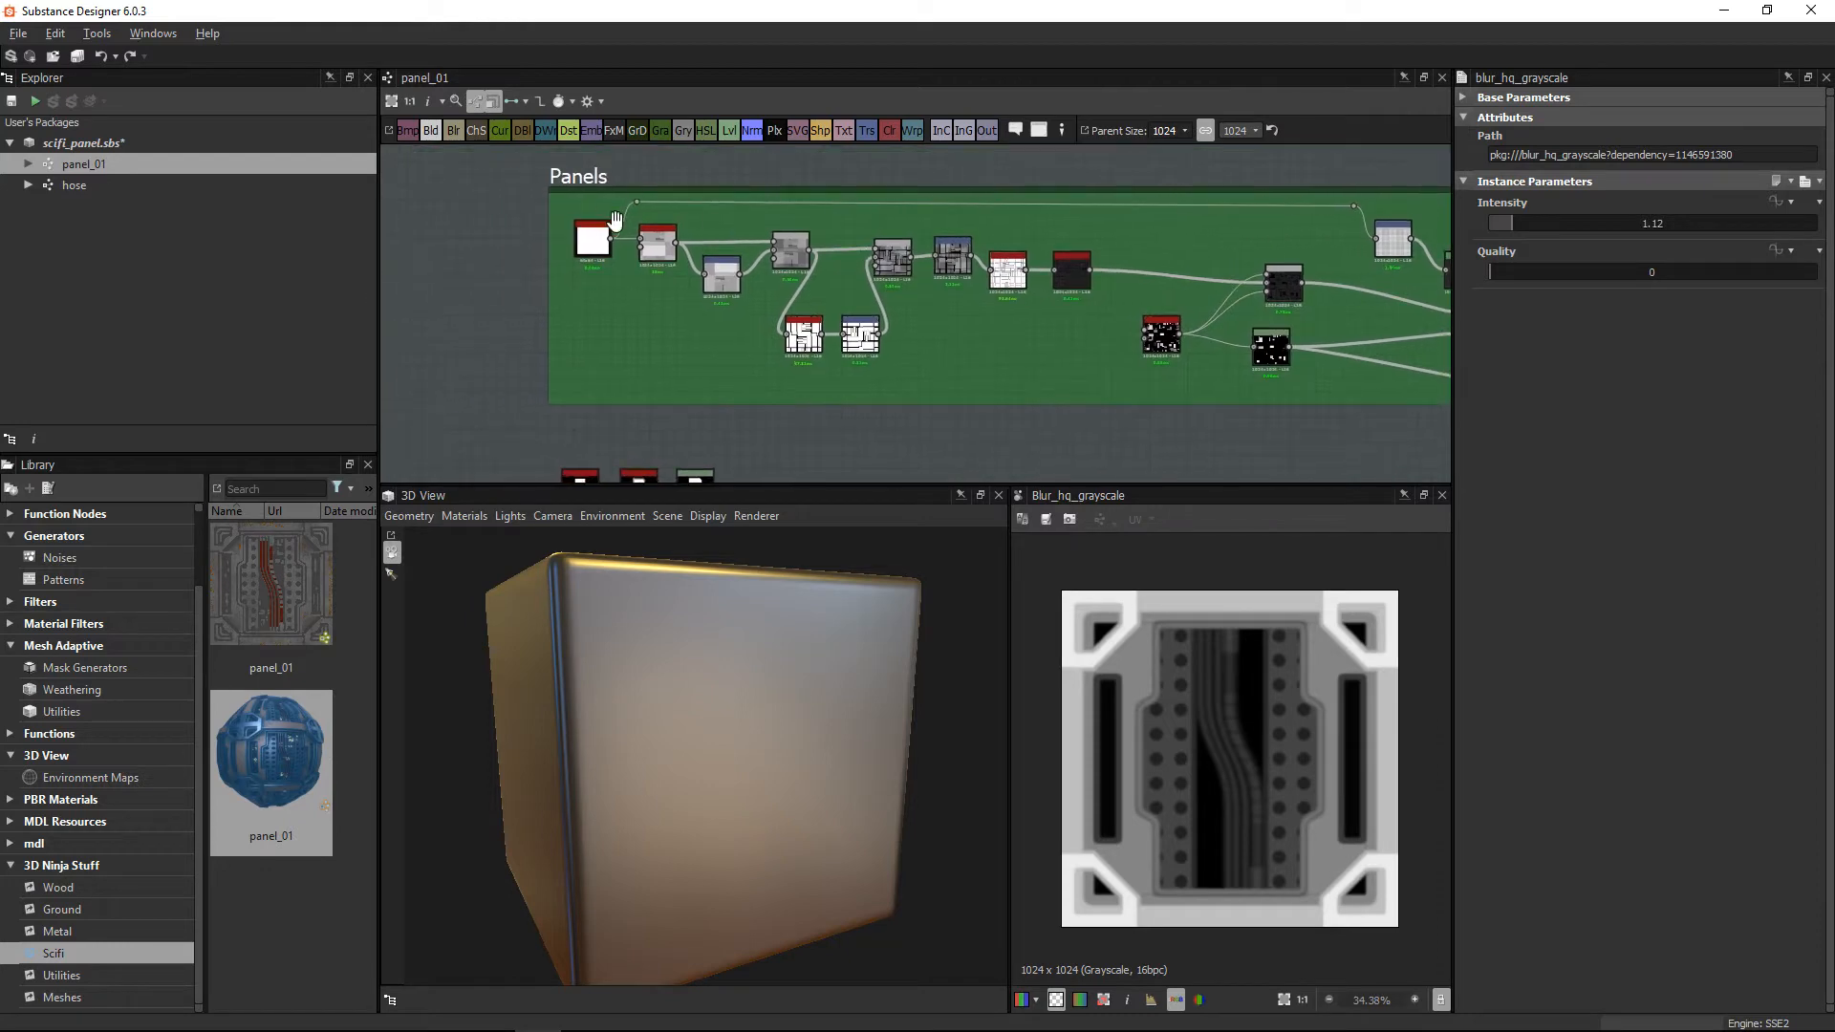
middle_click_drag(1030, 313, 855, 292)
scroll(1074, 271, "down", 2)
middle_click_drag(1211, 289, 953, 278)
middle_click_drag(1114, 287, 1324, 291)
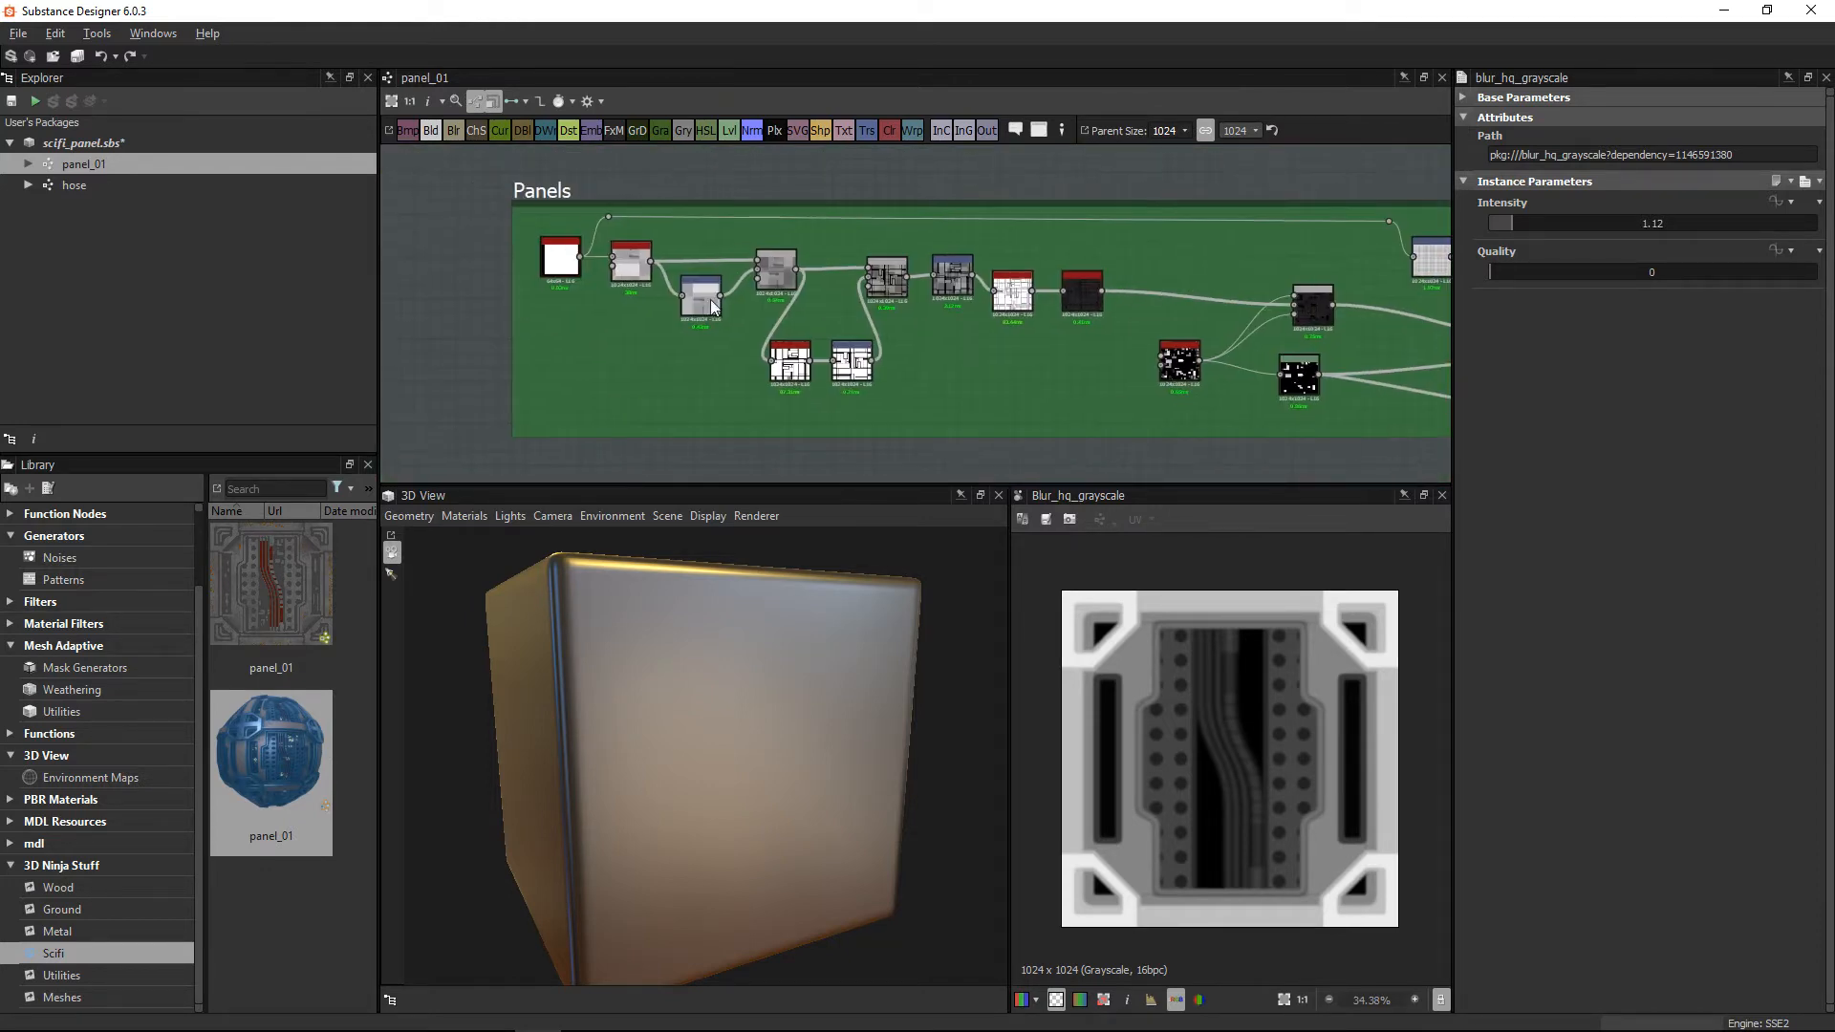
Step: Preview the Shape node that starts the Panels group and enlarge its image in the 2D view
scroll(625, 254, "up", 2)
scroll(555, 235, "up", 3)
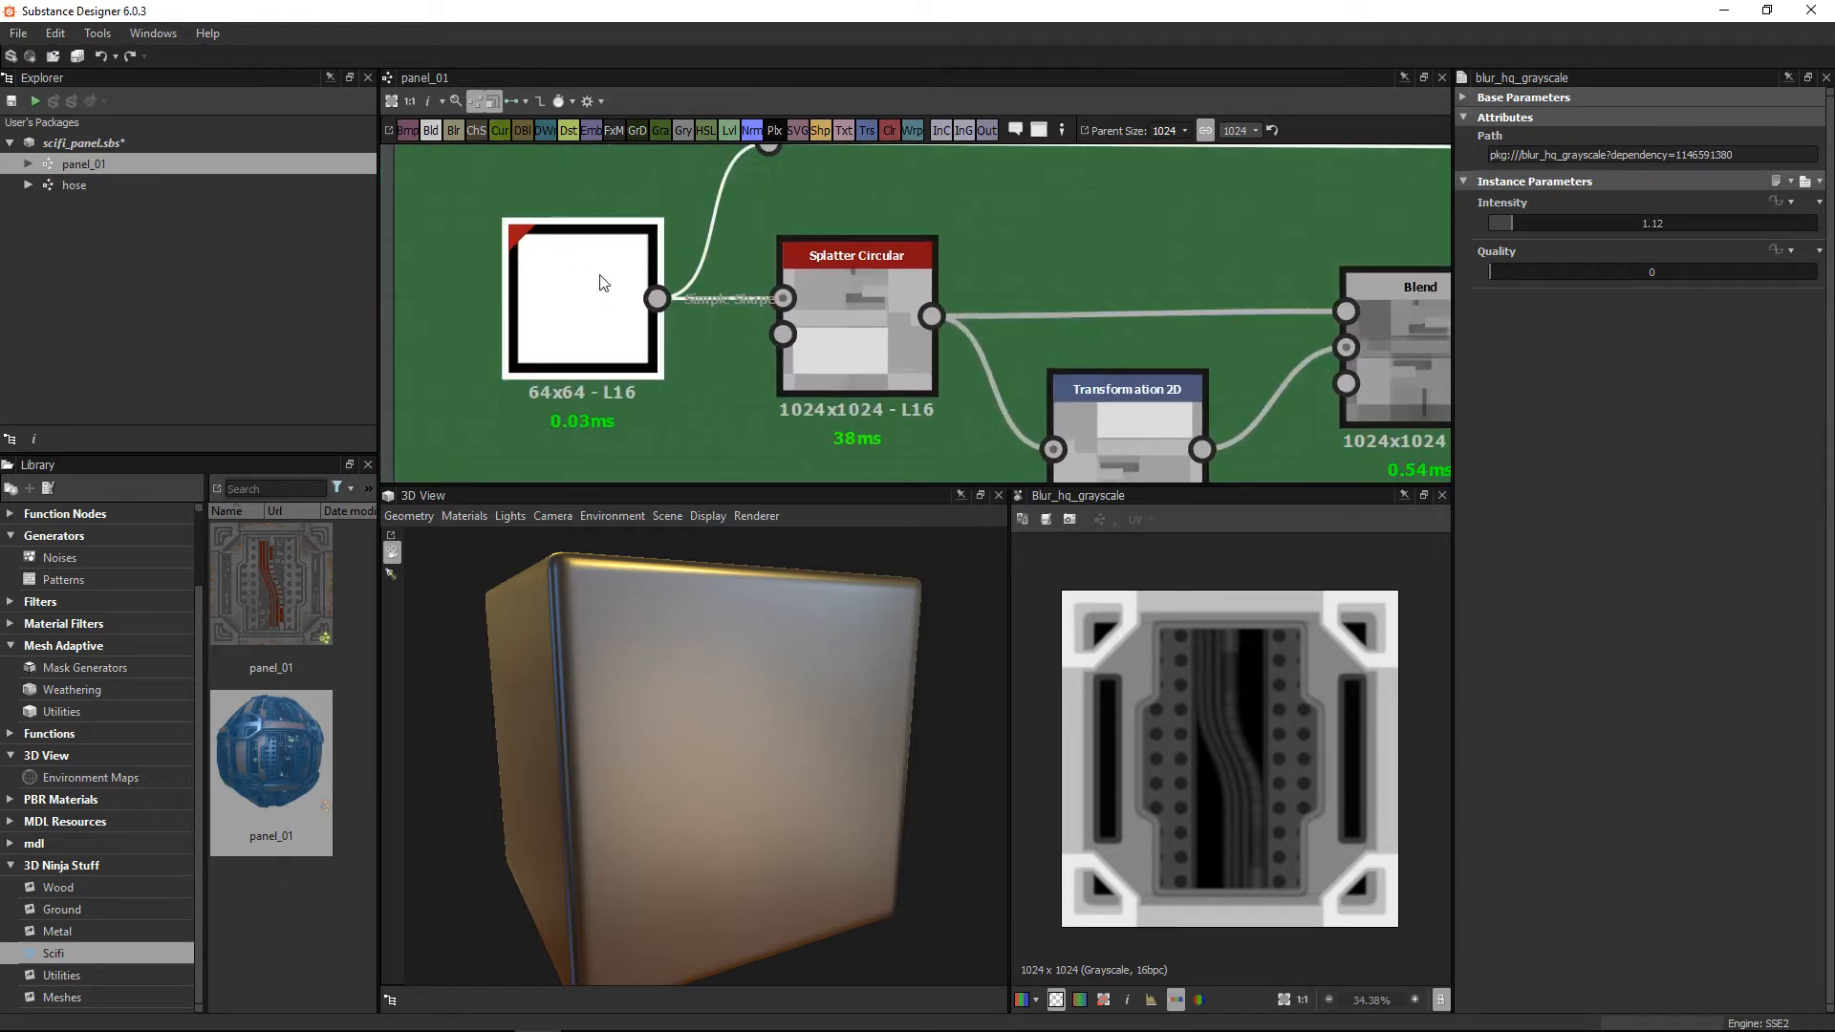
left_click(601, 281)
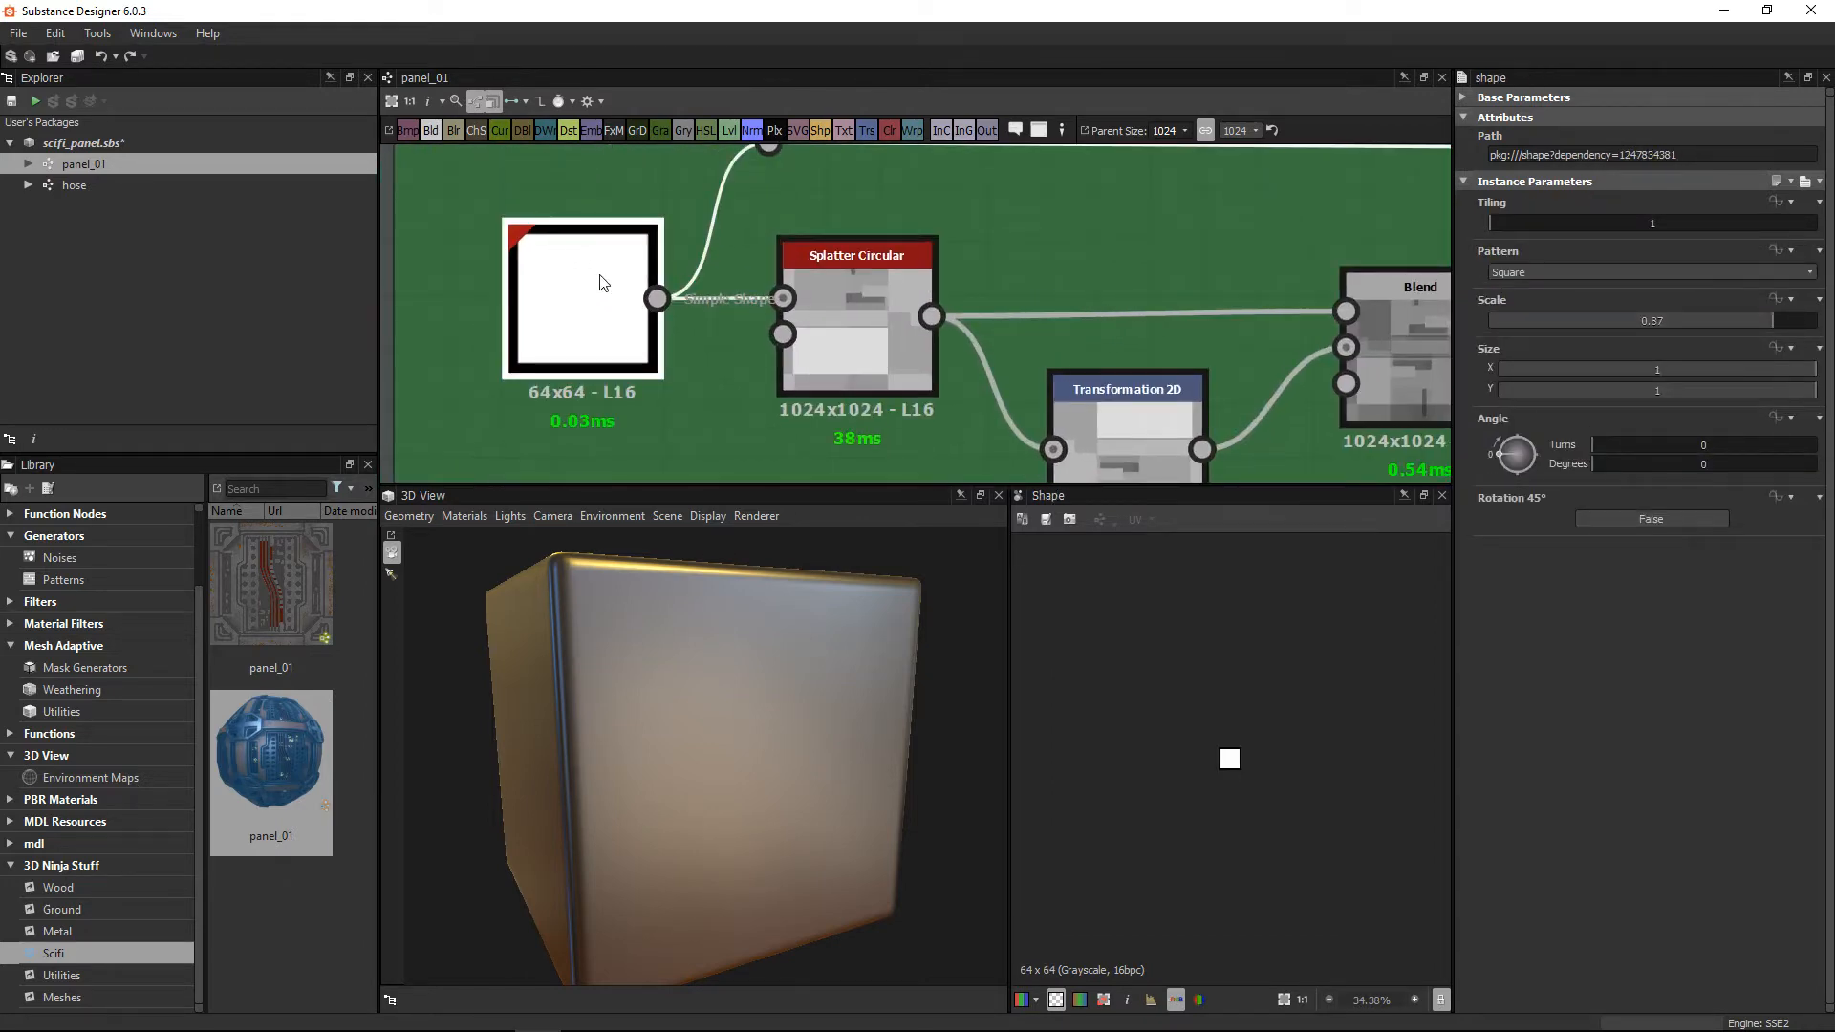
scroll(1240, 793, "up", 5)
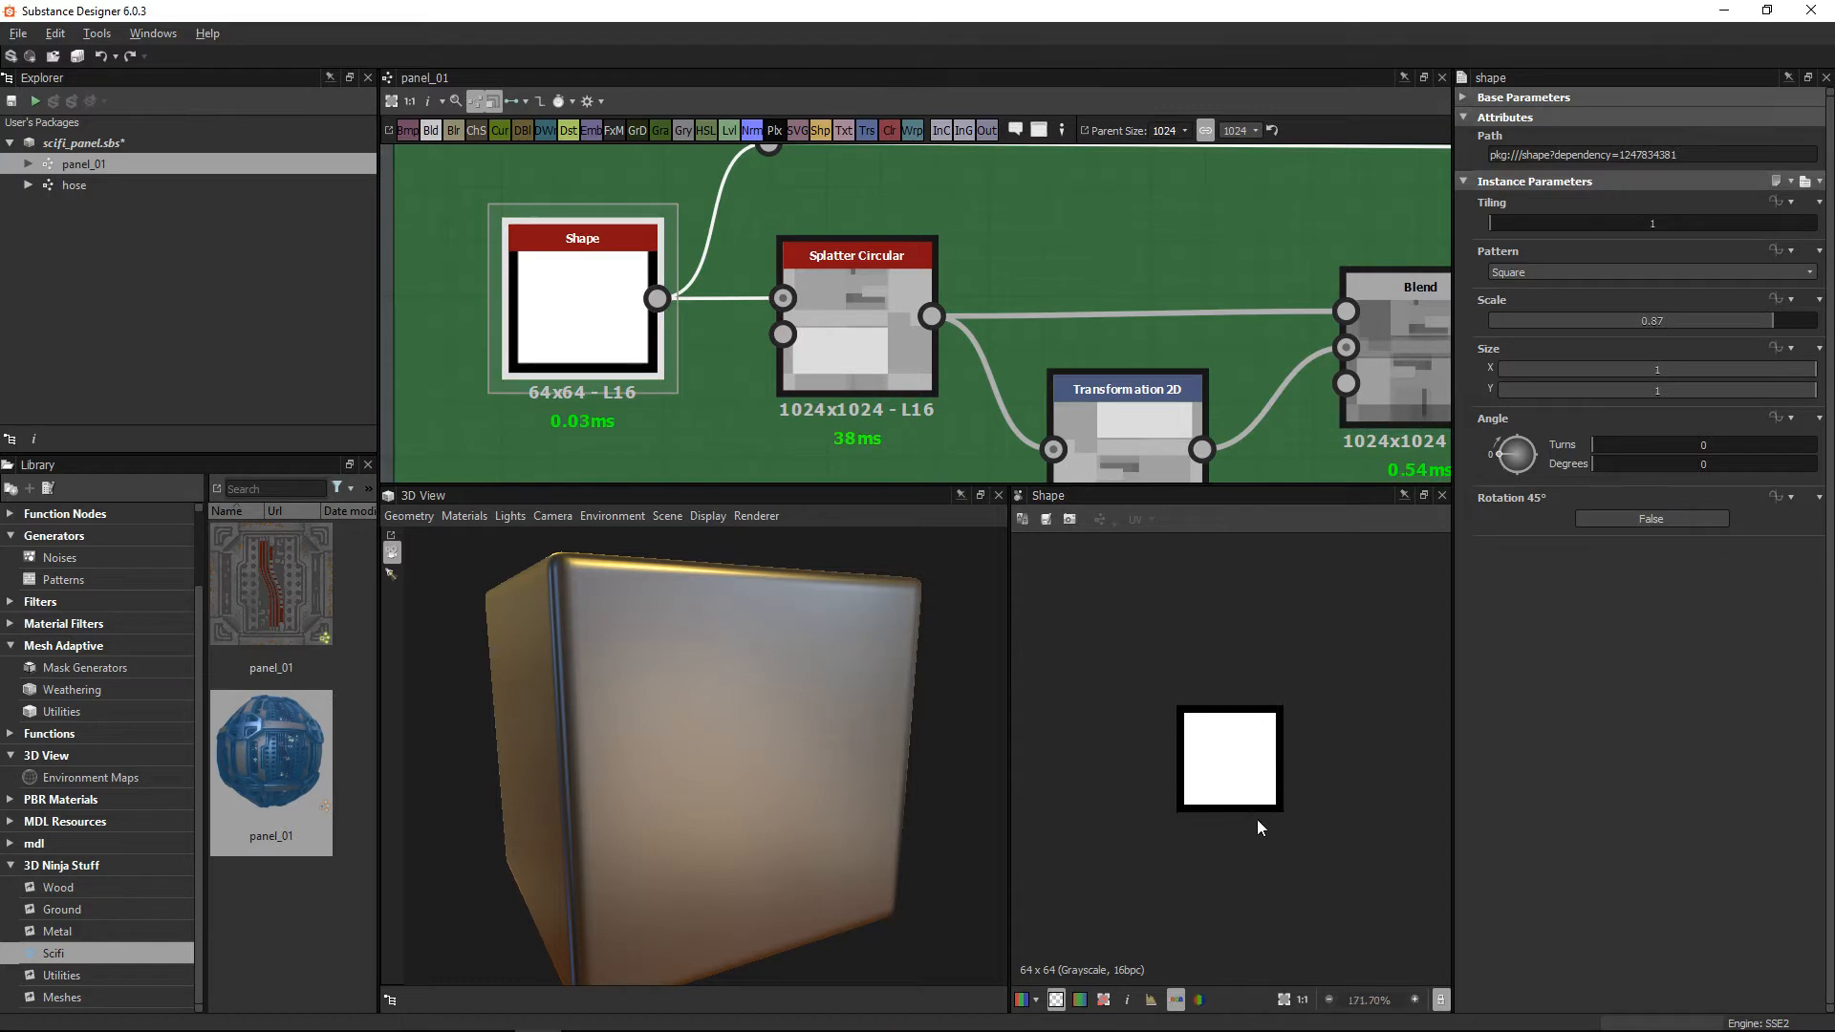
scroll(1258, 820, "up", 1)
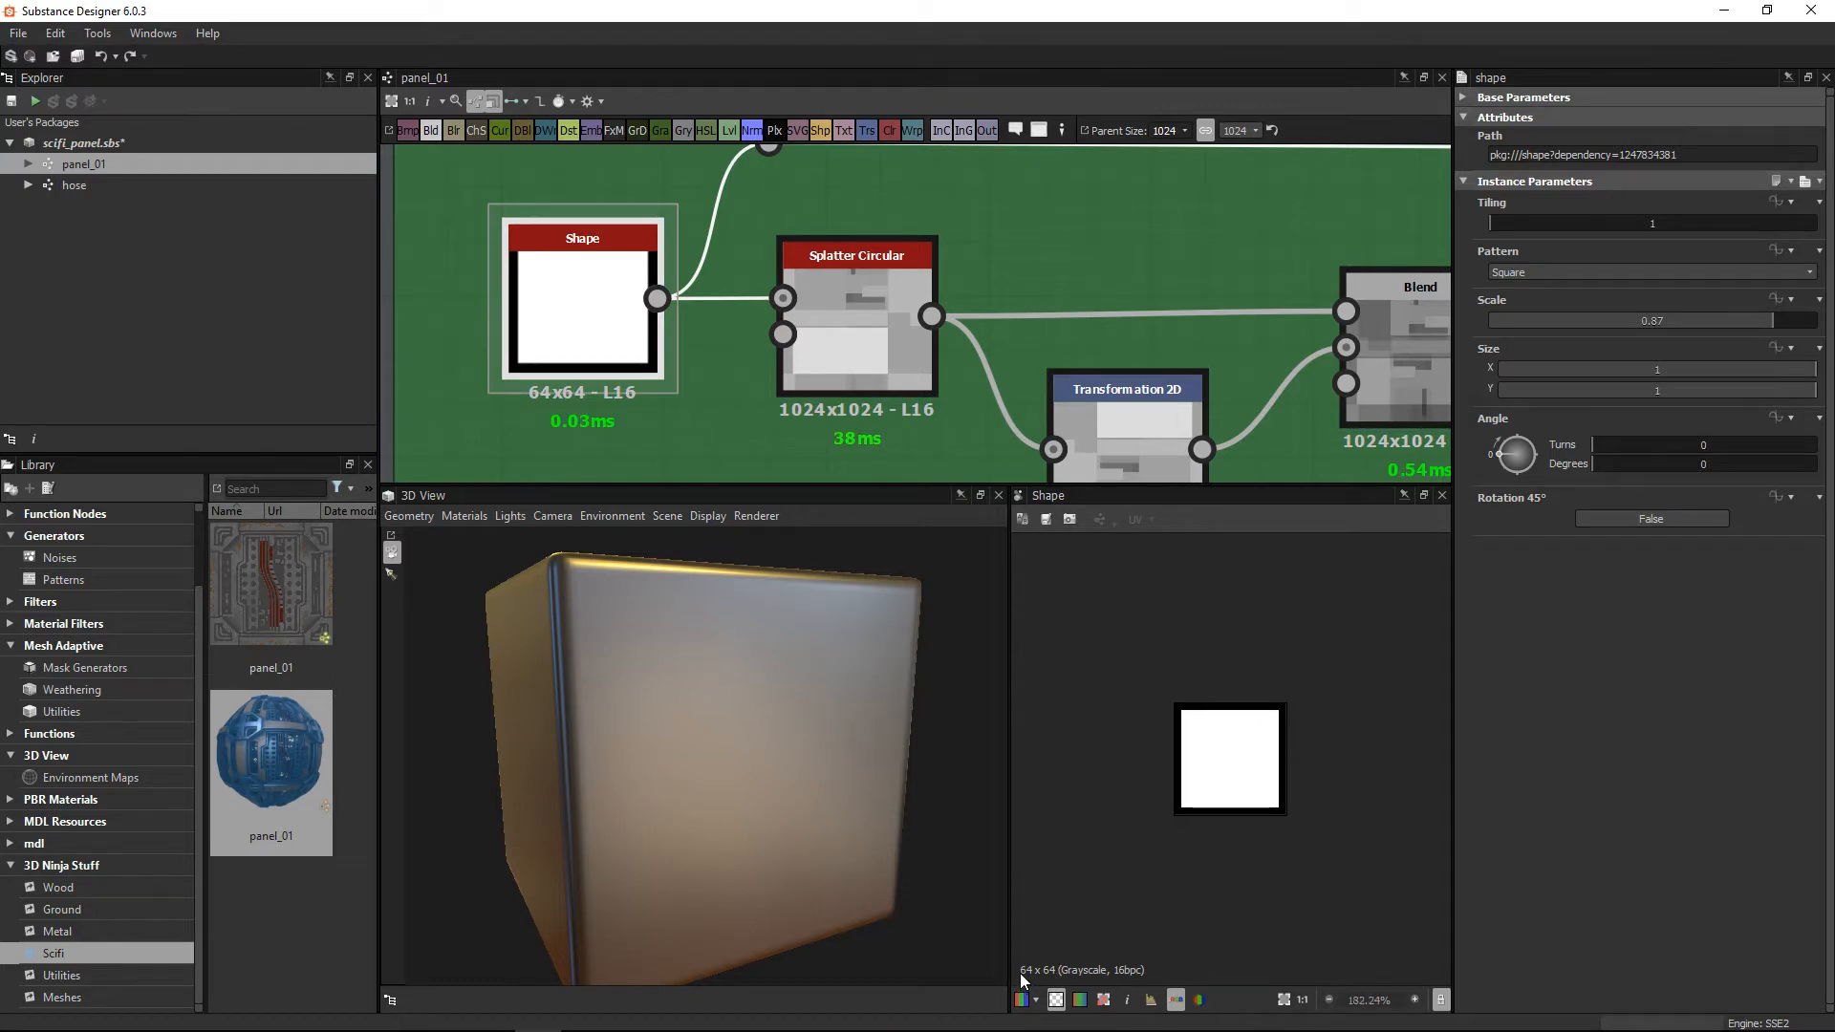
Step: Study how the Shape node feeds Splatter Circular and Transformation 2D within the Panels group
scroll(959, 187, "down", 5)
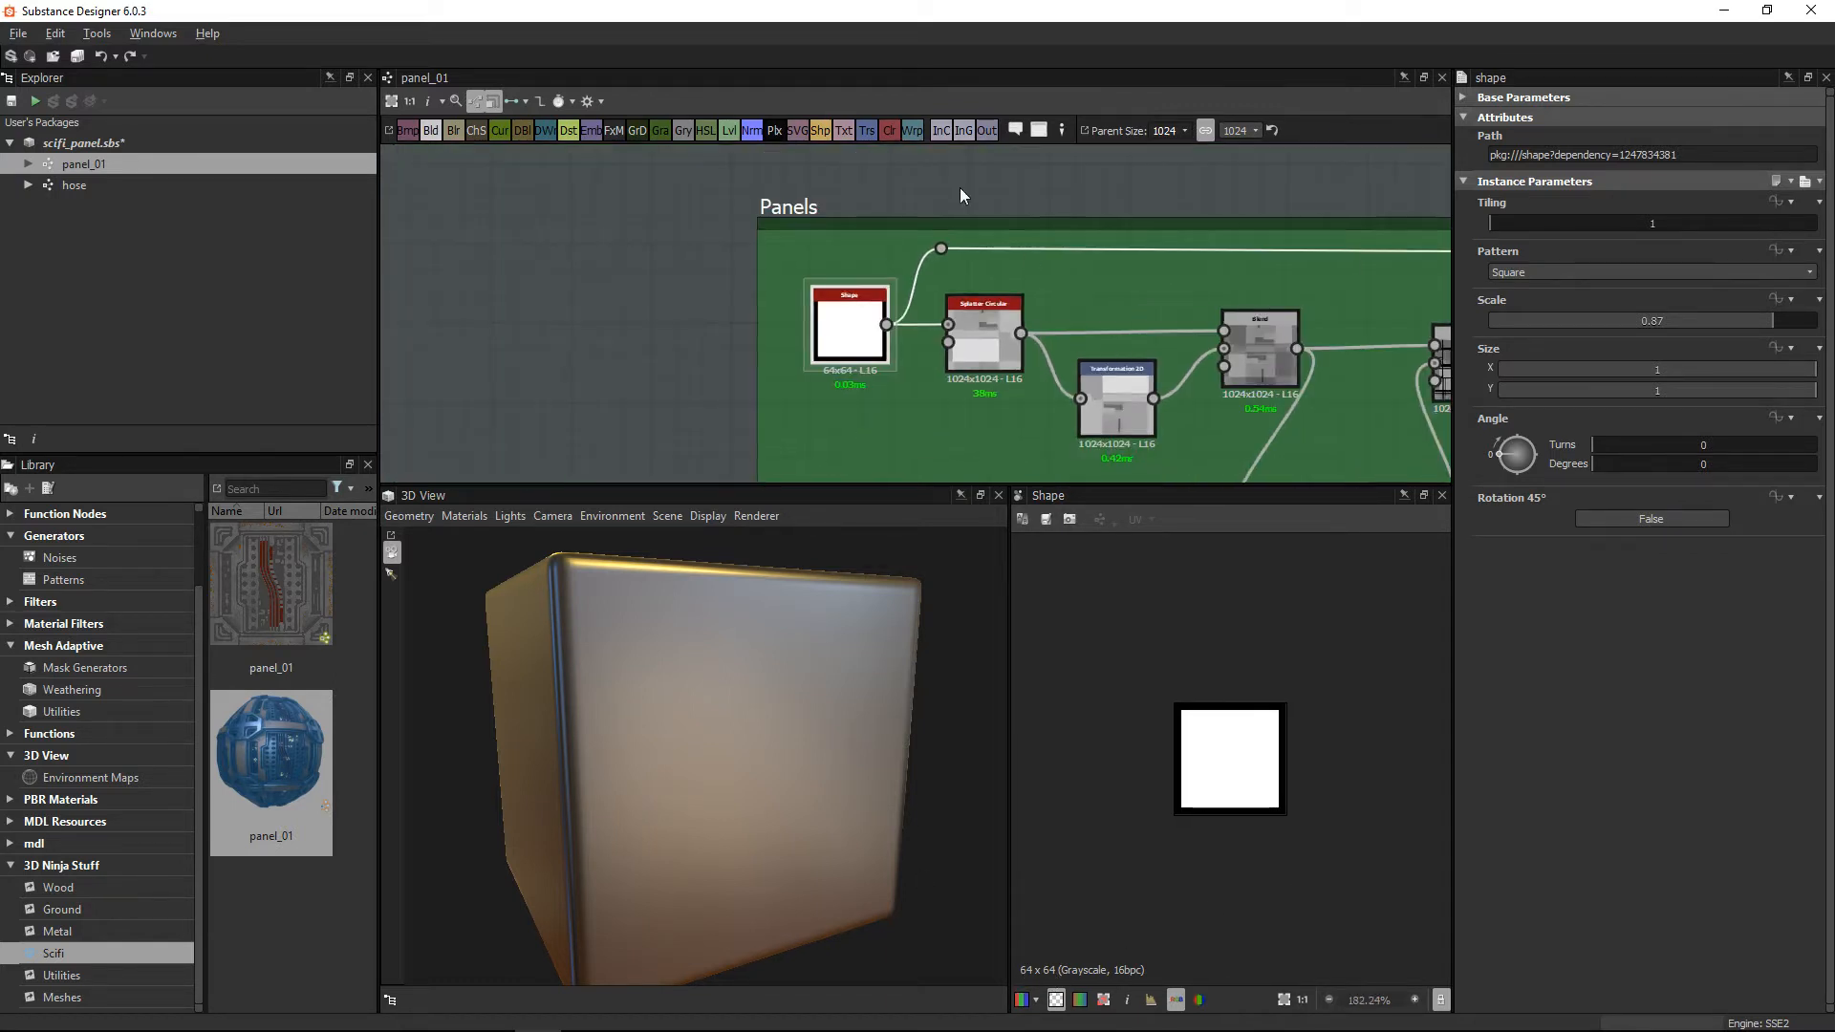
scroll(898, 341, "up", 3)
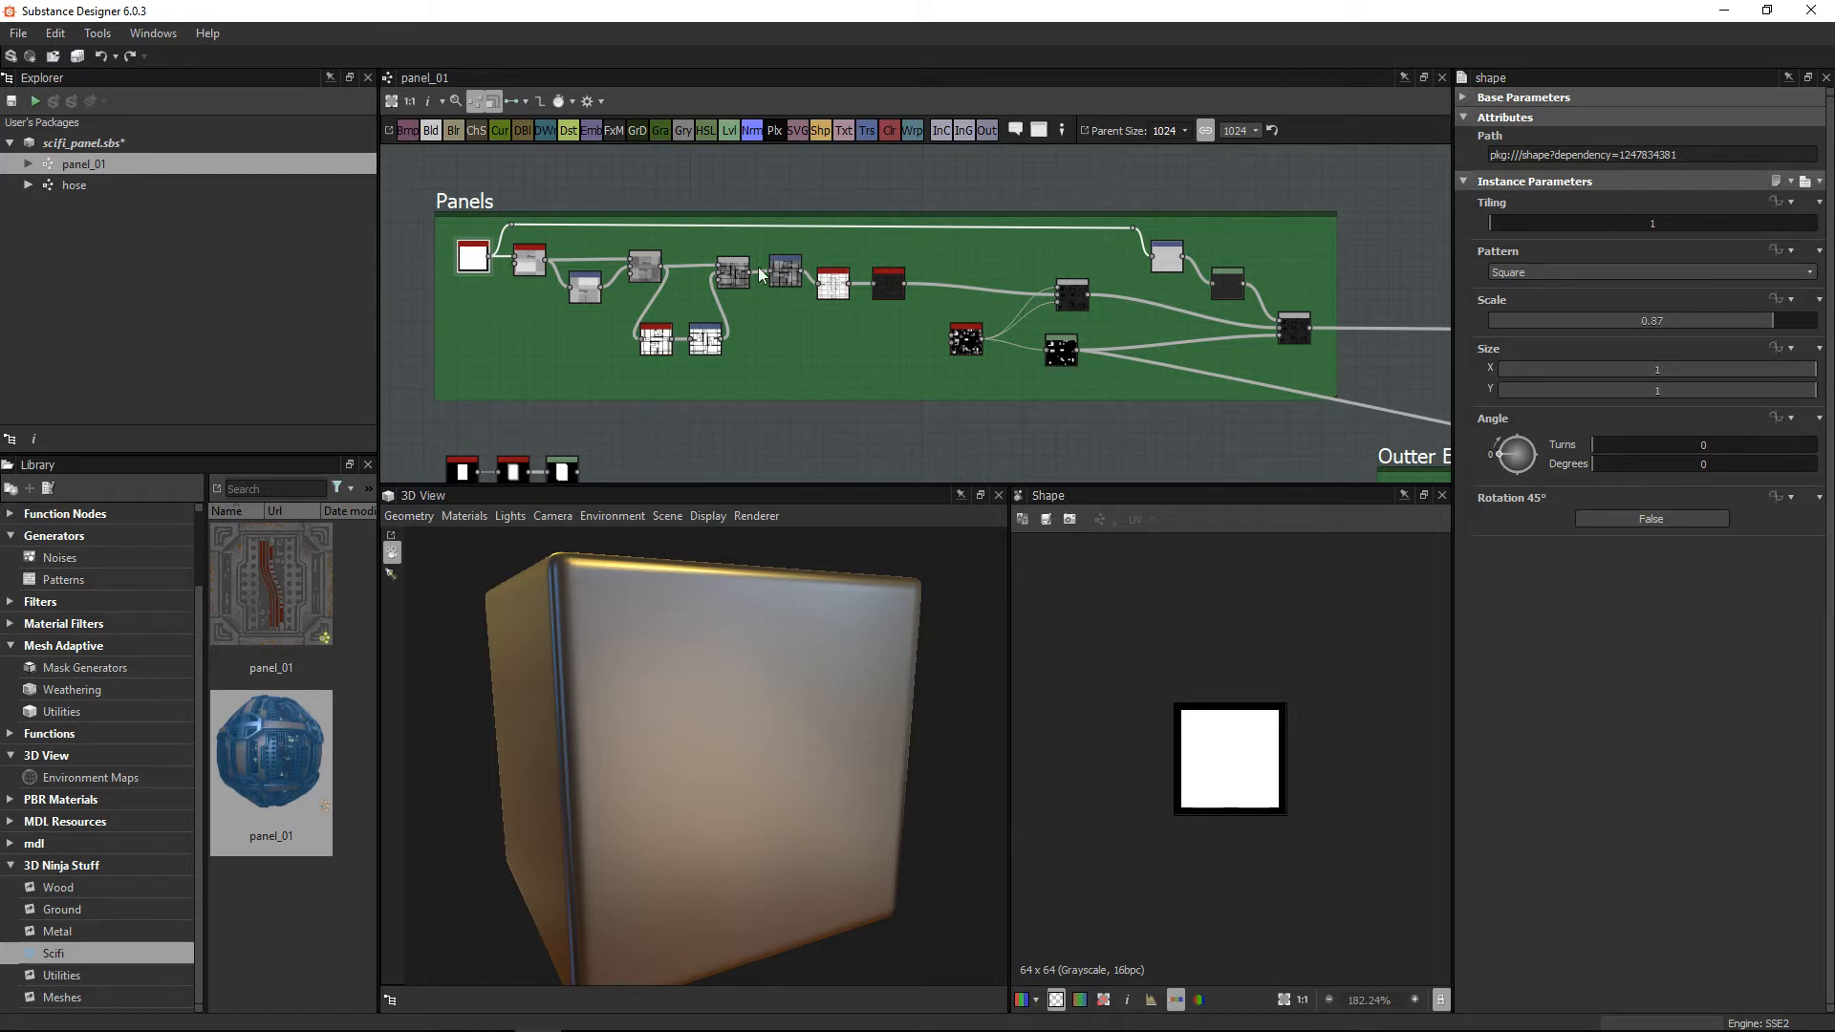
scroll(593, 348, "up", 3)
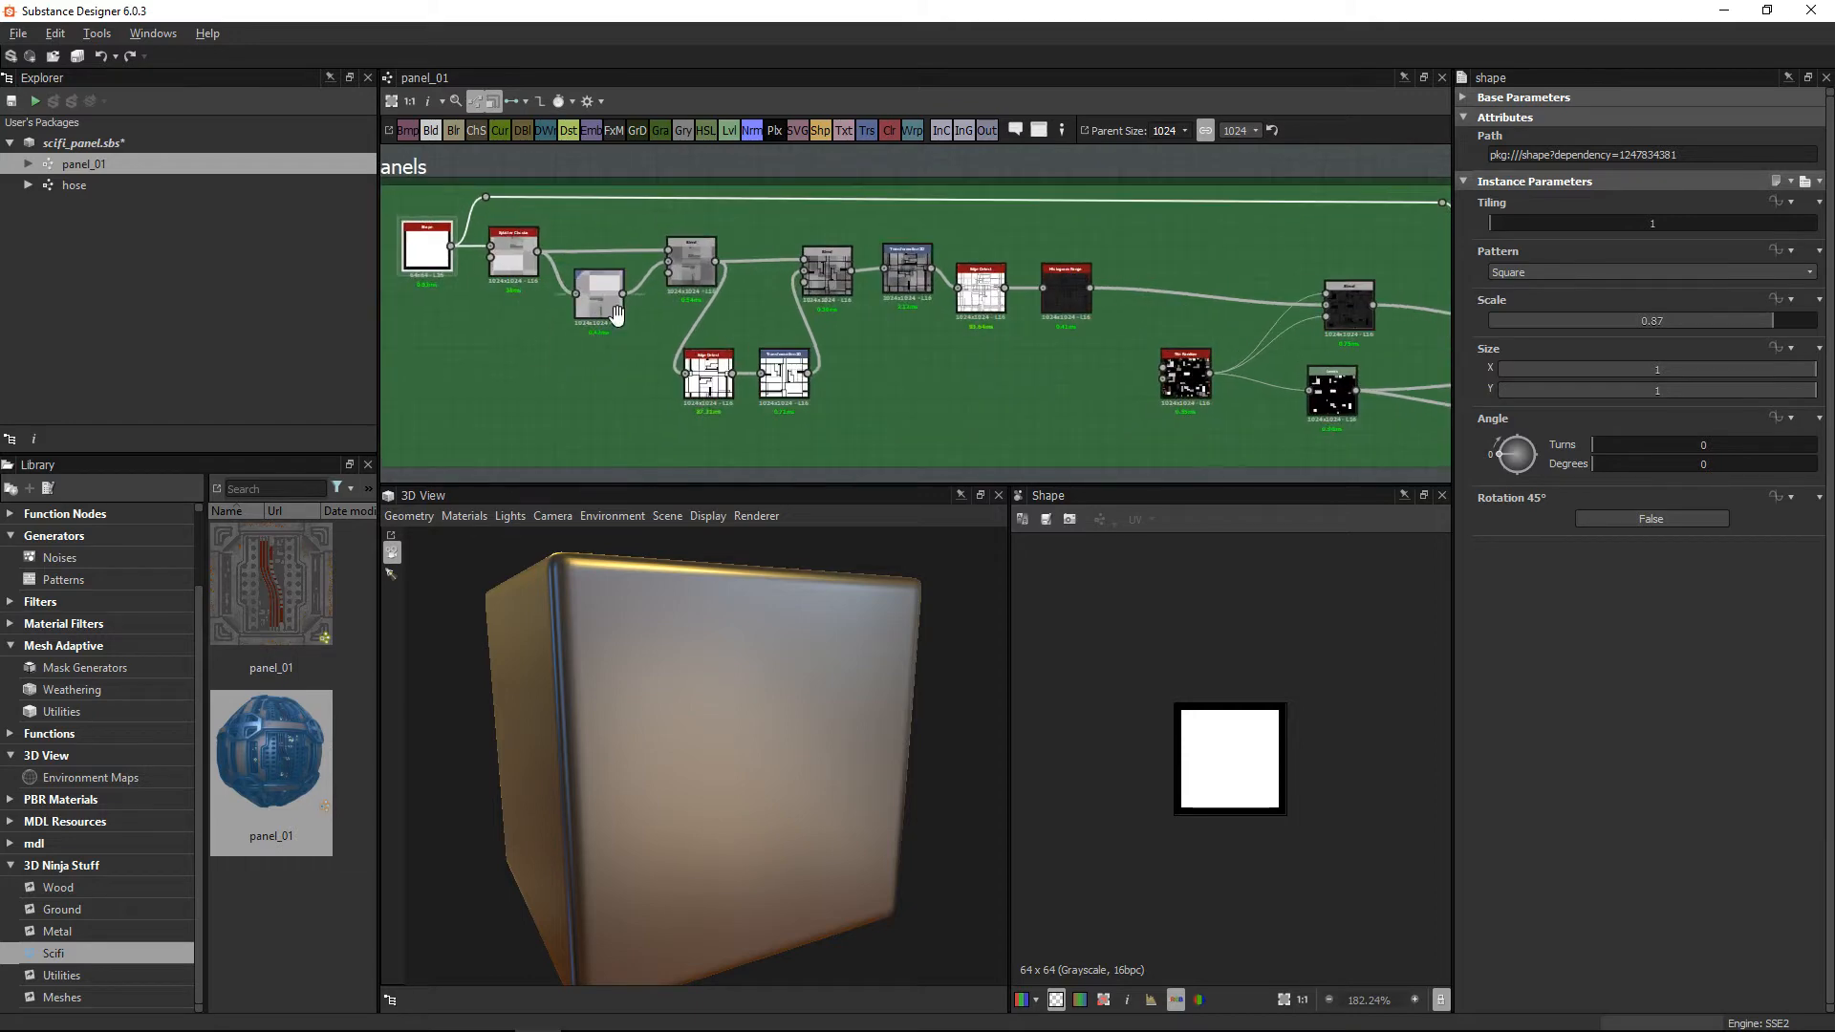
scroll(638, 279, "up", 3)
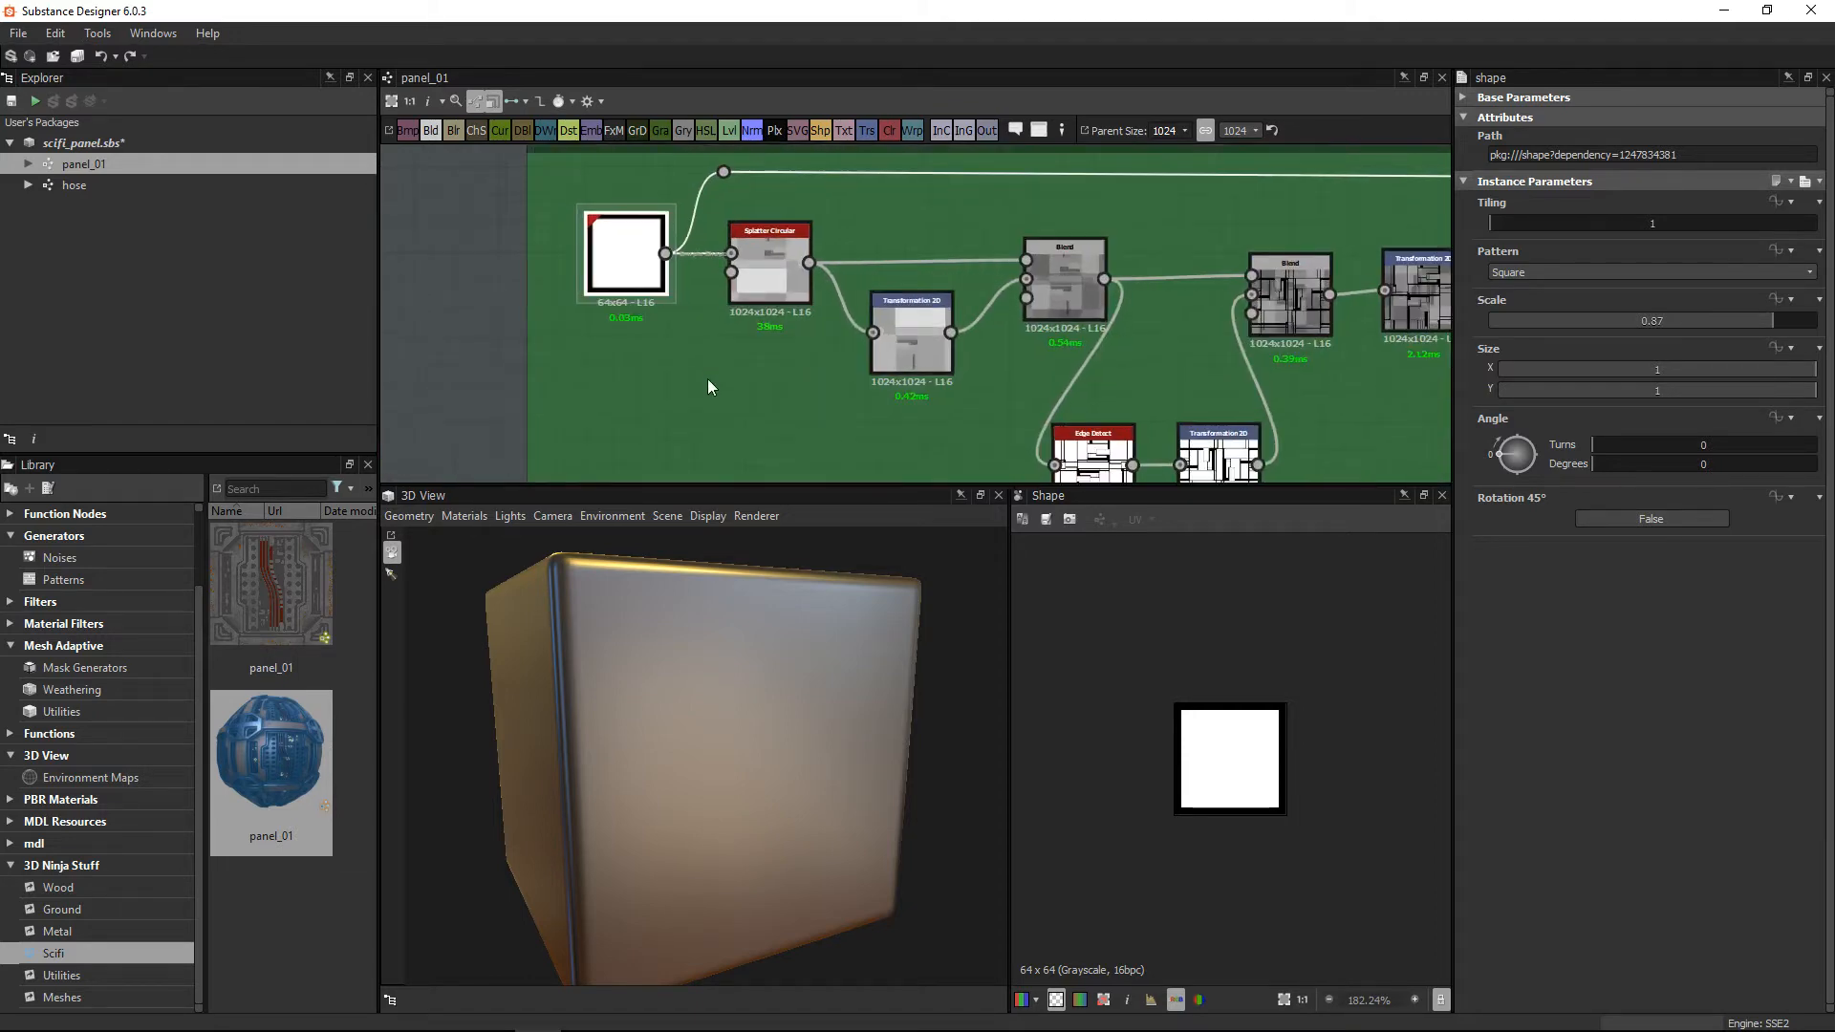
scroll(726, 251, "up", 2)
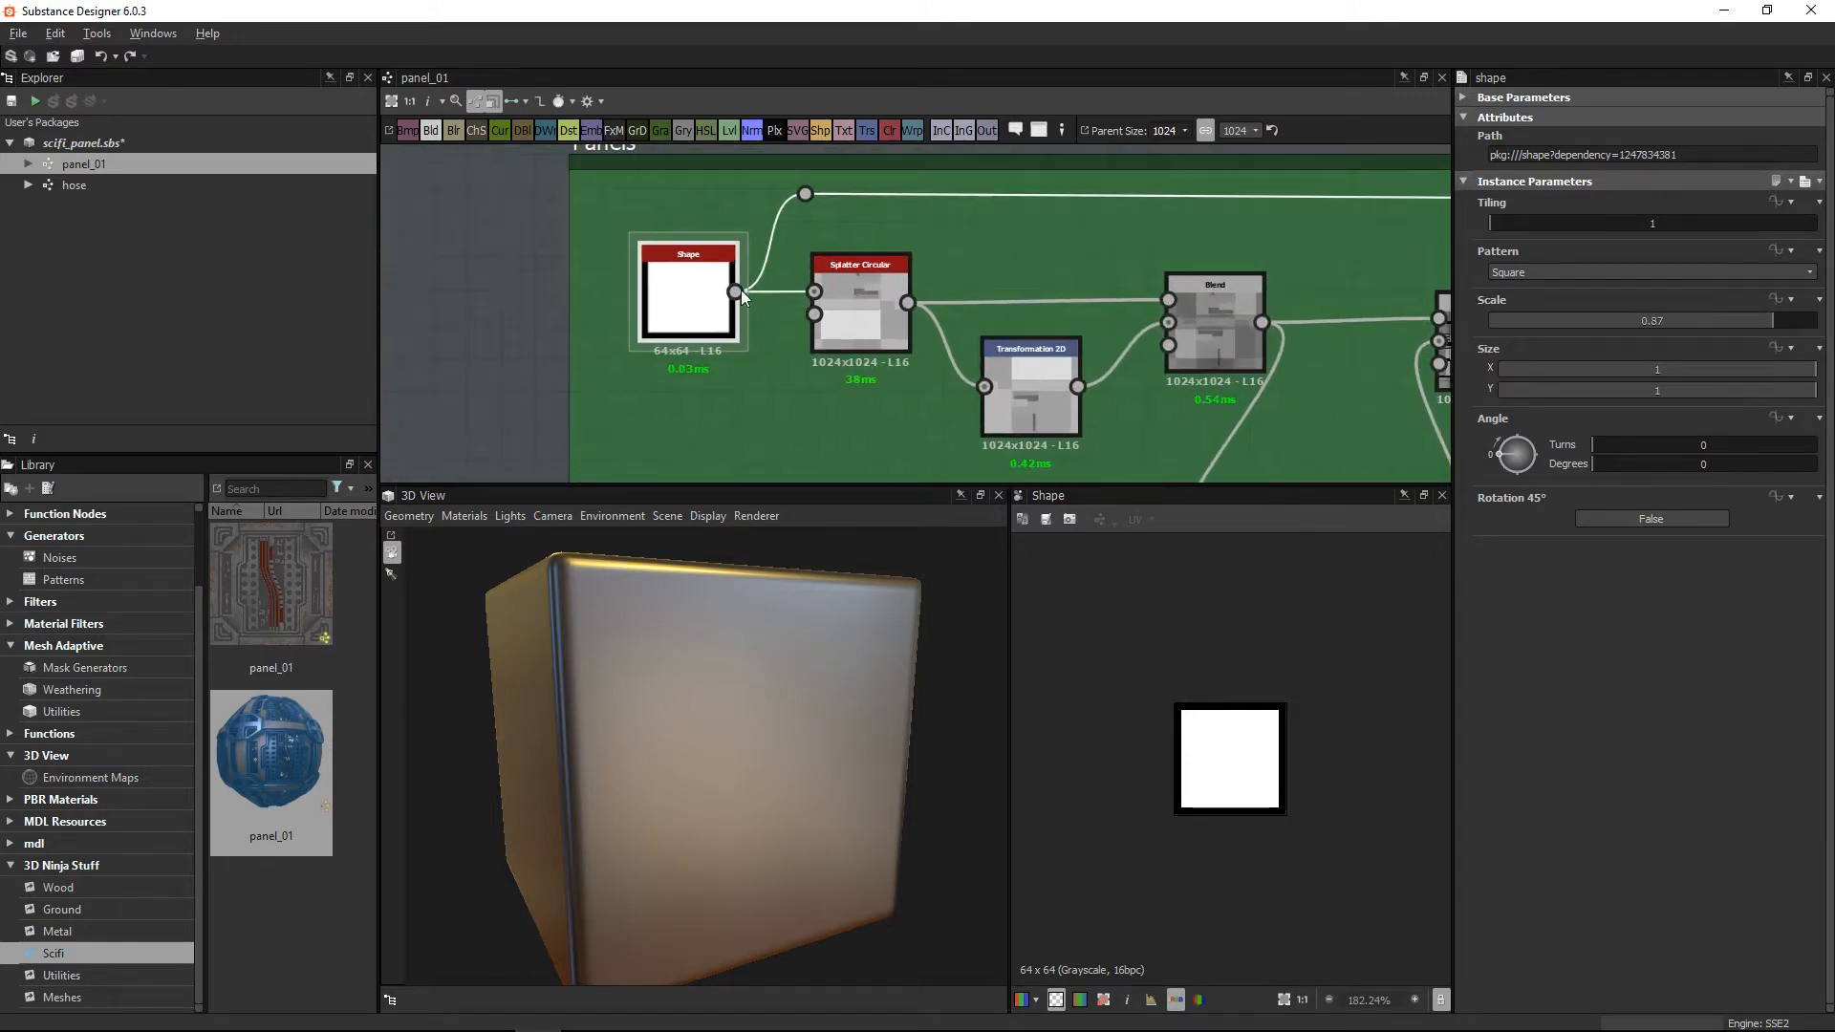
scroll(742, 289, "up", 2)
scroll(1311, 799, "up", 2)
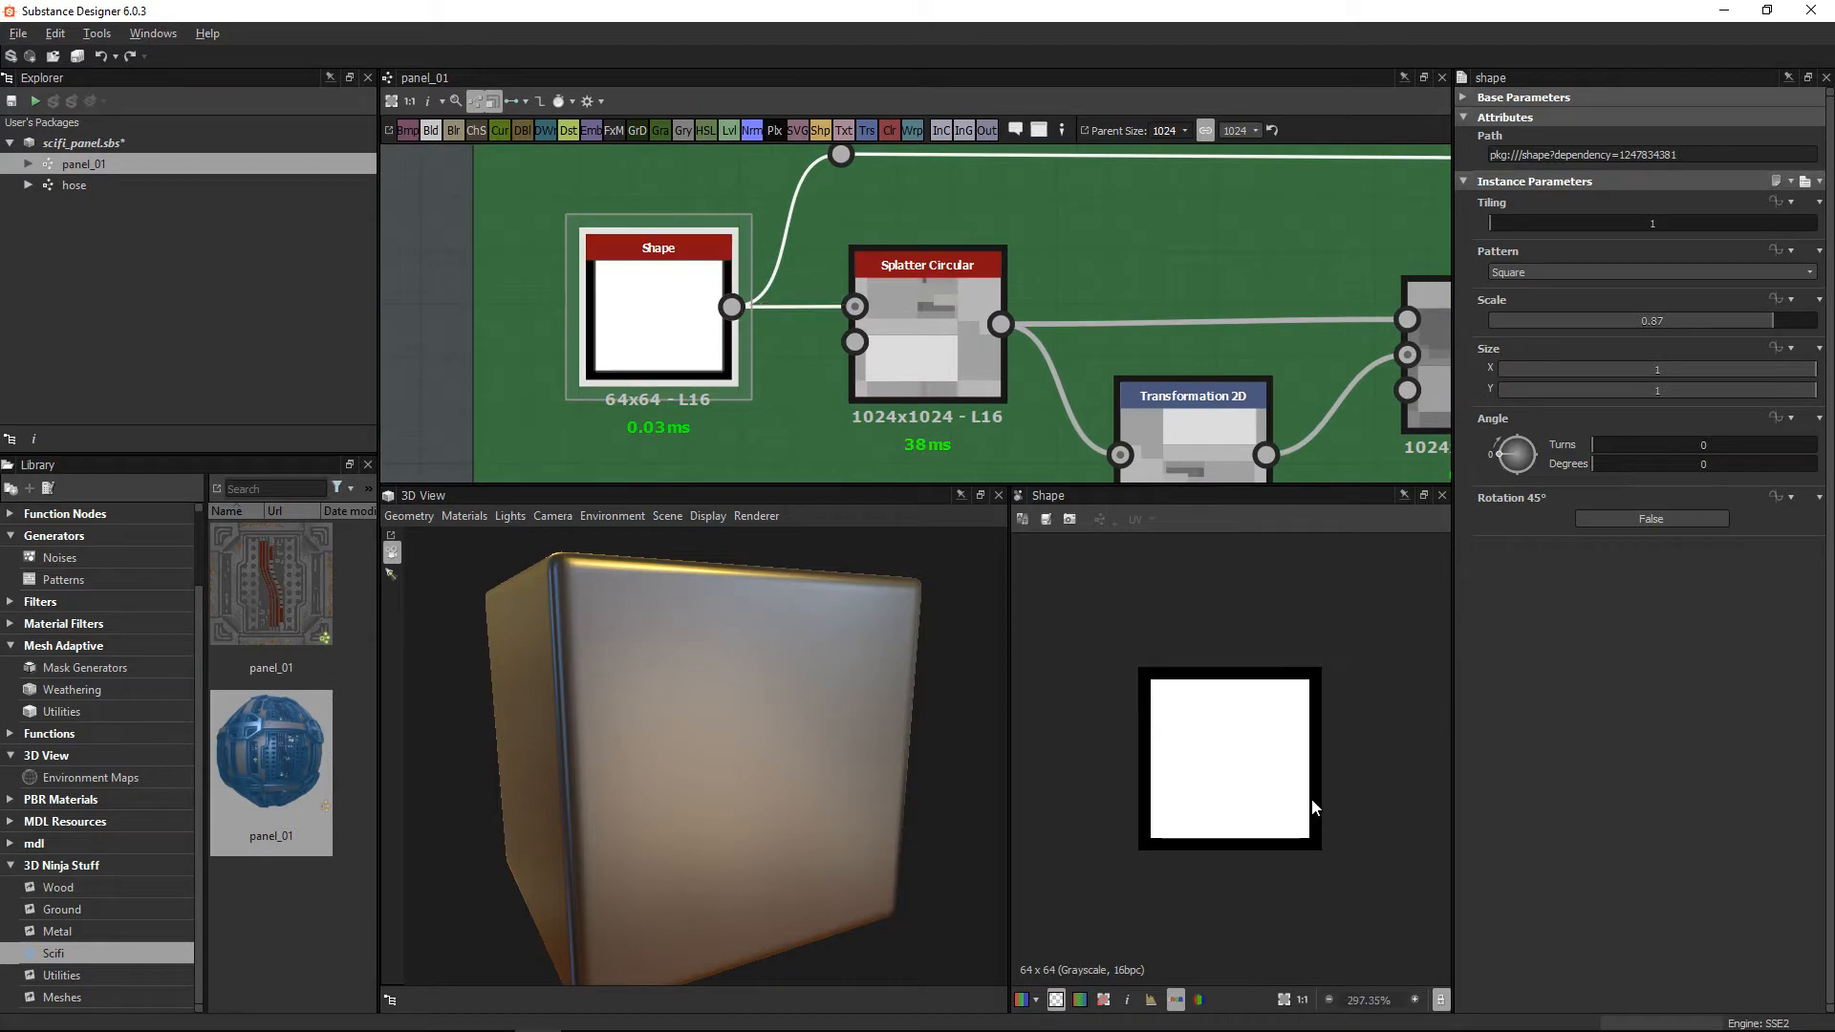
mouse_move(764, 388)
middle_mouse_down()
mouse_move(779, 402)
mouse_move(782, 380)
middle_mouse_up()
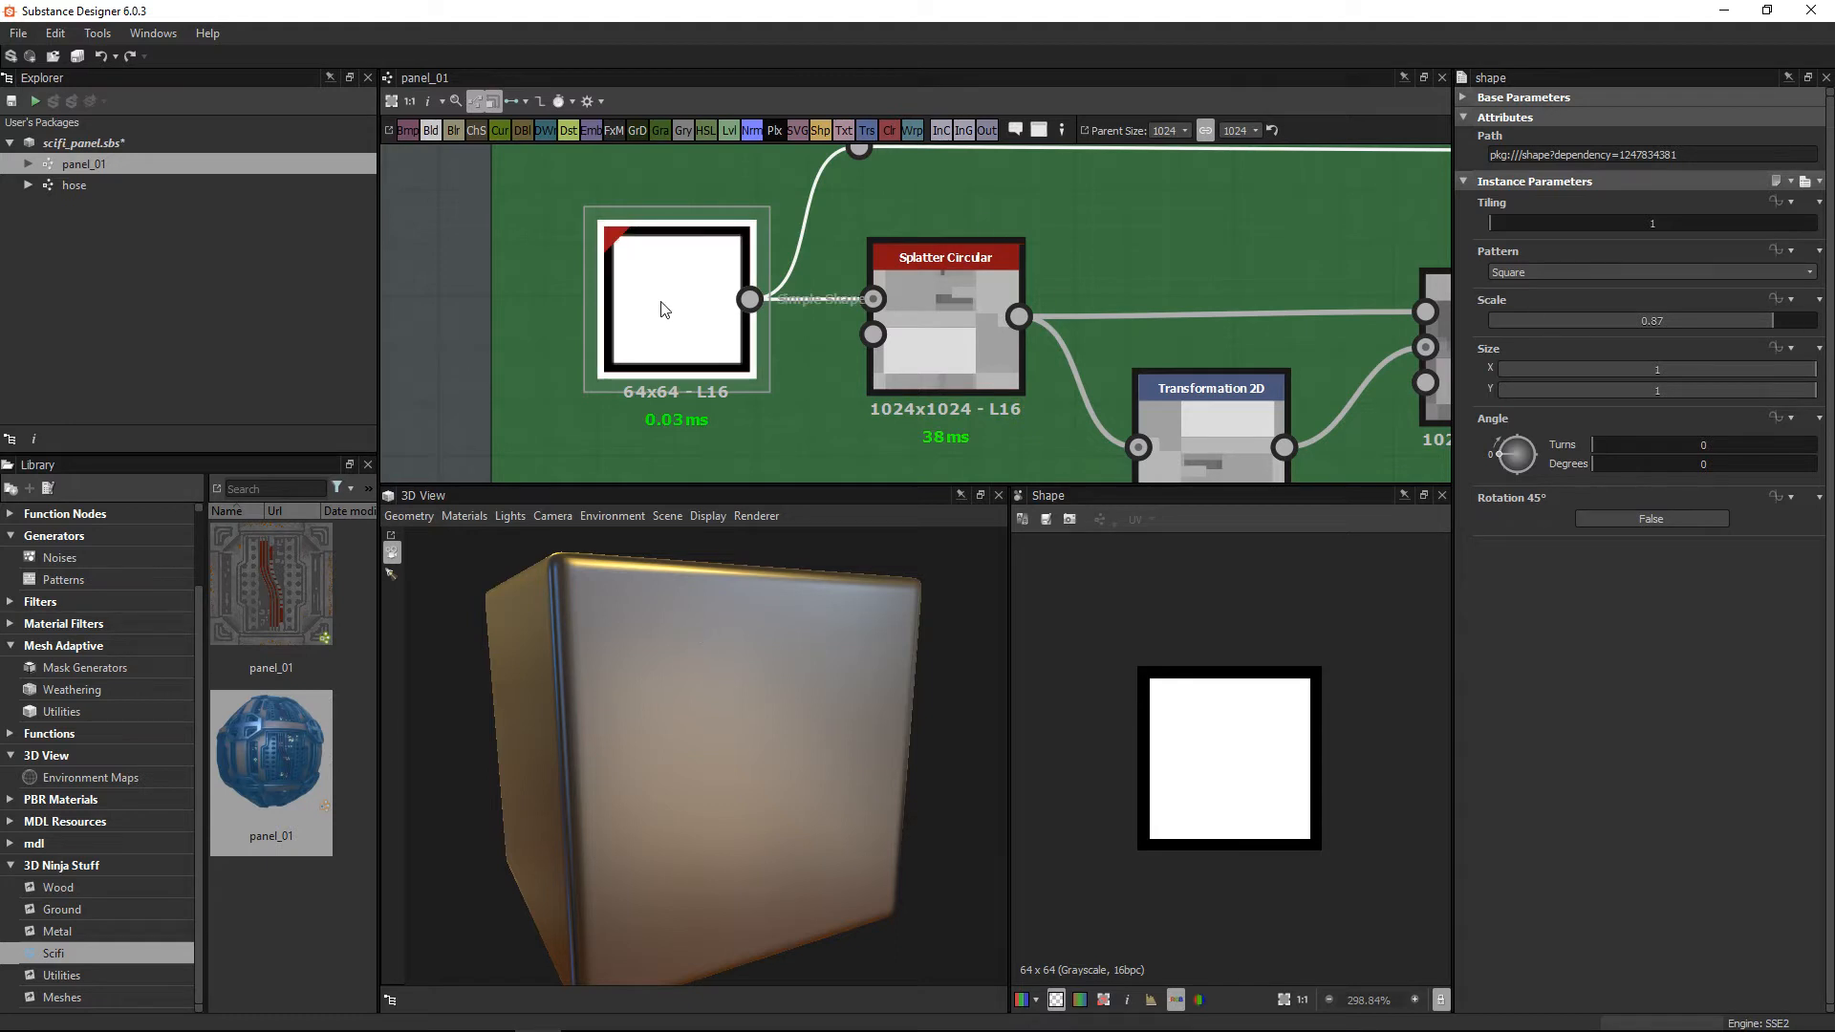
Step: Check the Shape node's base parameters and the Output Size inheritance options of the connected Splatter Circular node
left_click(1467, 98)
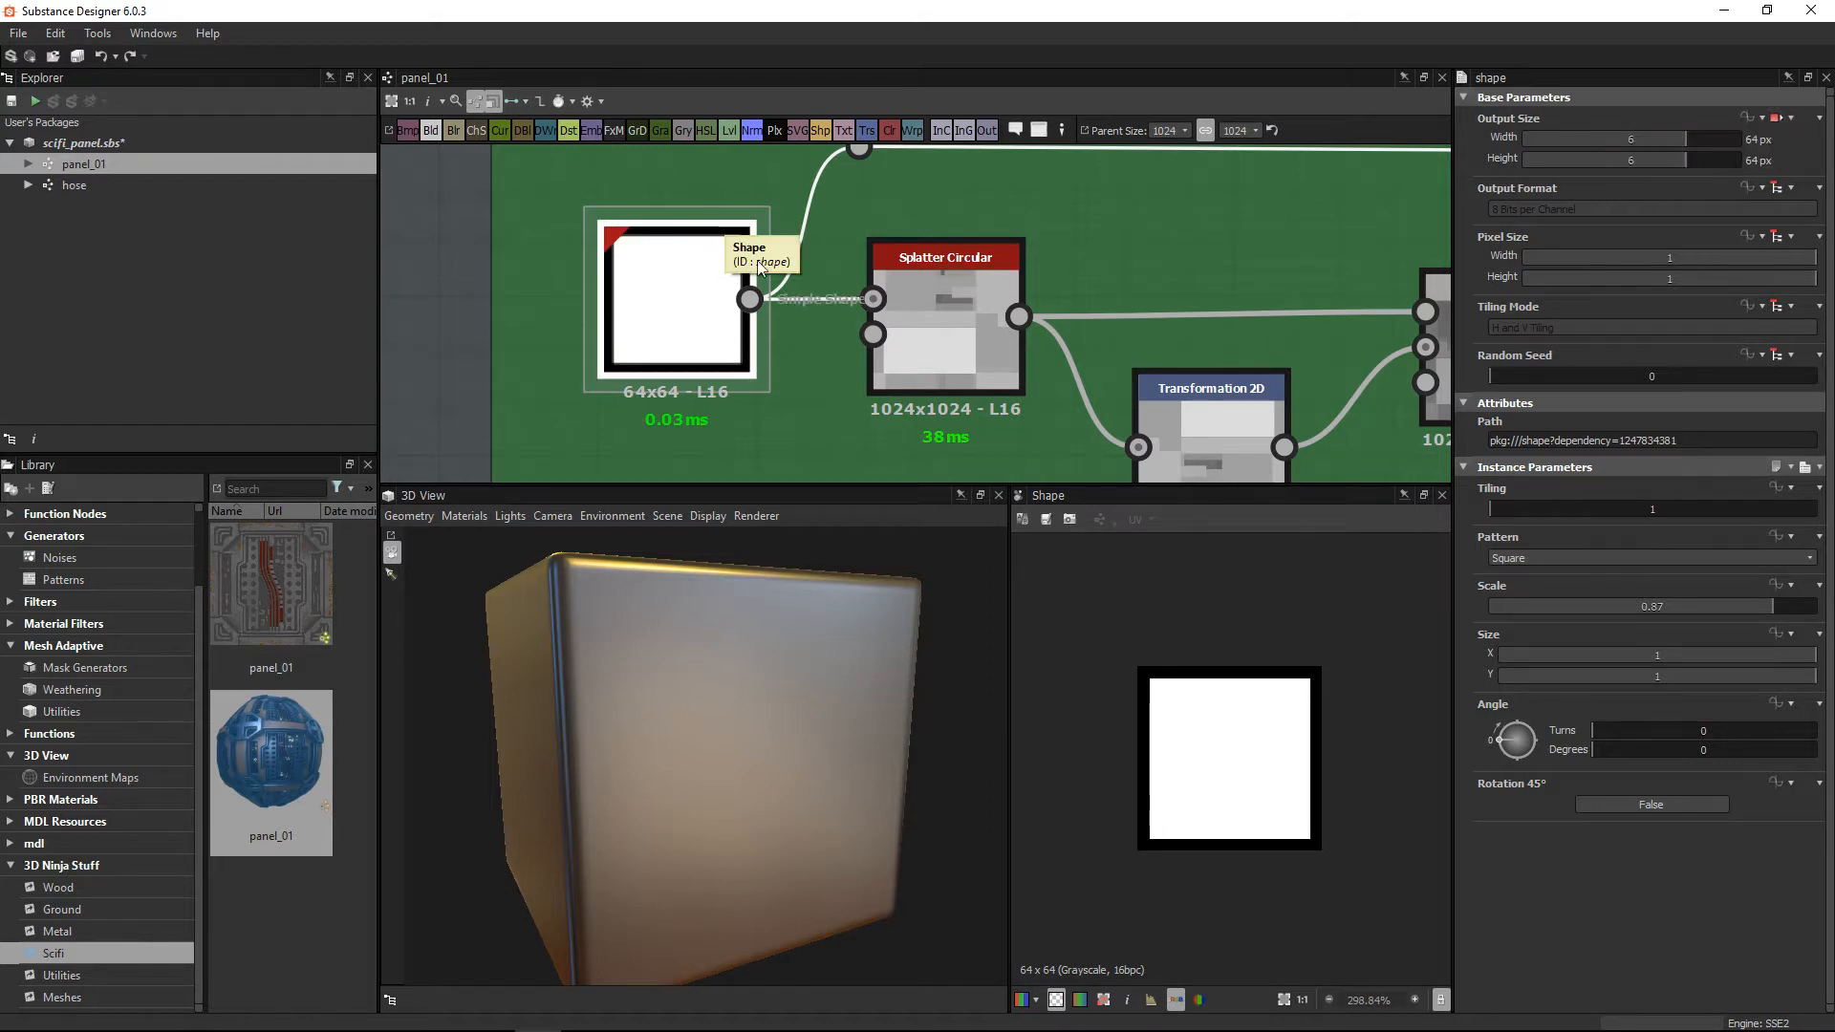
left_click(966, 289)
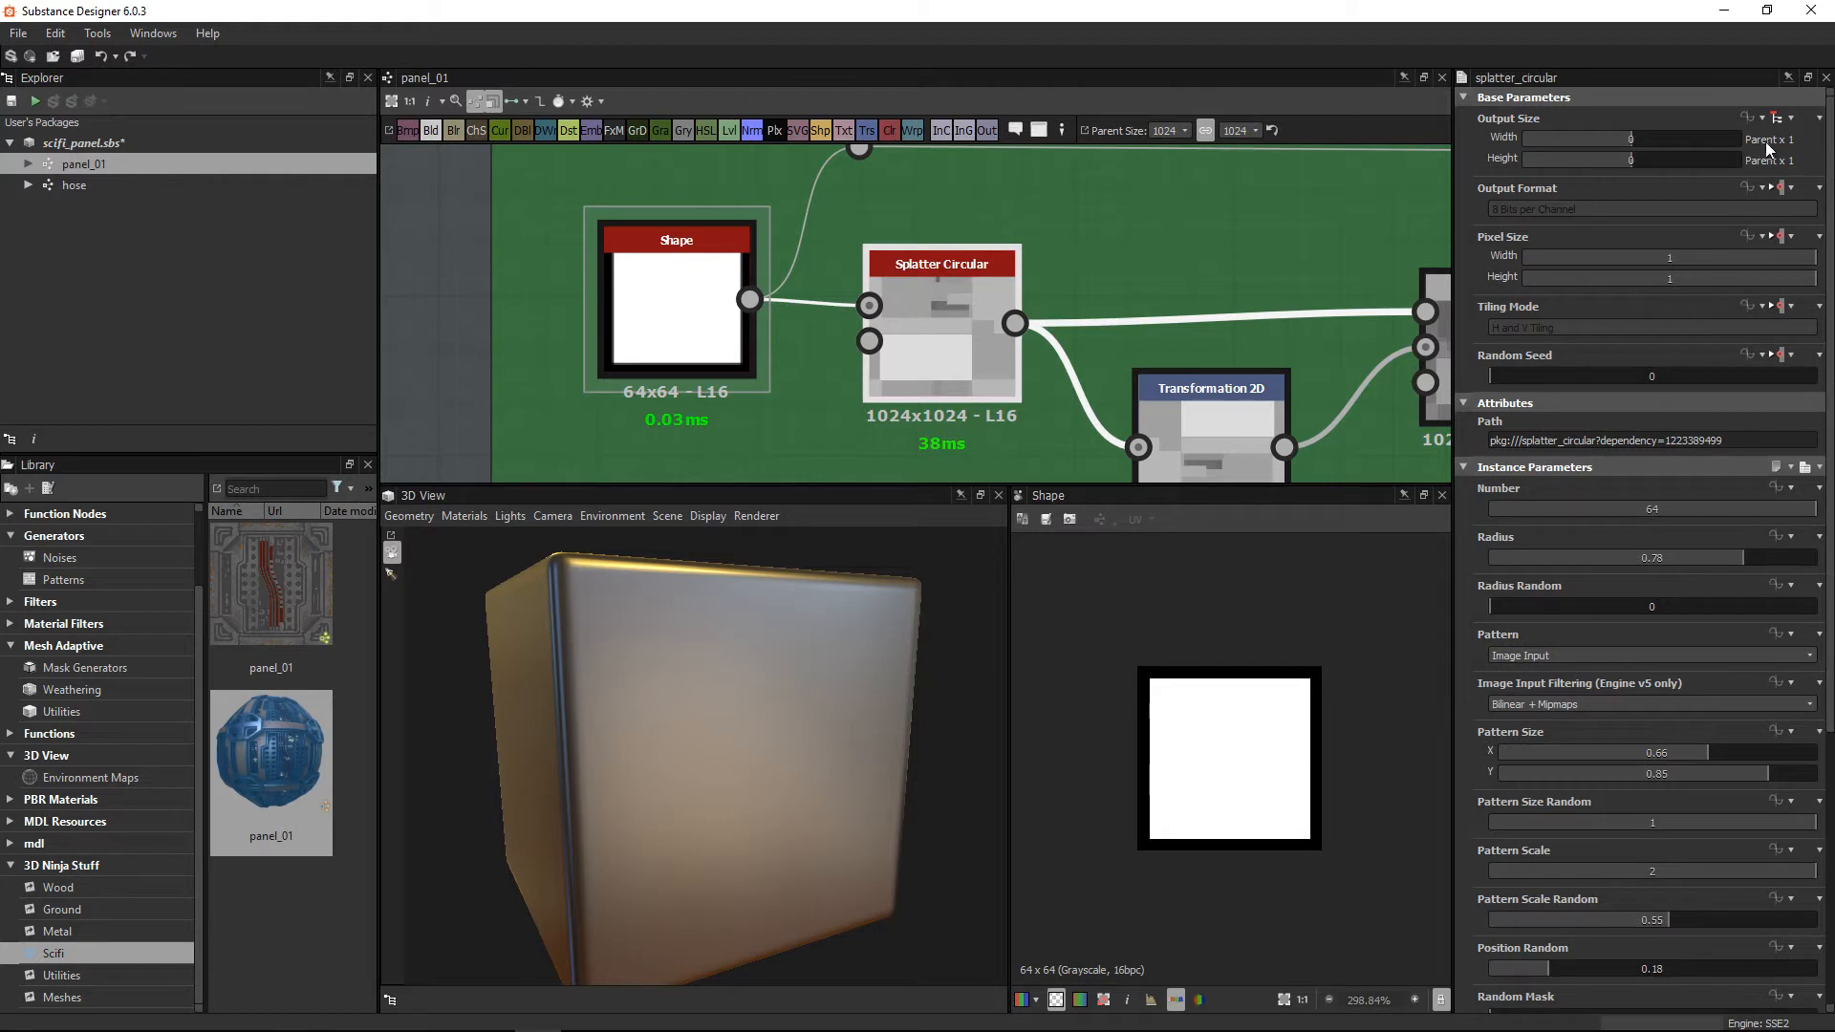
left_click(1777, 118)
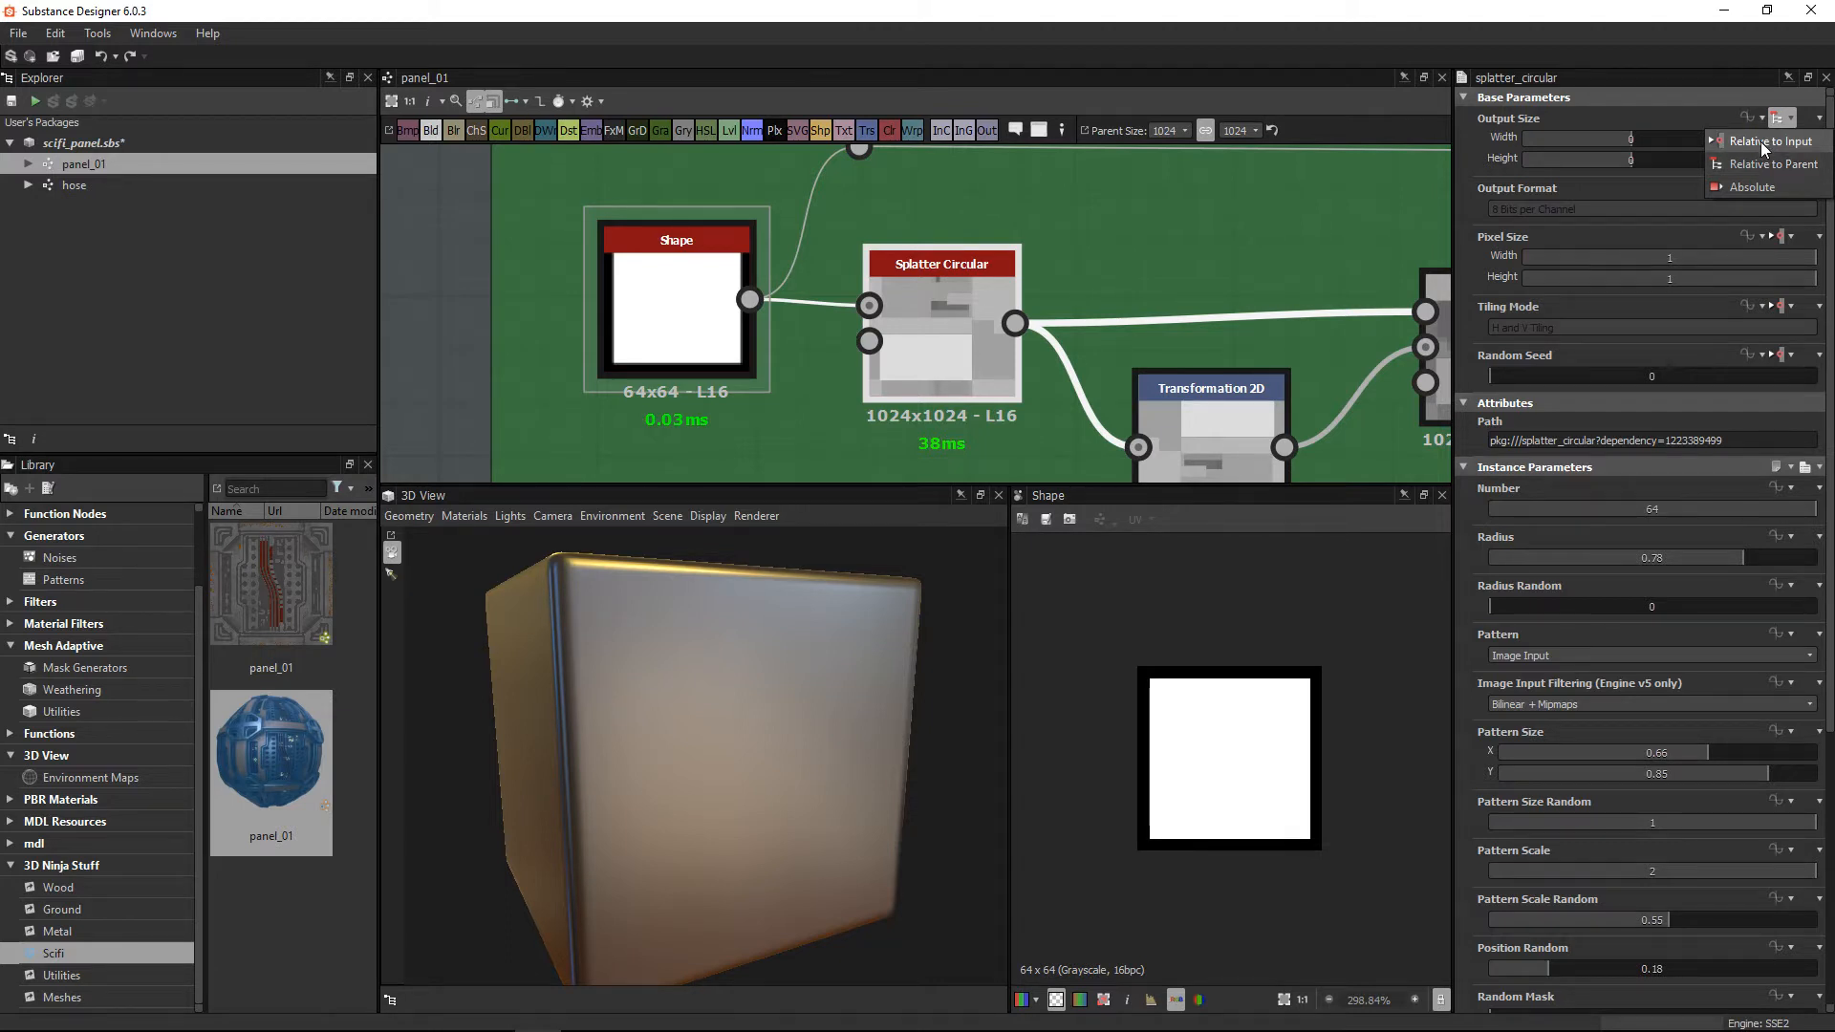
left_click(1760, 141)
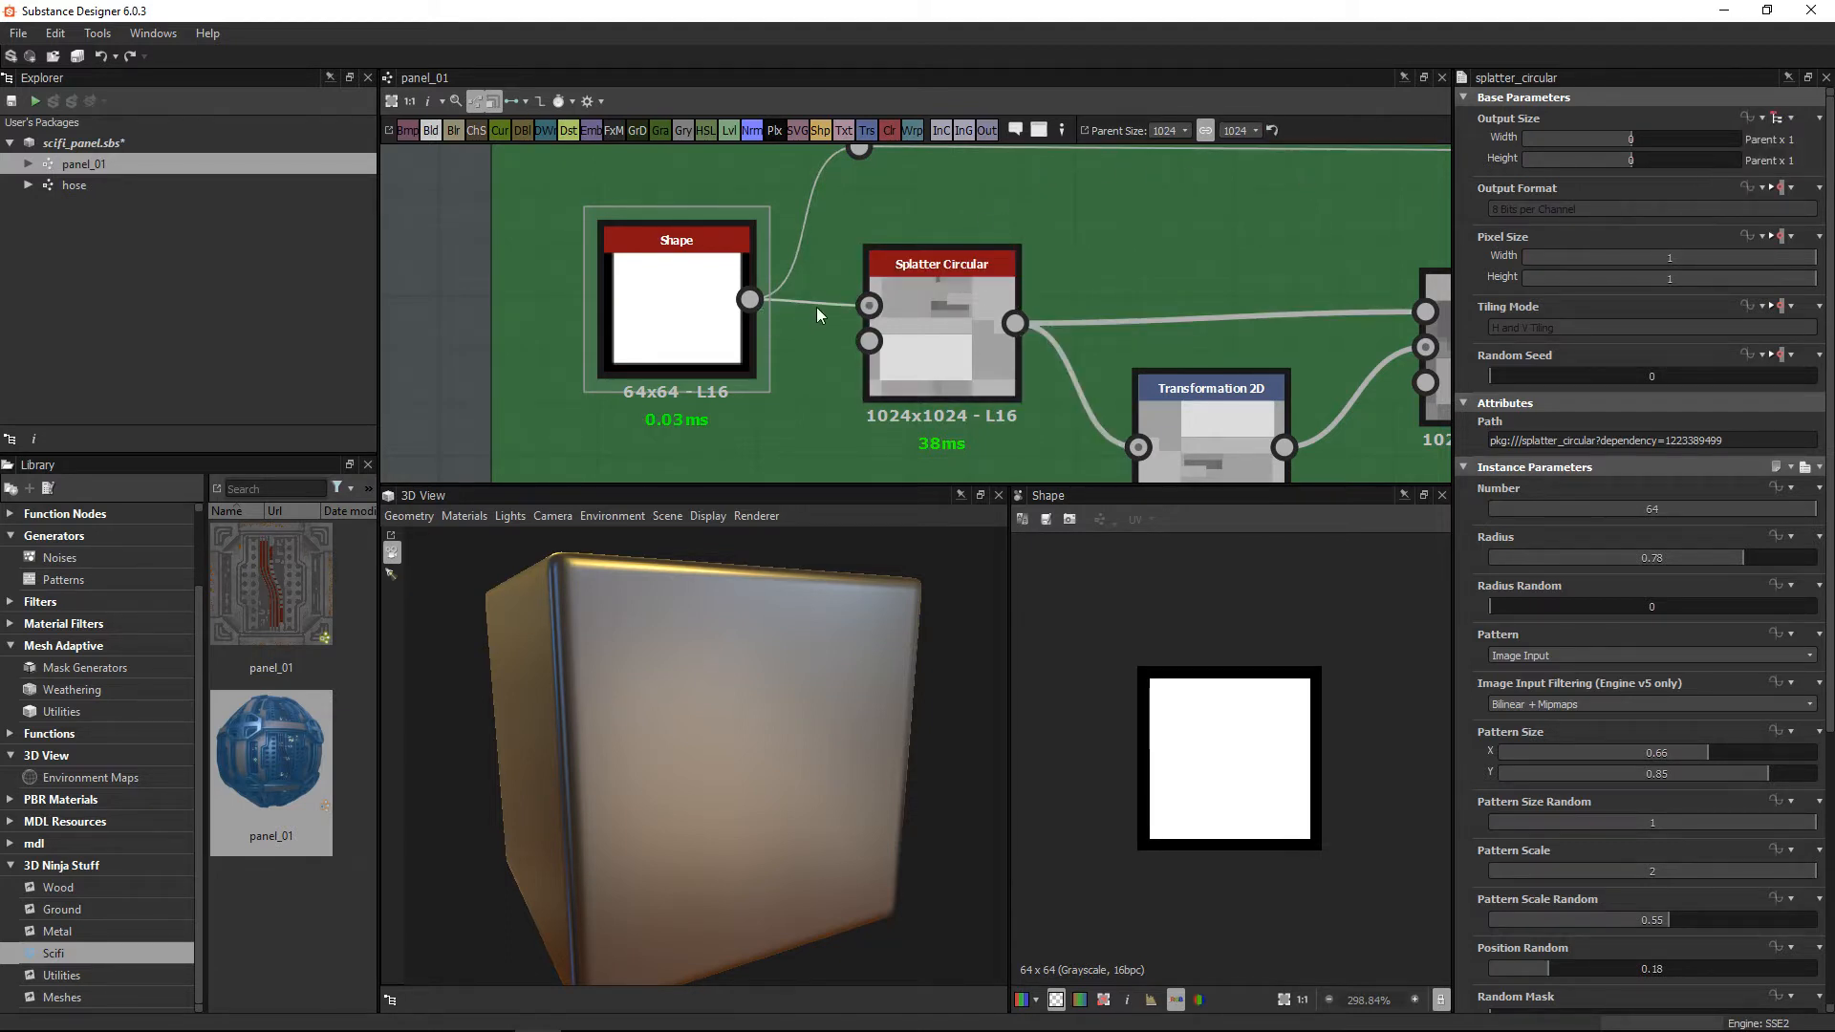
Step: Add a new Splatter Circular node in the empty graph area beside the Shape node
middle_click_drag(884, 244, 1006, 220)
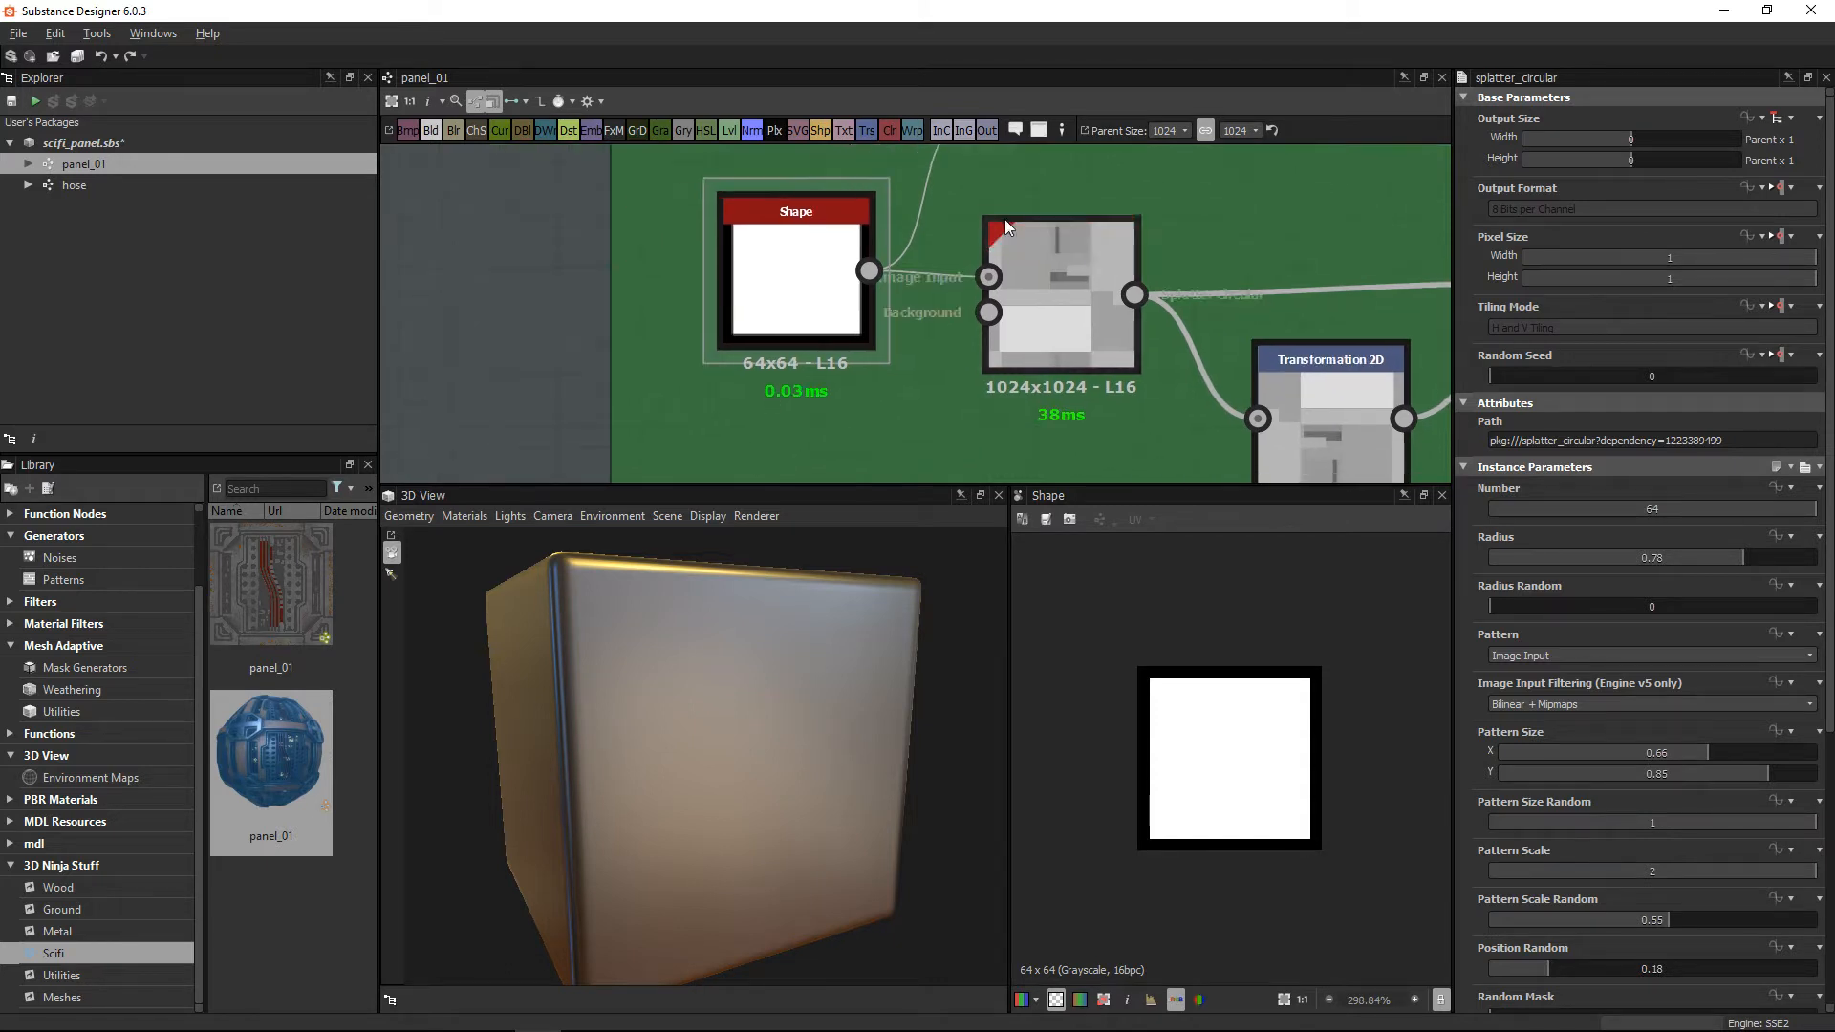
key("space")
type("s")
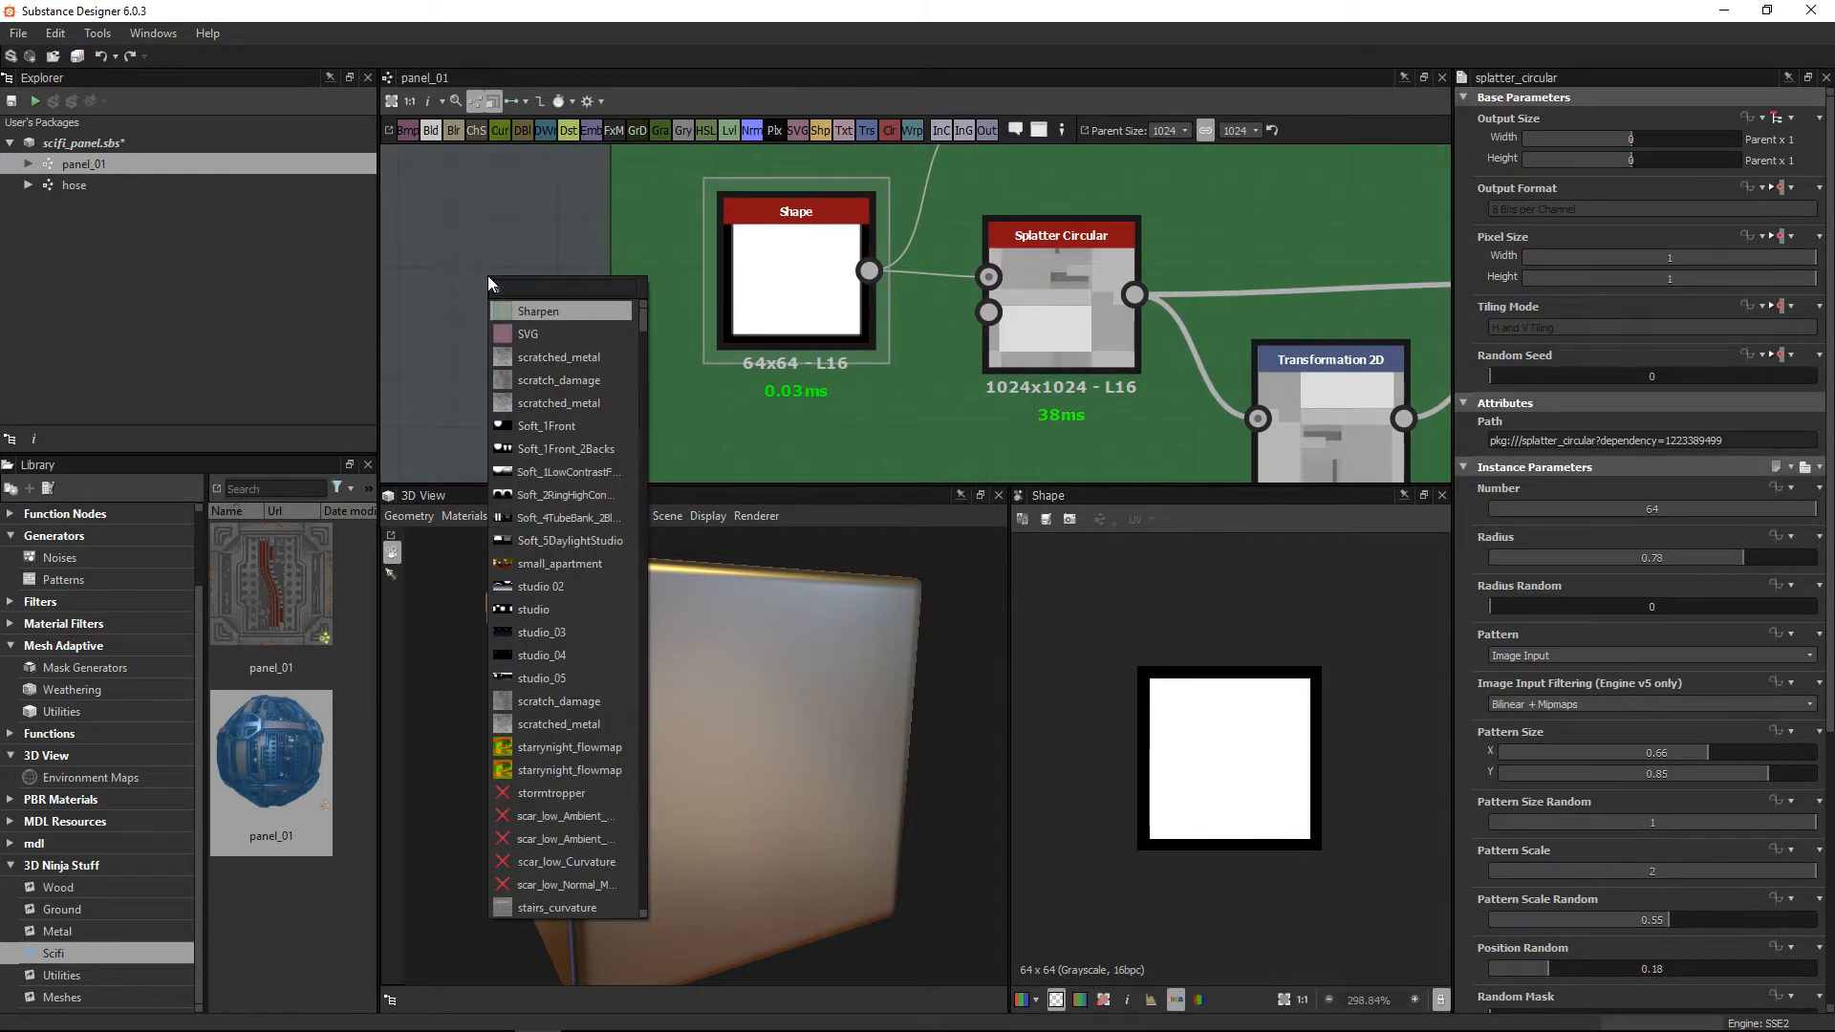
type("pl")
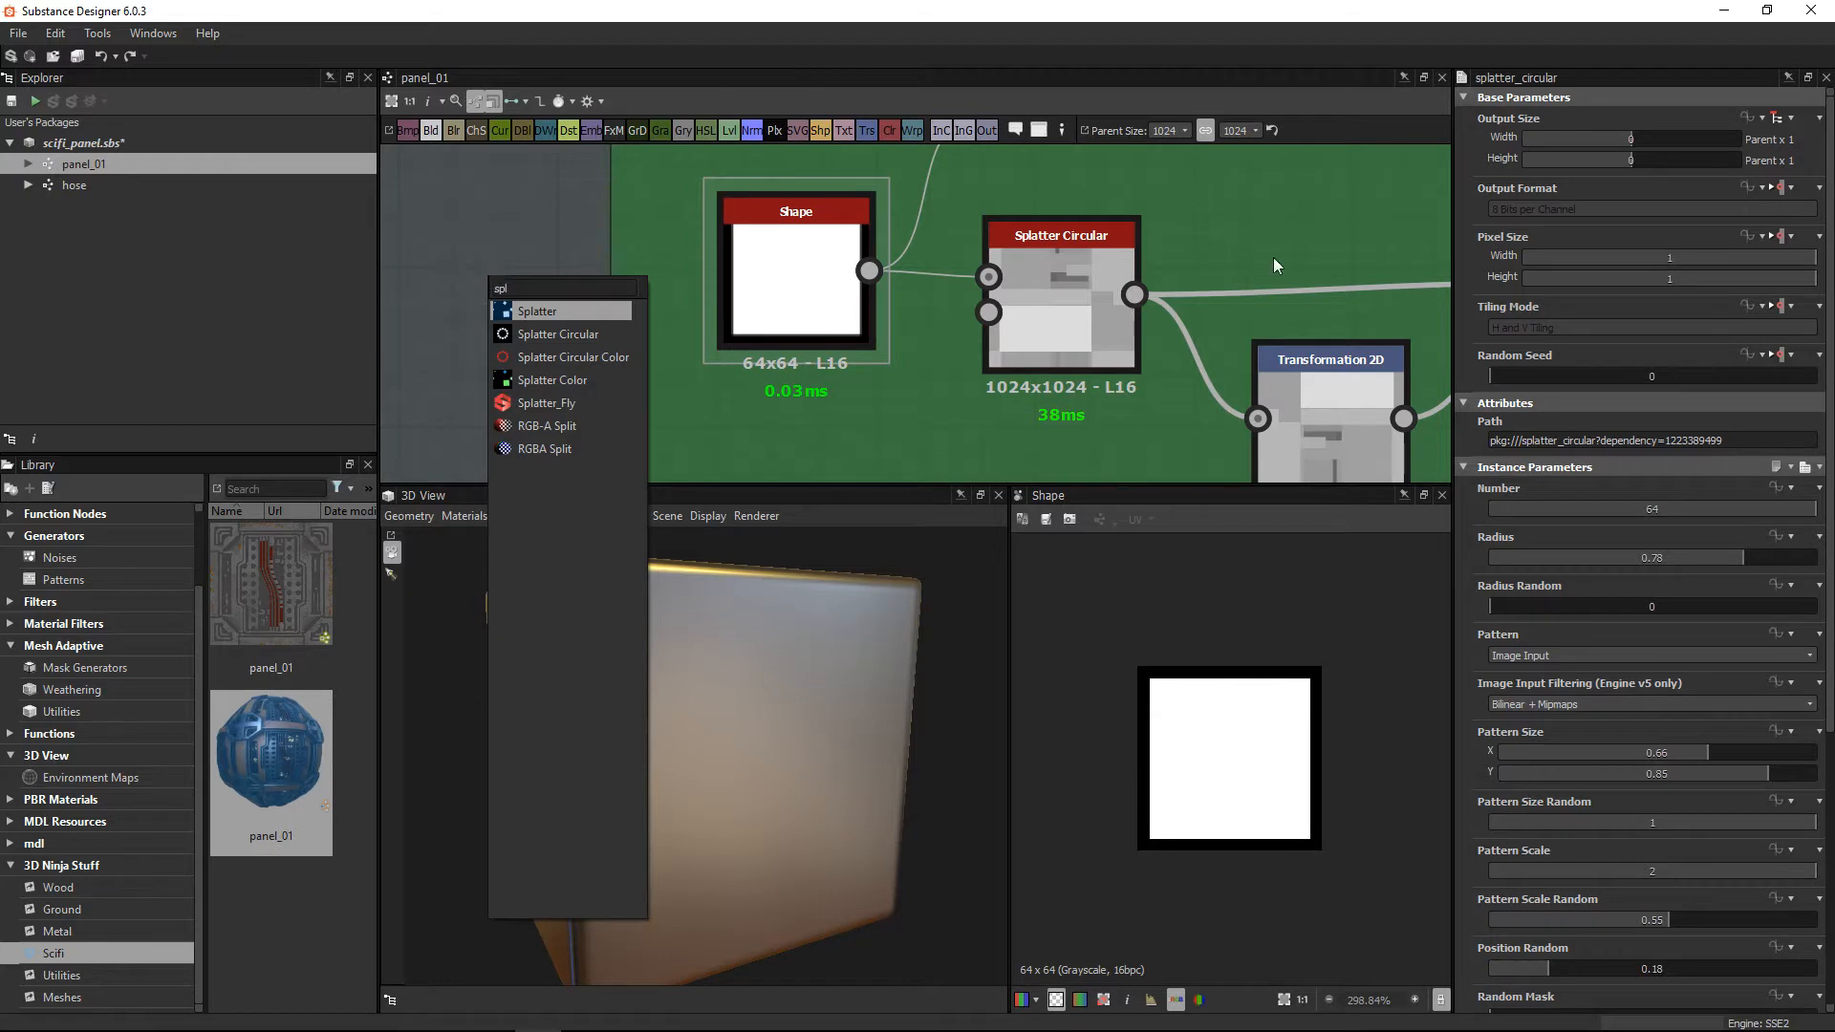
key("Escape")
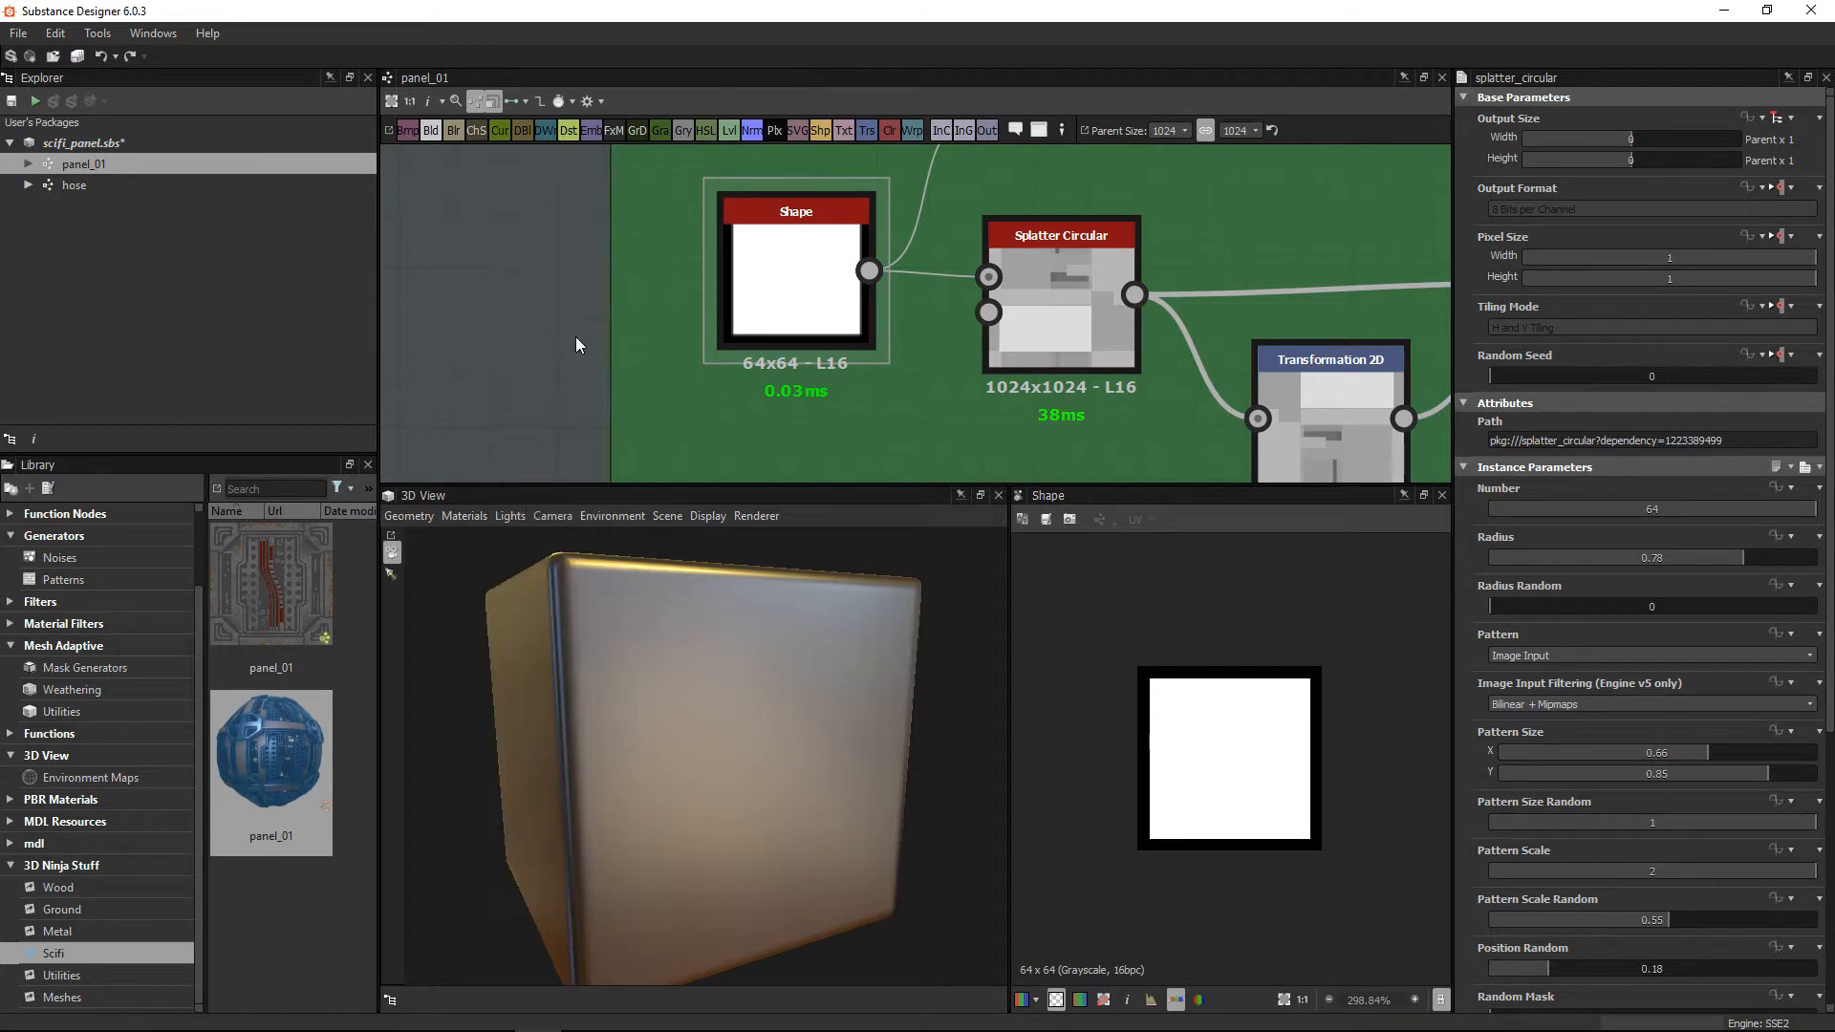
left_click_drag(485, 287, 526, 279)
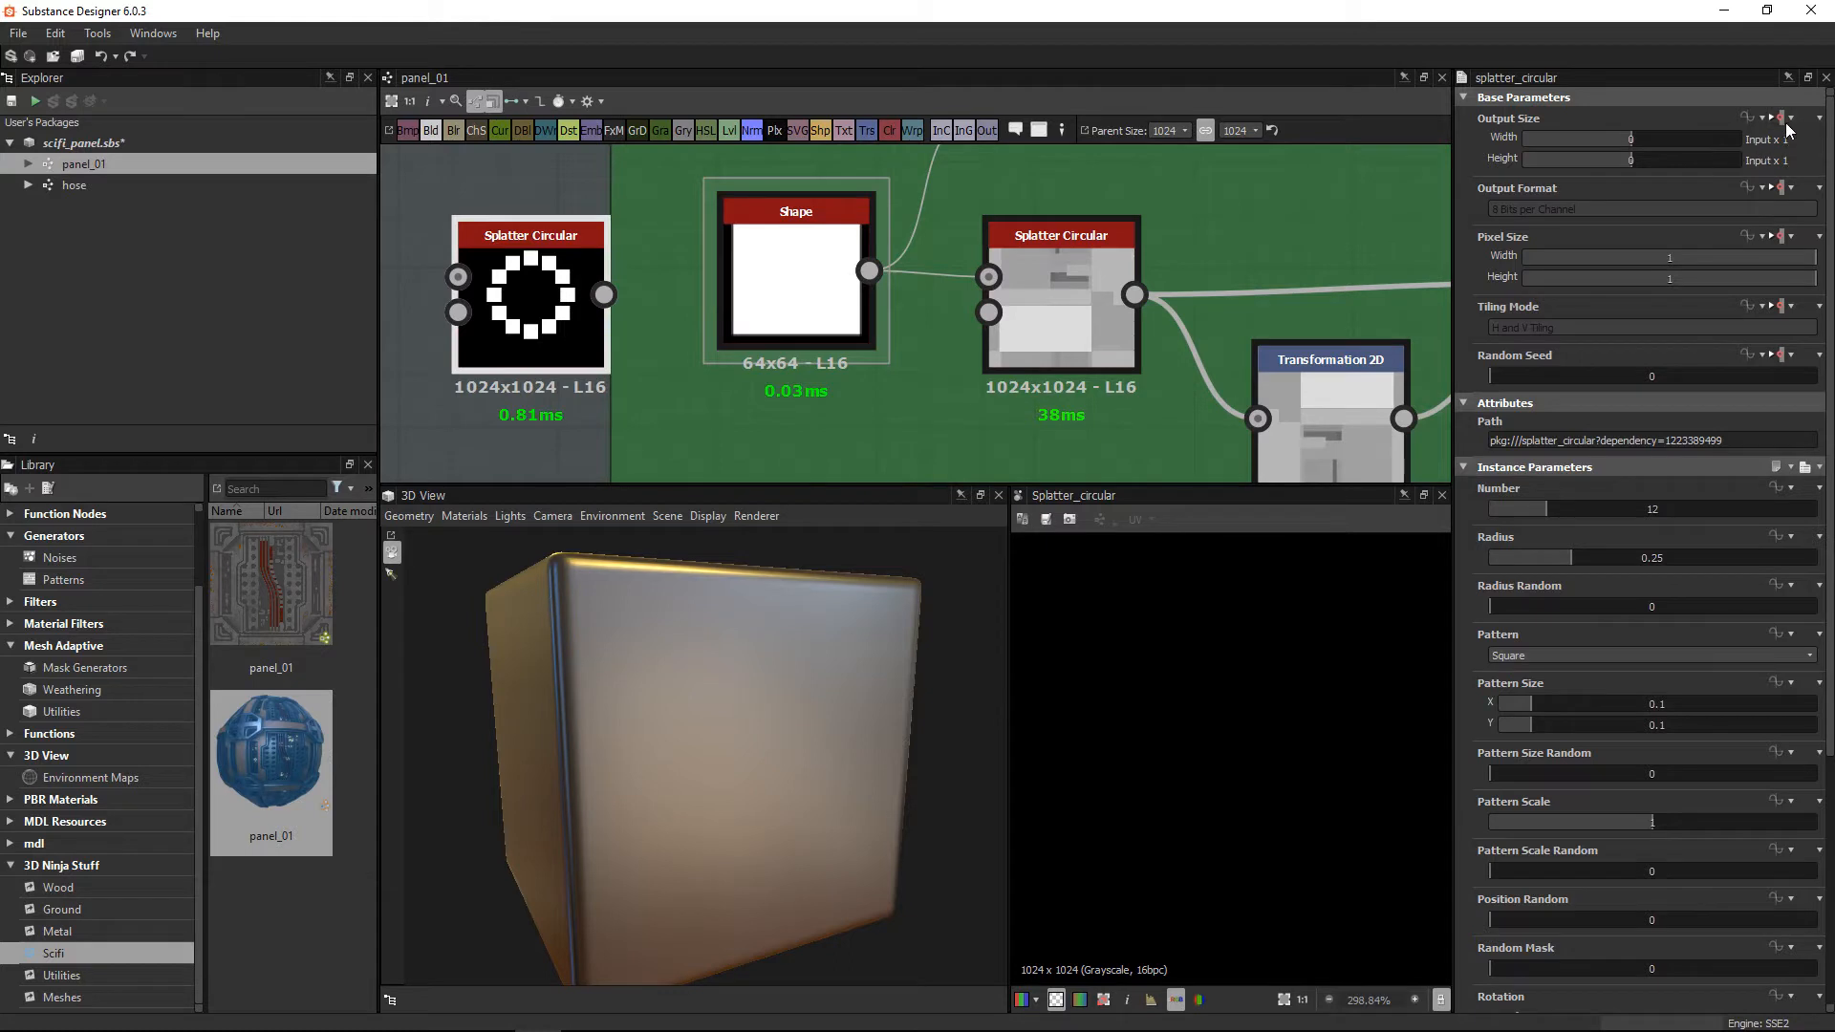
Step: Connect the Shape node to the new Splatter Circular's pattern image input and set that node's Output Size to Relative to Parent
left_click(1790, 118)
left_click(495, 313)
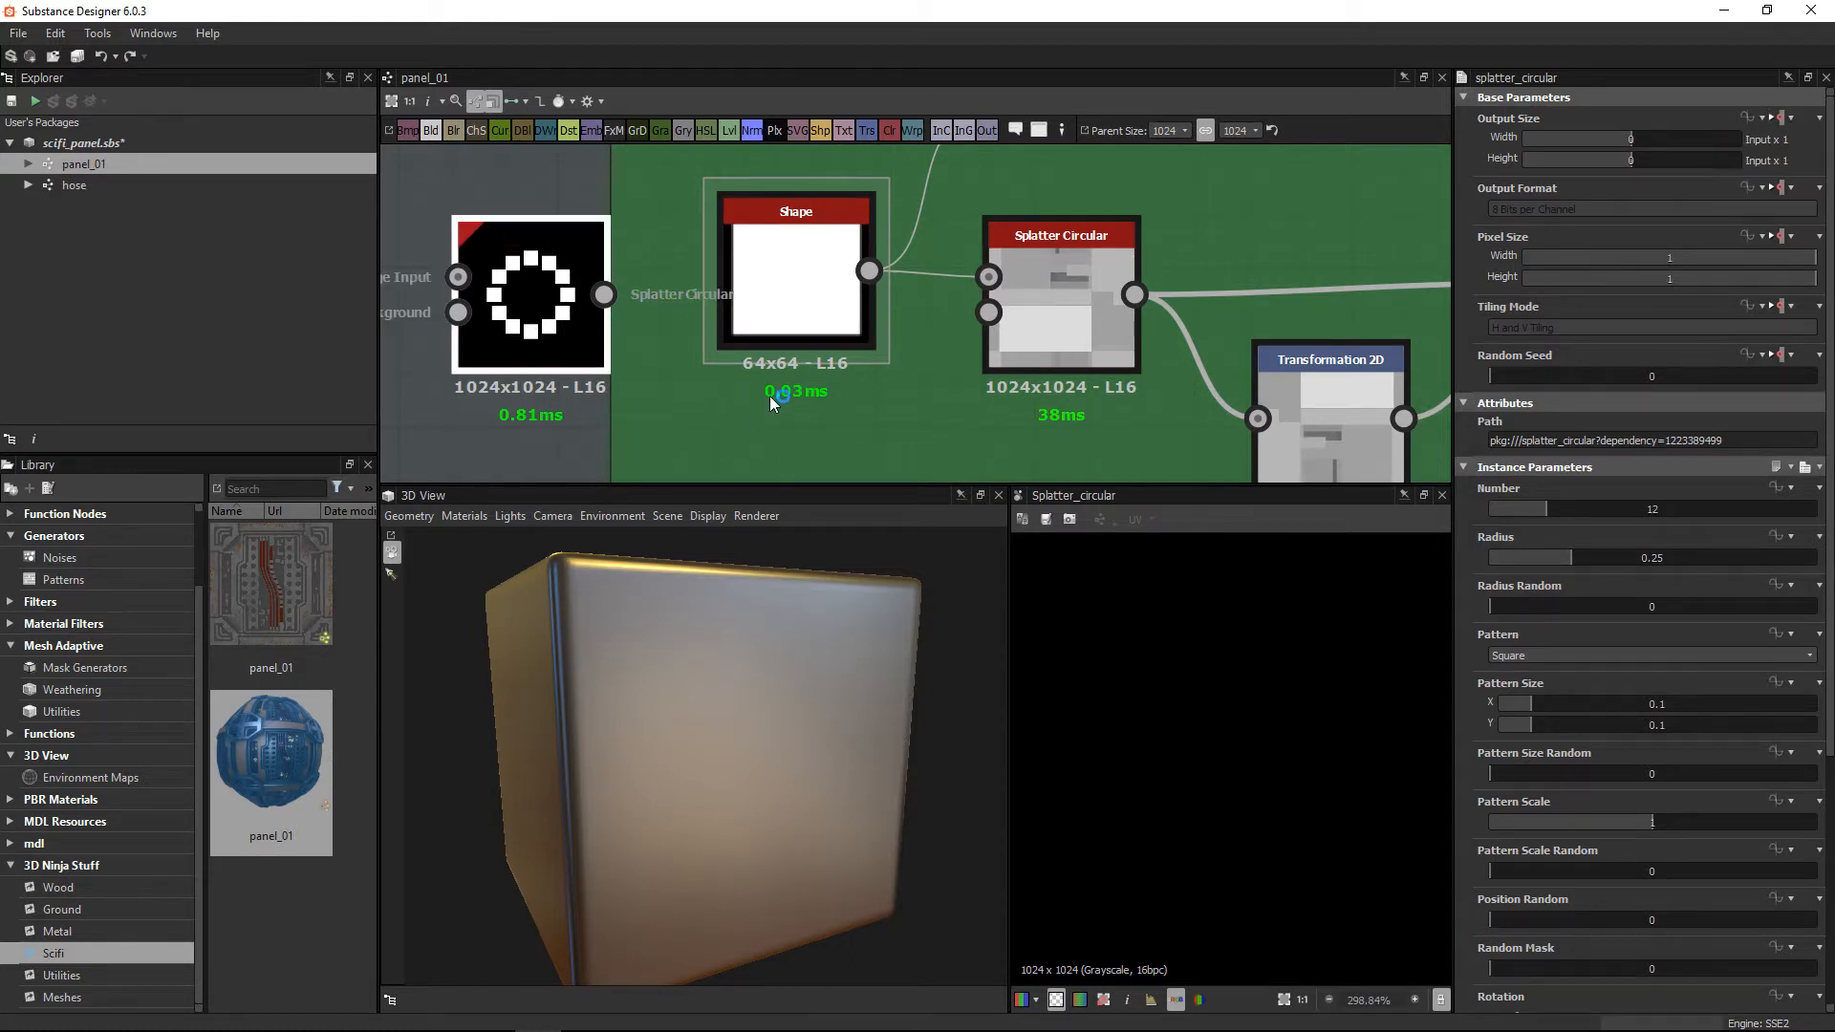
left_click_drag(770, 396, 973, 423)
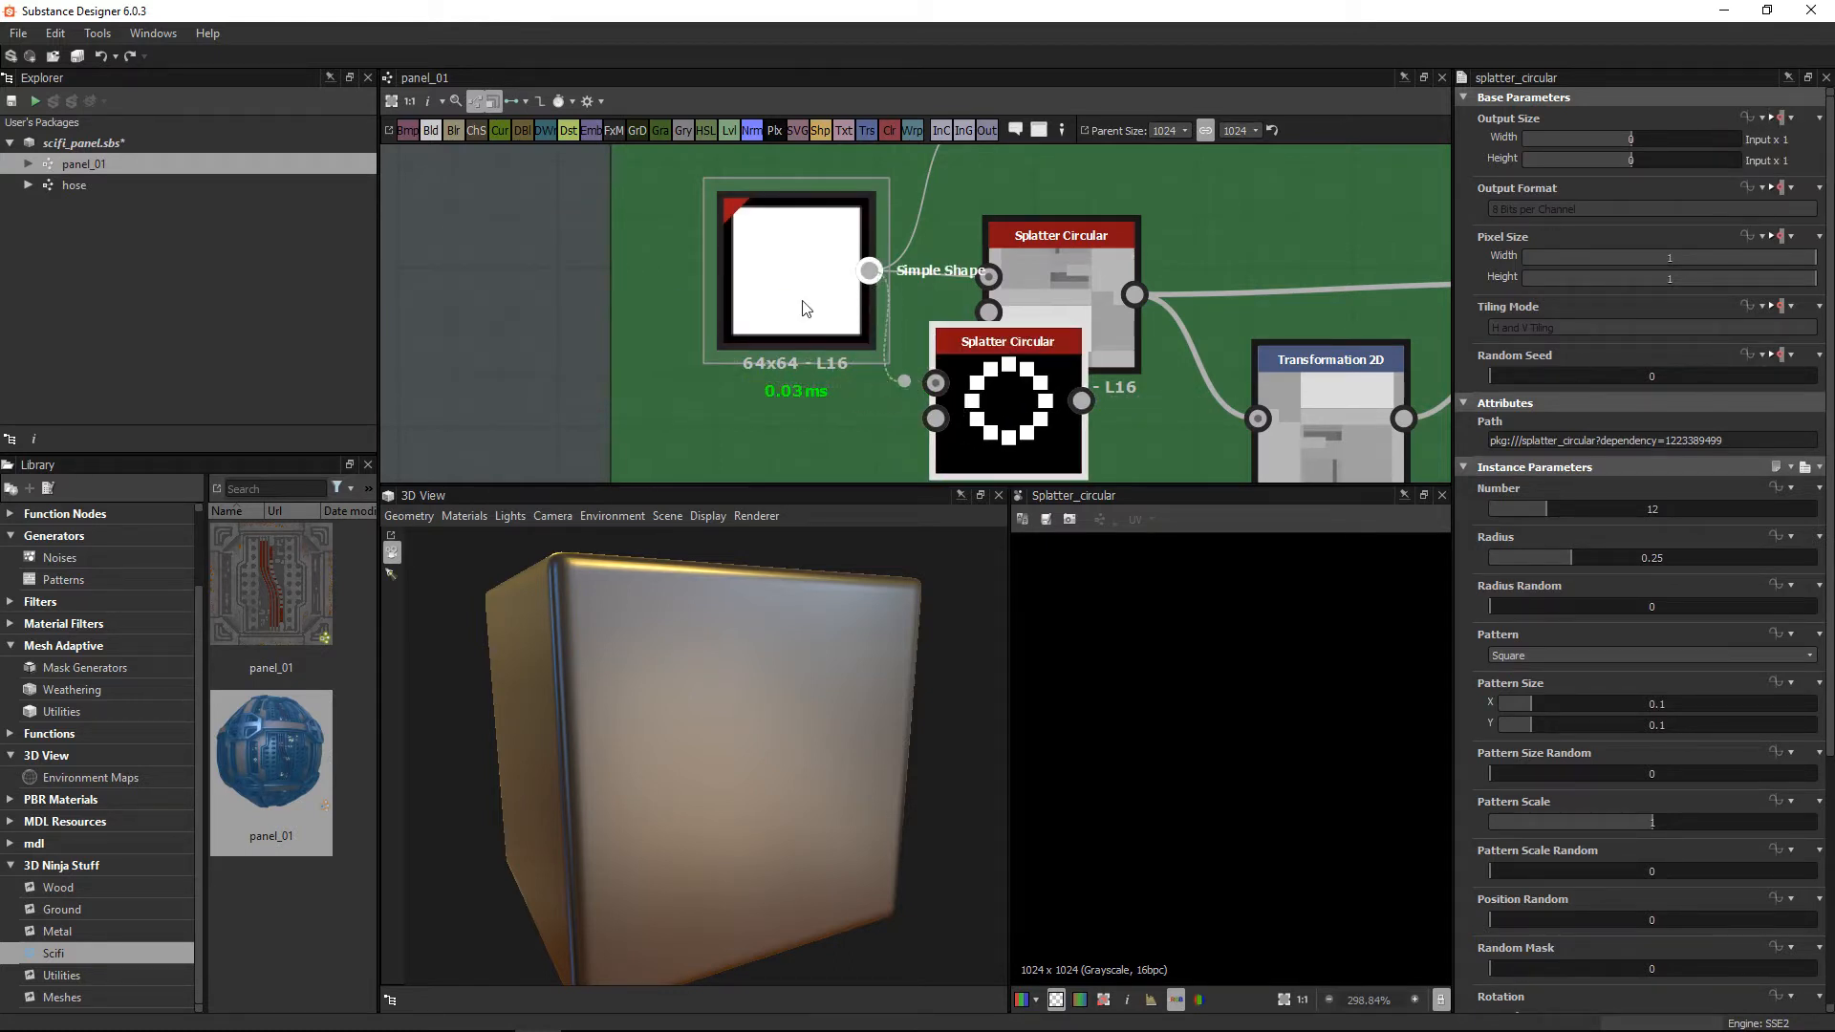
left_click_drag(795, 266, 891, 346)
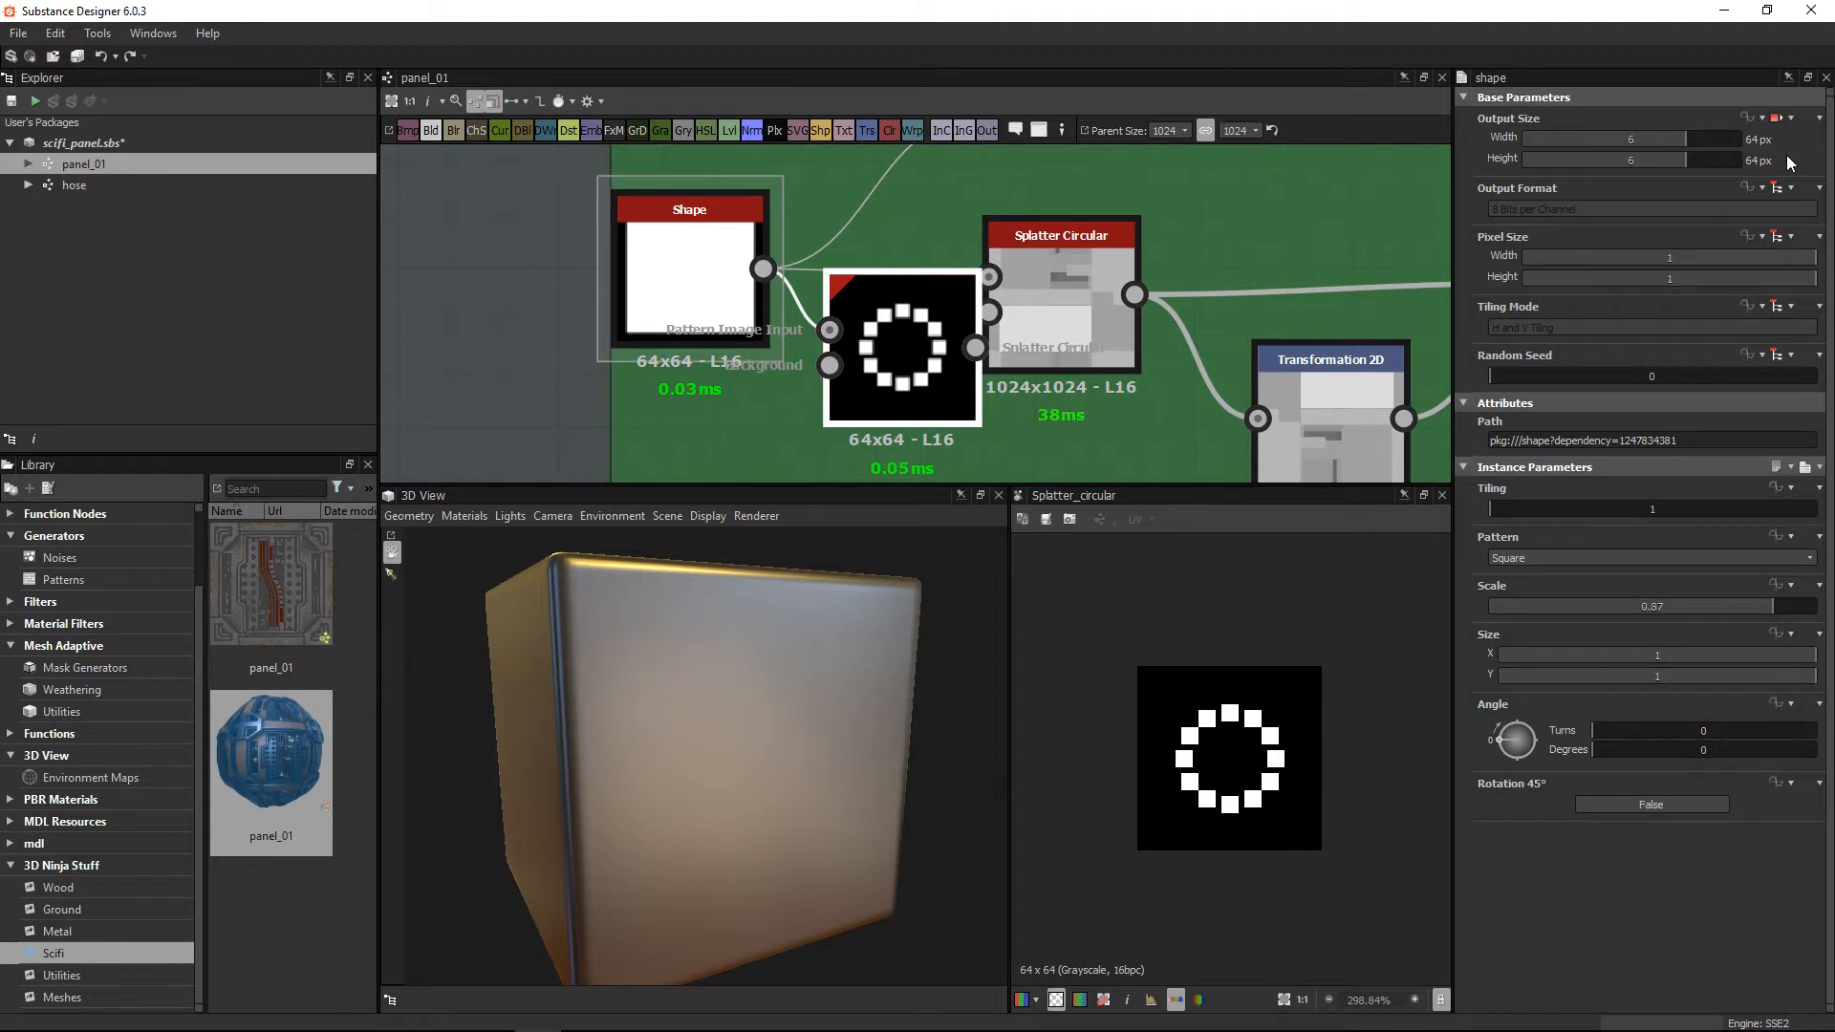
left_click(1780, 117)
left_click(1770, 163)
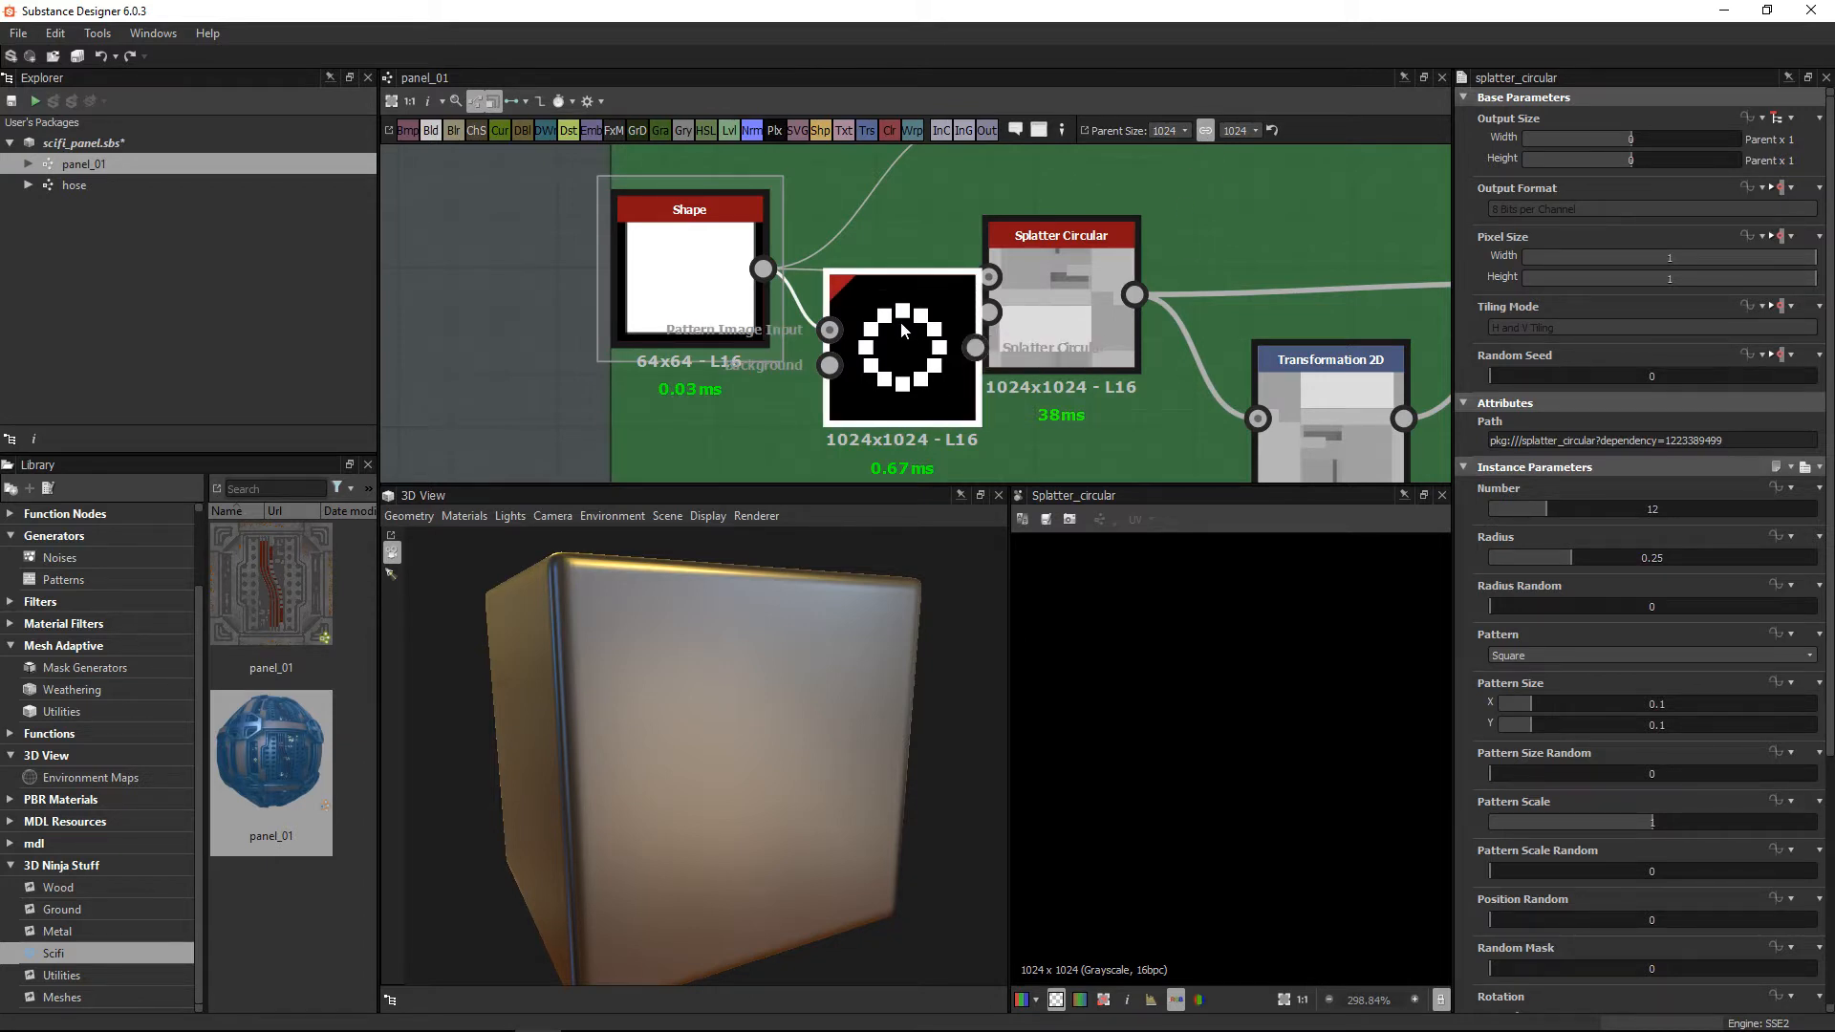
Step: Delete the extra Splatter Circular node and move the Shape node back toward the original Splatter Circular
key("Delete")
left_click(729, 278)
left_click_drag(729, 278, 781, 279)
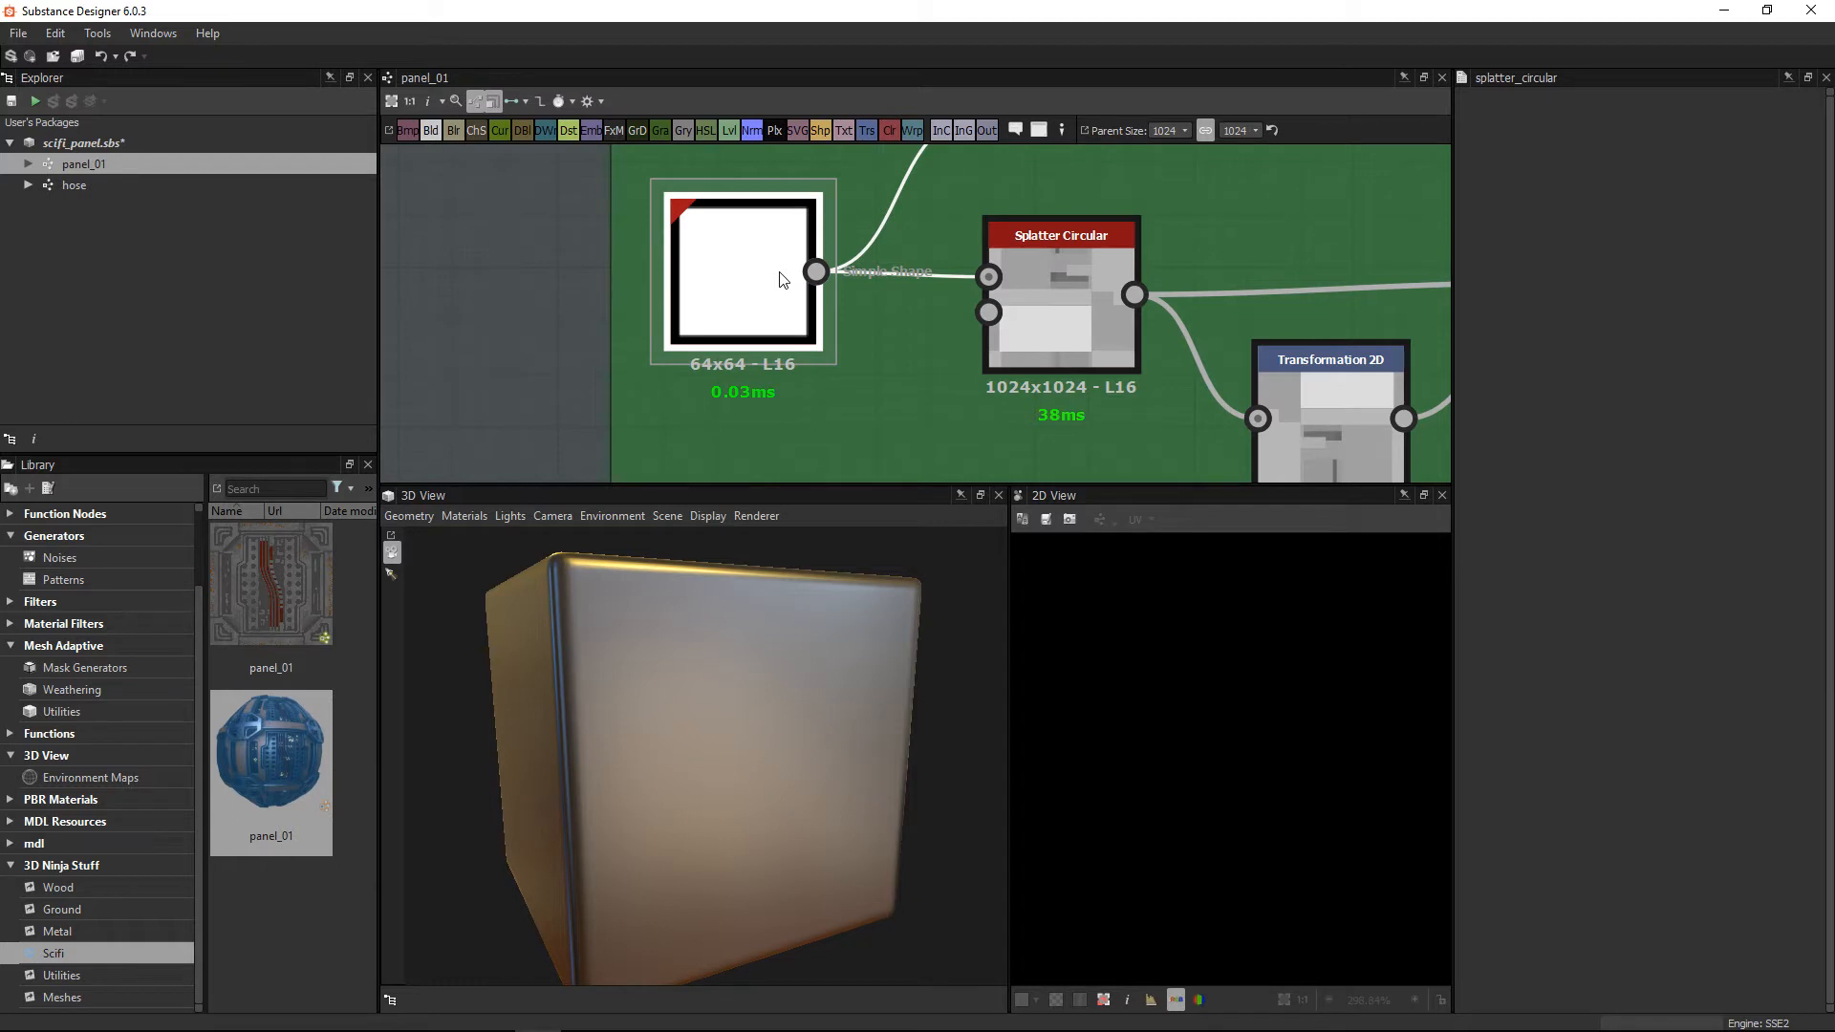
Step: Preview the Shape node and its connected Splatter Circular node in the 2D view, showing the whole splatter image
scroll(1013, 352, "down", 4)
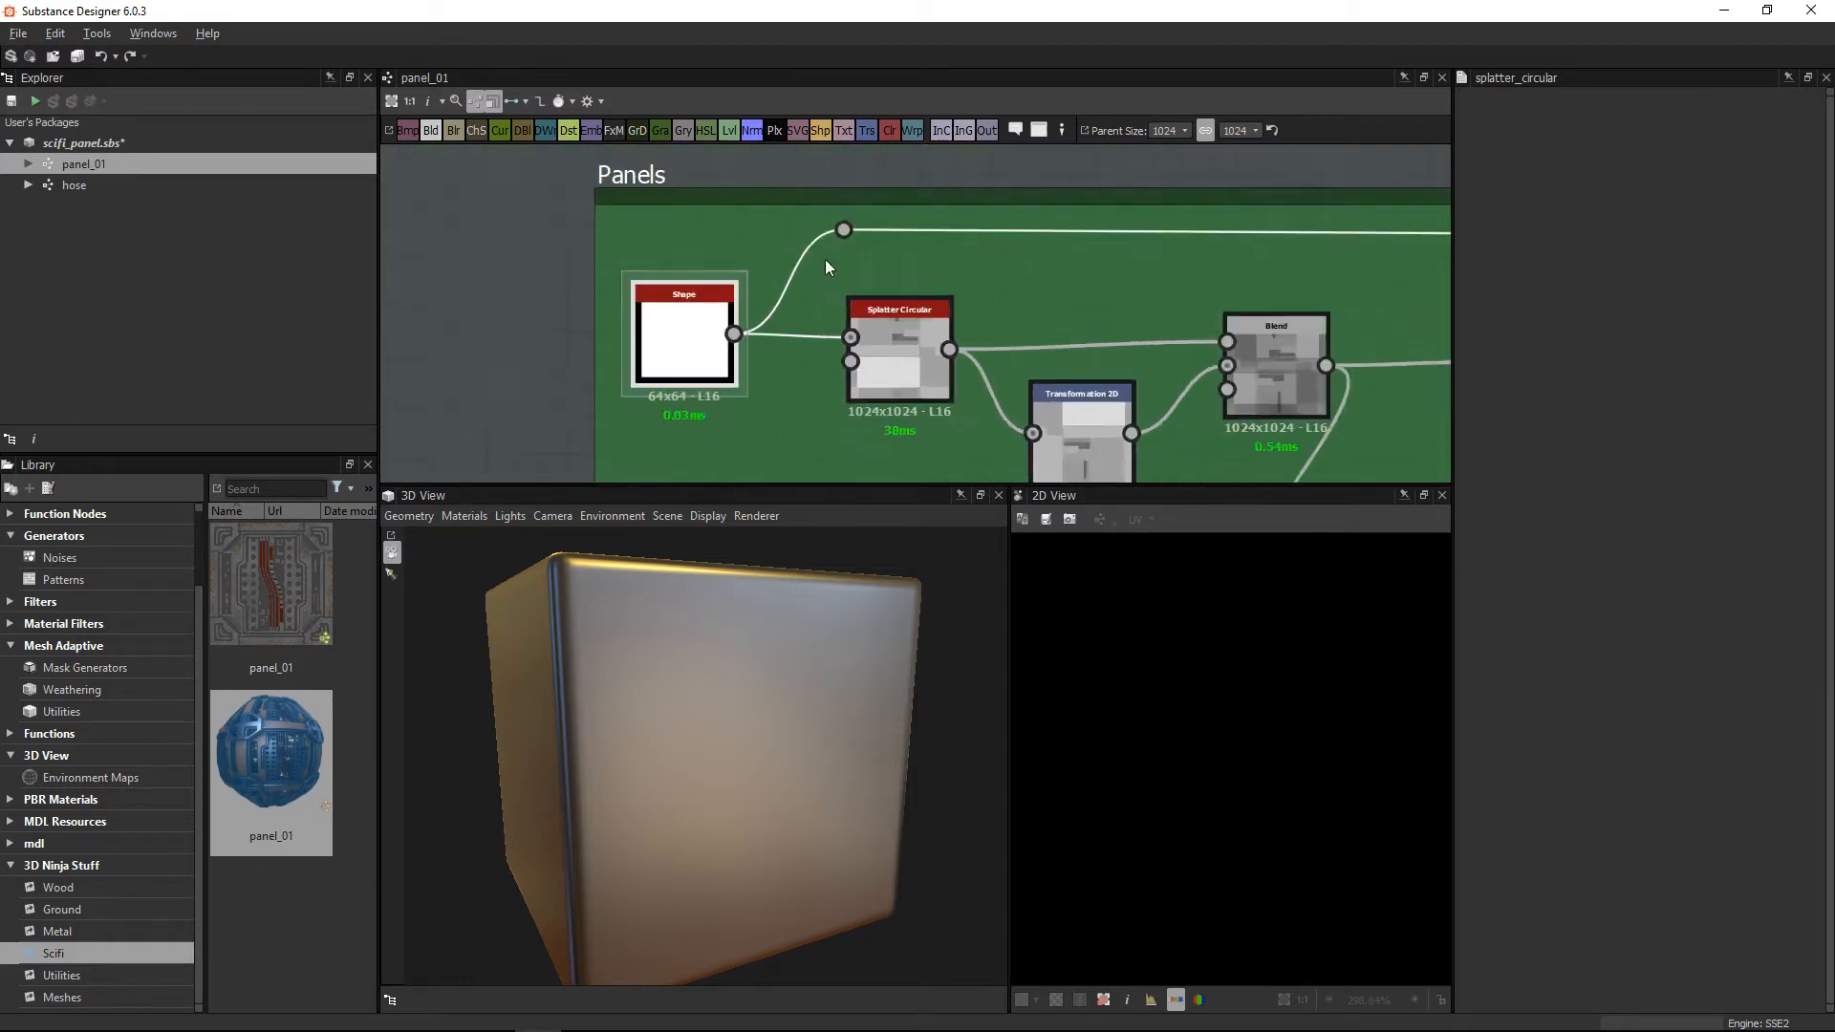
scroll(828, 268, "down", 2)
double_click(557, 296)
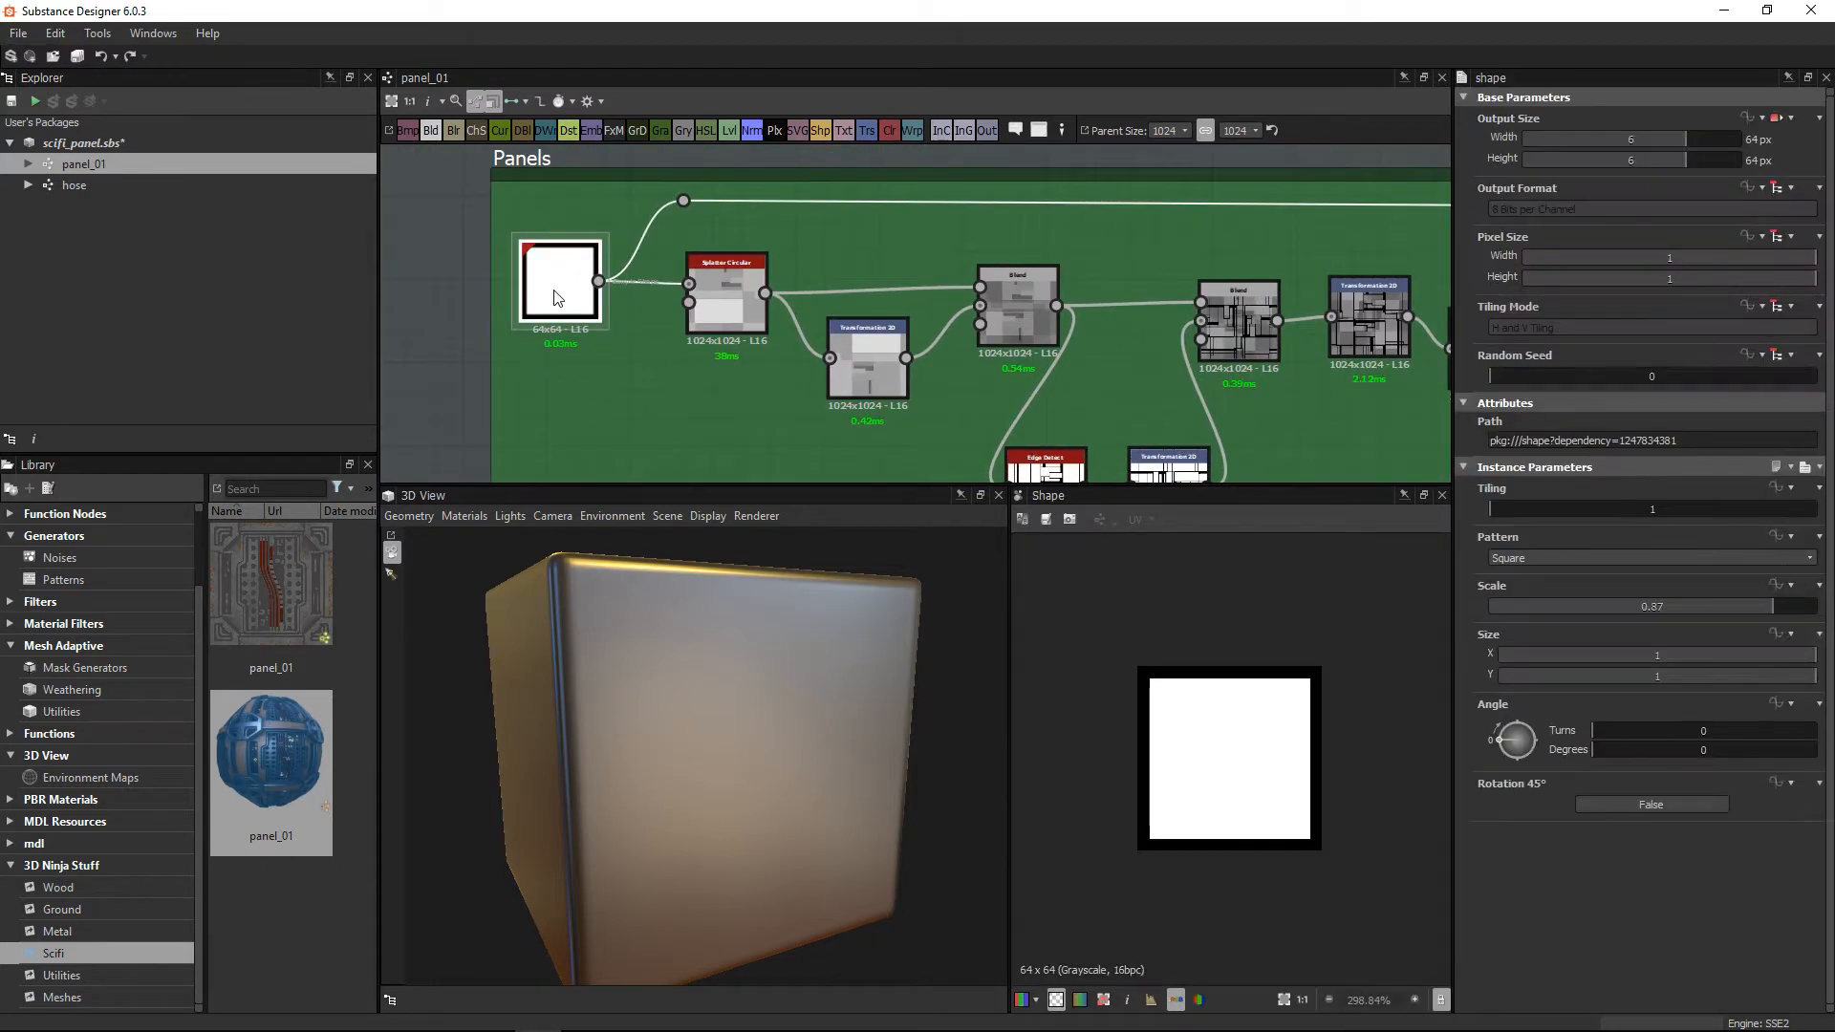
scroll(708, 315, "up", 2)
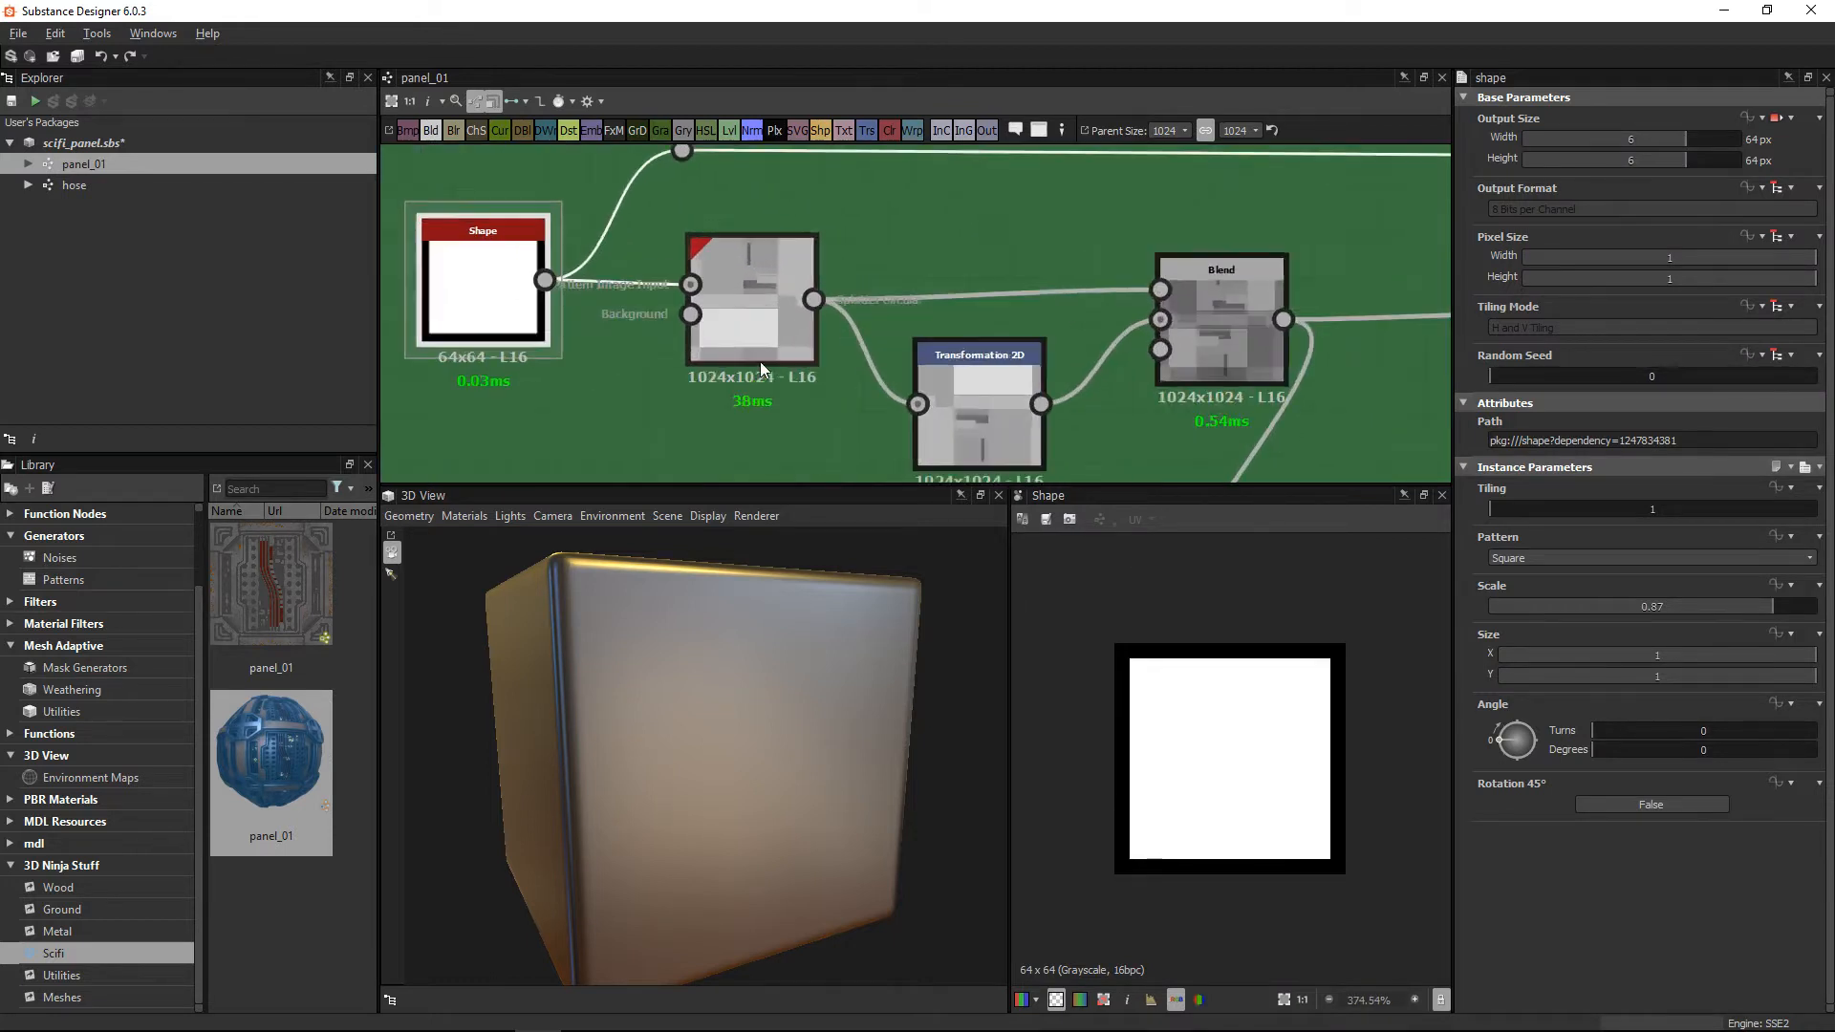
double_click(737, 307)
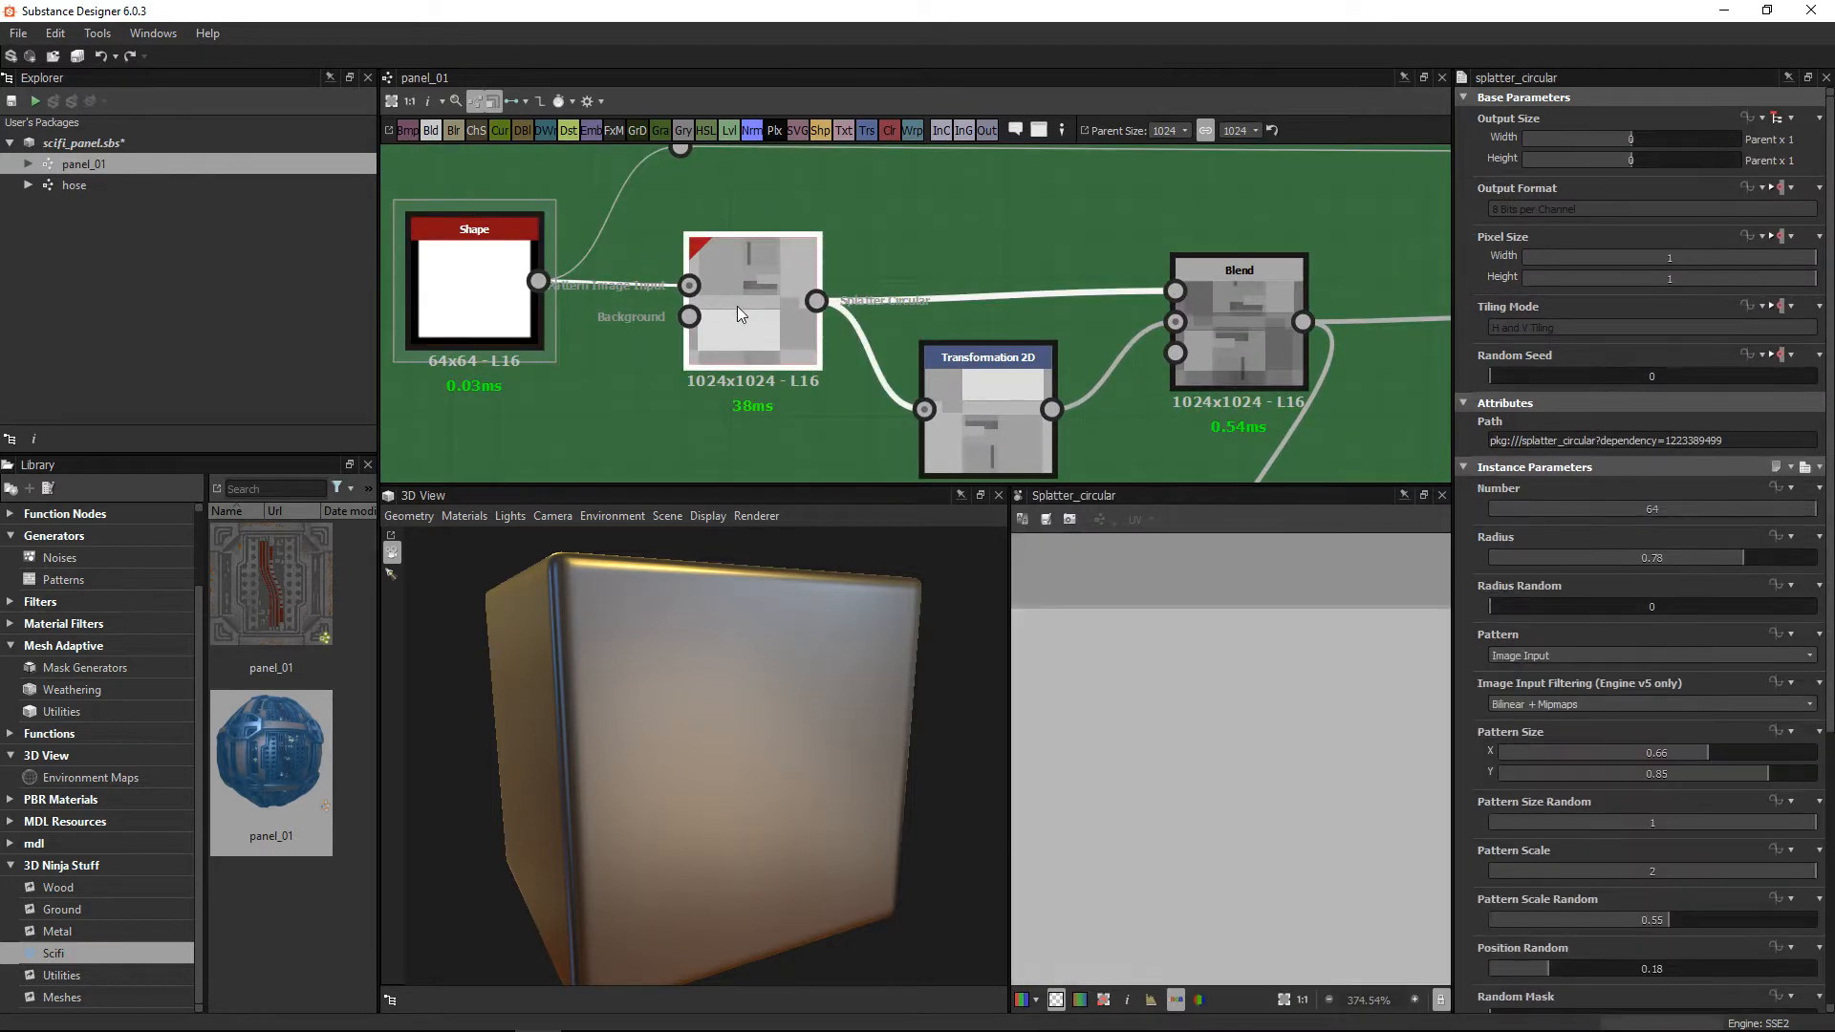
mouse_move(1283, 749)
right_mouse_down("alt")
mouse_move(1235, 663)
mouse_move(1263, 648)
mouse_move(1319, 753)
right_mouse_up("alt")
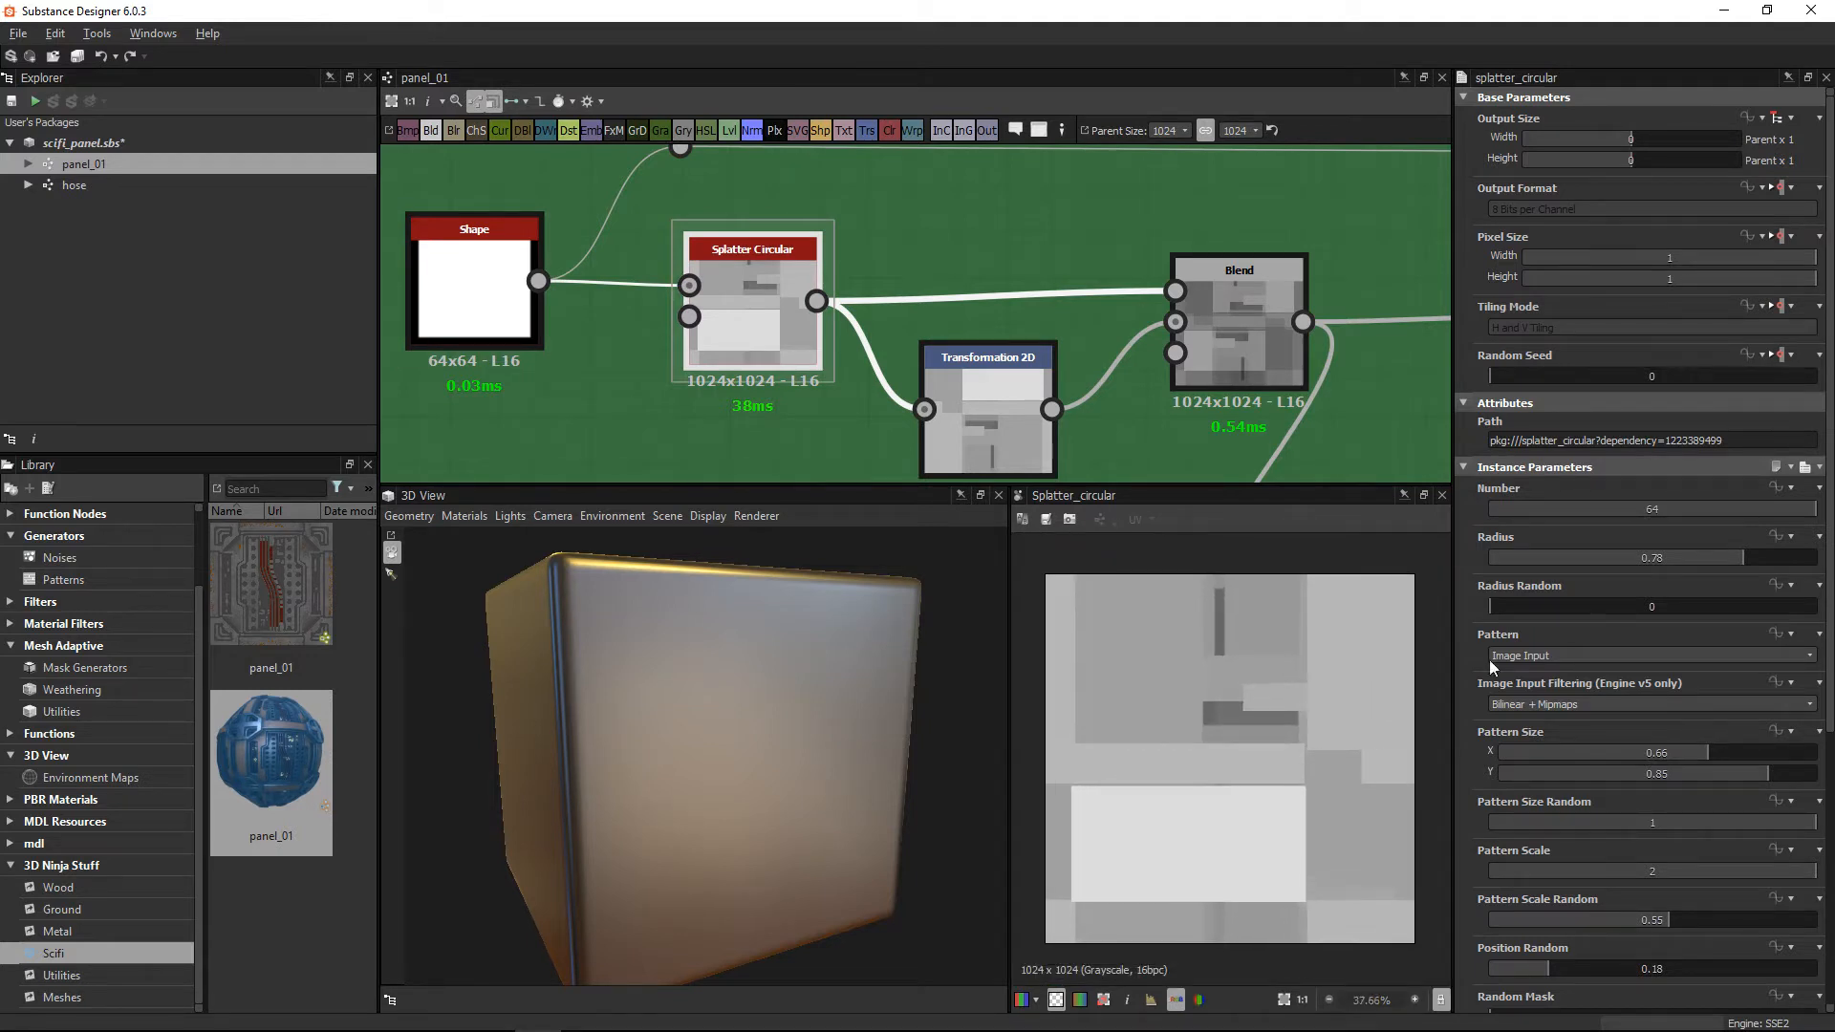
Step: Examine the original Splatter Circular node's instance parameters, from Number and Pattern through Blending Mode to Luminance By Scale
left_click(1464, 96)
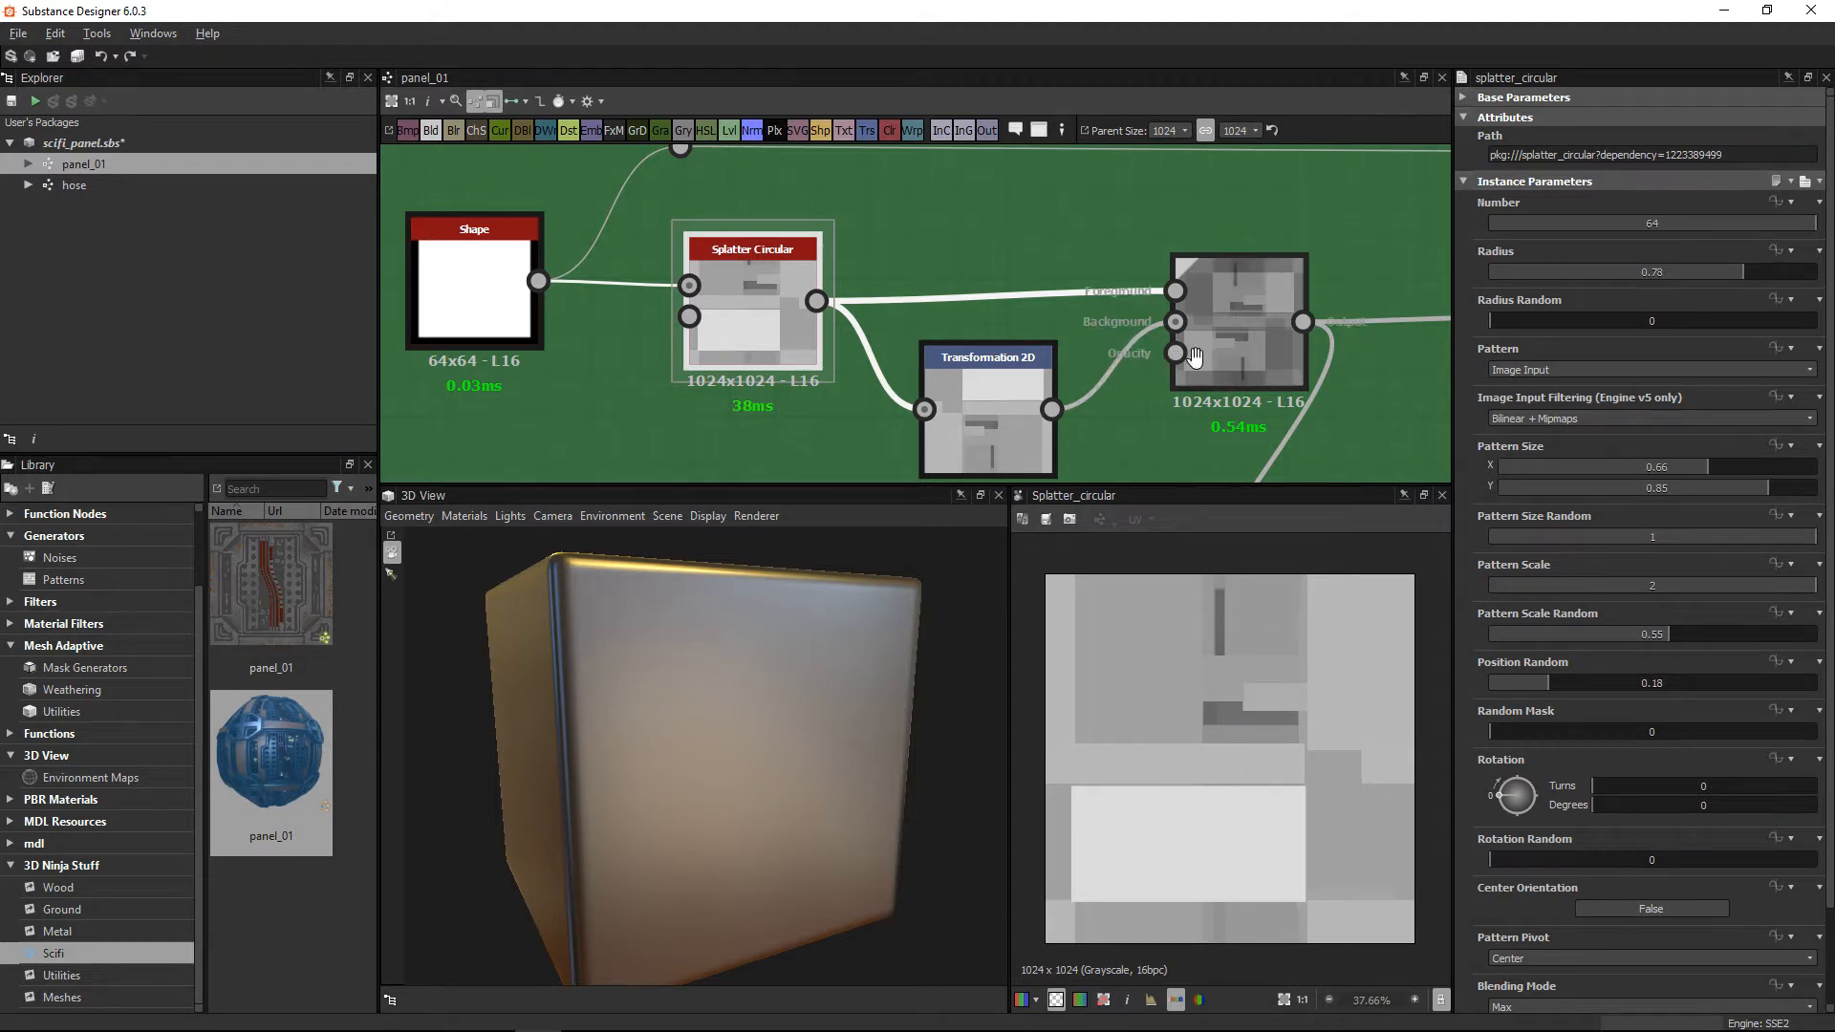
middle_click_drag(1187, 361, 1016, 298)
scroll(1042, 325, "down", 1)
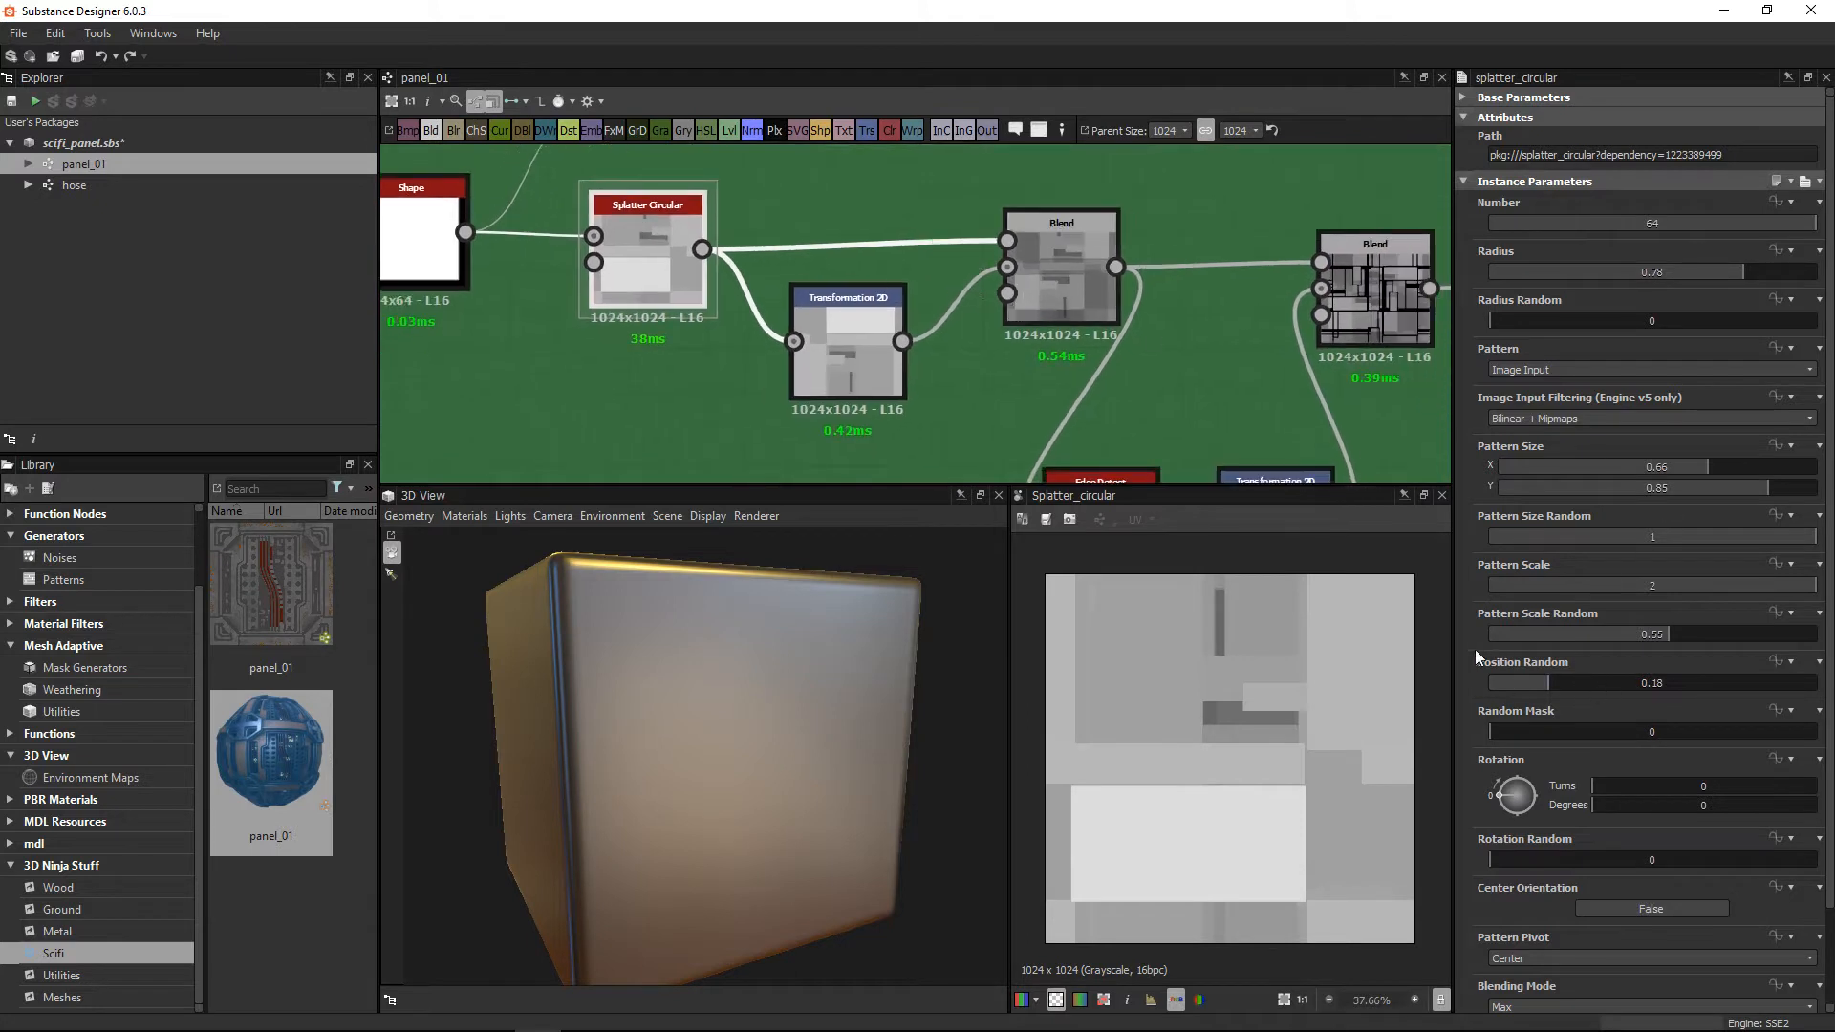
scroll(1462, 642, "down", 2)
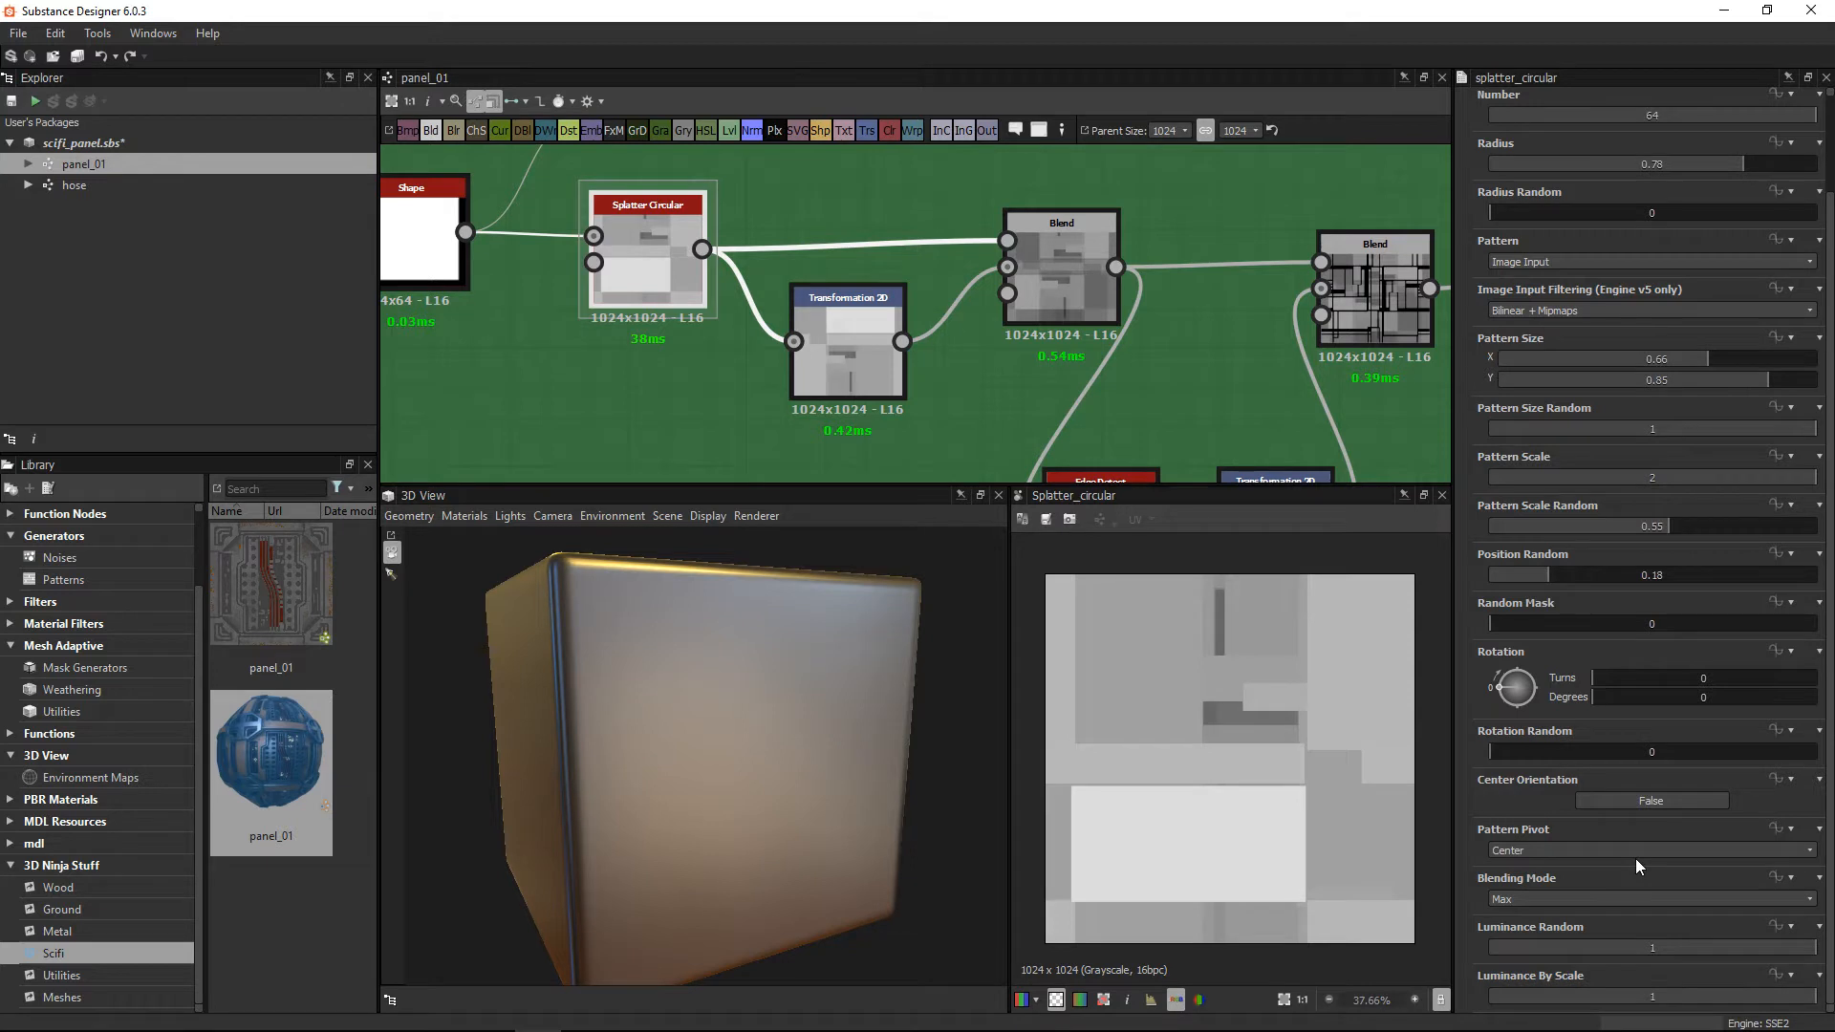
middle_click_drag(654, 324, 685, 338)
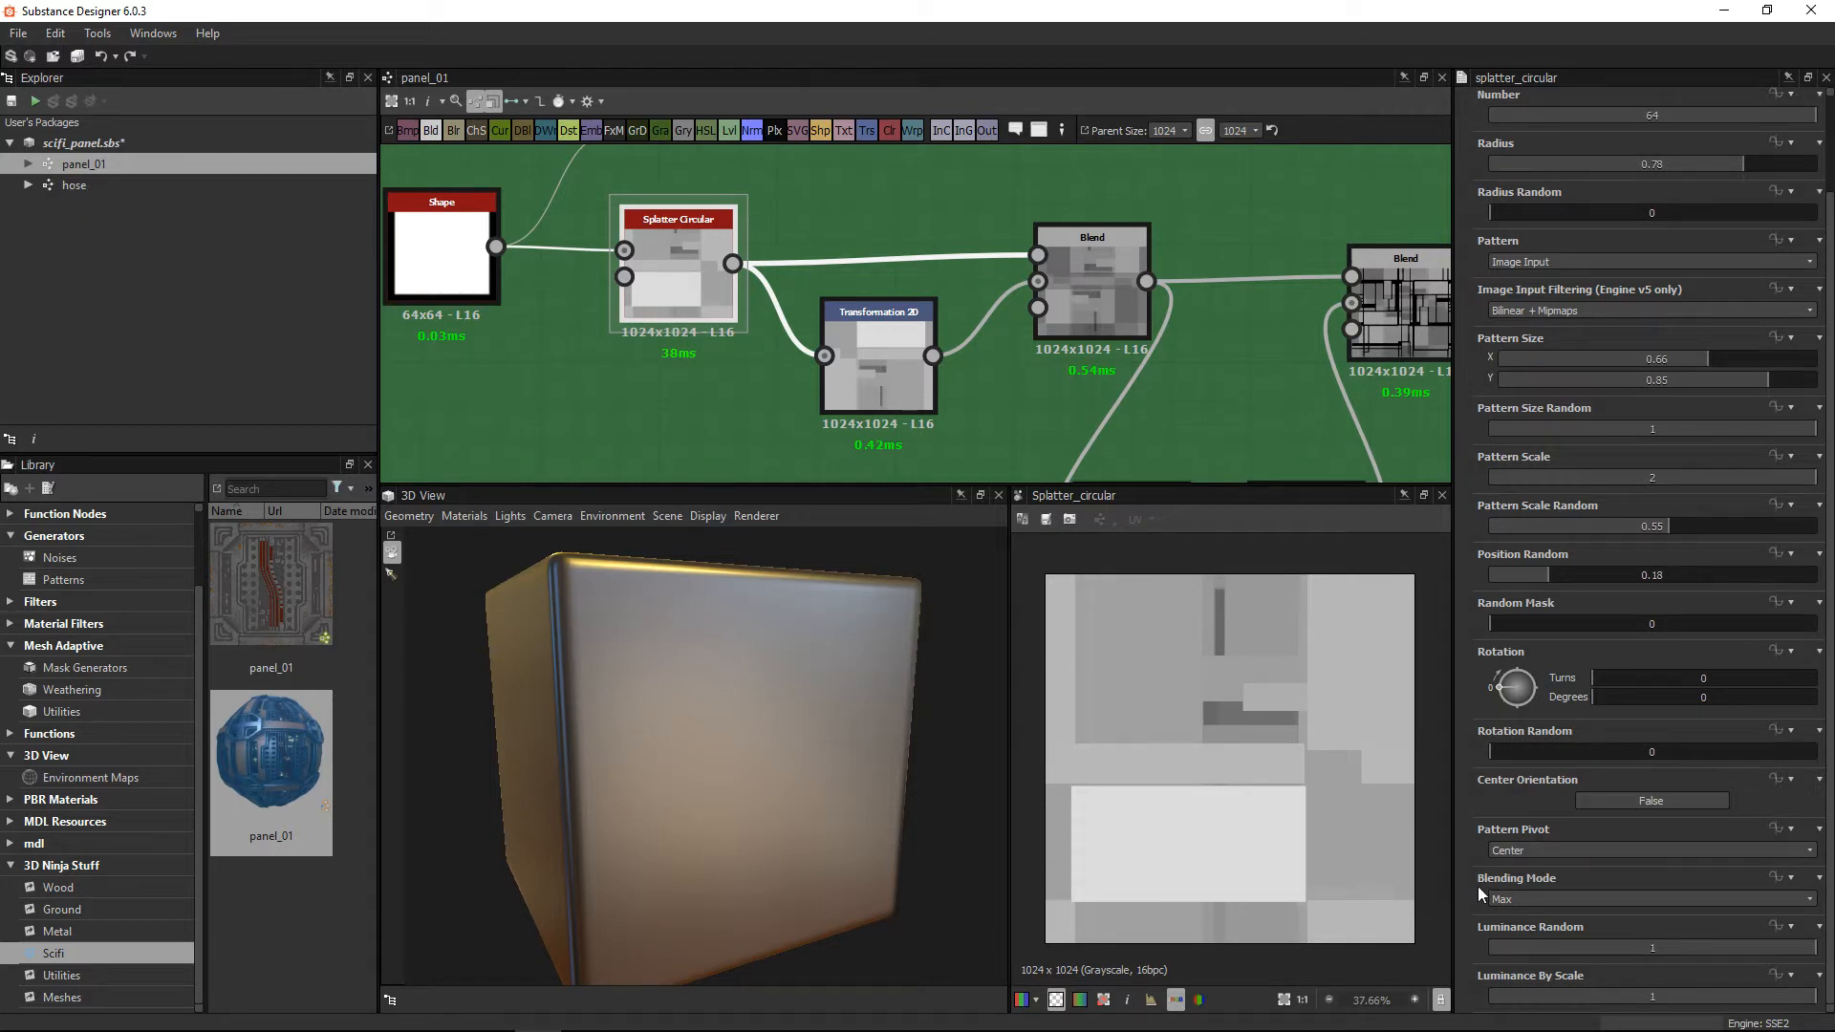
middle_click_drag(742, 308, 846, 274)
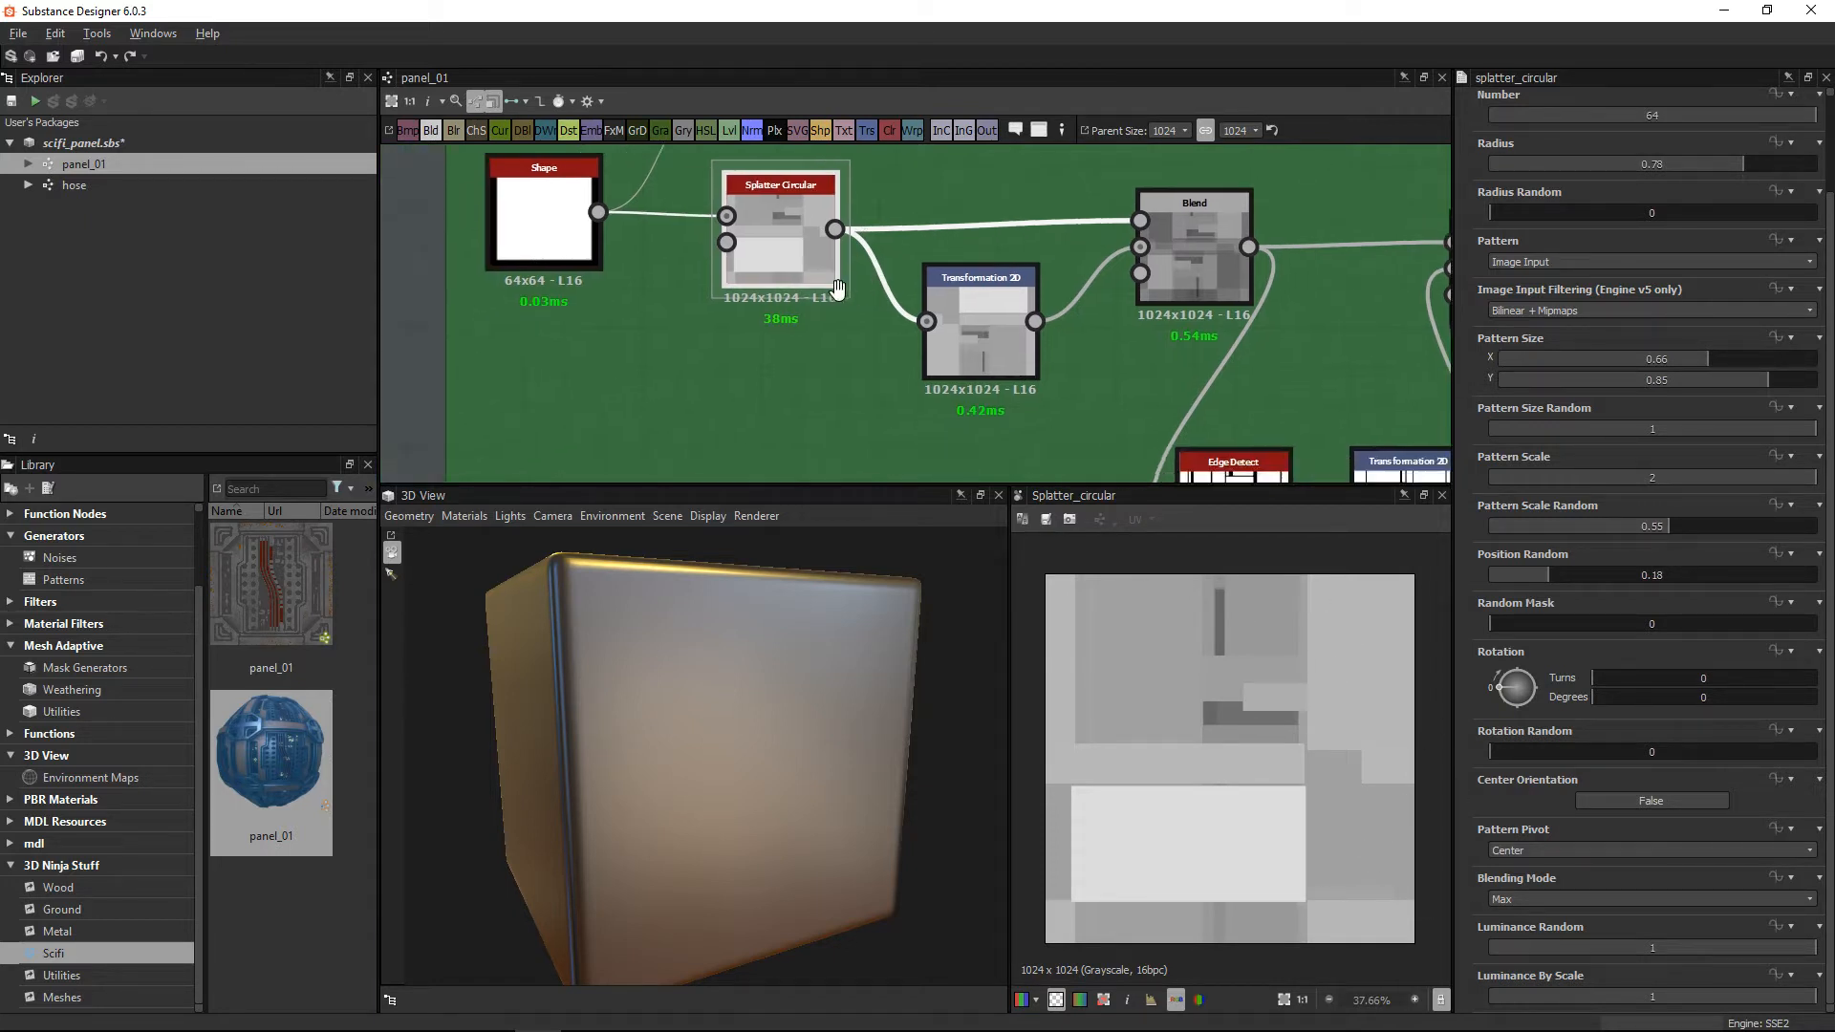
key("space")
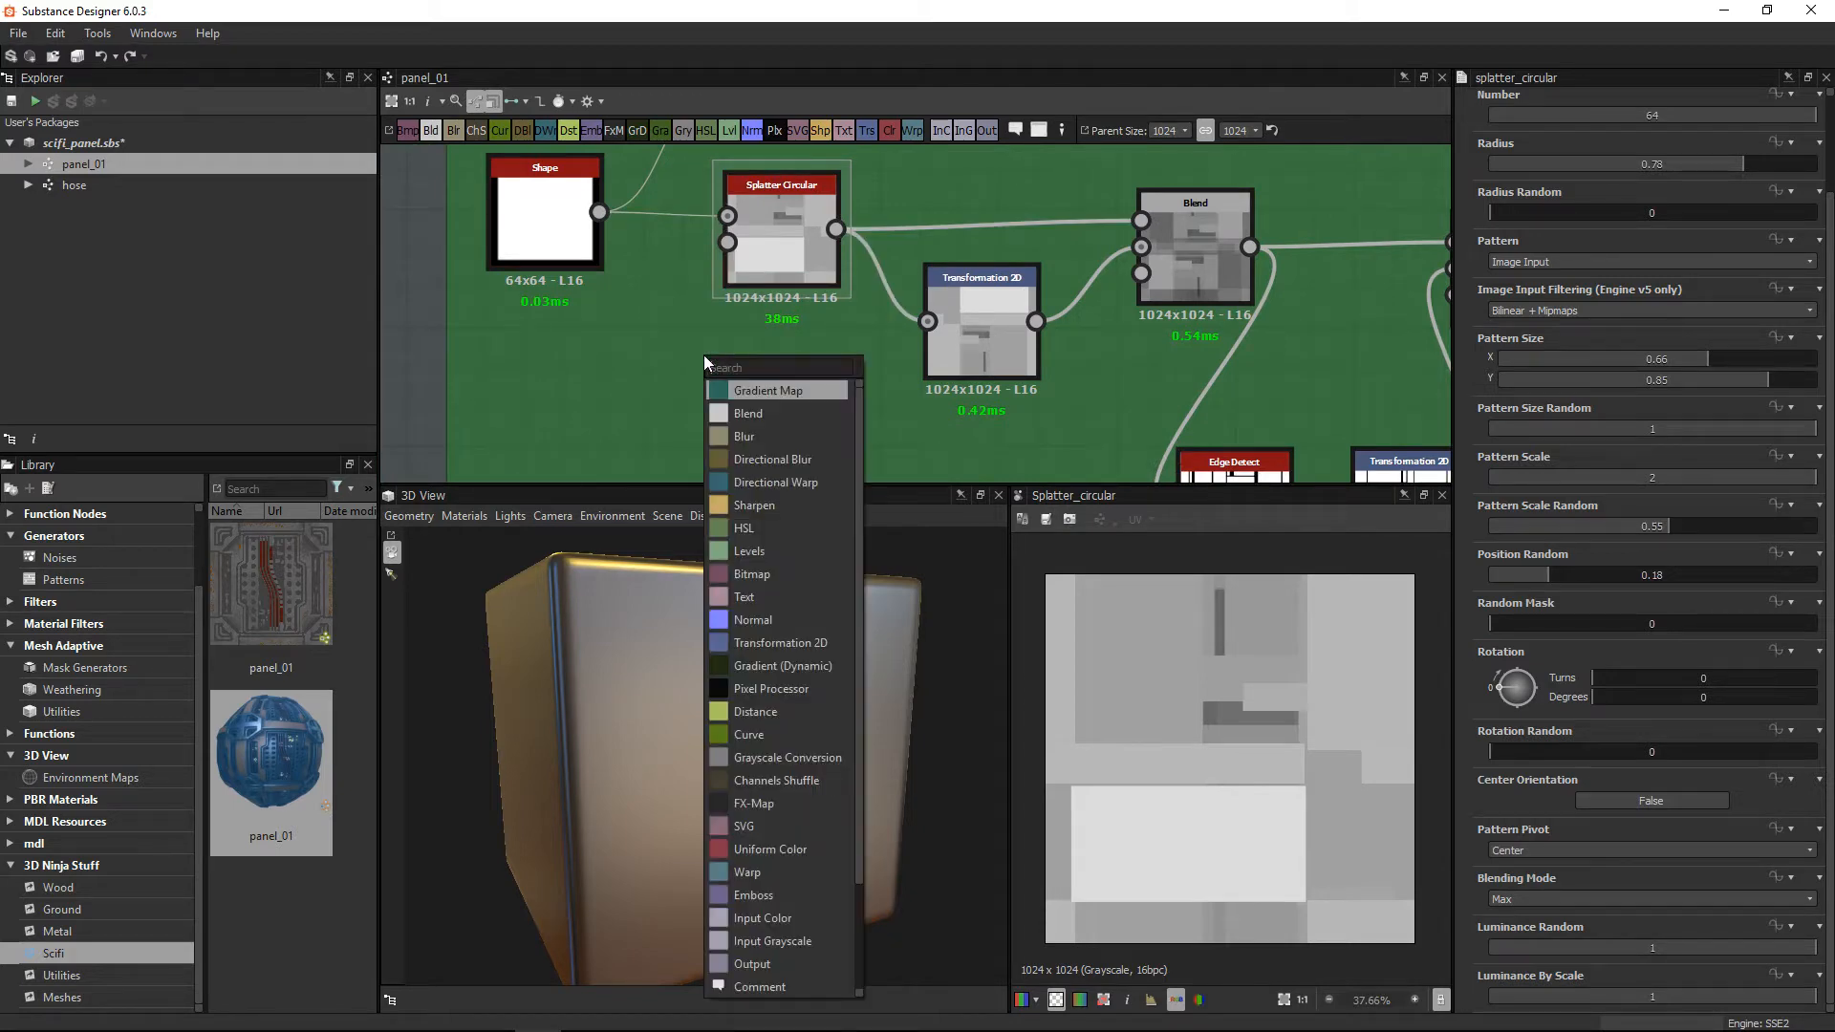
key("Escape")
Step: Duplicate the Panels node chain from Shape to Histogram Range and place the copy in the empty area above the group
scroll(1071, 359, "down", 3)
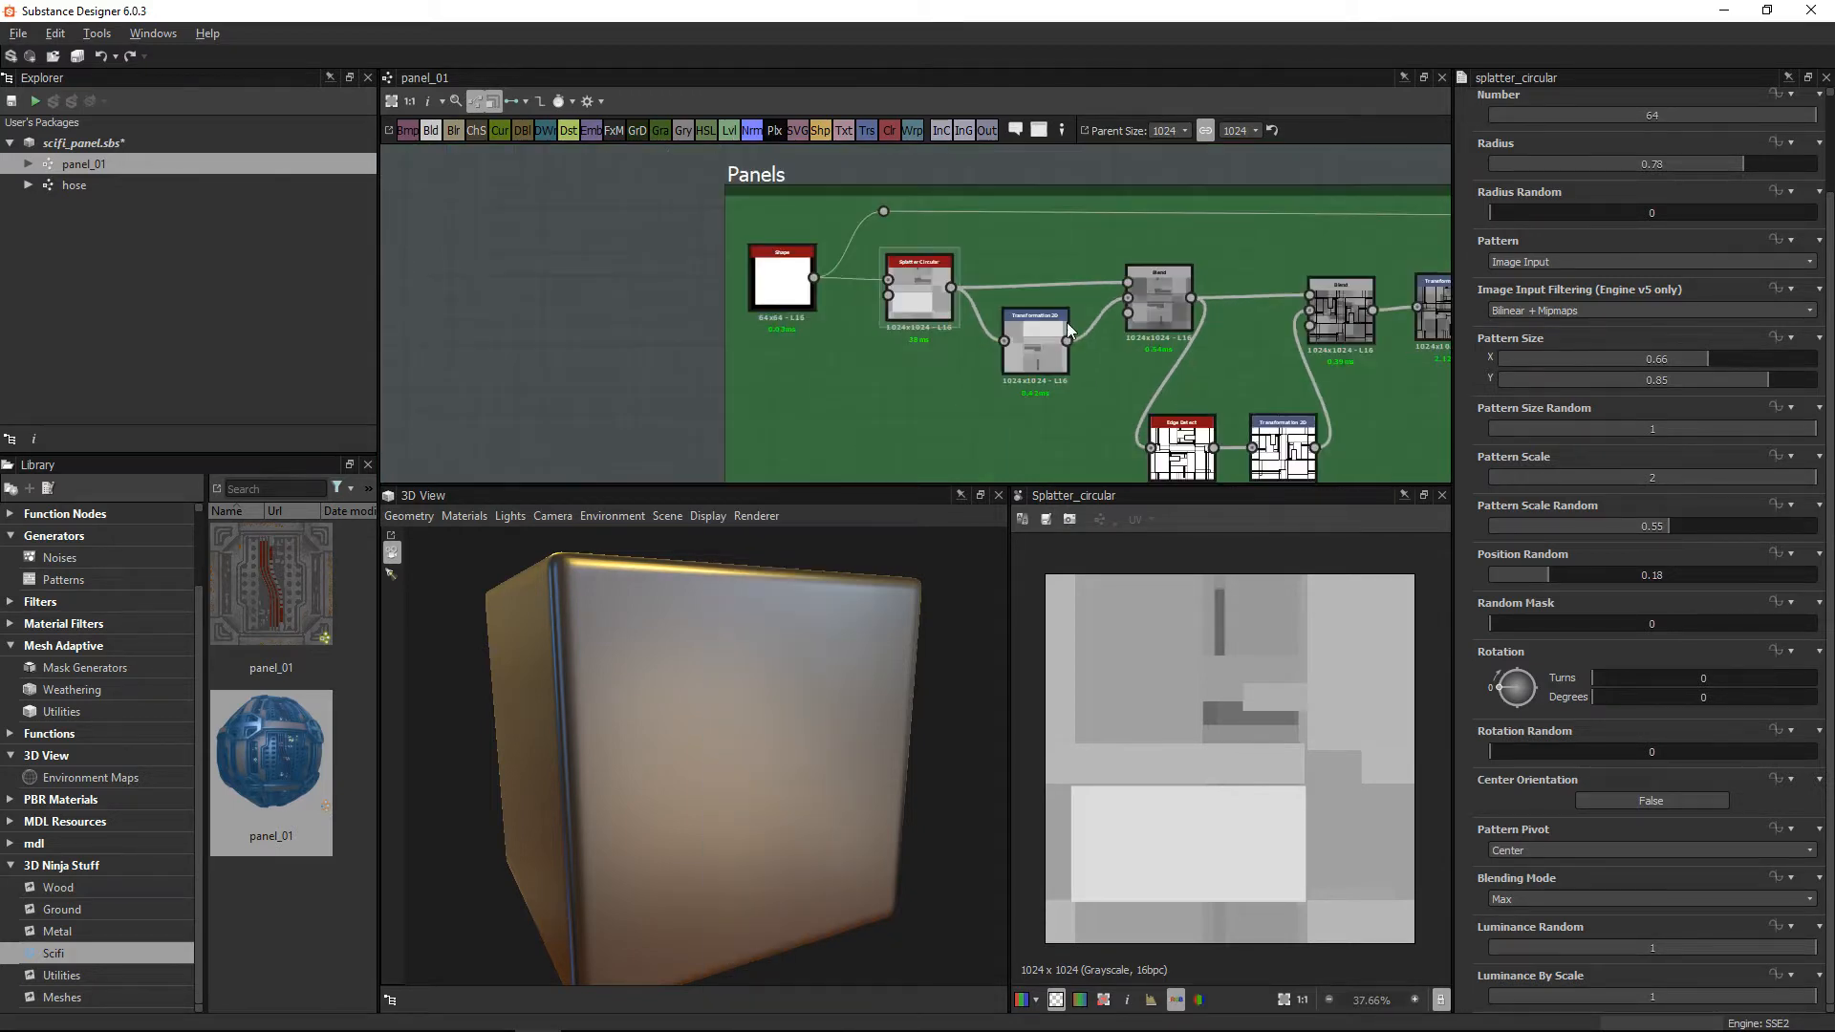
scroll(1070, 330, "down", 2)
middle_click_drag(999, 365, 724, 279)
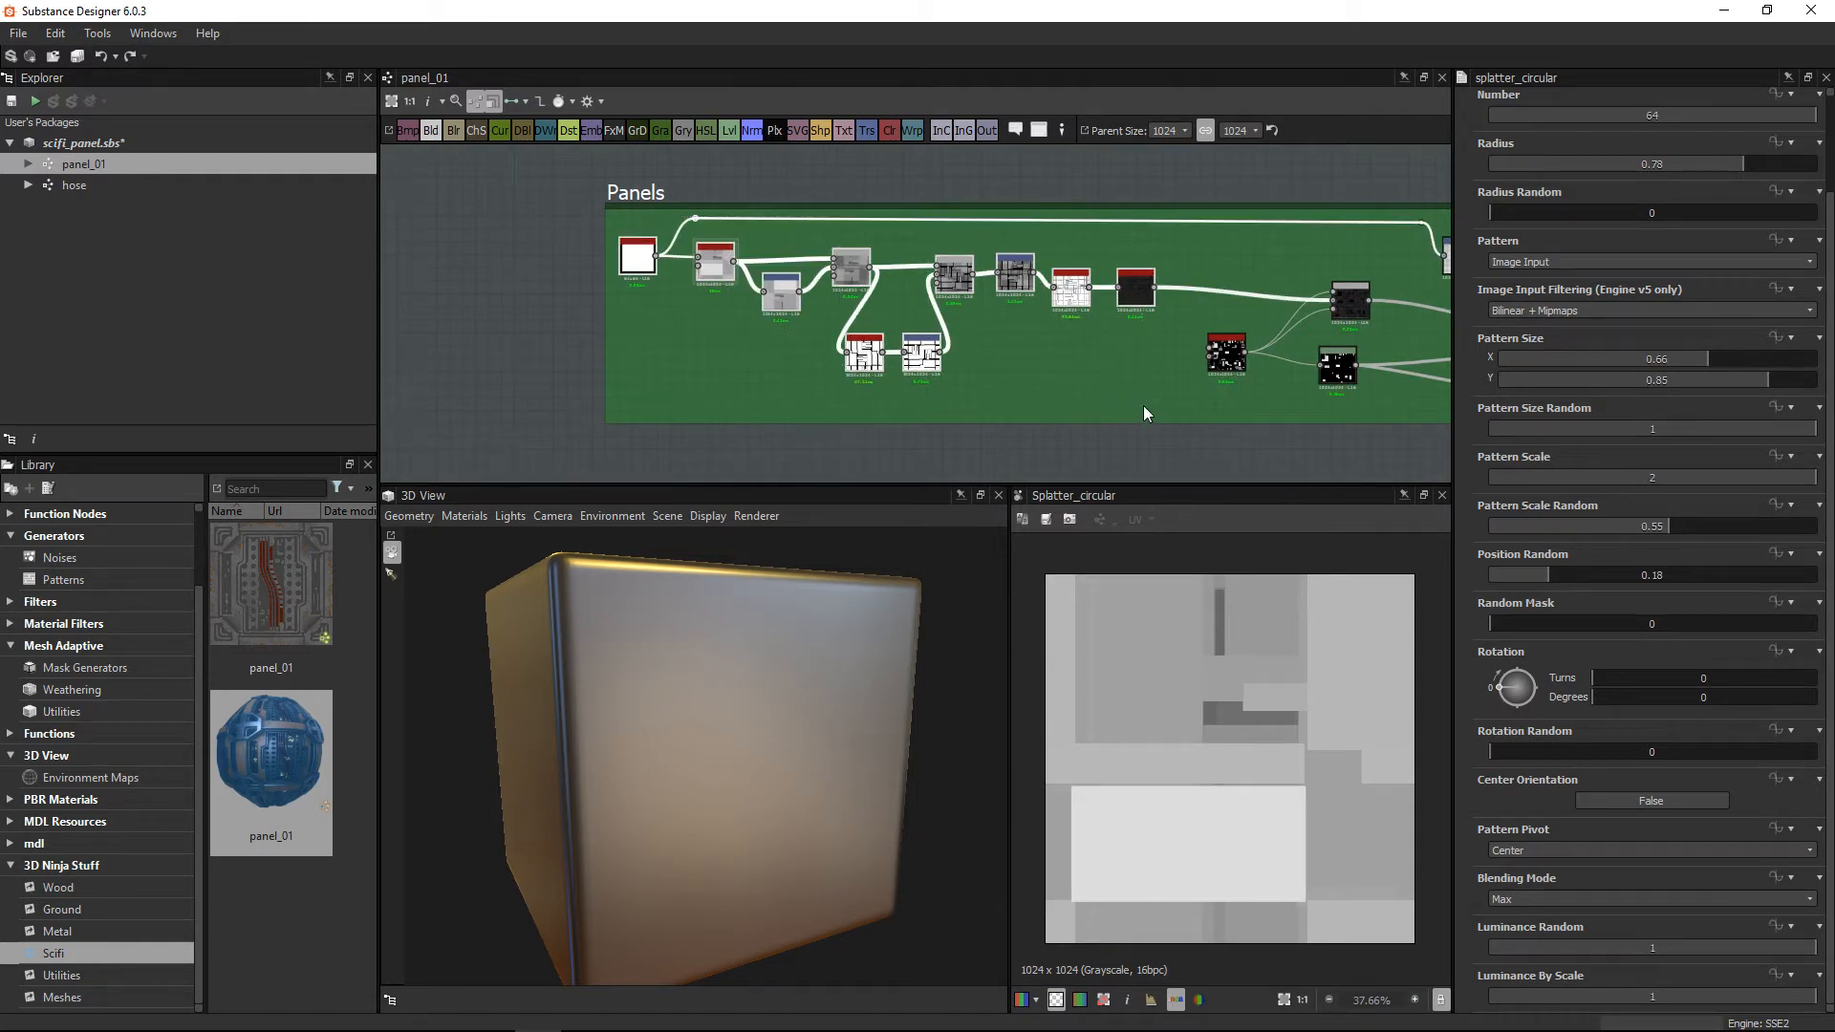
middle_click_drag(1147, 405, 1177, 257)
middle_click_drag(937, 150, 1016, 462)
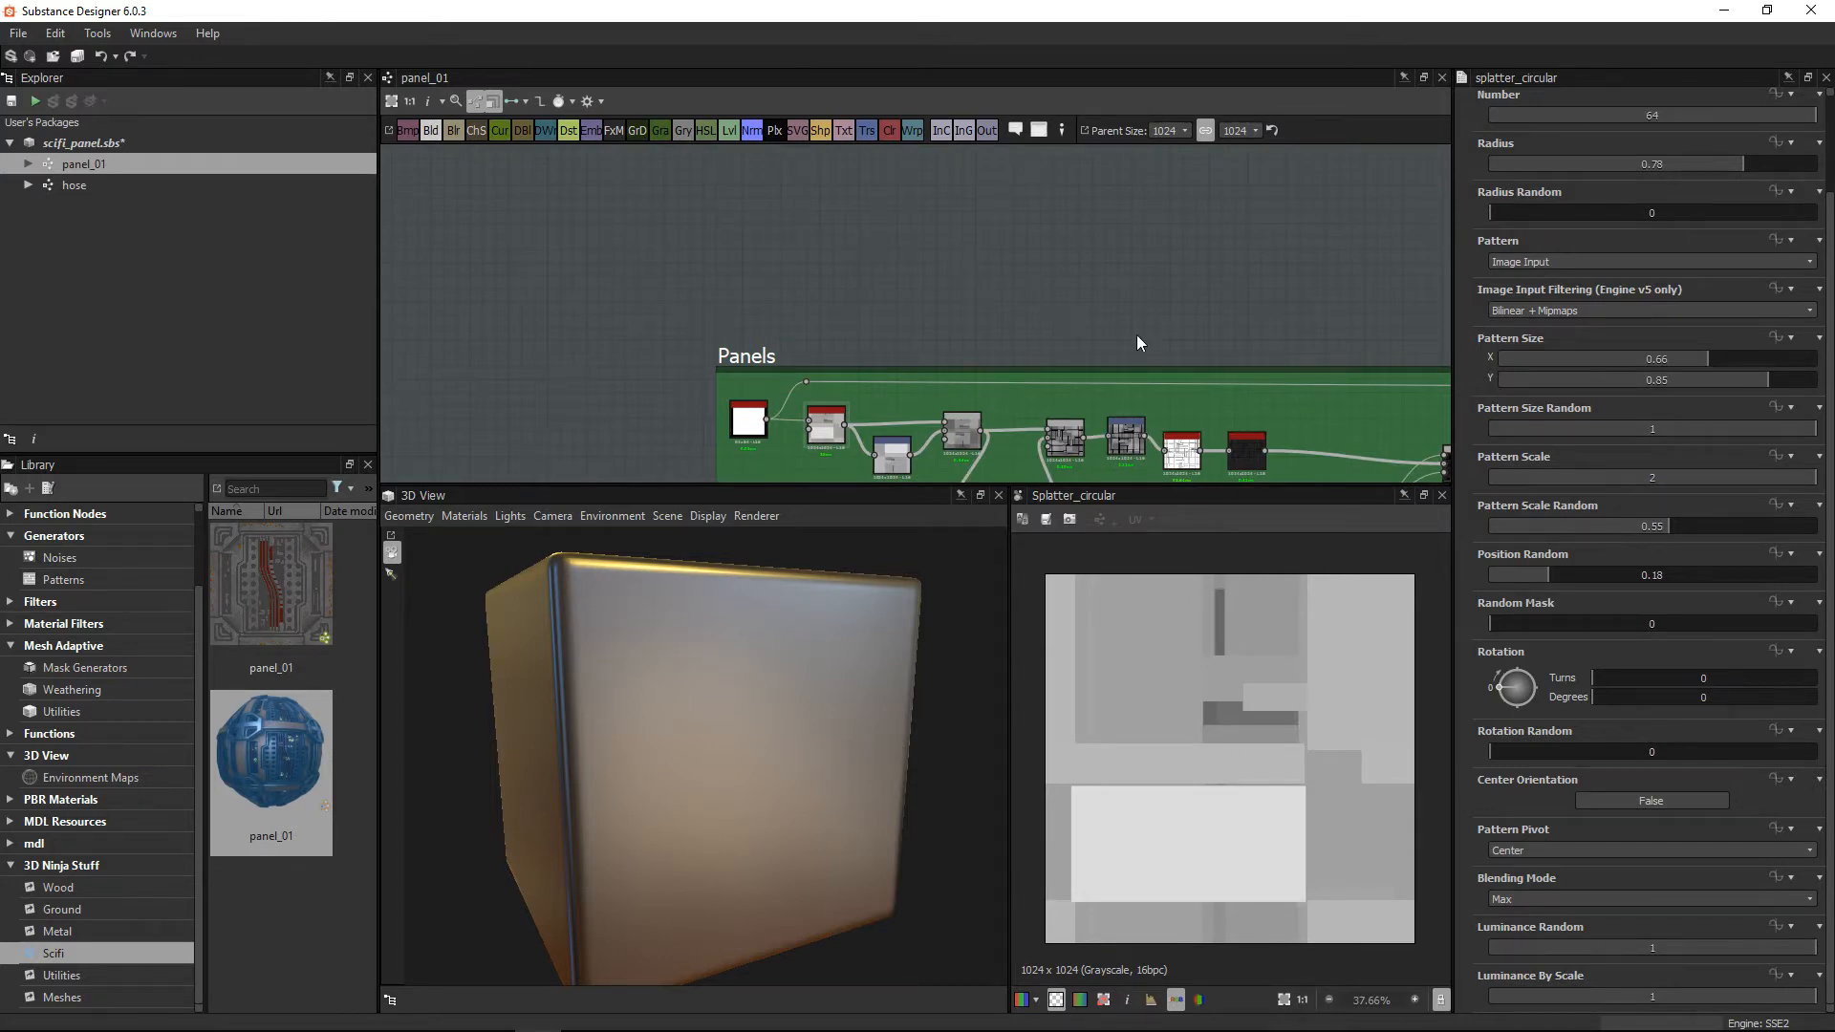
key("ctrl+v")
middle_click_drag(1154, 388, 1130, 332)
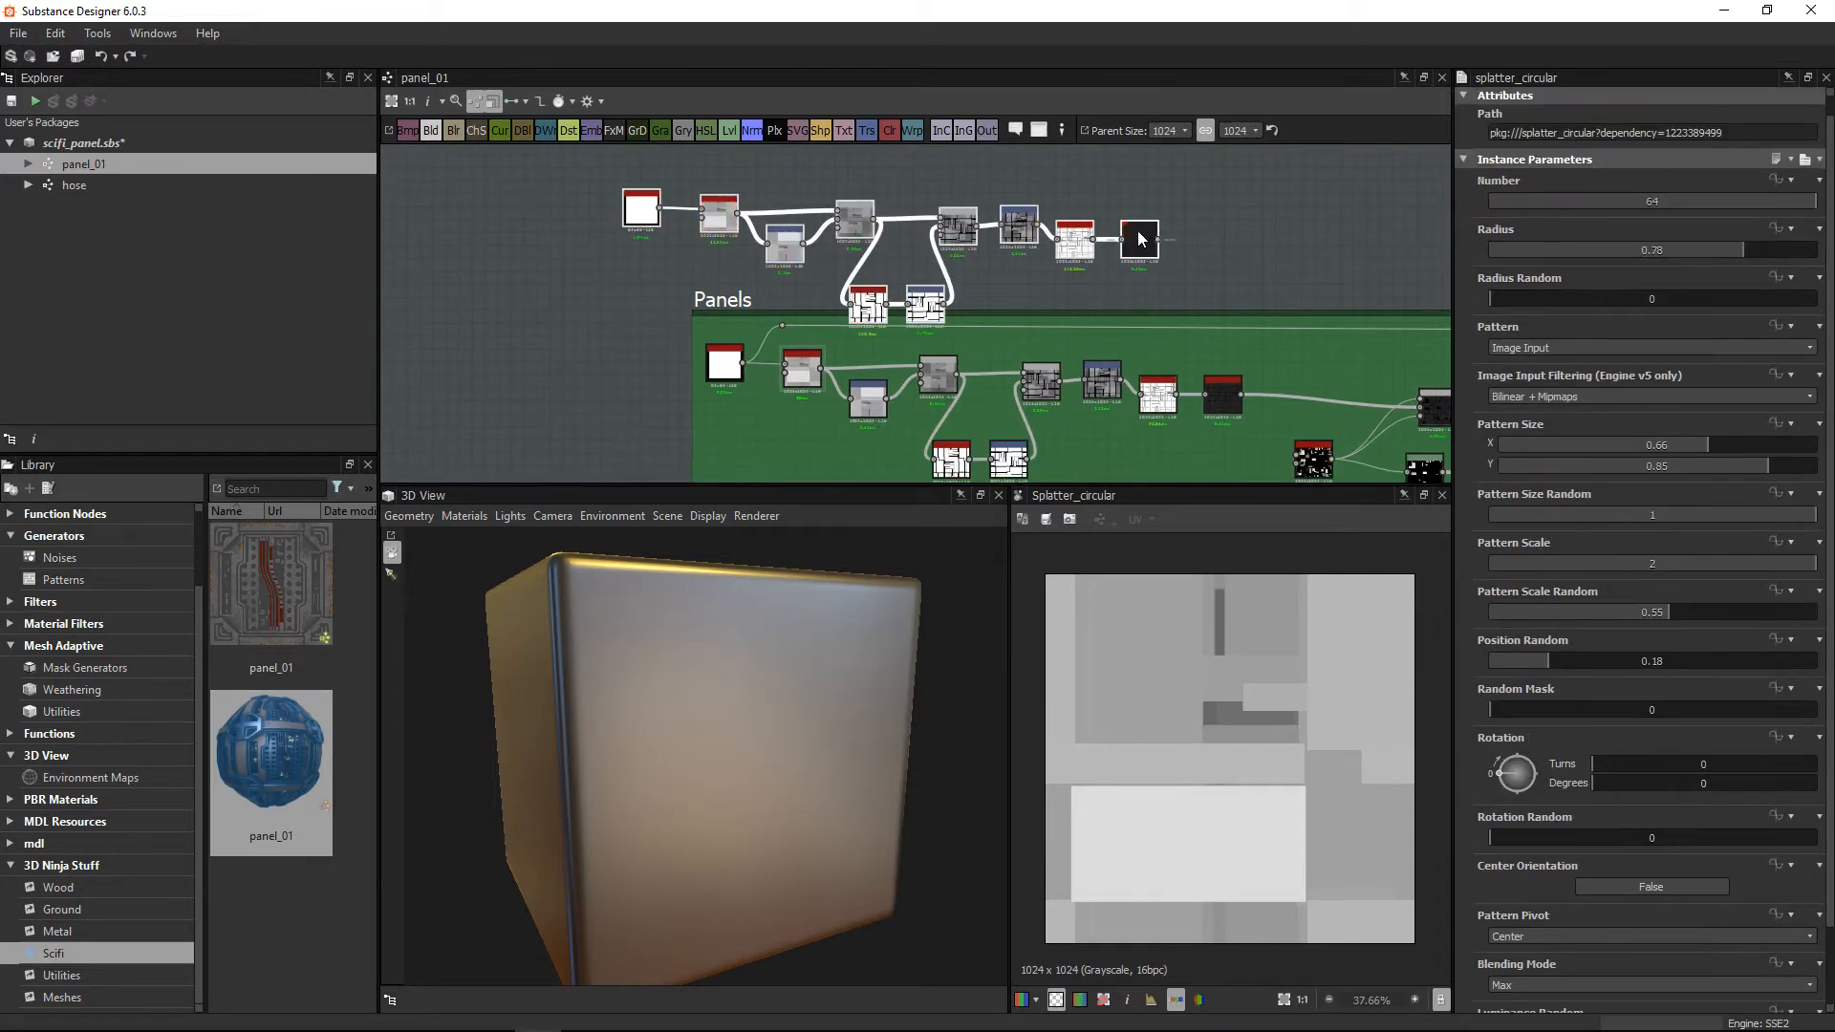
left_click_drag(1143, 243, 1091, 204)
left_click(1143, 224)
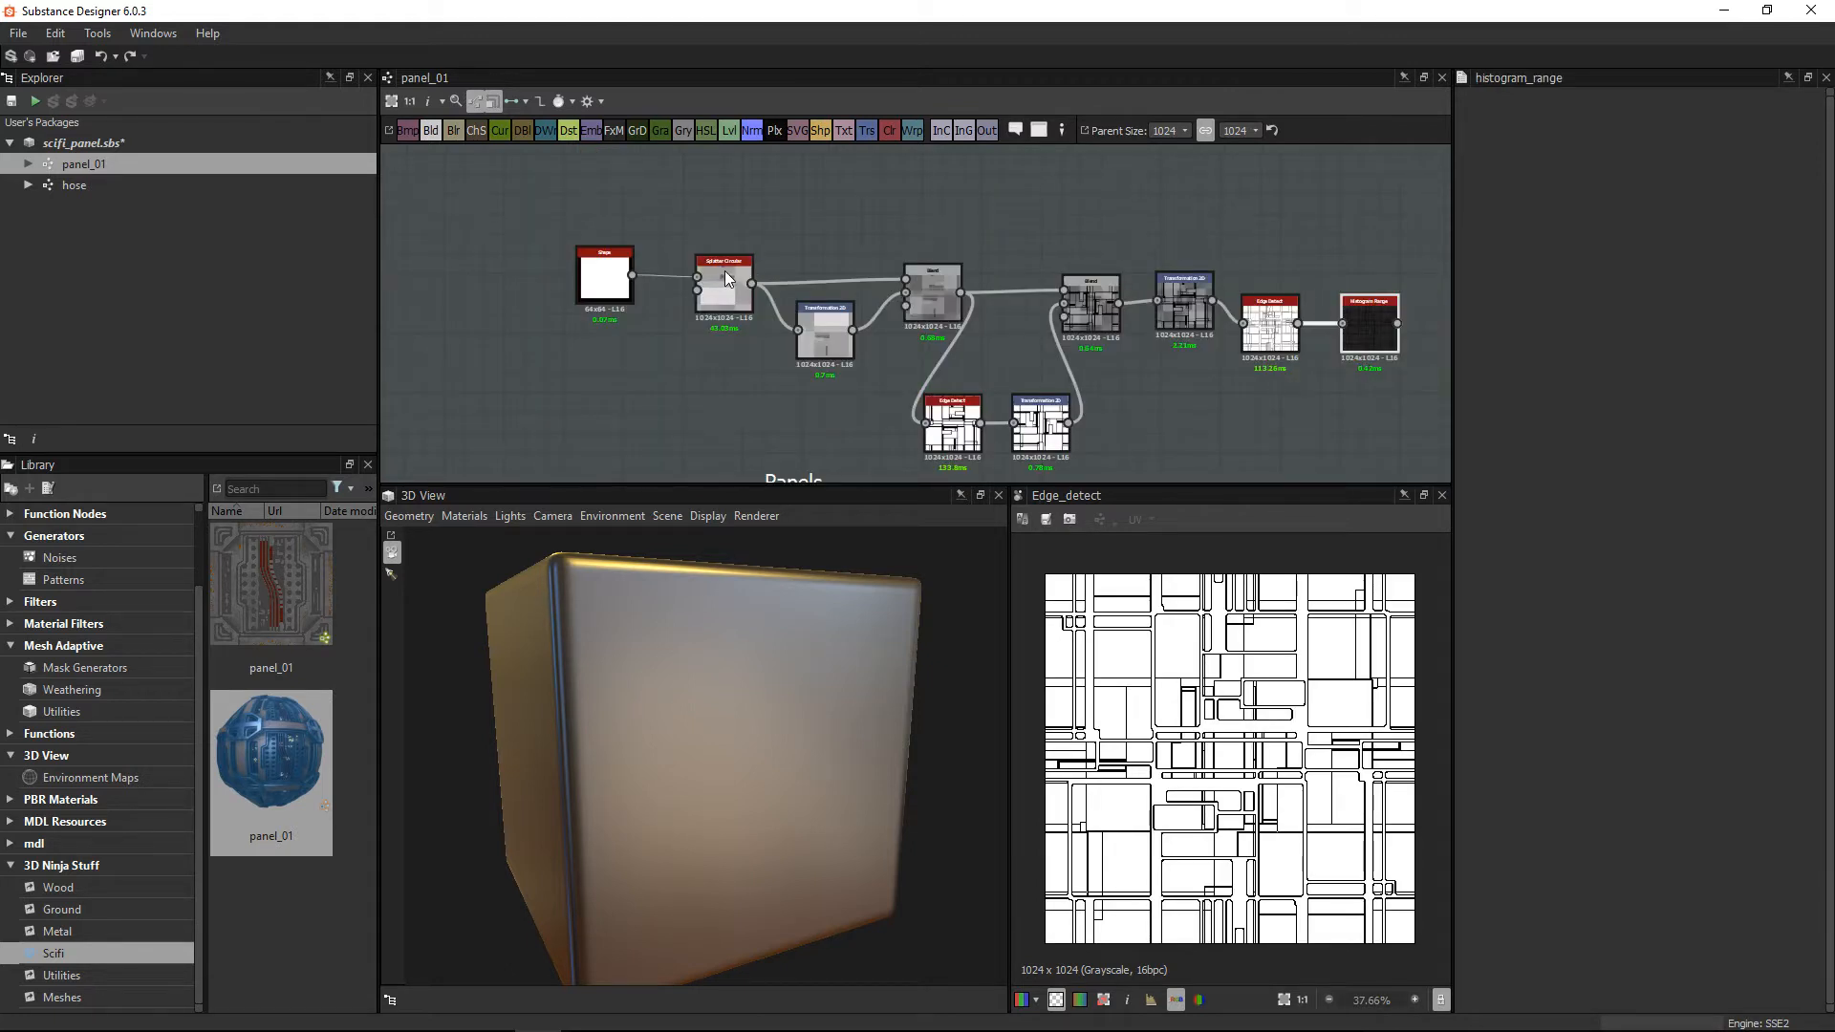
Step: Preview the duplicated Splatter Circular node in the 2D view and review its instance parameters down to Luminance Random
left_click(724, 271)
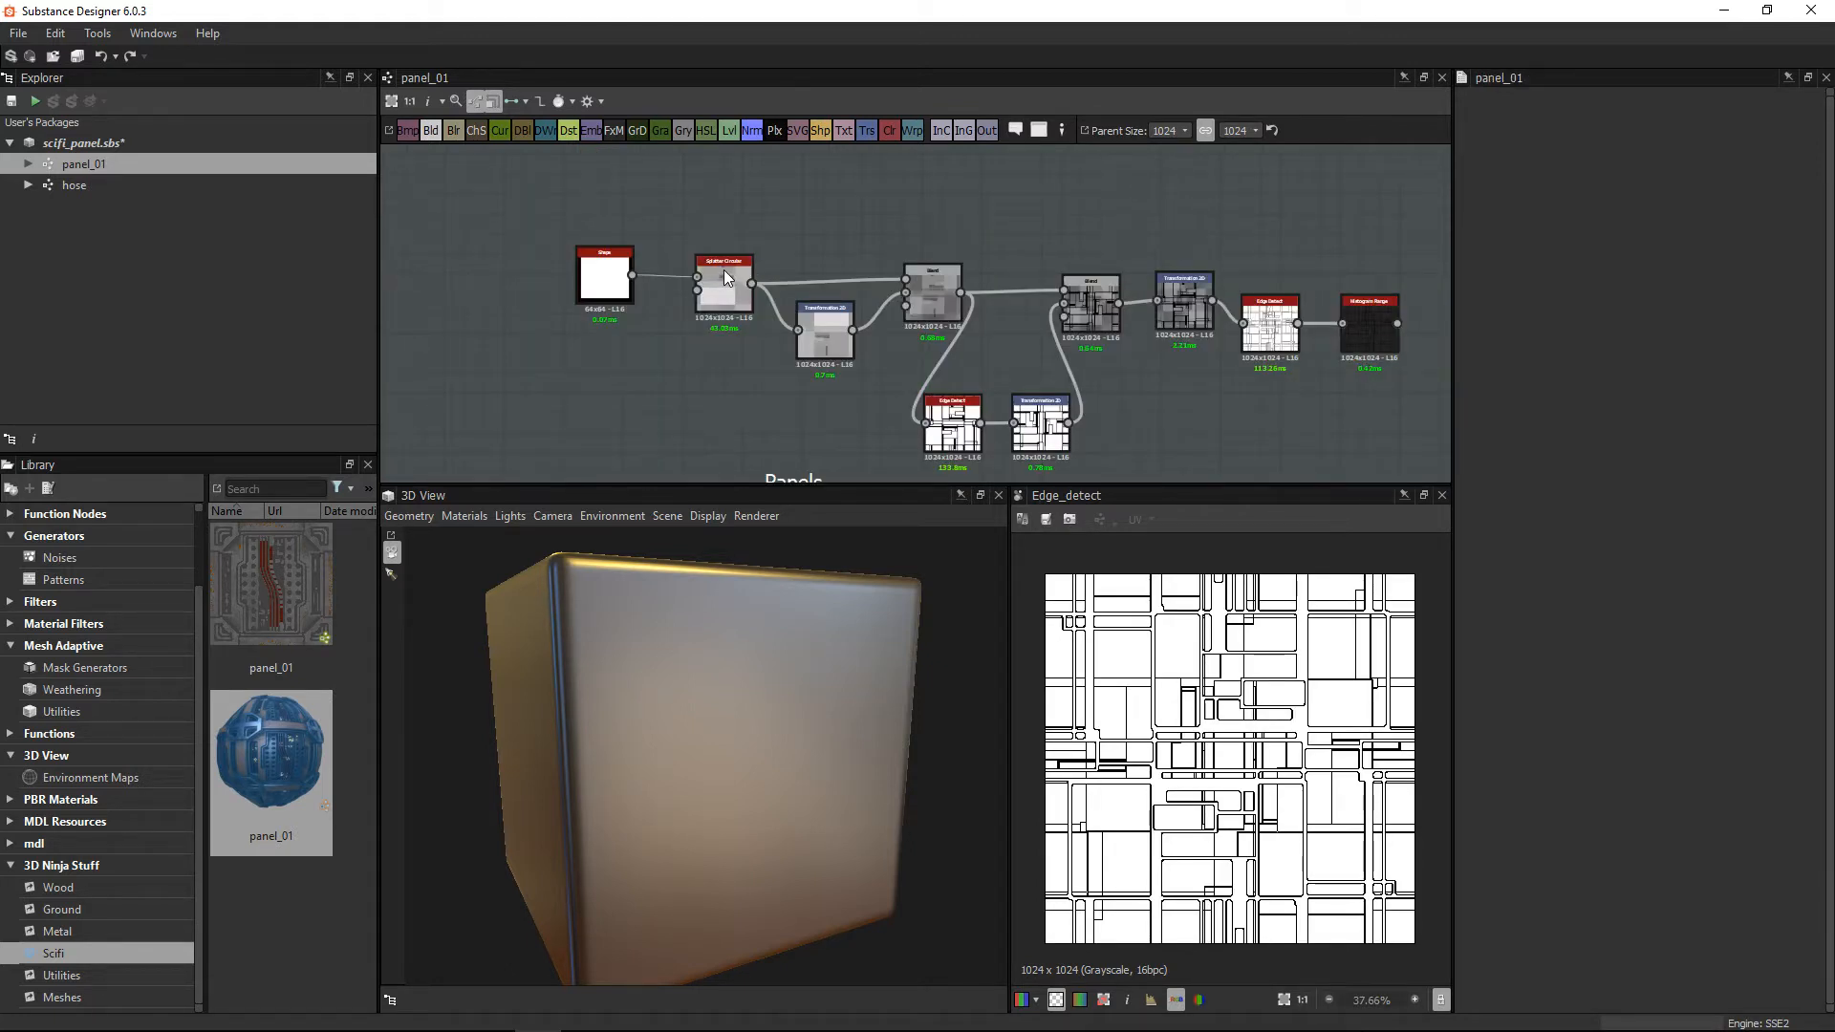
double_click(724, 277)
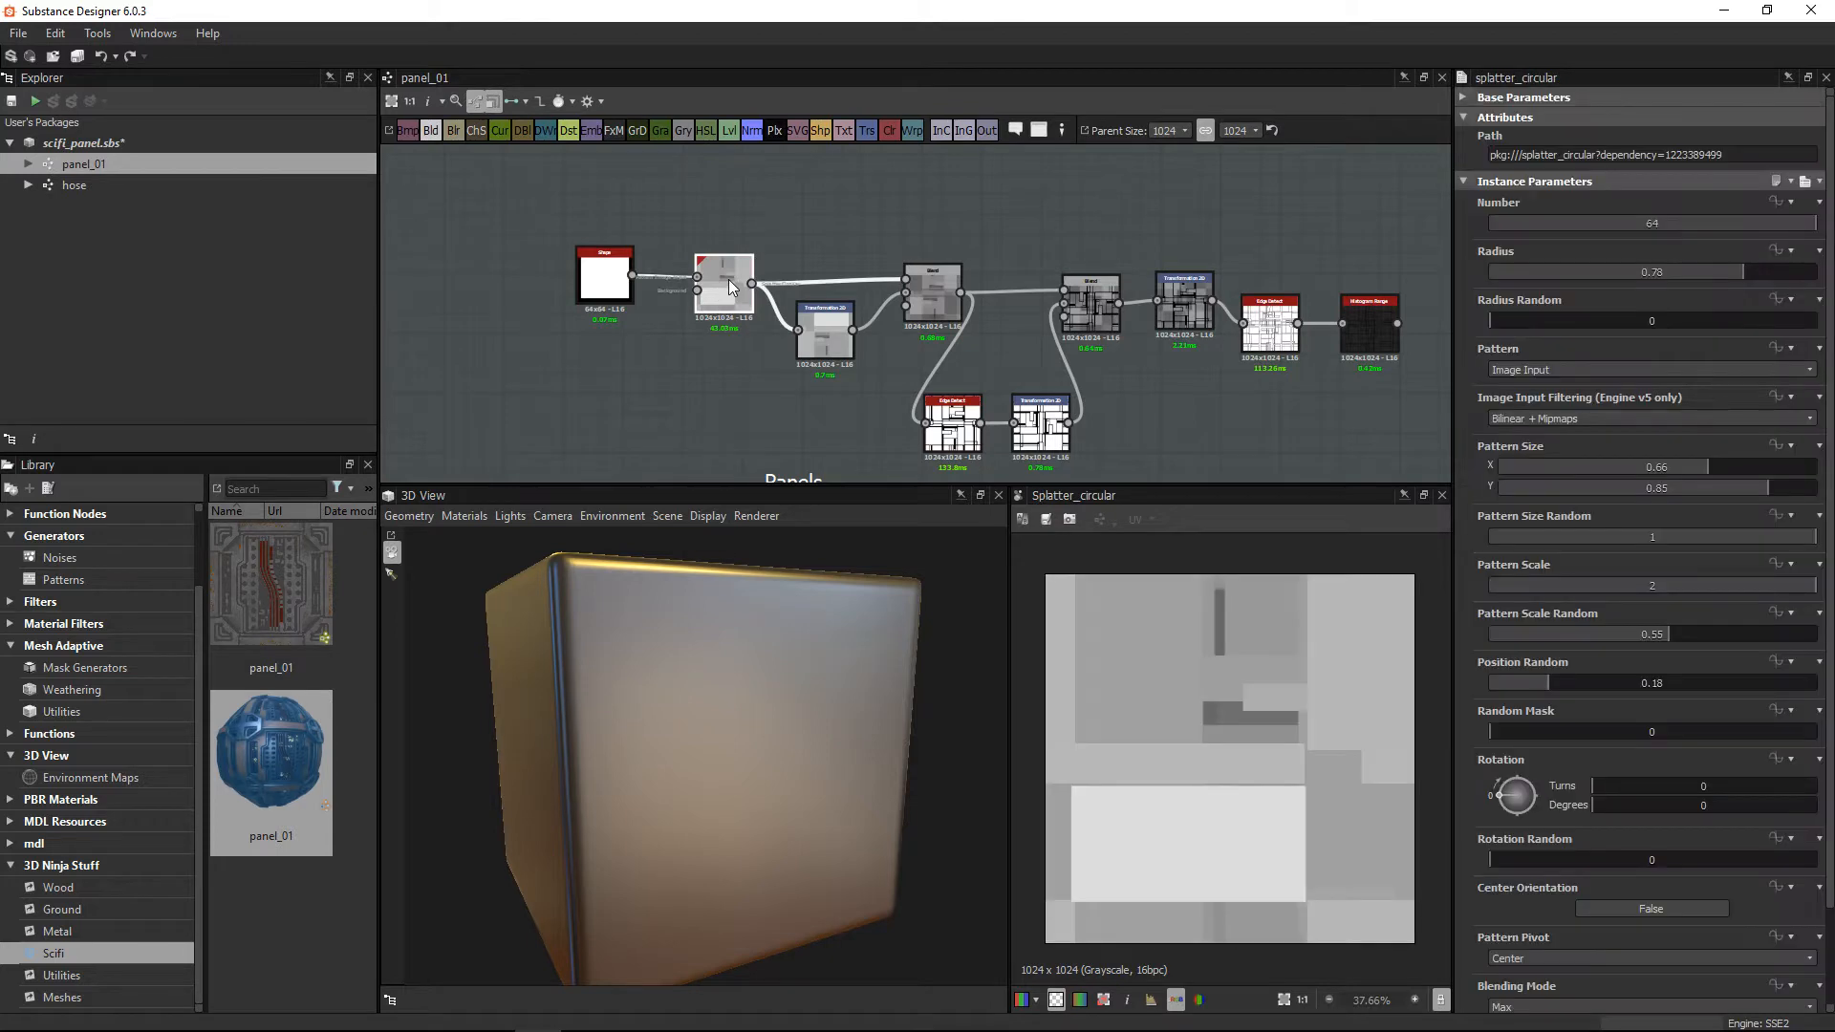
middle_click_drag(754, 254, 786, 239)
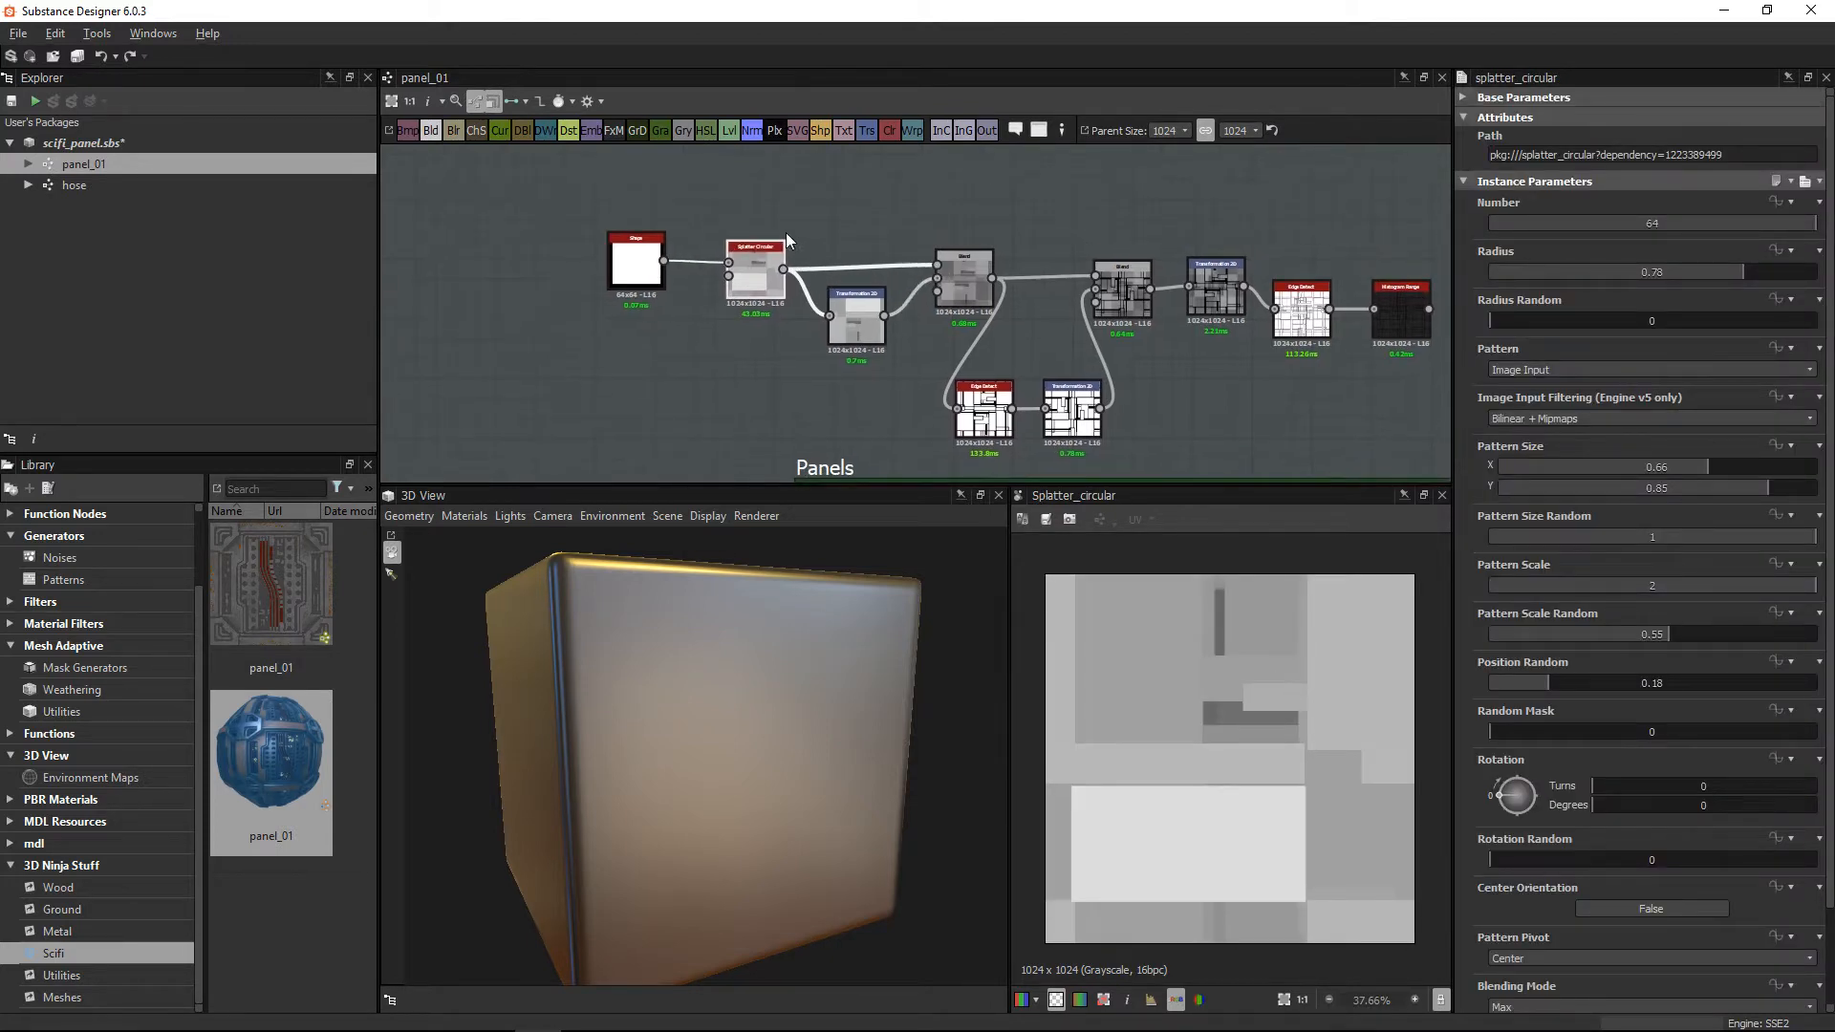
scroll(786, 239, "up", 6)
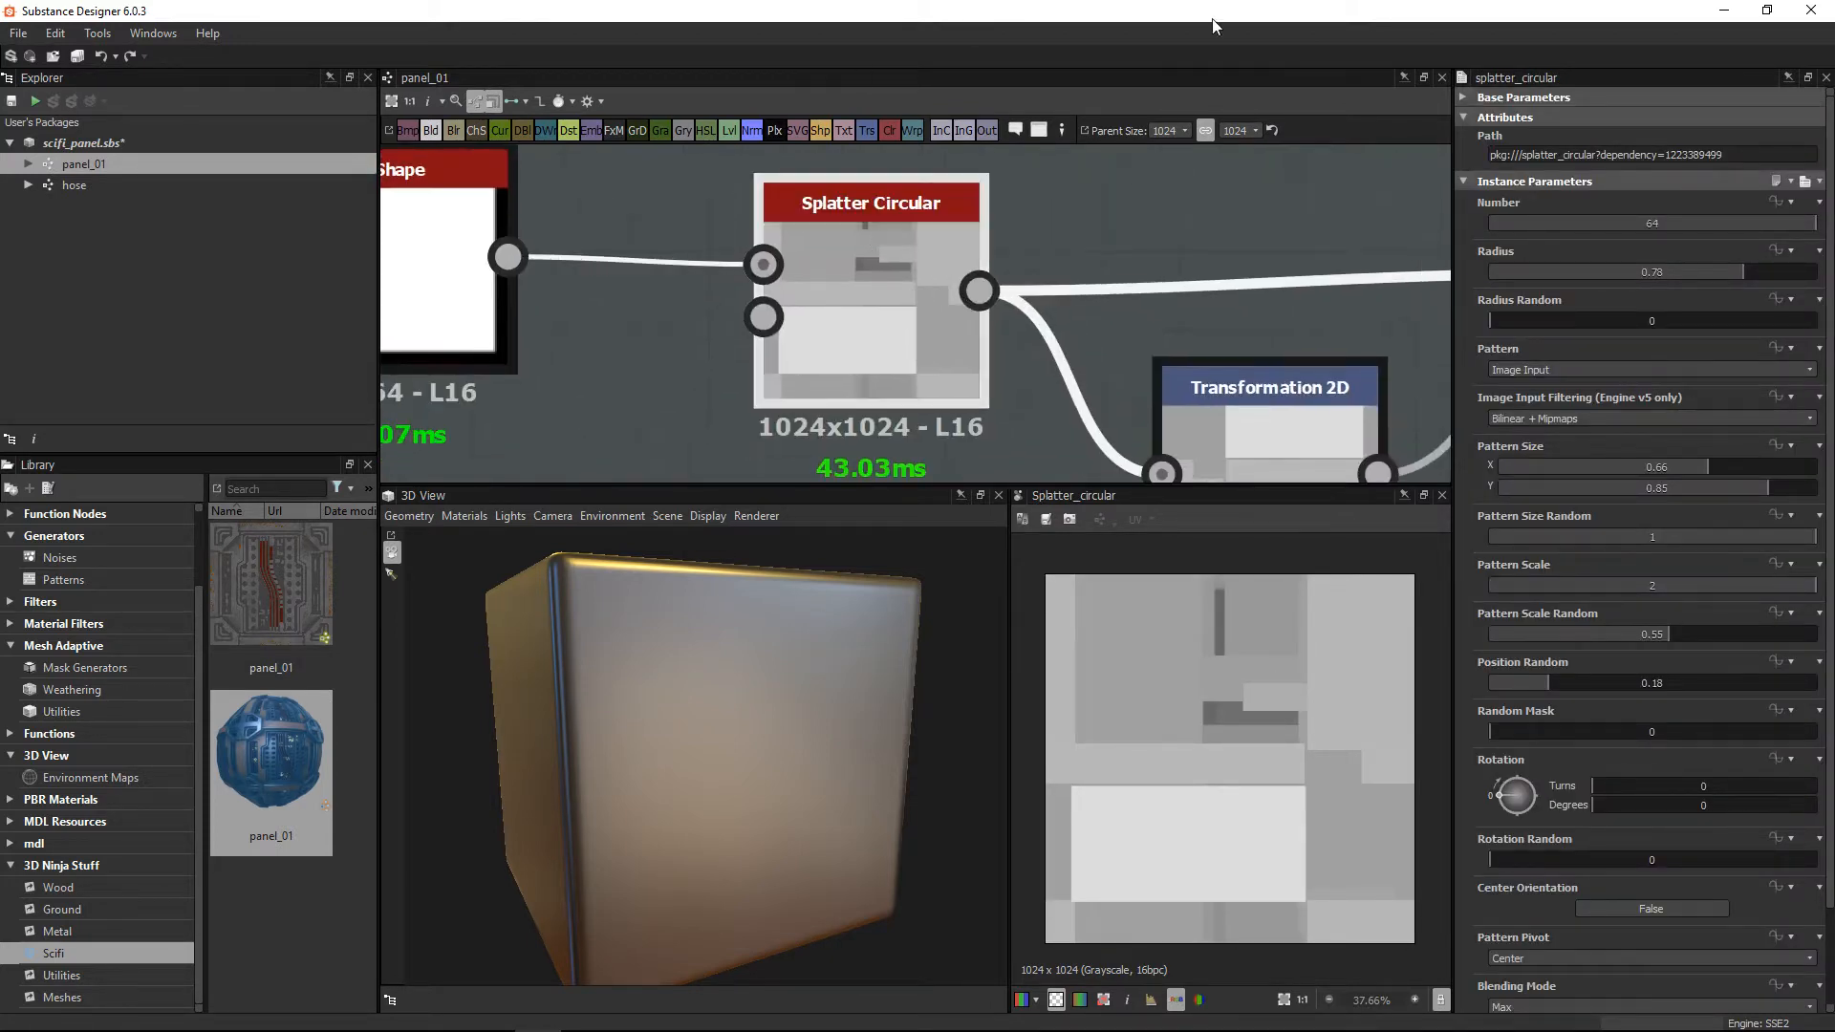
scroll(1471, 771, "down", 3)
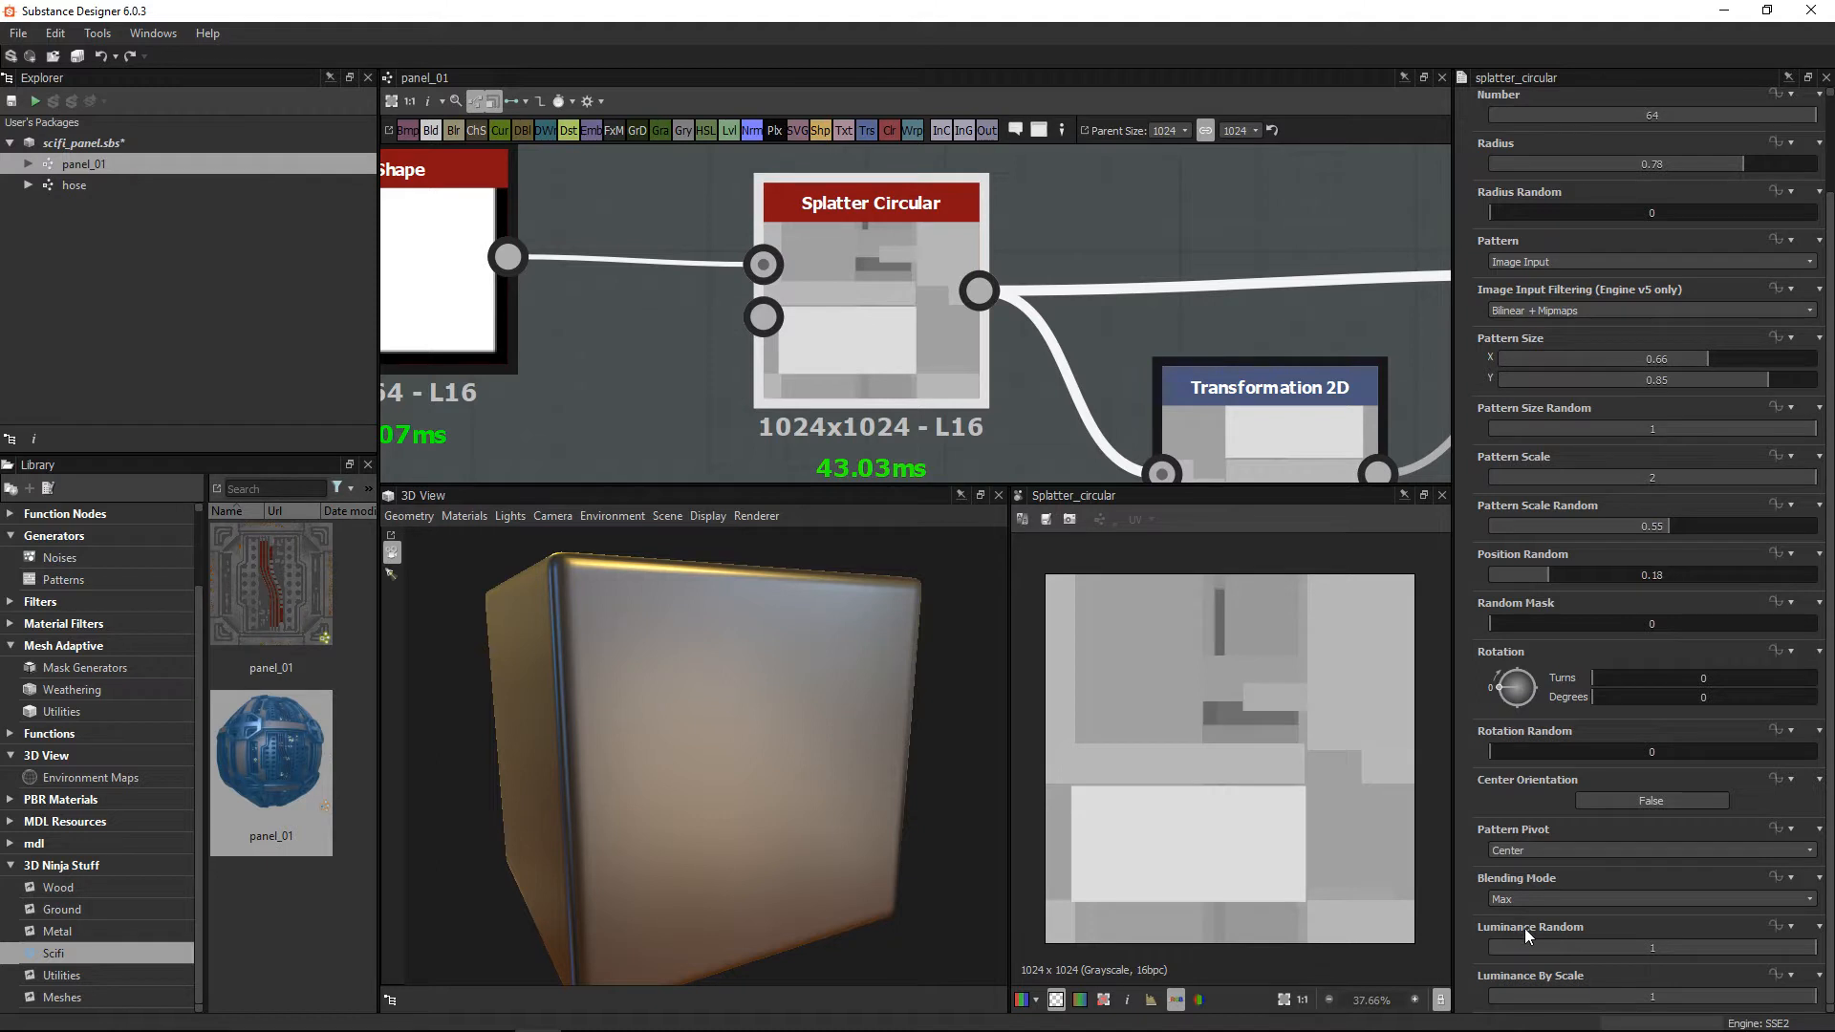
Step: Lower Luminance Random and Luminance By Scale to 0 on the duplicated Splatter Circular node, keeping Blending Mode at Max
left_click_drag(1729, 949, 1464, 948)
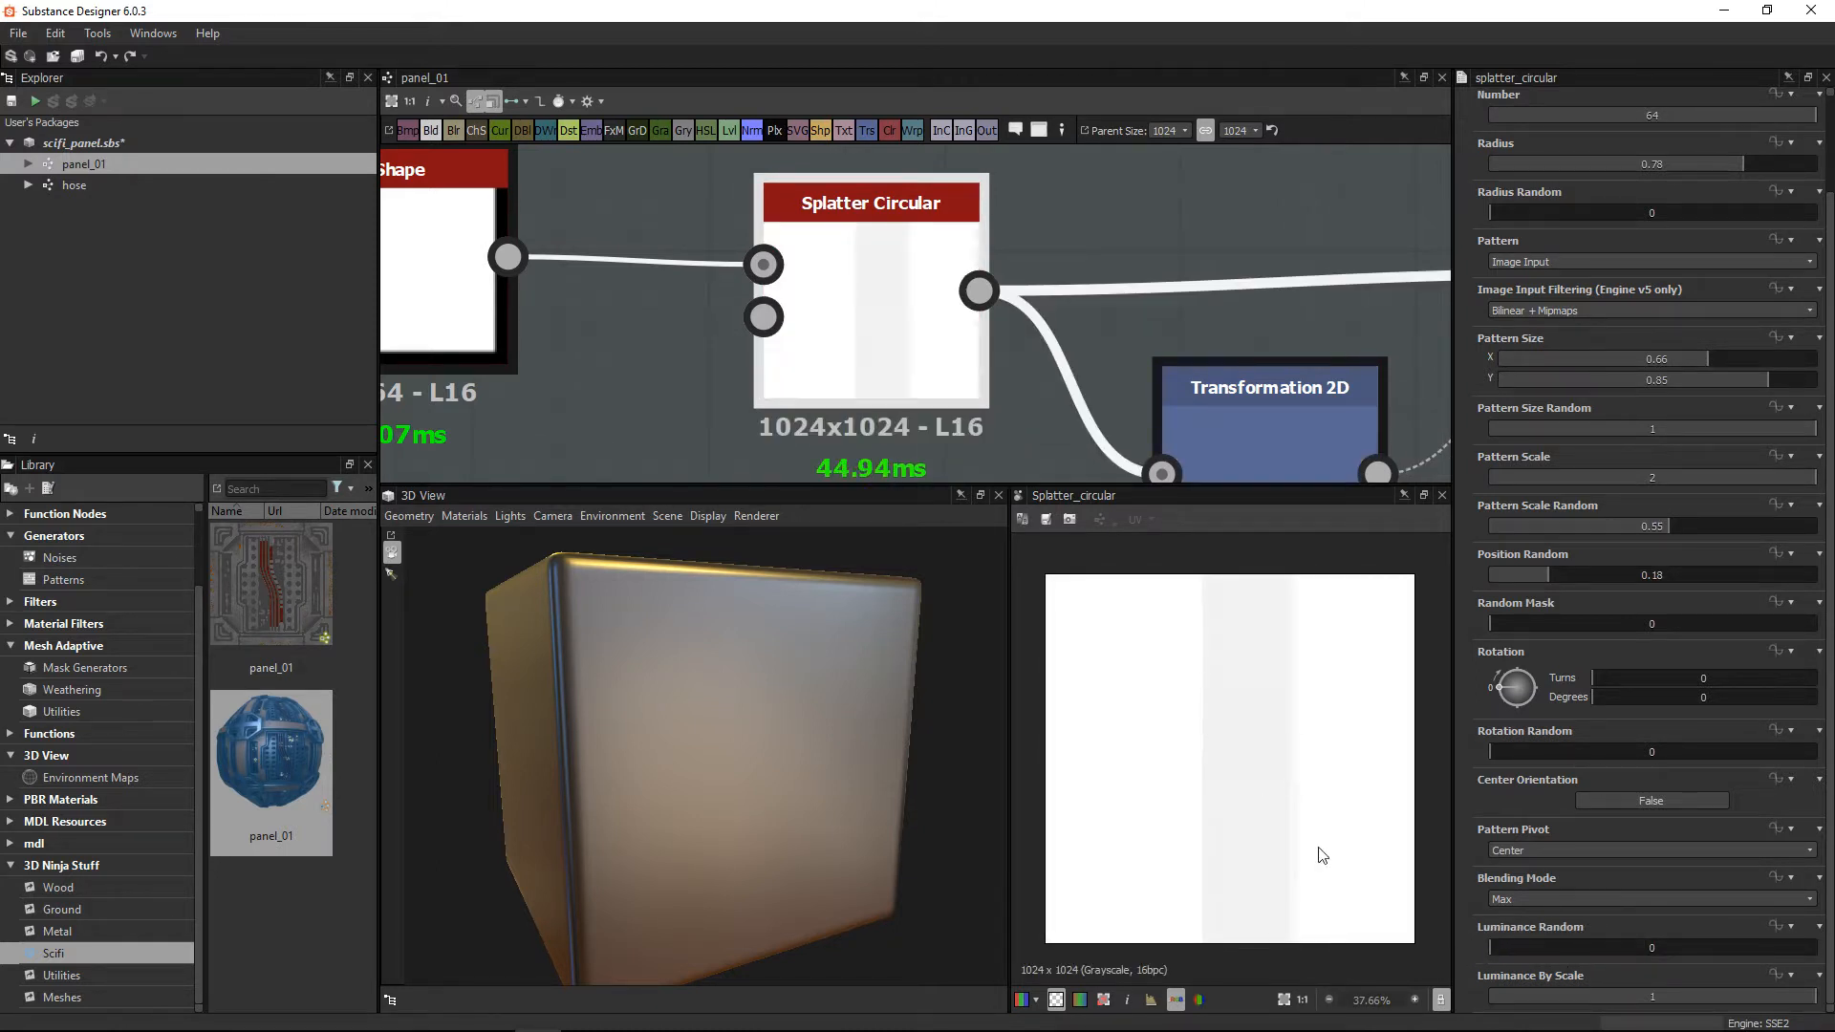
left_click_drag(1535, 996, 1469, 1012)
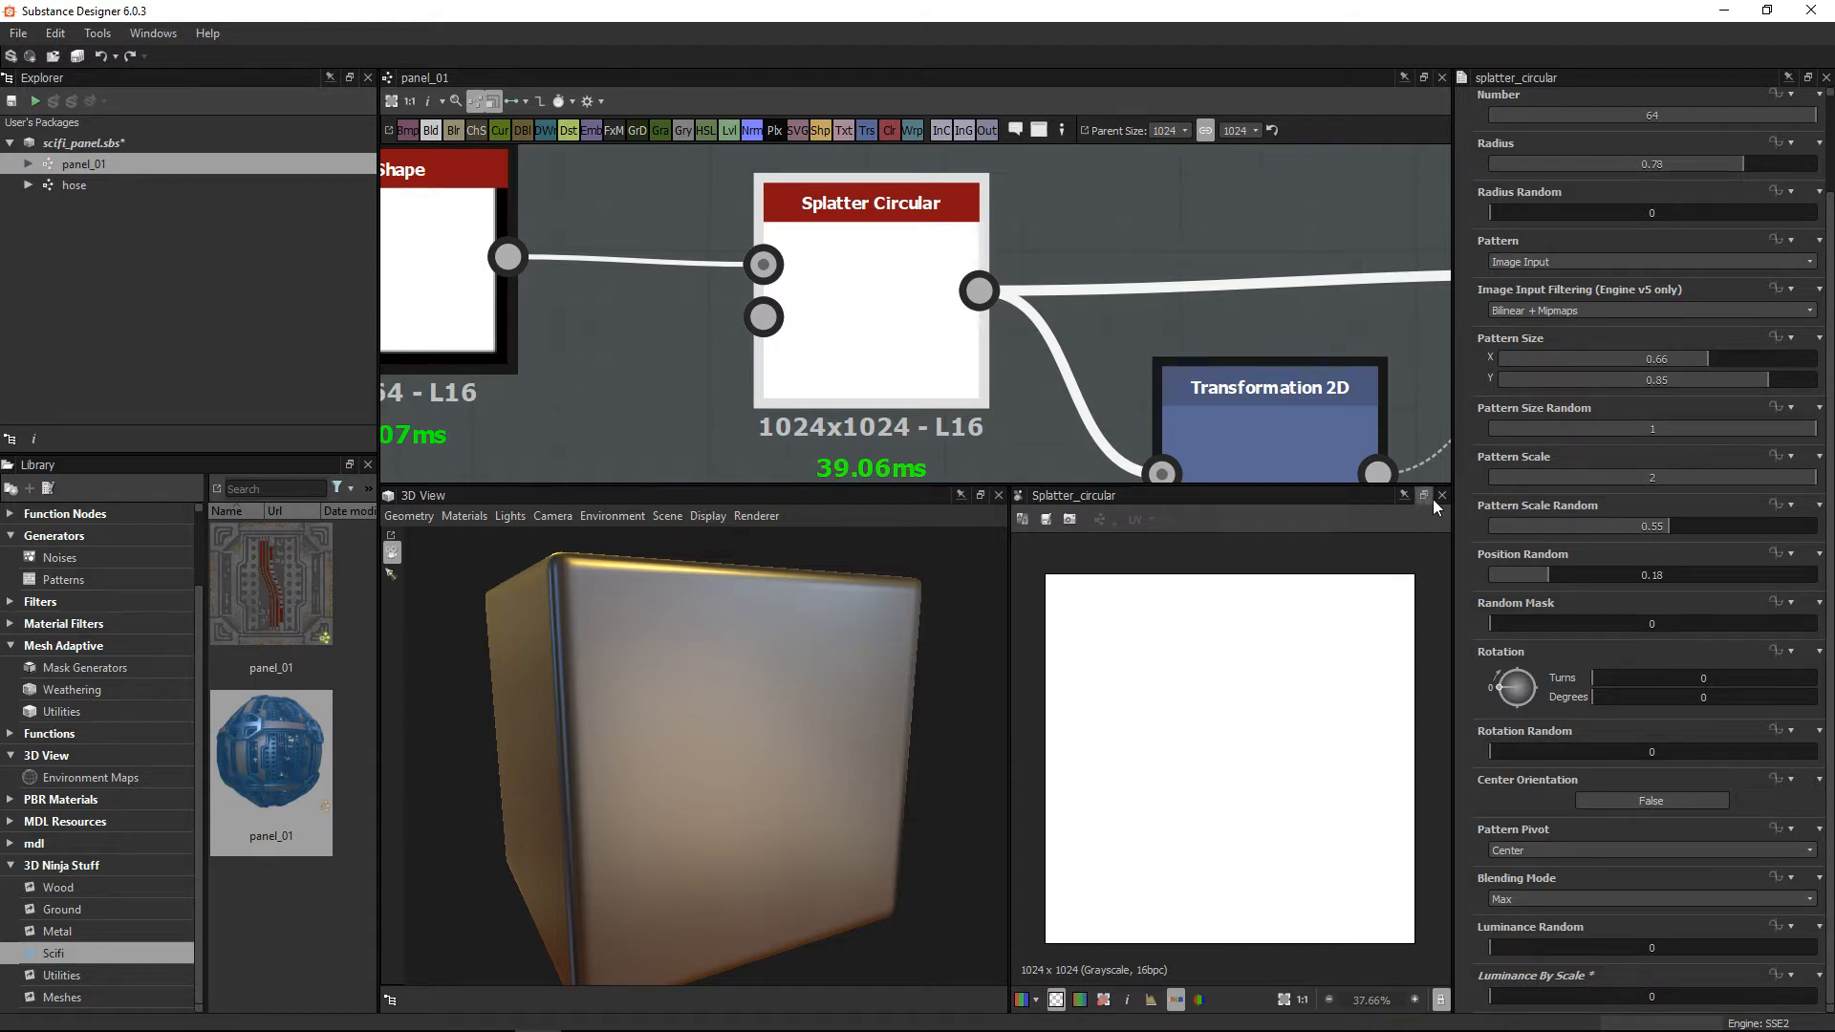
left_click(1567, 898)
left_click(1559, 928)
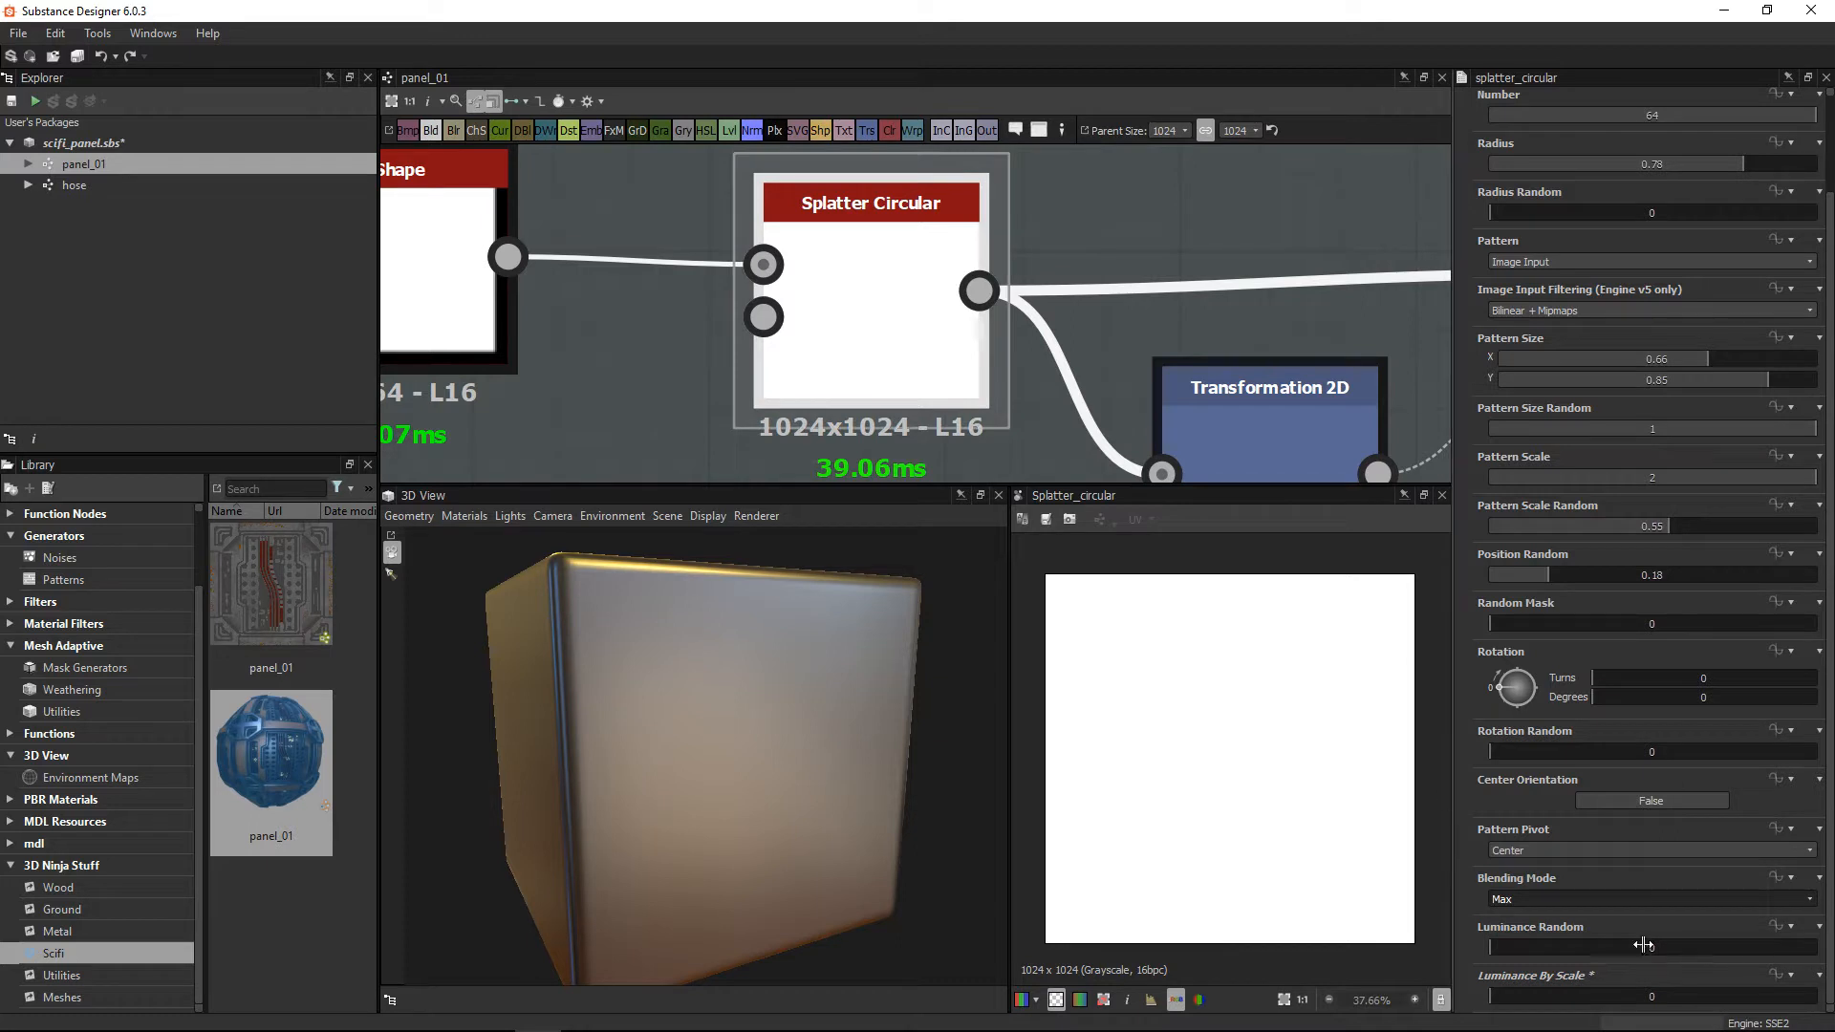
Step: Raise the duplicated Splatter Circular node's Luminance Random to 1, and set its Luminance By Scale to 1
left_click_drag(1496, 949, 1664, 959)
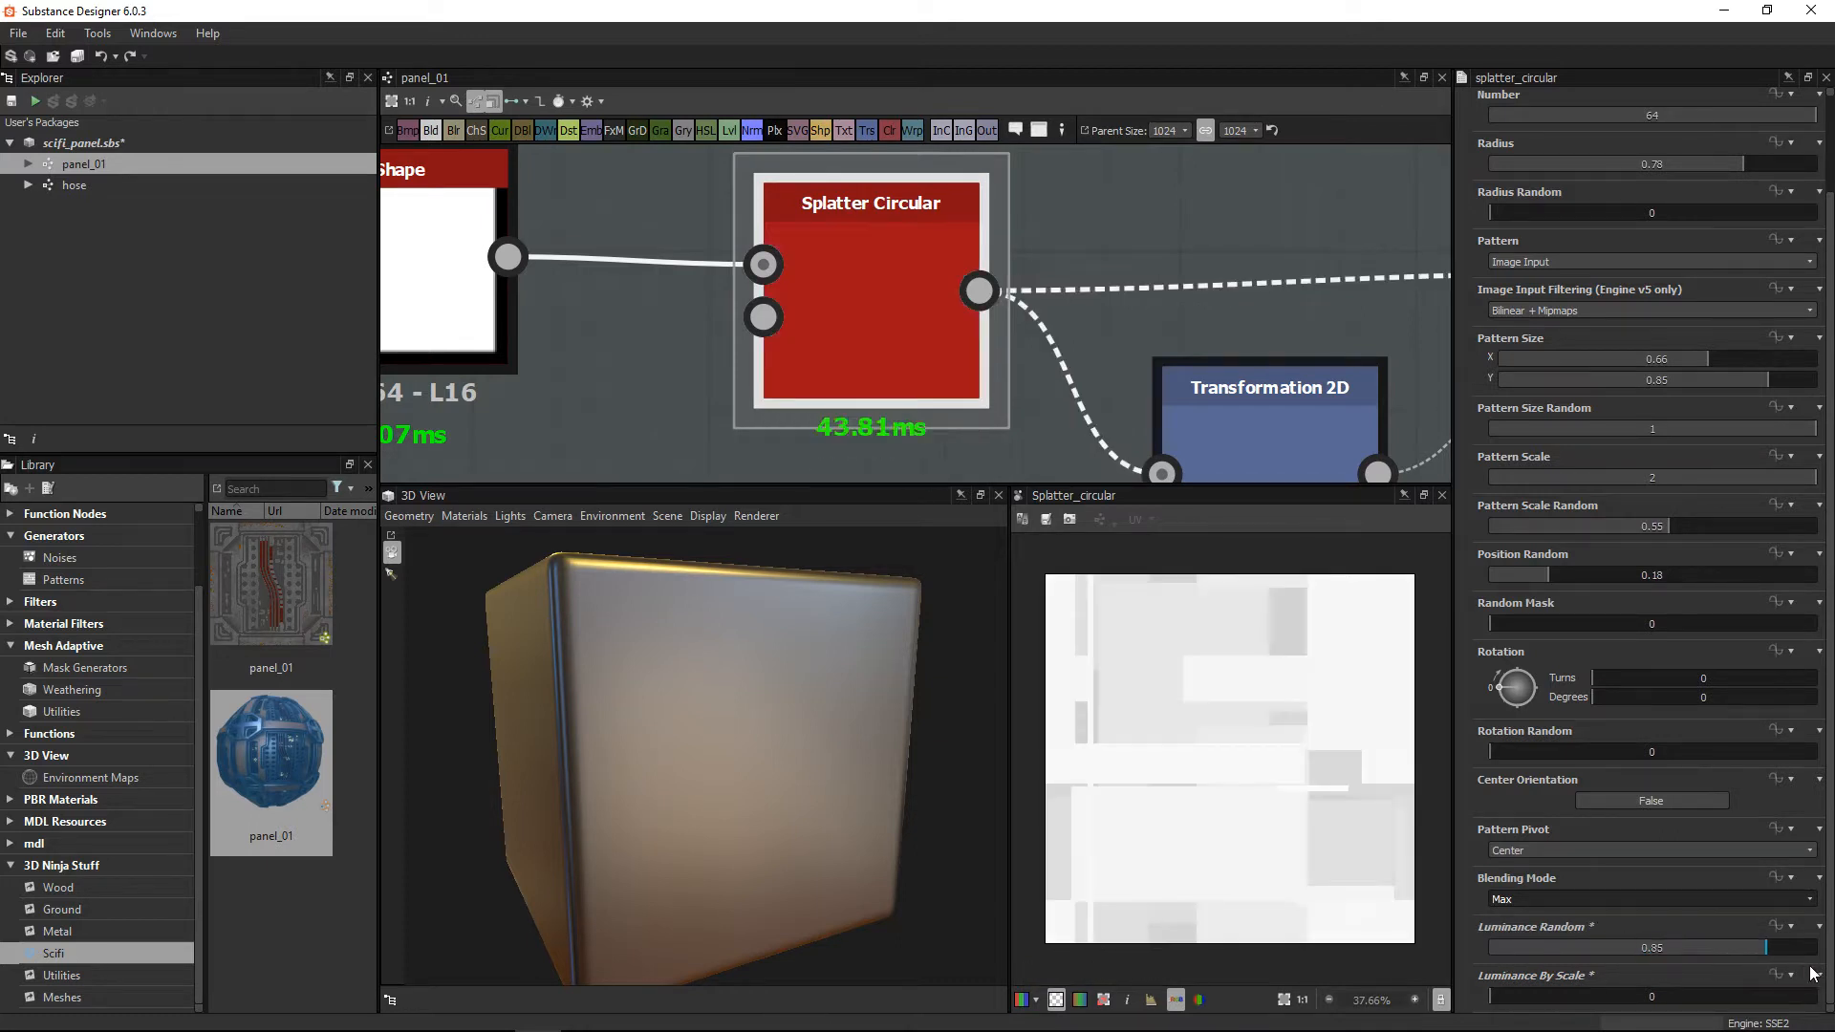
left_click(1507, 947)
left_click_drag(1831, 989, 1833, 988)
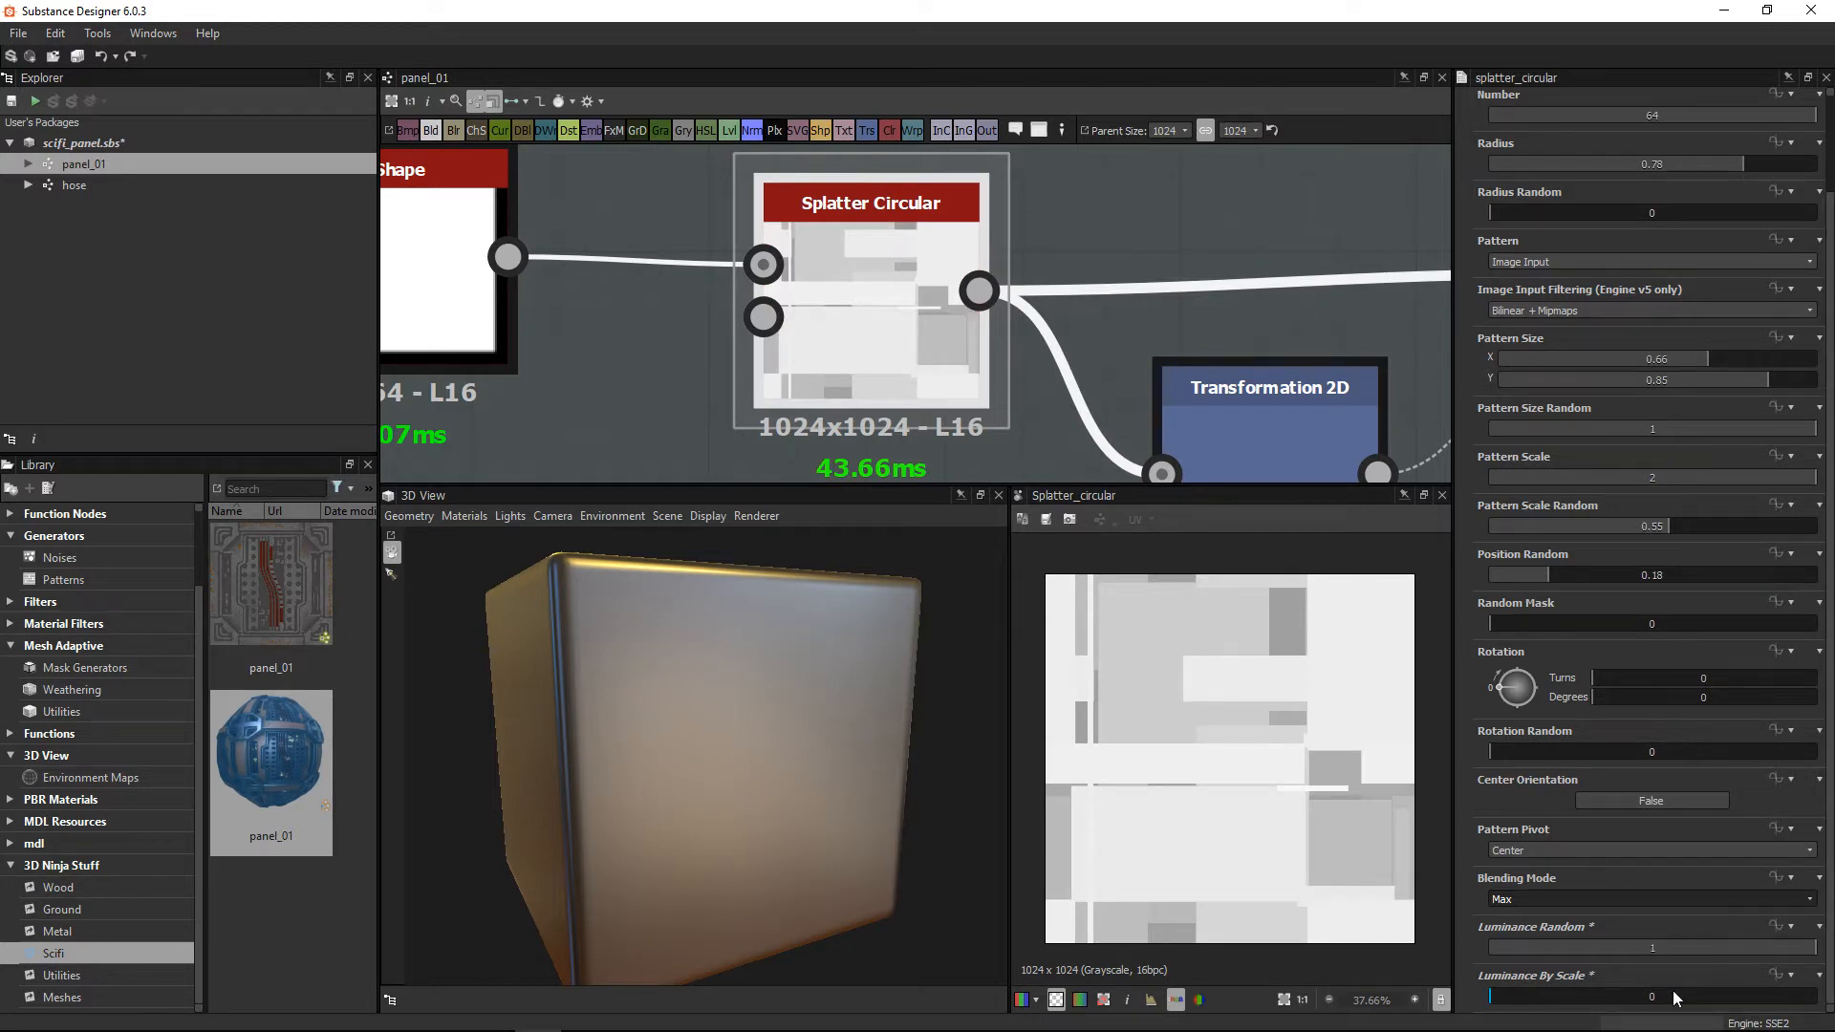
left_click_drag(1539, 997, 1830, 1024)
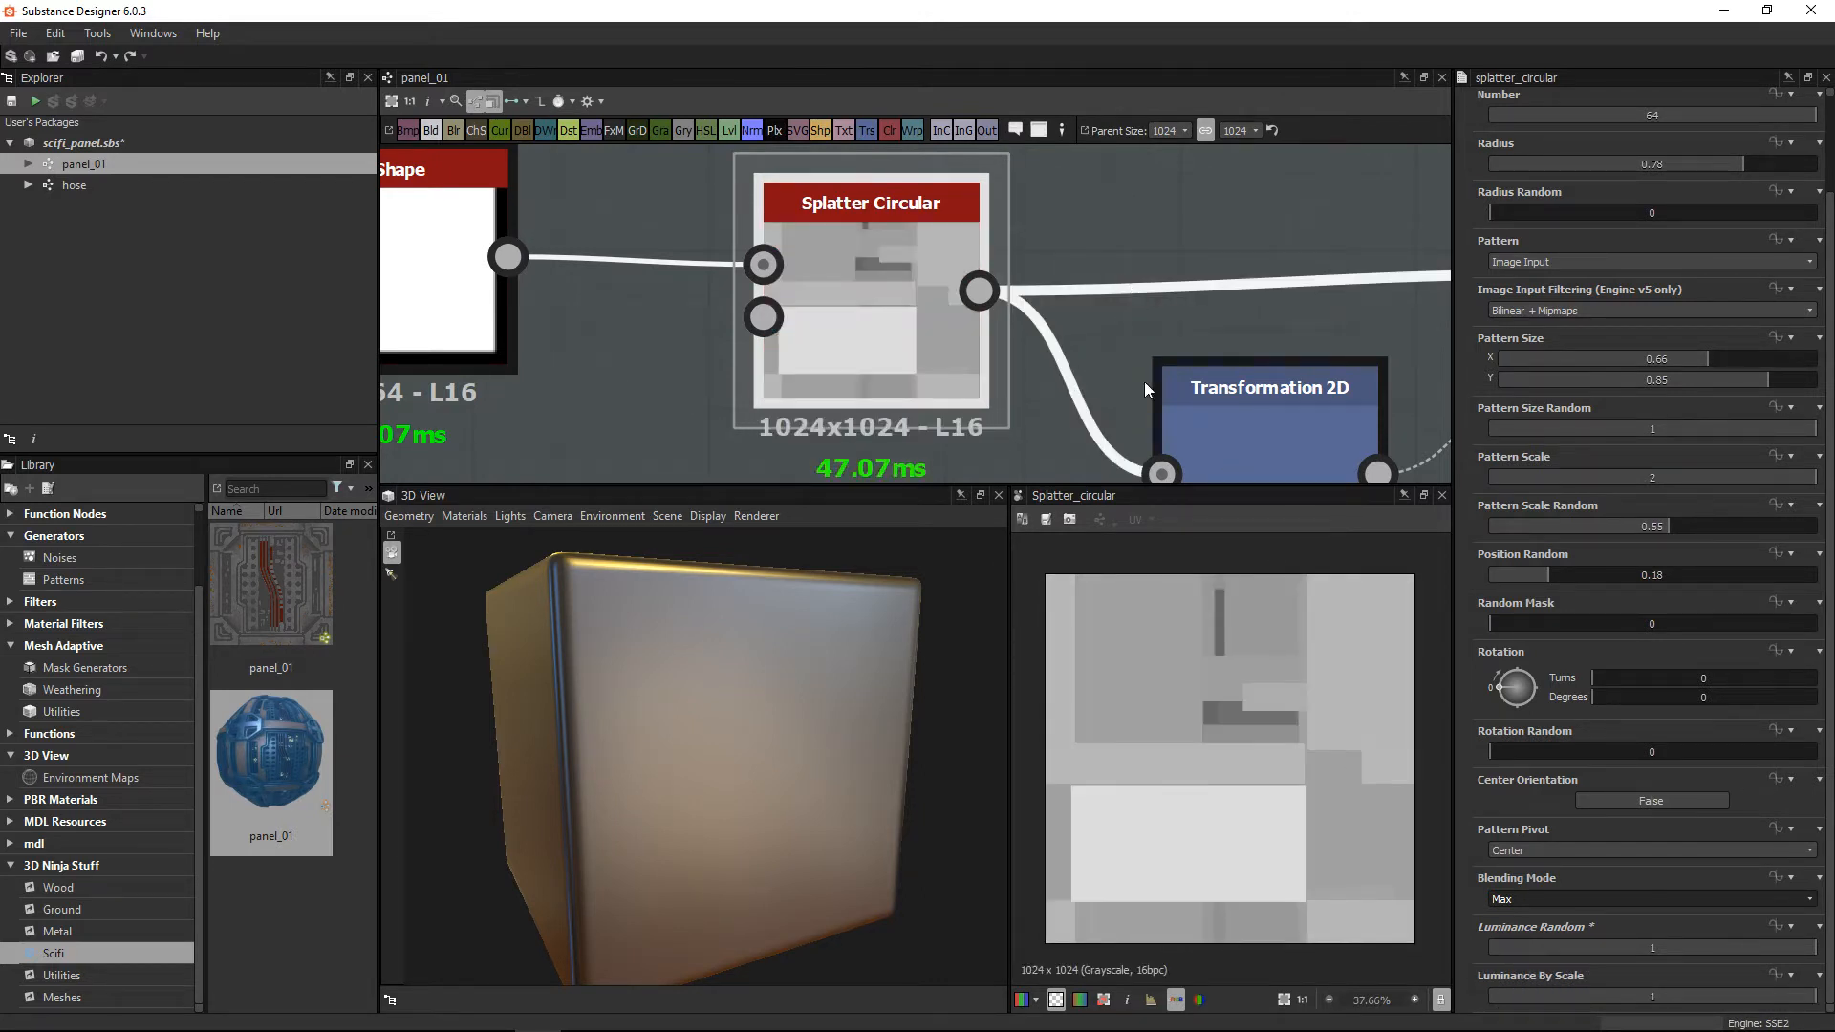
Step: Space out the duplicated Shape, Splatter Circular and Transformation 2D nodes in front of the first Blend node, and preview that Blend
left_click_drag(1066, 373, 1095, 348)
middle_click_drag(1131, 325, 1057, 325)
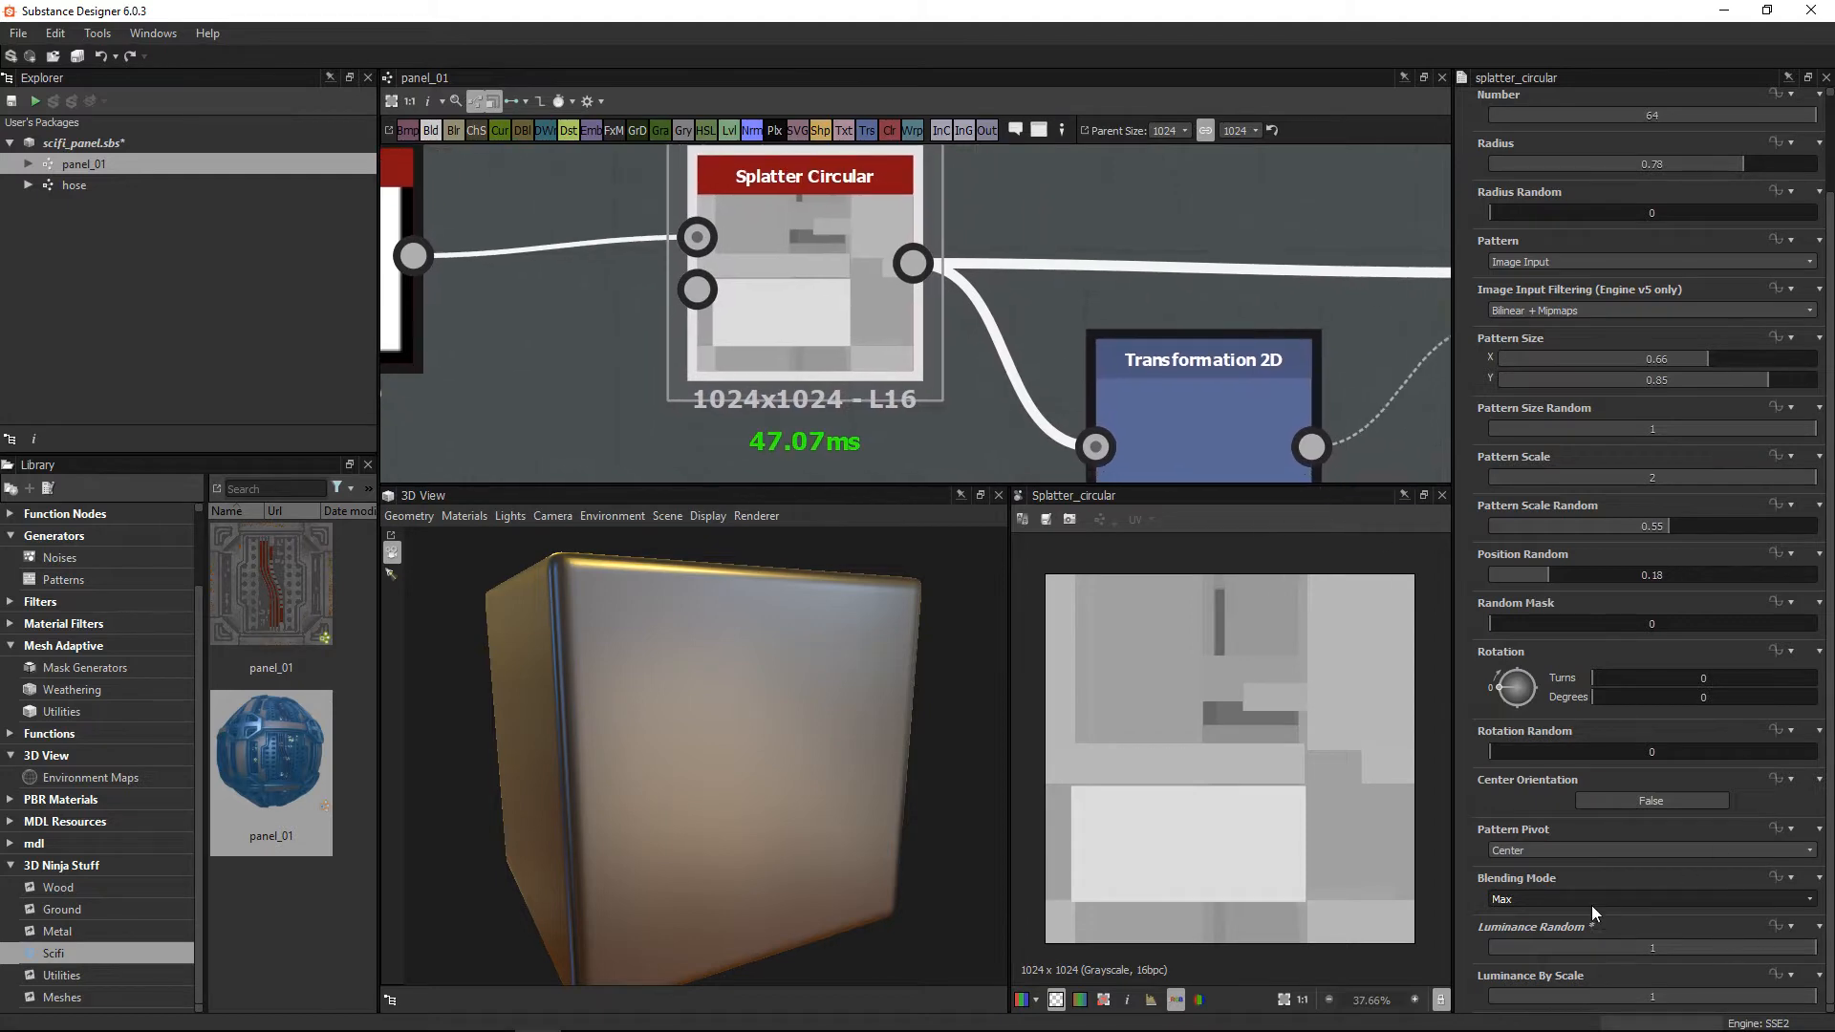
middle_click_drag(1235, 393, 1166, 377)
scroll(1166, 376, "down", 6)
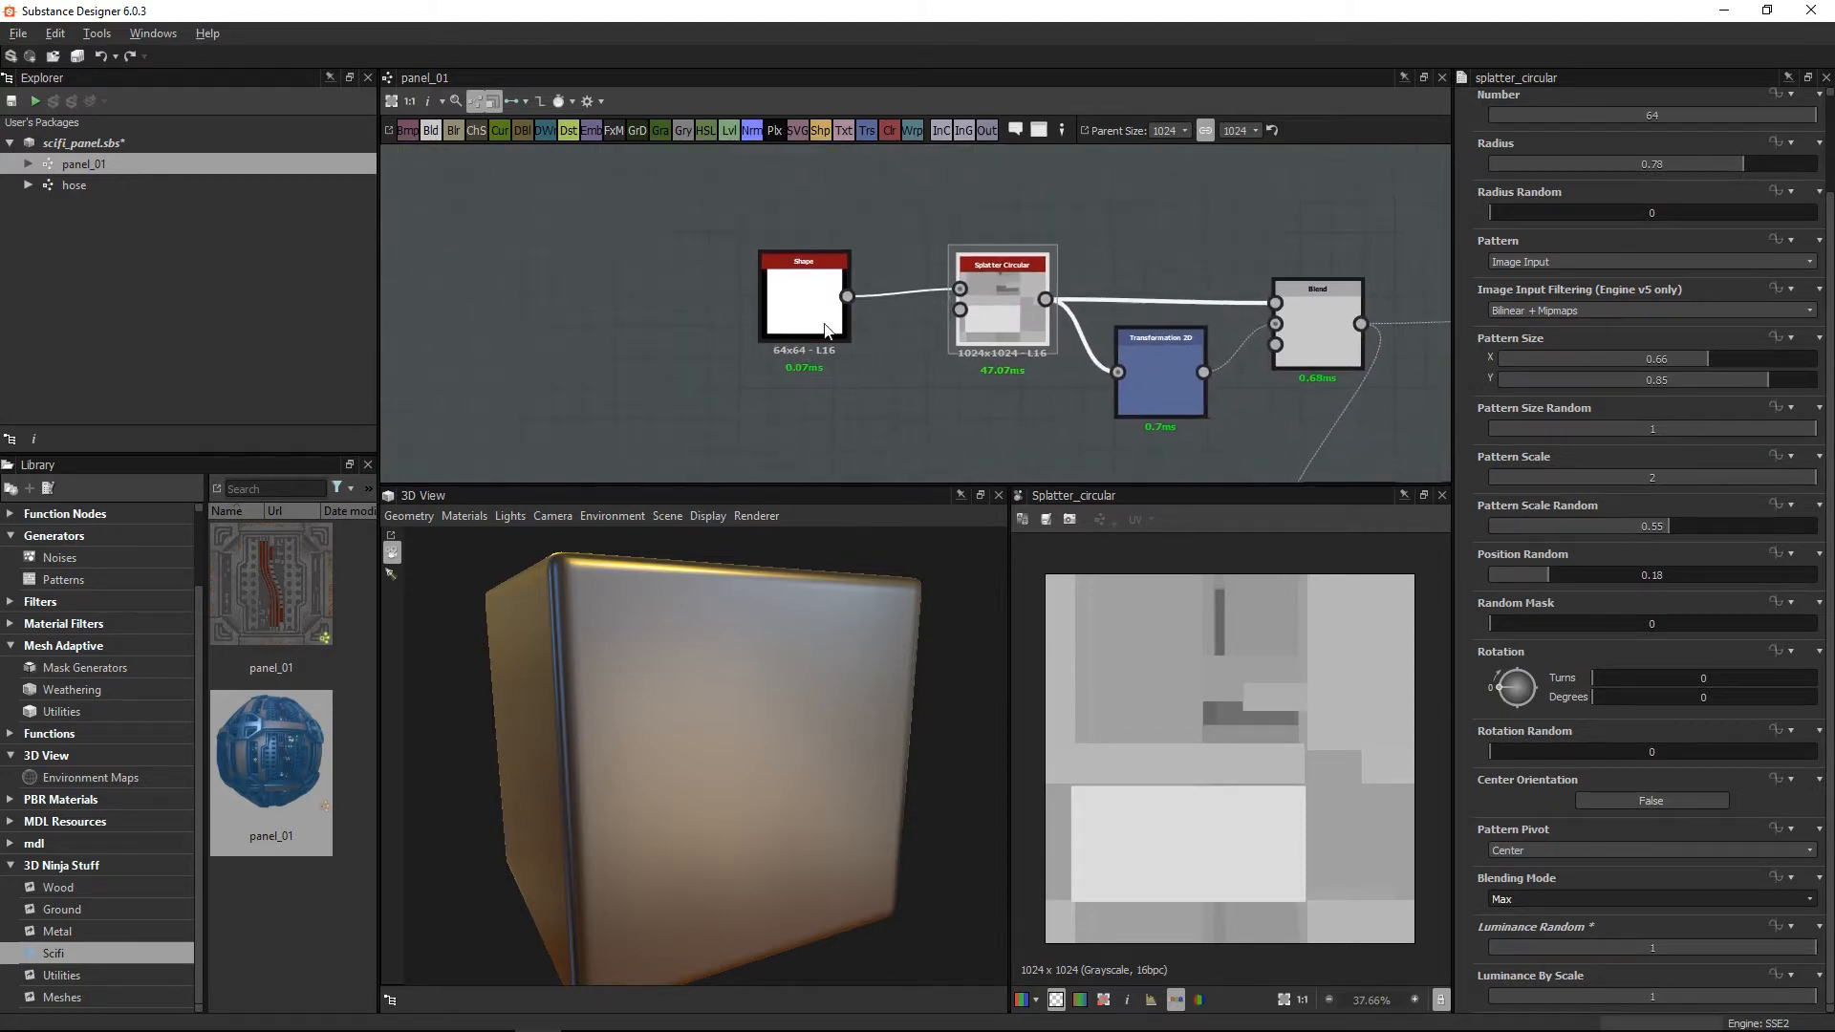
left_click_drag(828, 307, 720, 289)
left_click_drag(998, 291, 852, 278)
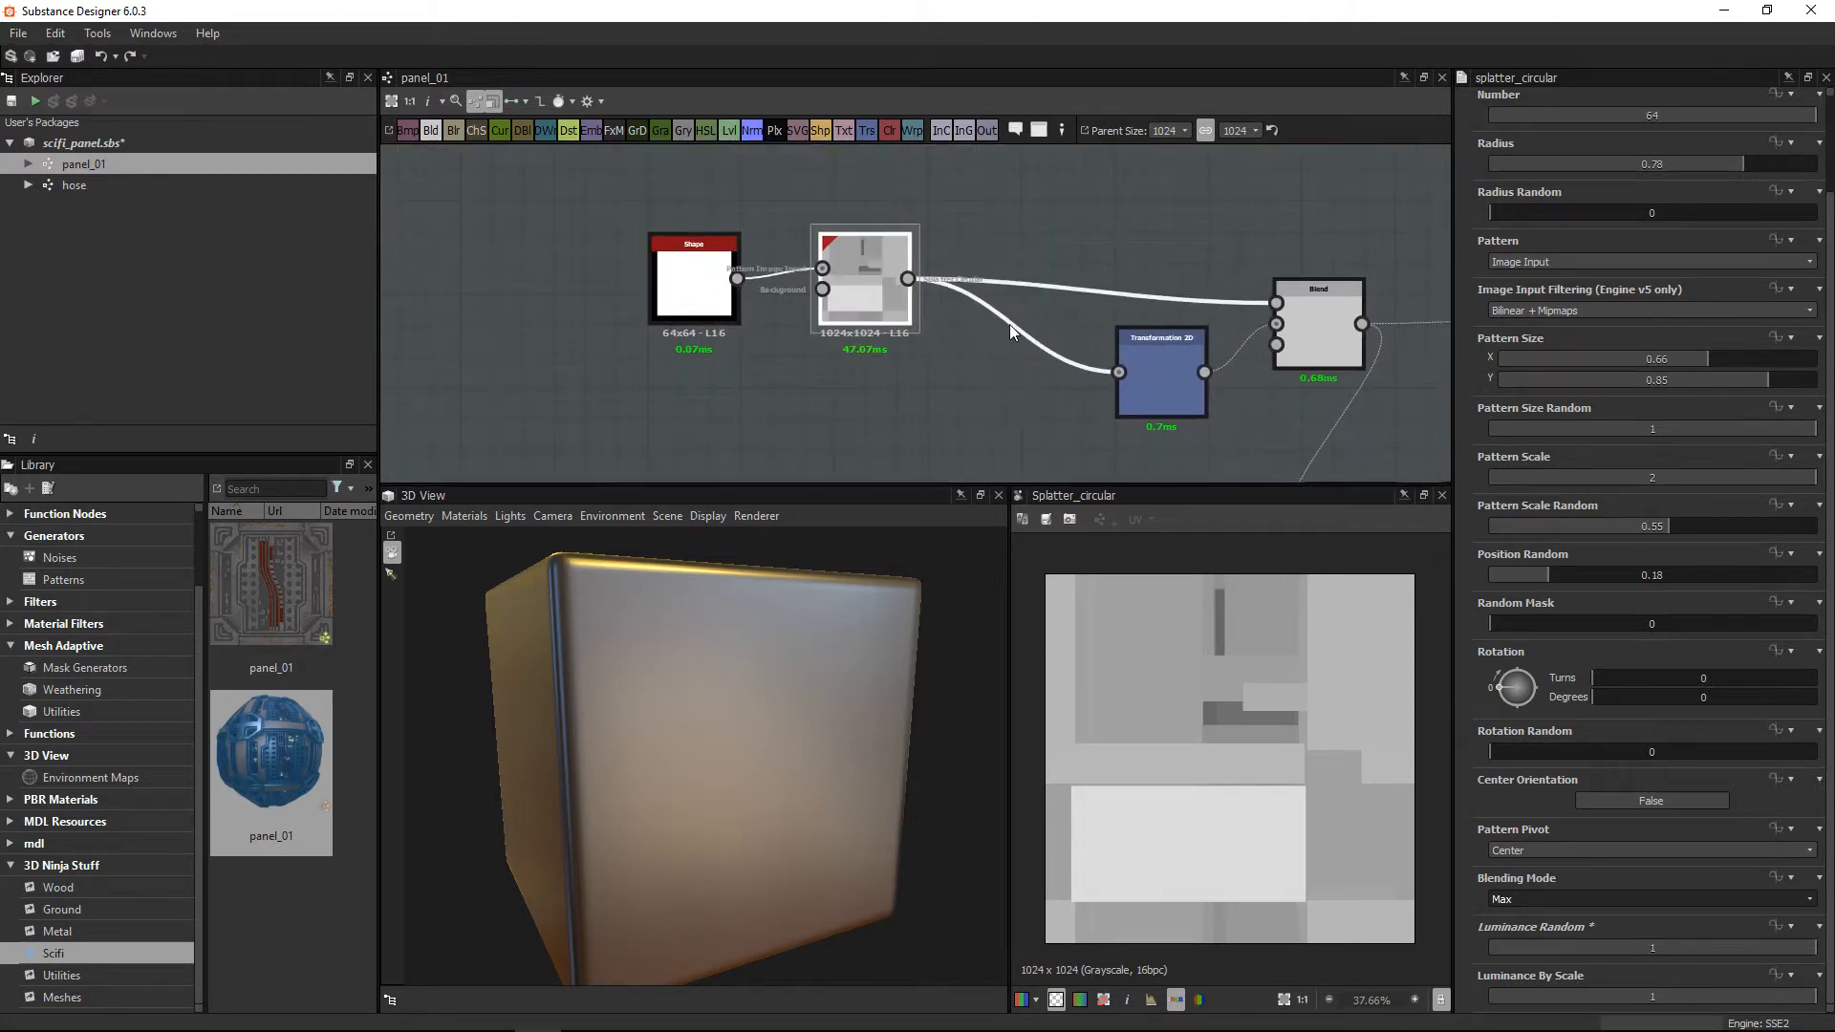
middle_click_drag(1009, 324, 829, 314)
mouse_move(1115, 307)
left_mouse_down()
mouse_move(1120, 271)
mouse_move(1120, 289)
left_mouse_up()
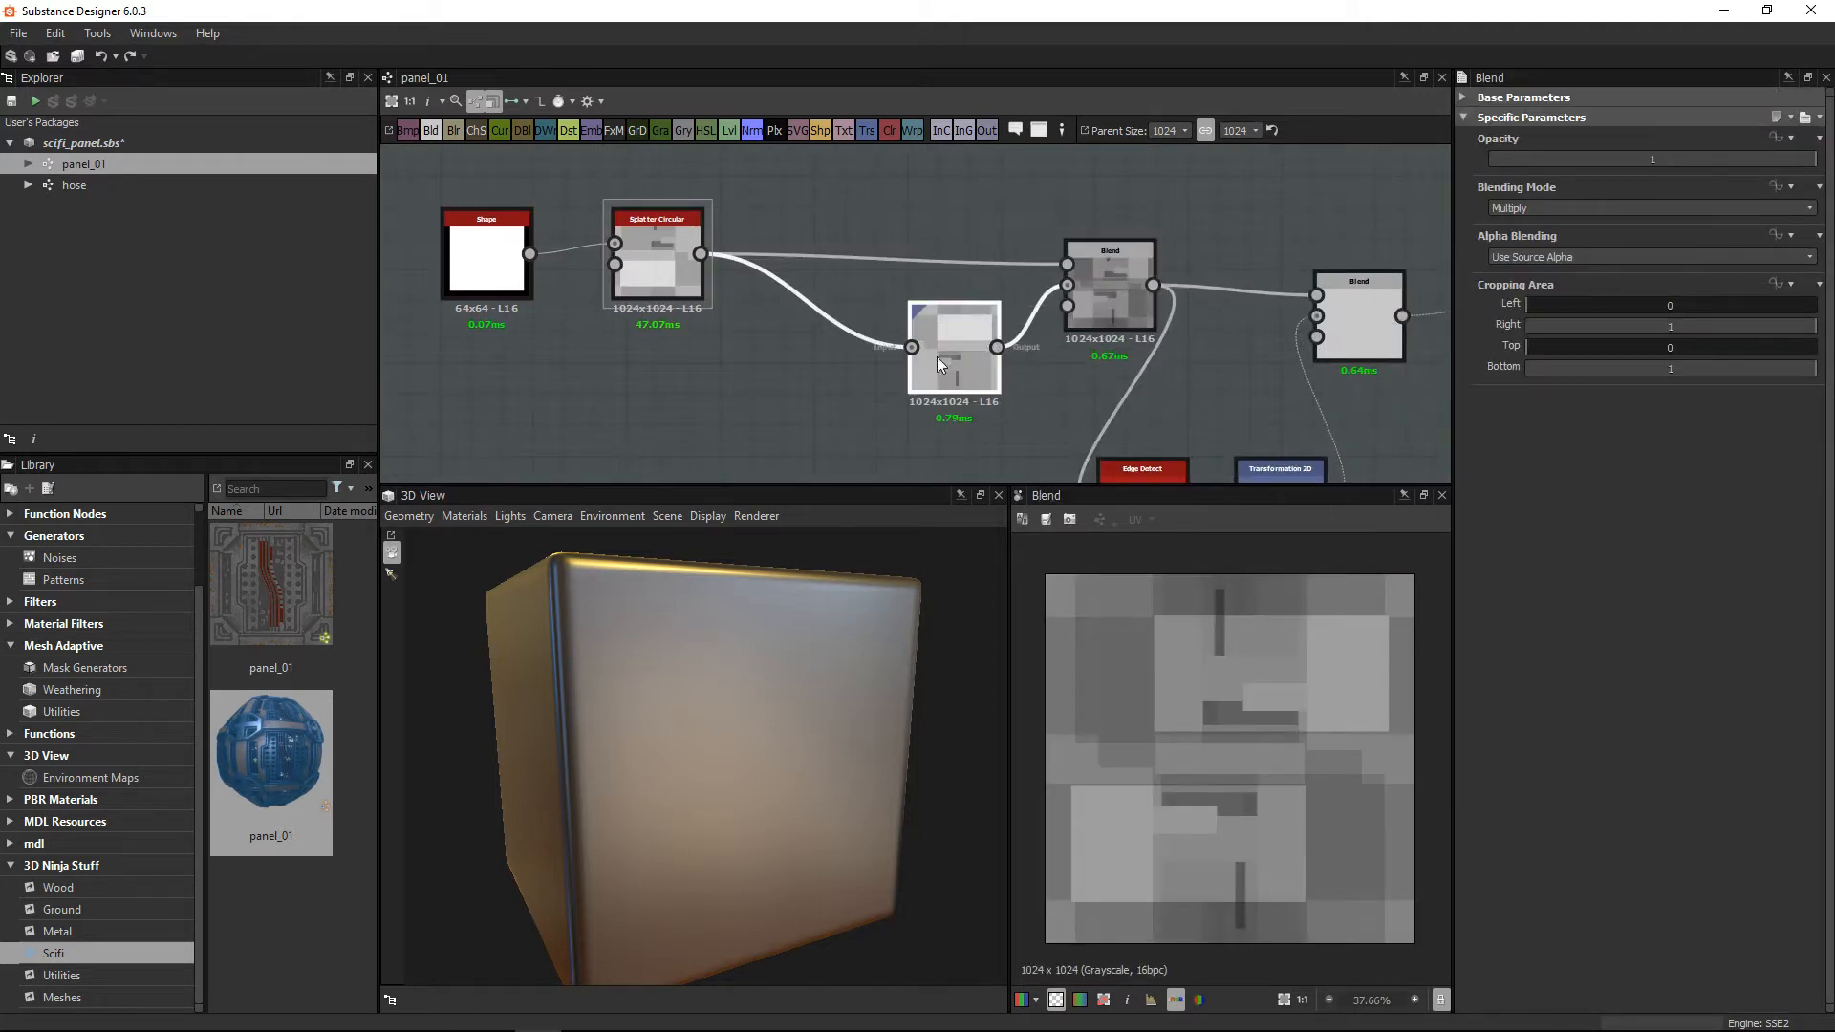
left_click_drag(936, 357, 847, 357)
Step: Preview the Splatter Circular and Transformation 2D nodes and the first Blend node that combines them, checking its foreground and background inputs
scroll(730, 313, "up", 3)
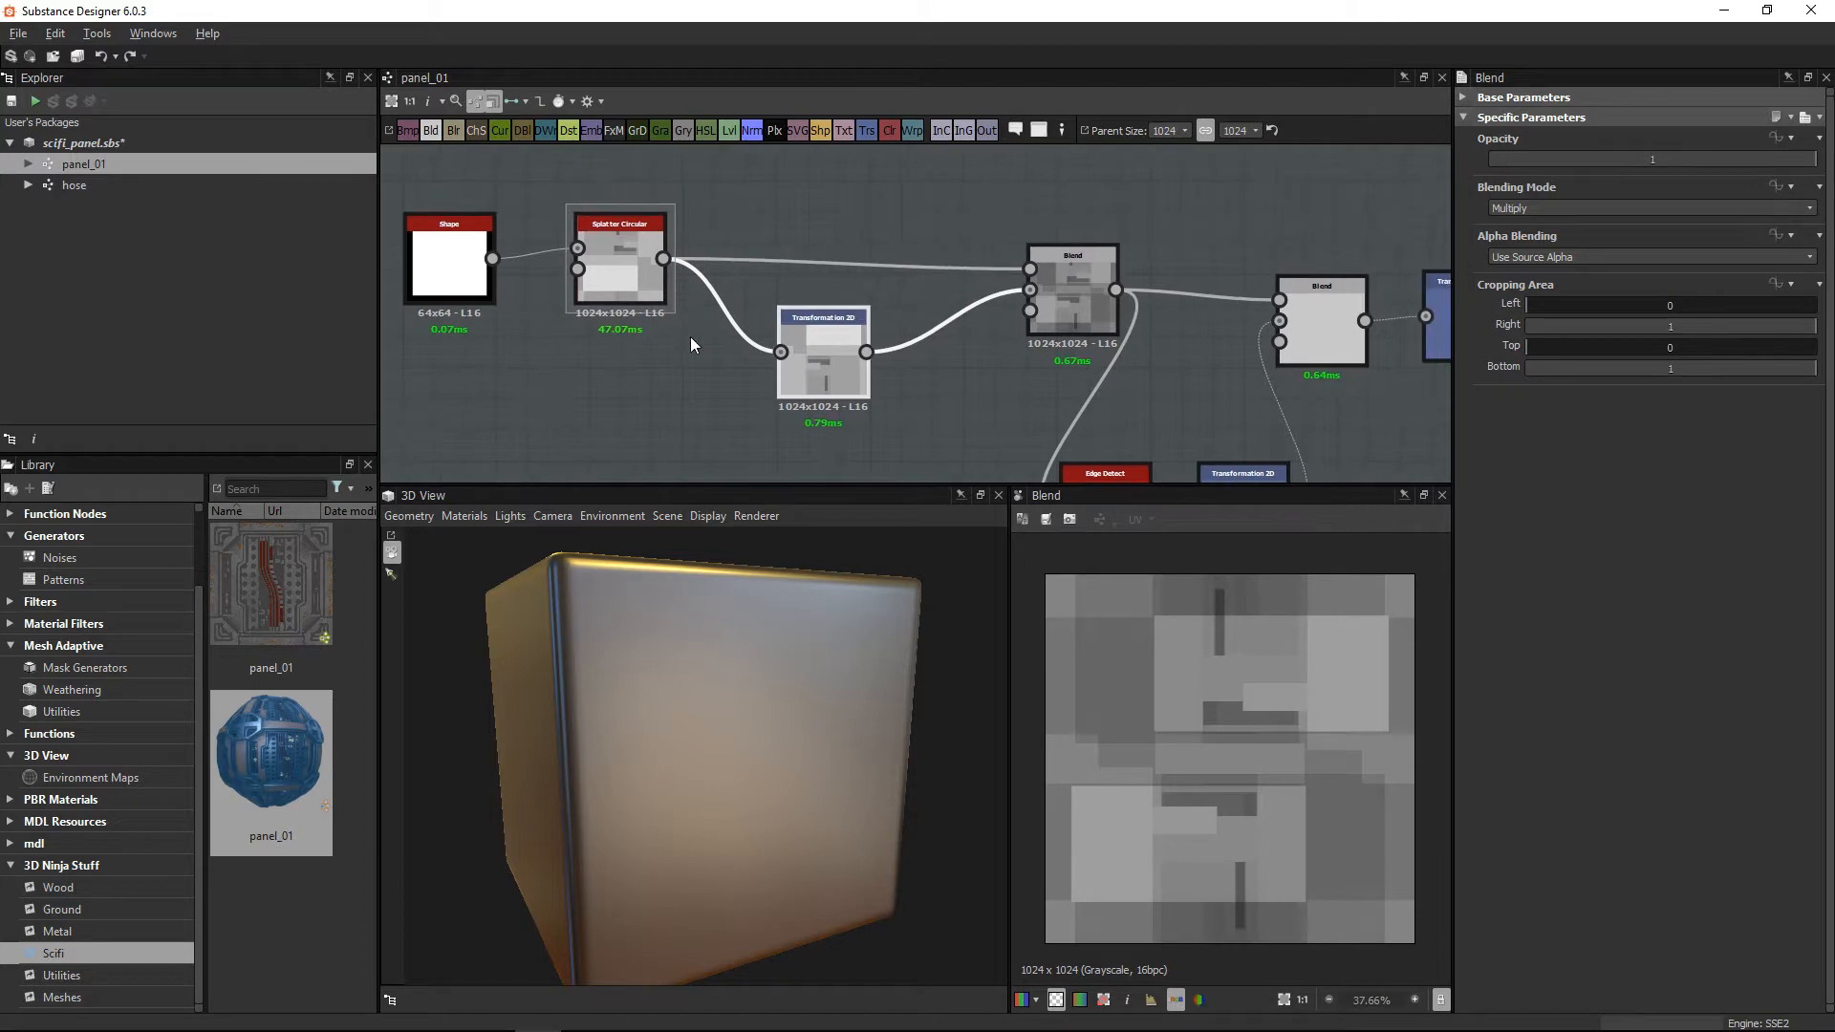
left_click(567, 217)
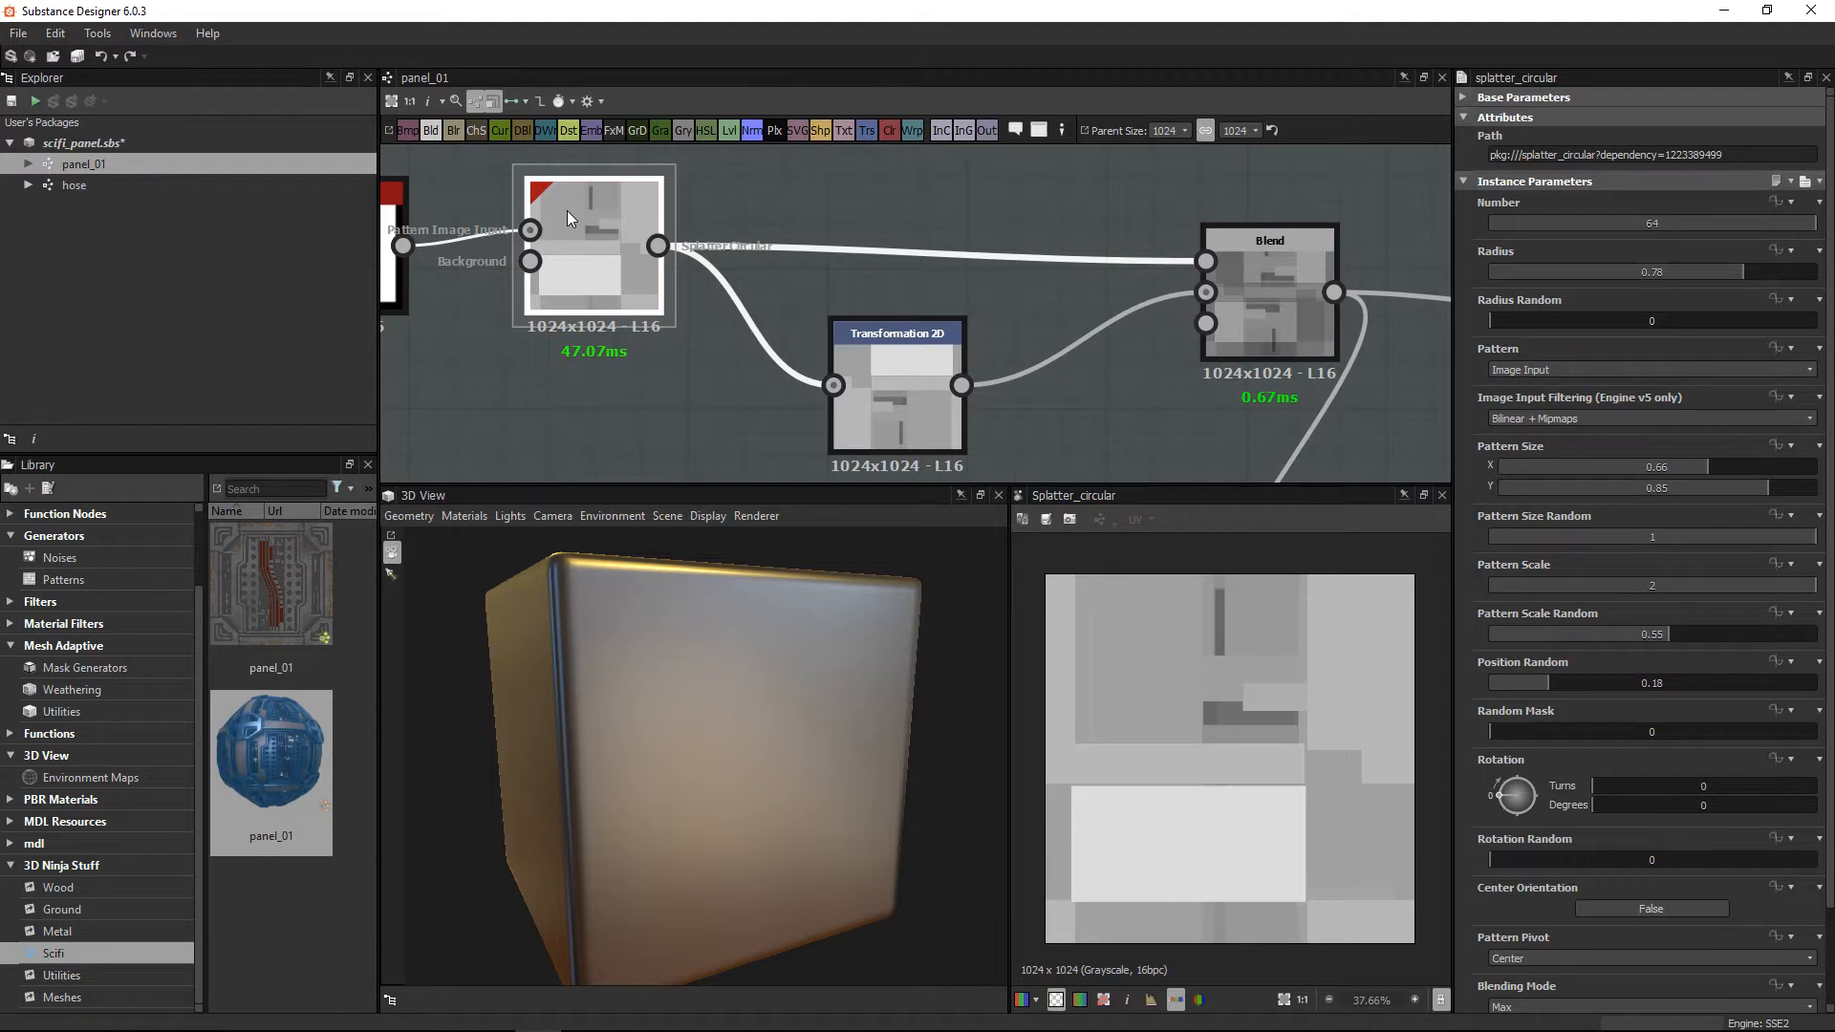
left_click(914, 380)
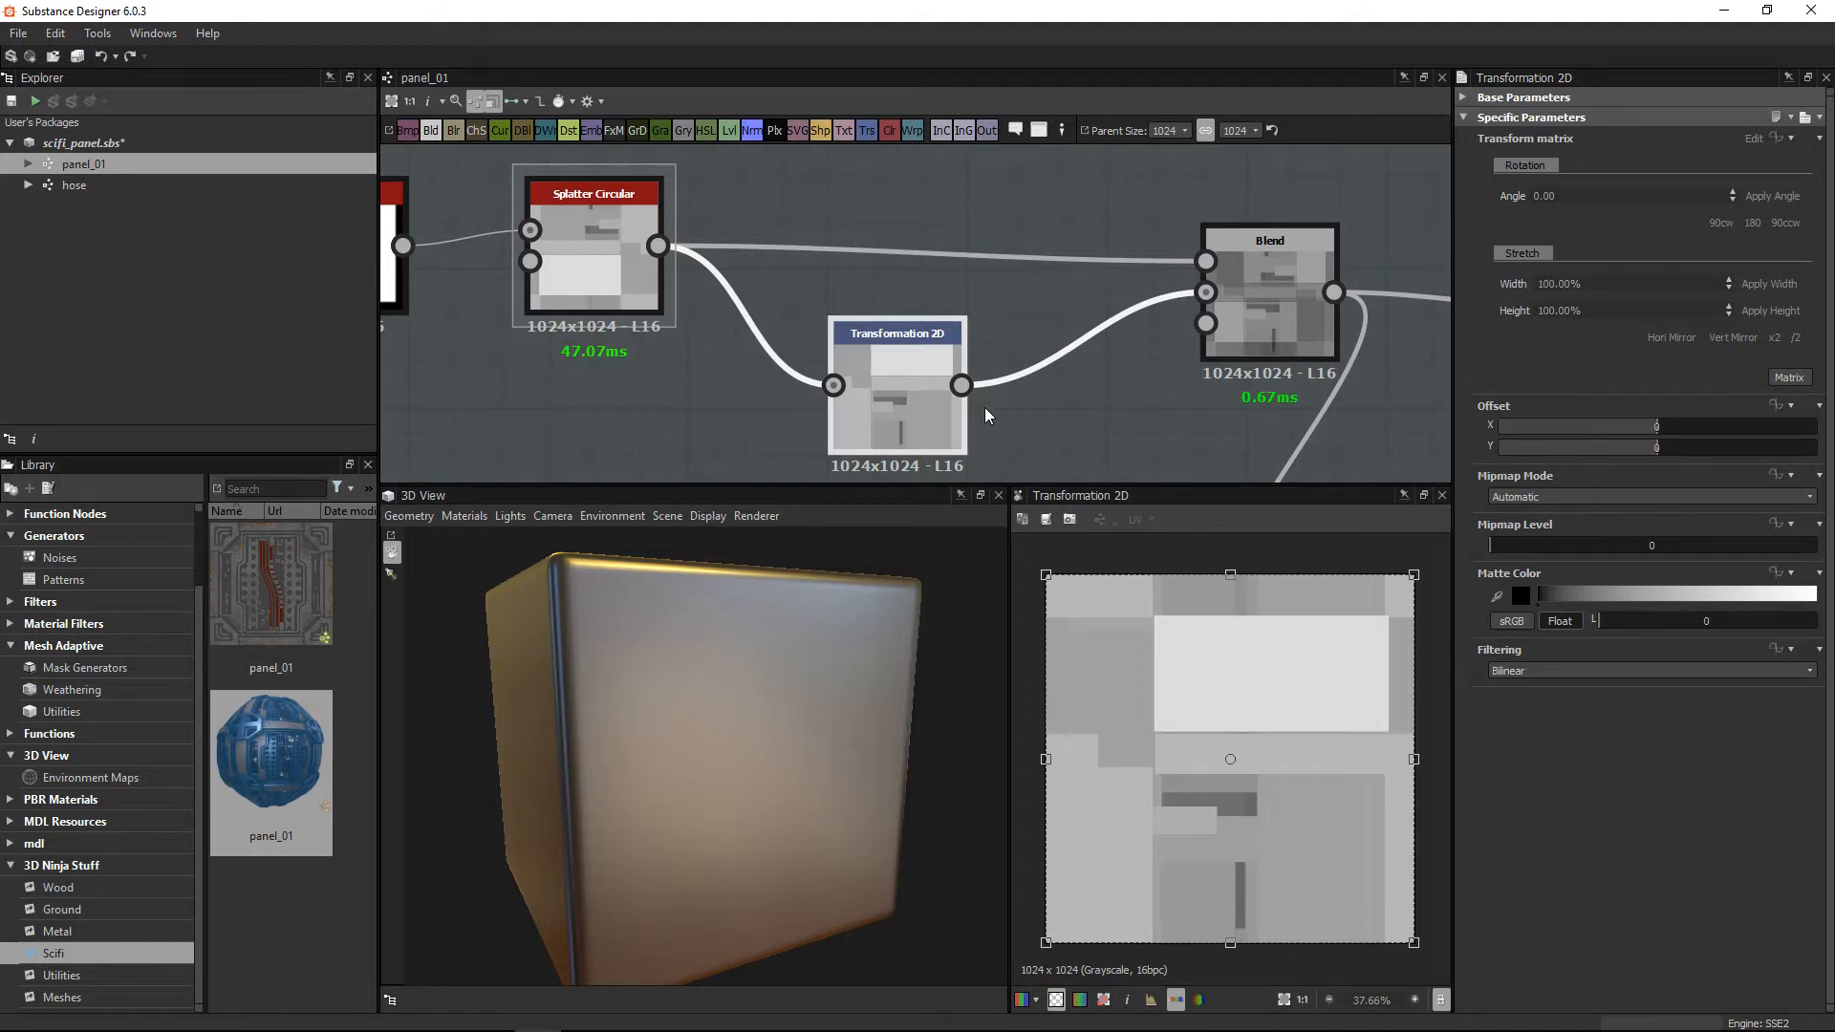
left_click(1288, 262)
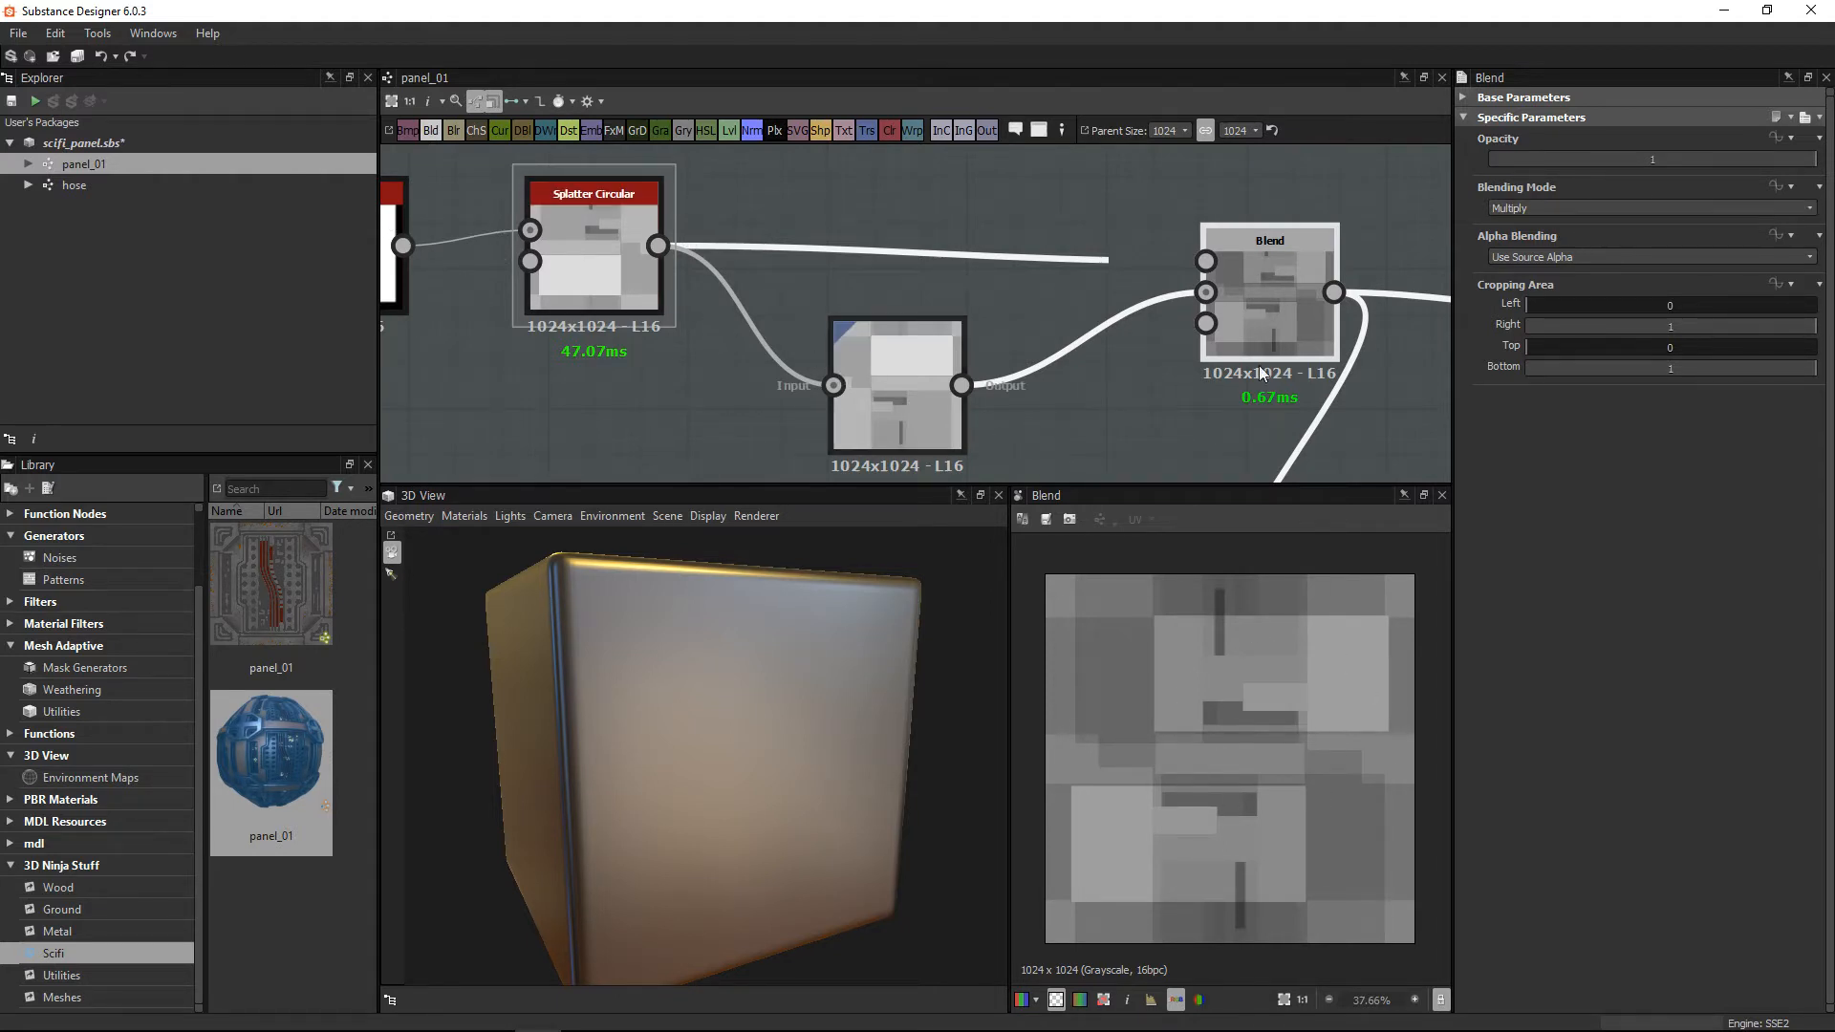
mouse_move(1206, 256)
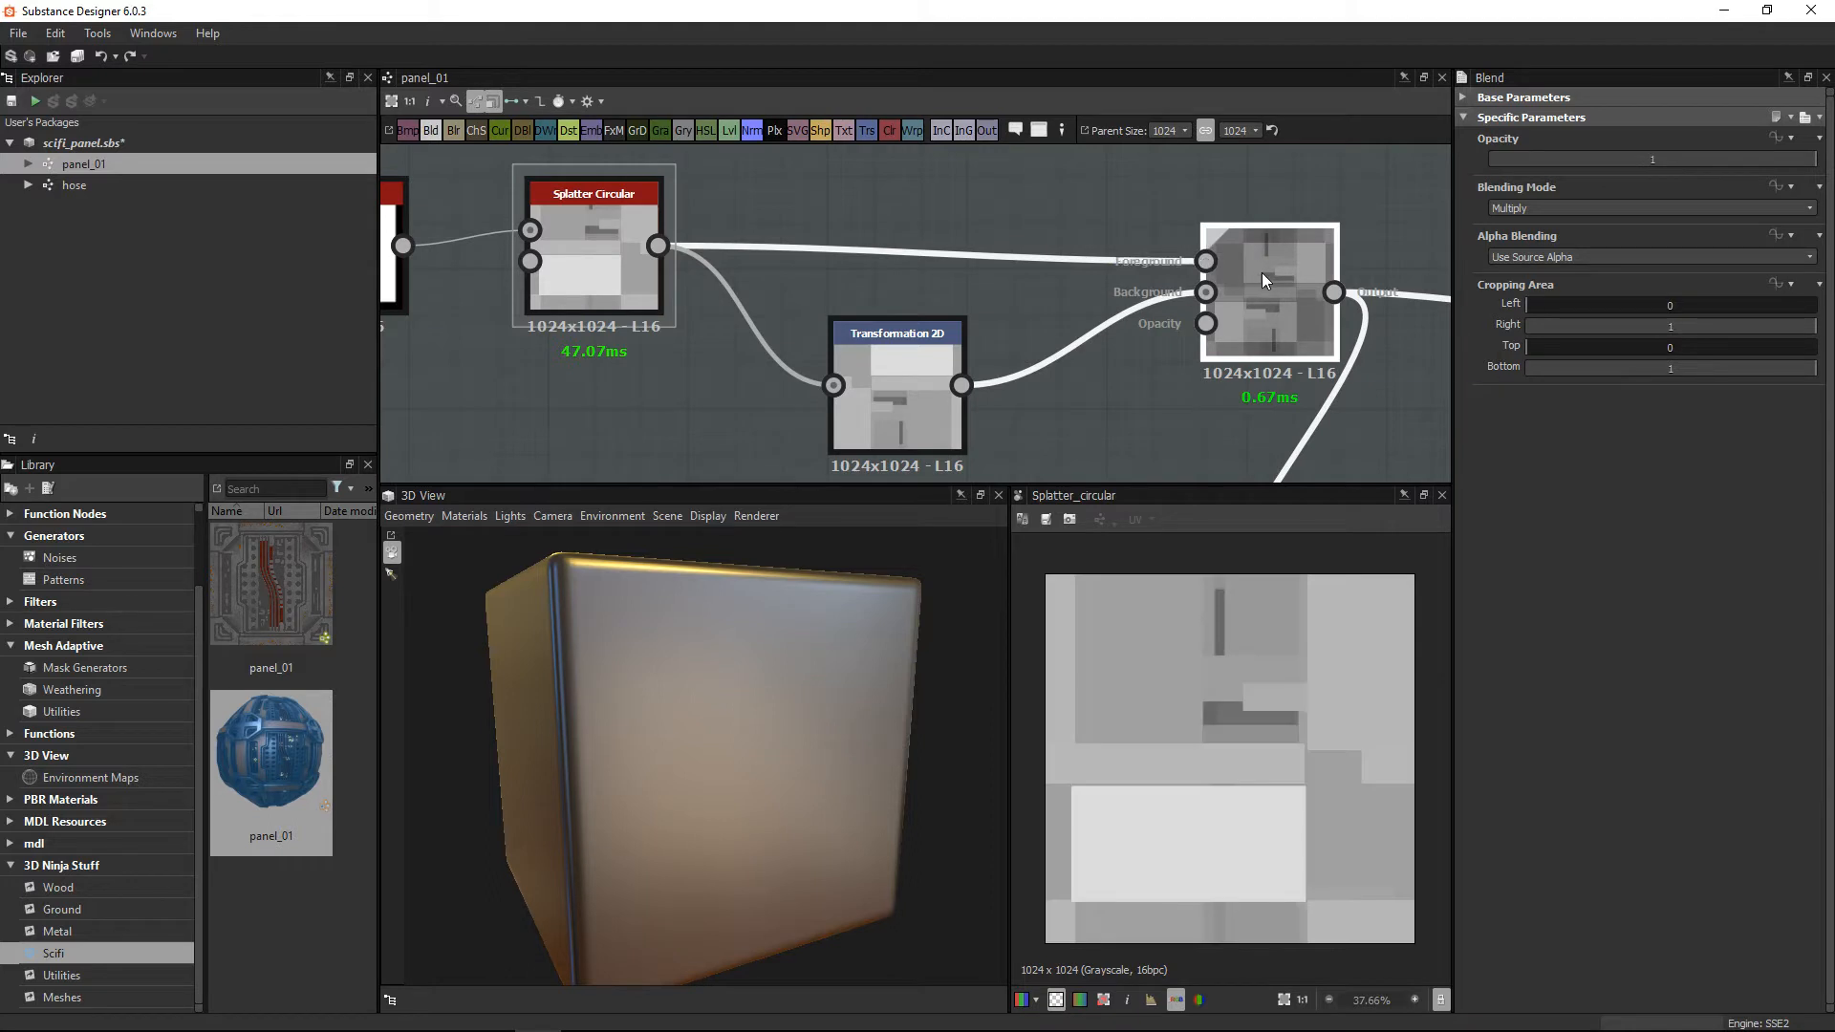
mouse_move(1205, 294)
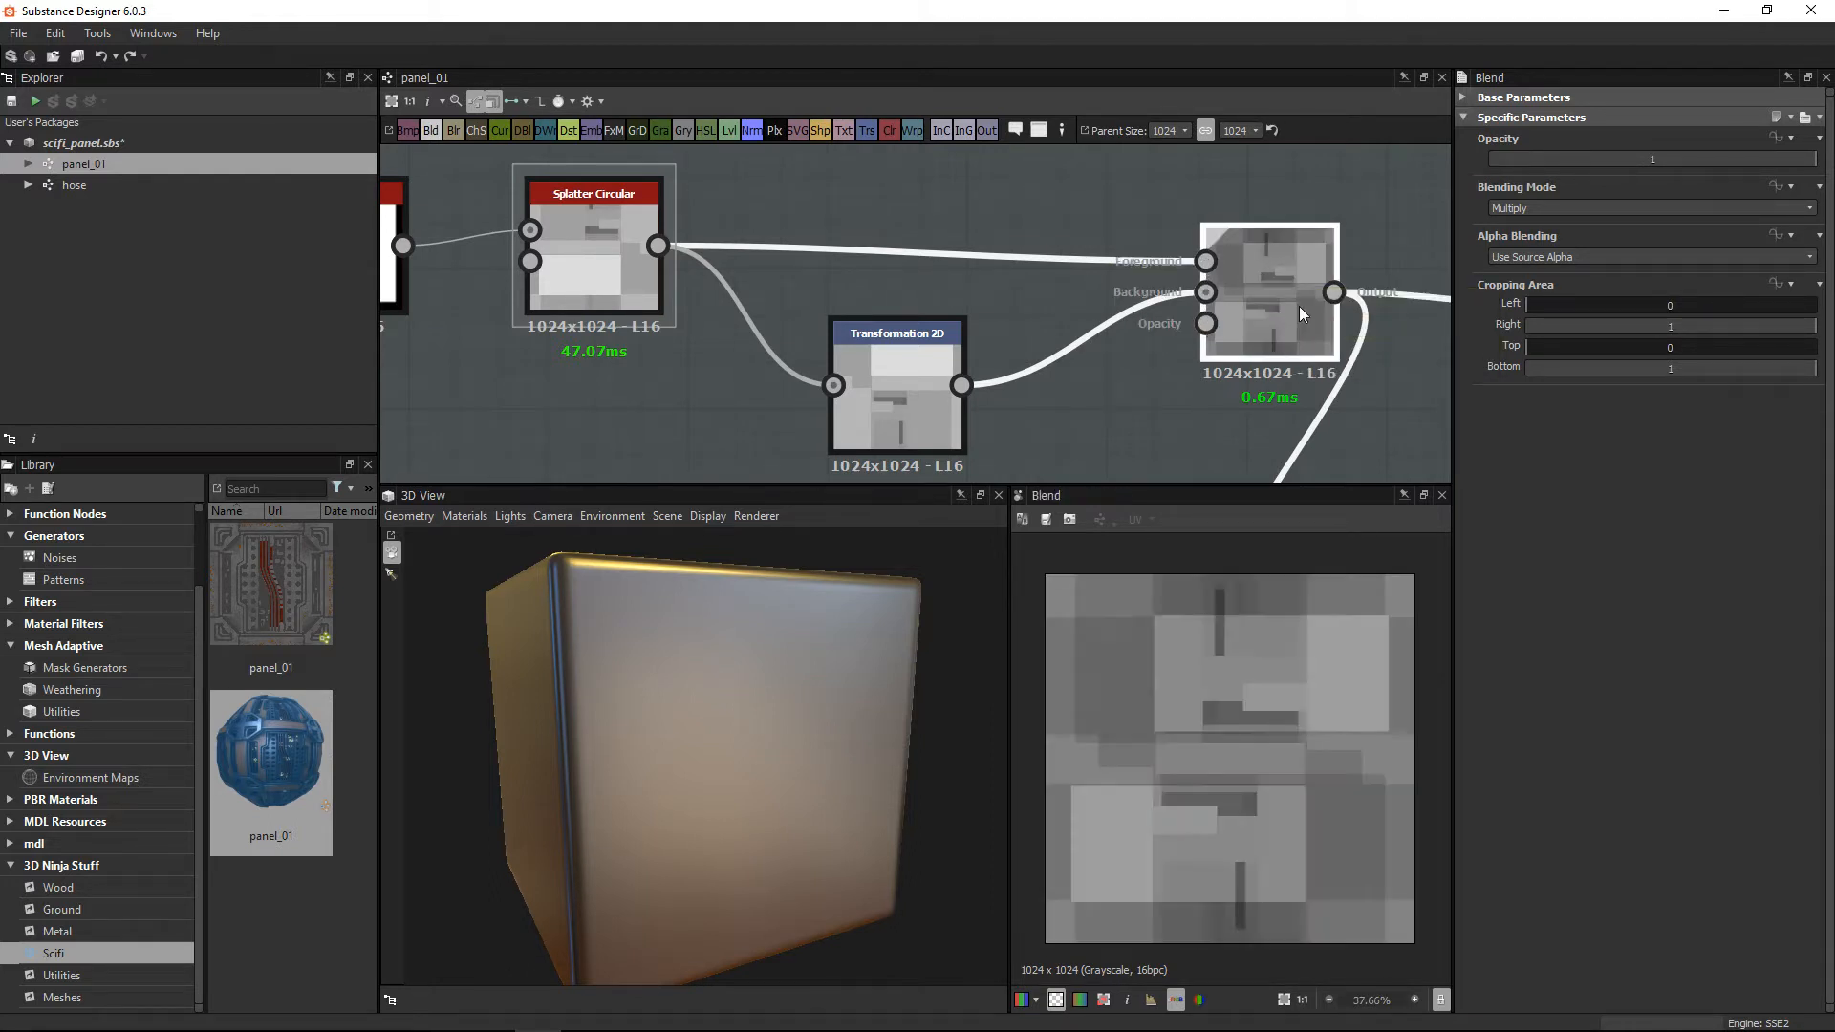
Step: Preview the Edge Detect node fed by the first Blend and the Transformation 2D node that follows it
scroll(1313, 364, "down", 5)
middle_click_drag(1376, 373, 713, 219)
scroll(779, 368, "up", 4)
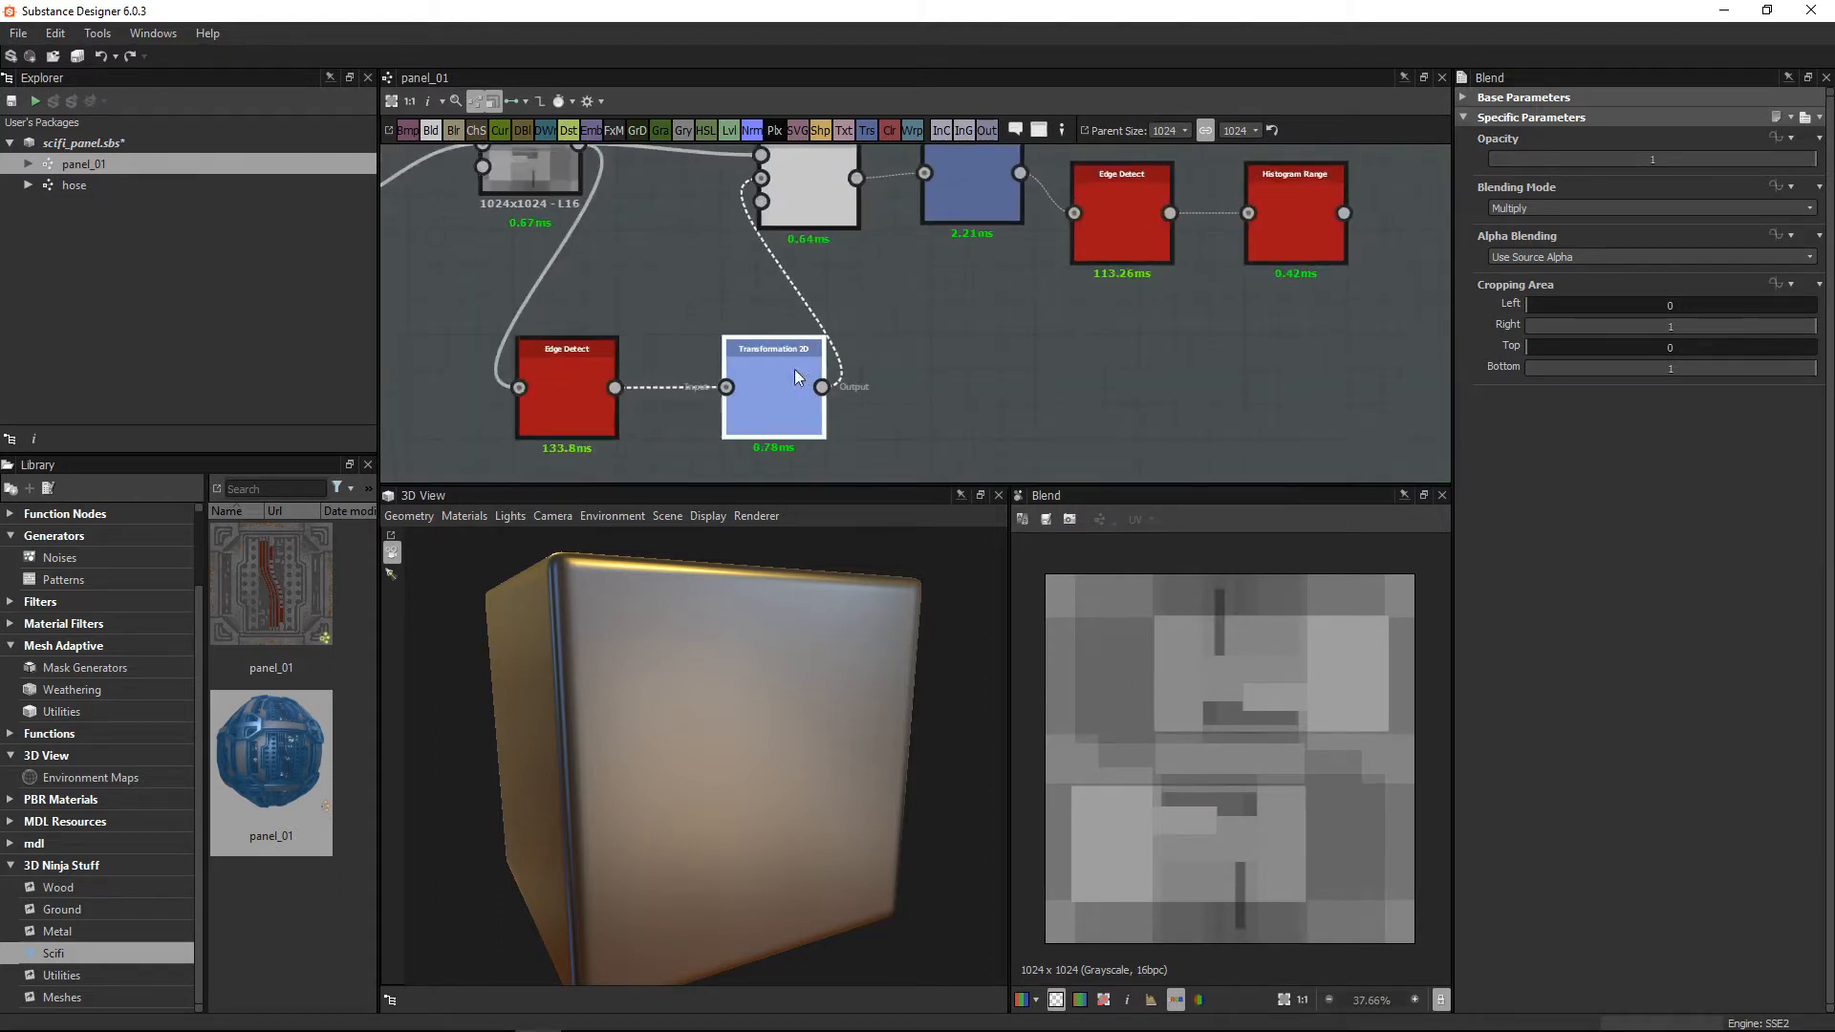
double_click(592, 386)
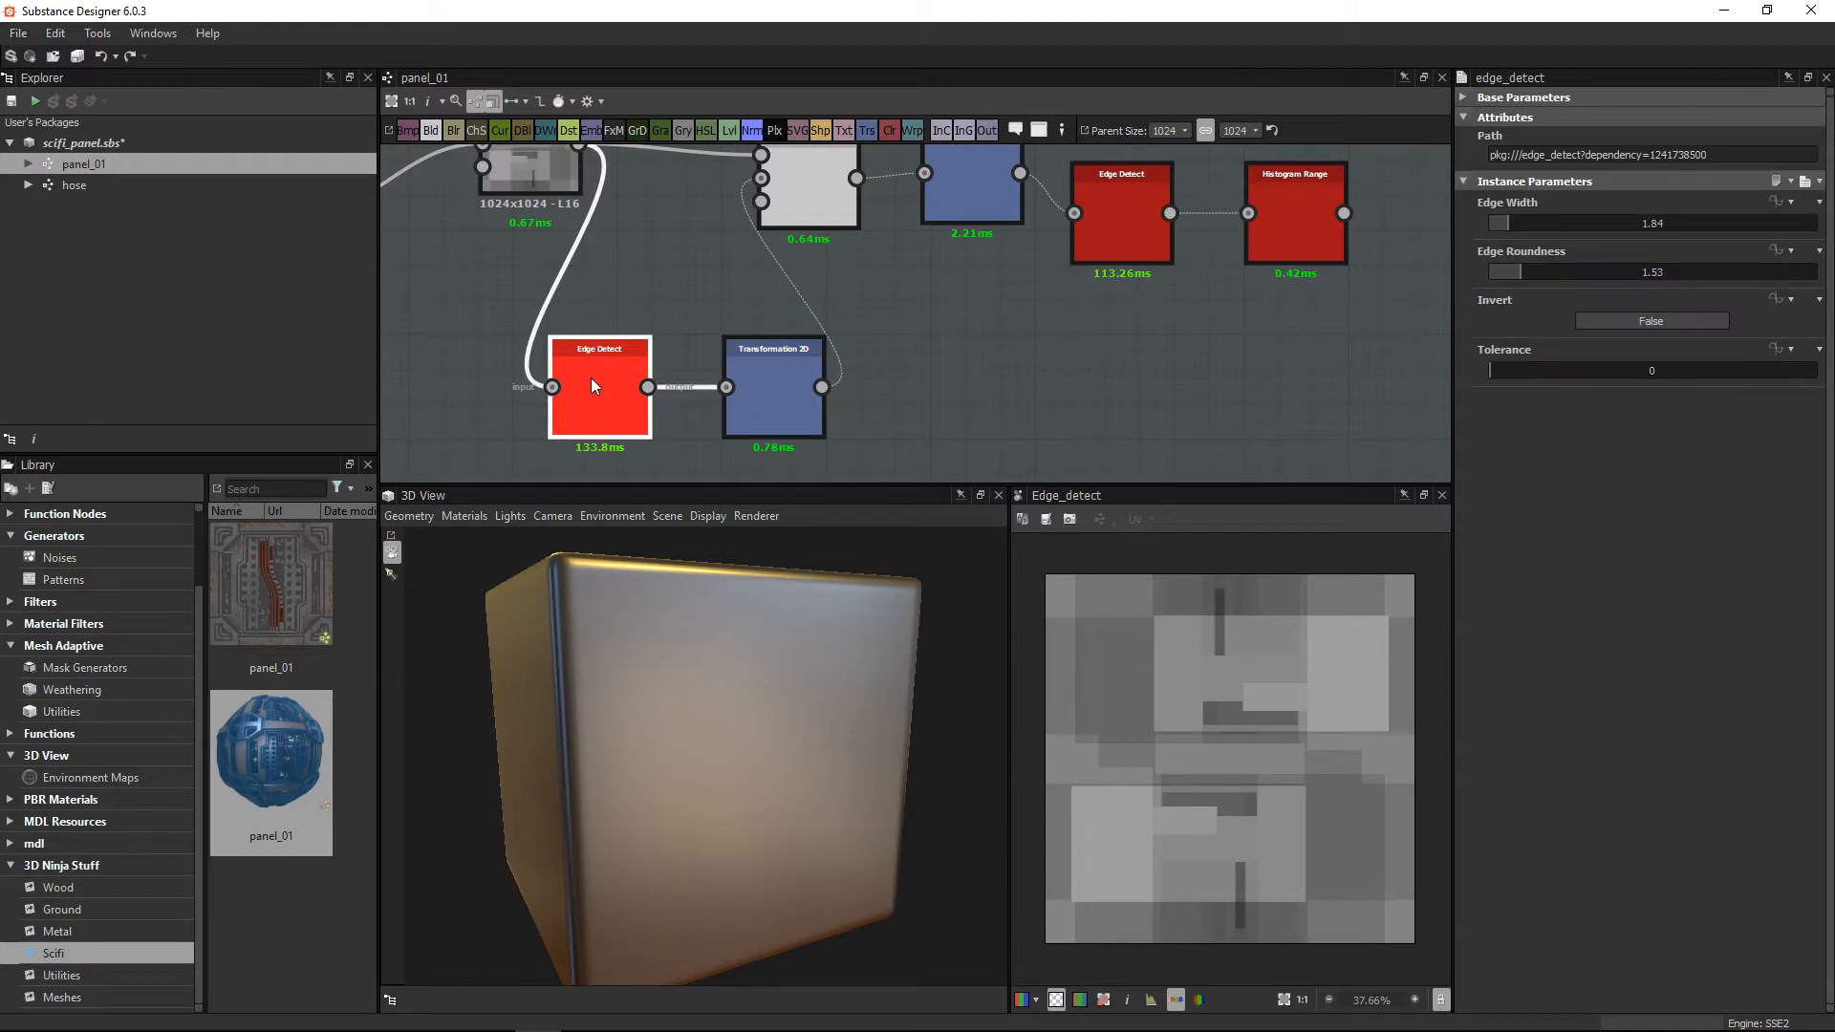
scroll(1247, 745, "up", 2)
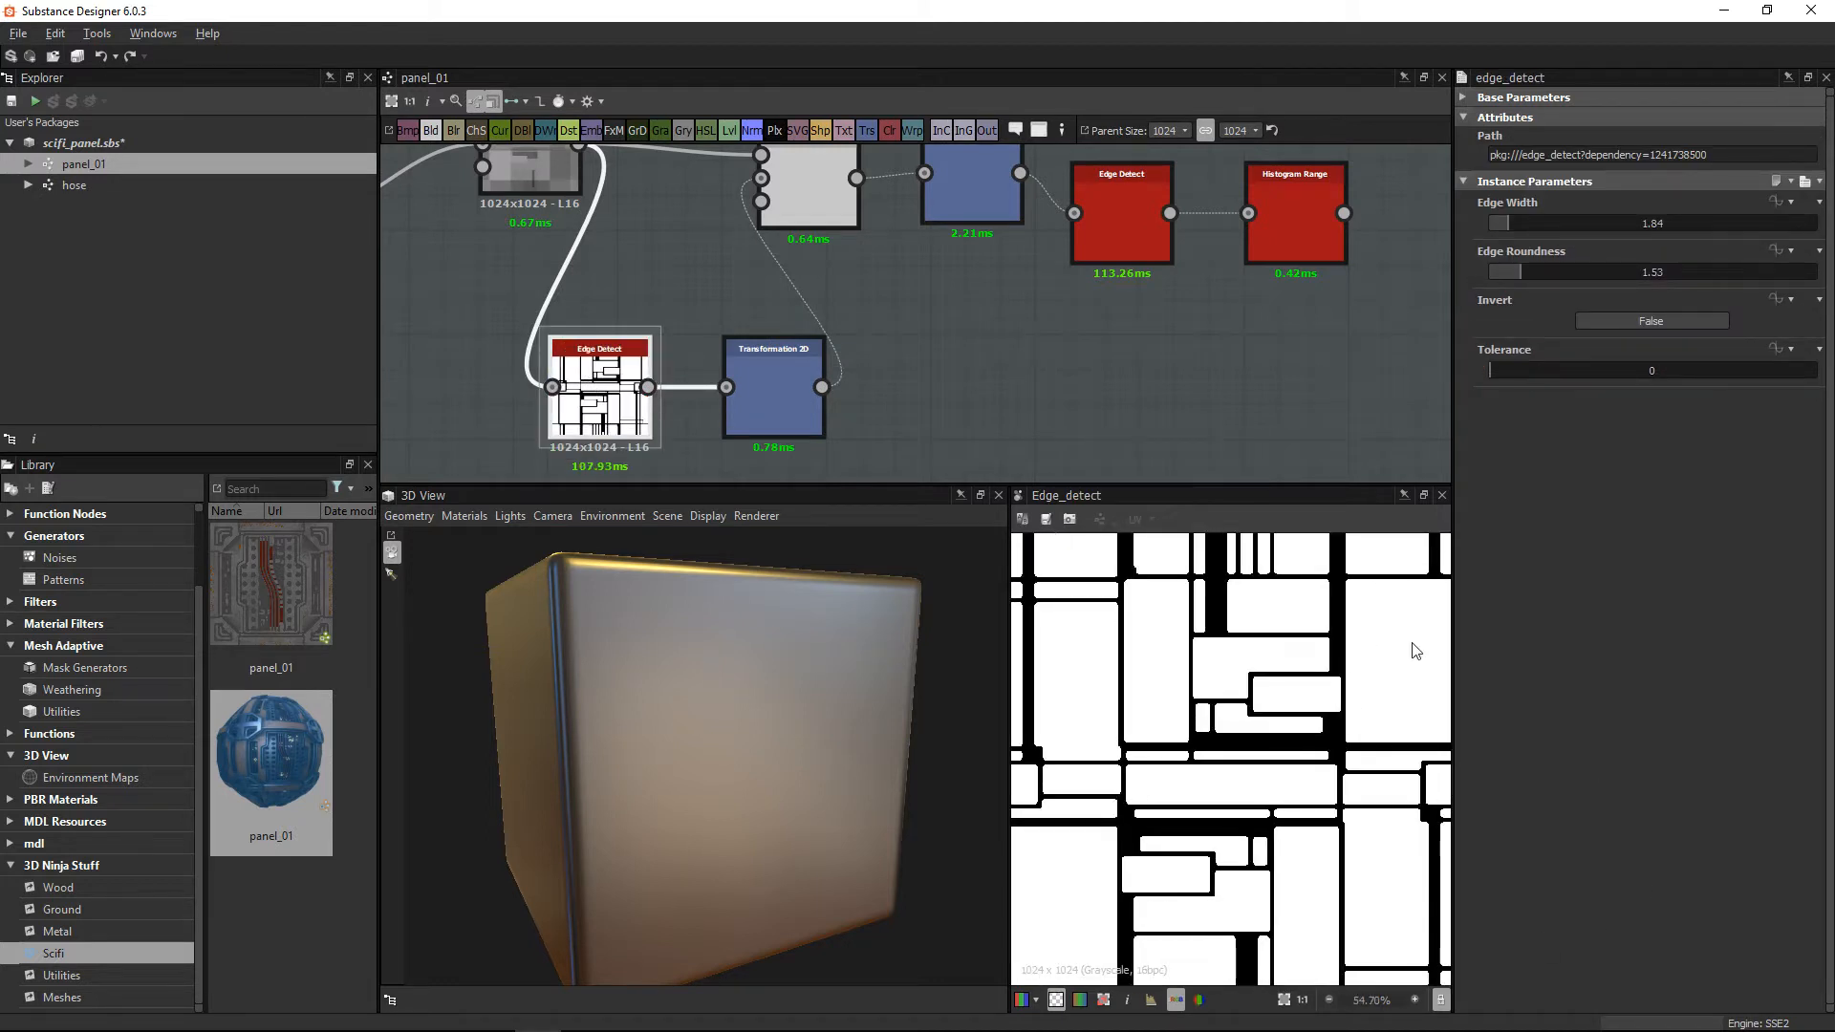
scroll(1355, 648, "down", 1)
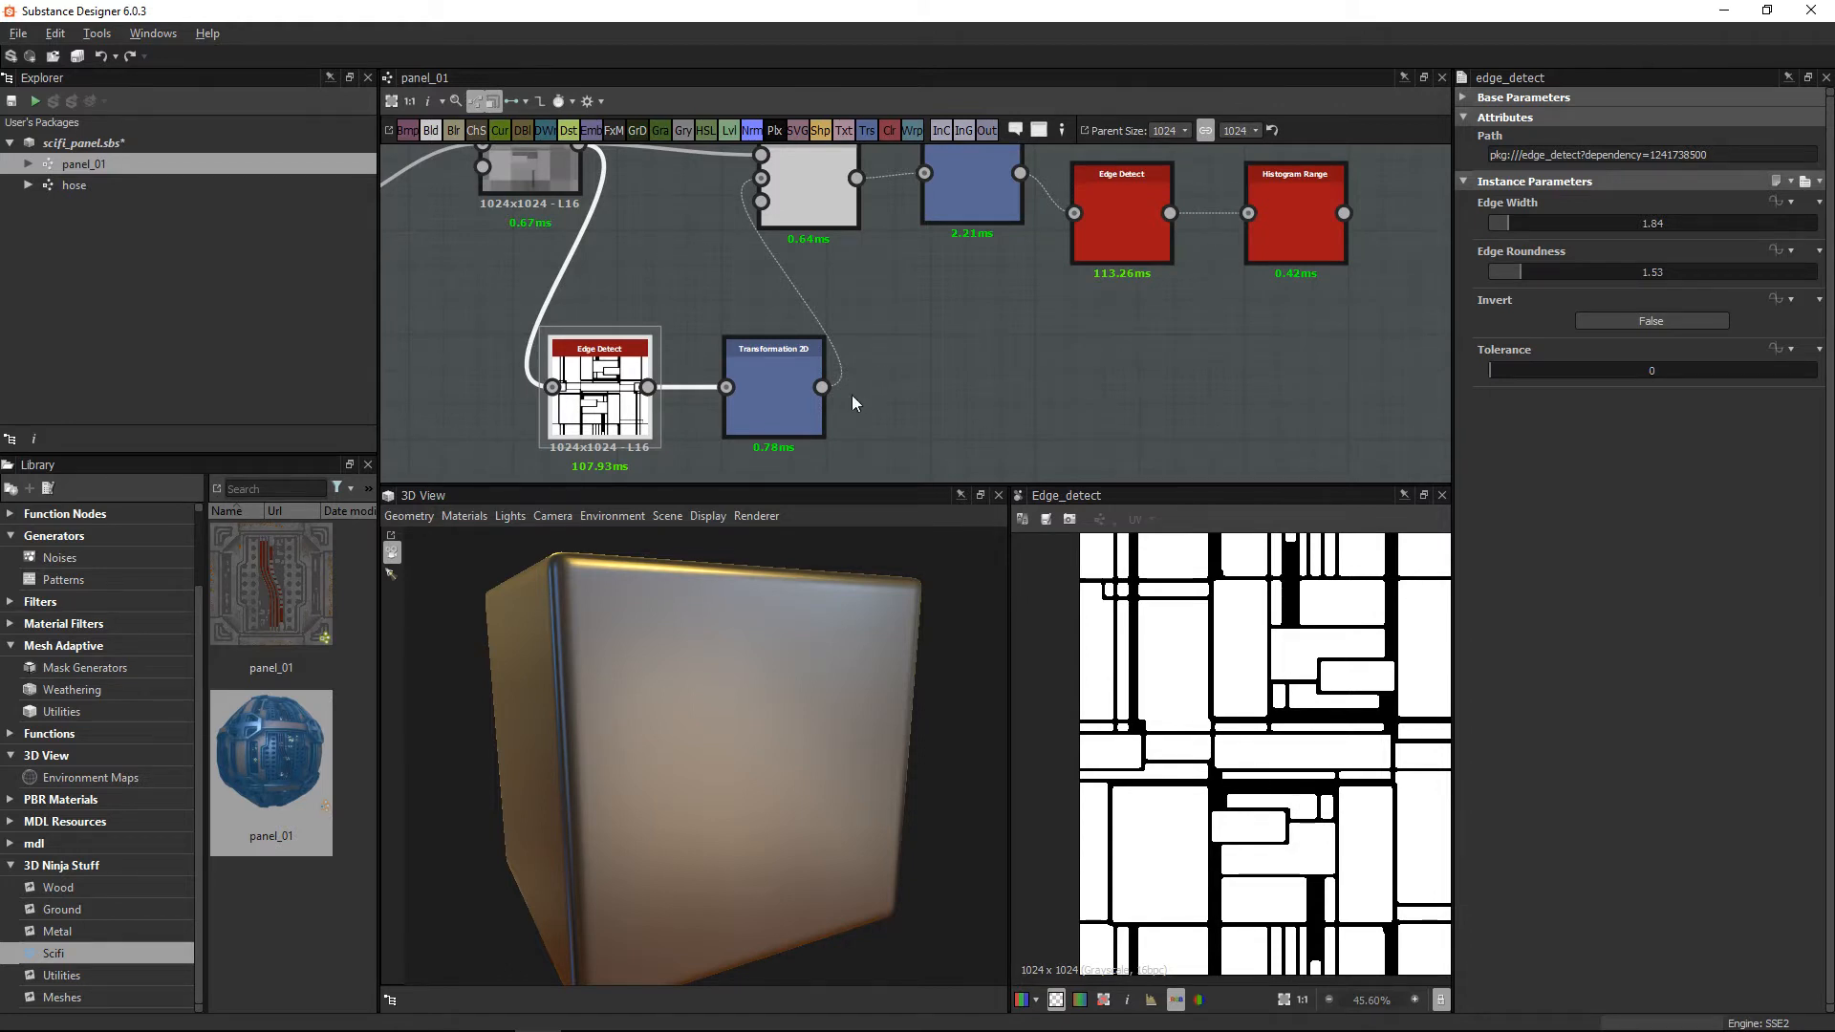
double_click(770, 390)
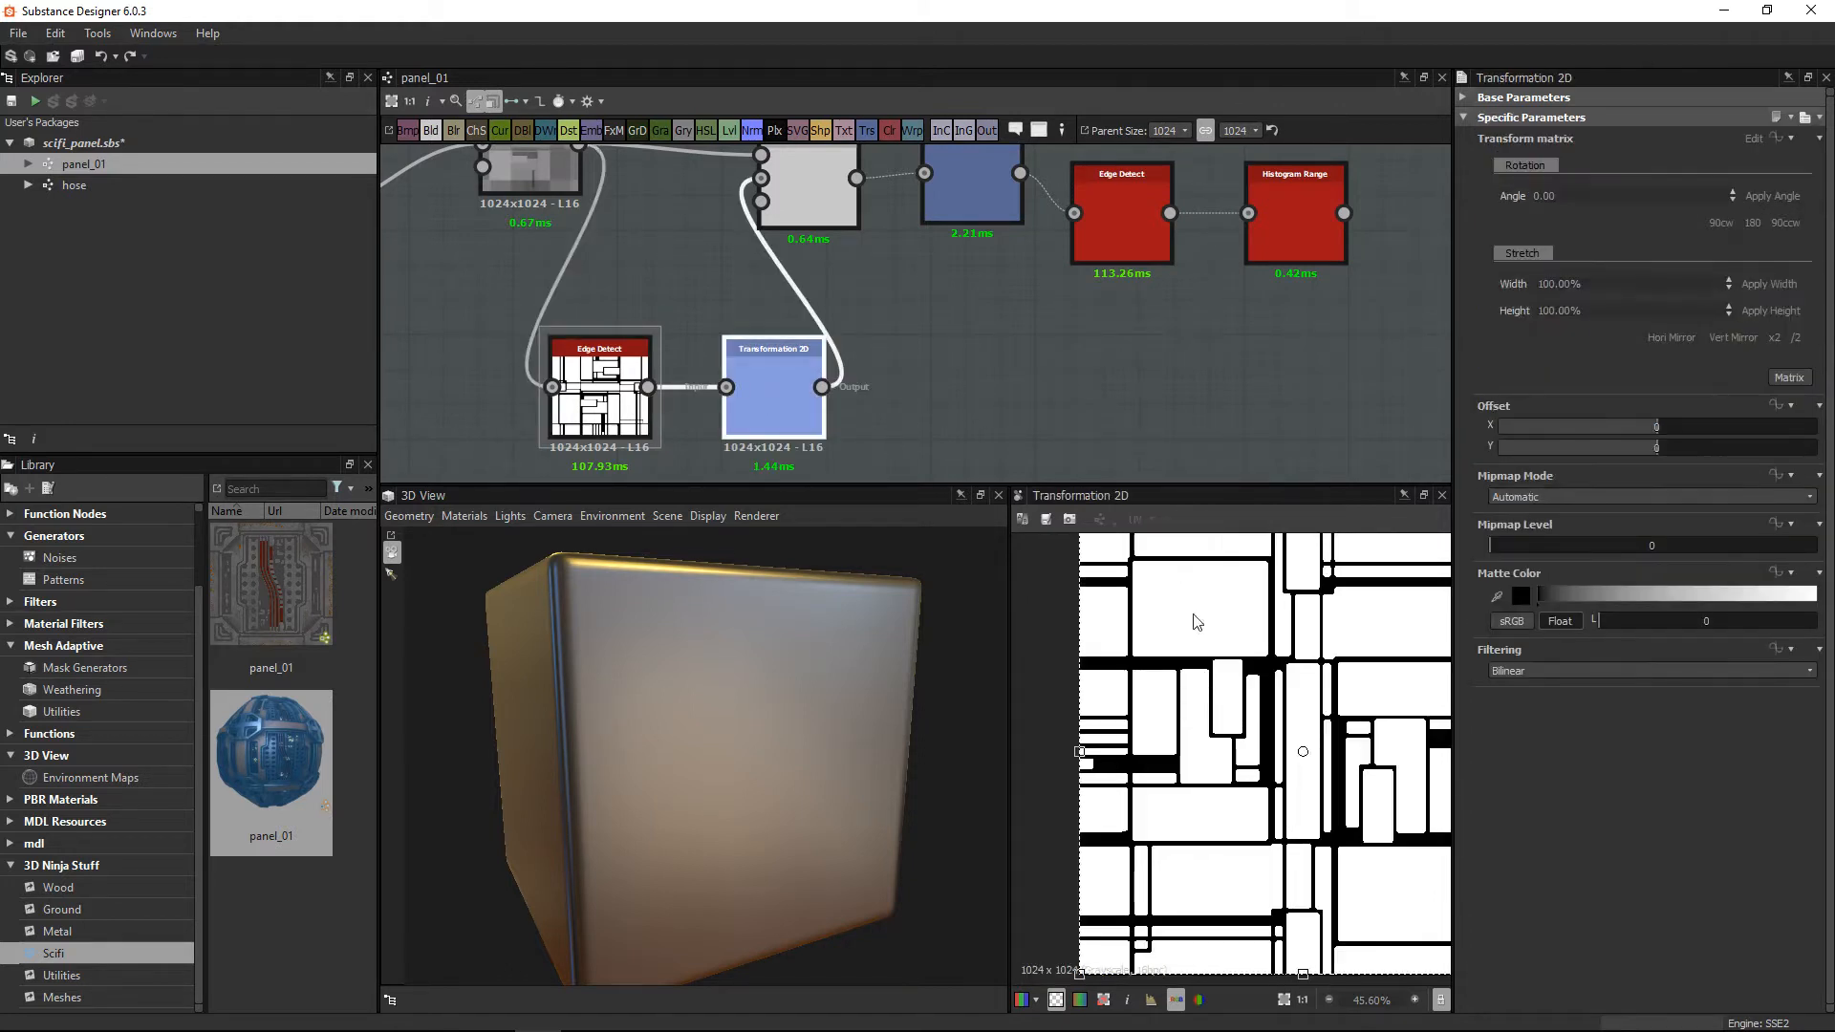
scroll(1273, 718, "down", 1)
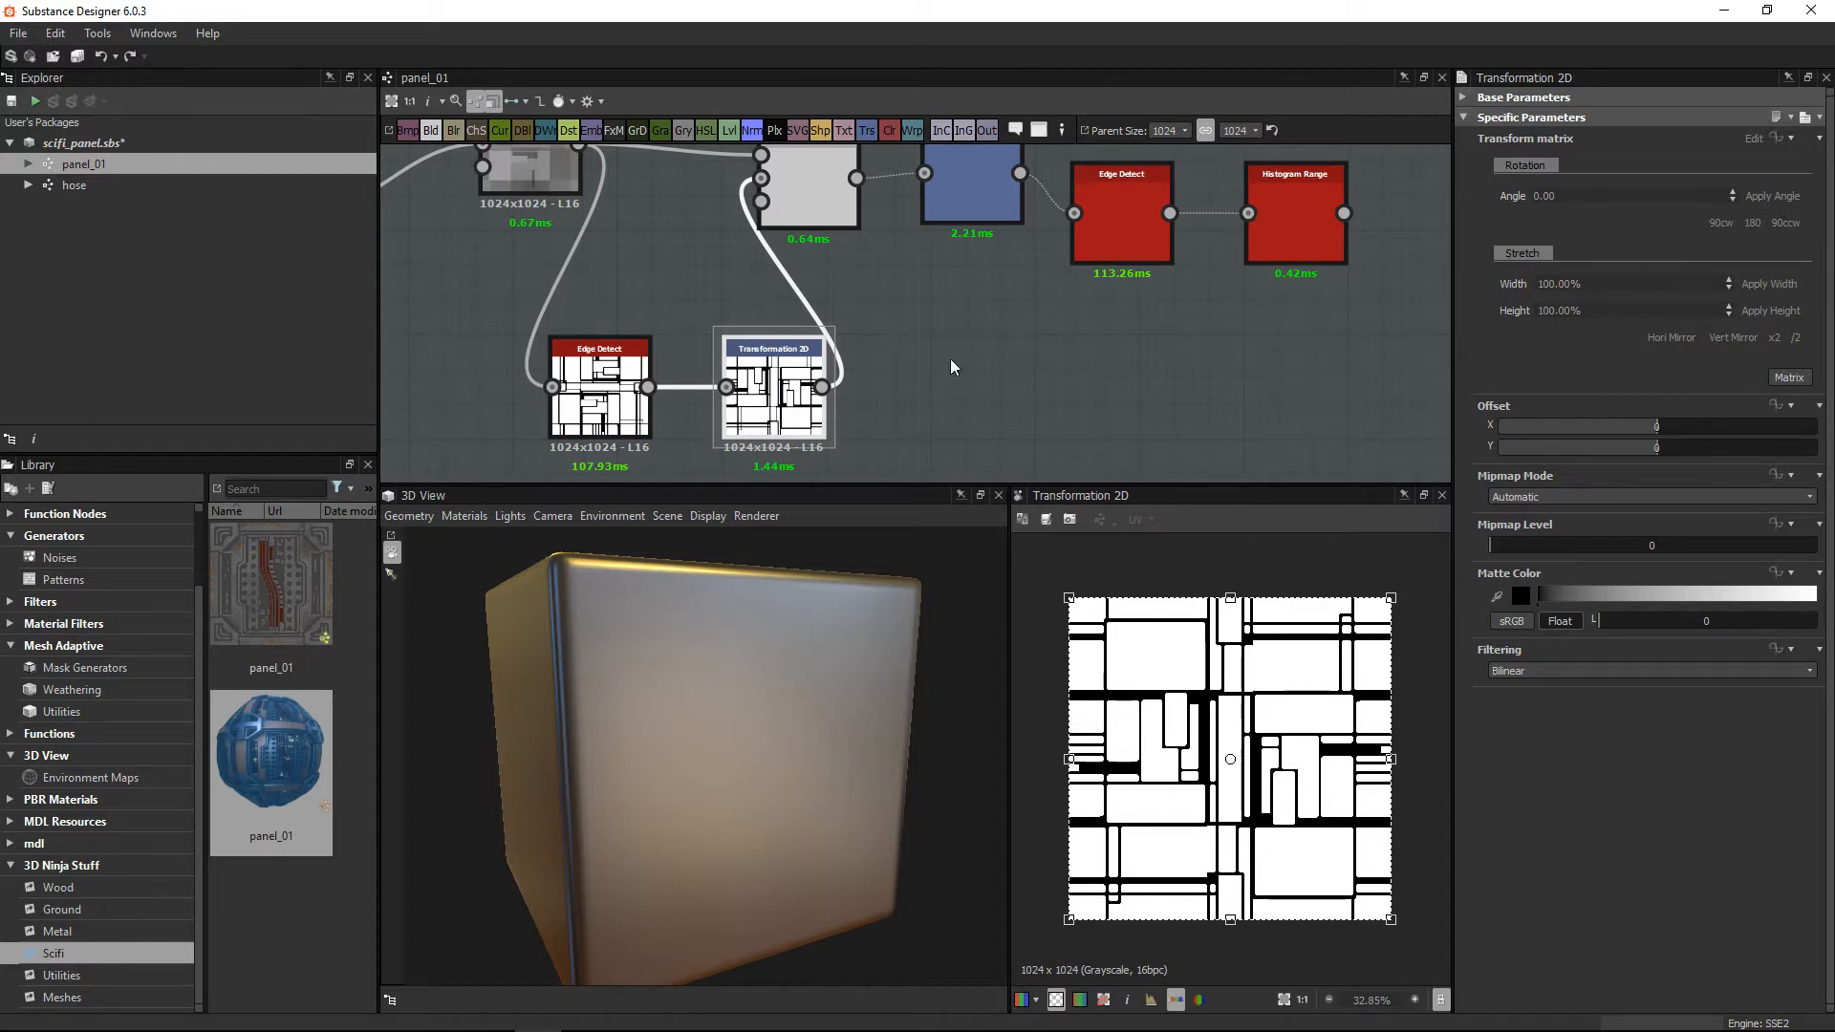
Step: Preview the second Blend node, which multiplies the splatter panels with the transformed edge lines, and inspect its image closely
left_click(803, 212)
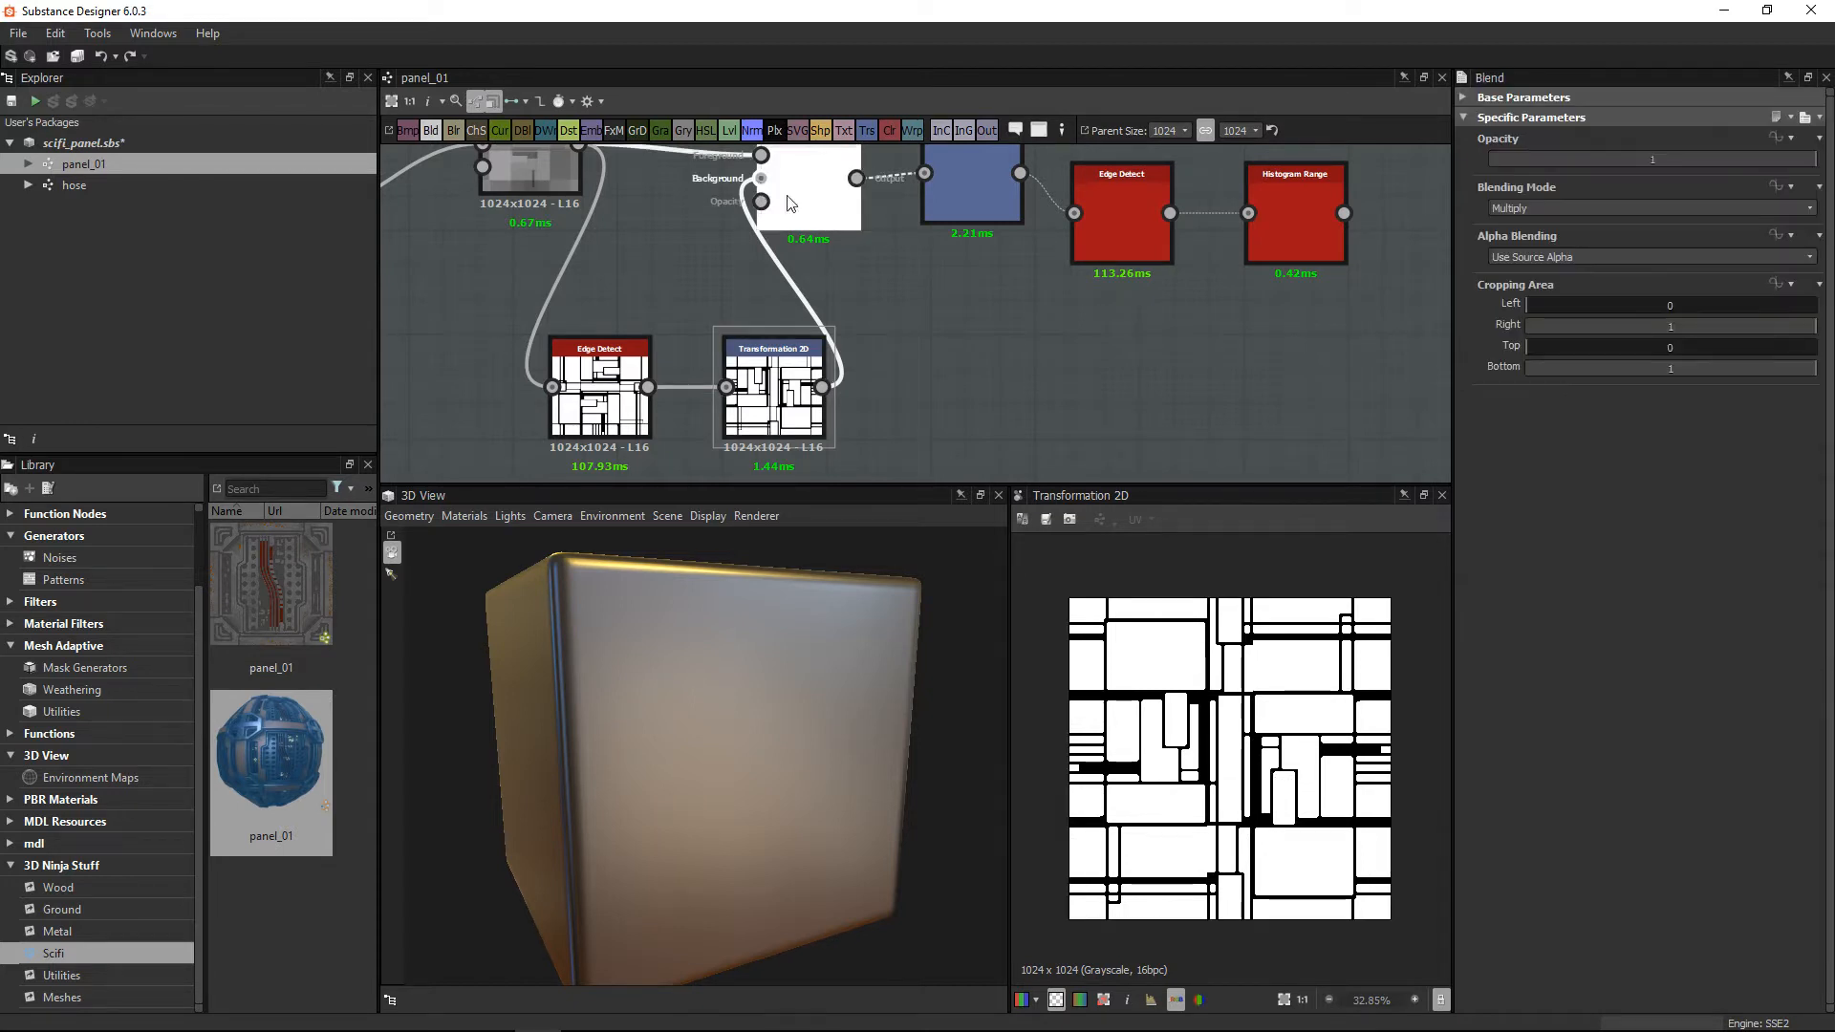
middle_click_drag(883, 229, 917, 334)
double_click(796, 265)
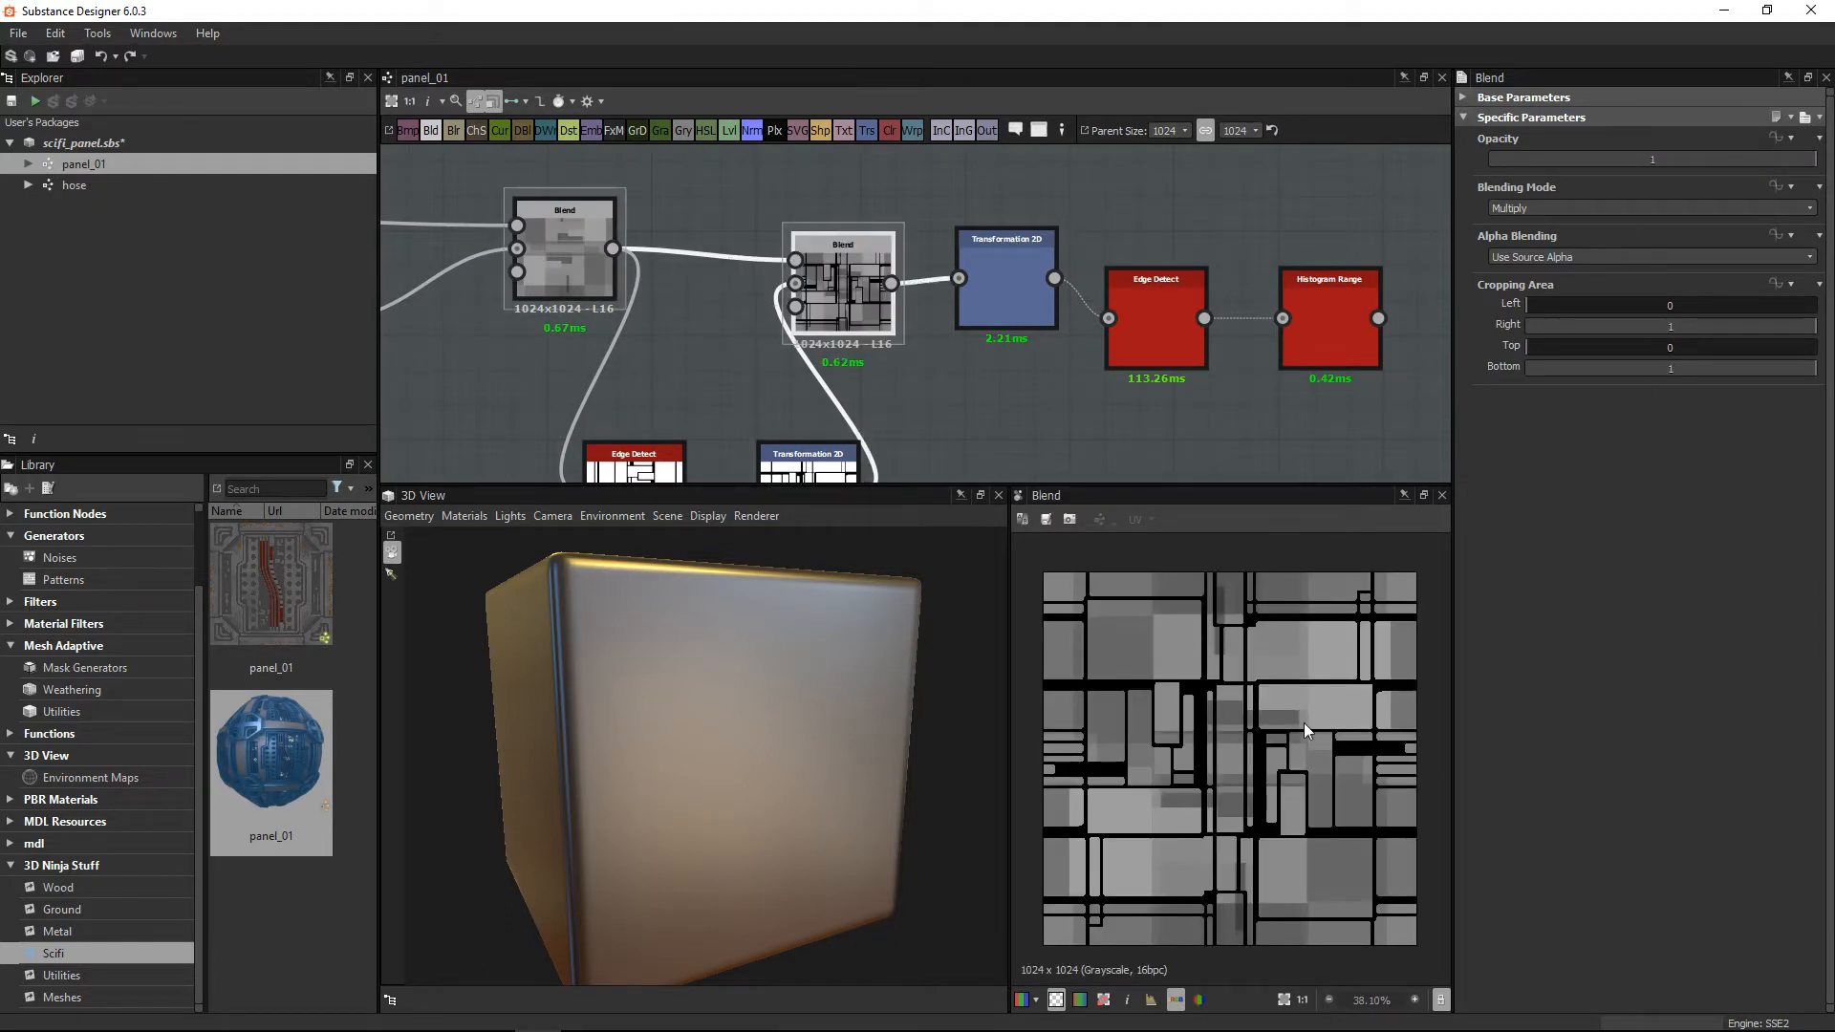
scroll(1303, 726, "up", 2)
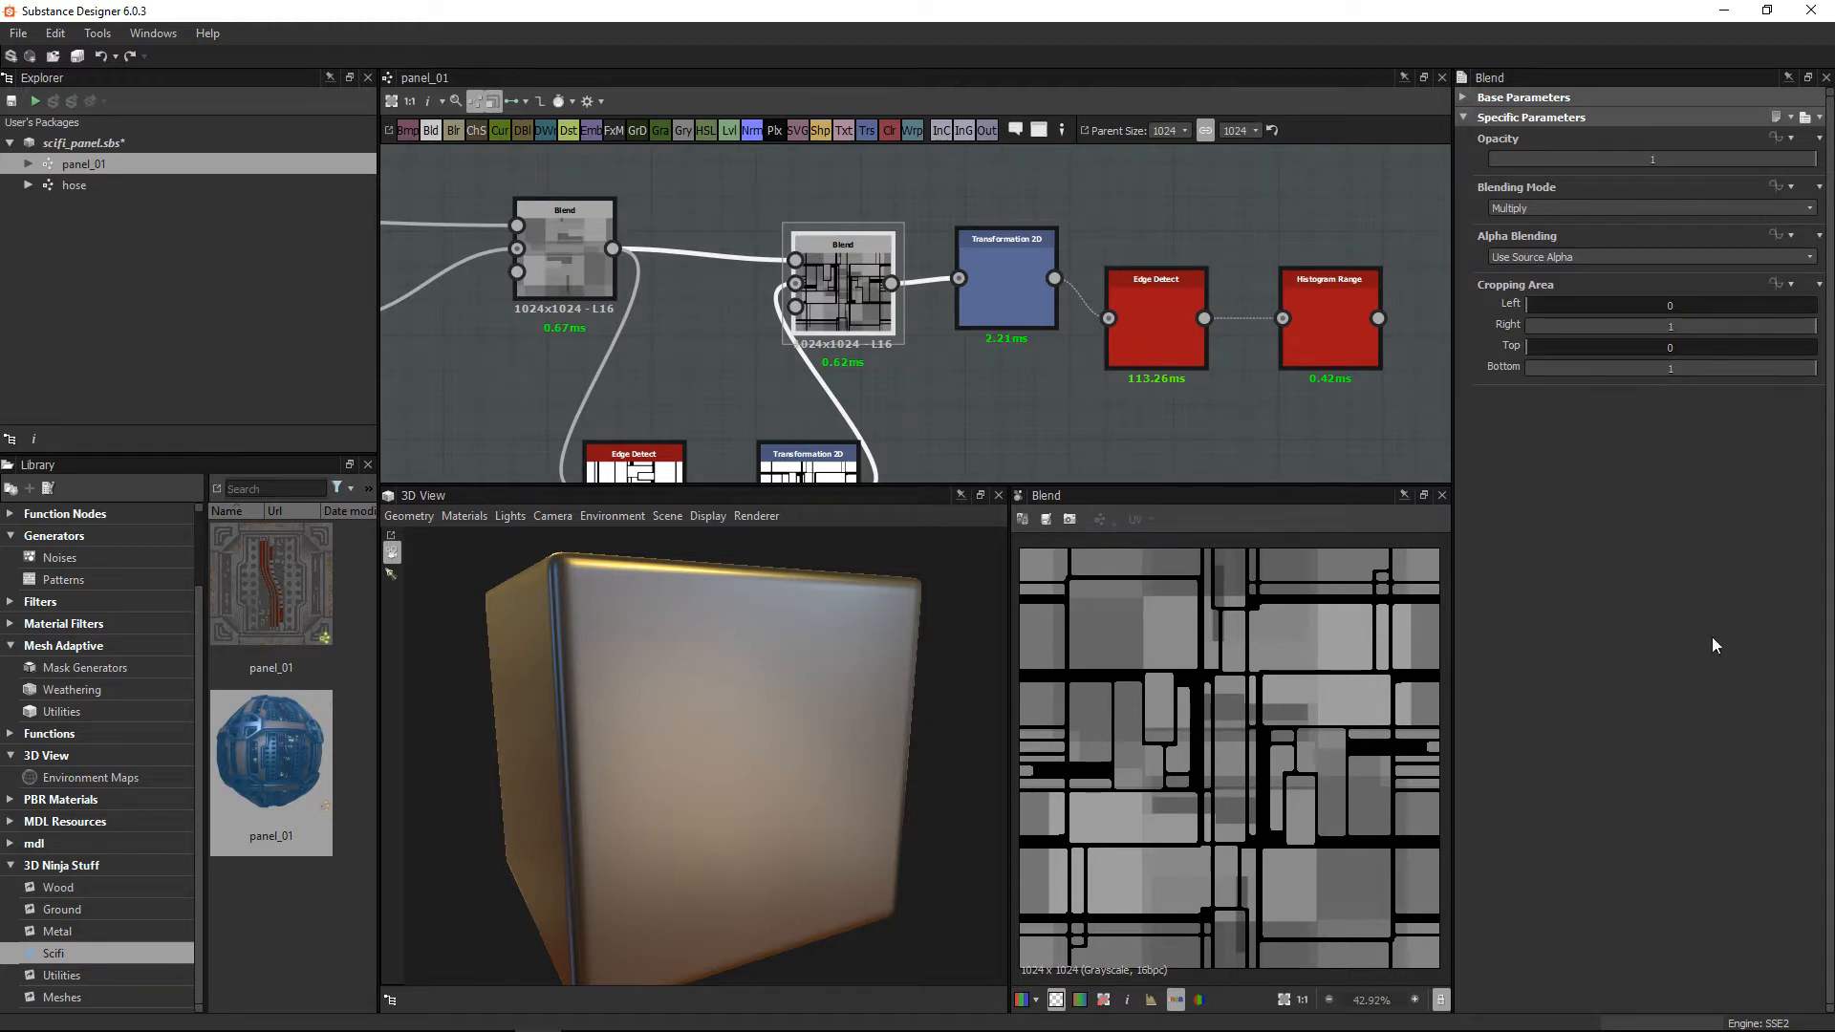
Step: Space out the final Edge Detect and Histogram Range nodes, and compare the second Blend with its following Transformation 2D
middle_click_drag(1044, 296, 859, 247)
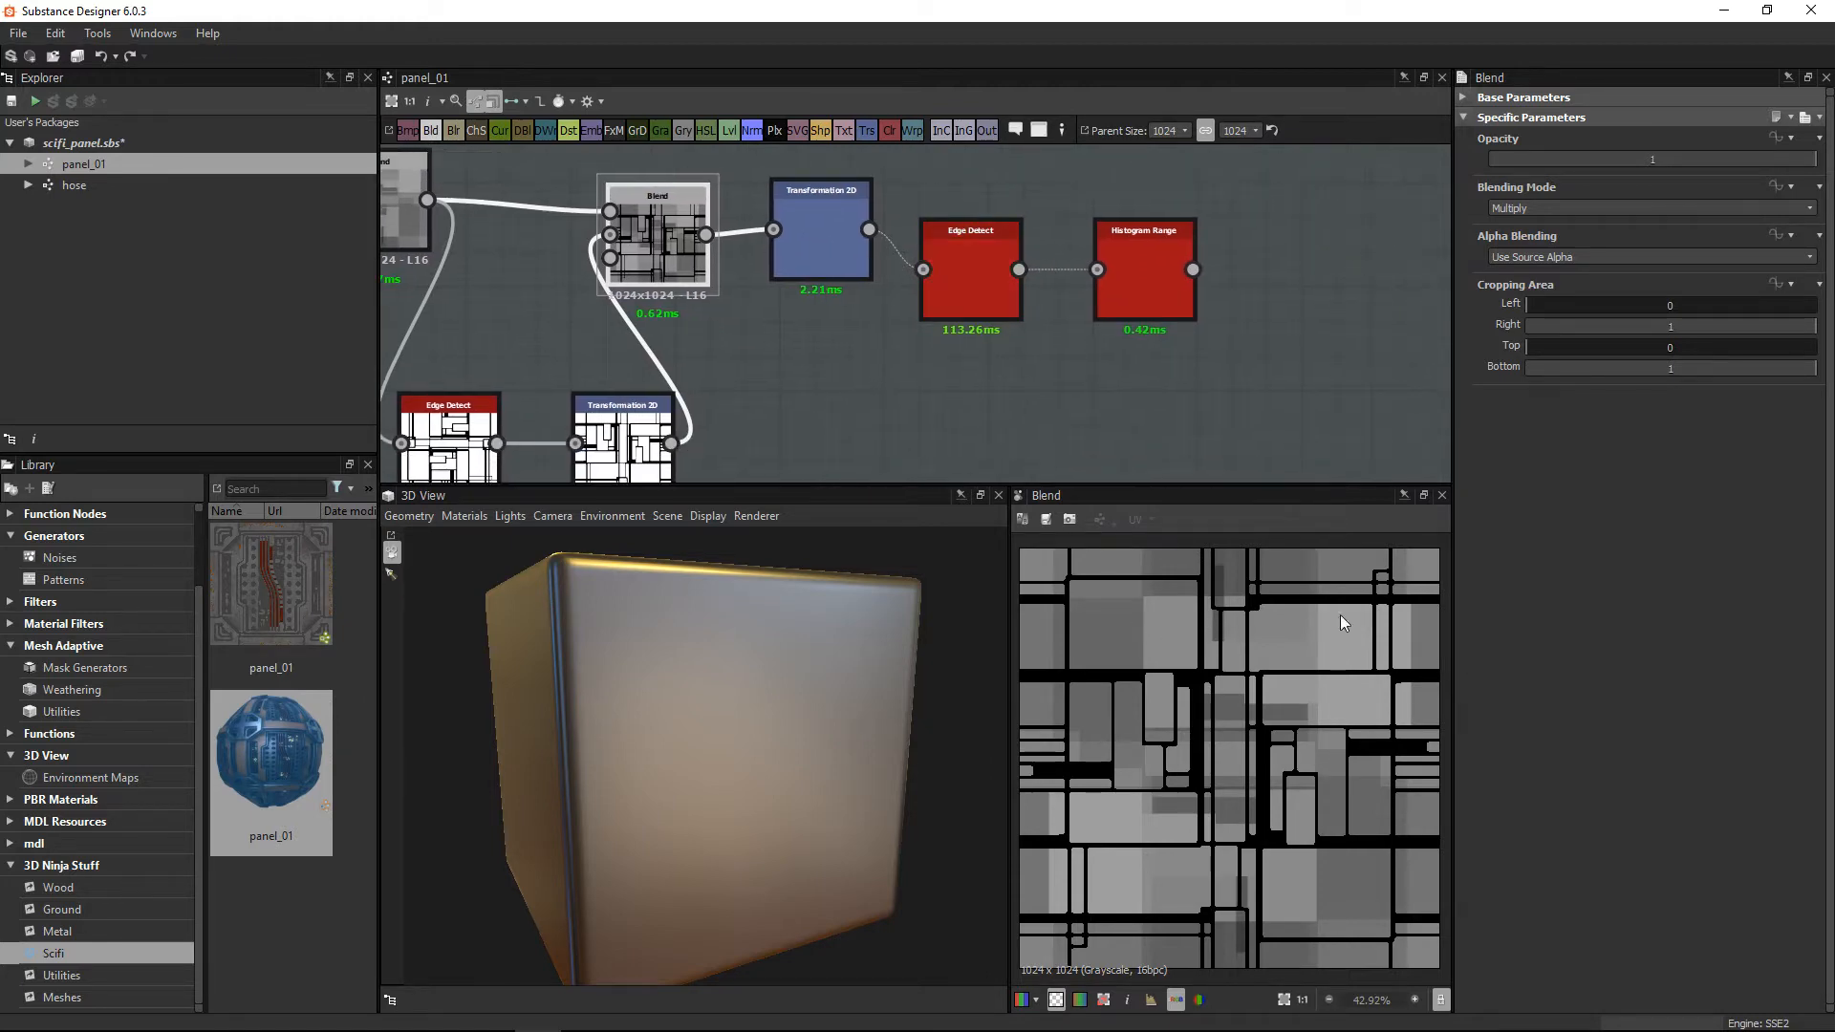
left_click_drag(790, 235, 801, 239)
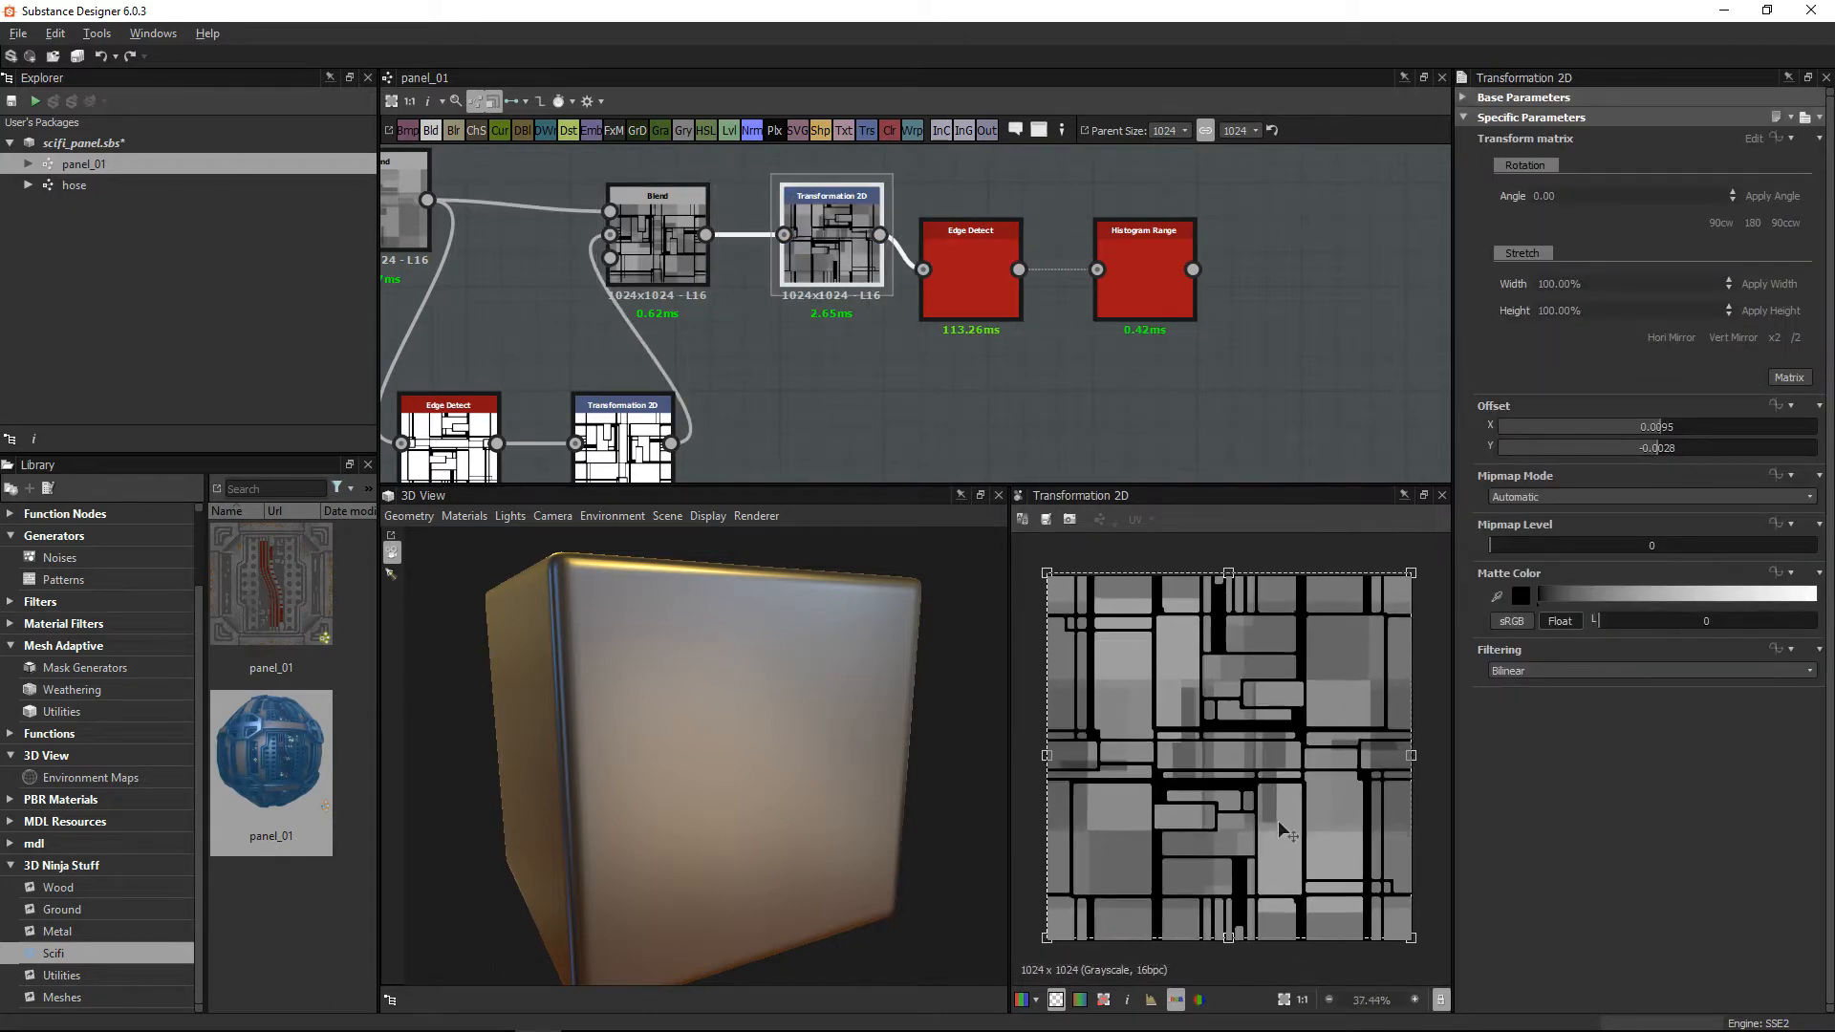
left_click_drag(1167, 272, 1270, 272)
left_click_drag(994, 275, 1045, 274)
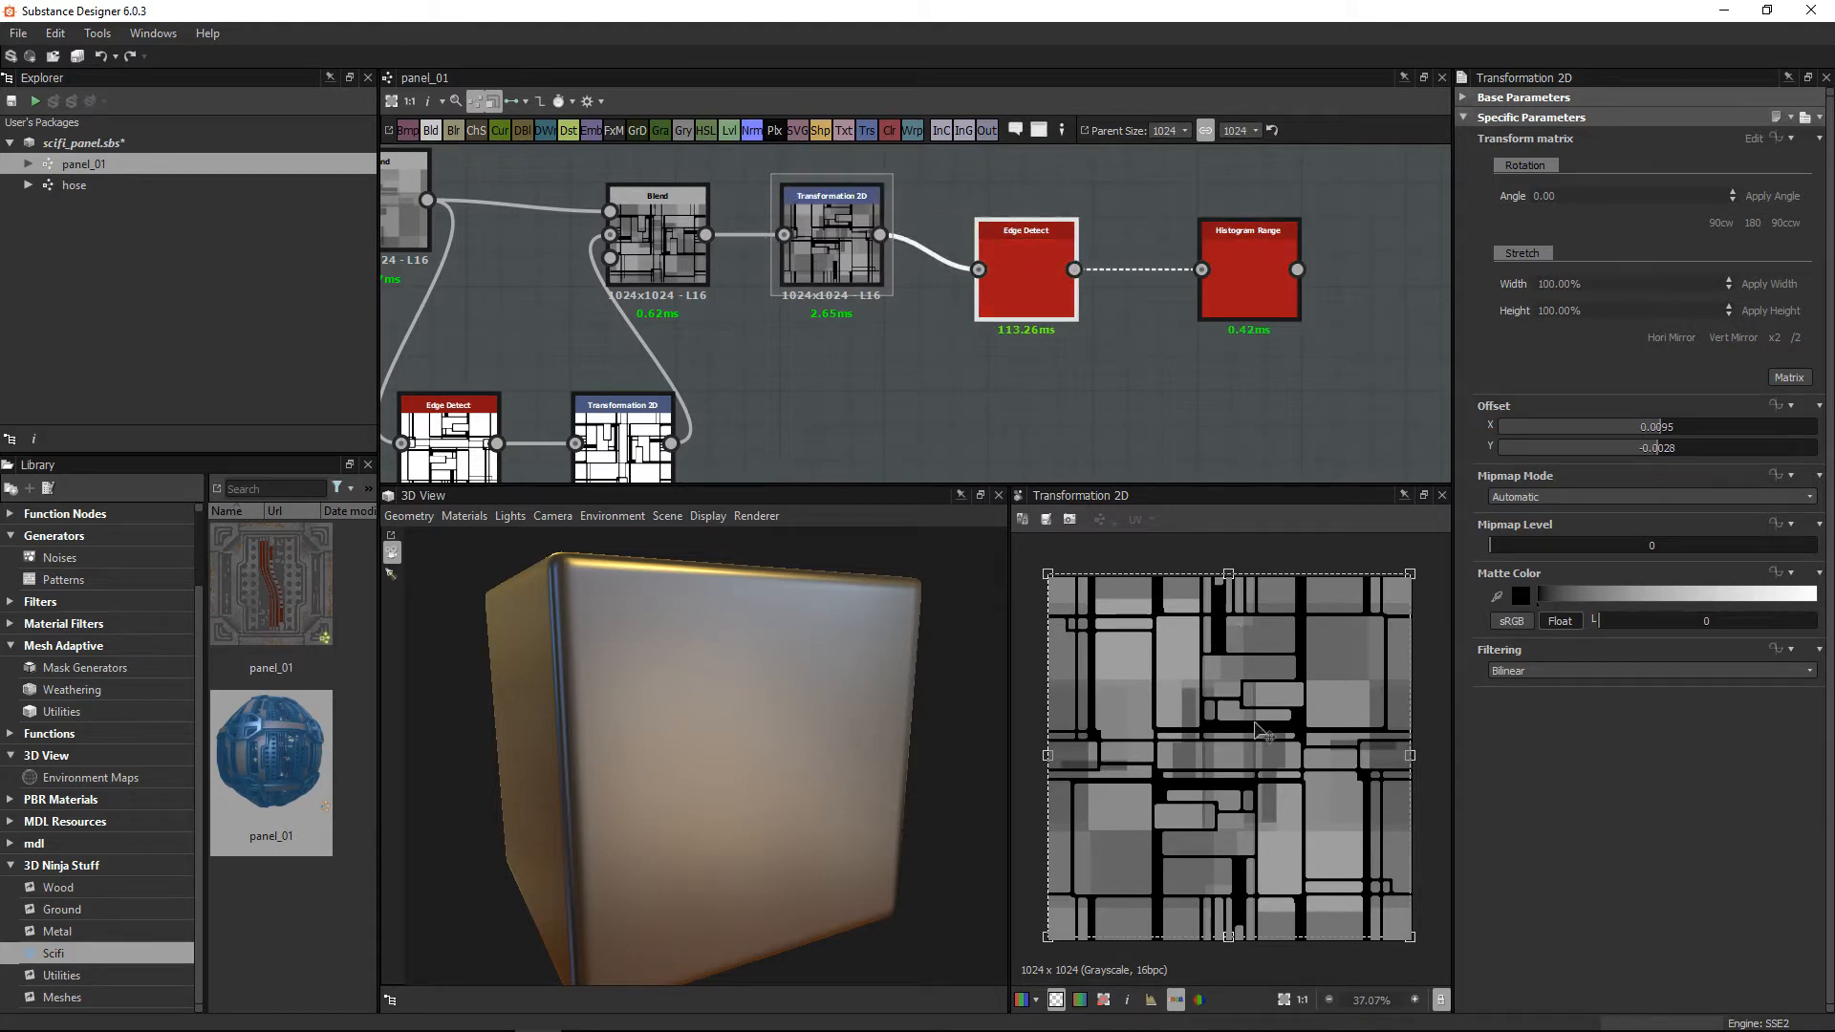
left_click(668, 228)
left_click(847, 239)
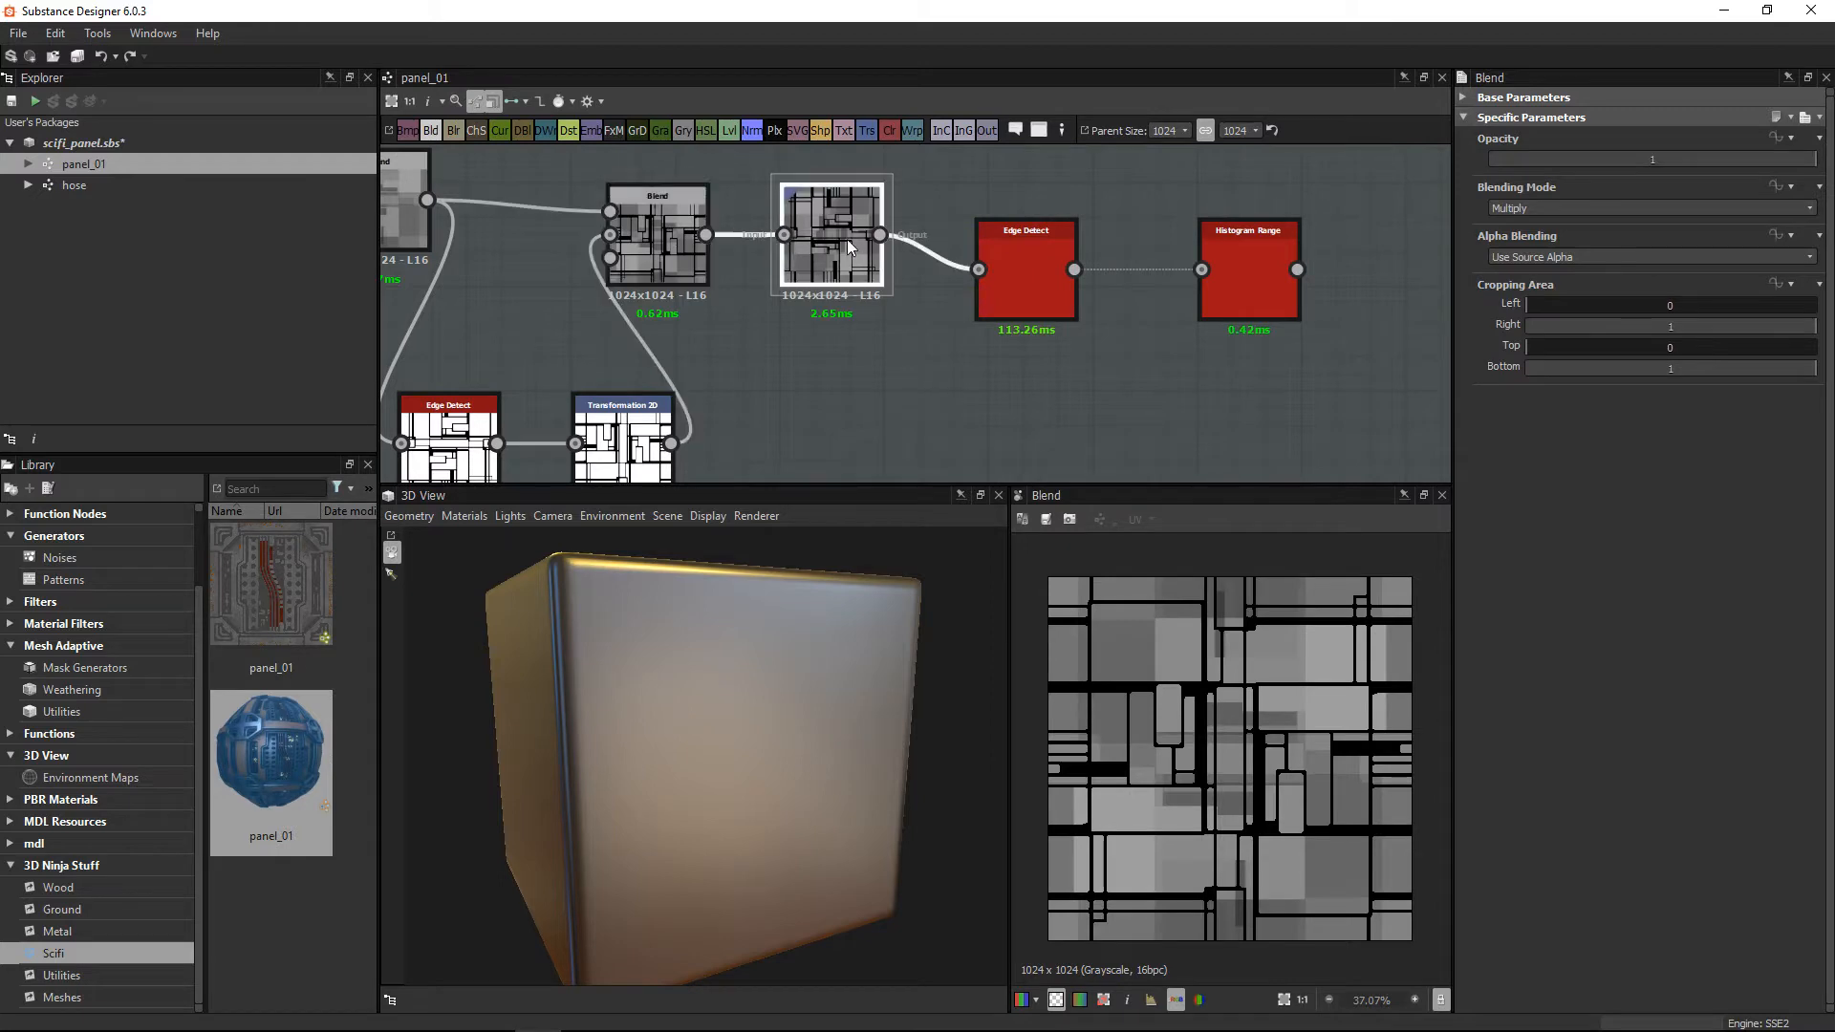
Step: Preview the final Edge Detect node, widen the 2D view, and examine the panel outlines up close
left_click(1036, 271)
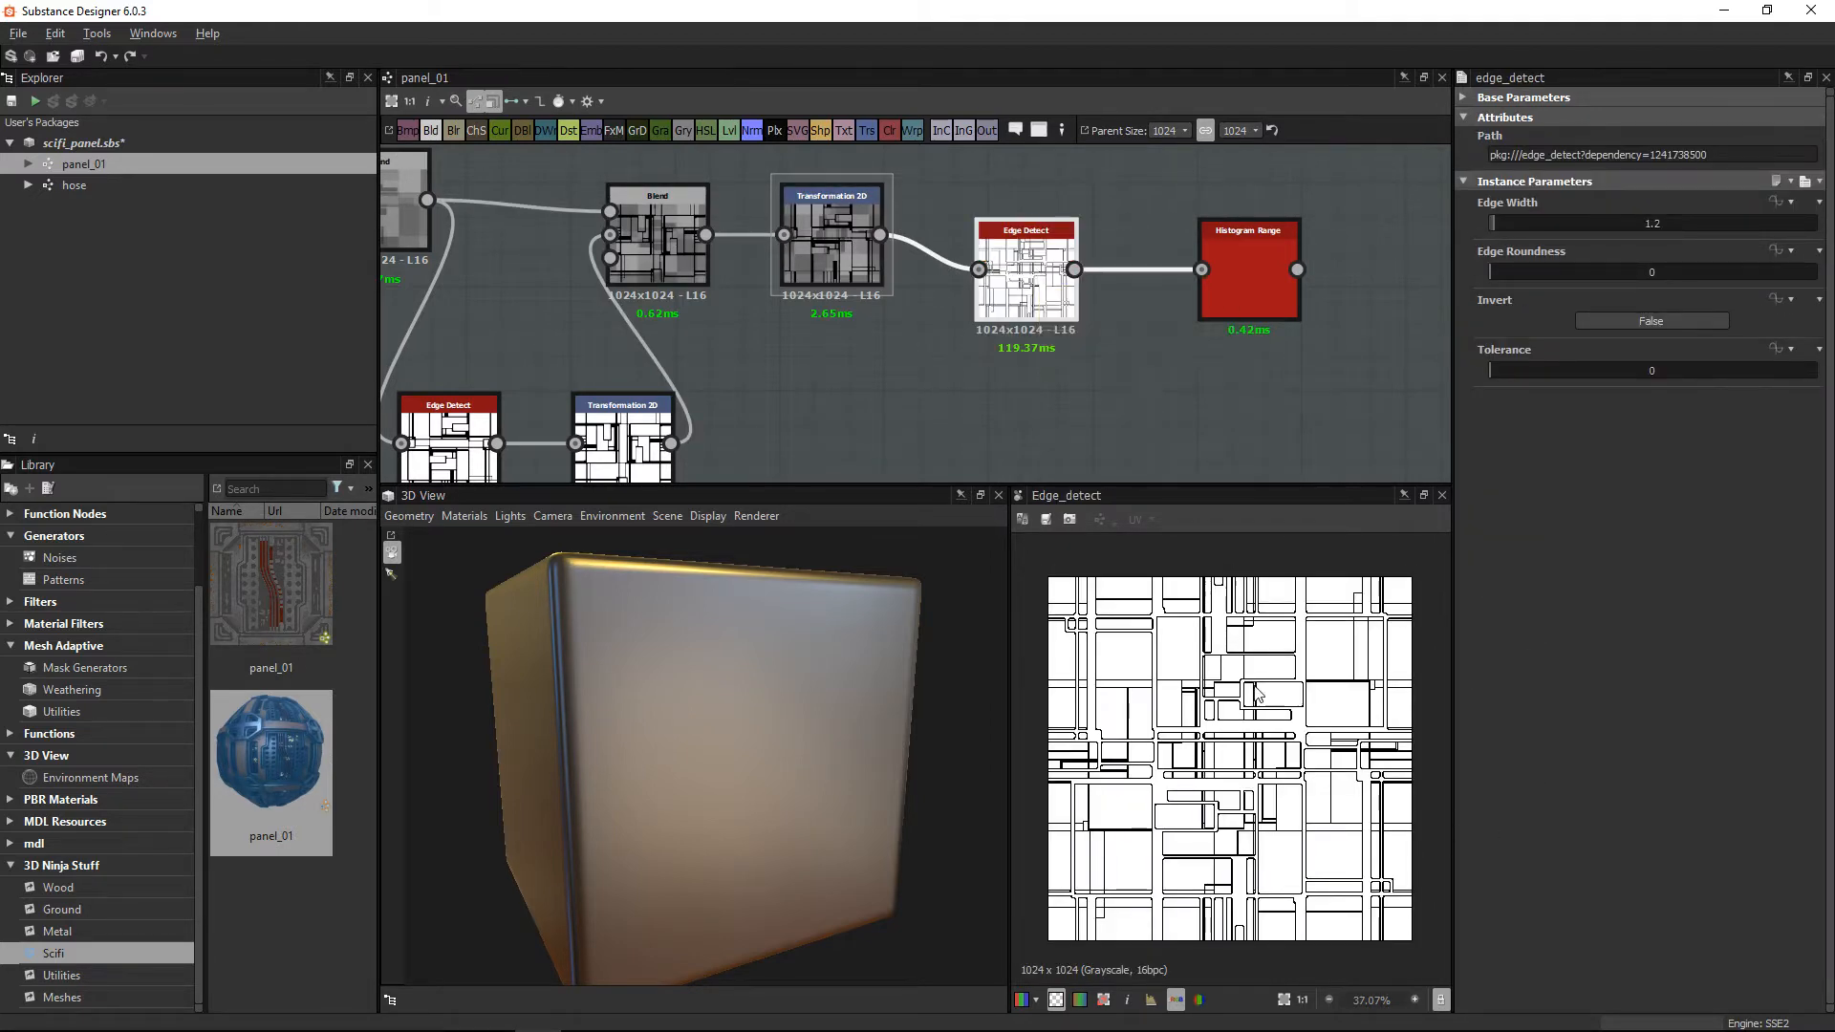
scroll(1253, 692, "up", 3)
left_click_drag(1005, 650, 840, 634)
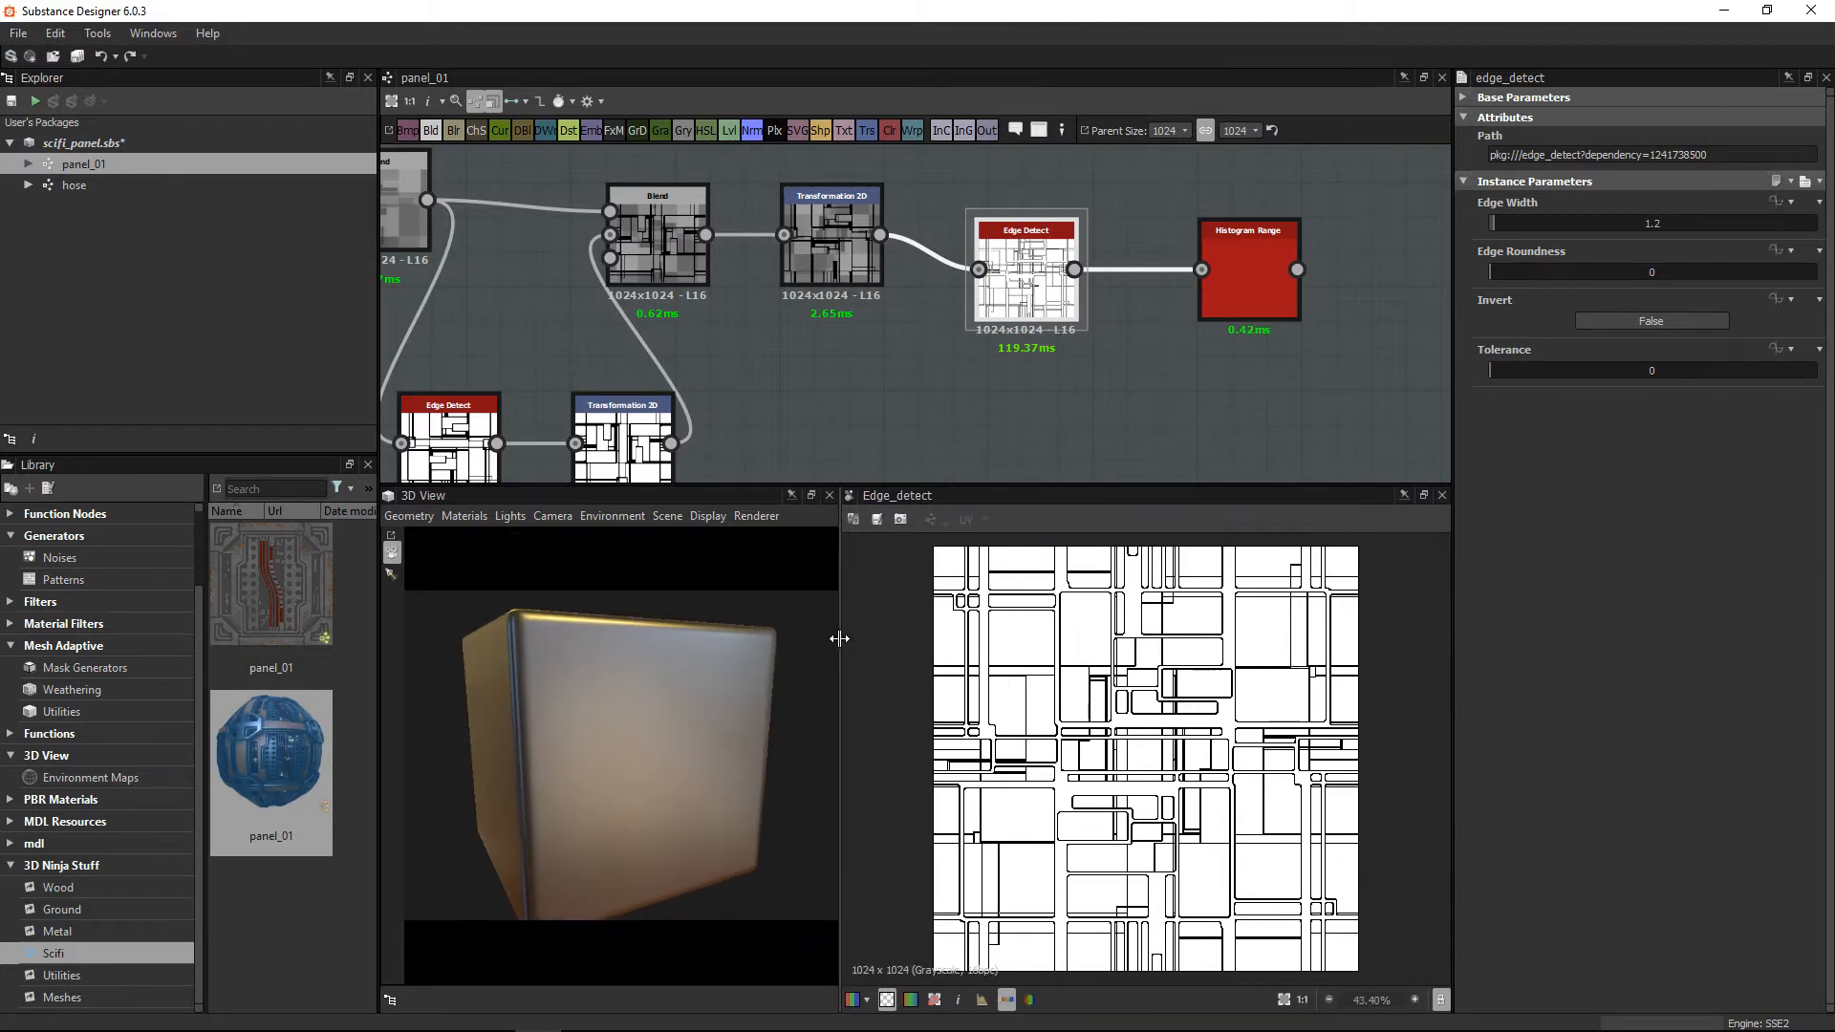
scroll(1185, 782, "up", 5)
middle_click_drag(1185, 782, 1237, 845)
scroll(1238, 846, "up", 2)
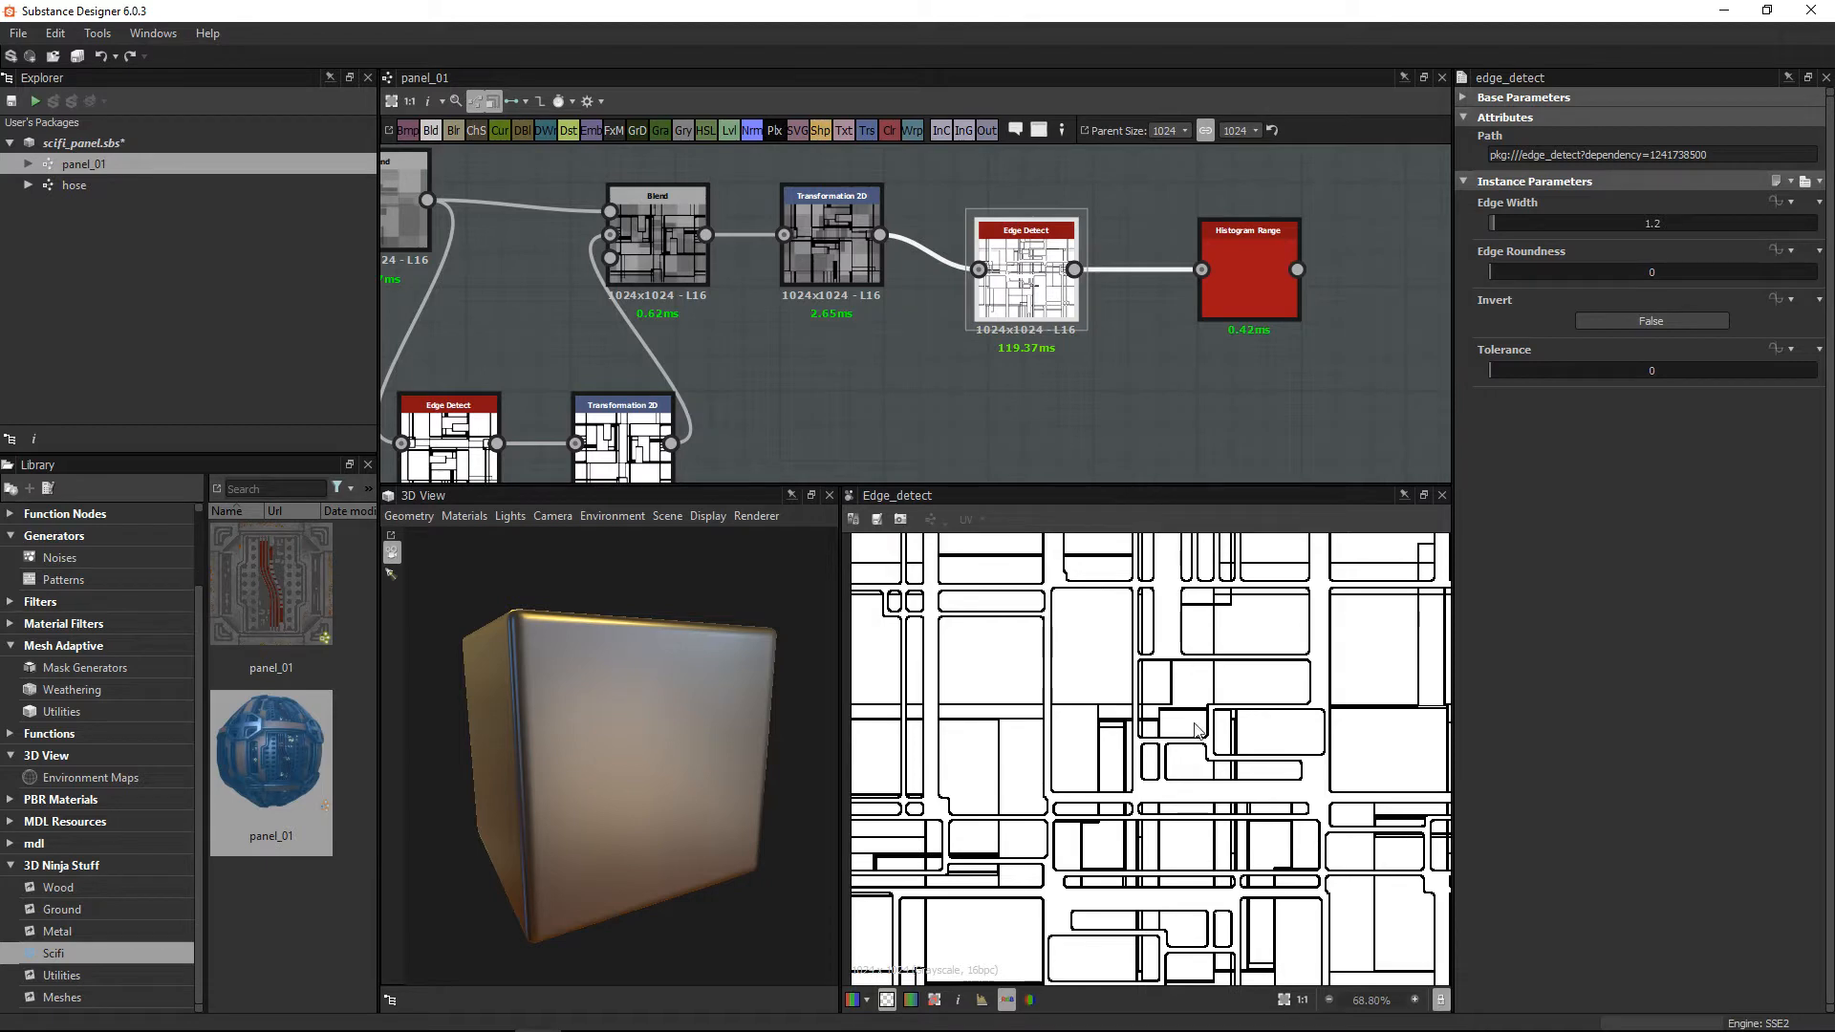
middle_click_drag(1278, 808, 1345, 662)
scroll(1434, 906, "up", 1)
middle_click_drag(1256, 858, 1285, 824)
scroll(1286, 824, "up", 3)
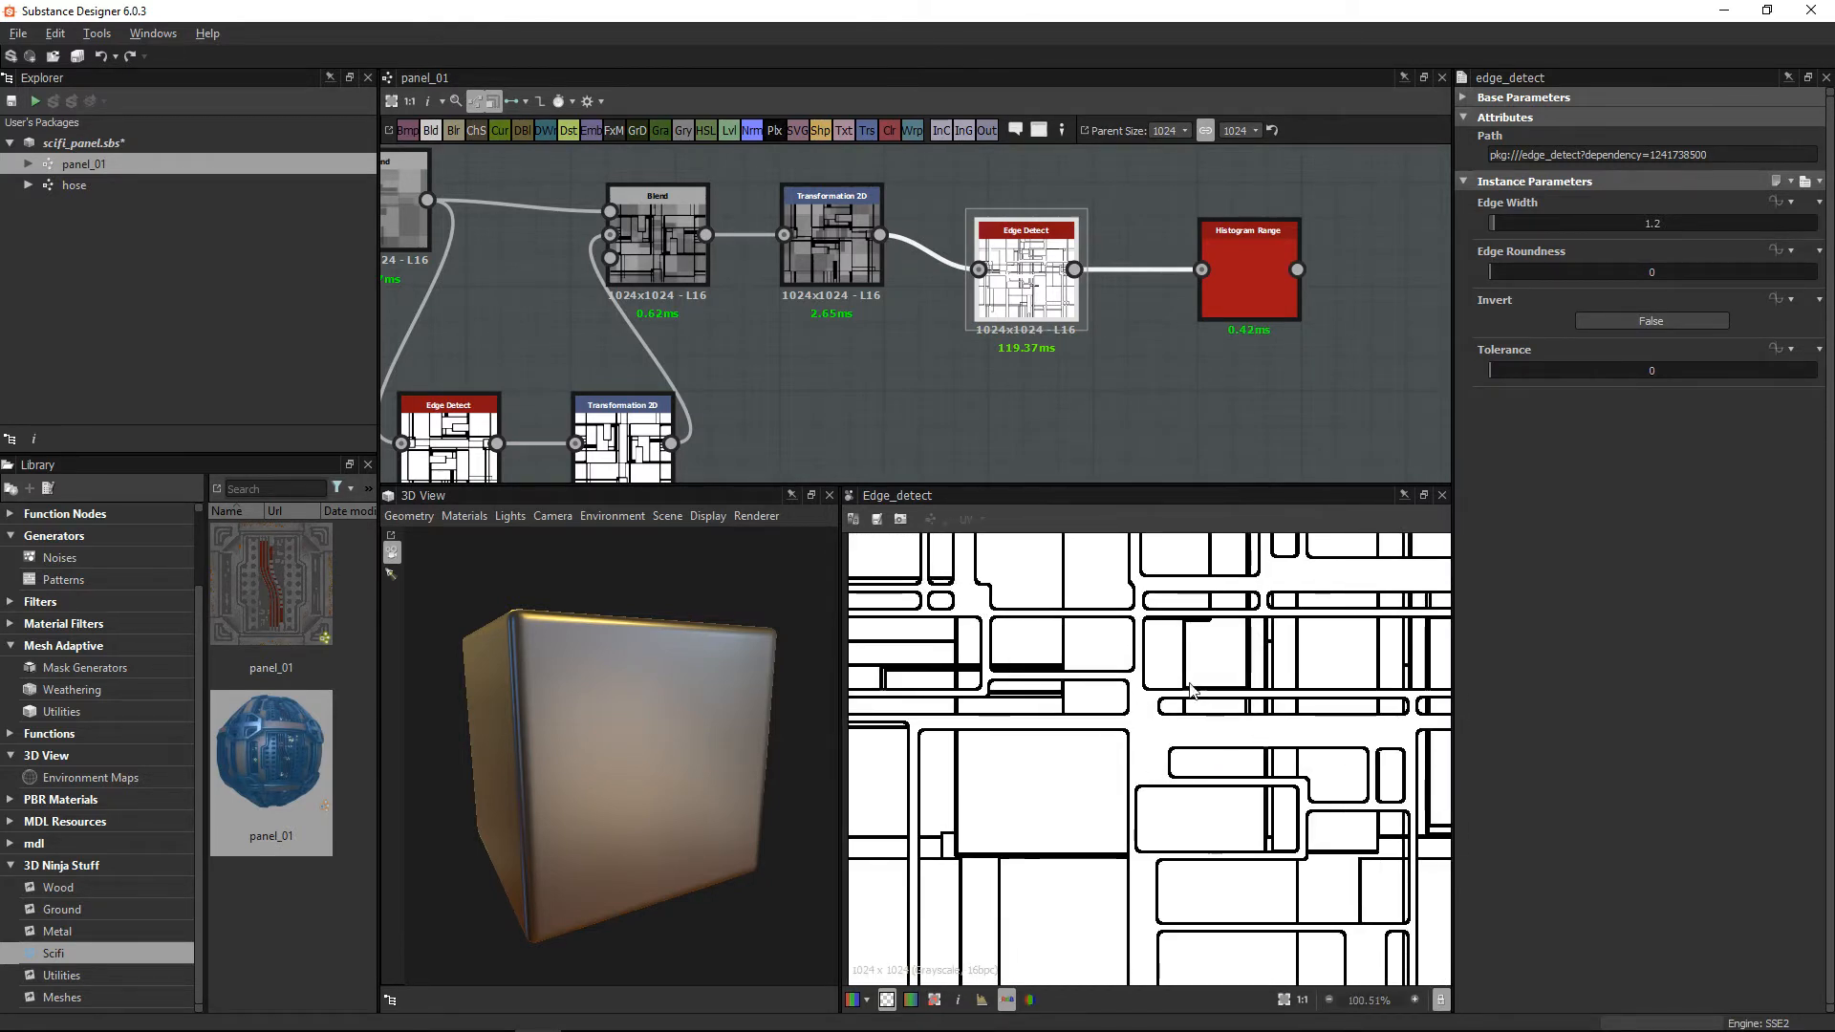
Step: Preview the Histogram Range node at the end of the duplicated chain and show its instance parameters
middle_click_drag(1179, 323, 1098, 295)
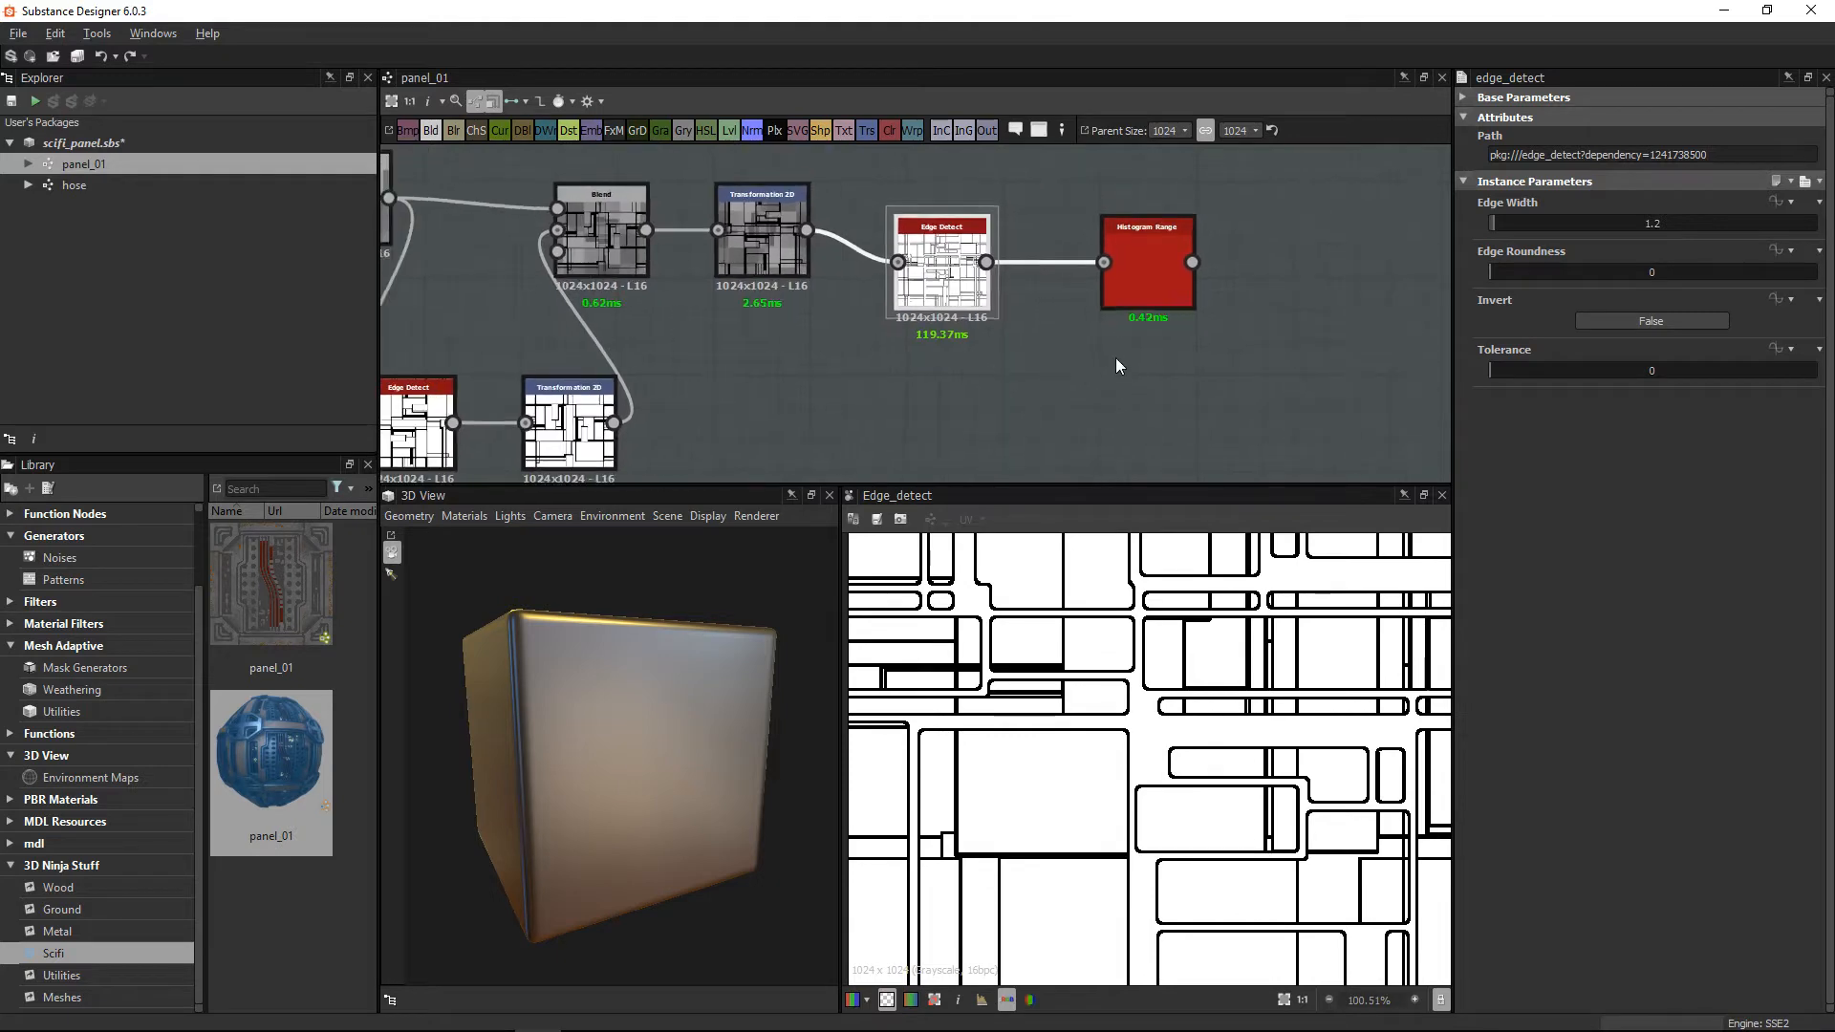
left_click(1143, 277)
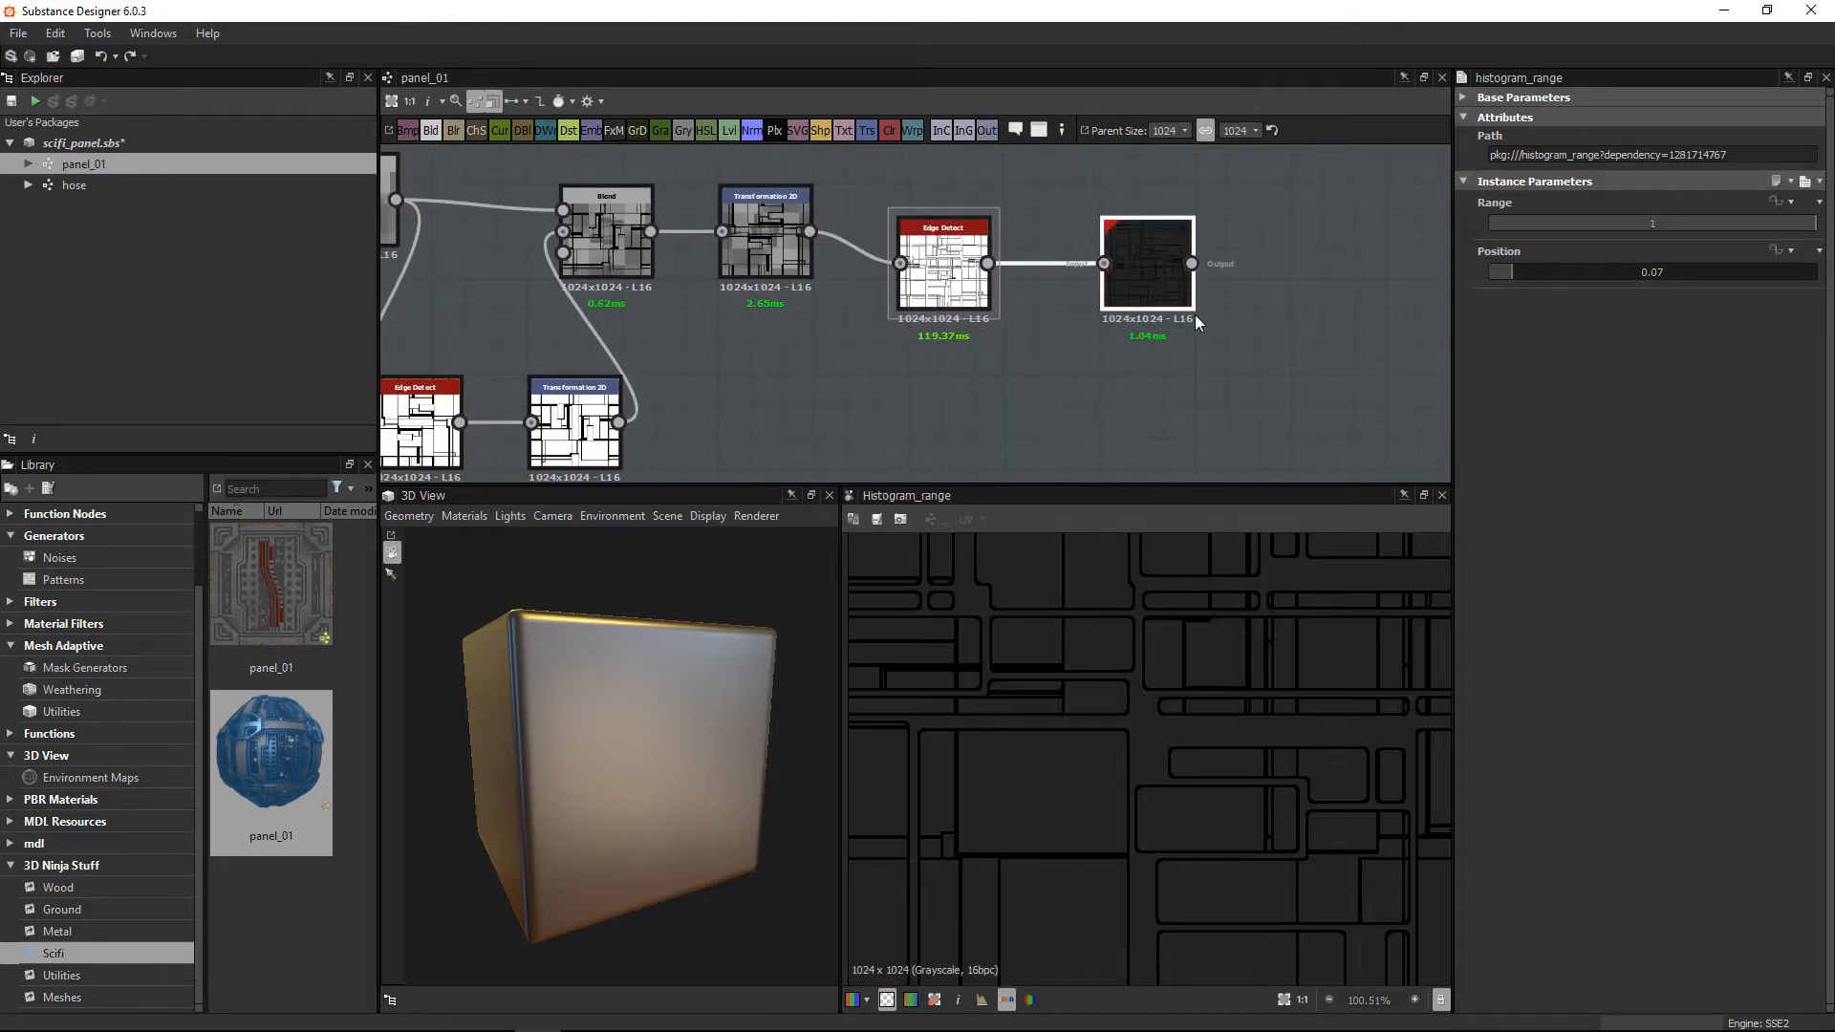
Step: Examine the Histogram Range image and compare the duplicated node chain with the original chain in the Panels frame
middle_click_drag(1216, 282, 1216, 276)
scroll(1215, 276, "down", 1)
middle_click_drag(1232, 707, 1218, 733)
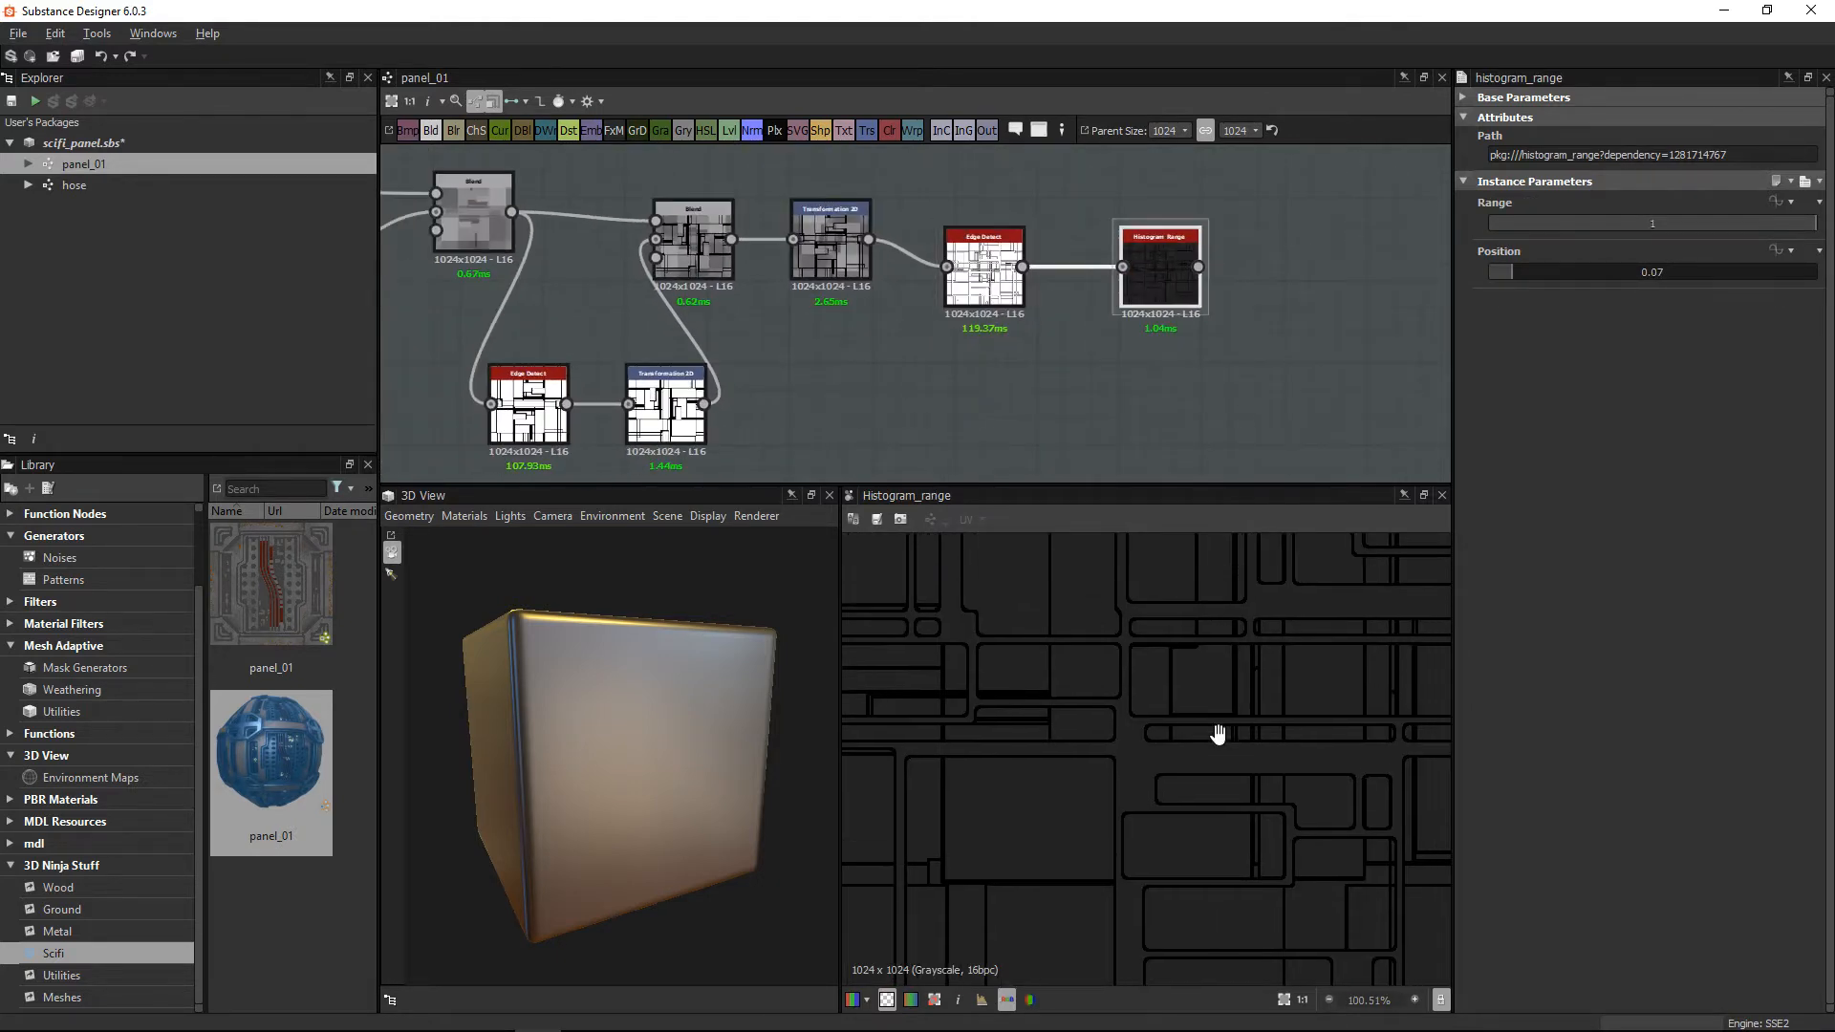
scroll(1194, 358, "down", 2)
middle_click_drag(1194, 358, 1079, 260)
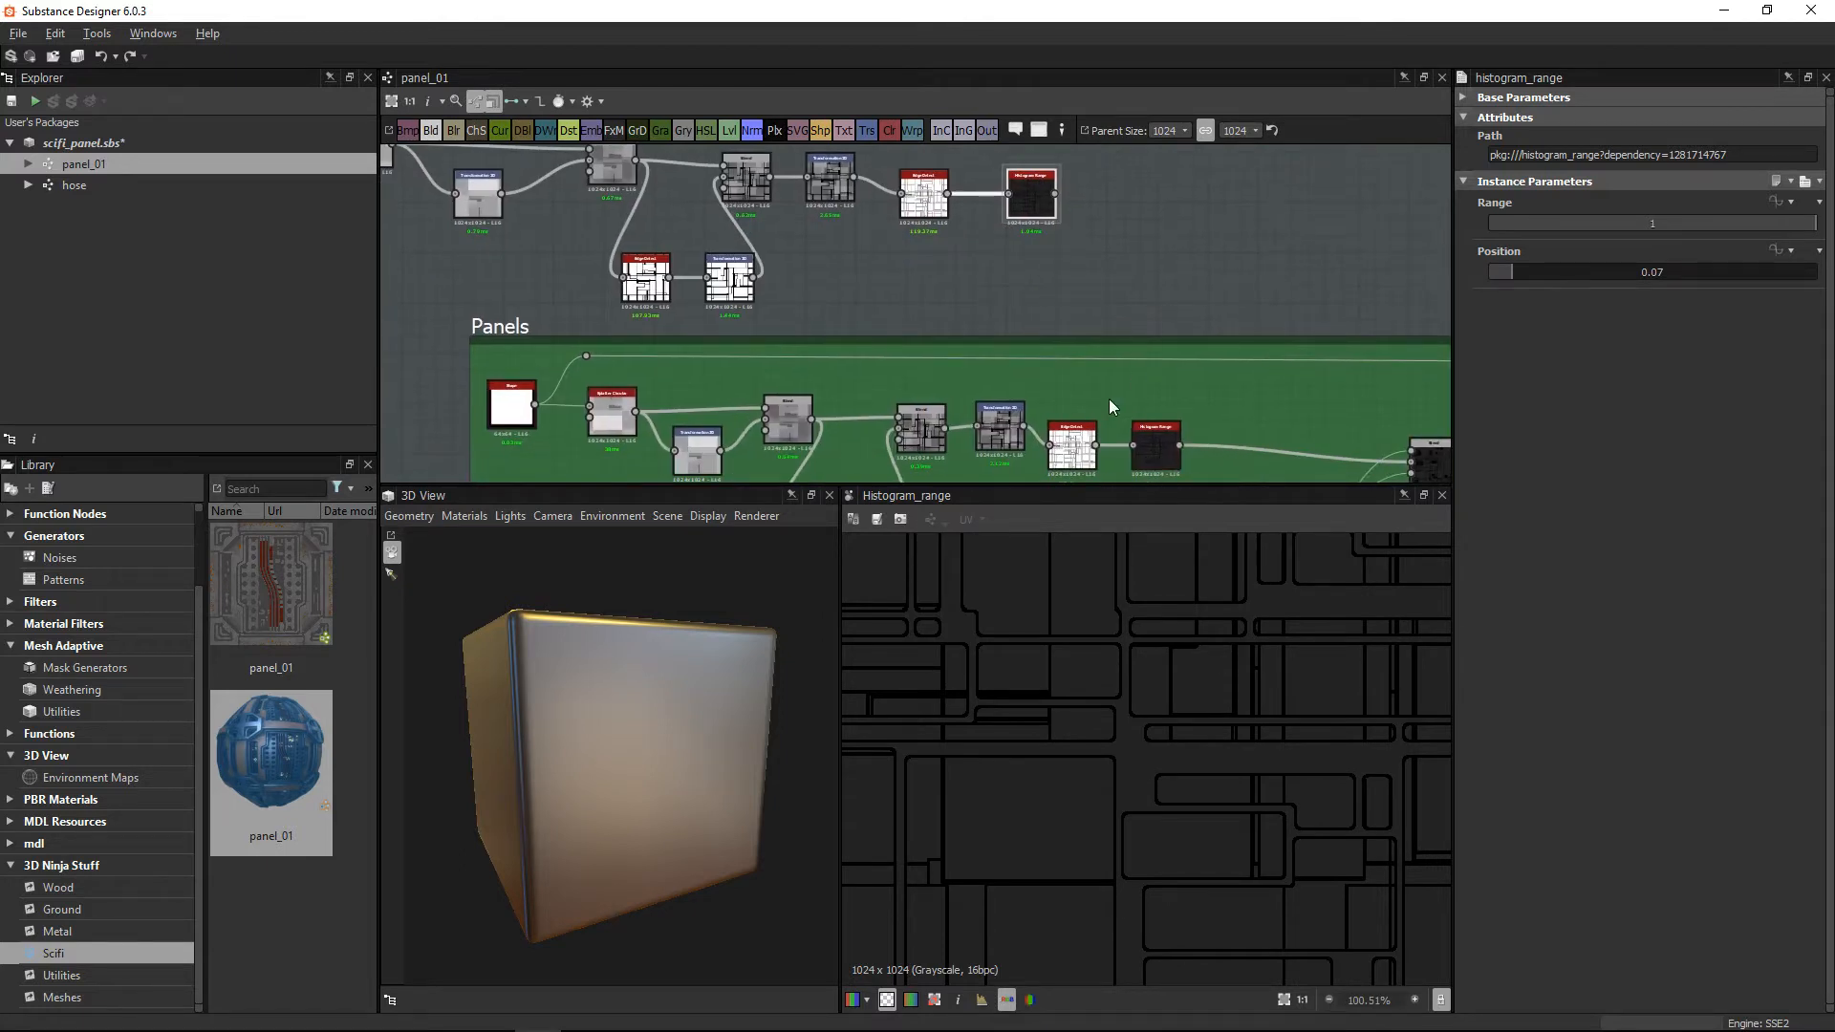
middle_click_drag(1206, 418, 1139, 399)
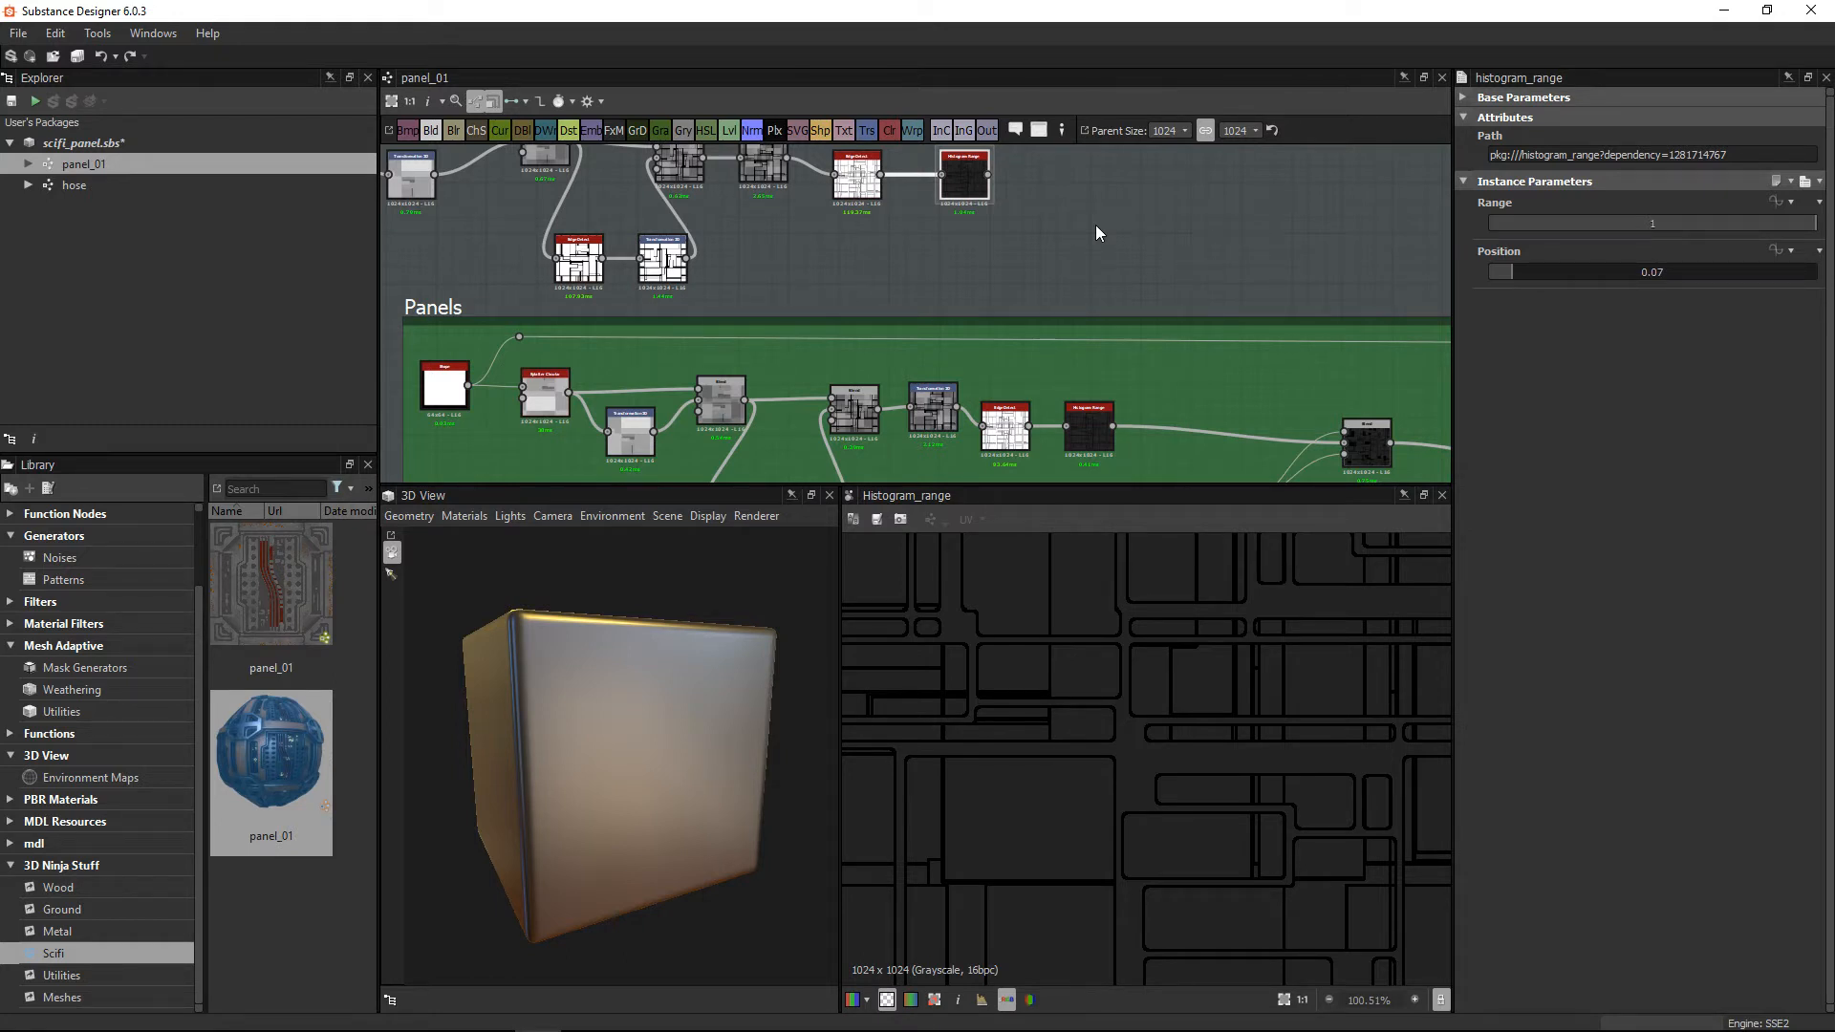
middle_click_drag(976, 260, 1118, 285)
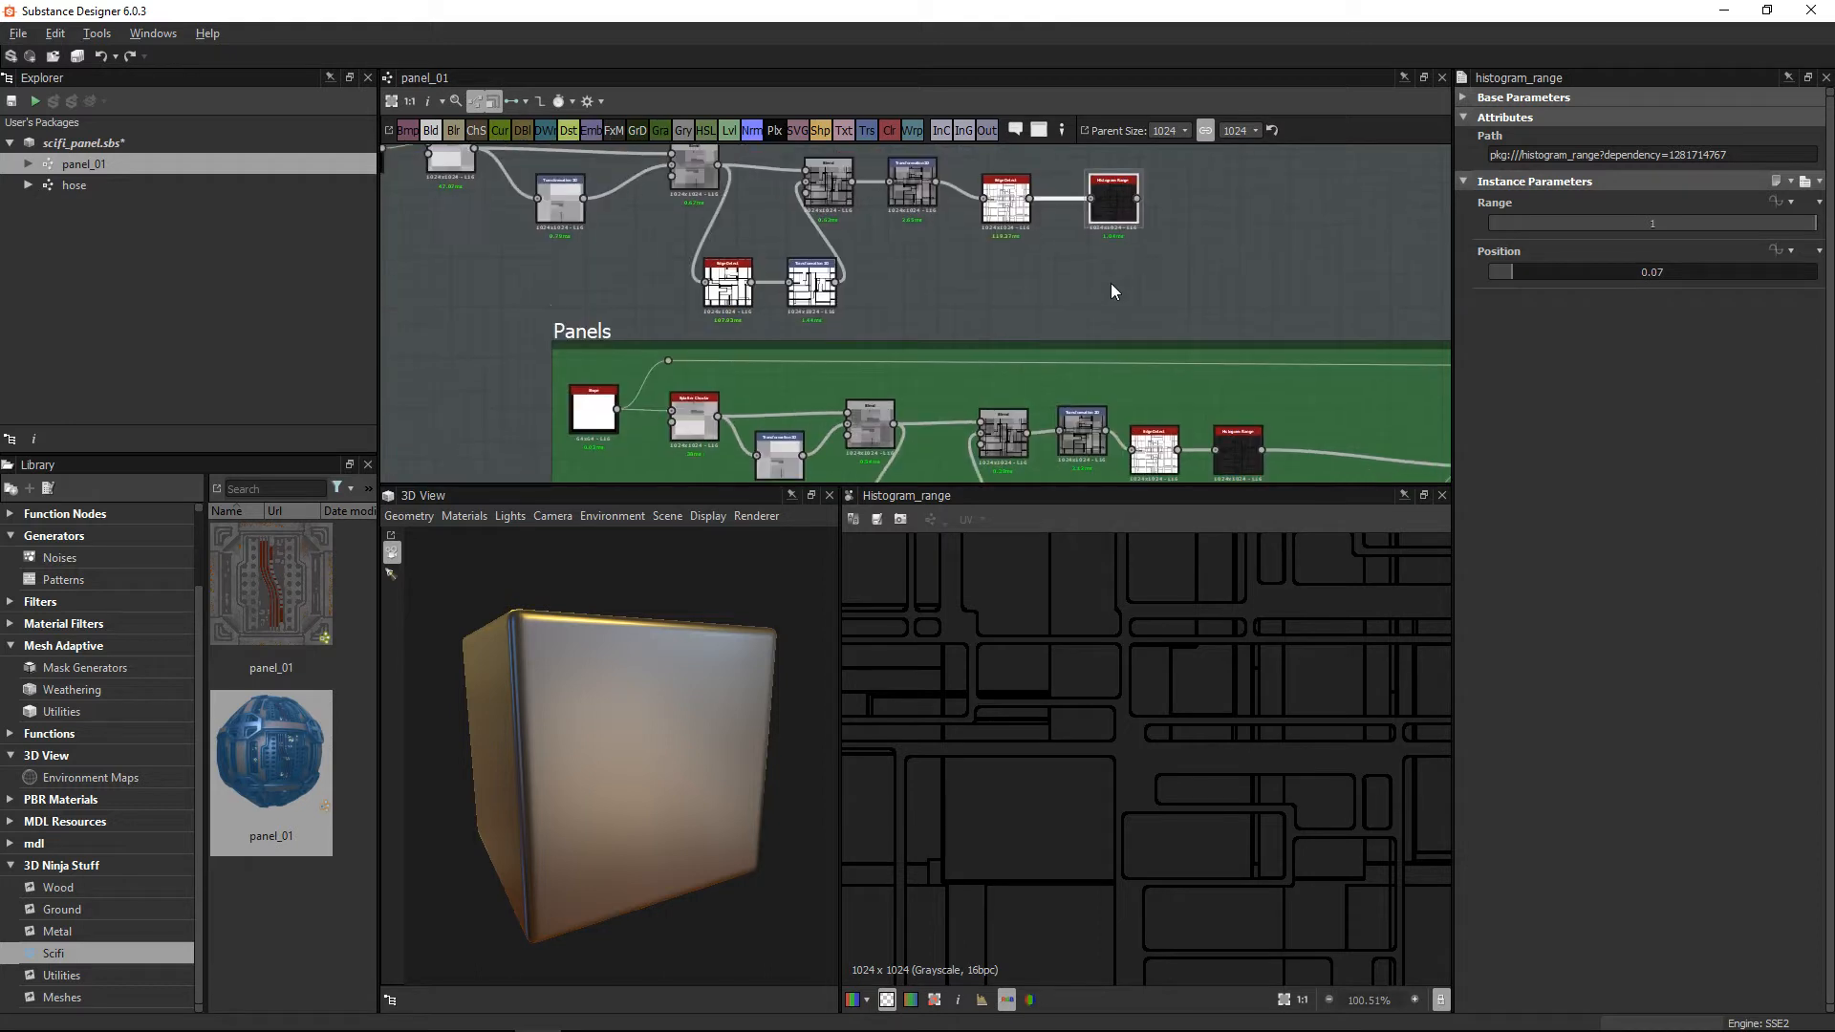
scroll(1204, 277, "down", 3)
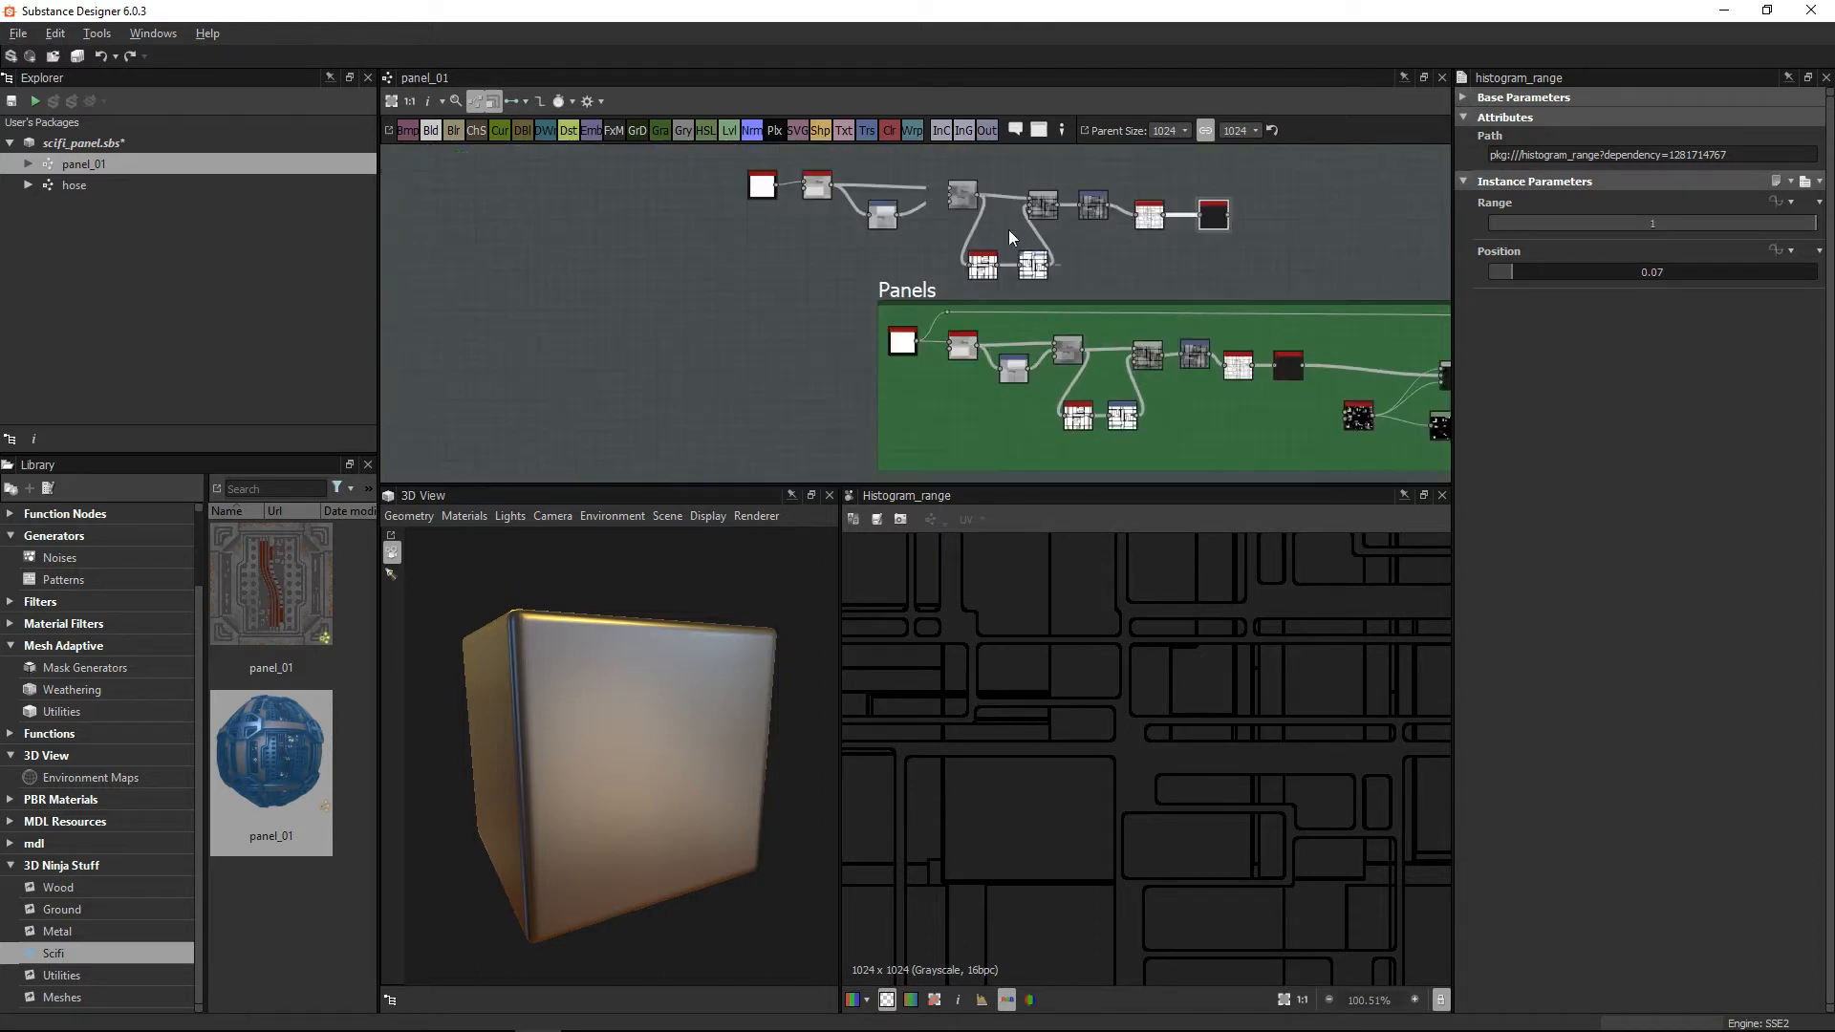
Step: Move the whole duplicated node chain below the Panels frame, close to the Base Material node
left_click_drag(706, 130, 711, 206)
key("Delete")
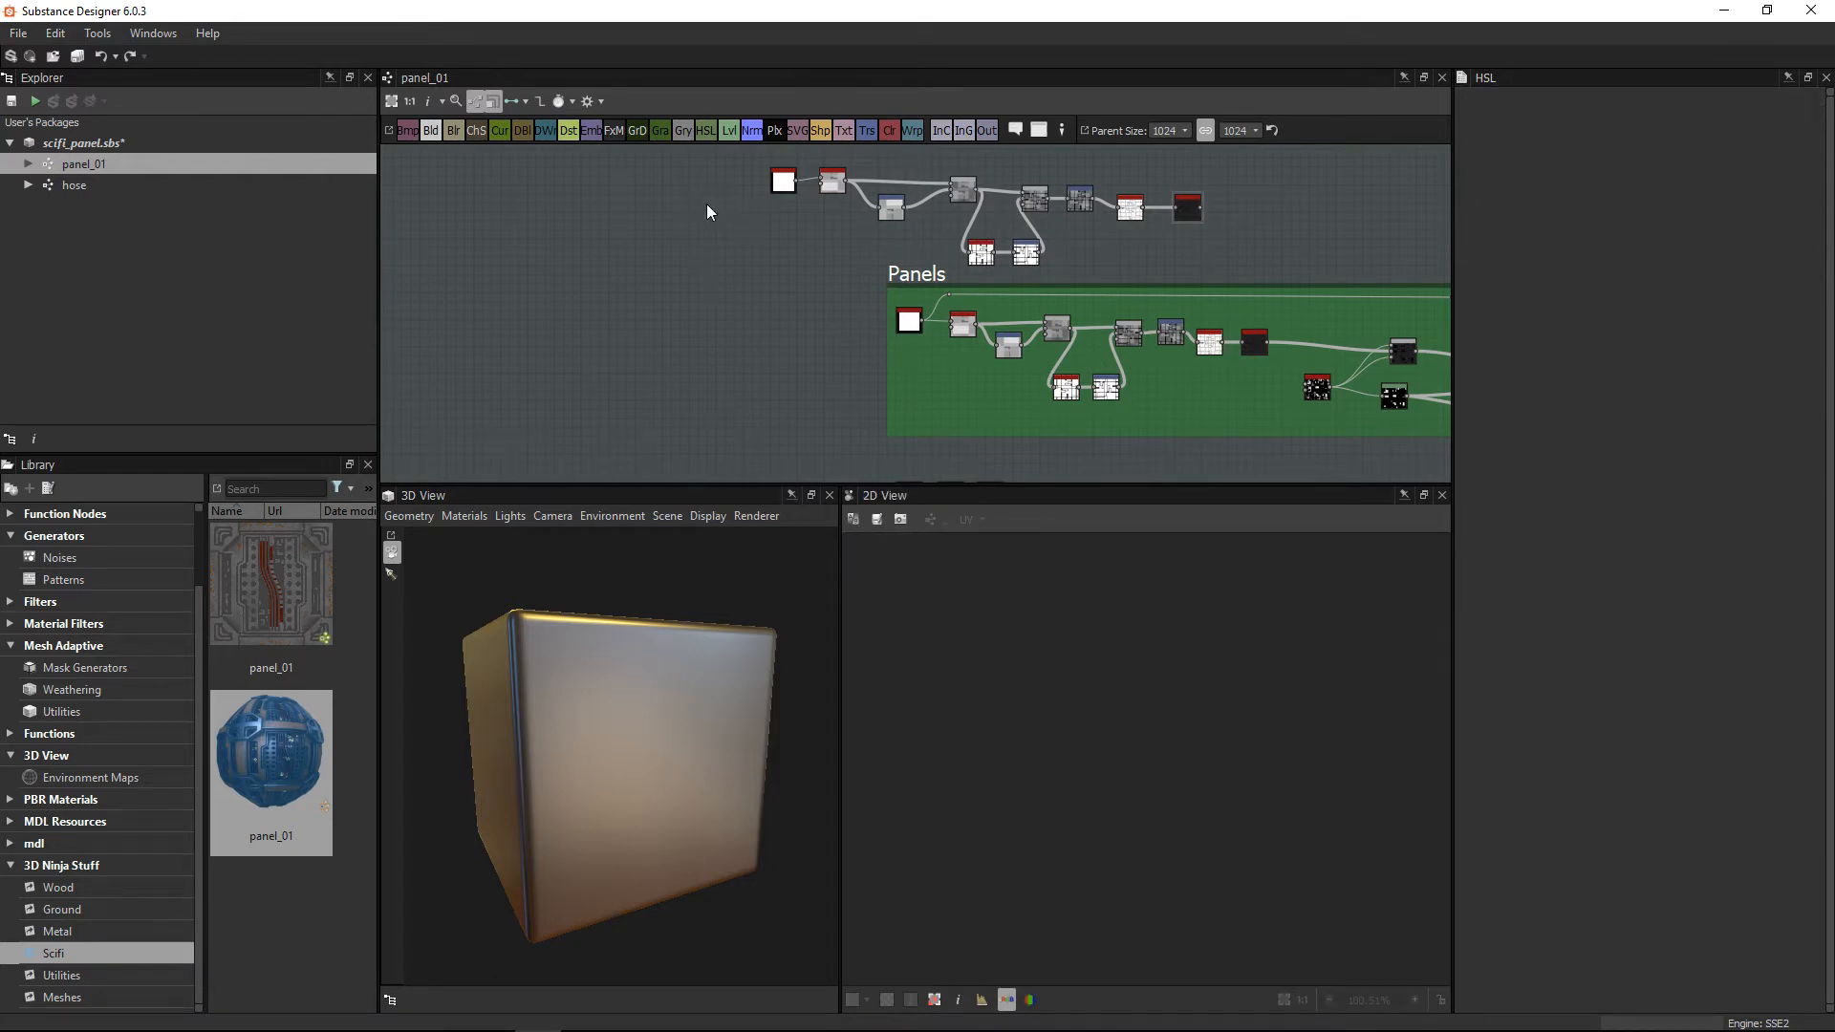
left_click_drag(1216, 251, 771, 315)
middle_click_drag(871, 340, 956, 224)
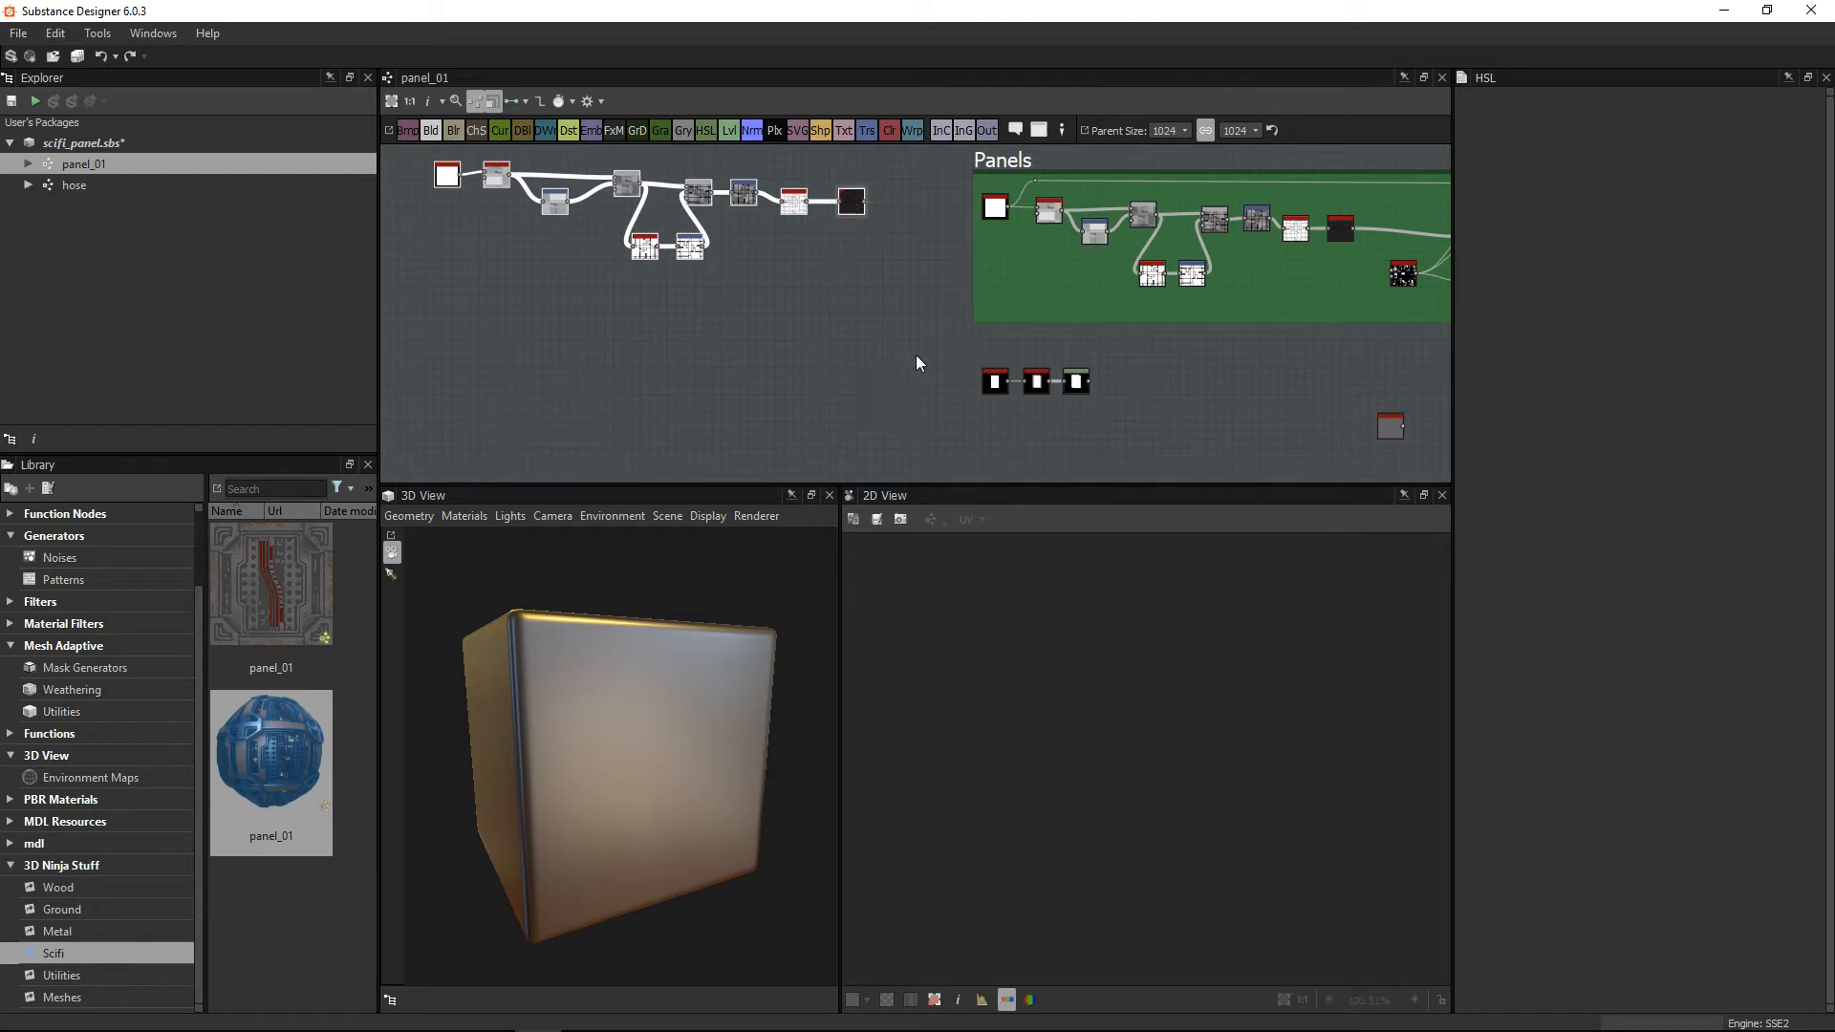
left_click_drag(851, 201, 1265, 436)
middle_click_drag(1265, 435, 820, 262)
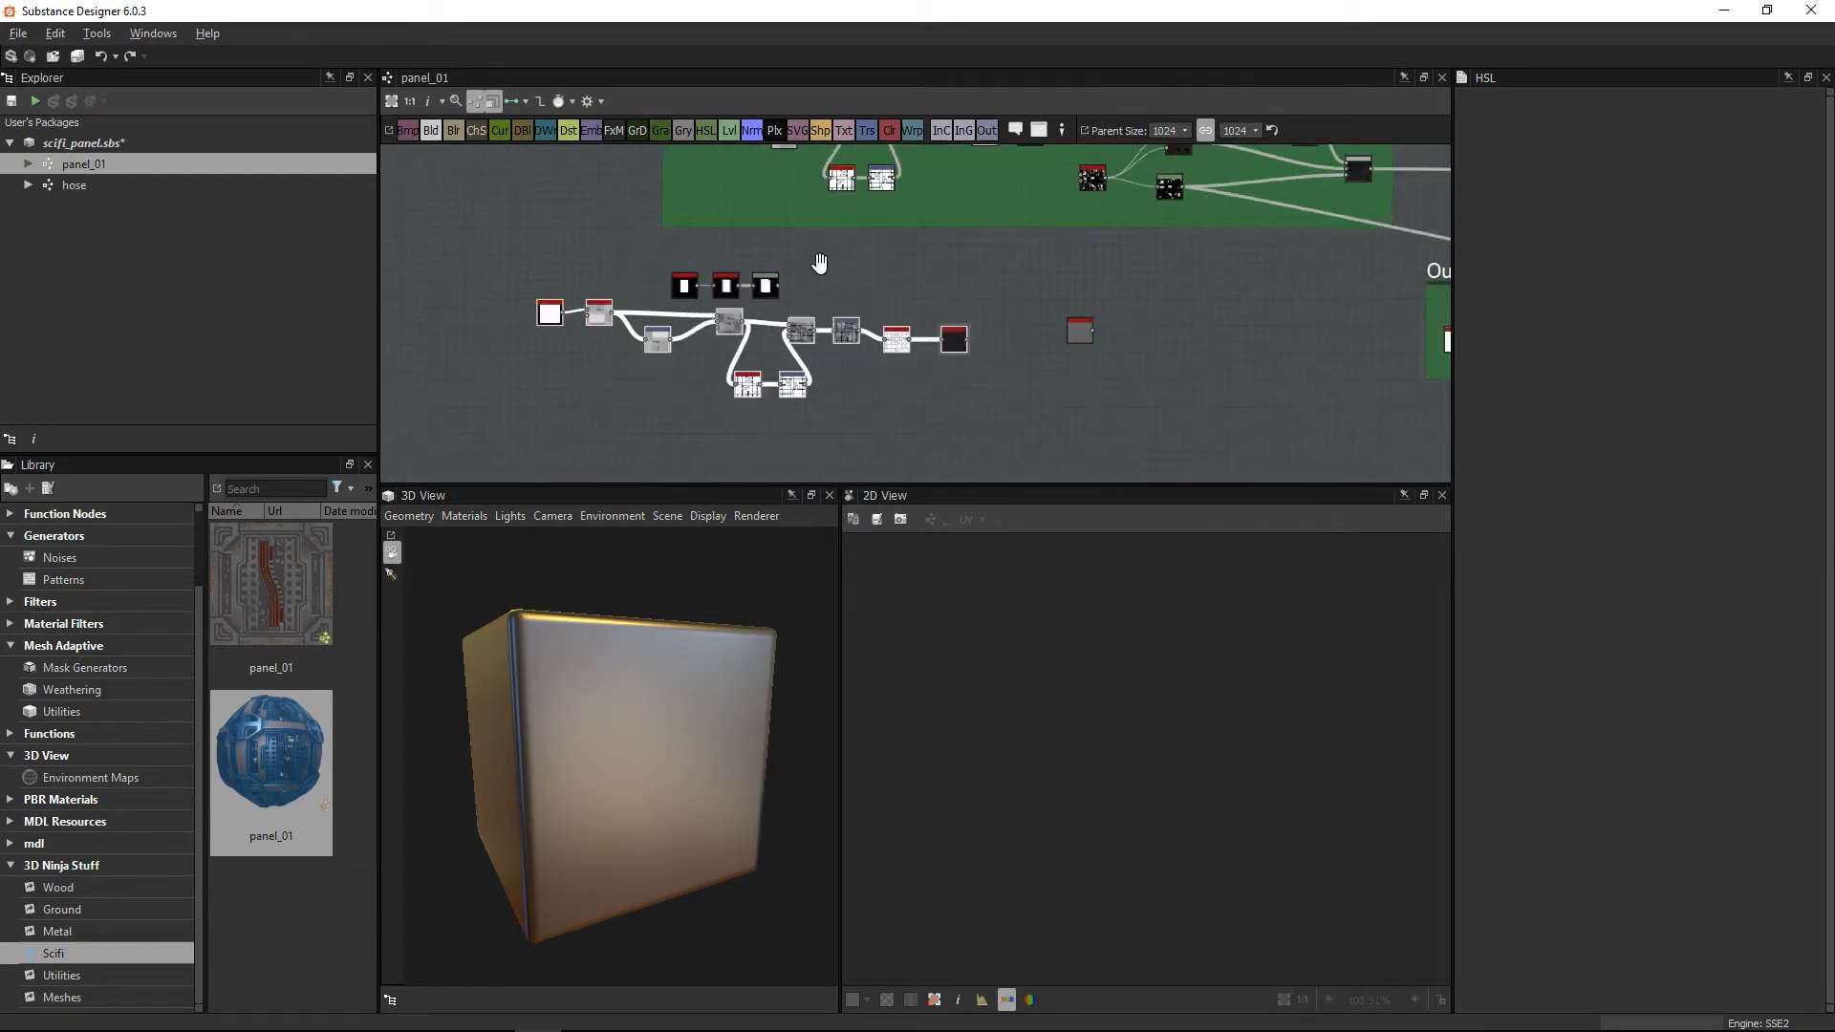
Step: Spread the Histogram Range and Base Material nodes apart to make room, and preview the final Edge Detect node
scroll(994, 423, "up", 5)
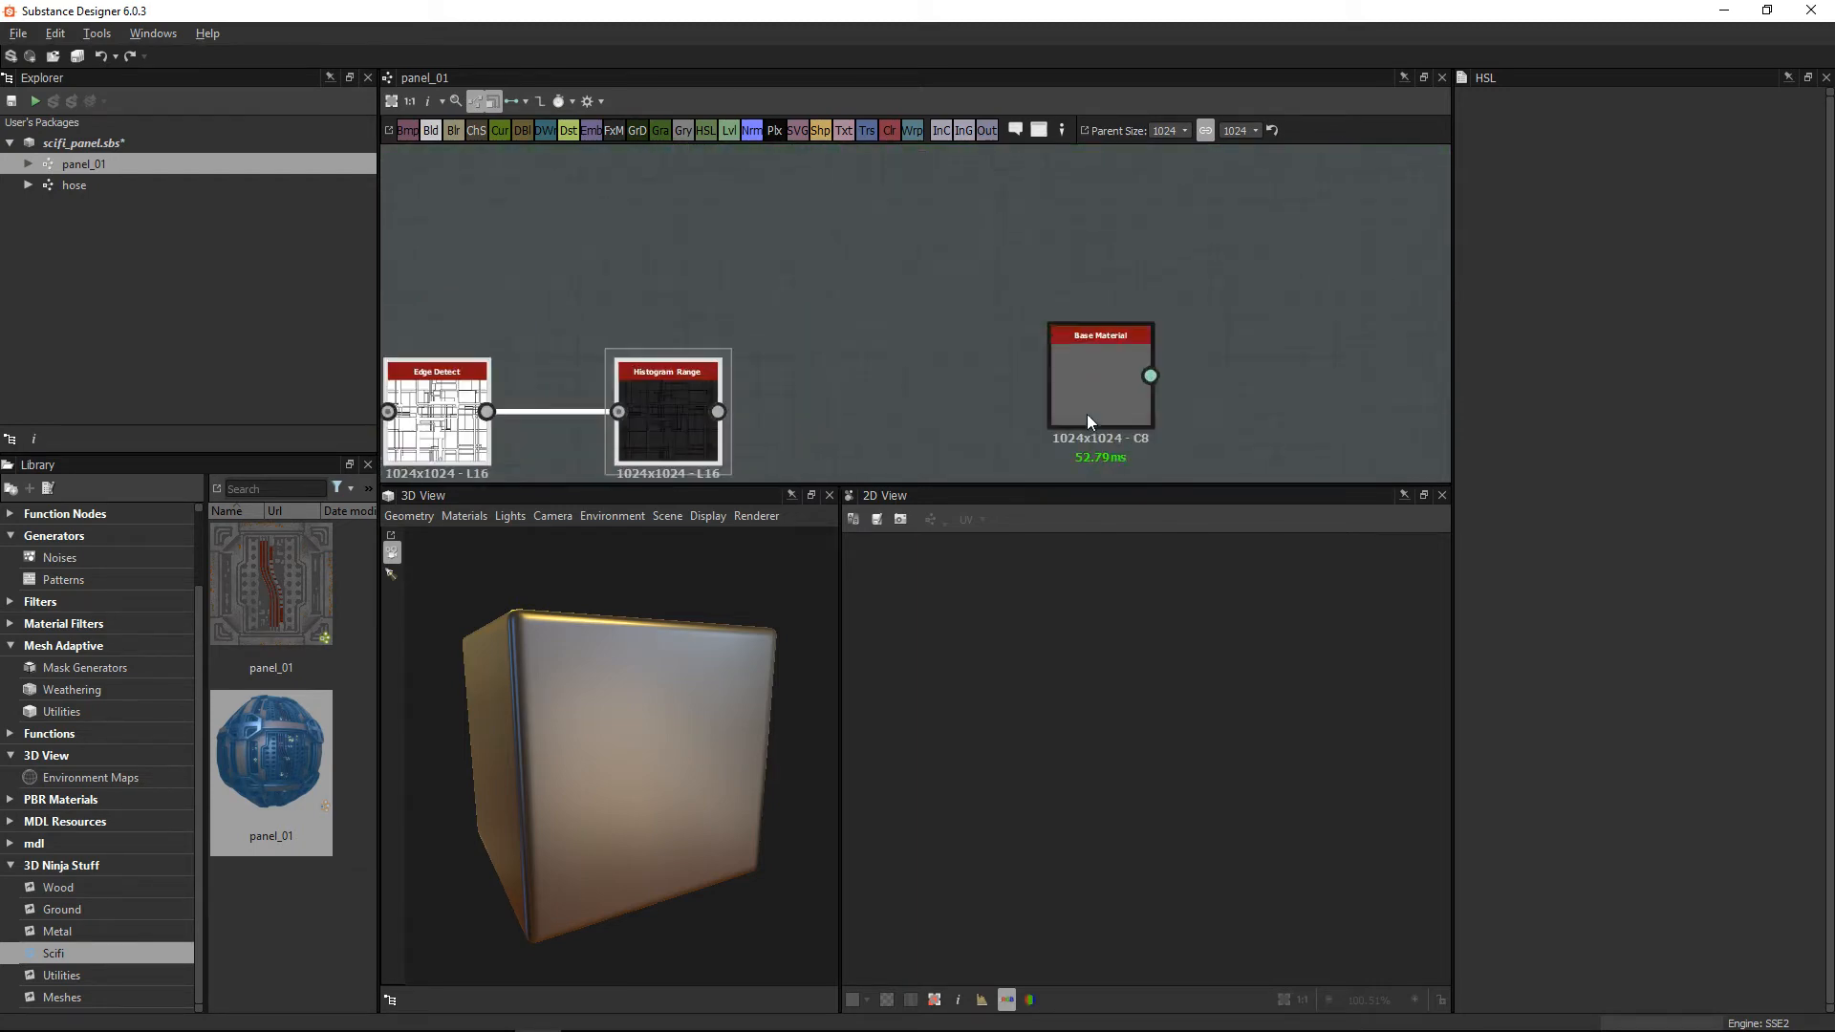
middle_click_drag(1086, 414, 1077, 379)
left_click_drag(1063, 347, 1120, 331)
left_click_drag(693, 364, 784, 428)
middle_click_drag(683, 308, 808, 305)
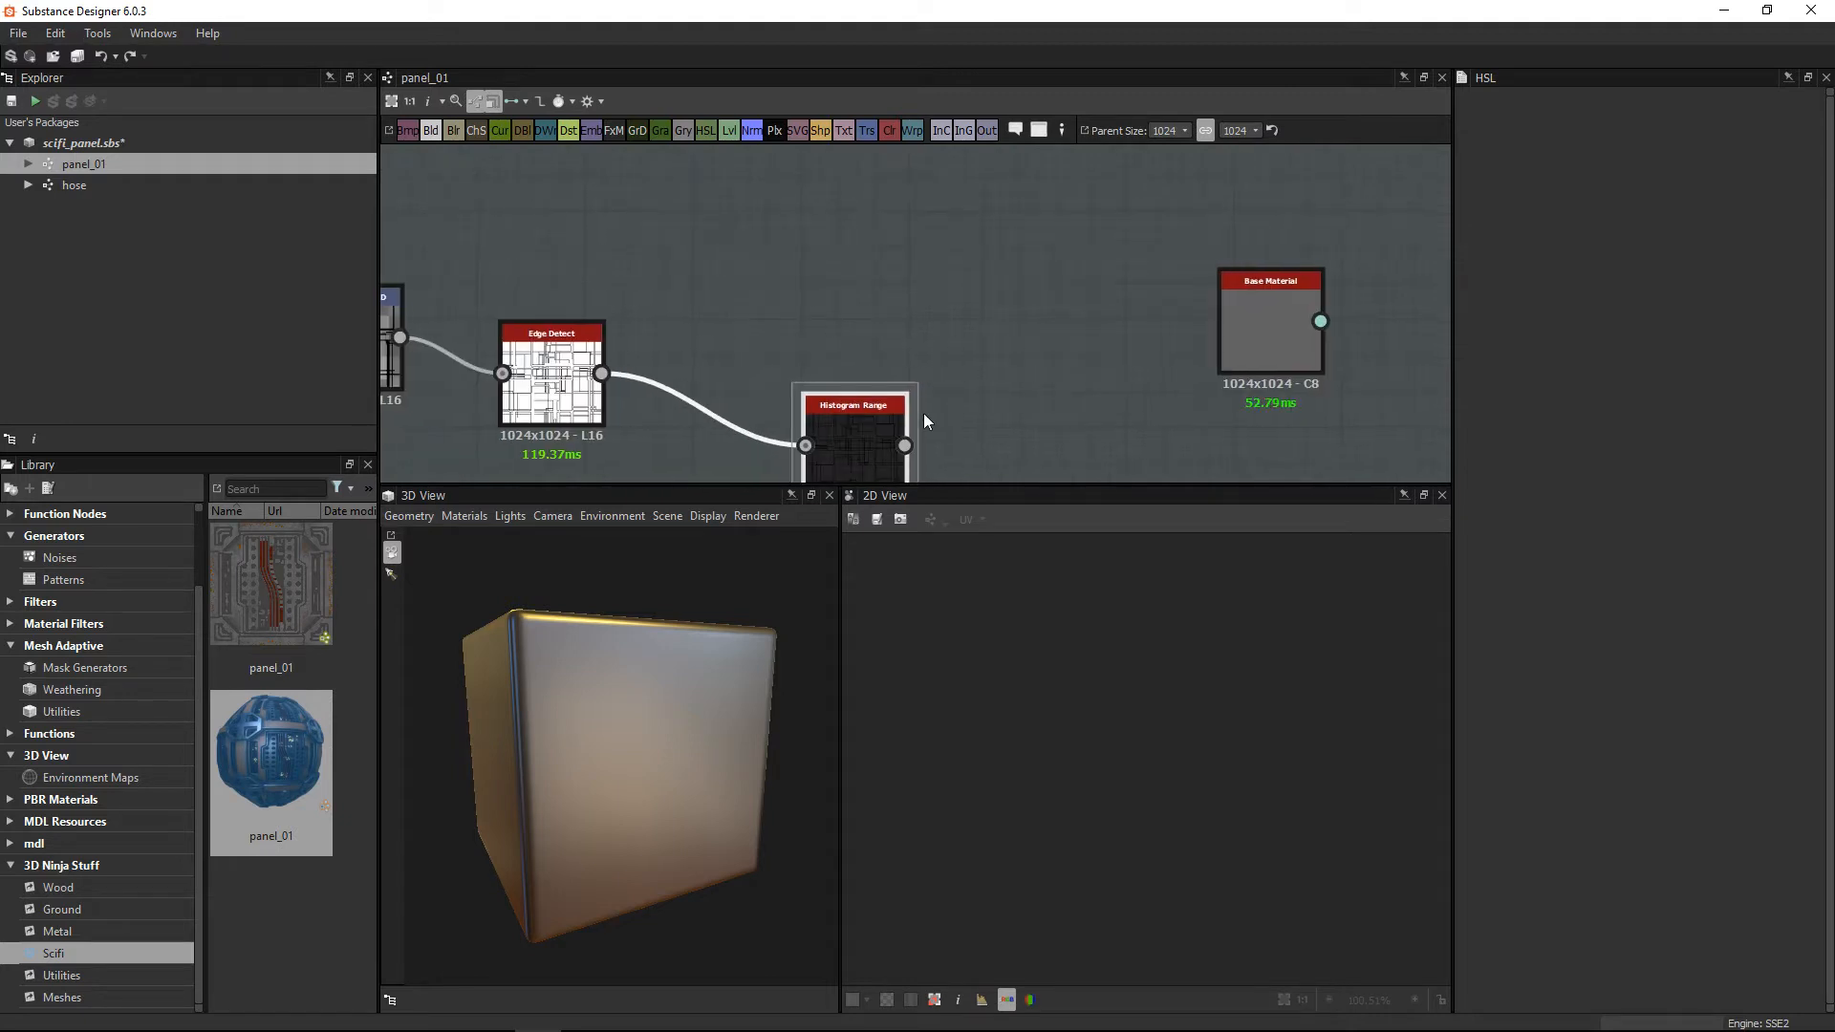
double_click(578, 375)
scroll(1024, 333, "down", 1)
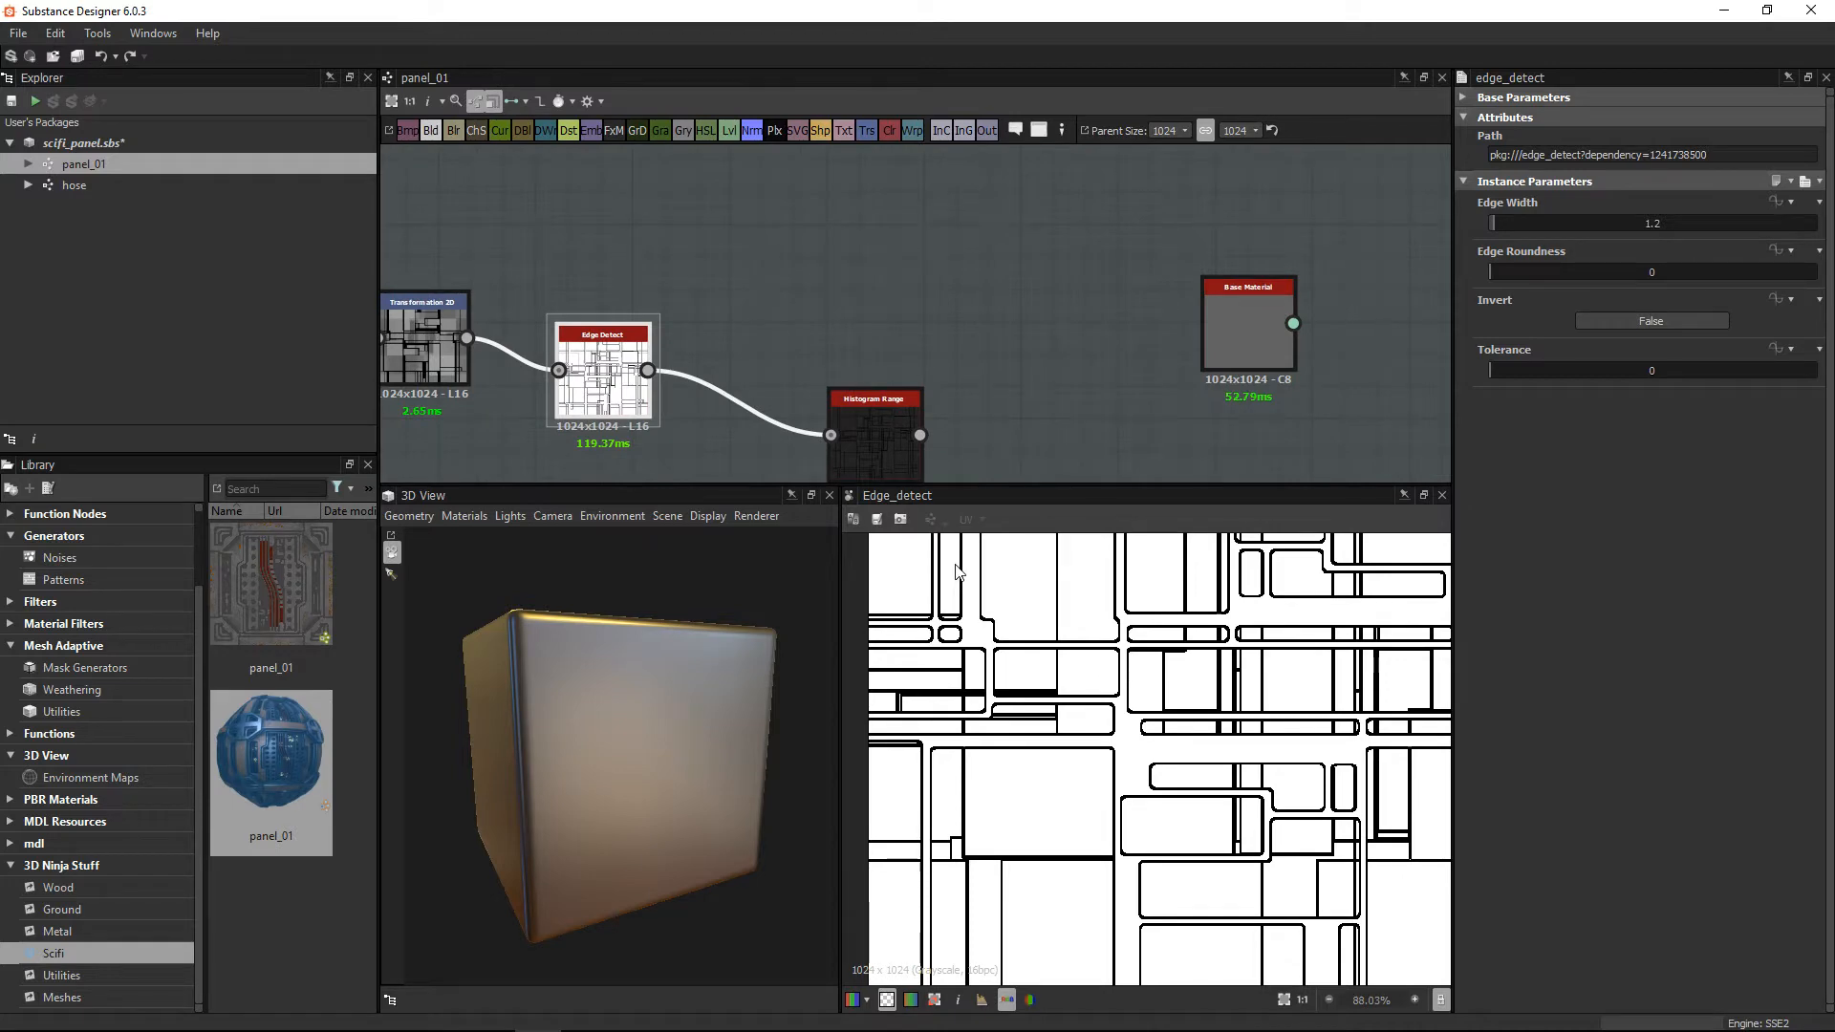
middle_click_drag(928, 378, 897, 350)
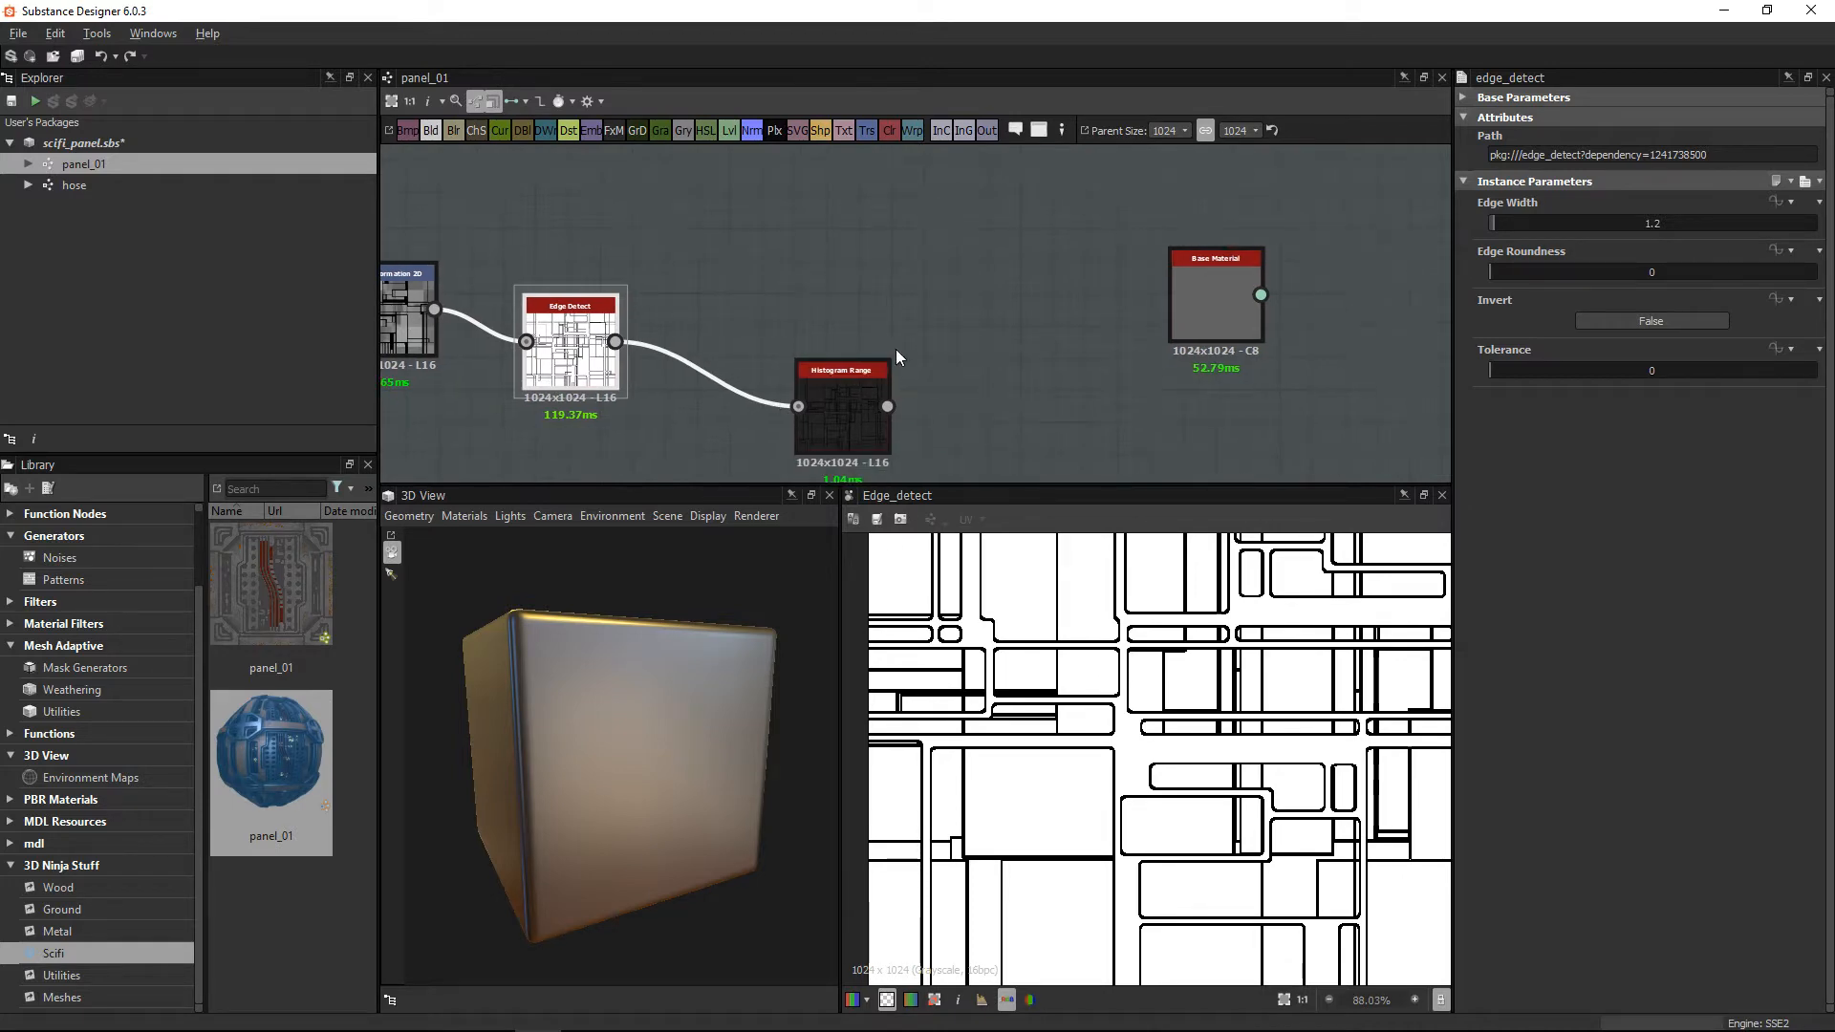
Step: Enable the Normal and Height user-defined maps on the Base Material node, and connect Edge Detect to its height input
left_click(1225, 285)
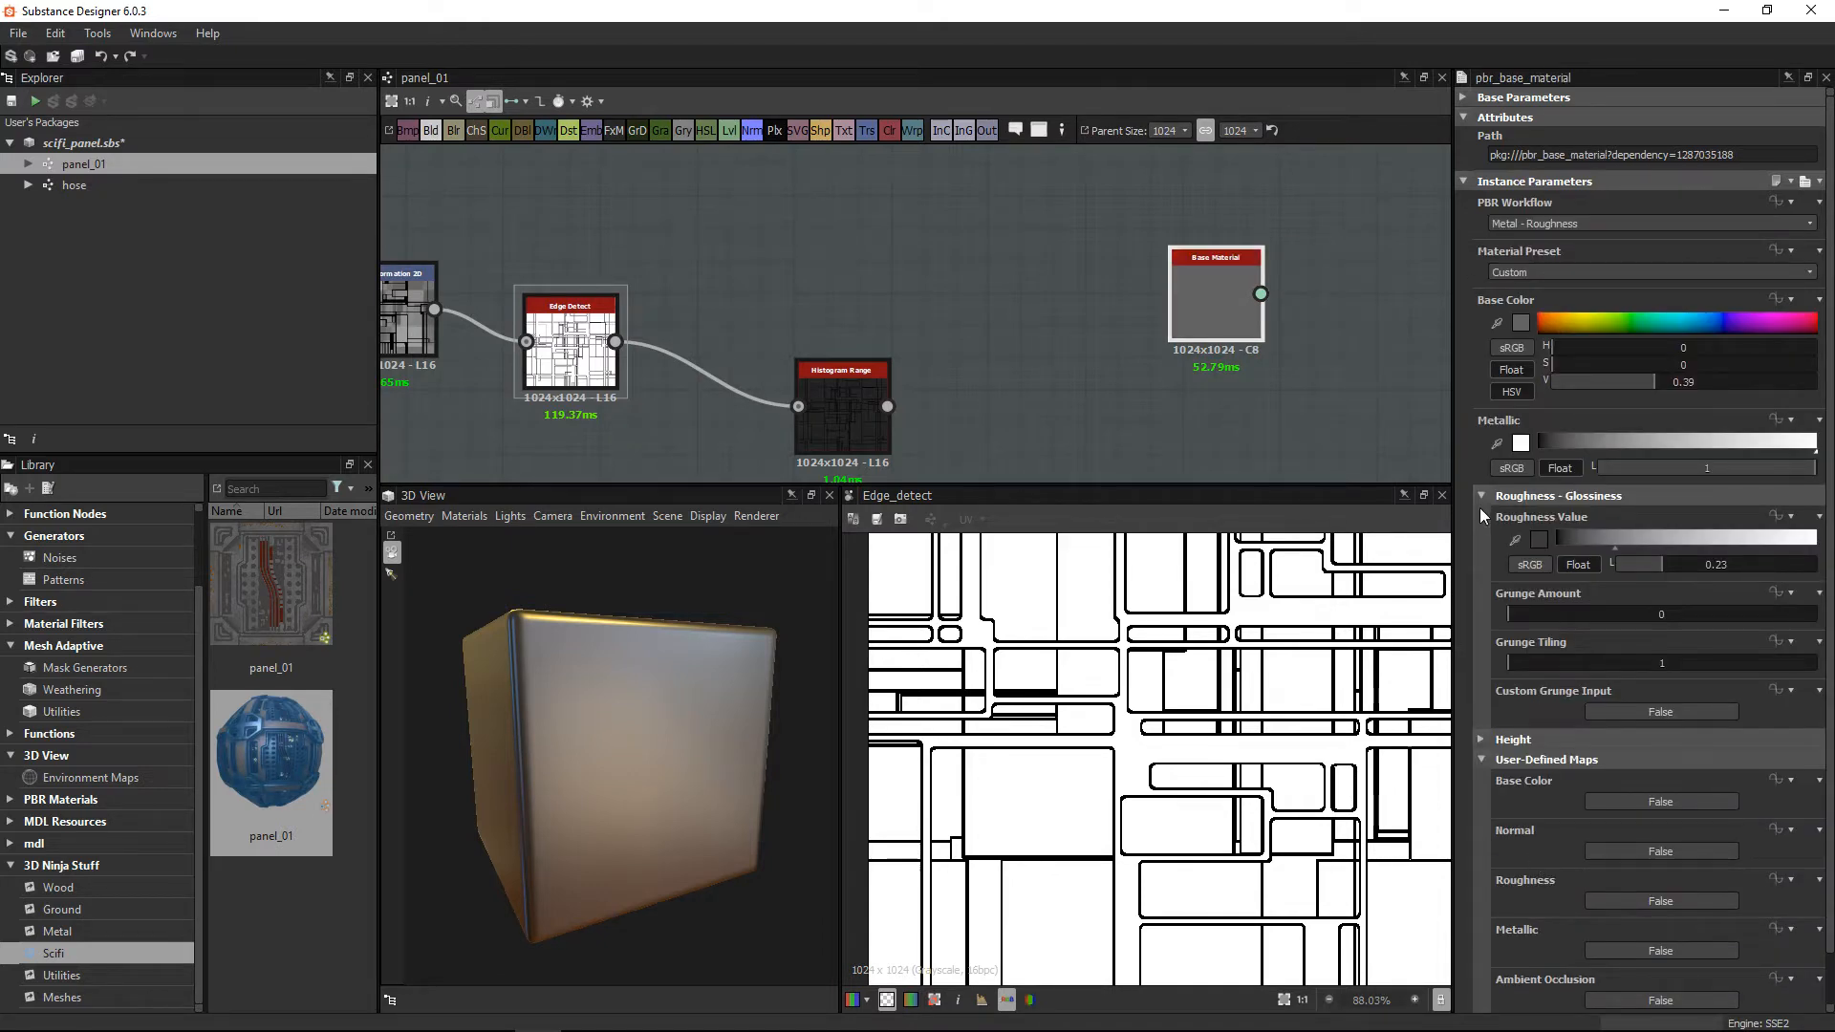
left_click(1480, 496)
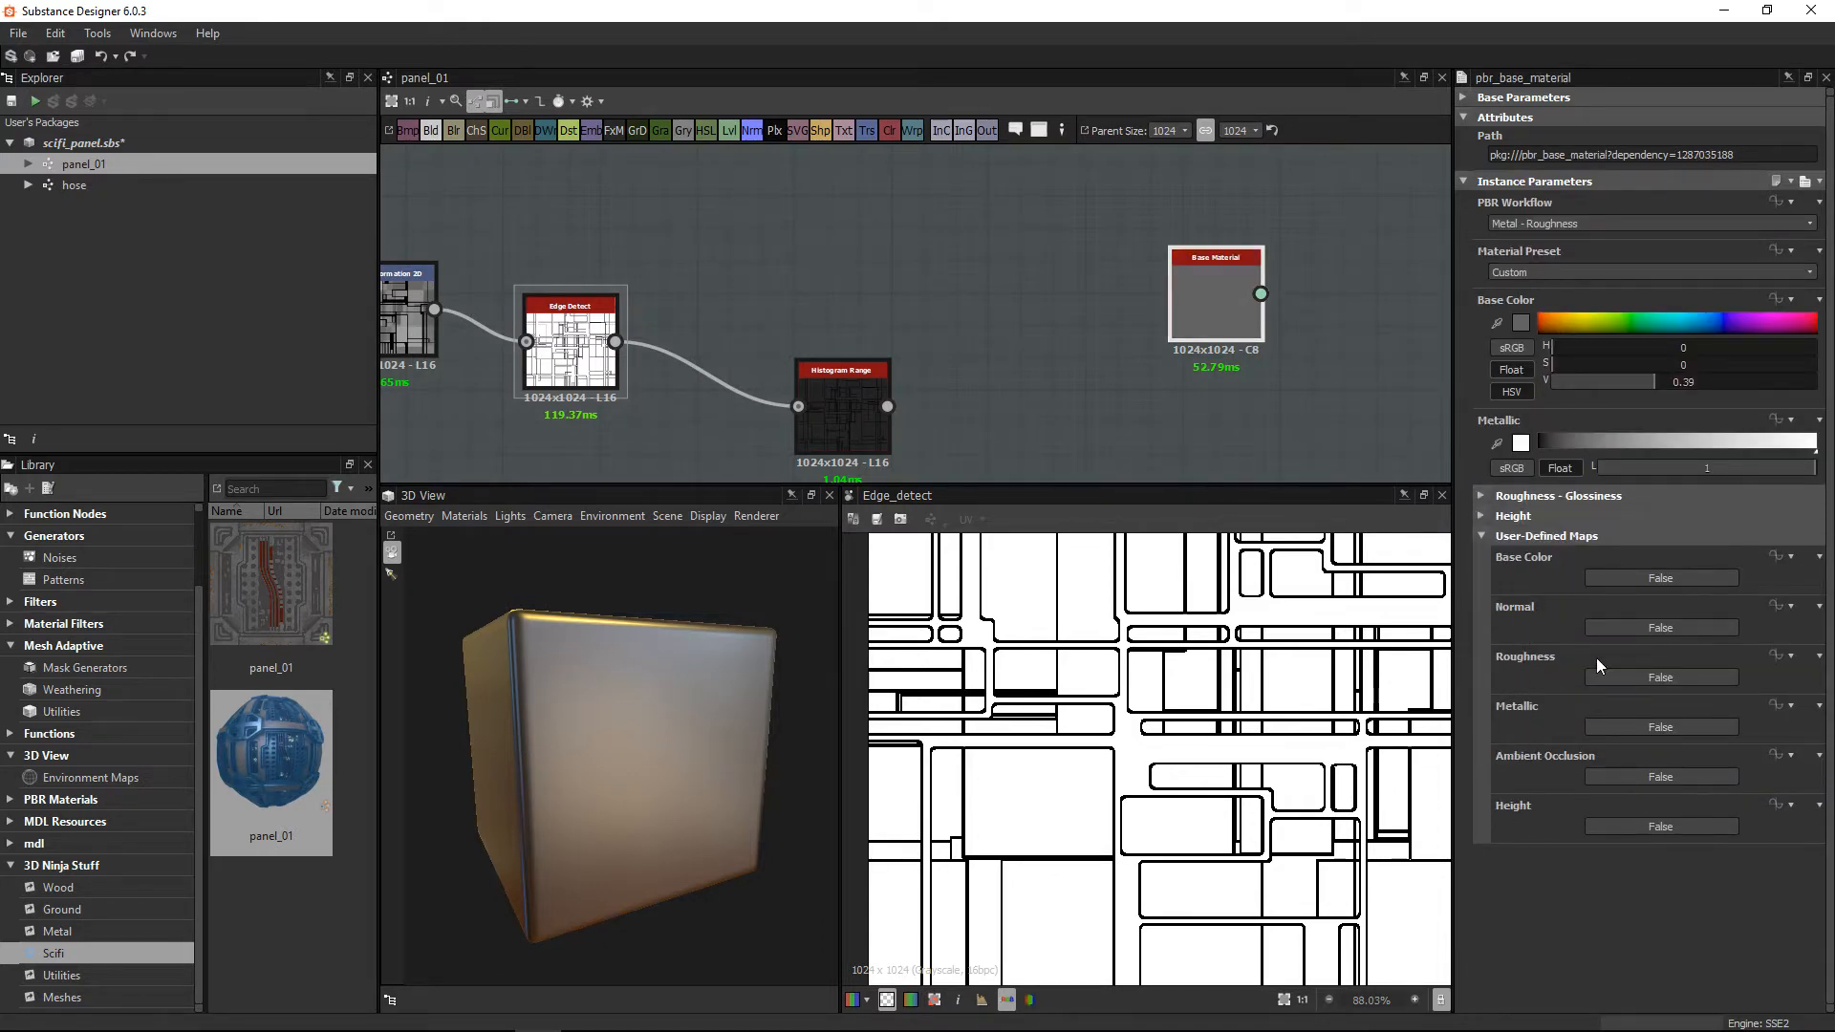
left_click(1614, 625)
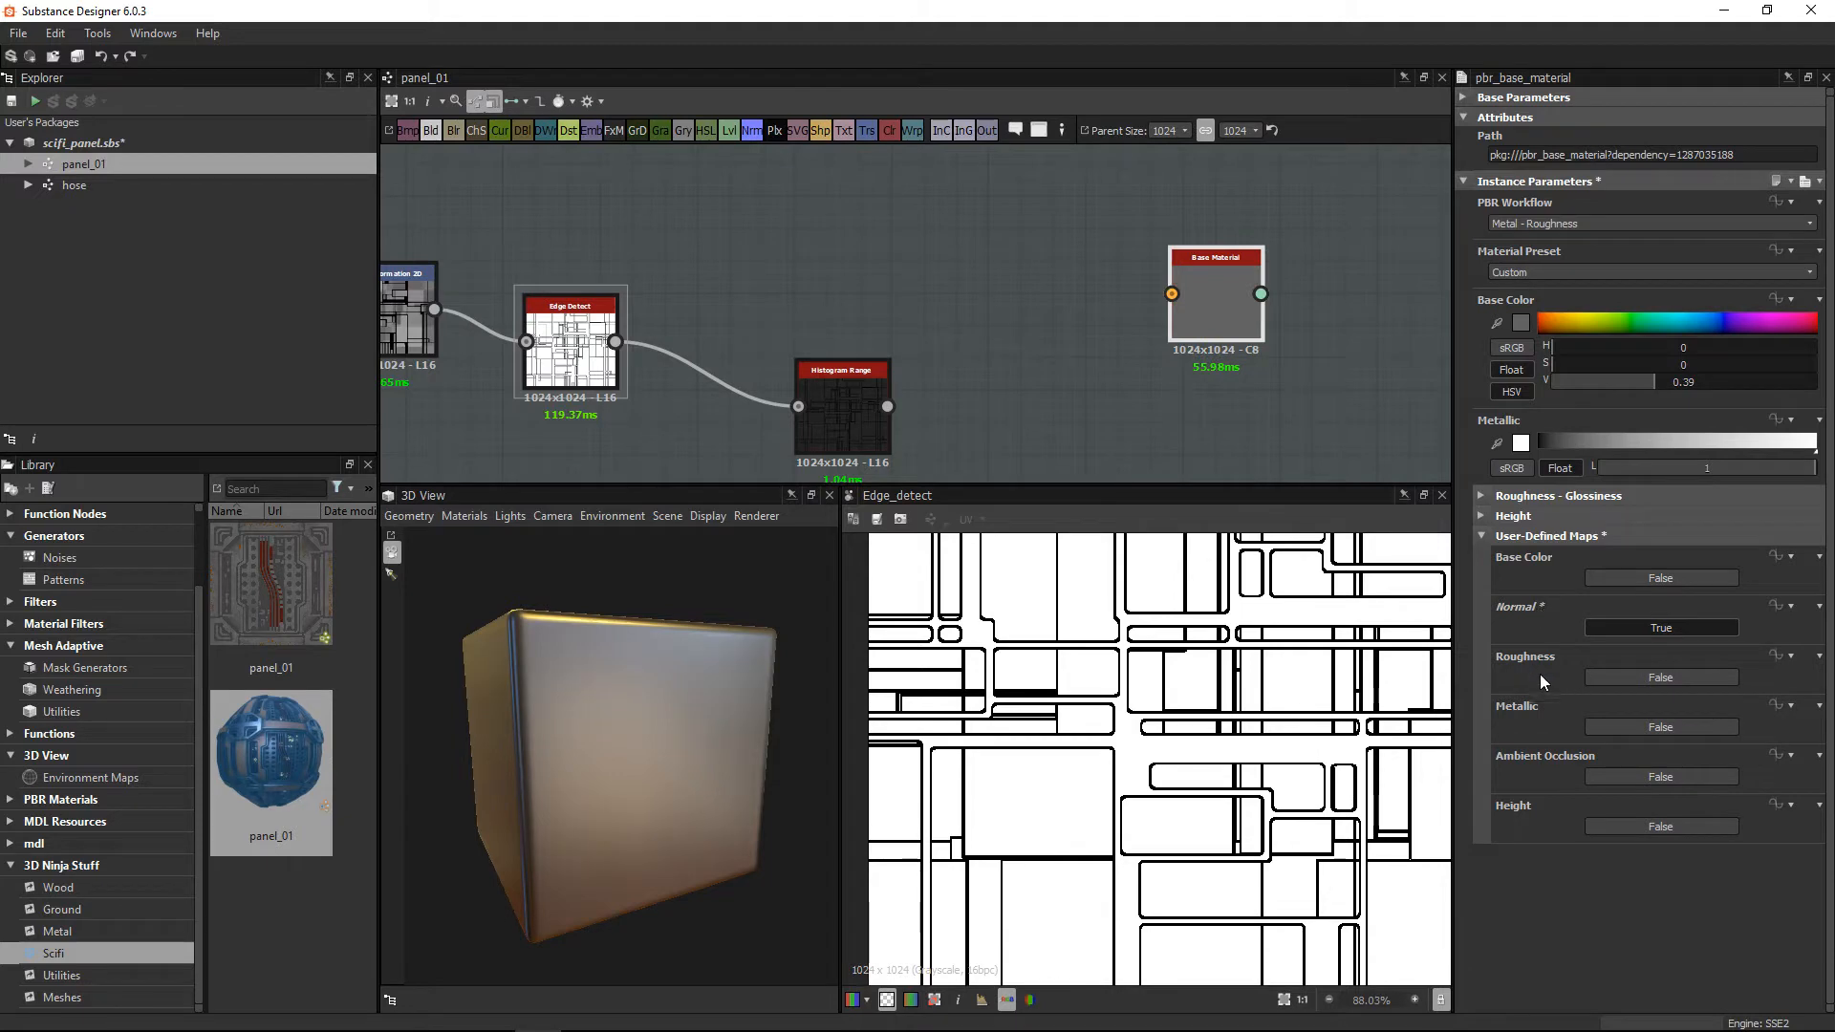
left_click(1629, 827)
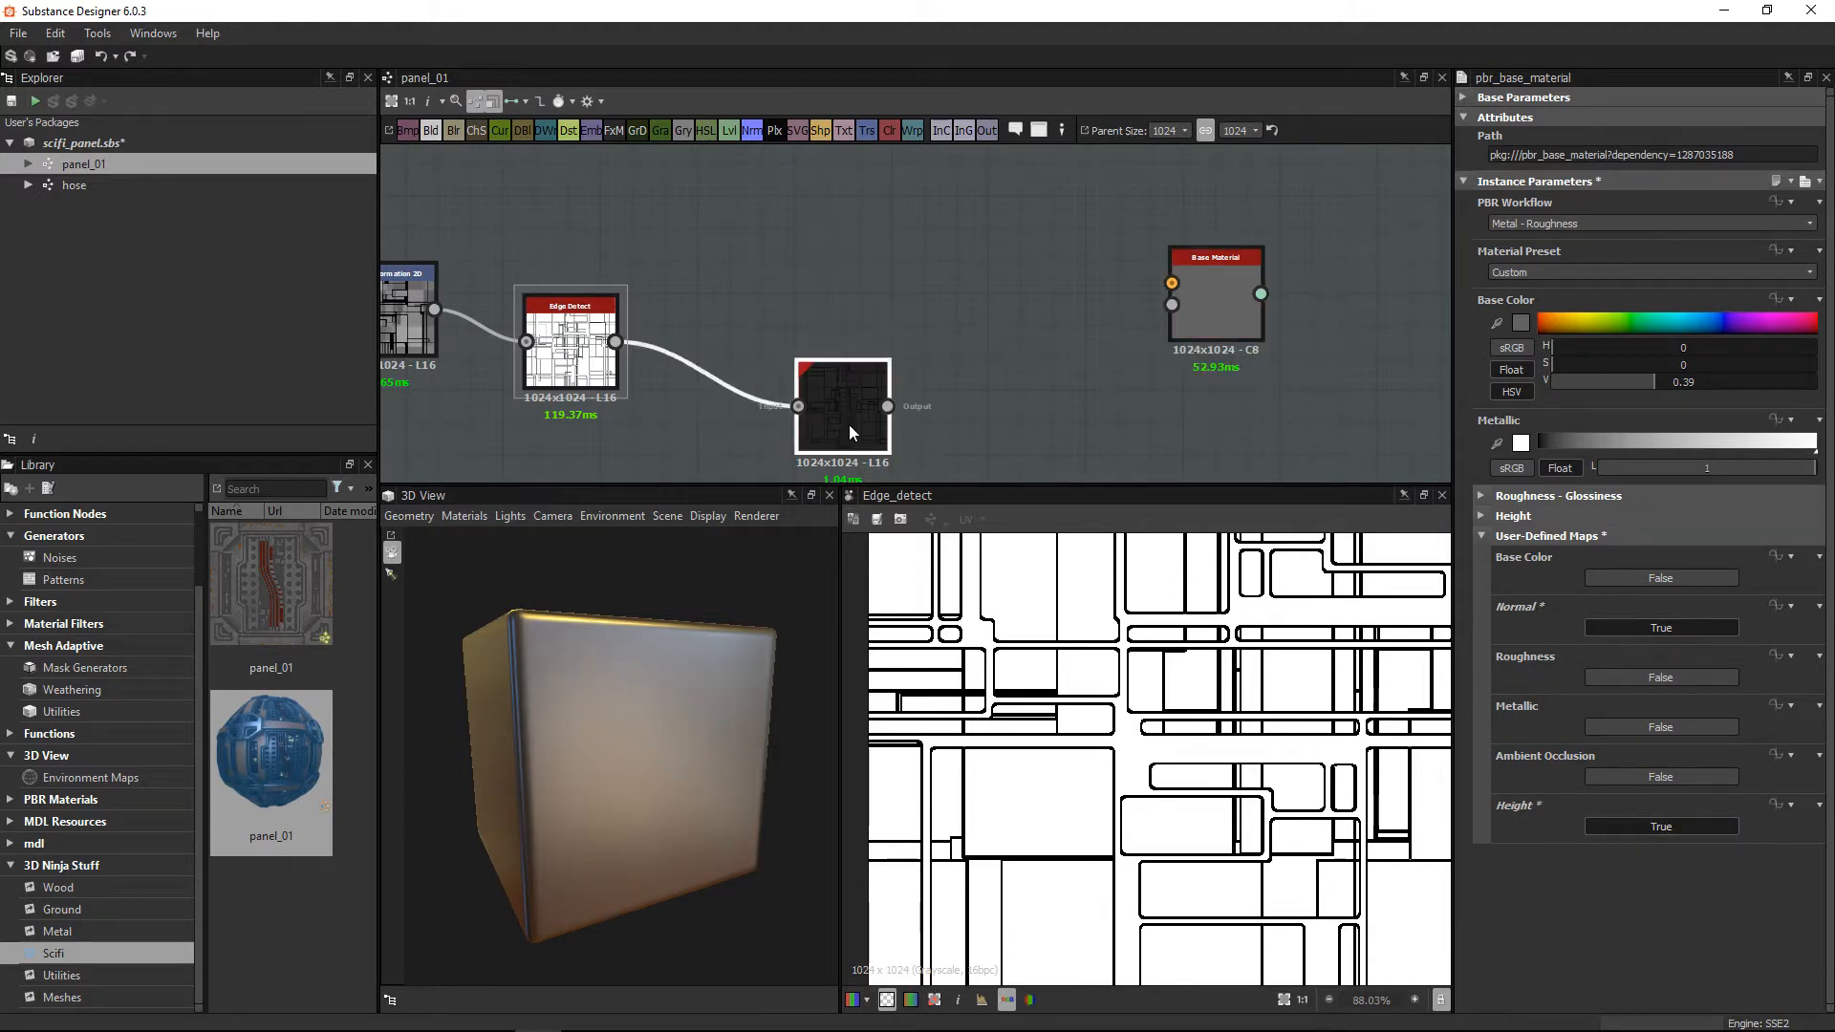
left_click_drag(849, 424, 863, 457)
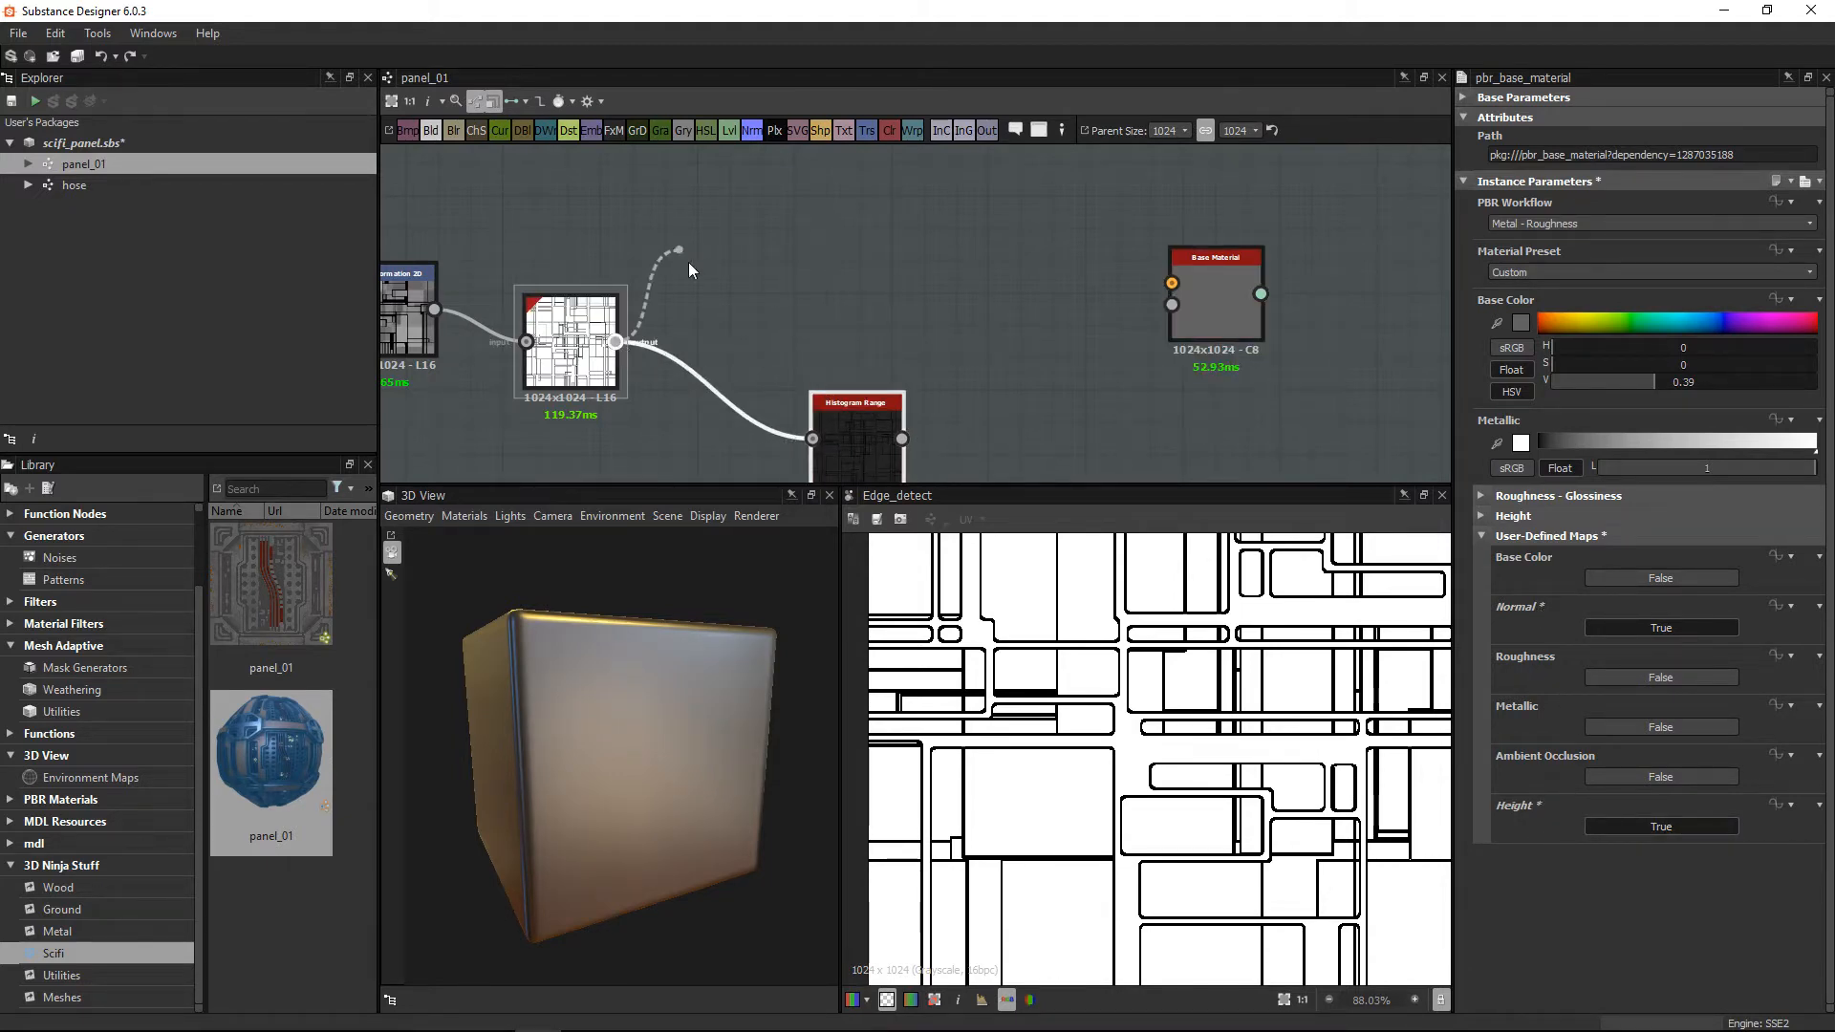
left_click_drag(688, 262, 1172, 304)
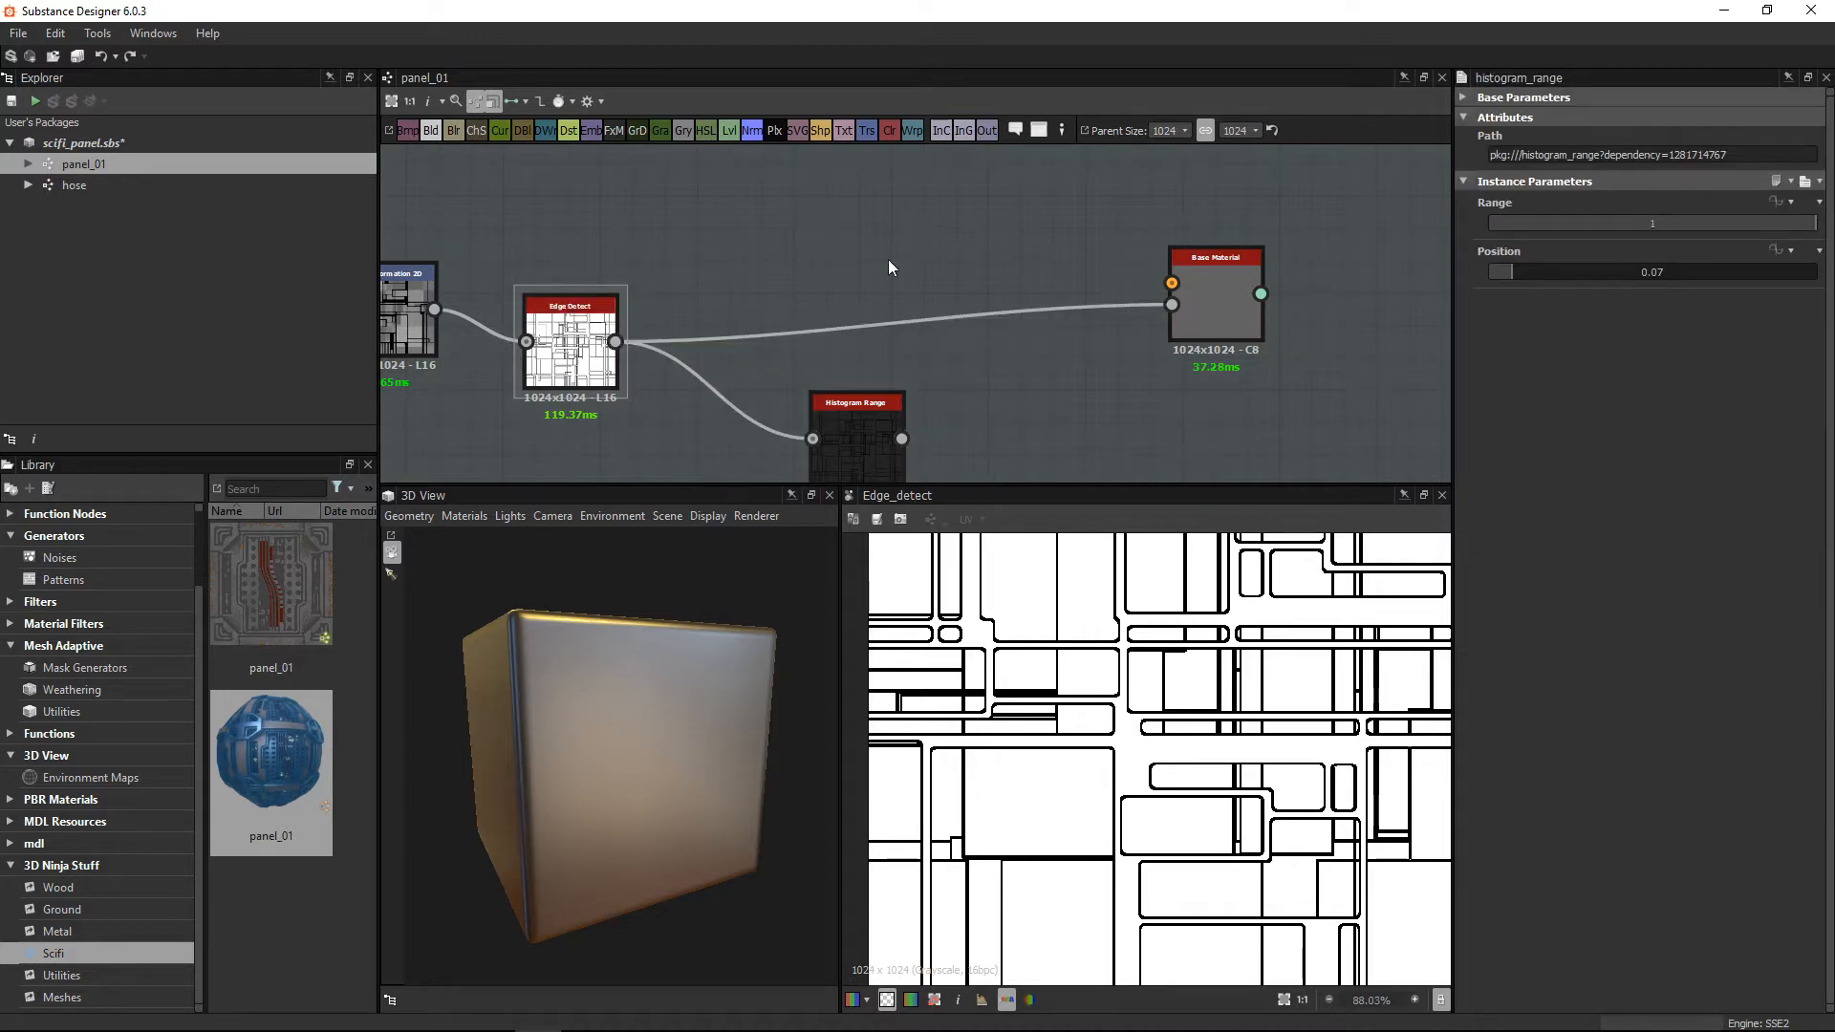
Step: Add a Normal node fed by Edge Detect, force its alpha to 1, and connect it to Base Material's normal input
key("space")
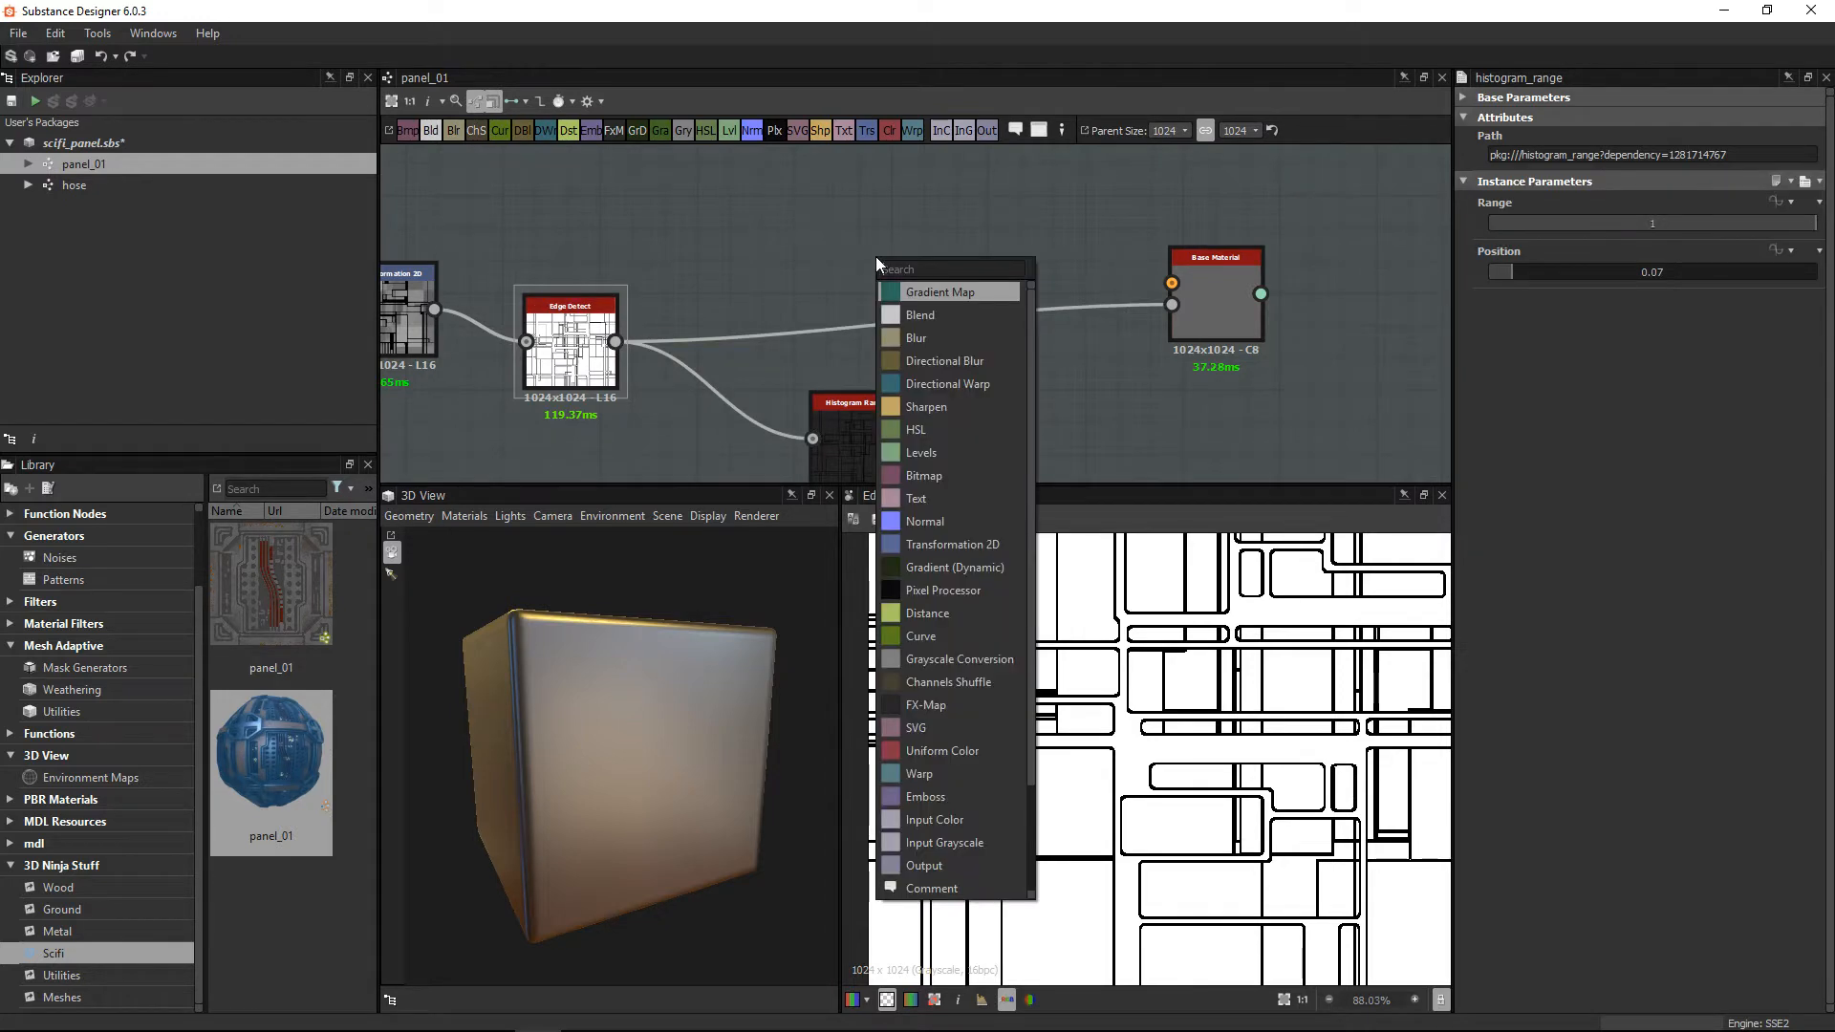
type("no")
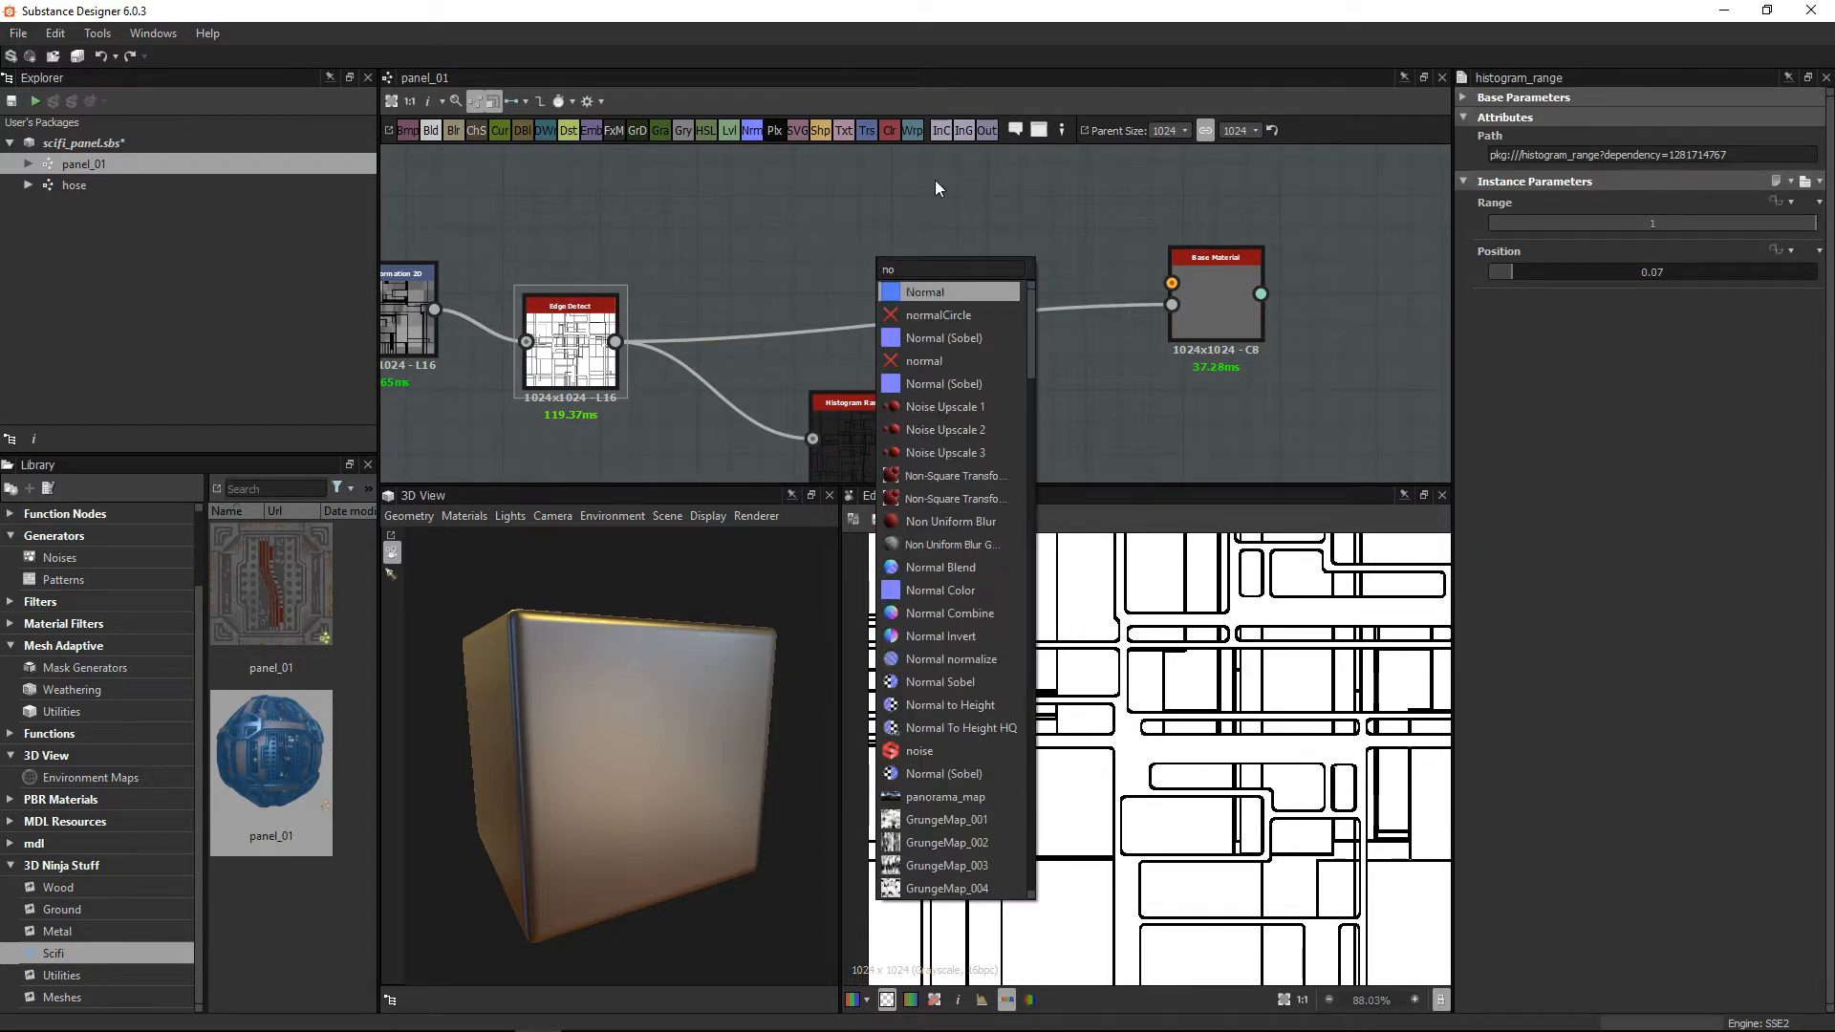
left_click(929, 292)
left_click_drag(614, 341, 835, 271)
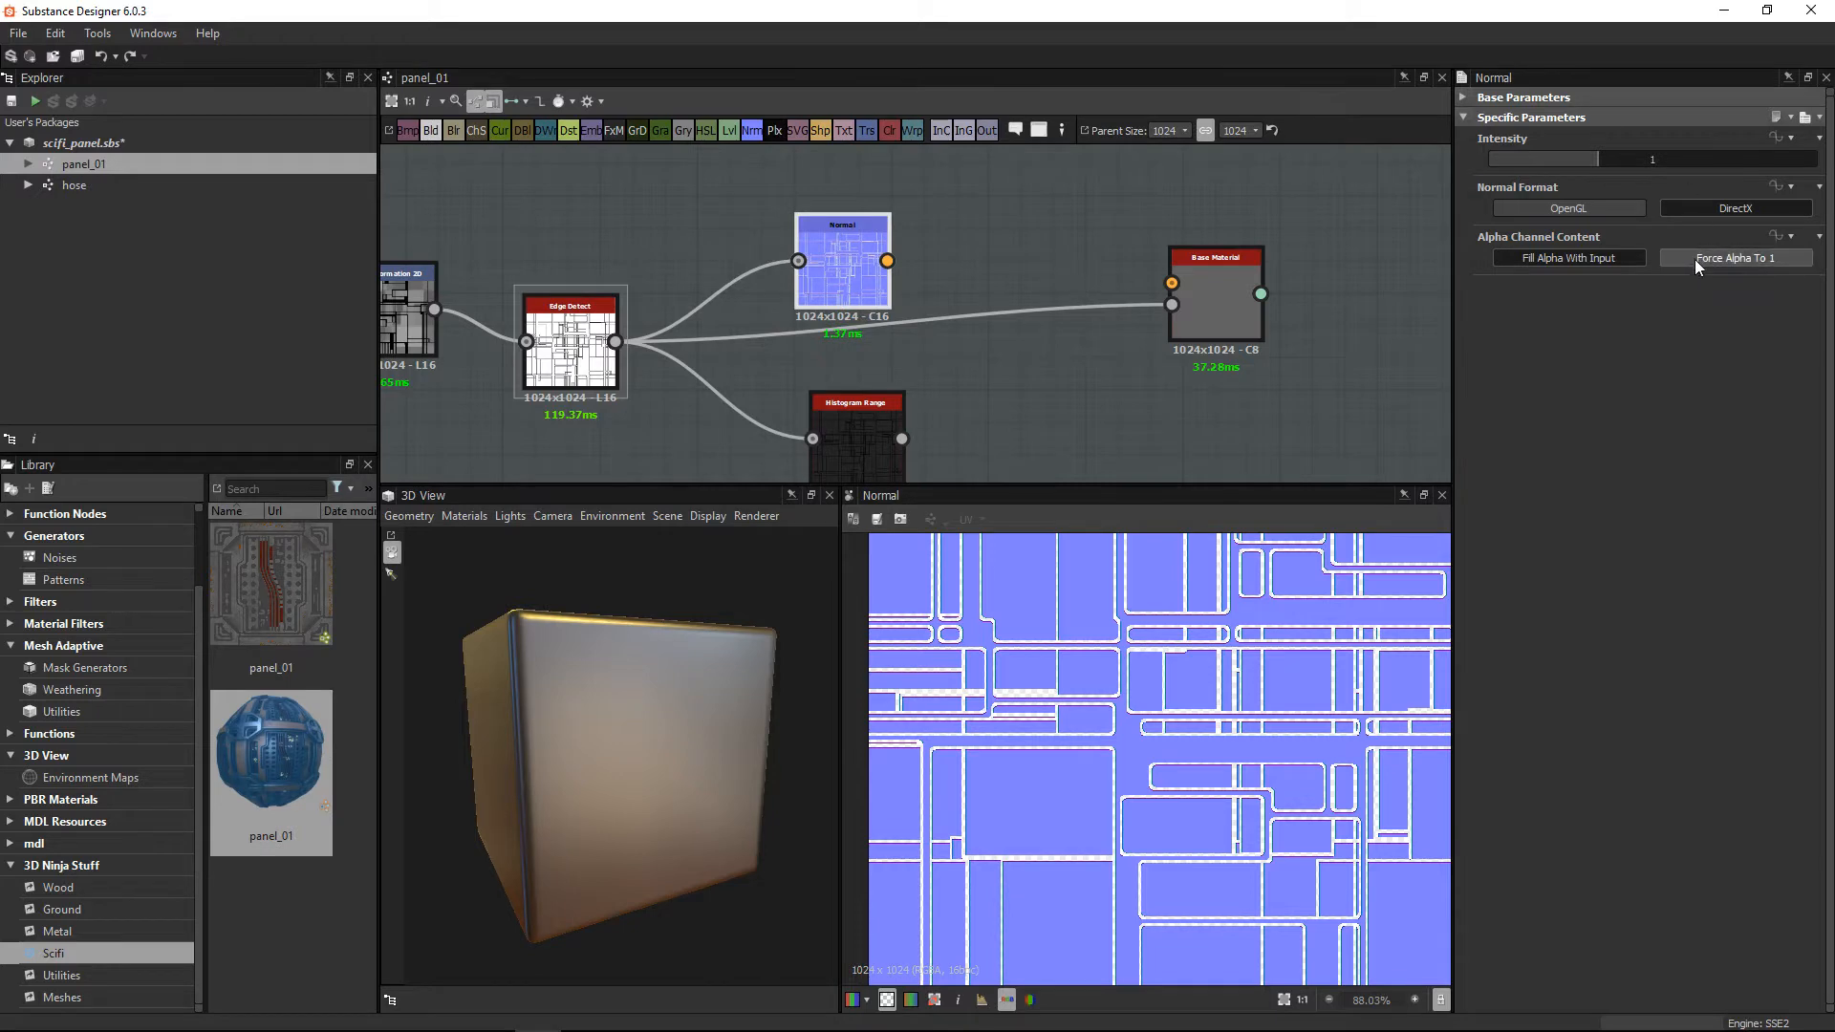
left_click(1743, 256)
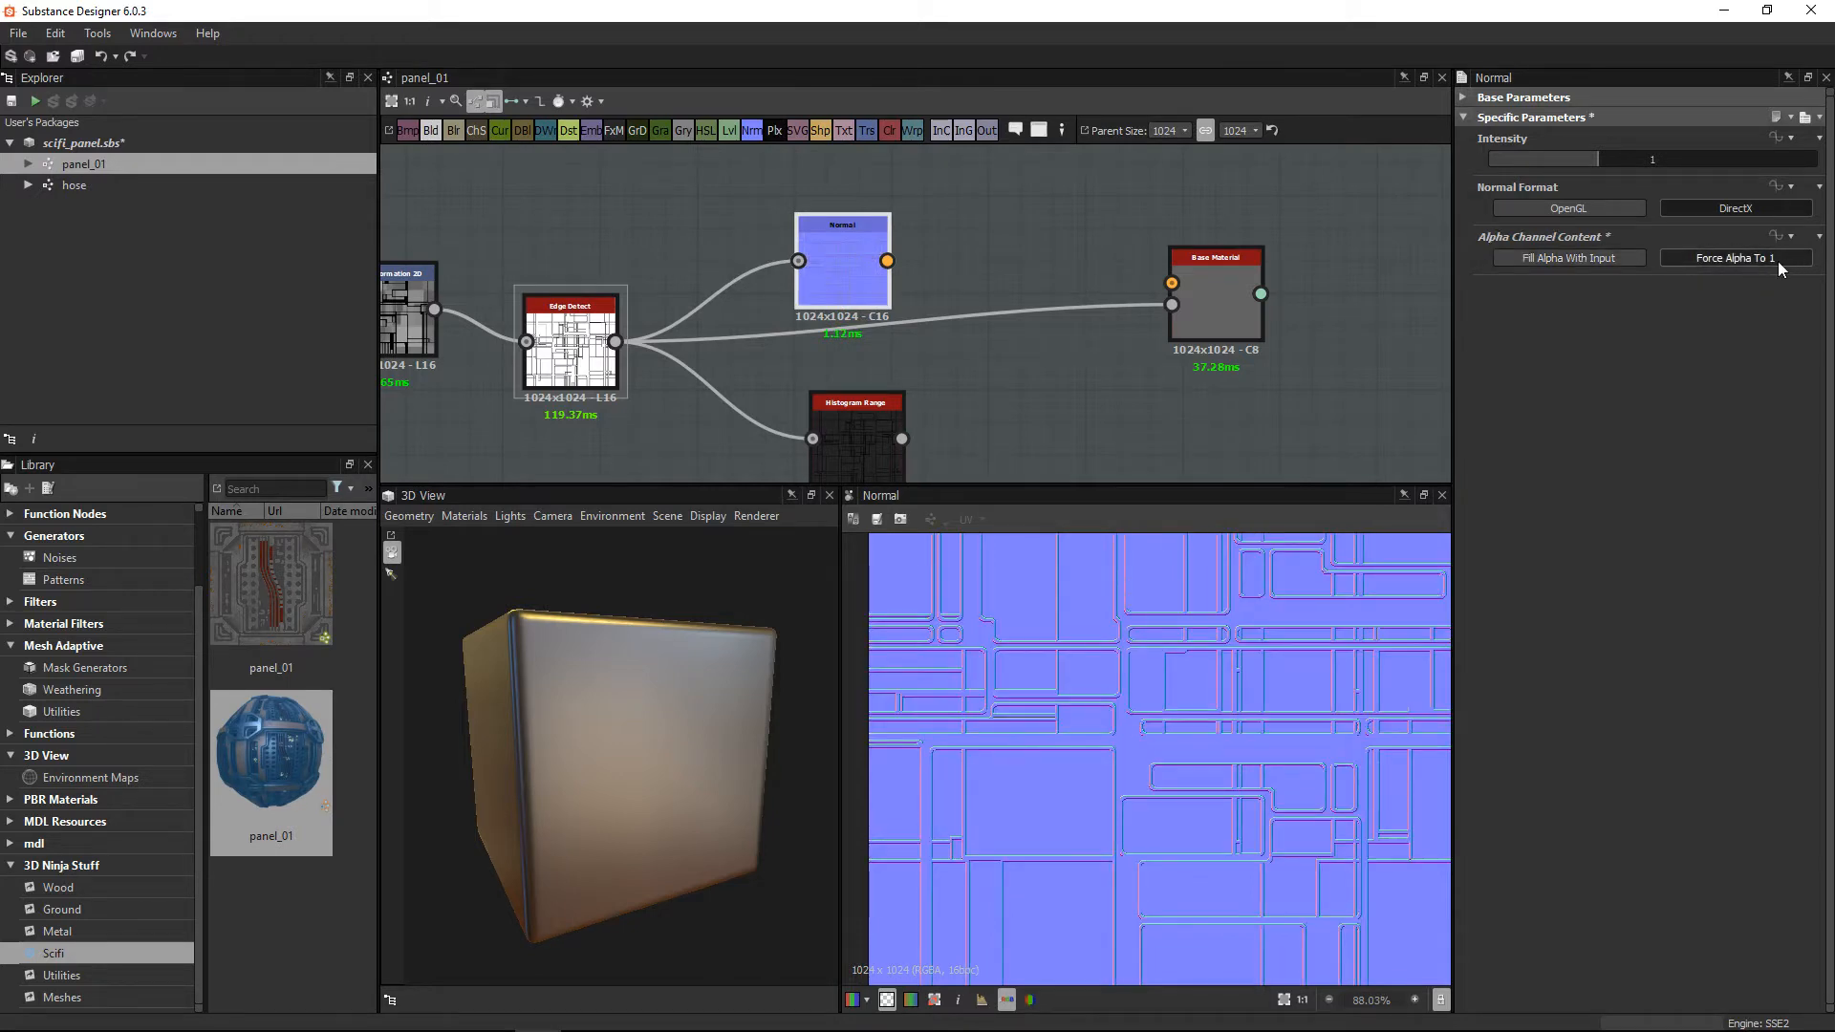
left_click_drag(887, 261, 1172, 283)
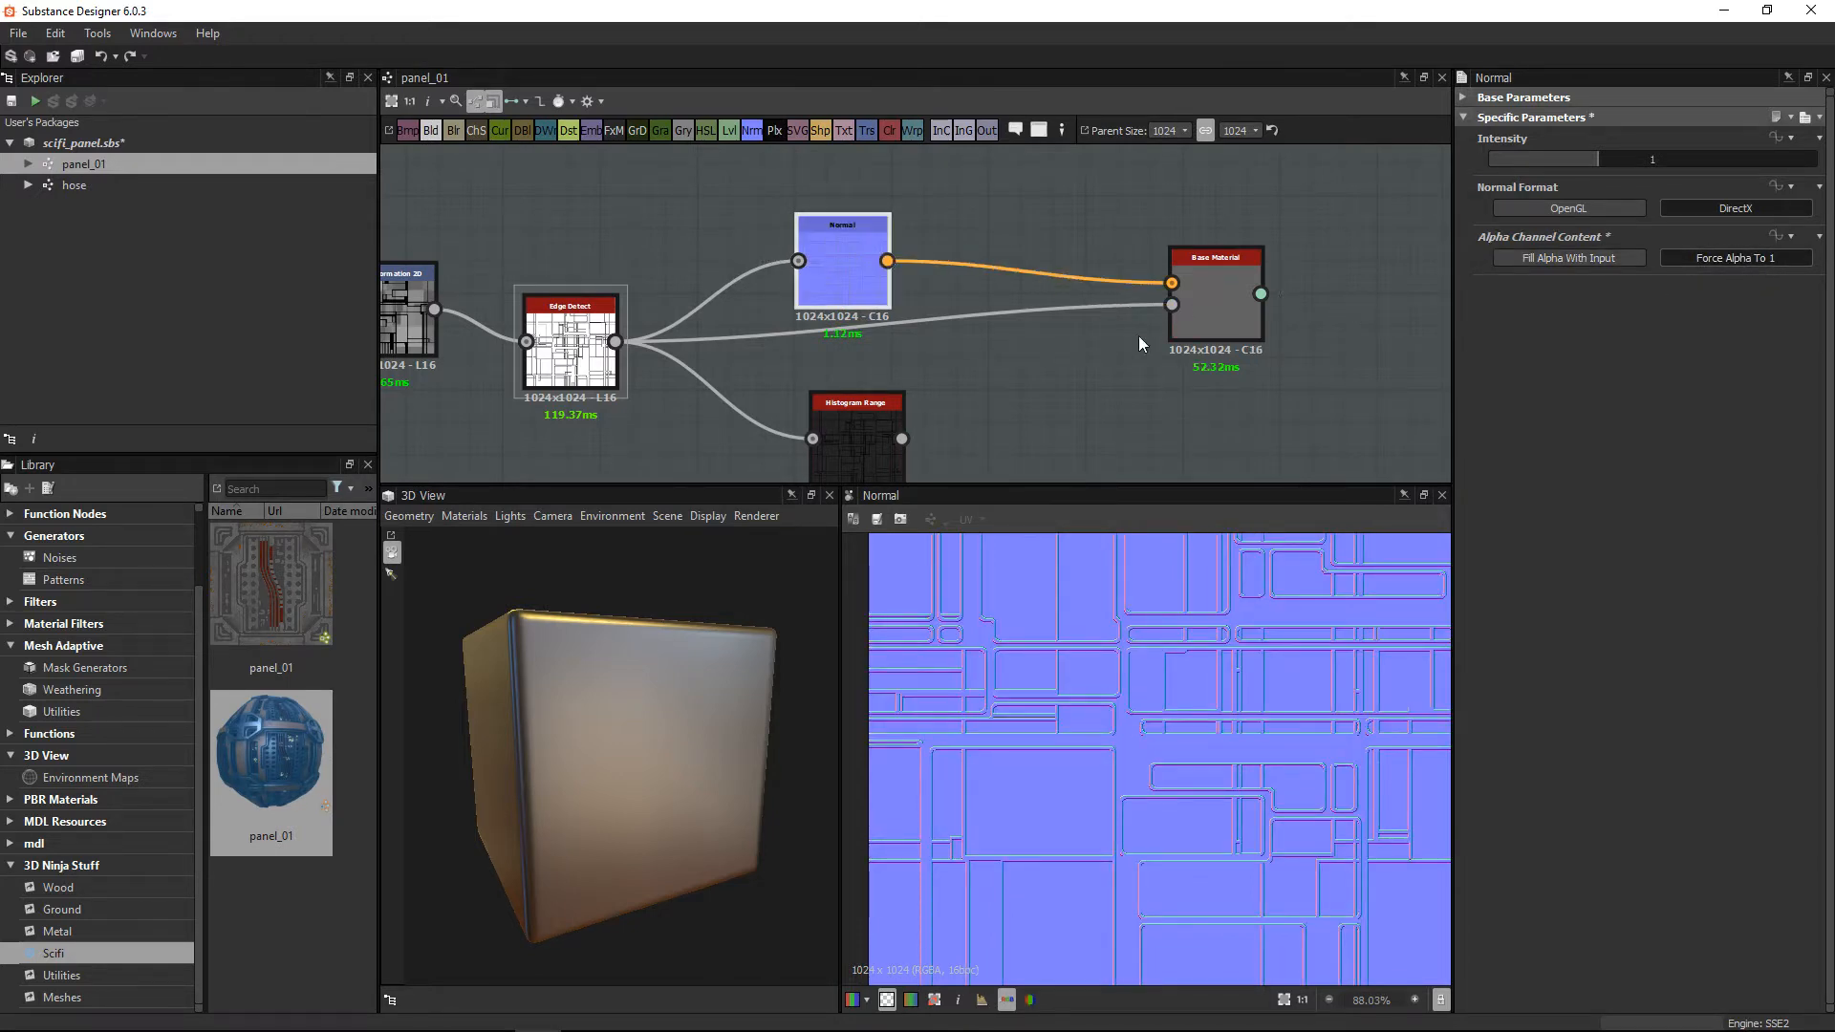
Step: Widen the 3D view and inspect the panel lines on the cube up close
scroll(669, 741, "up", 3)
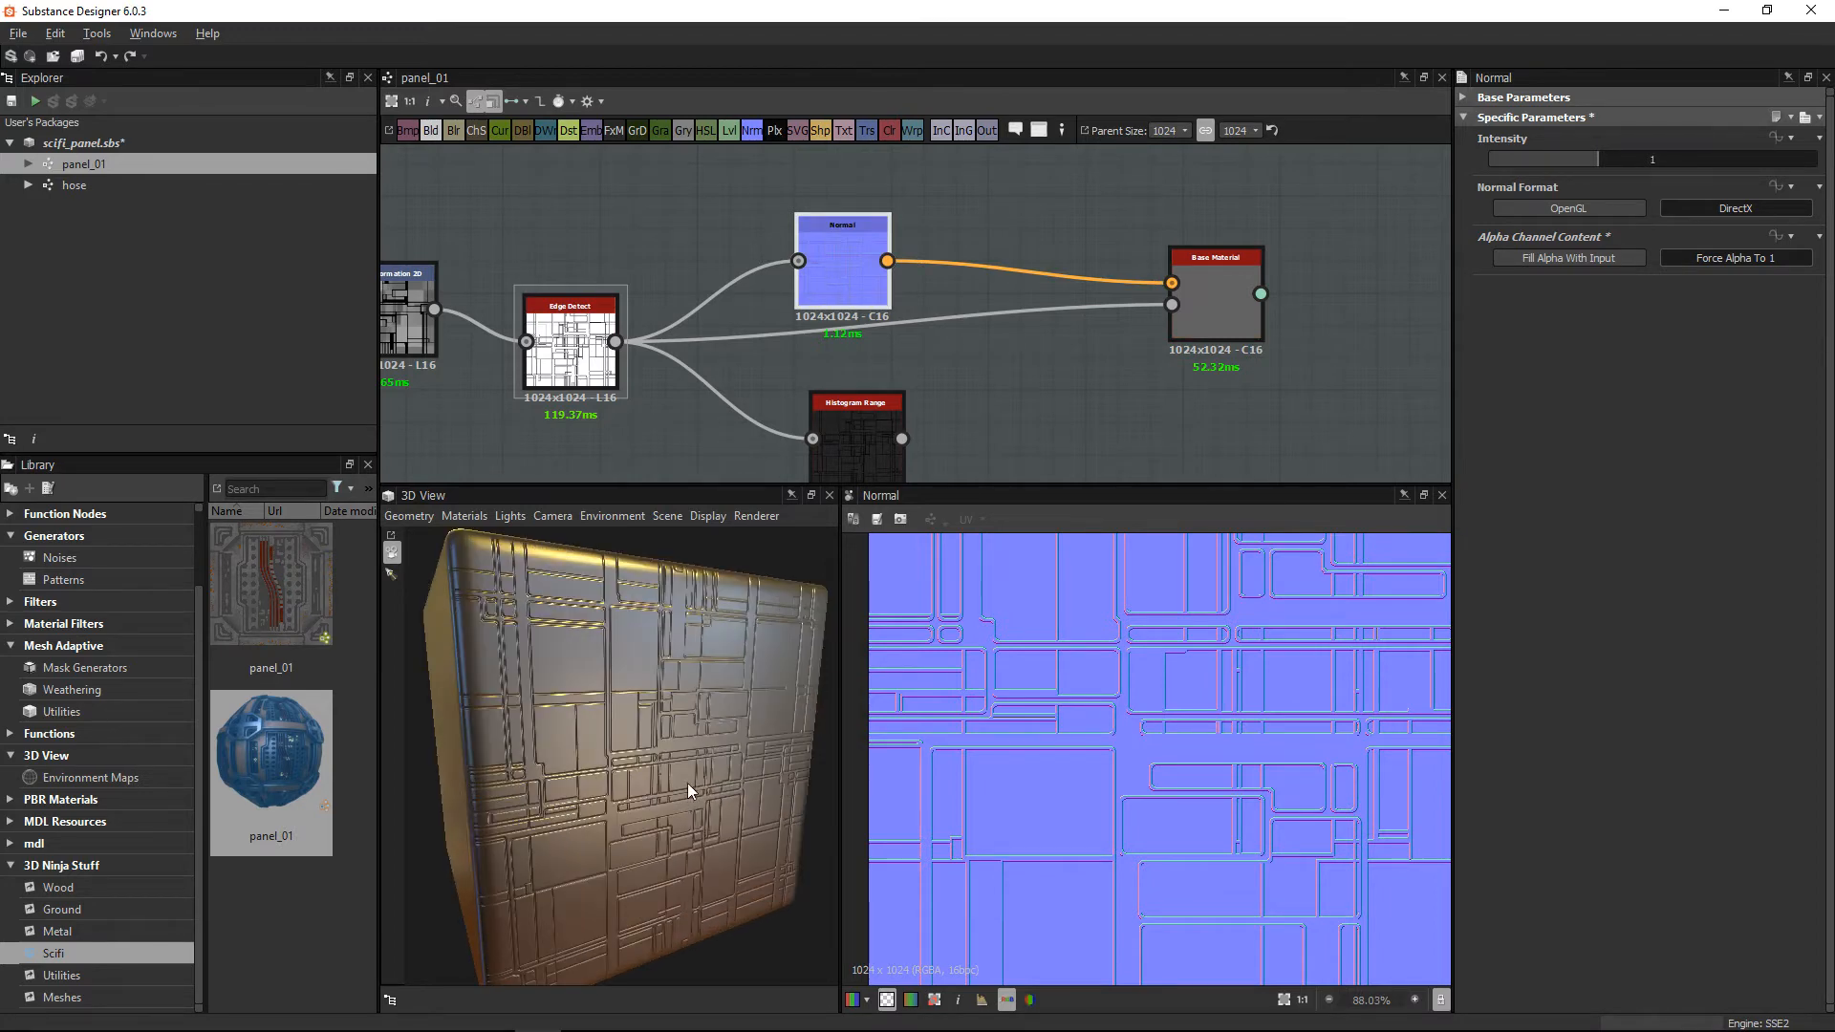
left_click_drag(686, 783, 1003, 755)
scroll(764, 691, "up", 2)
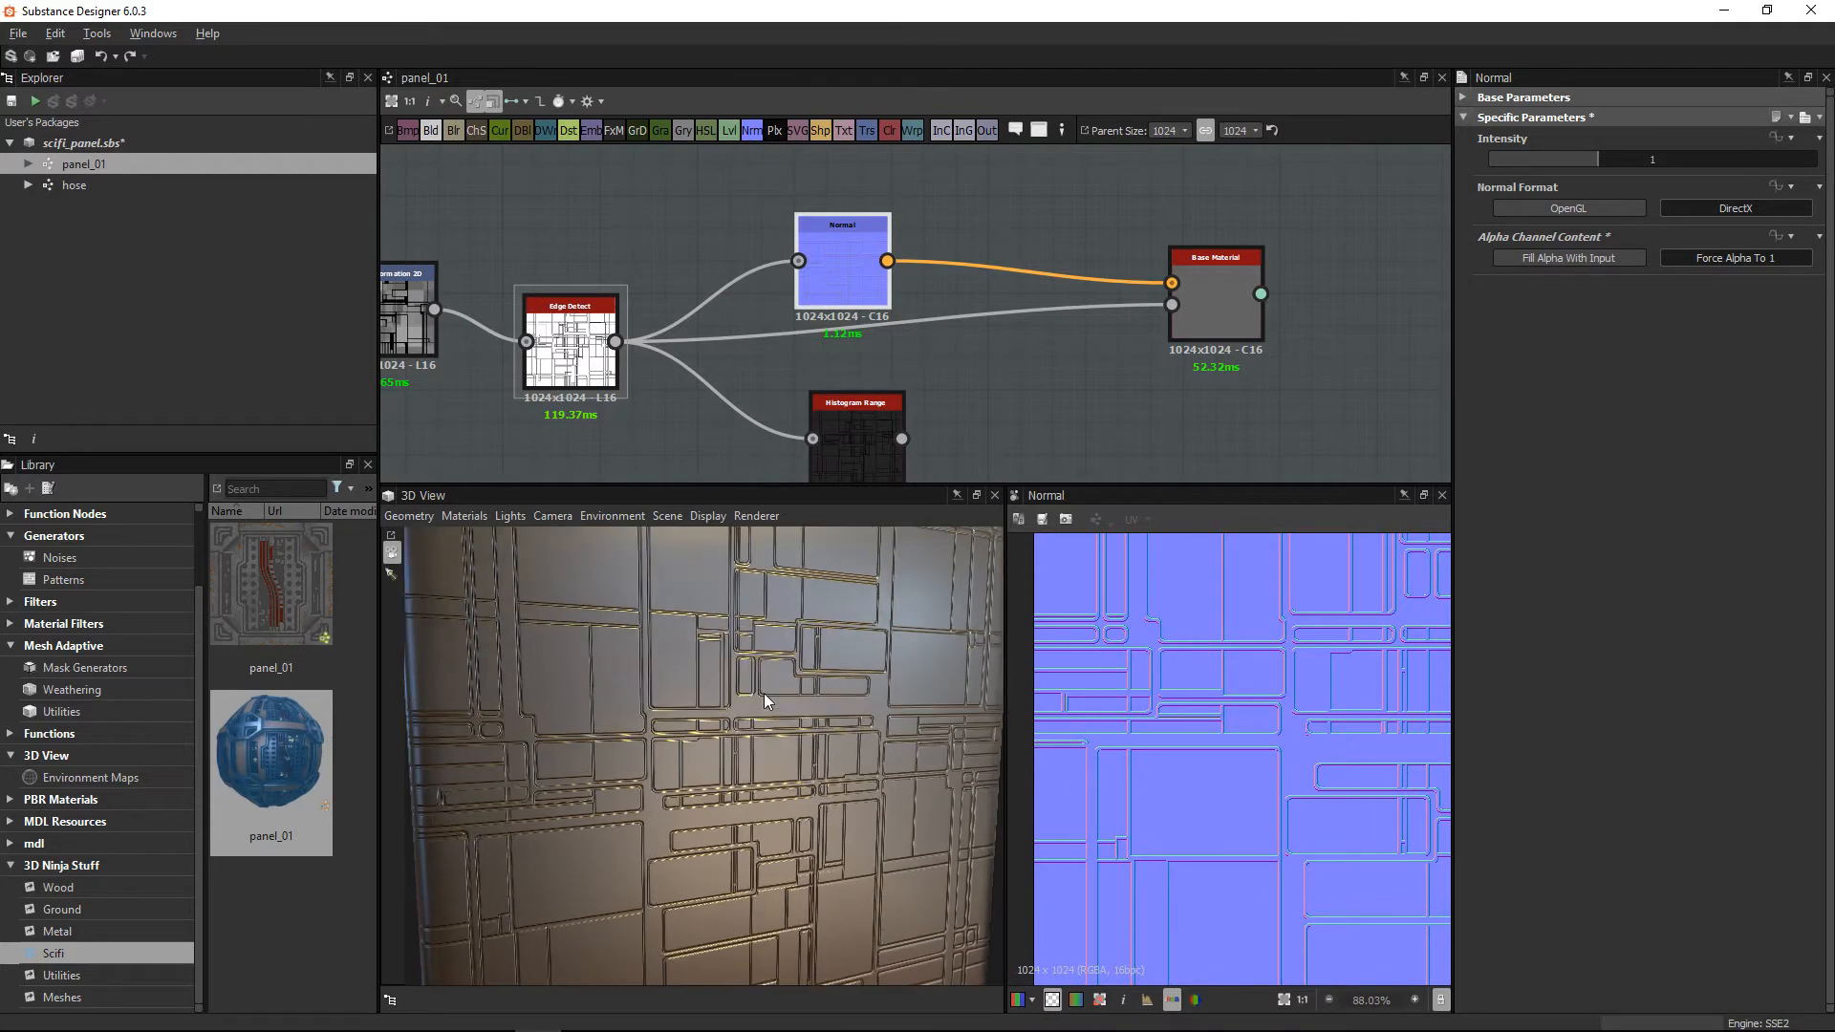
left_click_drag(764, 691, 841, 726)
Step: Feed Base Material's height input from Histogram Range instead, set its Position to 0.28, and preview the node
left_click_drag(863, 442, 1171, 305)
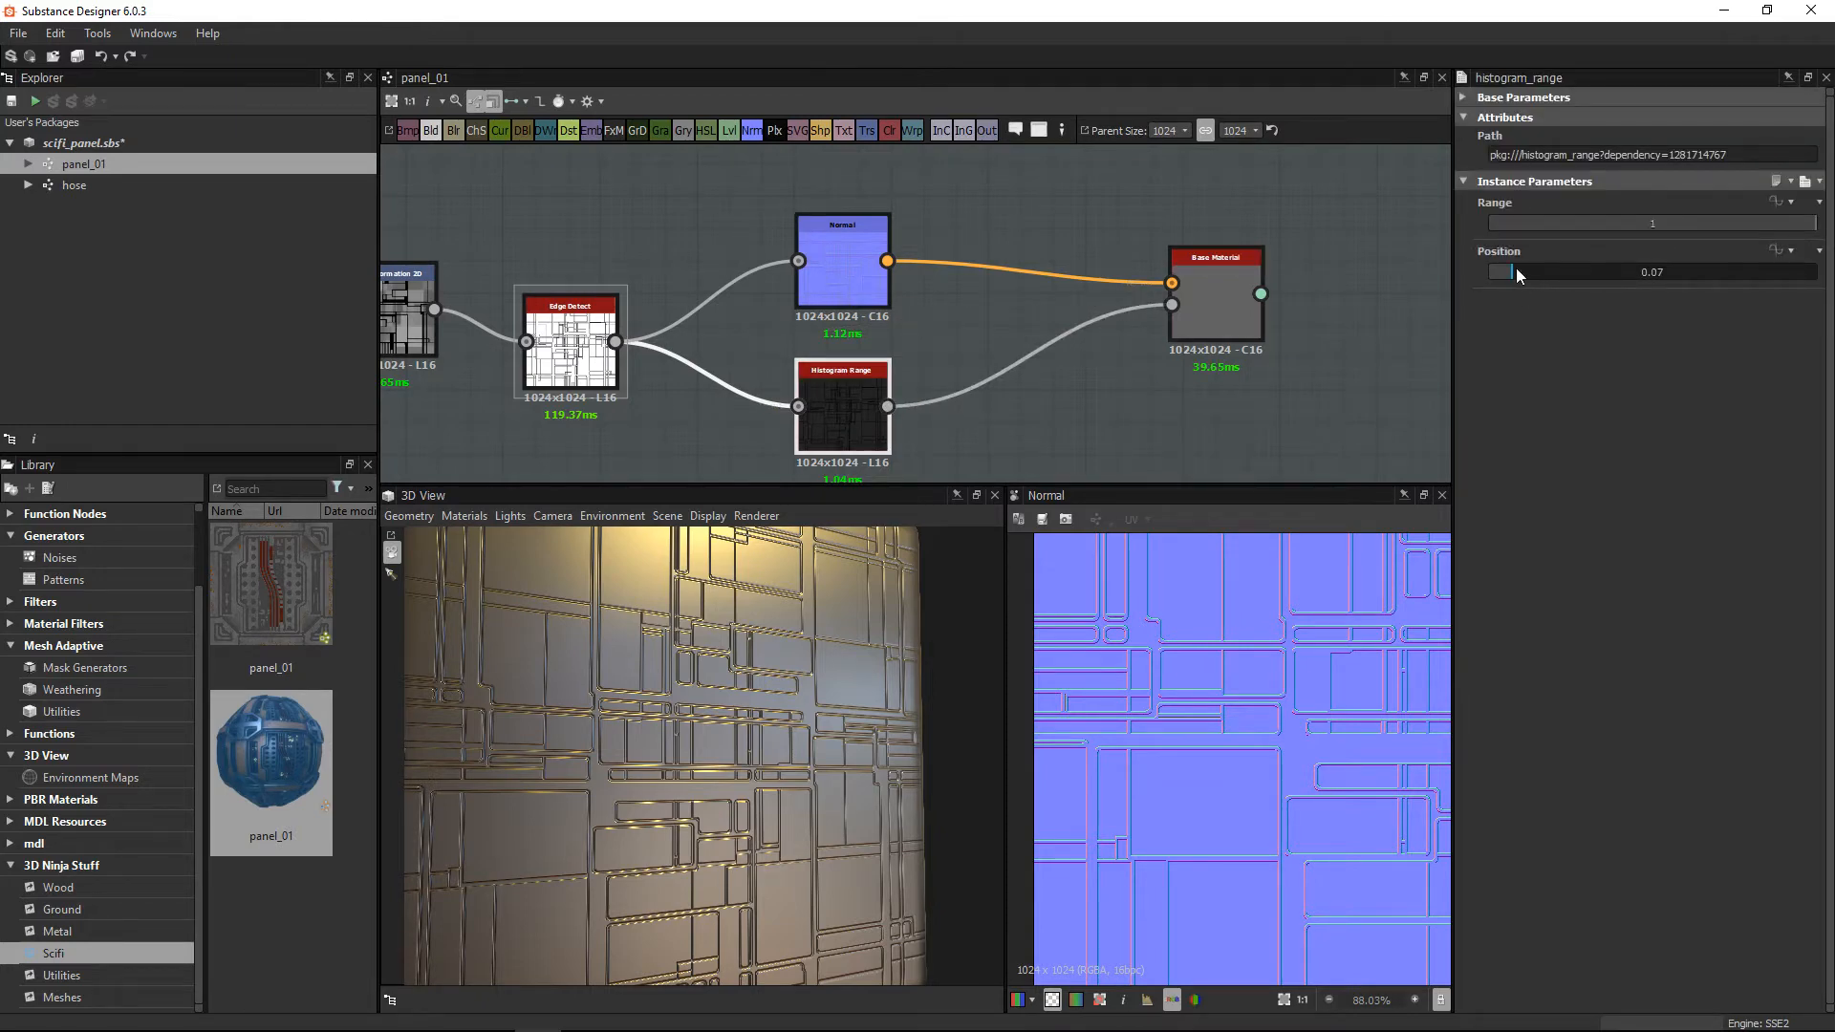
left_click_drag(1516, 272, 1582, 284)
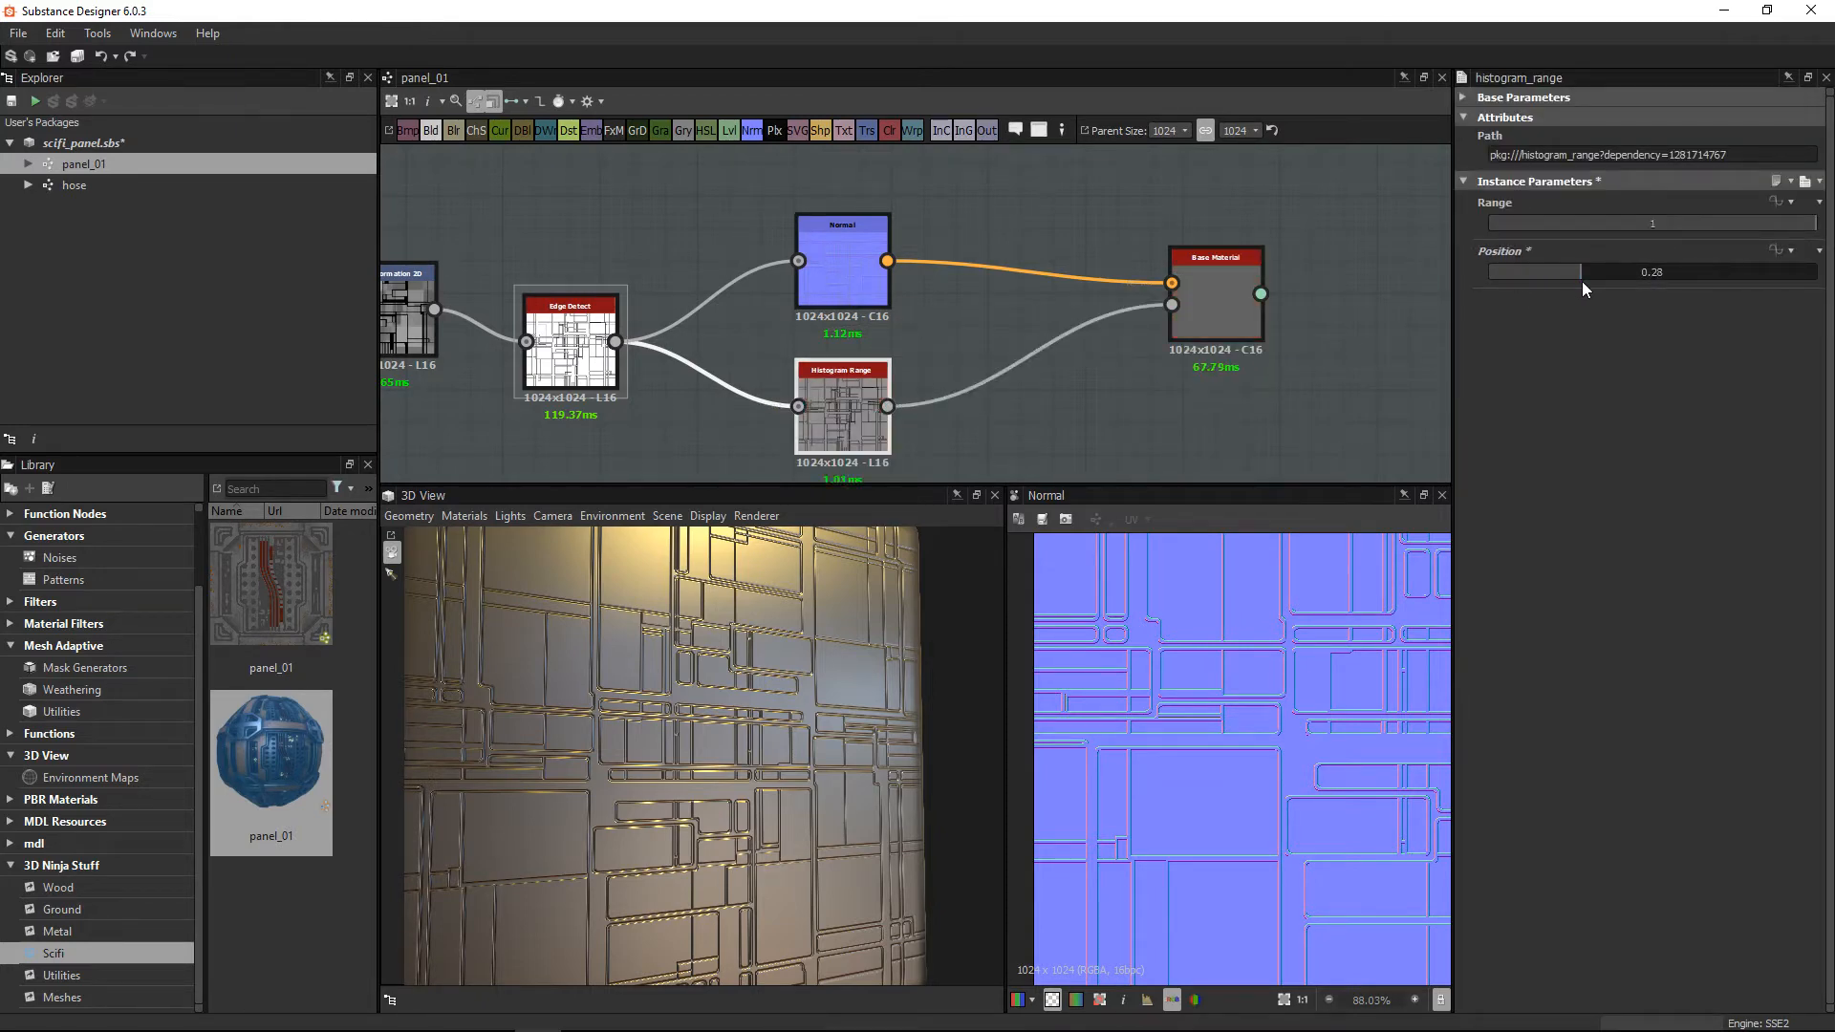
double_click(847, 399)
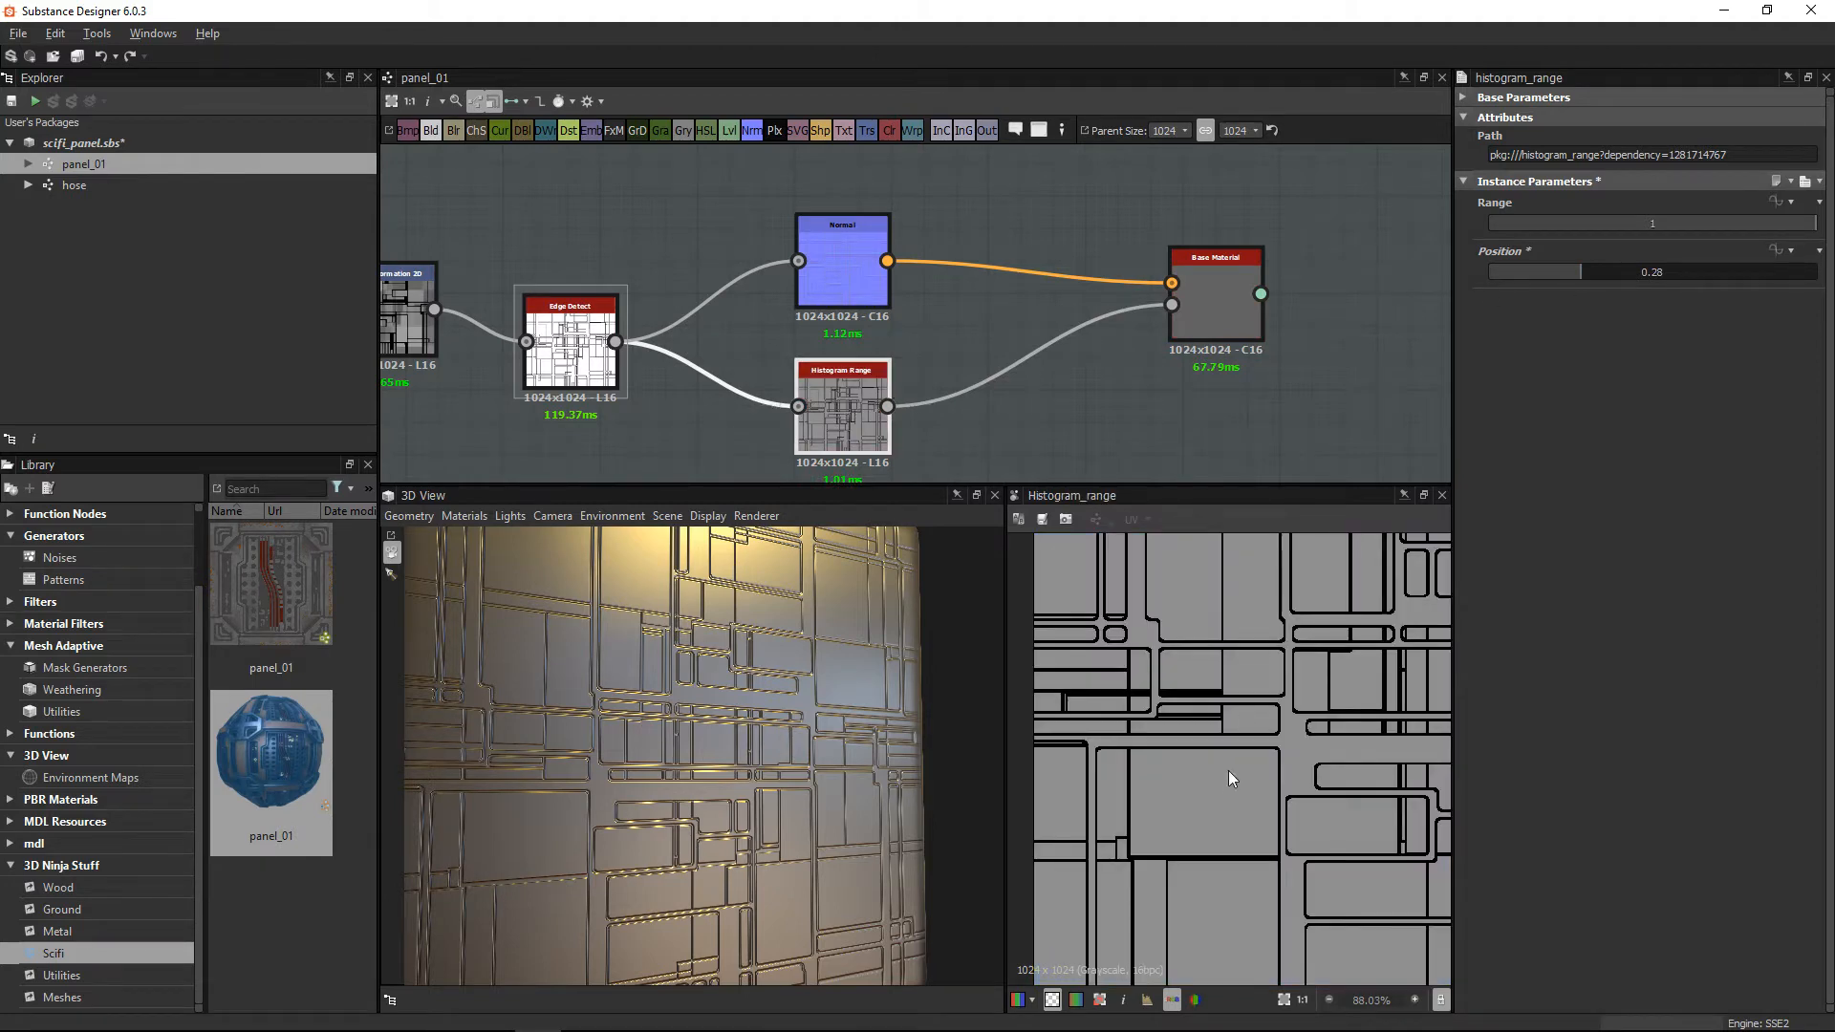
Step: Rearrange the Normal and Histogram Range nodes, and feed the Normal node from Histogram Range instead of Edge Detect
left_click_drag(860, 282, 958, 267)
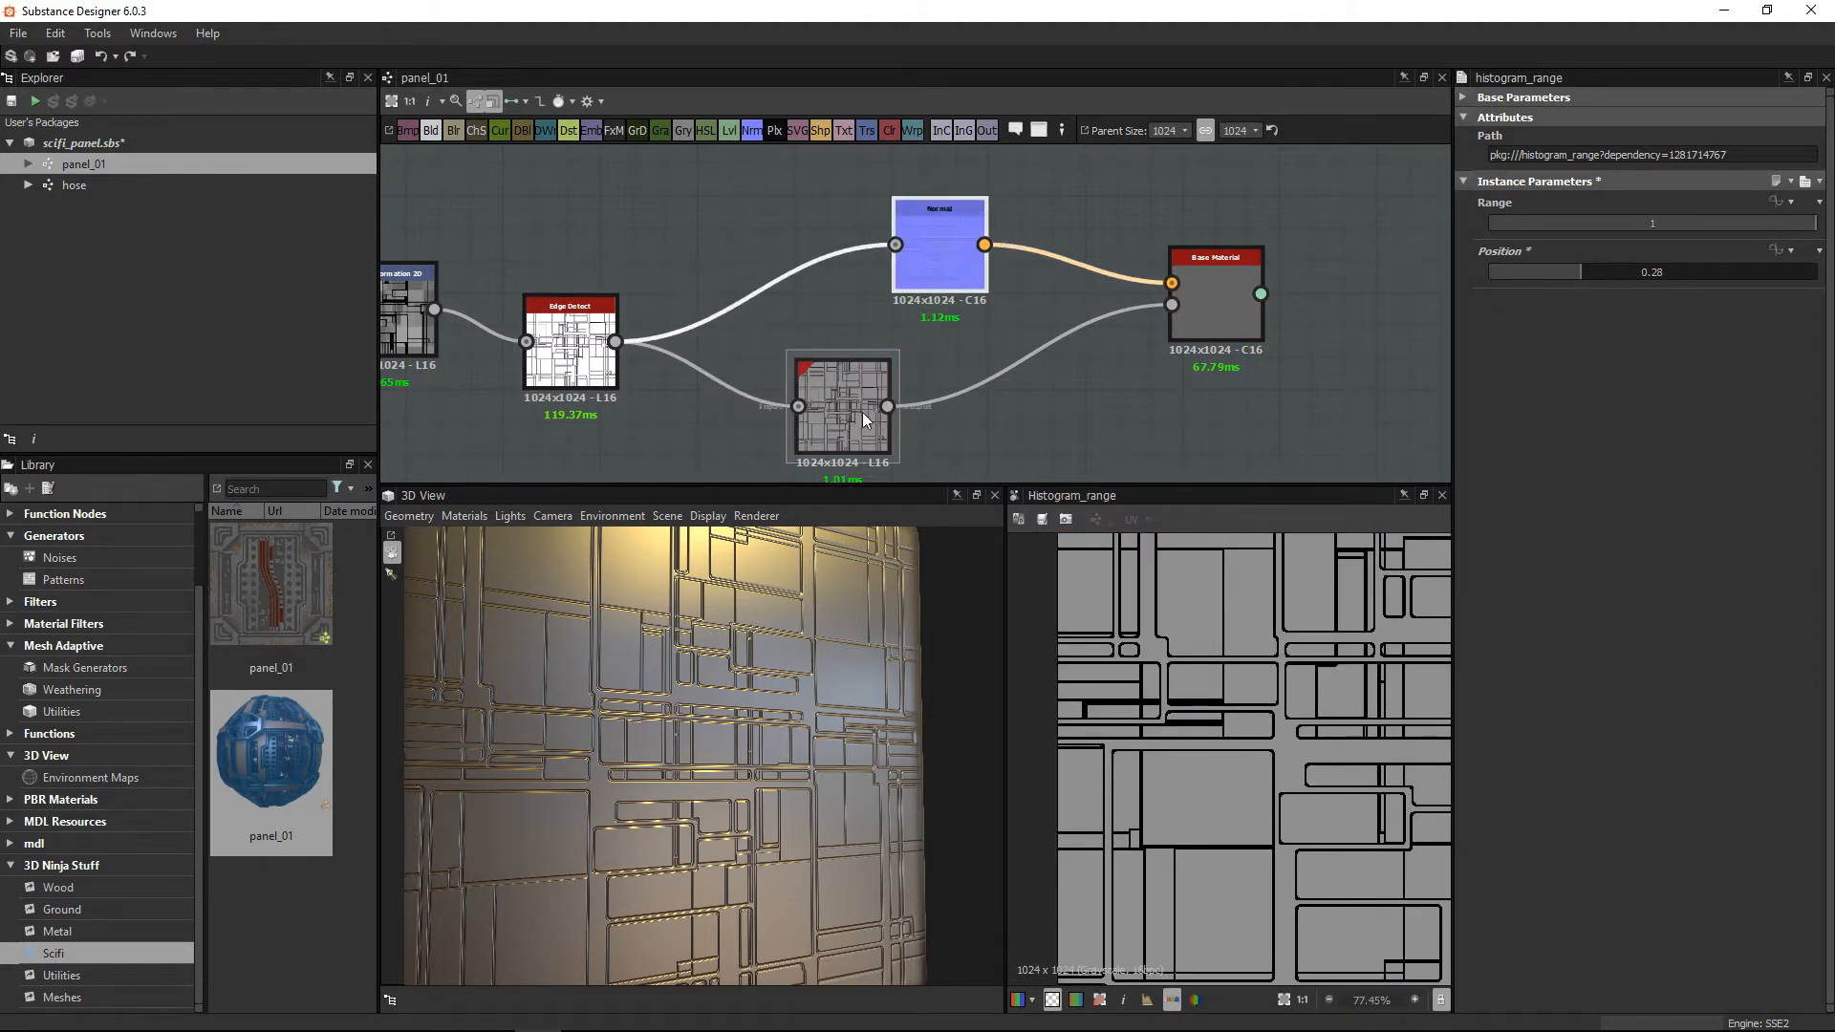
left_click_drag(862, 411, 797, 411)
double_click(592, 349)
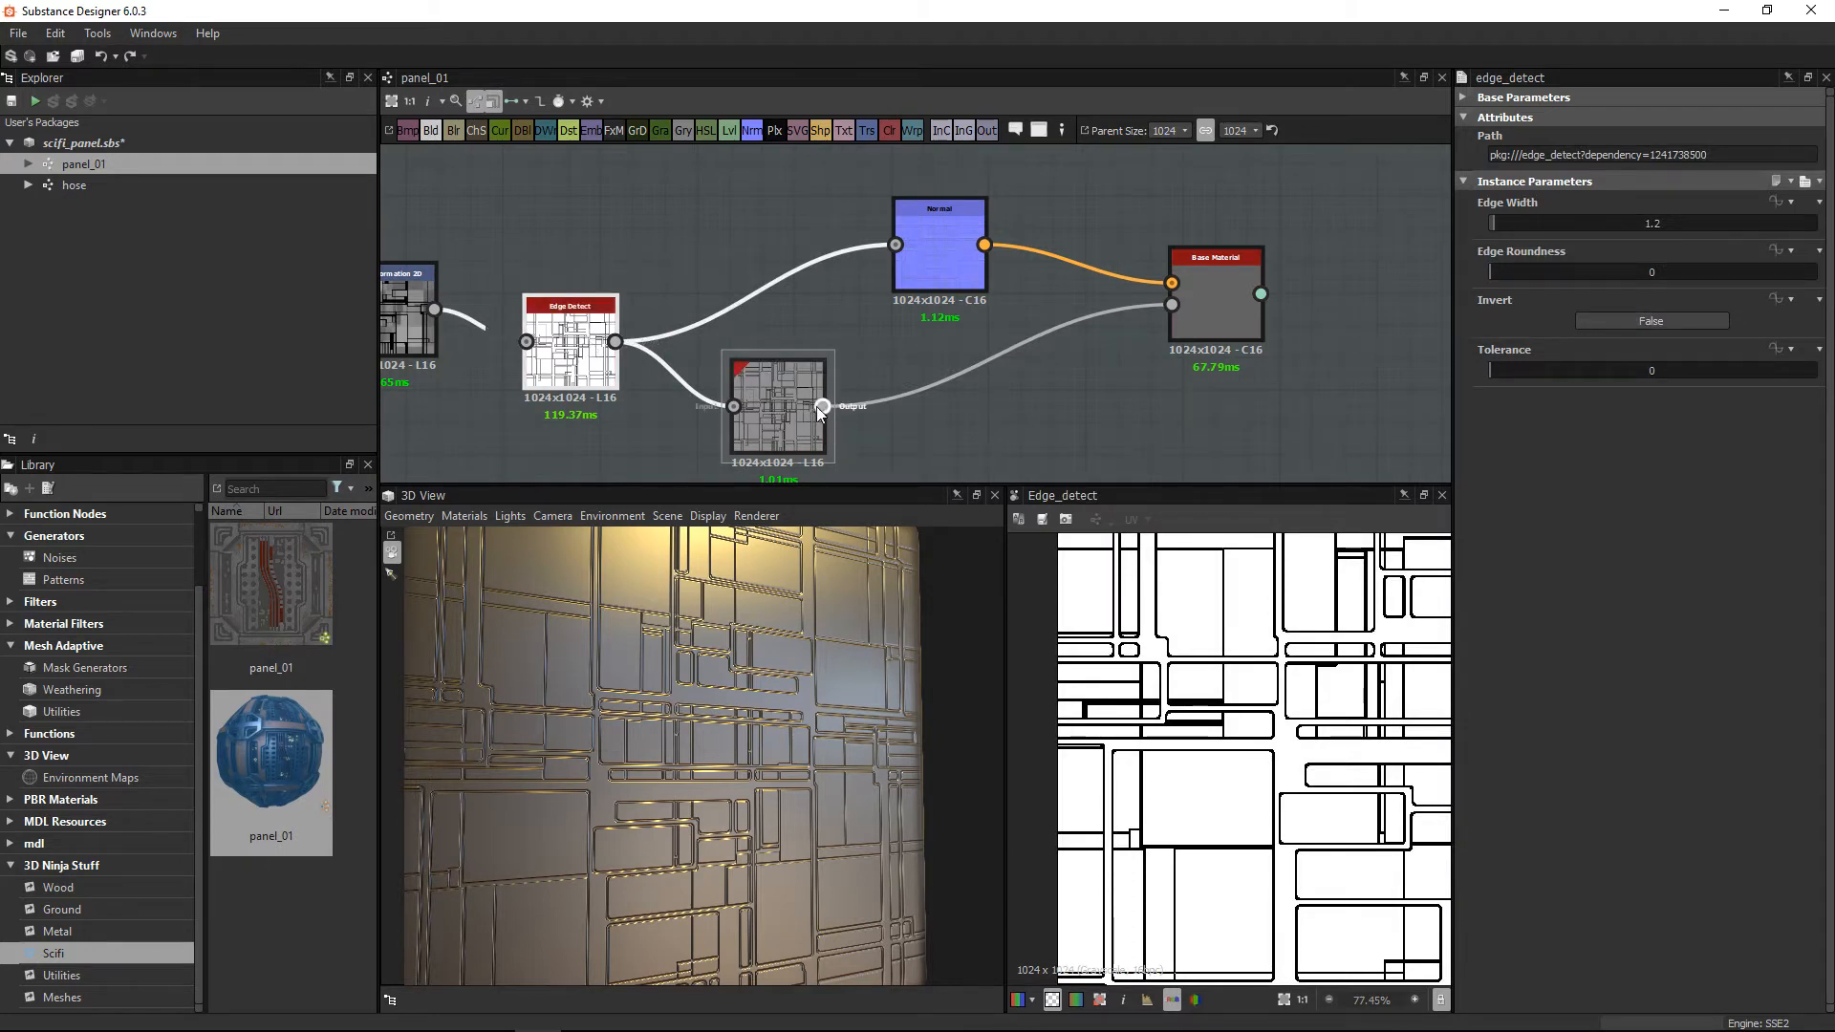
left_click_drag(822, 407, 896, 245)
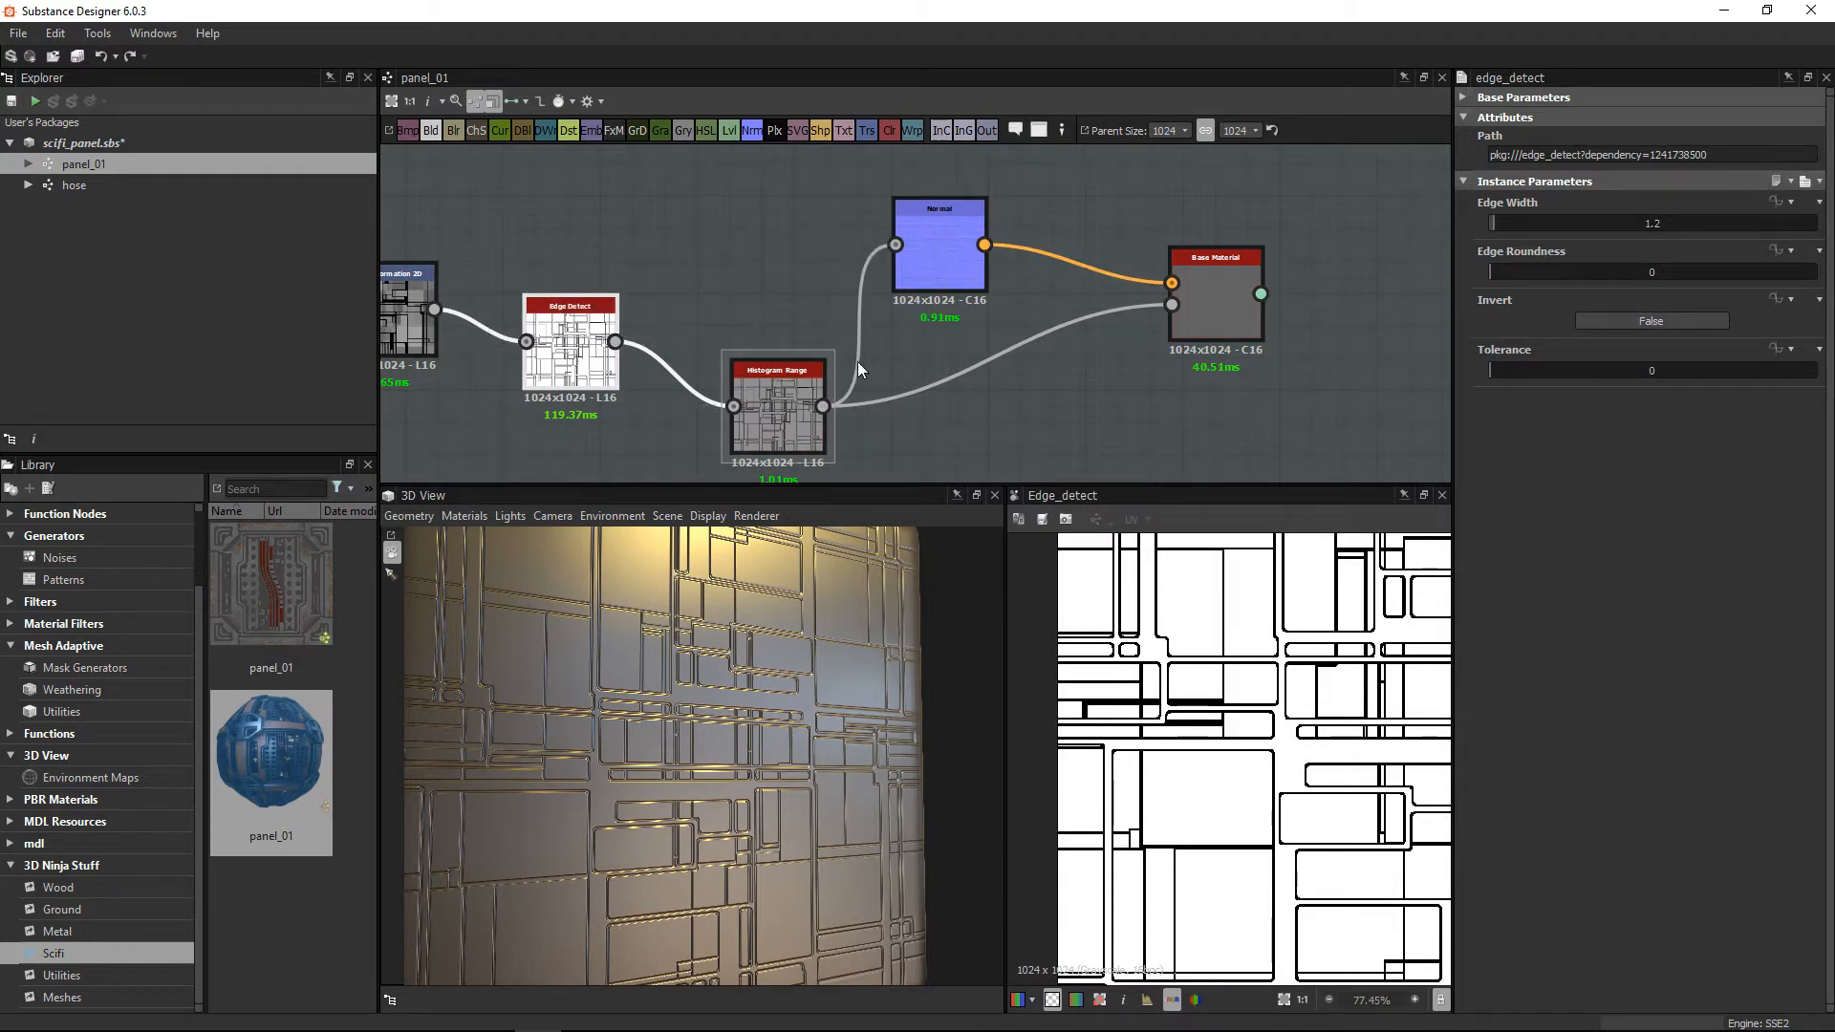
left_click_drag(807, 433, 763, 390)
Step: Set the Histogram Range Position to 0.45 and inspect the effect on the cube in the 3D view
left_click(975, 253)
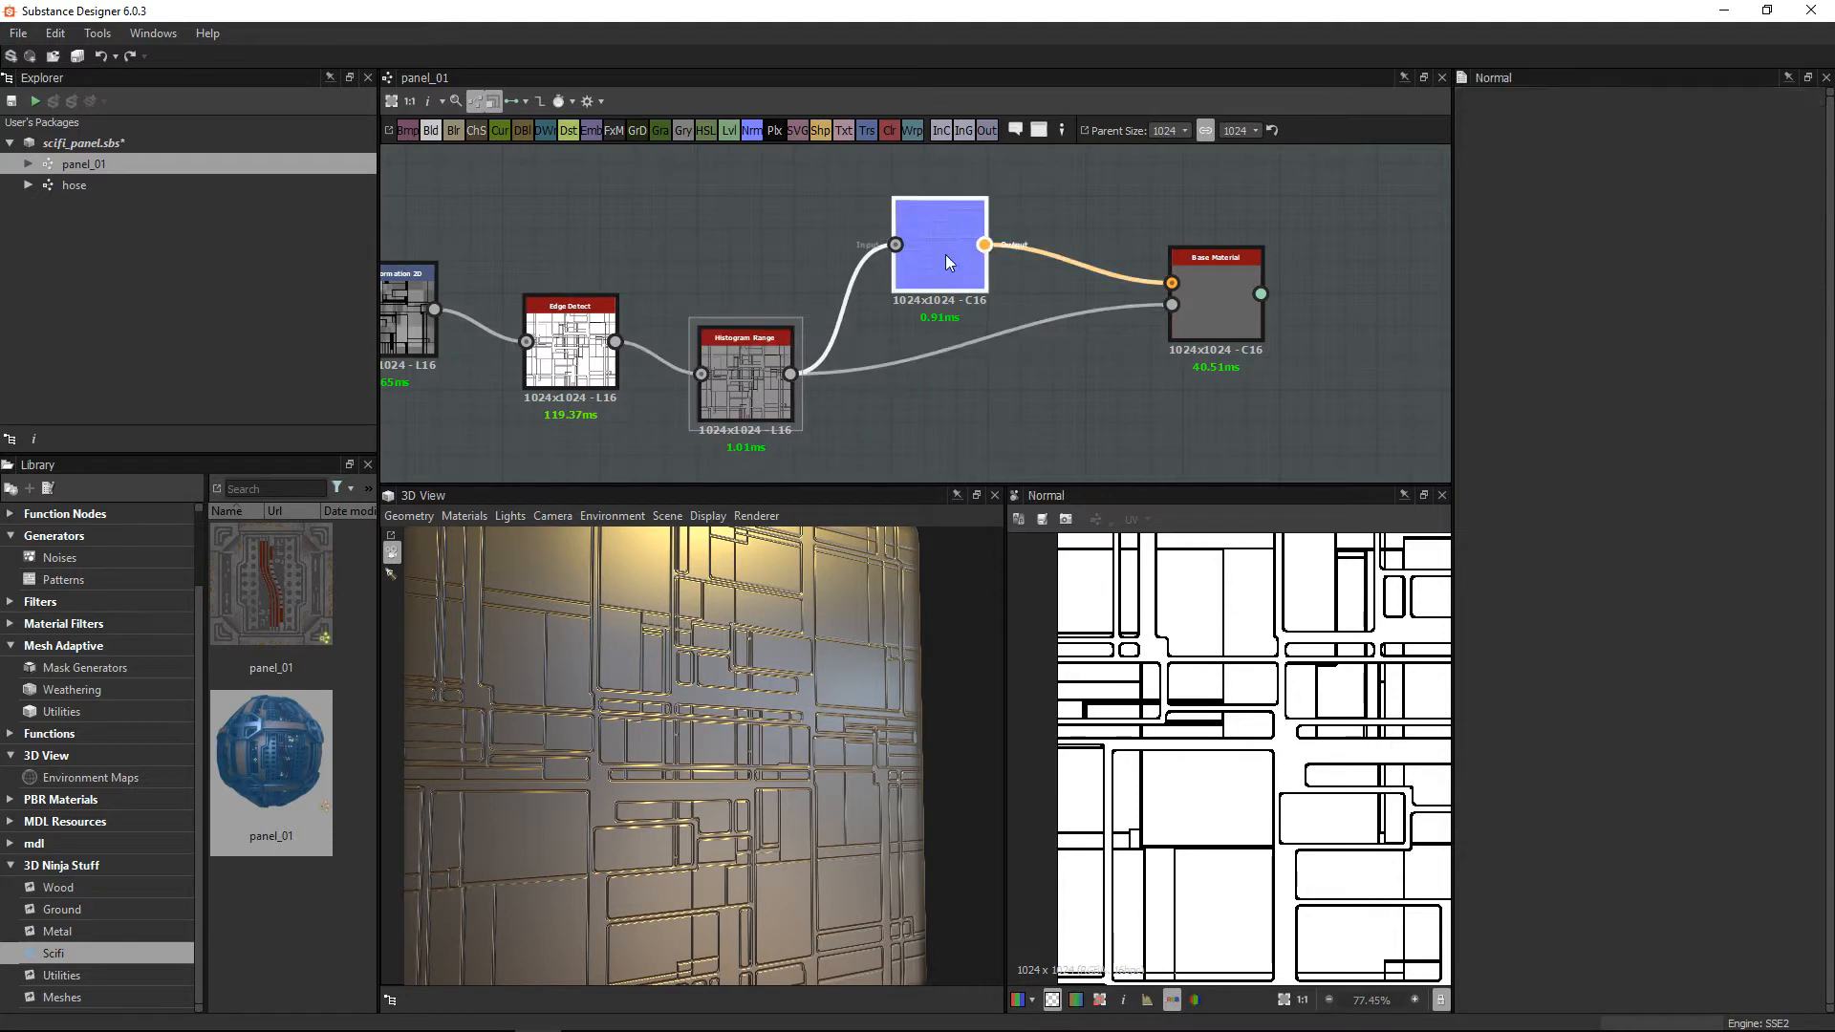
left_click(755, 374)
left_click_drag(1590, 272, 1637, 273)
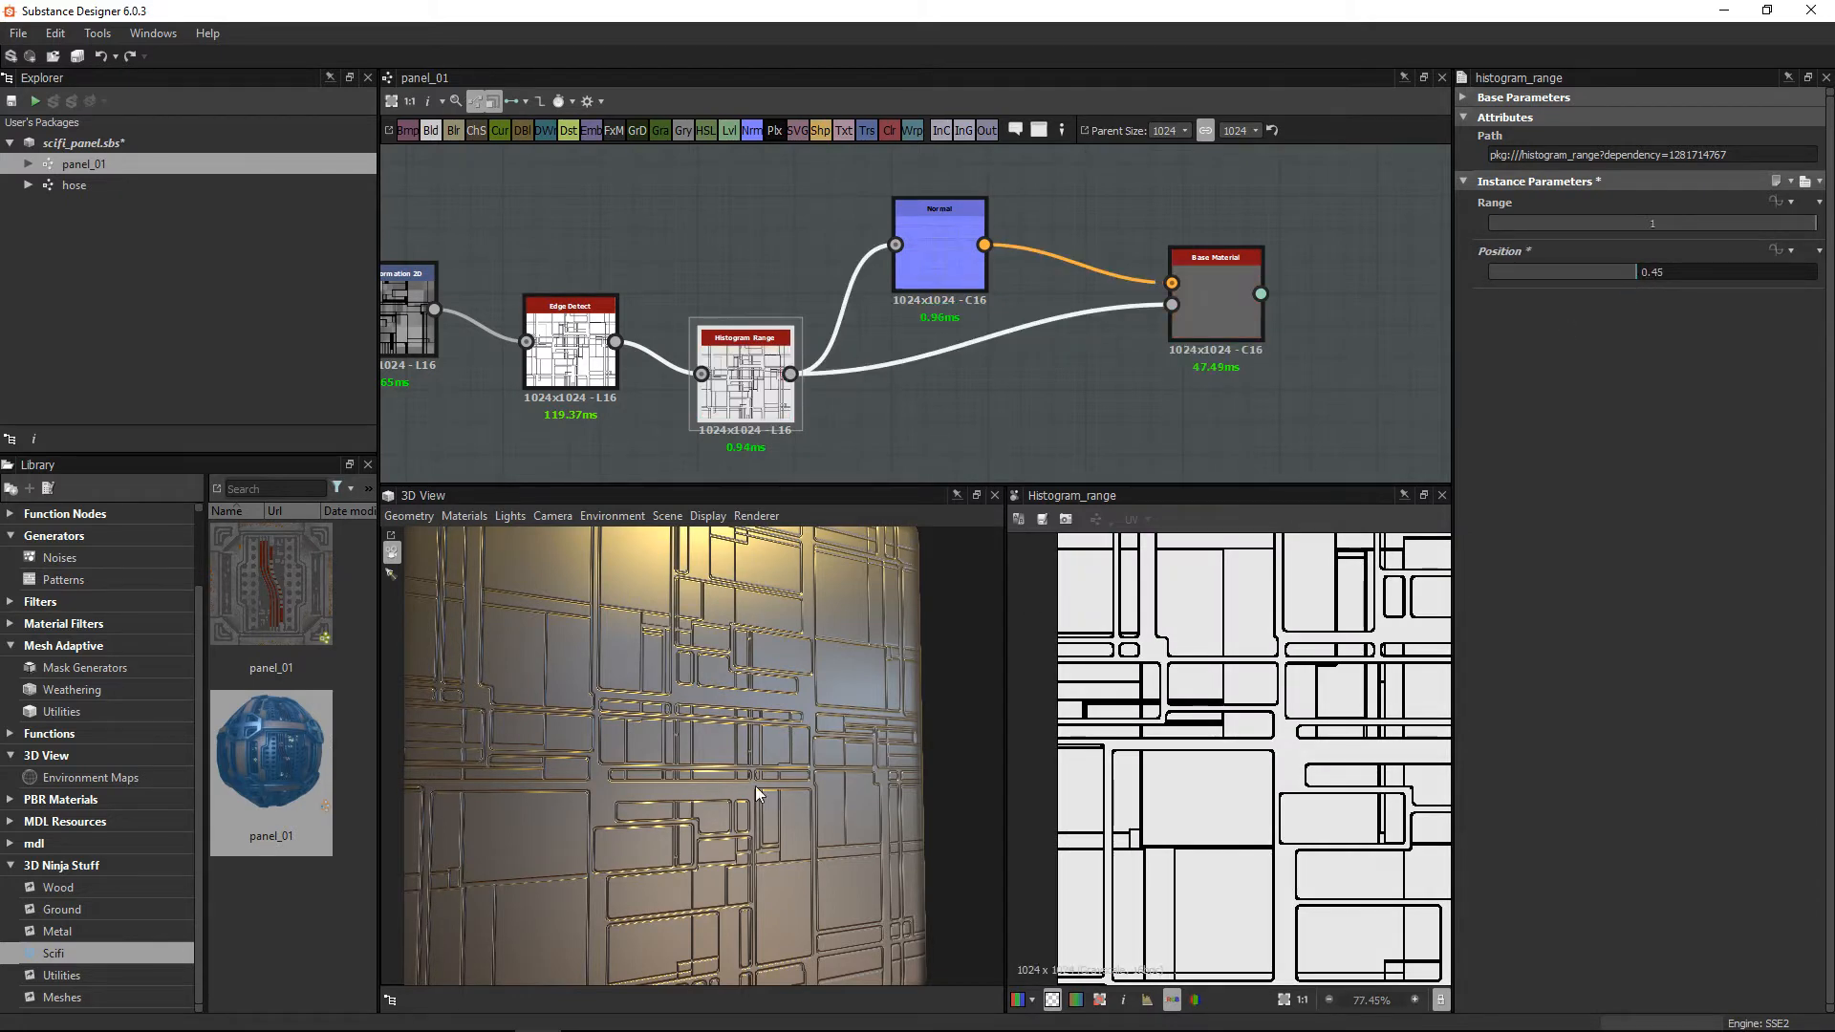
left_click_drag(755, 785, 674, 707)
left_click(466, 518)
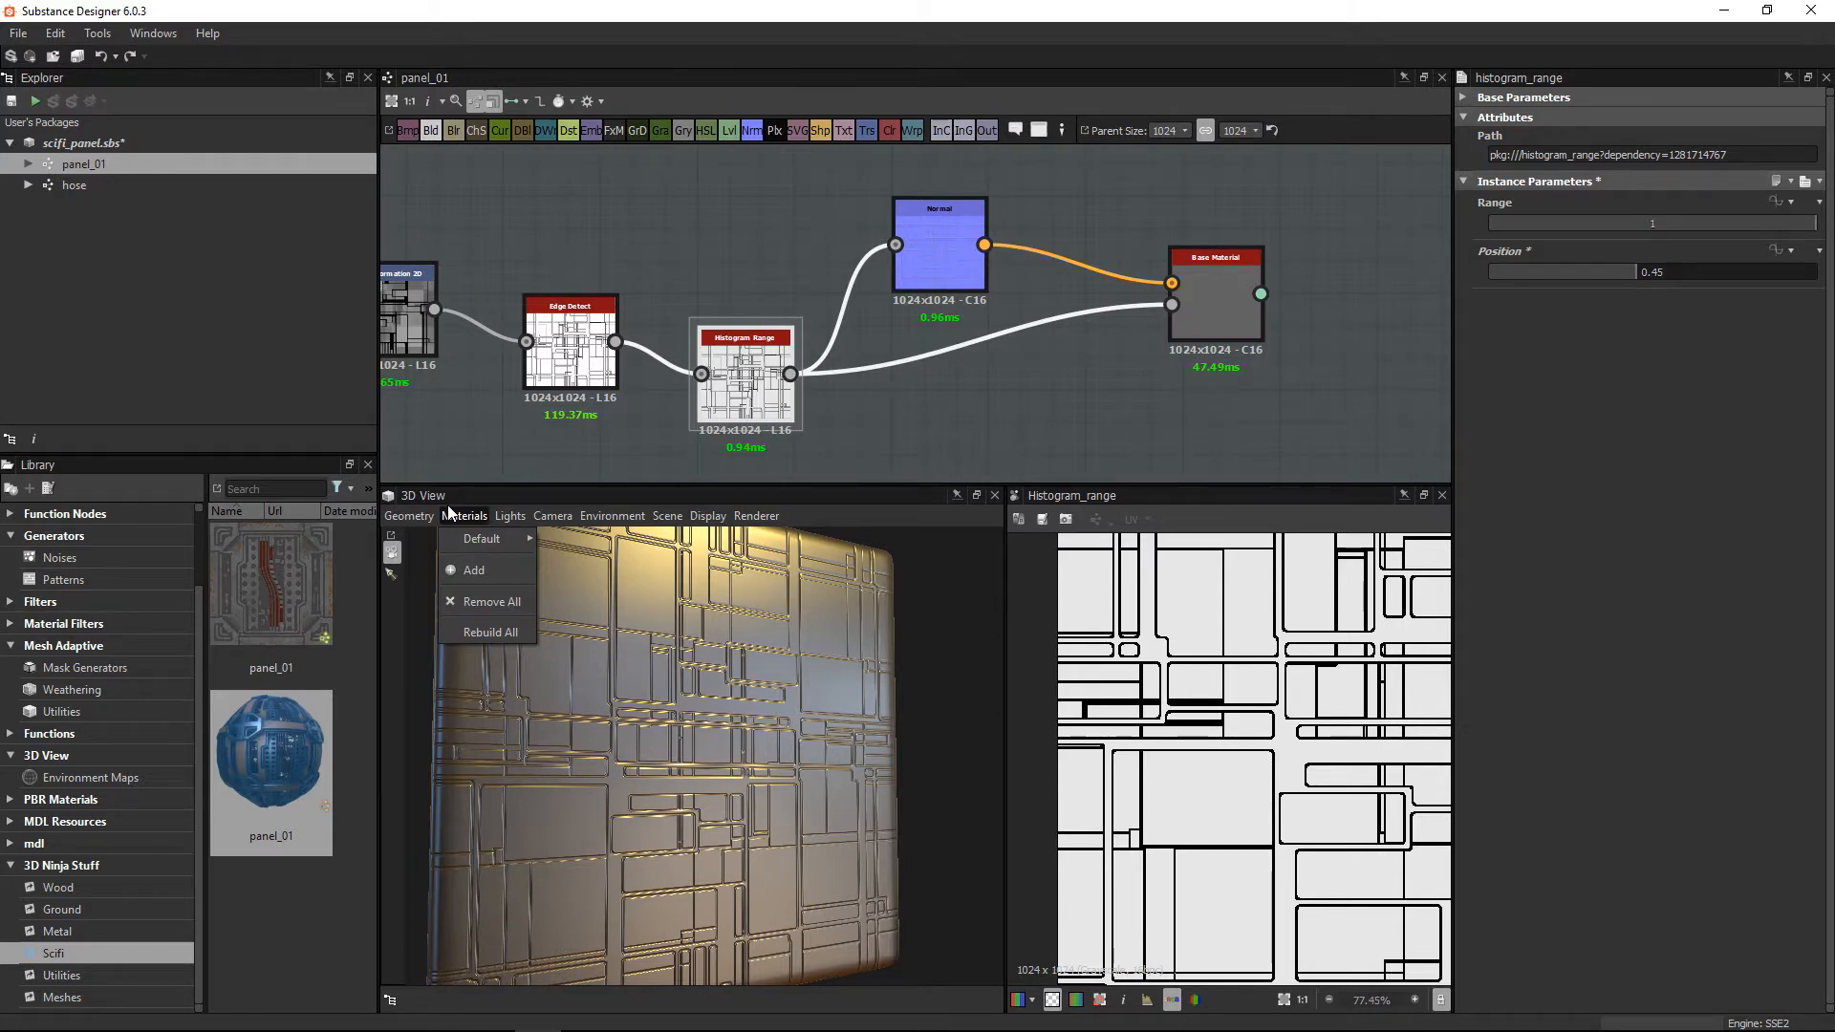
left_click(456, 392)
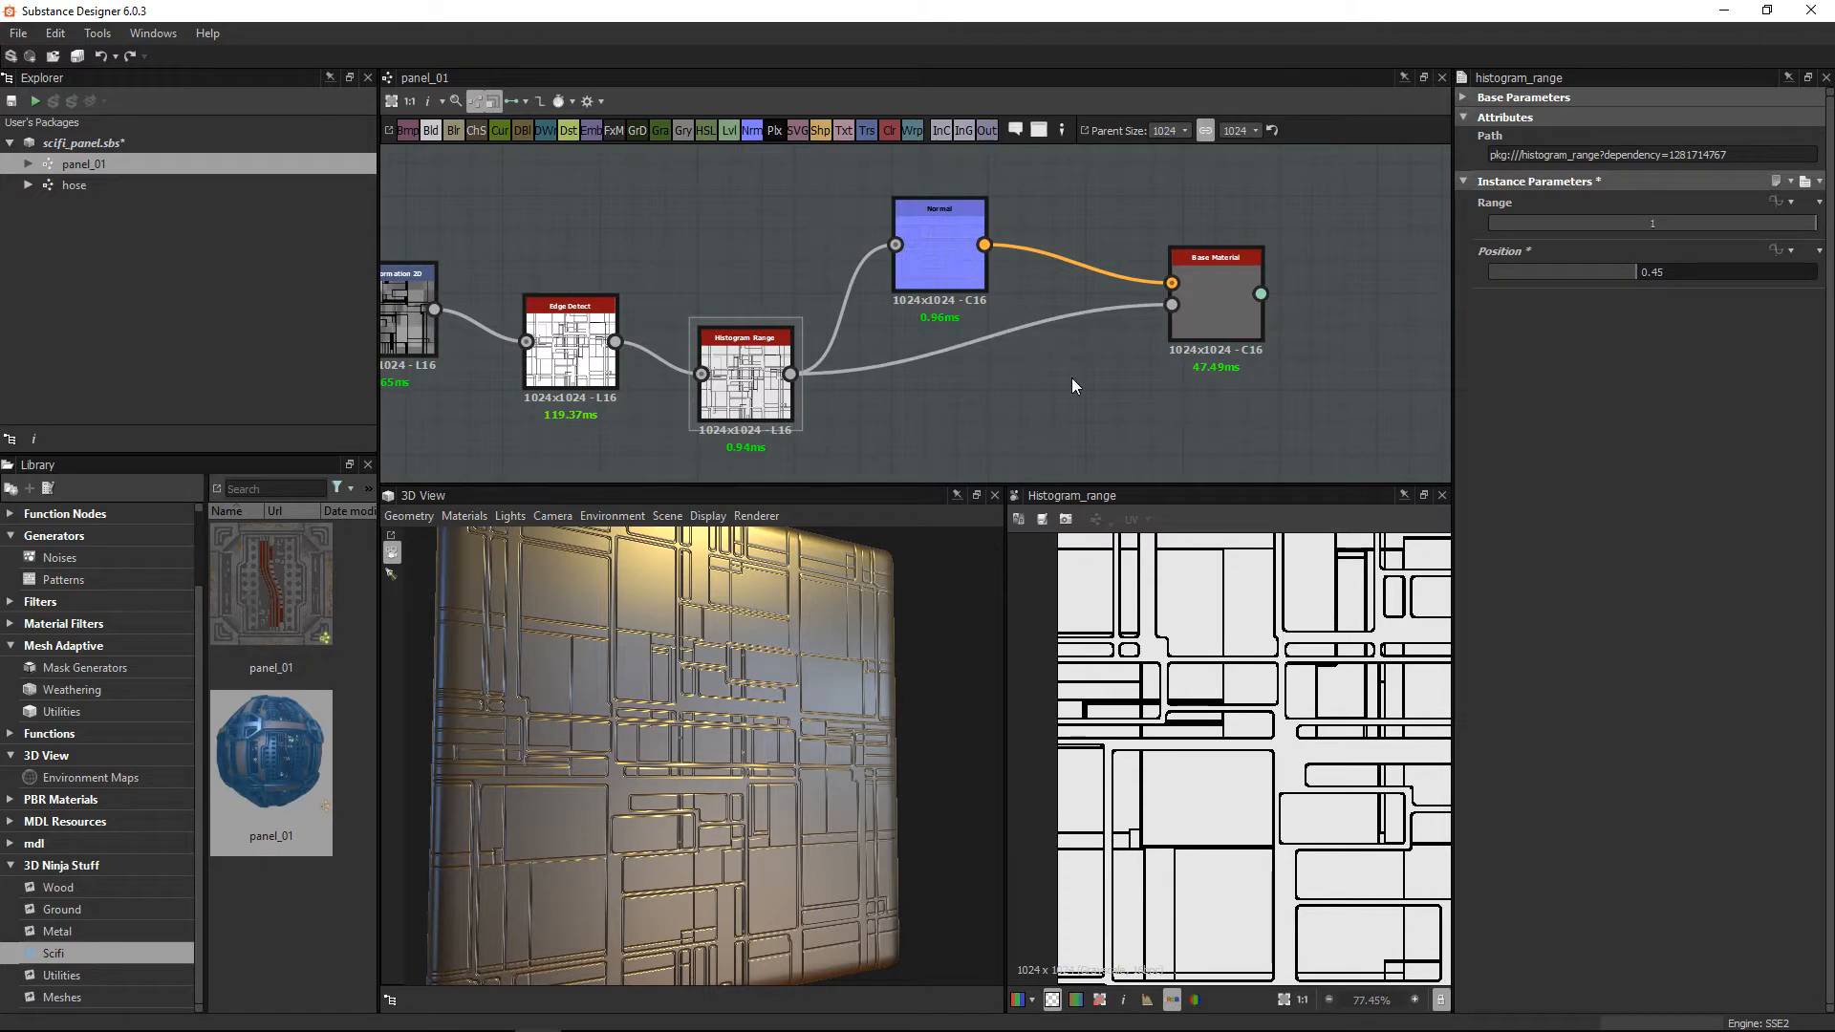
Step: Edit the default material in the 3D view and set its height Scale to 0.89
left_click(466, 517)
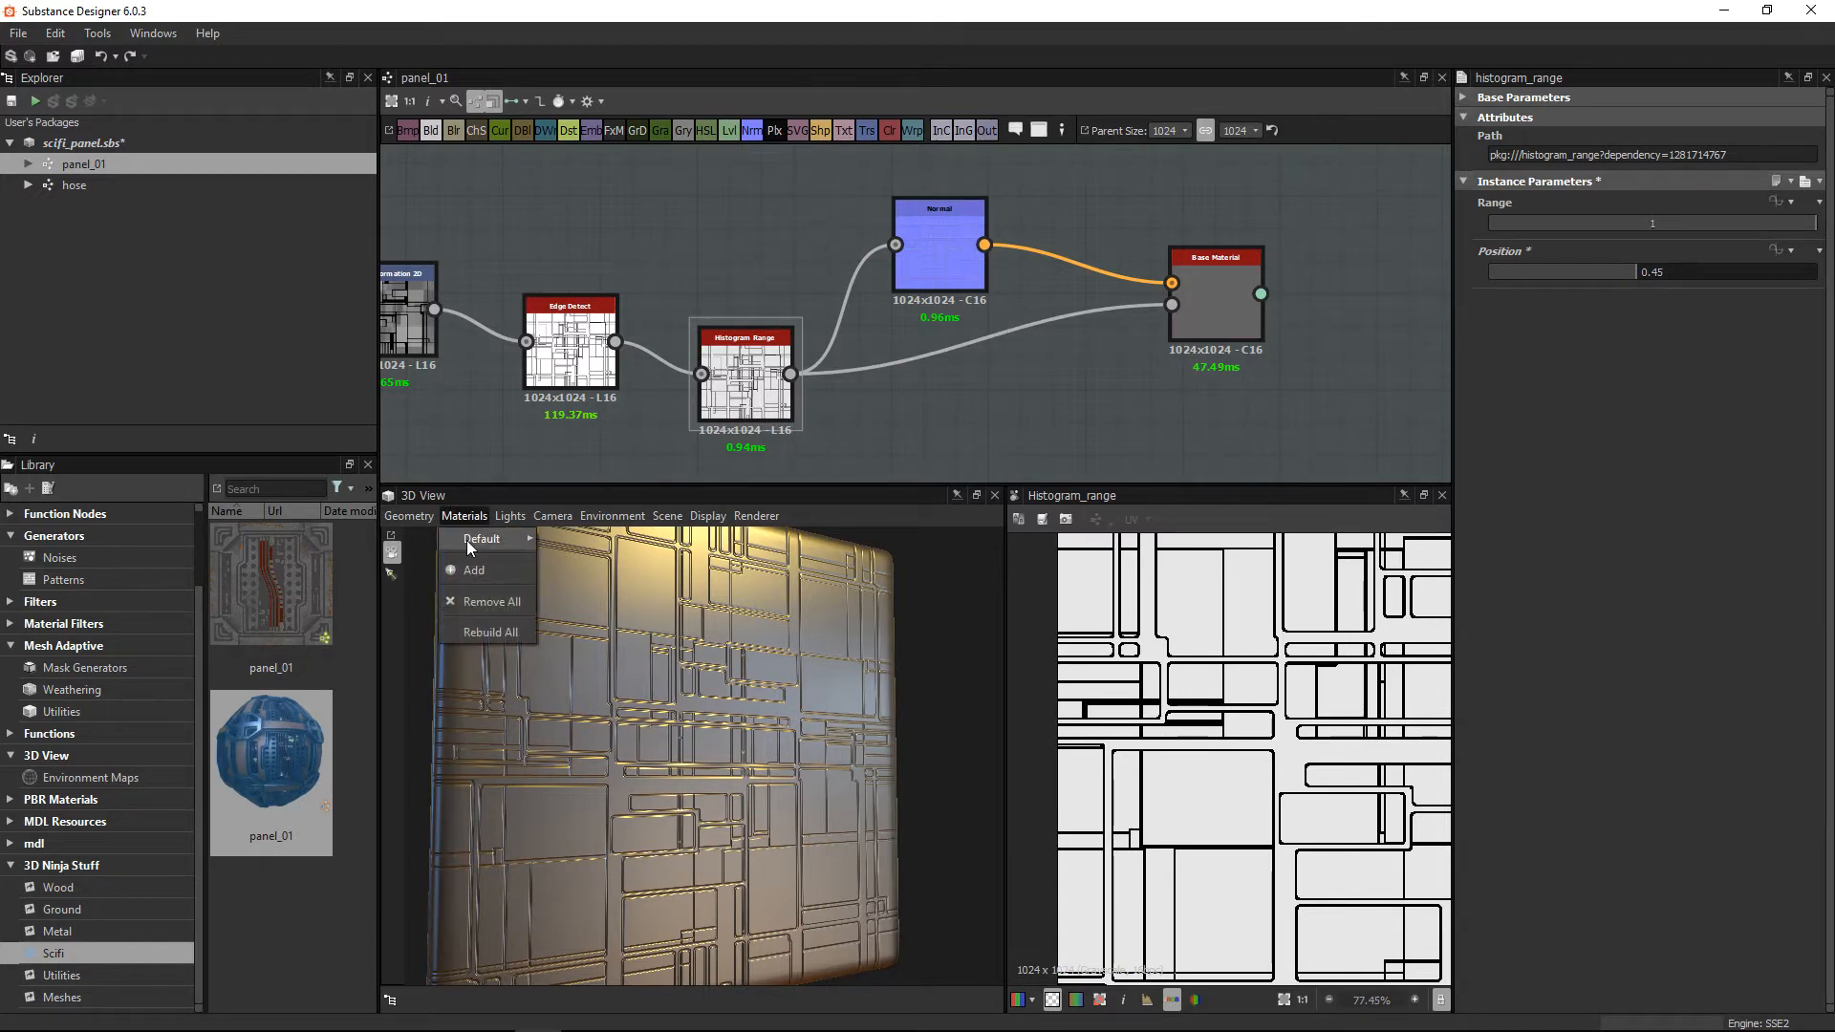
mouse_move(466, 539)
left_click(592, 541)
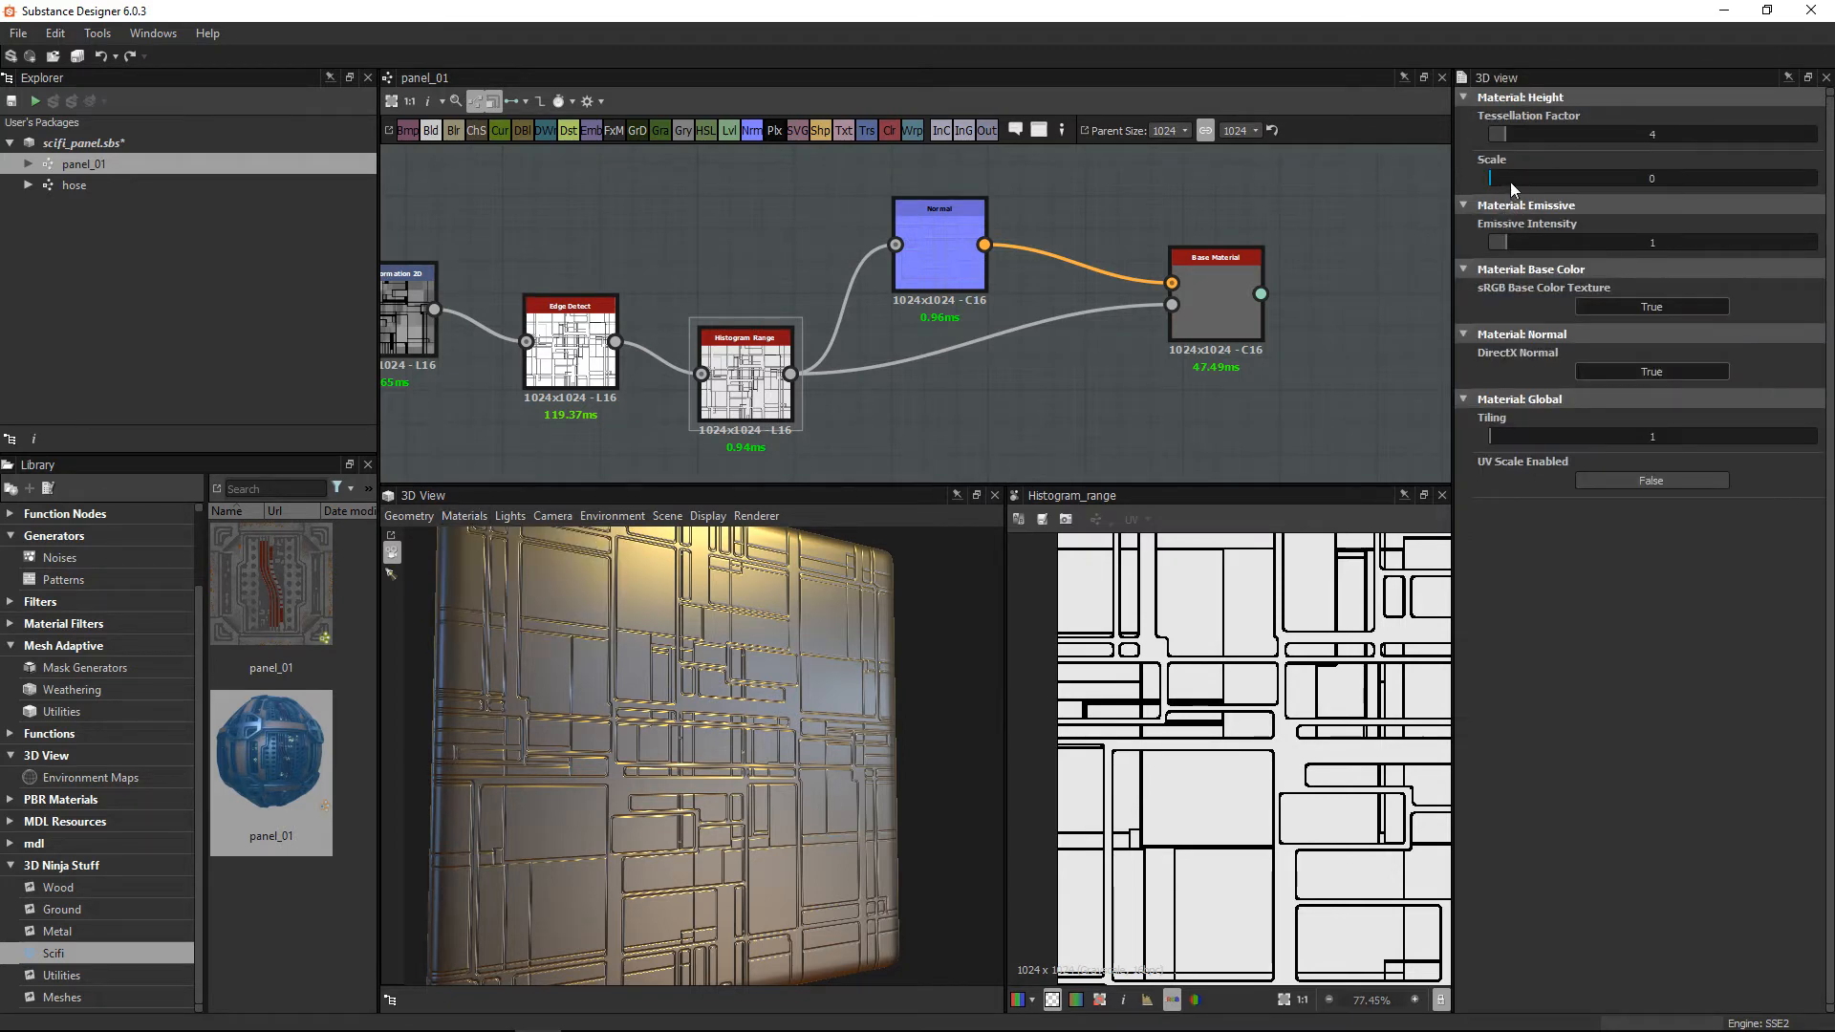
left_click_drag(1518, 185, 1820, 196)
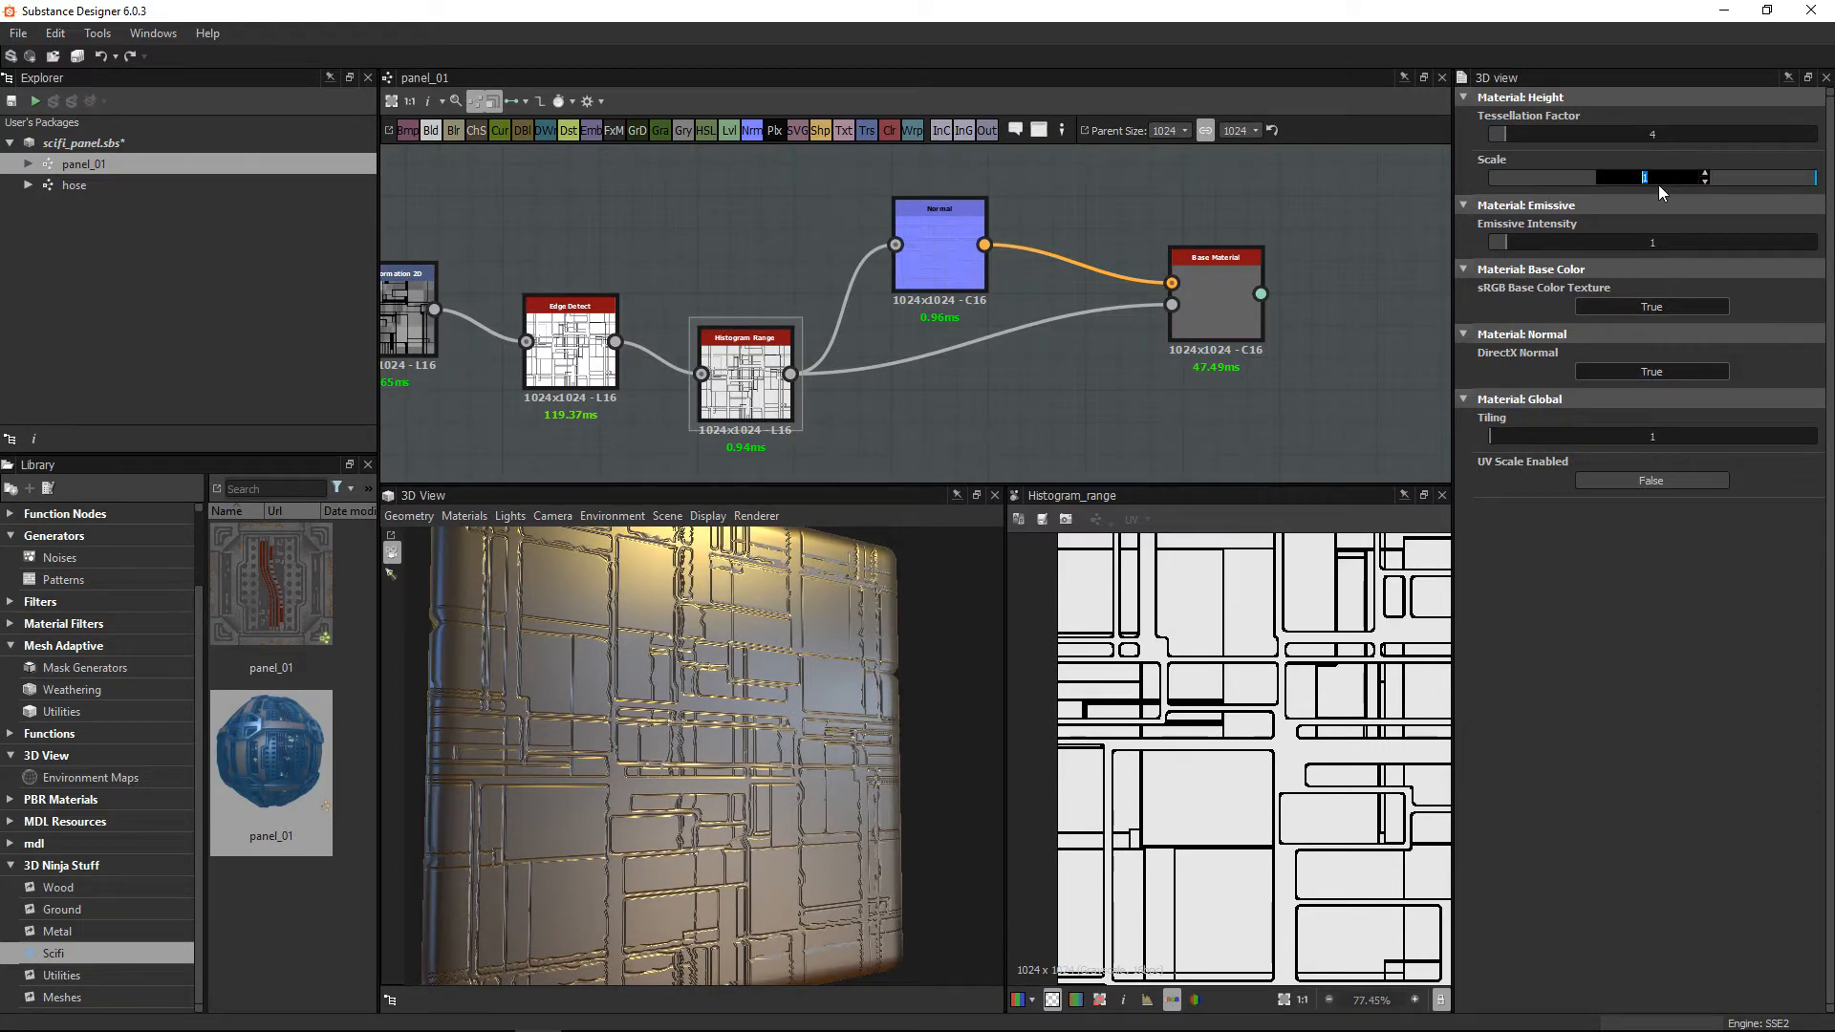
key("Return")
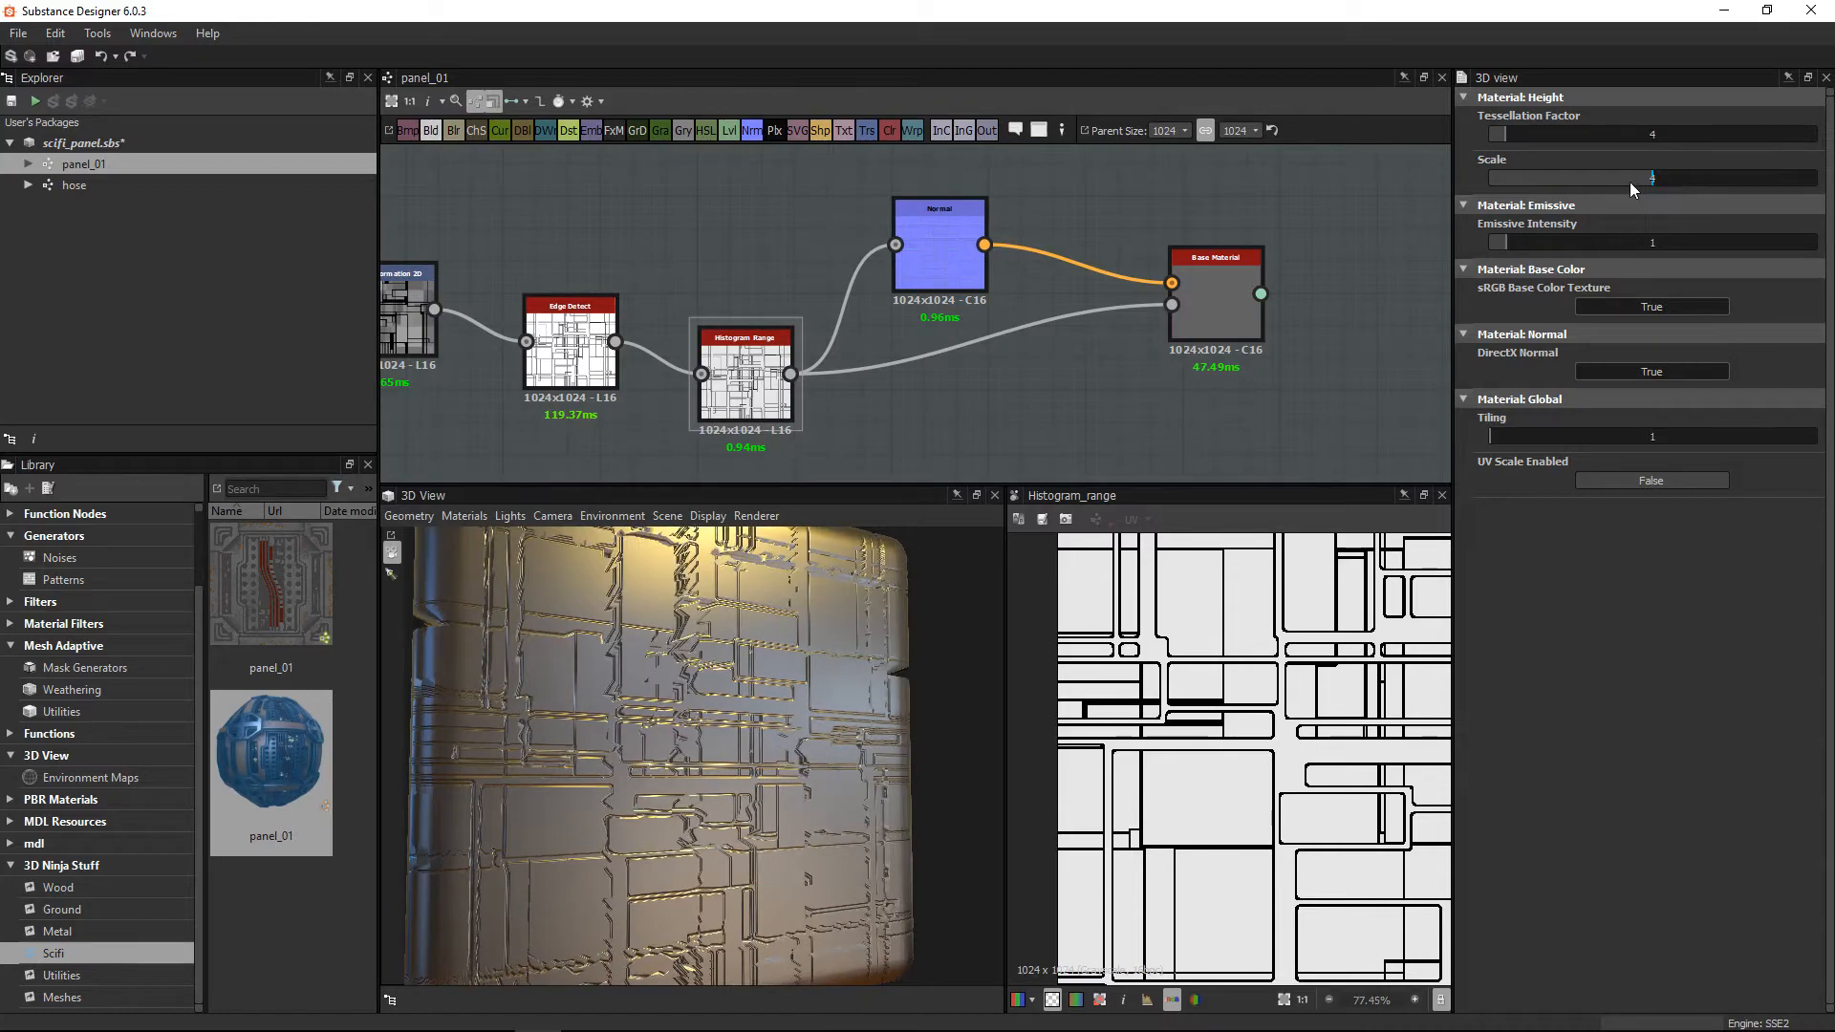
left_click_drag(1630, 183, 1526, 197)
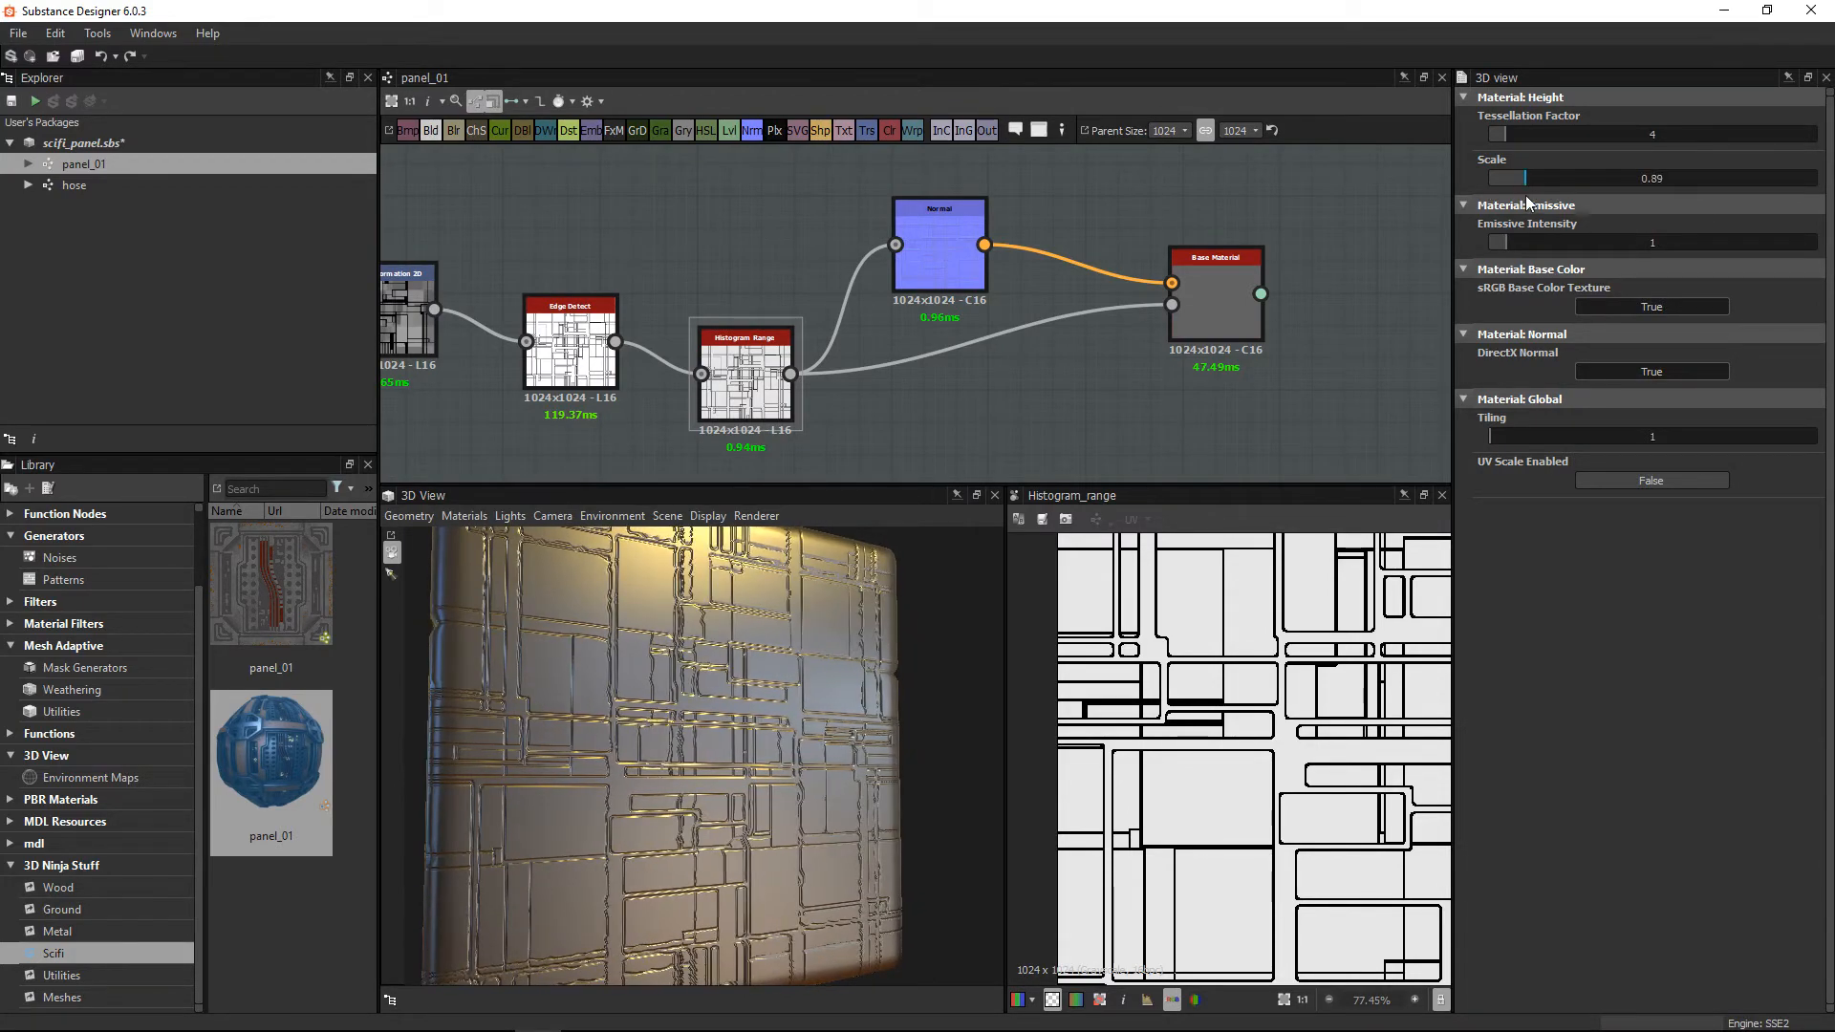
left_click_drag(866, 668, 688, 669)
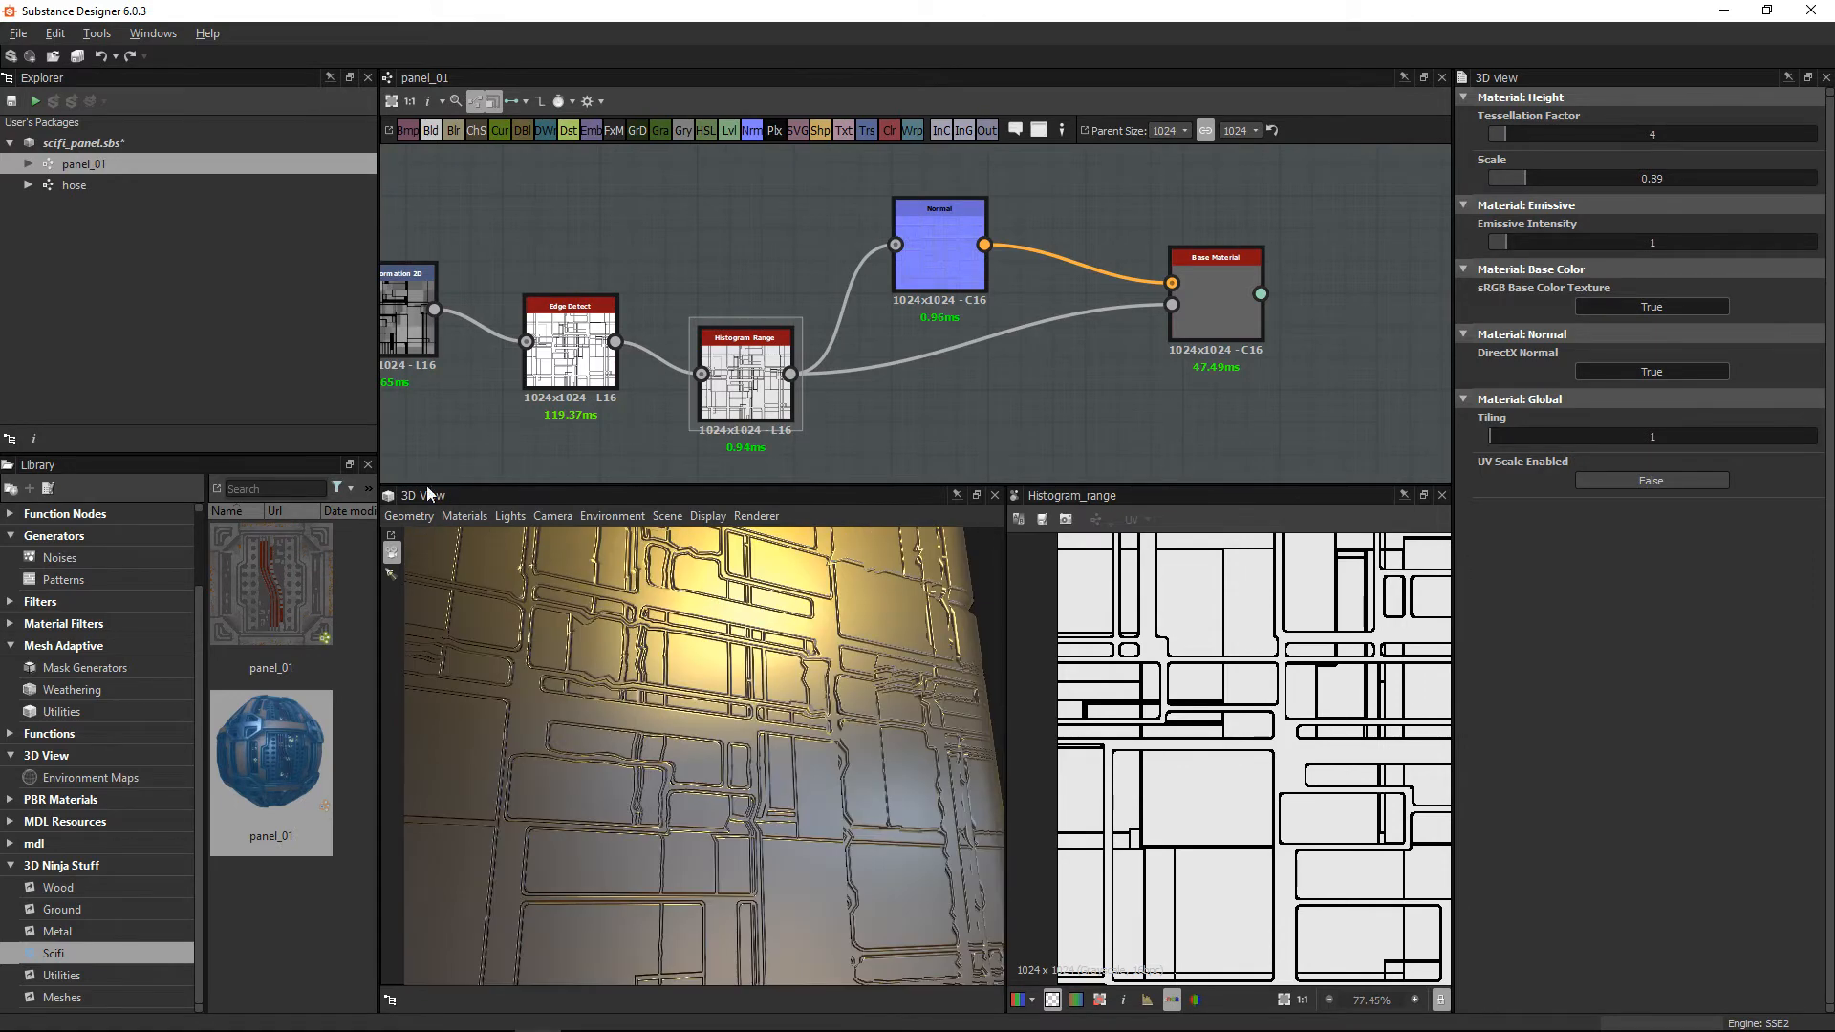
Step: Check which displacement option is enabled for the default material's physically_metallic_roughness definition
left_click(476, 521)
mouse_move(478, 542)
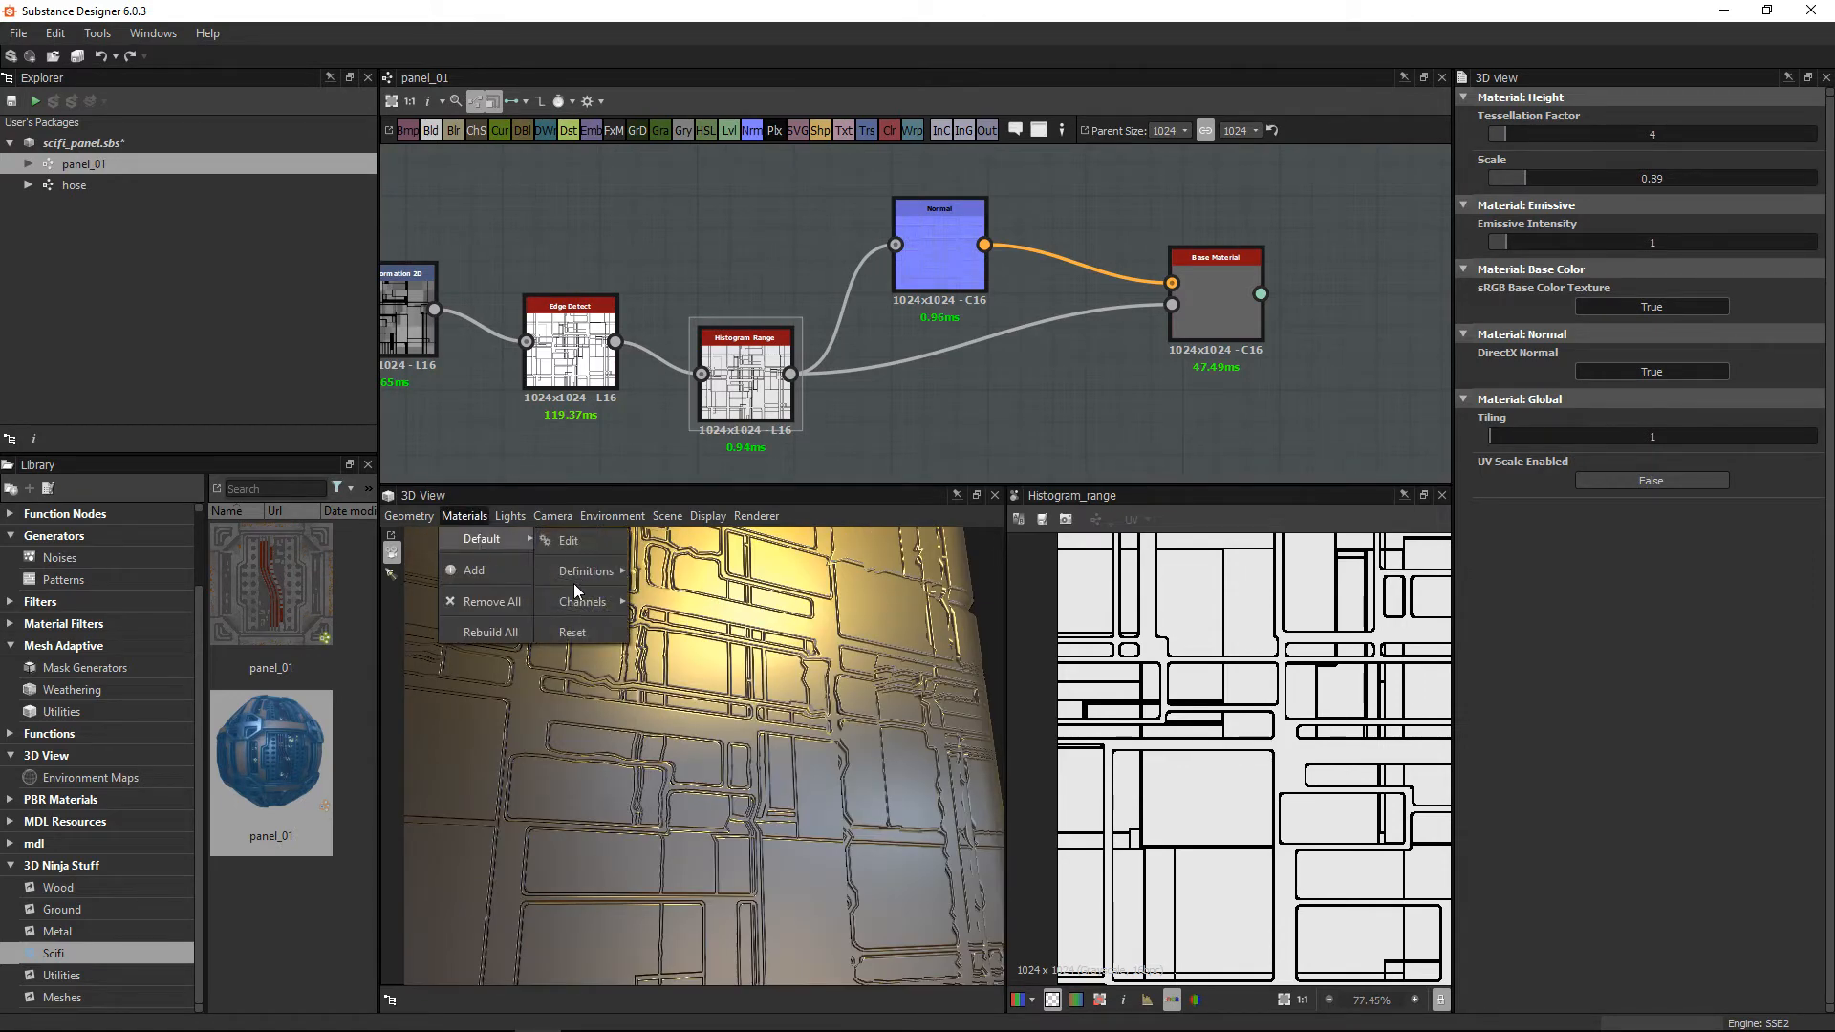
mouse_move(576, 580)
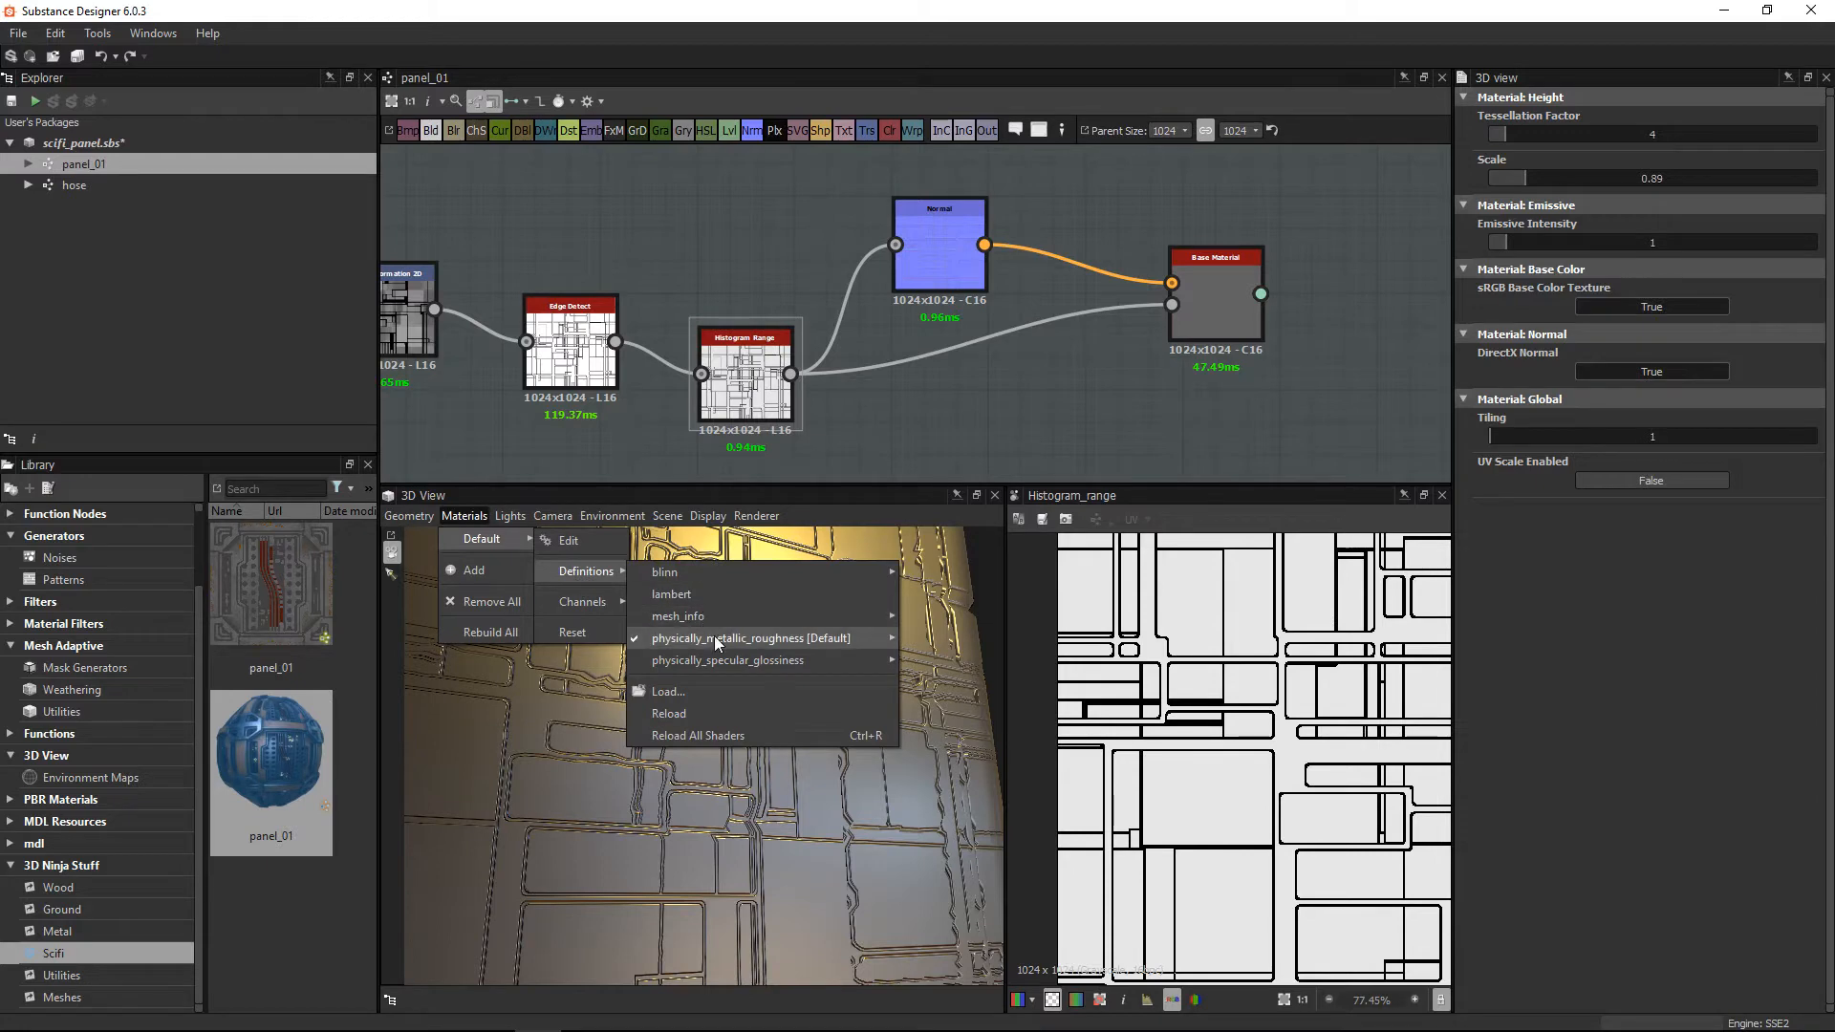
mouse_move(713, 637)
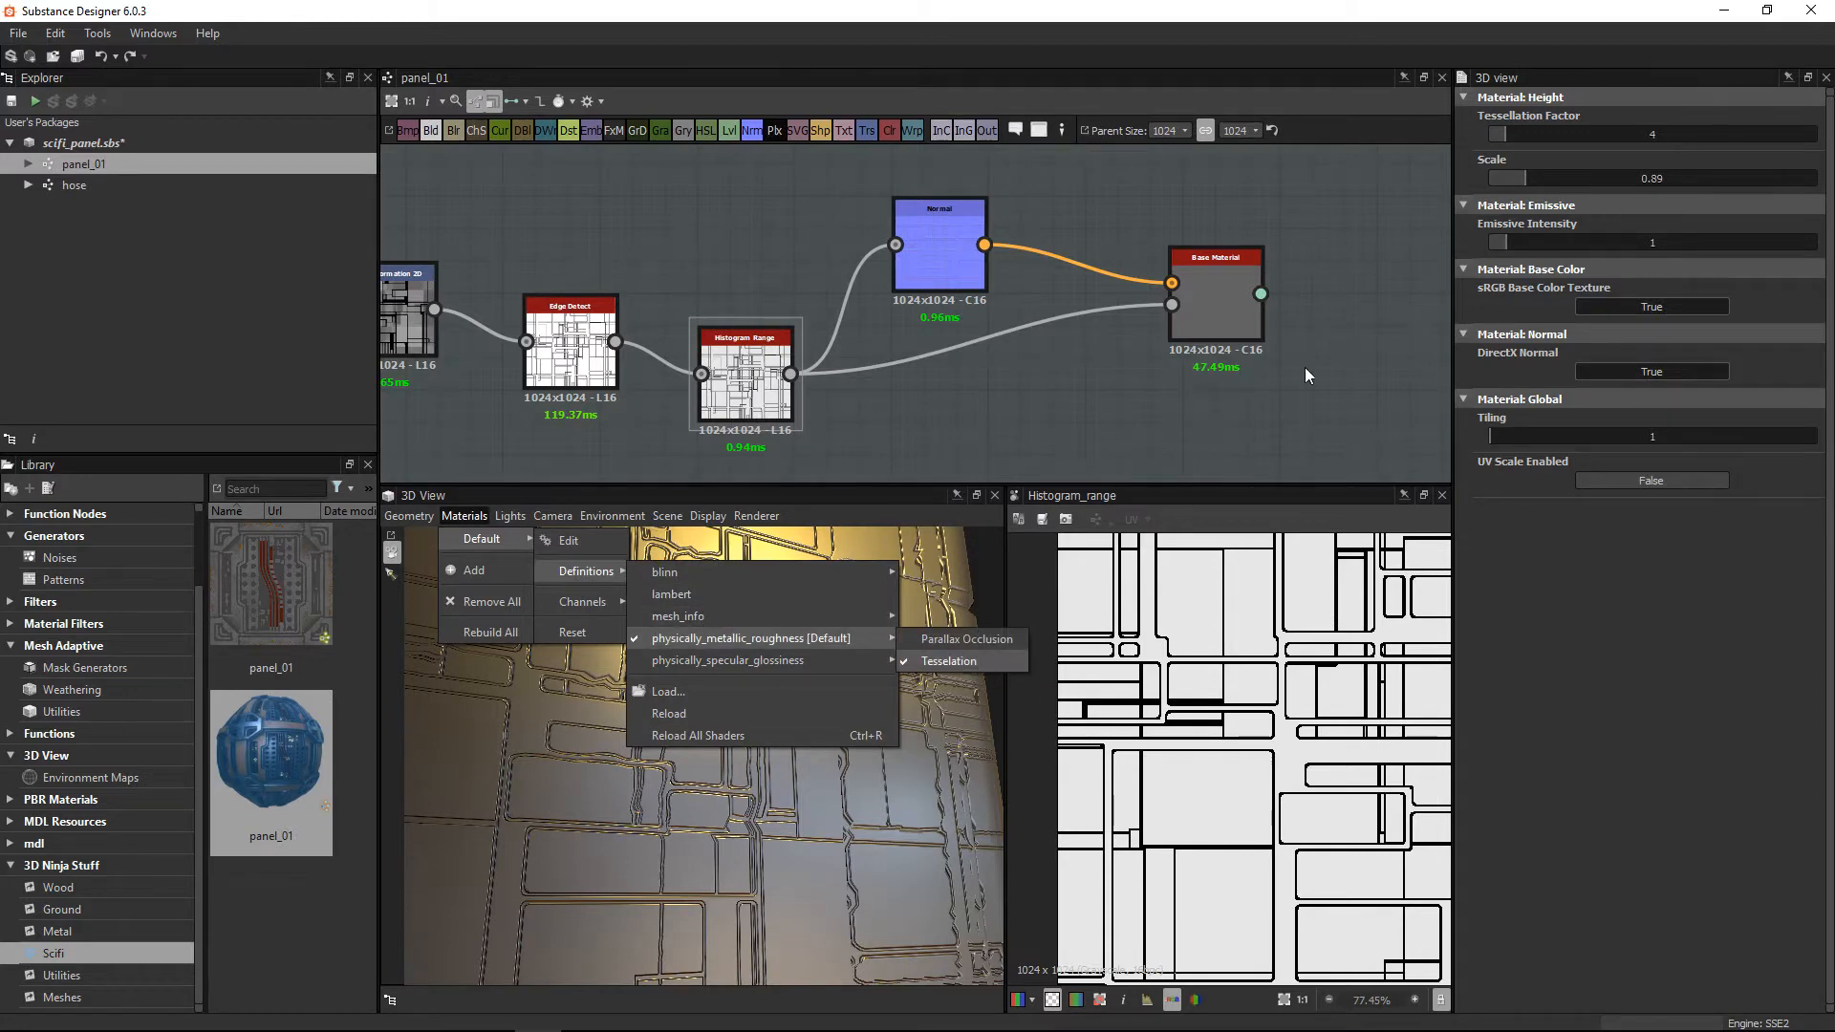
left_click(1468, 145)
Step: Raise the material's Tessellation Factor to 11 and then 55, inspecting the displaced panel grooves up close
mouse_move(1526, 136)
left_mouse_down()
mouse_move(1602, 136)
mouse_move(1475, 138)
mouse_move(1542, 145)
left_mouse_up()
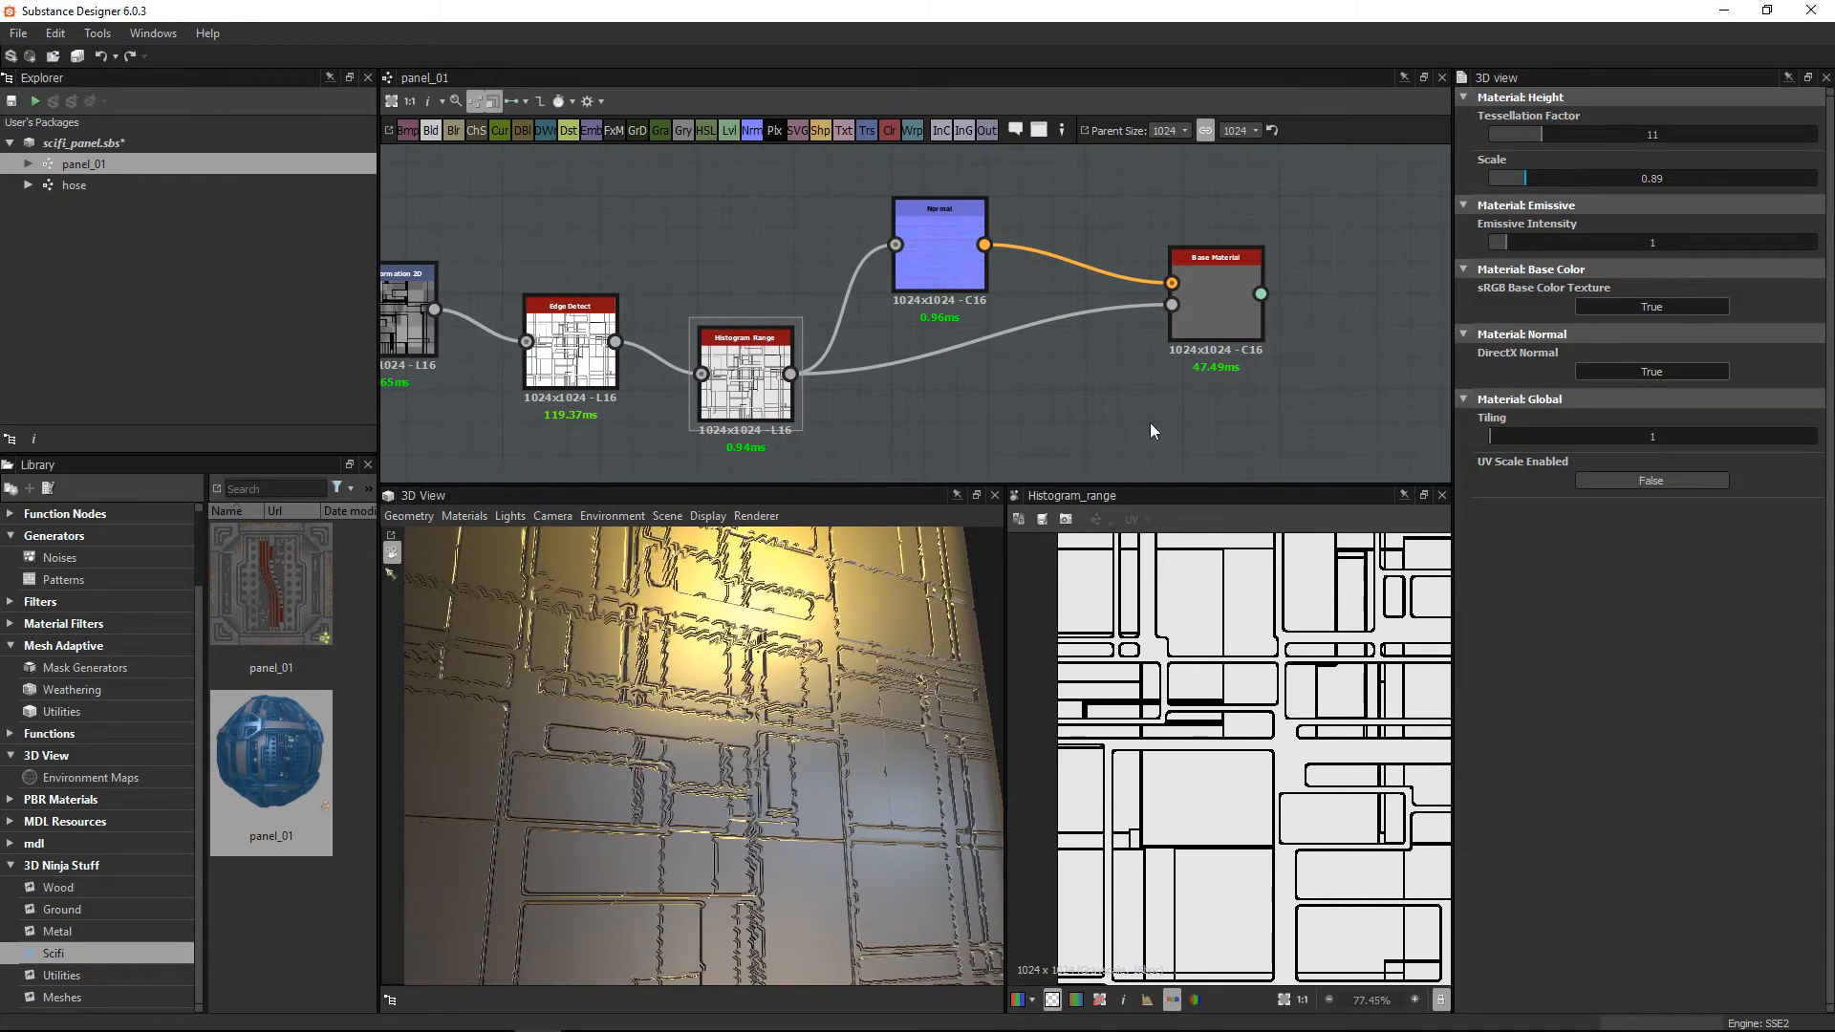
left_click_drag(795, 724, 829, 750)
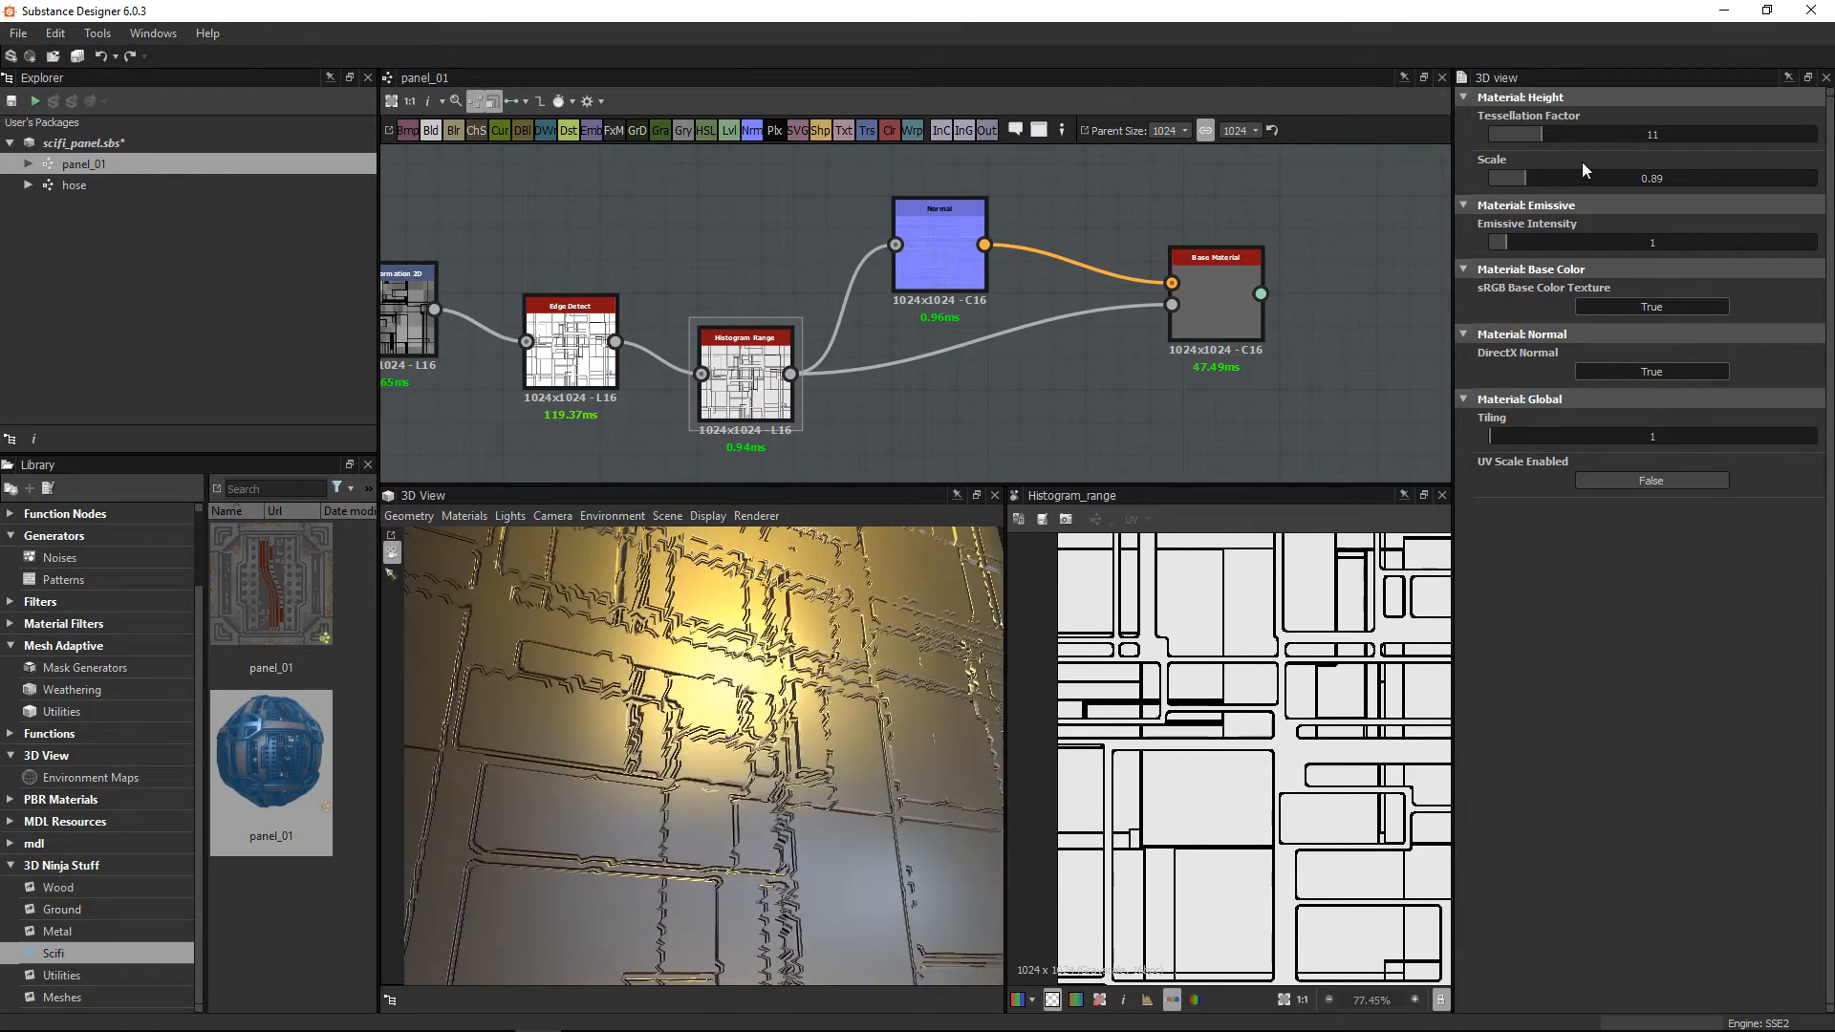
left_click_drag(1562, 135, 1766, 146)
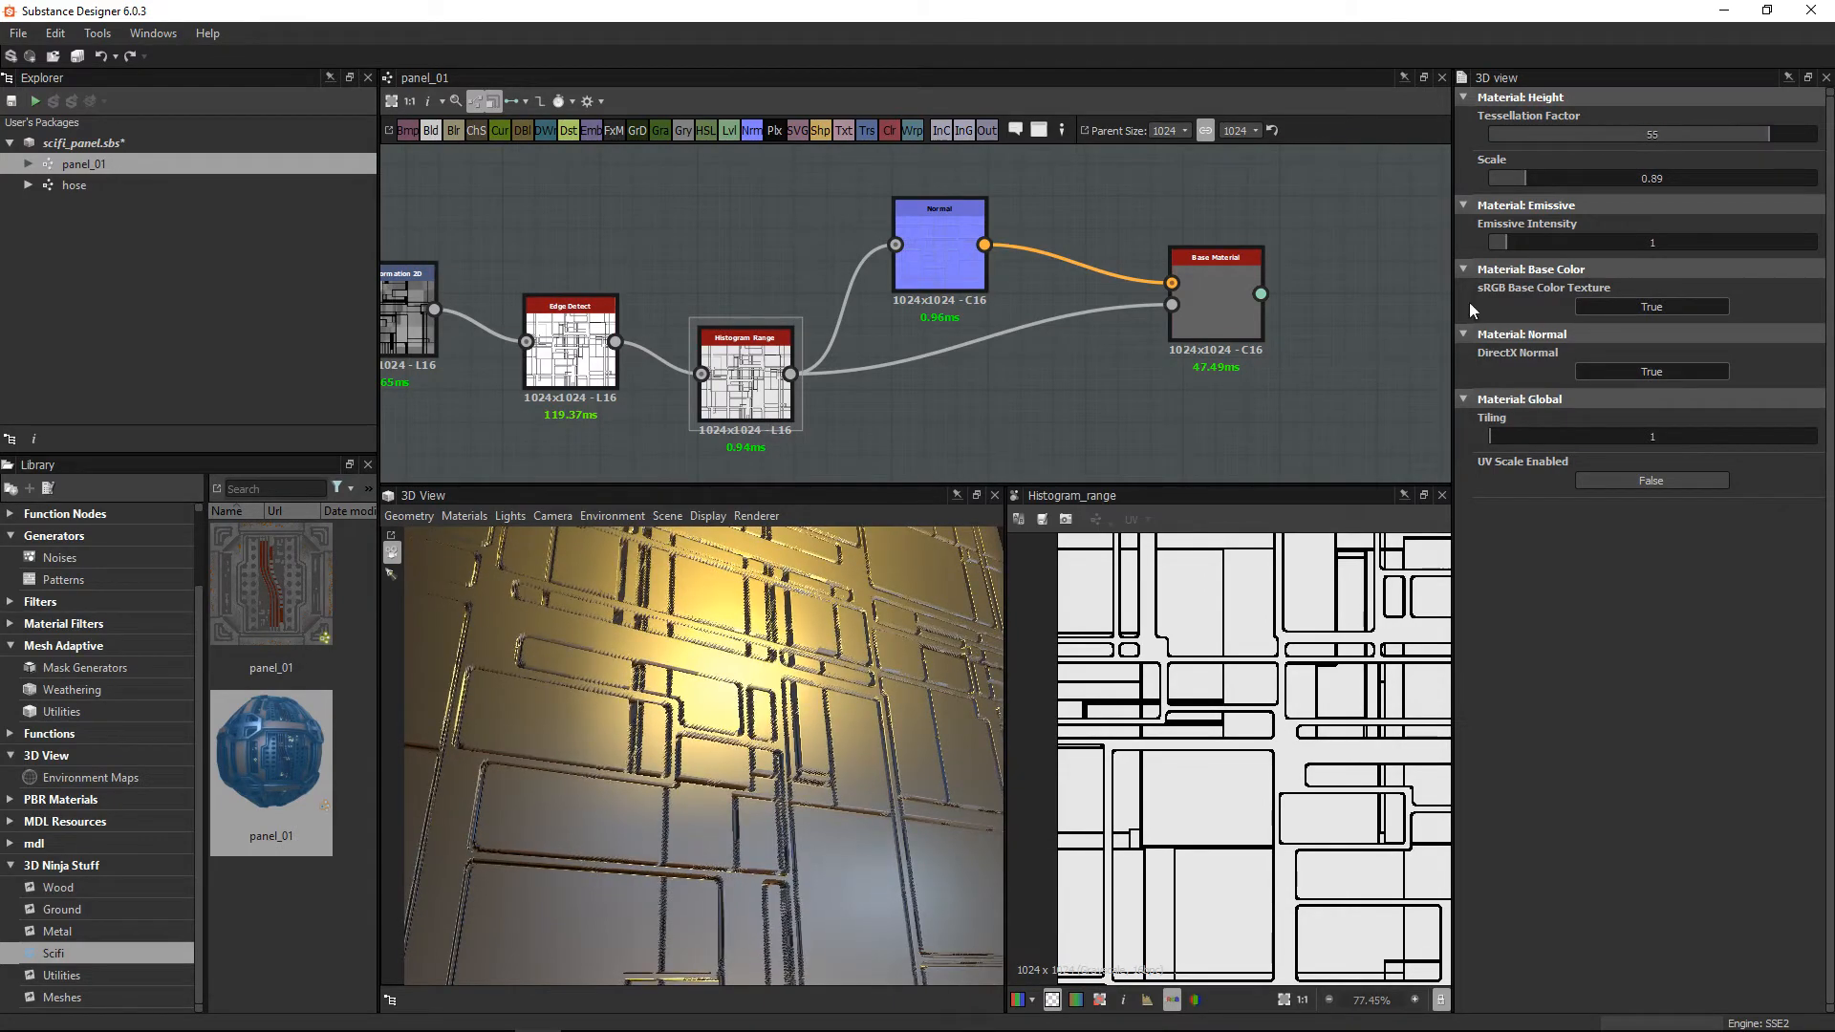
left_click_drag(827, 825, 800, 692)
mouse_move(795, 732)
left_mouse_down()
mouse_move(794, 713)
mouse_move(828, 751)
mouse_move(811, 734)
left_mouse_up()
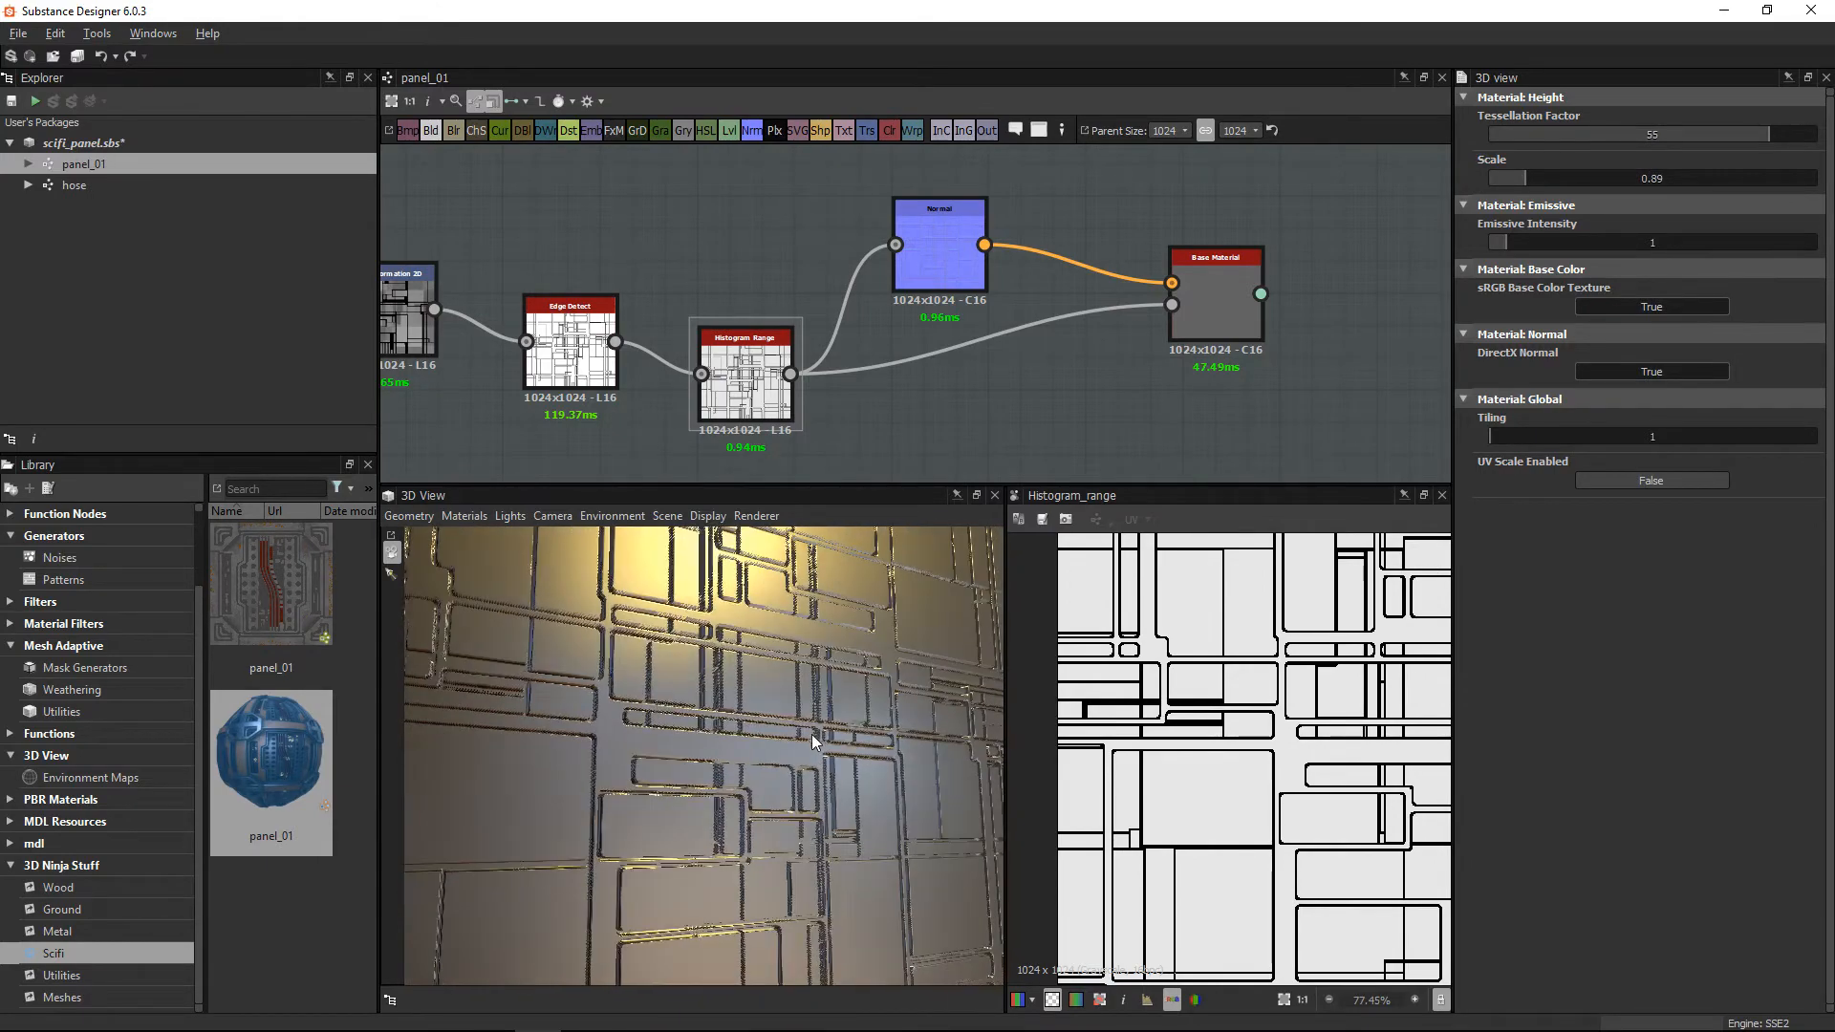
Step: Try Histogram Range Position values of 0.05 and 0.33, comparing the groove depth on the cube
left_click(782, 356)
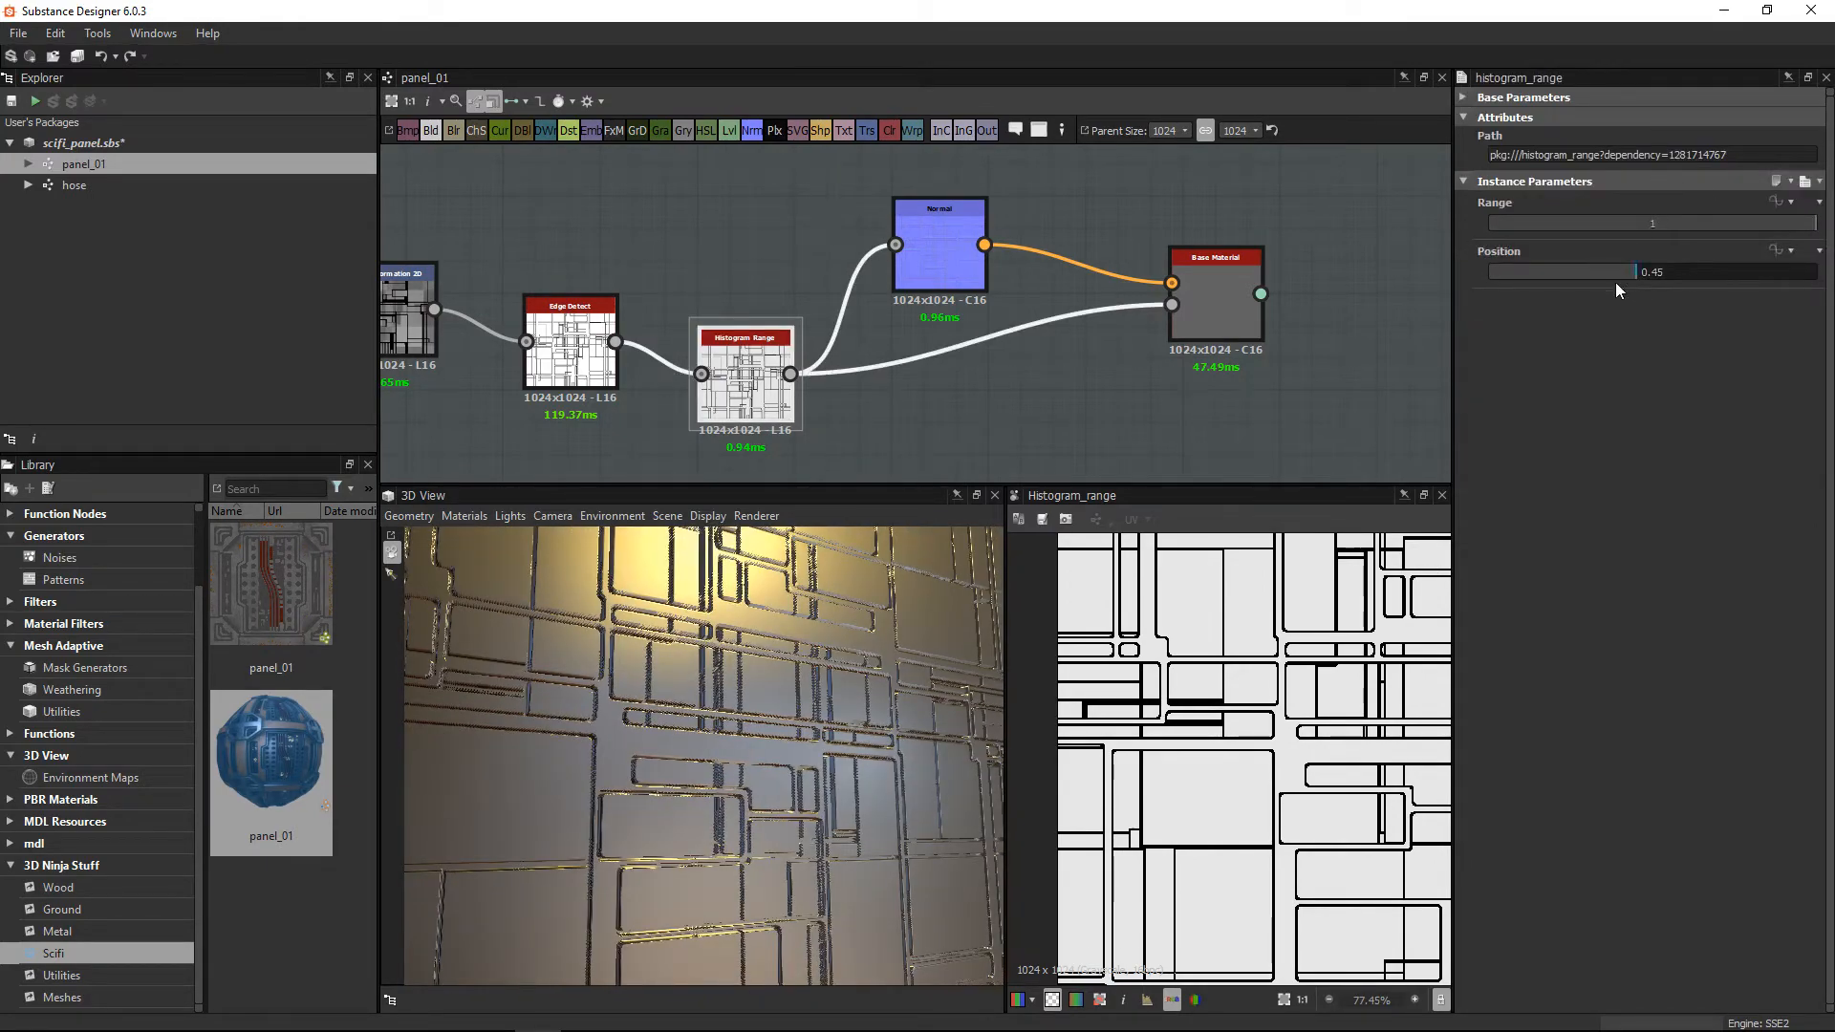
left_click_drag(1626, 278, 1504, 298)
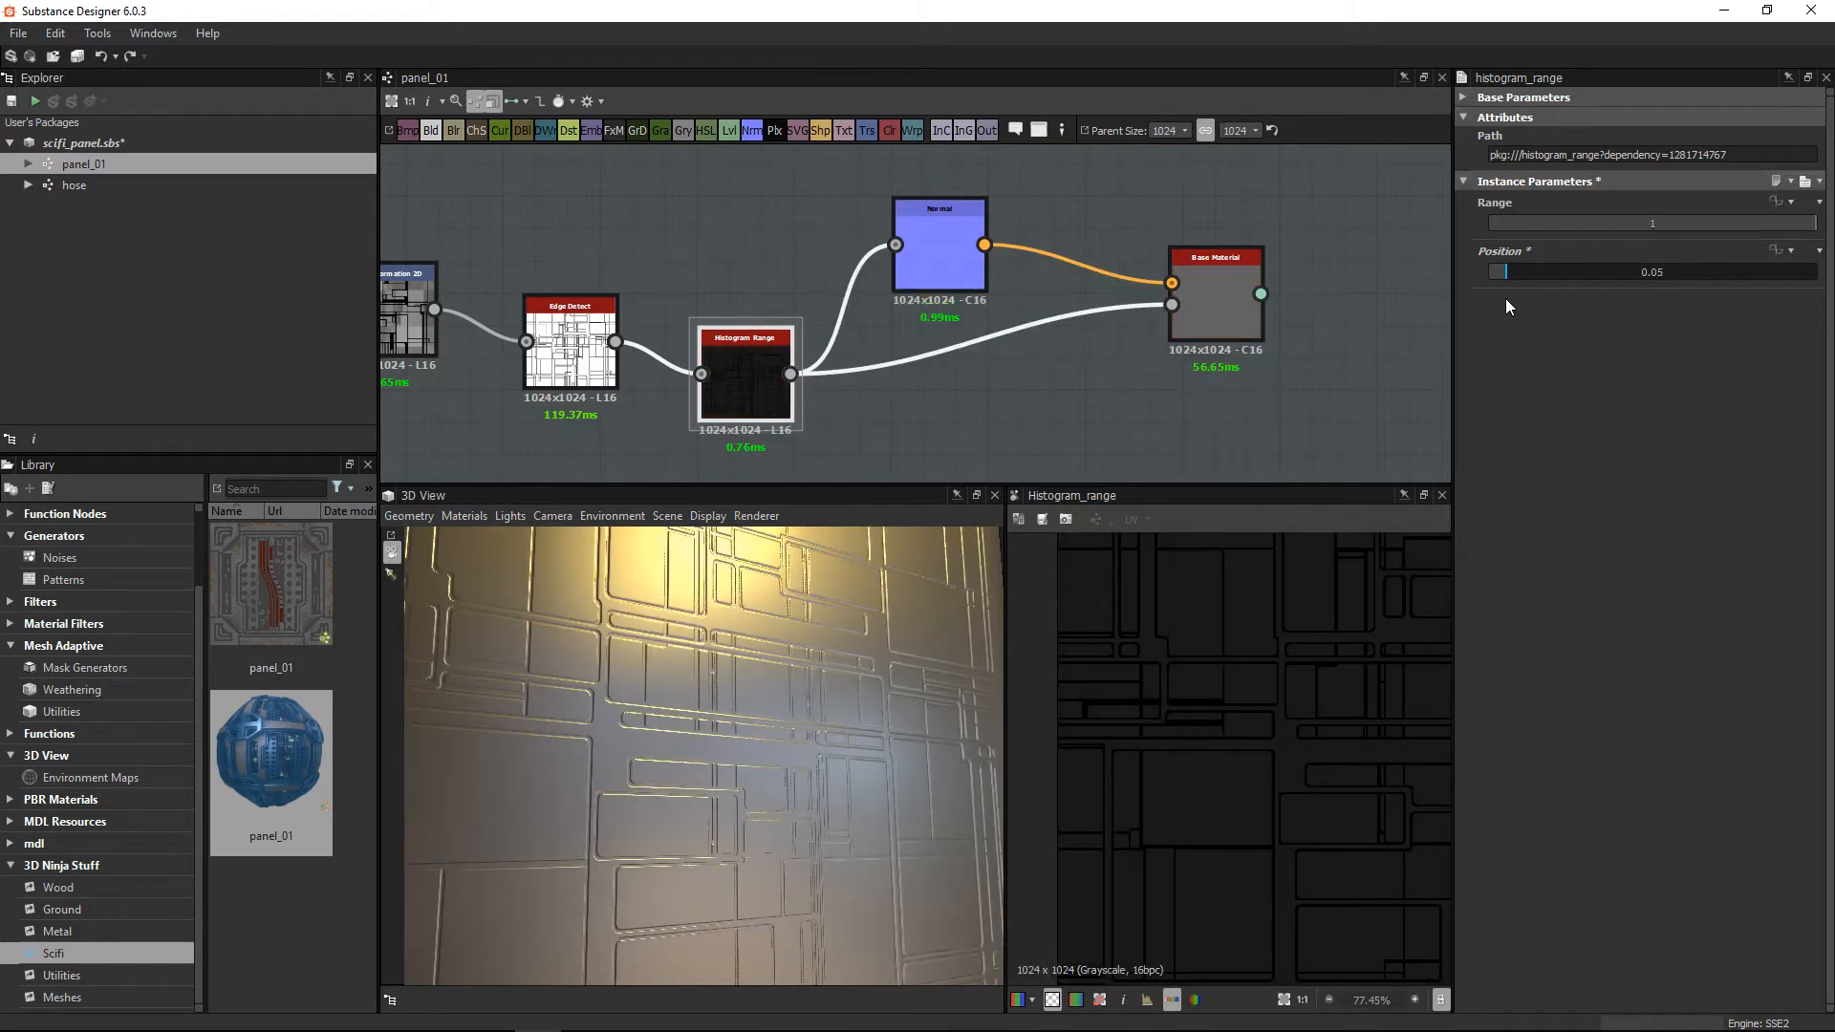
middle_click_drag(756, 713, 743, 689)
scroll(1087, 674, "up", 1)
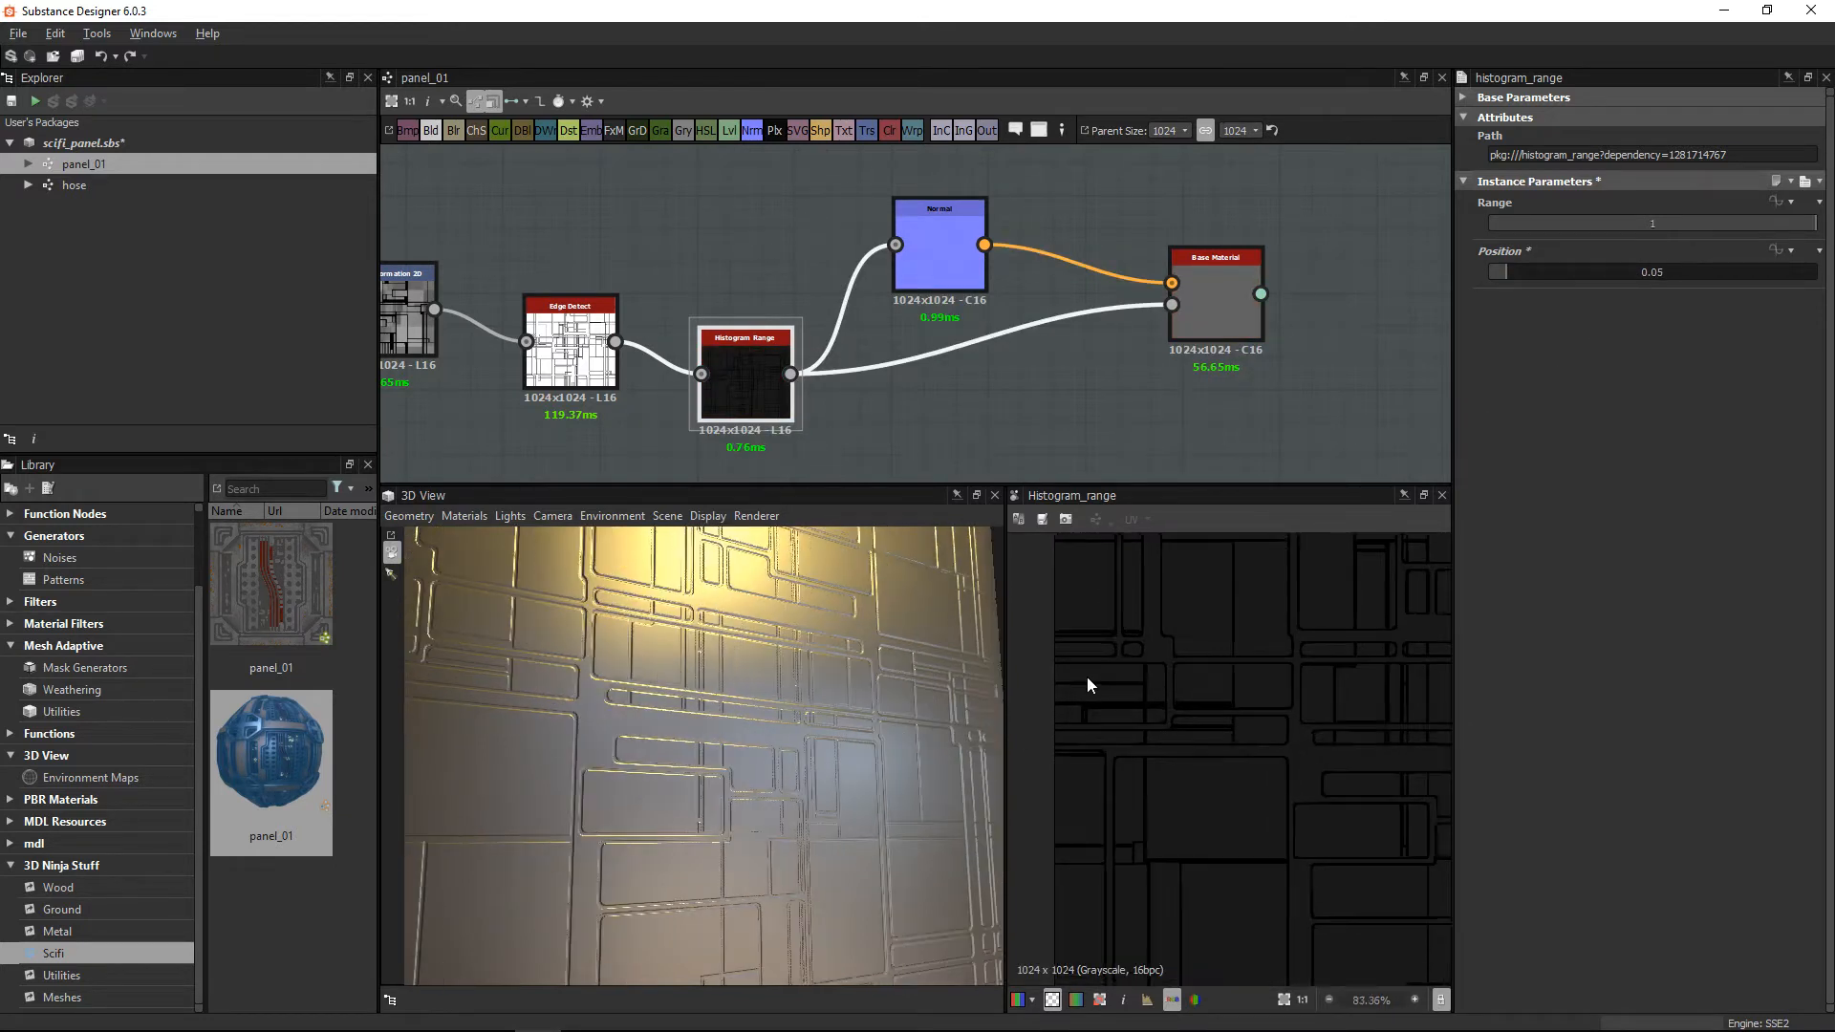
left_click_drag(682, 731, 806, 692)
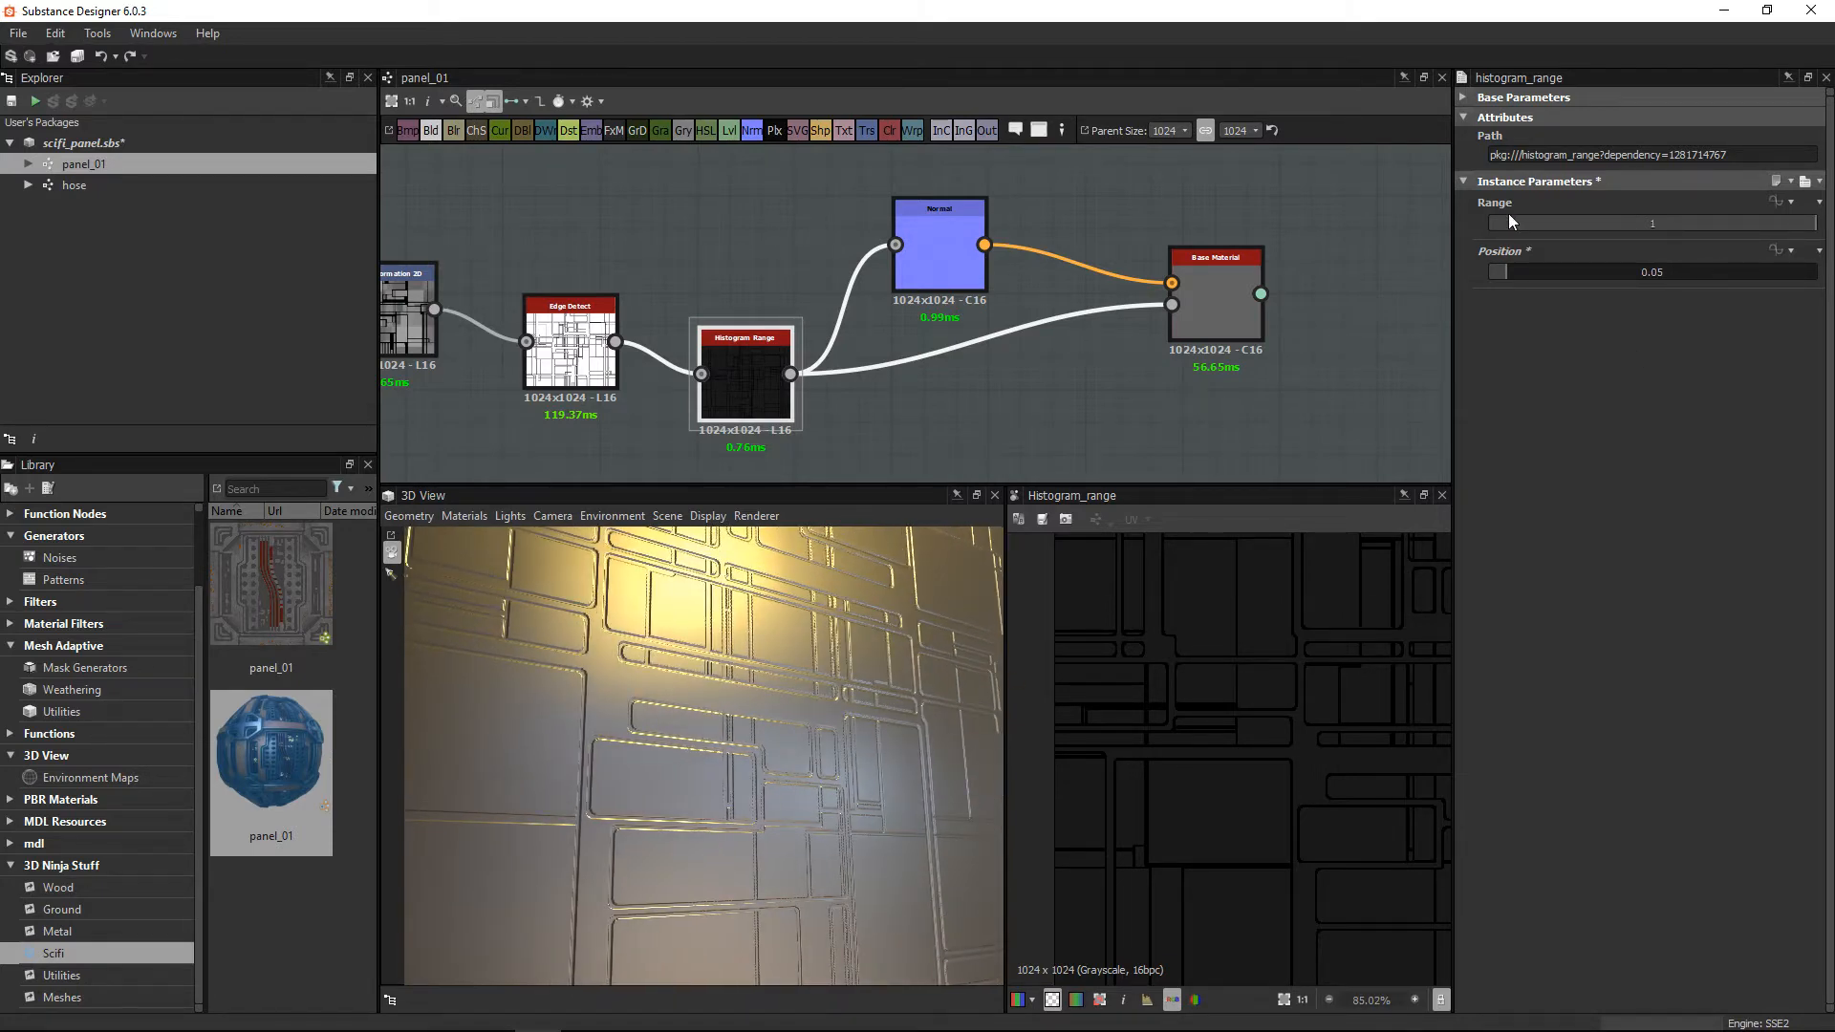
left_click_drag(1514, 273, 1596, 296)
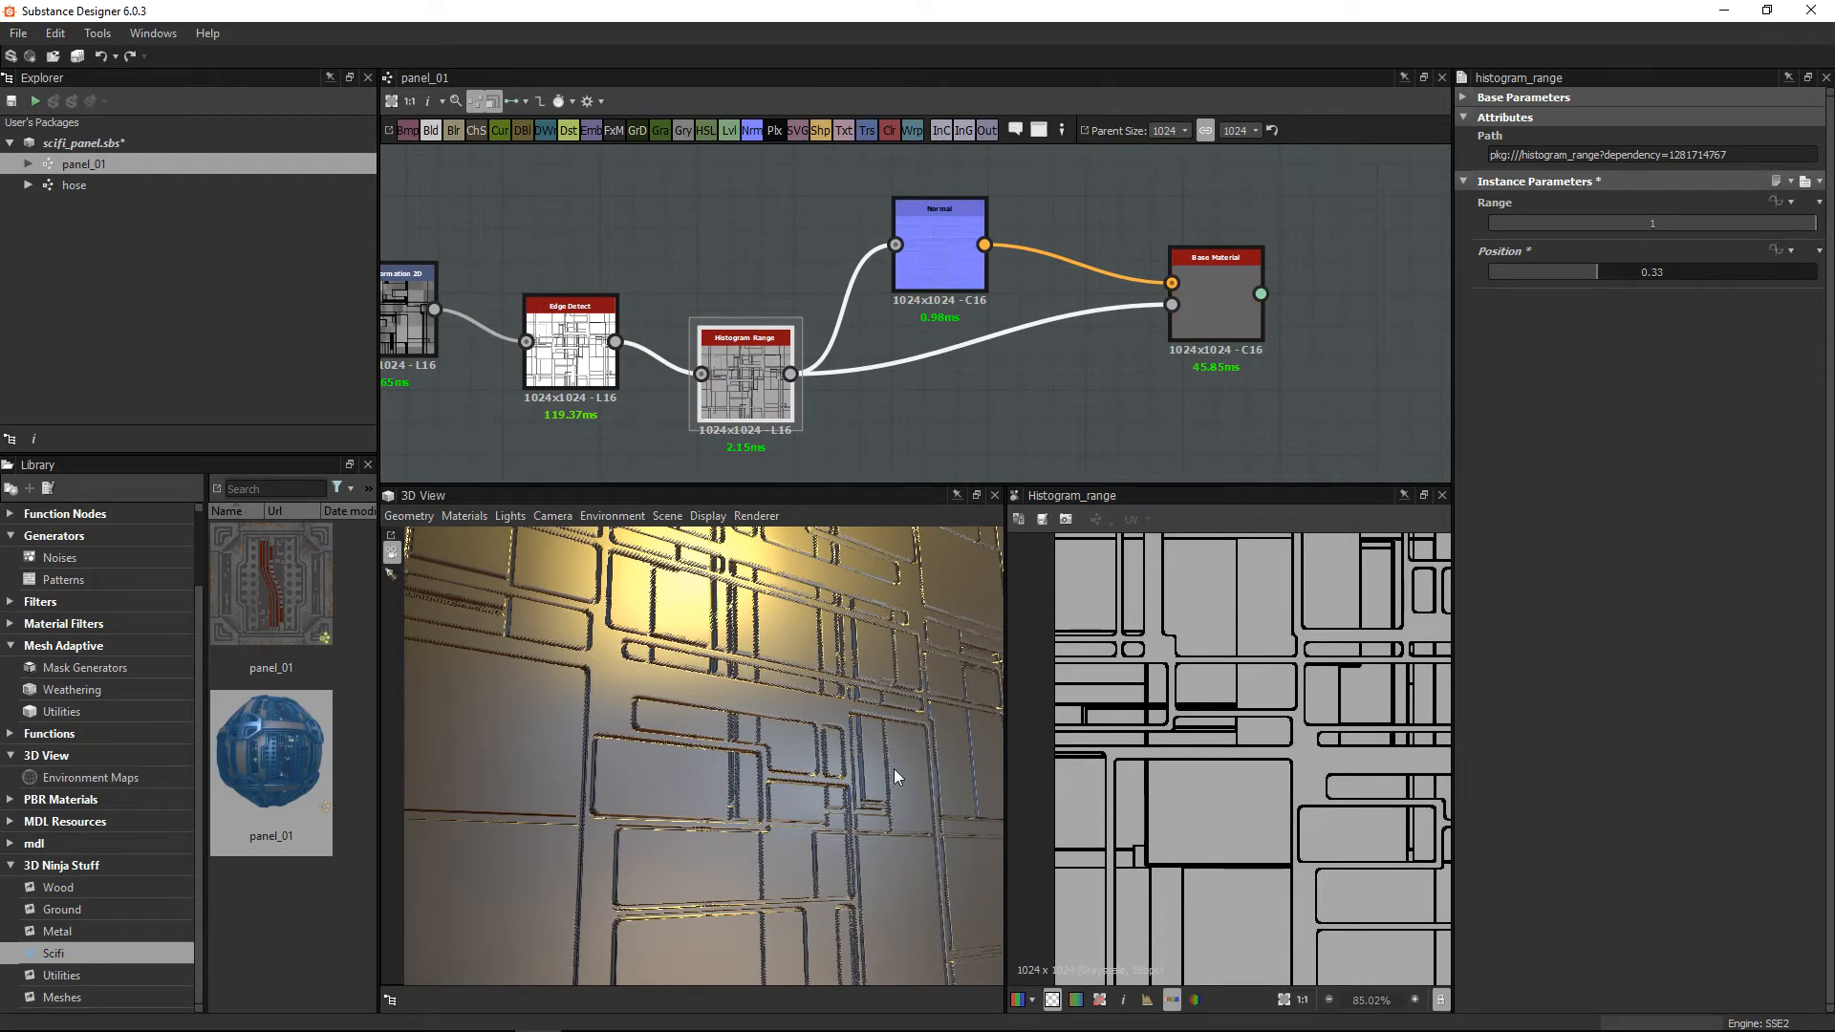
left_click_drag(892, 768, 790, 692)
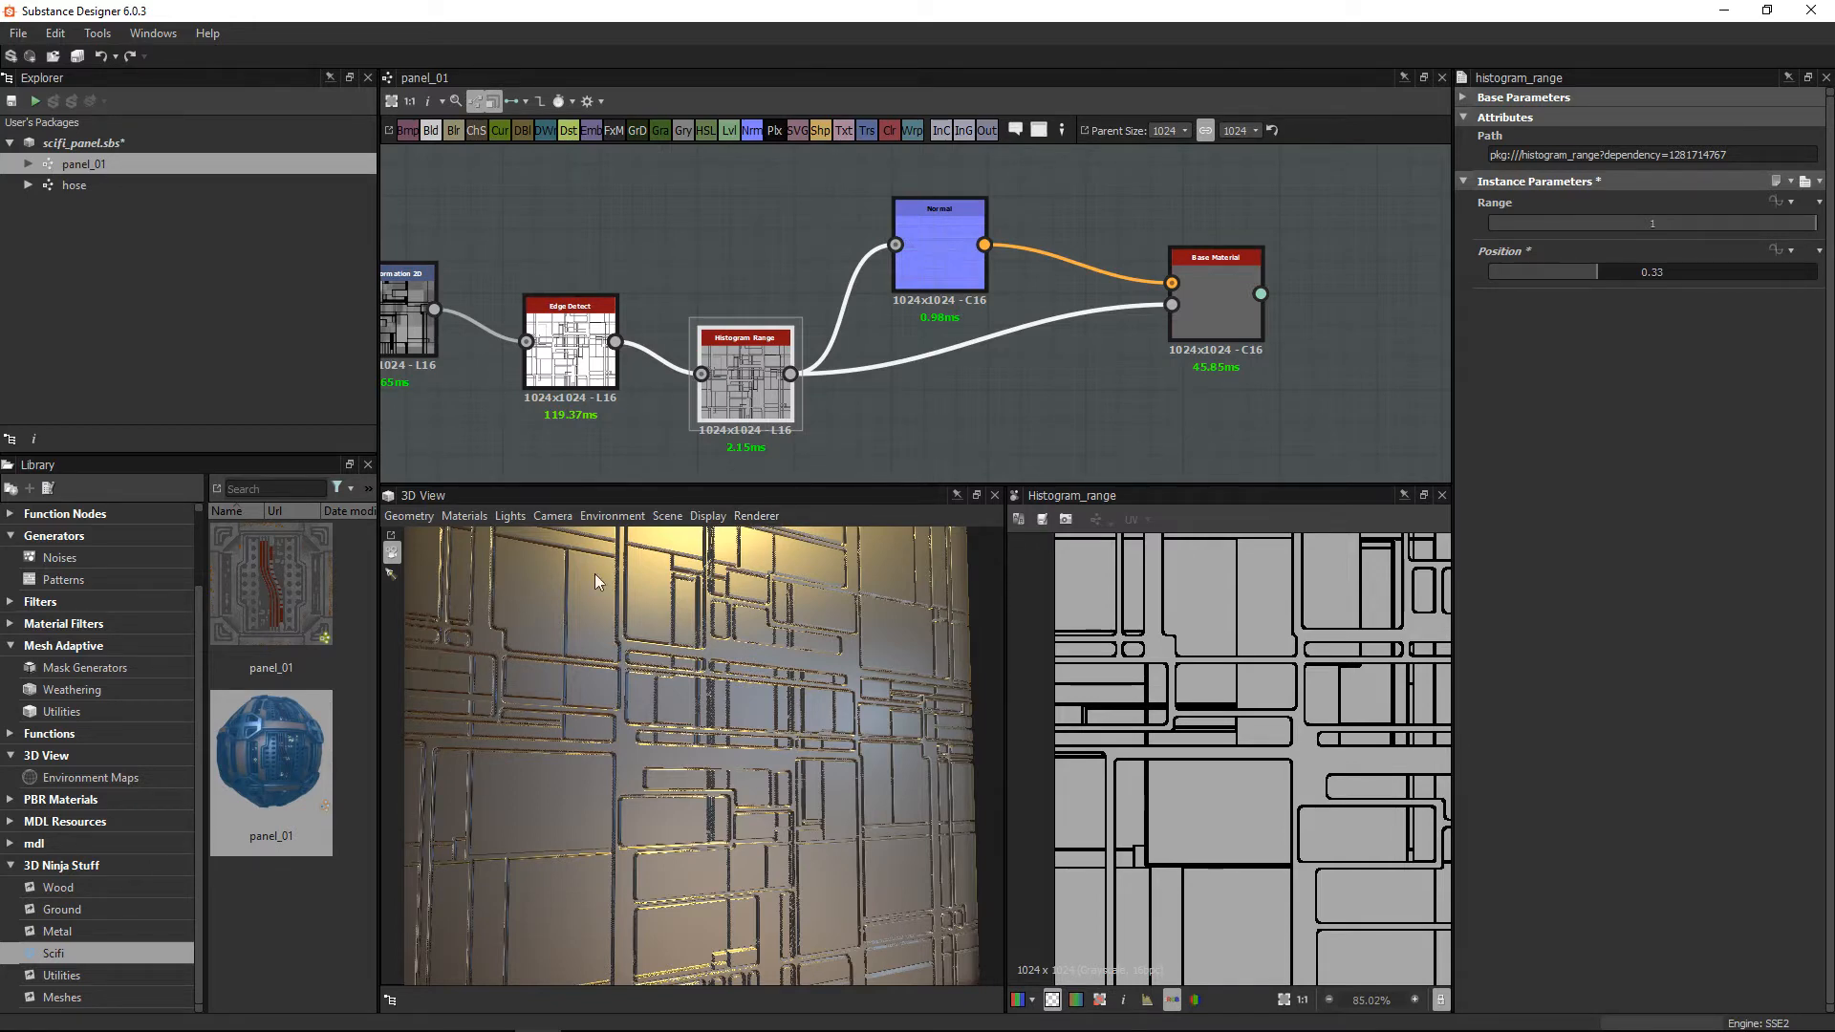
Step: Set the Histogram Range Position to 0.16 and view the whole panel pattern in the 2D preview
middle_click_drag(1089, 344, 1100, 312)
left_click_drag(764, 361, 777, 356)
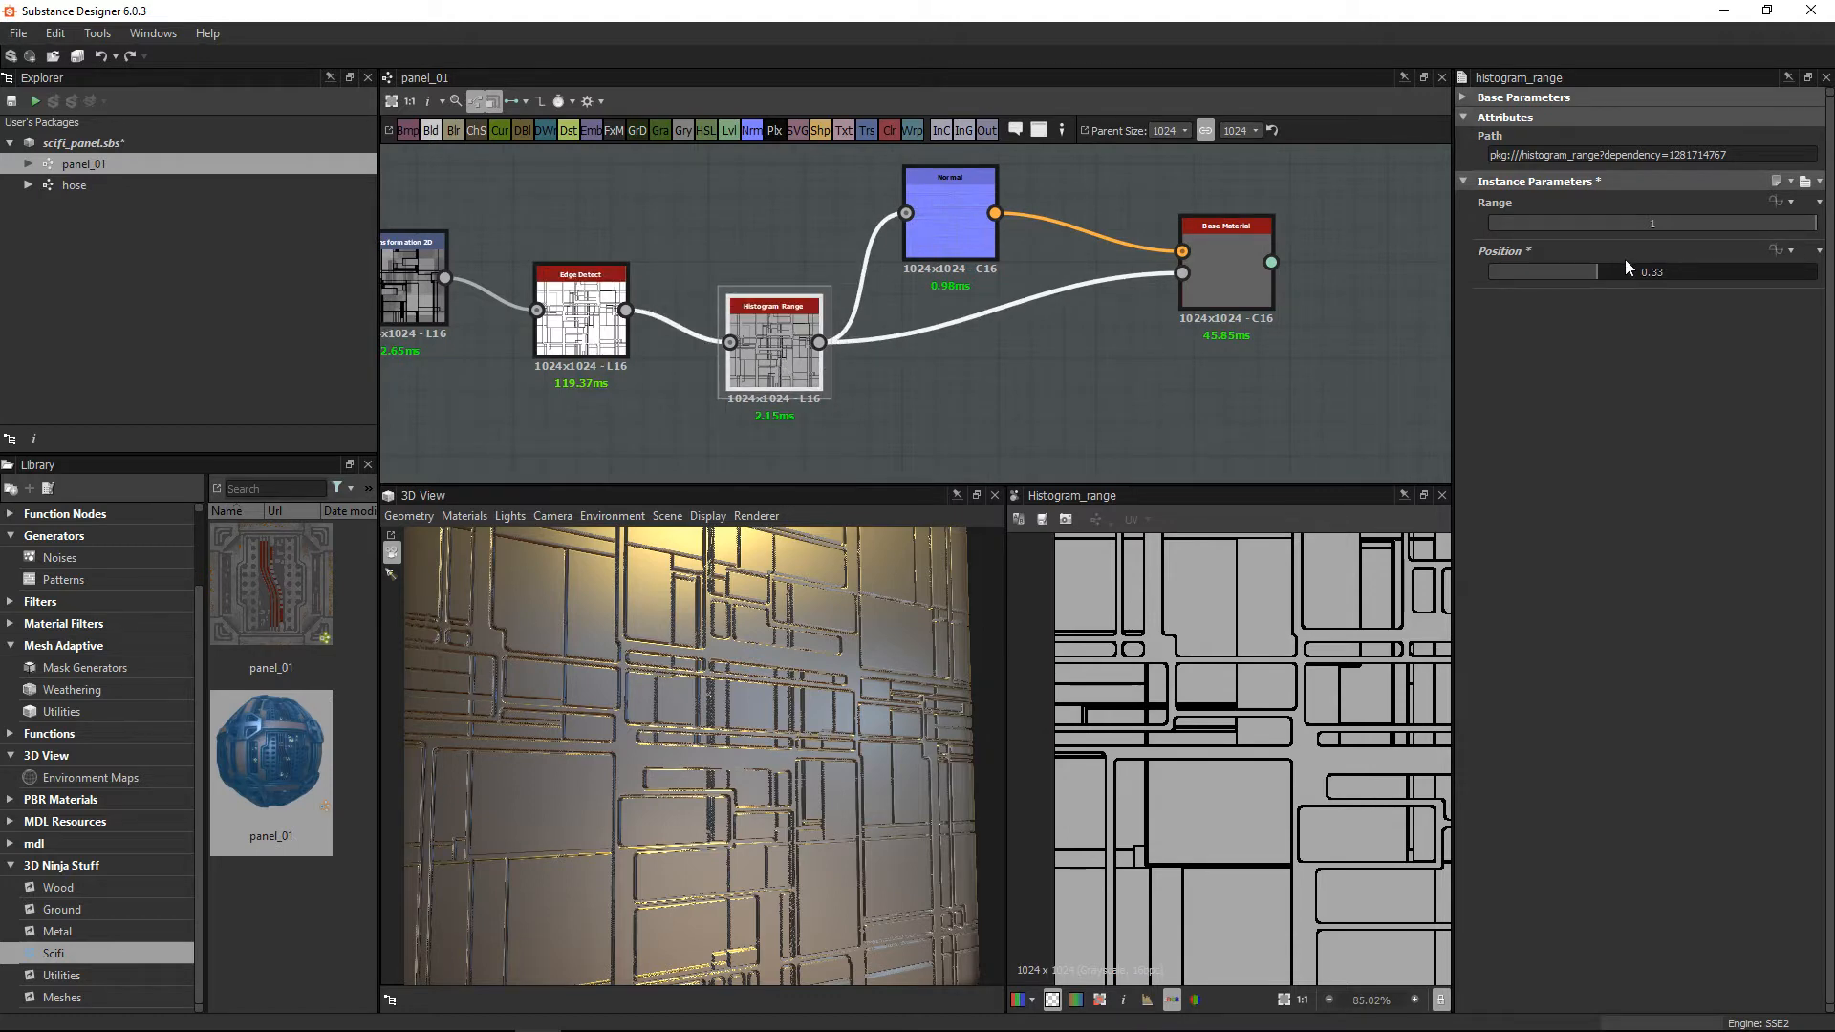
left_click_drag(1588, 276, 1539, 287)
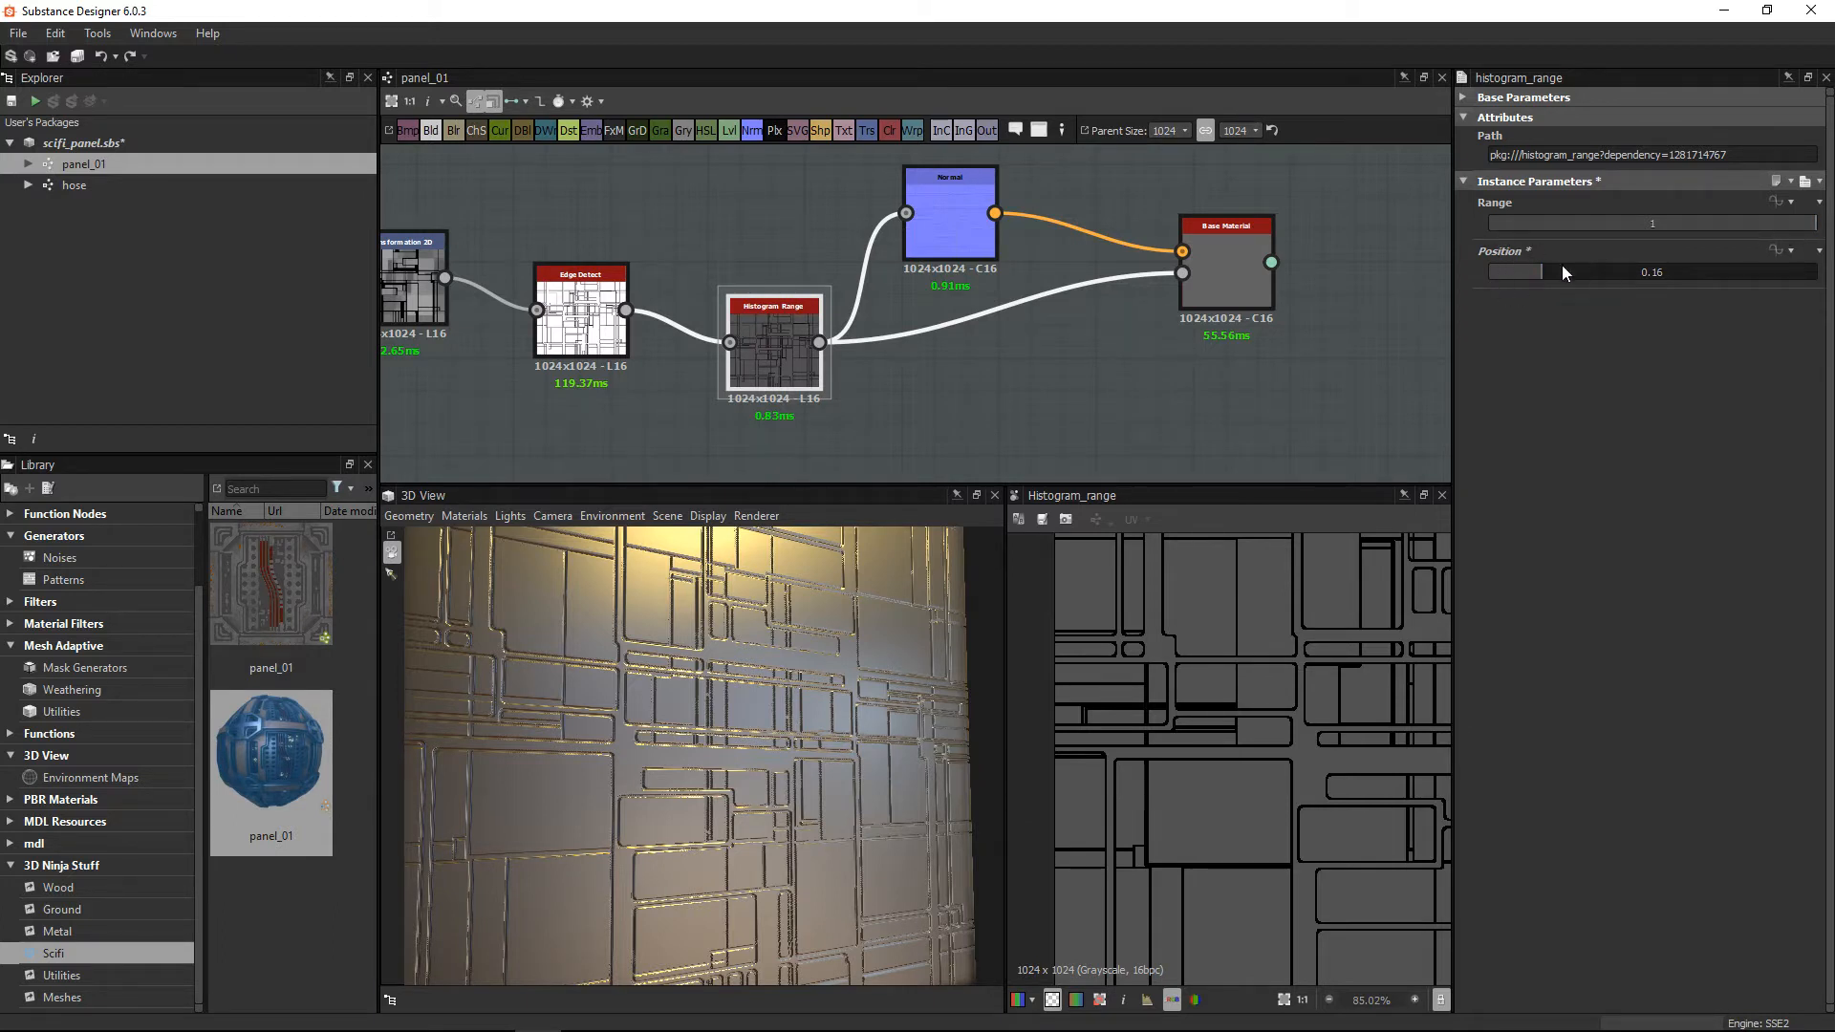
scroll(1146, 725, "down", 5)
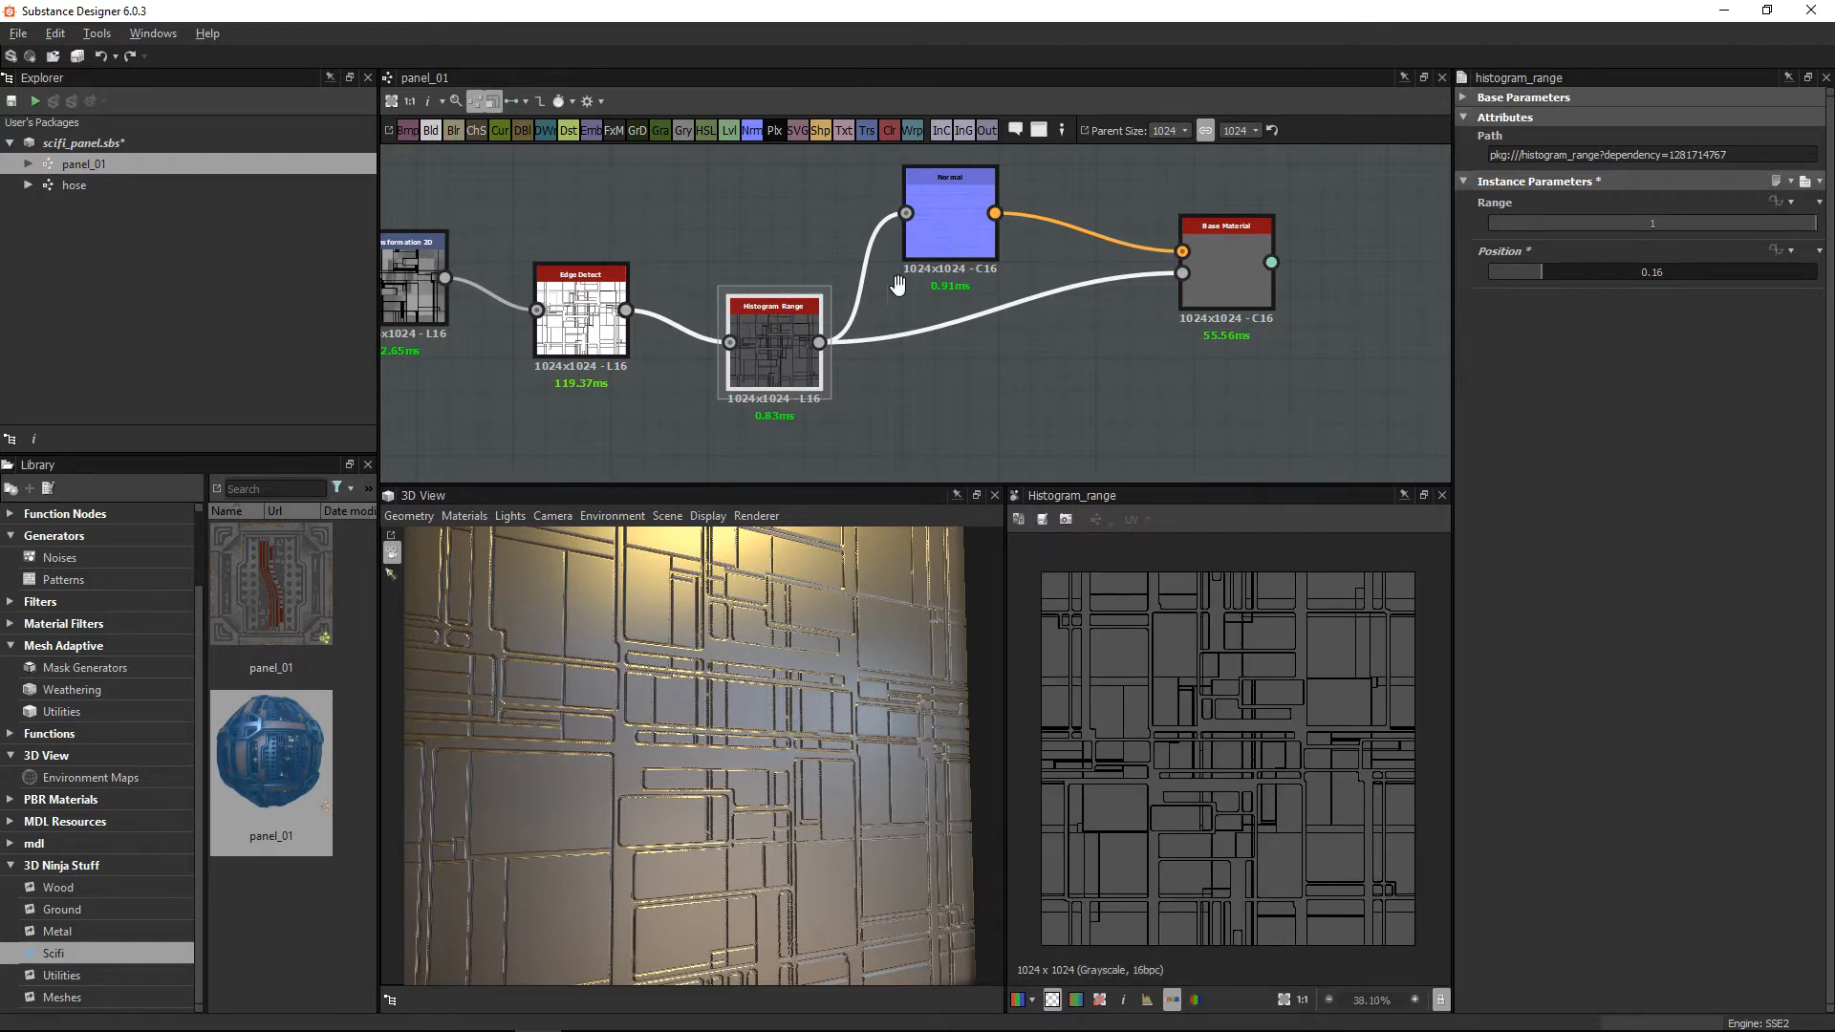
Step: Select the Splatter Circular node at the start of the chain and set its Radius to 0.71
middle_click_drag(897, 285, 1241, 280)
middle_click_drag(625, 419, 993, 413)
scroll(1029, 423, "down", 2)
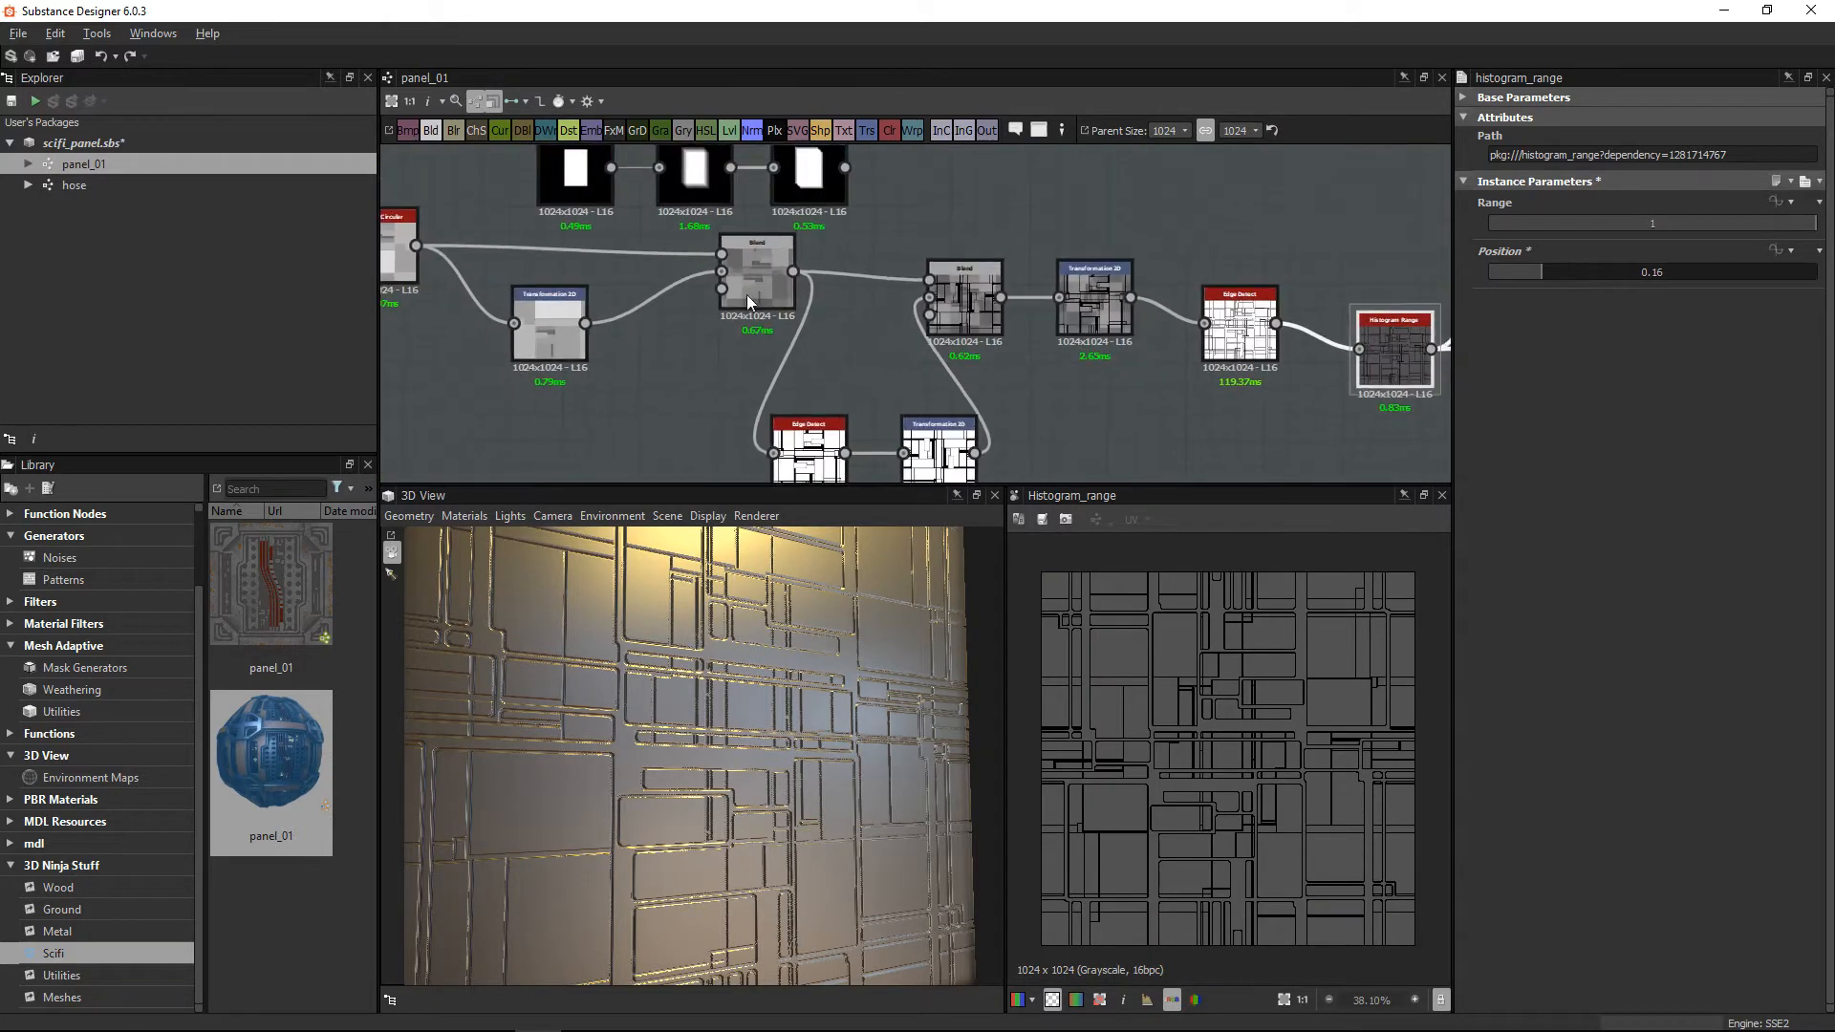
middle_click_drag(748, 294, 939, 303)
scroll(558, 288, "up", 3)
left_click(583, 266)
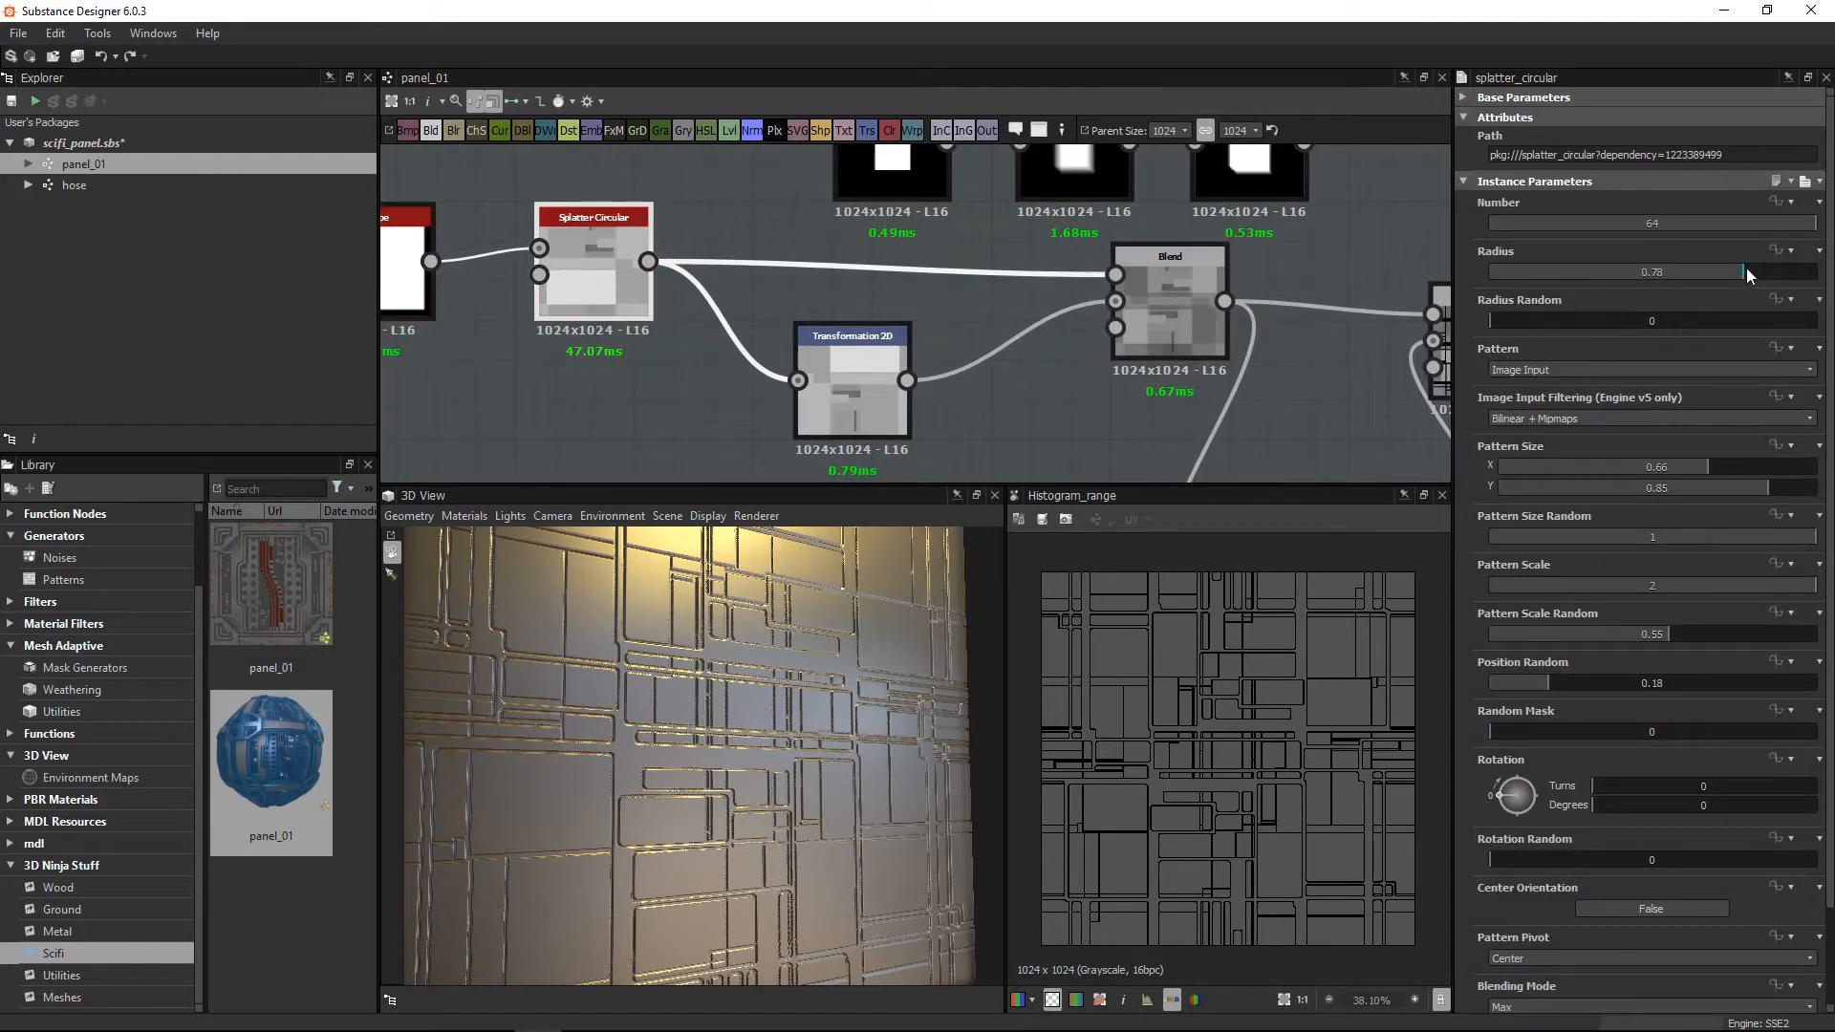
mouse_move(1747, 275)
left_mouse_down()
mouse_move(1644, 279)
mouse_move(1724, 283)
left_mouse_up()
Step: Try Splatter Circular Luminance Random values of 0.68 and 0.29, inspecting the panel layout on the cube
scroll(1768, 742, "down", 3)
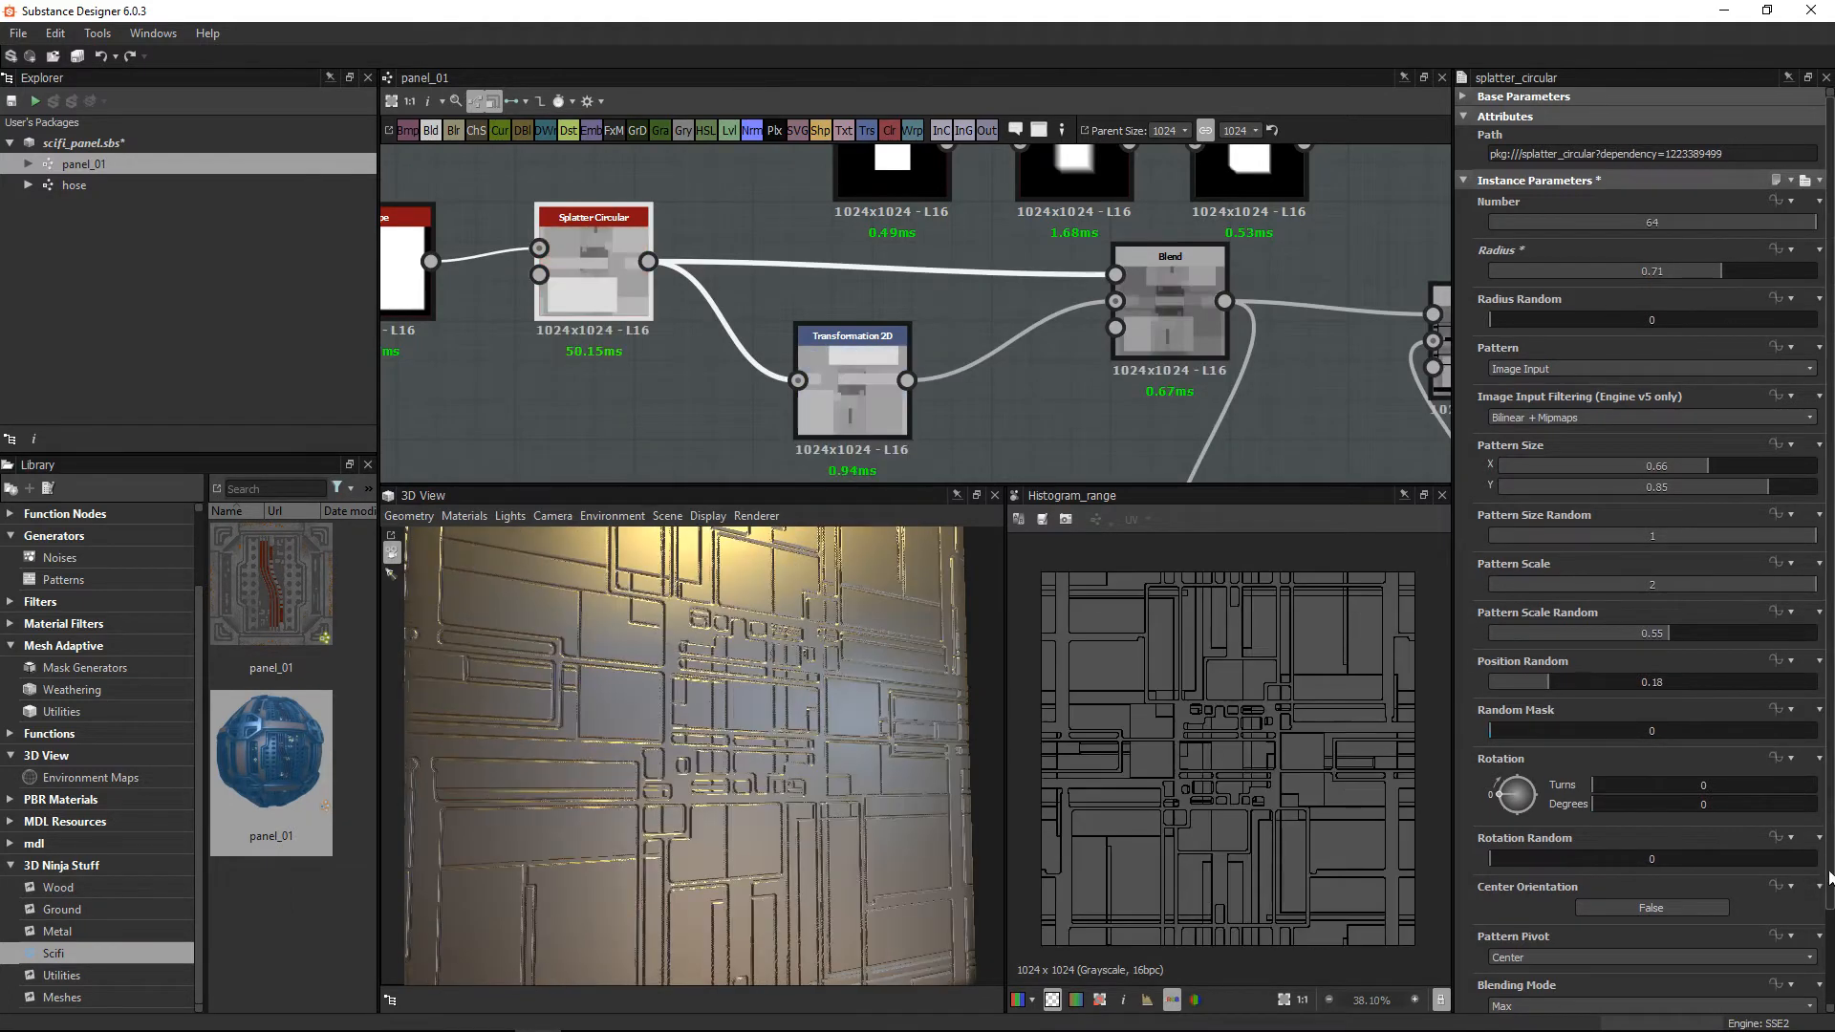
left_click_drag(1796, 956, 1711, 959)
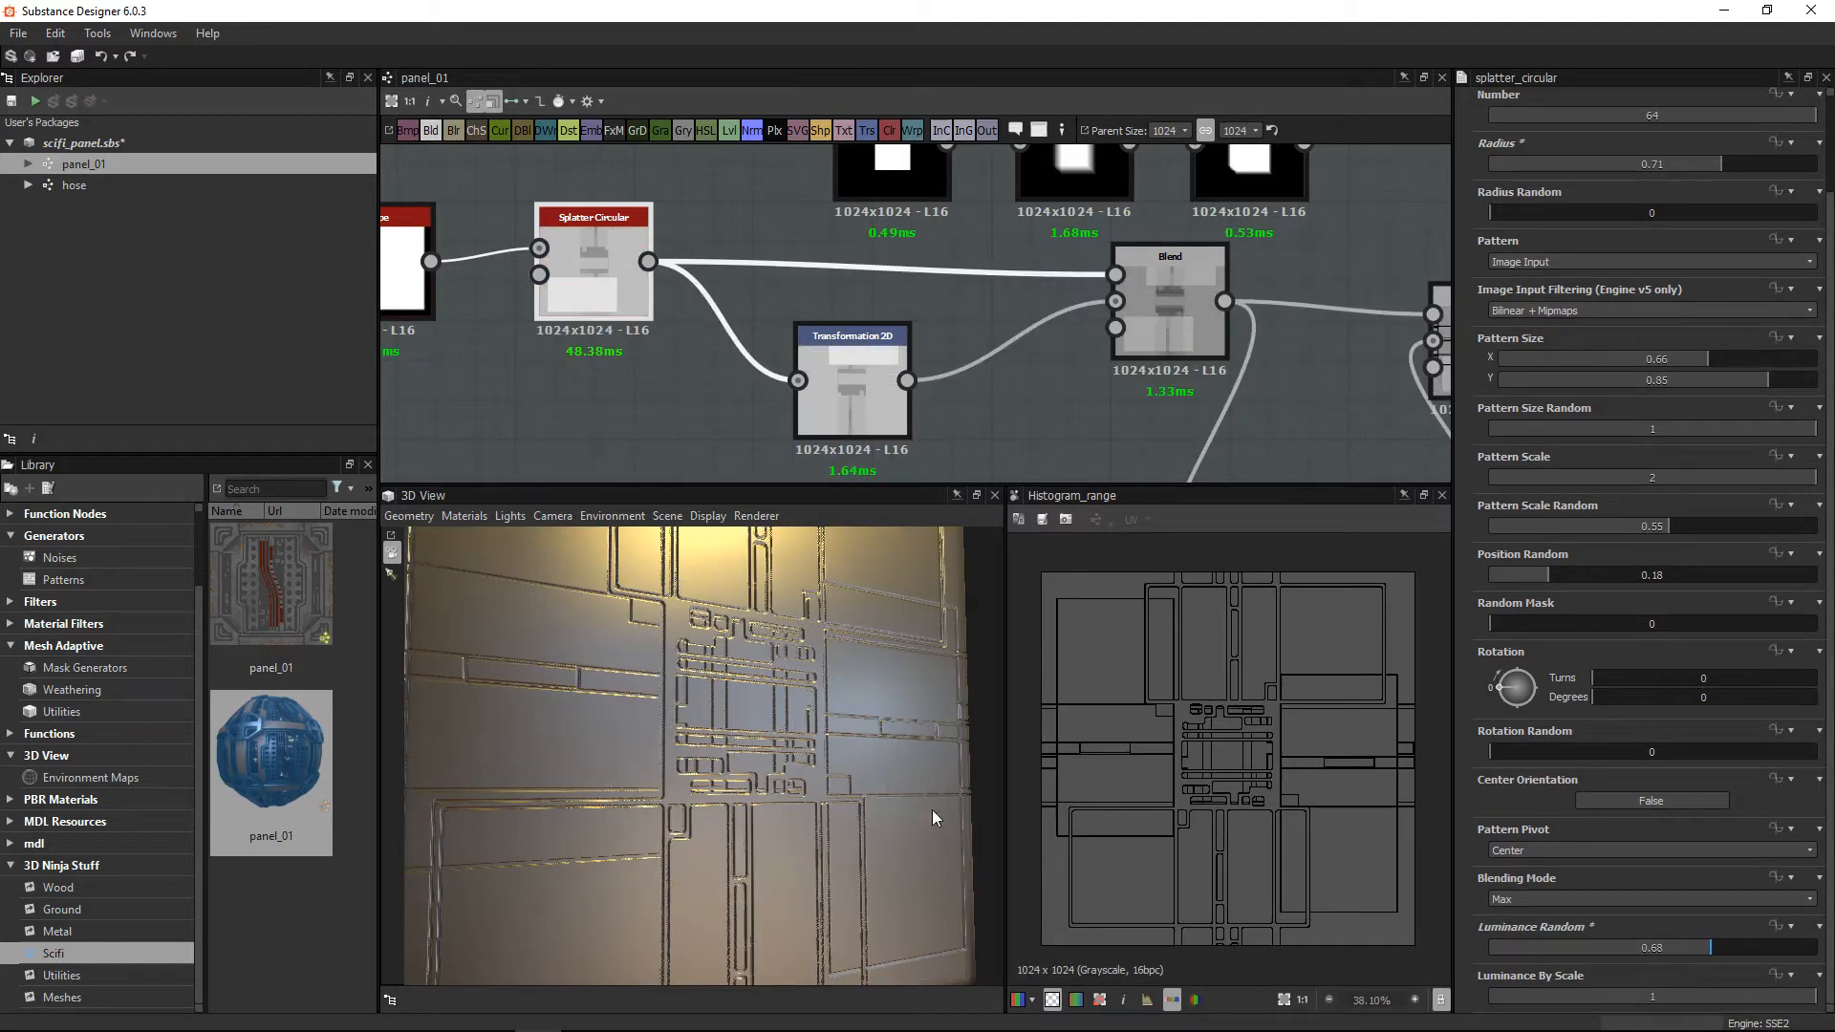
left_click_drag(822, 757, 853, 731, "alt")
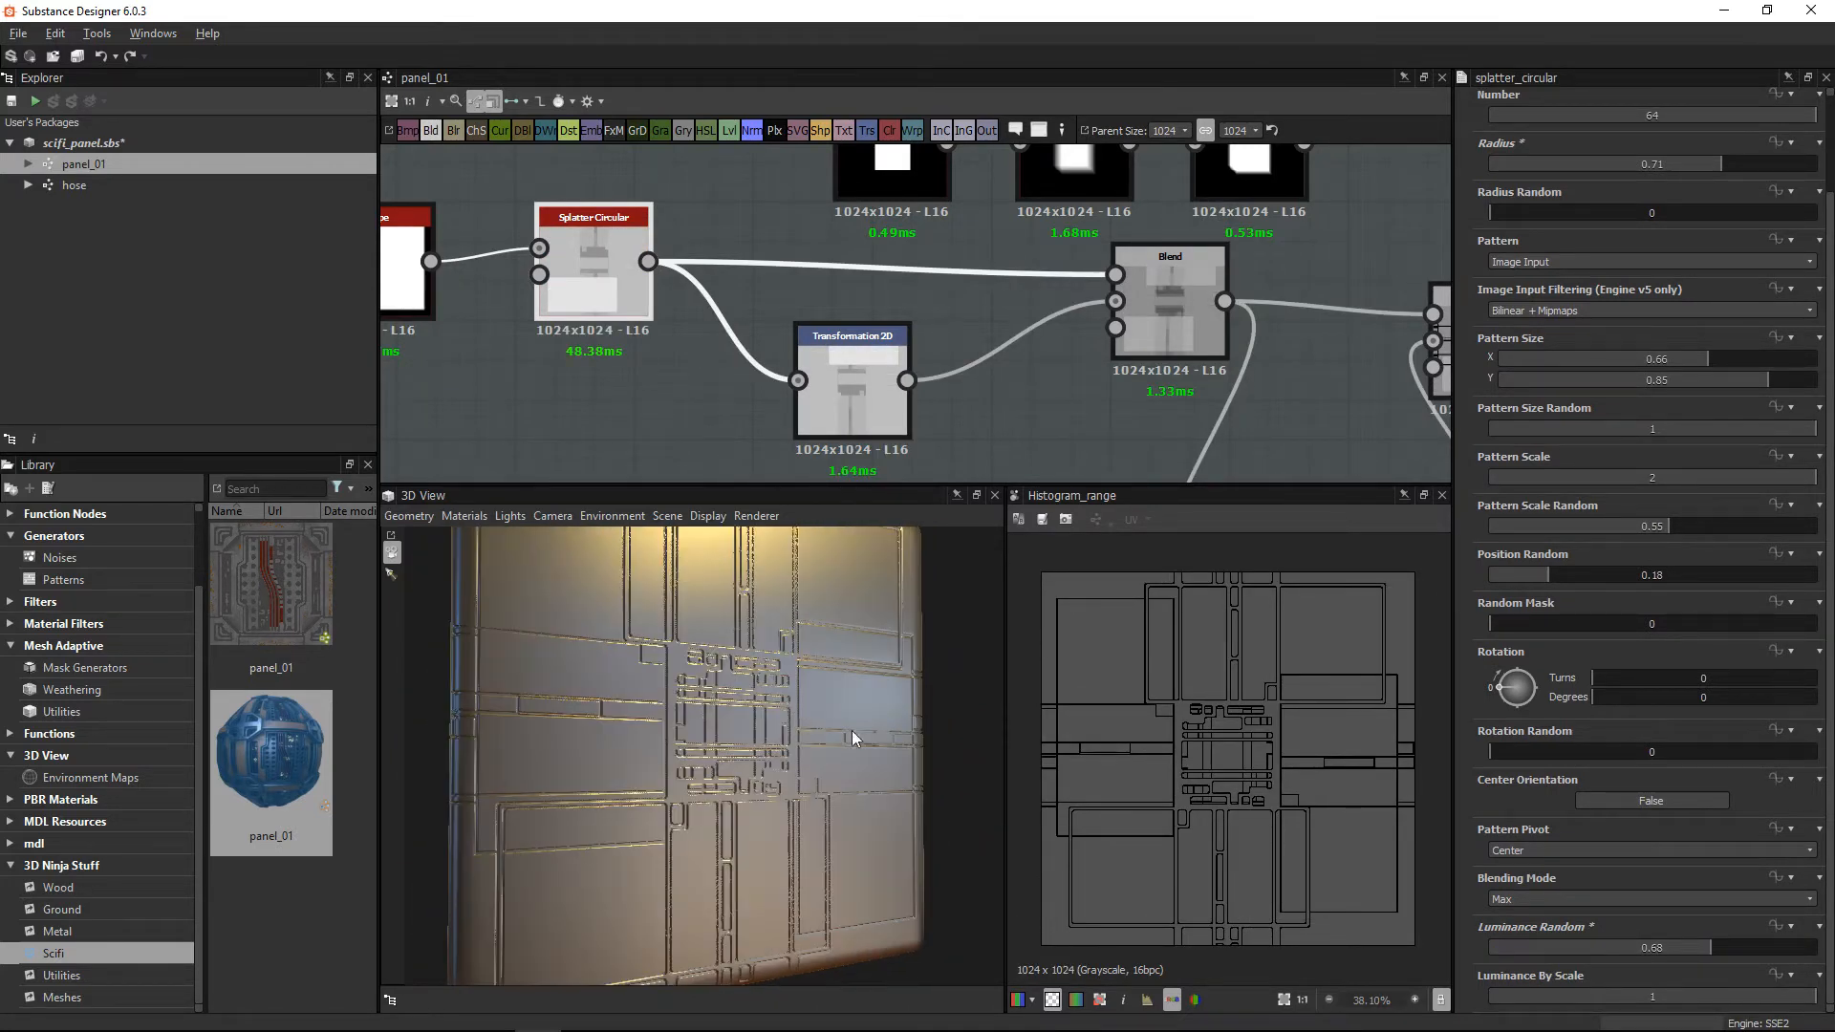
left_click_drag(1679, 946, 1583, 965)
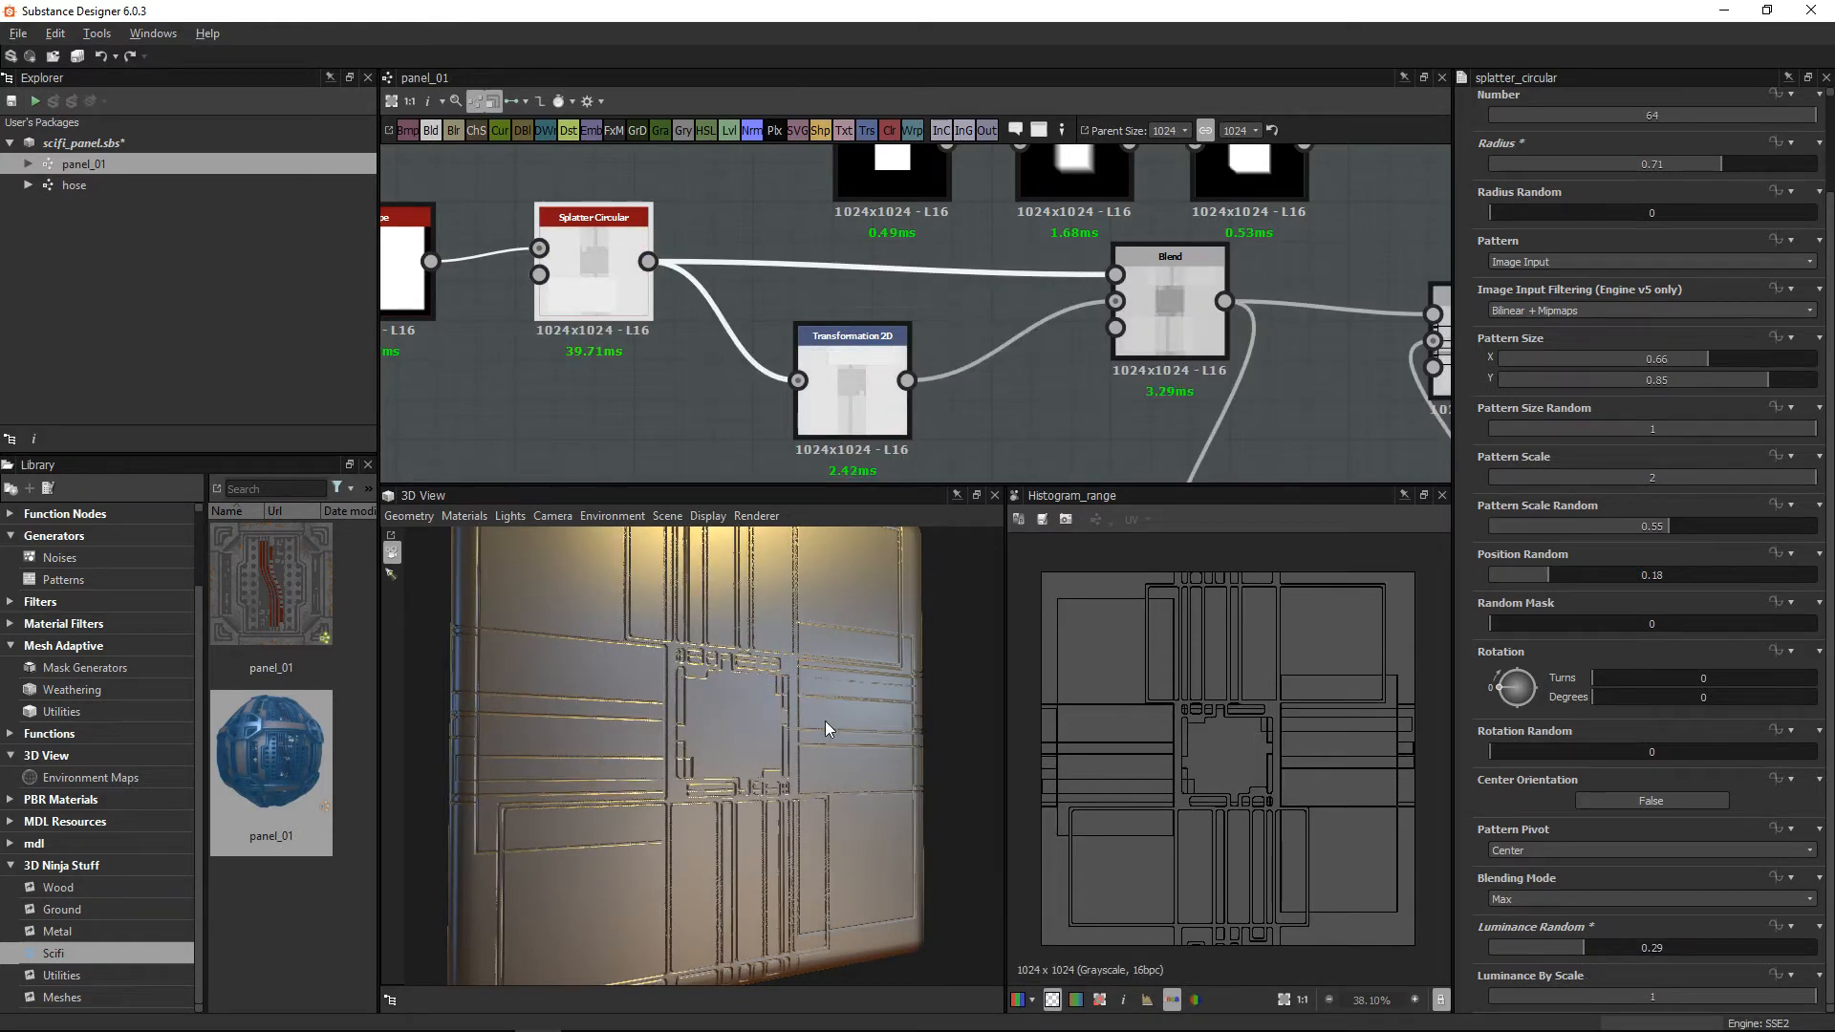
left_click_drag(822, 729, 803, 690, "alt")
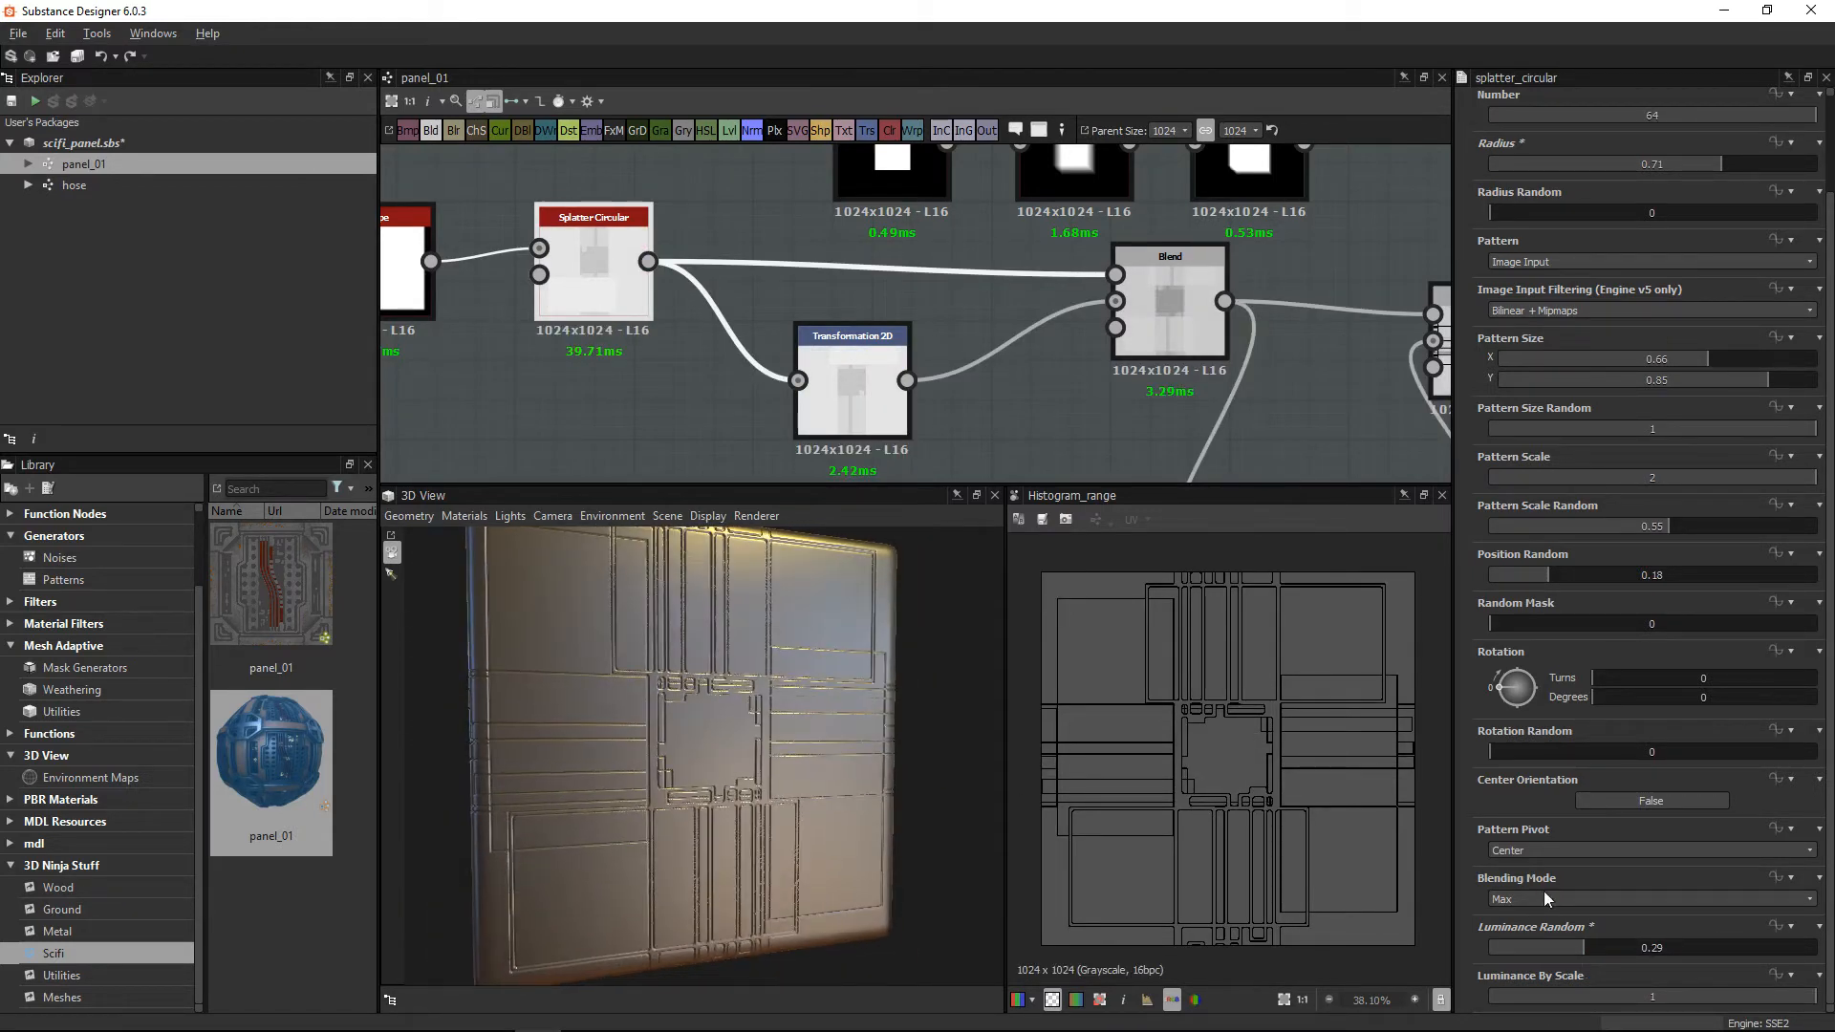
Step: Set Splatter Circular's Luminance Random to 1 and Luminance By Scale to 0.63, and inspect the cube
left_click_drag(1613, 961, 1694, 1008)
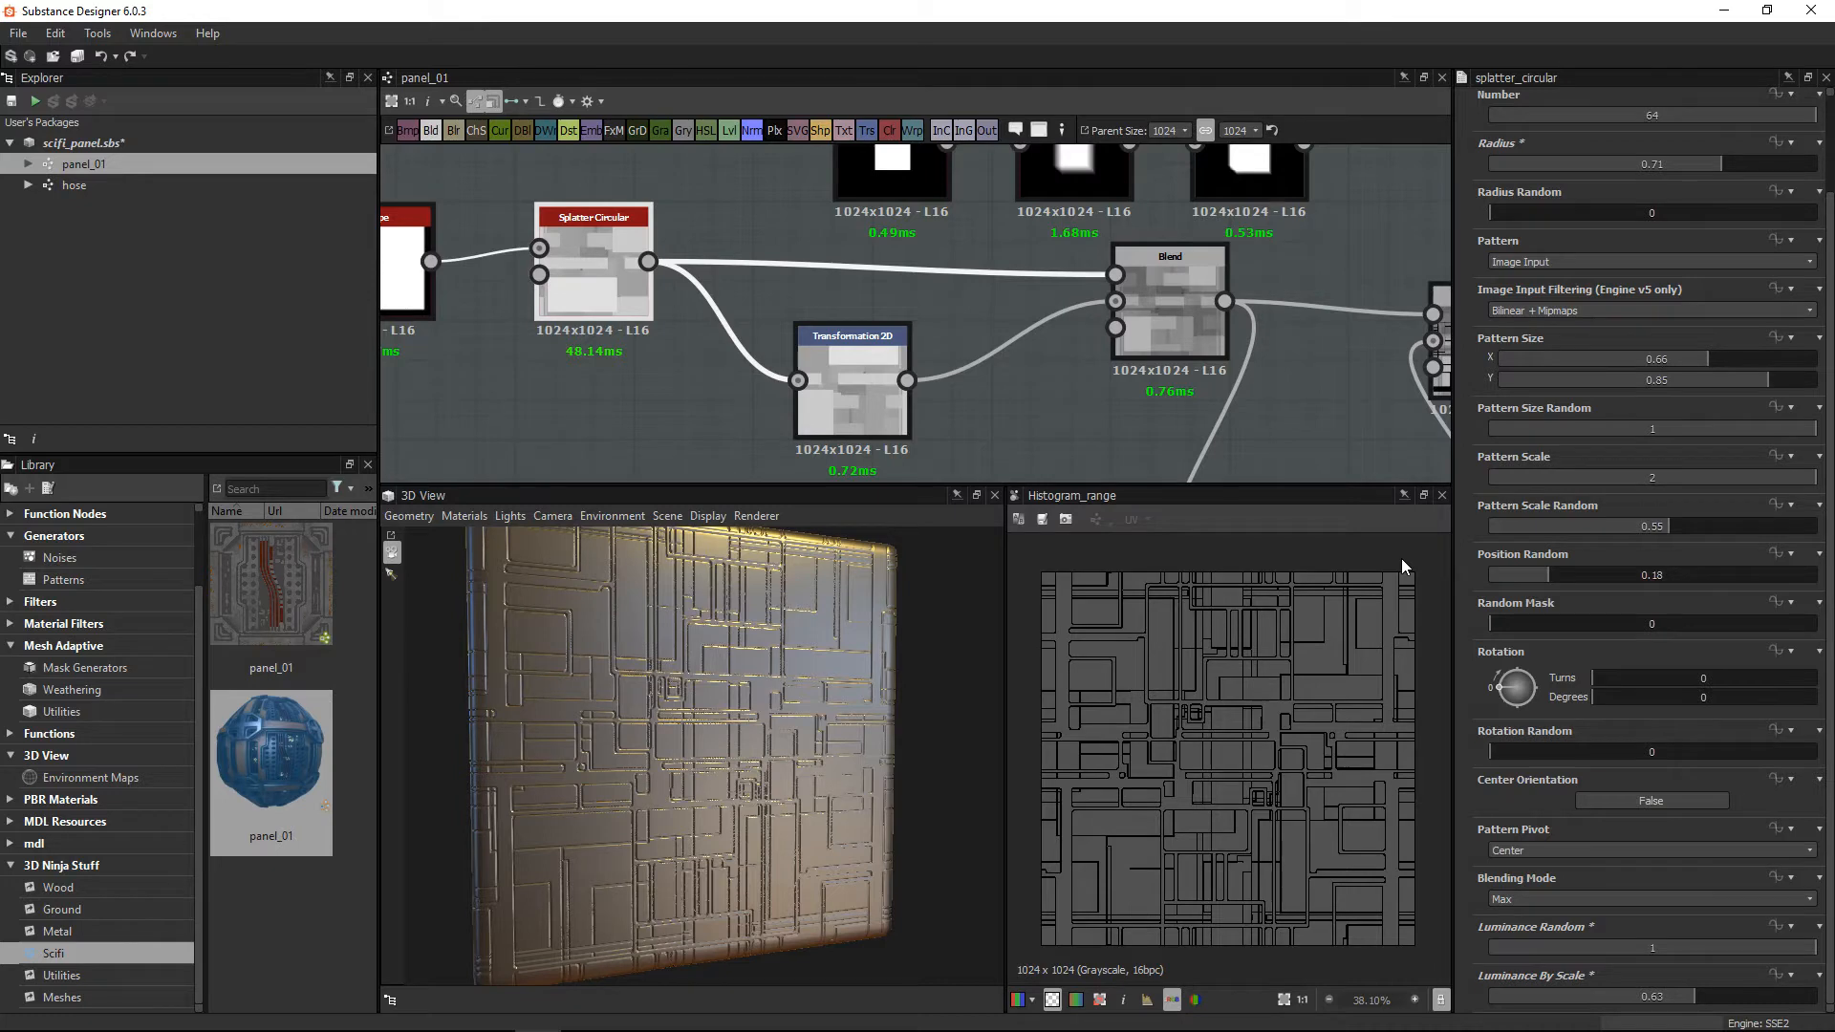
scroll(745, 787, "up", 3)
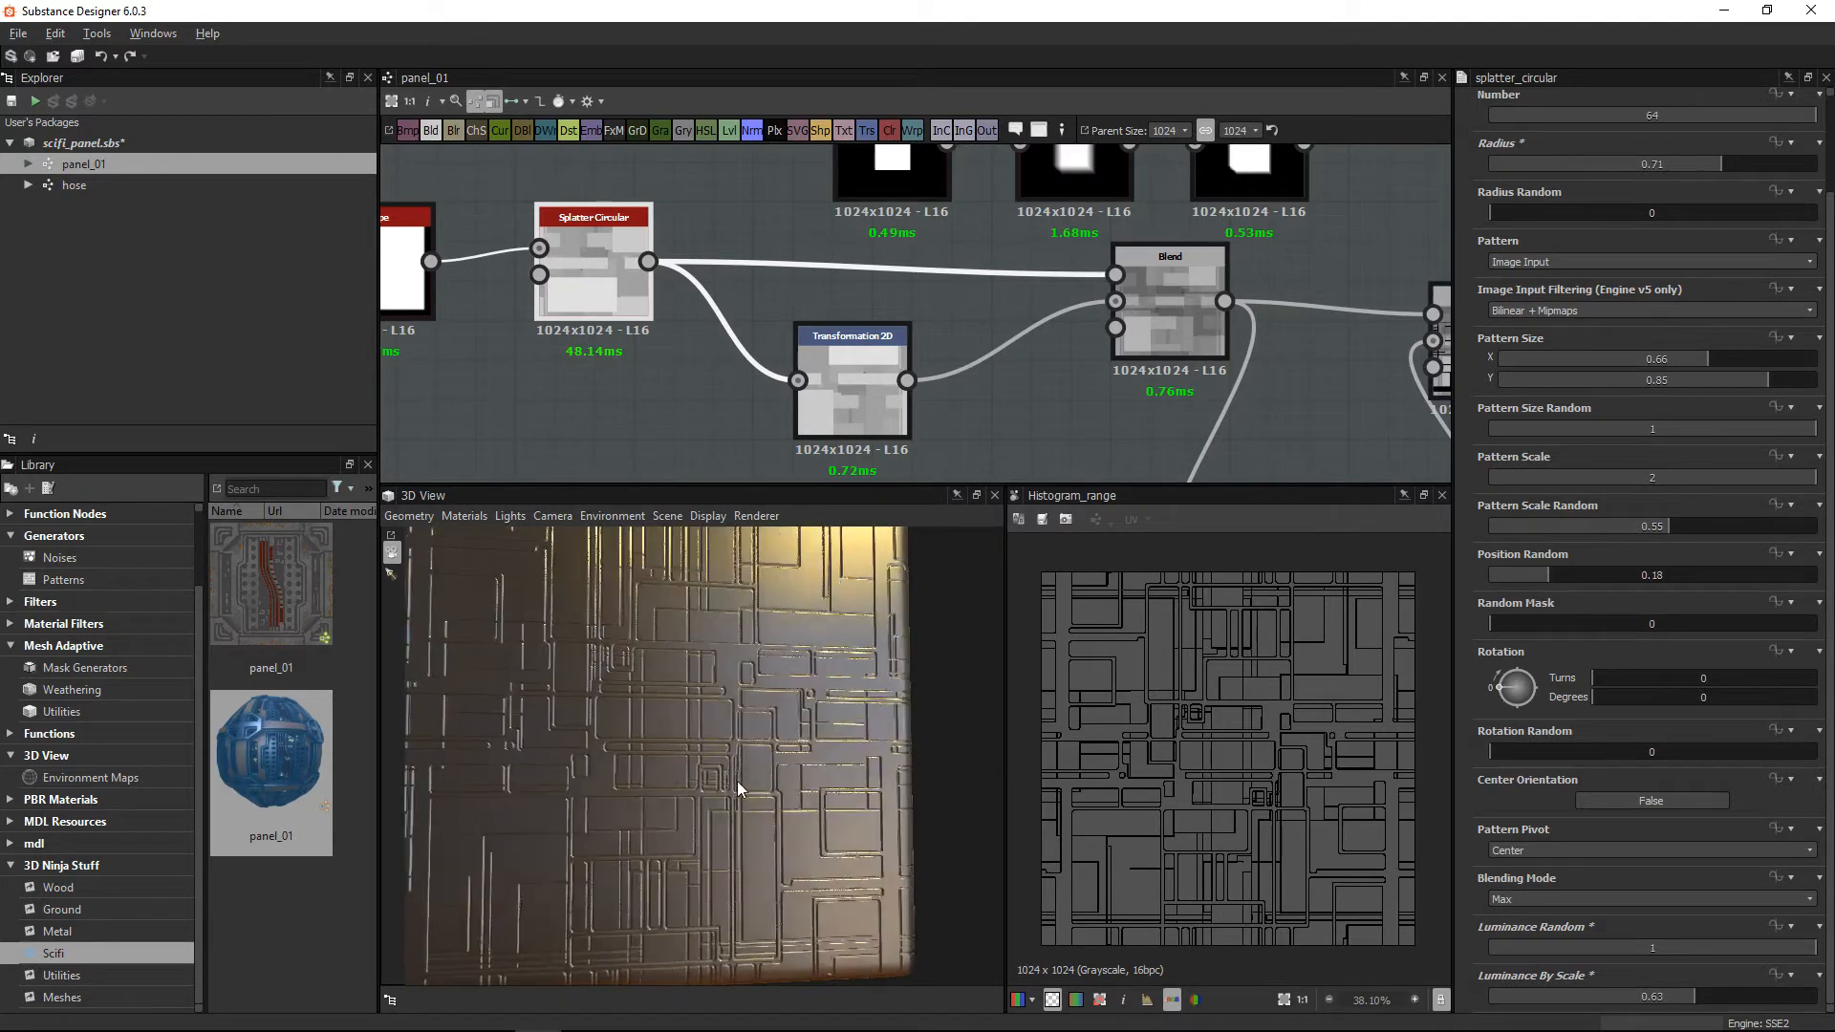
left_click_drag(738, 788, 841, 808)
Step: Move the unconnected three-node shape chain away from the panel graph, and shift the main chain through Base Material beneath it
scroll(993, 277, "down", 4)
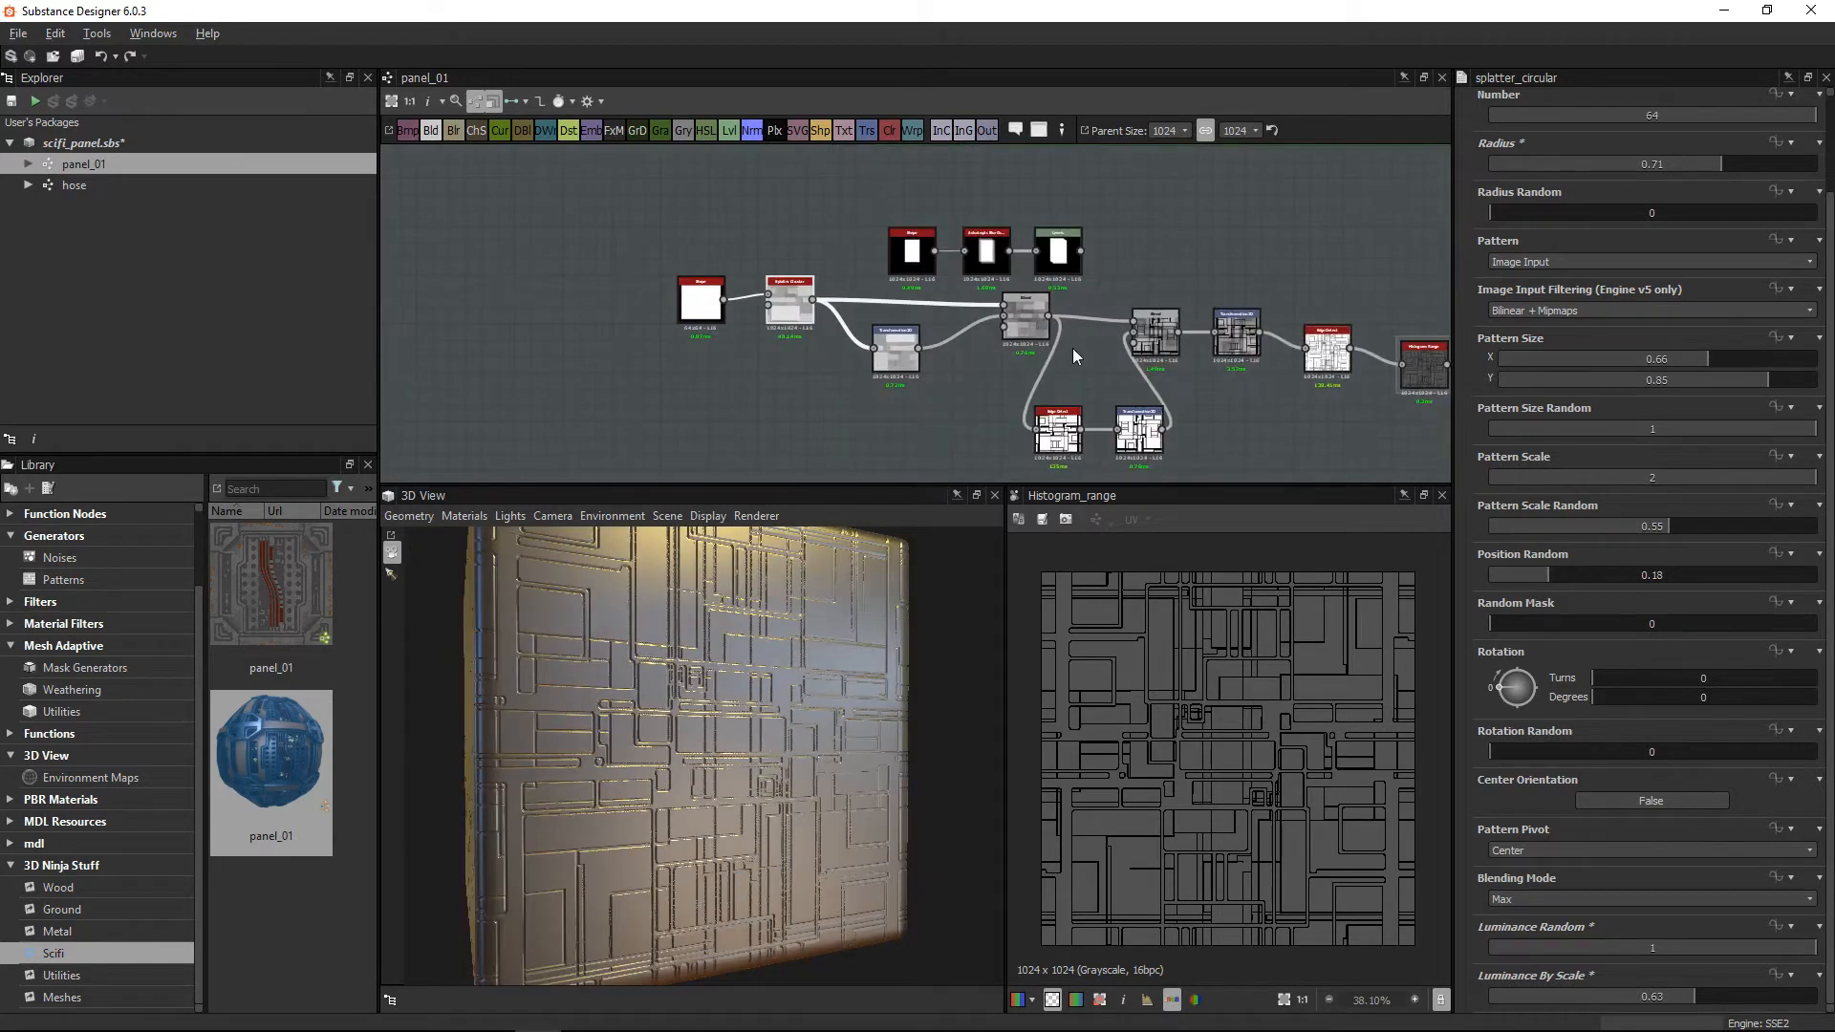
scroll(1072, 356, "down", 2)
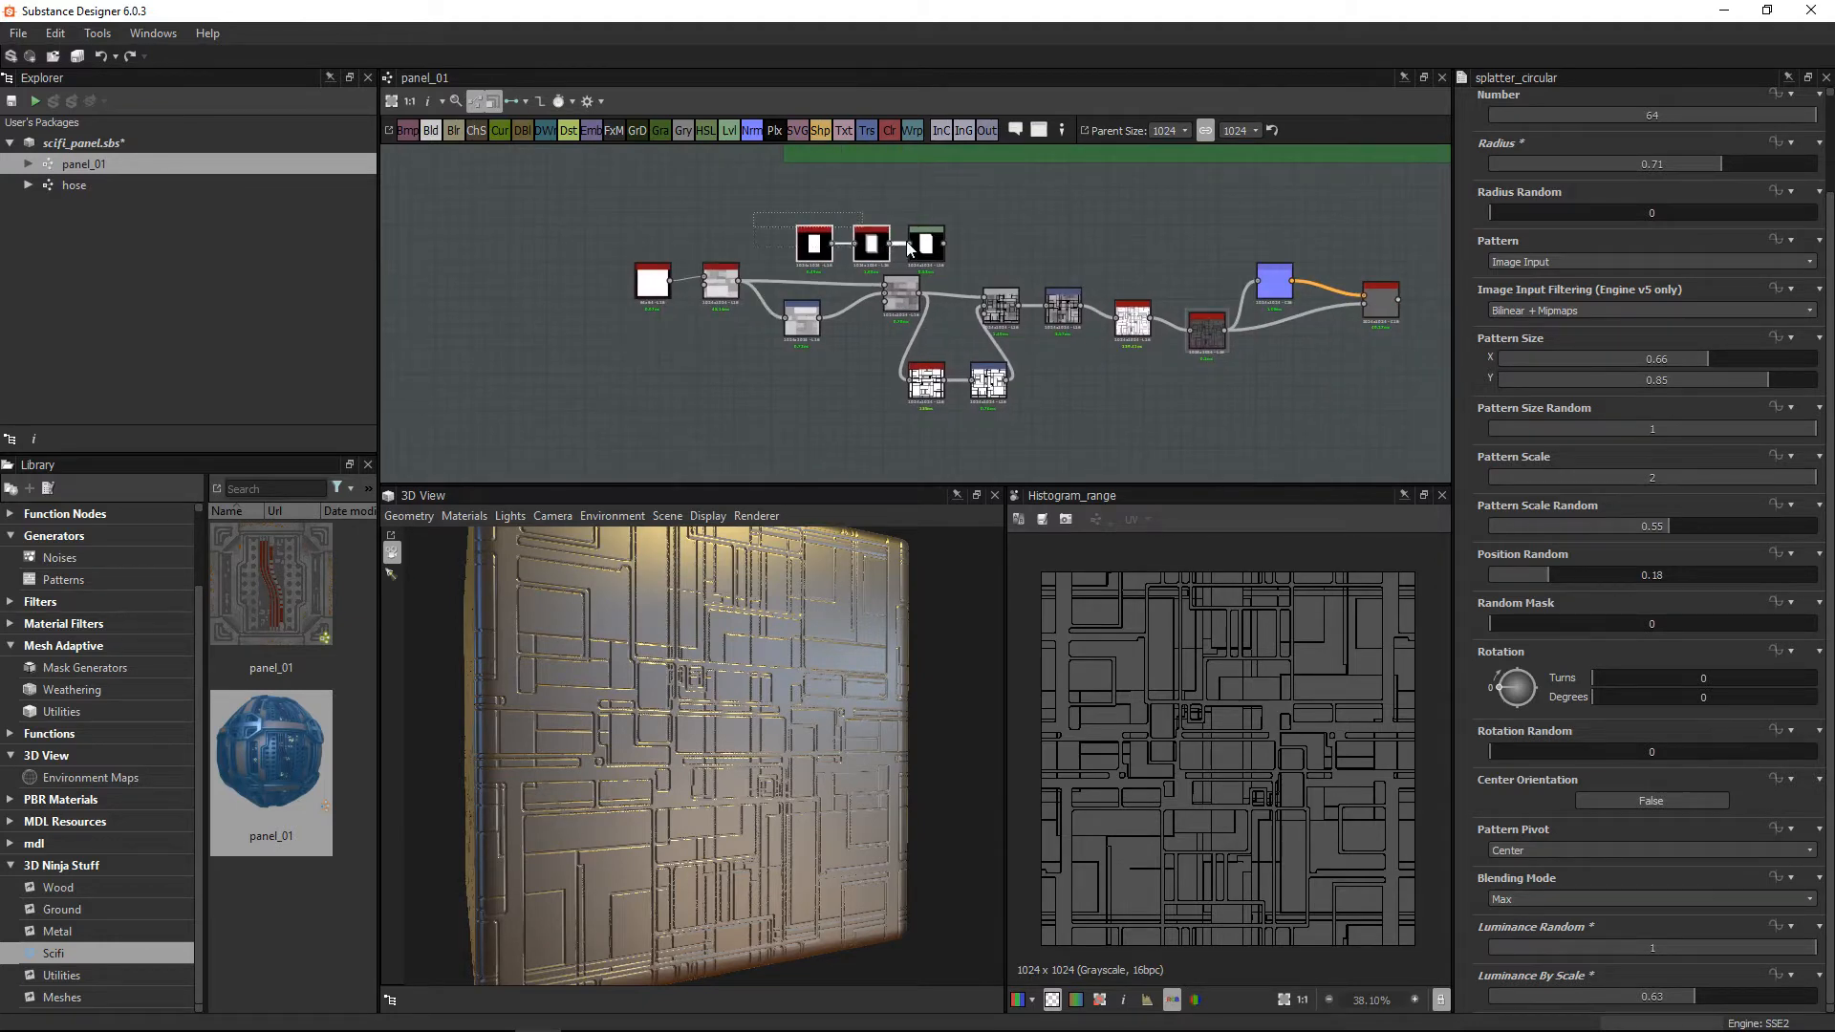
left_click_drag(908, 250, 560, 188)
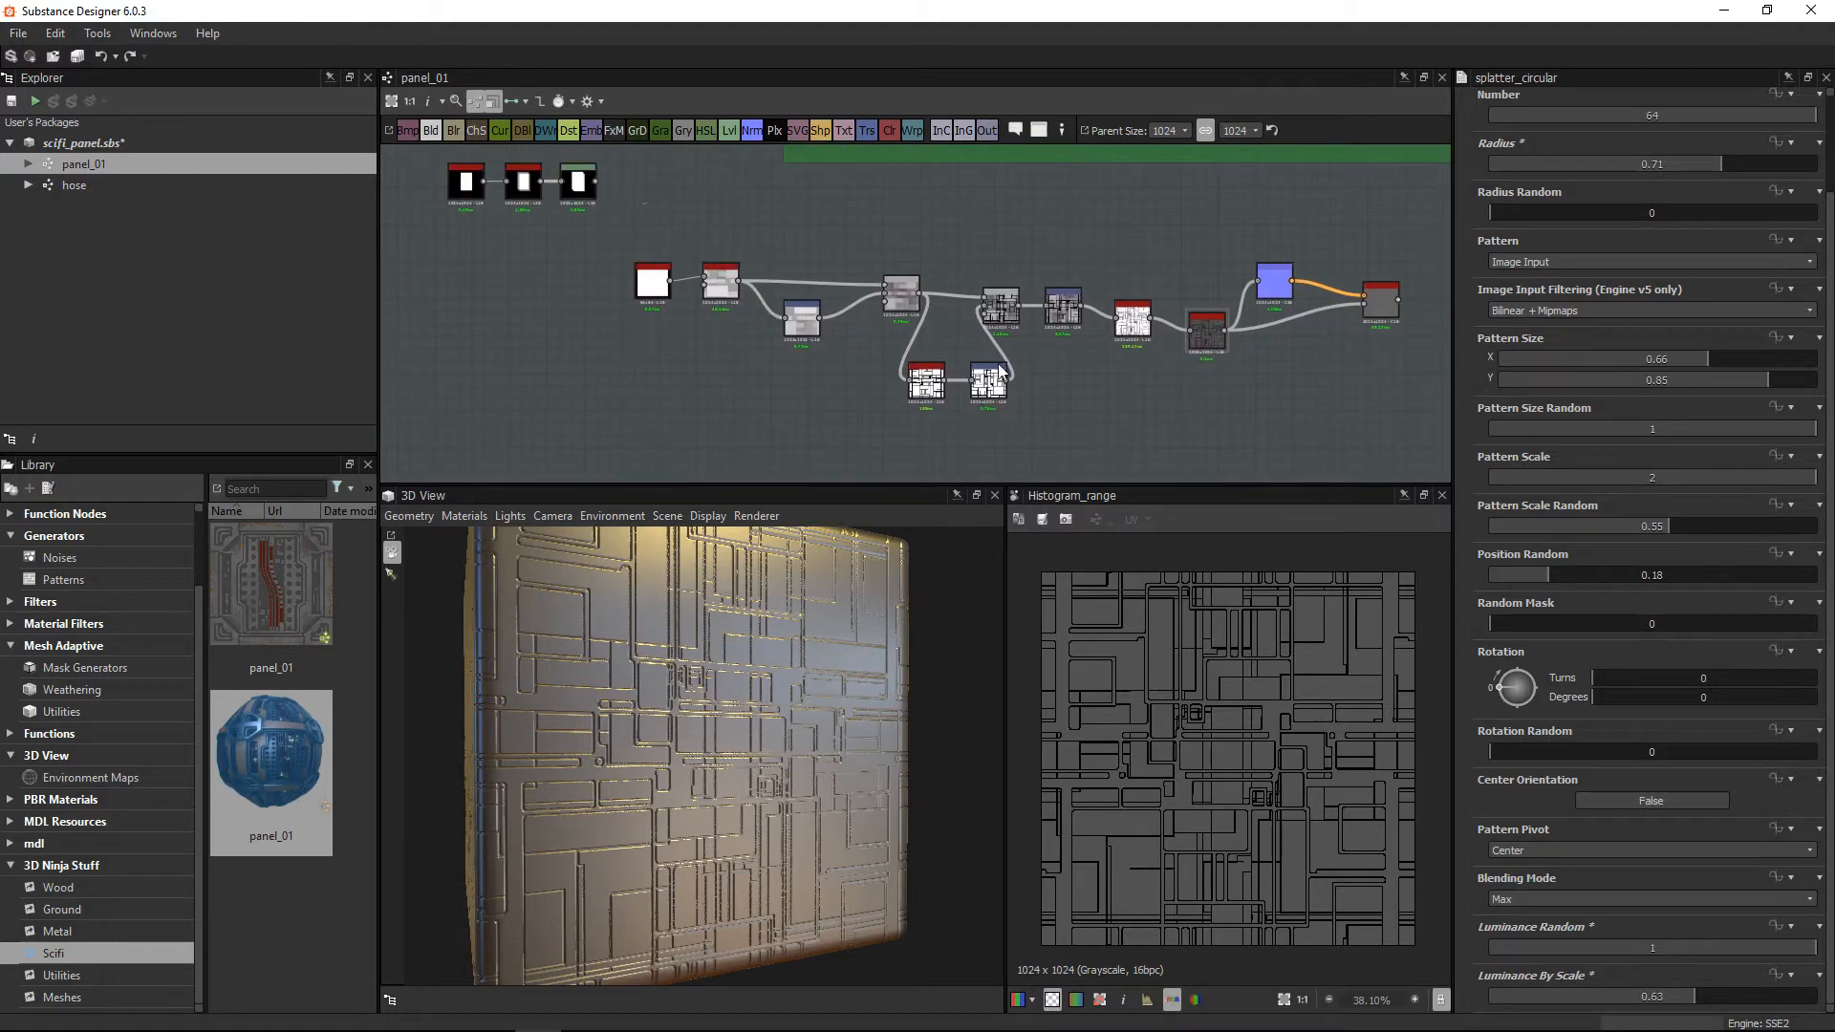
left_click_drag(998, 364, 1395, 436)
left_click_drag(1376, 314, 1157, 339)
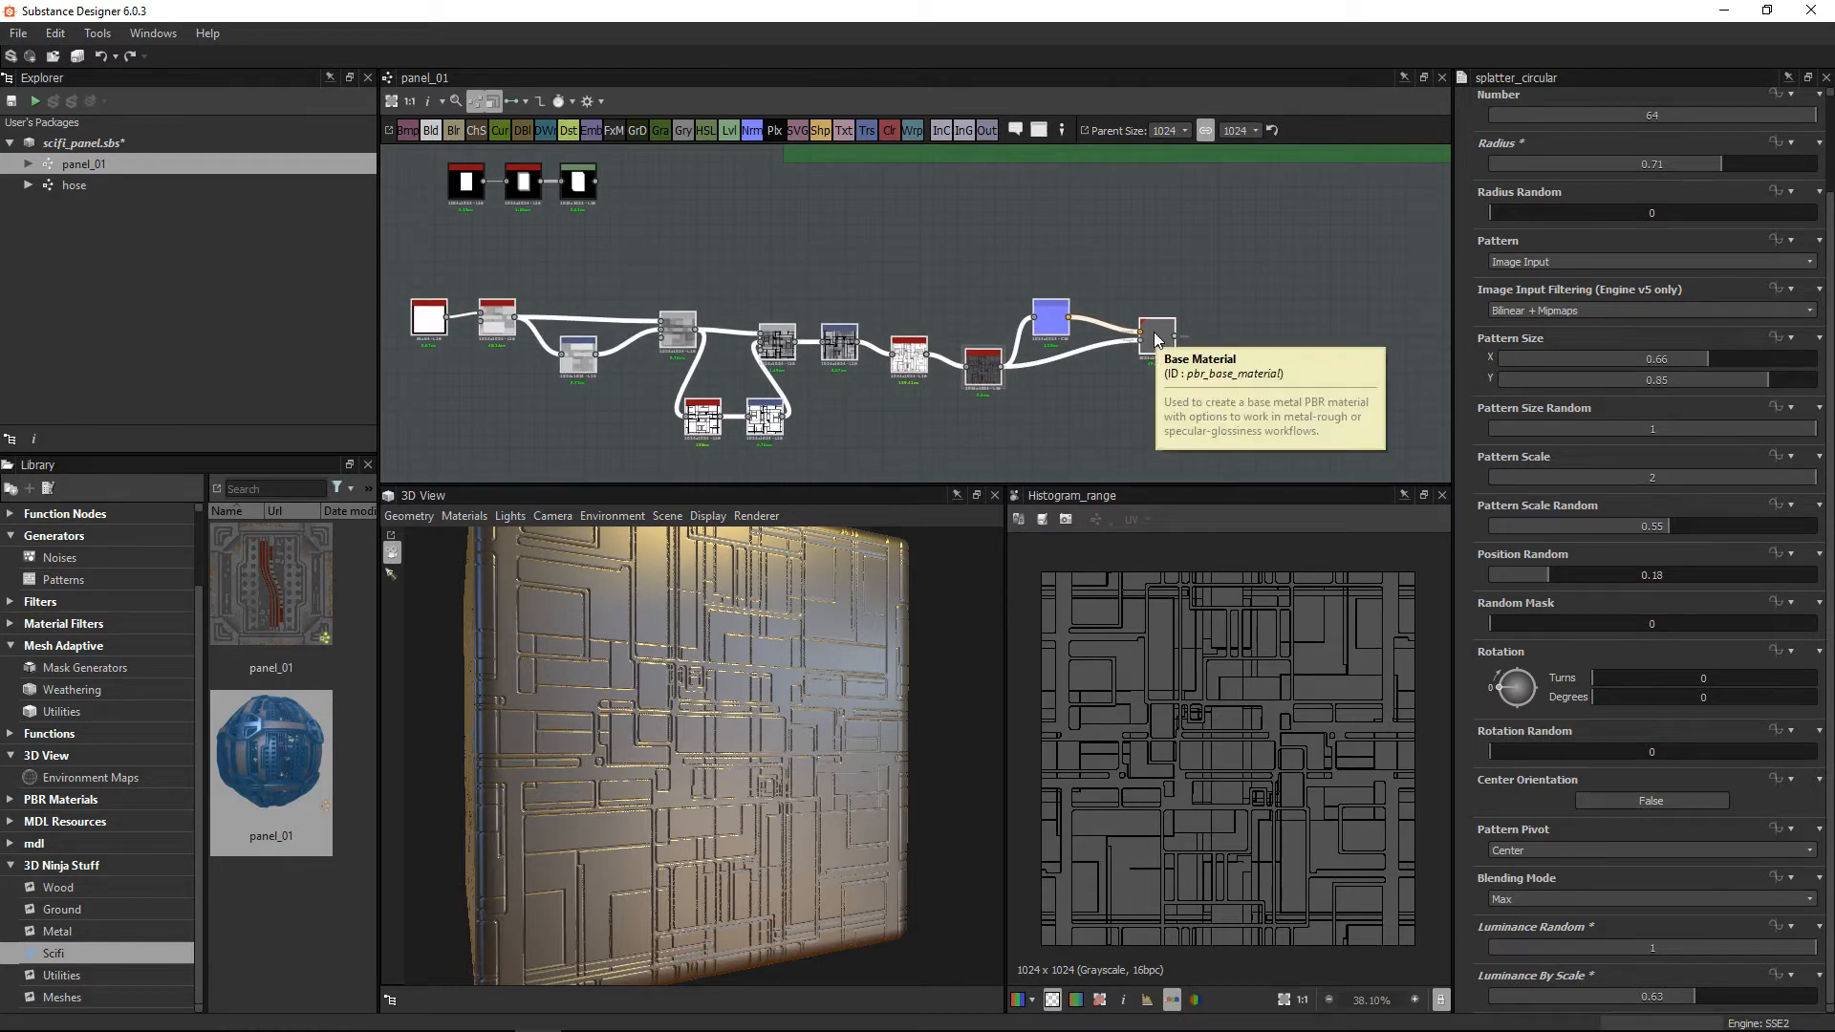
Step: Select the Histogram Range node after Edge Detect, set its Position to 0.06, and inspect the panel depth on the cube
scroll(841, 335, "up", 2)
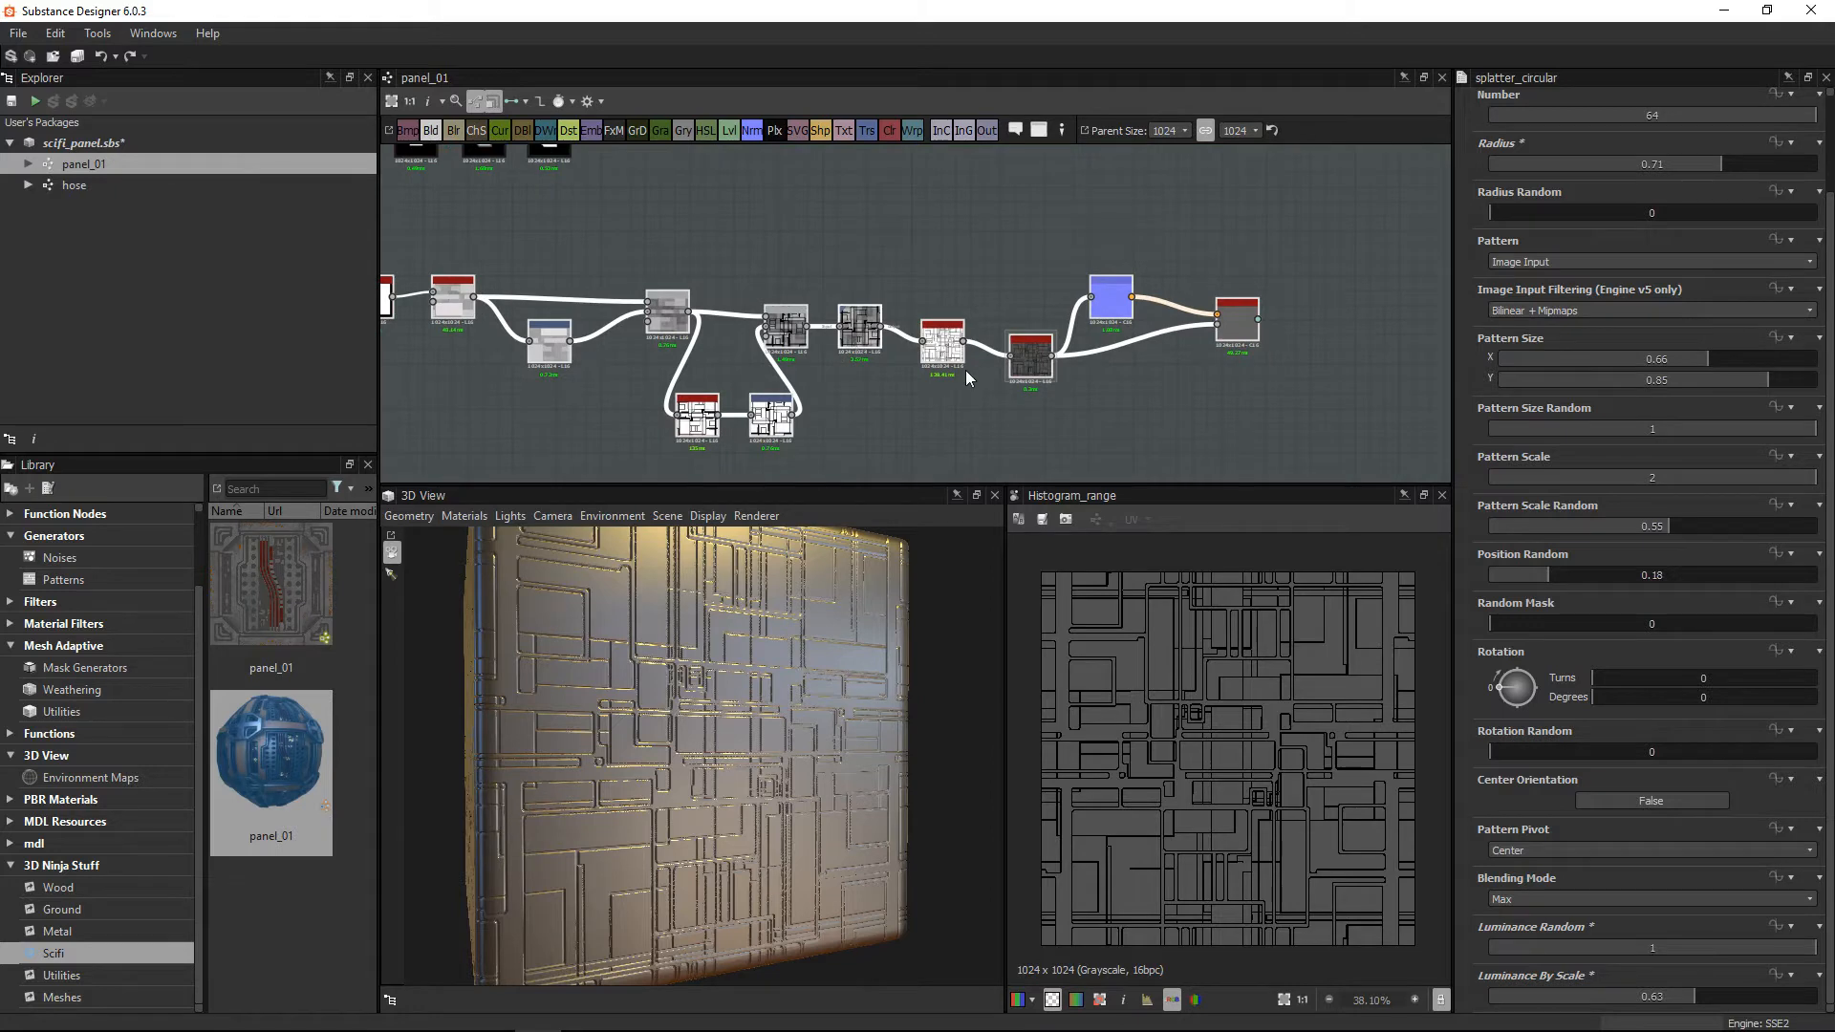
scroll(1189, 330, "up", 5)
middle_click_drag(851, 368, 899, 293)
scroll(851, 372, "up", 2)
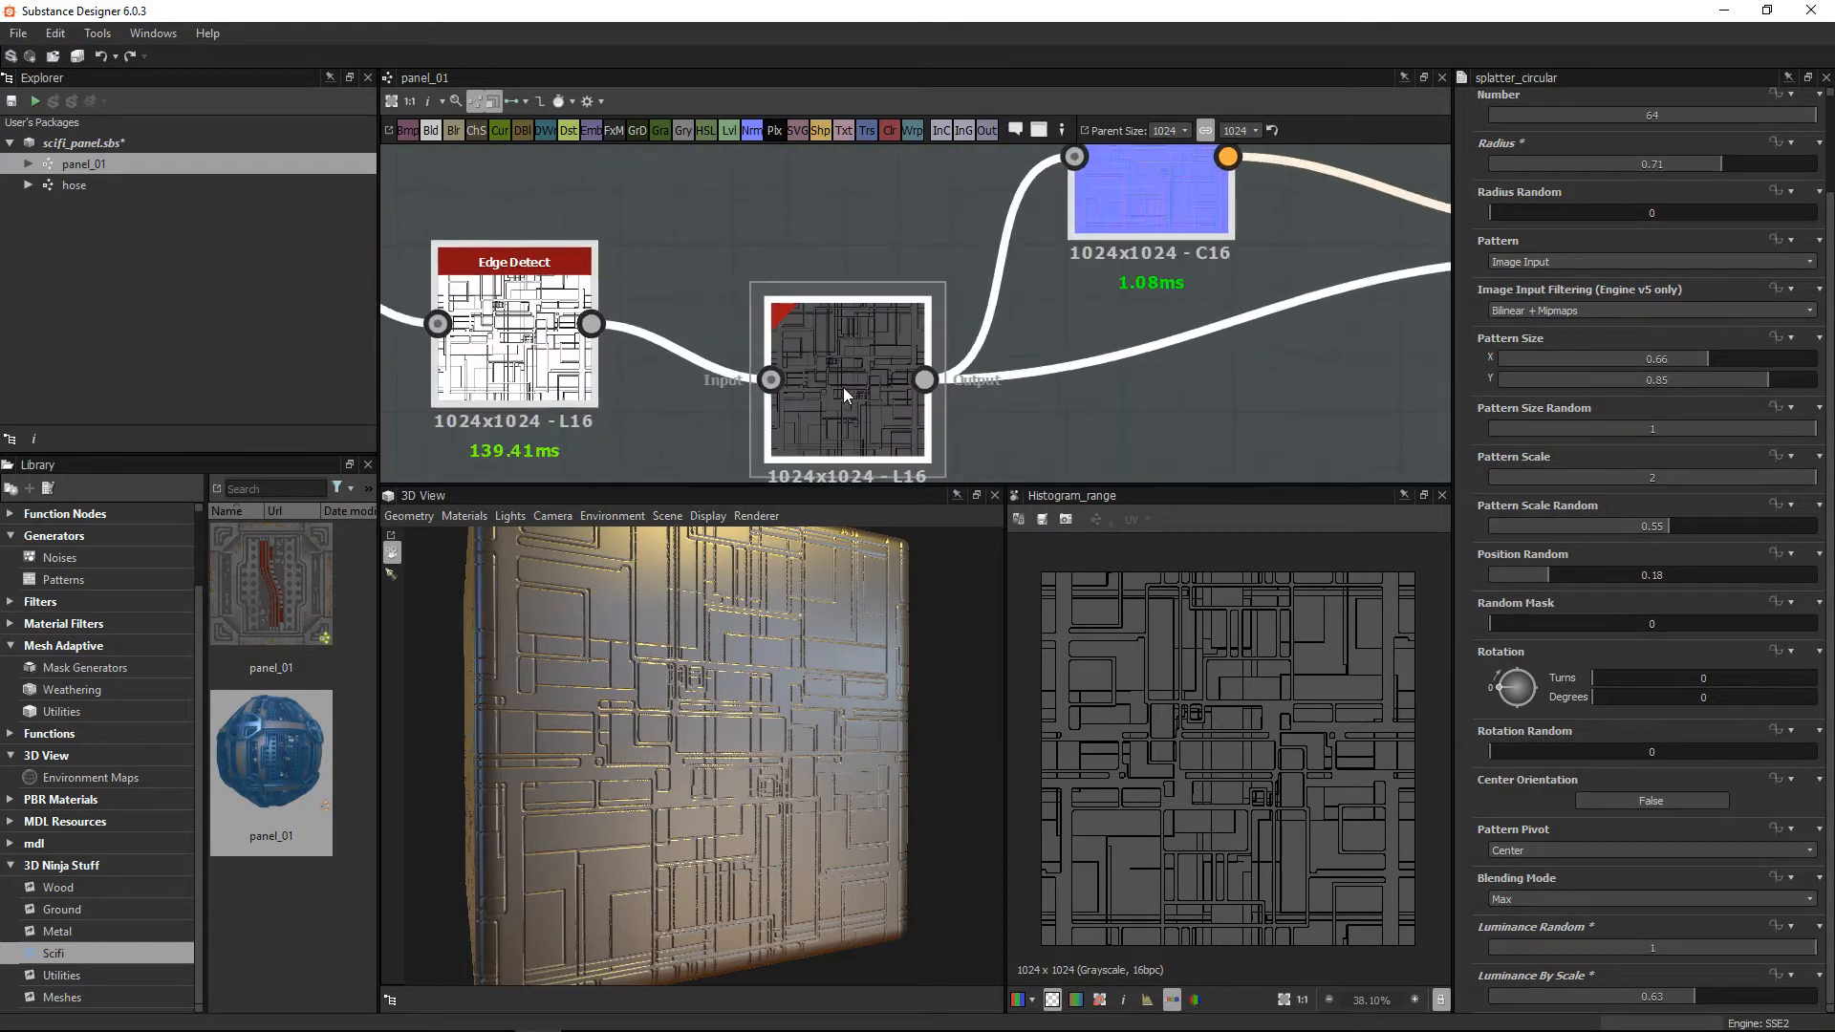
left_click(843, 387)
left_click_drag(1564, 275, 1510, 273)
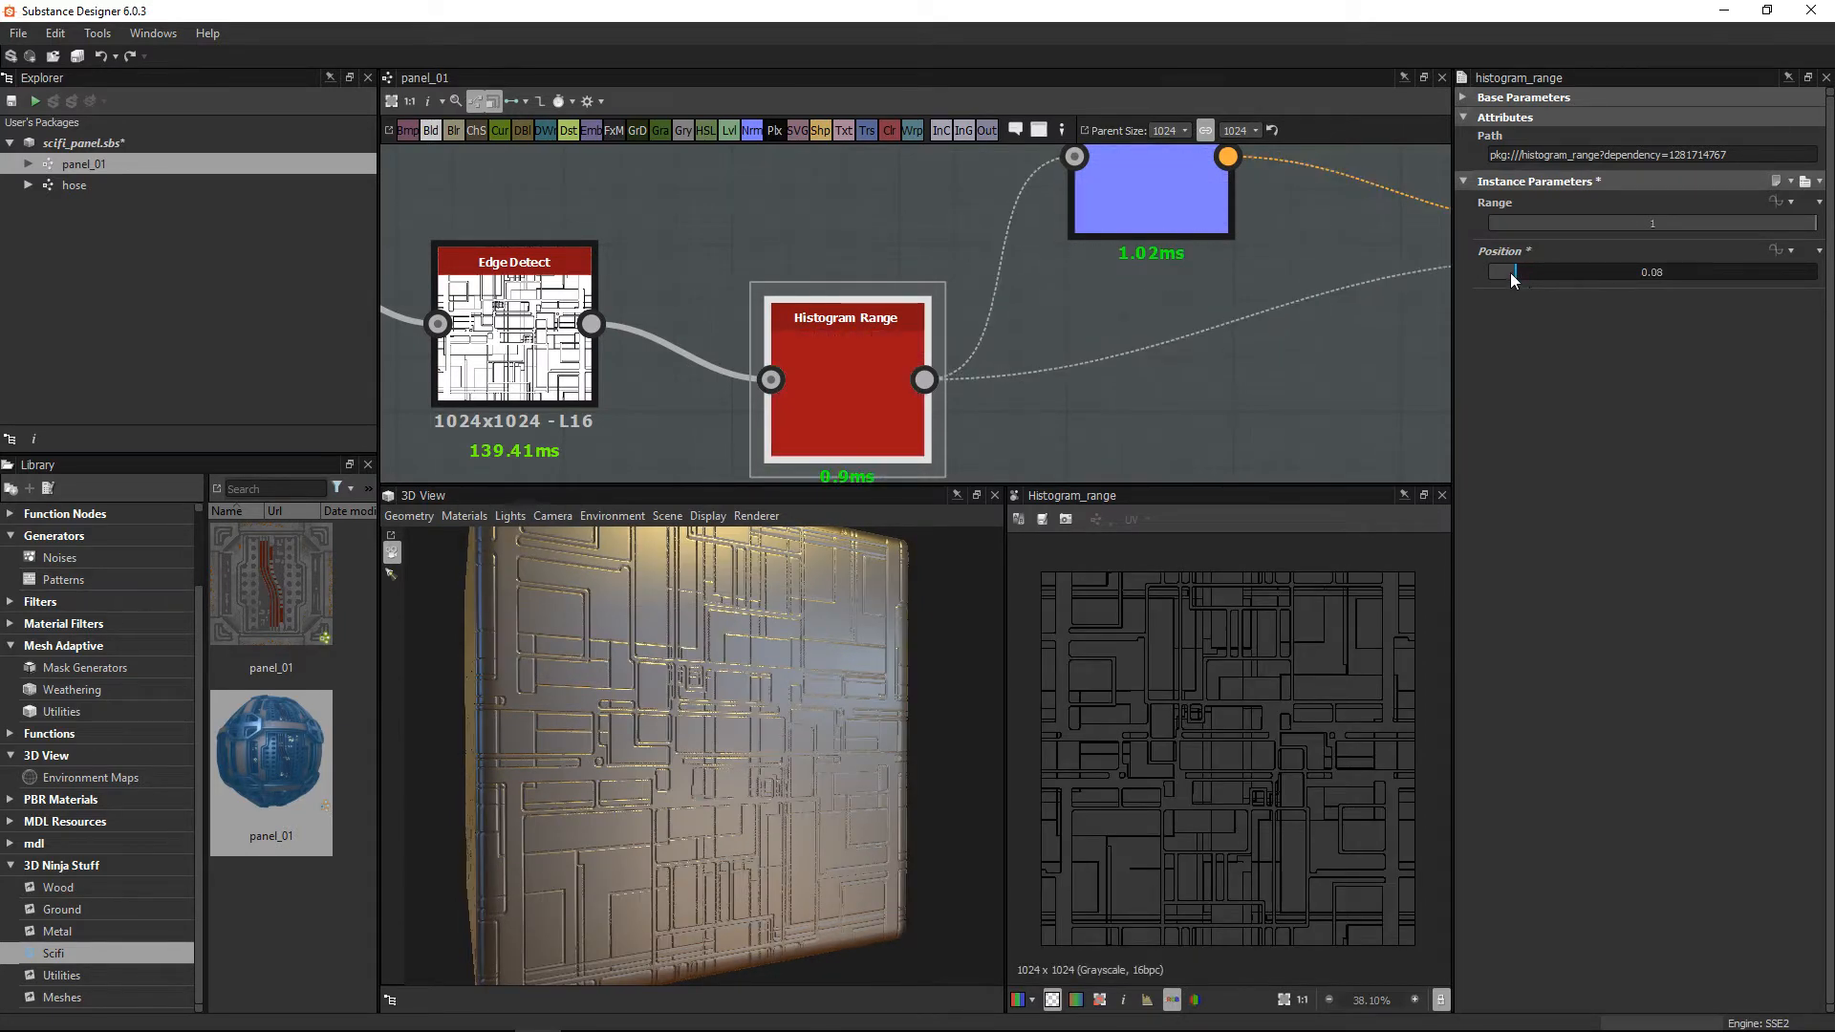
left_click_drag(715, 669, 751, 730)
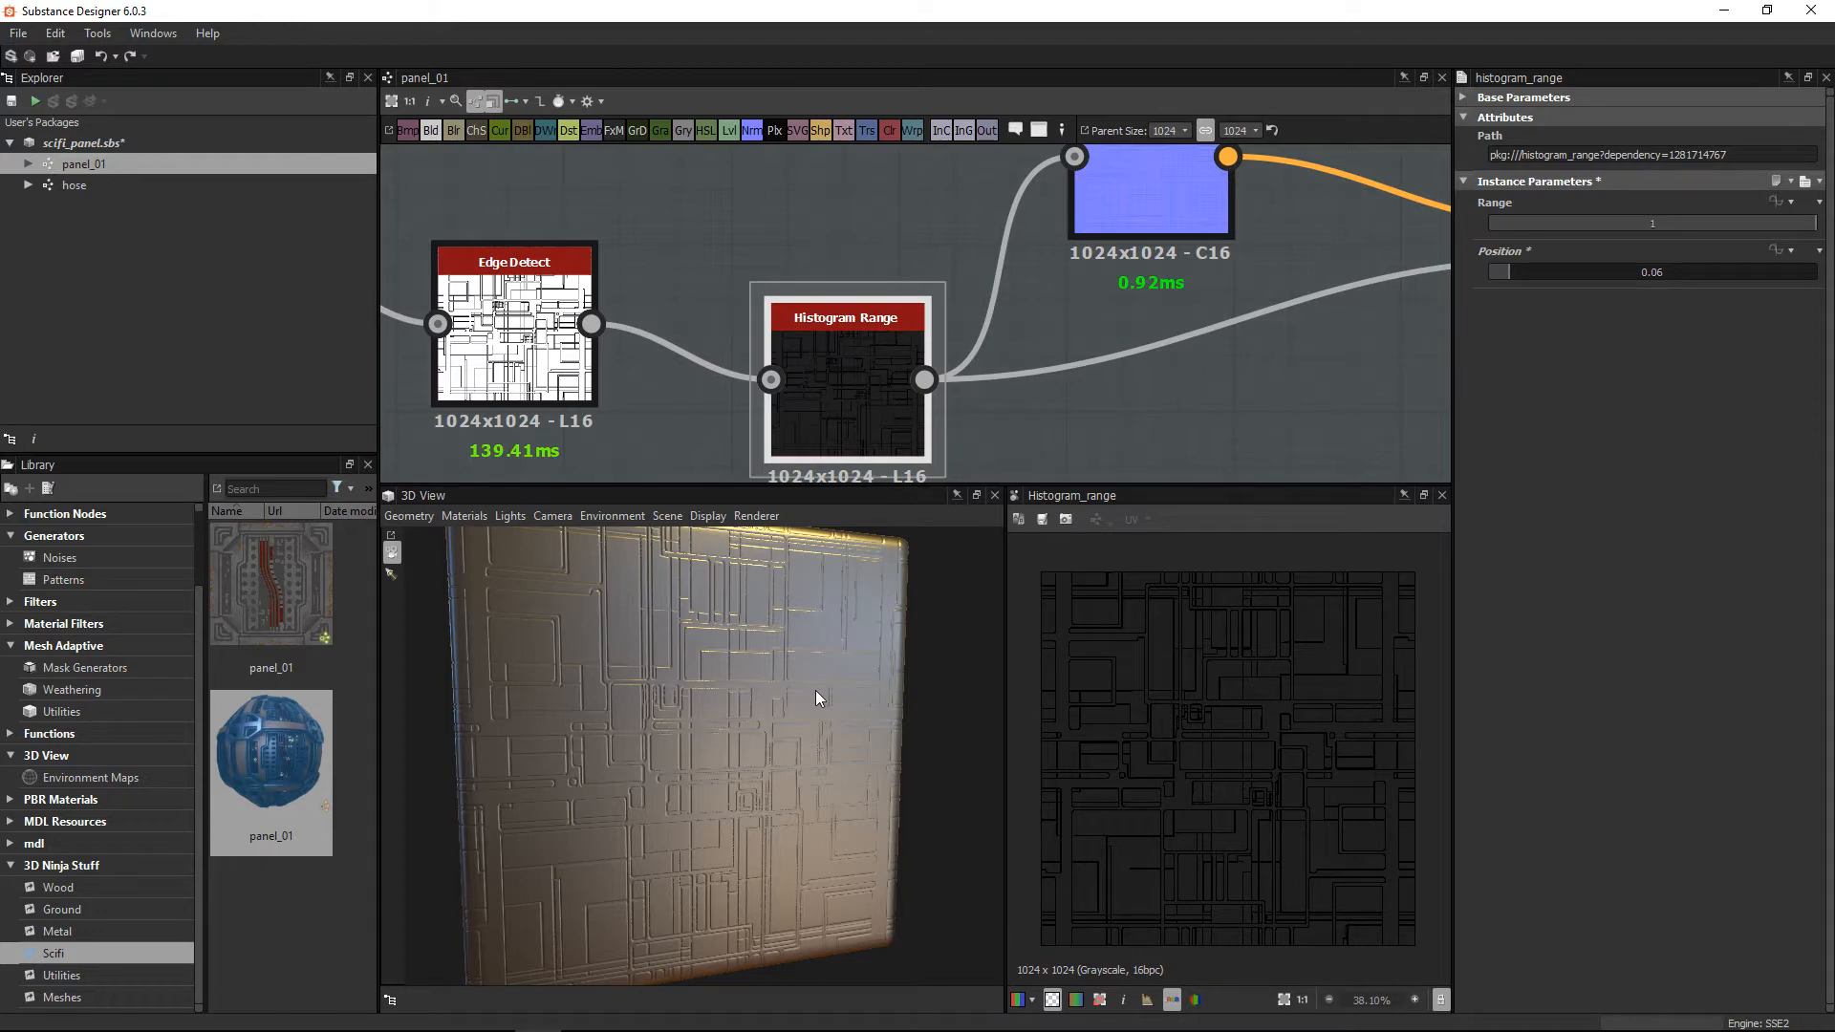
Step: Locate the Outter Edge frame in the graph and preview its starting Shape node
scroll(1183, 321, "down", 6)
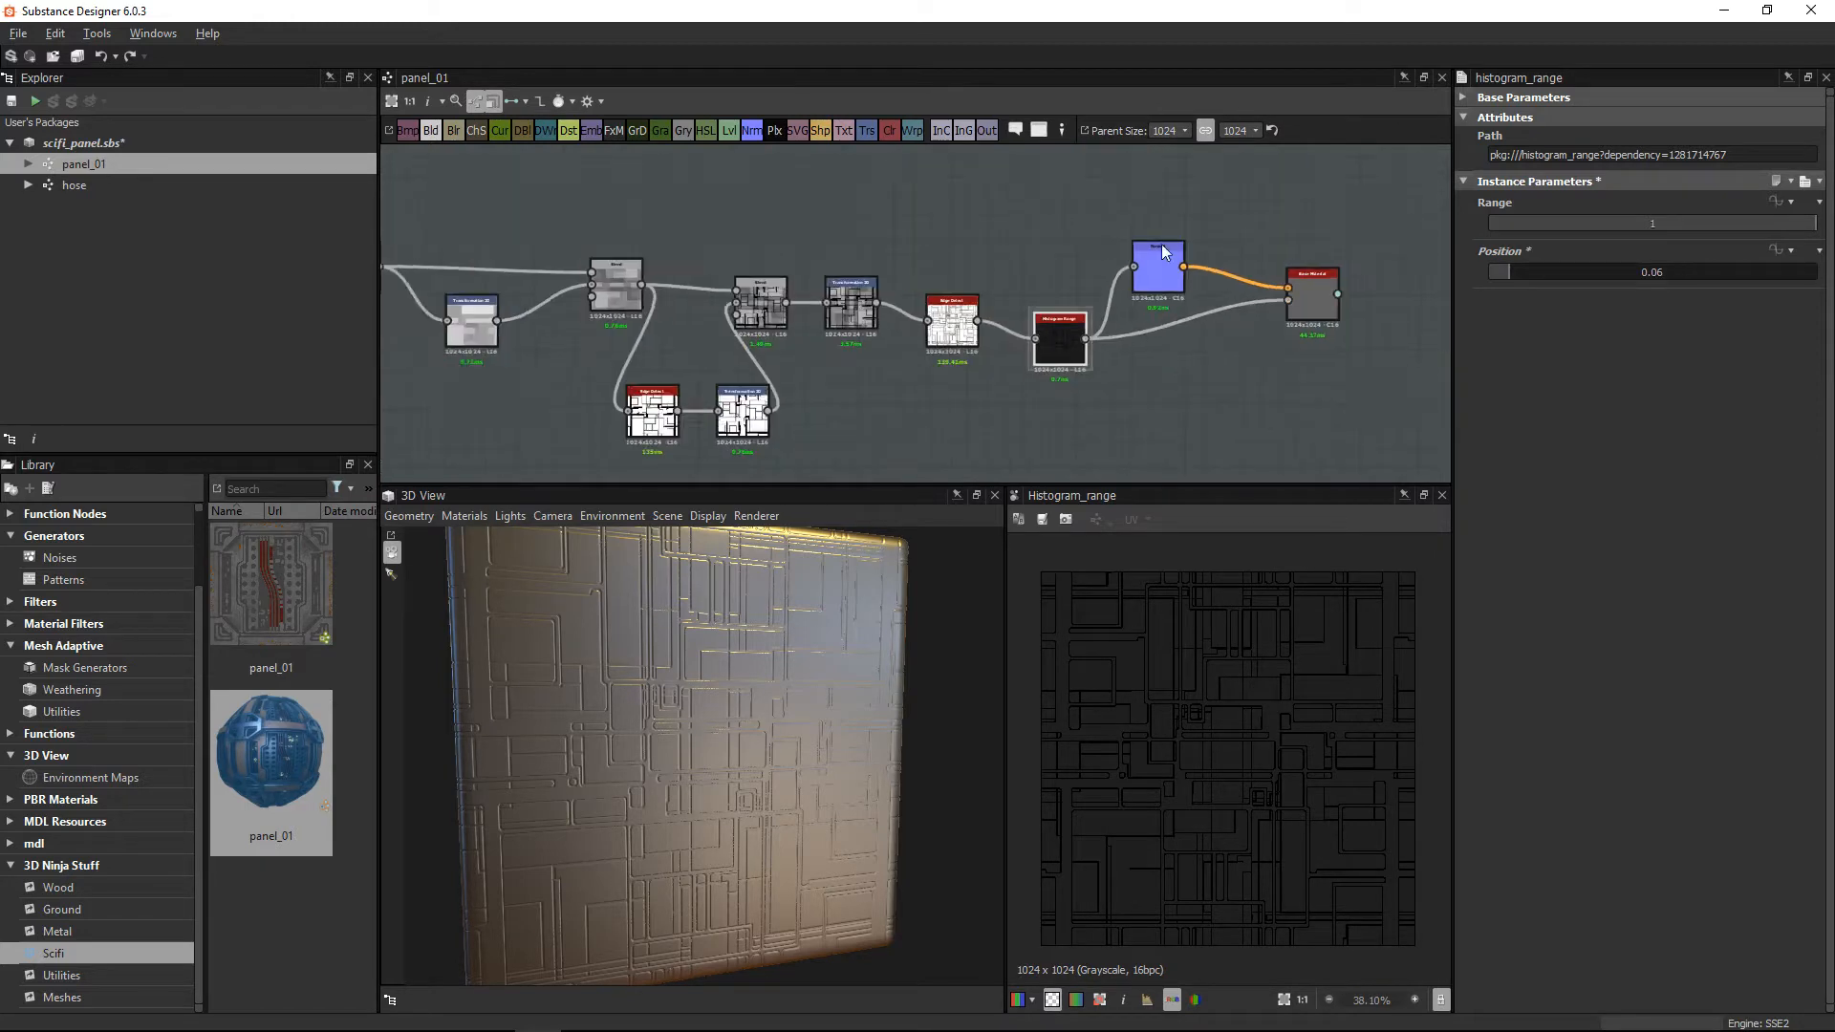
scroll(1113, 345, "down", 5)
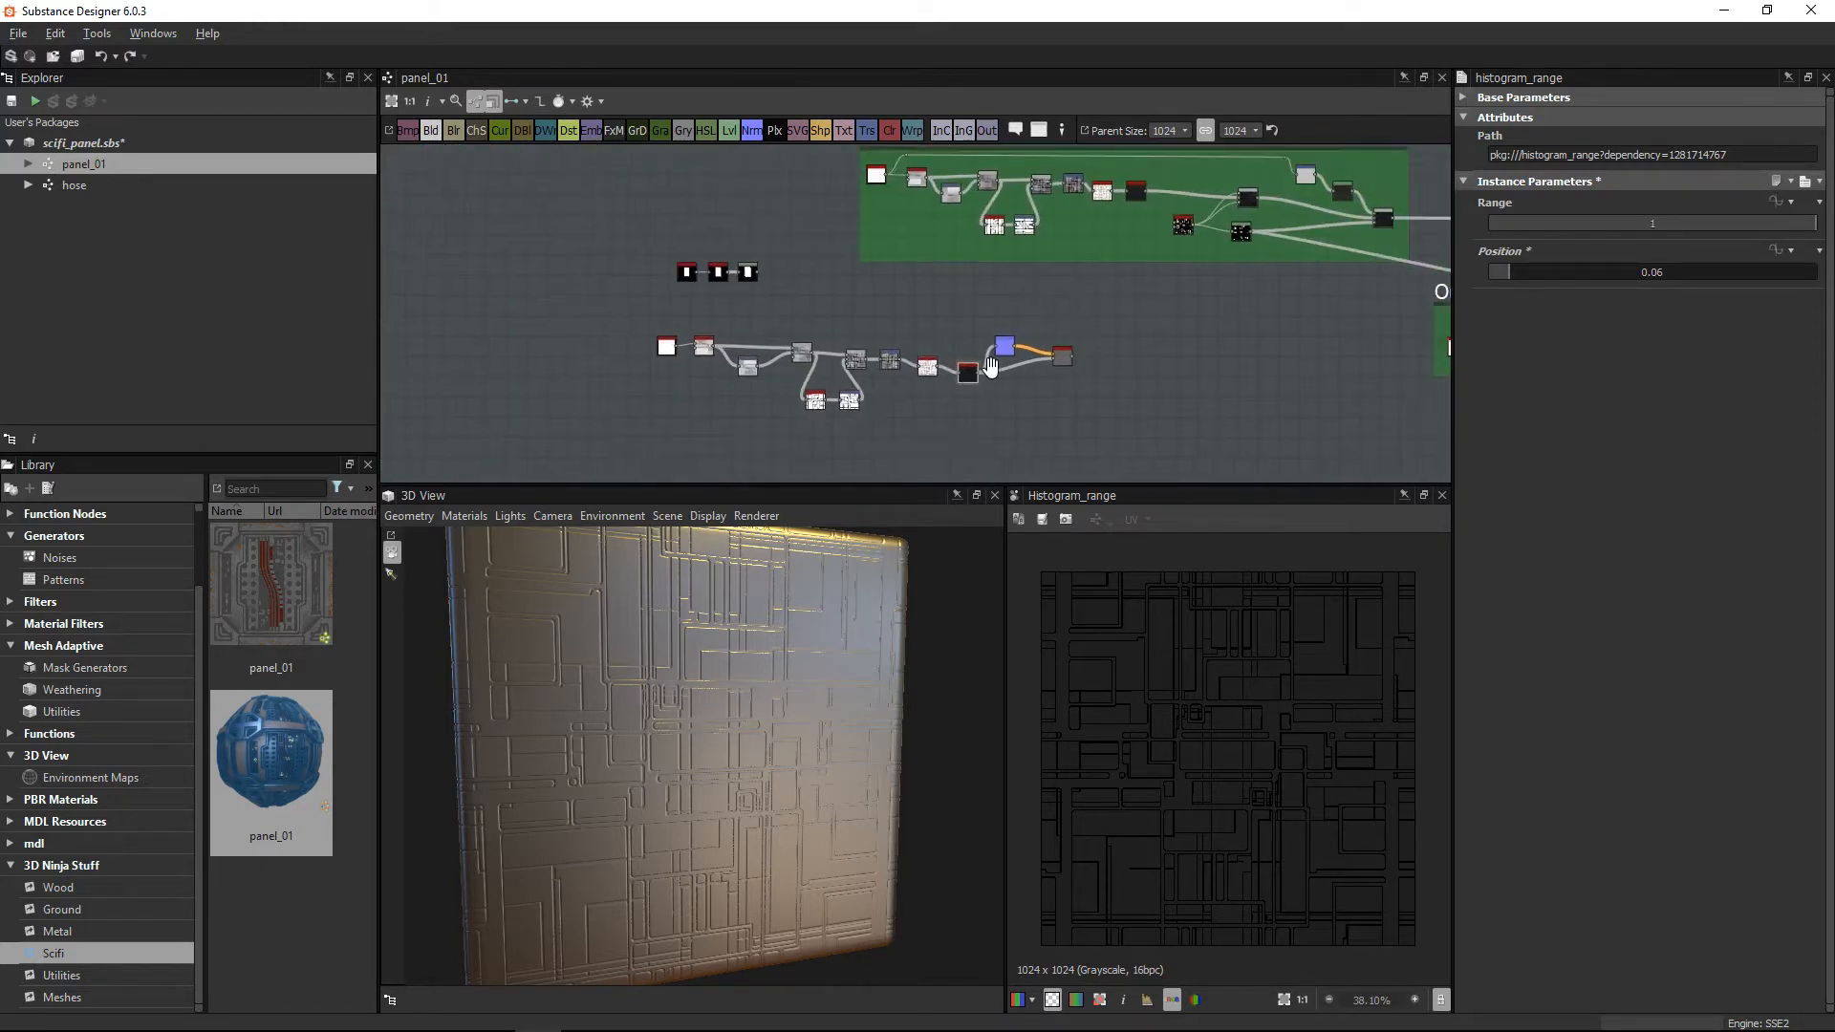
middle_click_drag(1080, 308, 812, 242)
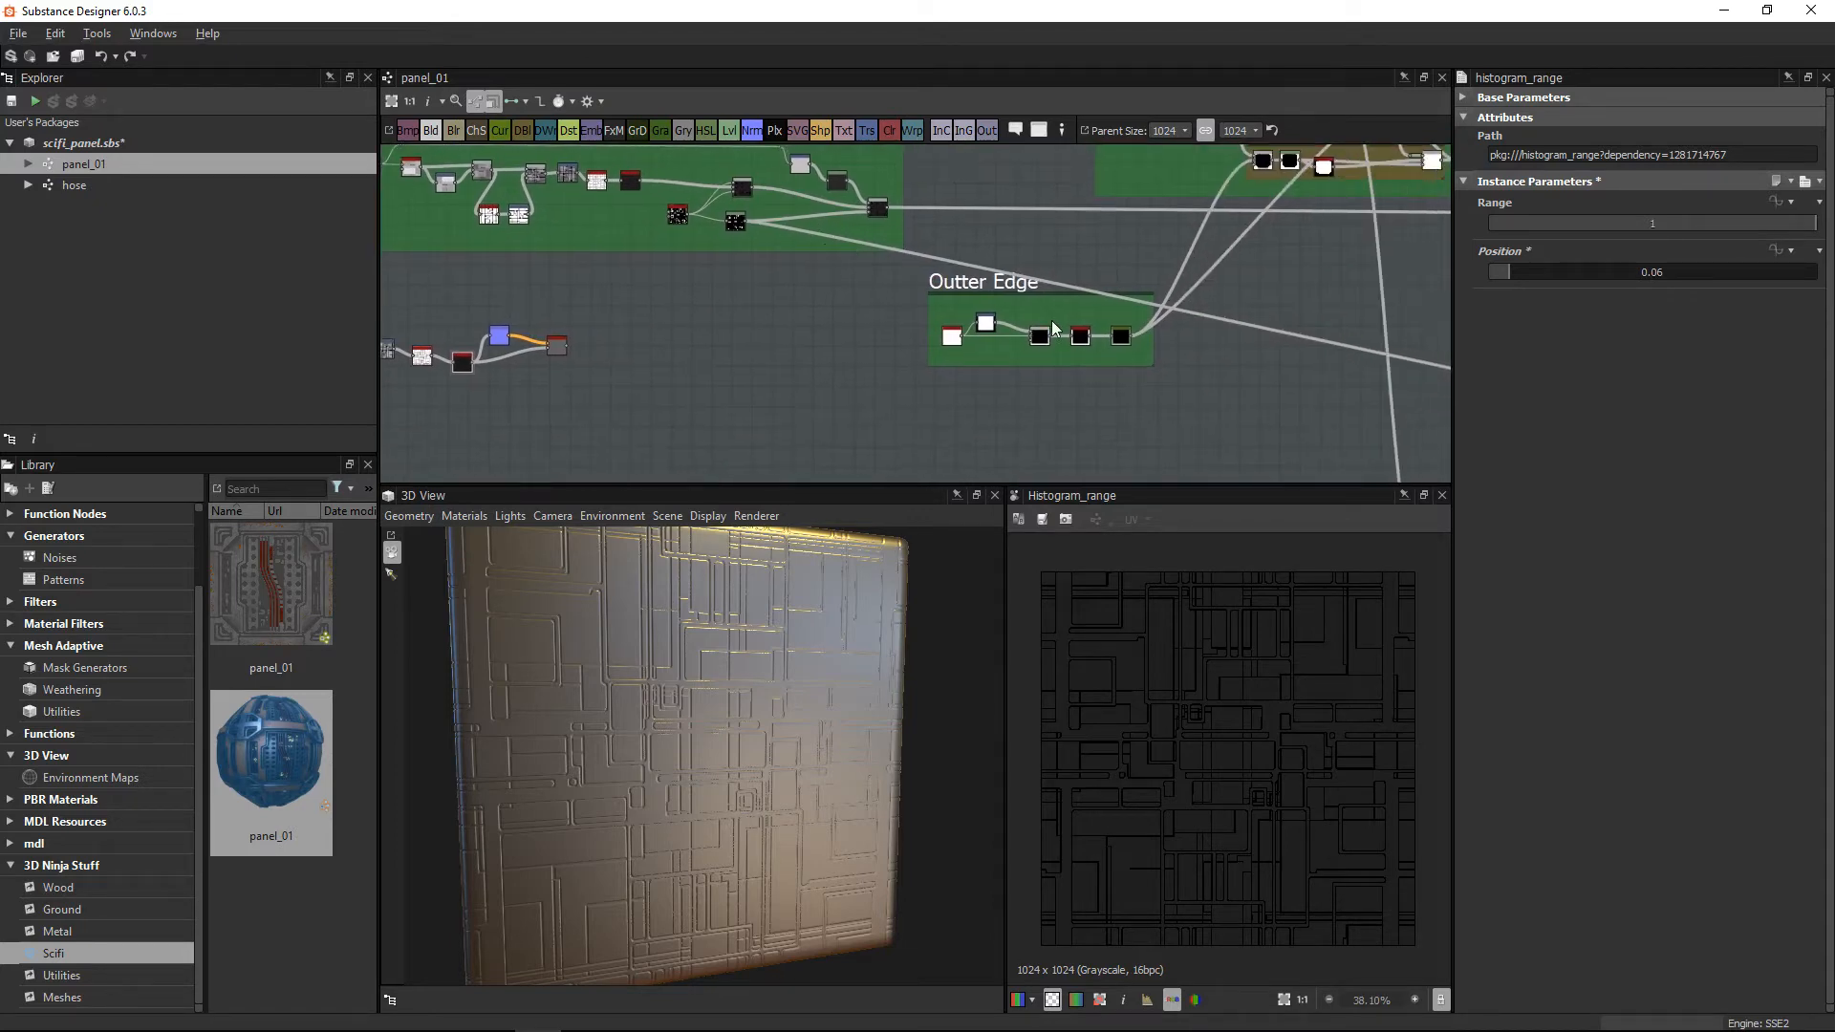
middle_click_drag(1063, 280, 889, 445)
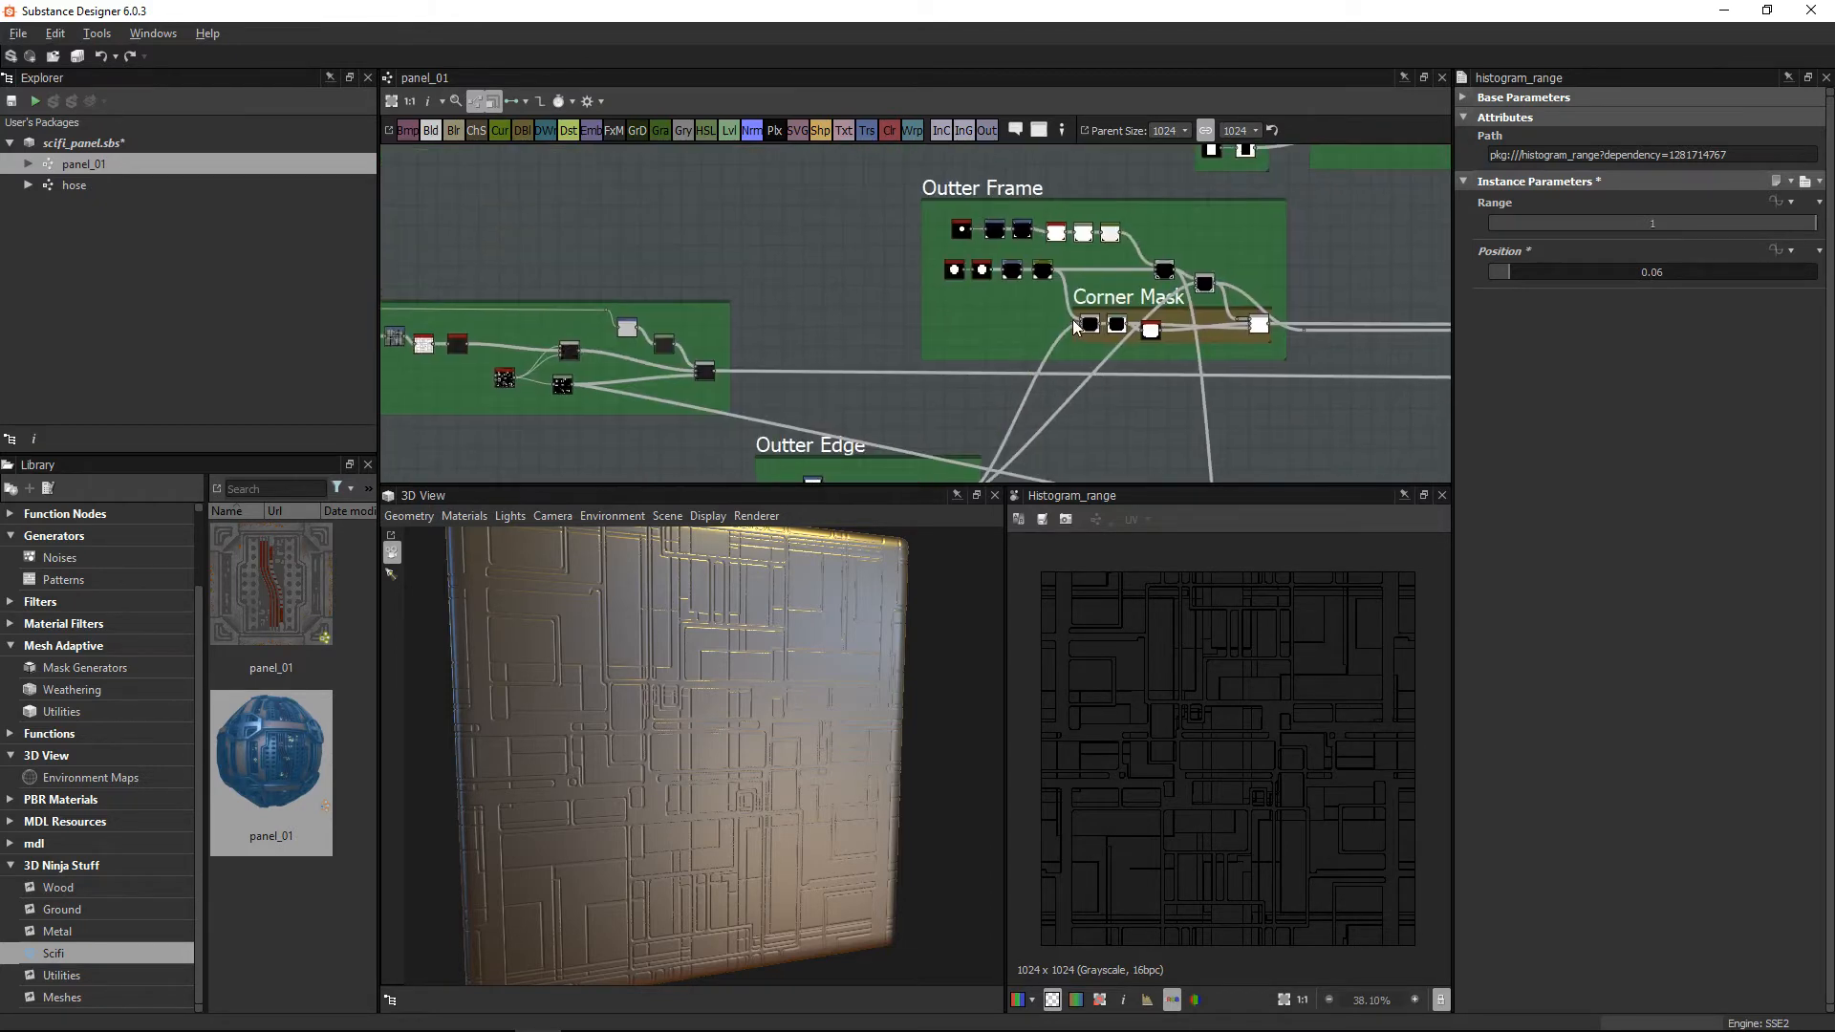
scroll(1038, 243, "down", 1)
middle_click_drag(1059, 255, 1012, 215)
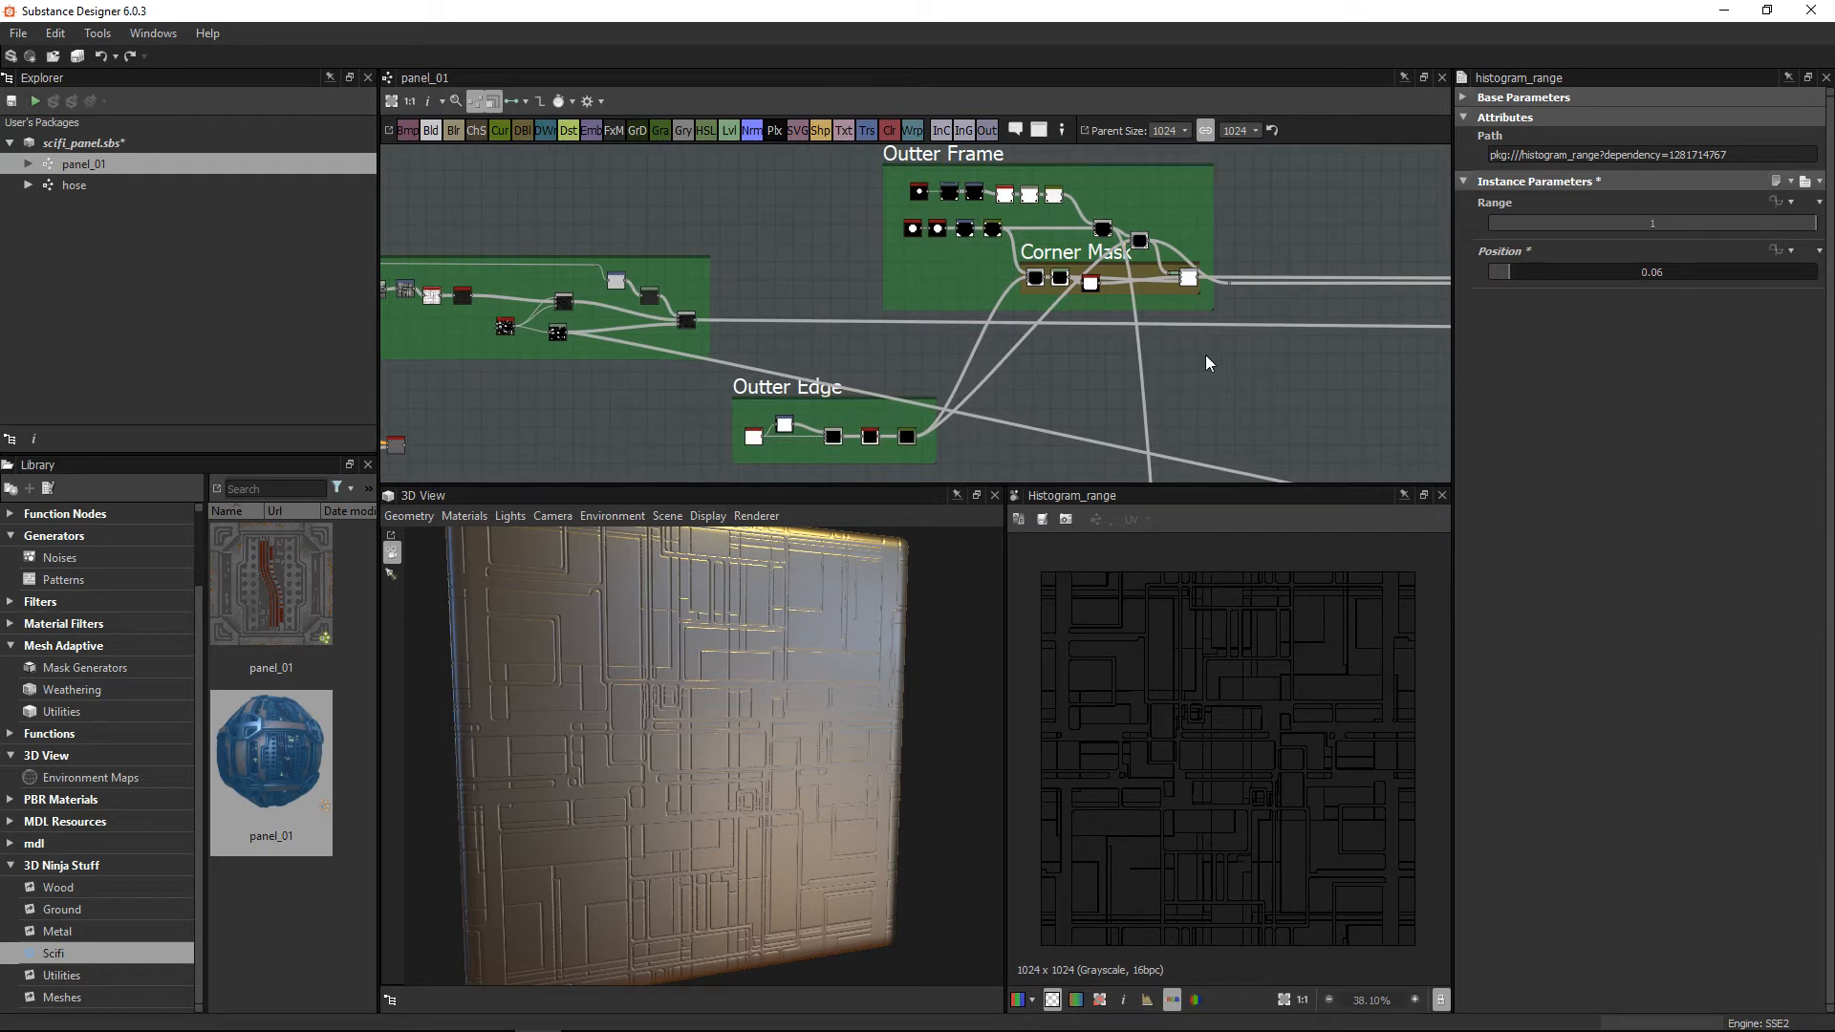
middle_click_drag(805, 386, 659, 206)
scroll(849, 376, "up", 2)
scroll(848, 377, "up", 1)
scroll(864, 295, "up", 4)
middle_click_drag(864, 295, 1156, 282)
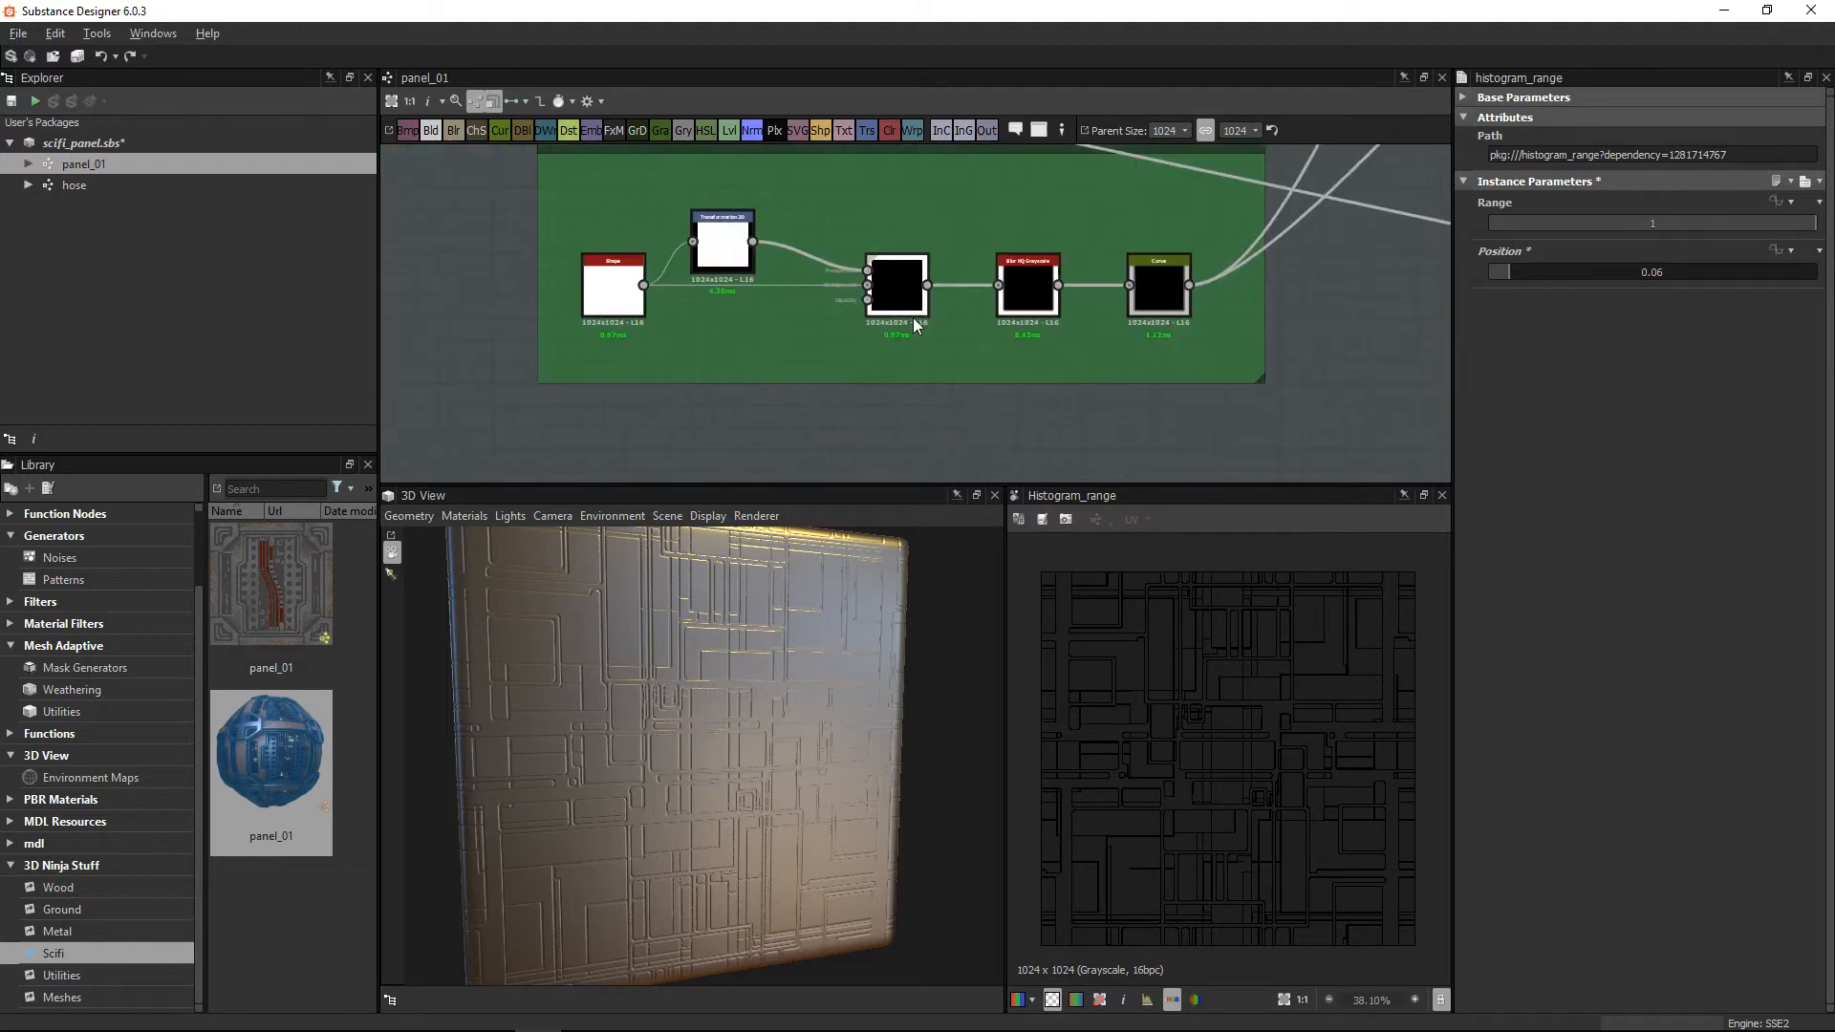
scroll(688, 304, "up", 2)
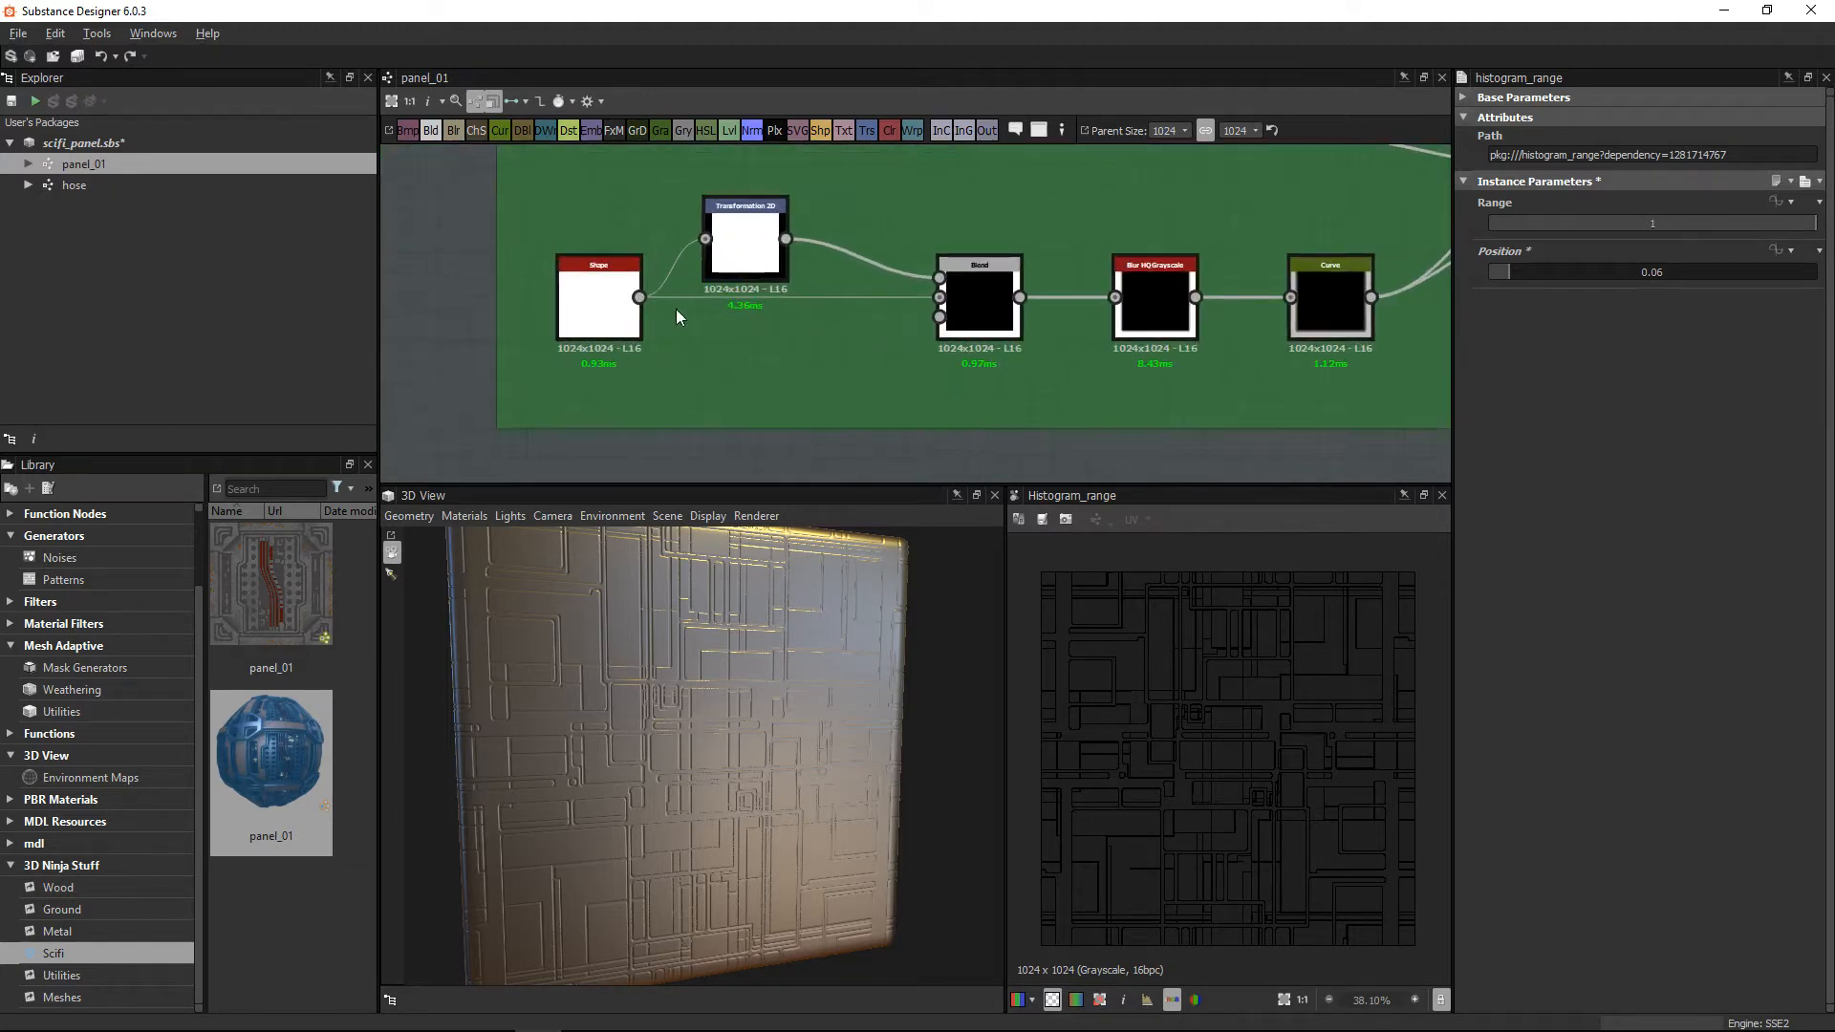
double_click(592, 332)
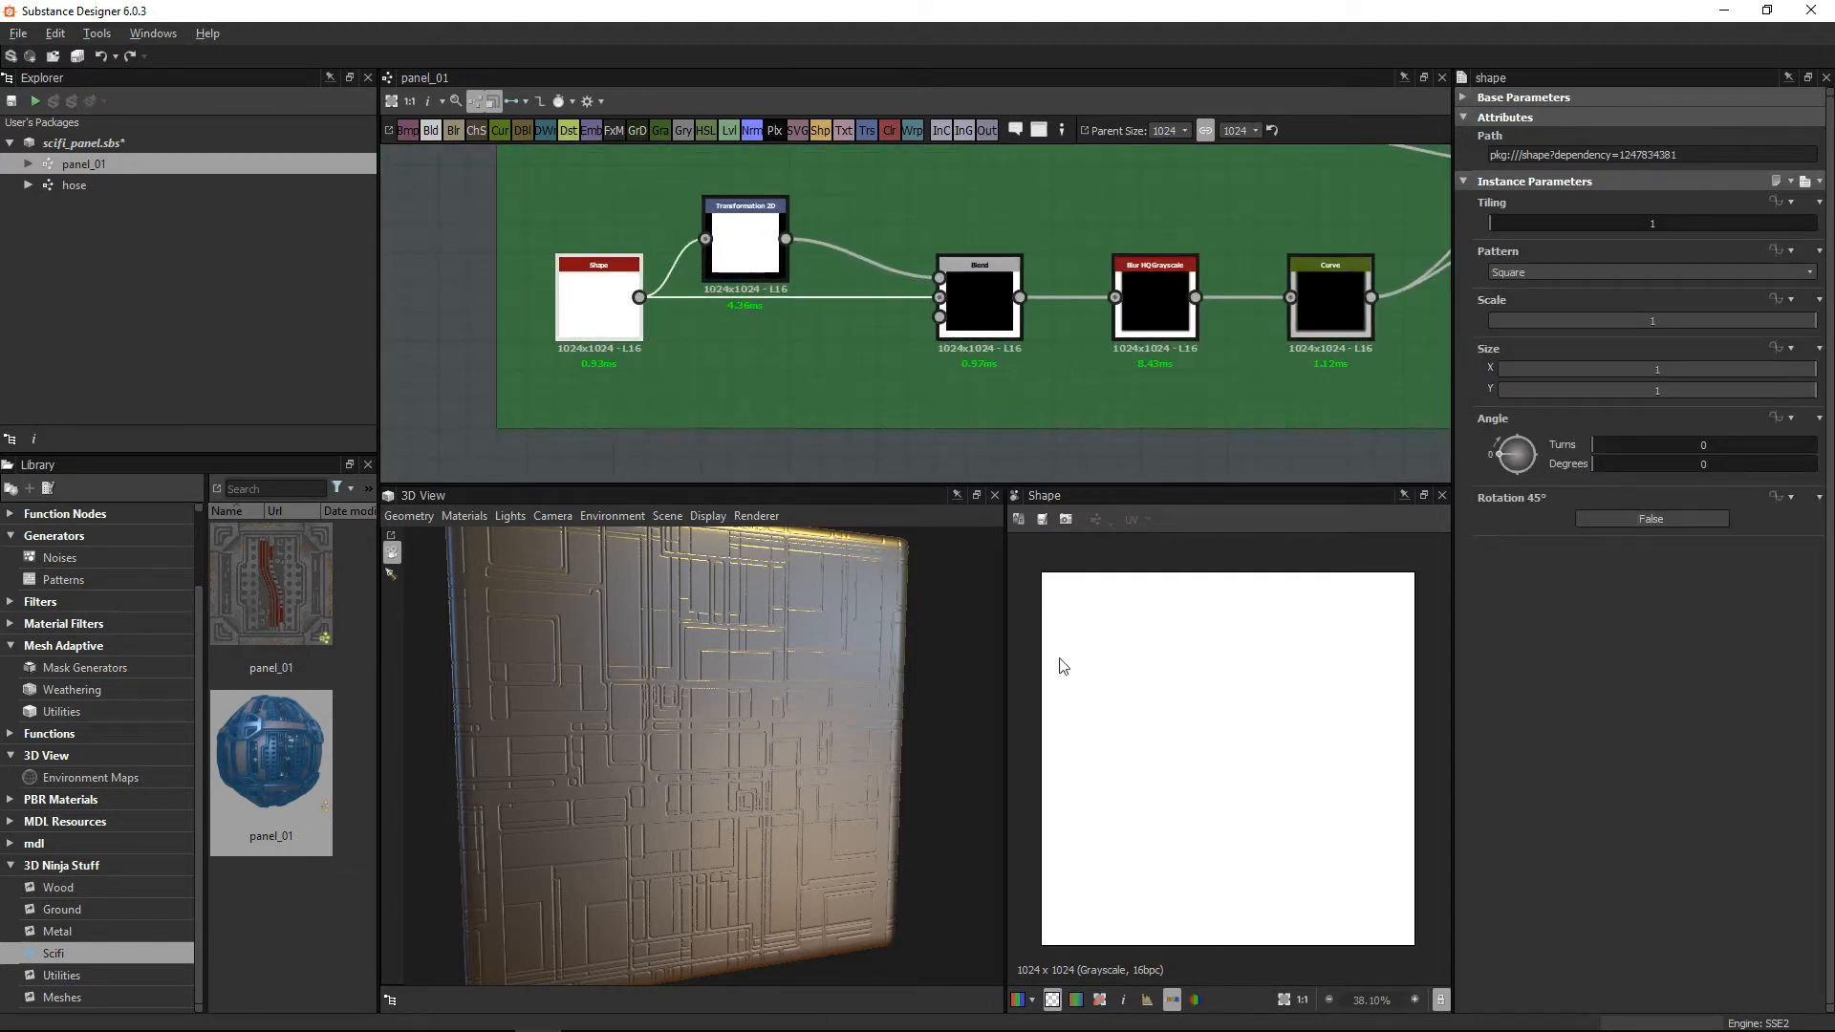
scroll(729, 319, "up", 2)
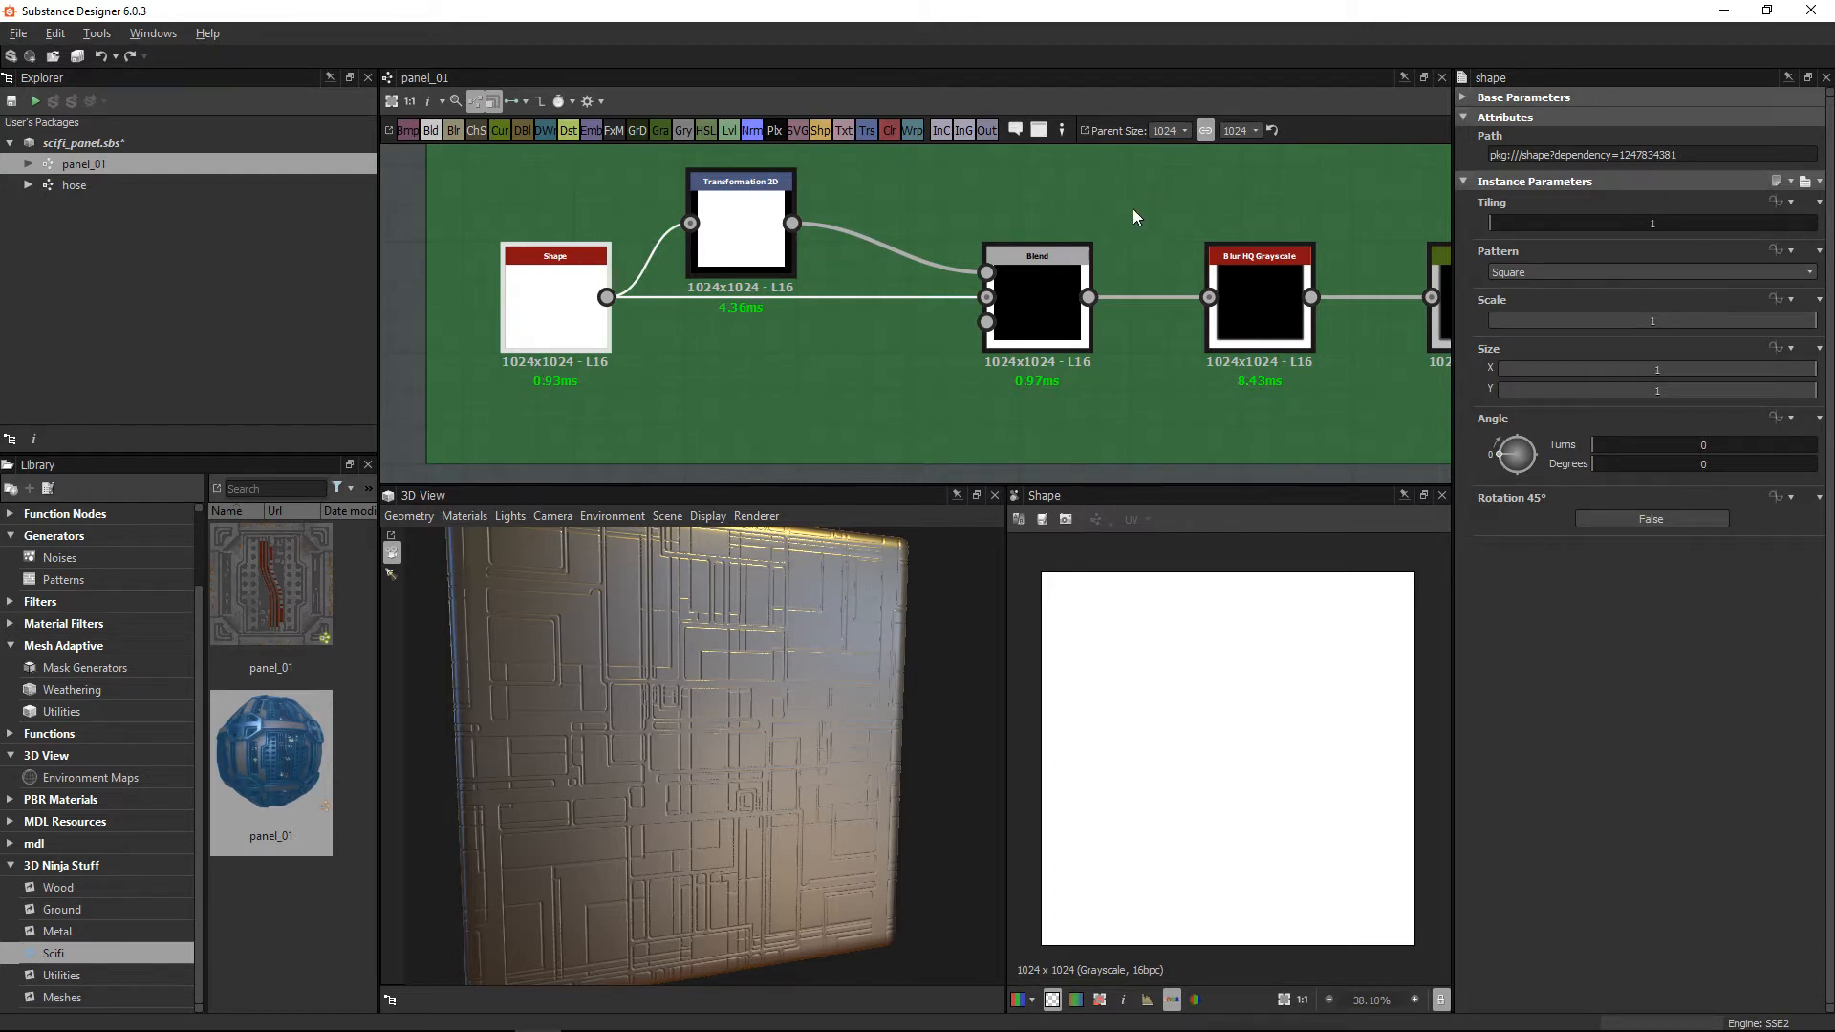
Step: Preview the Blend node that ends the Corner Mask group inside the Outter Frame
scroll(1080, 354, "down", 6)
middle_click_drag(1065, 409, 854, 464)
scroll(1062, 323, "down", 3)
middle_click_drag(1206, 297, 1092, 271)
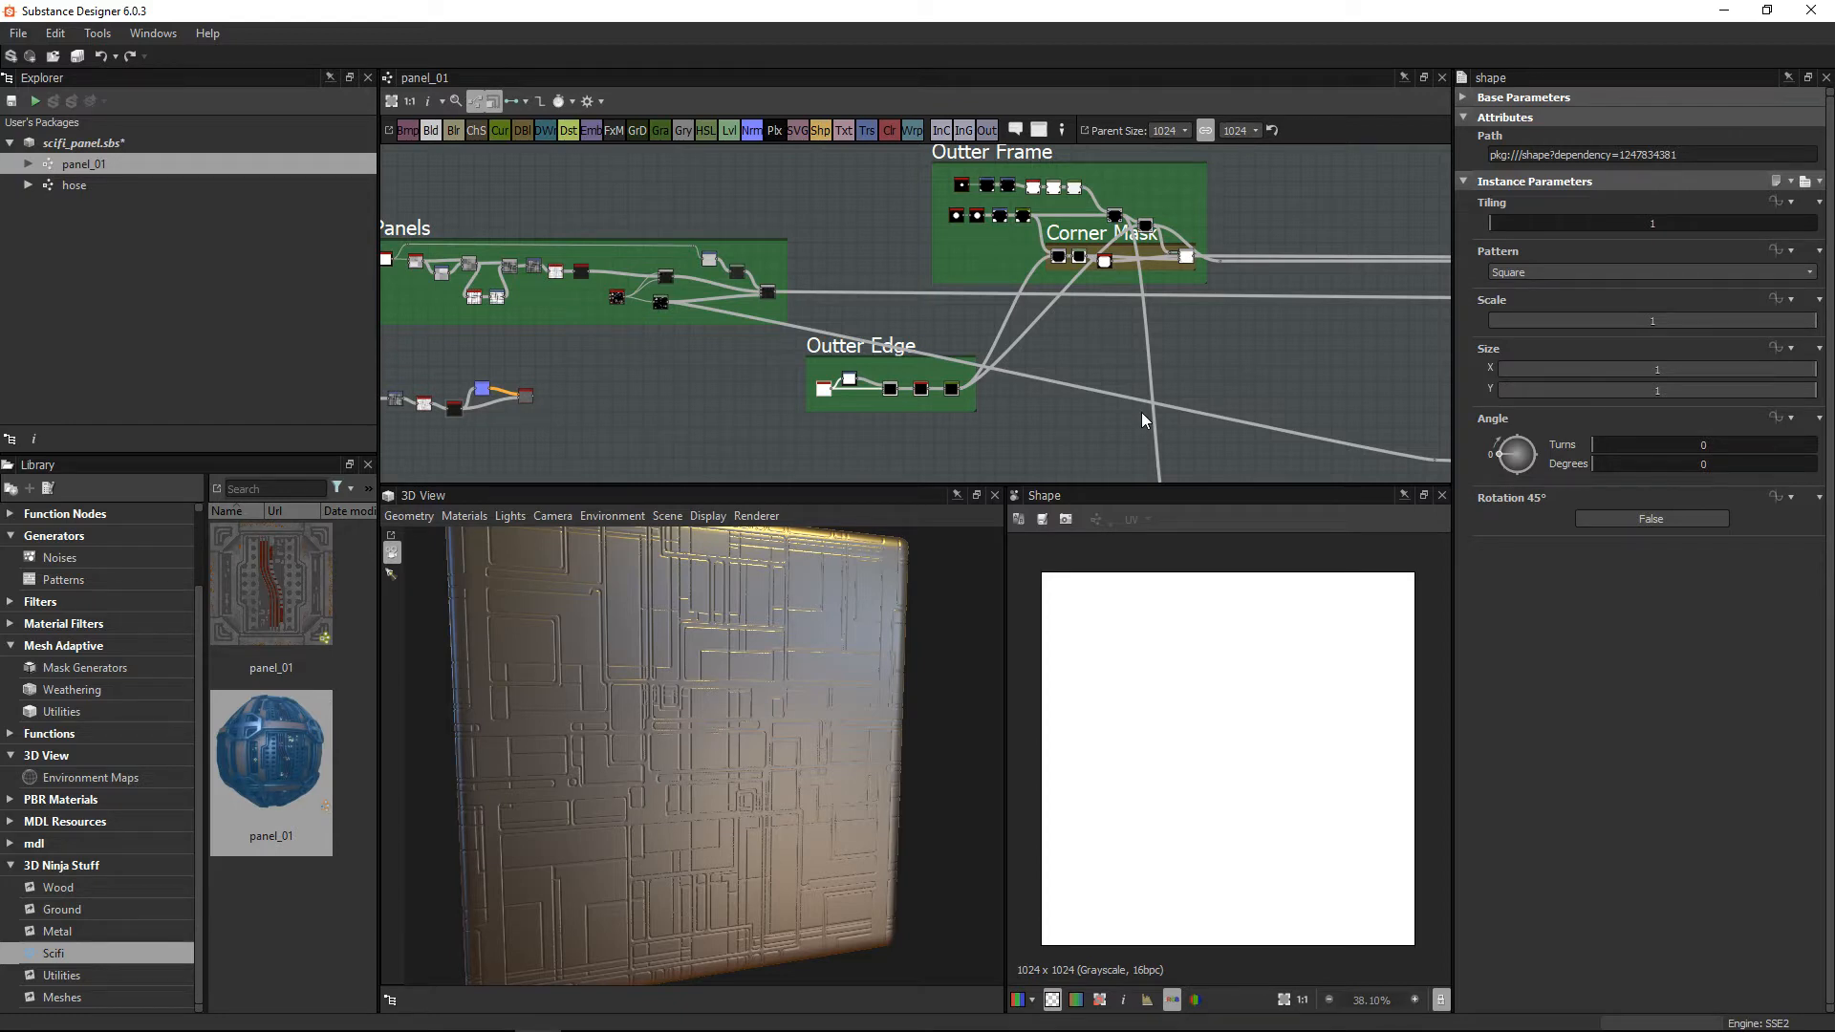
middle_click_drag(1208, 323, 942, 396)
scroll(999, 342, "up", 1)
scroll(965, 433, "up", 5)
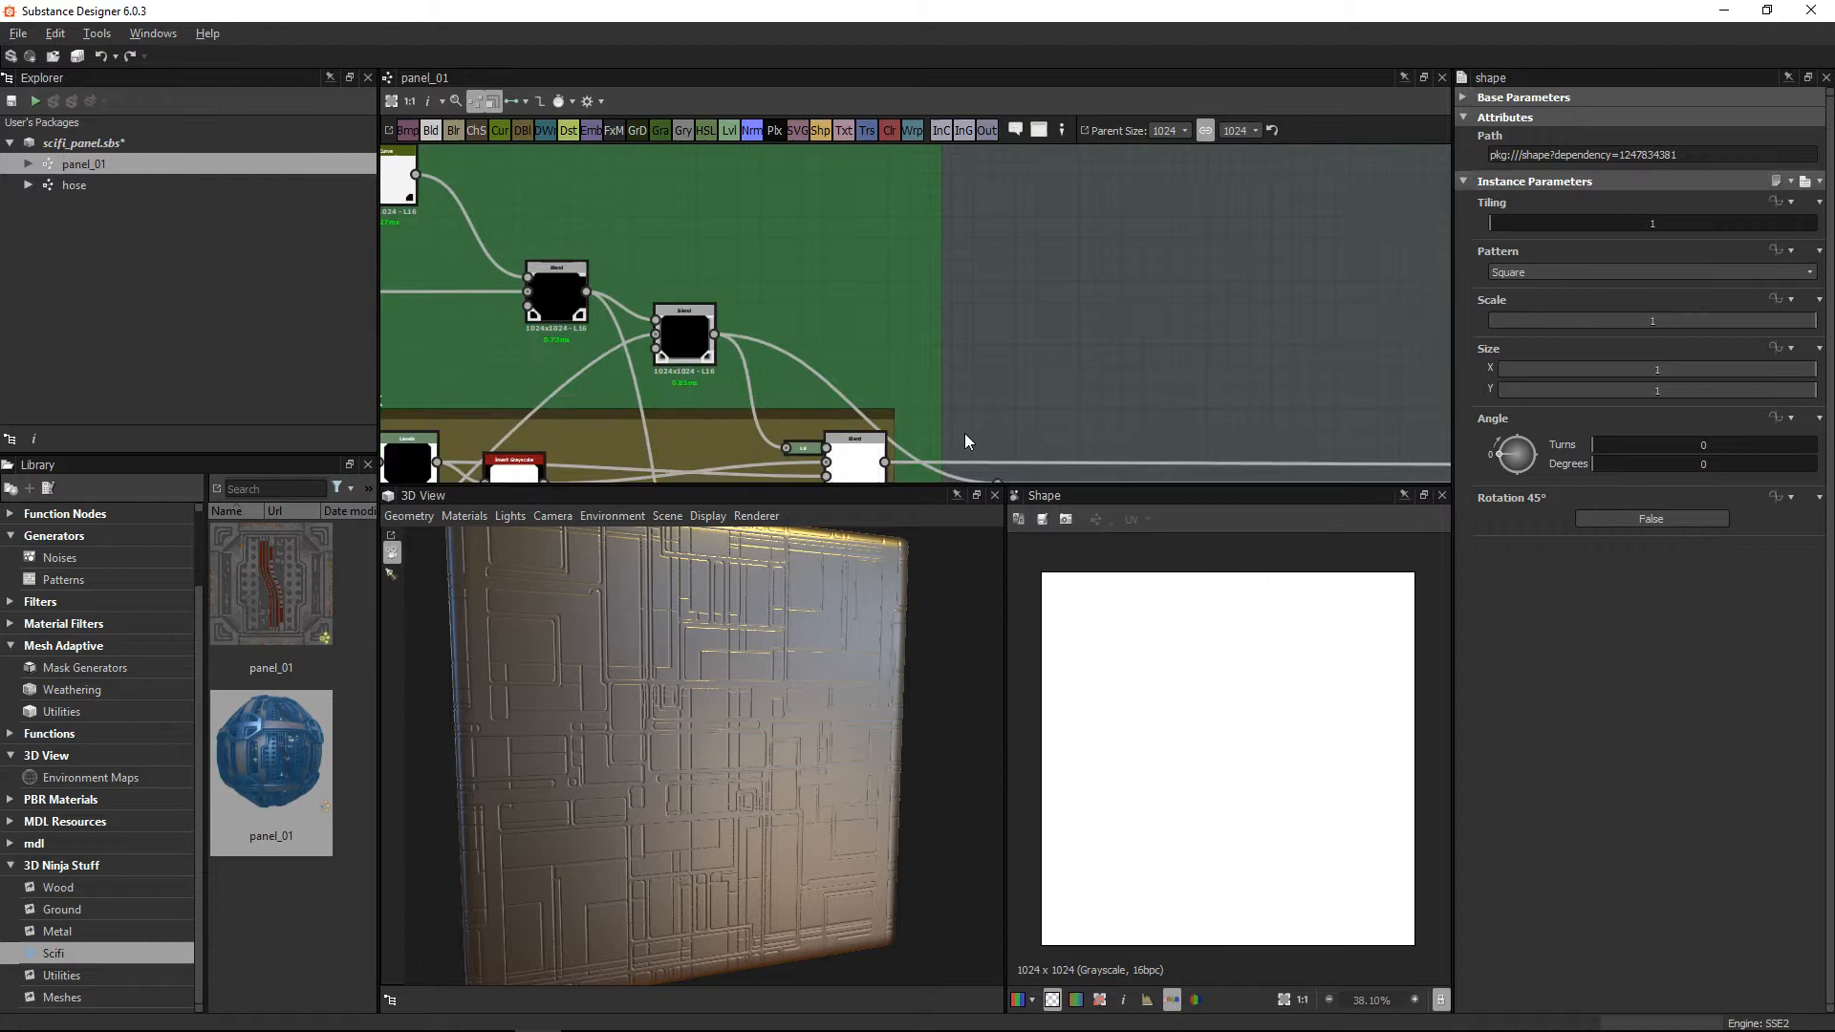
double_click(845, 452)
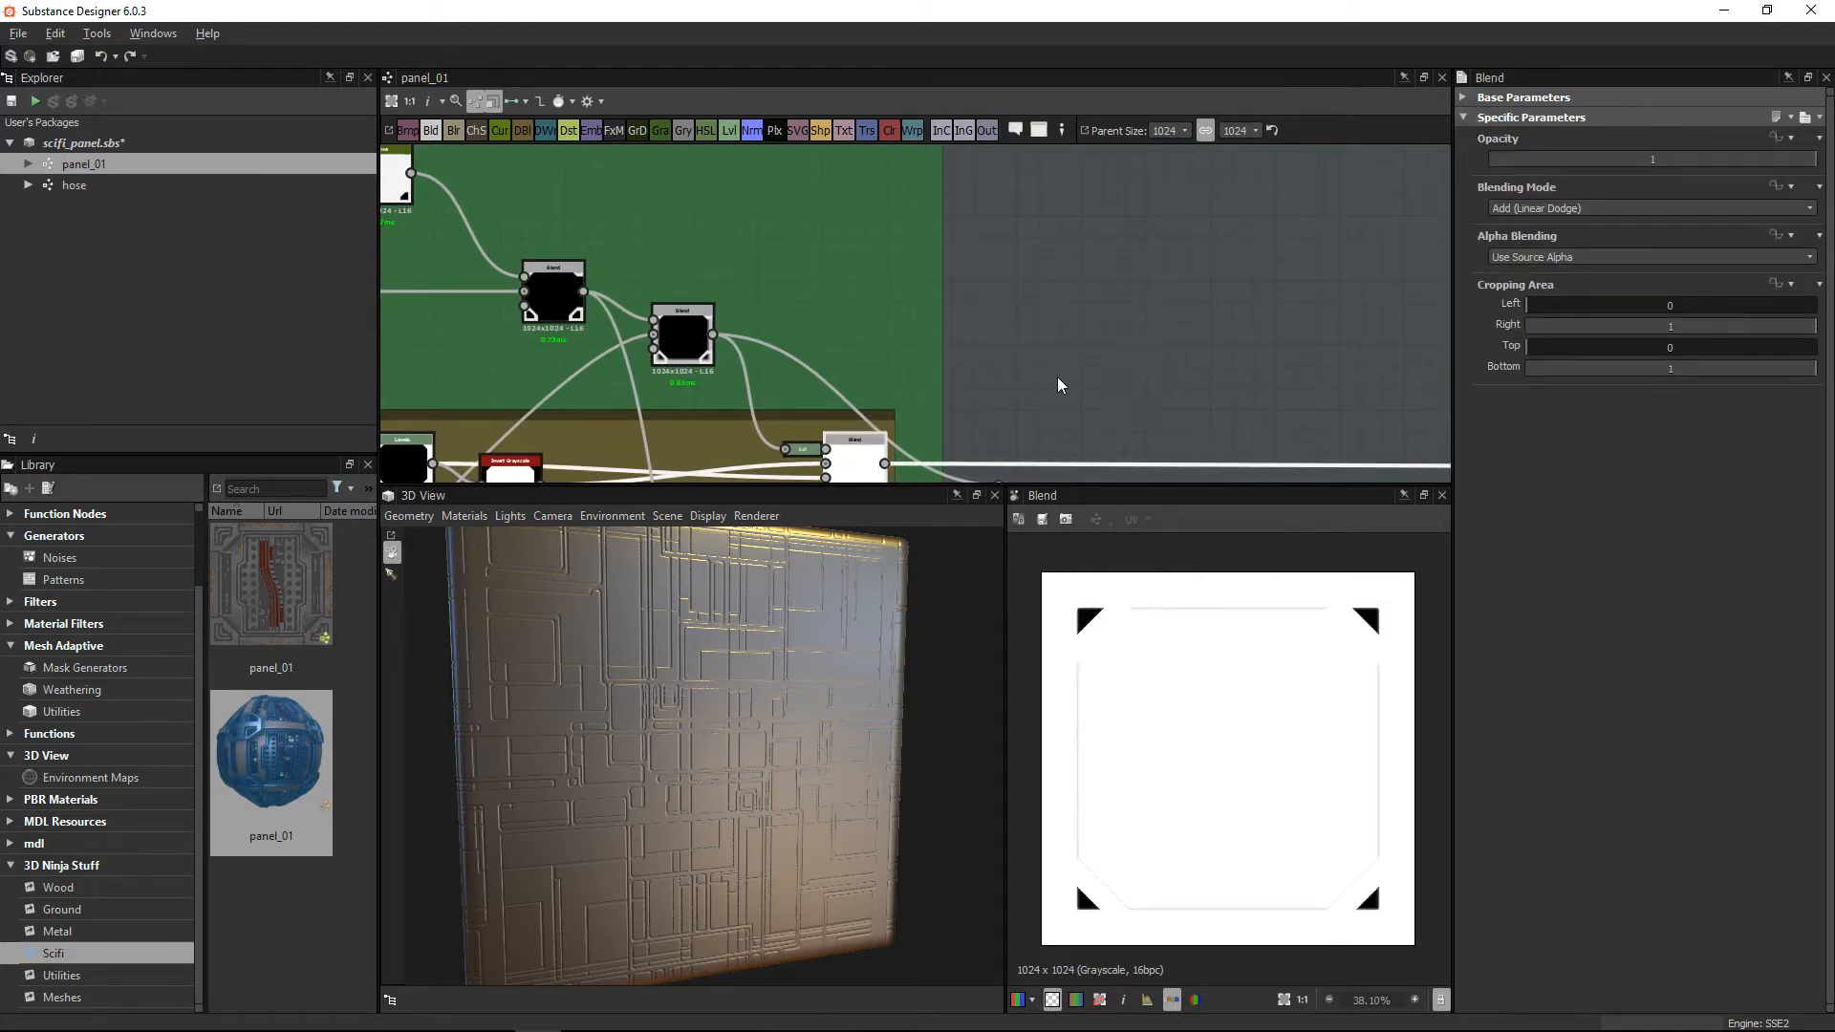
Step: Move the Base Material and Normal nodes away from Histogram Range and delete the links connecting it to them
scroll(1057, 378, "down", 6)
middle_click_drag(1183, 451, 1121, 462)
middle_click_drag(1240, 430, 1130, 389)
middle_click_drag(1131, 299, 1130, 294)
middle_click_drag(1168, 179, 1168, 224)
middle_click_drag(623, 278, 1054, 297)
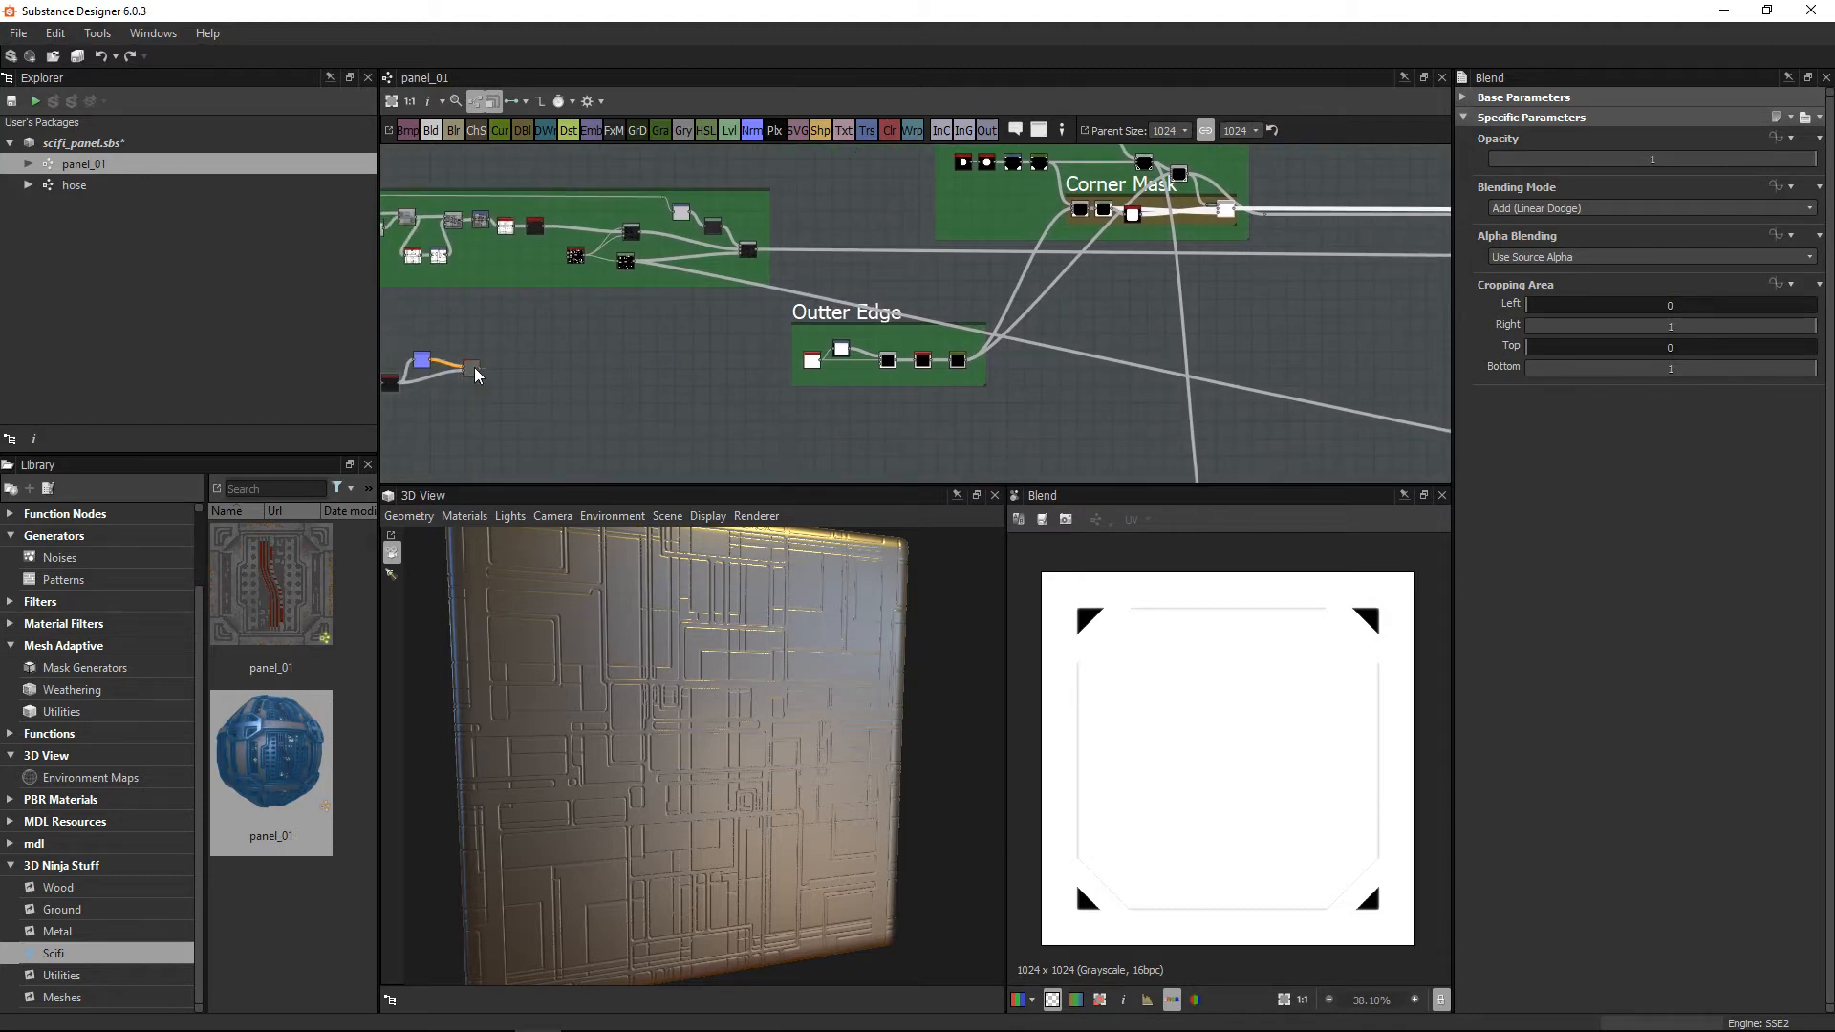
left_click_drag(474, 368, 581, 368)
left_click_drag(488, 323, 497, 405)
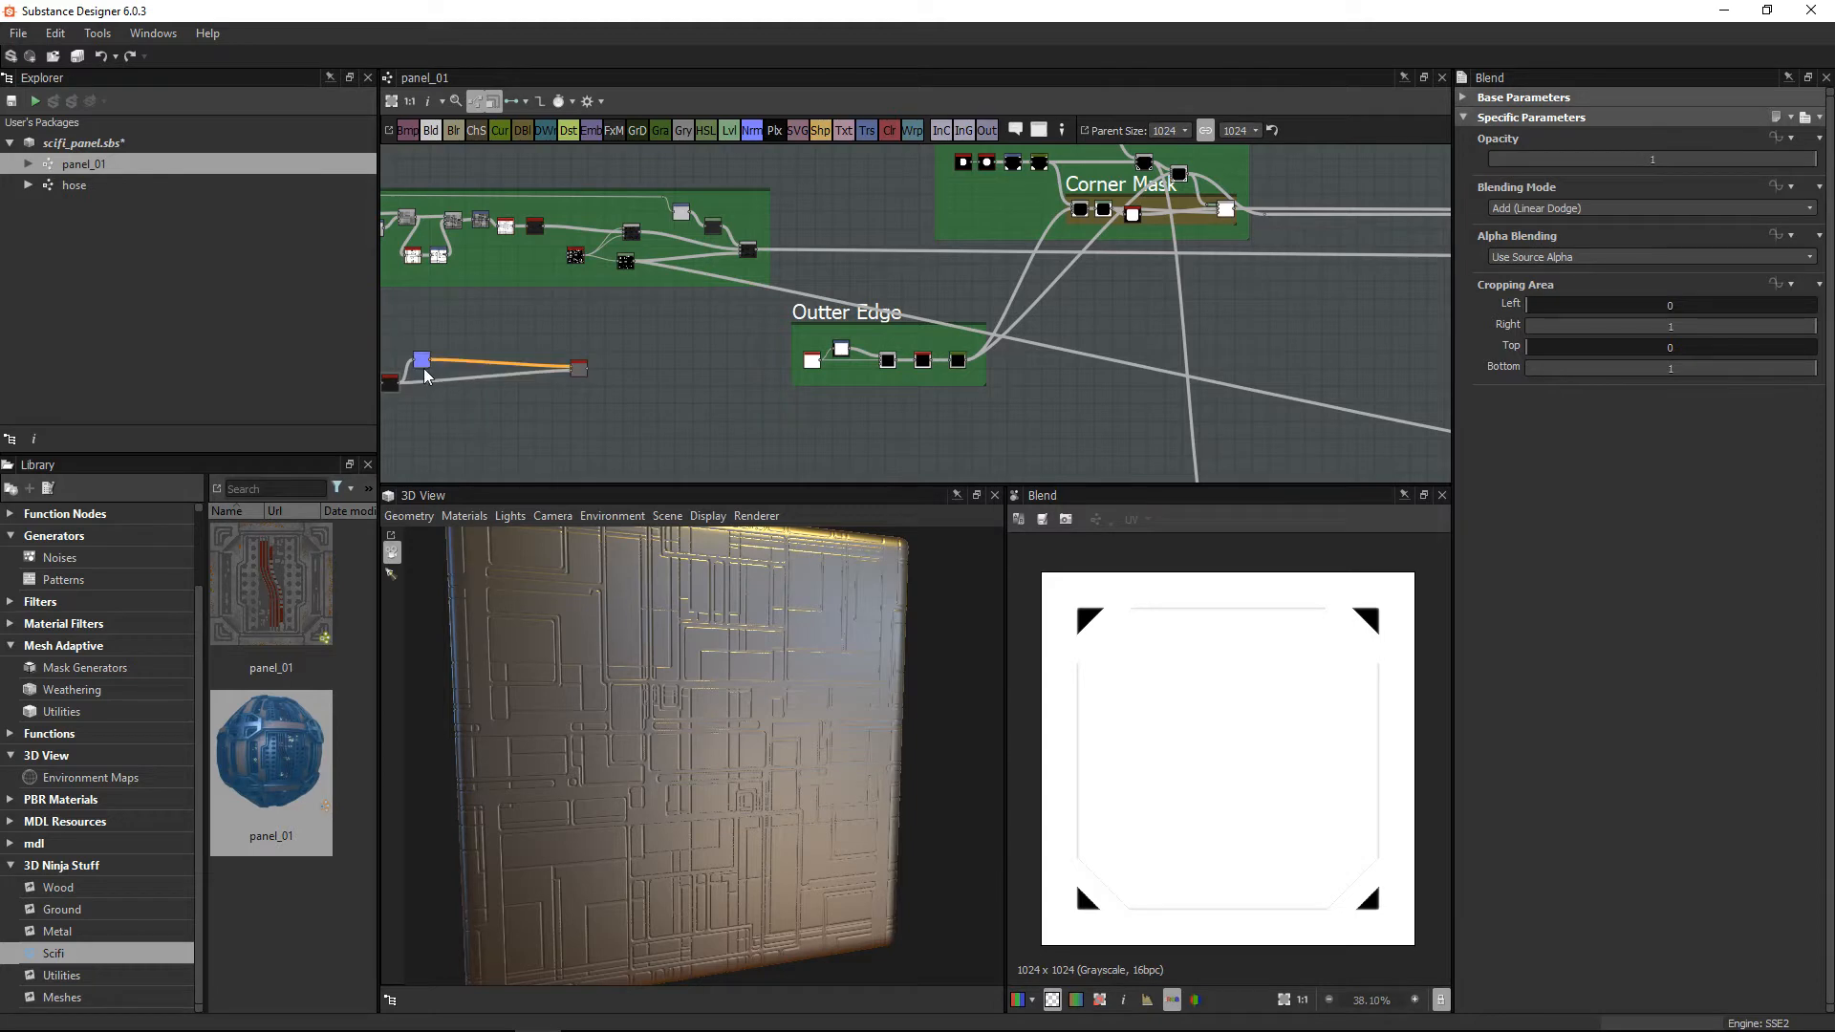
left_click_drag(422, 359, 479, 409)
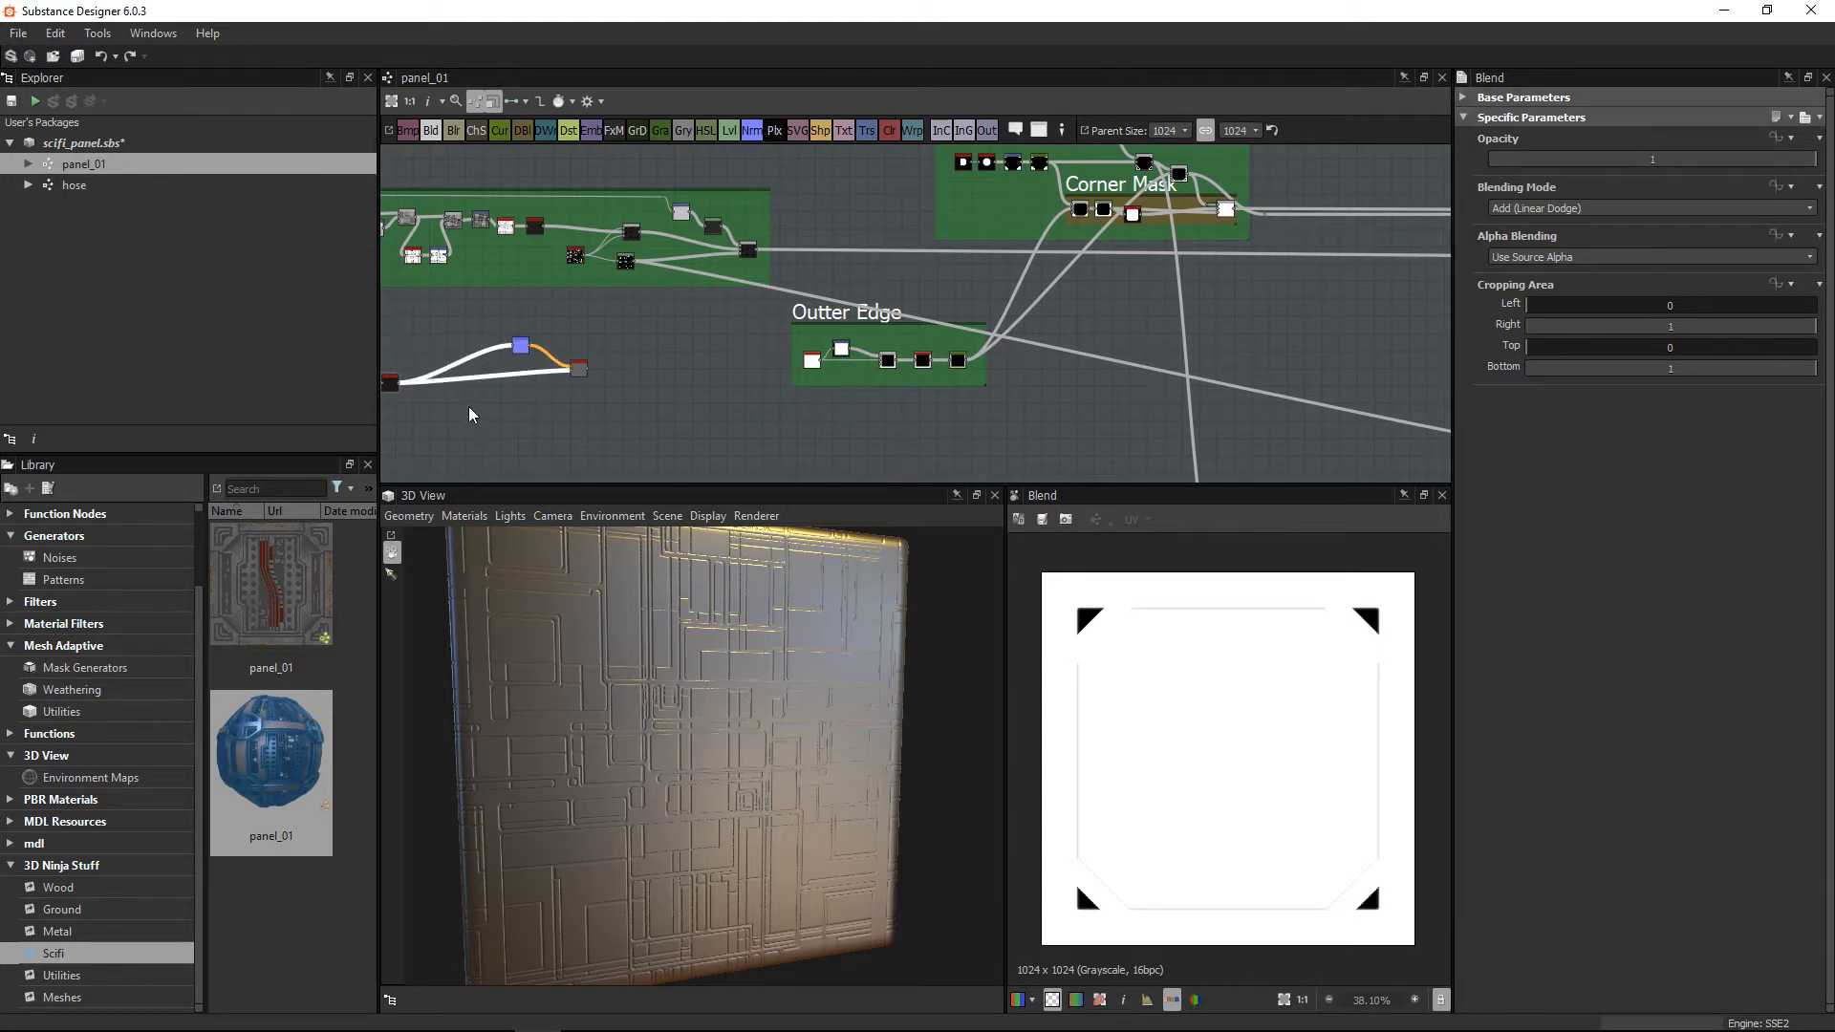
key("Delete")
Step: Move the Normal and Base Material nodes together to the open area beside the Outter Edge frame's Curve output
left_click_drag(436, 302, 583, 416)
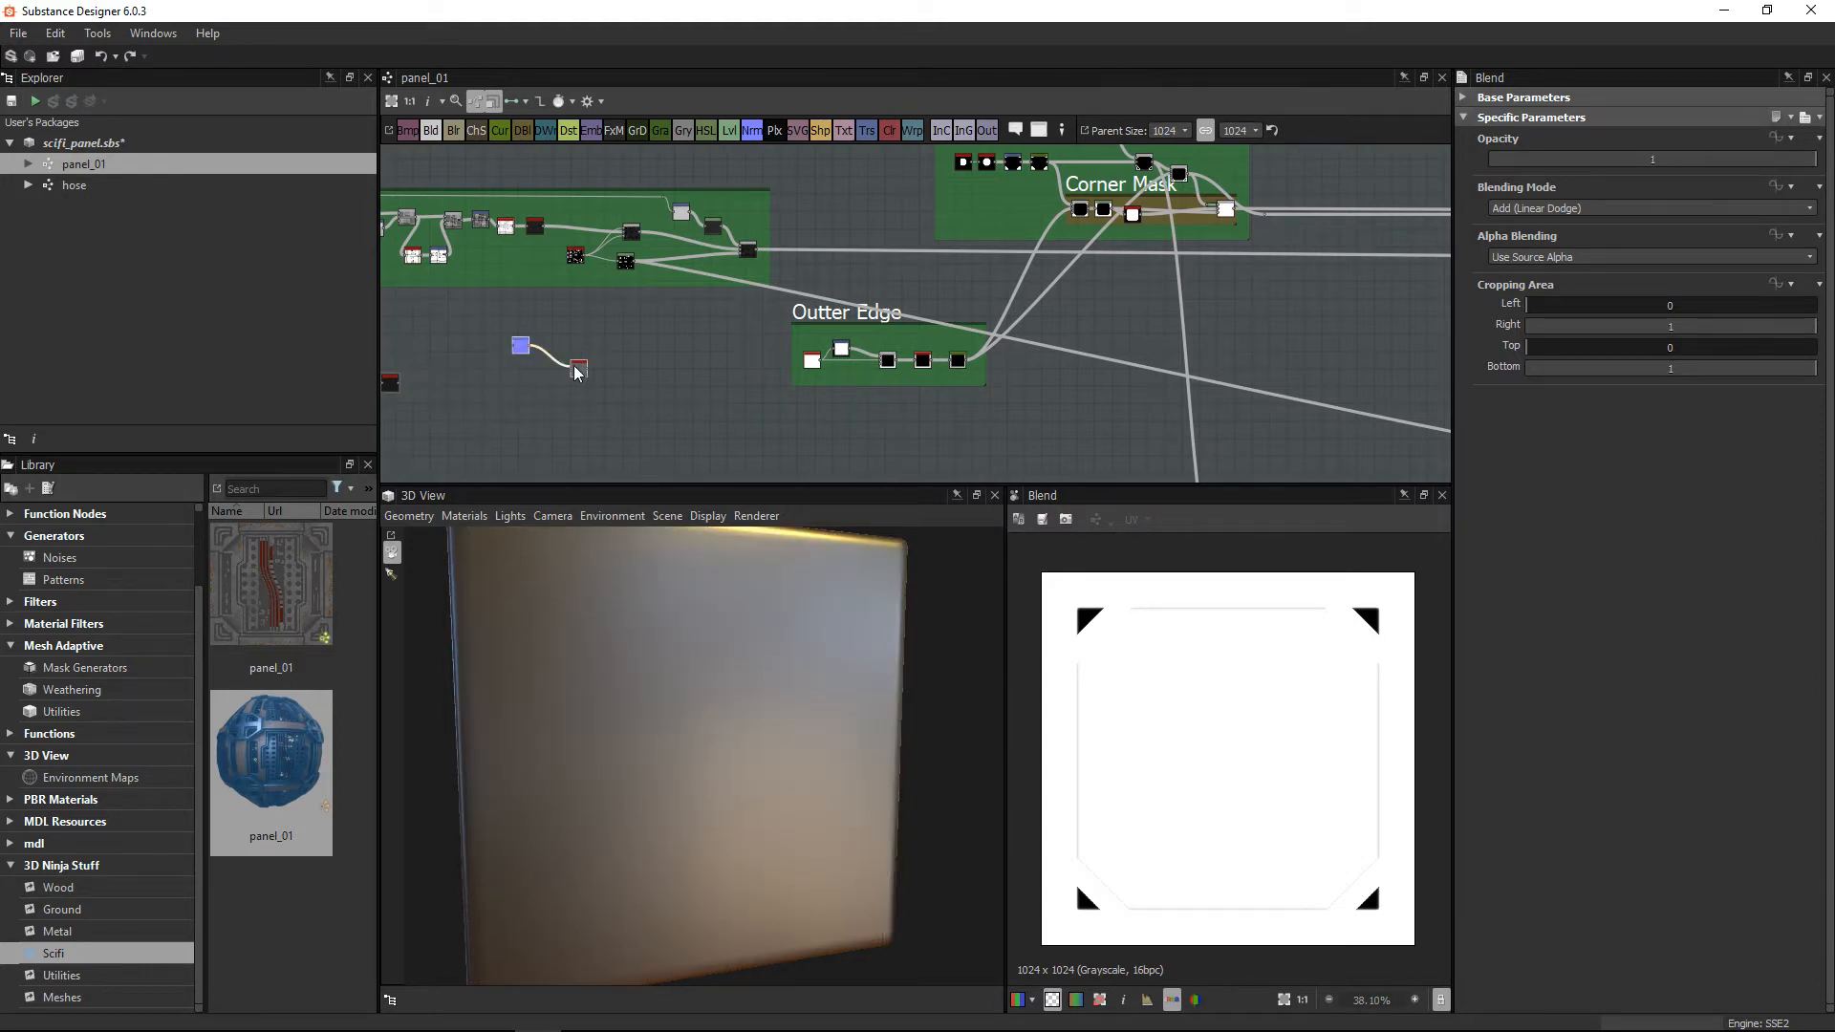
left_click_drag(1085, 415, 1109, 342)
scroll(1023, 371, "up", 5)
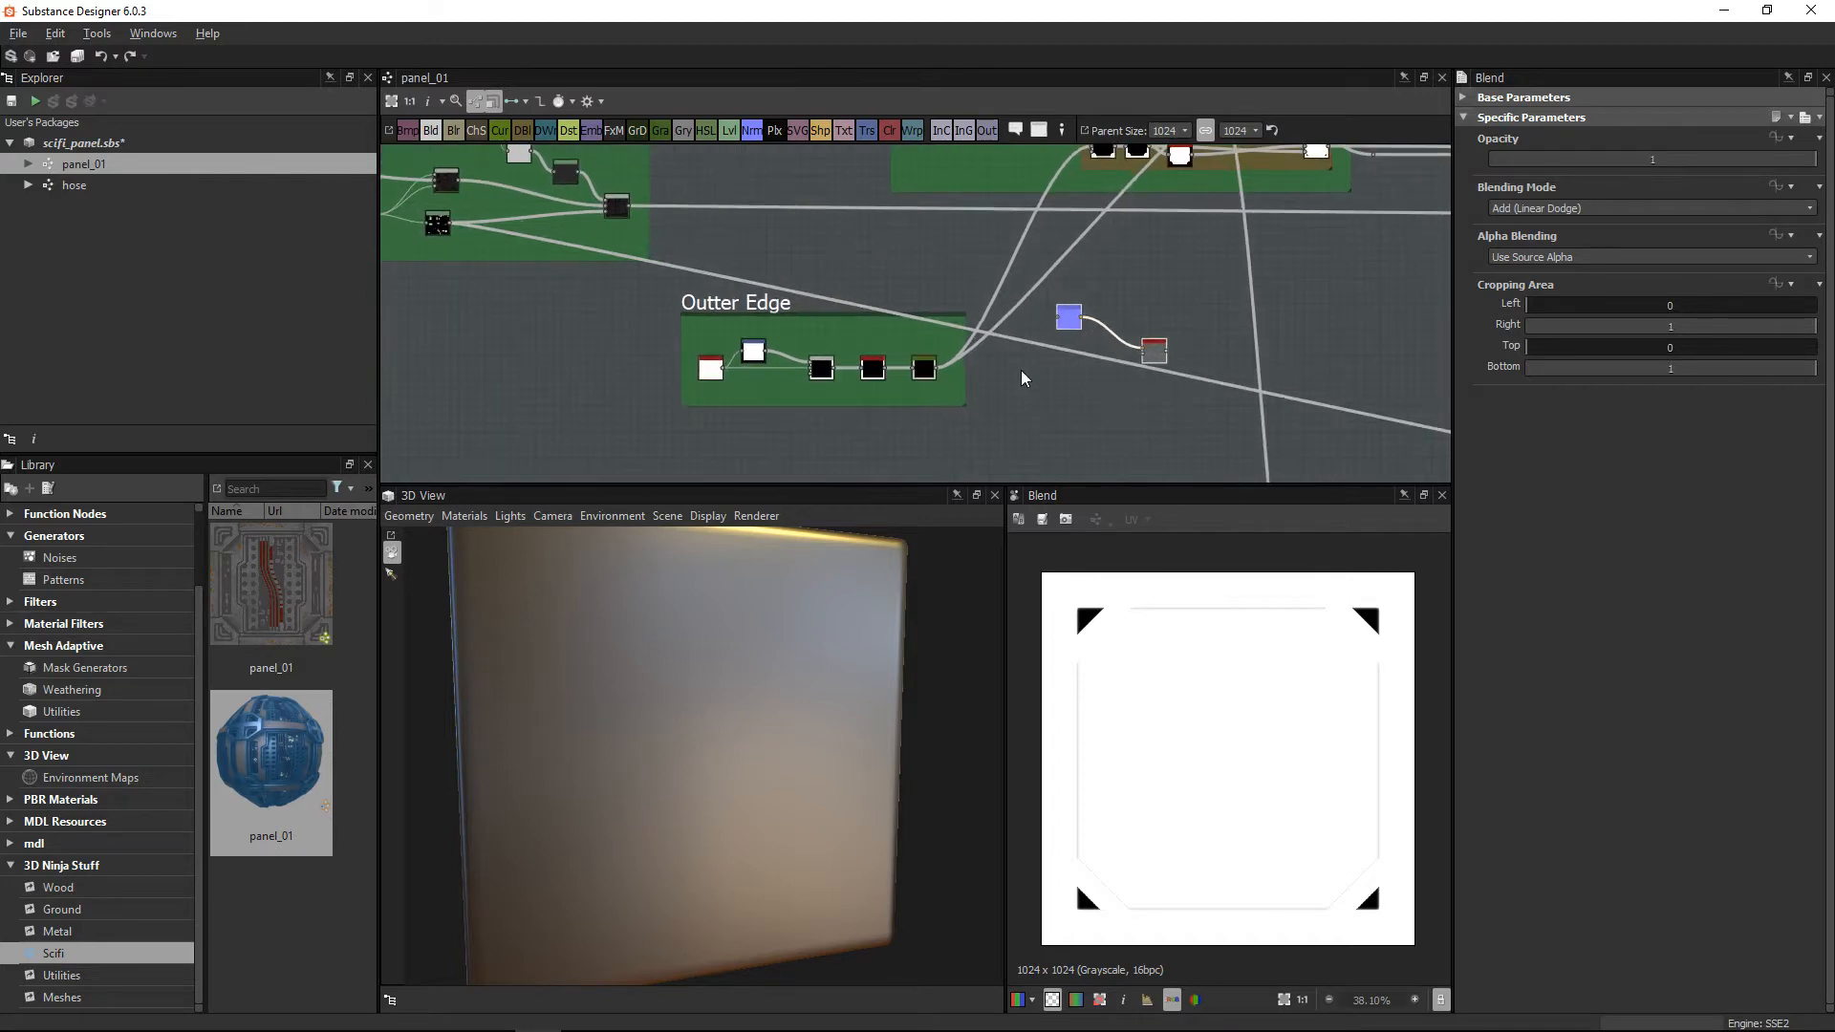
middle_click_drag(1025, 385, 970, 394)
scroll(866, 394, "up", 2)
middle_click_drag(966, 318, 848, 342)
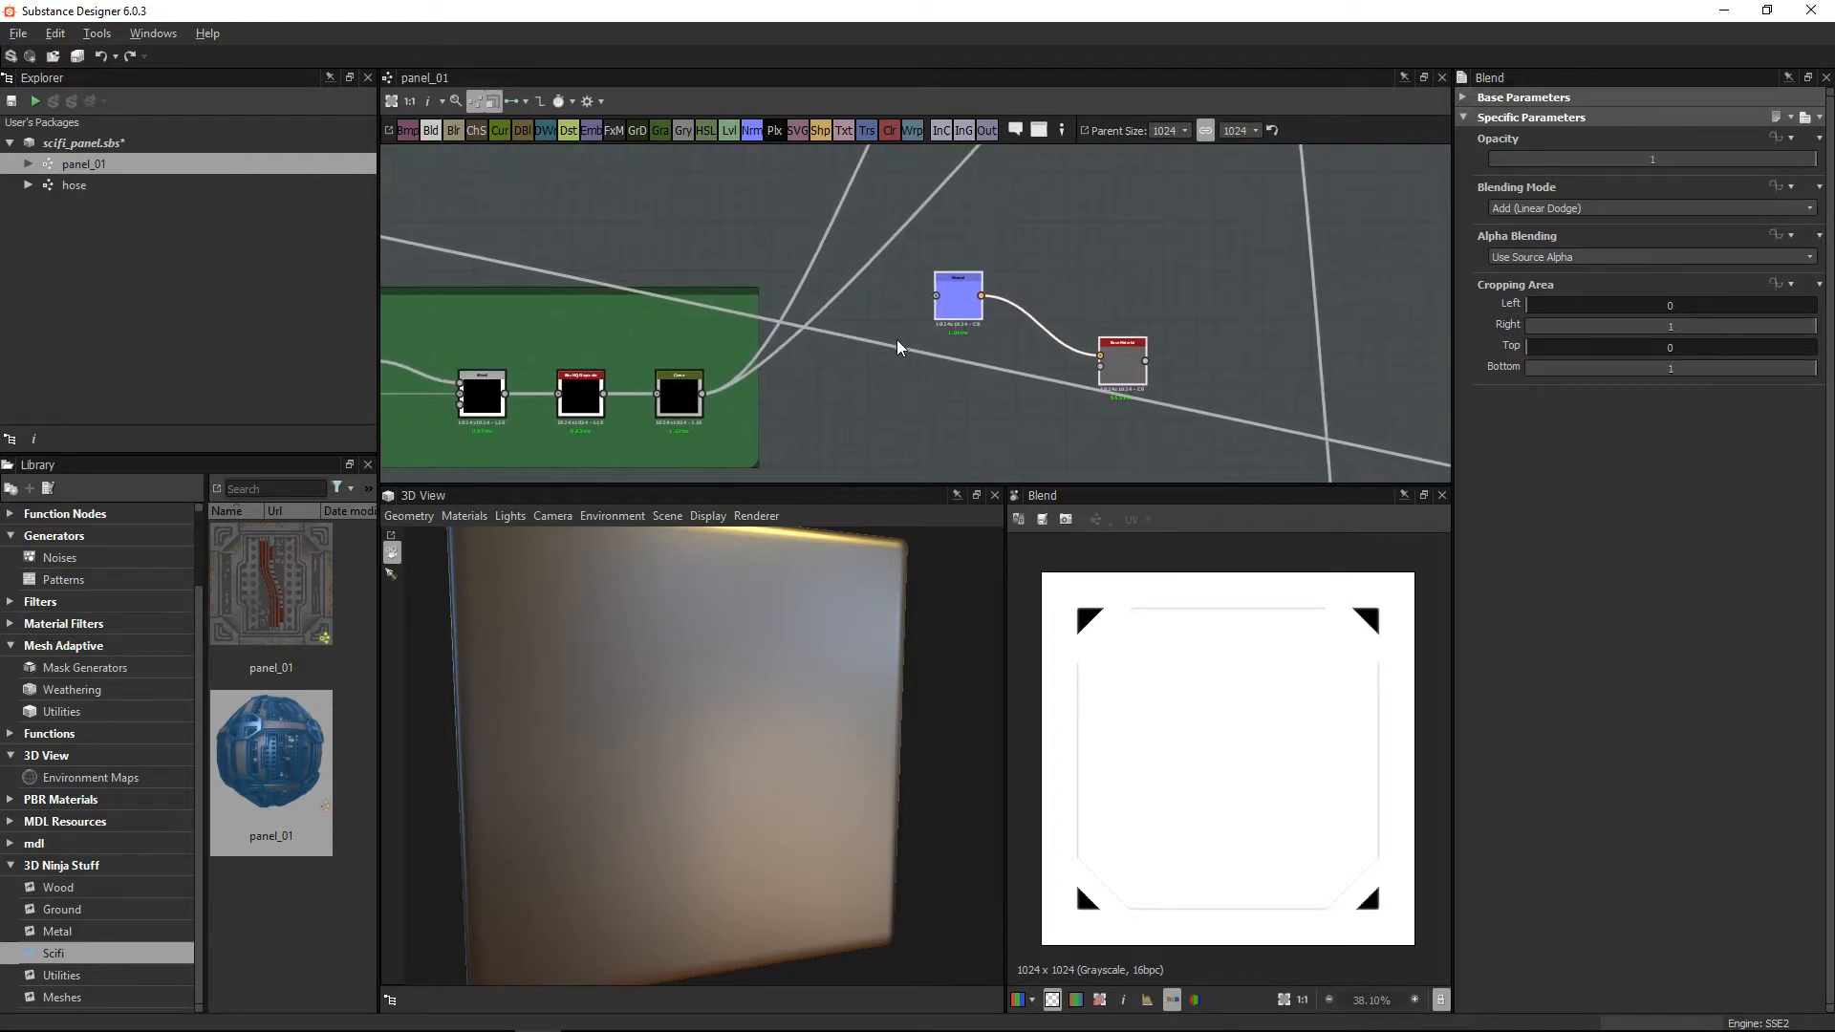
scroll(896, 342, "up", 1)
middle_click_drag(1075, 328, 1490, 290)
middle_click_drag(918, 333, 702, 324)
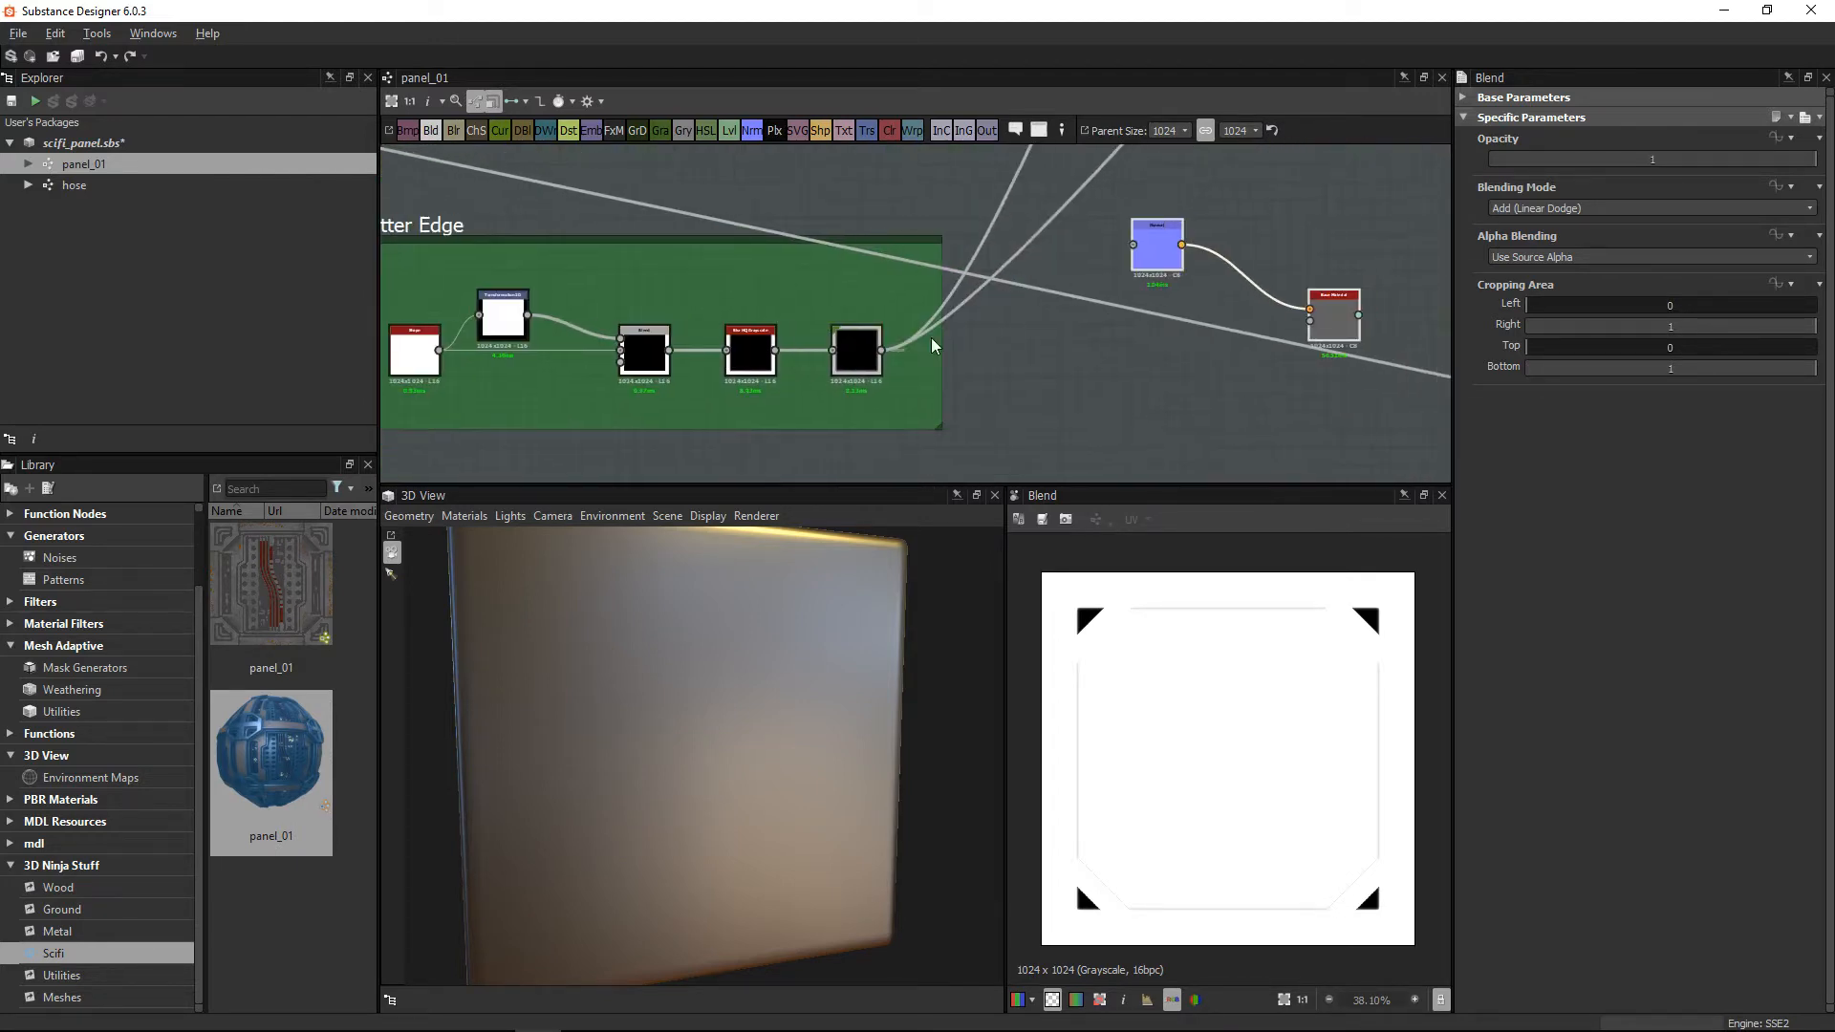
left_click_drag(1318, 314, 1250, 296)
left_click(950, 324)
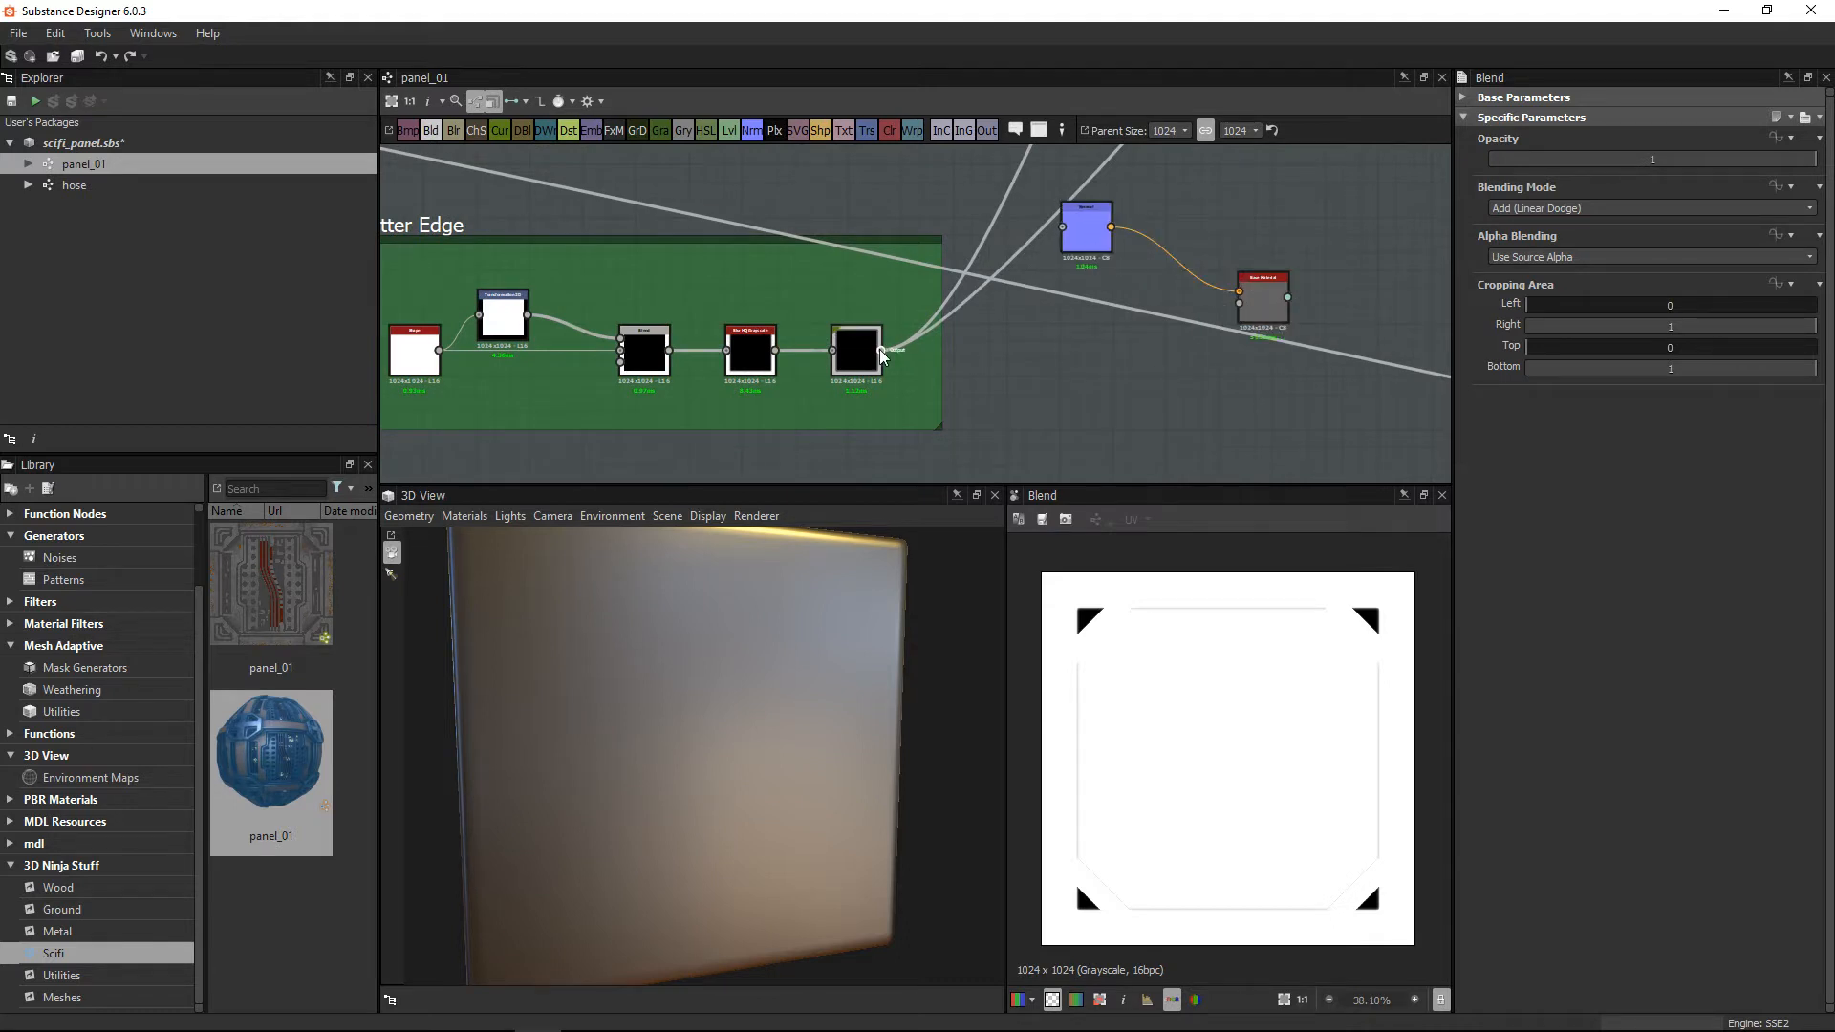
Step: Connect the Outter Edge Curve output to both the Normal and Base Material nodes, and inspect the edge on the cube
left_click_drag(880, 351, 1127, 238)
left_click_drag(880, 352, 1240, 303)
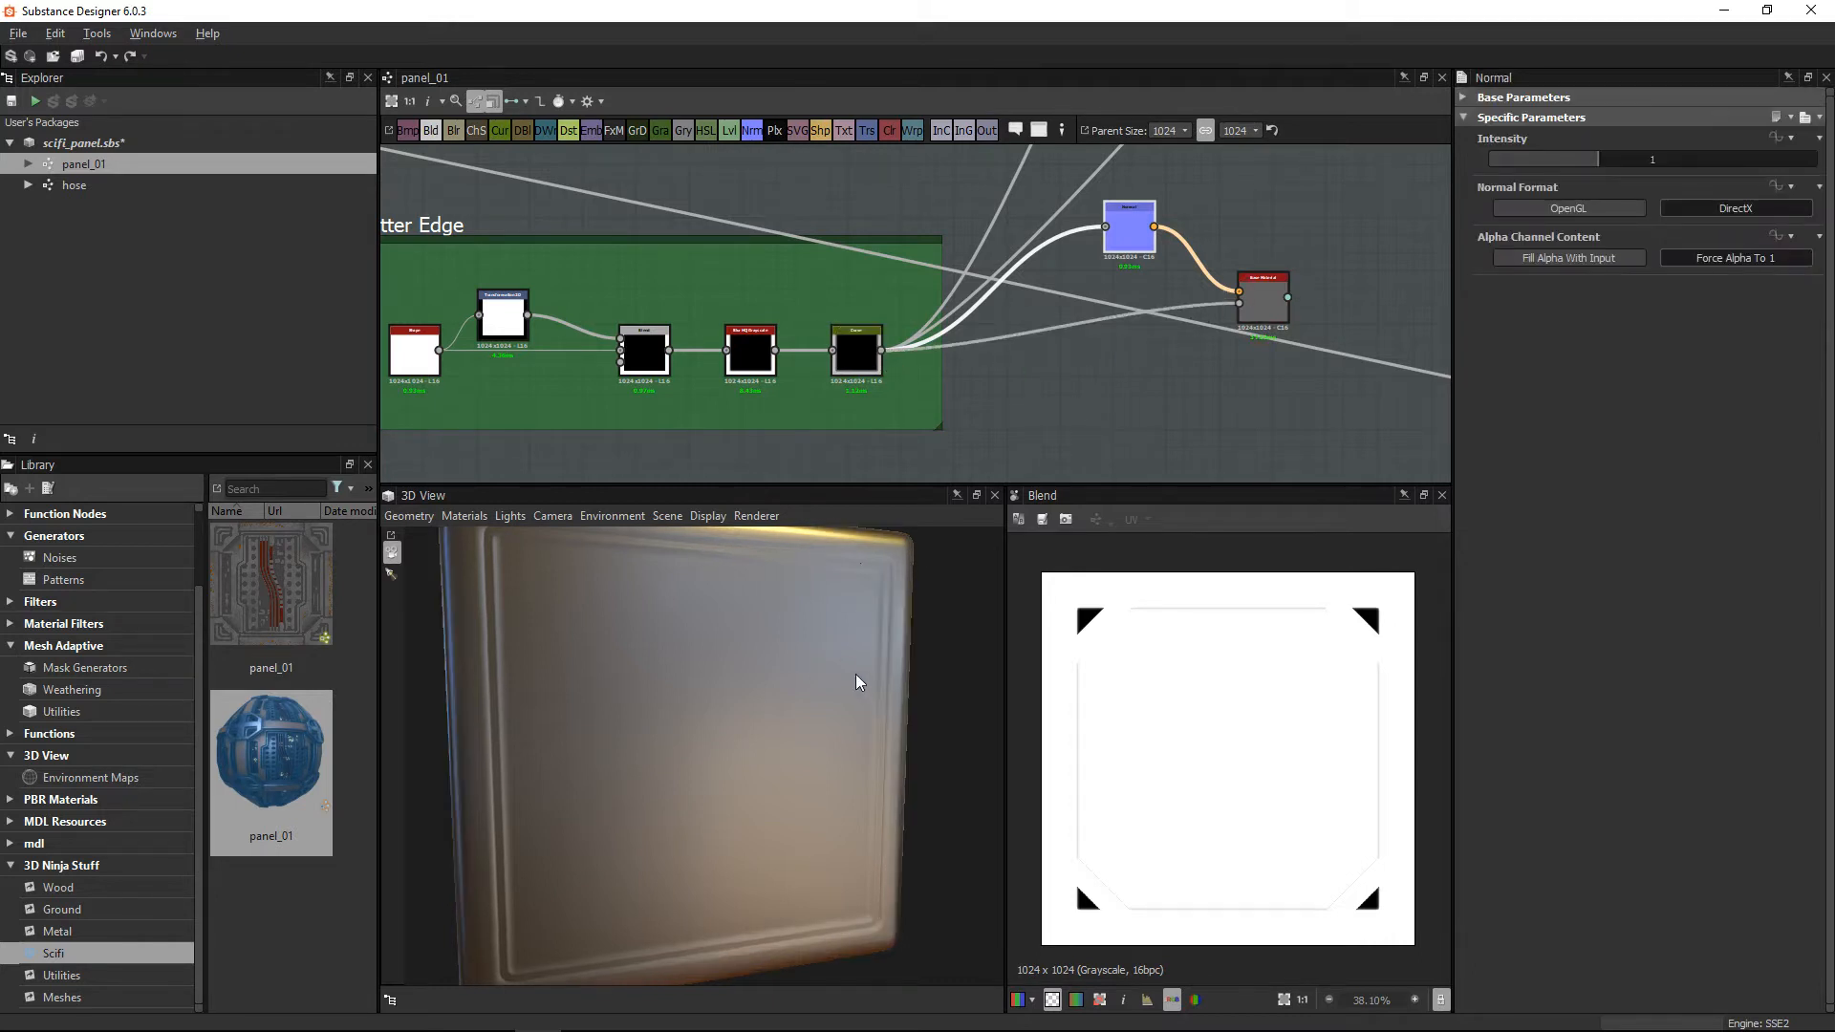
mouse_move(856, 673)
left_mouse_down()
mouse_move(793, 648)
mouse_move(814, 676)
mouse_move(766, 748)
mouse_move(718, 730)
mouse_move(747, 654)
mouse_move(679, 678)
mouse_move(698, 714)
left_mouse_up()
middle_click_drag(750, 352, 807, 362)
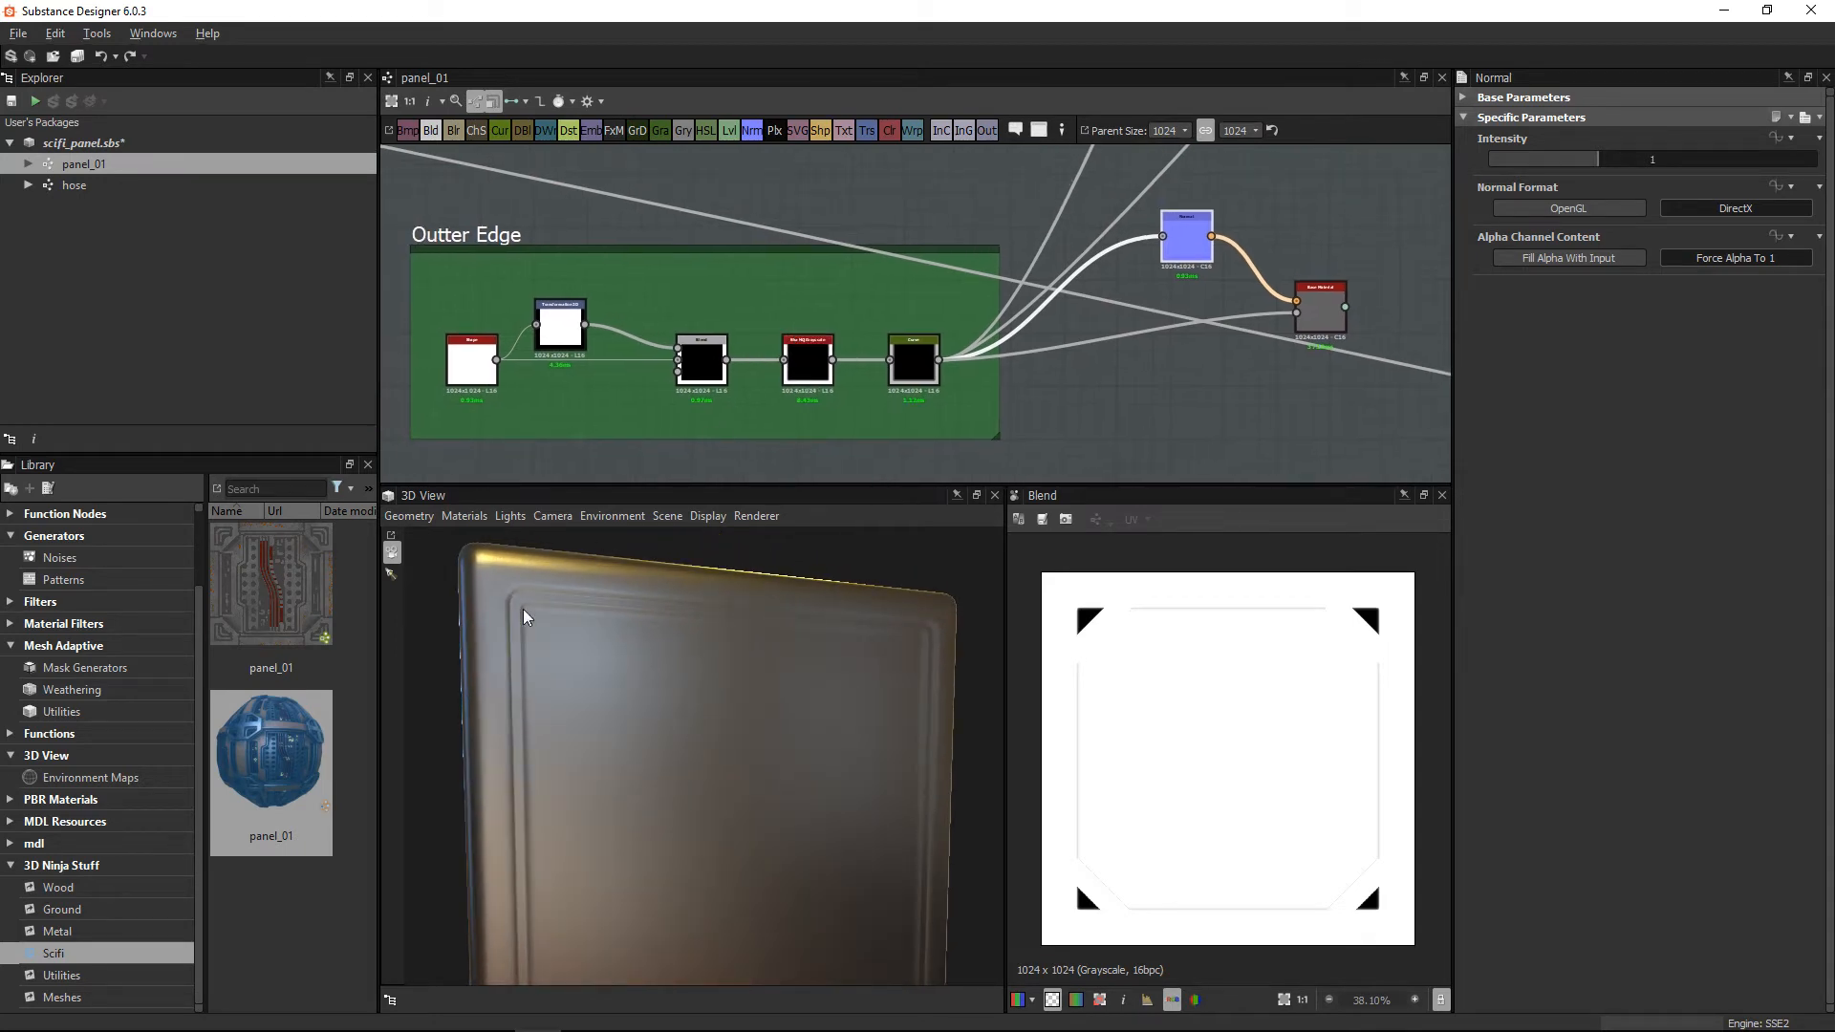
left_click_drag(524, 610, 556, 592)
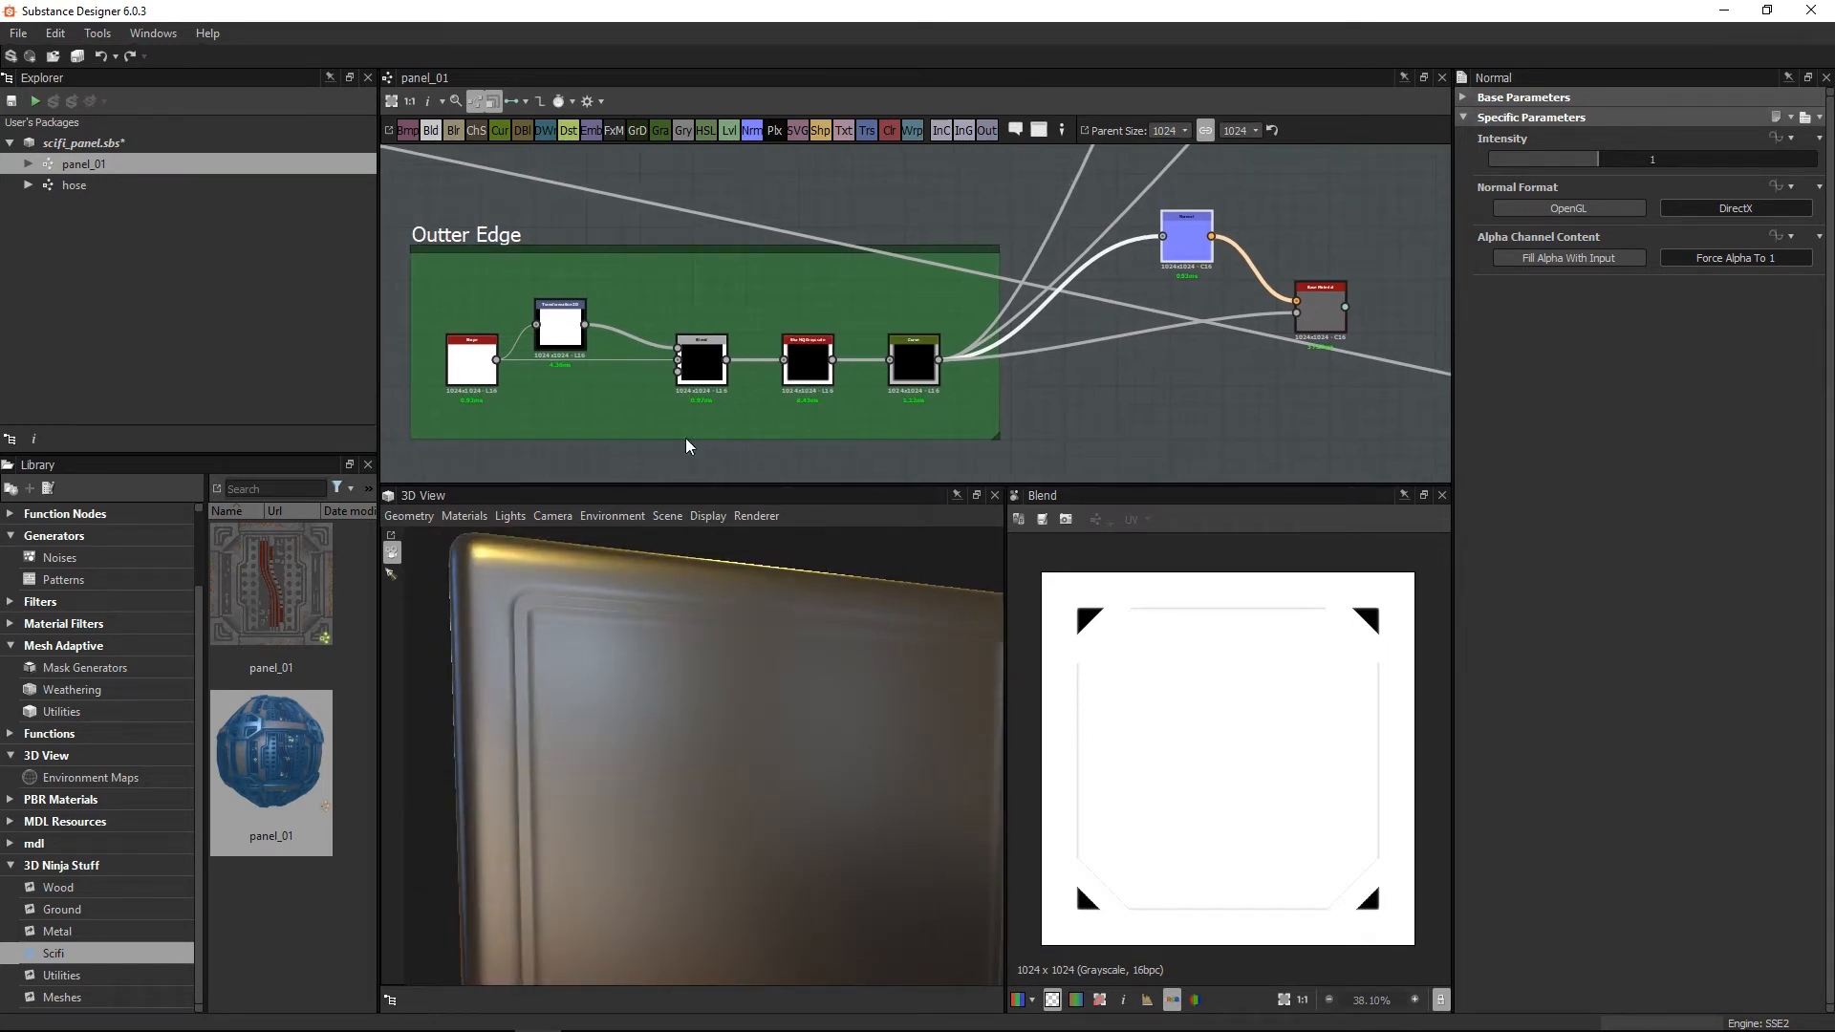
Step: Preview the Outter Edge frame's Shape node and its Transformation 2D node in turn
middle_click_drag(685, 438, 694, 449)
scroll(611, 372, "up", 3)
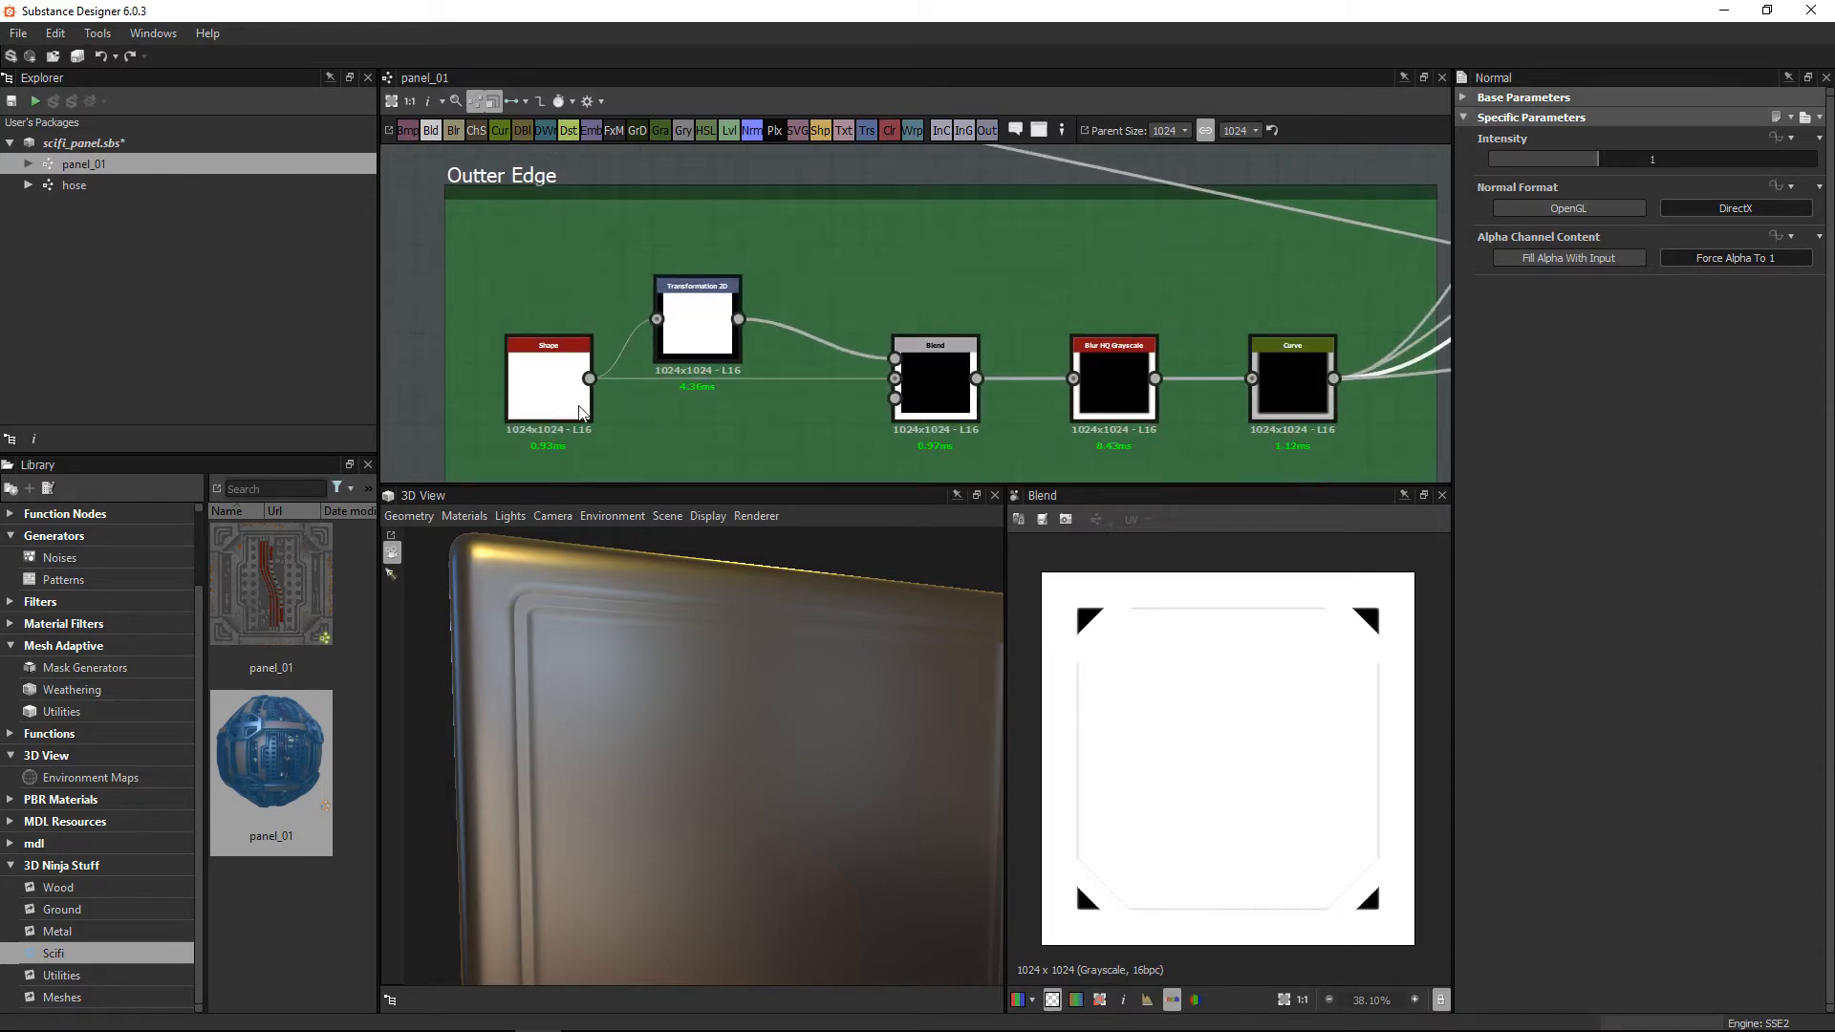
double_click(580, 411)
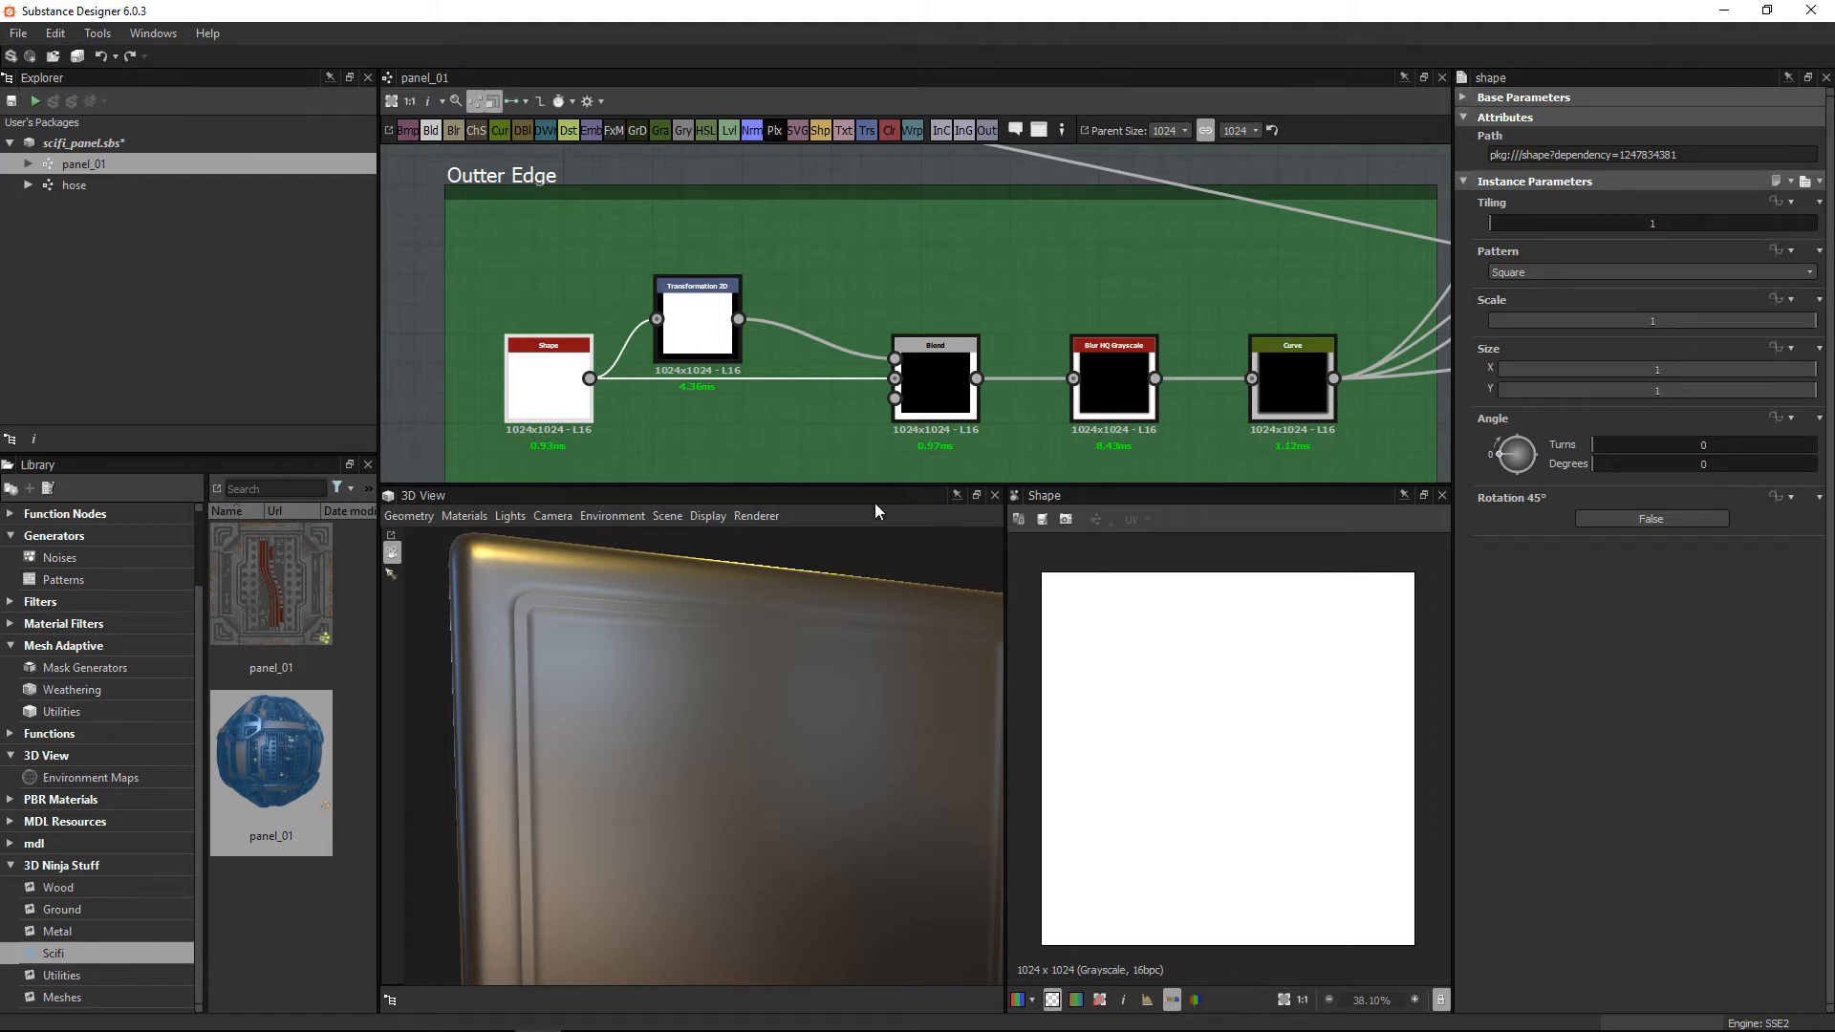
double_click(702, 318)
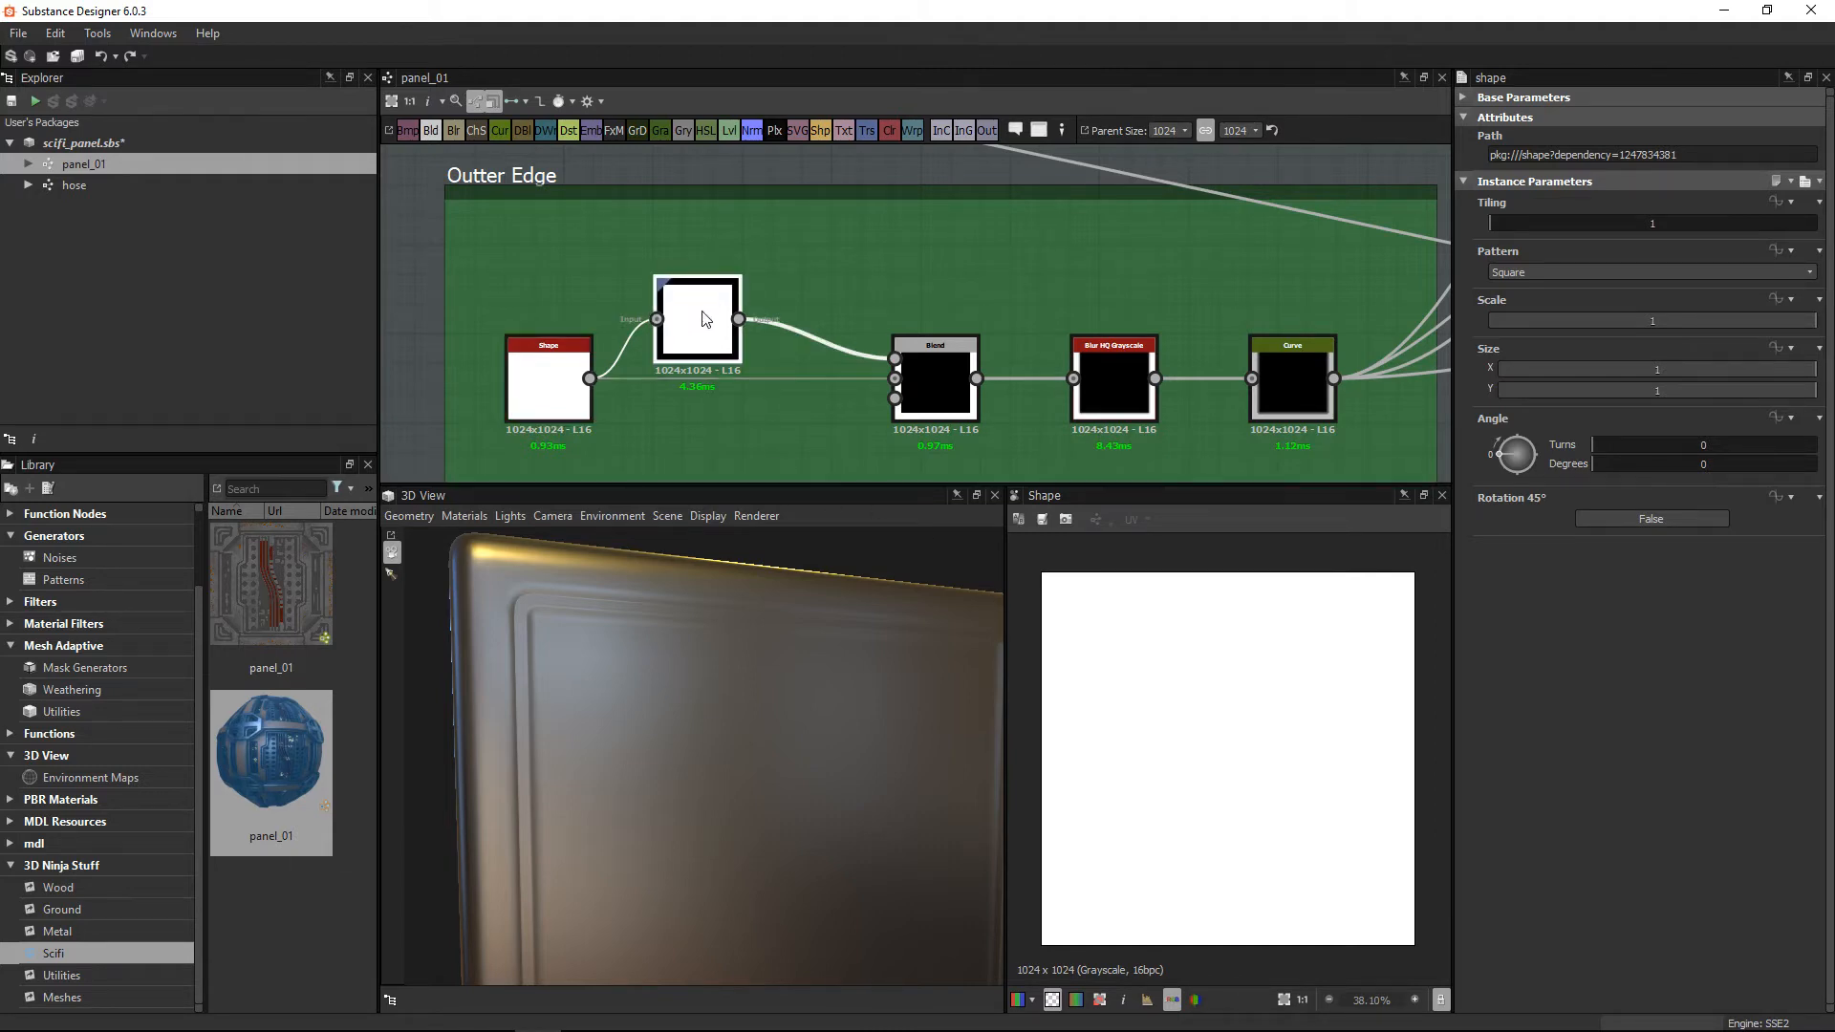
middle_click_drag(771, 382, 850, 376)
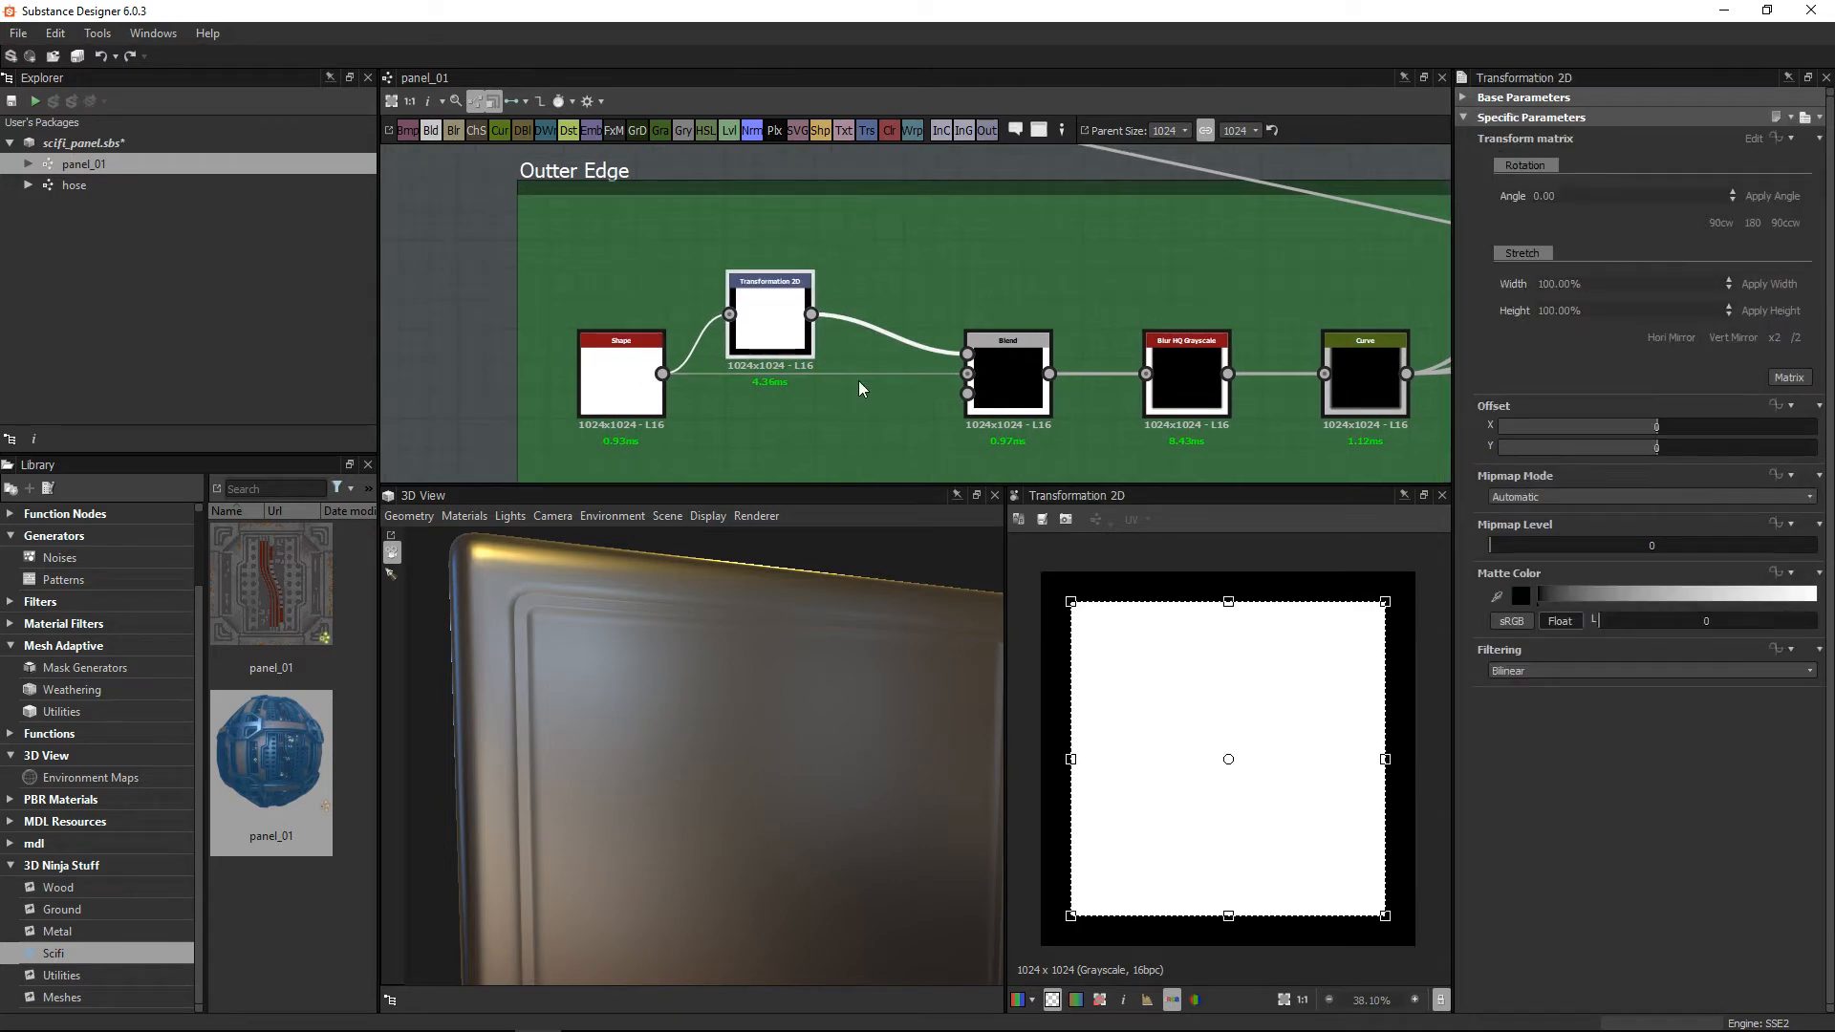
Step: Add a Uniform Color node above the Outter Edge Shape node and preview it
left_click(646, 273)
key("space")
type("b")
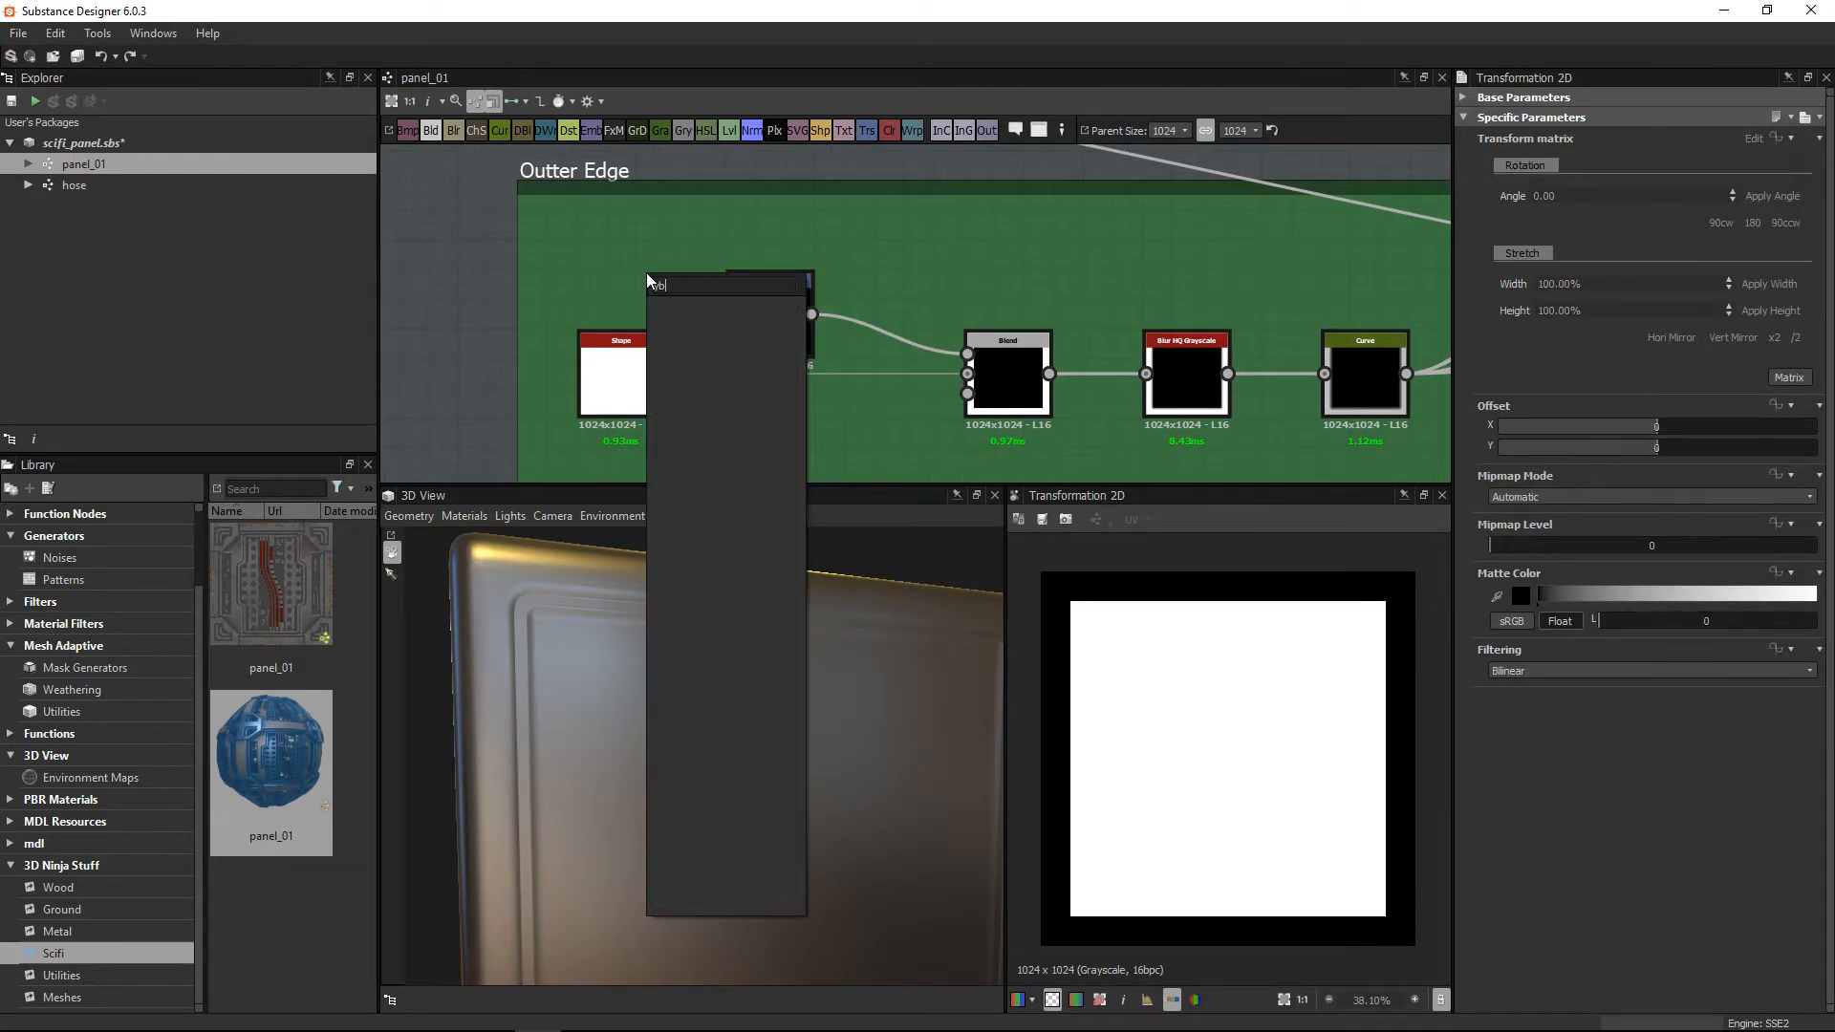
key("BackSpace")
type("uni")
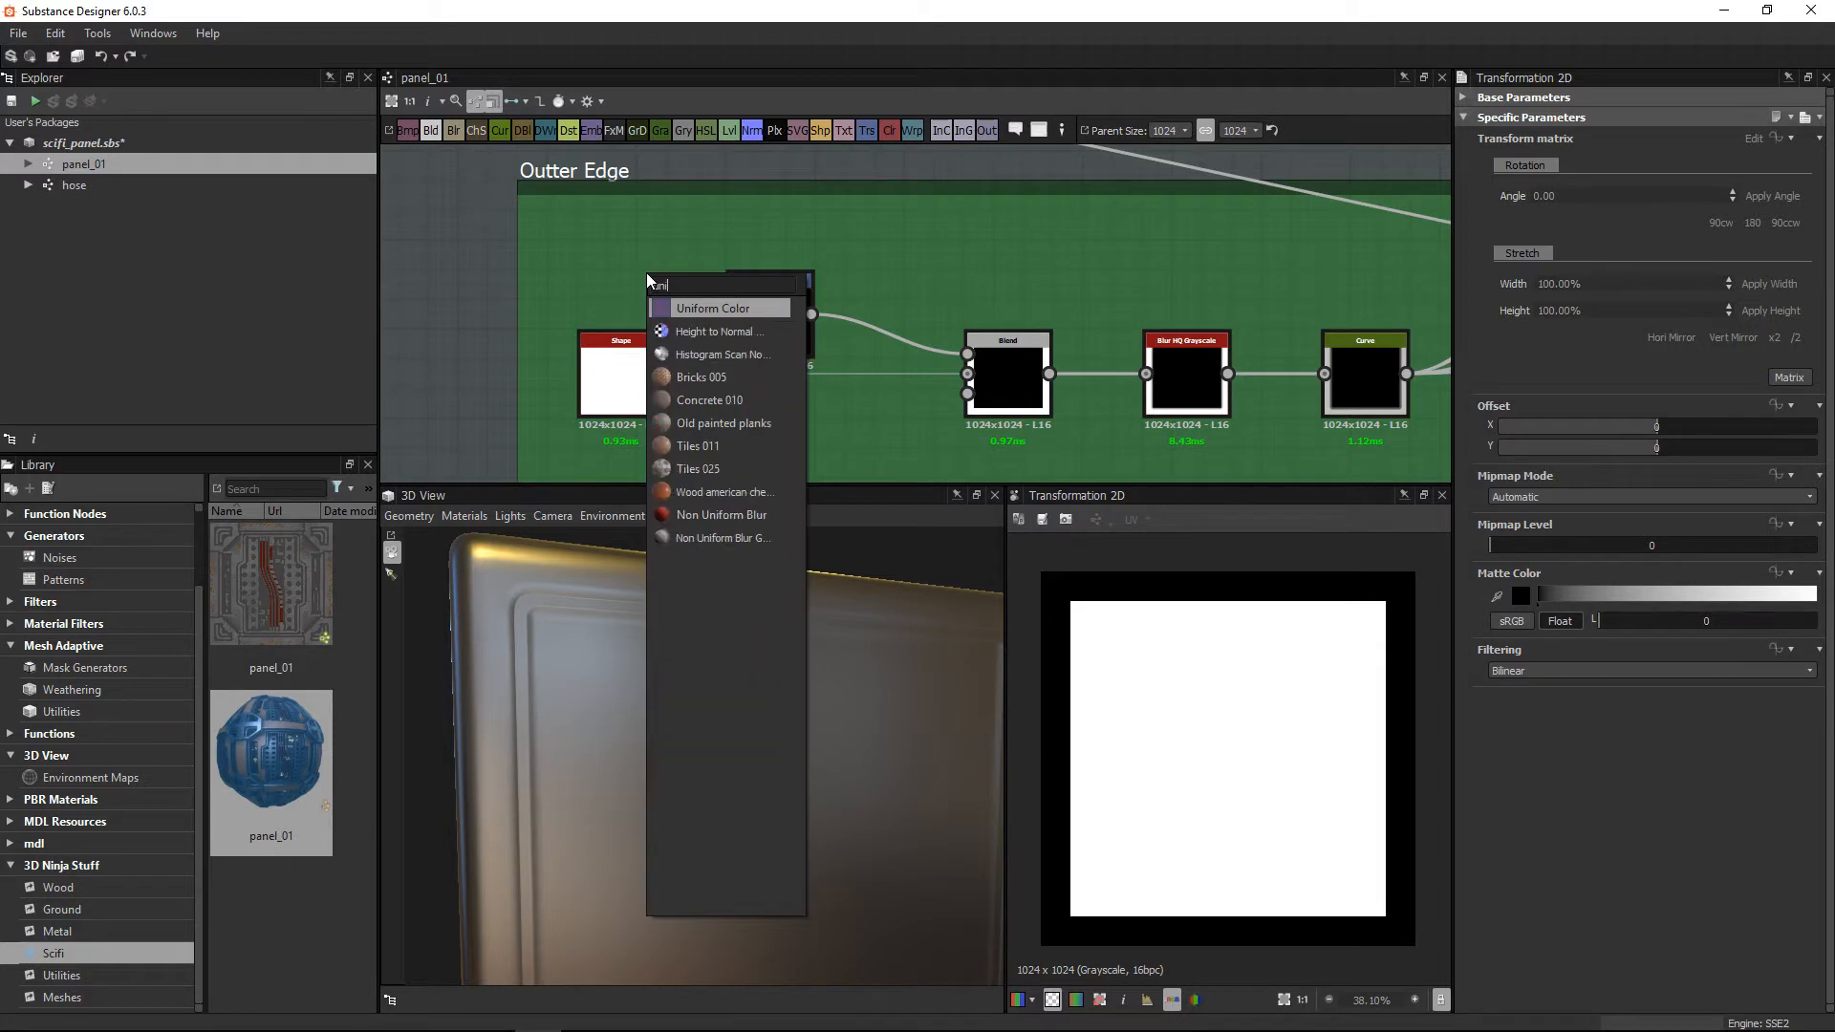
left_click(666, 312)
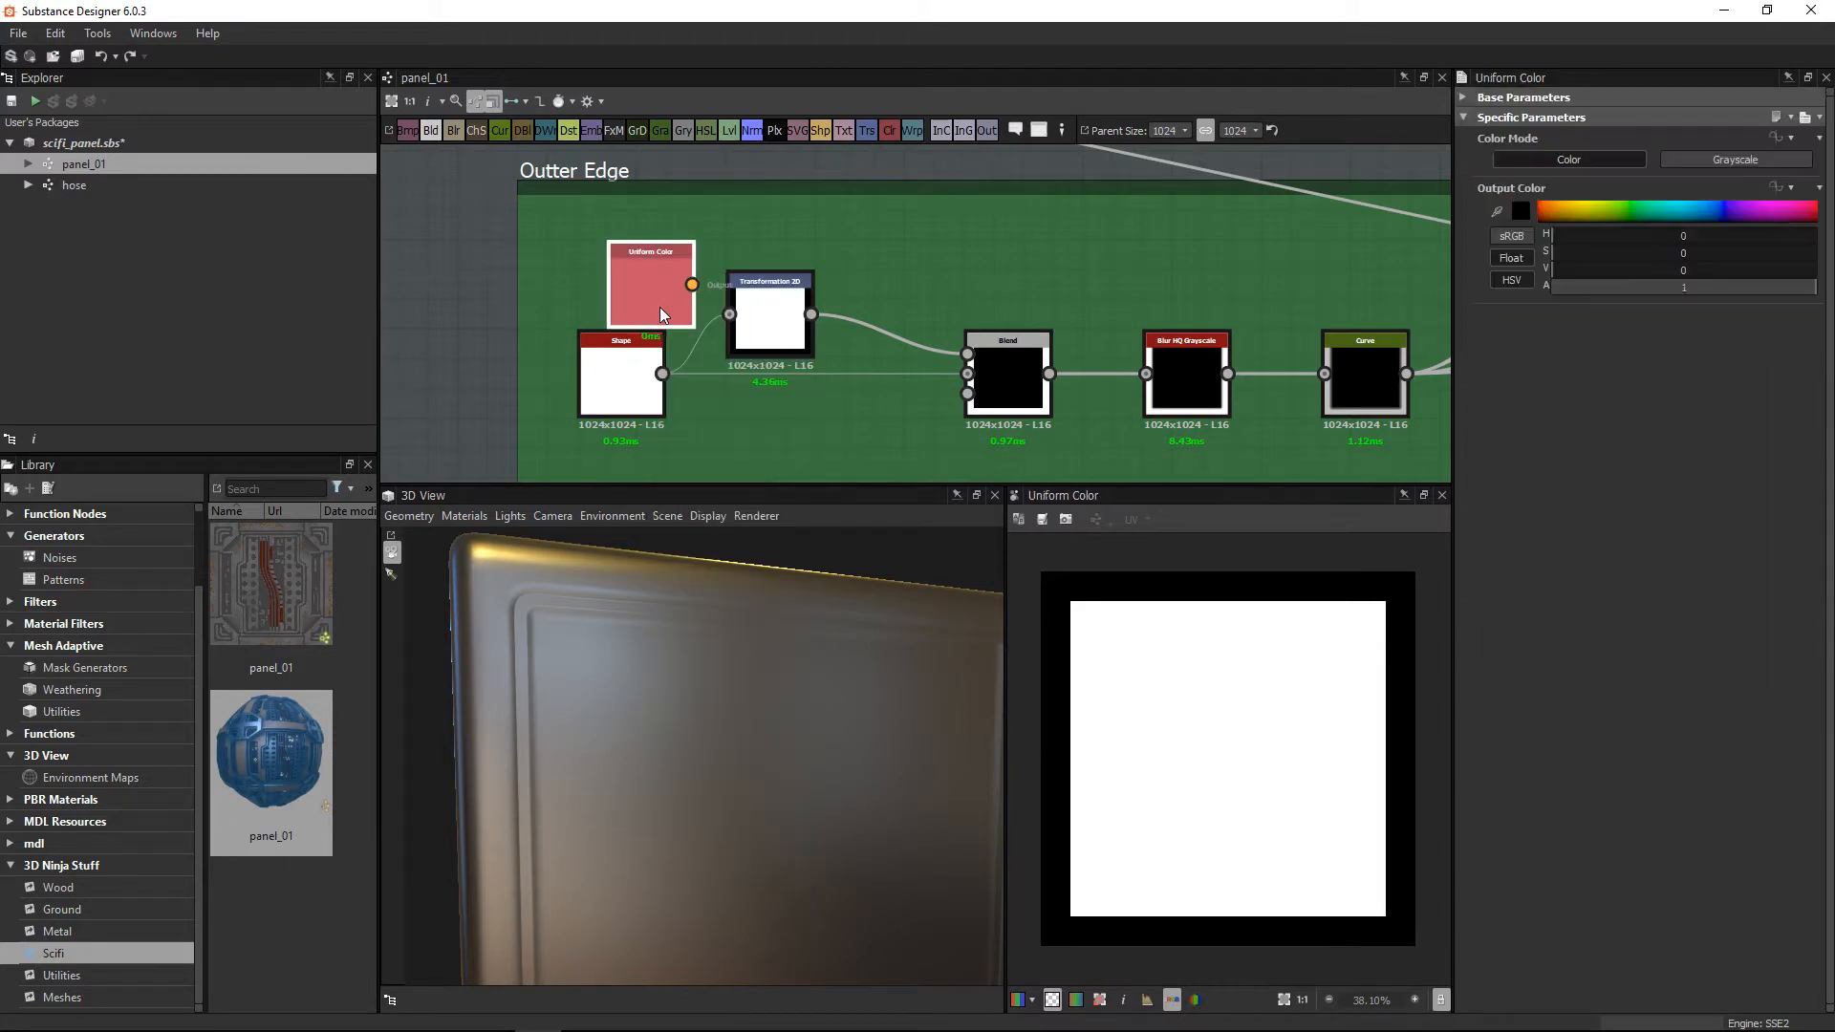
double_click(611, 368)
double_click(582, 265)
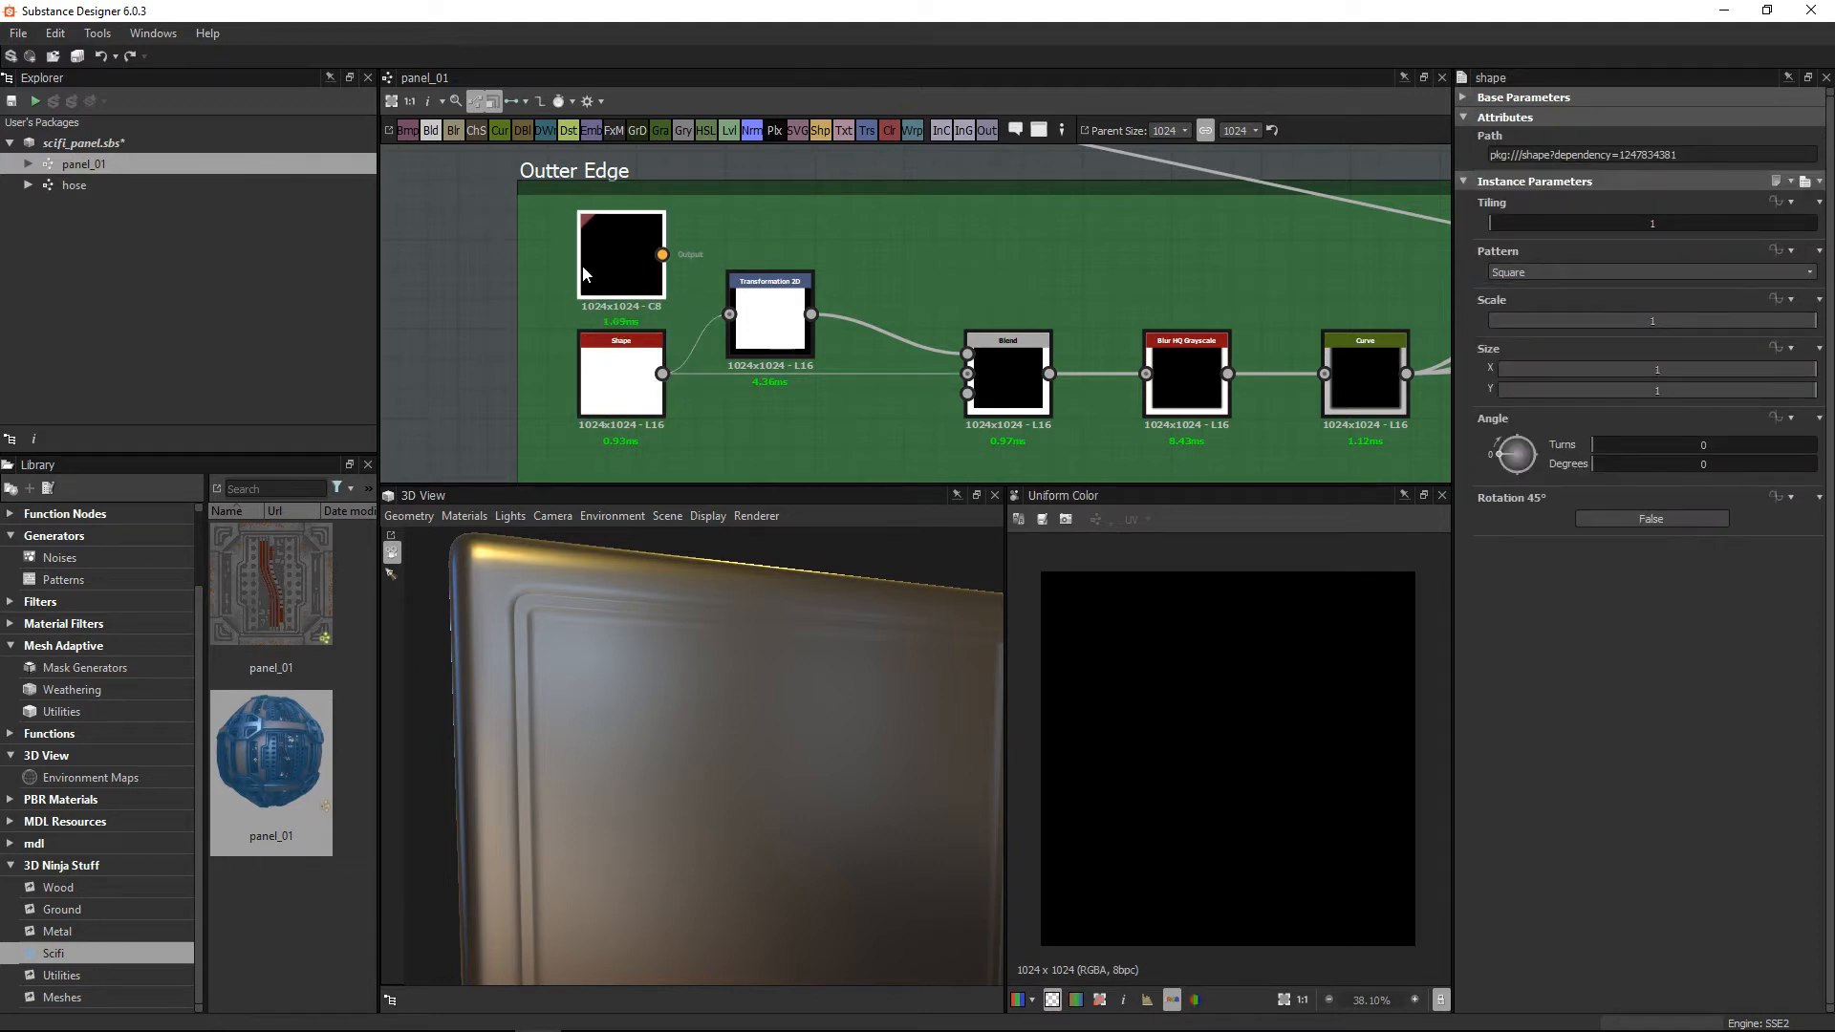
Step: Make the Uniform Color node grayscale white with output value 1, and give it an absolute output size of 32 x 32 px
left_click(1734, 159)
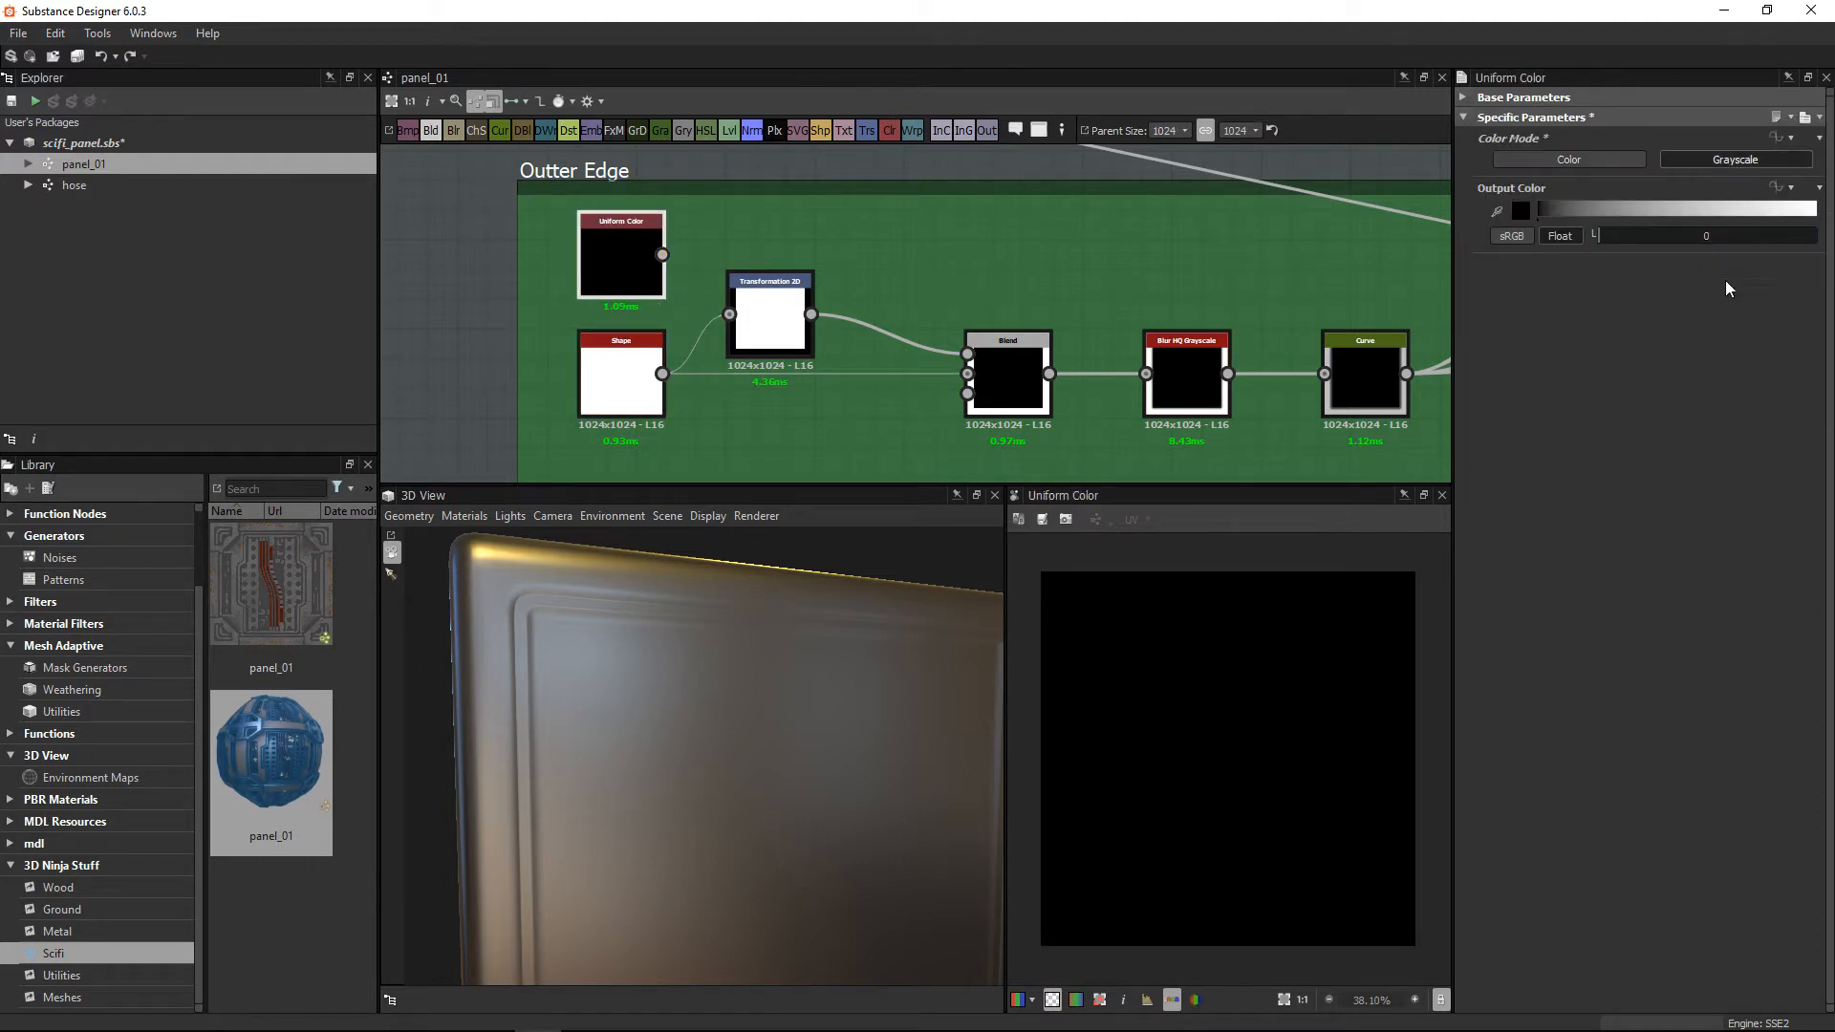
left_click_drag(1650, 245, 1815, 235)
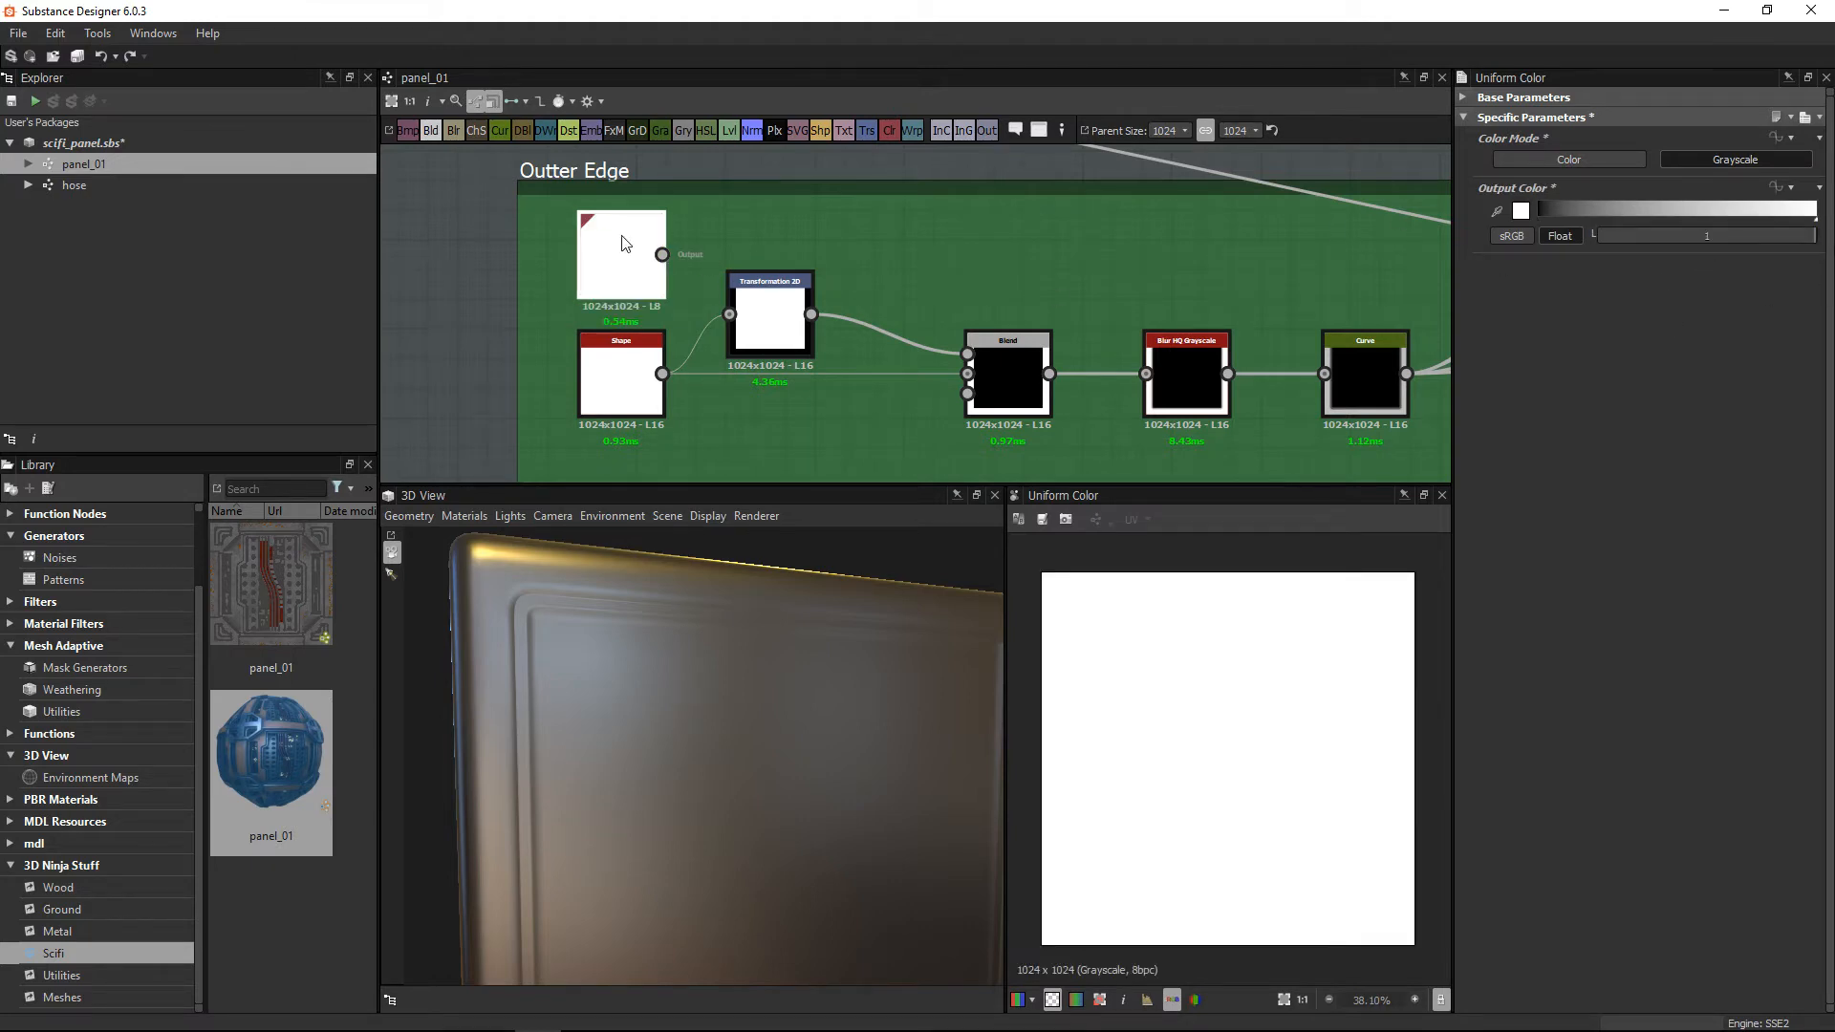
left_click(1470, 97)
left_click(1774, 123)
left_click(1750, 167)
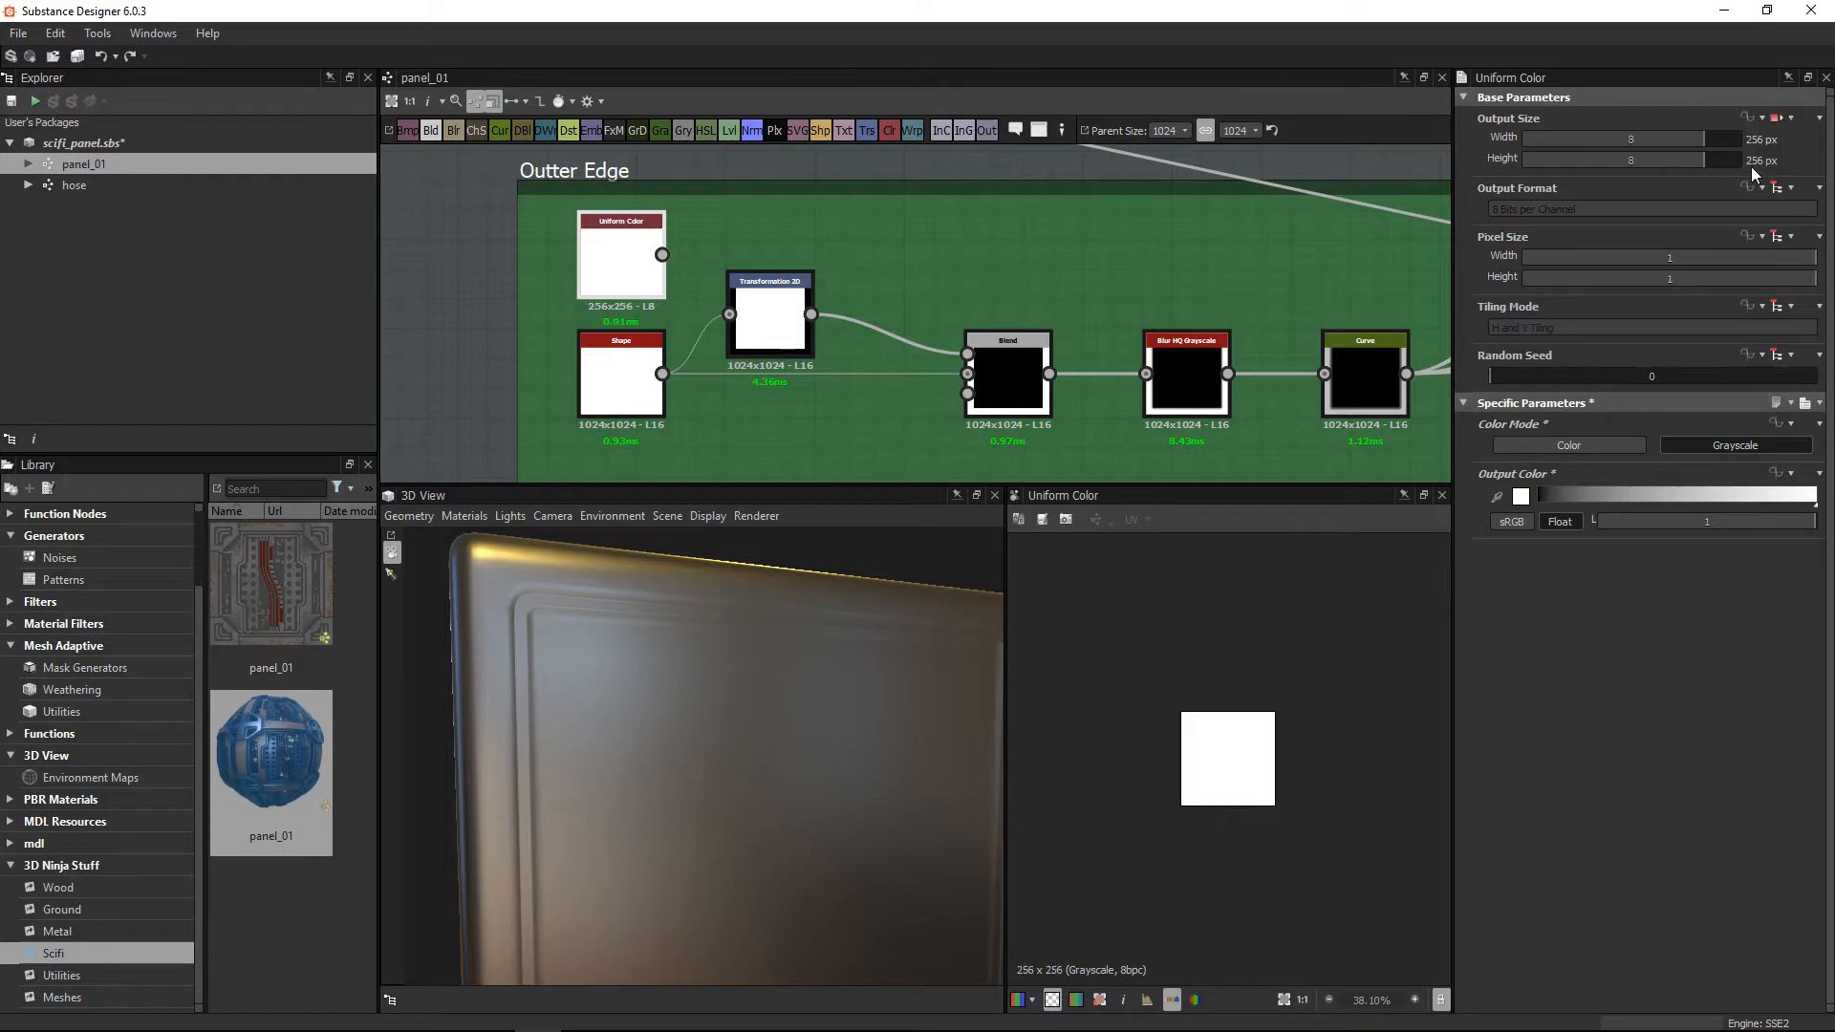
left_click(1671, 141)
left_click(1676, 141)
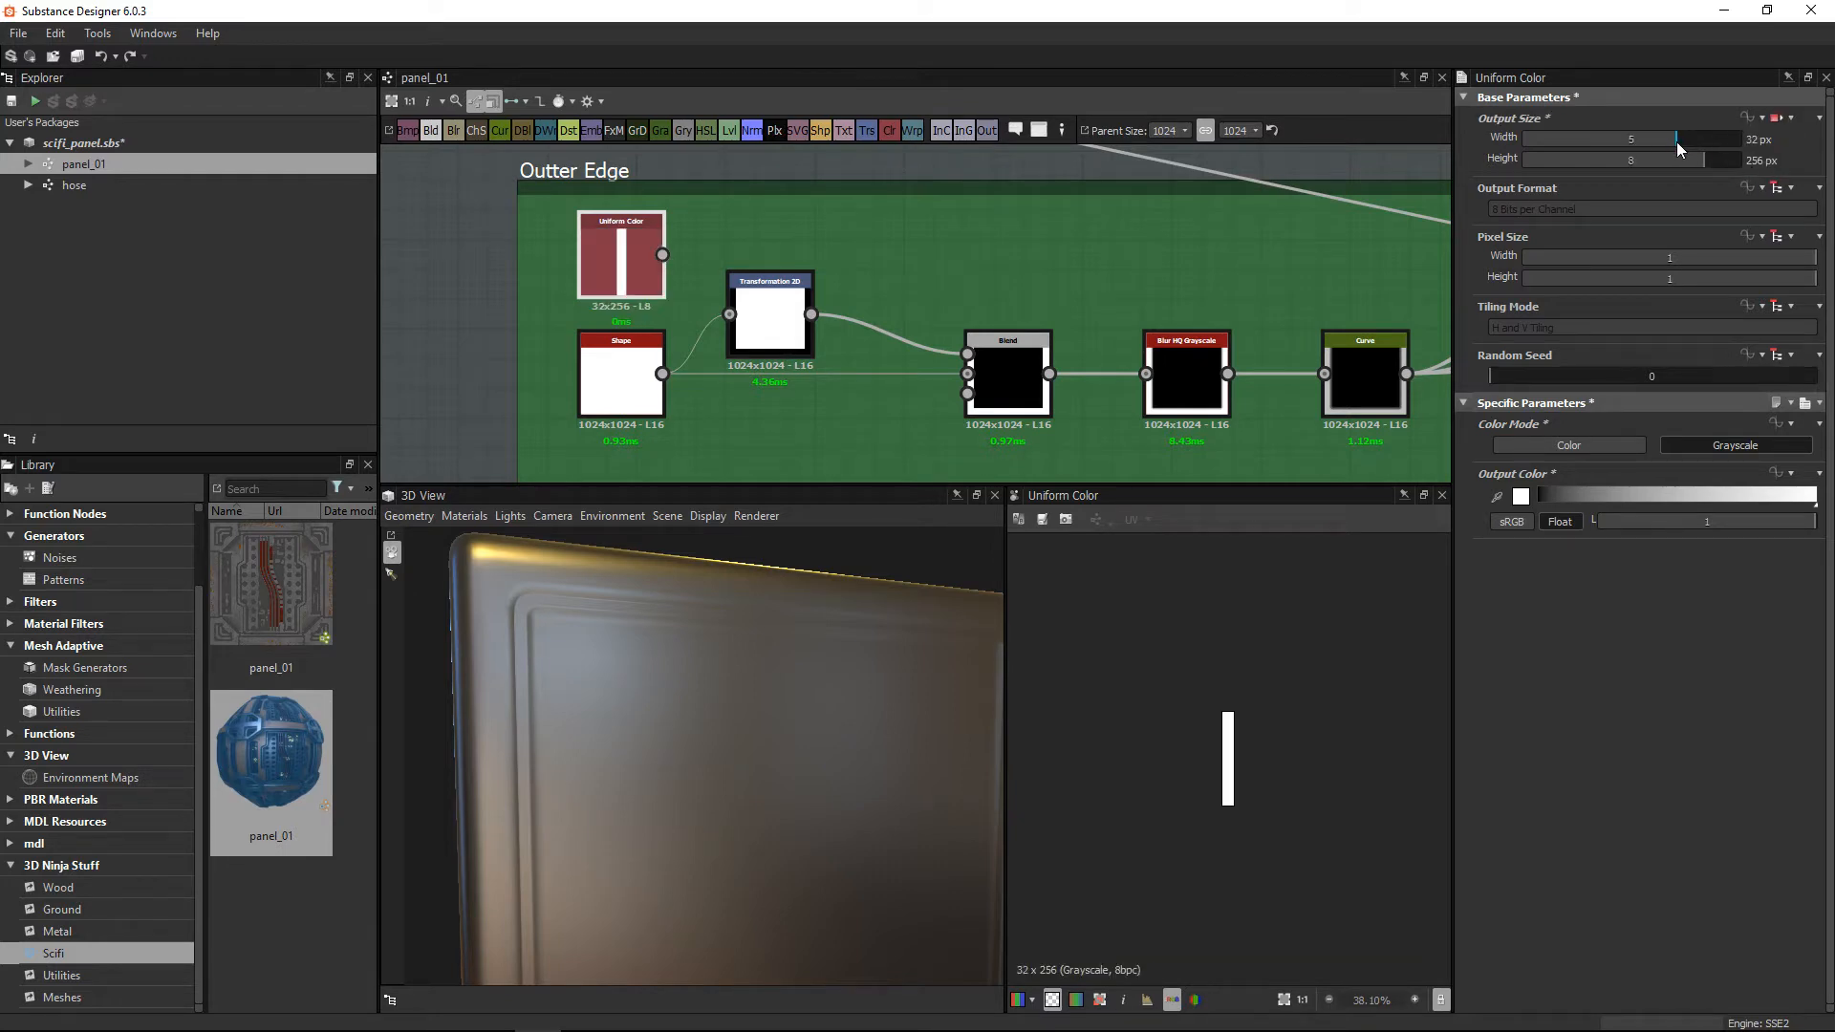
left_click(1681, 161)
left_click(1678, 160)
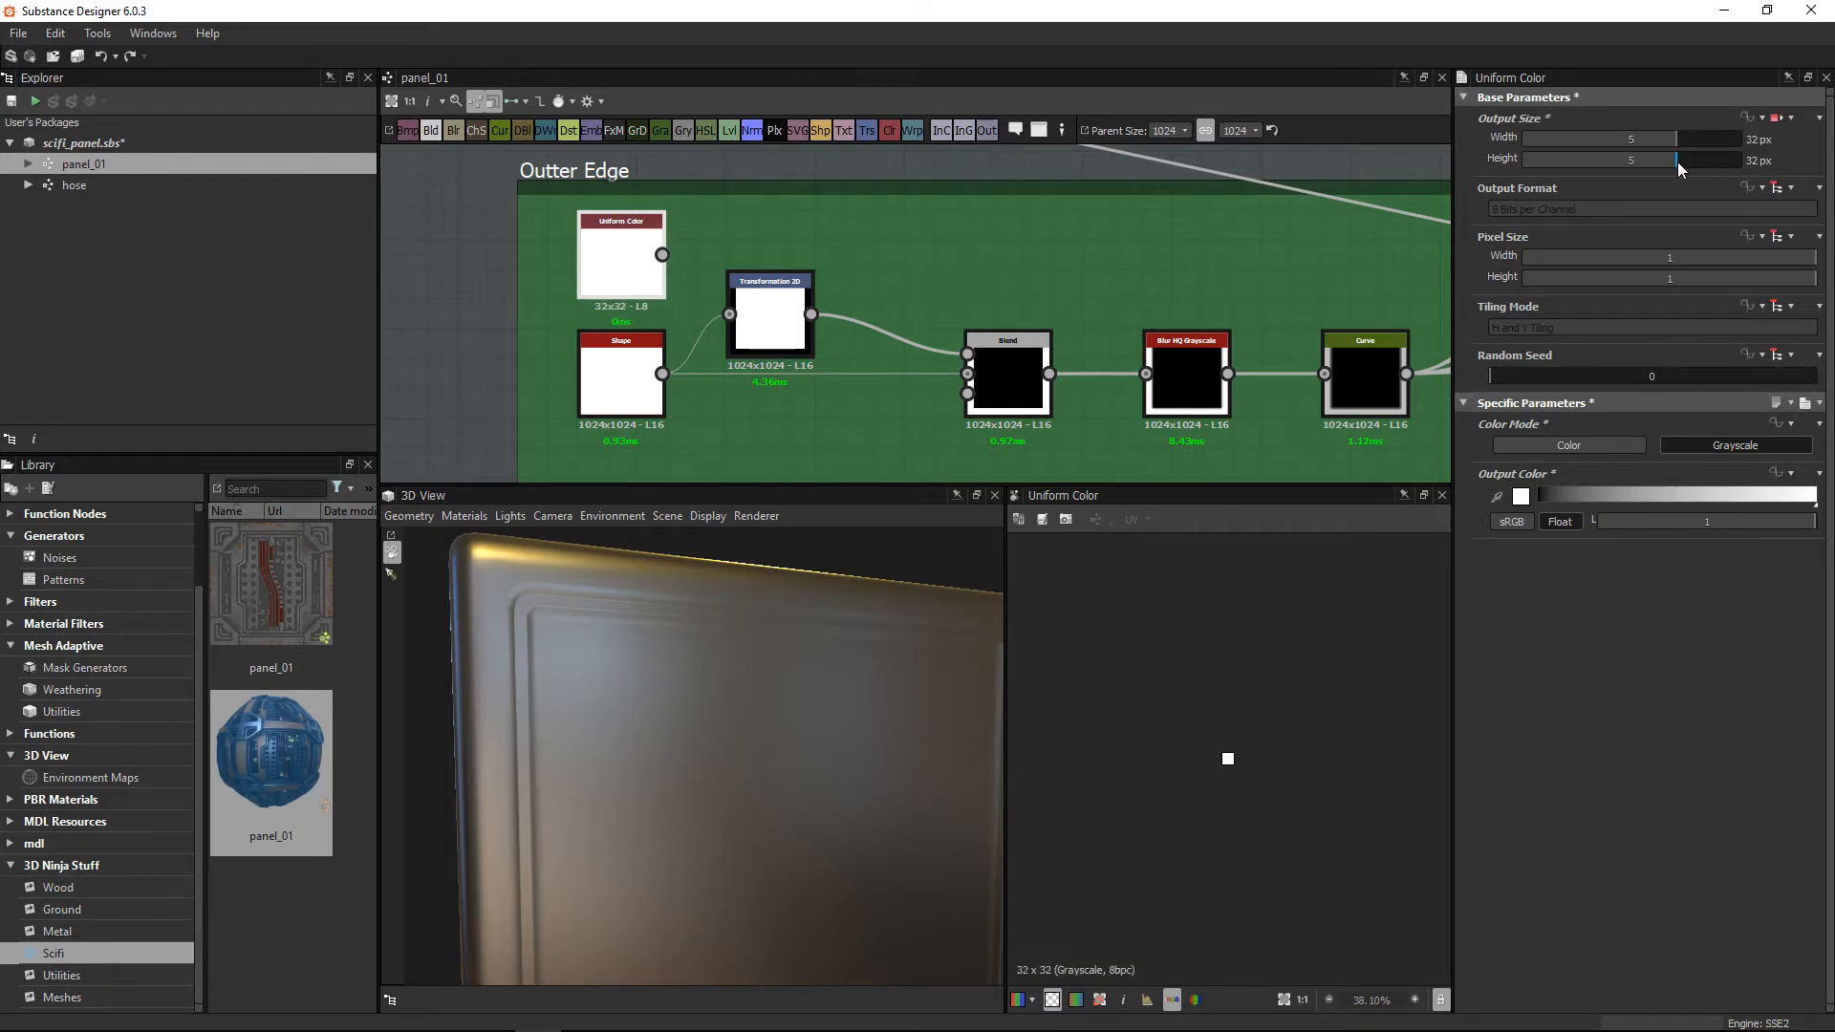
Step: Set the Transformation 2D node's output size to be relative to its parent
left_click_drag(790, 313, 820, 311)
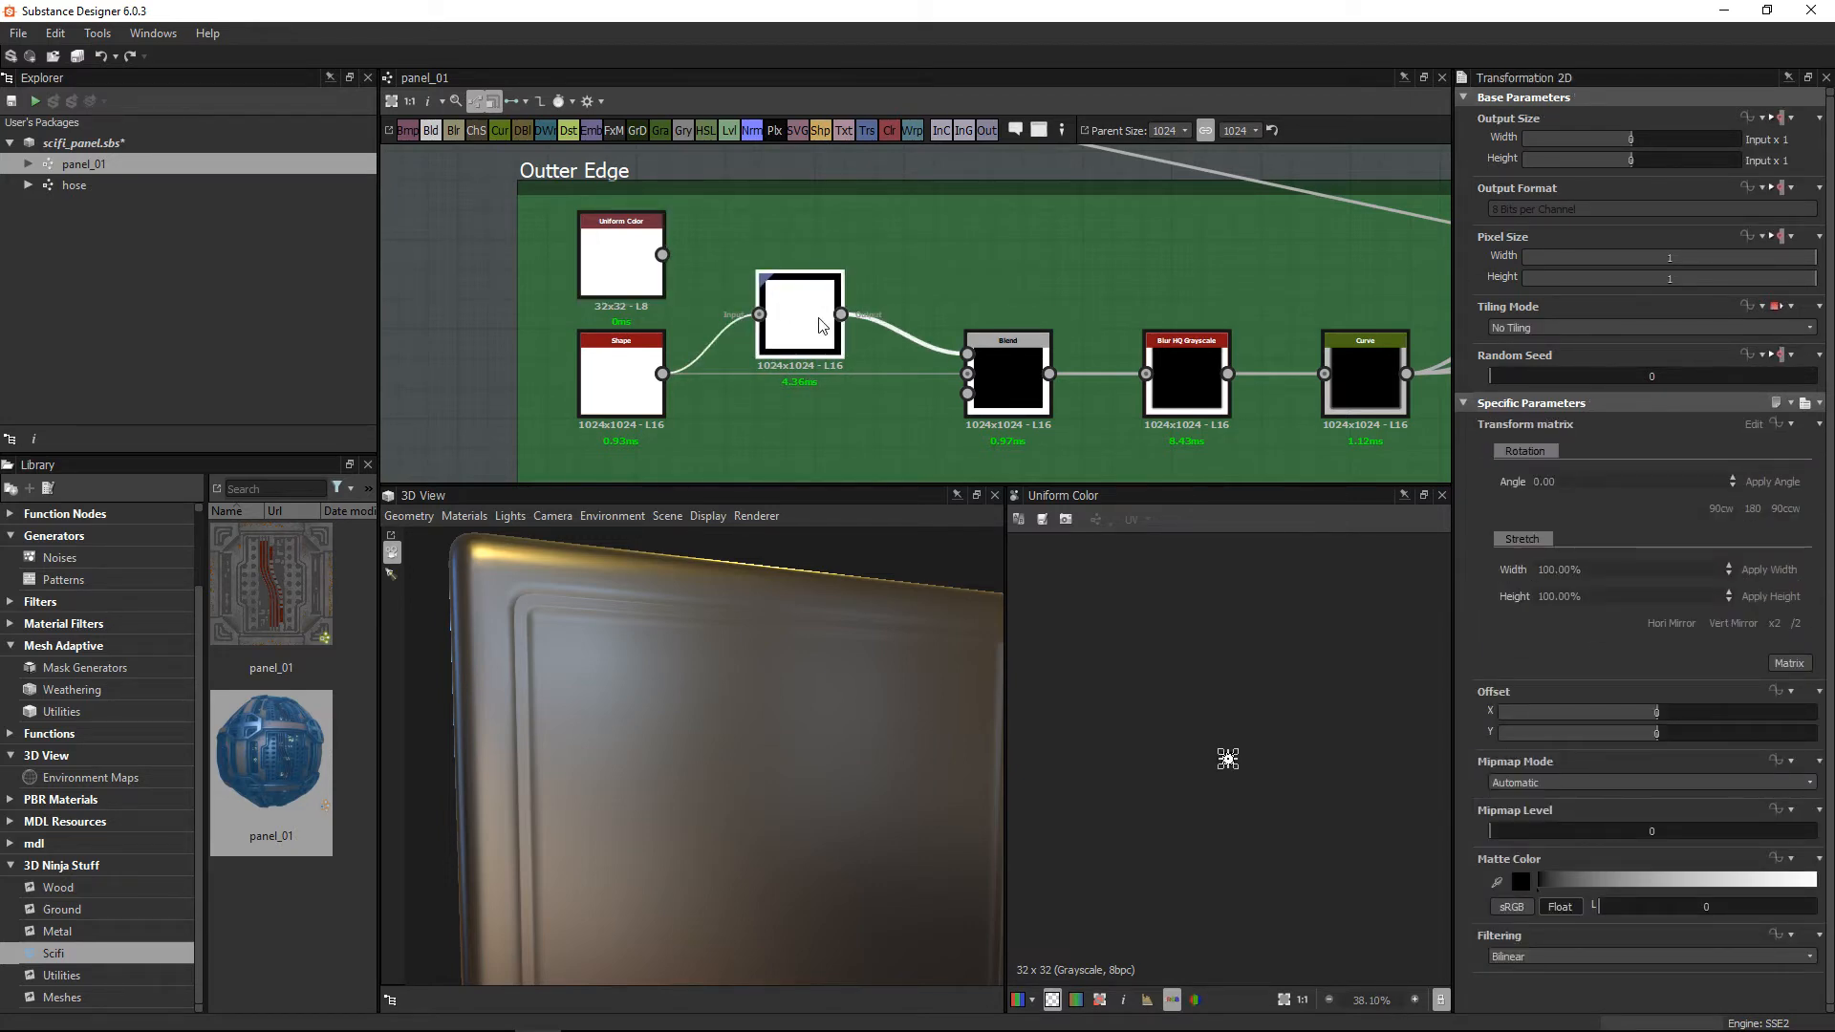
left_click(1783, 118)
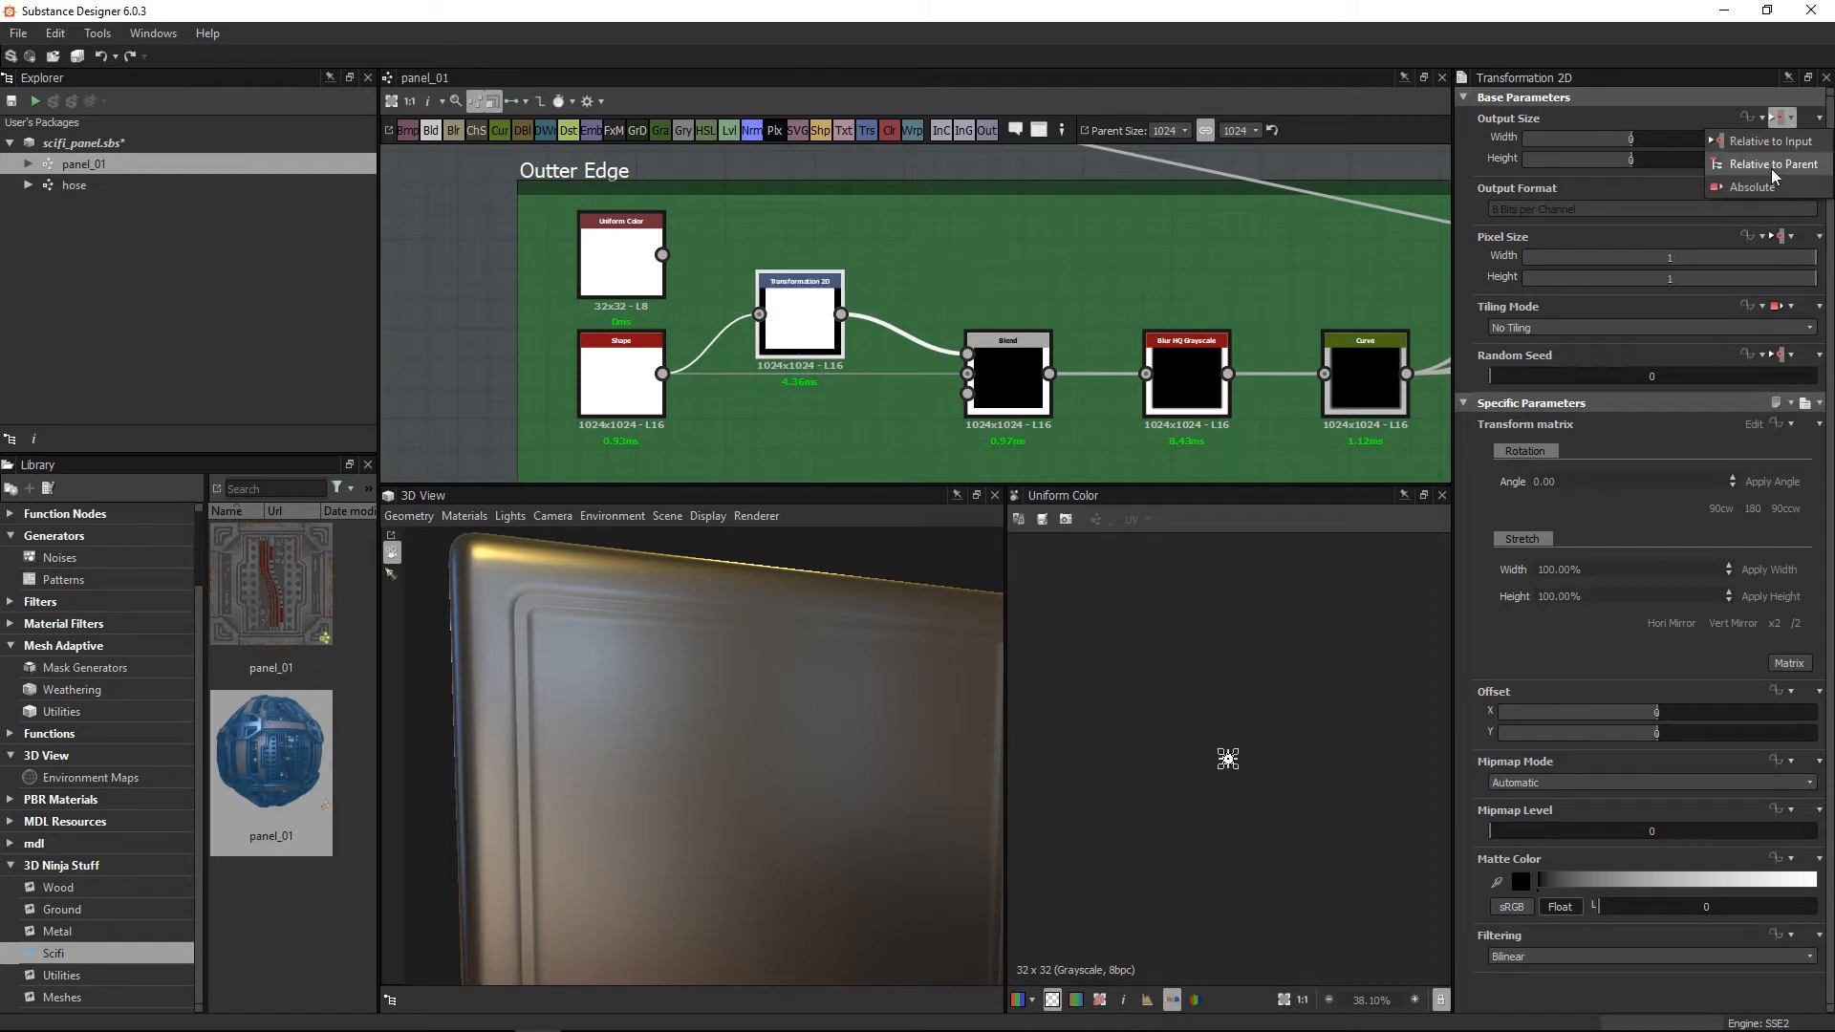
left_click(1775, 141)
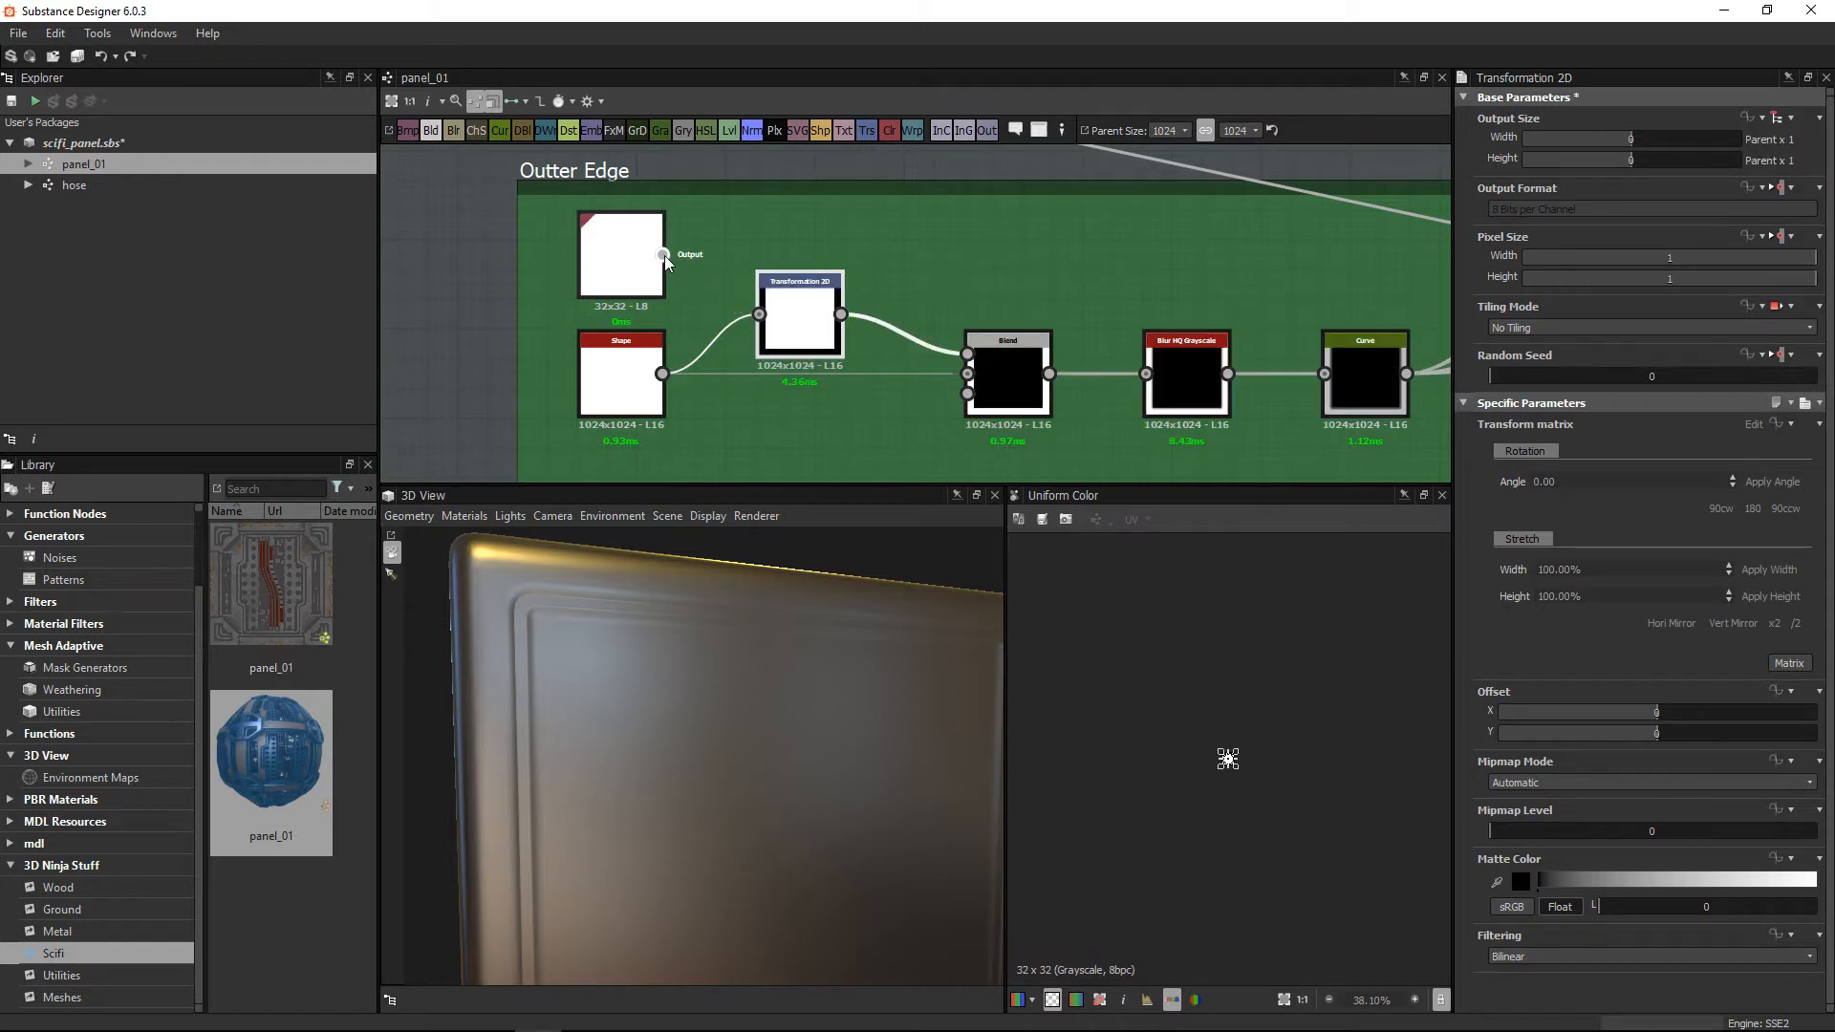
Step: Replace Shape with Uniform Color as source for Transformation 2D and the Blend background, and rearrange the nodes into a tidy layout
left_click_drag(663, 255, 758, 314)
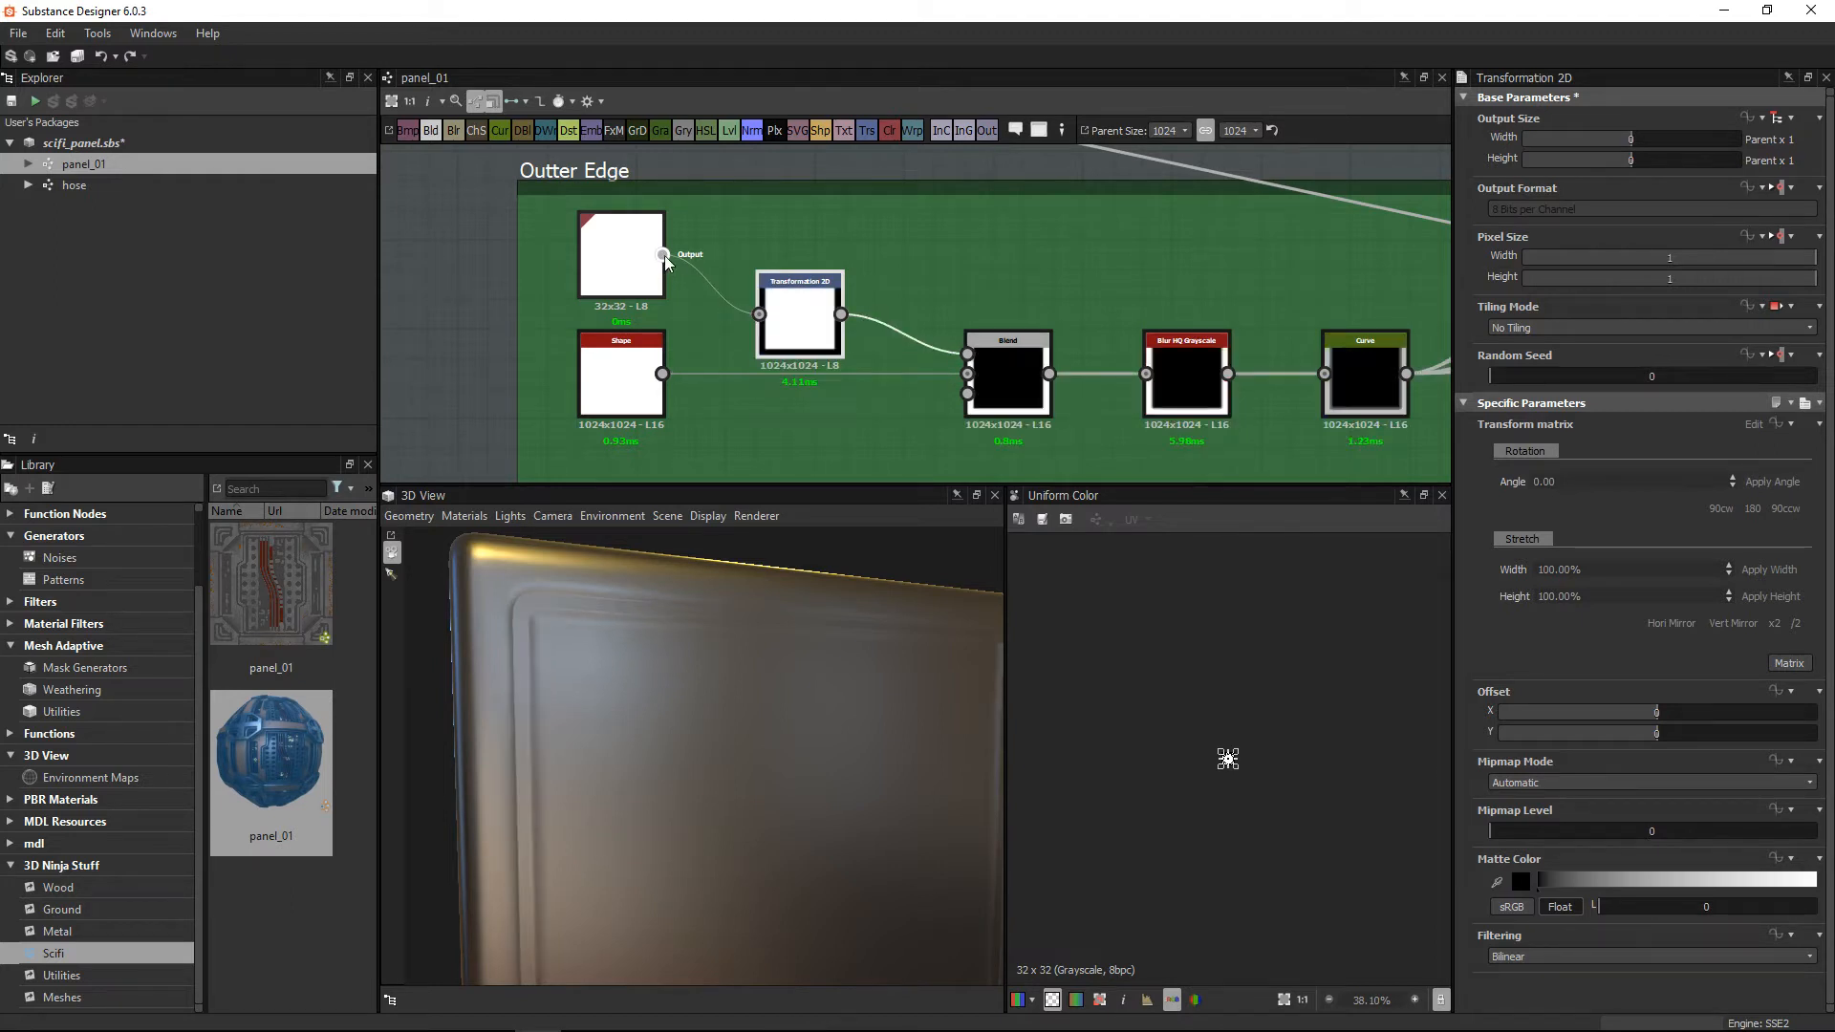
left_click_drag(841, 314, 967, 373)
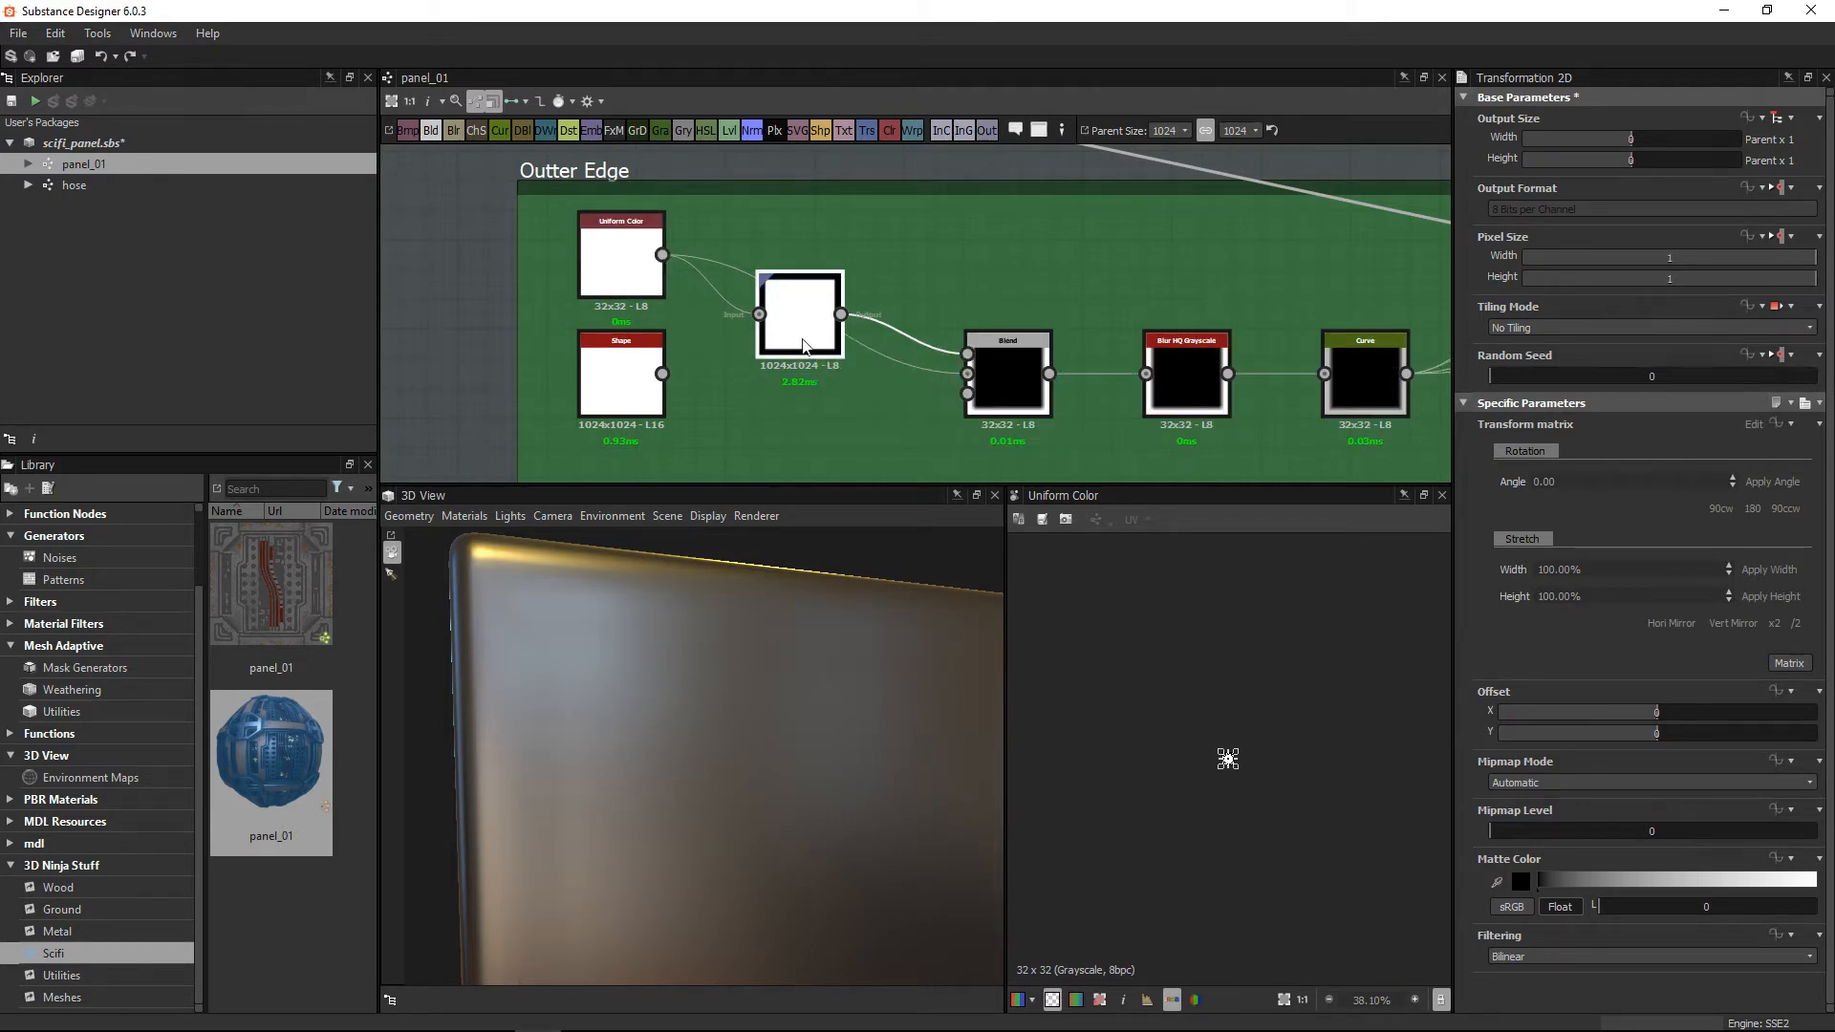
left_click_drag(815, 333, 844, 273)
left_click_drag(656, 291, 743, 406)
left_click_drag(635, 374, 576, 374)
left_click_drag(709, 374, 680, 374)
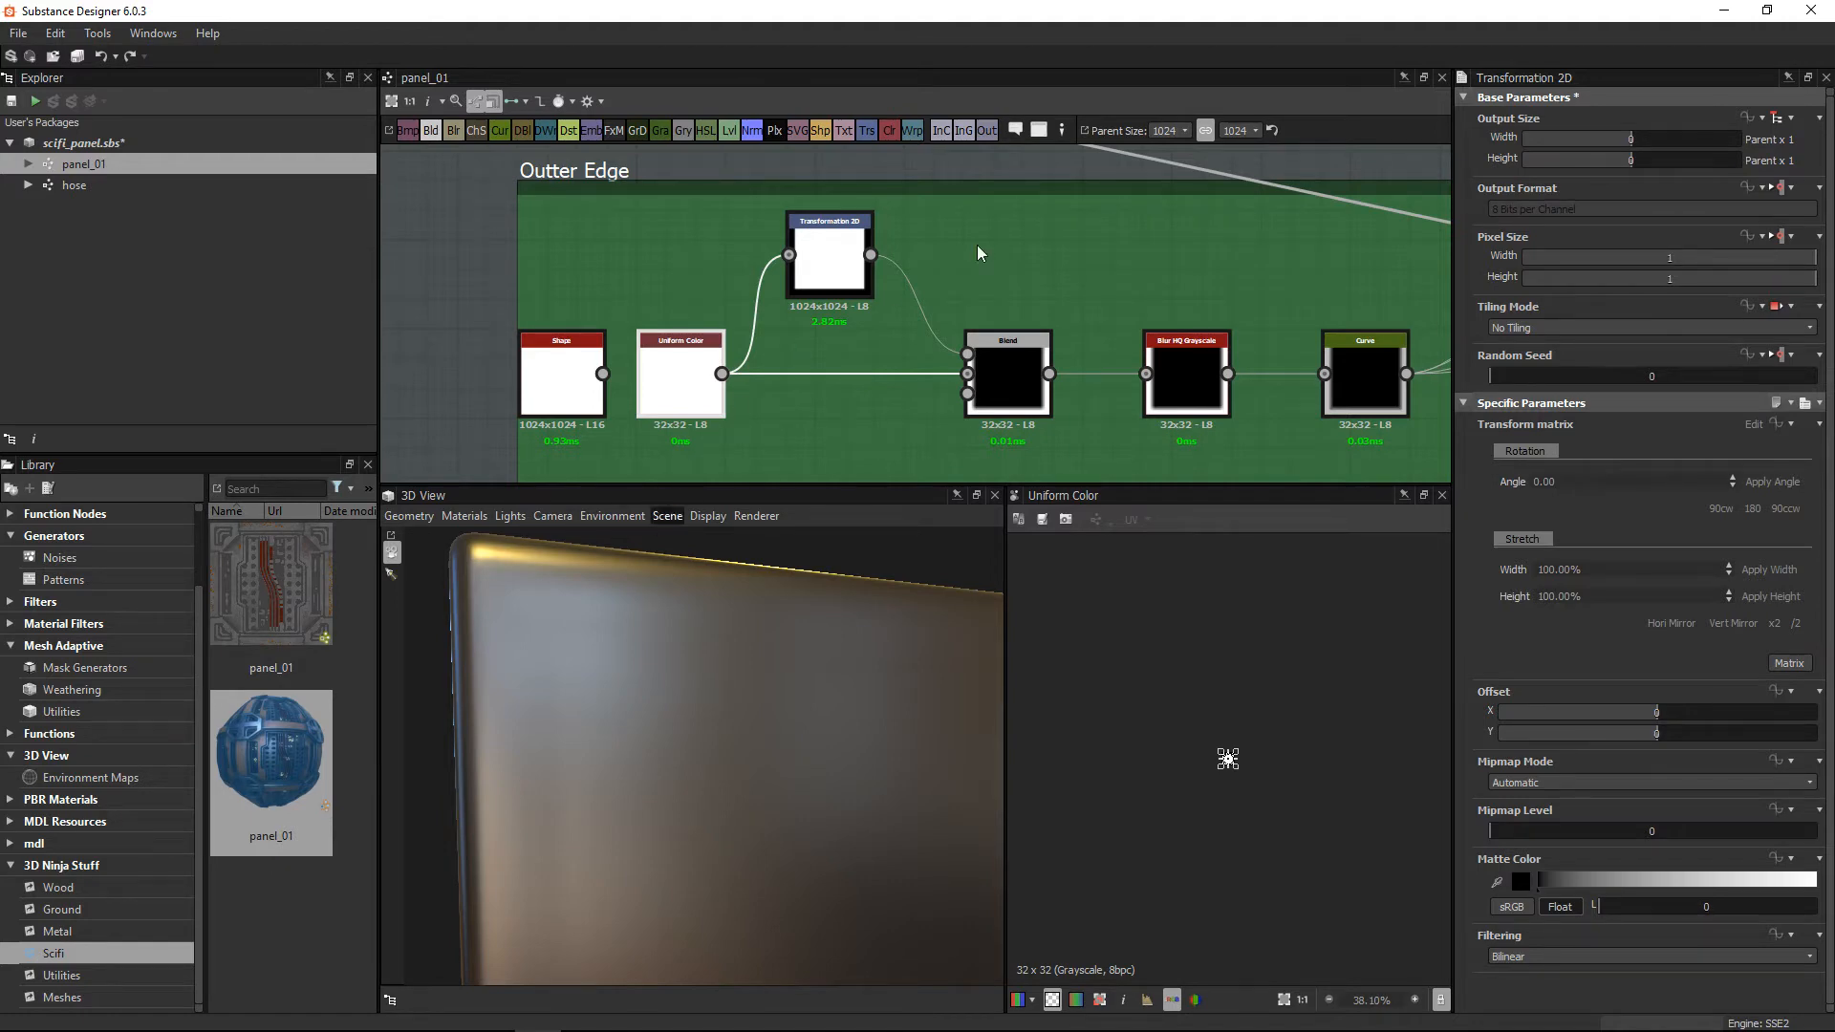
Step: Set the Outter Edge Blend node's output size to be relative to its parent while previewing it
scroll(979, 360, "up", 2)
middle_click_drag(833, 351, 701, 293)
scroll(764, 285, "up", 2)
left_click(799, 270)
scroll(846, 354, "up", 1)
middle_click_drag(1070, 407, 1064, 337)
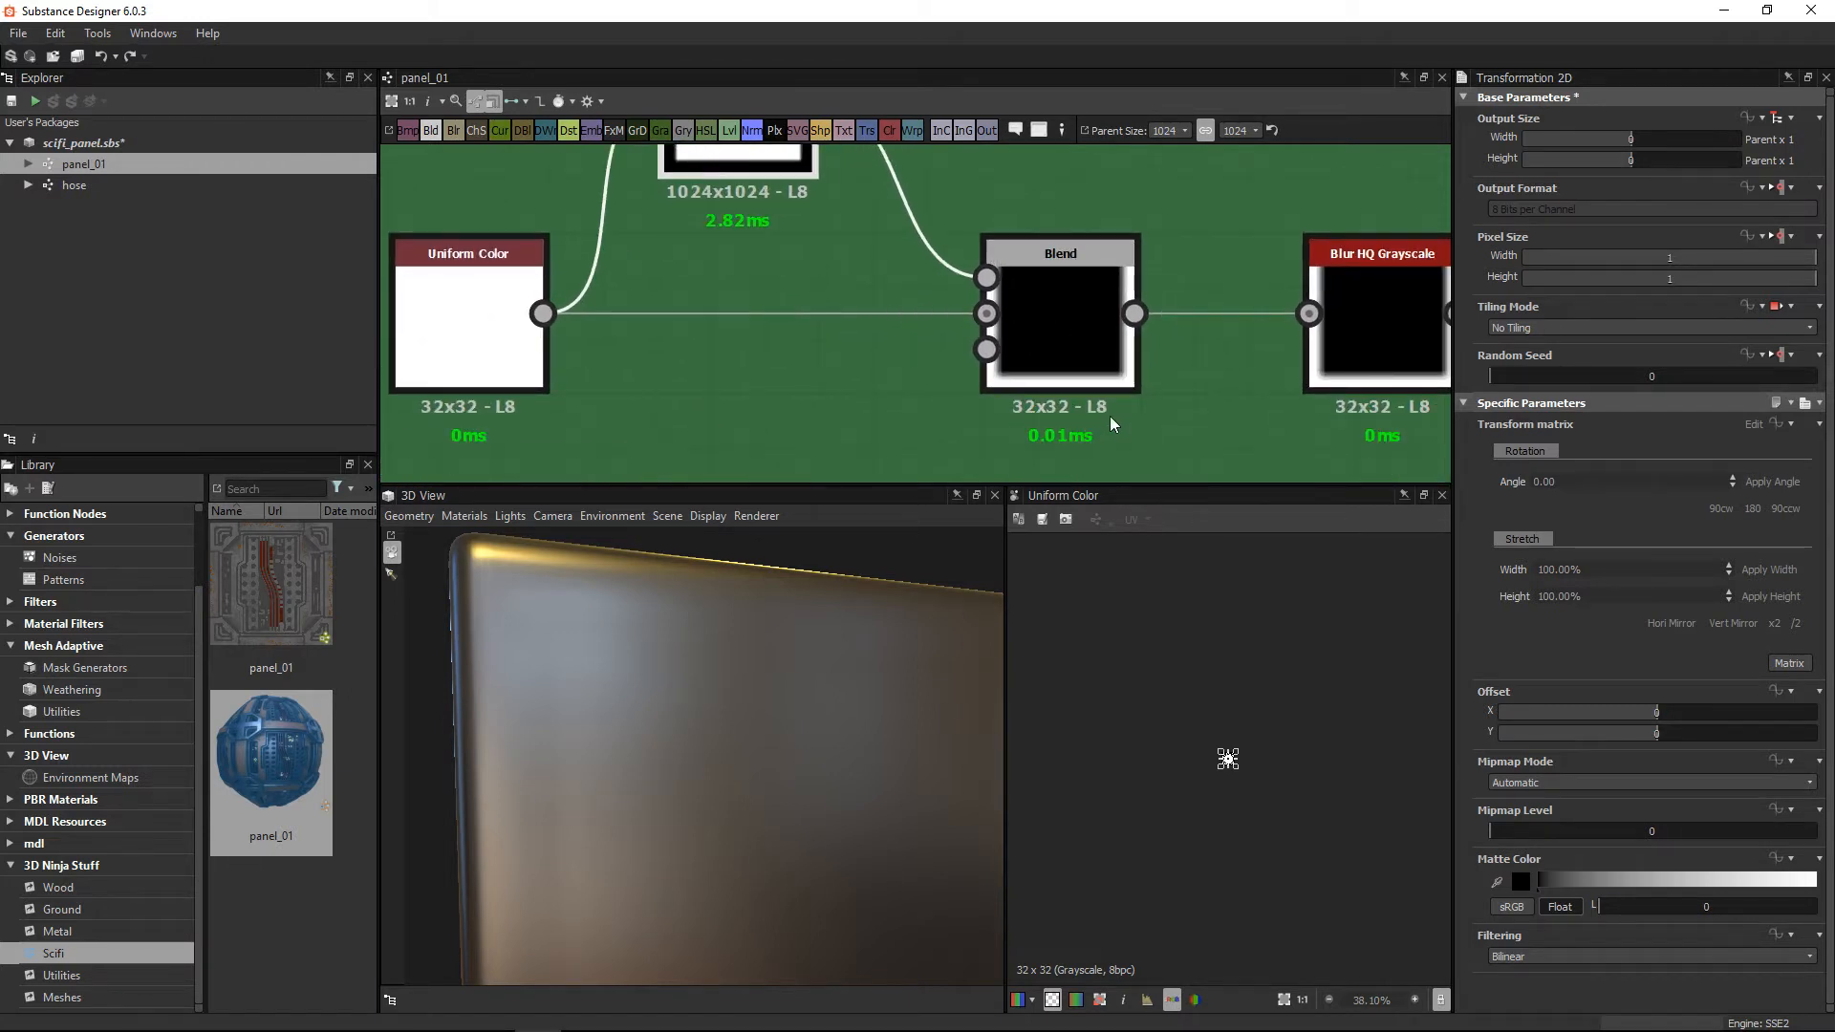
left_click(1070, 250)
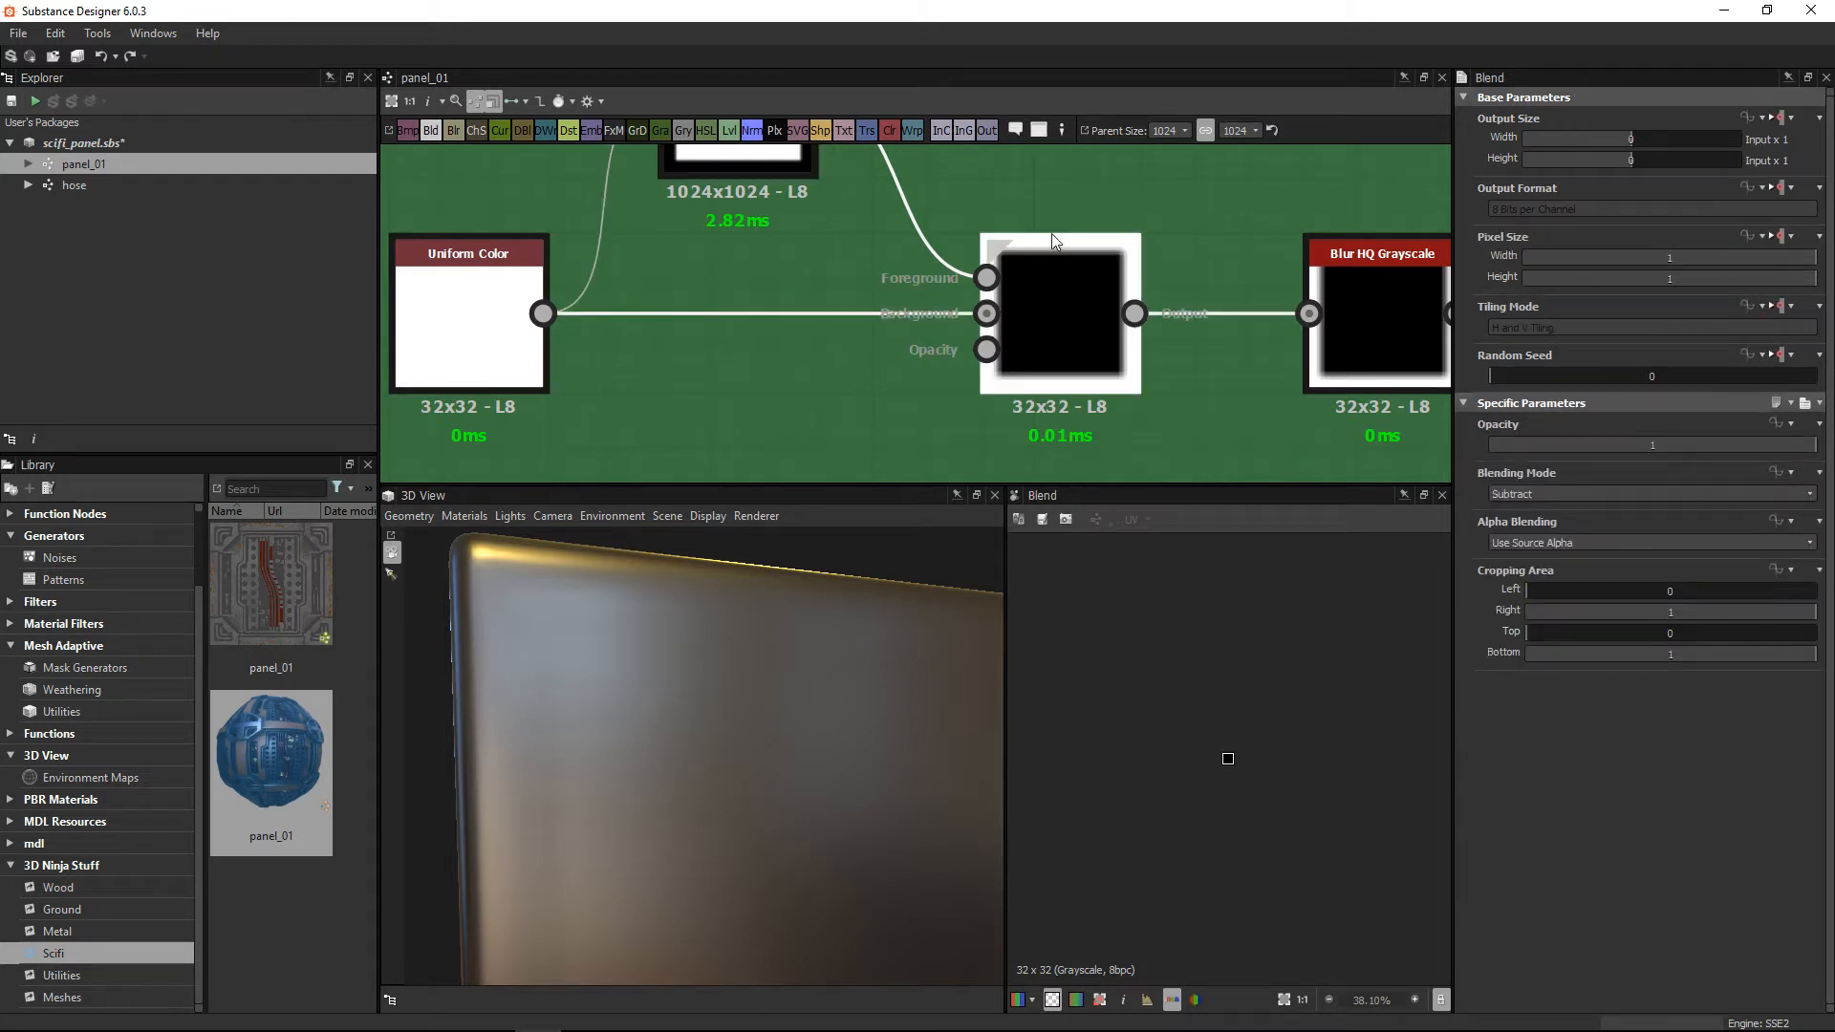
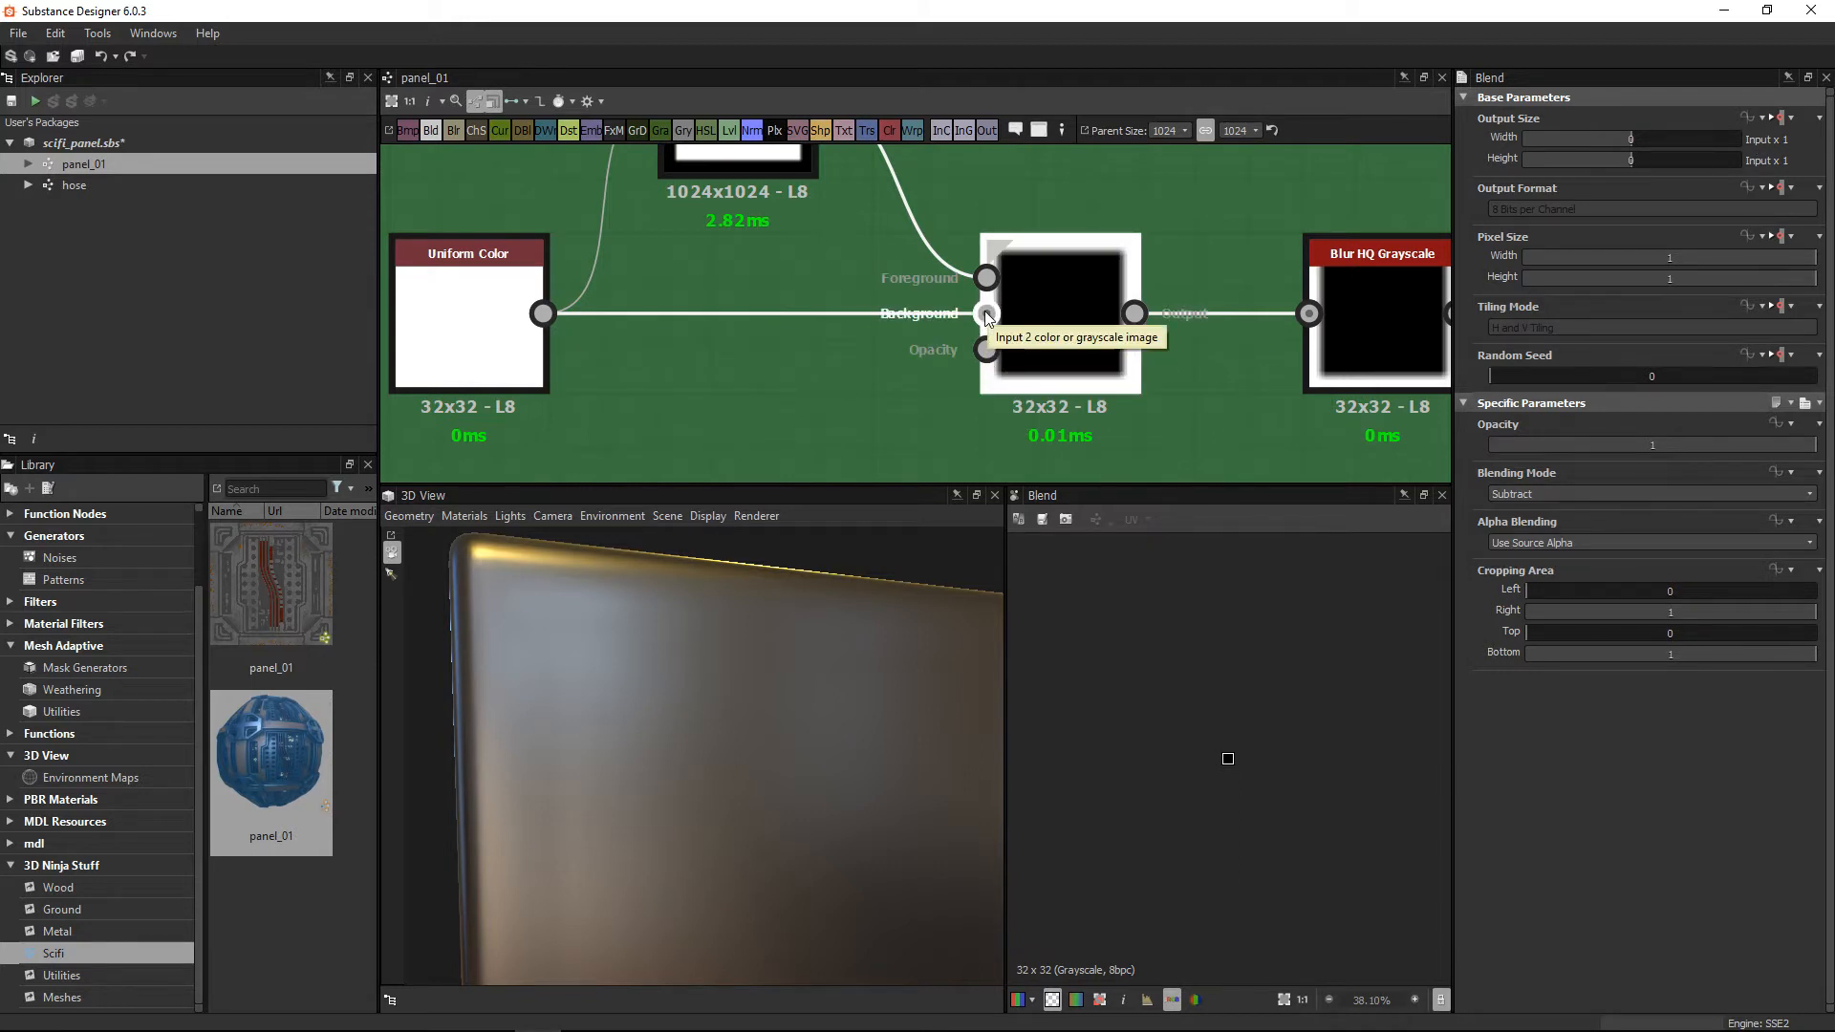
left_click(1781, 117)
left_click(1753, 165)
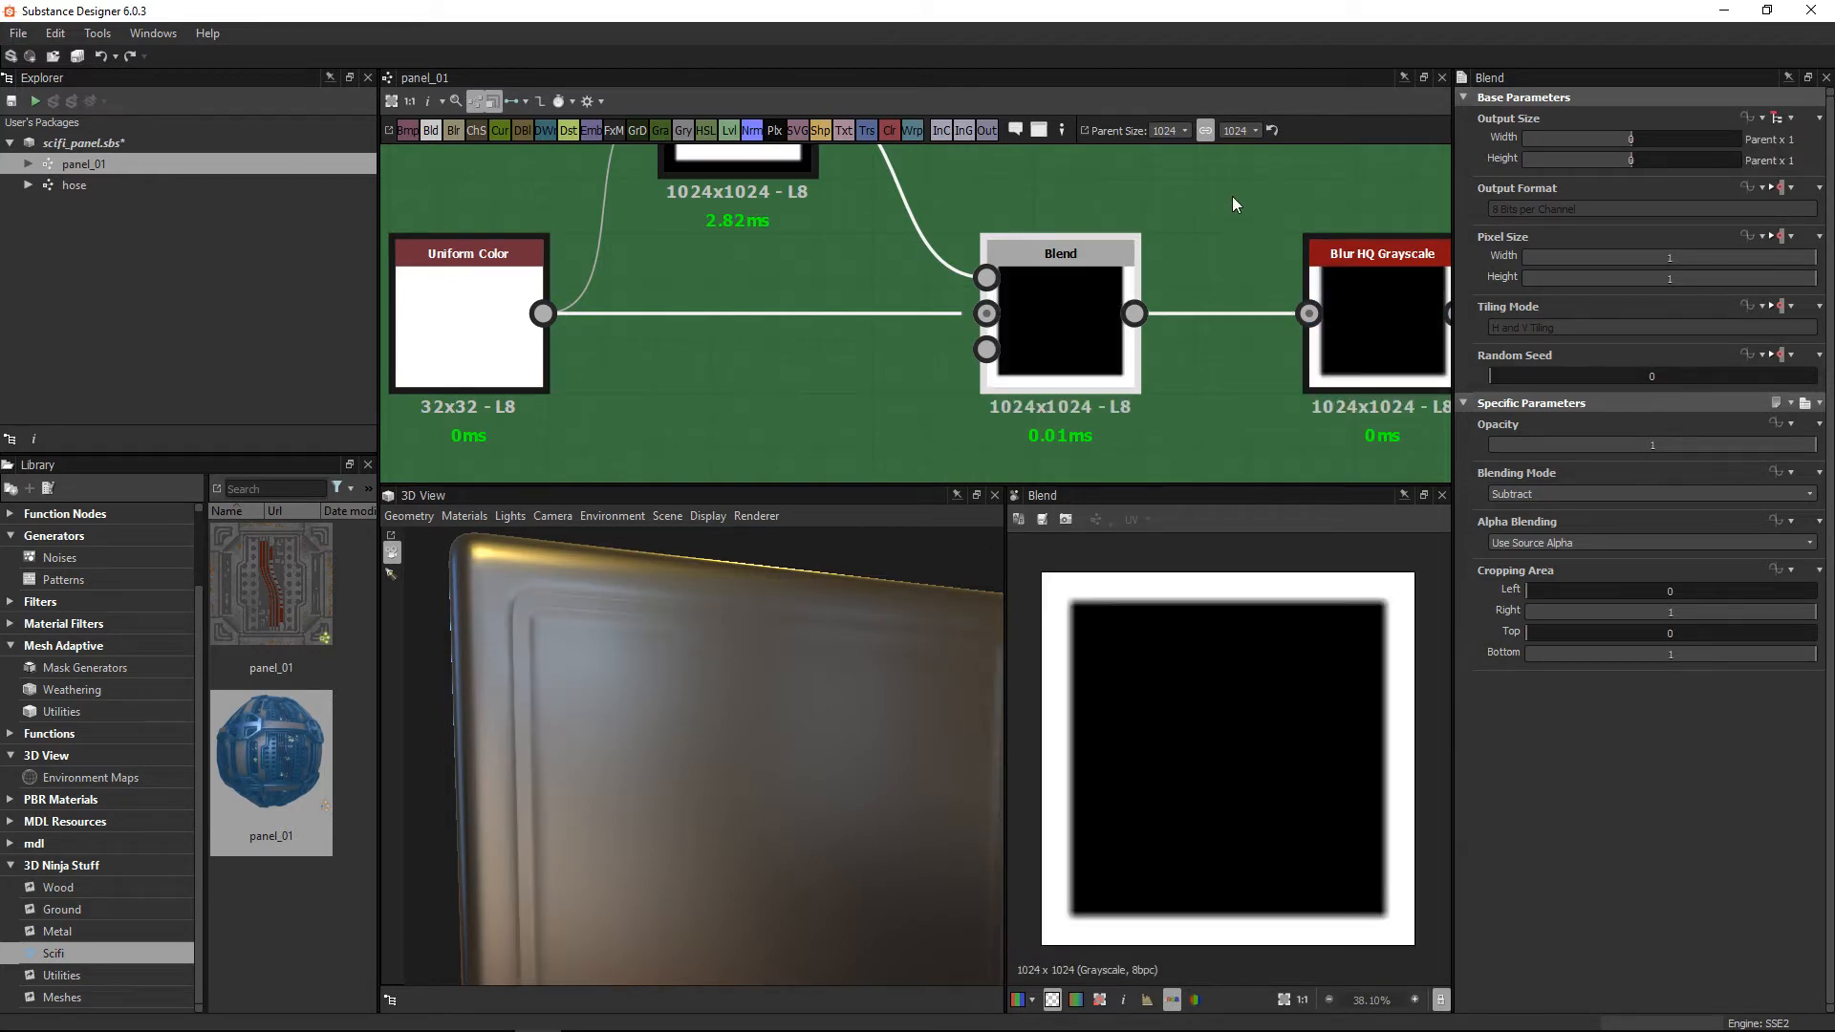
Step: Set the Uniform Color node's output size to 128 x 128 px and inspect the panel edge on the cube
middle_click_drag(804, 341, 863, 316)
scroll(656, 319, "up", 1)
middle_click_drag(664, 338, 708, 347)
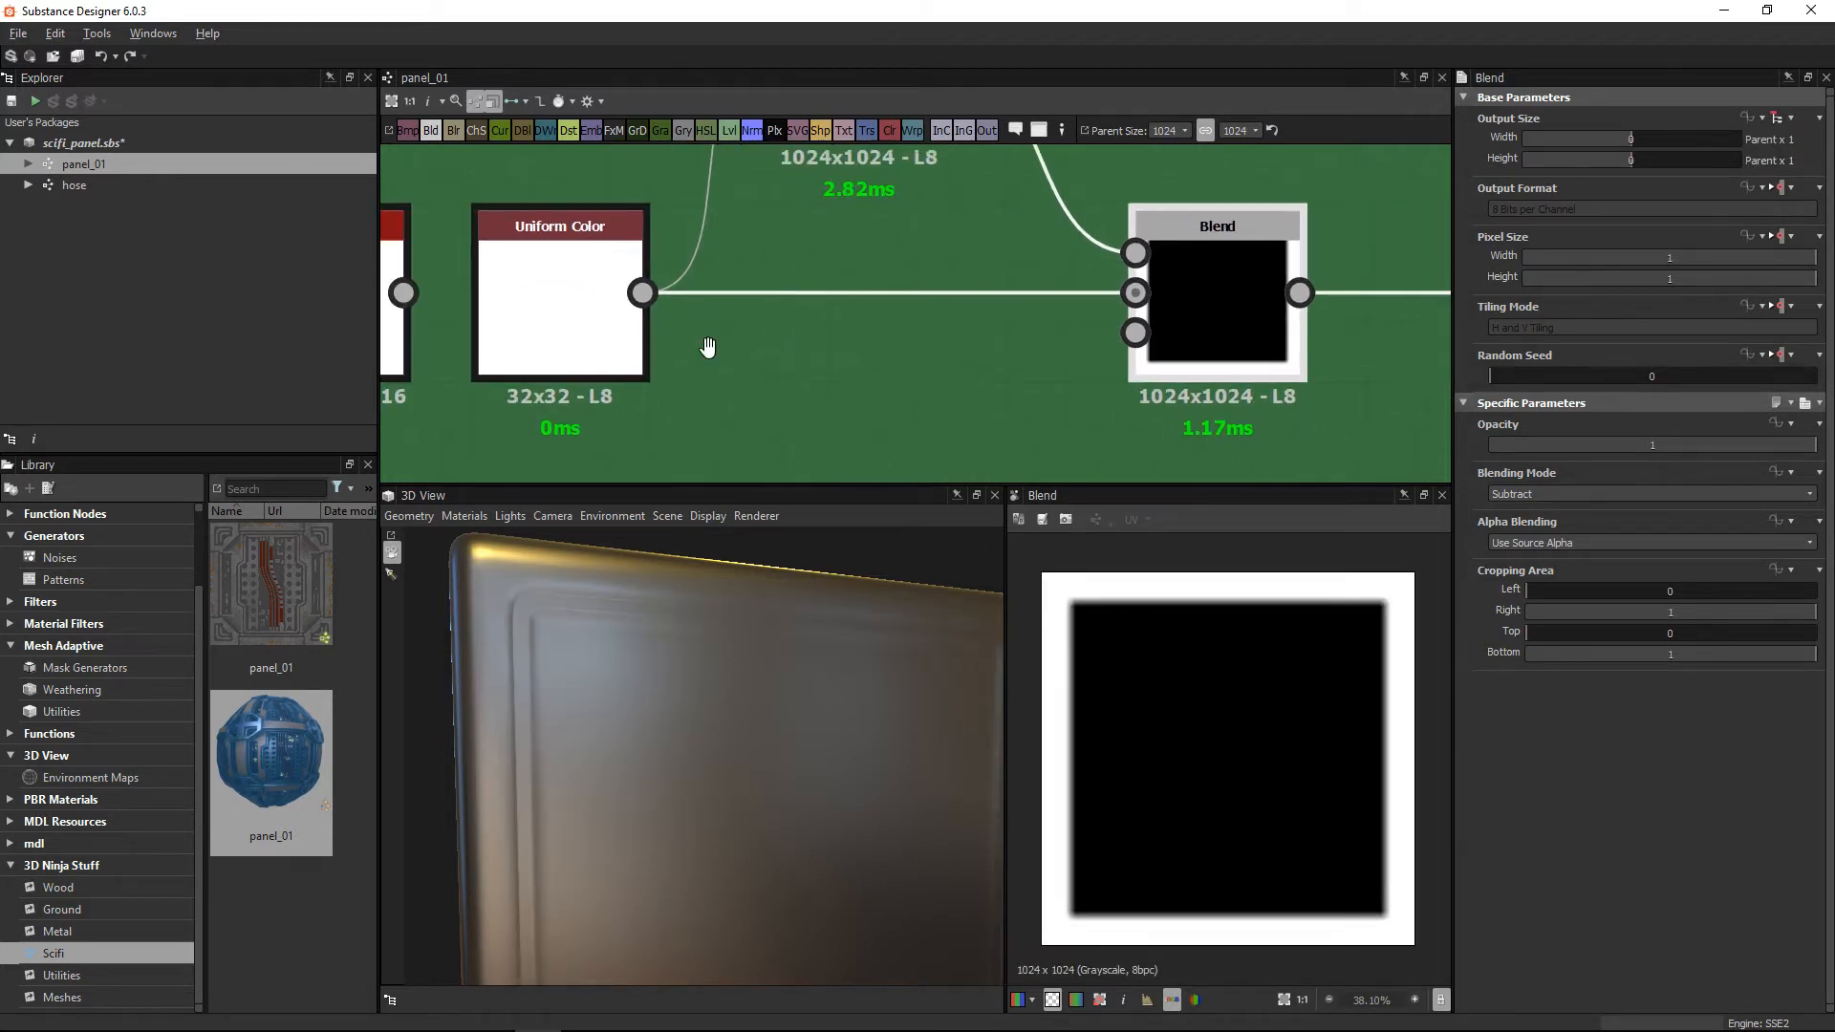
left_click(581, 327)
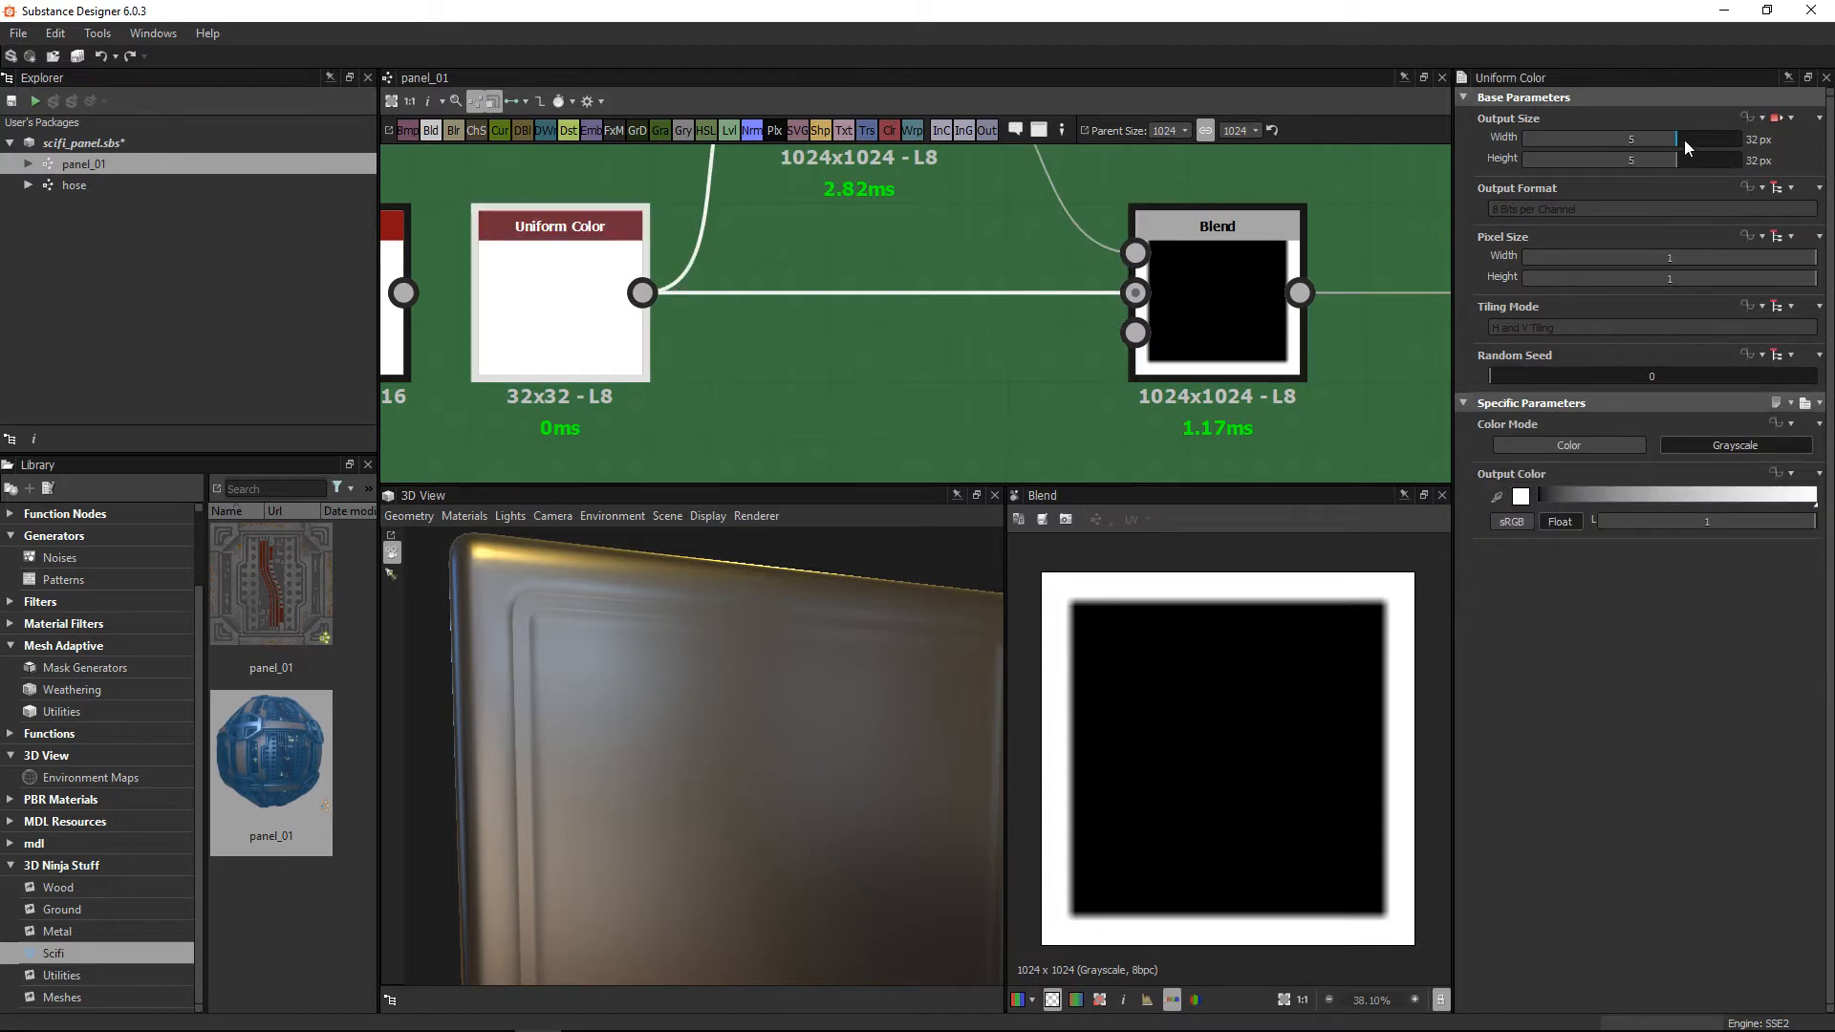
left_click_drag(1686, 139, 1691, 142)
left_click(1695, 160)
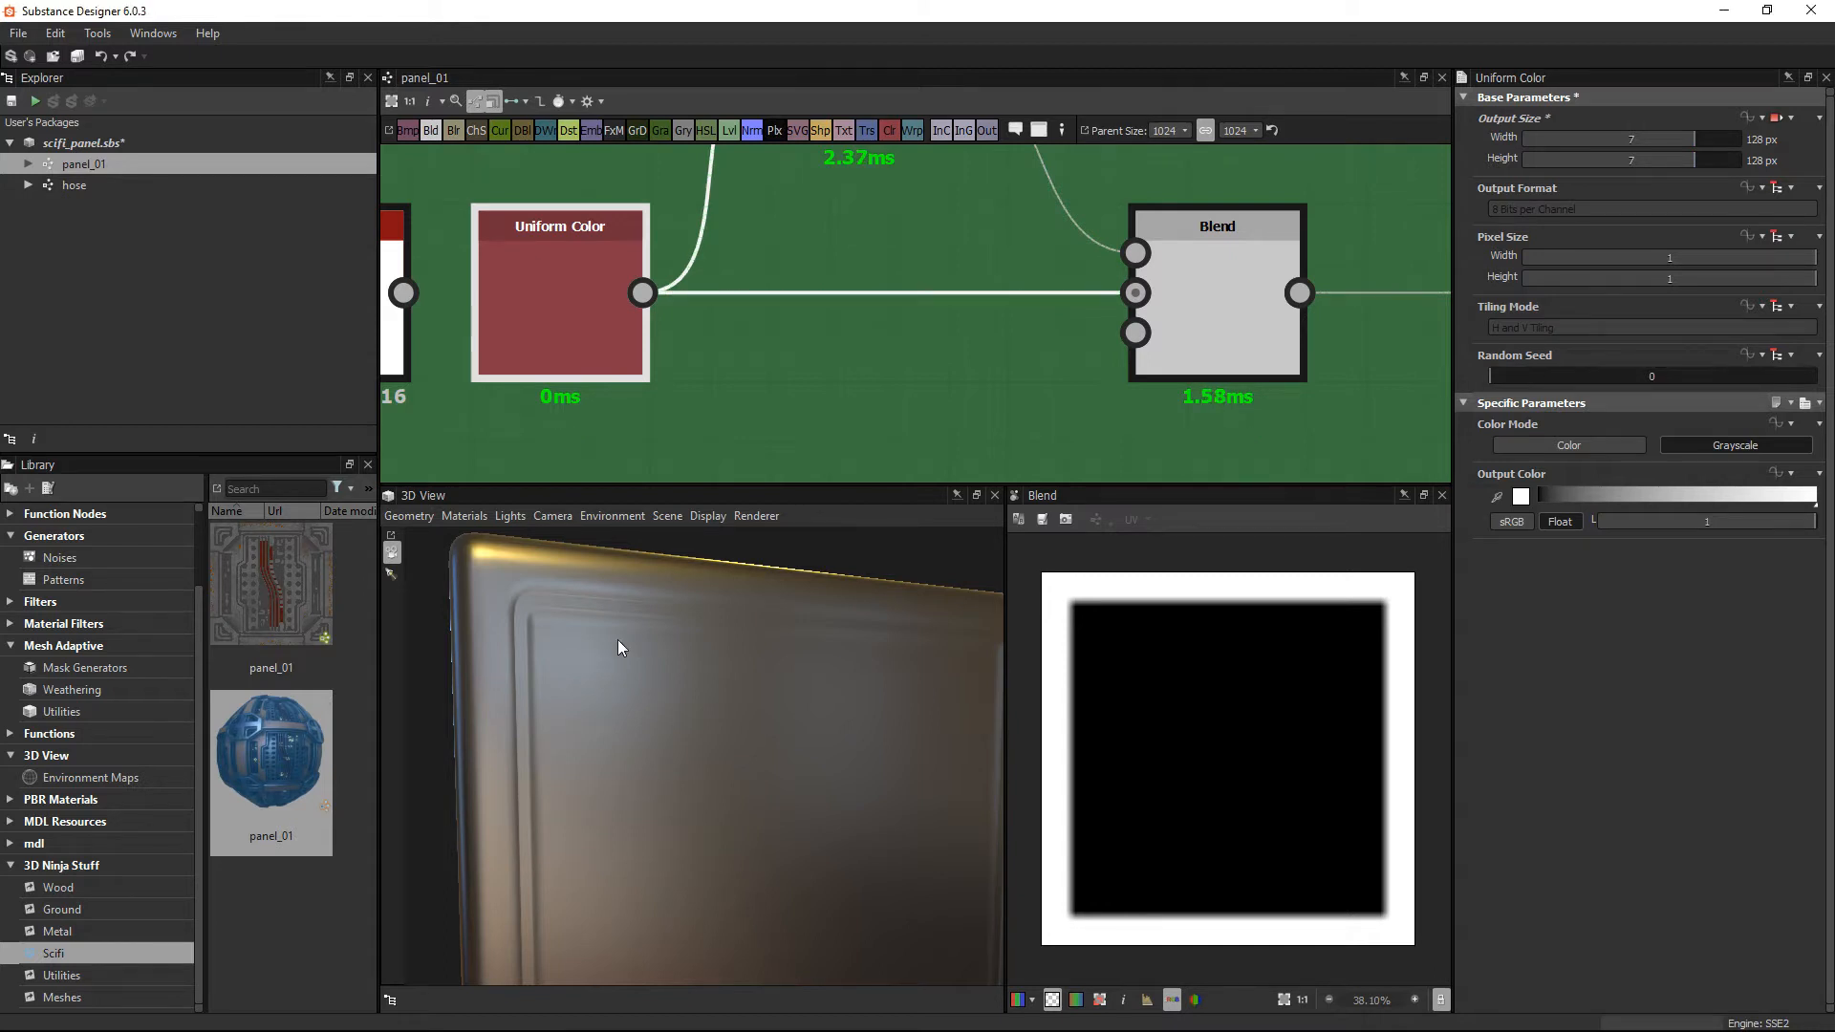
left_click_drag(573, 643, 726, 731)
left_click_drag(653, 622, 757, 658)
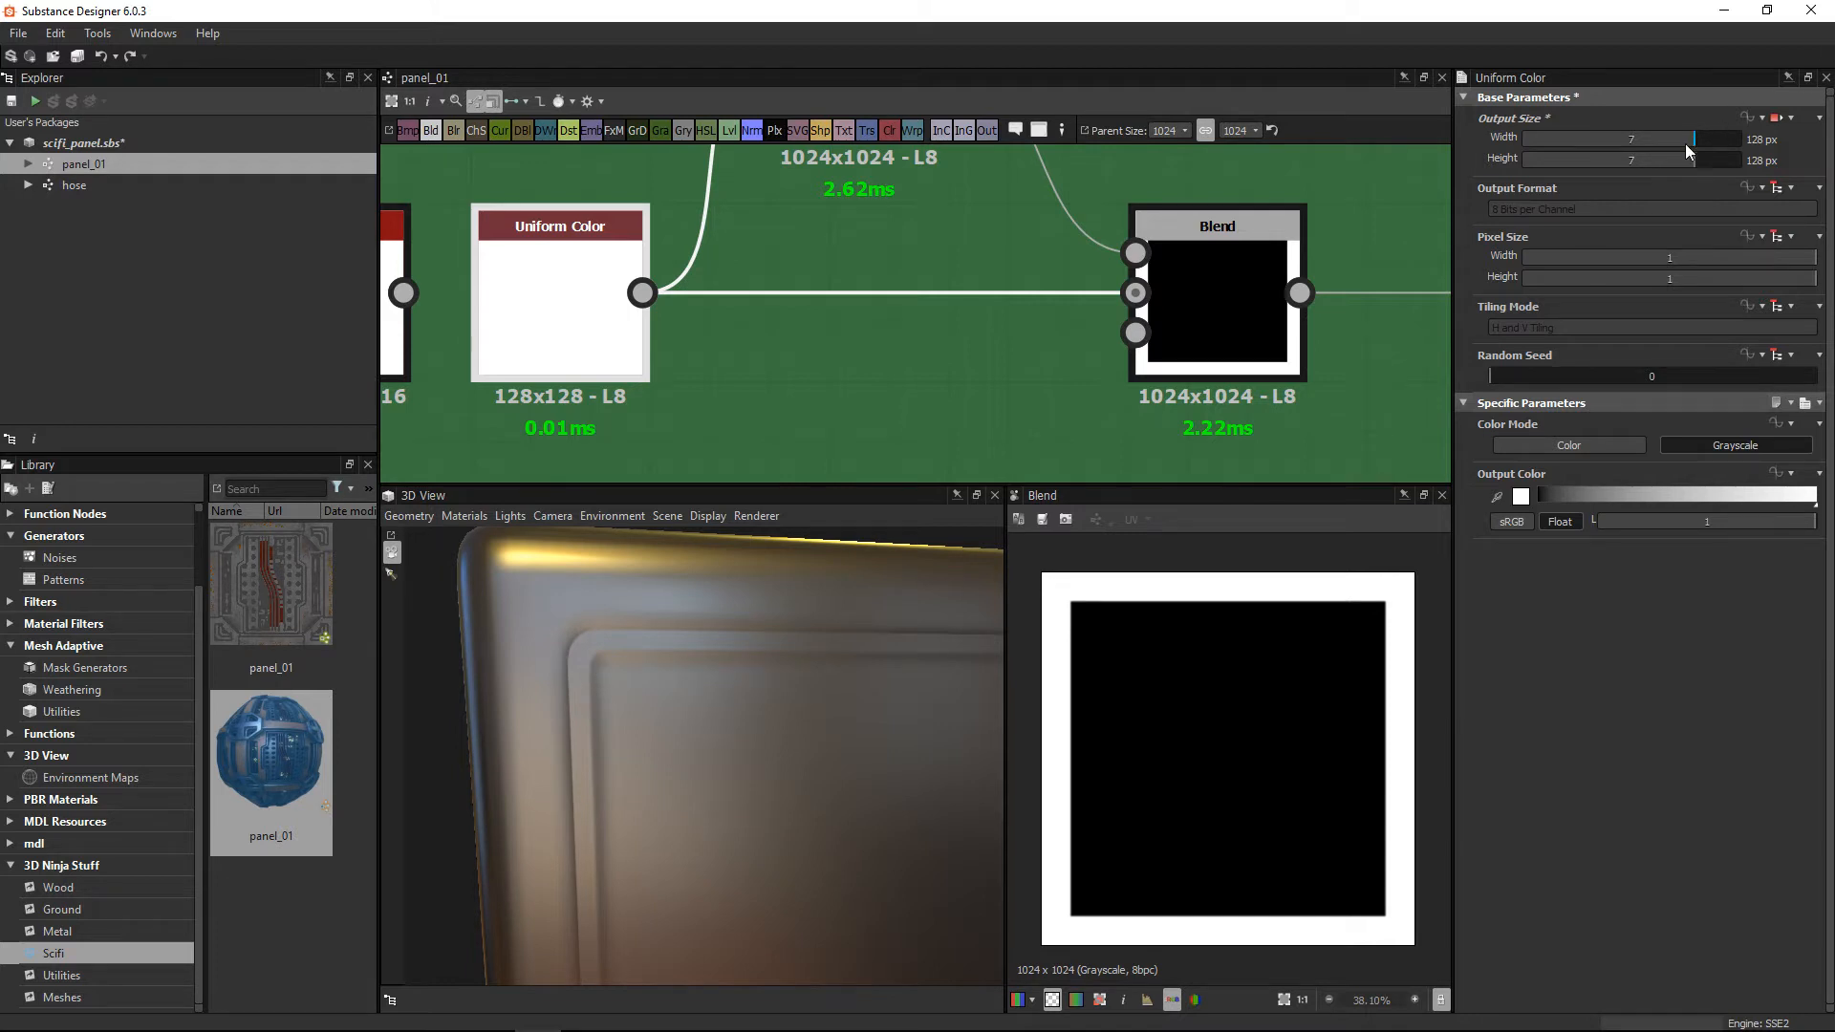
Step: Compare the edge sharpness with Uniform Color at 32, 128 and 256 px, and return its output size to 128 x 128 px
left_click_drag(1685, 145, 1672, 159)
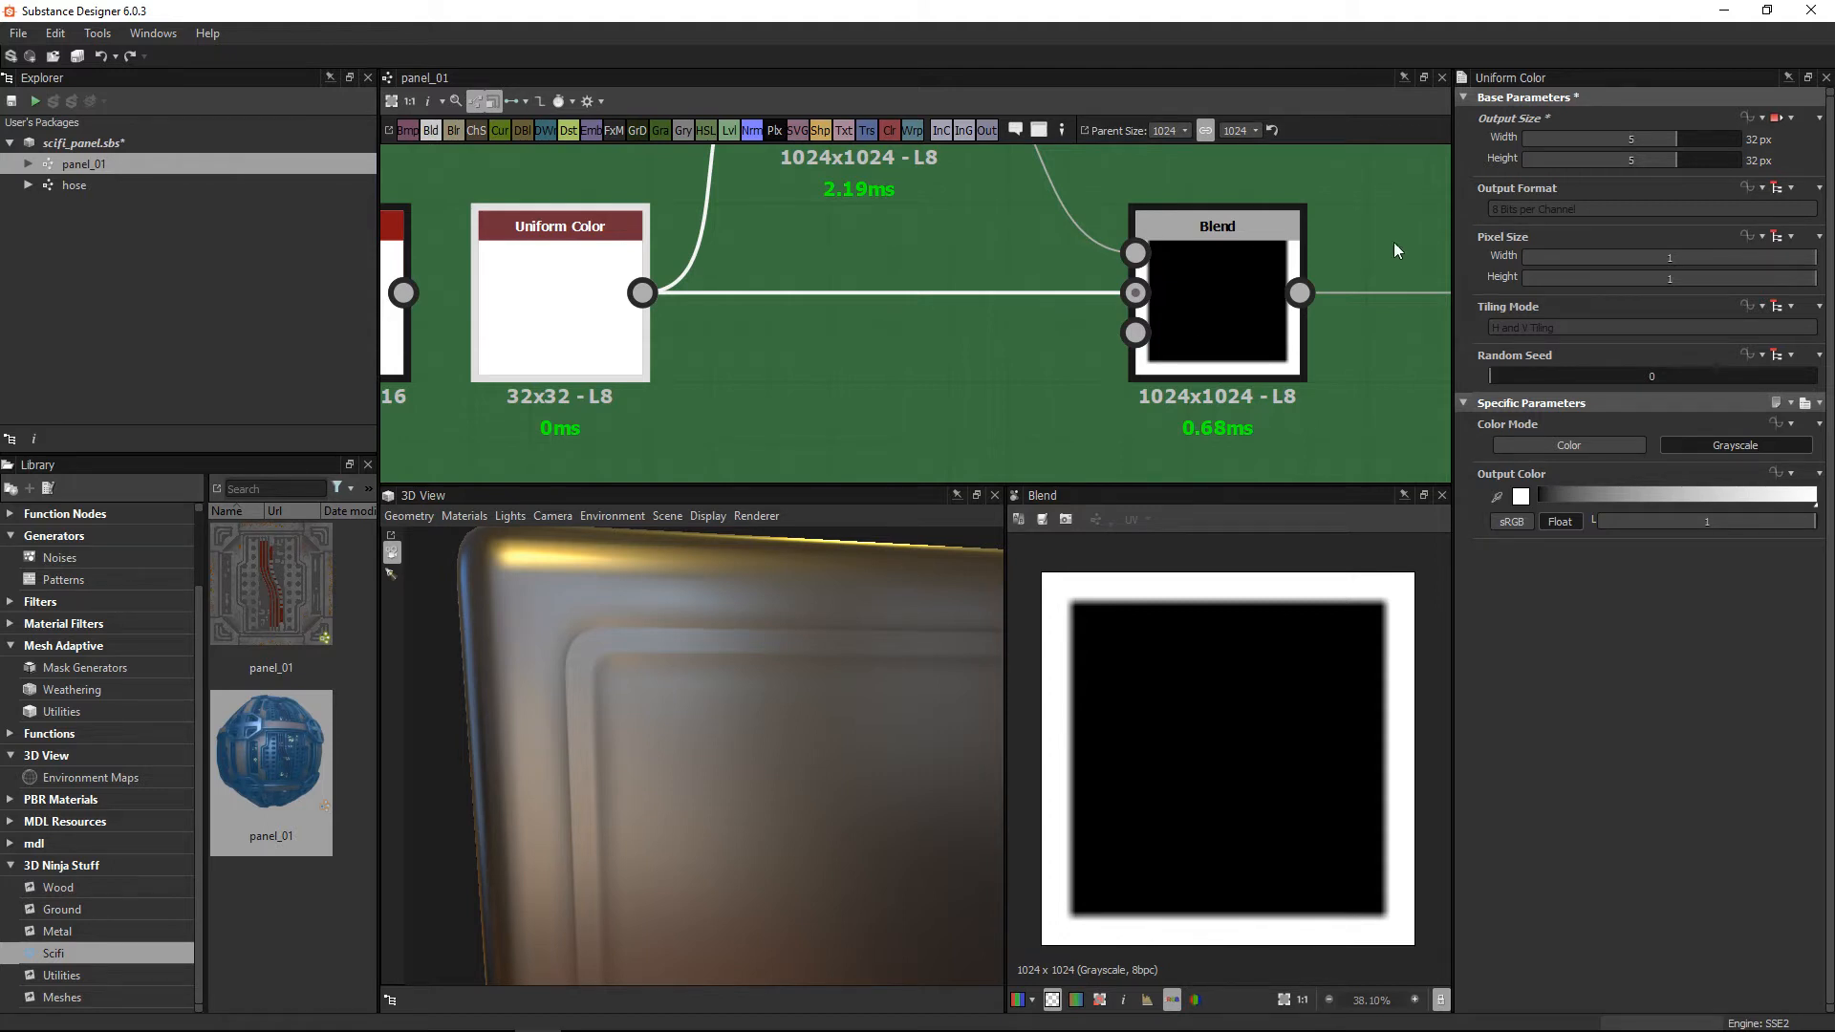
left_click_drag(1681, 140, 1694, 158)
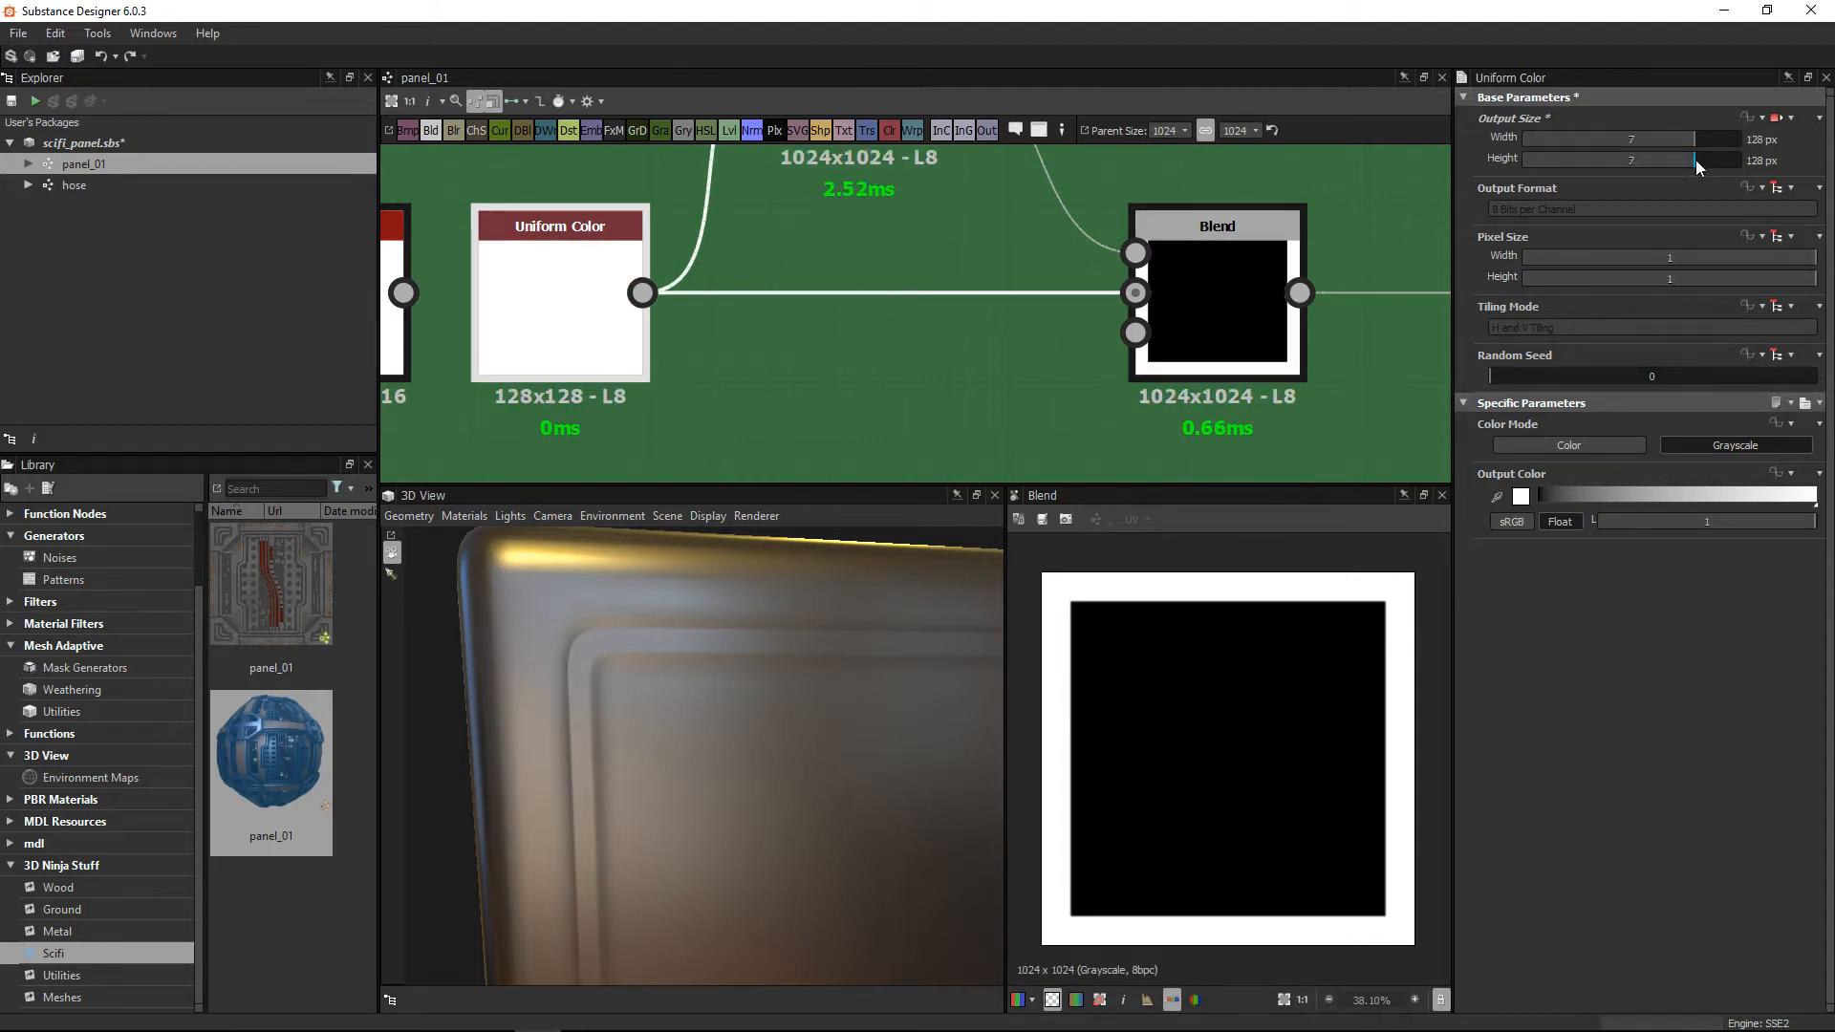
left_click(1700, 158)
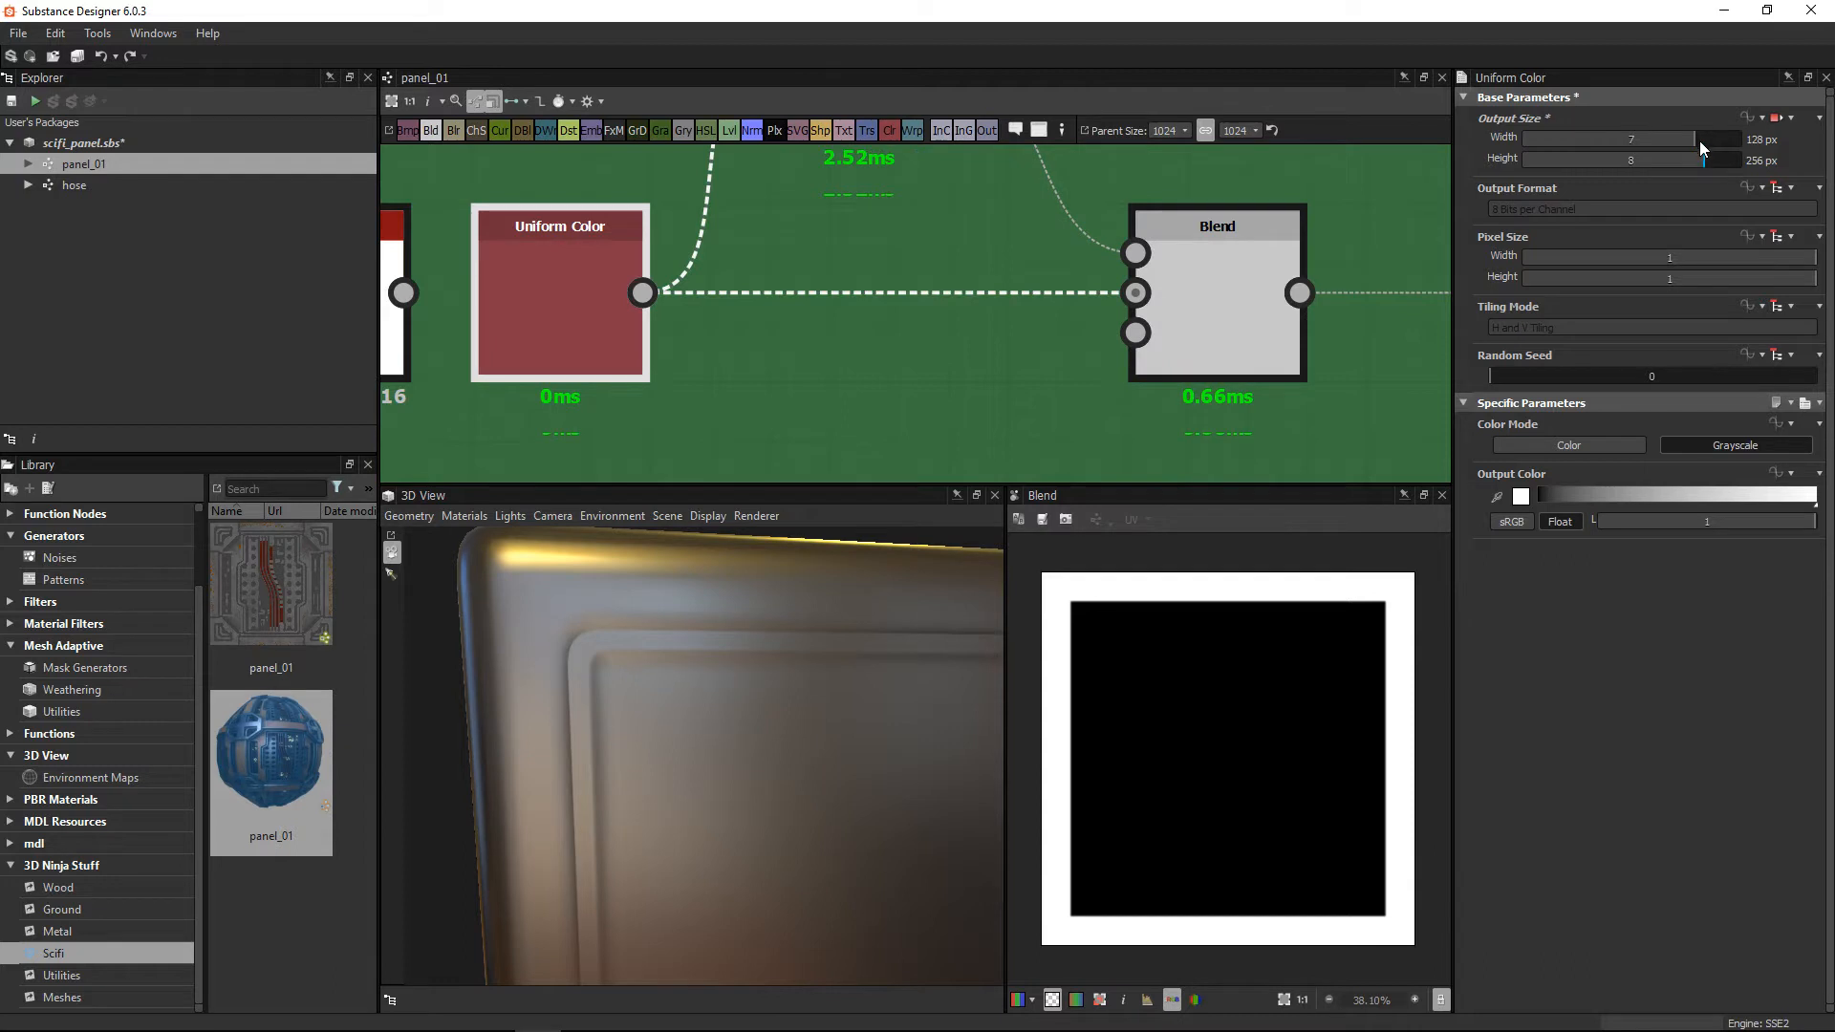
left_click(1703, 141)
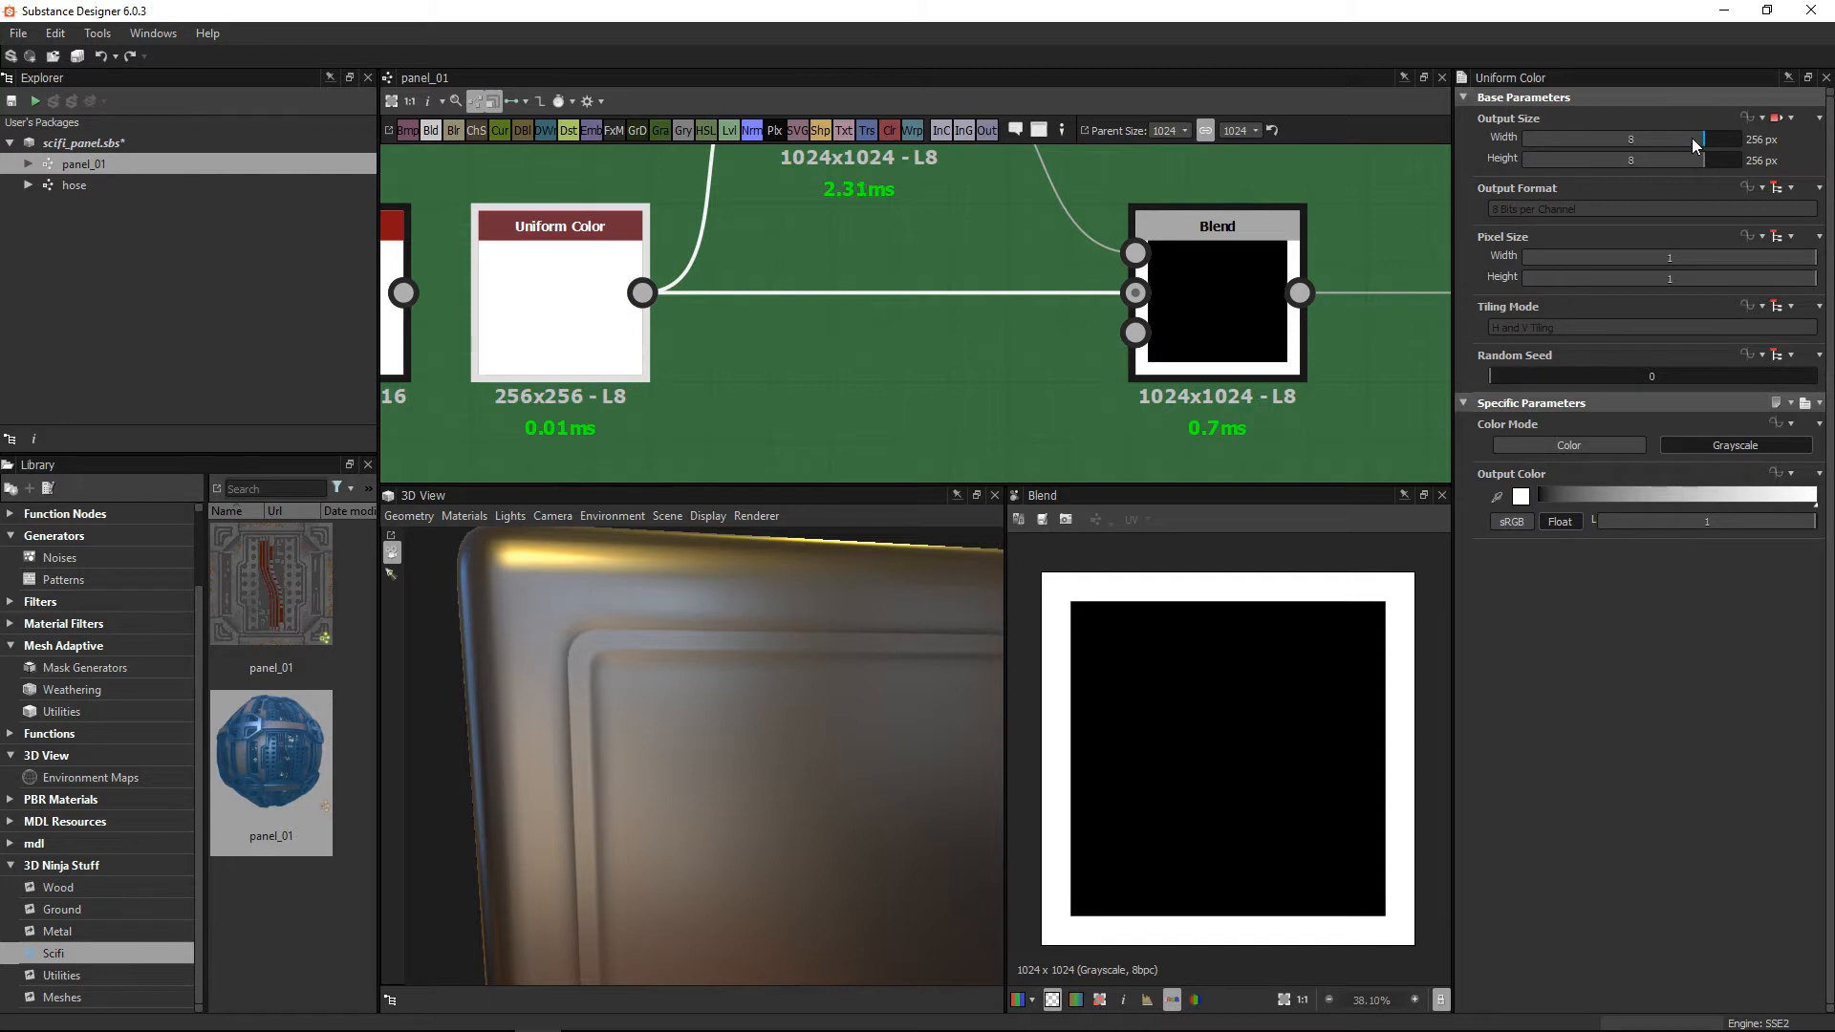
left_click(1692, 142)
left_click(1693, 157)
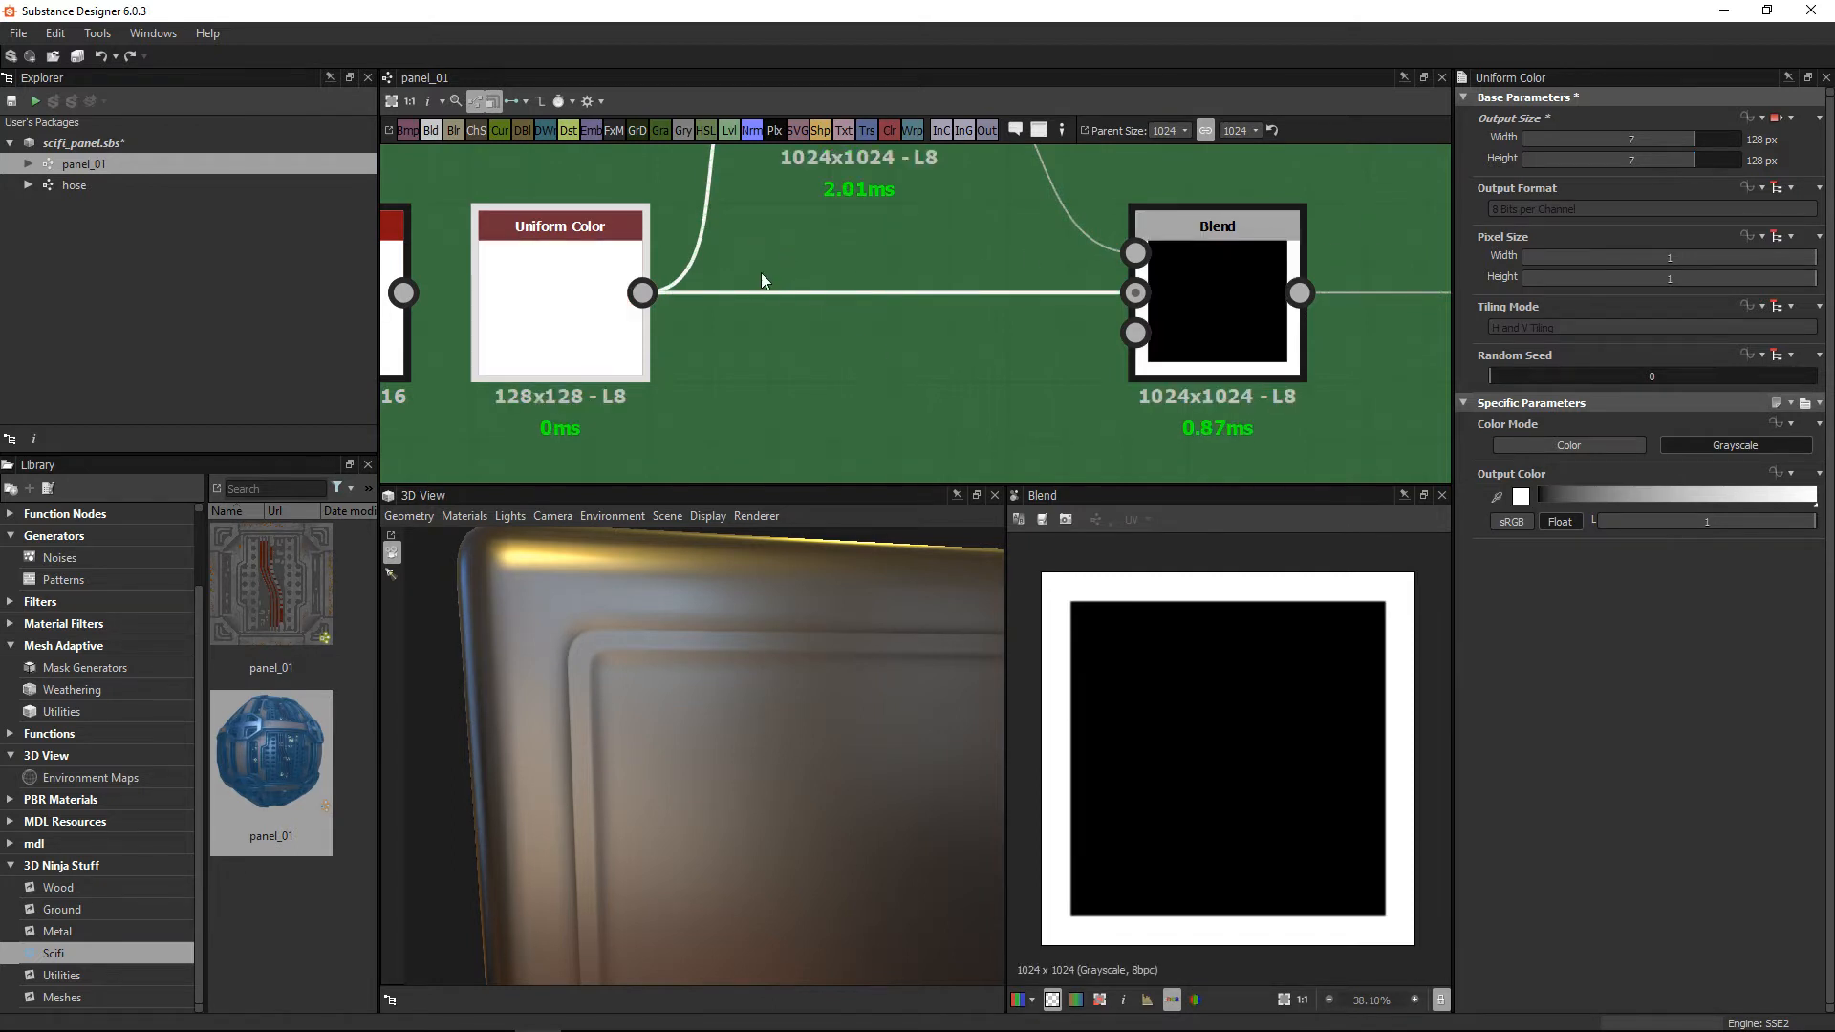
Step: Shift the Uniform Color node closer to the Blend node, and move the unused Shape node outside the Outter Edge frame
scroll(755, 283, "down", 4)
scroll(800, 384, "up", 2)
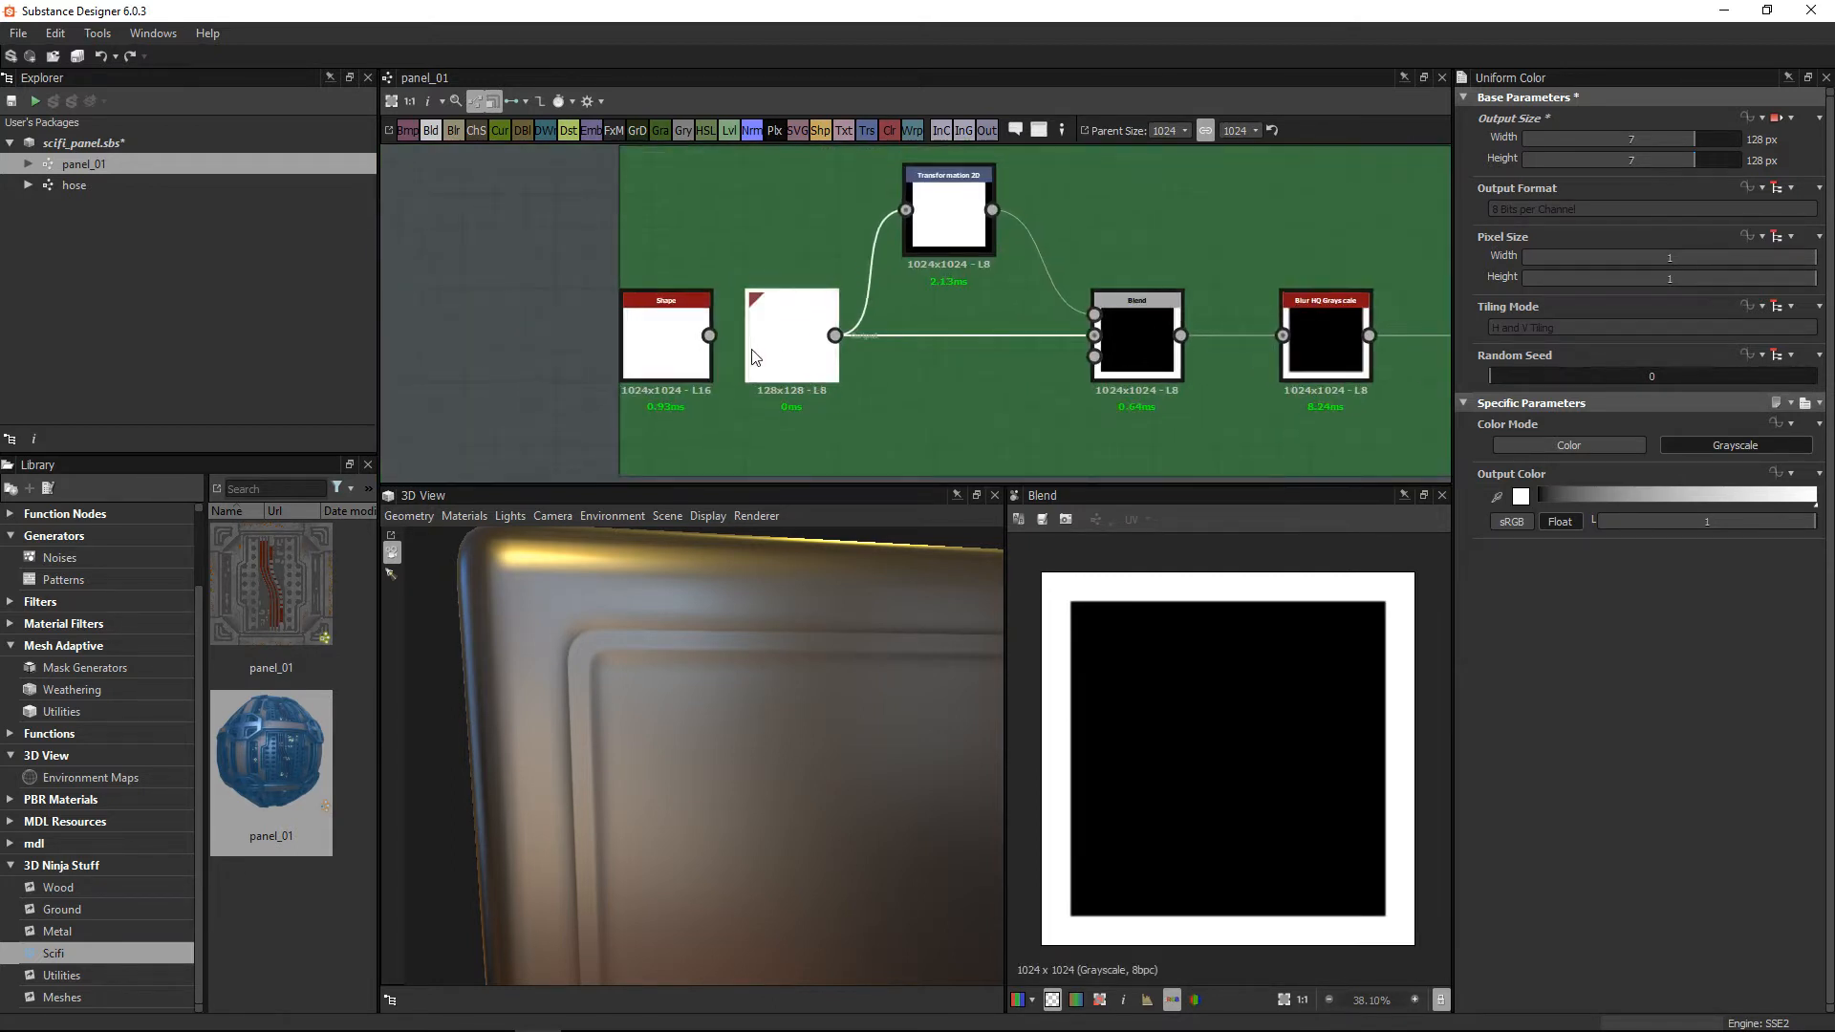
left_click_drag(788, 354, 810, 349)
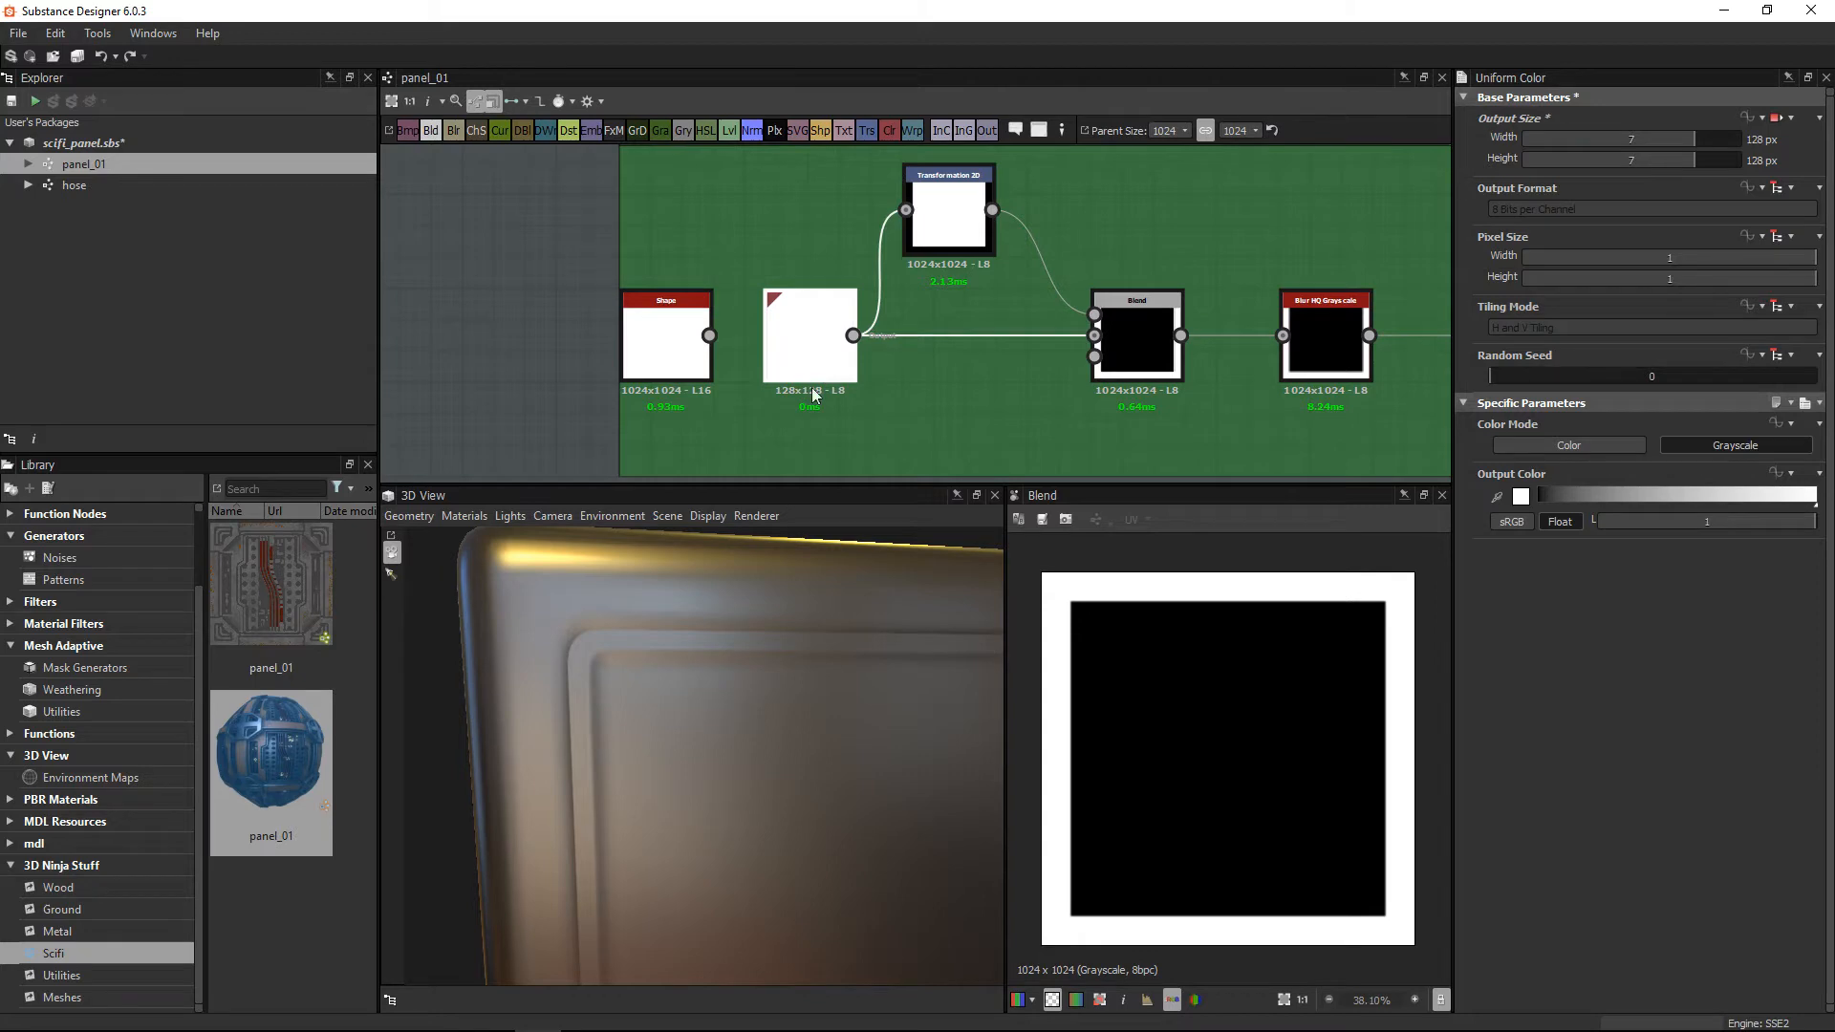
left_click_drag(655, 348, 561, 348)
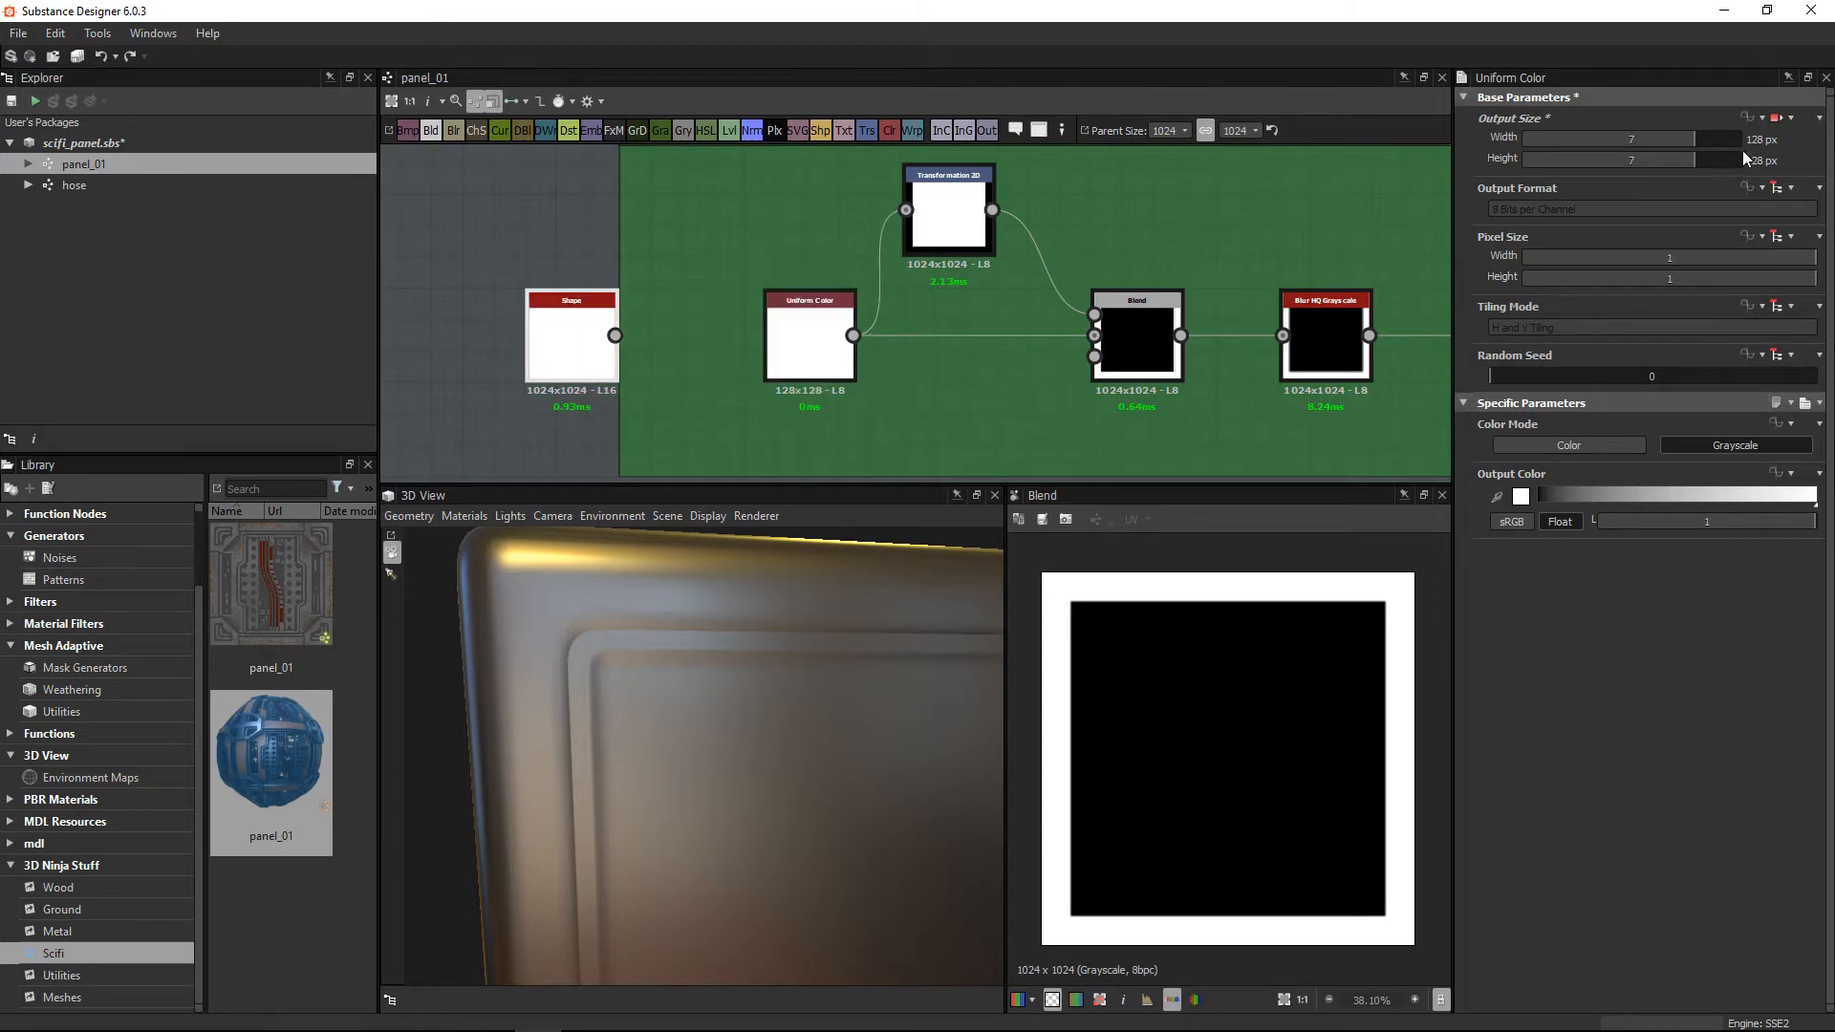
Step: Nudge the Transformation 2D node slightly toward the Blend node and preview its scaled-down square
middle_click_drag(1068, 318, 811, 312)
scroll(736, 191, "up", 1)
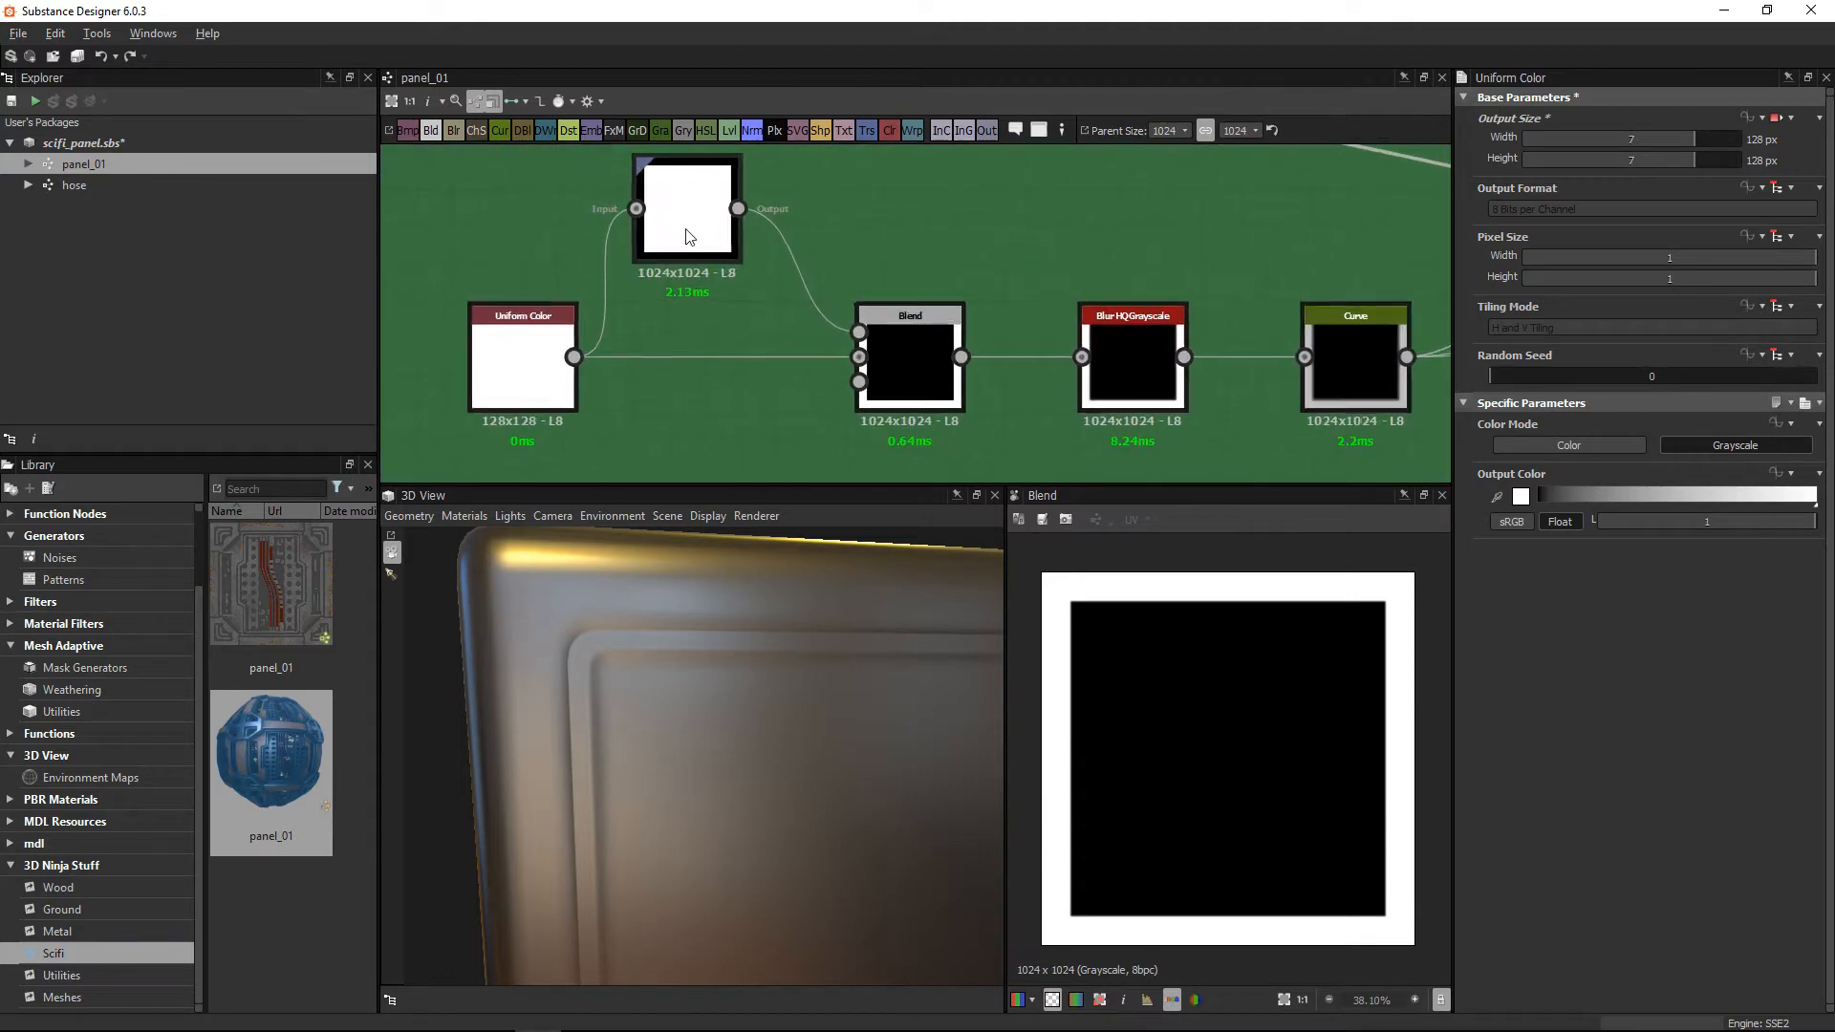
left_click(693, 227)
left_click_drag(706, 219, 709, 219)
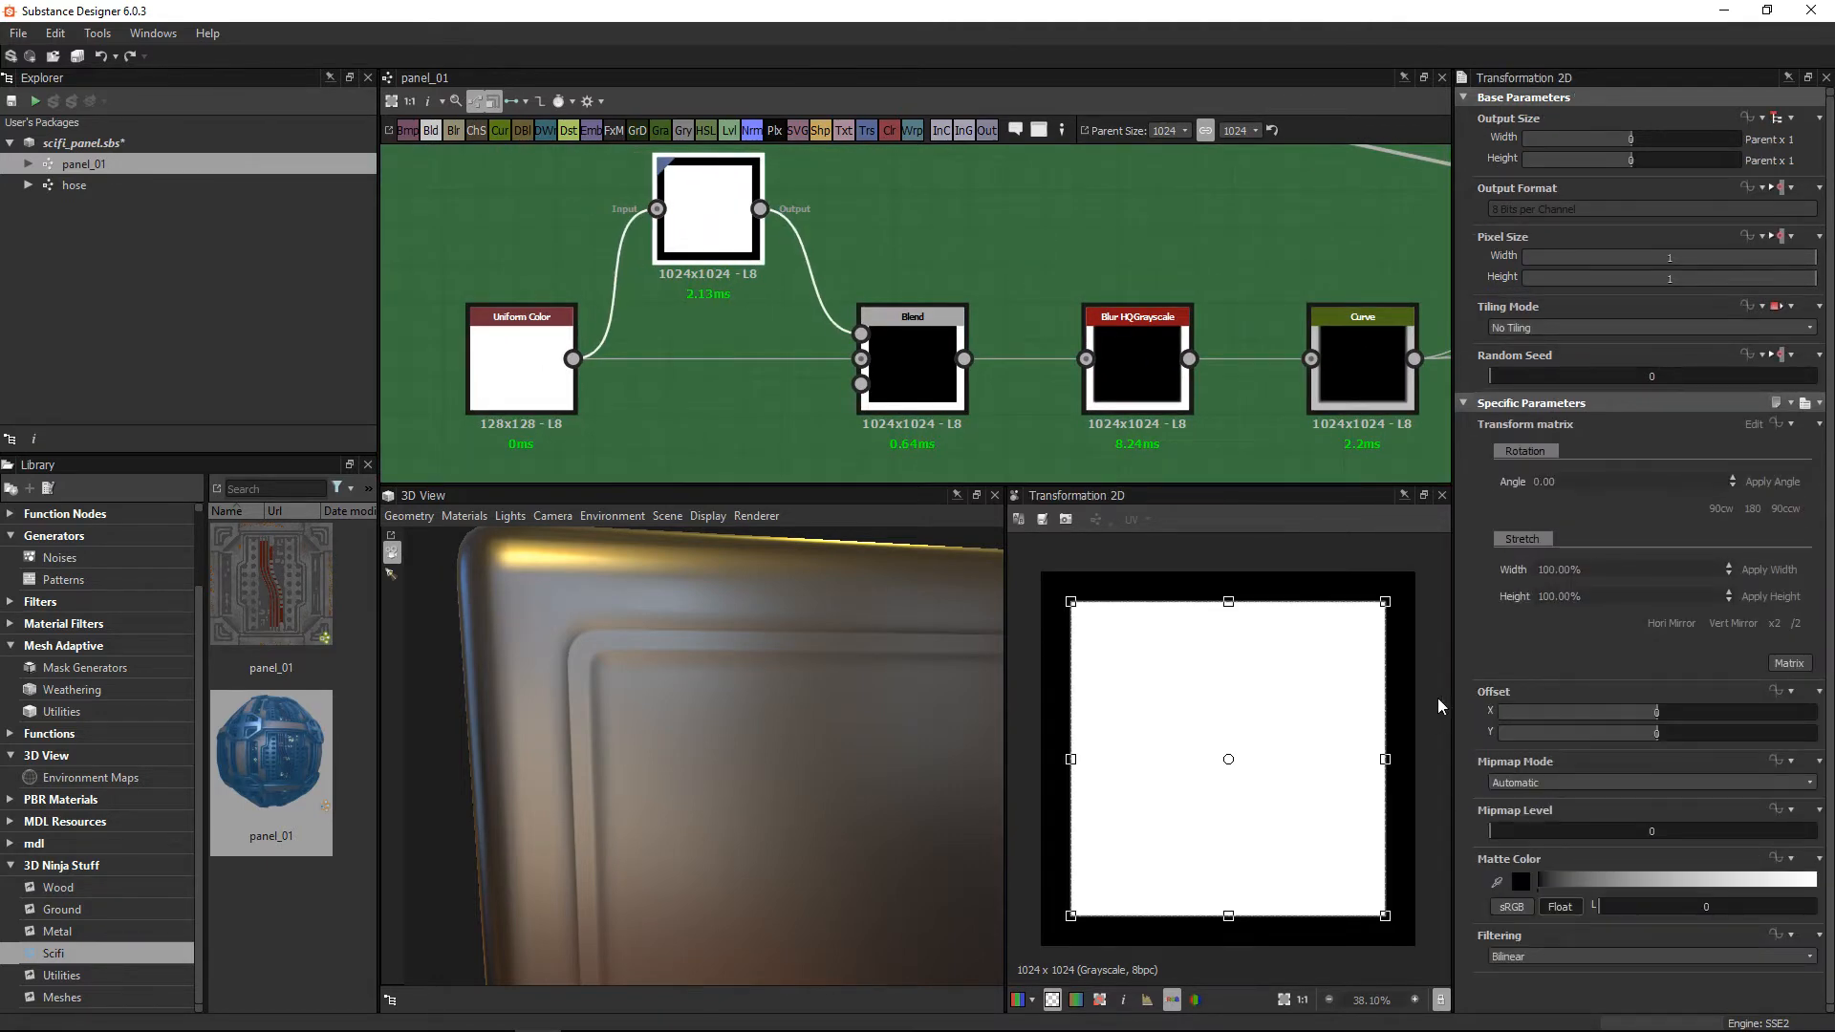
Step: Preview the unused Shape node and set its Scale to 0.75
middle_click_drag(771, 317, 982, 262)
middle_click_drag(543, 301, 593, 294)
left_click(501, 317)
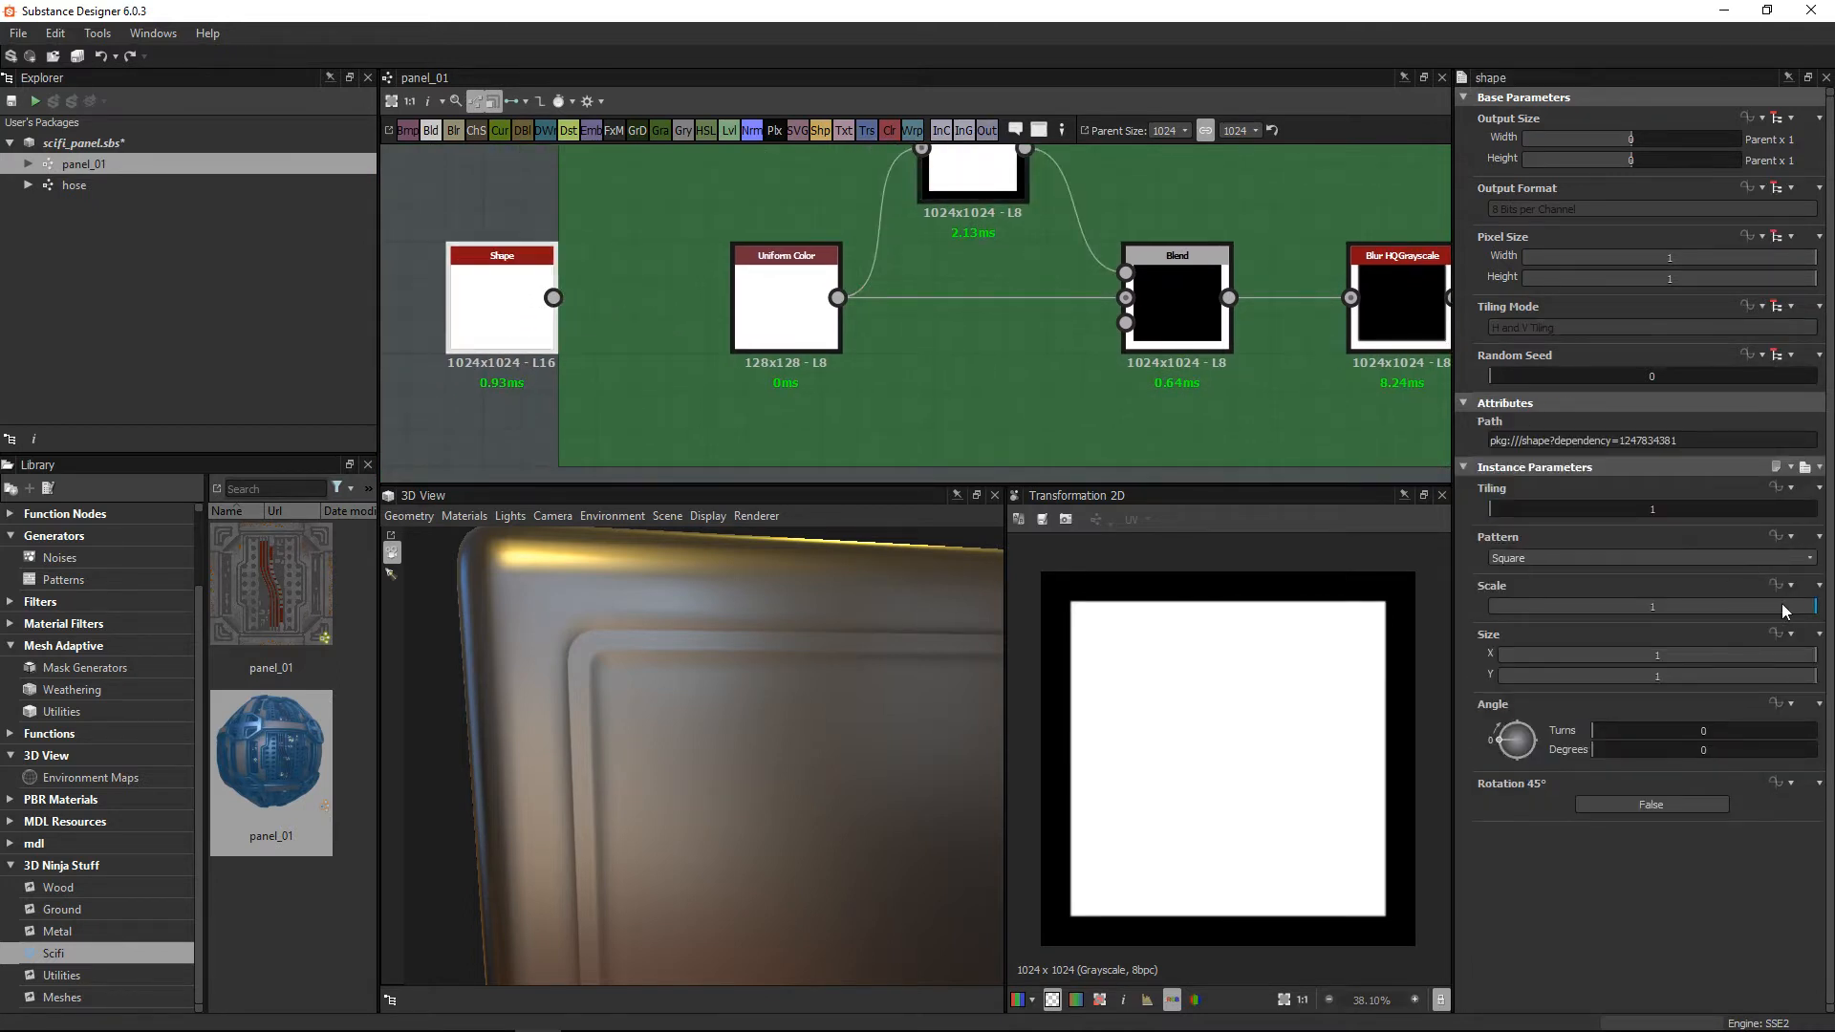
double_click(503, 317)
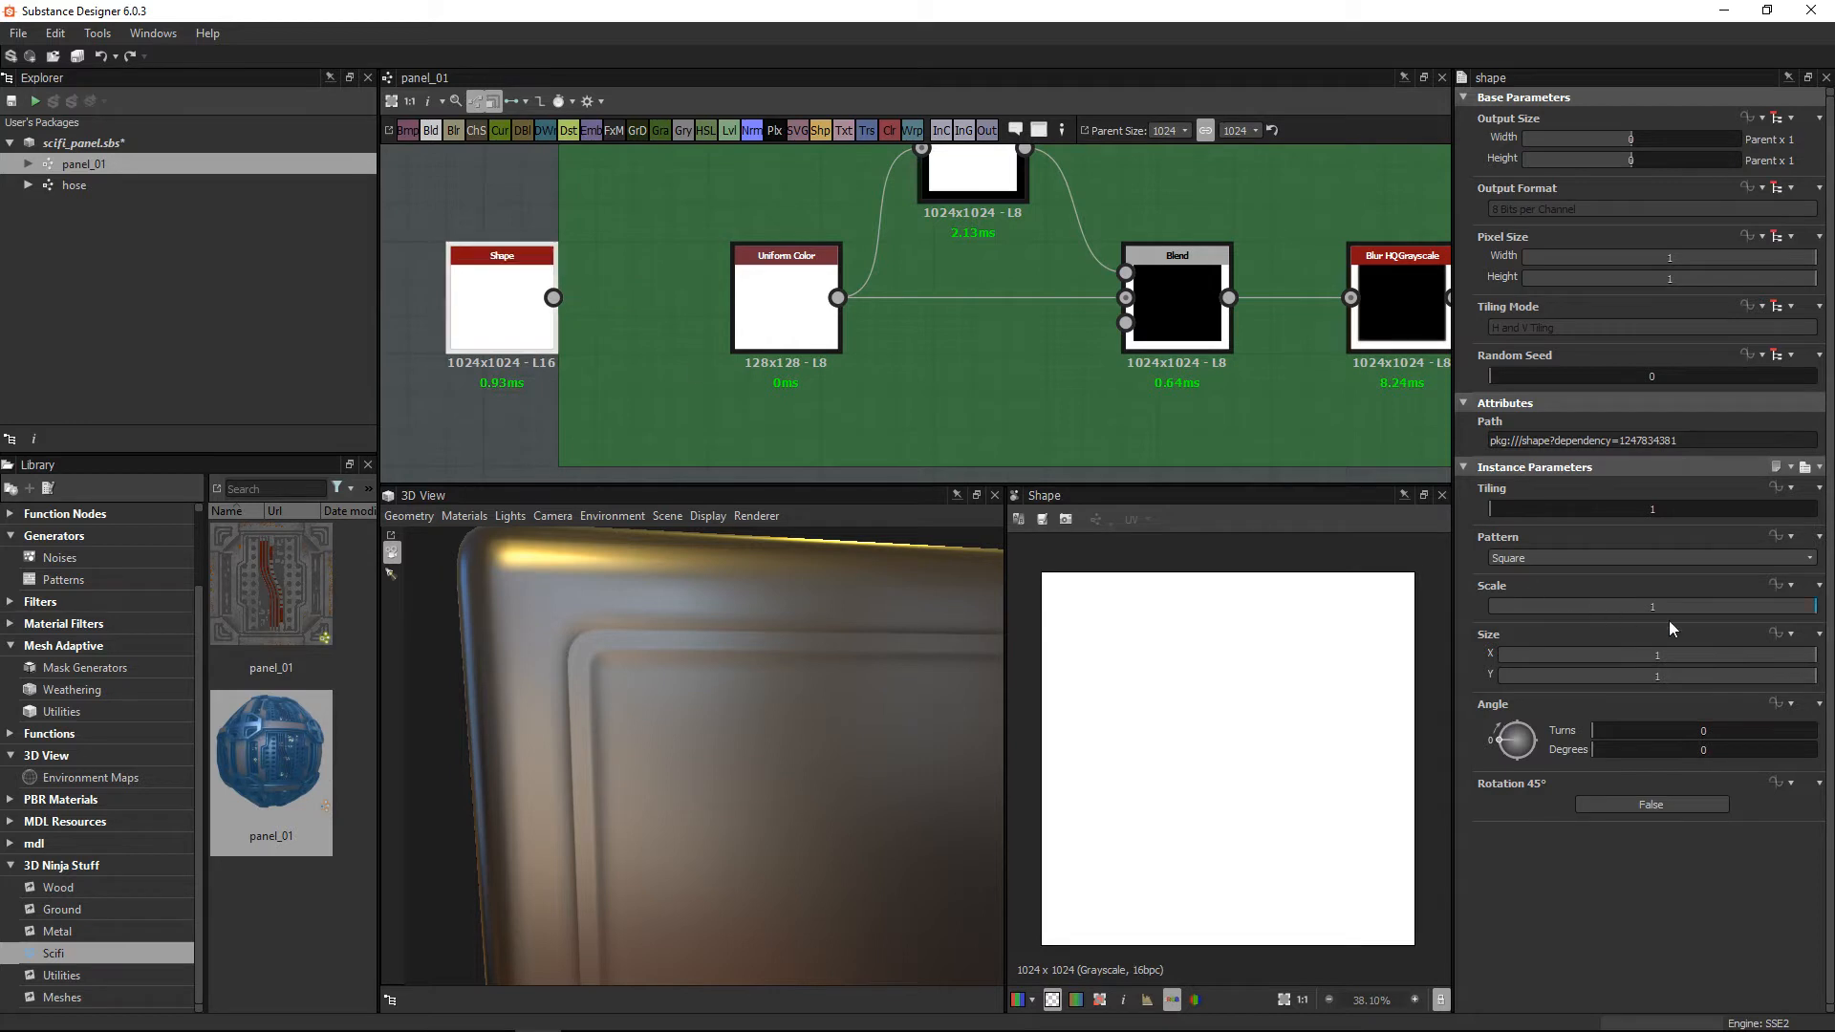
left_click_drag(1814, 605, 1733, 606)
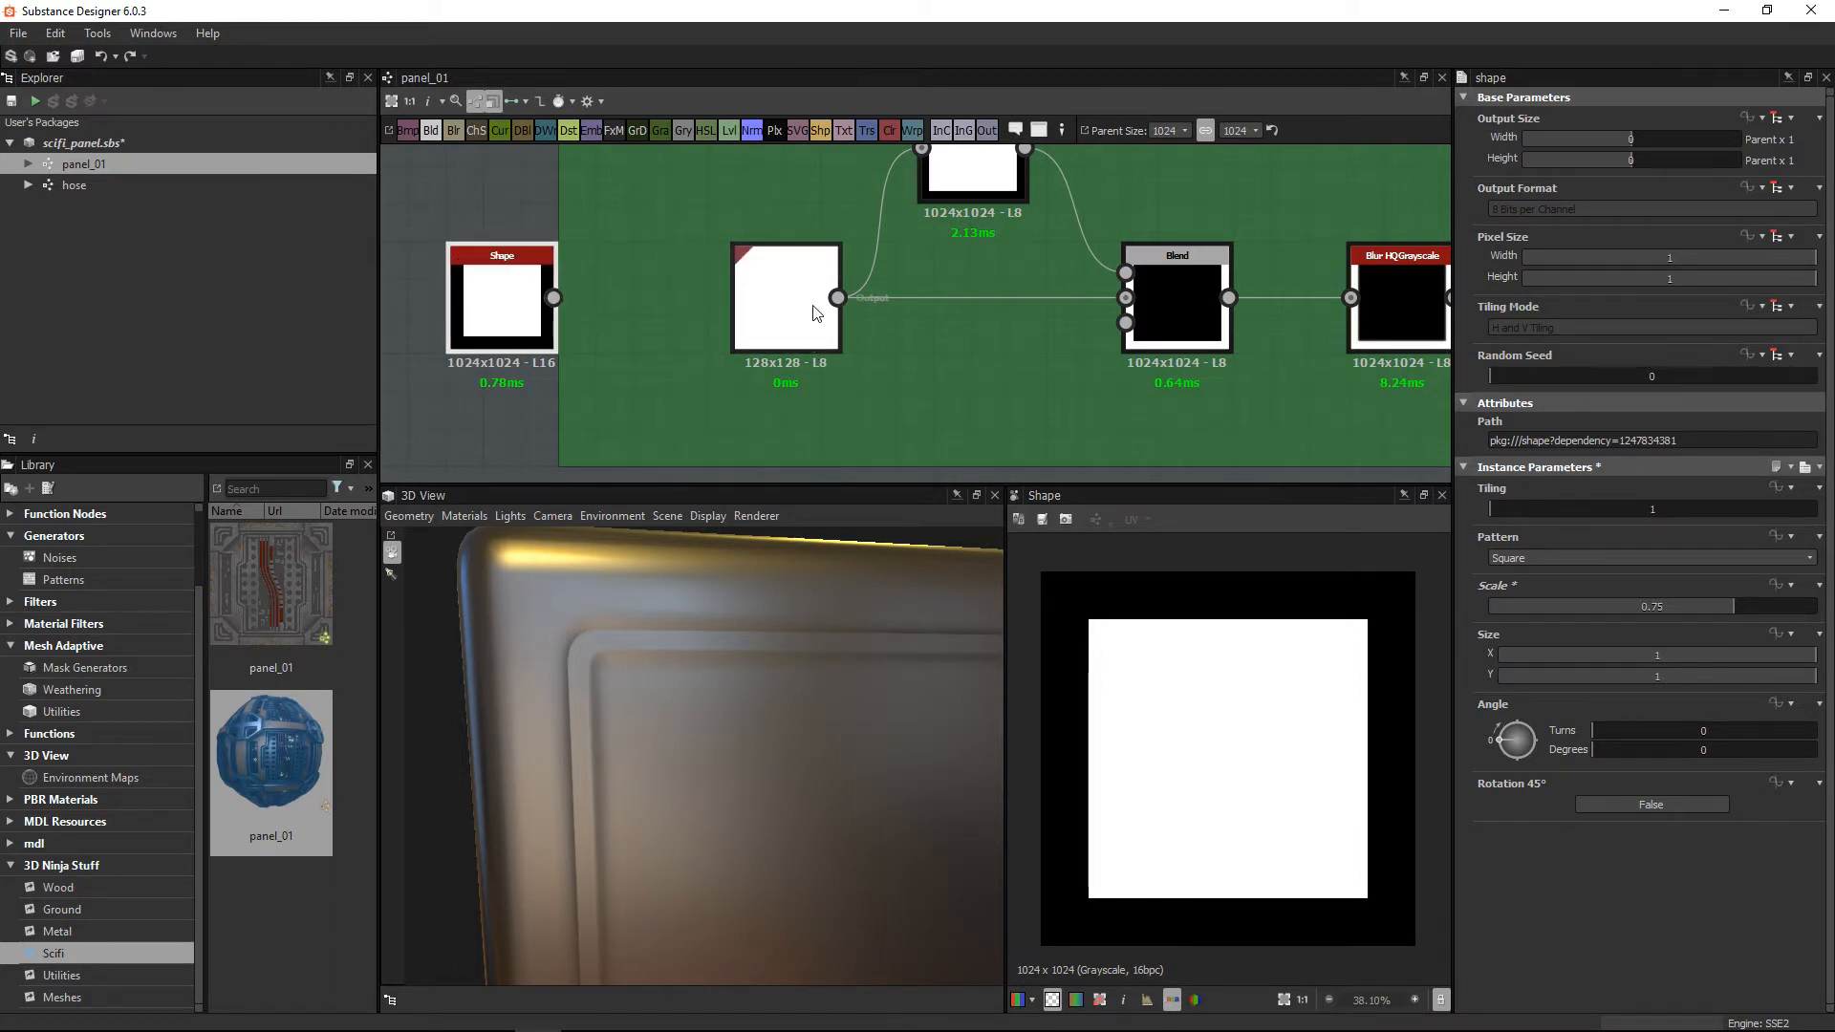
middle_click_drag(861, 255, 815, 280)
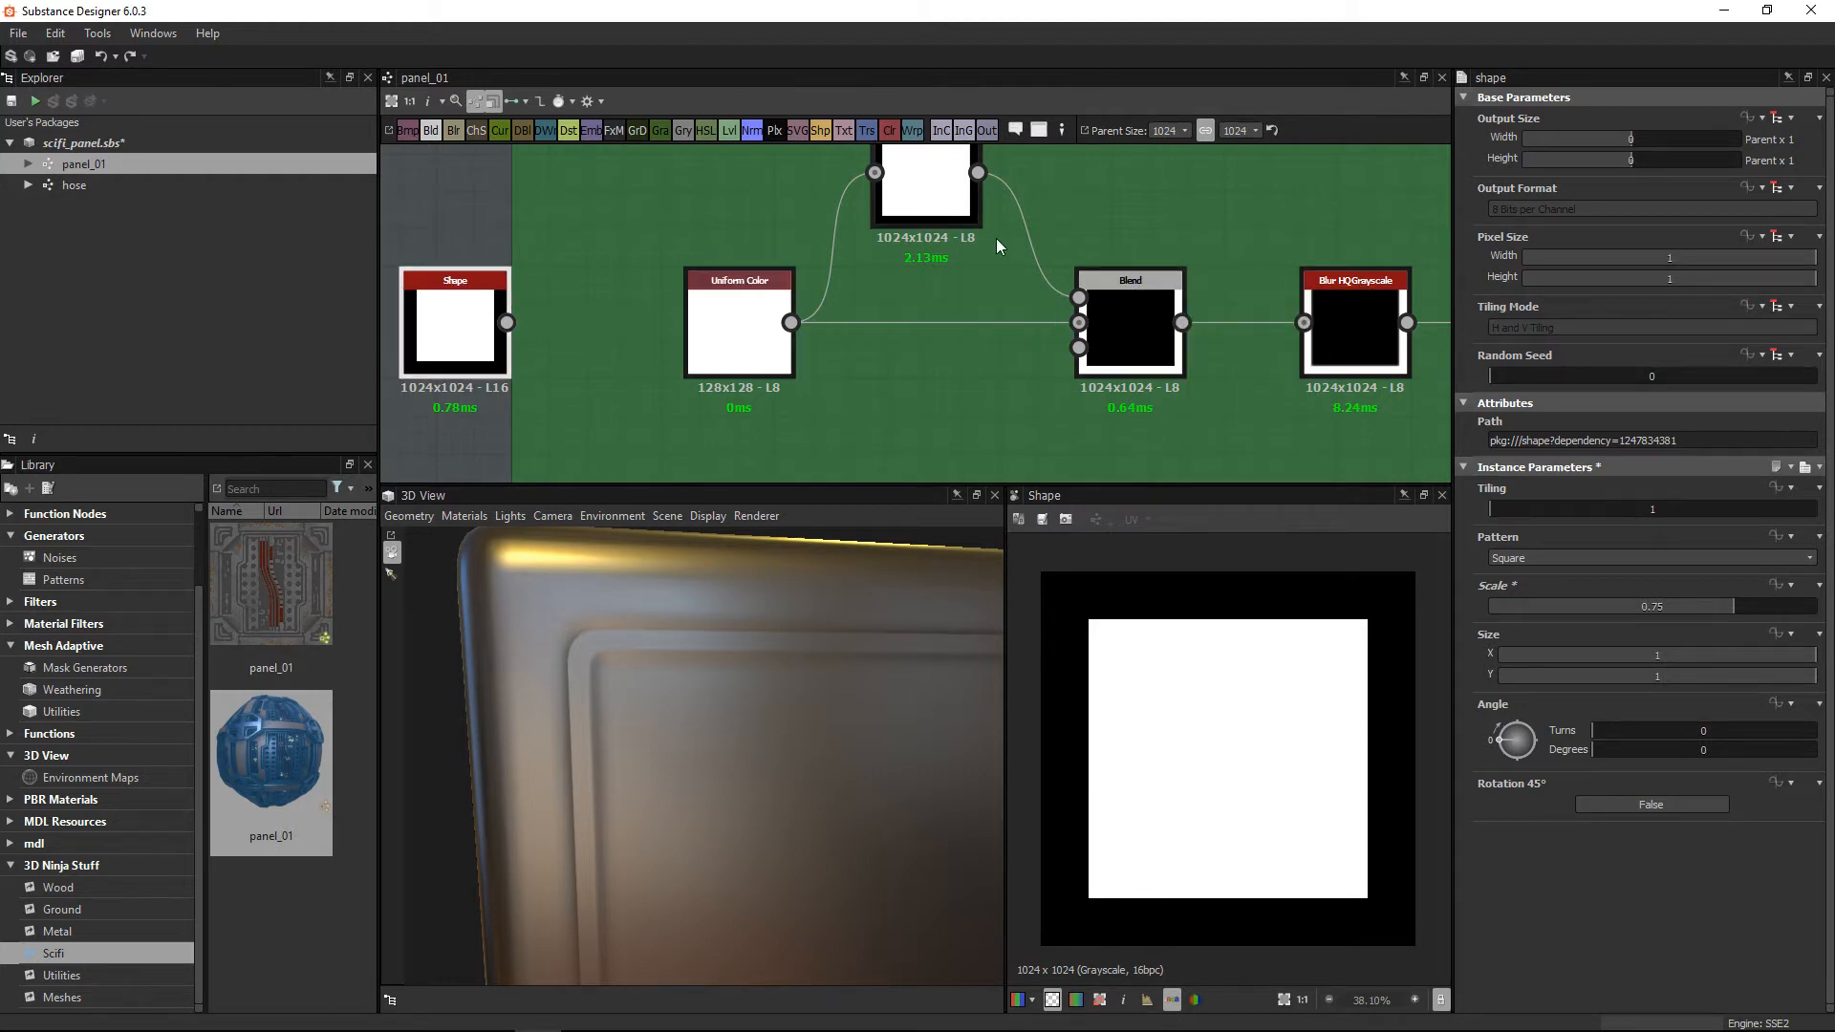
middle_click_drag(995, 254, 938, 310)
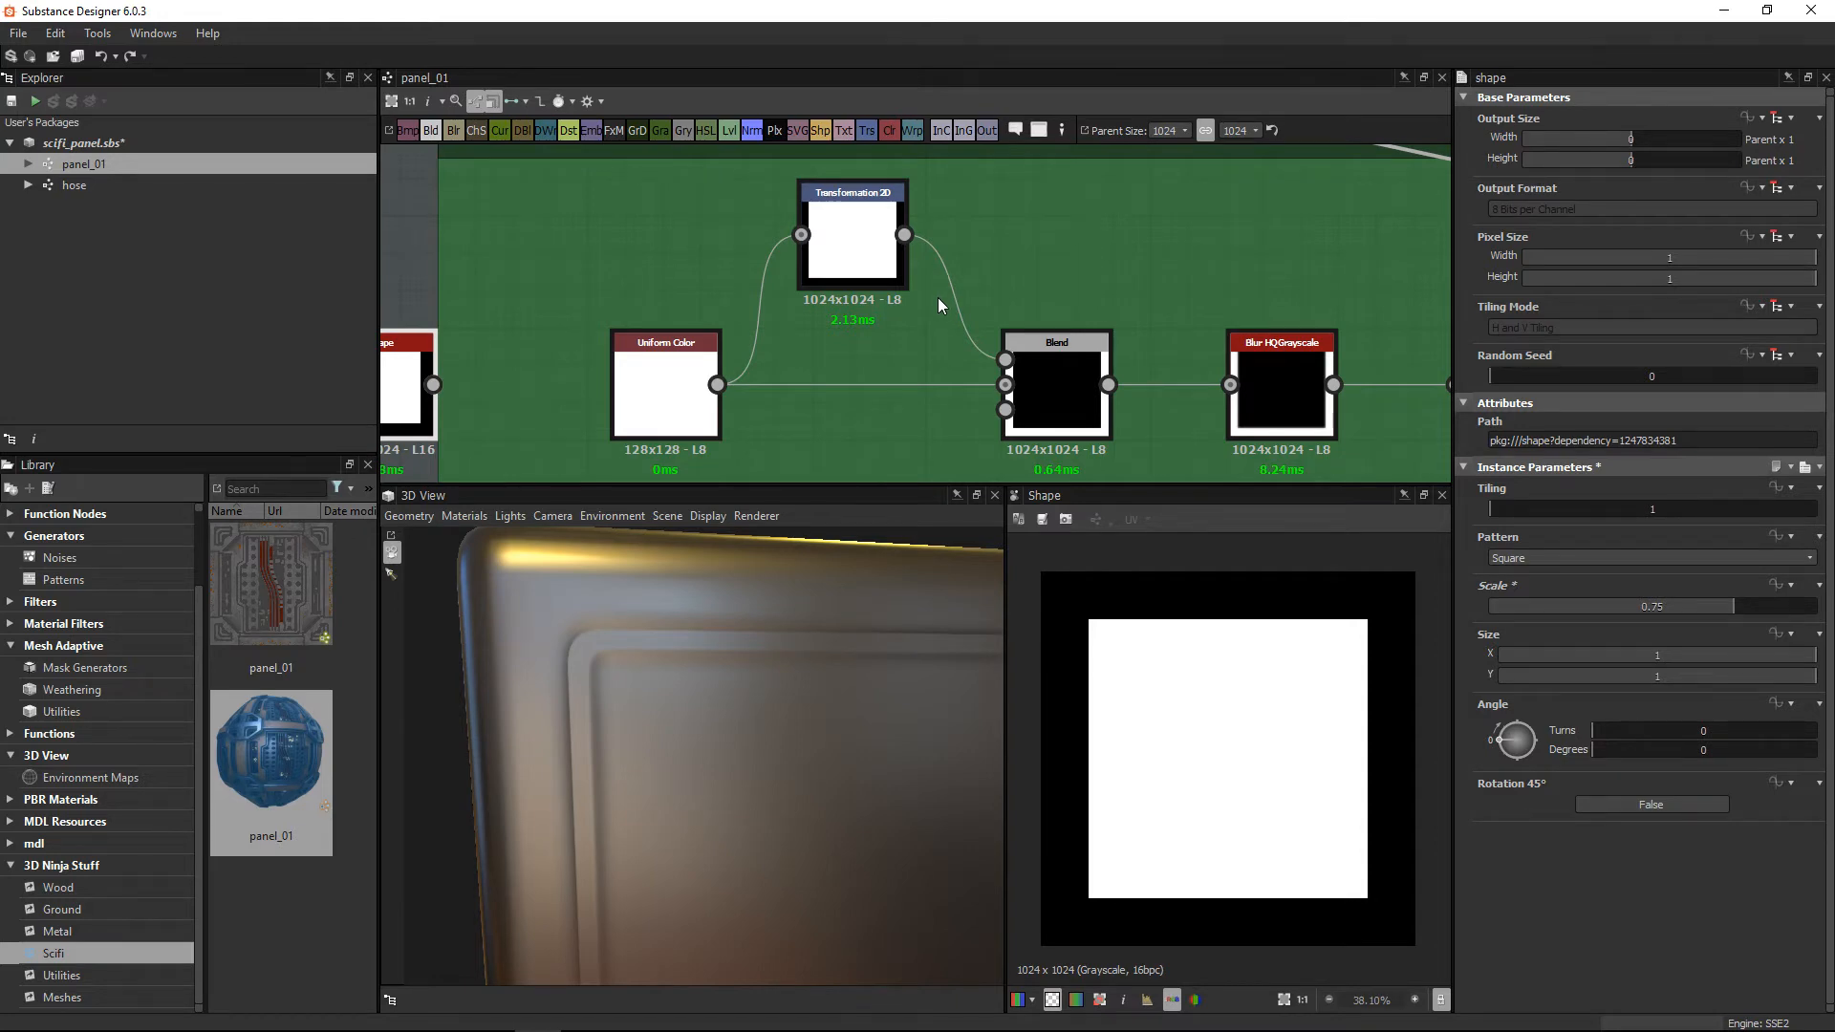
middle_click_drag(815, 407, 803, 381)
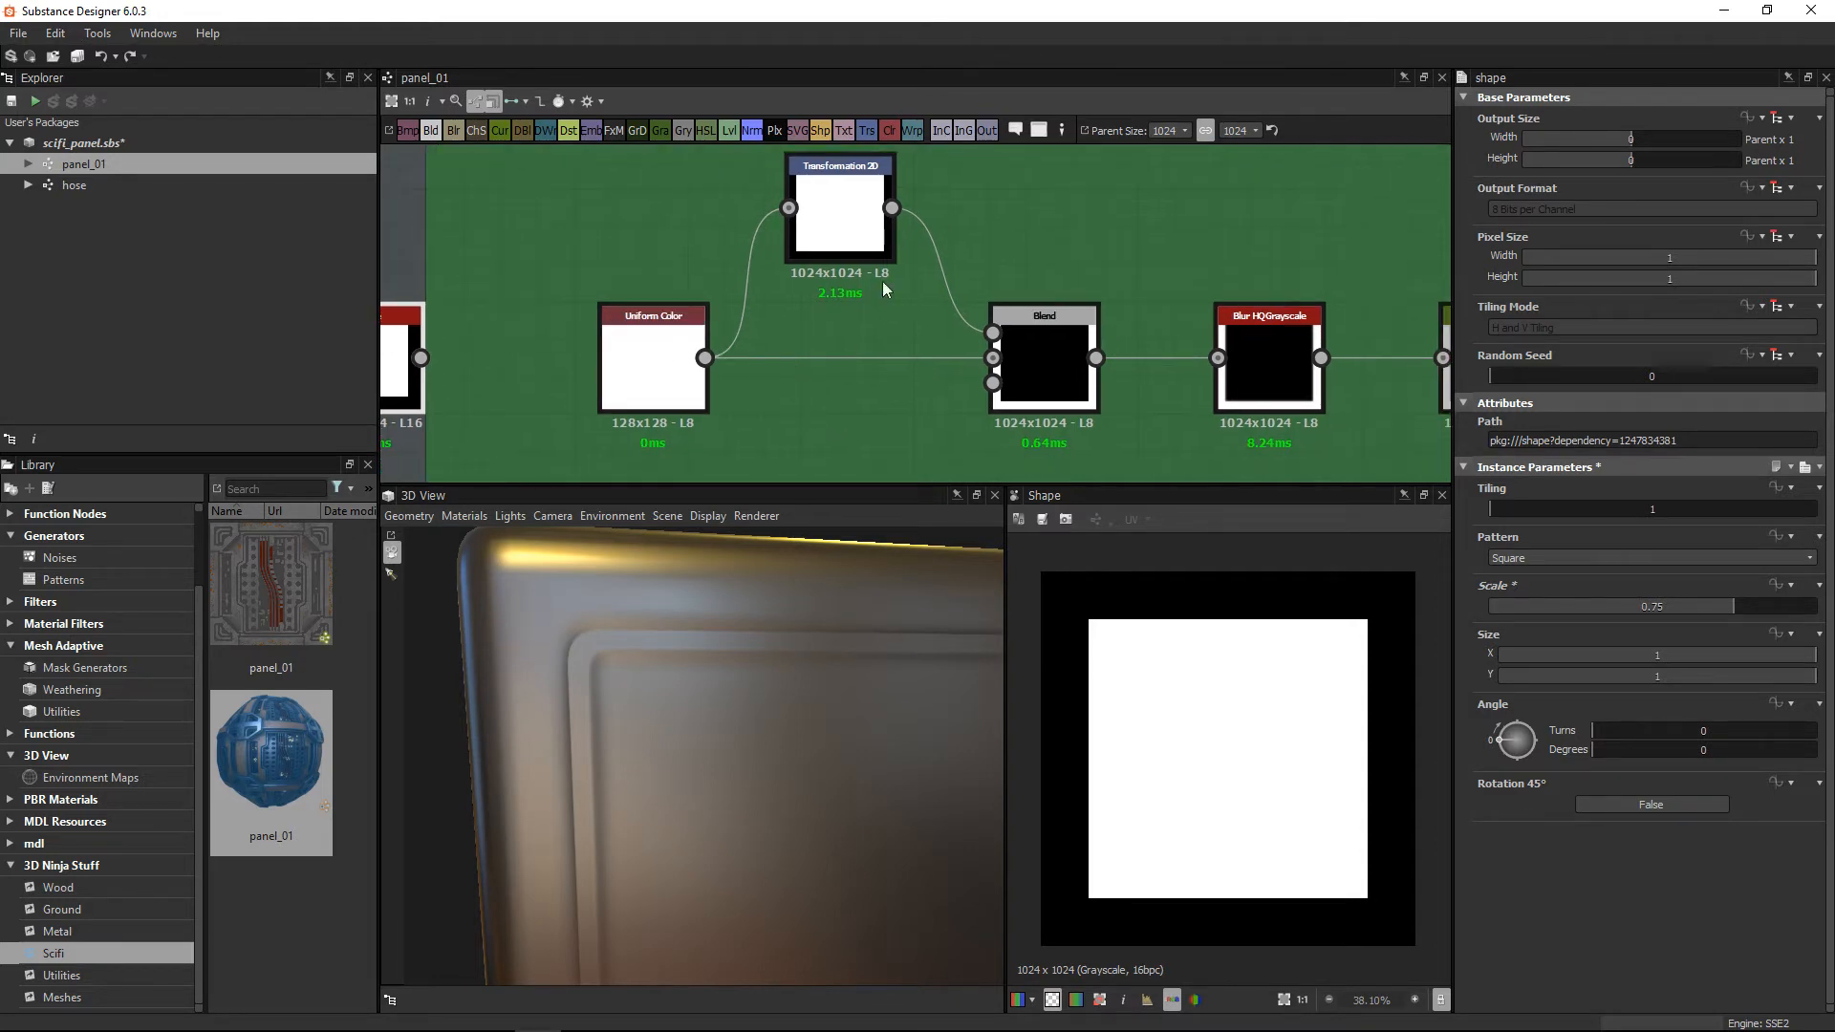
Step: Preview the Blend node's frame, its Uniform Color source and the scaled-down Transformation 2D square in turn
middle_click_drag(673, 353, 536, 332)
left_click(983, 338)
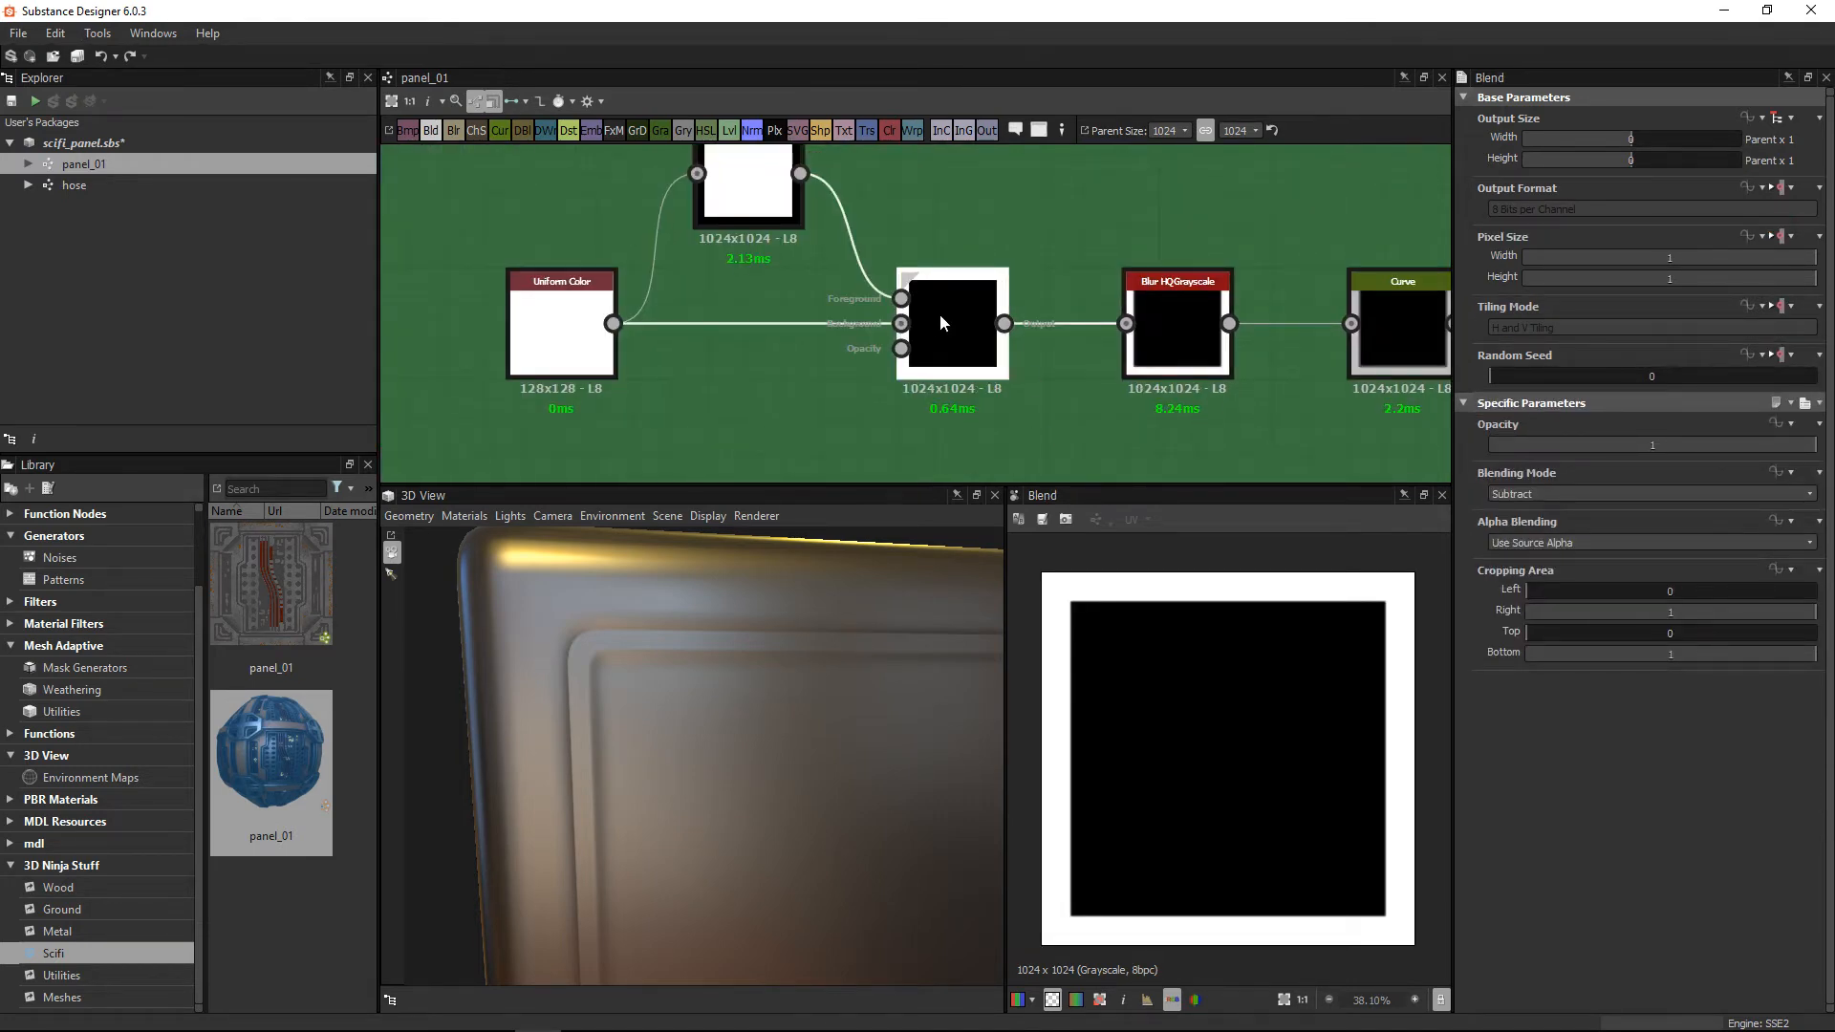
scroll(818, 342, "up", 2)
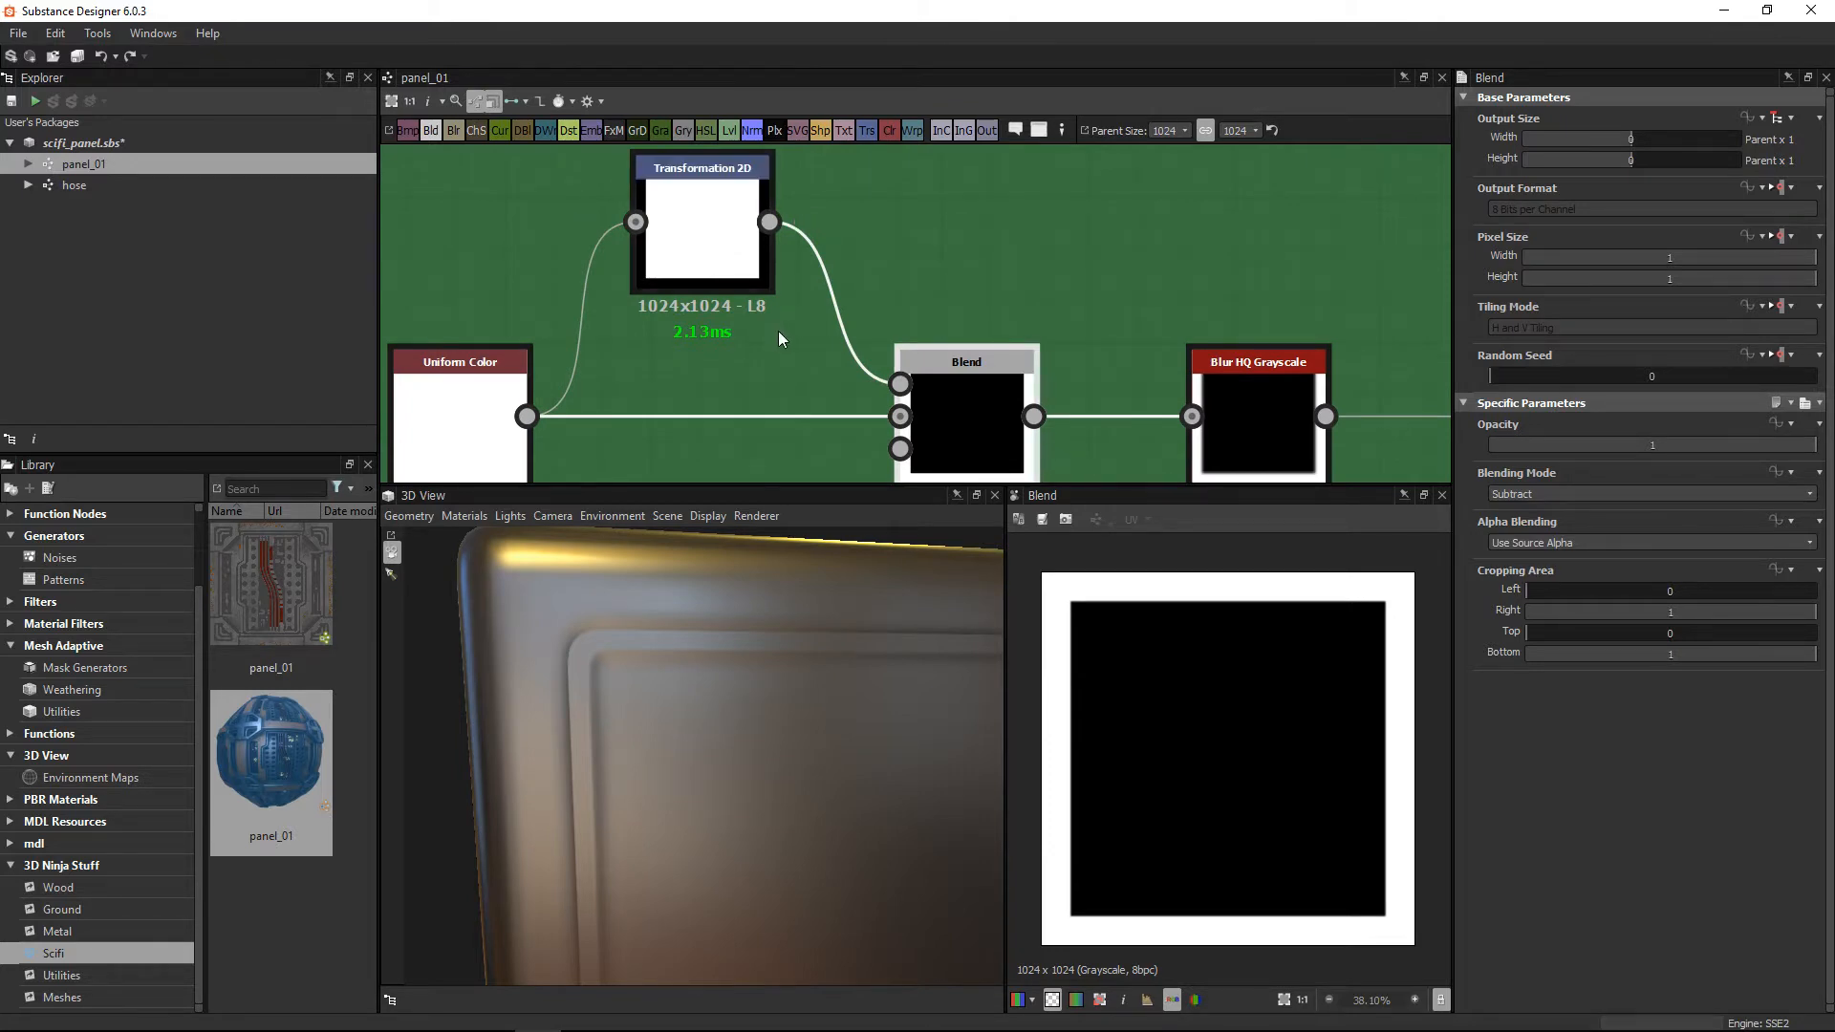
middle_click_drag(936, 340, 998, 296)
scroll(985, 303, "down", 1)
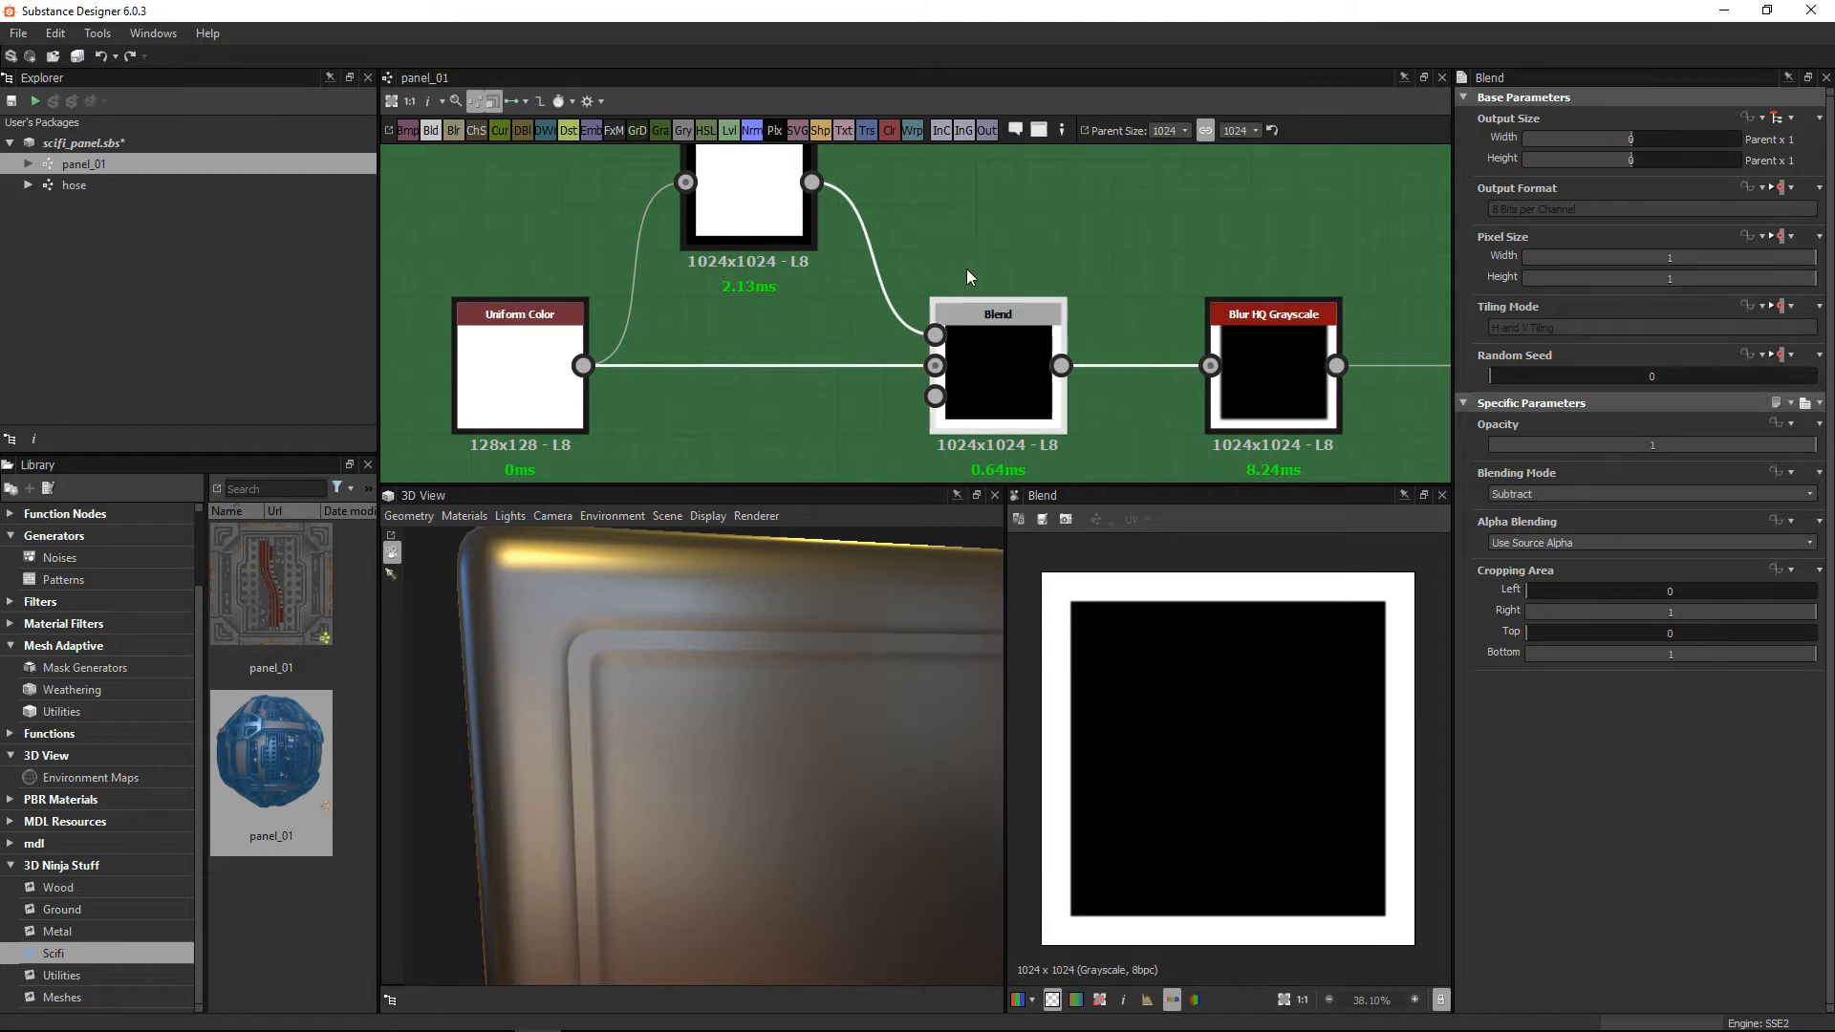
middle_click_drag(868, 355, 887, 382)
left_click(532, 409)
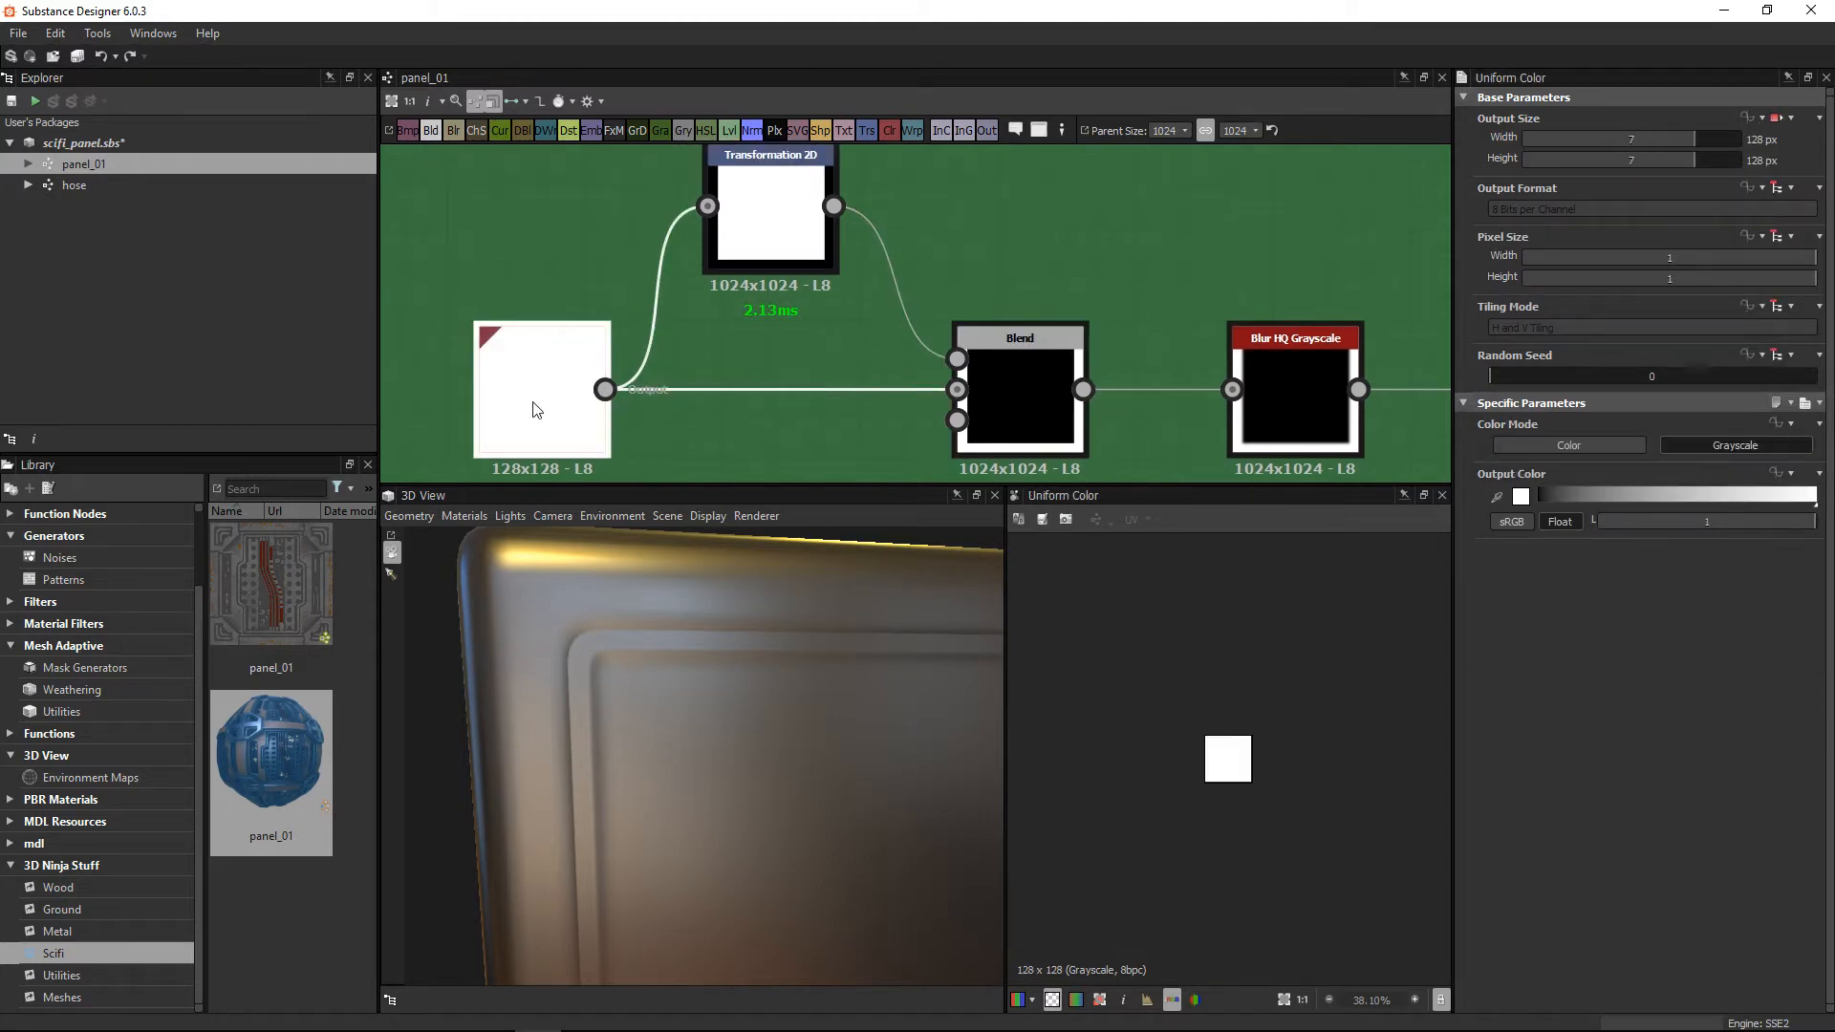
left_click(750, 229)
middle_click_drag(980, 310, 926, 292)
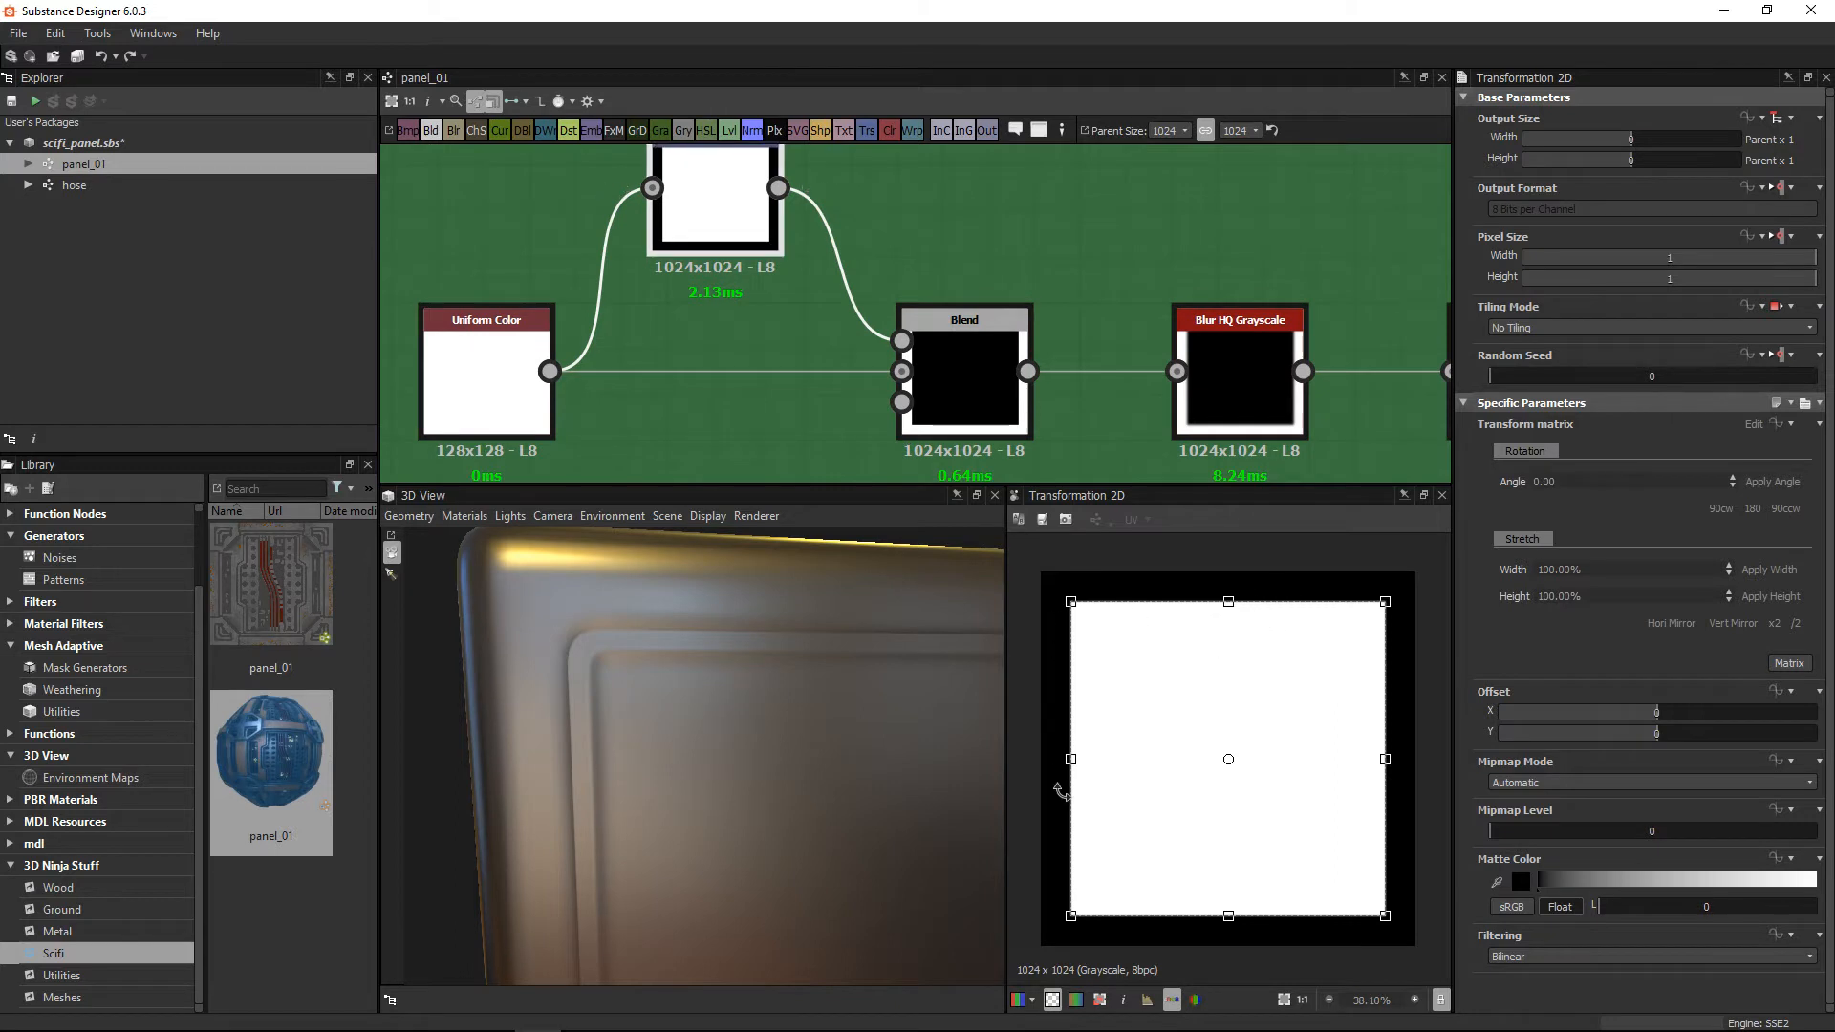
Step: Compare the Blend result with its two inputs again and examine the corner of the subtracted square up close
left_click(932, 376)
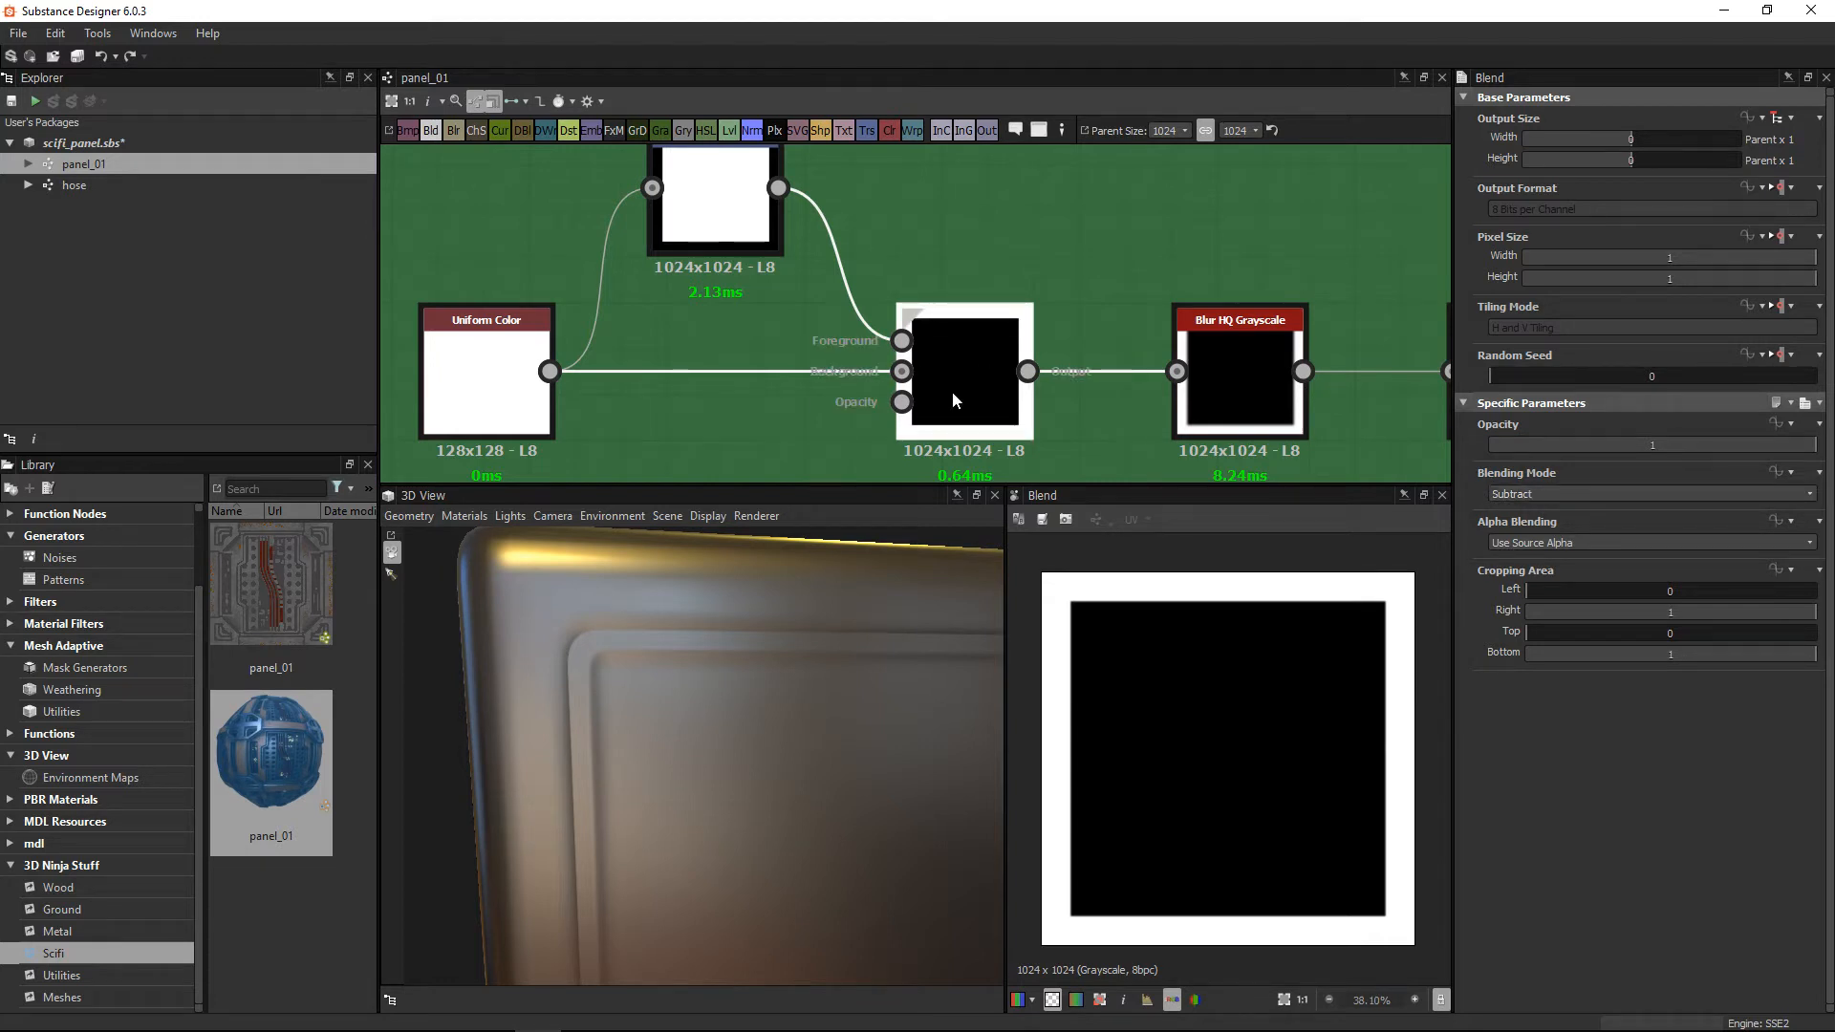
left_click(740, 200)
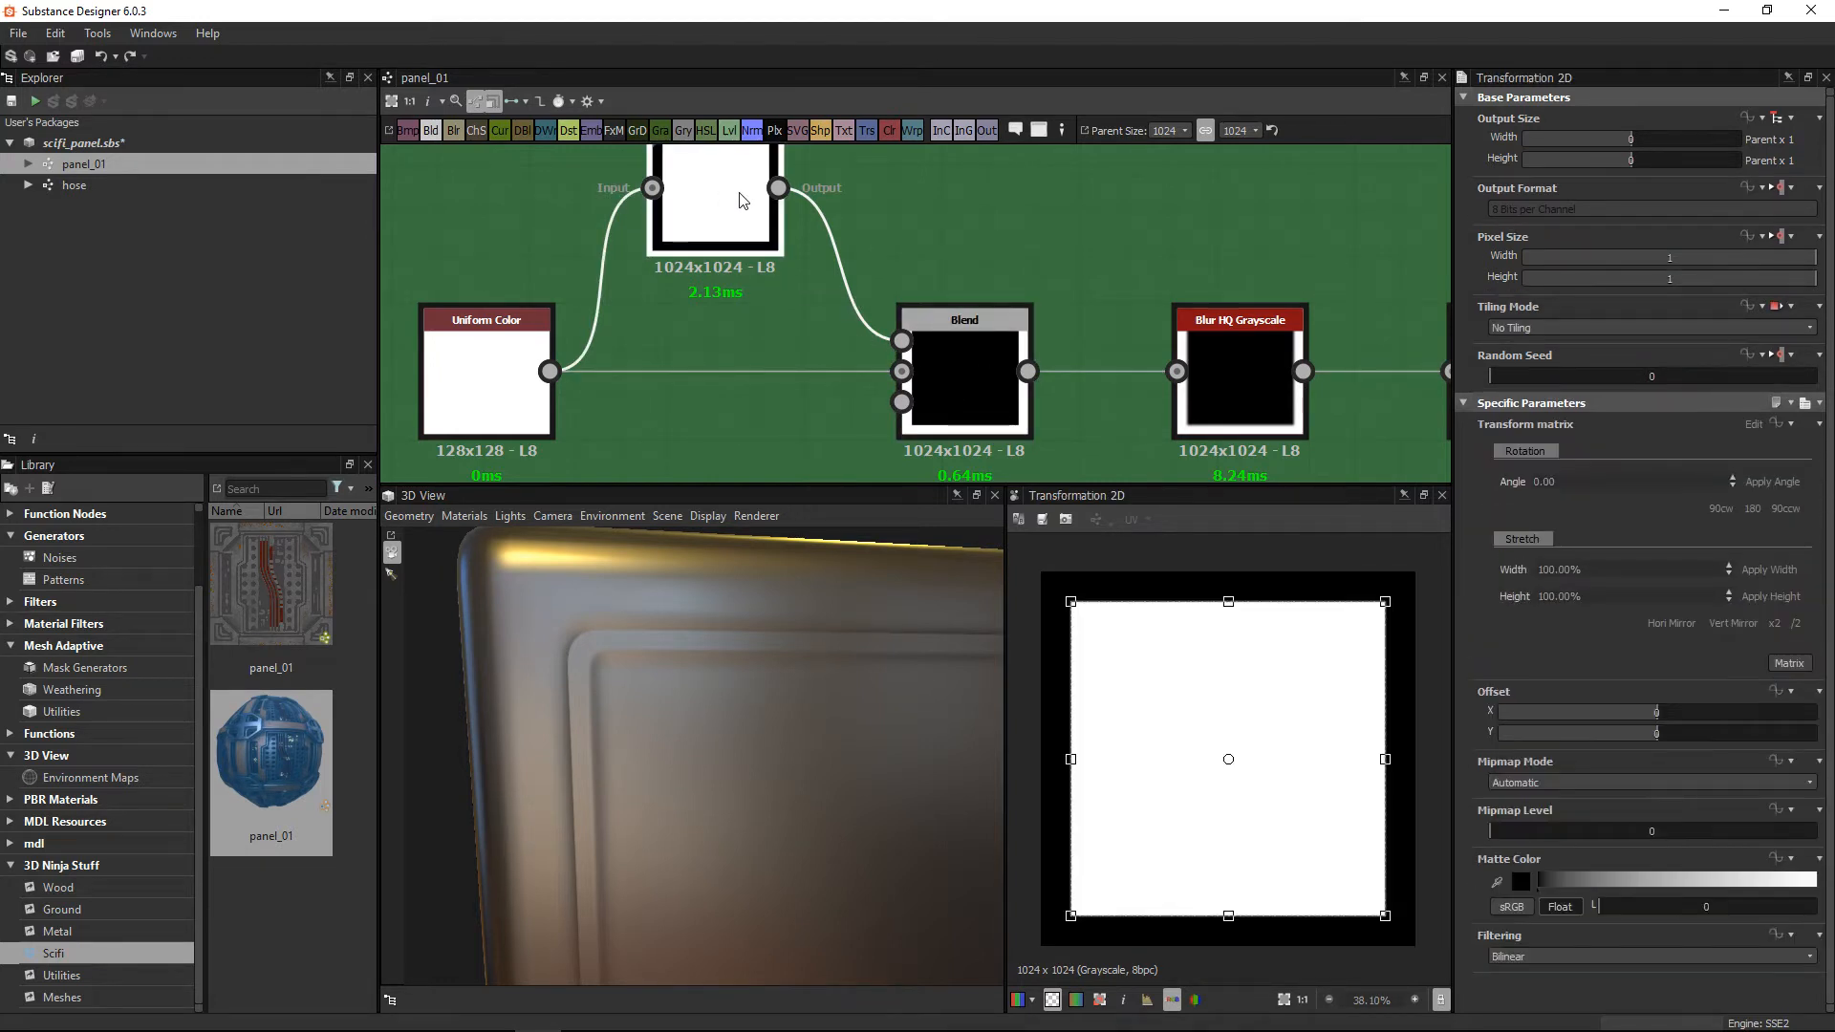
left_click(454, 409)
left_click(915, 368)
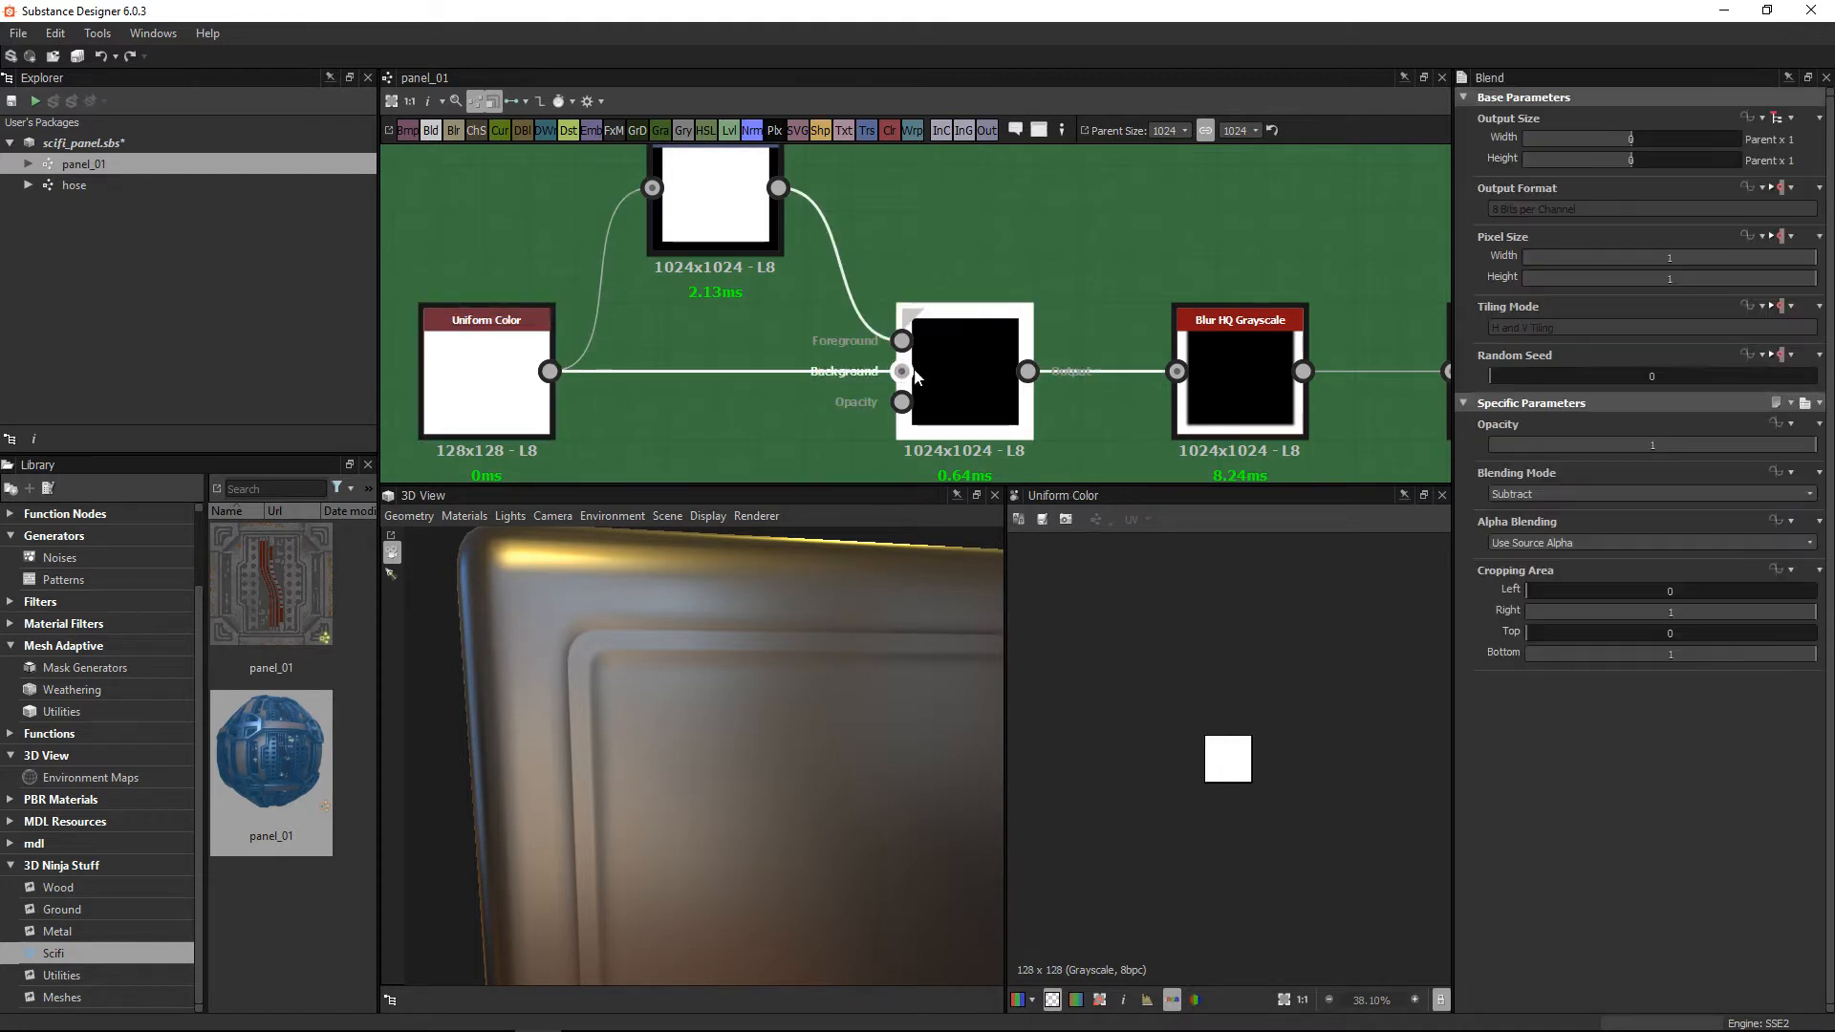
double_click(941, 371)
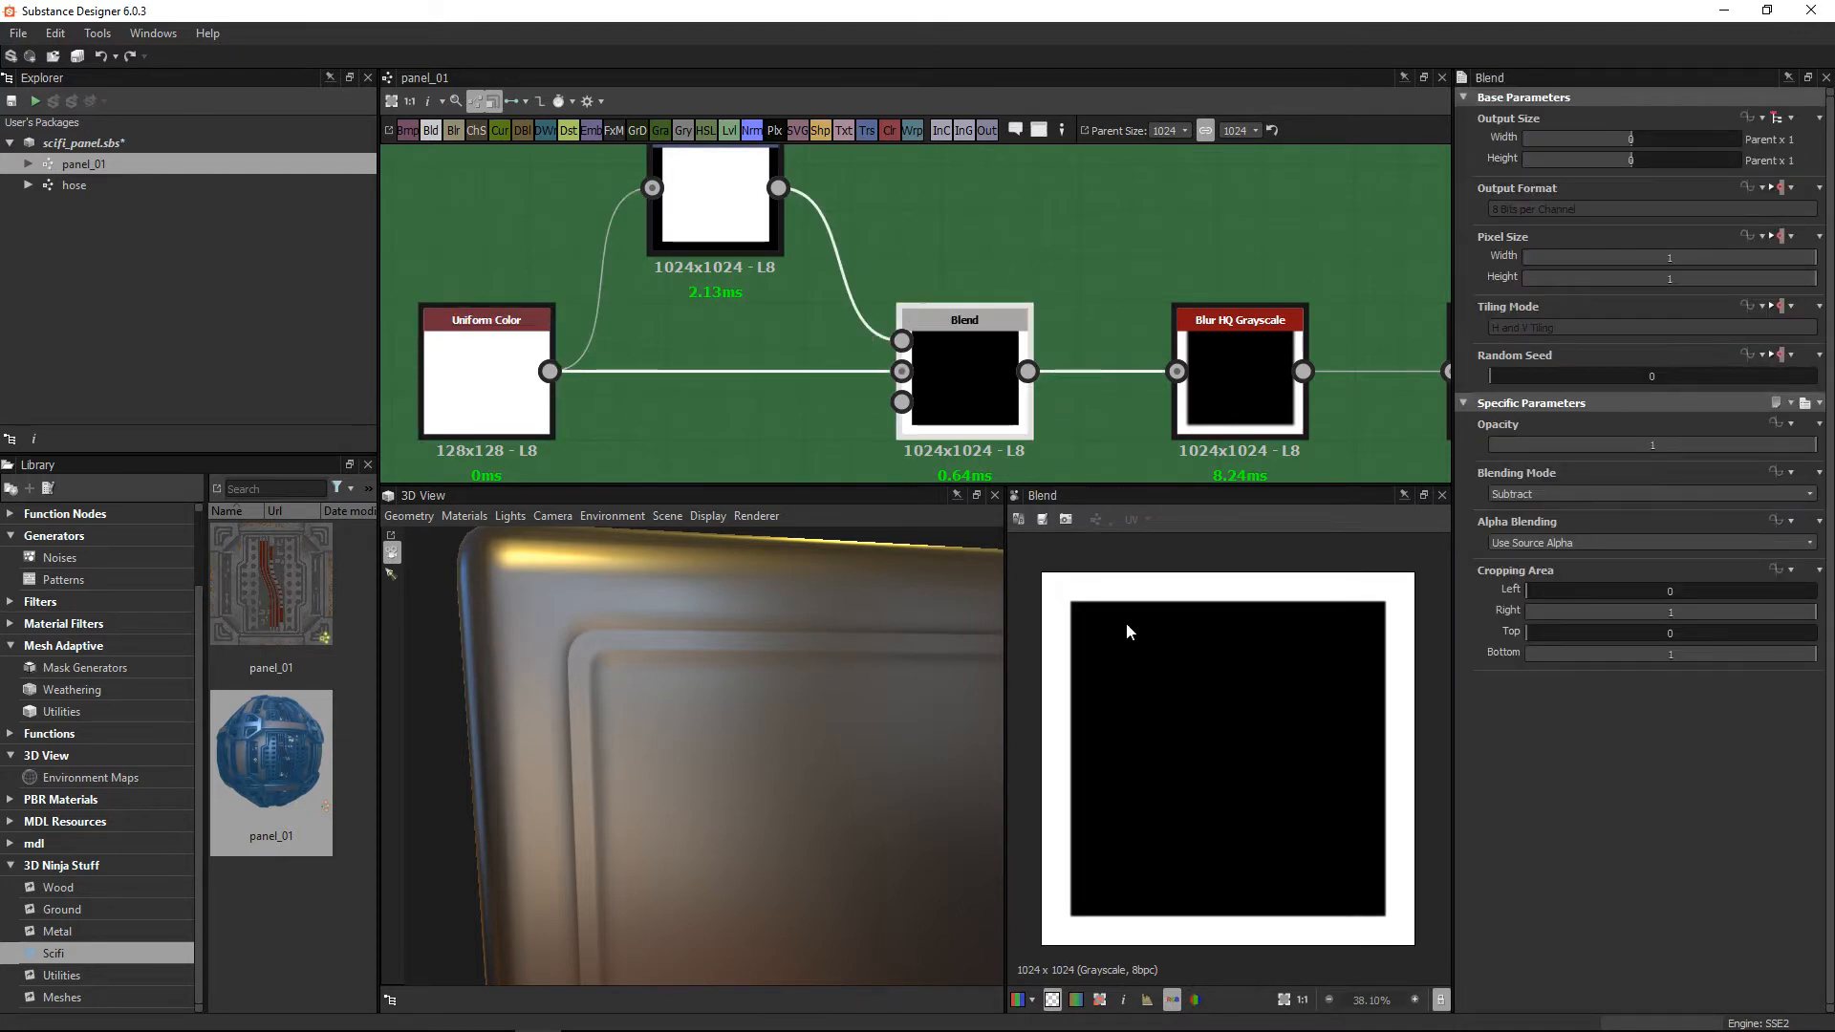
scroll(1123, 636, "up", 2)
scroll(1147, 621, "down", 1)
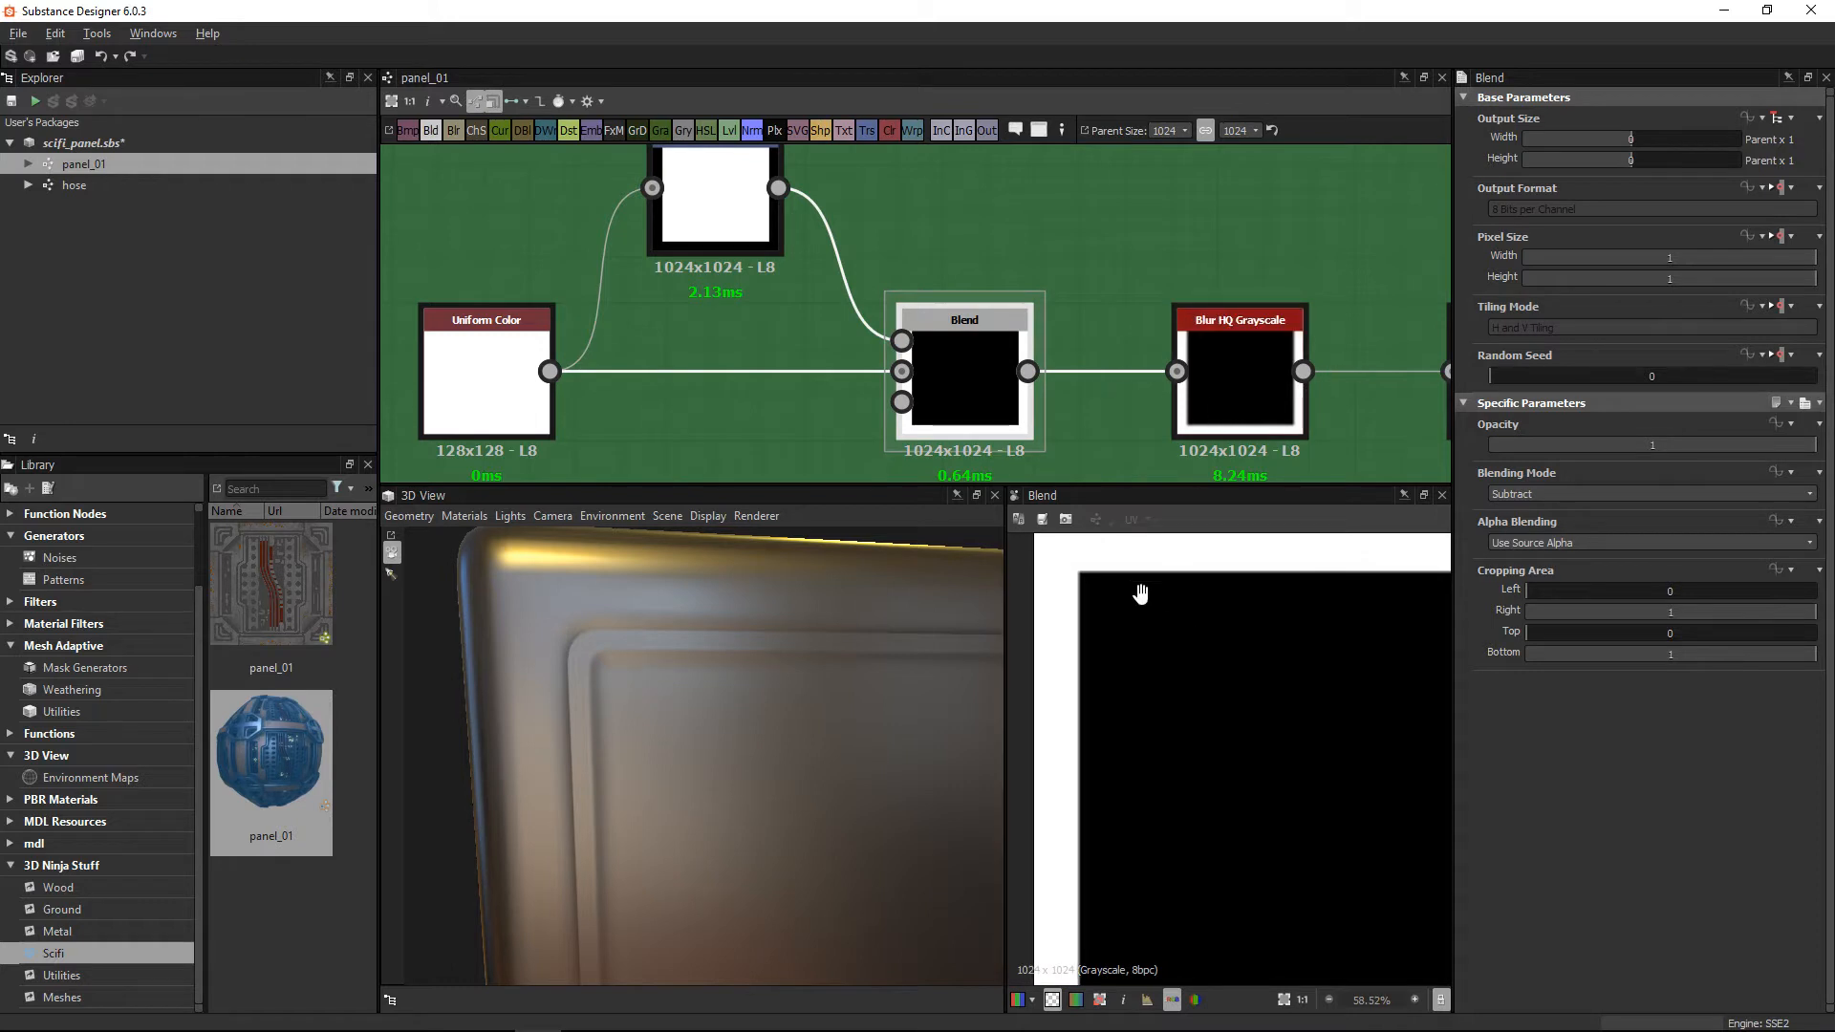
scroll(1162, 707, "down", 1)
scroll(1156, 703, "up", 6)
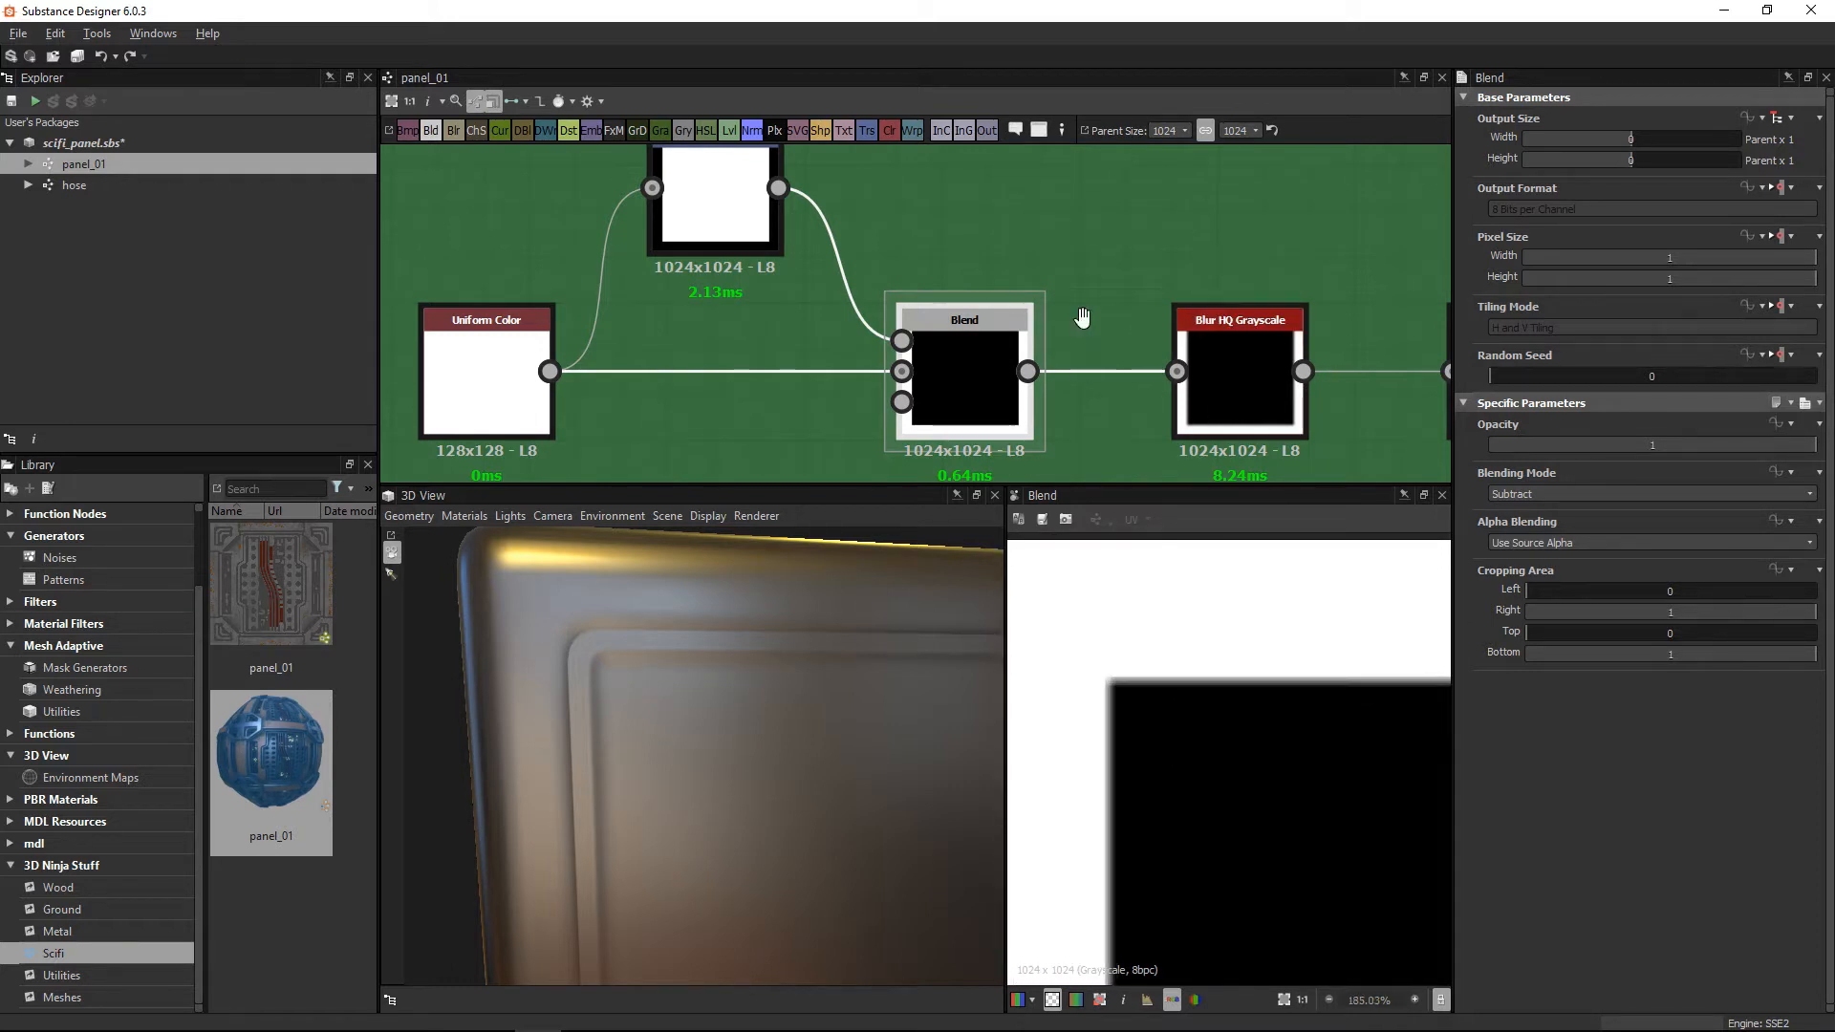
Step: Preview the Blur HQ Grayscale node and examine how it softens the frame's inner corner
middle_click_drag(1104, 325, 798, 245)
scroll(846, 261, "up", 2)
double_click(959, 321)
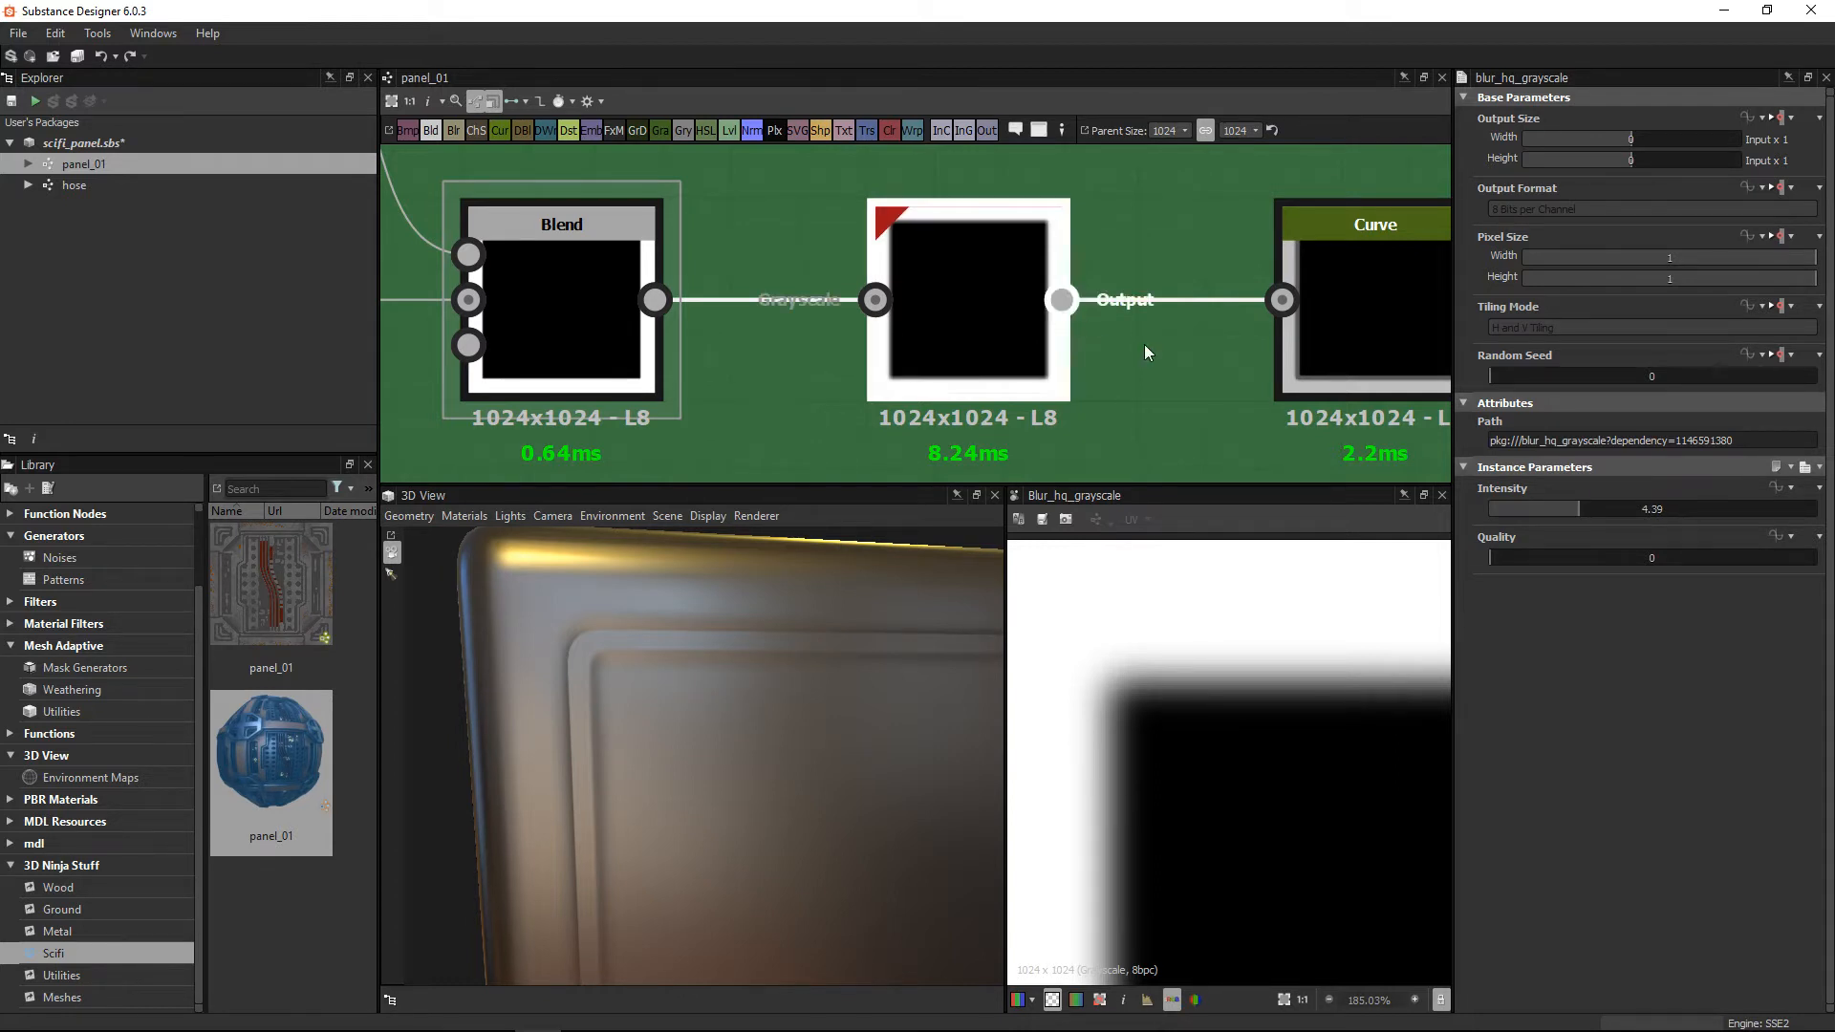
middle_click_drag(1065, 358, 897, 306)
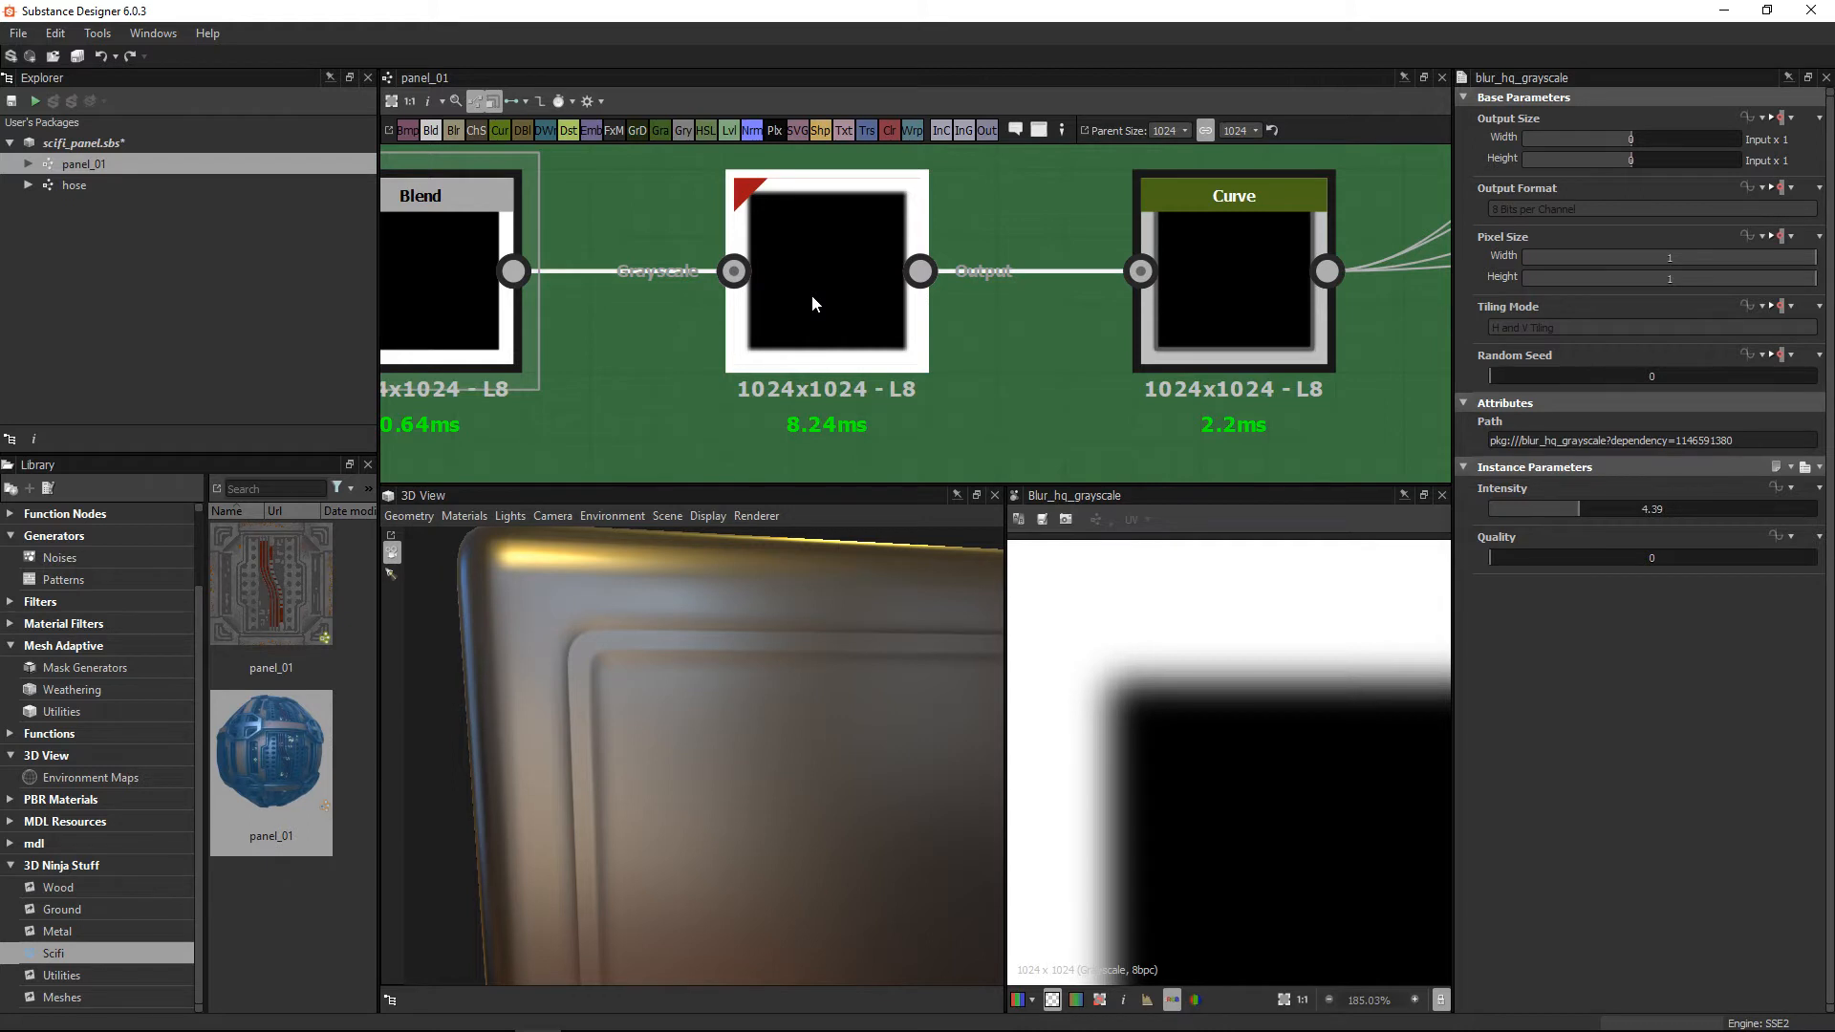
middle_click_drag(1202, 312, 1133, 311)
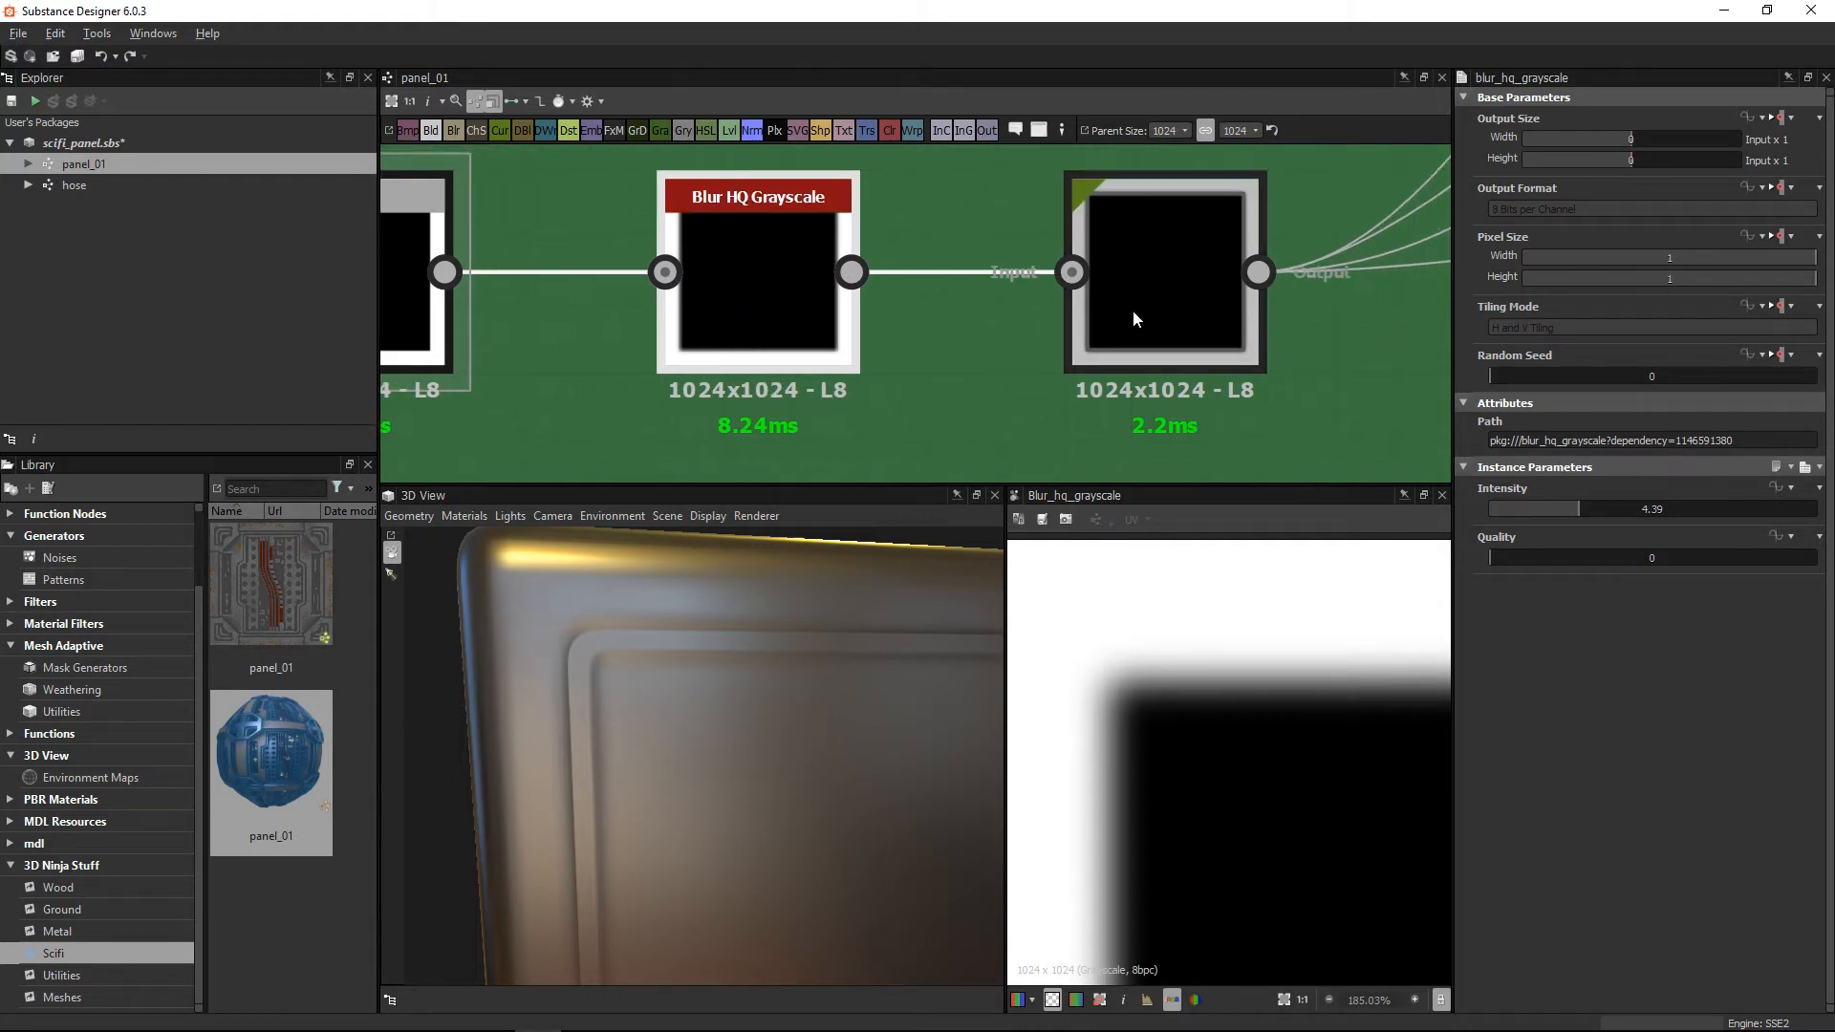
Step: Preview the Curve node and examine the stepped profile it gives the blurred frame's corner
left_click(1195, 241)
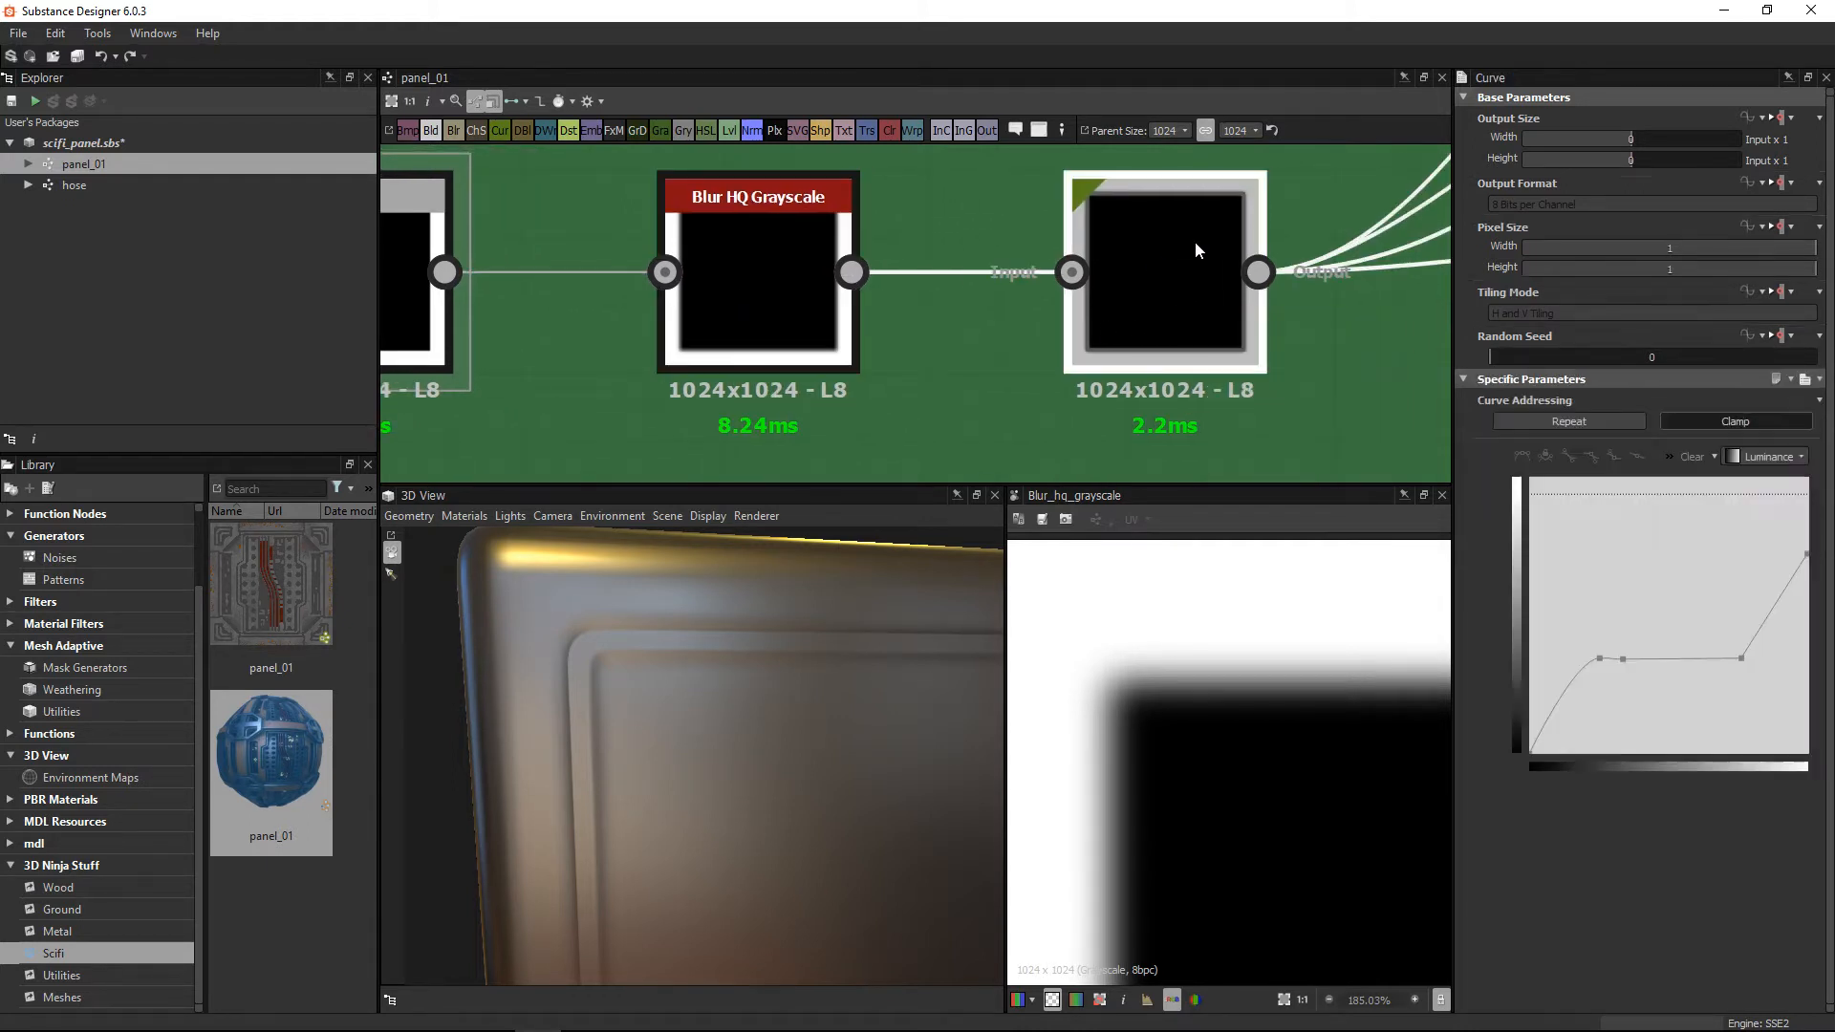
middle_click_drag(1158, 293, 1090, 294)
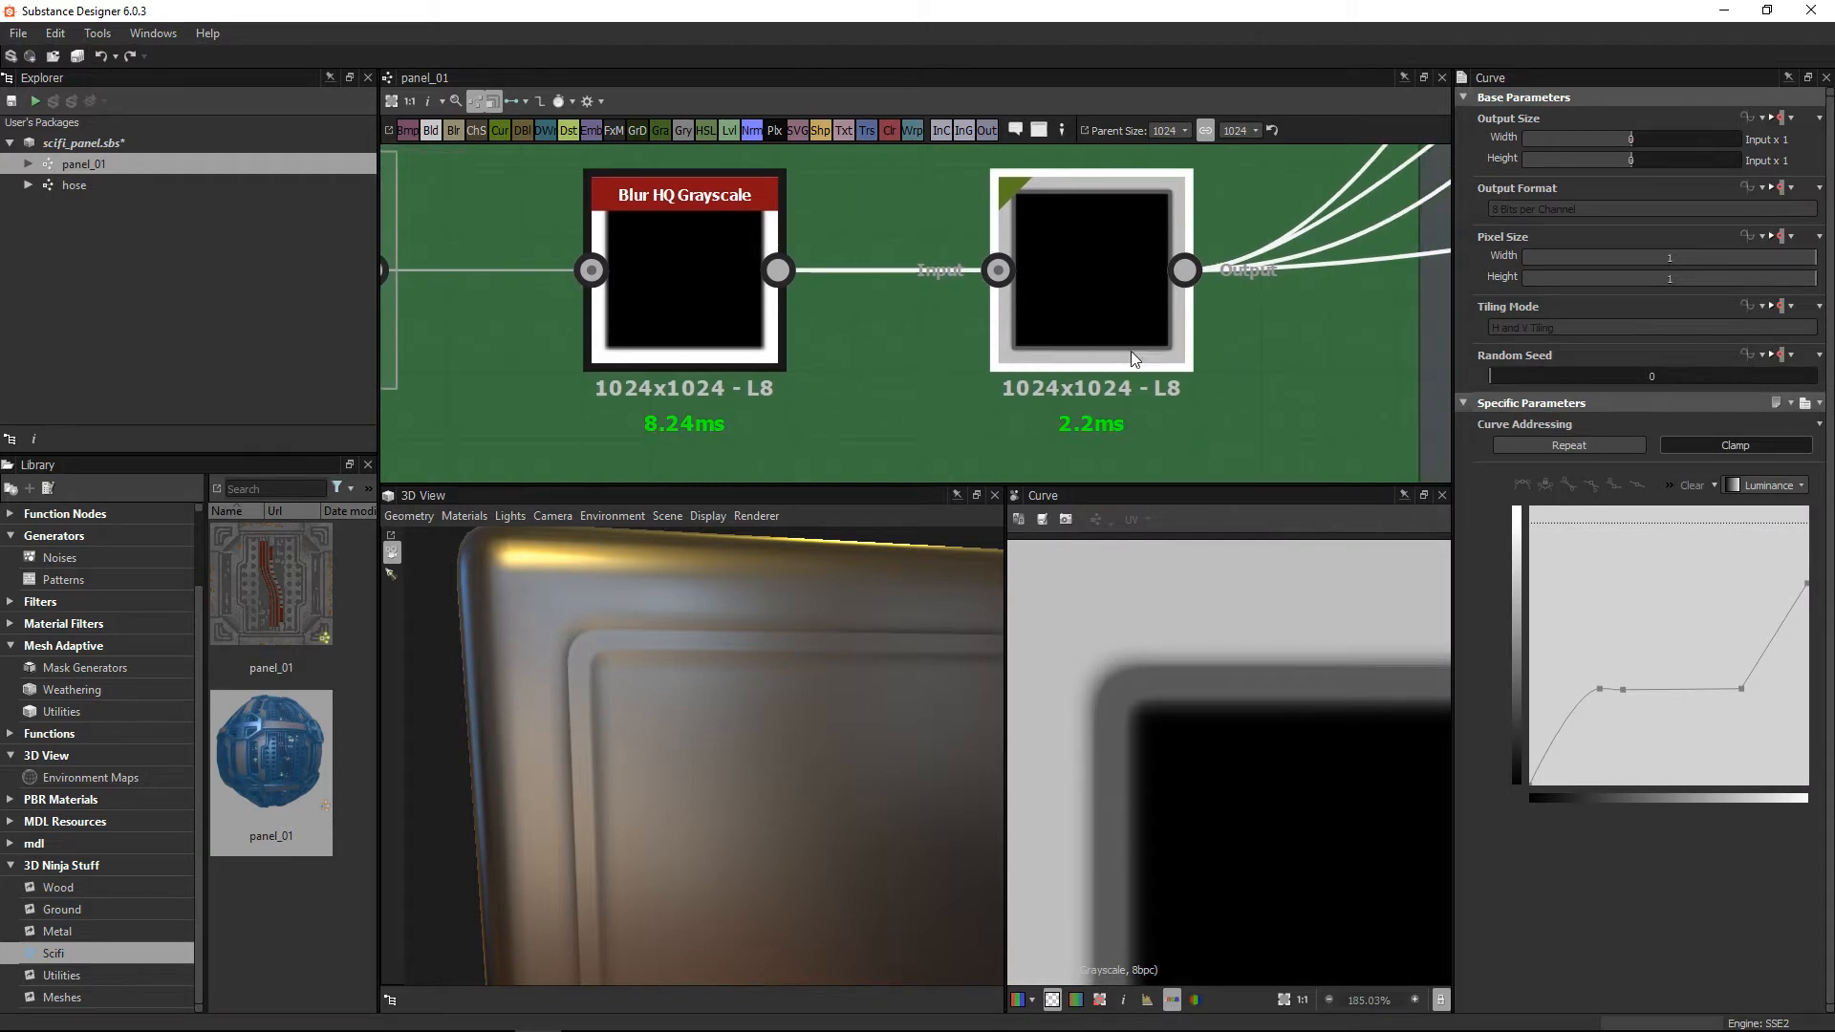
middle_click_drag(1126, 723, 1159, 688)
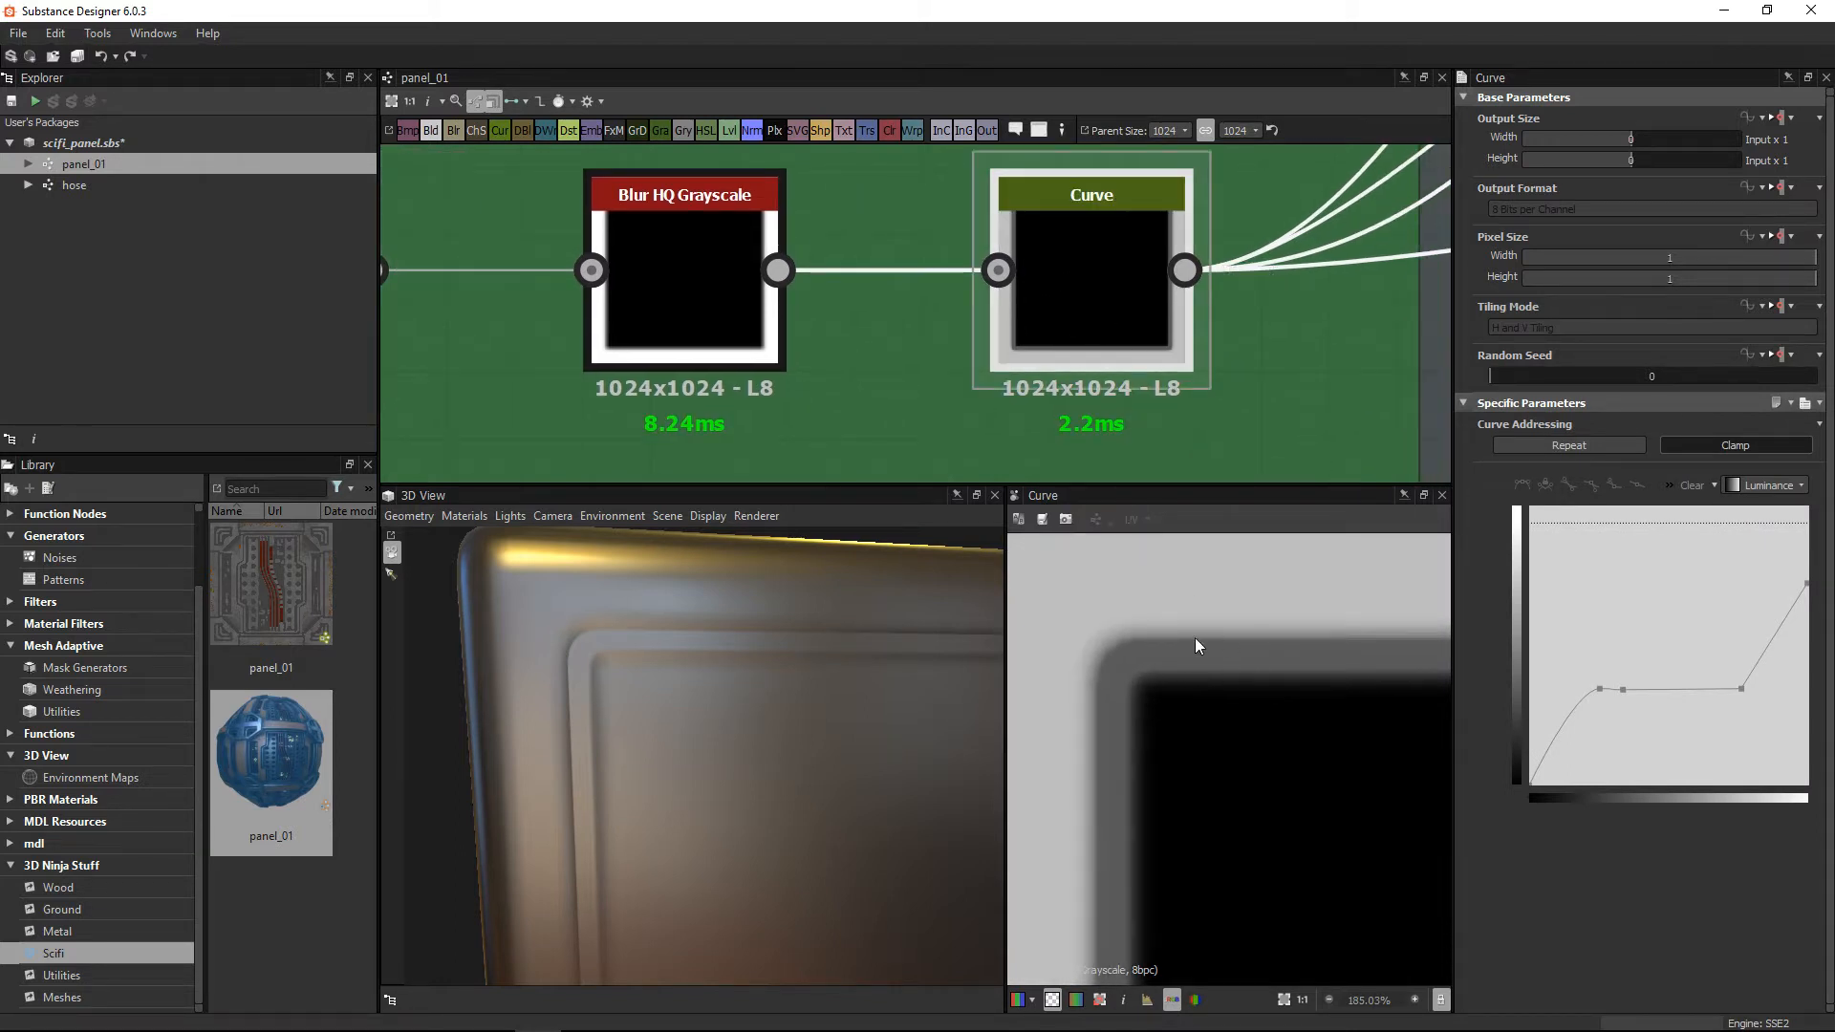
scroll(1269, 777, "down", 4)
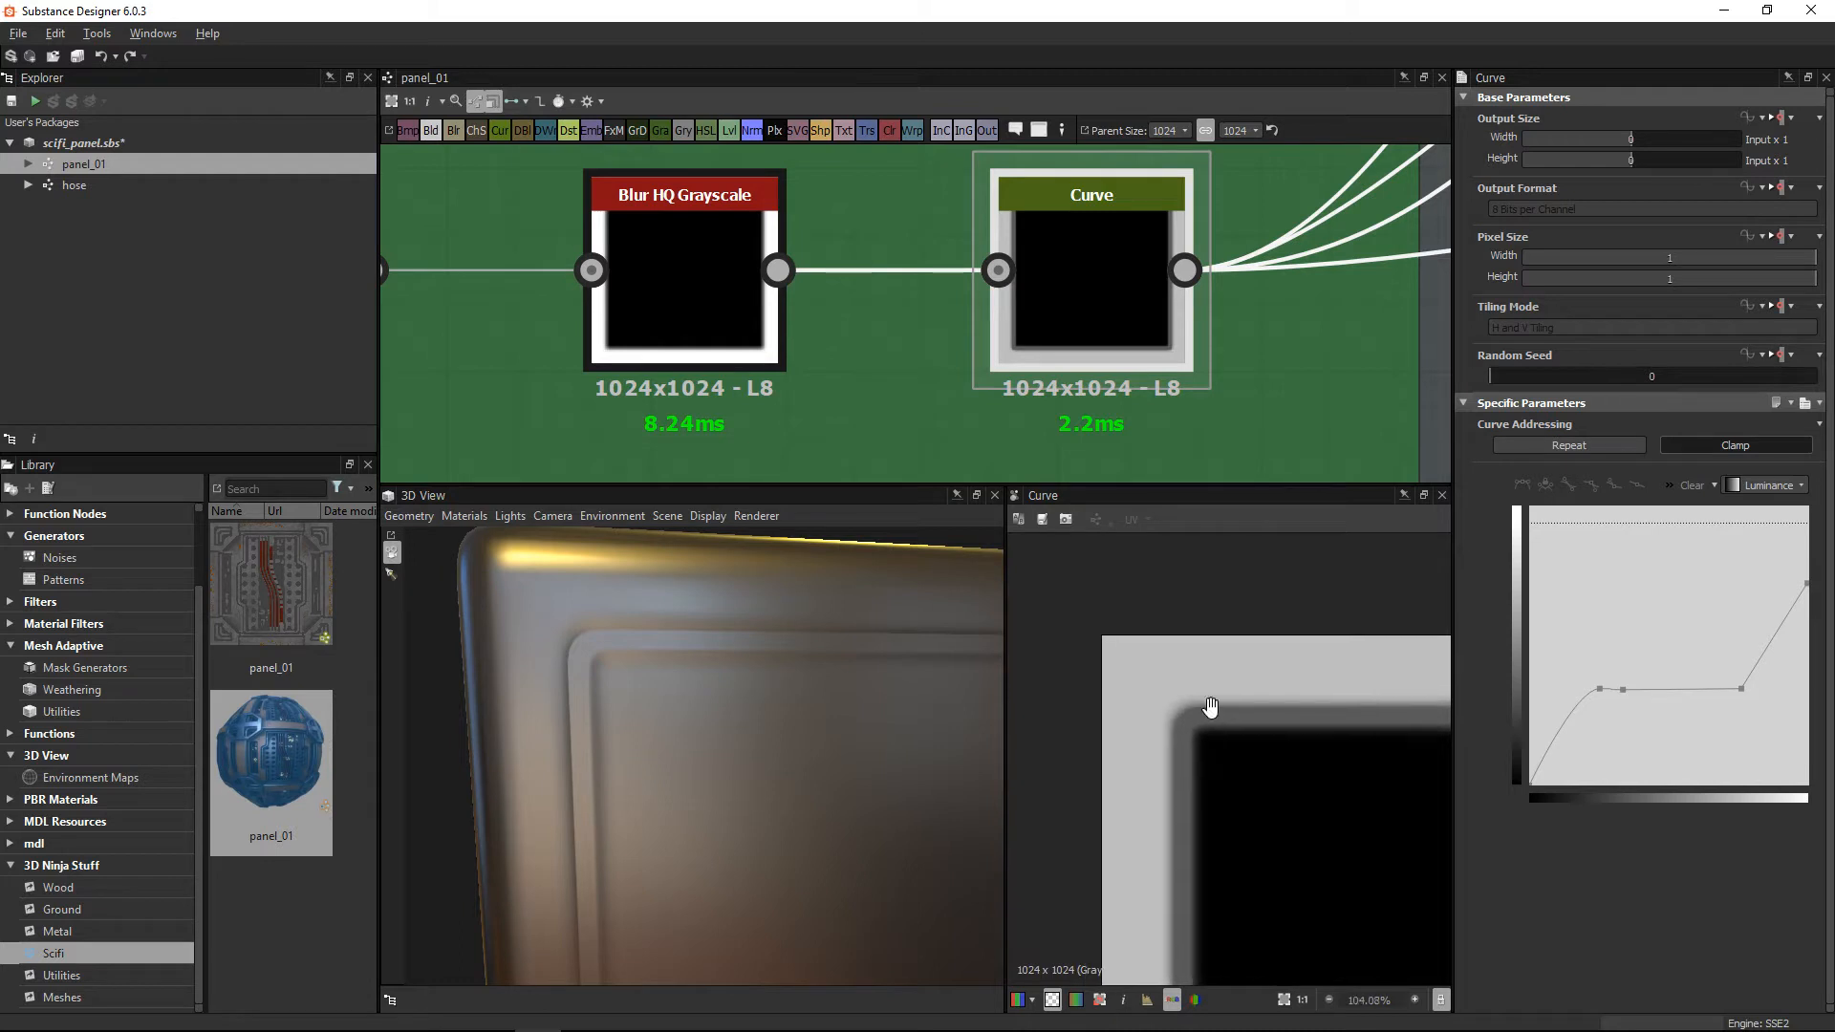
middle_click_drag(1204, 759, 1164, 667)
scroll(1187, 764, "up", 2)
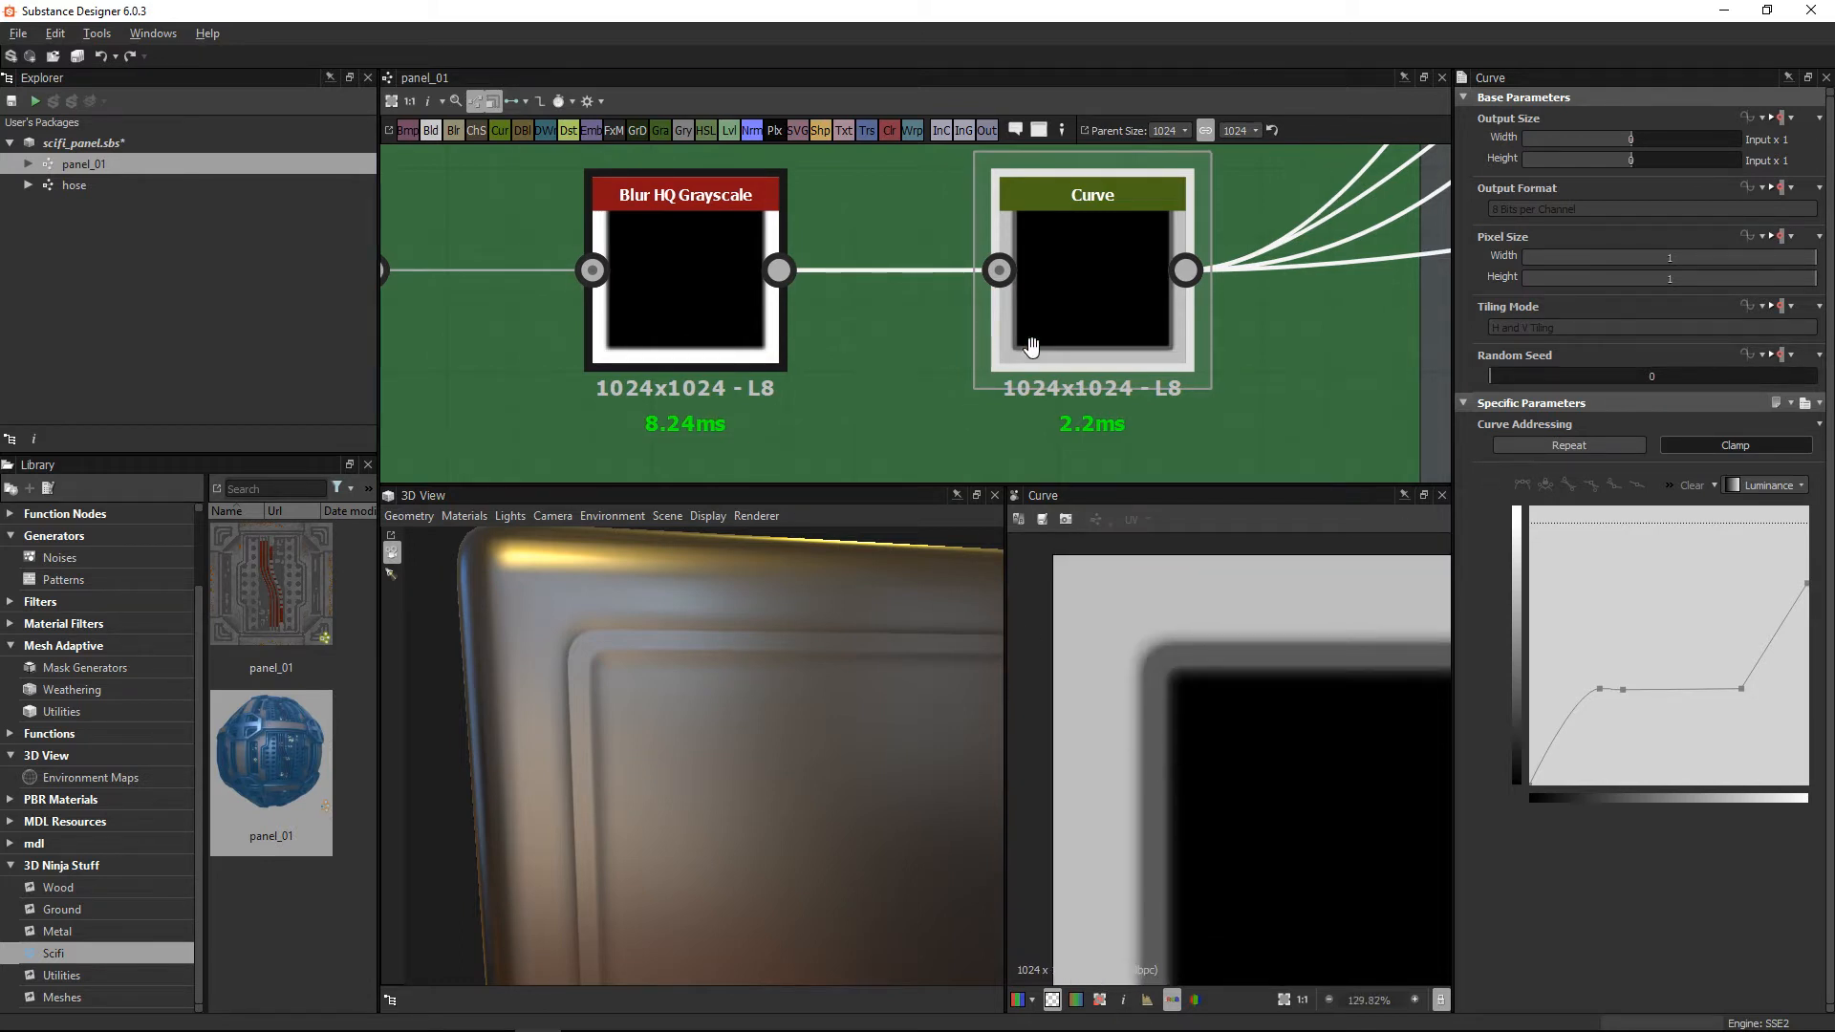
Step: Compare the same frame corner in the Blend, Blur HQ Grayscale and Curve outputs
middle_click_drag(1029, 344, 1211, 331)
double_click(520, 252)
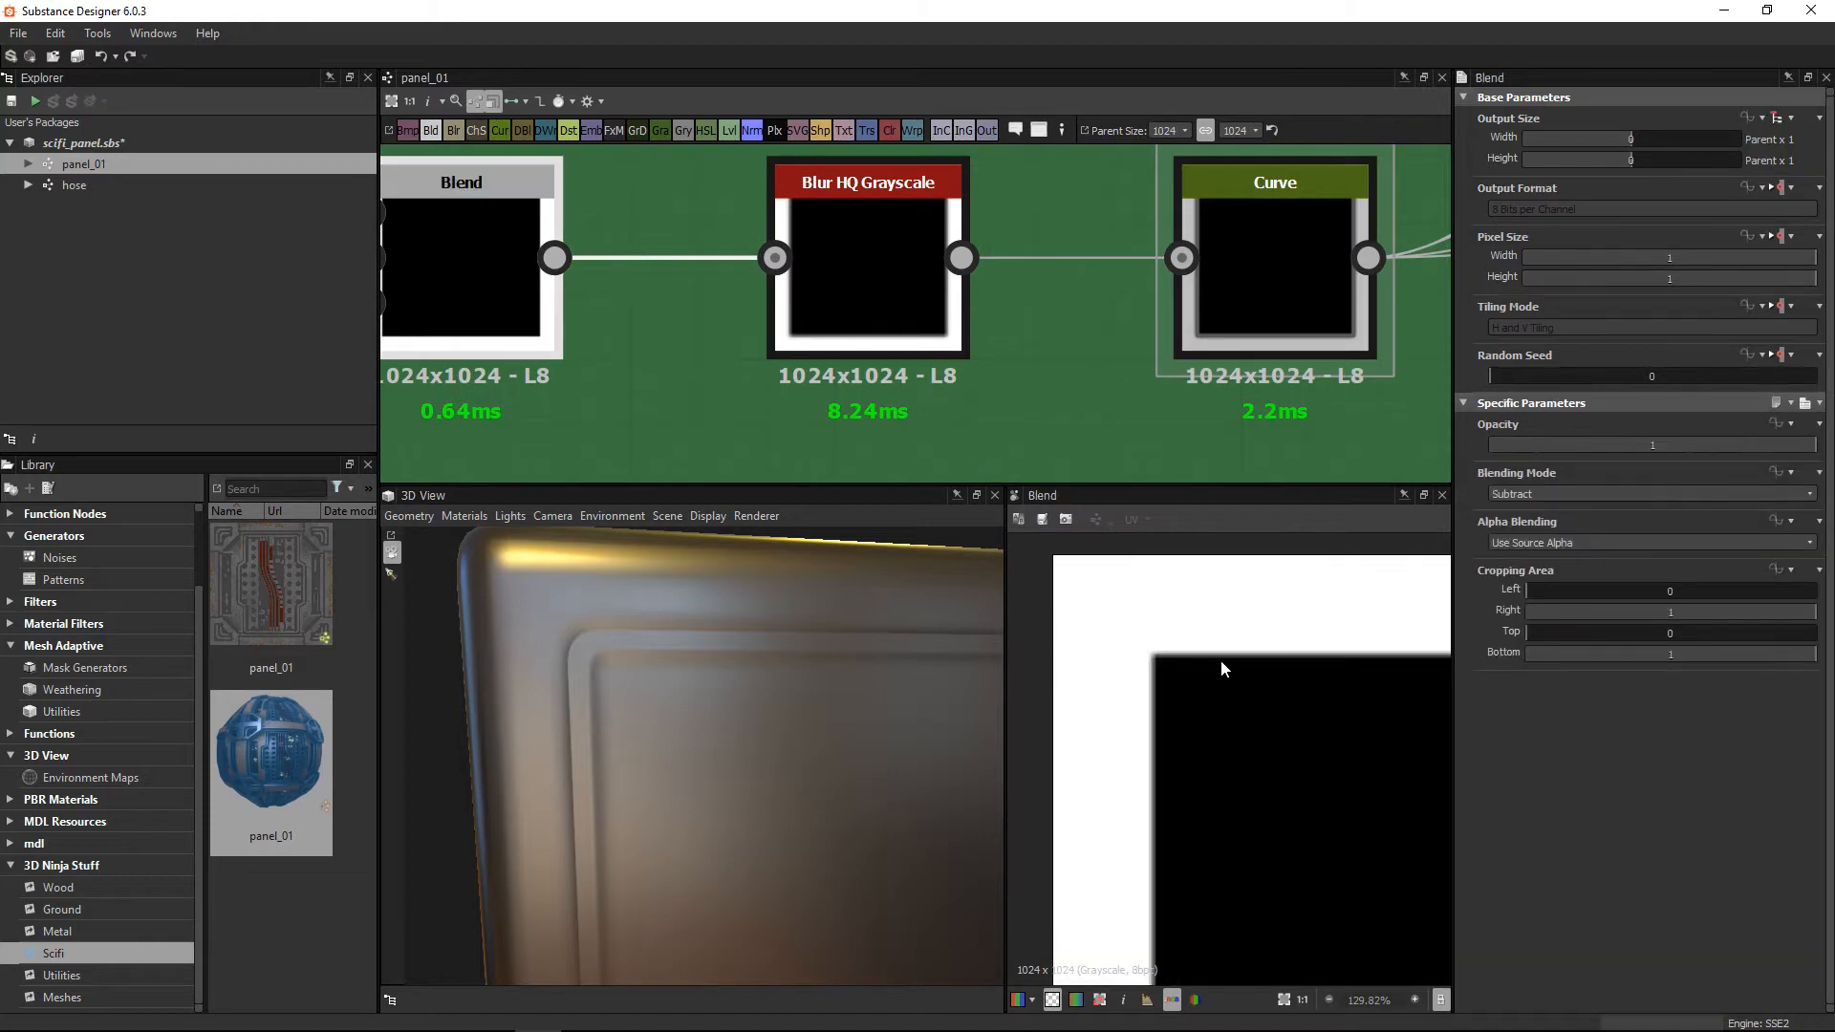
scroll(1189, 741, "up", 3)
middle_click_drag(1189, 742, 1164, 677)
double_click(810, 247)
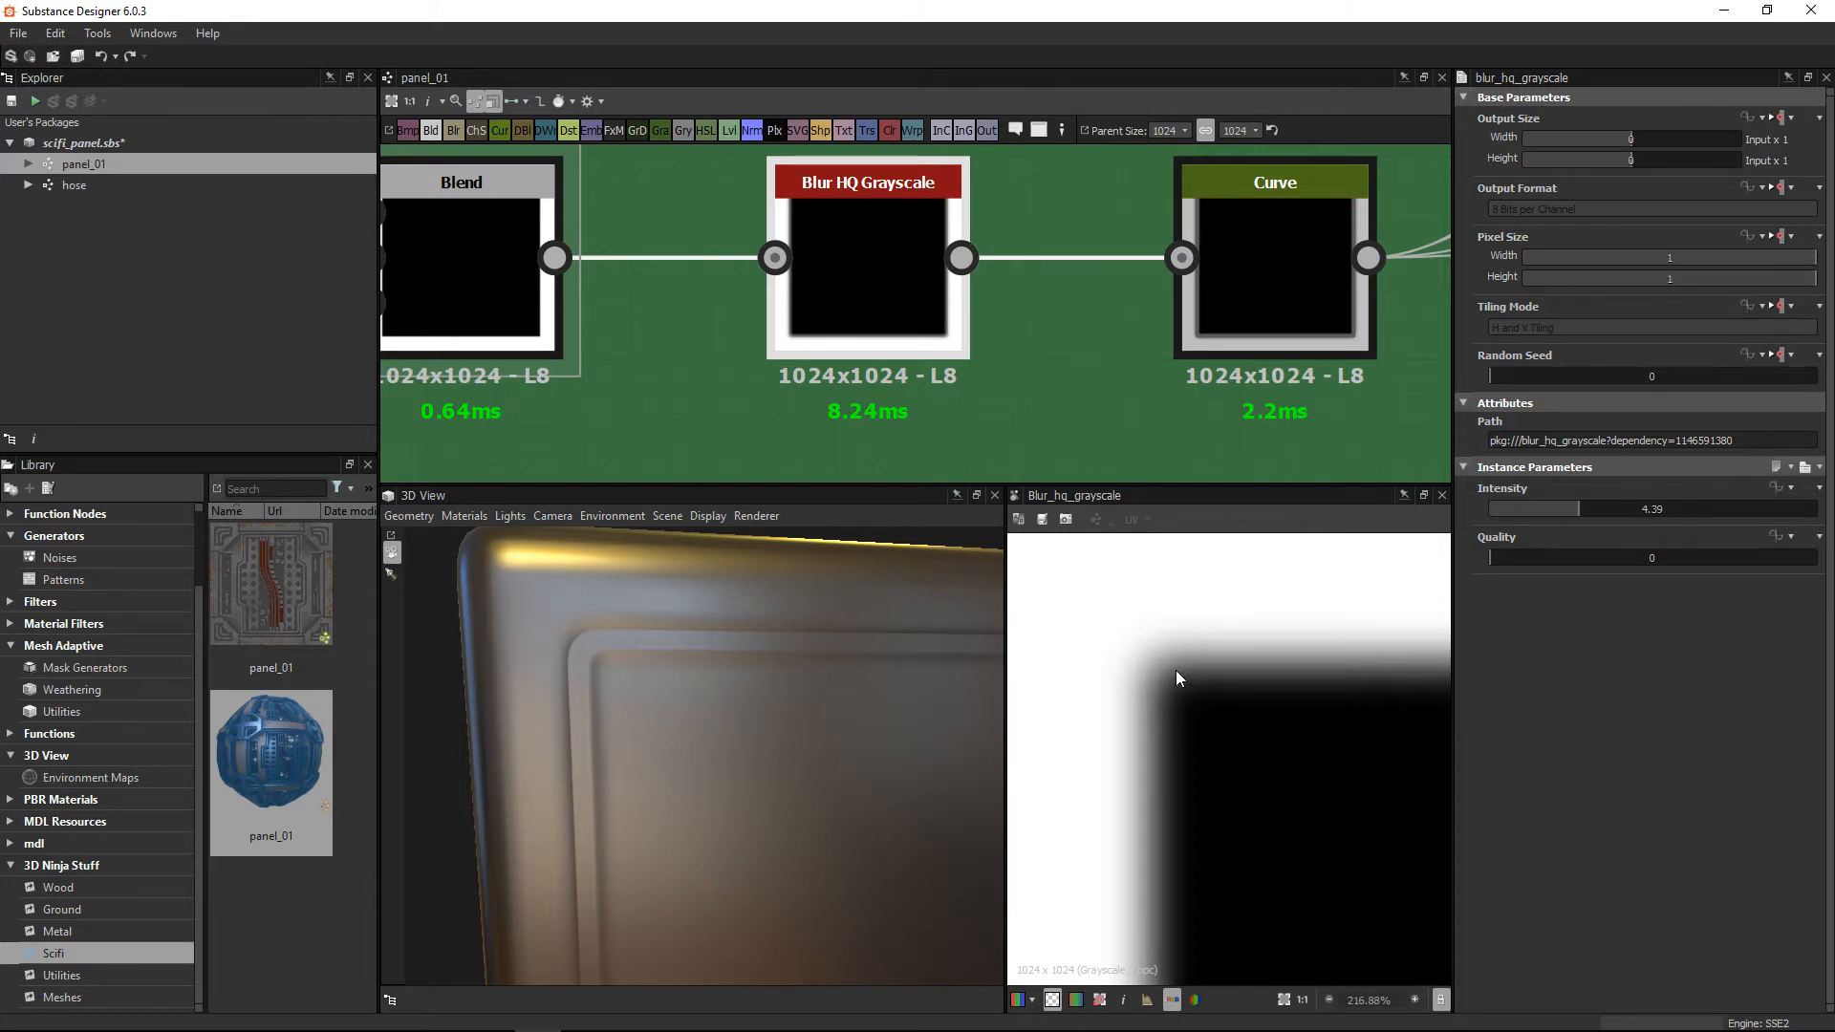
double_click(509, 277)
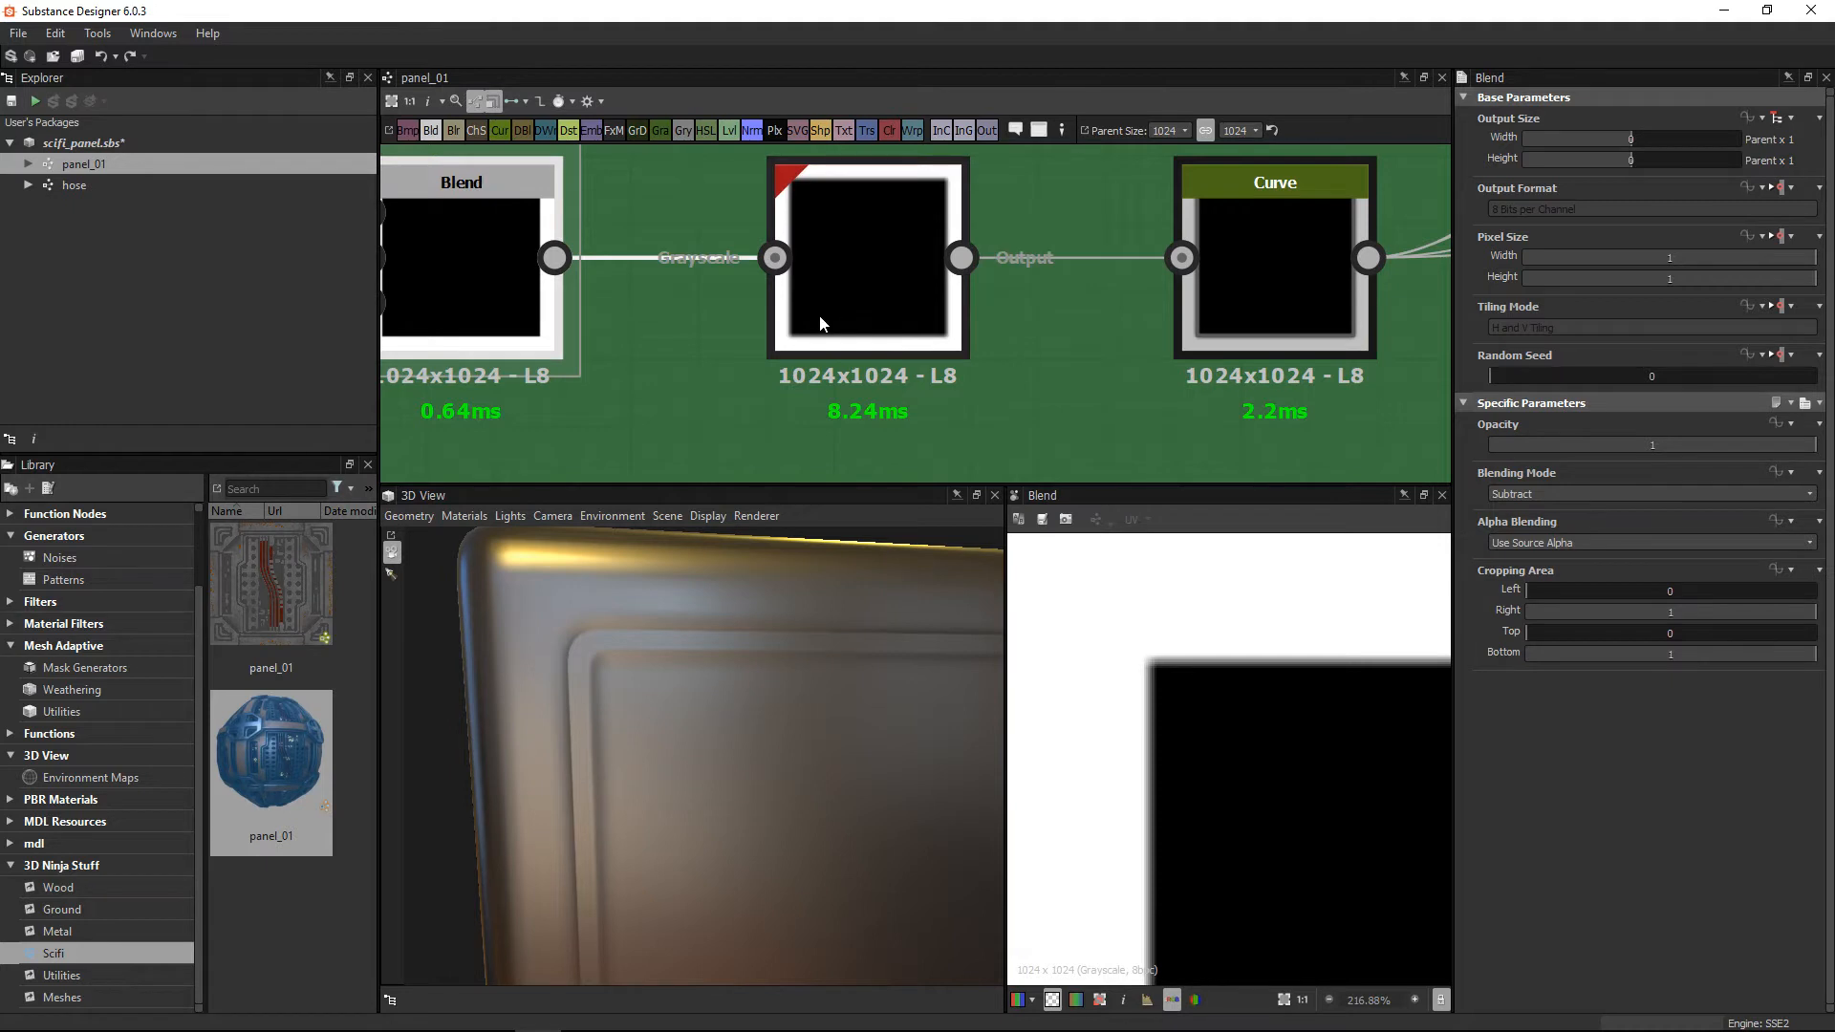
double_click(1271, 267)
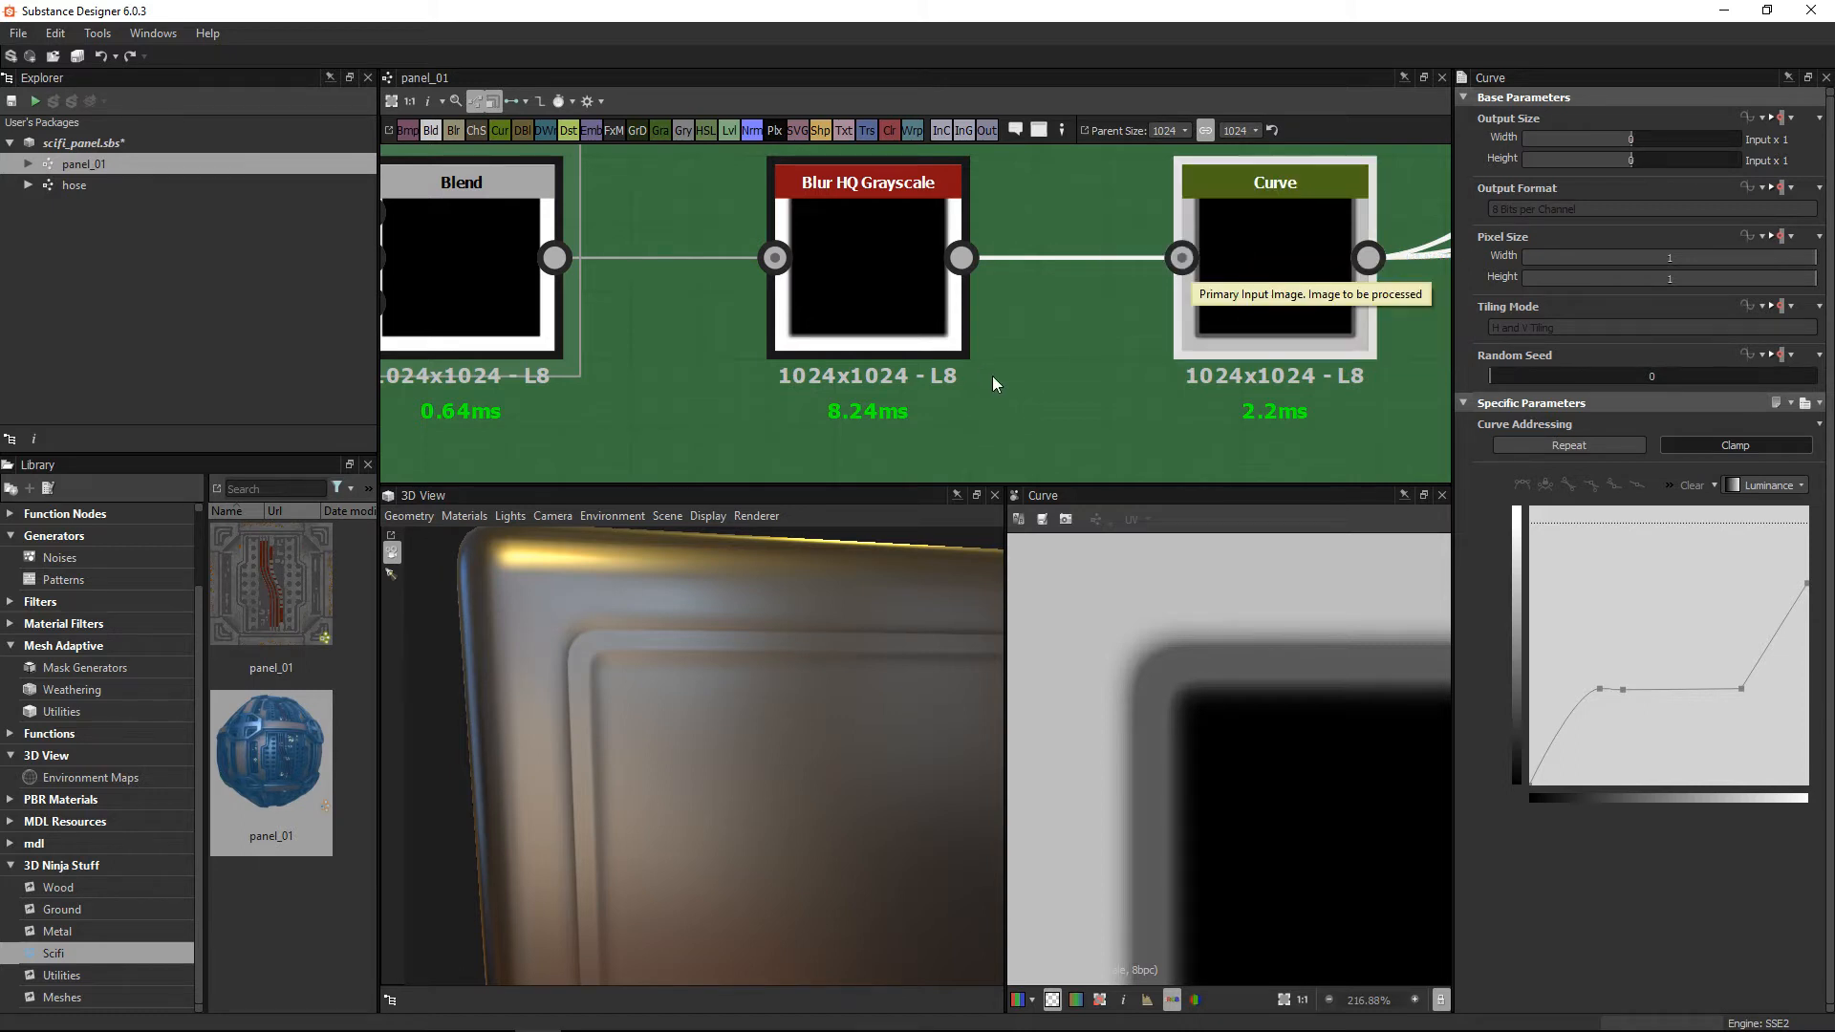
Step: Recheck the Blend output against the Curve output and examine the Curve's rounded corner at several magnifications
left_click(446, 284)
left_click(800, 302)
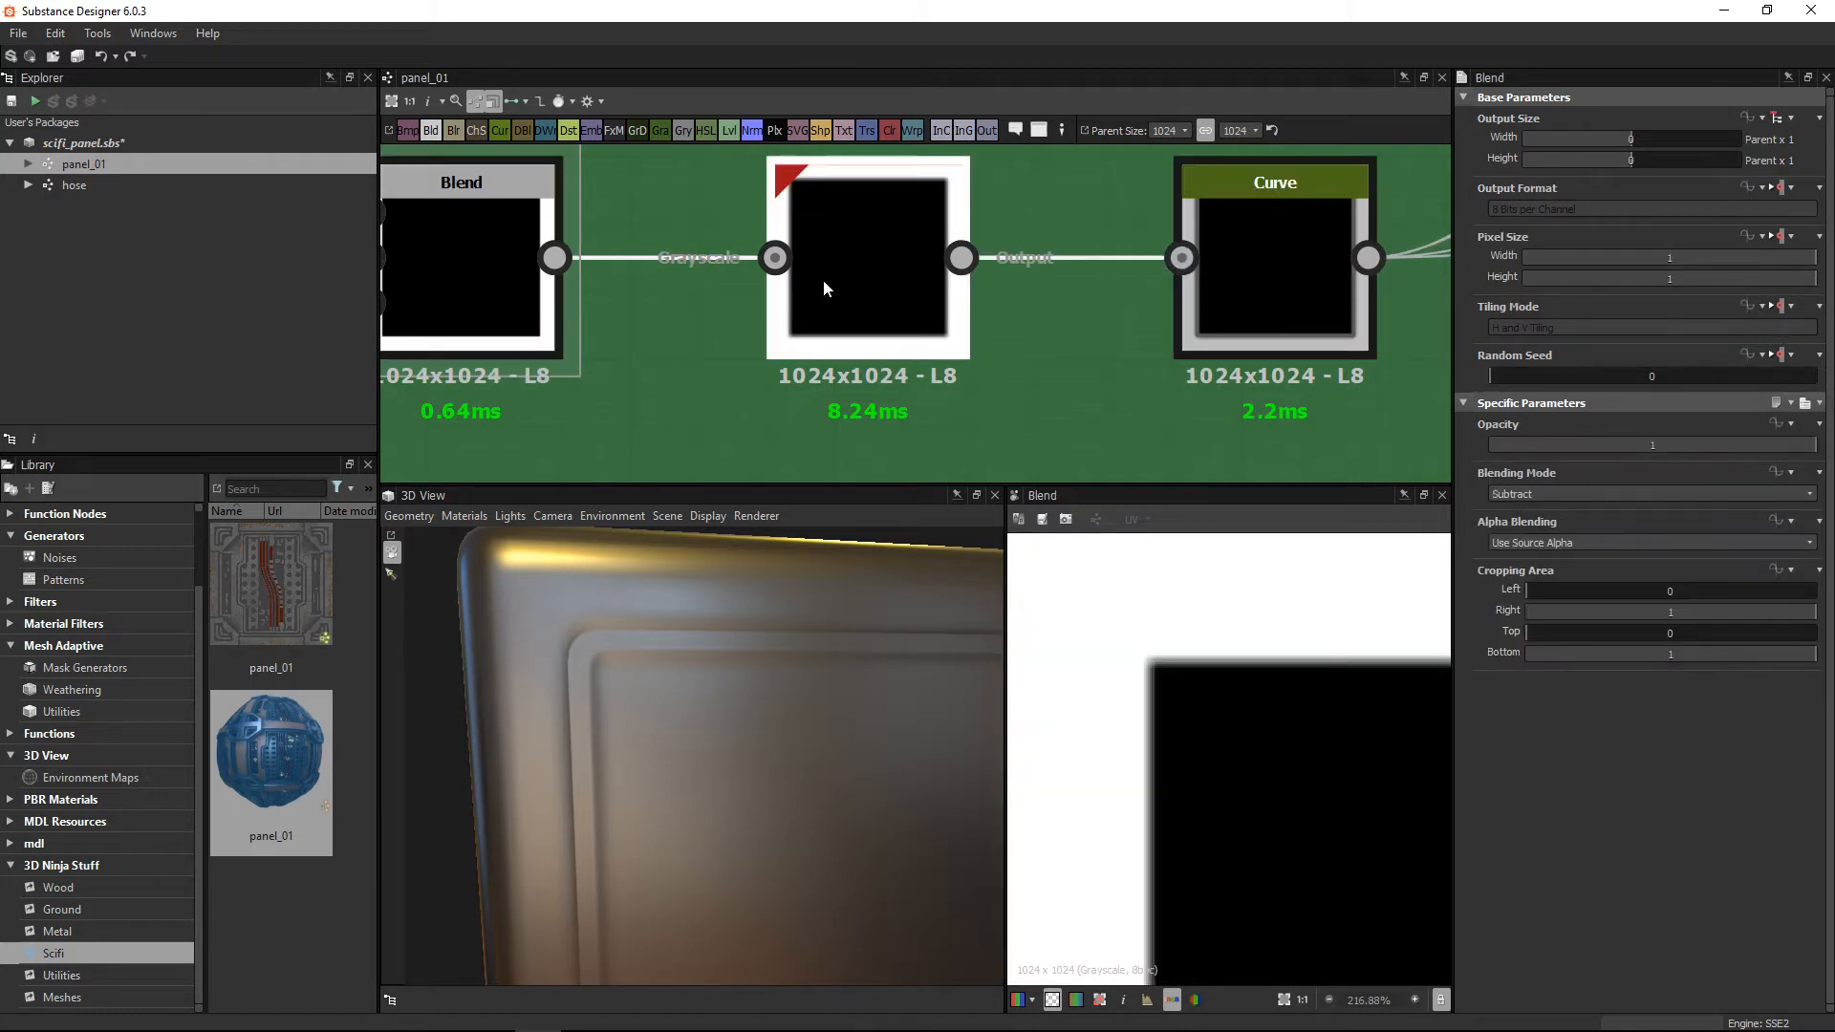
left_click(1277, 267)
middle_click_drag(1284, 778, 1201, 773)
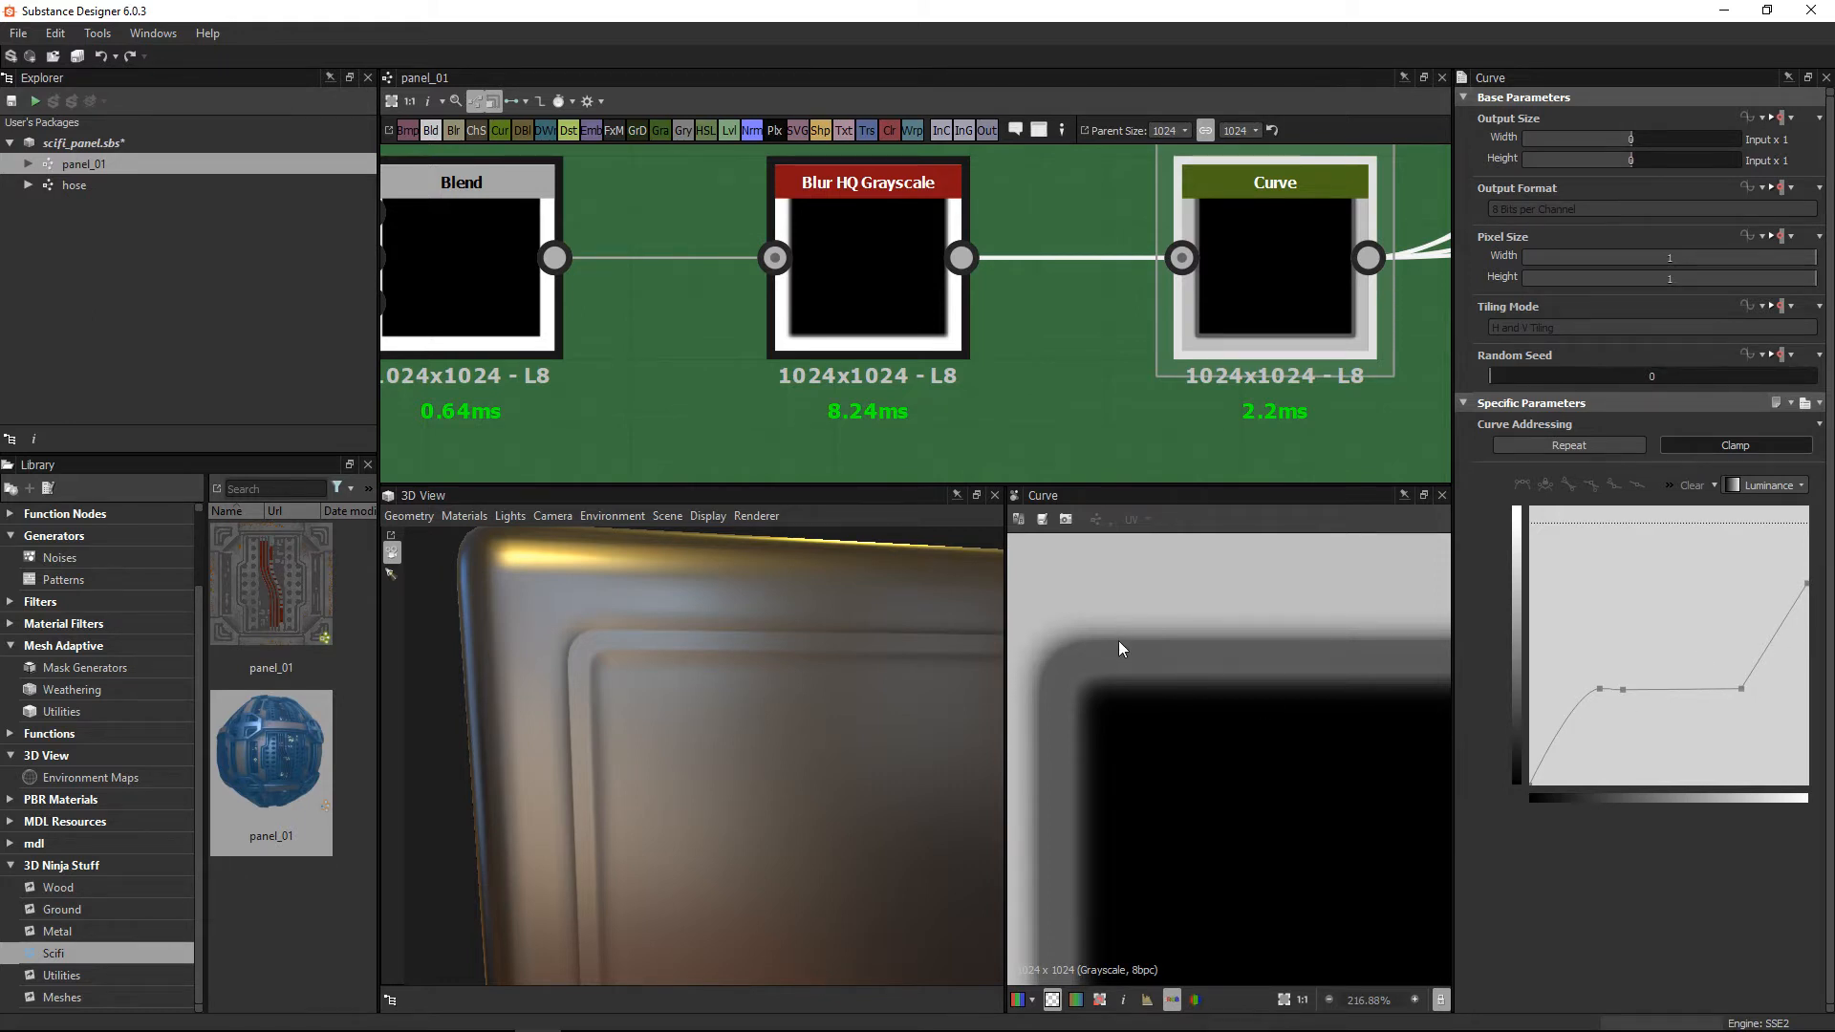
scroll(1078, 645, "up", 4)
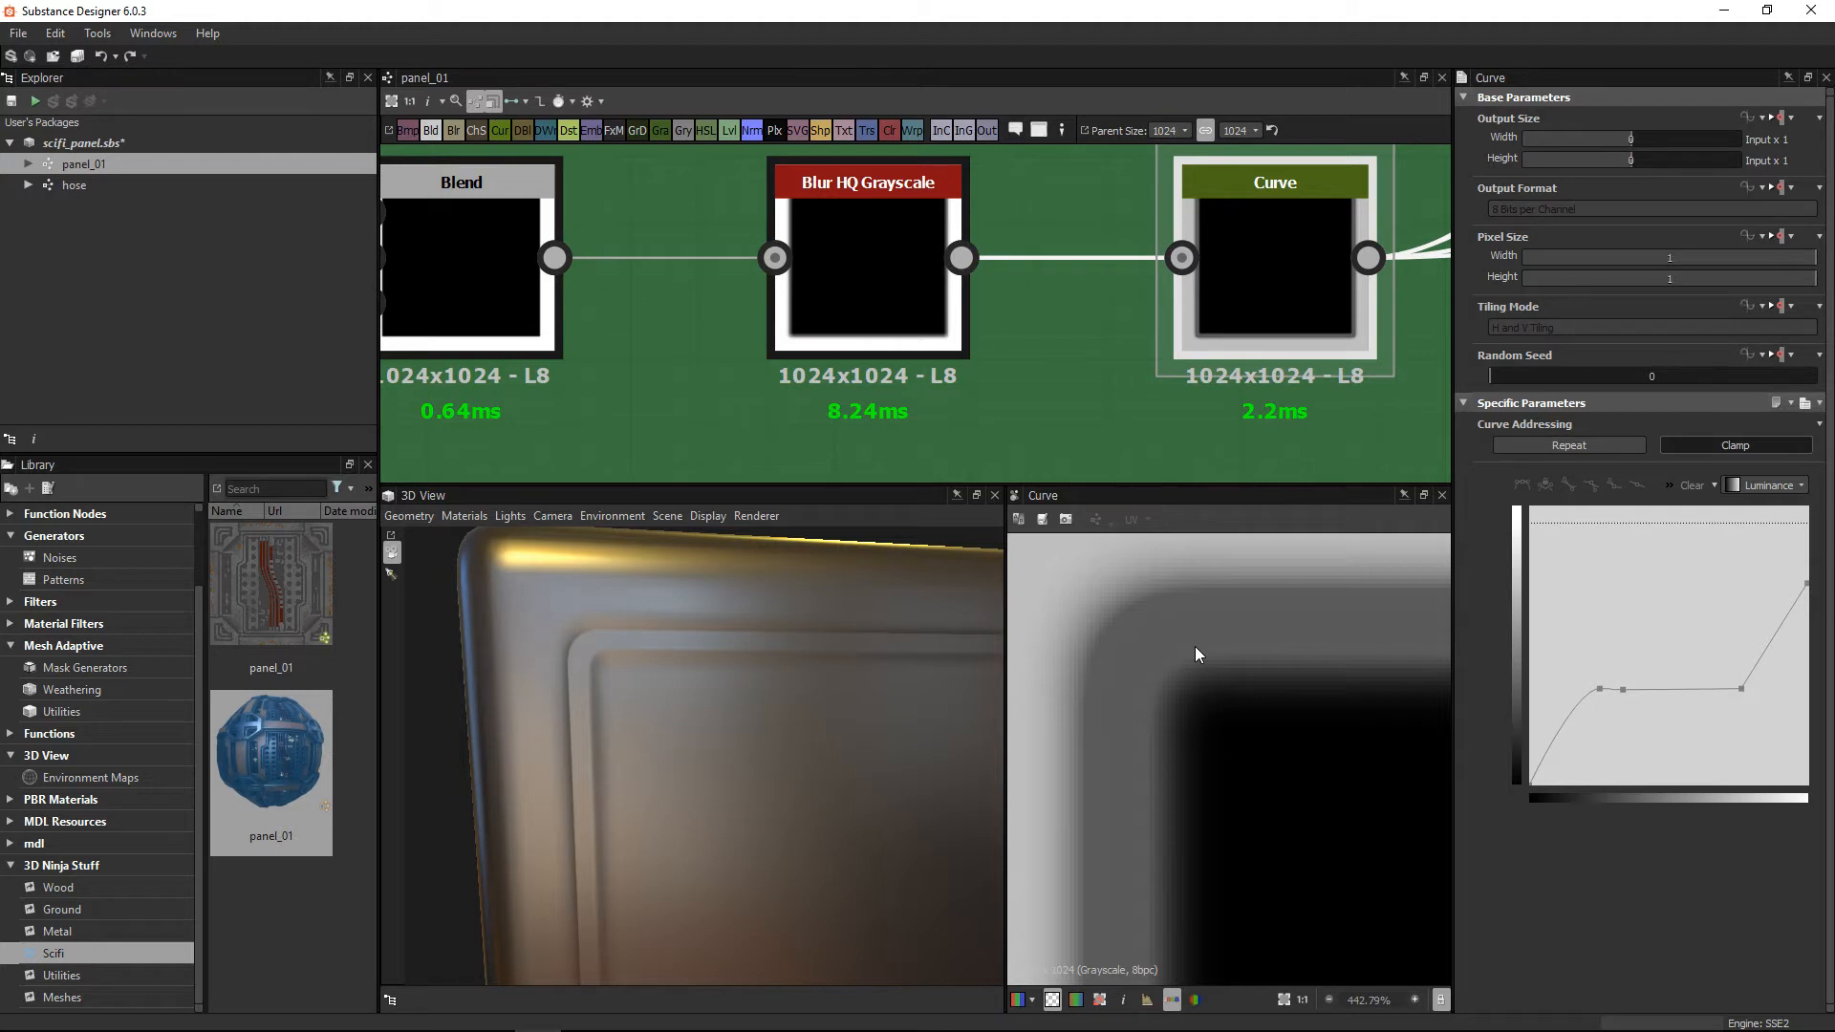
scroll(1191, 651, "down", 10)
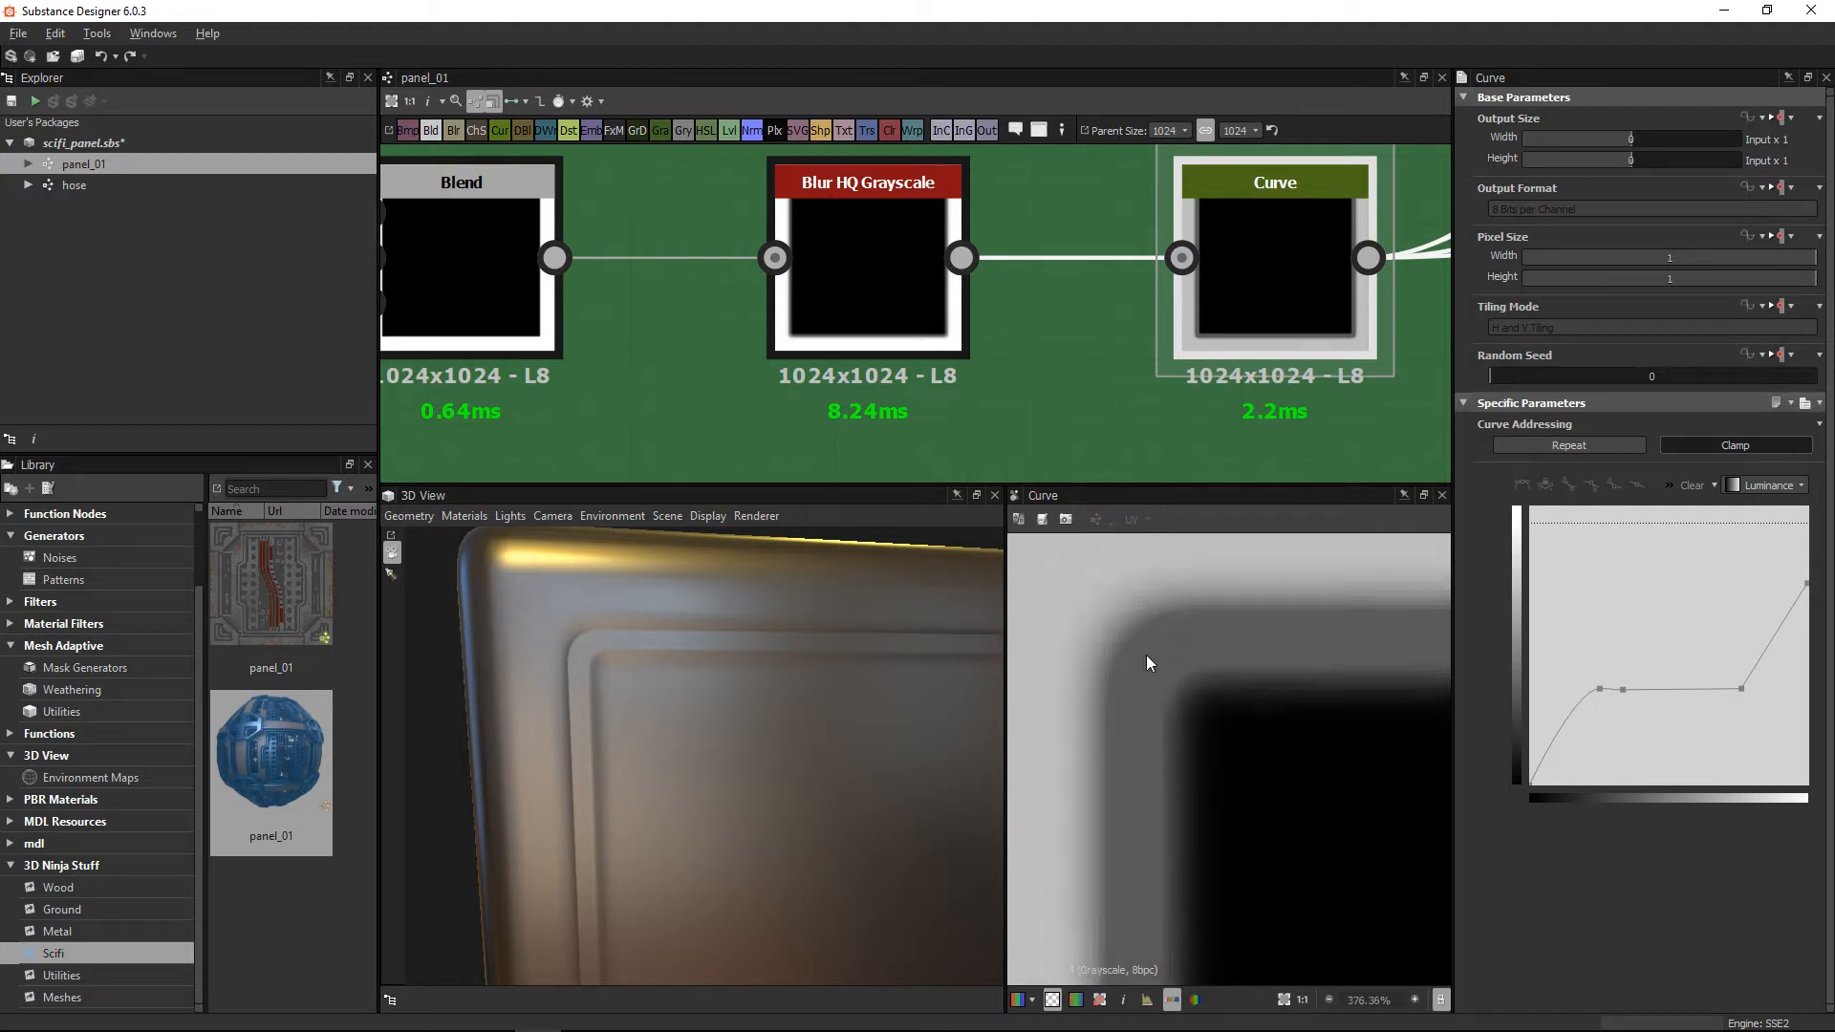
middle_click_drag(1200, 823, 1132, 786)
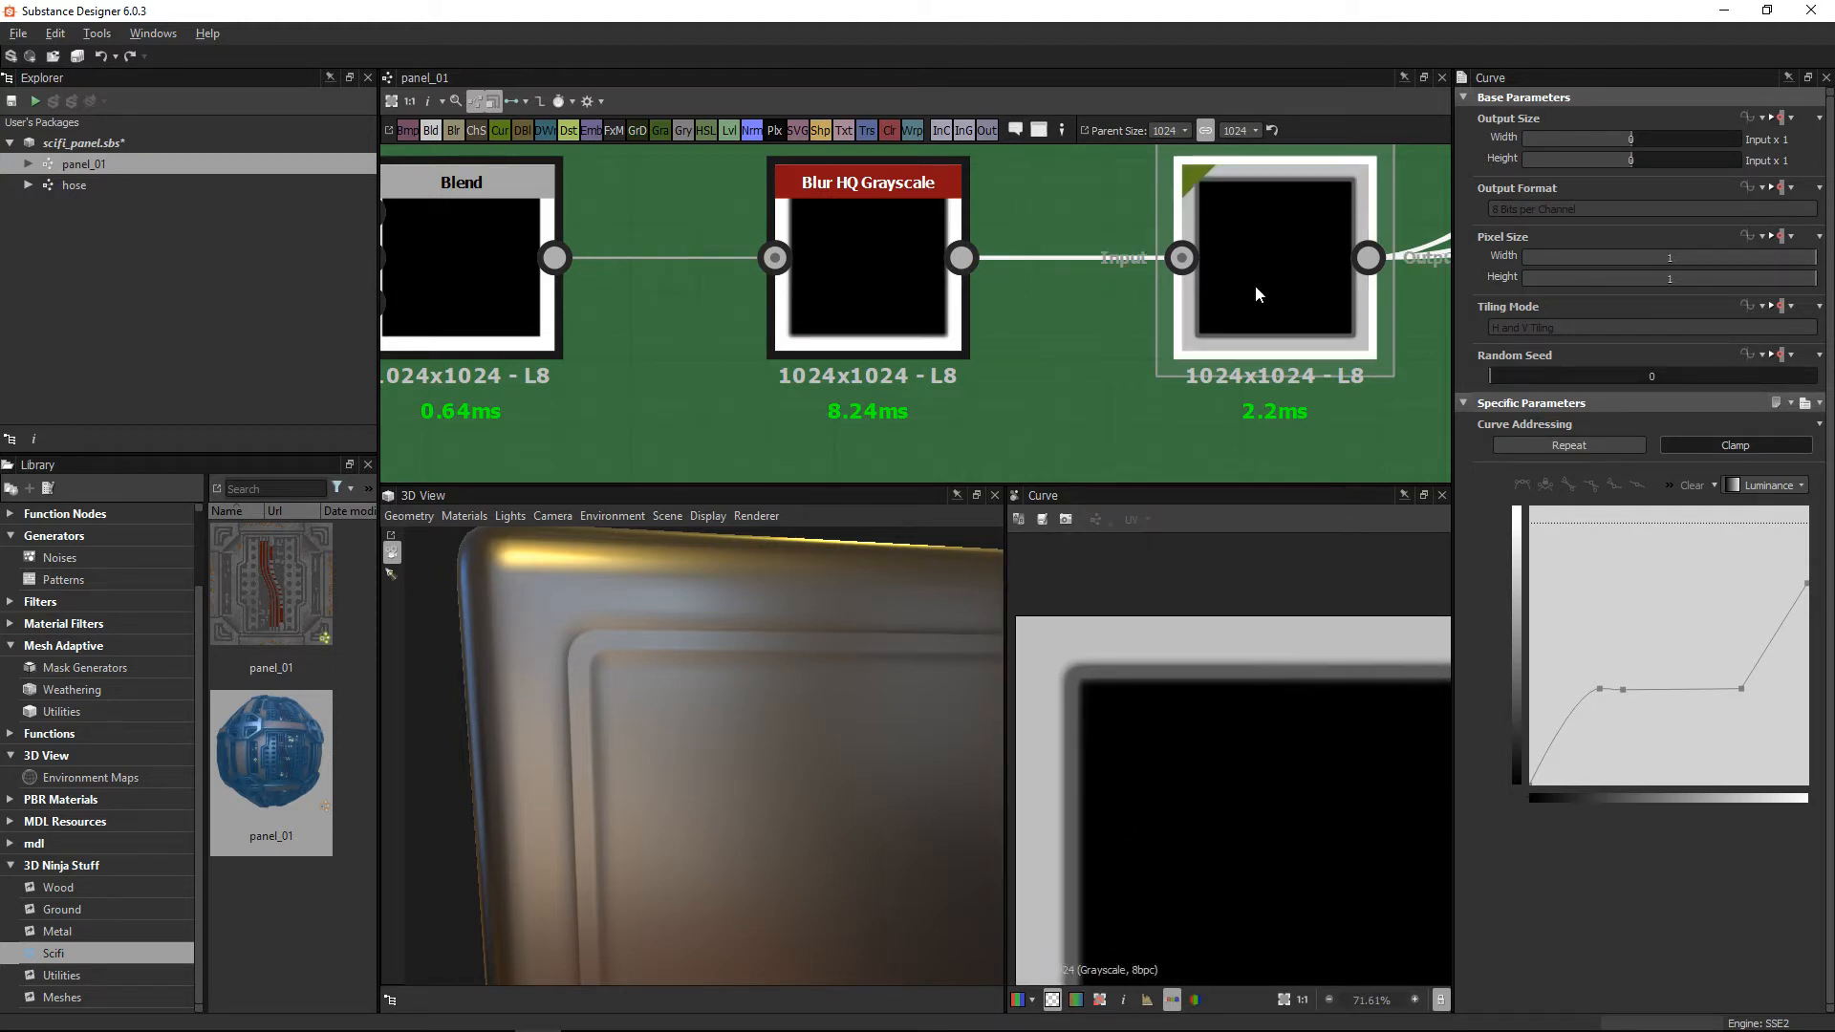
Step: Inspect the stepped outer edge on the cube in the 3D view from another angle
scroll(1161, 235, "down", 4)
left_click_drag(673, 688, 591, 698)
mouse_move(745, 774)
left_mouse_down()
mouse_move(696, 765)
mouse_move(730, 806)
left_mouse_up()
left_click_drag(824, 746, 730, 774)
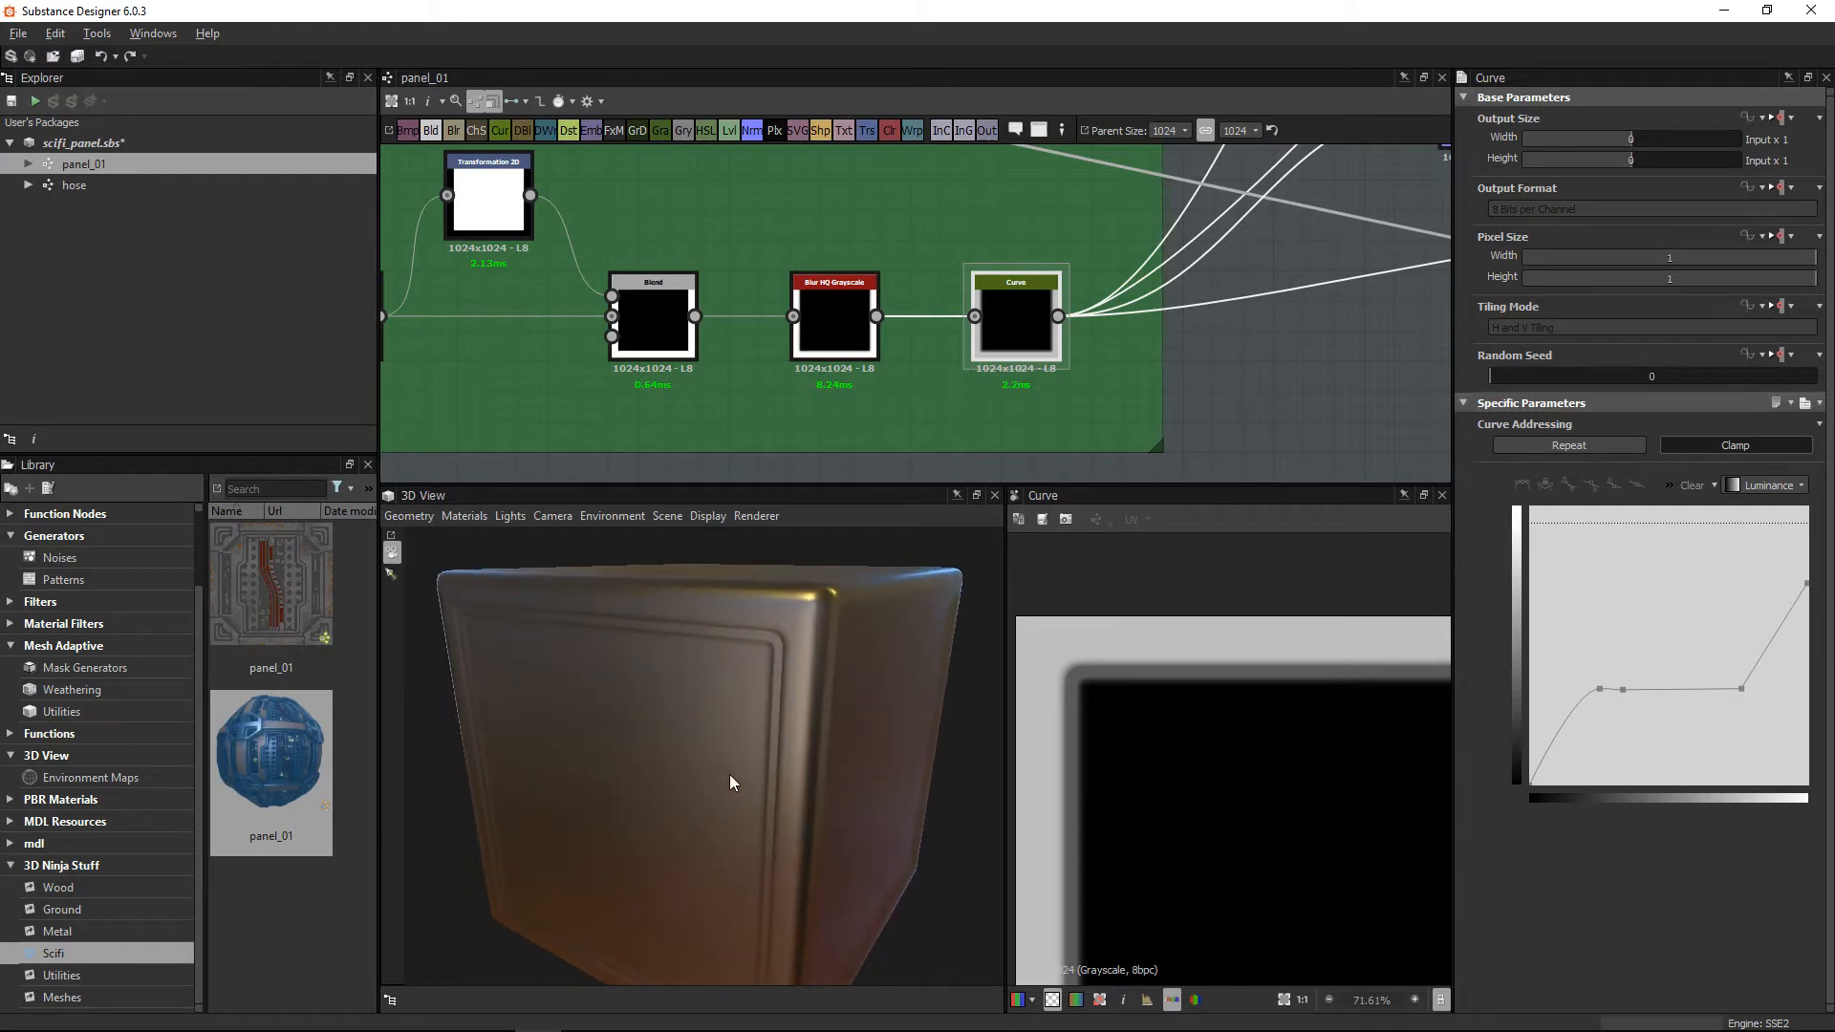
Step: Set the Base Material node's Roughness Value to 0.1 and check the reflections along the panel's edge in 3D
middle_click_drag(1166, 225, 885, 317)
scroll(1005, 283, "down", 3)
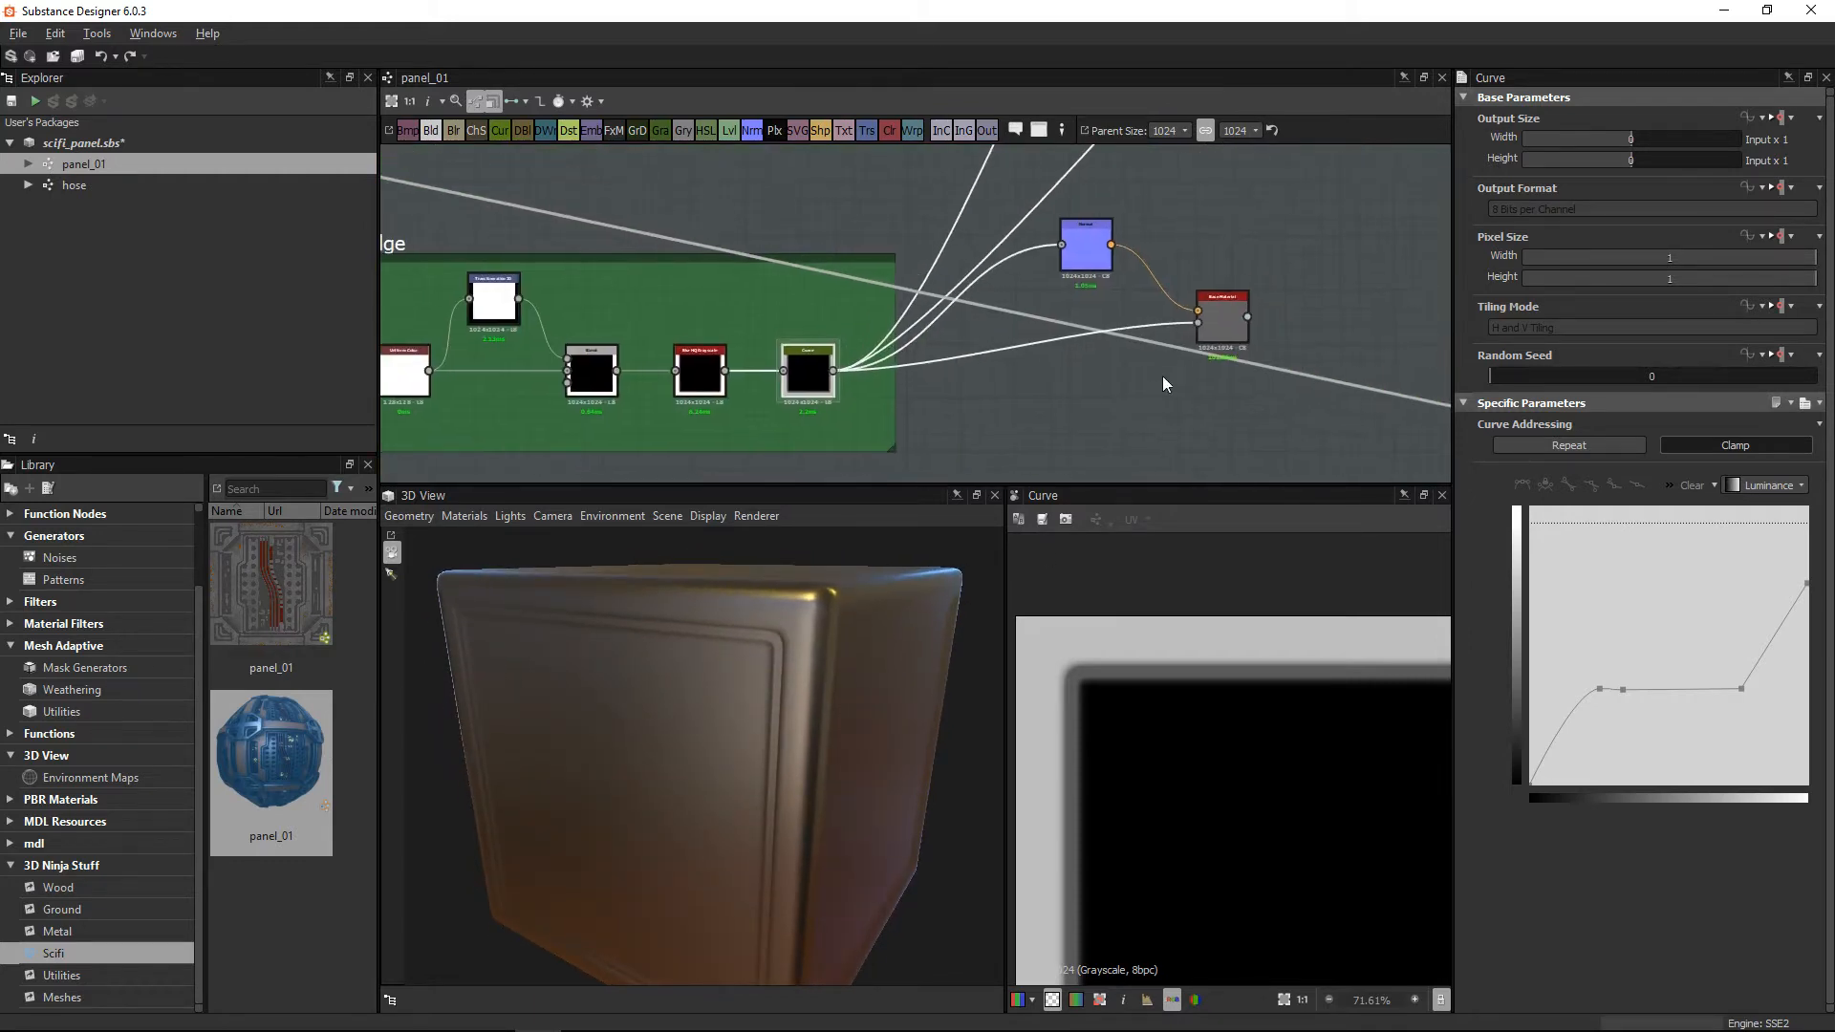
scroll(1259, 373, "up", 5)
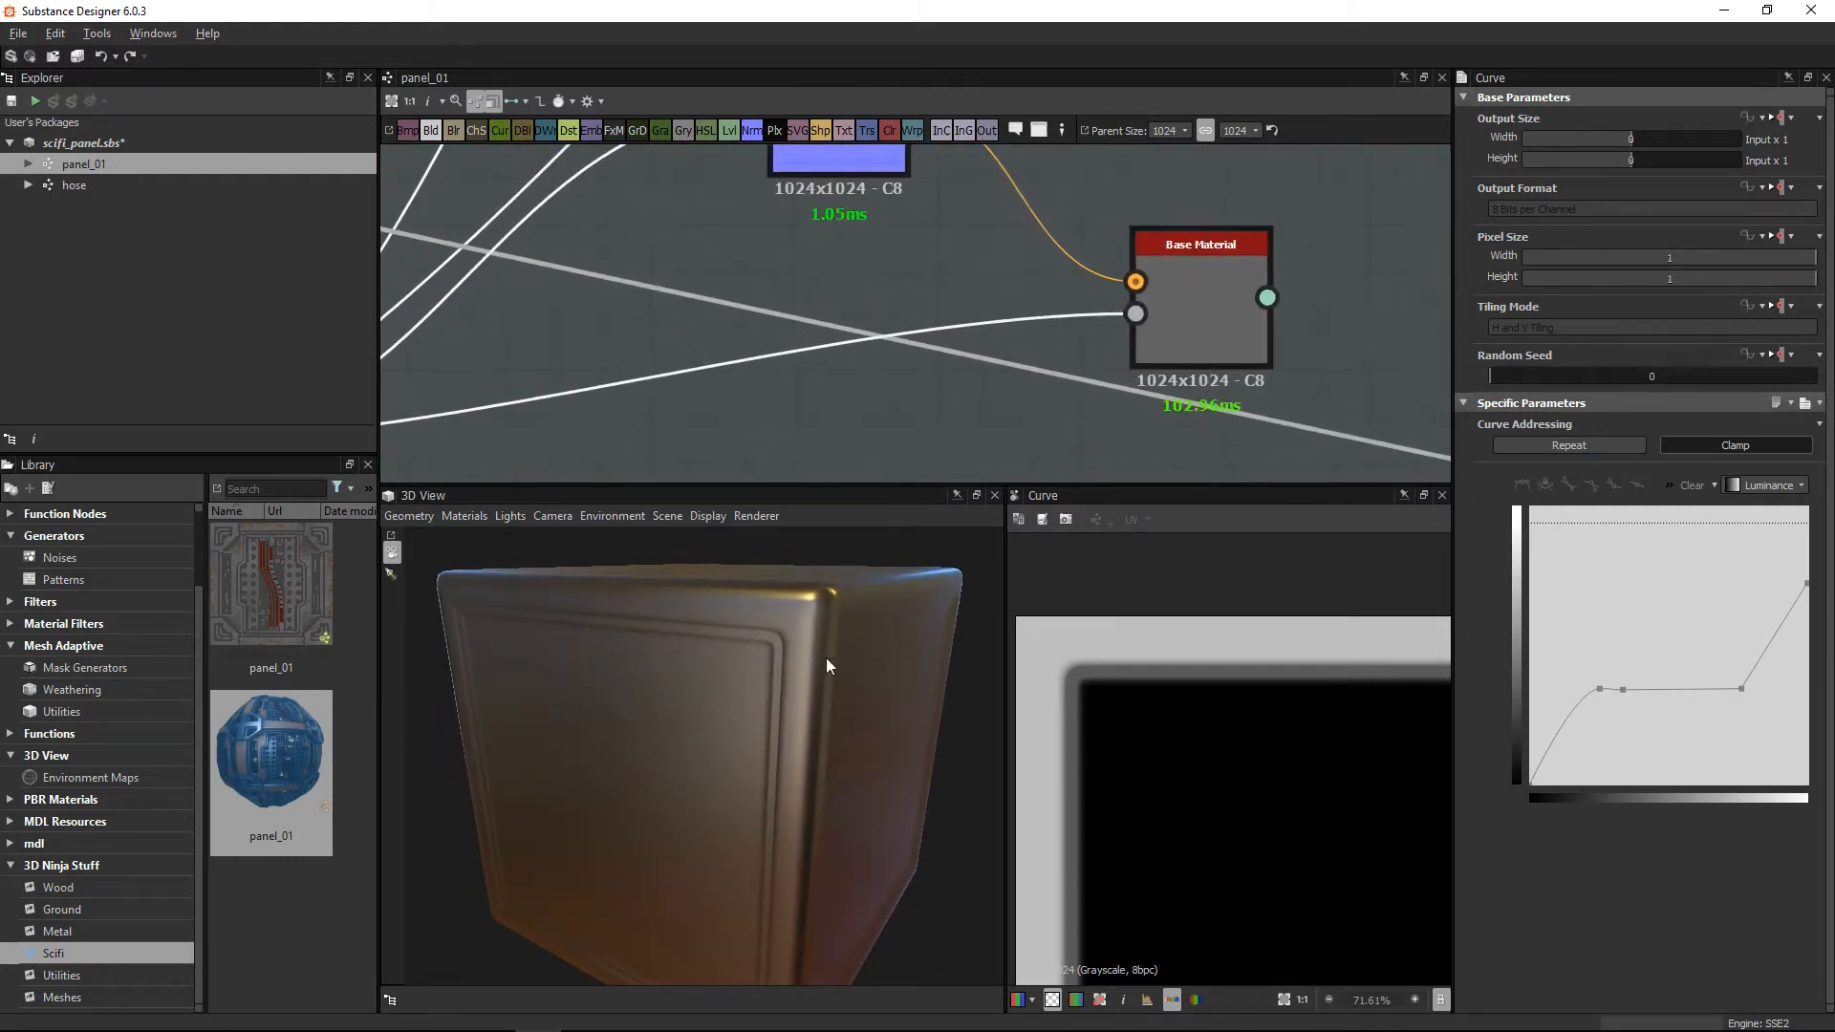
left_click(1217, 302)
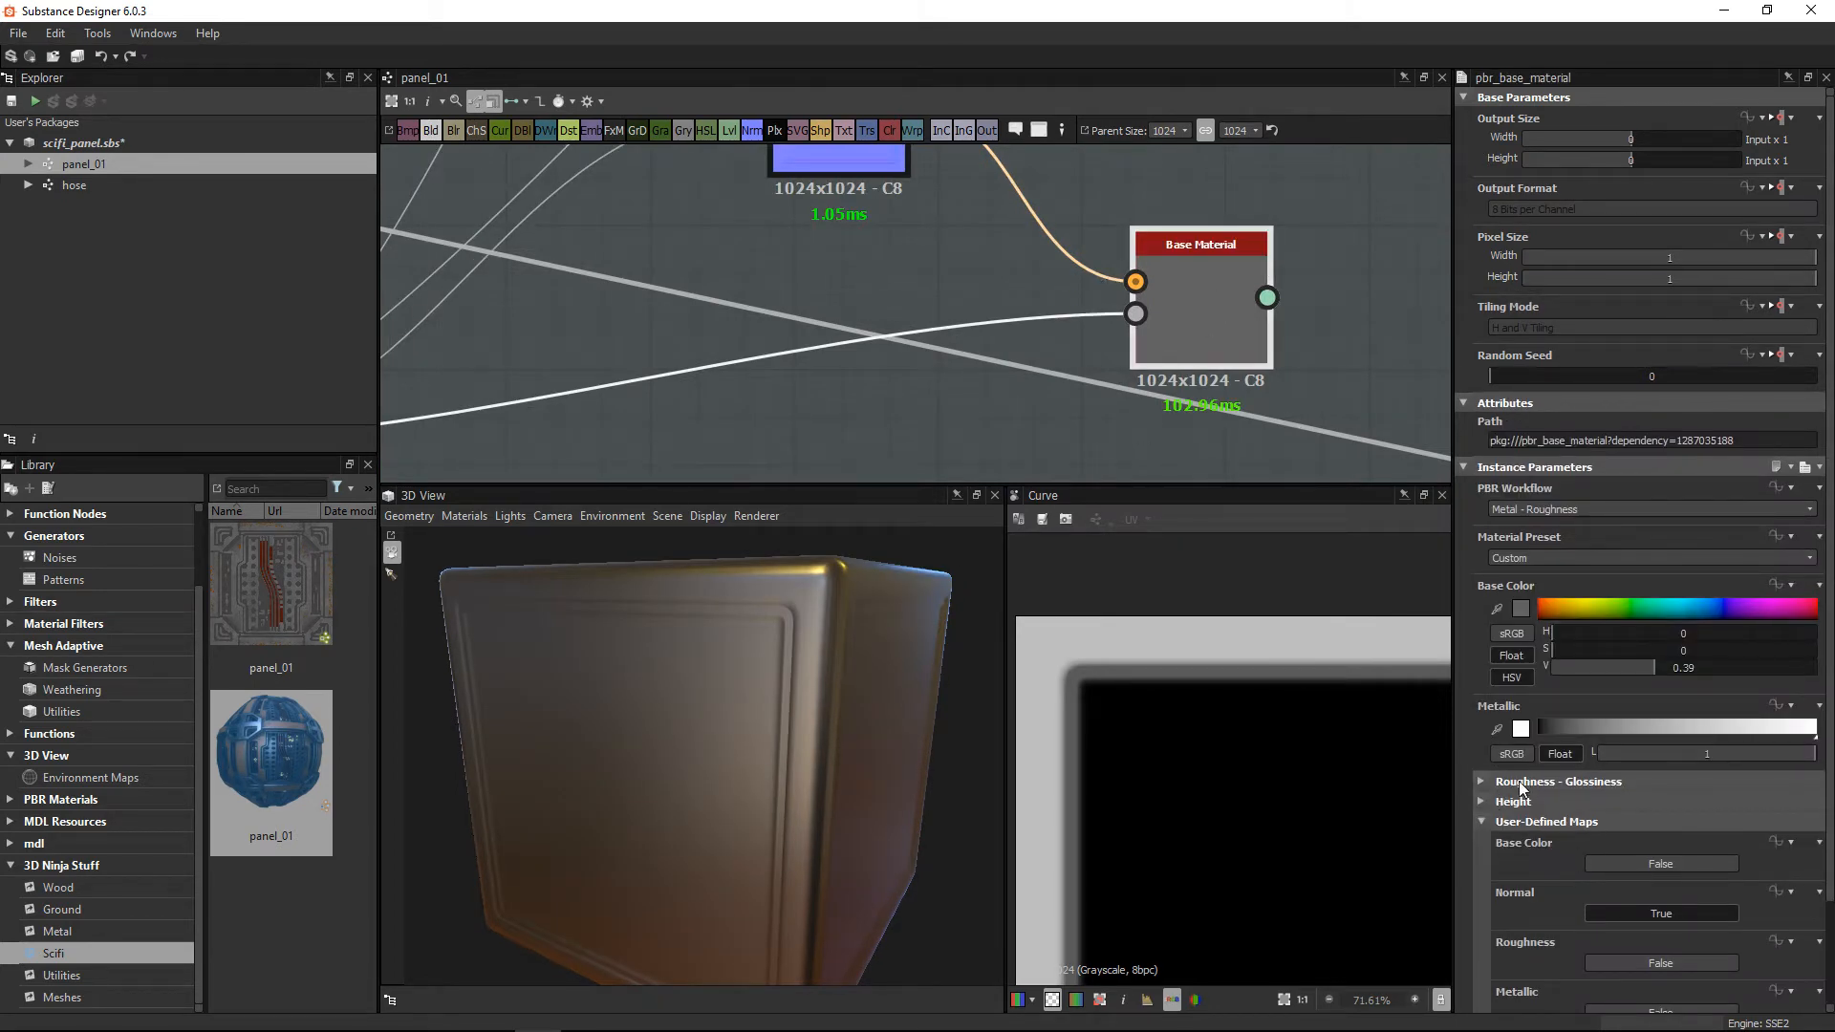
left_click(1480, 782)
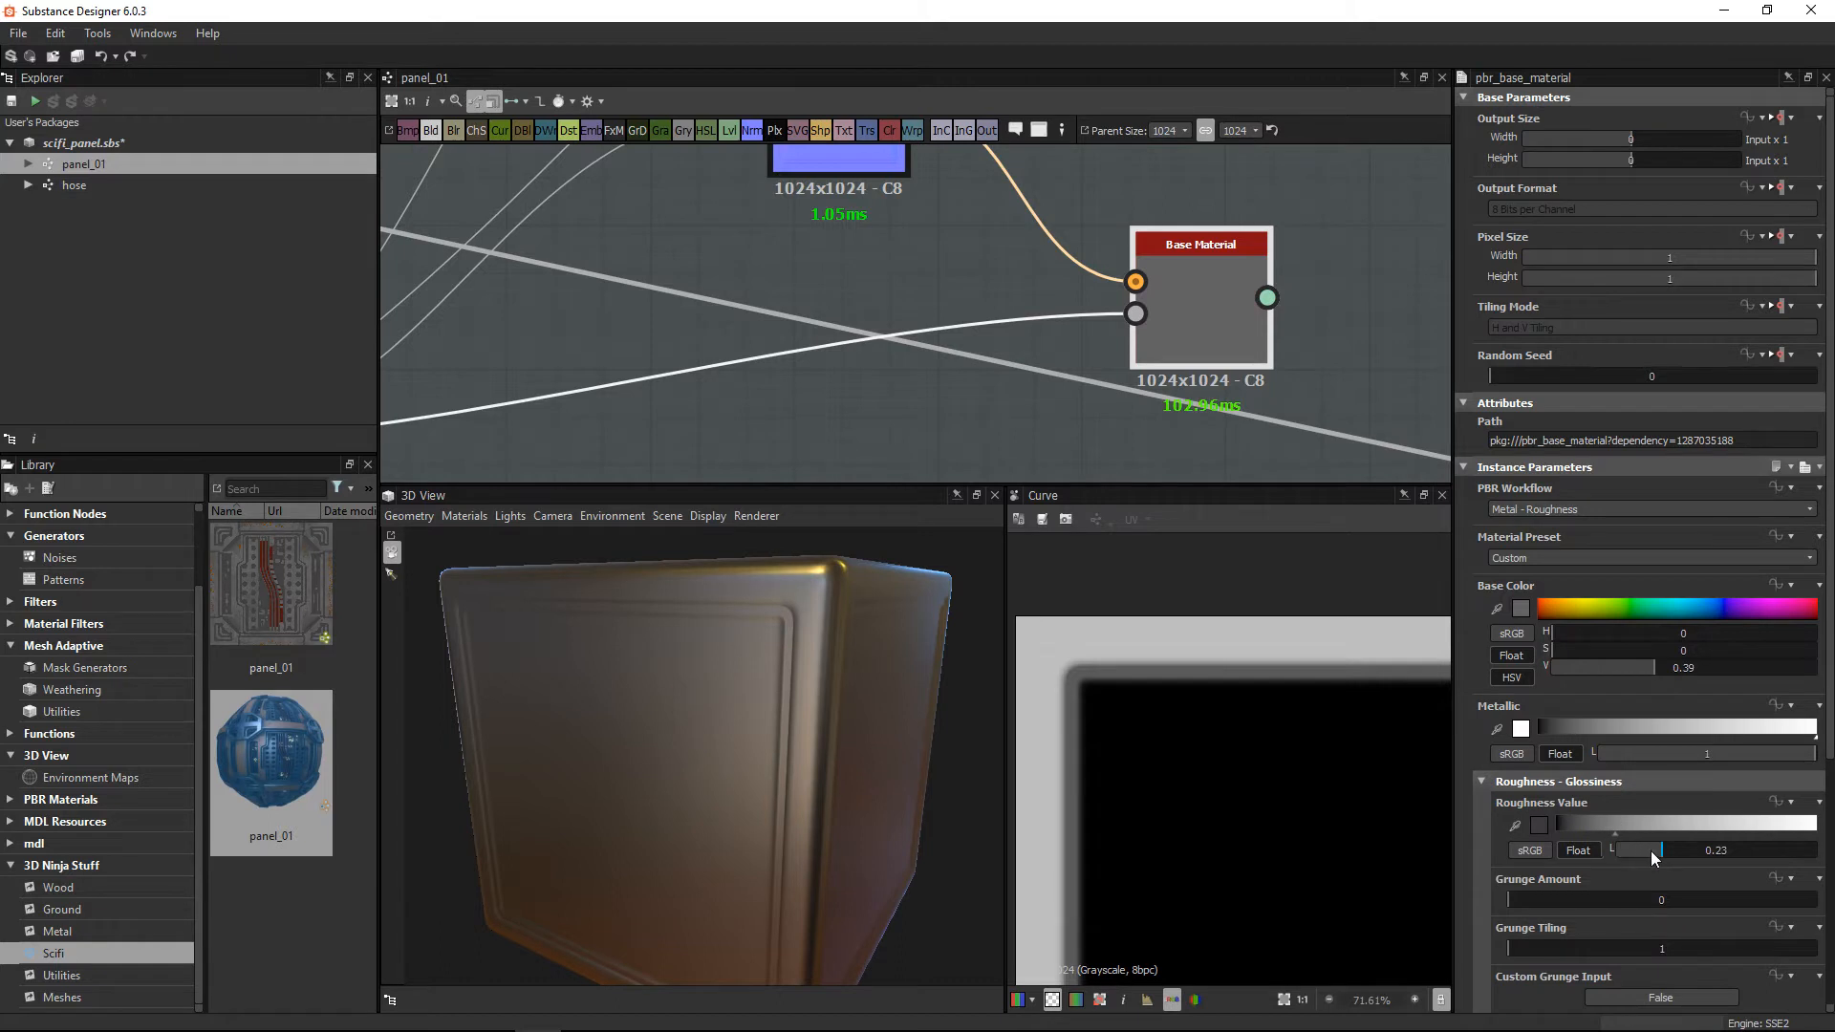
left_click_drag(1651, 851, 1637, 850)
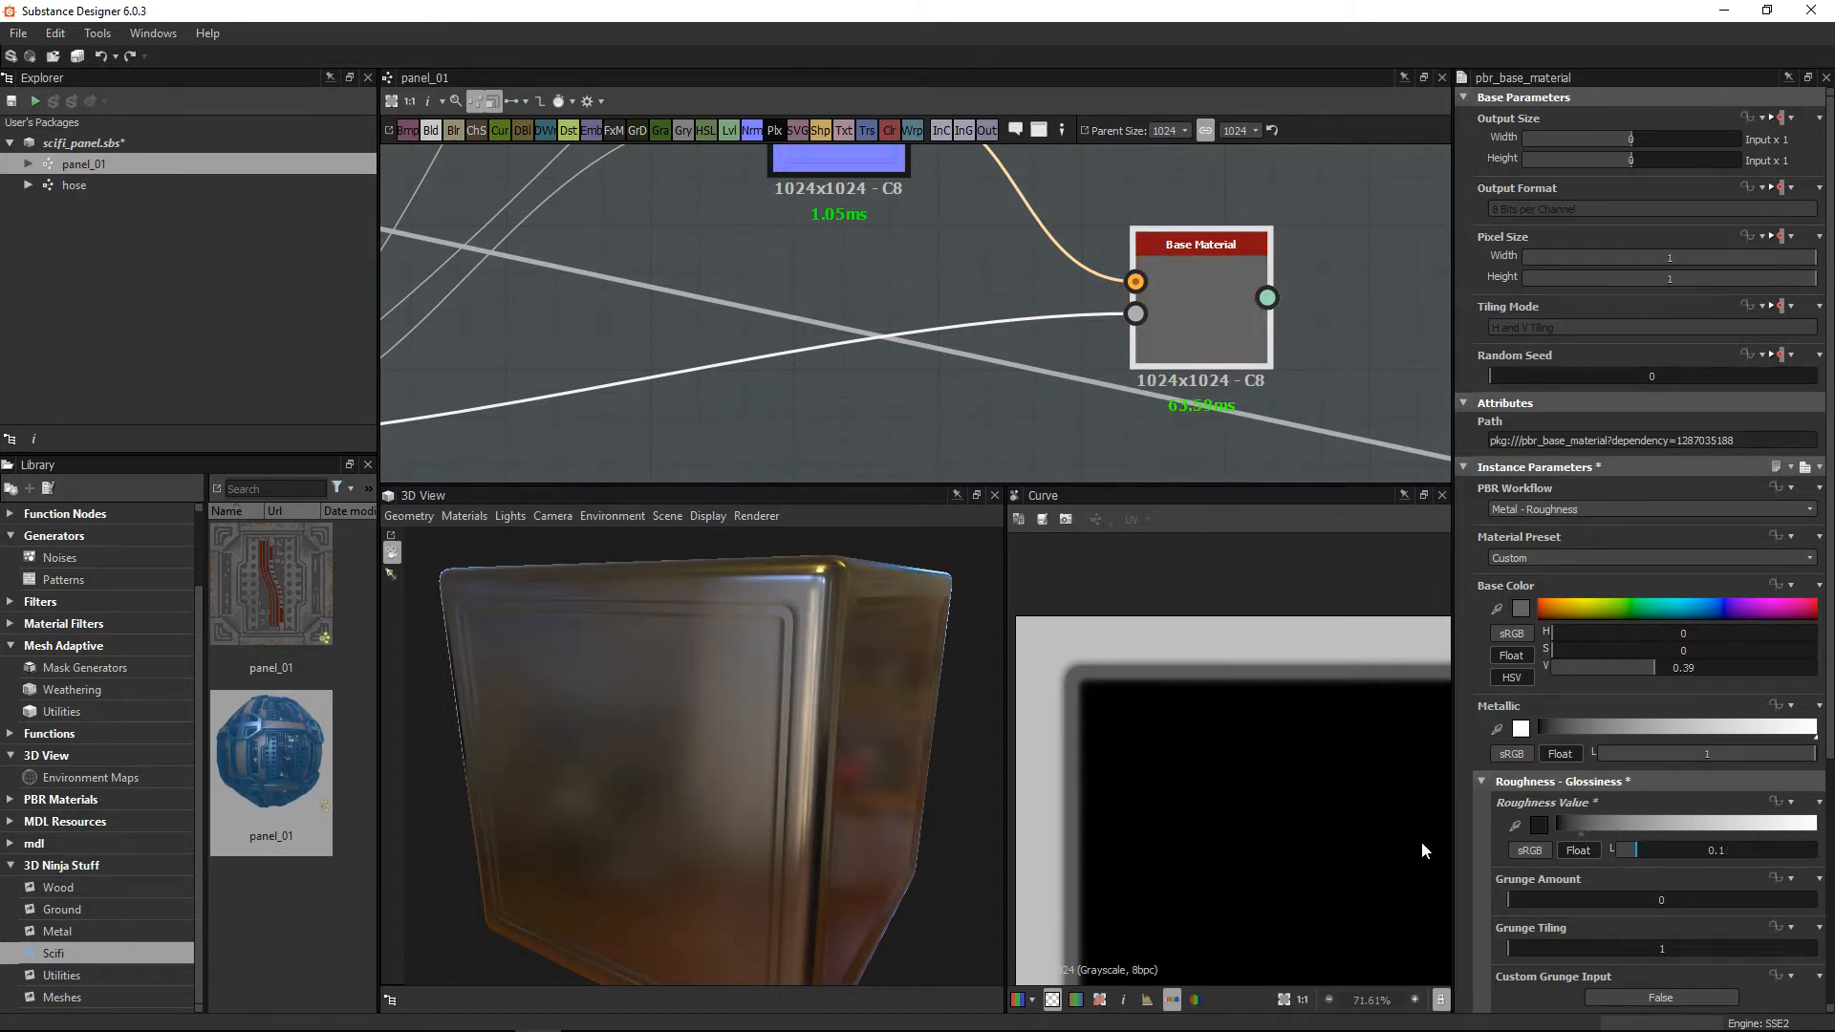
left_click_drag(835, 726, 837, 725)
right_click_drag(837, 724, 904, 767, "ctrl+shift")
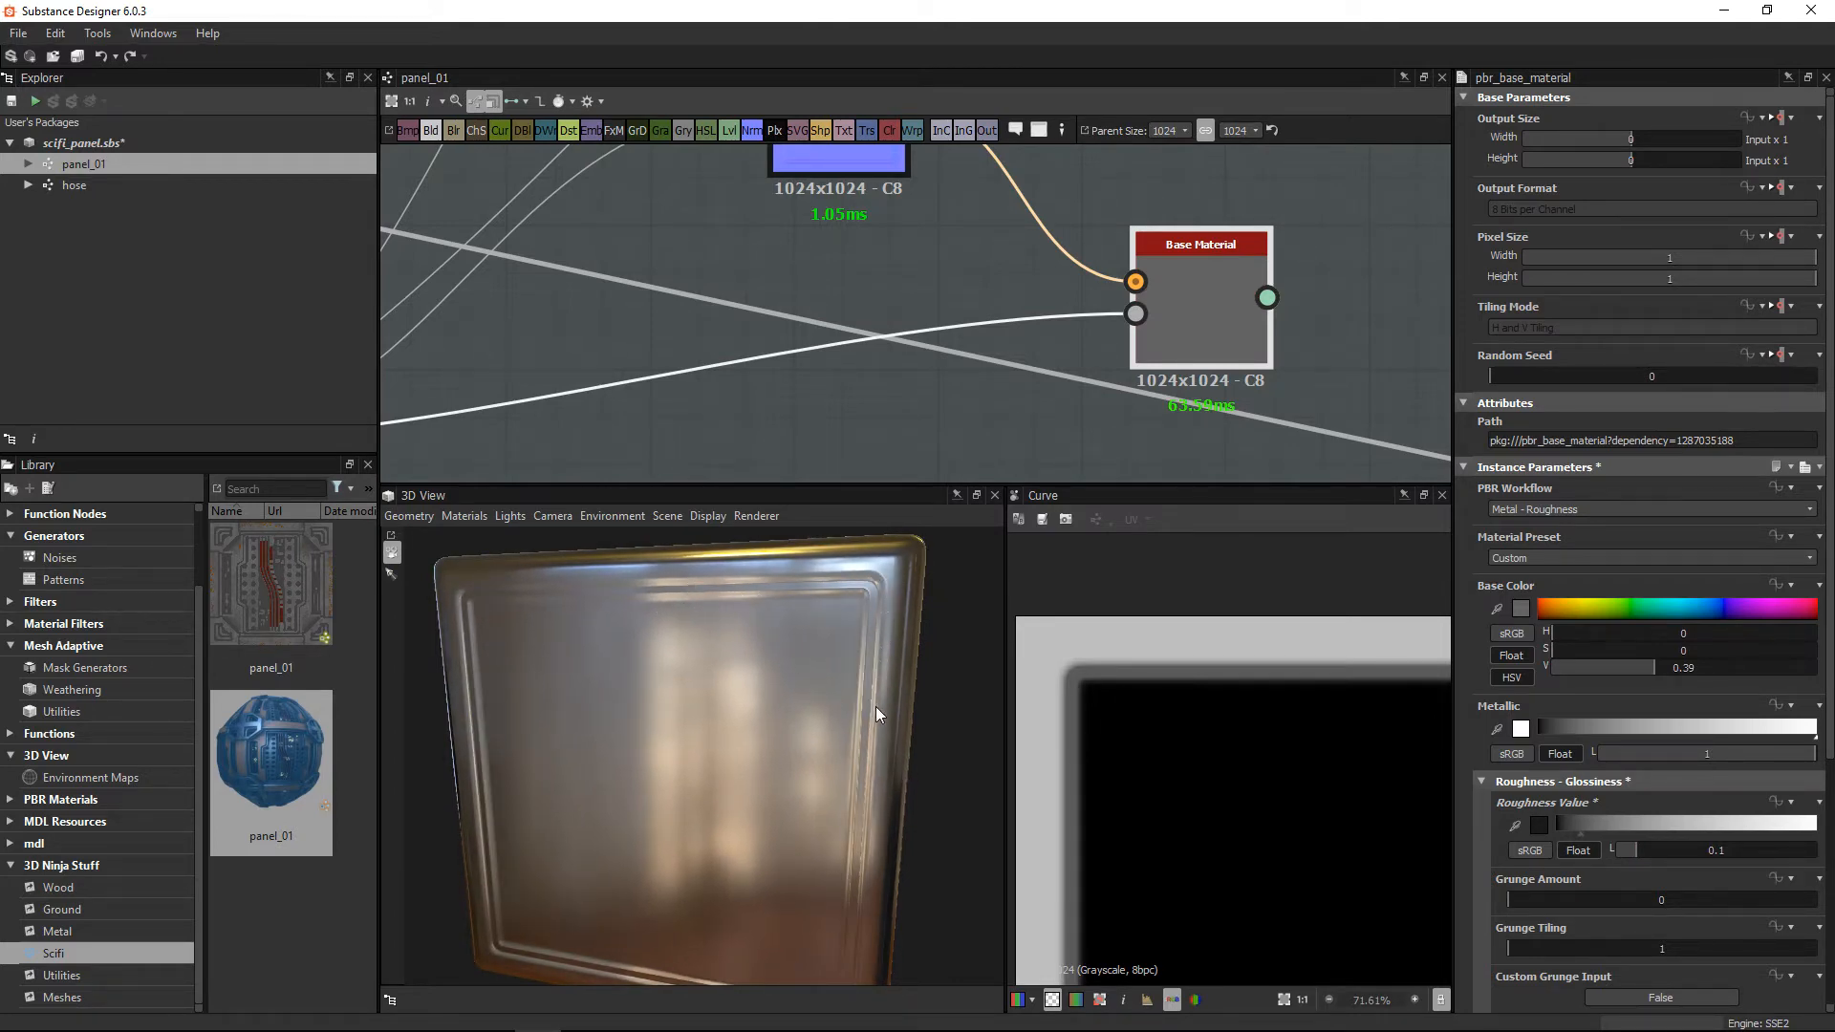
Step: Set the Base Material node's Roughness Value to 0.12
middle_click_drag(812, 808, 811, 776)
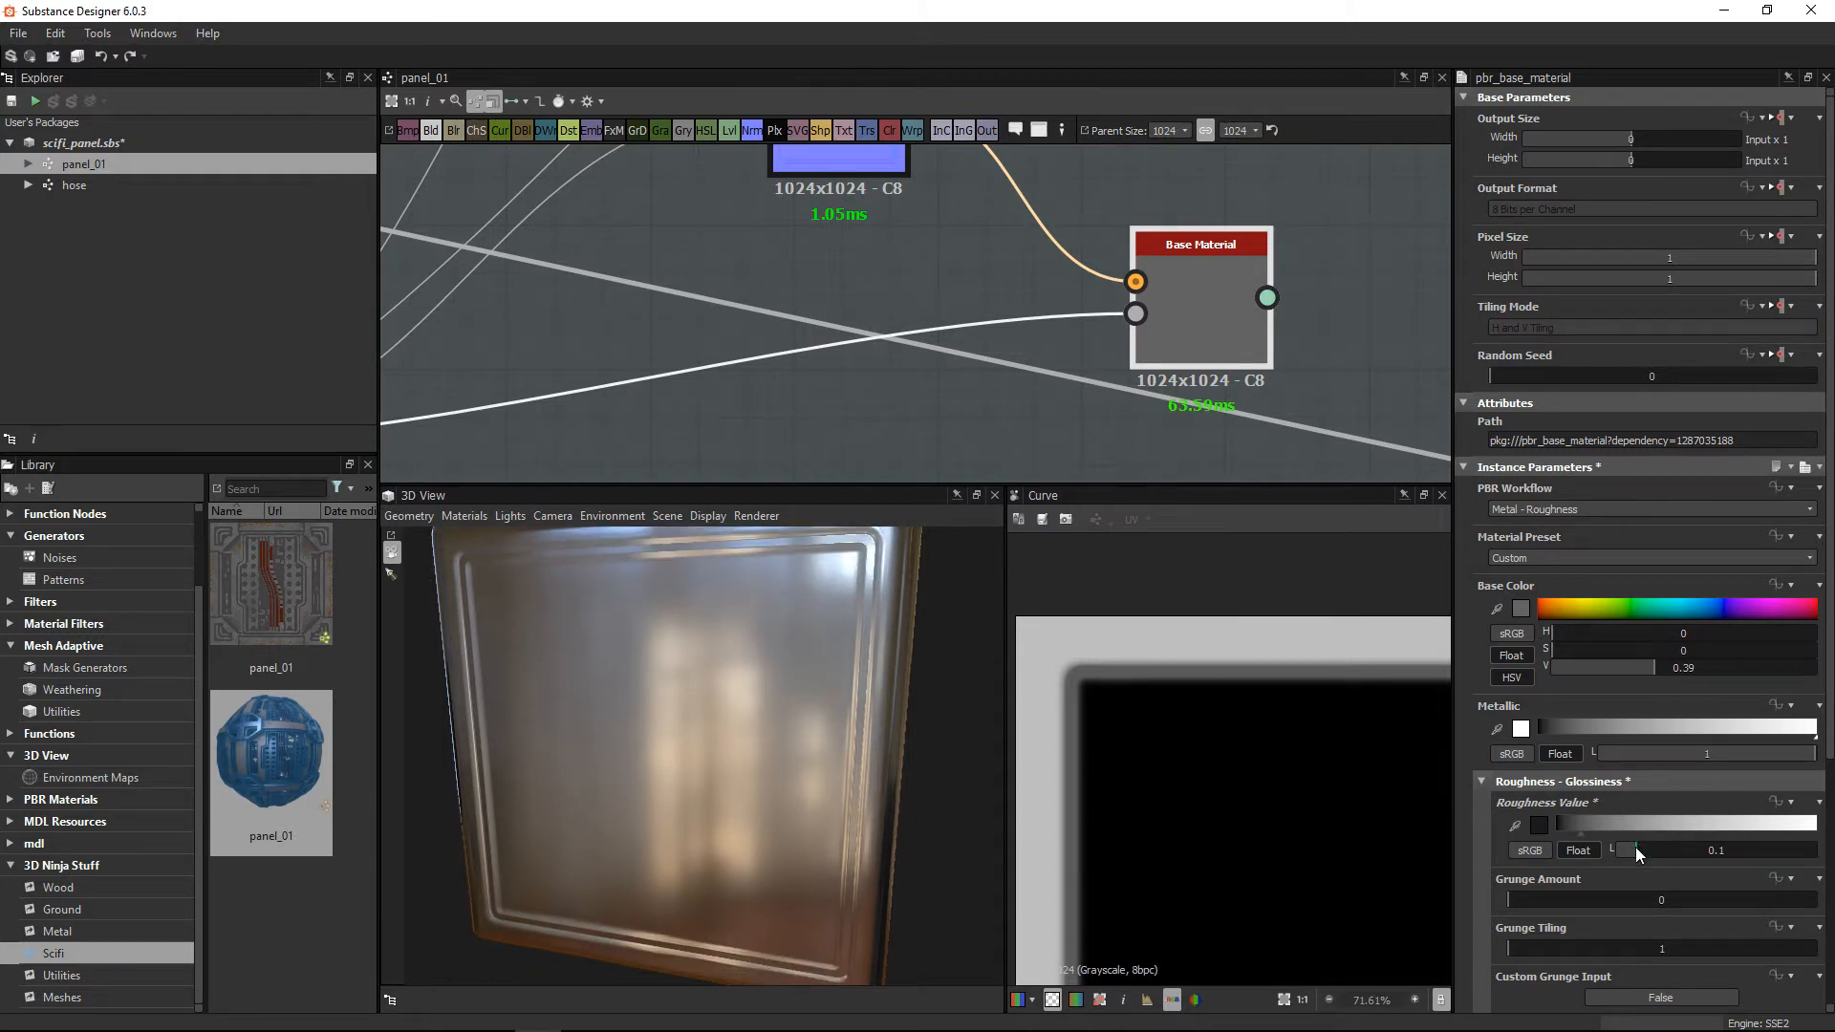
mouse_move(1636, 846)
left_mouse_down()
mouse_move(1666, 856)
mouse_move(1637, 856)
left_mouse_up()
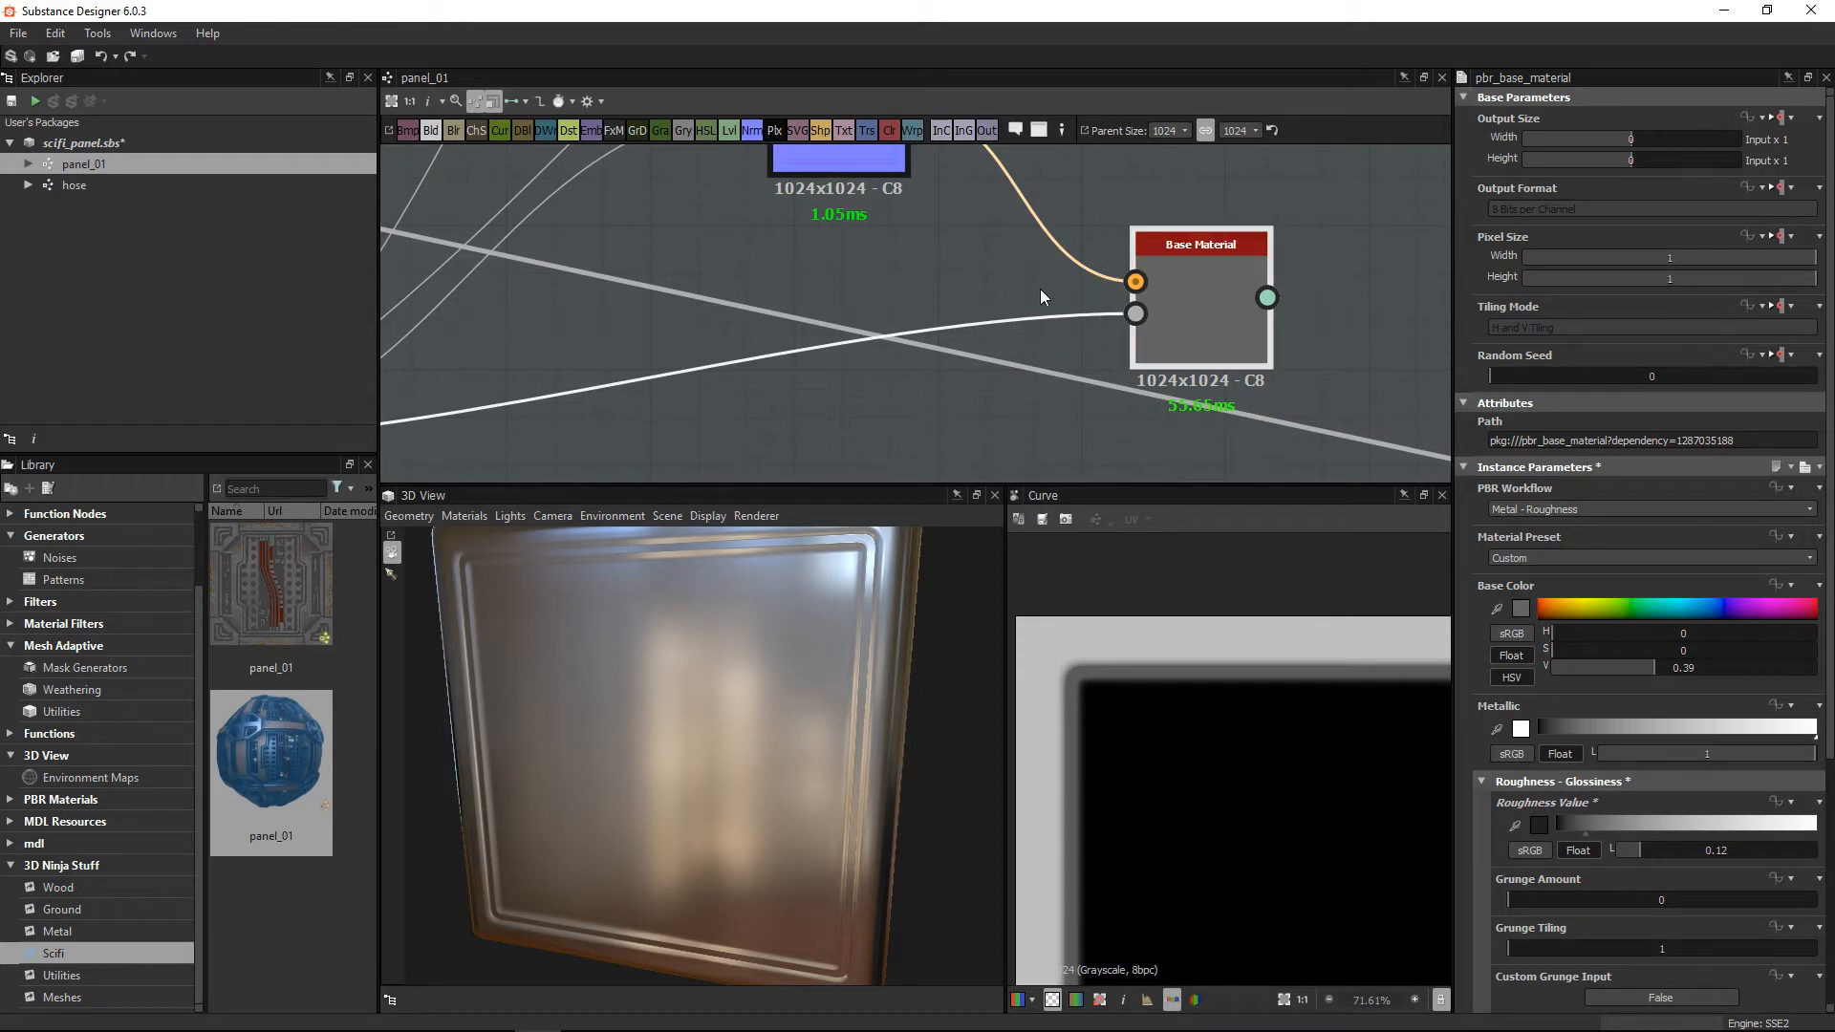
Step: Find the Corner Mask frame in the graph and show its final Blend node's output in the 2D view
scroll(1006, 254, "down", 3)
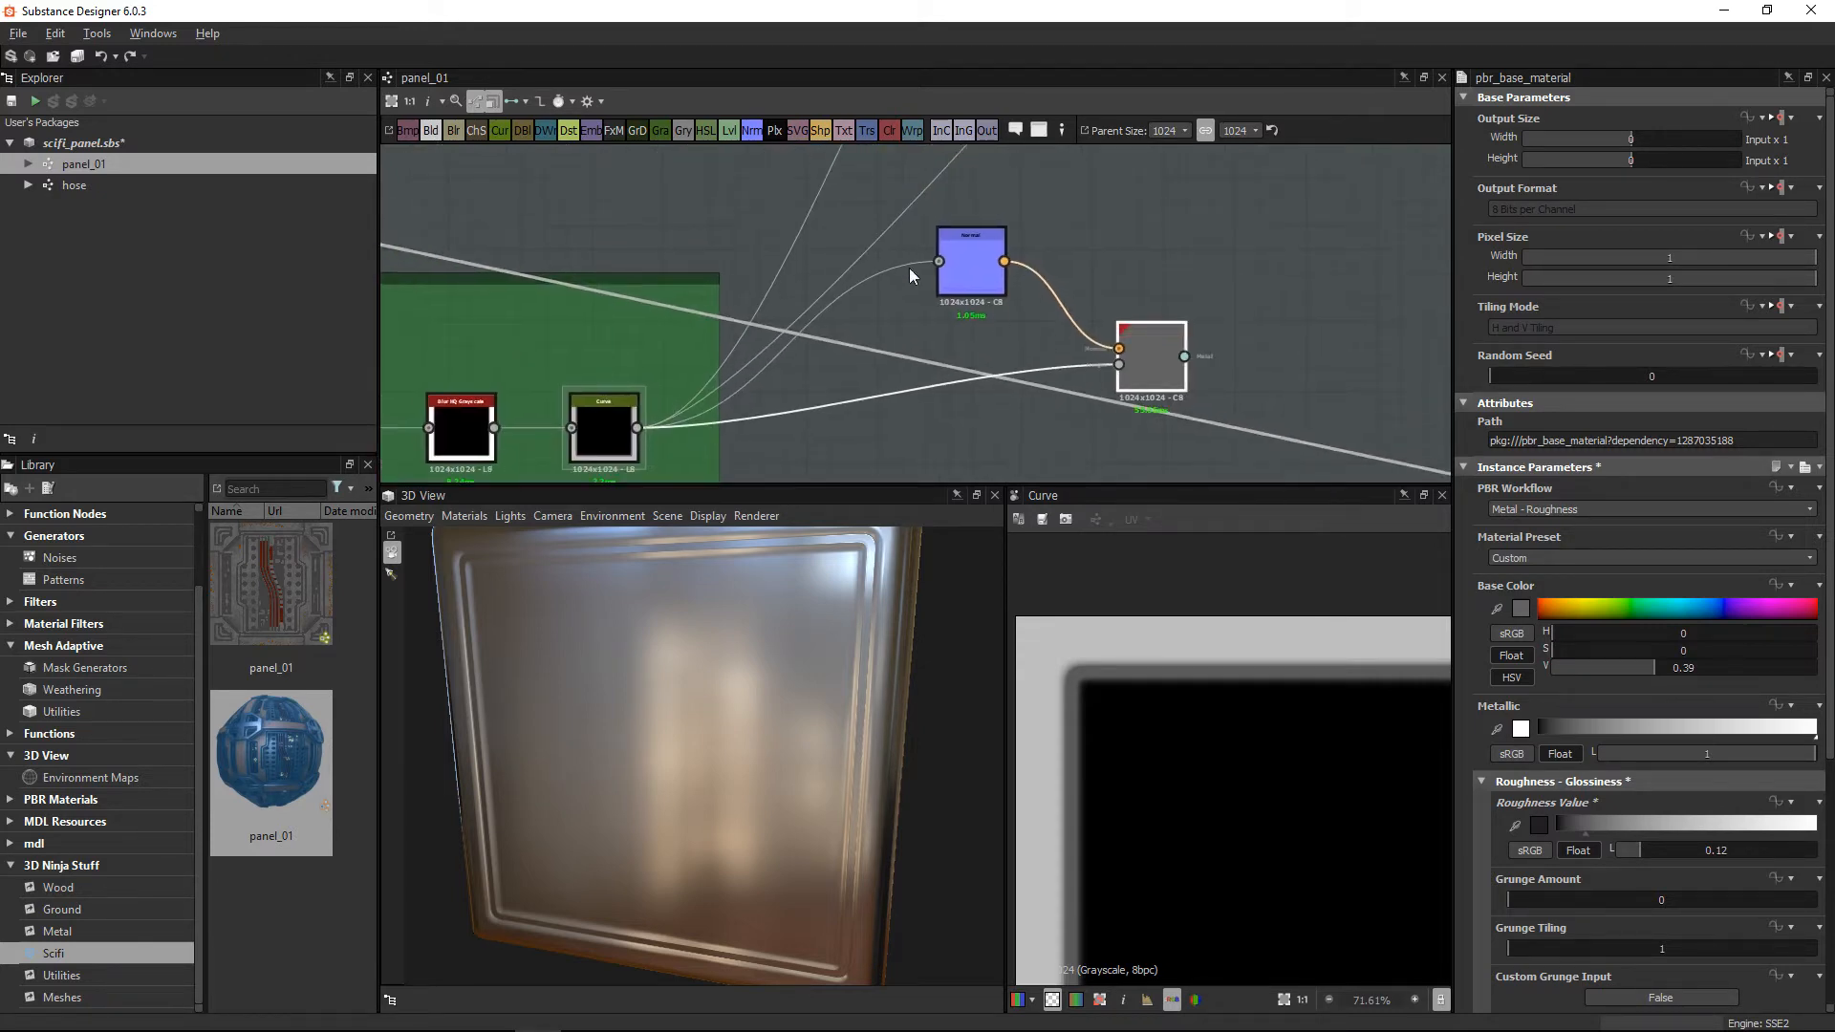
scroll(909, 267, "down", 2)
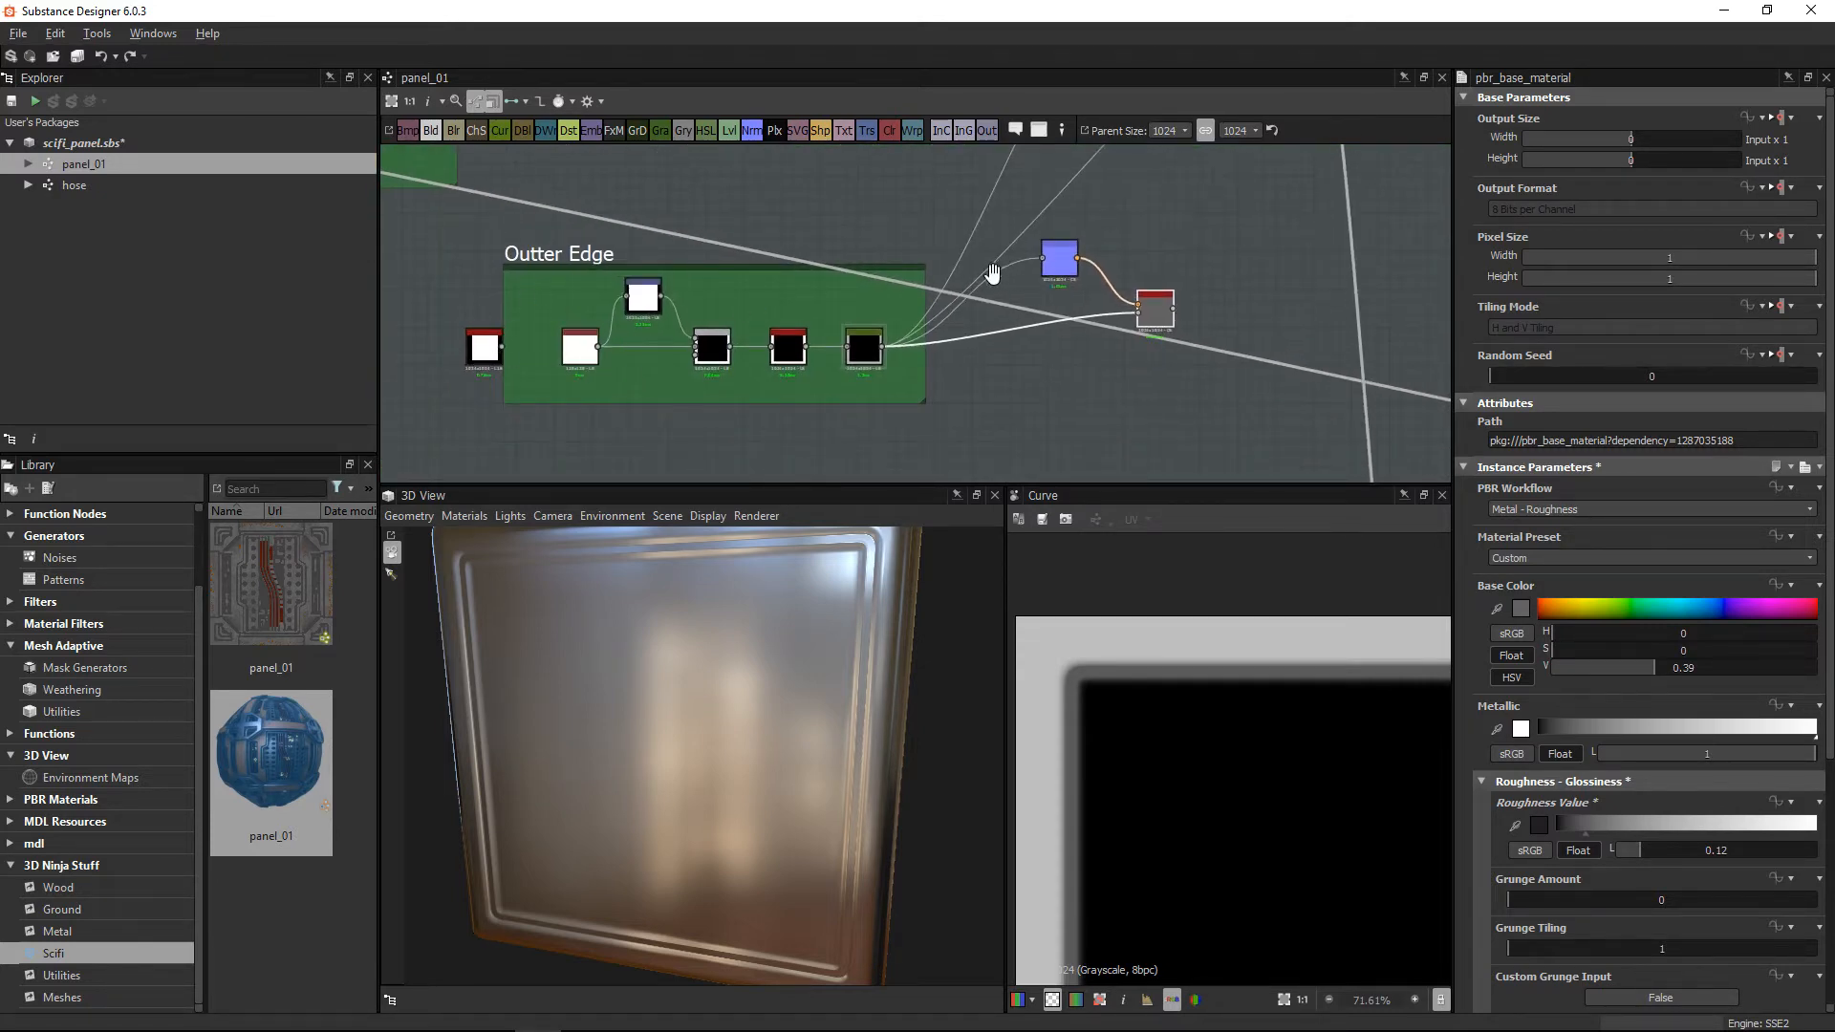
middle_click_drag(991, 274, 905, 415)
scroll(1041, 384, "down", 1)
middle_click_drag(1032, 360, 956, 454)
middle_click_drag(1321, 387, 1218, 424)
scroll(1217, 424, "up", 2)
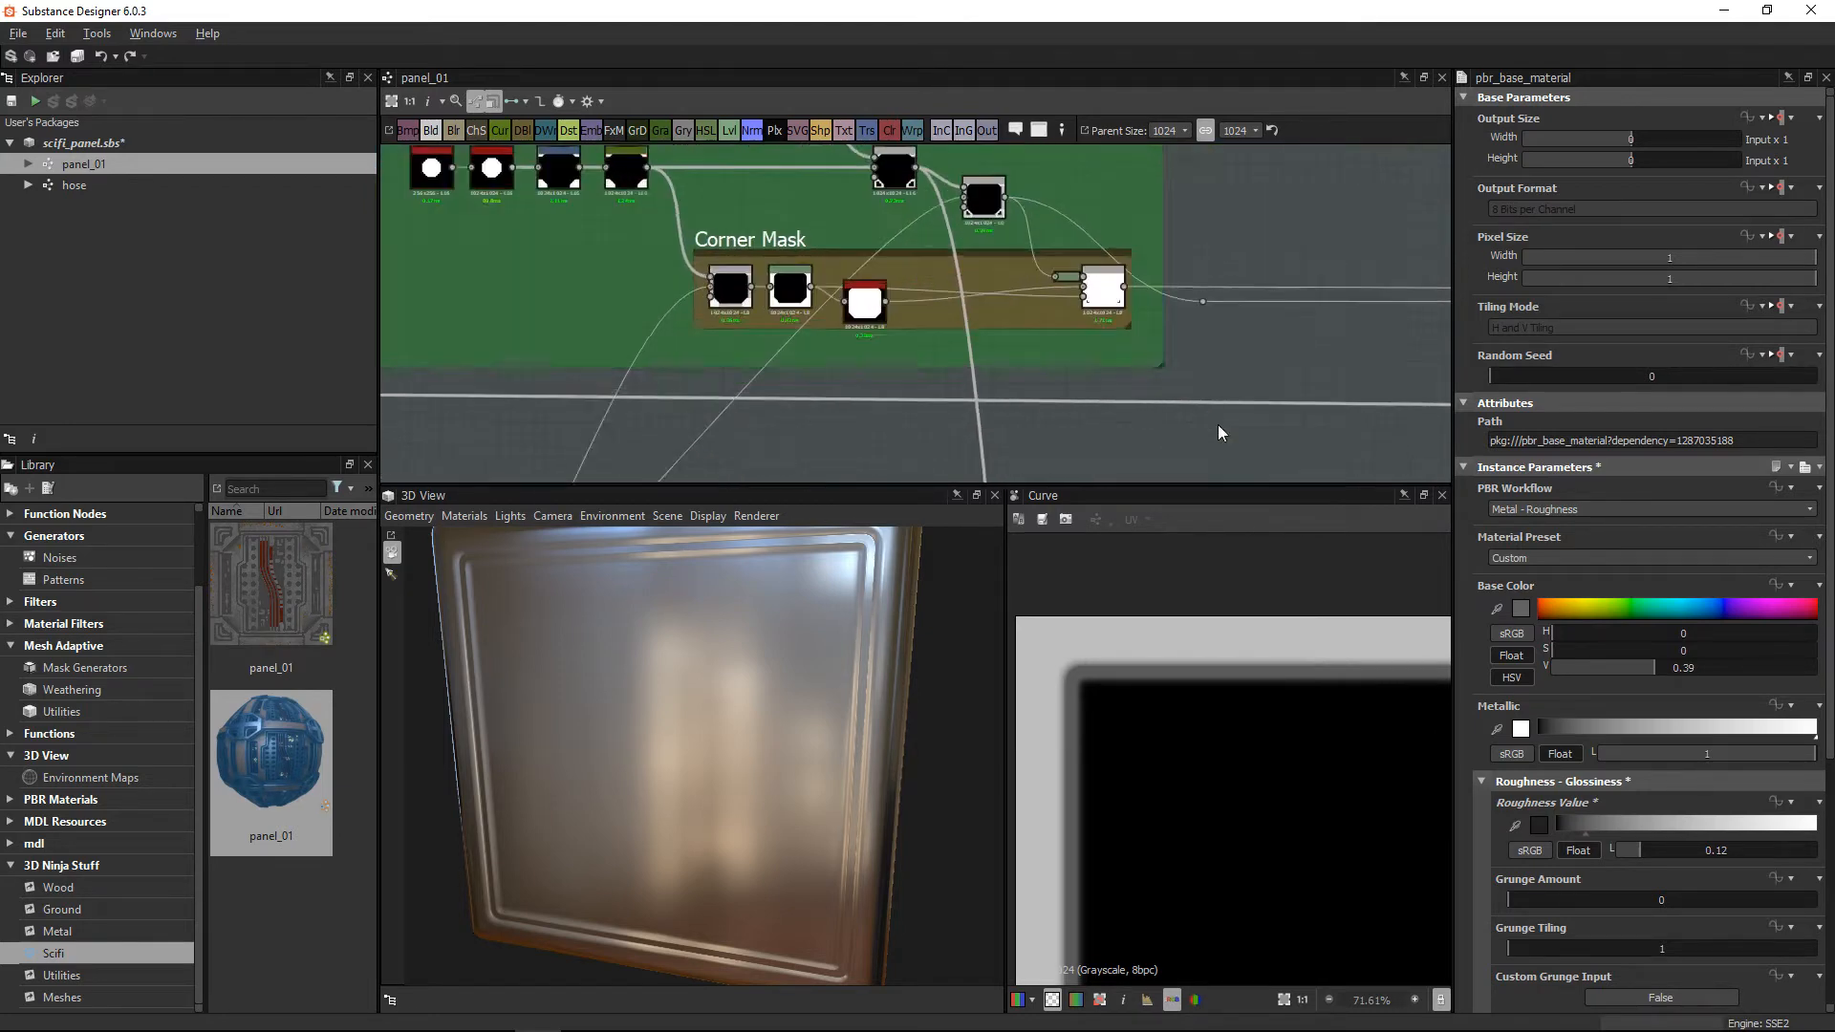
scroll(1151, 286, "up", 3)
left_click(1065, 284)
double_click(1064, 284)
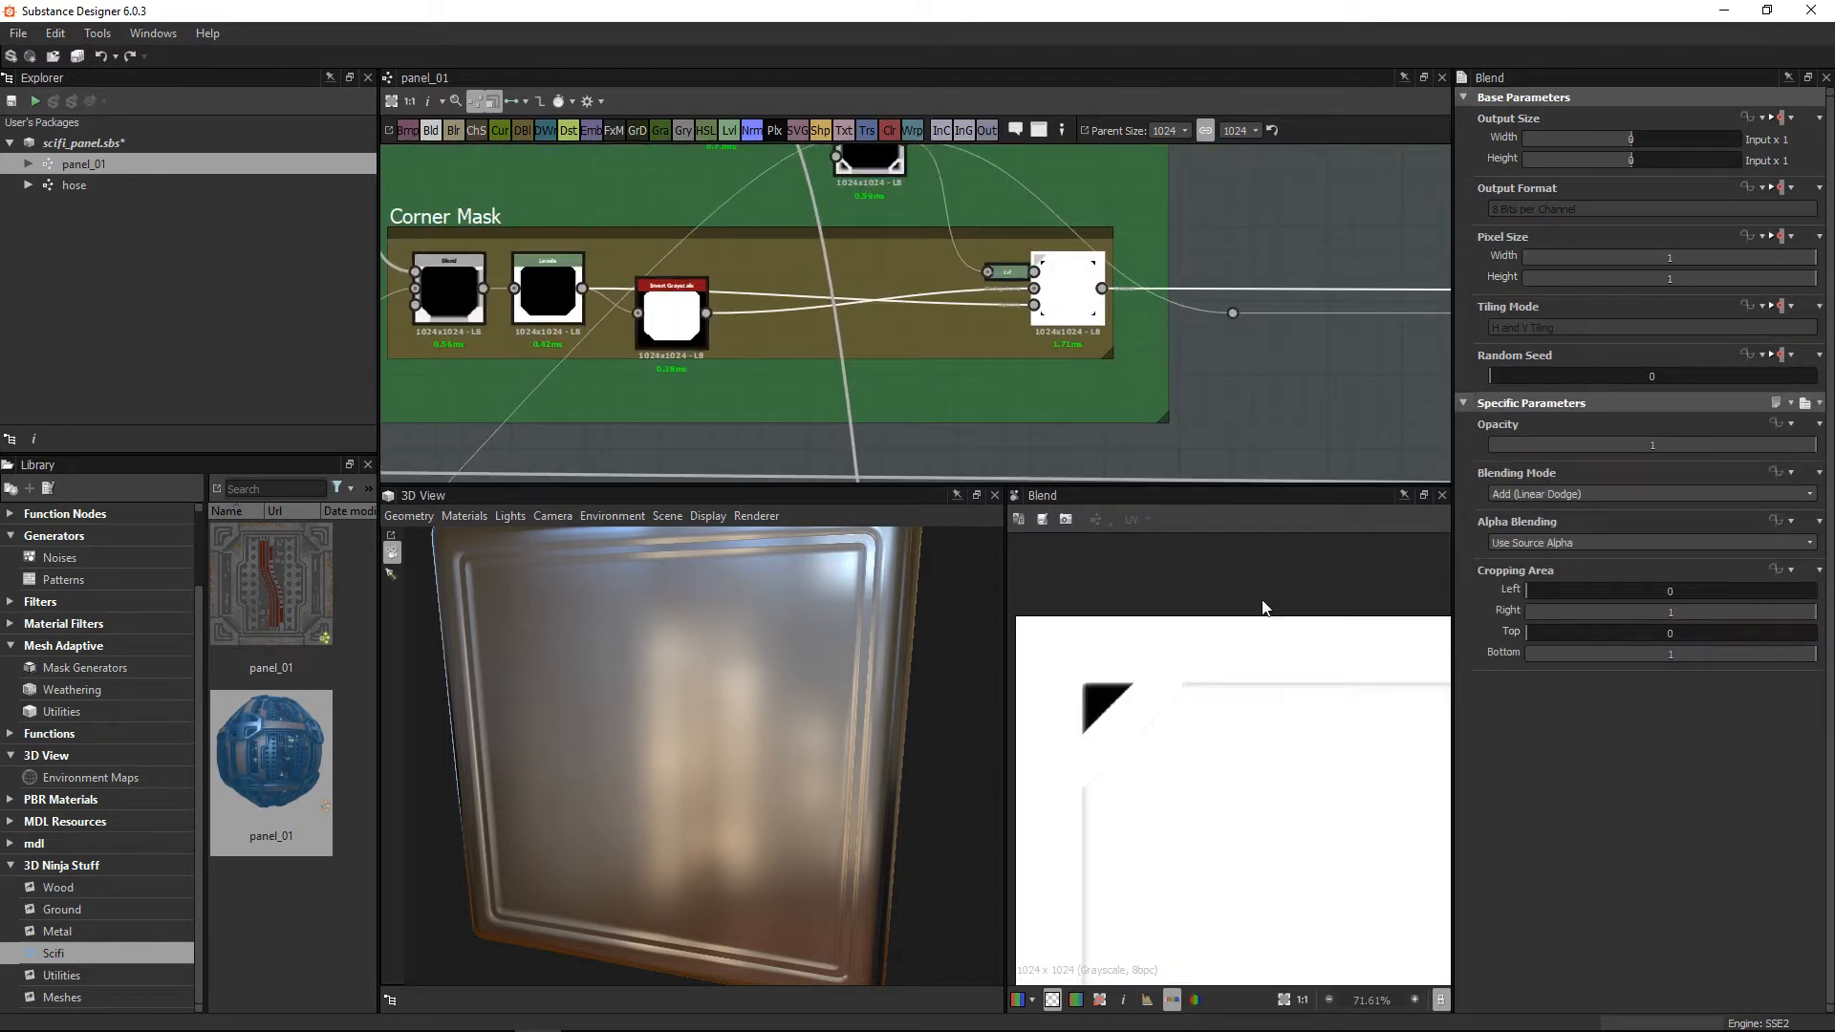
Step: Move the Base Material and Normal nodes from beside the Outter Edge frame to just below the Corner Mask's final Blend node
scroll(1202, 682, "down", 1)
middle_click_drag(973, 243, 1143, 393)
scroll(1143, 392, "down", 3)
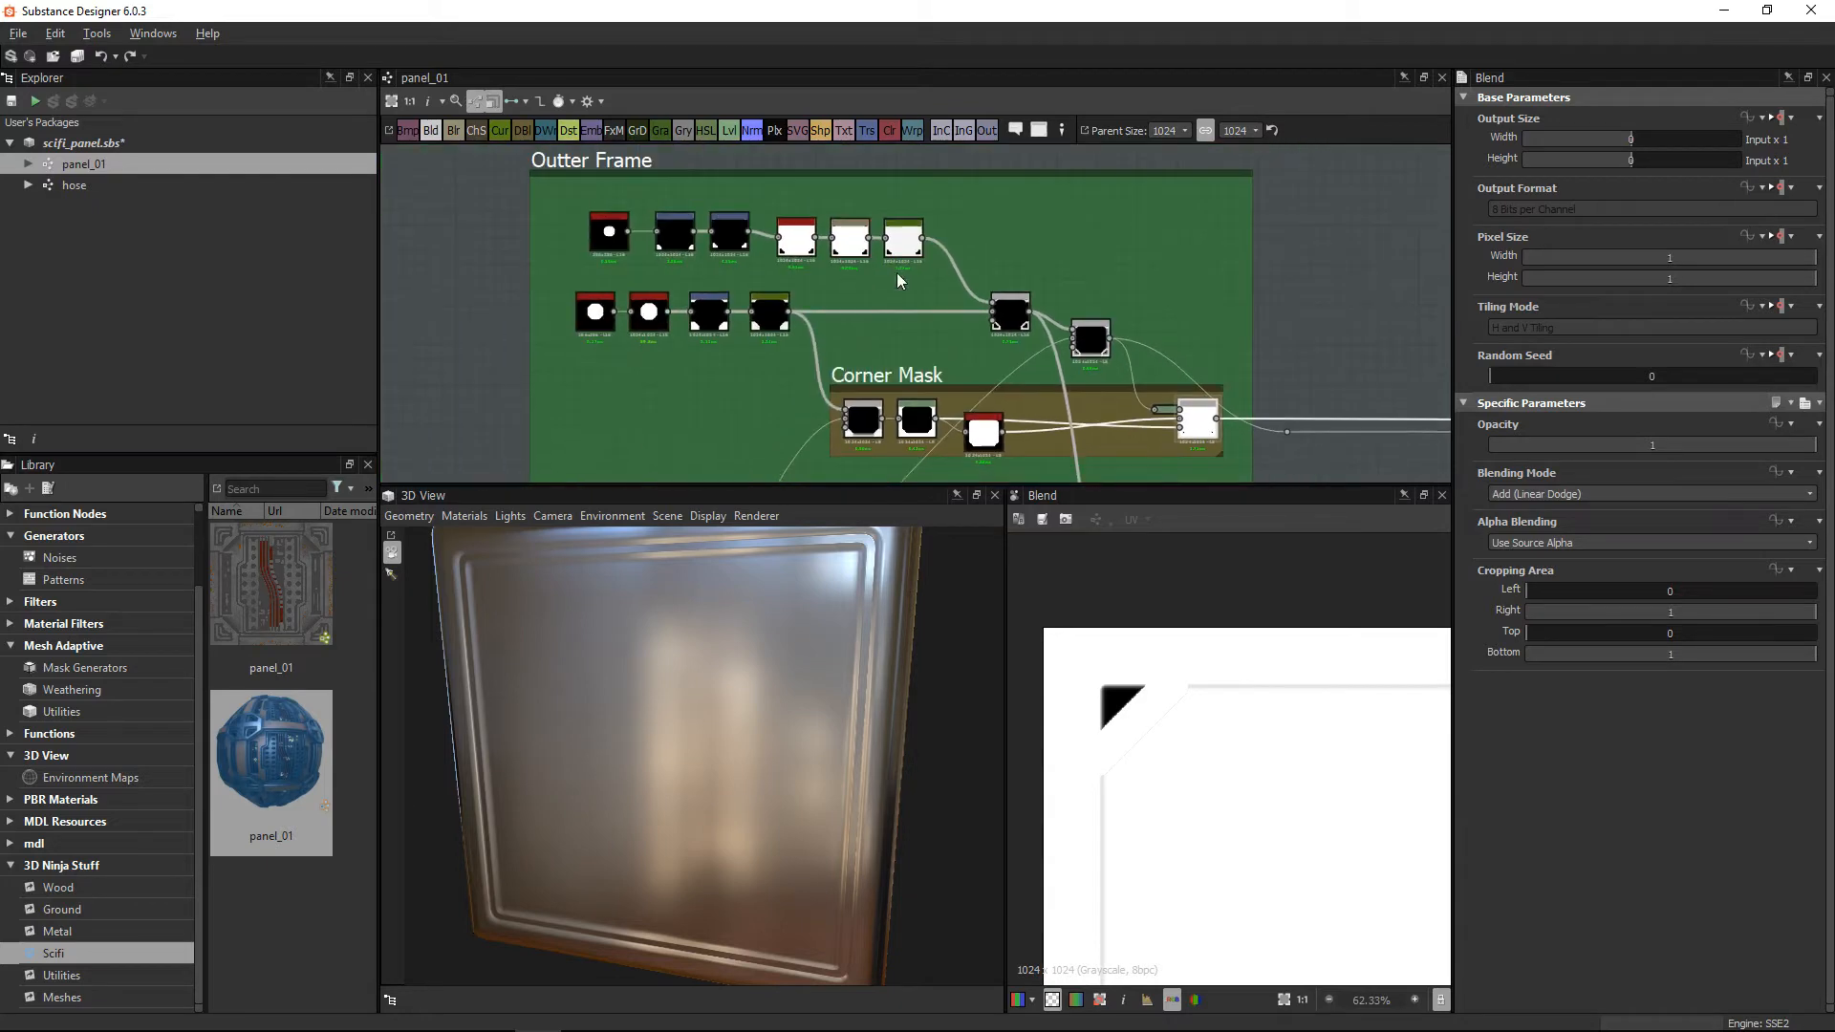
middle_click_drag(897, 283, 909, 305)
scroll(834, 221, "down", 2)
middle_click_drag(1064, 373, 744, 320)
left_click_drag(743, 321, 1010, 278)
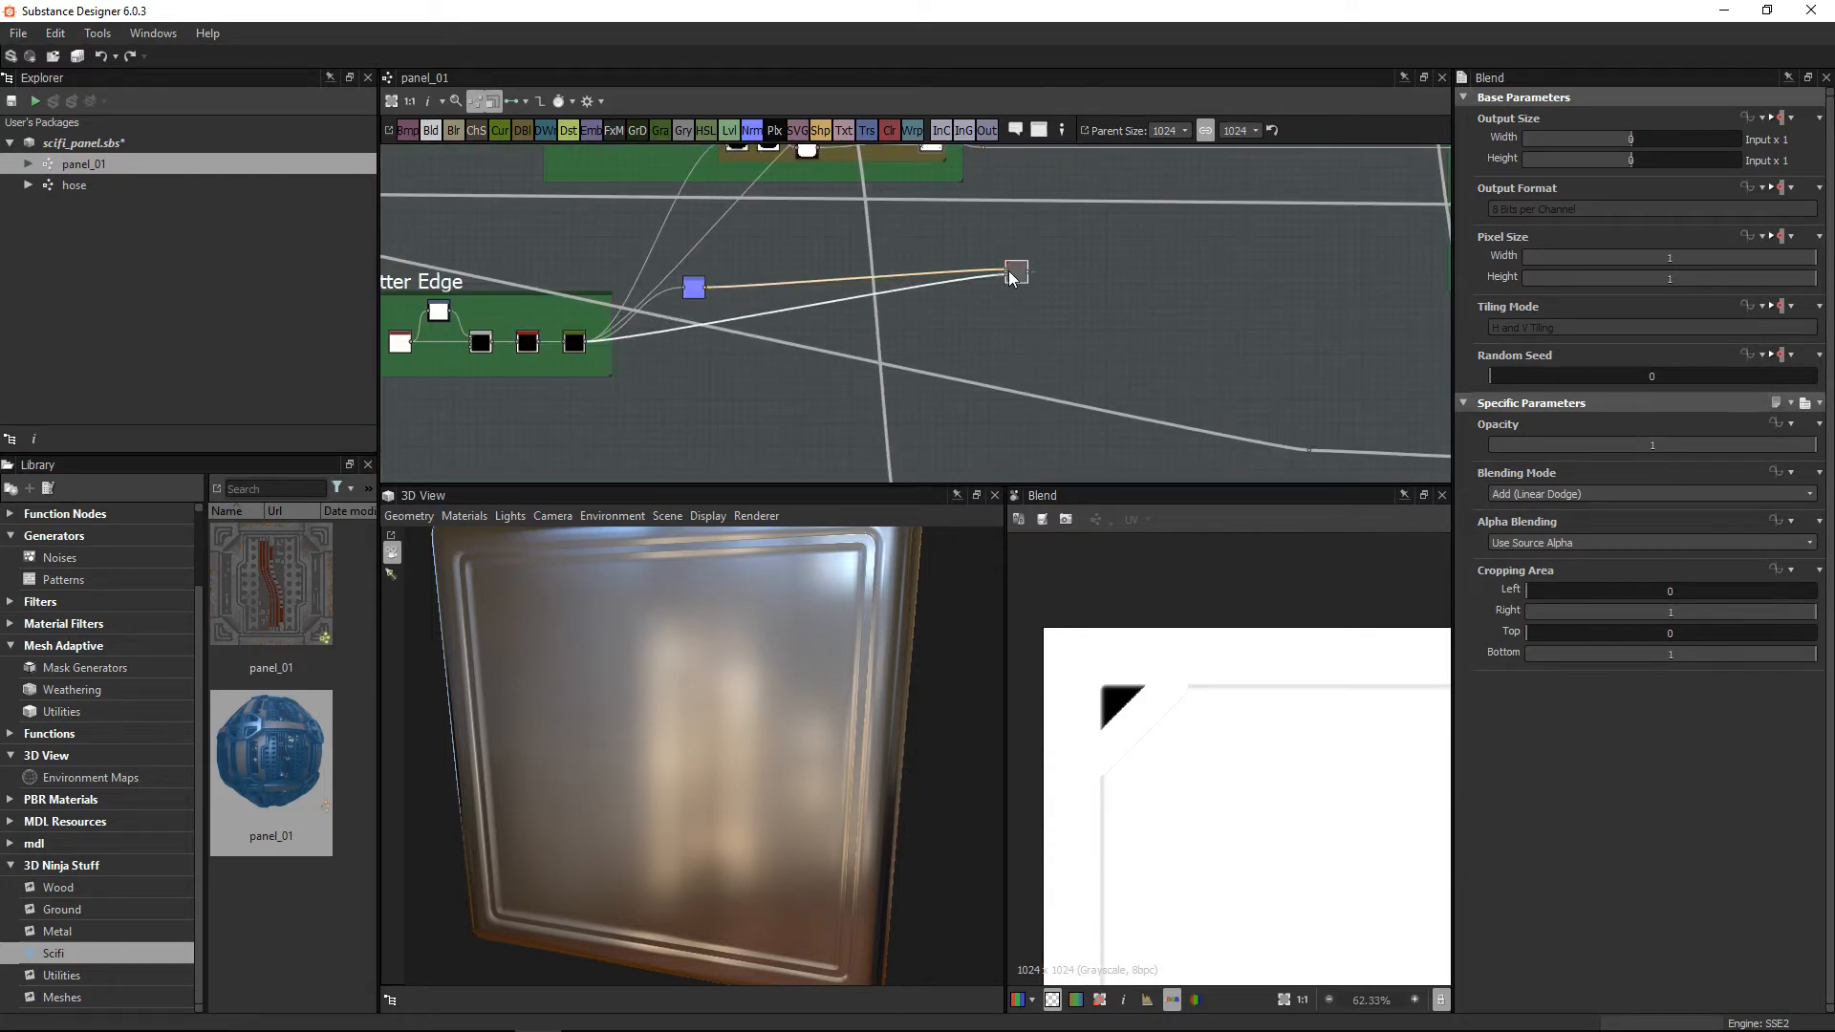
left_click_drag(714, 290, 991, 225)
middle_click_drag(991, 222, 949, 318)
scroll(929, 240, "up", 5)
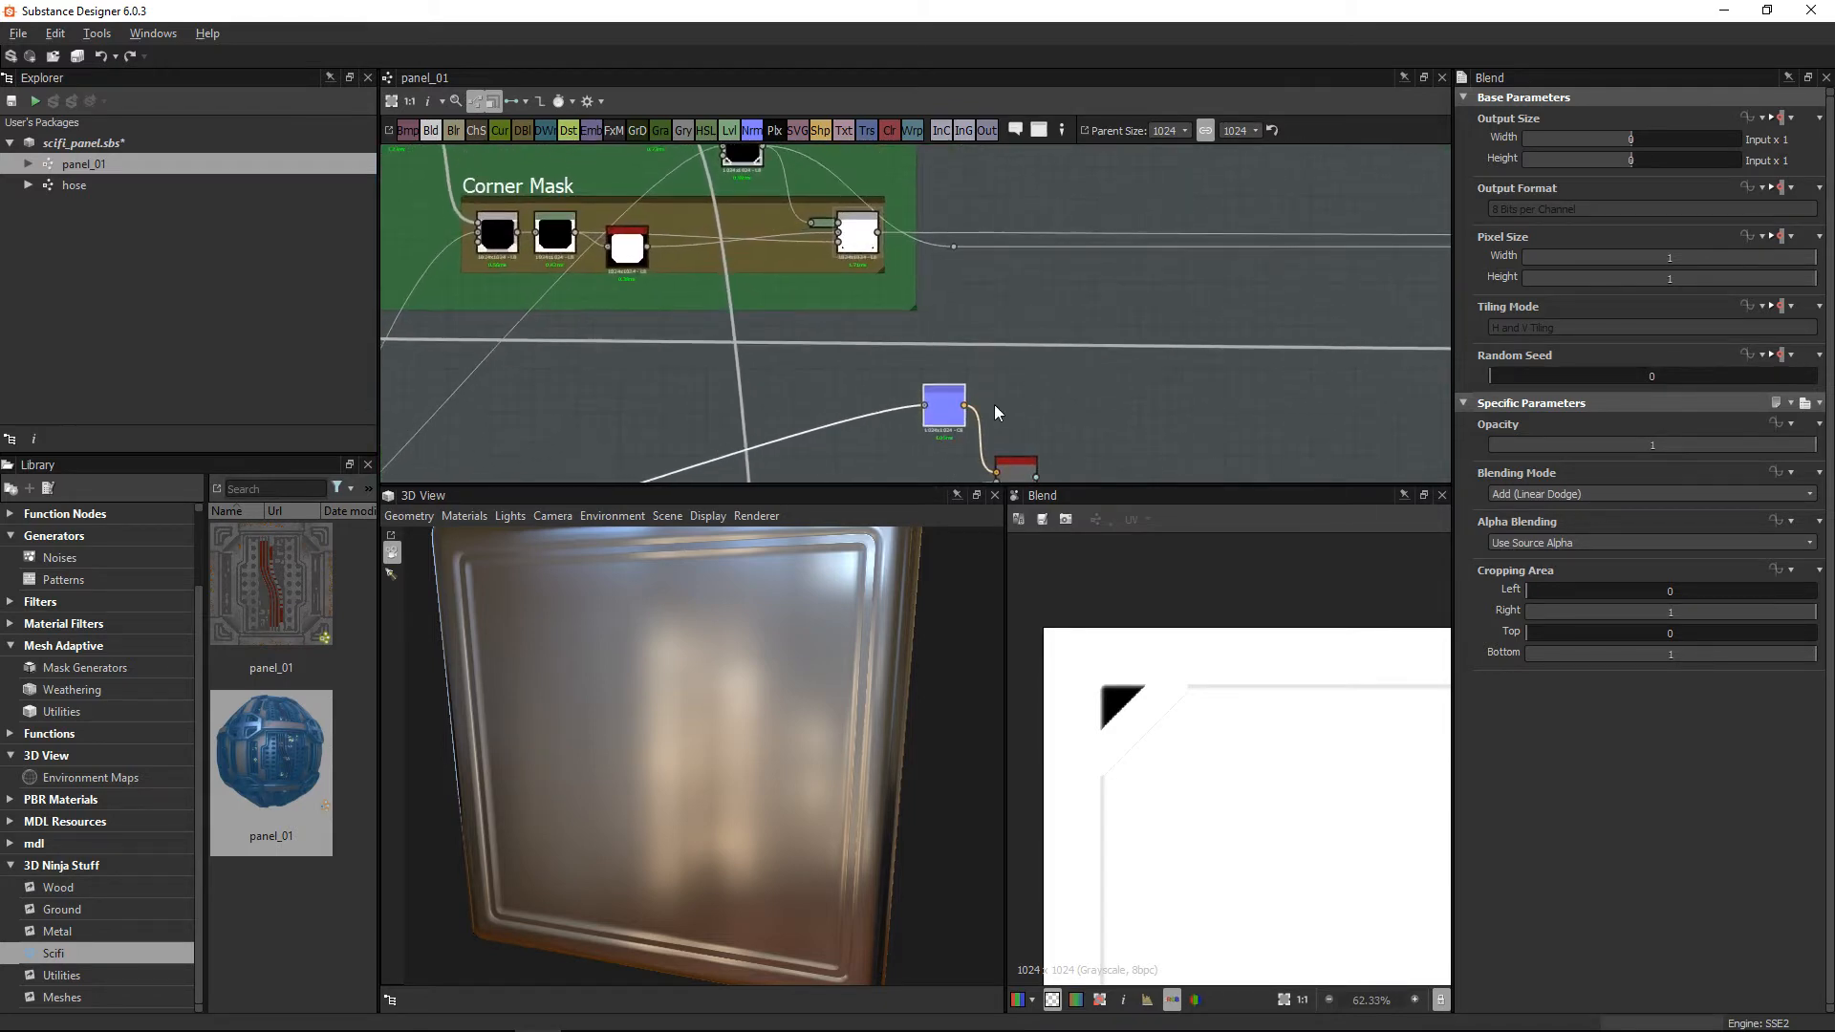
left_click_drag(1019, 472, 1047, 463)
left_click_drag(945, 405, 959, 377)
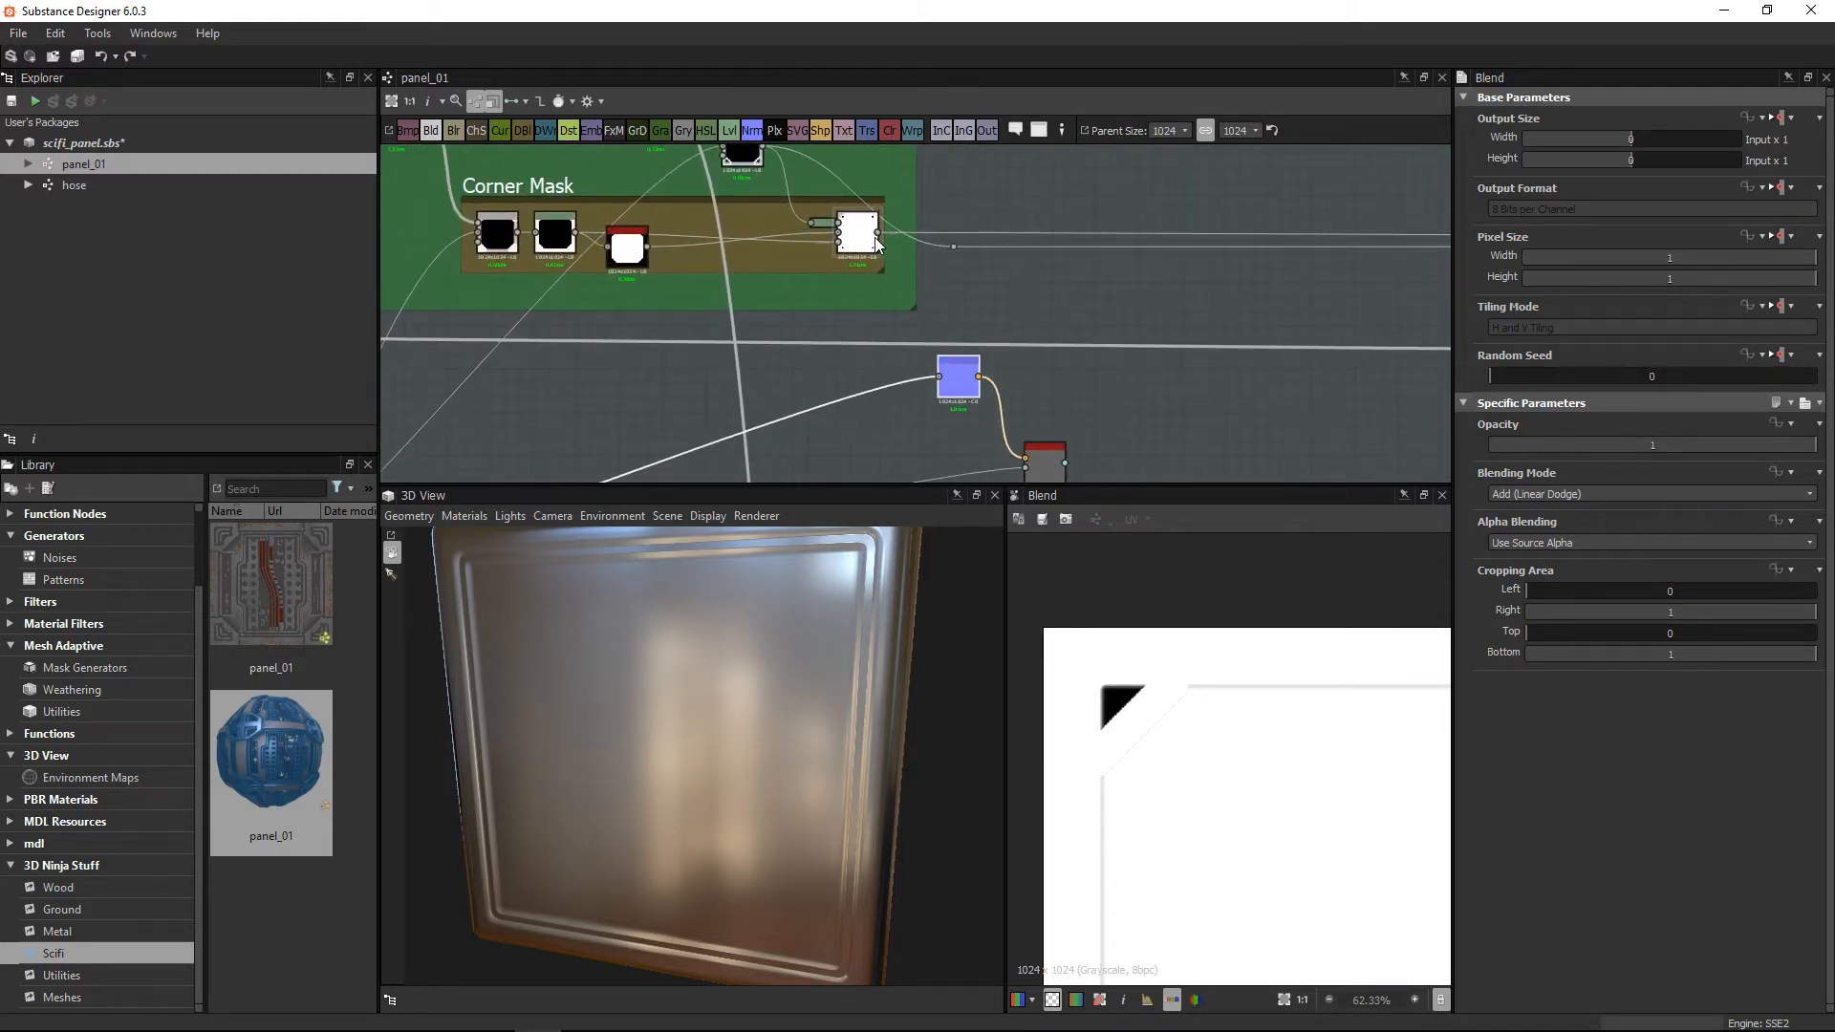
Step: Connect the Corner Mask's final Blend output to the Normal and Base Material nodes and inspect the panel corner in 3D
left_click_drag(882, 329, 946, 381)
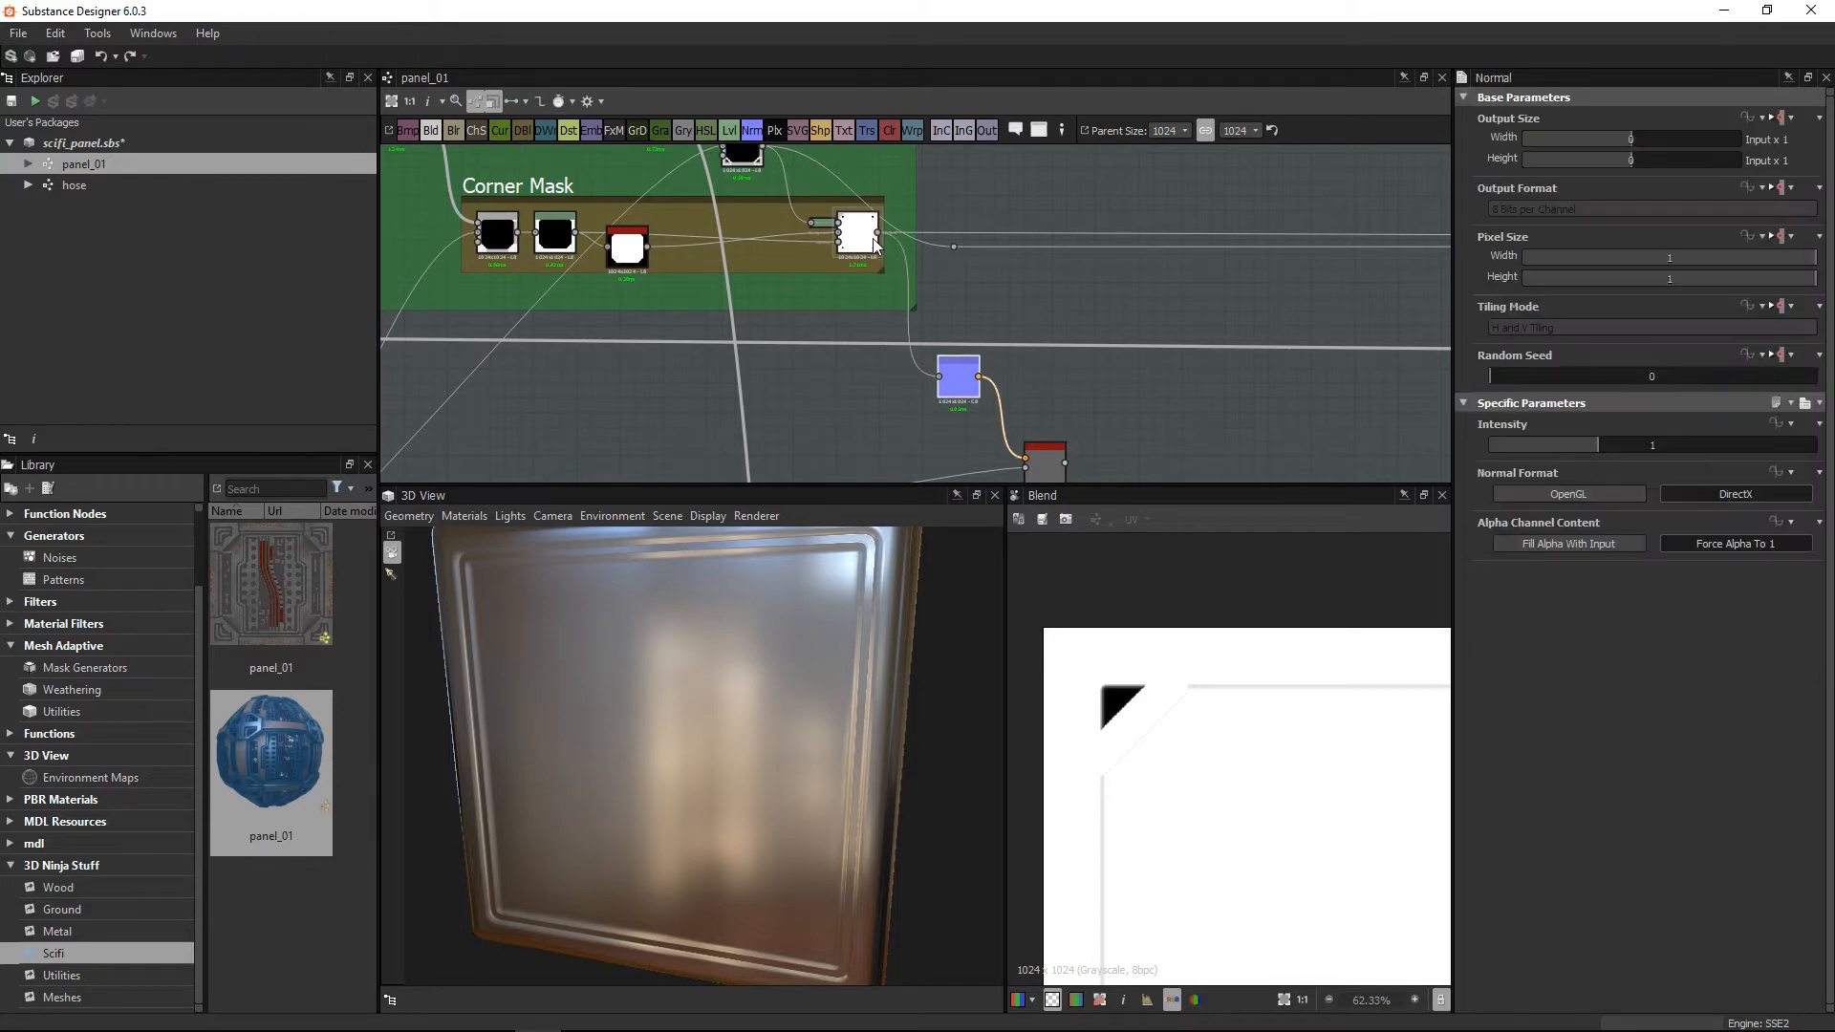
left_click_drag(1012, 472, 1028, 472)
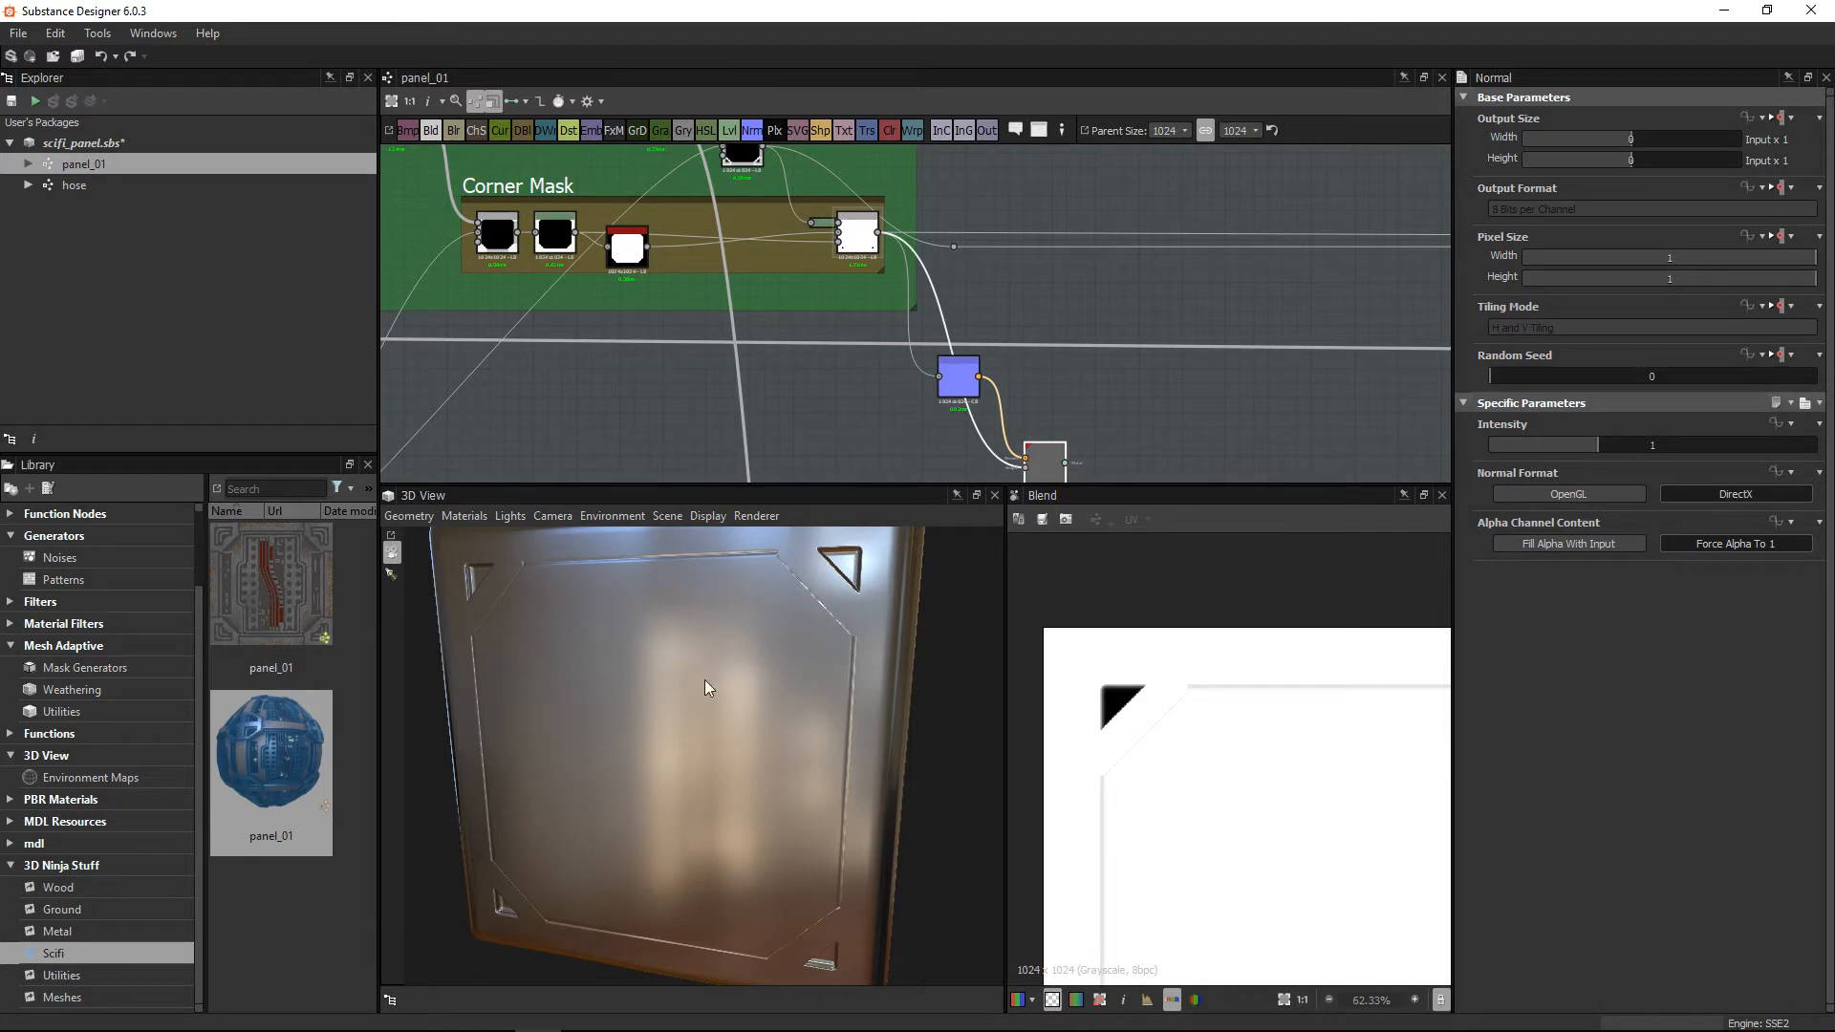
left_click_drag(530, 610, 707, 662)
right_click_drag(707, 662, 746, 669, "ctrl+shift")
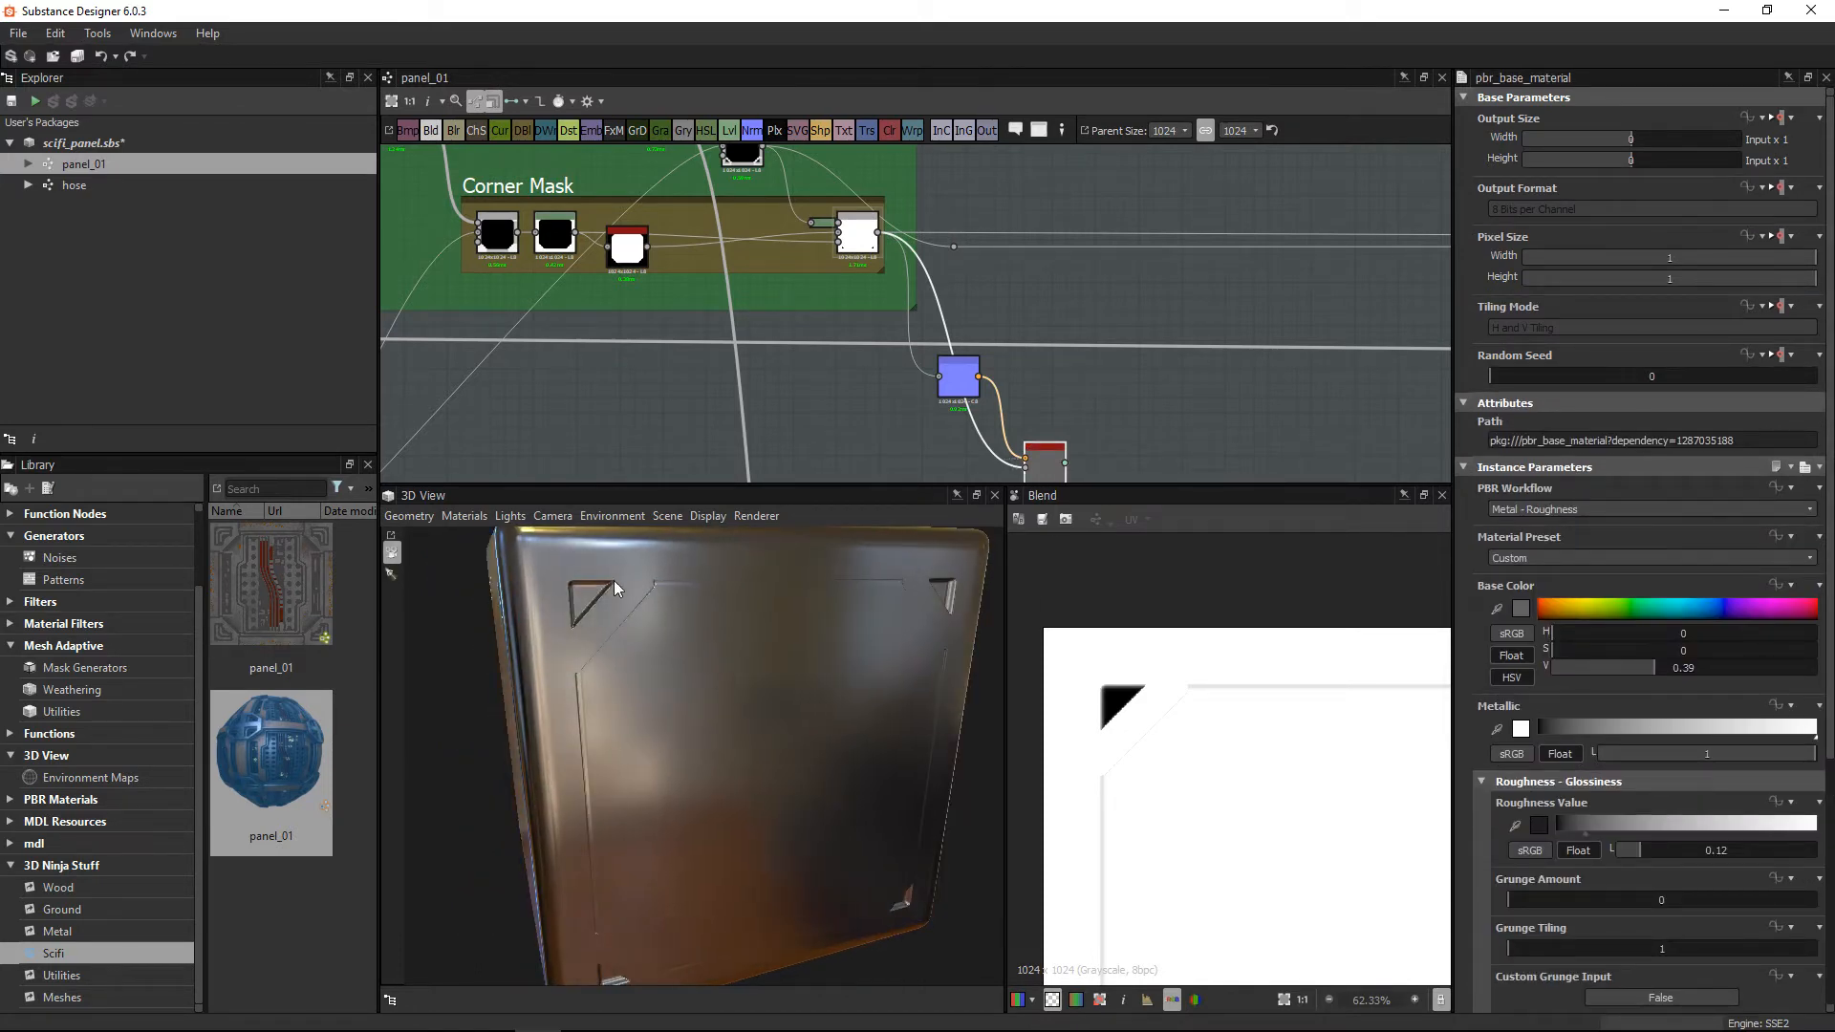
scroll(728, 775, "up", 3)
mouse_move(646, 667)
middle_mouse_down()
mouse_move(651, 701)
mouse_move(642, 674)
middle_mouse_up()
left_click_drag(640, 680, 719, 627)
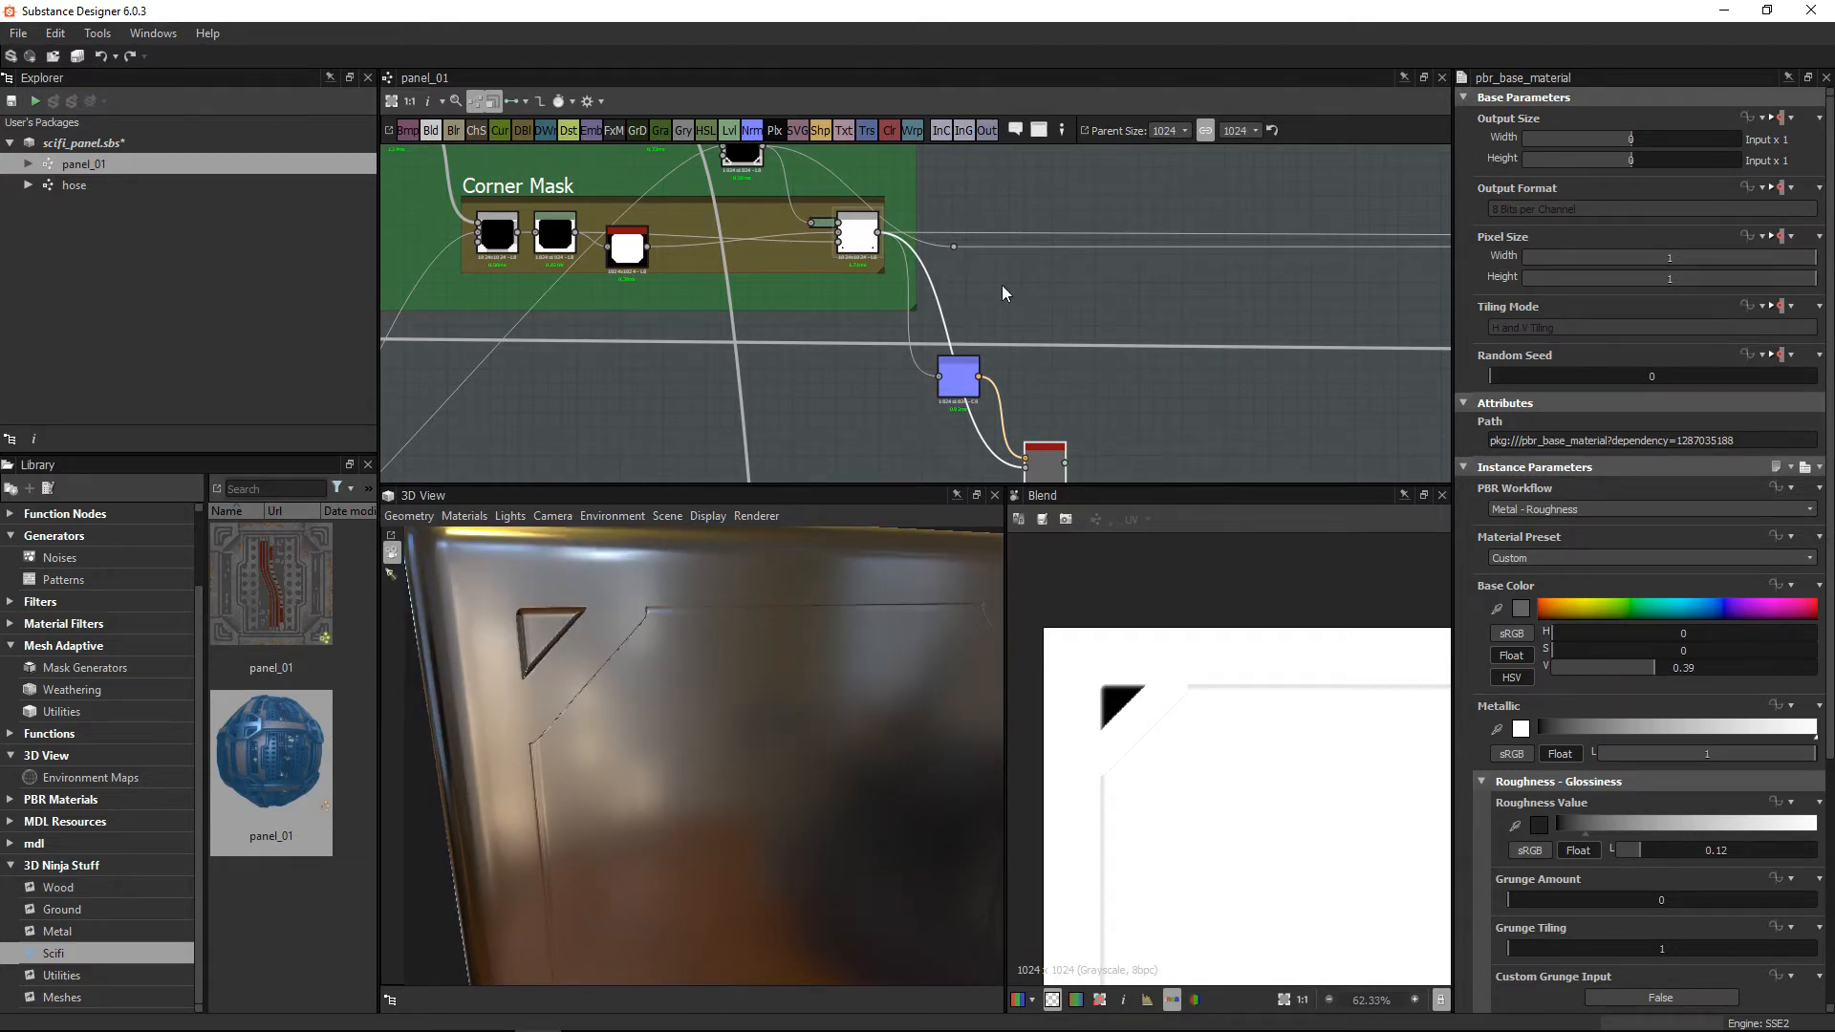
Step: Set the Normal node's Intensity to 3 and check the corner triangle and groove in the 3D view
left_click(957, 376)
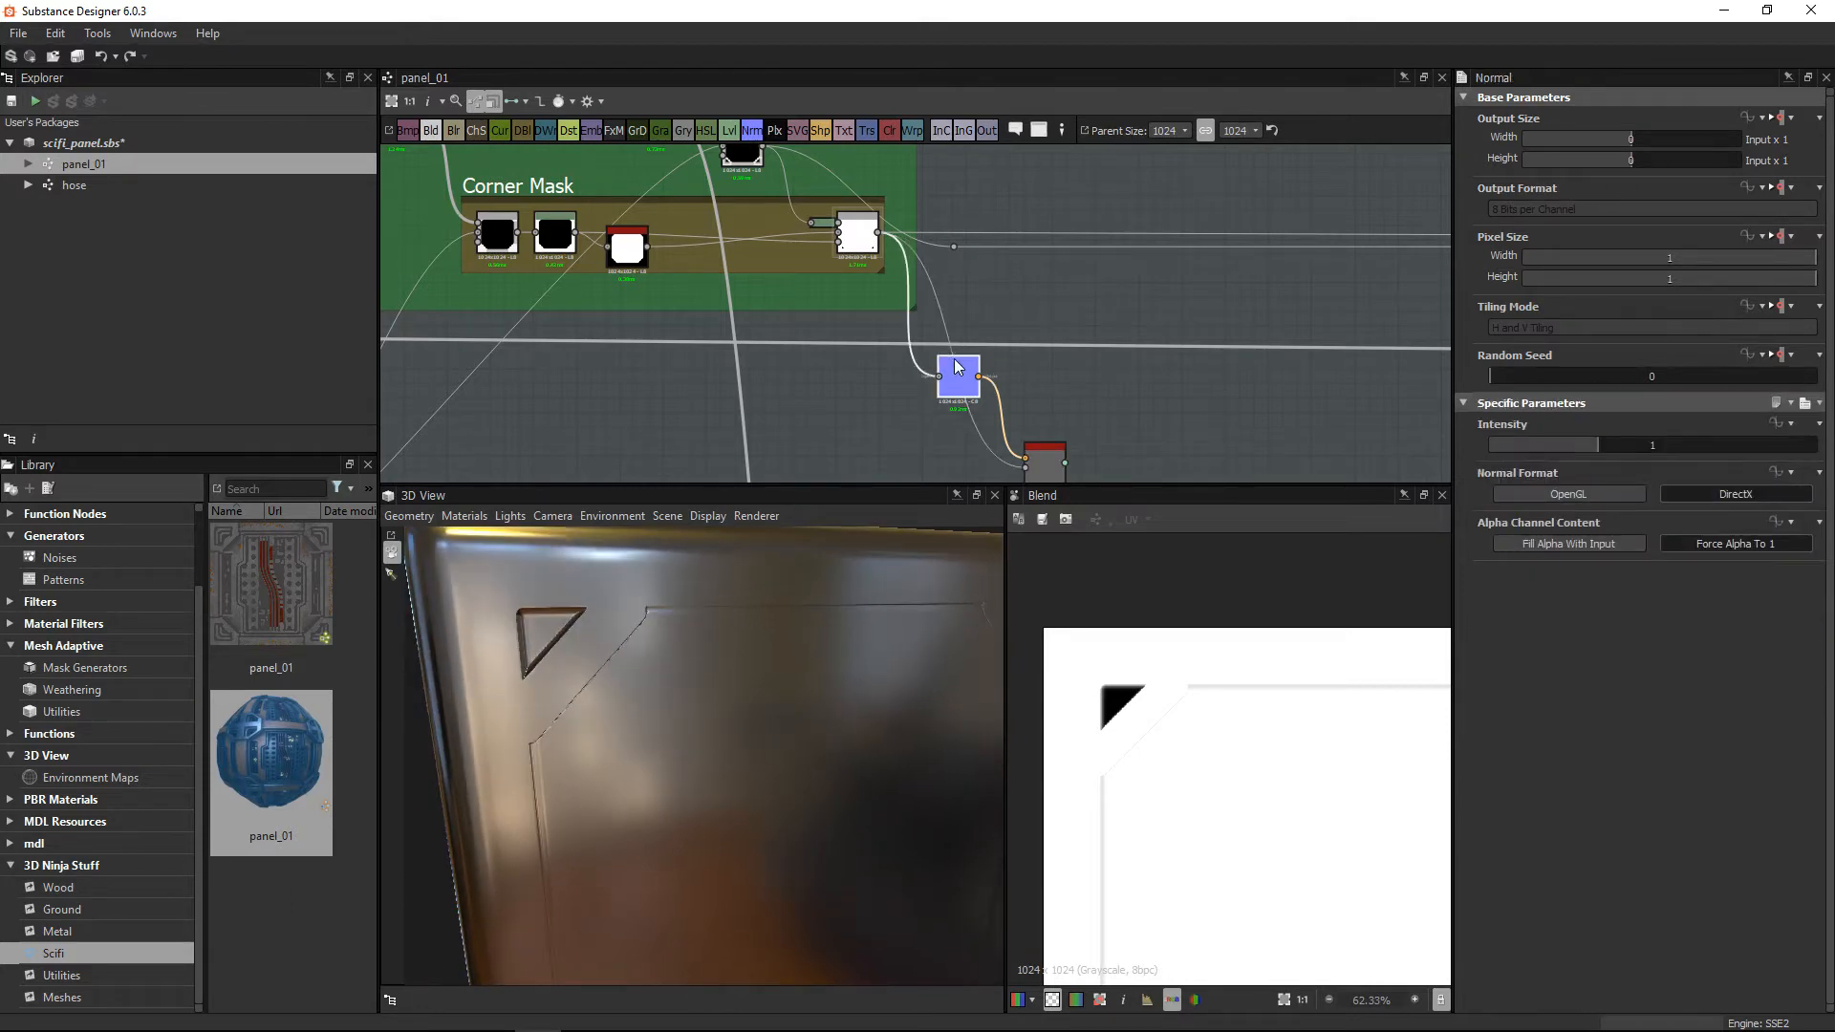
double_click(1656, 449)
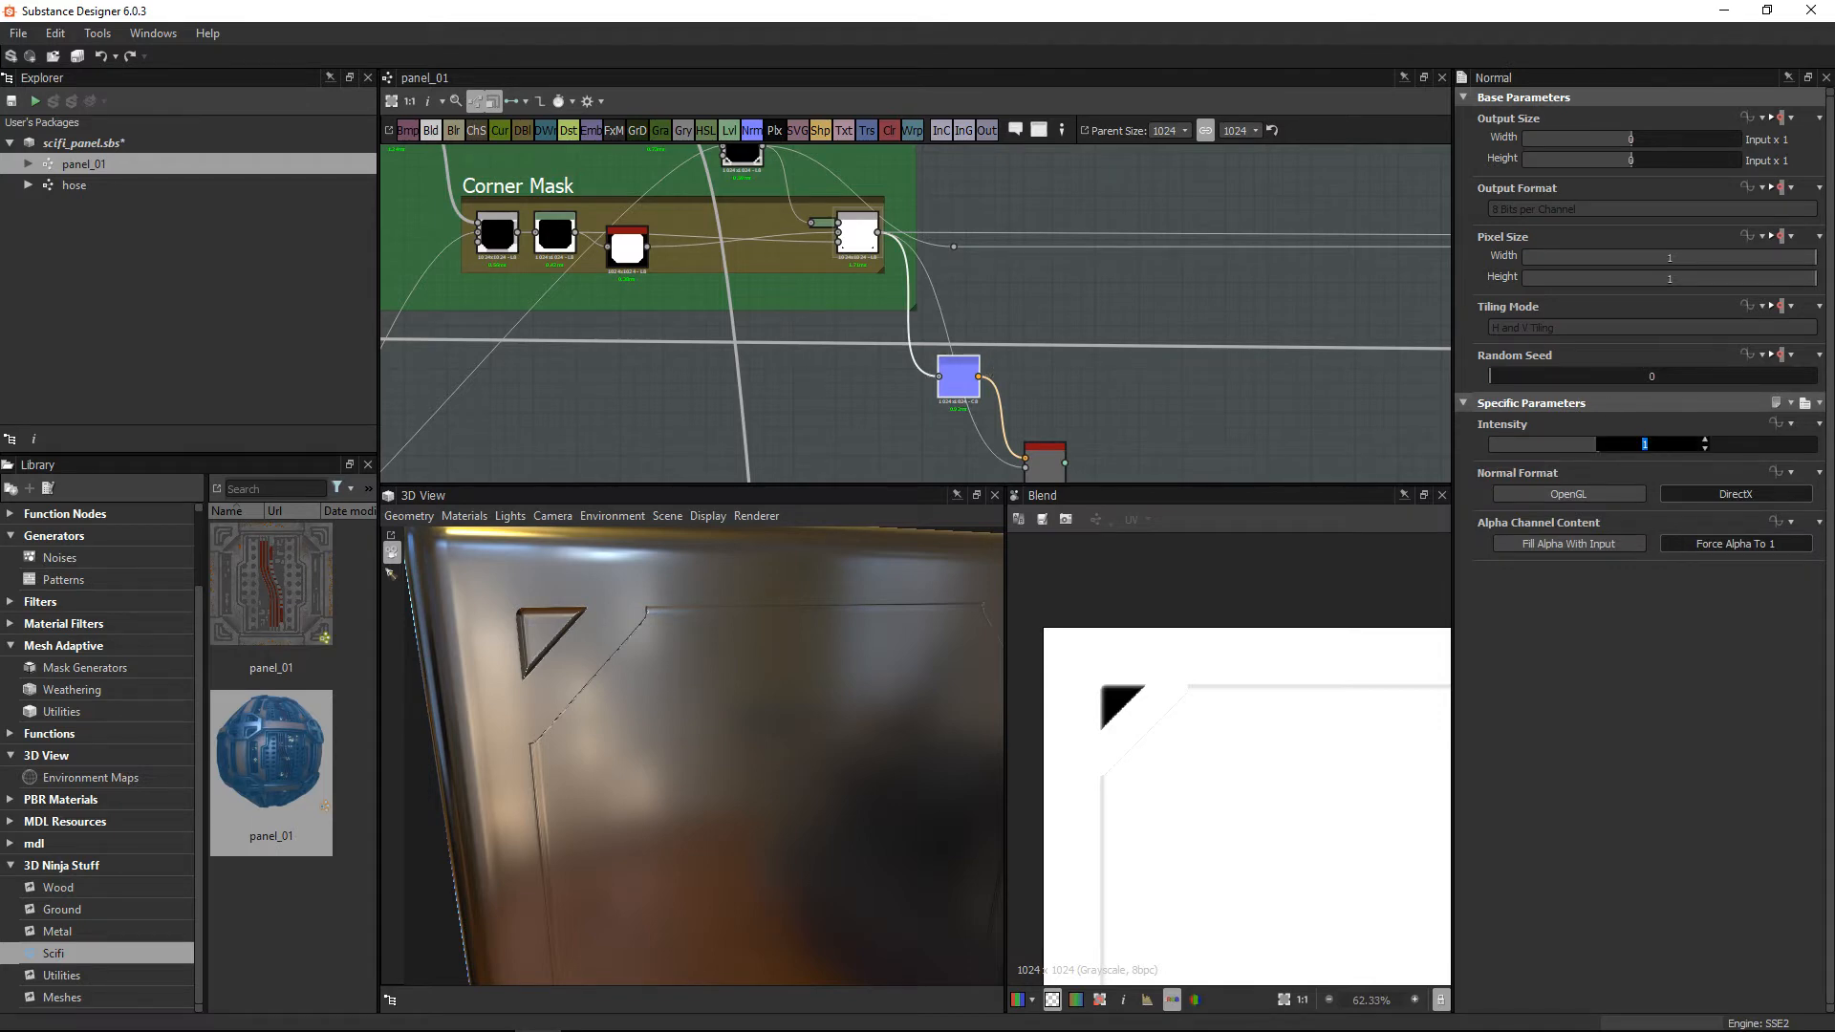
type("3")
key("Return")
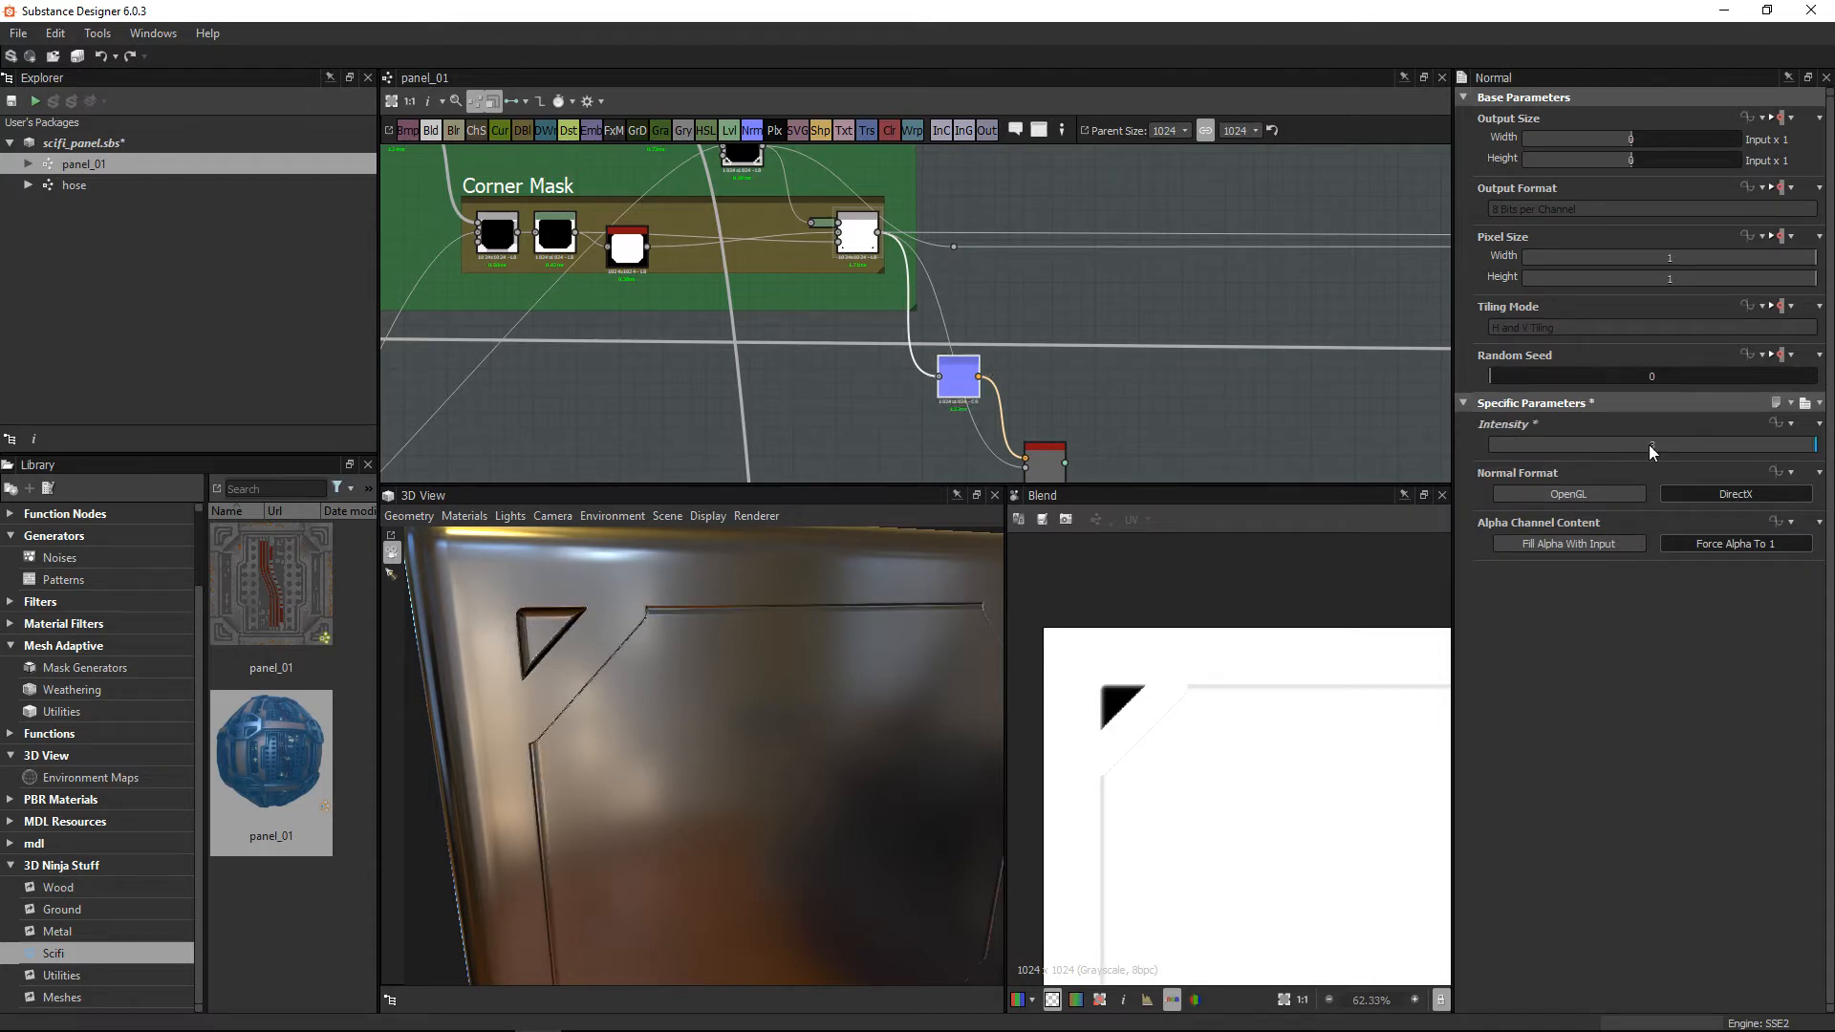
left_click_drag(954, 774, 898, 759)
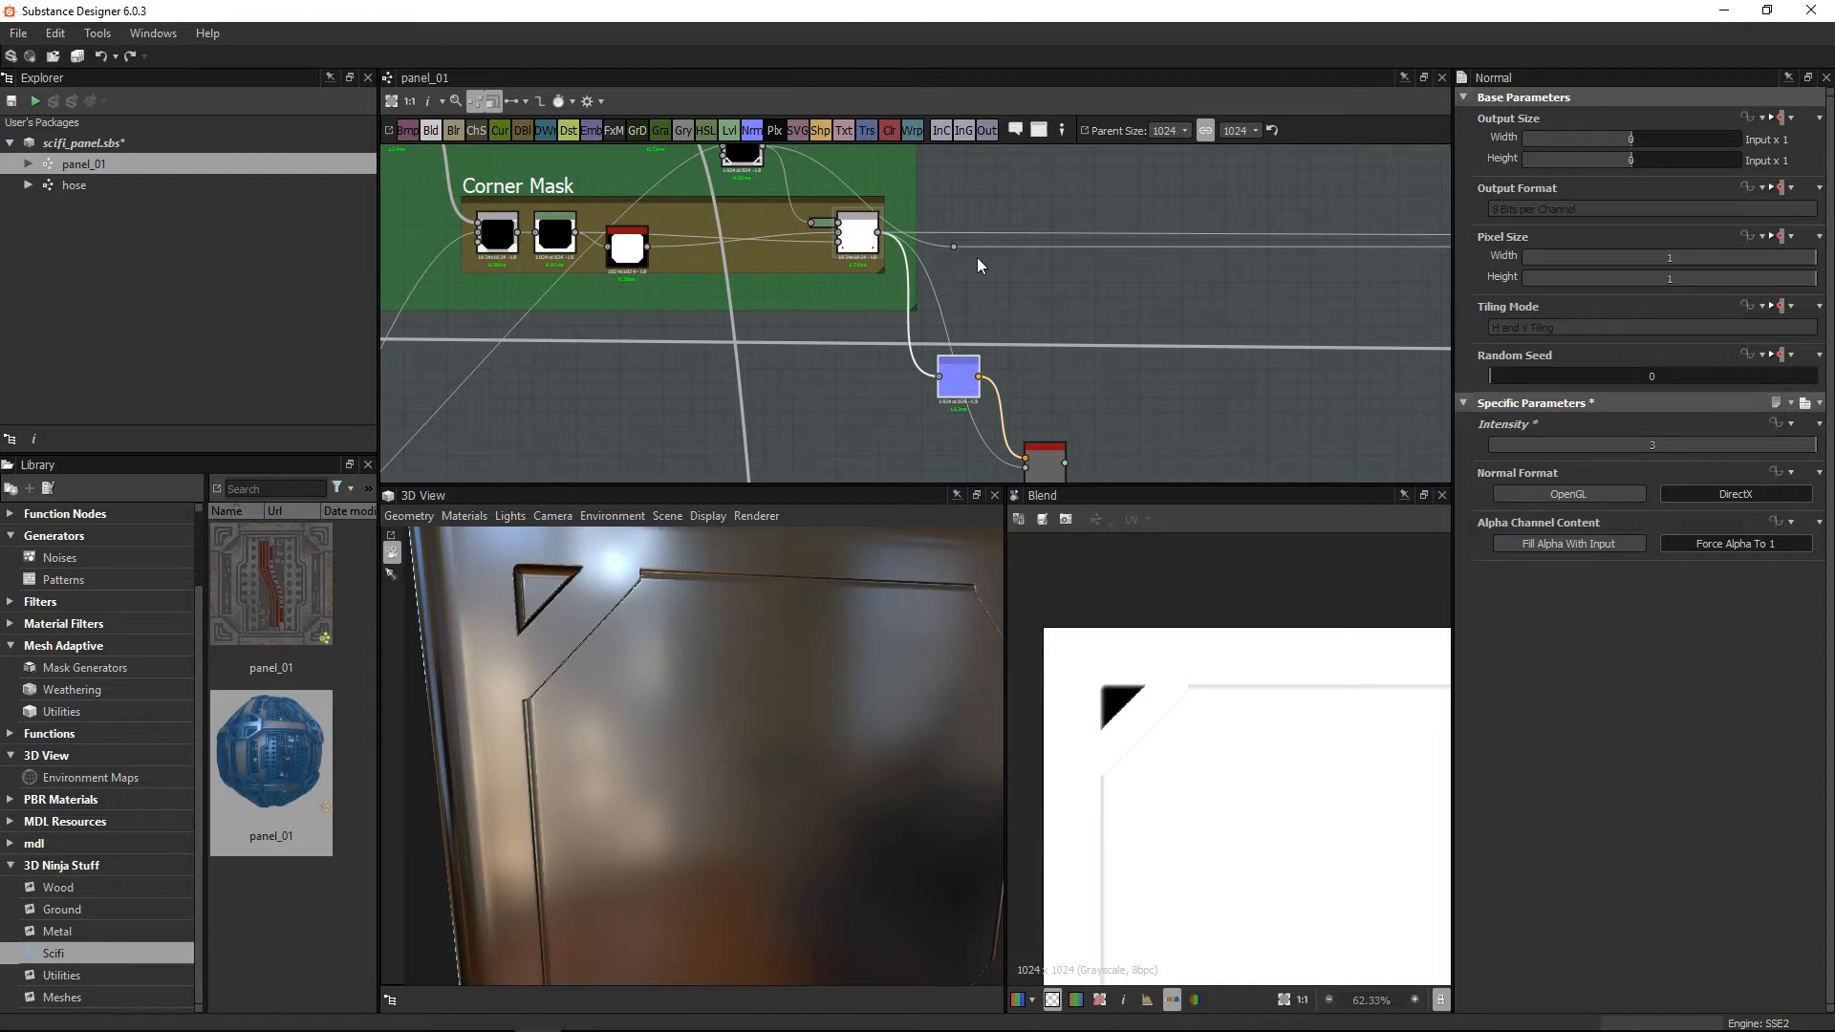
Step: Go to the start of the Outter Frame's lower node chain and examine the Polygon 1 node's output and parameters
middle_click_drag(840, 291, 873, 335)
middle_click_drag(767, 307, 921, 355)
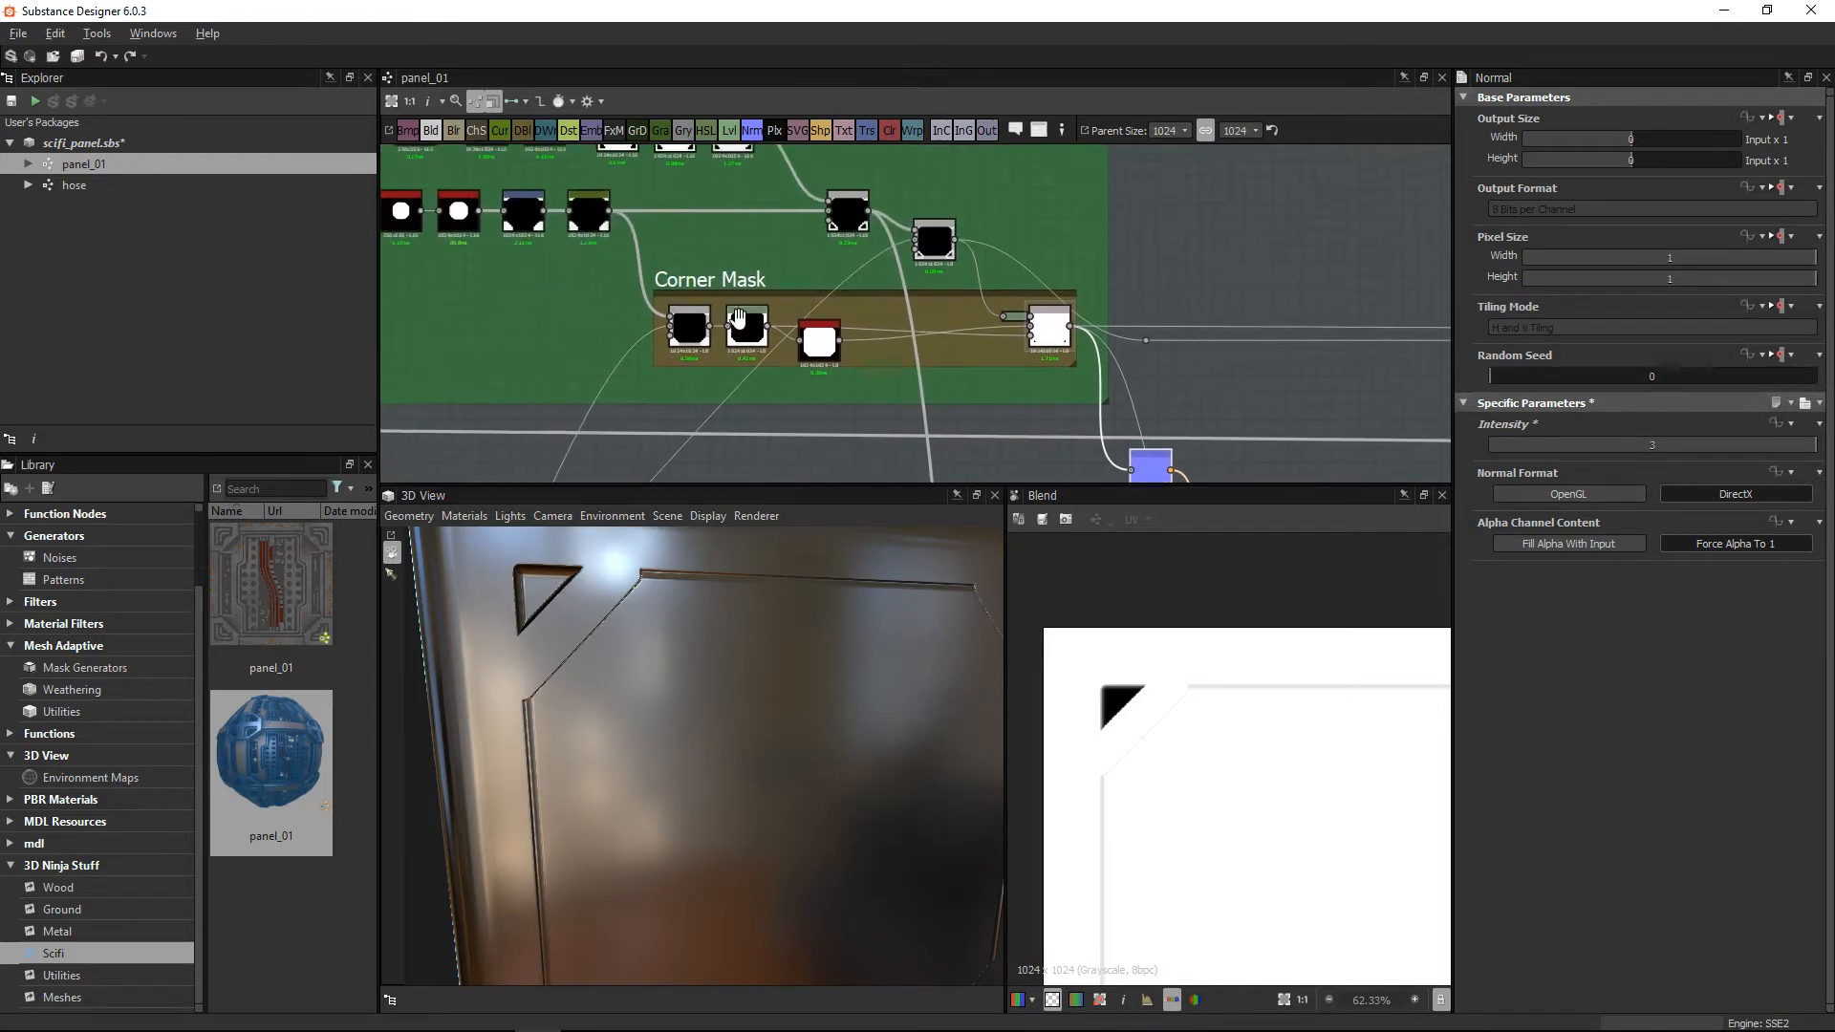
middle_click_drag(644, 250, 781, 329)
scroll(610, 263, "up", 1)
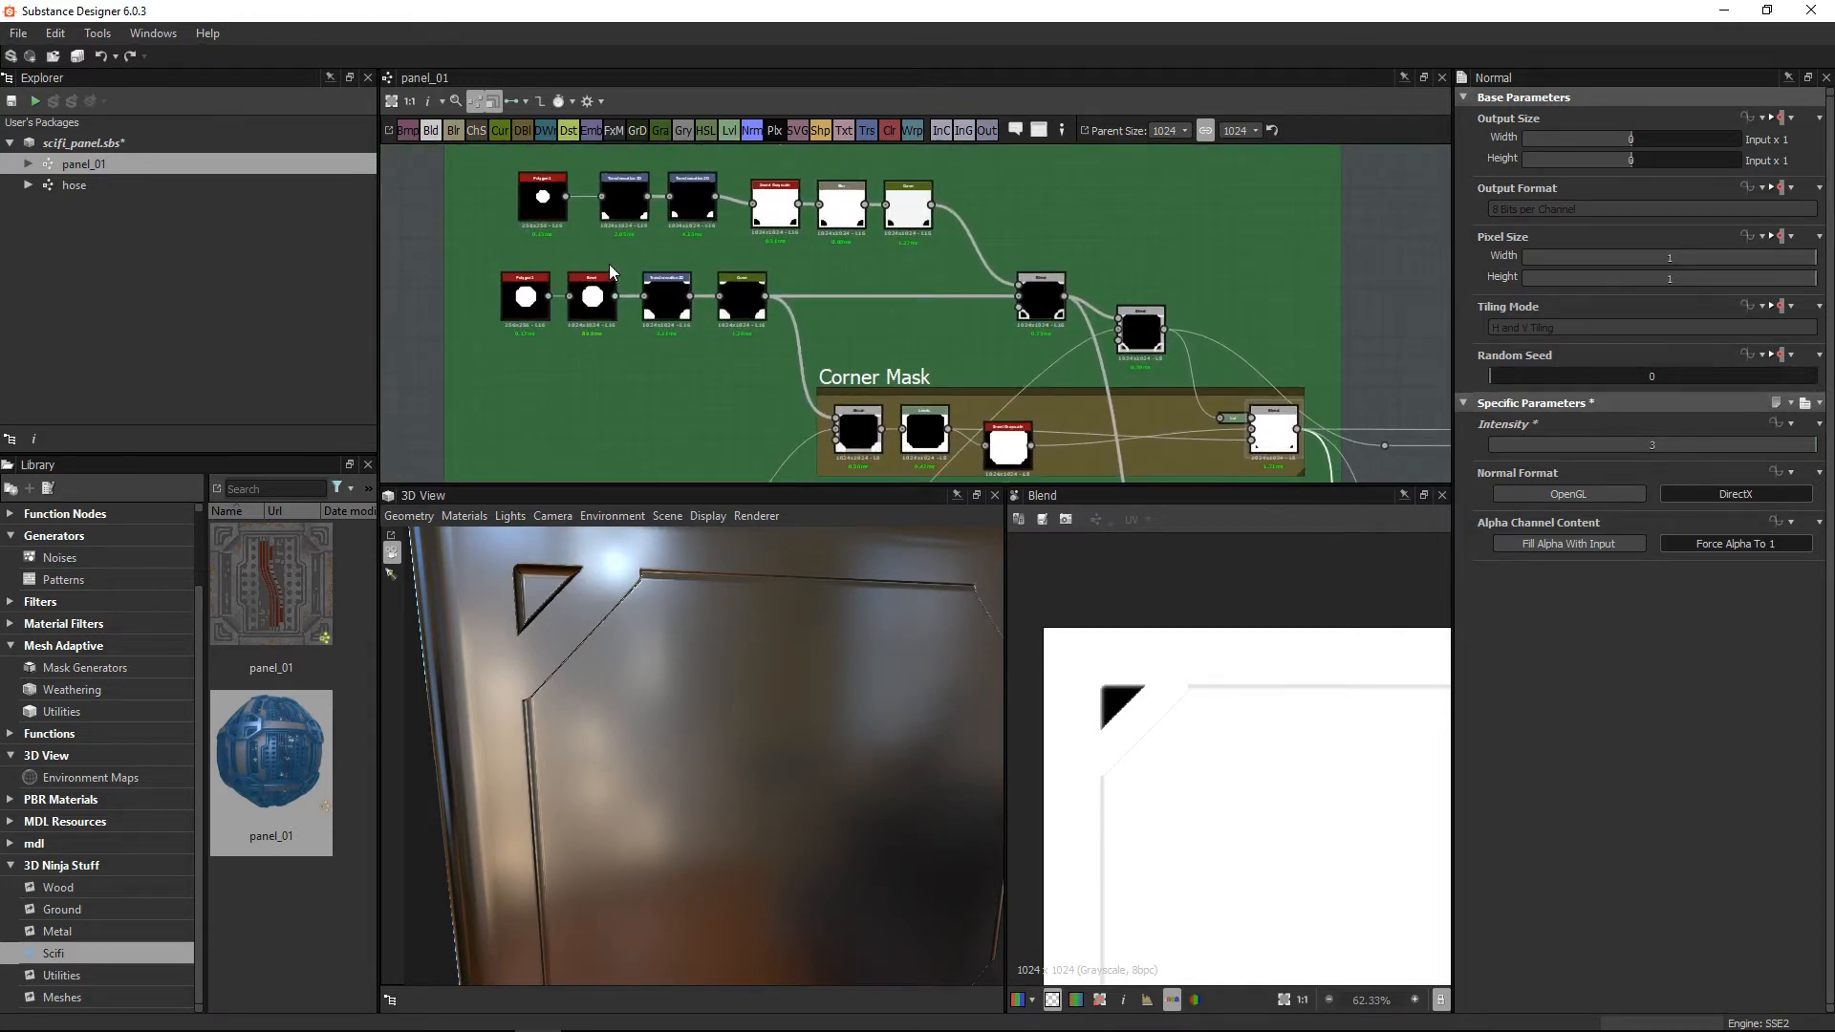
scroll(616, 281, "up", 3)
middle_click_drag(621, 296, 631, 278)
scroll(568, 352, "up", 1)
left_click(460, 344)
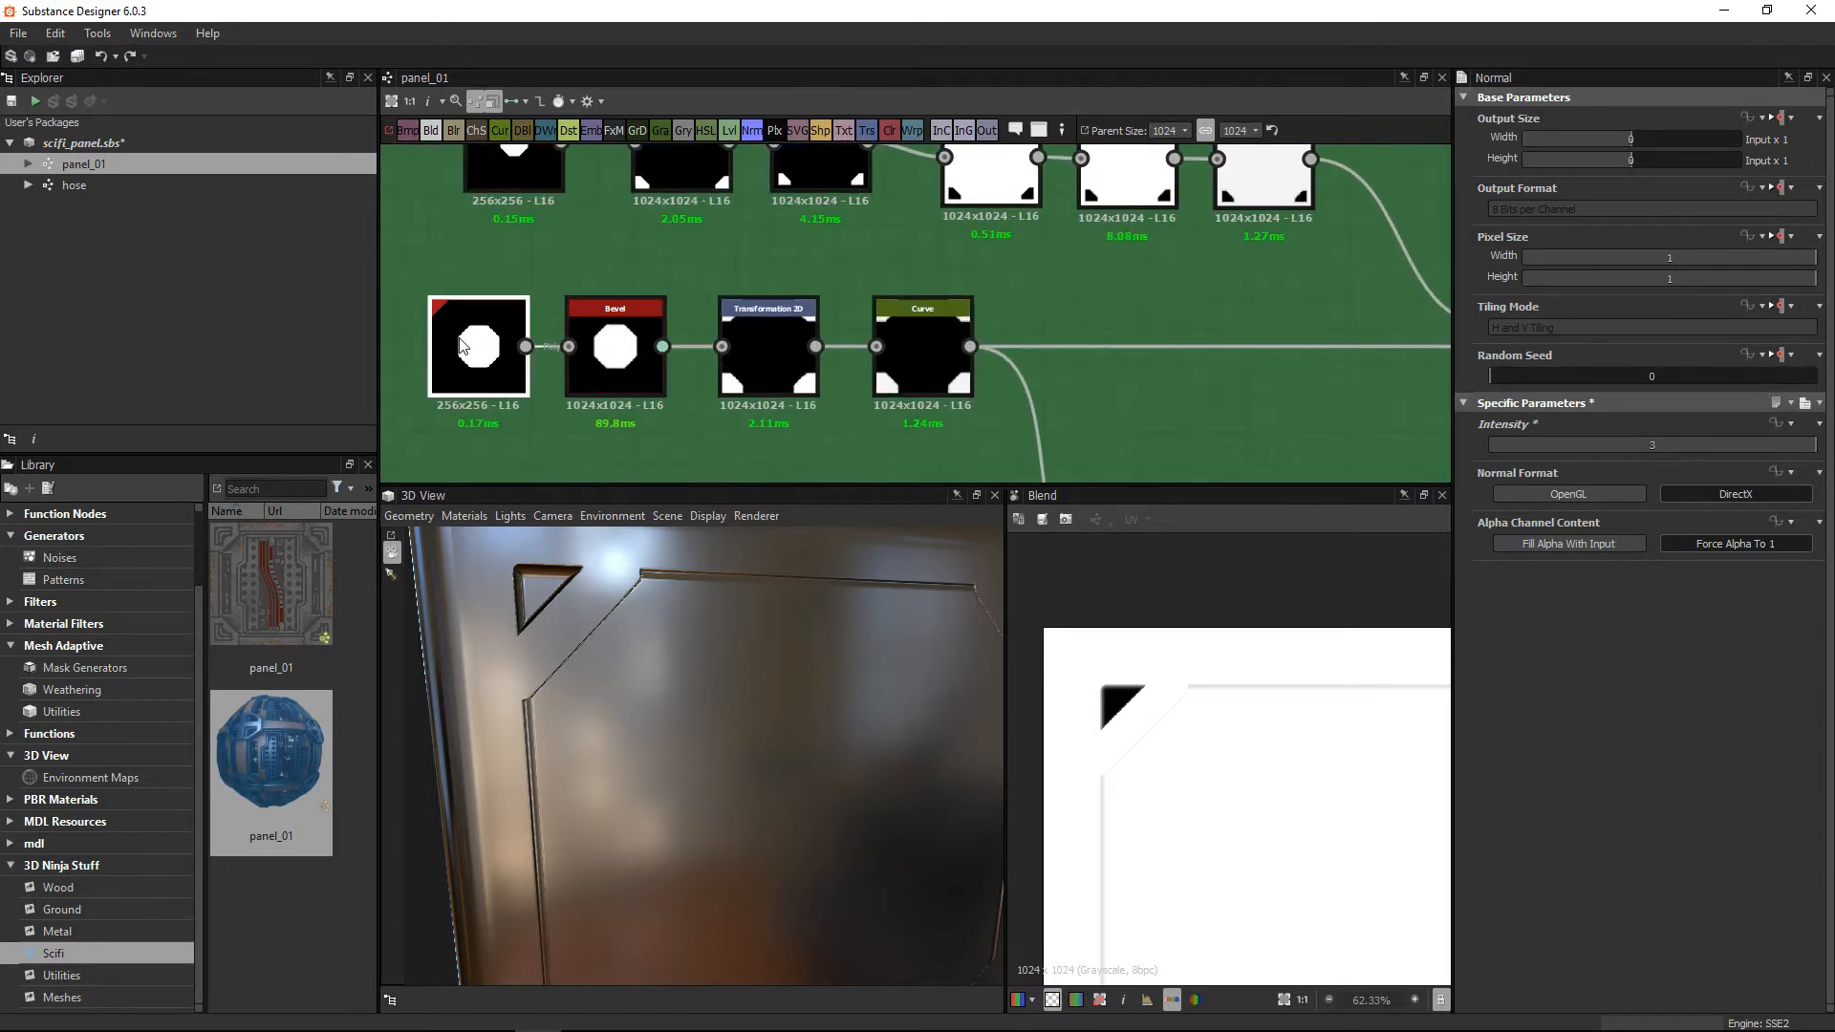
double_click(459, 341)
right_click_drag(1215, 736, 1212, 910, "alt")
middle_click_drag(564, 353, 596, 347)
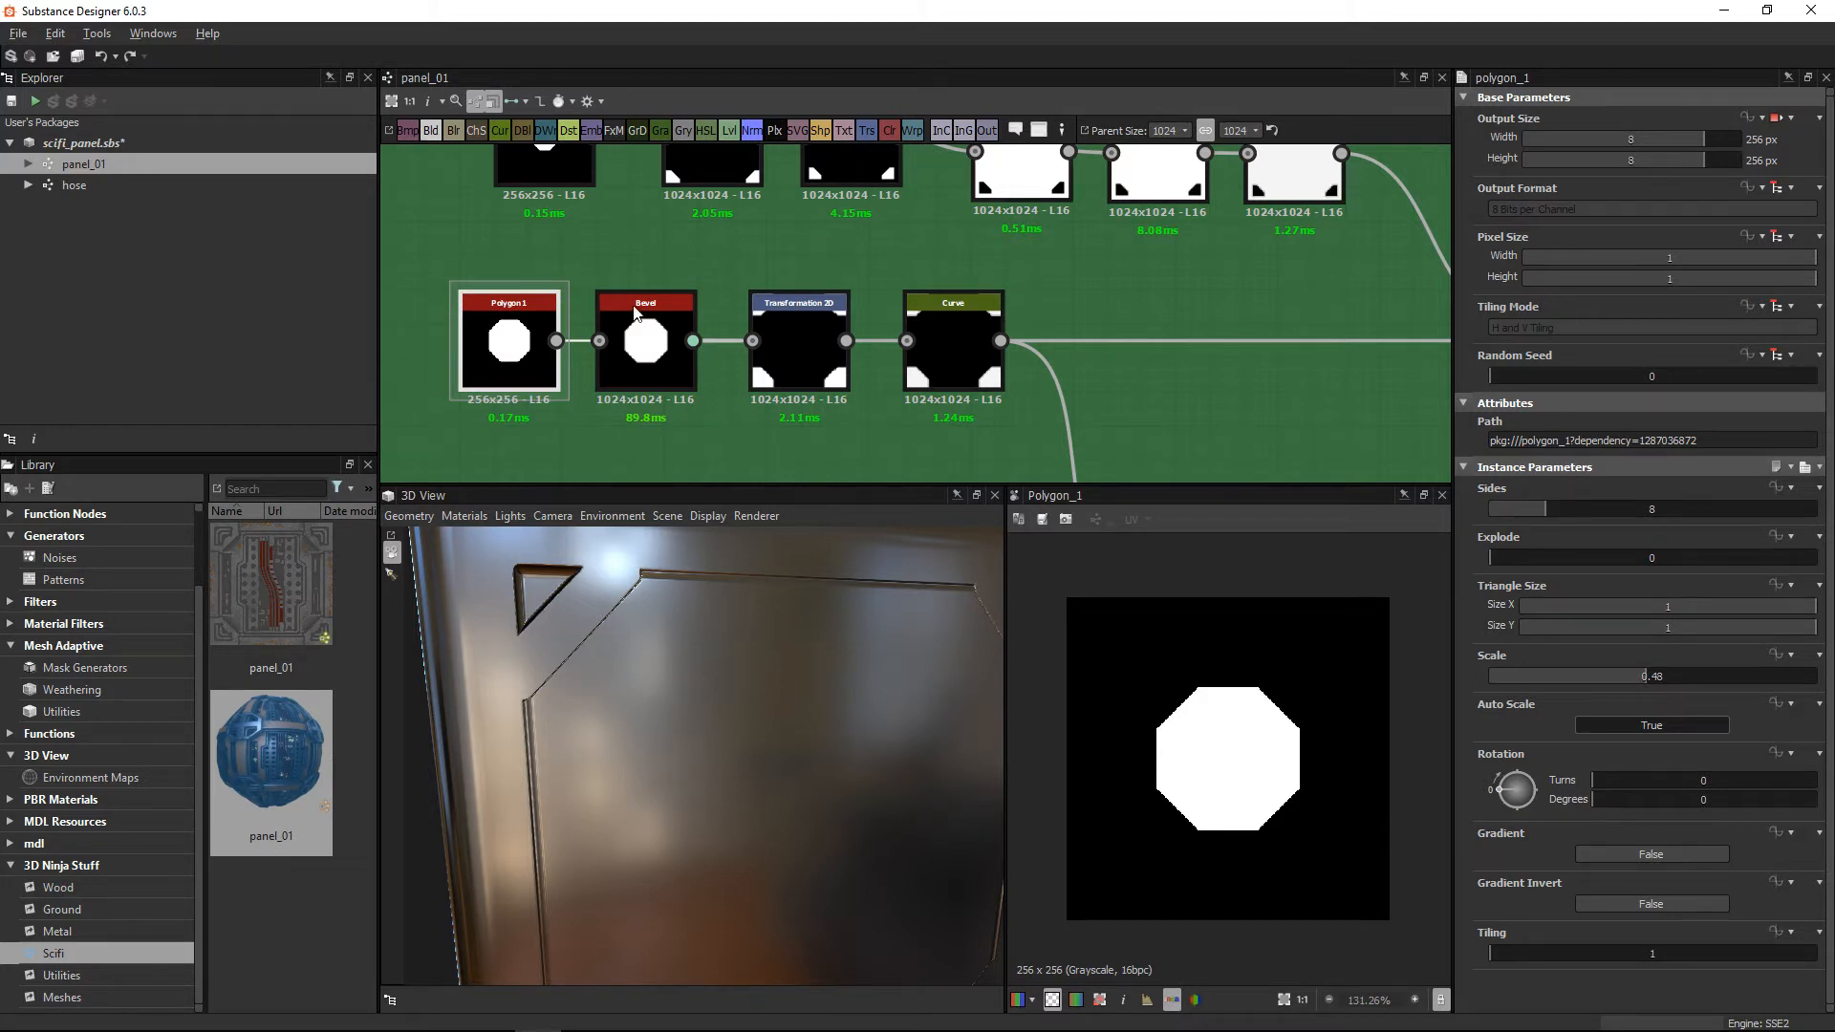
Step: Show the Bevel node's Height output and examine the softened edge of the octagon up close
scroll(669, 308, "up", 4)
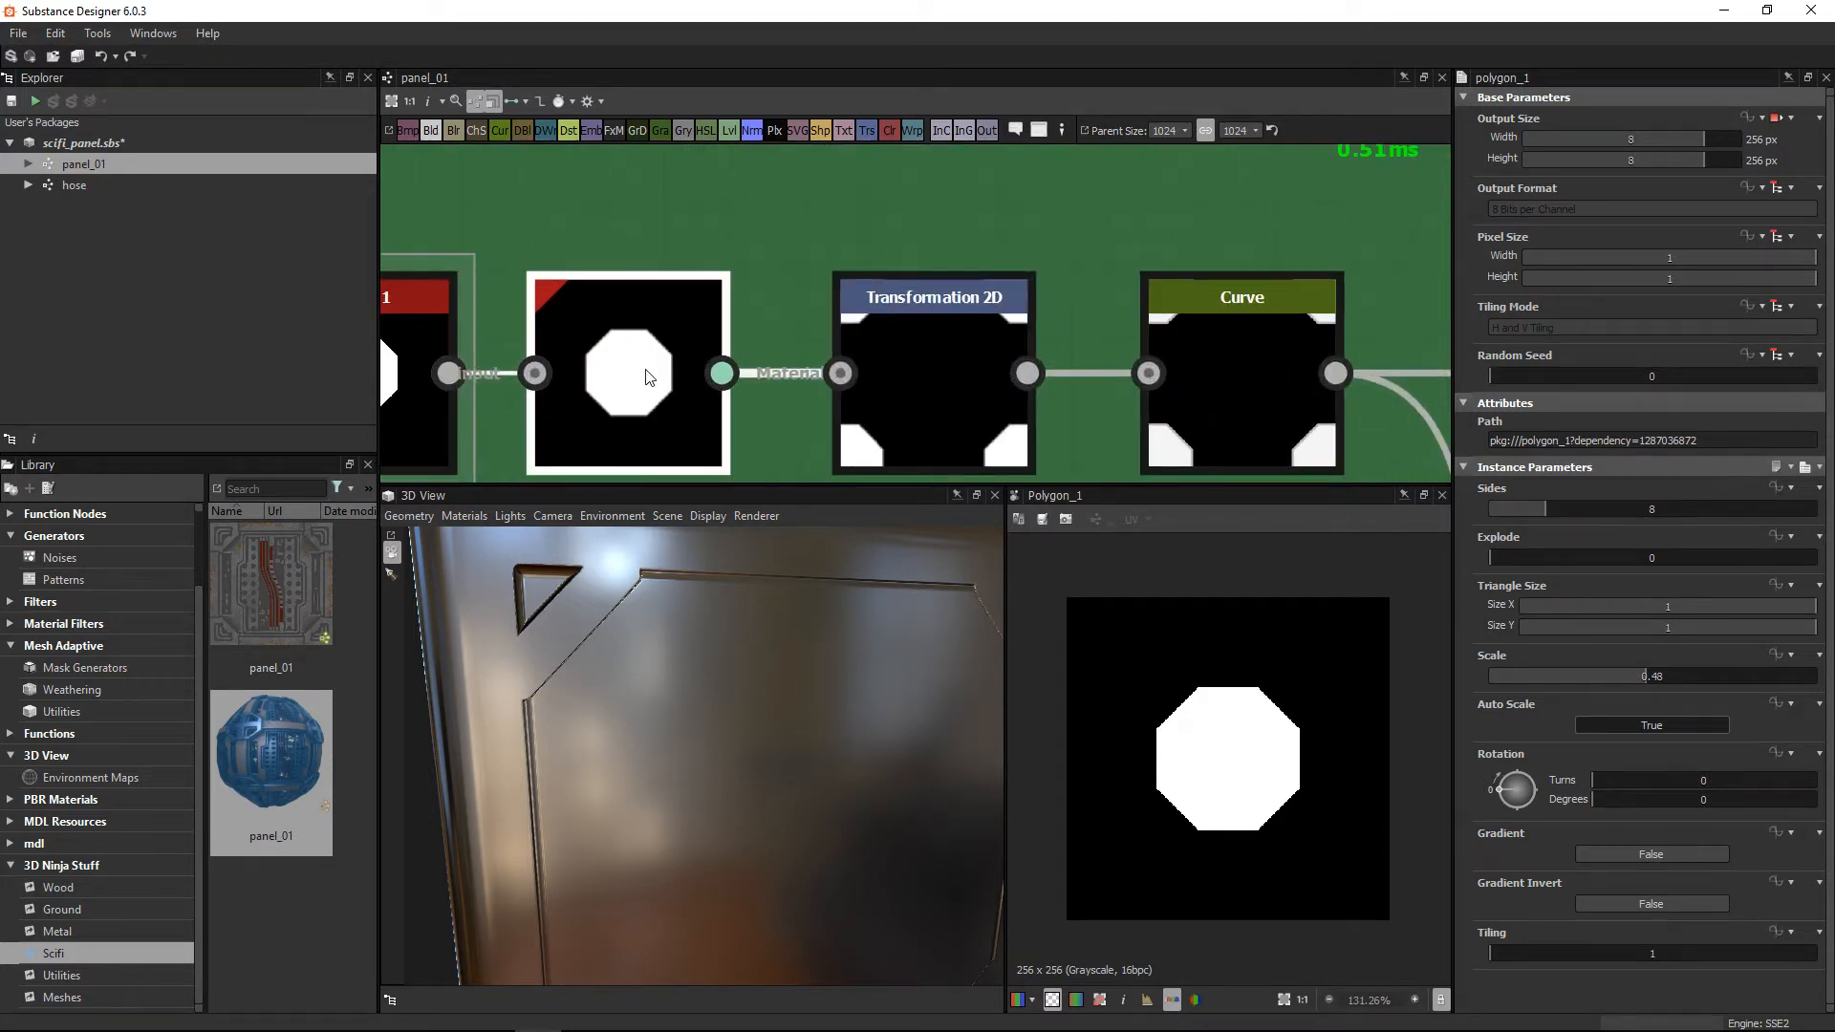
double_click(648, 375)
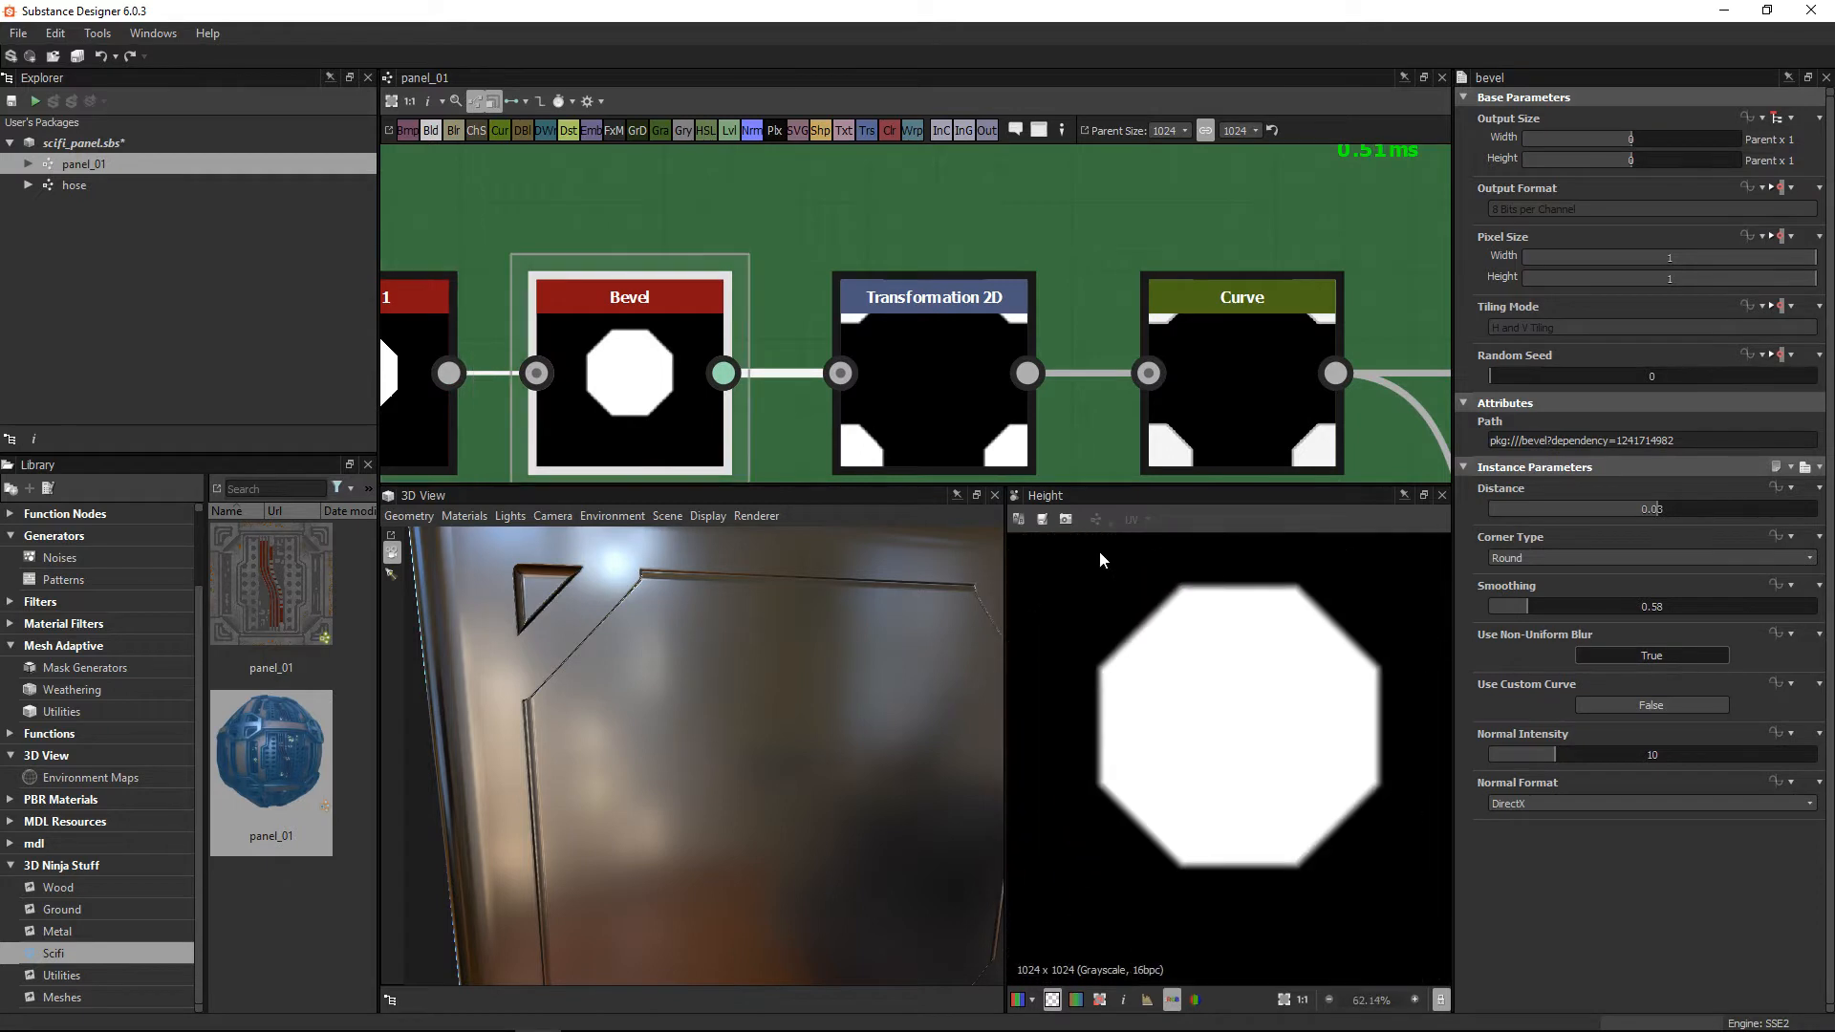
scroll(1161, 573, "up", 4)
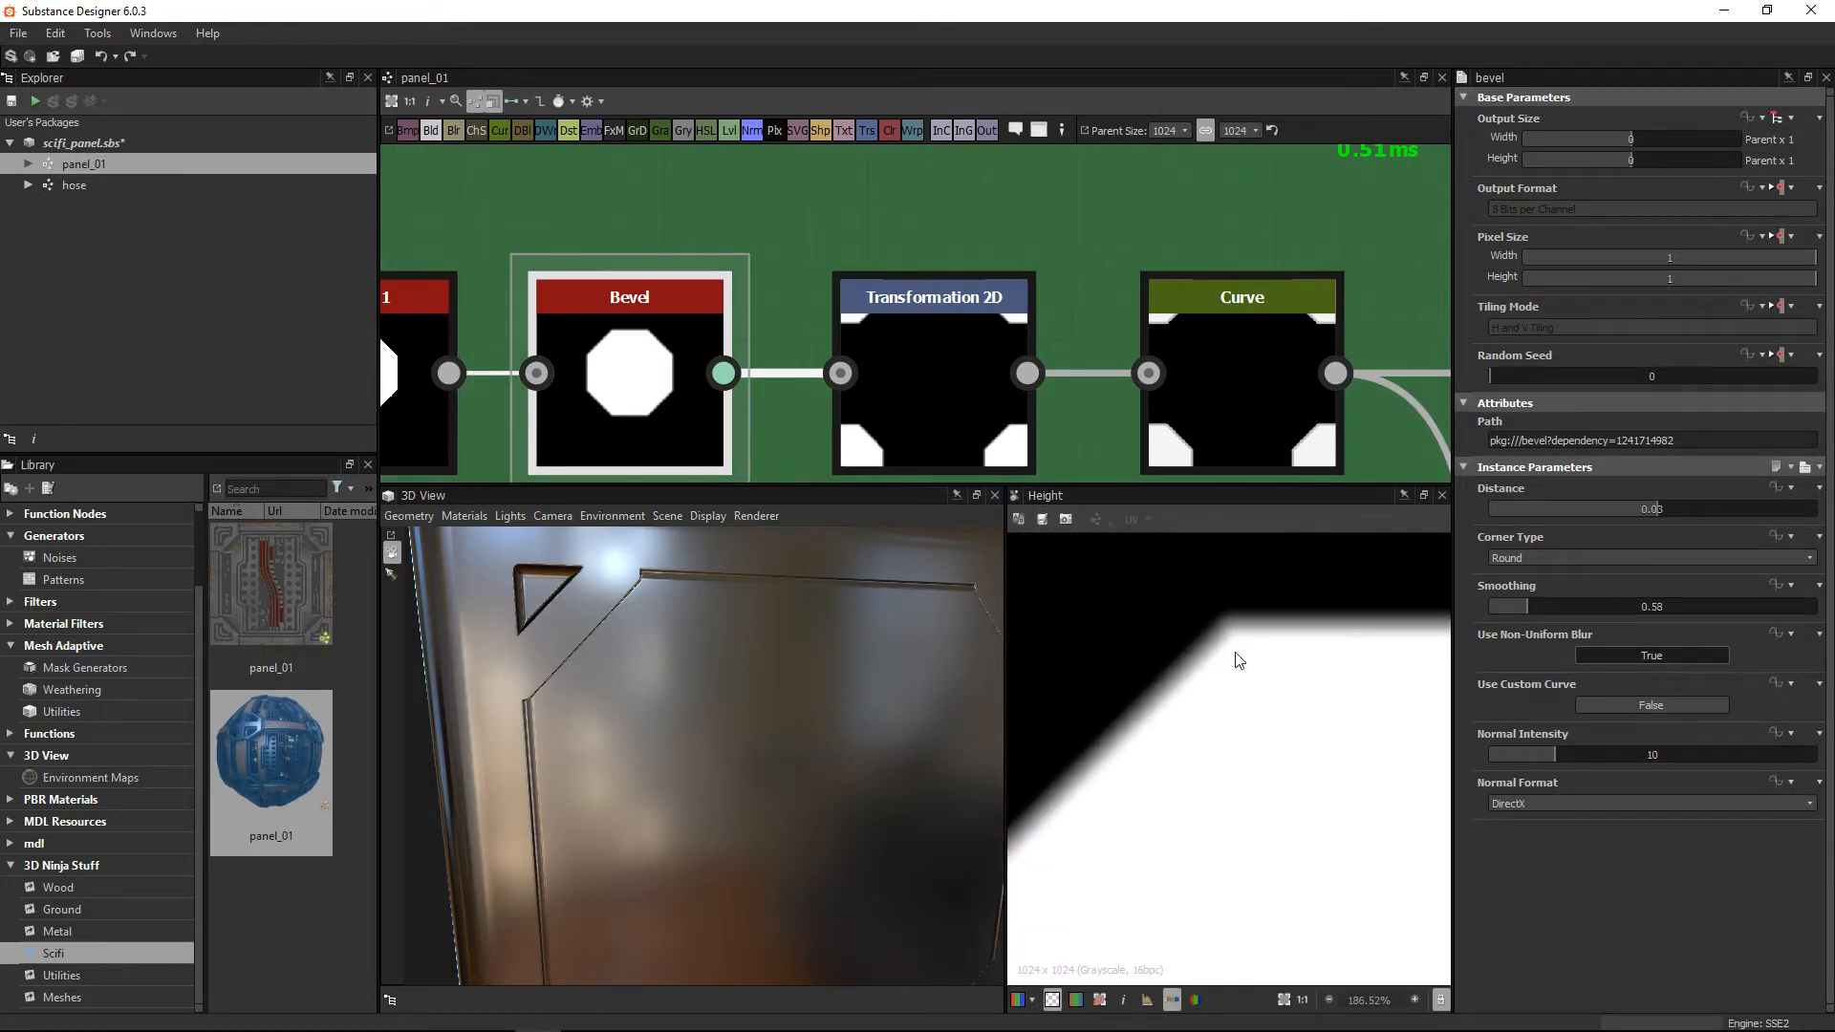
Step: Examine how the Transformation 2D node offsets the octagon into the four corners, and open the following Curve node's output
double_click(956, 380)
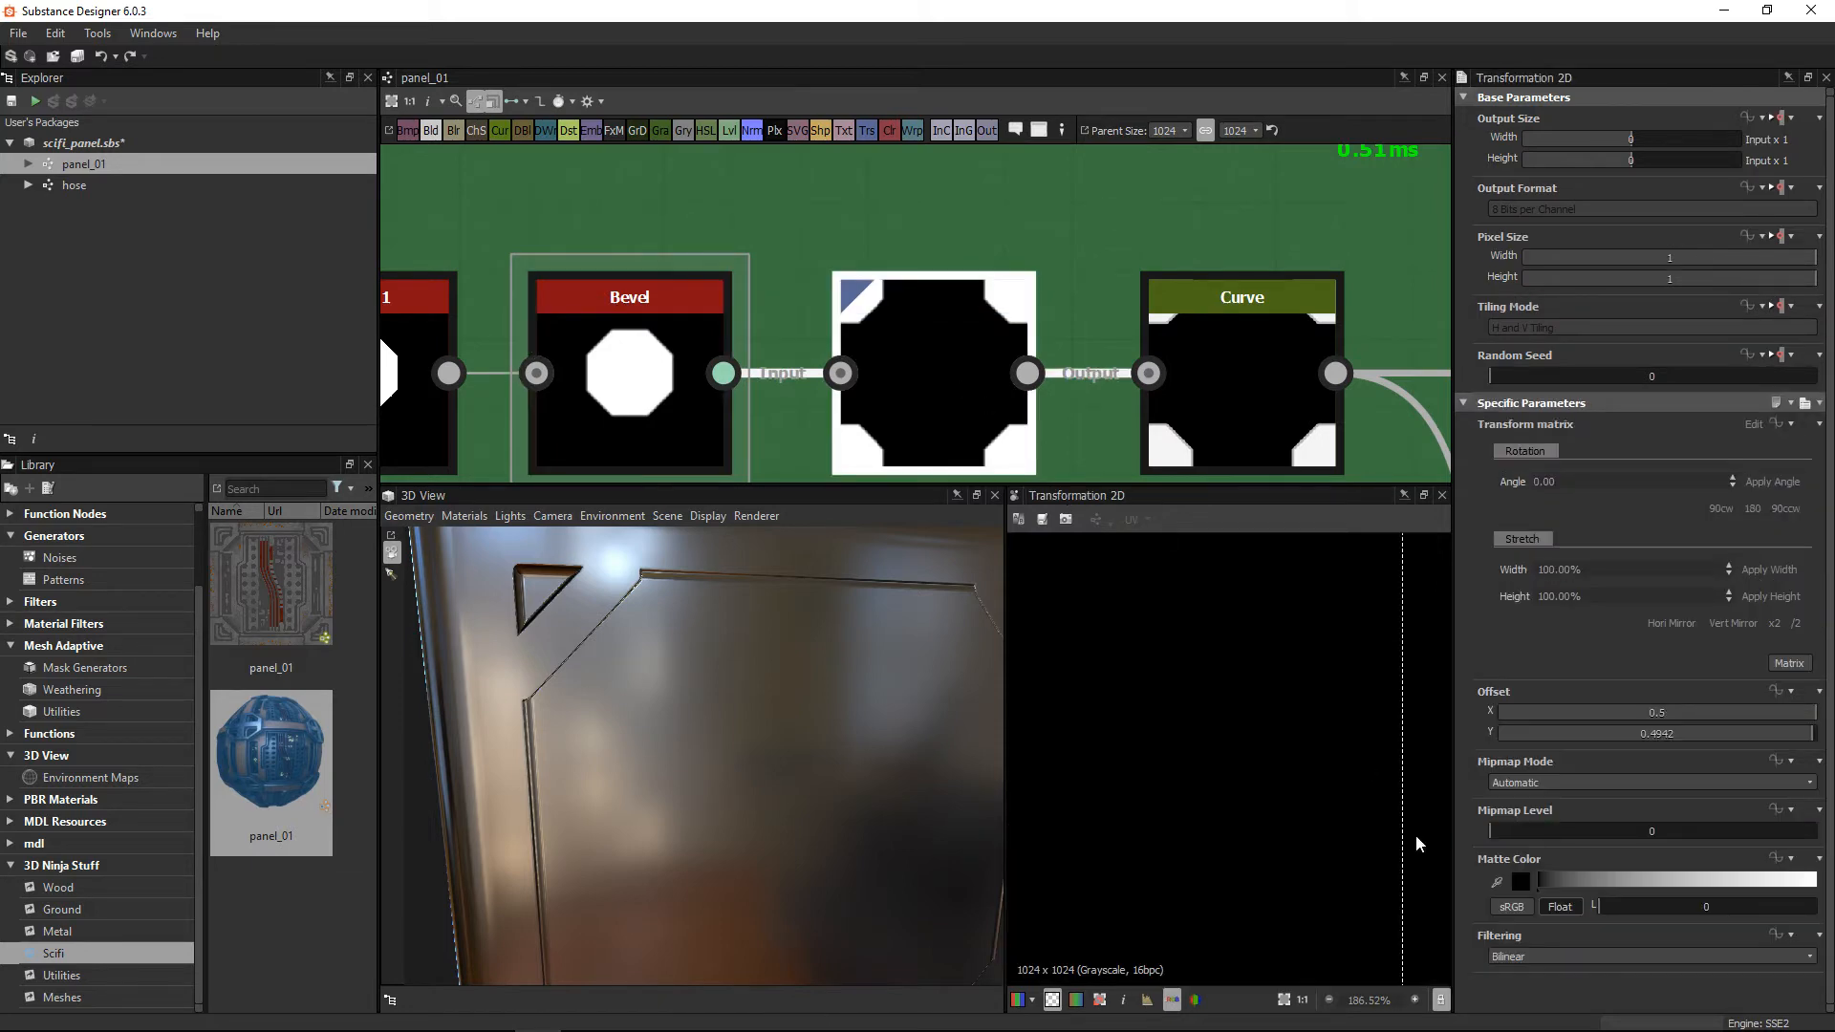
scroll(1263, 672, "down", 7)
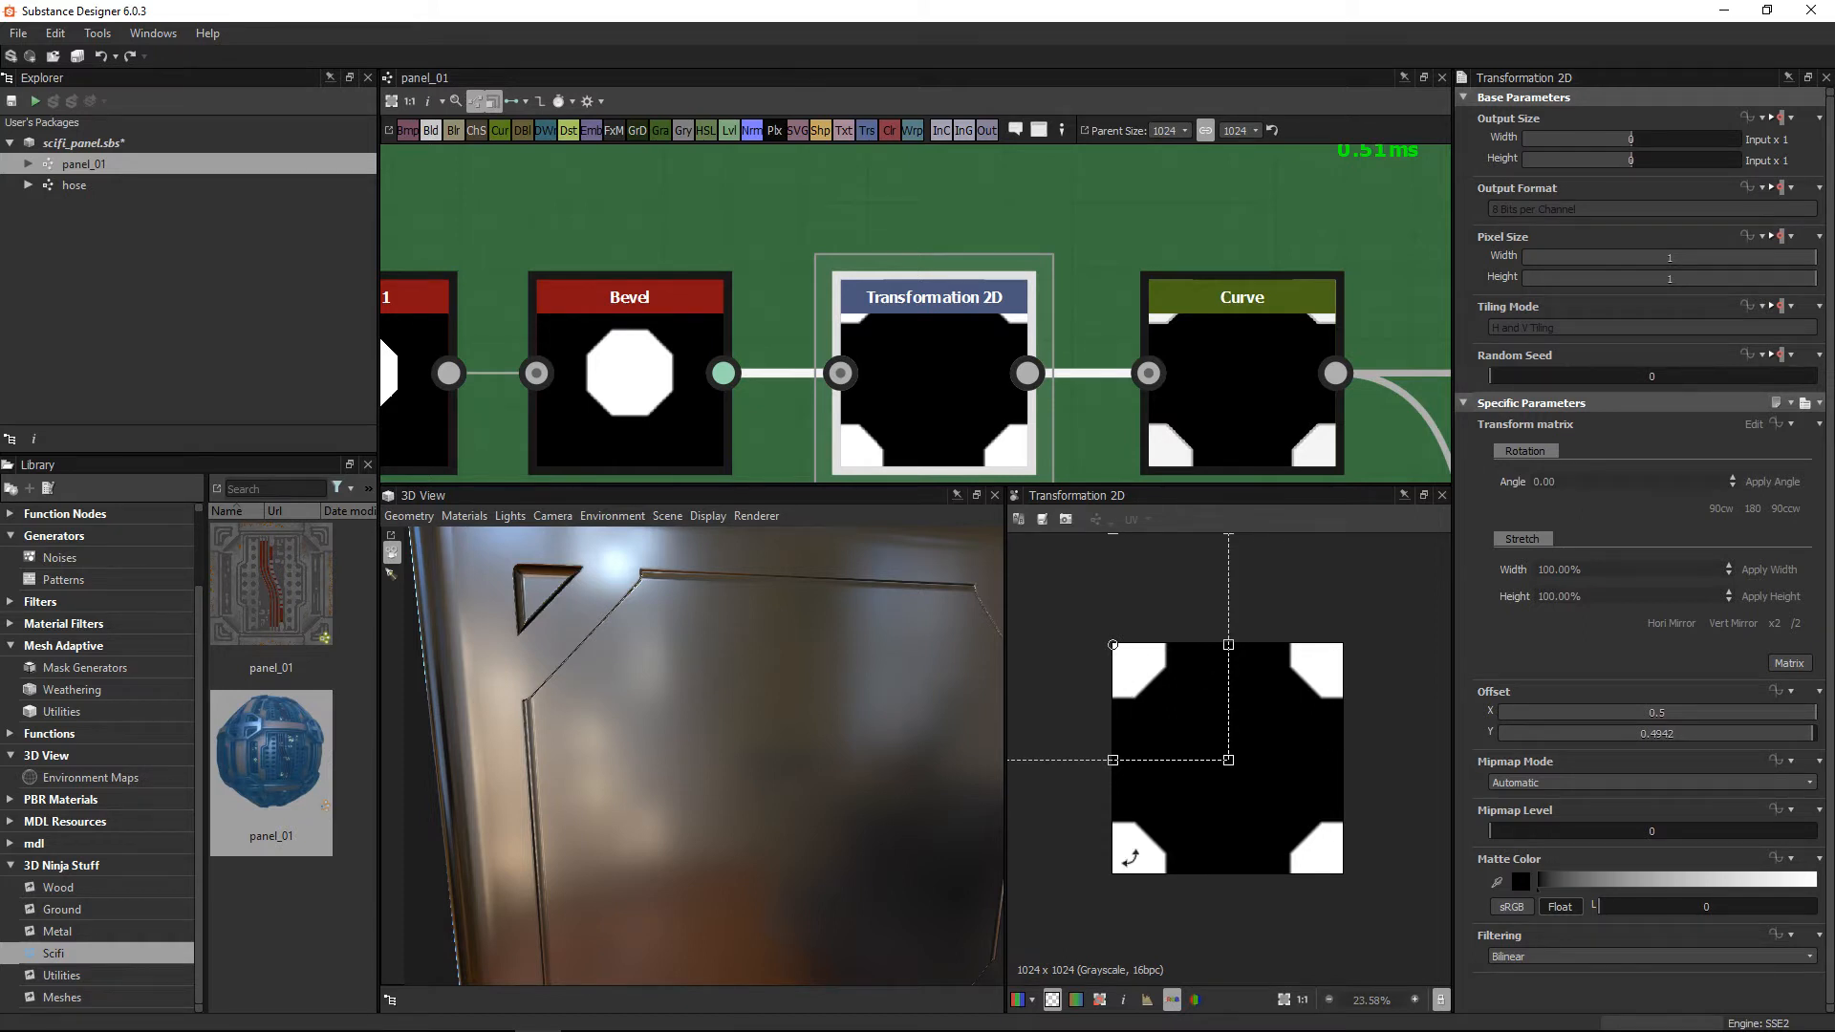
double_click(1242, 363)
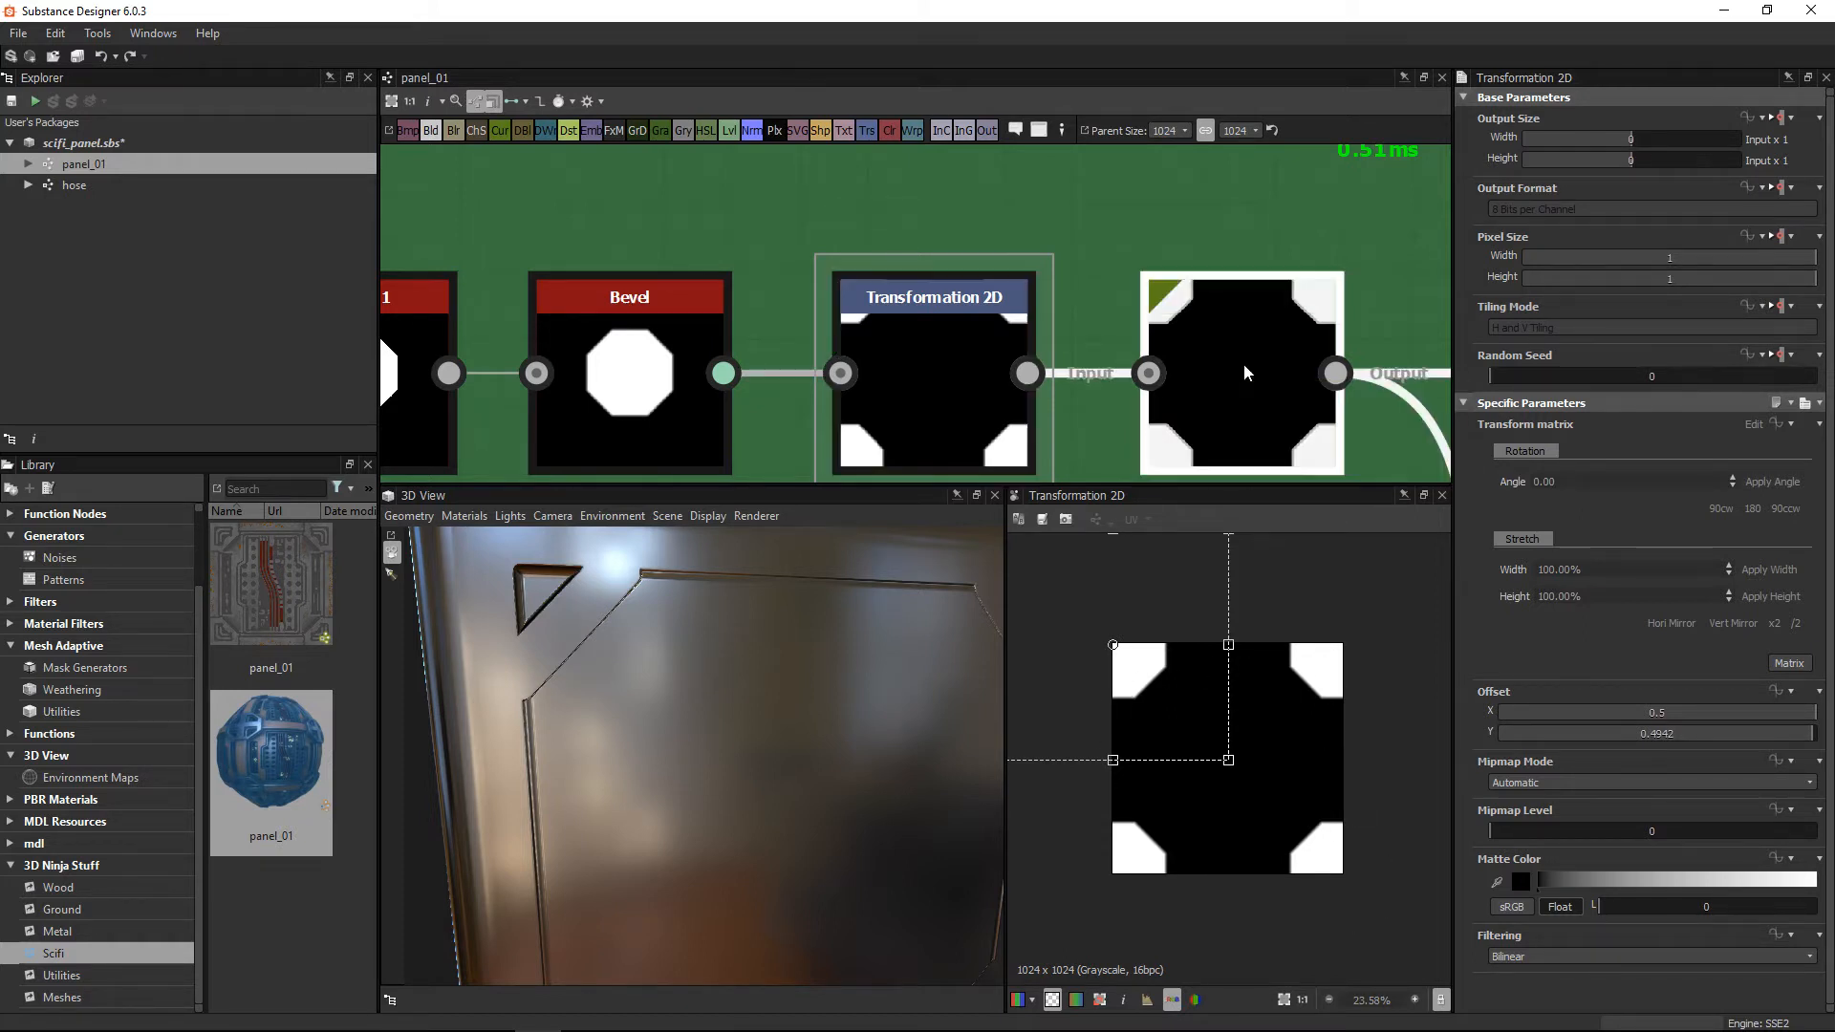
Step: Compare the lower chain's Curve output with its incoming Transformation 2D output, close up on the corner edge
scroll(1192, 726, "up", 6)
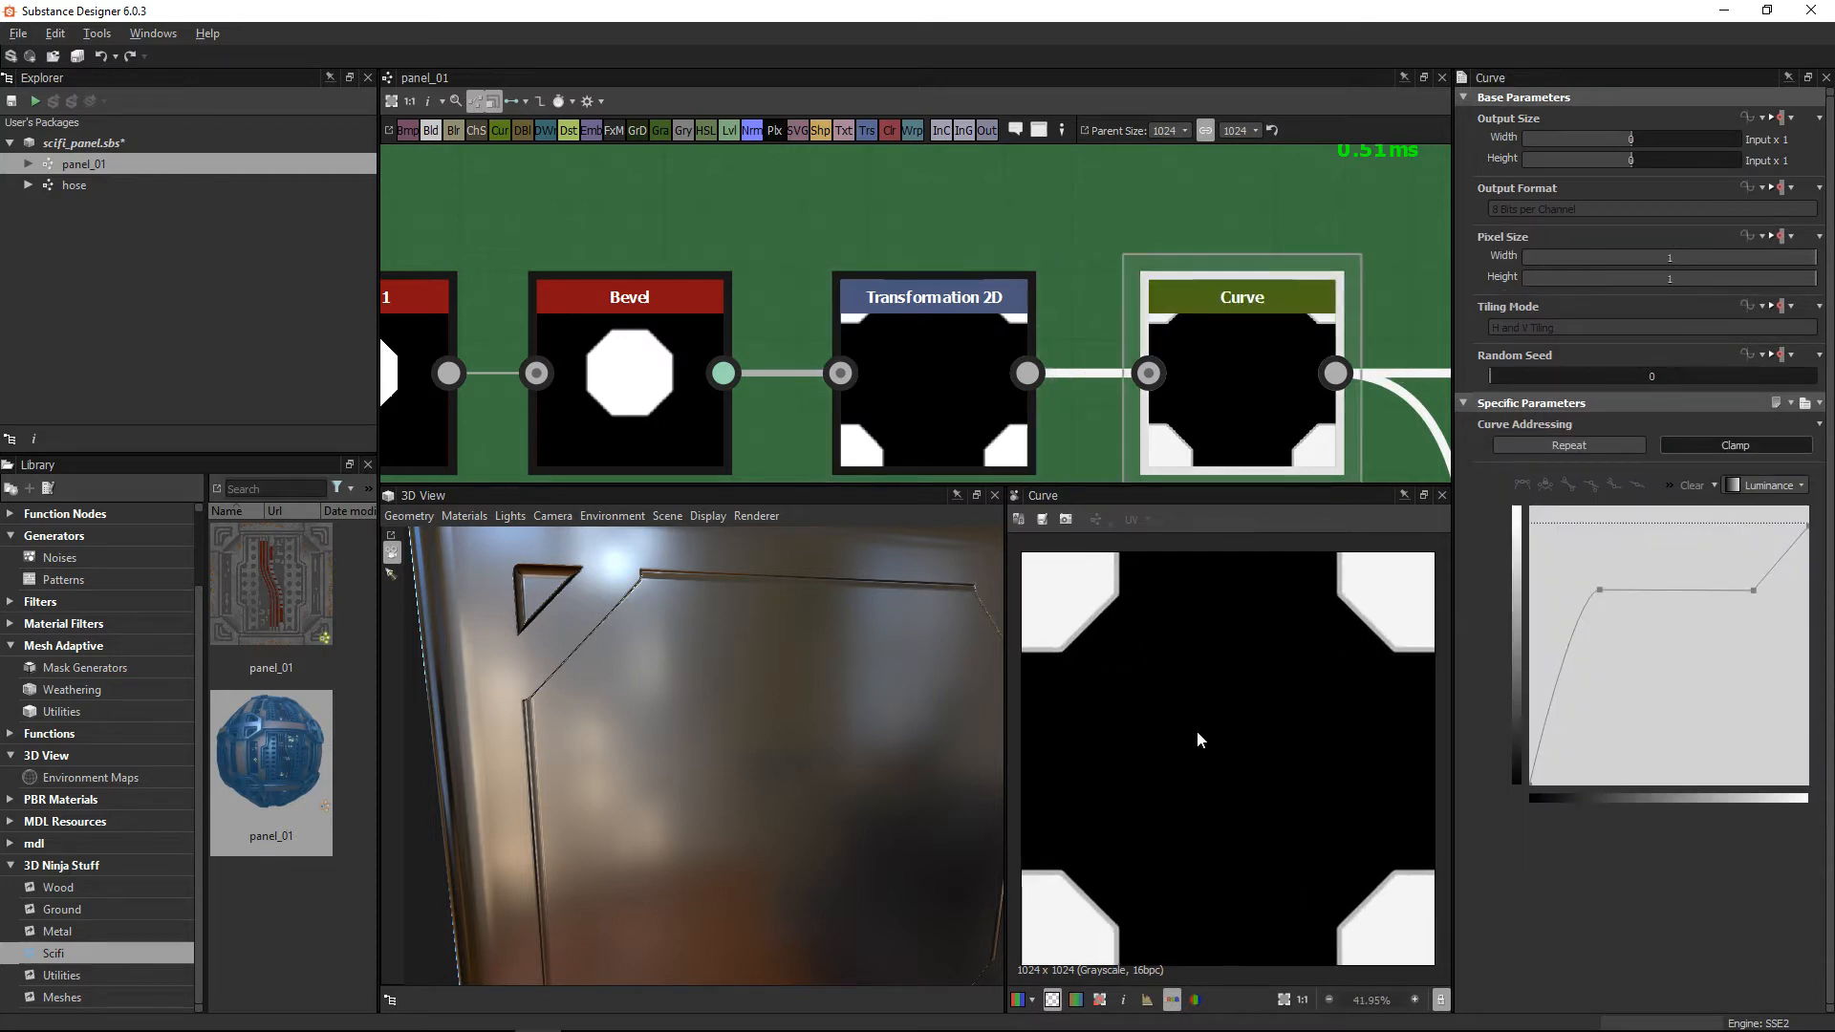
scroll(1243, 845, "up", 3)
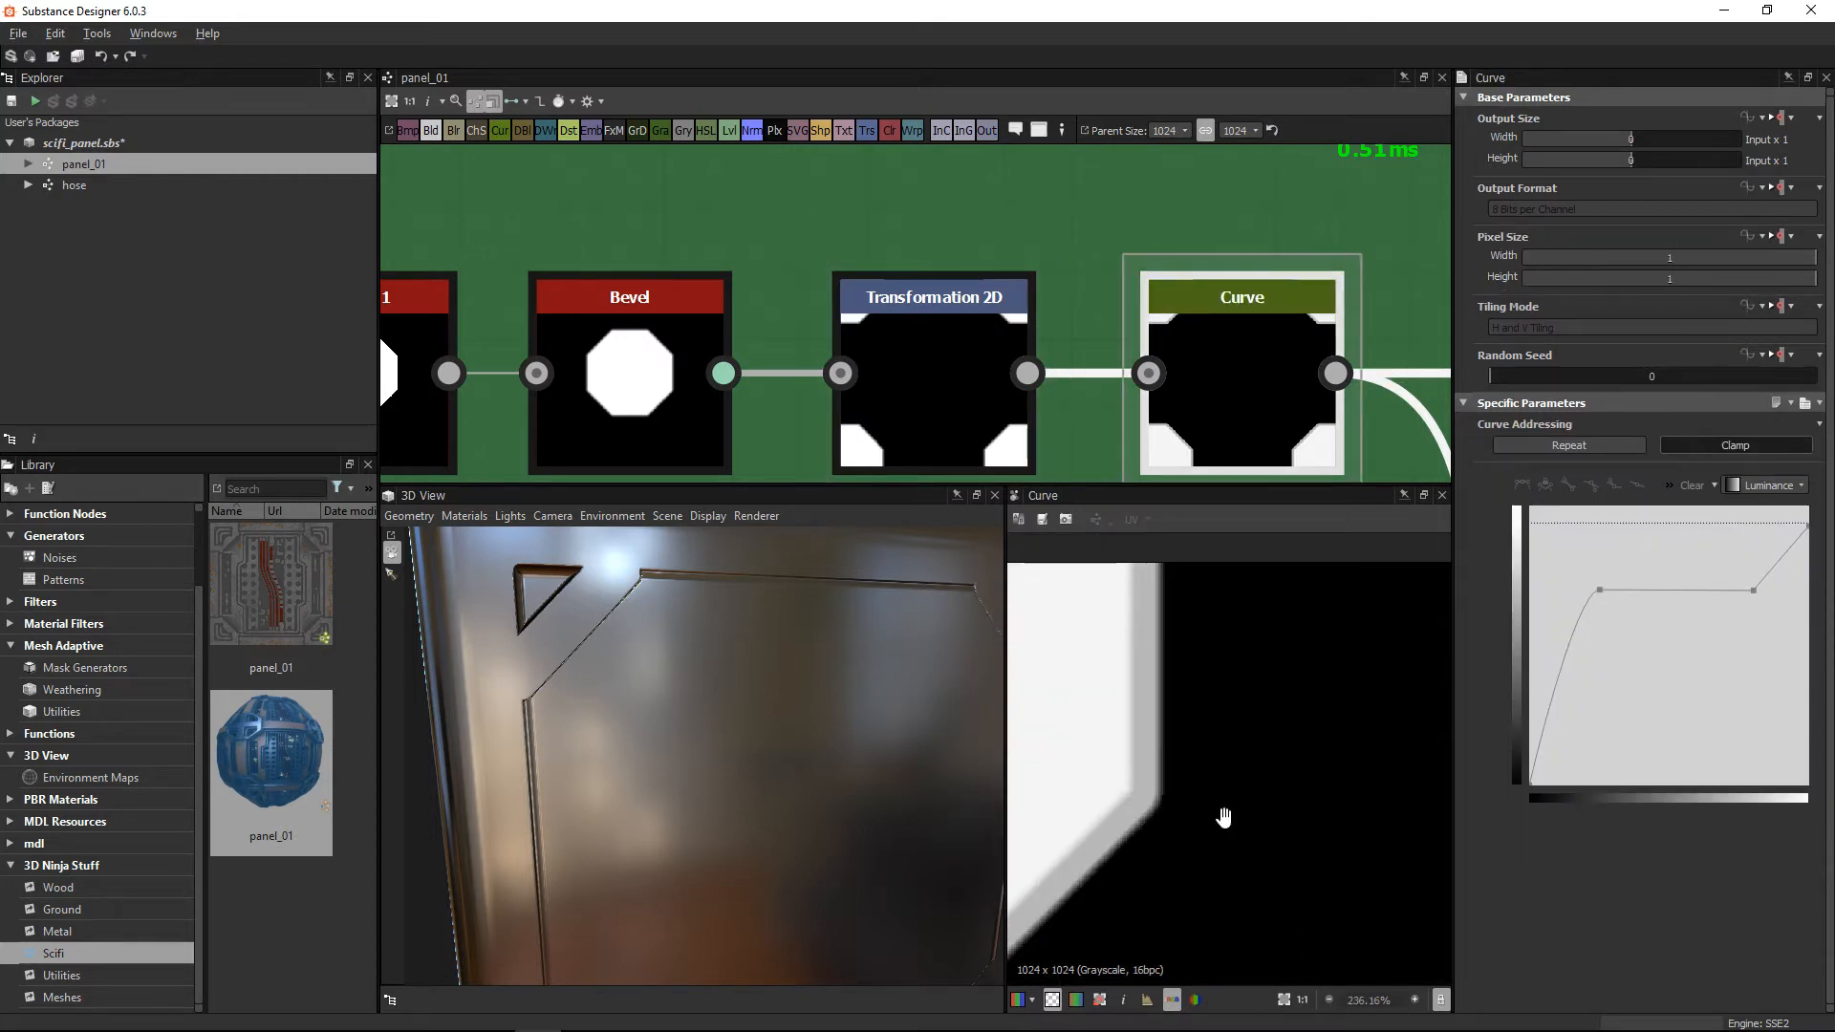
double_click(983, 372)
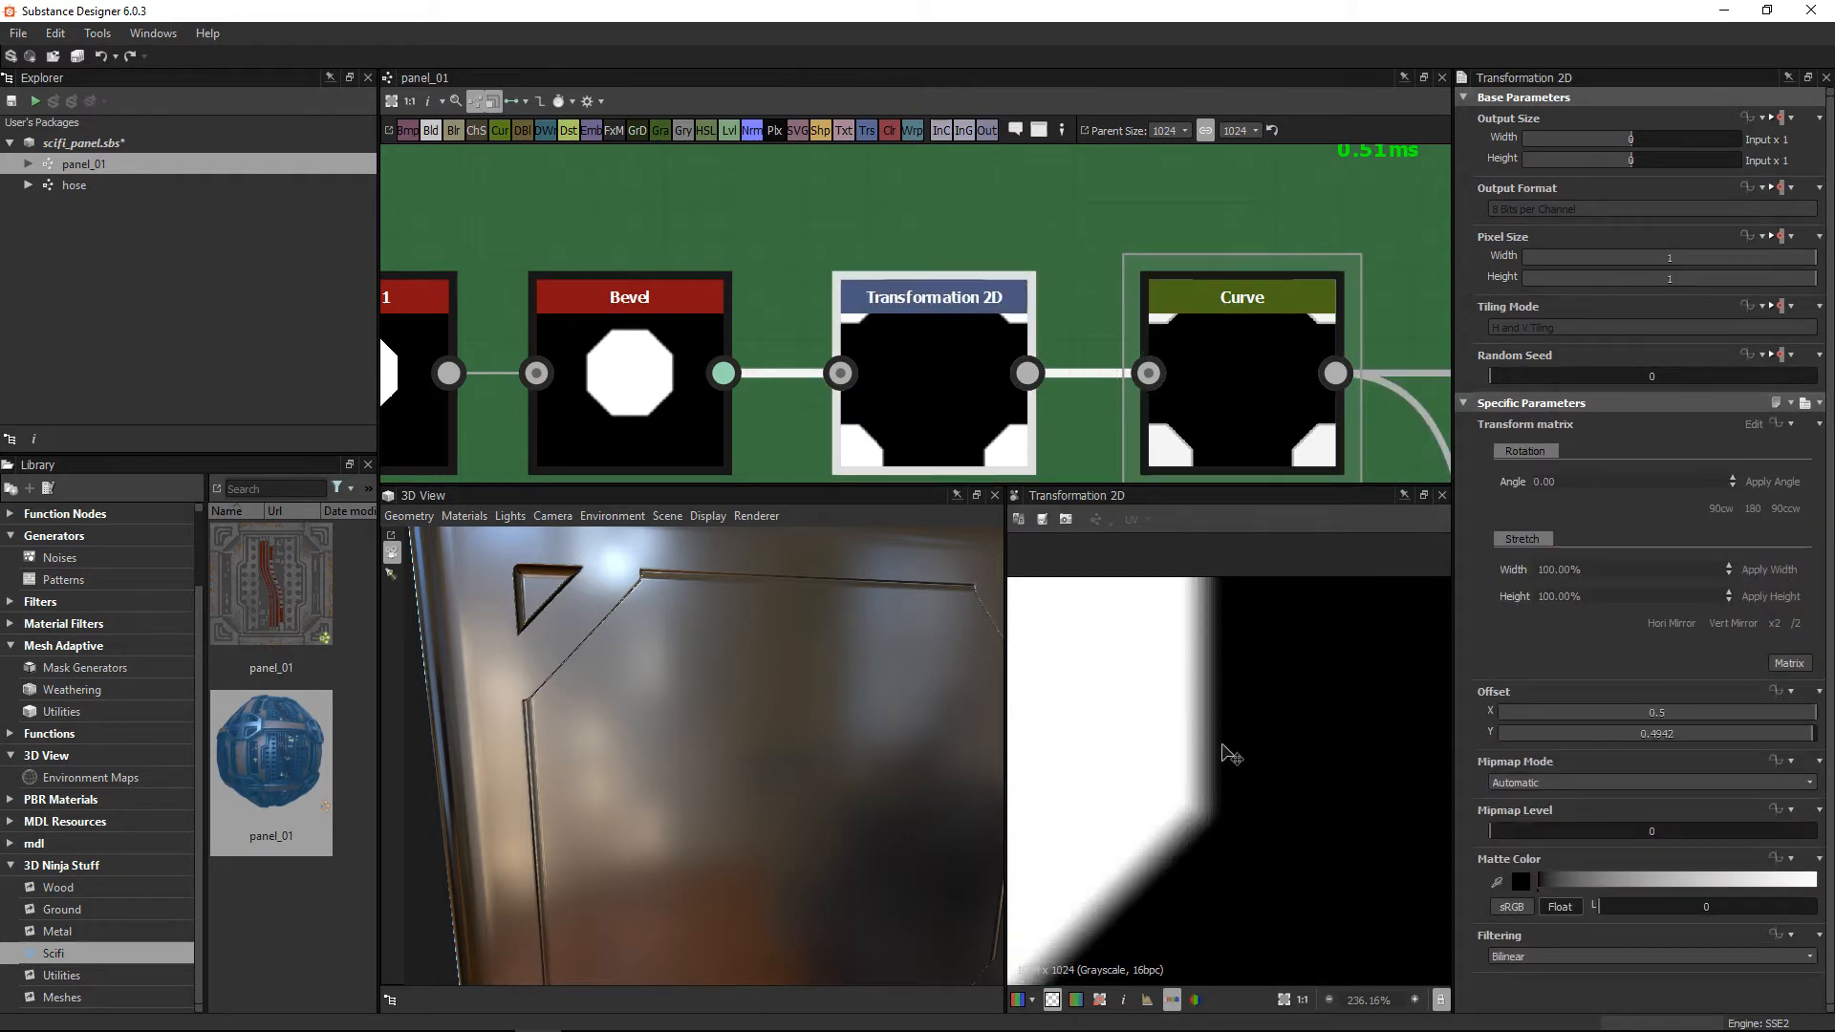
double_click(1233, 365)
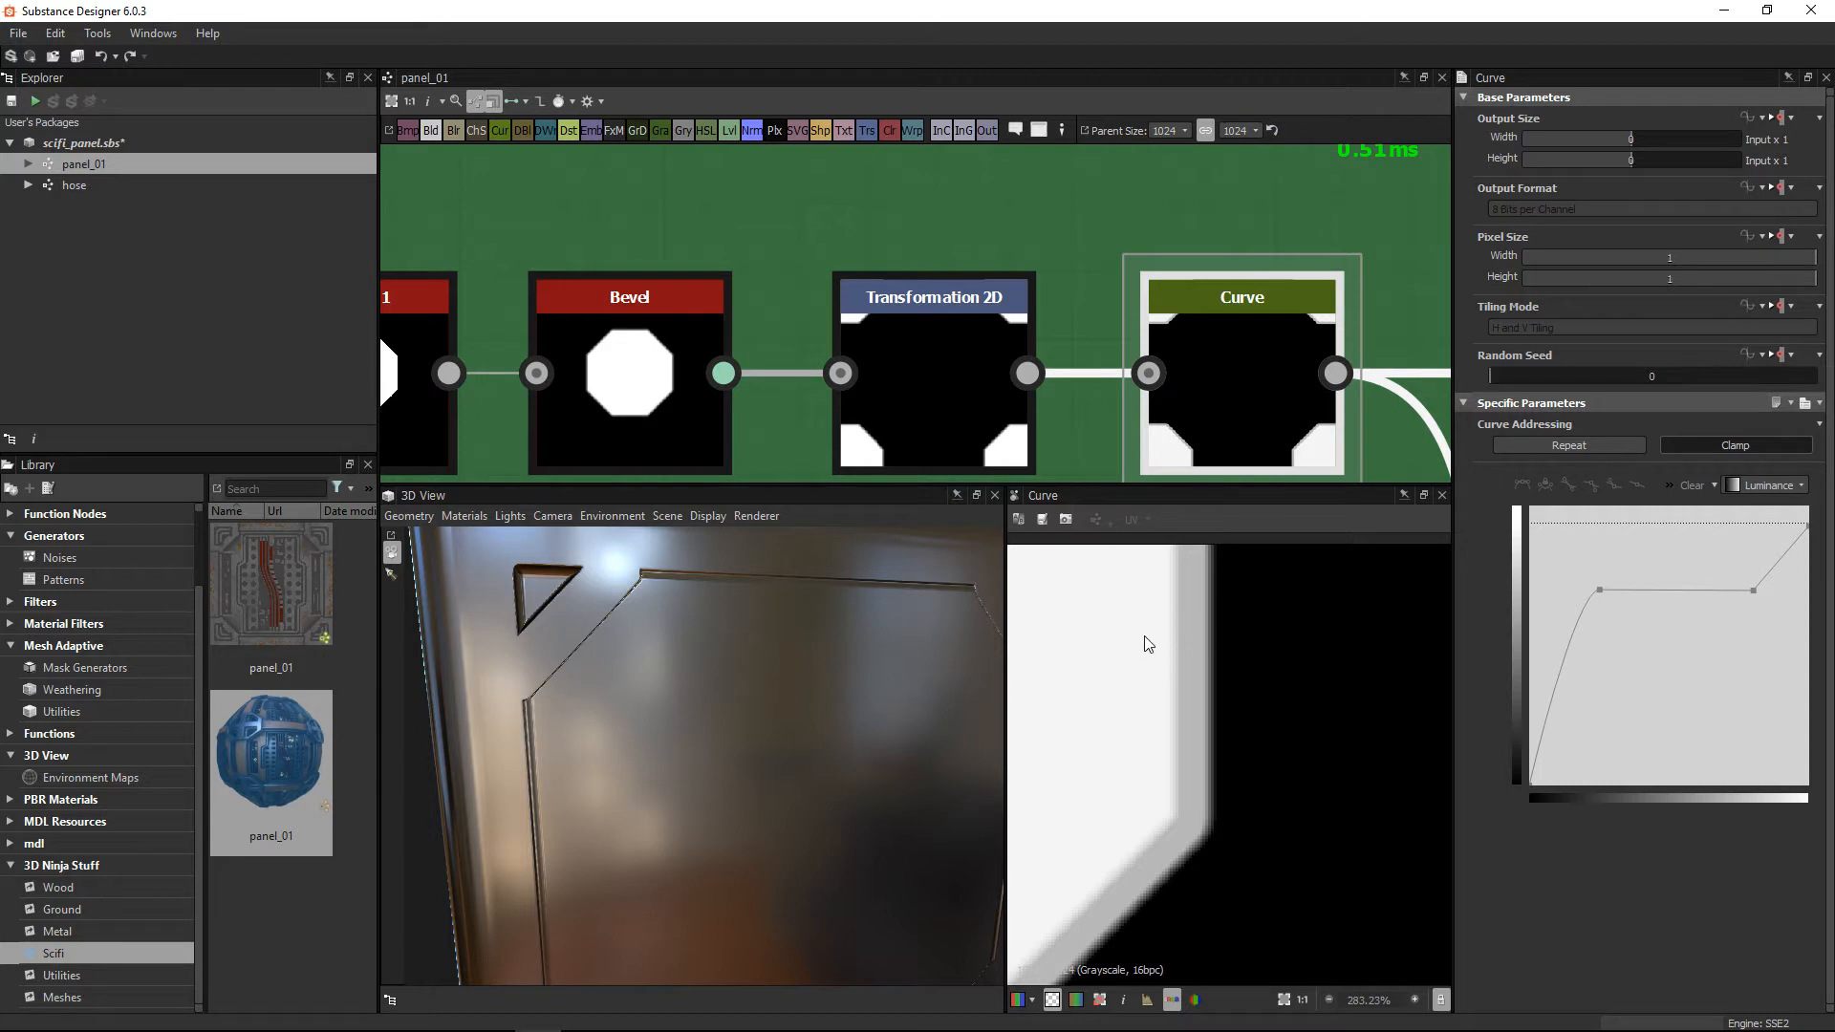
Step: Examine the Outter Frame node chains and the corner cutouts on the 3D panel
scroll(1200, 340, "down", 5)
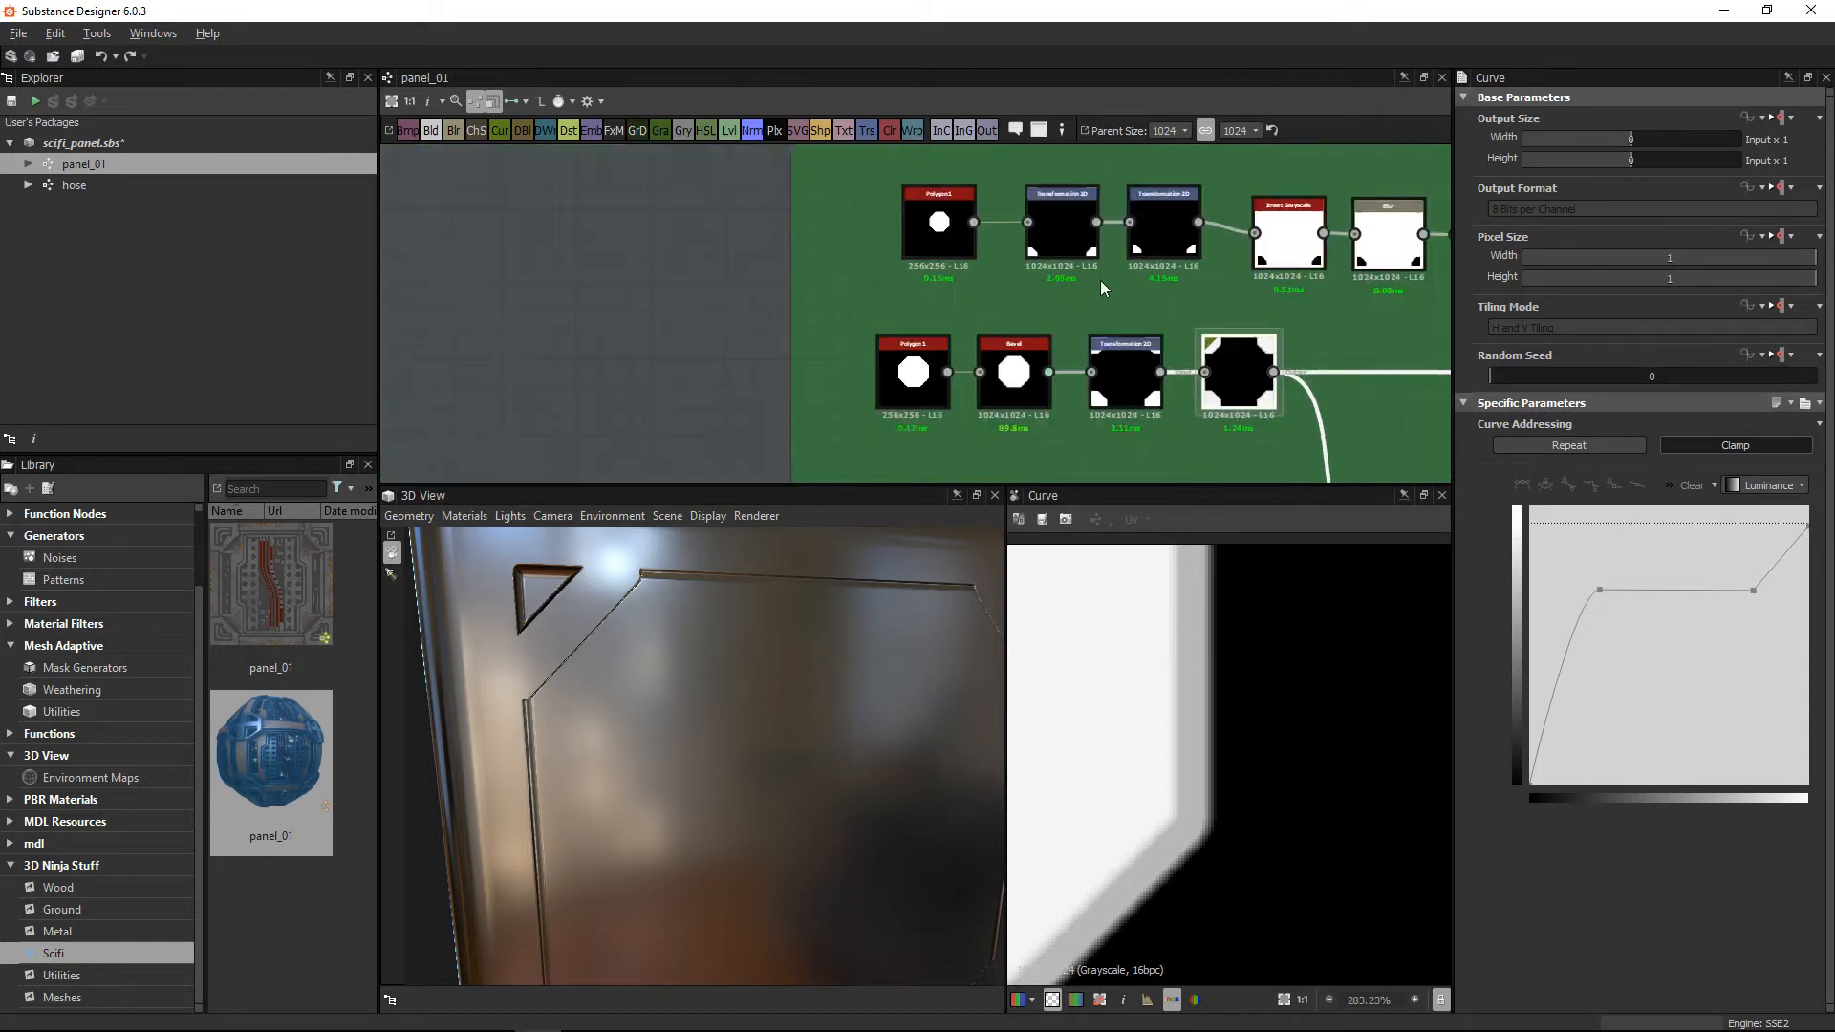
middle_click_drag(1004, 238, 966, 175)
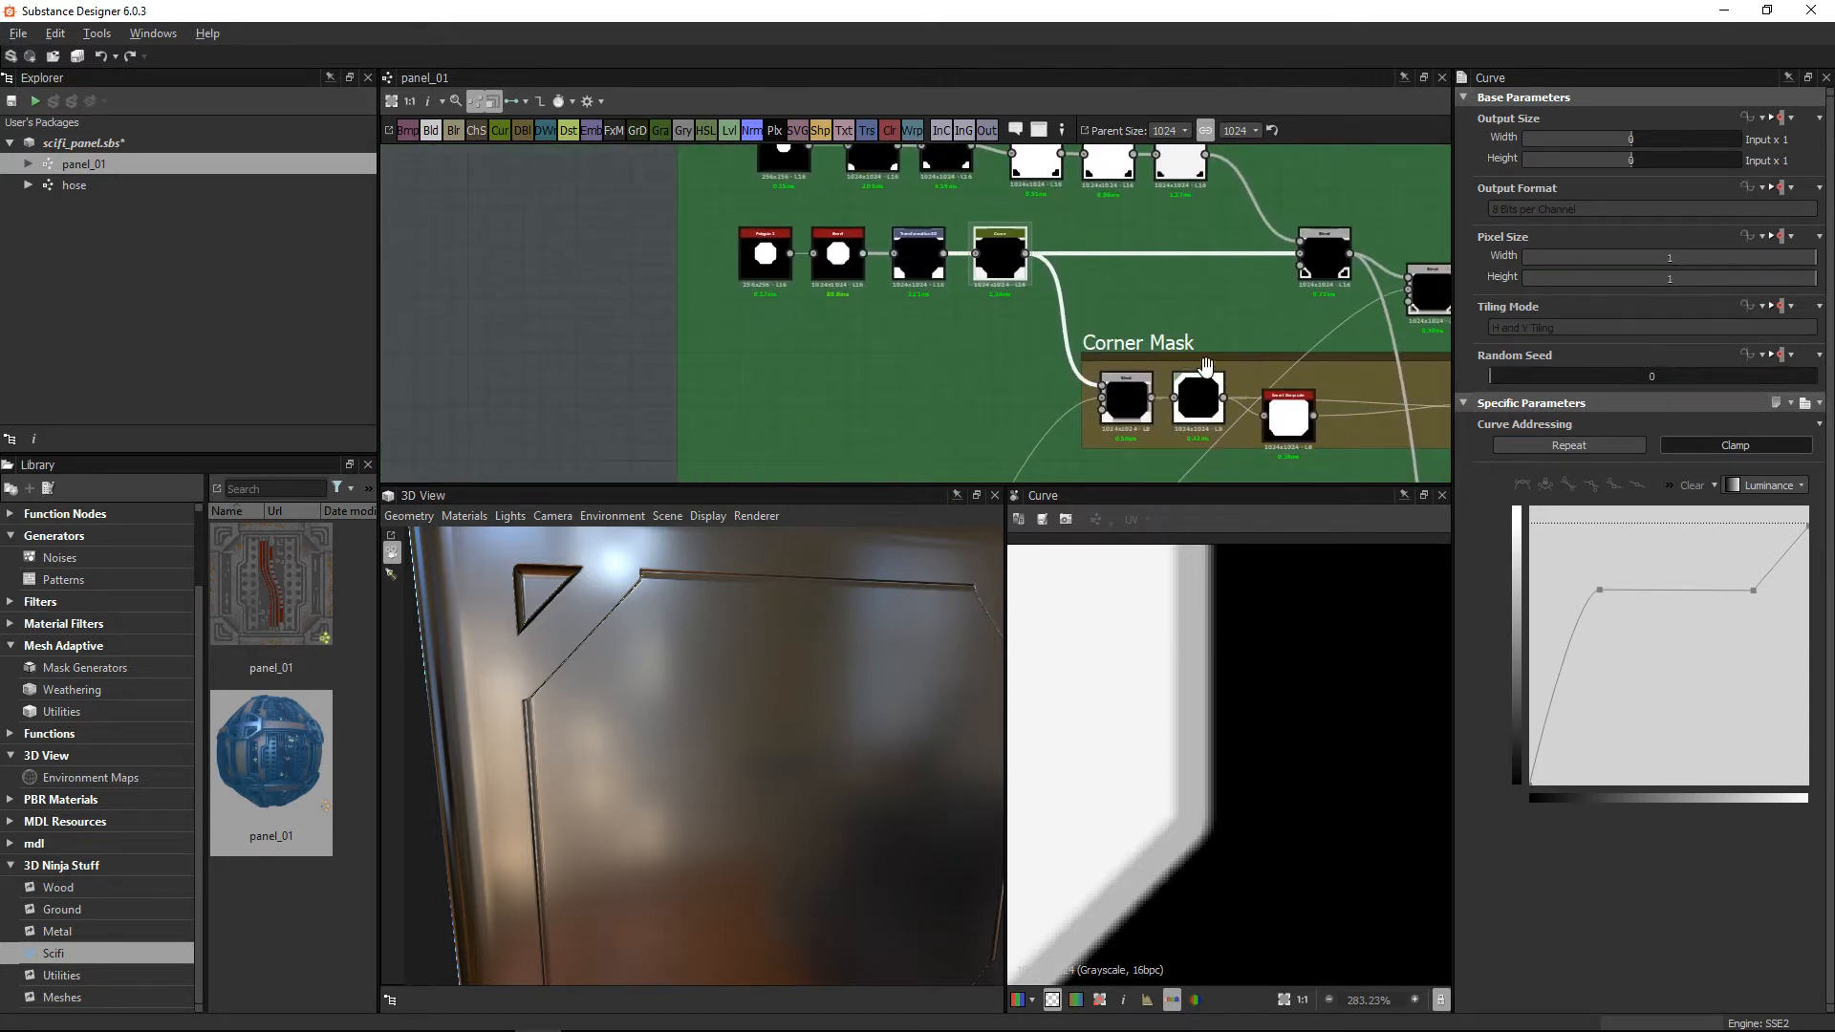
middle_click_drag(1206, 372, 1055, 416)
scroll(707, 295, "up", 6)
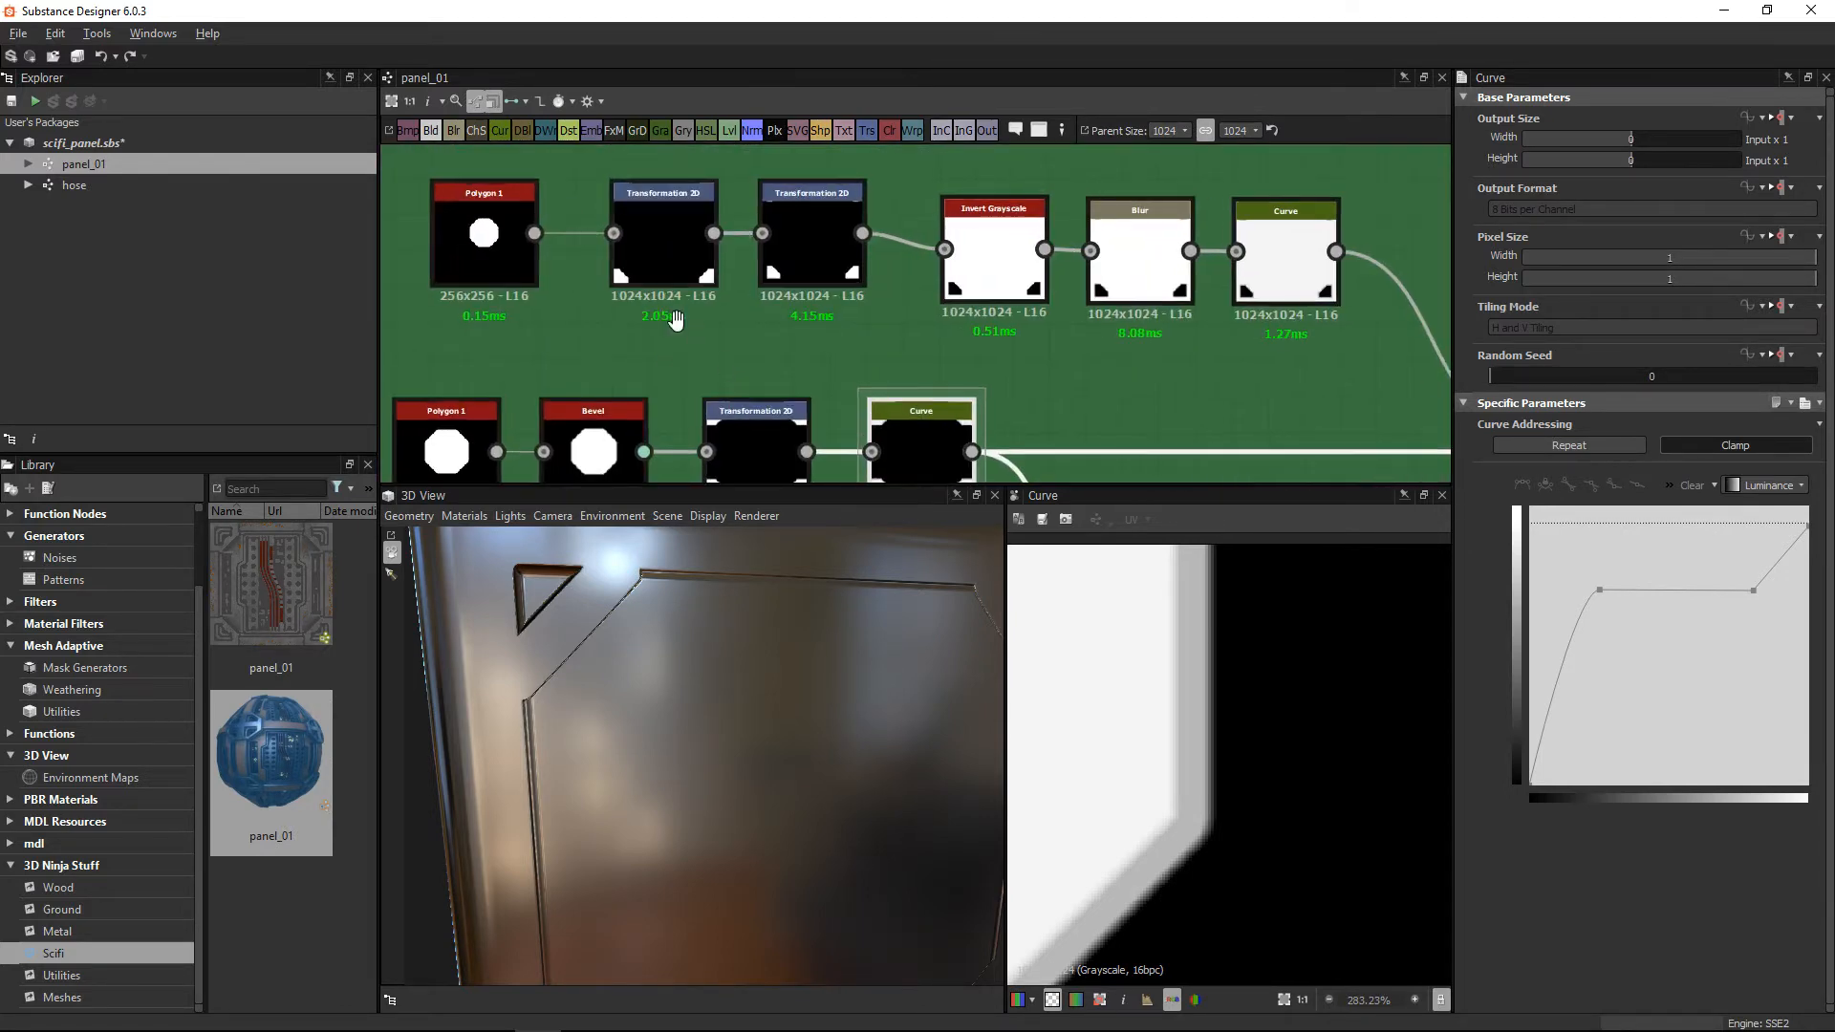
middle_click_drag(903, 388, 906, 334)
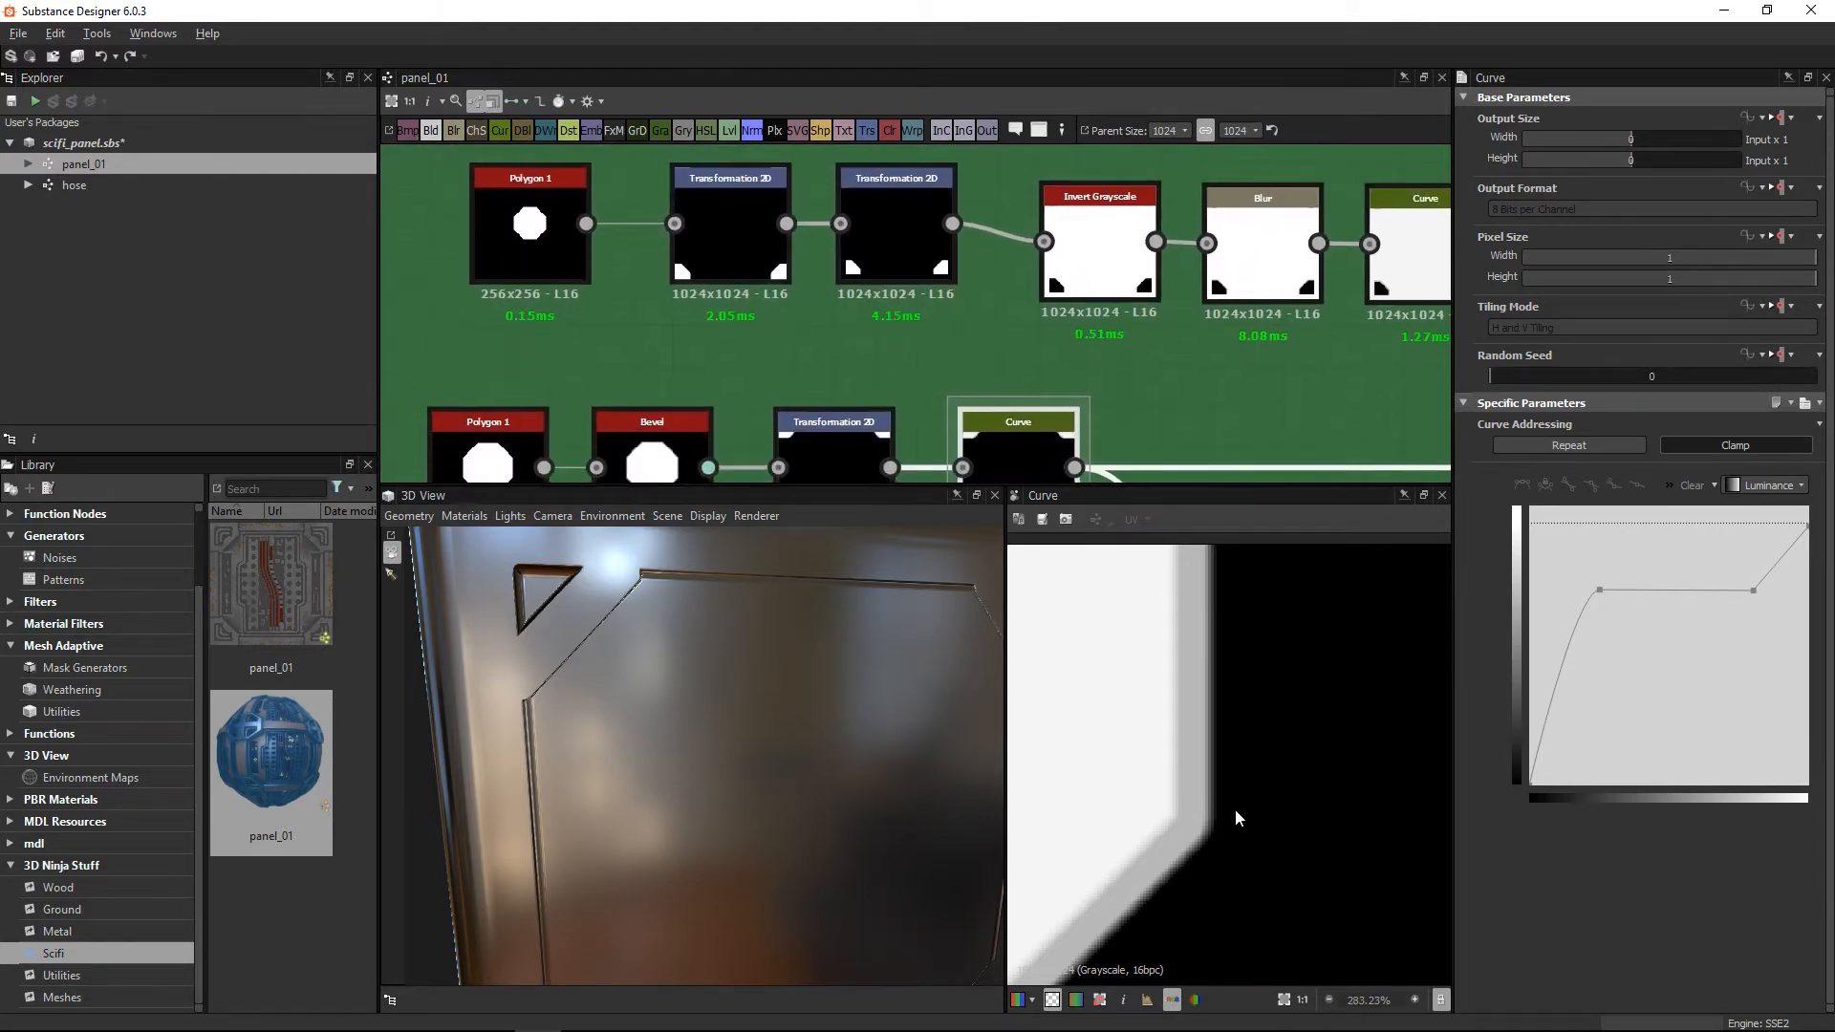
right_click_drag(1290, 830, 1098, 708, "alt")
middle_click_drag(1183, 762, 1204, 689)
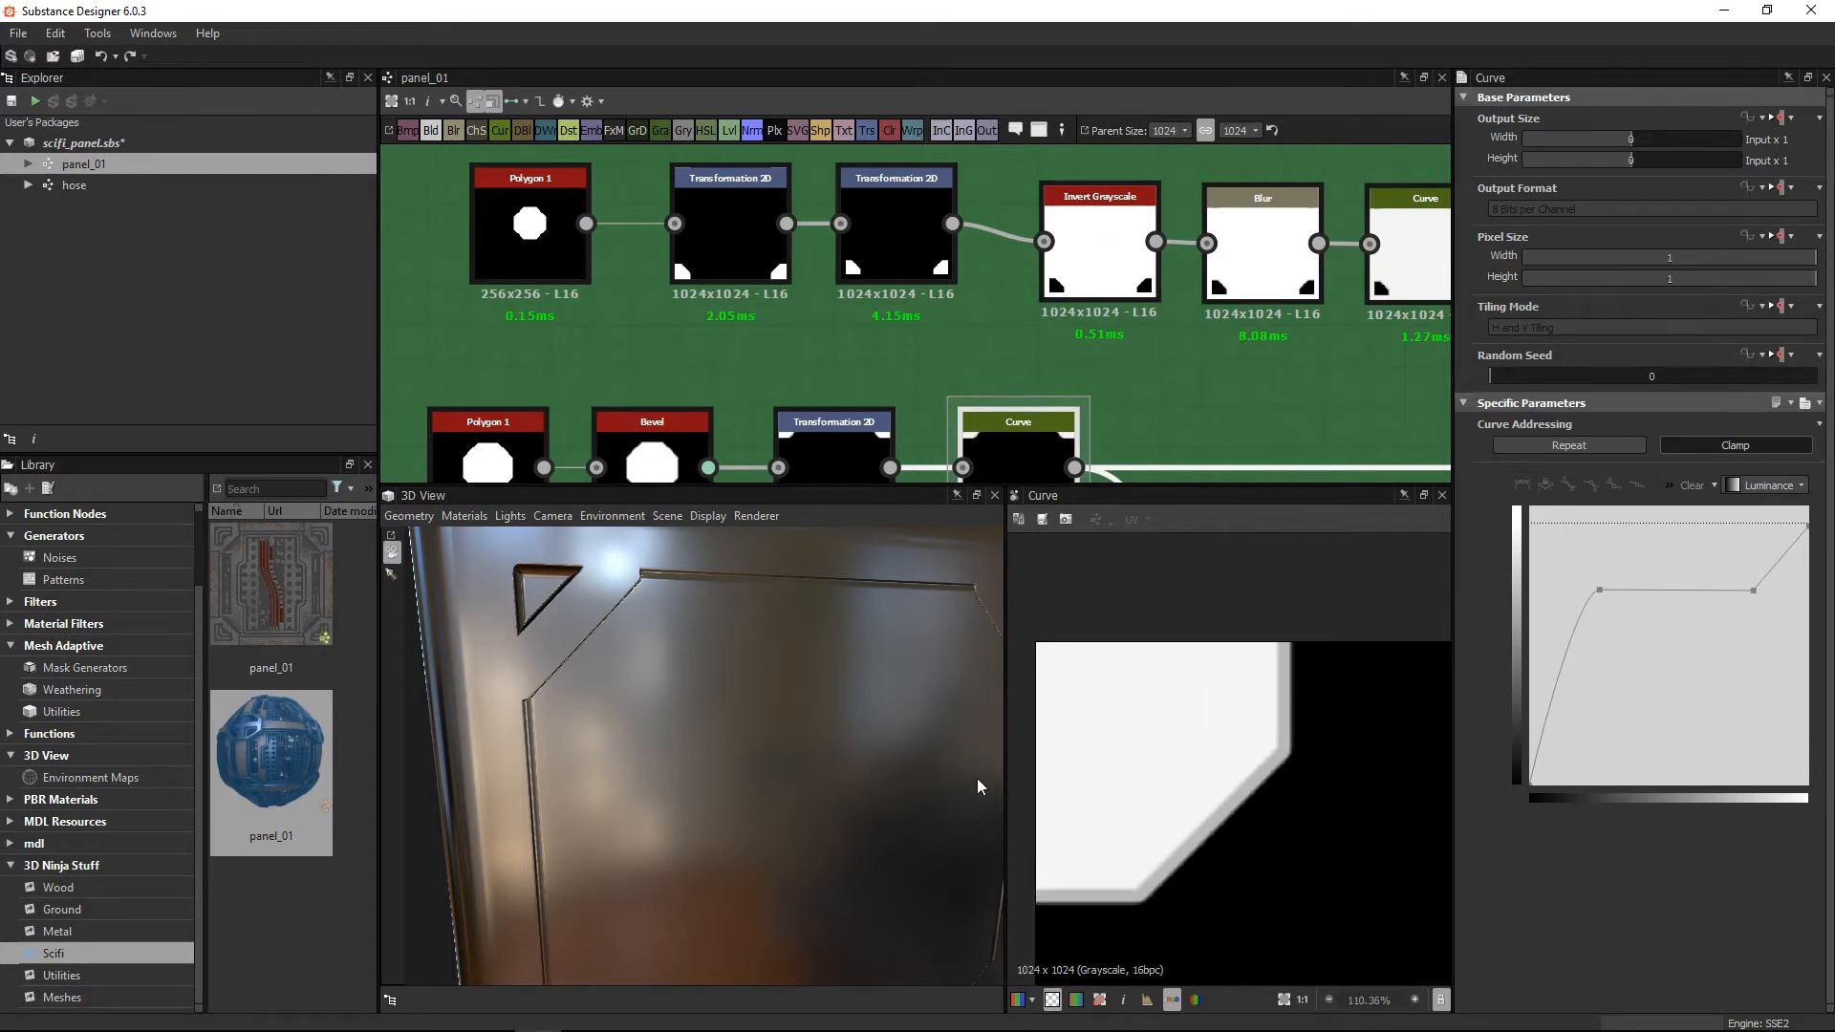
right_click_drag(718, 638, 759, 705)
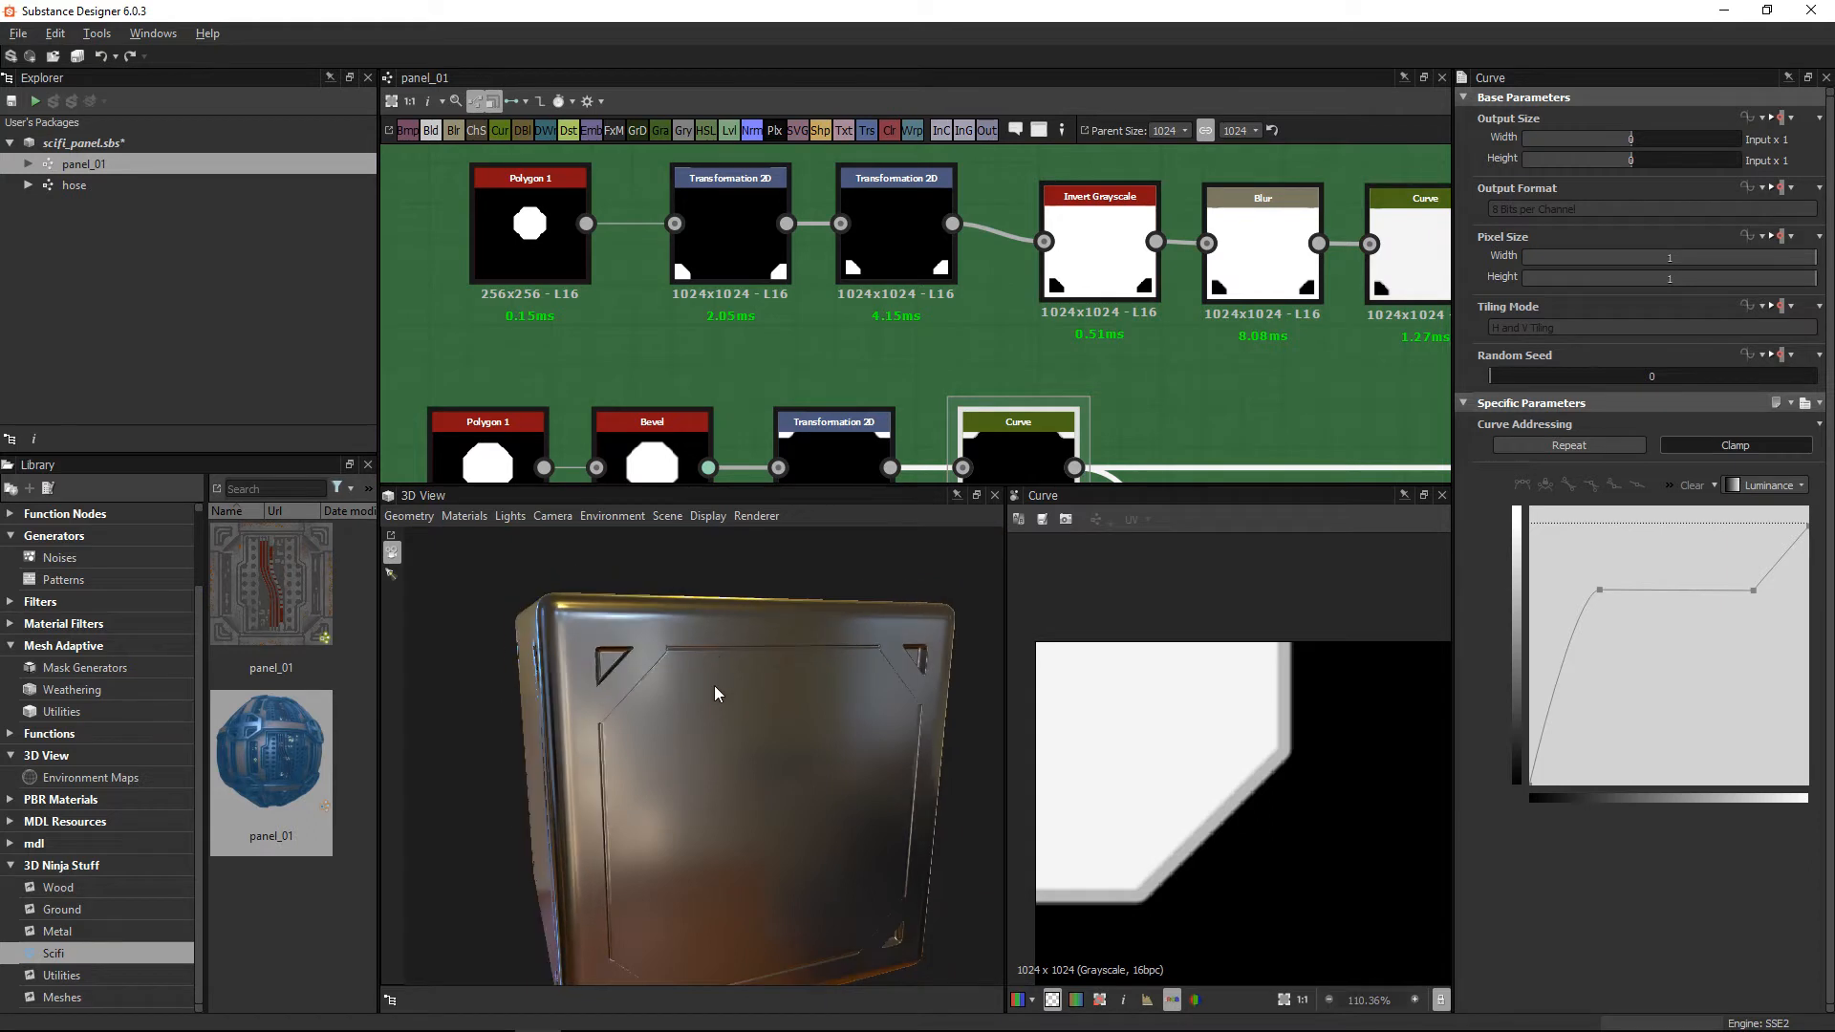
middle_click_drag(717, 690, 700, 667)
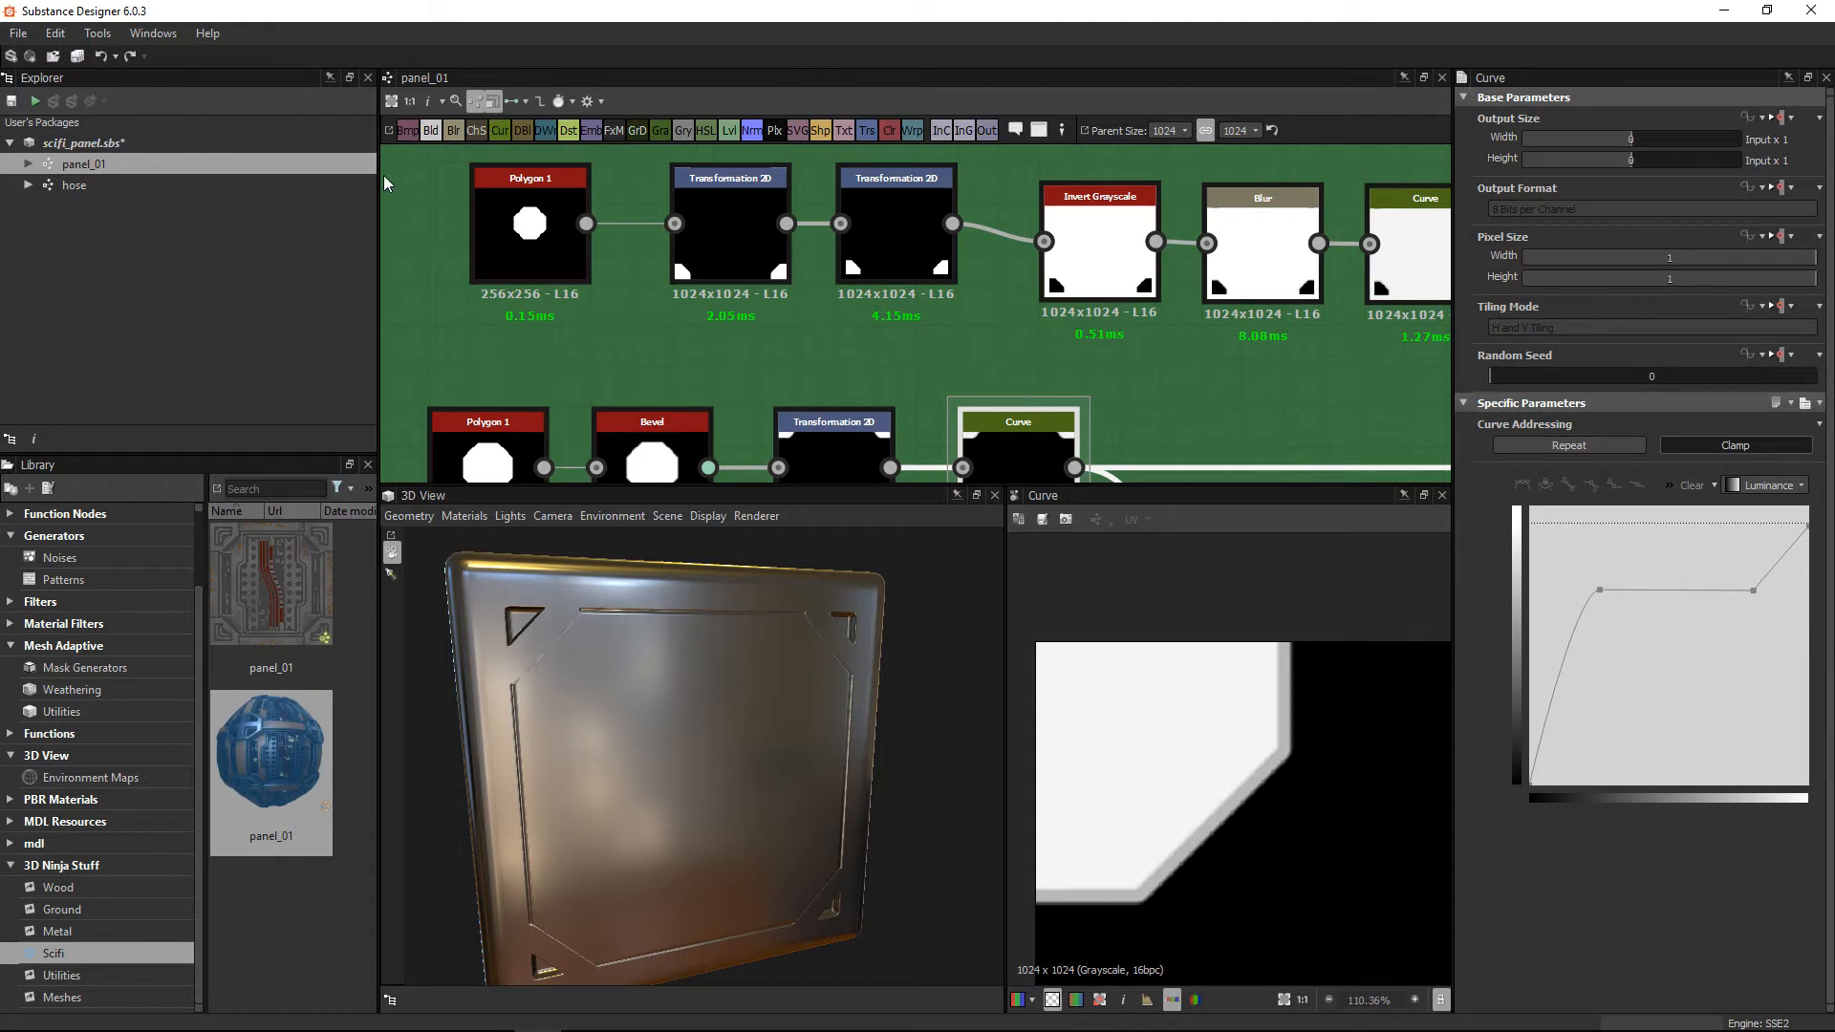
Step: Preview the upper chain's Polygon 1 node and the two Transformation 2D nodes that follow it
double_click(555, 238)
double_click(732, 237)
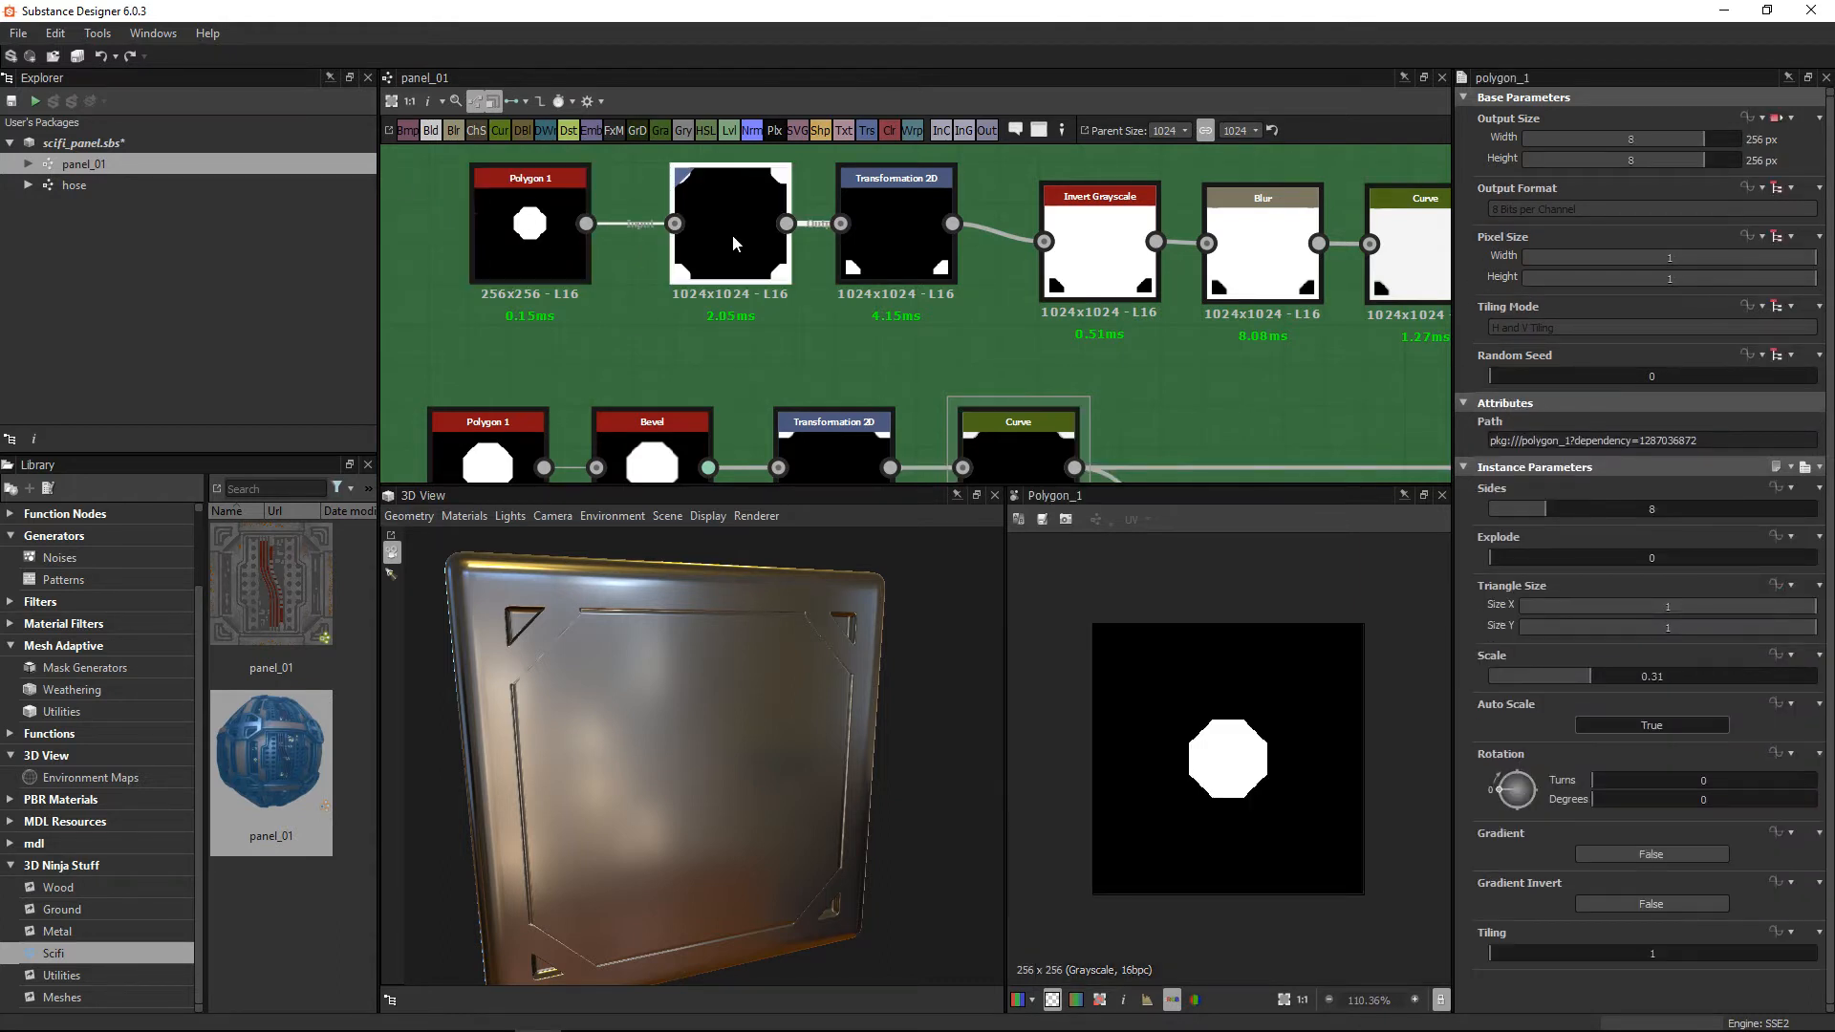
double_click(889, 240)
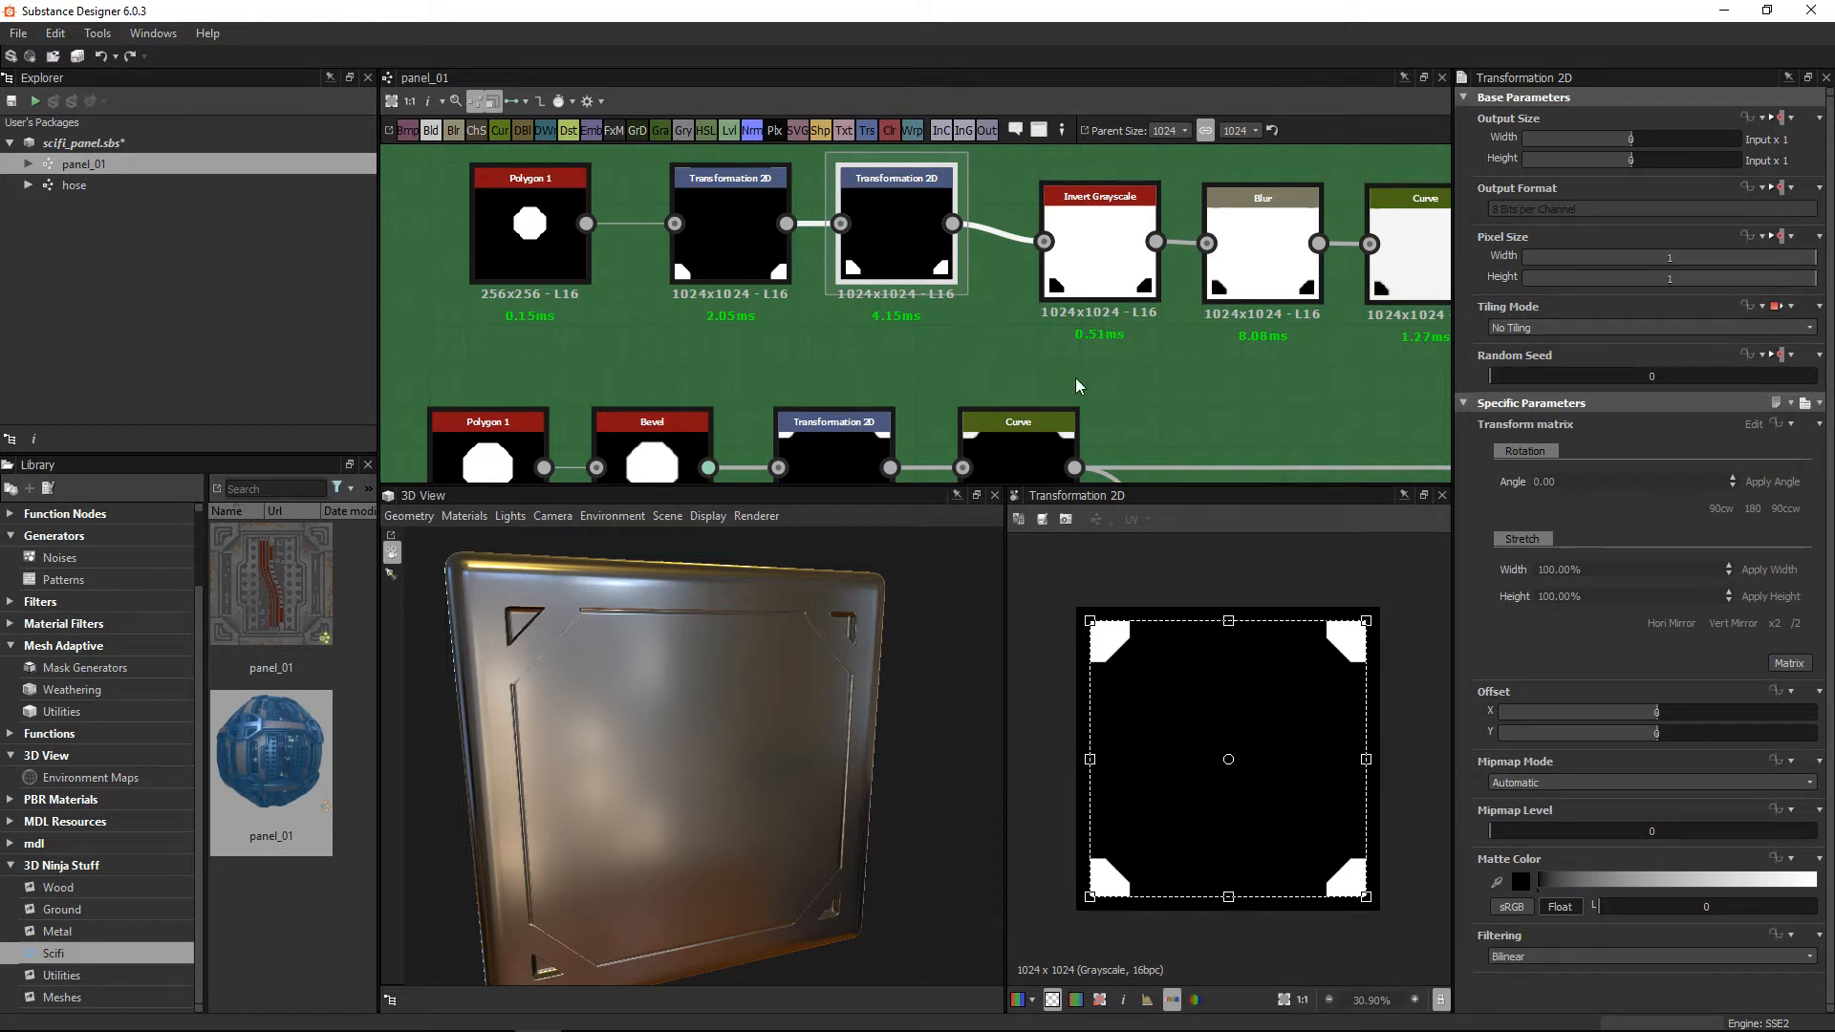
scroll(955, 269, "up", 1)
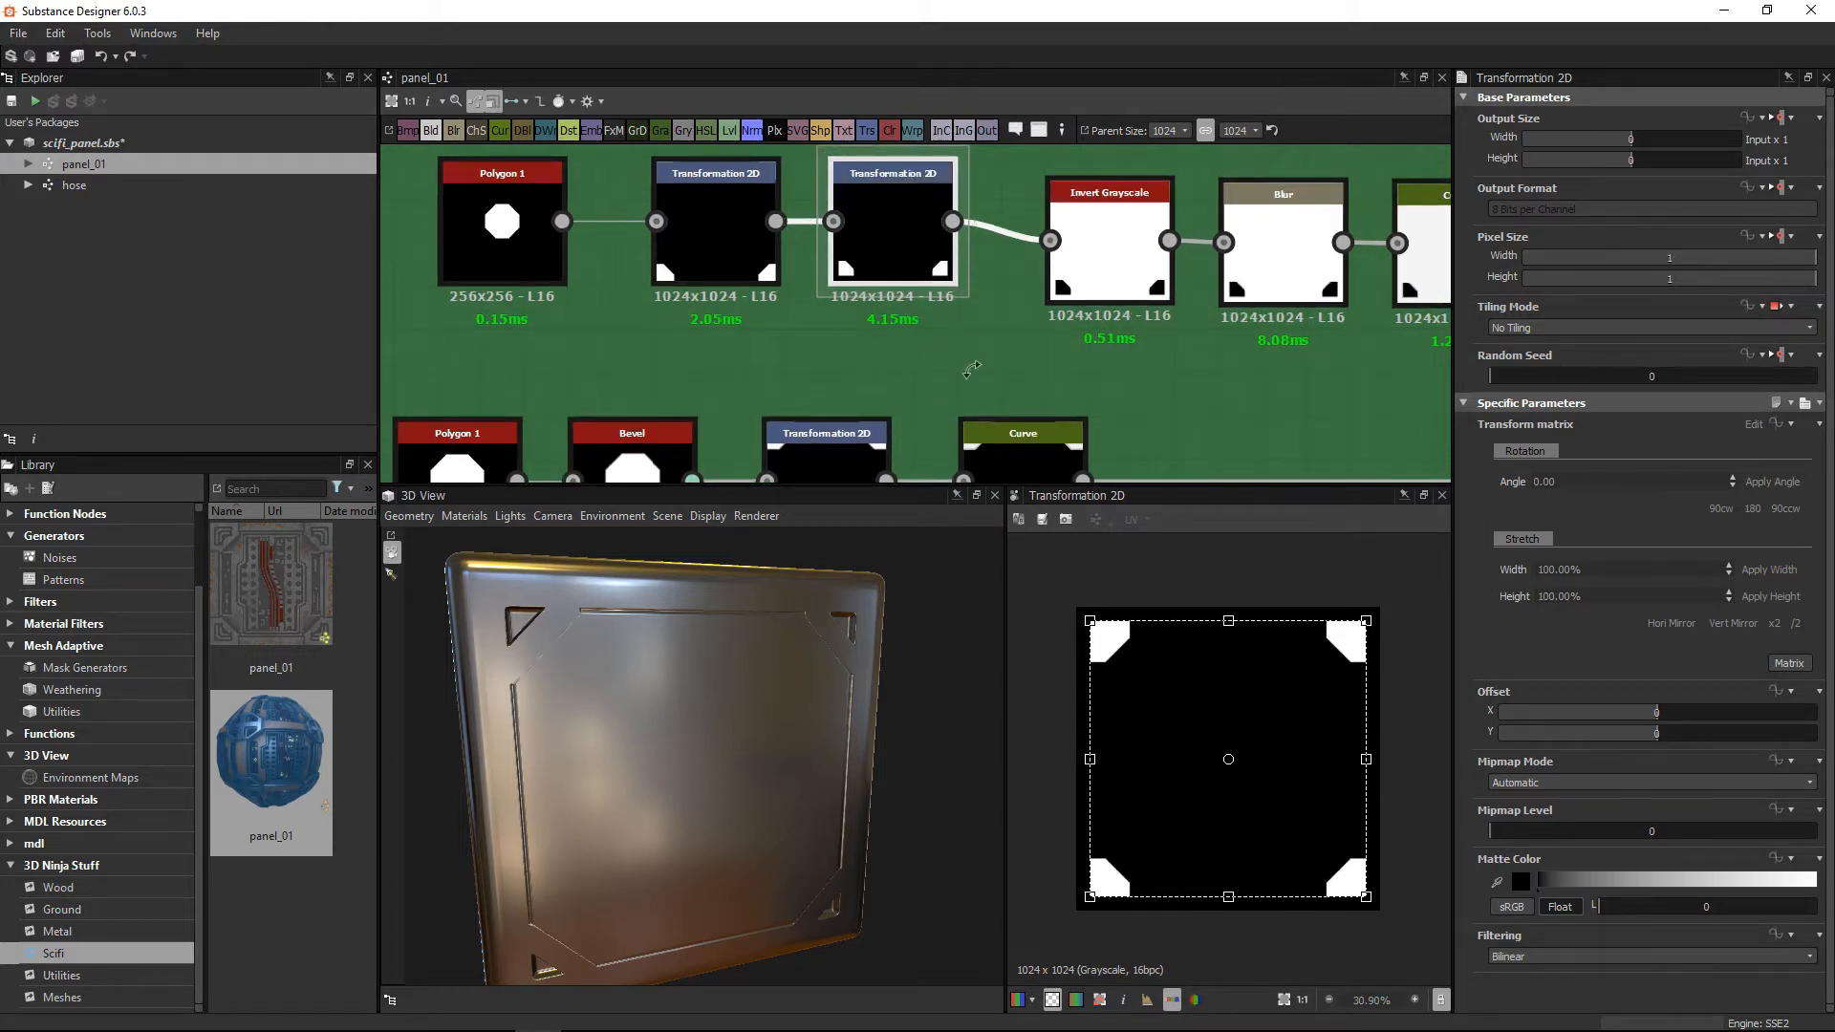
Step: Preview the upper chain's Invert Grayscale, Blur and Curve nodes, inspecting the corner shape's edge up close
left_click(1099, 264)
scroll(1103, 262, "up", 2)
double_click(1106, 252)
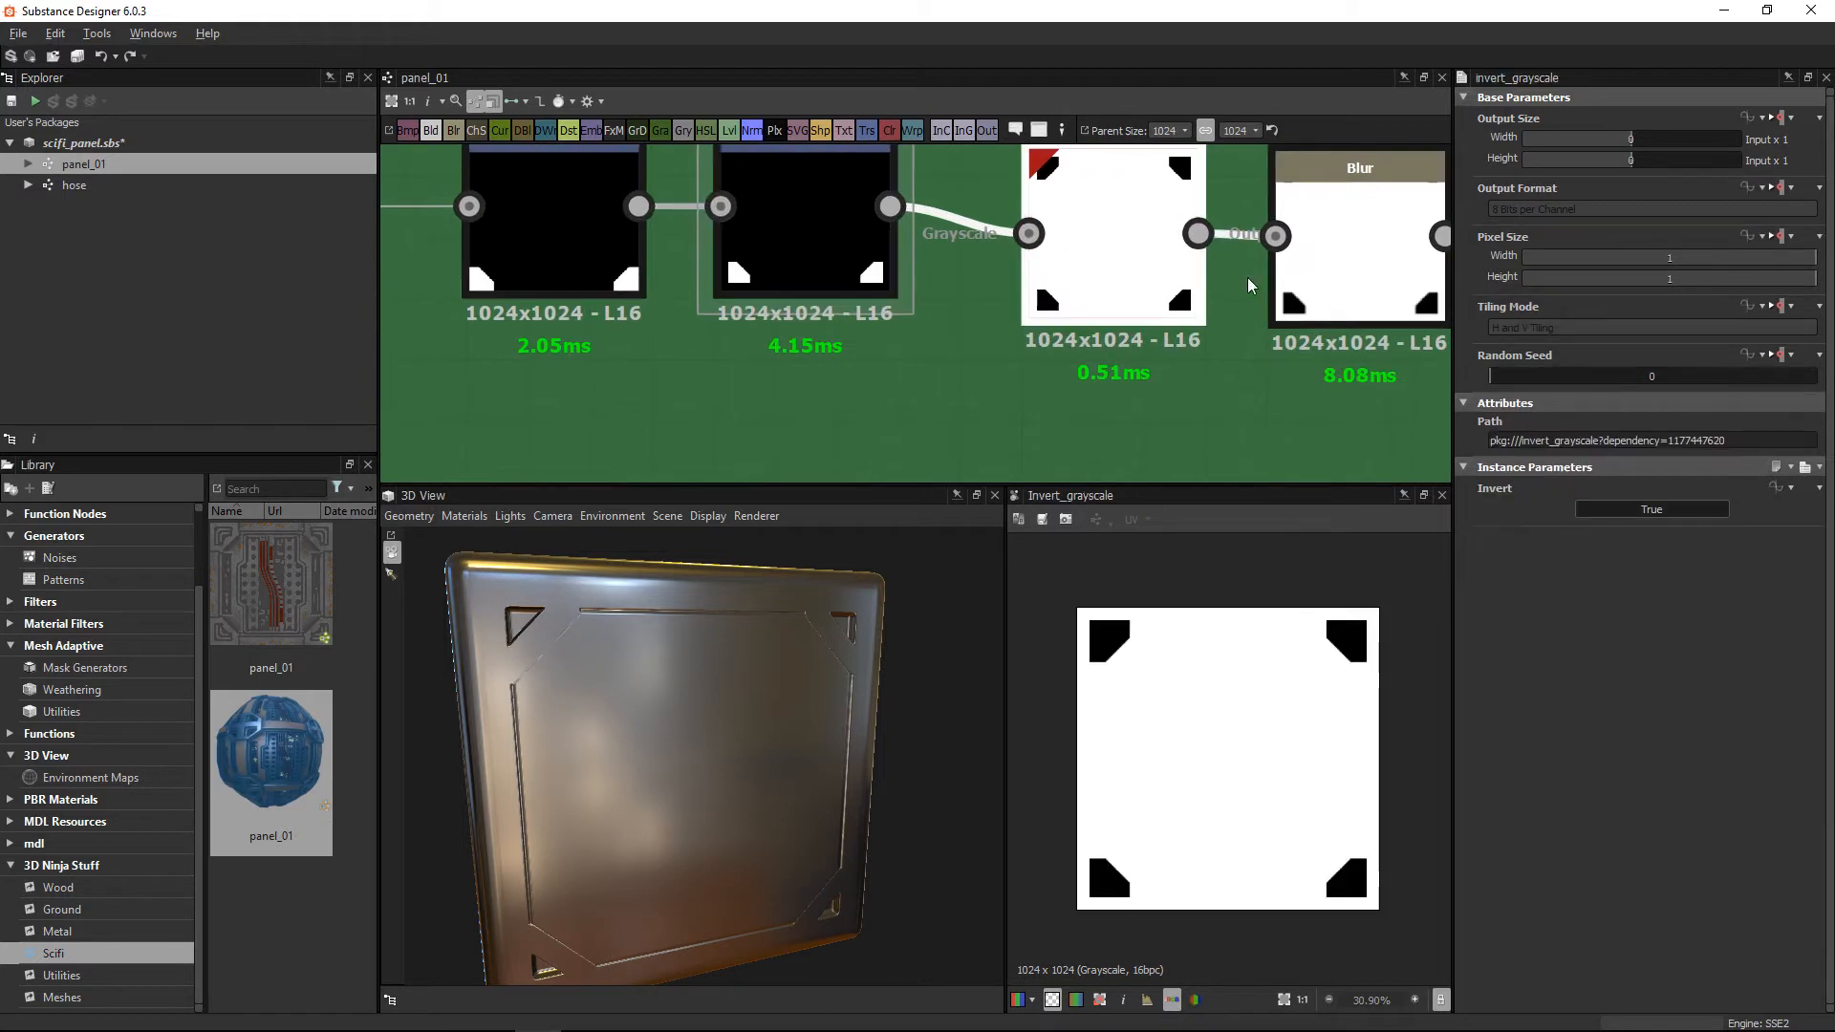
middle_click_drag(1287, 275, 1034, 290)
double_click(1107, 279)
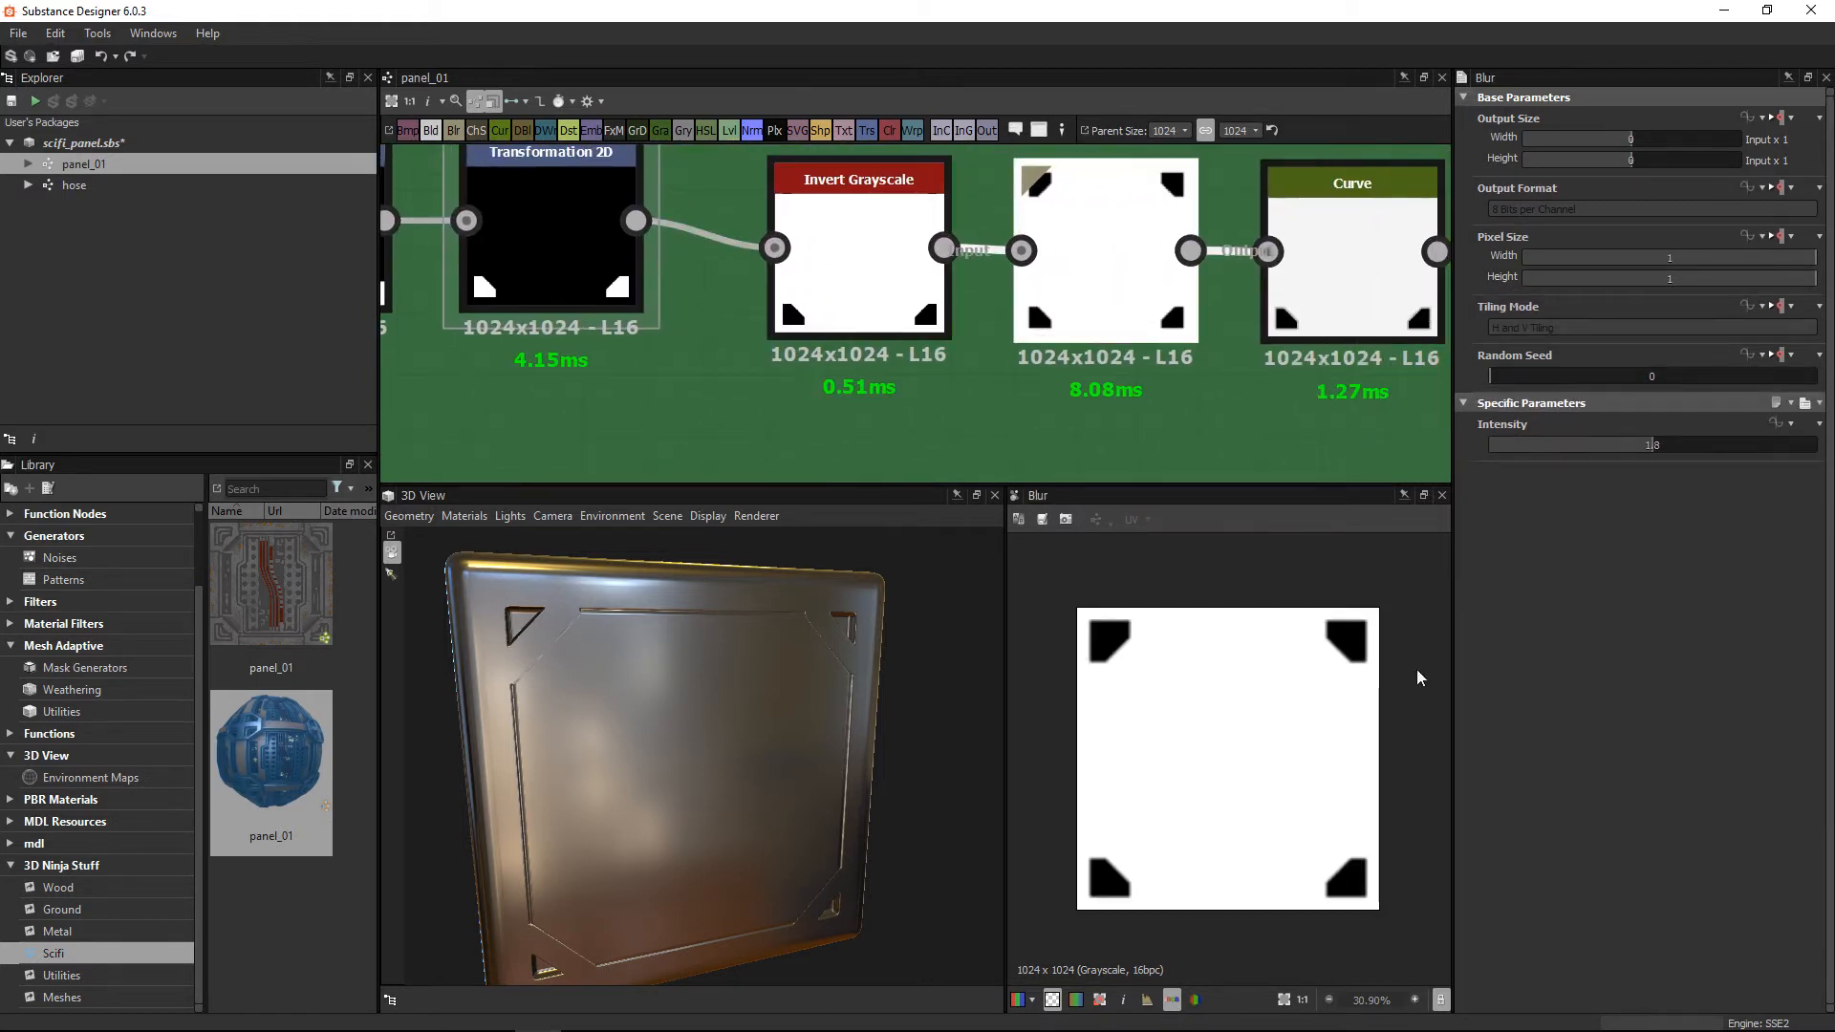
scroll(1142, 745, "up", 3)
scroll(1098, 869, "up", 3)
scroll(1212, 720, "down", 1)
scroll(1195, 674, "up", 3)
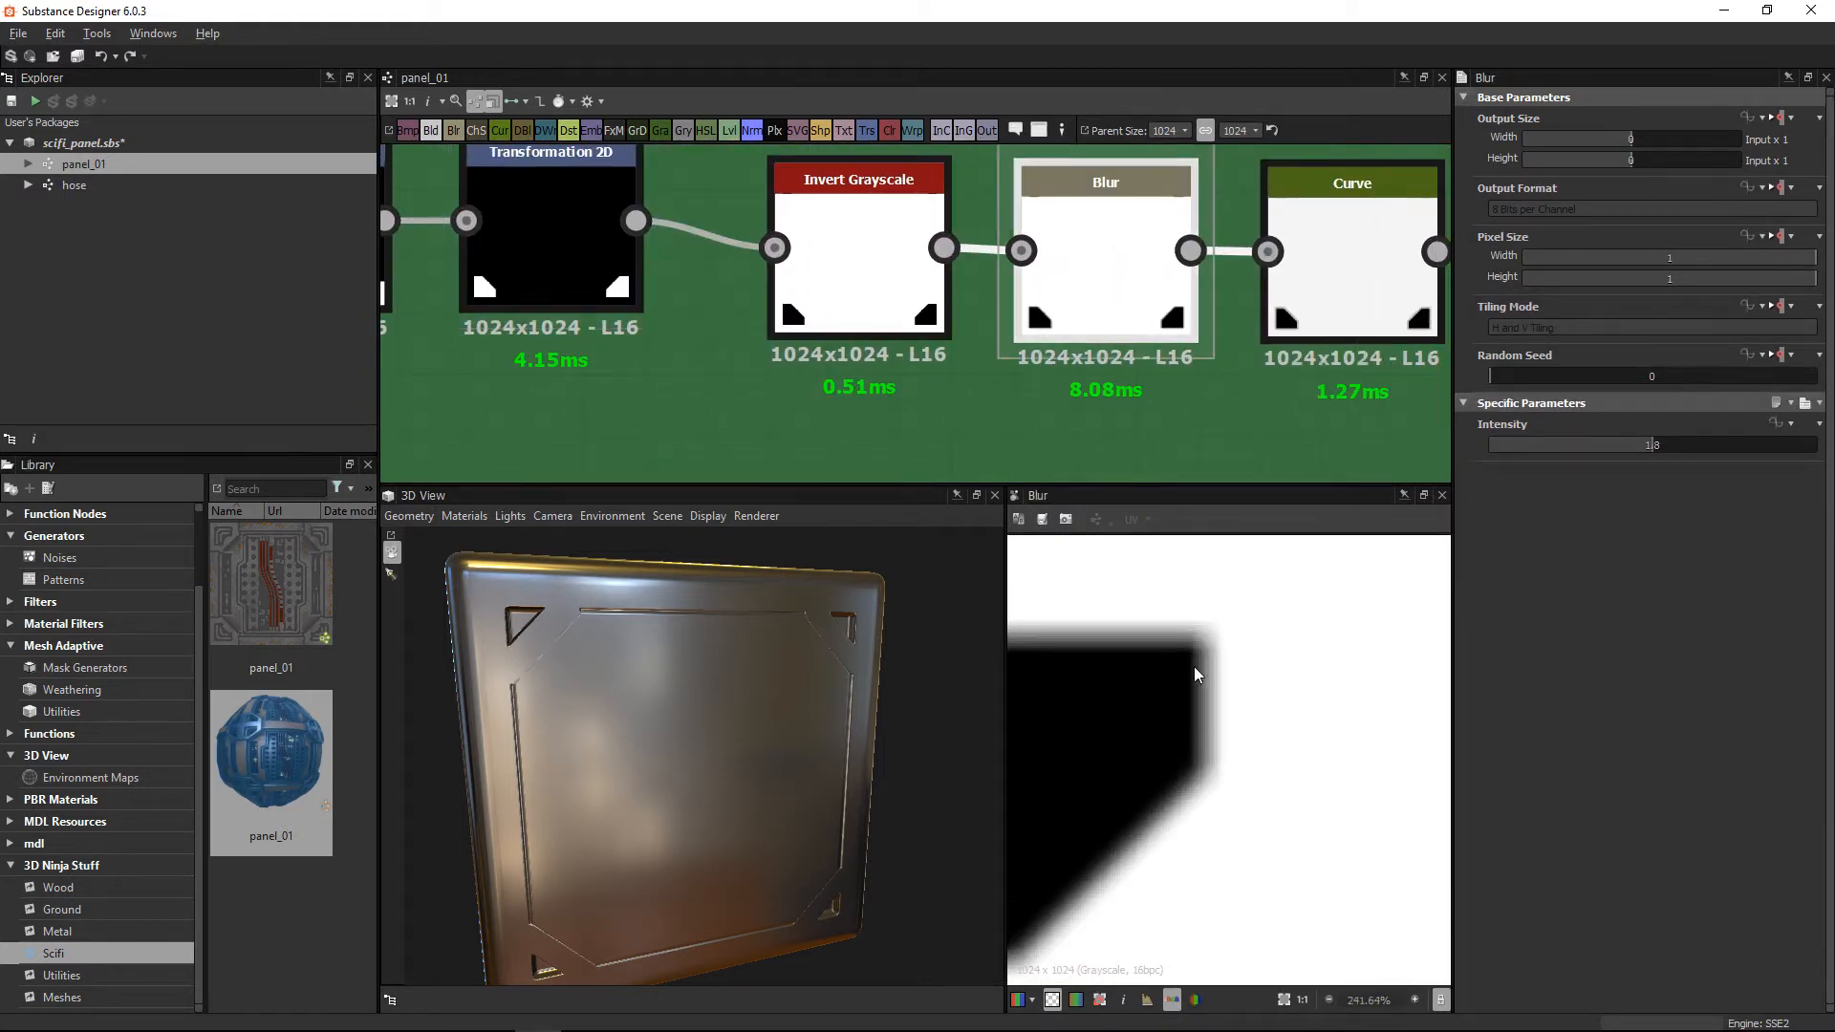
double_click(1352, 277)
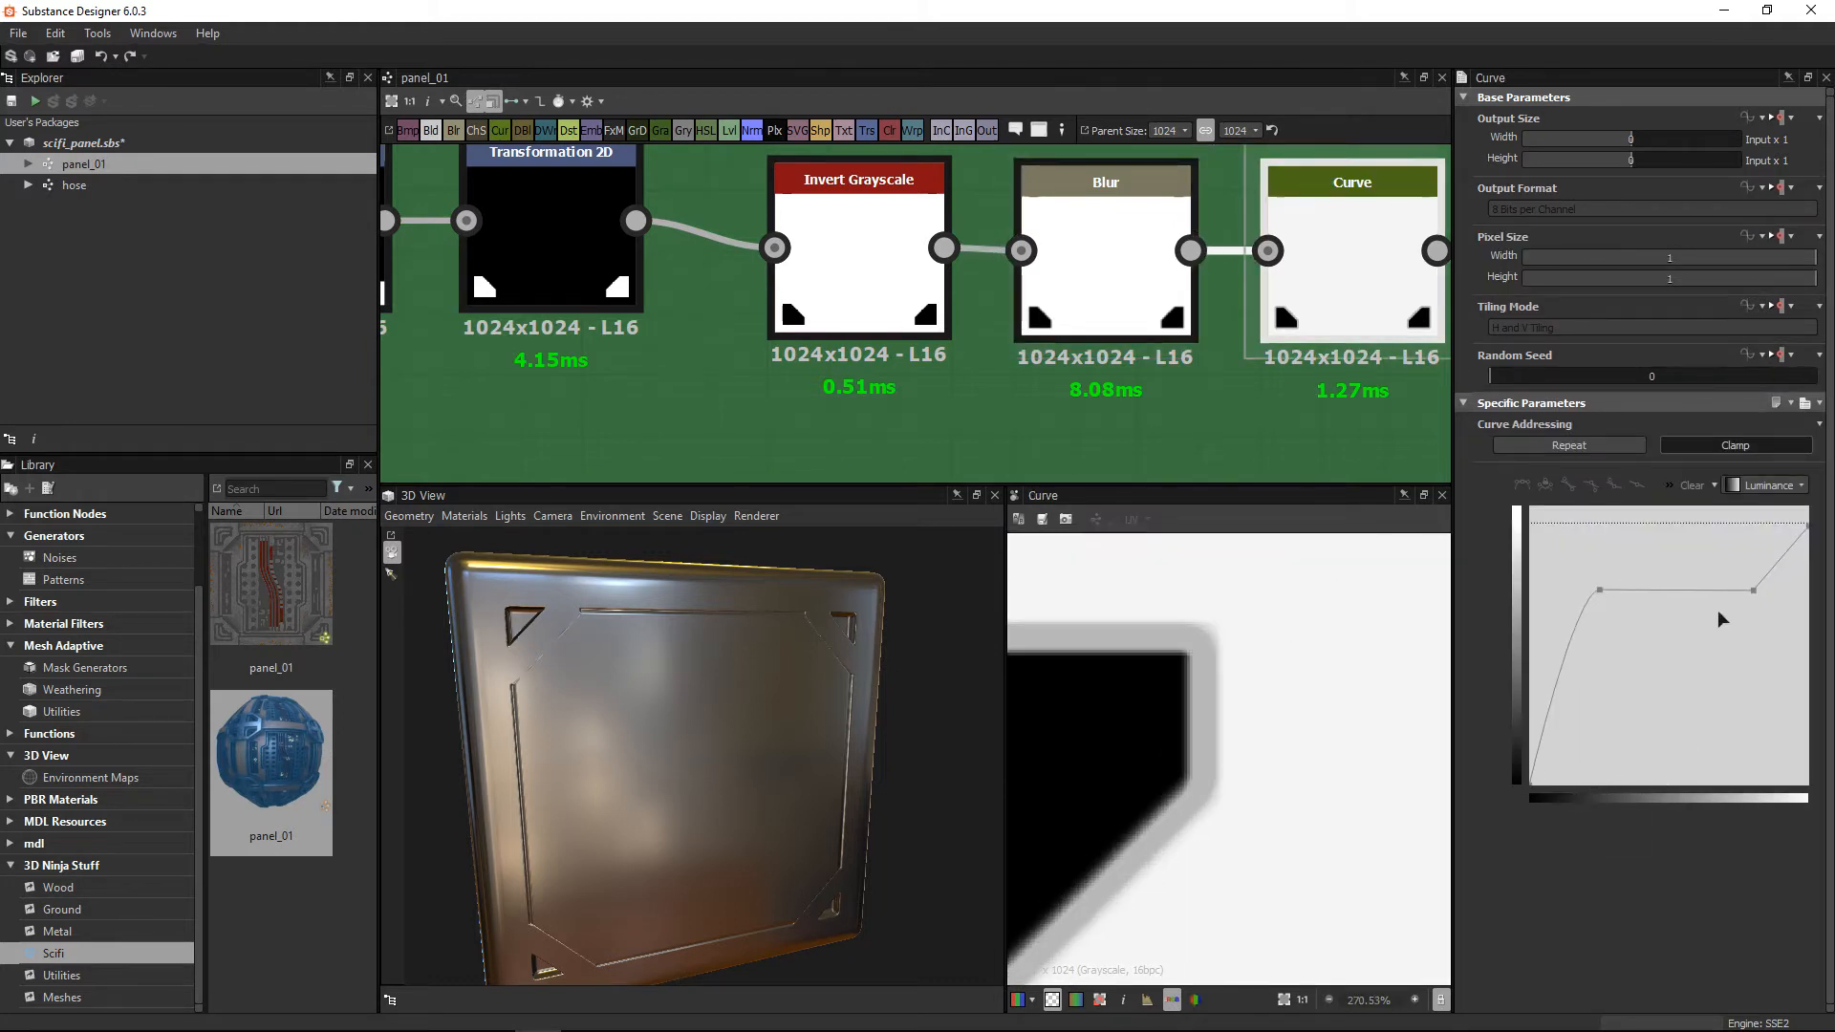
Step: Compare the upper Curve node's output with the Multiply Blend node that combines both chains
scroll(1271, 335, "down", 3)
middle_click_drag(1087, 205, 967, 163)
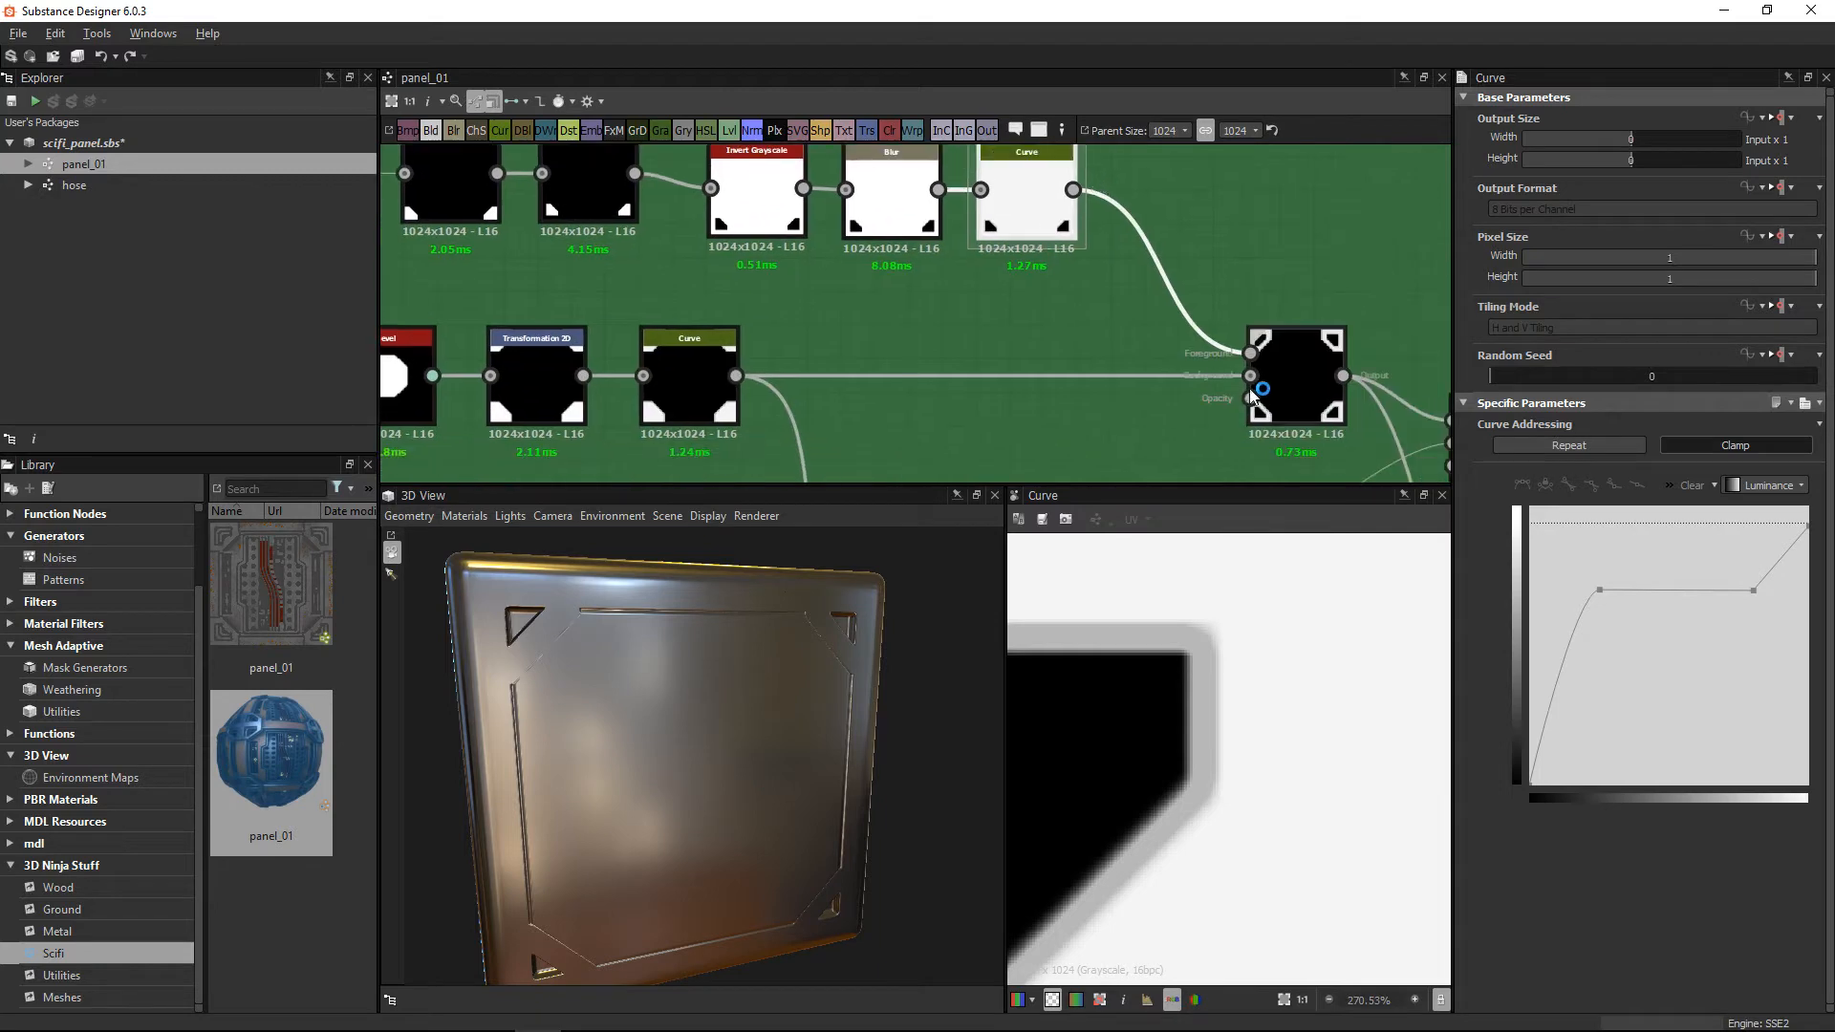
left_click(1292, 399)
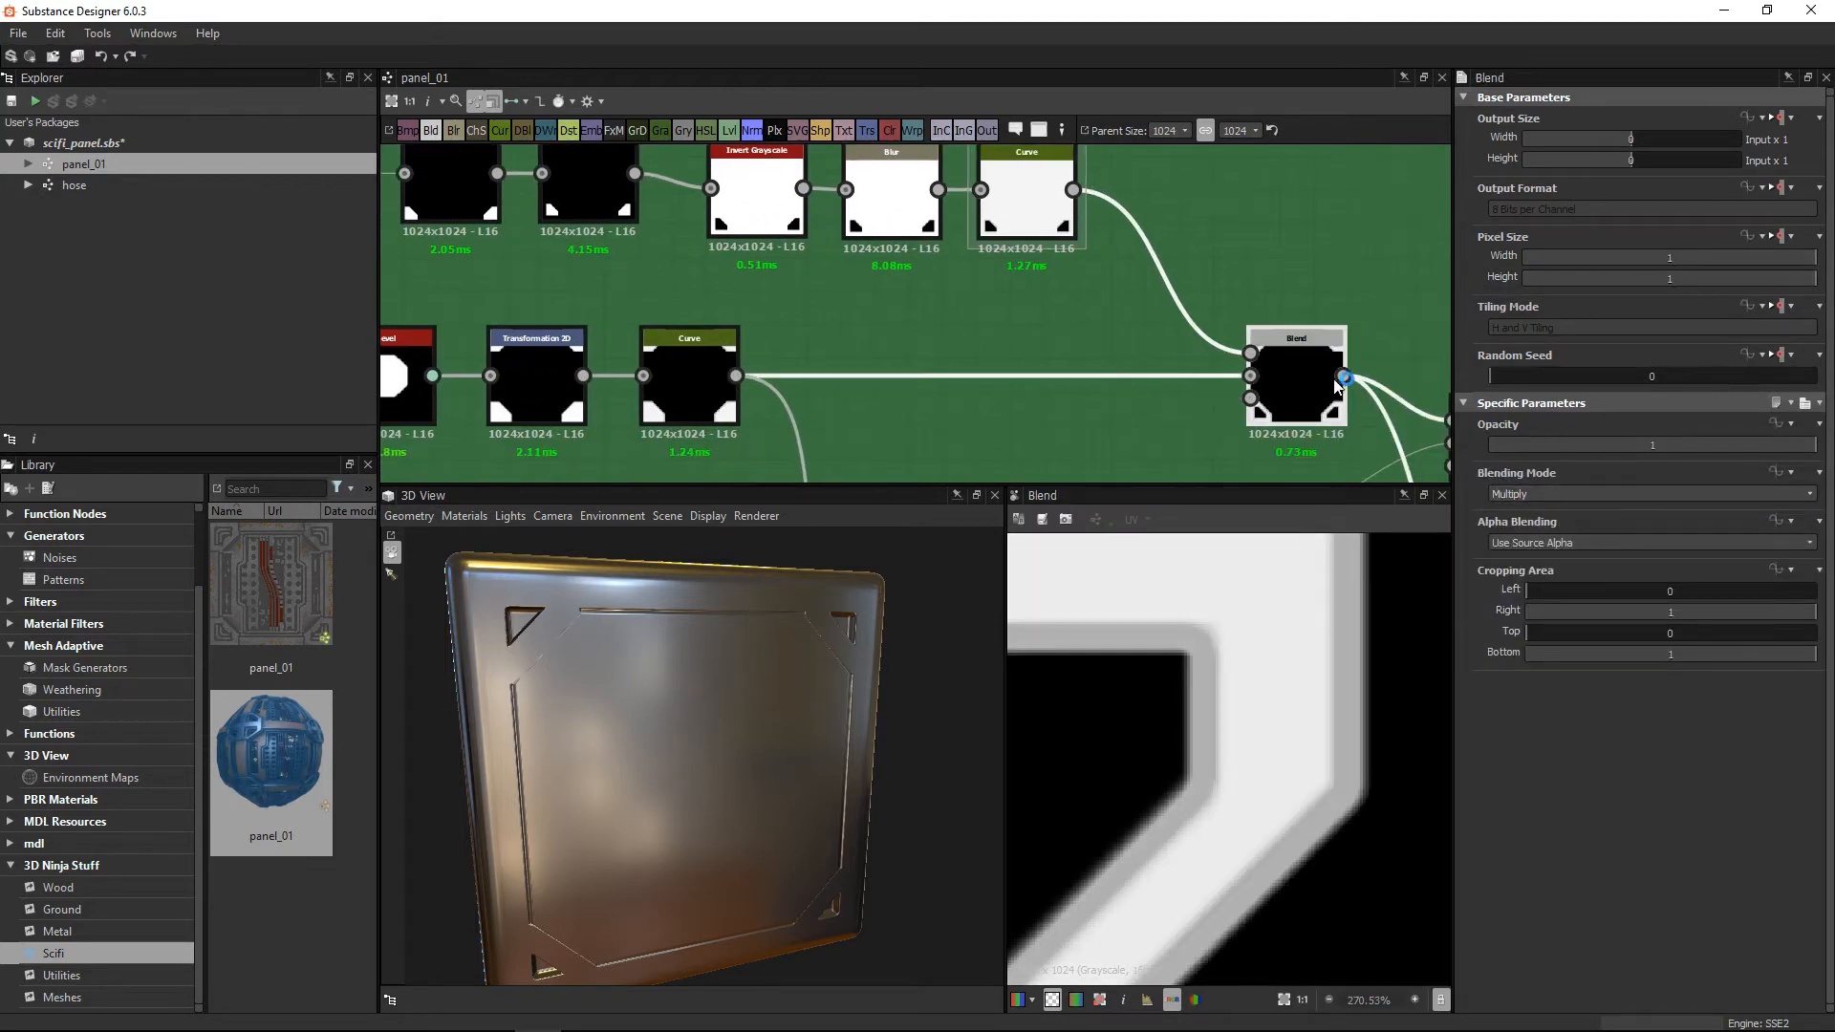
middle_click_drag(1106, 242, 1118, 243)
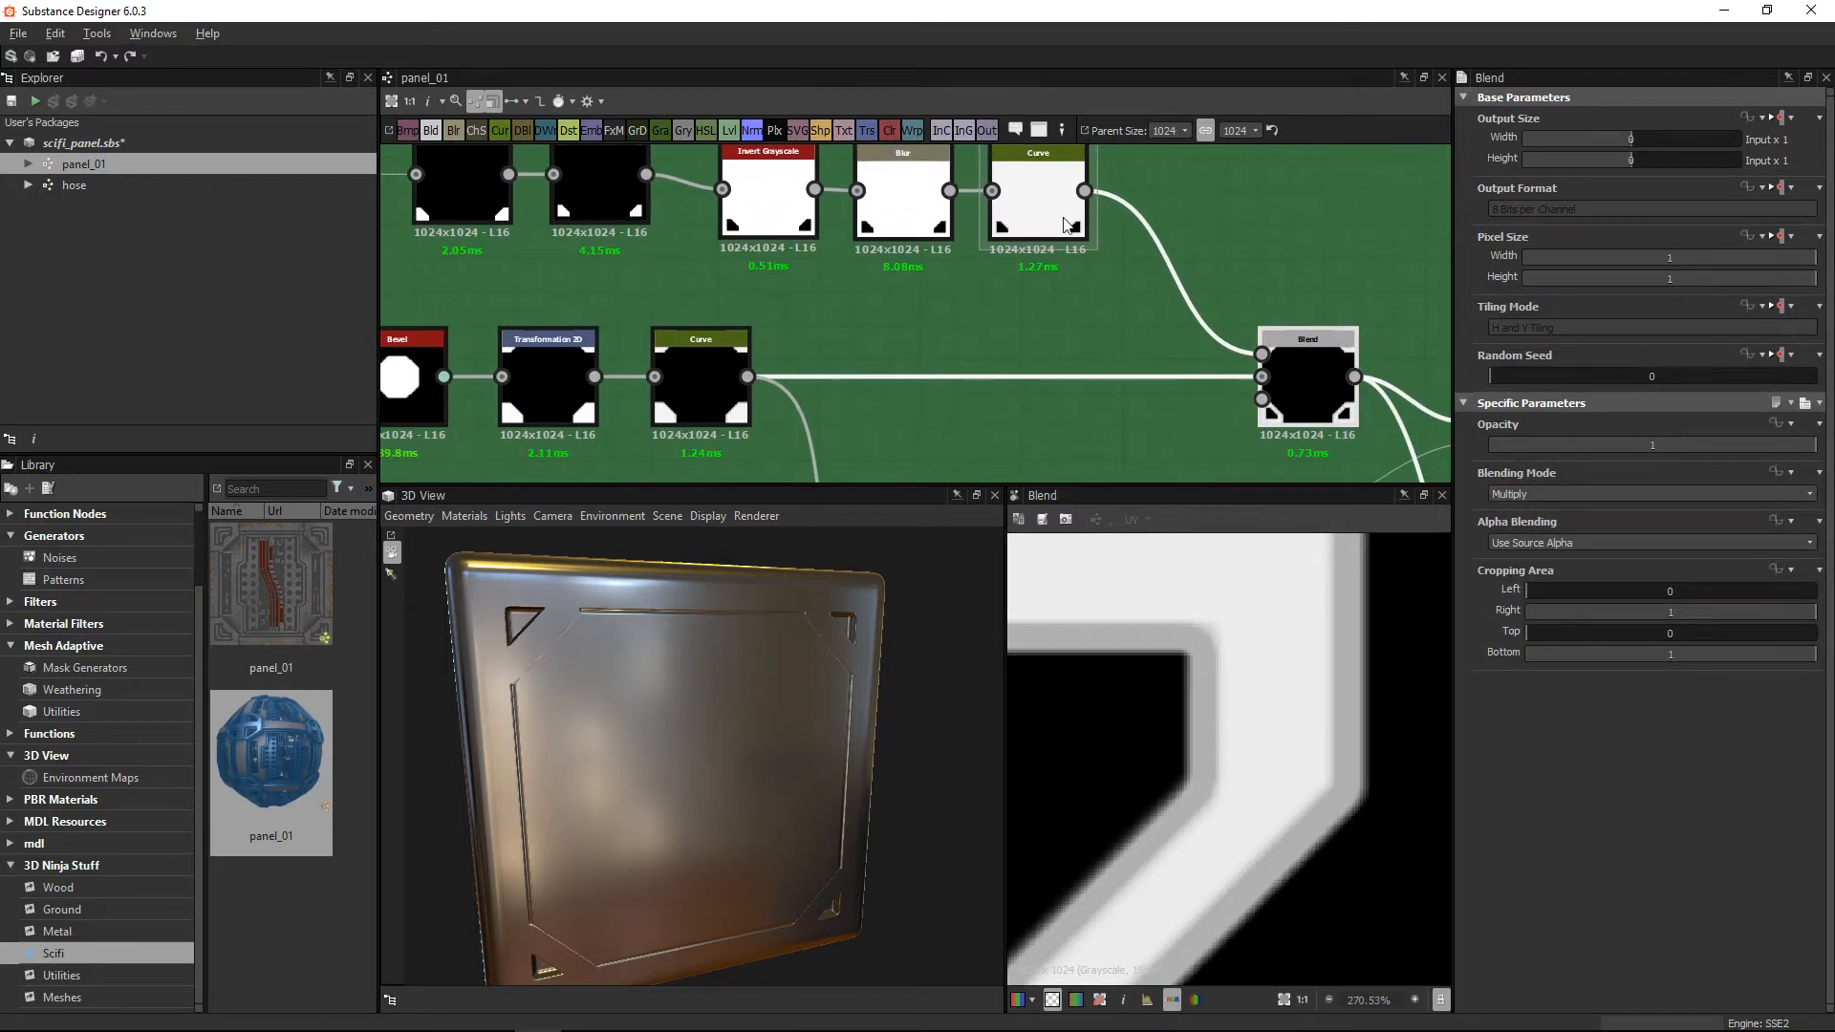
double_click(1052, 212)
scroll(1227, 412, "down", 3)
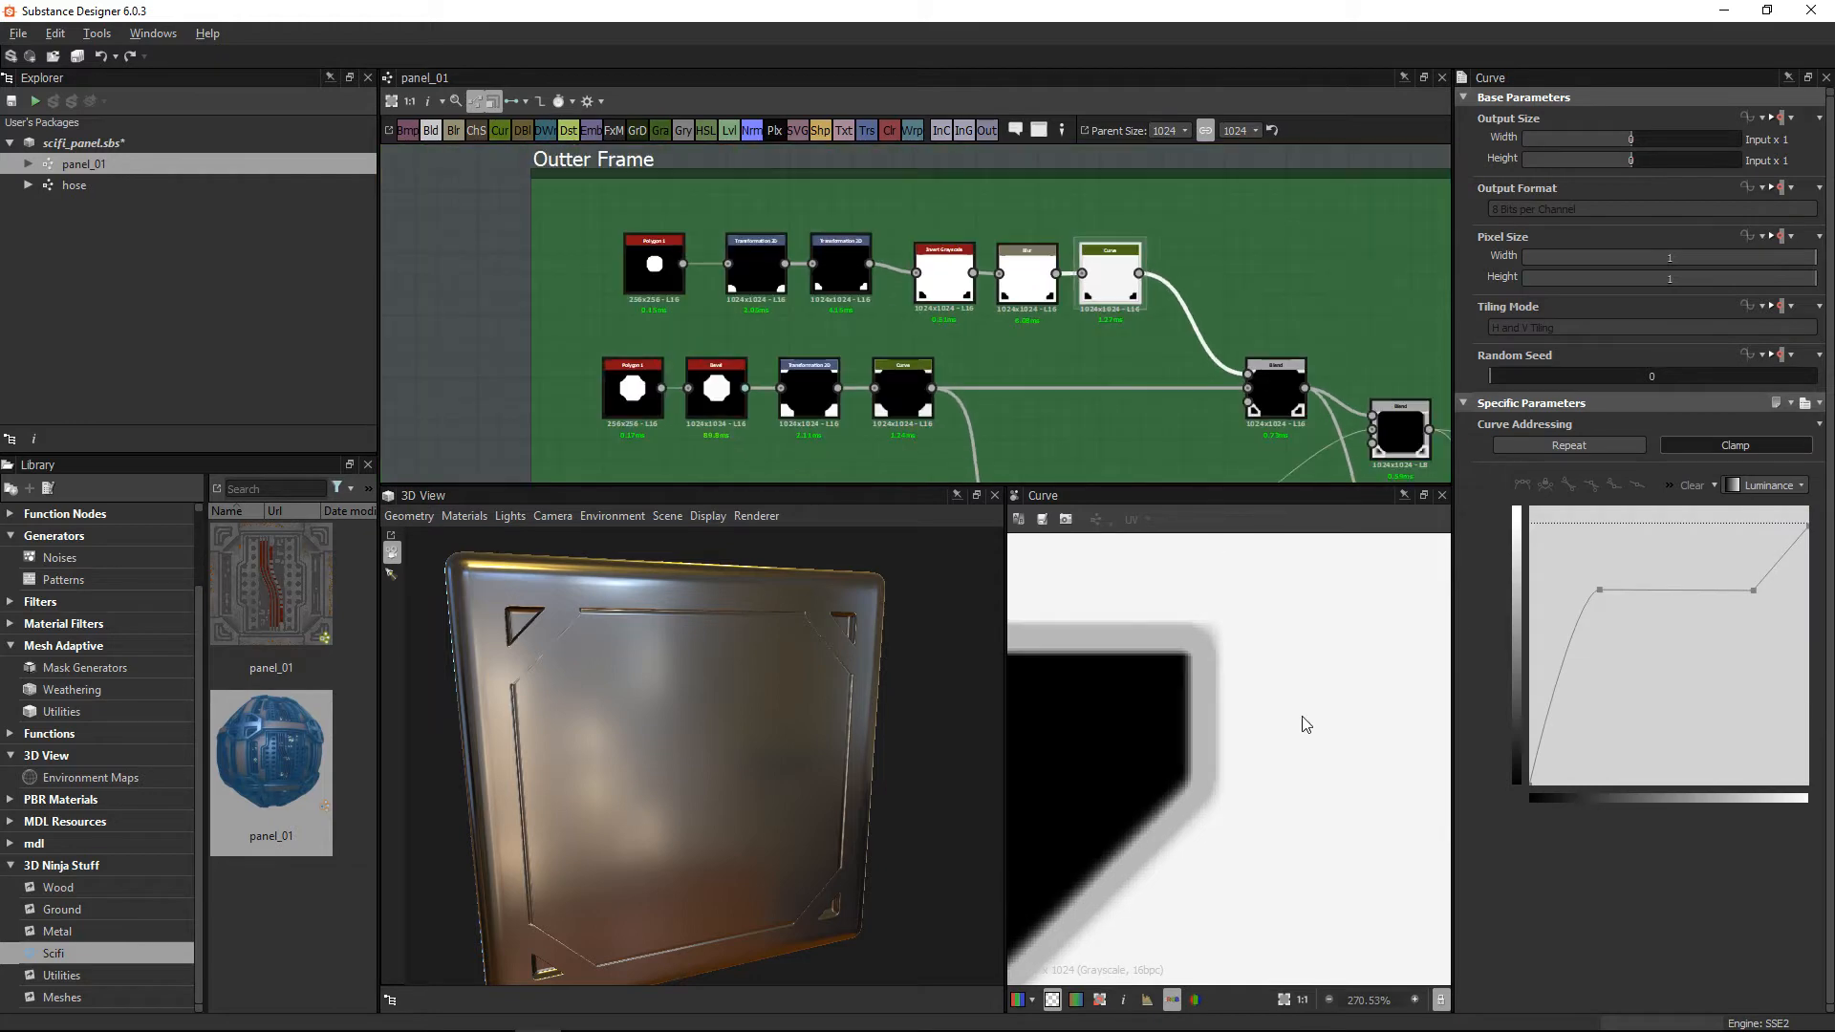
scroll(1302, 724, "down", 4)
double_click(1280, 411)
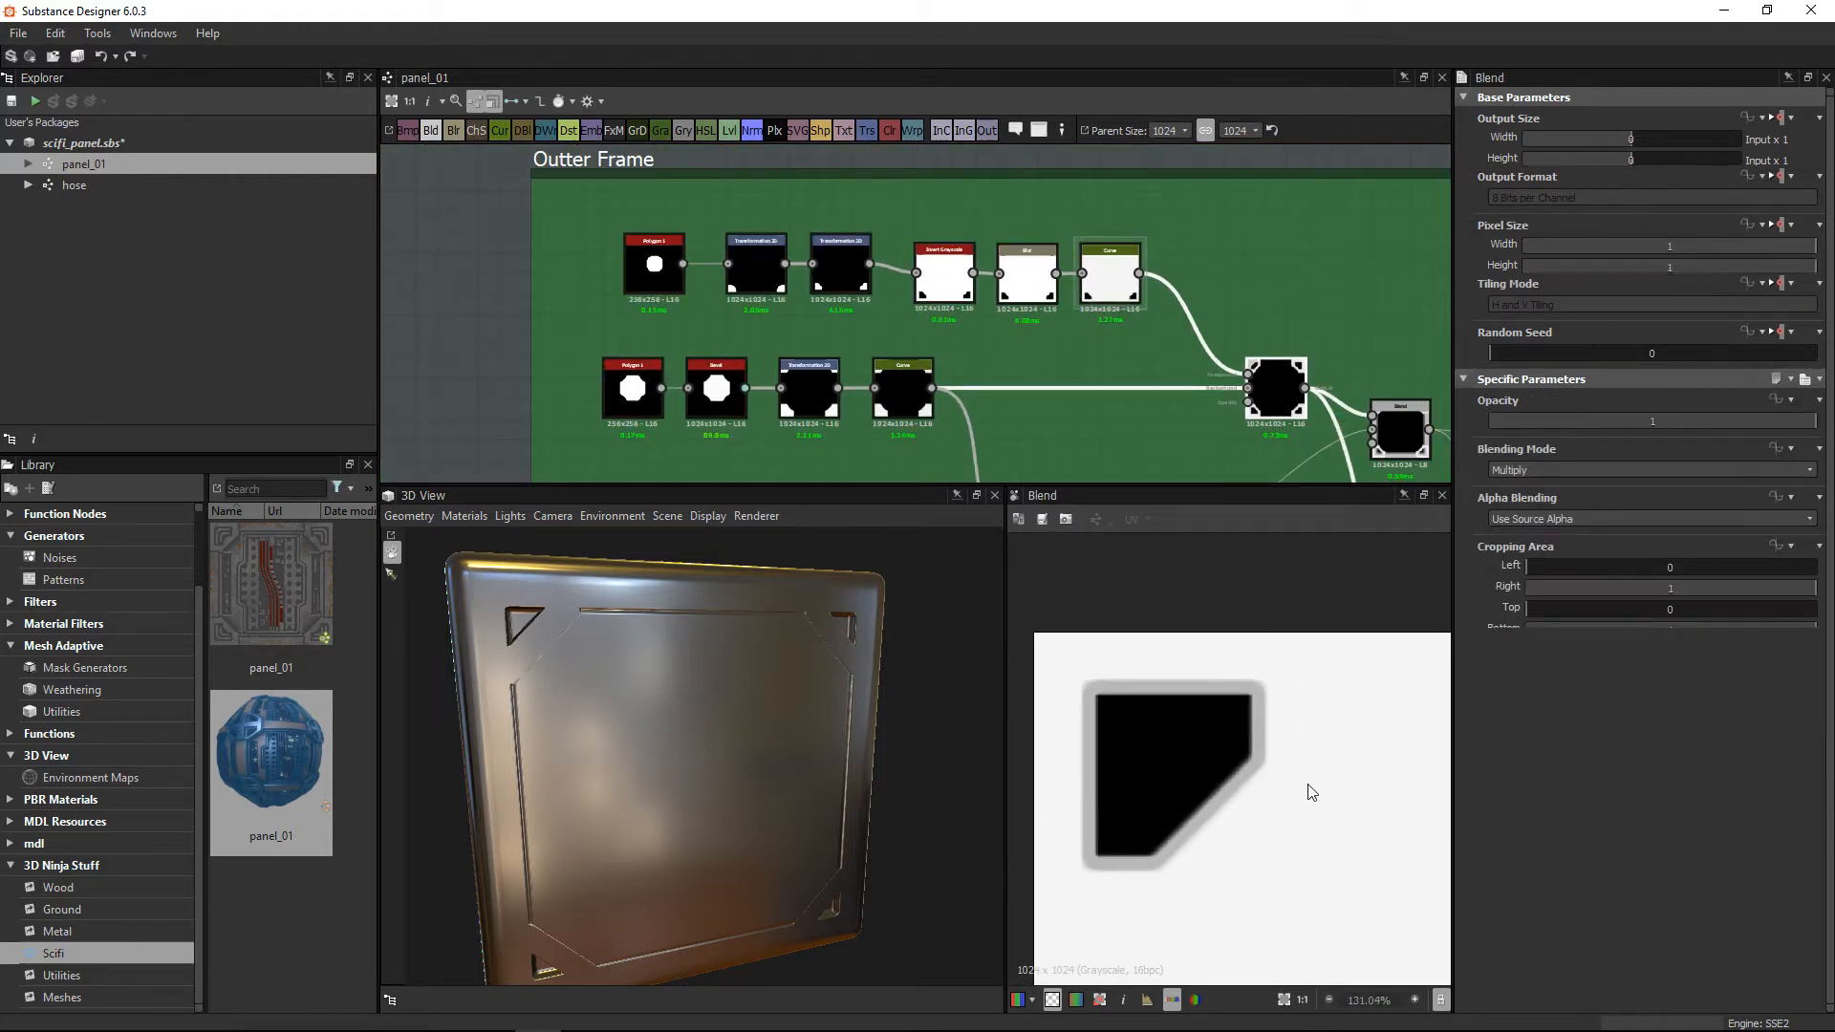
scroll(1253, 757, "up", 2)
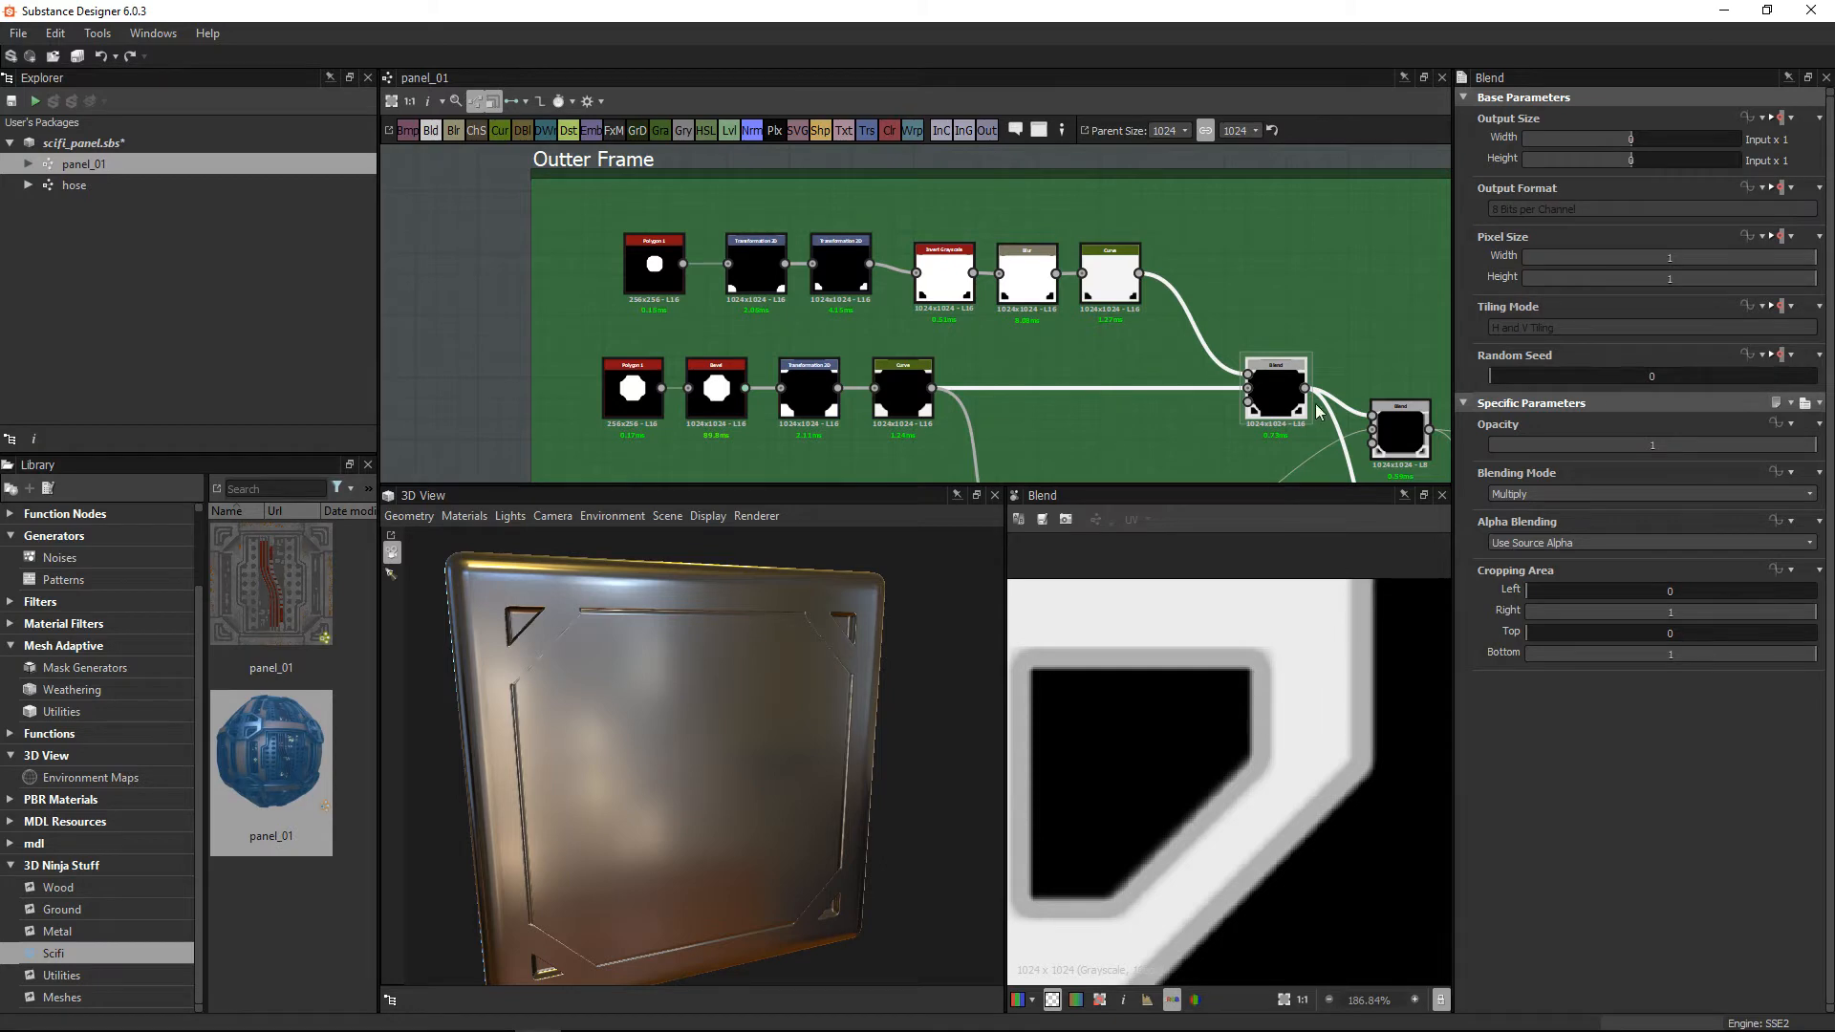
Step: Move the Blend node that combines both chains closer to the Curve nodes feeding it
scroll(1227, 359, "down", 1)
middle_click_drag(1289, 384, 1092, 258)
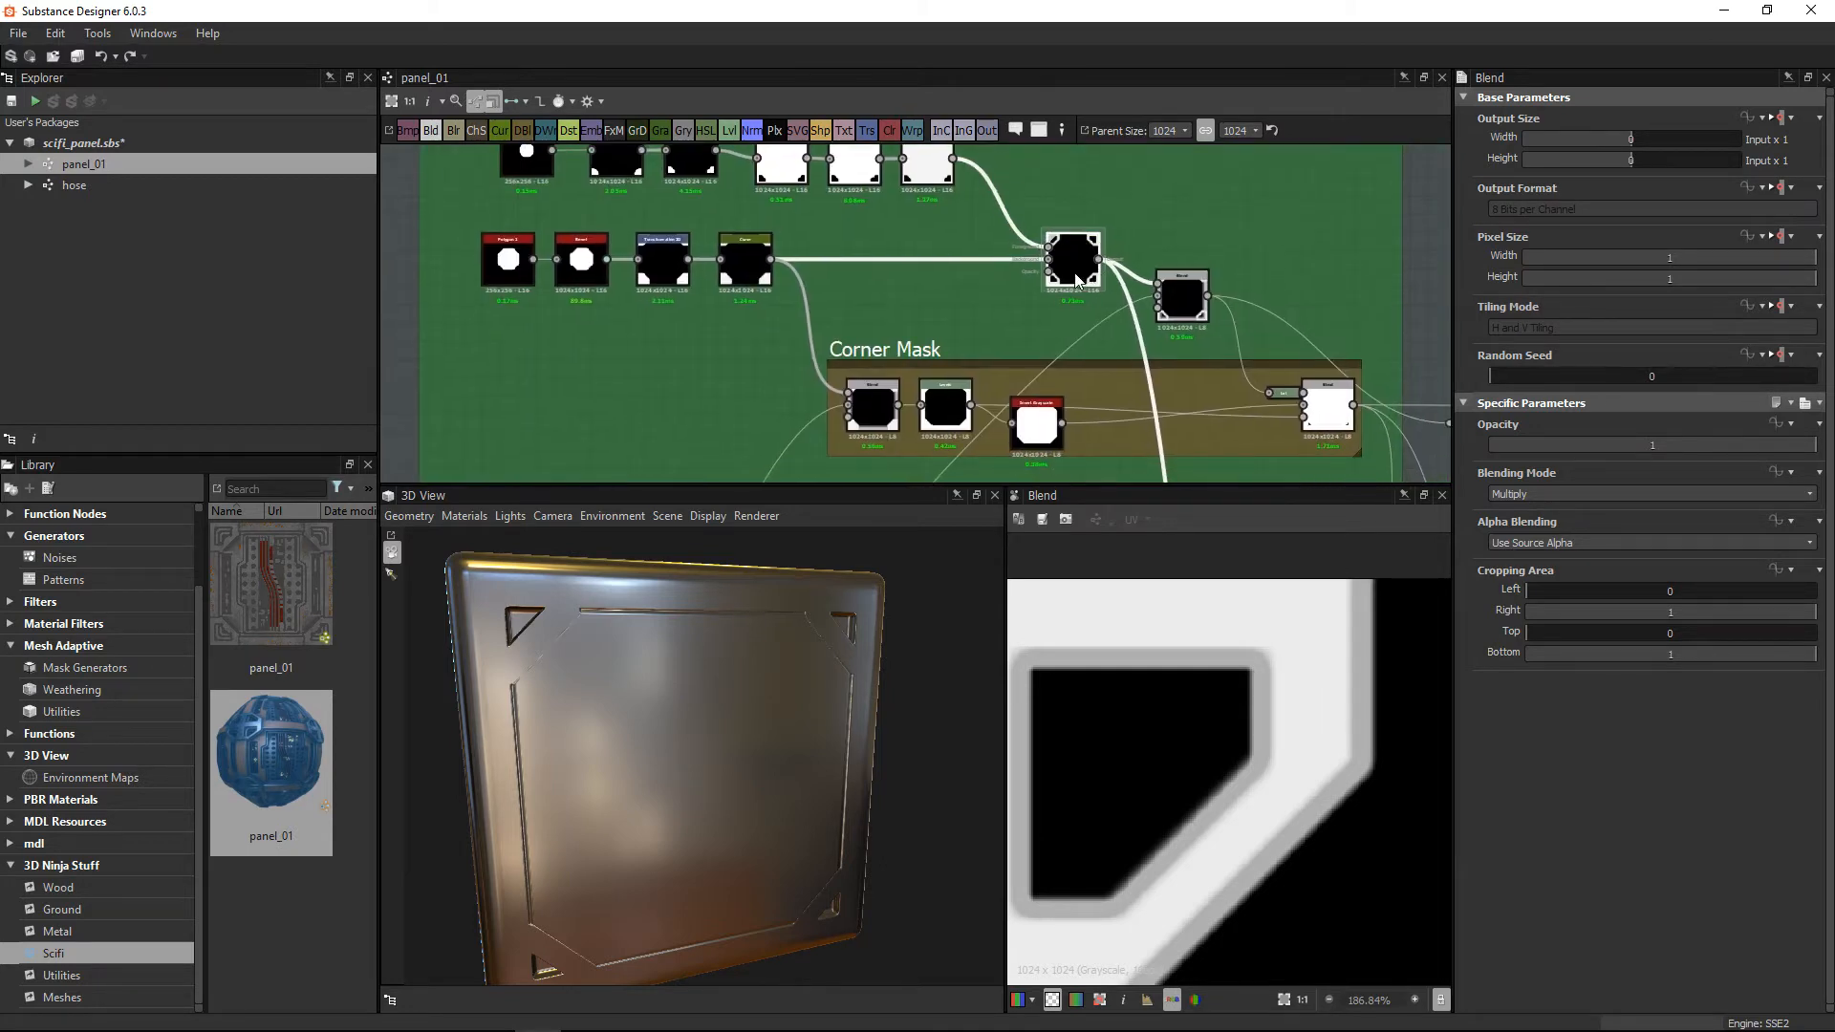
left_click_drag(1077, 280, 1024, 282)
scroll(1081, 382, "up", 1)
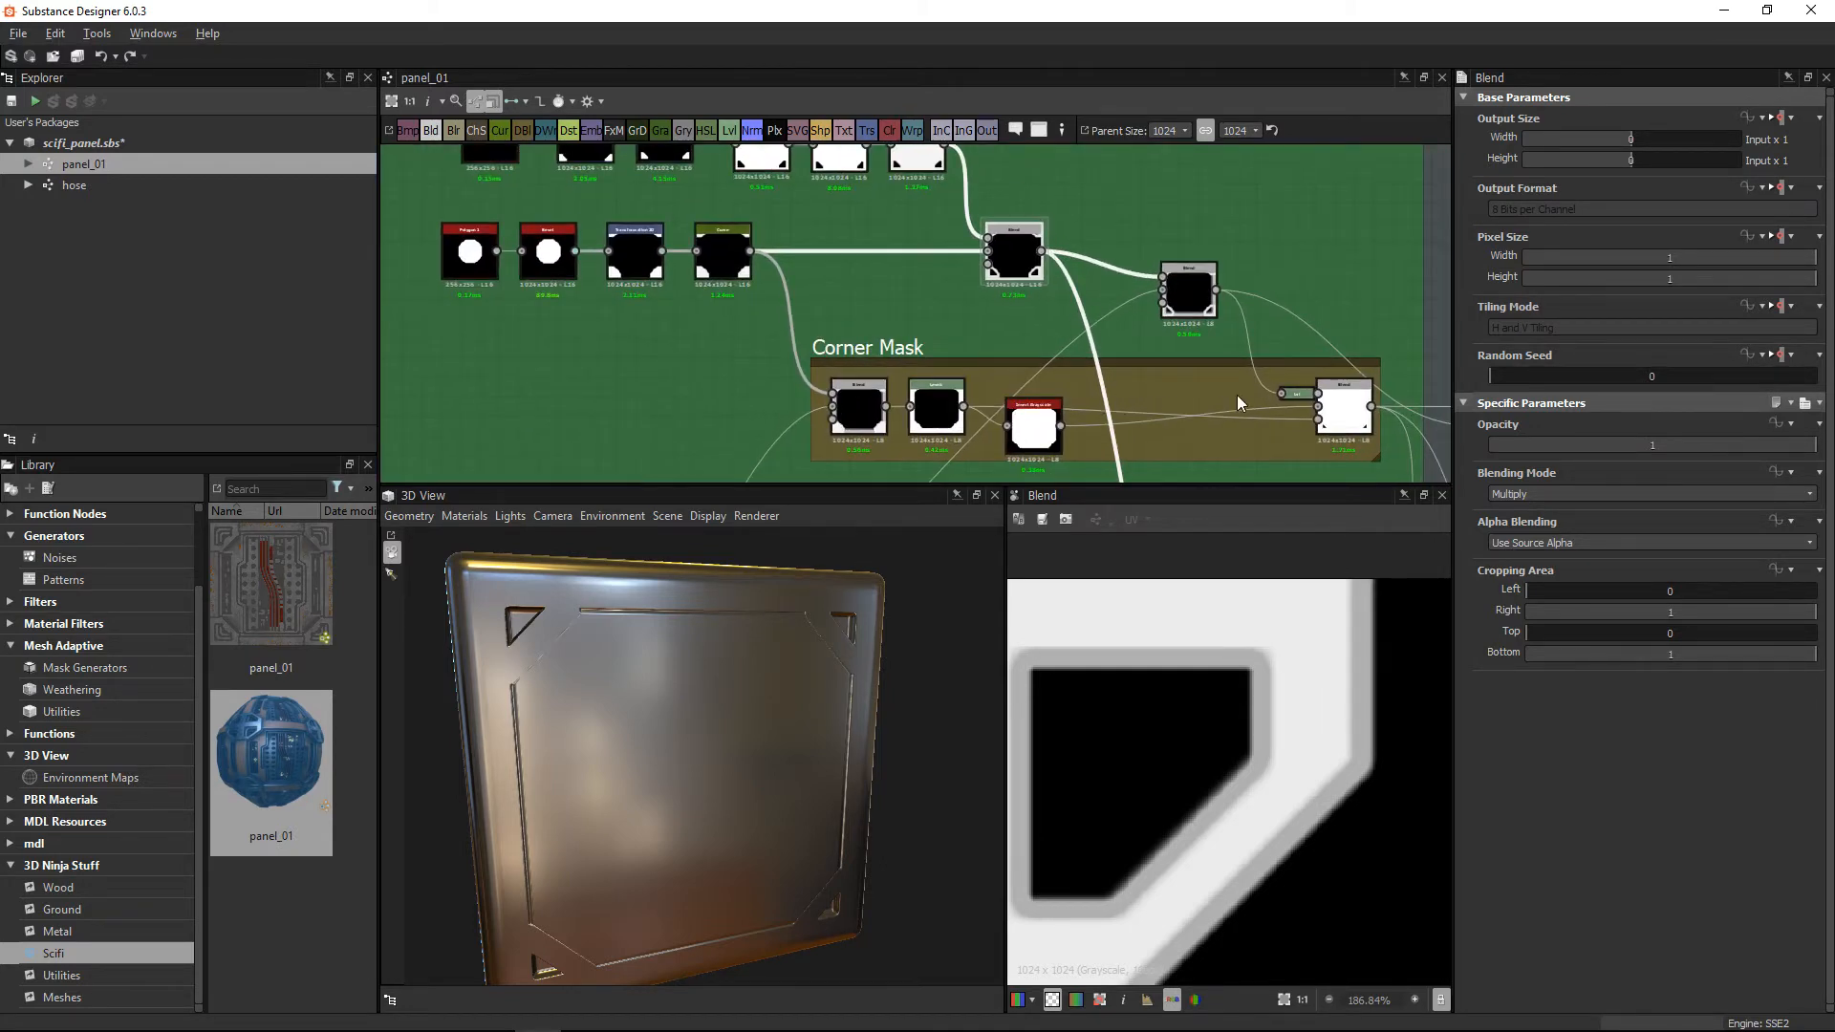
Step: Preview the first Blend node in the Corner Mask frame
middle_click_drag(1236, 395, 1143, 250)
scroll(1269, 688, "down", 3)
scroll(742, 272, "up", 3)
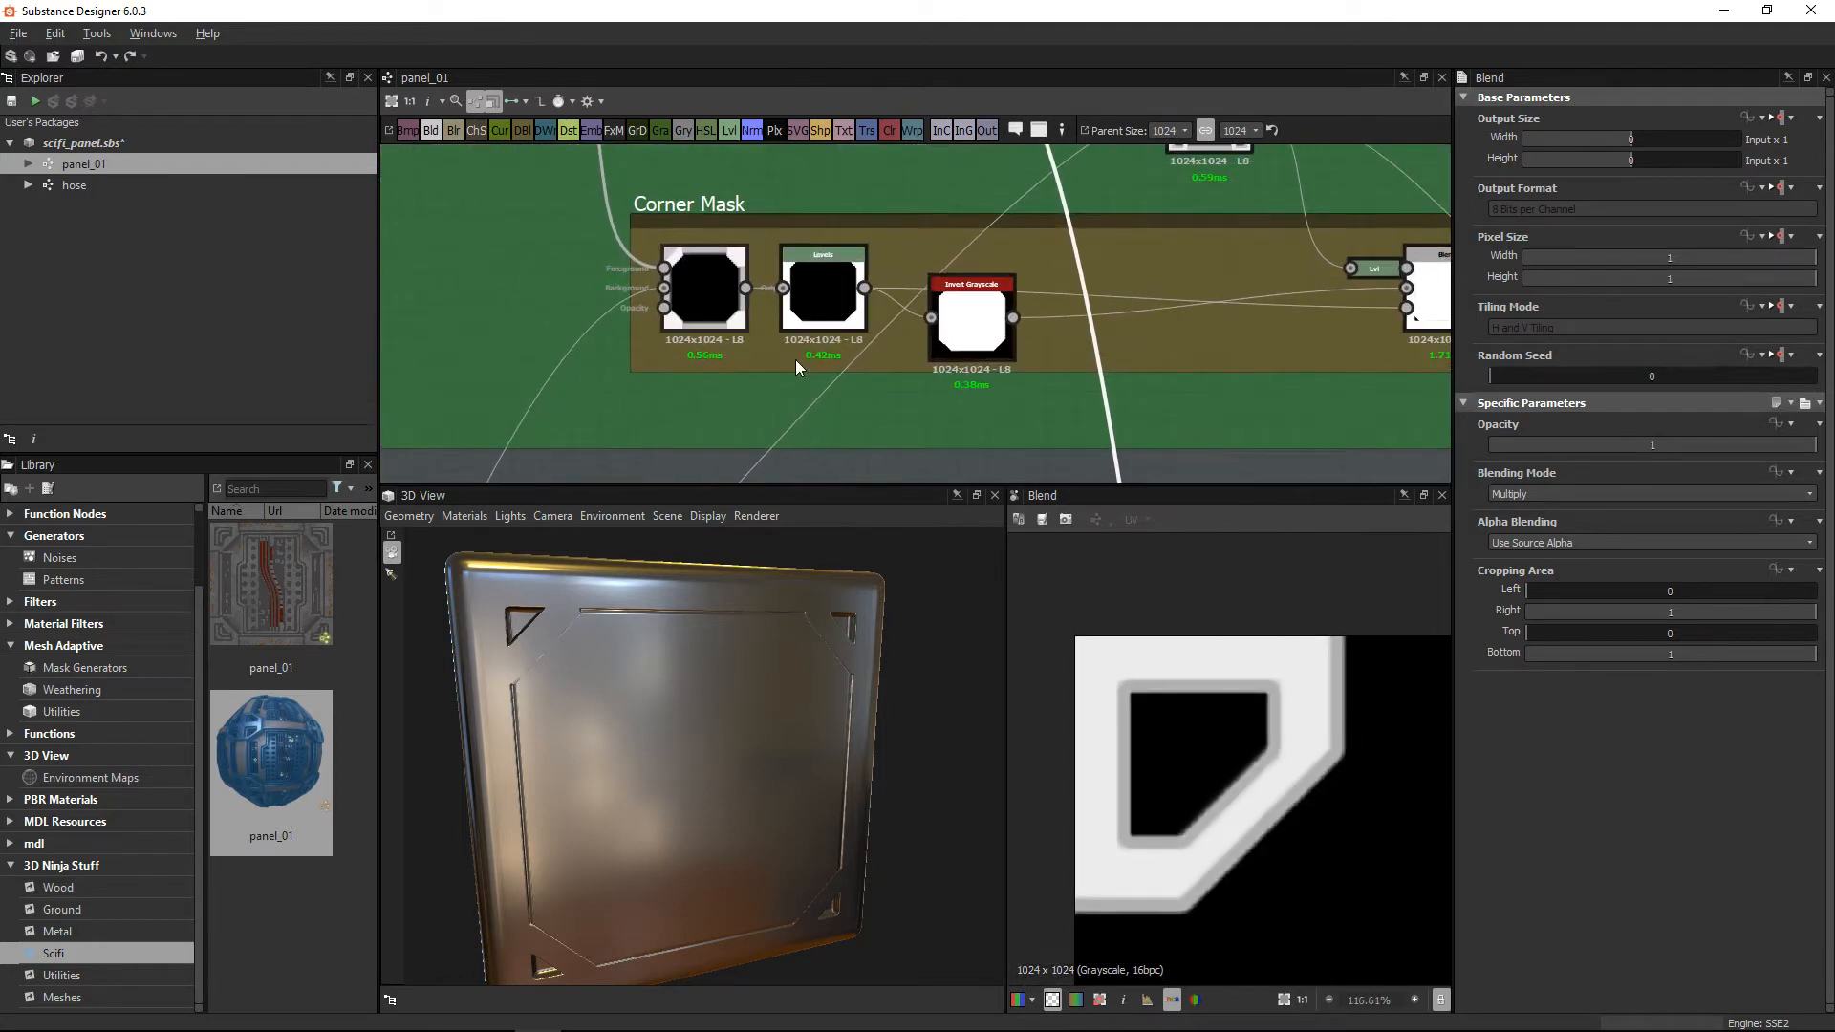
left_click(708, 277)
scroll(1246, 763, "down", 2)
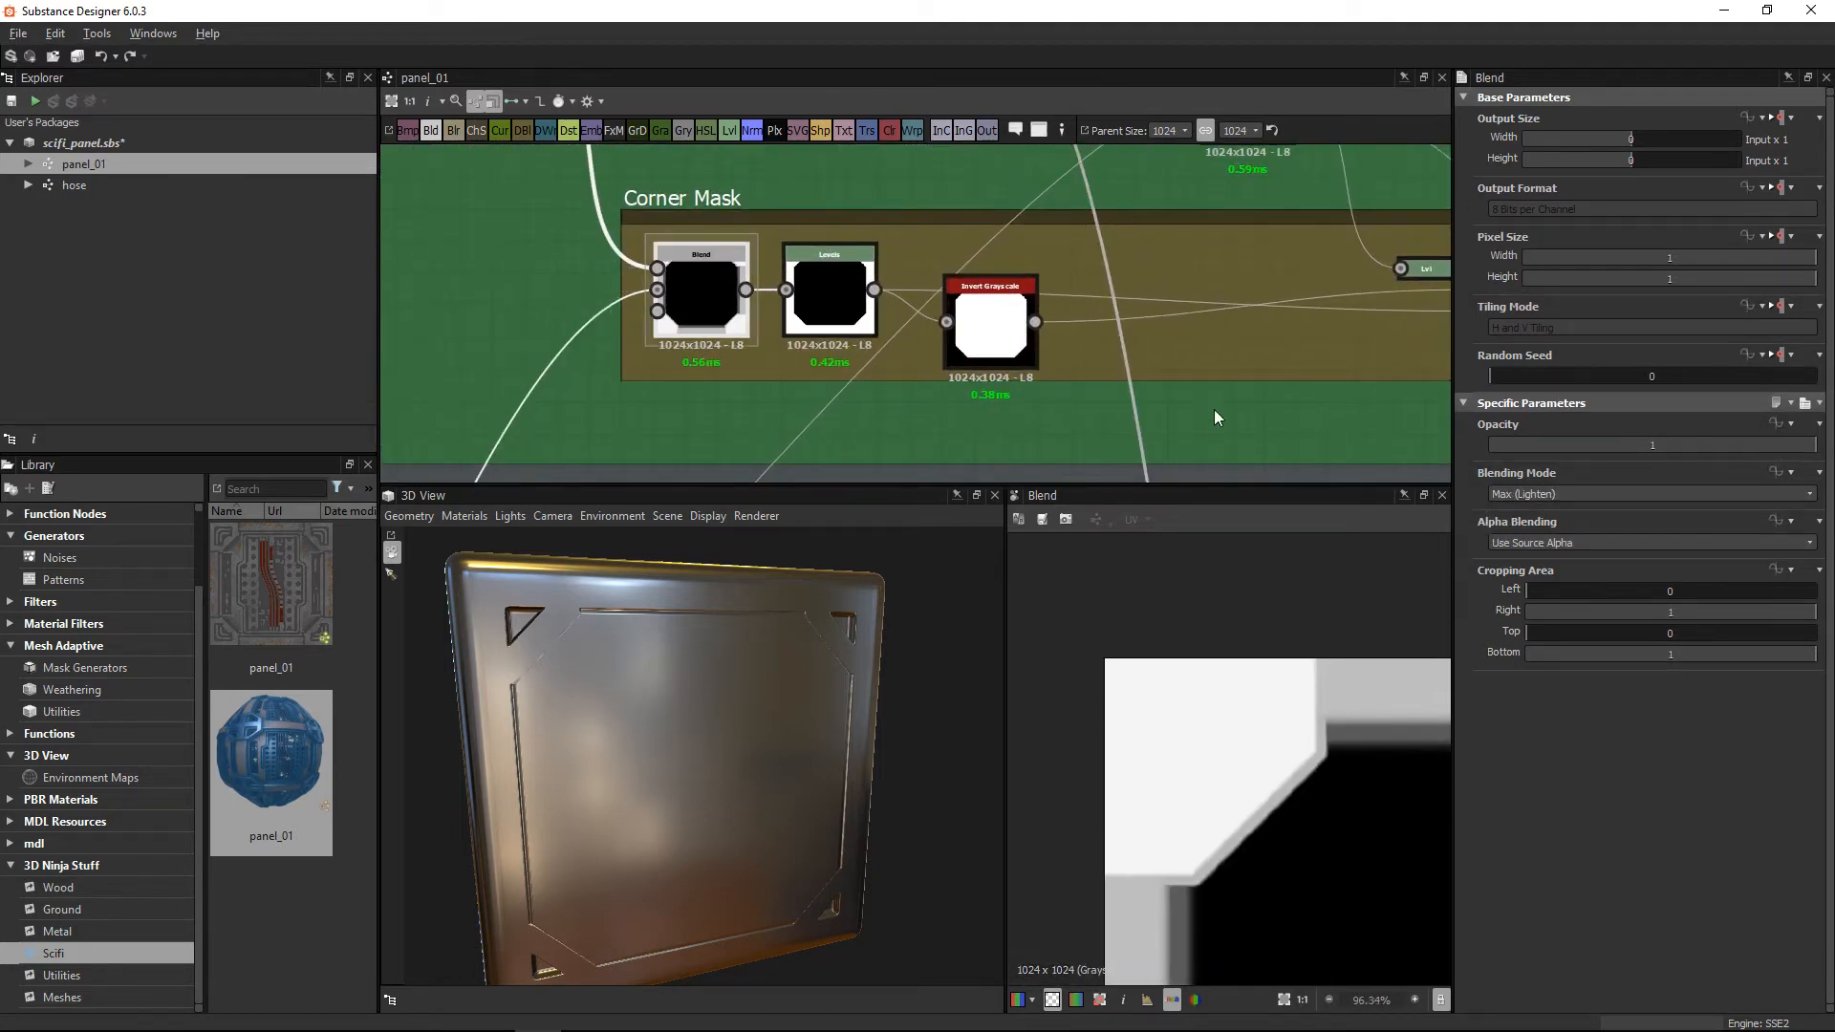
scroll(1213, 413, "down", 3)
Step: Rearrange the Corner Mask's Levels, Invert Grayscale and final Blend nodes, and bring the normal node and the node it feeds closer together
left_click_drag(910, 351, 892, 351)
middle_click_drag(1134, 362, 1033, 254)
scroll(955, 343, "down", 2)
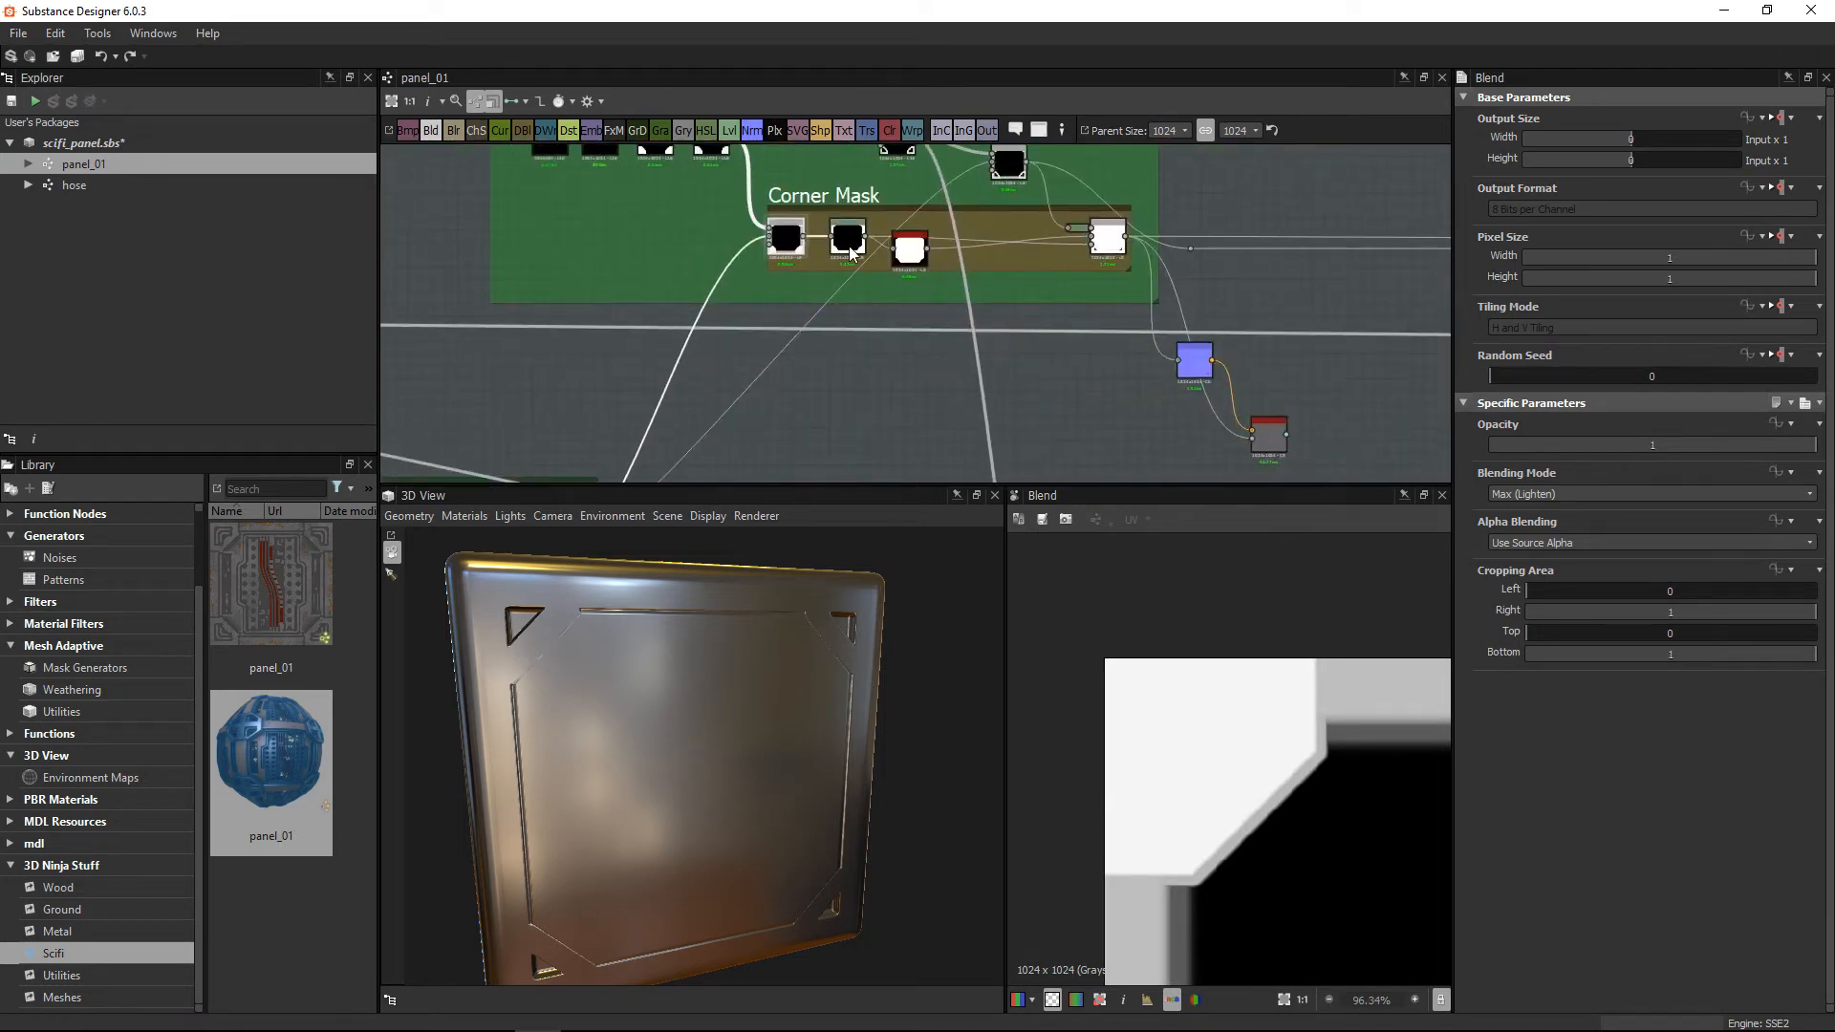
left_click_drag(908, 254, 972, 237)
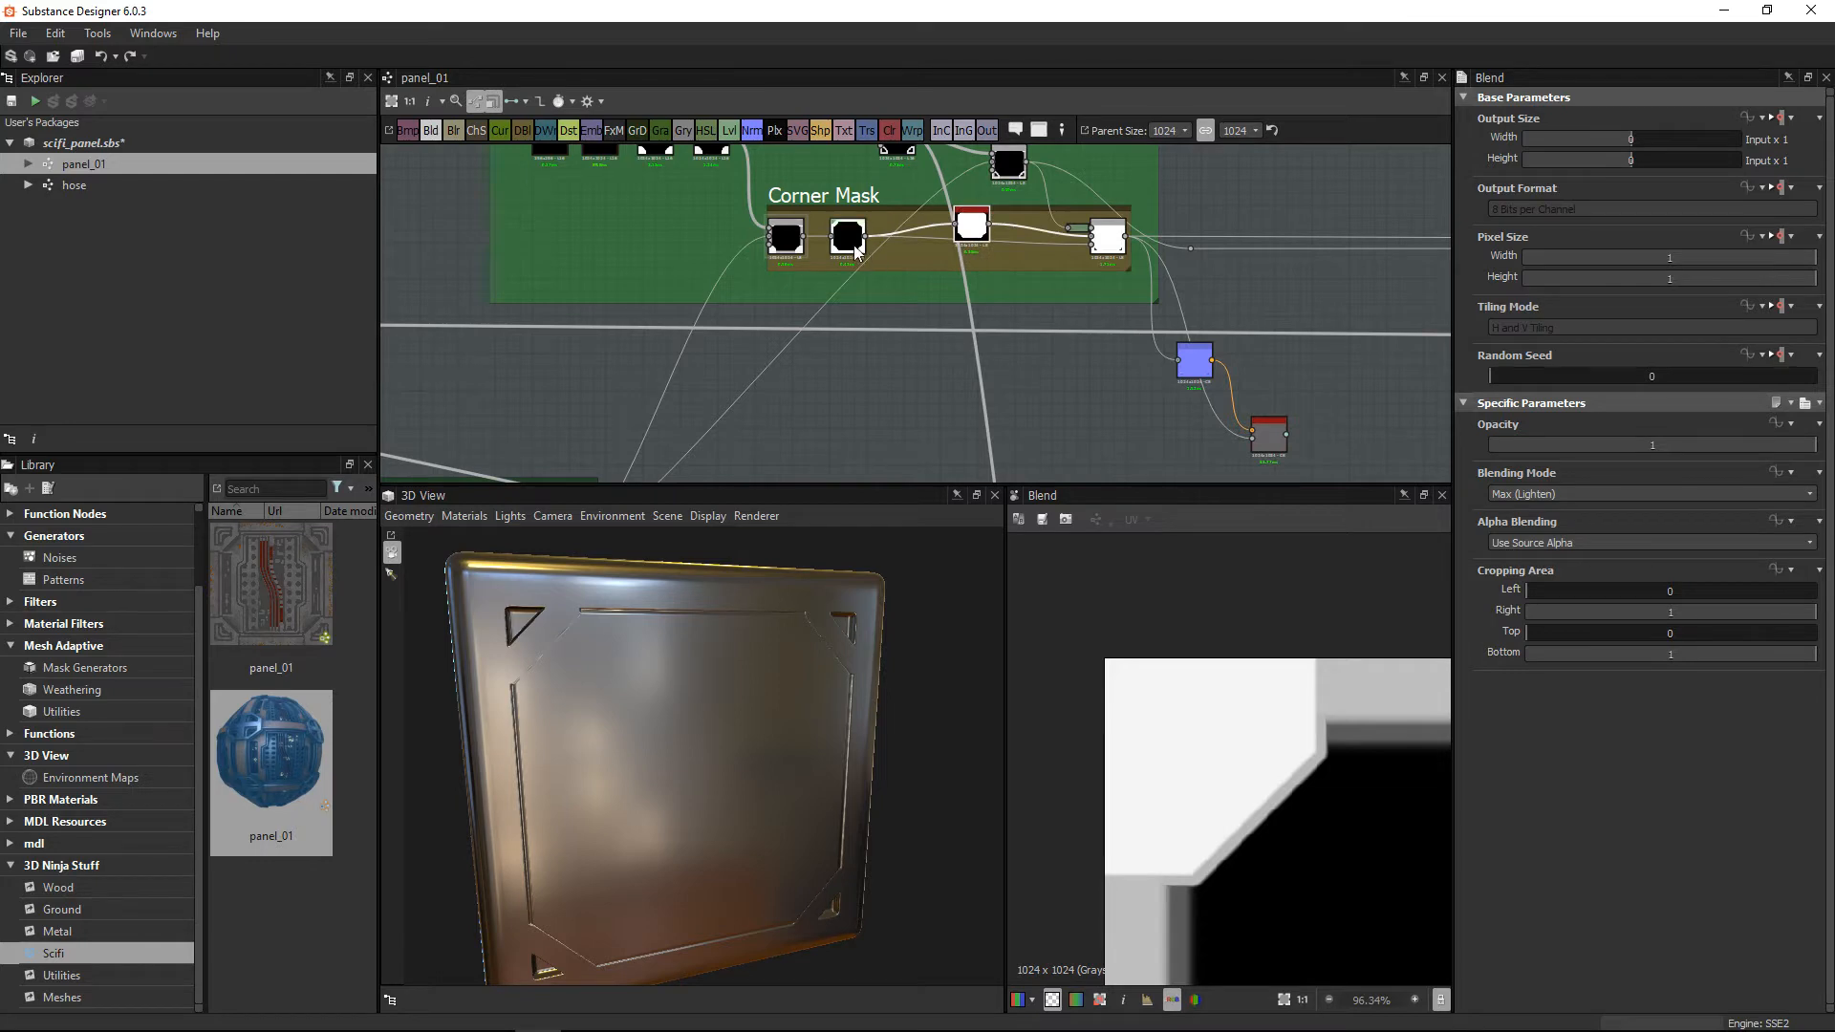
left_click_drag(857, 252, 943, 266)
left_click_drag(1104, 251, 1085, 251)
left_click_drag(1194, 363, 1120, 375)
left_click_drag(1269, 450, 1245, 412)
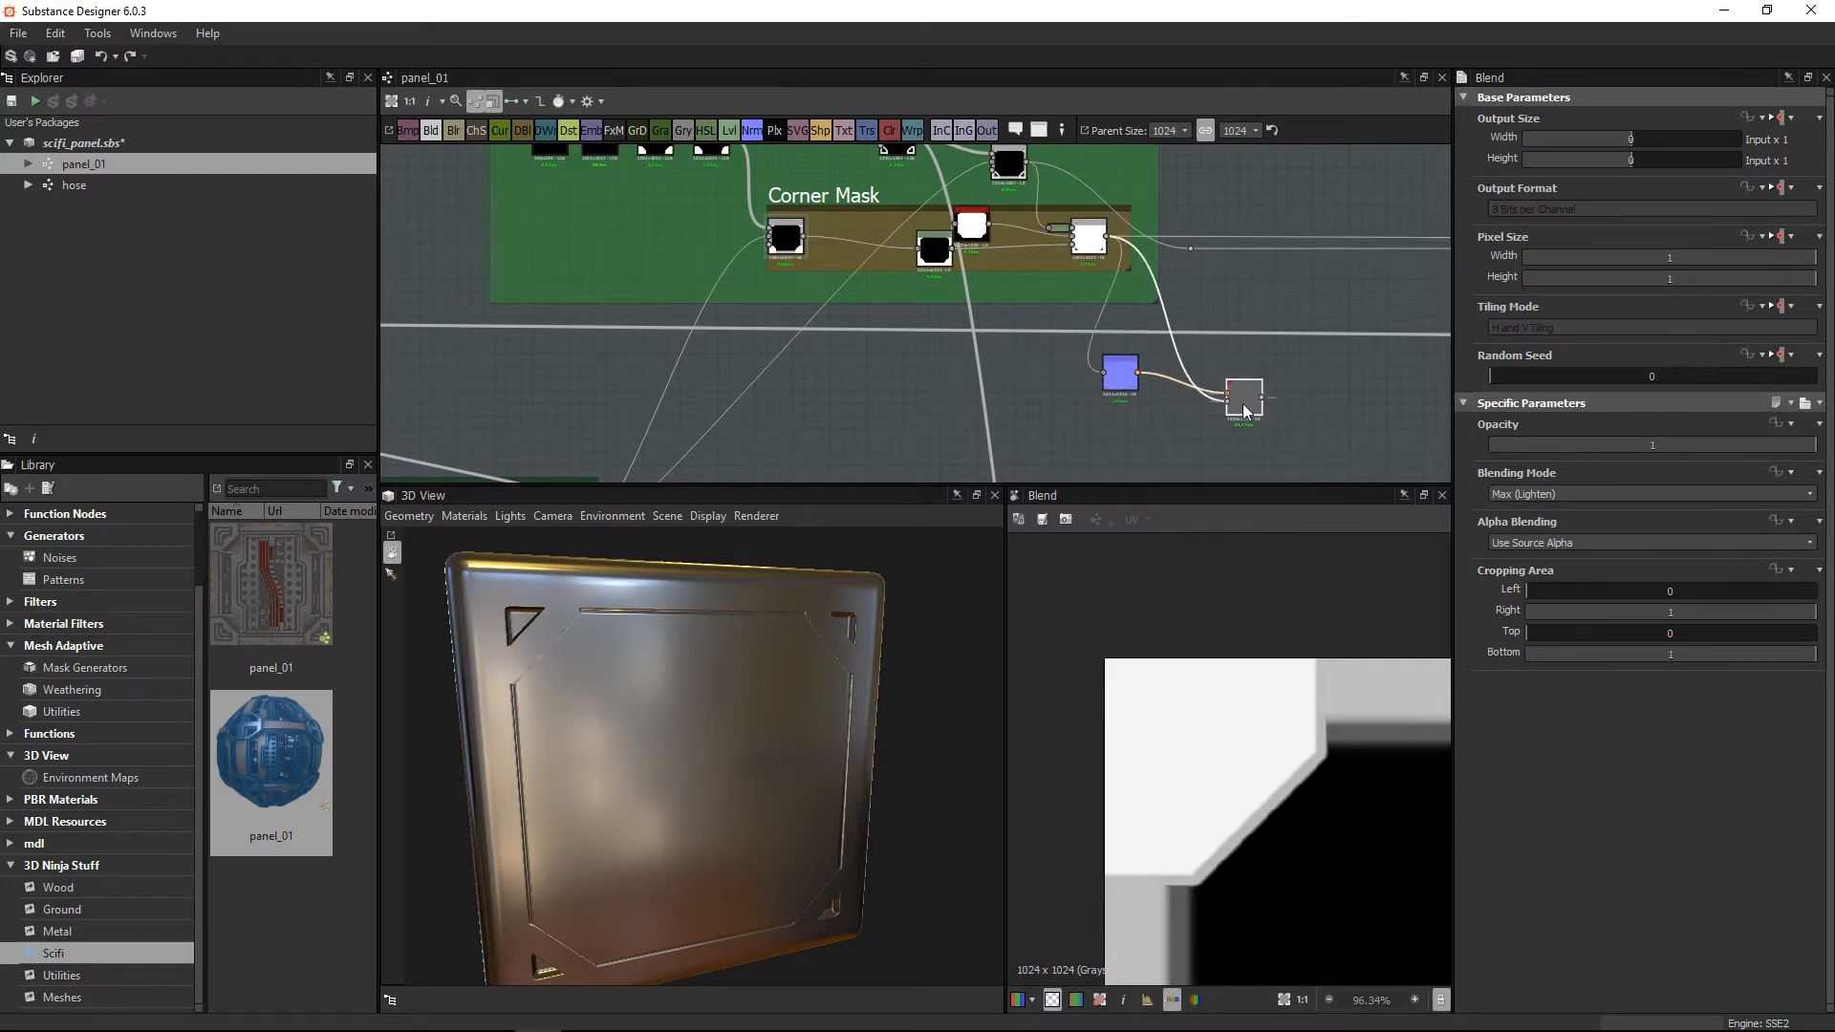
Step: Compare the Blend node just above the Corner Mask frame with the first Blend node inside it
scroll(946, 258, "up", 3)
left_click(925, 234)
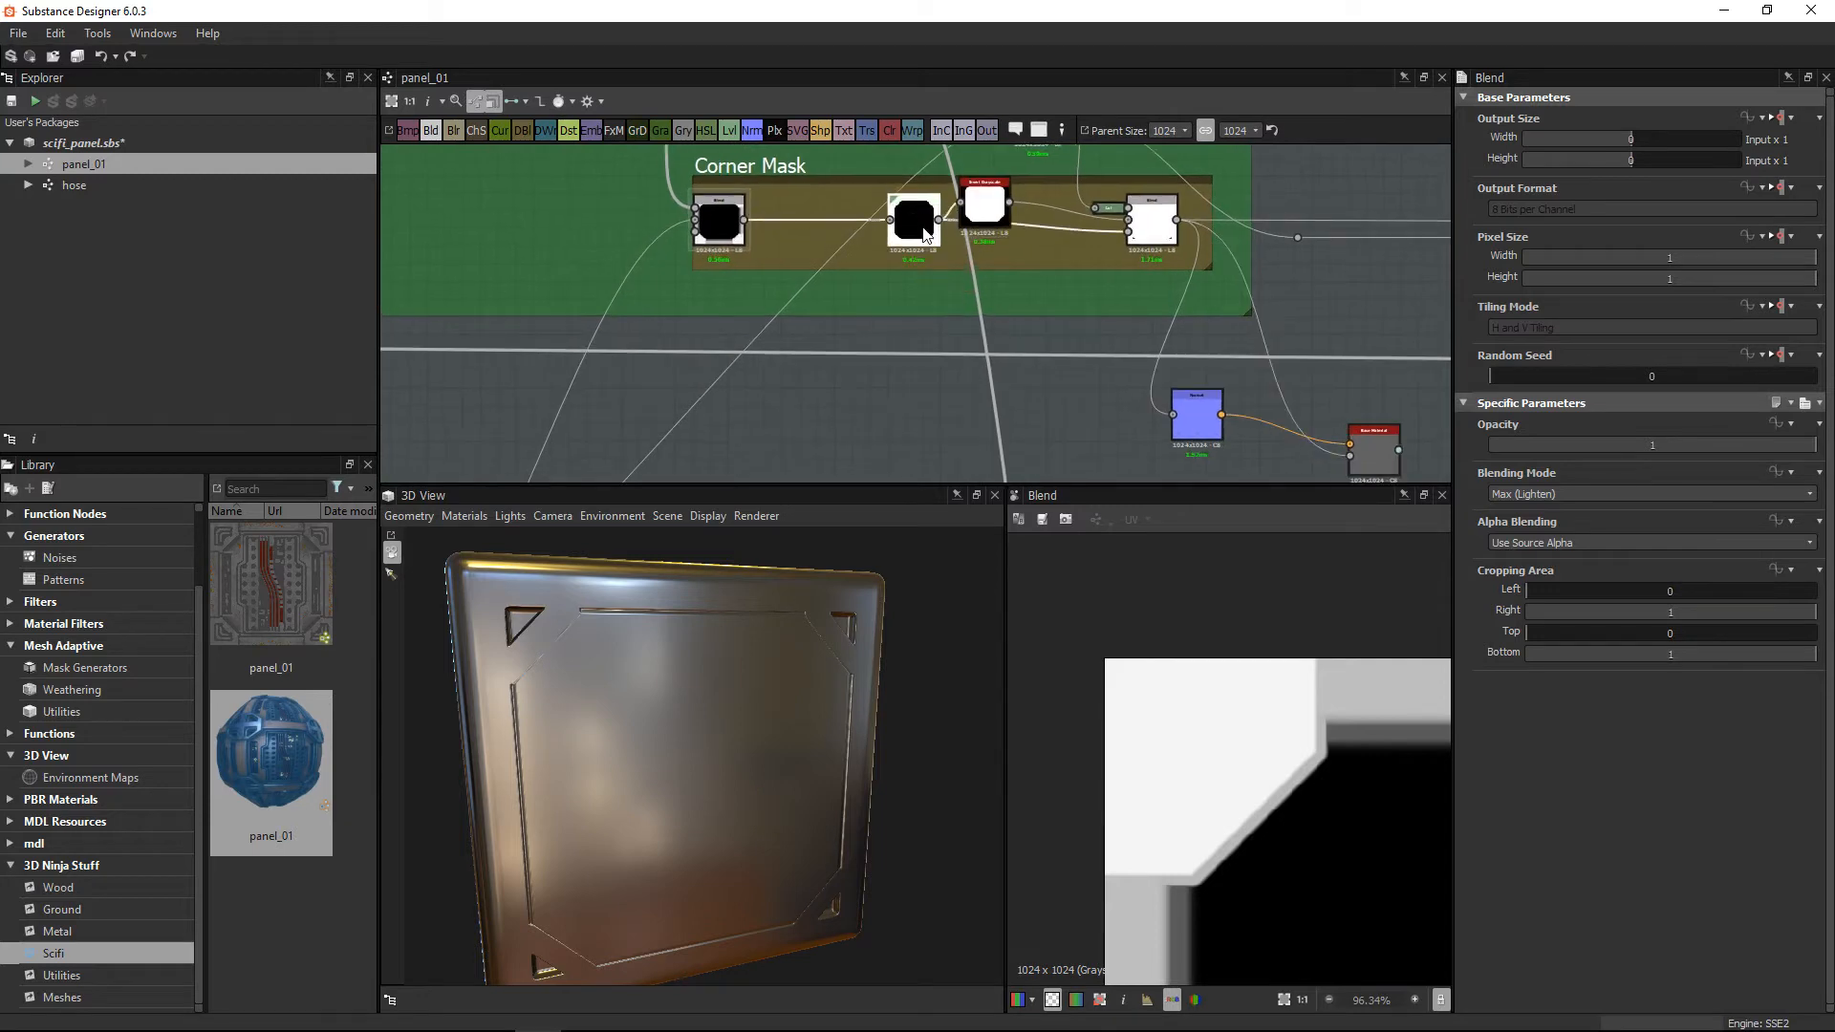
middle_click_drag(814, 409, 841, 316)
left_click(1132, 232)
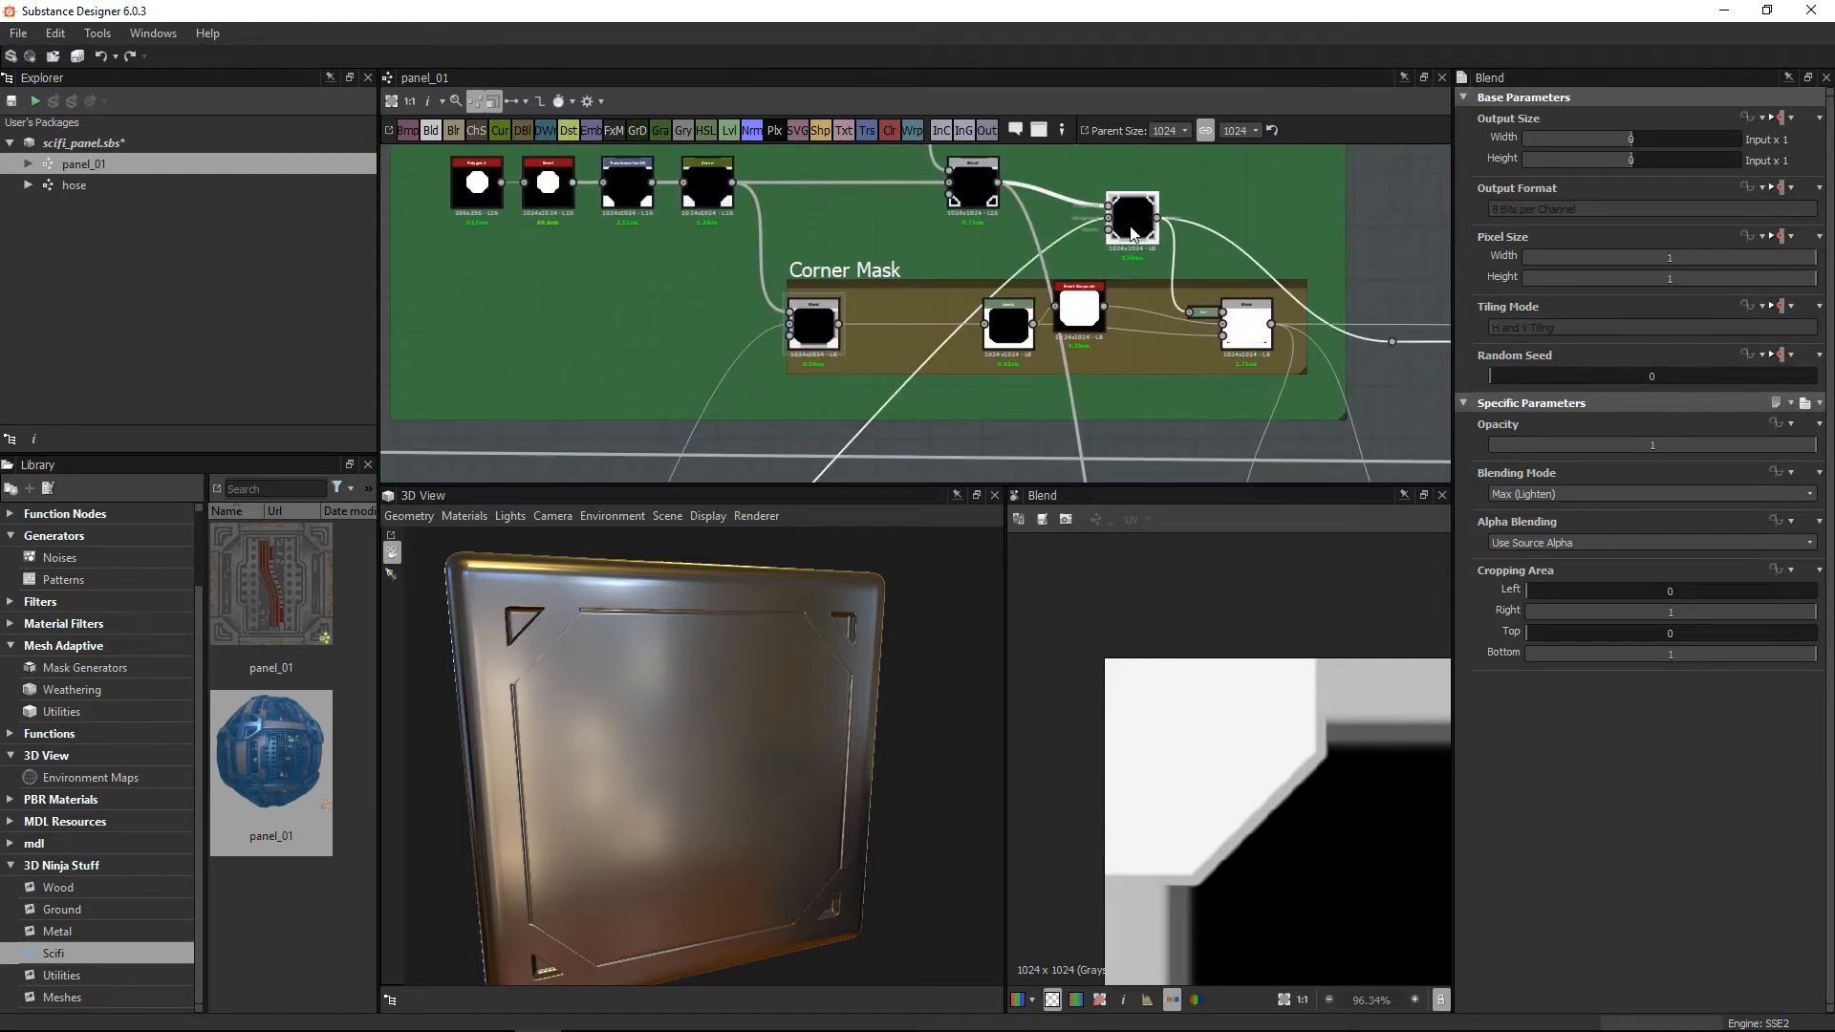
double_click(1132, 232)
double_click(801, 324)
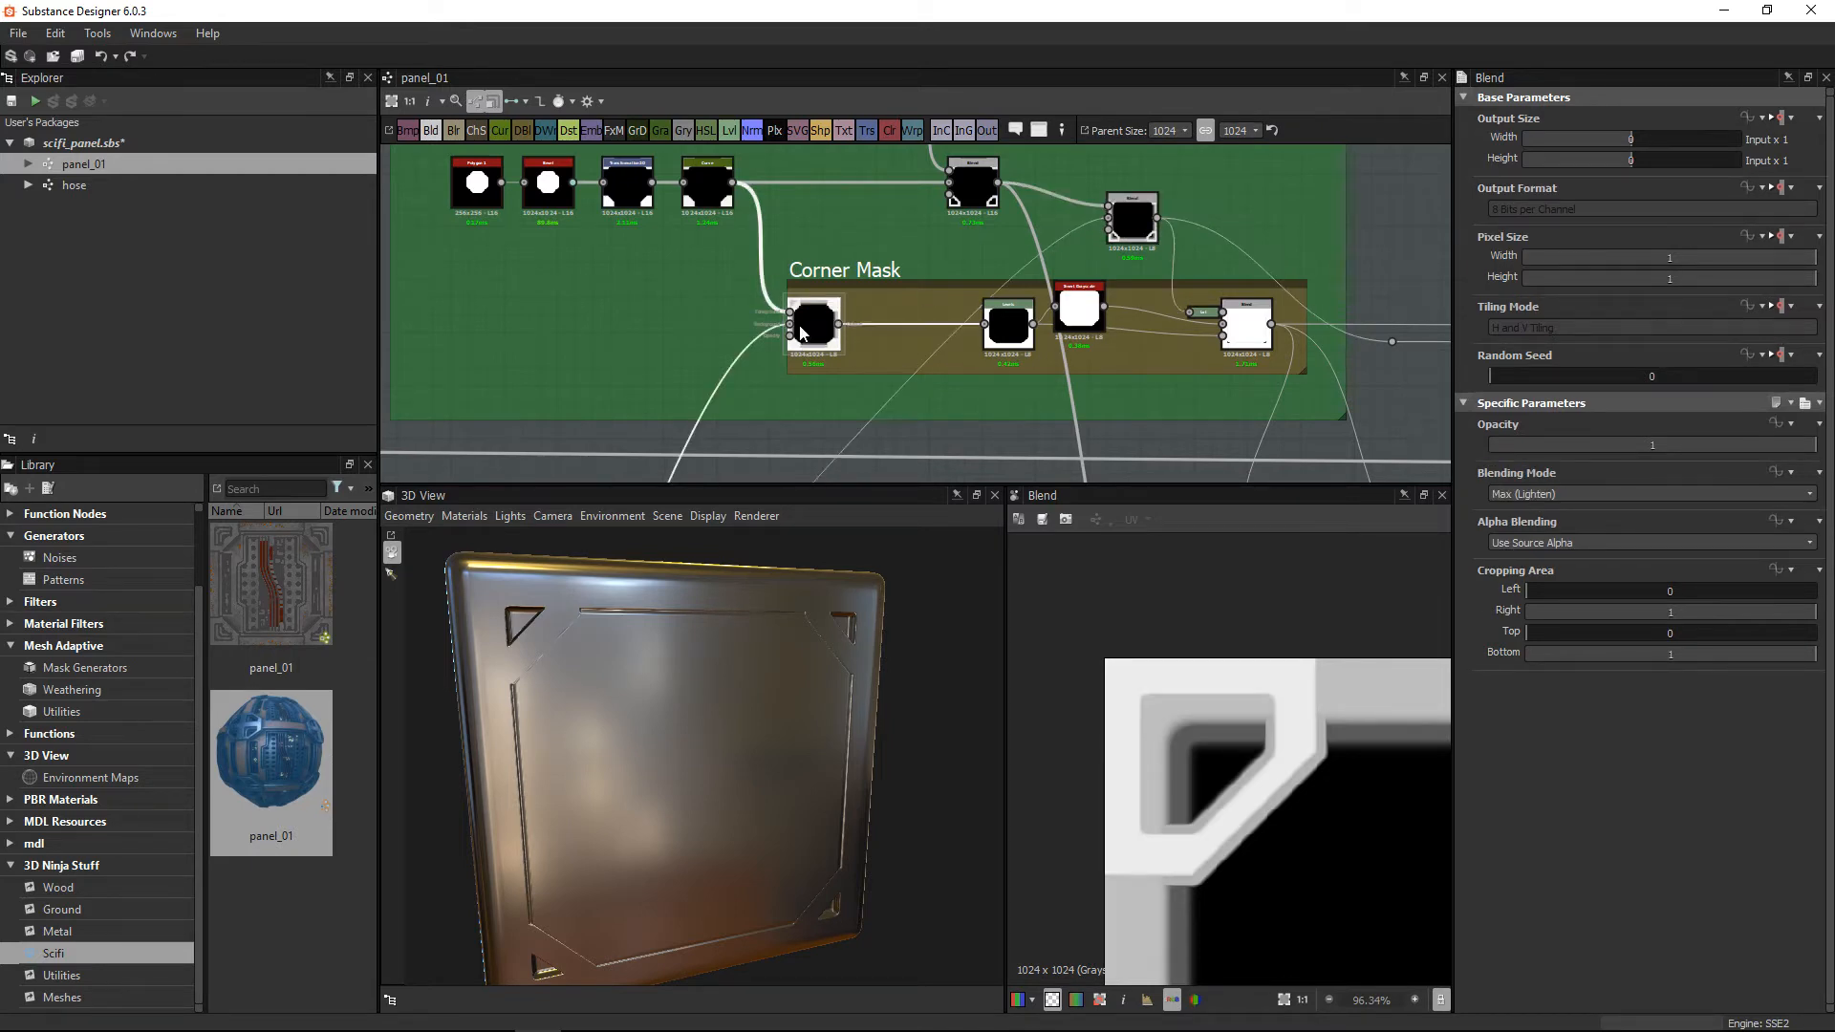
middle_click_drag(852, 342, 847, 325)
scroll(967, 356, "down", 2)
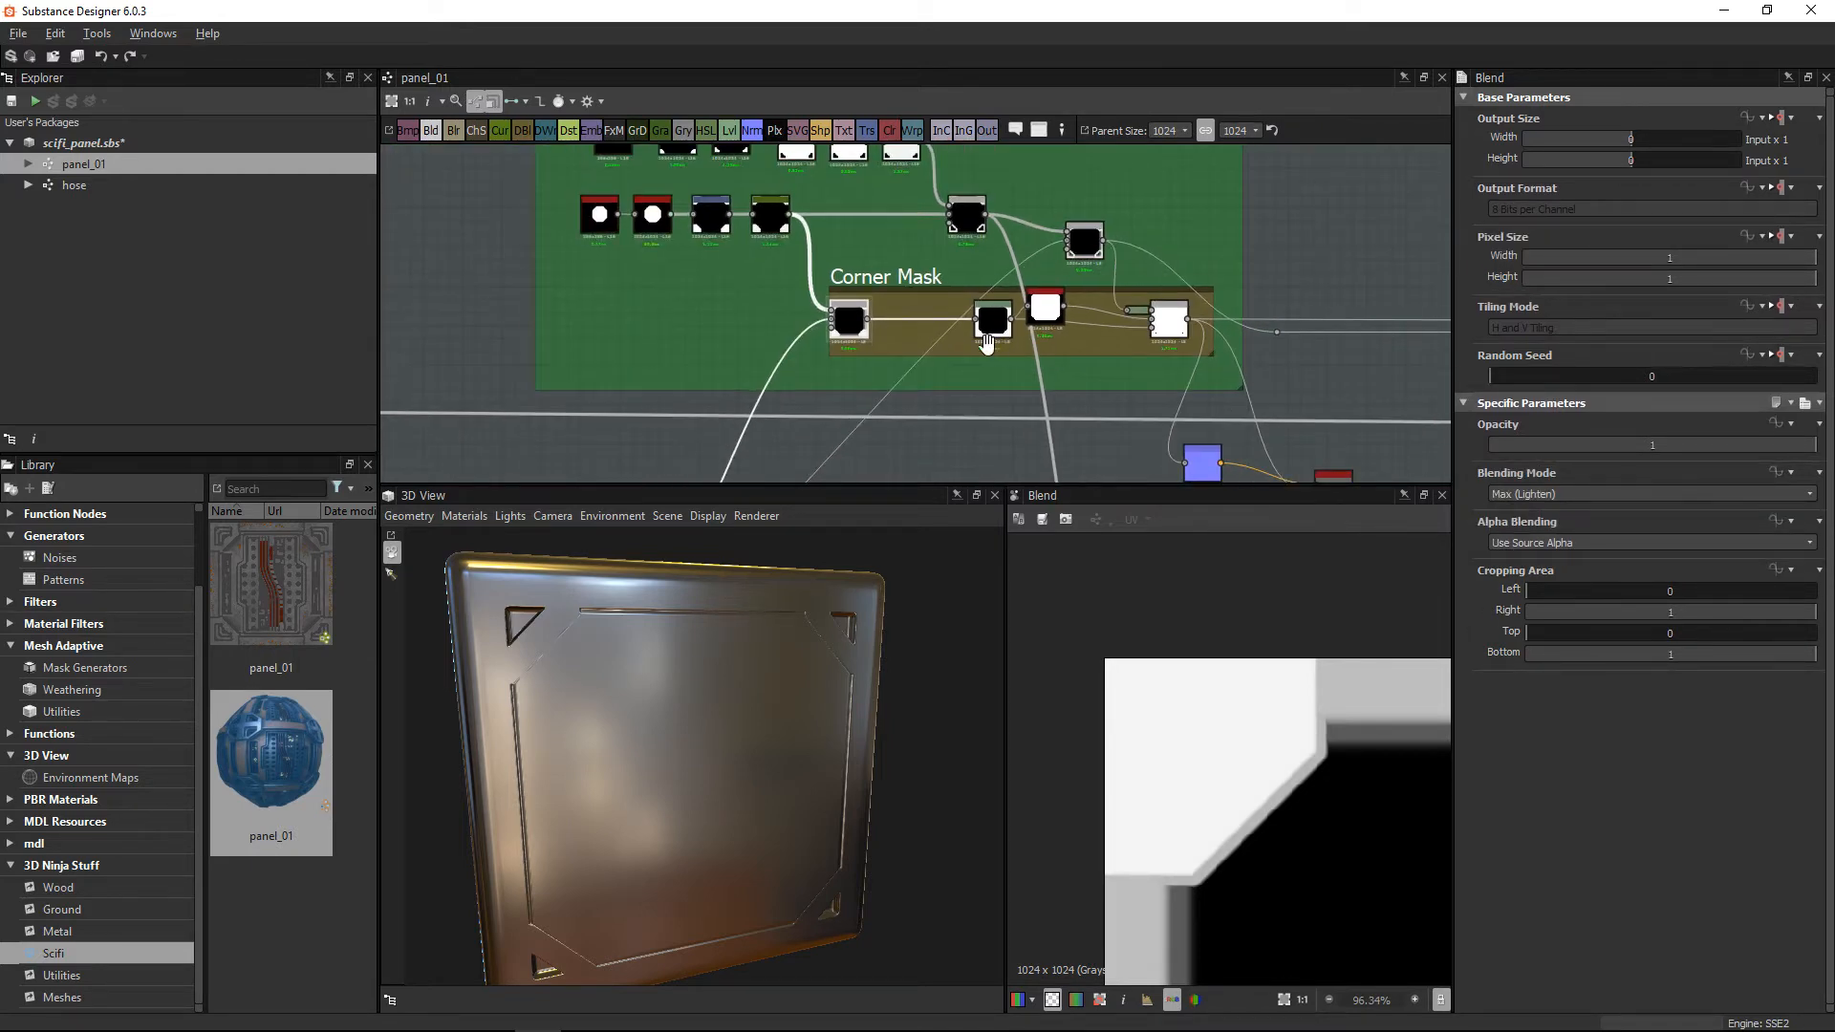
Step: Connect the first Corner Mask Blend node to the Normal node and the material node it feeds, and inspect the panel in 3D
middle_click_drag(991, 344, 843, 304)
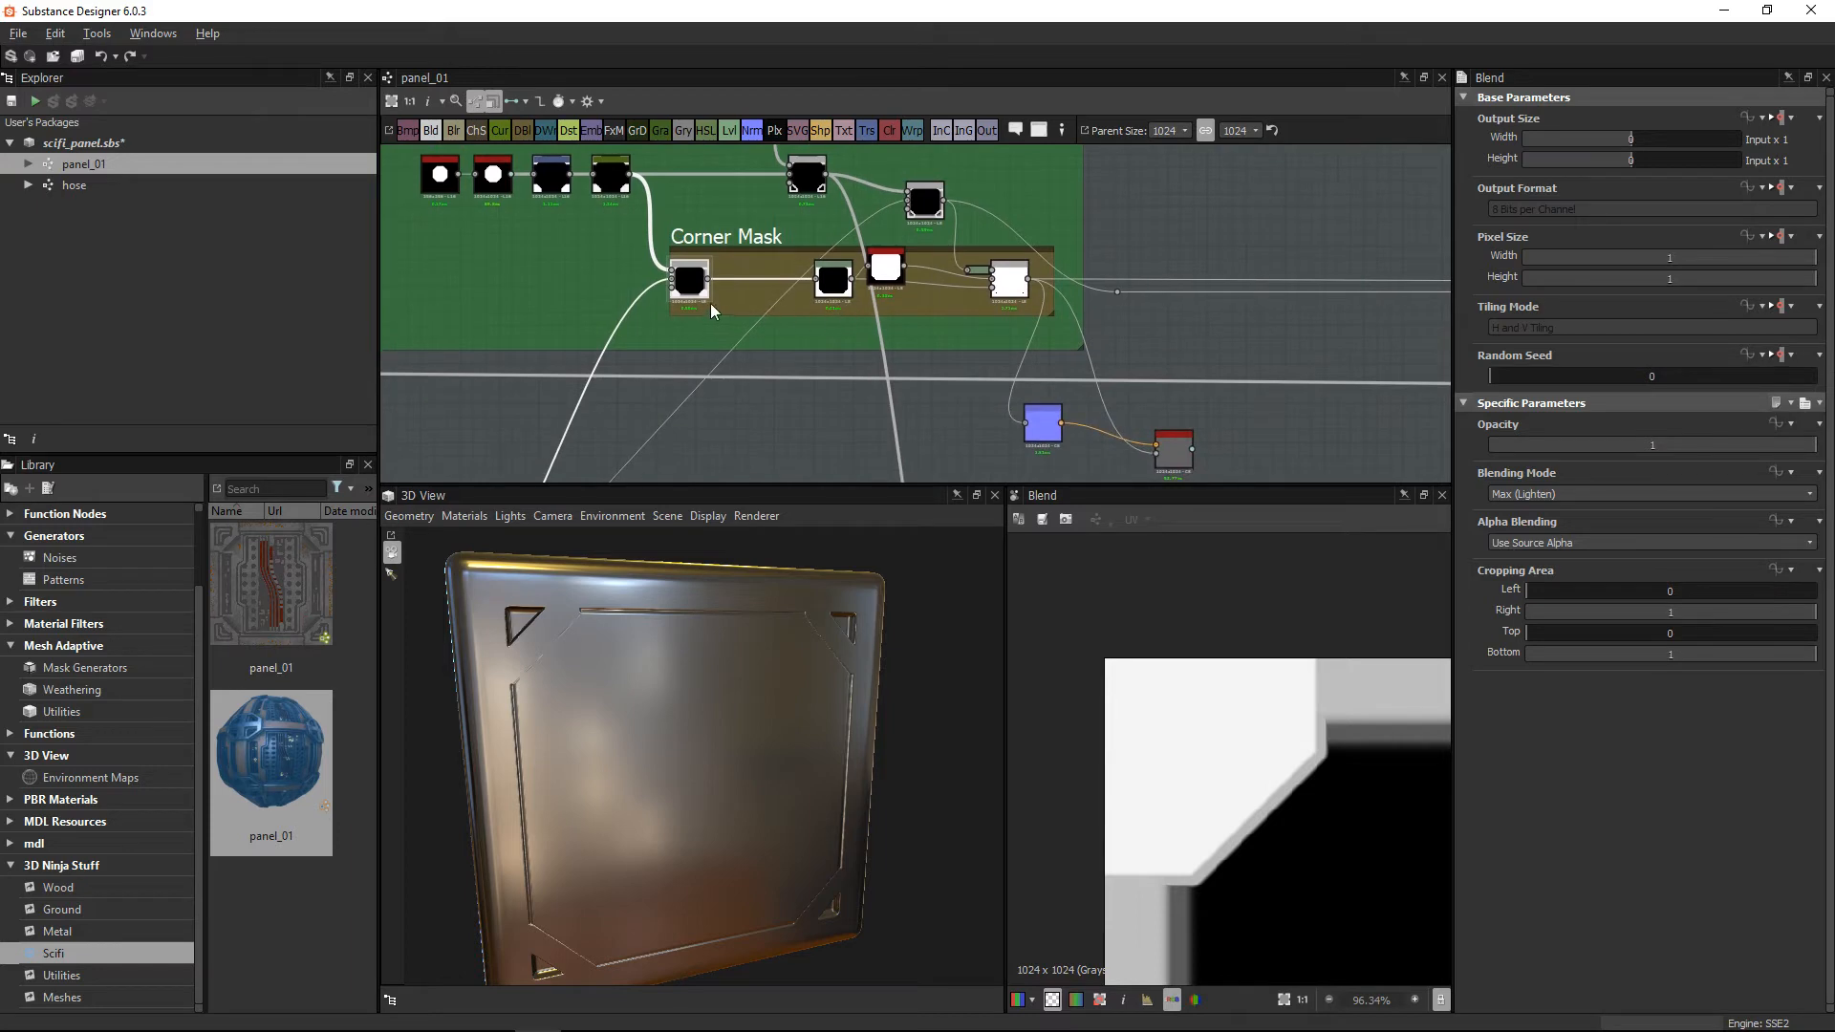
left_click_drag(1032, 429, 987, 402)
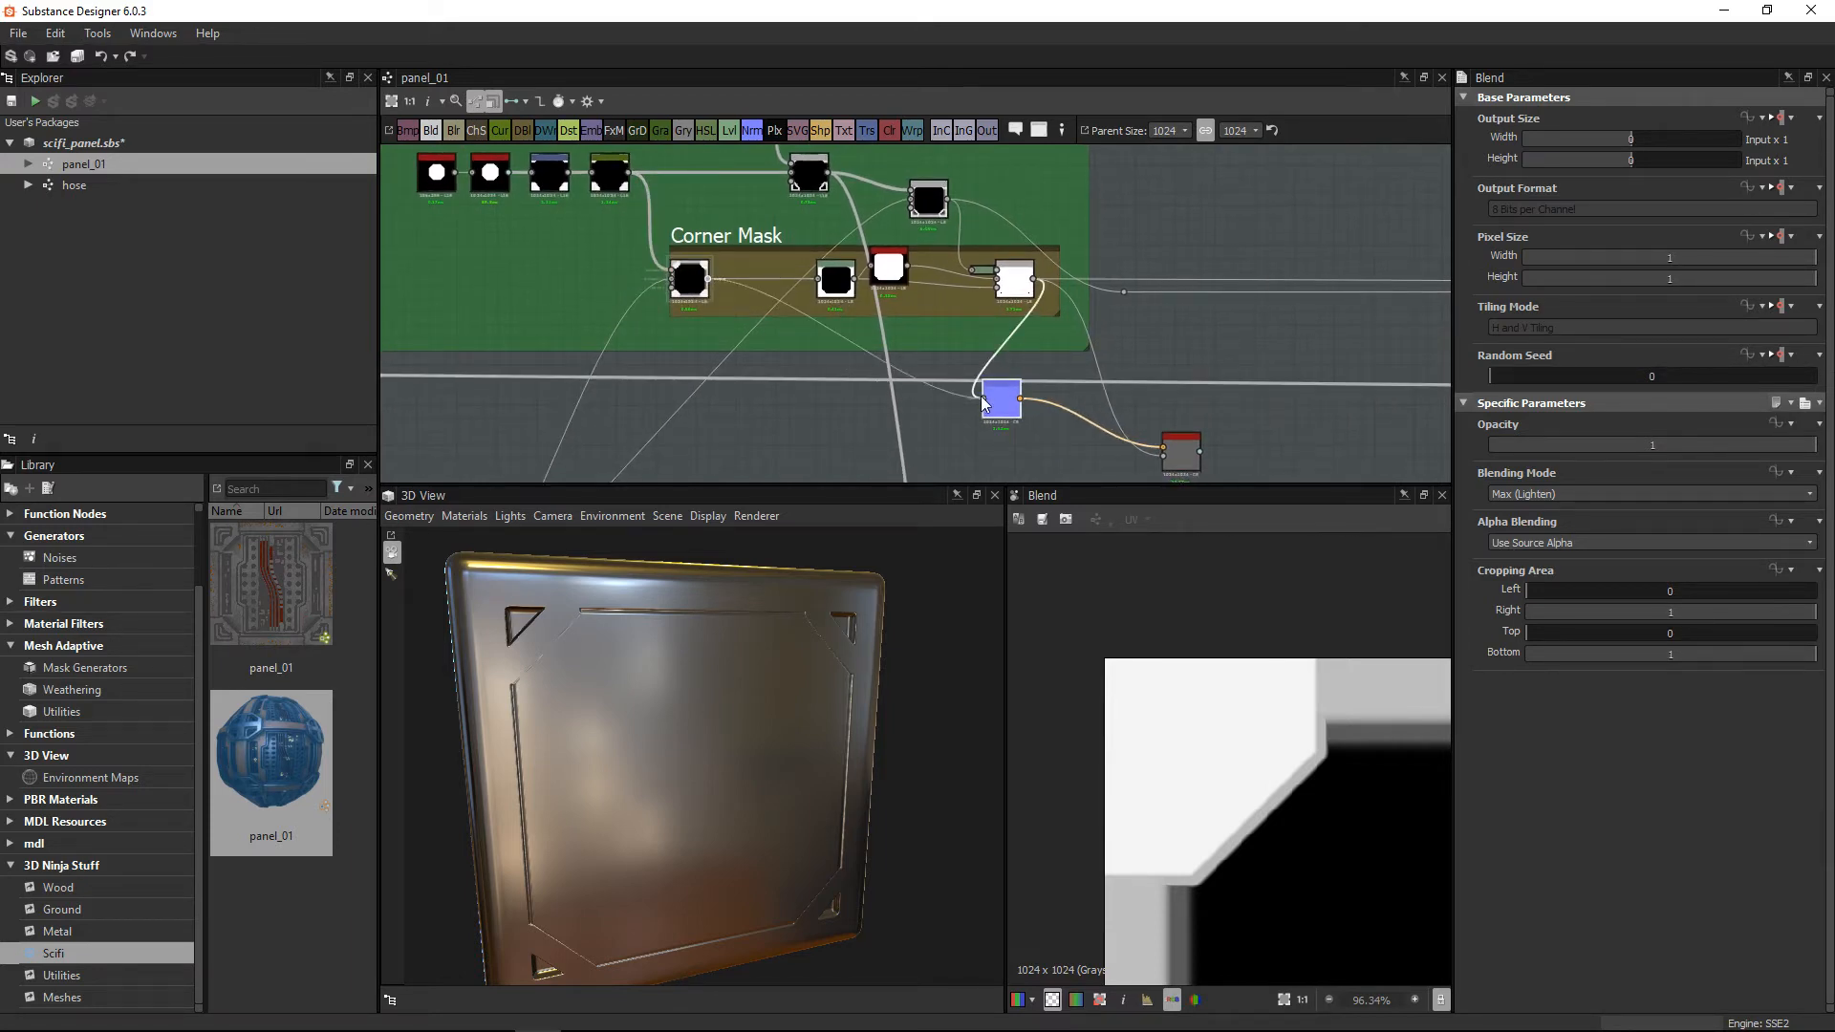
left_click(707, 284)
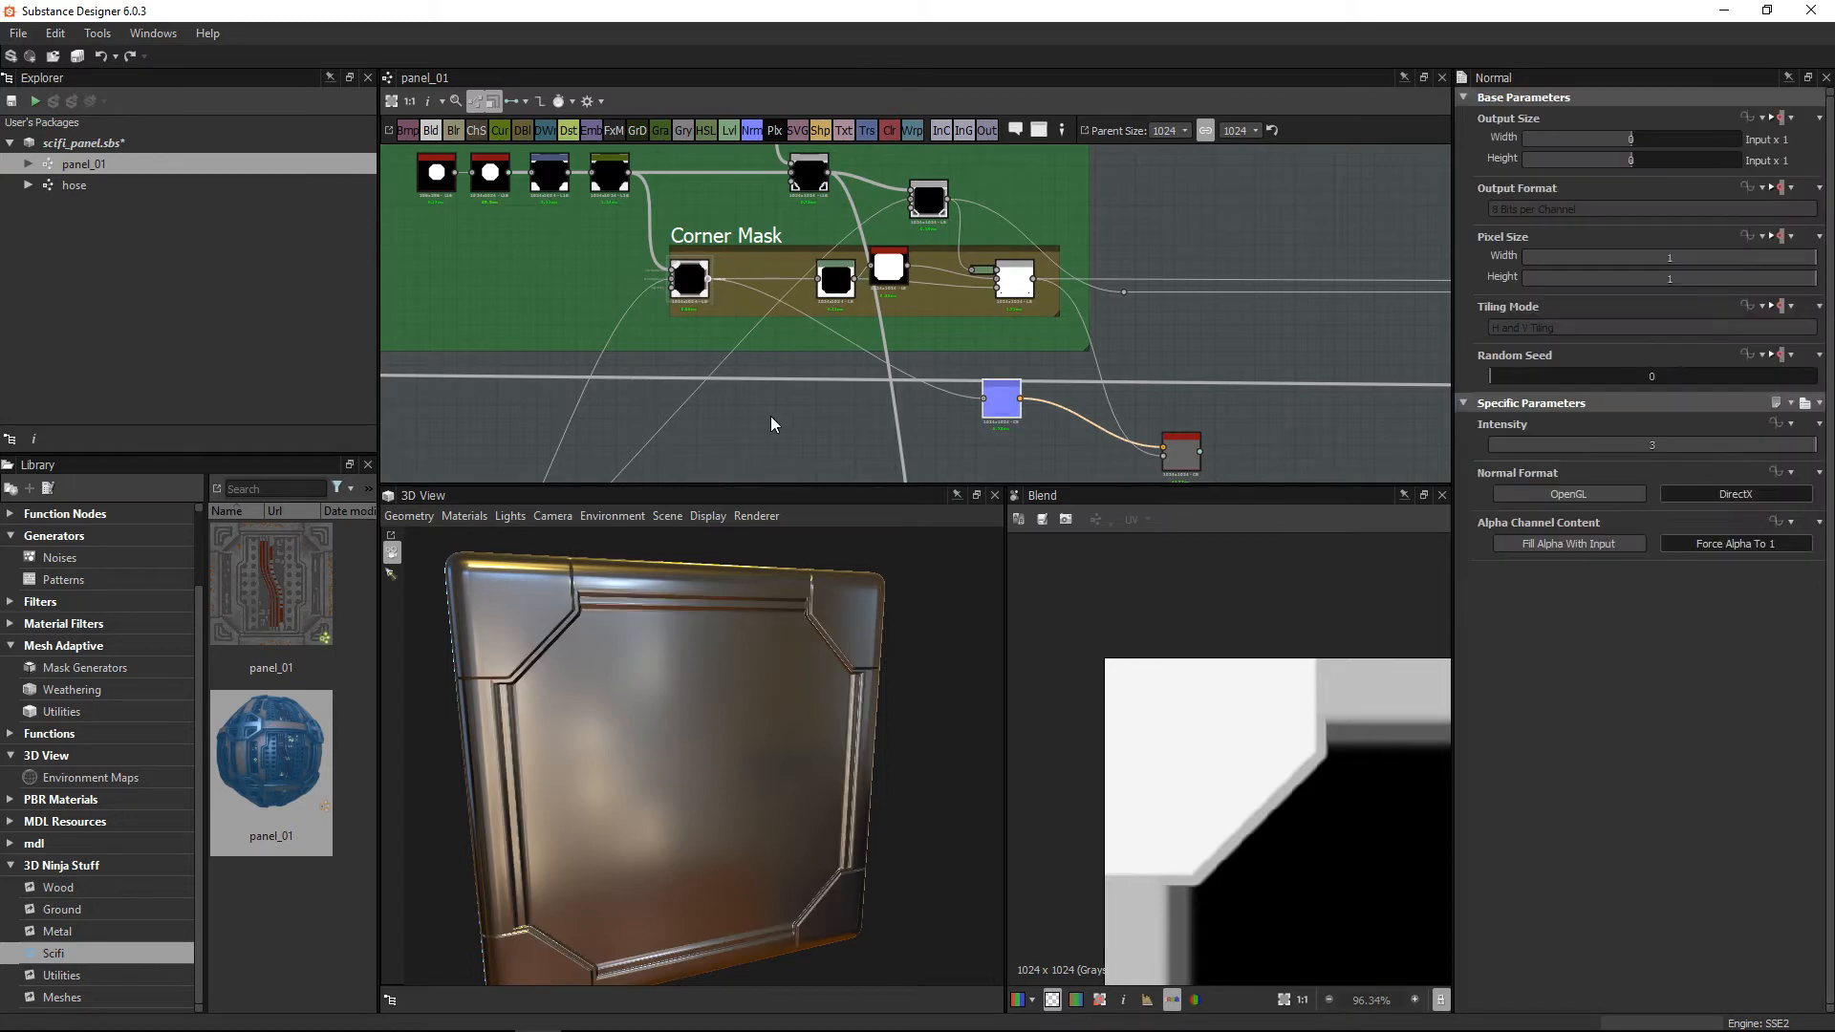
left_click_drag(1164, 466, 1164, 460)
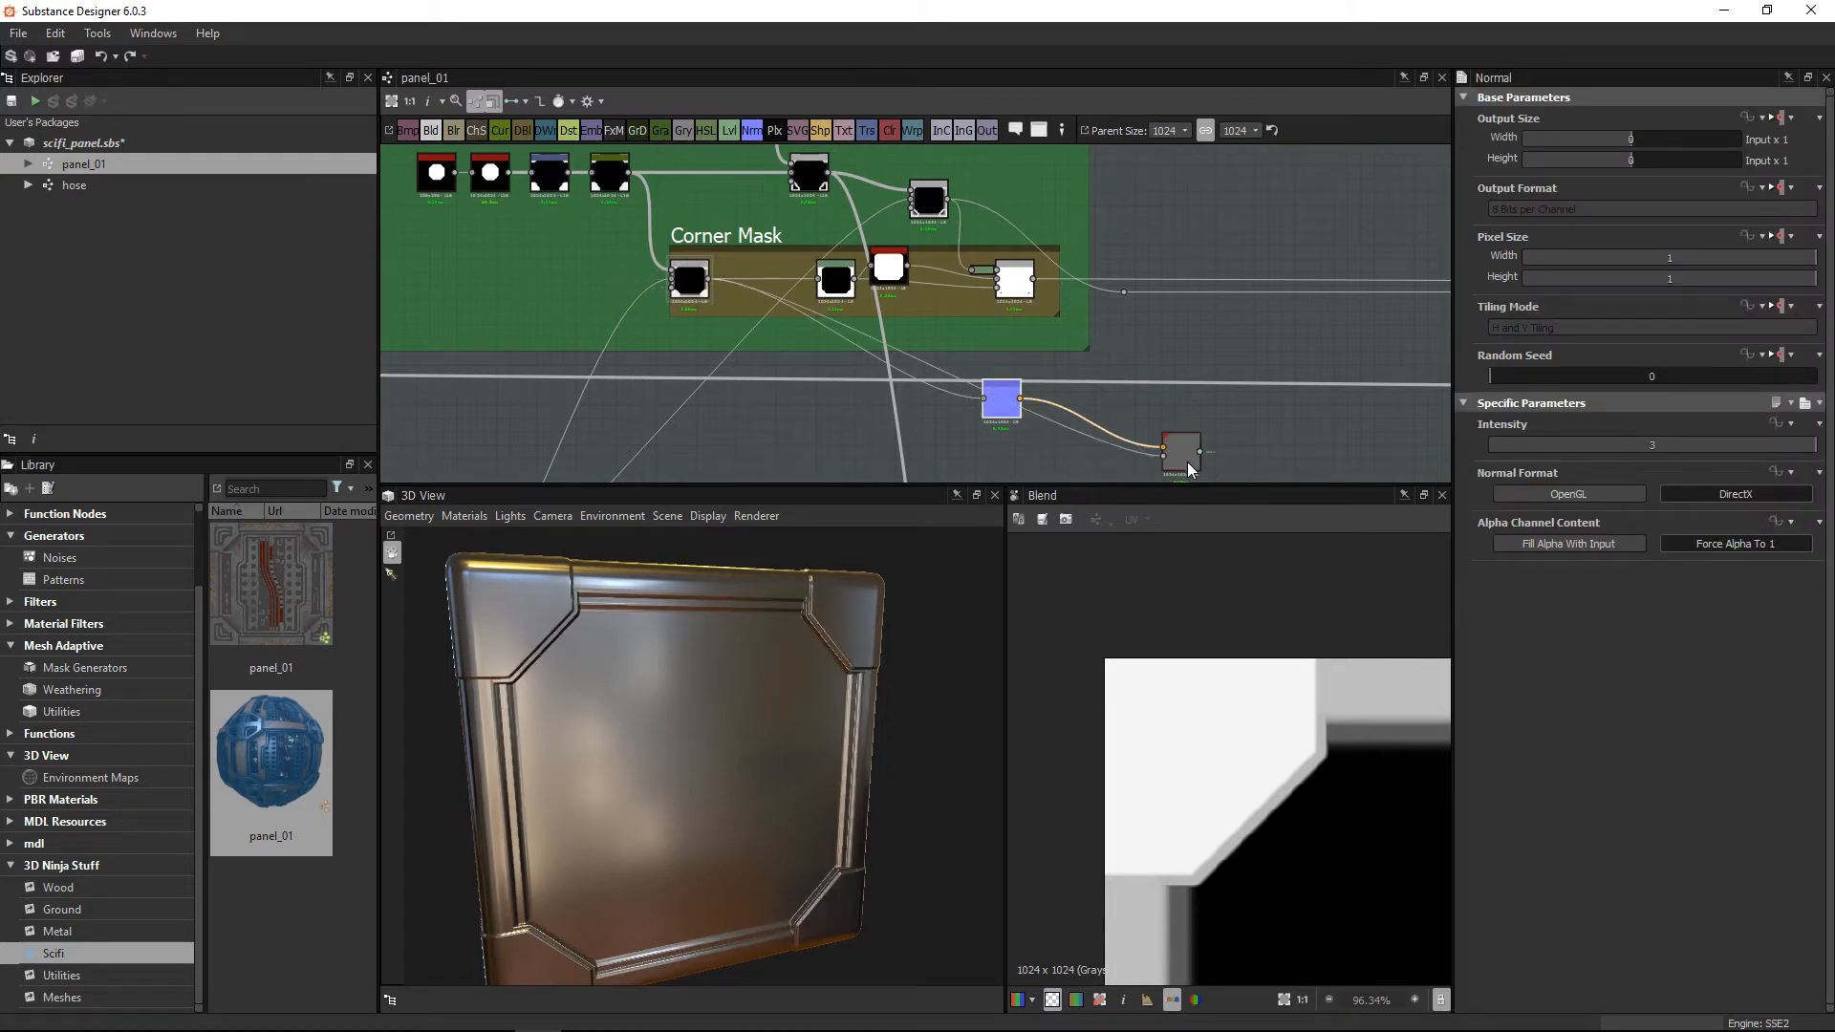
mouse_move(664, 714)
left_mouse_down("alt")
mouse_move(768, 728)
mouse_move(745, 732)
mouse_move(779, 748)
left_mouse_up("alt")
scroll(951, 406, "up", 10)
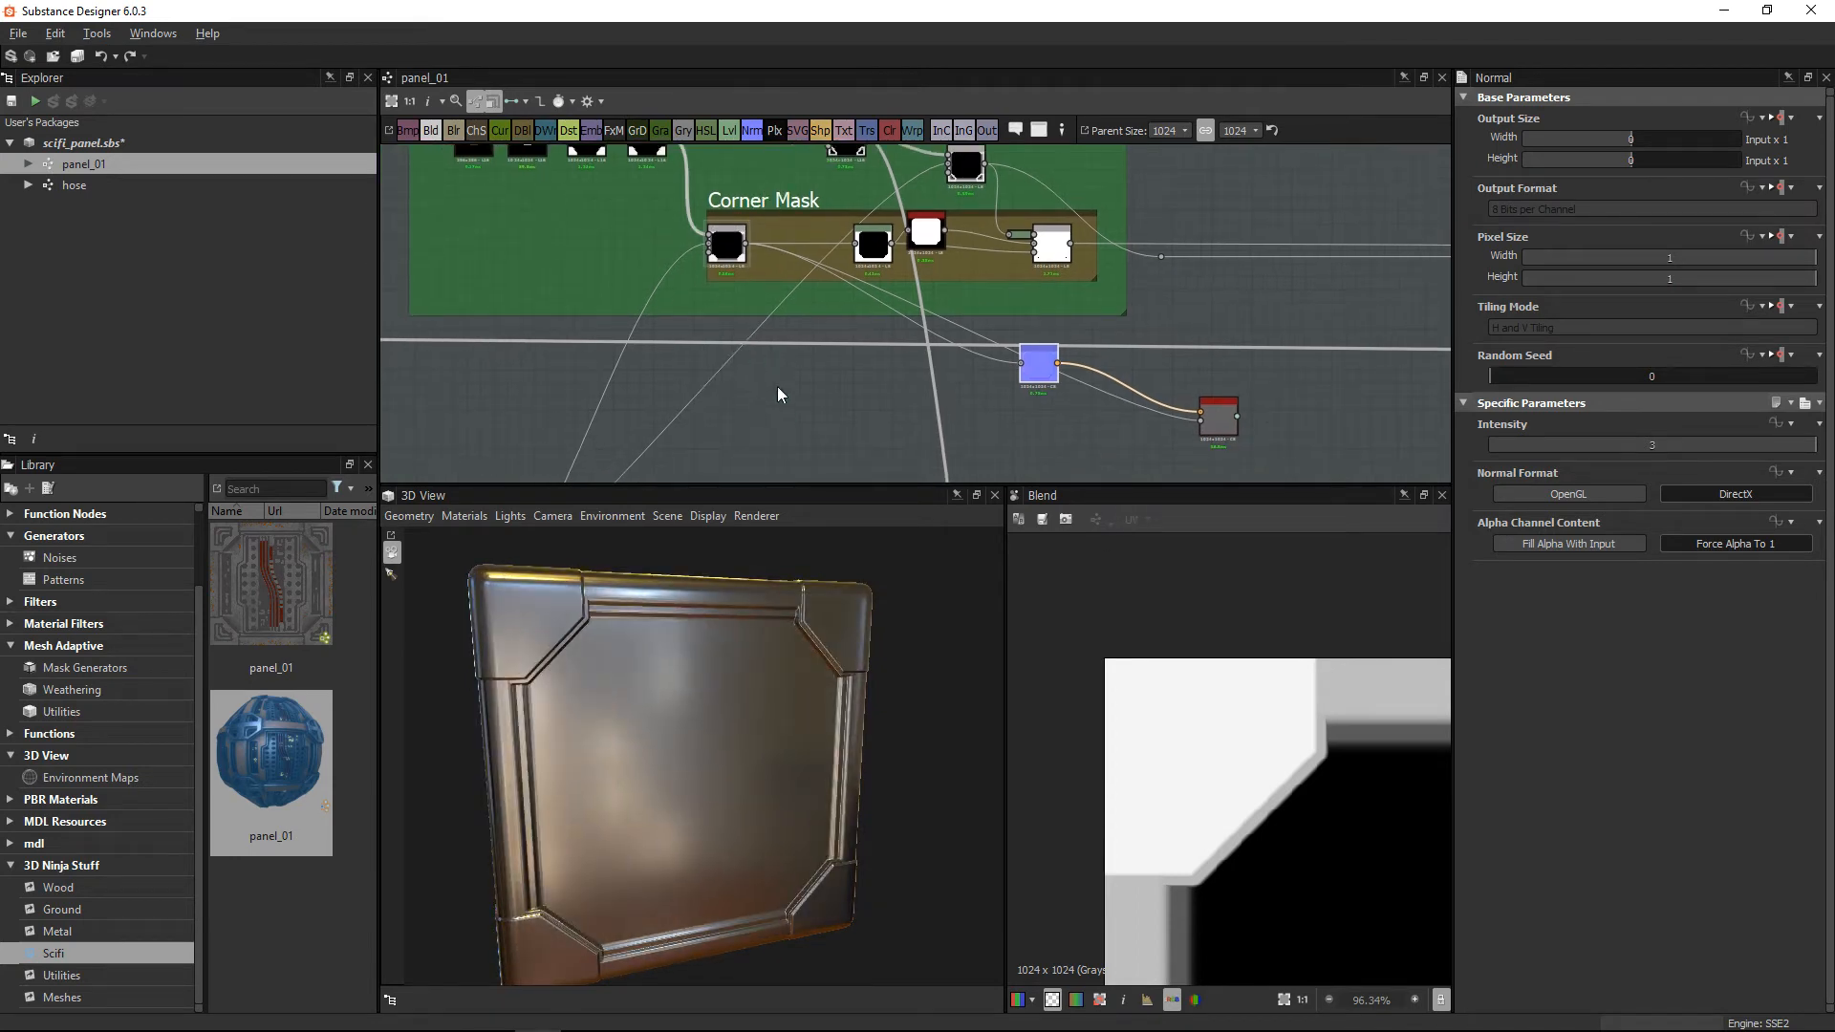
Step: Preview the Foreground and Background inputs of the first Corner Mask Blend node, and compare them with its blended output
left_click(787, 212)
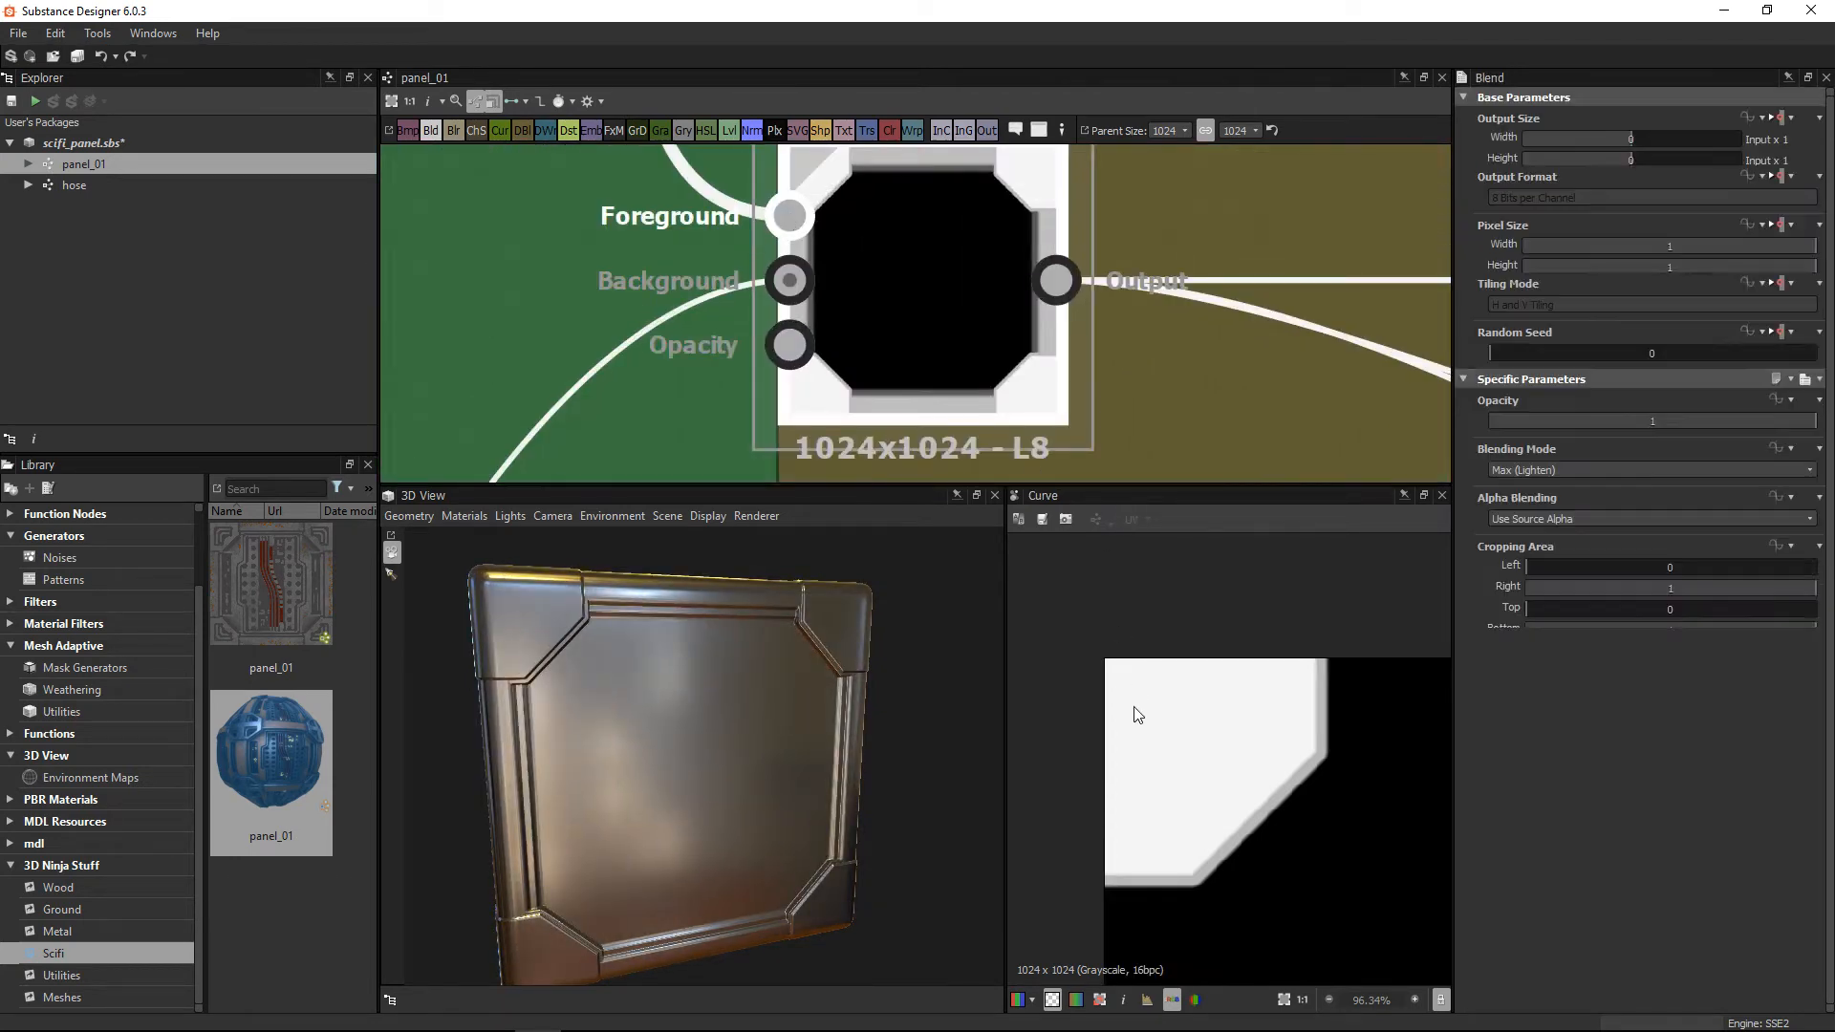
double_click(791, 284)
key("f")
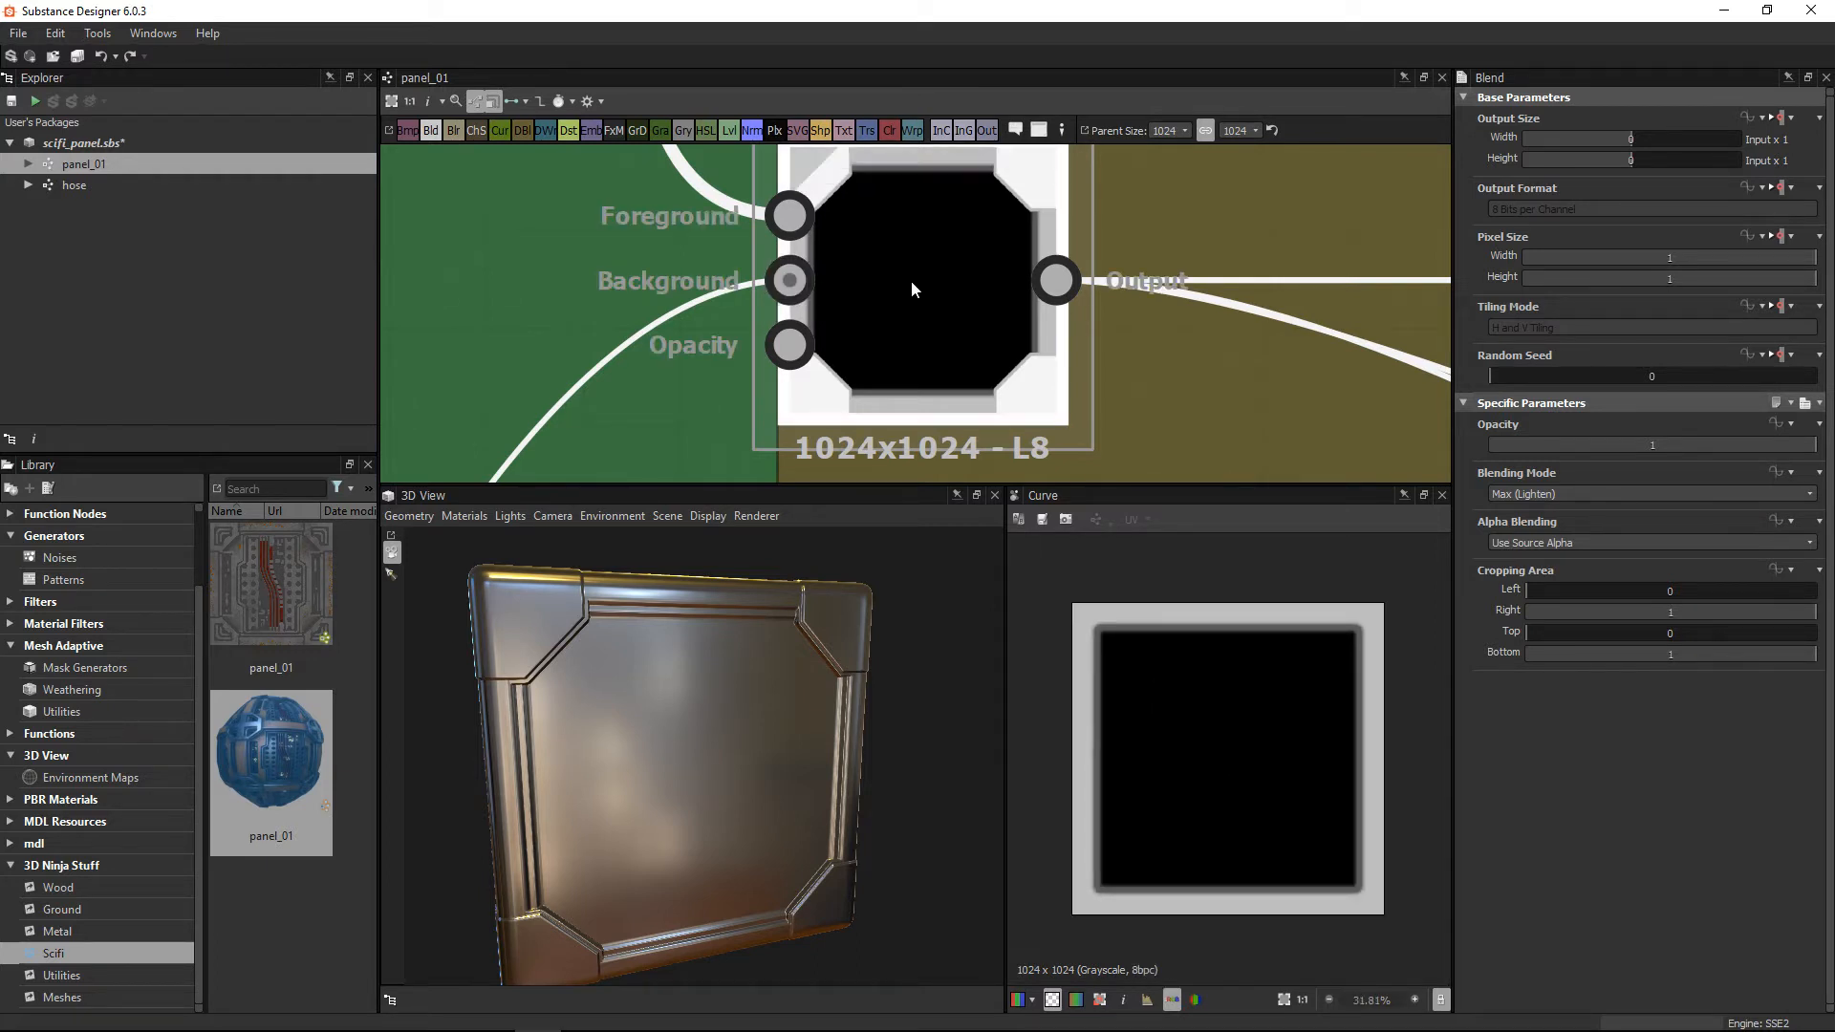
double_click(910, 279)
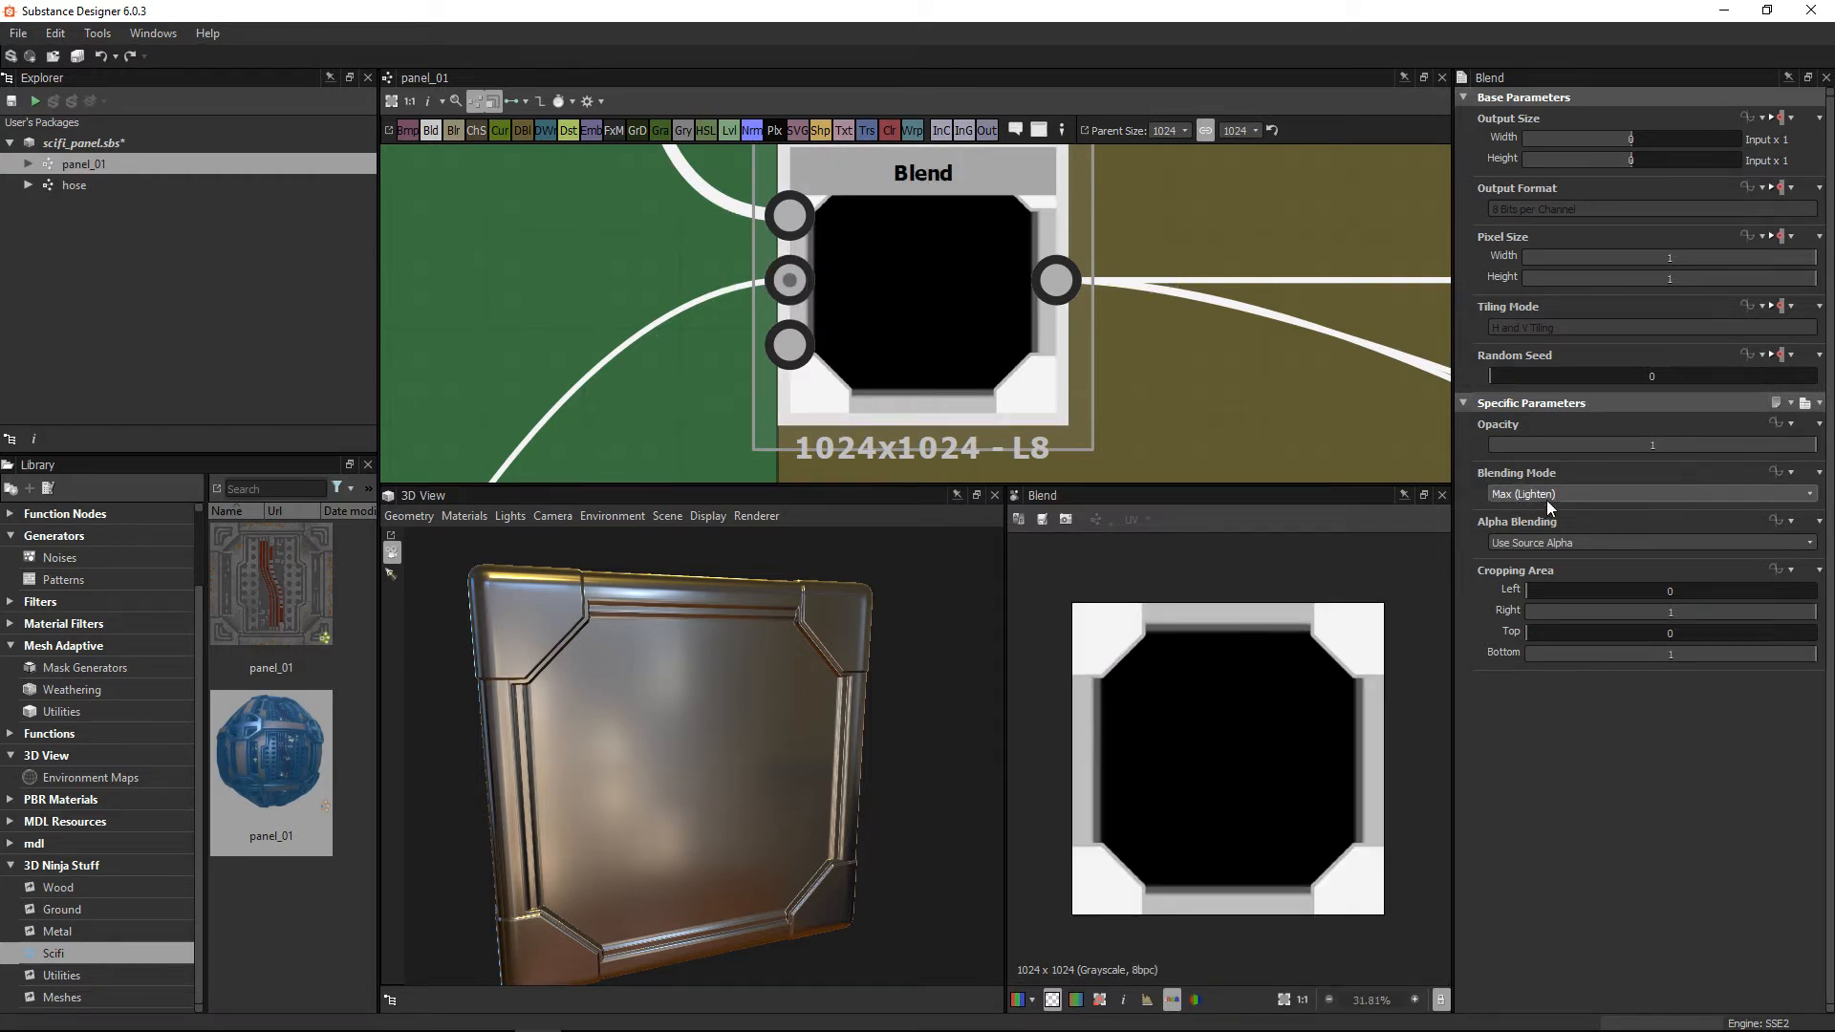
scroll(1204, 652, "up", 2)
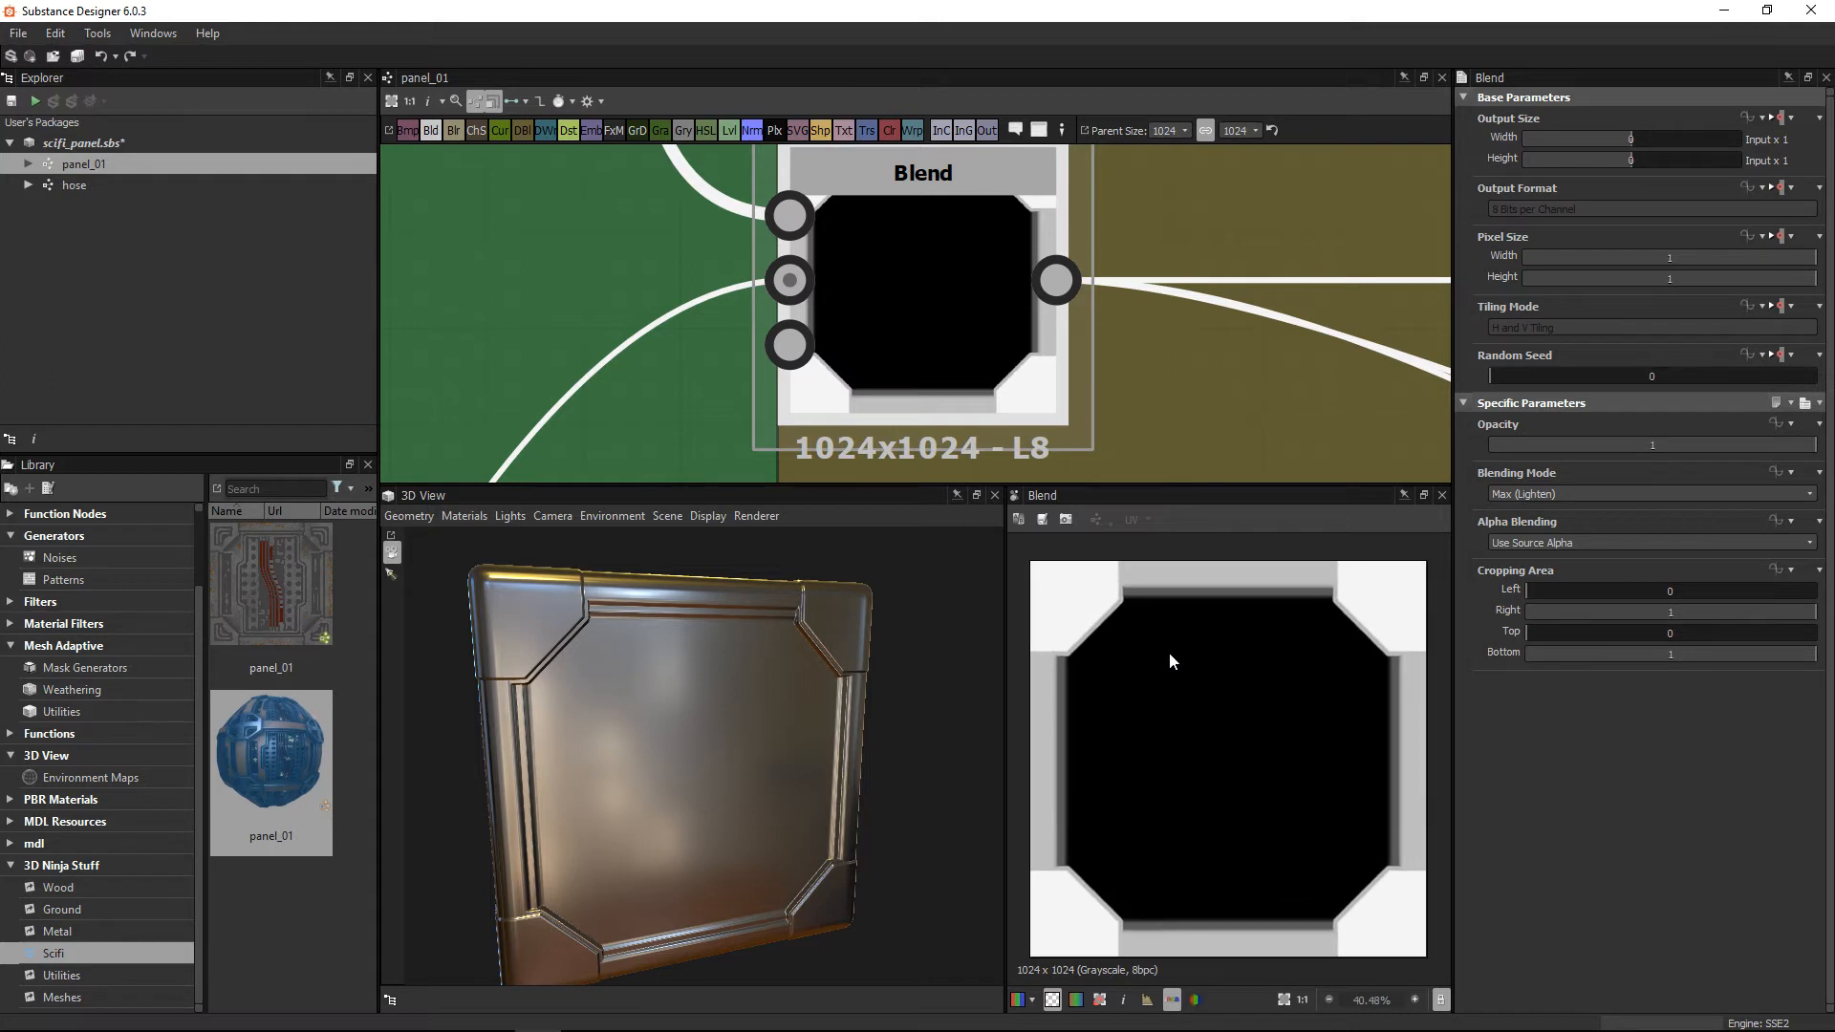
scroll(1143, 597, "up", 2)
middle_click_drag(1145, 600, 1200, 685)
scroll(1263, 697, "up", 2)
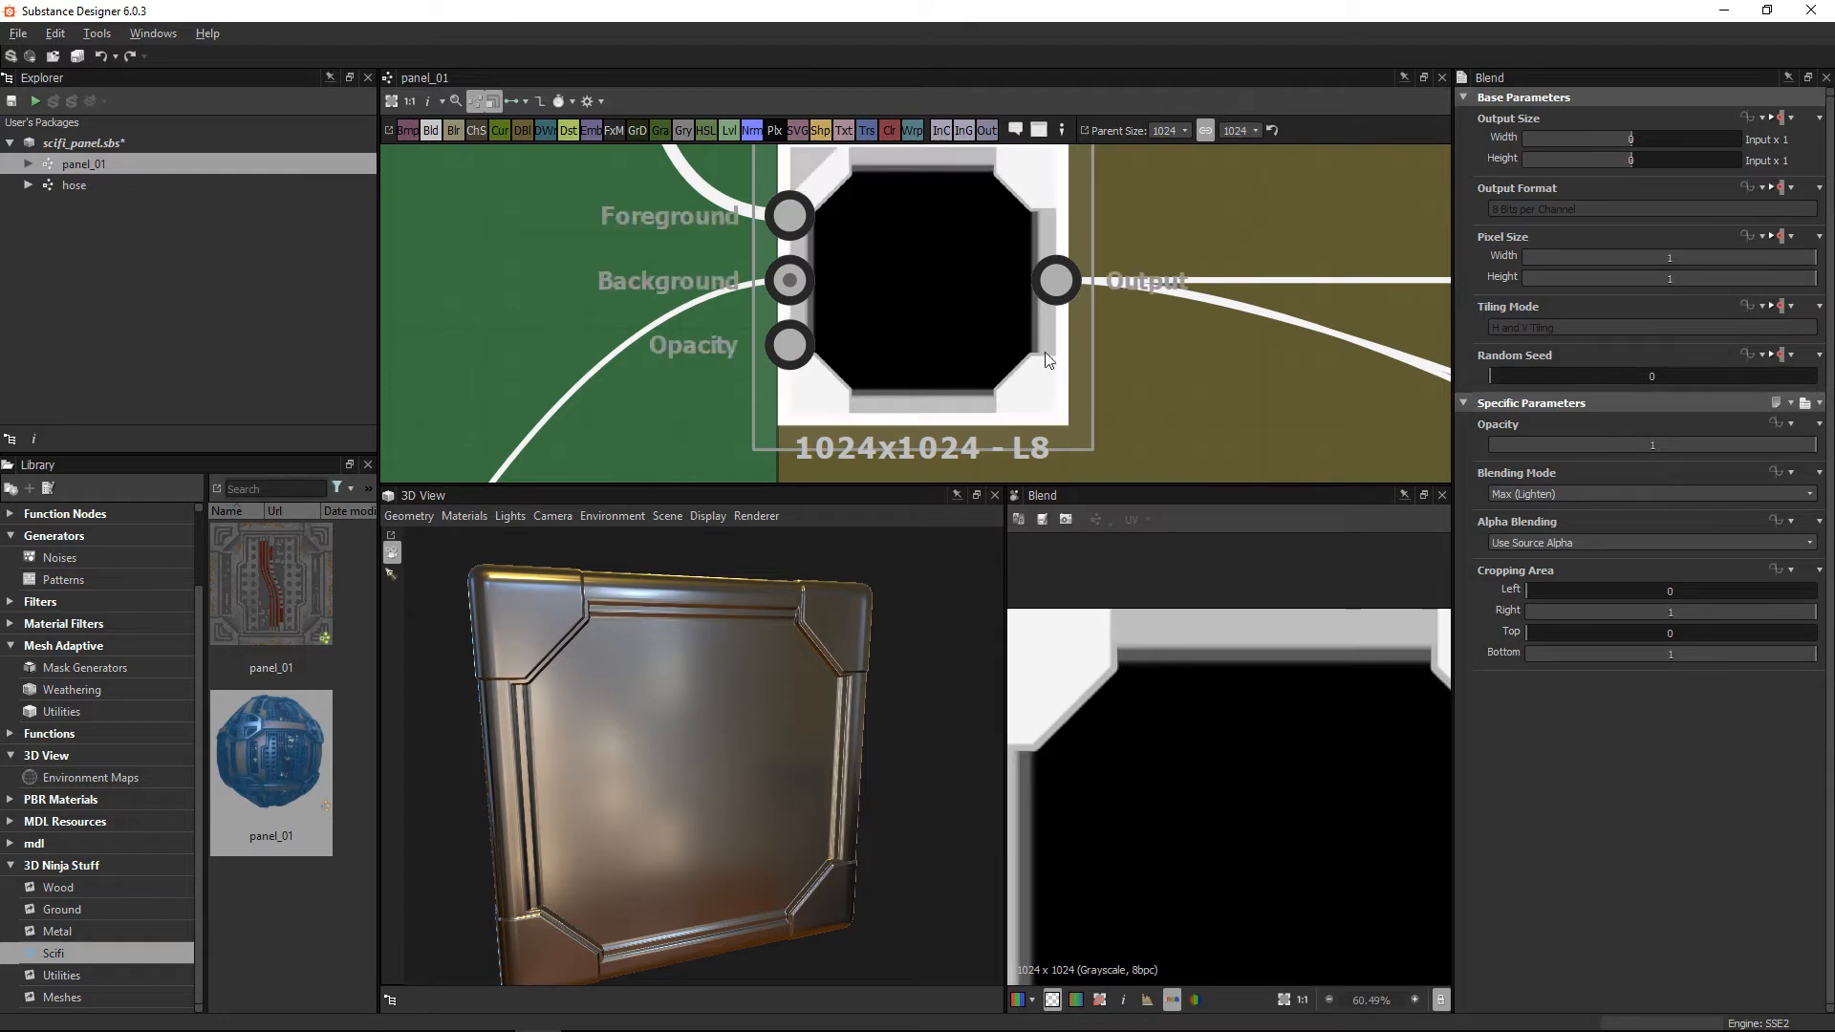
Step: Trace the Background link back to the Outter Edge frame and show the parameters of its Curve node
scroll(1041, 349, "down", 6)
middle_click_drag(1013, 341, 991, 238)
scroll(759, 308, "up", 5)
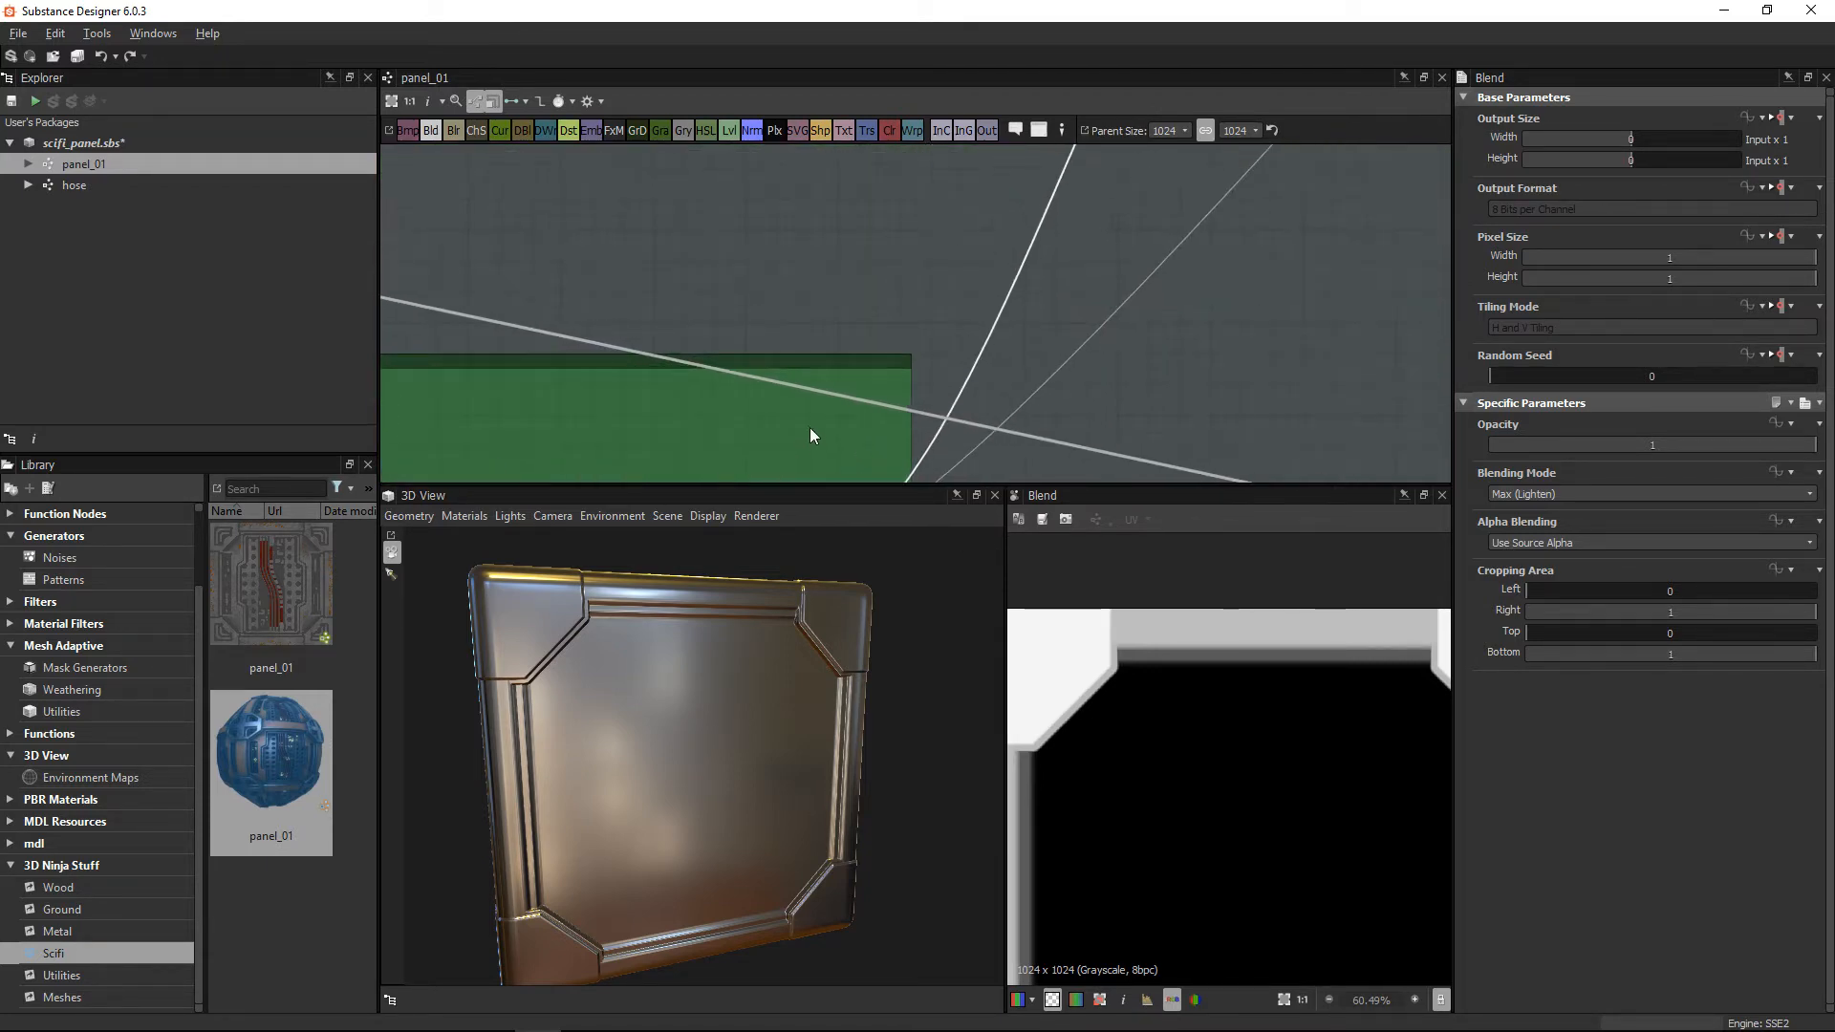
middle_click_drag(808, 420, 840, 239)
scroll(690, 377, "up", 1)
scroll(673, 363, "down", 3)
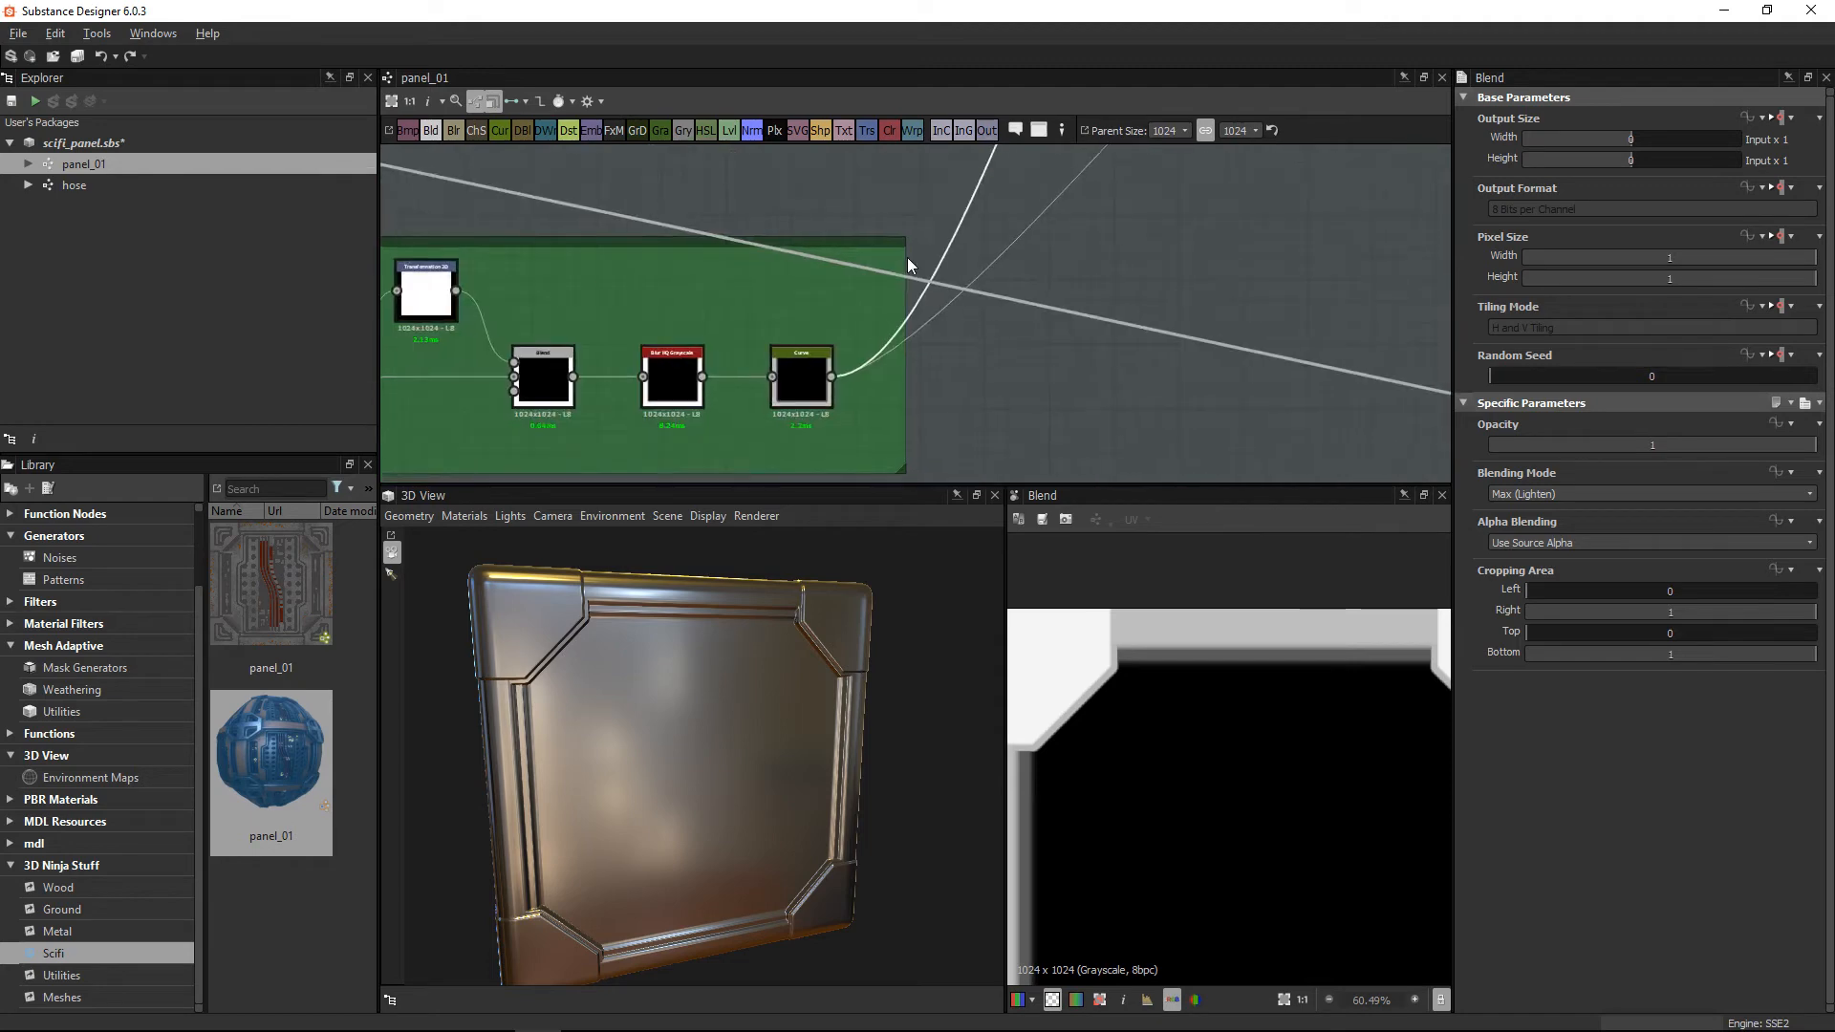
scroll(1099, 250, "down", 3)
middle_click_drag(1168, 247, 1027, 394)
middle_click_drag(1231, 234, 1086, 84)
scroll(943, 310, "up", 2)
middle_click_drag(894, 292, 820, 359)
left_click(786, 381)
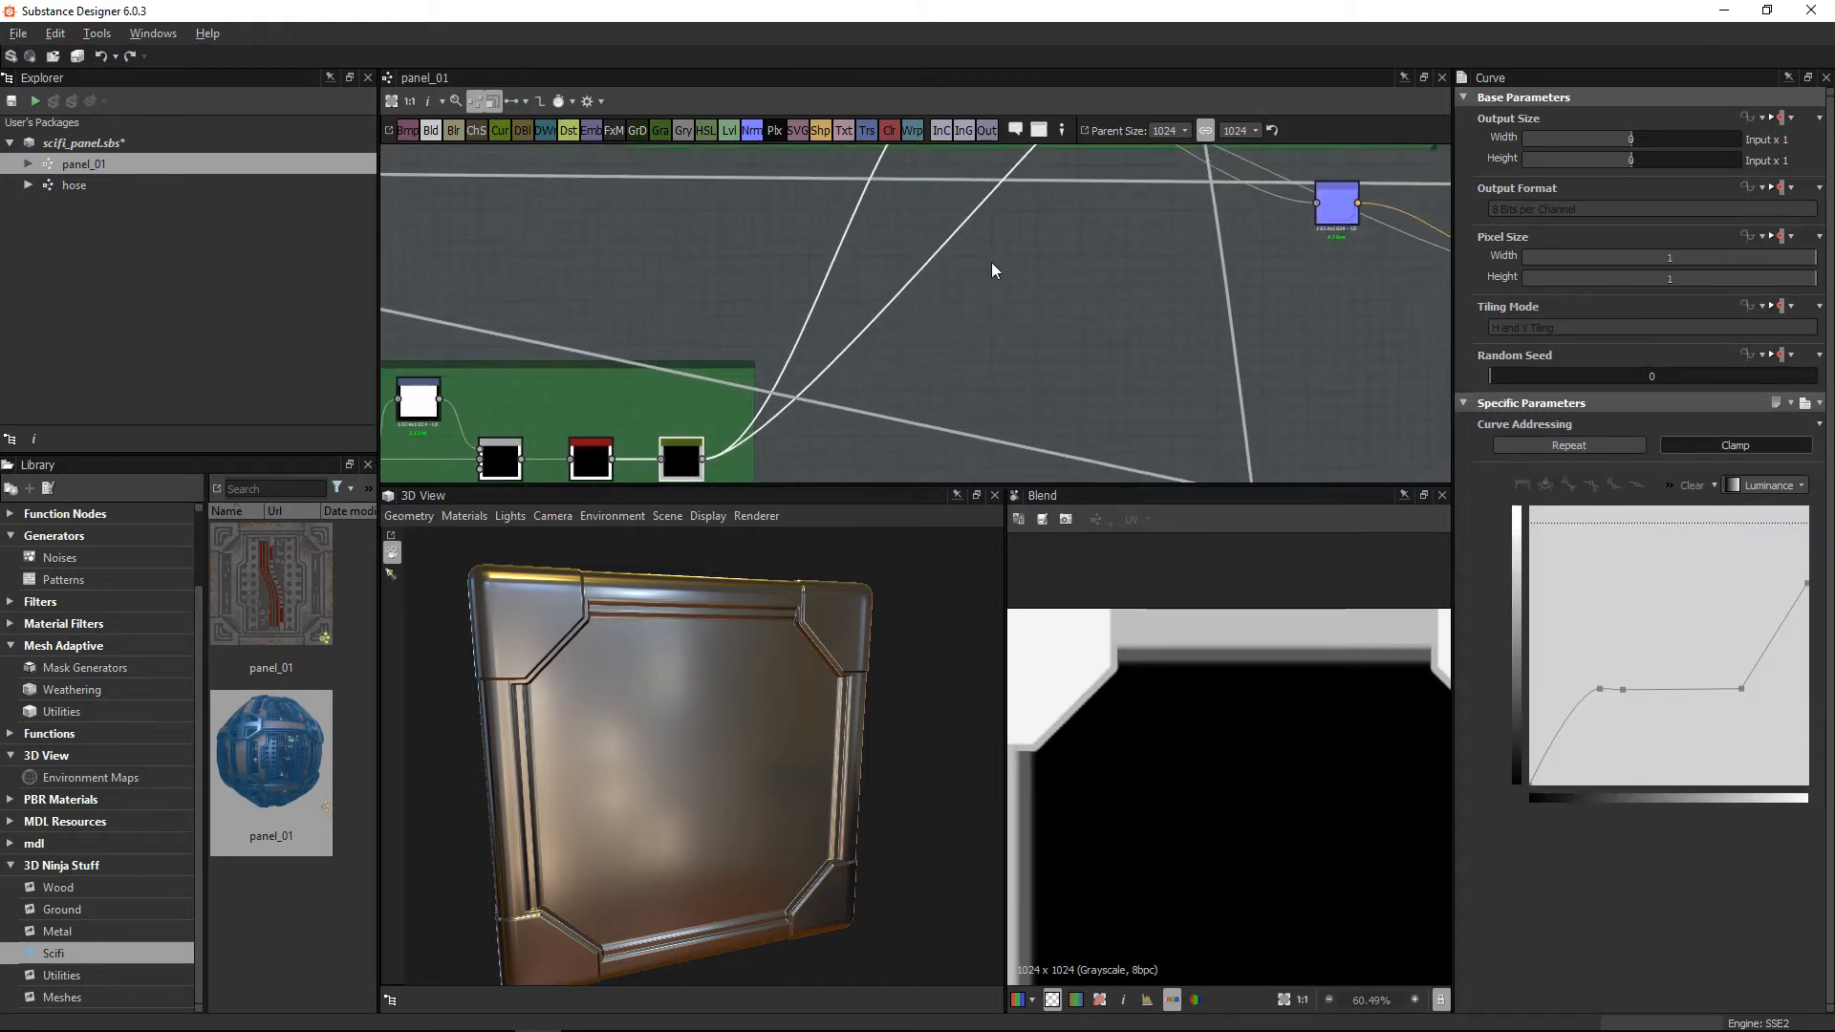
Step: Return to the first Corner Mask Blend node and examine its corner shape closely in the 2D and 3D previews
middle_click_drag(991, 265, 934, 451)
left_click(921, 263)
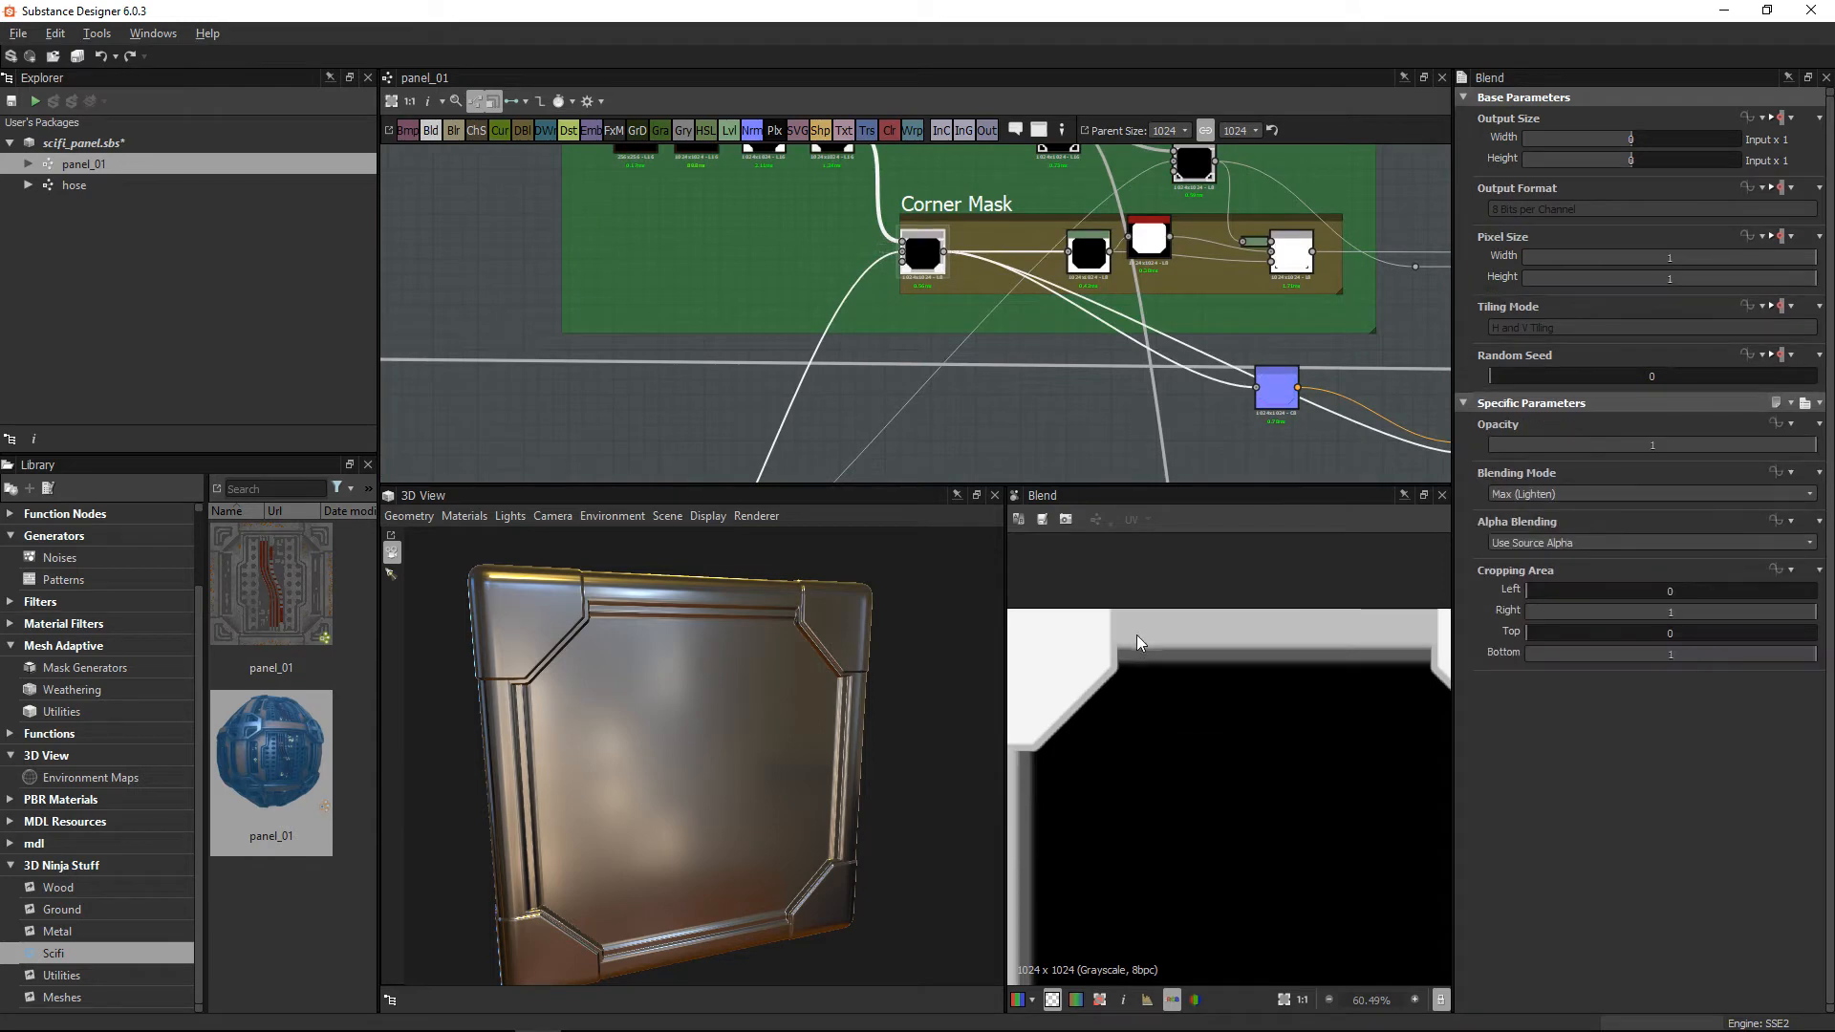
scroll(1131, 725, "up", 3)
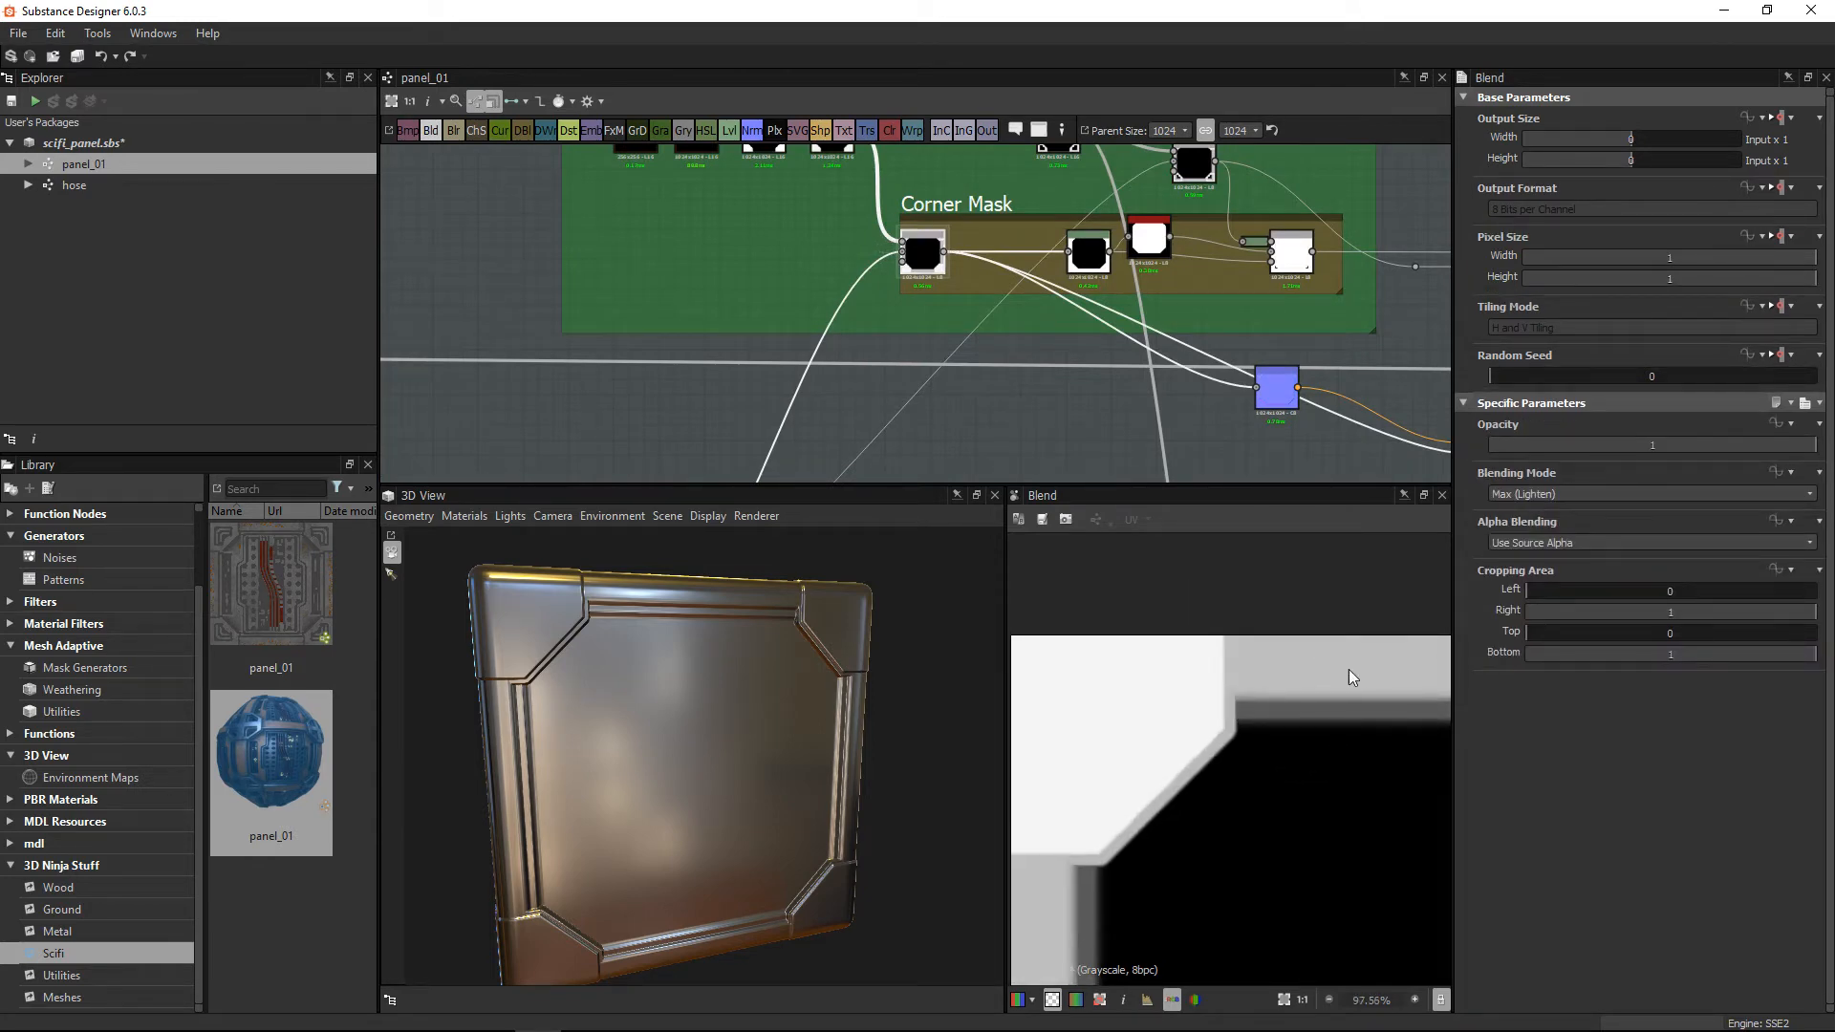
scroll(831, 657, "up", 5)
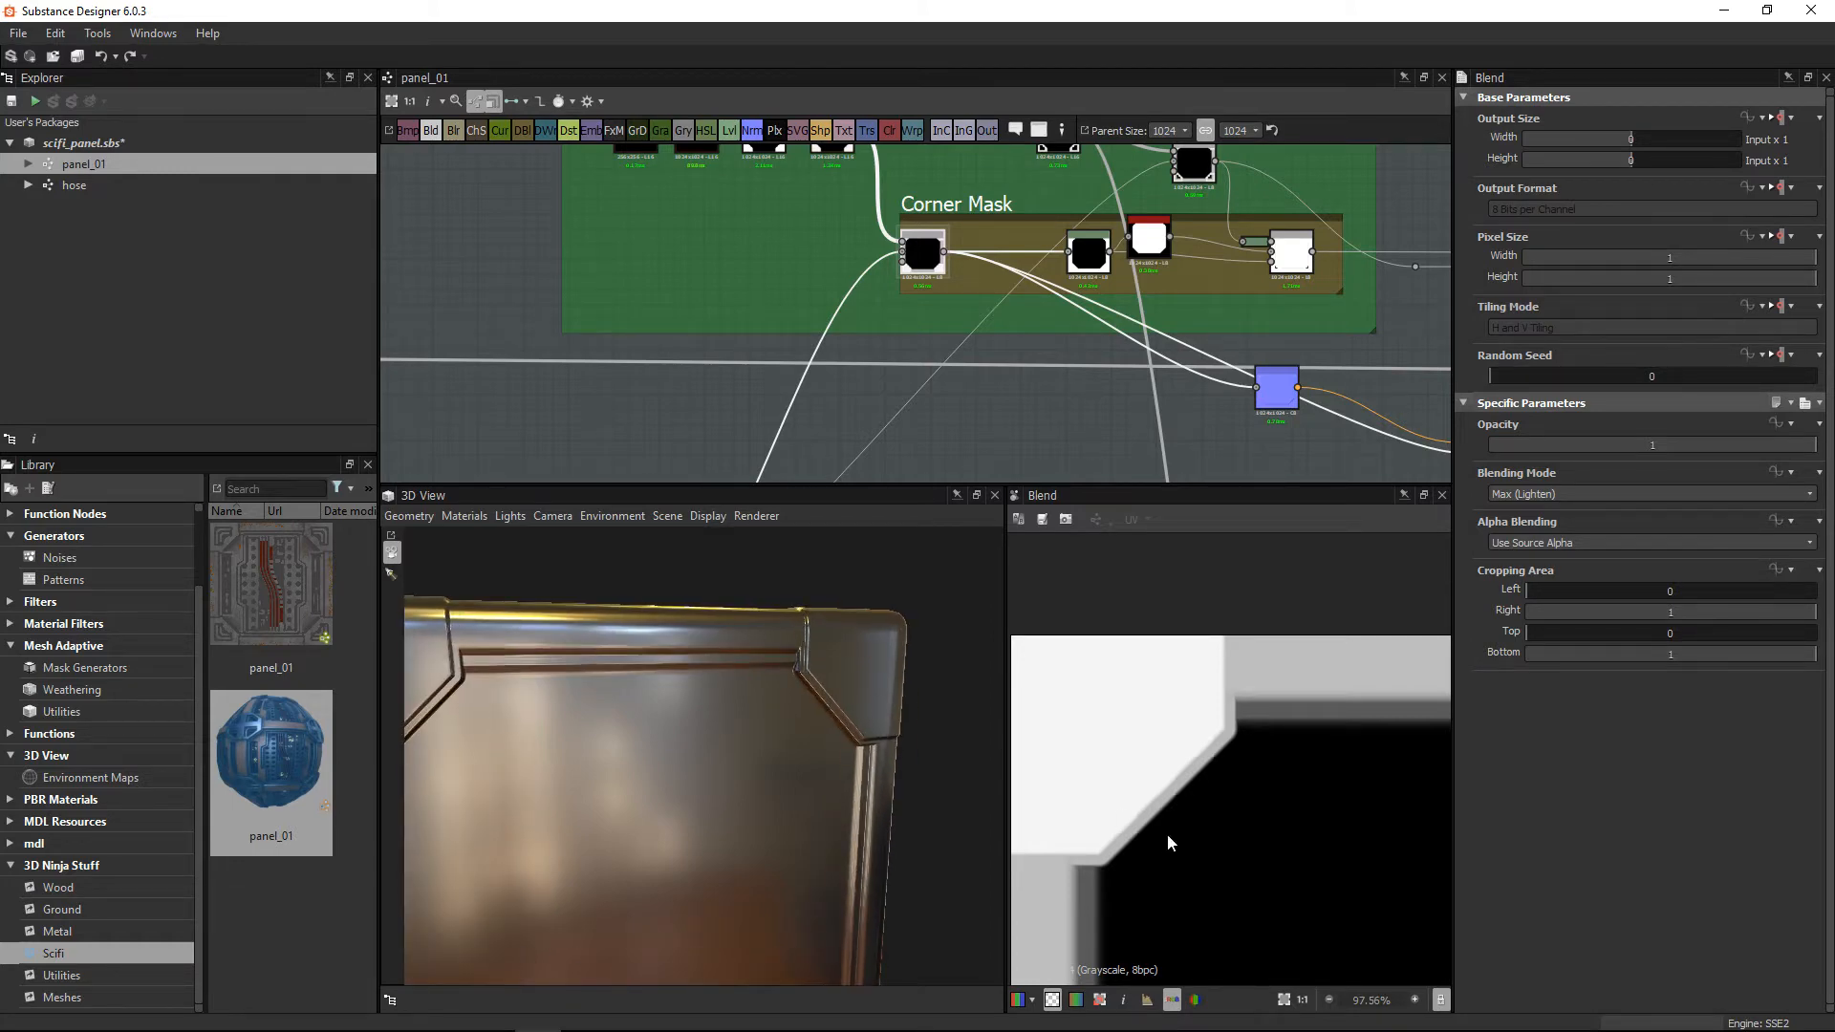
Step: Raise the end point of the Outter Edge's Curve node to about 0.98 for comparison, and return it to about 0.77
scroll(1053, 350, "down", 2)
middle_click_drag(856, 399, 971, 258)
middle_click_drag(802, 407, 810, 306)
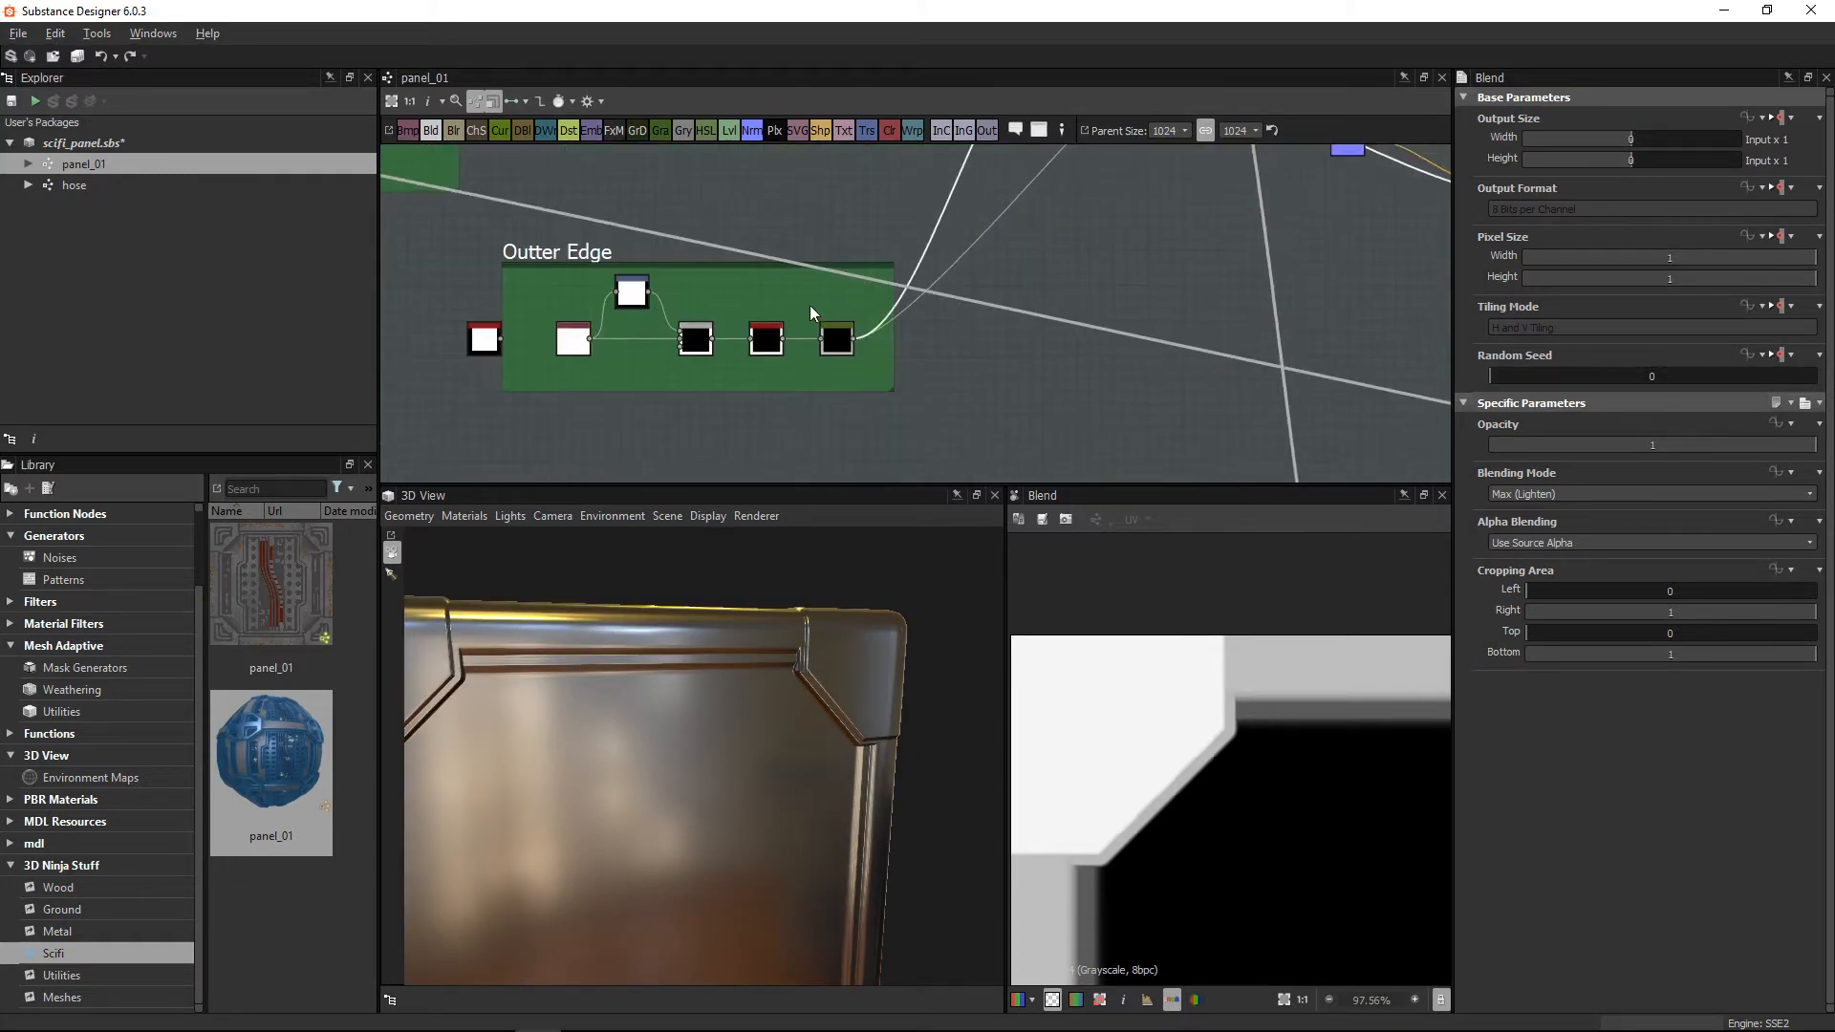
scroll(815, 322, "up", 5)
scroll(795, 378, "up", 2)
left_click(856, 333)
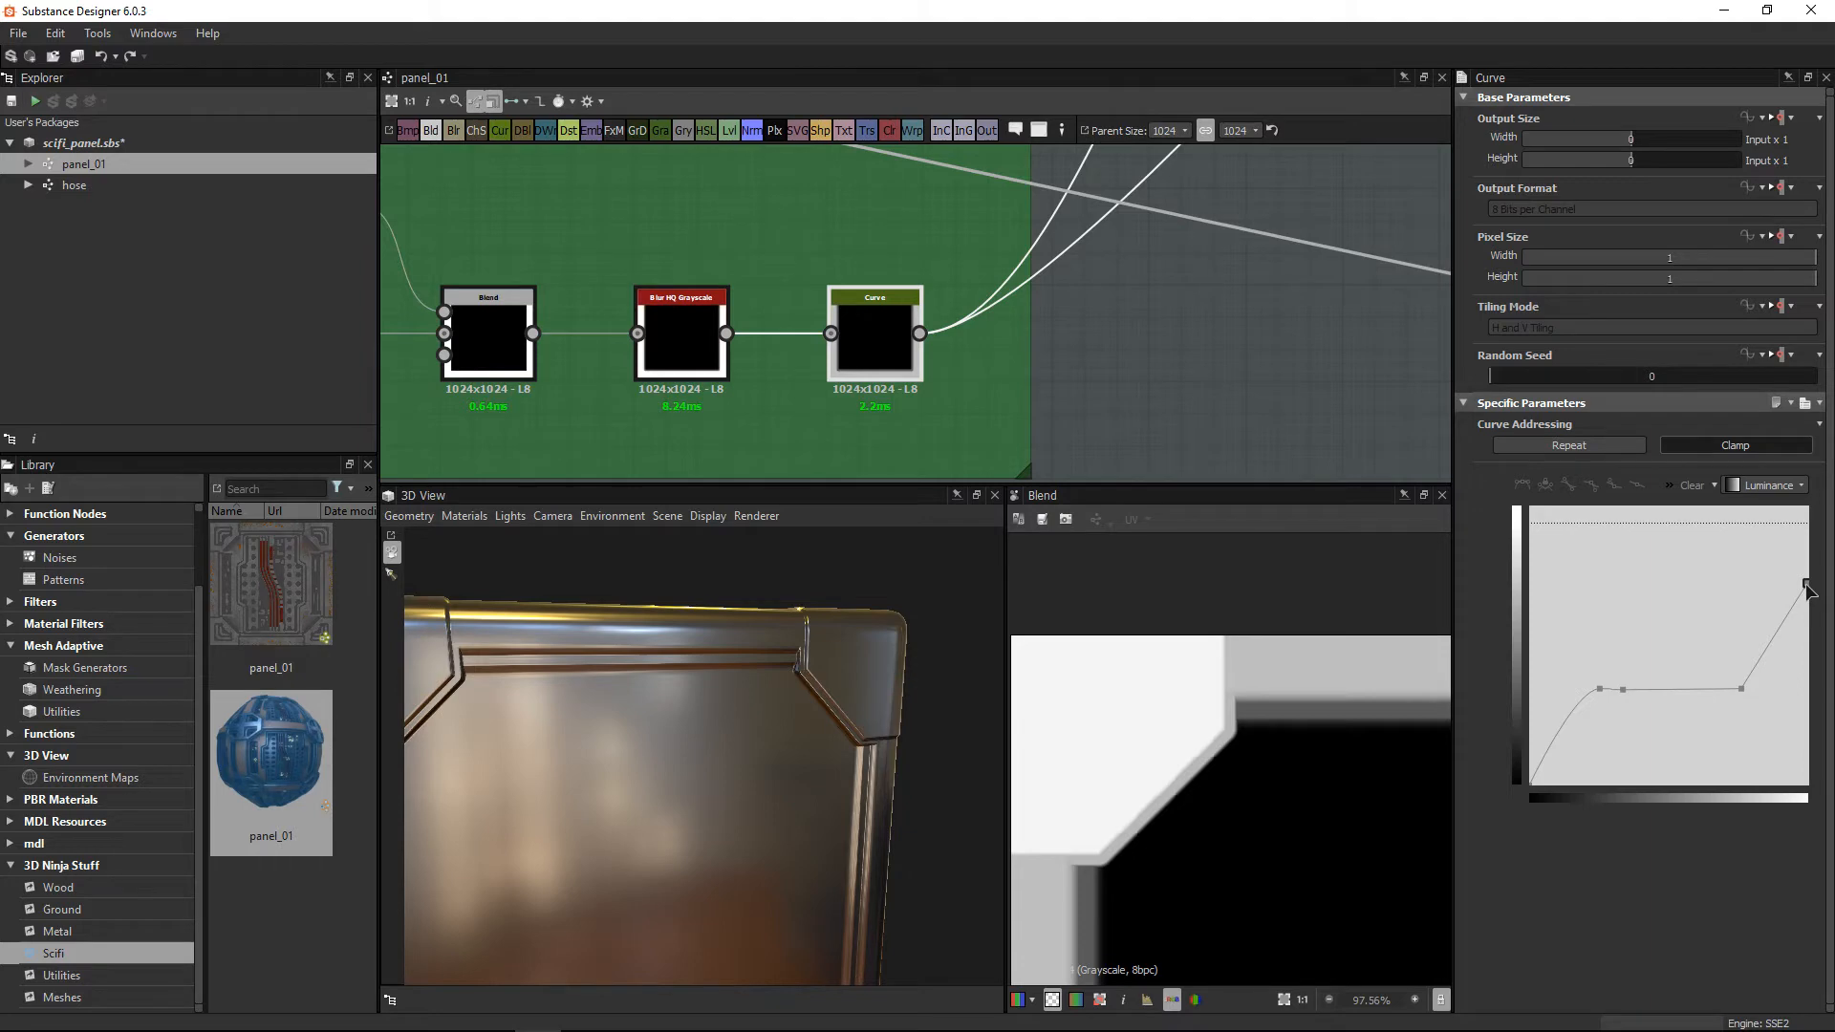
left_click(1805, 585)
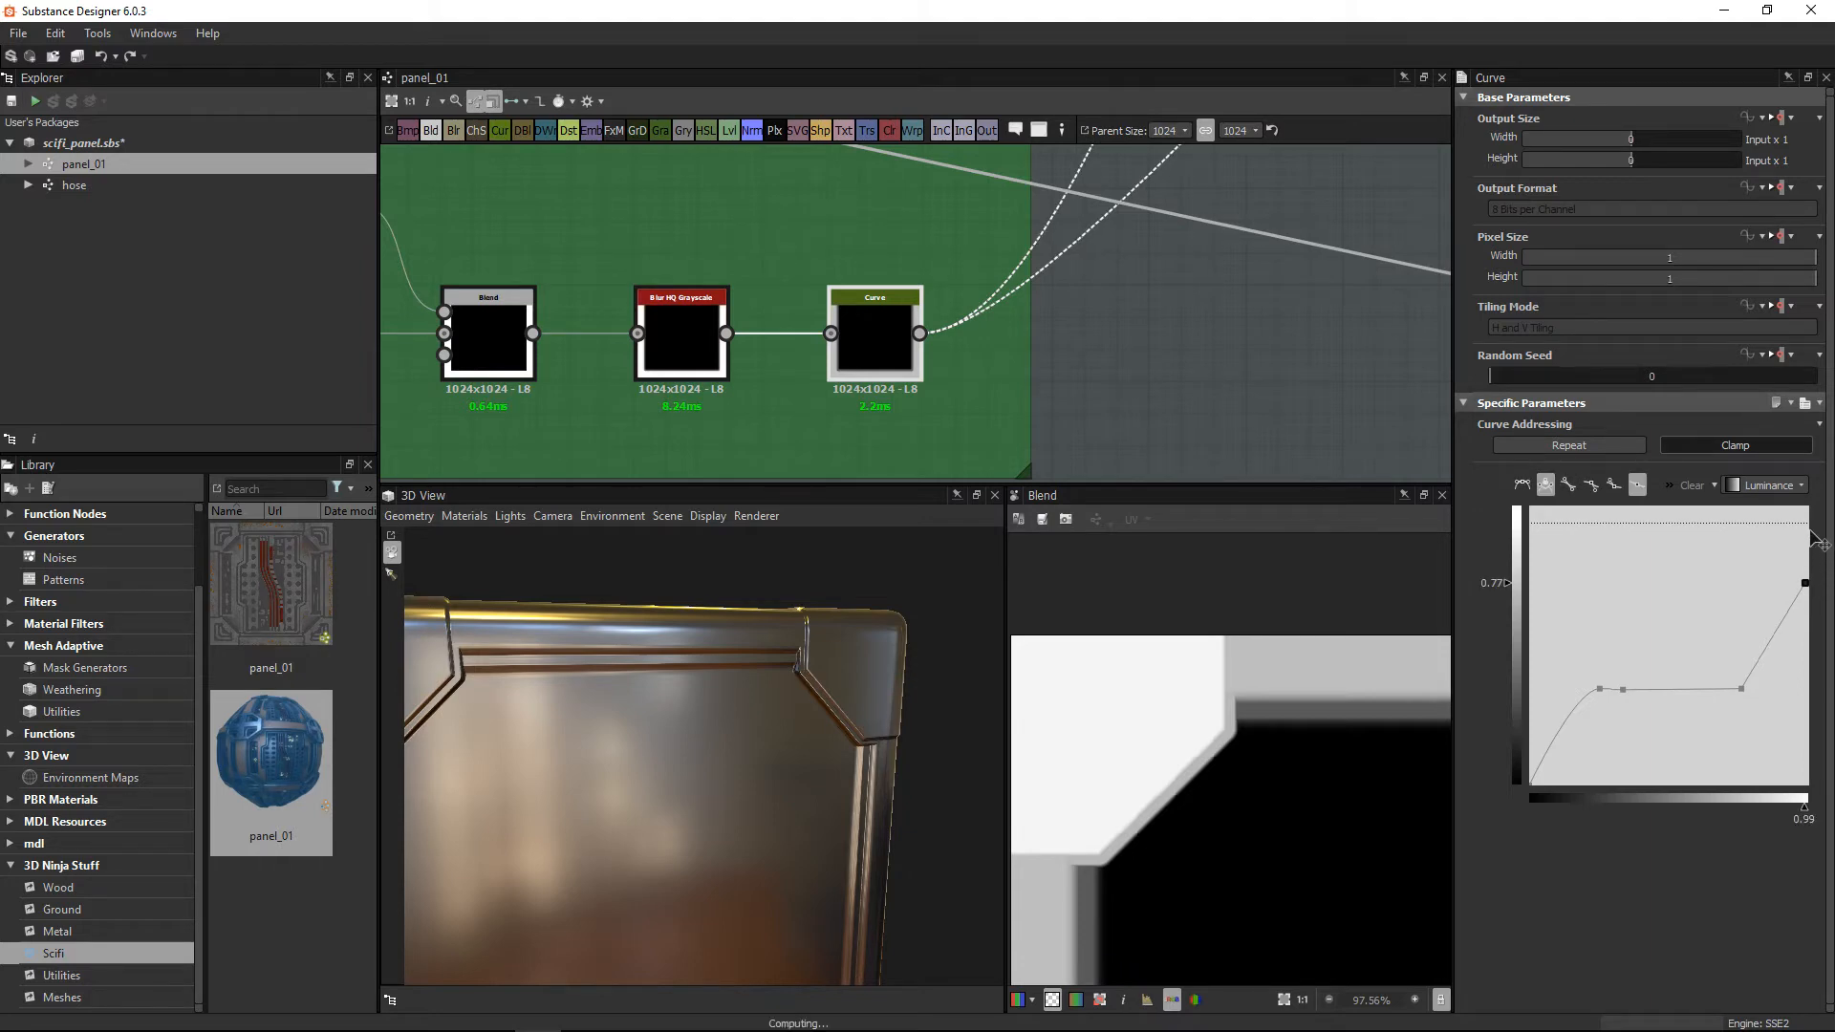
left_click_drag(1803, 587, 1807, 529)
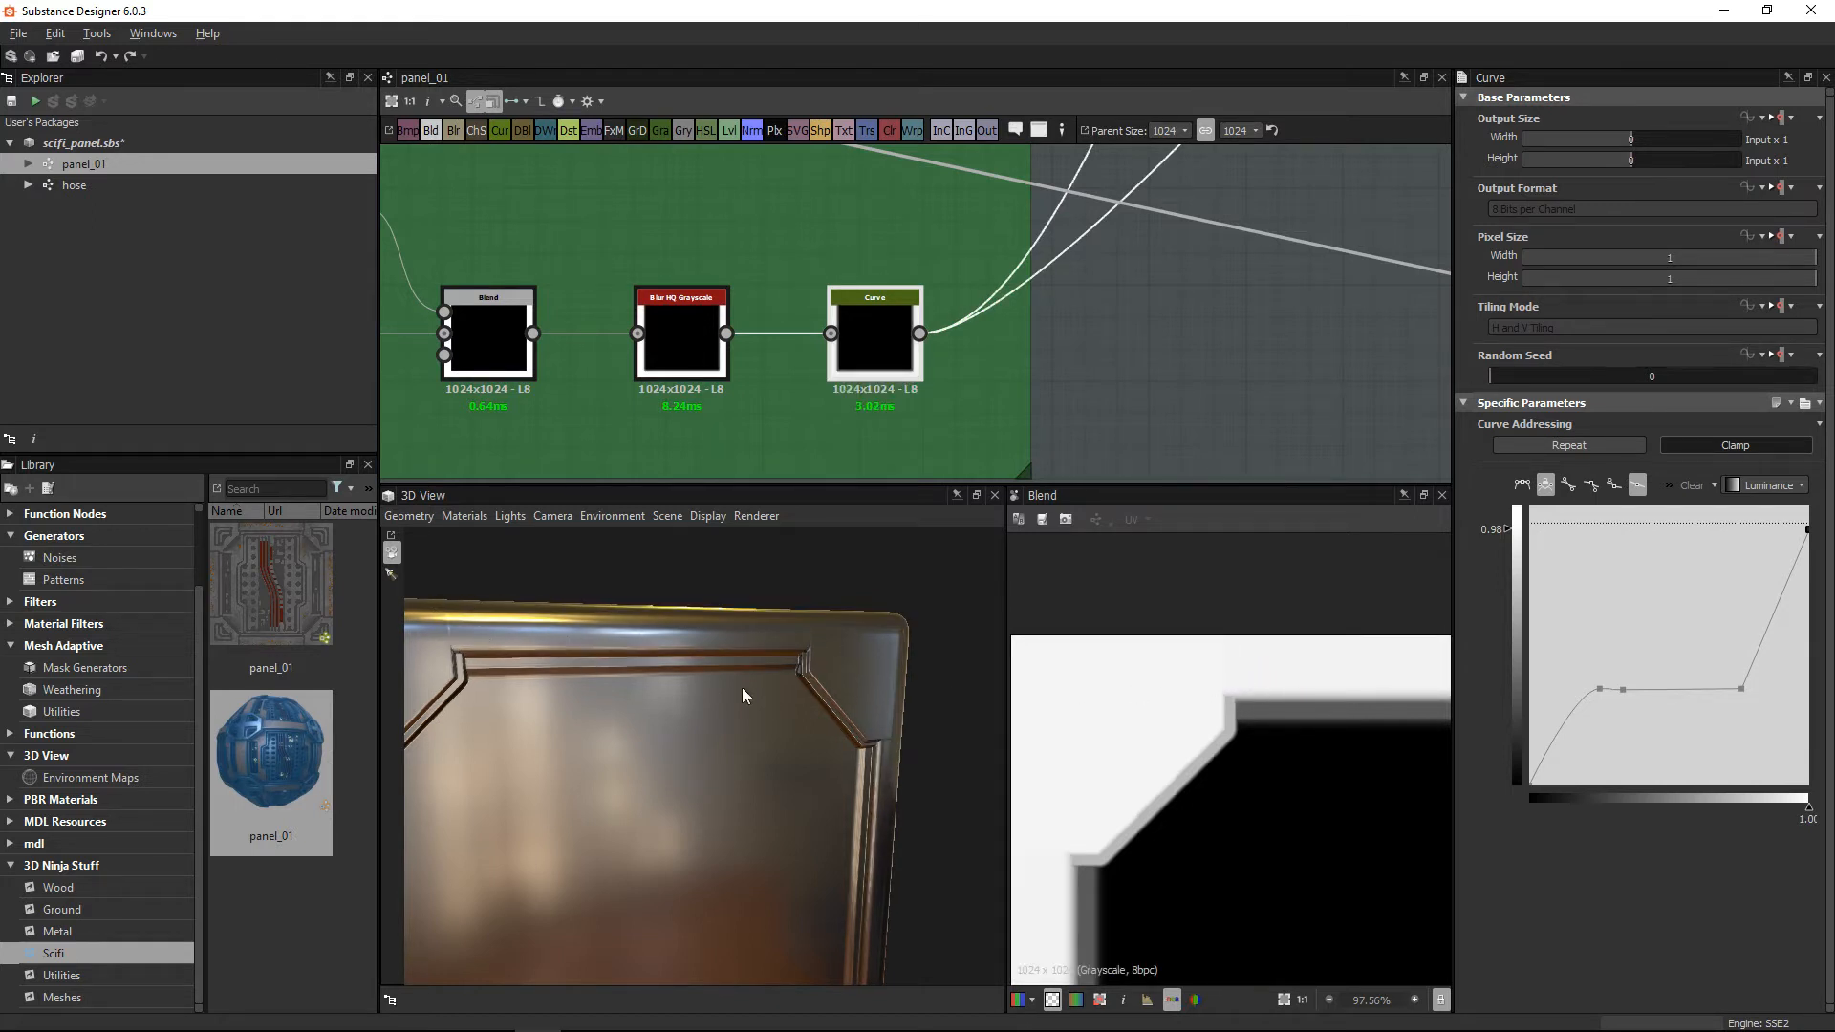
left_click_drag(741, 686, 716, 664)
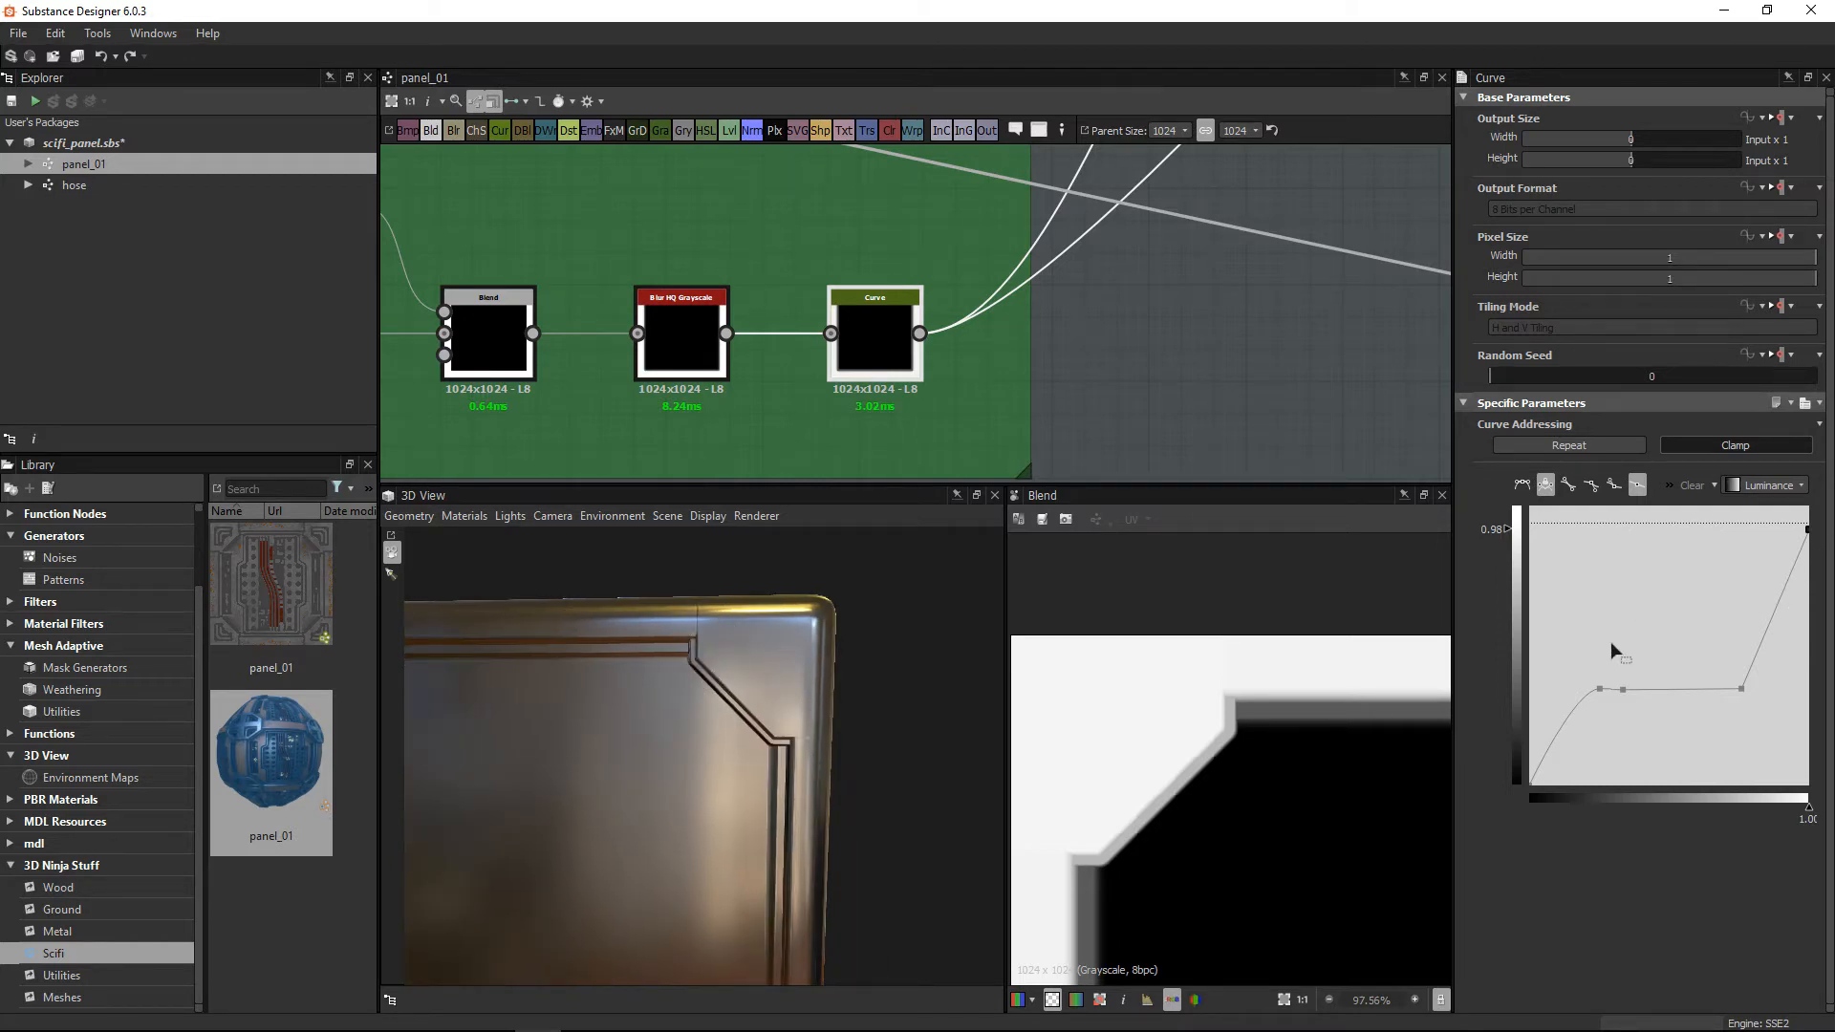
left_click_drag(1807, 529, 1809, 589)
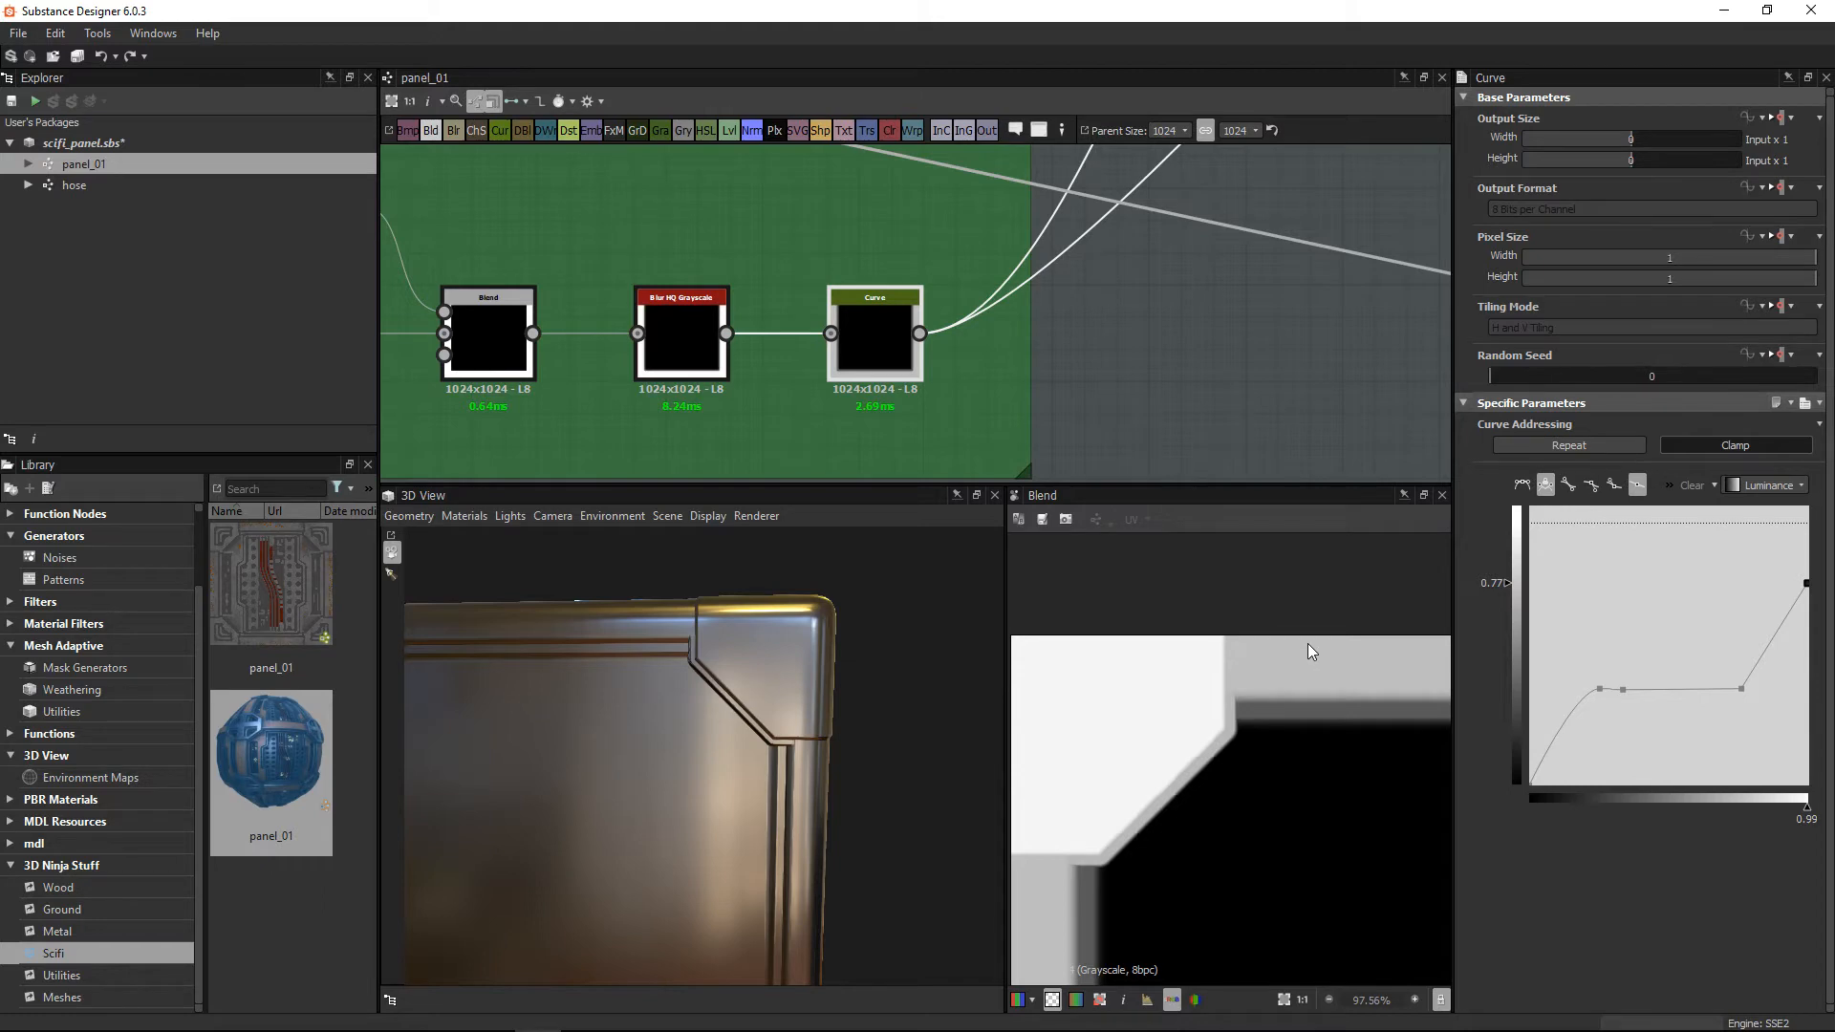
Step: Move the first Blend node in the Corner Mask frame slightly closer to the Levels node
scroll(1160, 347, "down", 6)
middle_click_drag(1290, 239, 981, 373)
scroll(1057, 393, "up", 5)
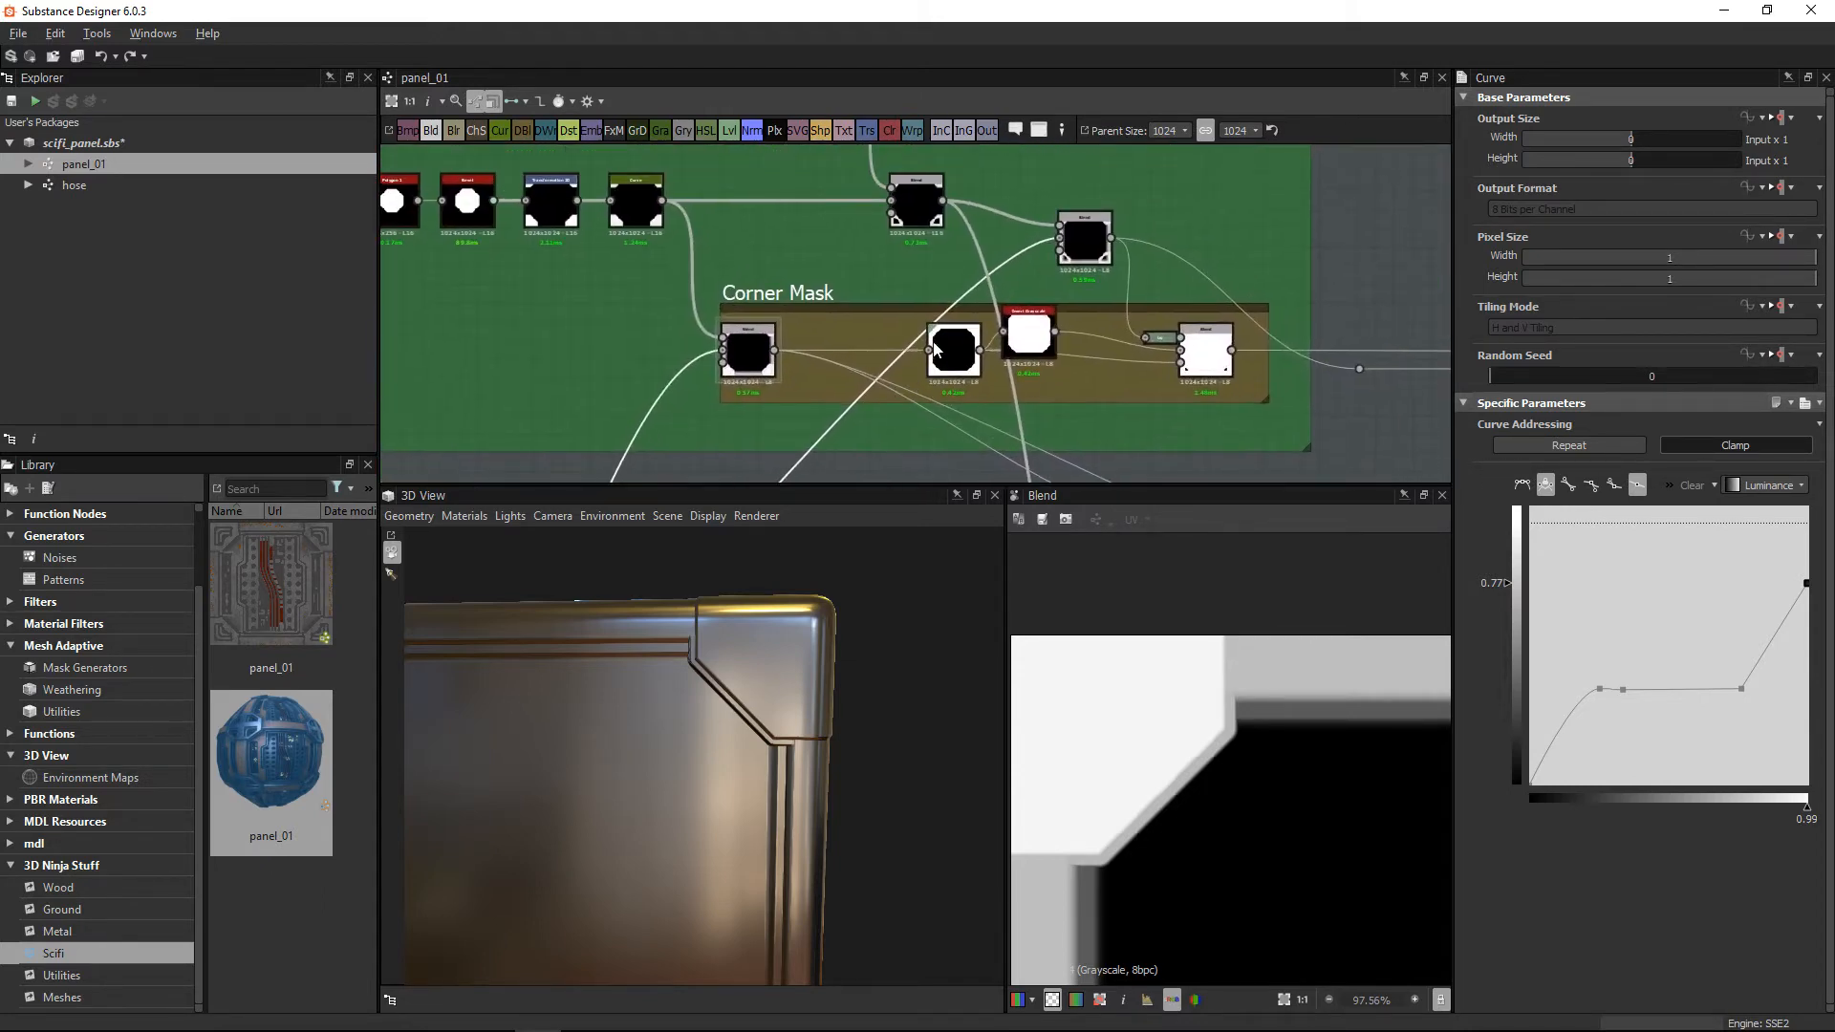
middle_click_drag(740, 318, 735, 342)
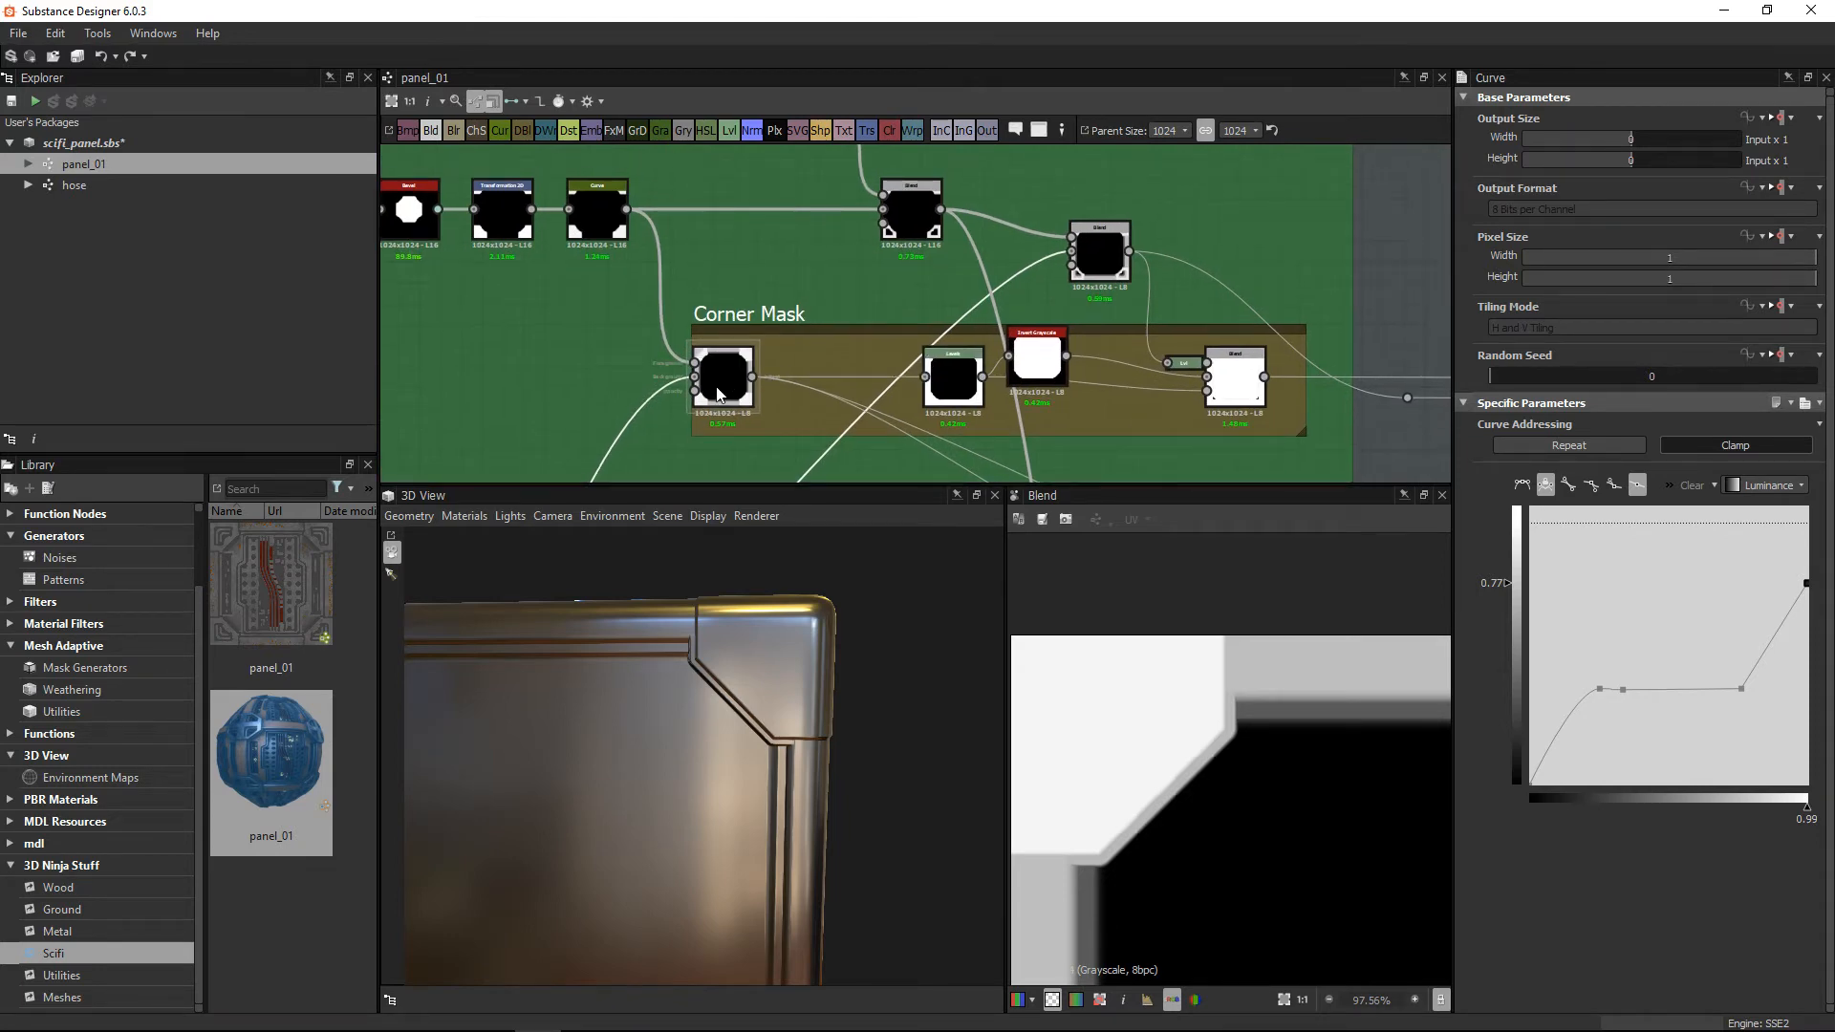
left_click(725, 397)
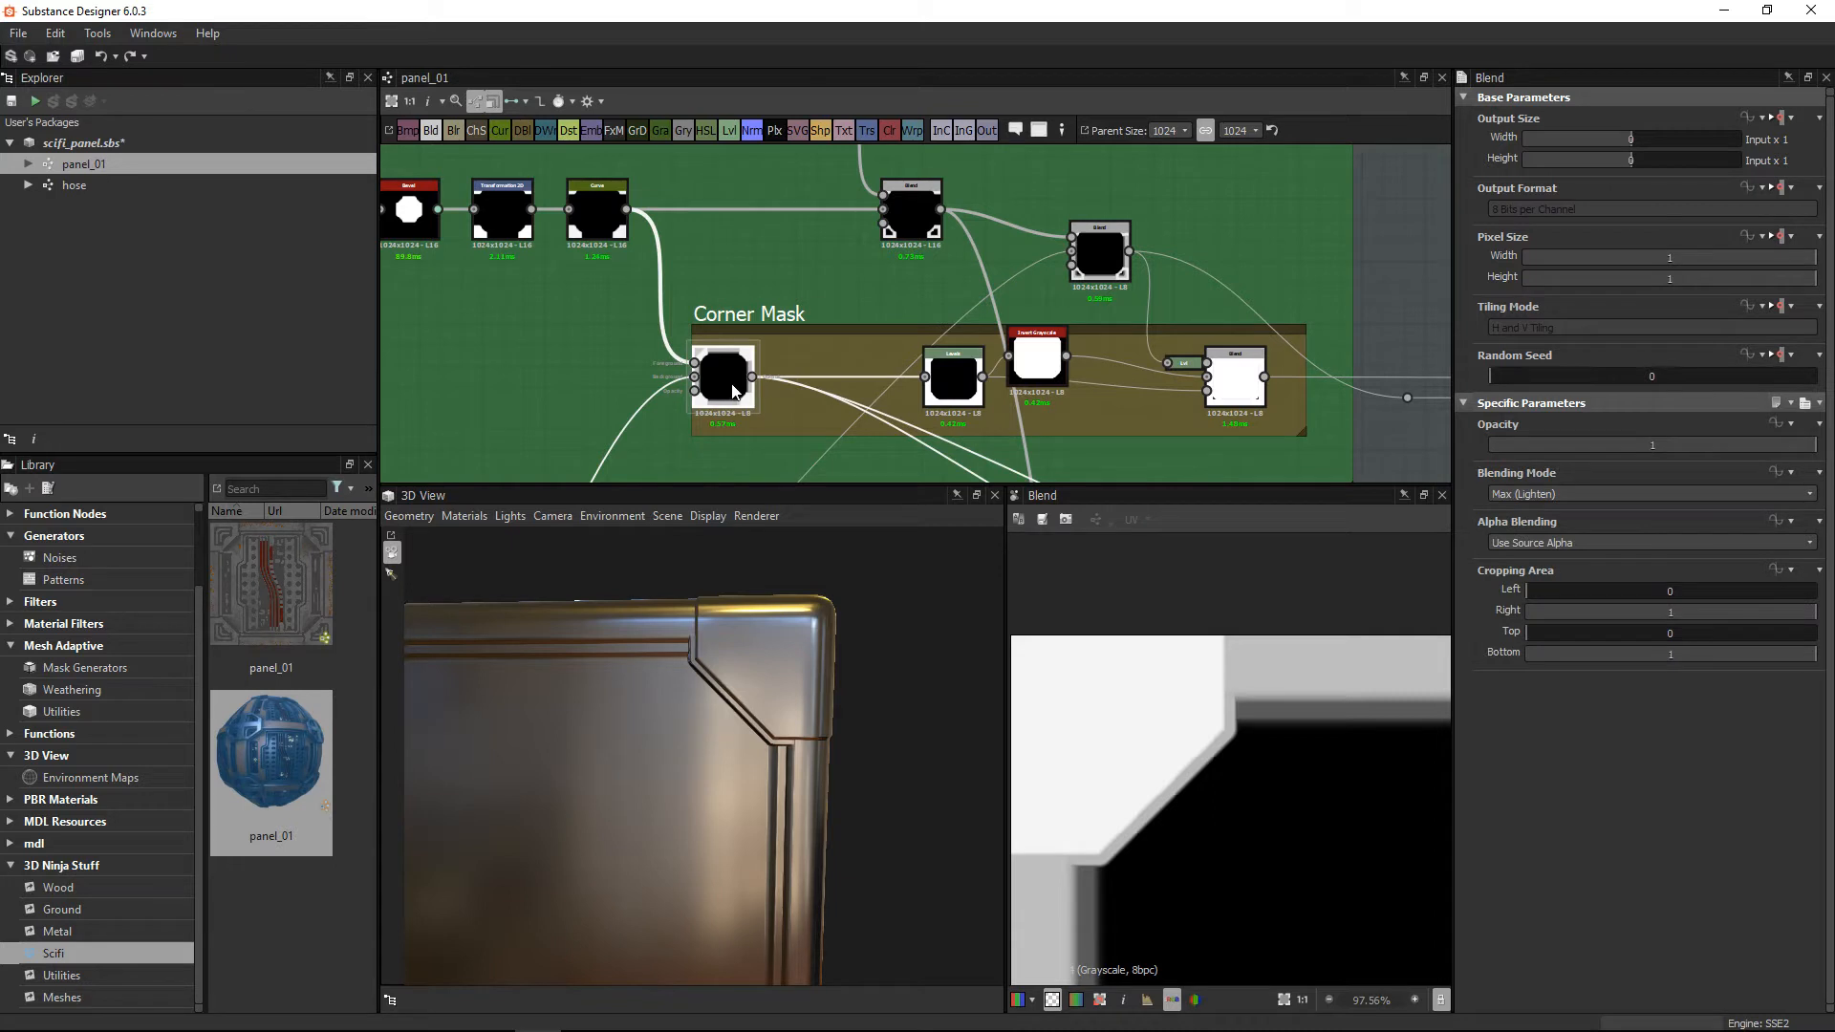
left_click_drag(734, 392, 754, 391)
middle_click_drag(1148, 331, 1146, 316)
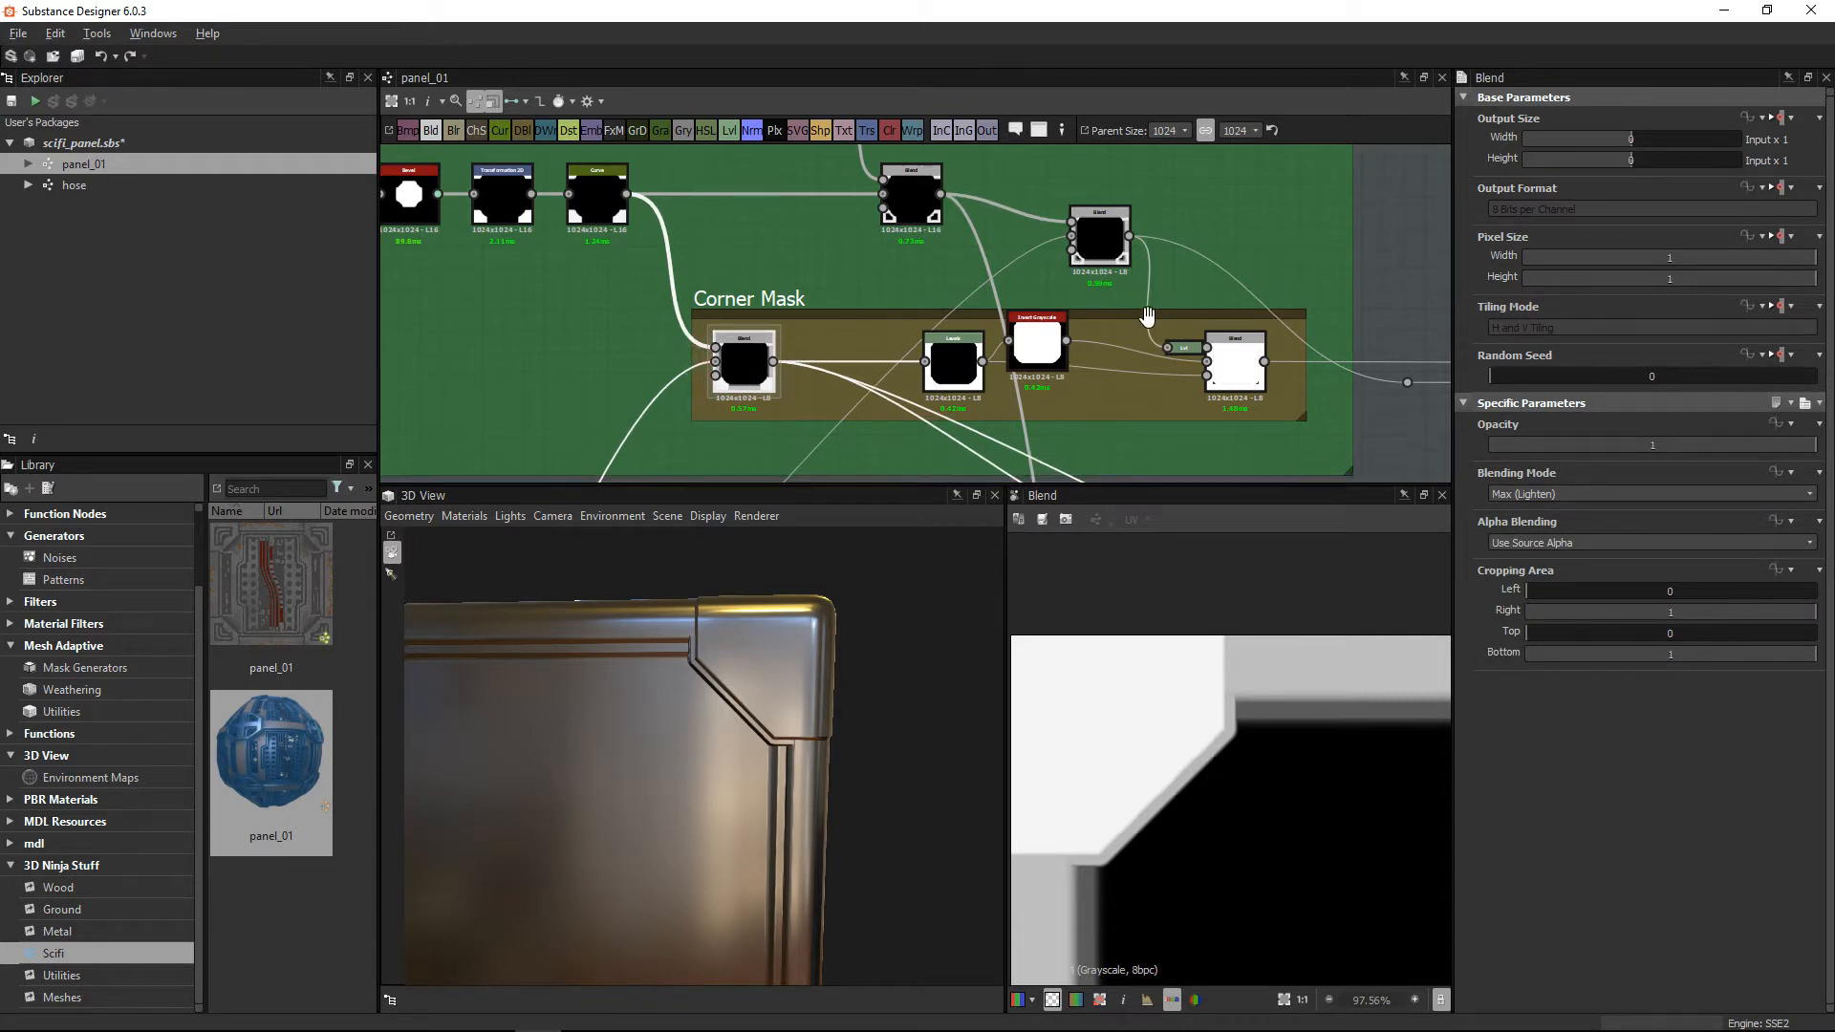
Step: Preview the Blend node just above the Corner Mask frame and check the Blend node feeding it
left_click(1107, 238)
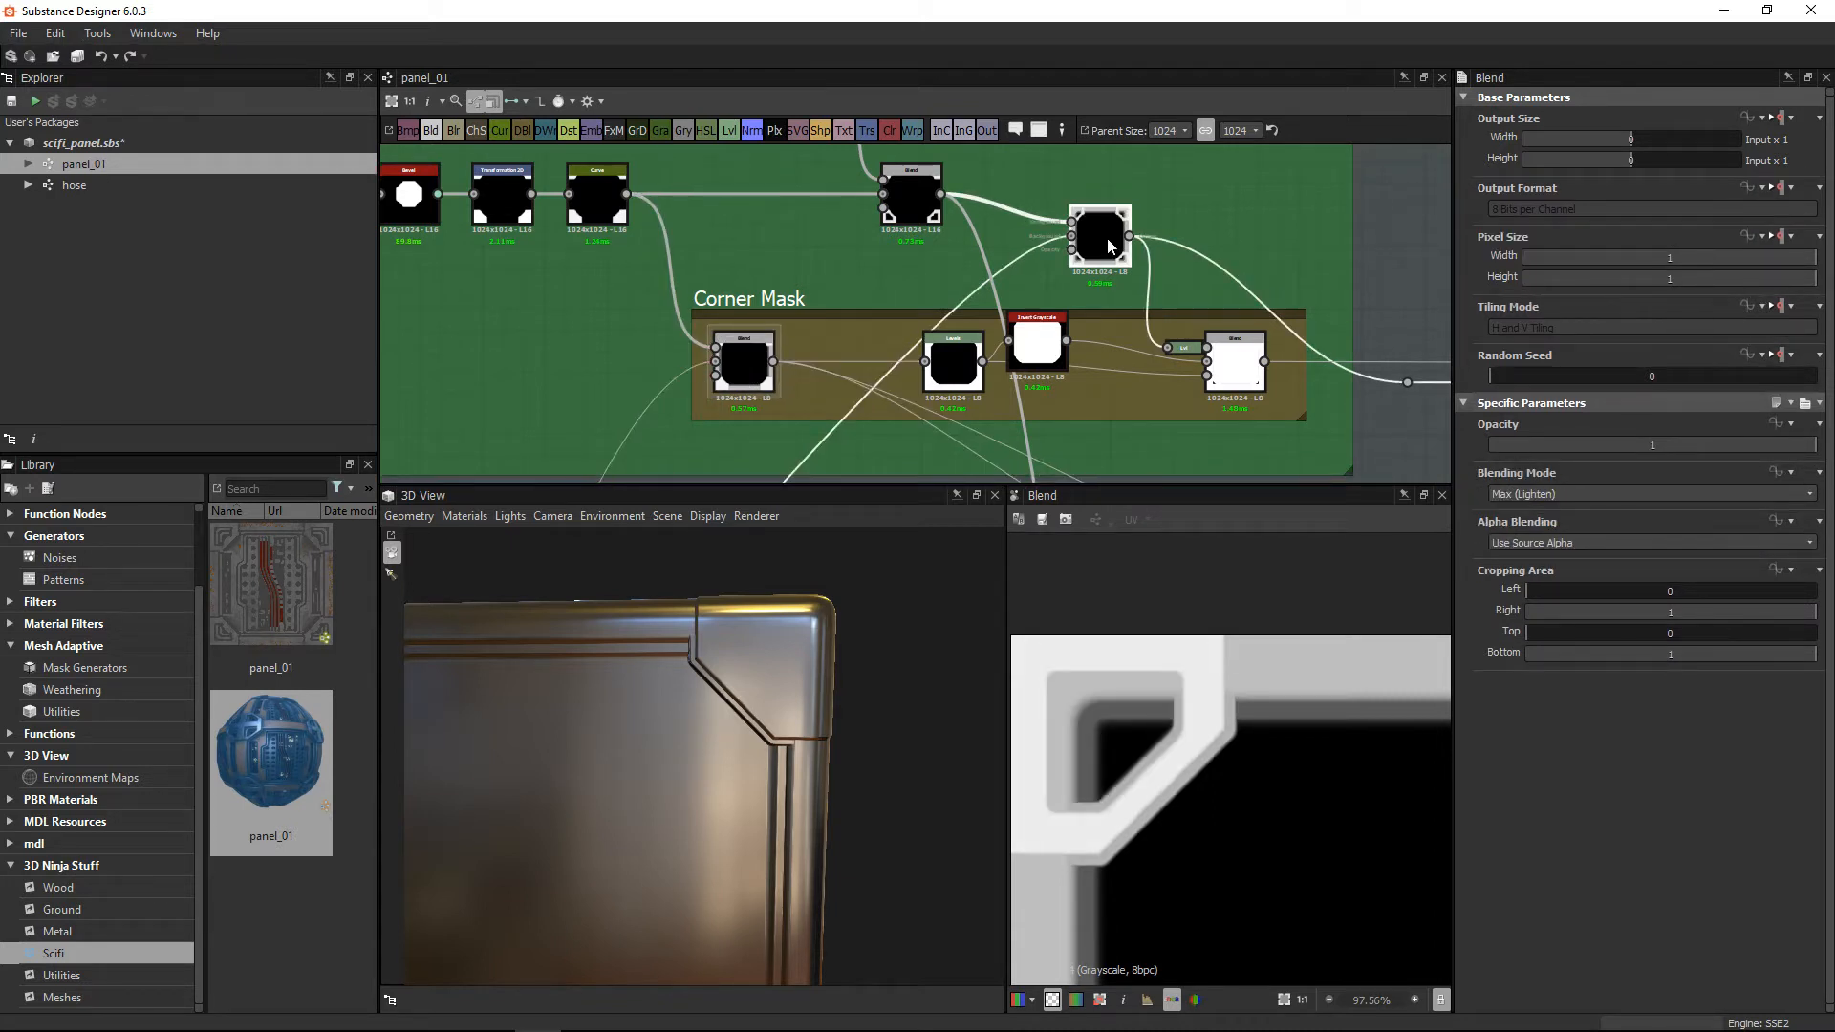
left_click(903, 196)
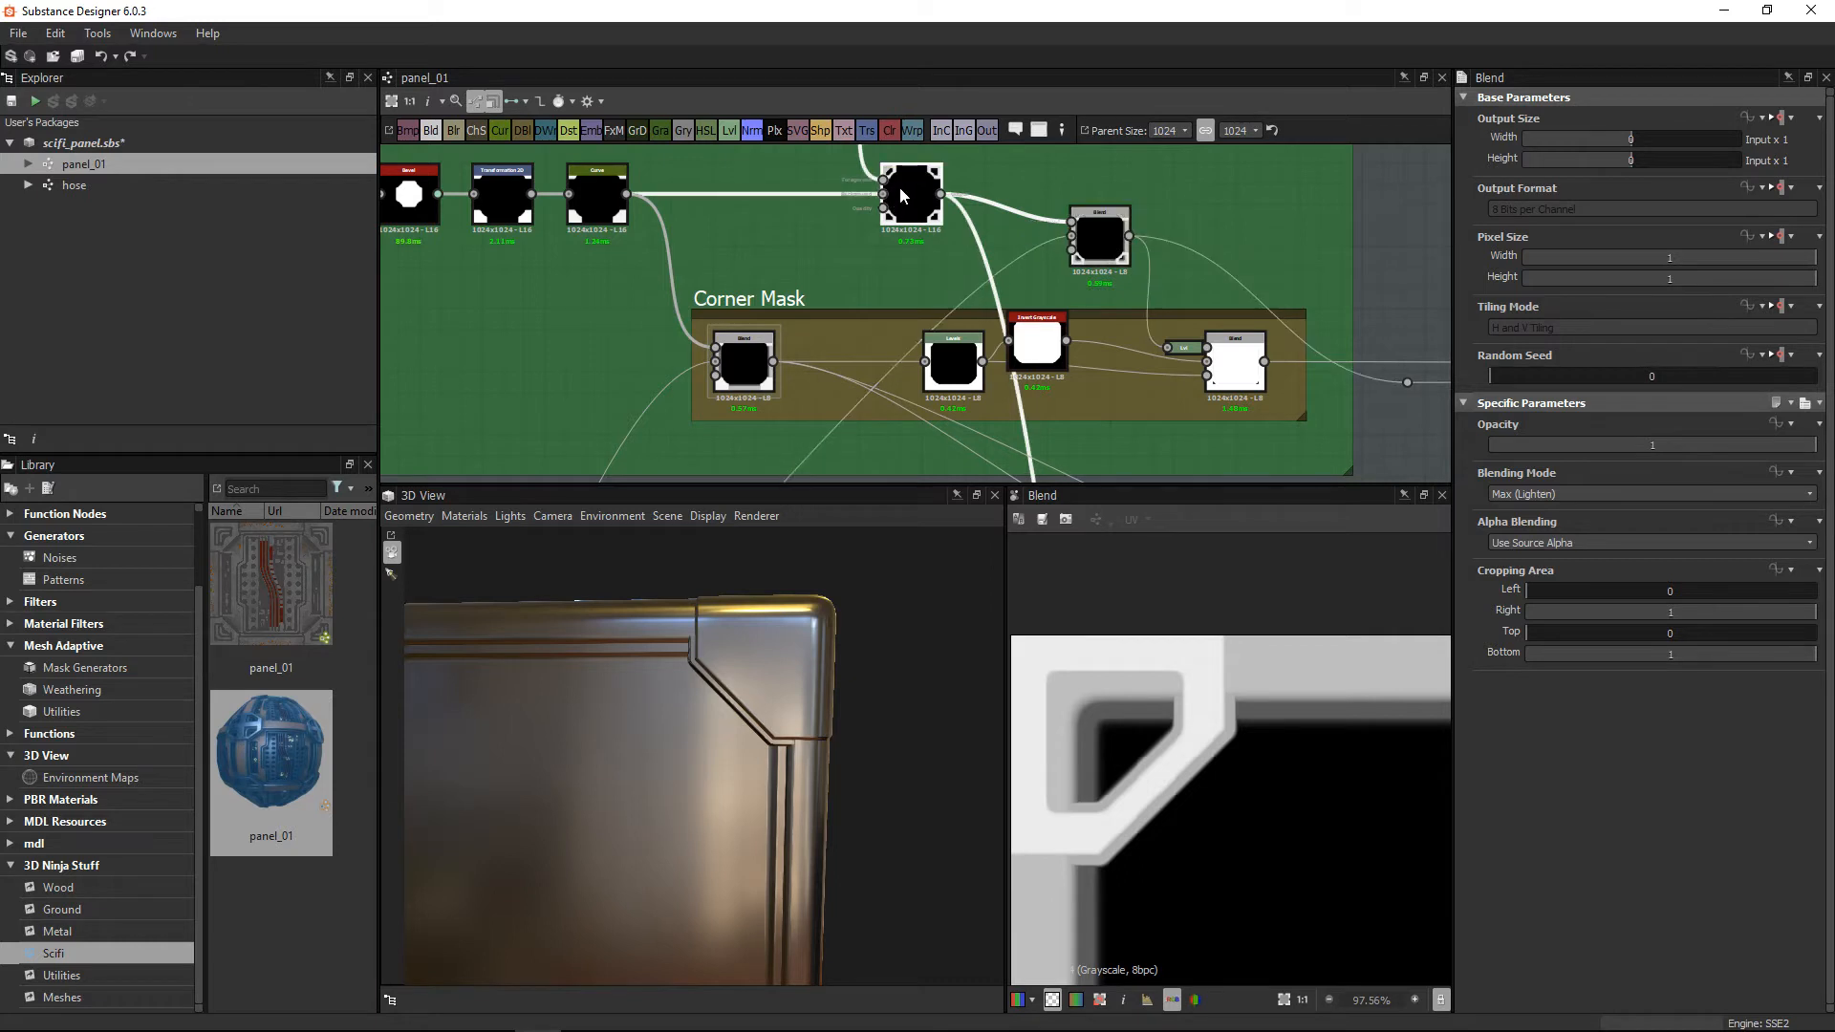
left_click(1098, 239)
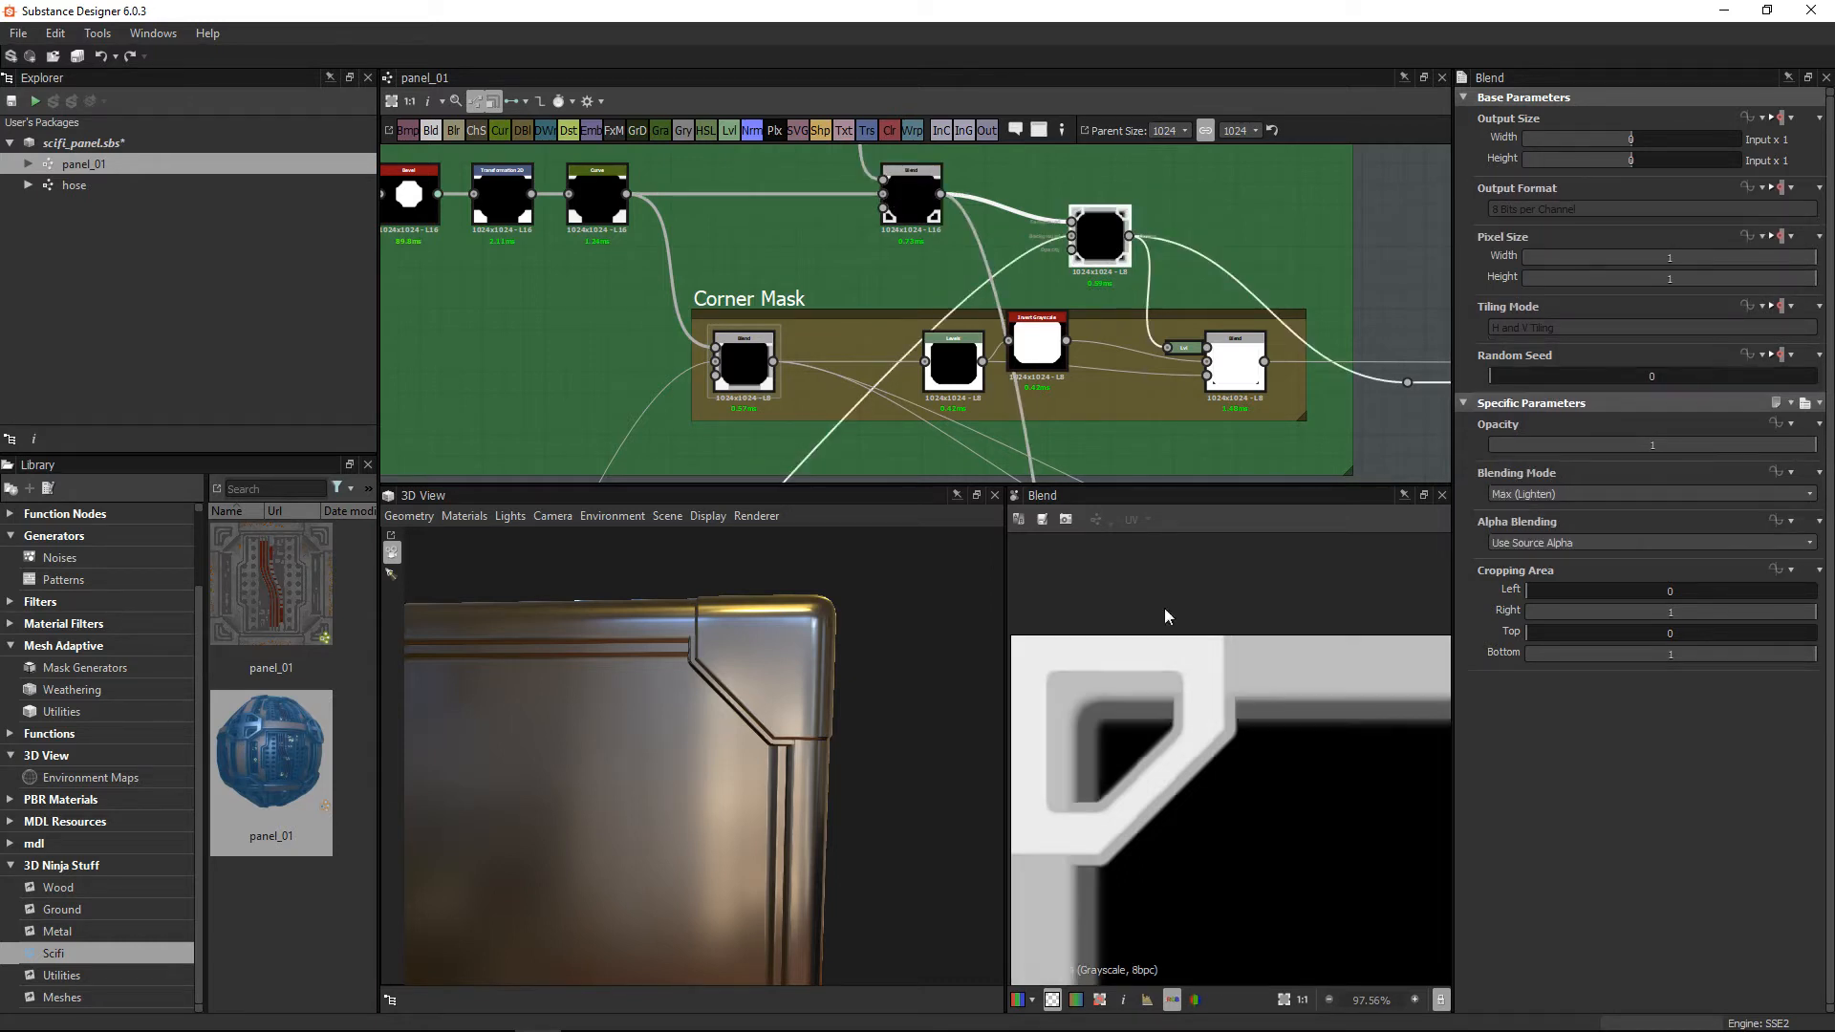
Step: Move the Normal node away from the Corner Mask frame and feed it from the Blend node just above that frame
scroll(1150, 289, "down", 1)
middle_click_drag(1224, 320, 1155, 254)
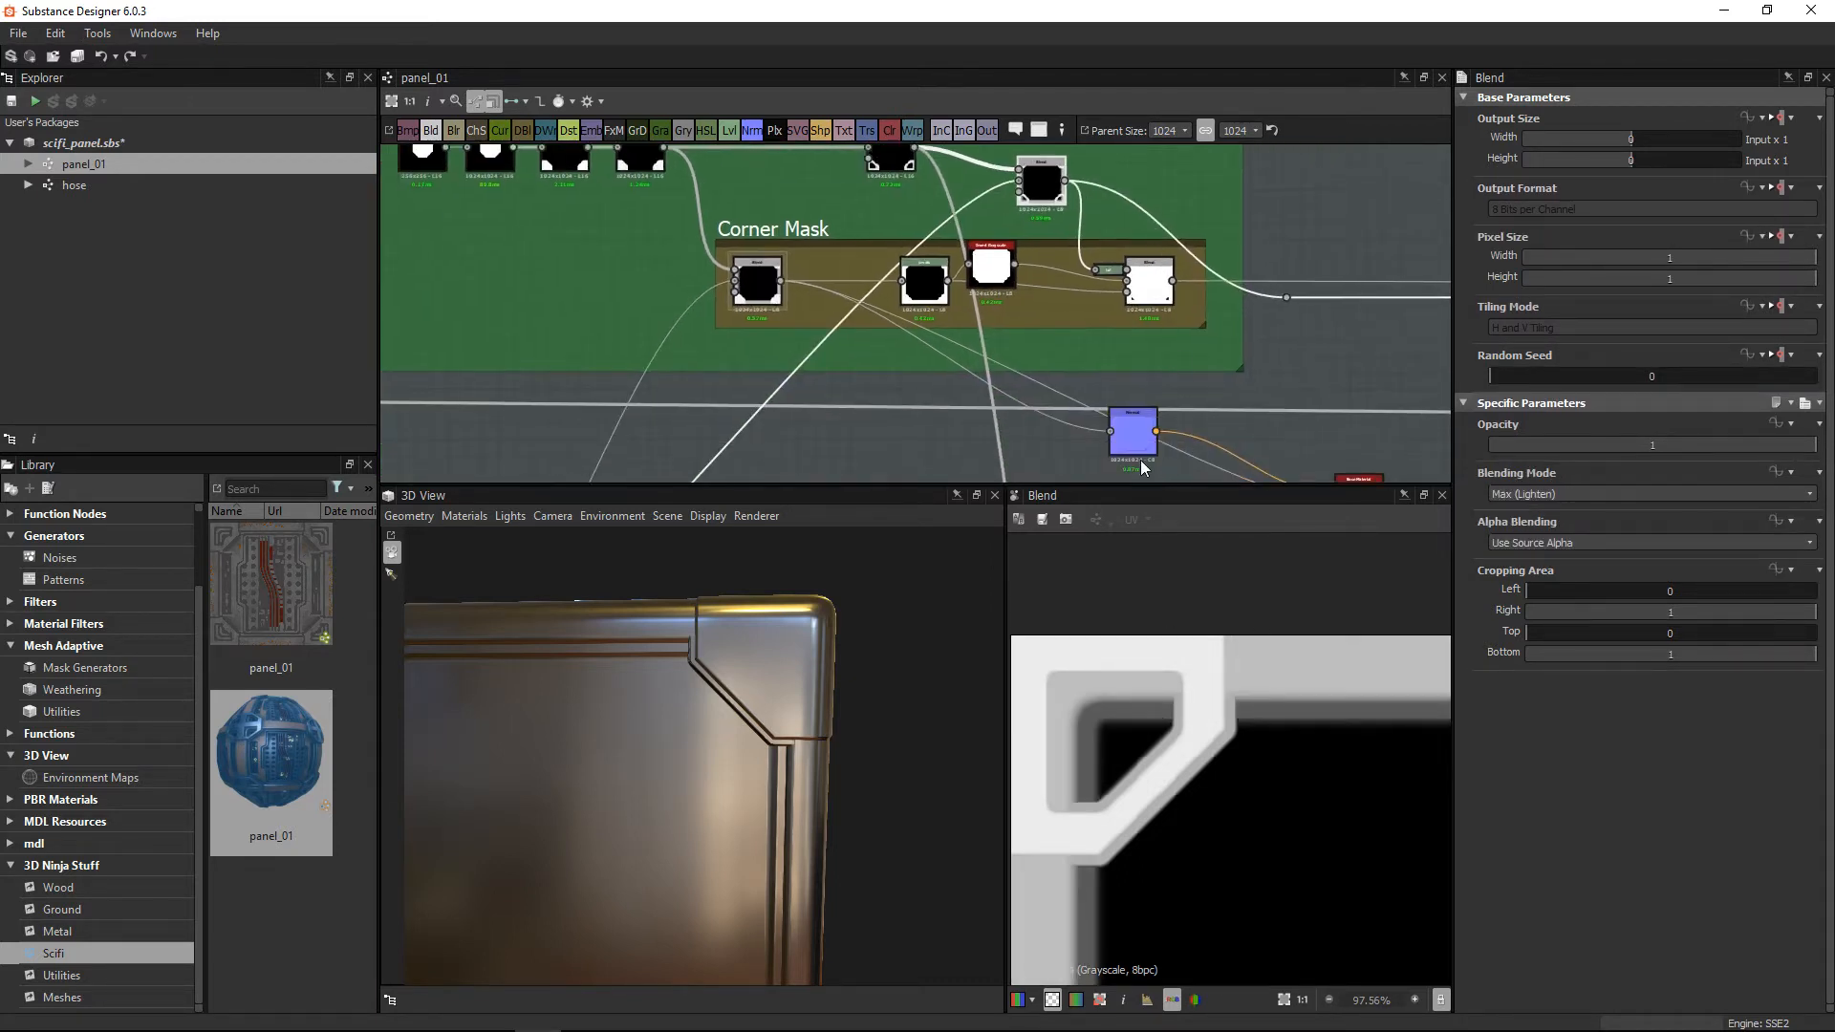
left_click(1205, 417)
left_click_drag(1206, 417, 1239, 417)
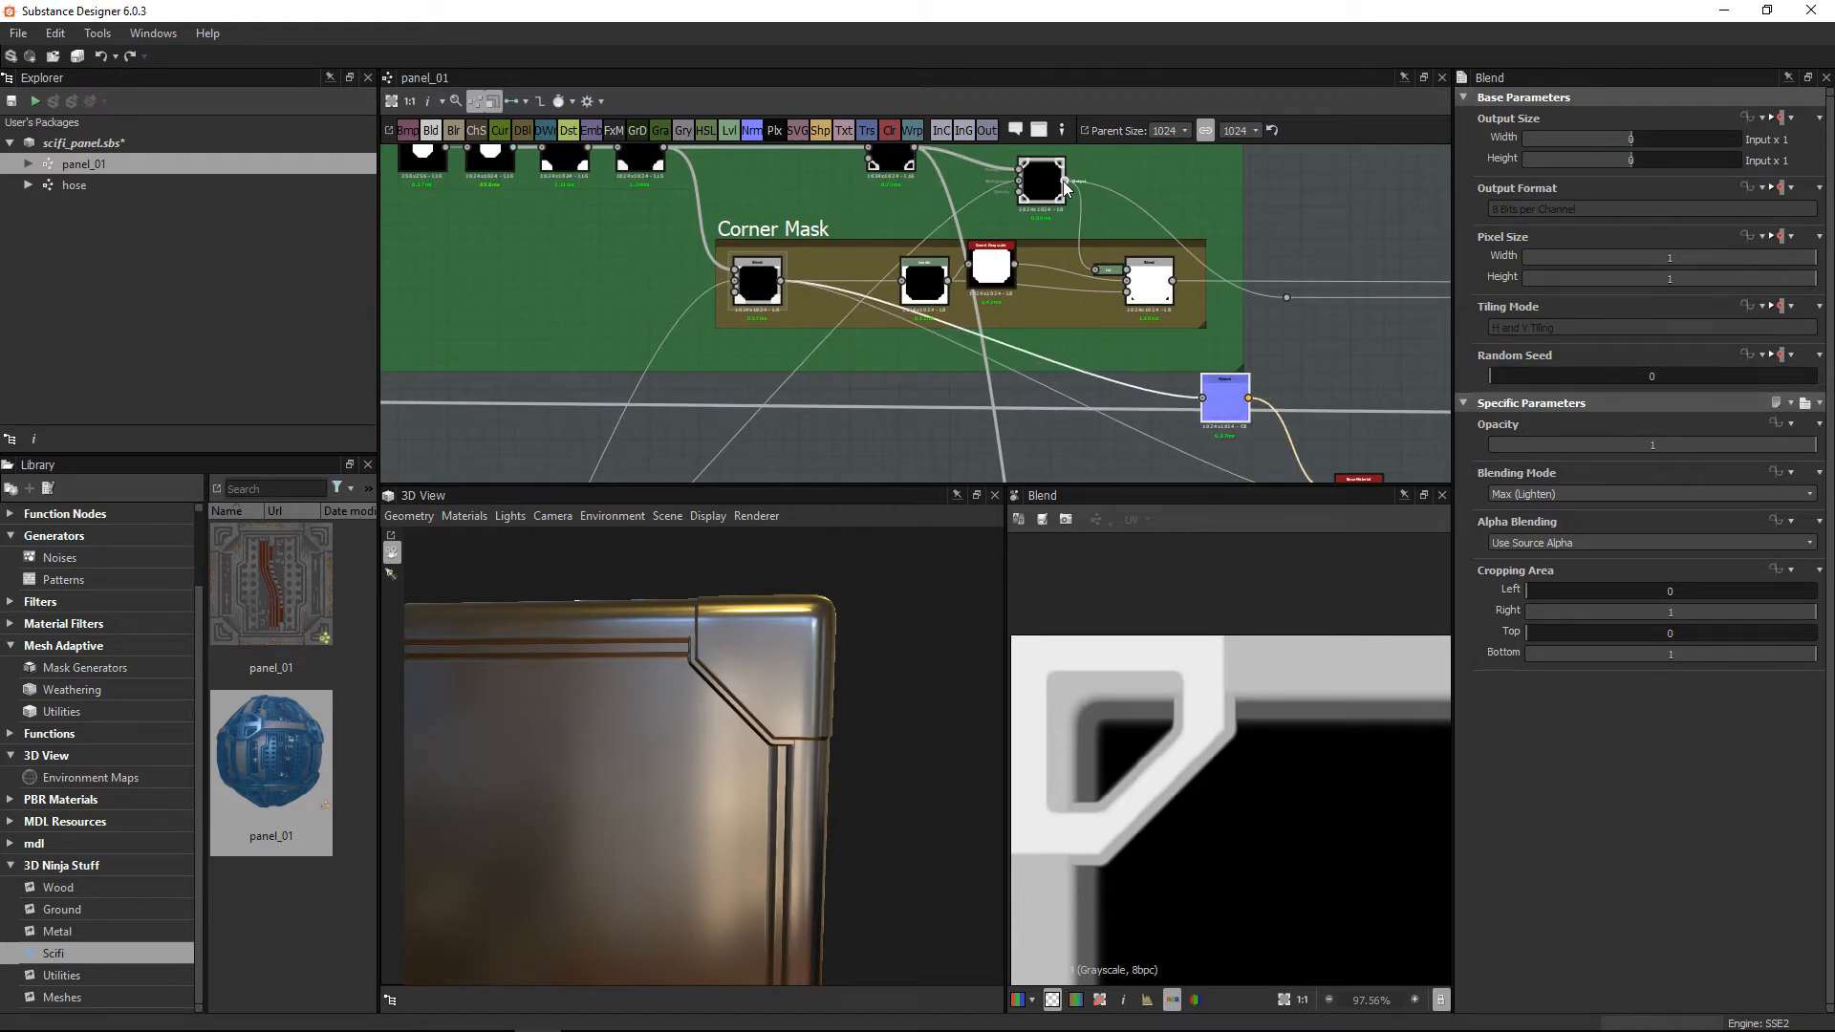
left_click_drag(1064, 180, 1218, 413)
left_click(1218, 414)
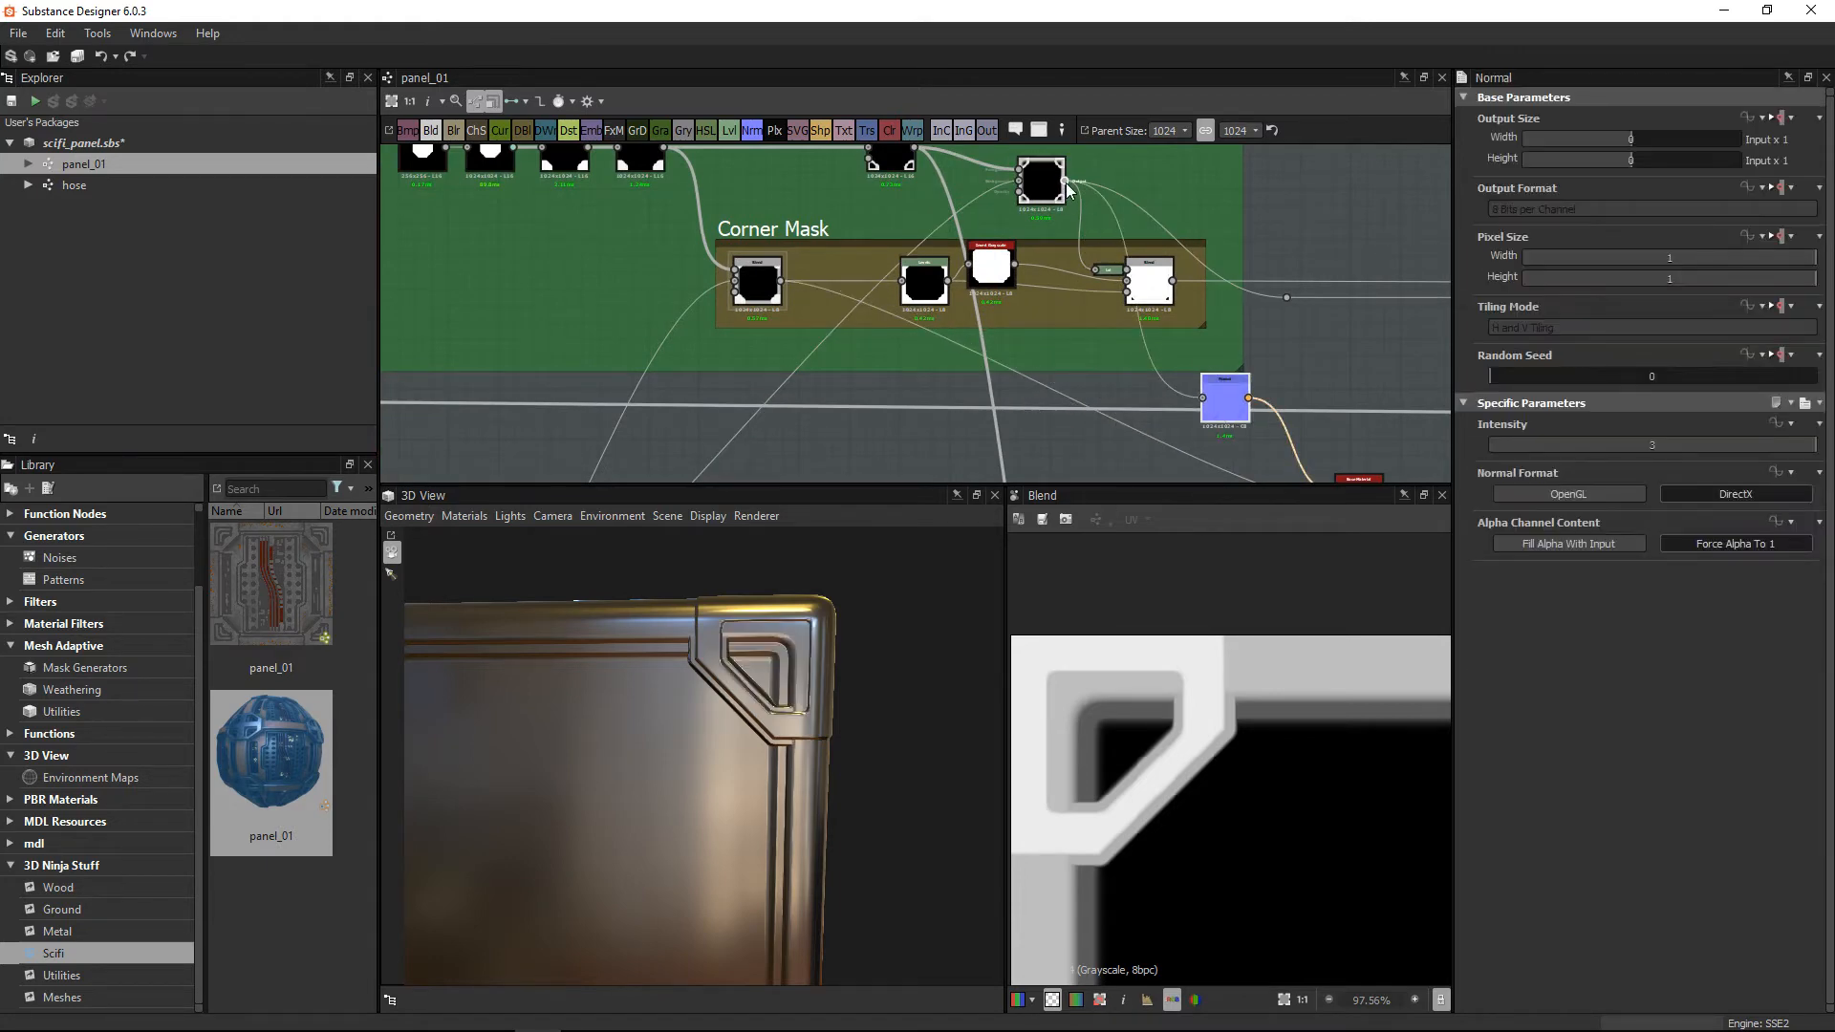
Step: Connect the Blend node above the Corner Mask frame to the material node's second input, and inspect the panel's corners in 3D
left_click_drag(1064, 181, 1293, 445)
middle_click_drag(1293, 446, 1269, 372)
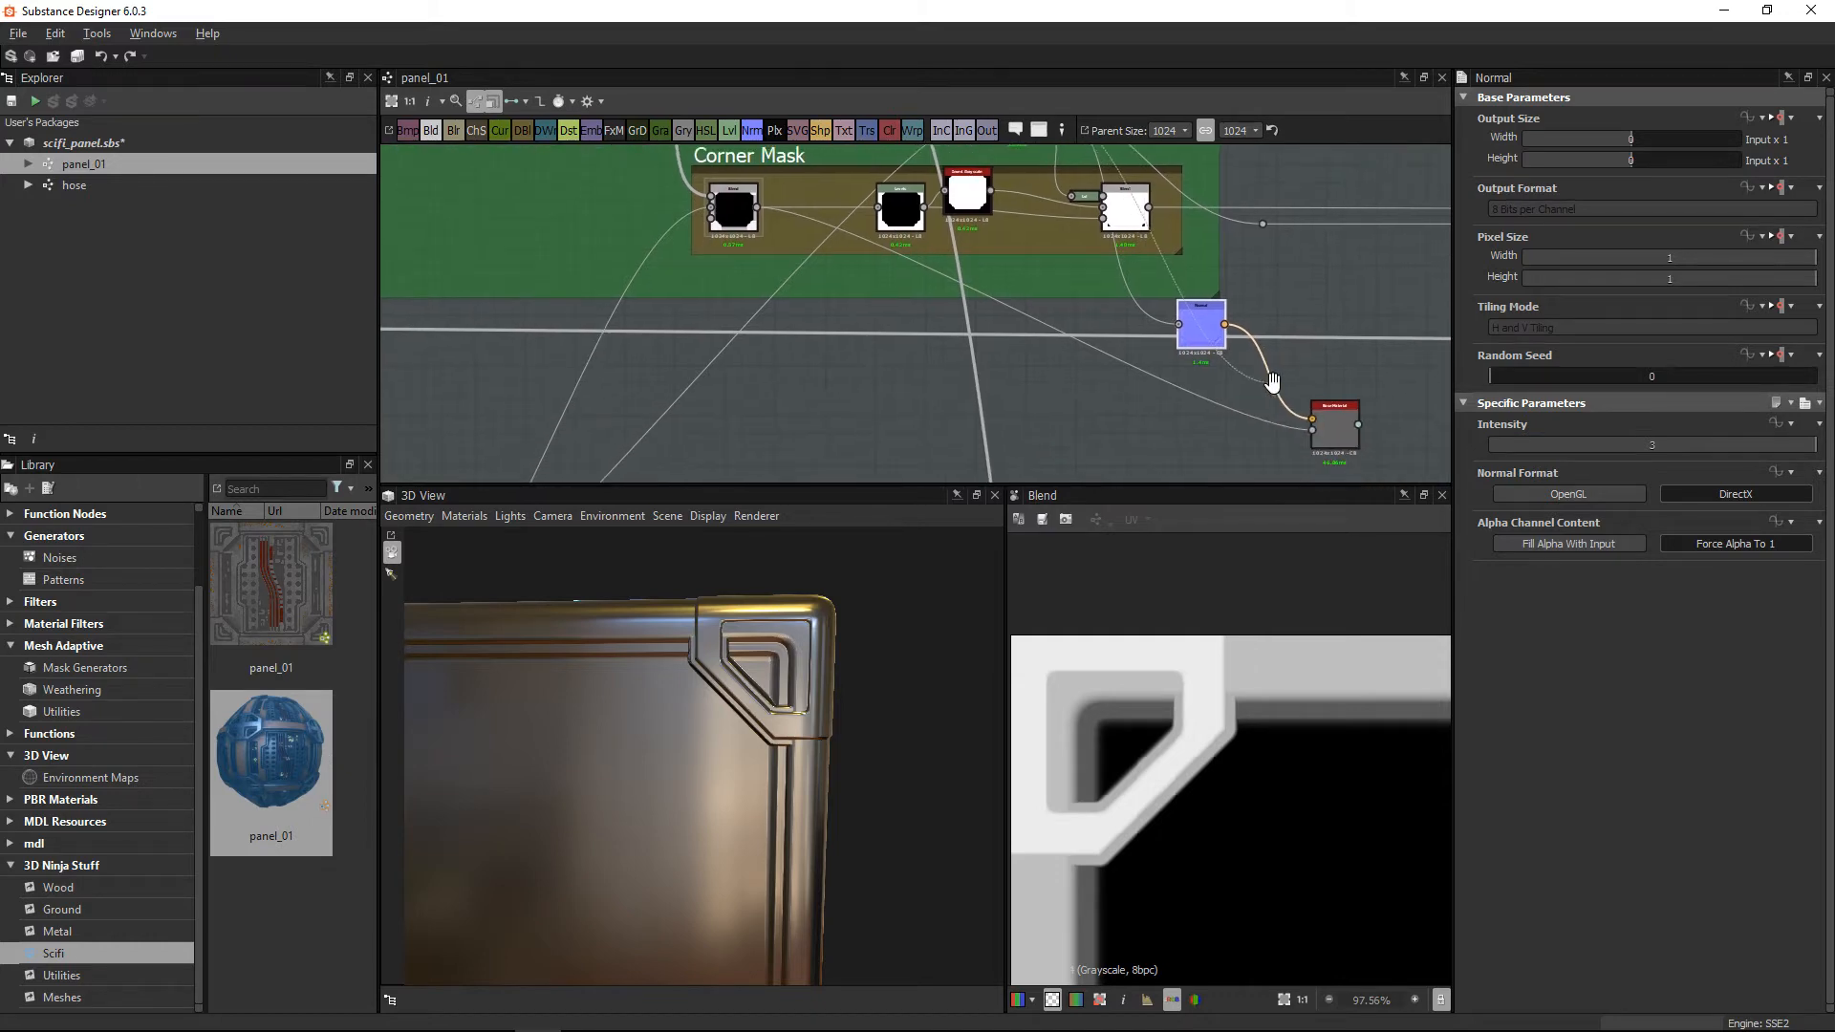
left_click(1314, 433)
left_click_drag(882, 694, 536, 614)
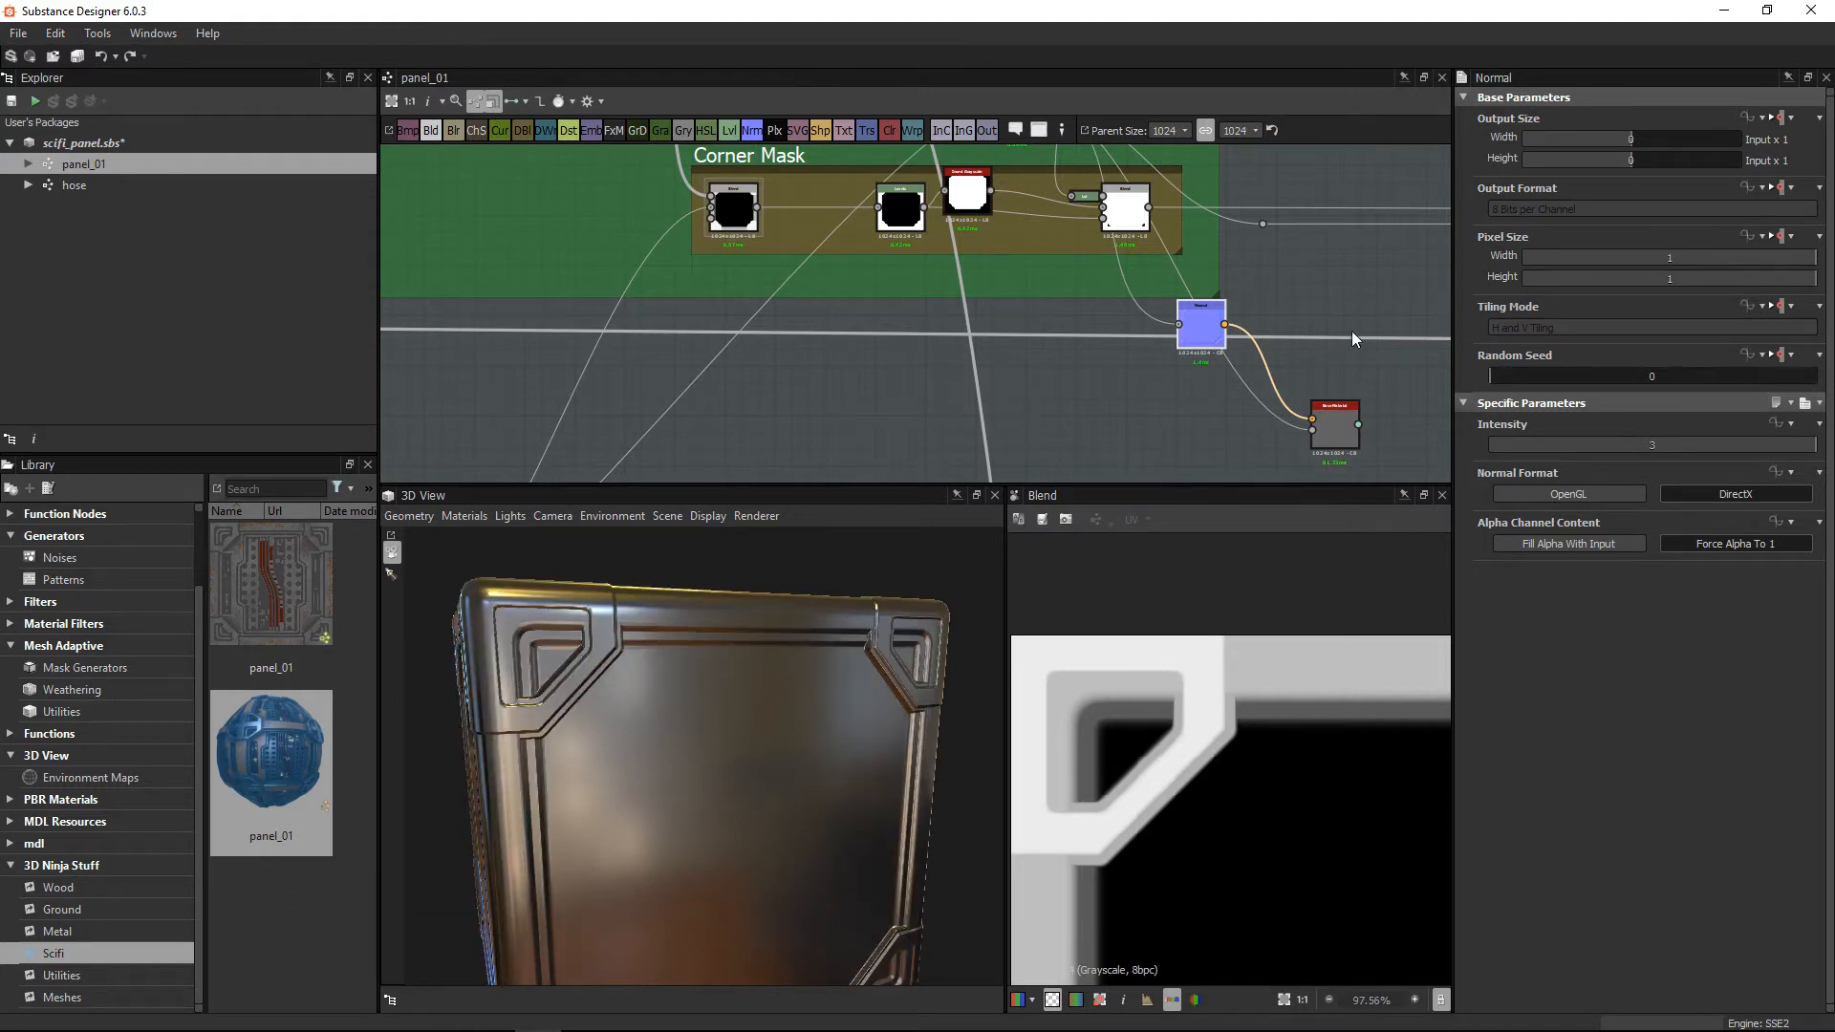
scroll(1322, 337, "down", 1)
middle_click_drag(1326, 347, 904, 307)
scroll(898, 308, "down", 2)
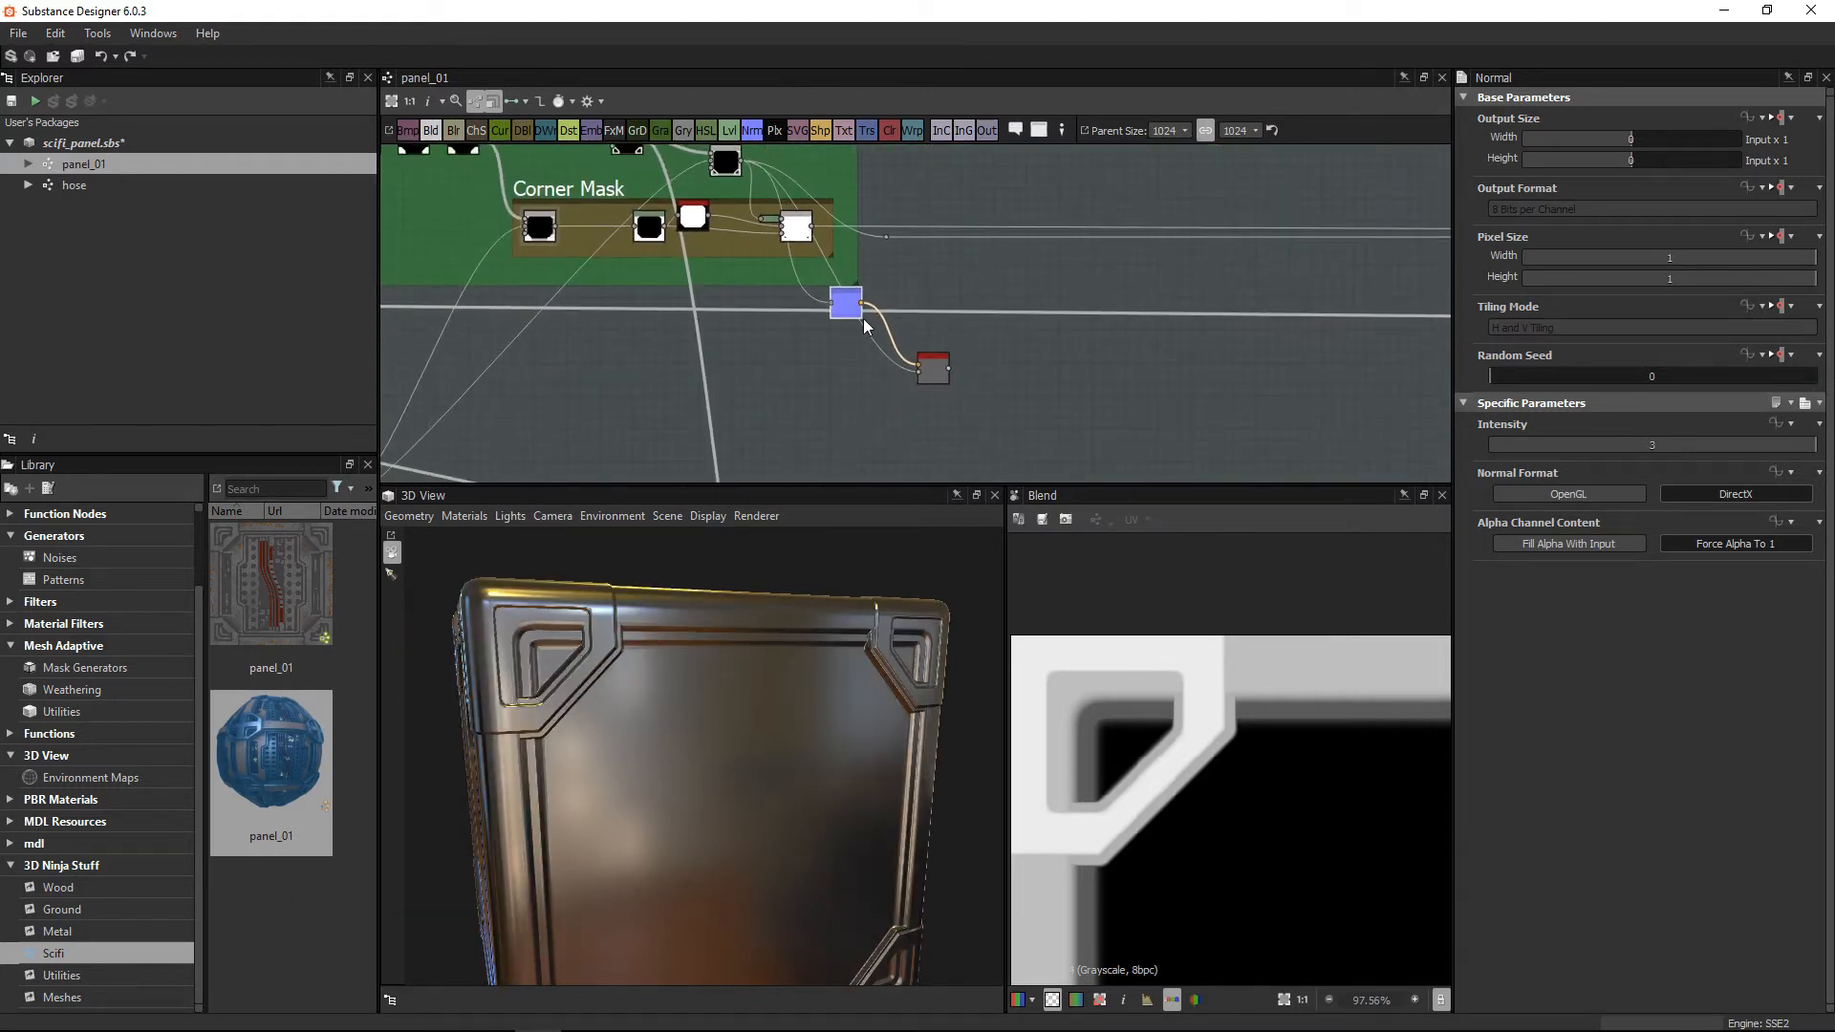
Step: Move the Normal and material nodes farther from the Corner Mask frame and delete their links to the Blend node
mouse_move(860, 316)
left_mouse_down()
mouse_move(915, 311)
mouse_move(882, 394)
mouse_move(1169, 422)
left_mouse_up()
left_click_drag(1005, 445, 1085, 355)
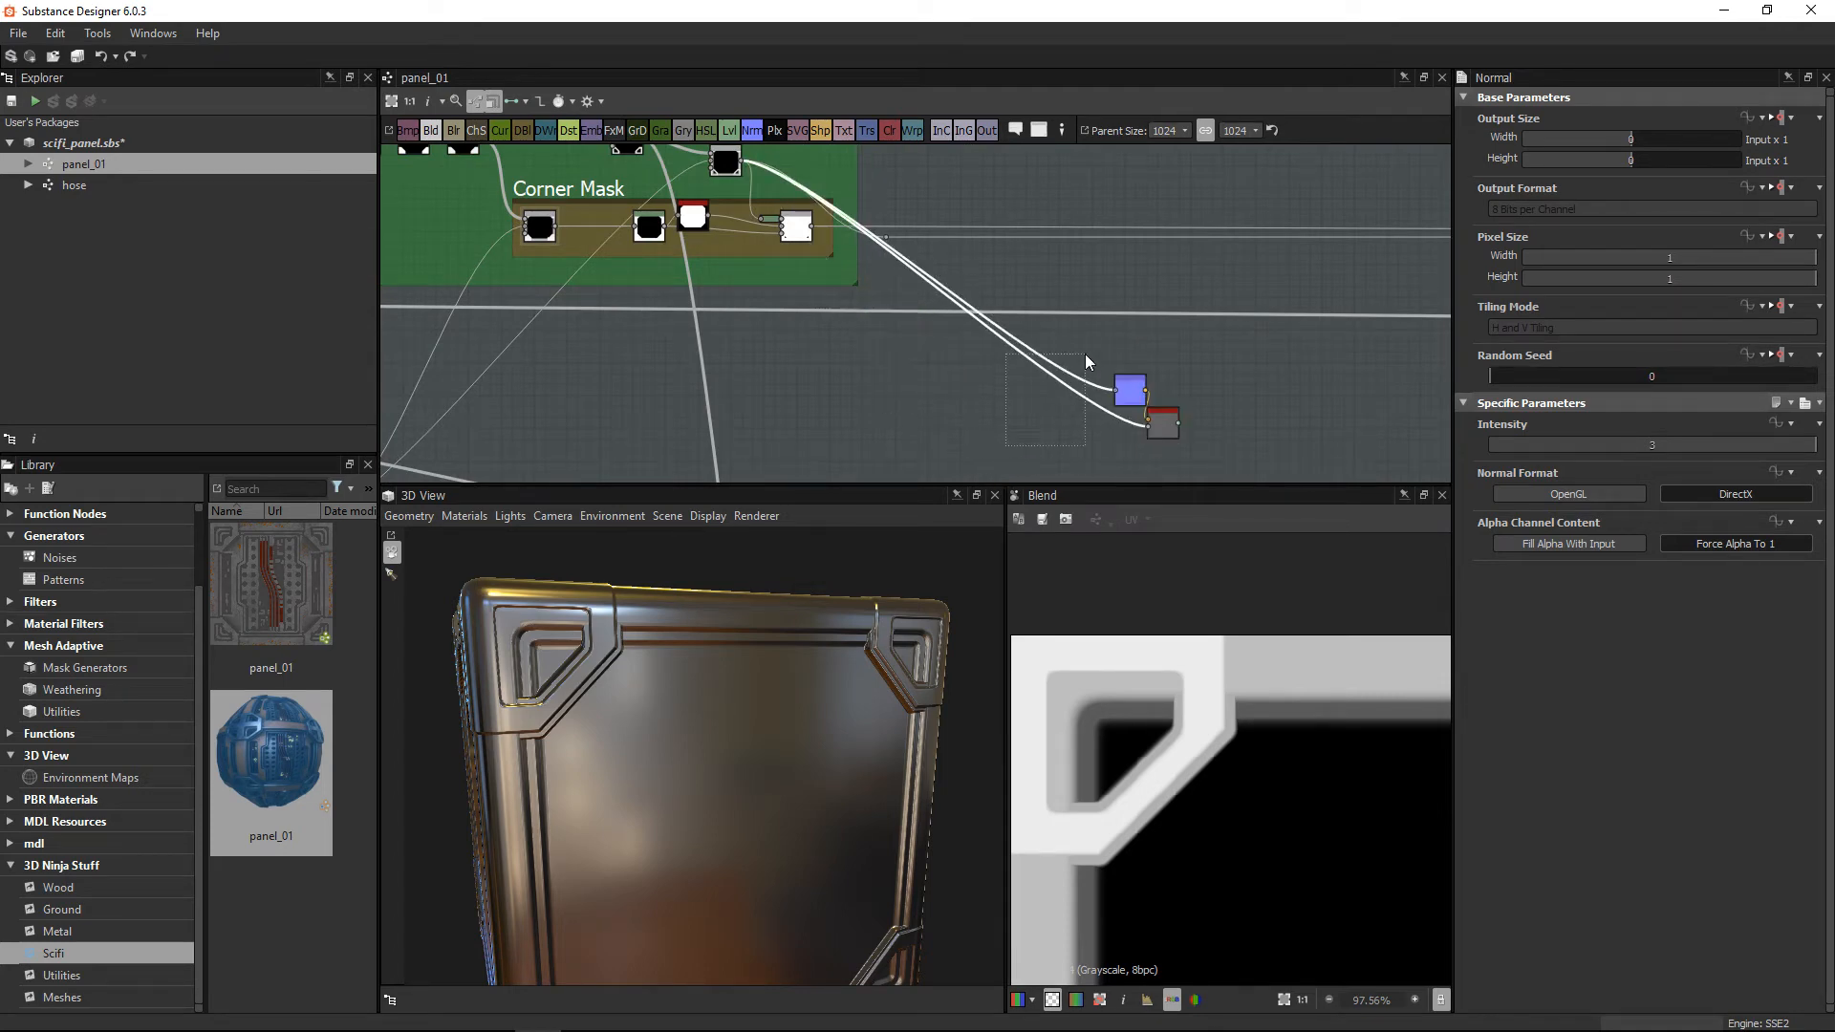
key("Delete")
Step: Find the Frame group in the graph and examine its first node and the two Blend nodes after it
middle_click_drag(1233, 347, 1125, 359)
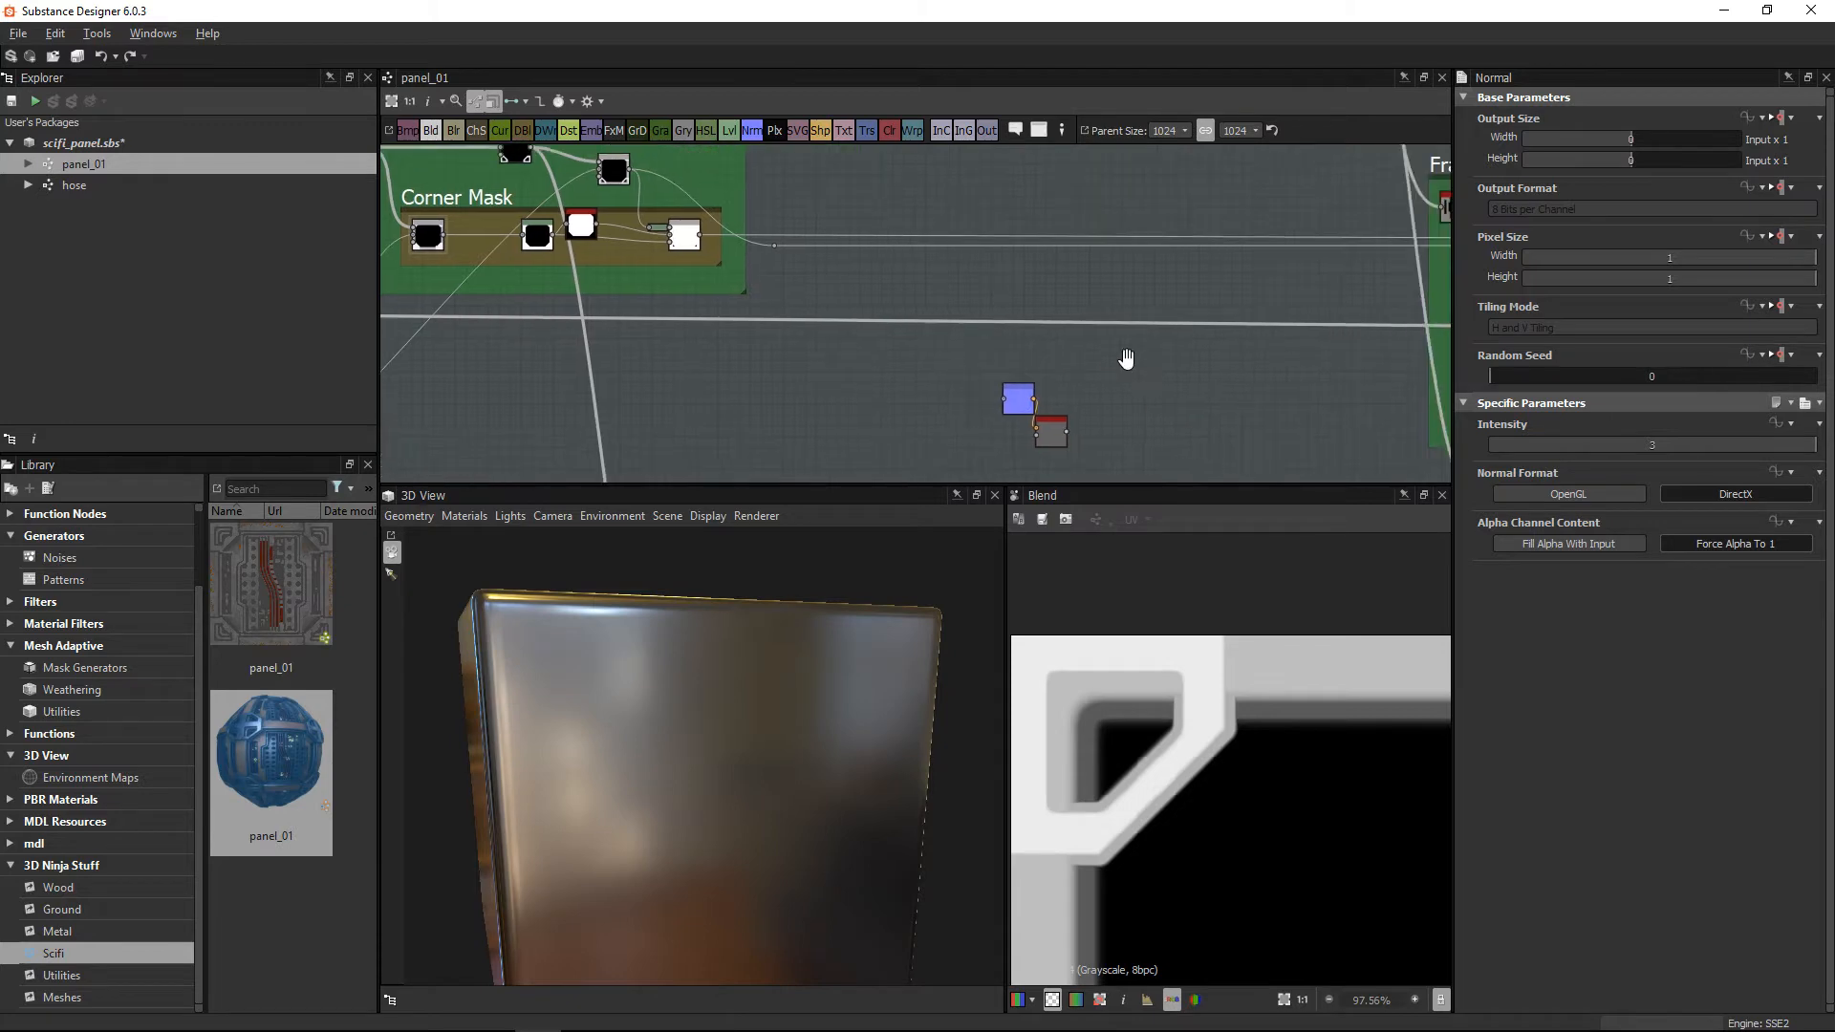
scroll(1166, 302, "down", 3)
middle_click_drag(1284, 386, 1096, 430)
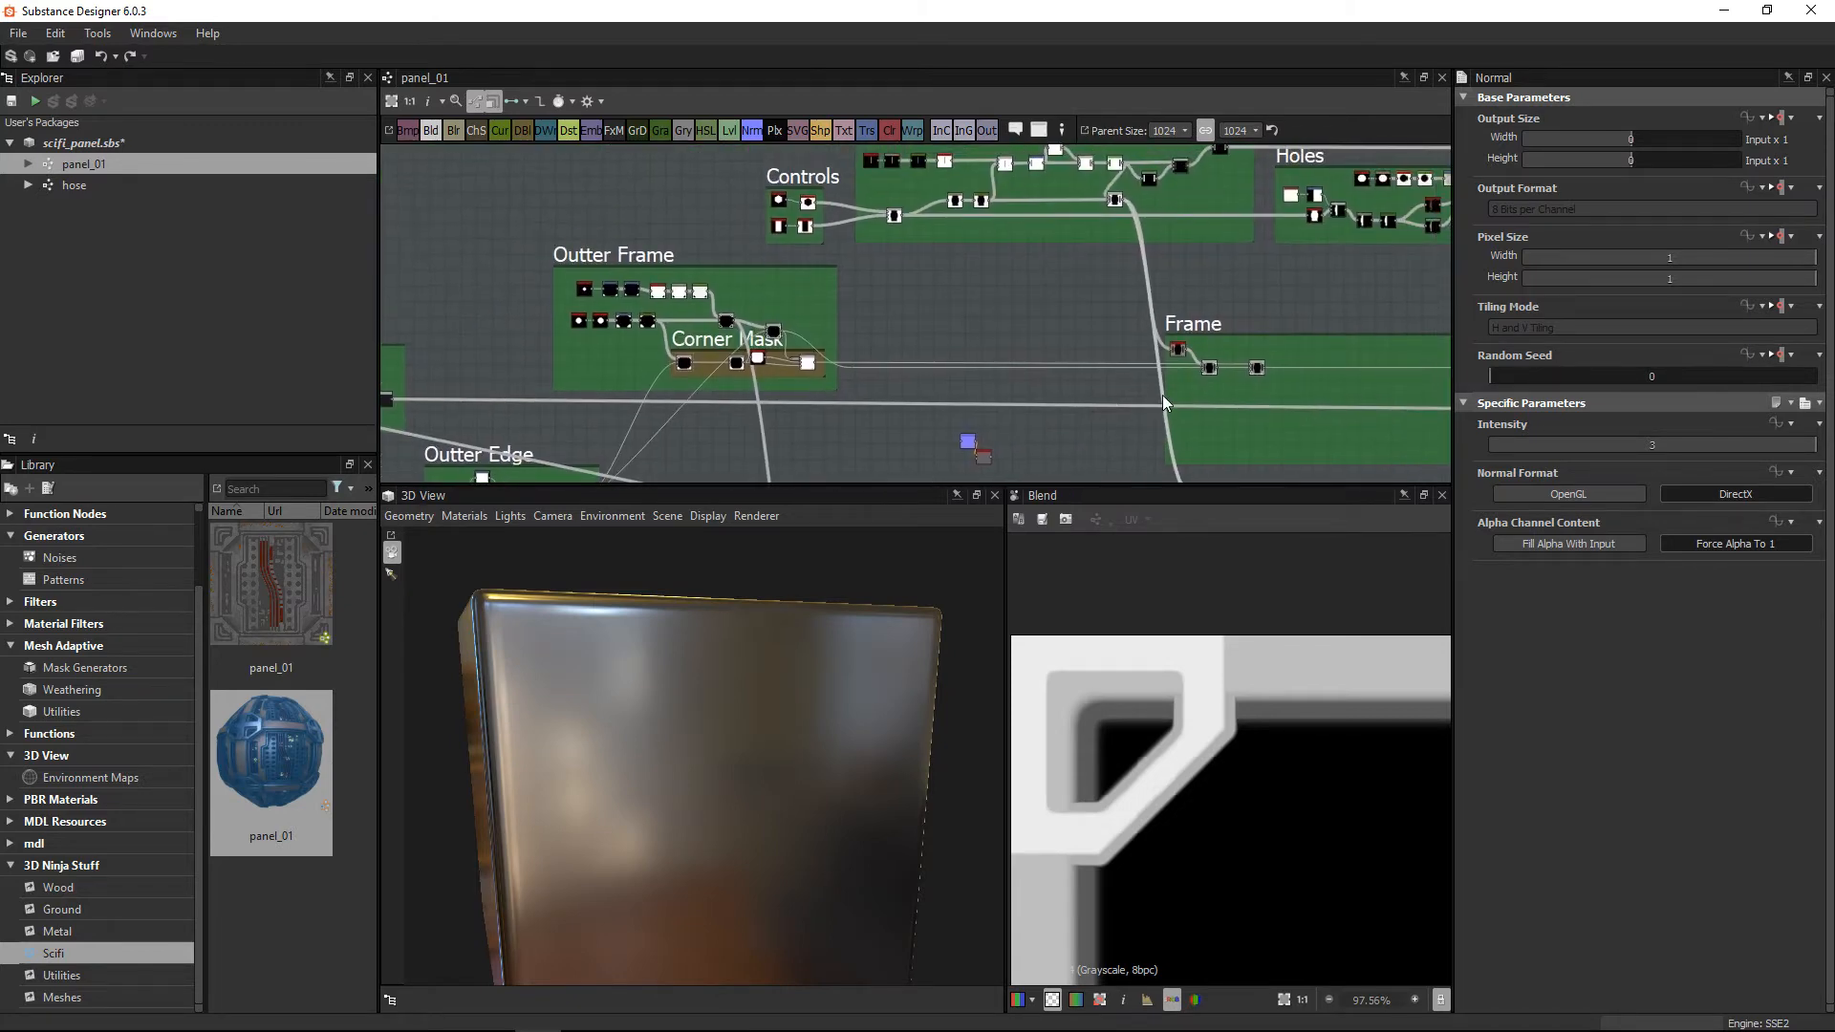
middle_click_drag(1124, 290, 1047, 188)
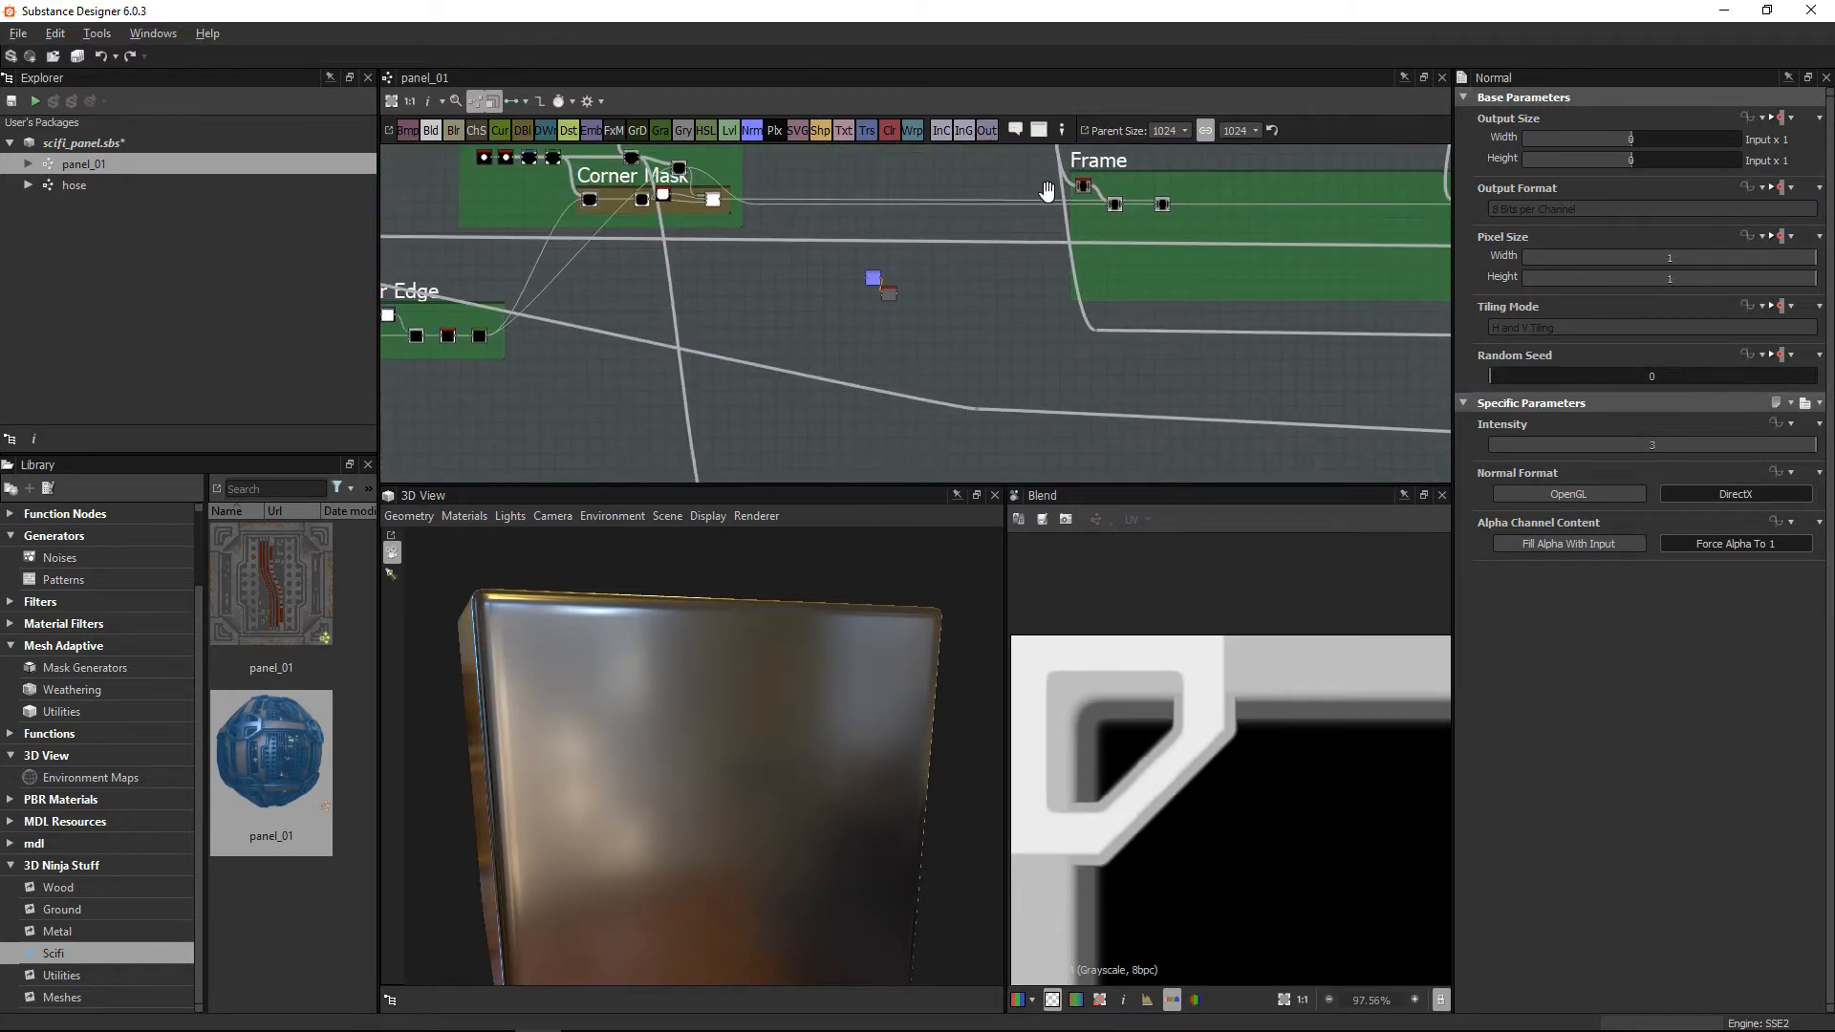
middle_click_drag(941, 310, 798, 437)
scroll(807, 301, "up", 3)
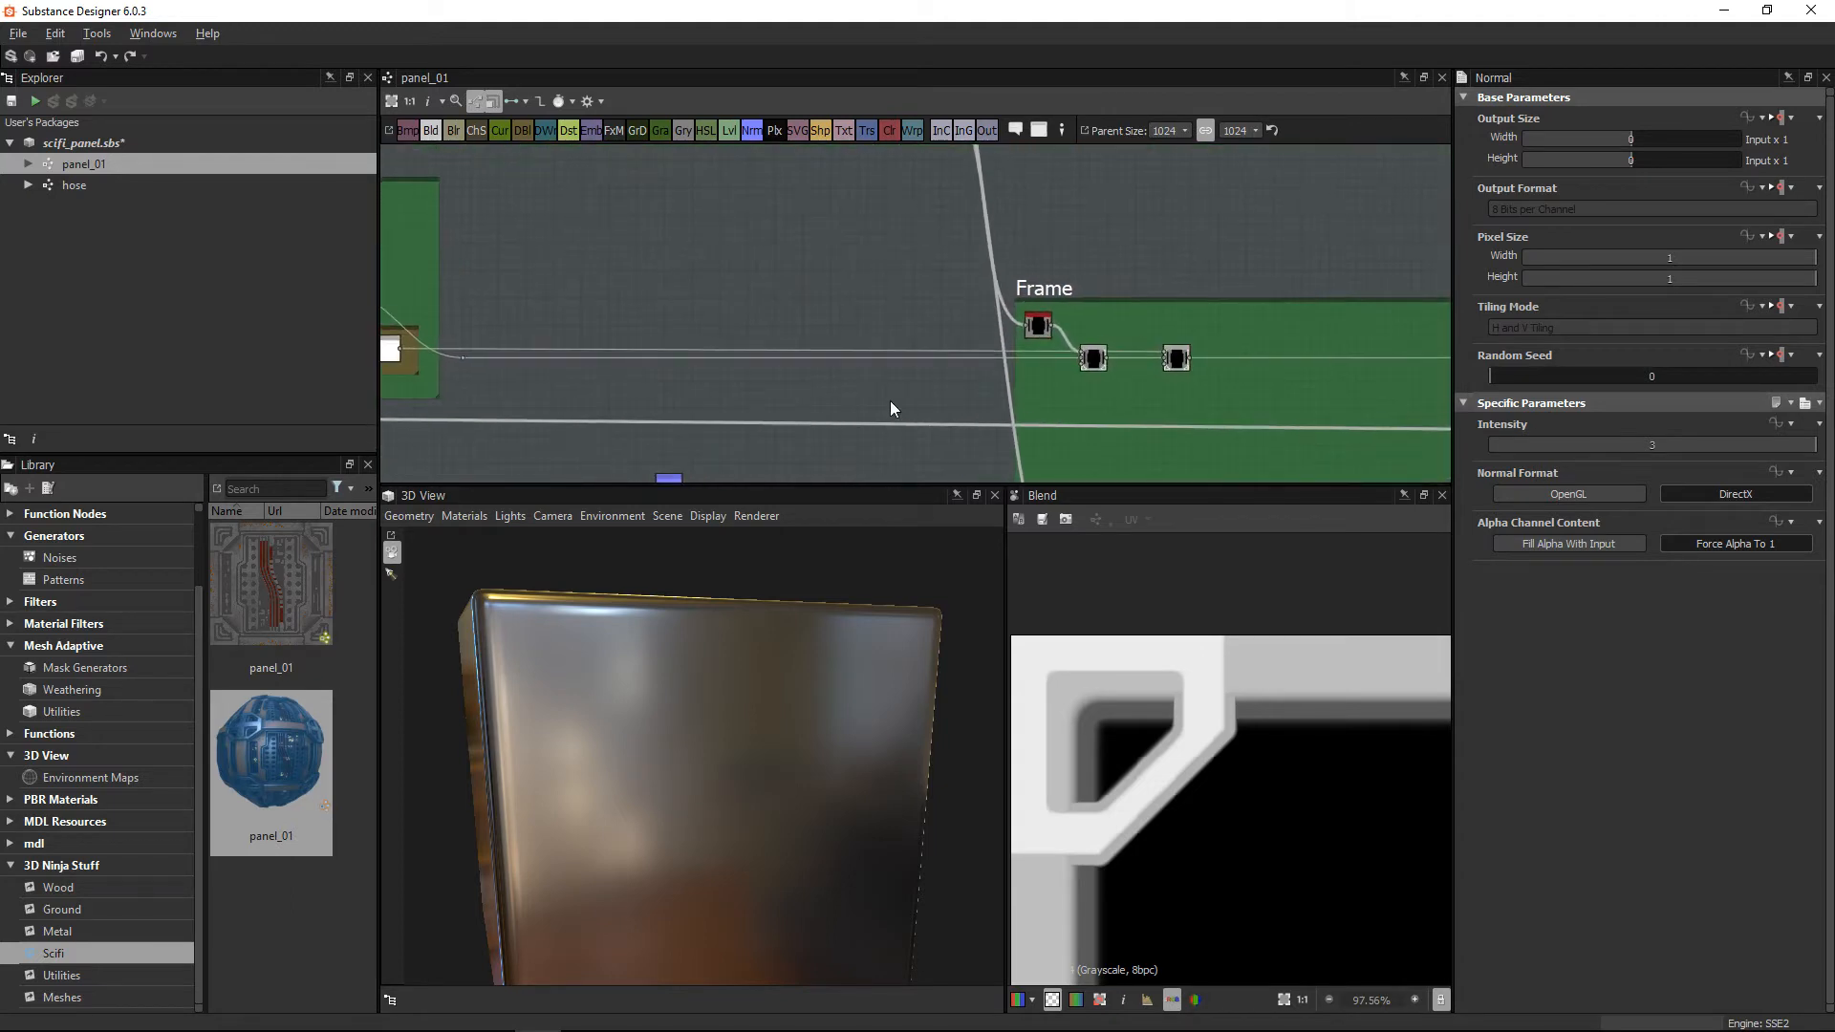
middle_click_drag(805, 332, 594, 253)
scroll(863, 294, "up", 5)
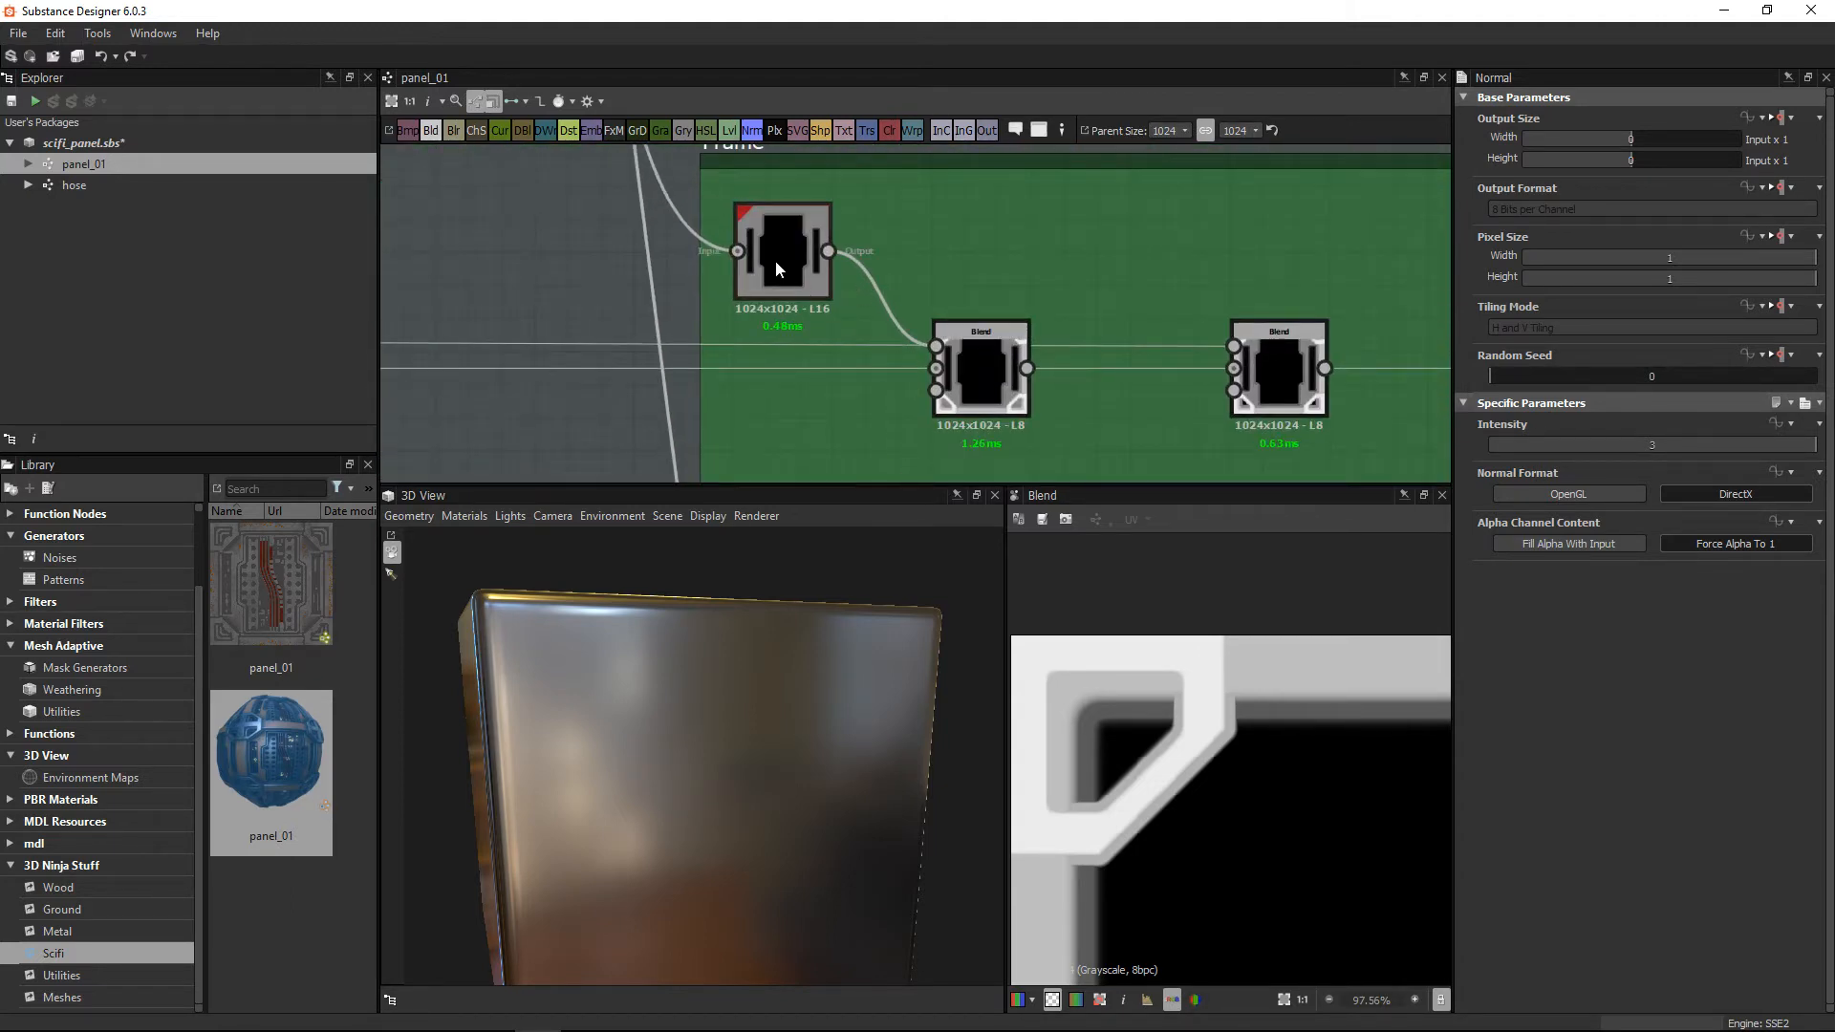
Step: Locate the Plate Cutout and Controls frames and examine how their nodes are linked
scroll(954, 192, "down", 3)
middle_click_drag(765, 229, 925, 471)
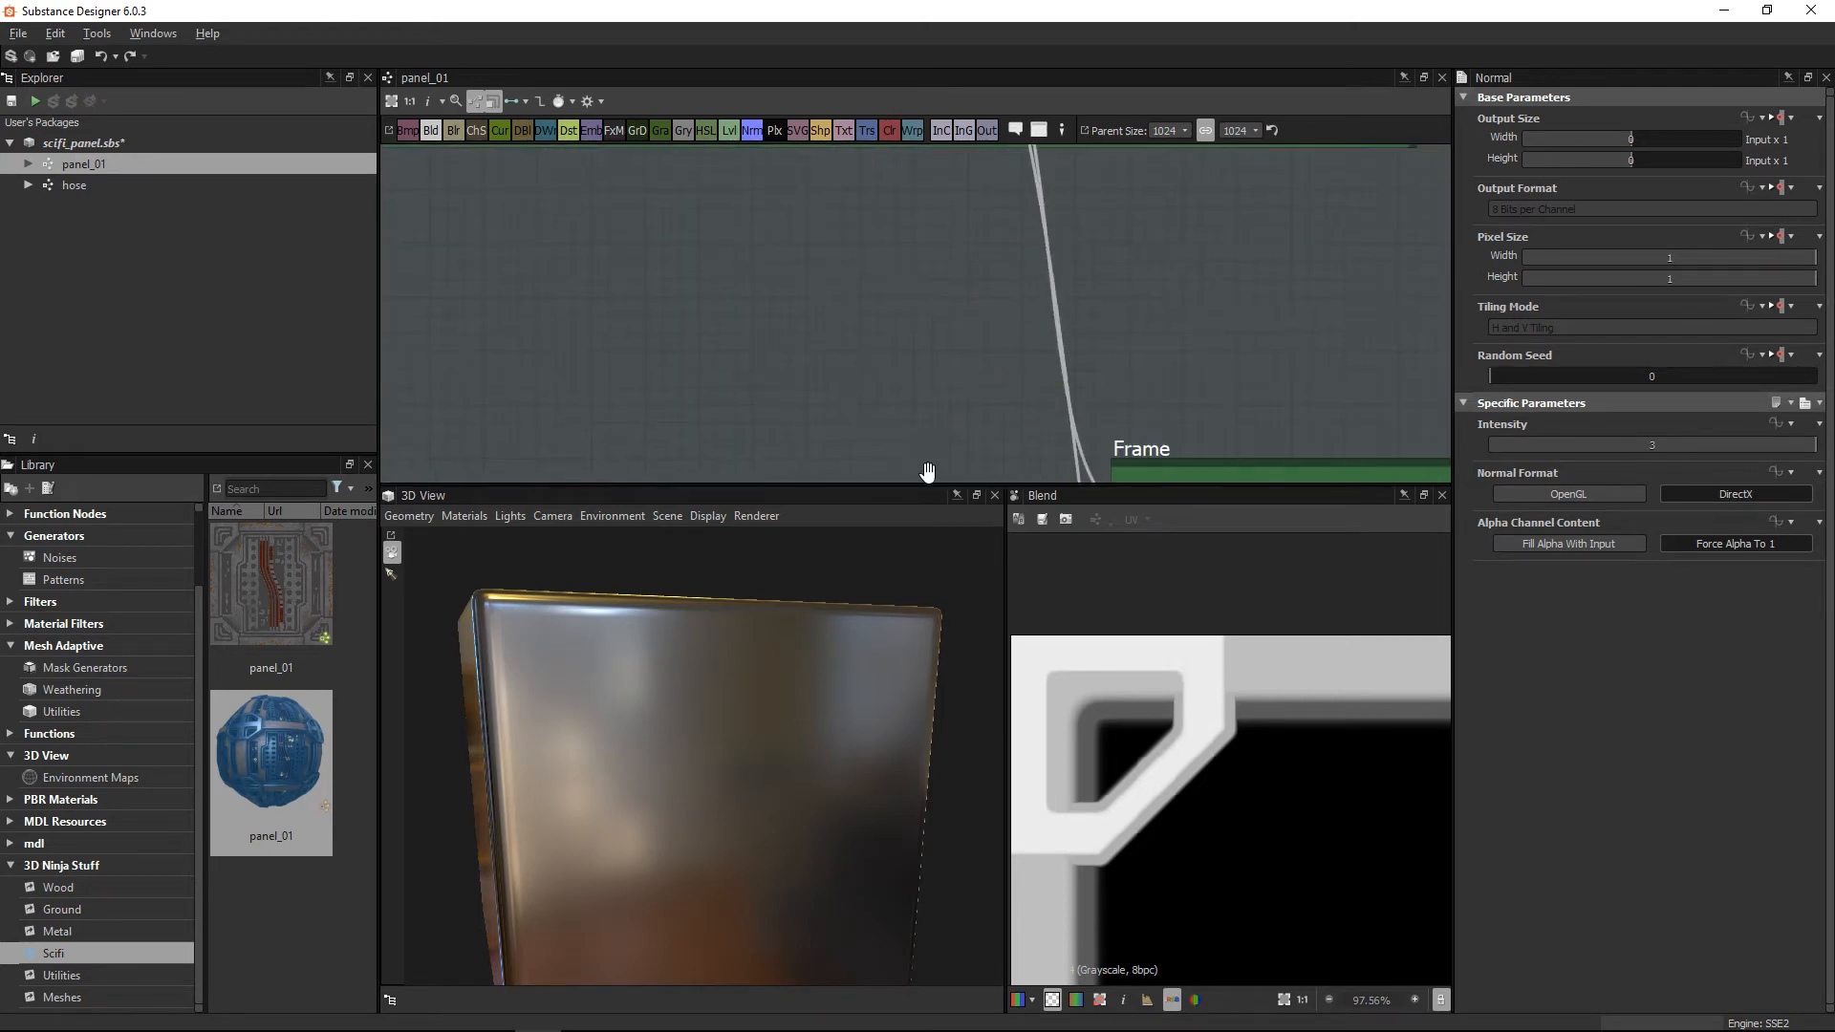
middle_click_drag(851, 167, 982, 411)
scroll(982, 413, "down", 3)
middle_click_drag(909, 296, 979, 296)
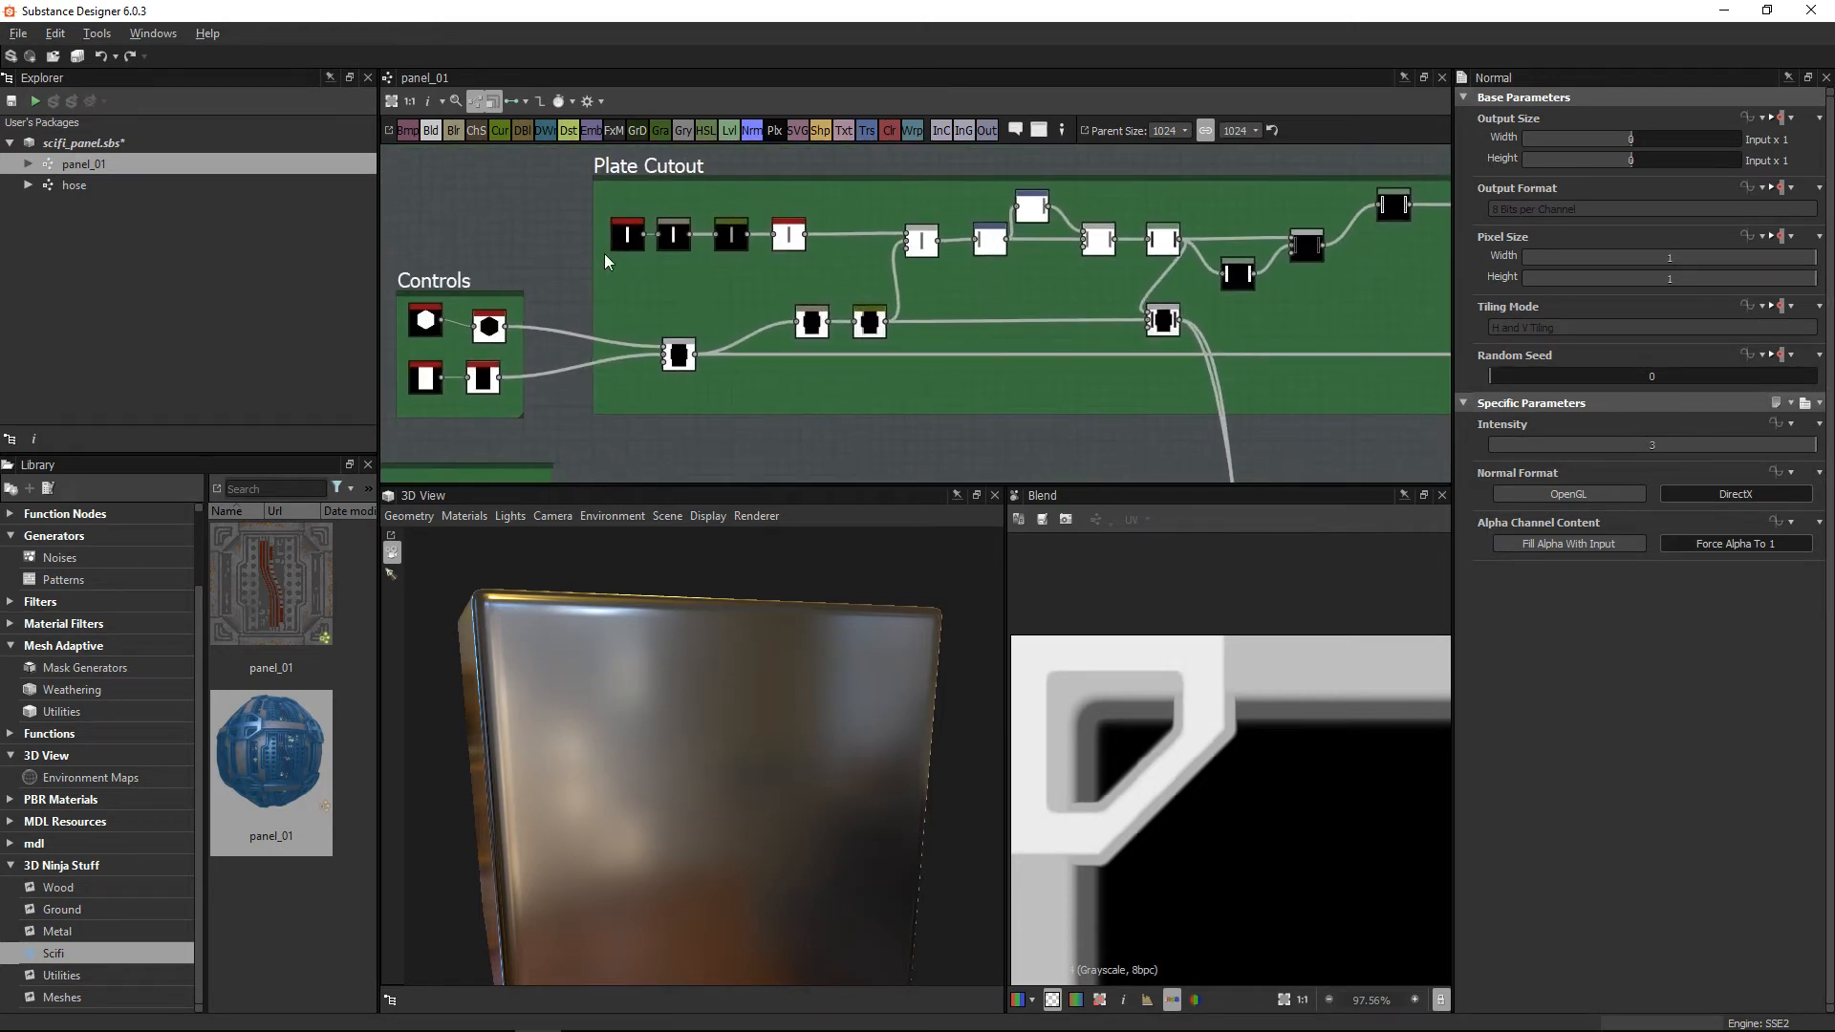
middle_click_drag(604, 254, 793, 290)
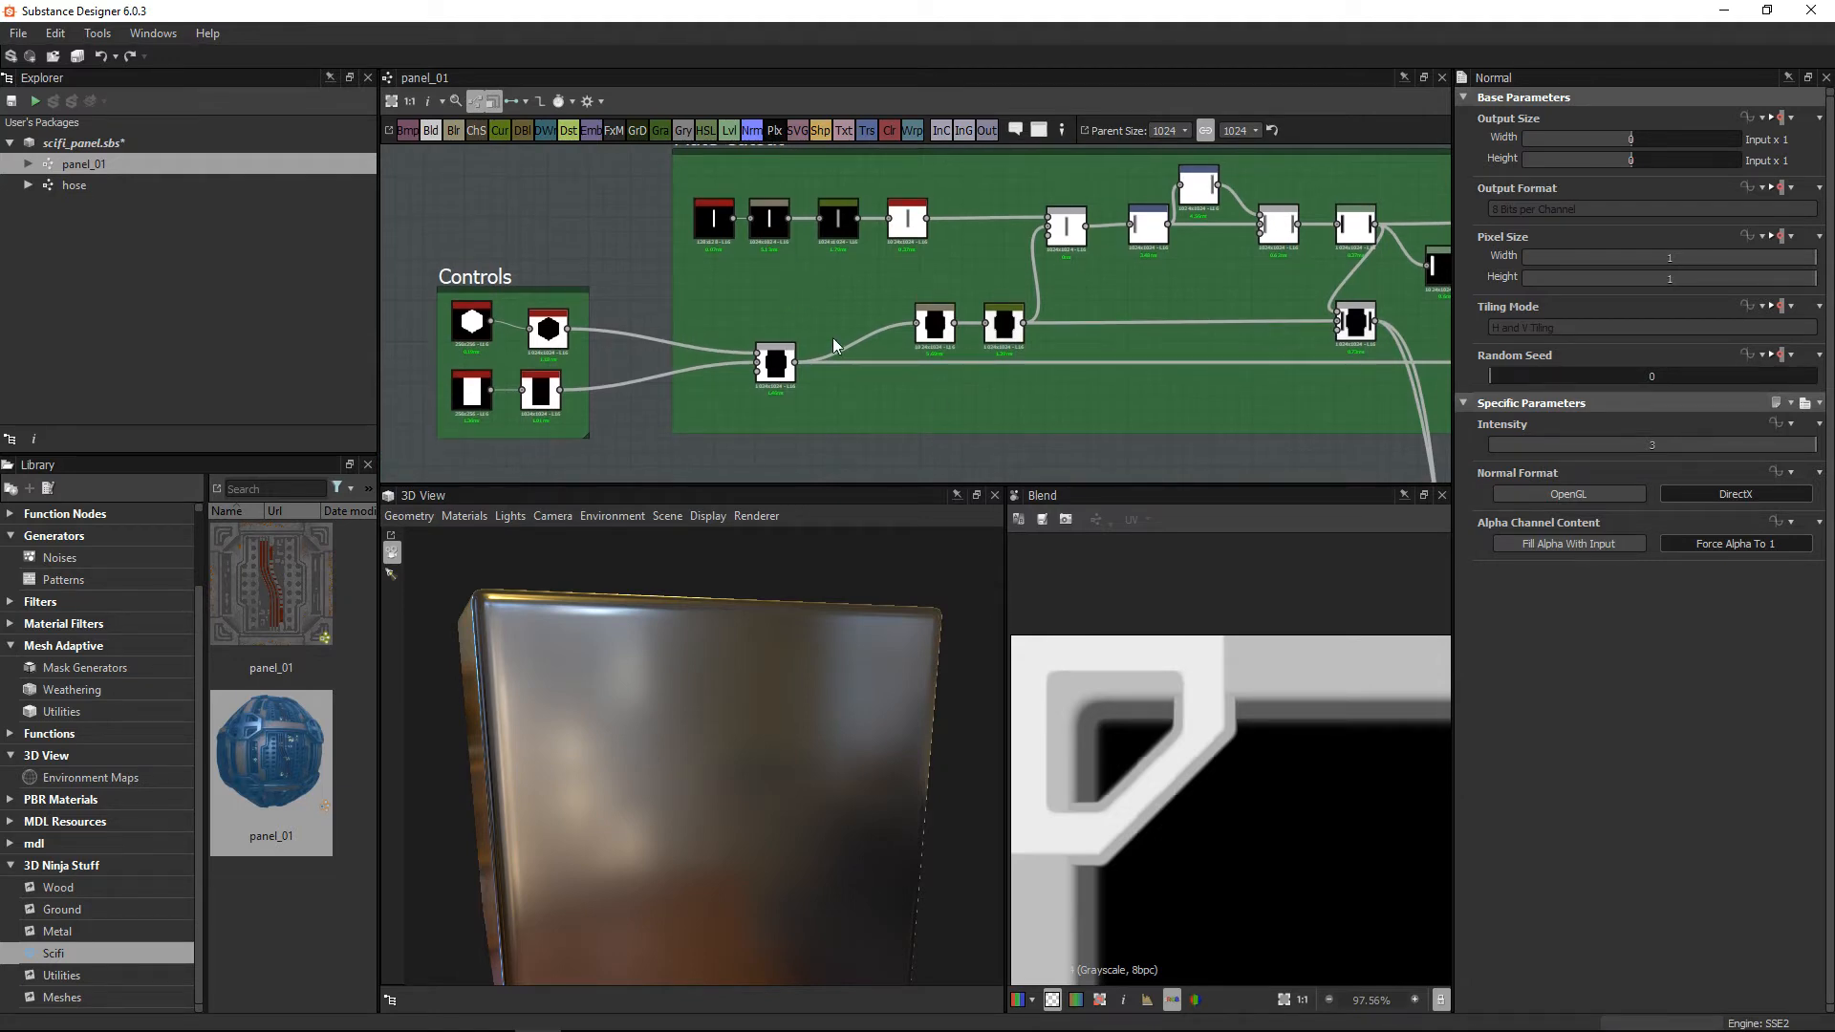
Step: Show the graph's outputs on the 3D model and inspect the finished panel from the front
scroll(974, 396, "down", 2)
middle_click_drag(765, 267, 750, 248)
right_click(751, 250)
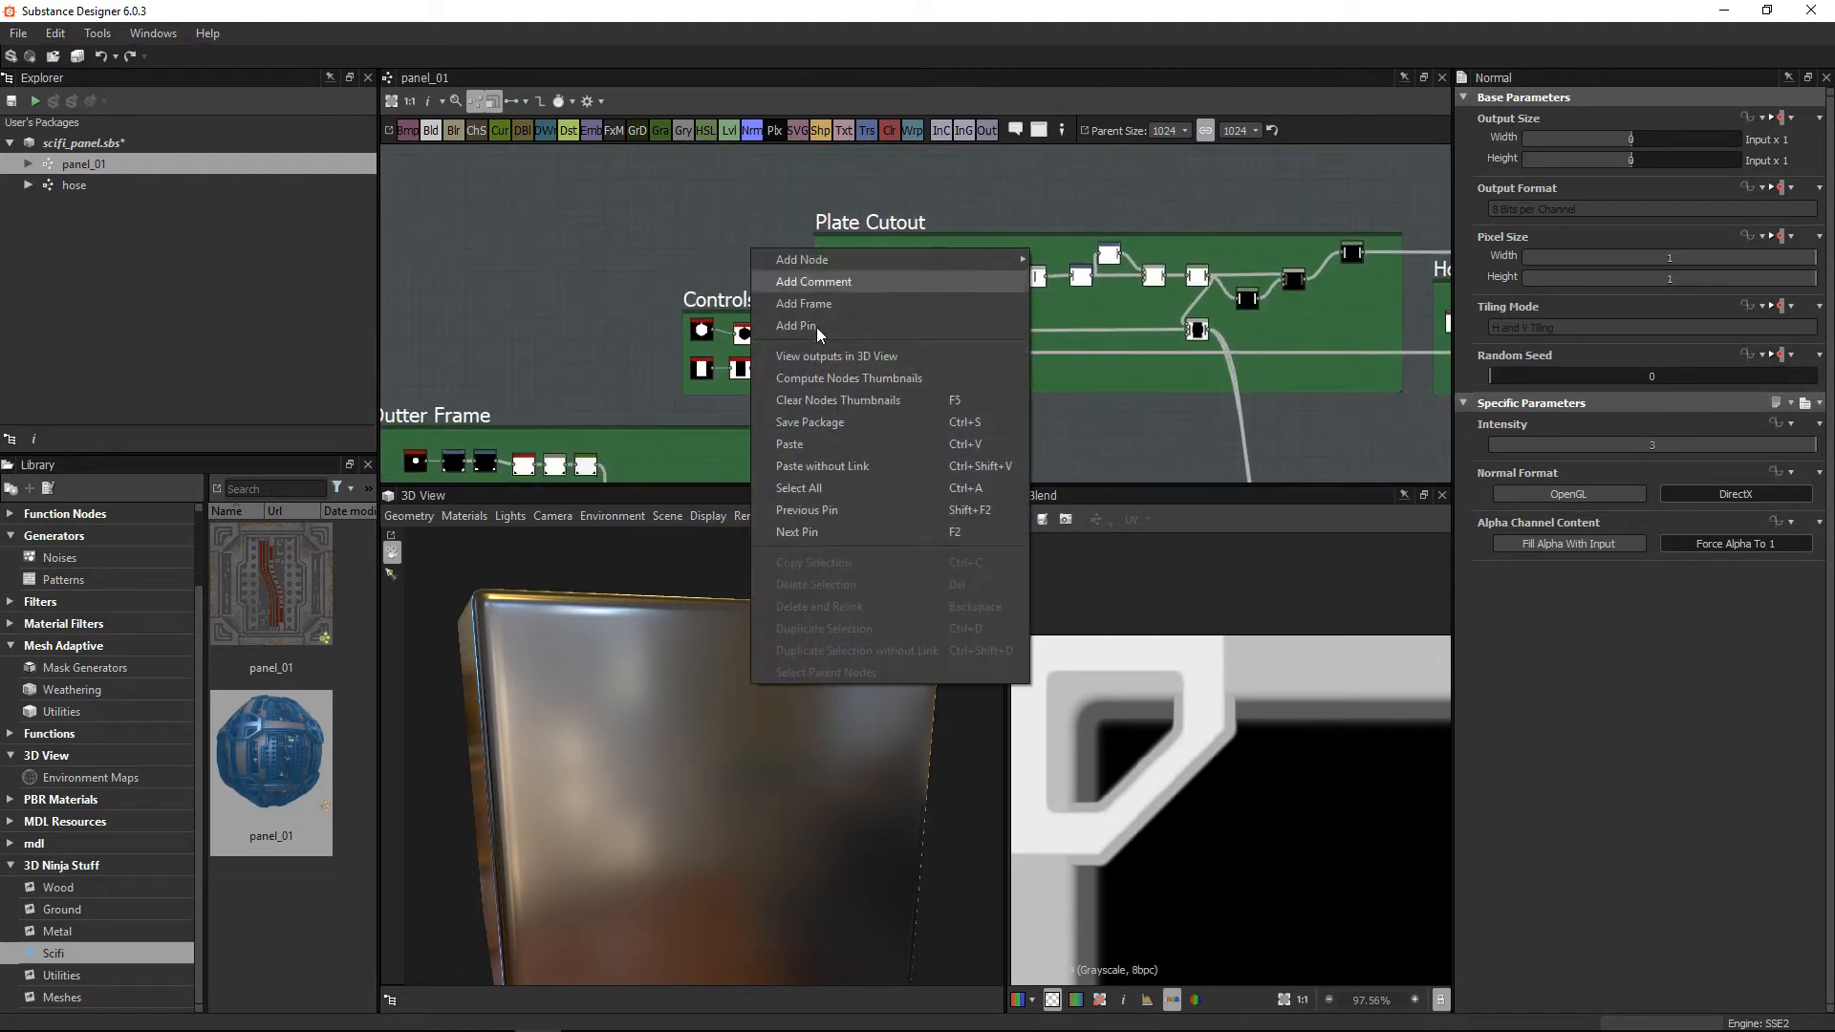
left_click(824, 359)
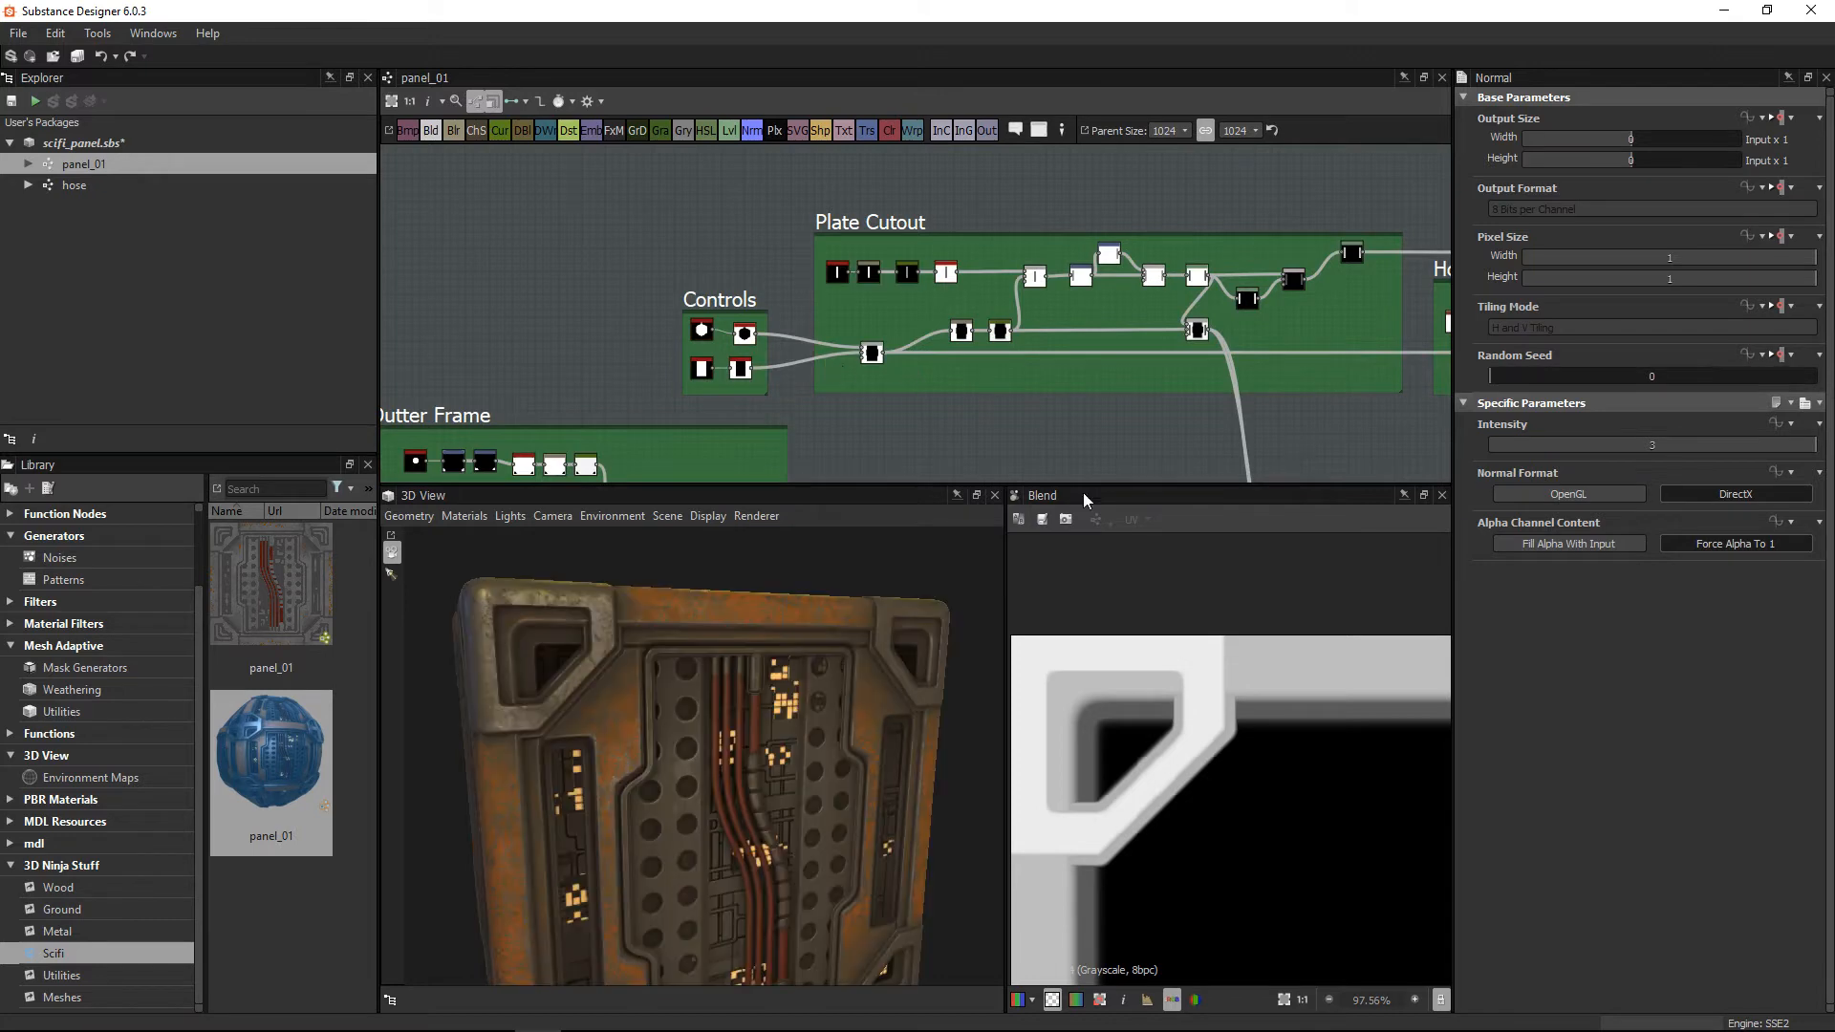
left_click_drag(649, 717, 718, 798)
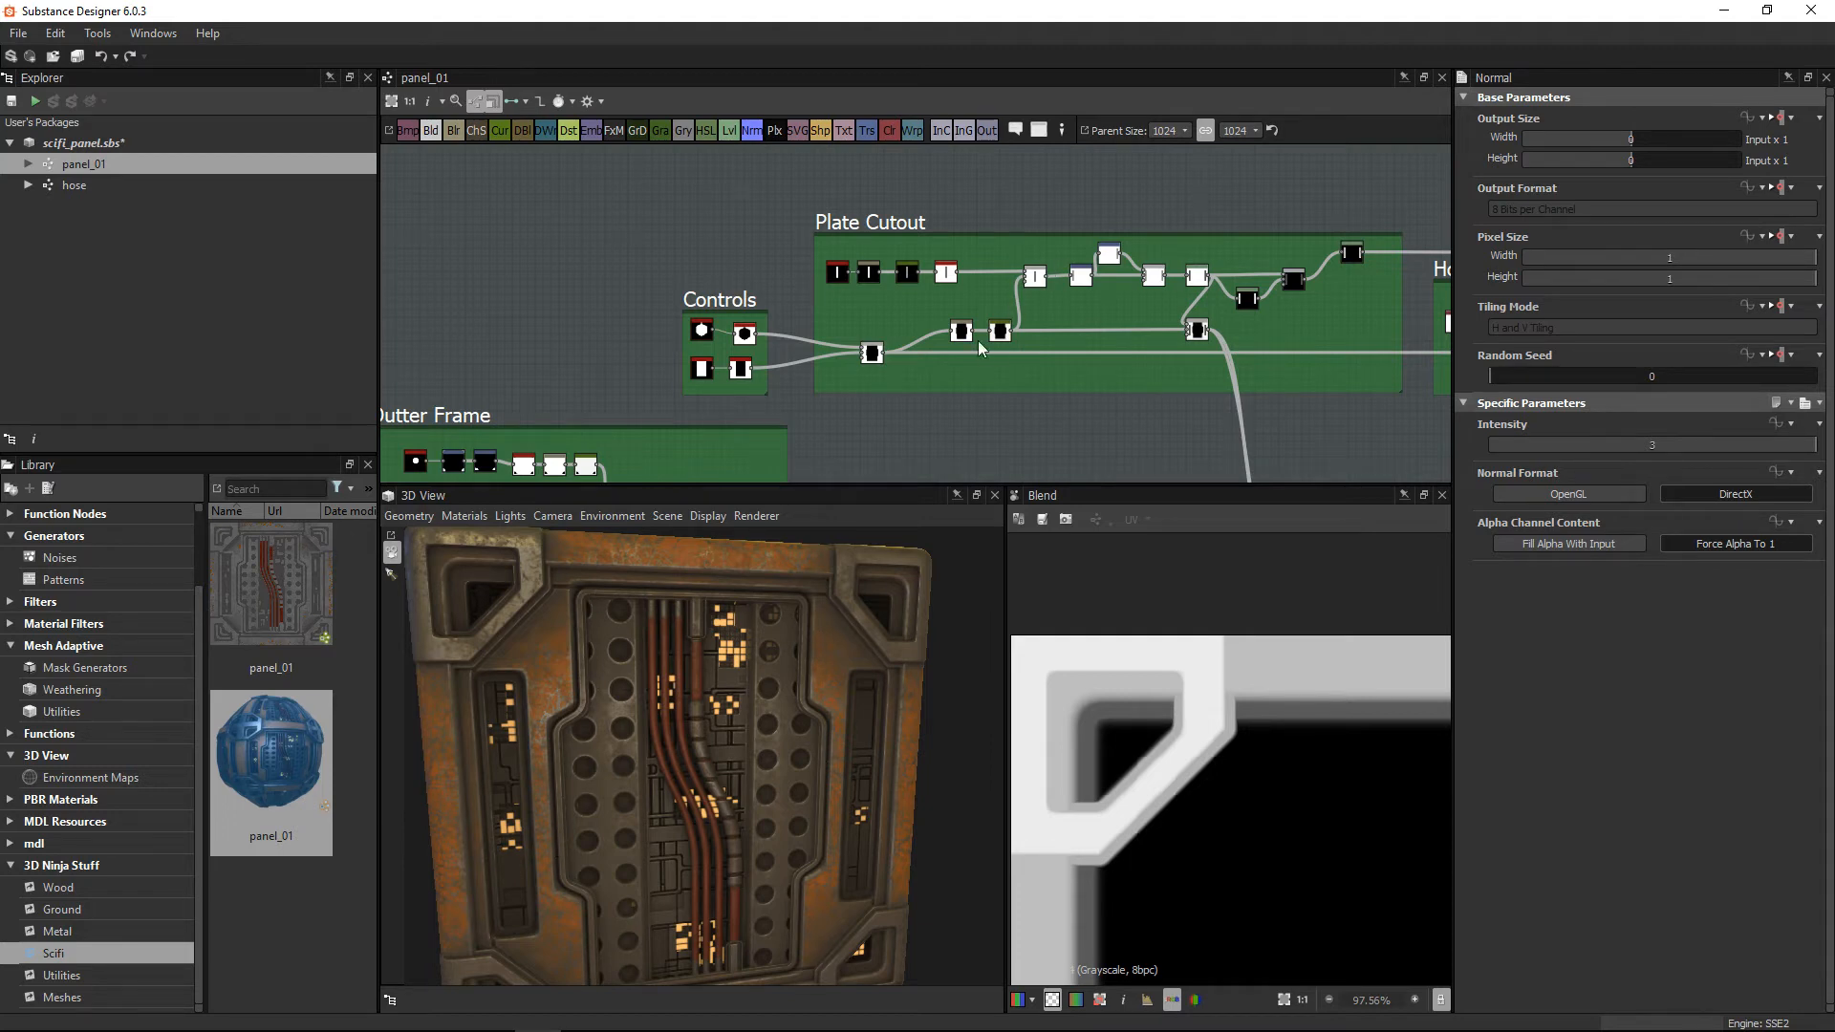
Step: Preview in 2D the whole output of the Blend node fed by the Controls frame, and check its blending settings
scroll(977, 341, "up", 8)
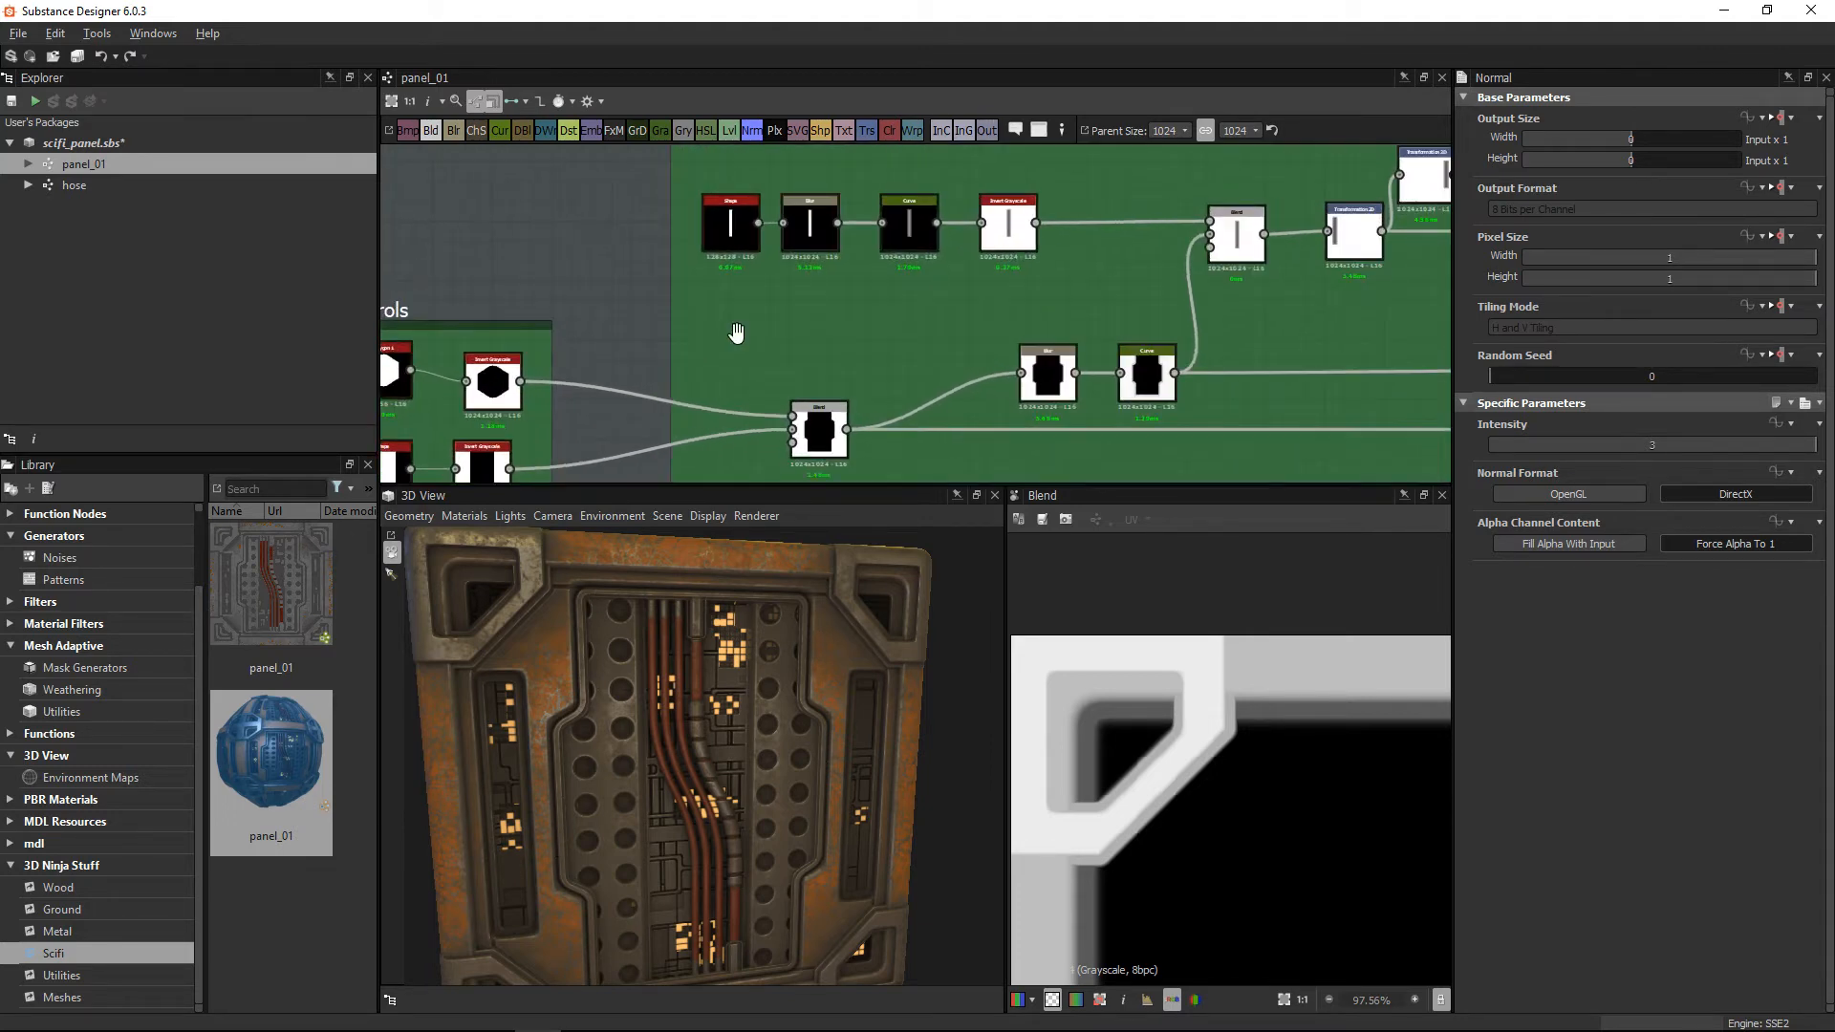
middle_click_drag(735, 332, 779, 284)
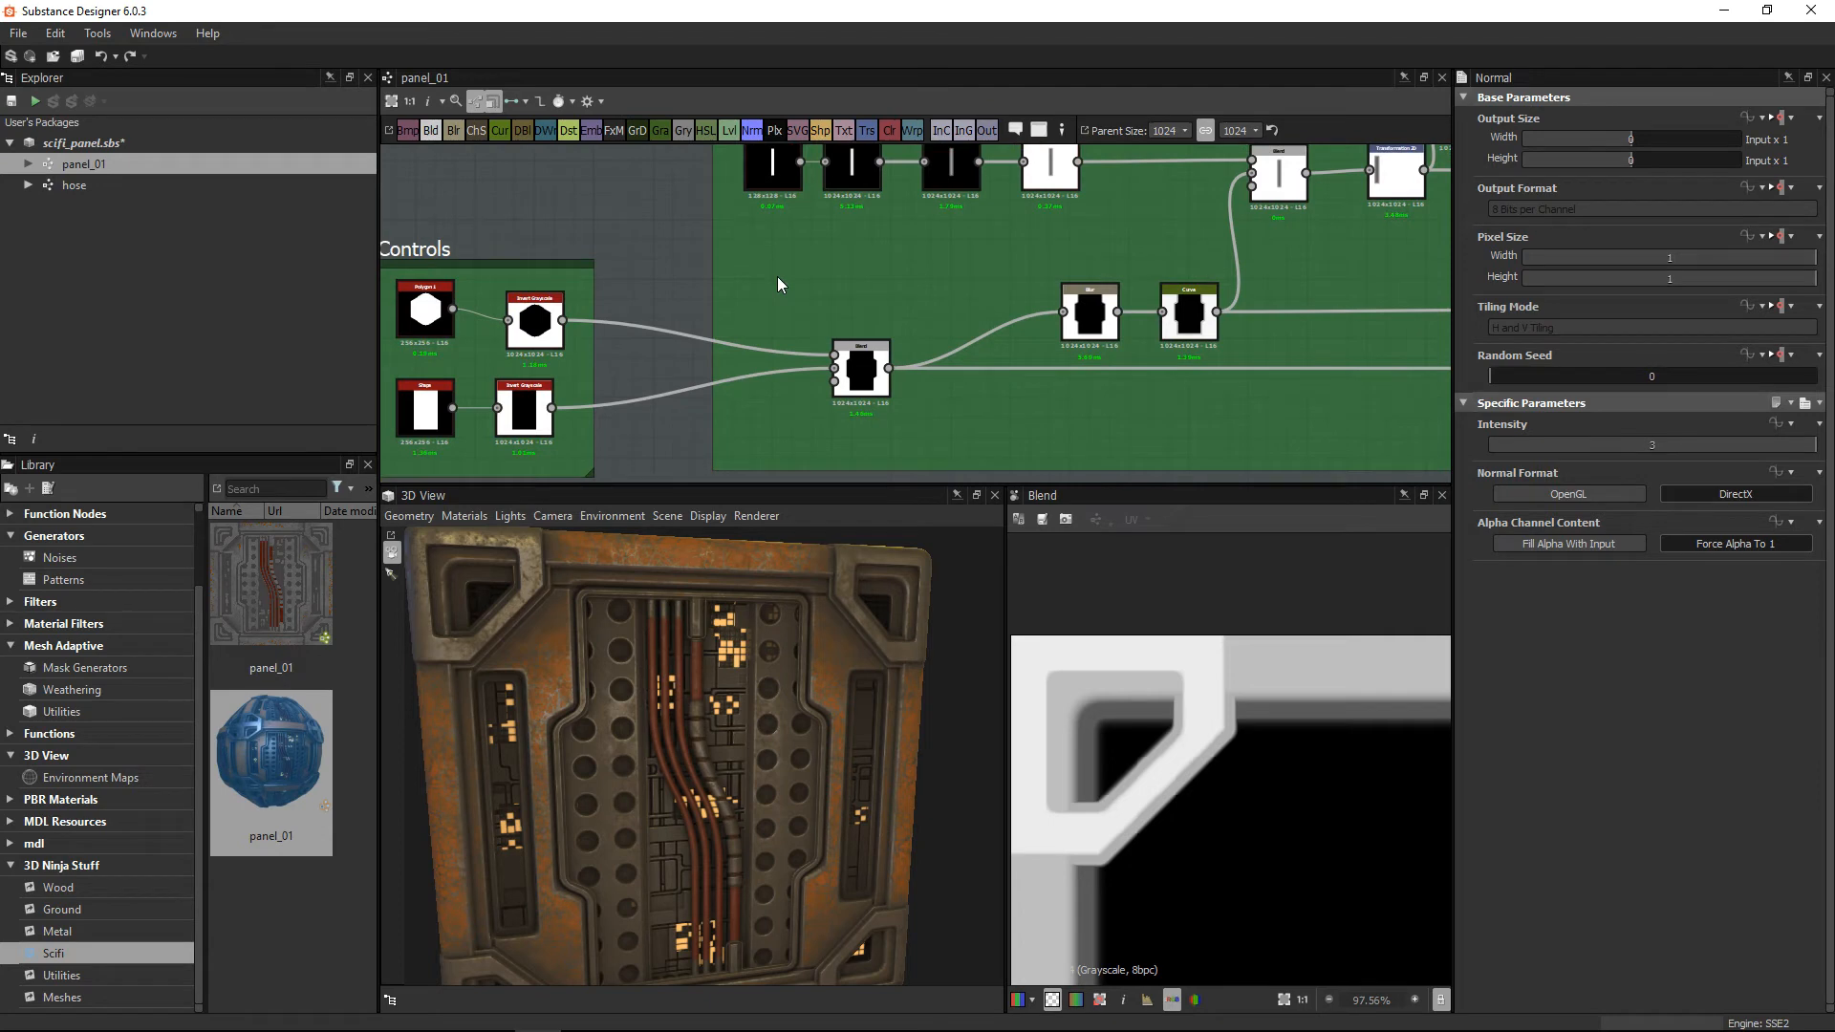
double_click(861, 363)
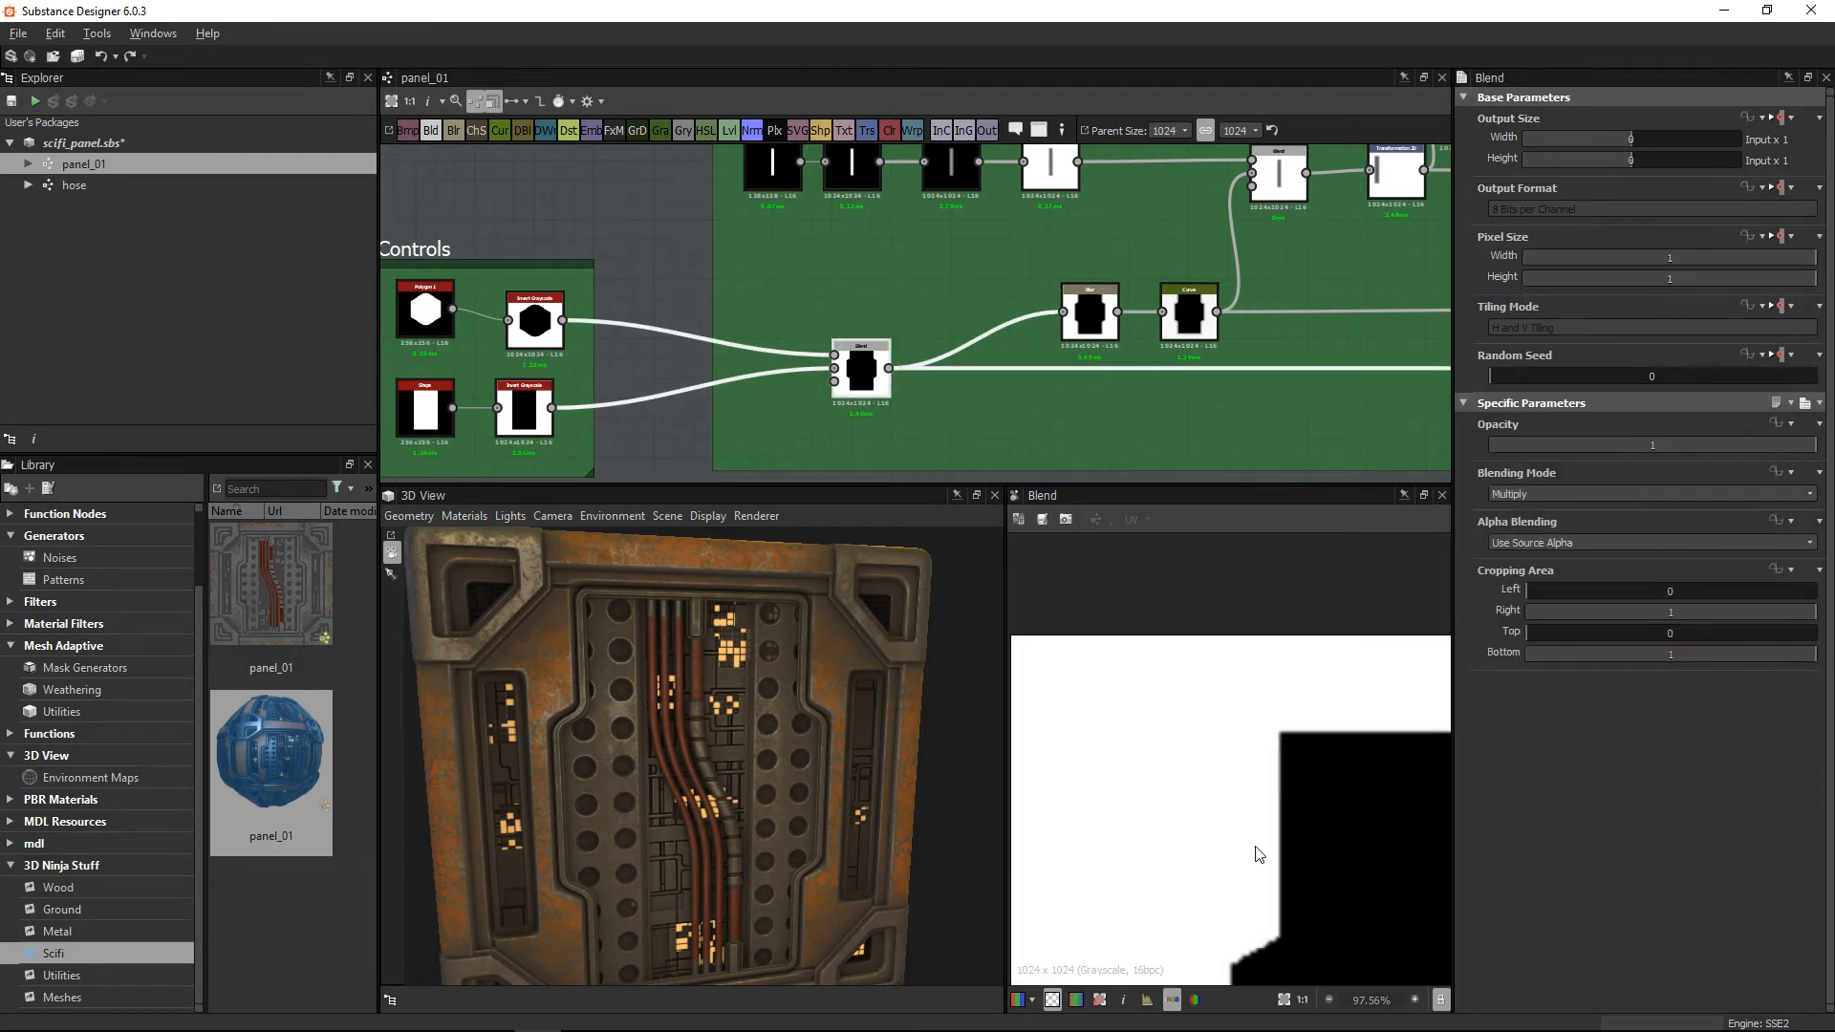
scroll(1261, 851, "down", 5)
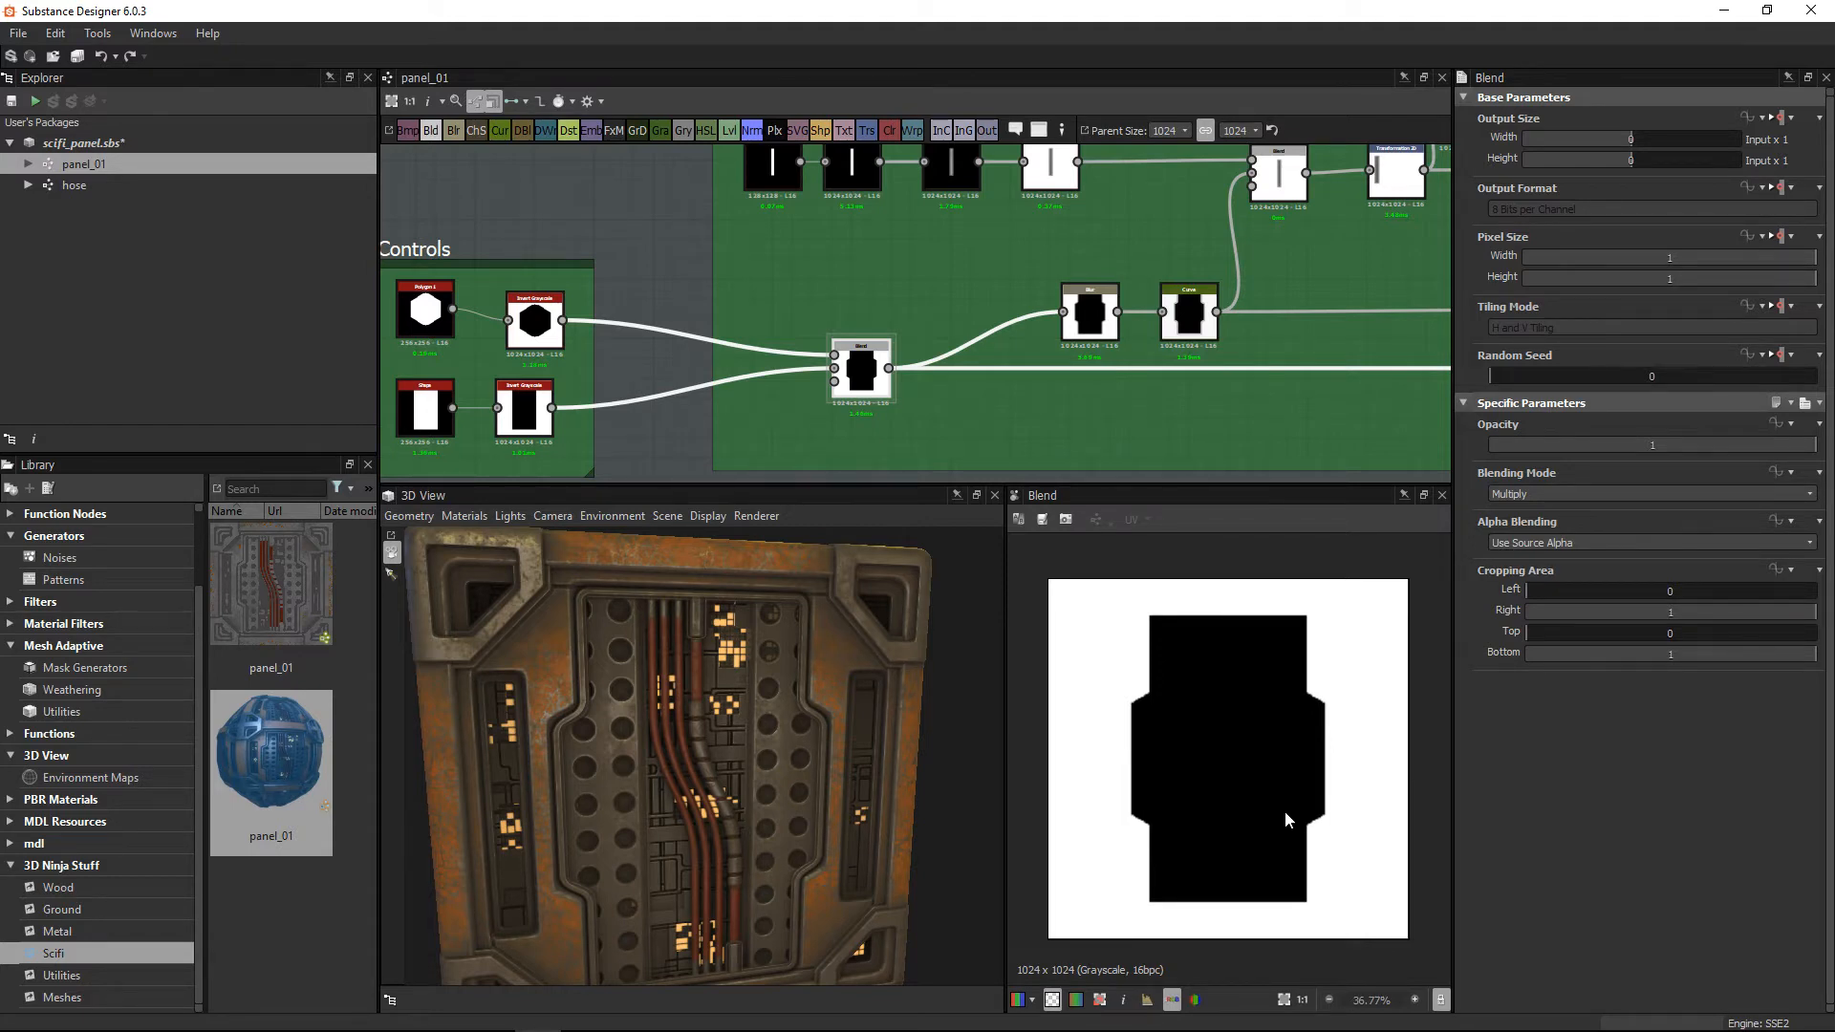
Step: Preview the Polygon 1 node in the Controls frame and the Invert Grayscale node it feeds
scroll(612, 296, "up", 4)
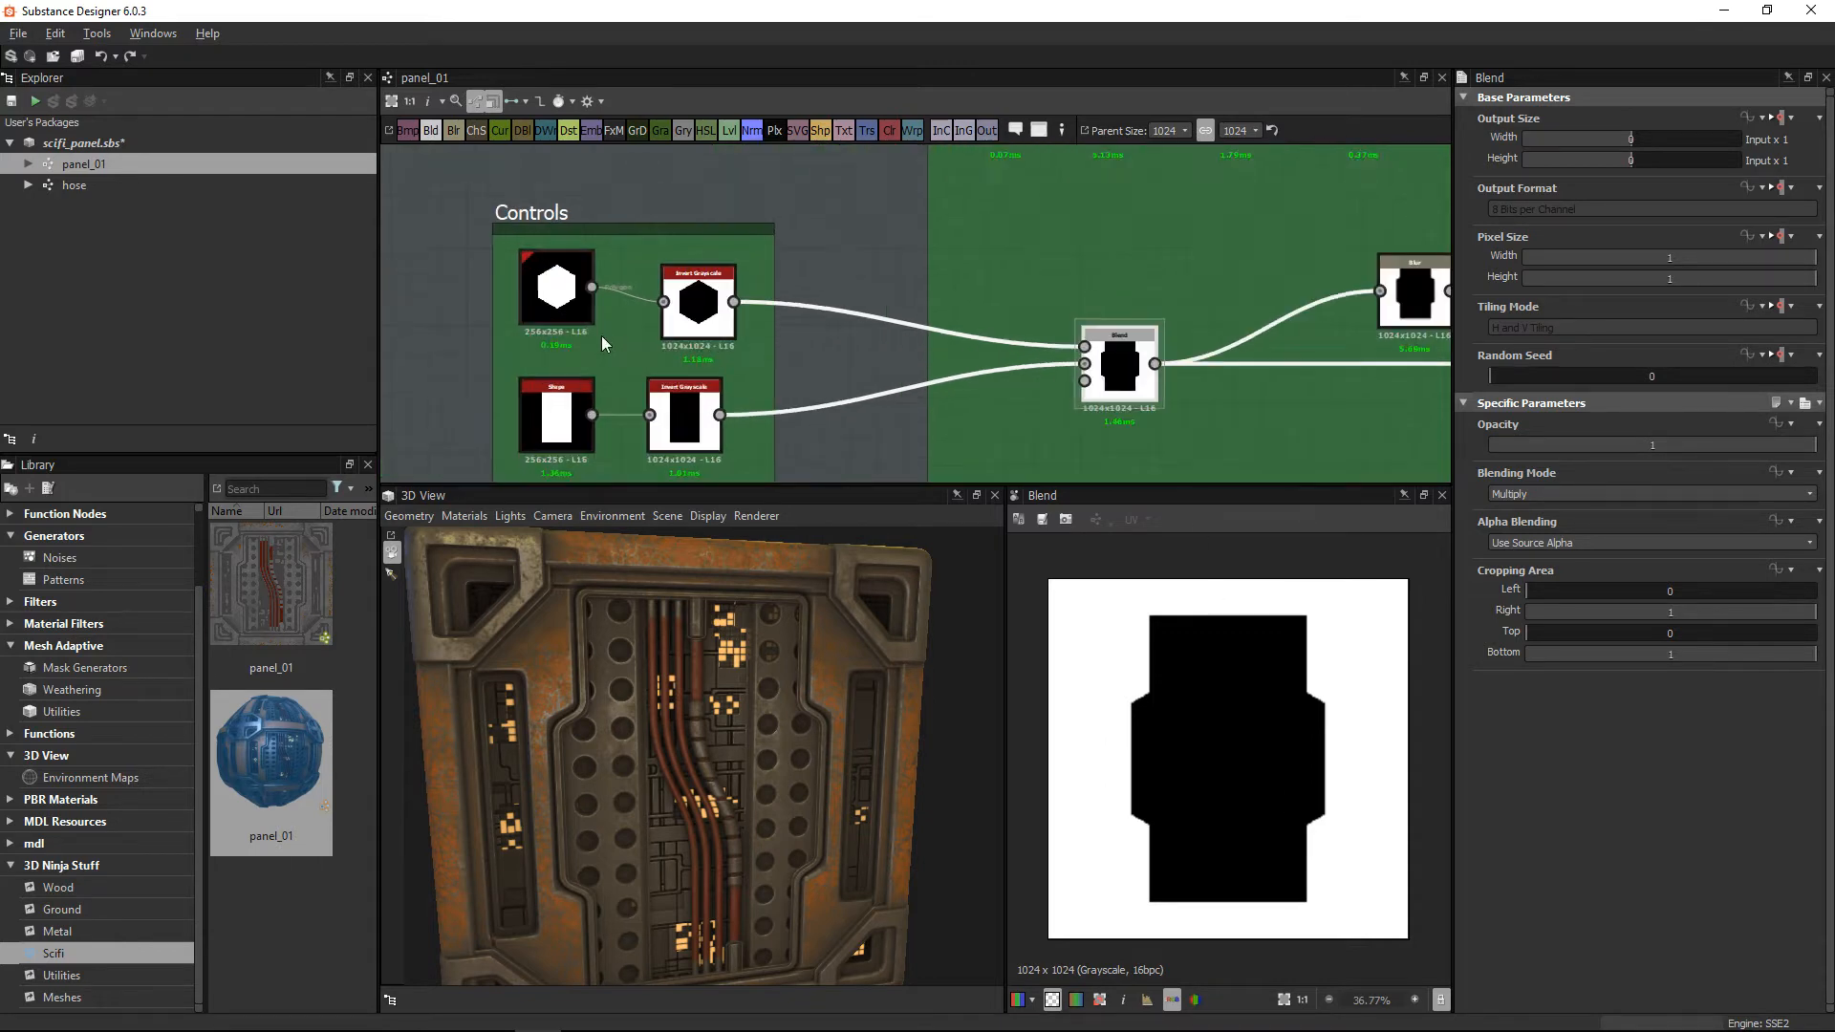
left_click(556, 291)
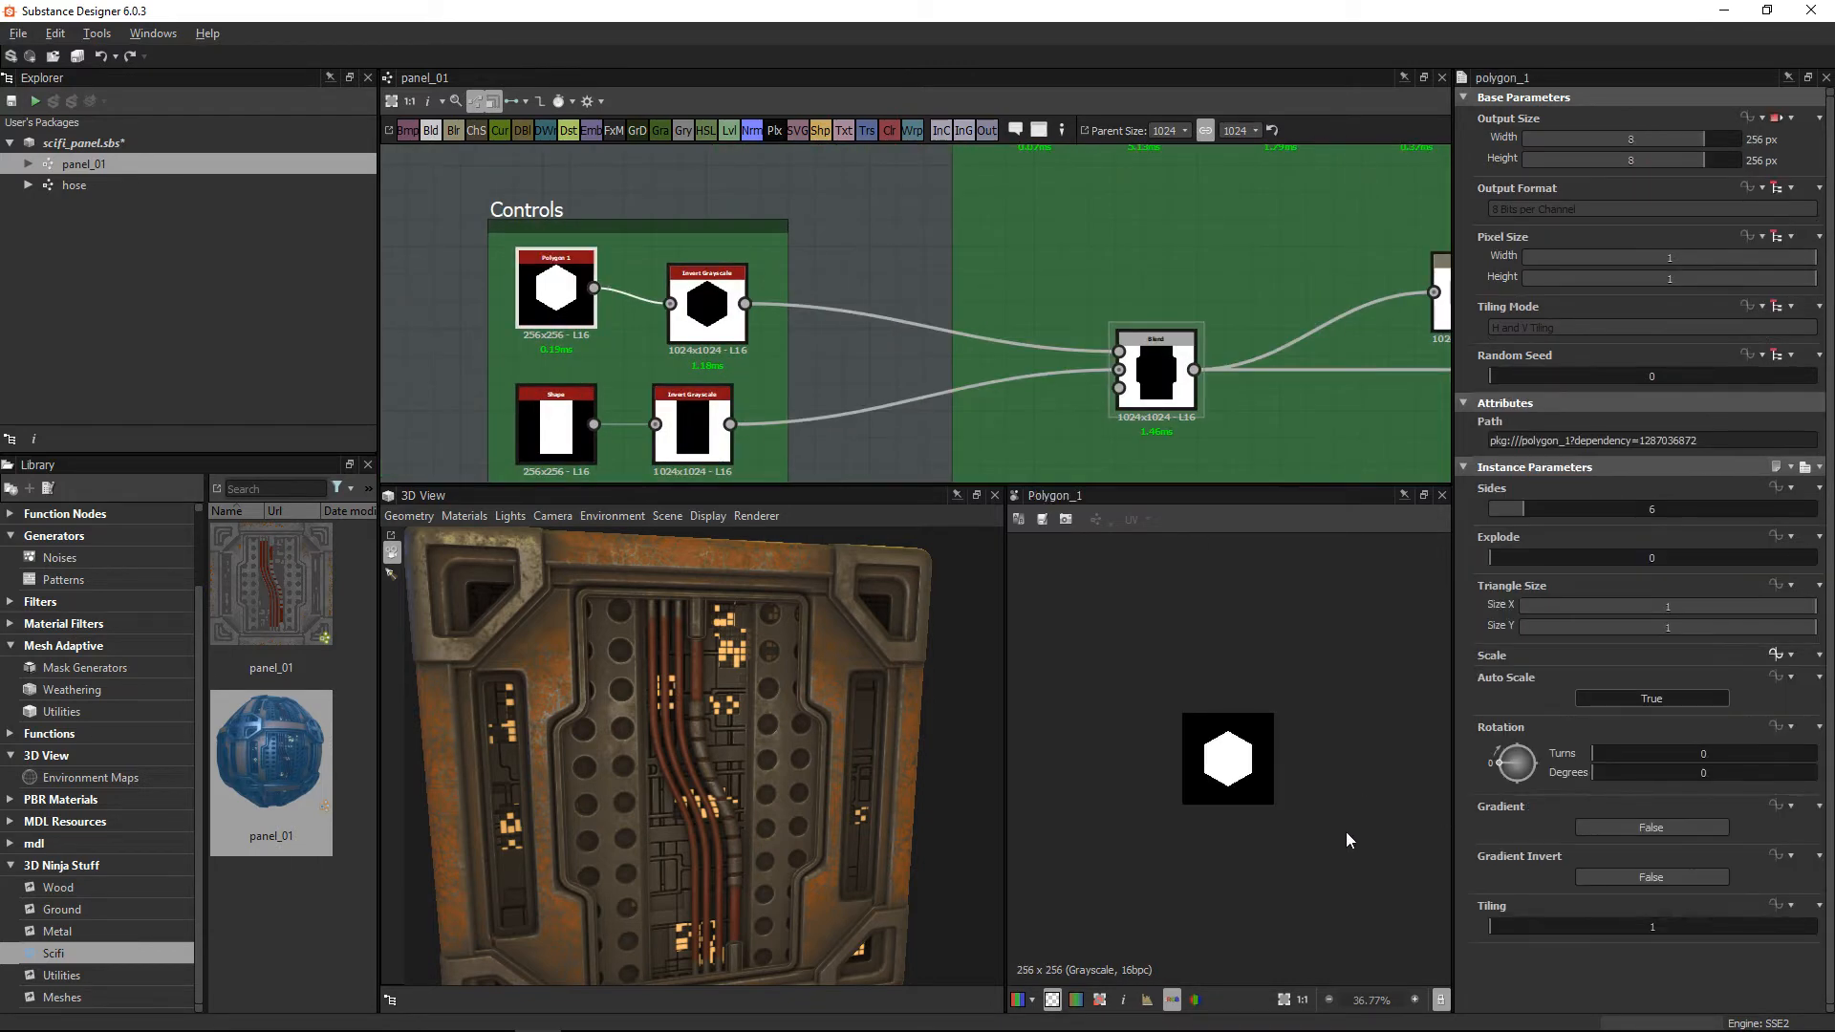
scroll(1346, 831, "up", 8)
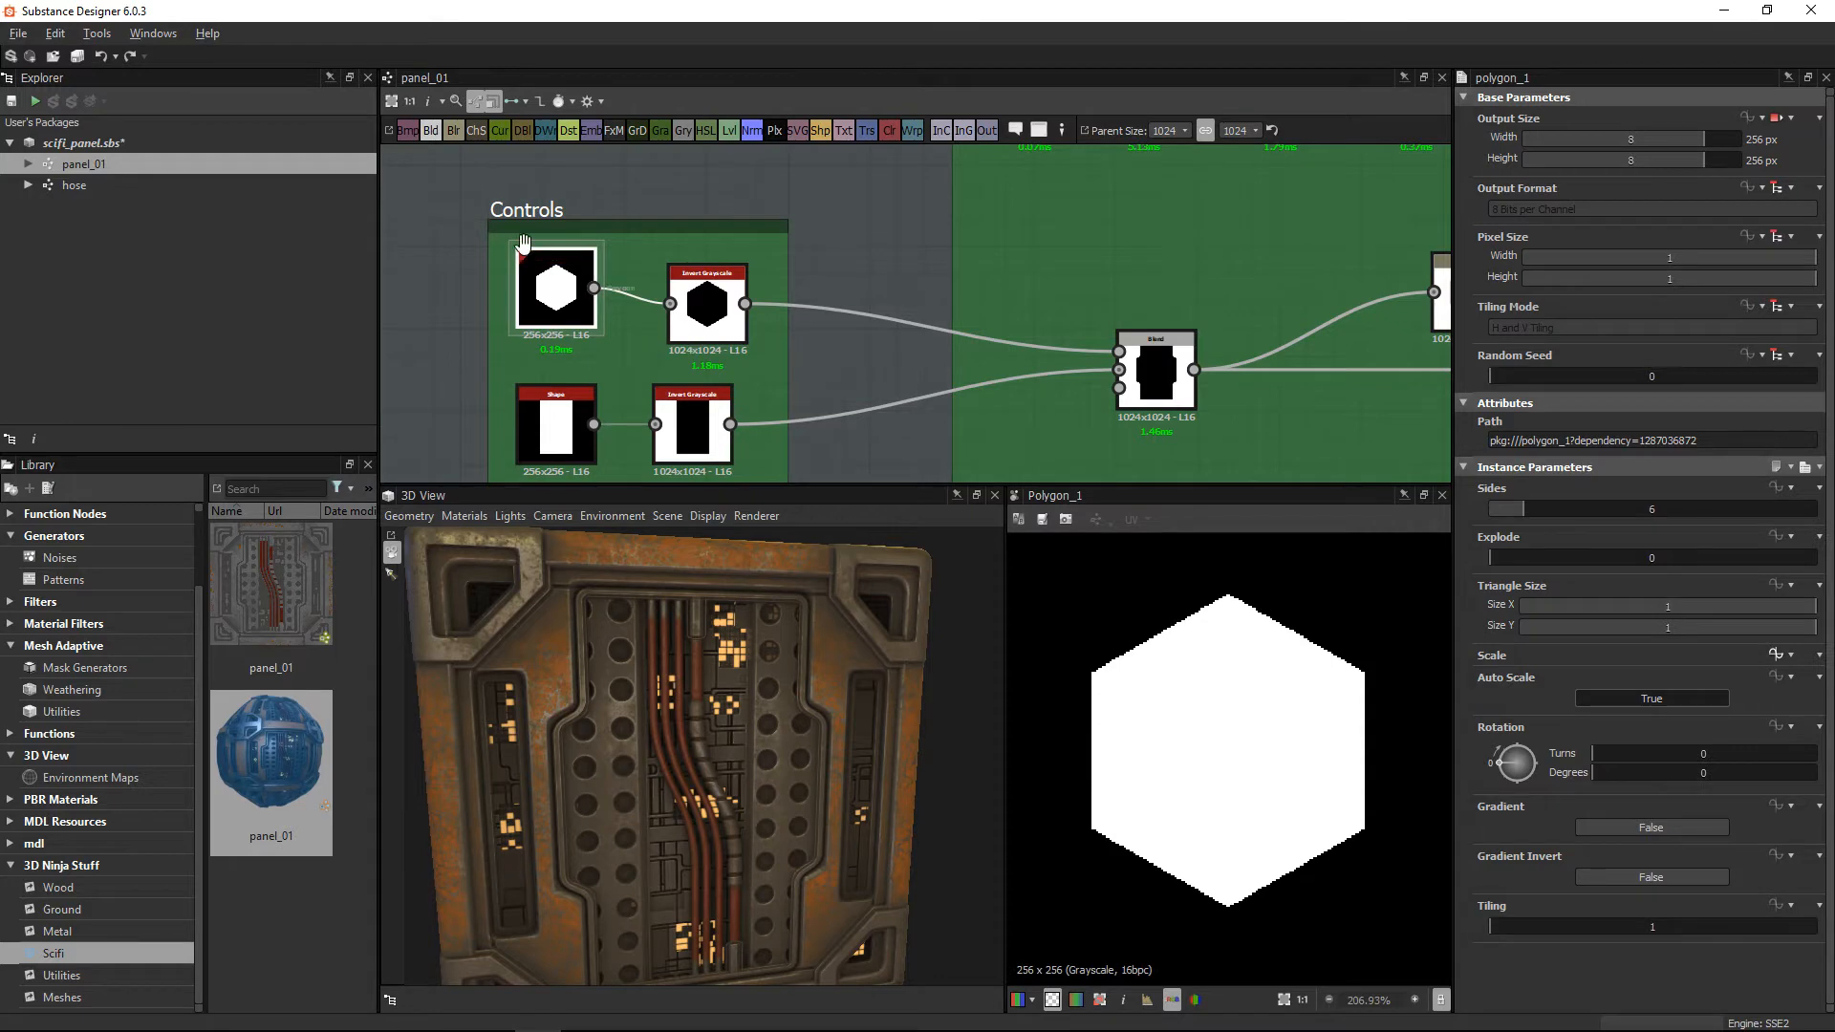
scroll(669, 306, "up", 2)
left_click(775, 270)
double_click(775, 271)
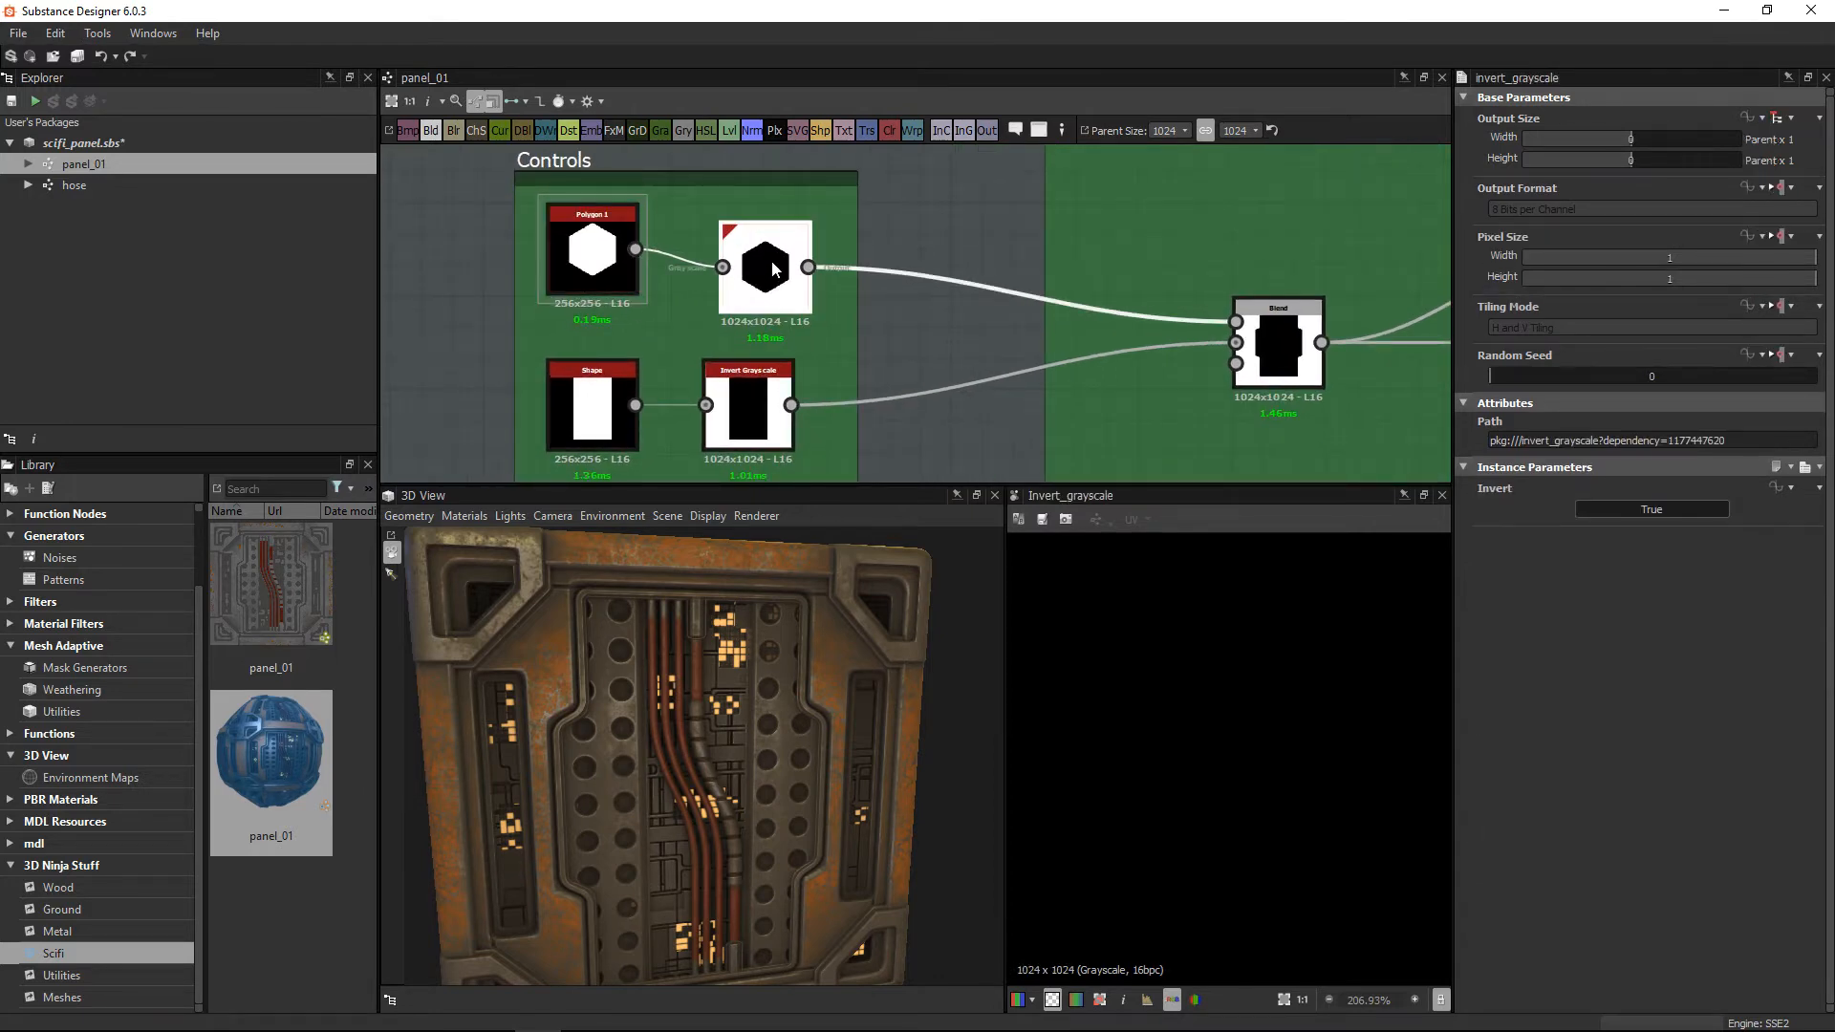
Step: Preview the Shape node in the Controls frame and its Invert Grayscale node, with the image fitted to the 2D view
double_click(594, 411)
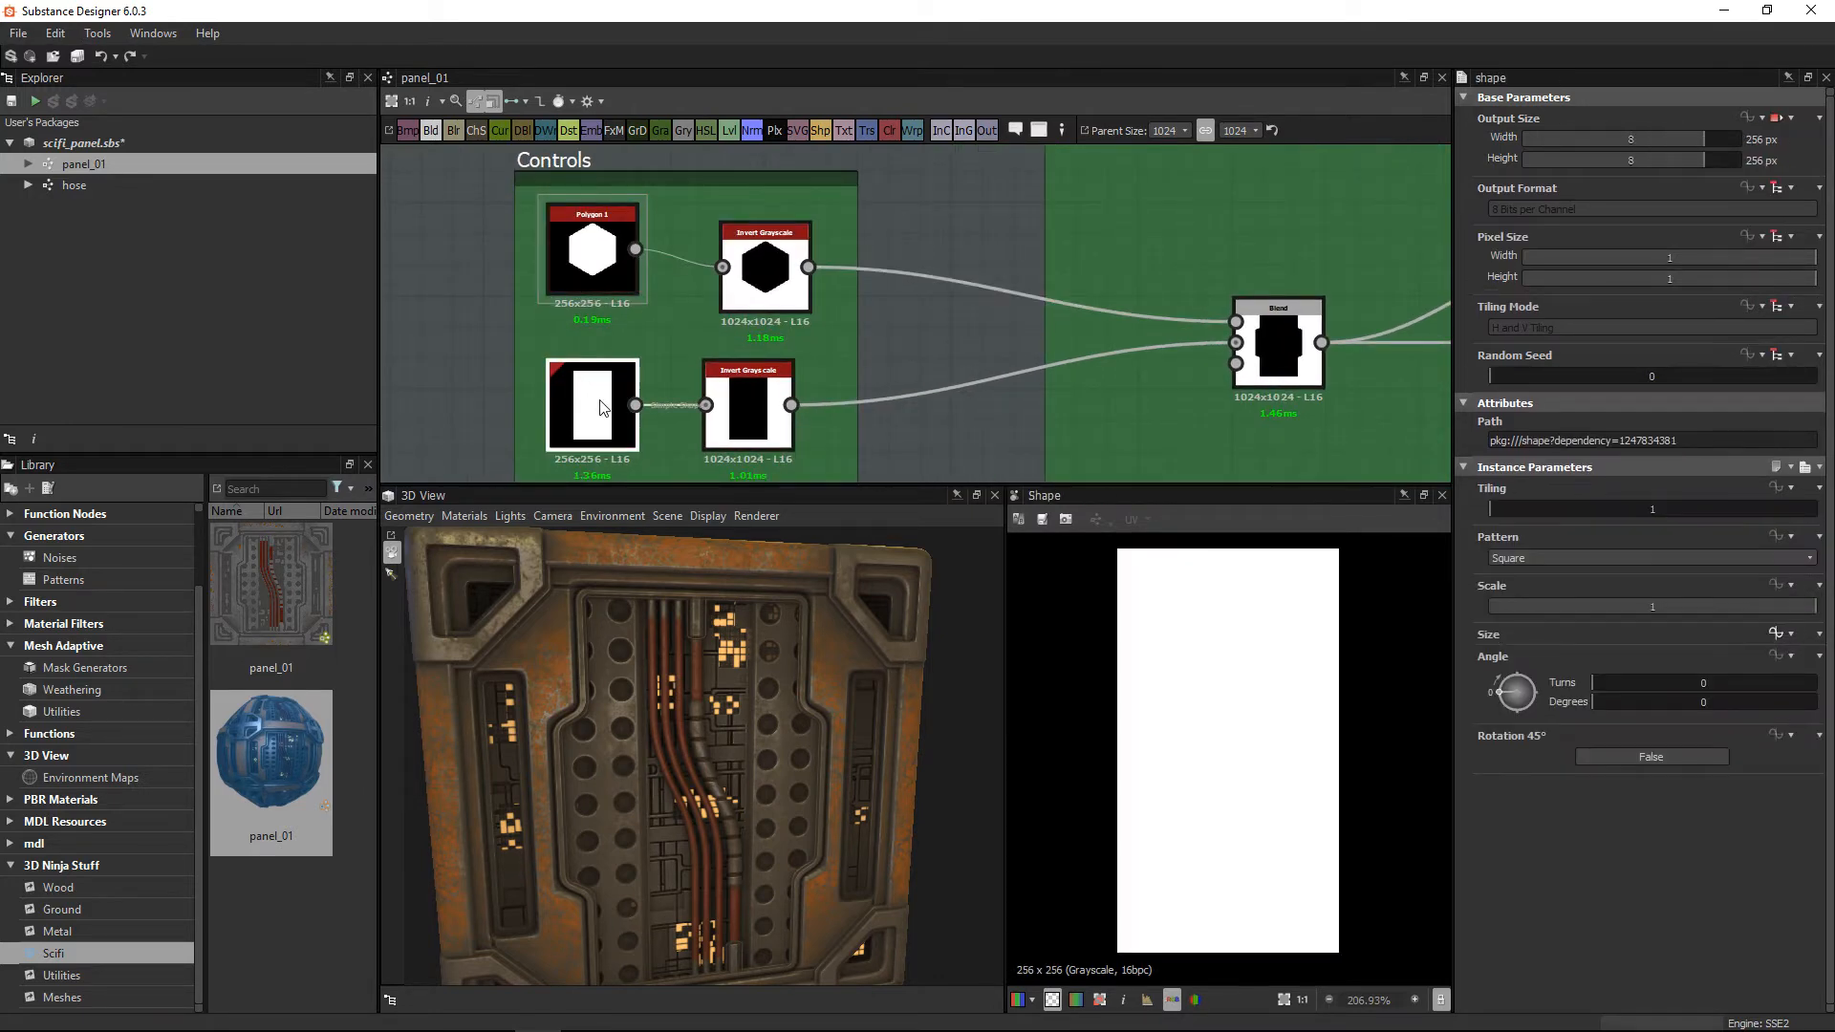
double_click(742, 405)
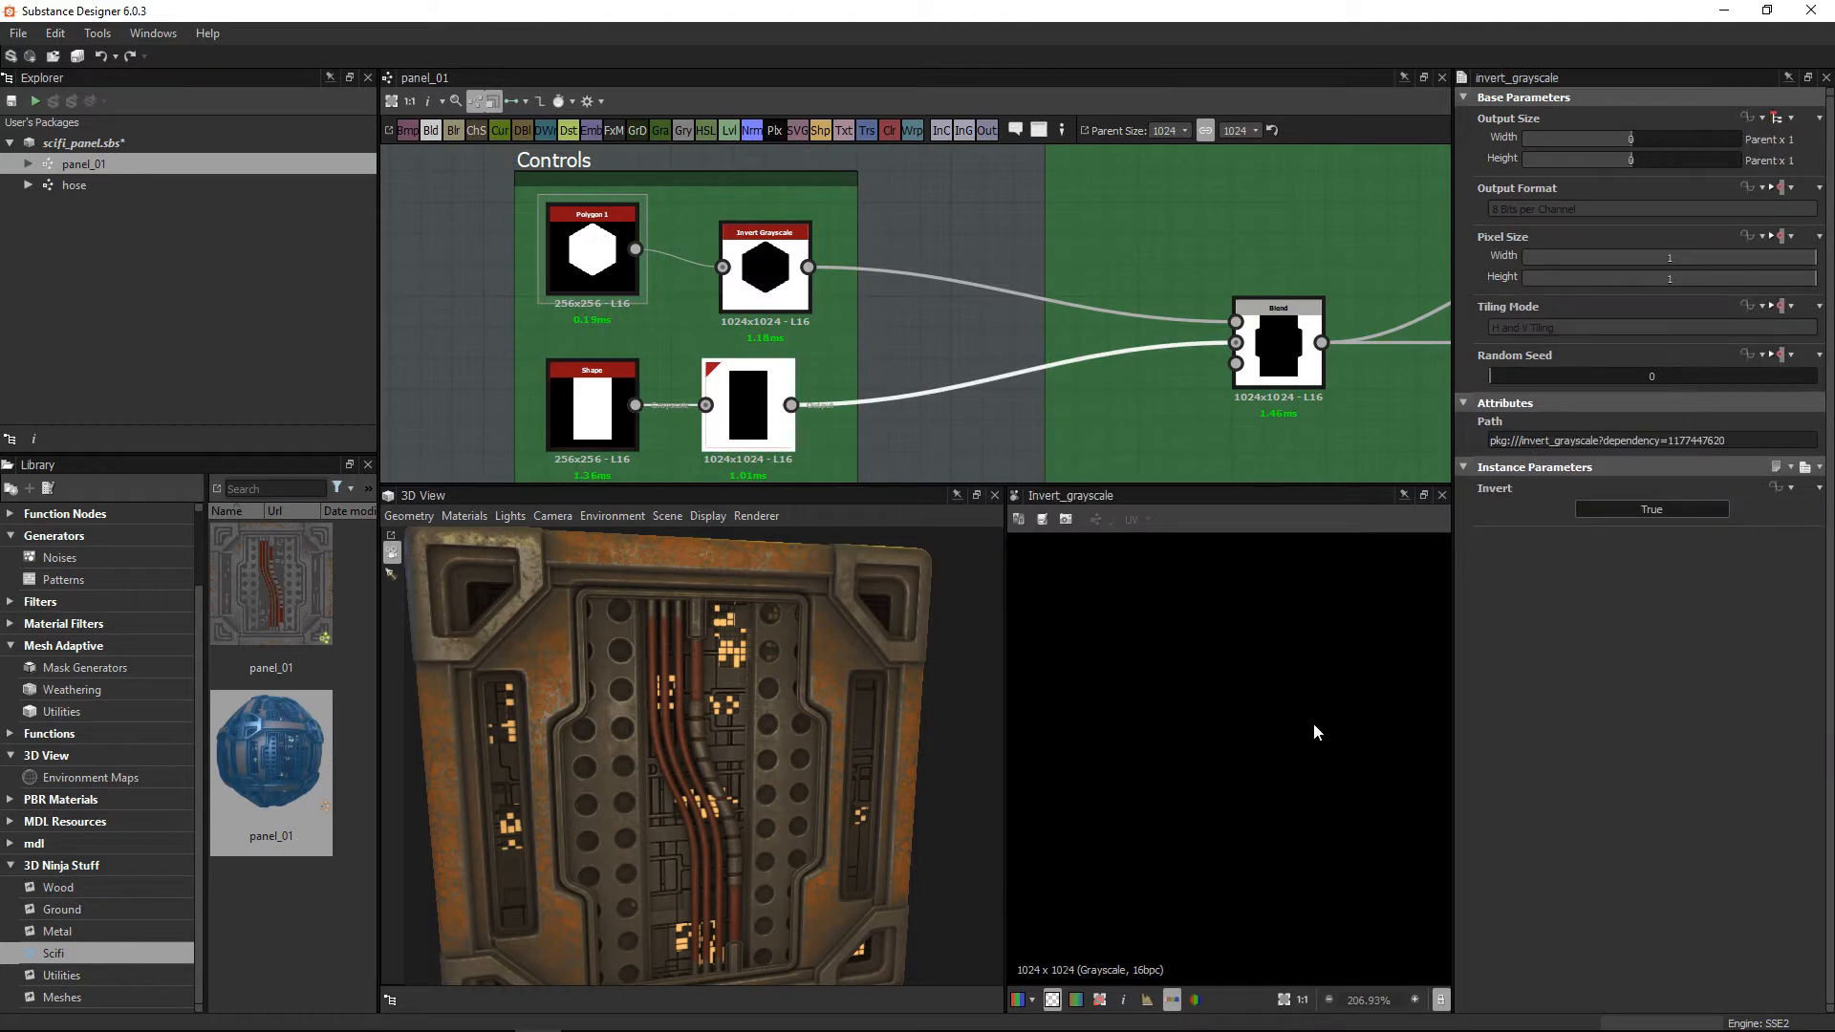
scroll(1150, 611, "down", 4)
key("f")
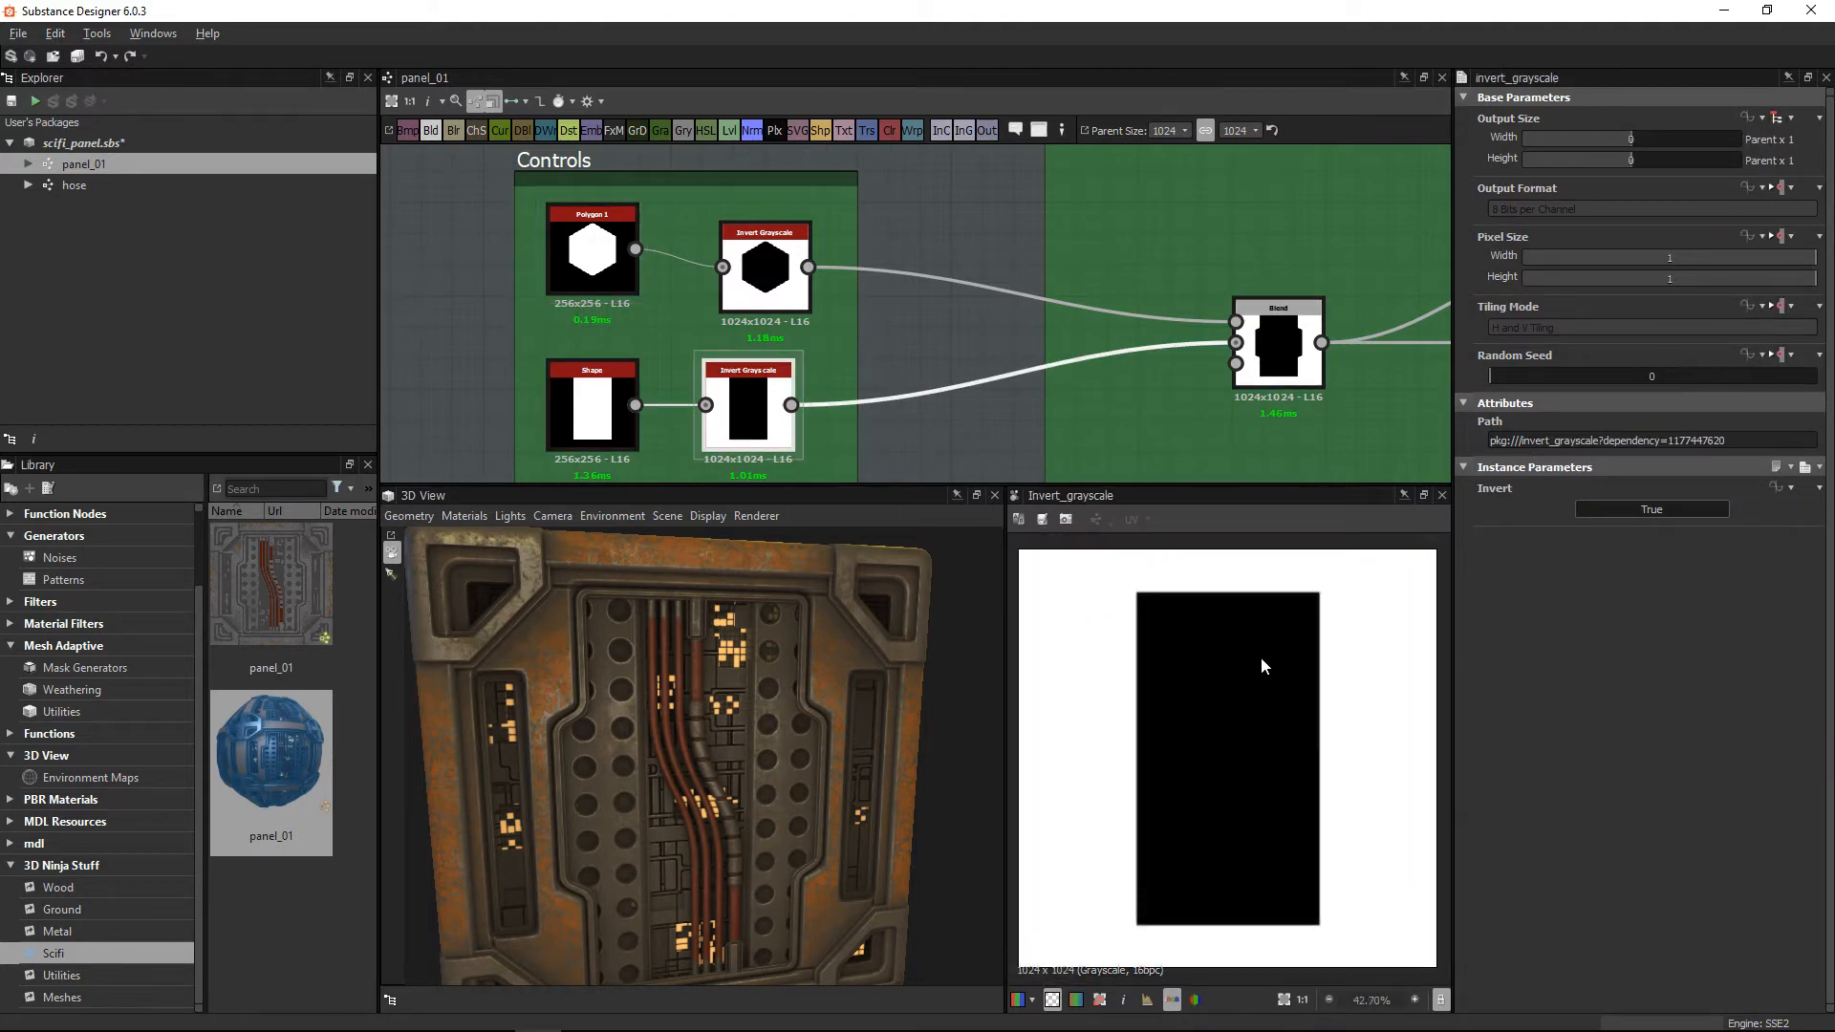
Step: Compare the two Invert Grayscale outputs in the Controls frame with the Multiply Blend node that combines them
double_click(732, 263)
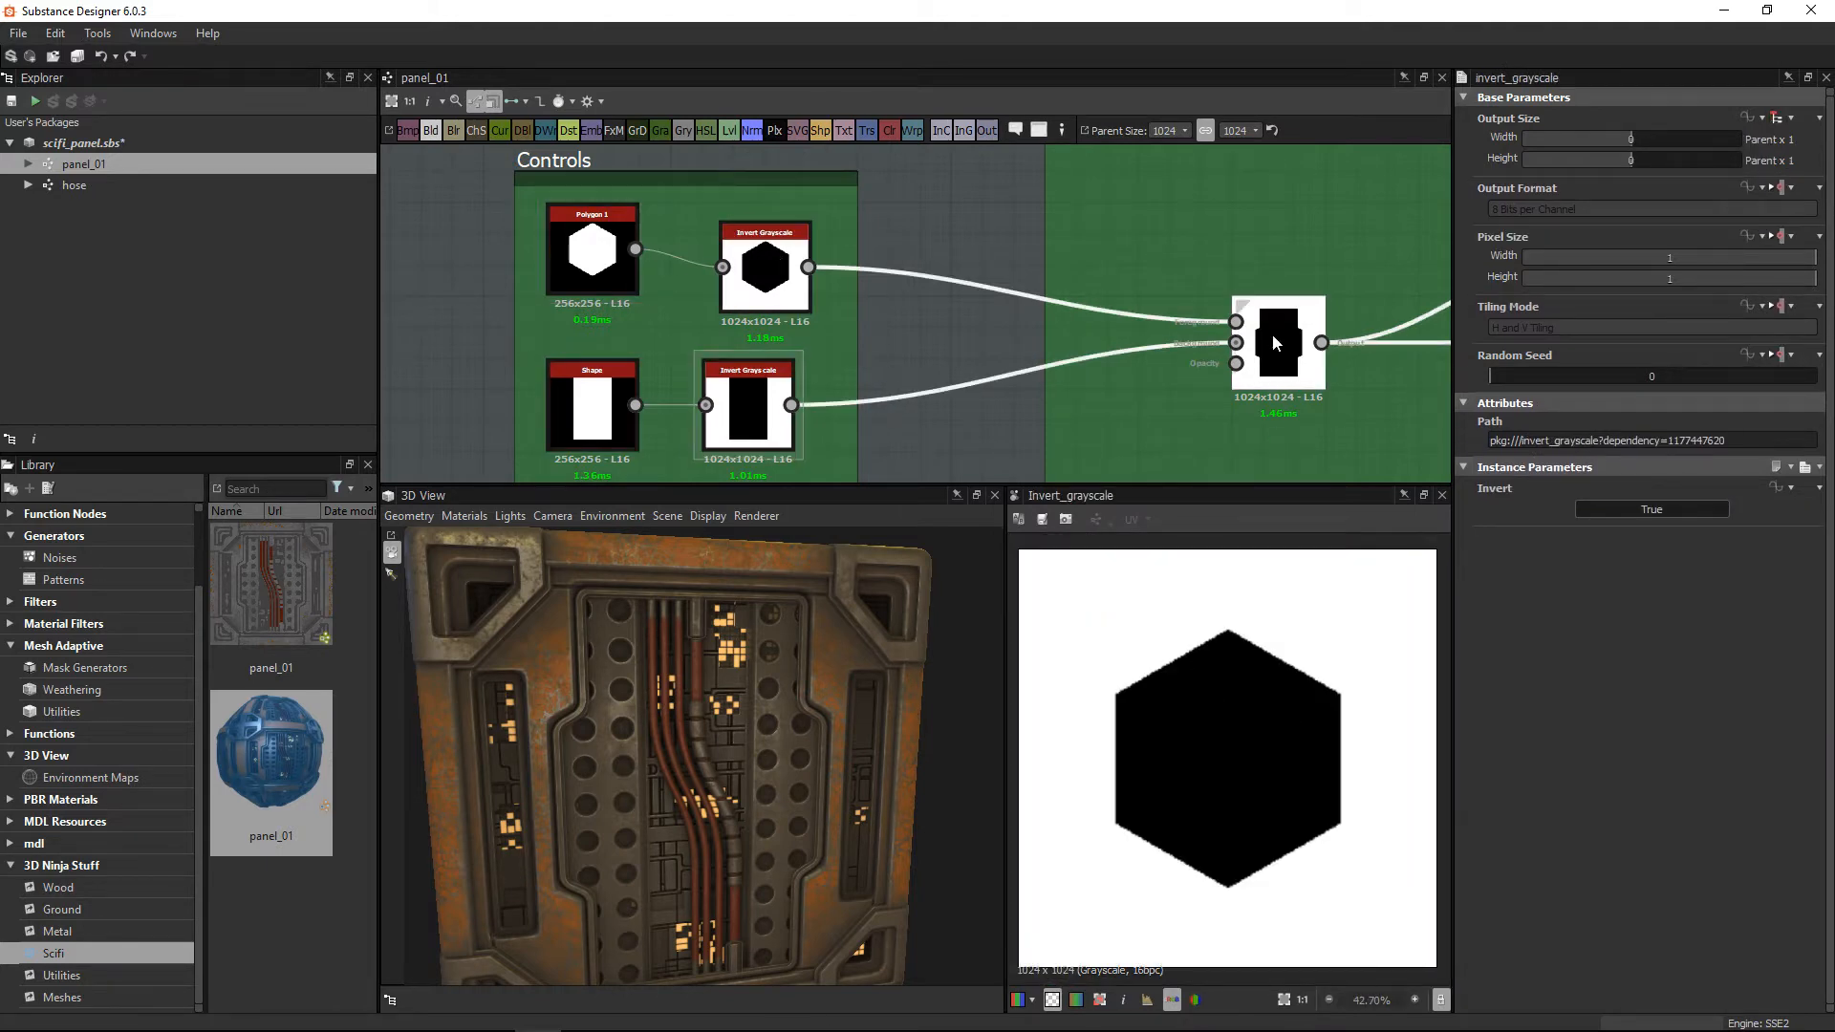
double_click(1276, 341)
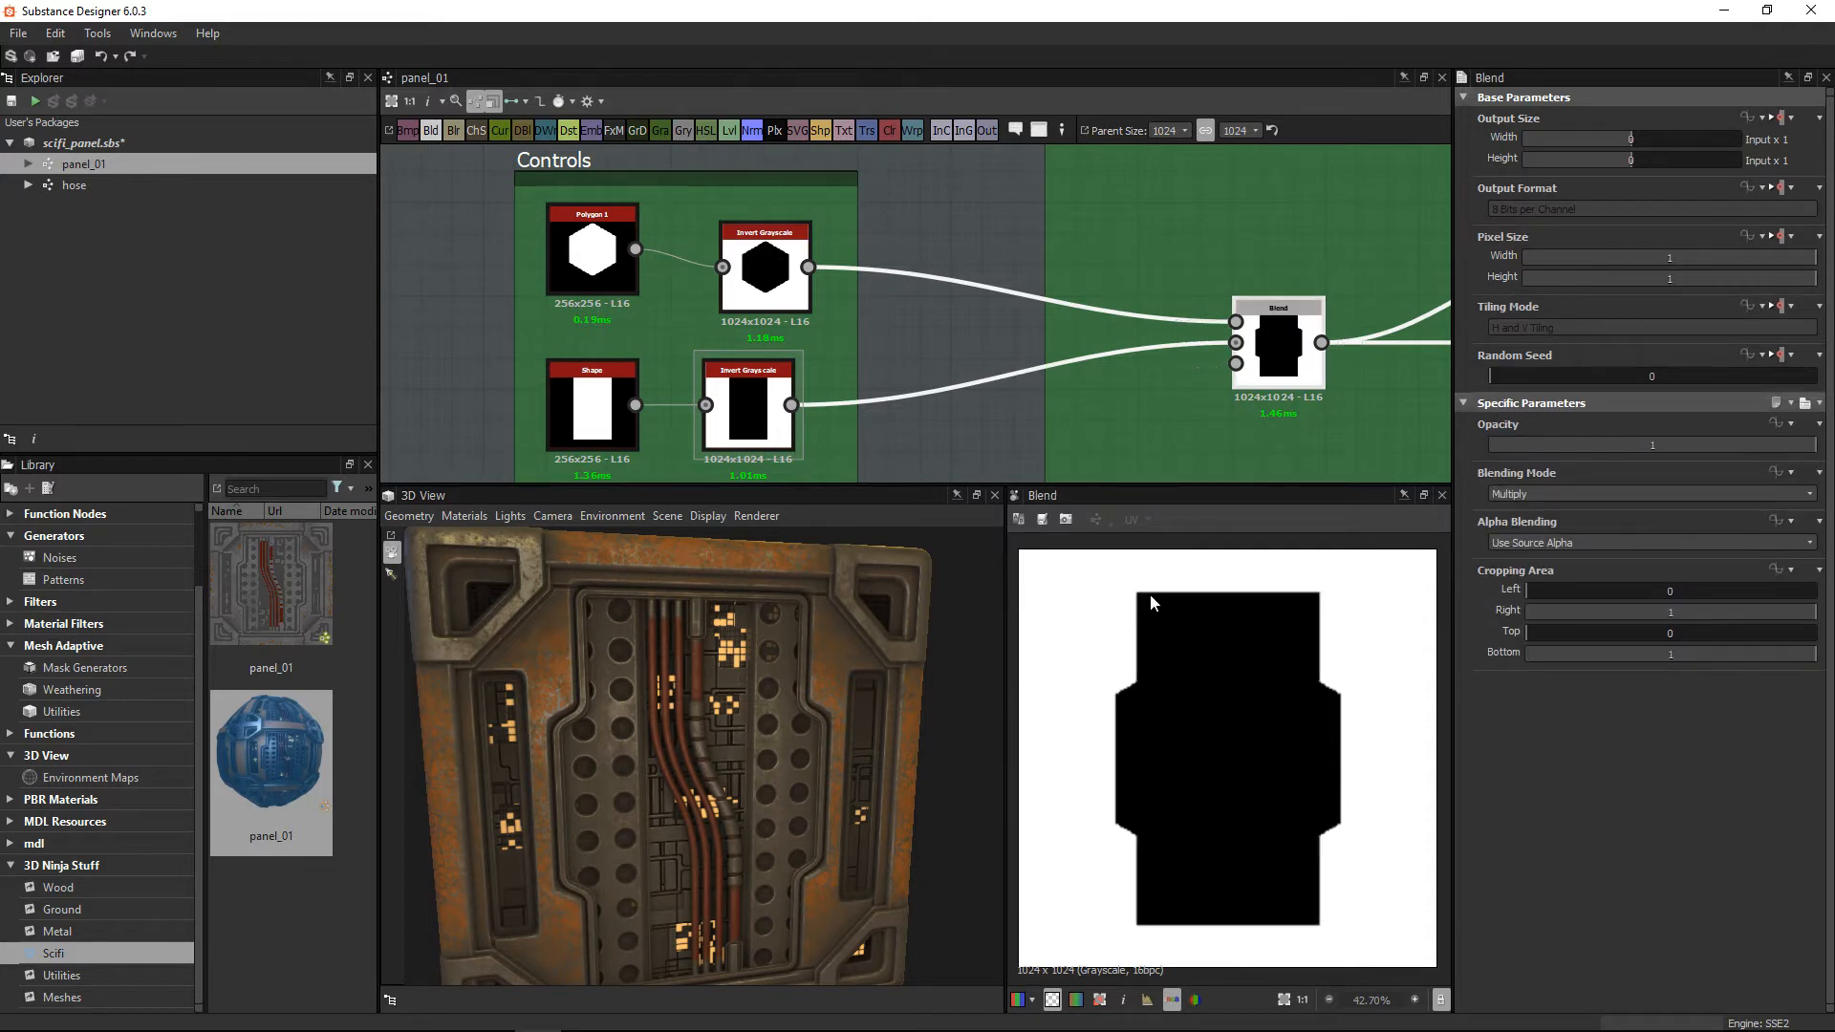
double_click(765, 264)
double_click(762, 394)
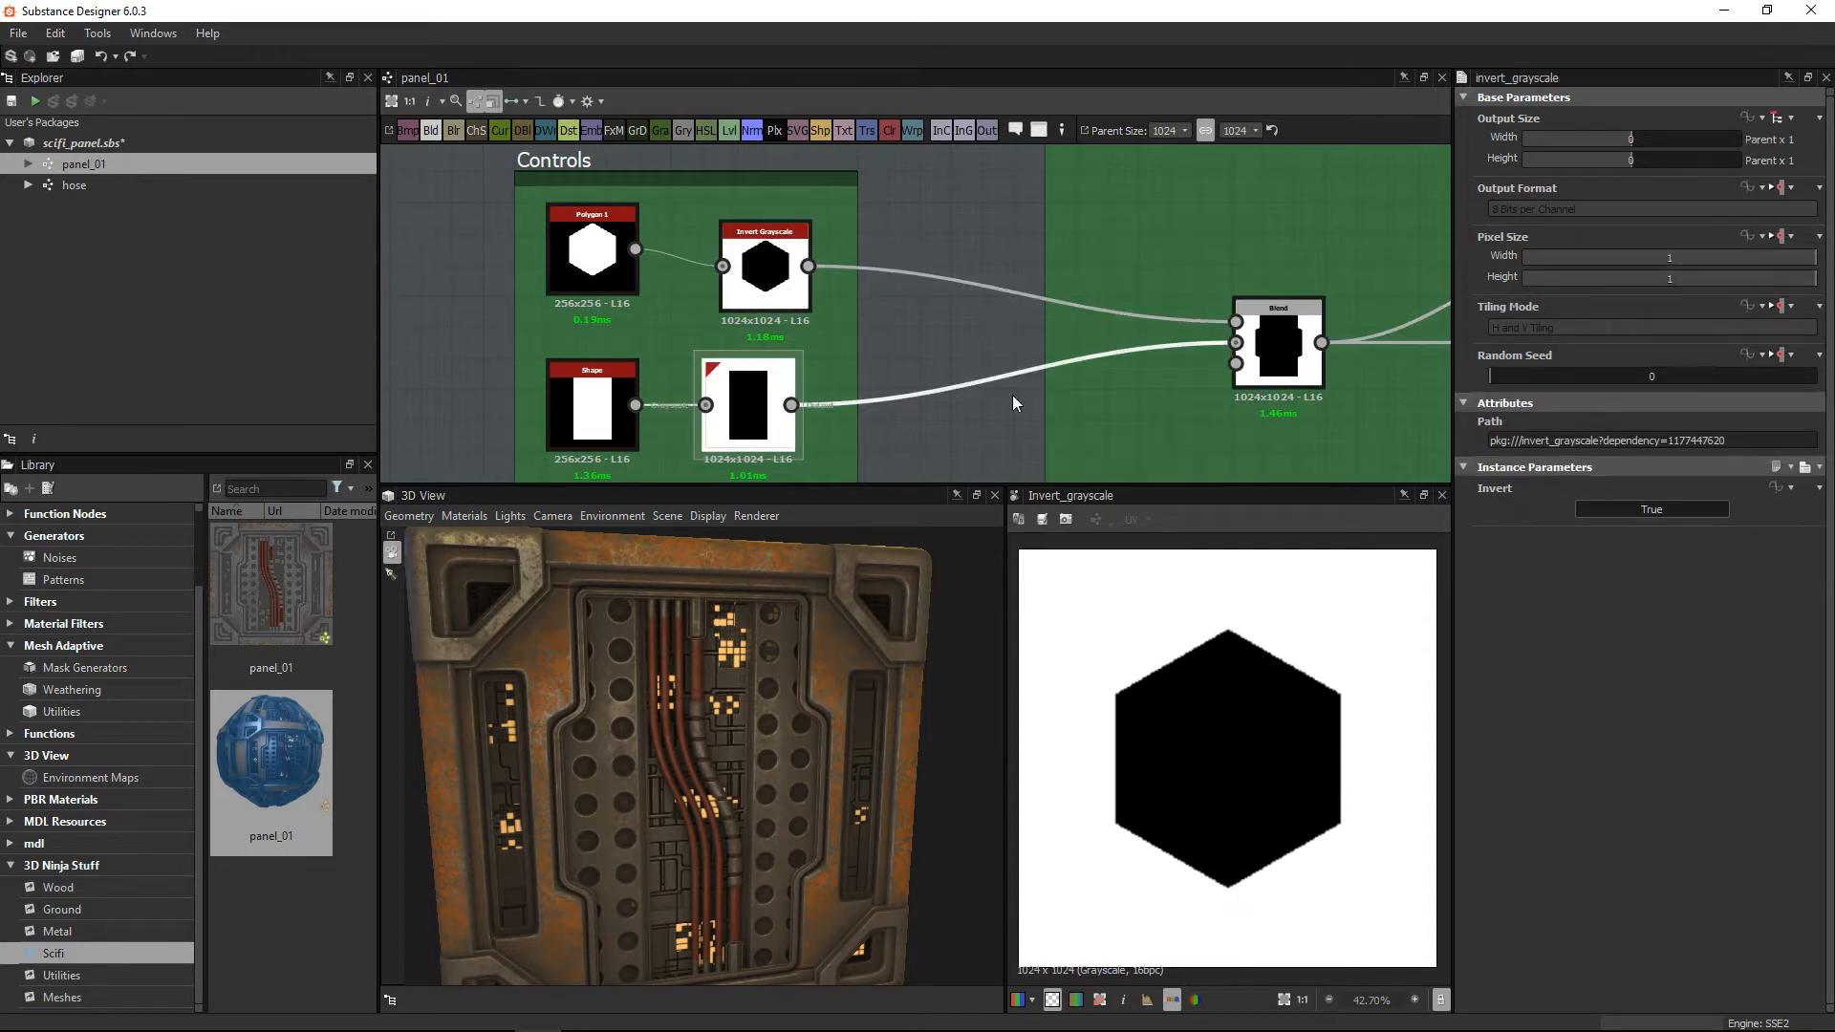
double_click(1285, 335)
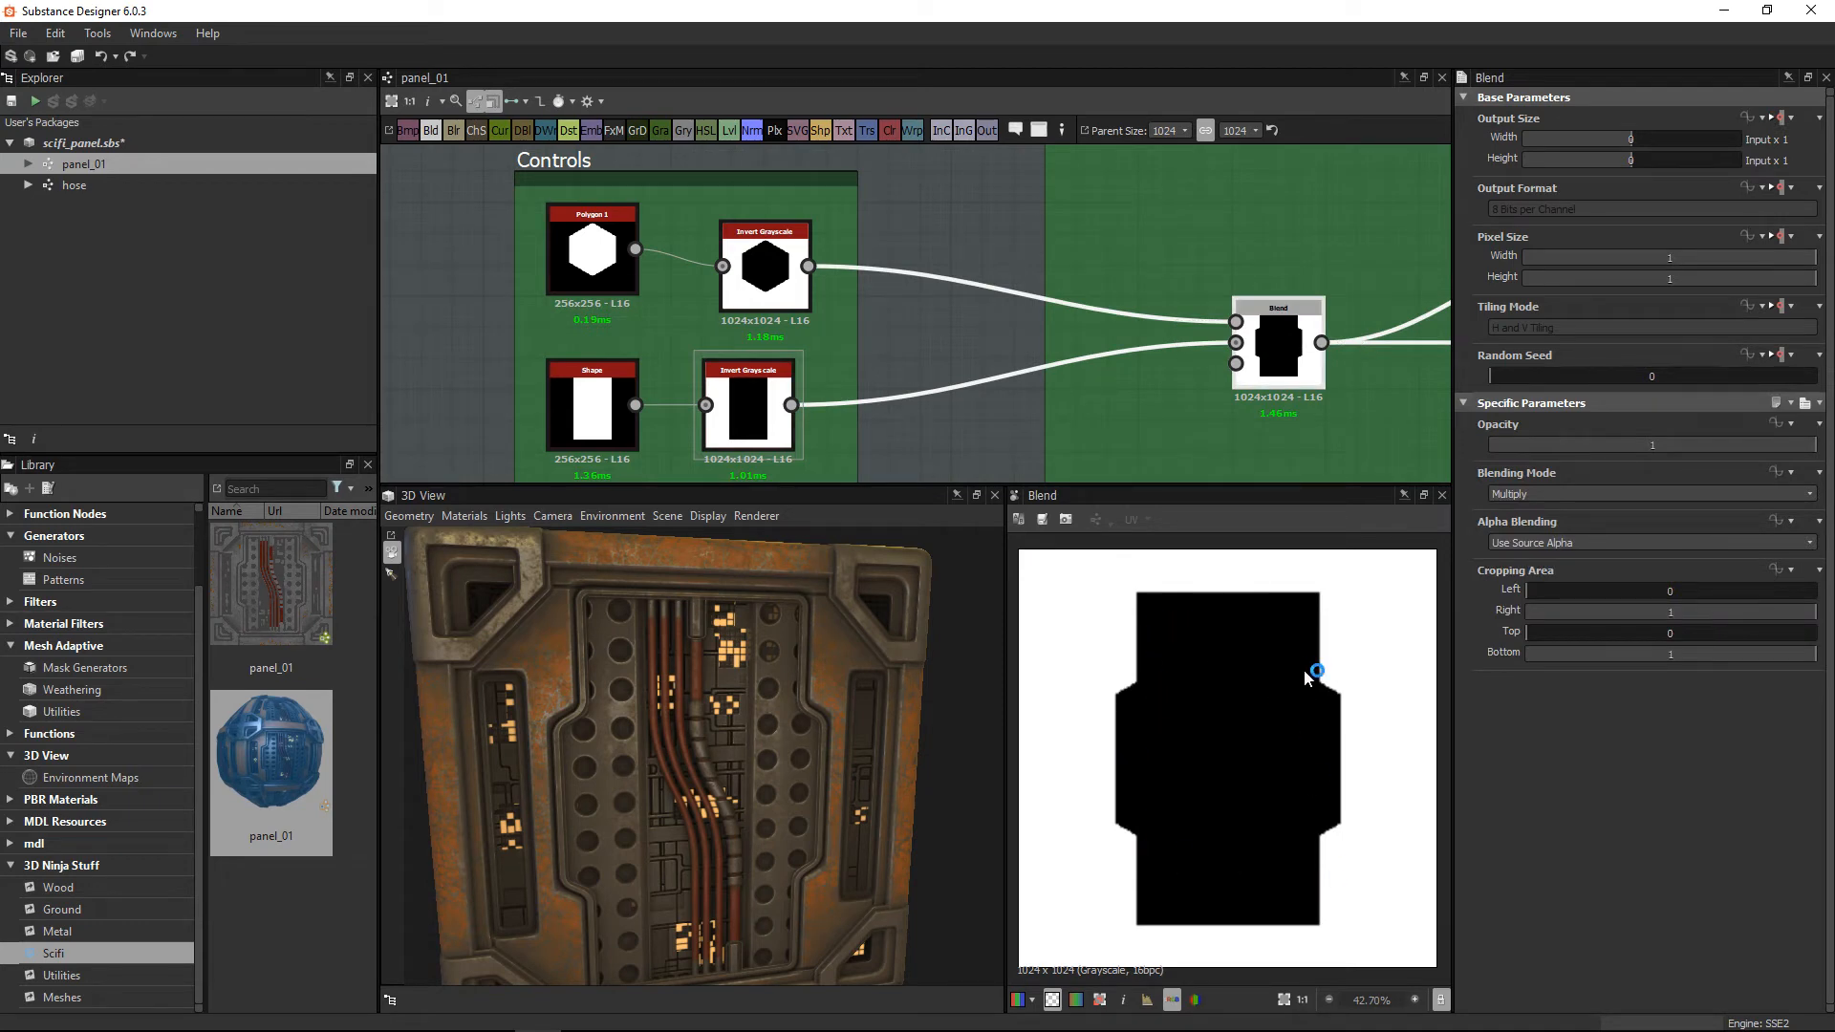
Step: Move the Blur node in the Plate Cutout frame farther from the Curve node and closer to the Blend node
scroll(1295, 308, "down", 4)
middle_click_drag(1296, 308, 880, 333)
scroll(1029, 344, "up", 3)
middle_click_drag(1128, 377, 1040, 369)
scroll(989, 300, "up", 2)
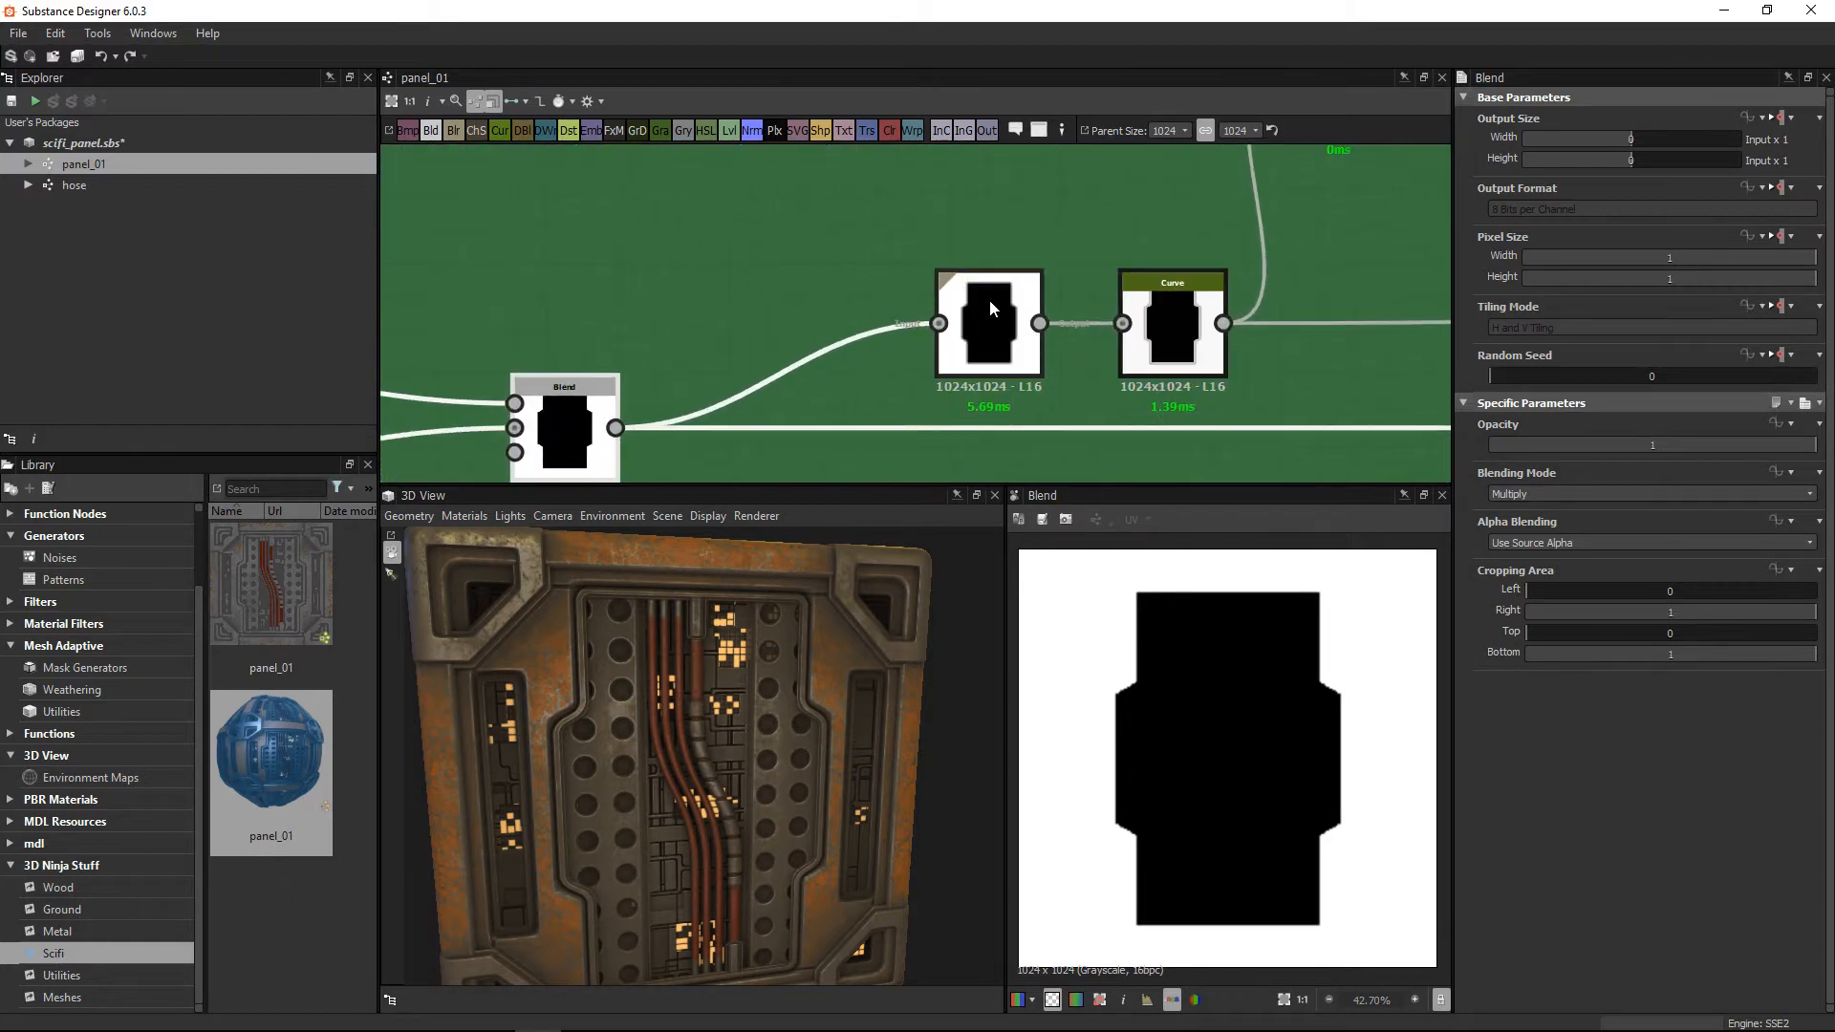
left_click(988, 300)
left_click_drag(988, 300, 889, 300)
Step: Preview the Curve node after the Blur and inspect the stepped cutout border in 2D alongside its curve profile
left_click(1197, 328)
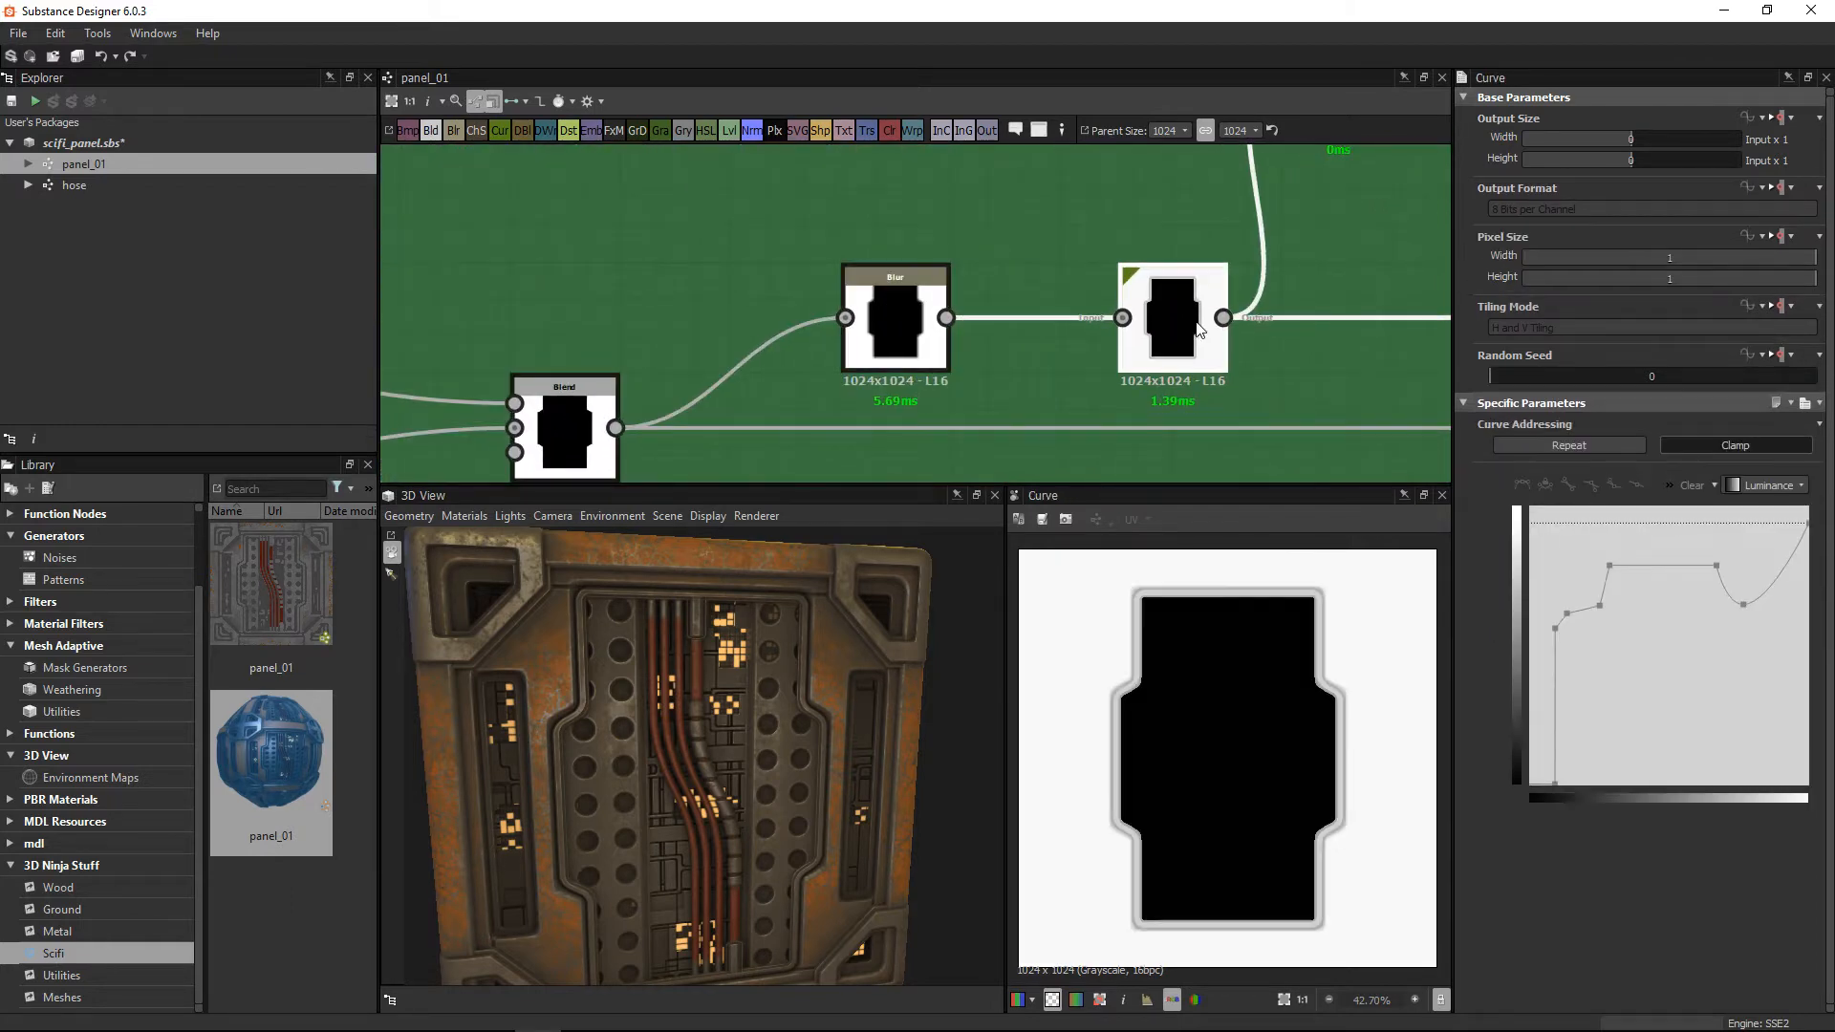
scroll(1105, 586, "up", 1)
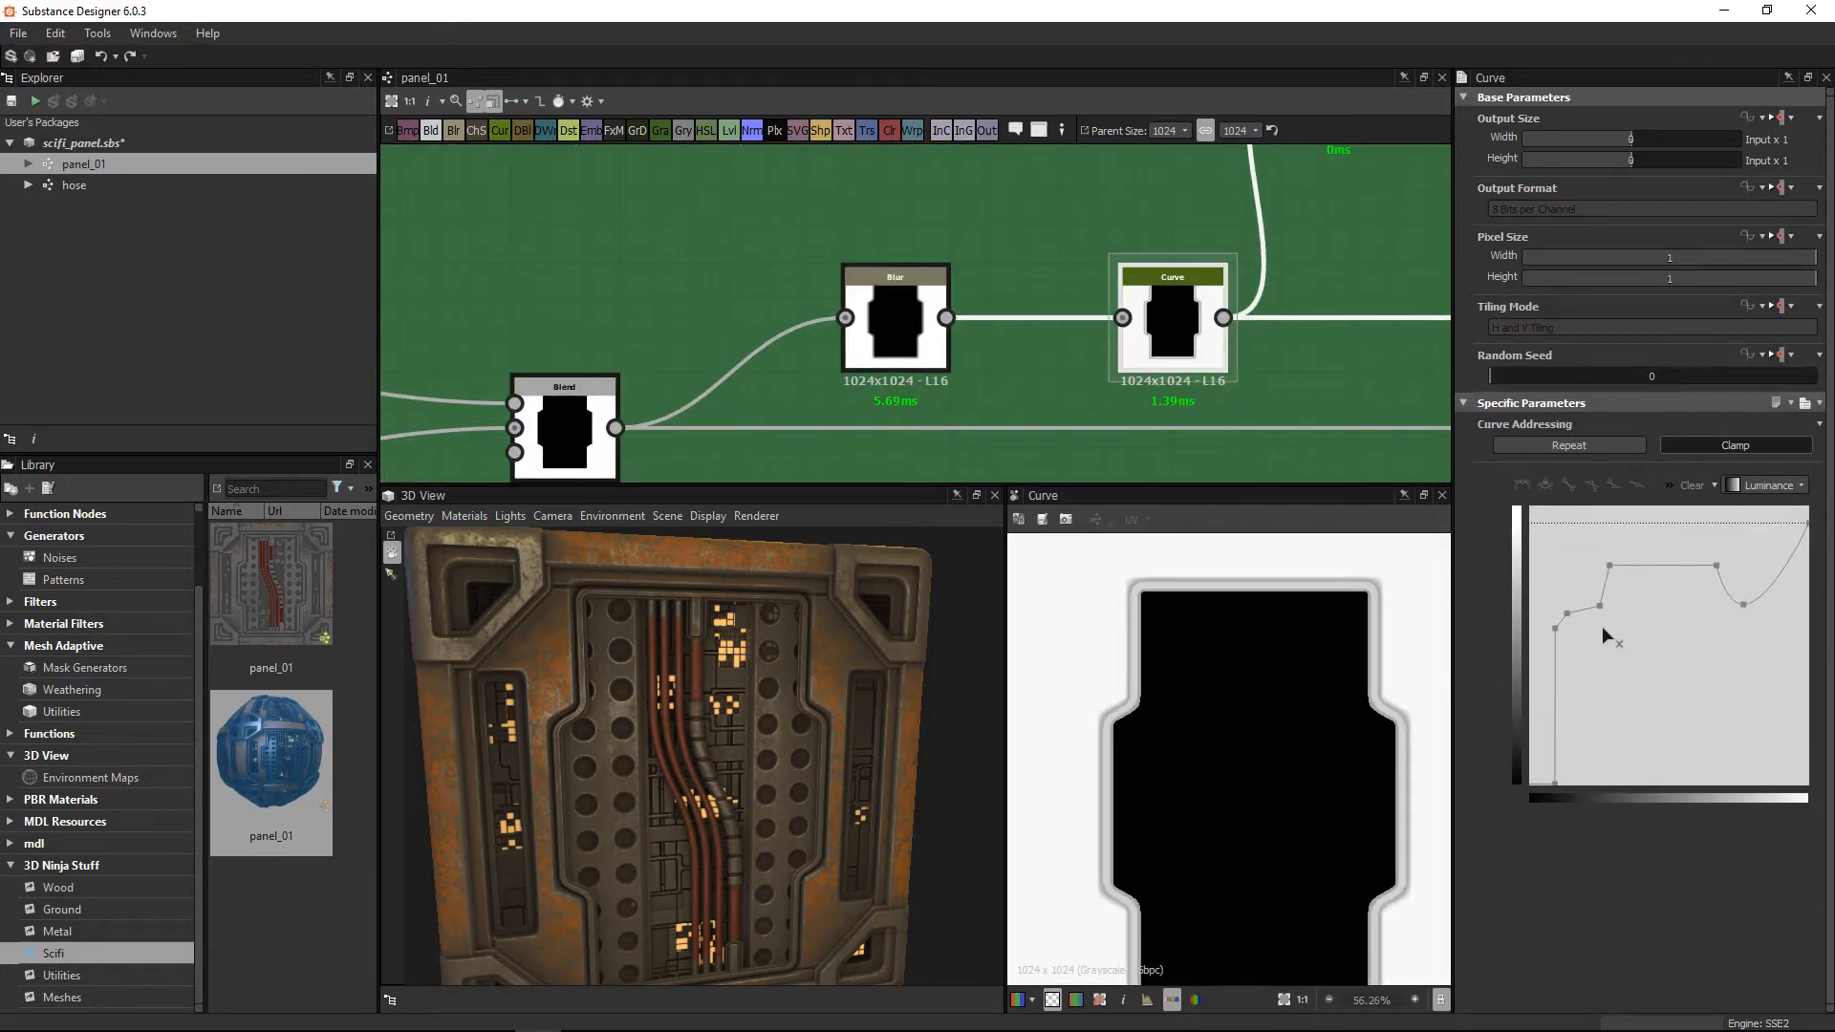
scroll(1196, 638, "up", 3)
mouse_move(1205, 607)
middle_mouse_down()
mouse_move(1255, 571)
mouse_move(1194, 609)
middle_mouse_up()
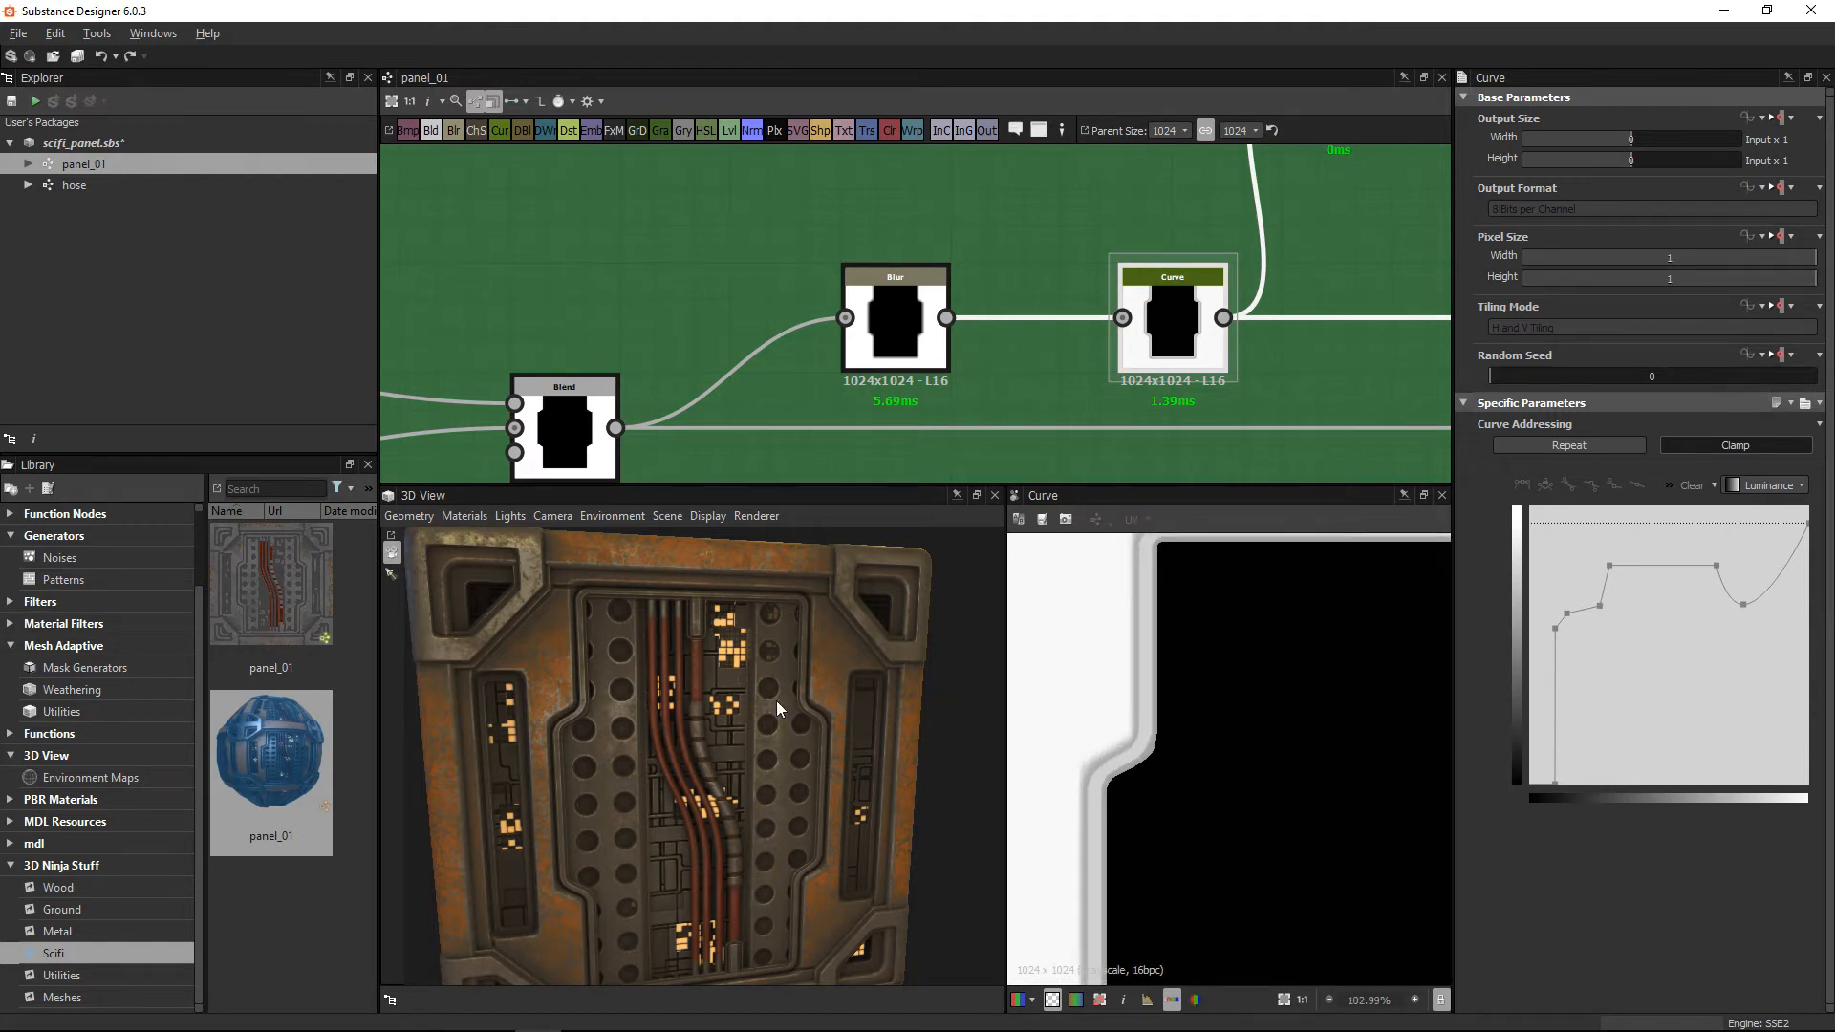
Step: Inspect the beveled rim of the panel's central cutout on the 3D model and compare it with the Curve node's profile
scroll(645, 756, "up", 1)
scroll(644, 754, "up", 5)
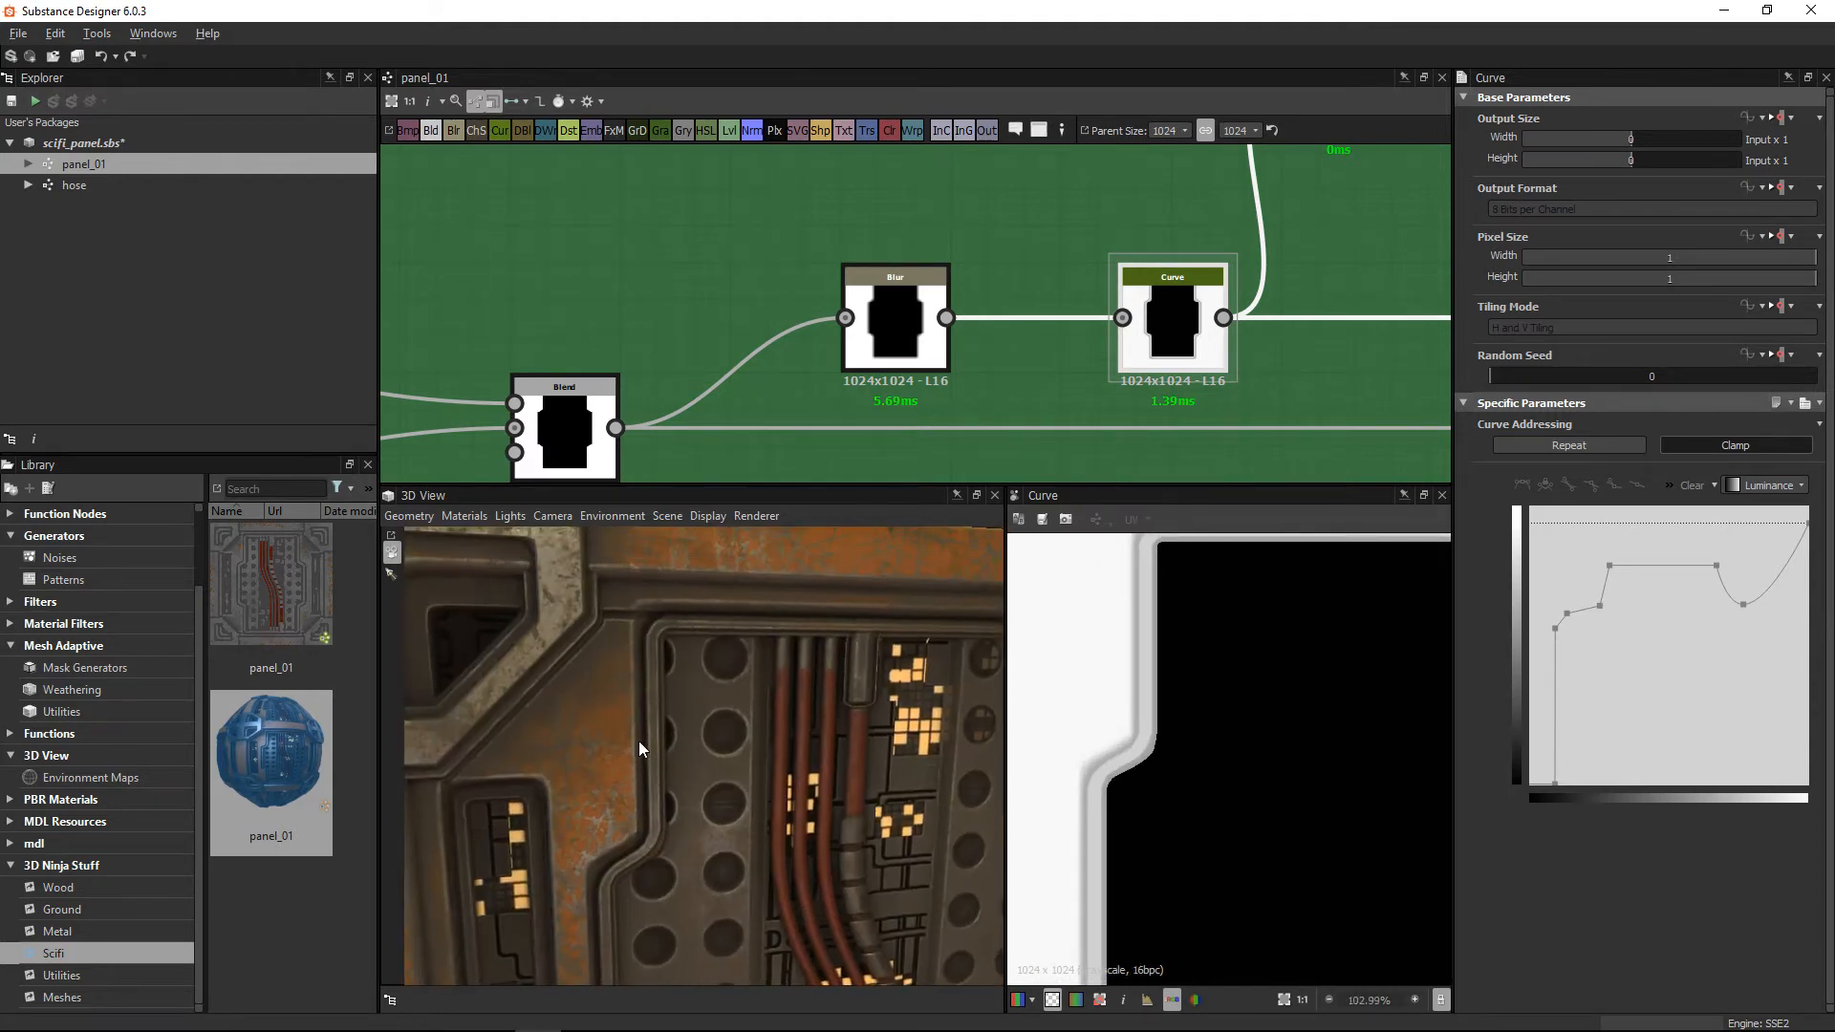
left_click_drag(644, 713, 766, 795)
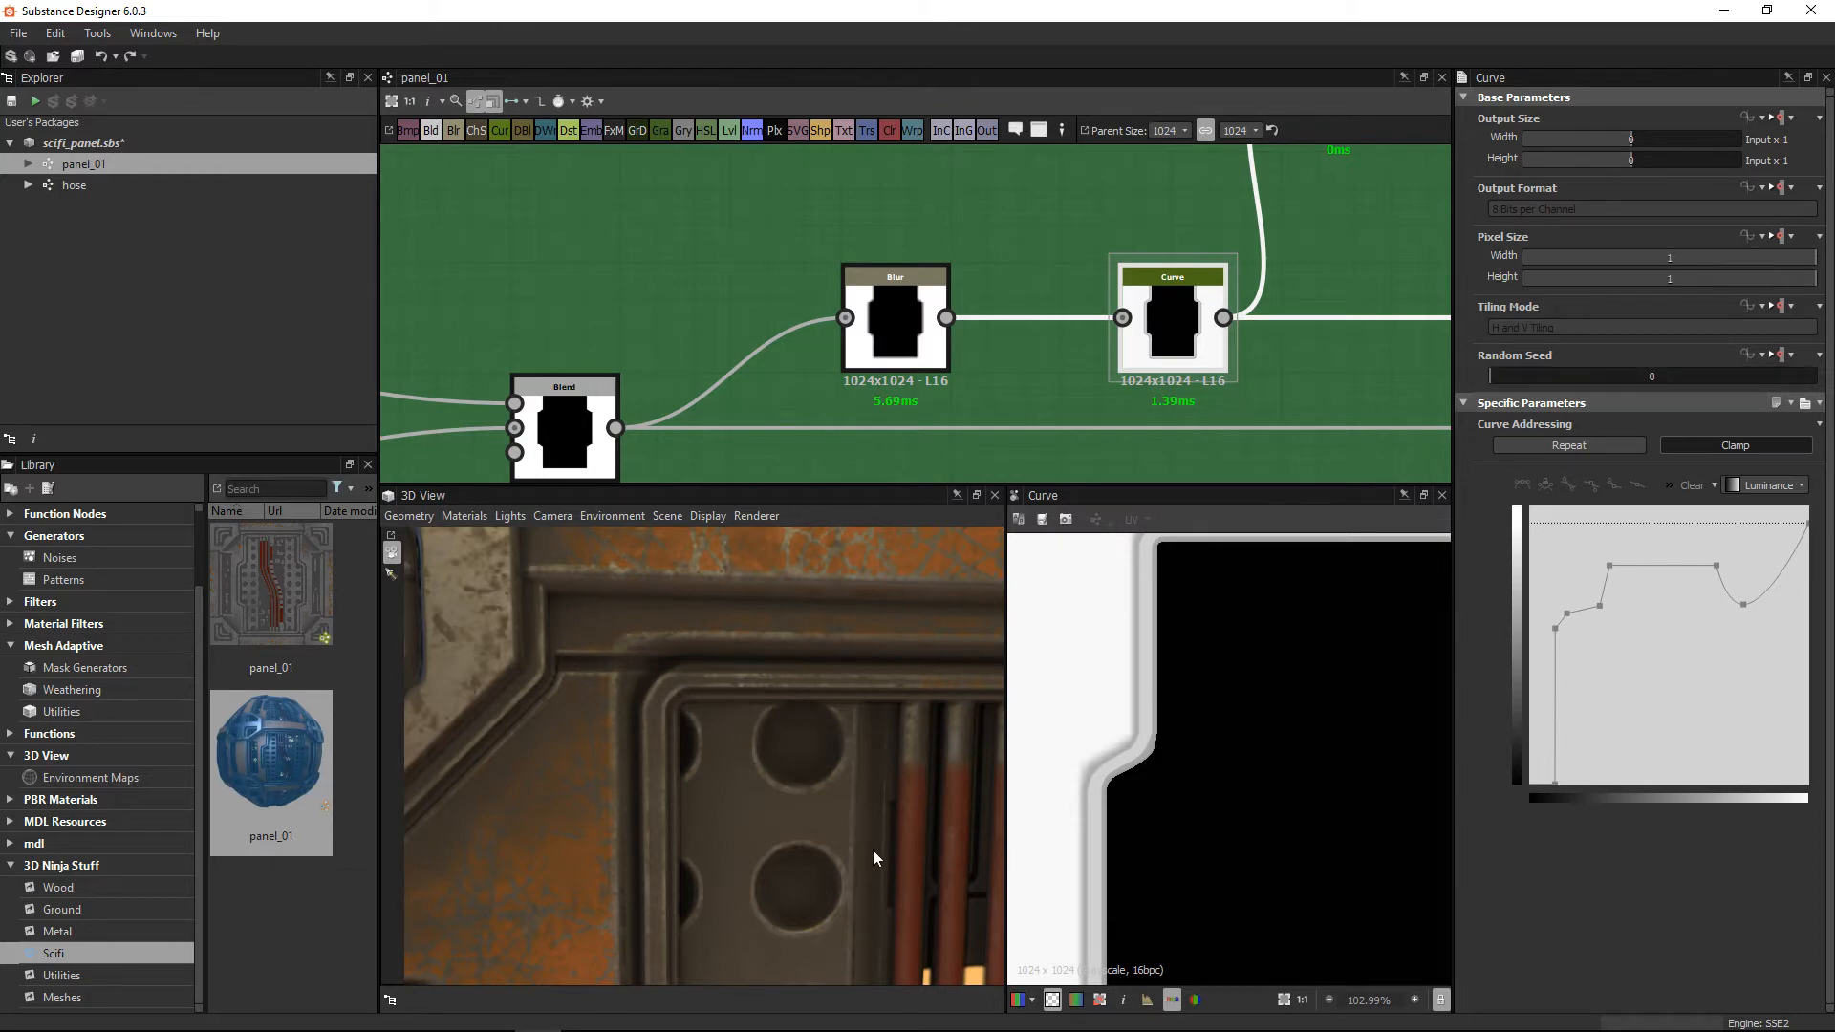
left_click_drag(873, 850, 837, 742)
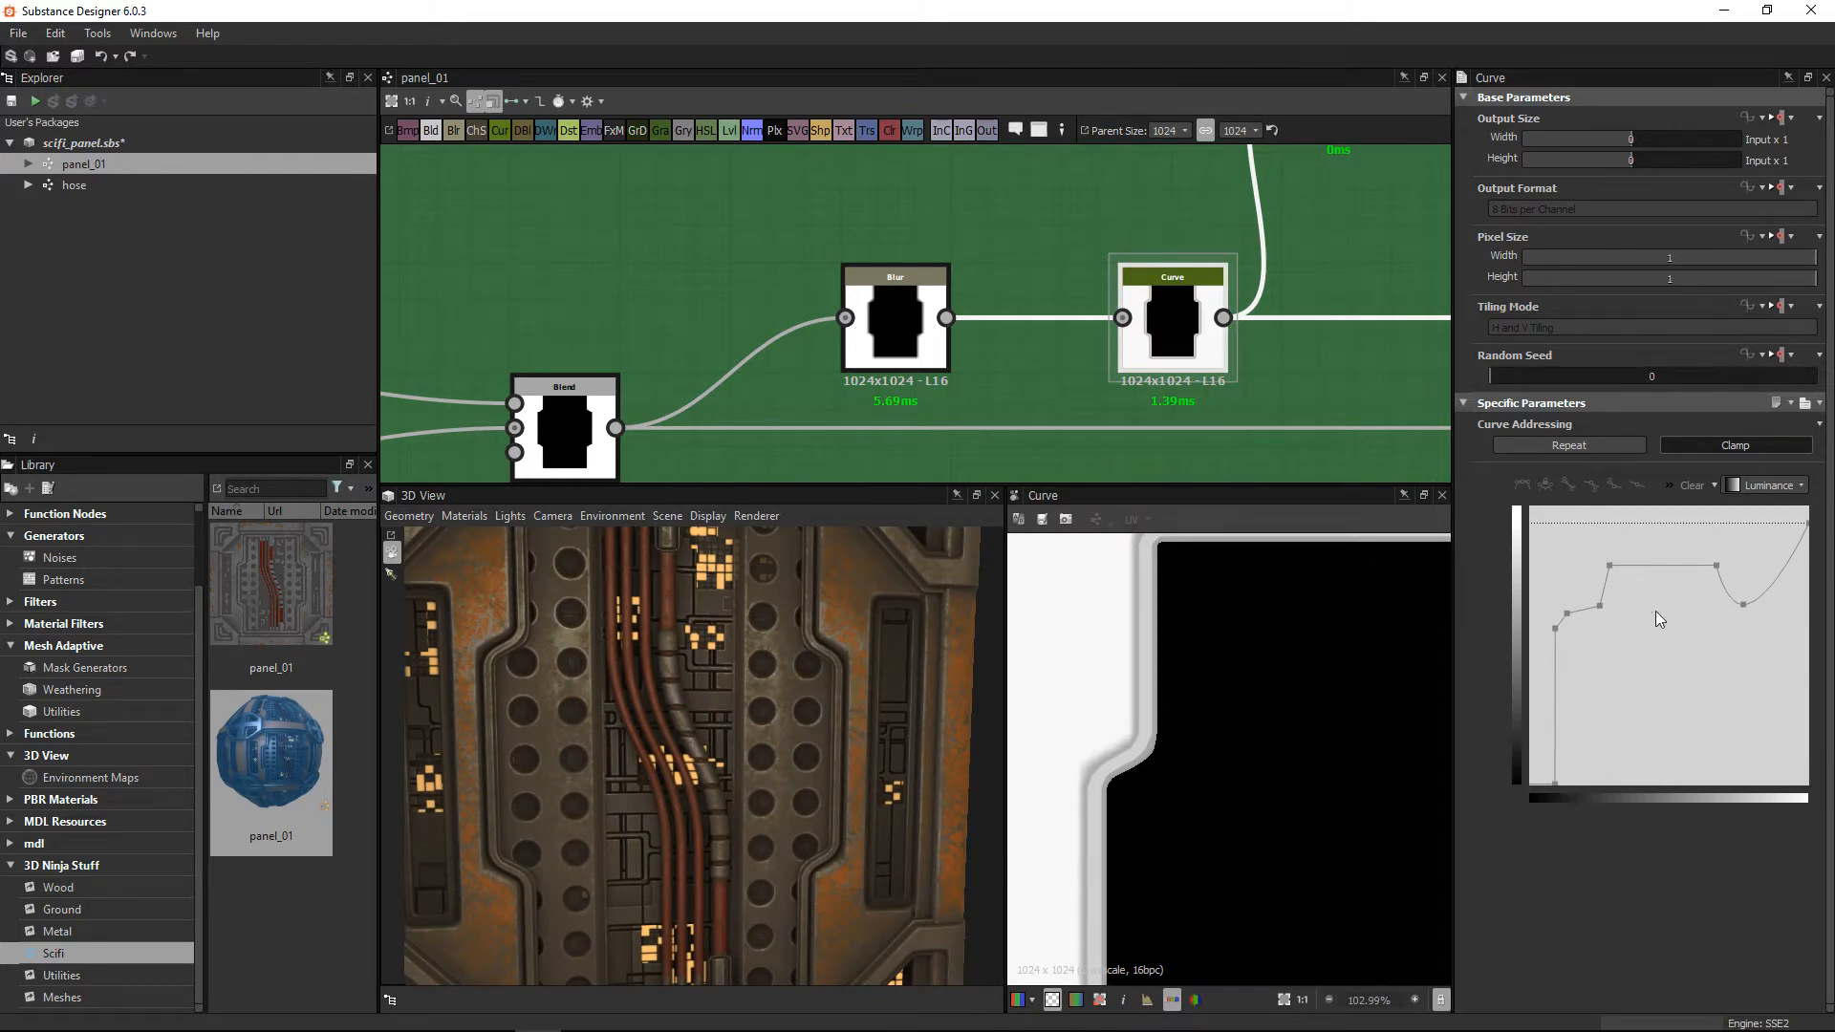
scroll(1185, 229, "down", 3)
middle_click_drag(1179, 213, 1036, 311)
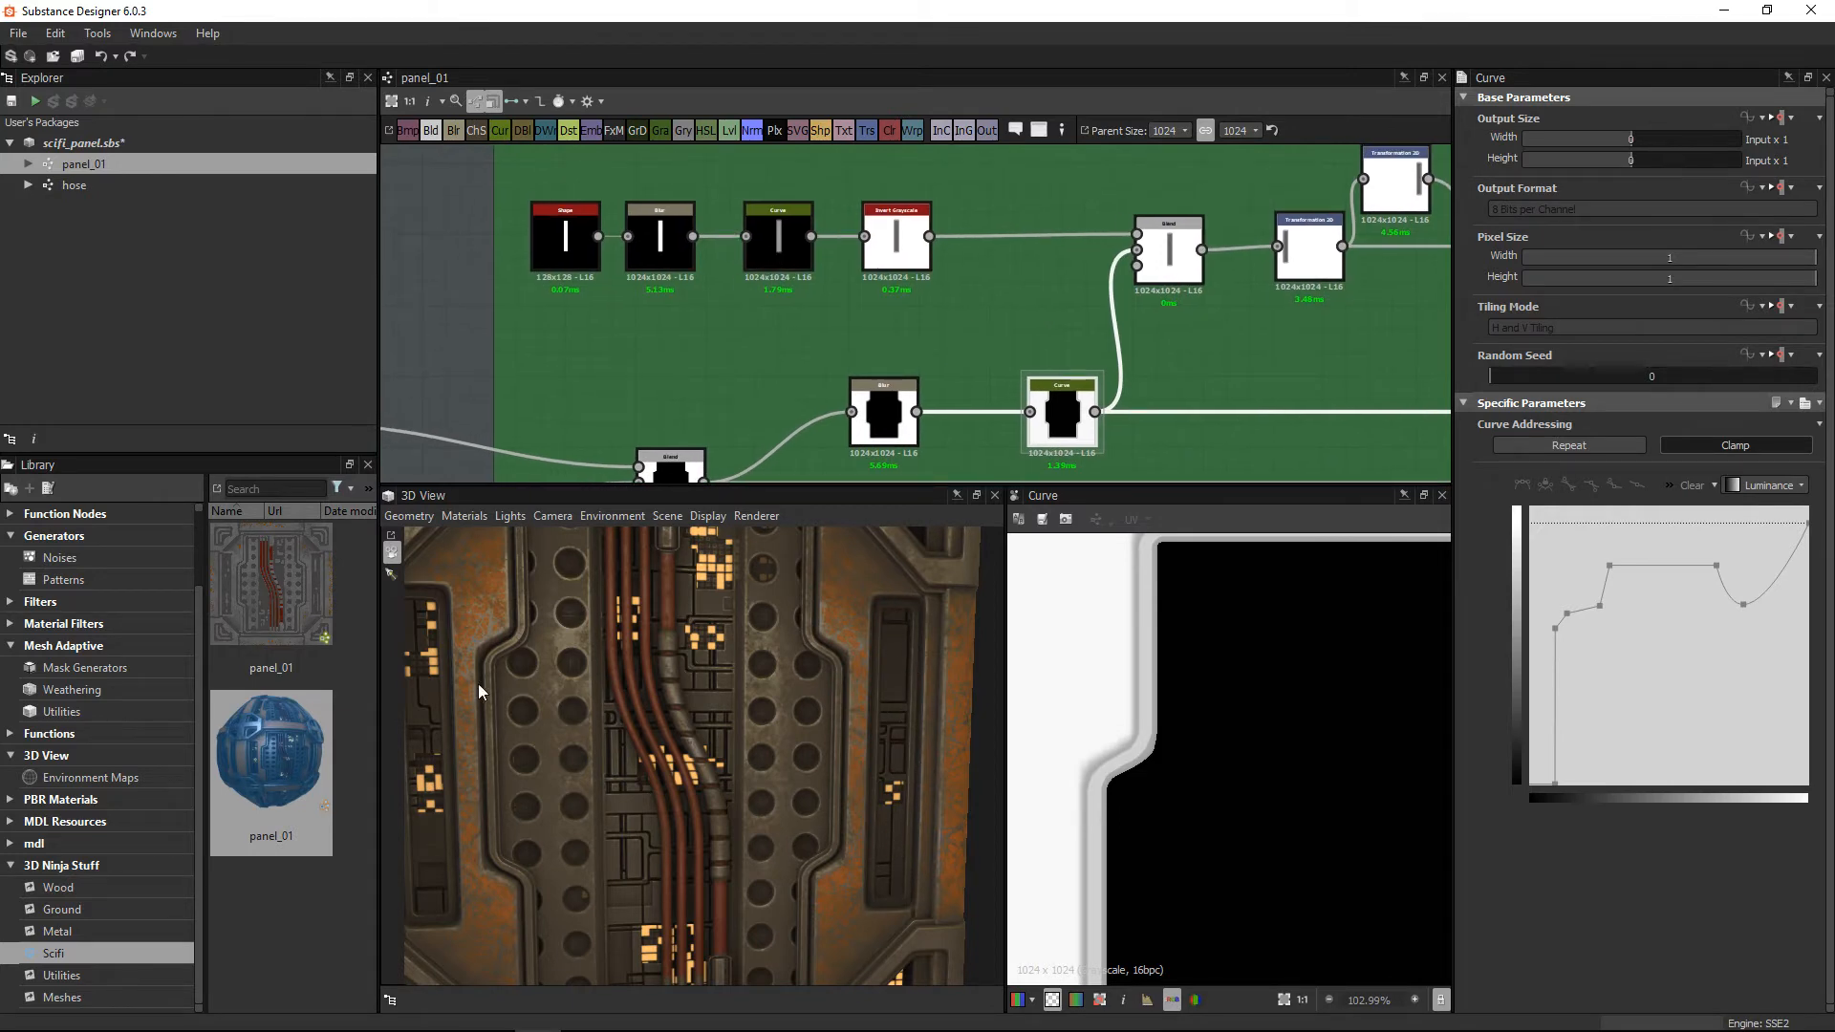
Step: Preview the side slot's Shape, Blur, Curve and Invert Grayscale nodes in sequence and inspect the curve profile that shapes its border
middle_click_drag(477, 684, 492, 672)
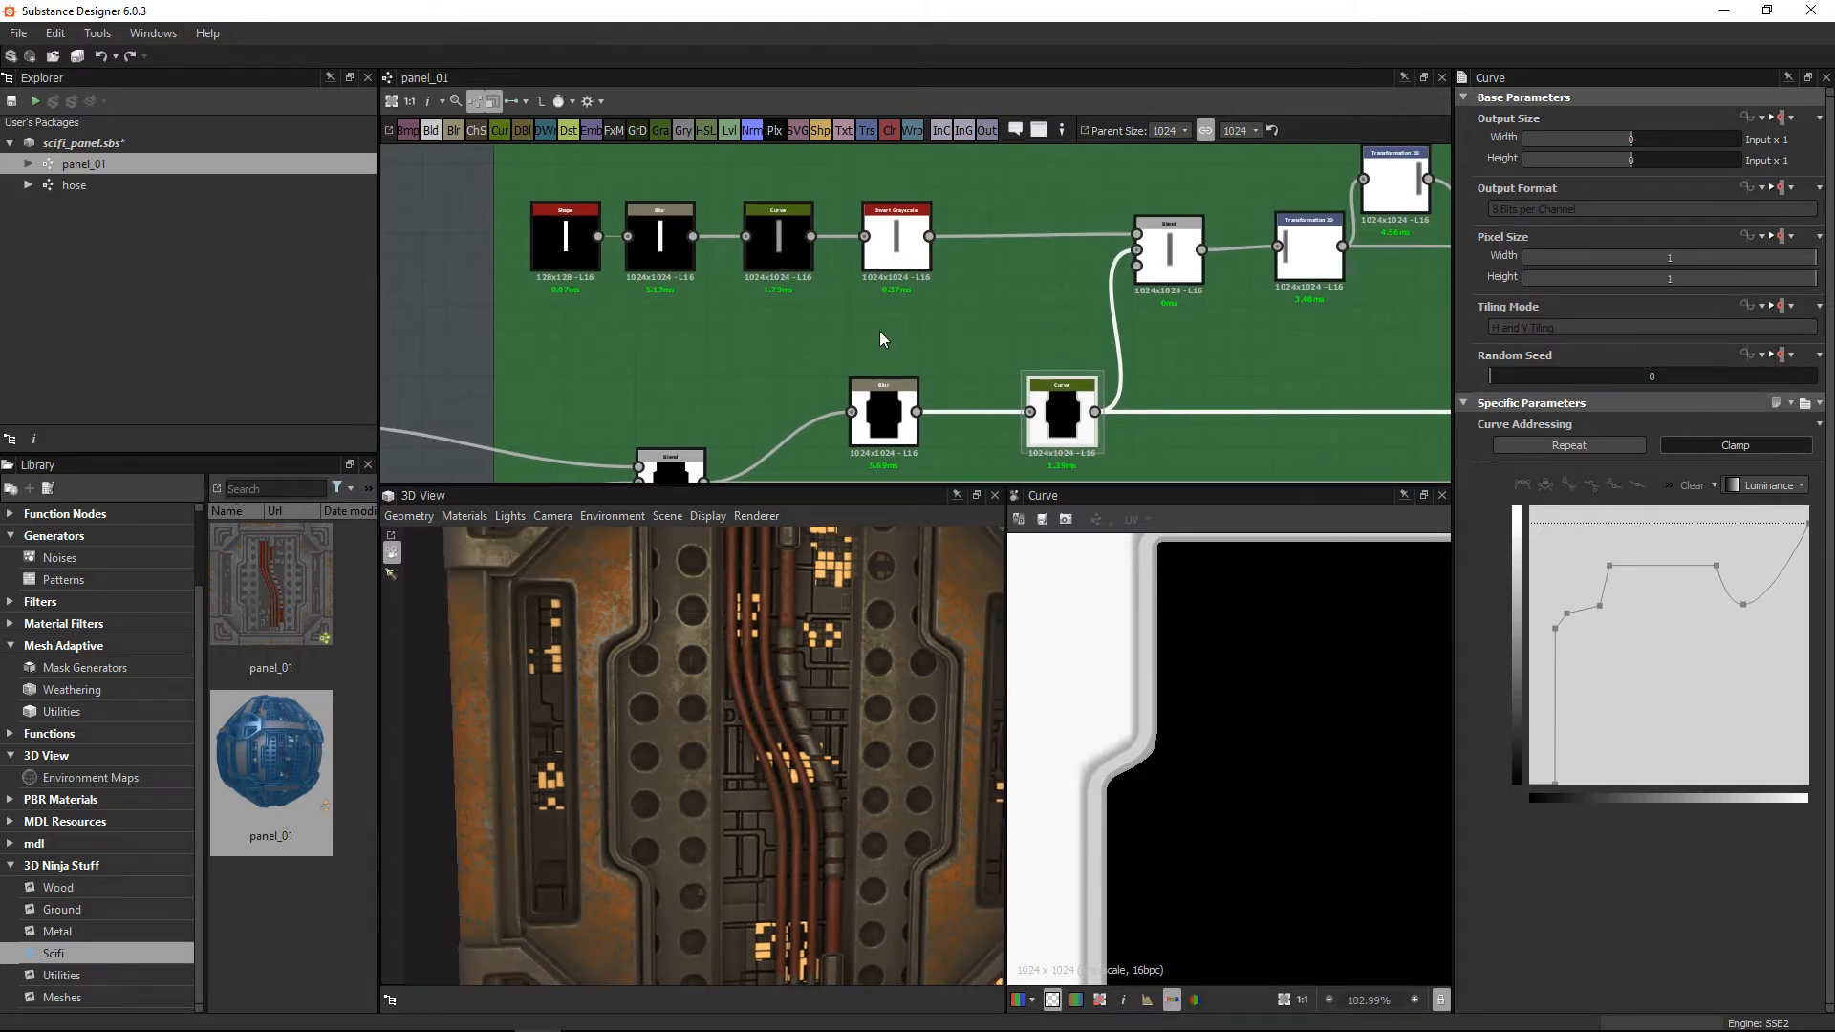
scroll(531, 239, "up", 3)
double_click(577, 245)
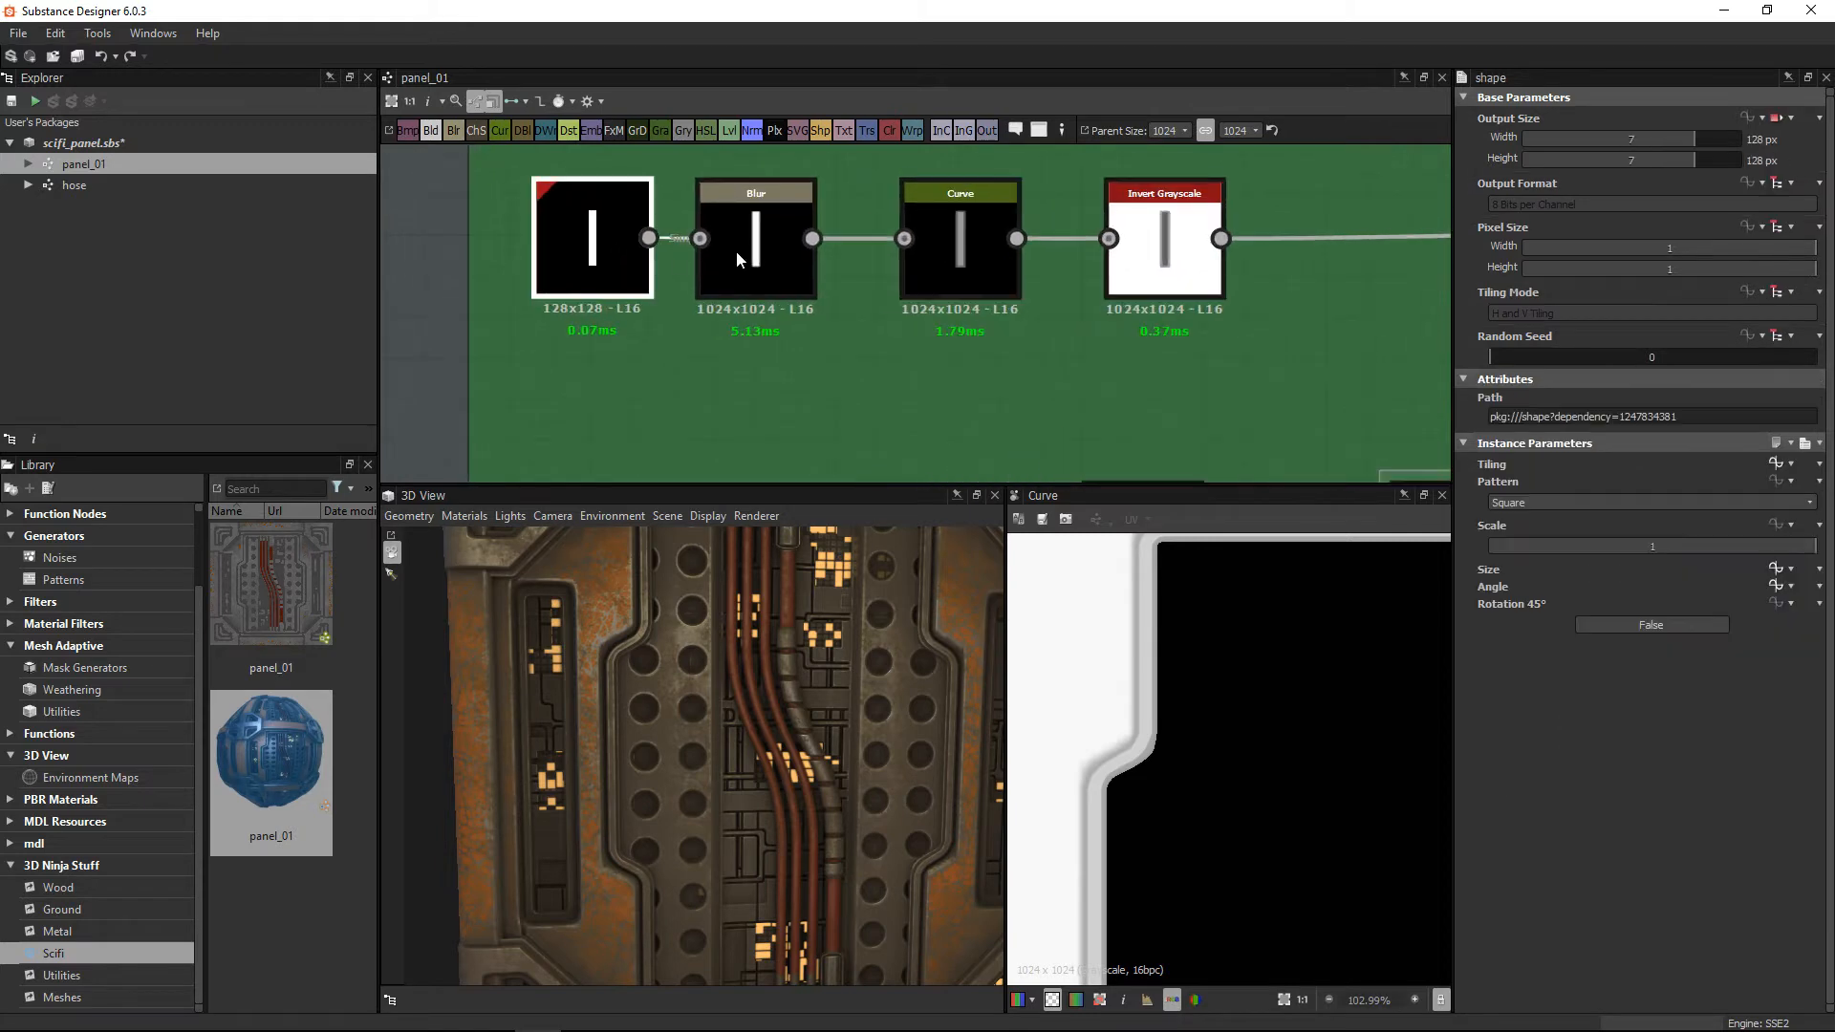
left_click(755, 247)
double_click(755, 246)
double_click(960, 247)
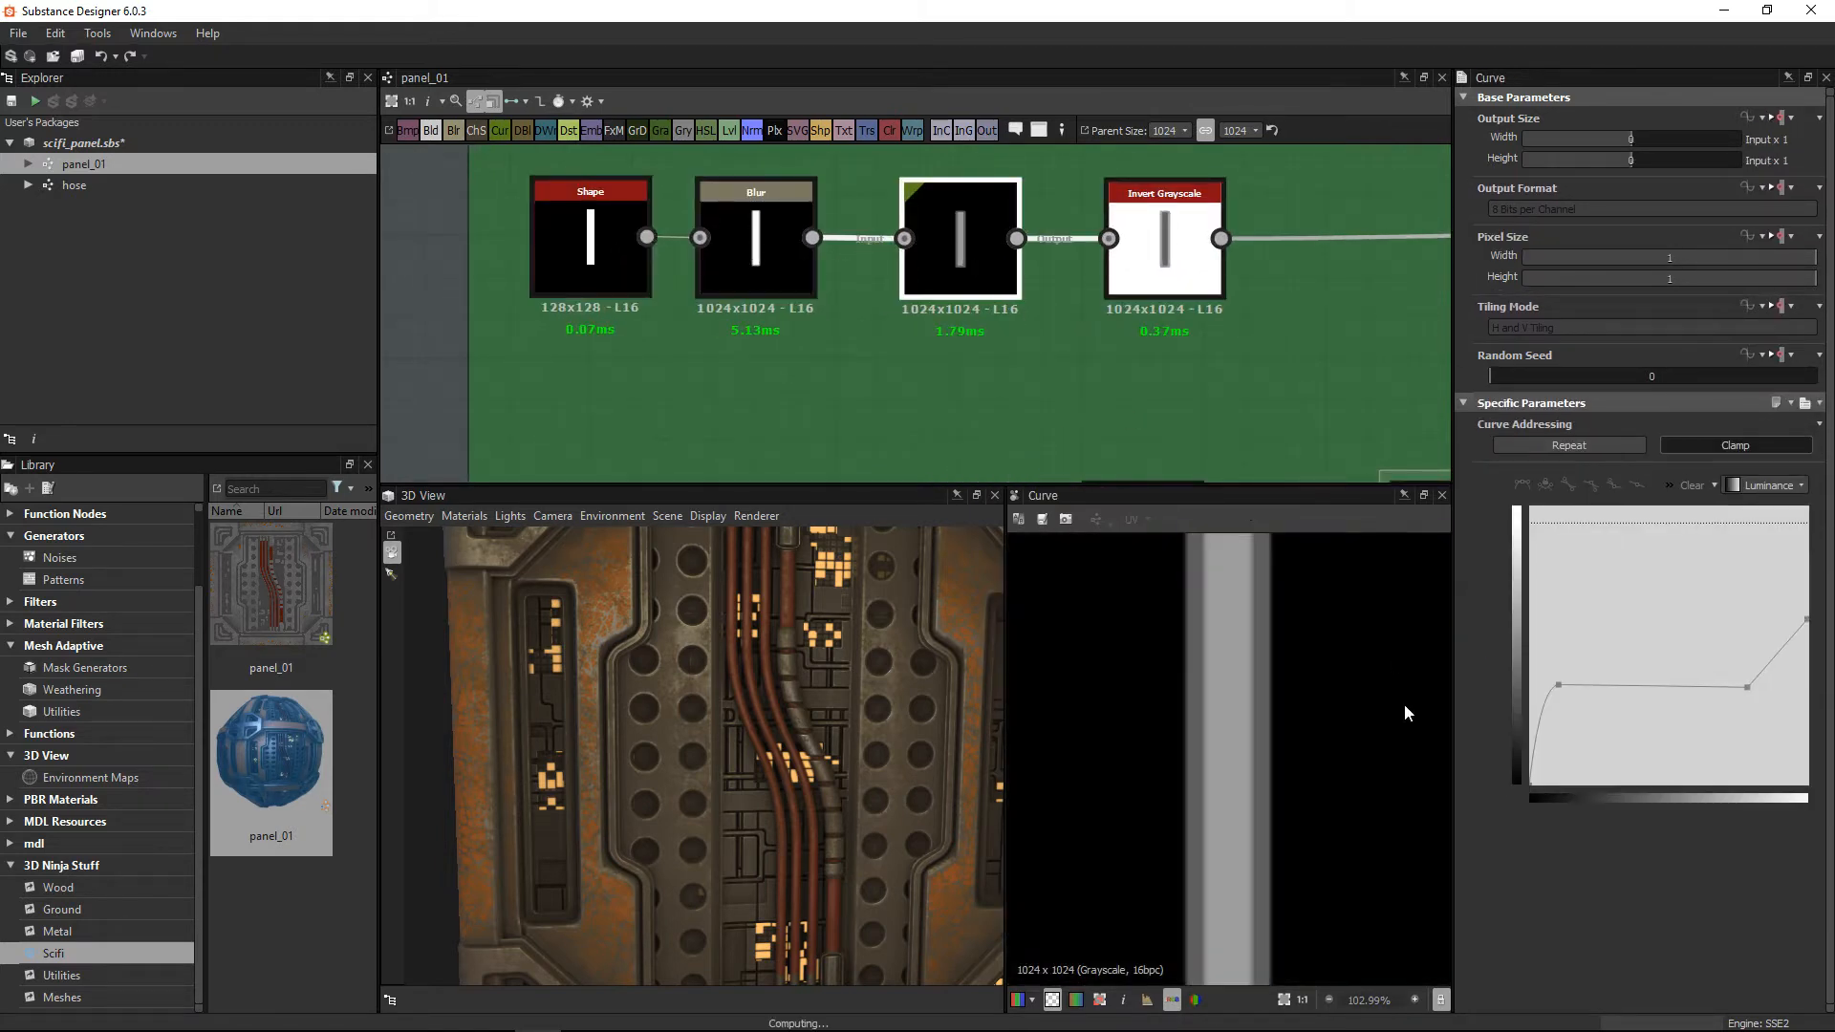
scroll(1280, 728, "up", 2)
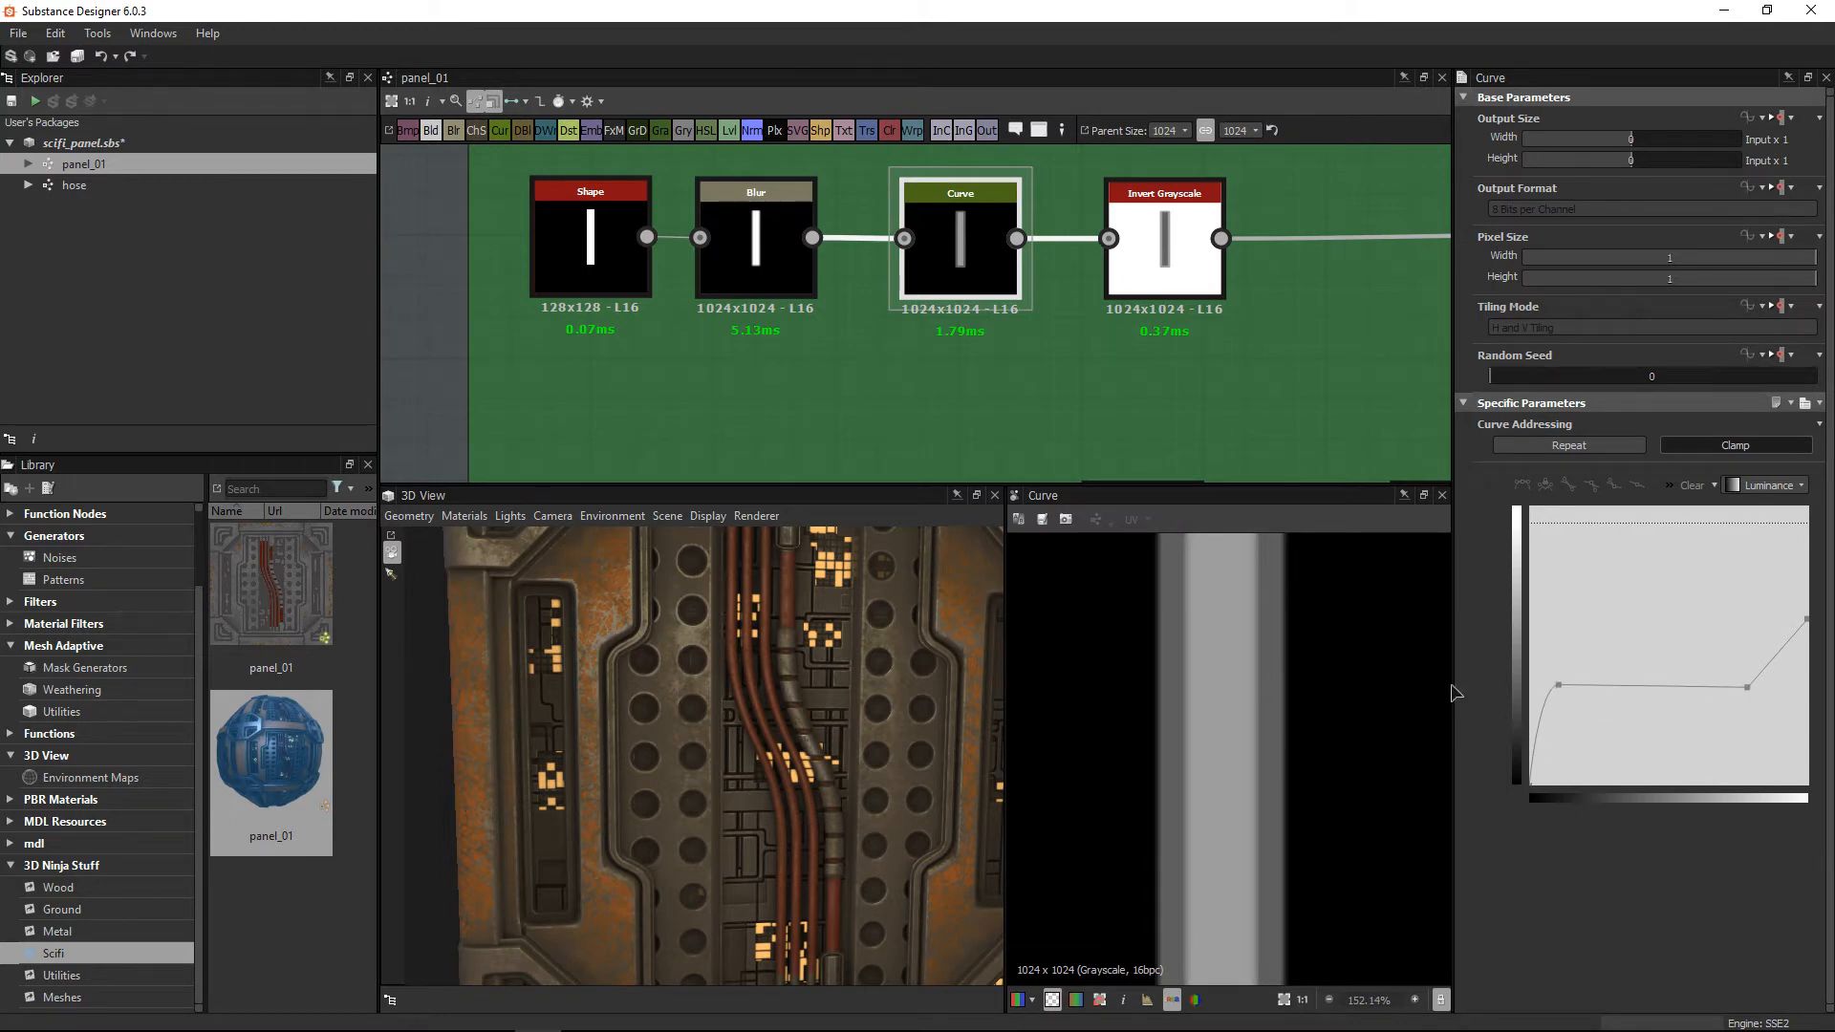
double_click(1137, 266)
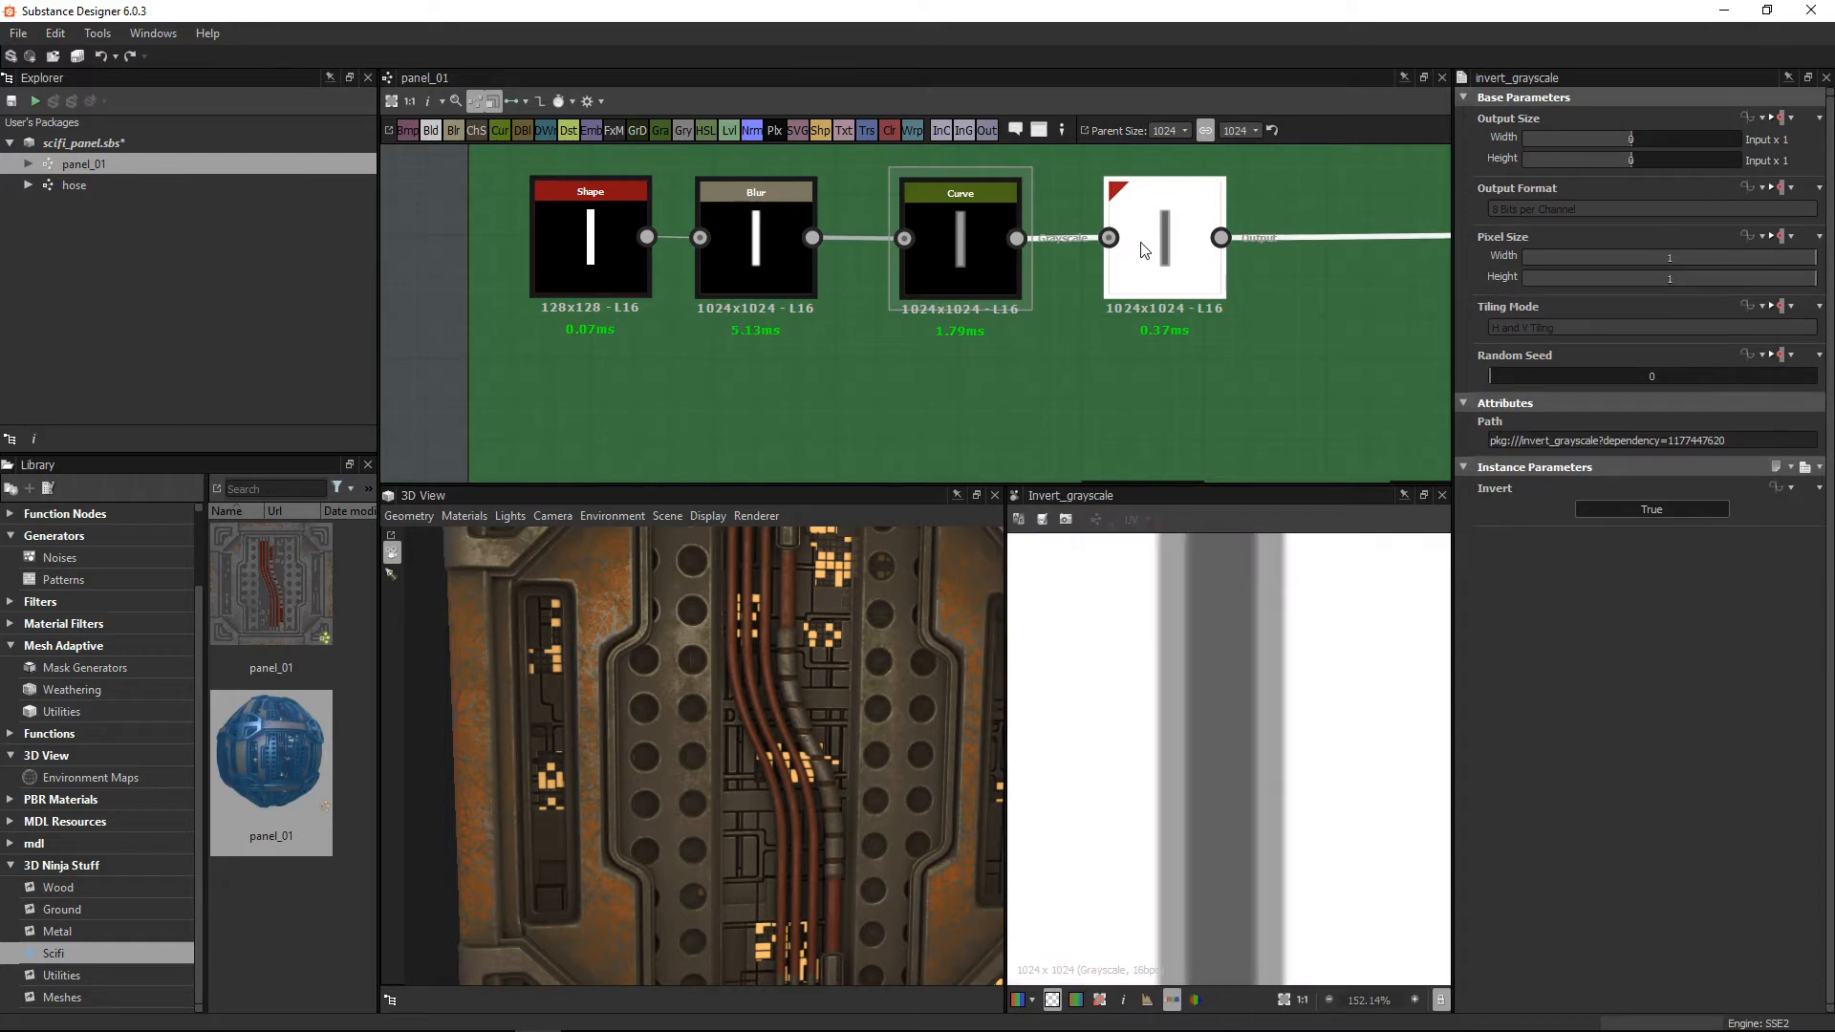
Step: Preview the Copy-mode Blend node after the Invert Grayscale and trace its inputs from the slot and the cutout's Curve
scroll(1142, 246, "down", 3)
middle_click_drag(1139, 244, 677, 203)
scroll(1080, 244, "up", 3)
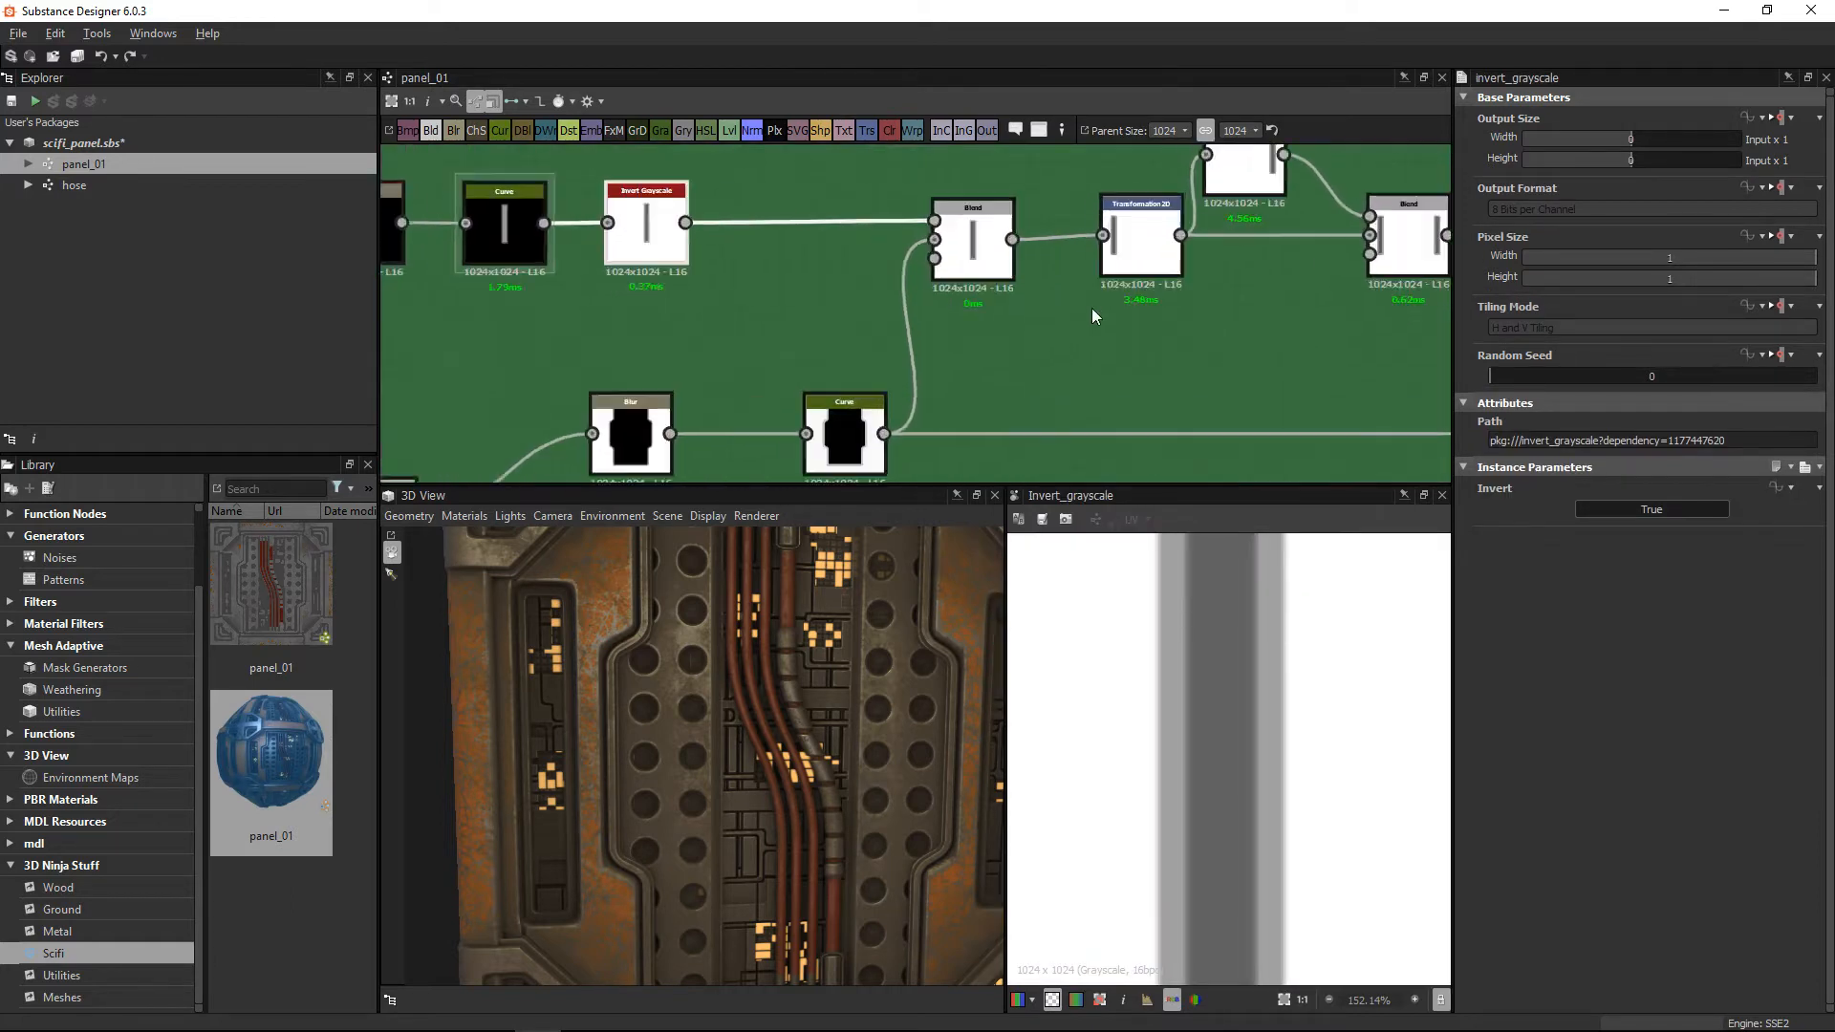
double_click(953, 251)
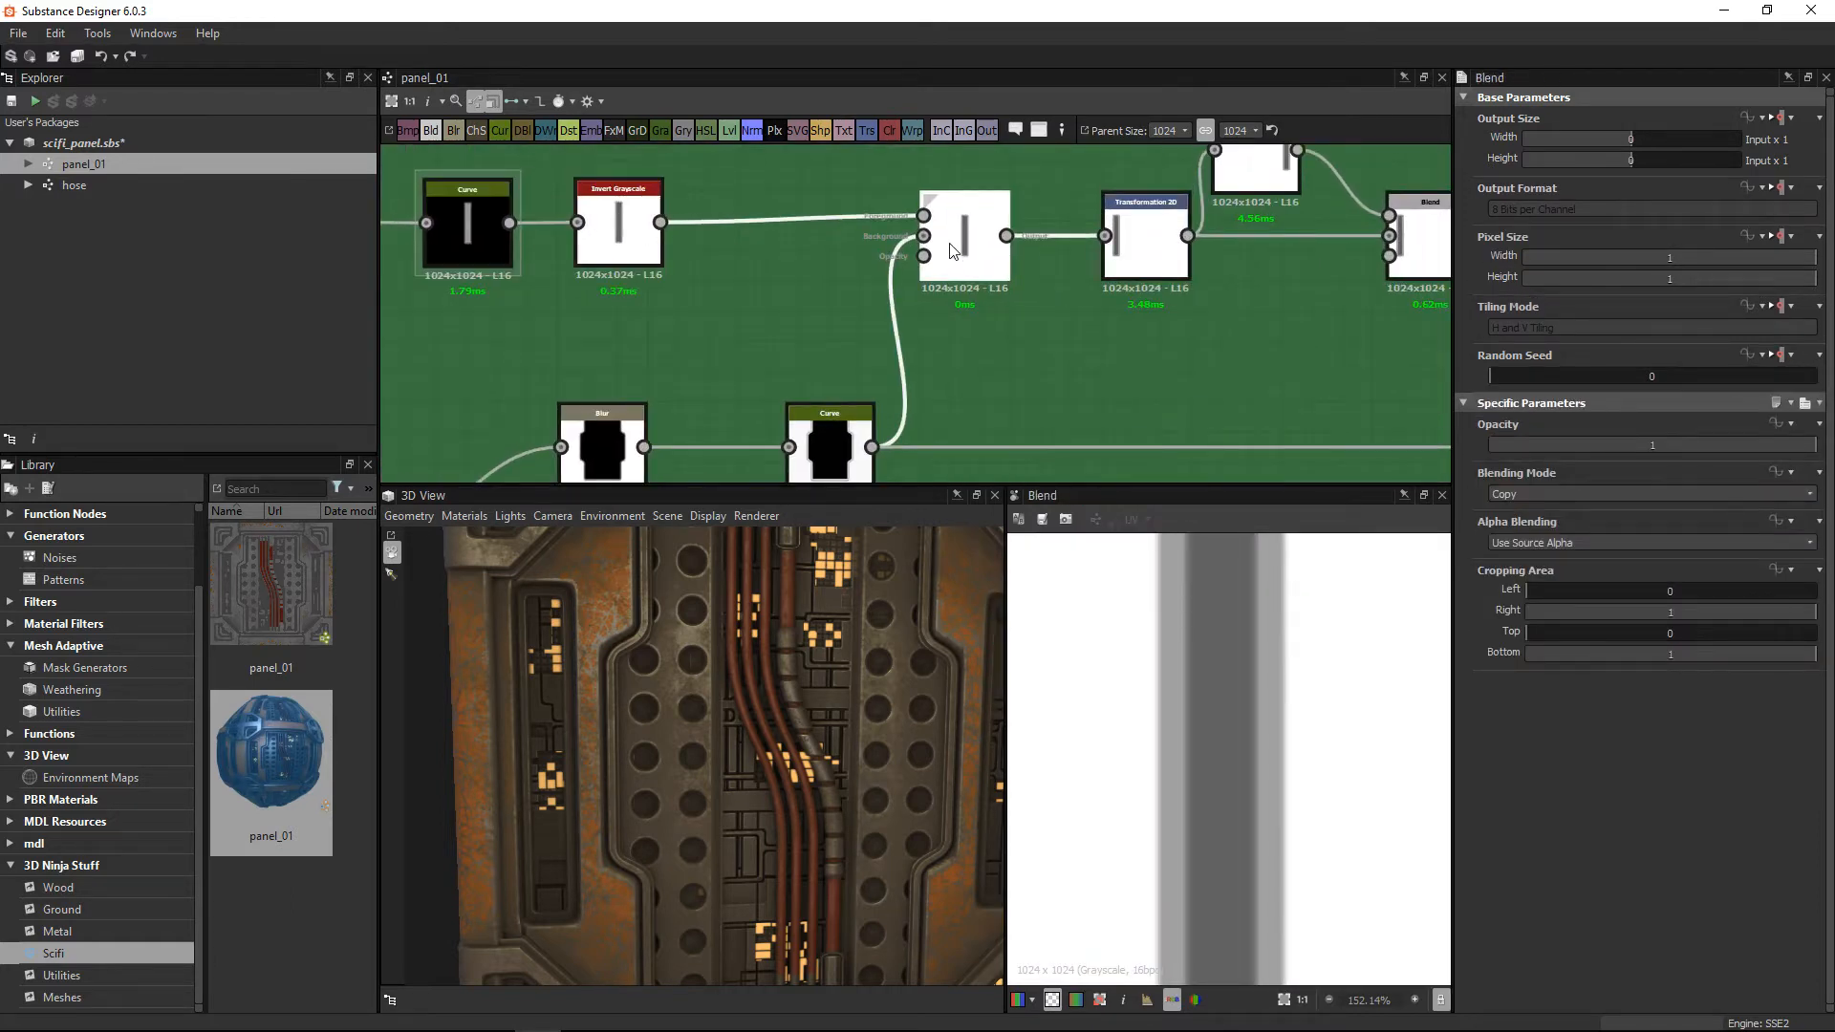
left_click_drag(959, 256, 970, 275)
scroll(961, 285, "up", 1)
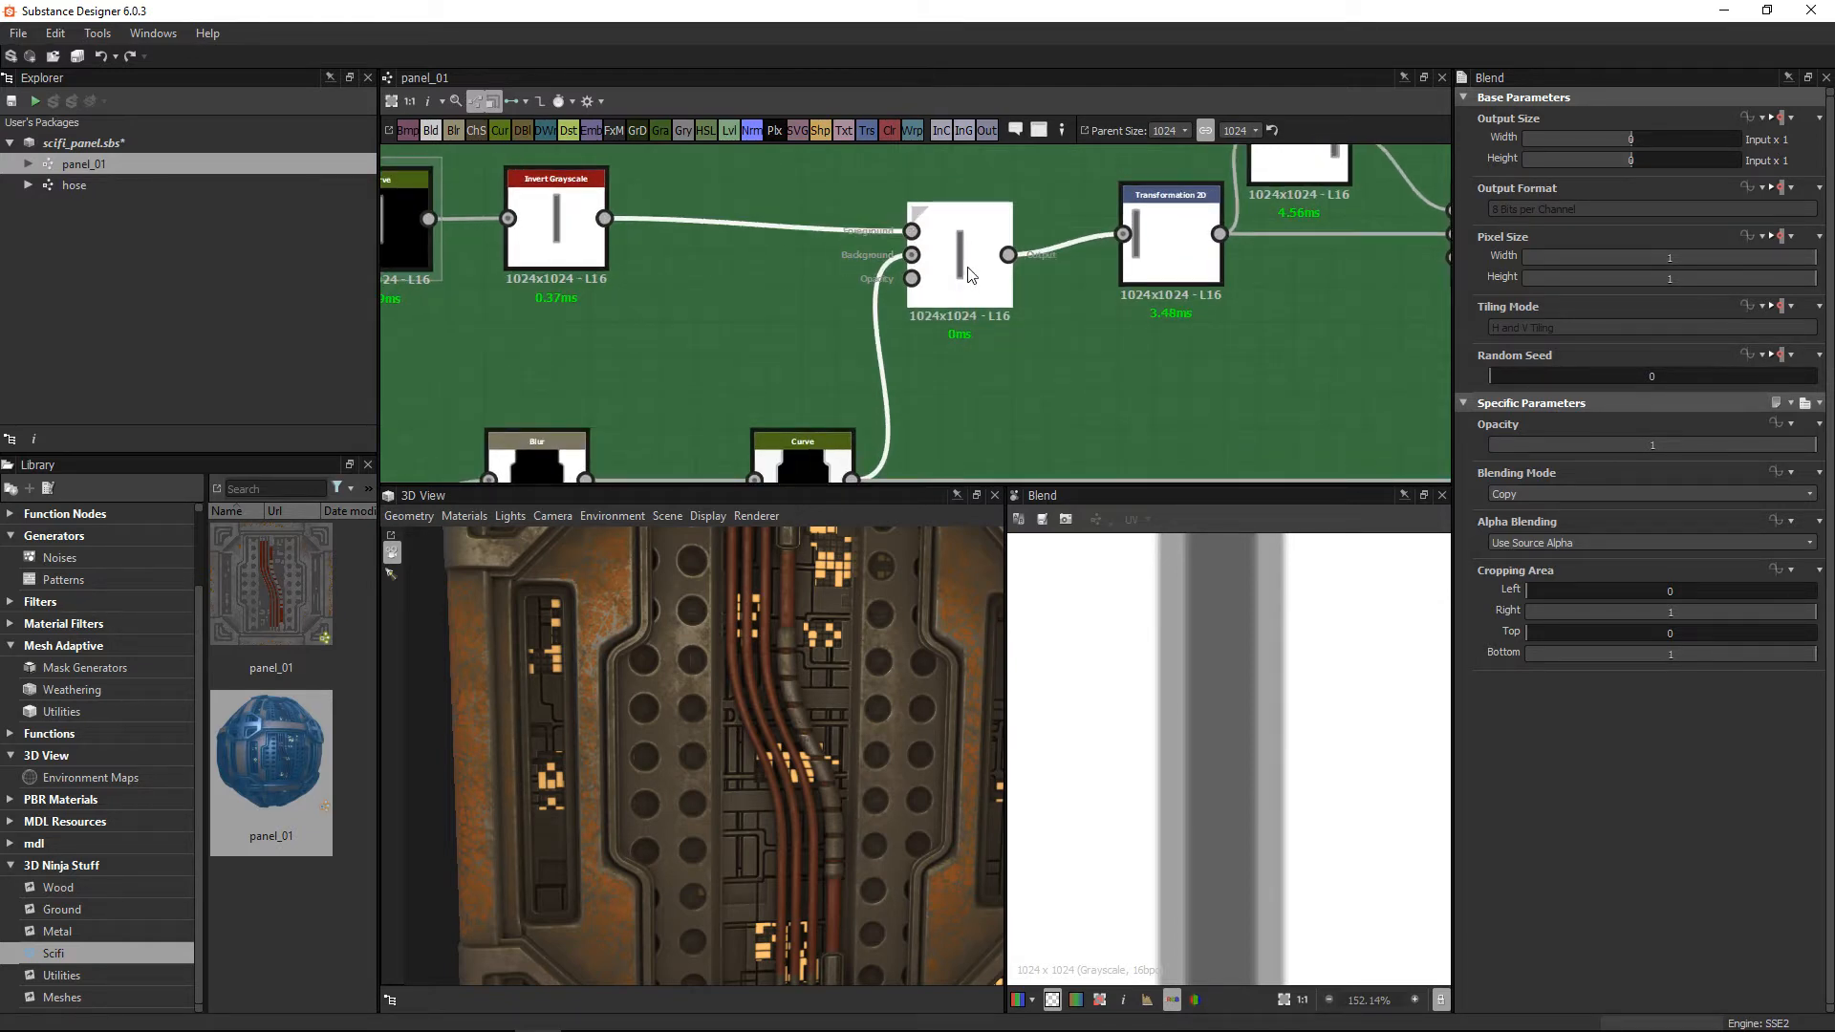
middle_click_drag(1158, 302, 1094, 305)
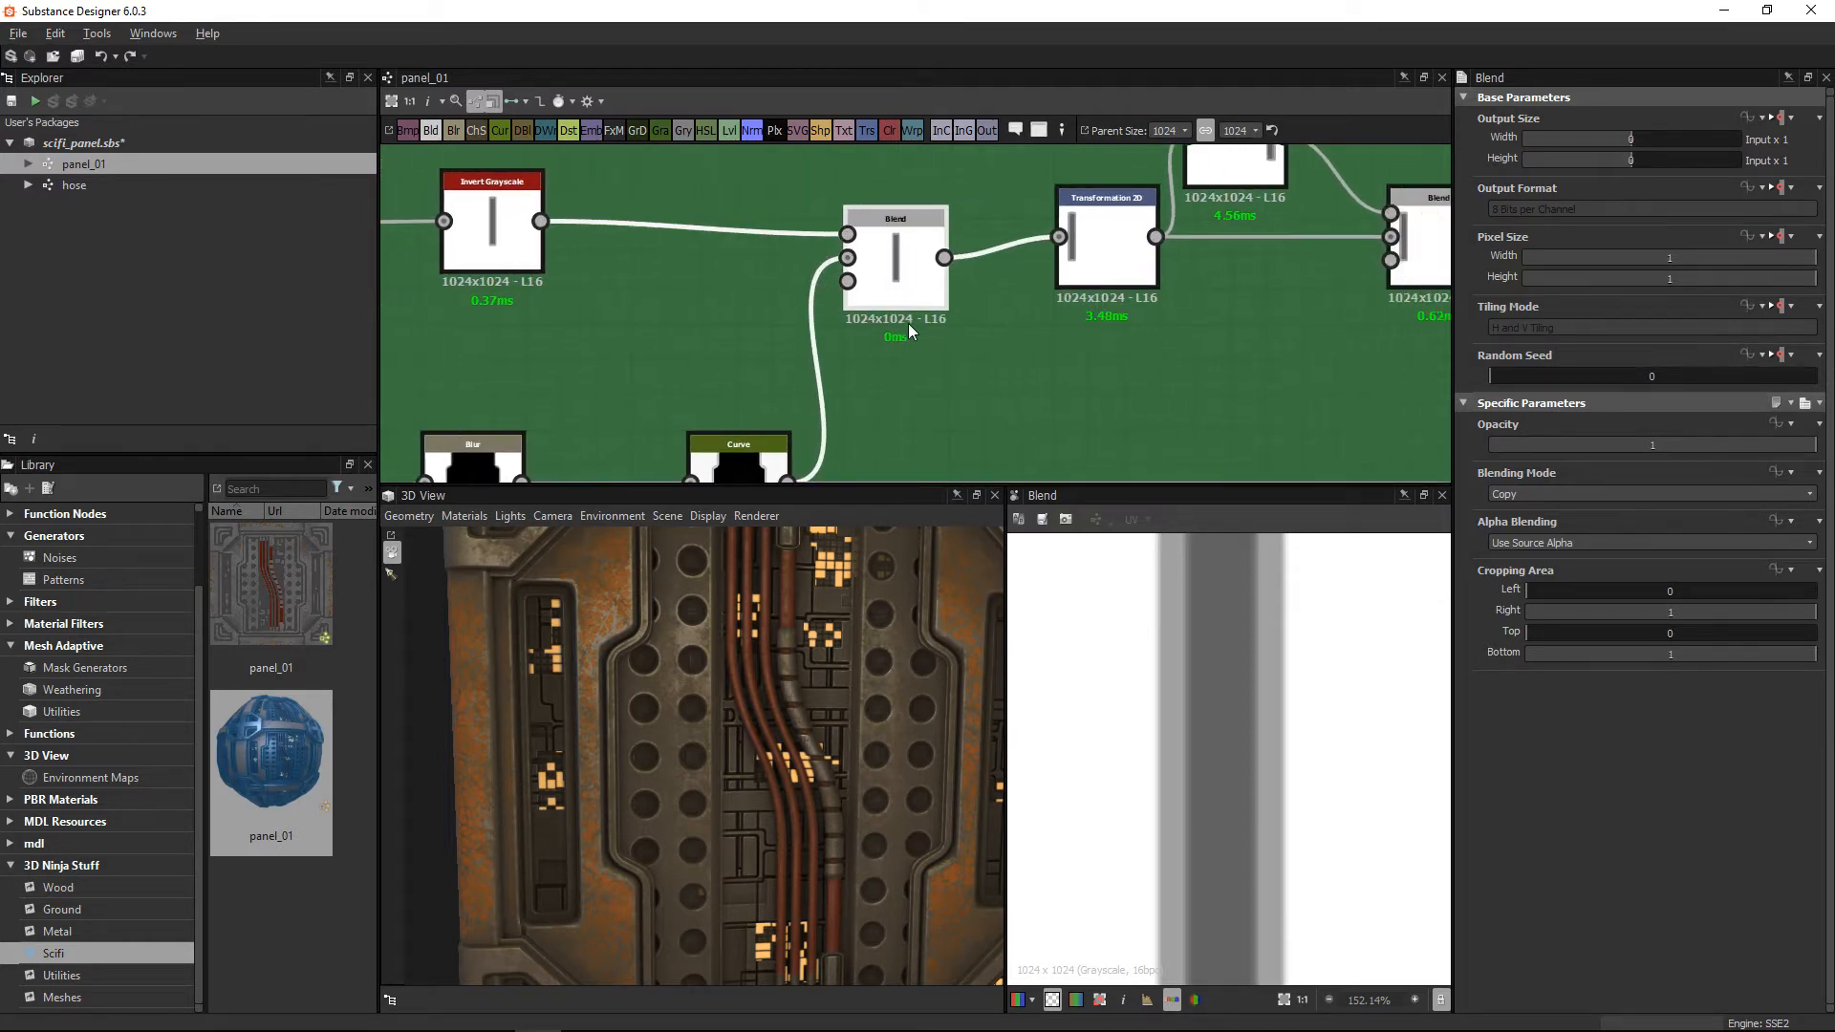
left_click_drag(897, 288, 897, 267)
scroll(892, 285, "down", 4)
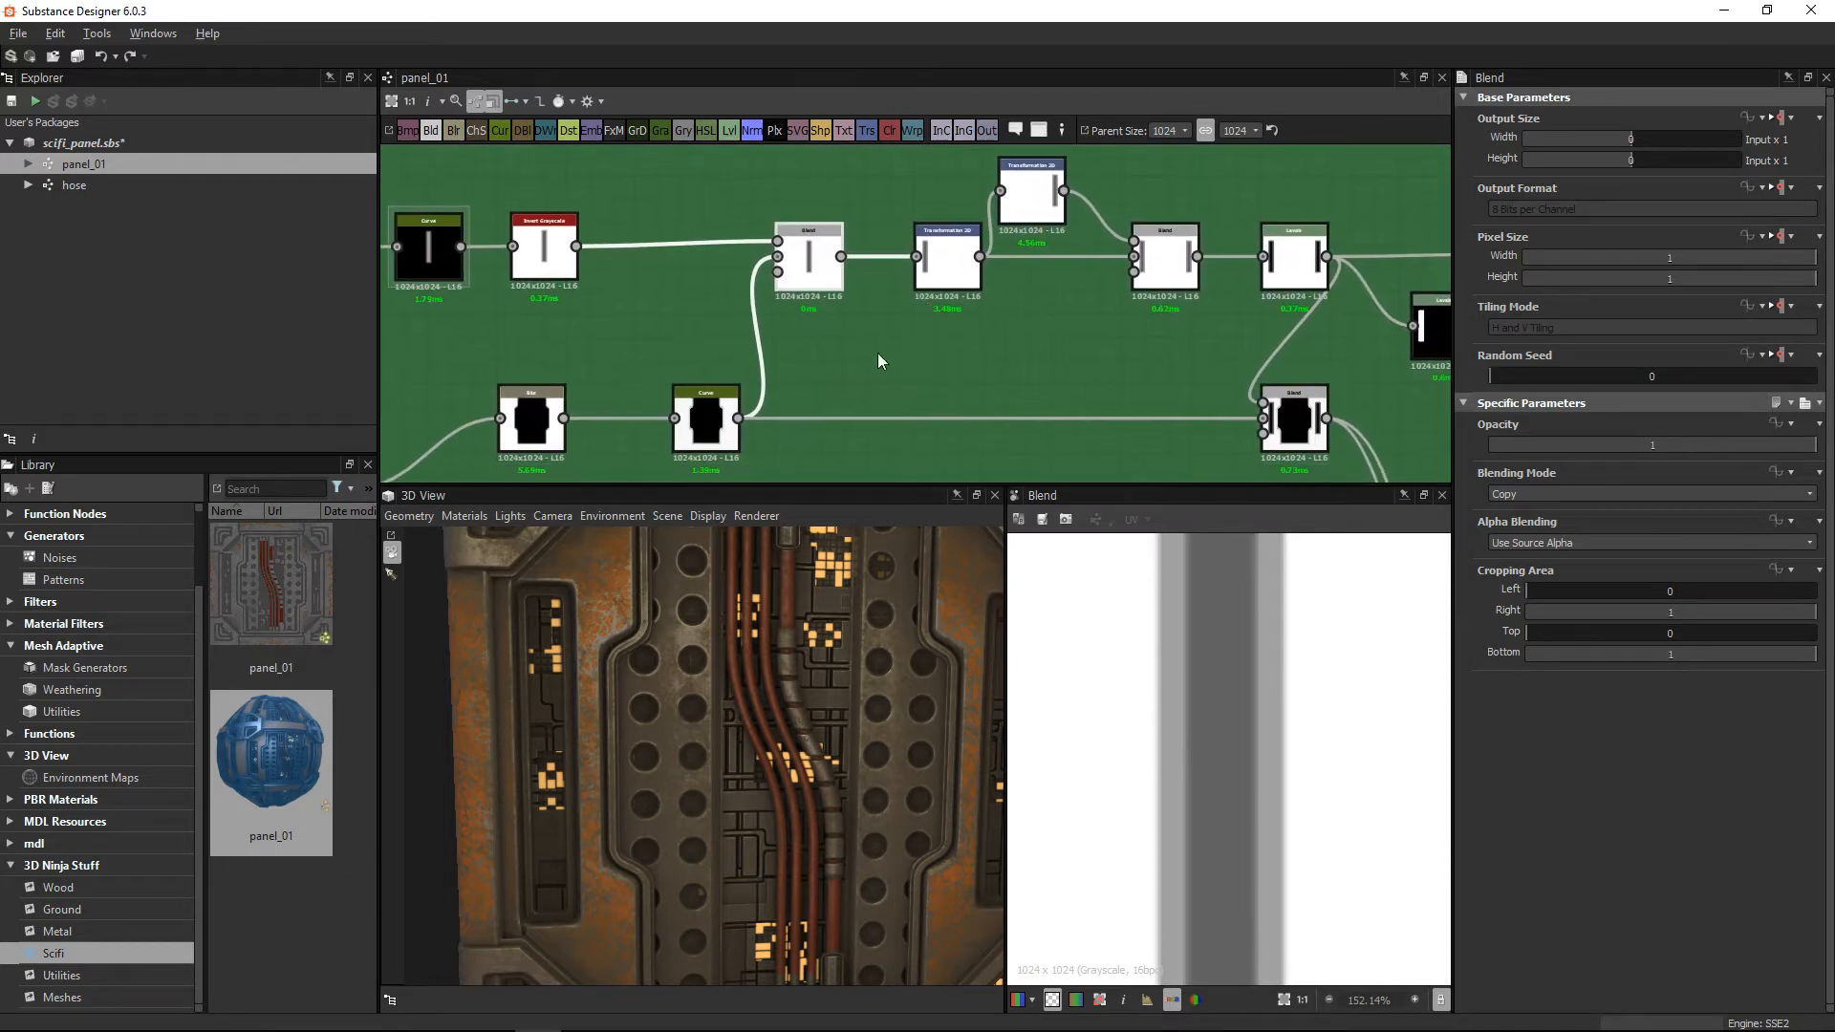
Step: Connect the Invert Grayscale directly to the first Transformation 2D and move the bypassed Blend node out of the chain
left_click_drag(710, 429, 651, 429)
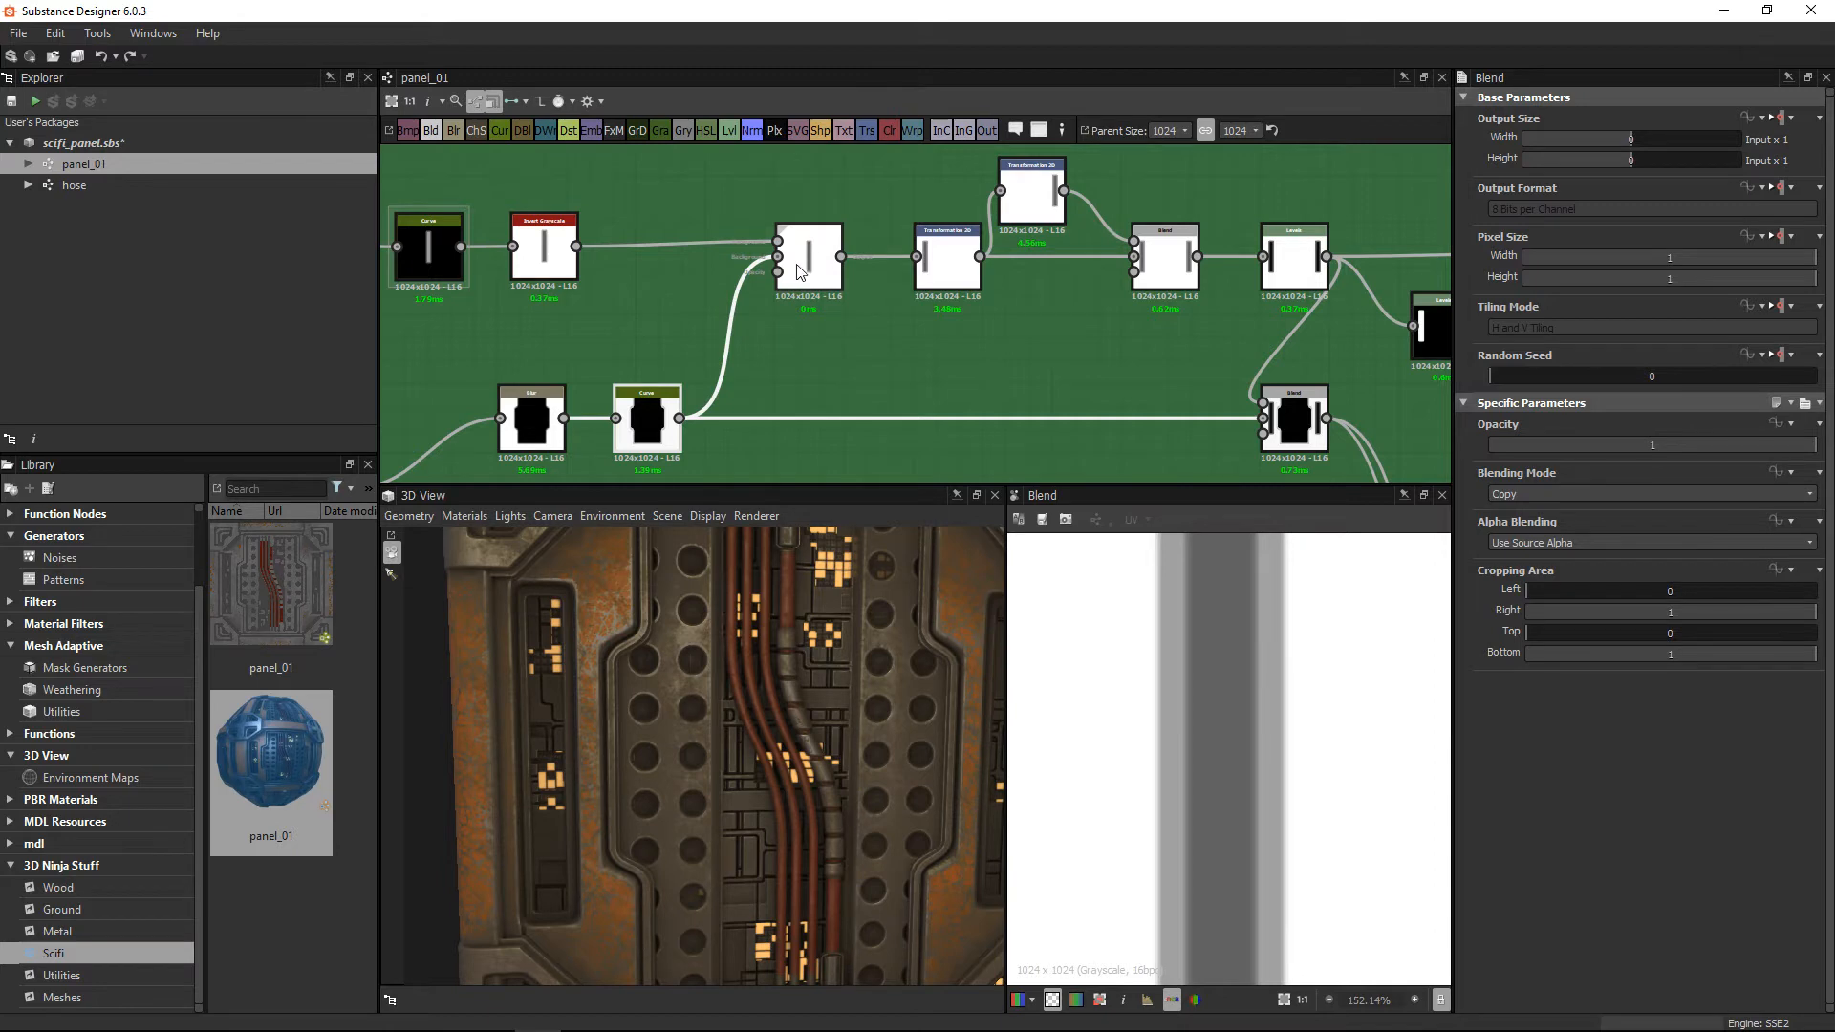
left_click_drag(798, 267, 786, 267)
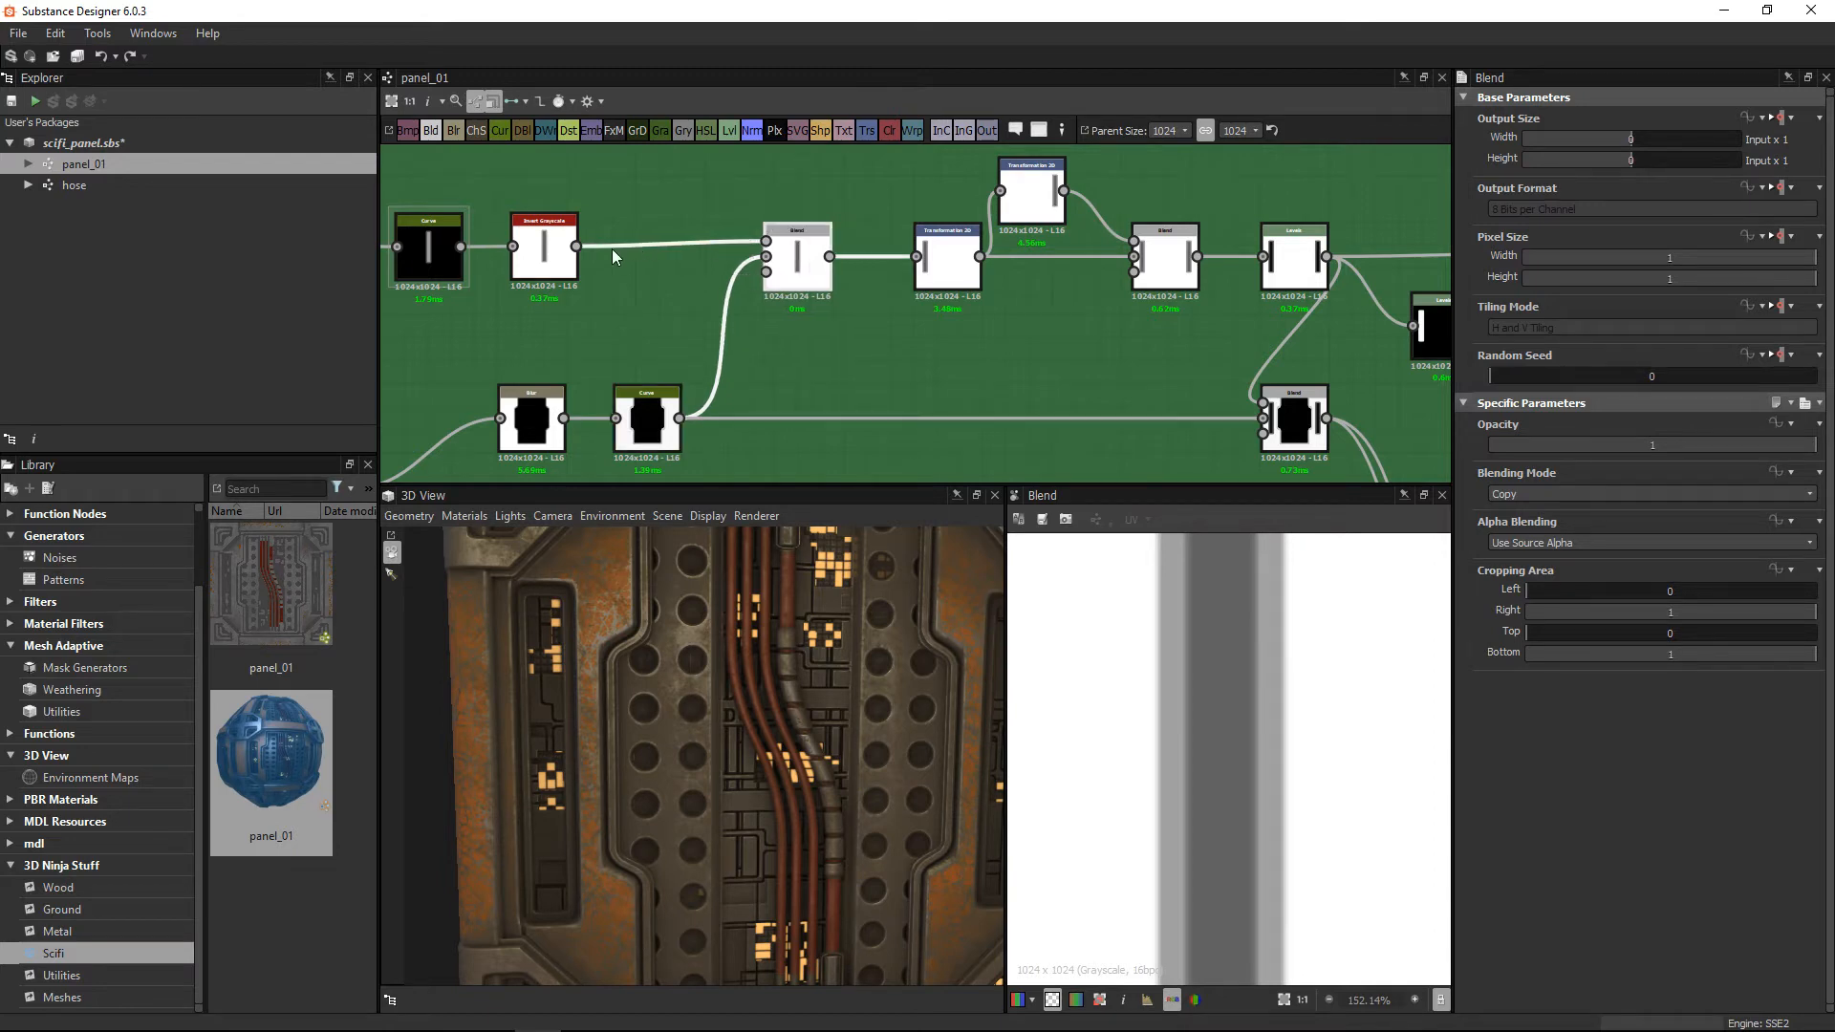
left_click_drag(577, 248, 917, 258)
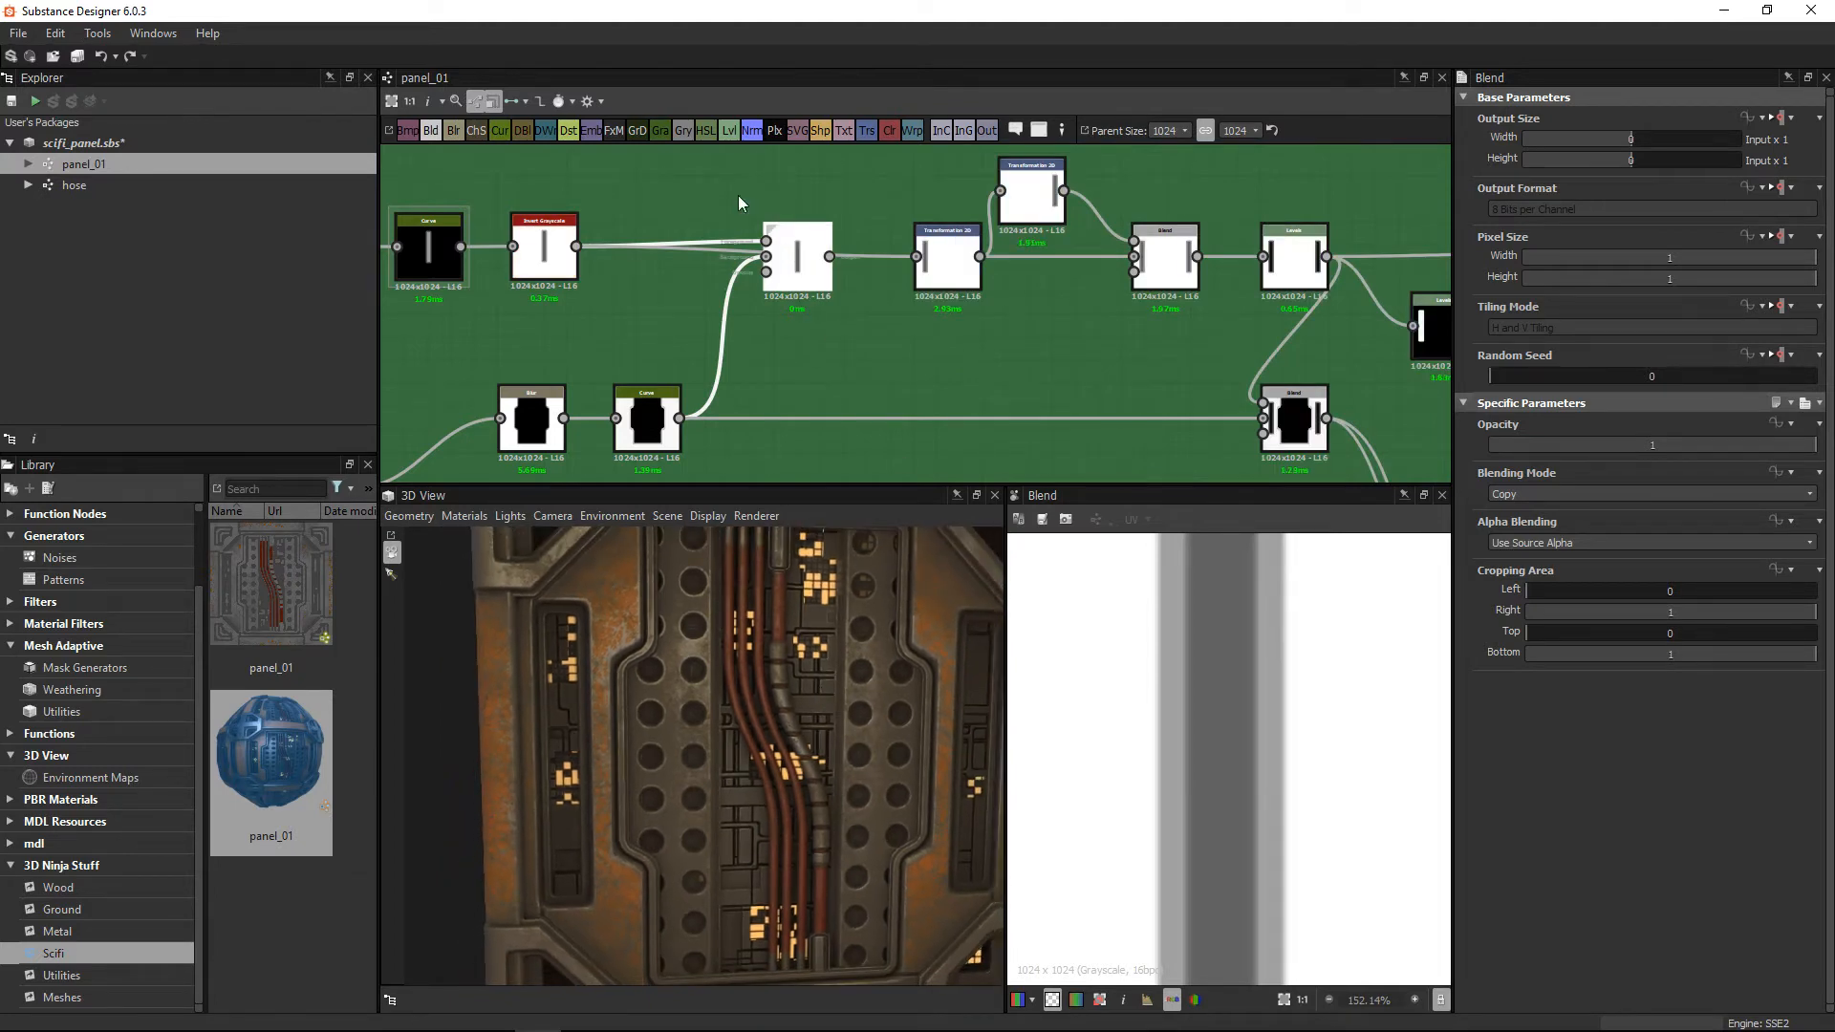
left_click_drag(797, 250, 693, 159)
middle_click_drag(839, 324, 697, 330)
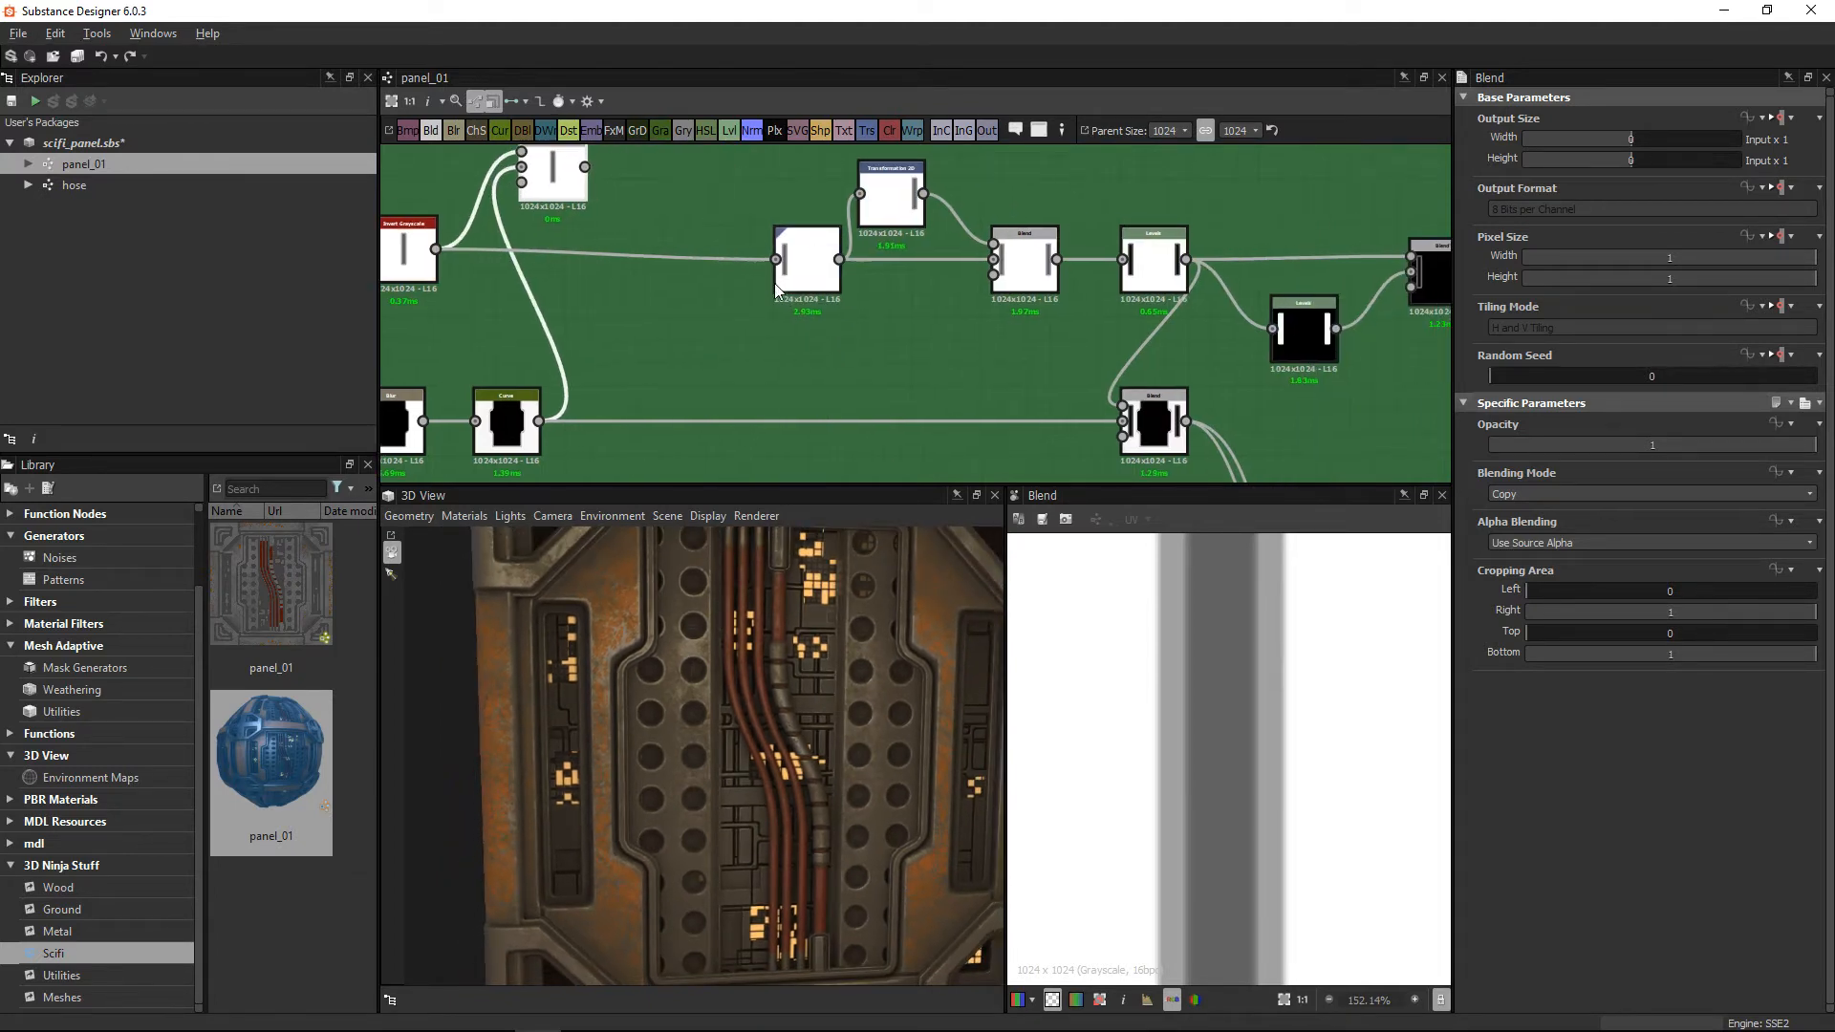
left_click_drag(802, 270, 733, 271)
Step: Preview the Invert Grayscale and both Transformation 2D nodes to compare how they offset the slot to each side of the panel
middle_click_drag(667, 297, 778, 302)
left_click(521, 269)
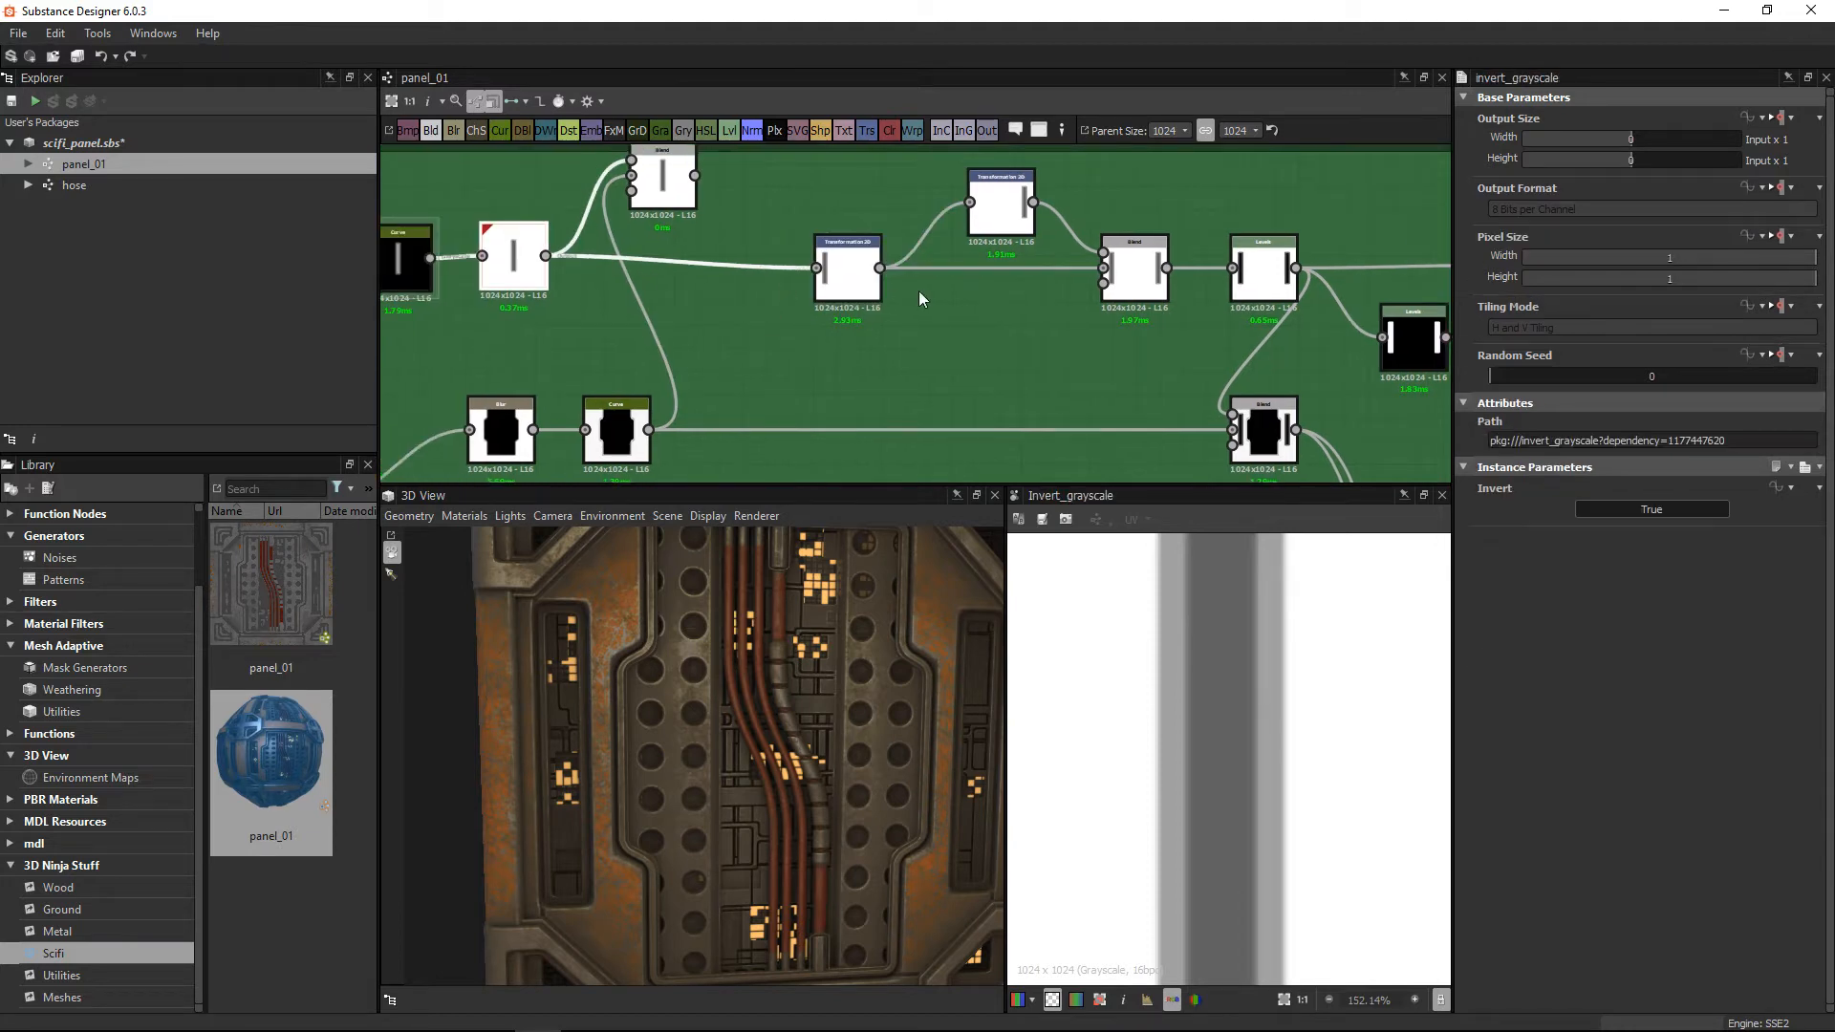
double_click(865, 284)
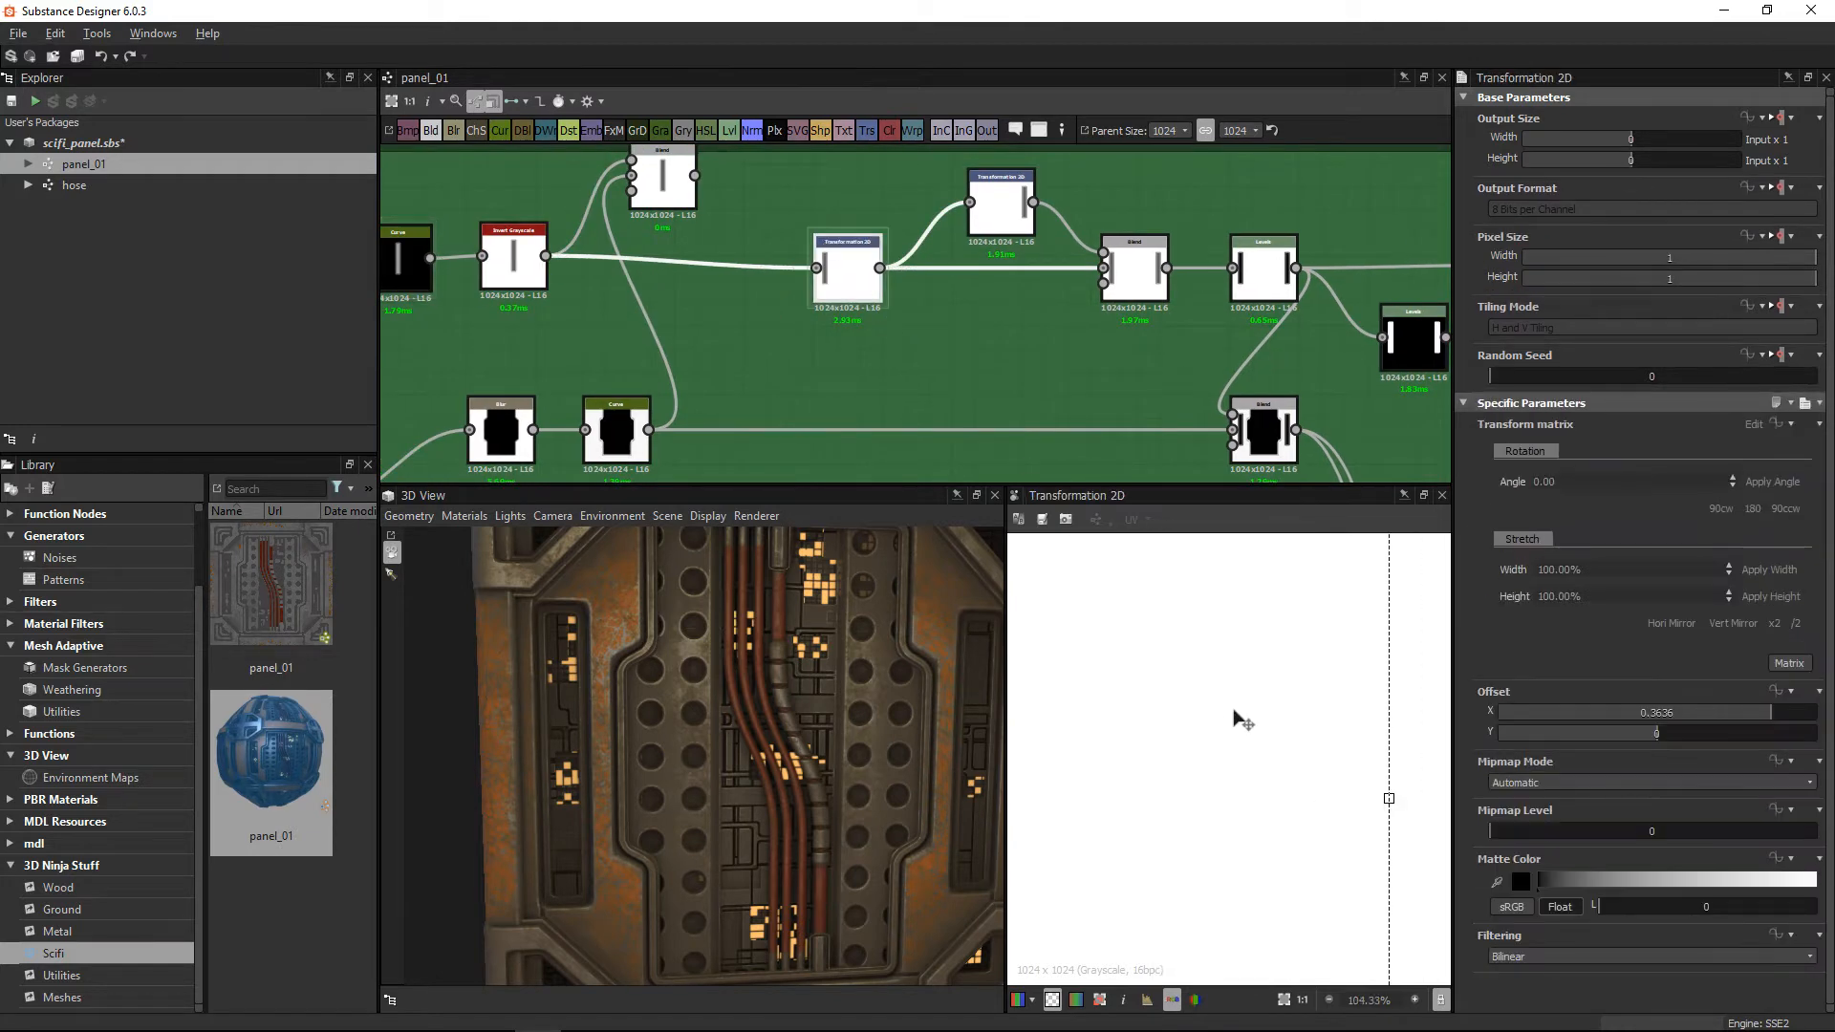
scroll(1194, 697, "down", 8)
middle_click_drag(971, 303, 945, 342)
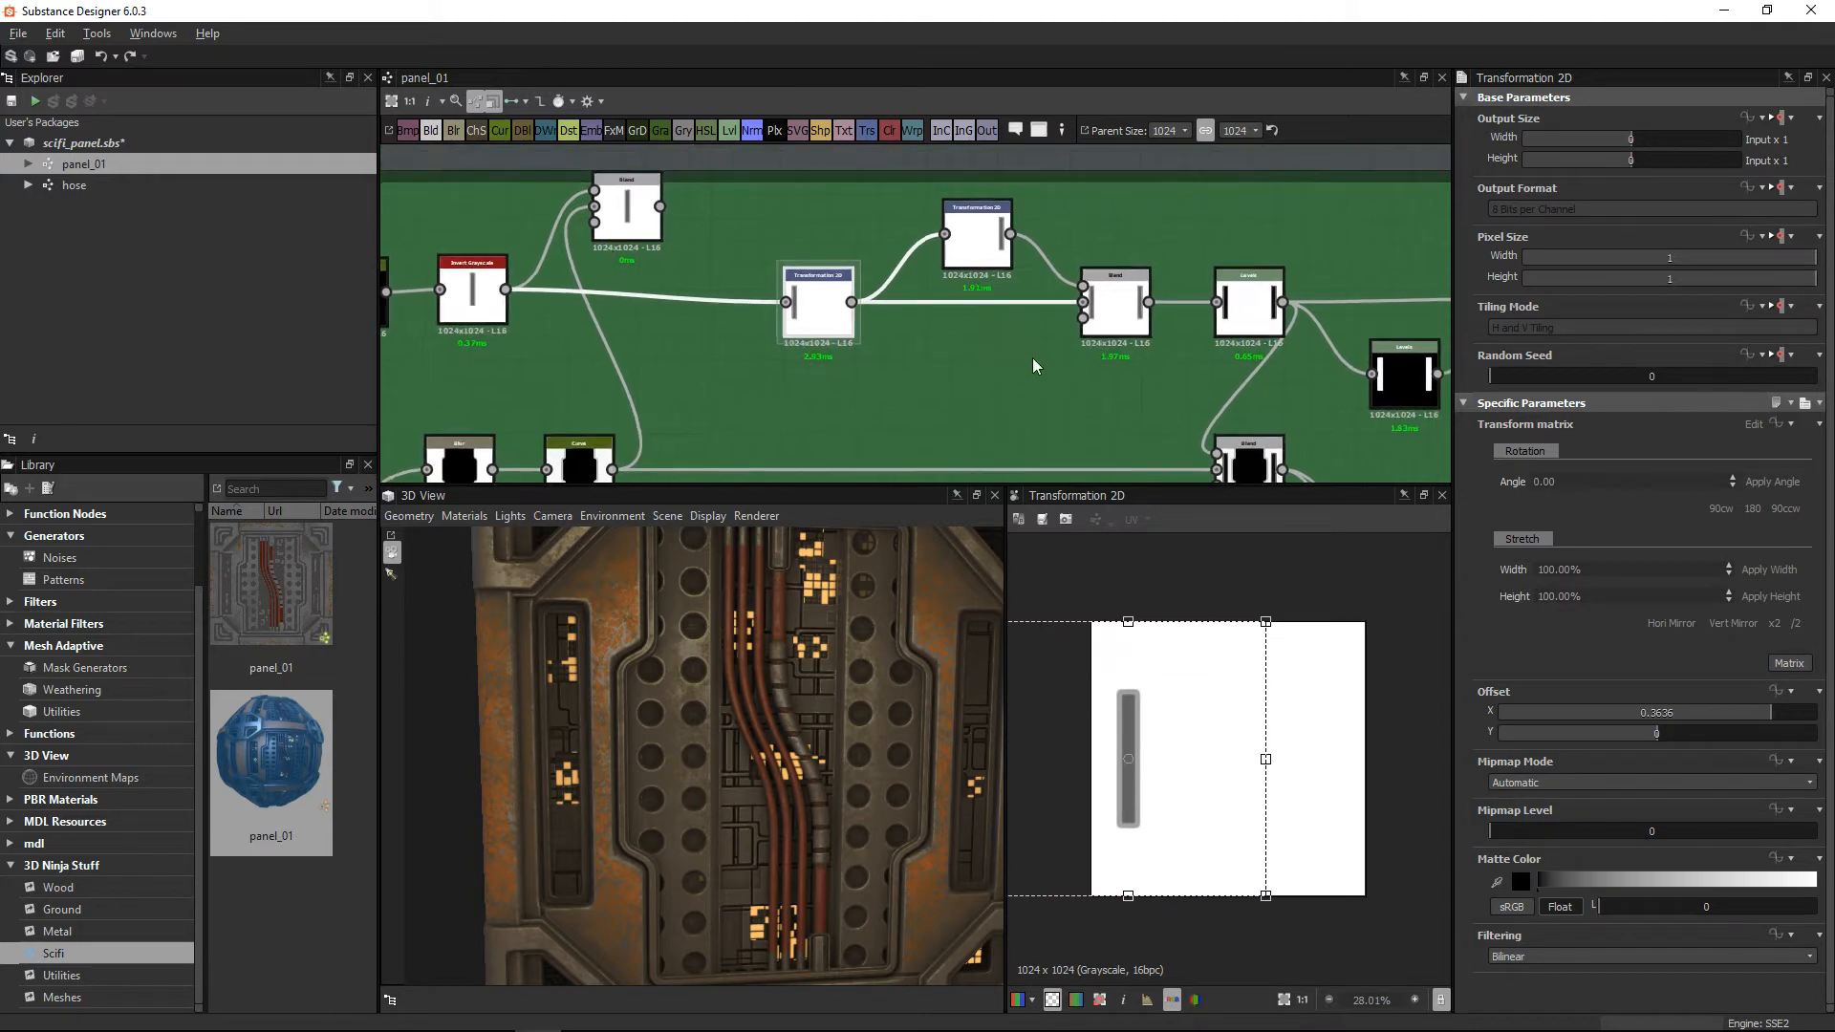
scroll(967, 300, "up", 2)
double_click(976, 213)
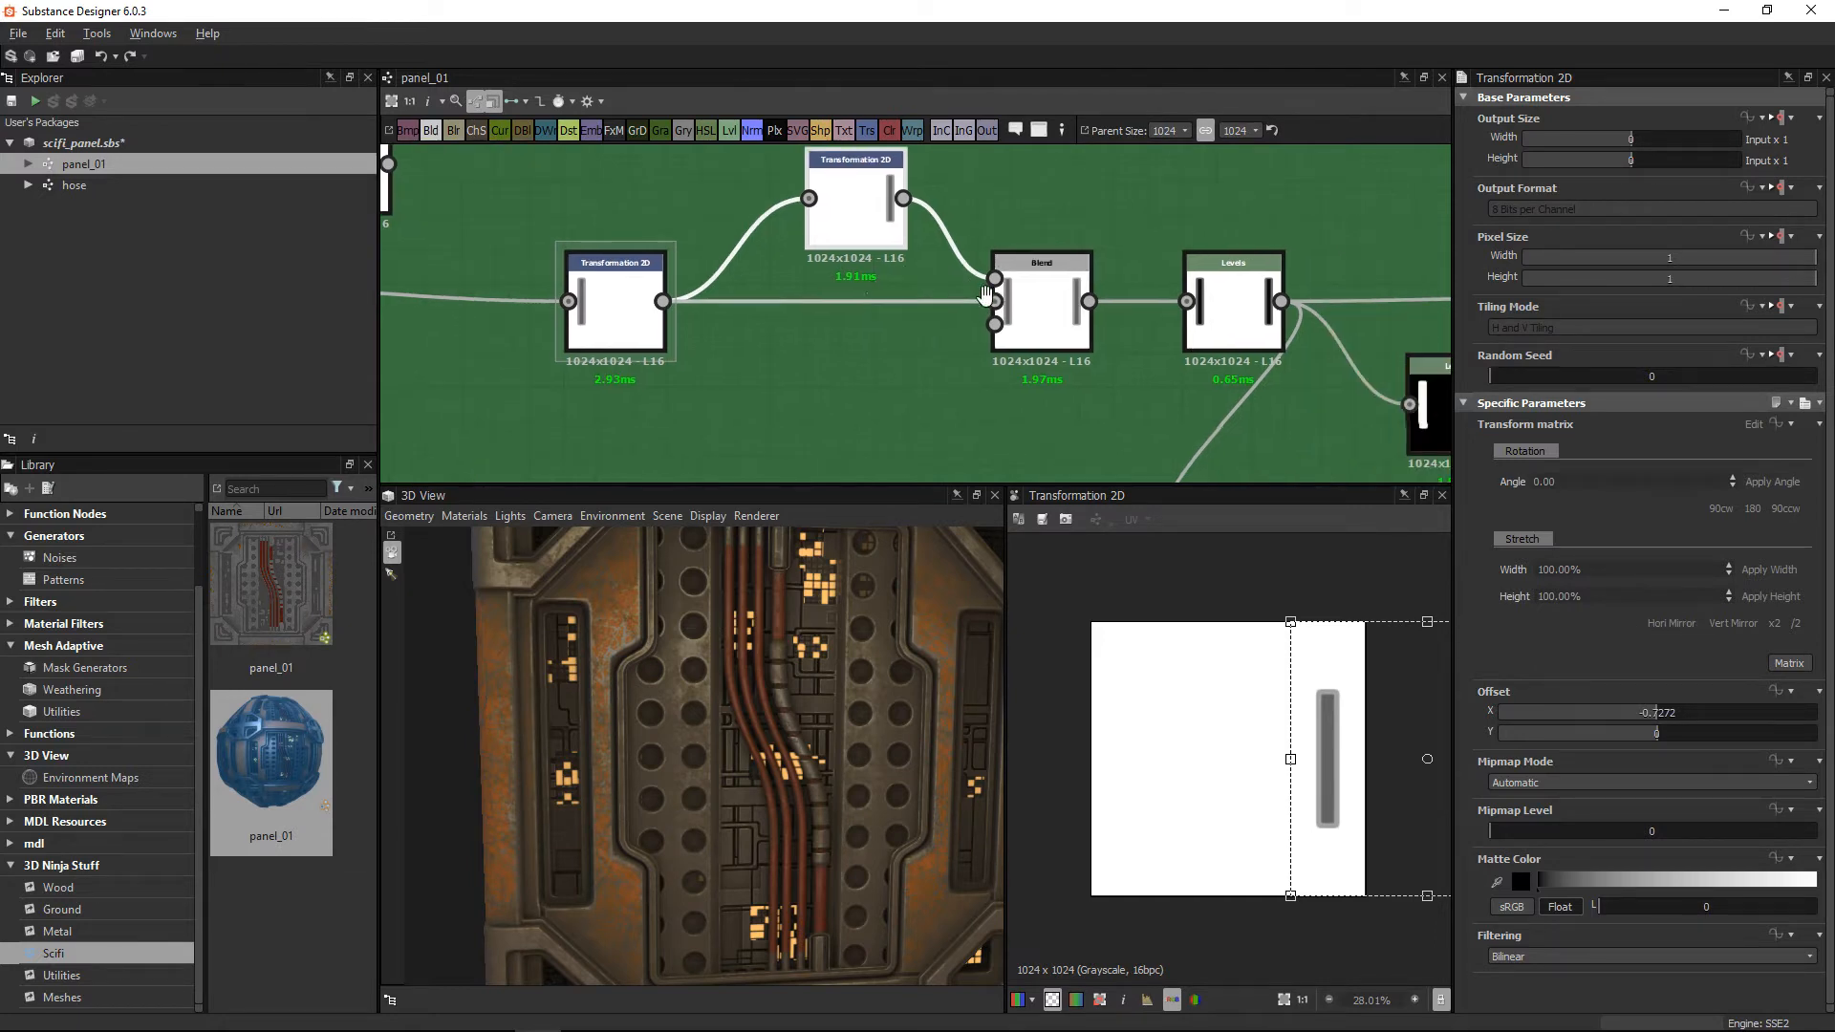
Step: Preview the Multiply Blend that joins both side slots and the two Levels nodes that follow it
middle_click_drag(1040, 312, 906, 303)
left_click(1041, 298)
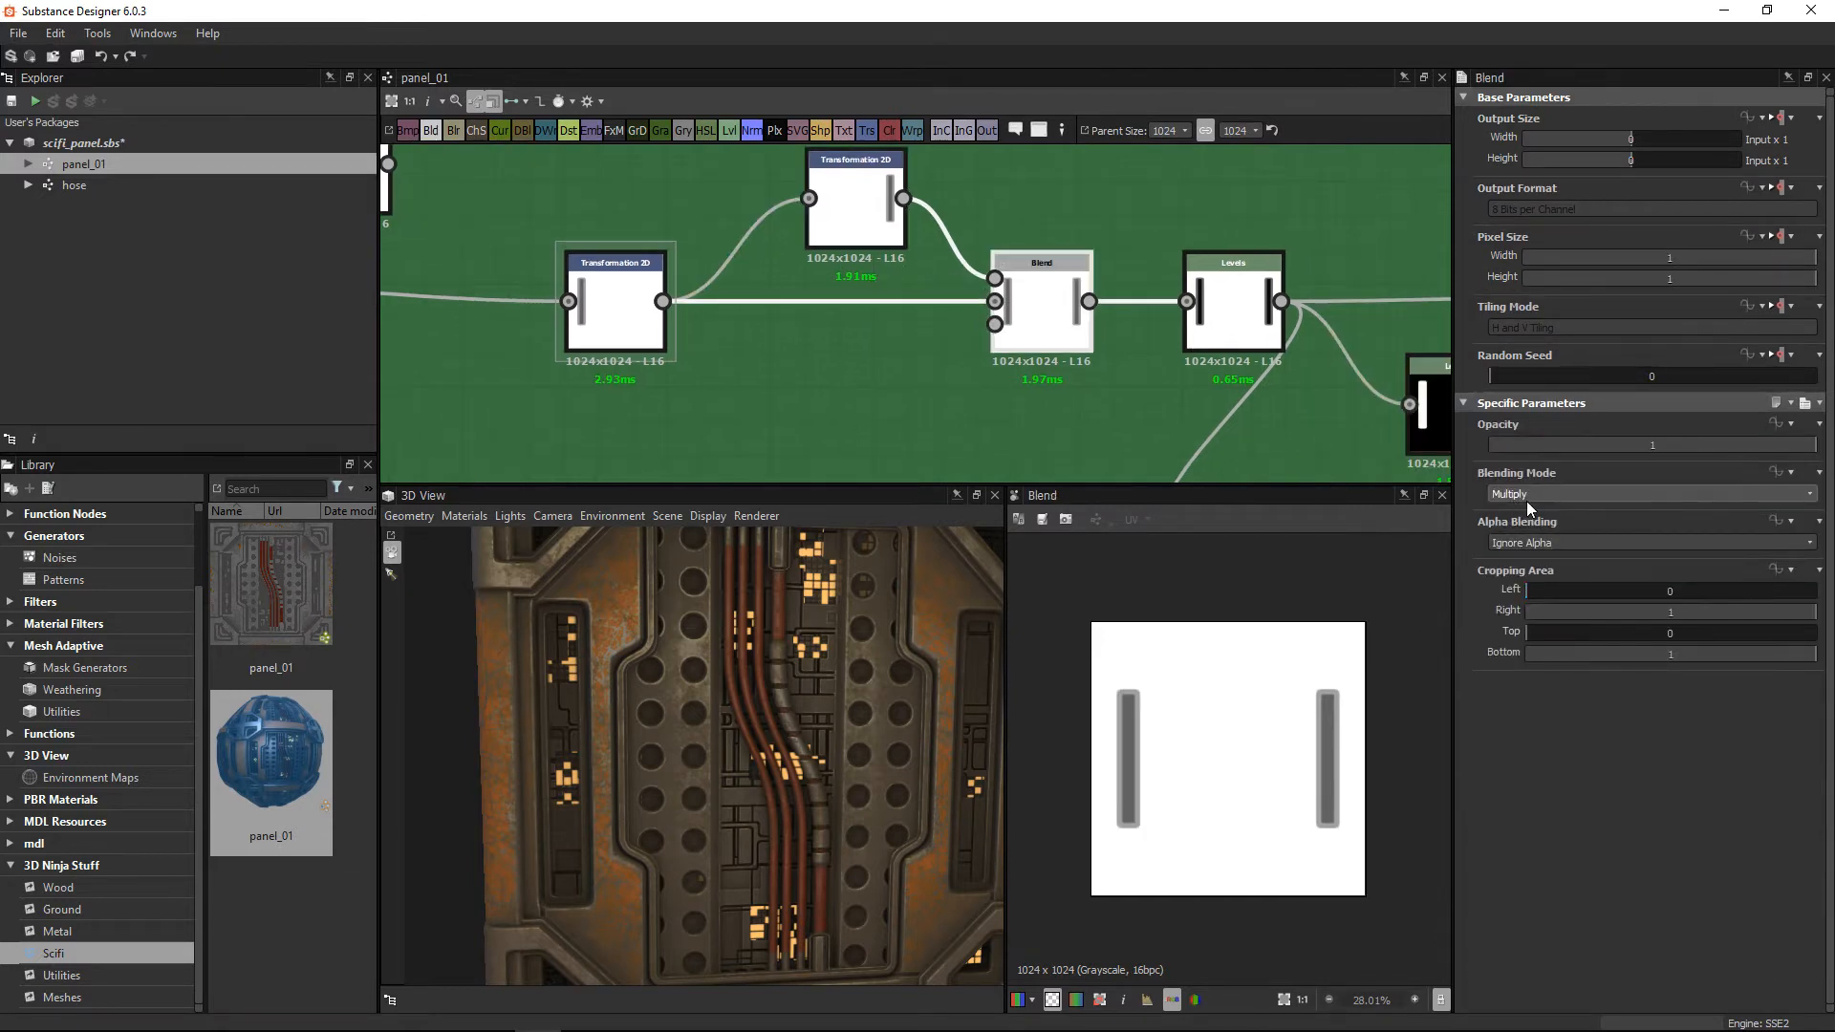
middle_click_drag(1231, 324, 1042, 271)
left_click(1042, 272)
left_click_drag(1042, 271, 1042, 238)
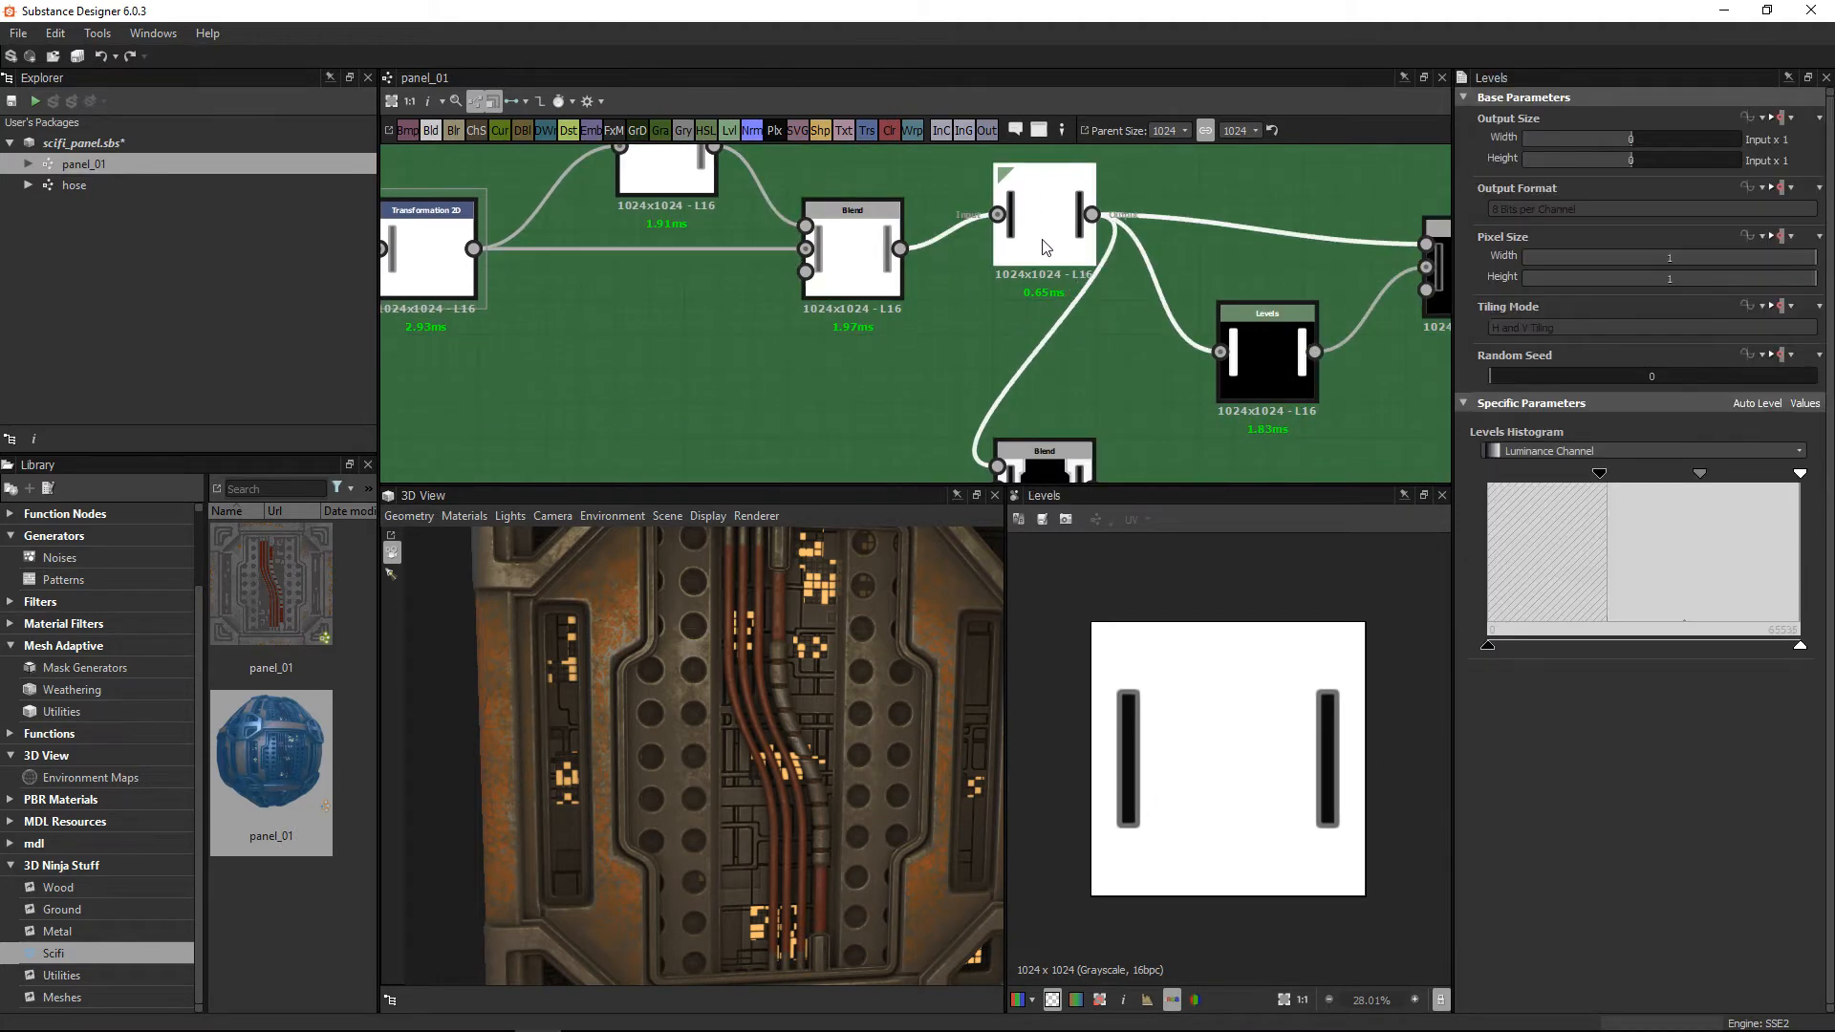
left_click(1257, 349)
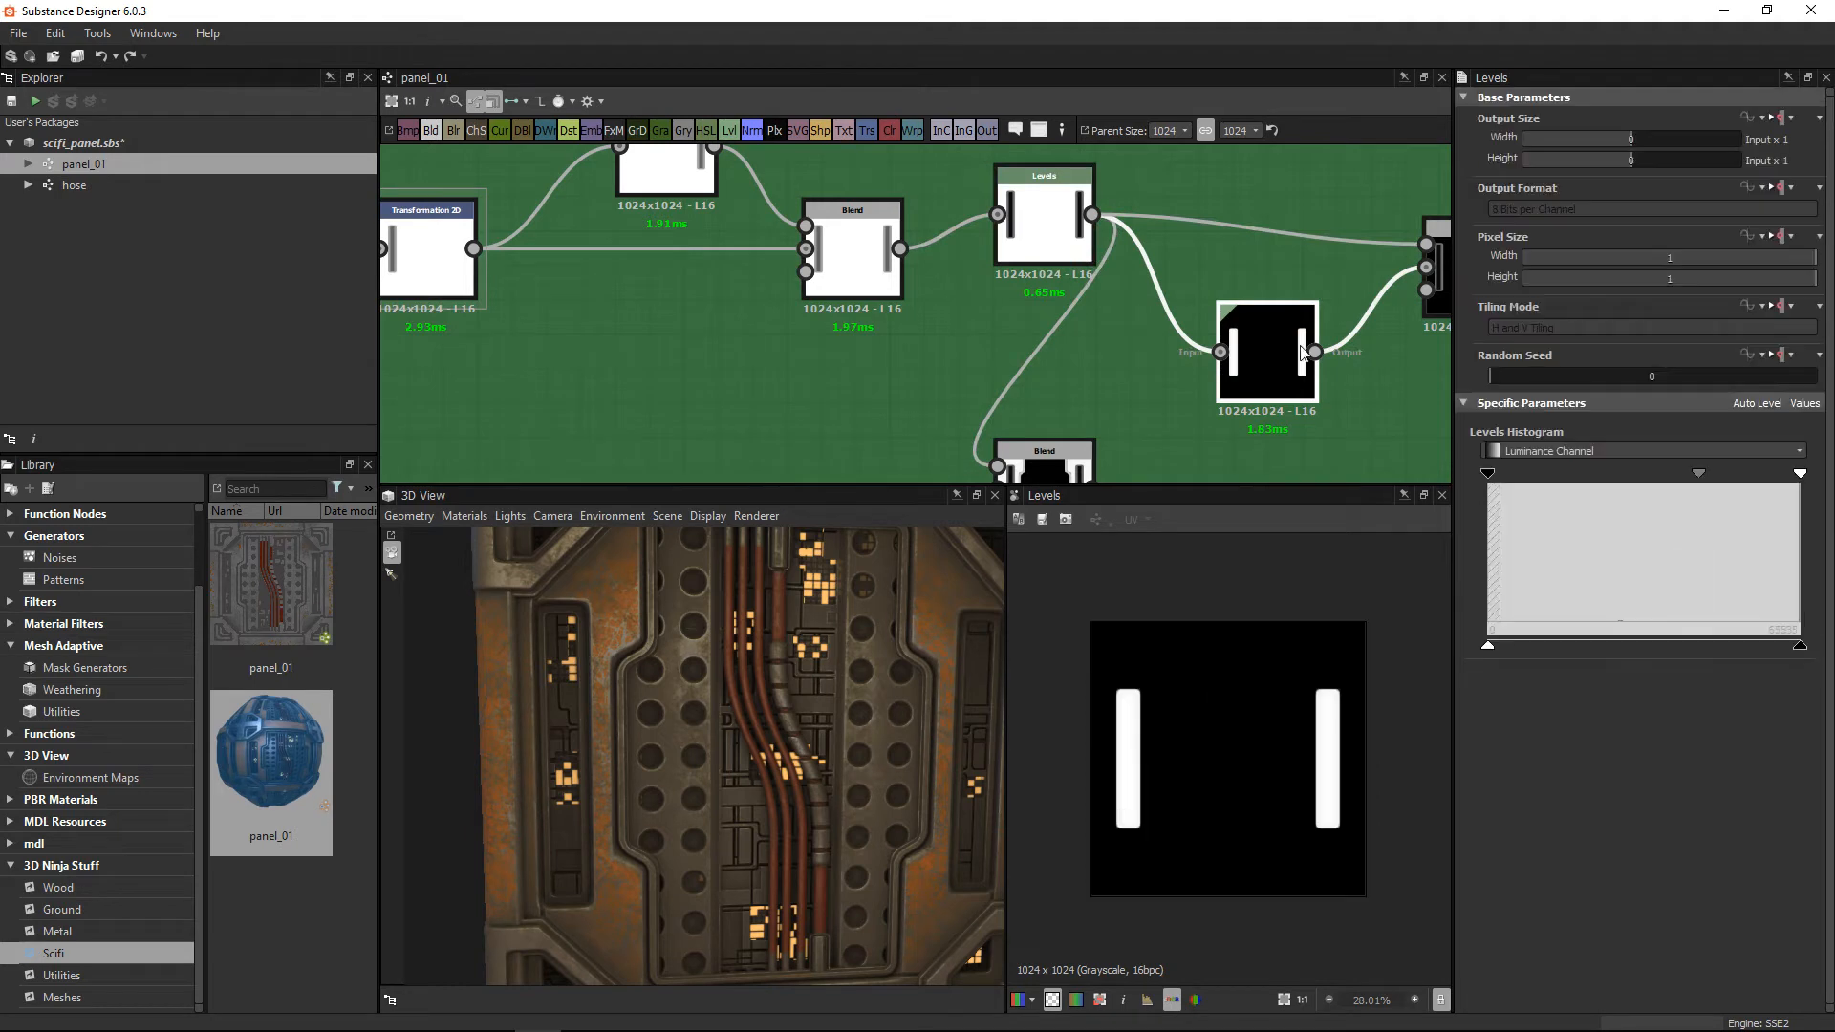
Step: Preview the Multiply Blend that isolates the slot outlines and the Levels node that brightens them
middle_click_drag(1372, 359, 1203, 354)
left_click(1313, 256)
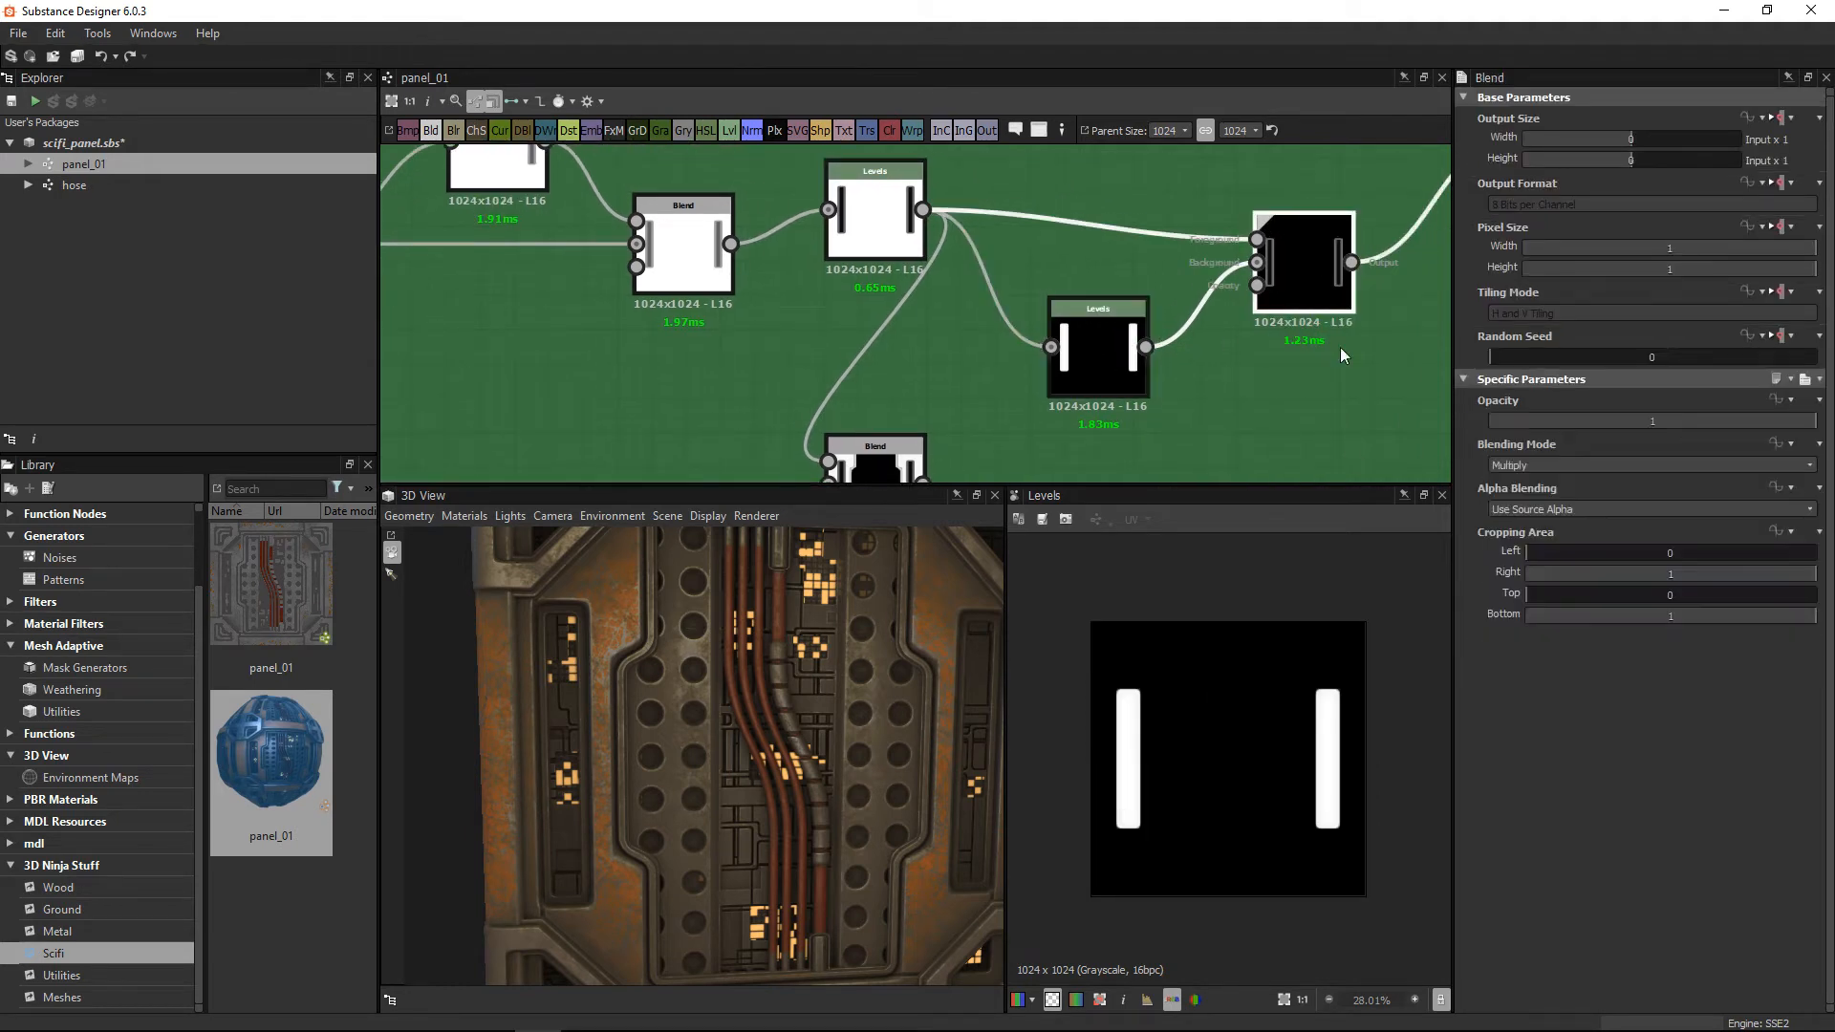
middle_click_drag(1353, 218, 1116, 339)
left_click(1322, 267)
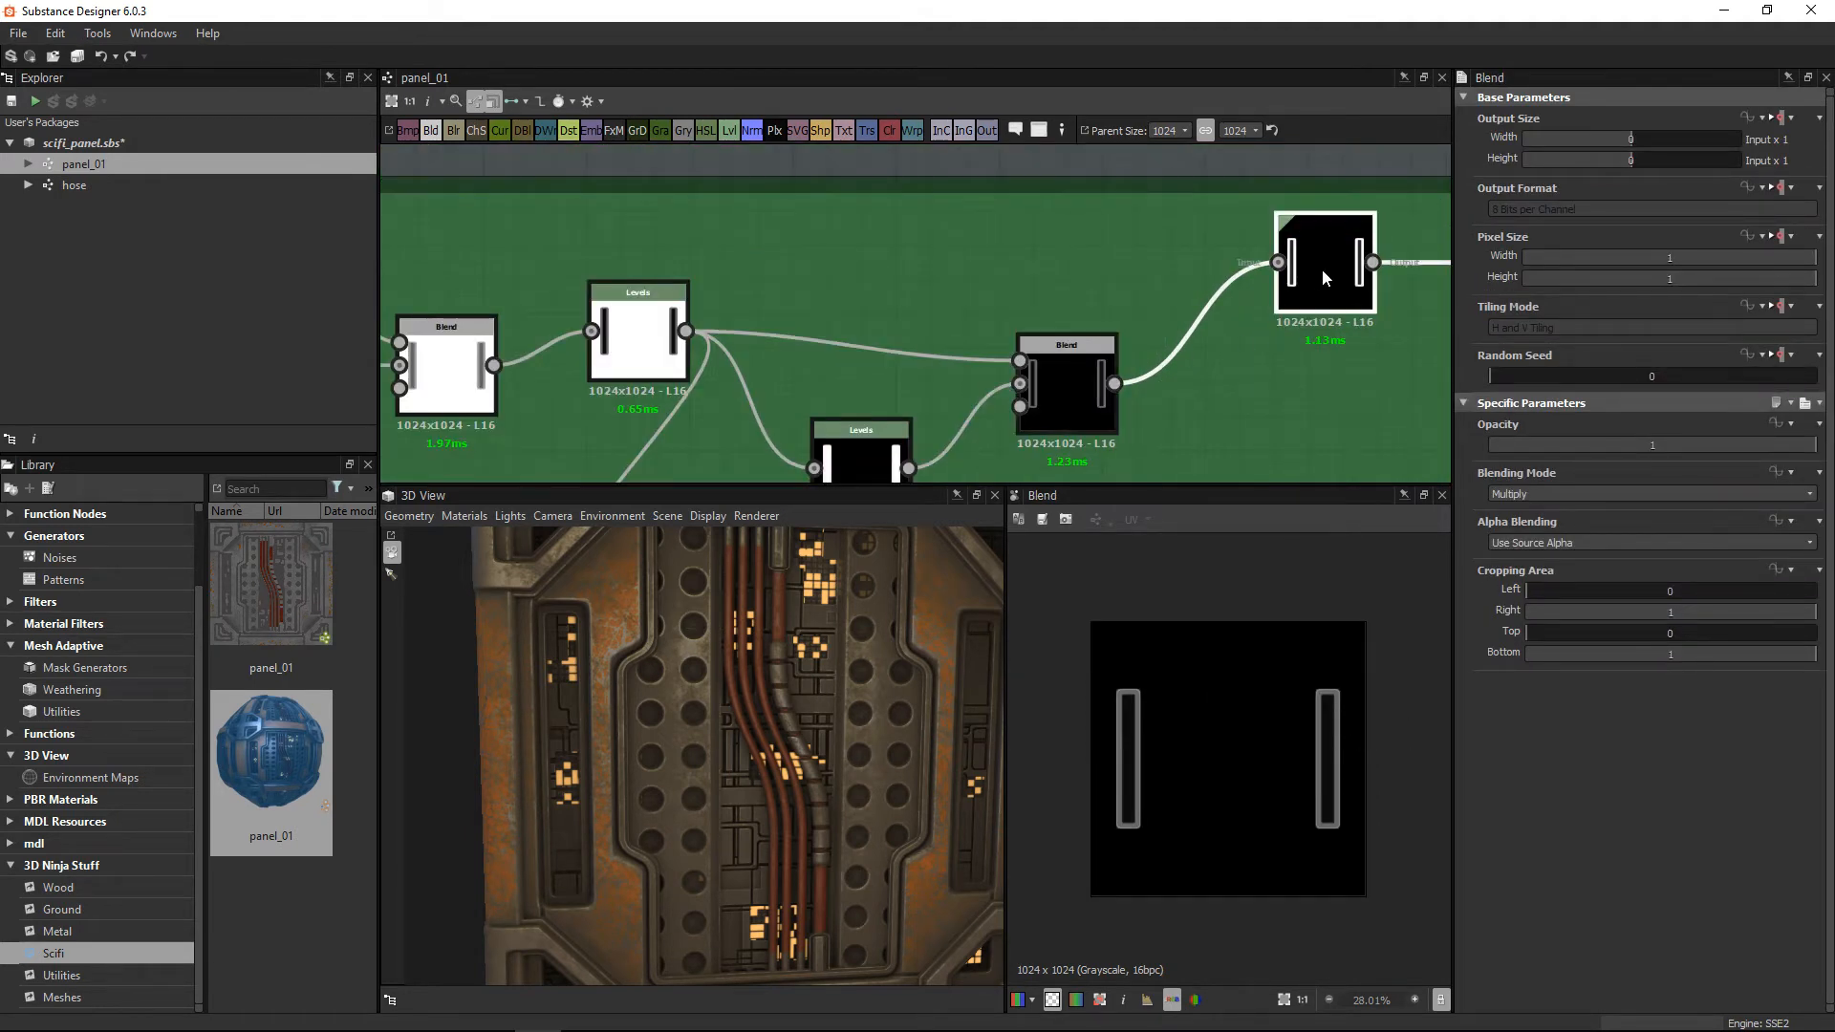
middle_click_drag(1315, 289, 1069, 358)
middle_click_drag(761, 324, 1192, 233)
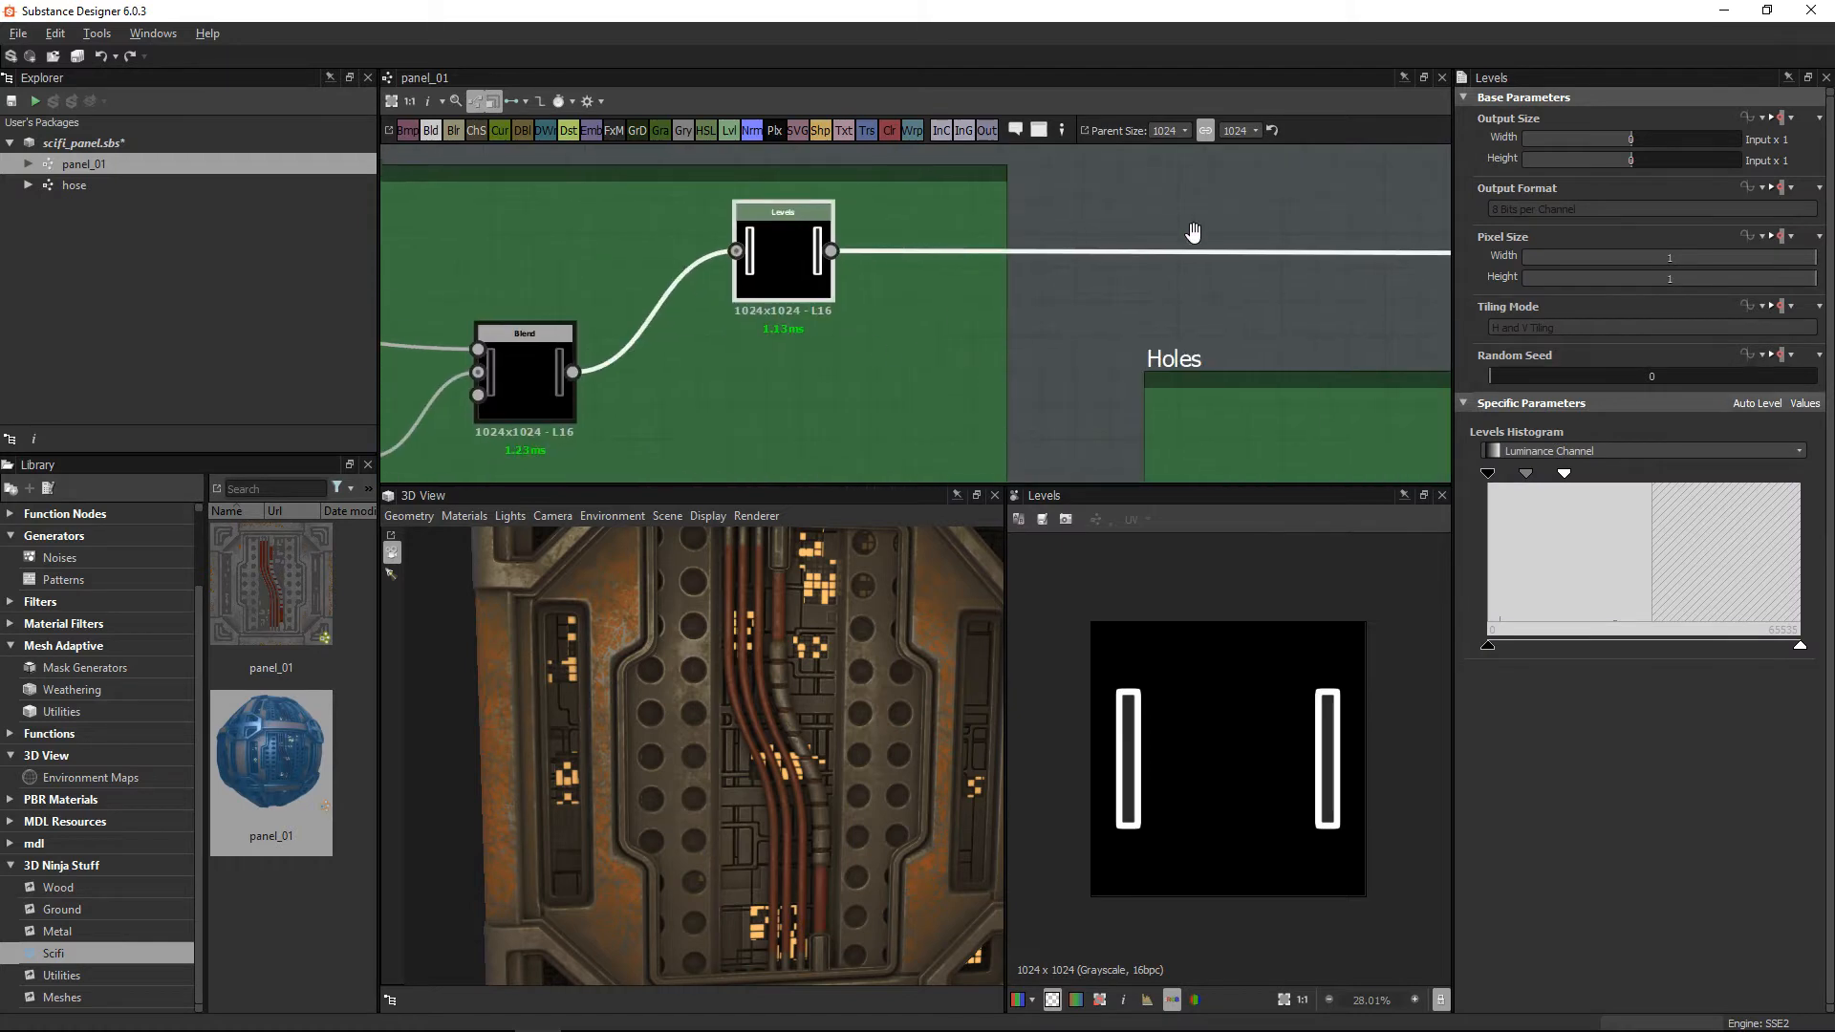
Step: Preview the Multiply Blend that combines the central cutout with the side slots and compare it with the 3D panel
middle_click_drag(700, 445, 1003, 272)
left_click(827, 340)
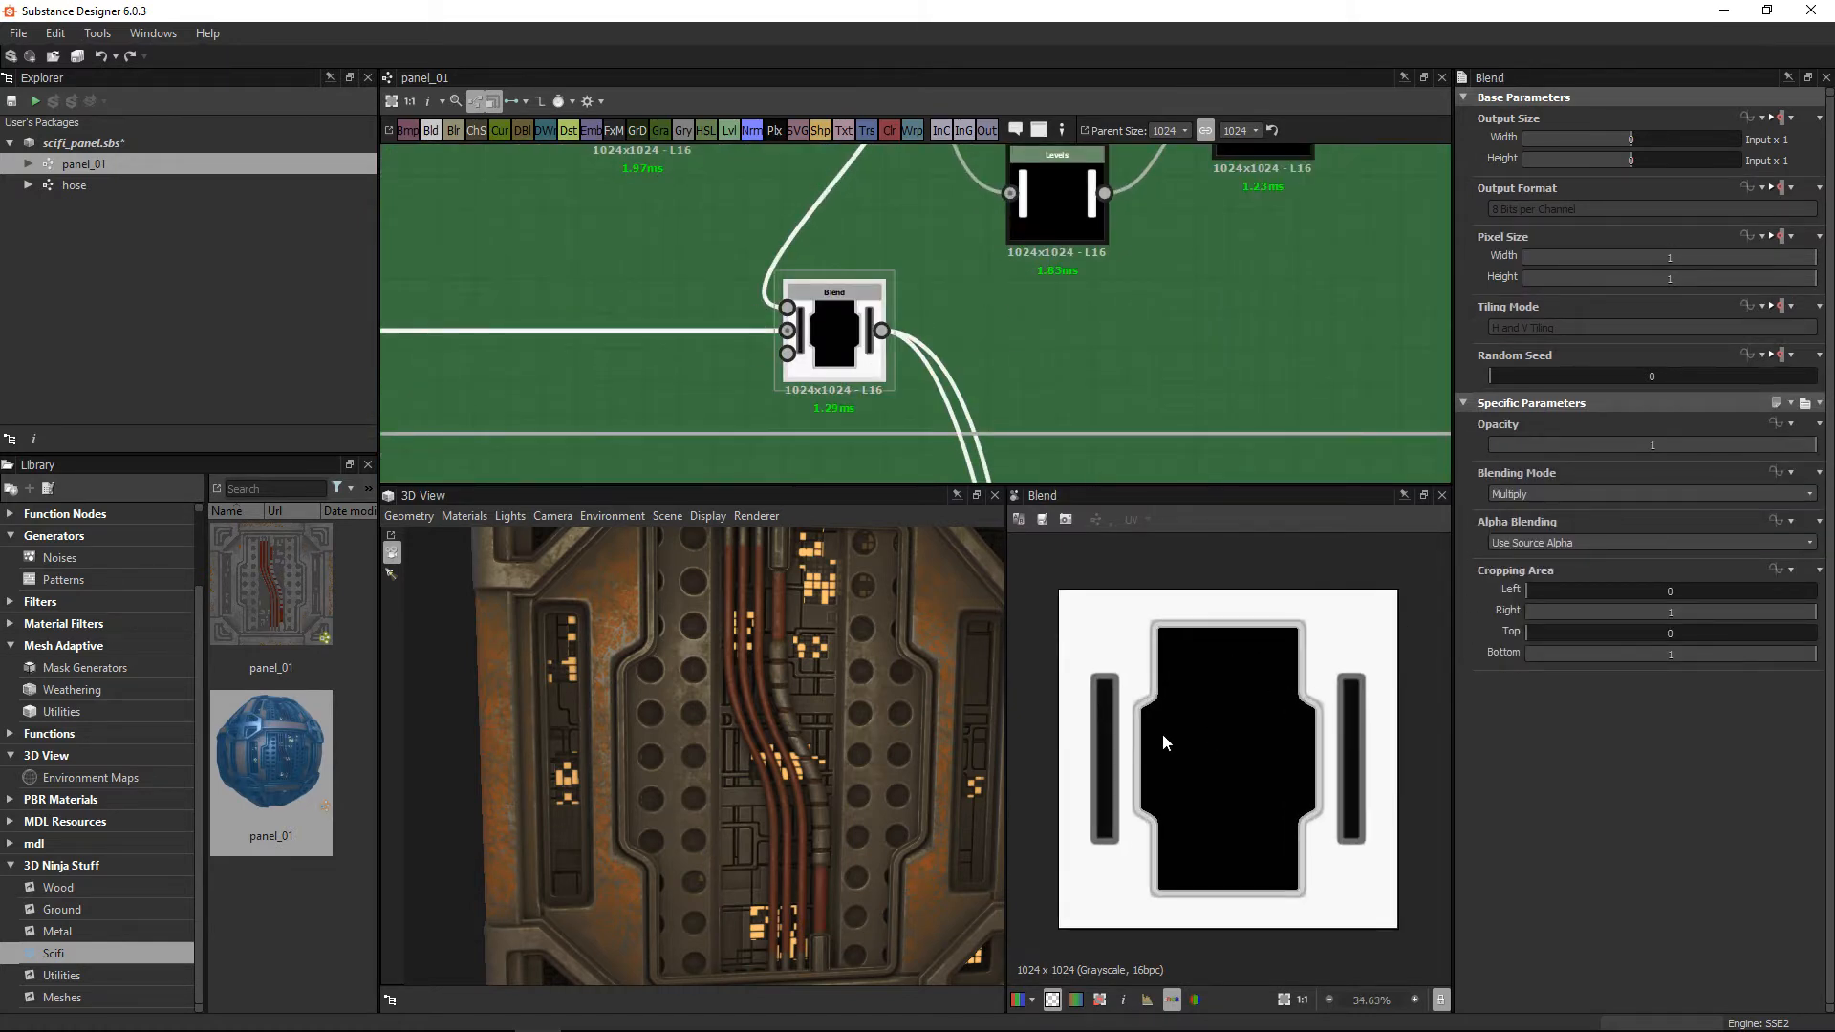
scroll(1163, 741, "up", 2)
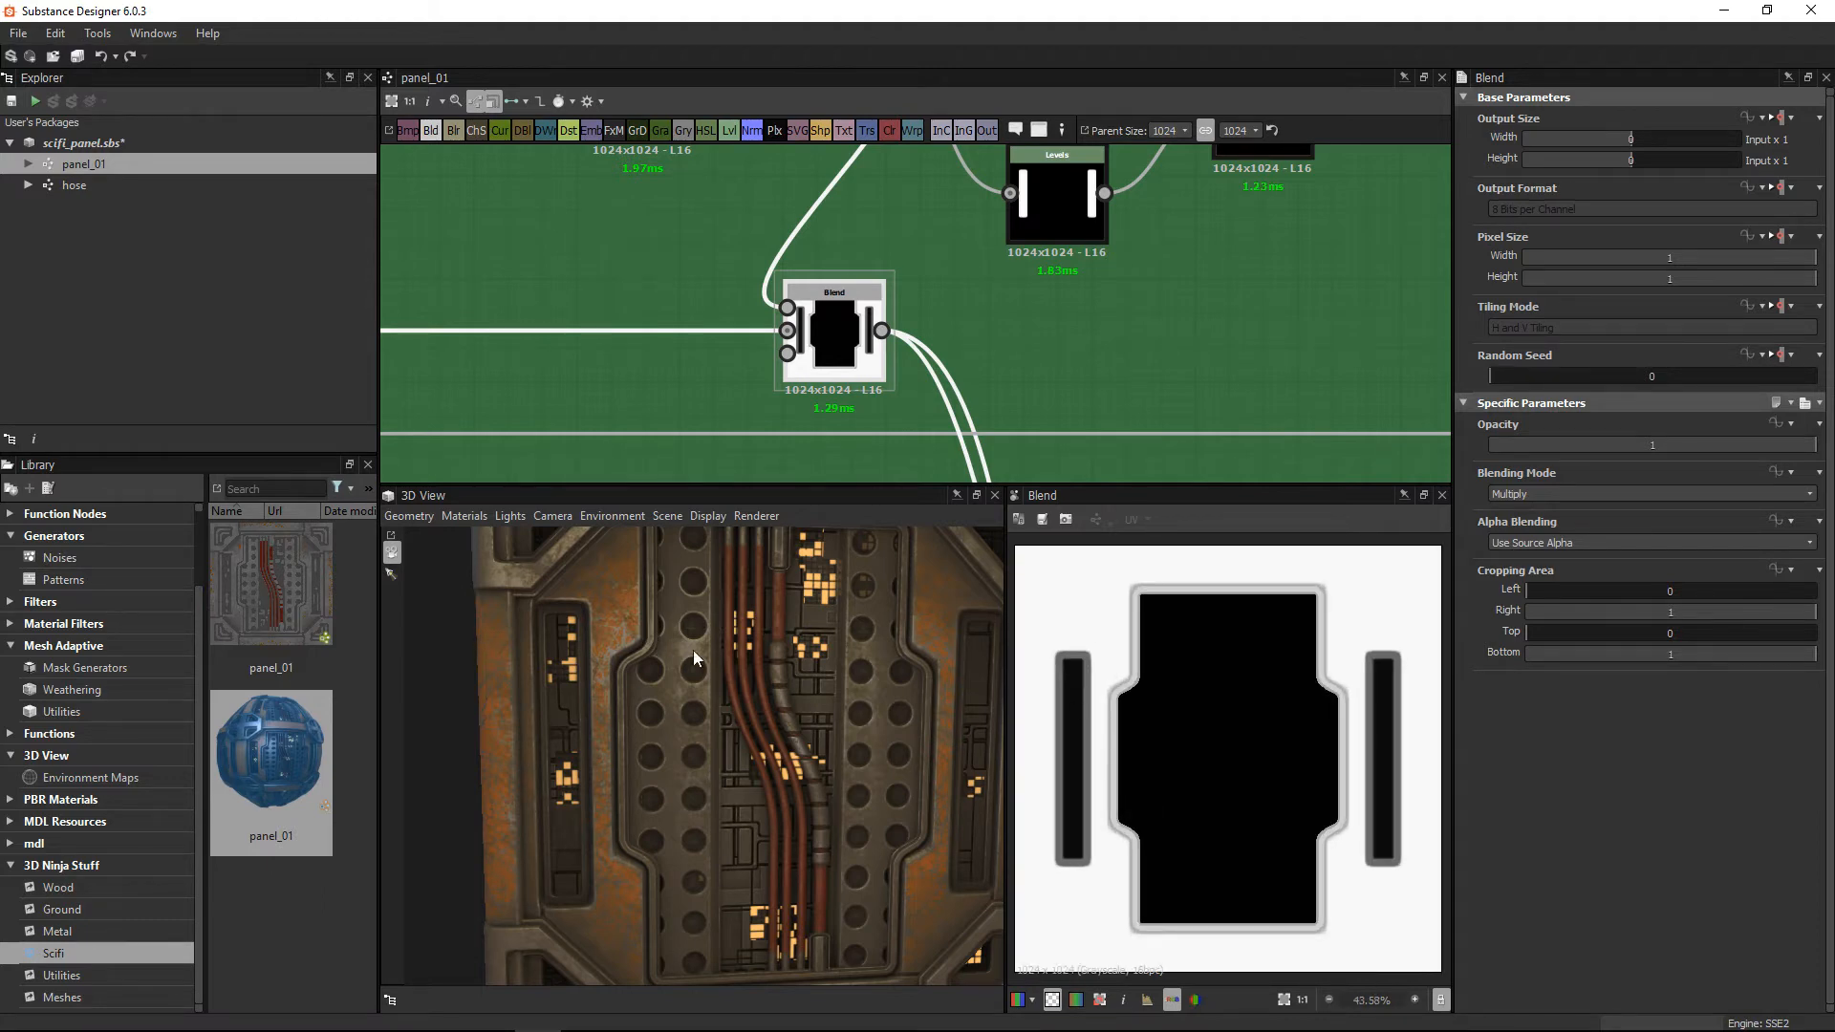
scroll(1257, 760, "down", 1)
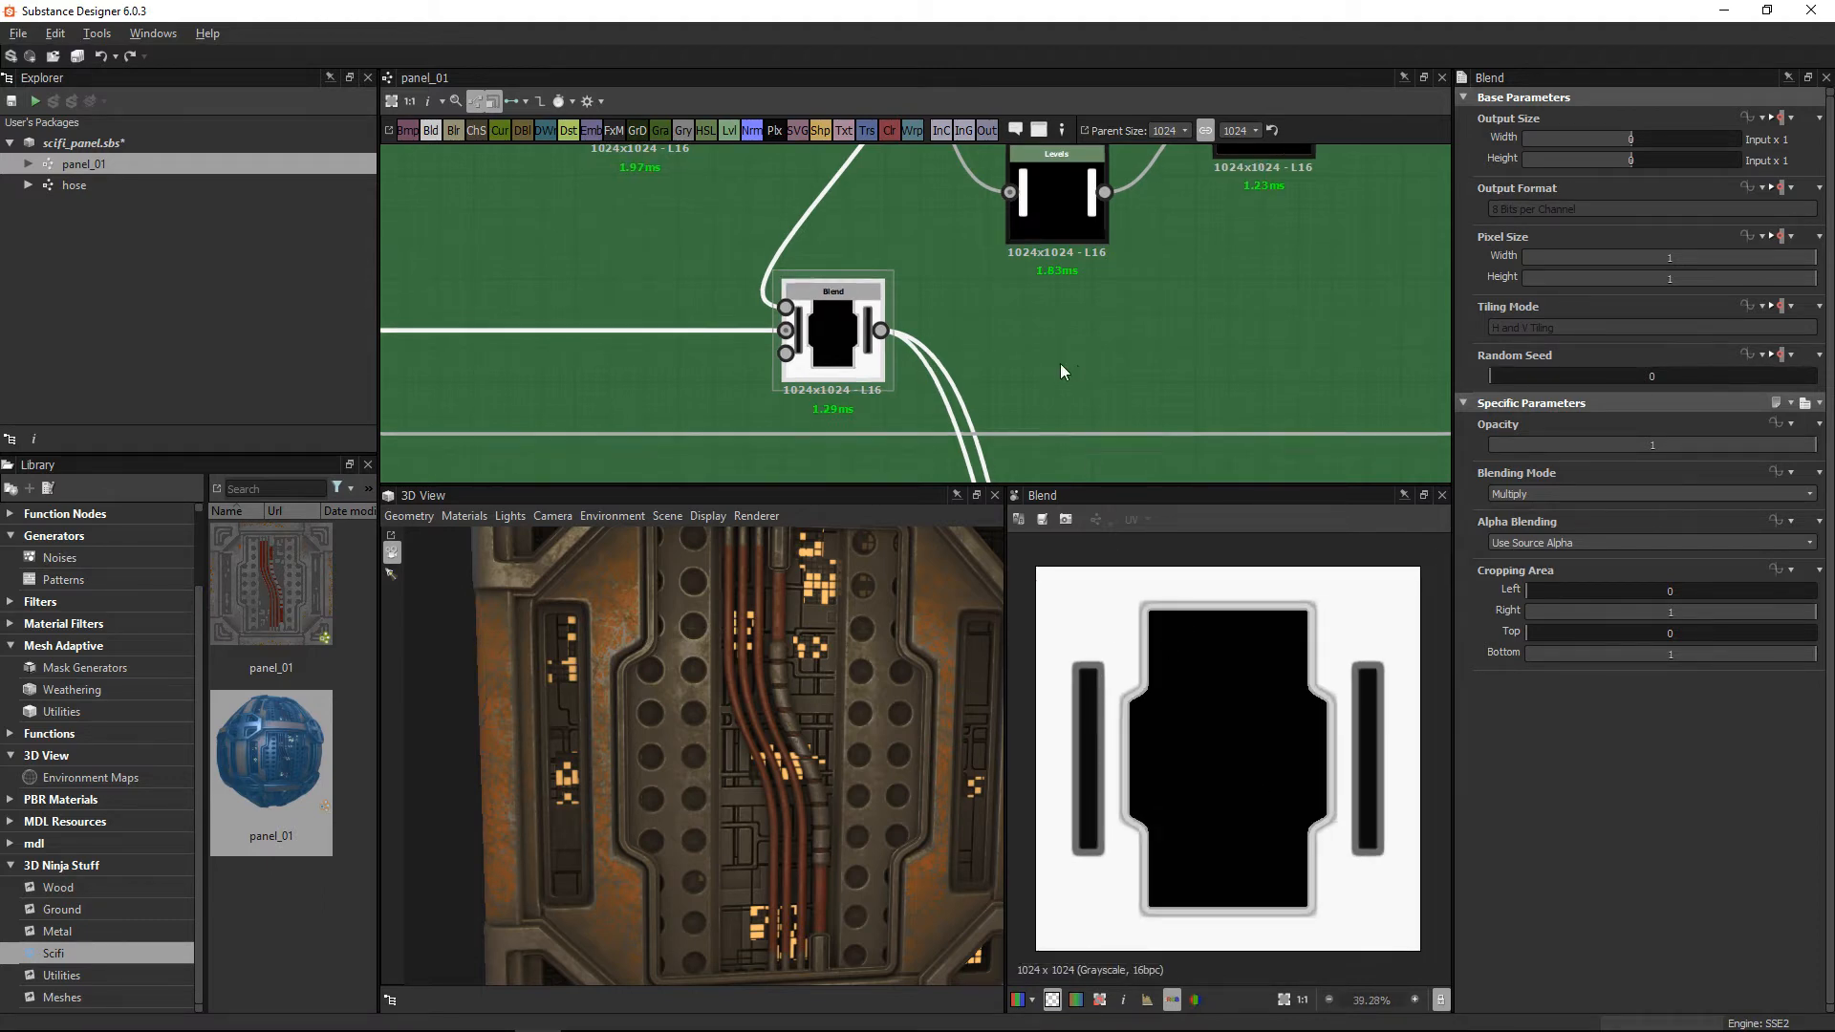
Step: Reposition the Histogram Range and Max (Lighten) Blend nodes in the Frame section and preview both outputs
scroll(1058, 363, "down", 5)
middle_click_drag(1106, 369, 976, 178)
scroll(972, 303, "up", 3)
scroll(972, 304, "up", 2)
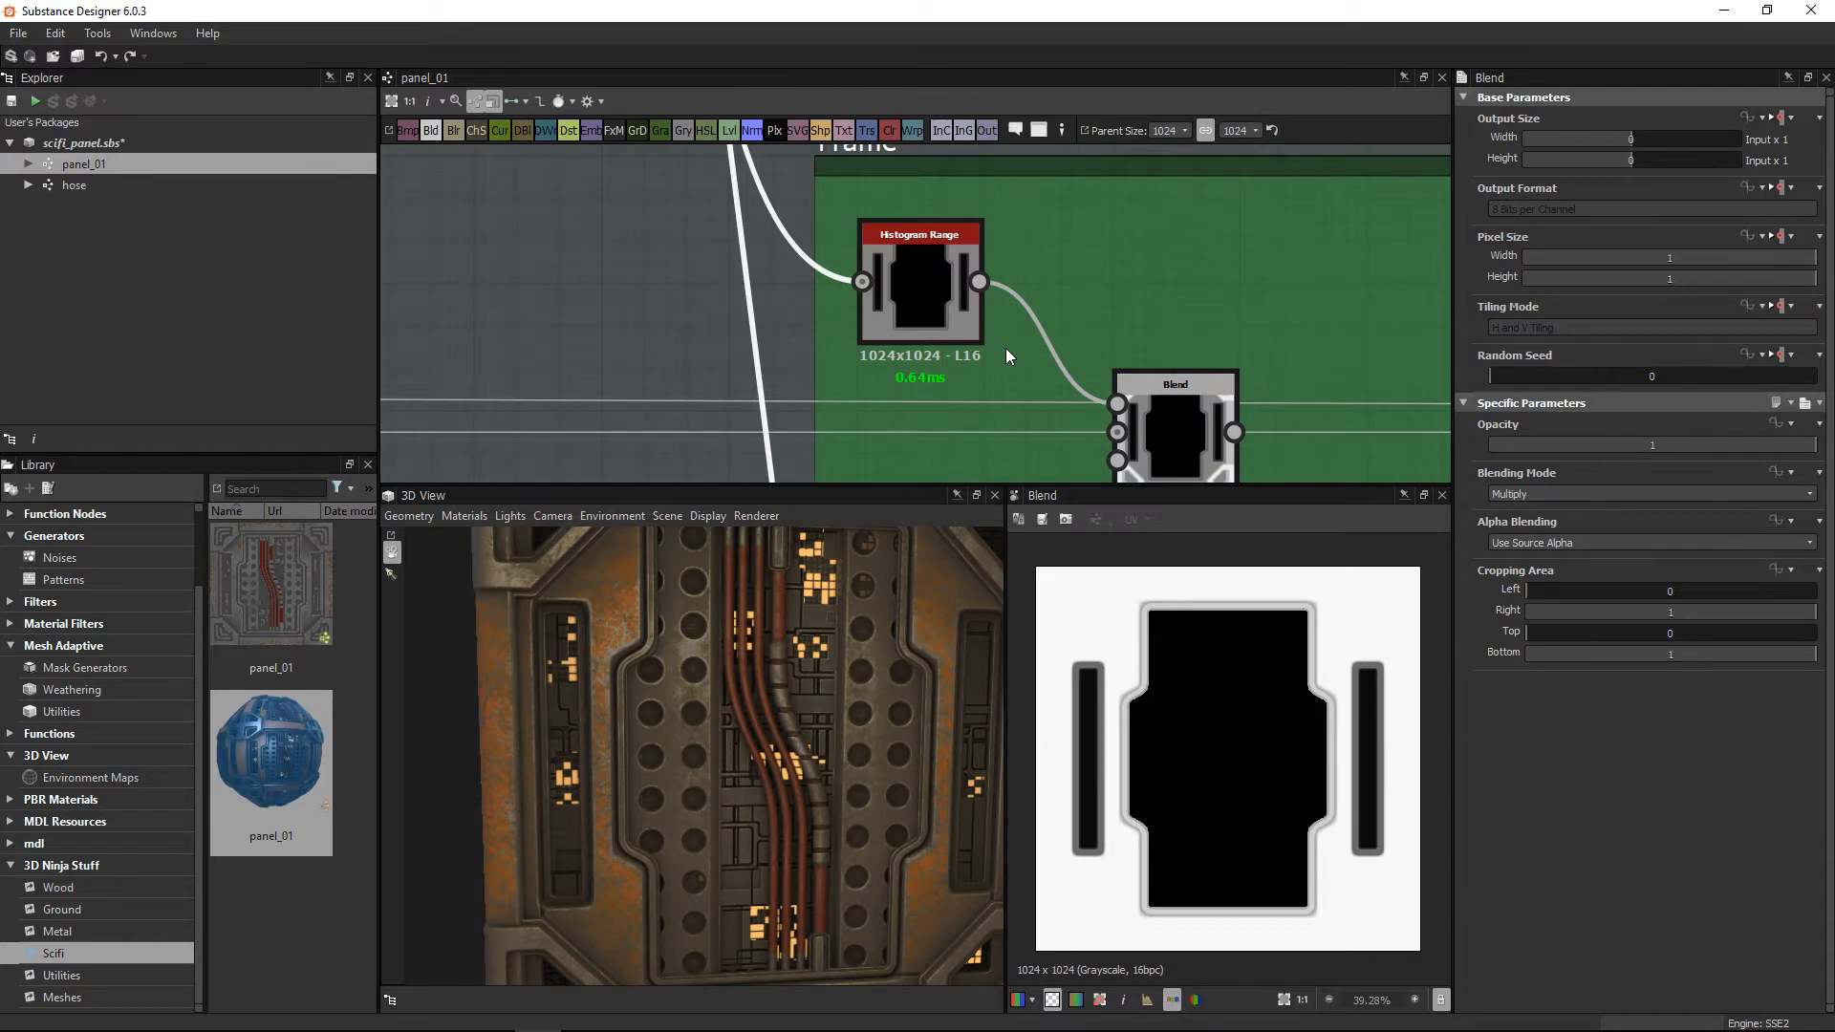
left_click_drag(1150, 417, 1234, 416)
left_click_drag(914, 293, 981, 315)
double_click(982, 315)
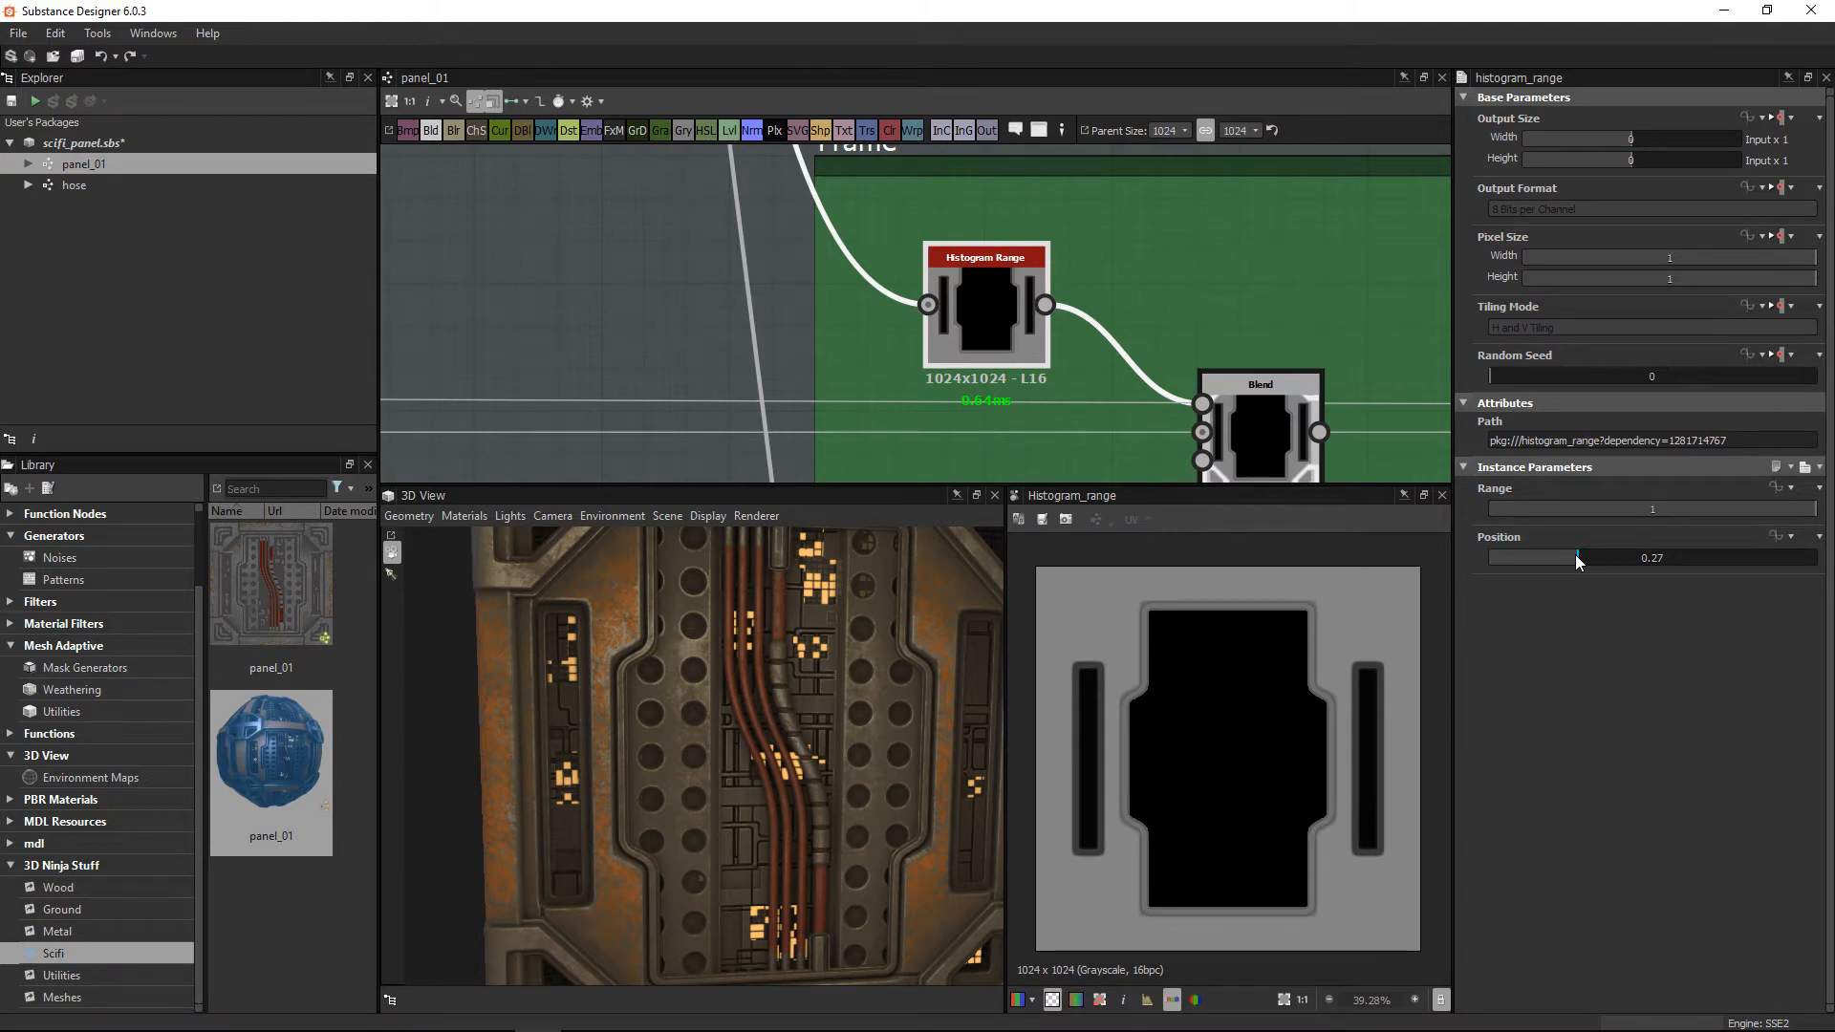
scroll(906, 266, "down", 4)
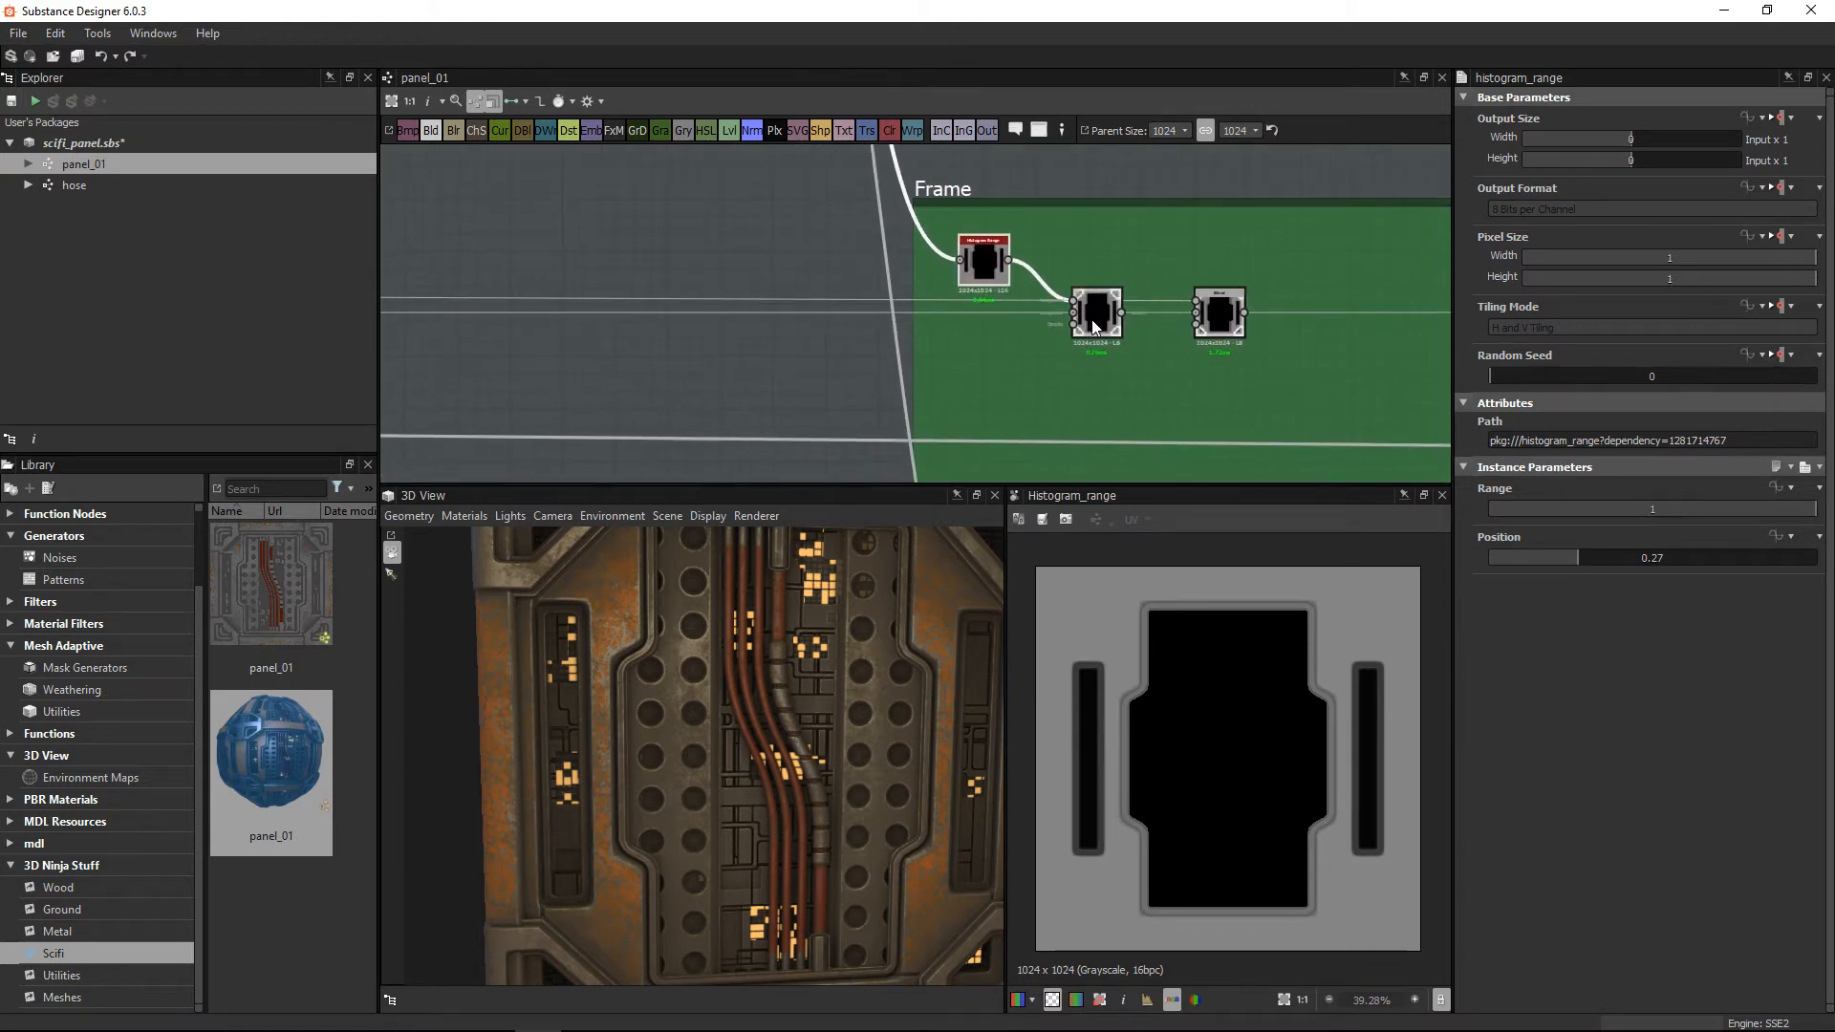
left_click_drag(1095, 323, 1097, 330)
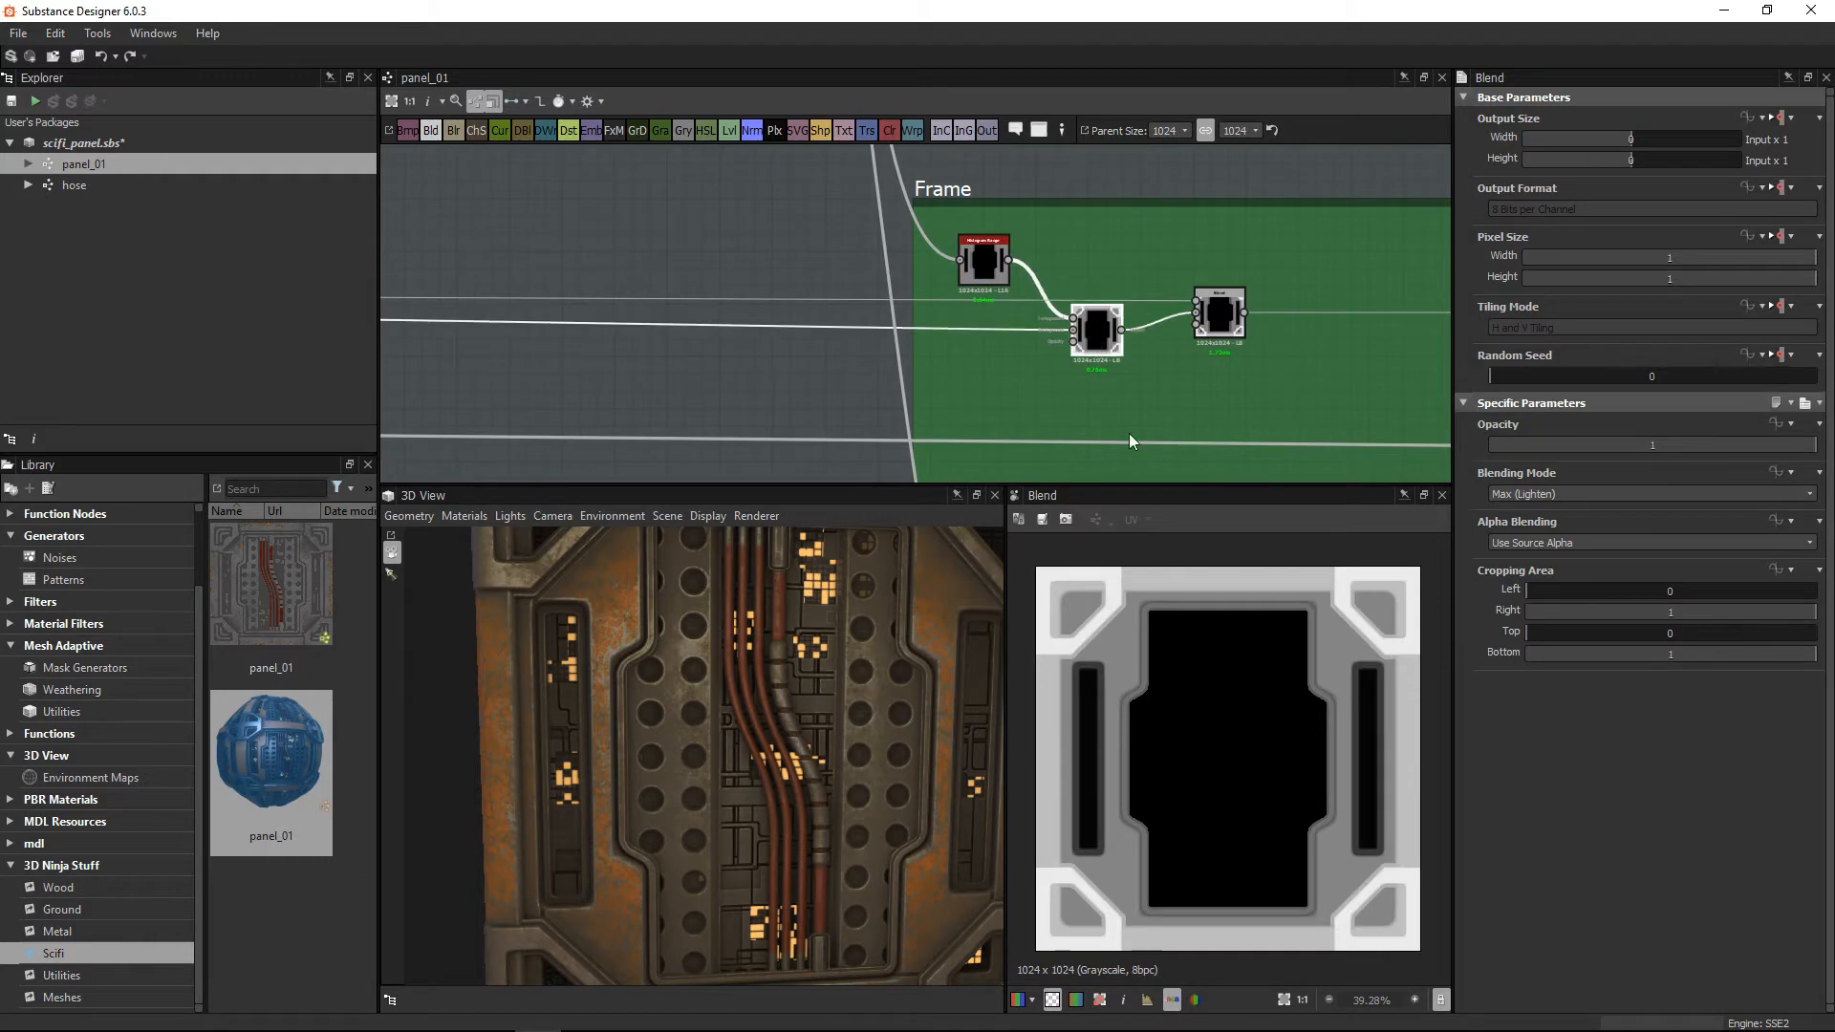
Step: Move the Normal and Base Material nodes into the Frame section above the second Blend node
scroll(1185, 353, "down", 5)
middle_click_drag(1126, 380, 1026, 345)
left_click_drag(681, 334, 1073, 281)
scroll(1068, 254, "up", 6)
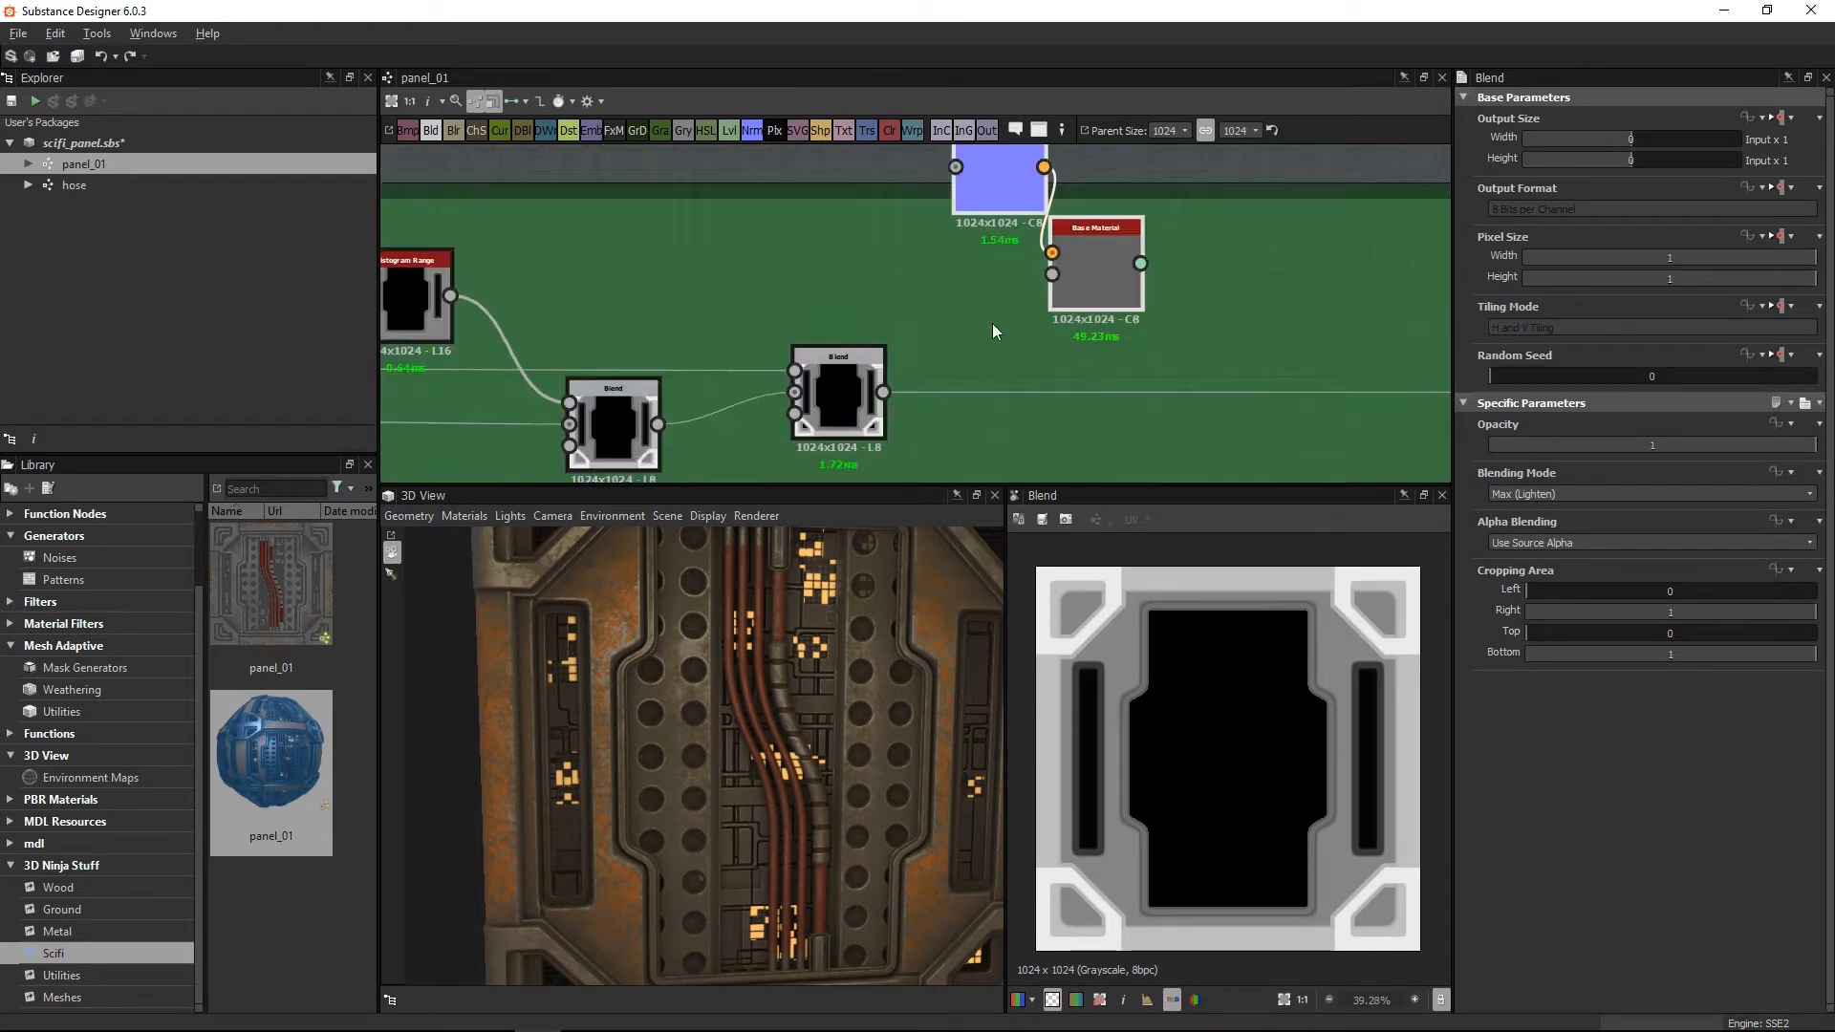
Step: Preview the Frame section's Multiply Blend and connect its output to the Normal and Base Material nodes
scroll(990, 323, "down", 3)
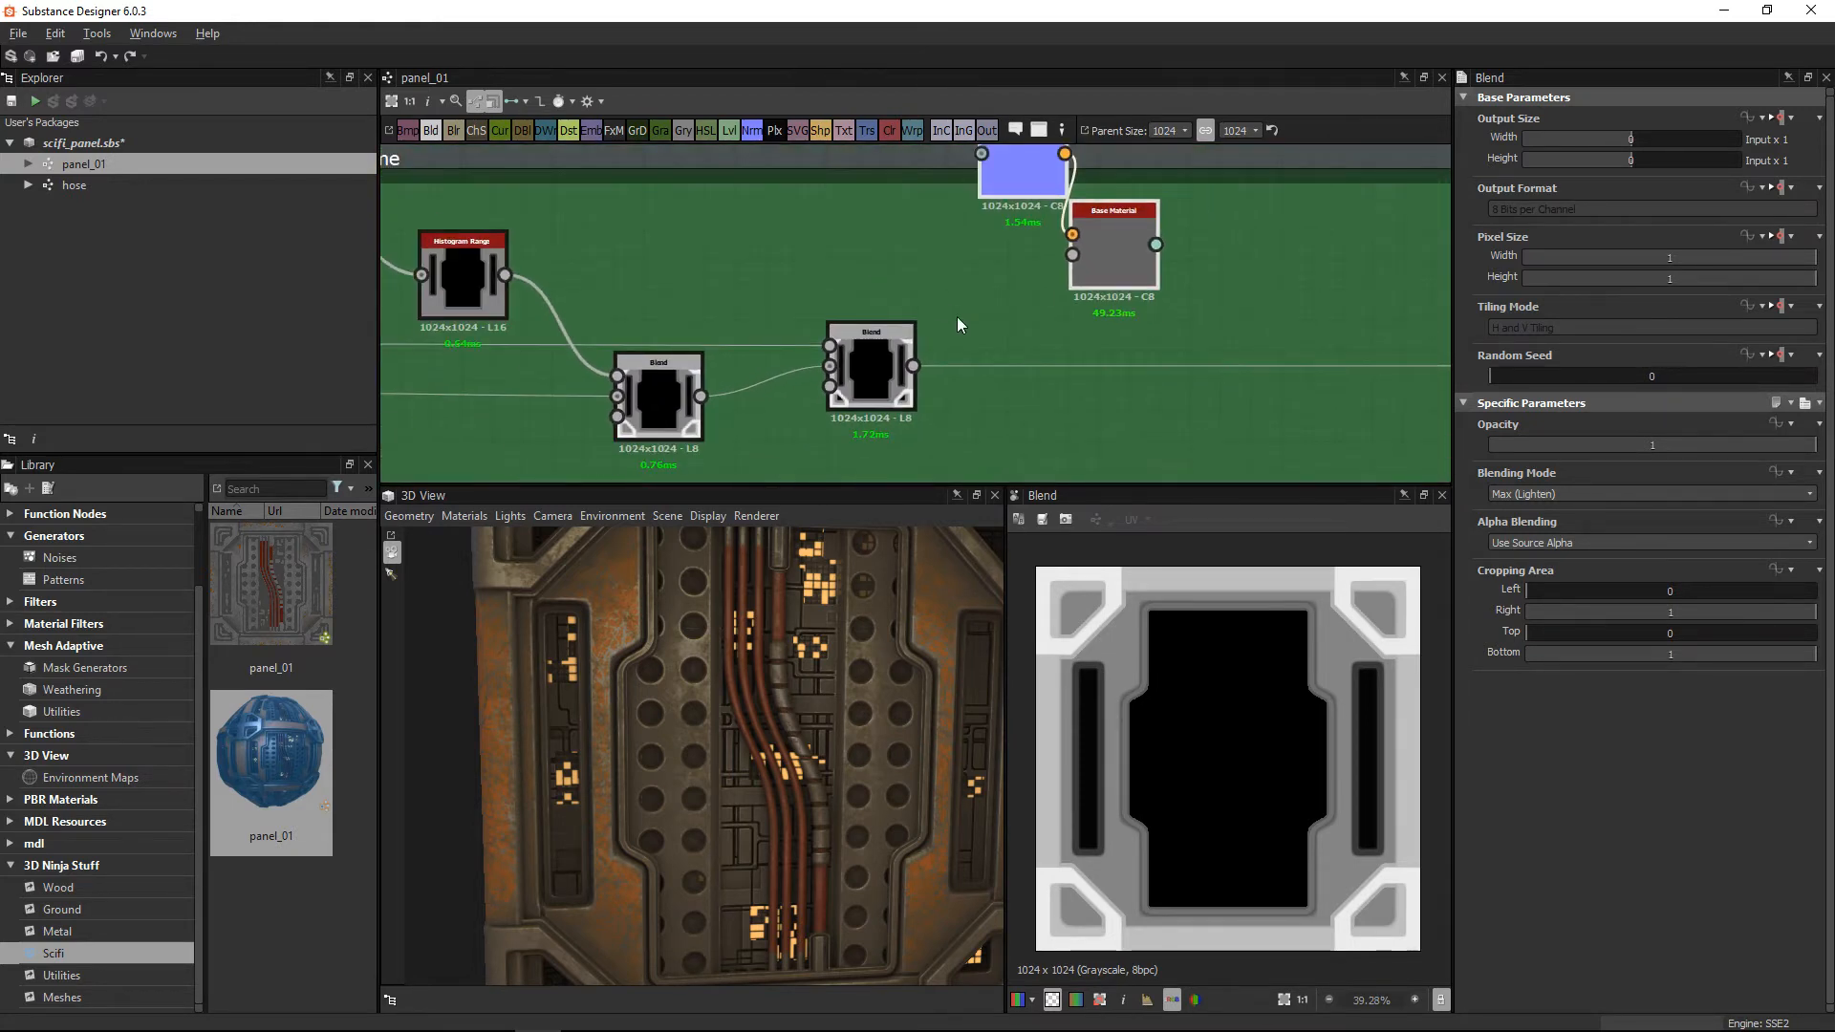
left_click(879, 363)
double_click(879, 355)
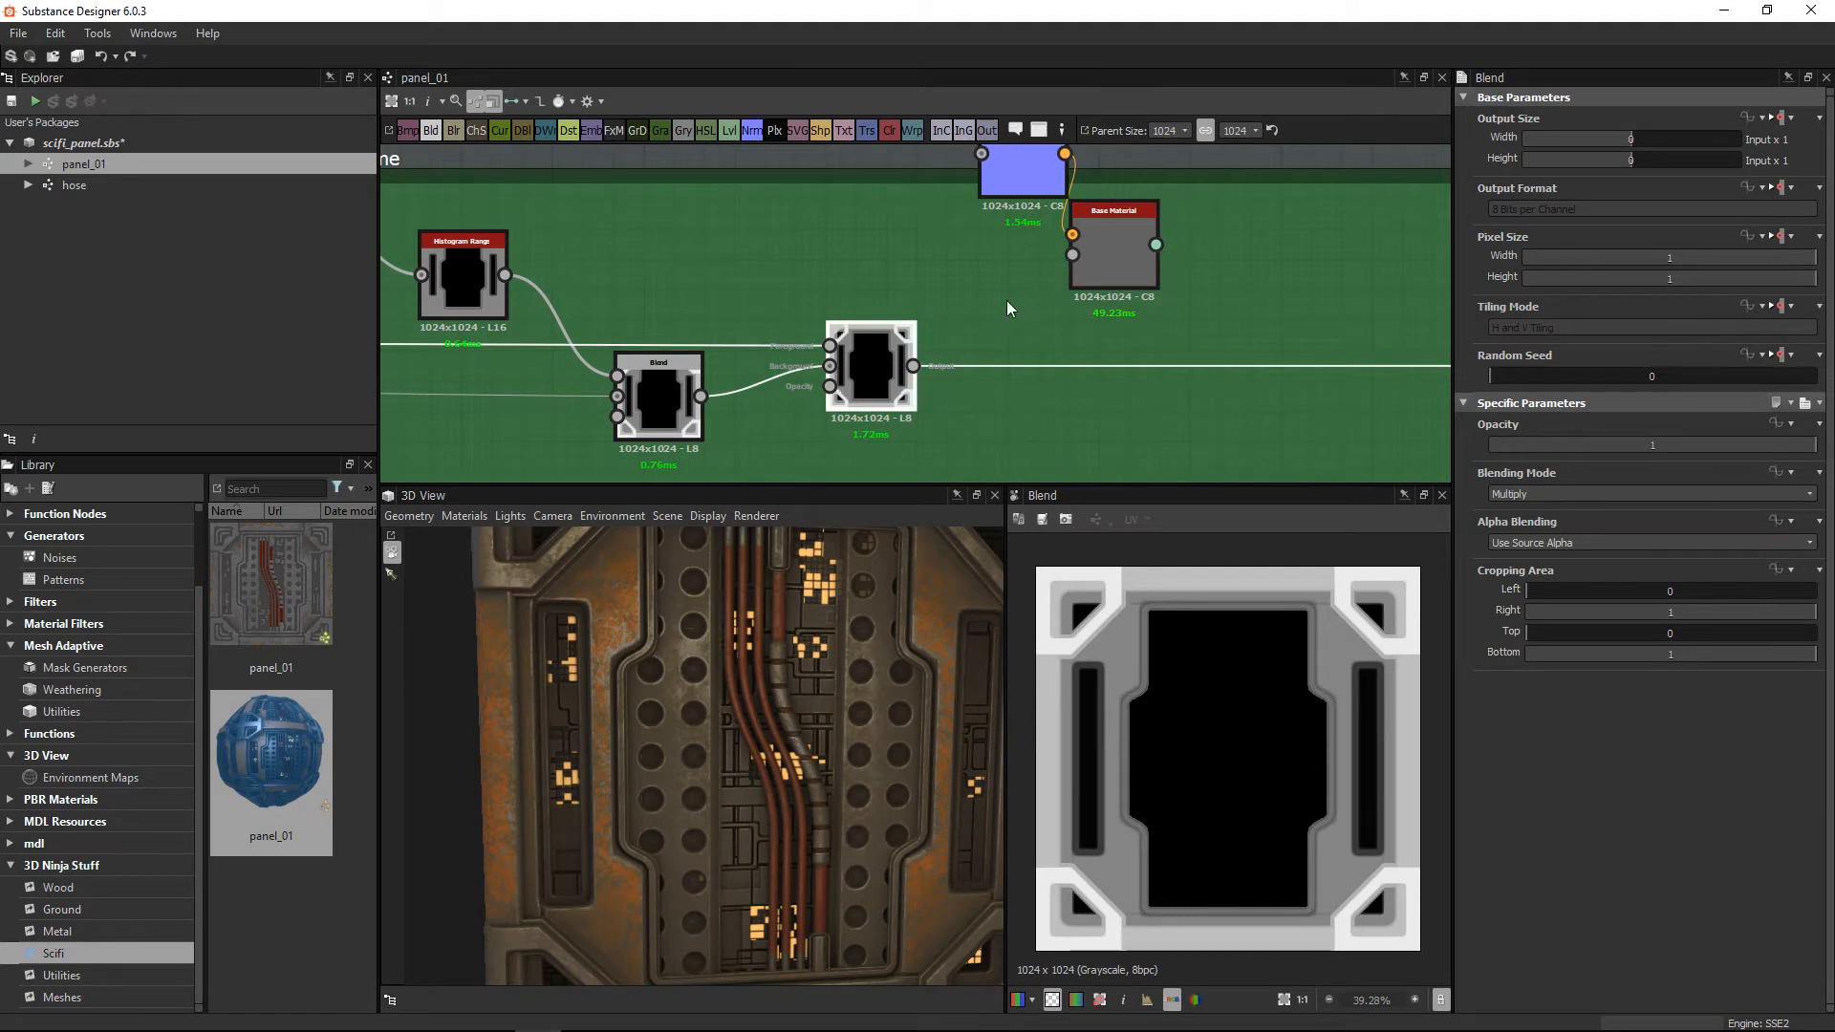
middle_click_drag(1004, 300, 991, 333)
left_click_drag(900, 397, 967, 186)
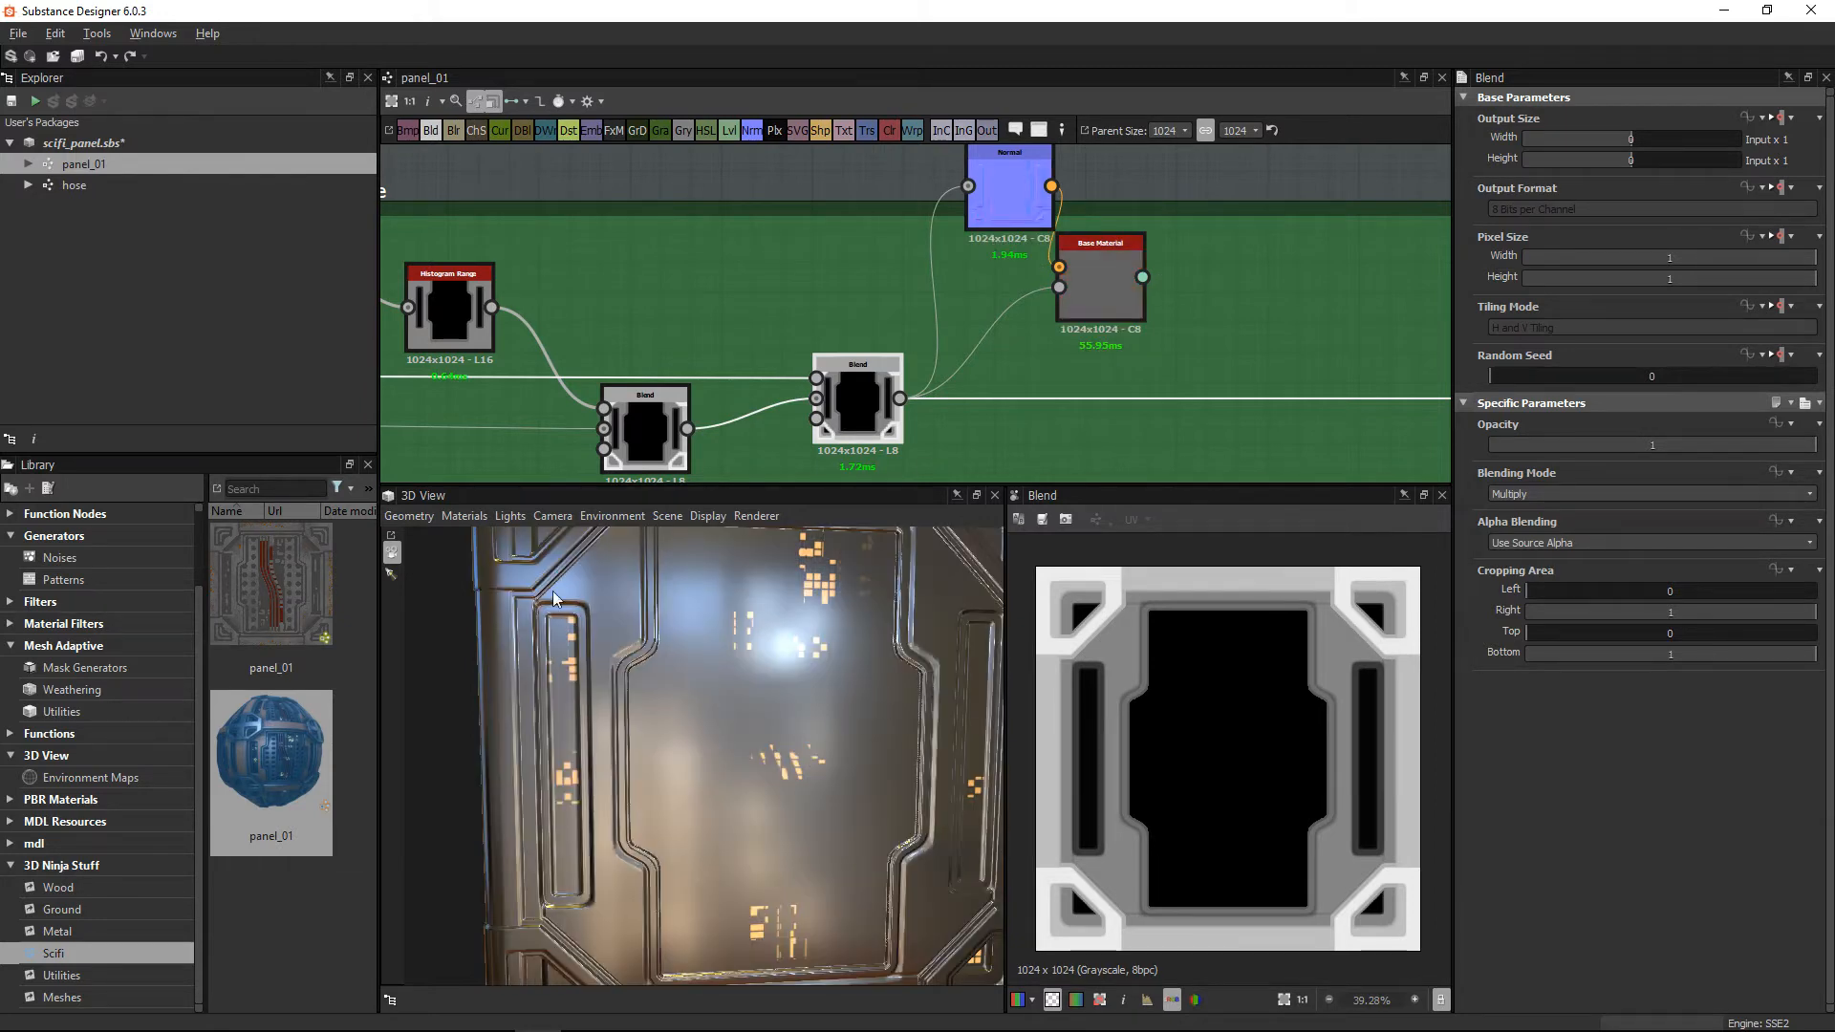
Step: Clear the glowing emissive map from the 3D view's default material and tilt the panel to examine its surface
left_click(463, 515)
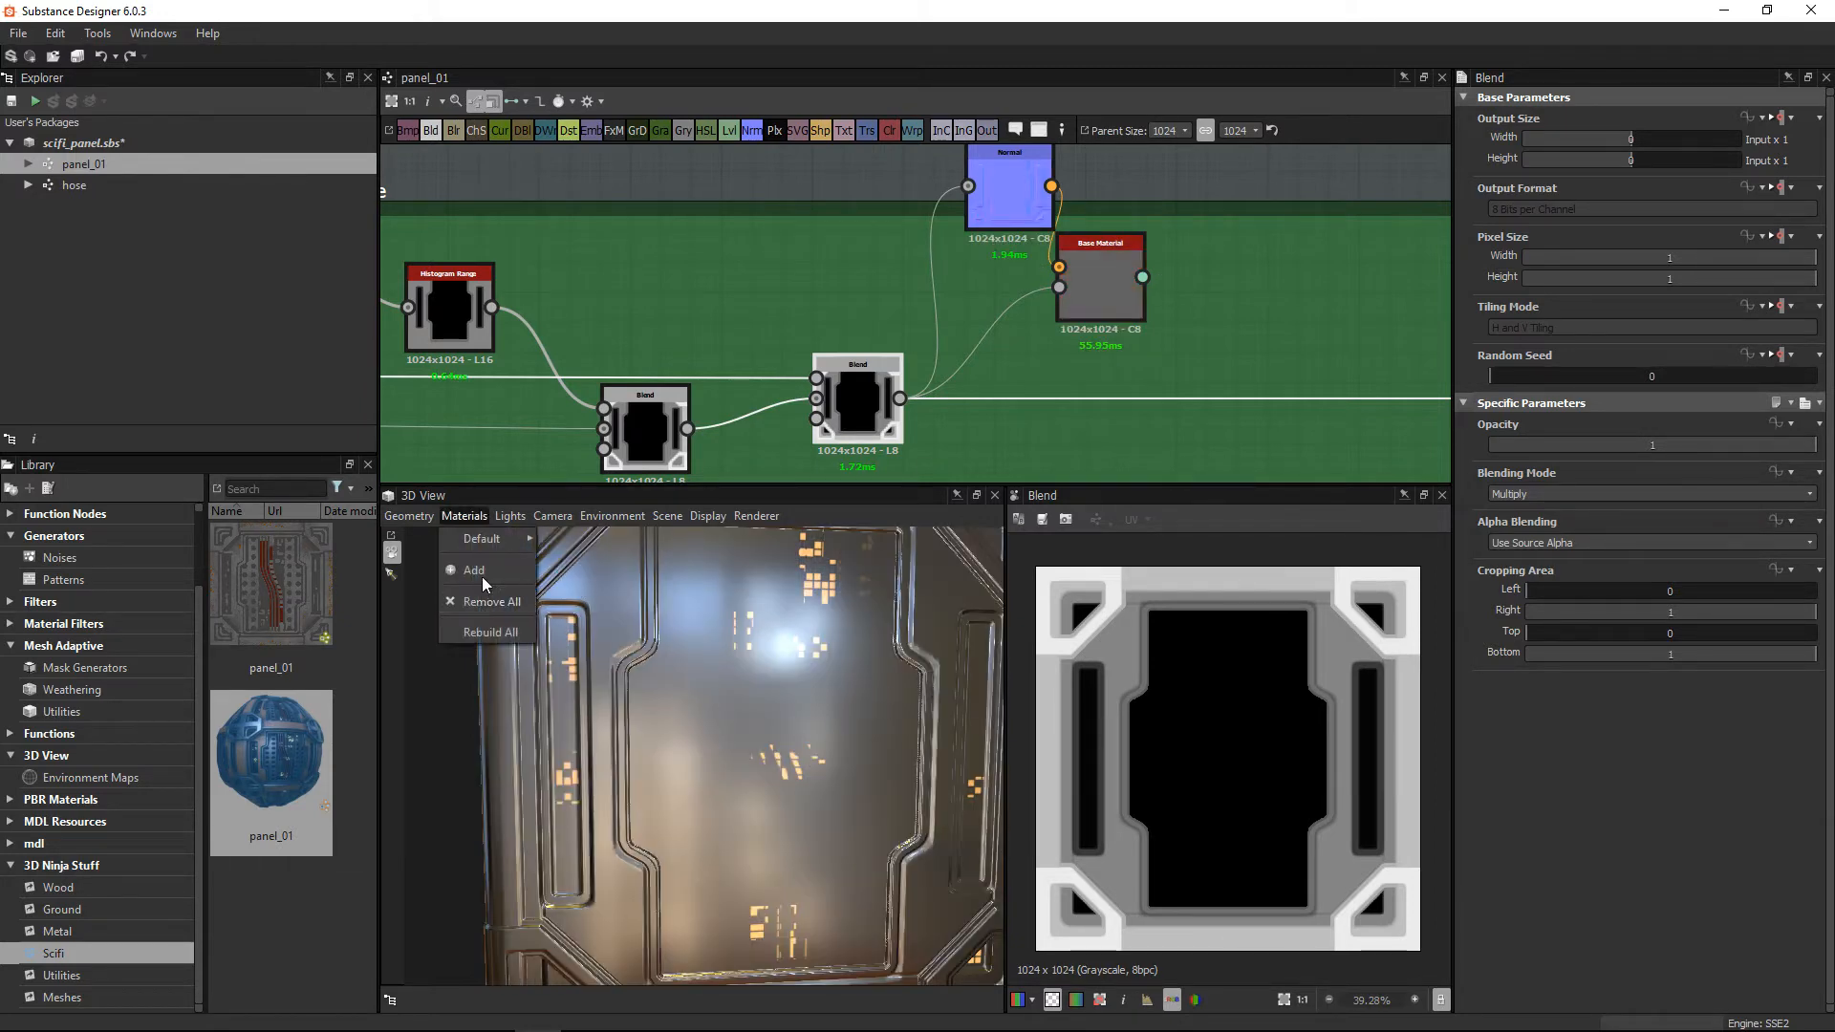
mouse_move(502, 539)
left_click(616, 640)
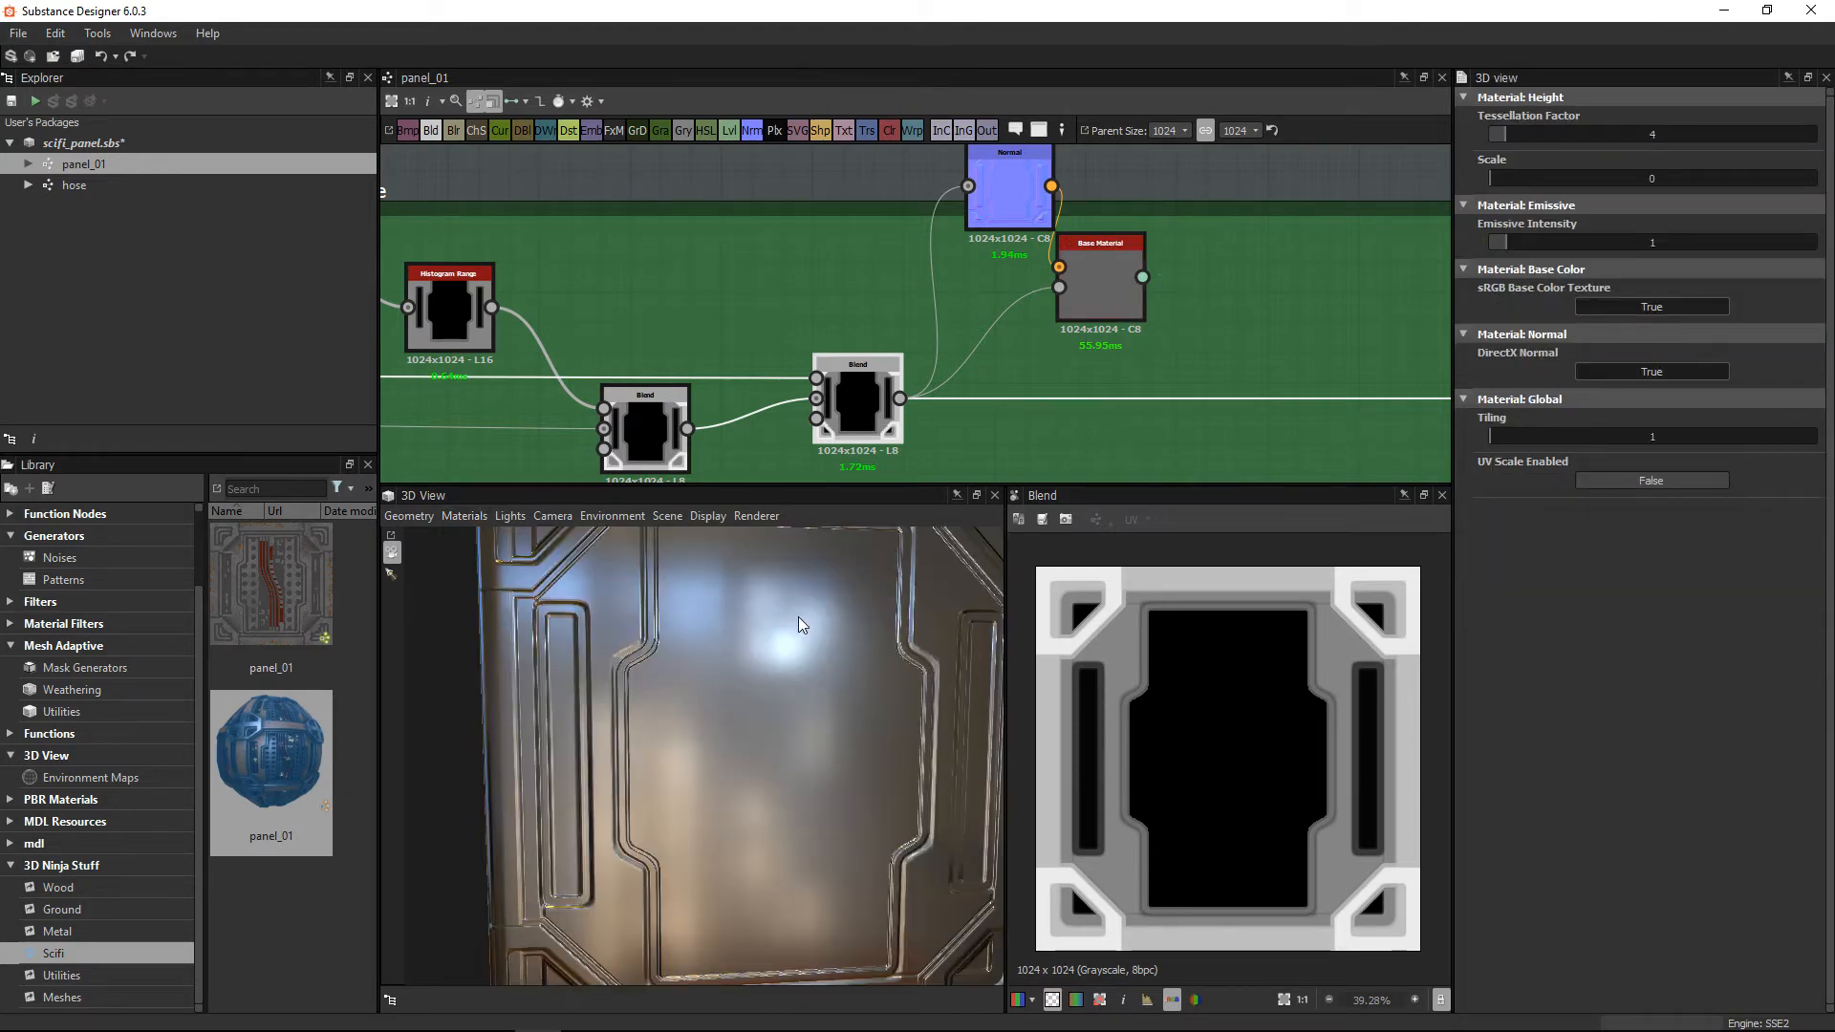
left_click_drag(780, 579, 823, 747)
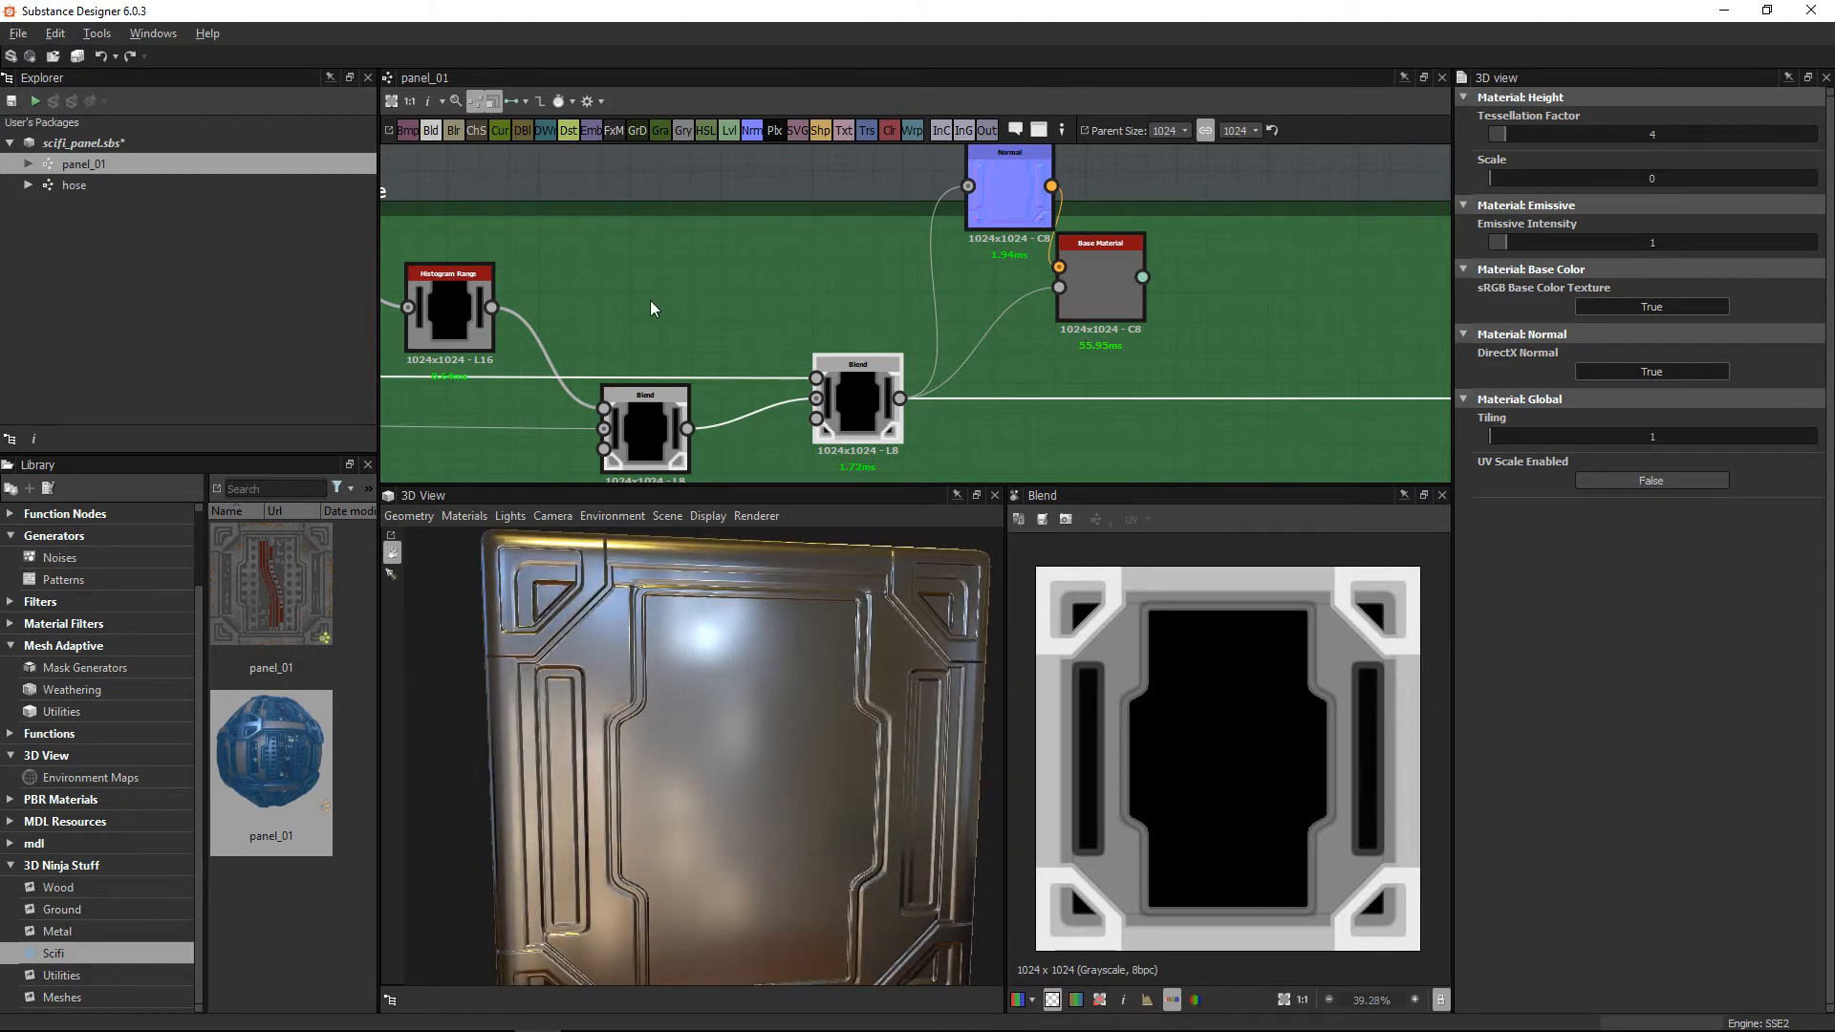
Step: Shift the Frame section's Histogram Range node aside and add a second Histogram Range node near it
middle_click_drag(573, 330, 696, 342)
left_click(584, 312)
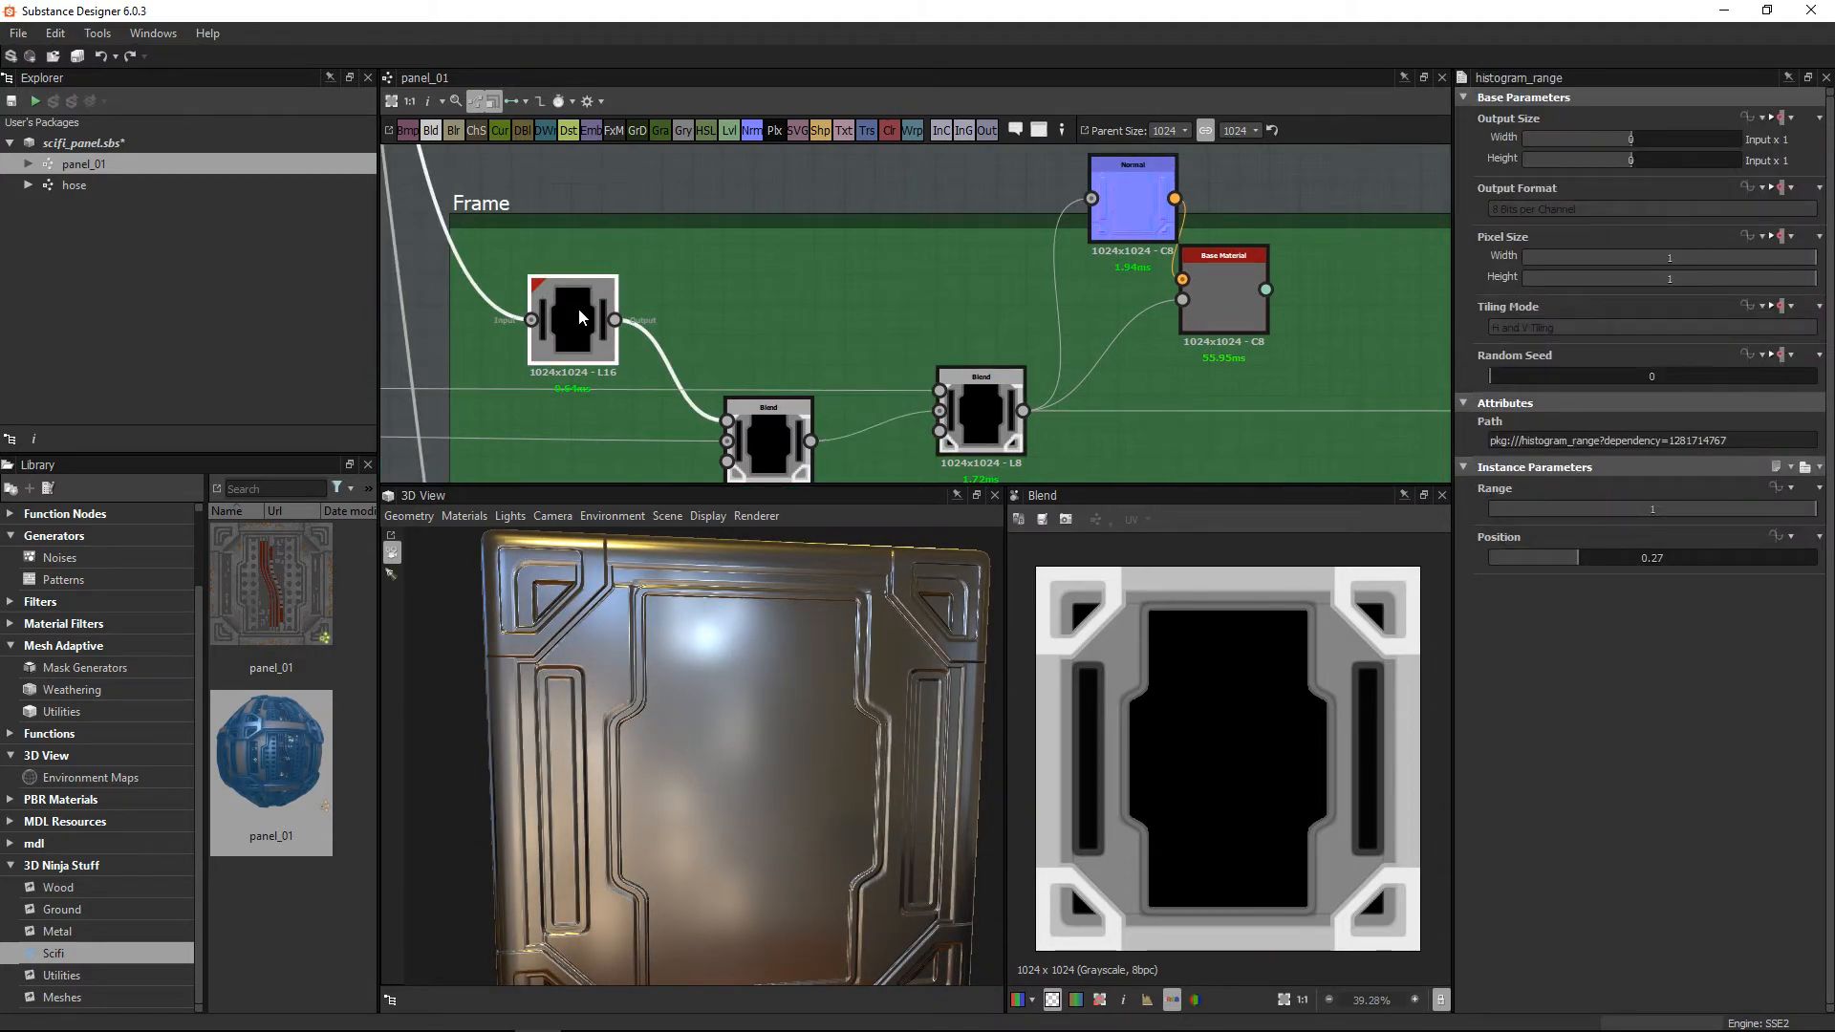
left_click_drag(579, 315, 622, 315)
left_click(867, 289)
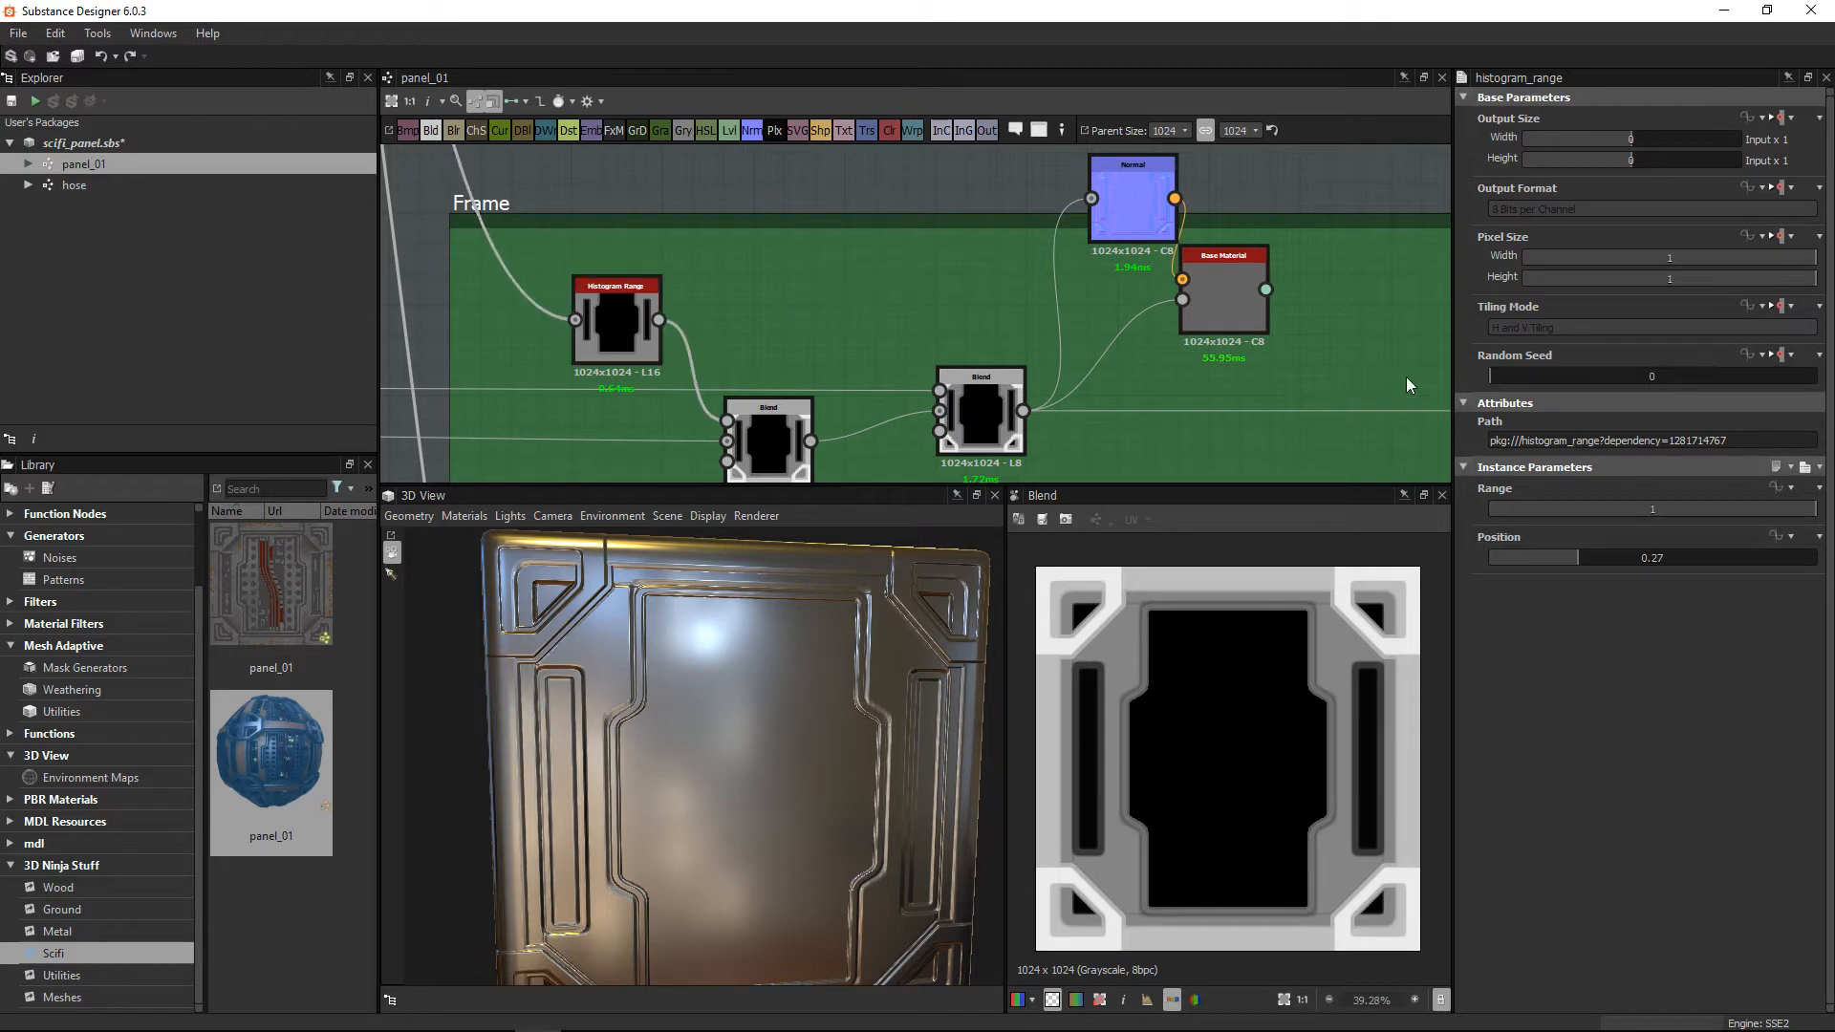
key("space")
type("his")
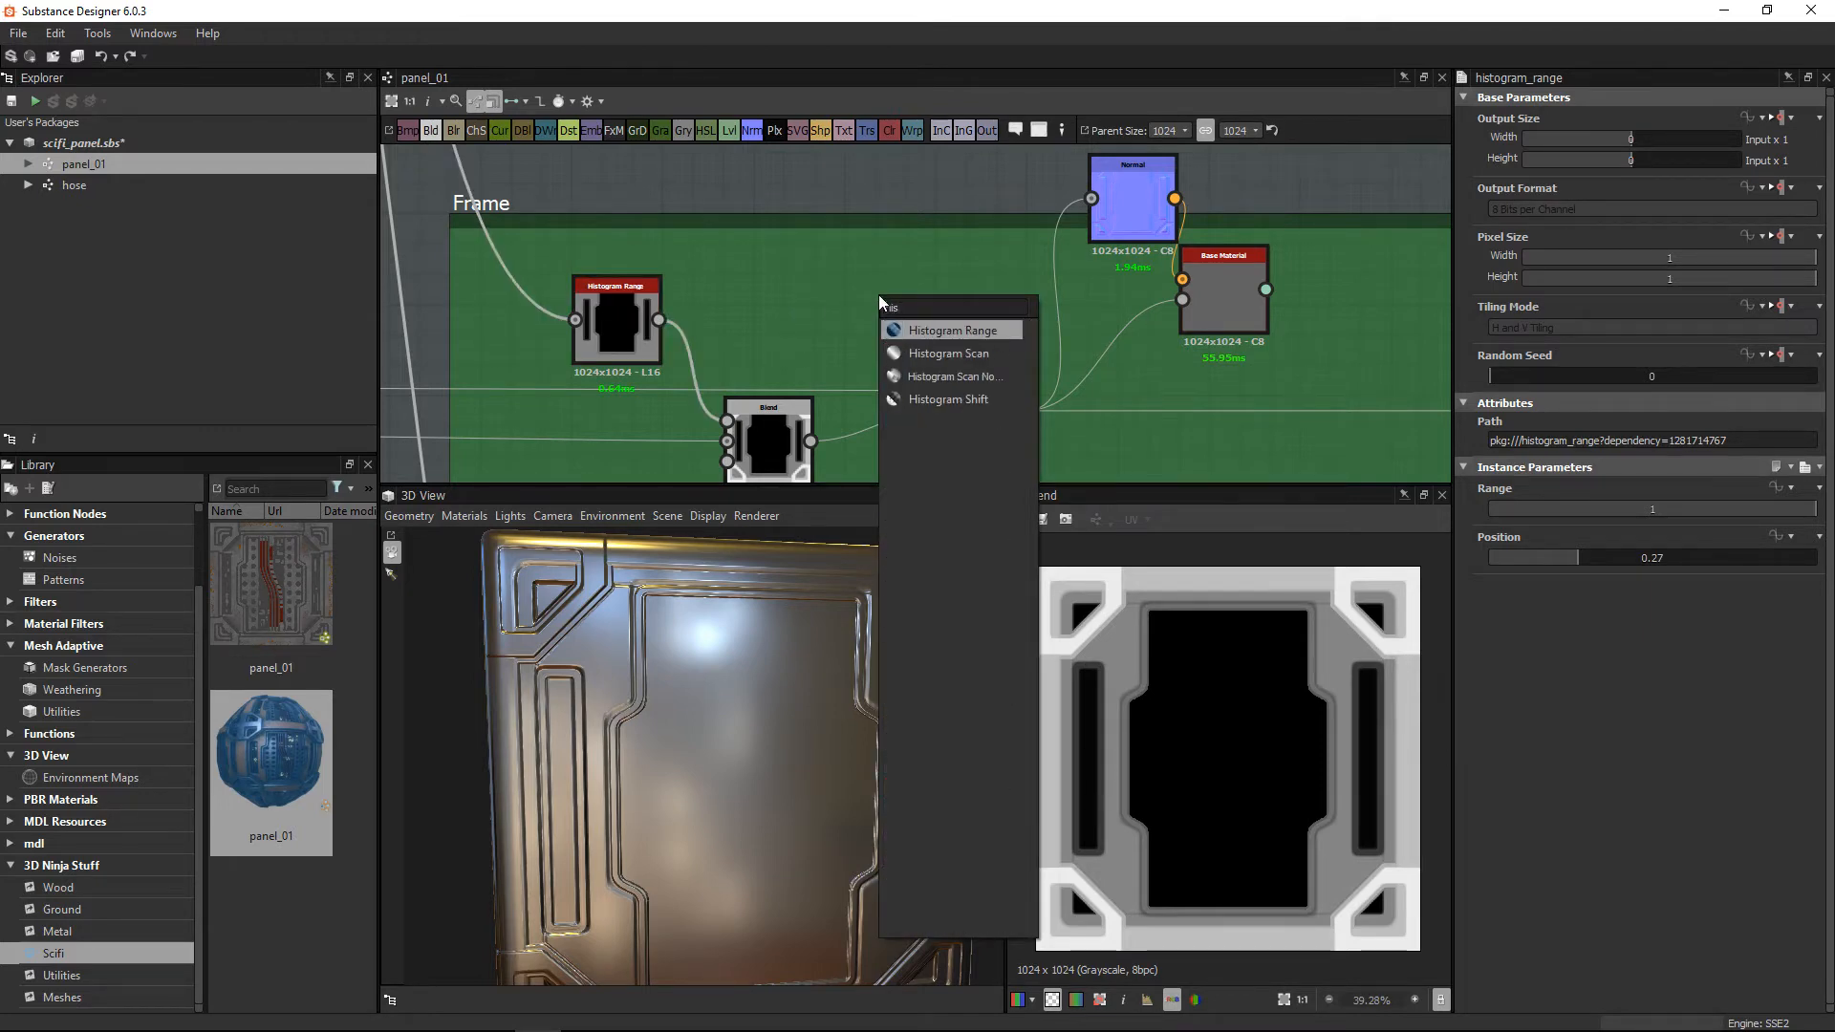
key("Return")
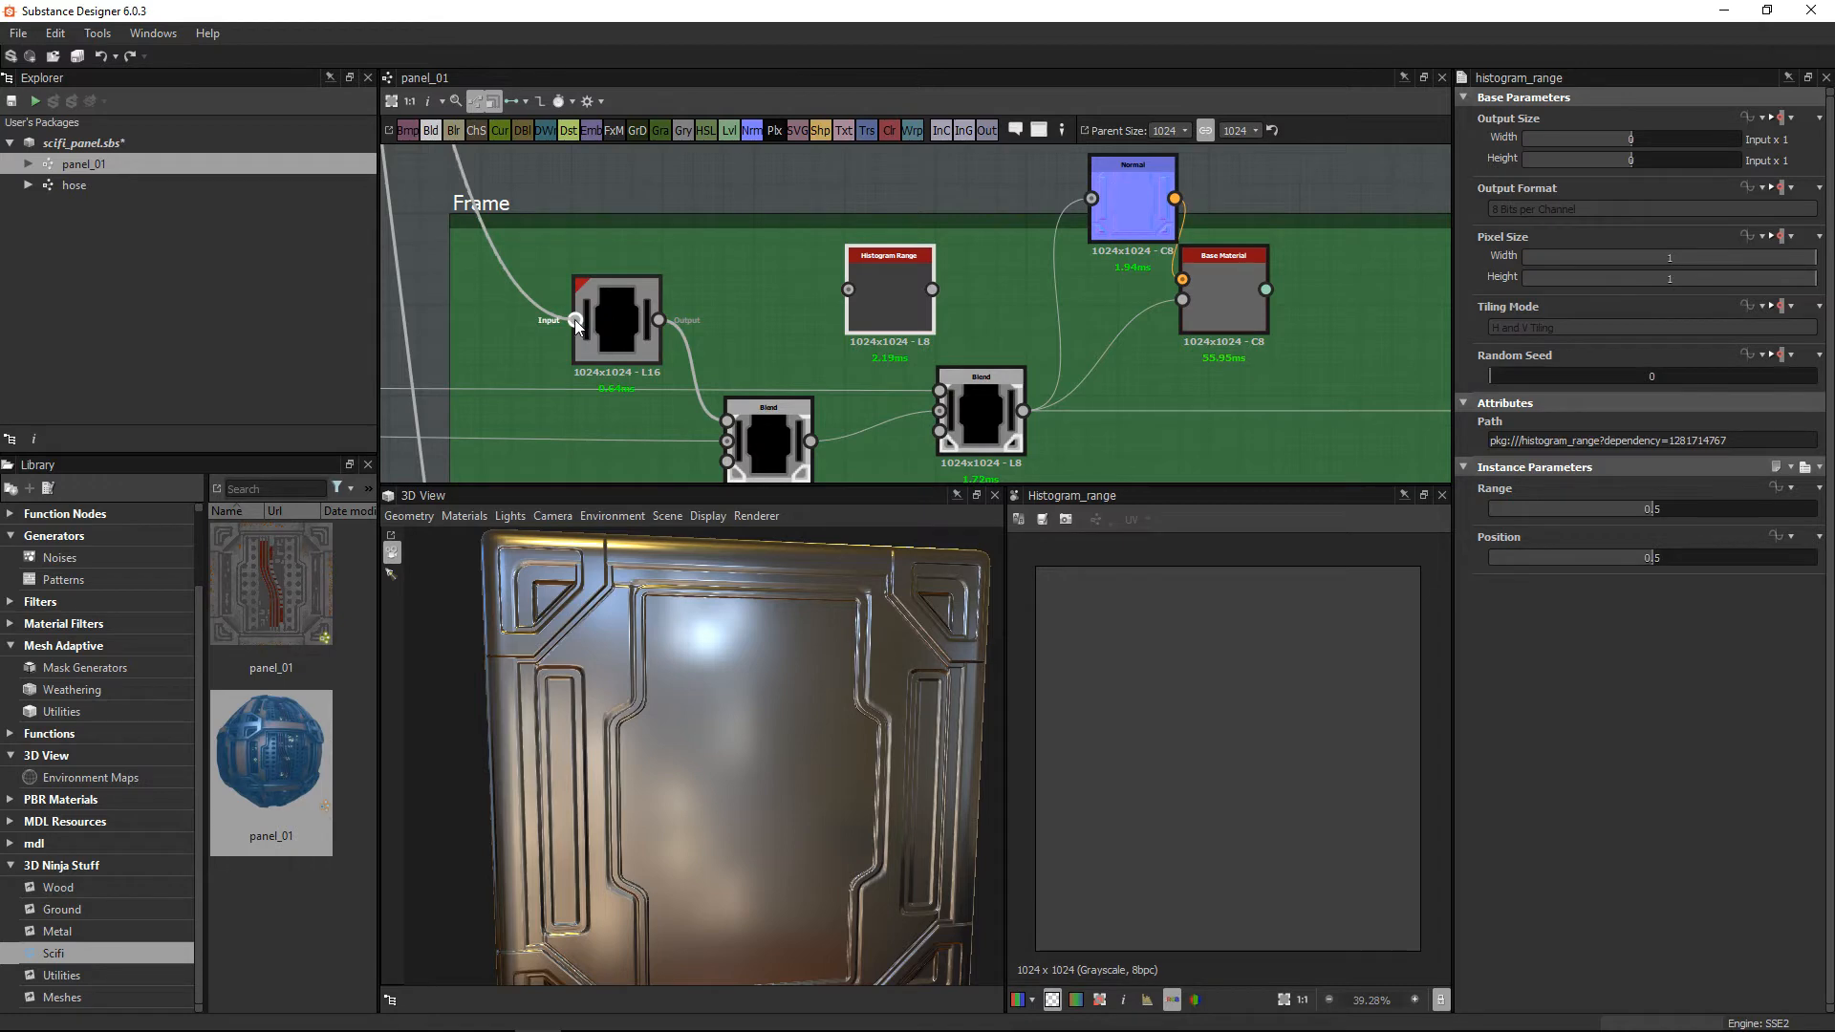
Step: Feed the new Histogram Range from the source of the existing one and place it above the first Blend
left_click_drag(576, 323, 848, 289)
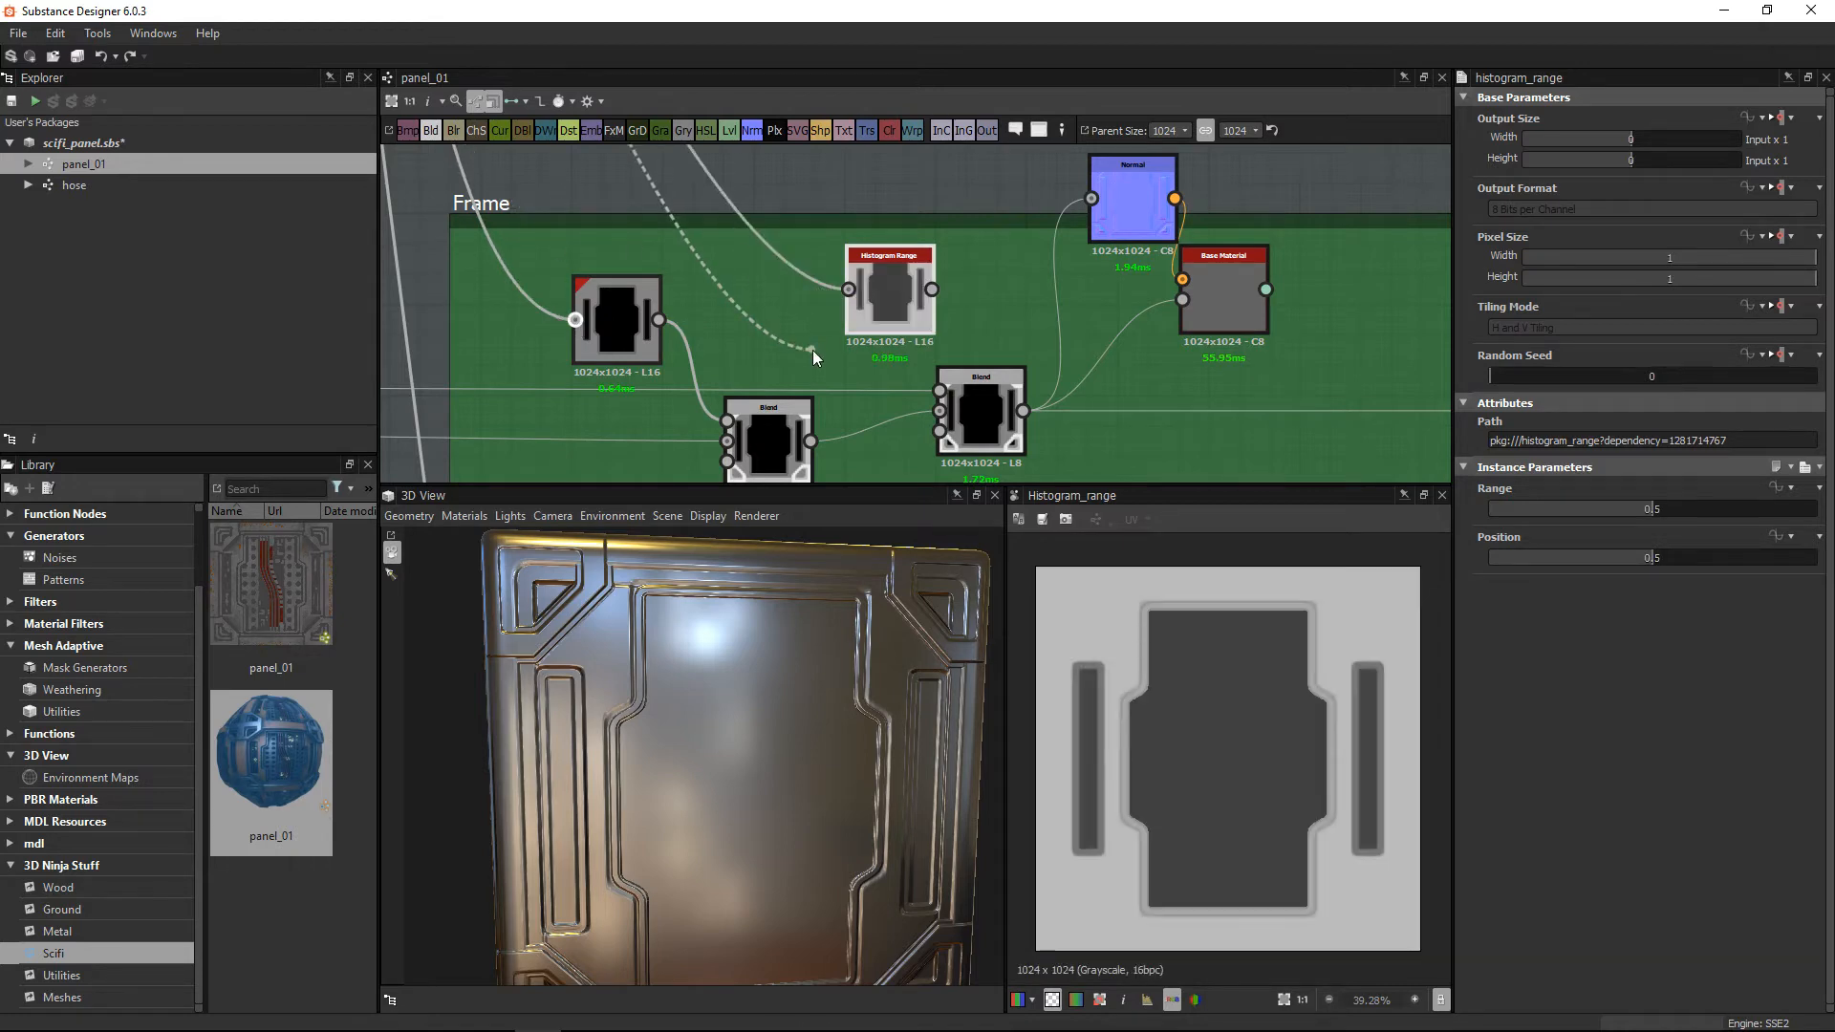
left_click_drag(813, 357, 810, 351)
left_click_drag(899, 284, 806, 252)
right_click(895, 256)
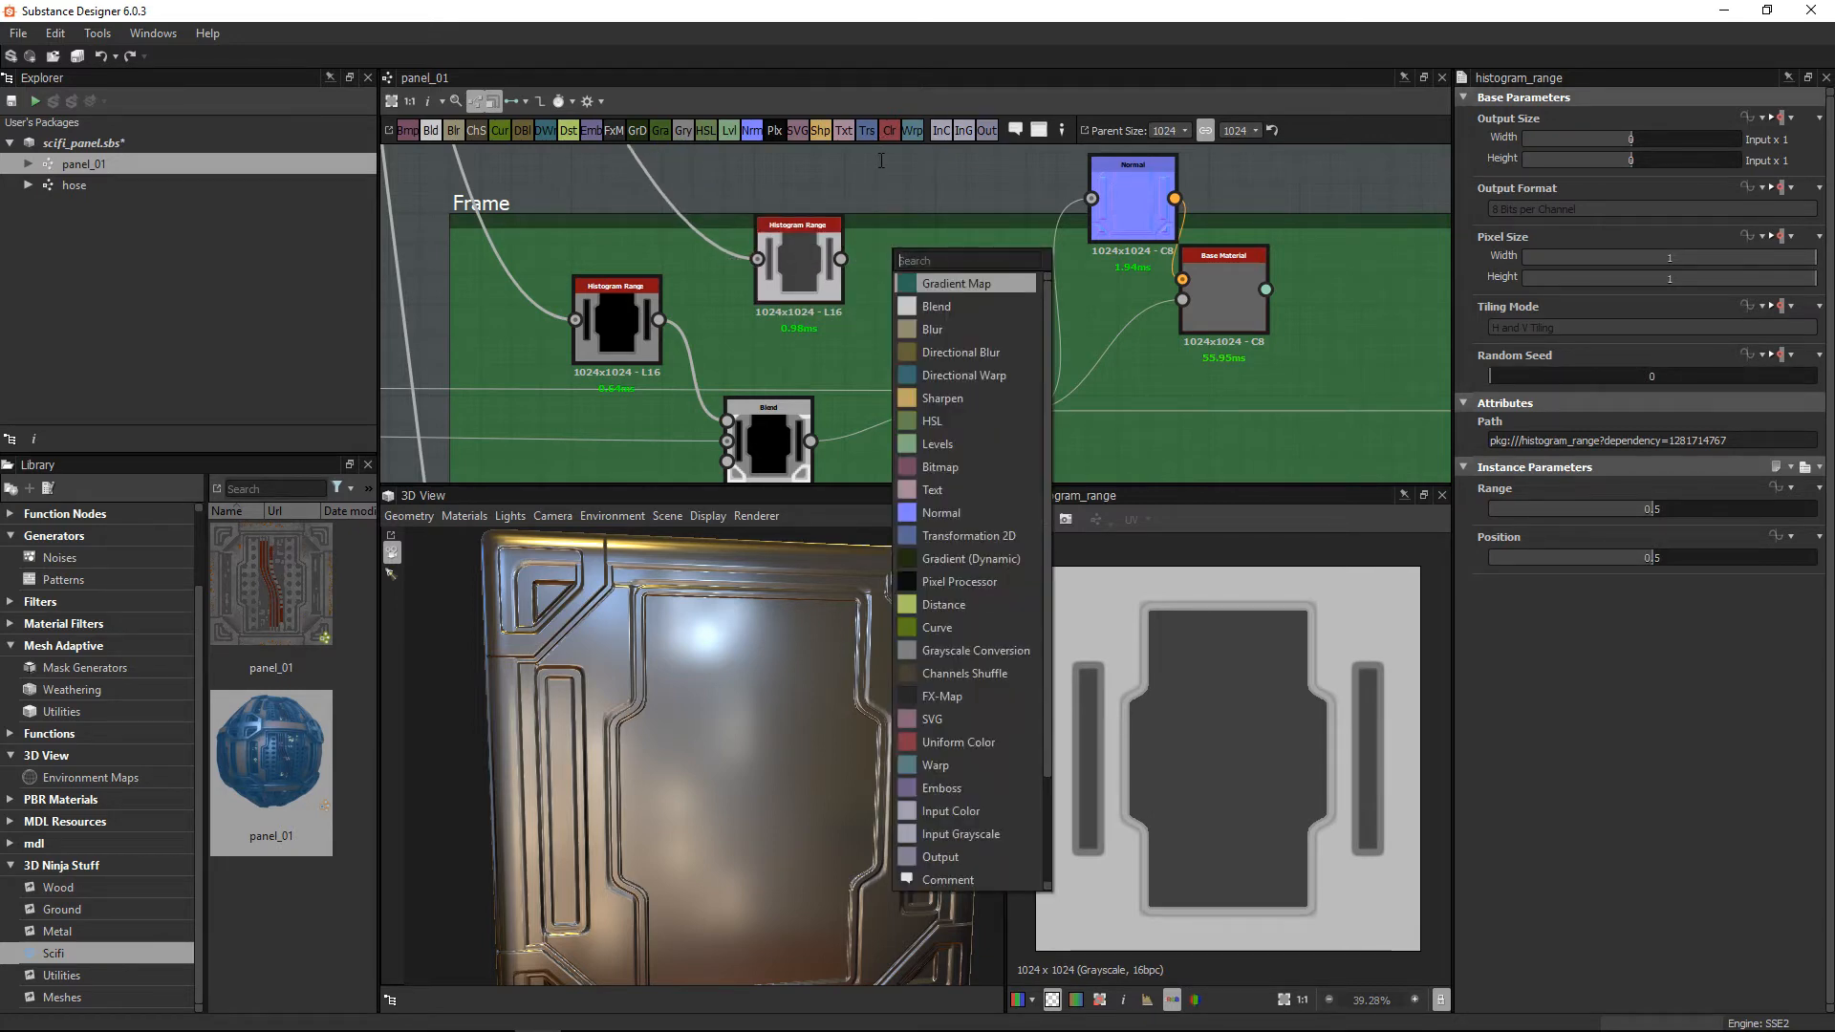
left_click(936, 306)
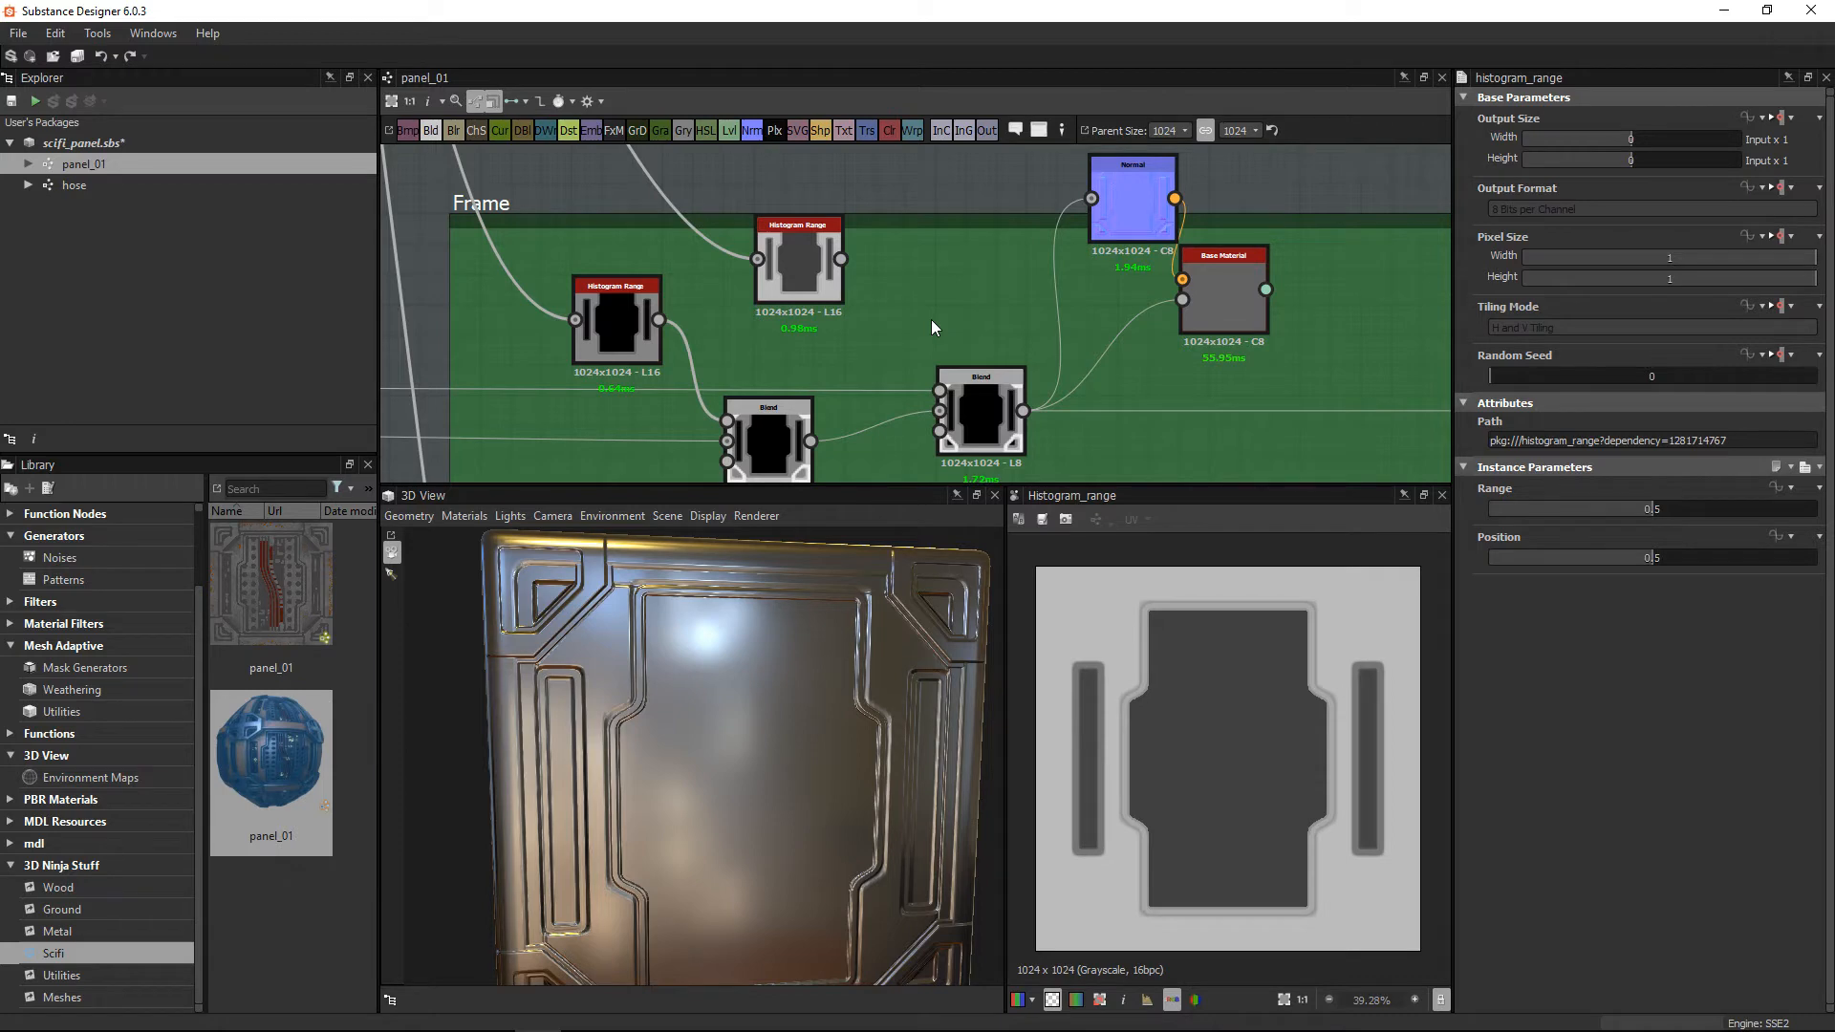
key("space")
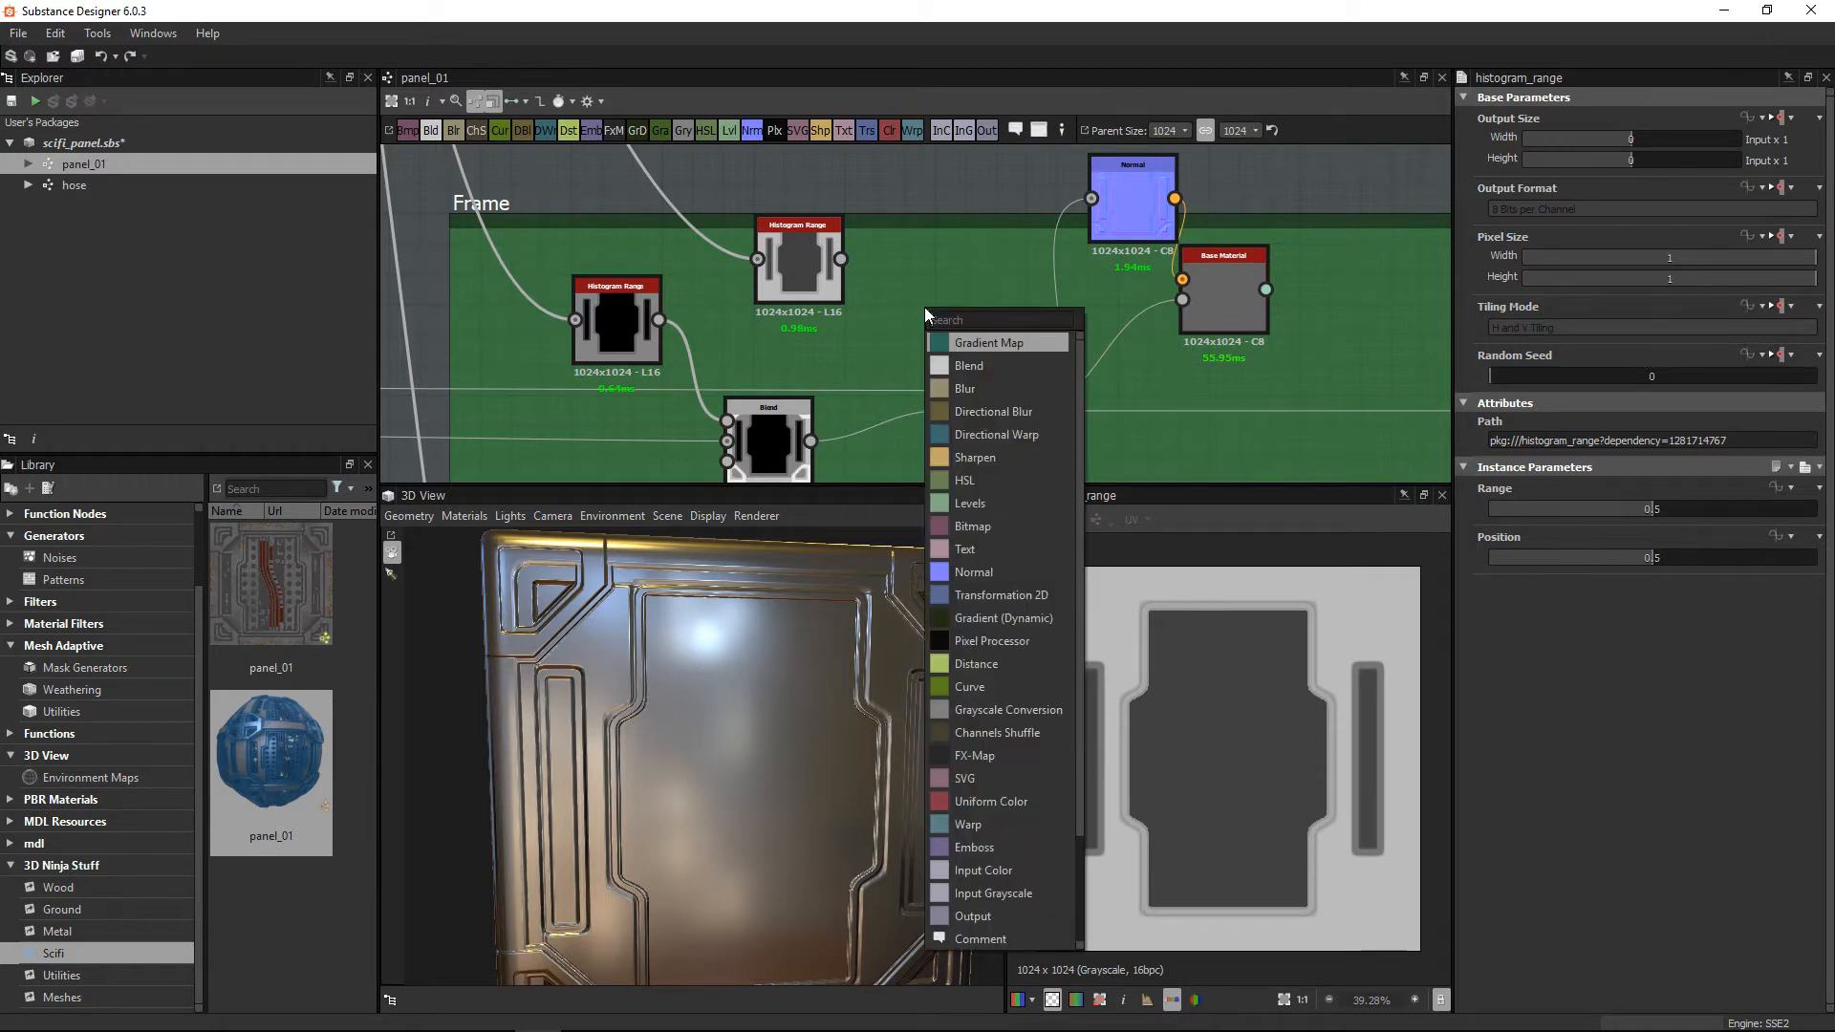
left_click(893, 294)
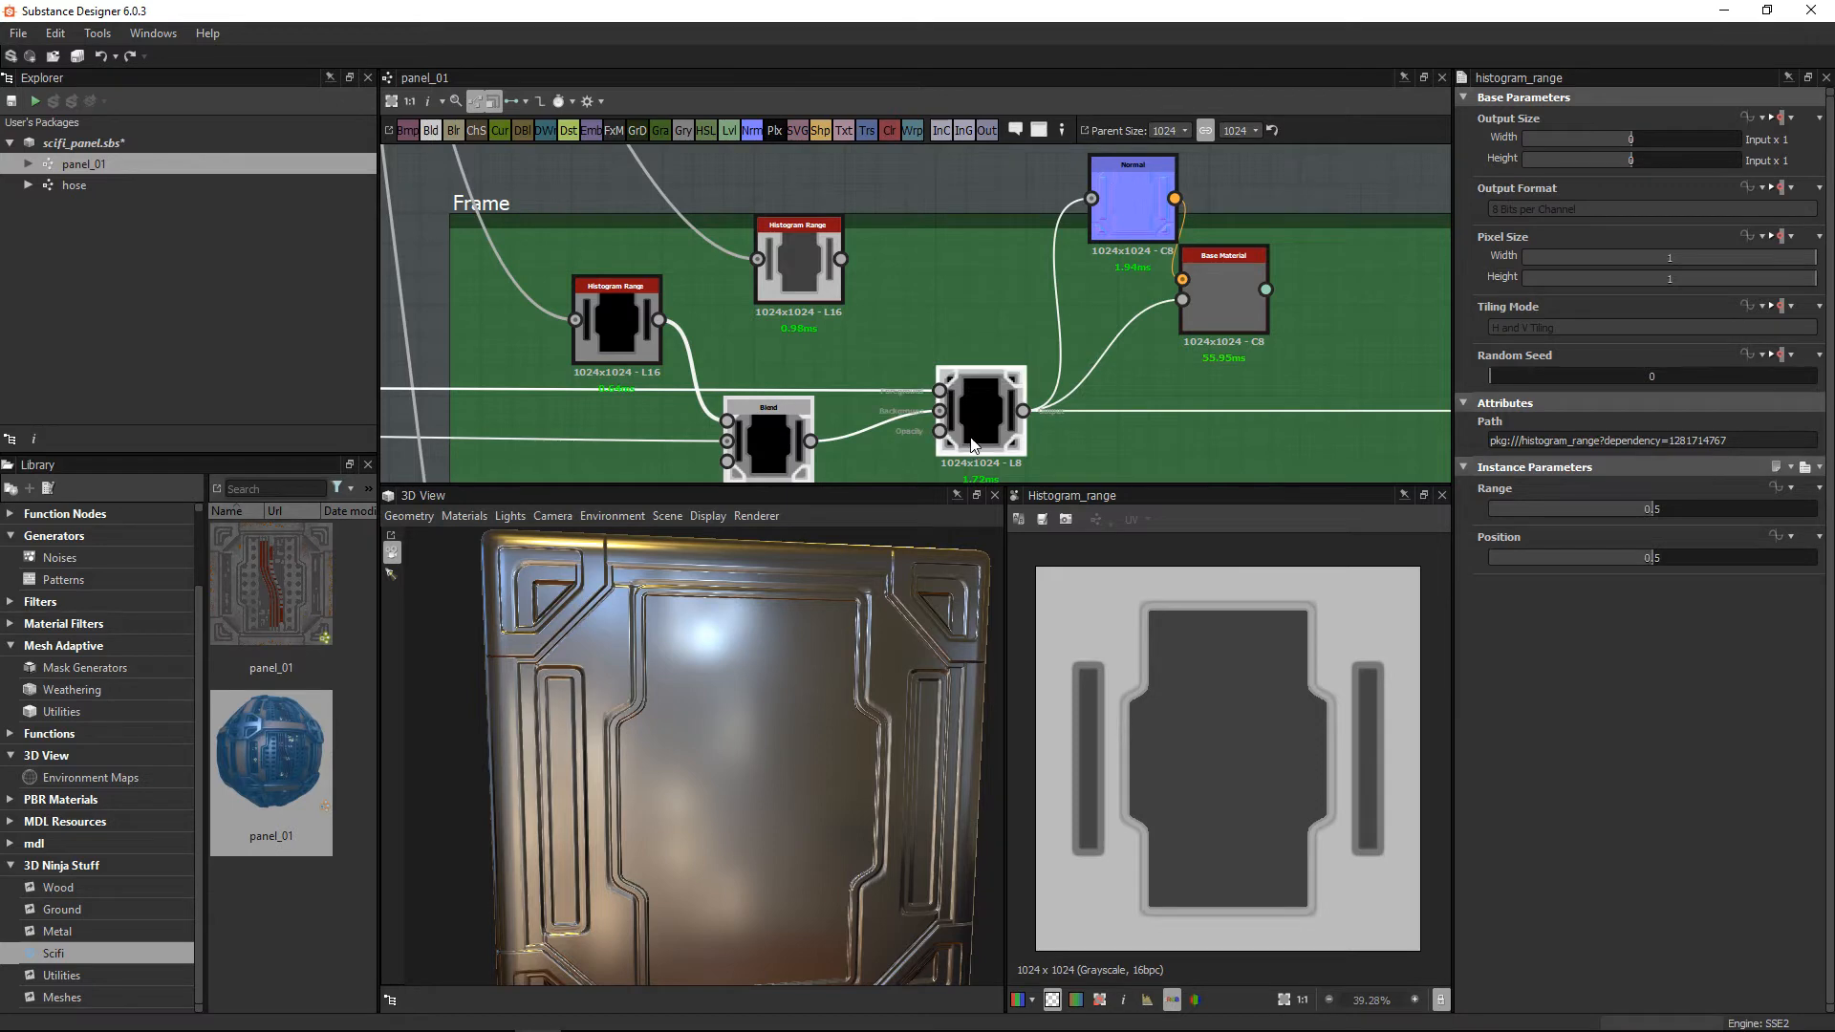
Step: Duplicate the Frame section's two linked Blend nodes and spread them out around both Histogram Range nodes
left_click(965, 273)
key("ctrl+v")
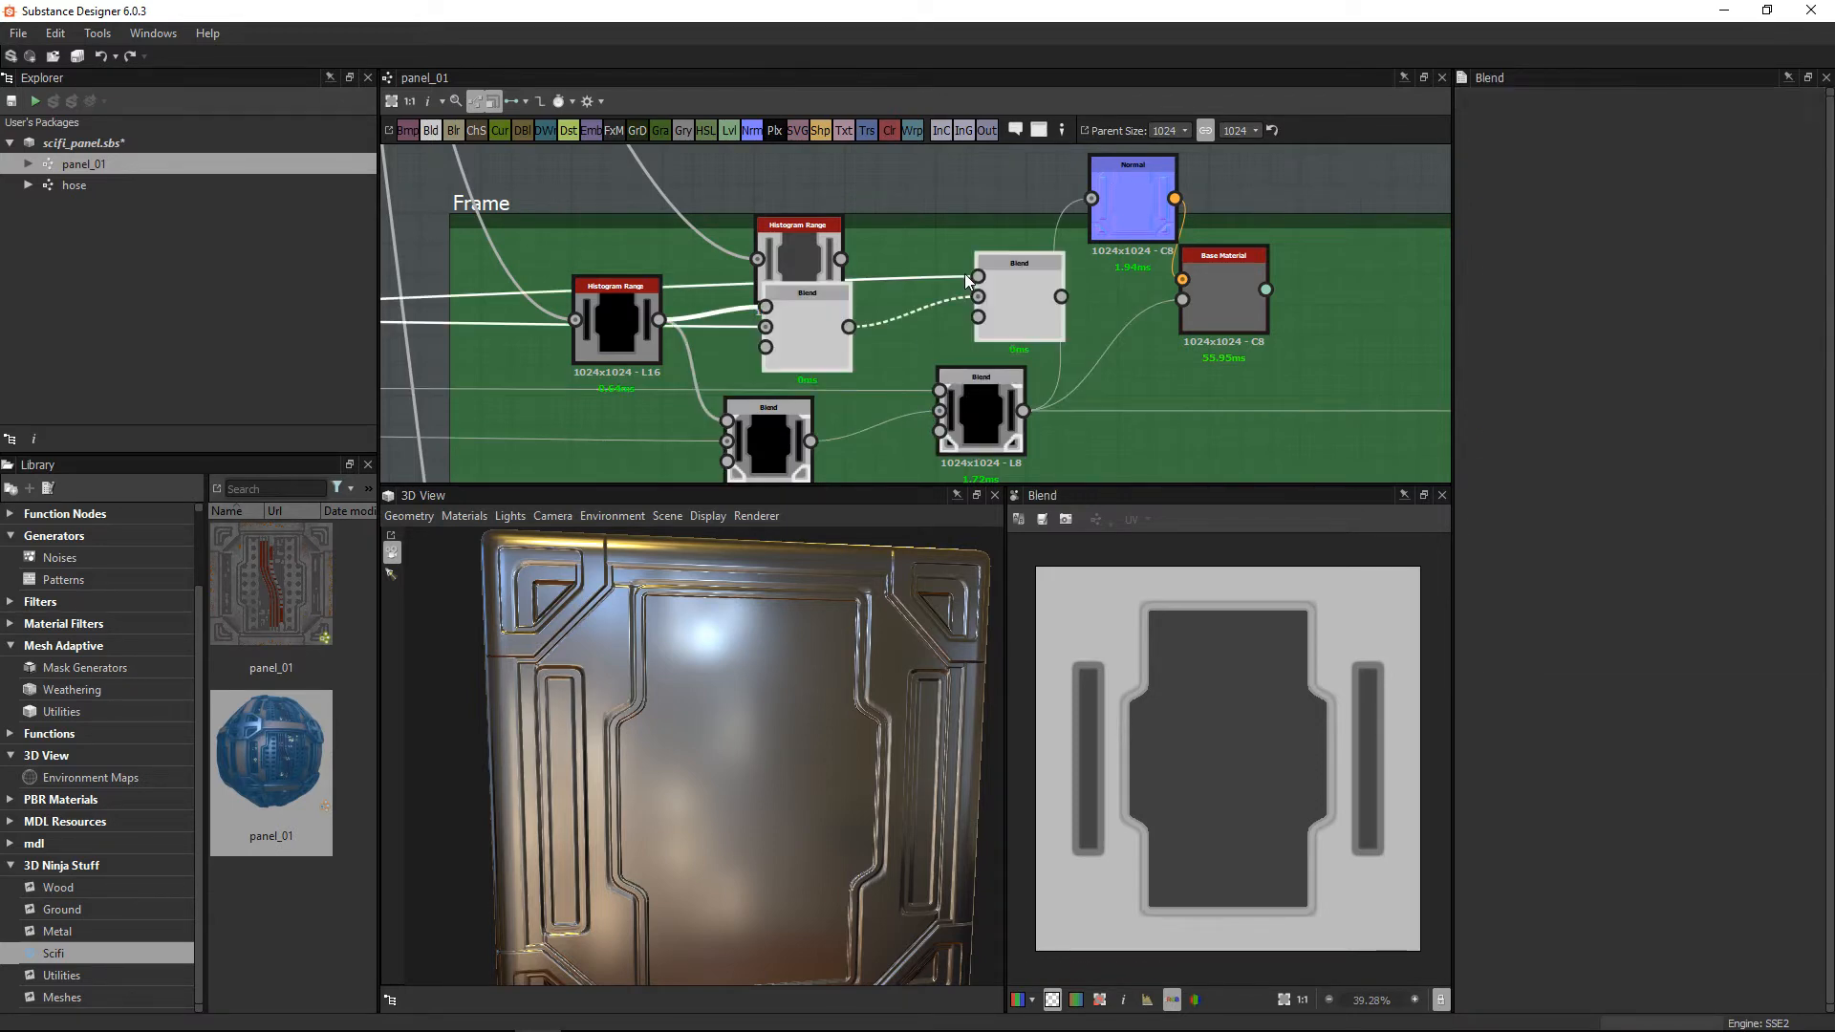
left_click_drag(814, 244, 814, 213)
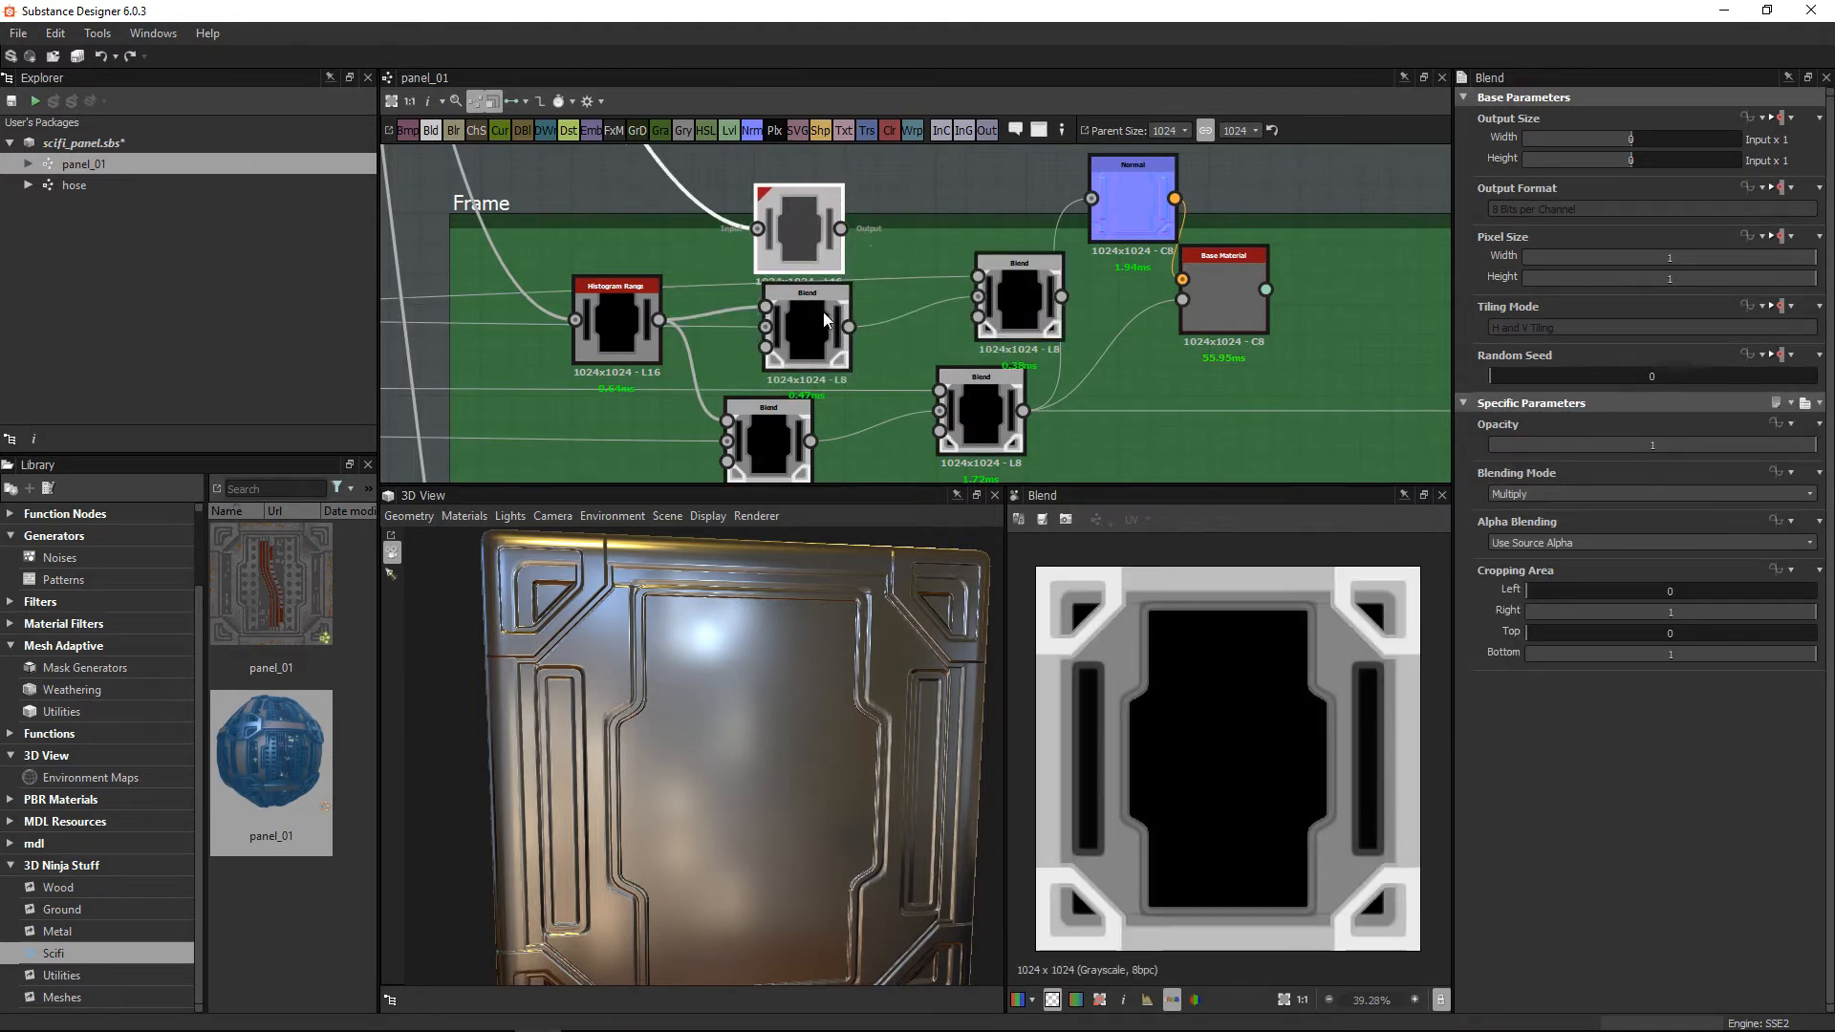
left_click_drag(830, 323, 854, 346)
left_click_drag(612, 315, 581, 253)
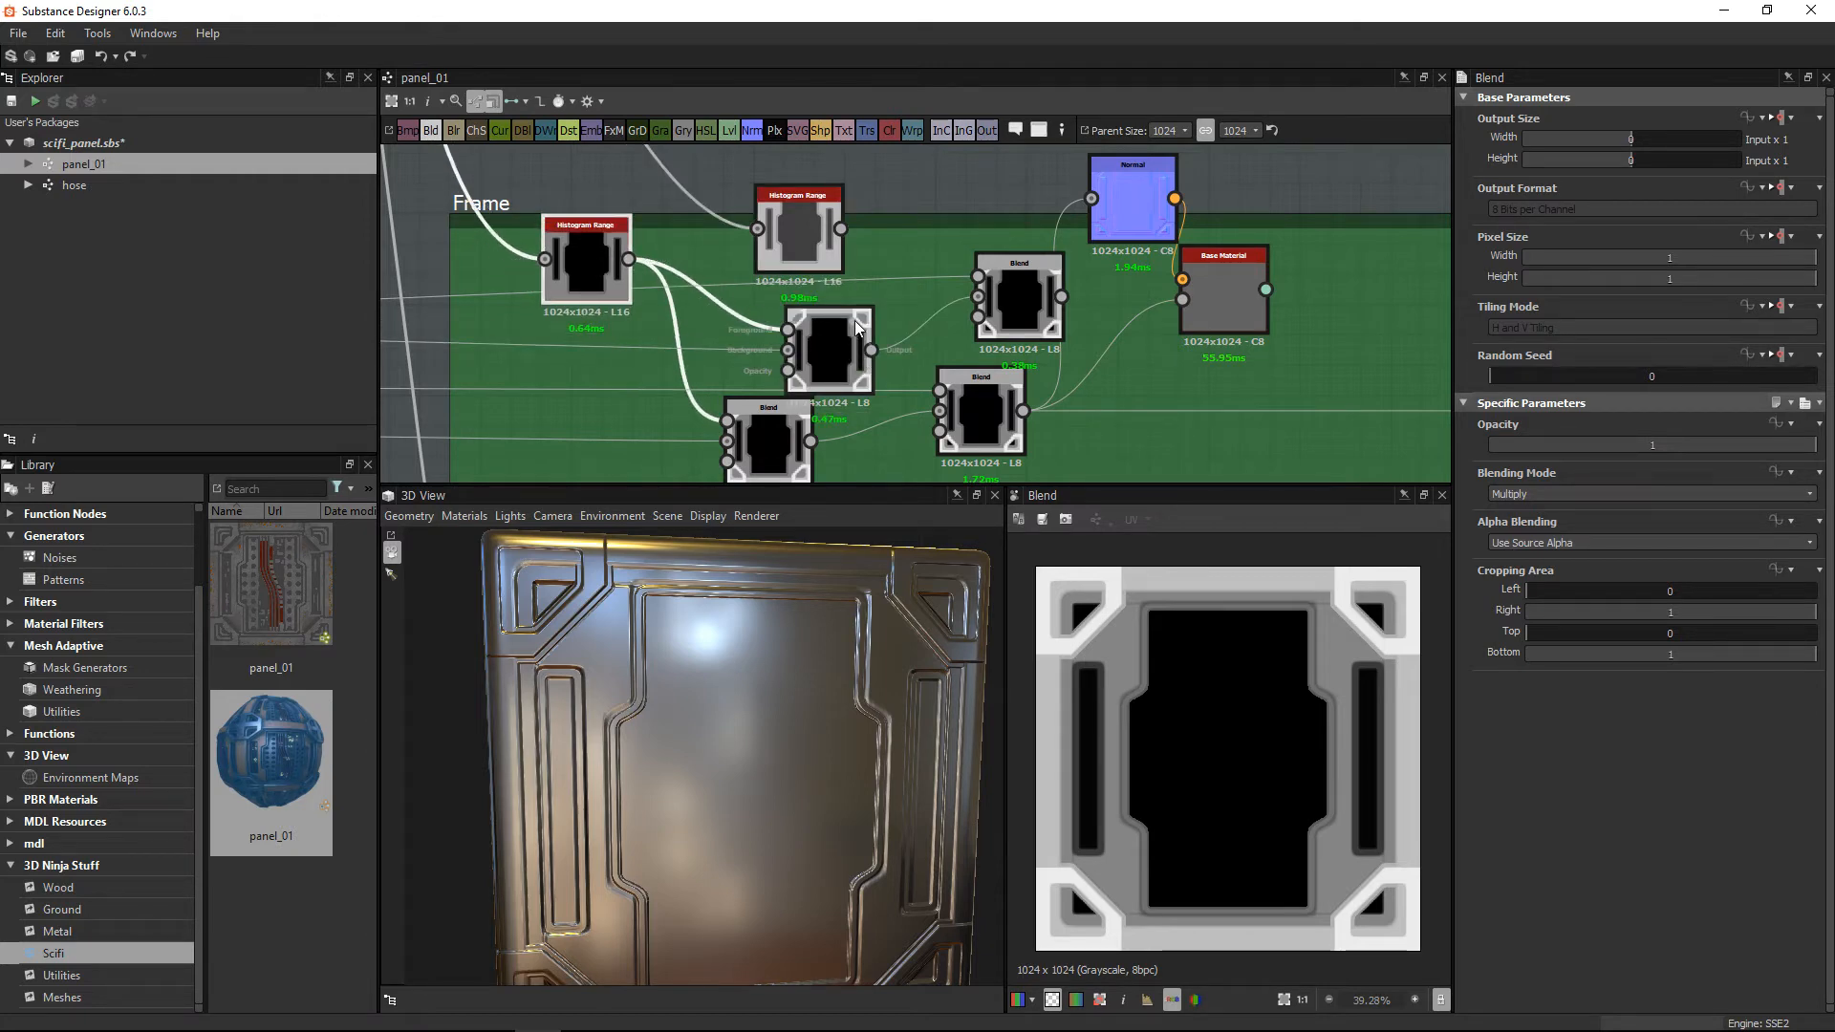
Step: Feed the new Histogram Range into the duplicated Blend chain and connect its Multiply Blend to the Normal and Base Material nodes
left_click_drag(840, 347, 884, 319)
left_click_drag(817, 246, 830, 327)
left_click_drag(991, 315, 1219, 334)
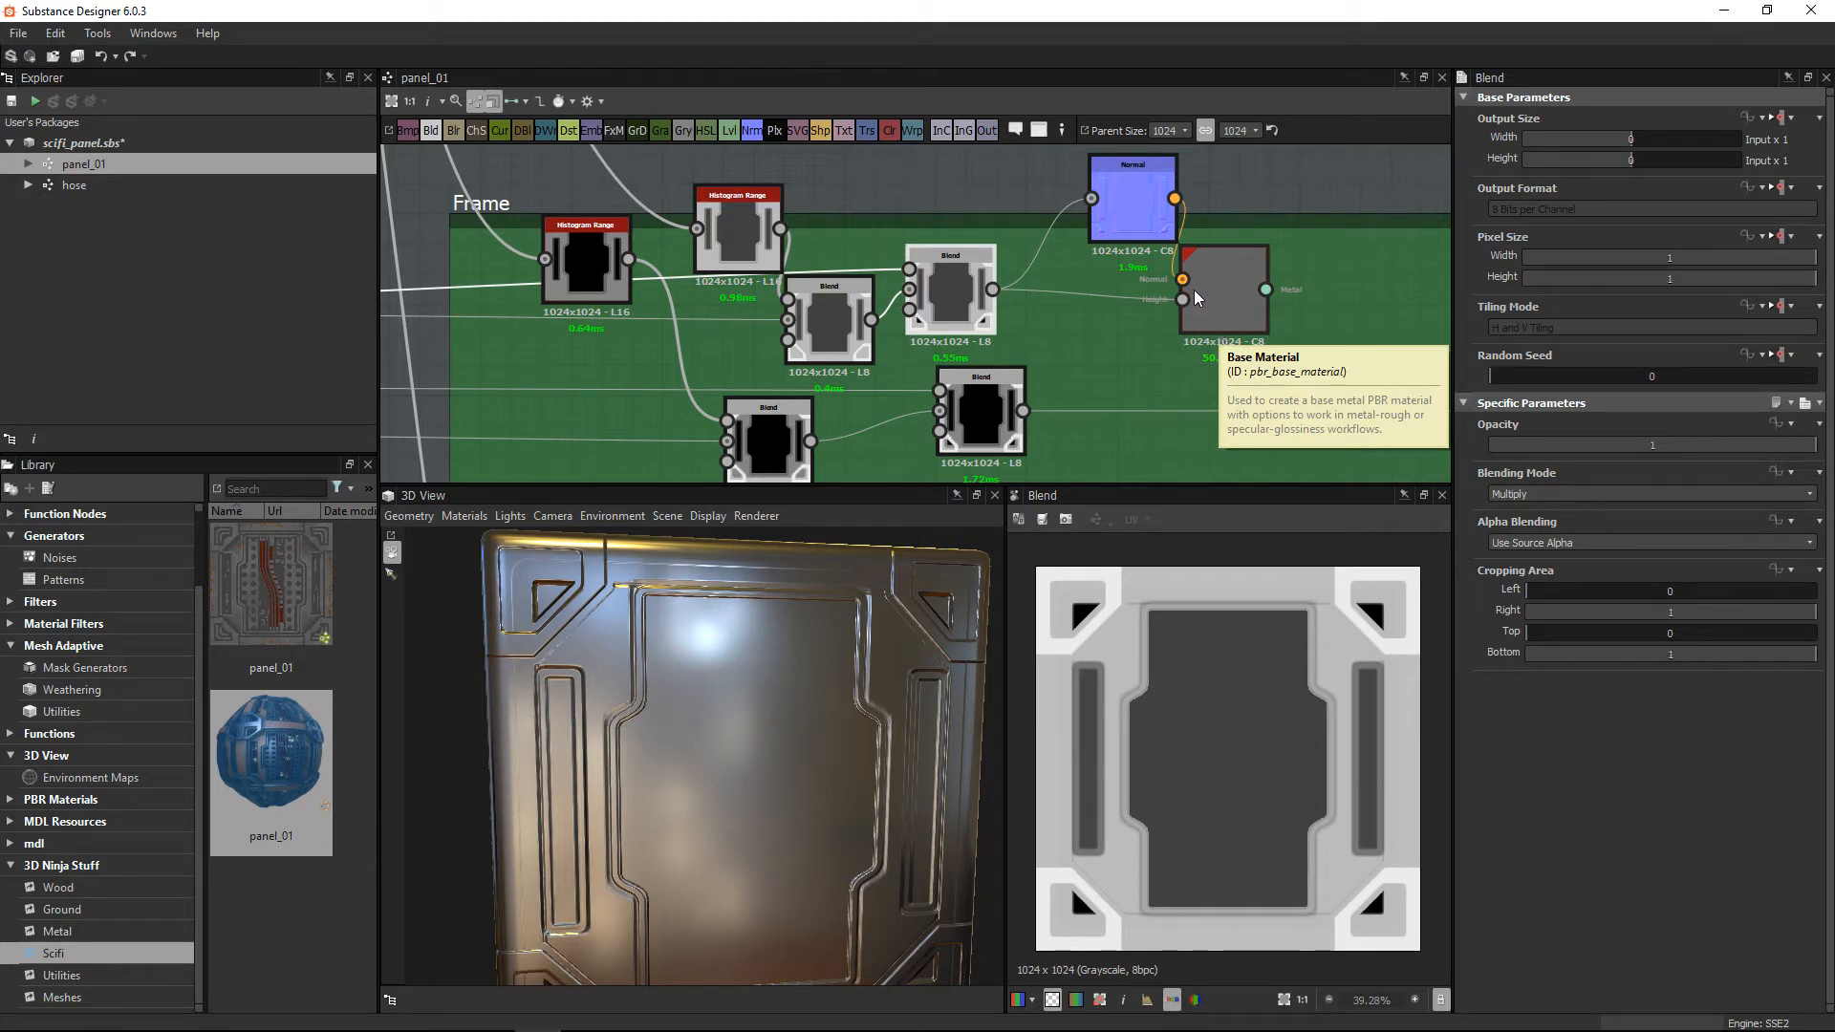
Step: Set the new Histogram Range's Range to 1 and try several Position values, ending at 0.23
left_click(744, 222)
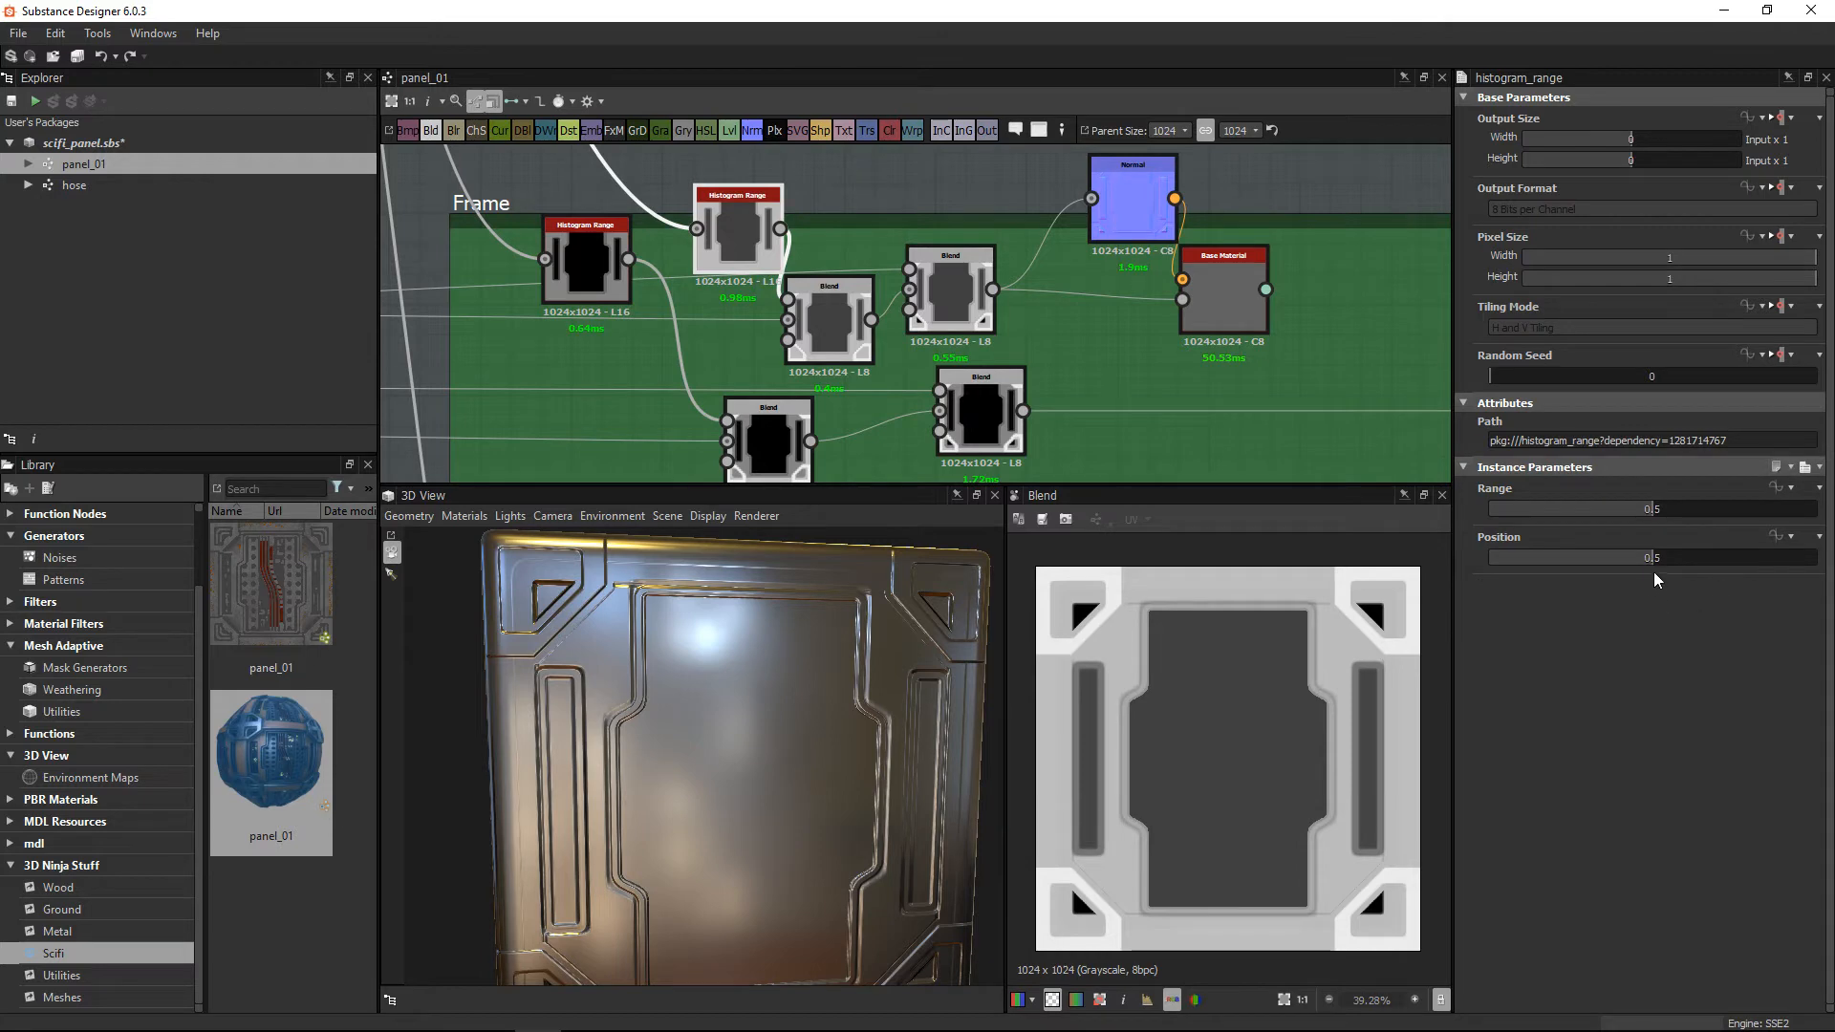
left_click_drag(1637, 517, 1518, 566)
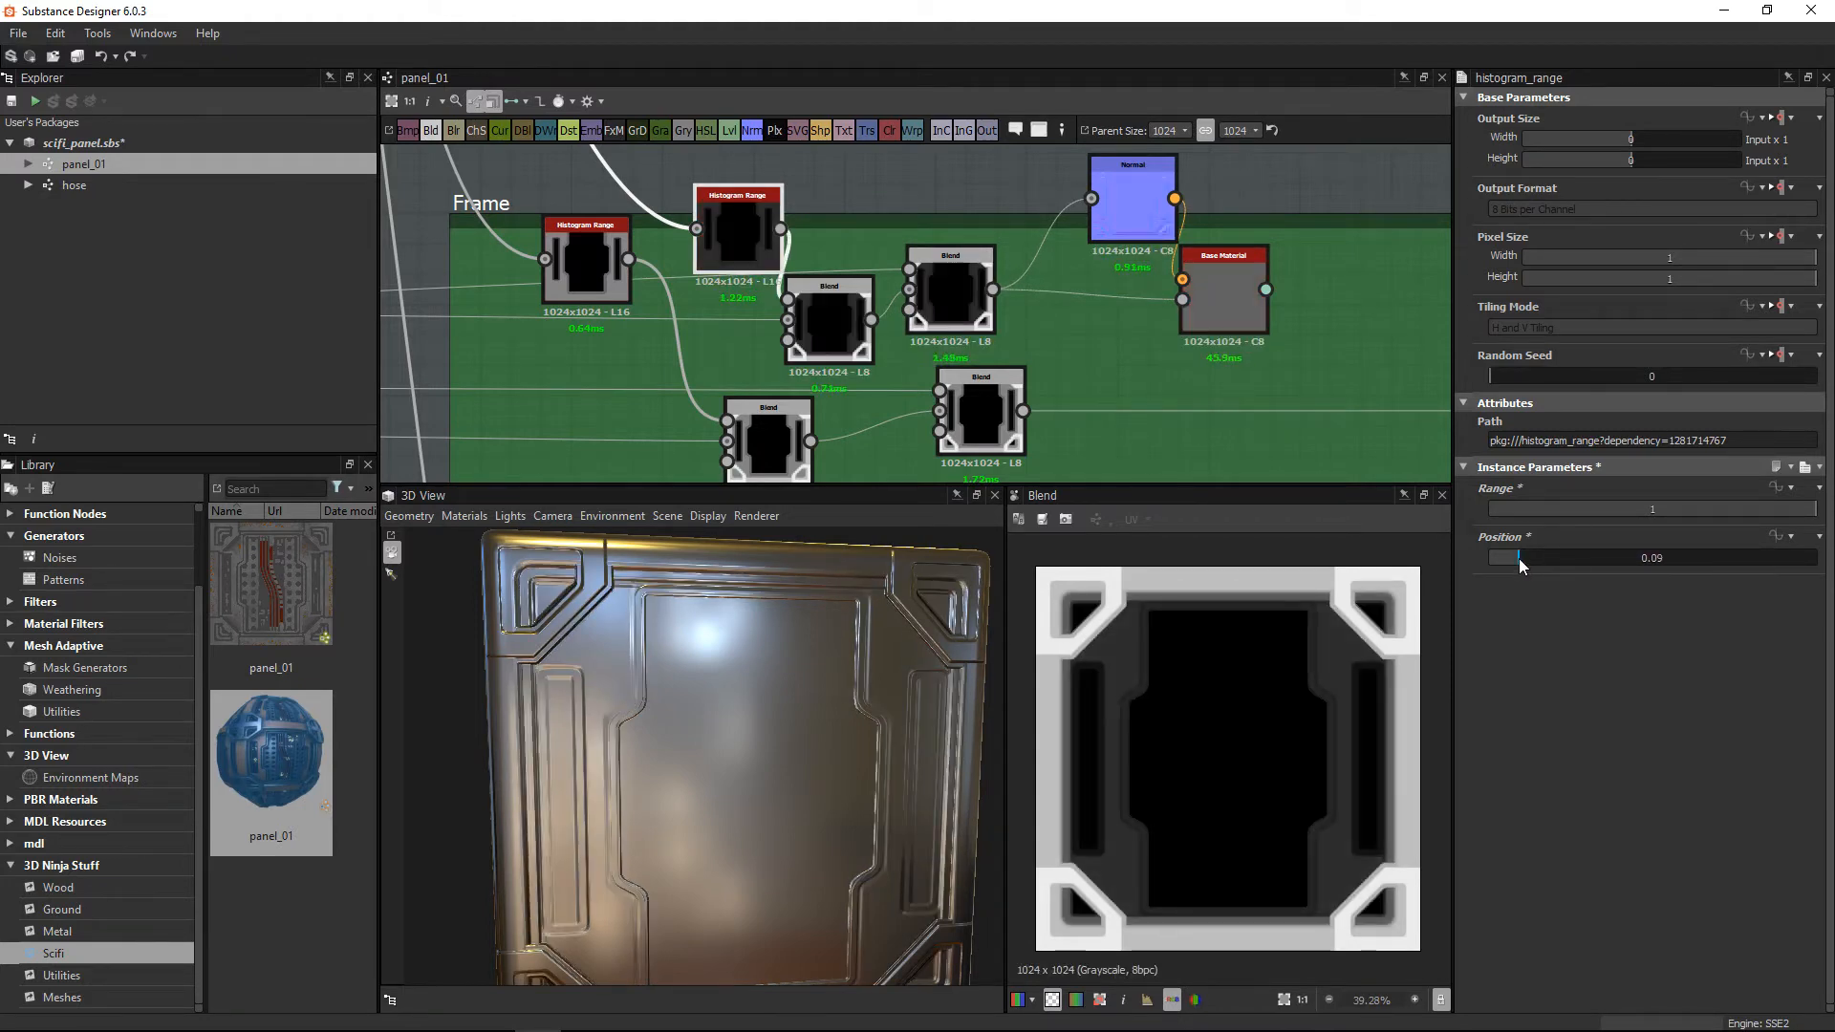
left_click(1698, 559)
left_click(1753, 563)
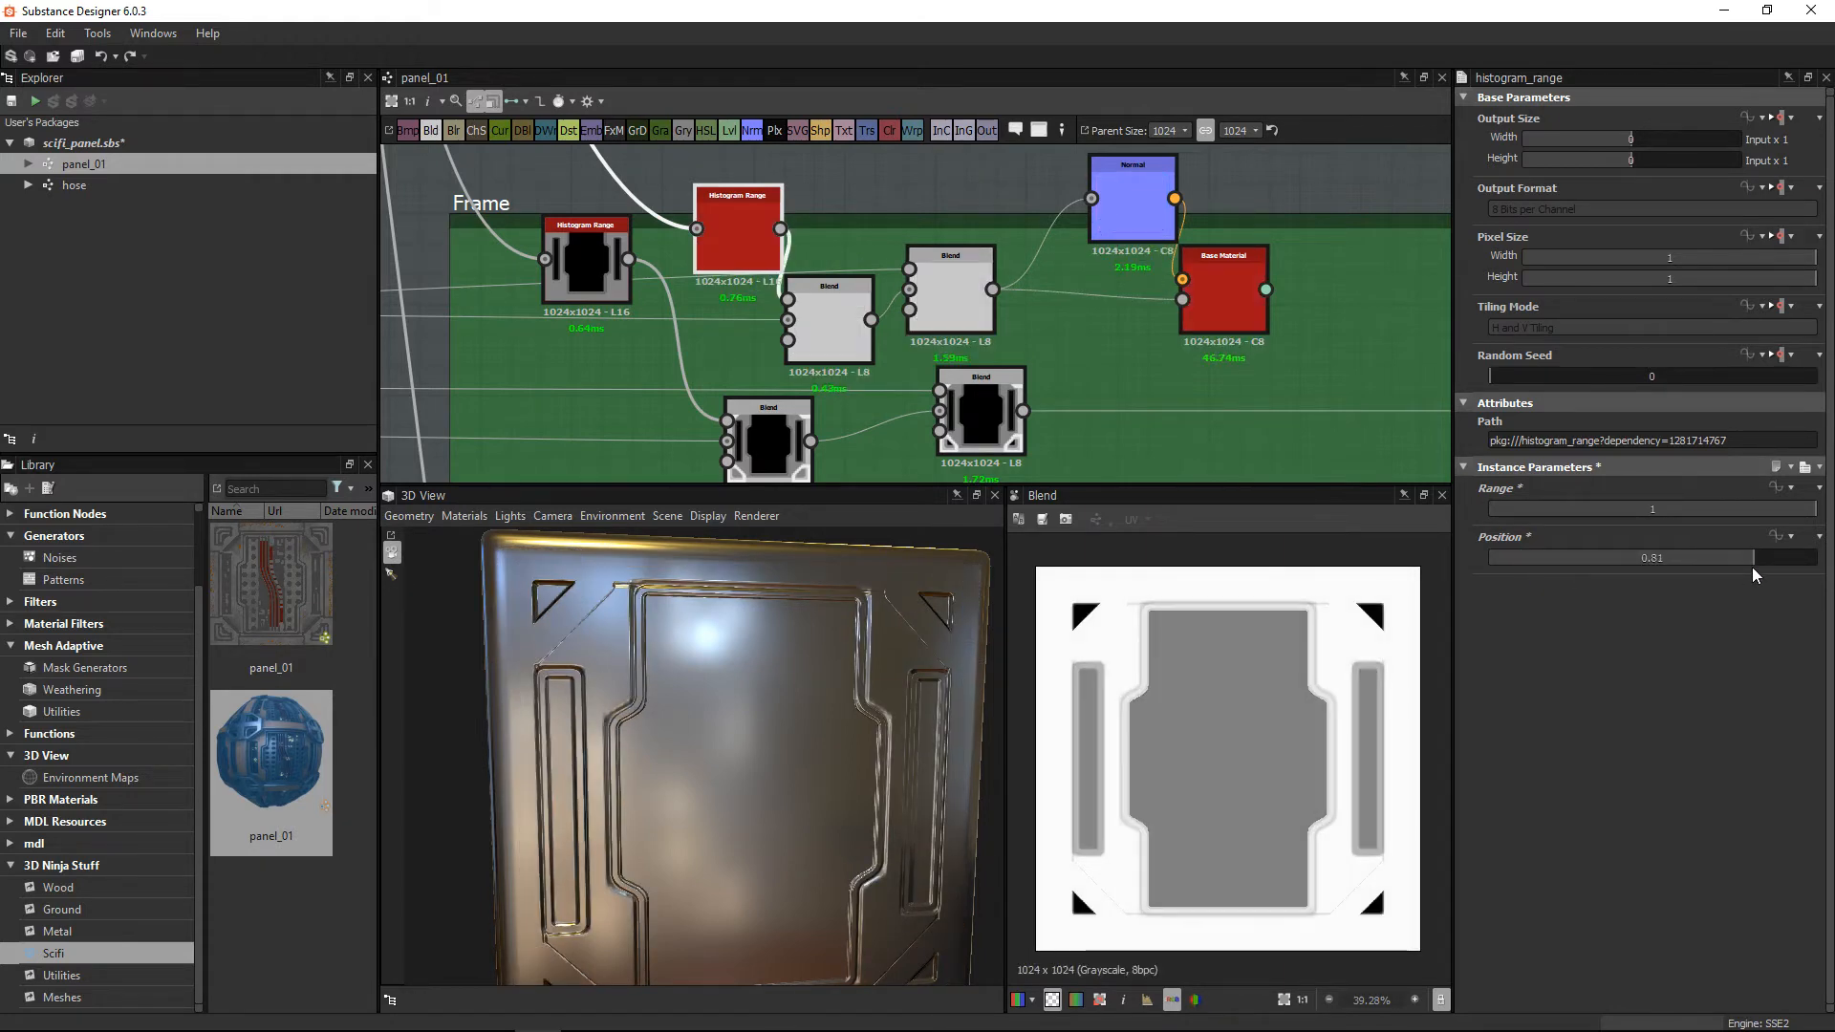
left_click(1578, 562)
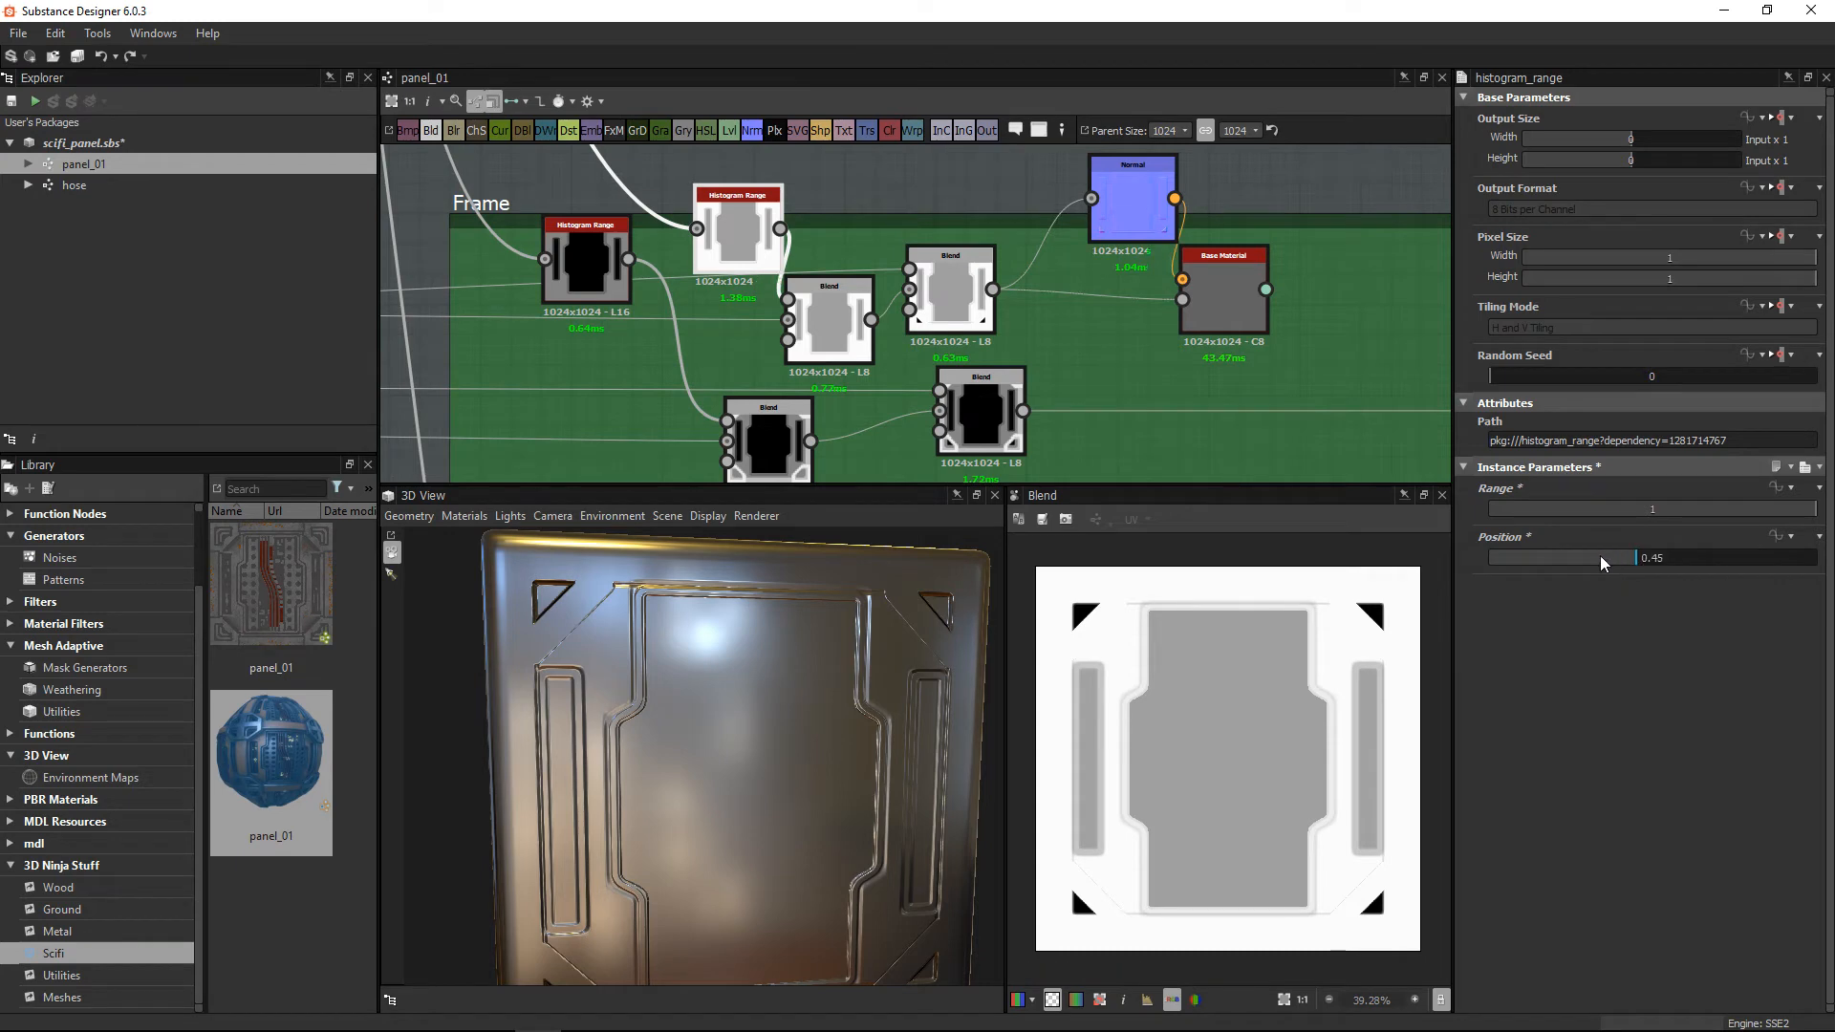
left_click(1565, 562)
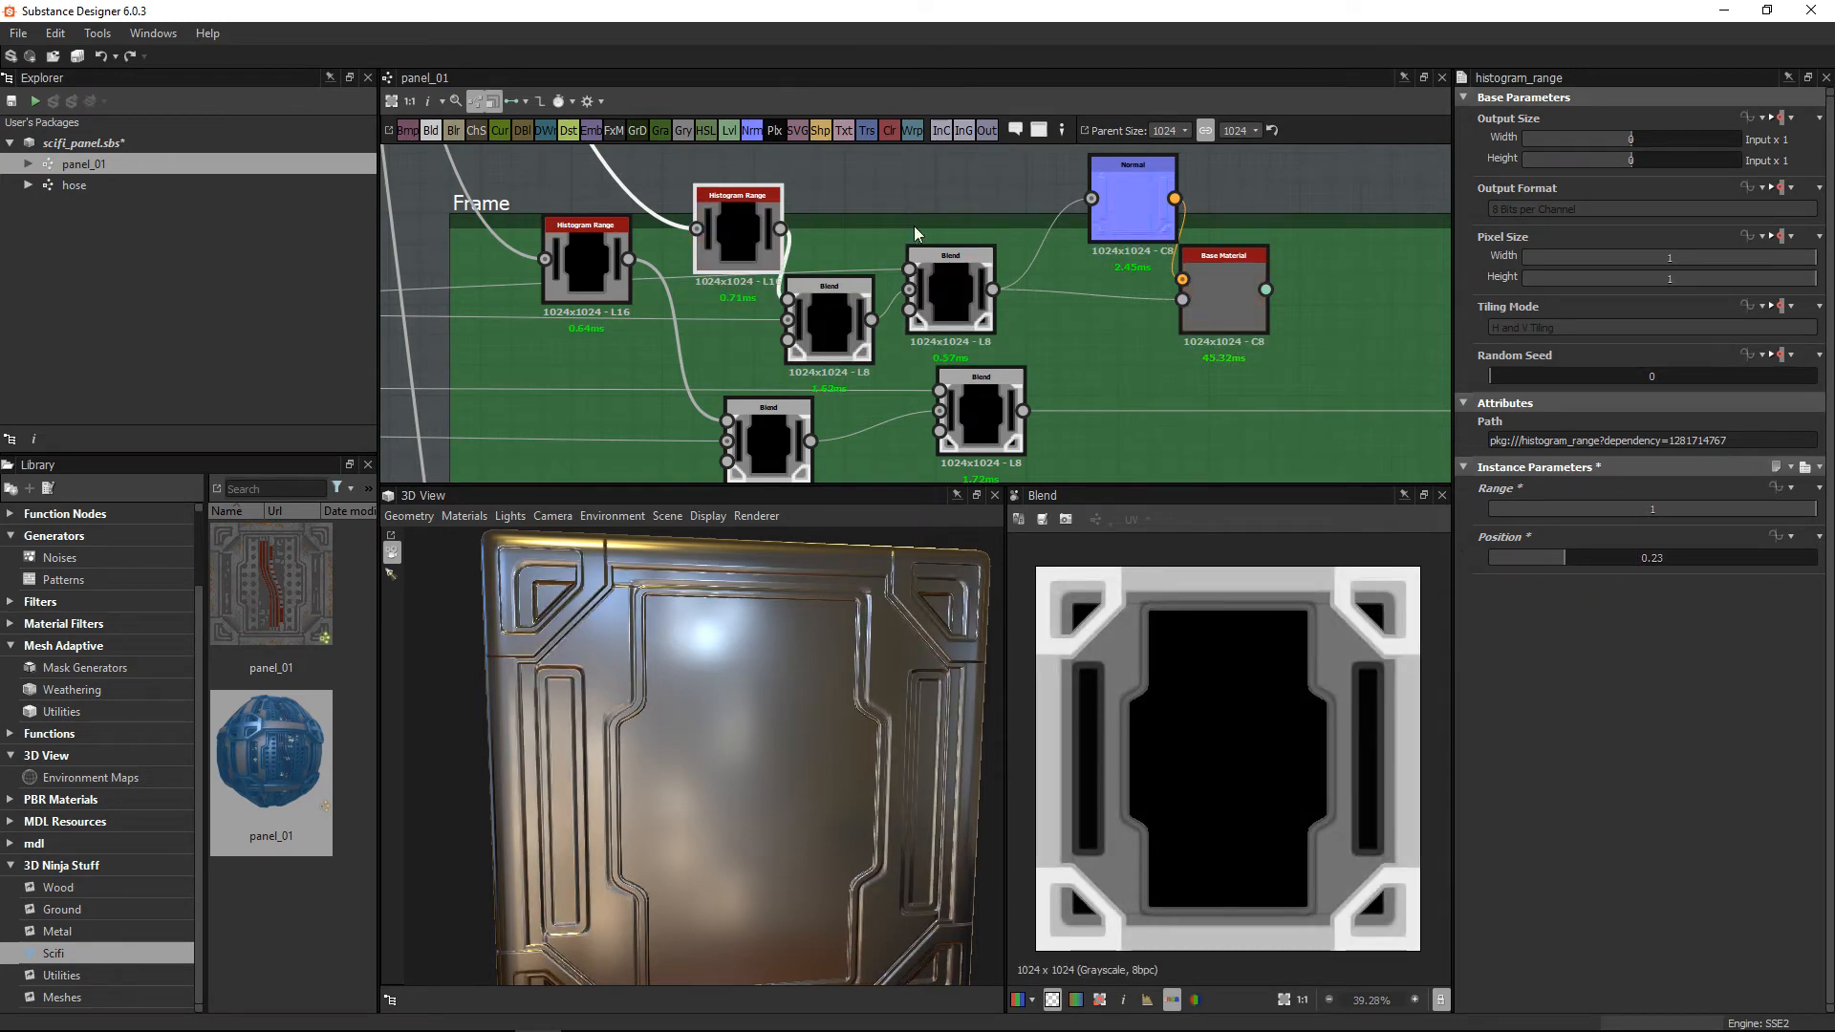
Step: Try deleting the duplicated Blend chain with its Histogram Range, Normal and Base Material nodes, and undo the deletion
scroll(949, 306, "down", 2)
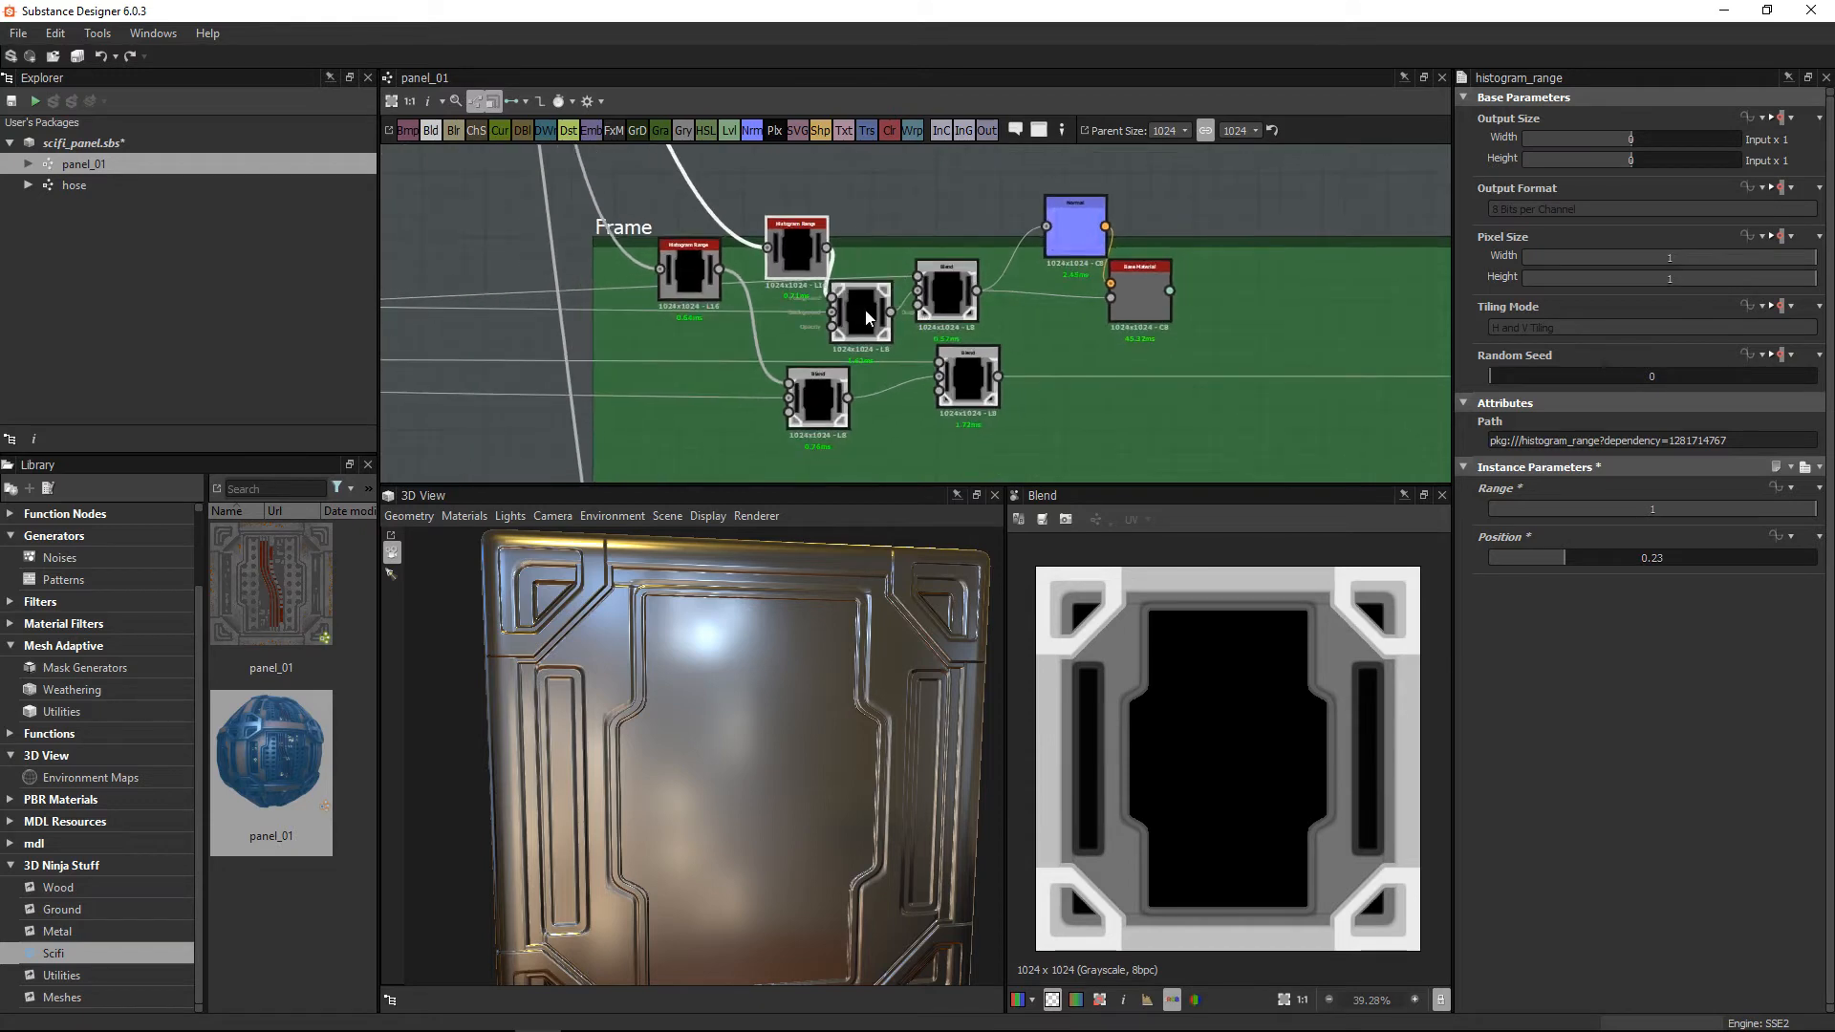
left_click_drag(859, 304, 913, 226)
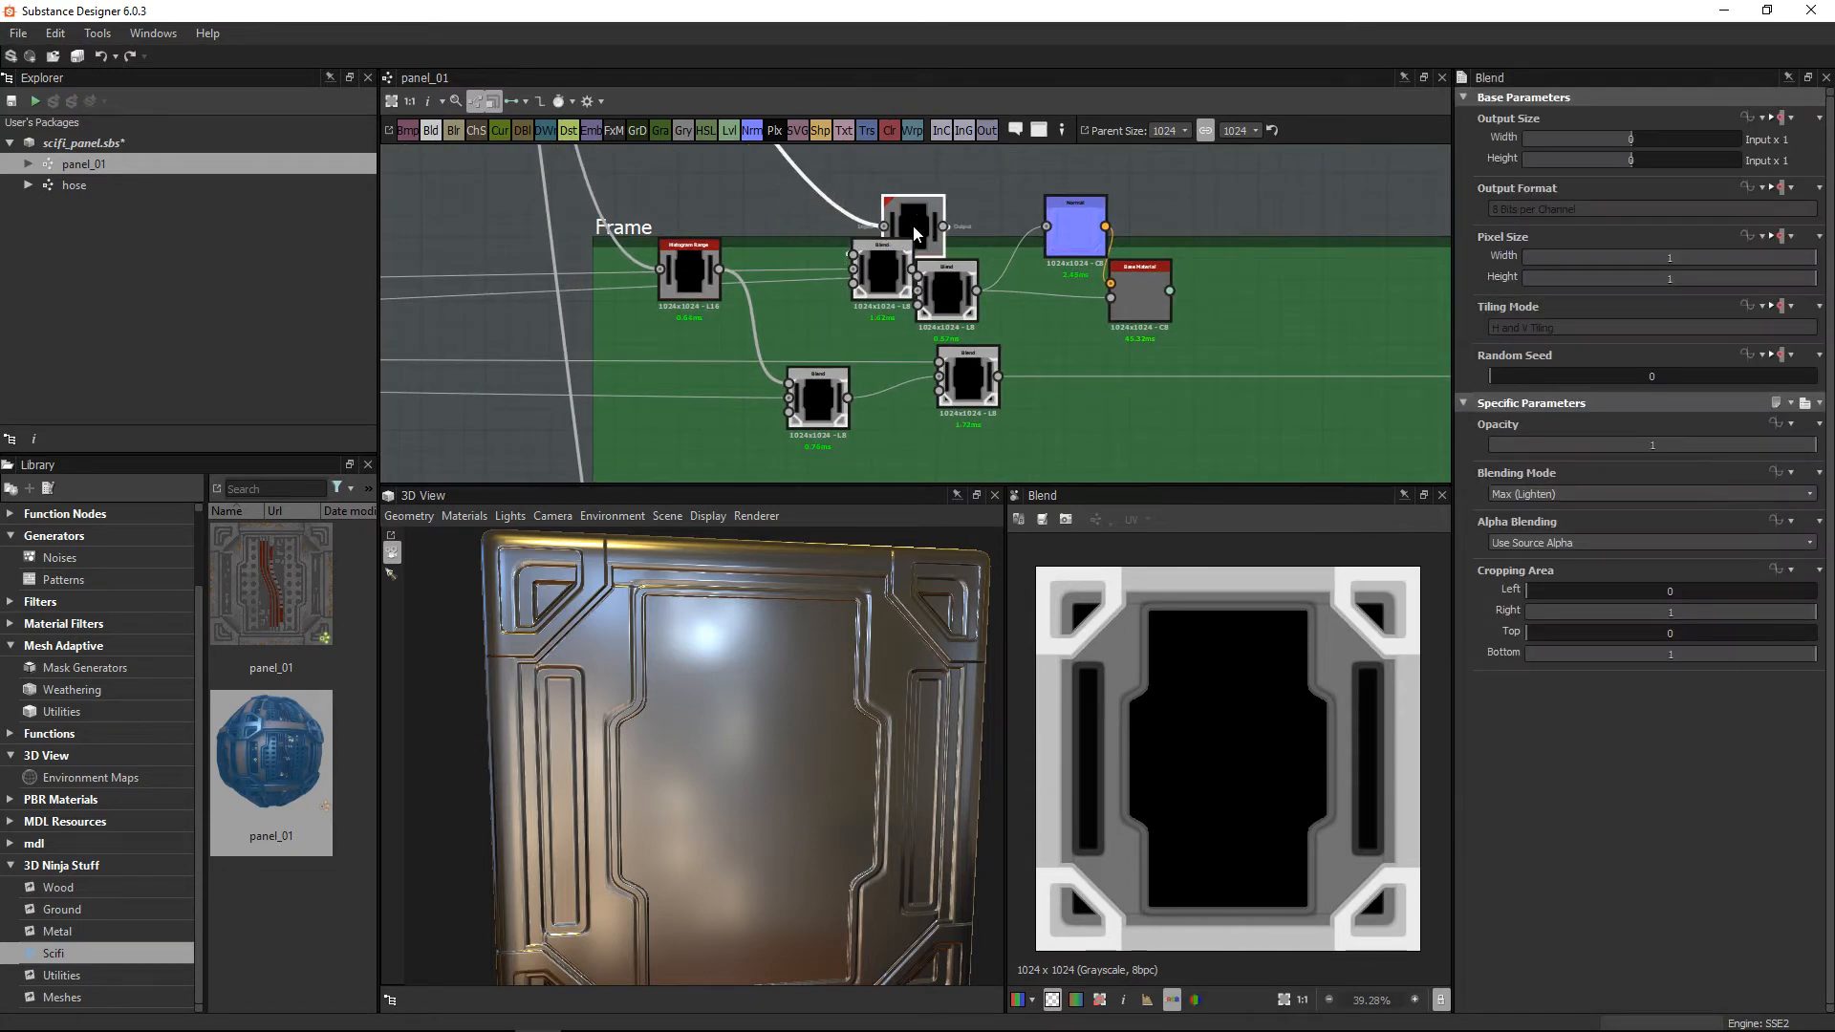
left_click_drag(866, 157, 1131, 313)
key("Delete")
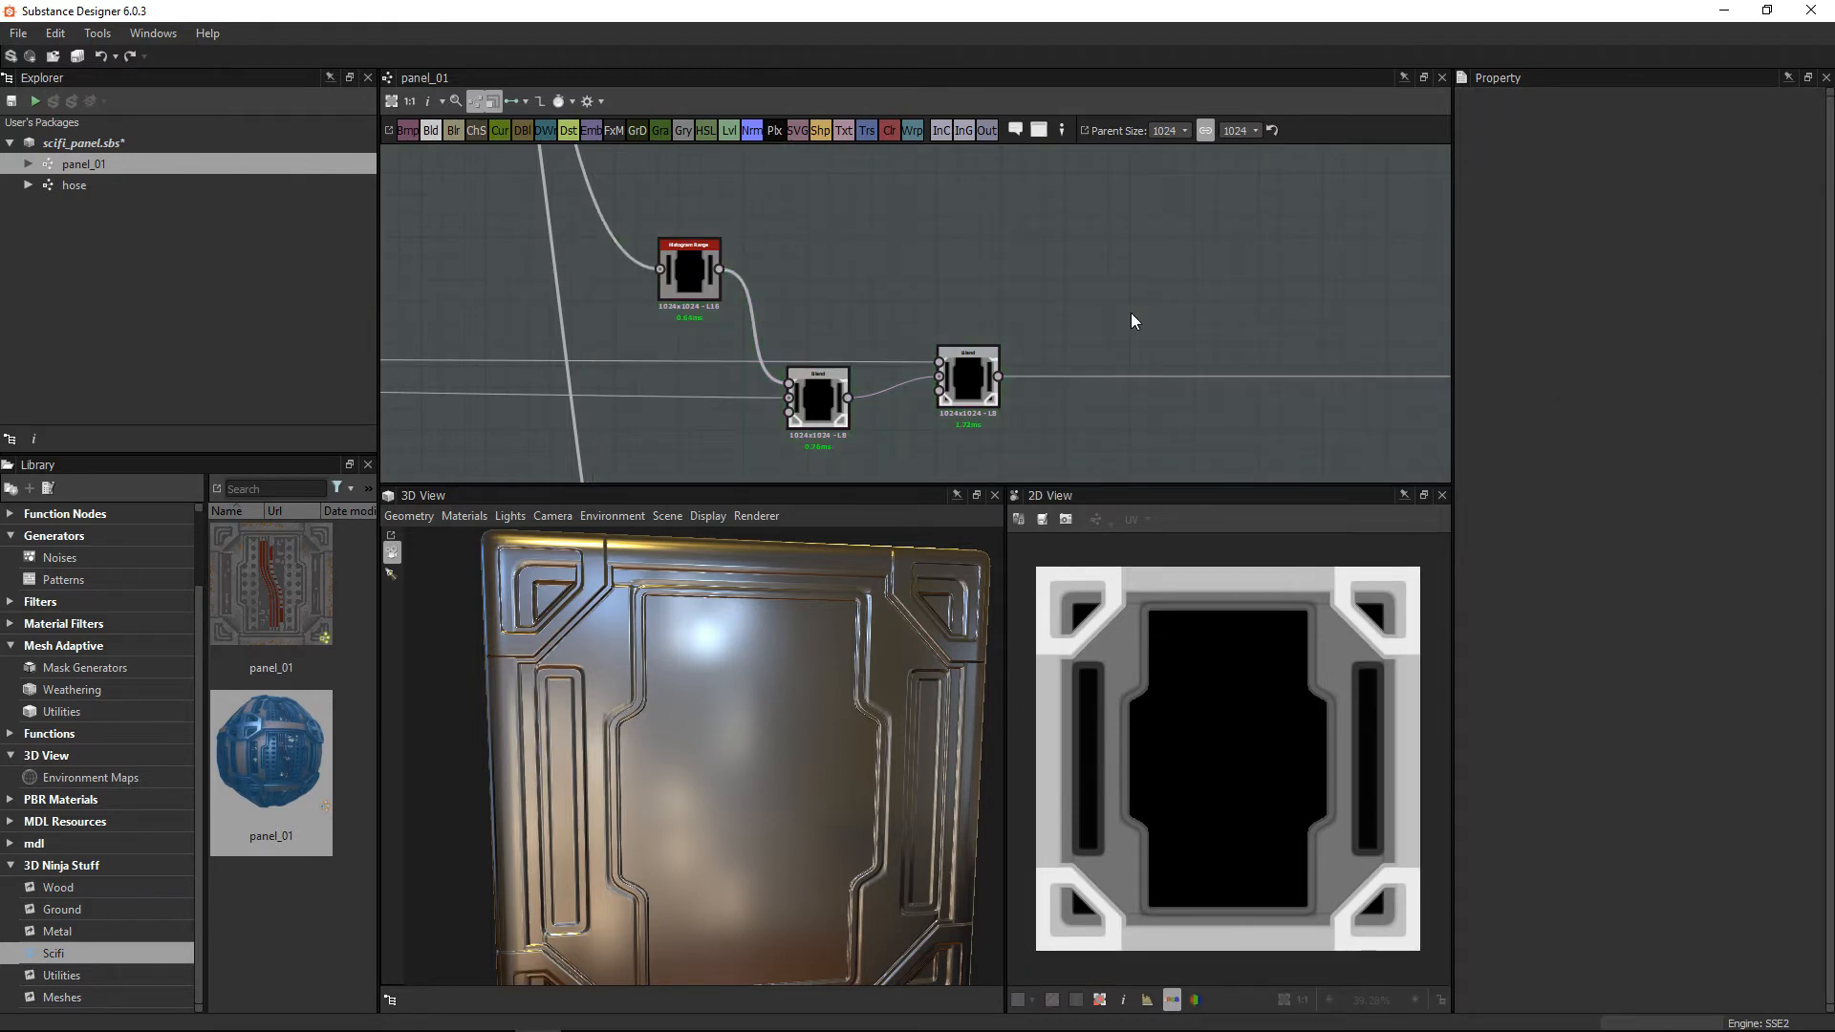
key("ctrl+z")
Step: Follow the graph from the Frame section to the Holes section and examine its node layout
middle_click_drag(1128, 391, 849, 287)
scroll(1015, 346, "down", 2)
left_click(872, 330)
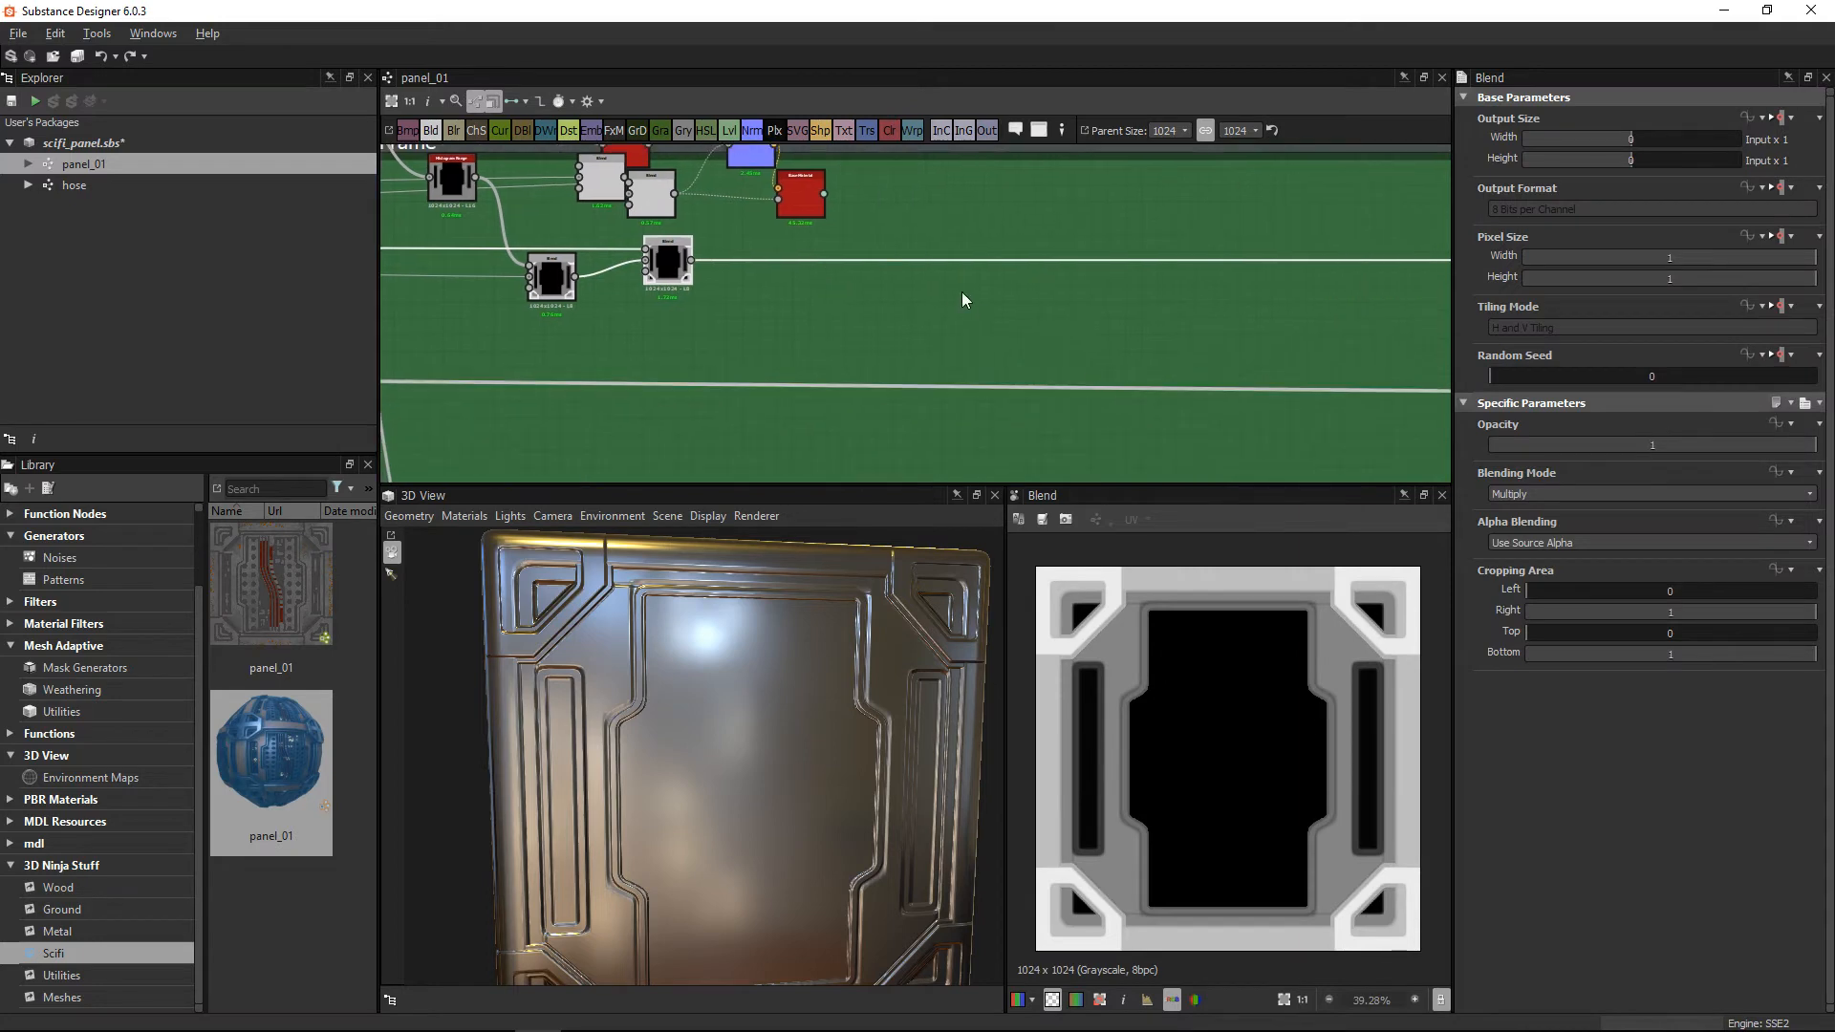
scroll(1296, 358, "down", 4)
middle_click_drag(1296, 358, 778, 400)
middle_click_drag(975, 252, 915, 314)
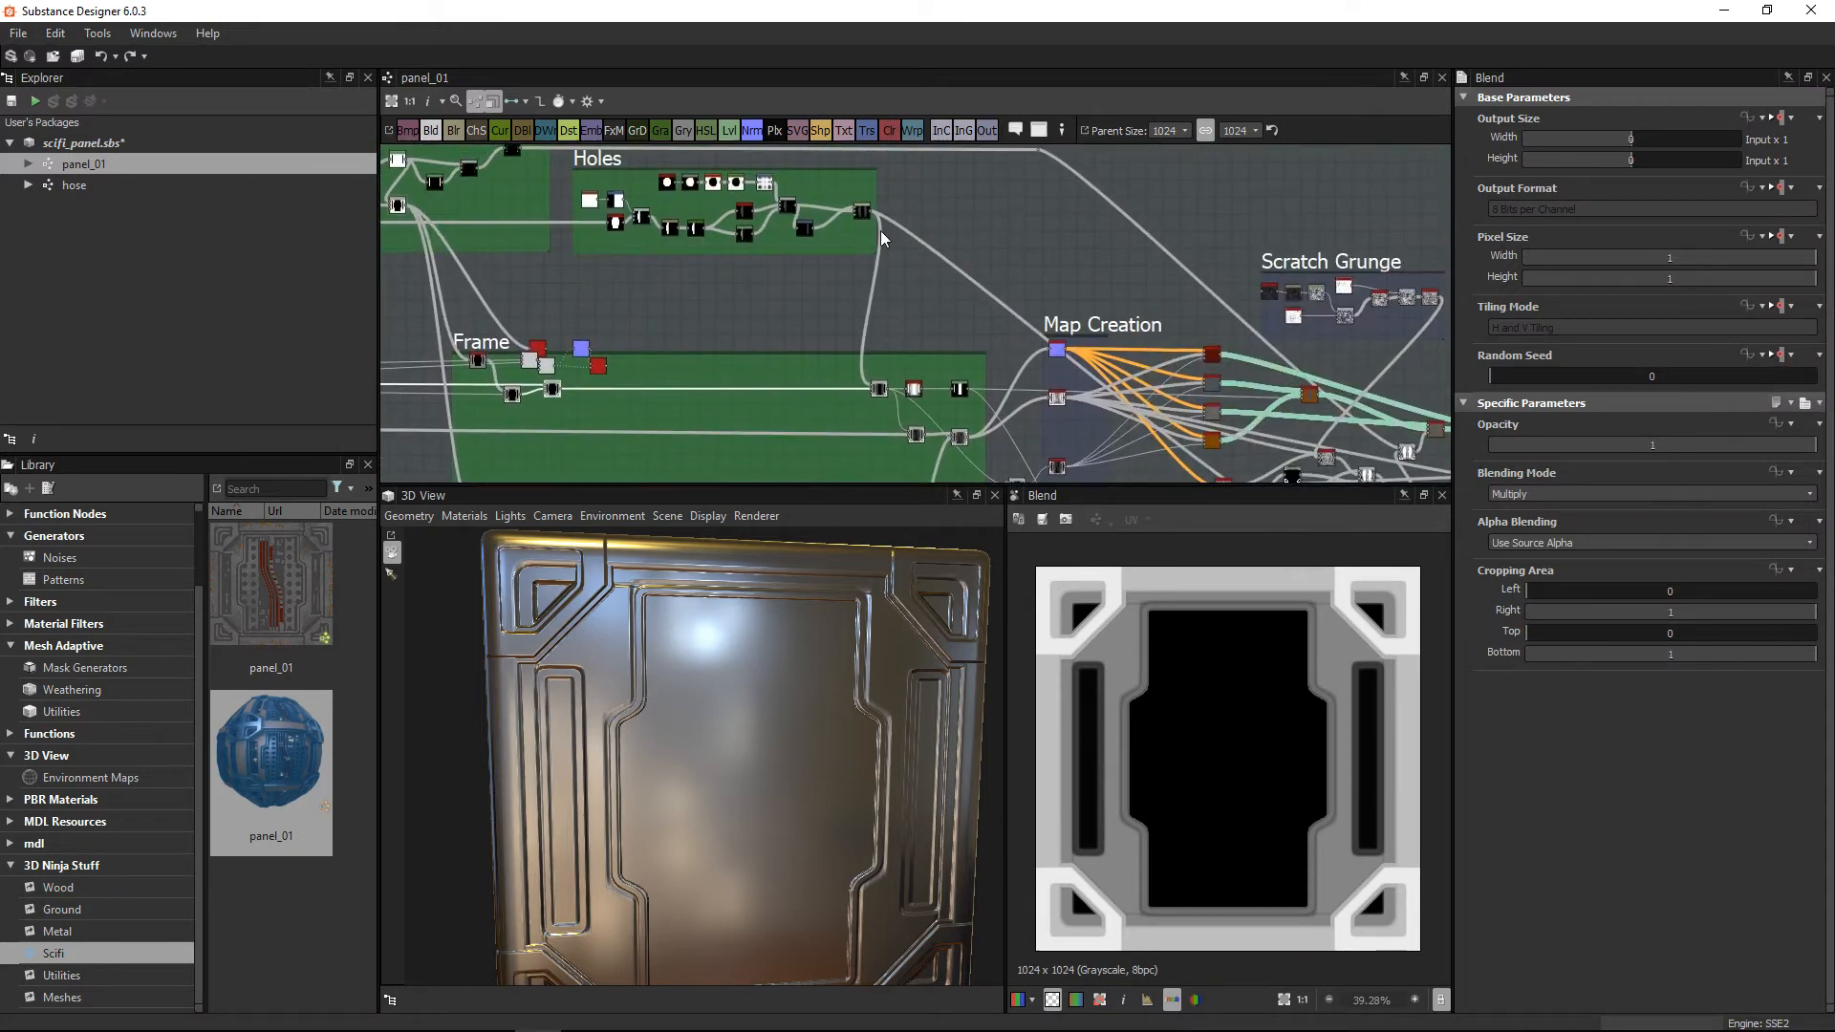
scroll(644, 163, "up", 2)
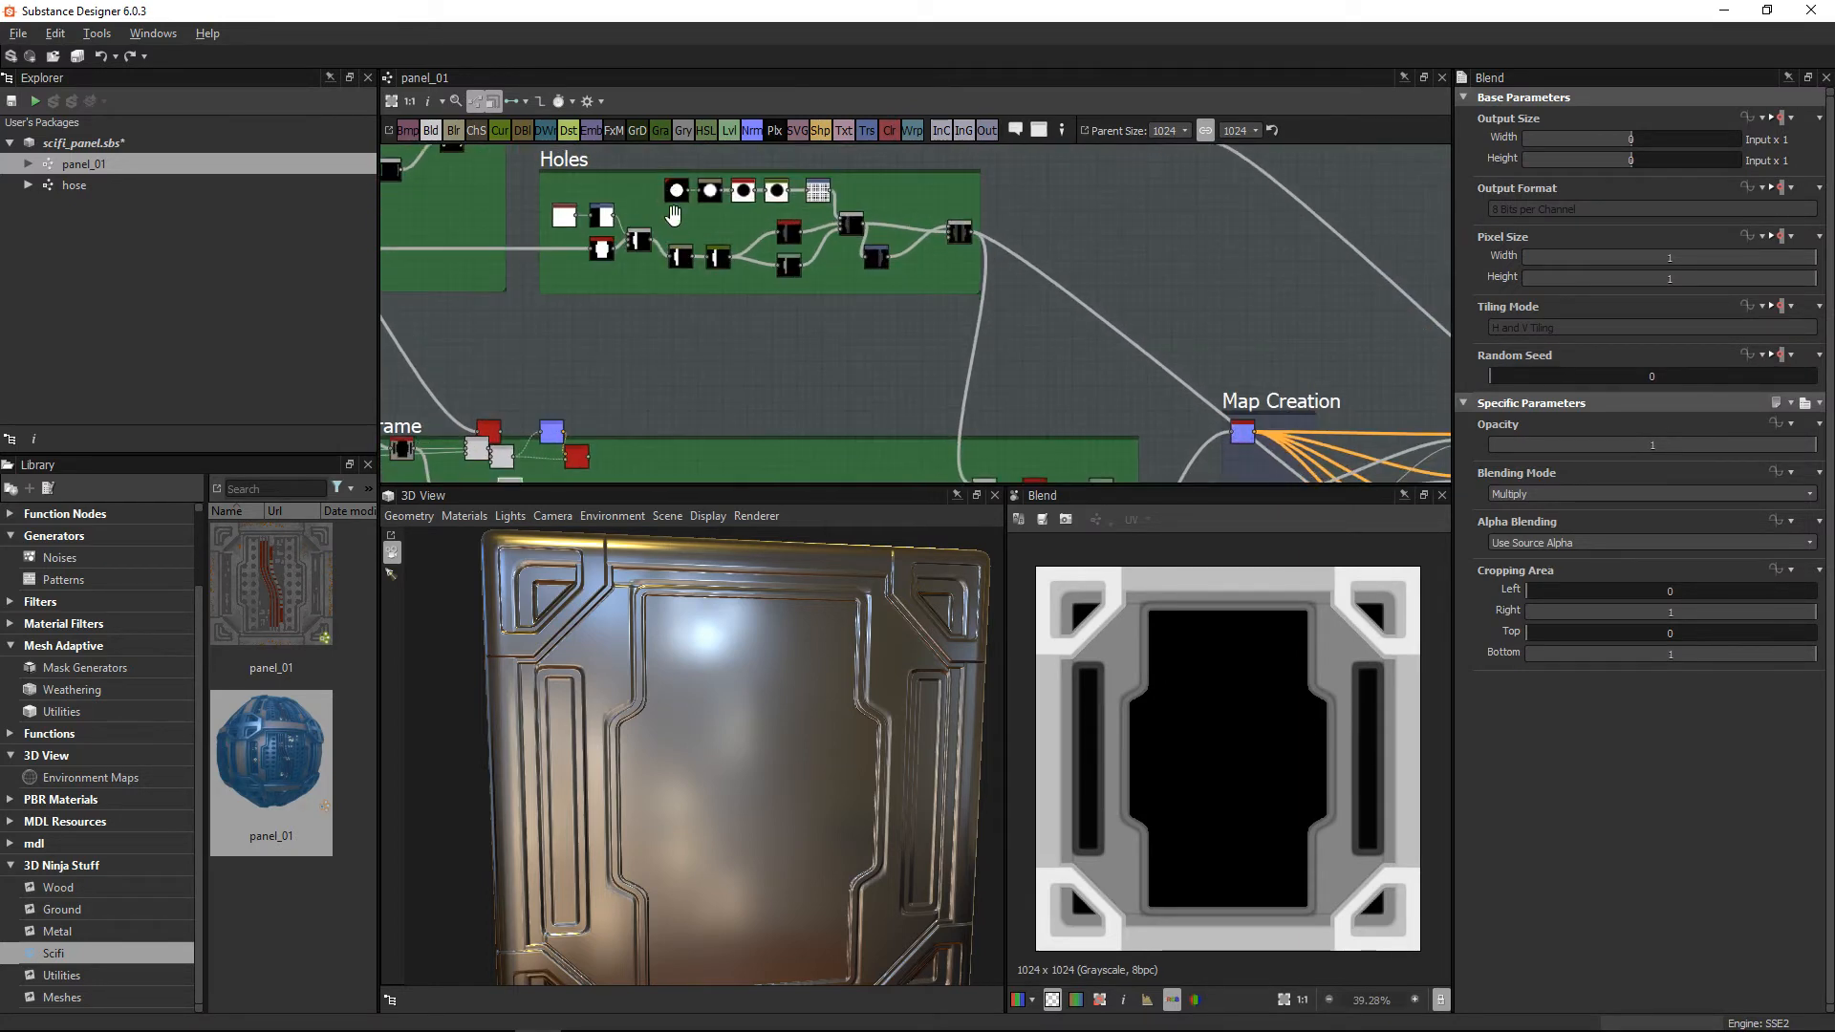
middle_click_drag(646, 177, 657, 226)
scroll(658, 225, "up", 2)
scroll(705, 316, "up", 1)
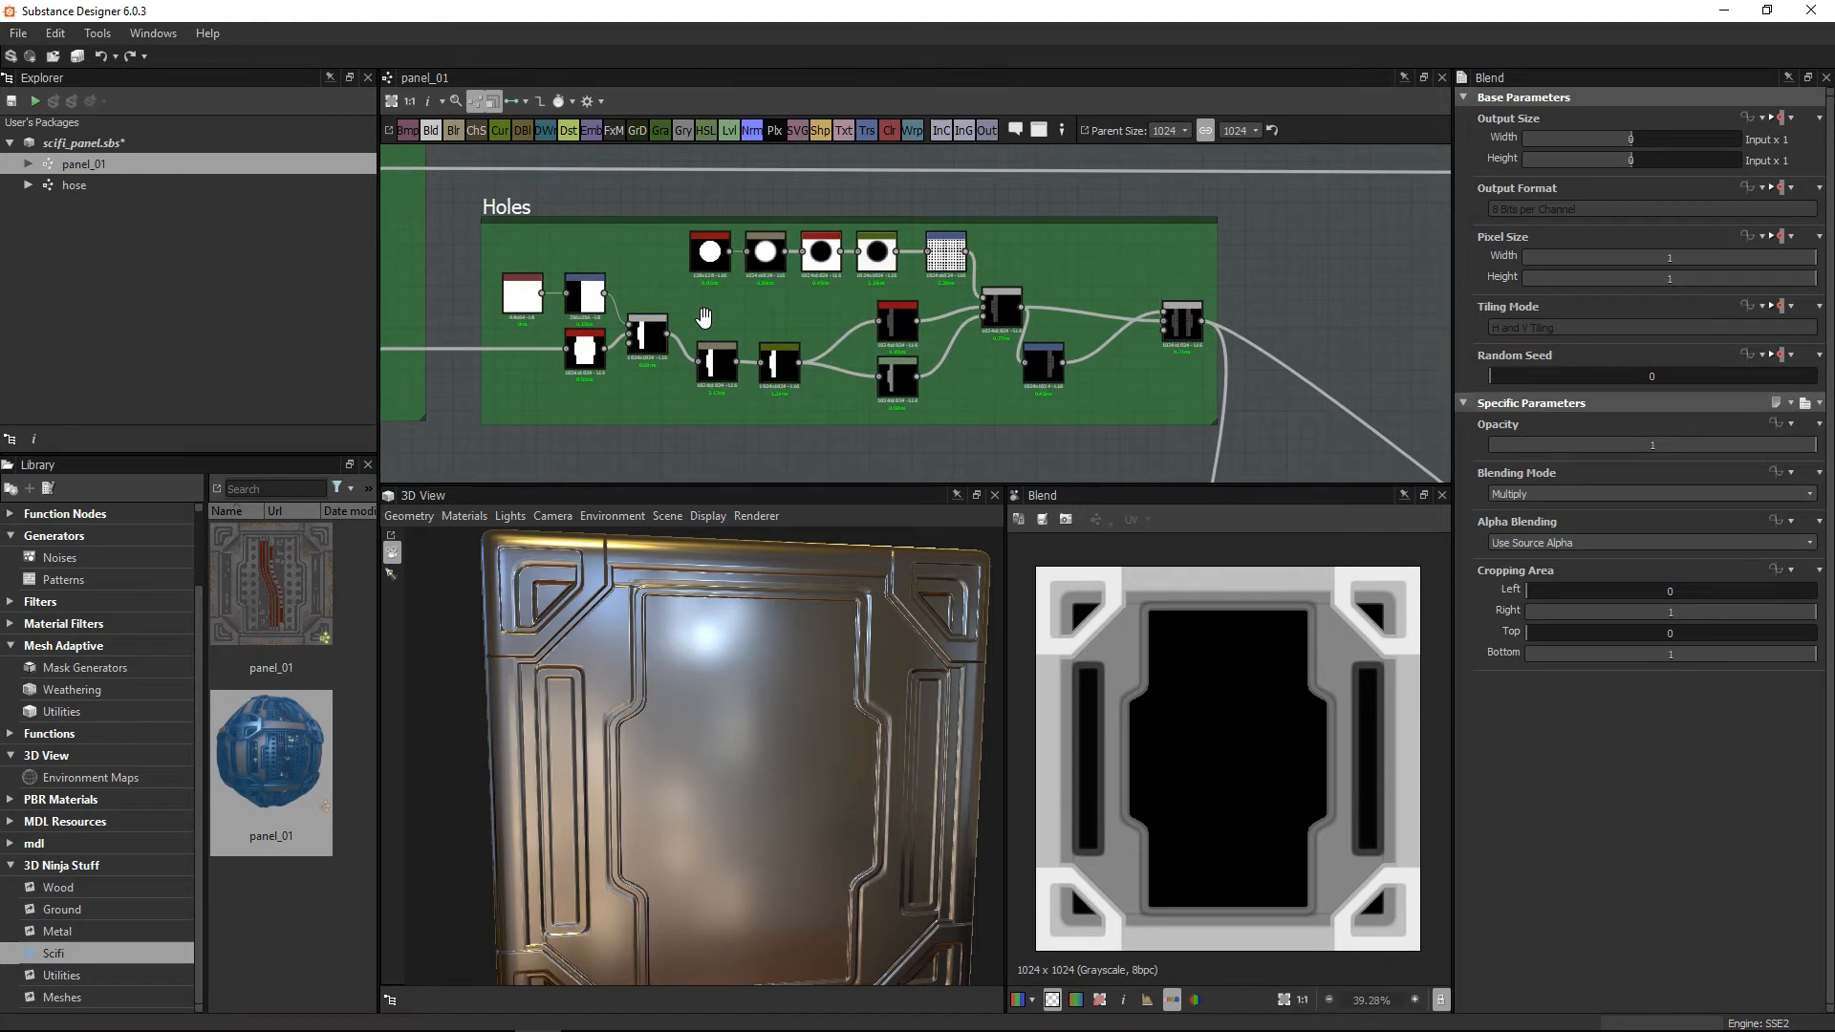
Step: Show the graph's outputs in the 3D view and frame the panel's perforated side plates
right_click(1342, 258)
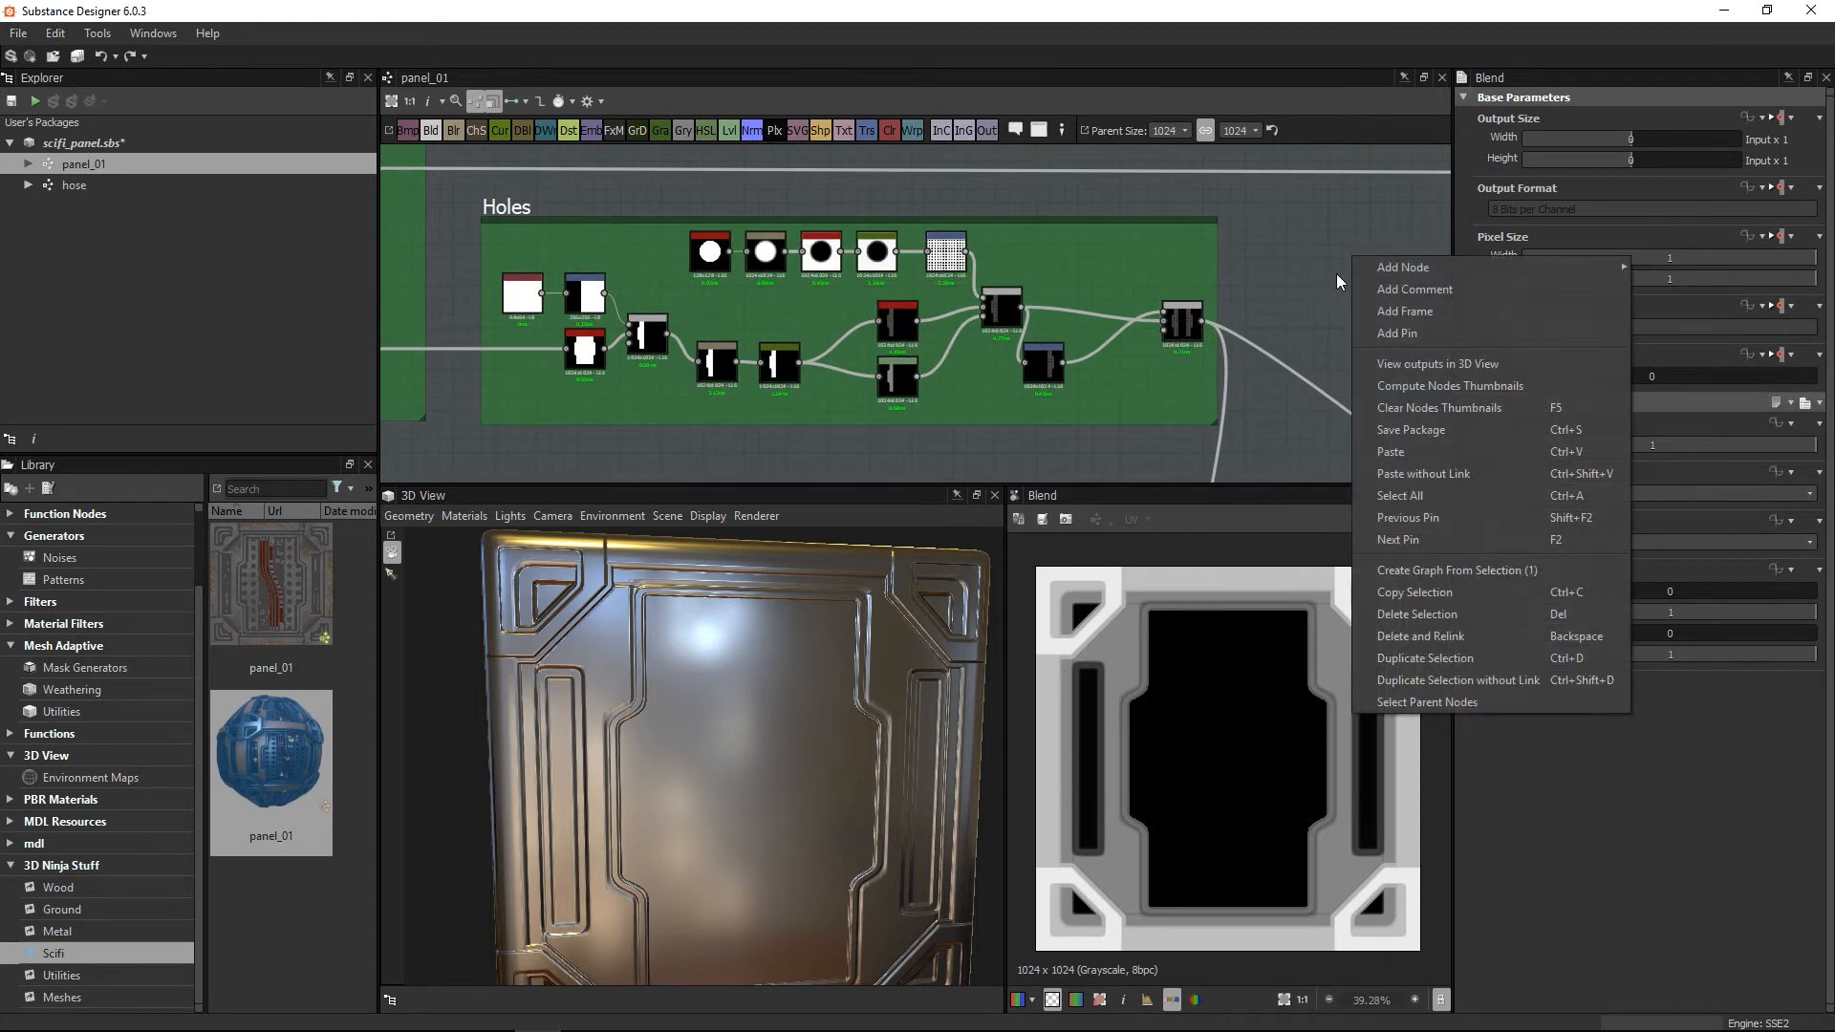
left_click(1397, 371)
middle_click_drag(685, 805, 661, 728)
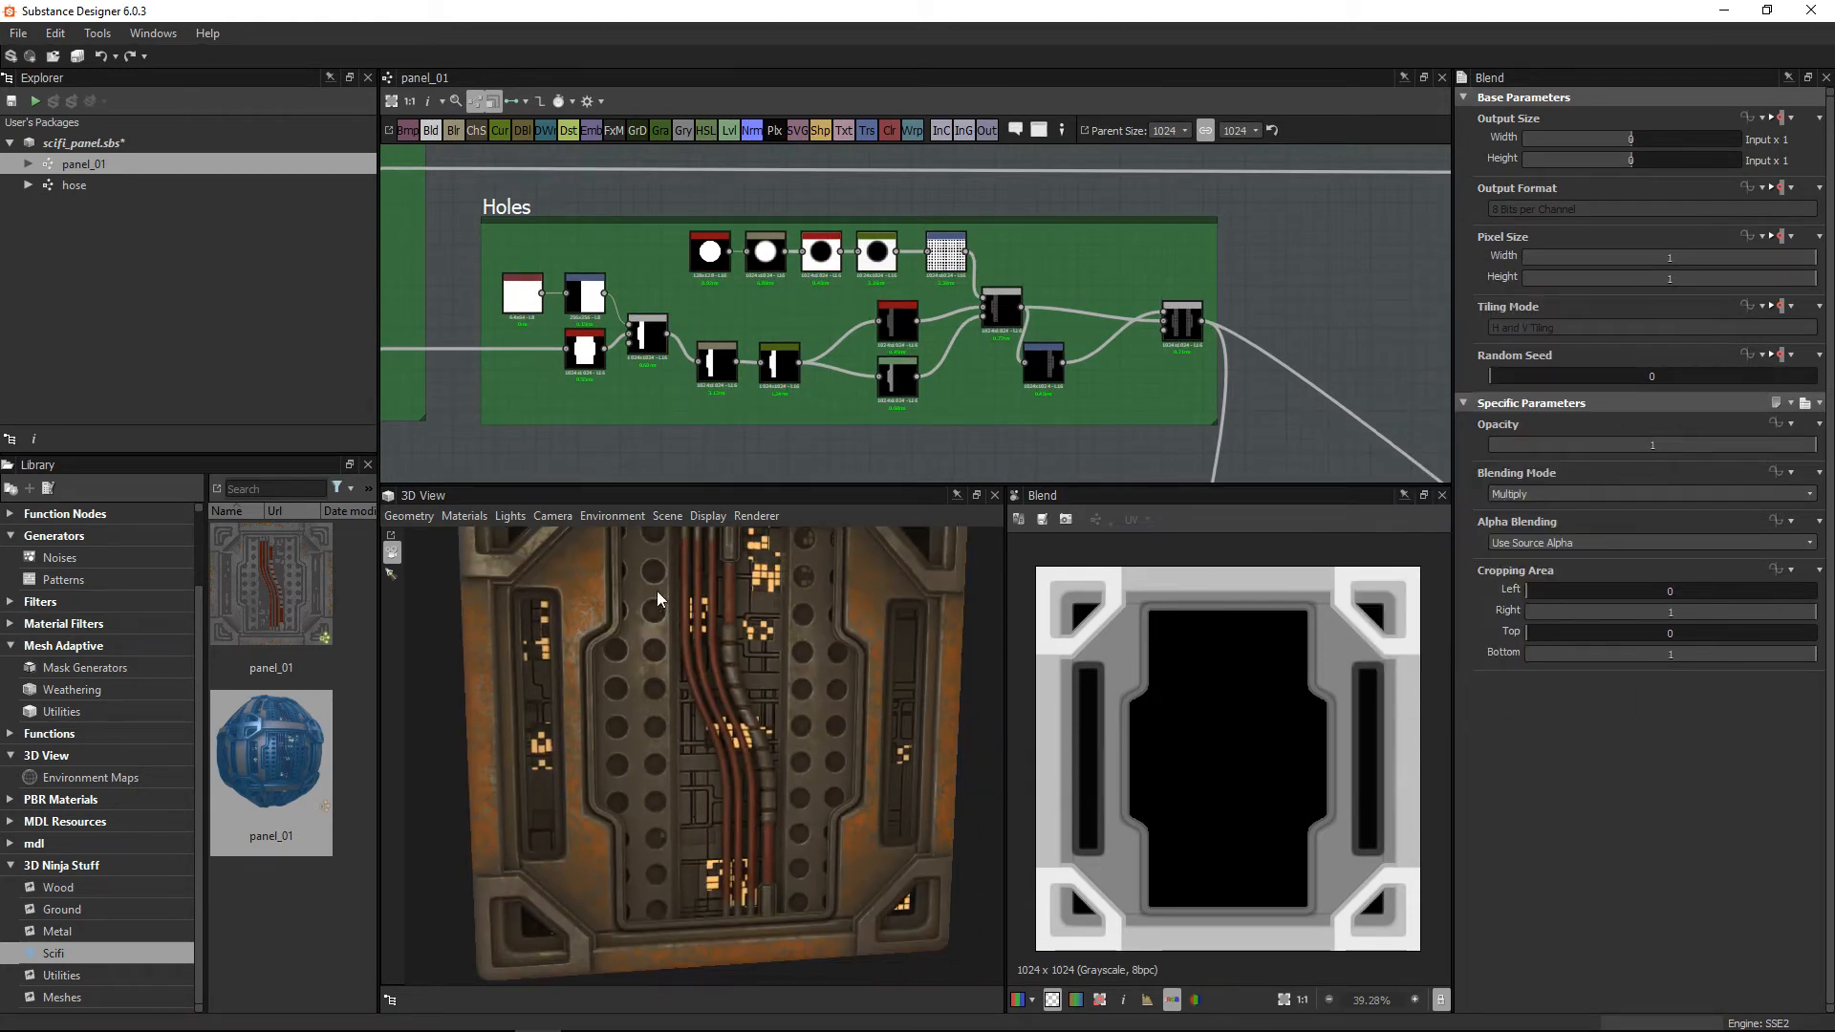
Step: Preview the Uniform Color, Transformation 2D and Invert Grayscale nodes at the start of the Holes section
scroll(730, 313, "up", 5)
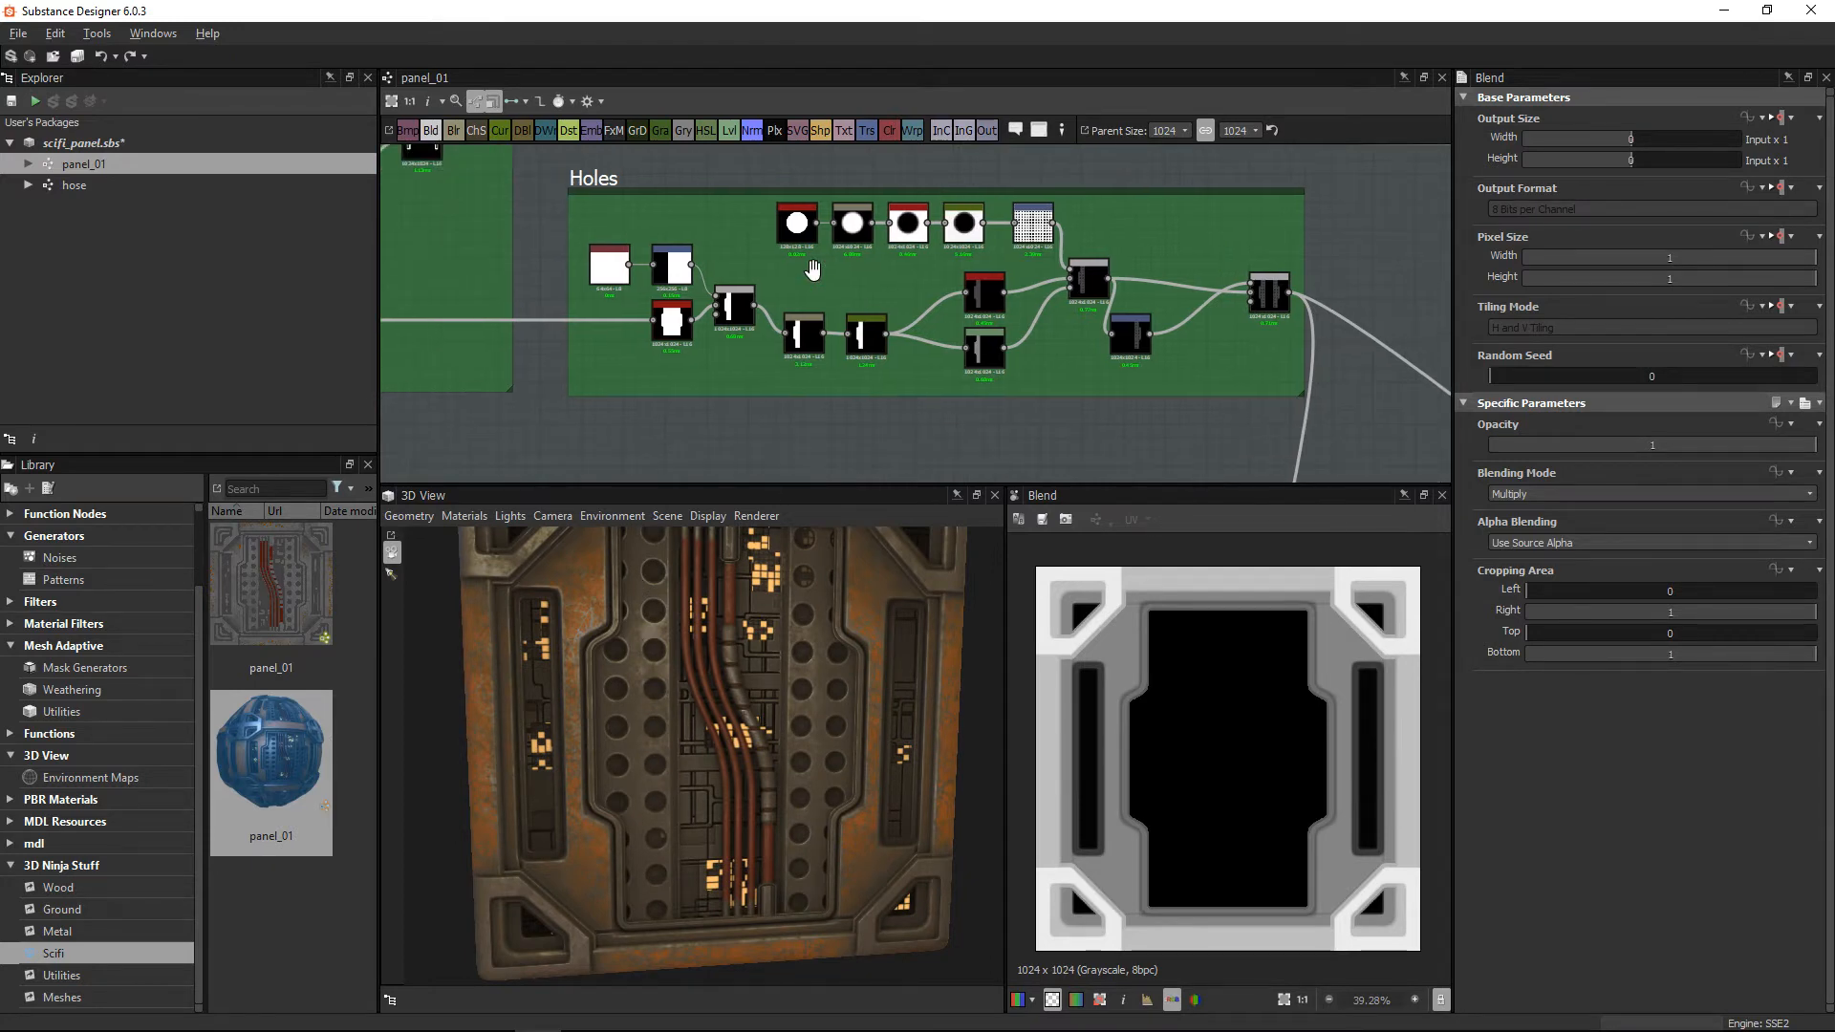
double_click(520, 289)
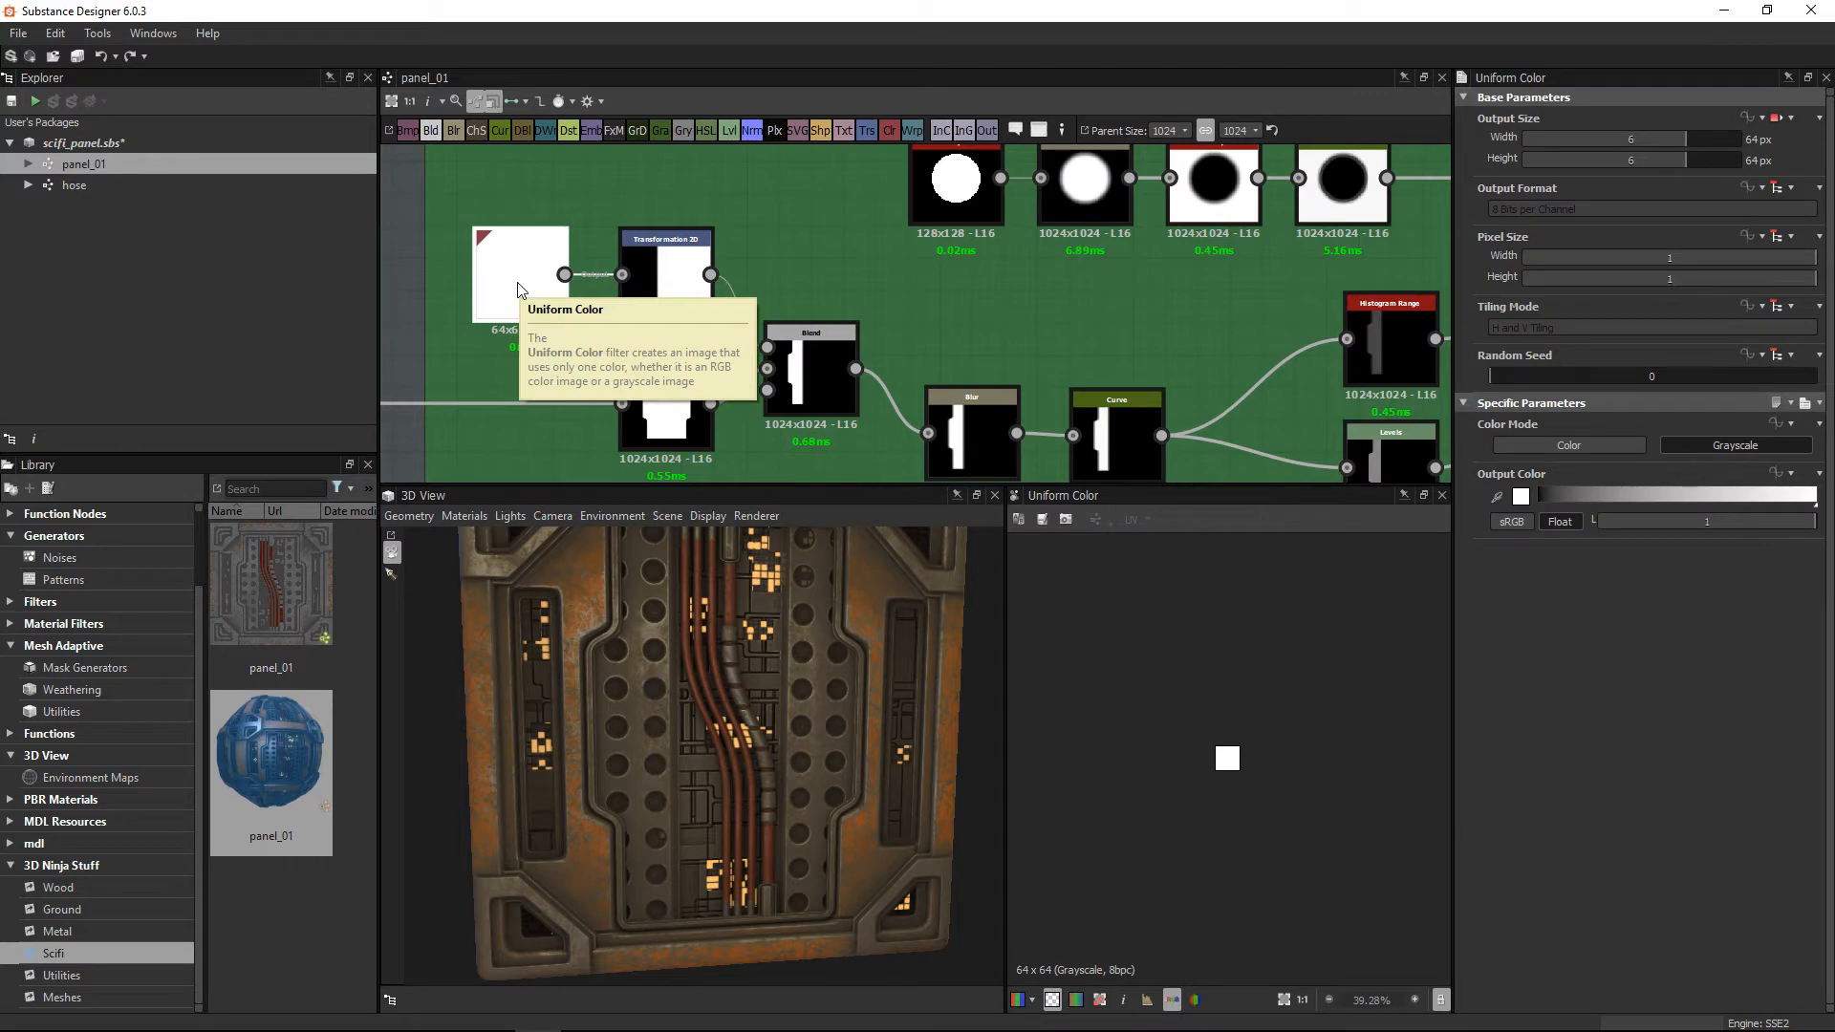
left_click(661, 250)
double_click(657, 251)
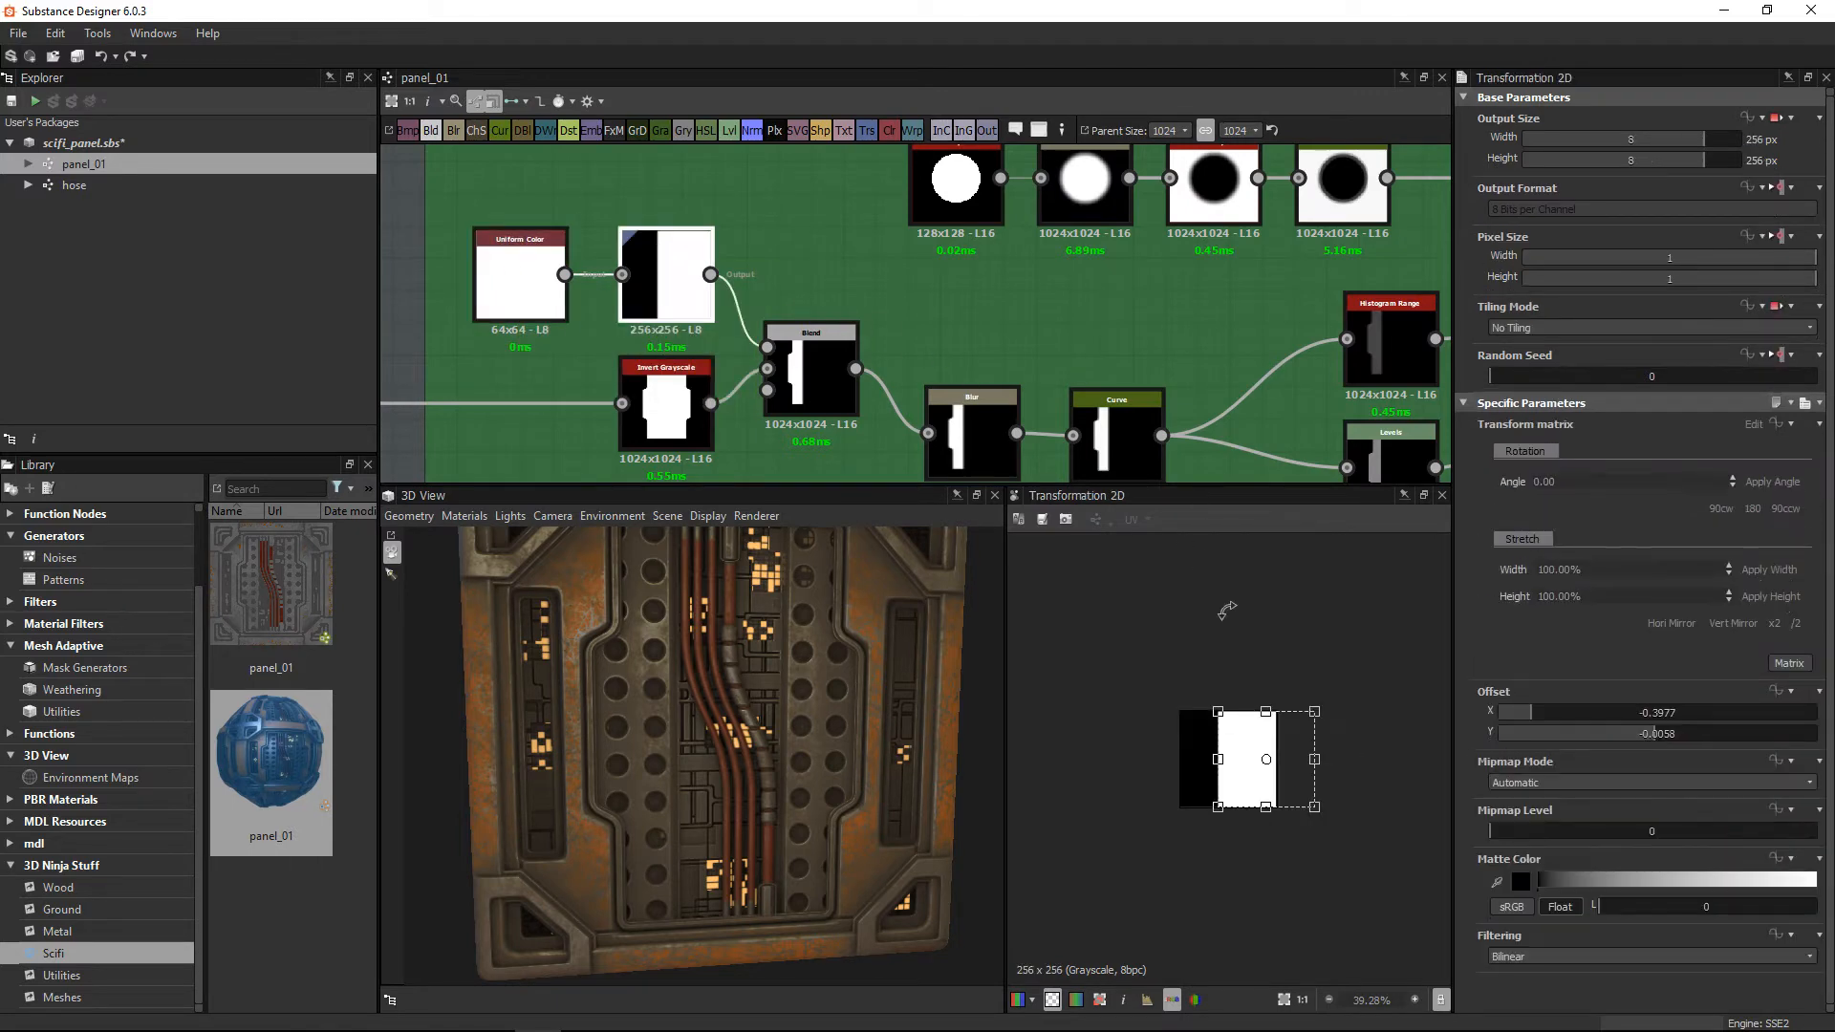
scroll(1230, 793, "up", 3)
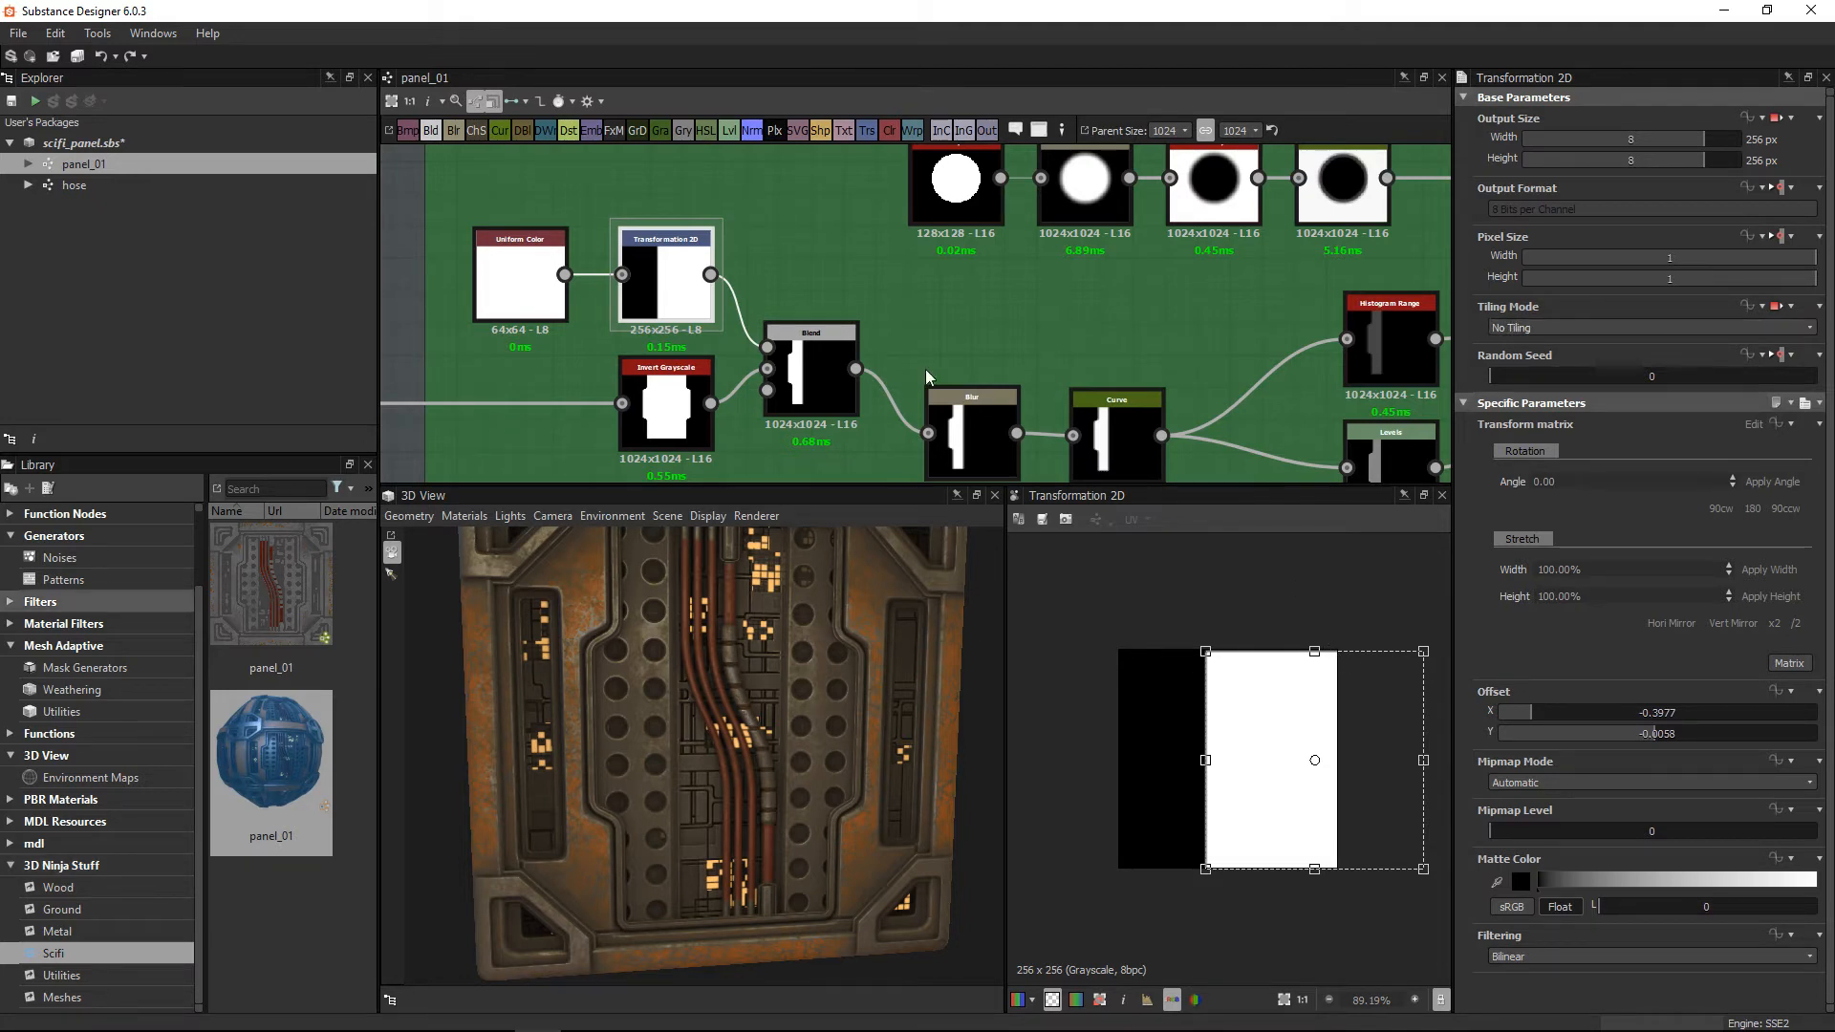
middle_click_drag(666, 423, 711, 366)
left_click(711, 366)
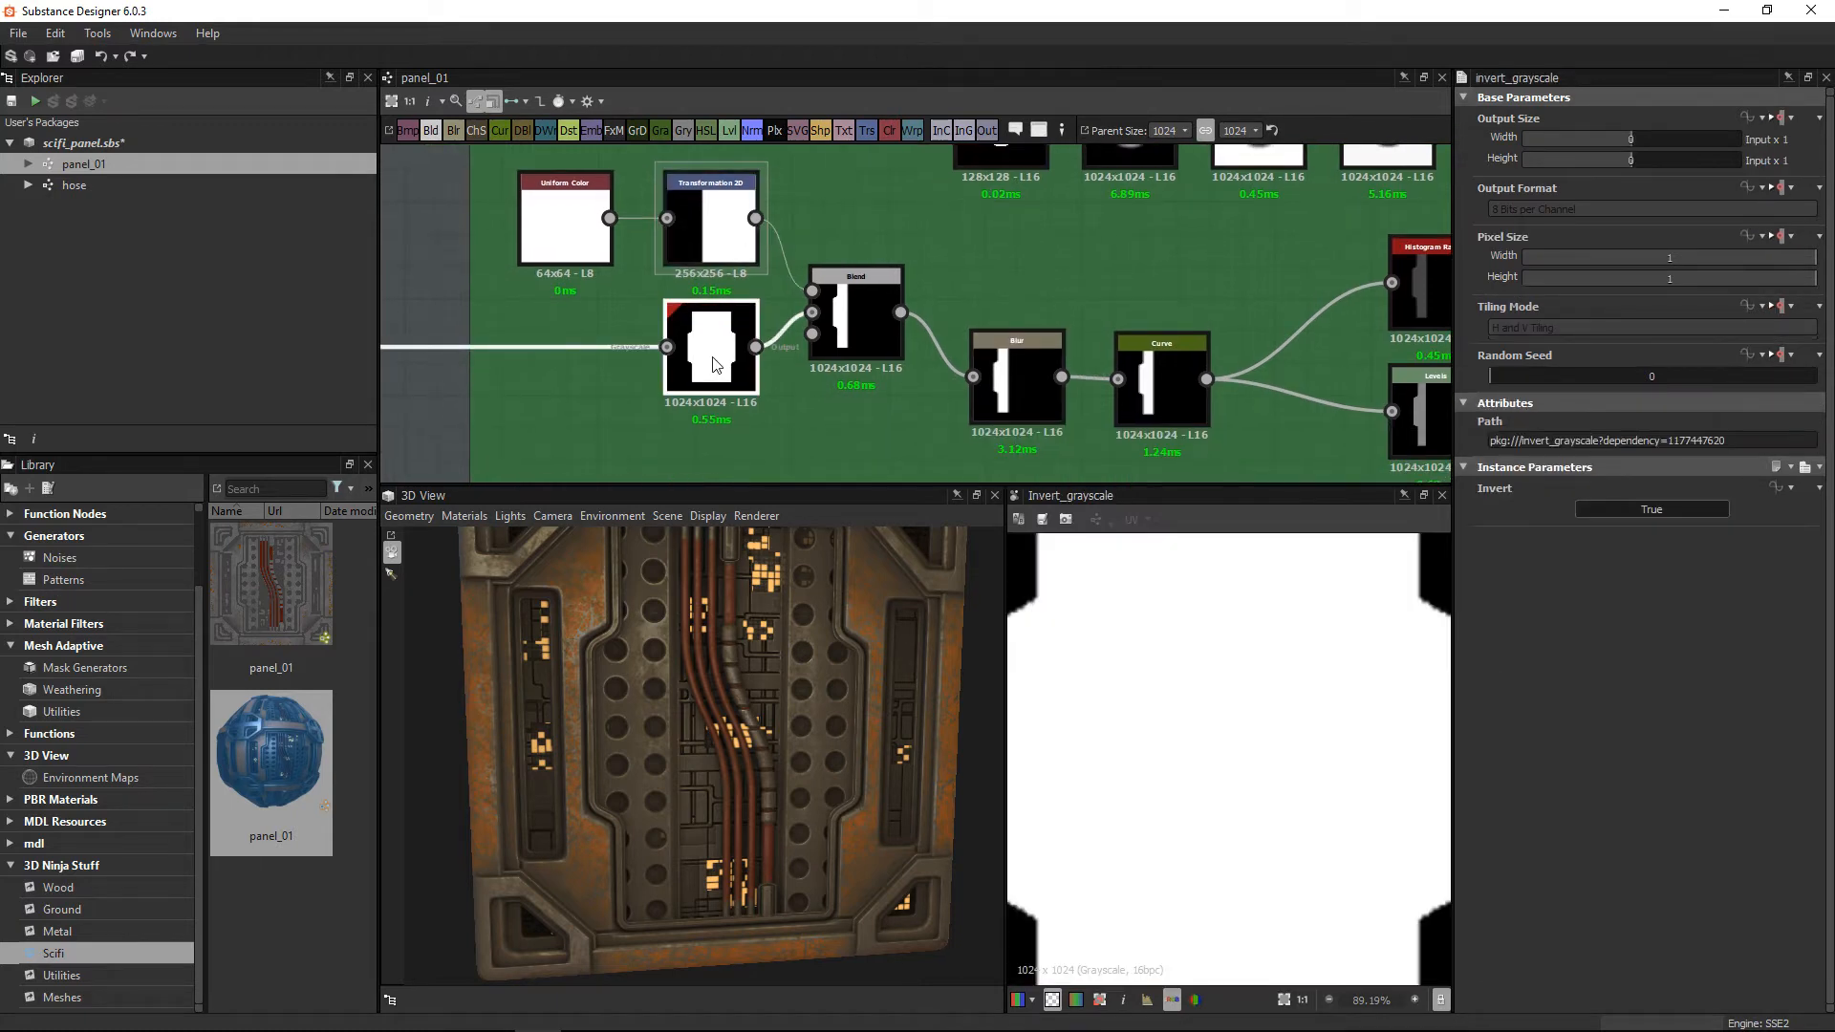
Step: Move the Invert Grayscale node farther from the Blend node, and preview it, its input and the Subtract Blend
left_click_drag(712, 366, 646, 366)
double_click(647, 366)
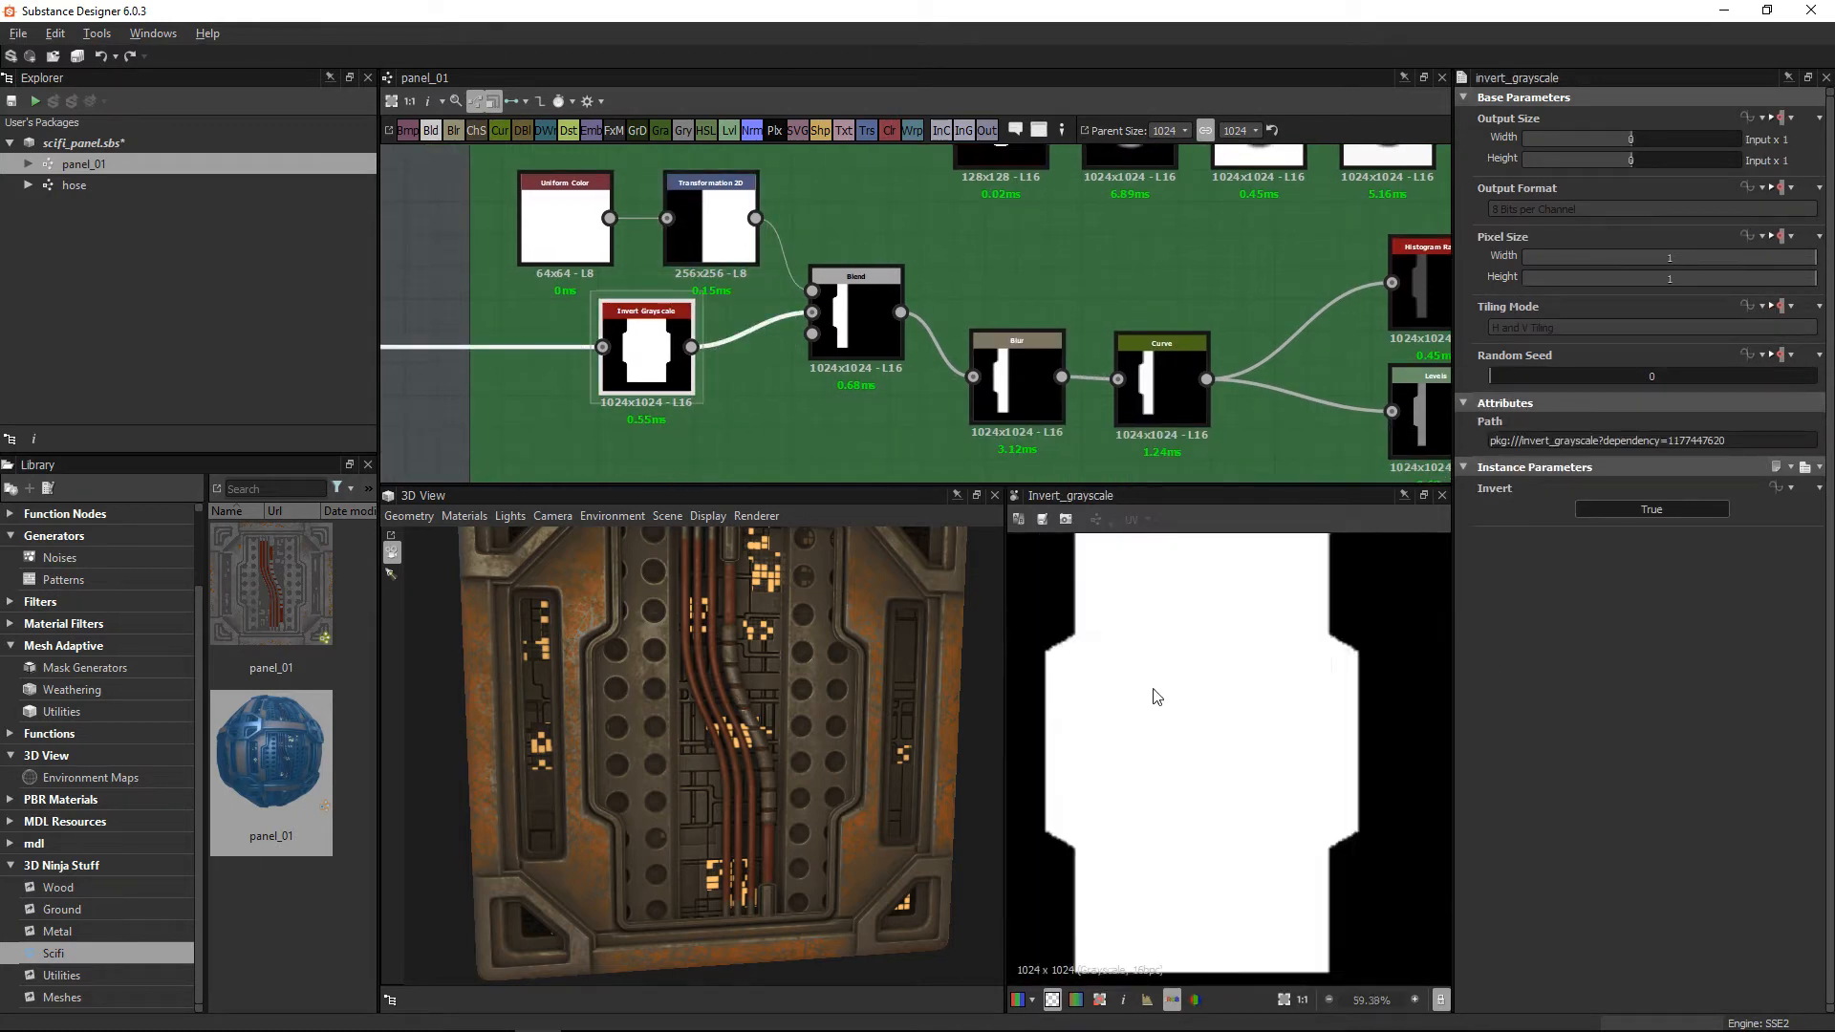
double_click(603, 348)
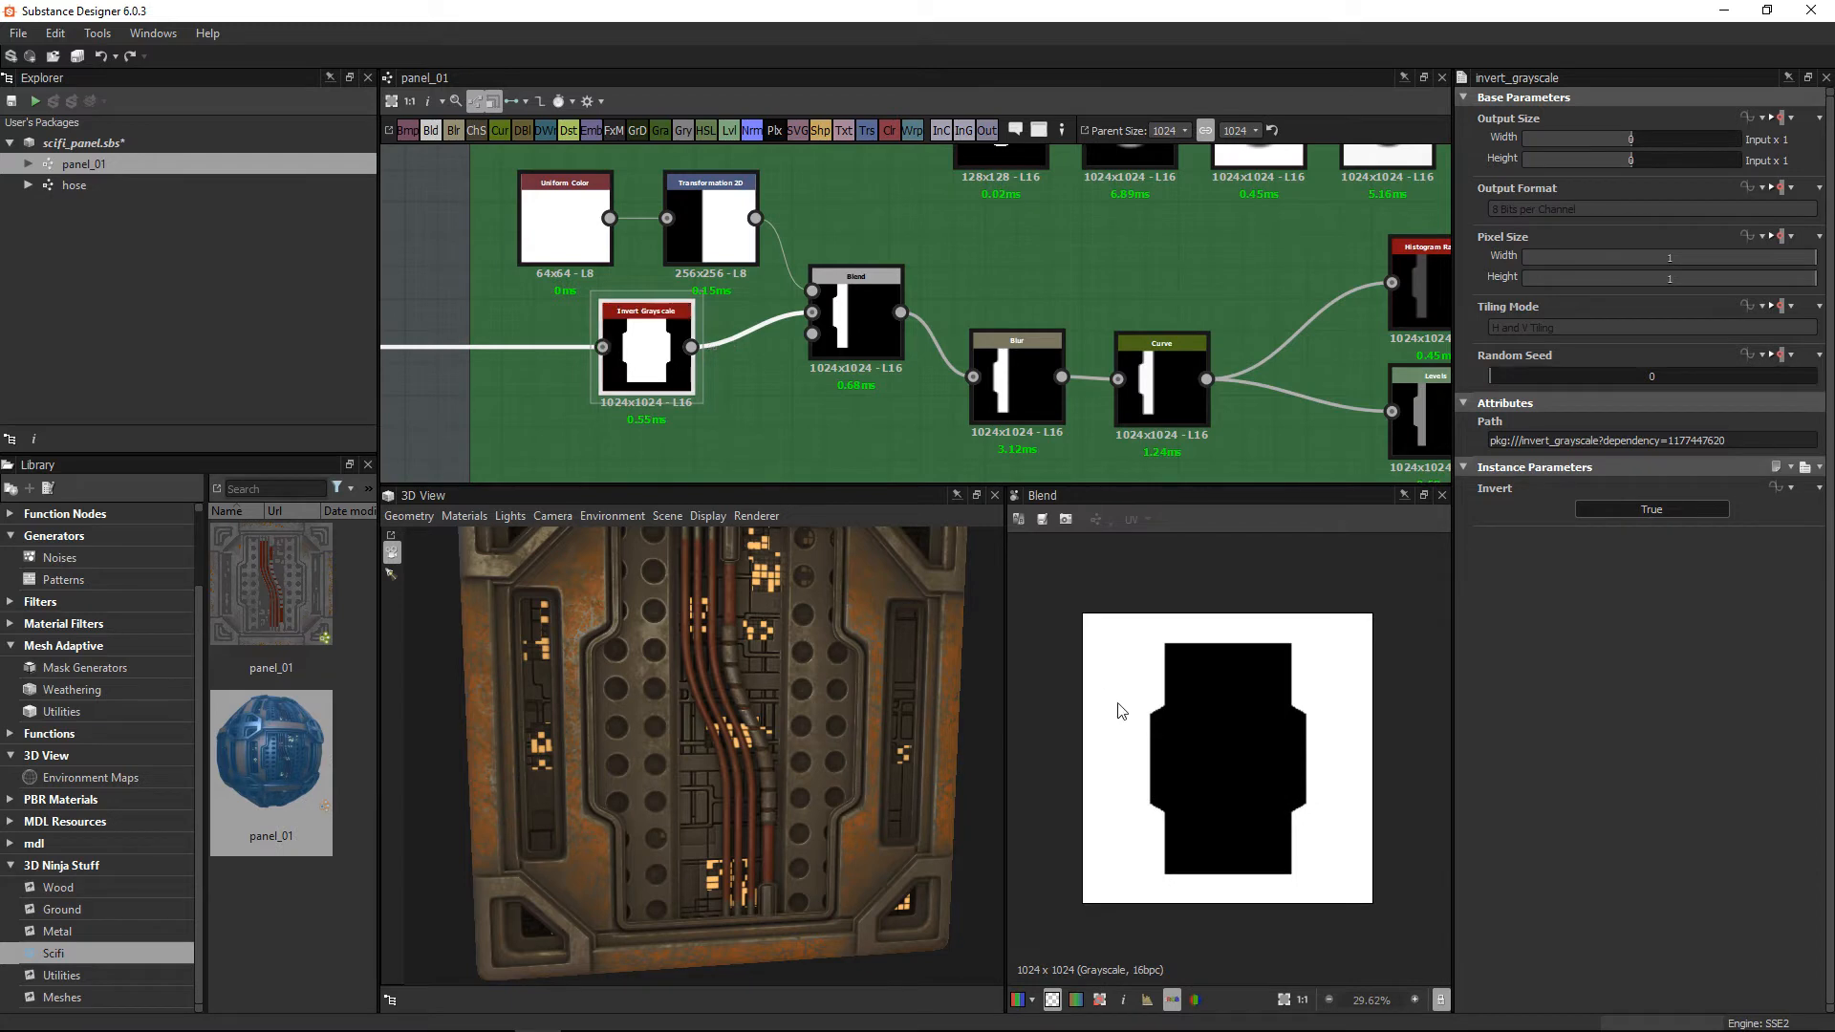
double_click(864, 313)
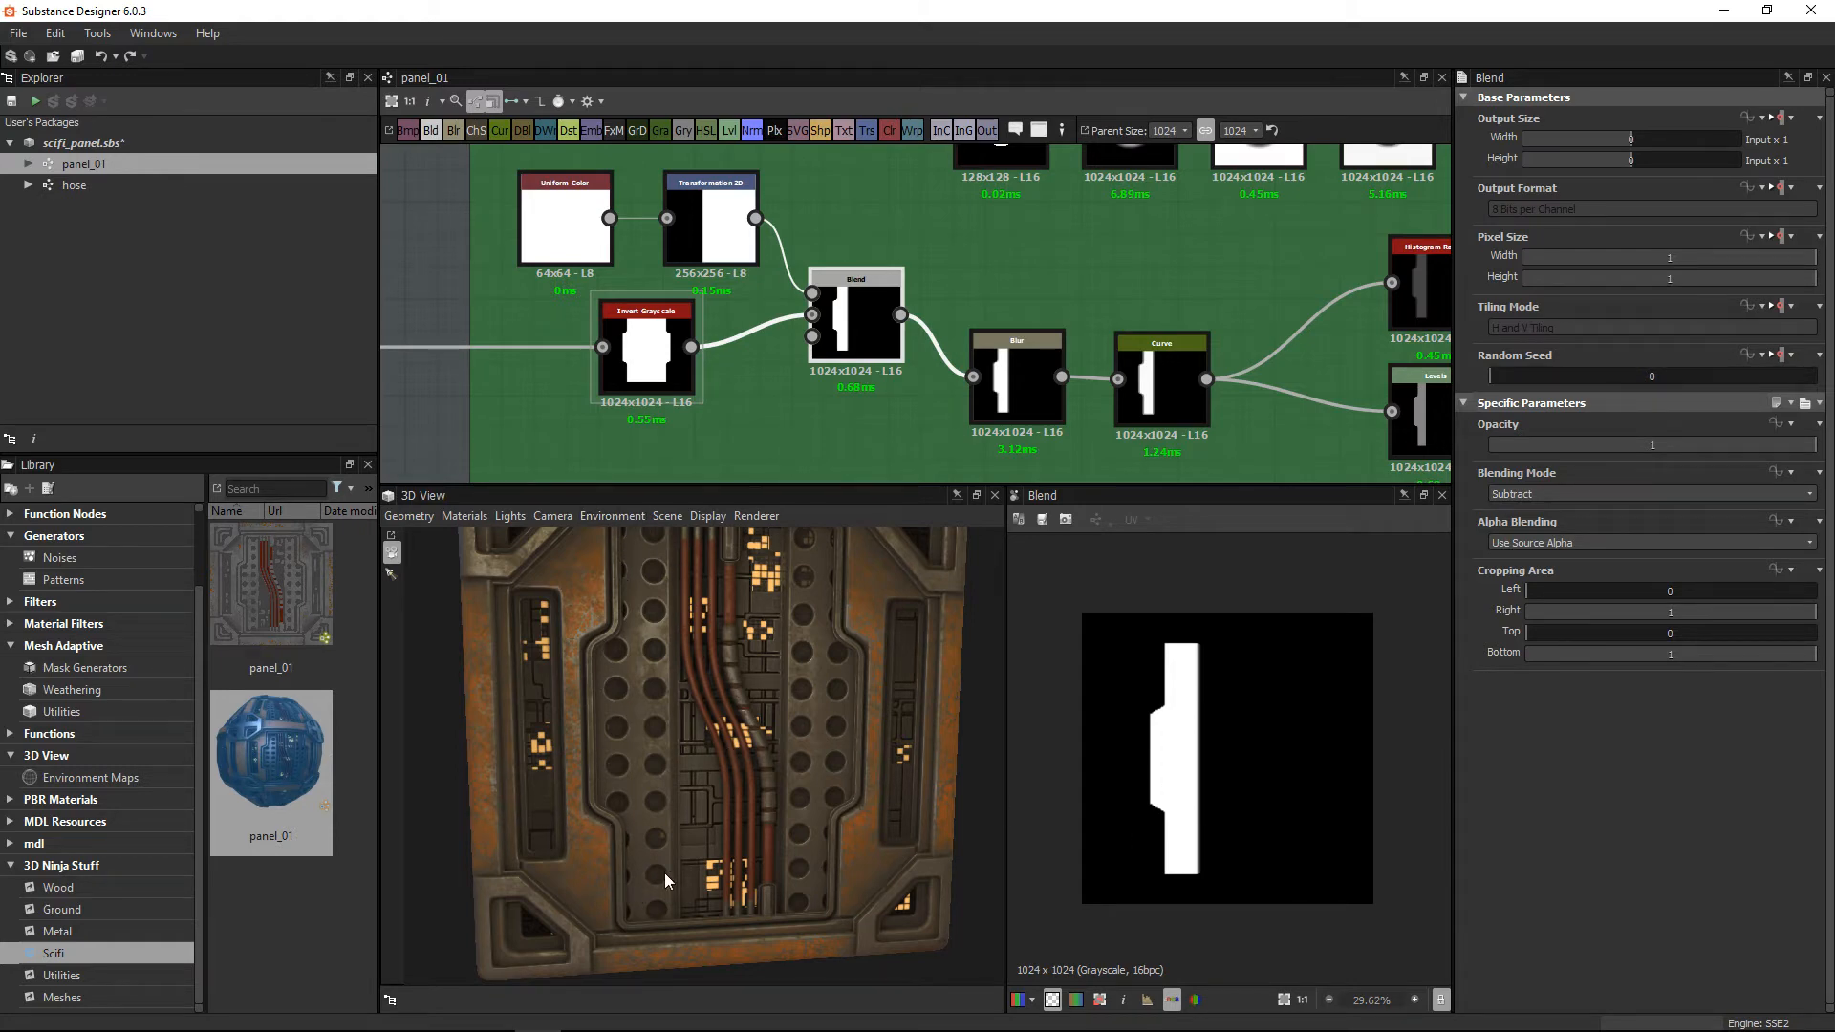
Step: Preview the Blur and Curve nodes that follow the Subtract Blend, examining the plate's edge profile up close
middle_click_drag(966, 354, 867, 347)
scroll(868, 349, "up", 2)
double_click(973, 383)
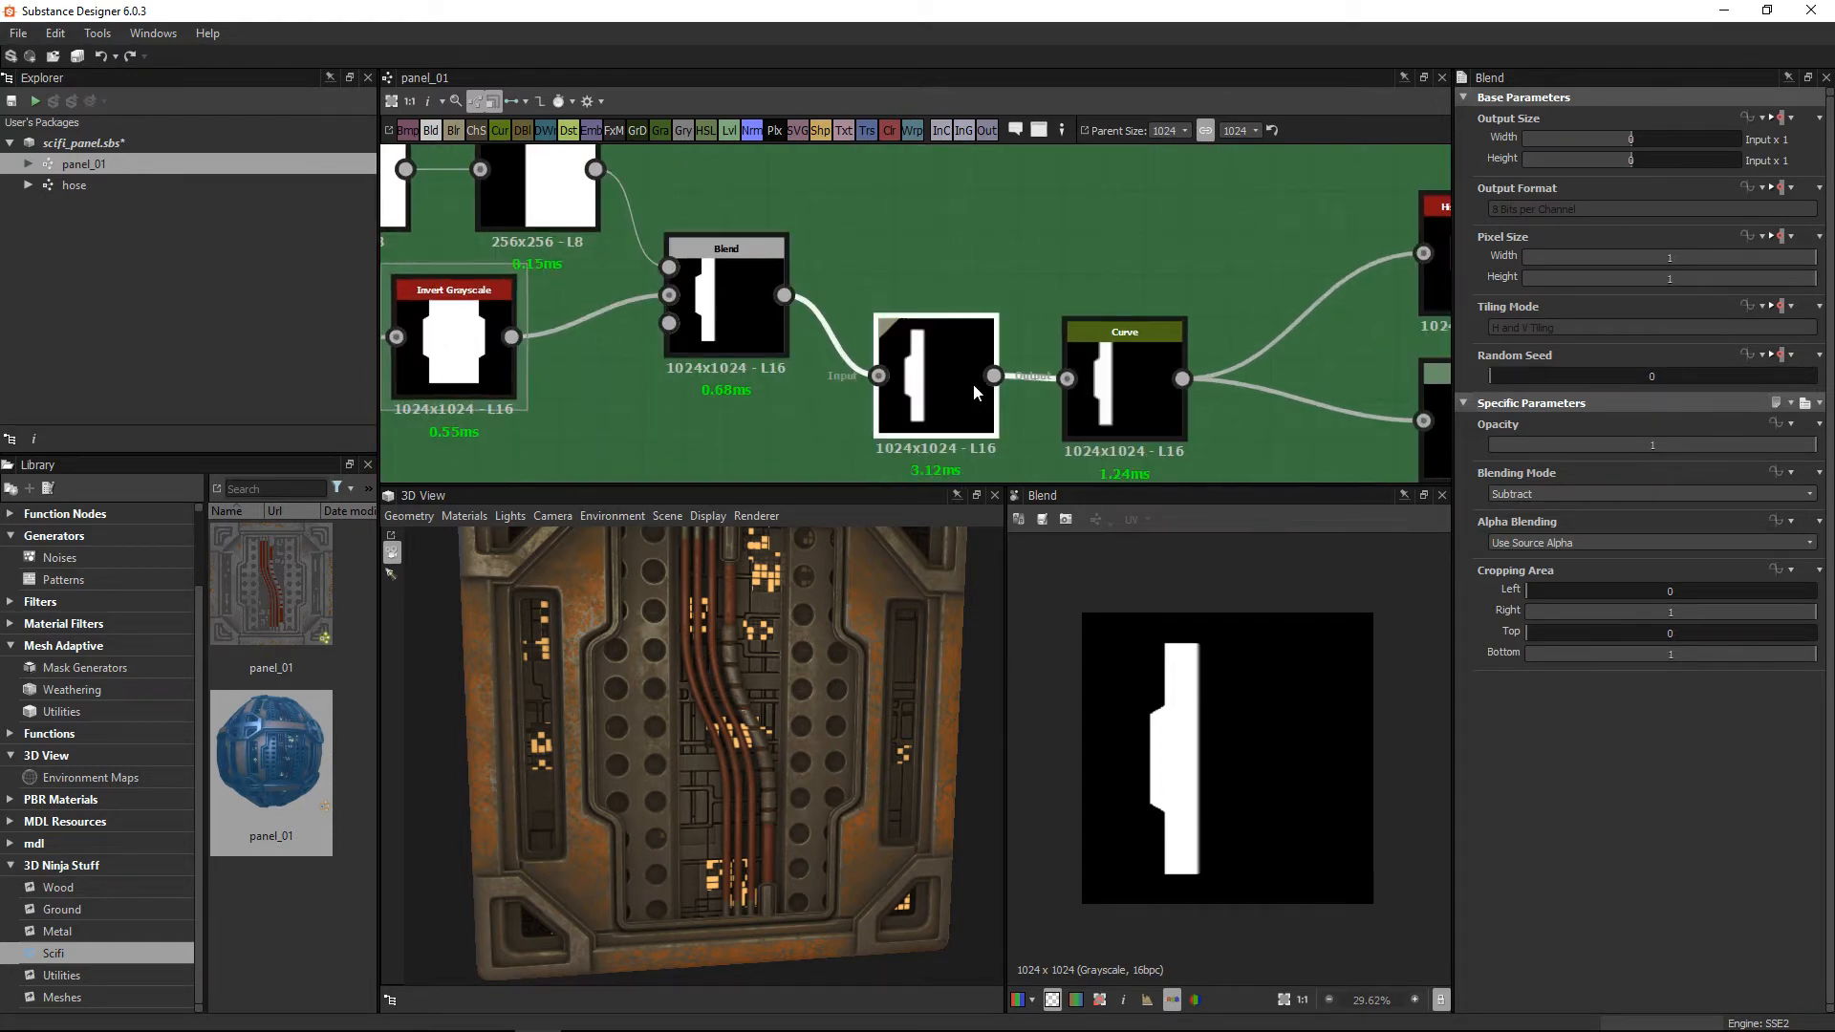
double_click(1137, 392)
scroll(1212, 697, "up", 3)
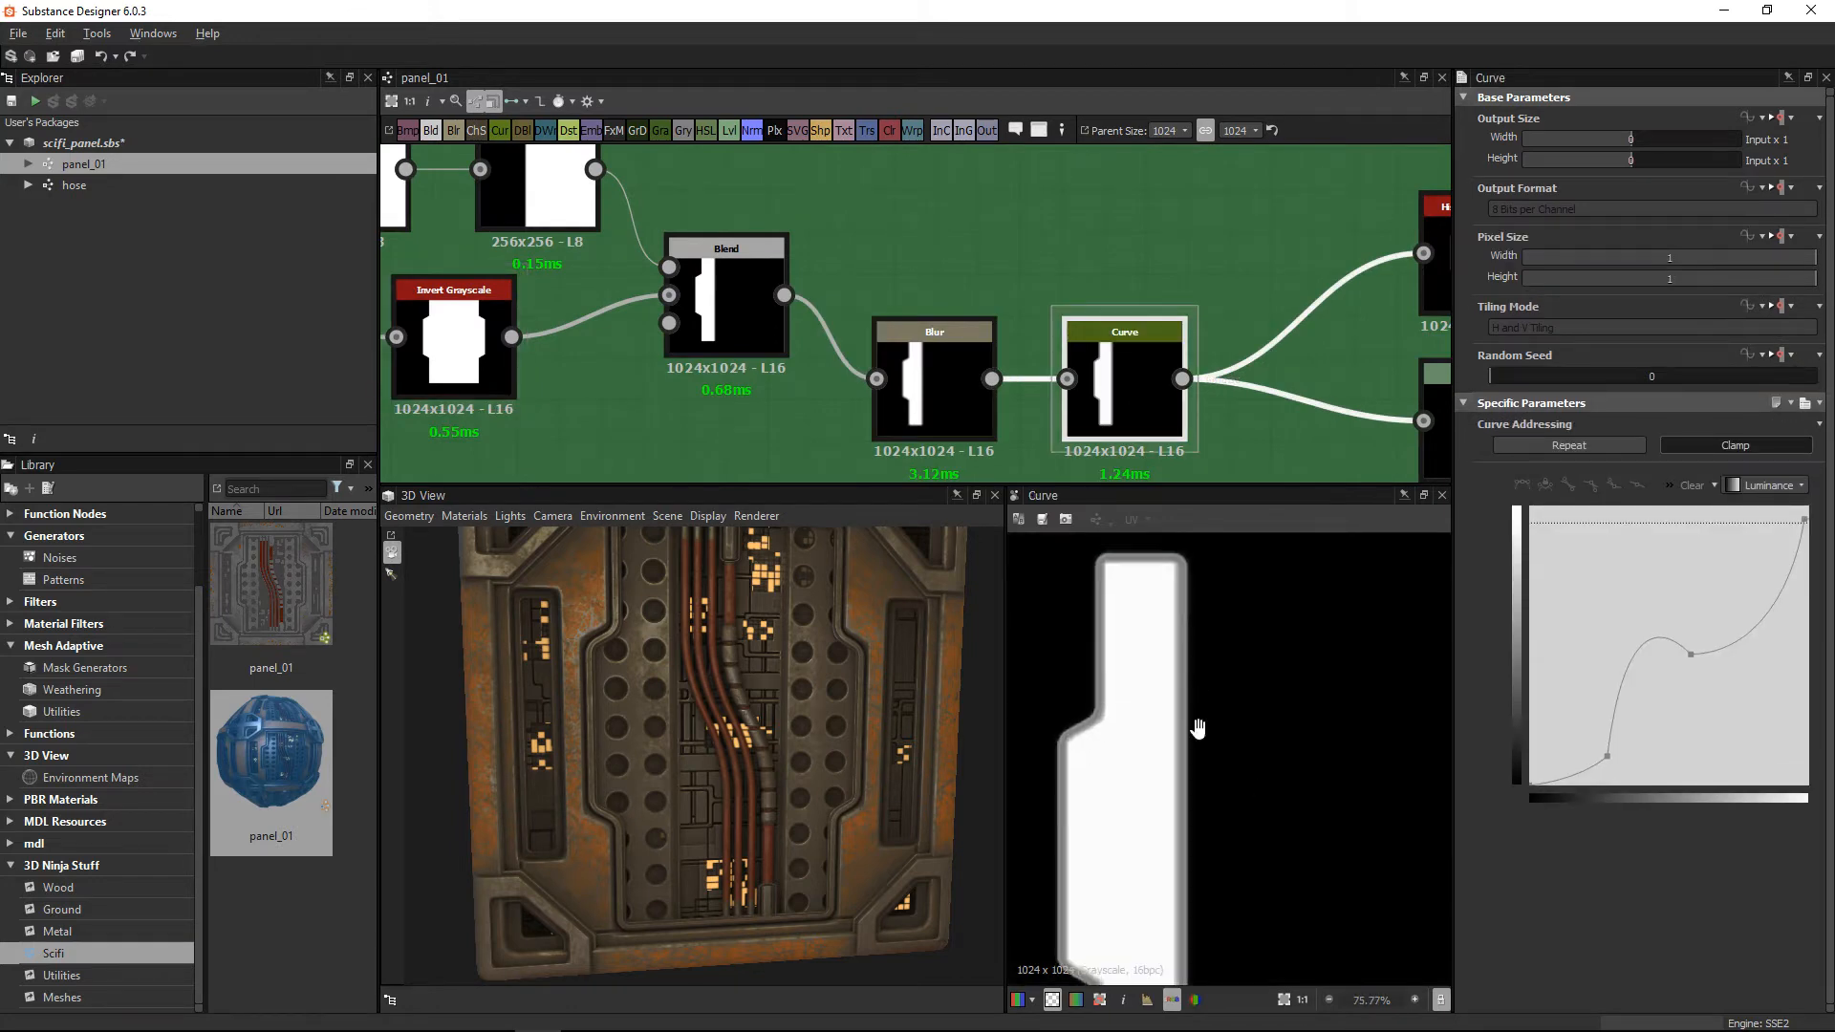
middle_click_drag(1198, 728, 1199, 794)
Step: Preview the Histogram Range and Levels nodes fed by the side plate's Curve node
middle_click_drag(1211, 256, 889, 268)
scroll(1044, 300, "down", 2)
middle_click_drag(1044, 286, 929, 275)
double_click(1018, 277)
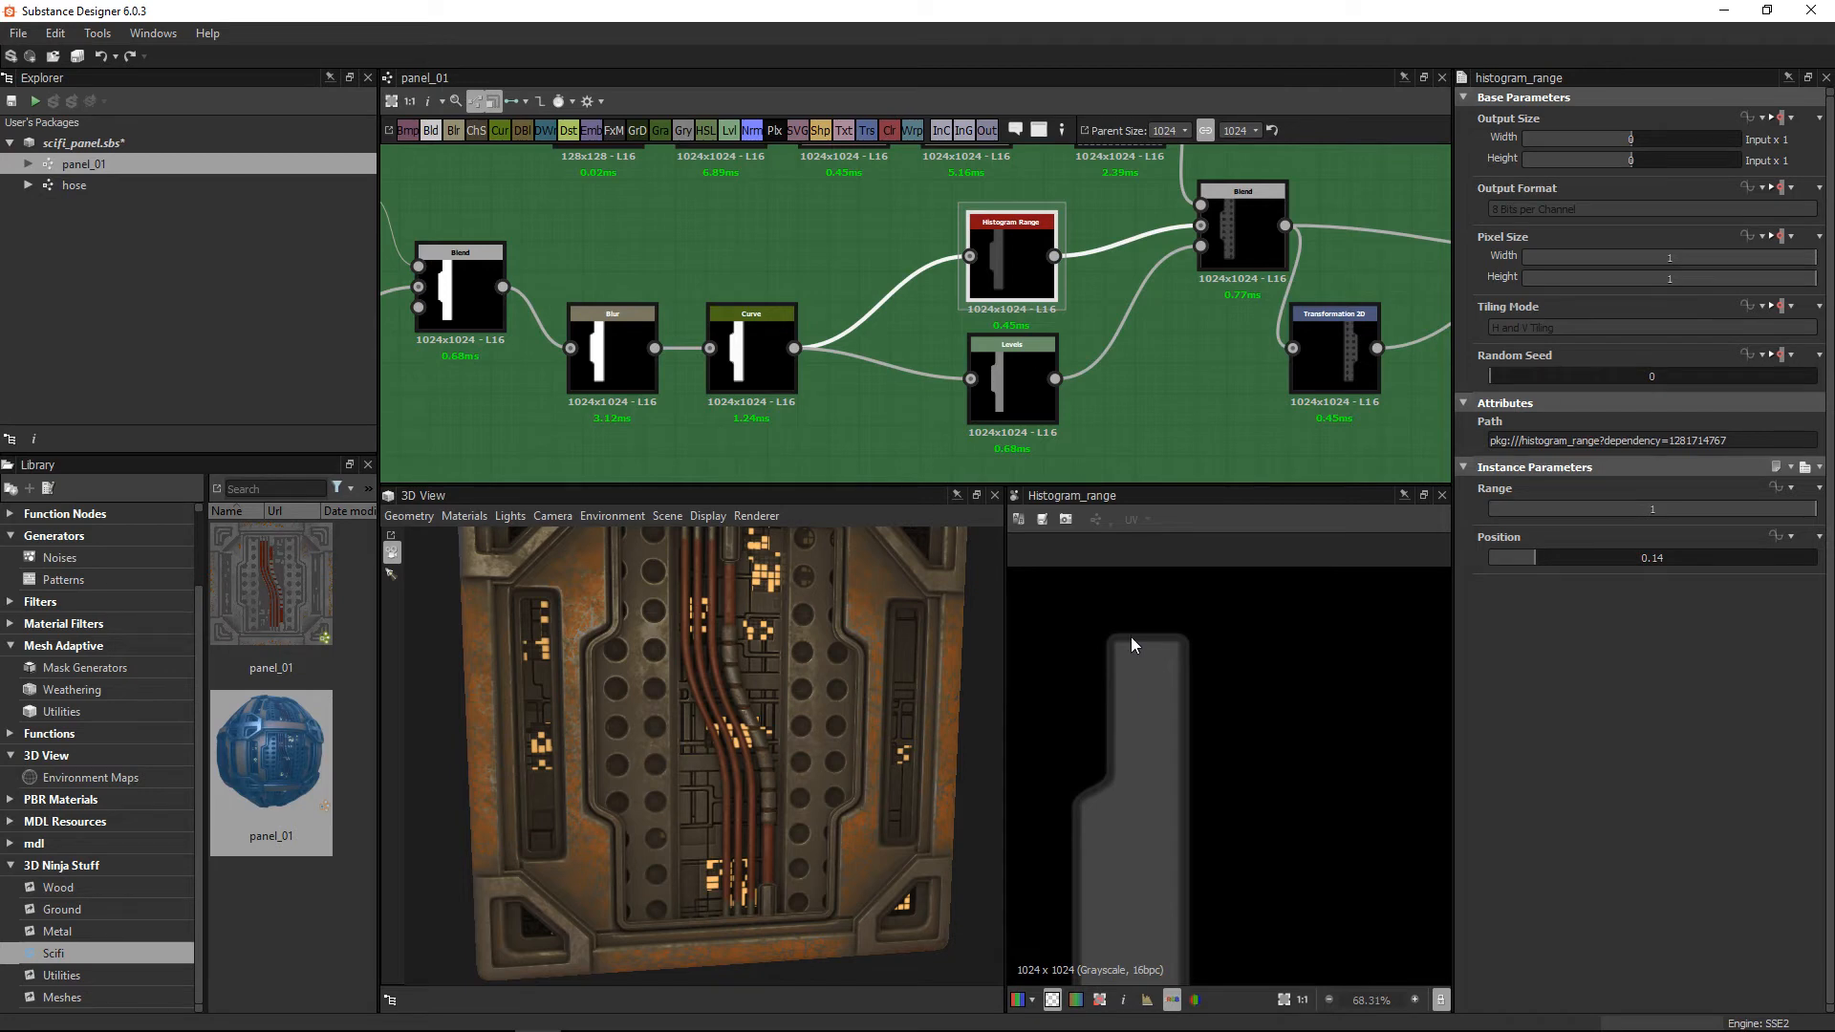
double_click(1012, 379)
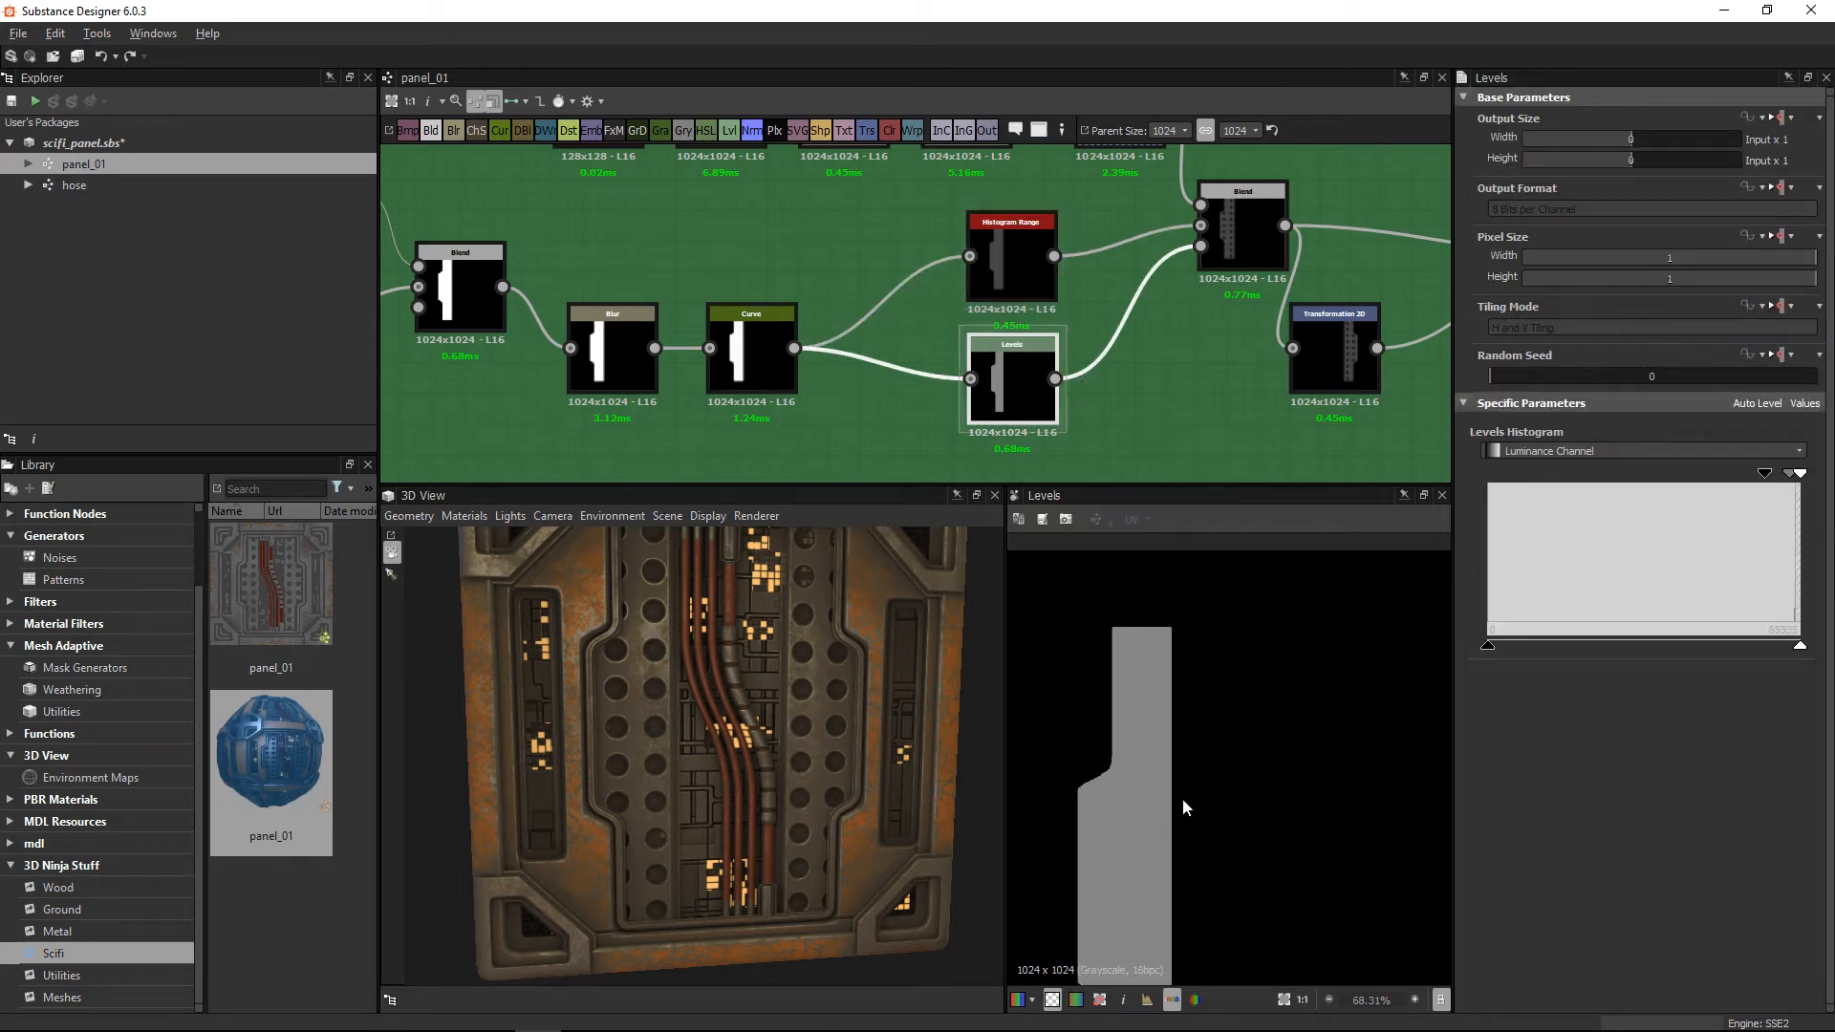
Step: Preview the disc Shape node at the start of the hole pattern chain
scroll(1225, 317, "up", 1)
middle_click_drag(1200, 248, 1015, 604)
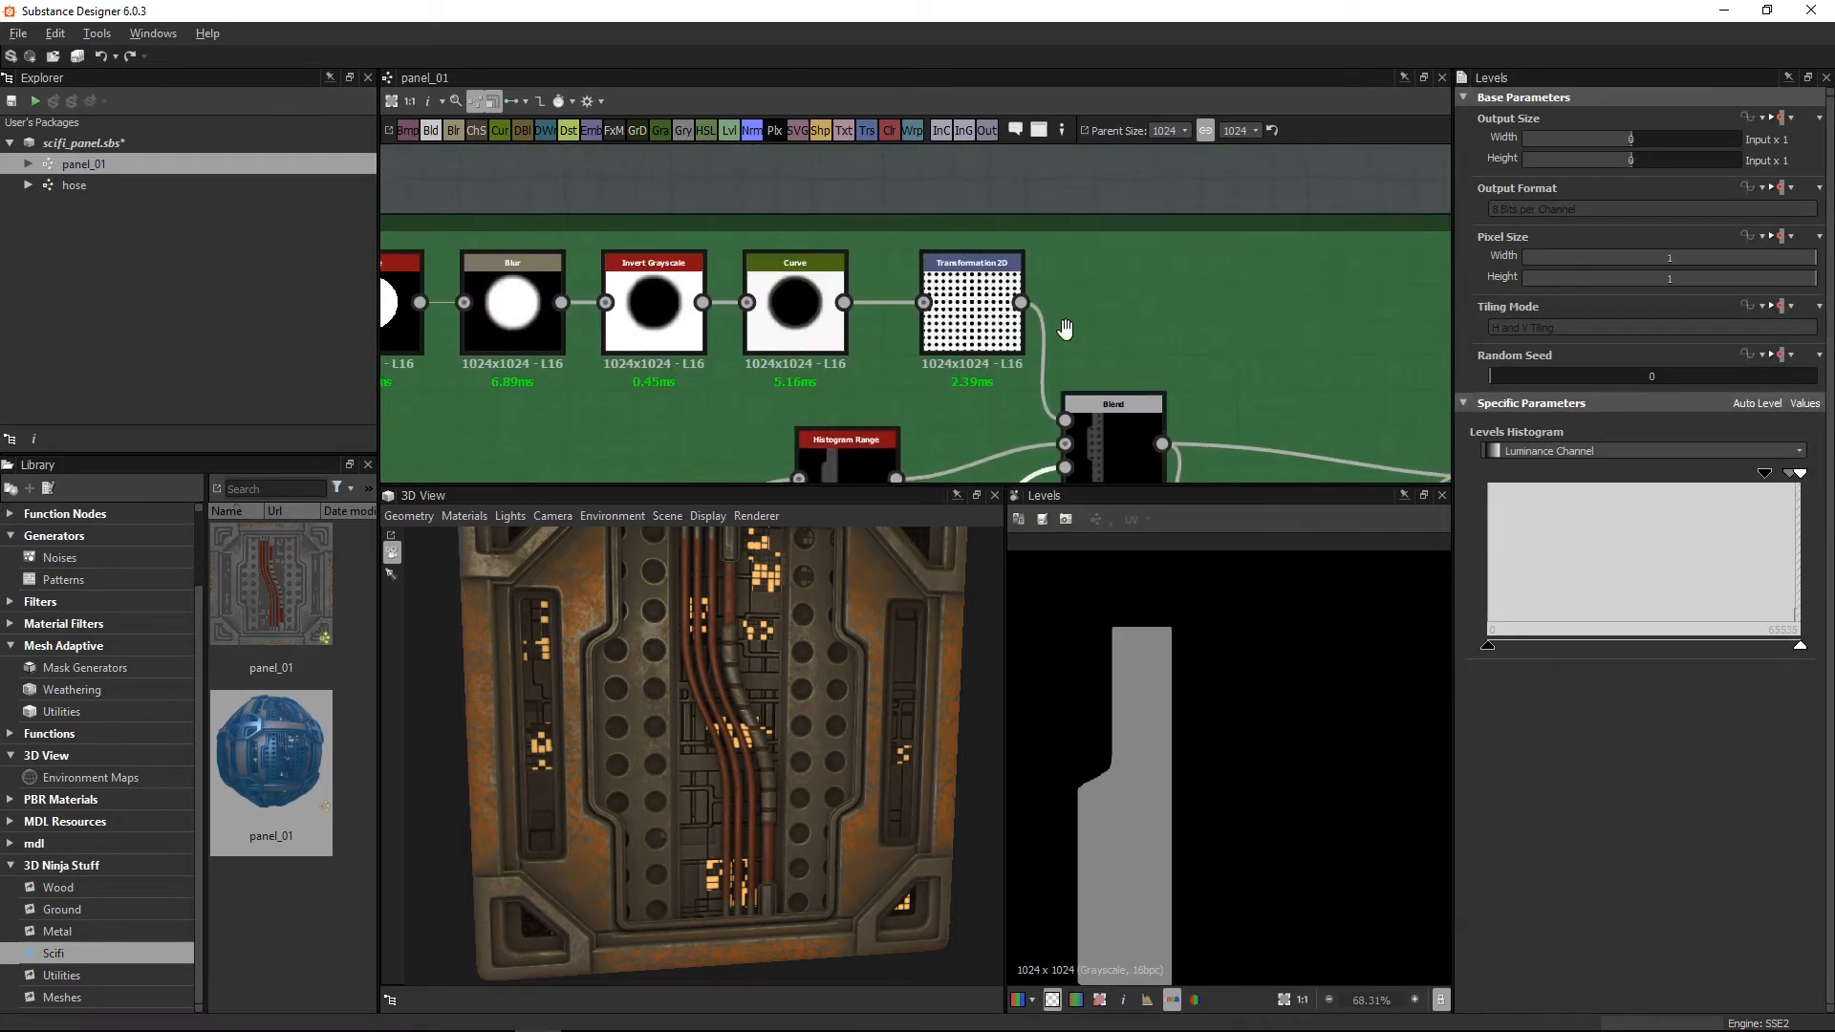
middle_click_drag(1064, 328, 1100, 385)
scroll(1094, 307, "up", 2)
middle_click_drag(785, 302, 1080, 324)
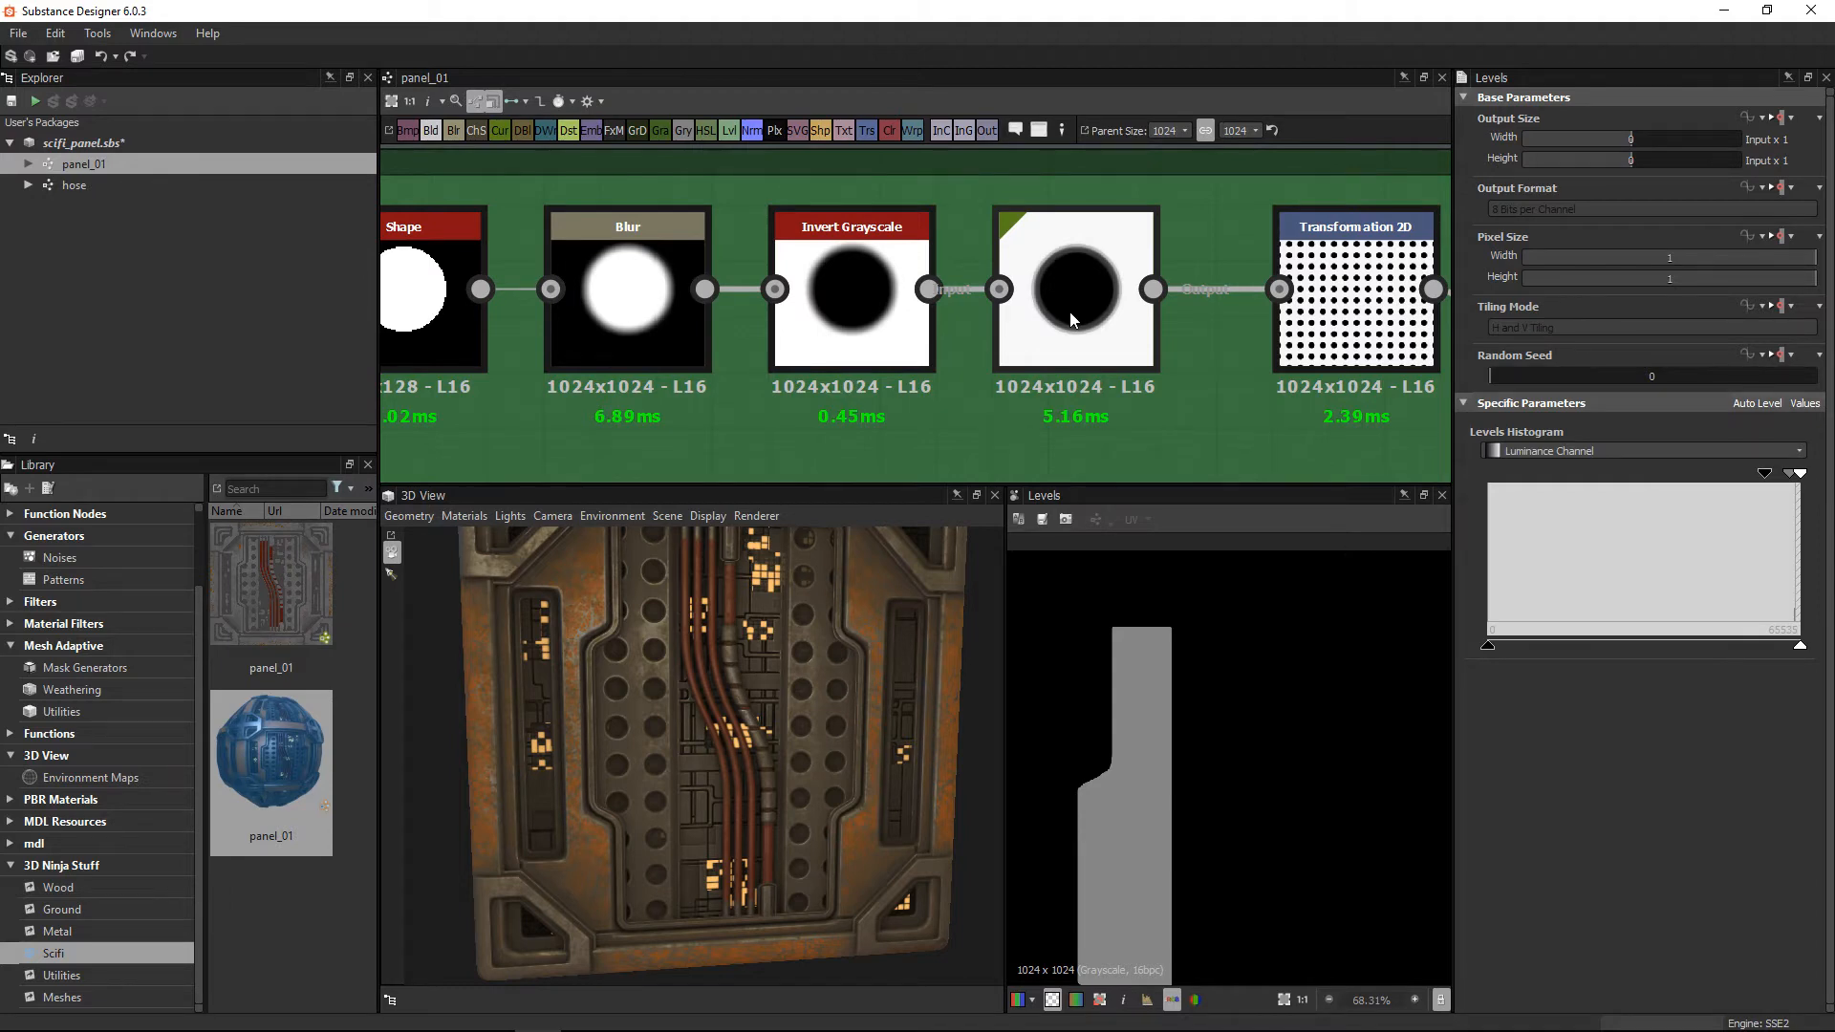
middle_click_drag(603, 229, 703, 228)
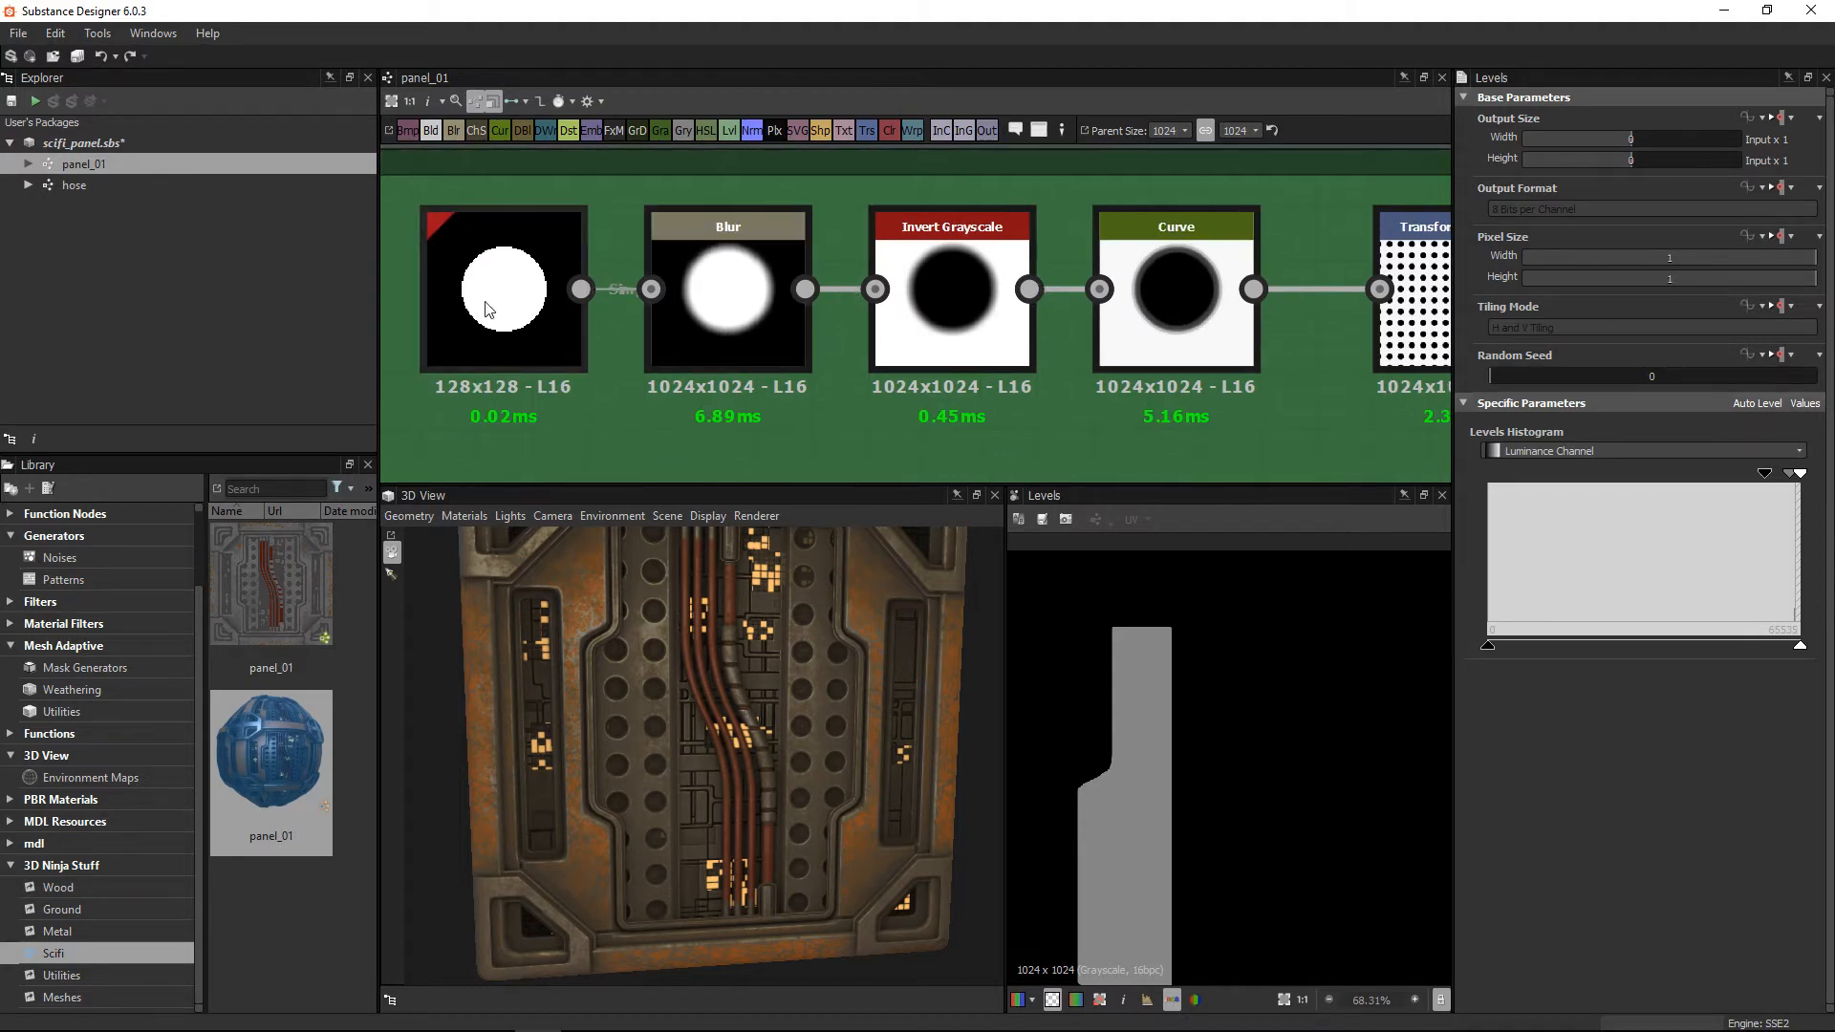
left_click(487, 298)
double_click(486, 304)
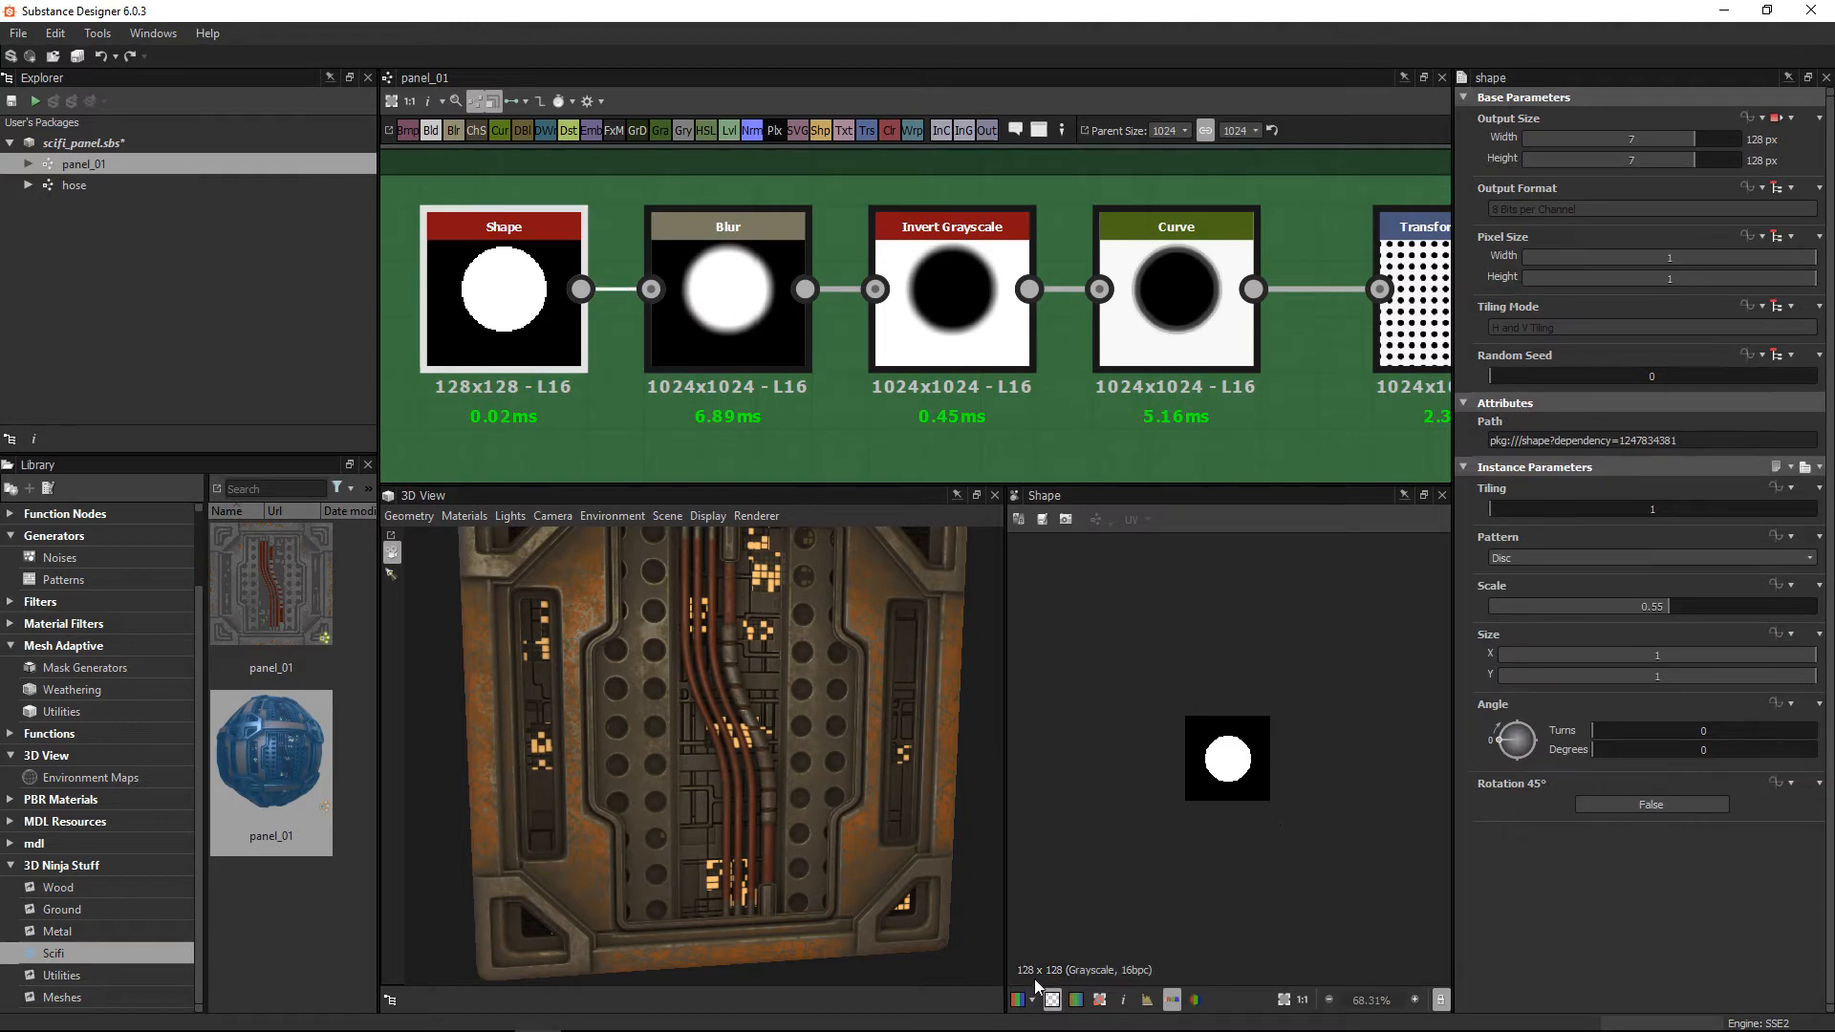
scroll(1227, 783, "up", 4)
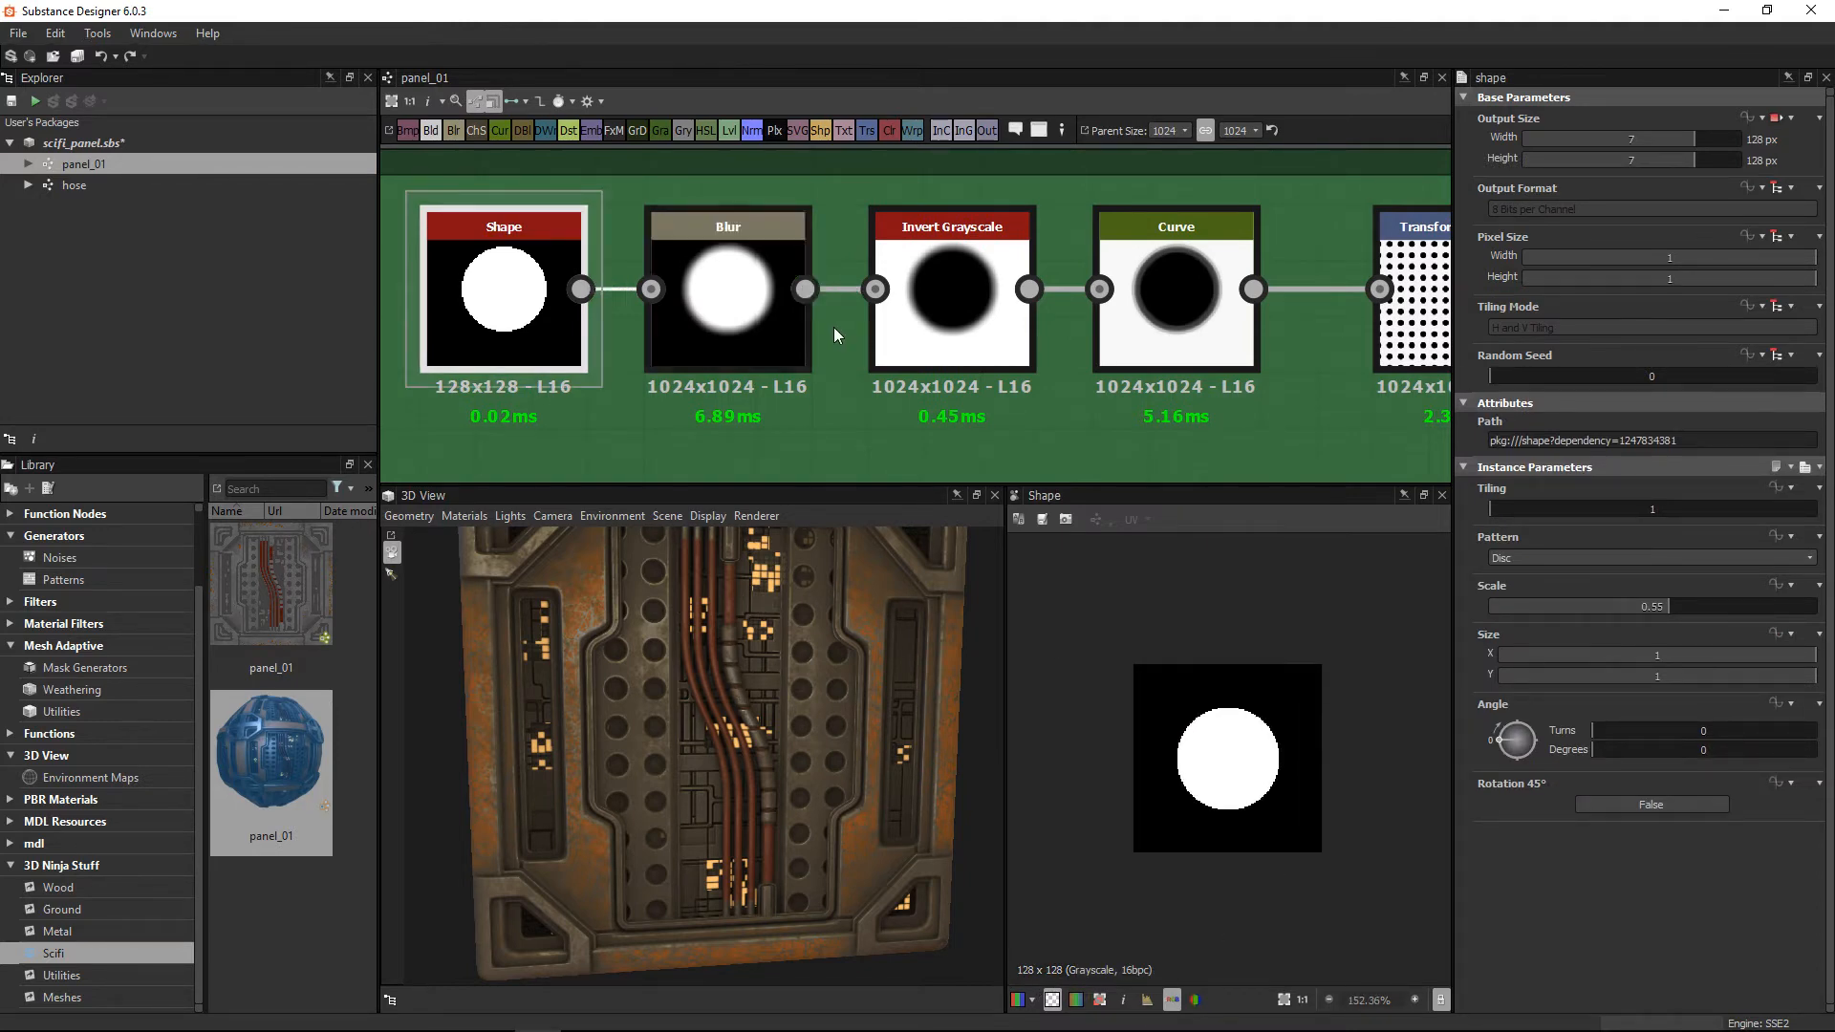
Step: Preview the Blur, Invert Grayscale and Curve nodes of the hole chain, examining the circle's edge profile
double_click(743, 307)
double_click(967, 308)
double_click(1164, 306)
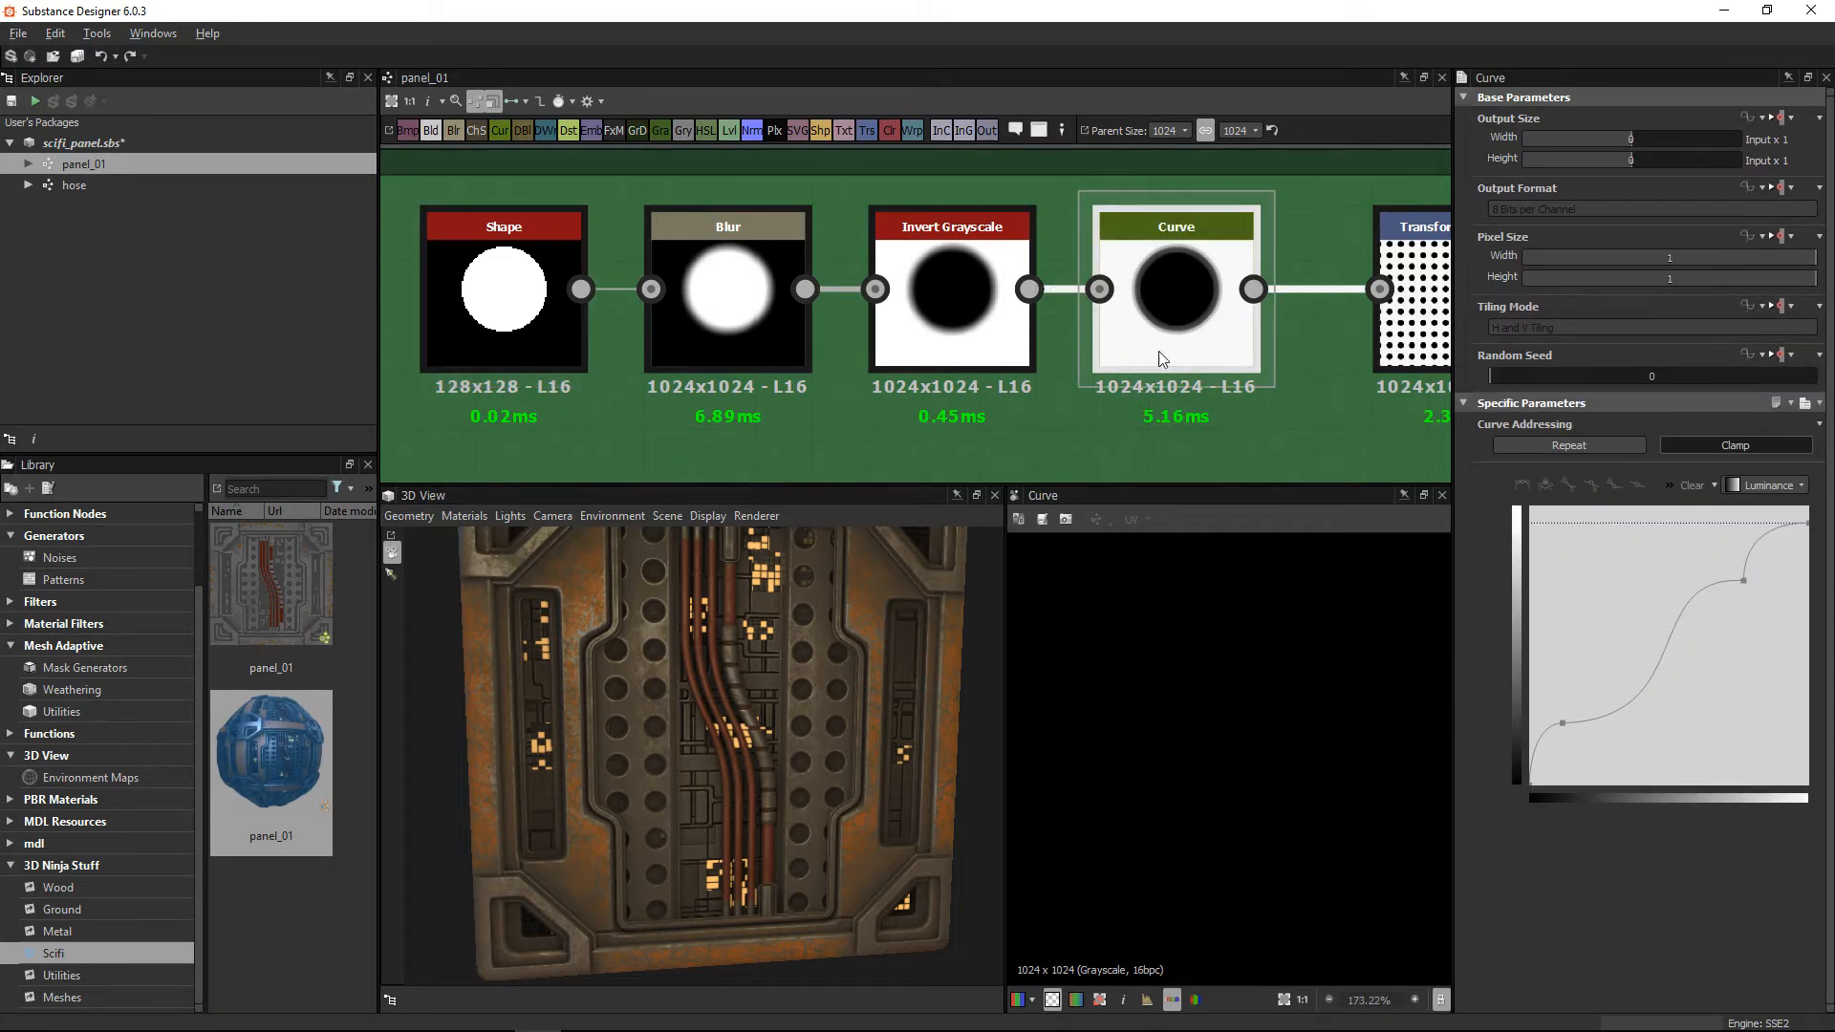
scroll(1216, 734, "down", 3)
scroll(1215, 724, "up", 3)
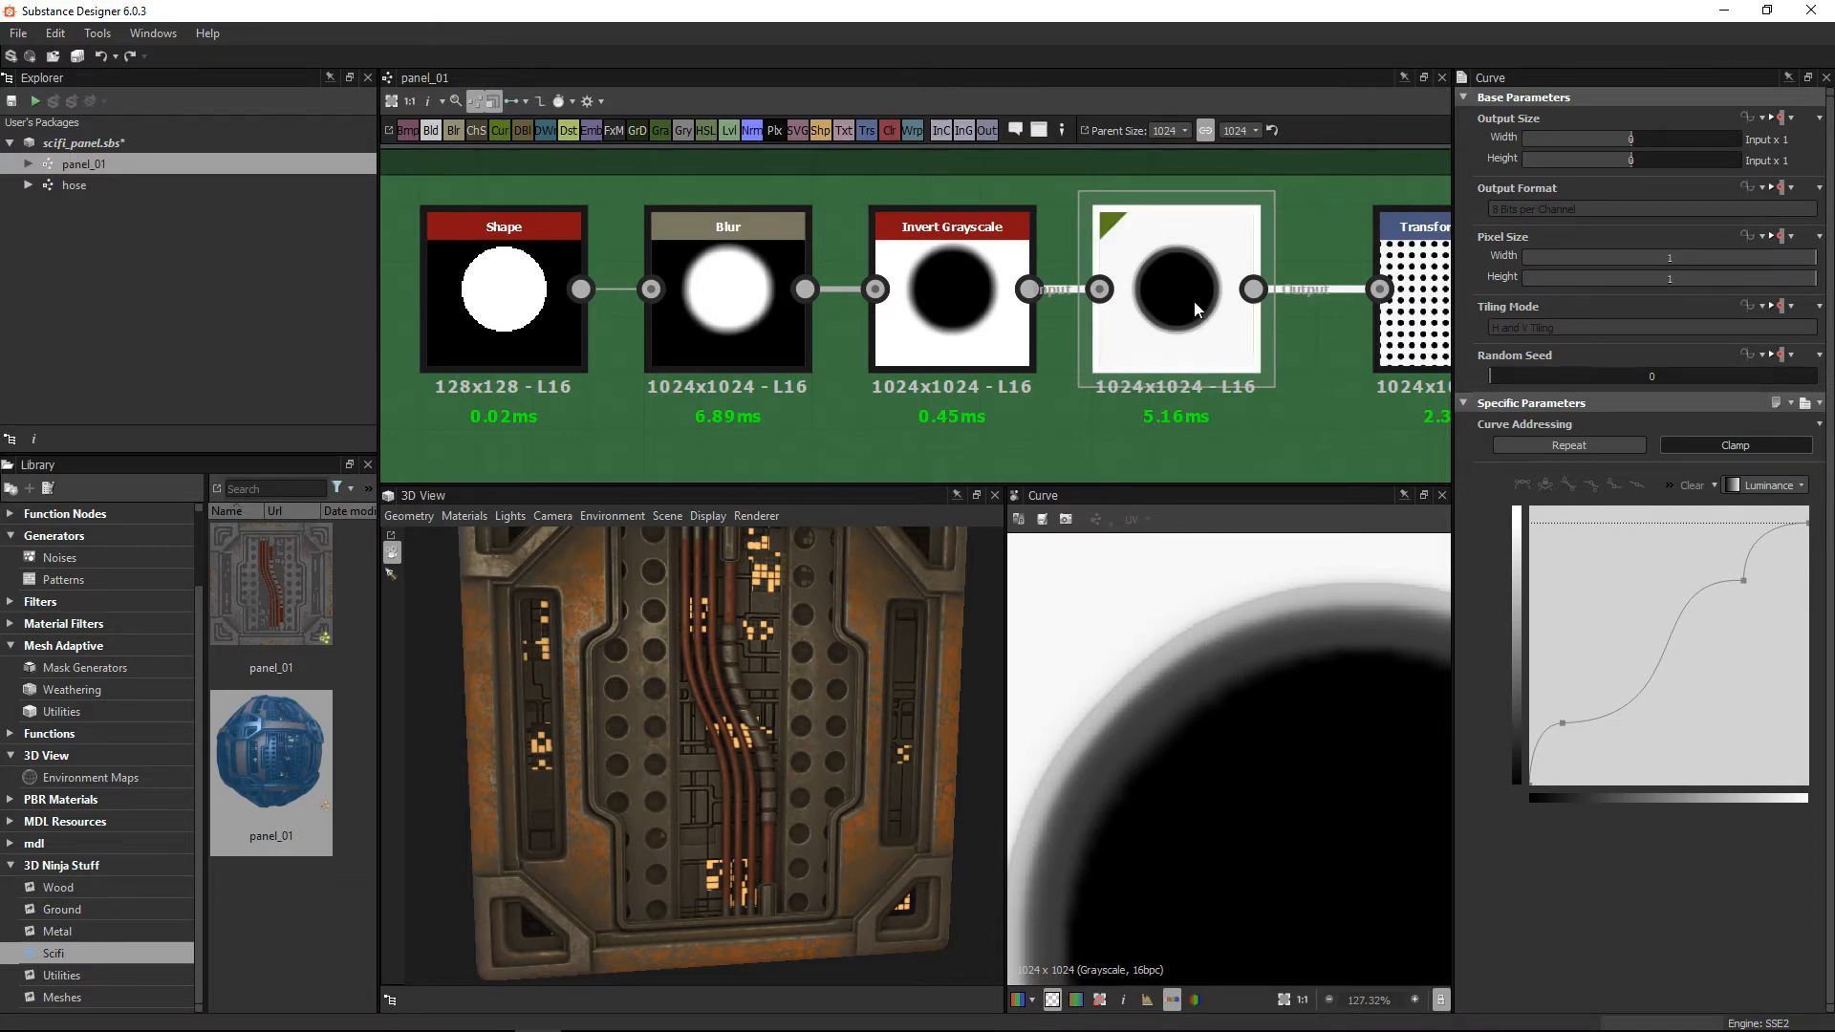
Step: Preview the Transformation 2D node that tiles the hole, examining one hole up close
middle_click_drag(1182, 307, 797, 302)
double_click(1027, 308)
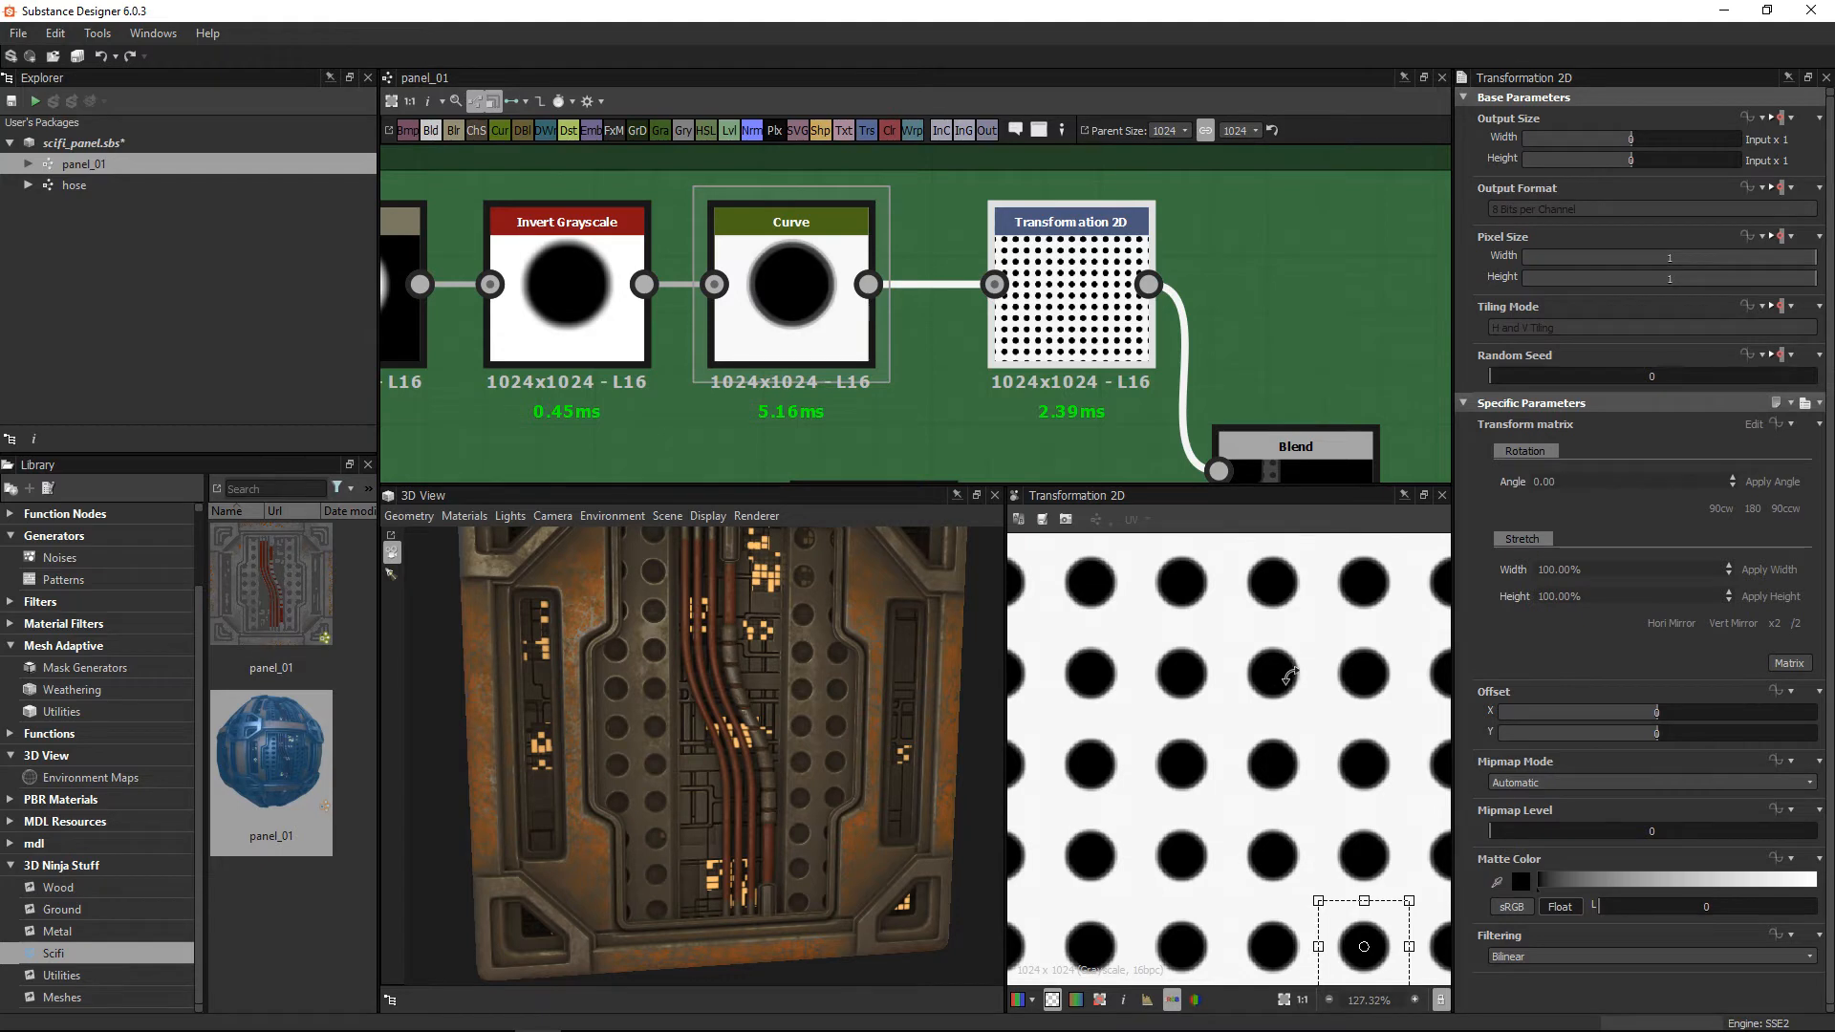
scroll(1289, 675, "up", 6)
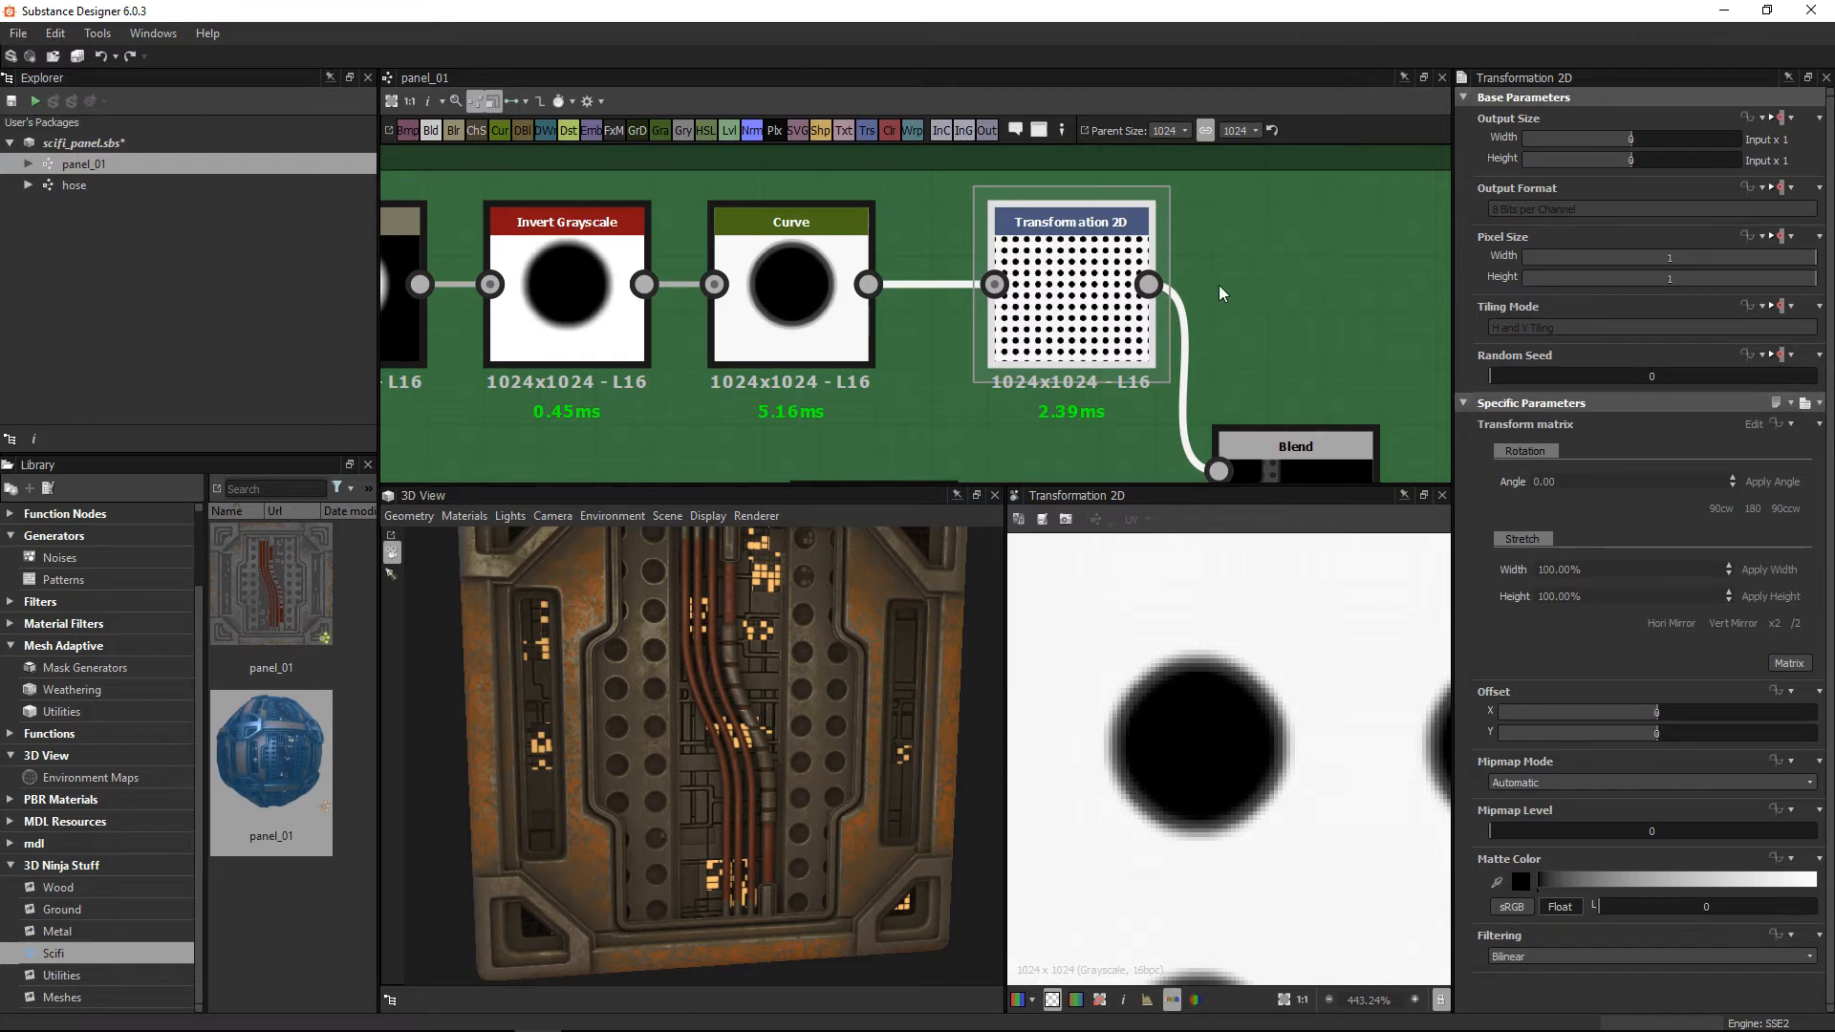
scroll(1206, 259, "down", 3)
Step: Compare the Multiply Blend of holes and side plate with its Histogram Range background input
middle_click_drag(1152, 346, 1029, 259)
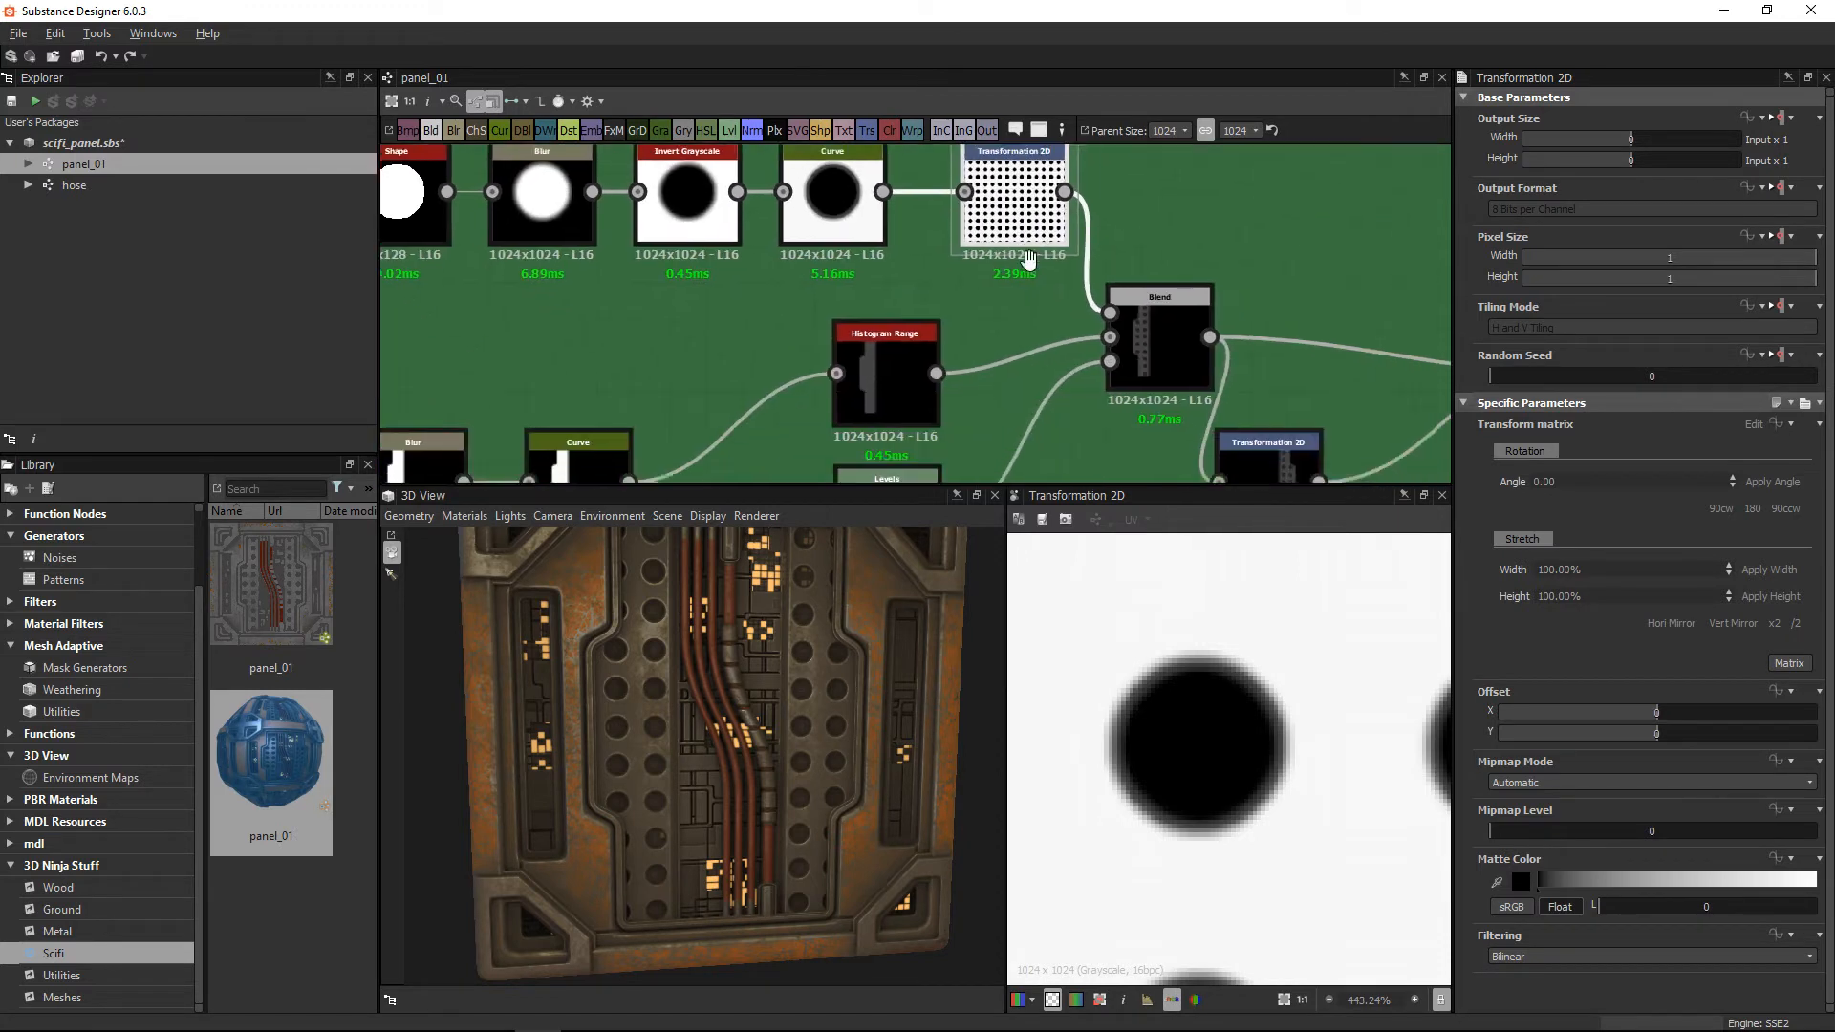
double_click(1114, 306)
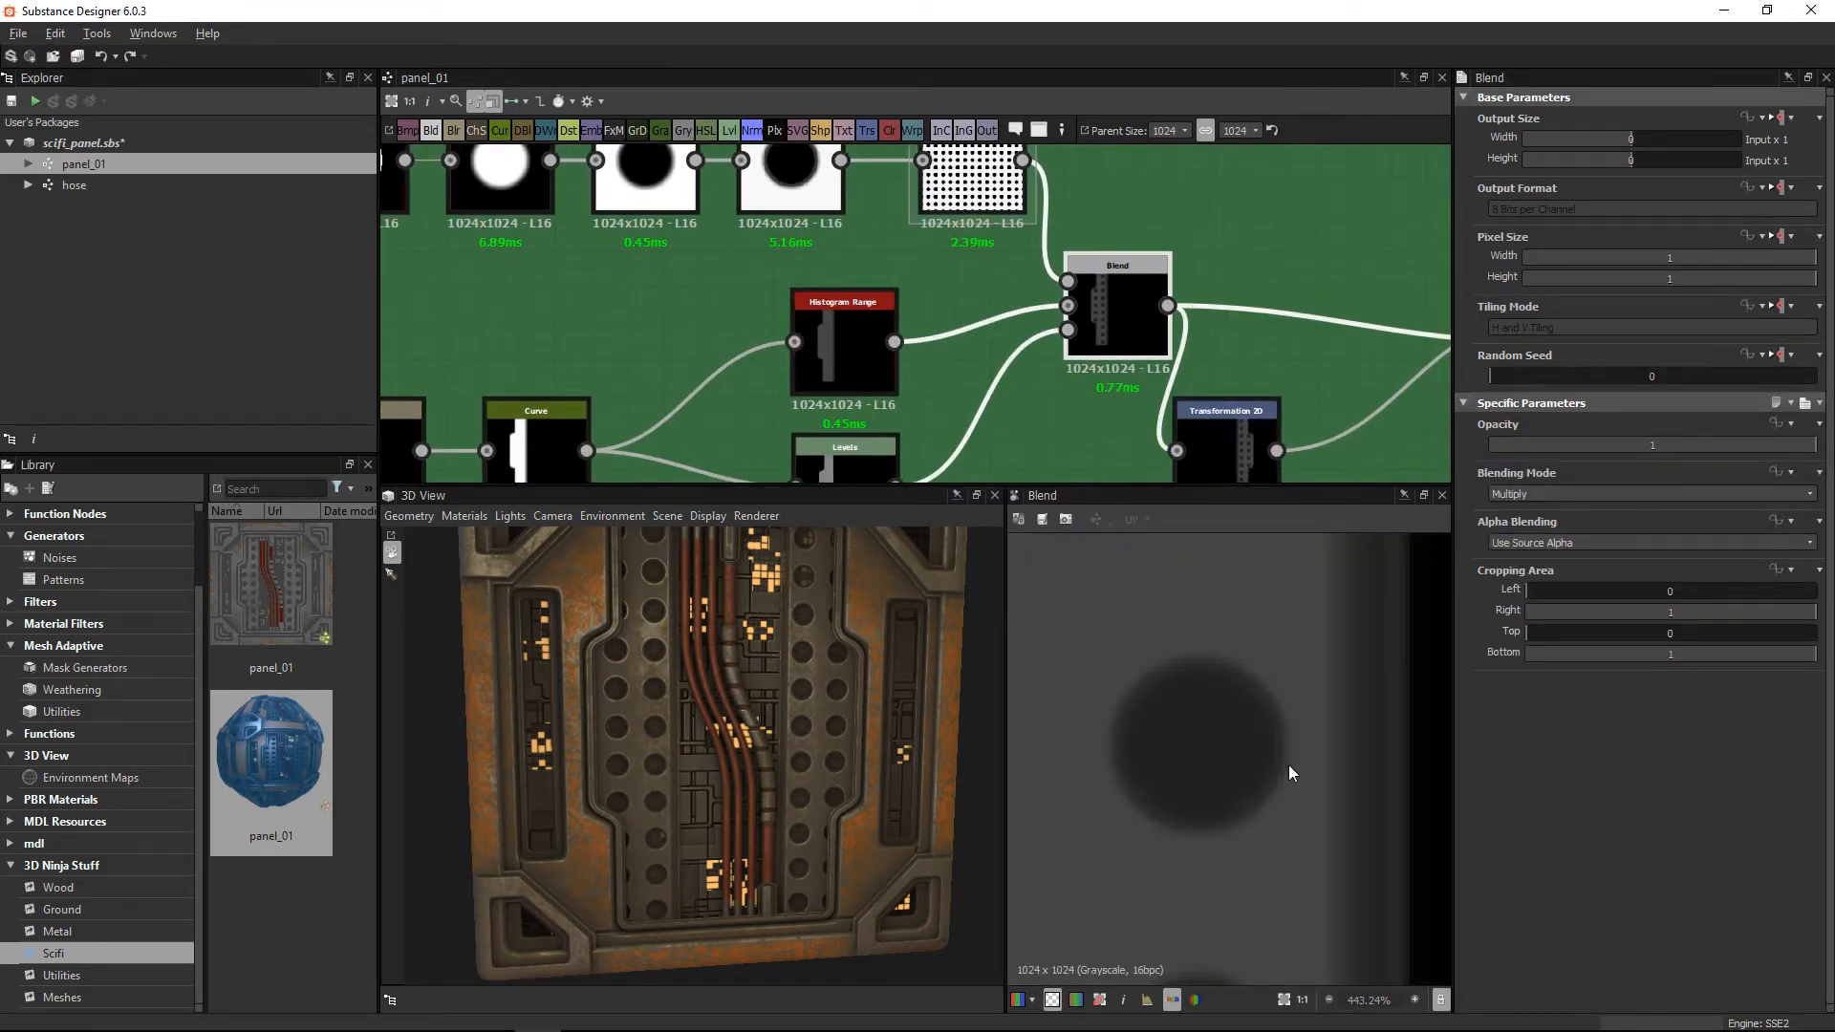
right_click_drag(1288, 765, 1165, 724, "alt")
double_click(1067, 312)
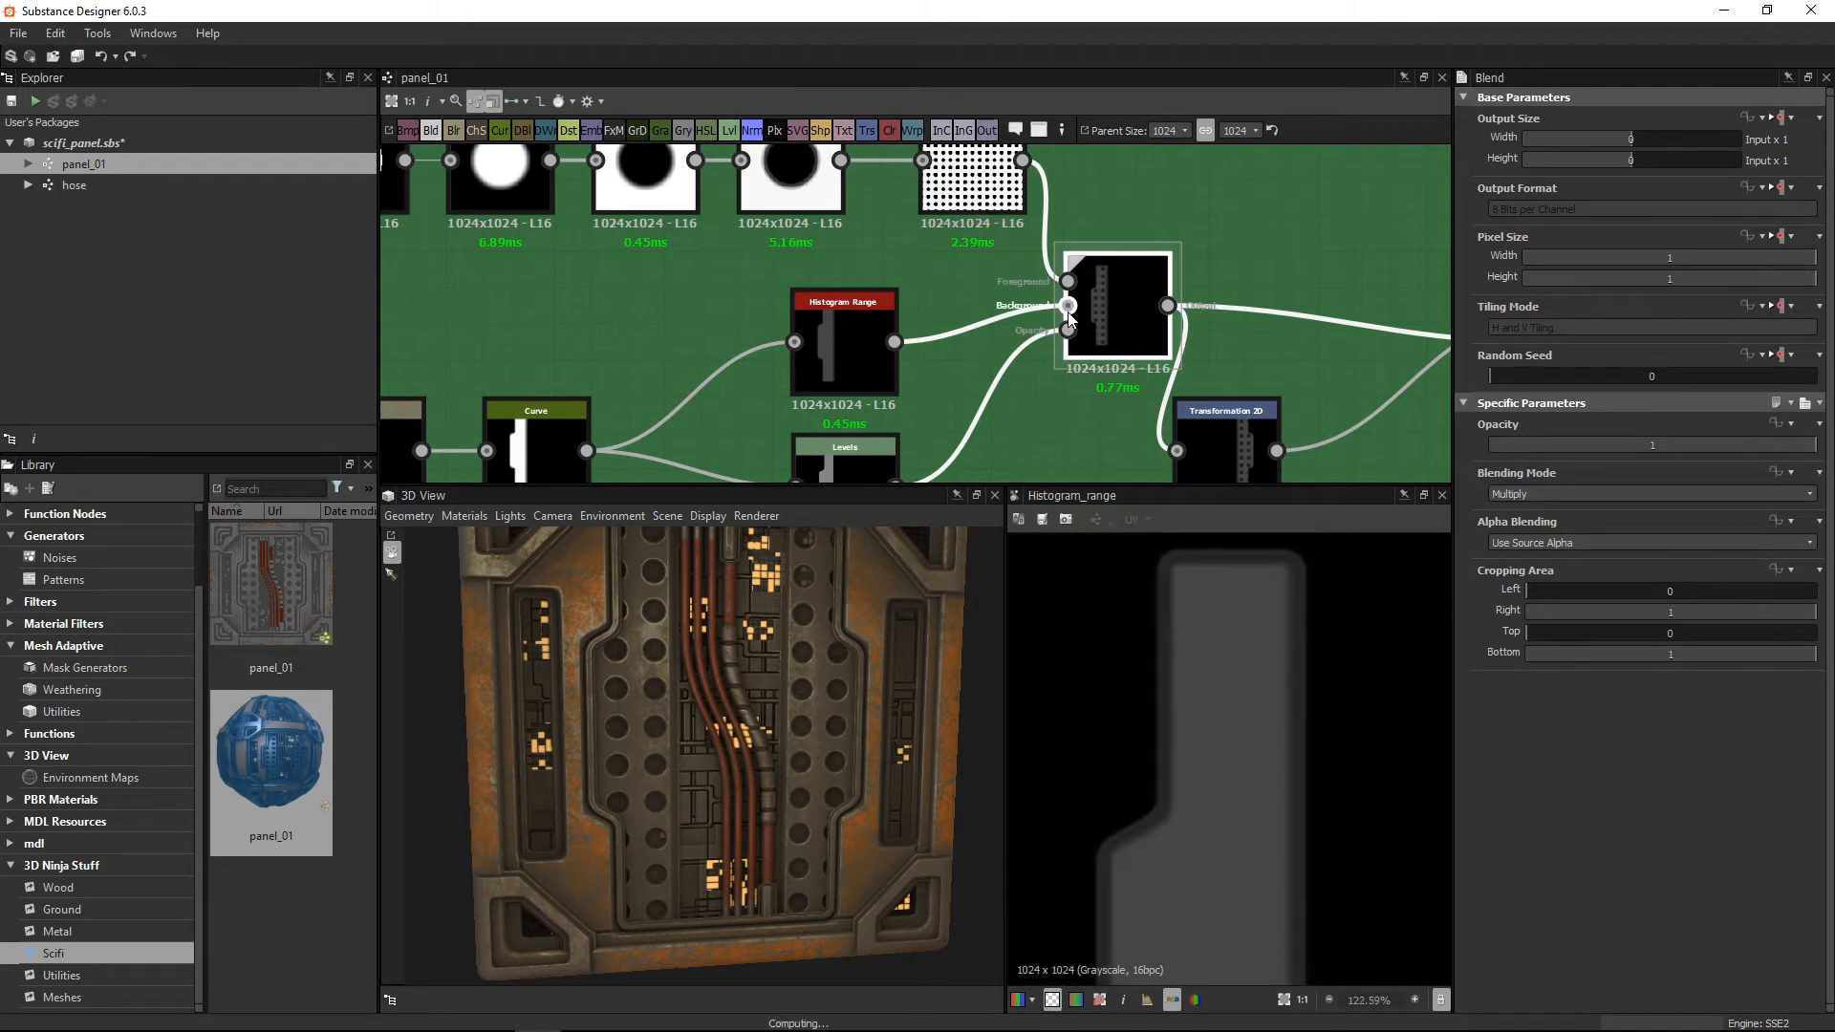
double_click(1105, 300)
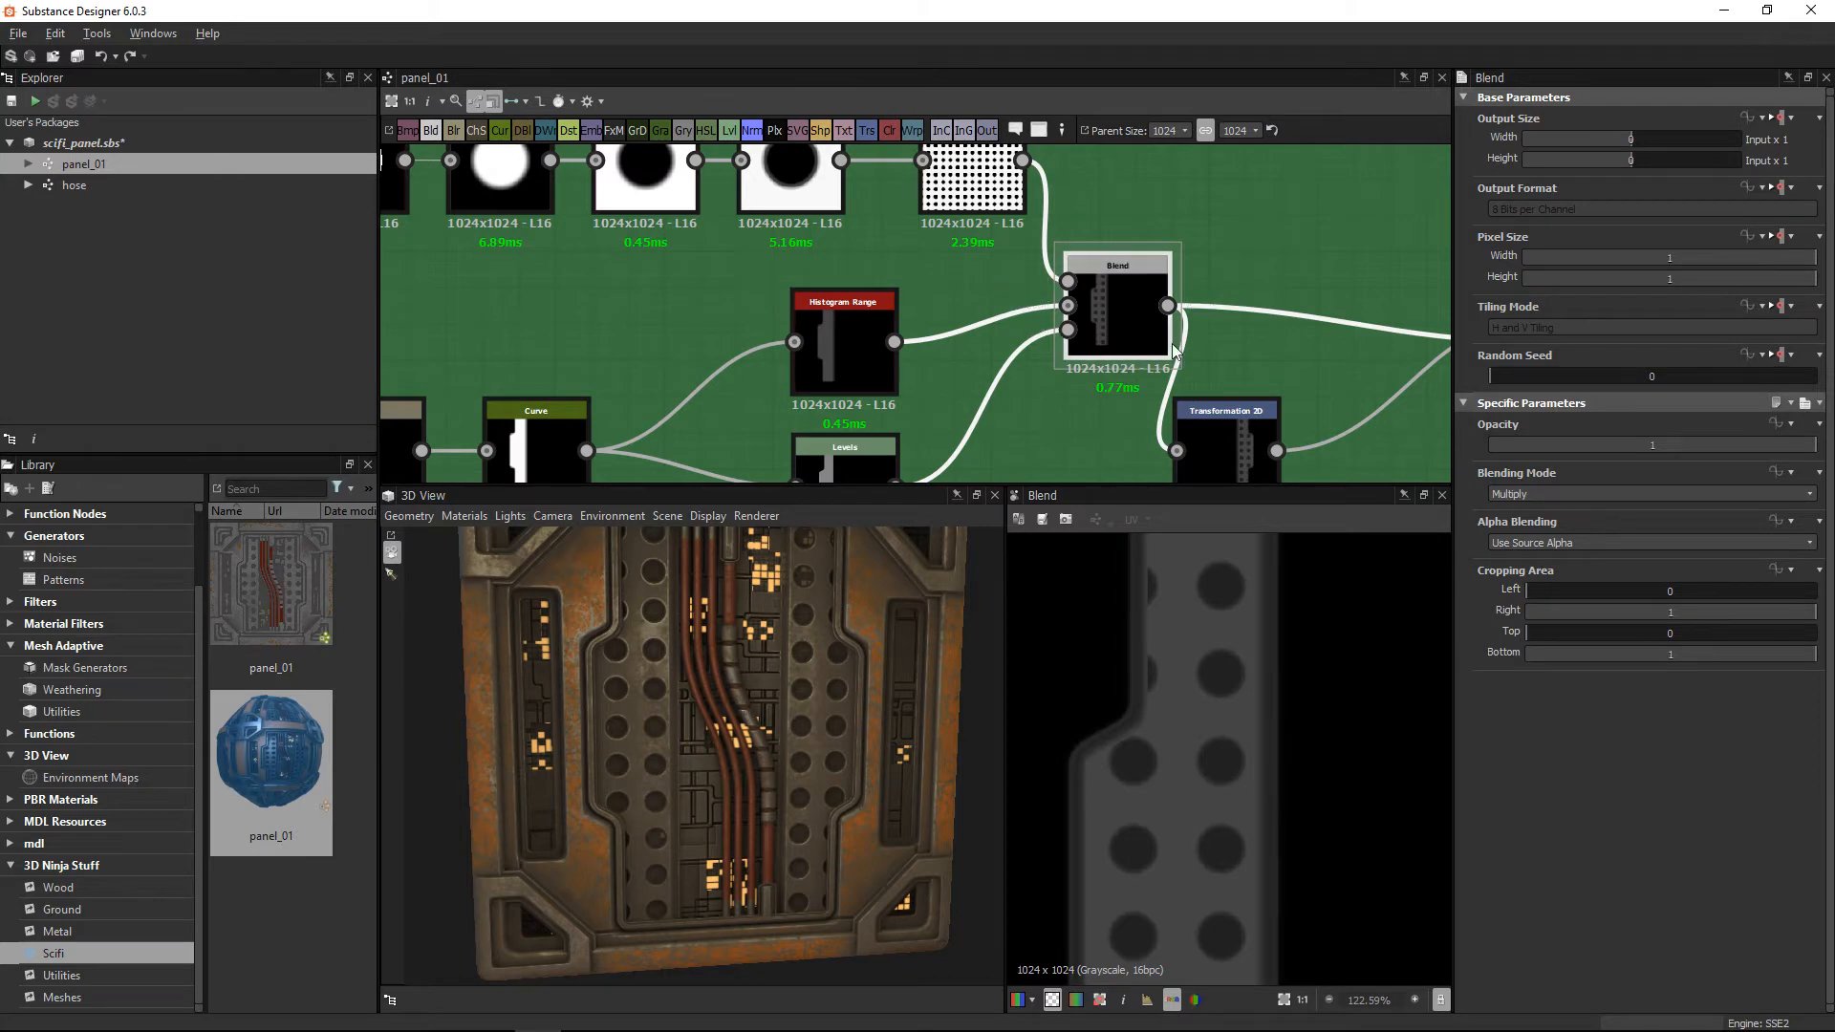
Step: Preview the offset plate copy in Transformation 2D and the Max (Lighten) Blend that combines both perforated plates
middle_click_drag(1133, 344, 866, 240)
double_click(969, 347)
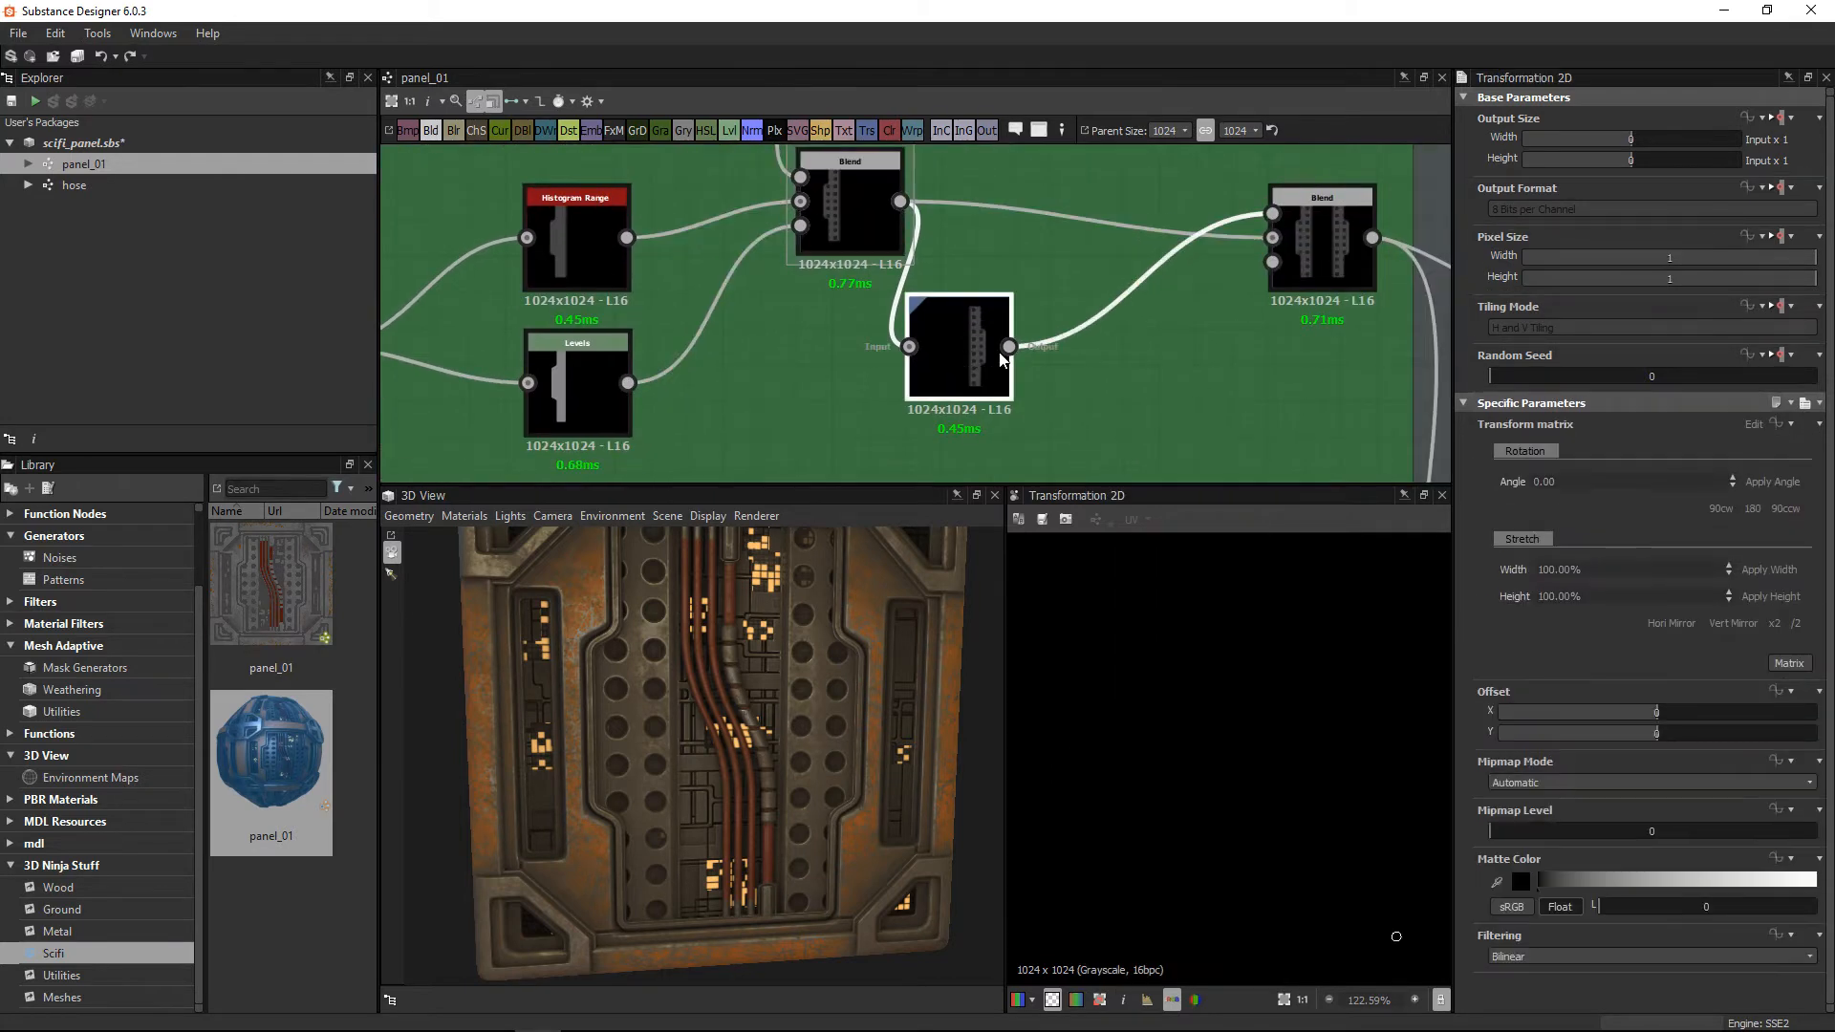
scroll(1235, 728, "down", 5)
left_click(1316, 235)
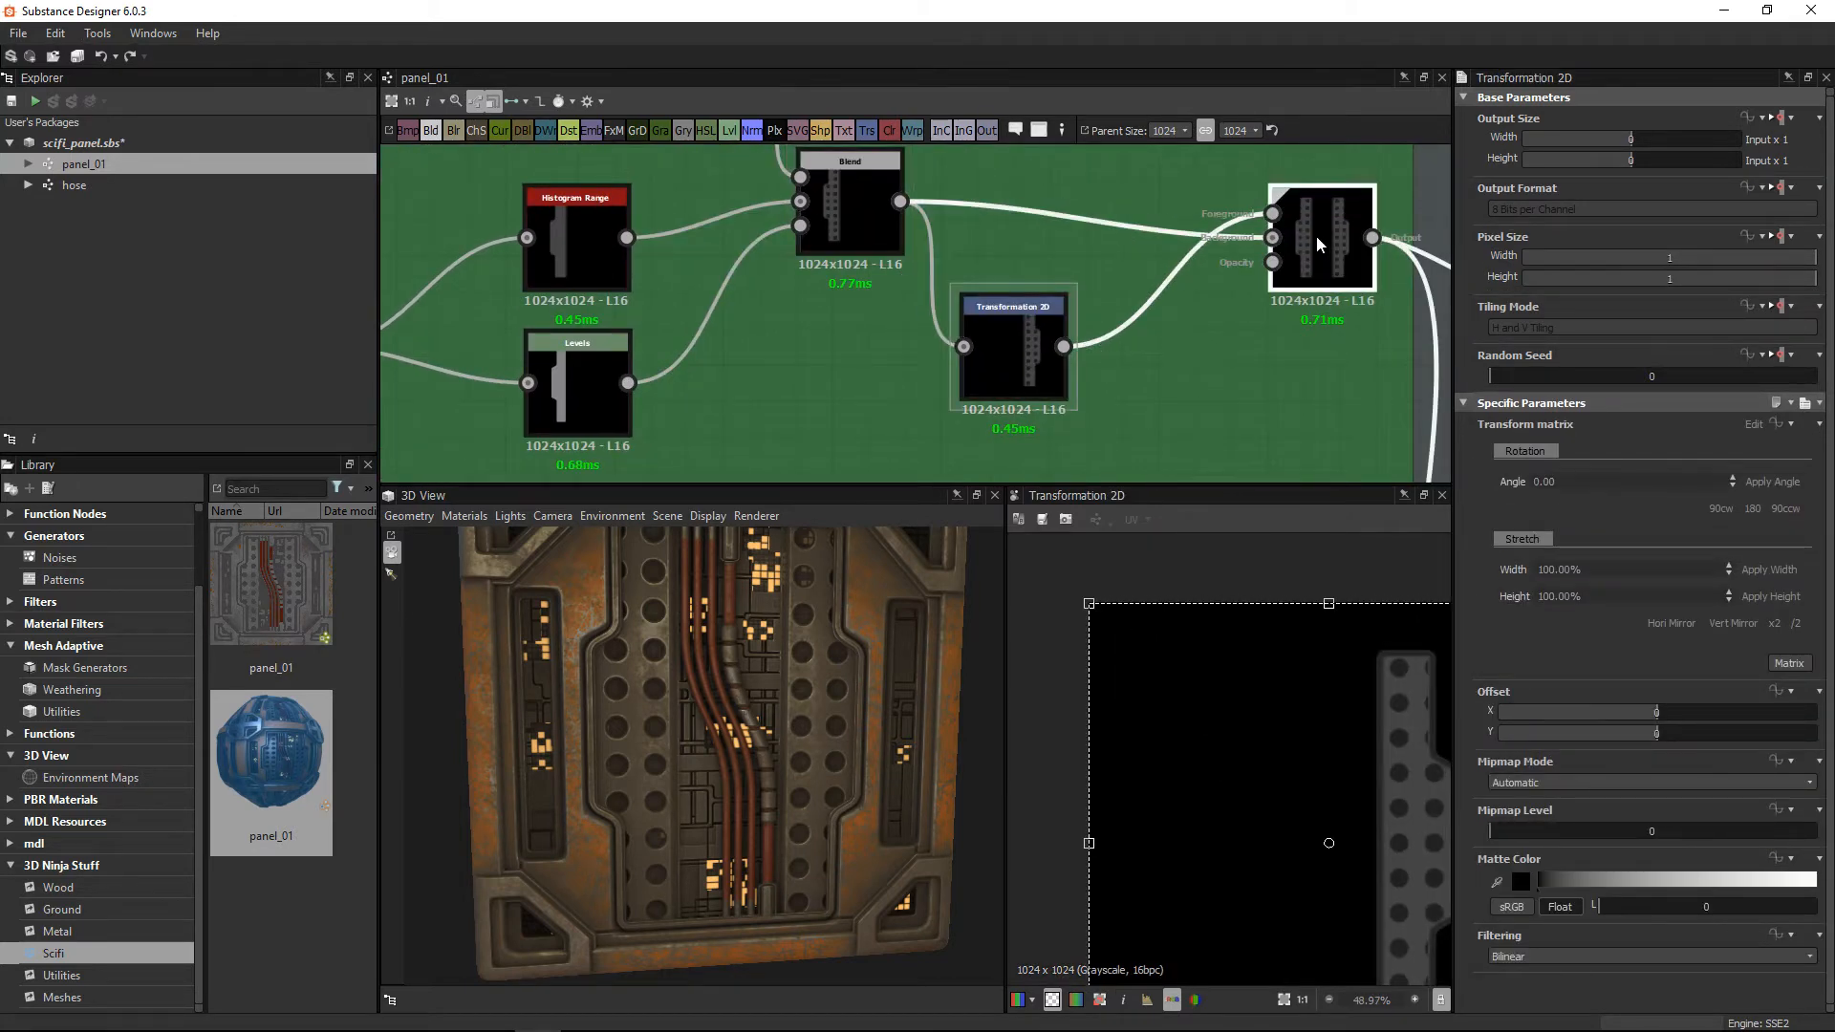
scroll(1227, 796, "down", 2)
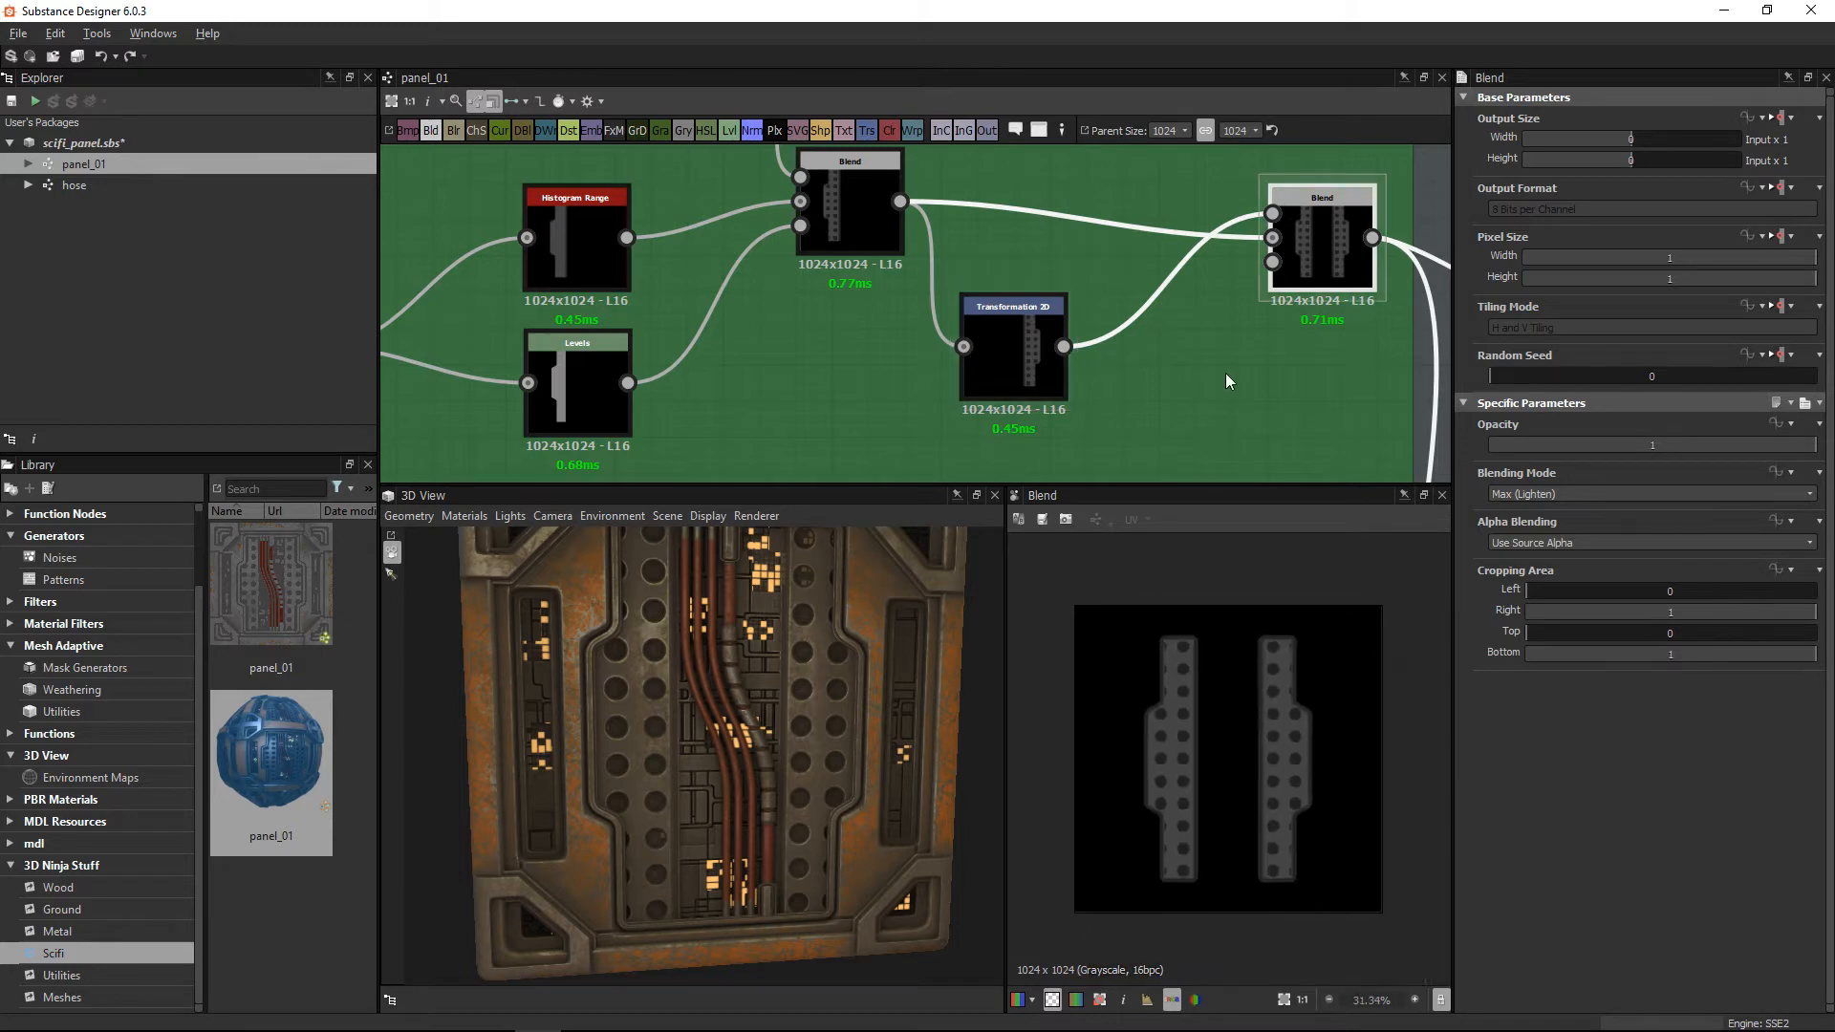
Step: Examine the holes of one perforated plate up close in the 3D view under rotated environment lighting
middle_click_drag(1227, 380, 1051, 289)
scroll(759, 853, "up", 3)
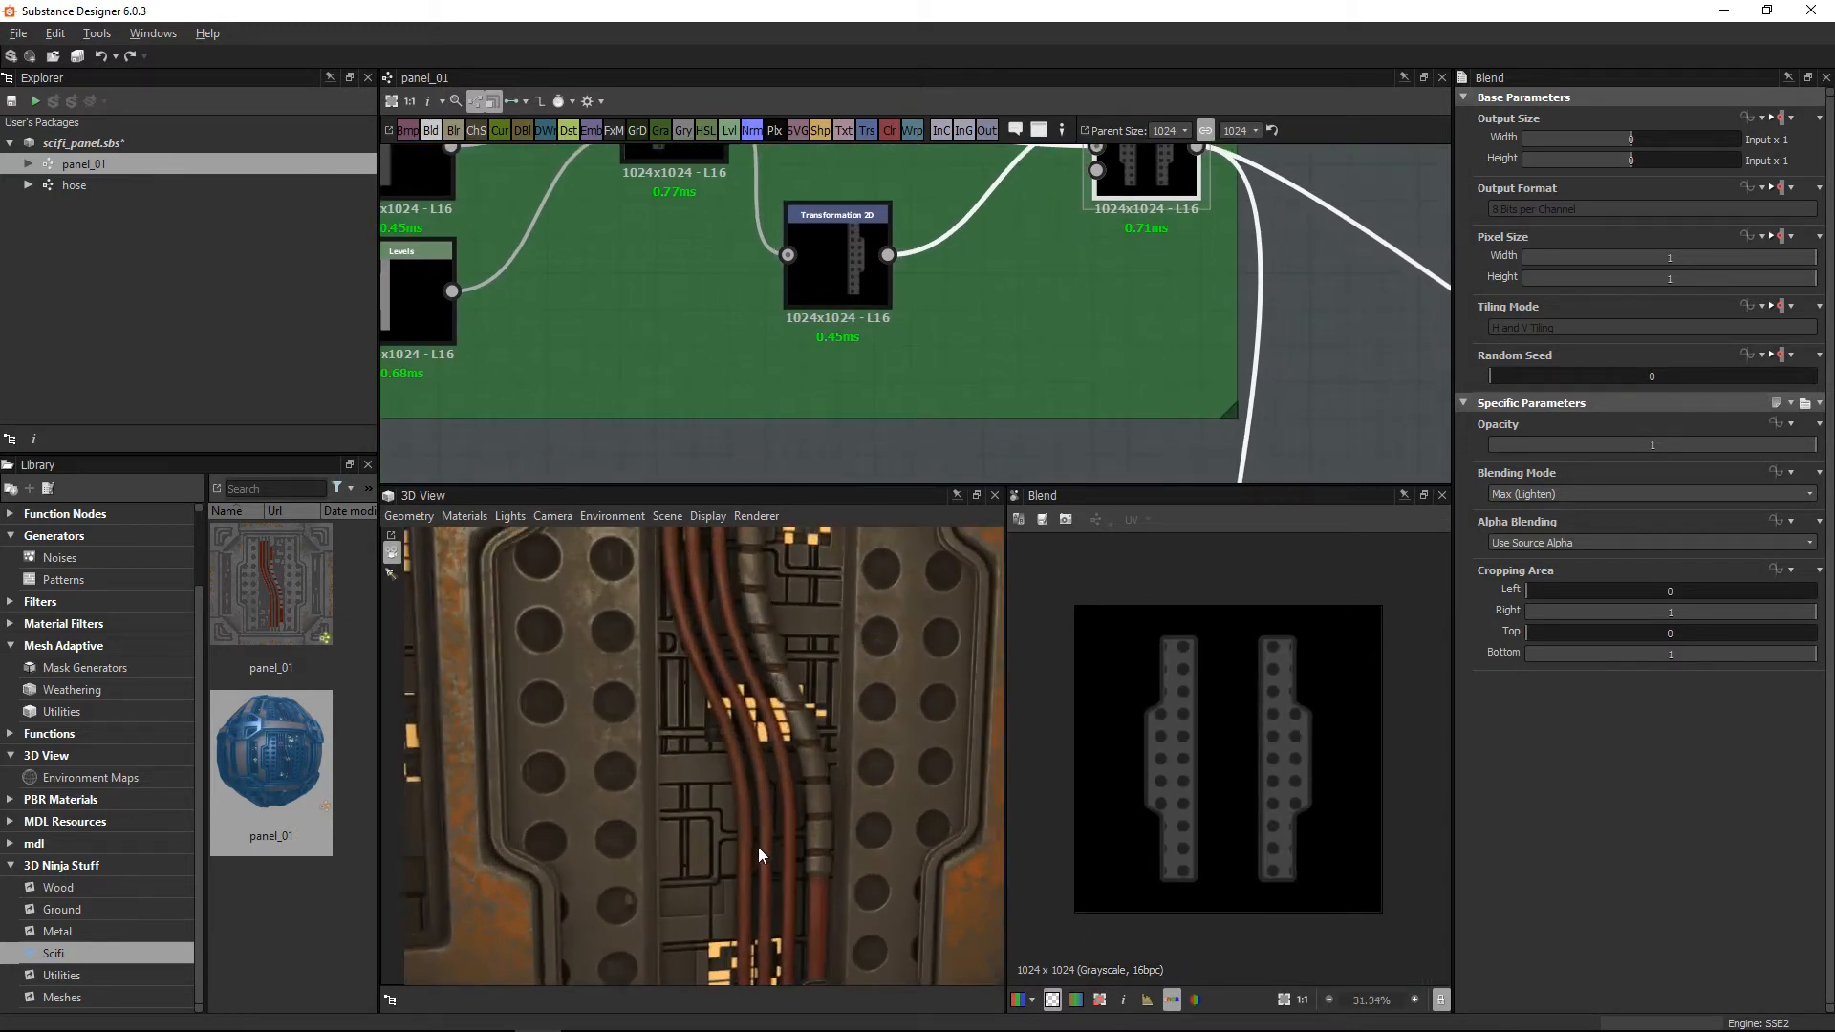
scroll(760, 853, "up", 2)
middle_click_drag(579, 585, 701, 725)
scroll(726, 767, "up", 2)
left_click_drag(787, 704, 778, 708)
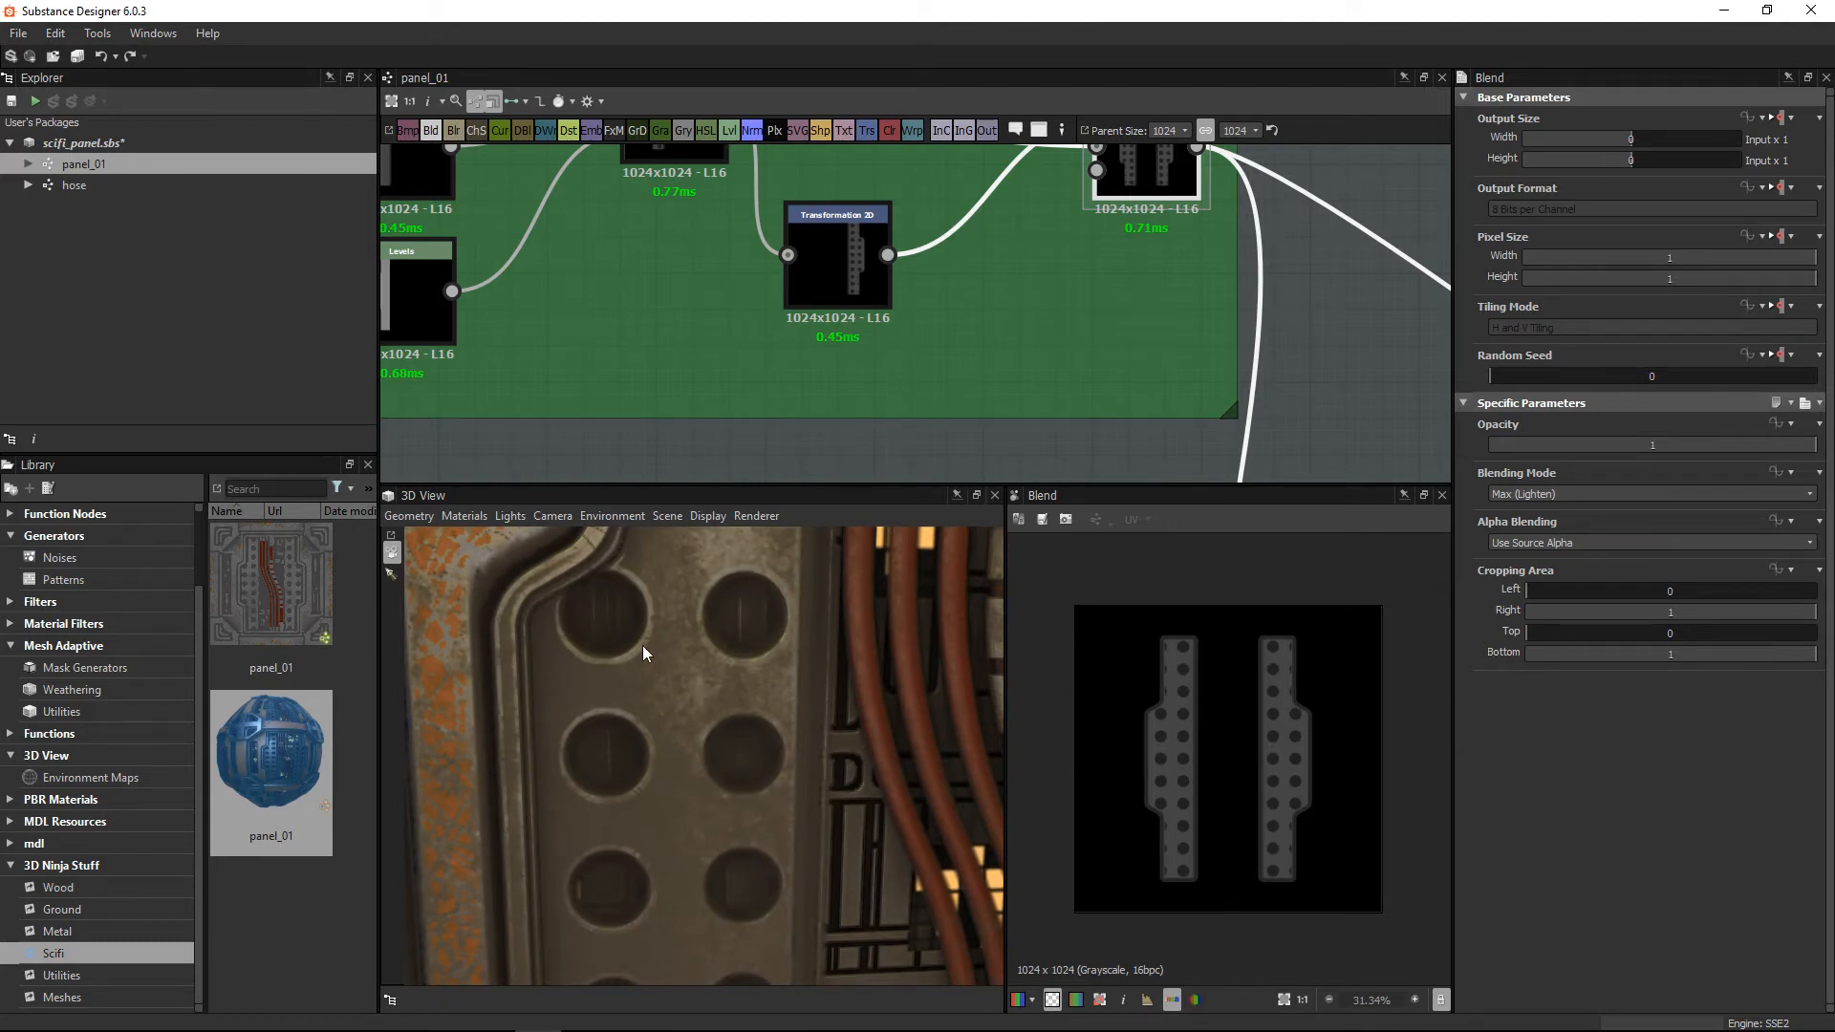
key("ctrl+shift")
mouse_move(737, 780)
right_mouse_down("ctrl+shift")
mouse_move(767, 801)
mouse_move(711, 798)
right_mouse_up("ctrl+shift")
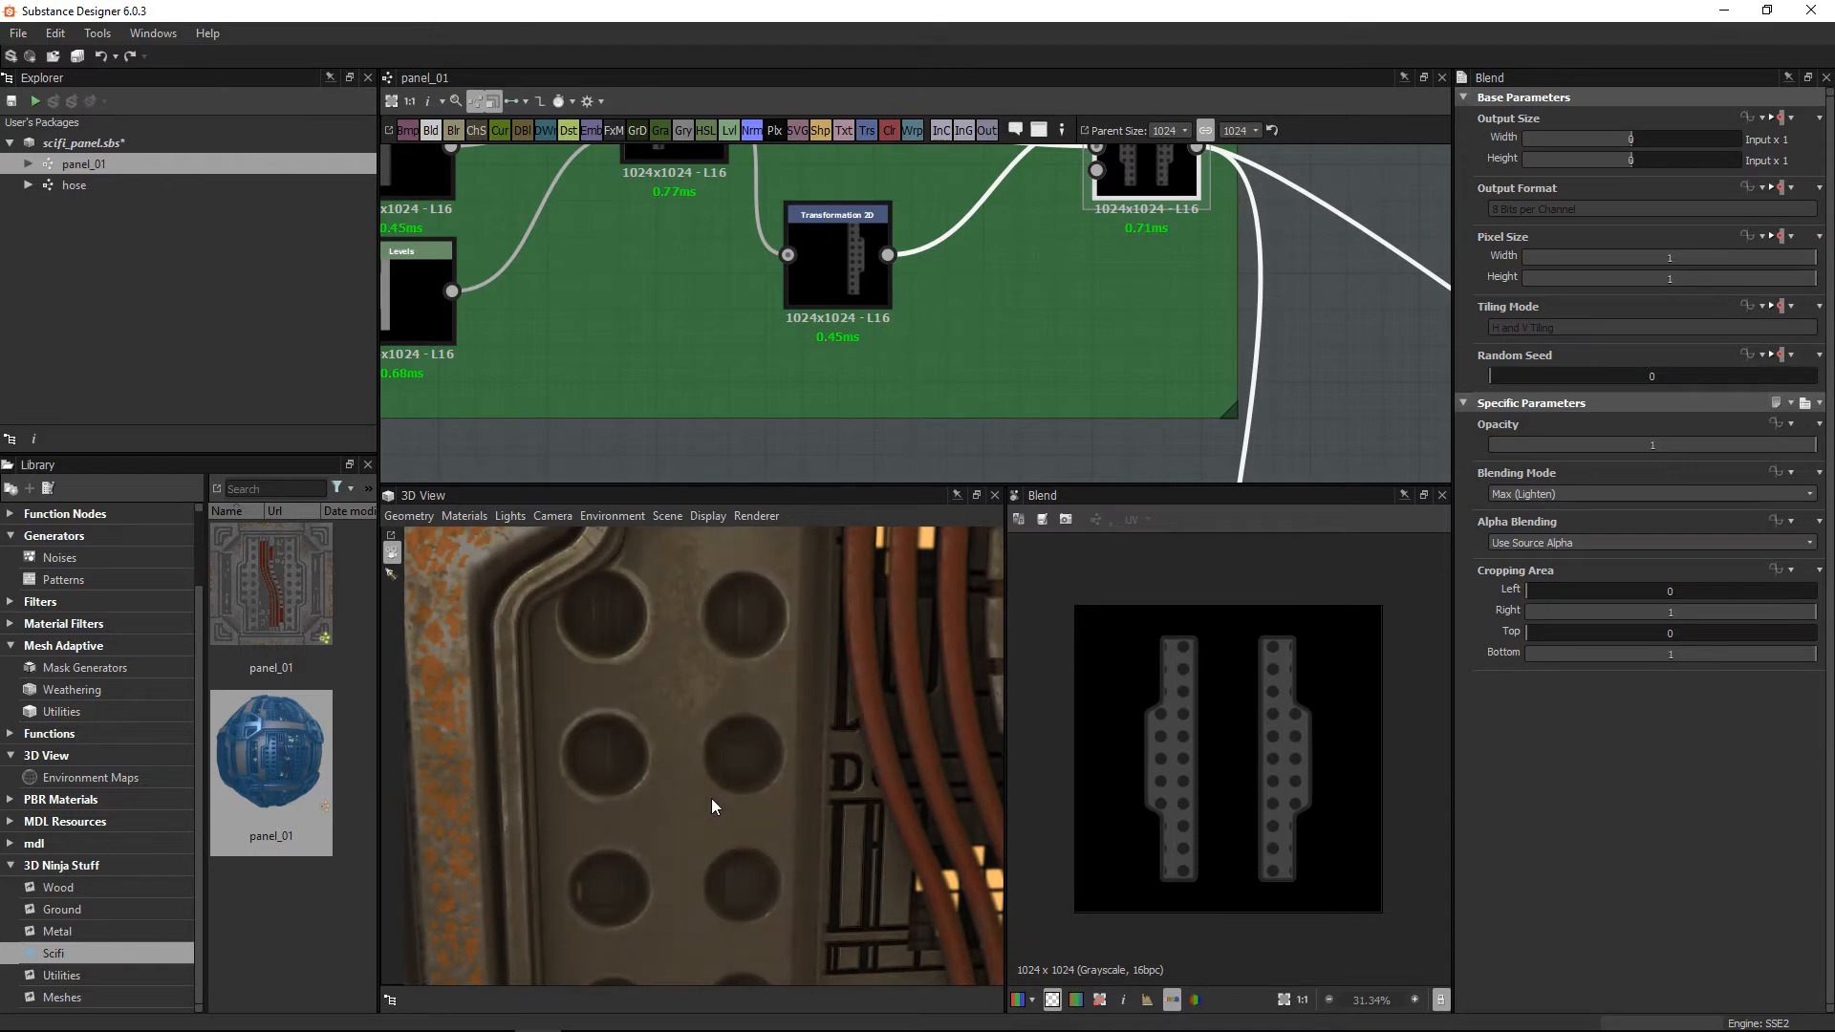
Step: Examine the opposite perforated plate and its holes from an angle in the 3D view
scroll(717, 758, "down", 3)
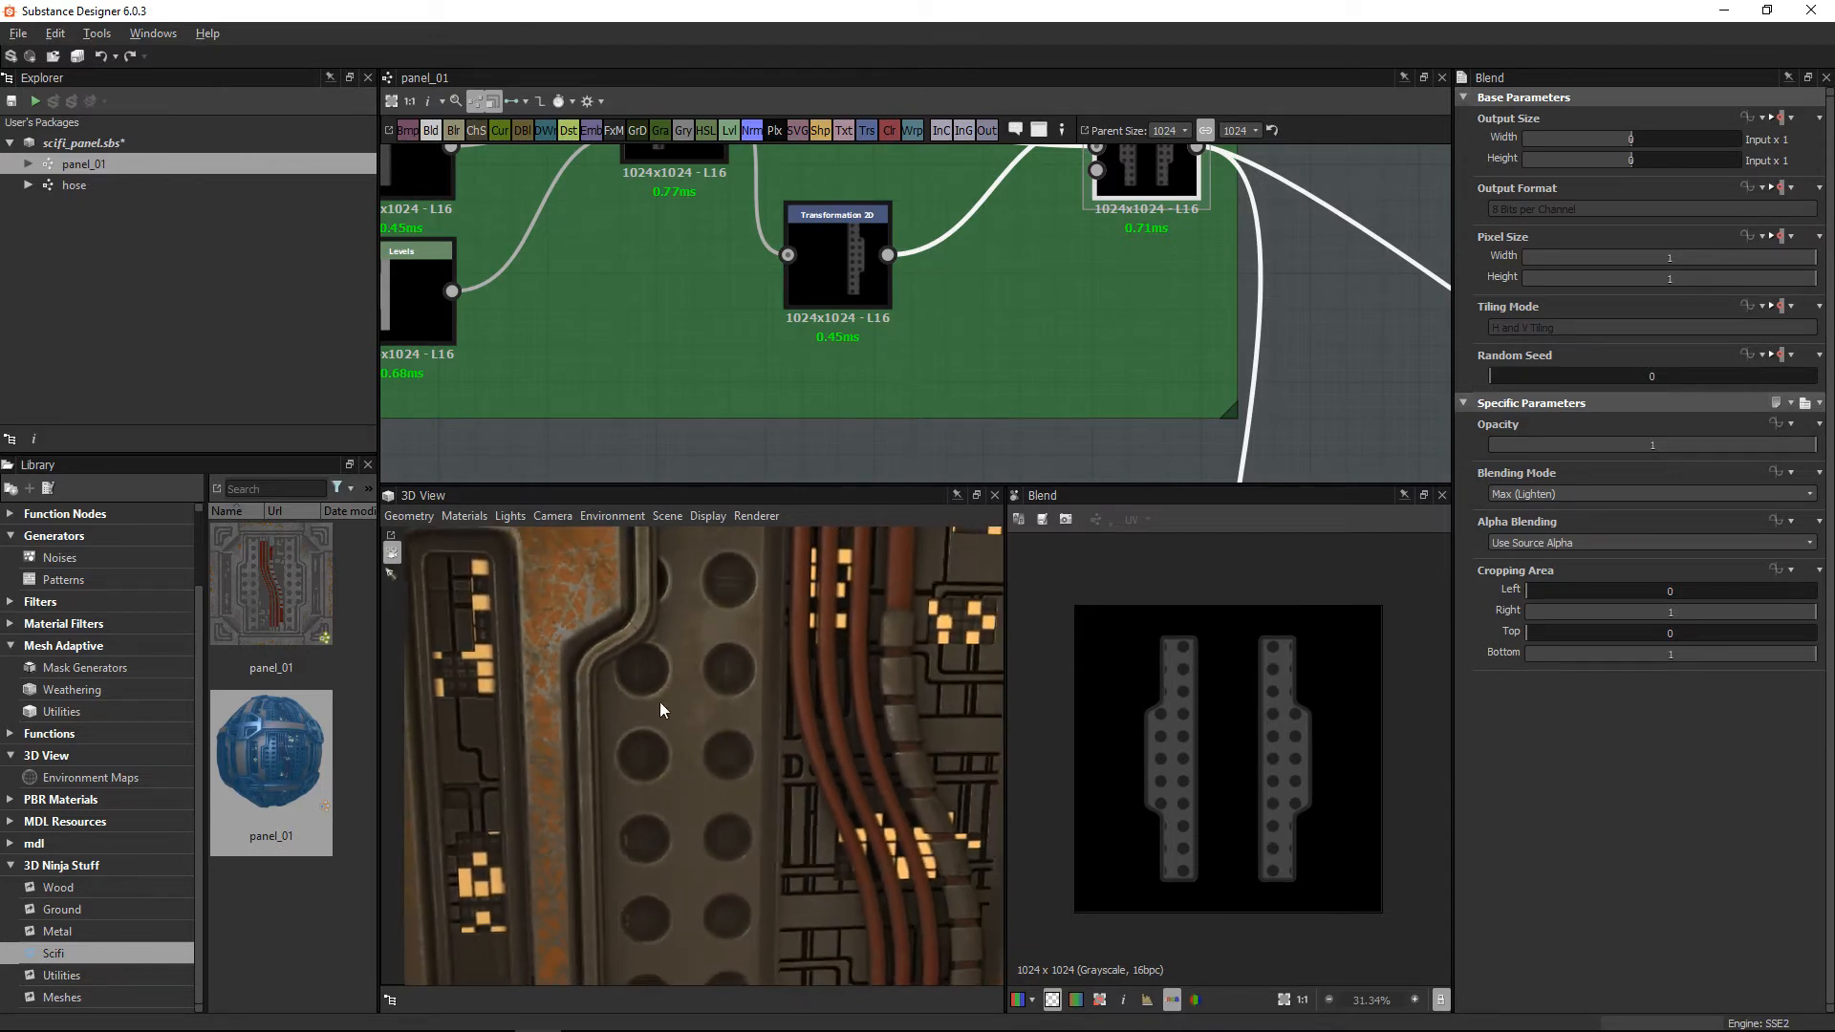
middle_click_drag(736, 712, 604, 680)
left_click_drag(684, 676, 676, 651)
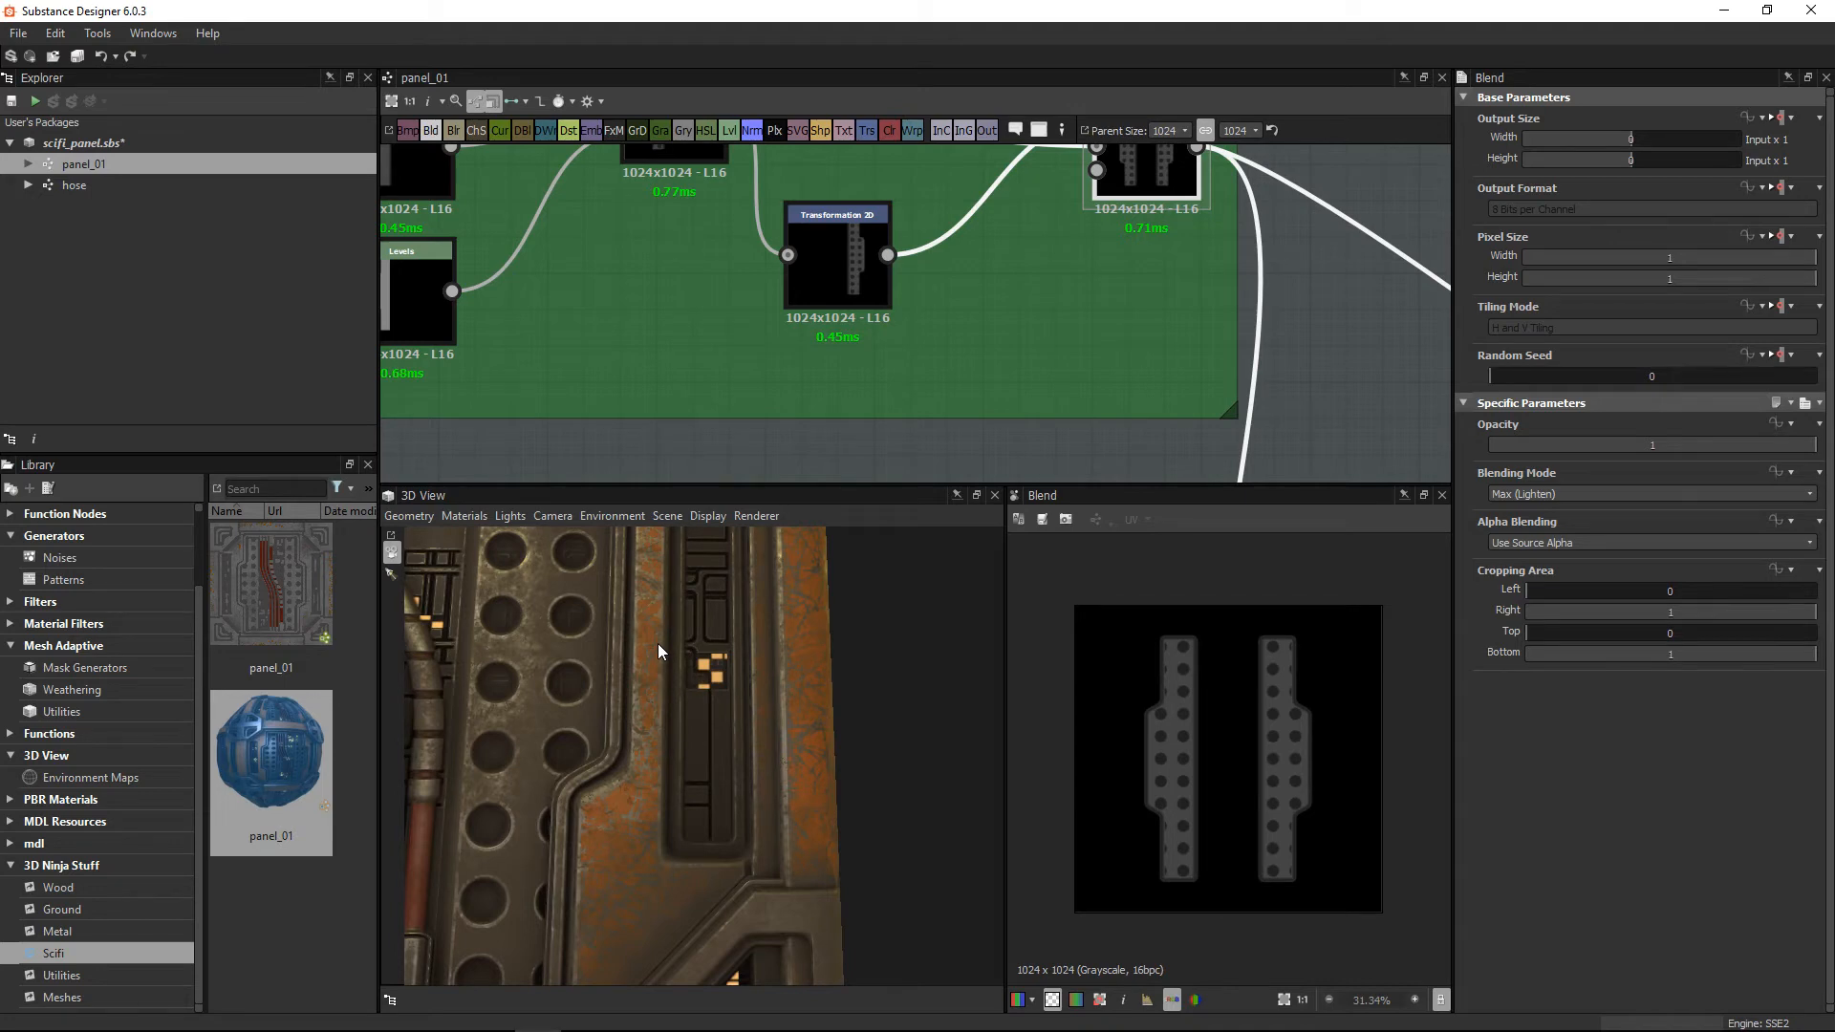
Step: Return to the hole chain and preview its Curve node to check the full circle profile
middle_click_drag(806, 226, 987, 521)
scroll(830, 249, "up", 2)
middle_click_drag(852, 279, 1036, 385)
double_click(610, 335)
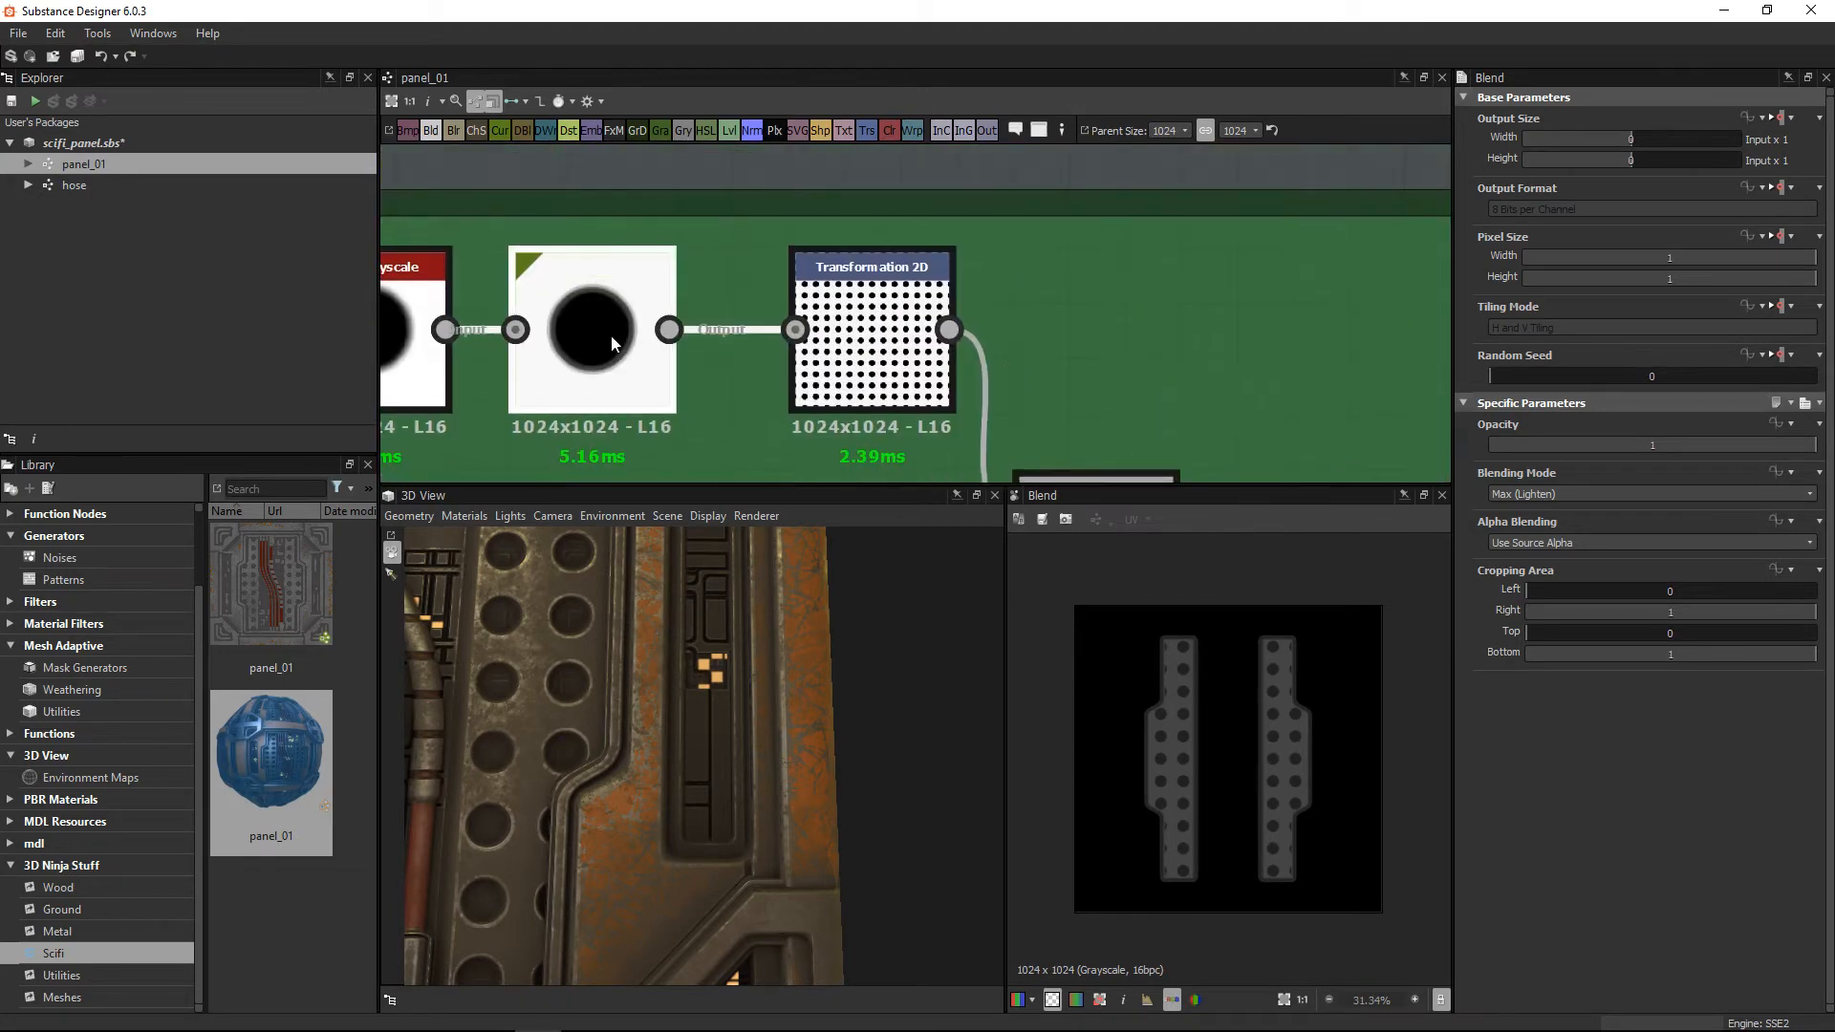
middle_click_drag(638, 313, 792, 291)
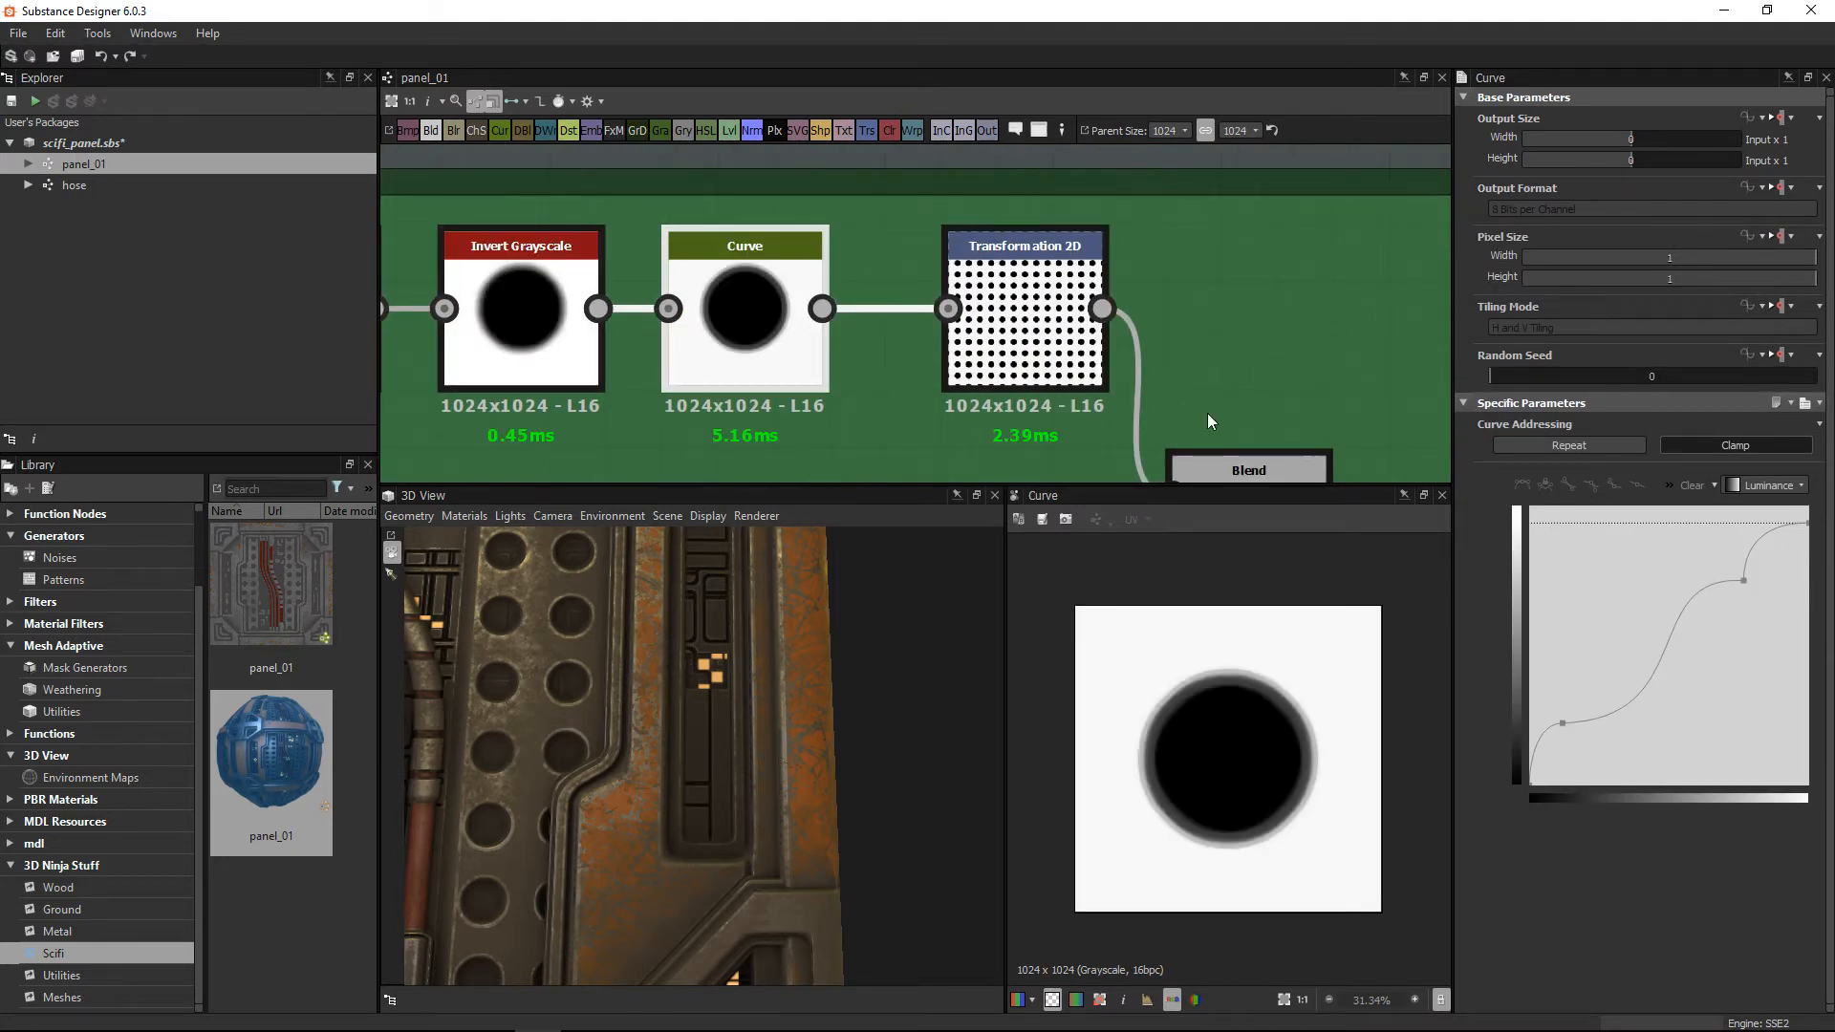
Step: Follow the graph from the Holes section to the last Max (Lighten) Blend and preview the combined panel height map
scroll(1075, 325, "down", 4)
middle_click_drag(1067, 348, 820, 234)
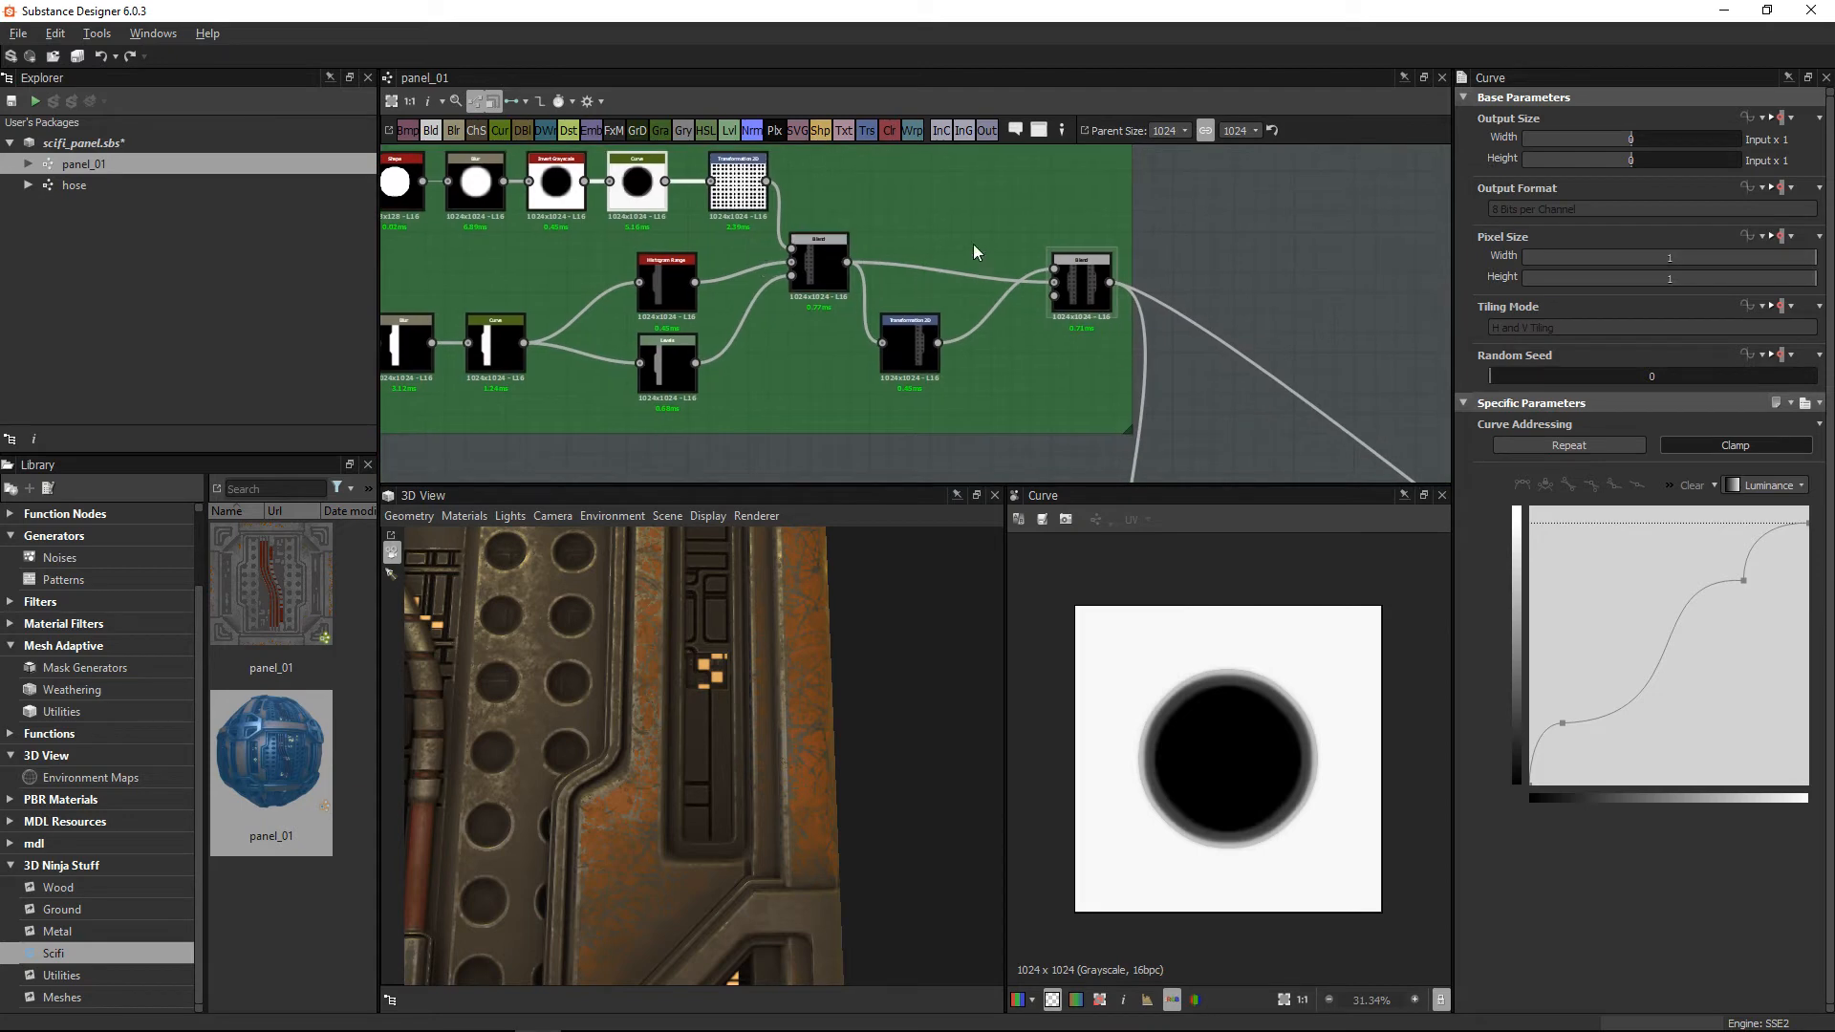
scroll(1070, 303, "down", 3)
middle_click_drag(1032, 304, 782, 168)
scroll(1041, 272, "down", 3)
middle_click_drag(1061, 266, 948, 178)
middle_click_drag(1022, 344, 1012, 204)
scroll(930, 285, "up", 2)
scroll(998, 401, "up", 4)
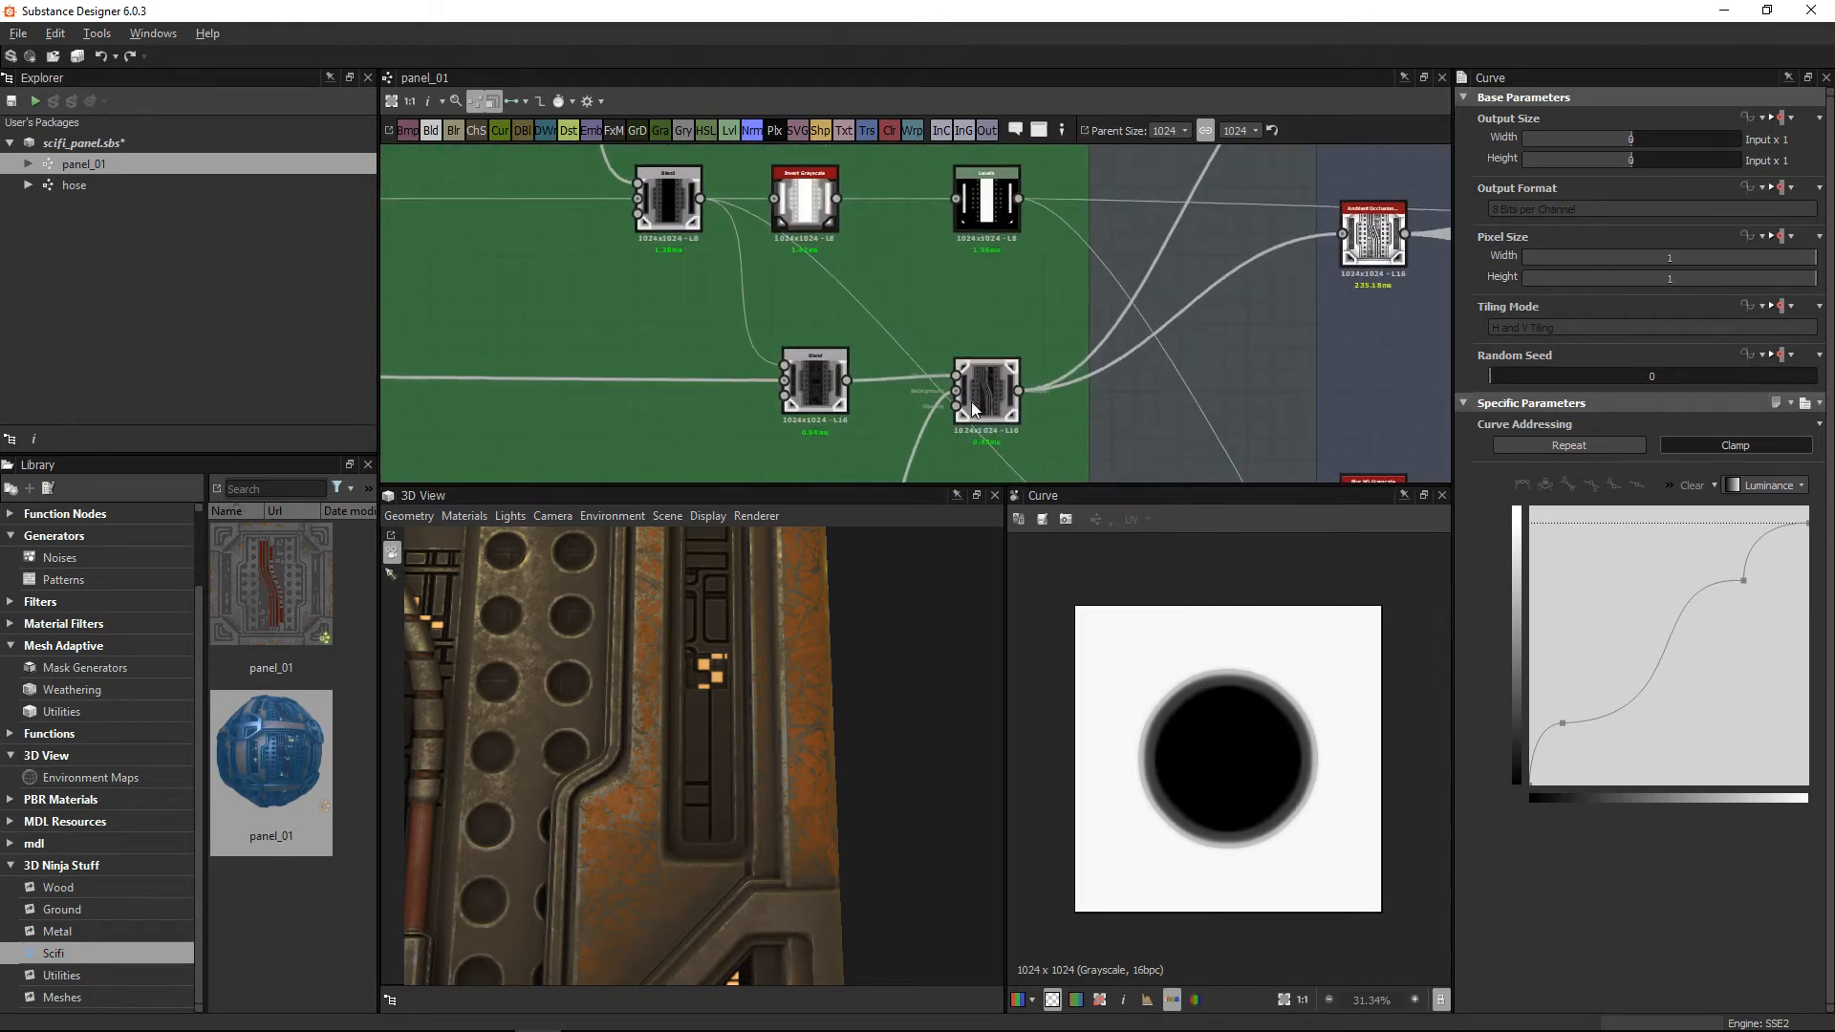
double_click(994, 375)
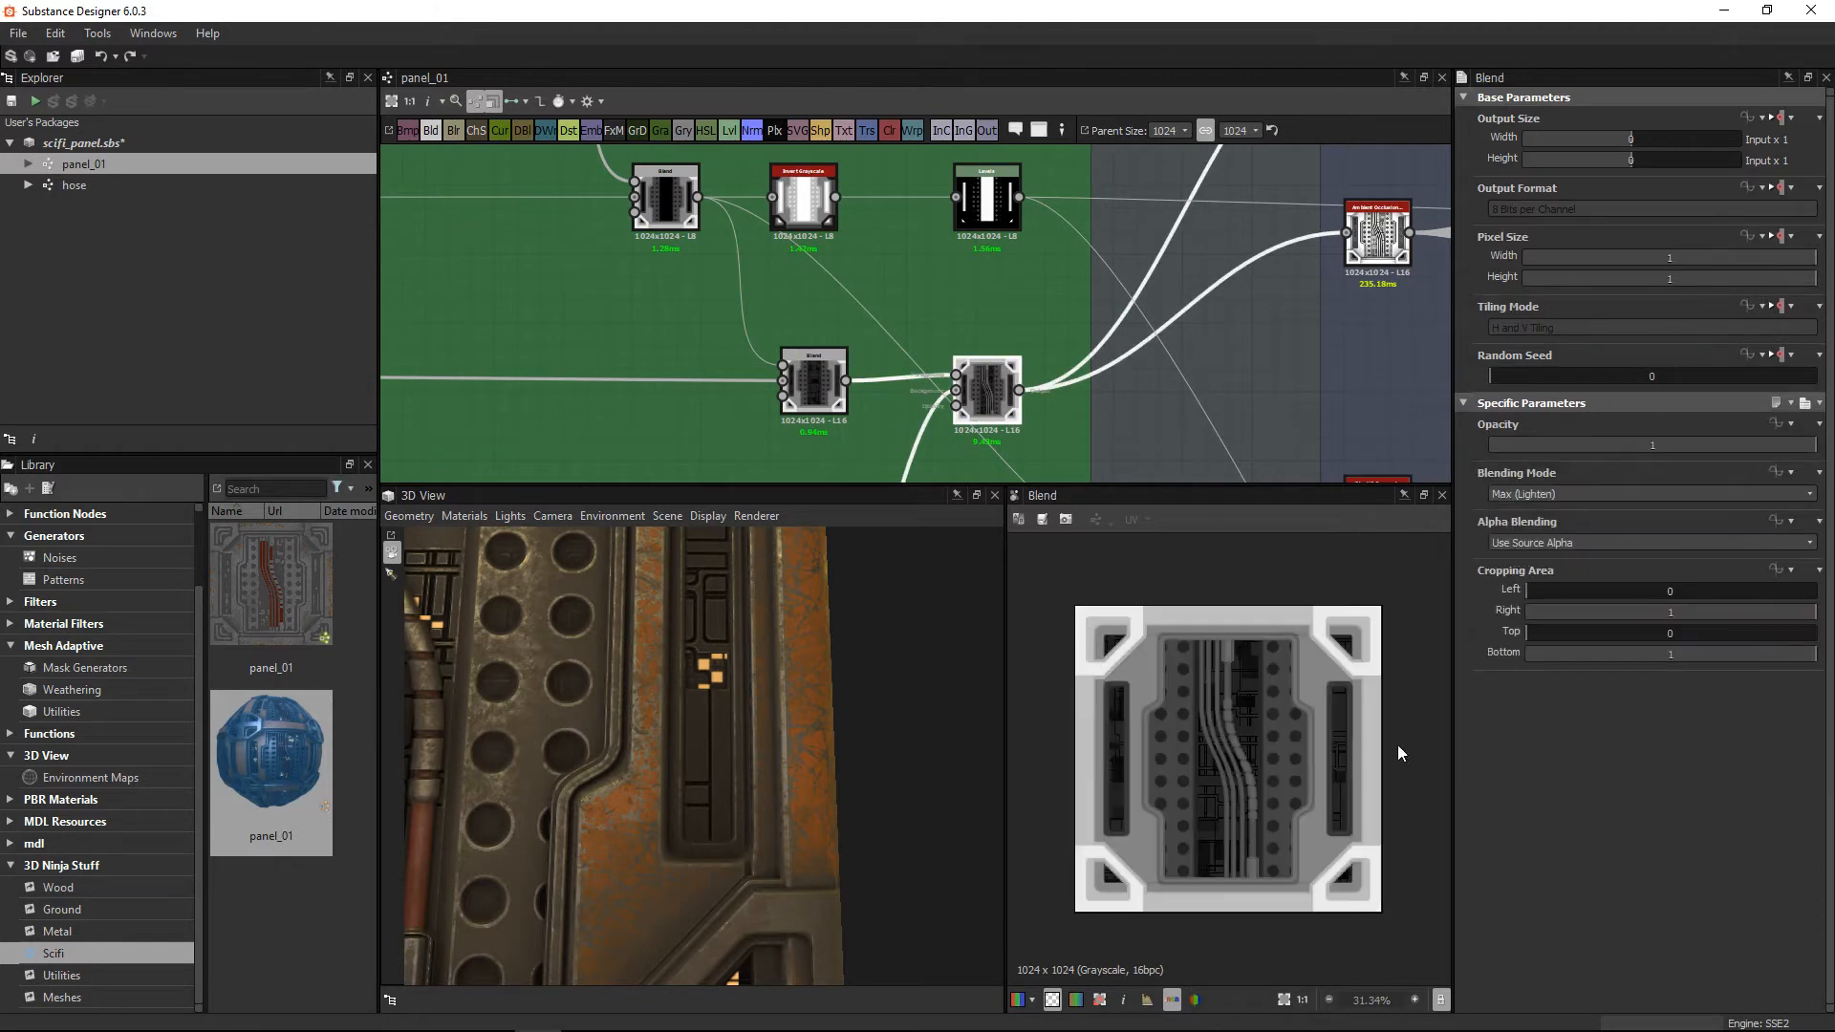
scroll(1256, 709, "up", 1)
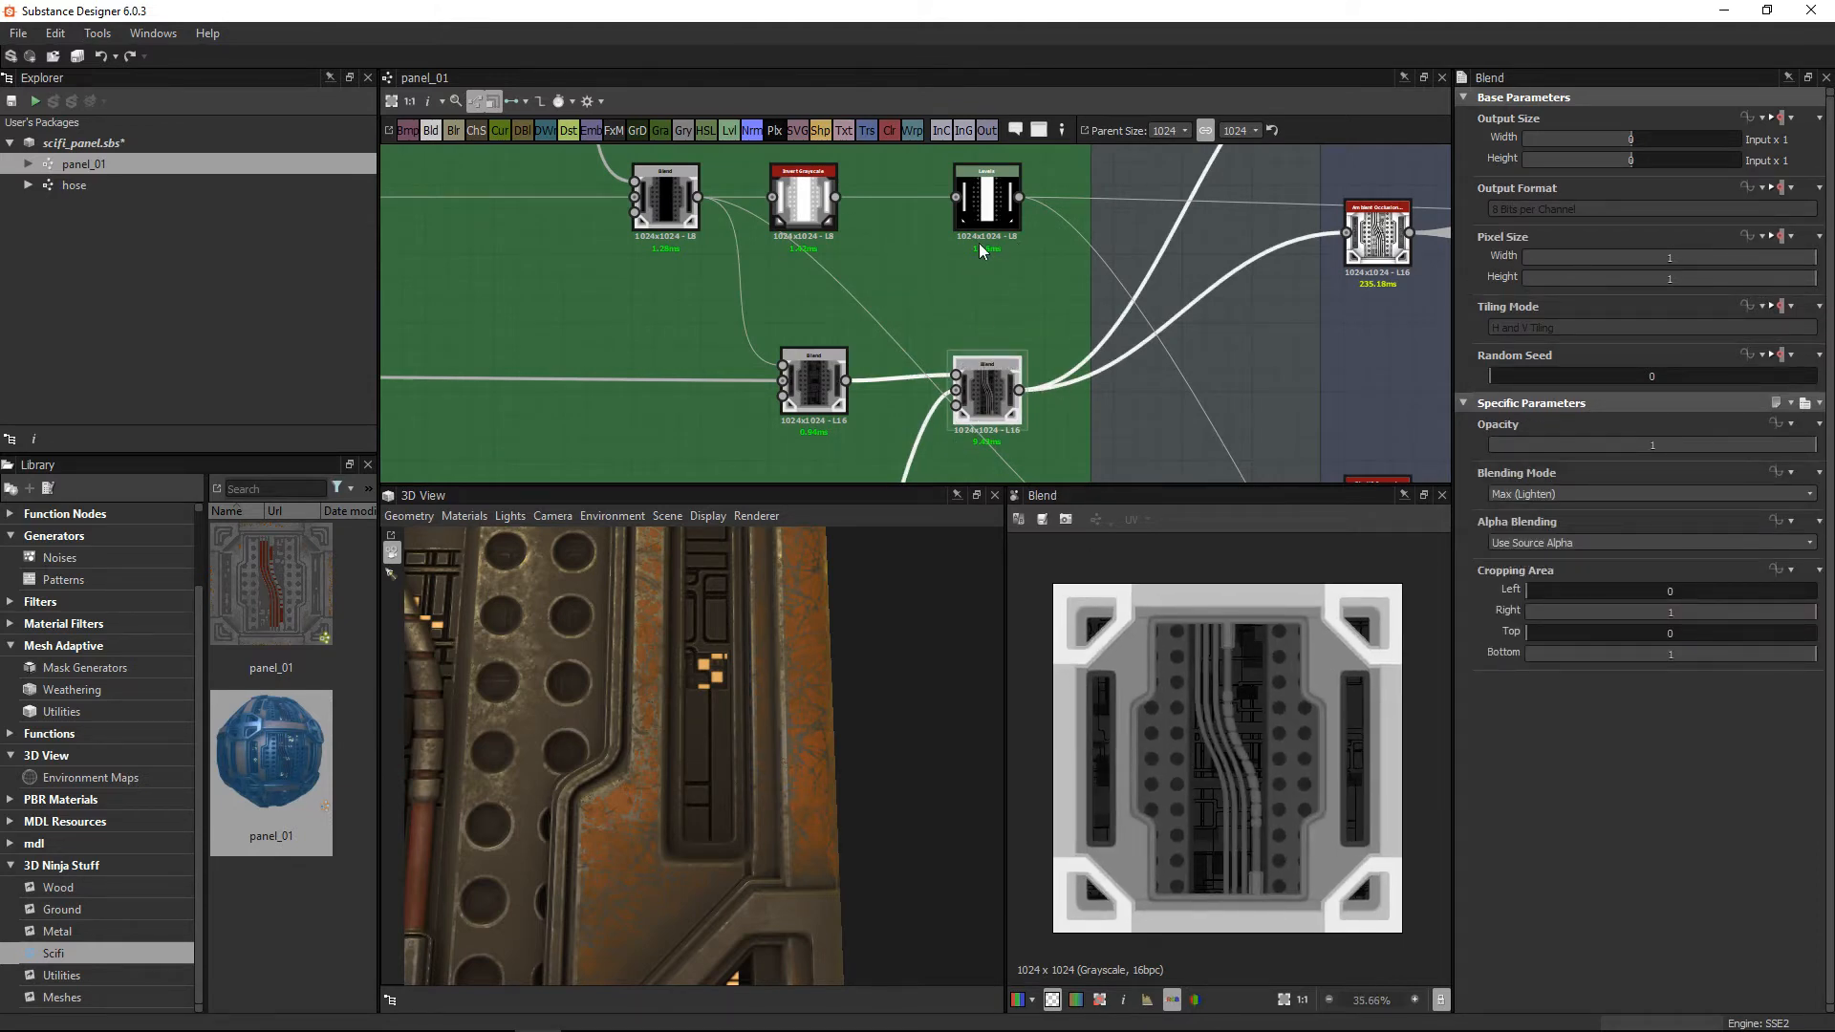
Step: Follow the final Blend's output connections to the nodes in the Map Creation section
middle_click_drag(965, 258, 849, 376)
scroll(940, 284, "down", 2)
middle_click_drag(1037, 290, 1020, 321)
middle_click_drag(1051, 201, 1025, 162)
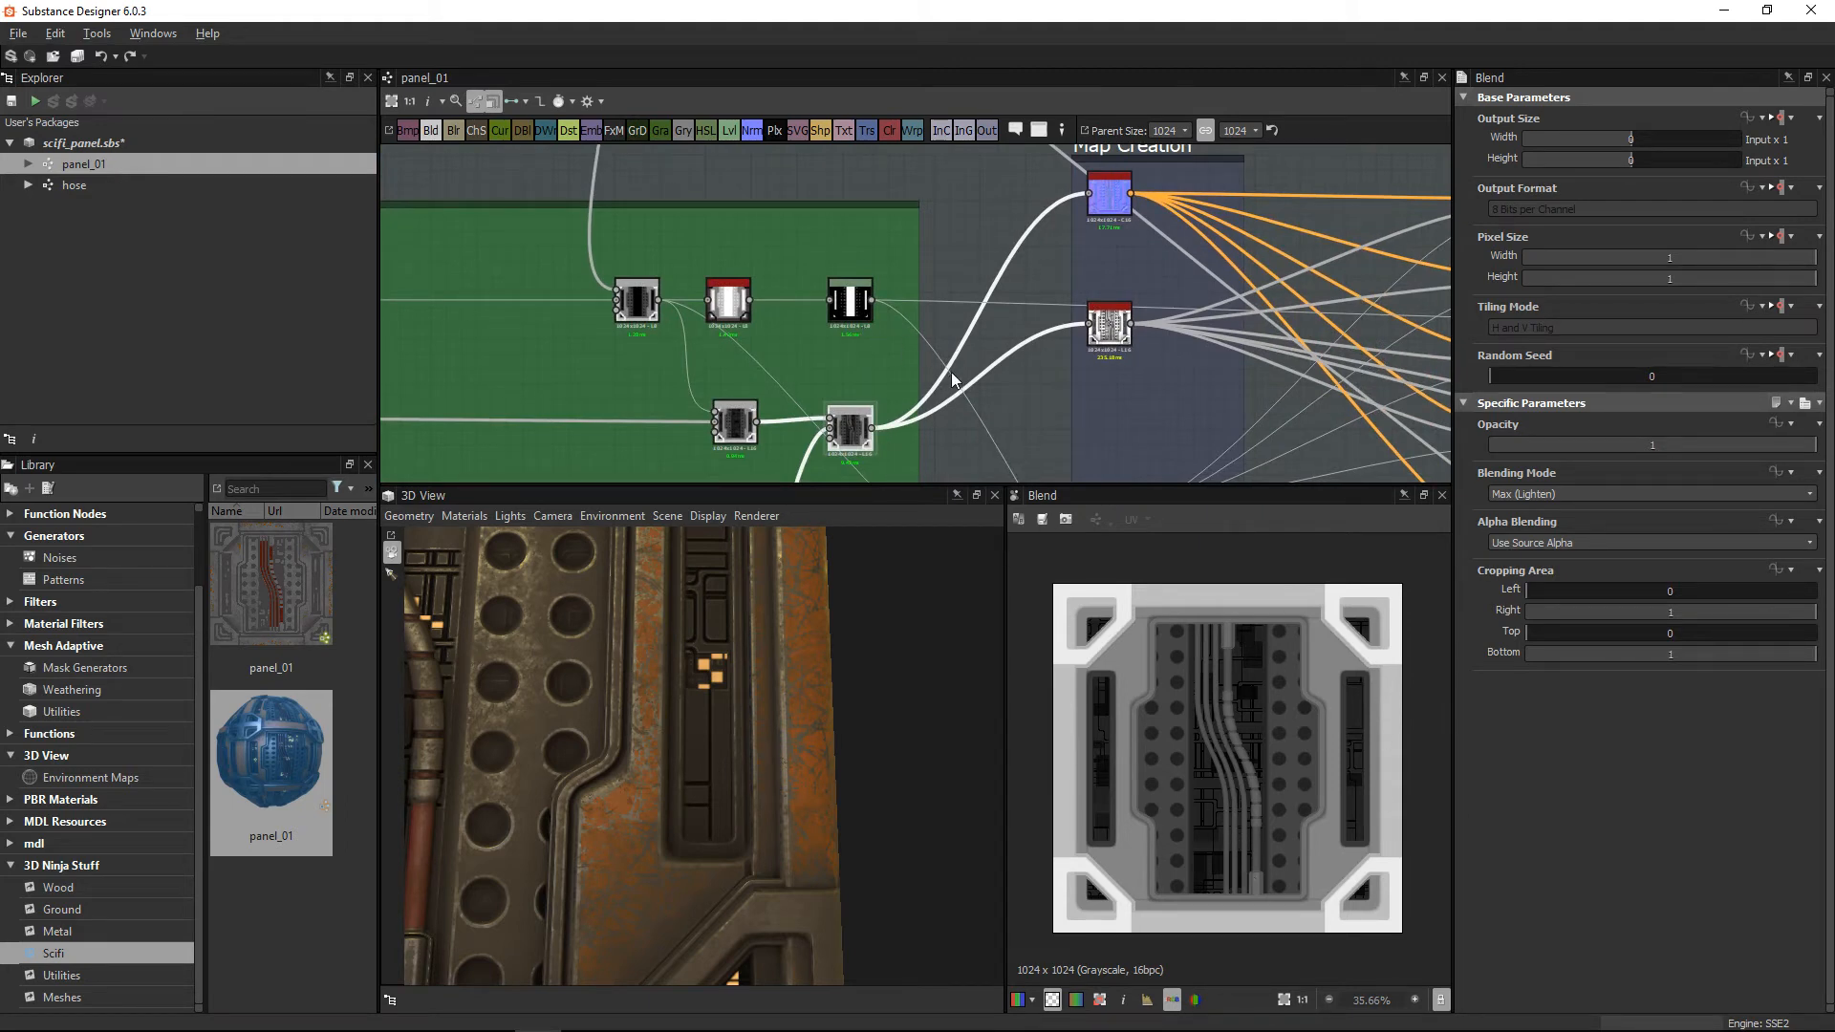
Step: Examine the combined panel height map up close, including its frame, holes and cables, in the 2D preview
middle_click_drag(724, 348, 749, 254)
scroll(1190, 745, "up", 2)
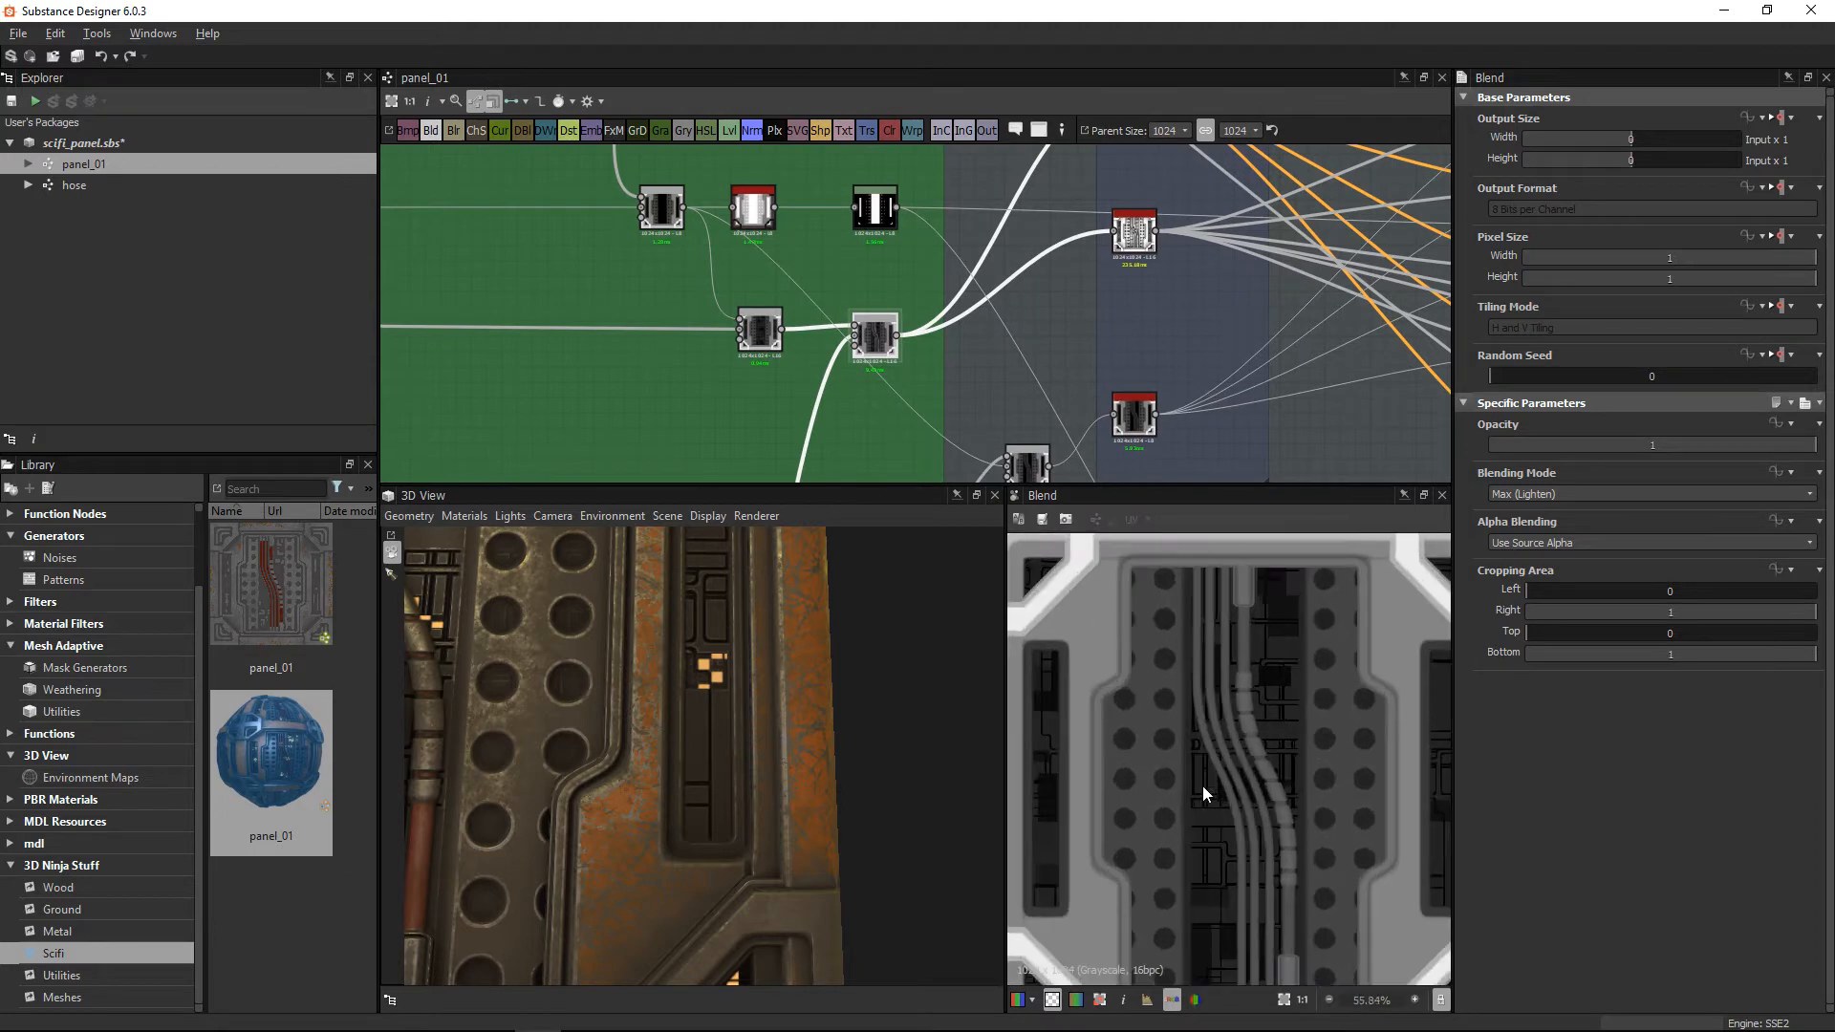
scroll(1155, 576, "up", 1)
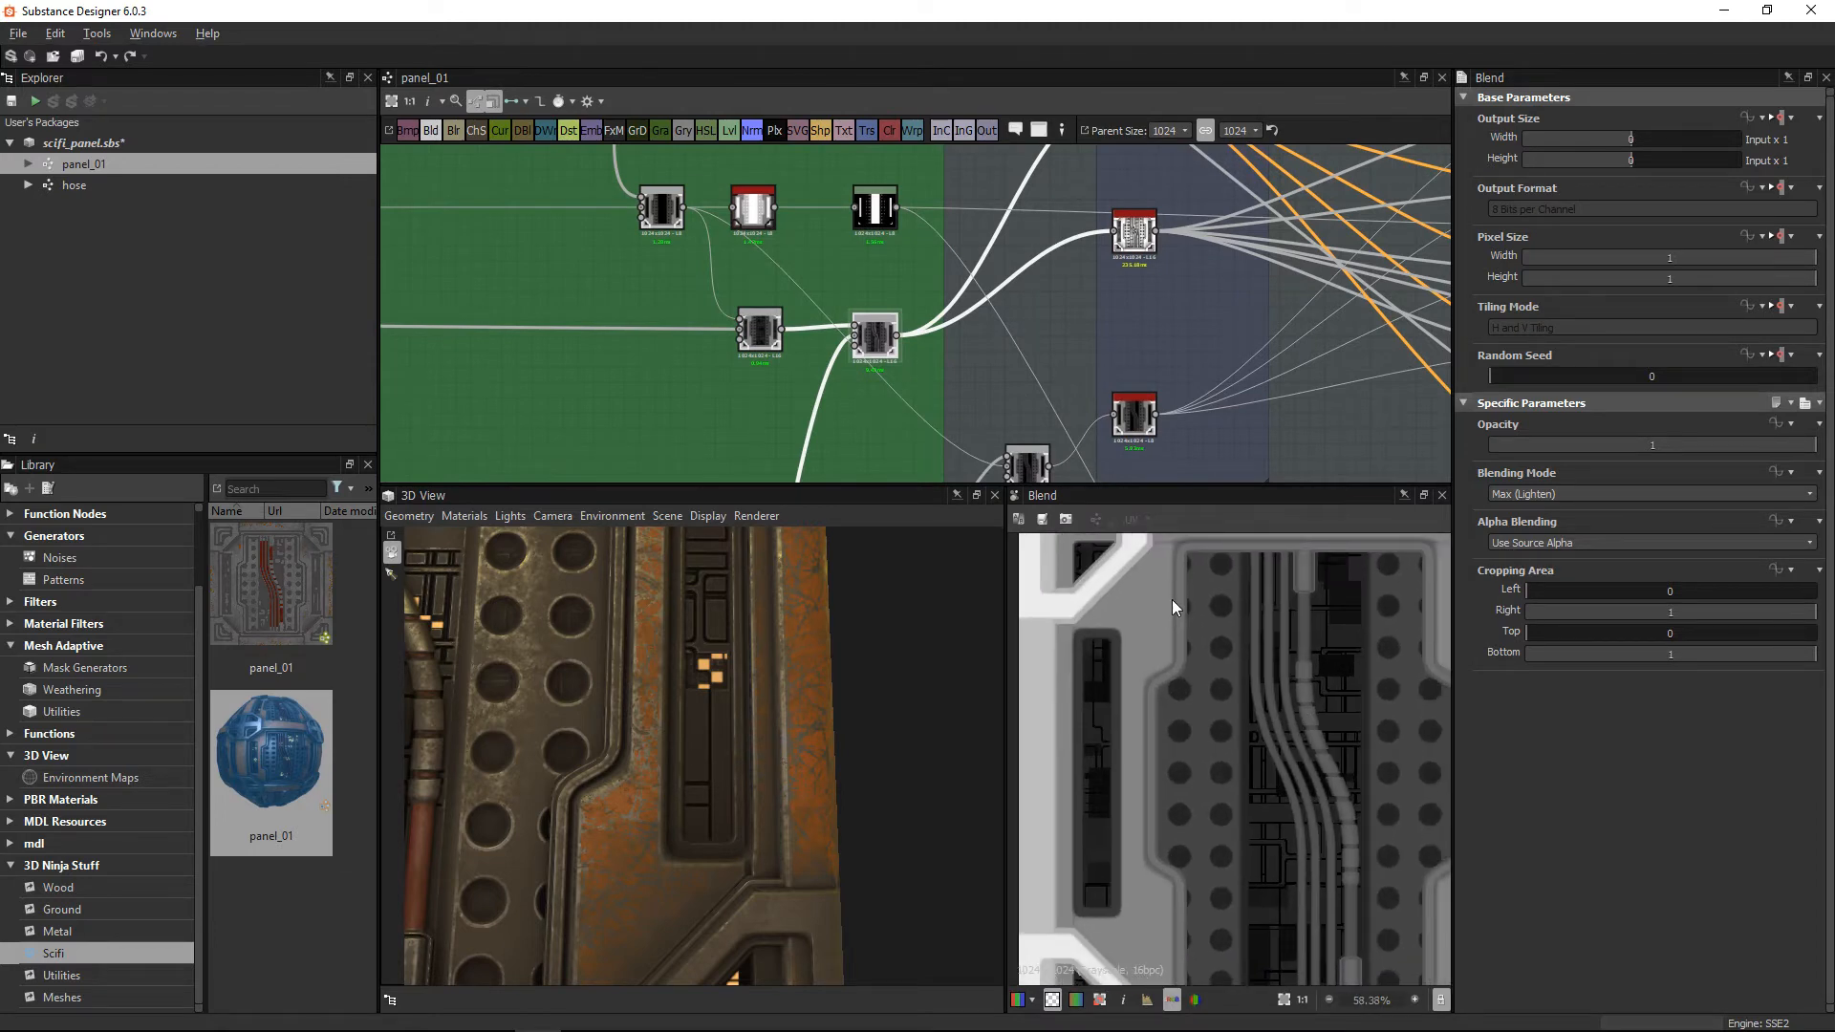
middle_click_drag(1164, 596, 1149, 656)
middle_click_drag(1253, 844, 1242, 776)
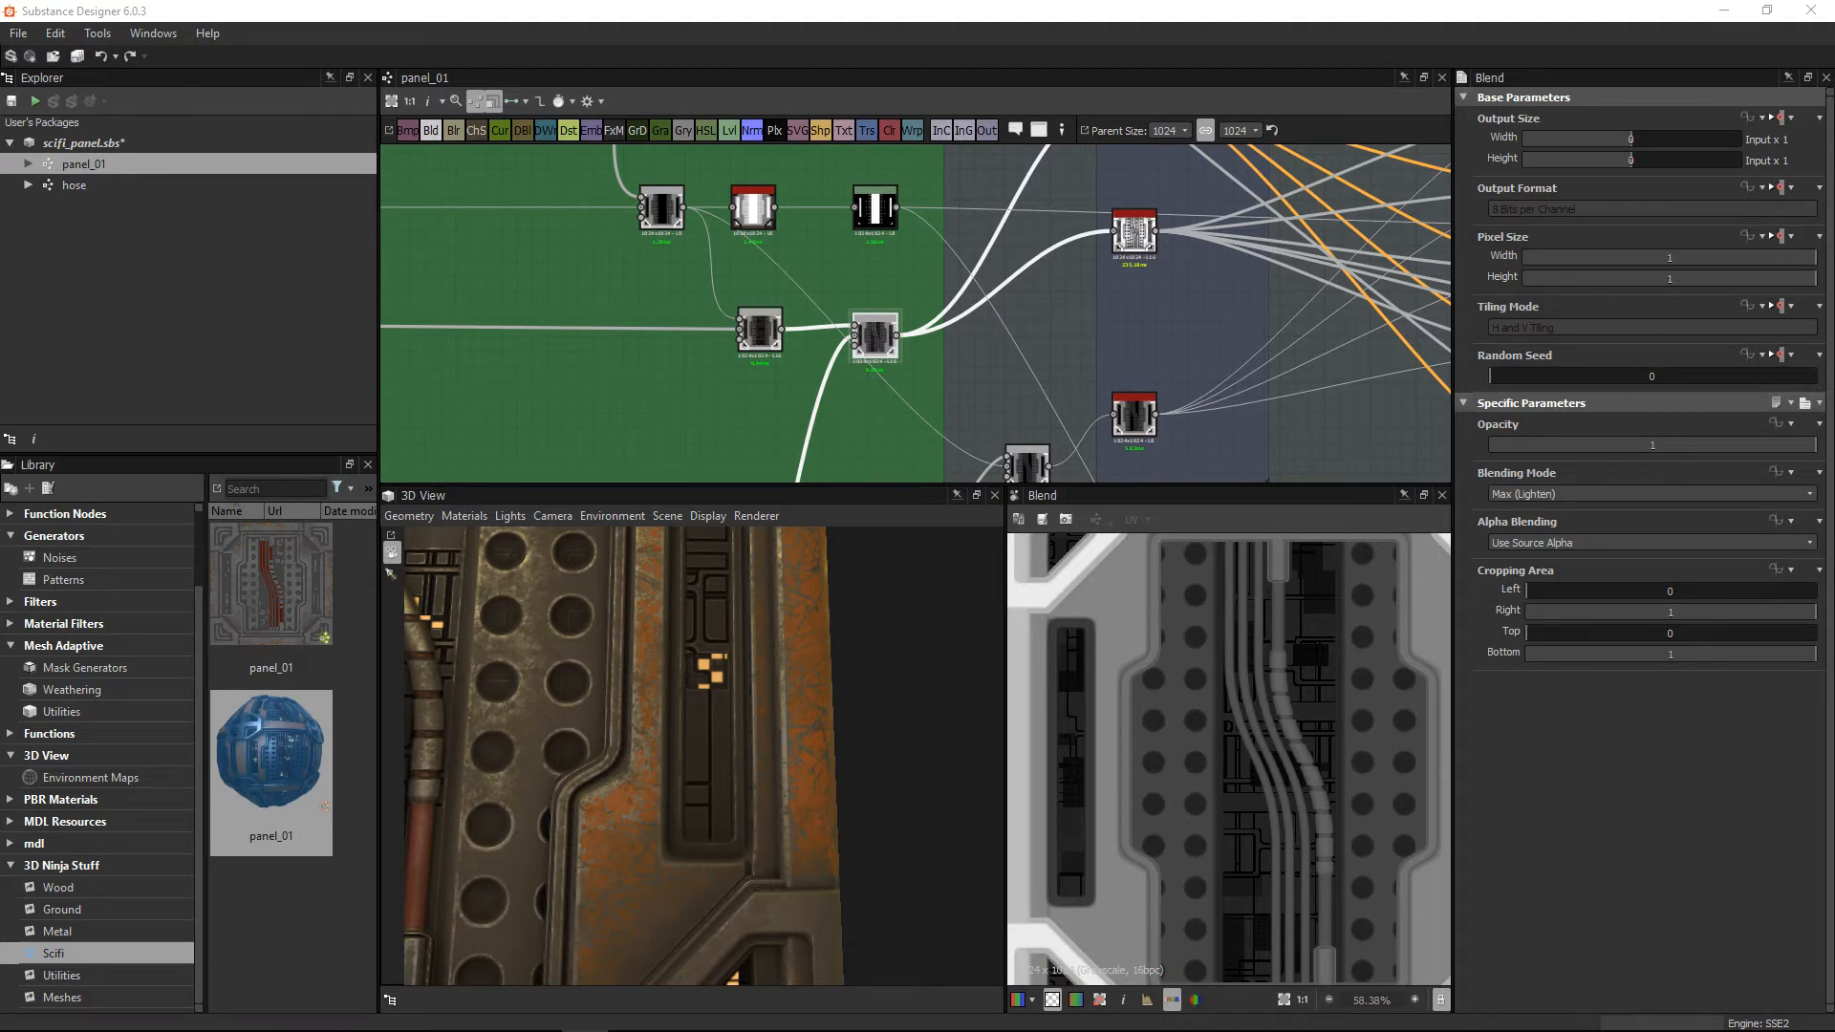
scroll(1185, 631, "down", 4)
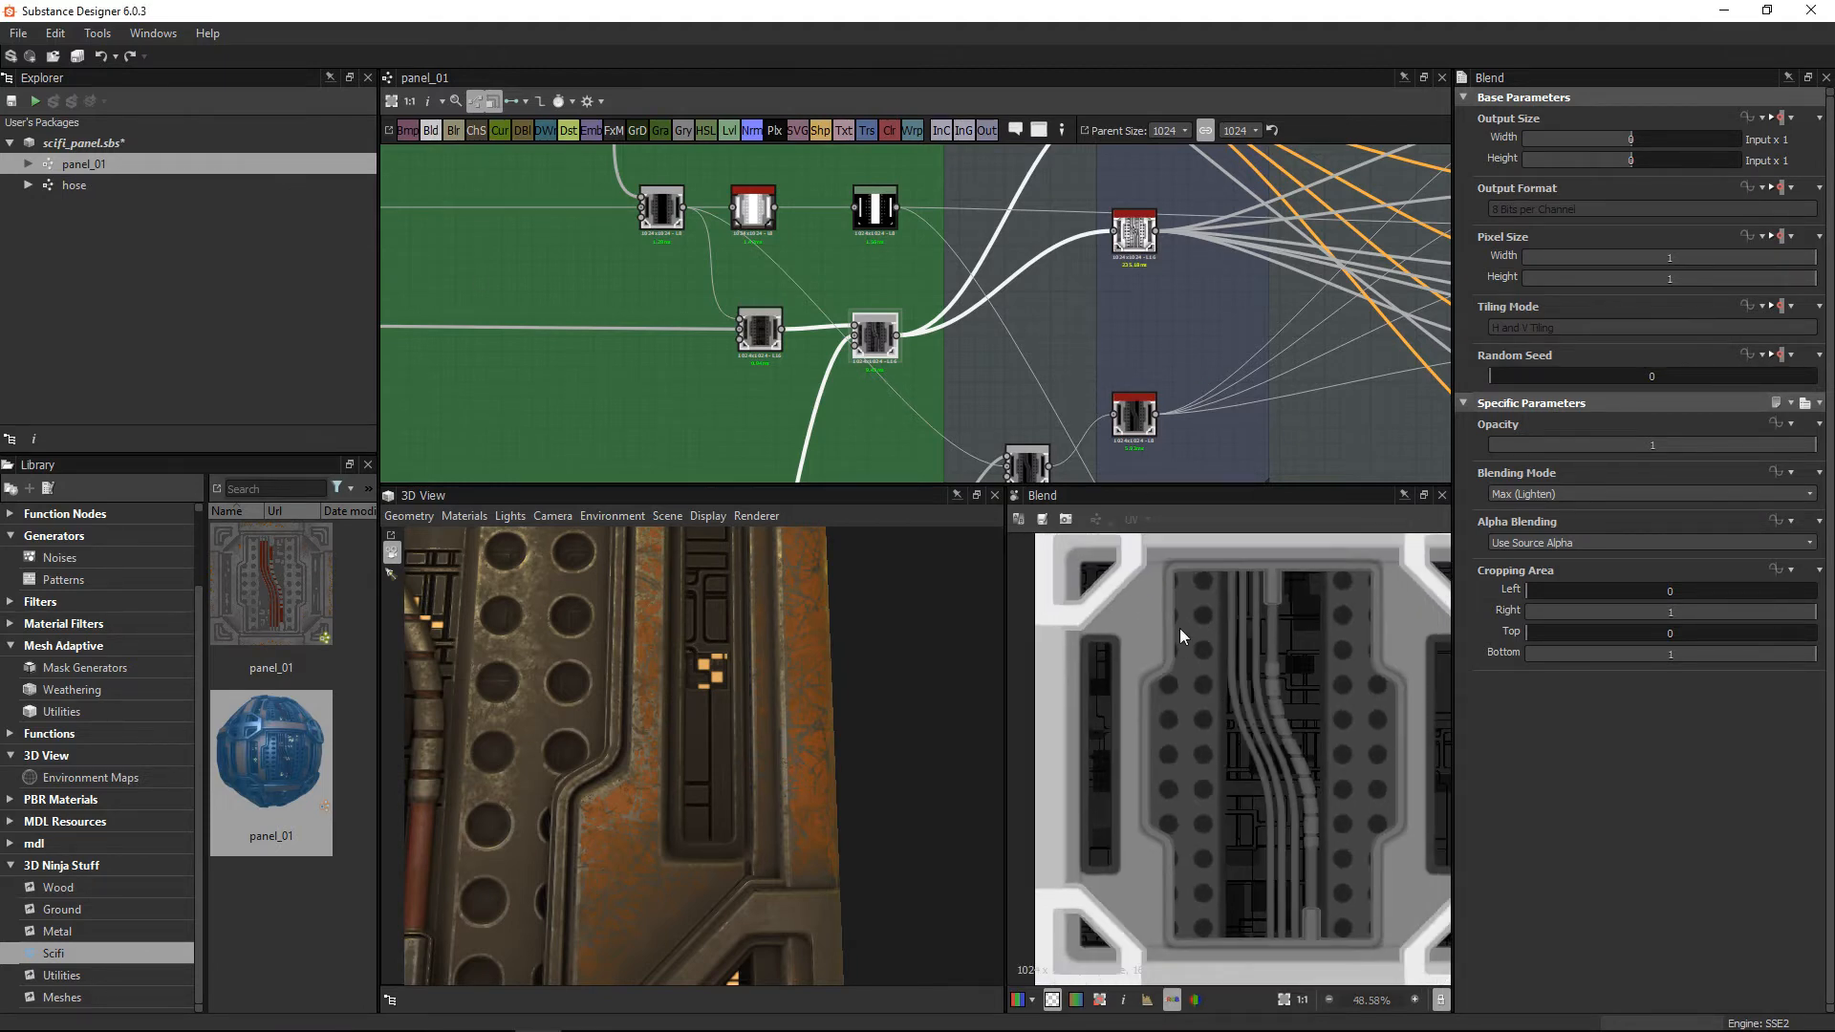
scroll(1204, 621, "up", 3)
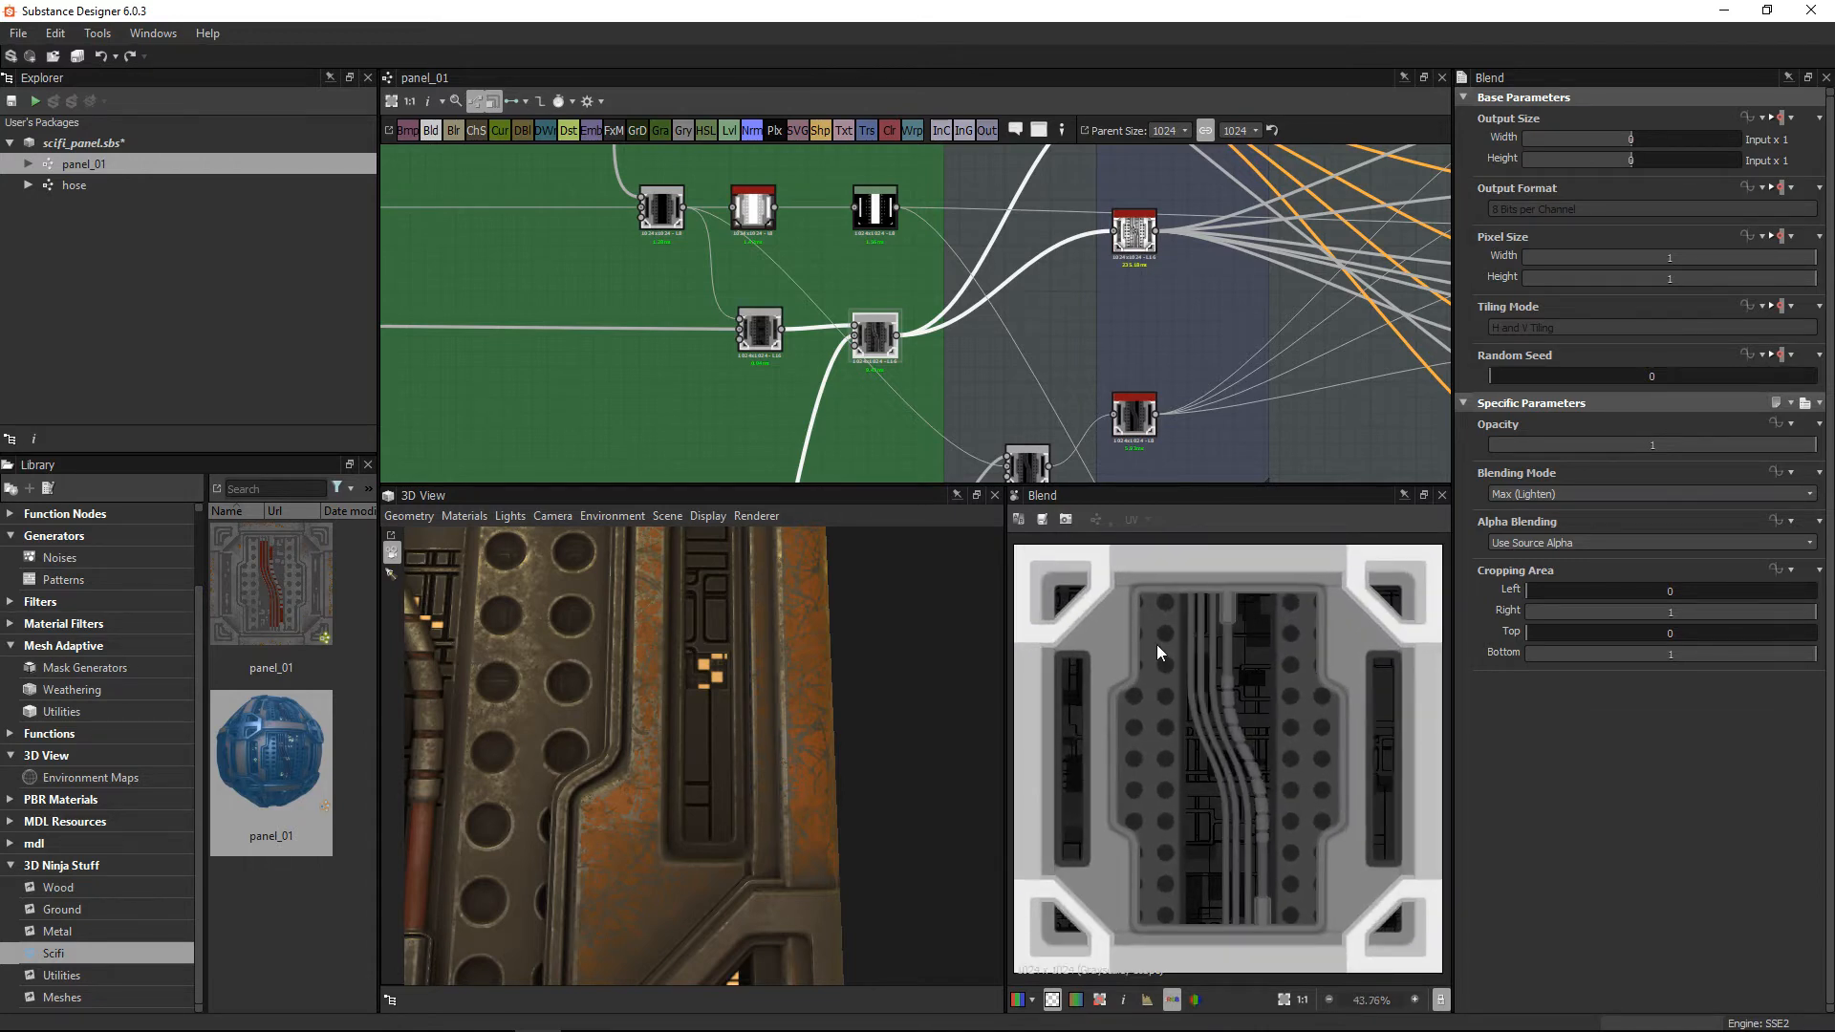
Step: Preview the Normal Sobel node and the Ambient Occlusion node in the Map Creation section
middle_click_drag(1108, 257, 902, 380)
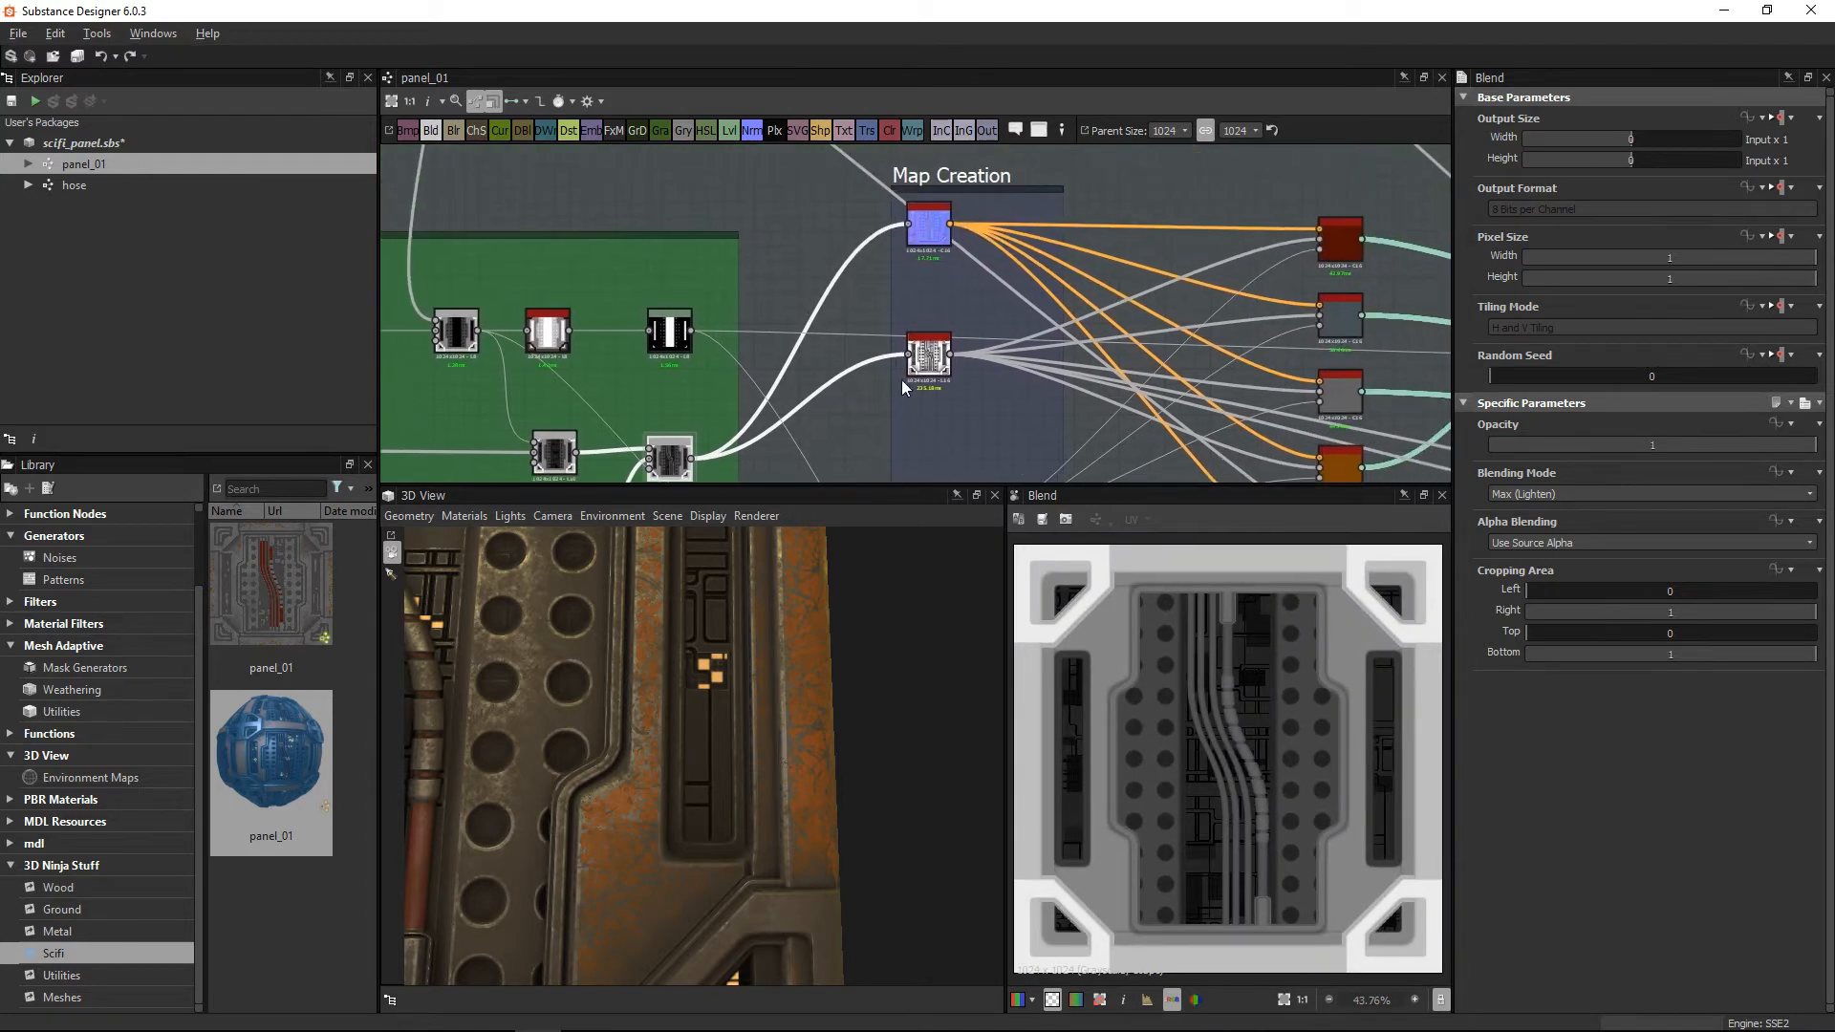
scroll(920, 340, "up", 3)
double_click(949, 193)
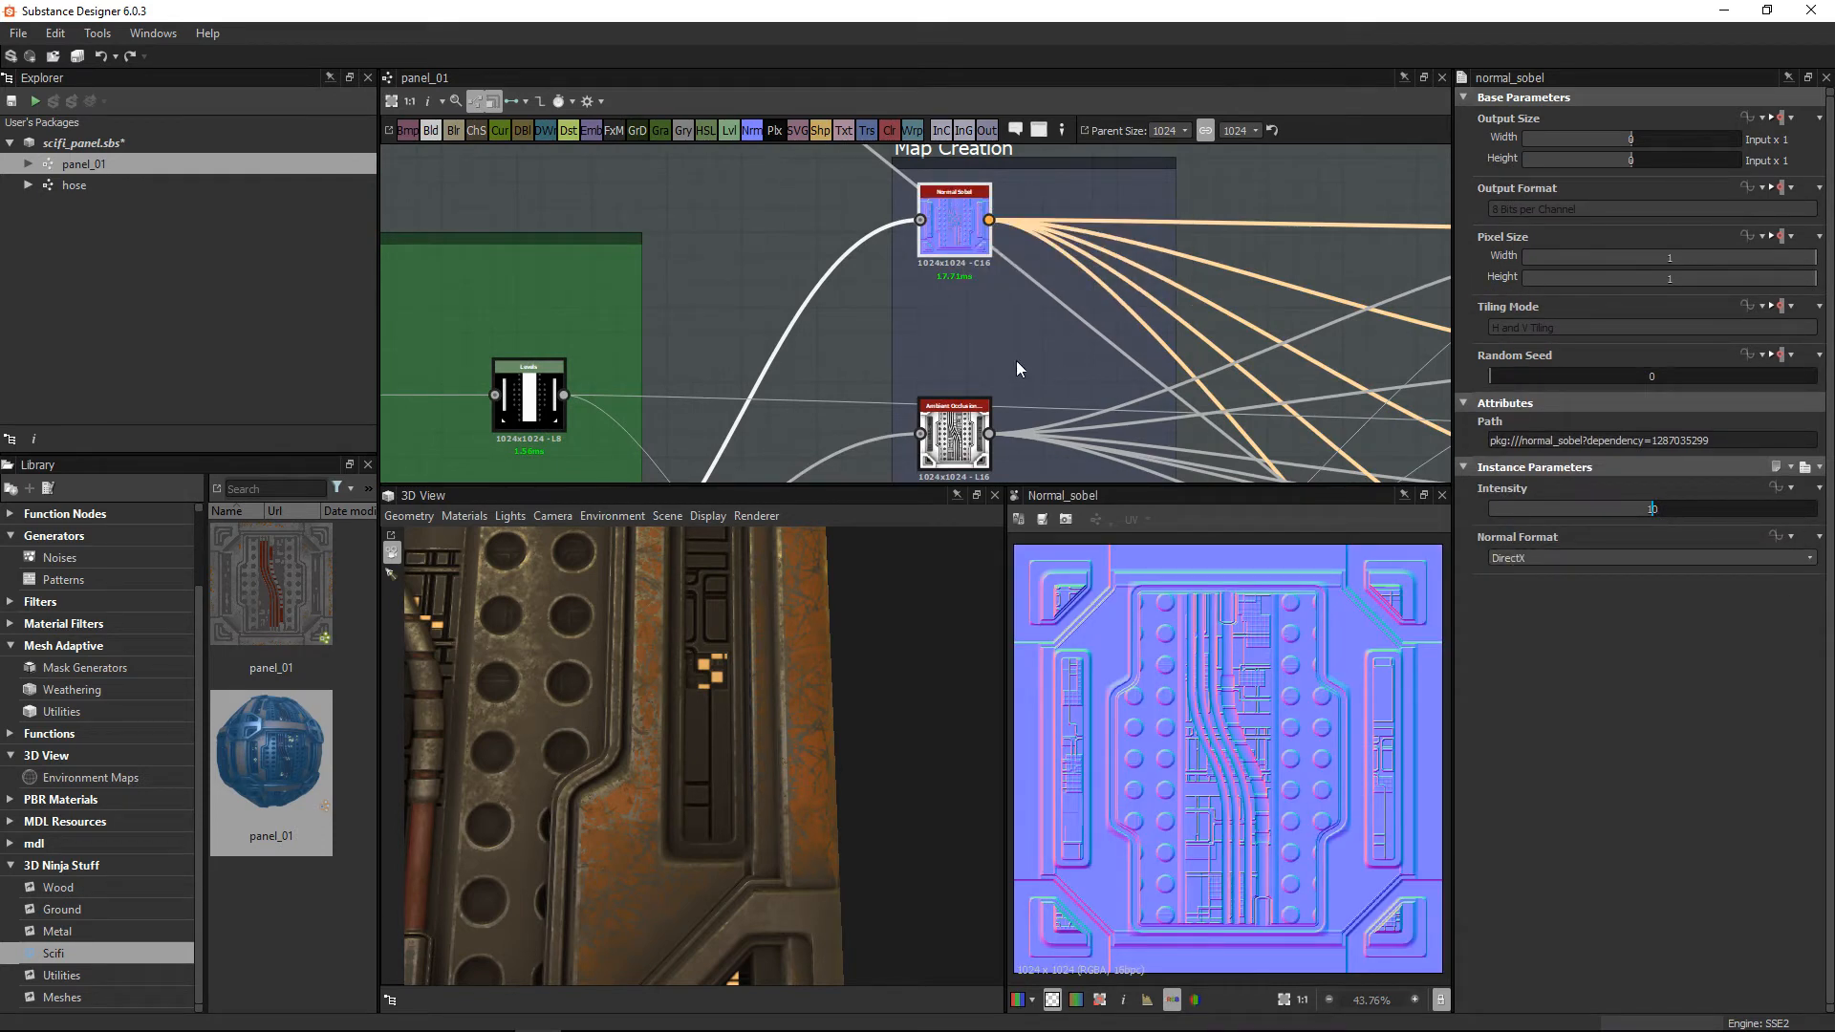
scroll(975, 327, "up", 3)
double_click(956, 342)
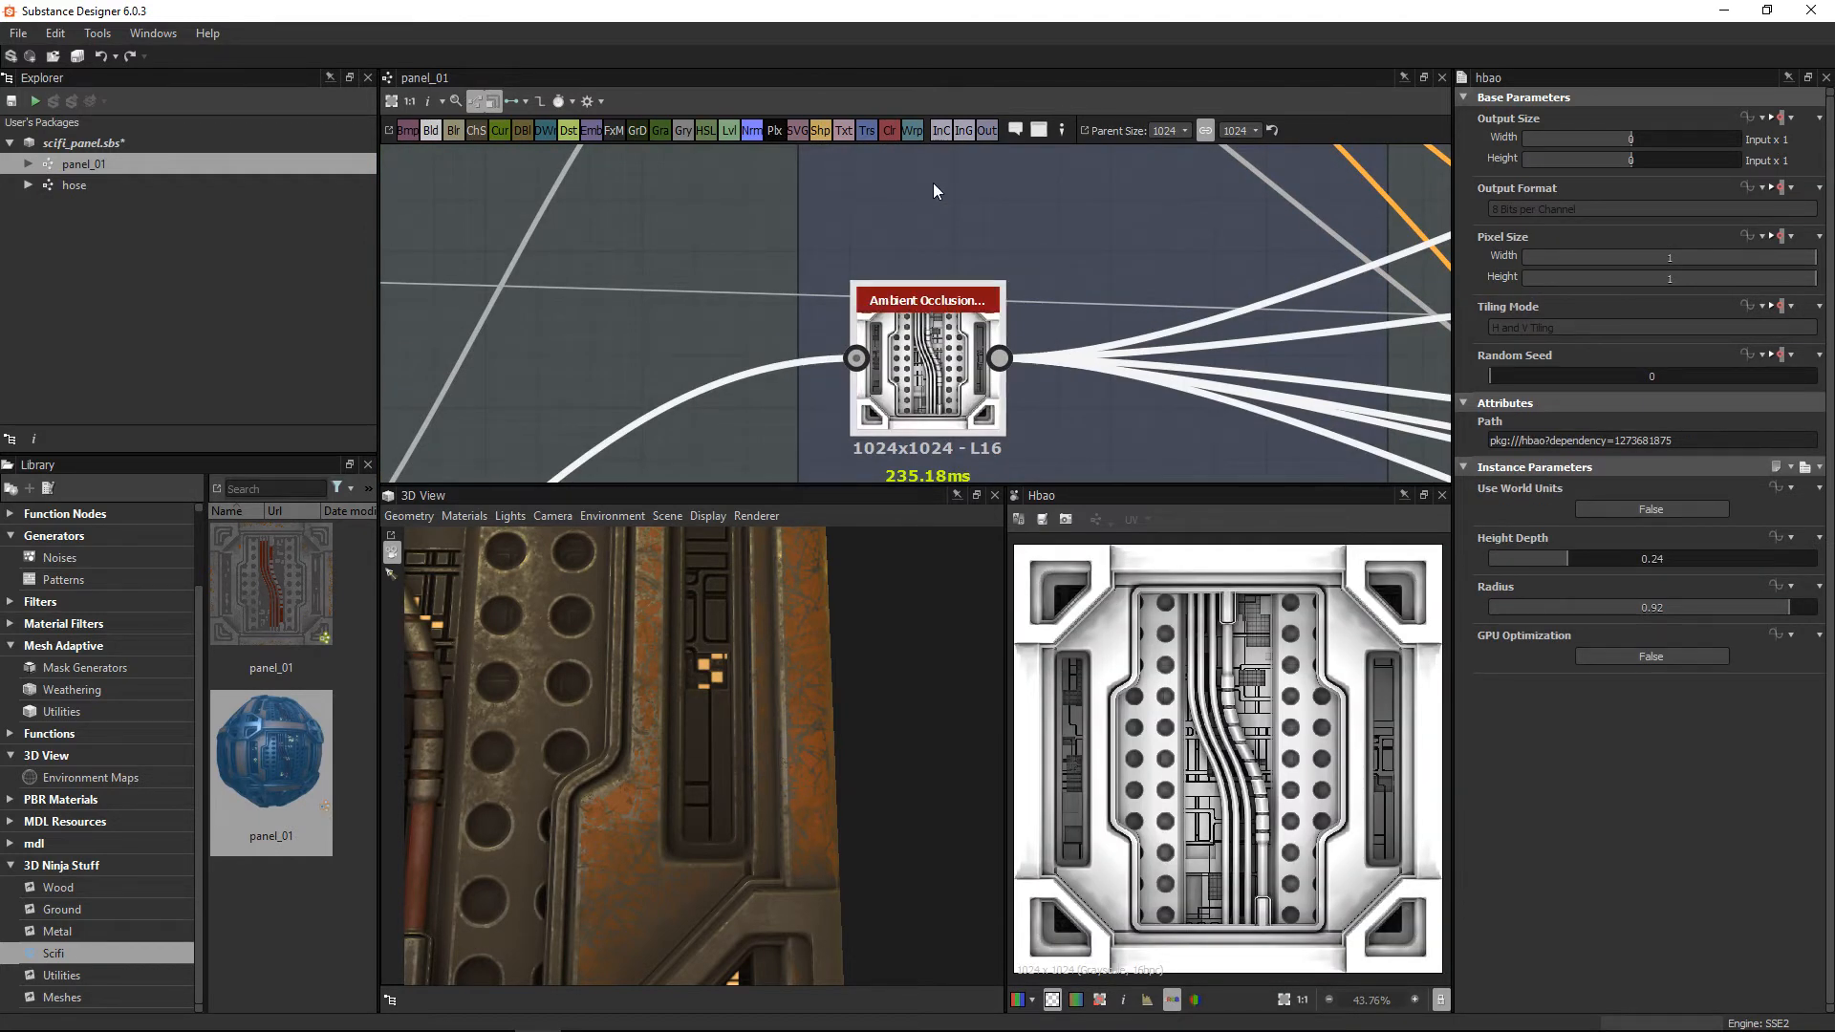
scroll(1192, 775, "up", 2)
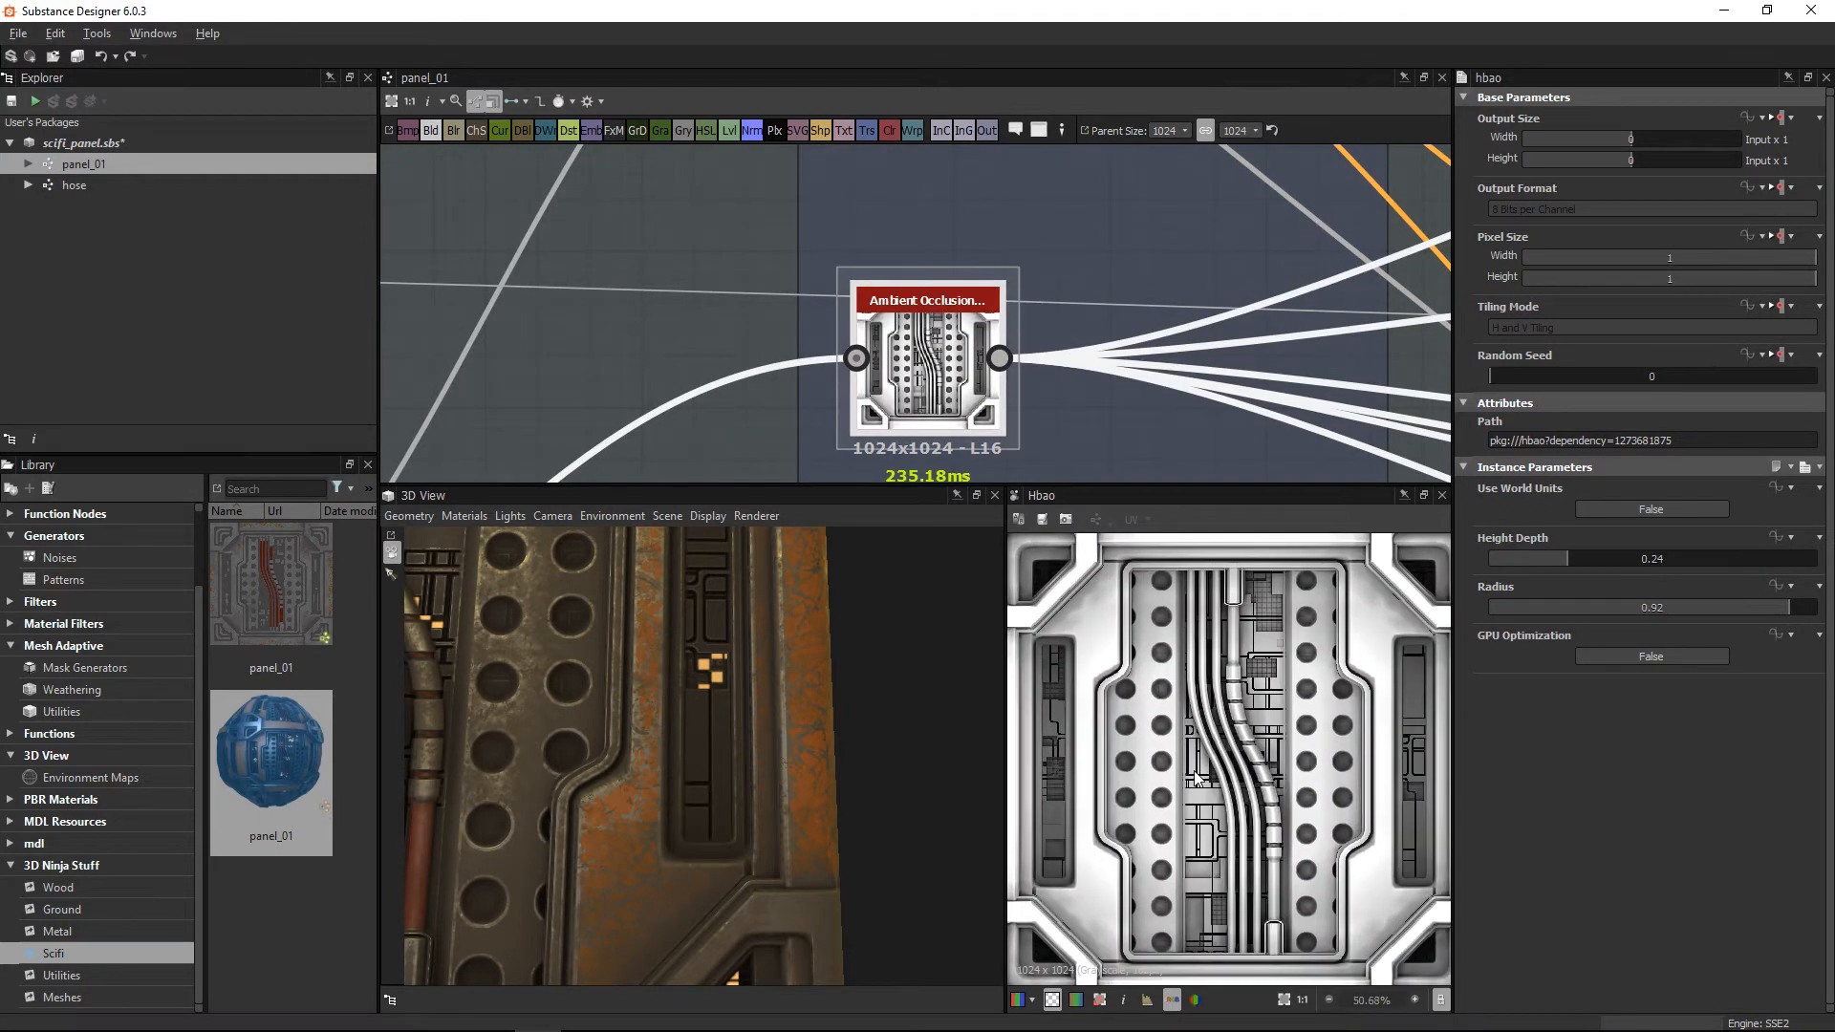
scroll(1041, 373, "down", 3)
Step: Preview the Blur HQ Grayscale node at the lower end of the Map Creation section
middle_click_drag(982, 378, 984, 232)
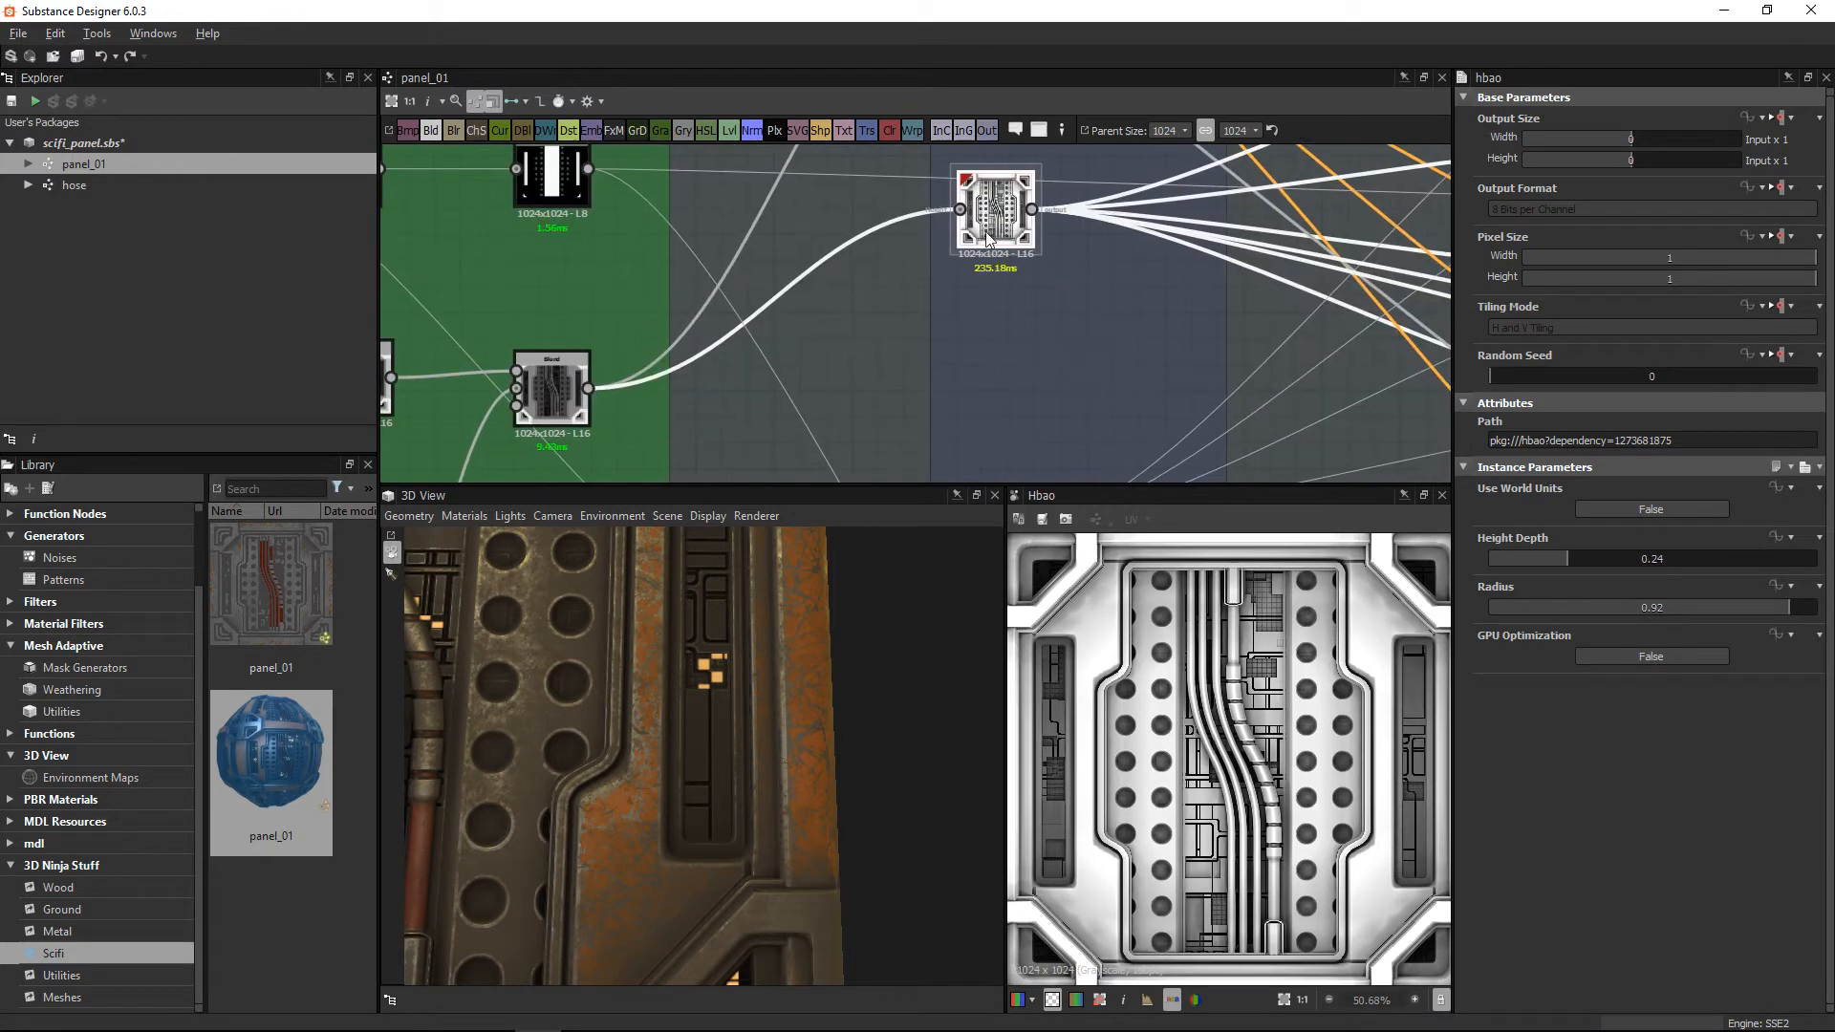
middle_click_drag(979, 476, 1001, 223)
scroll(1006, 247, "up", 3)
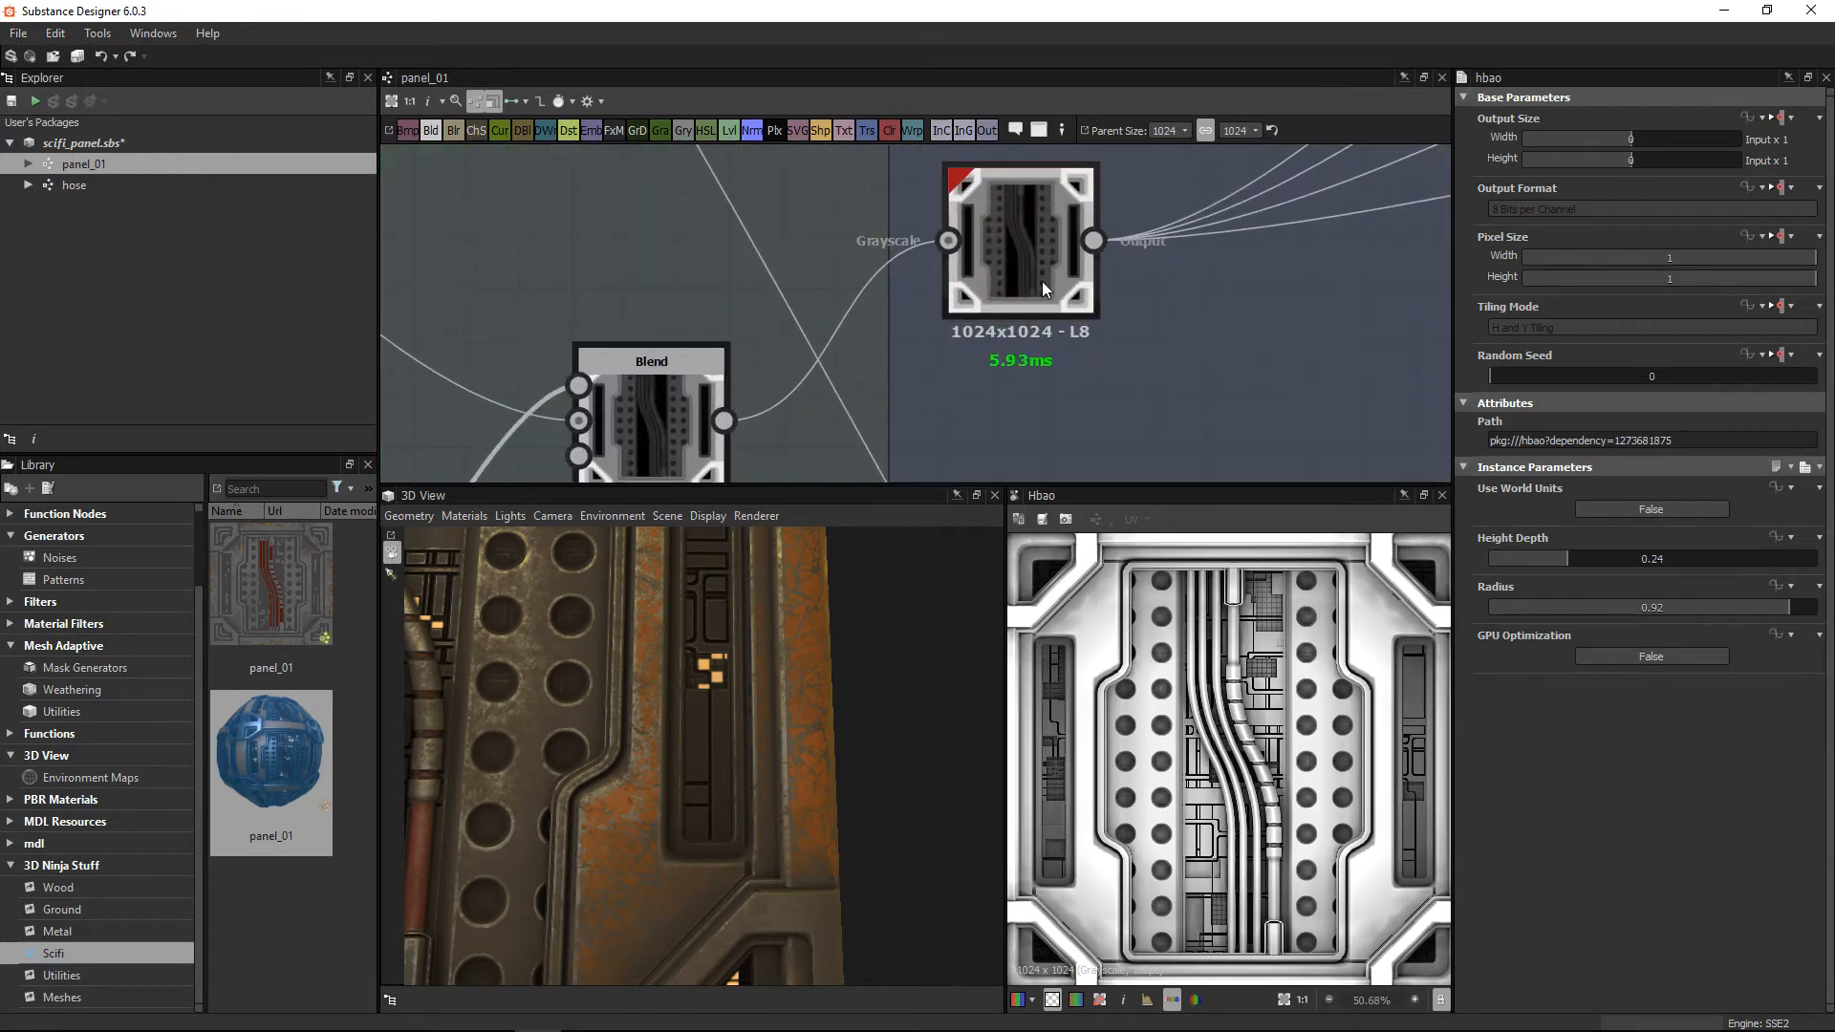
double_click(1020, 254)
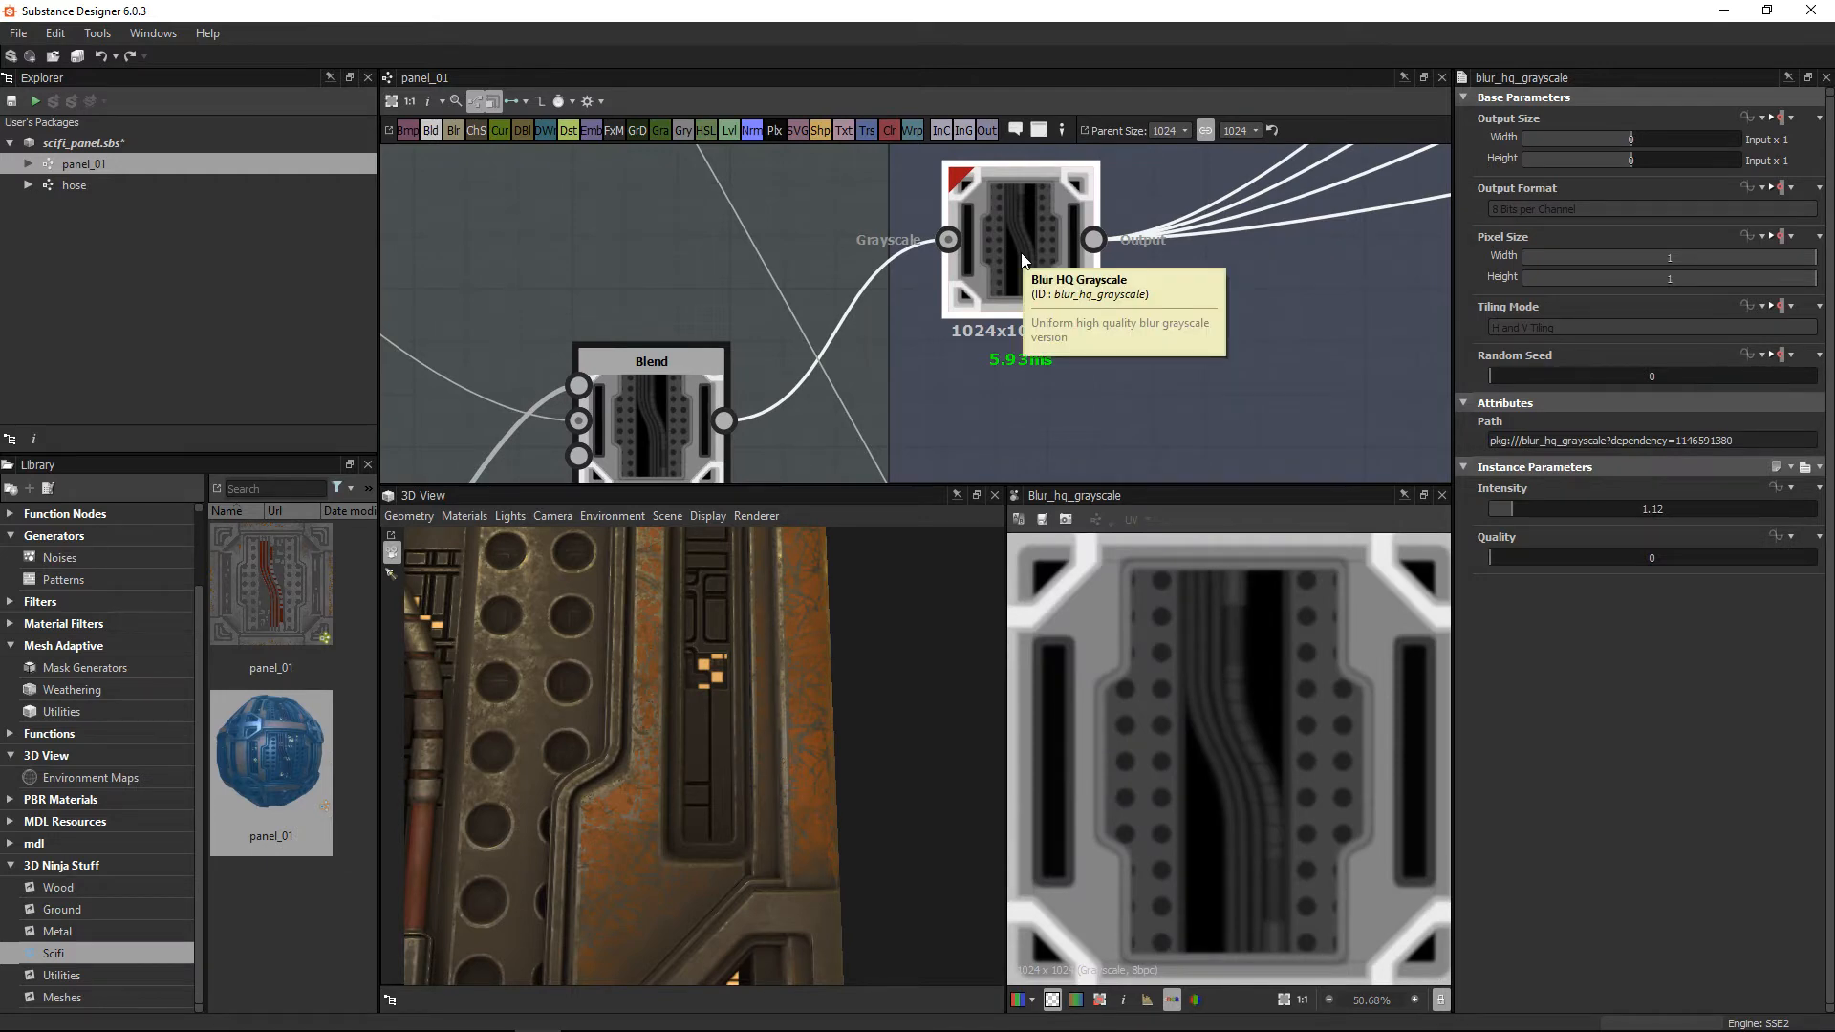
Step: Set the 3D view material's height scale to 4 and its tessellation factor to 37
scroll(650, 627, "down", 4)
left_click_drag(637, 641, 582, 587)
left_click(465, 515)
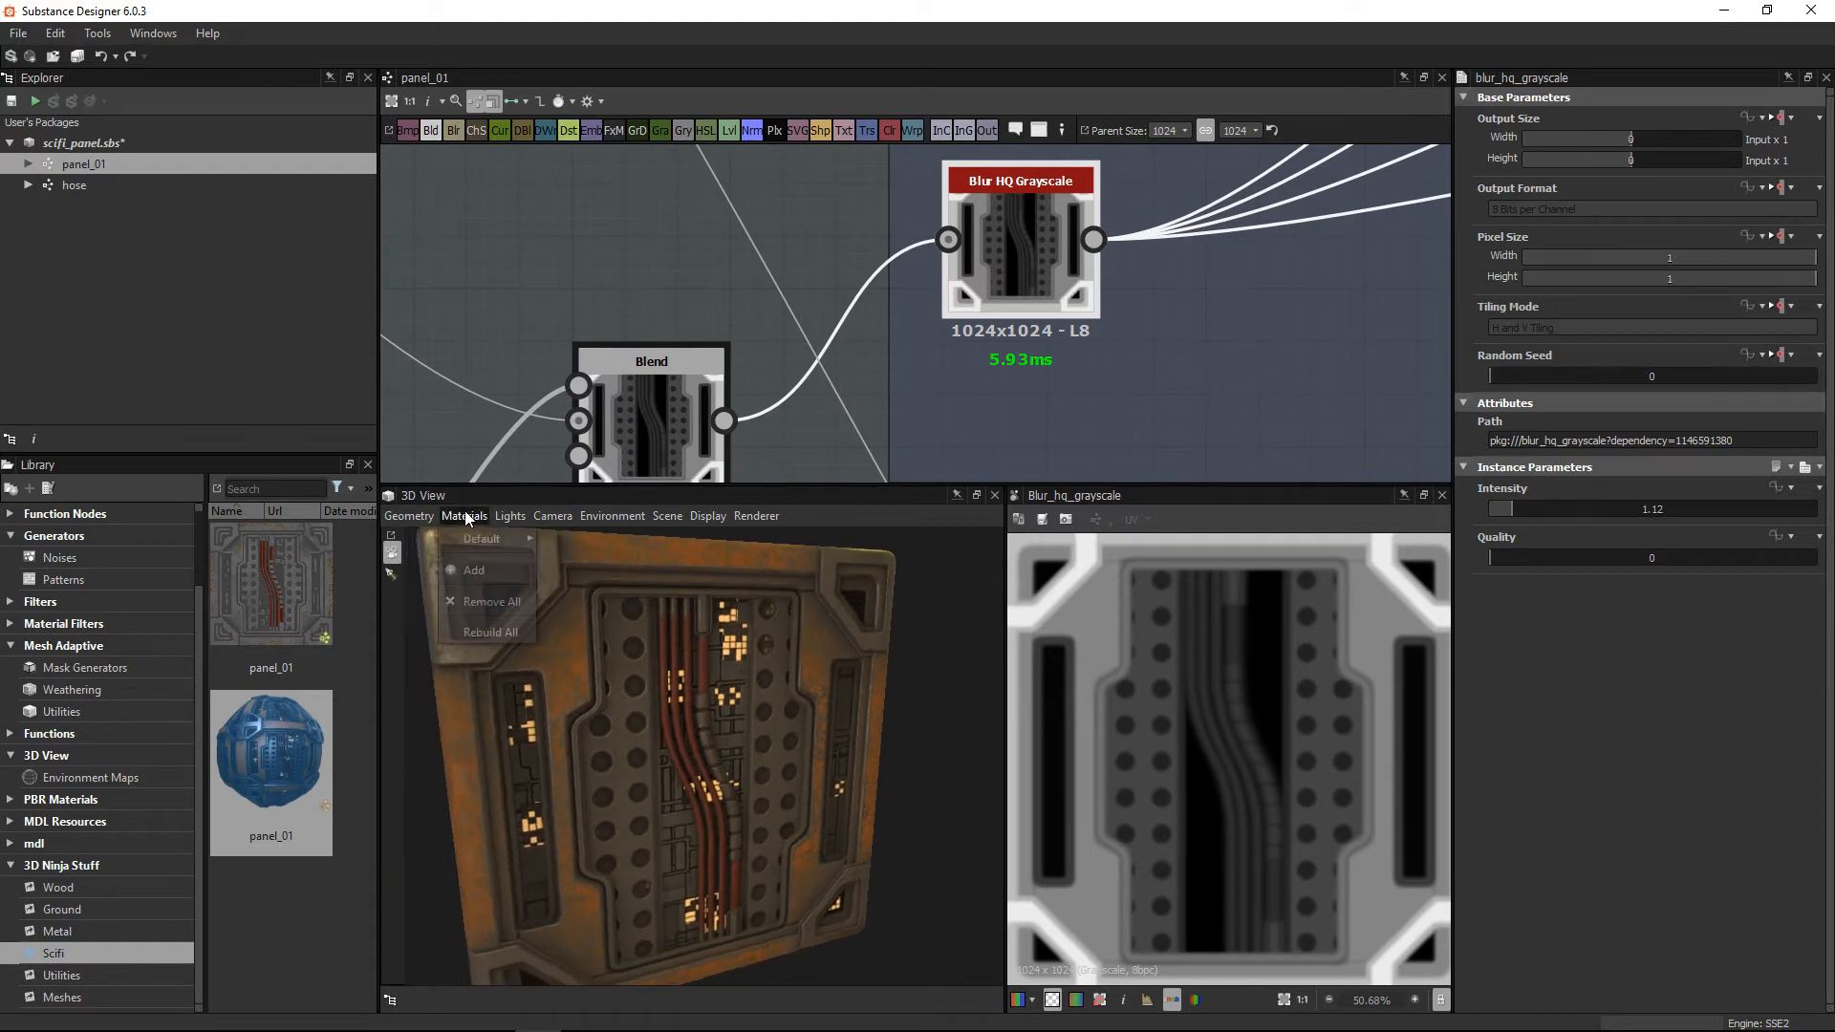
mouse_move(466, 552)
left_click(568, 547)
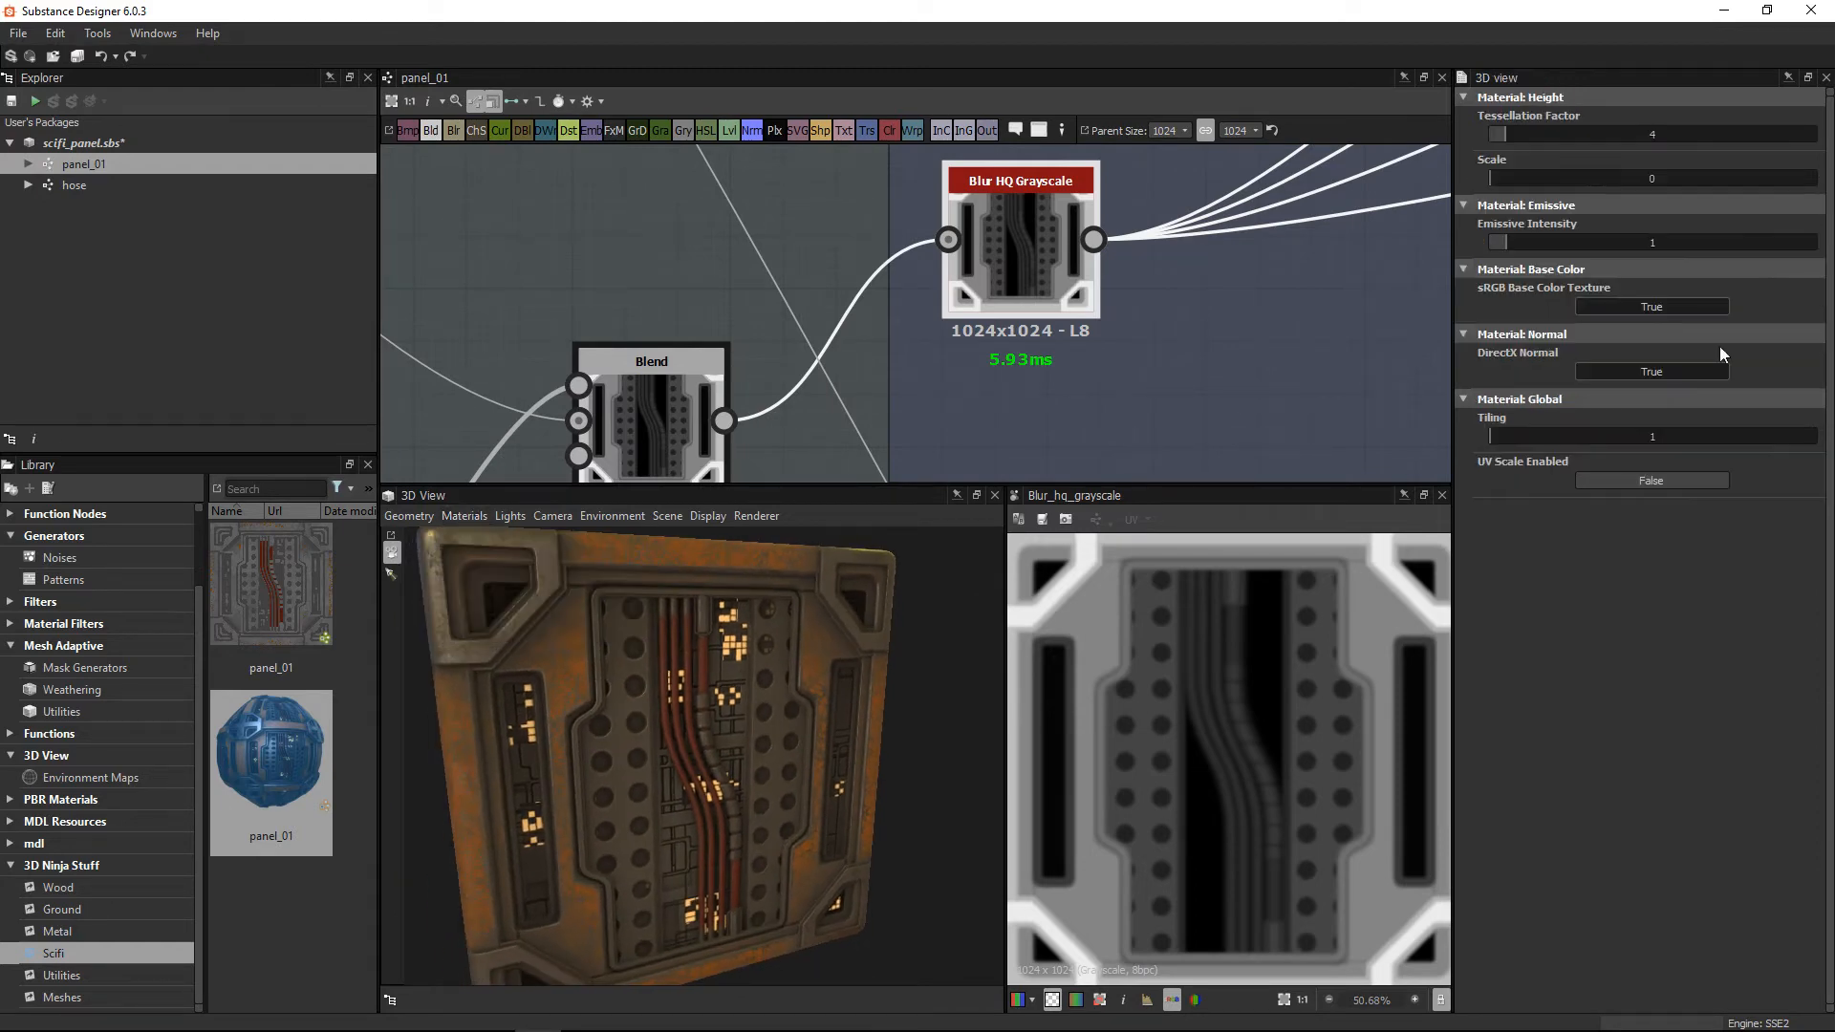
double_click(1664, 178)
type("4")
key("Return")
left_click_drag(866, 699, 831, 669)
left_click_drag(1534, 134, 1629, 134)
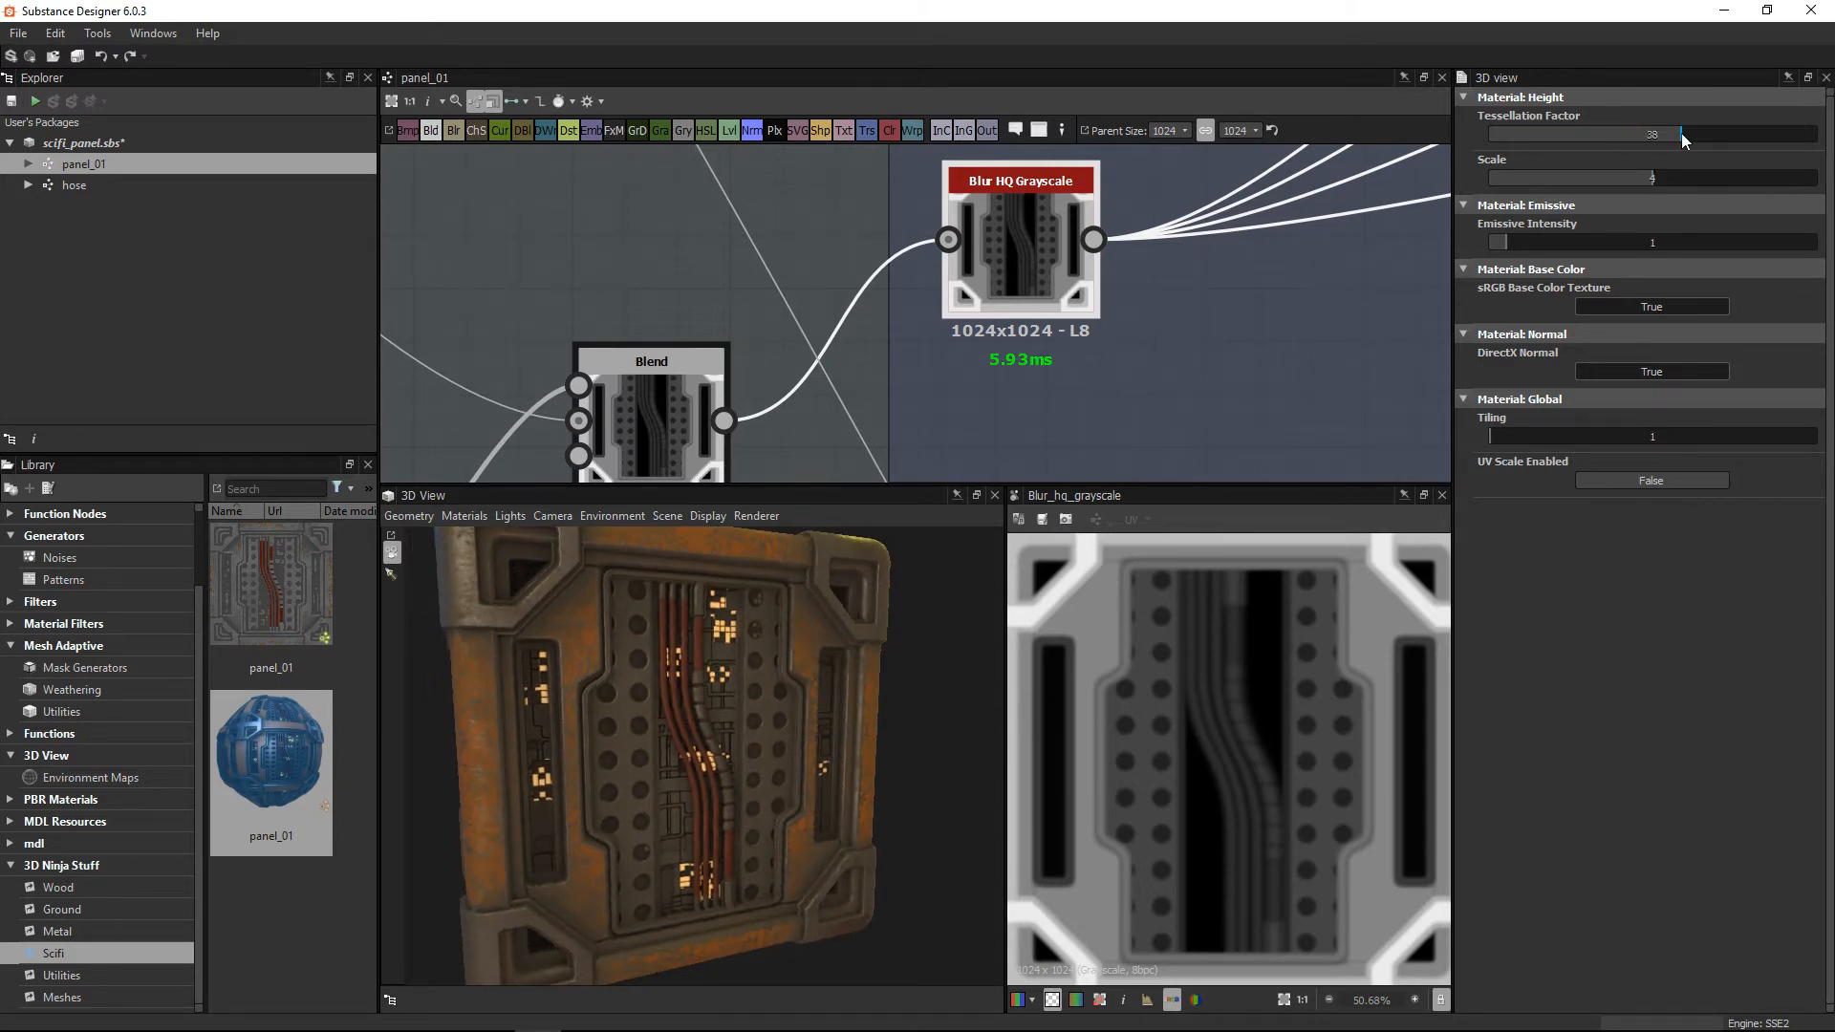
Step: Examine the displaced cube's edges, corner brackets and recessed panels from several angles in the 3D view
left_click_drag(585, 728, 719, 652)
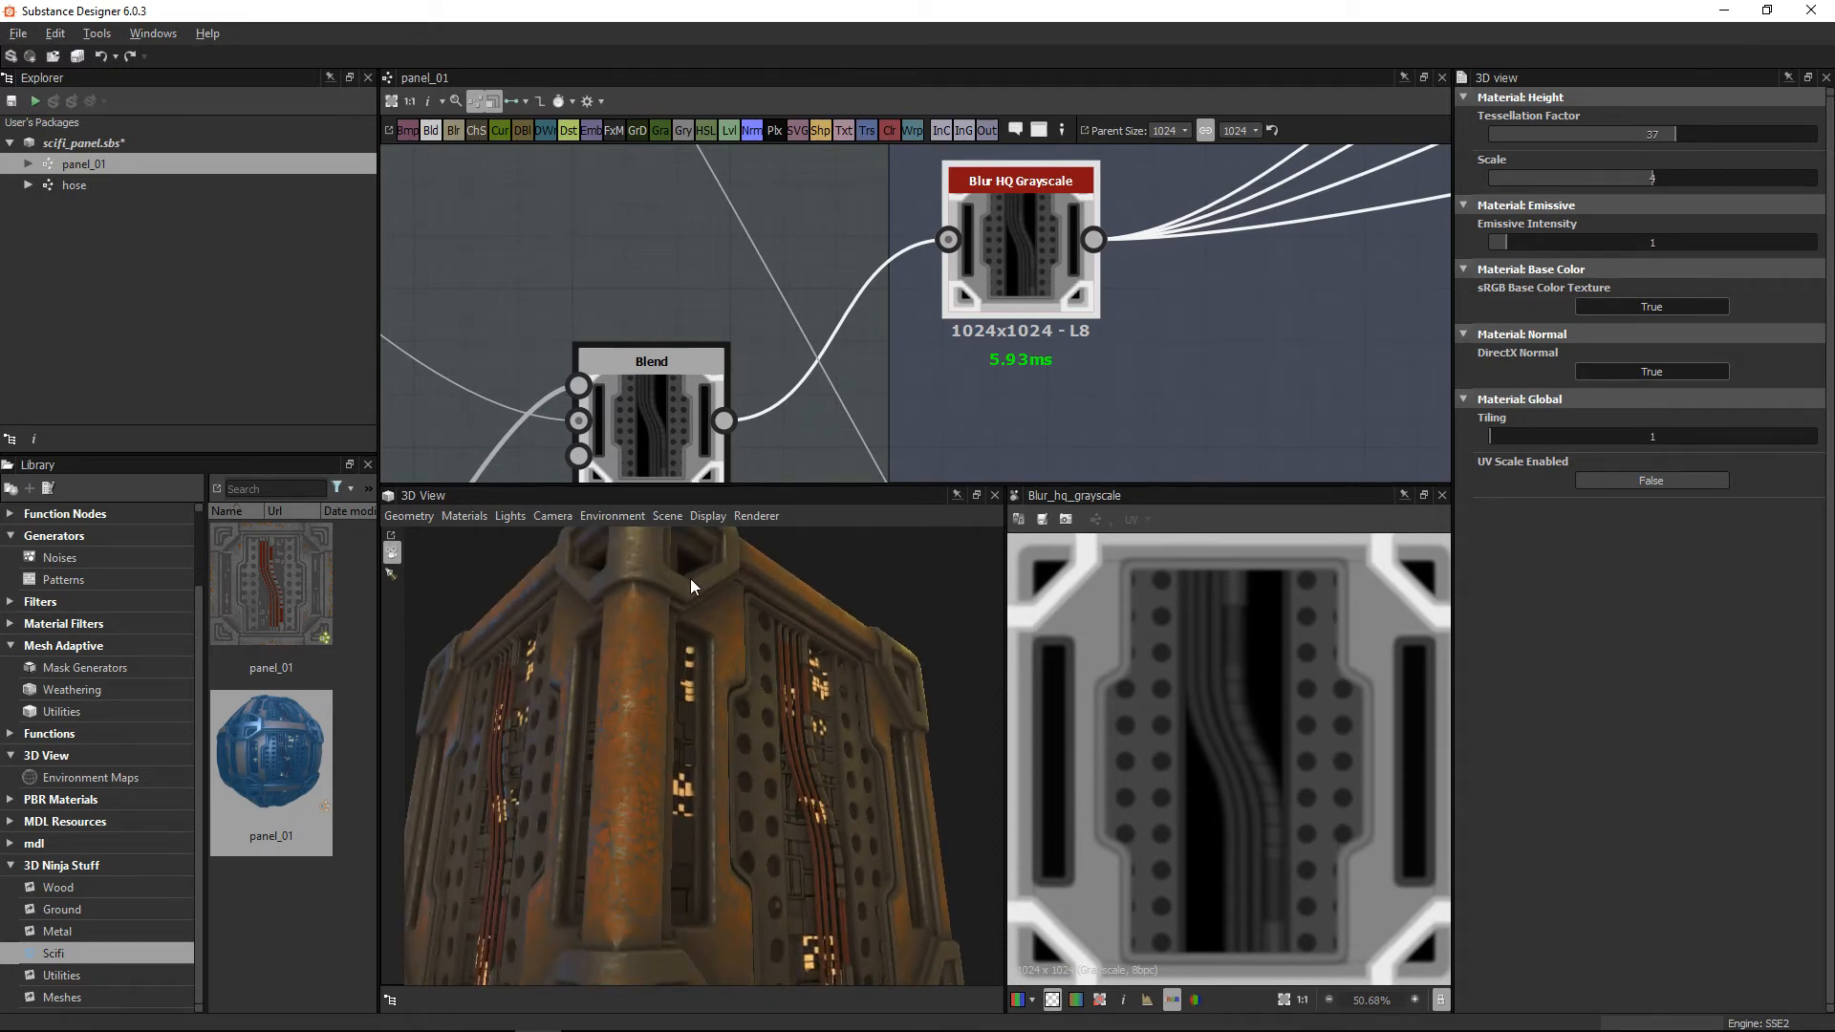
left_click_drag(690, 577, 756, 692)
left_click_drag(845, 801, 902, 812)
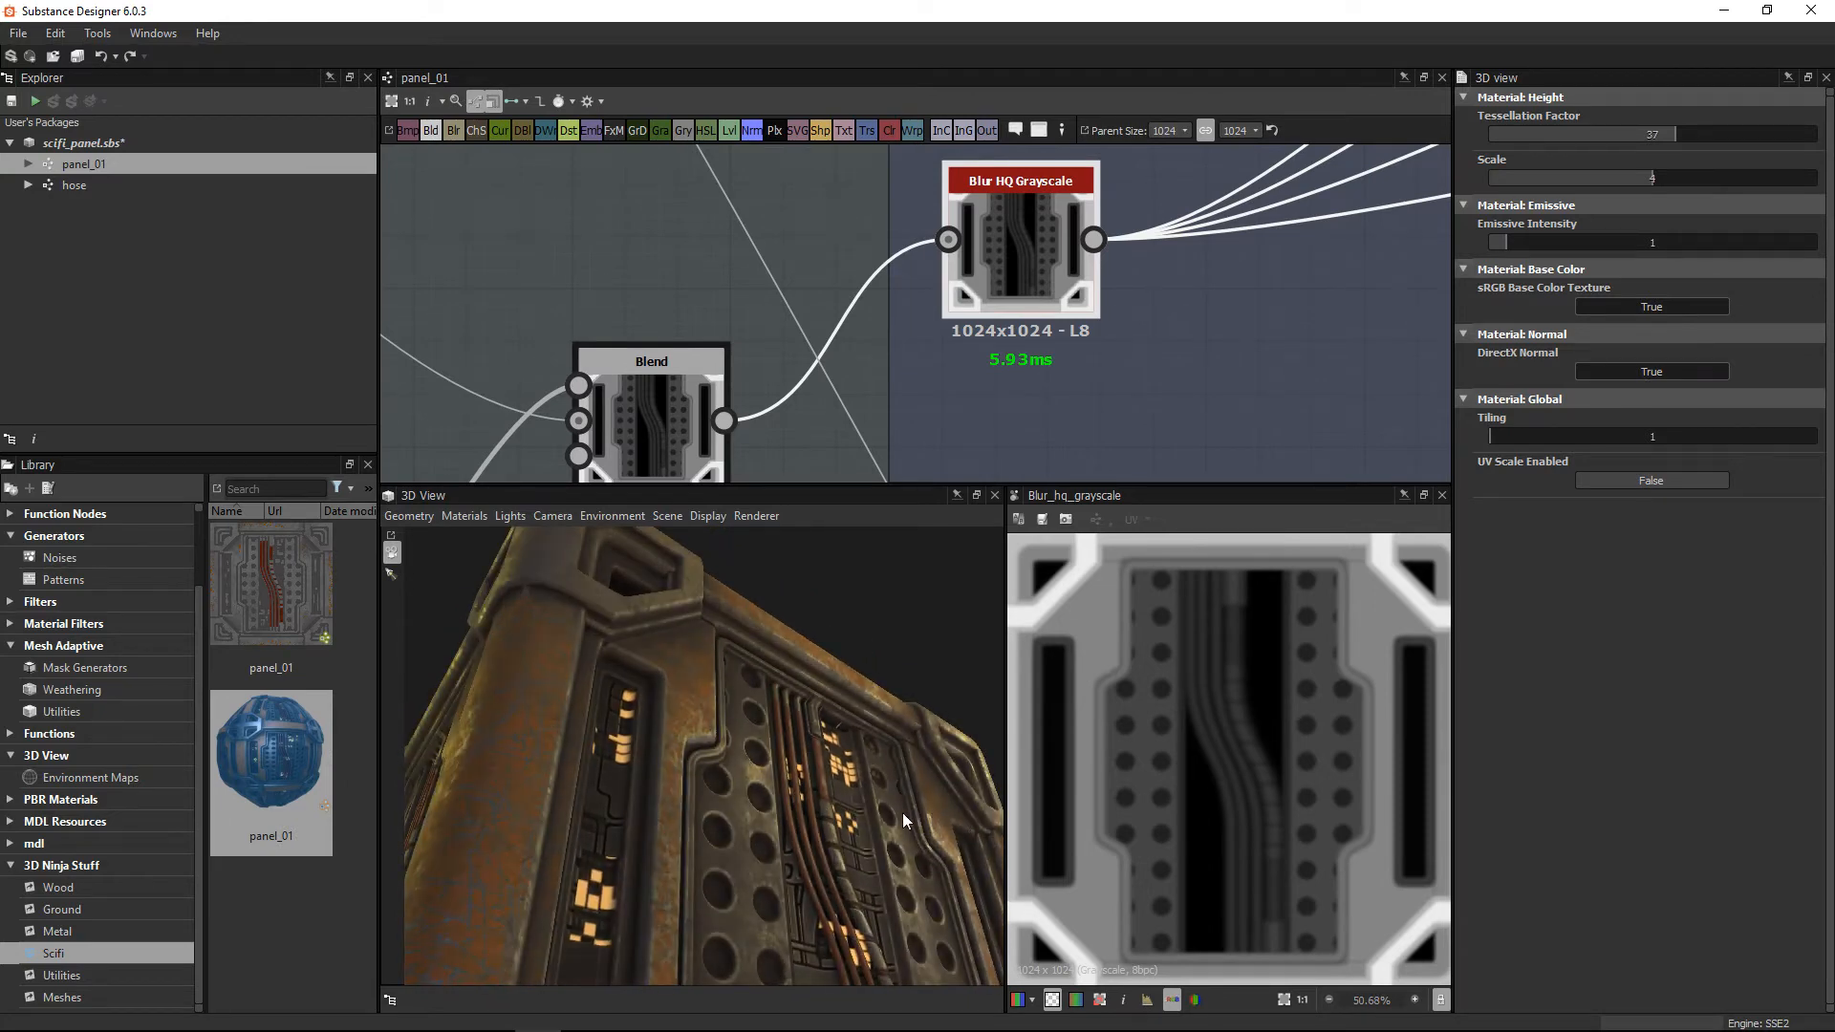
left_click_drag(764, 708, 623, 640)
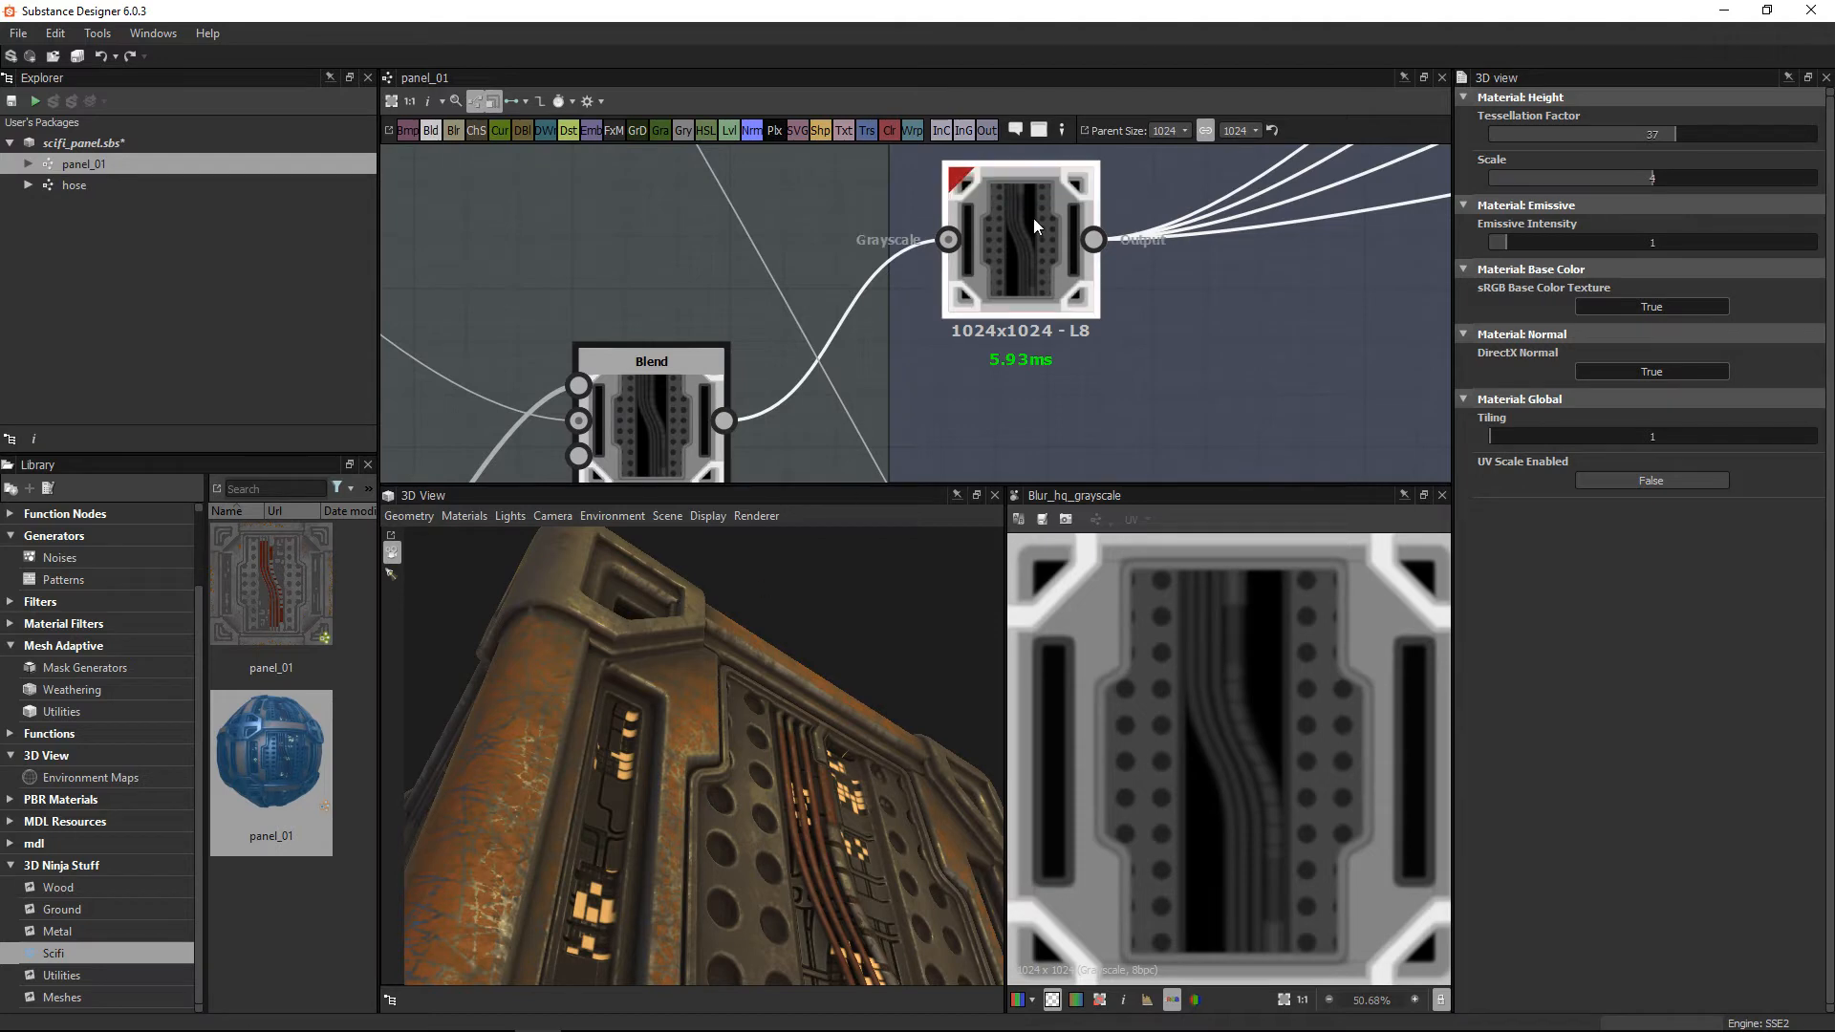
Step: Return to the Normal Sobel node in the Map Creation section and preview its normal map
middle_click_drag(902, 261, 860, 311)
scroll(954, 272, "down", 6)
double_click(843, 252)
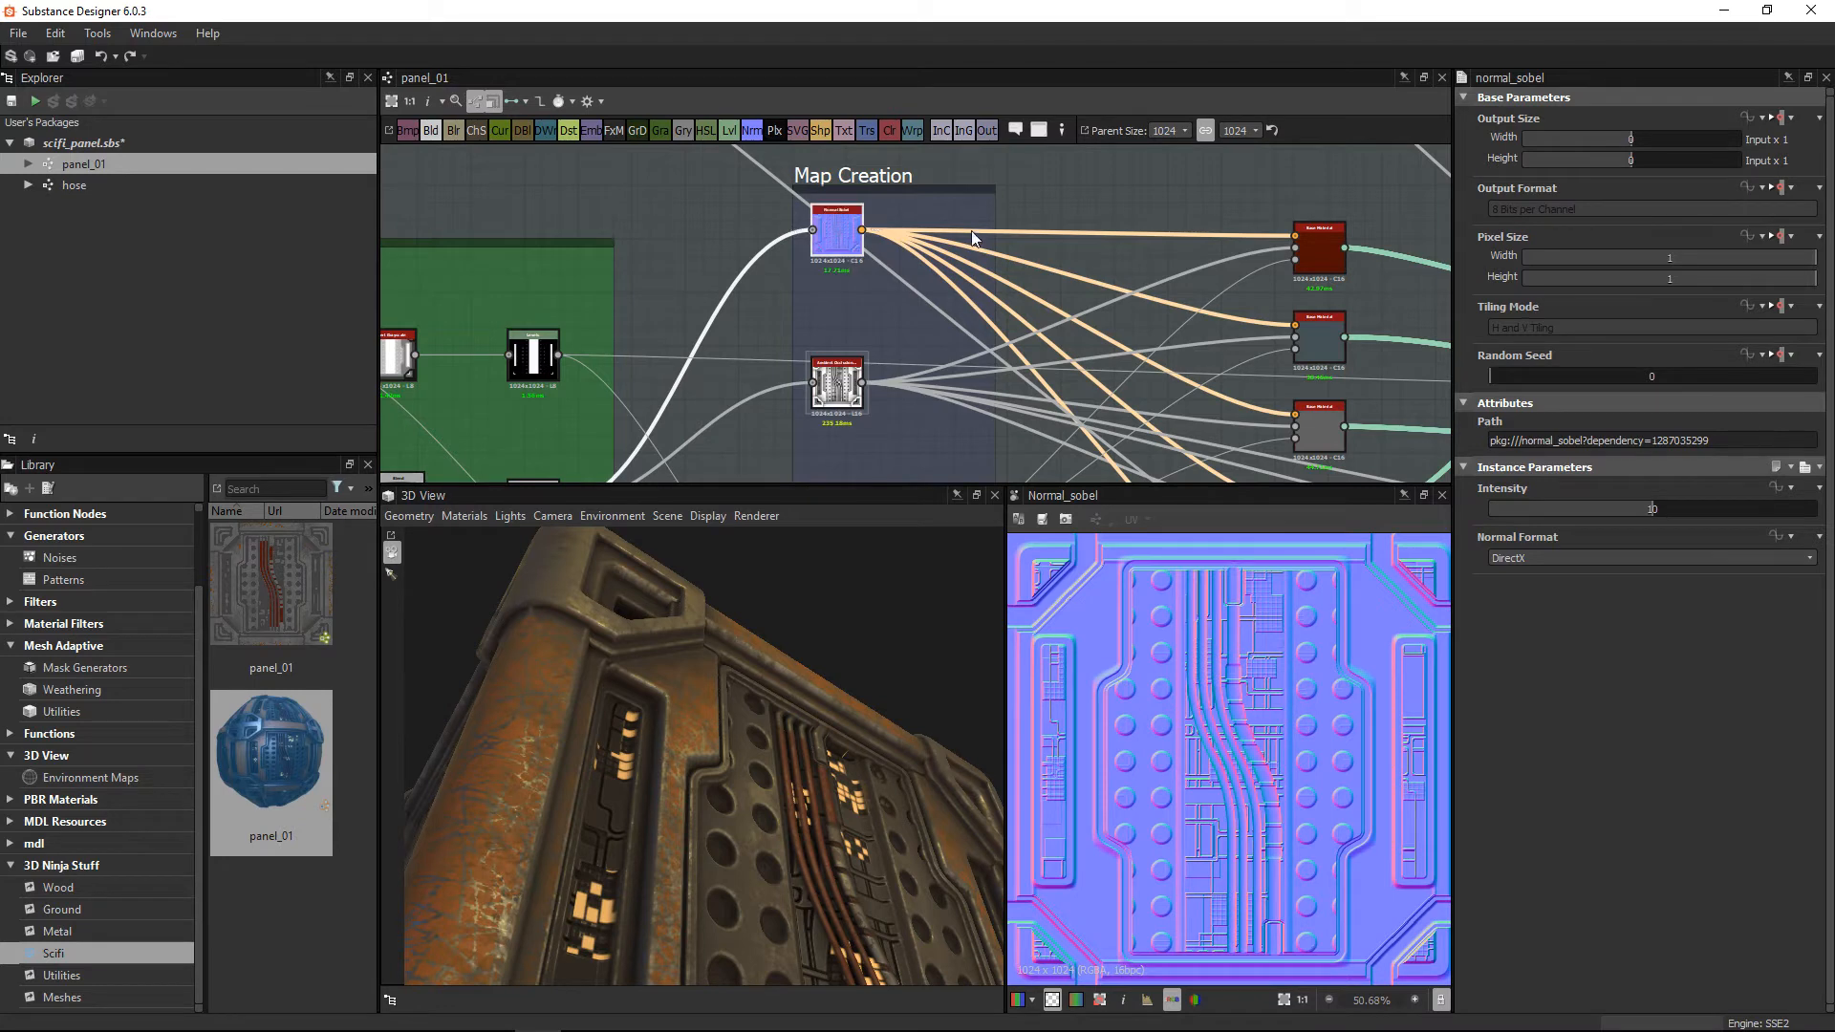
Step: Preview the Max (Lighten) Blend that feeds the blur, and compare it with the Blur HQ Grayscale output
middle_click_drag(920, 459, 957, 255)
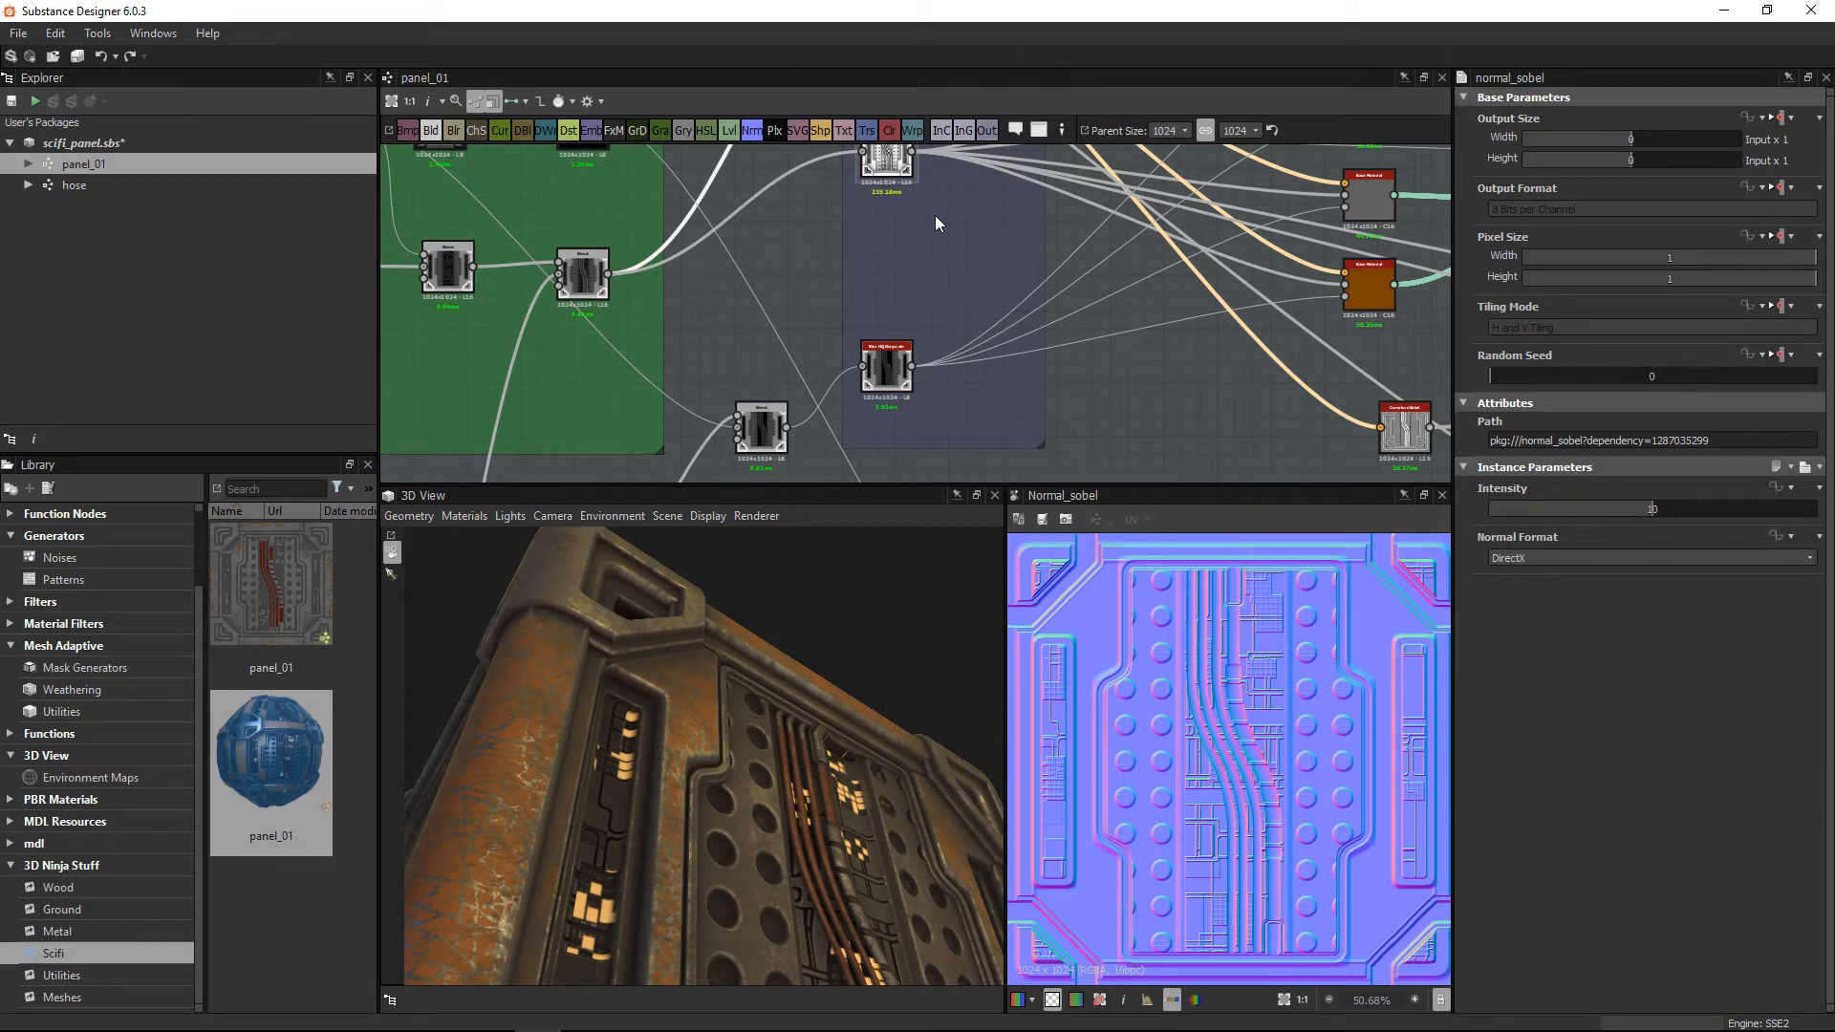
double_click(758, 422)
middle_click_drag(803, 445, 809, 391)
scroll(1263, 622, "up", 2)
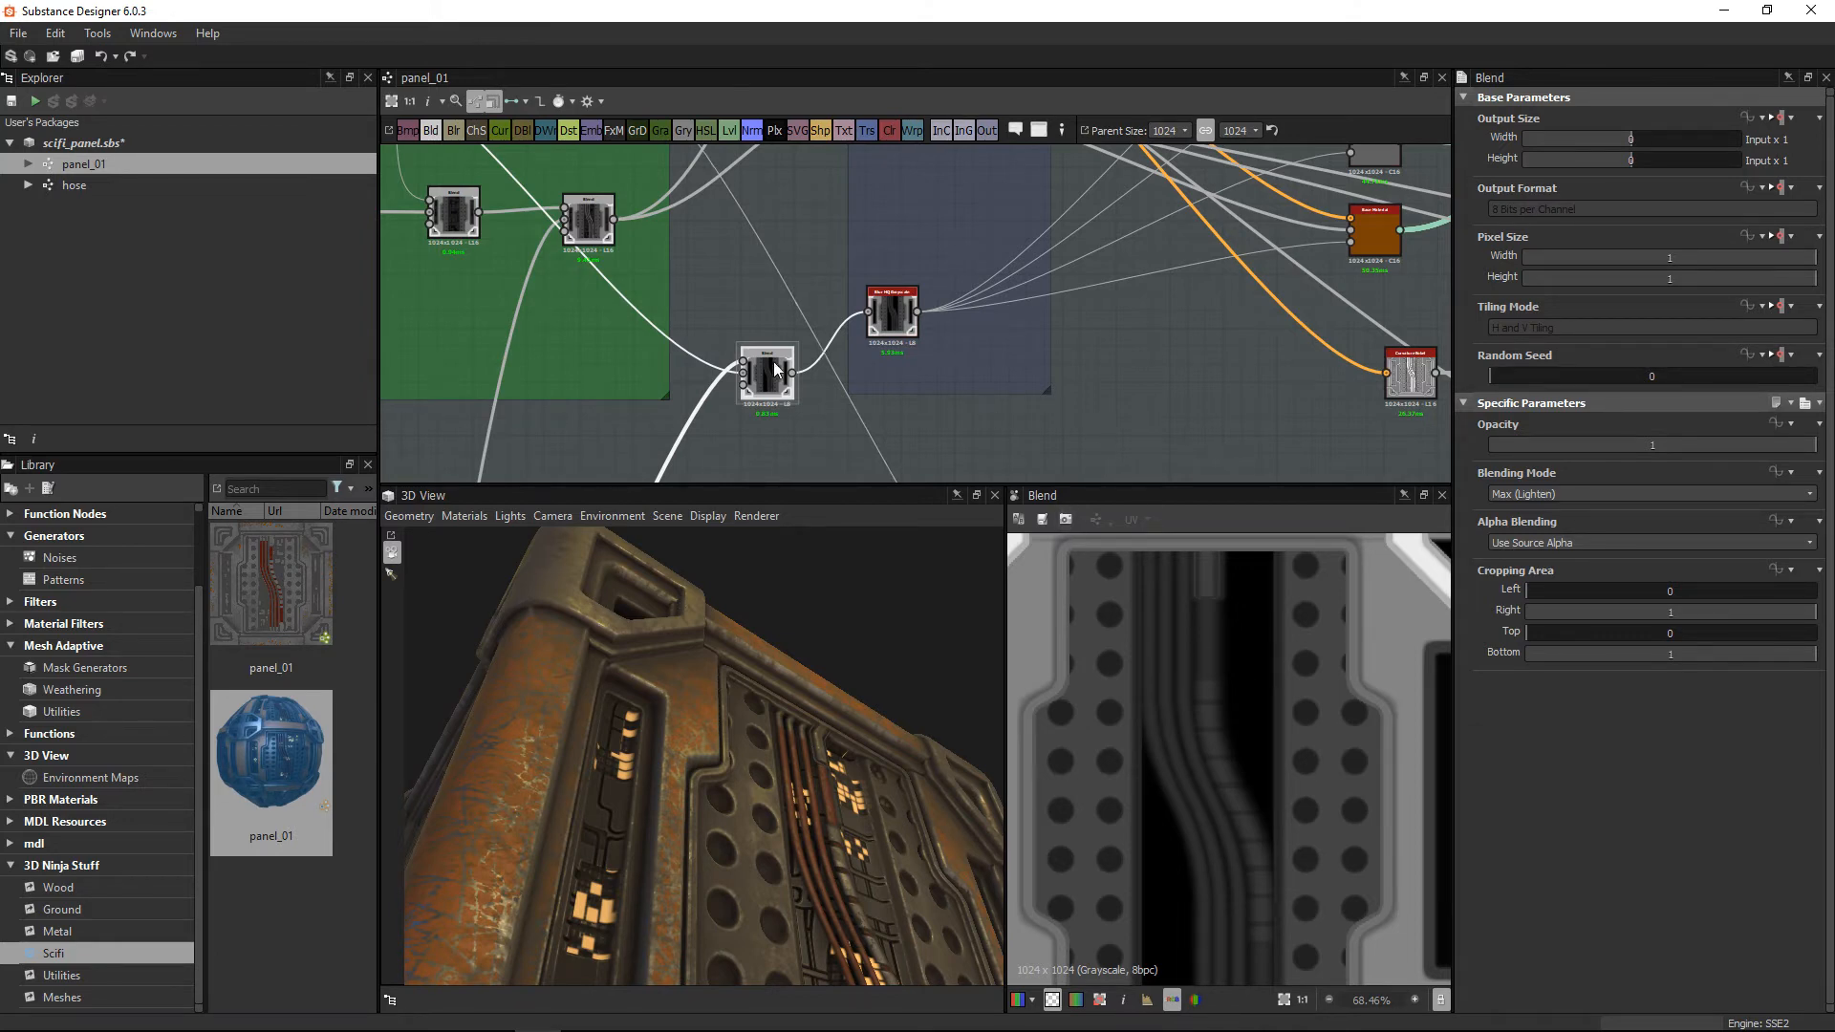
scroll(772, 361, "up", 3)
double_click(1002, 239)
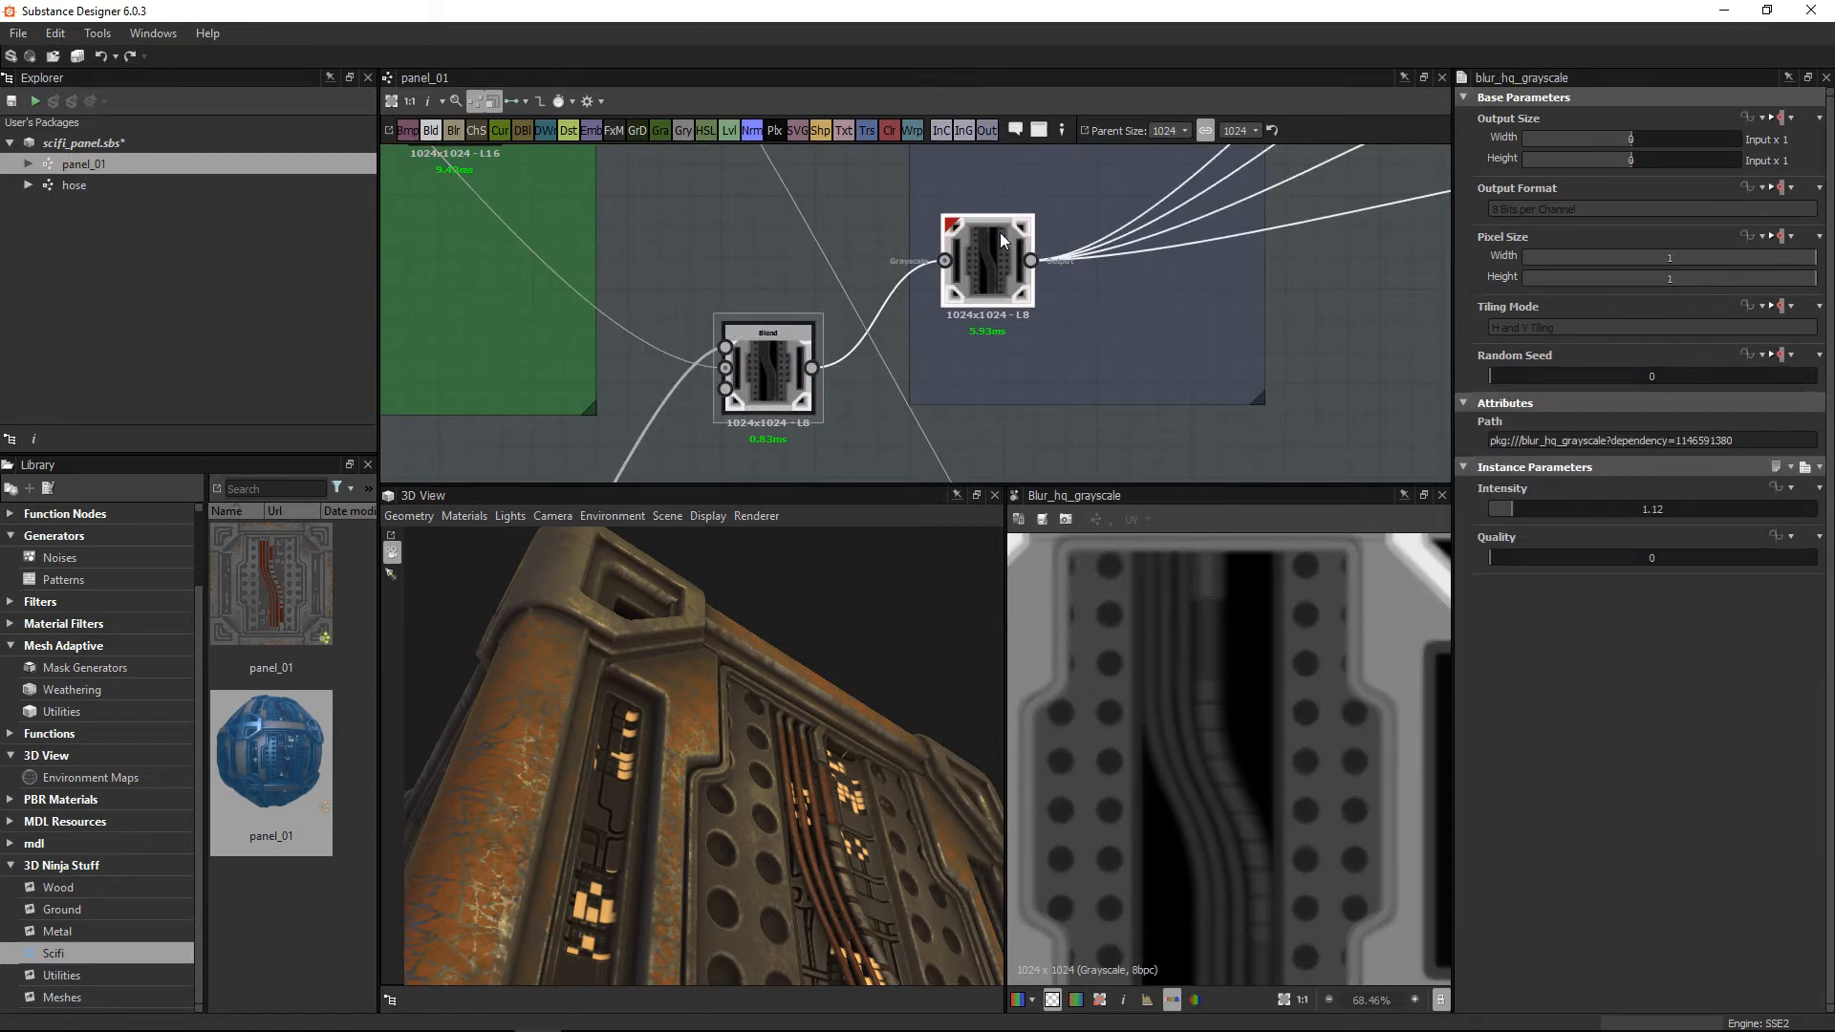
middle_click_drag(1066, 320, 902, 366)
scroll(907, 368, "down", 1)
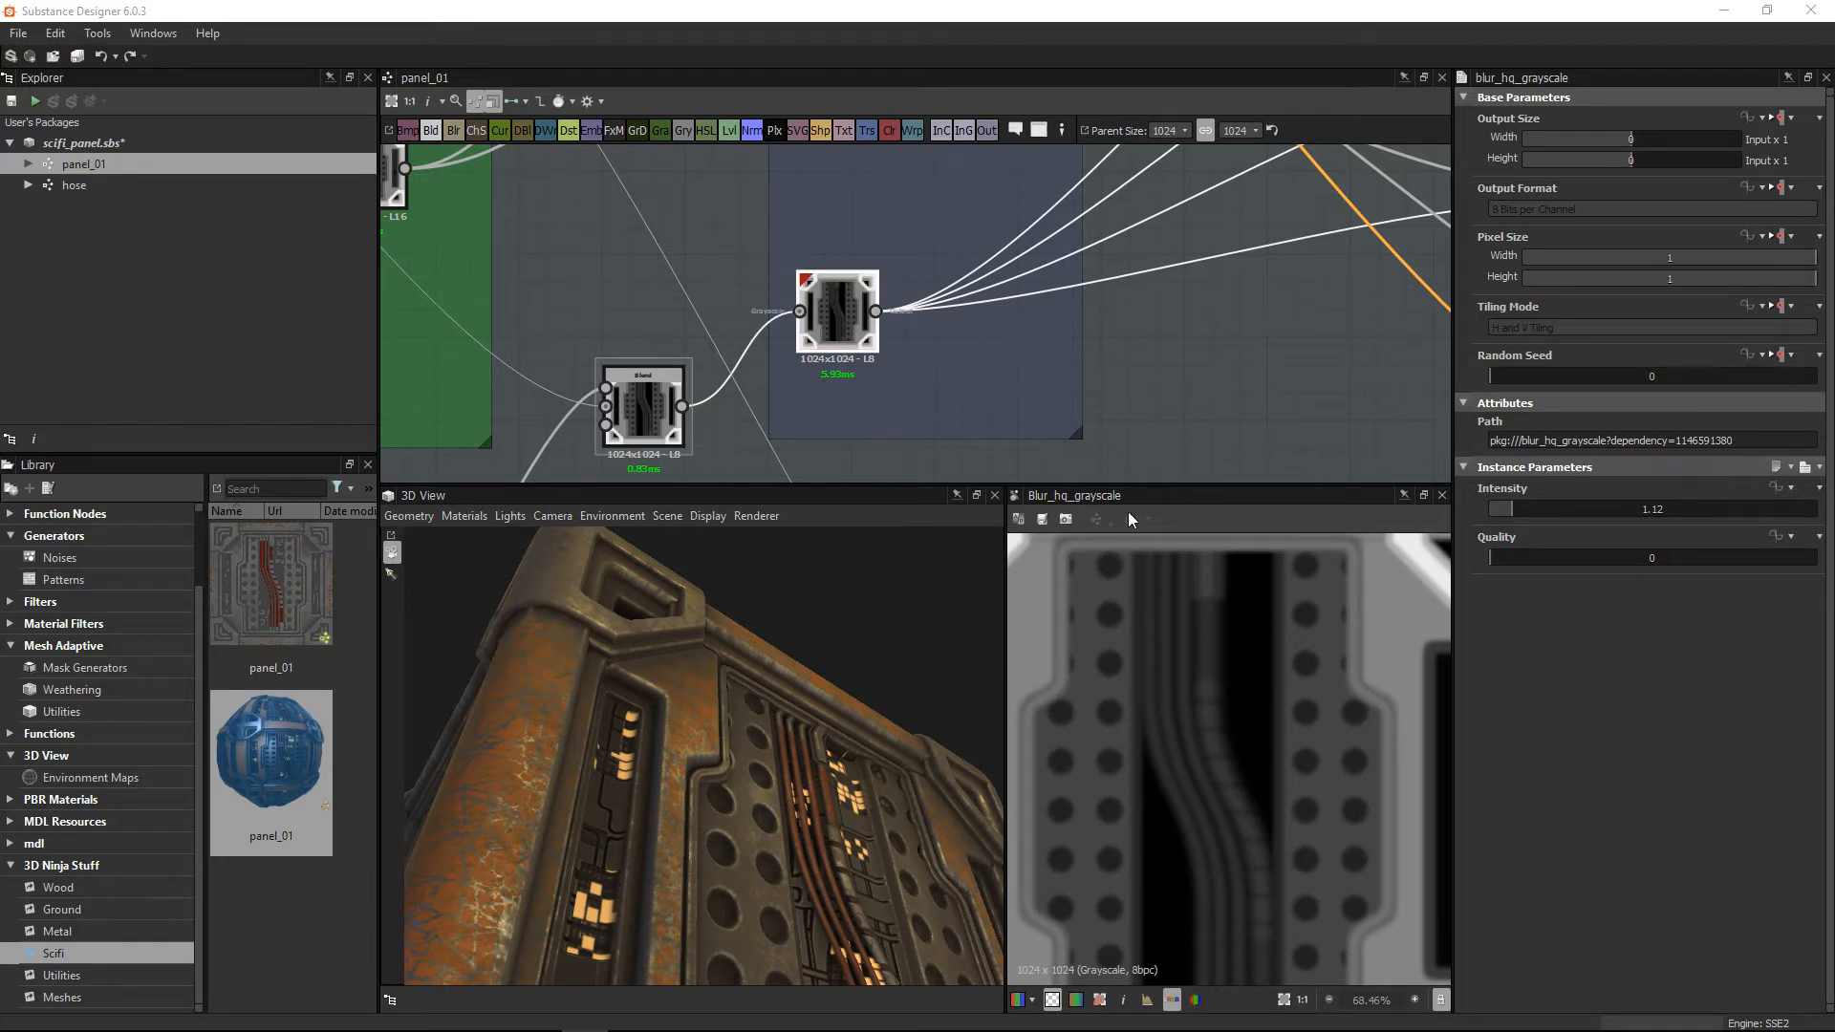
Step: Compare the blurred height map with the front of the displaced panel in the 3D view
left_click_drag(684, 818, 684, 777)
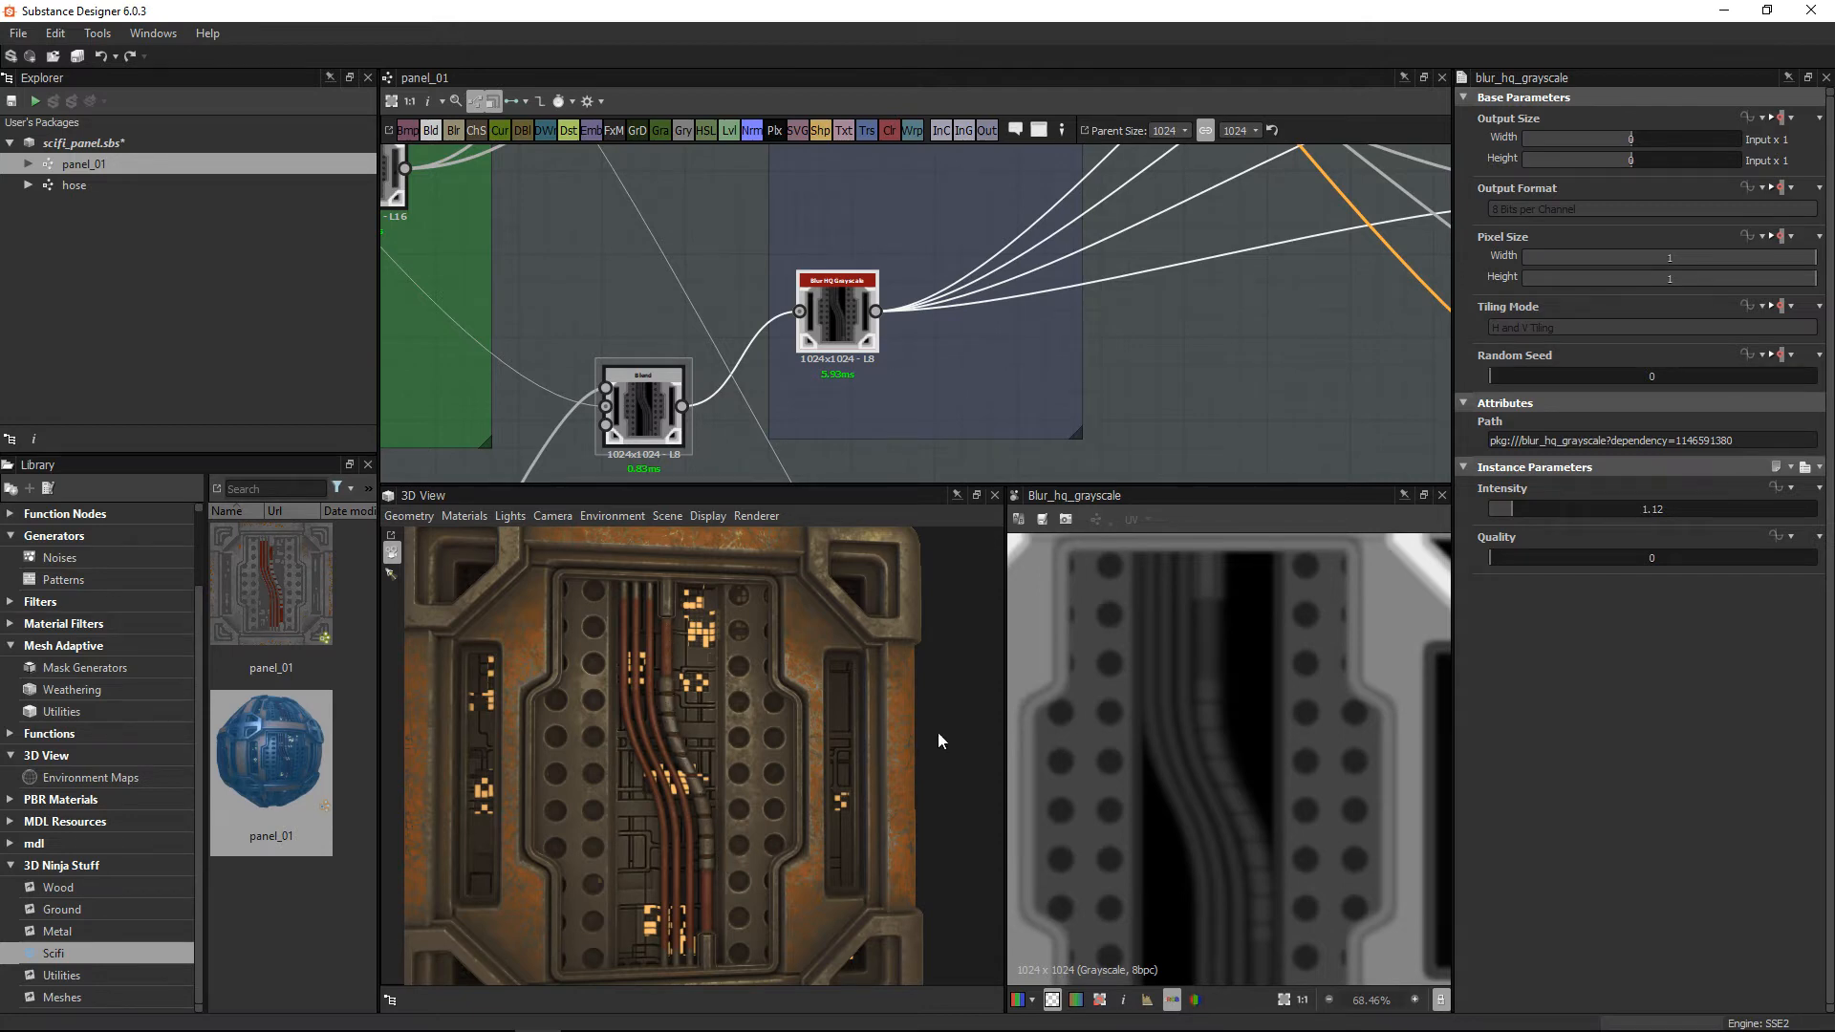
scroll(1213, 707, "down", 2)
middle_click_drag(1009, 268, 982, 241)
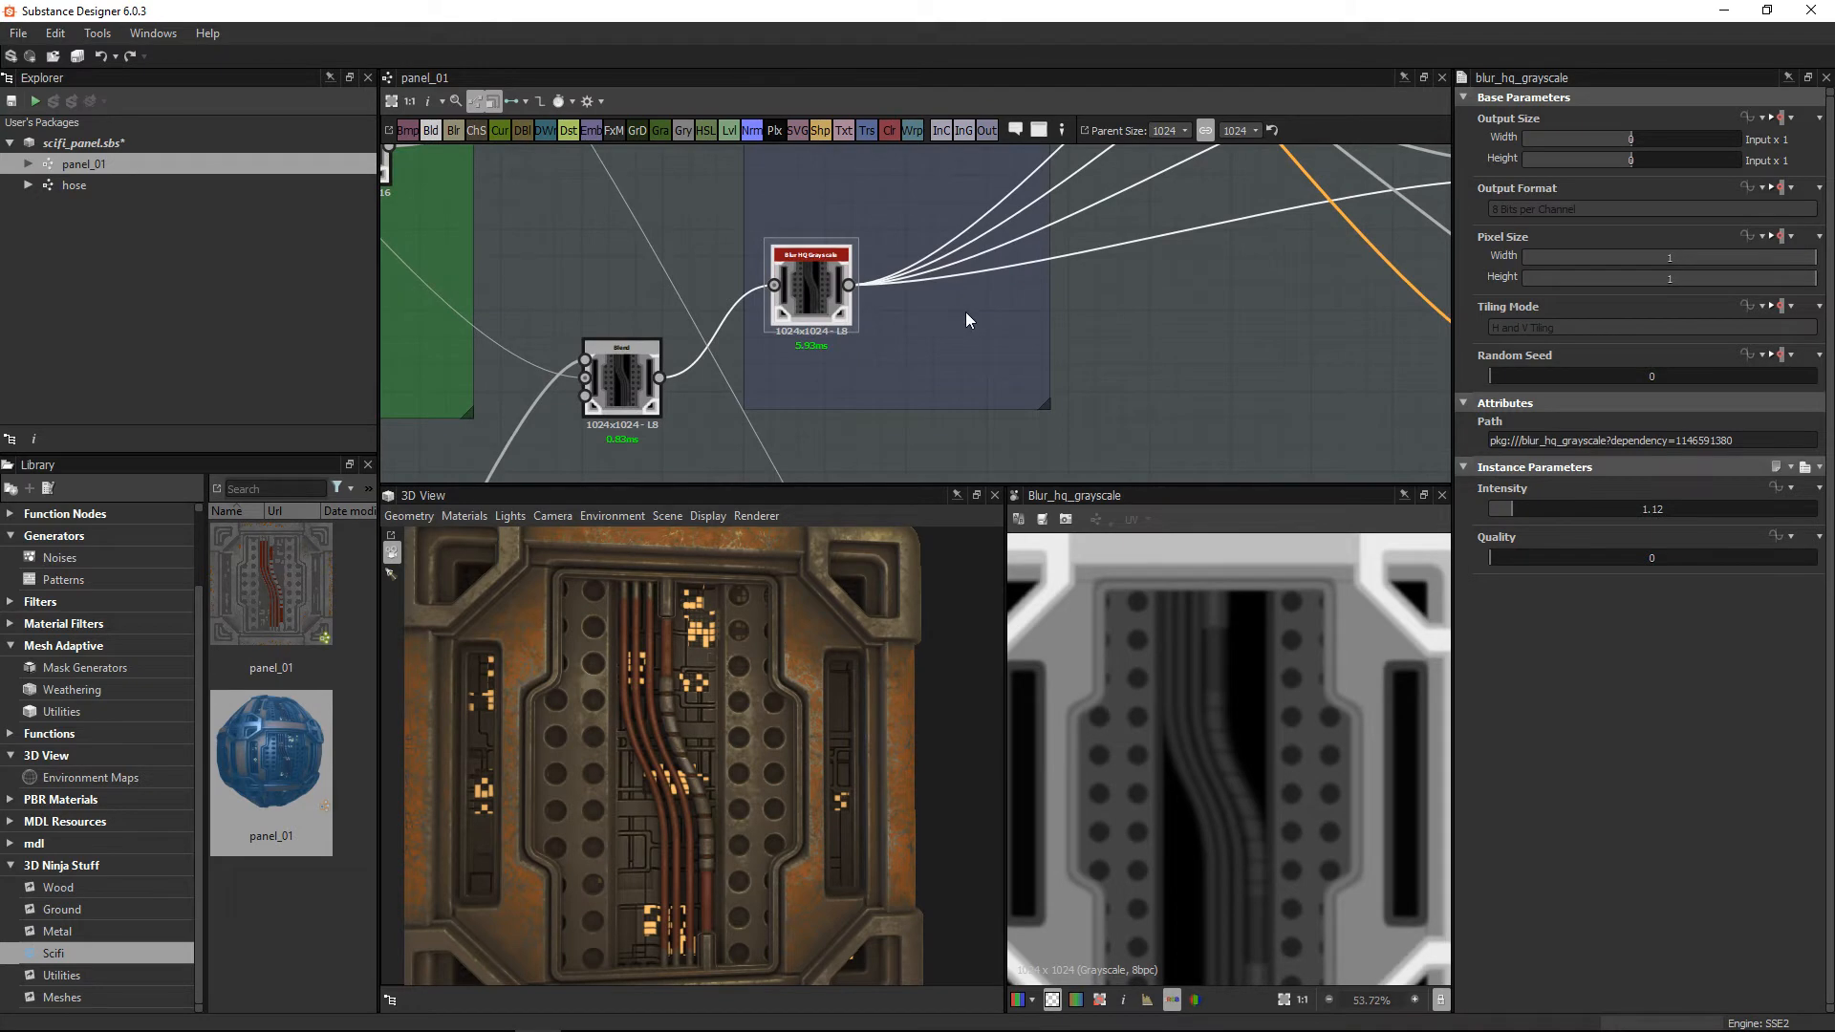
middle_click_drag(965, 315, 887, 338)
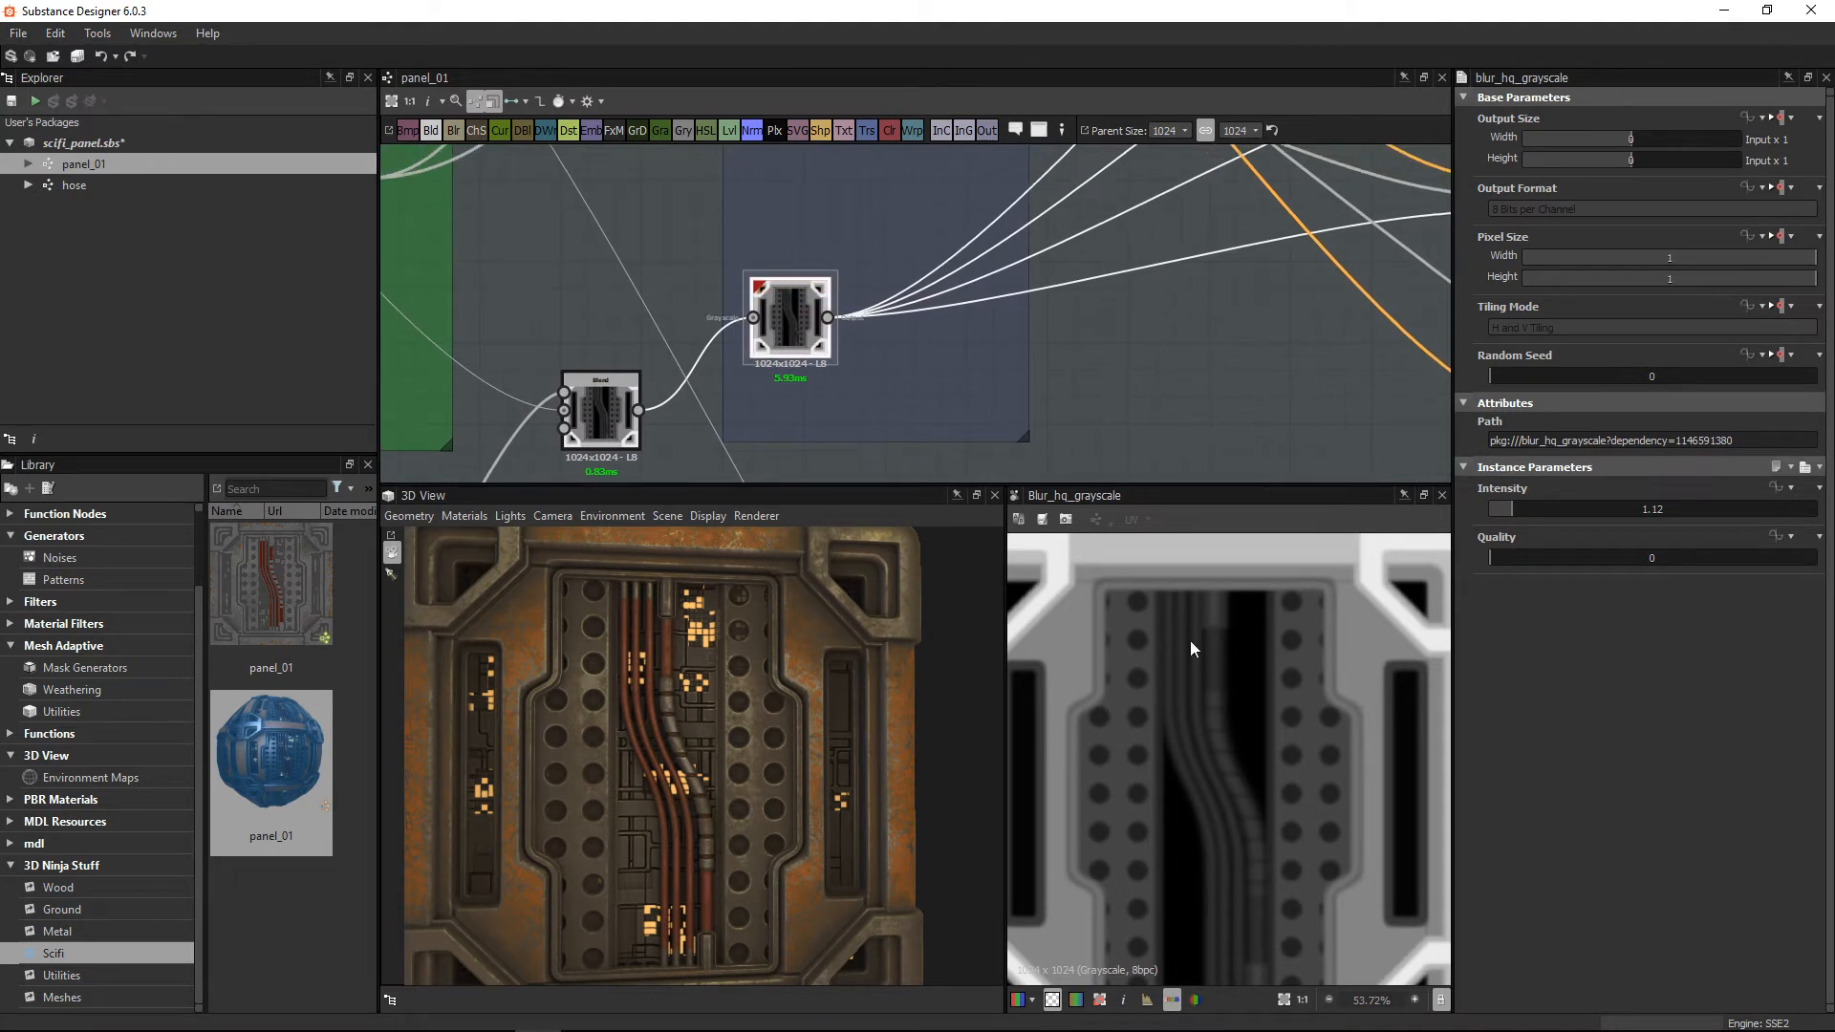
Step: Review how the Map Creation nodes connect to the Base Material nodes in the graph
scroll(1073, 254, "down", 3)
scroll(925, 313, "down", 2)
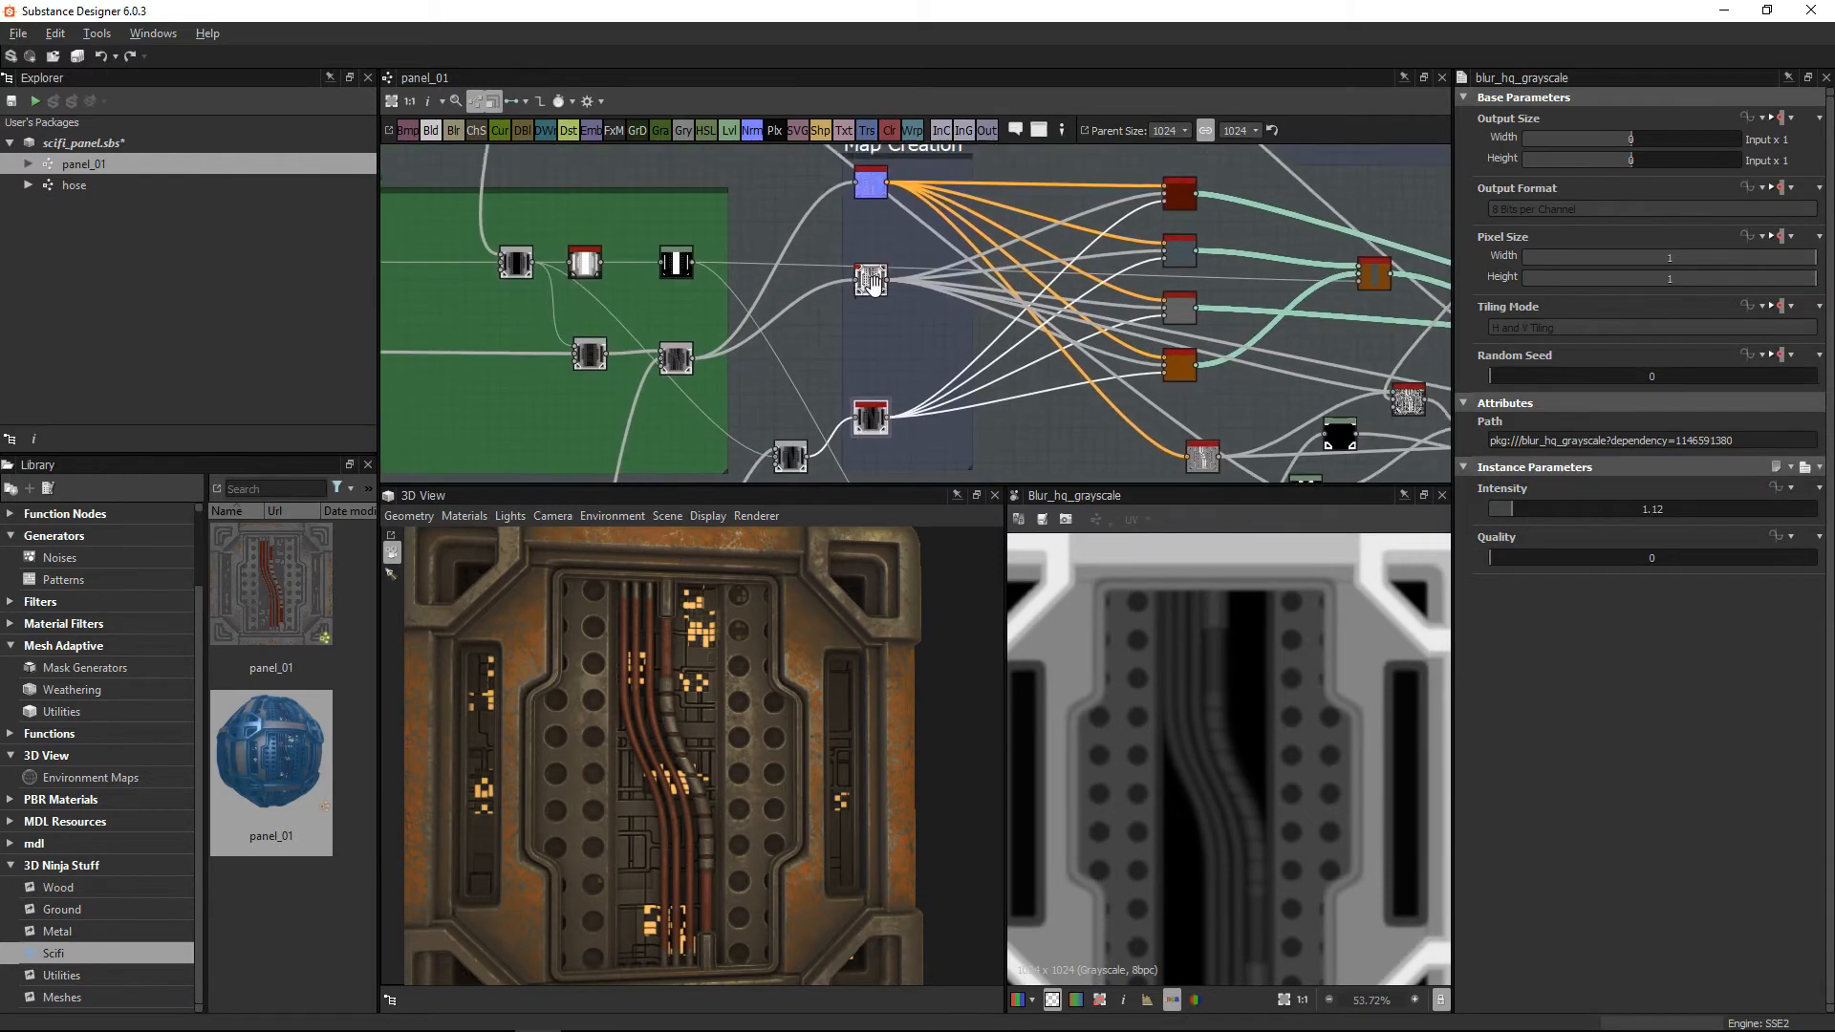
middle_click_drag(1163, 360, 1073, 369)
scroll(1206, 349, "down", 2)
scroll(702, 652, "down", 2)
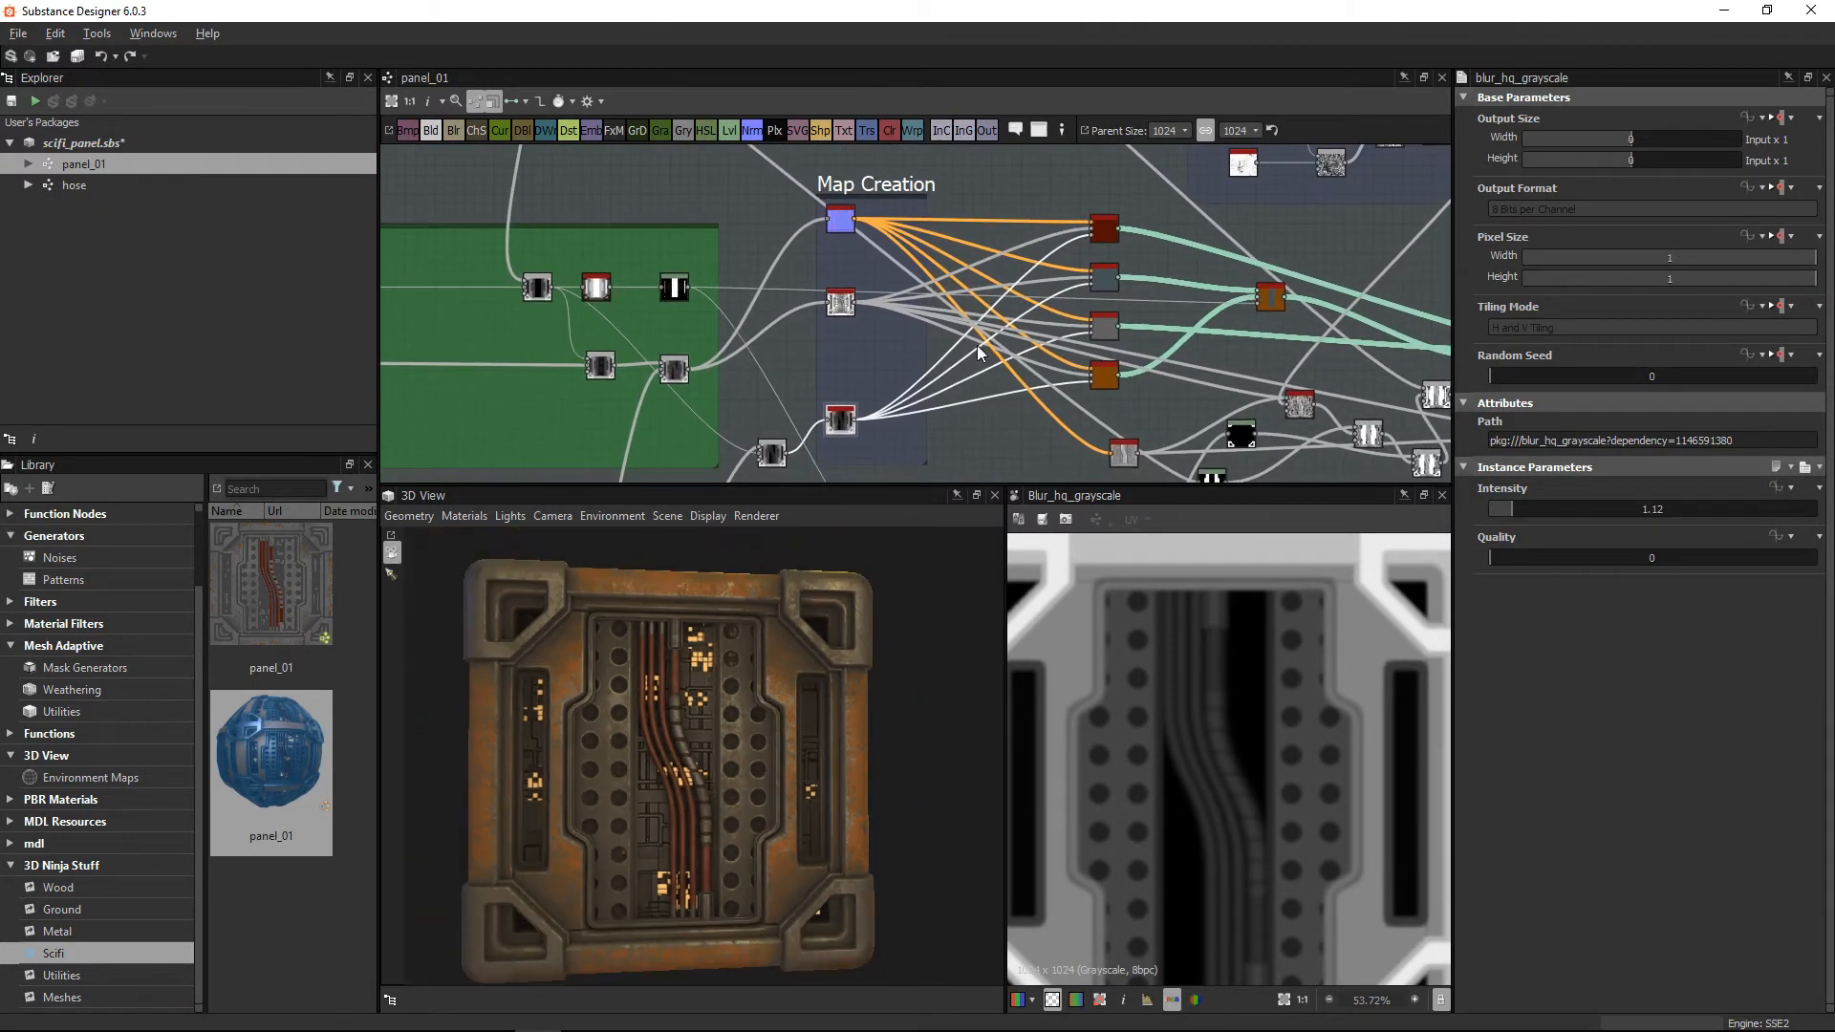
Step: Trace the graph from the Blend before the blur, past the Wire Mask section, back to the Cables section
middle_click_drag(764, 473, 941, 269)
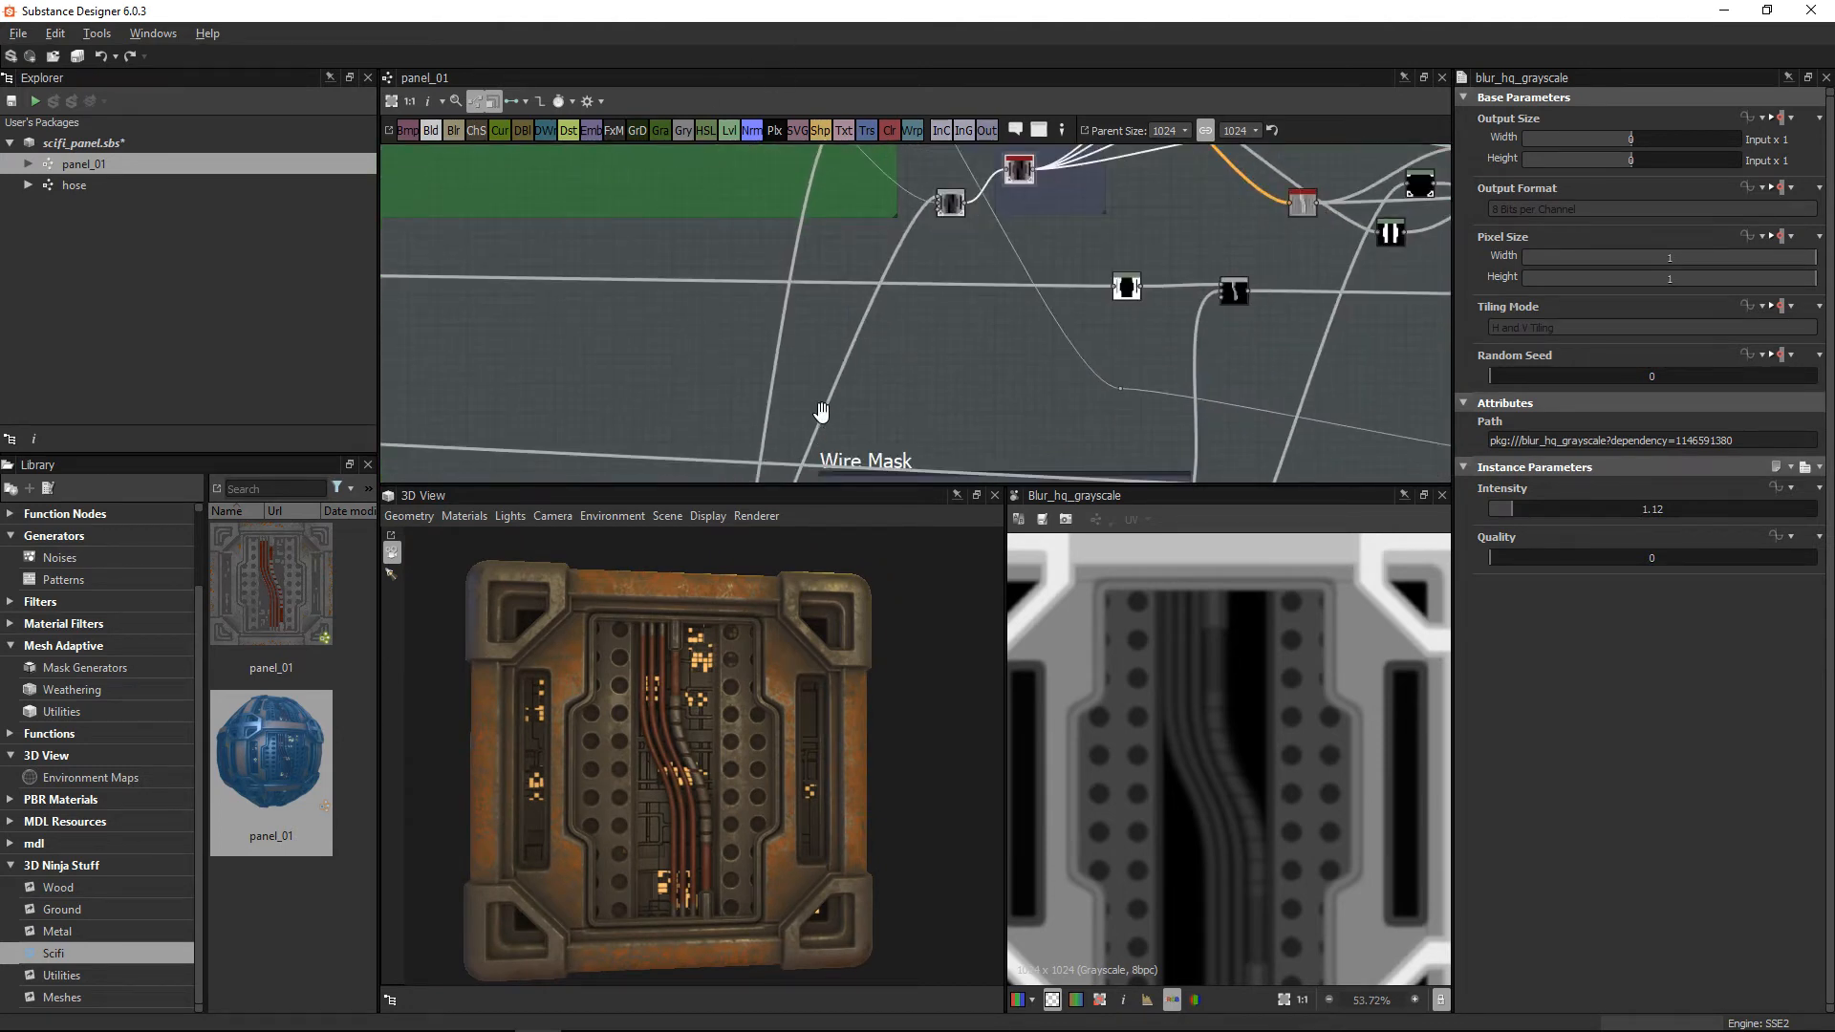
middle_click_drag(822, 409, 1042, 213)
middle_click_drag(942, 332, 1061, 186)
scroll(974, 278, "up", 3)
middle_click_drag(803, 441, 1045, 260)
middle_click_drag(765, 461, 989, 280)
scroll(1067, 372, "down", 6)
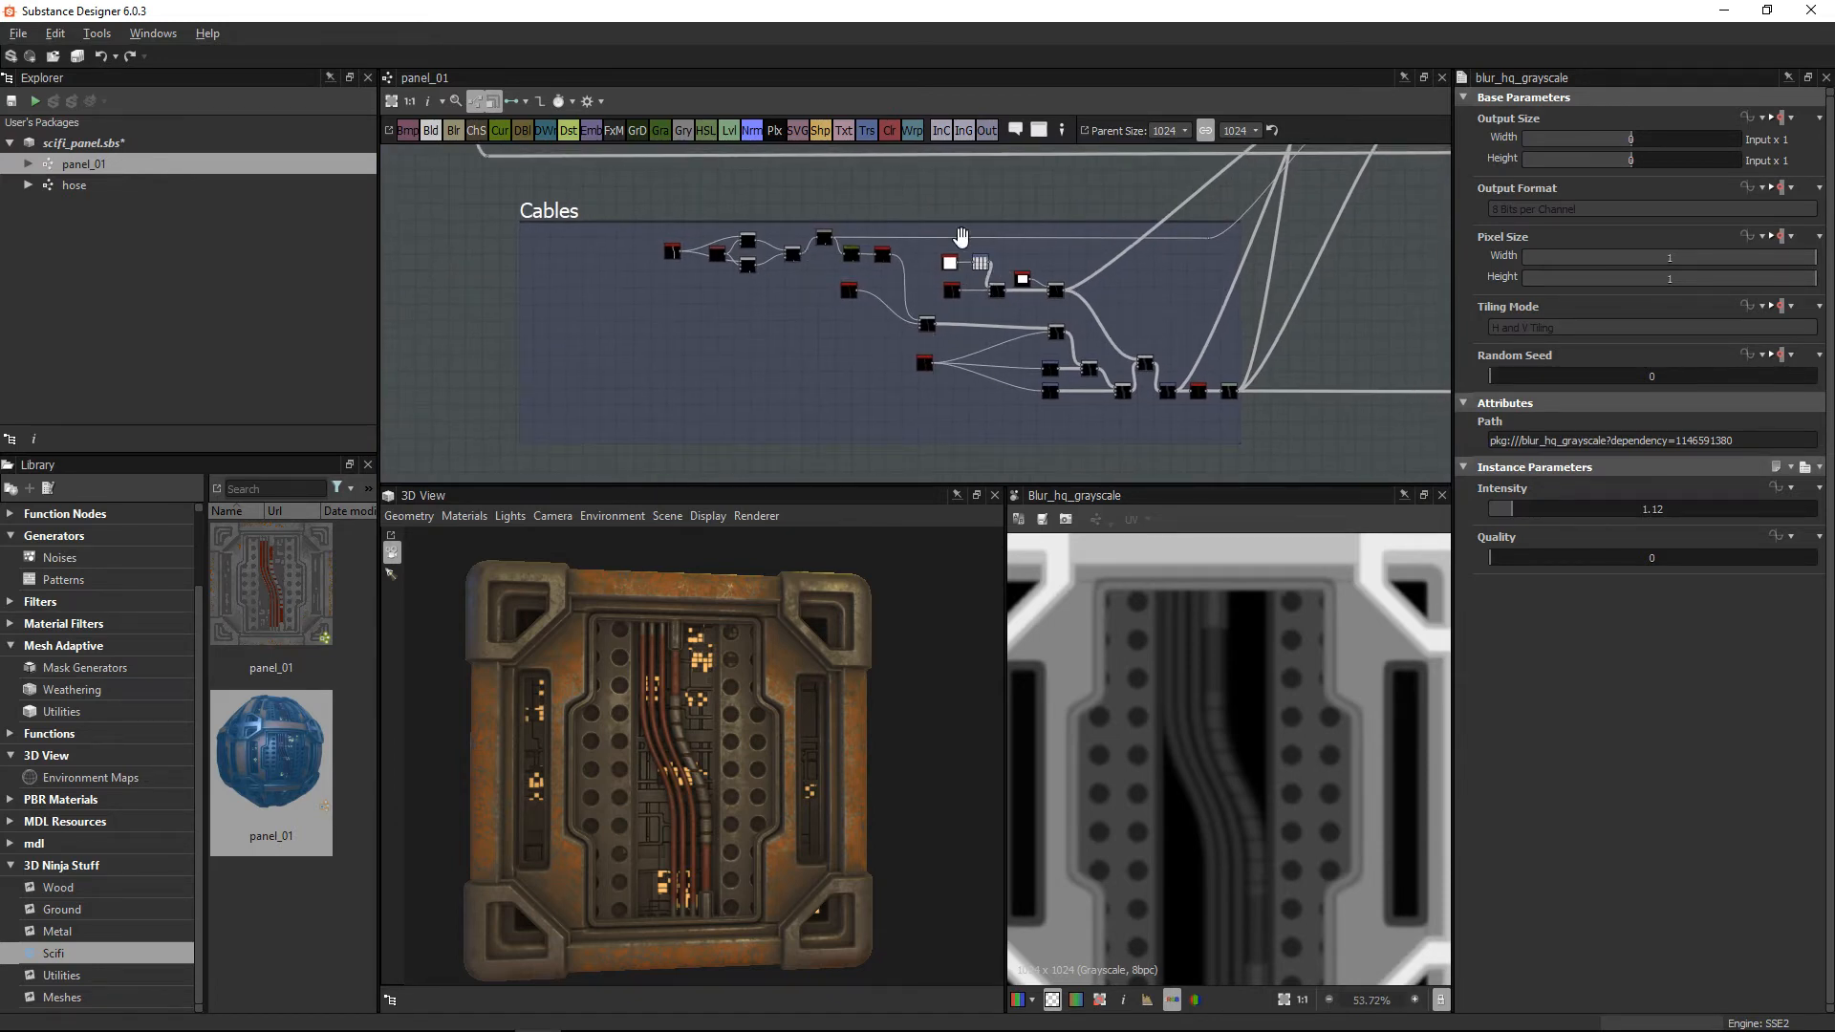
scroll(816, 311, "up", 4)
middle_click_drag(663, 222, 683, 238)
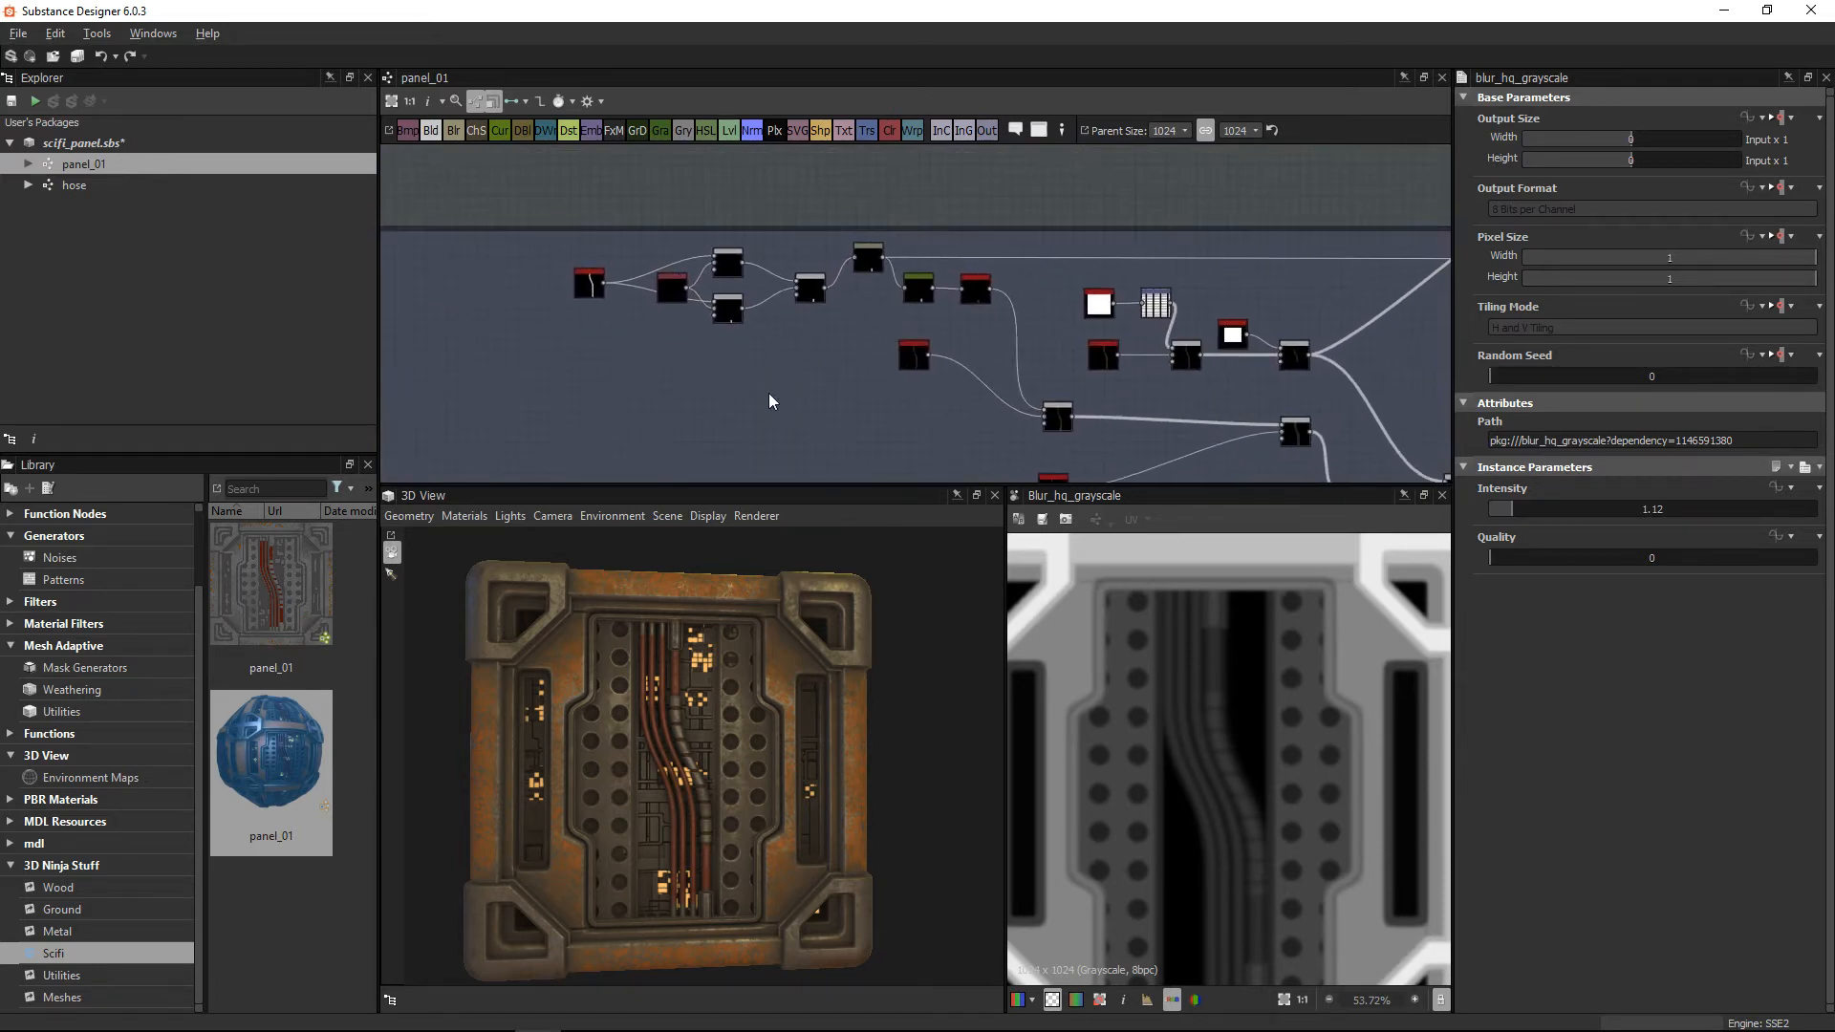
Step: Preview the hose node that starts the Cables section and show its parameters
scroll(666, 258, "up", 6)
middle_click_drag(668, 381, 702, 362)
scroll(533, 317, "up", 4)
scroll(729, 360, "up", 2)
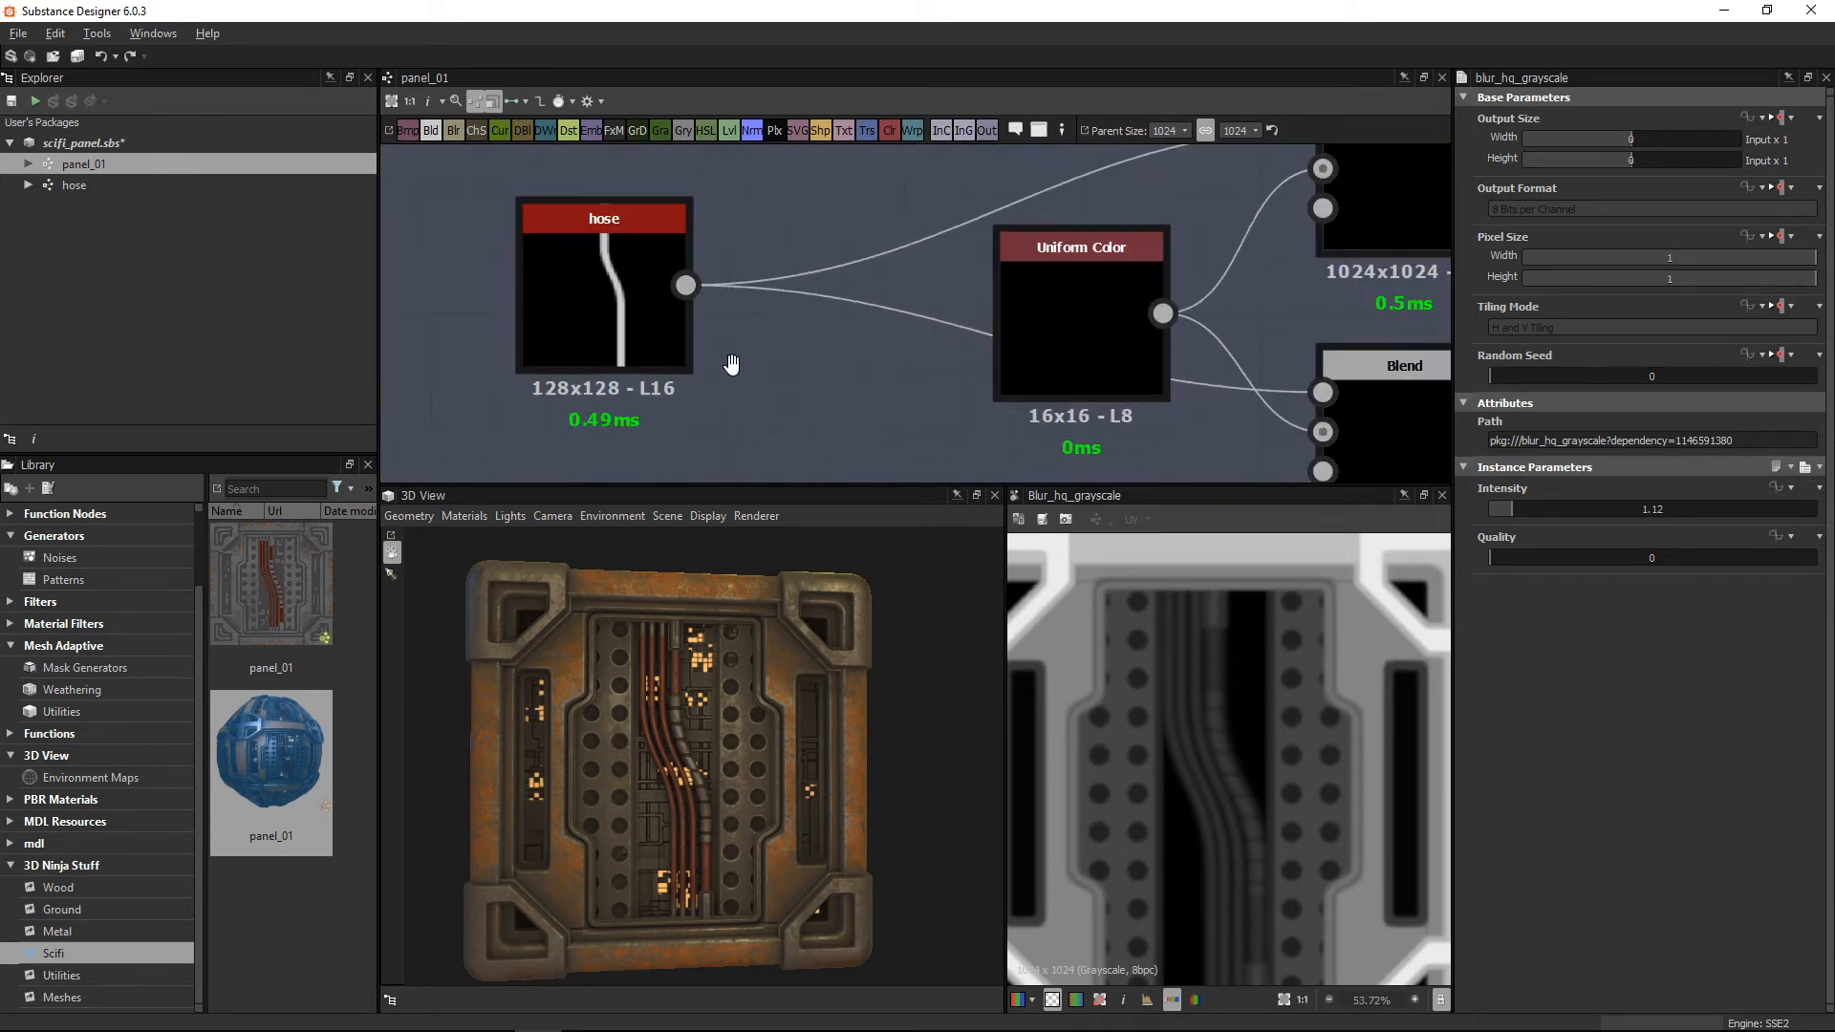
left_click(550, 308)
double_click(550, 309)
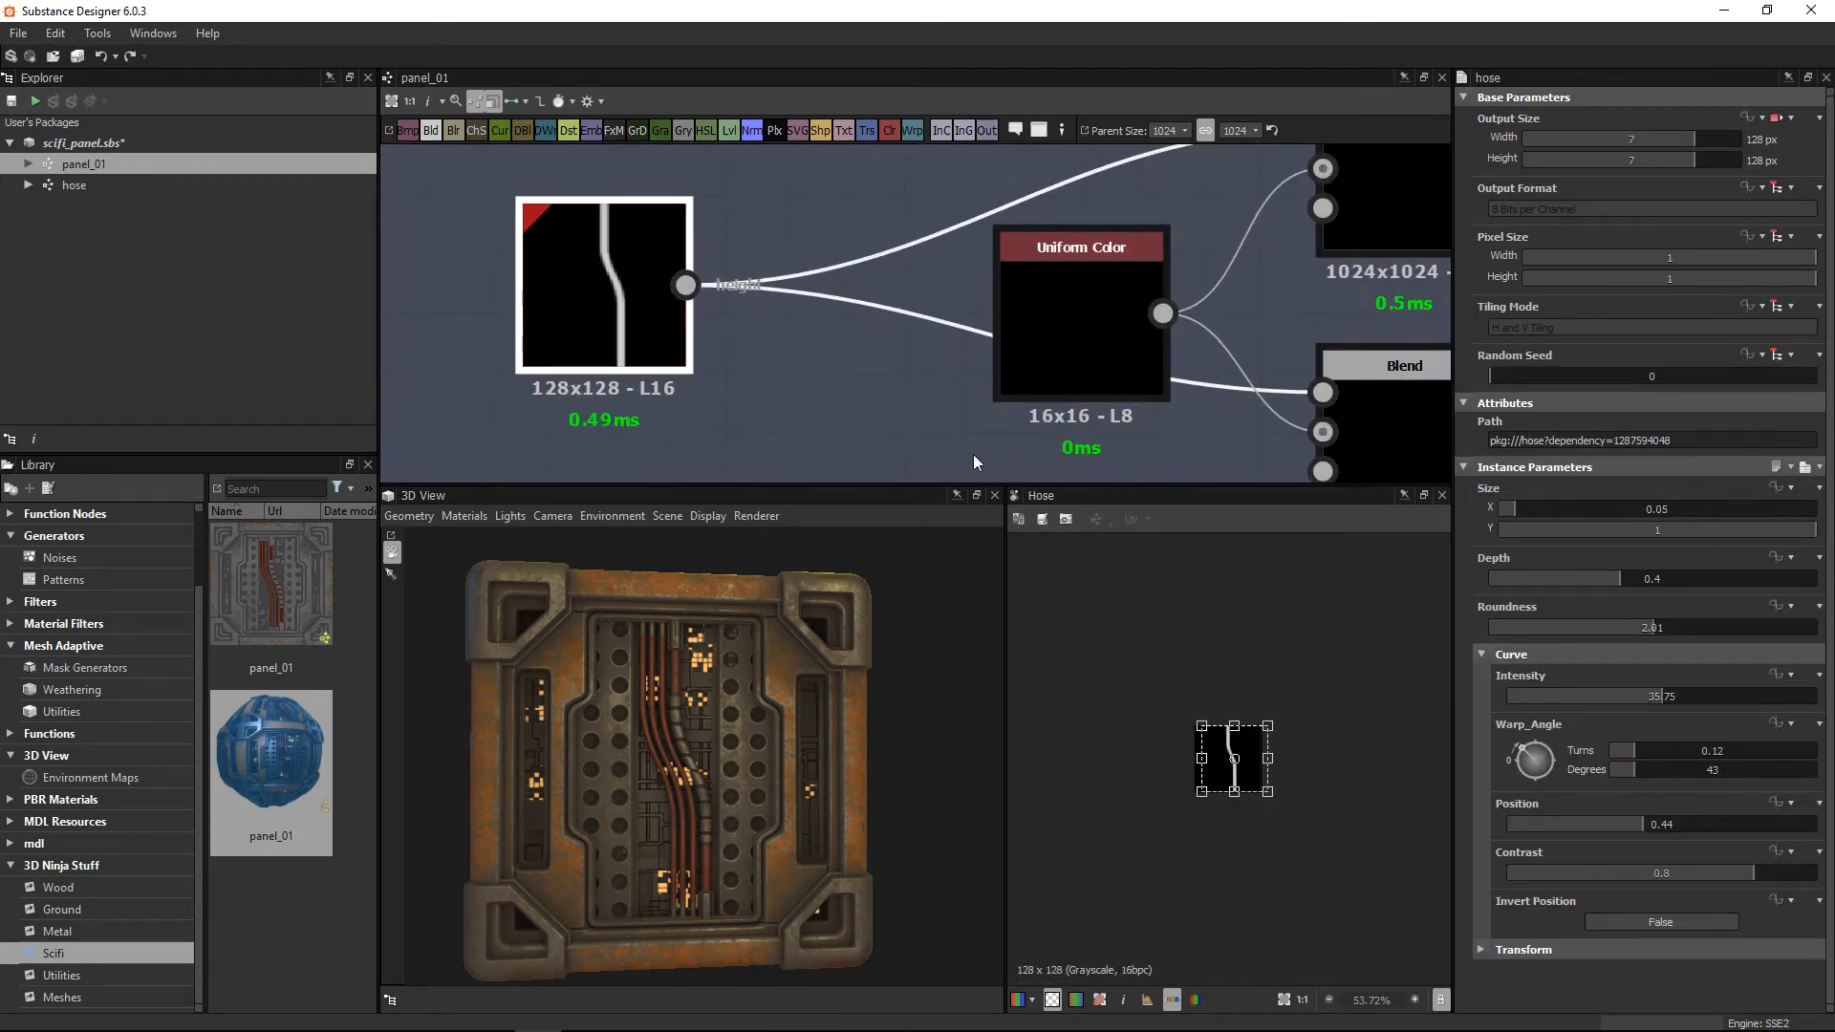
left_click(846, 275)
middle_click_drag(806, 266, 921, 209)
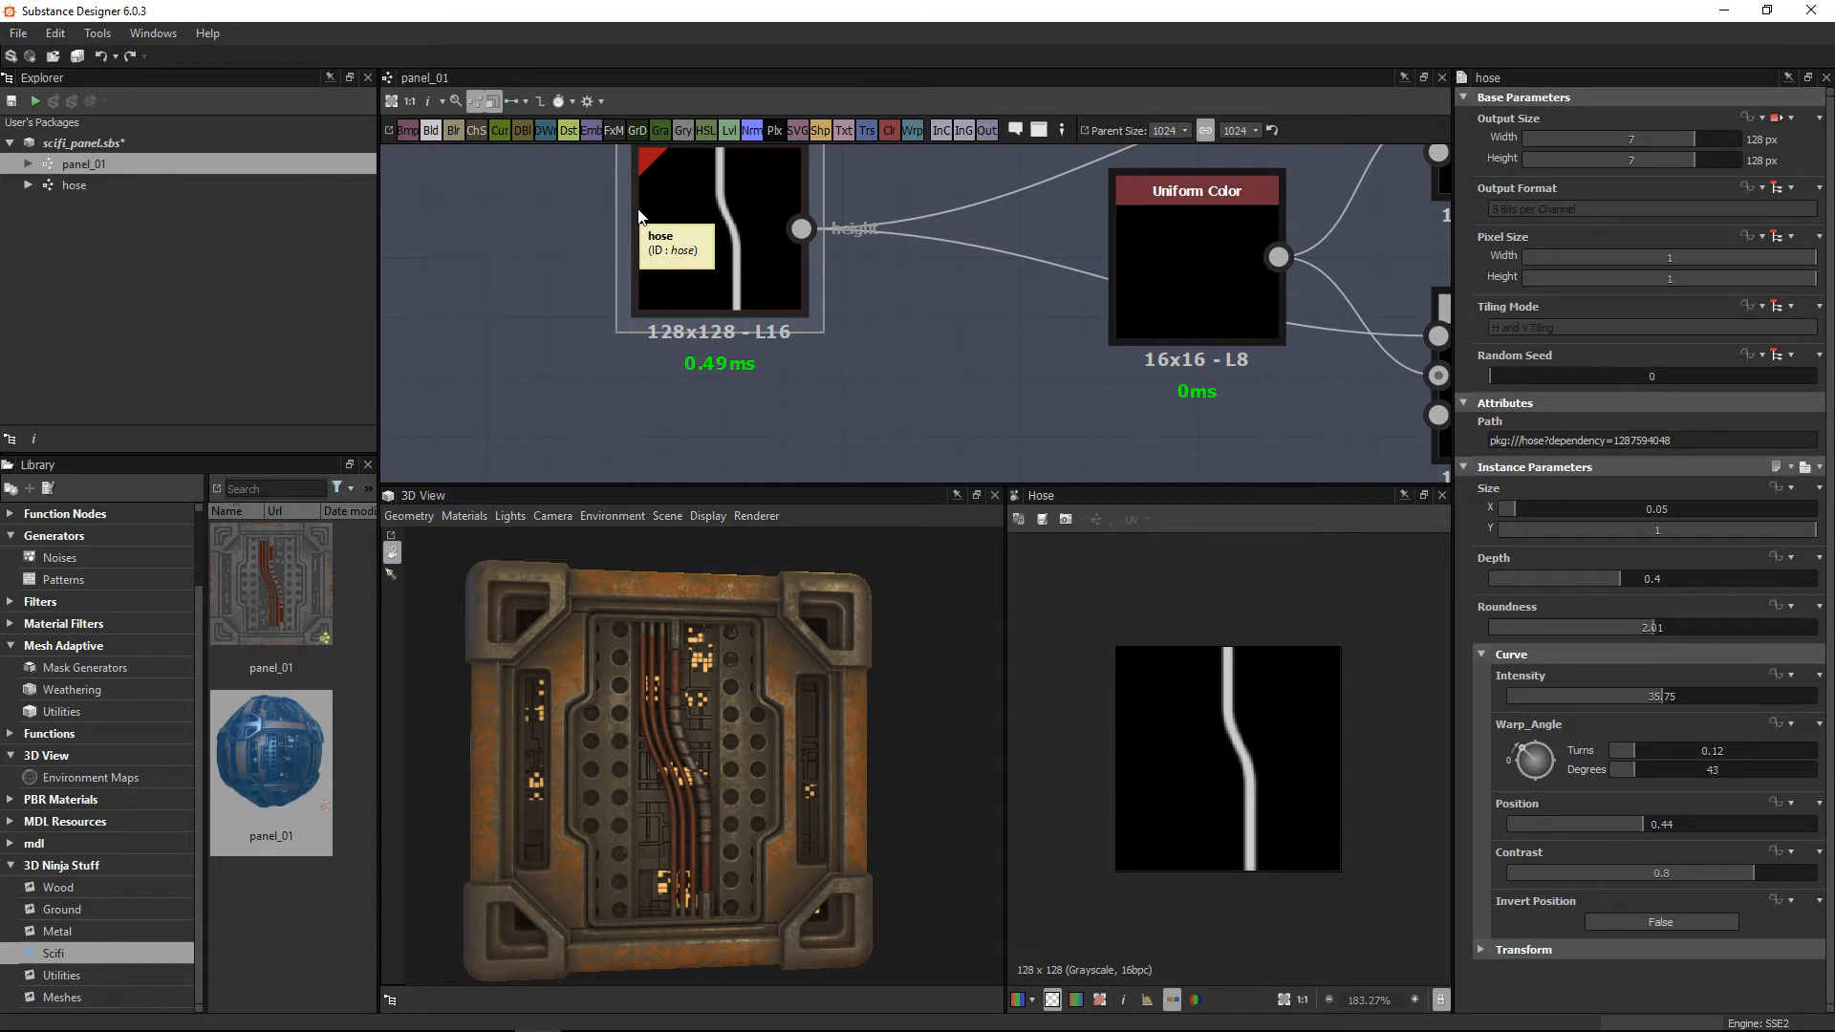
right_click(673, 201)
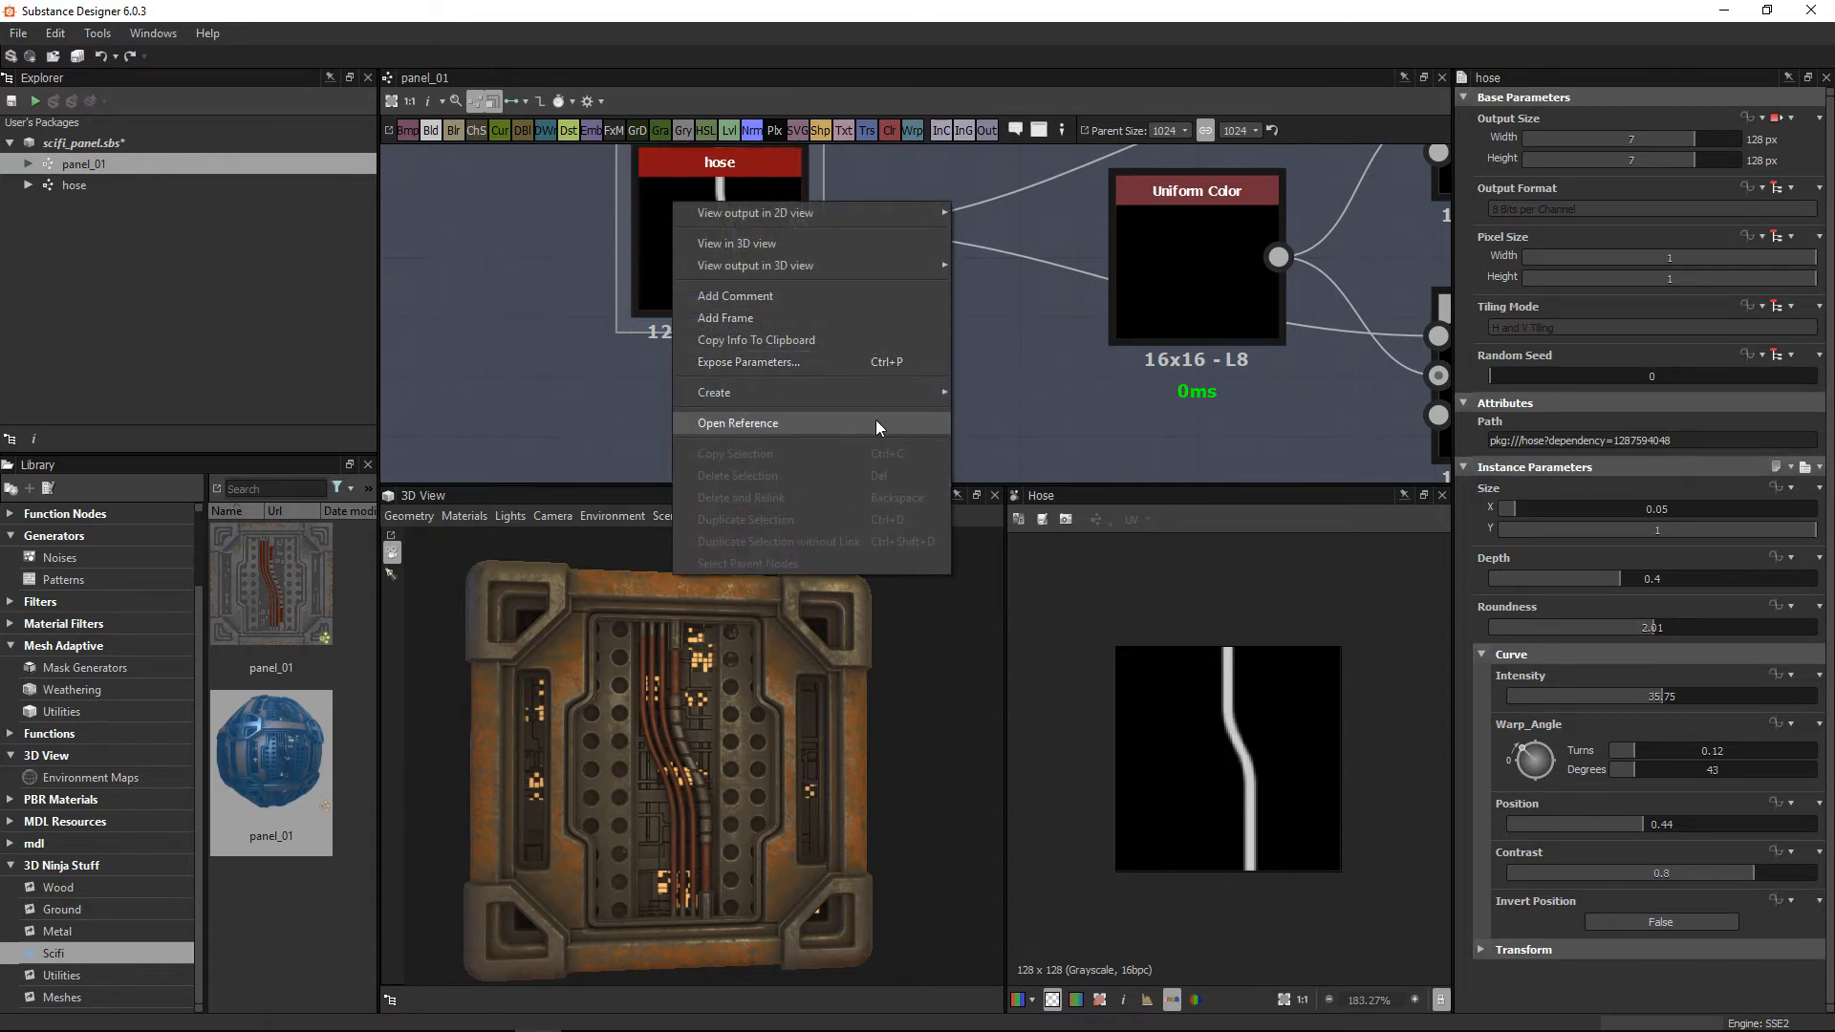
left_click(512, 376)
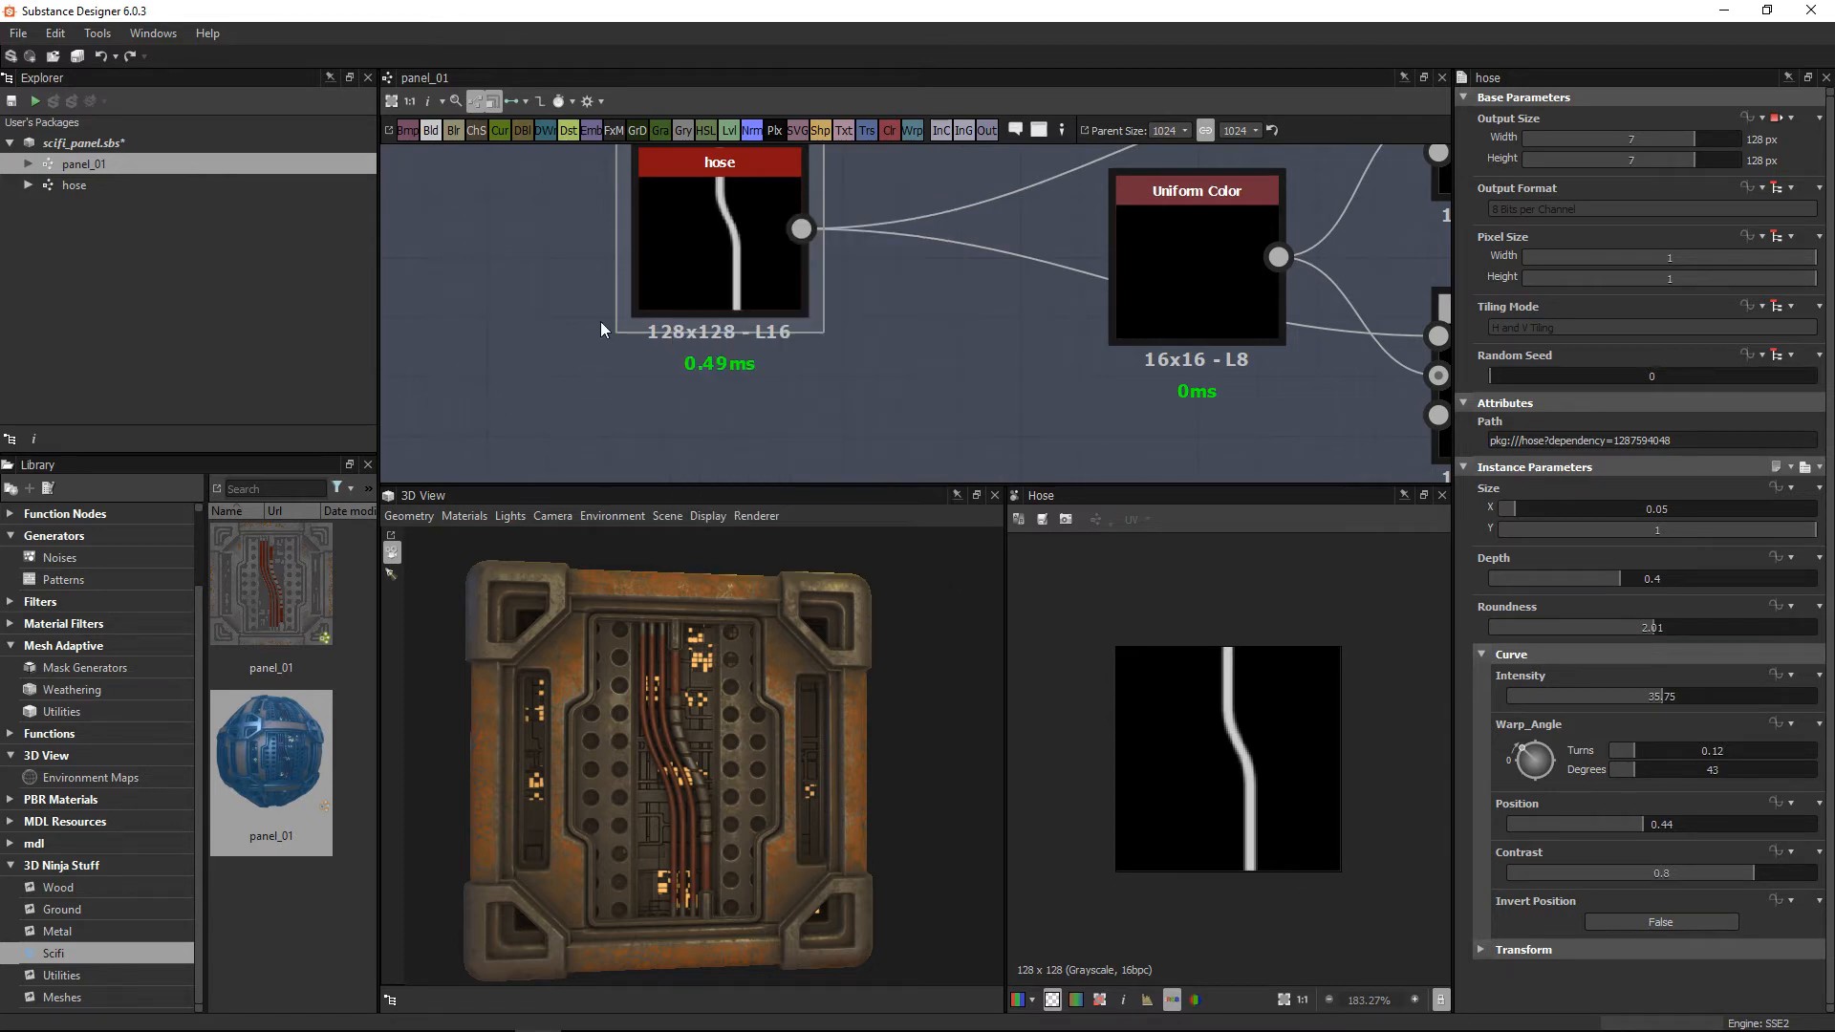
Step: Add a second instance of the hose graph beside the existing hose node and preview it in the 2D view
left_click(68, 184)
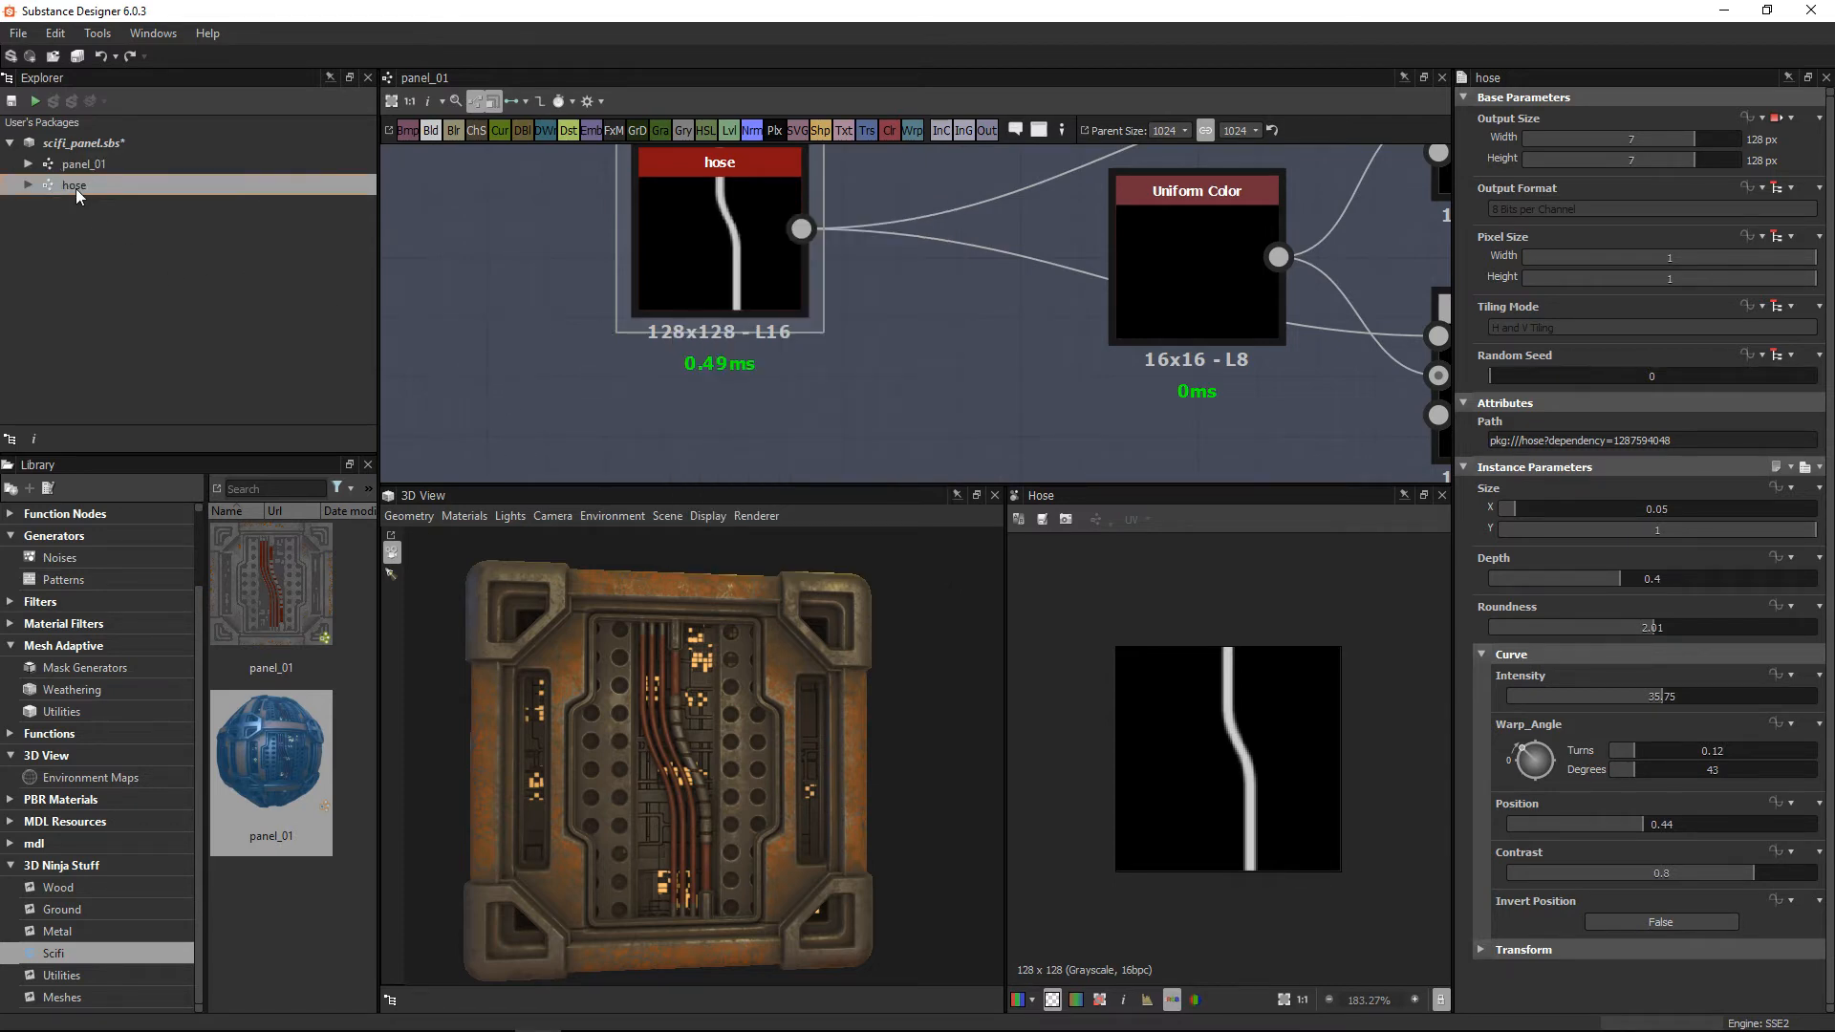
left_click_drag(73, 184, 503, 315)
double_click(505, 321)
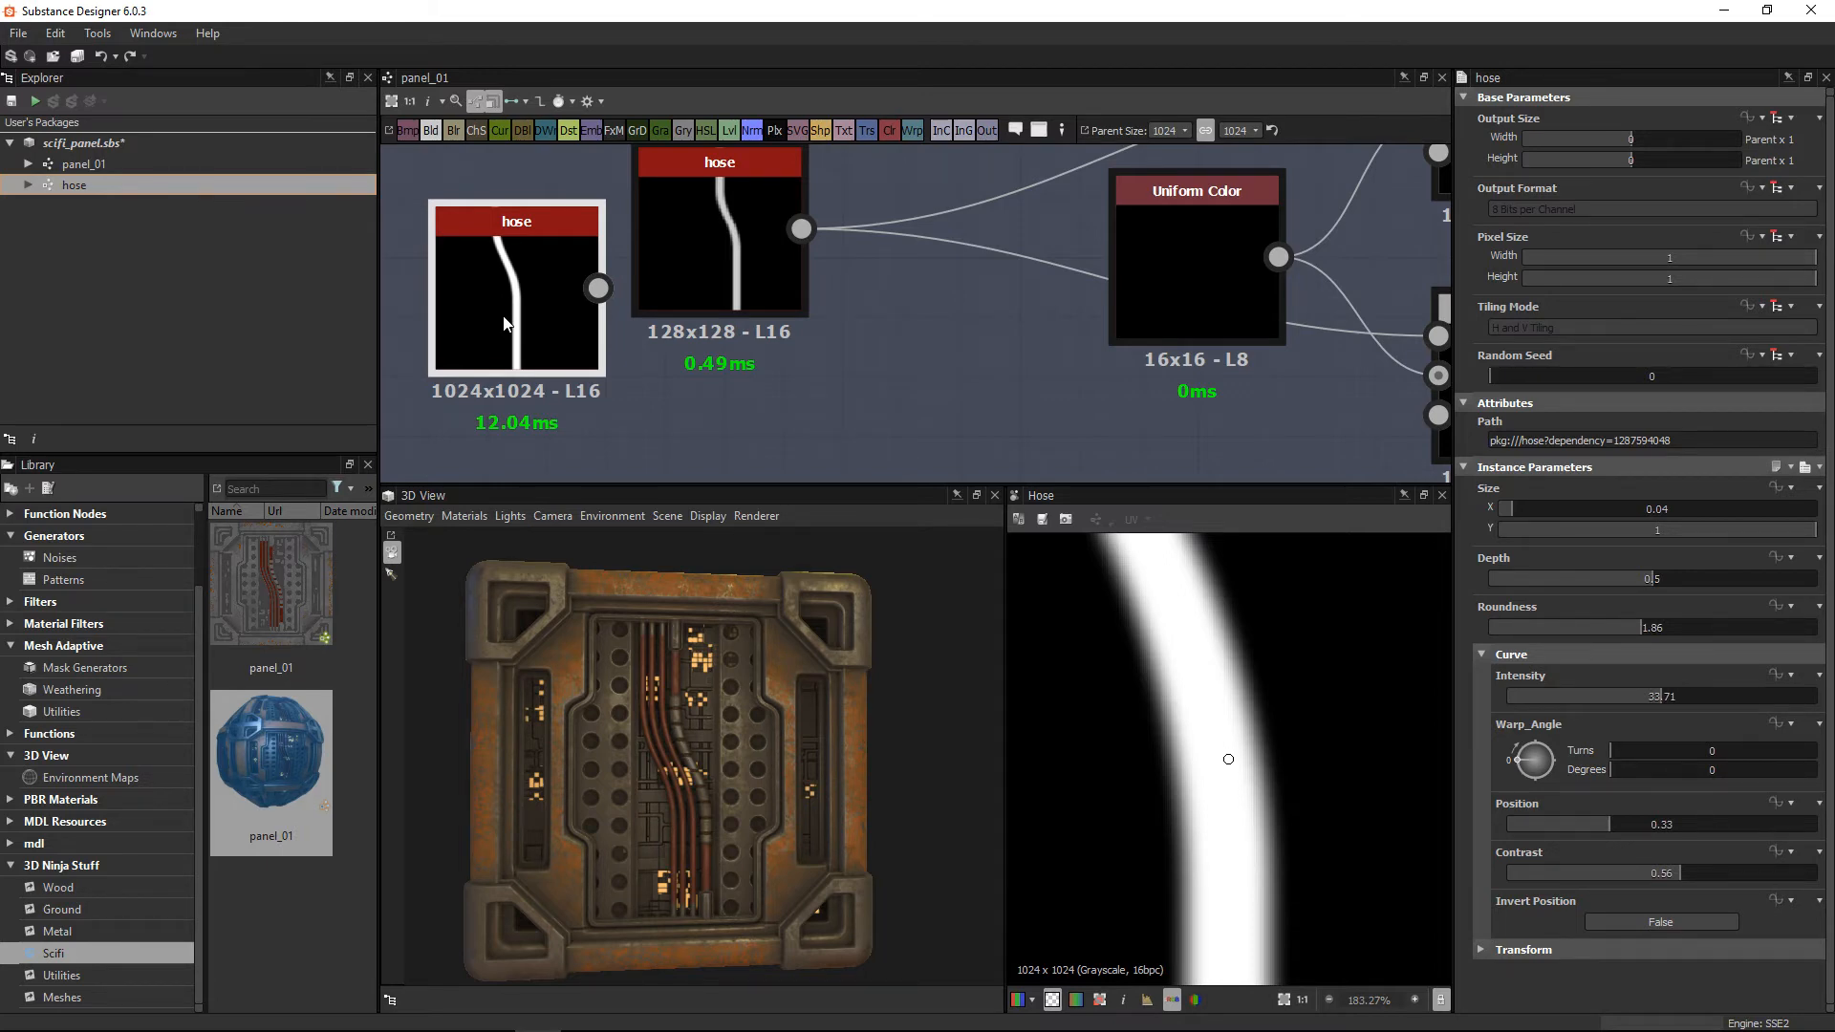
left_click(505, 324)
scroll(1159, 651, "down", 5)
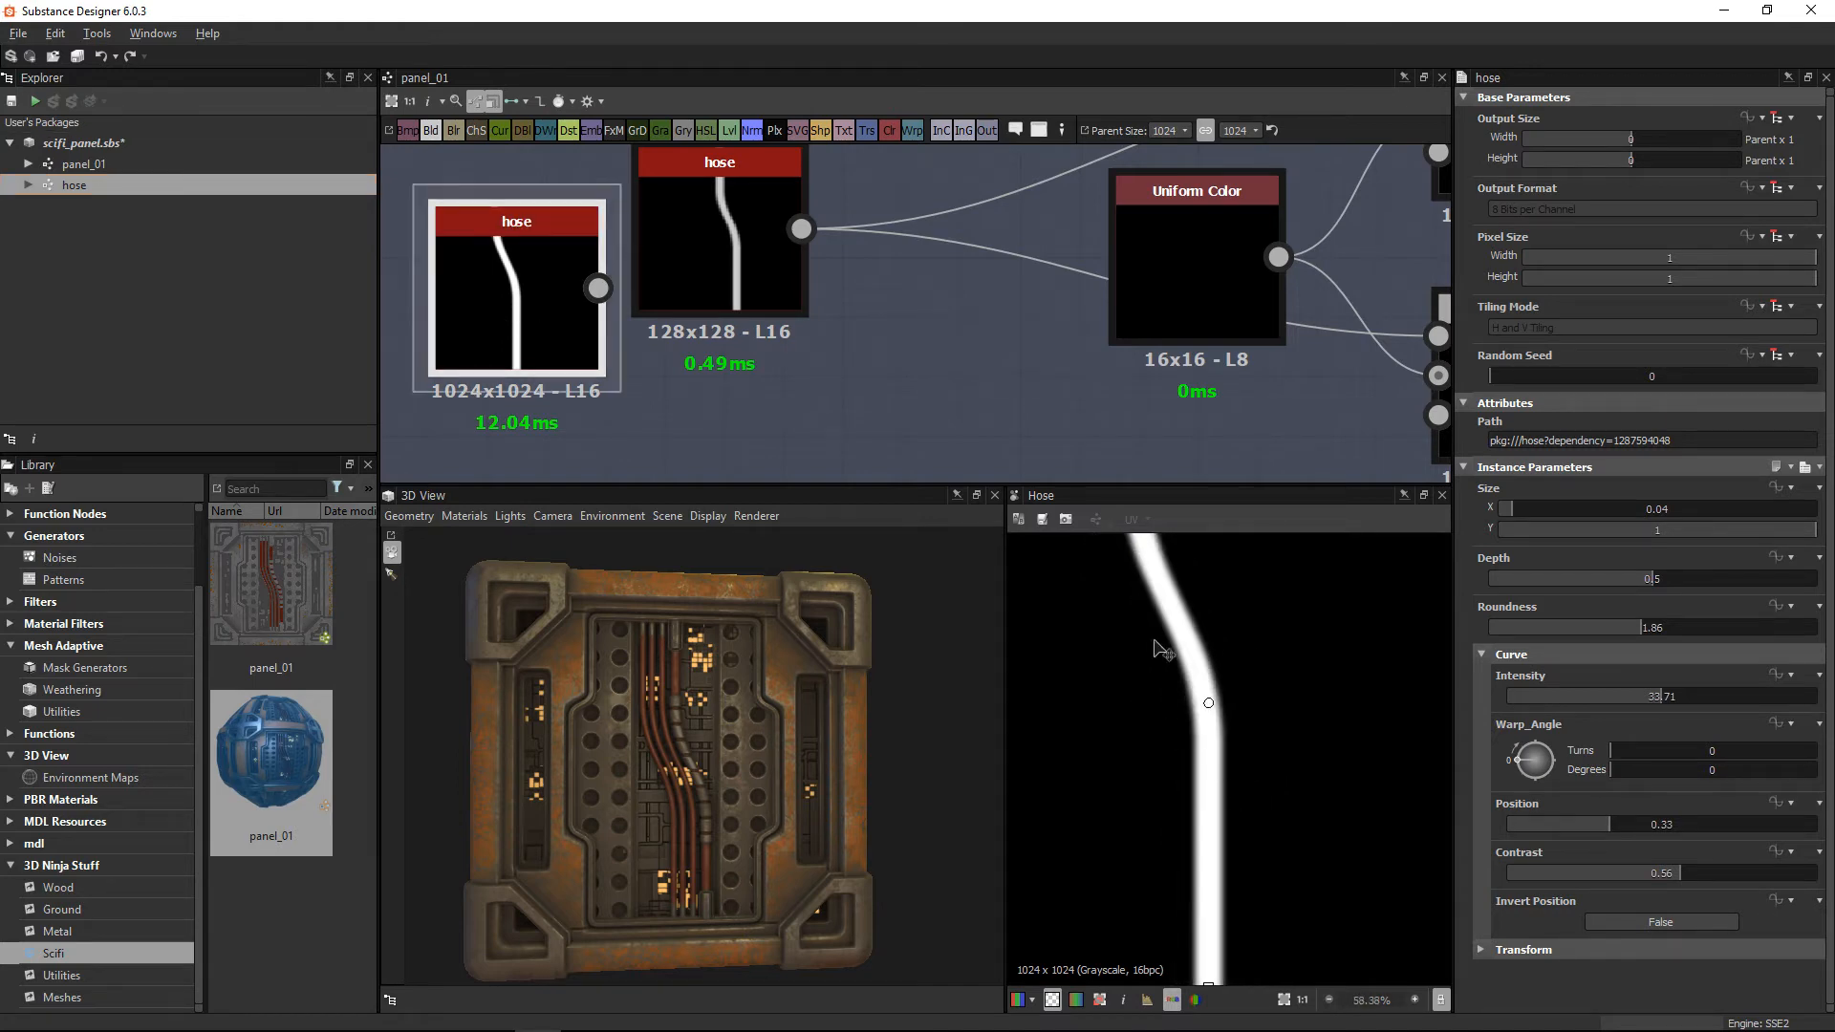
scroll(1163, 651, "down", 3)
Step: Set the new hose node's Size to 0.09 in X and 1 in Y
left_click(1535, 509)
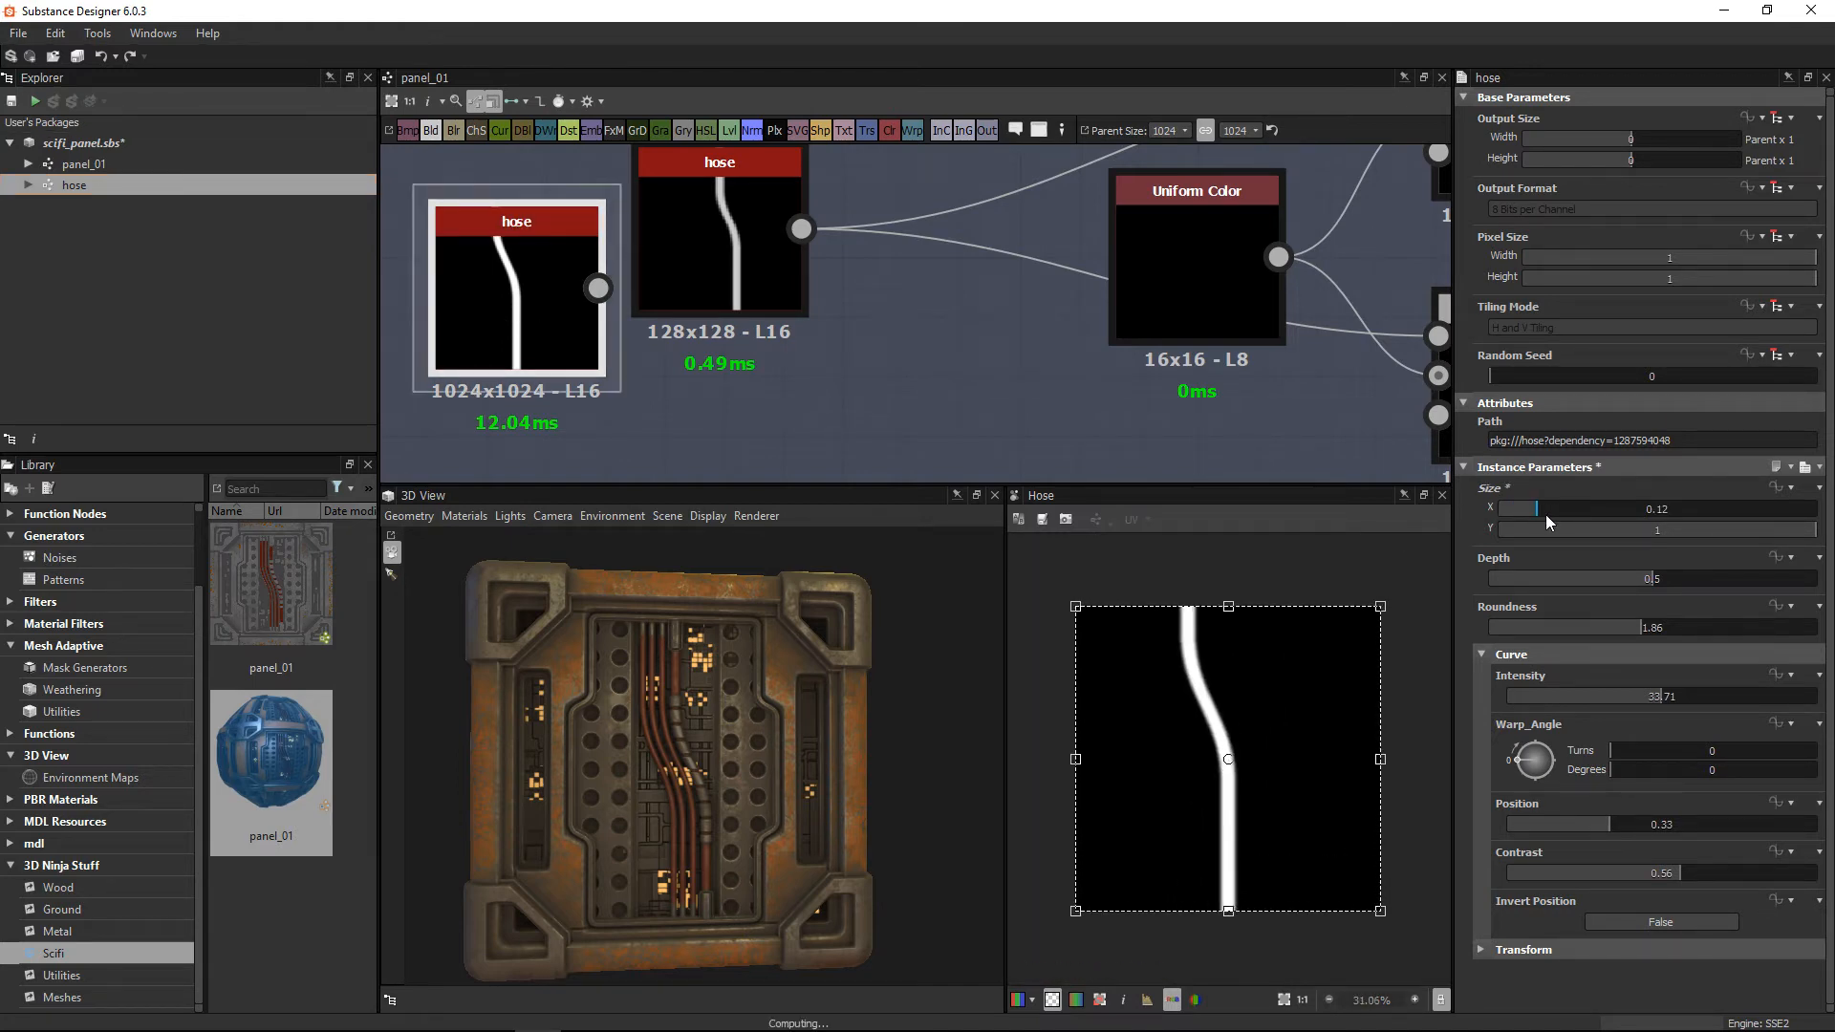
left_click_drag(1545, 514, 1527, 512)
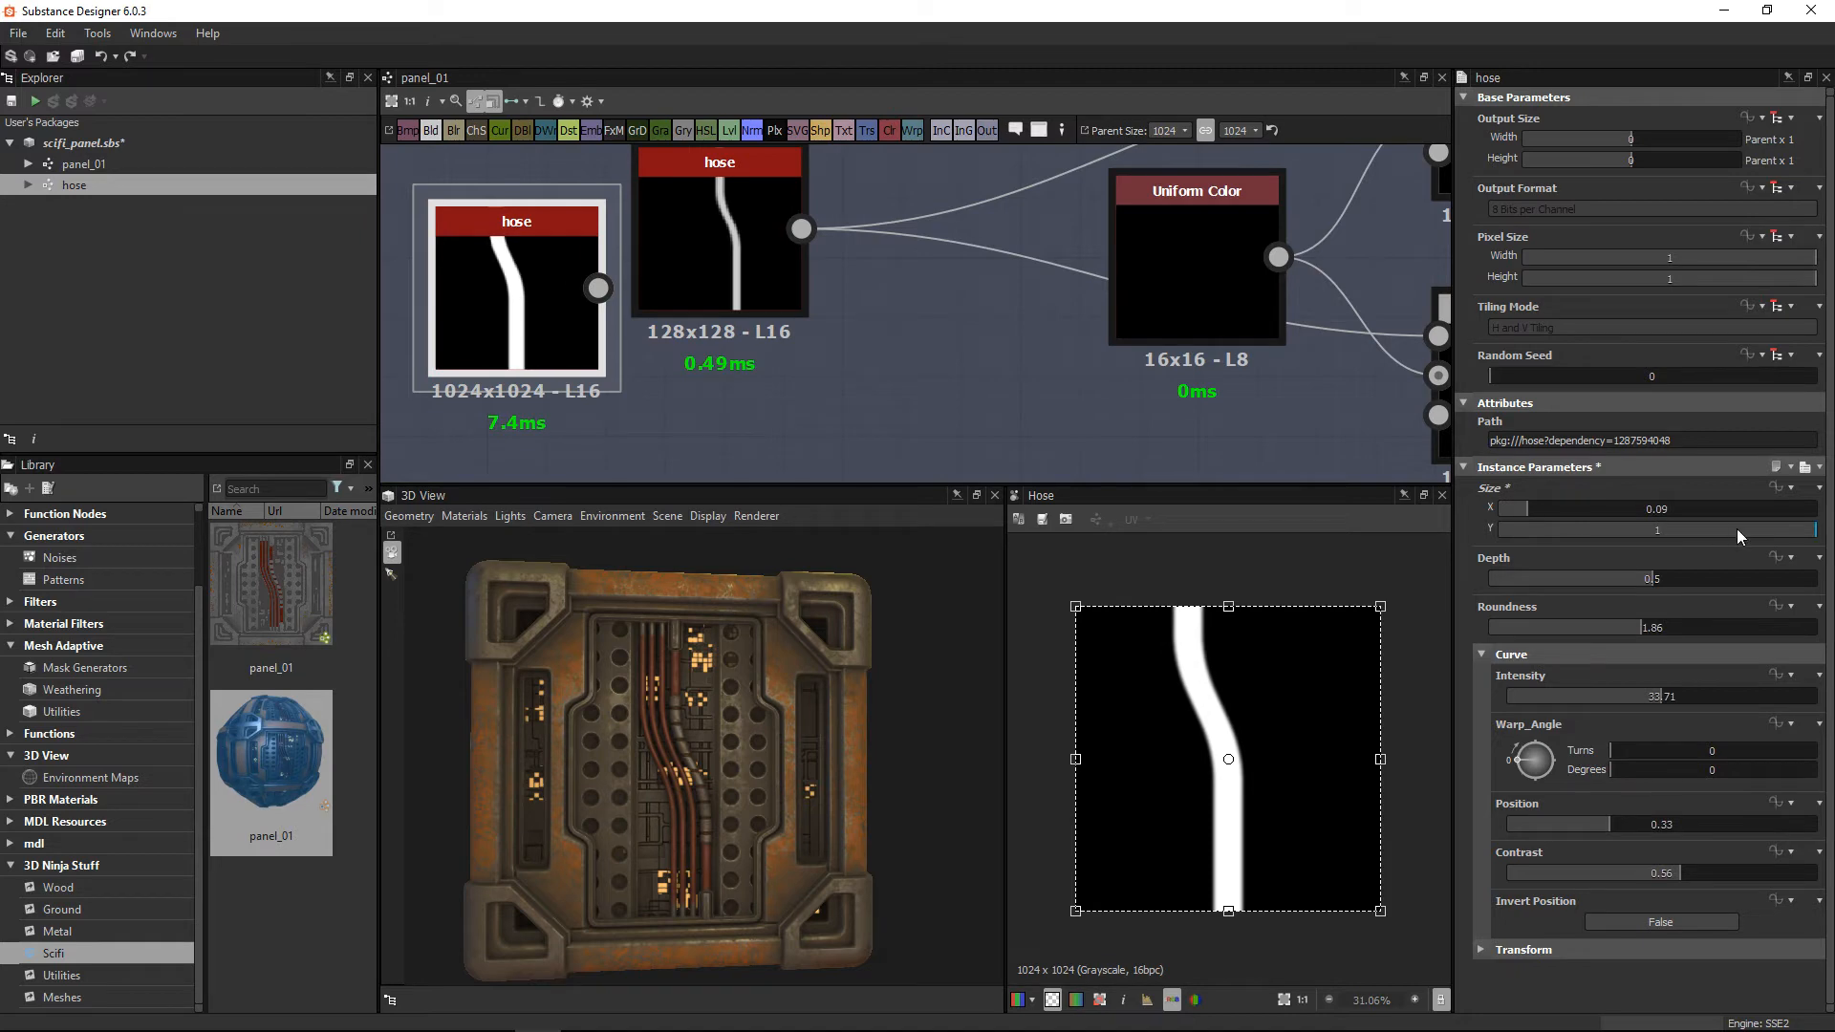
left_click_drag(1738, 530, 1833, 543)
Step: Try a Roundness of 4 on the new hose, inspect its edges, and settle on a Roundness of 2.13
left_click_drag(1672, 577, 1801, 635)
key("ctrl+z")
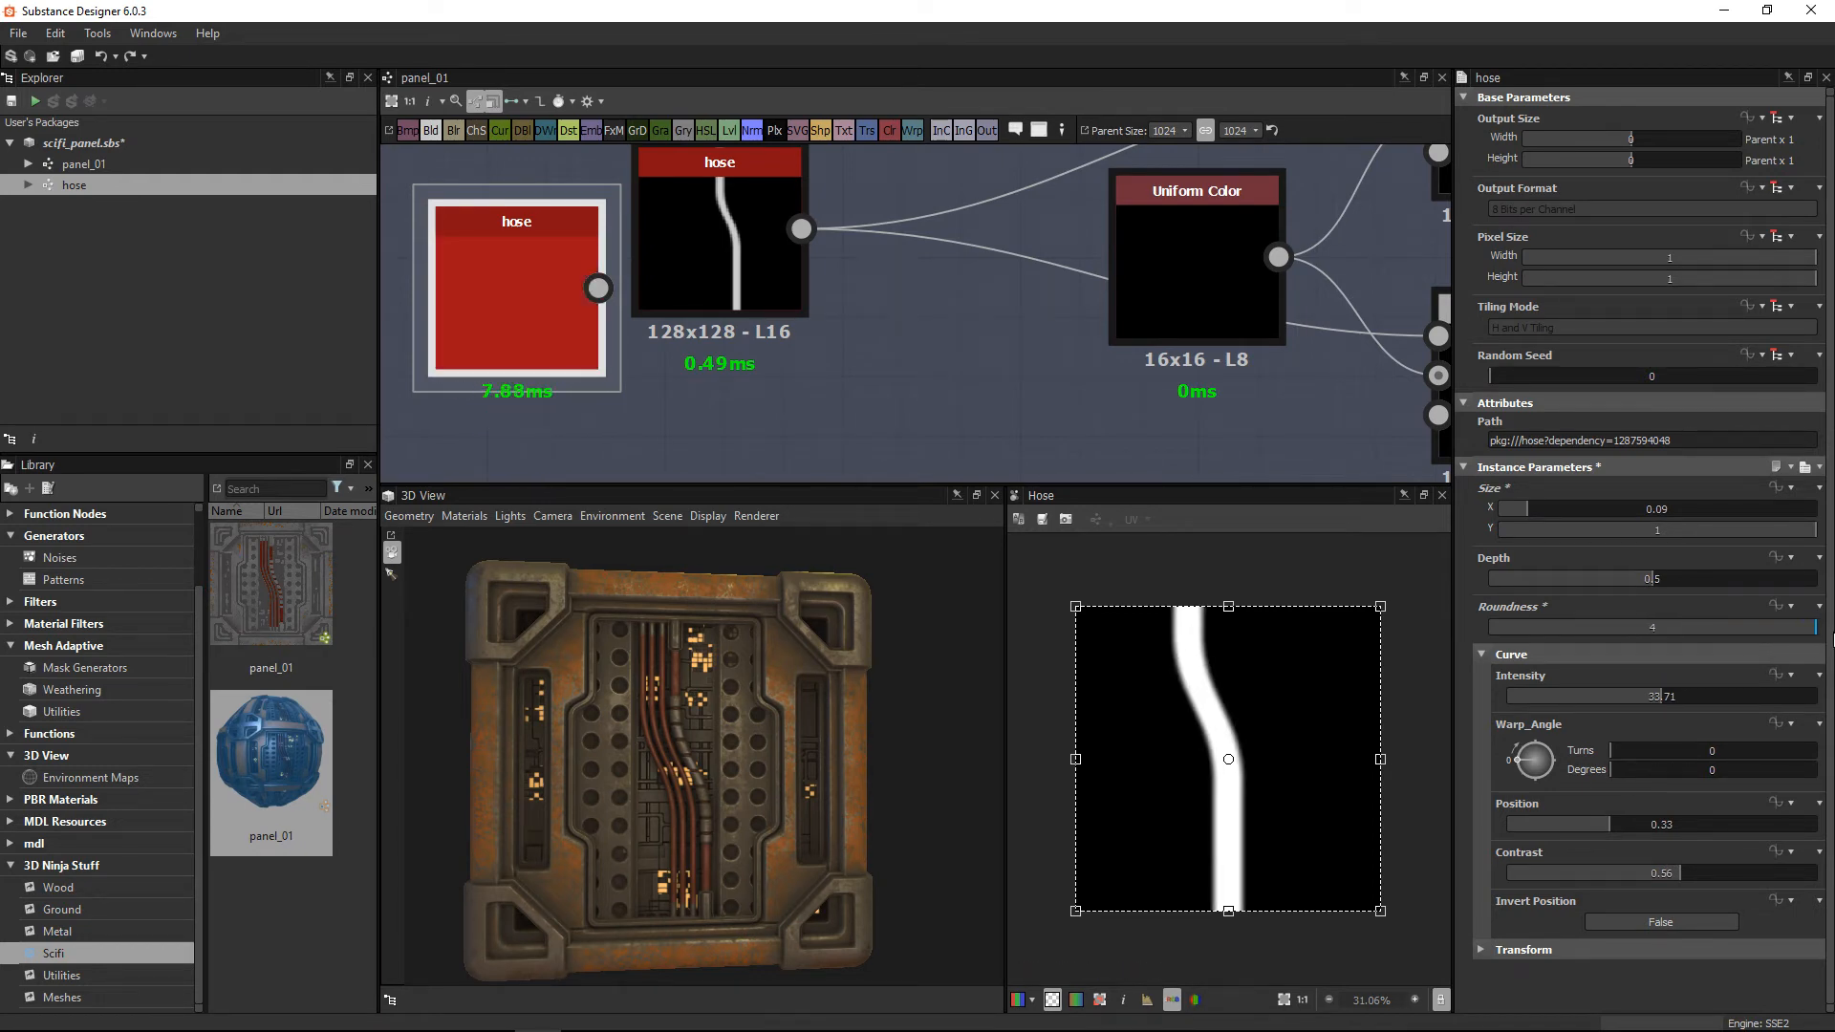
scroll(1242, 774, "up", 6)
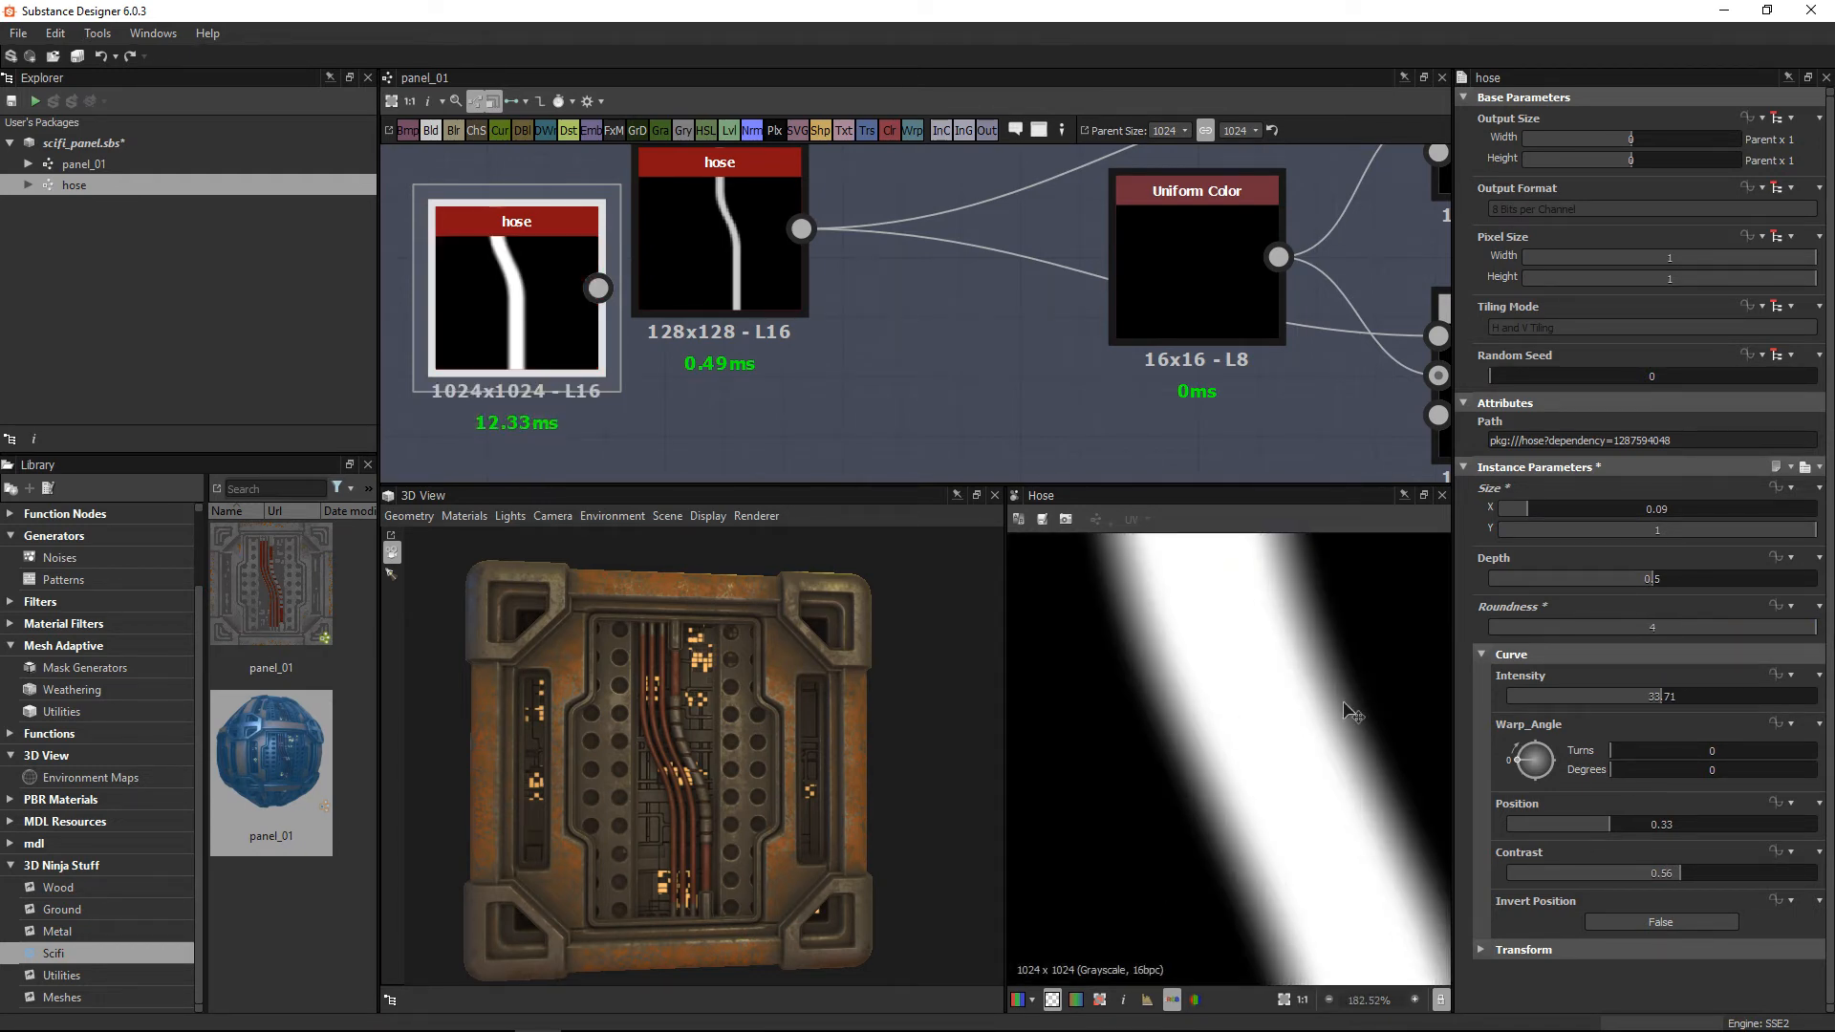
scroll(1252, 690, "down", 3)
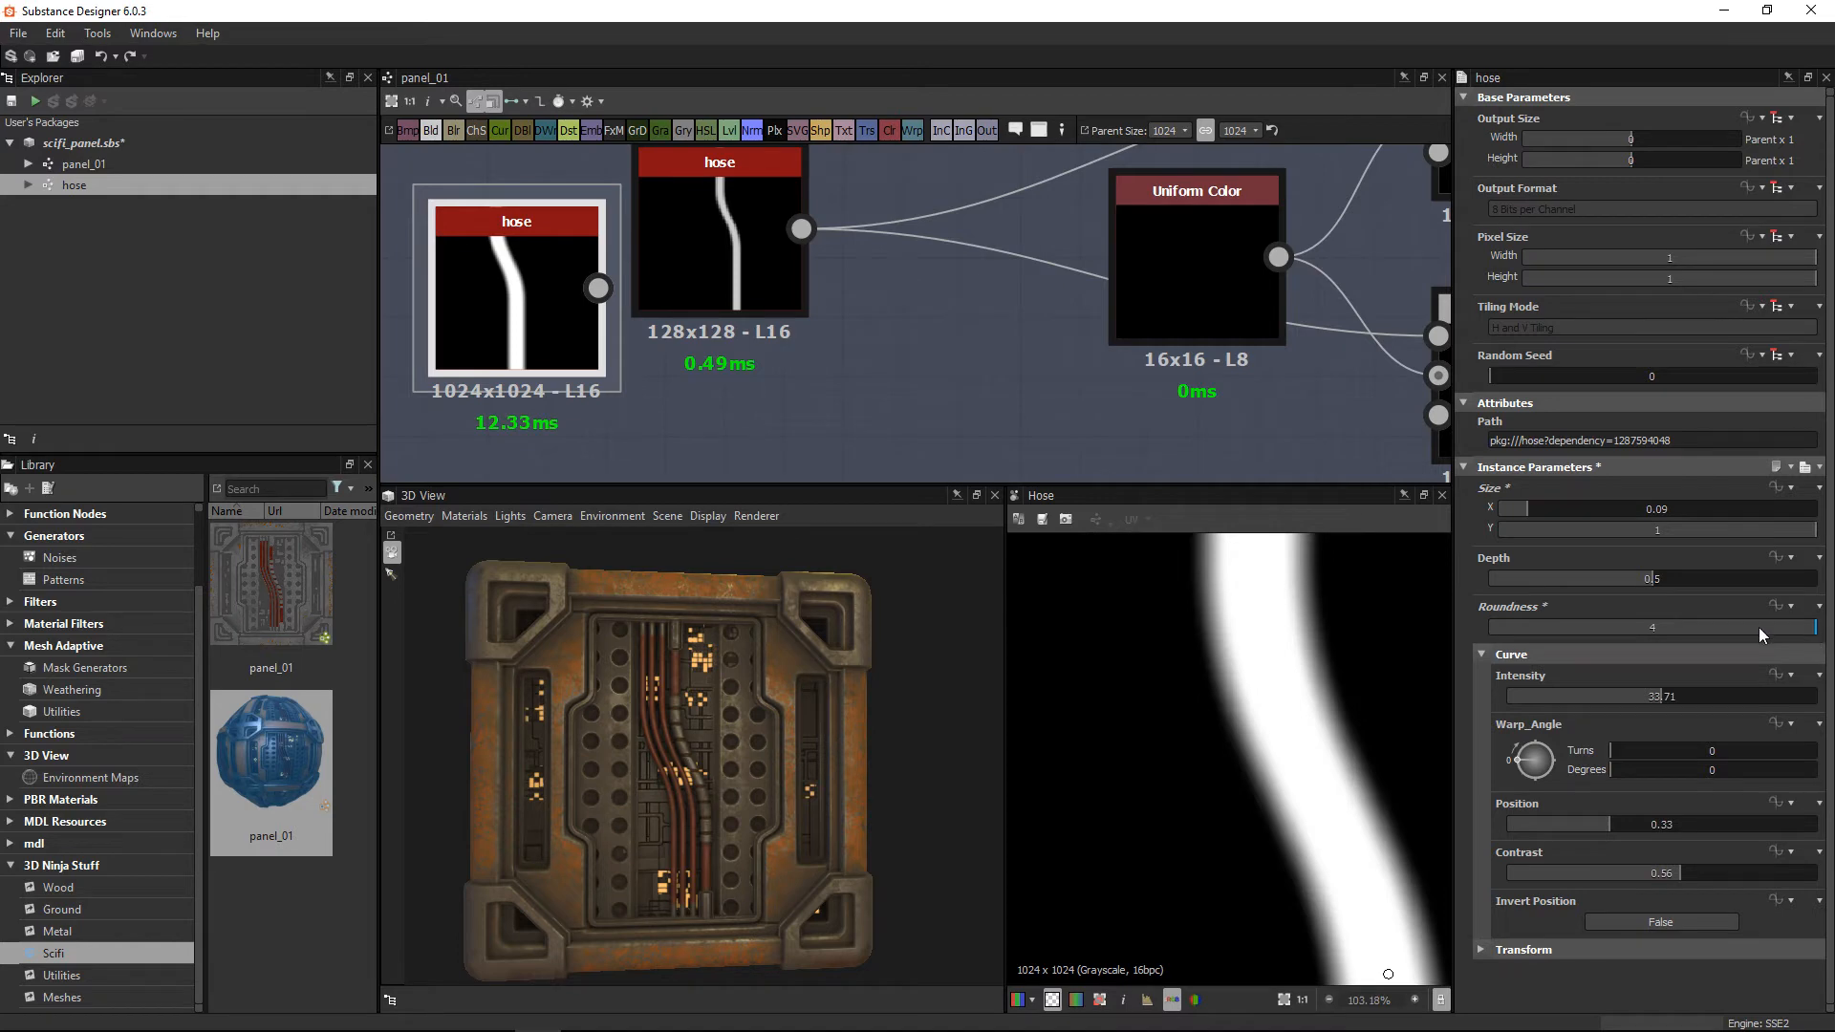
left_click_drag(1763, 628, 1662, 639)
scroll(1327, 790, "down", 3)
key("f")
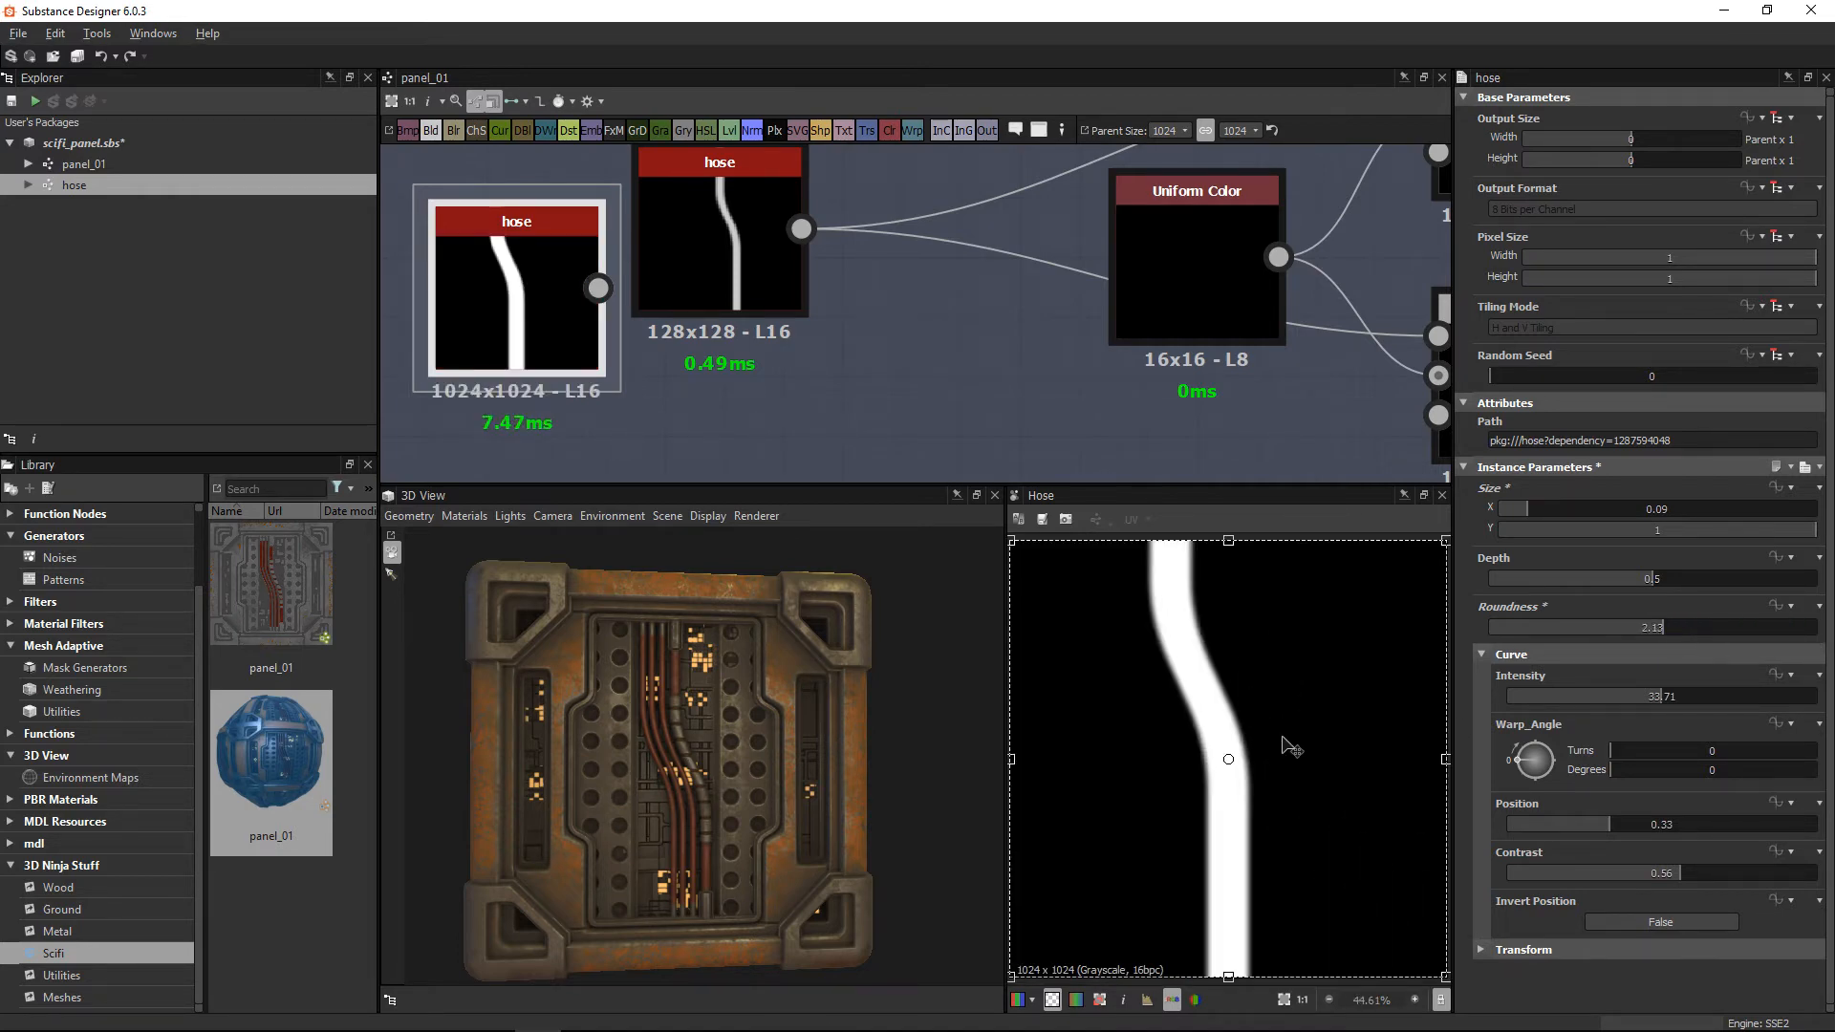
Step: Reshape the new hose's curve with Intensity 54.23, a Warp_Angle of 1 turn and Position 0.65
left_click_drag(1691, 705, 1654, 755)
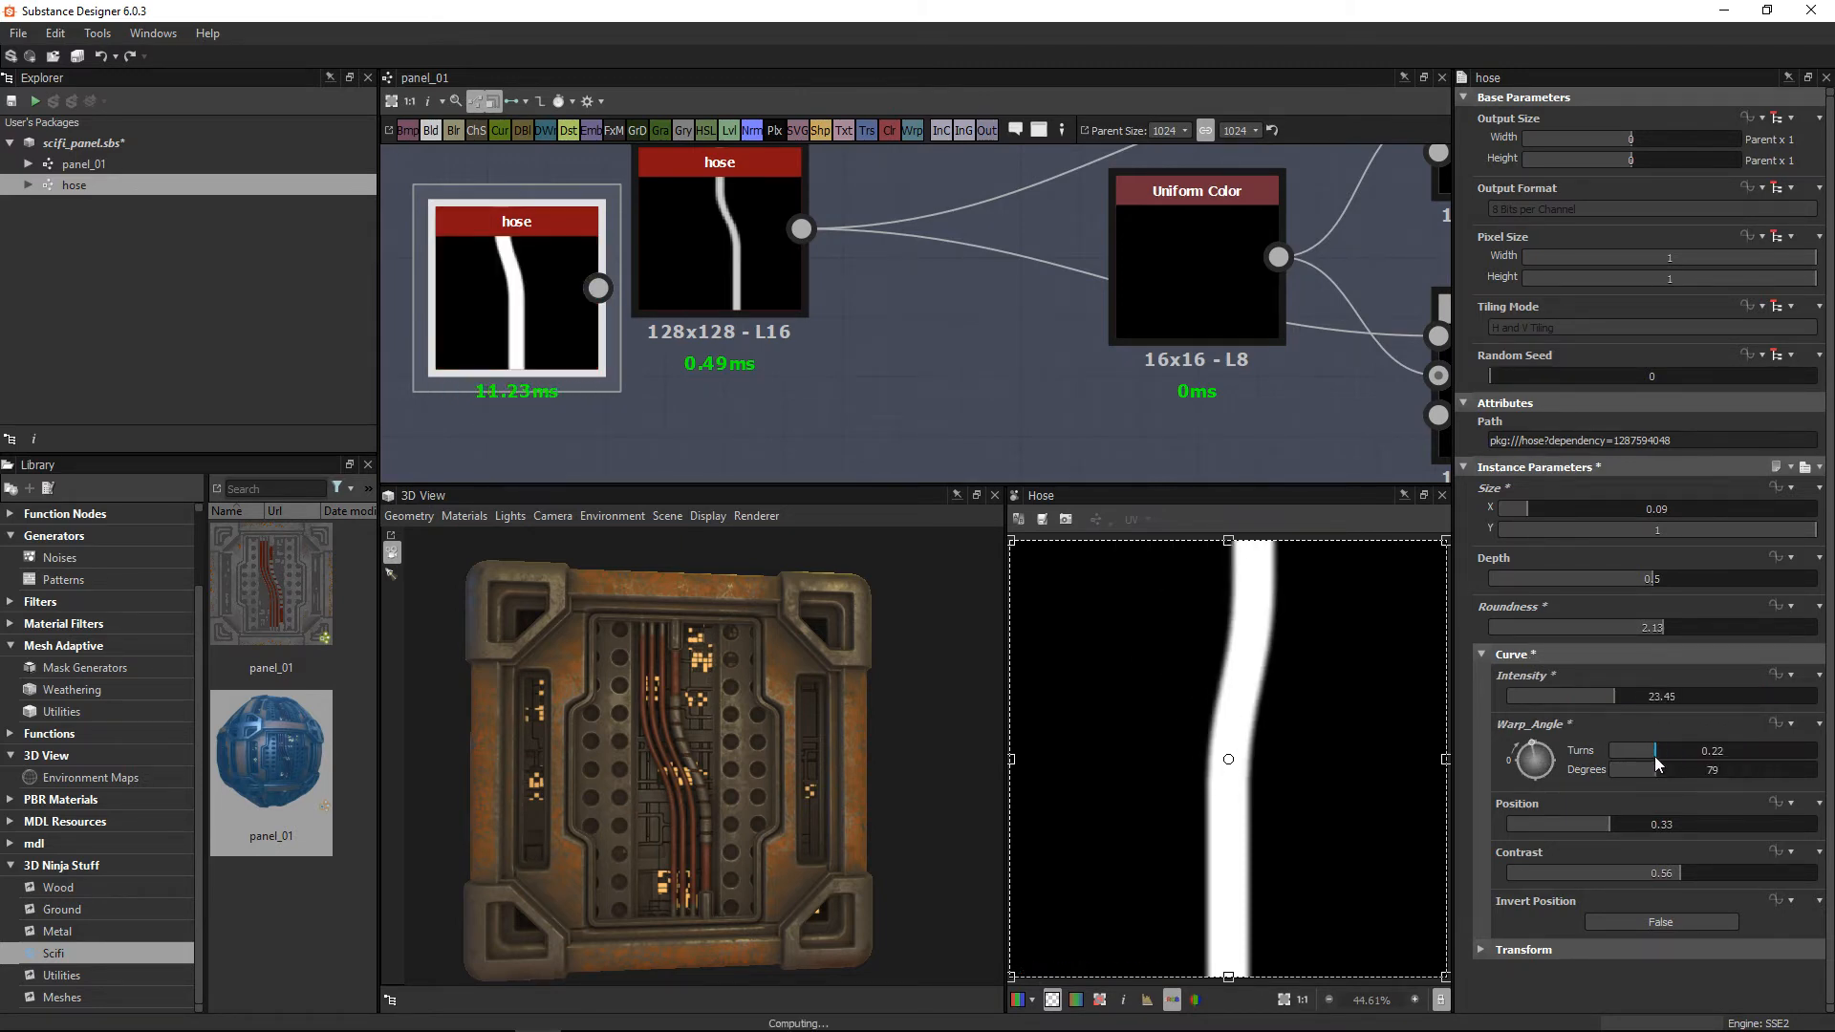
left_click_drag(1631, 828, 1820, 831)
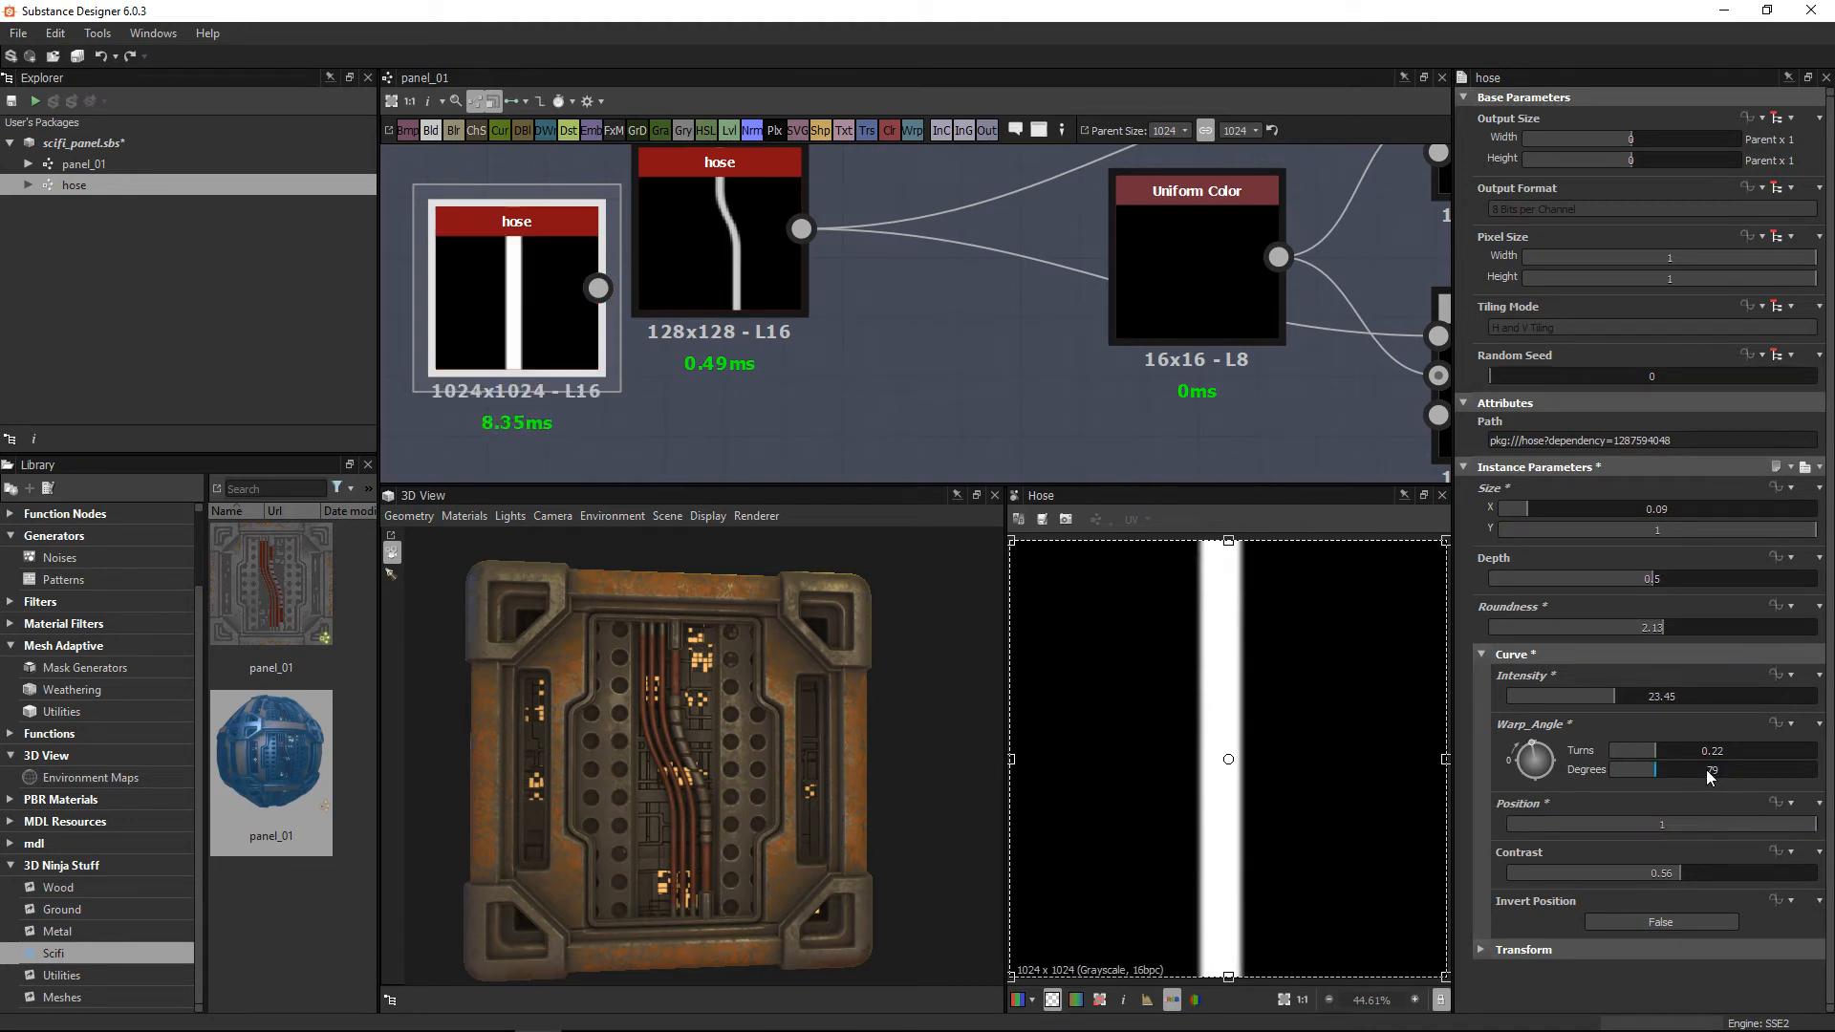
left_click_drag(1750, 754, 1820, 751)
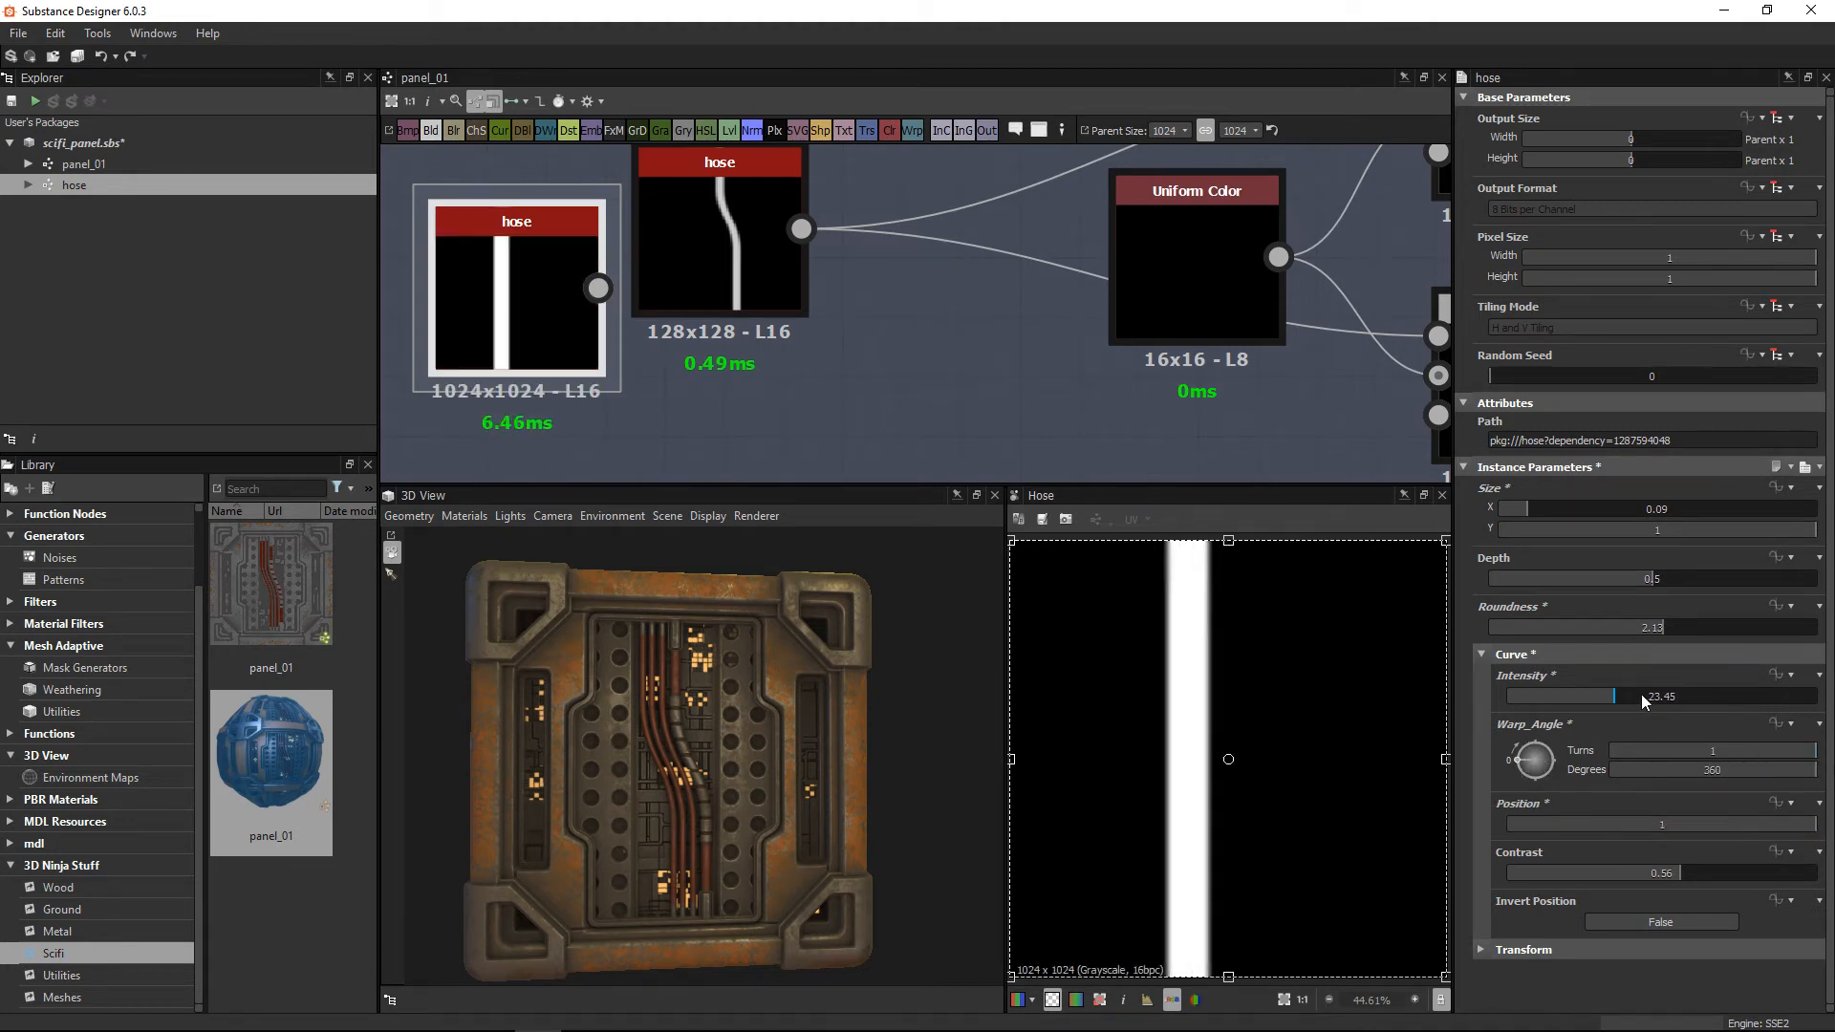
left_click_drag(1641, 693, 1754, 701)
scroll(1171, 769, "down", 2)
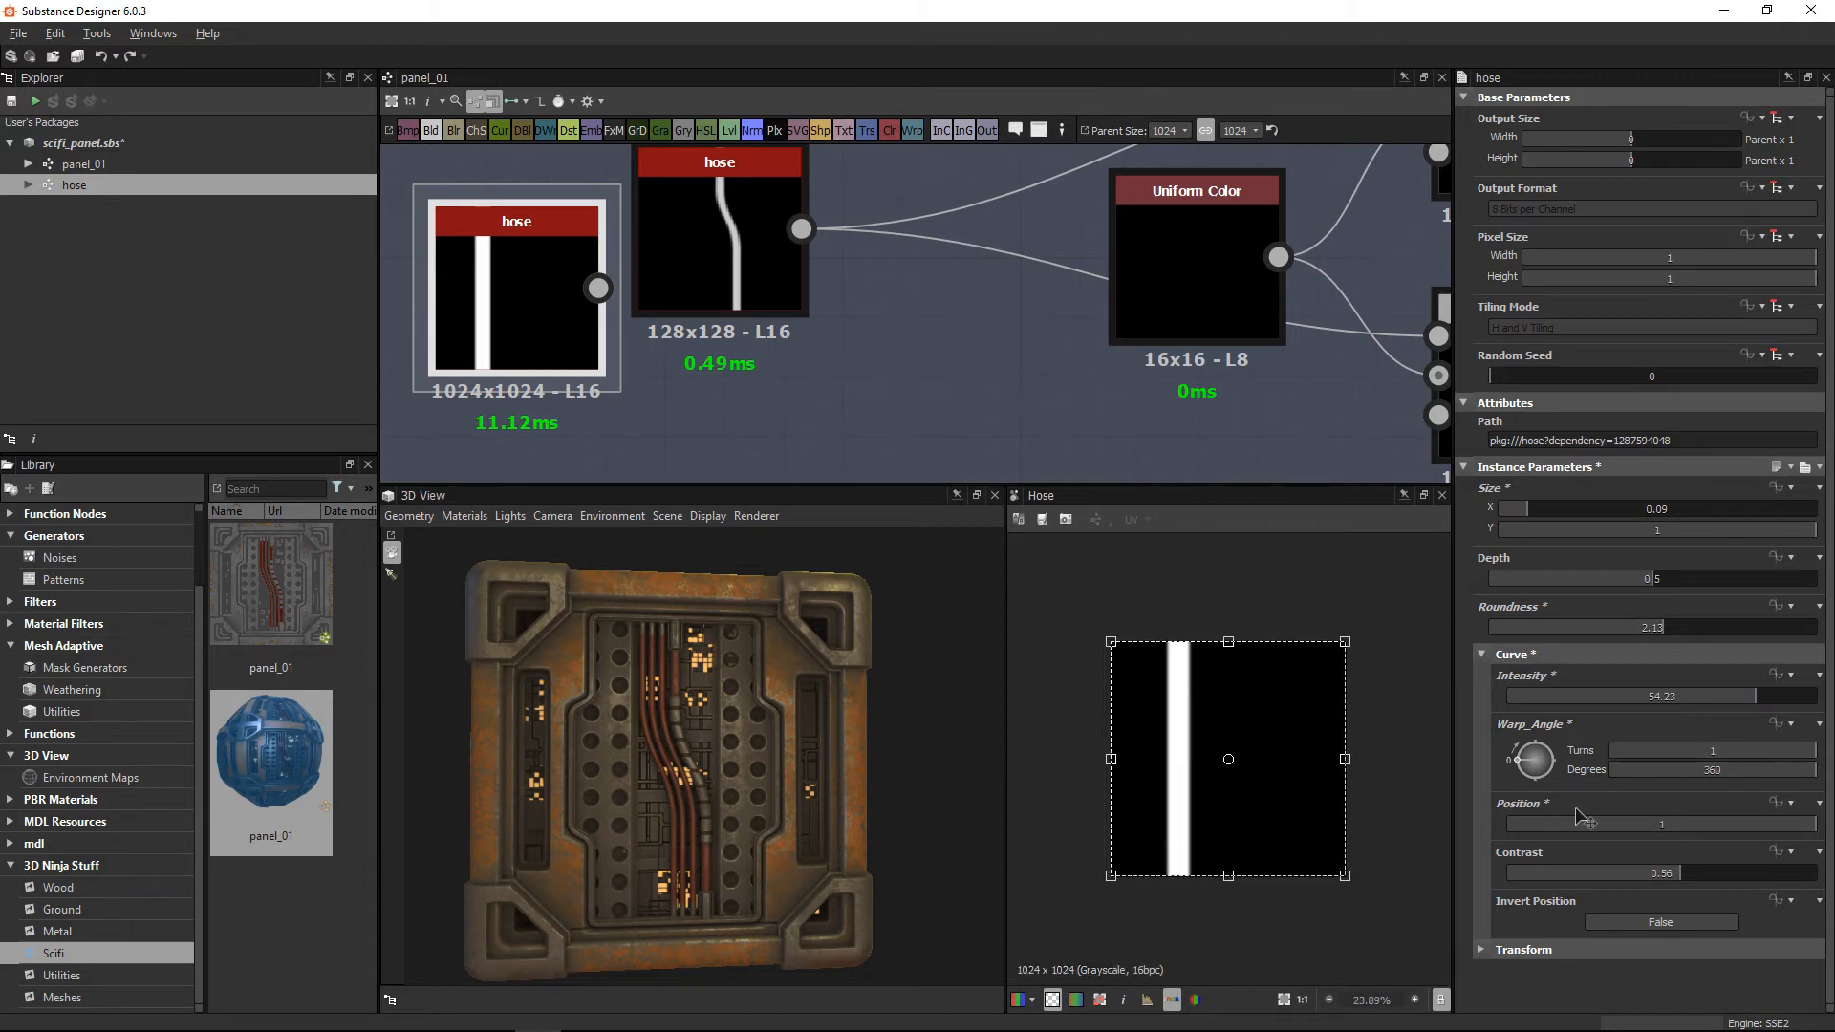
left_click_drag(1781, 822, 1707, 851)
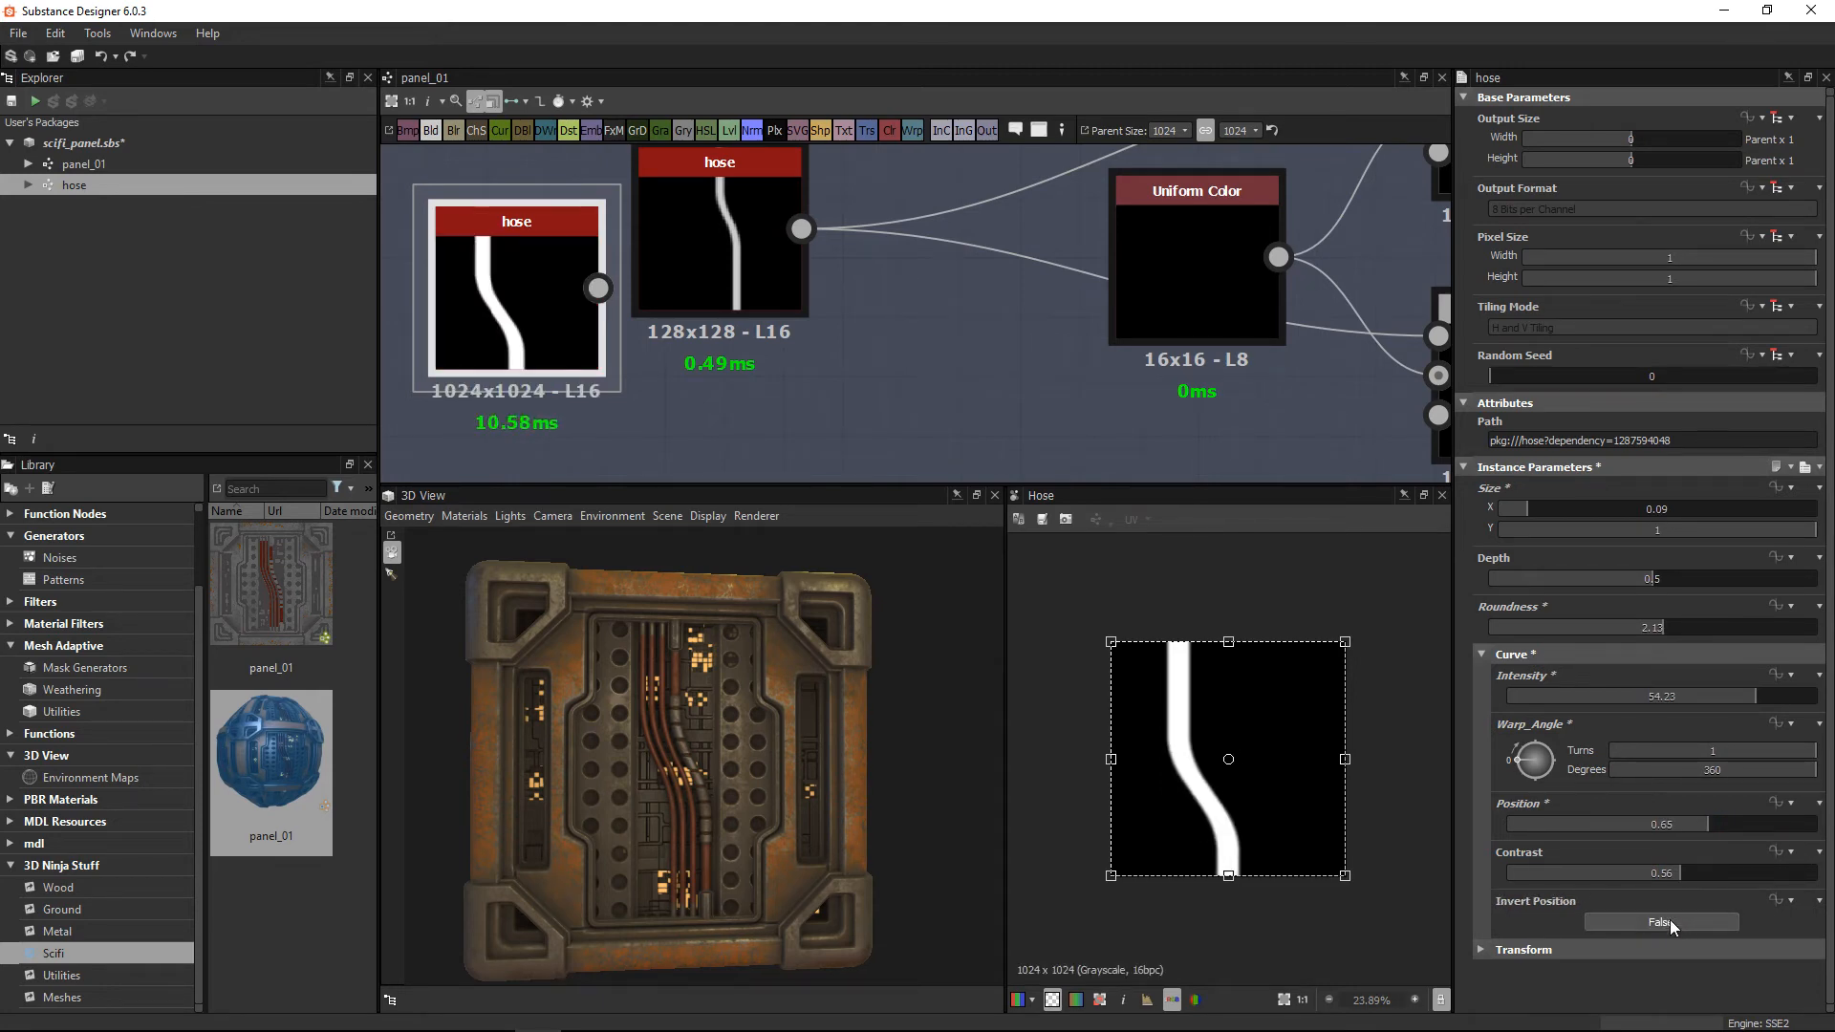
Step: Try moving and slightly rotating the hose with its transform frame in the 2D view
left_click(1497, 946)
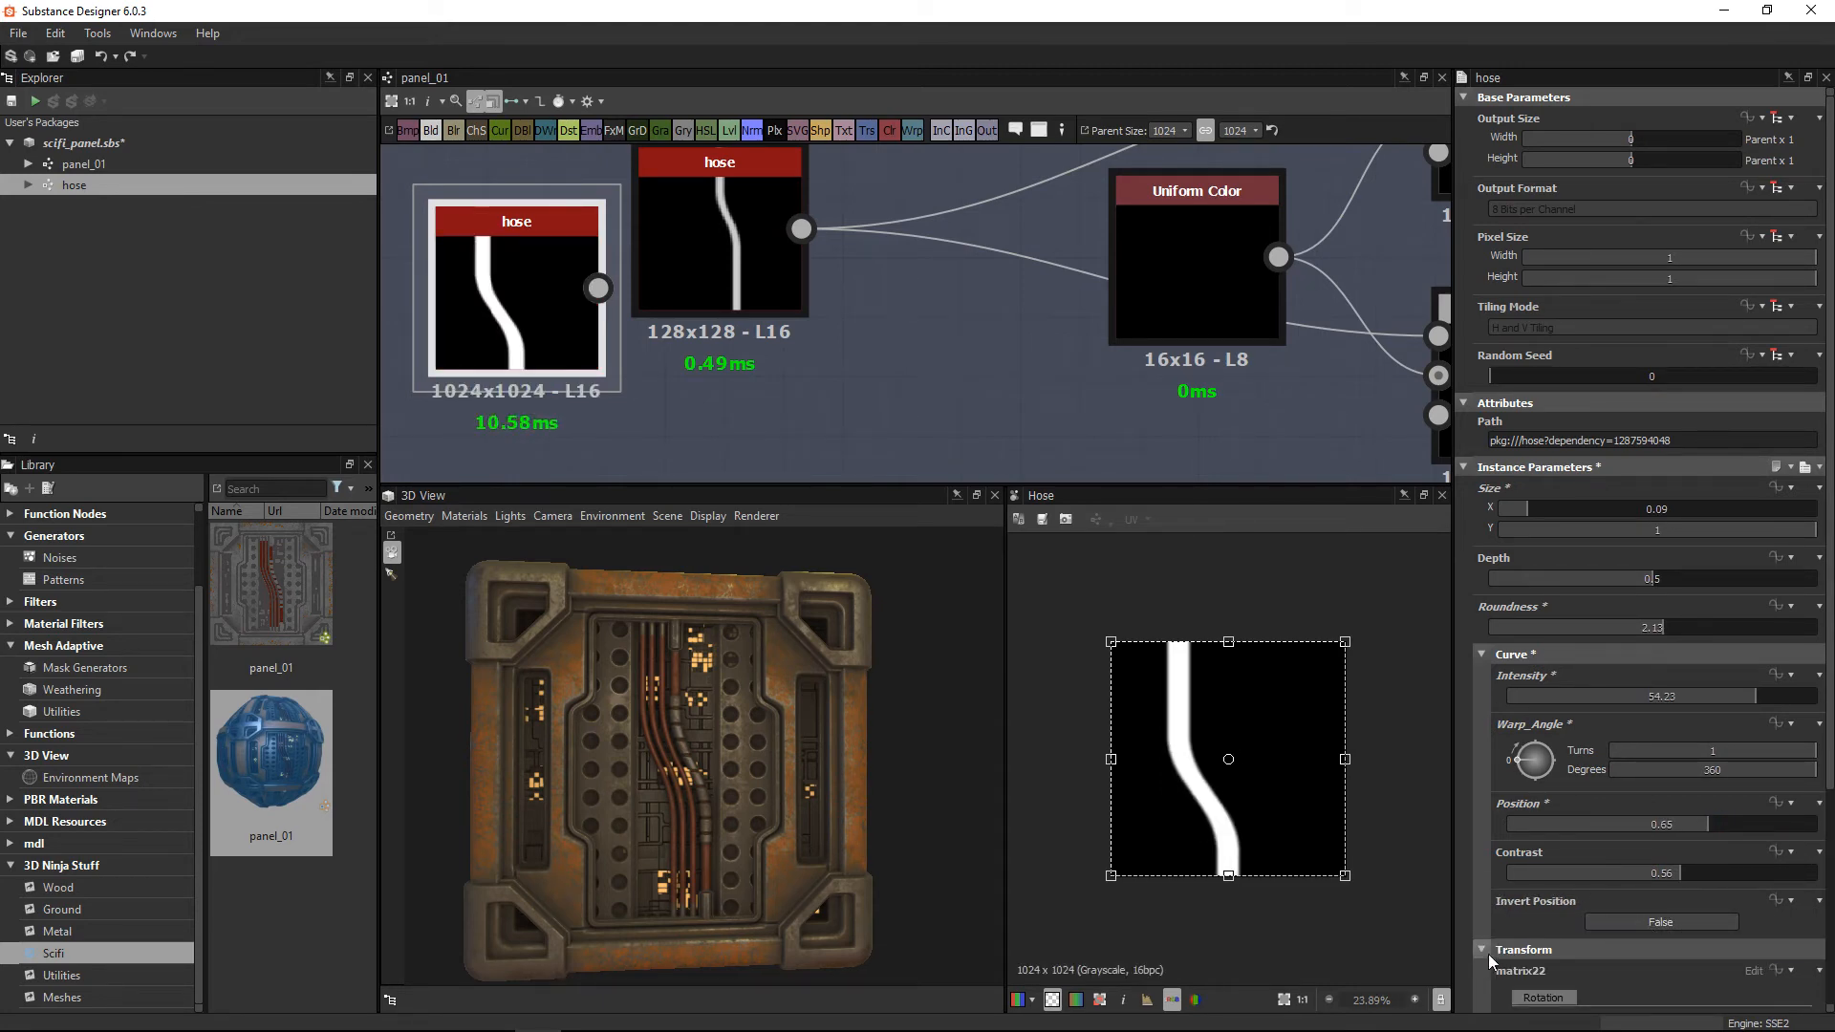
left_click(1488, 954)
left_click_drag(1208, 717, 1302, 770)
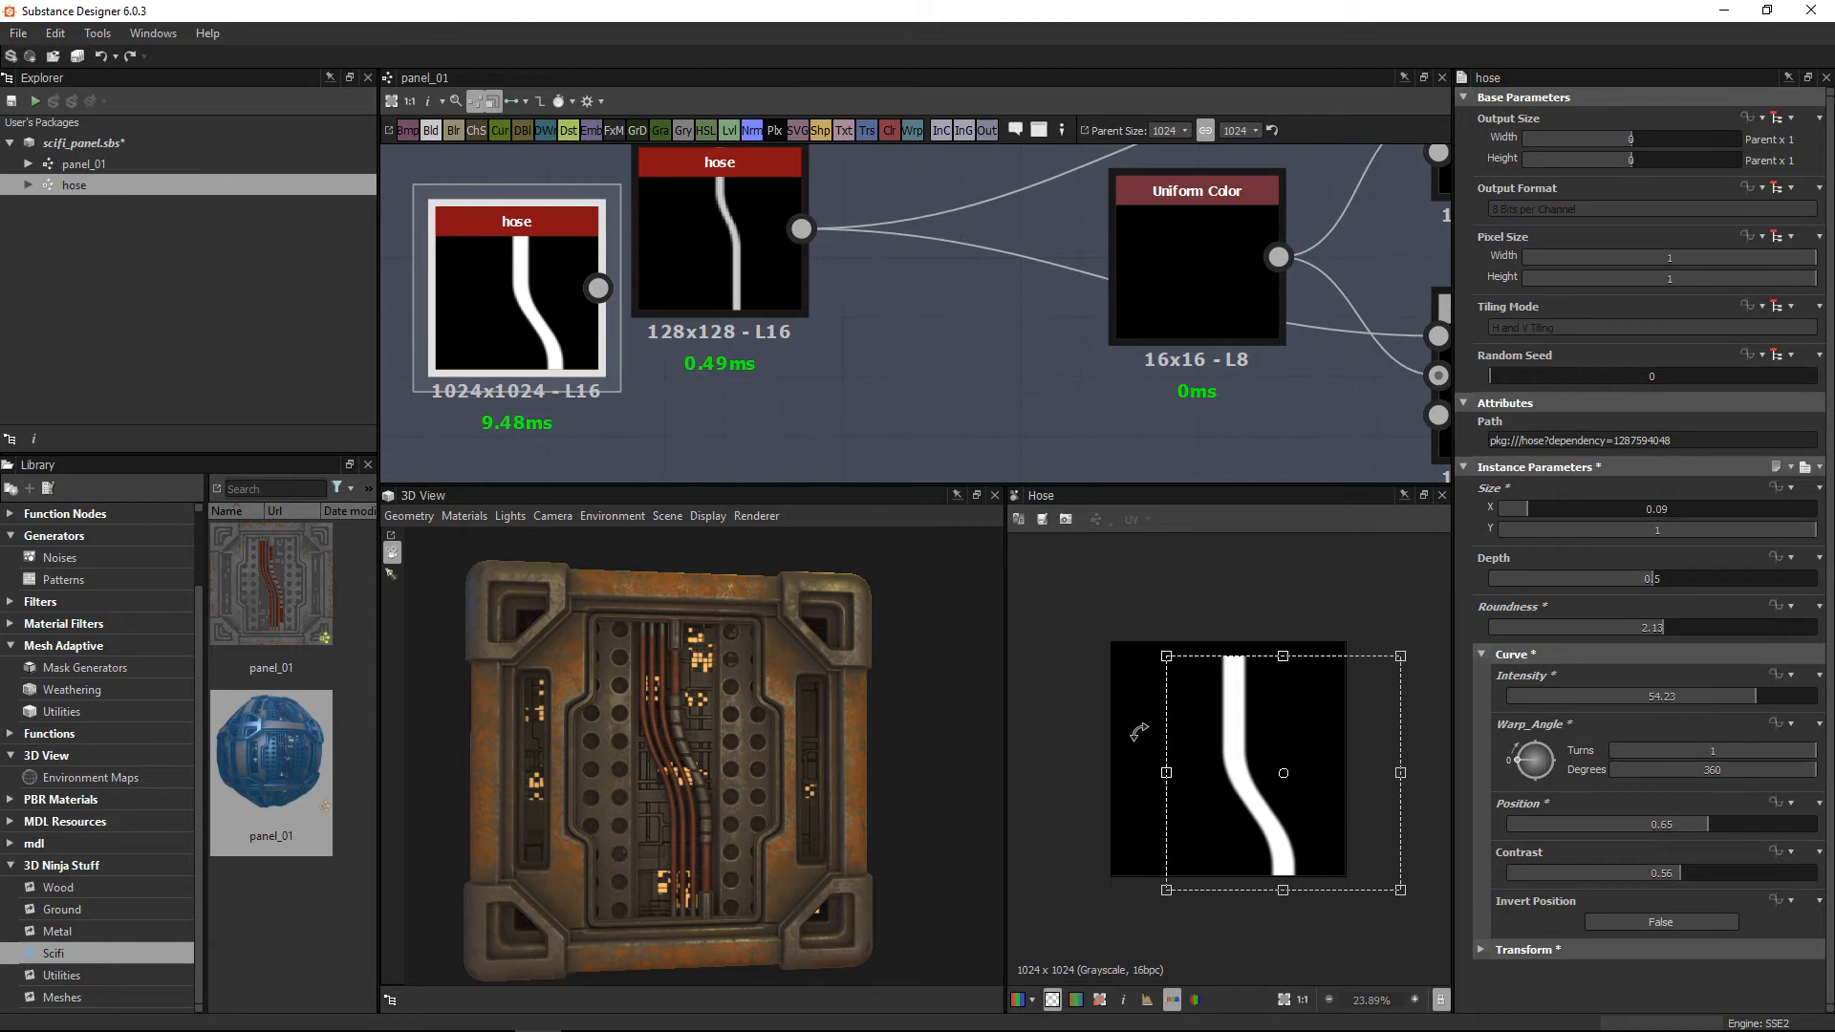
left_click_drag(1300, 729, 1276, 719)
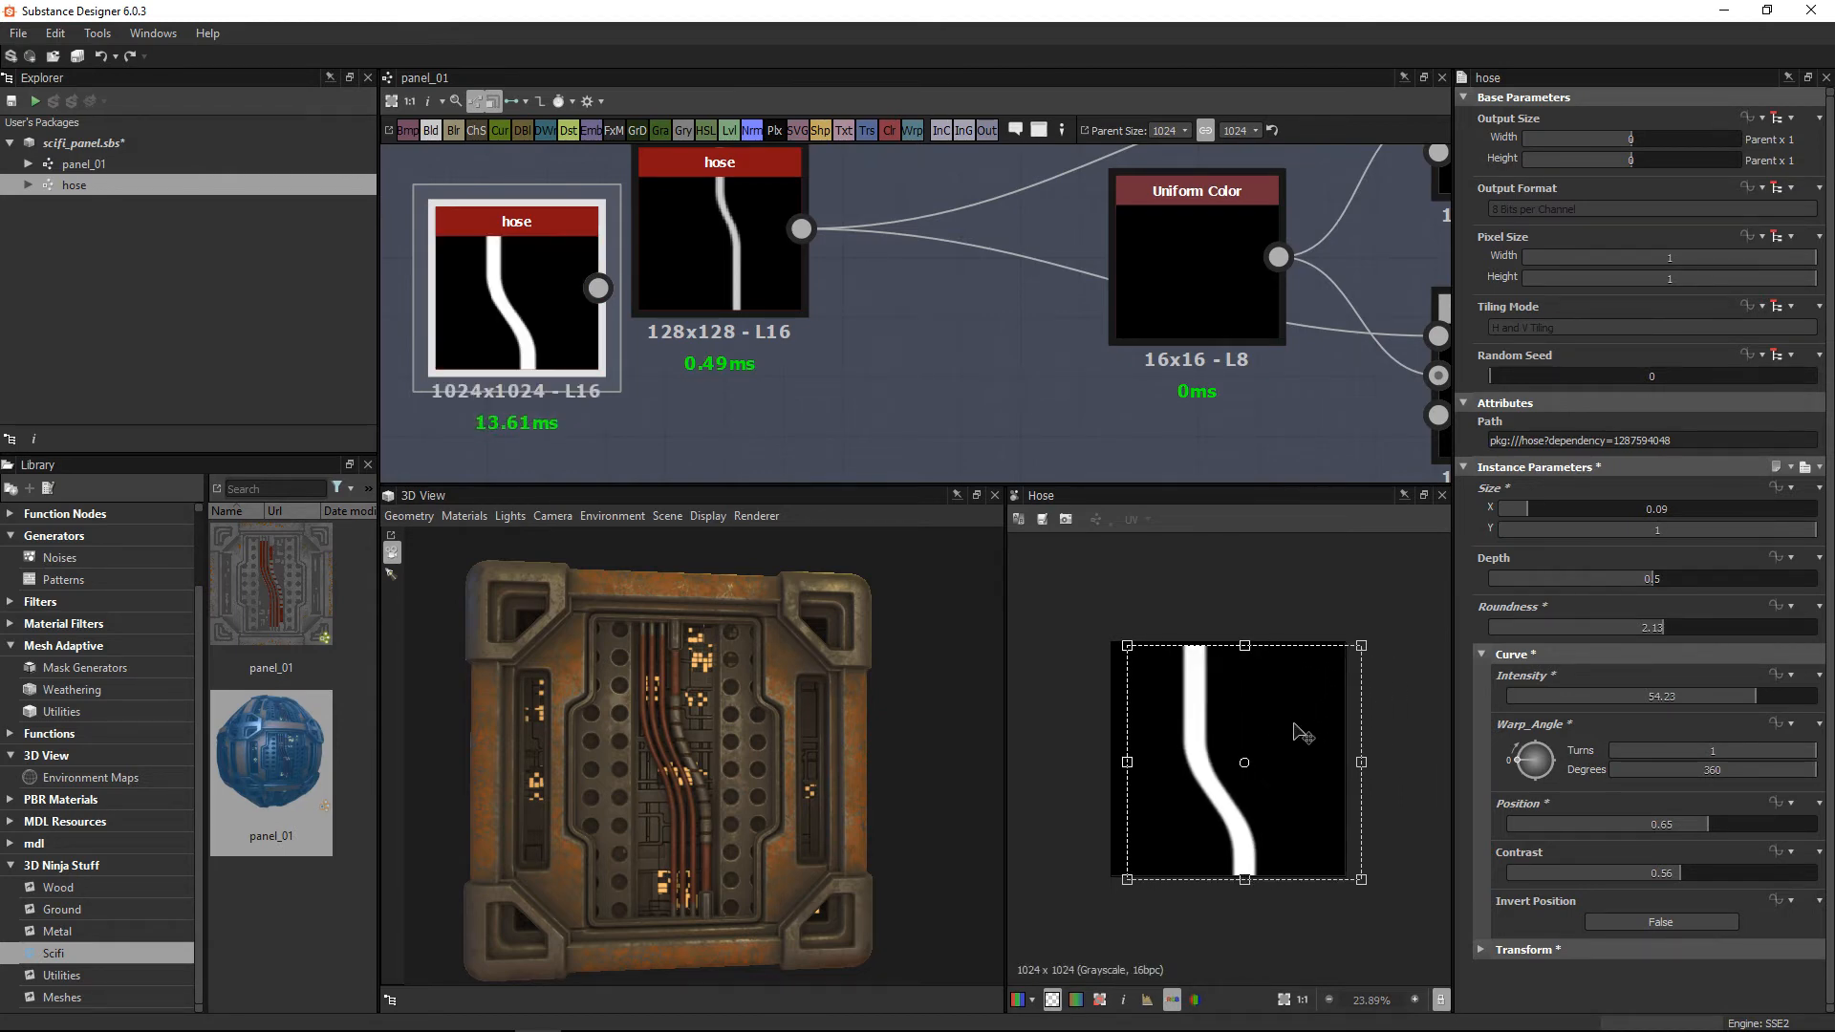
mouse_move(1324, 801)
left_mouse_down()
mouse_move(1276, 807)
mouse_move(1321, 802)
left_mouse_up()
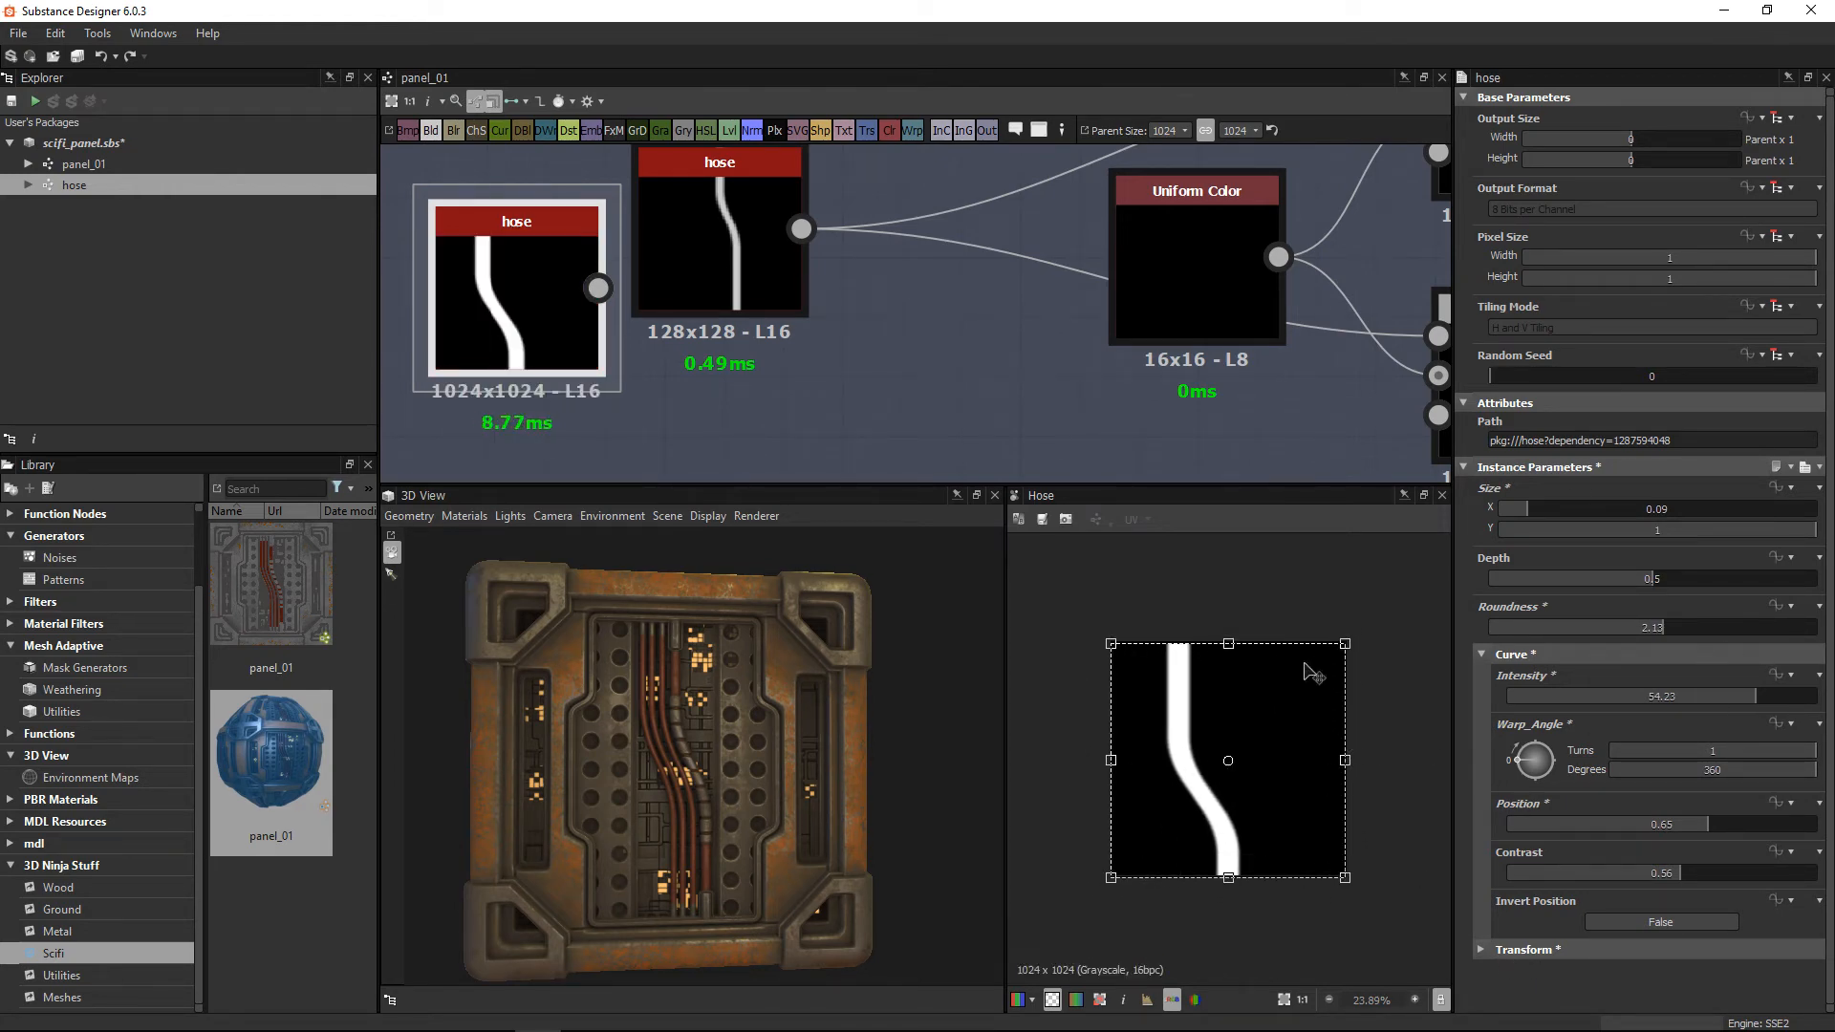
mouse_move(1364, 611)
left_mouse_down()
mouse_move(1405, 662)
mouse_move(1386, 592)
left_mouse_up()
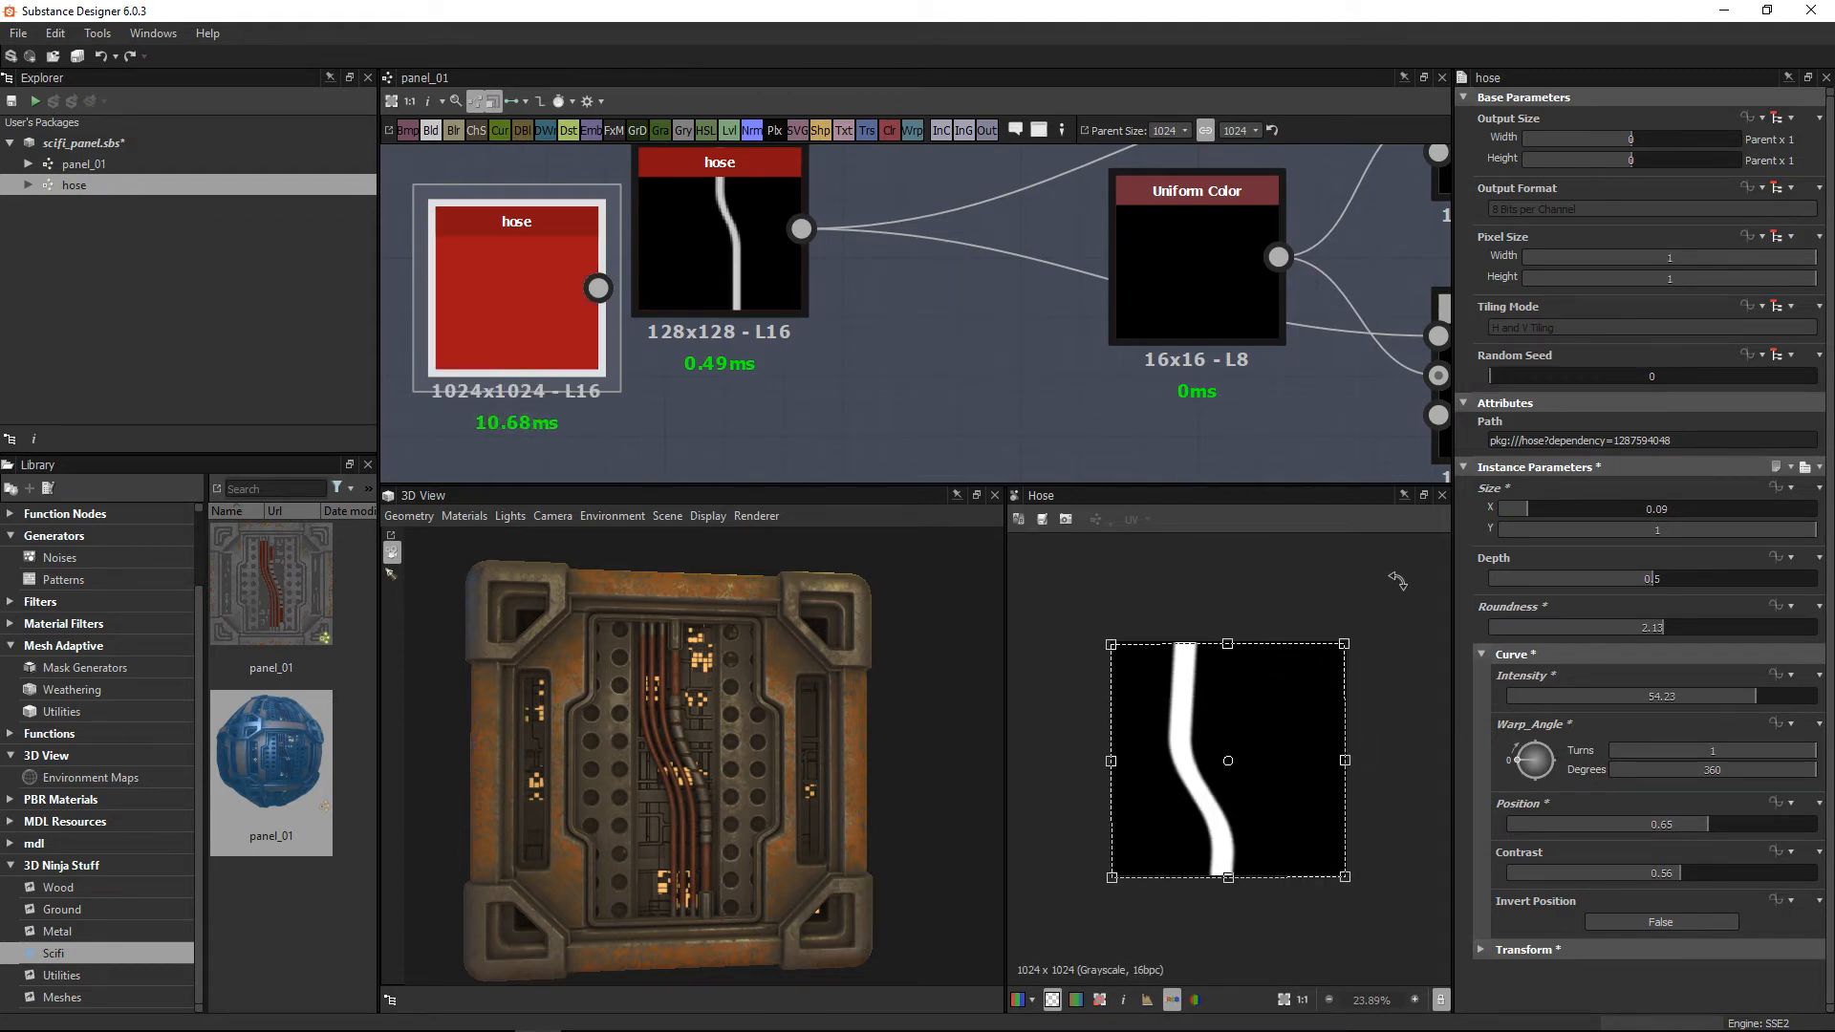
Step: Open the hose graph and preview its Gradient Linear 1 node
double_click(48, 185)
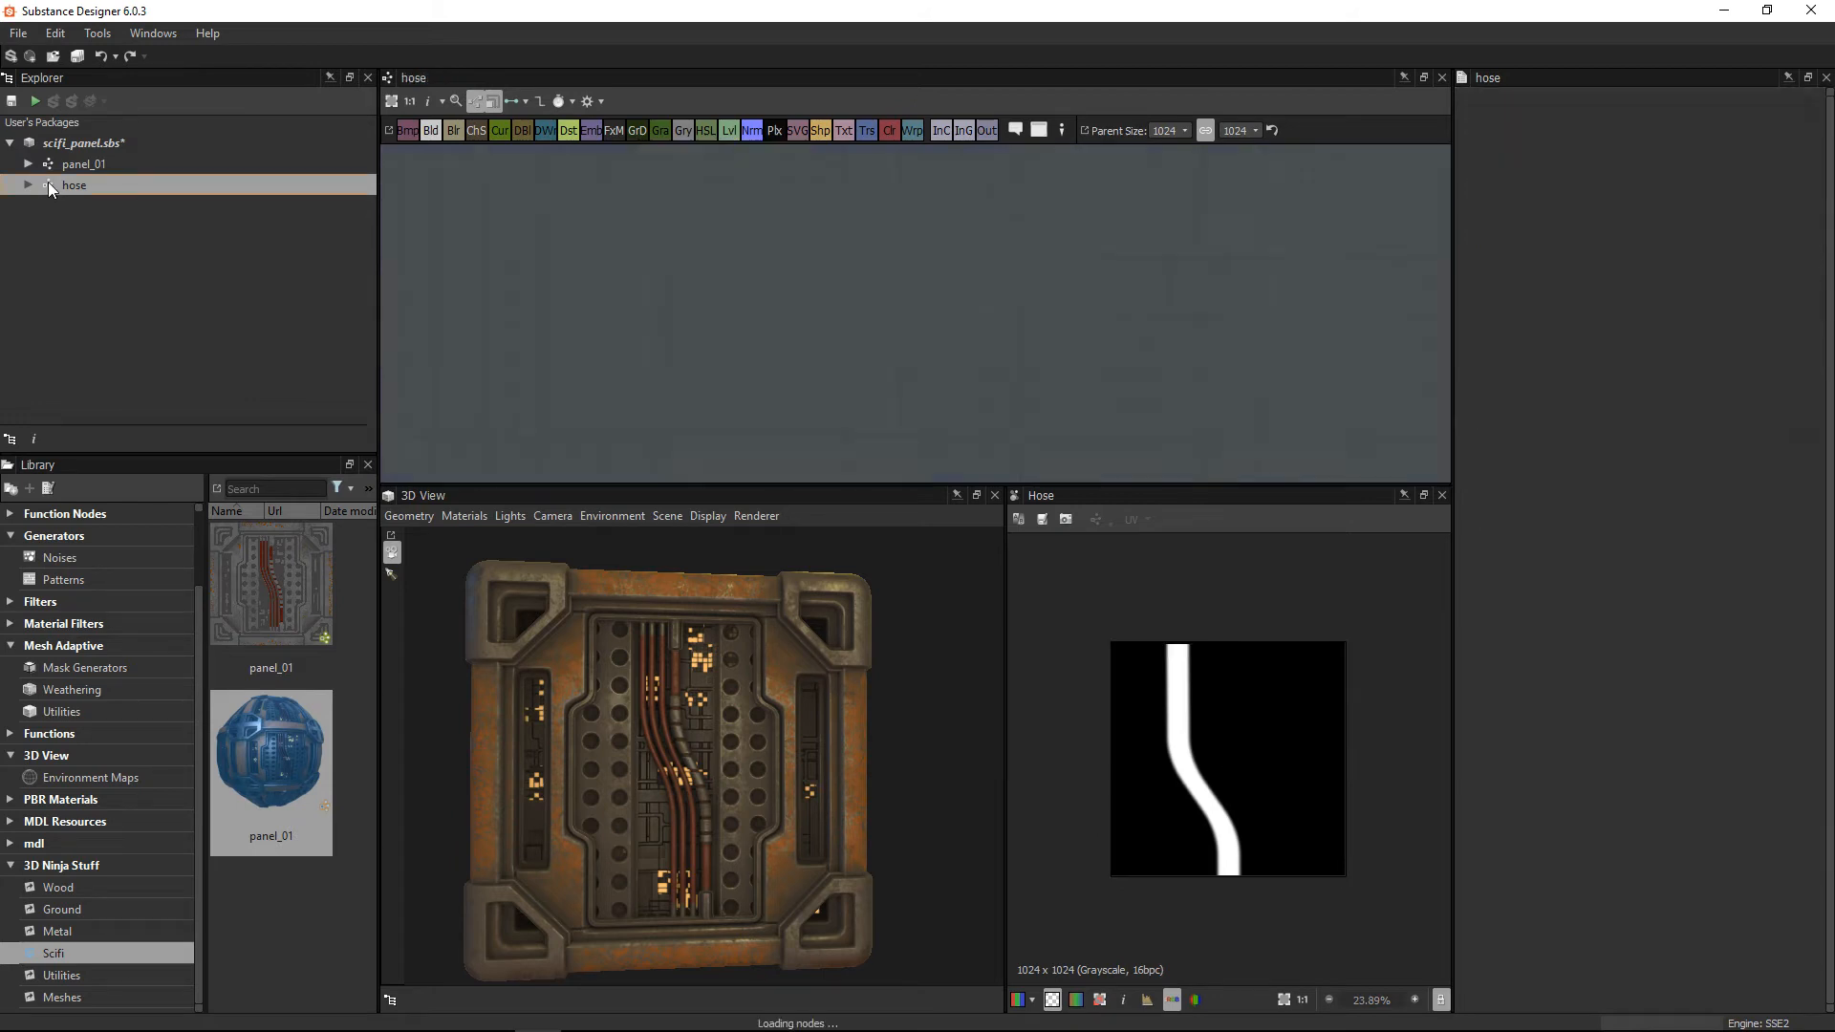
scroll(654, 289, "up", 3)
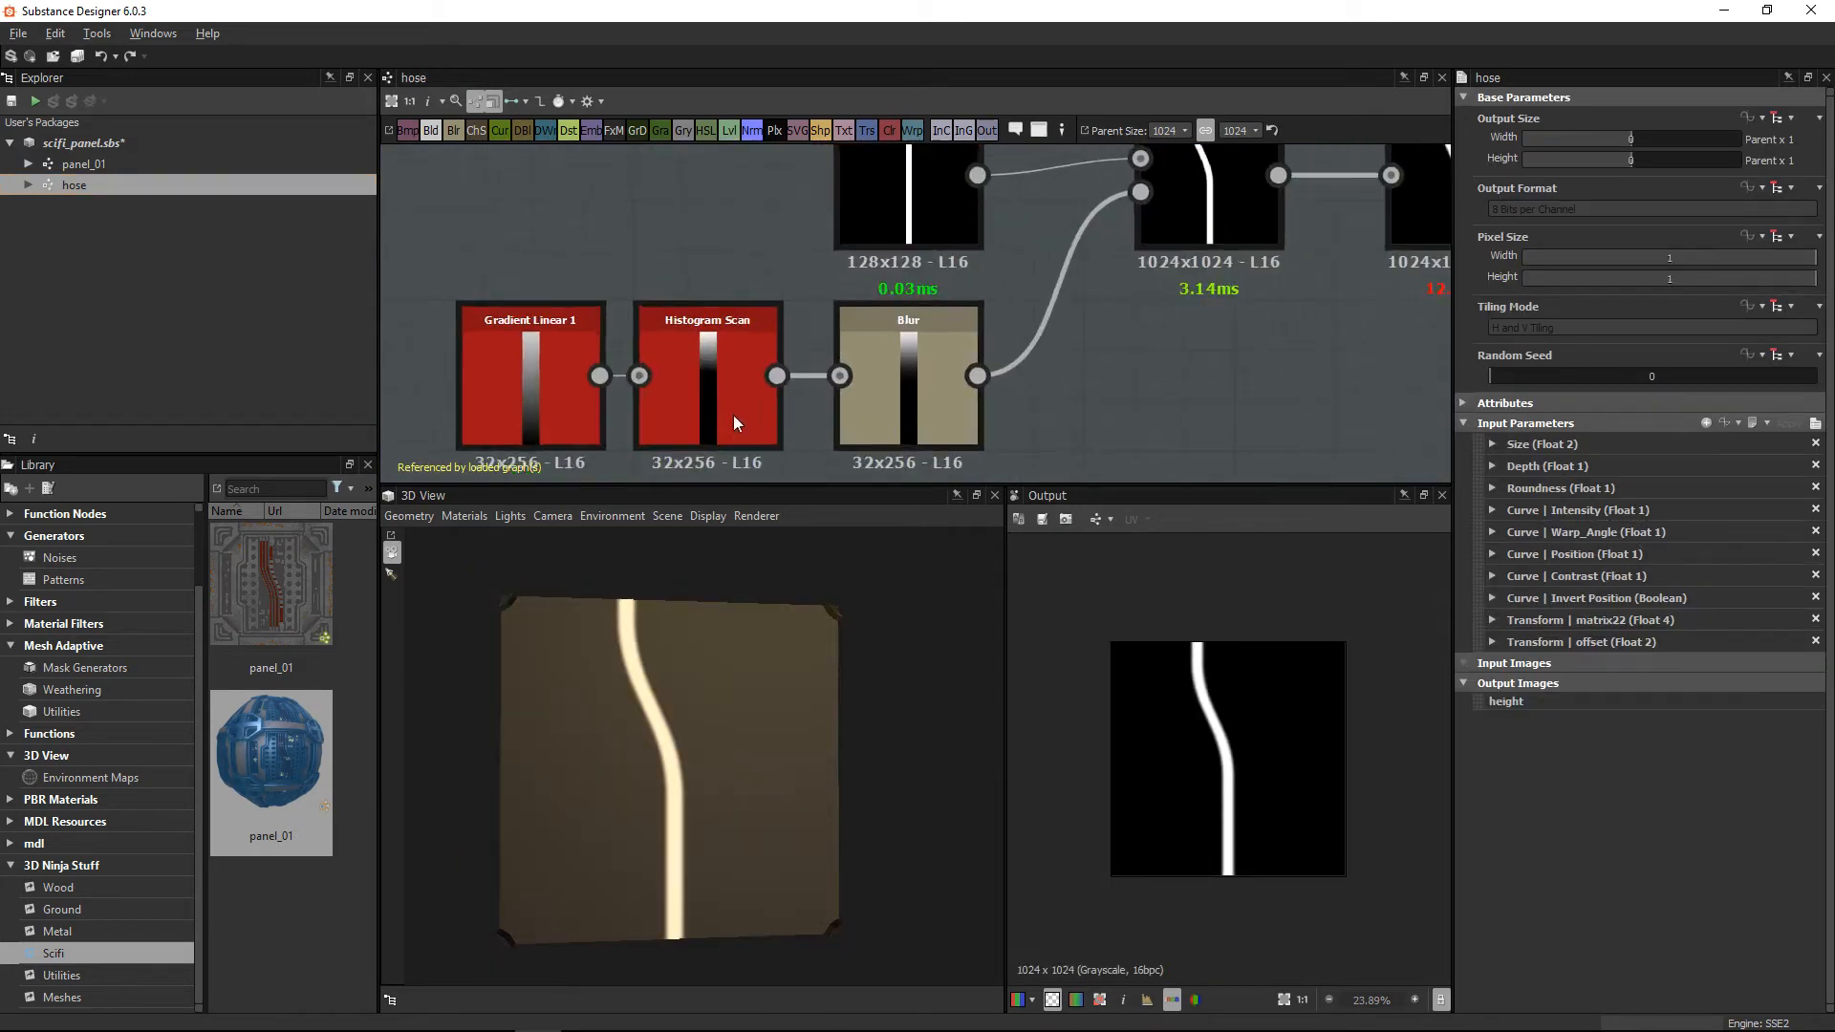
left_click(555, 363)
middle_click_drag(574, 399, 597, 322)
scroll(577, 387, "up", 1)
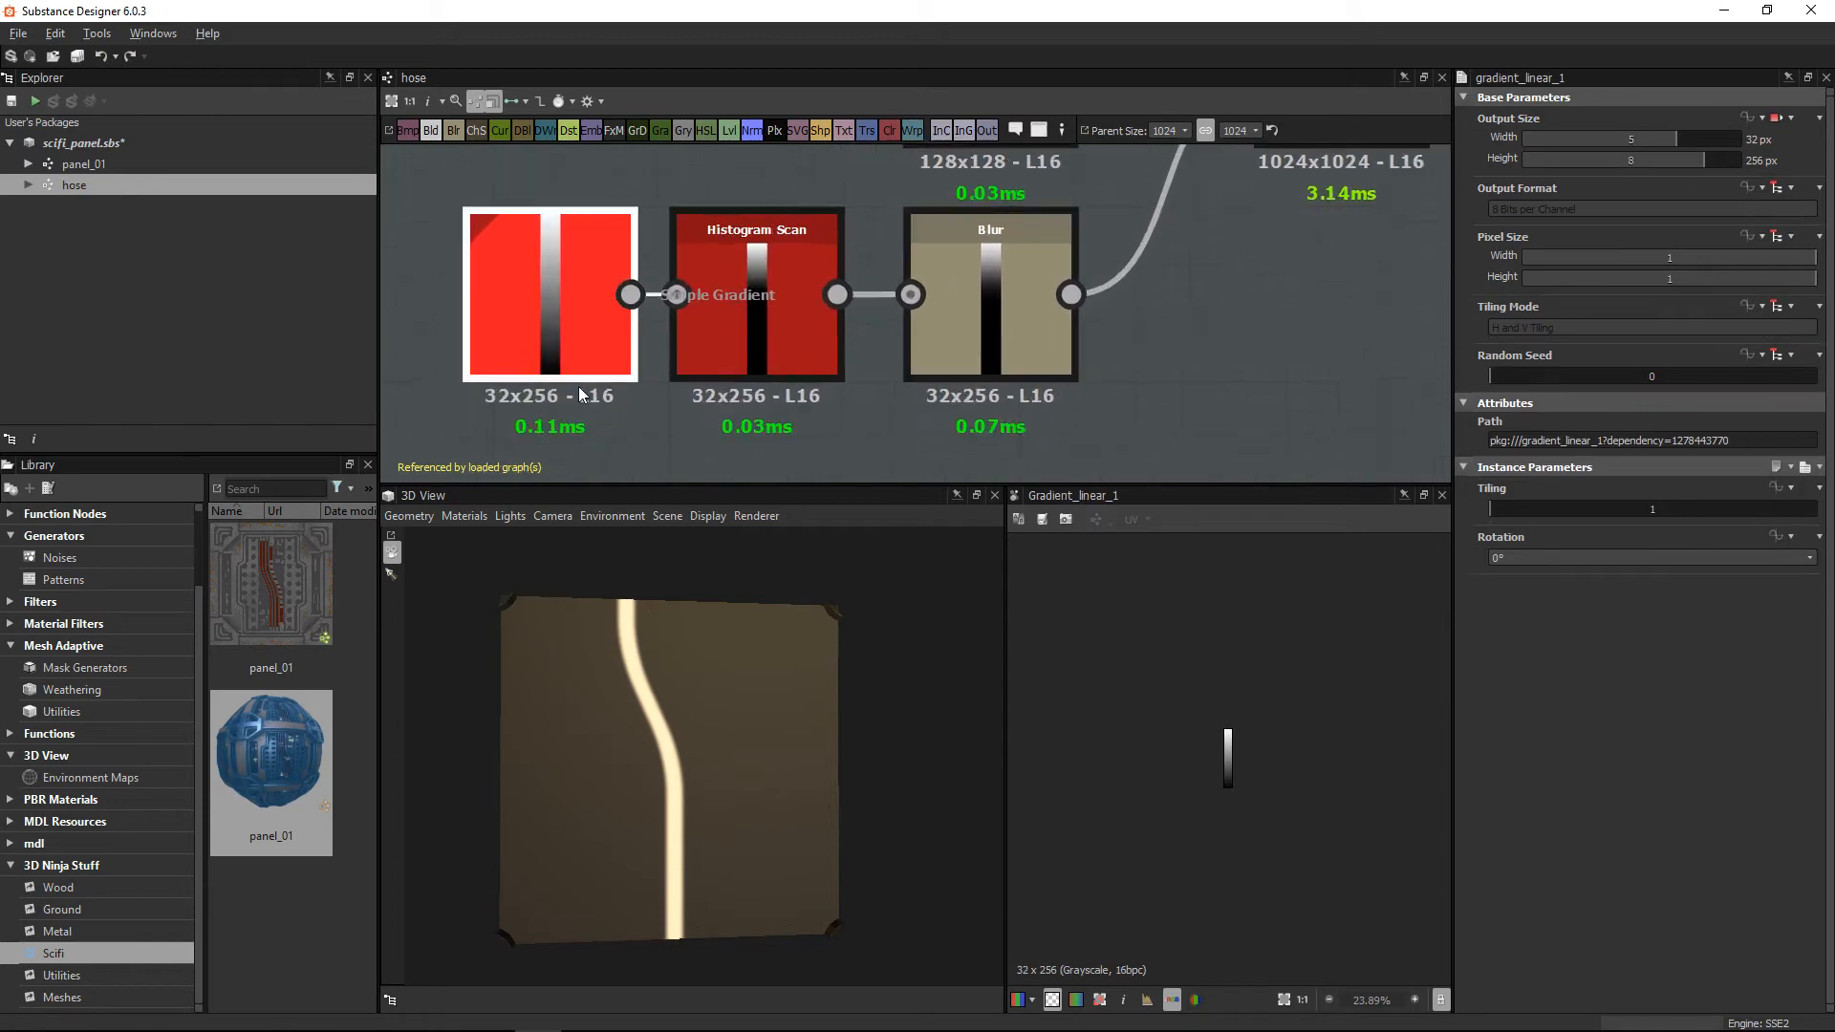
scroll(1281, 764, "up", 5)
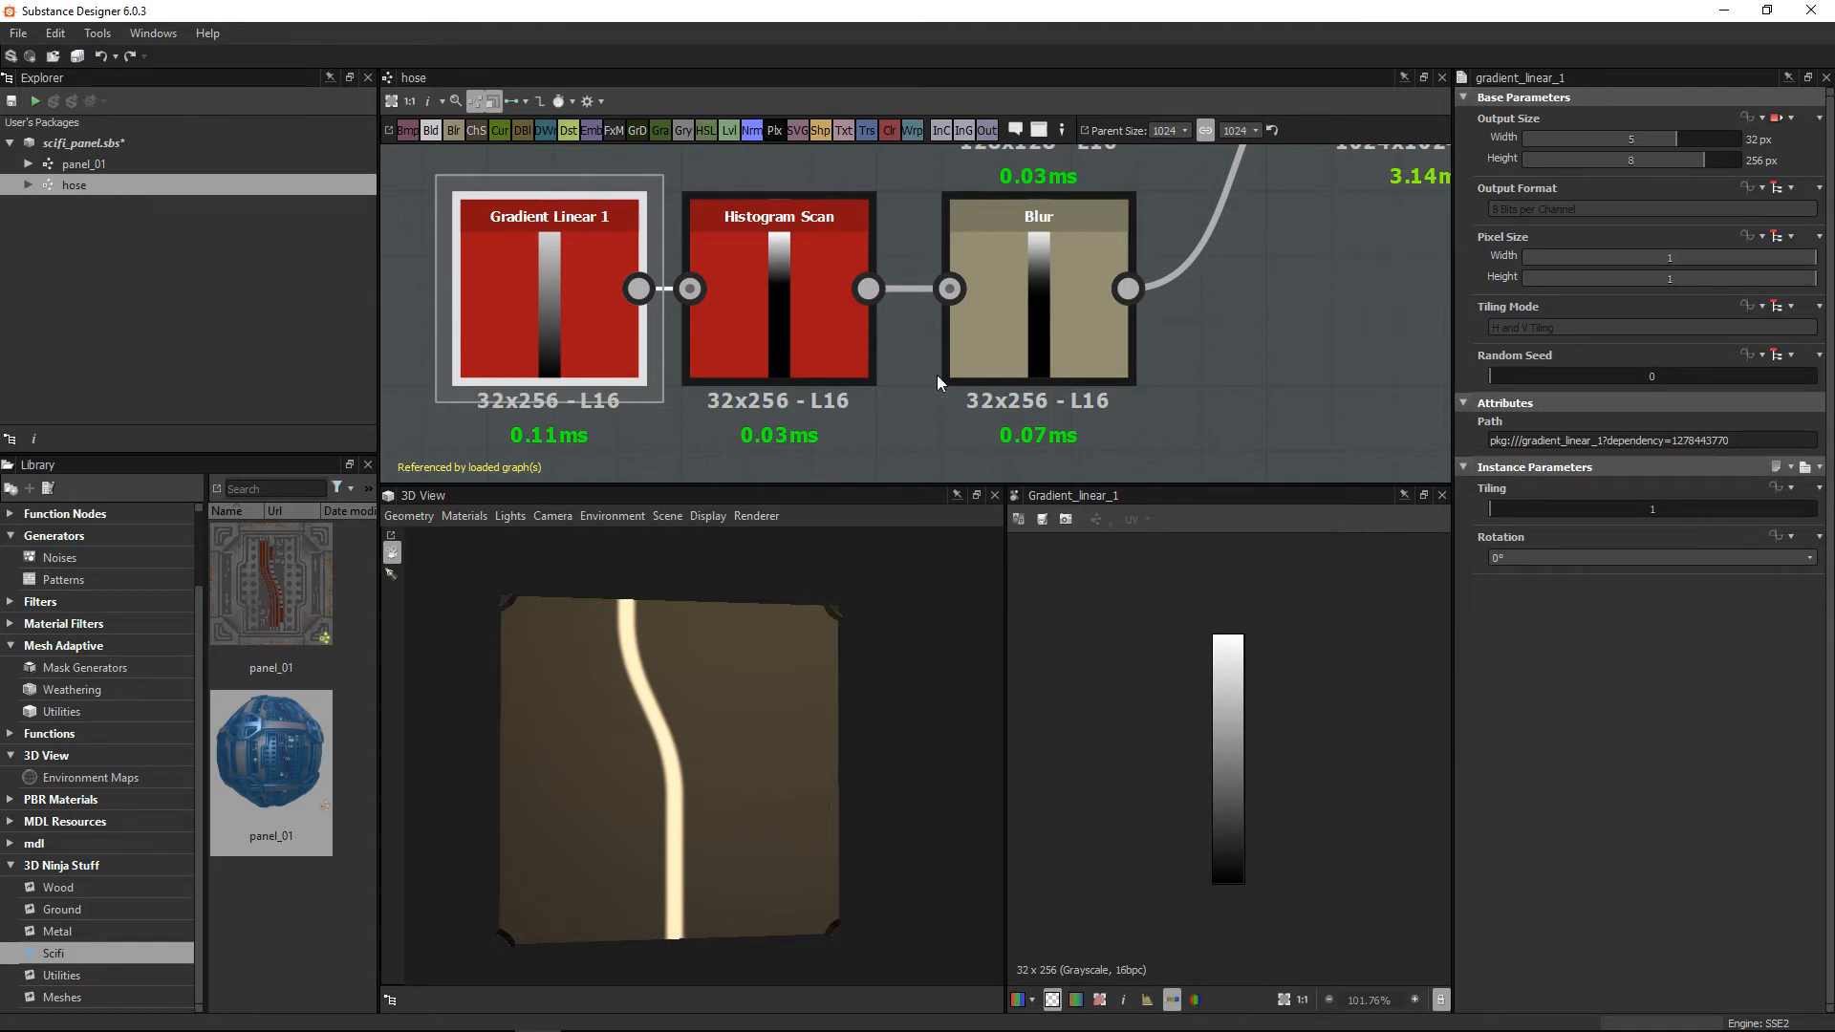
Step: Preview the Histogram Scan node and space it and the Blur node farther apart along the chain
double_click(775, 254)
left_click_drag(1021, 287, 1150, 287)
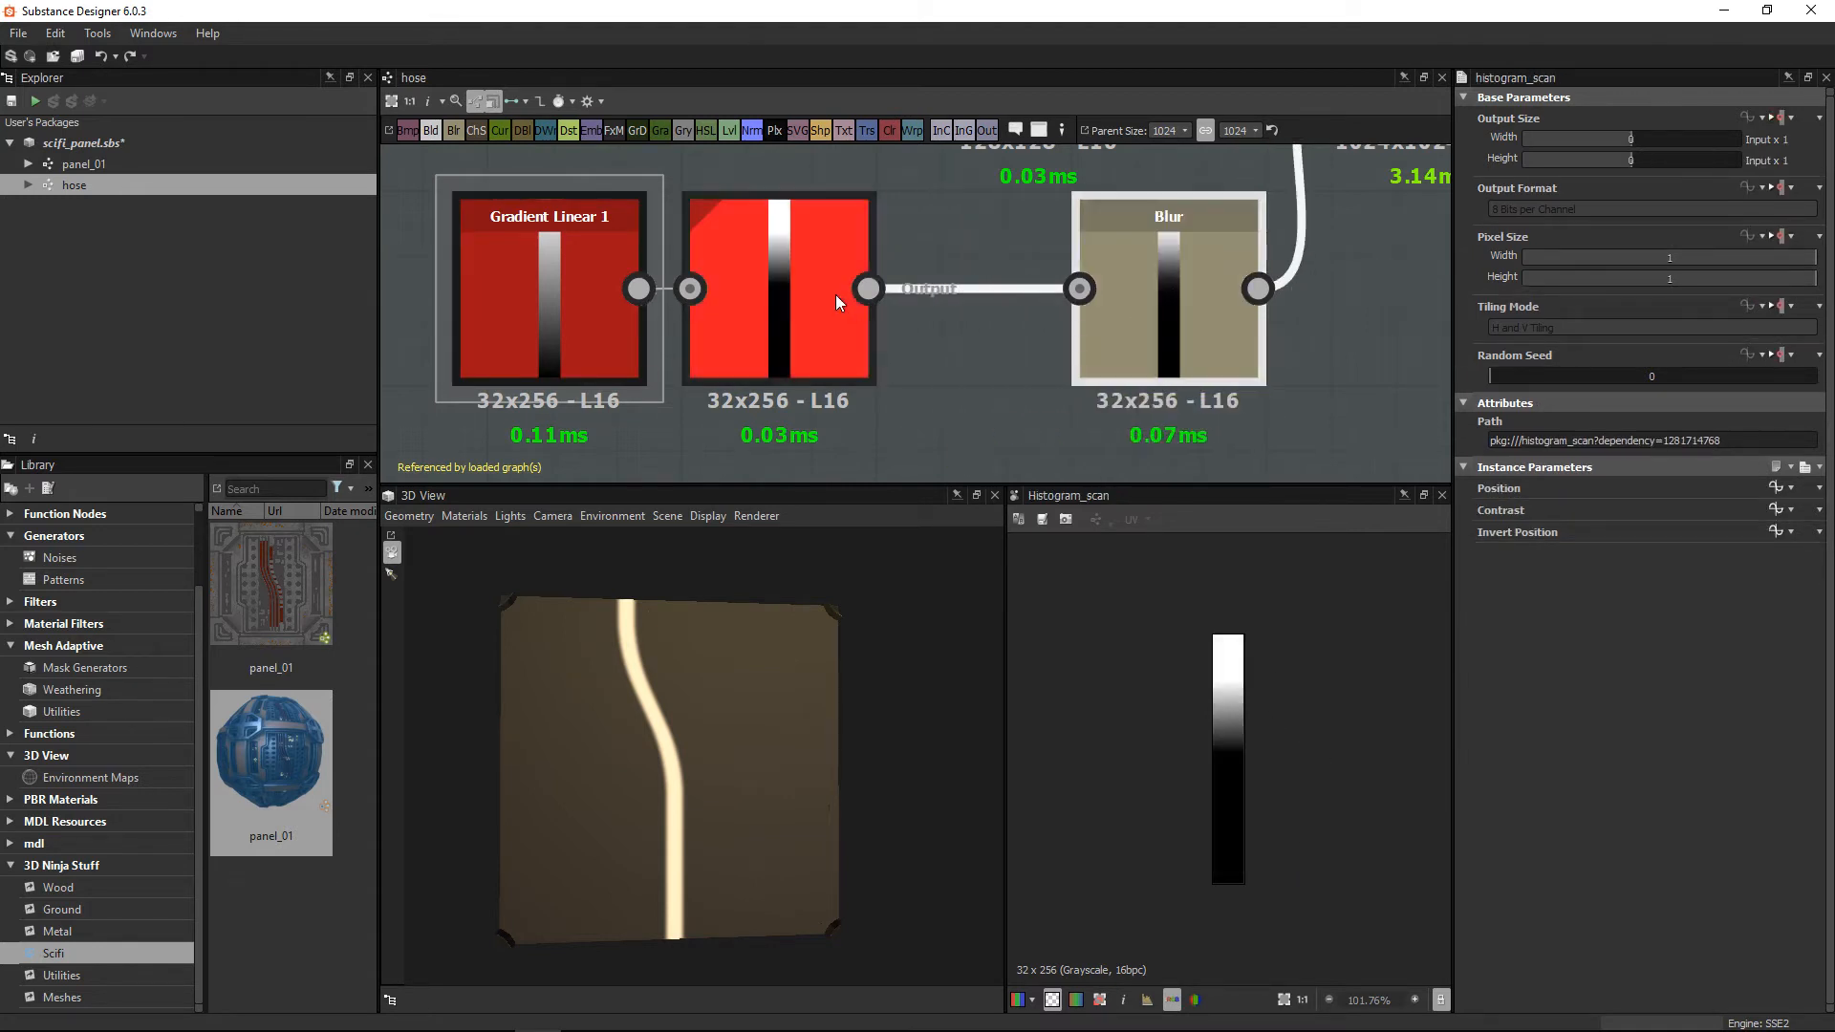
left_click_drag(835, 295, 896, 296)
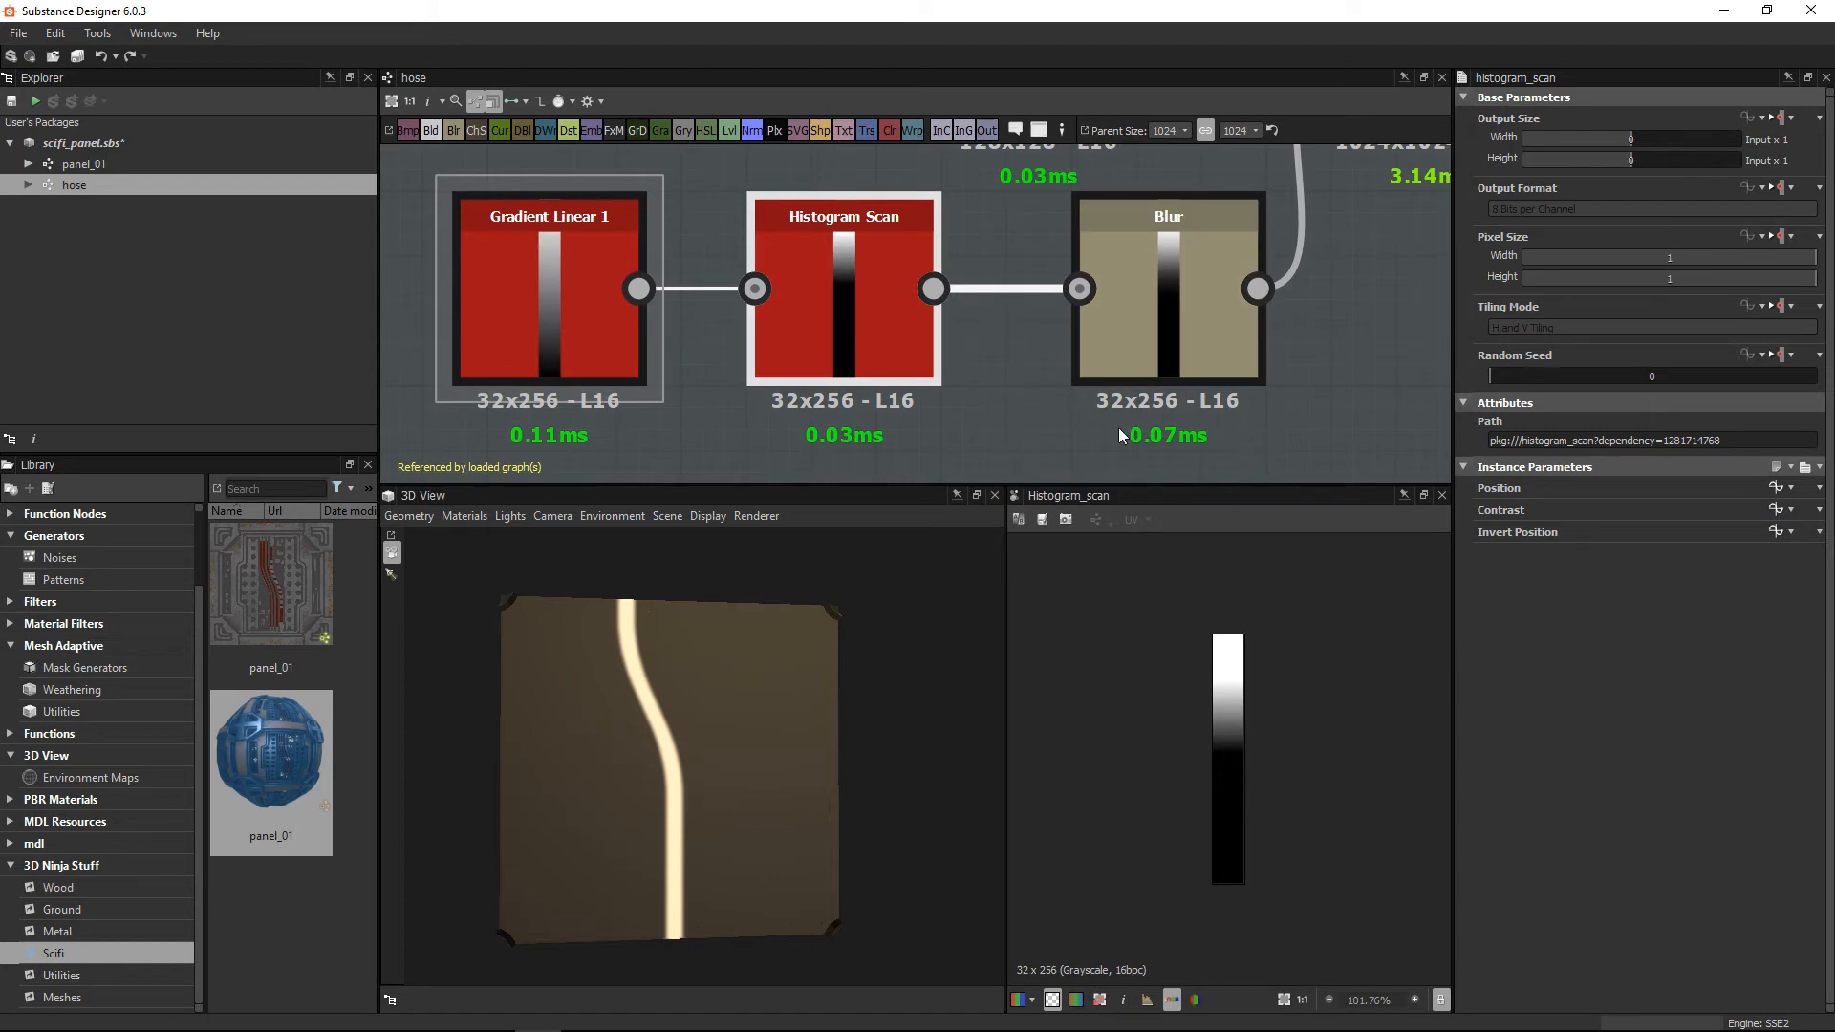
Step: Add another Histogram Scan node above the chain and connect the Gradient Linear 1 output to its input
middle_click_drag(776, 285, 793, 417)
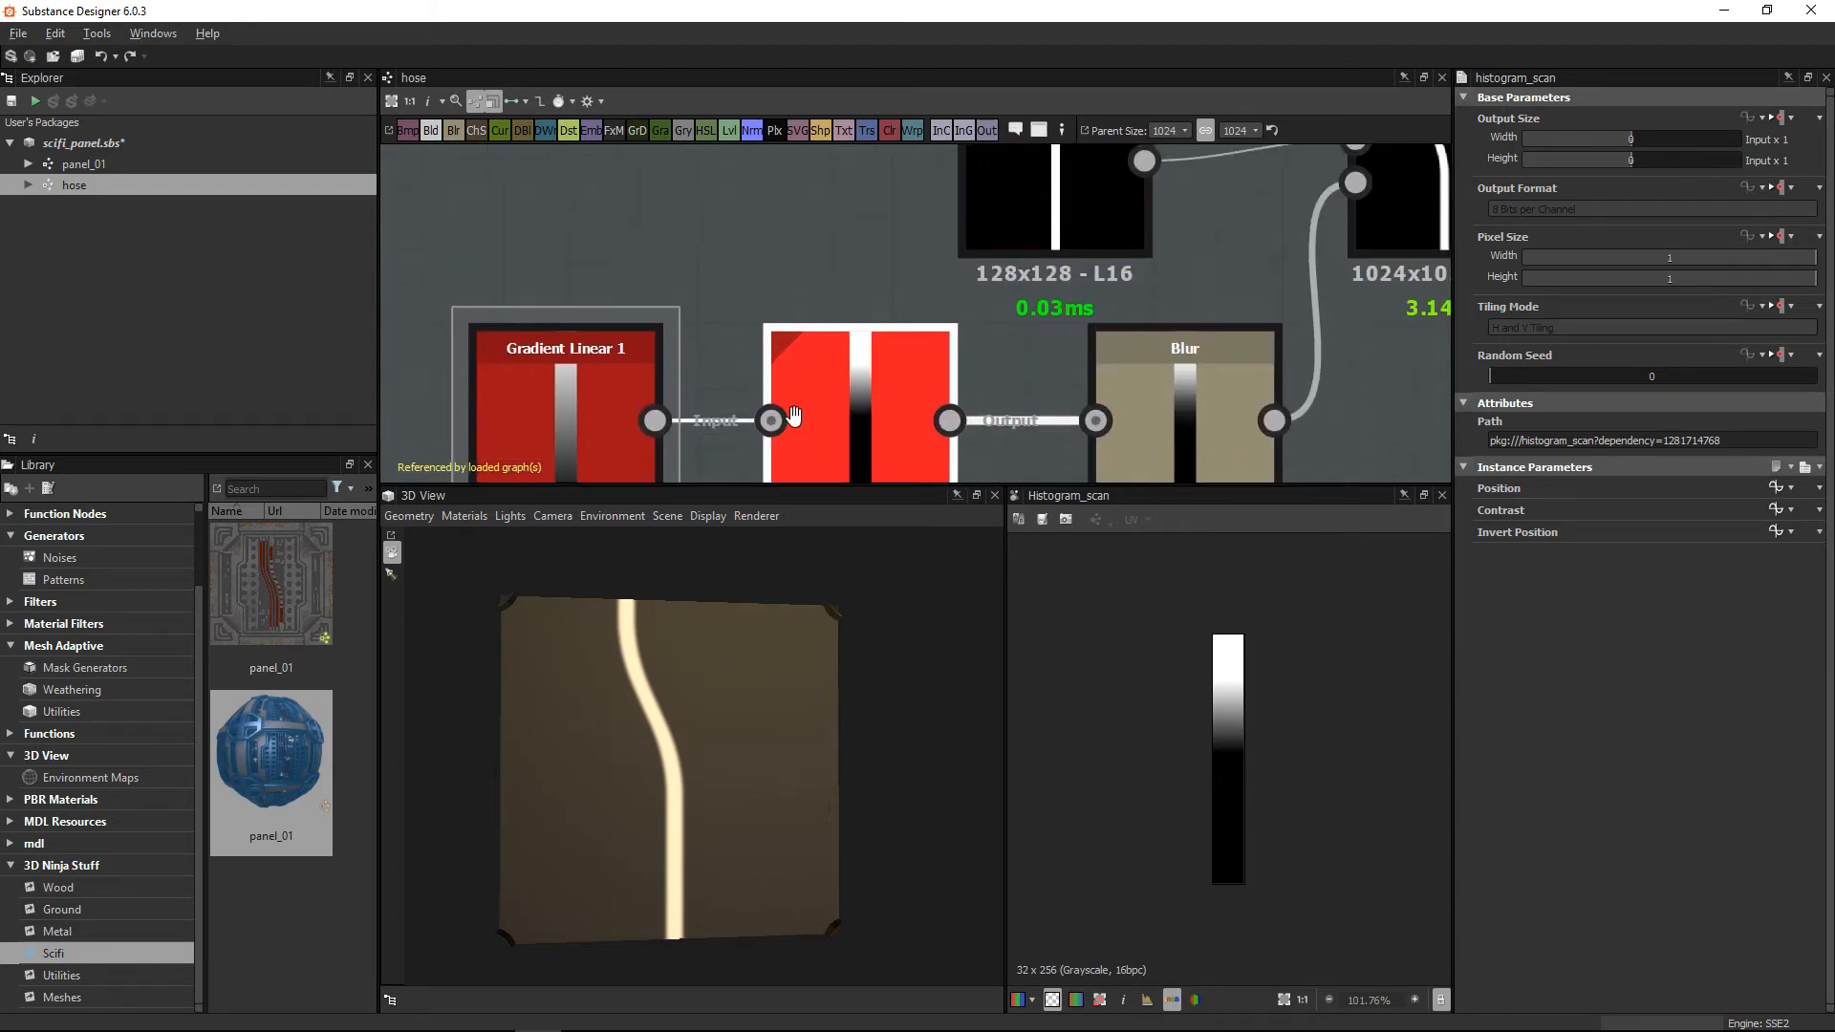
left_click(684, 233)
key("space")
type("gua")
key("BackSpace")
key("BackSpace")
key("BackSpace")
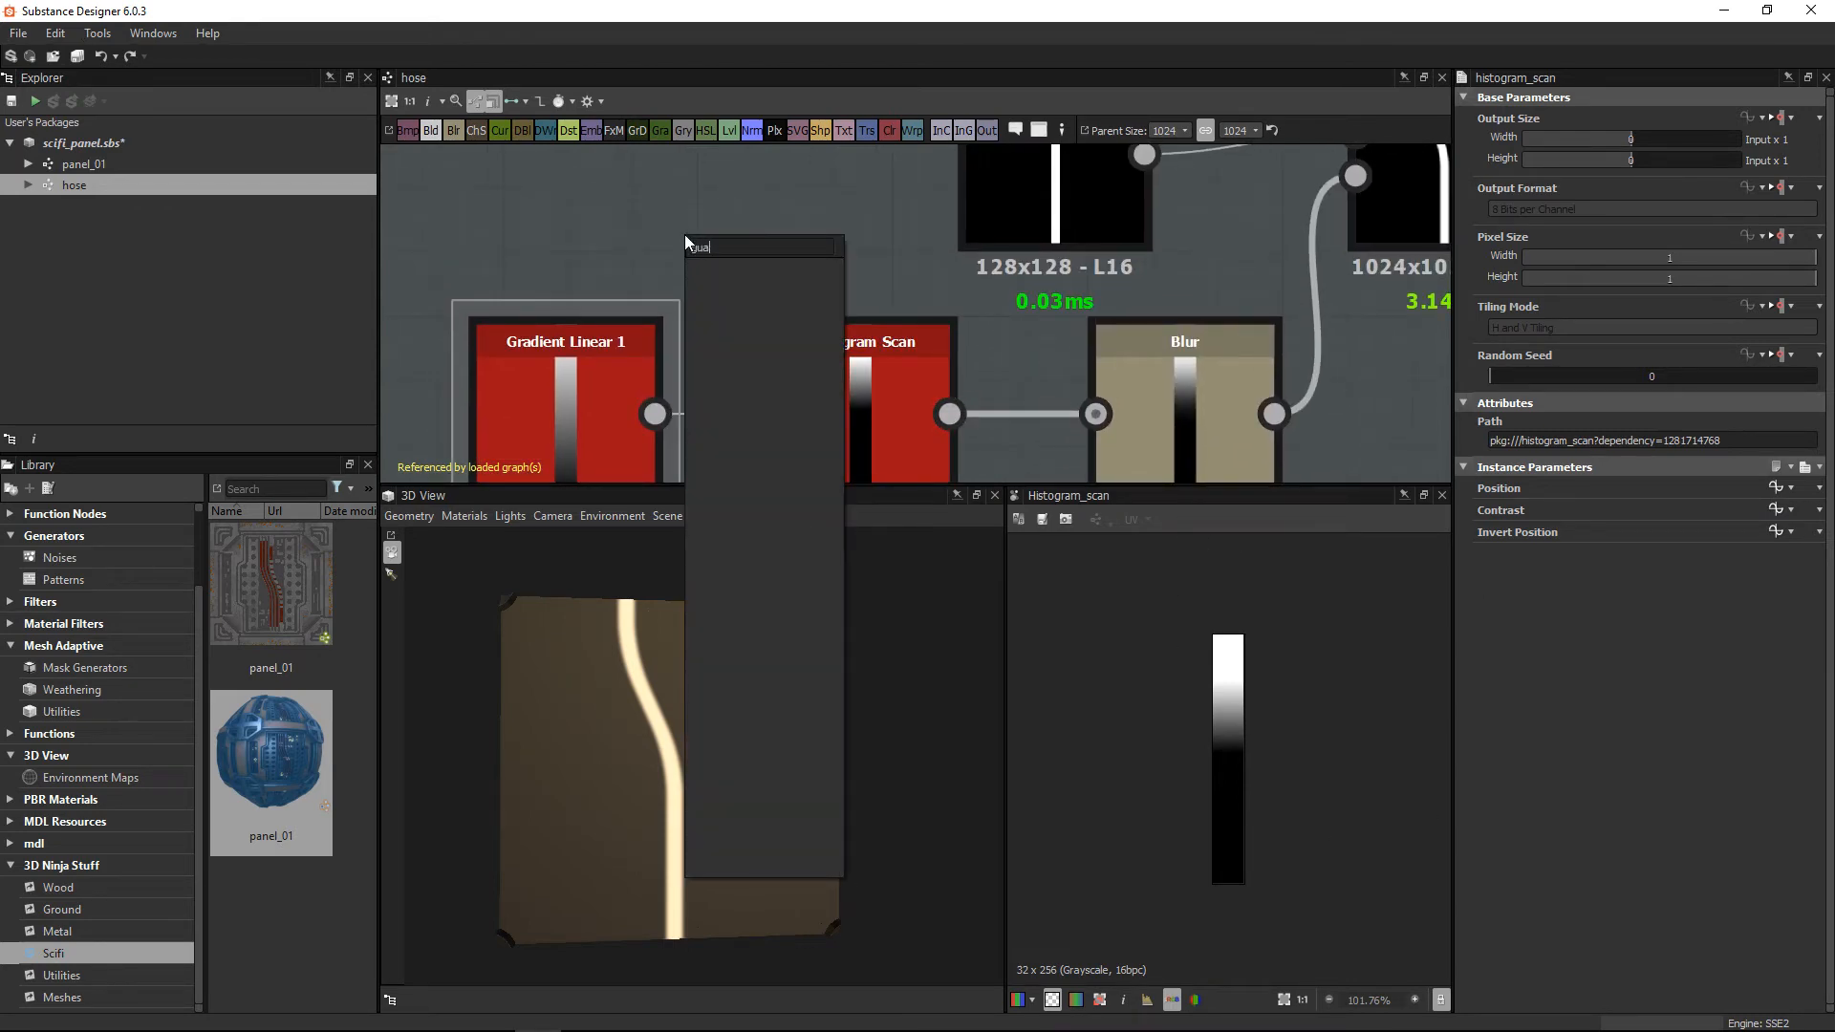
type("hist")
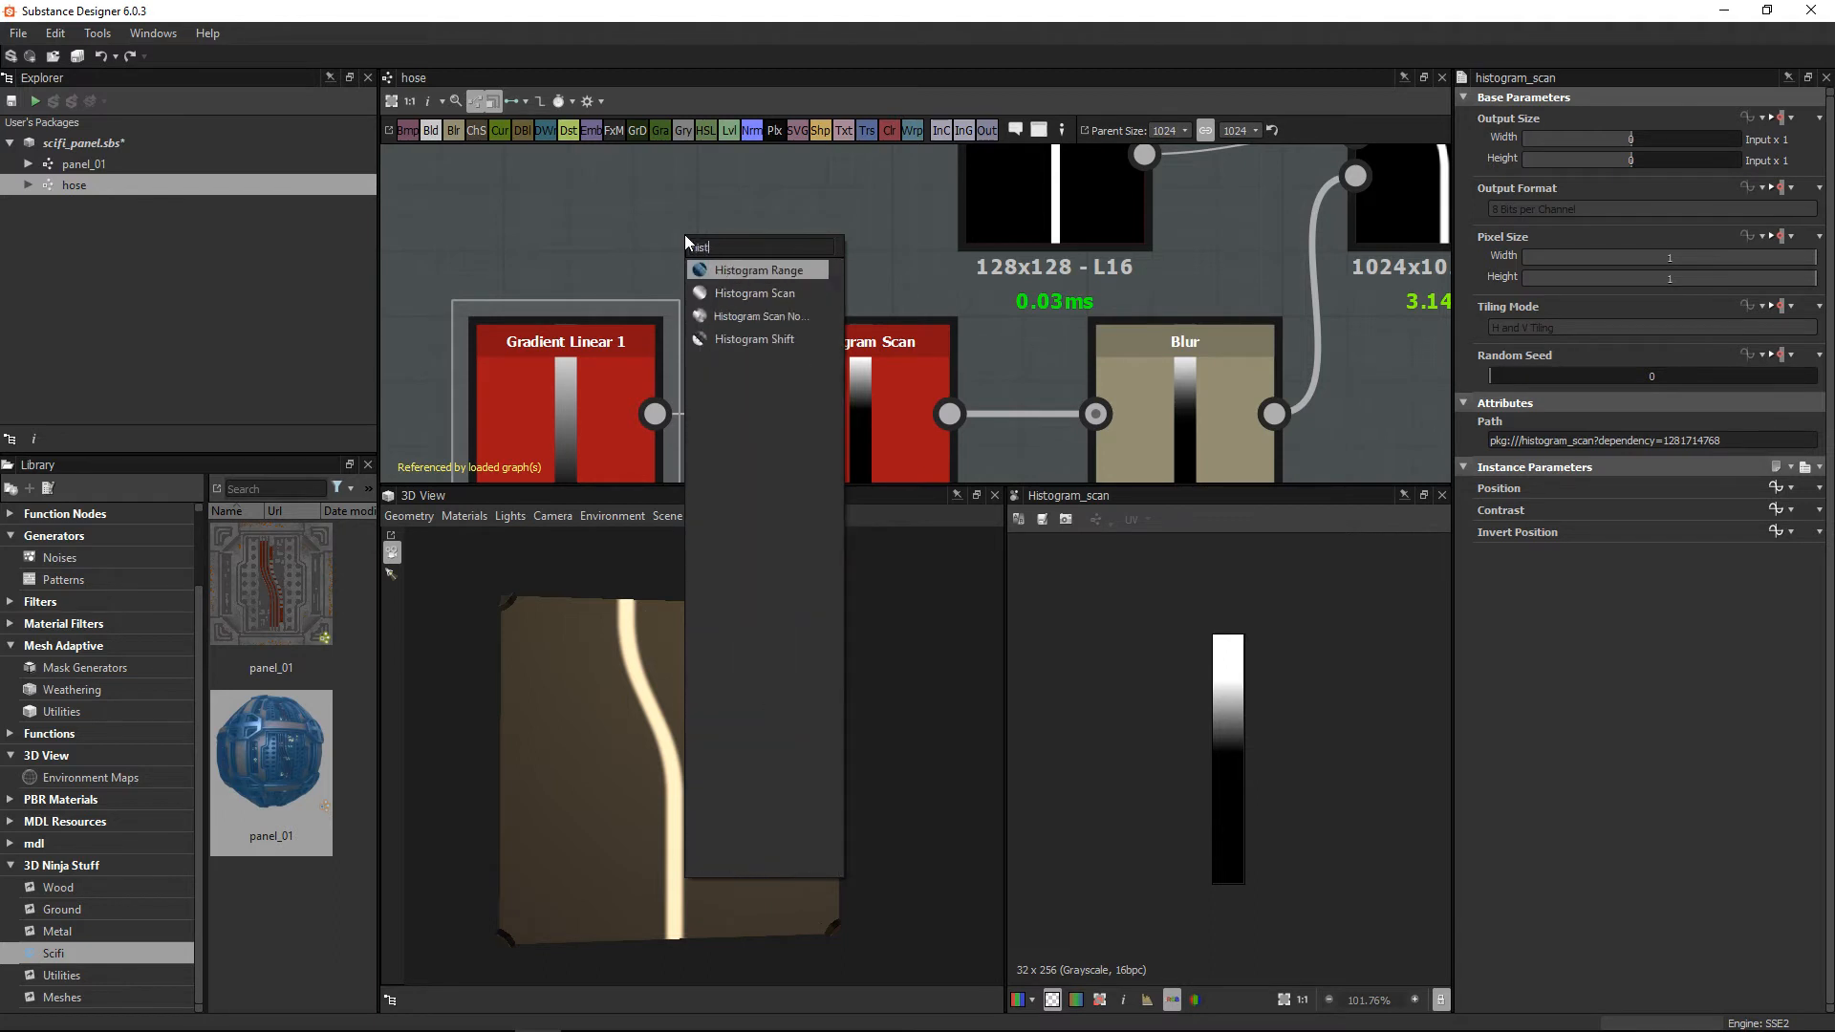
left_click(725, 293)
left_click_drag(654, 412, 575, 219)
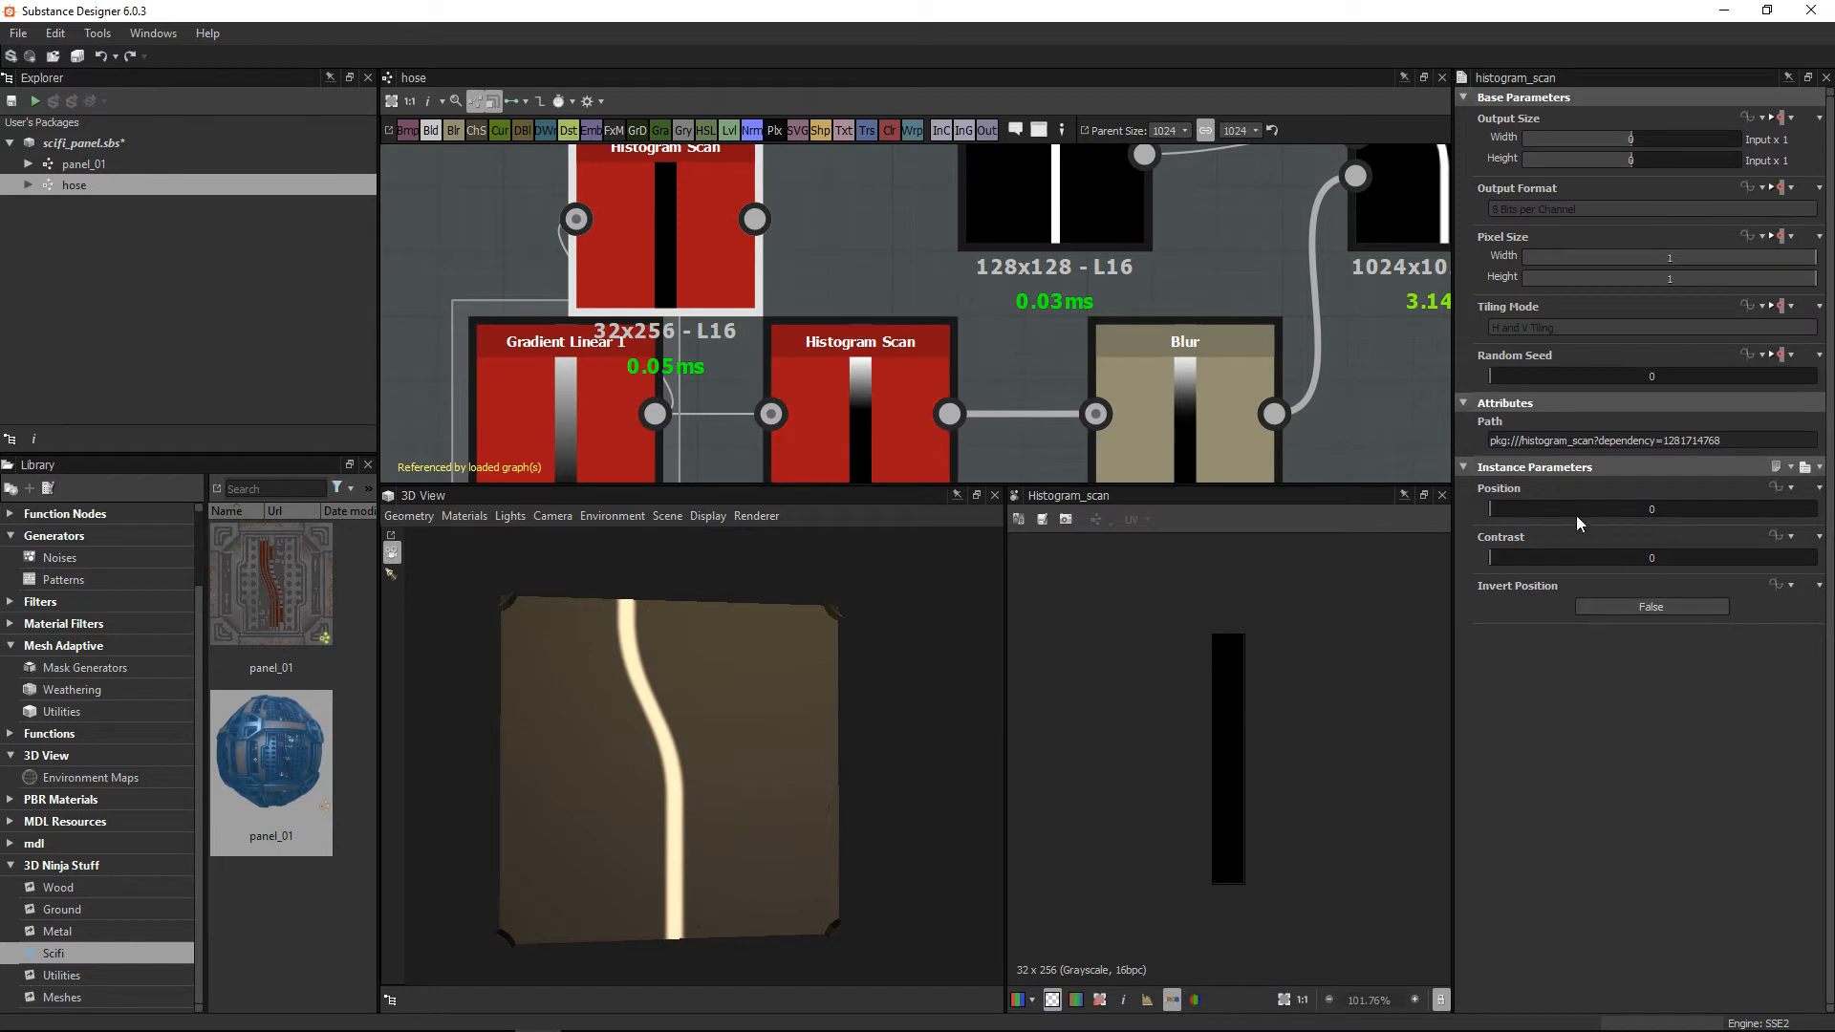
Step: Vary Position and Contrast on the added Histogram Scan to demonstrate how they shift and sharpen the gradient
left_click_drag(1802, 516, 1684, 573)
left_click_drag(1609, 509, 1486, 516)
left_click_drag(1526, 510, 1589, 520)
left_click_drag(1682, 558, 1669, 521)
Step: Inspect the original Histogram Scan's exposed parameters, and preview the Blur and the Shape node that feed the warp
left_click(910, 382)
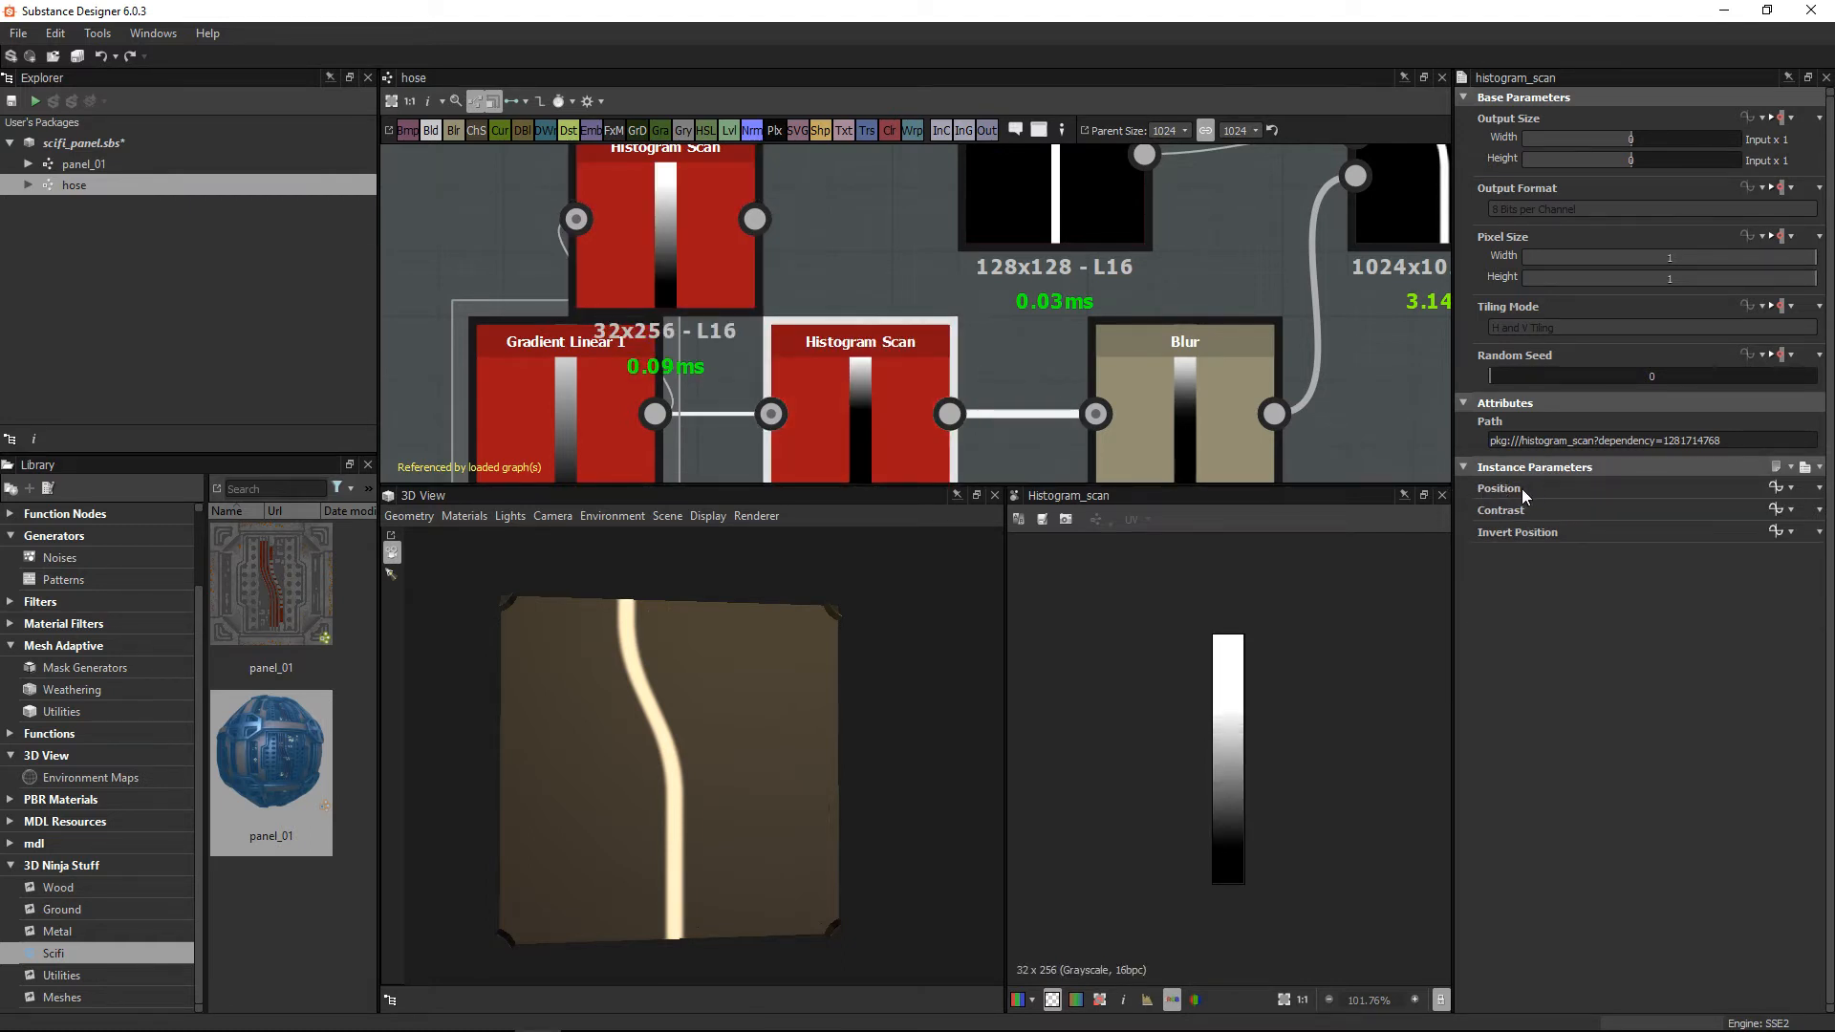
left_click(1166, 375)
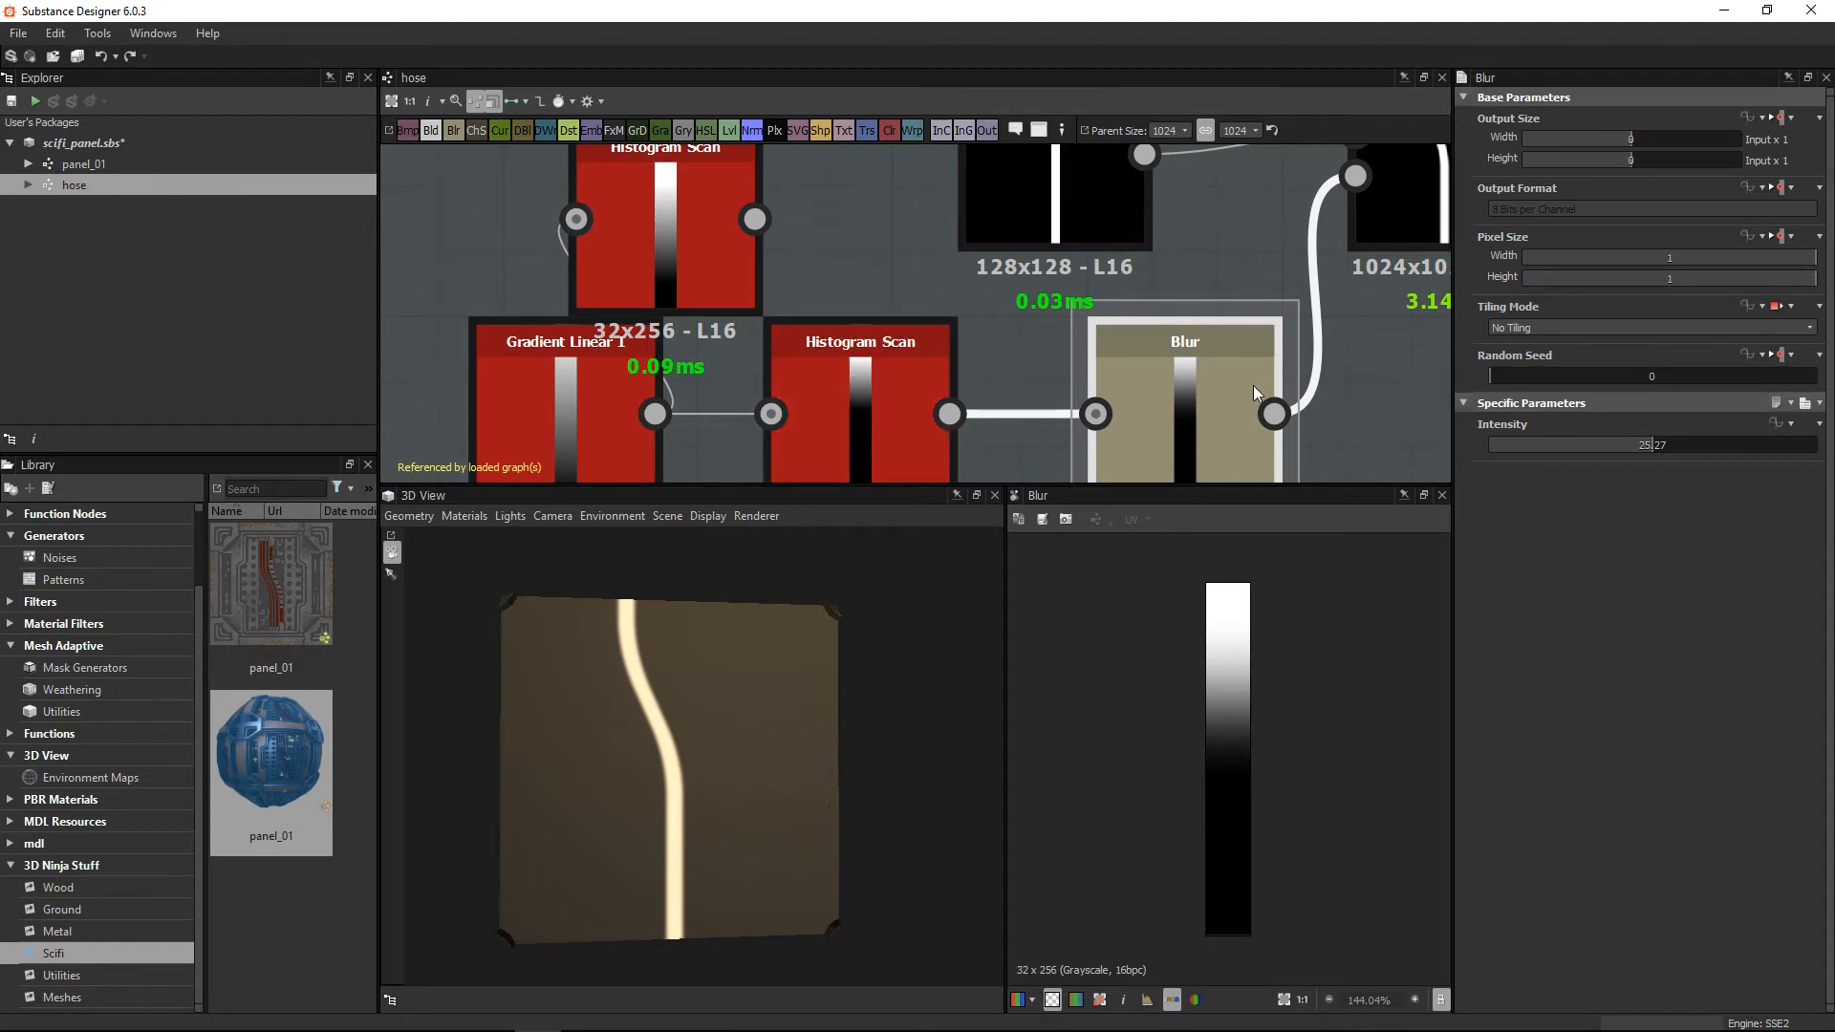
middle_click_drag(1159, 151, 791, 222)
scroll(944, 295, "down", 1)
double_click(906, 325)
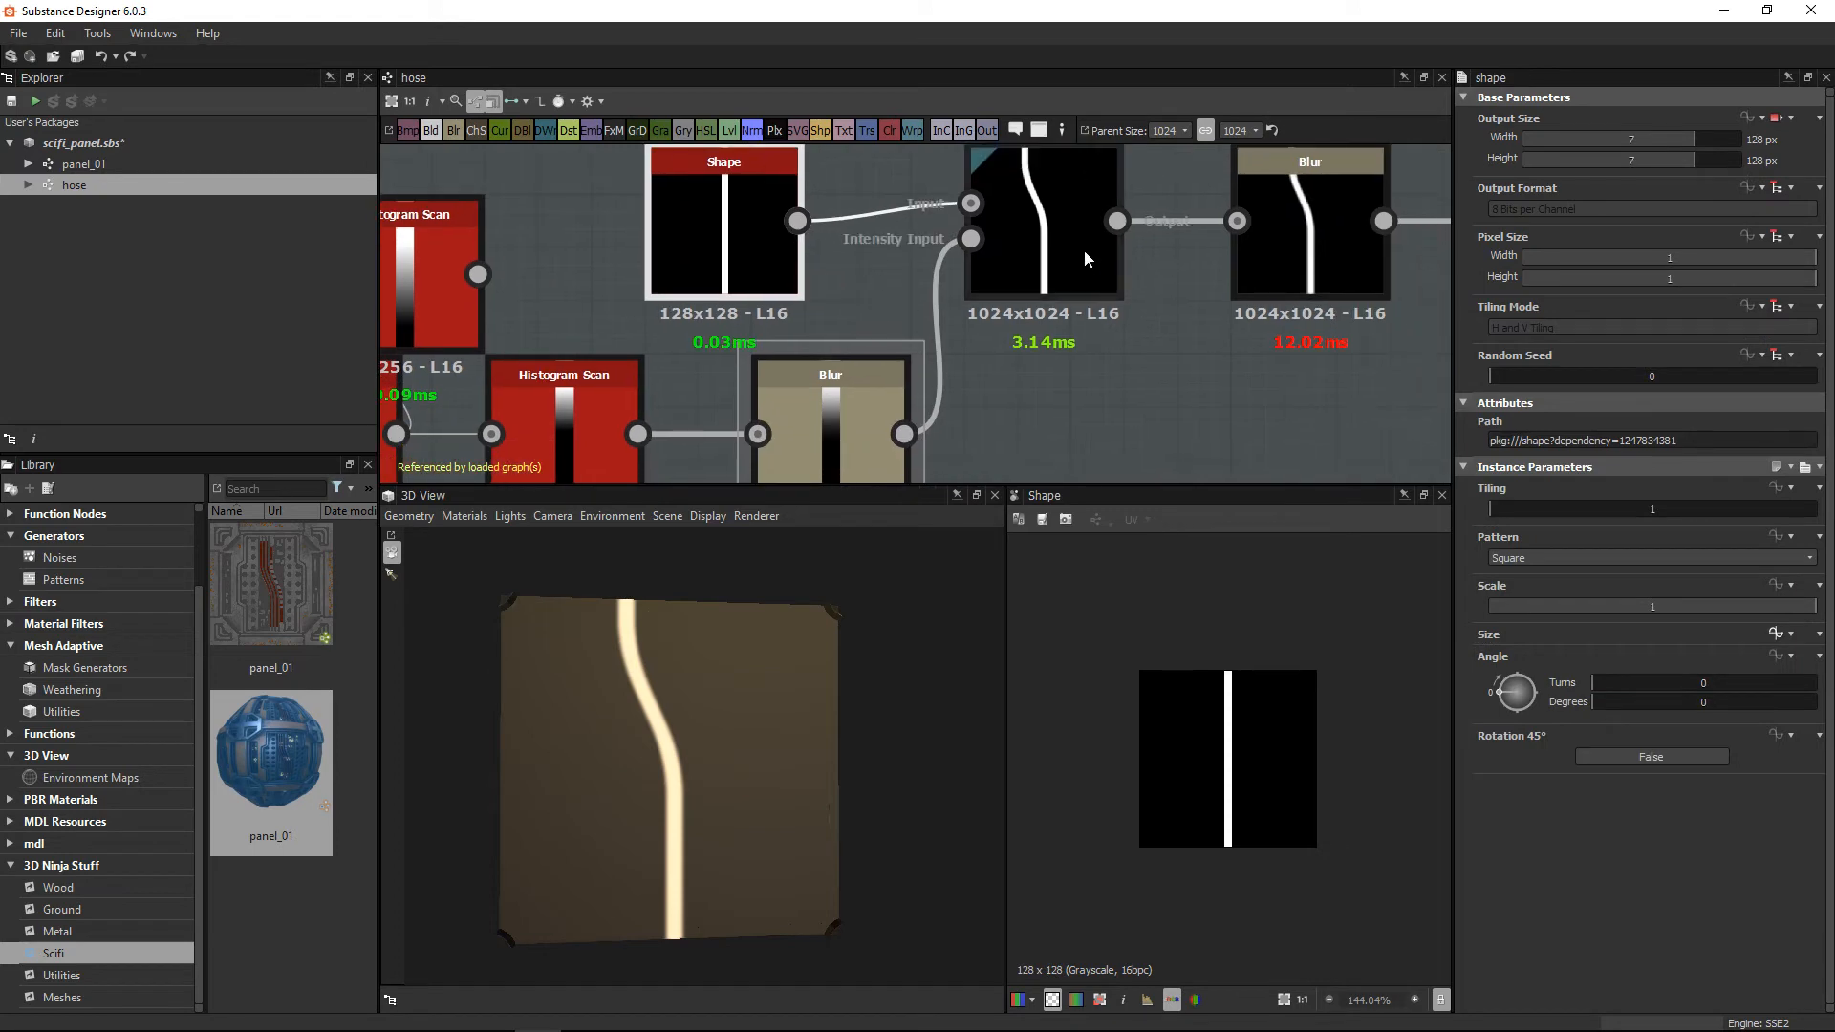
Step: Preview the Directional Warp, then the Blur and Shape nodes that feed its two inputs
double_click(1084, 253)
scroll(1001, 335, "down", 2)
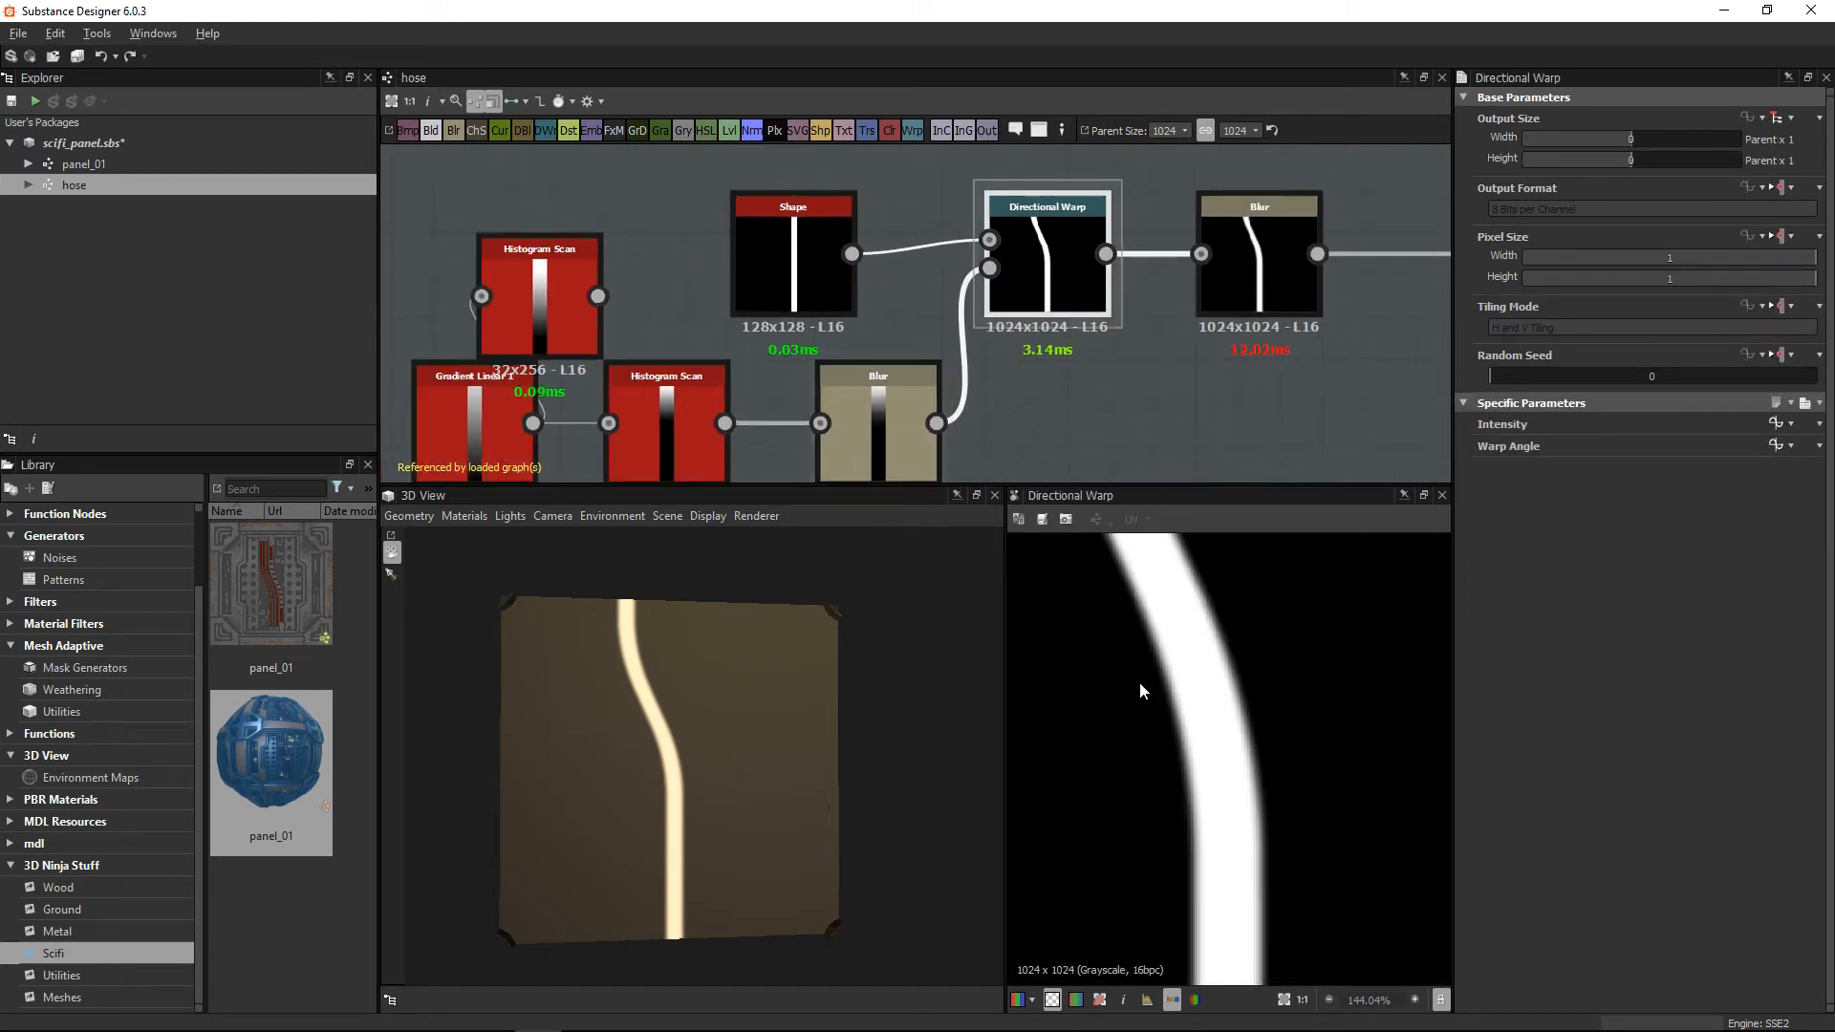
scroll(1137, 669, "down", 4)
middle_click_drag(893, 435, 921, 354)
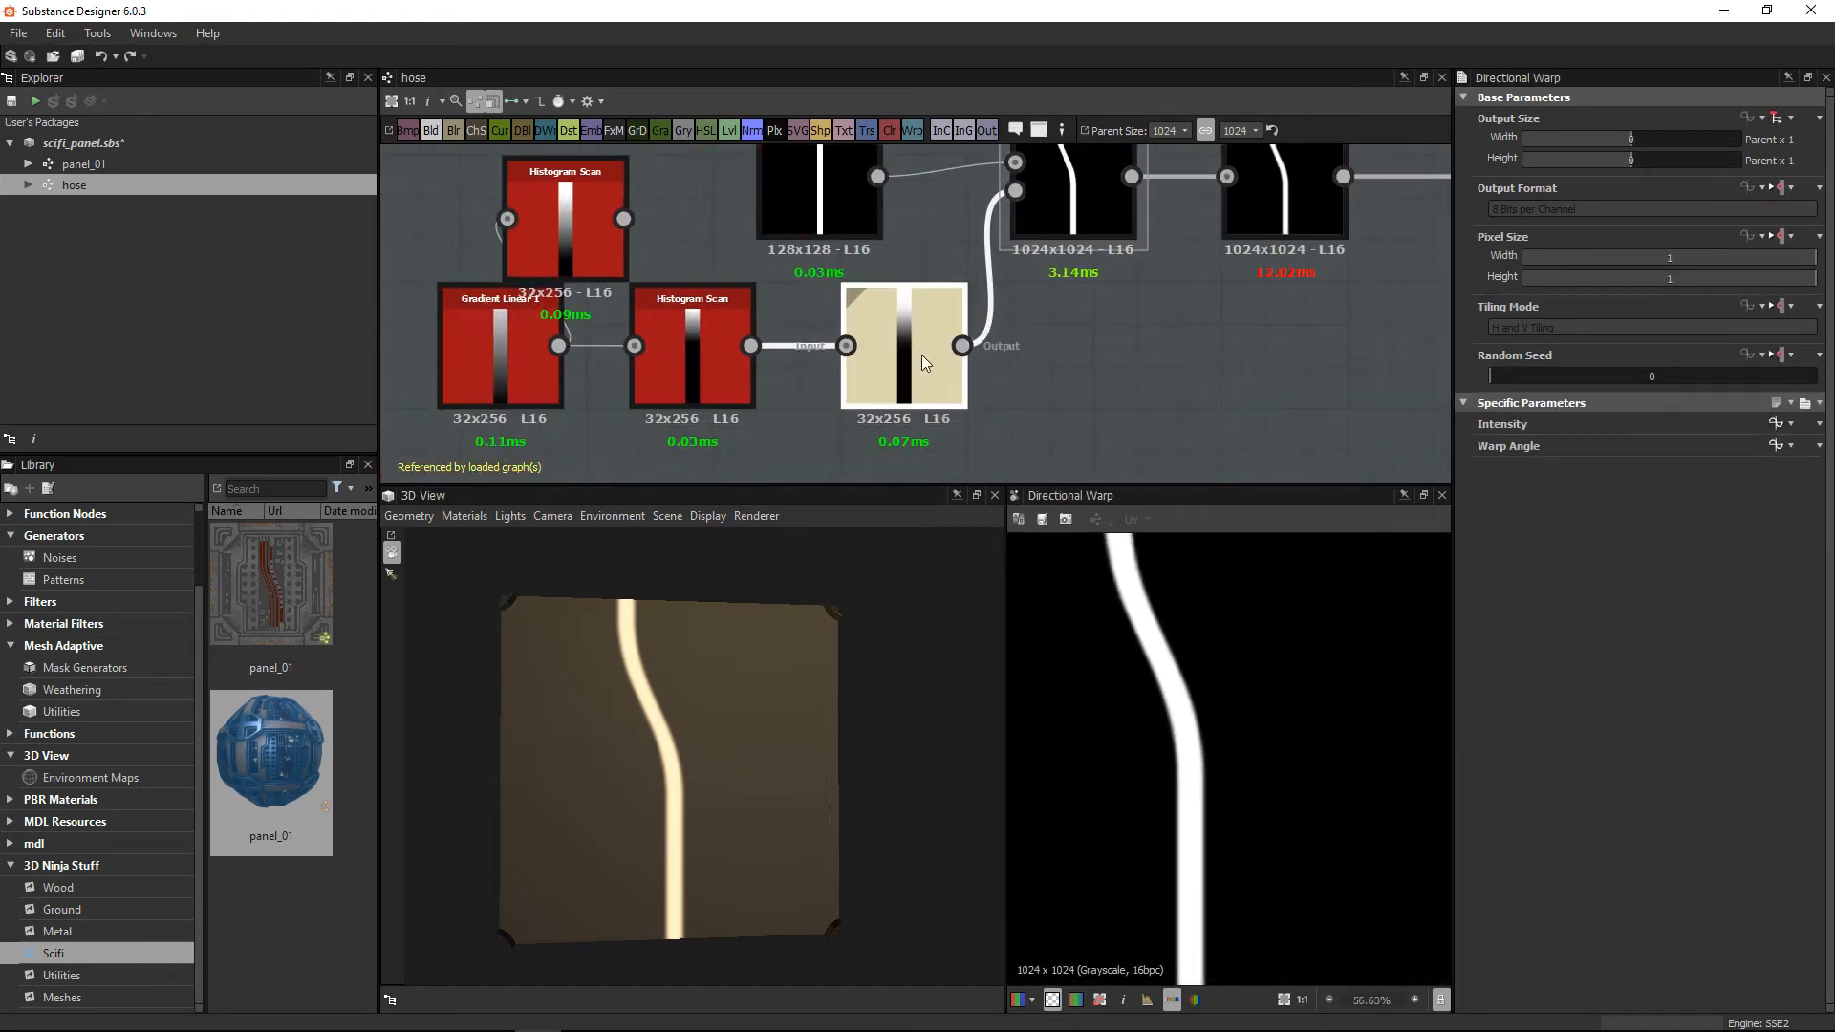
double_click(921, 353)
middle_click_drag(1091, 217, 1068, 291)
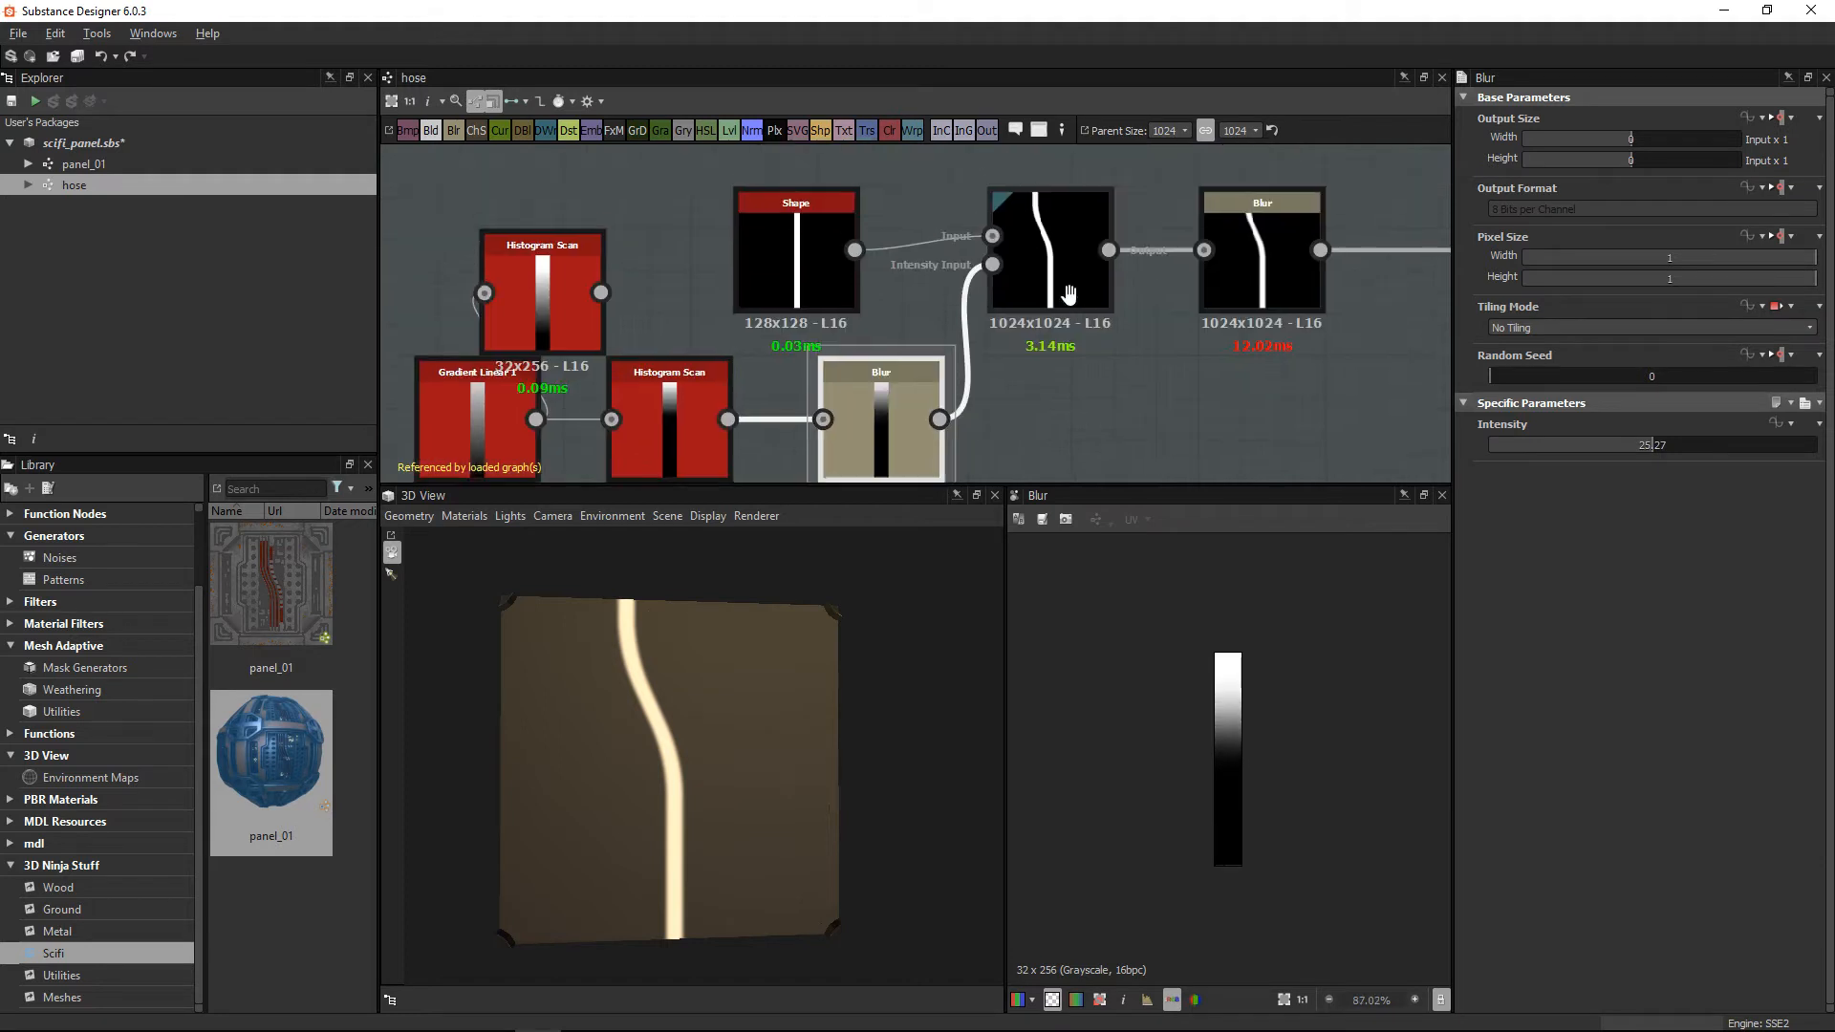
double_click(795, 256)
scroll(1235, 828, "up", 3)
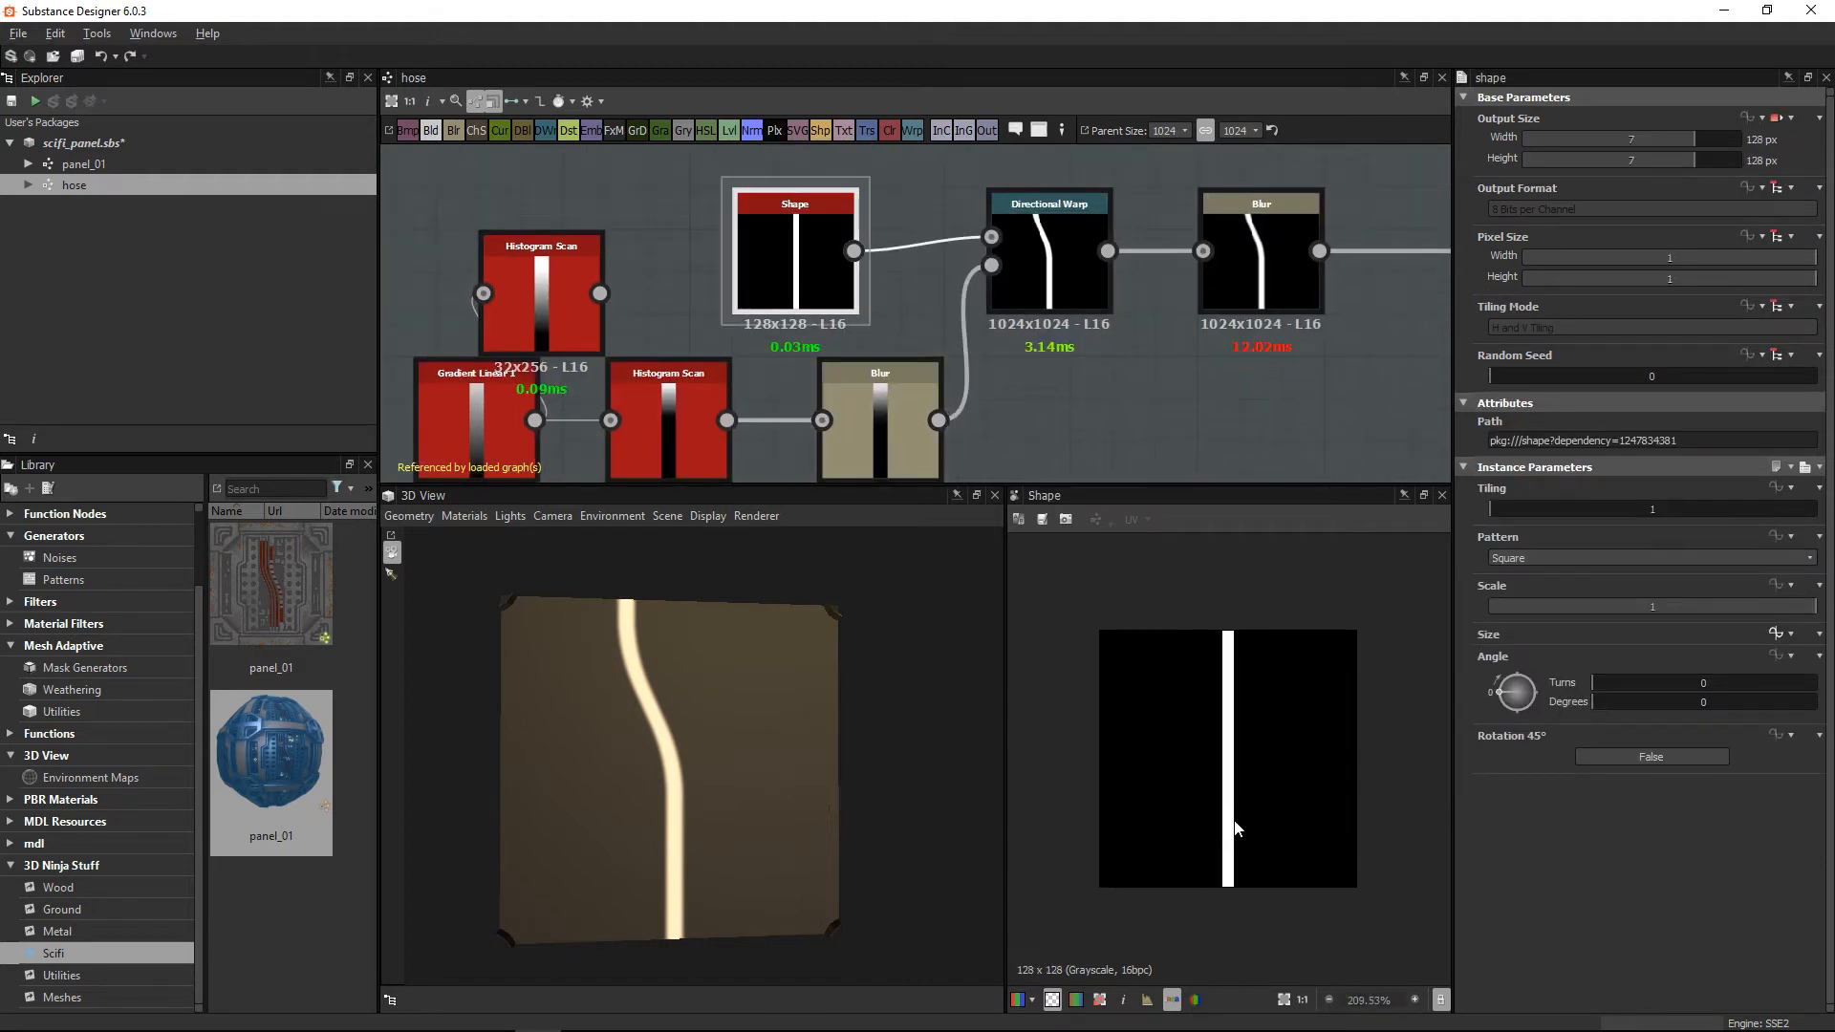
Step: Preview the Blur after the Directional Warp and inspect the Transformation 2D node's exposed parameters
middle_click_drag(1313, 263, 1080, 273)
double_click(1079, 272)
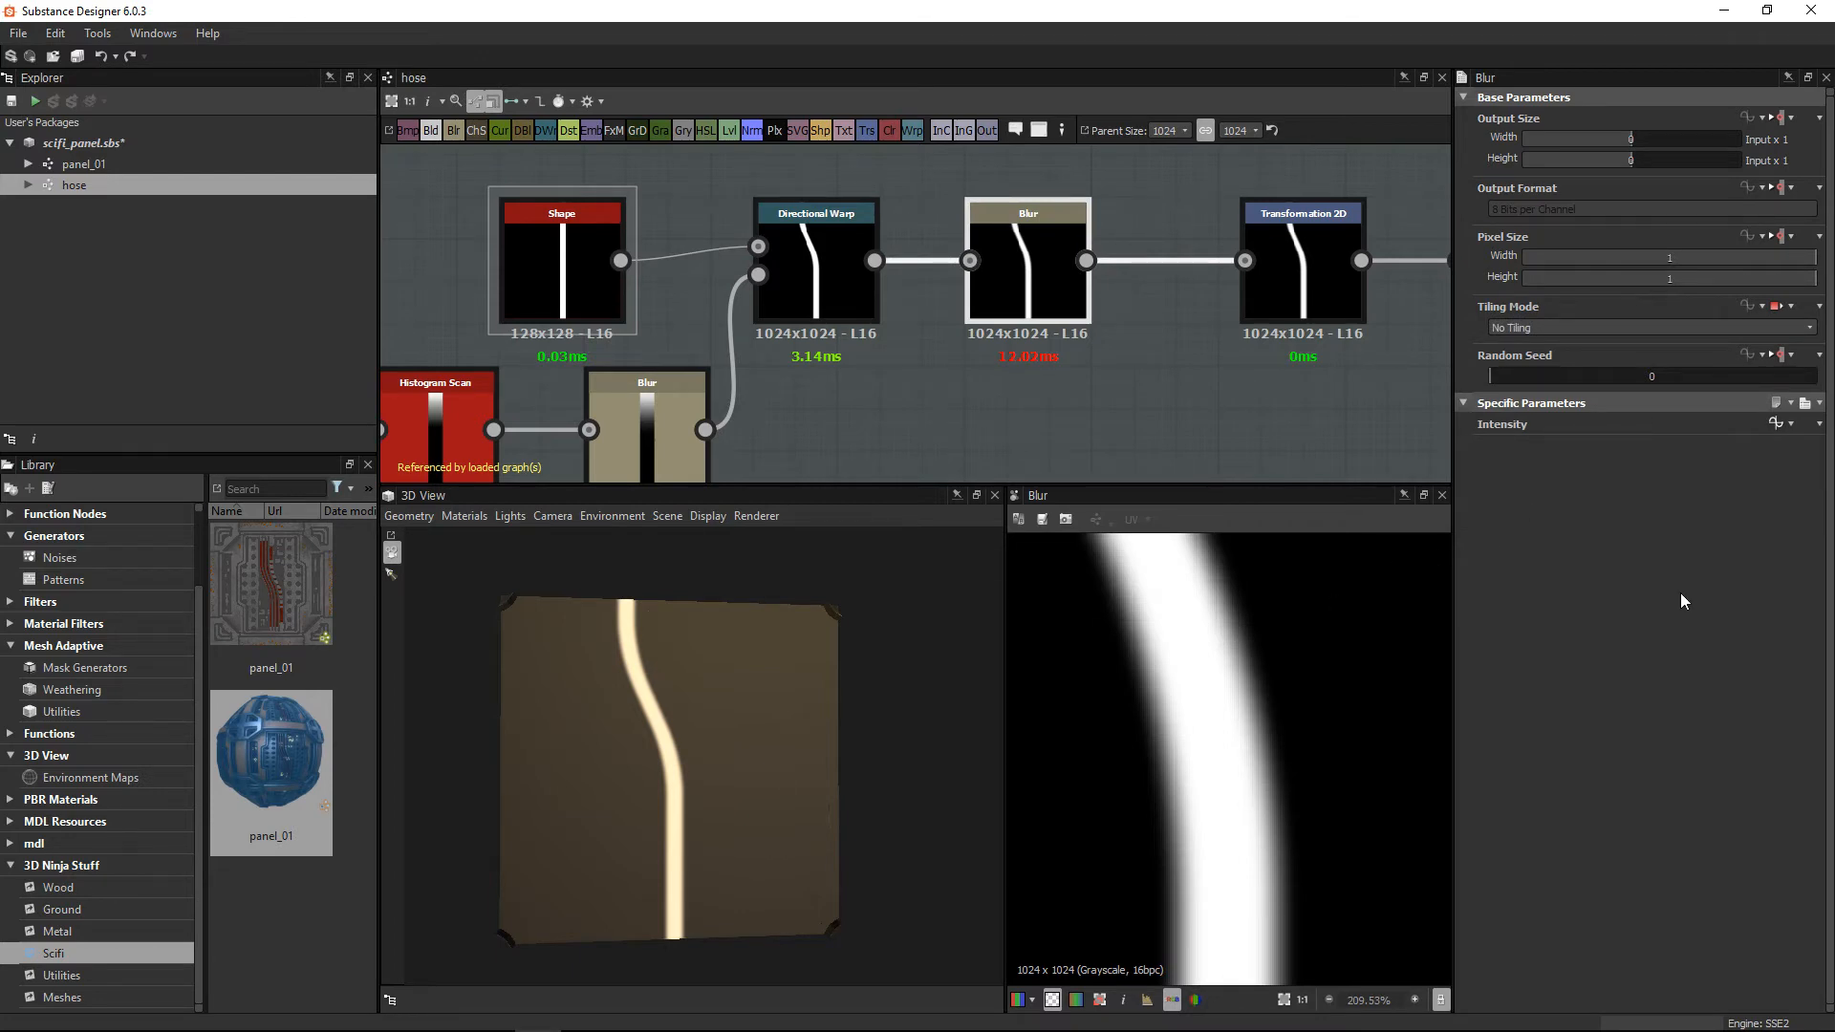
middle_click_drag(1404, 334, 1120, 348)
left_click(1036, 285)
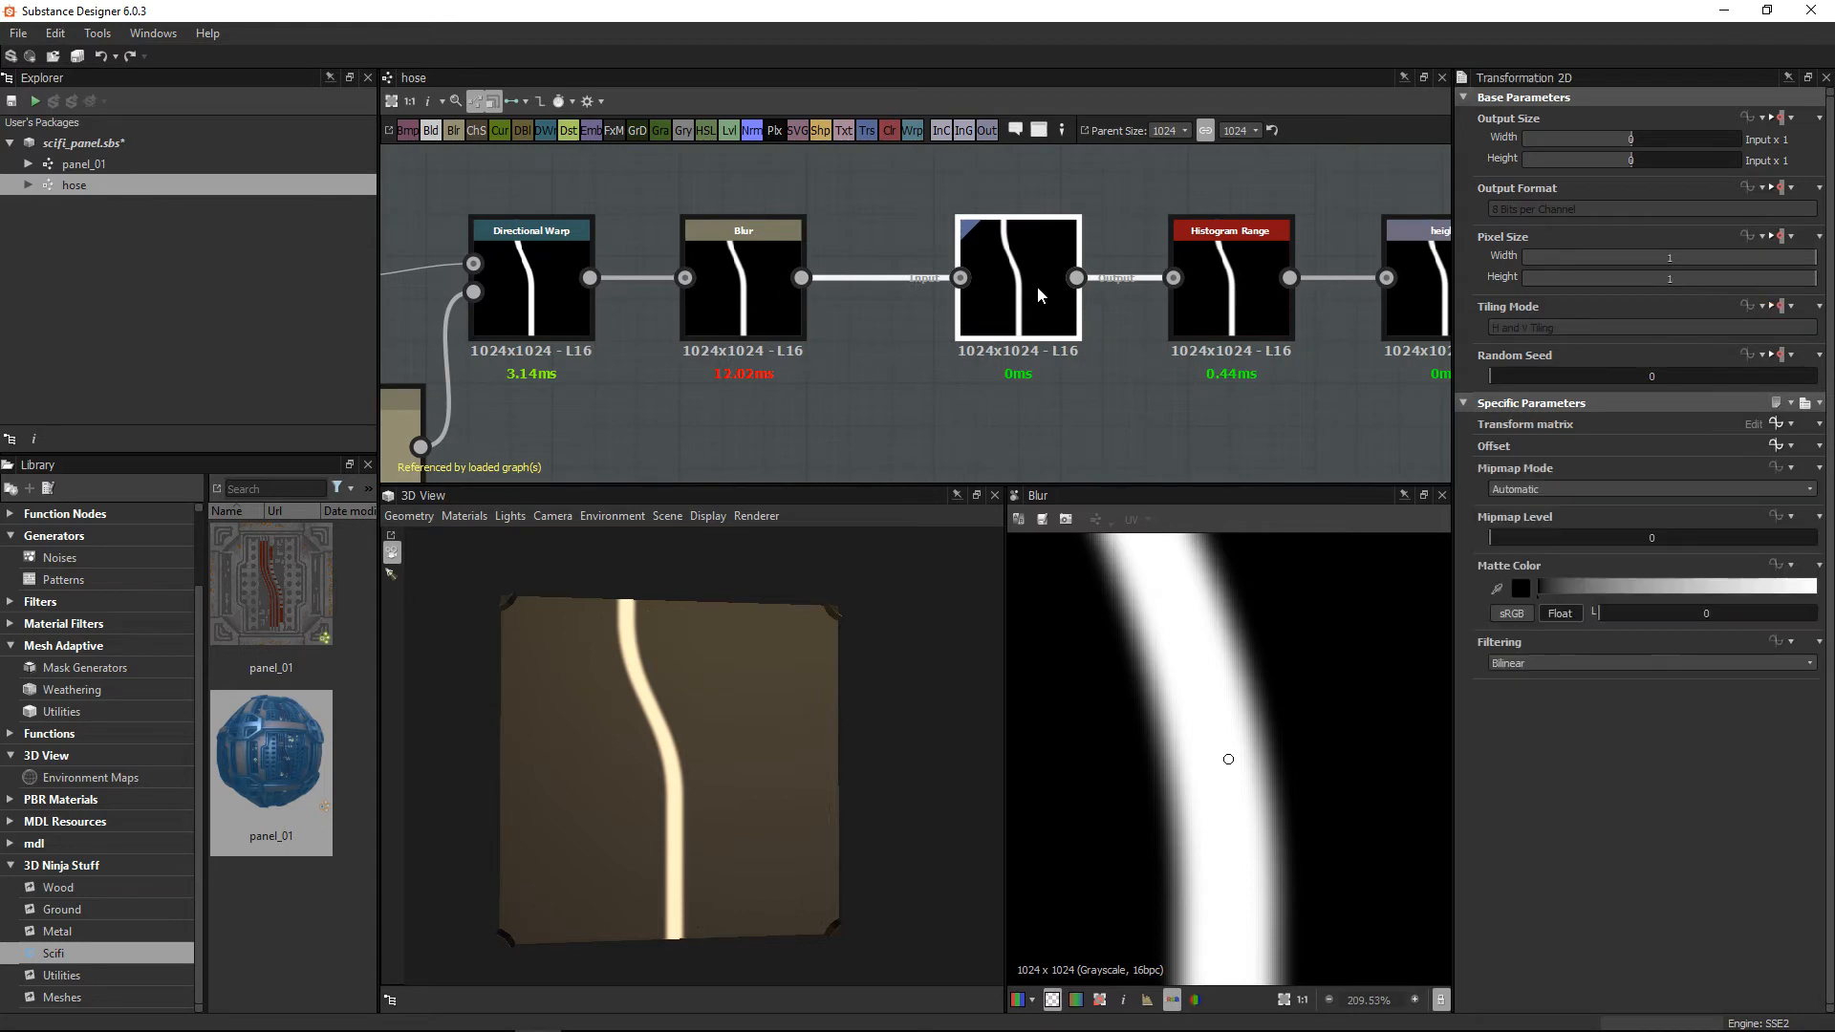
middle_click_drag(1053, 317, 986, 269)
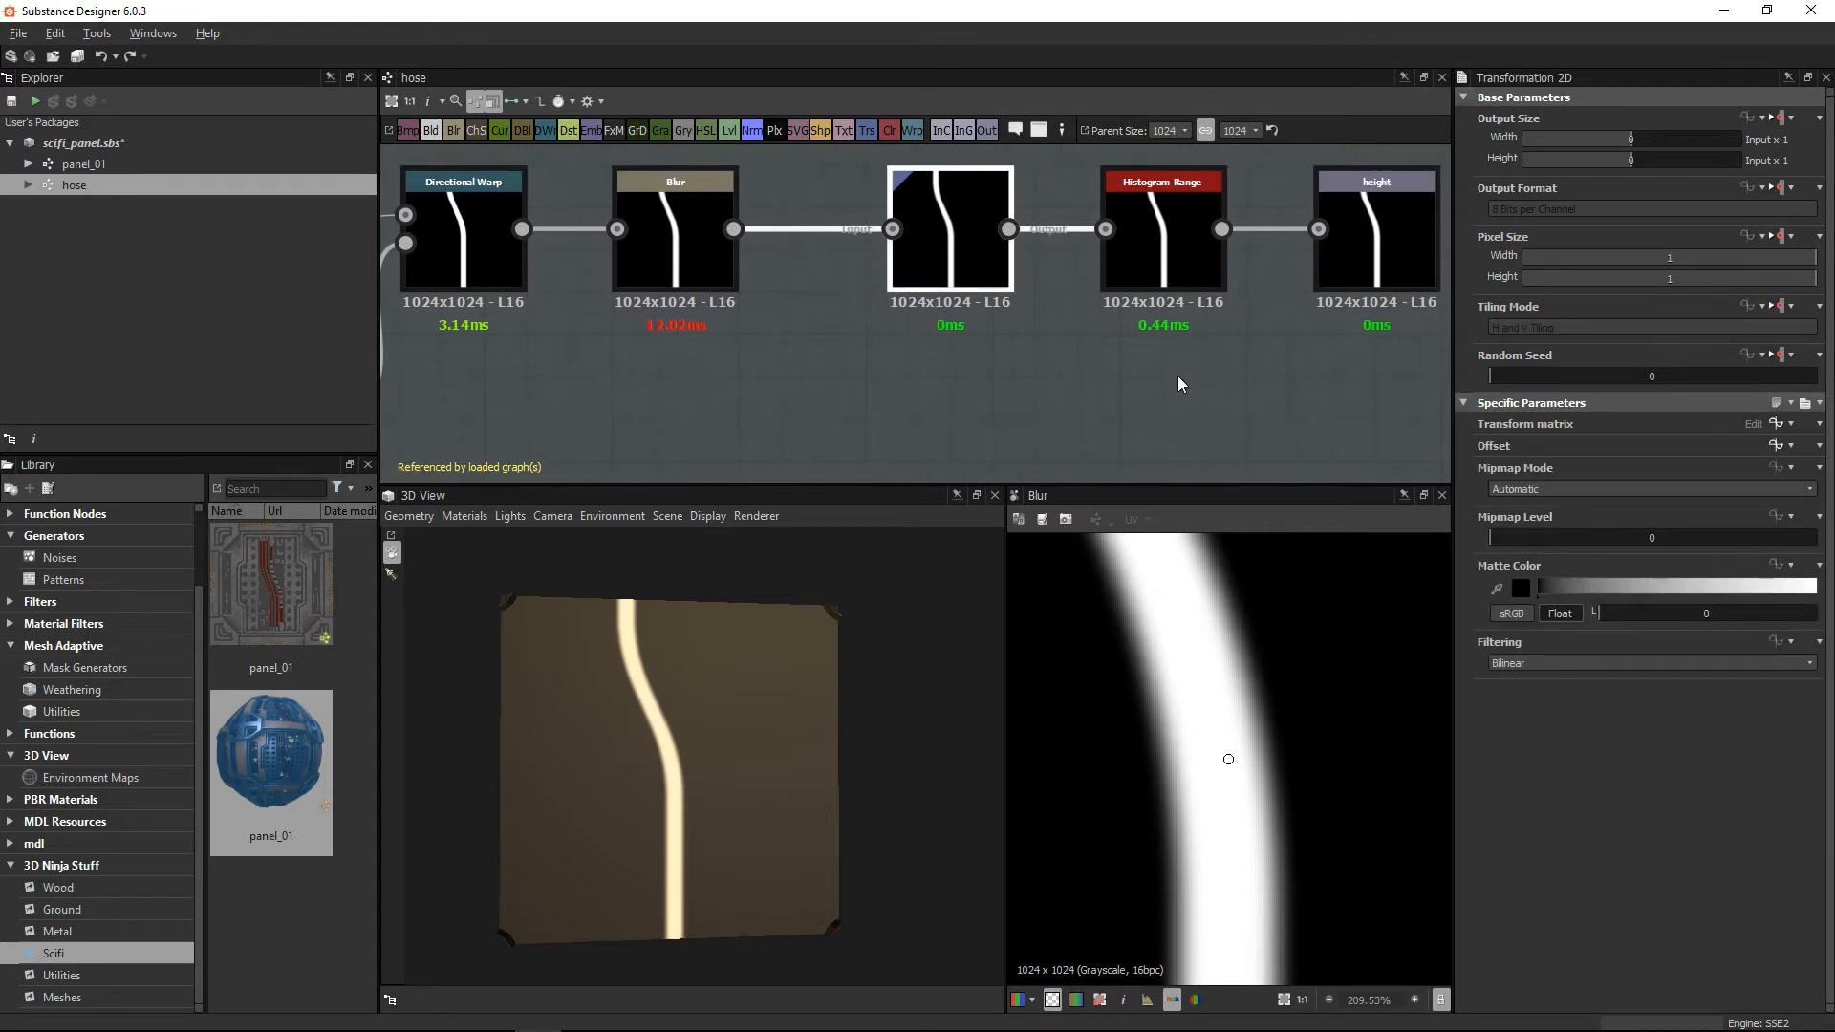
scroll(1126, 392, "down", 2)
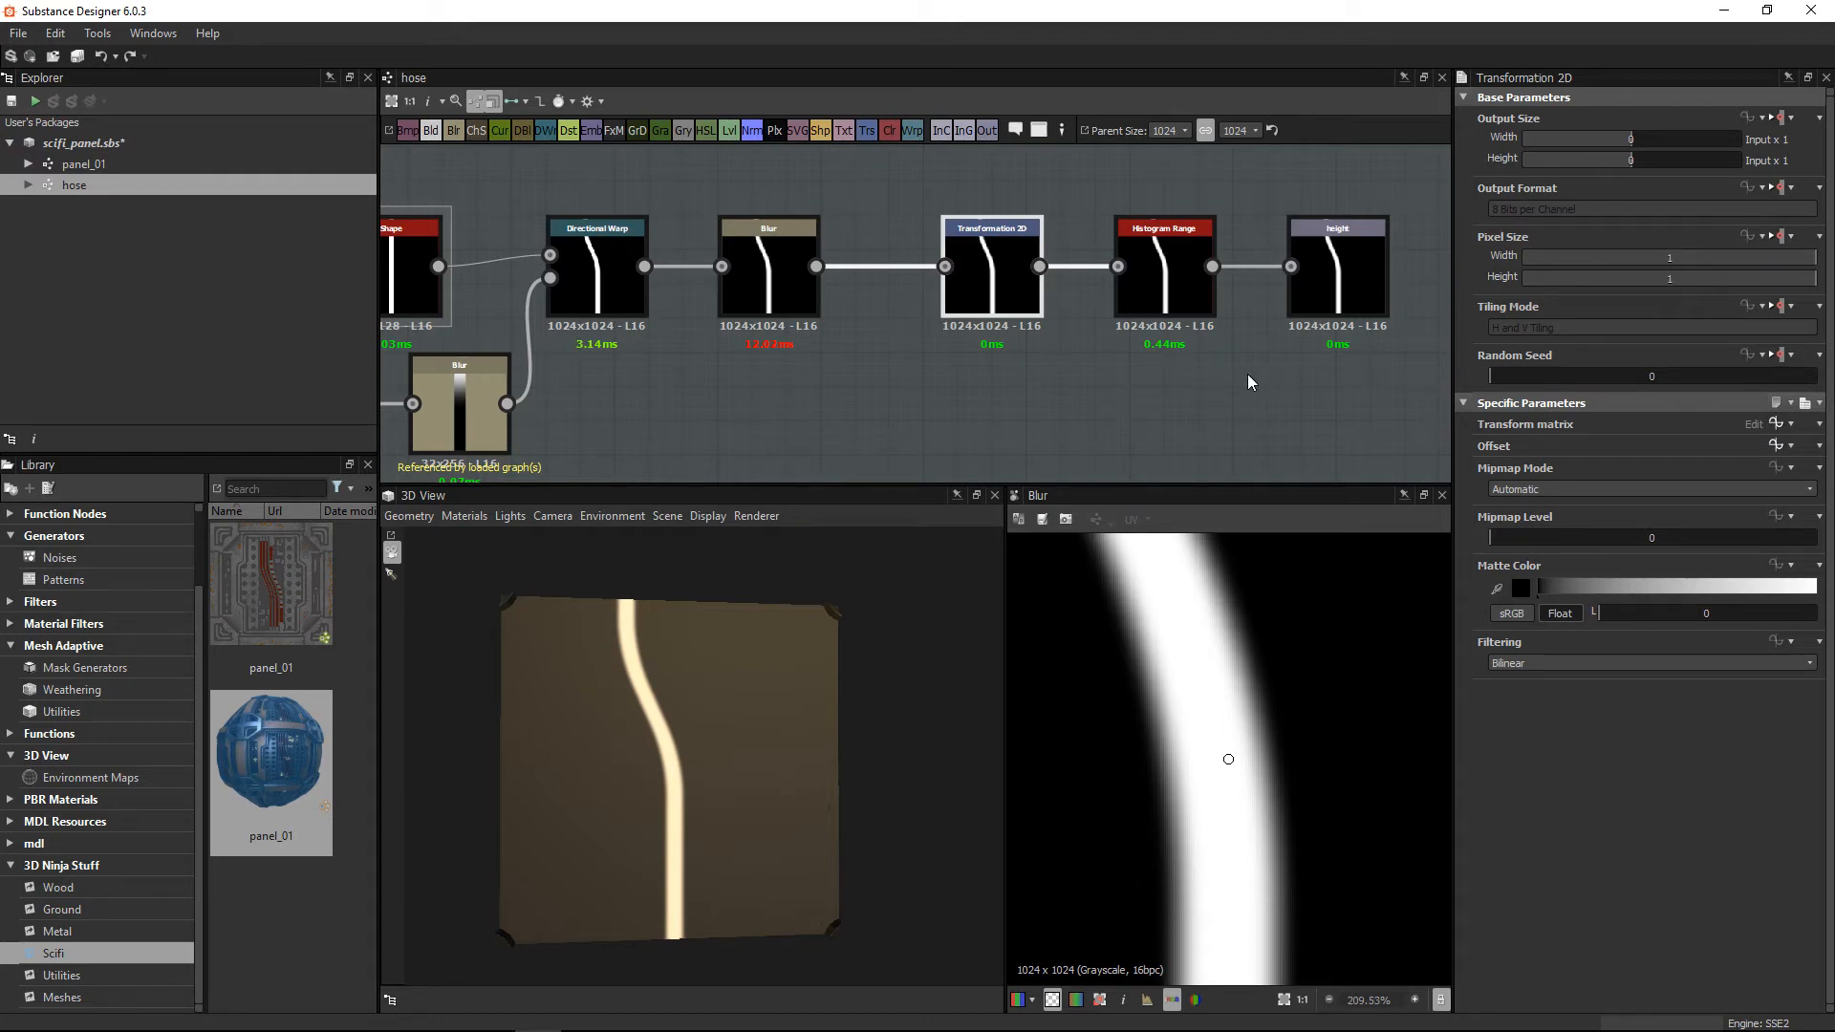
Step: Add a separate Transformation 2D node below the chain and shift its offset to X -0.07, Y -0.09
right_click(879, 399)
type("r")
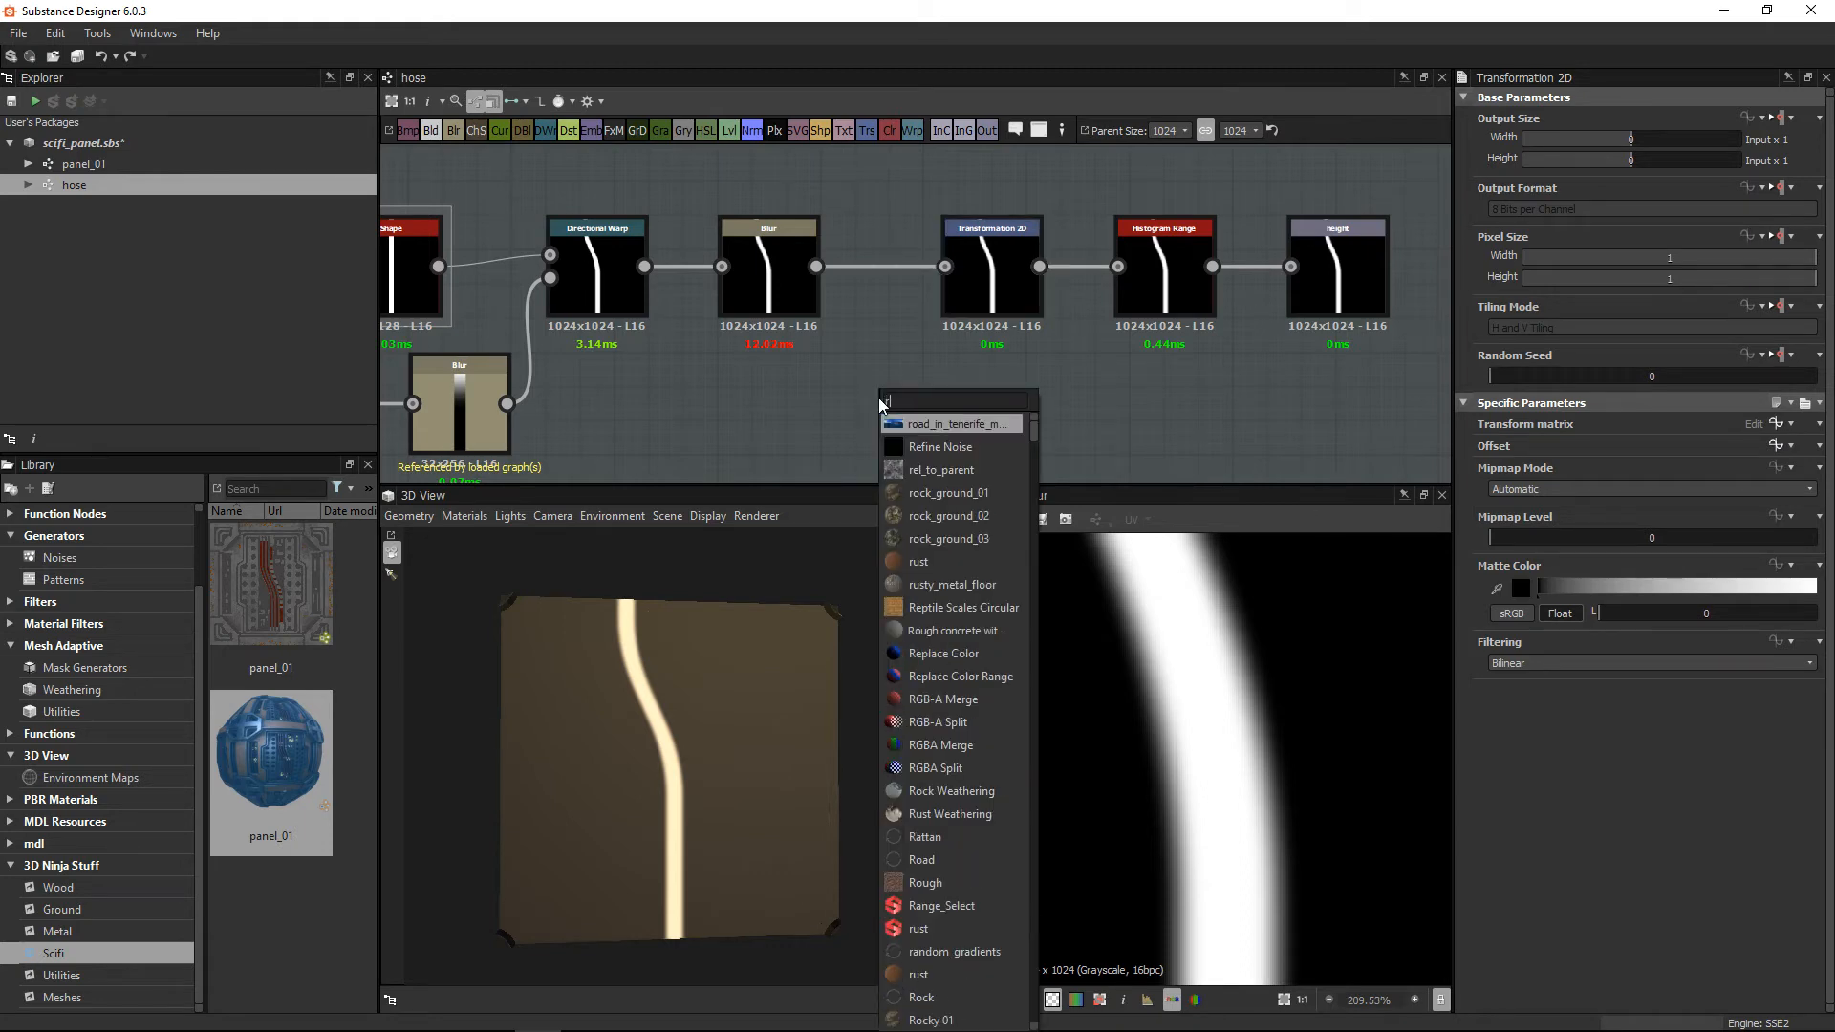
key("BackSpace")
type("tra")
key("Return")
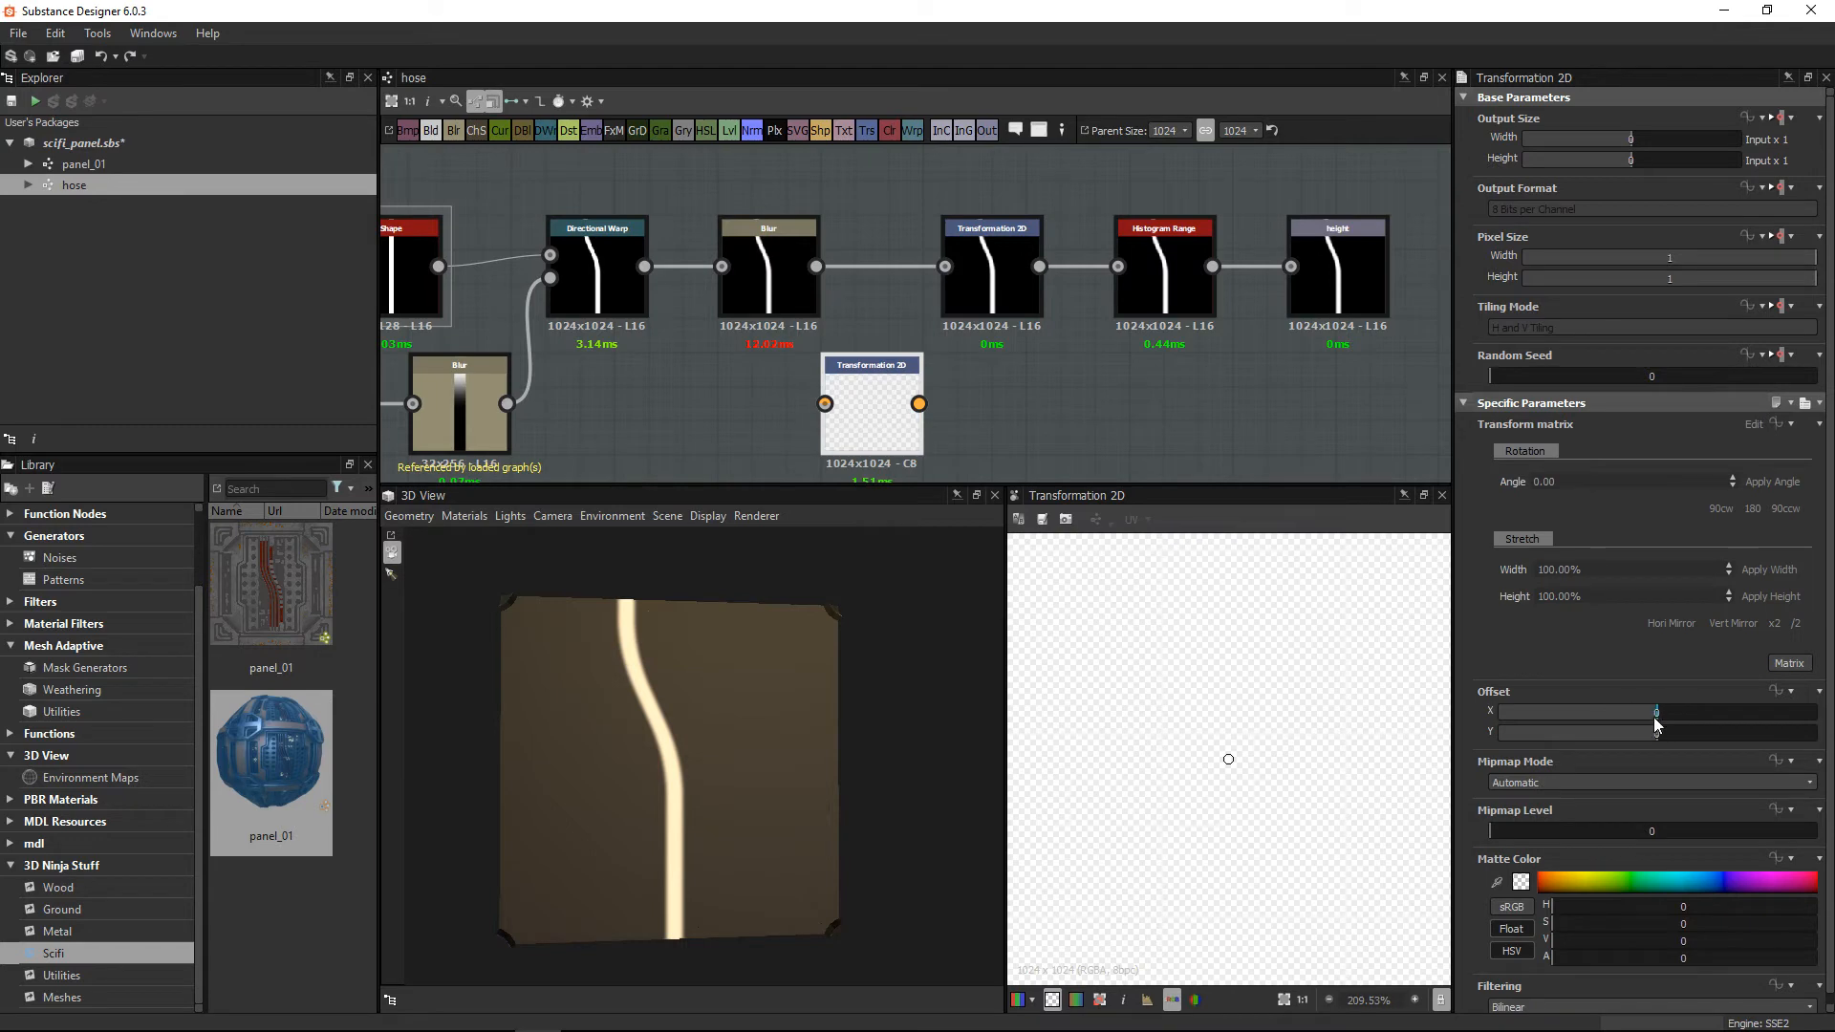
left_click_drag(1656, 723, 1632, 723)
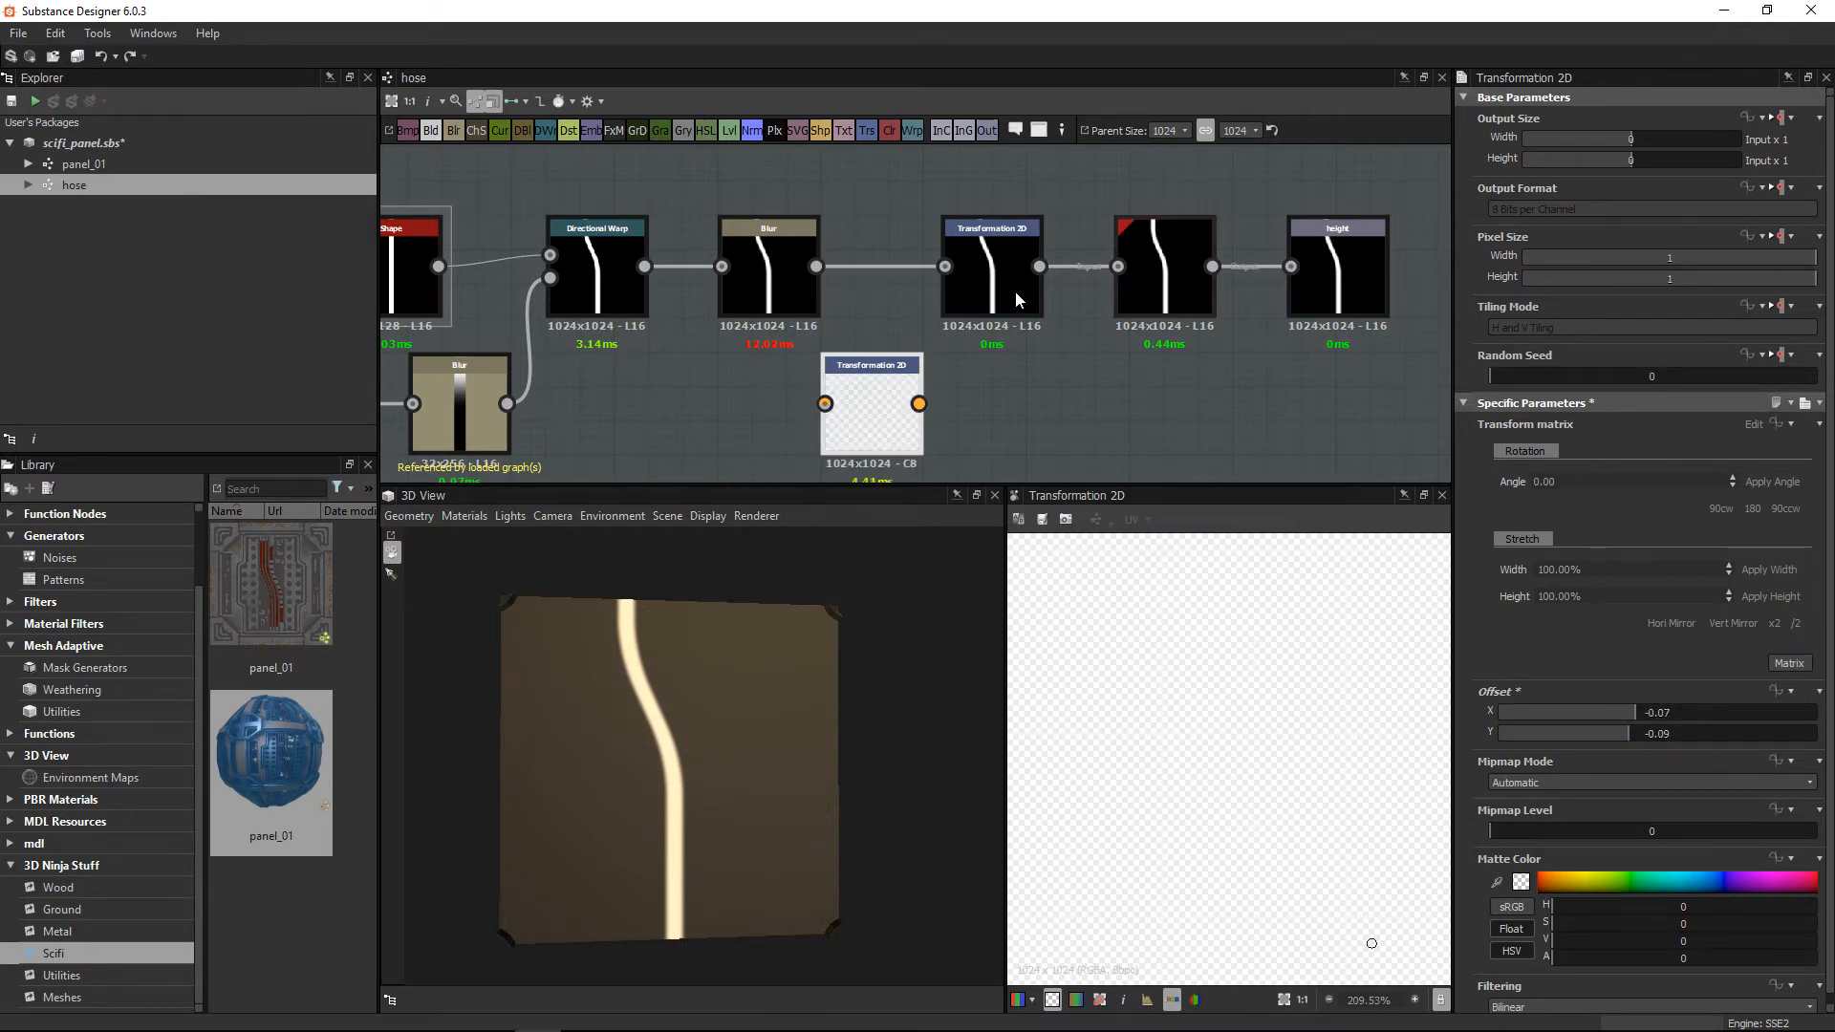
Step: Examine the original Transformation 2D and the hose graph's Transform input parameters, offset and matrix22
left_click(988, 272)
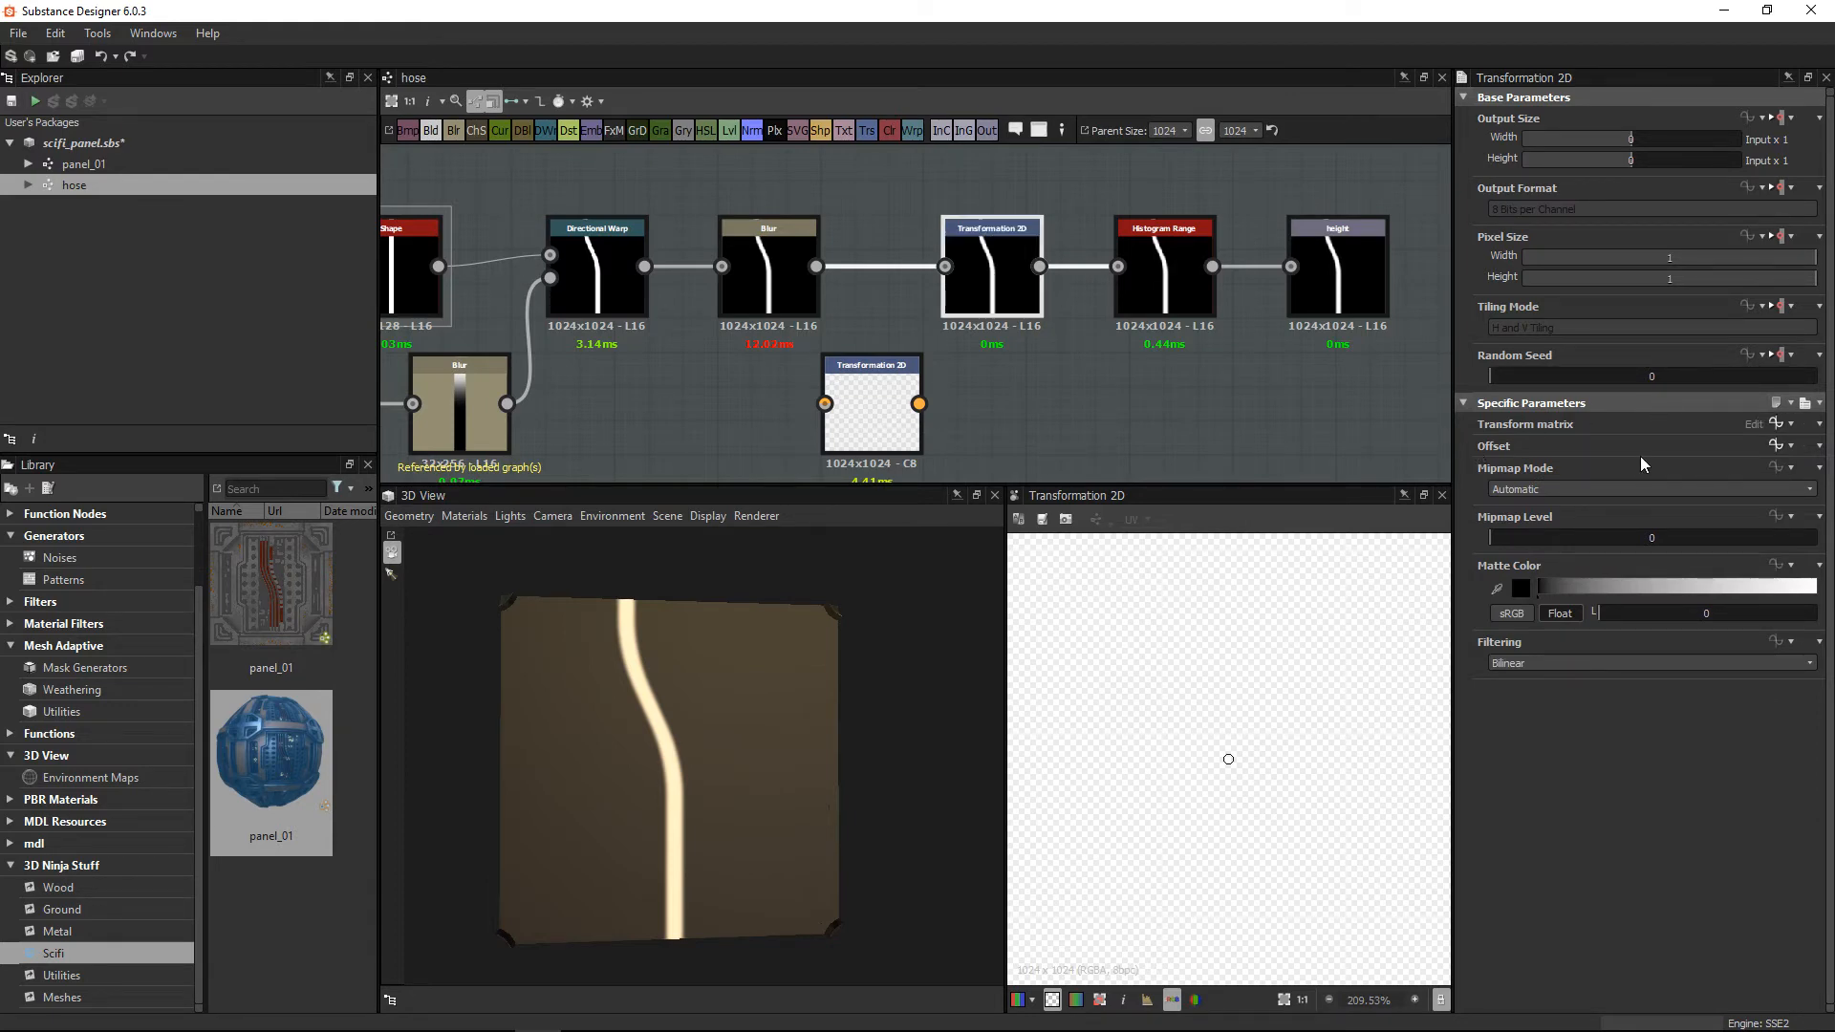
left_click(1148, 404)
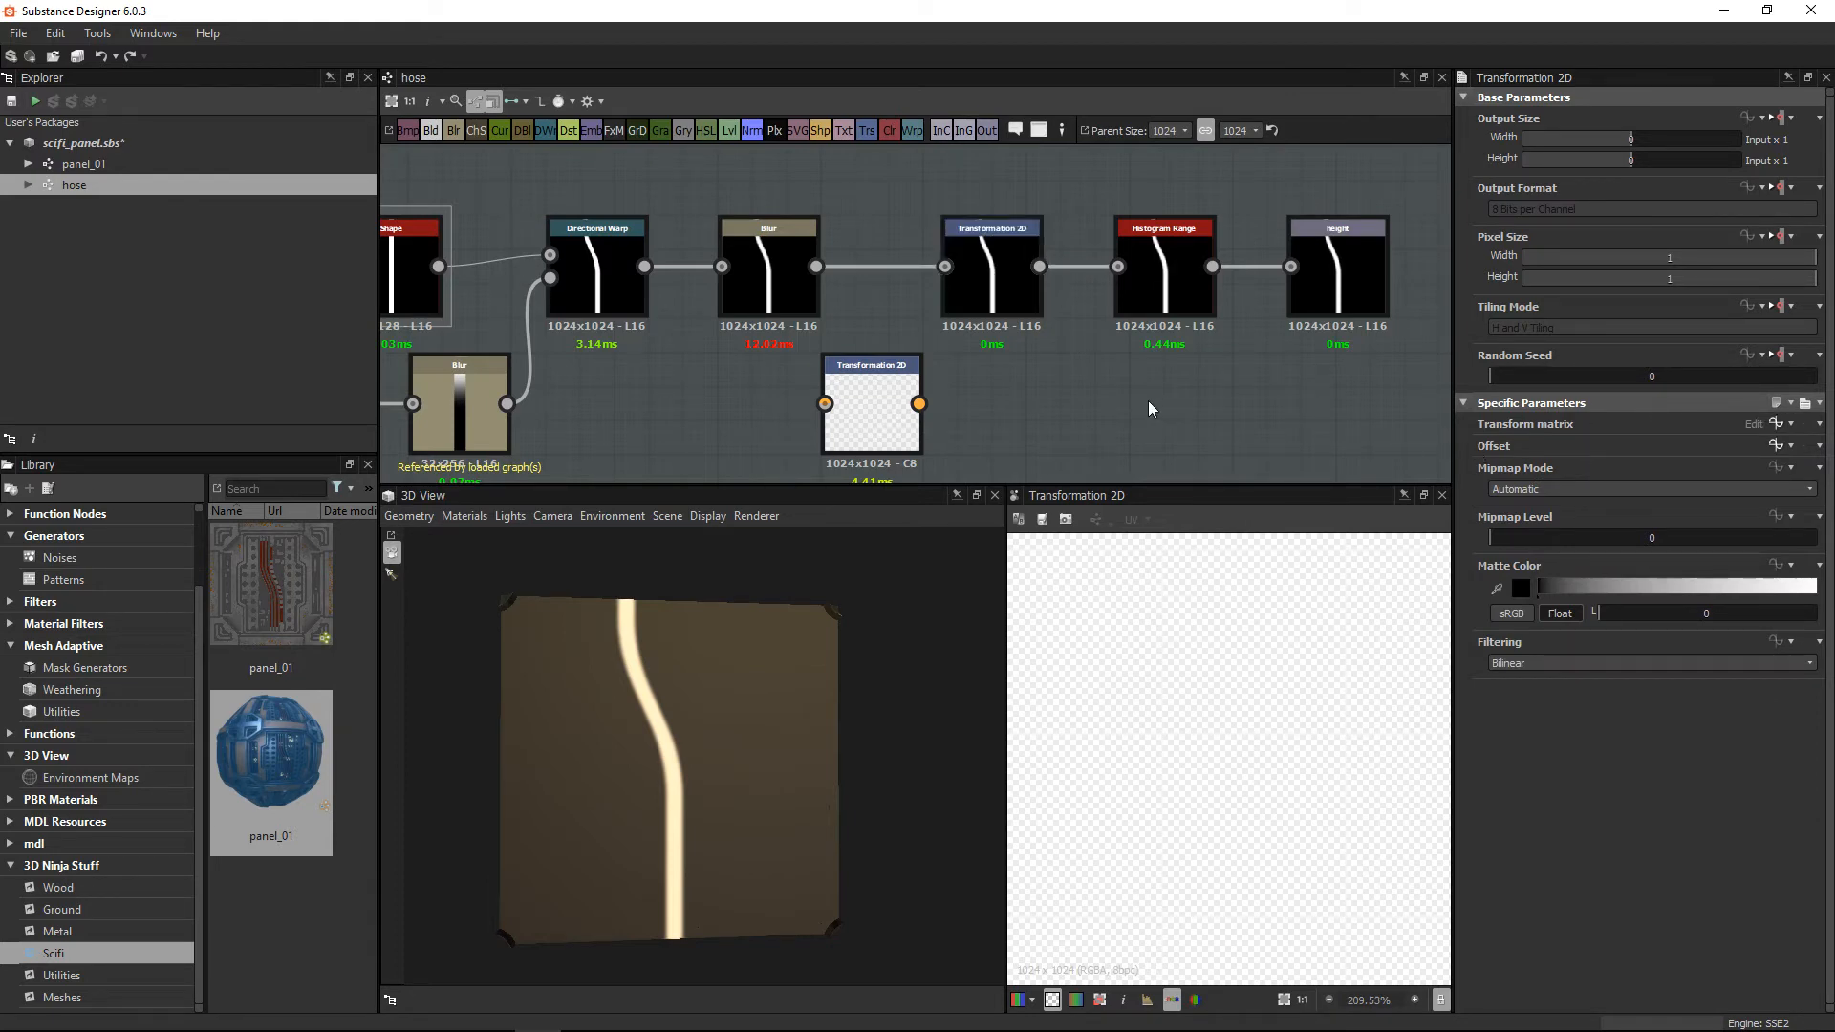
left_click(1184, 420)
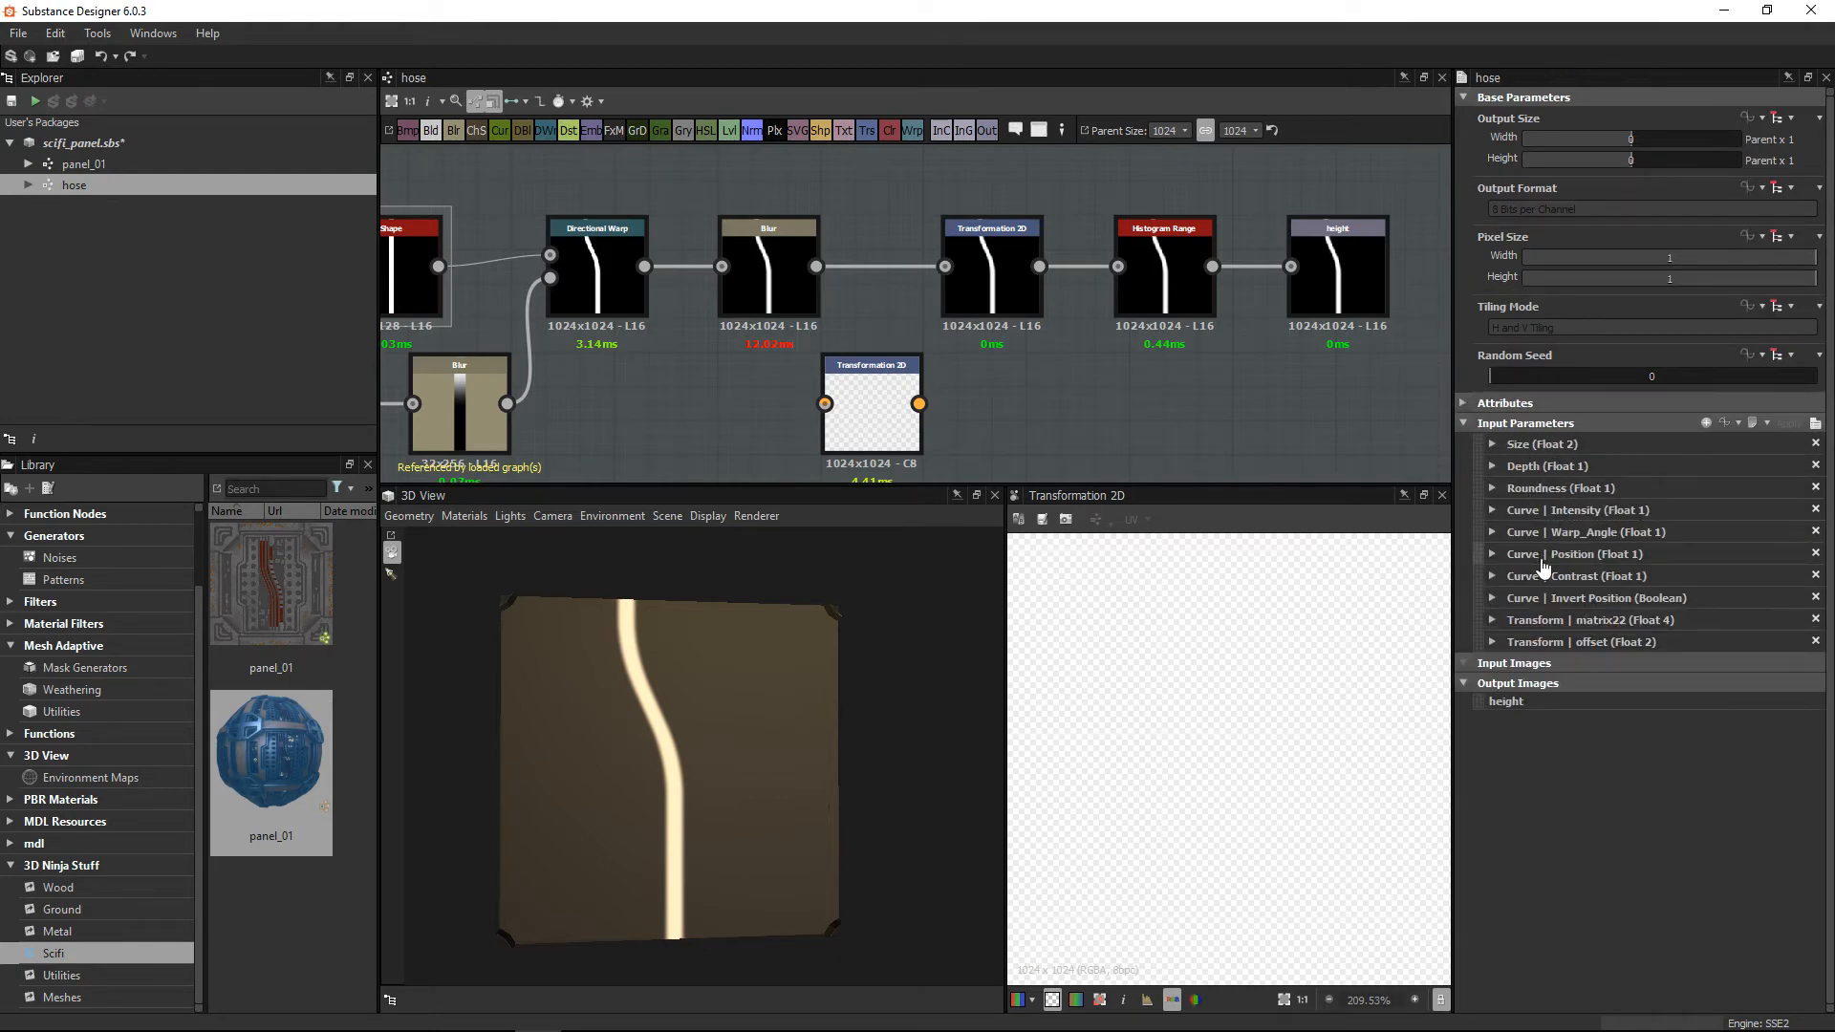
left_click(1493, 642)
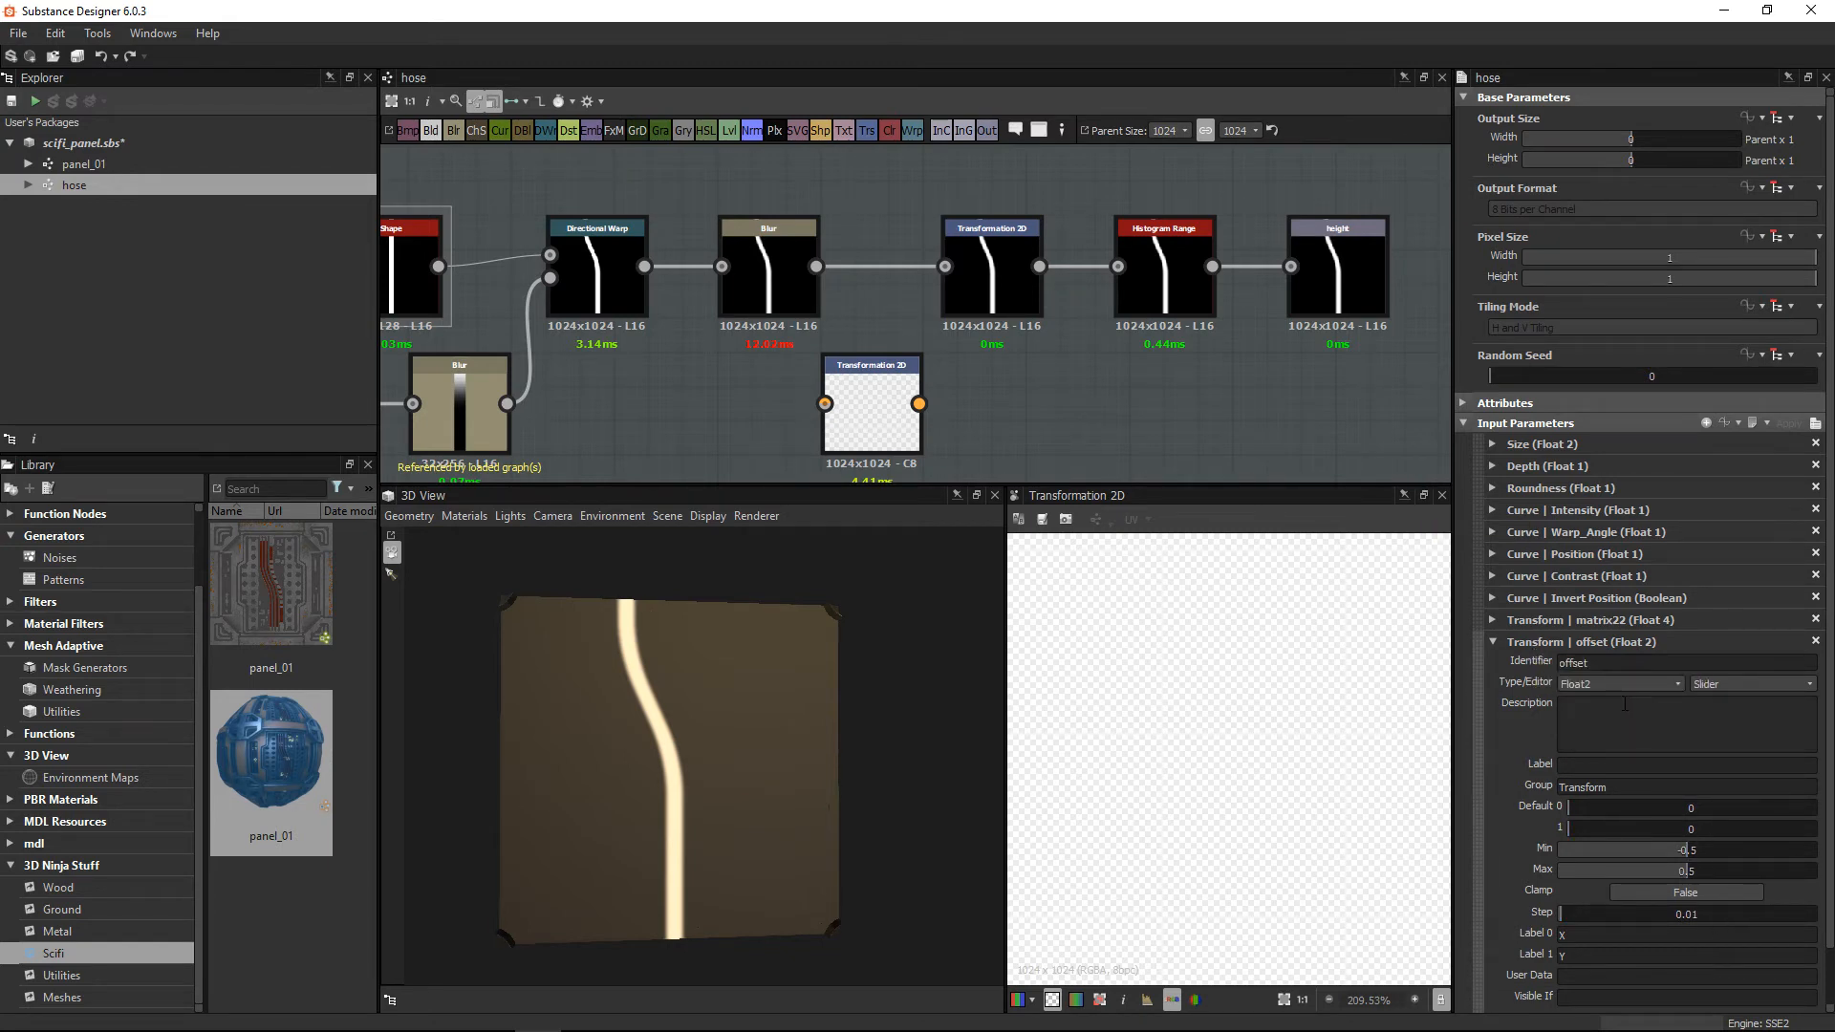
double_click(1593, 662)
left_click(1493, 641)
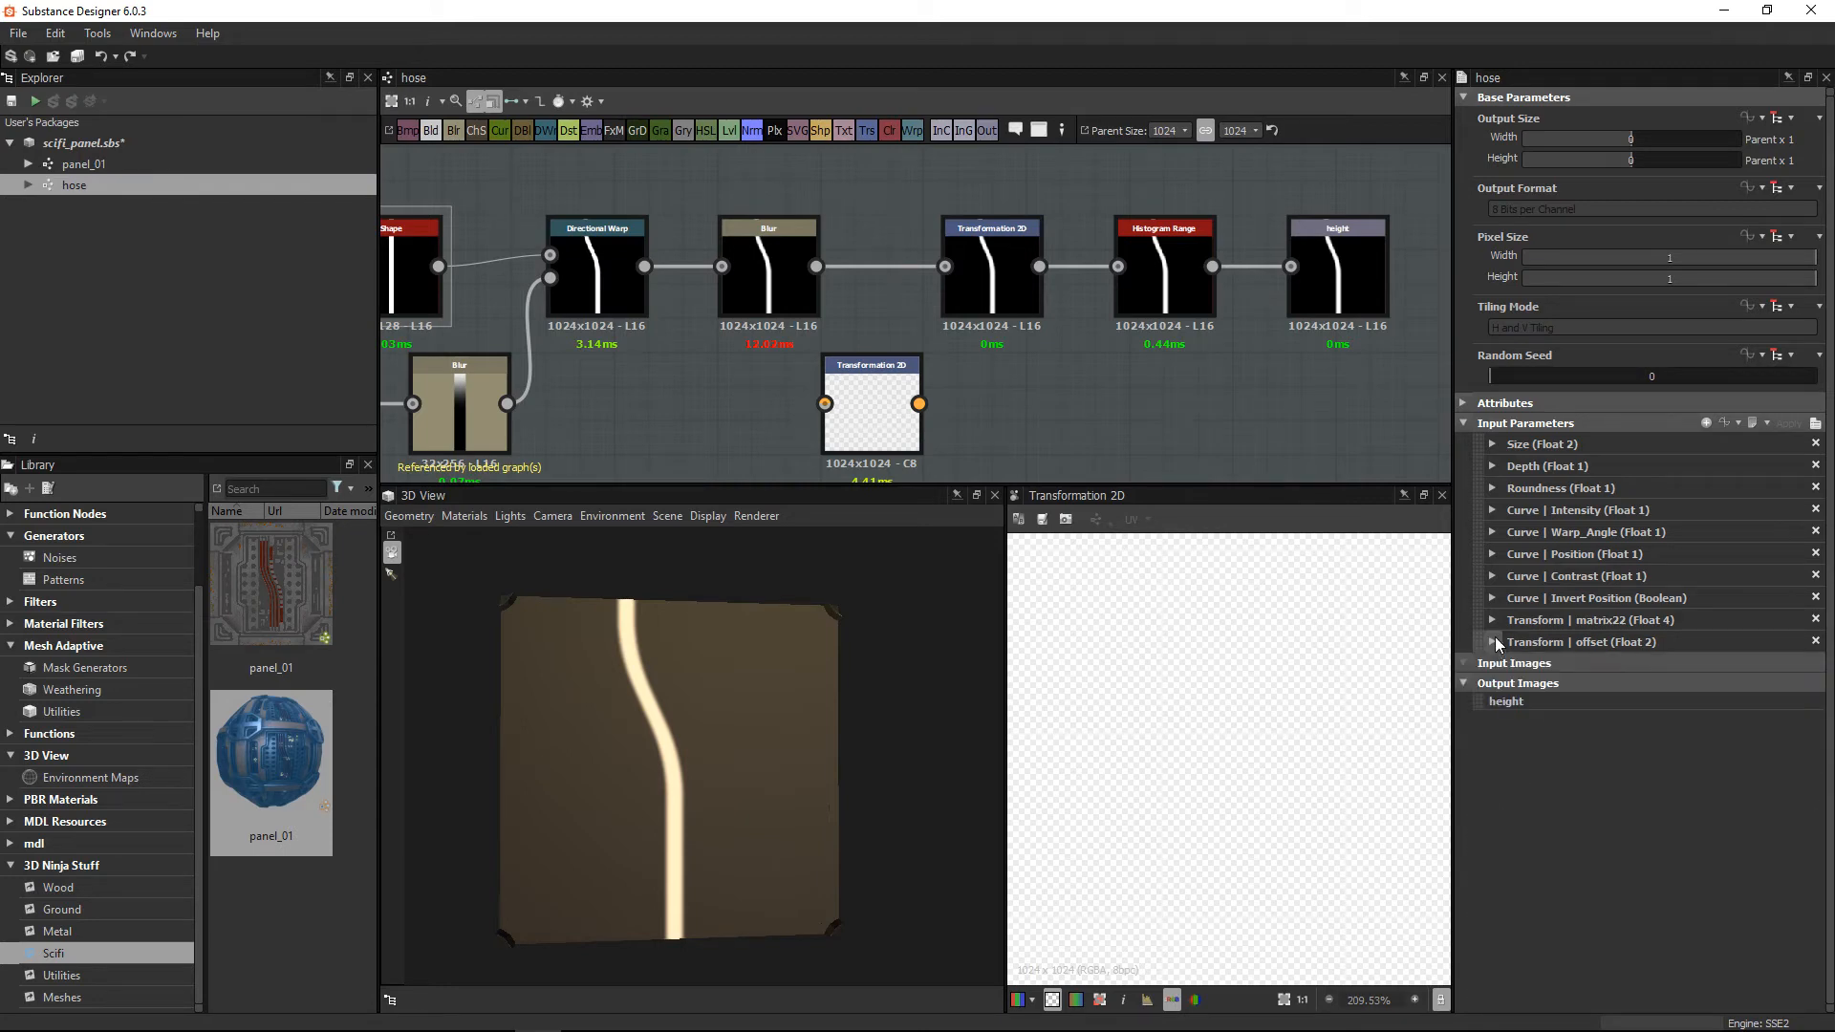
left_click(1493, 620)
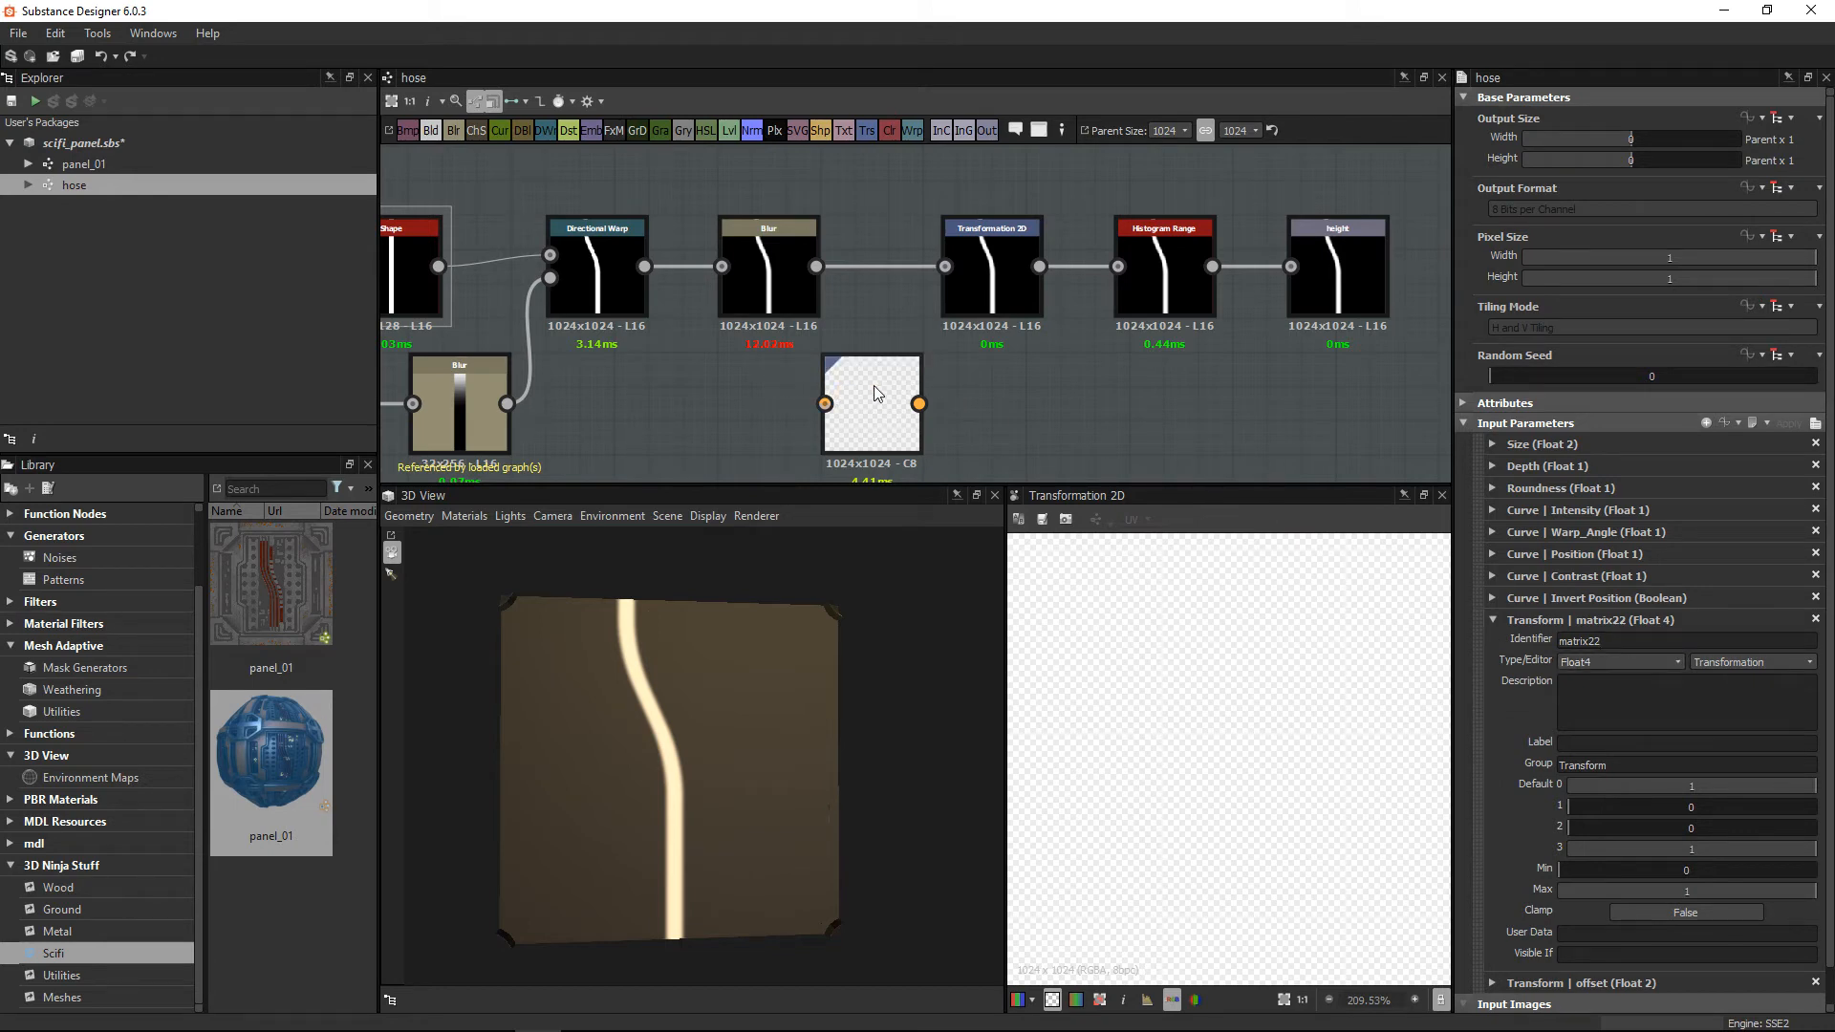
Step: Try exposing the added Transformation 2D's transform matrix under a new input name, and cancel the exposure
left_click(925, 402)
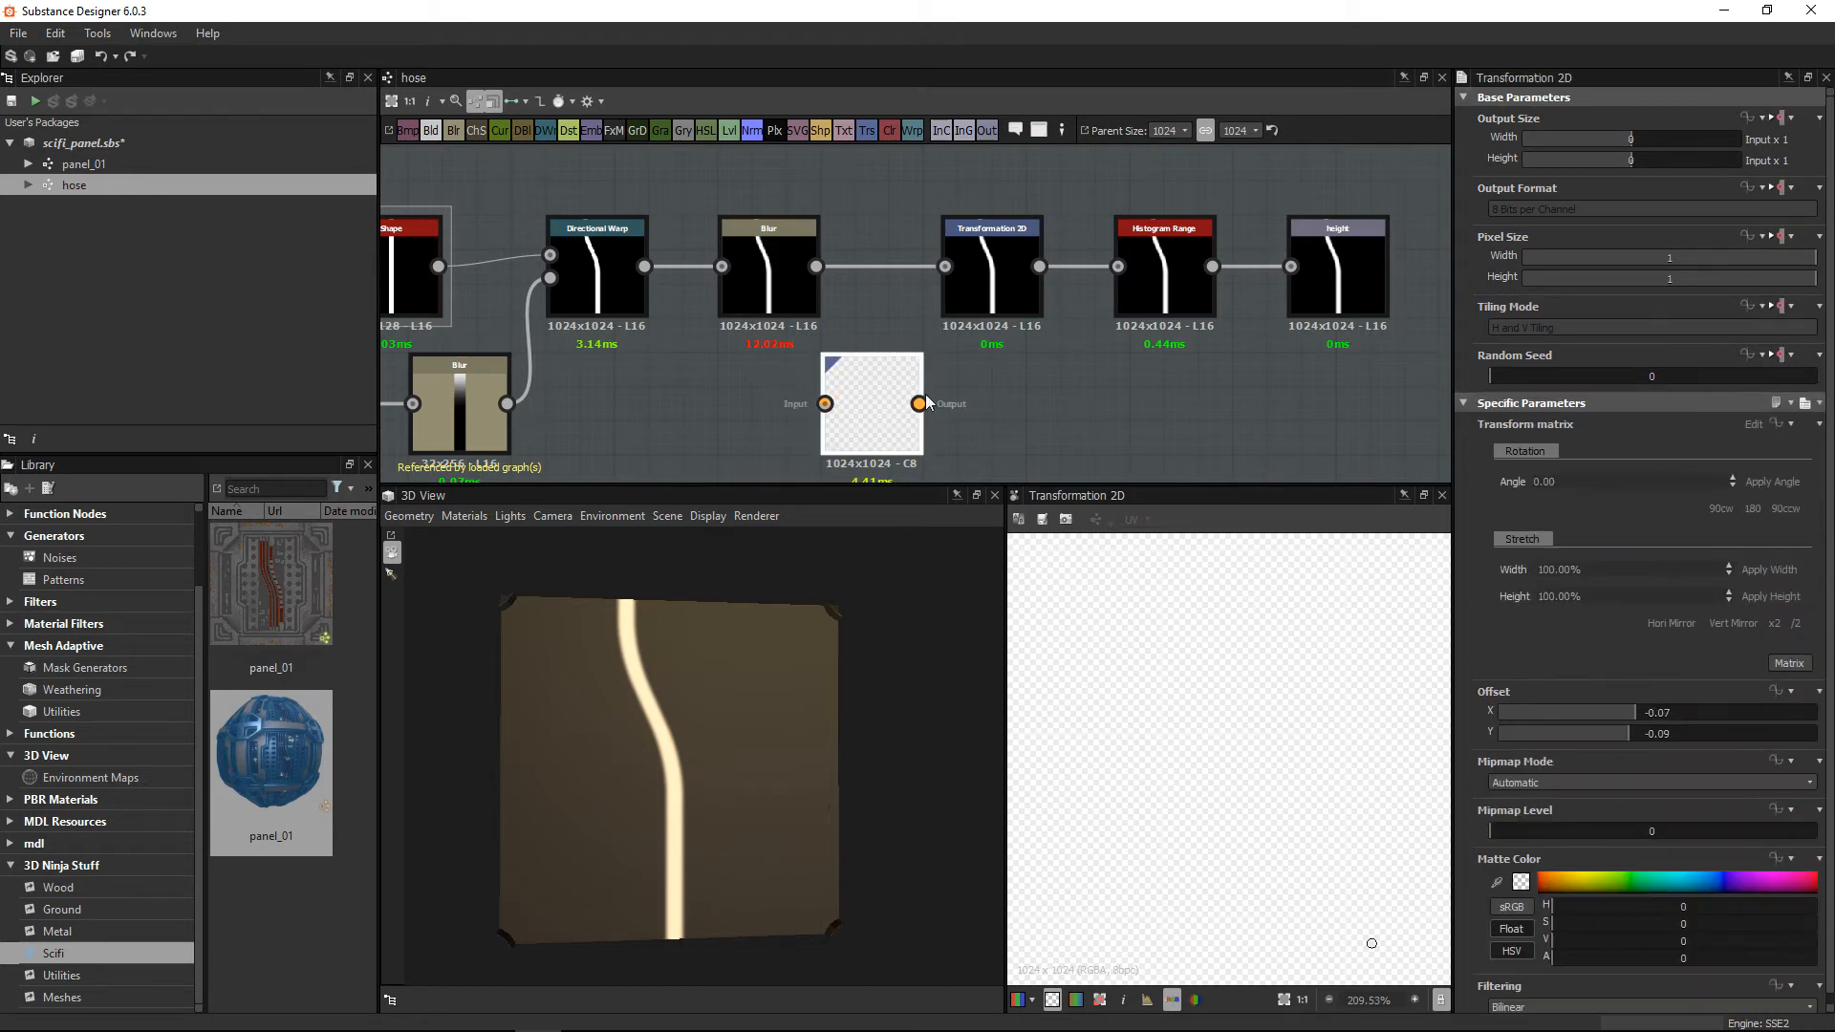
left_click(1785, 424)
left_click(1756, 580)
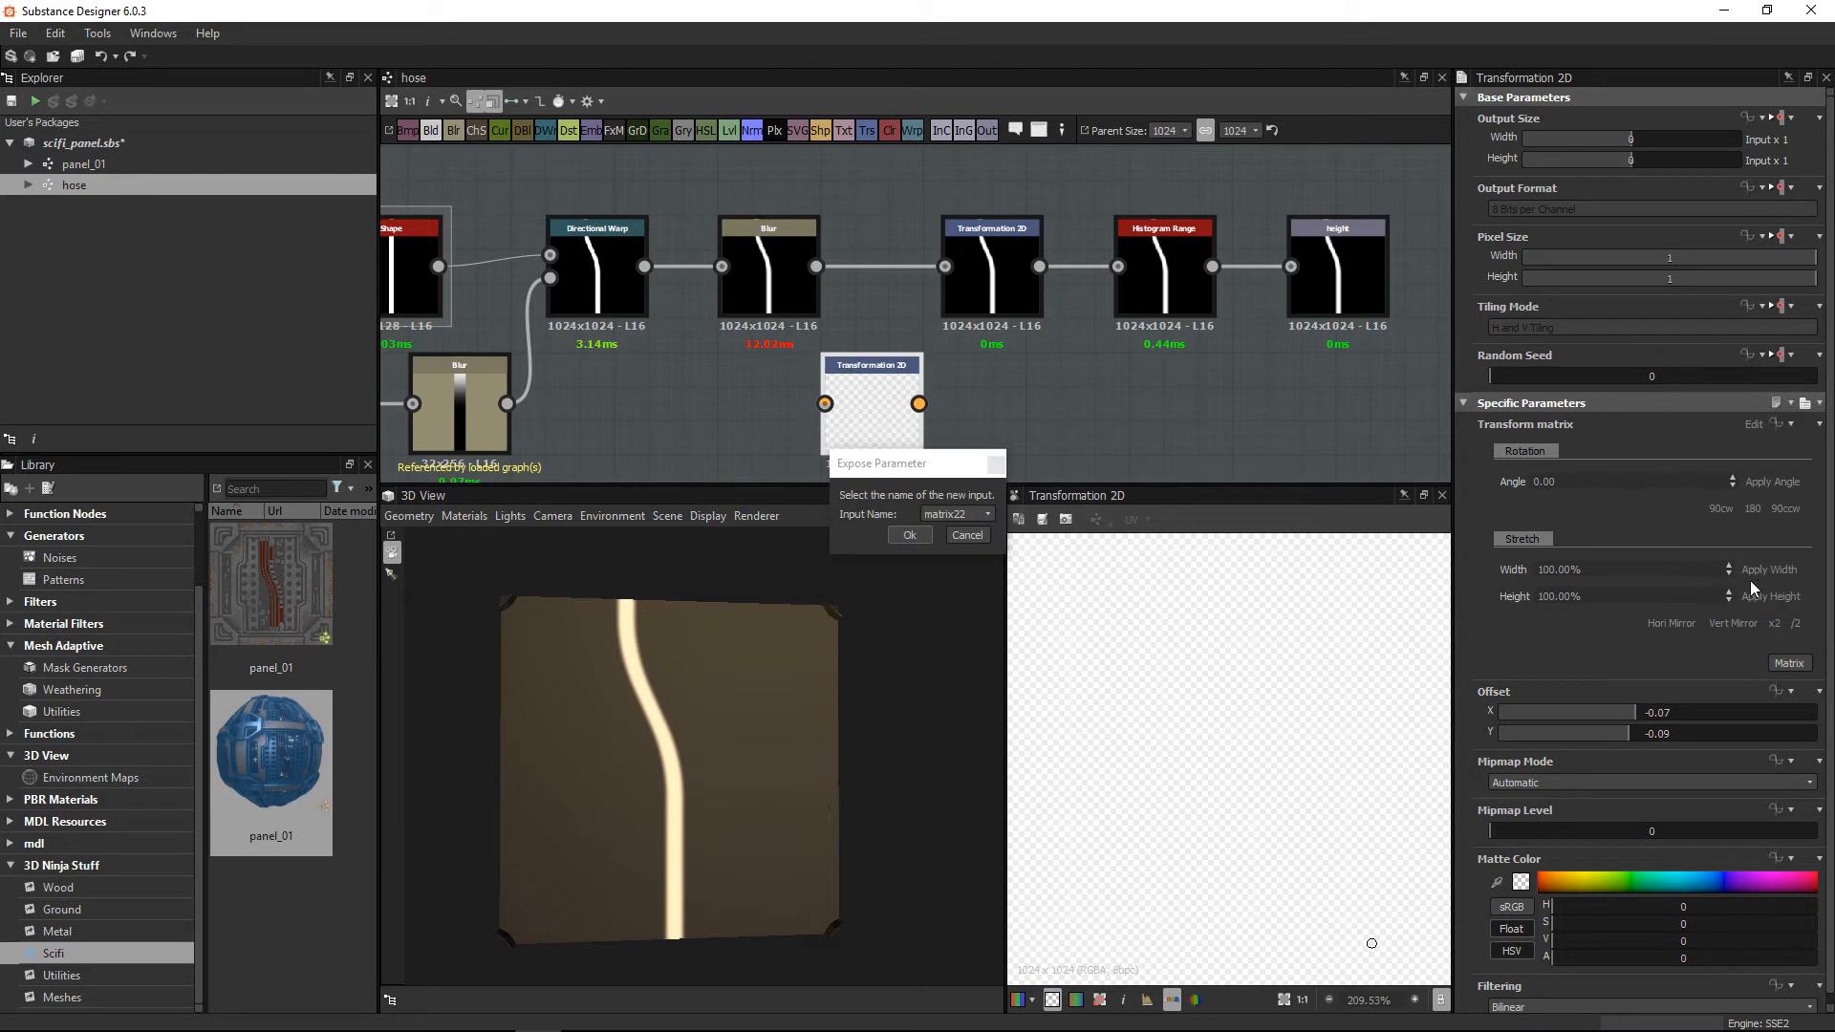
left_click(961, 514)
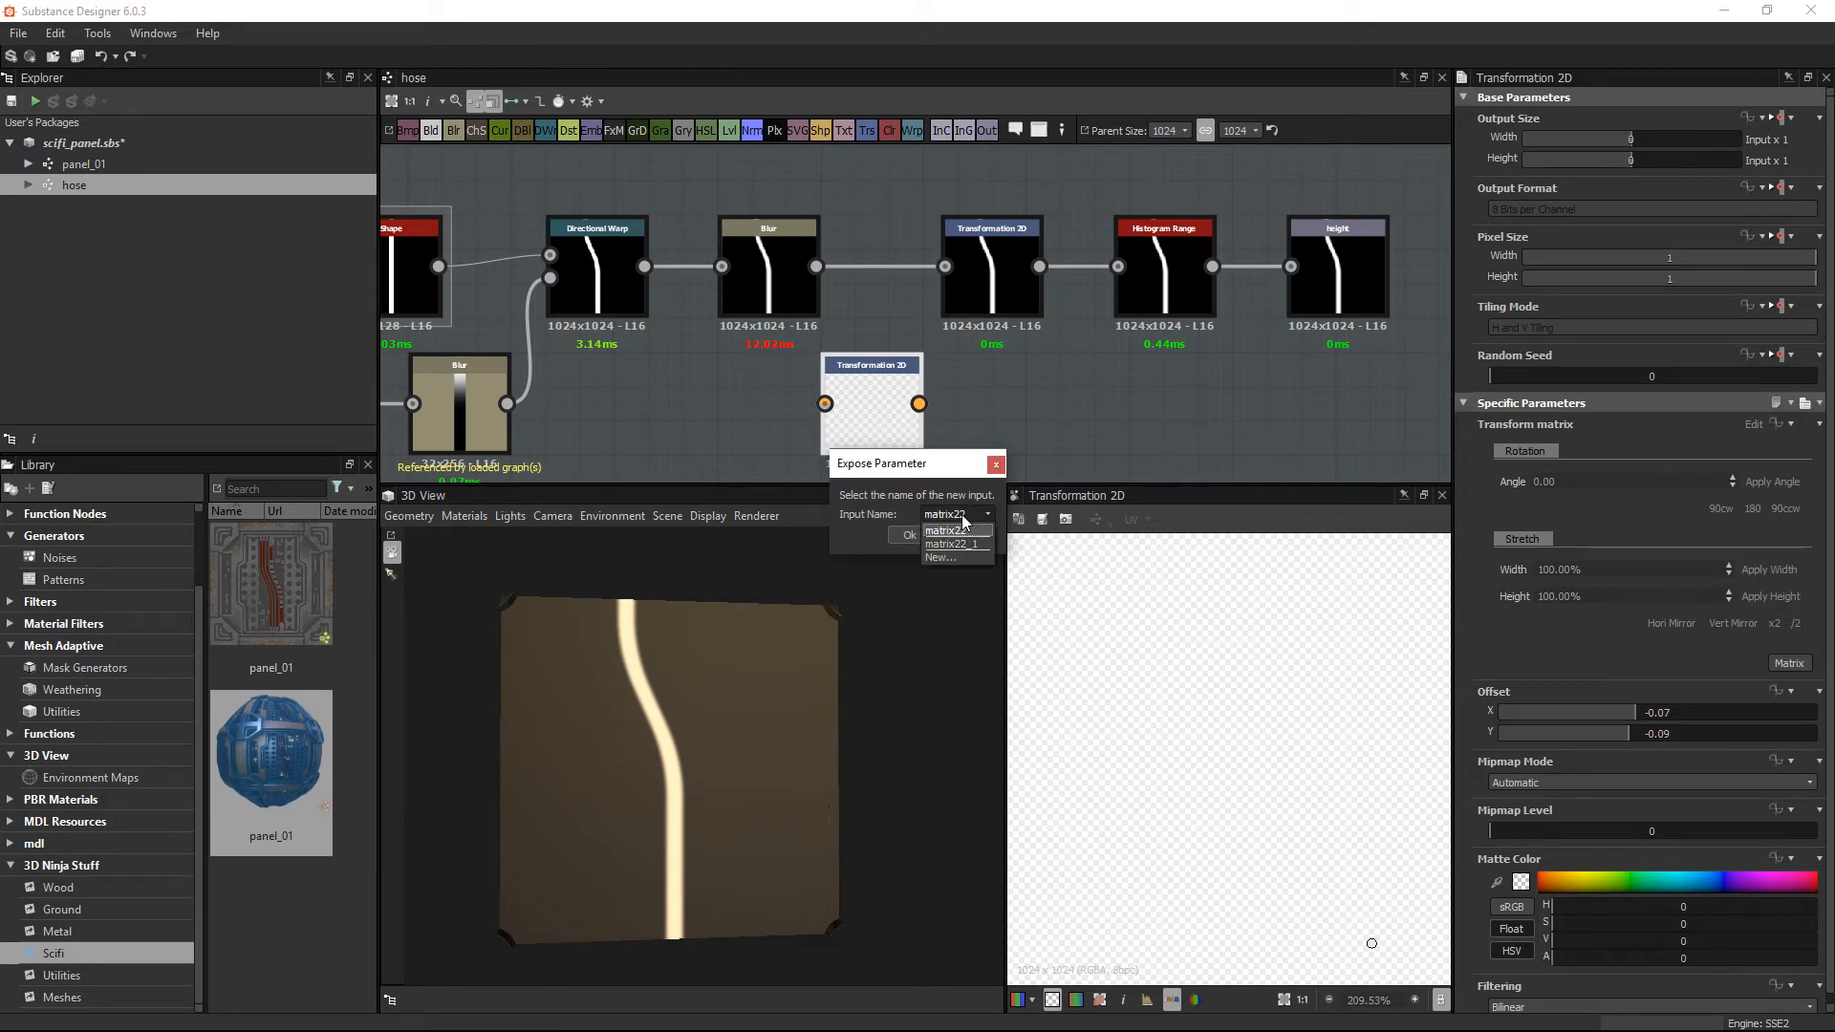
left_click(950, 556)
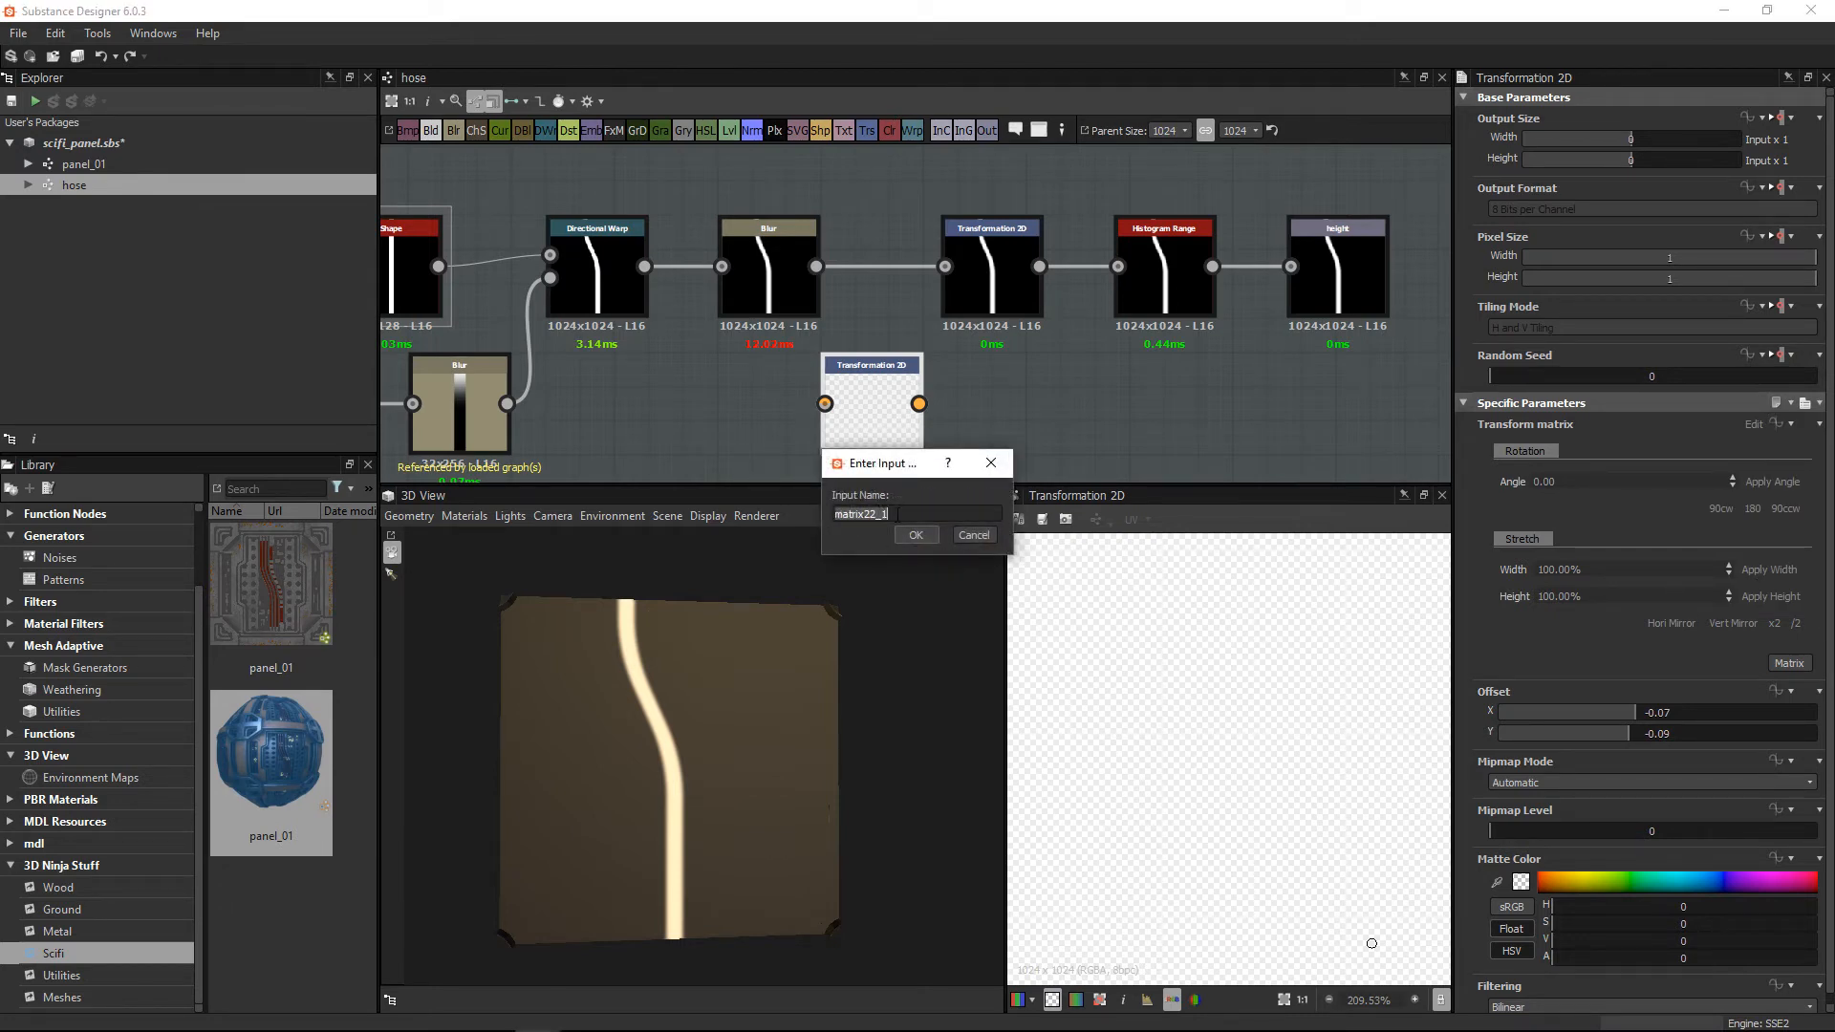
left_click(914, 536)
key("BackSpace")
key("BackSpace")
type("demo_")
left_click(987, 538)
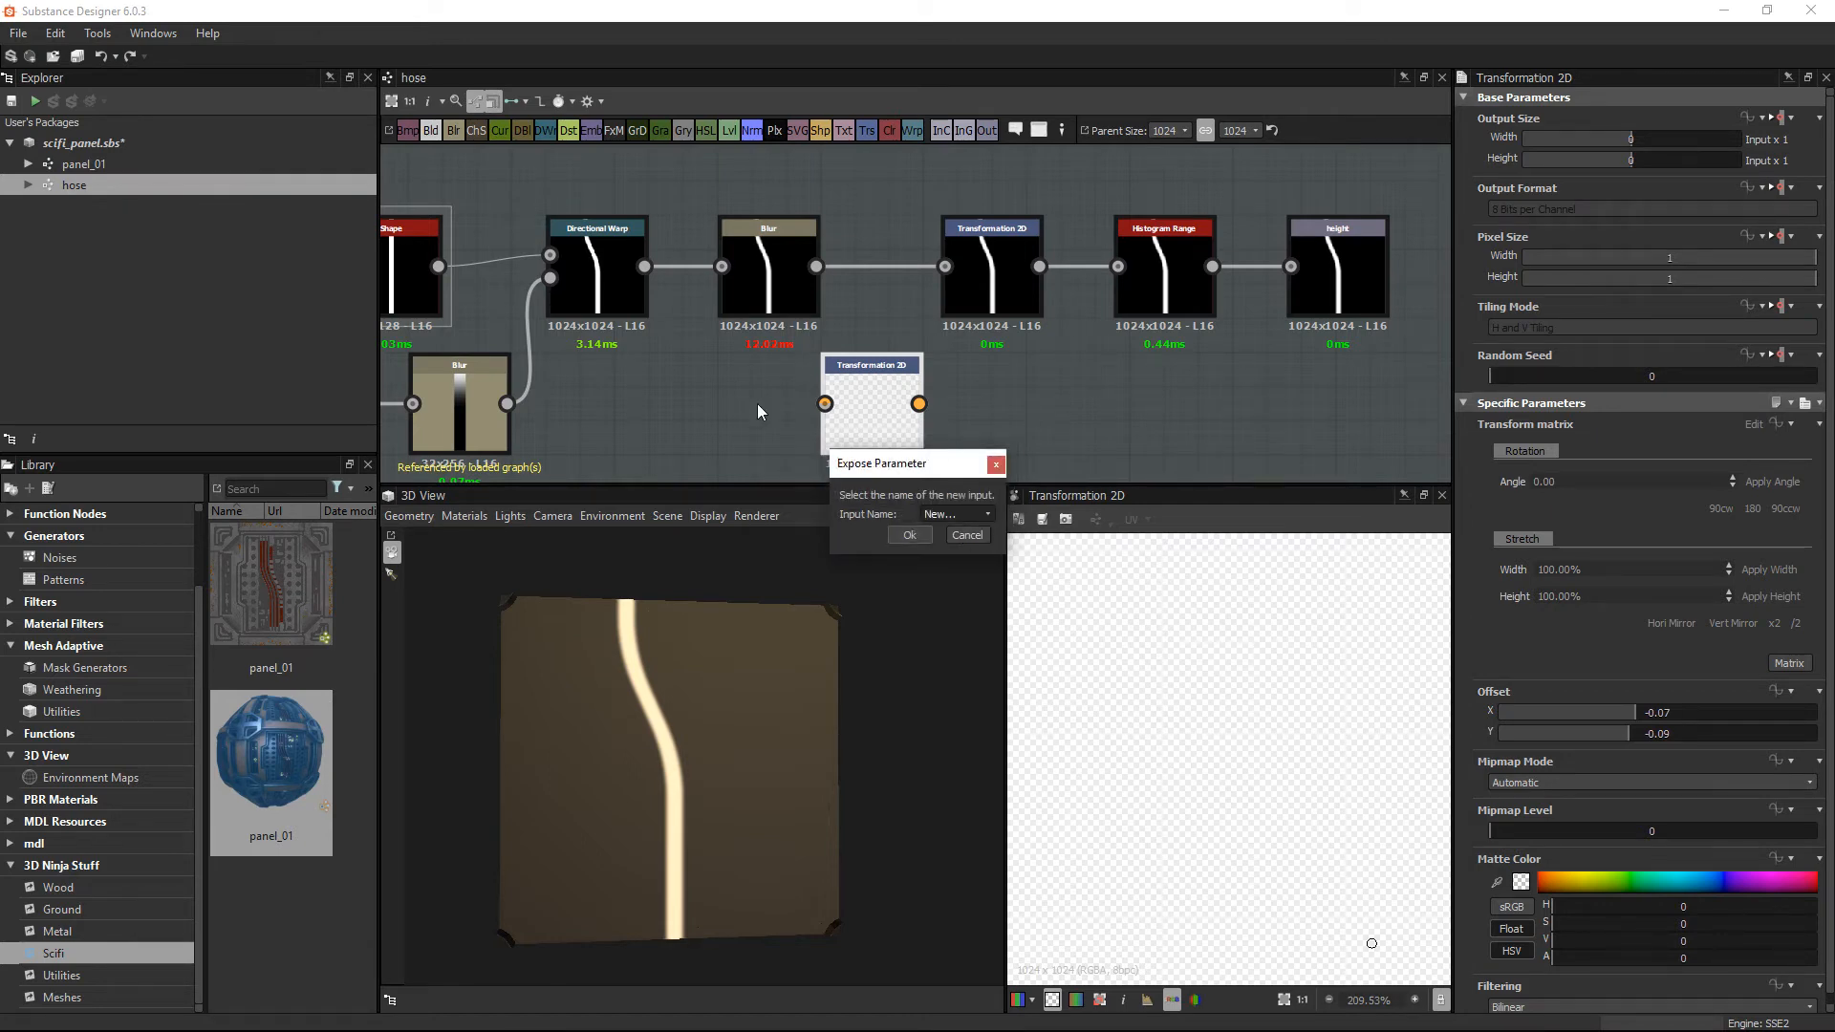
left_click(951, 536)
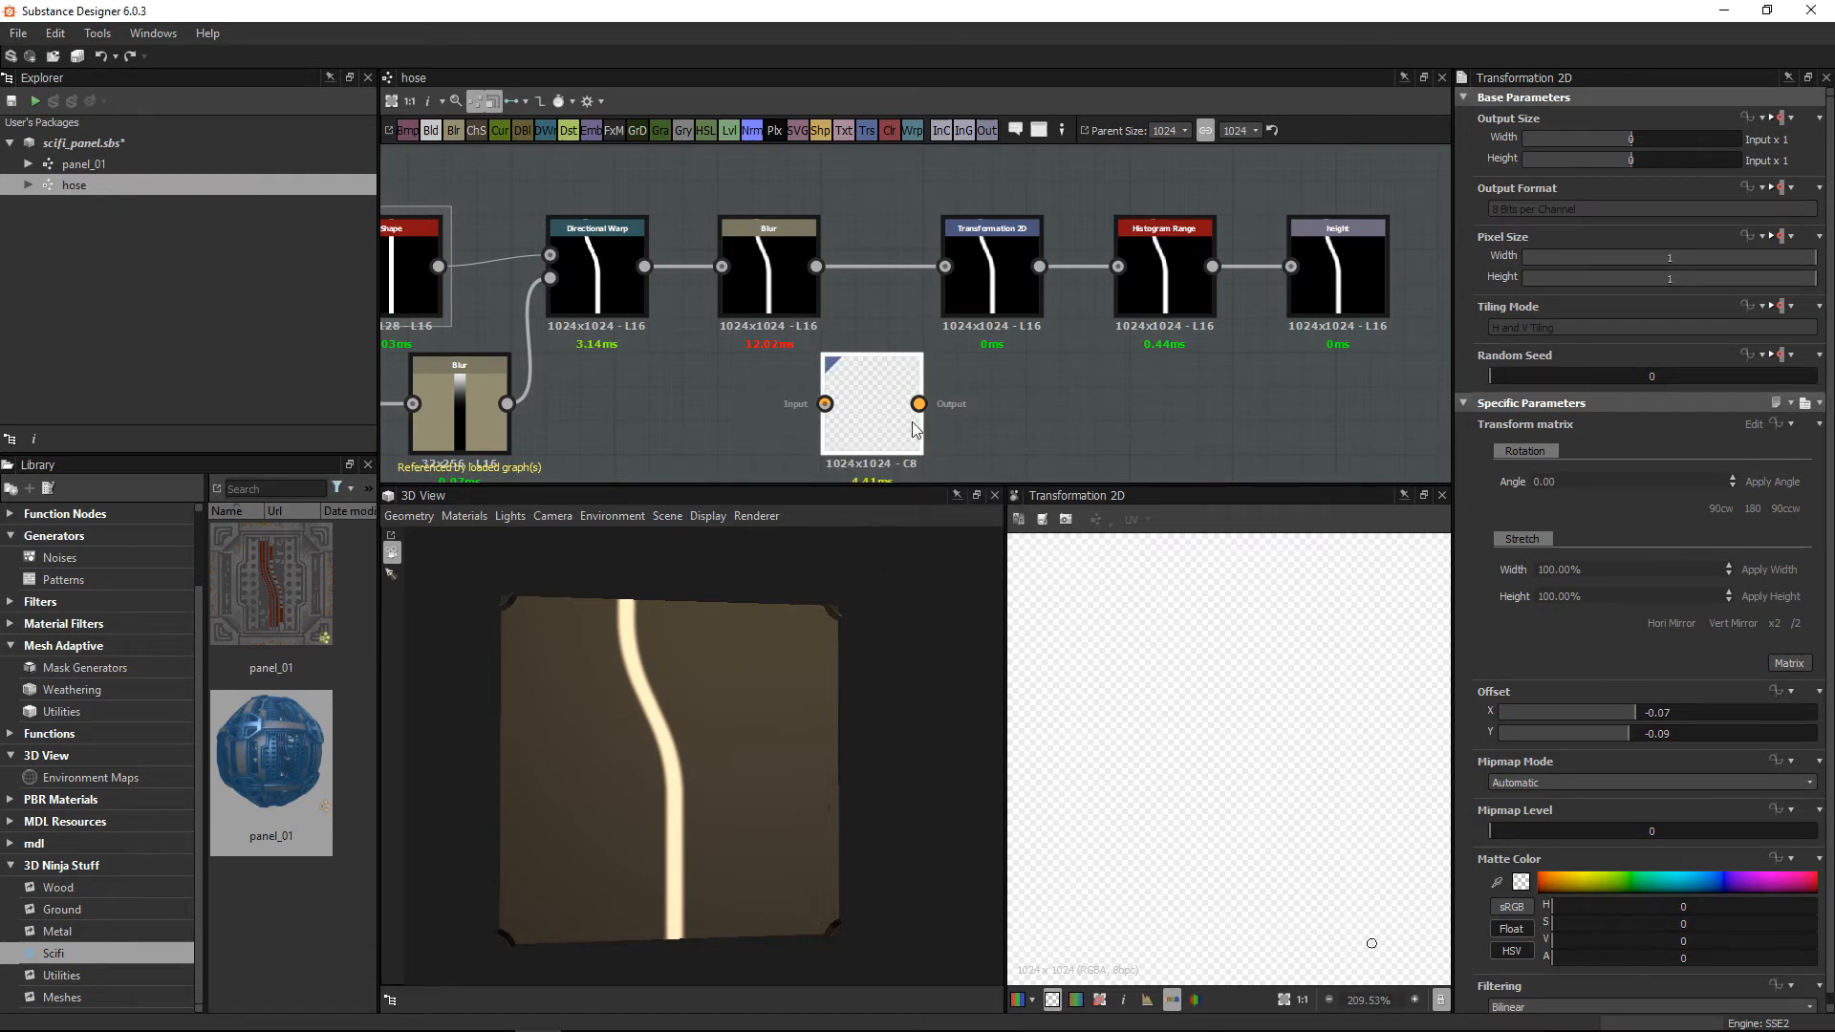
Step: Delete the added Transformation 2D node and reopen the panel_01 graph
key("Delete")
key("f")
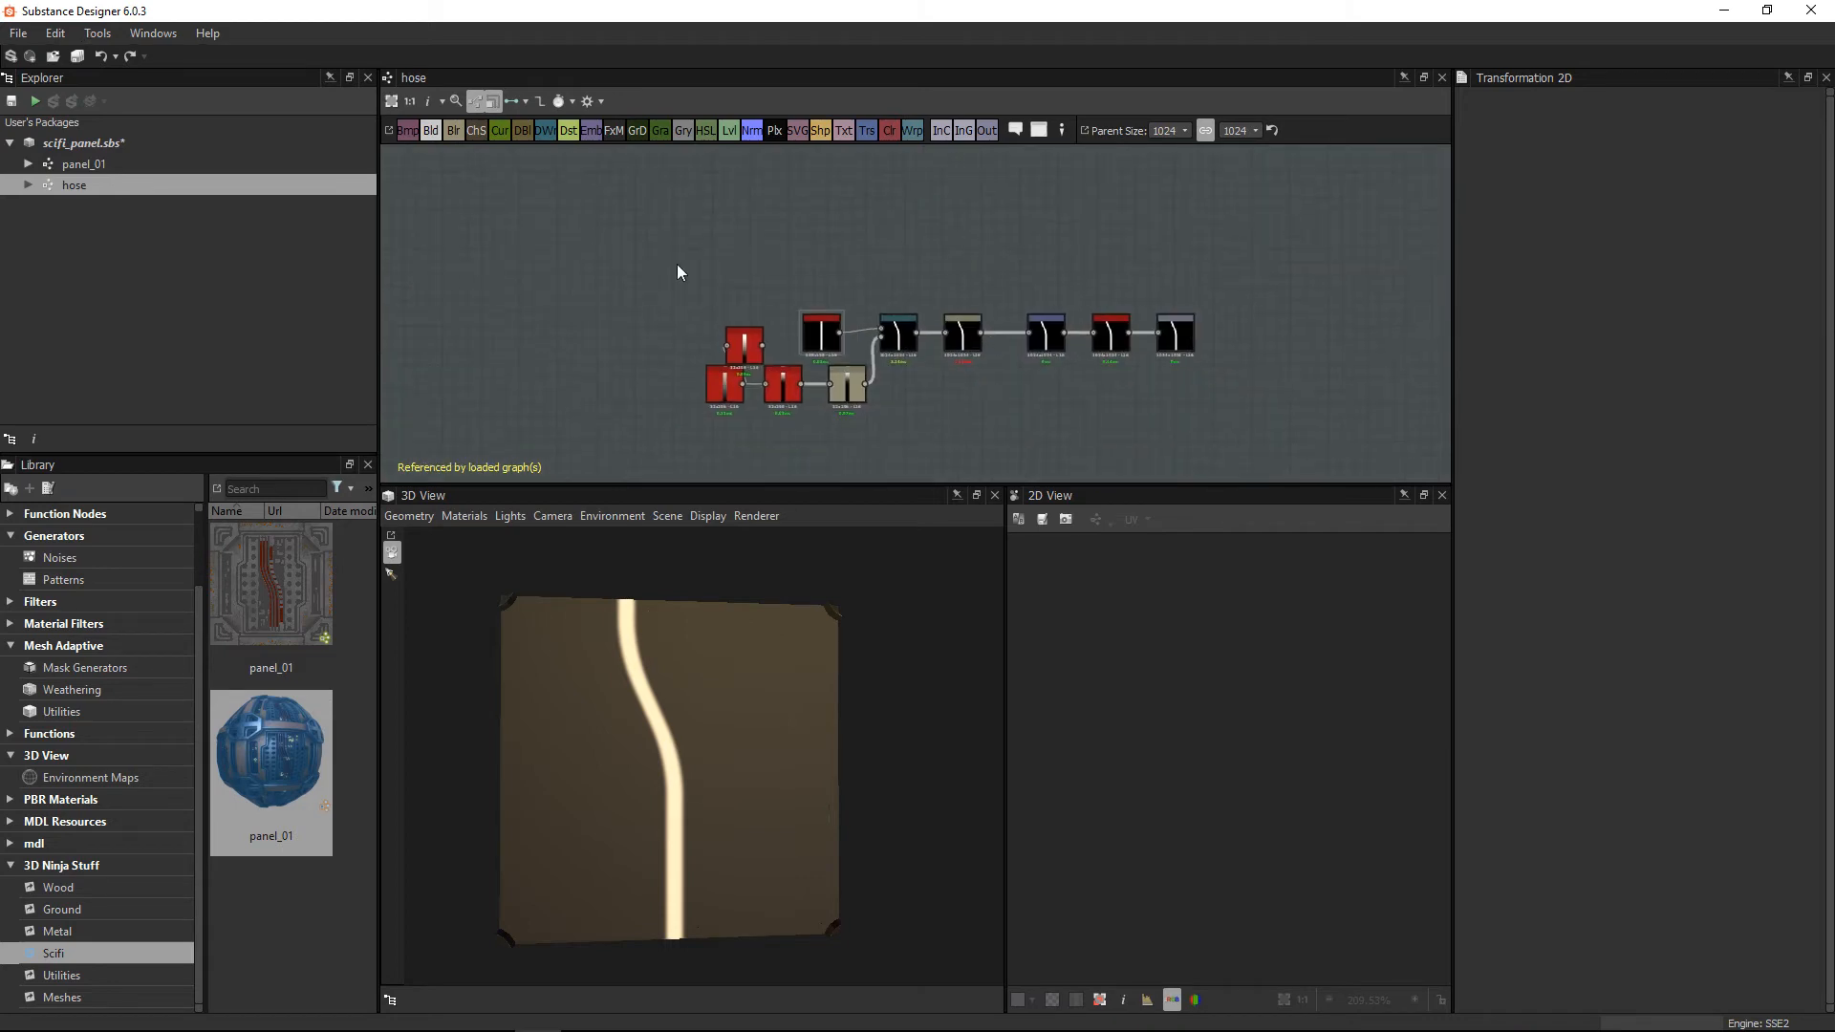
left_click(55, 164)
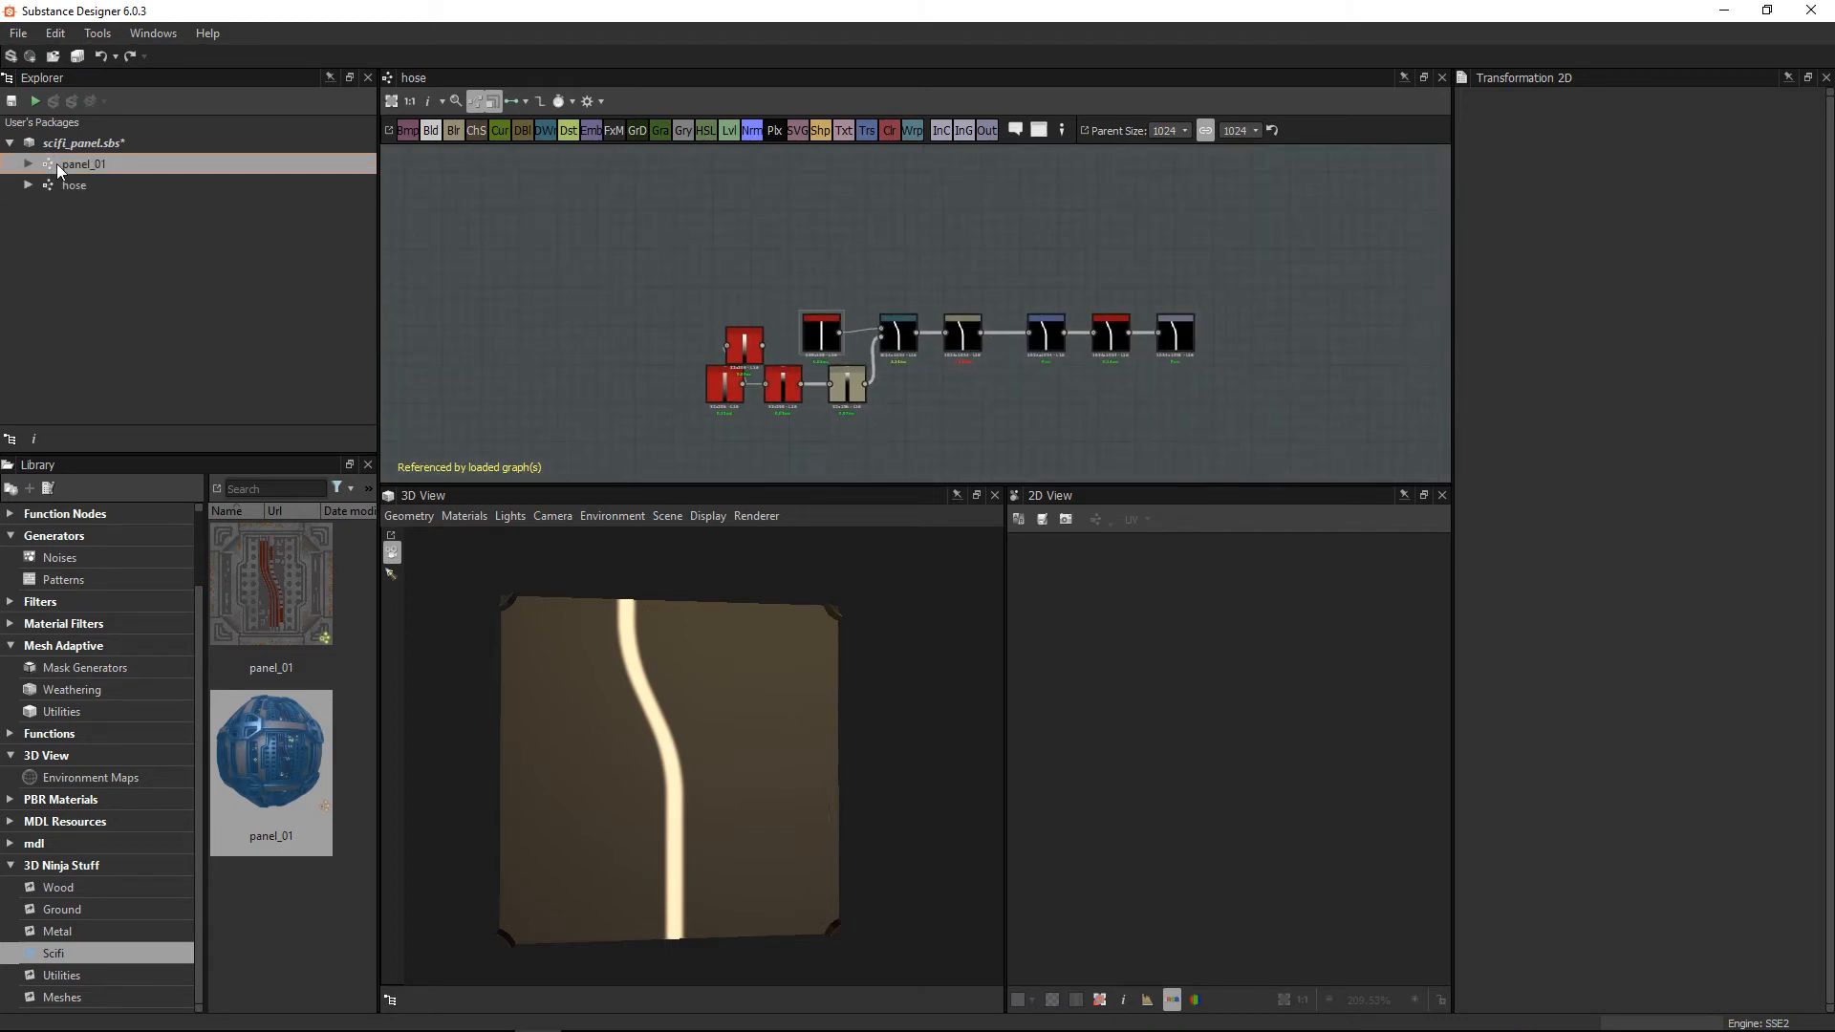
double_click(54, 163)
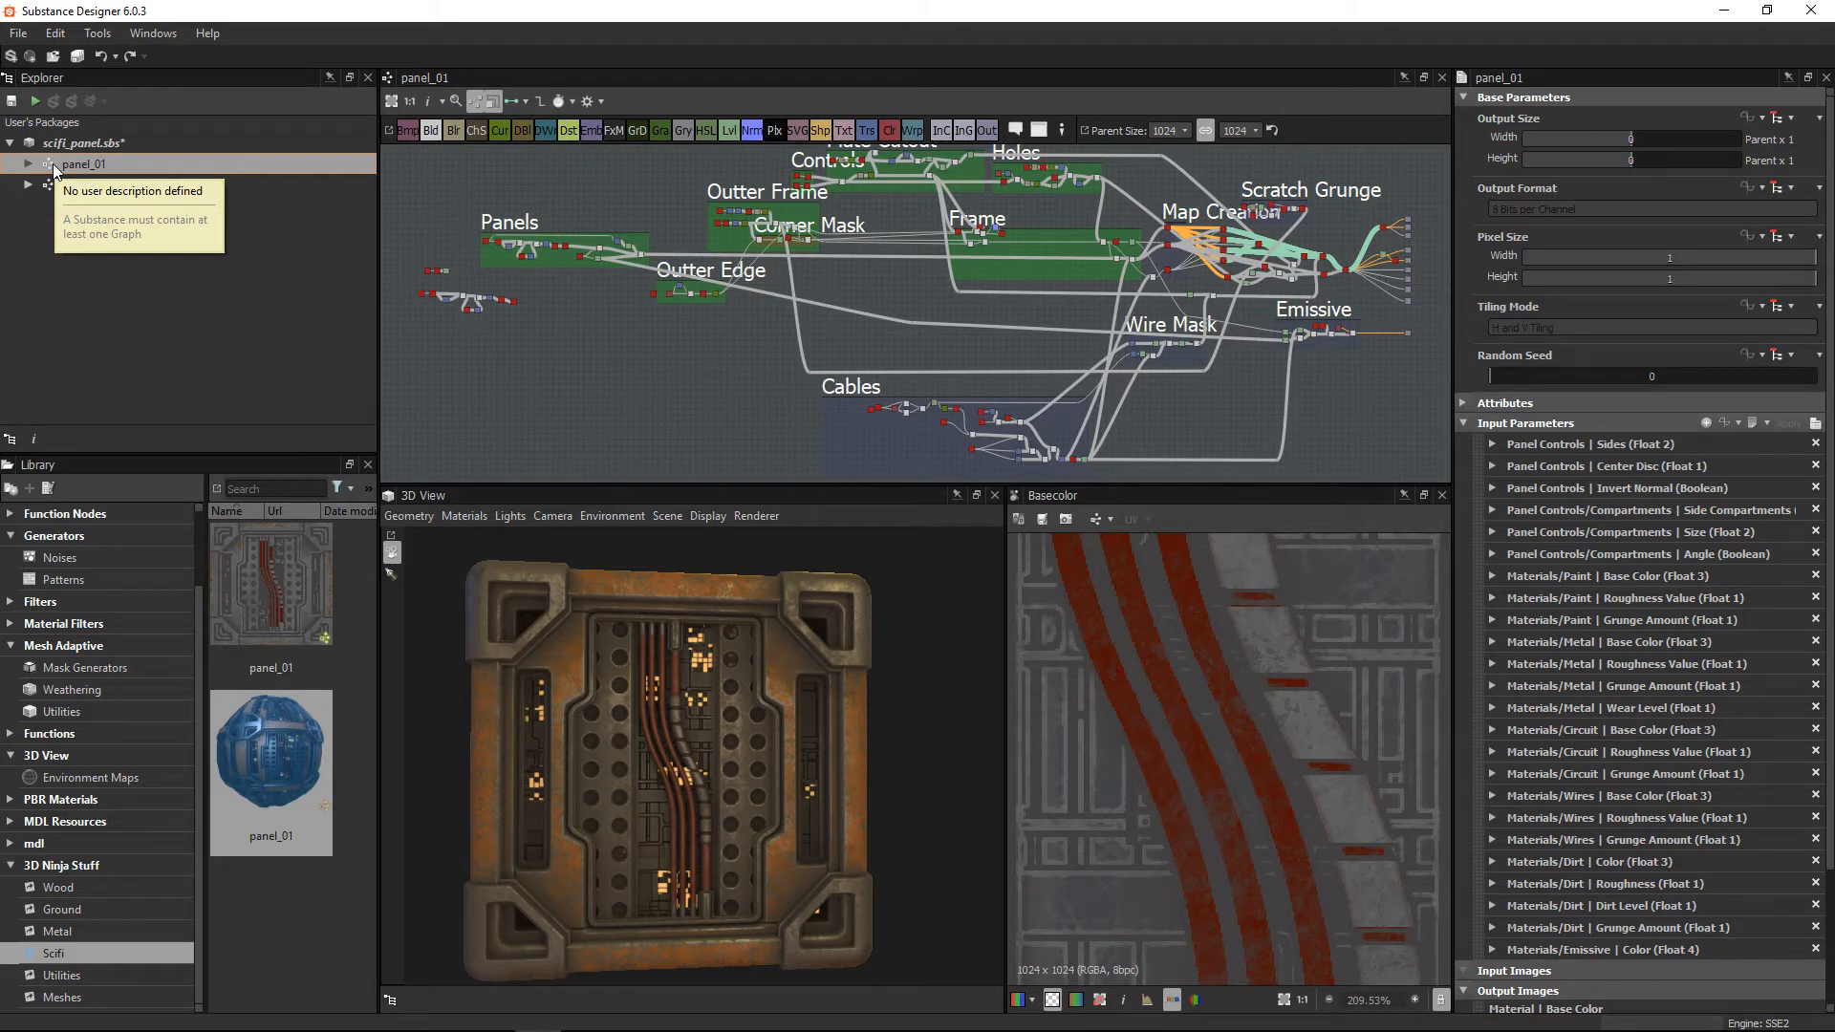
Step: Delete the unconnected 1024x1024 hose node at the start of the Cables group
scroll(1220, 700, "down", 6)
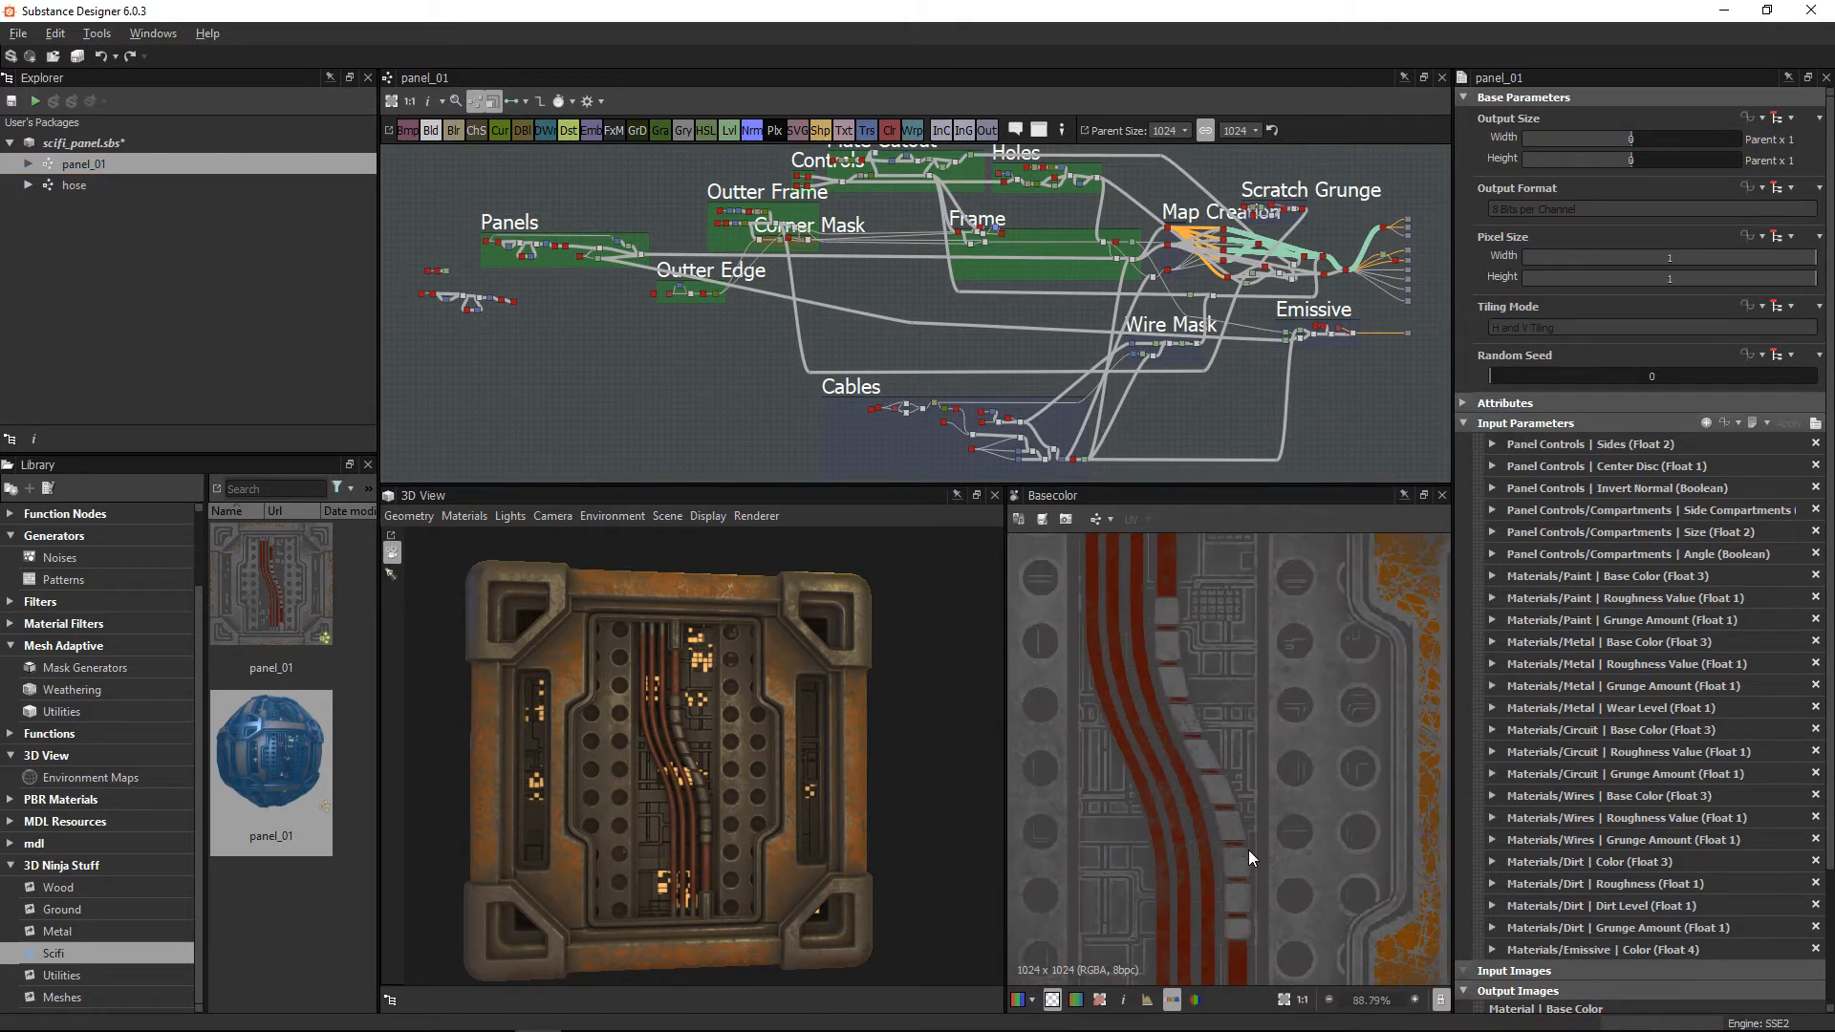
scroll(1252, 841, "up", 1)
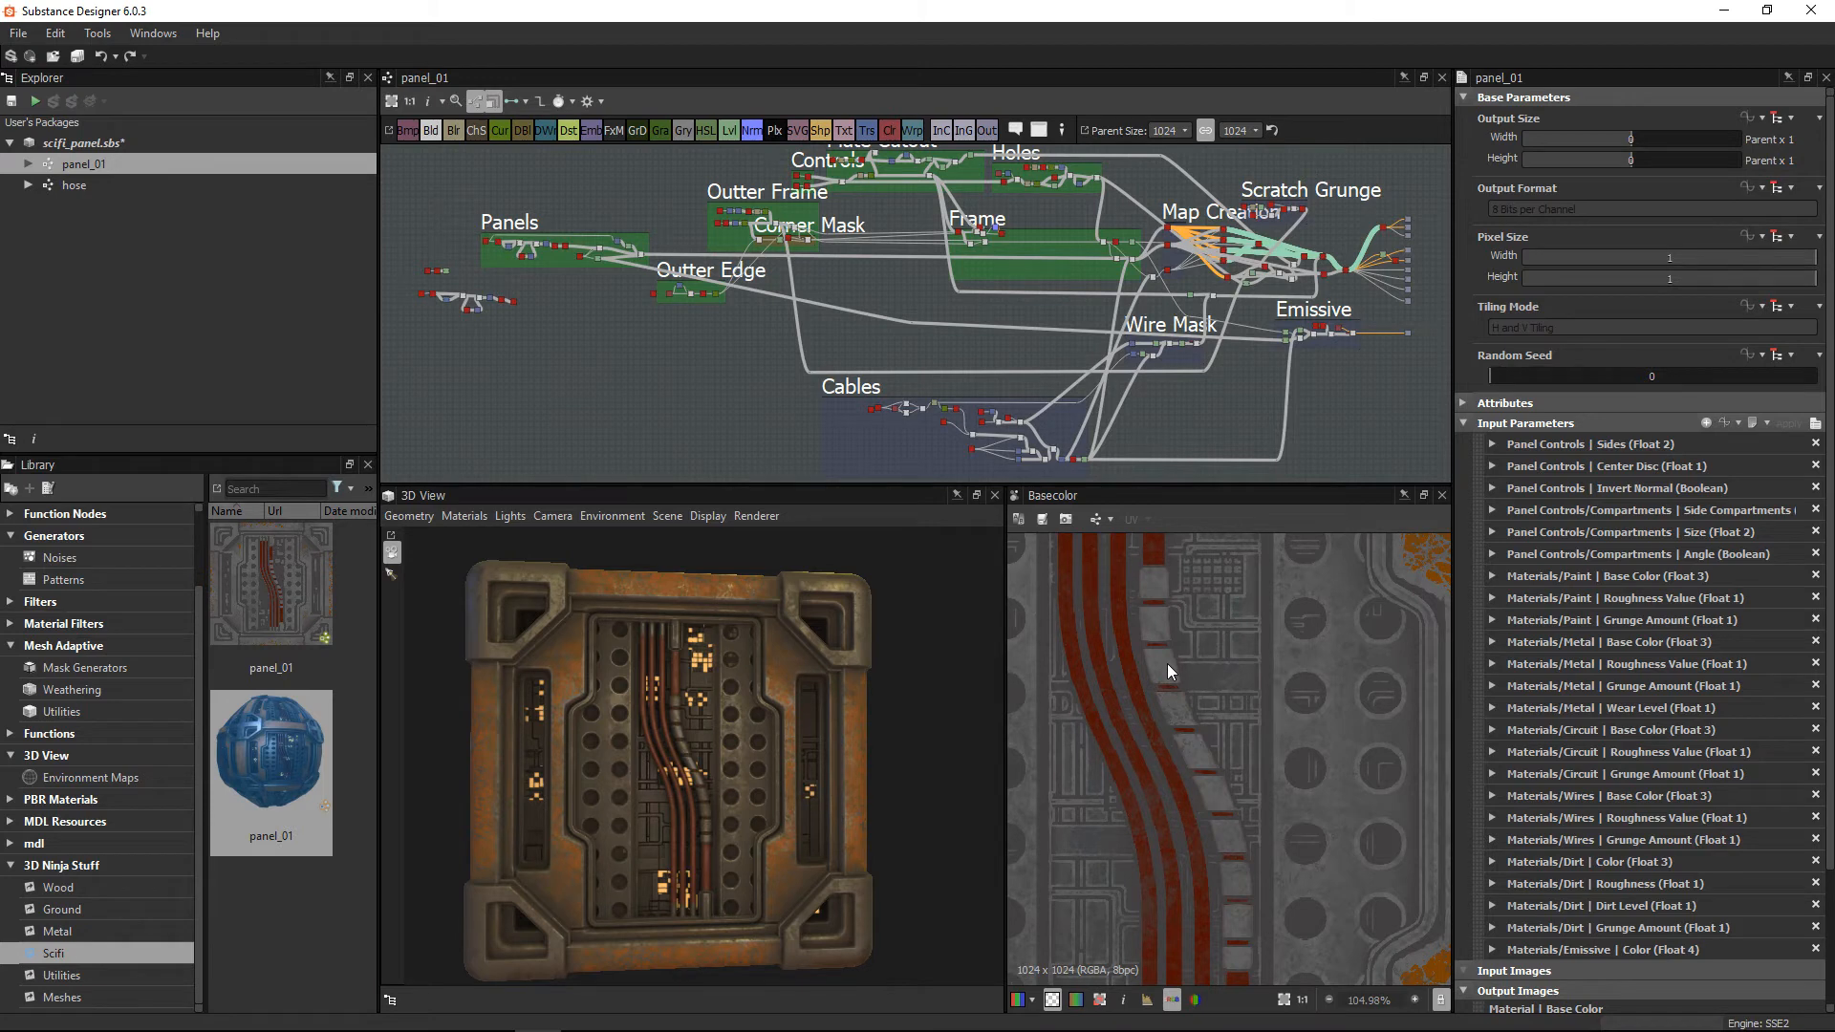
scroll(944, 425, "up", 3)
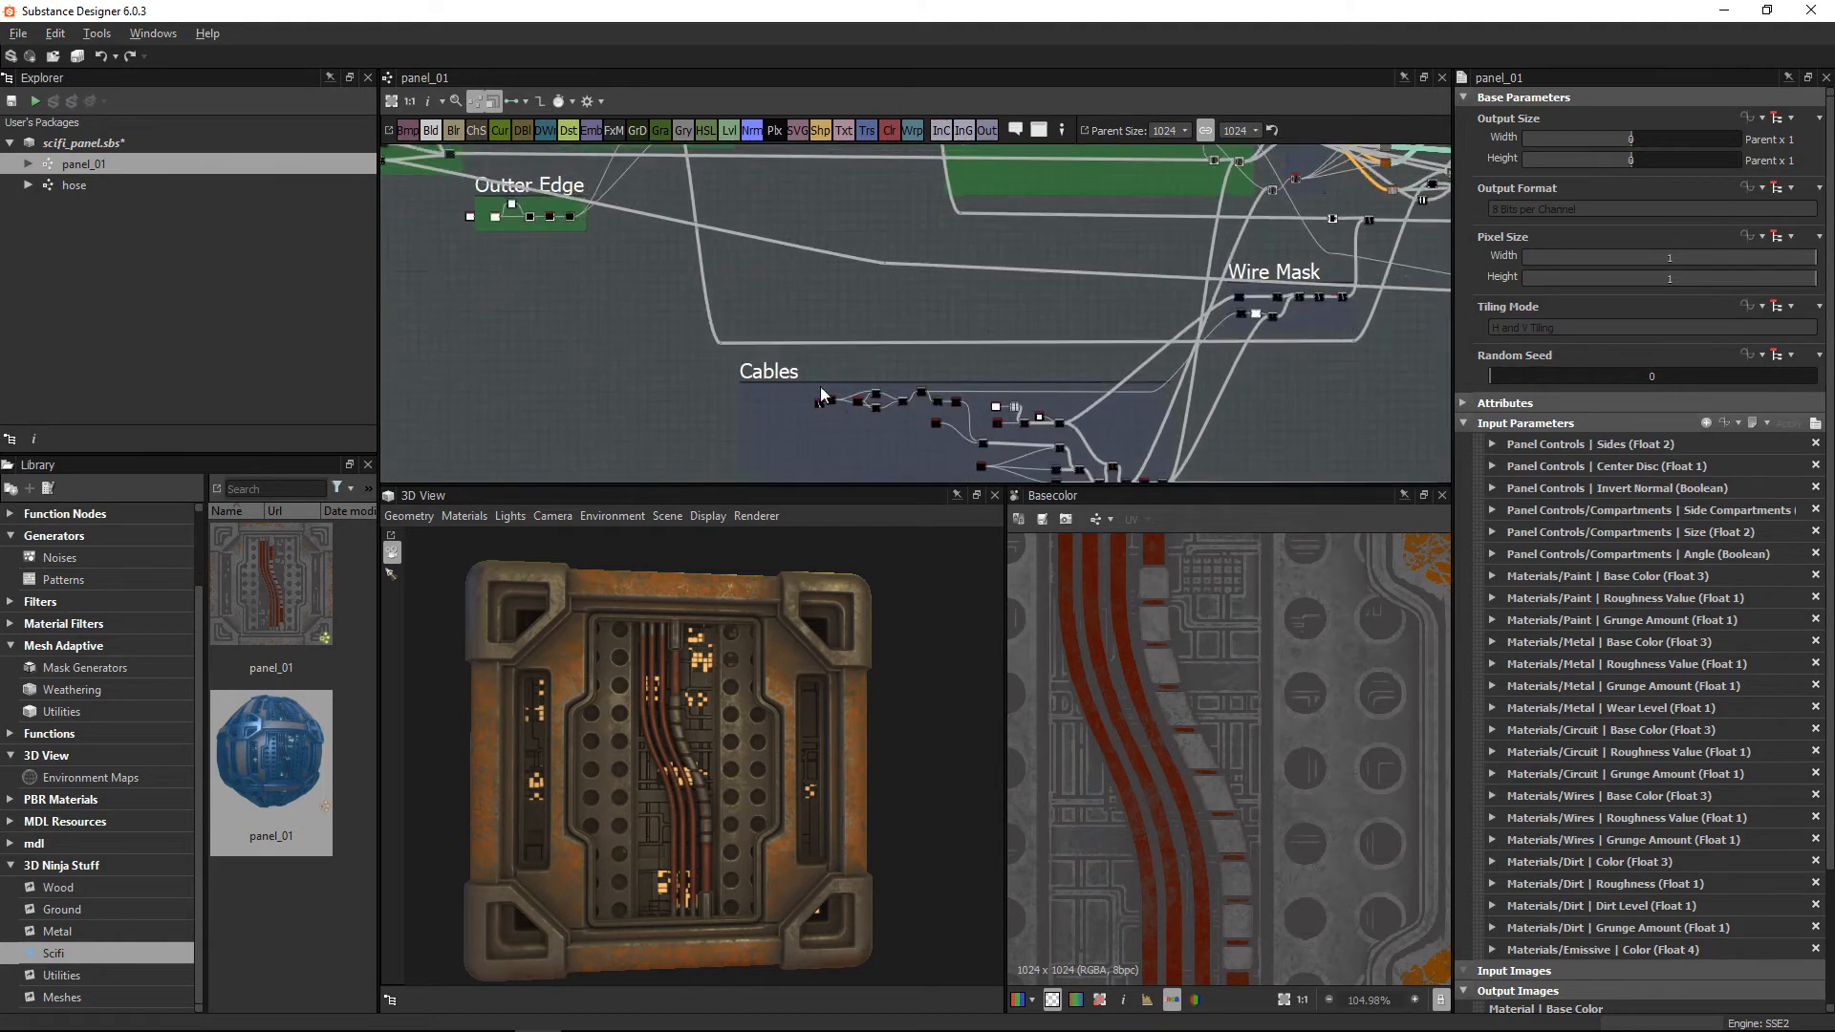
scroll(810, 346, "up", 4)
middle_click_drag(875, 417, 716, 349)
scroll(906, 371, "up", 2)
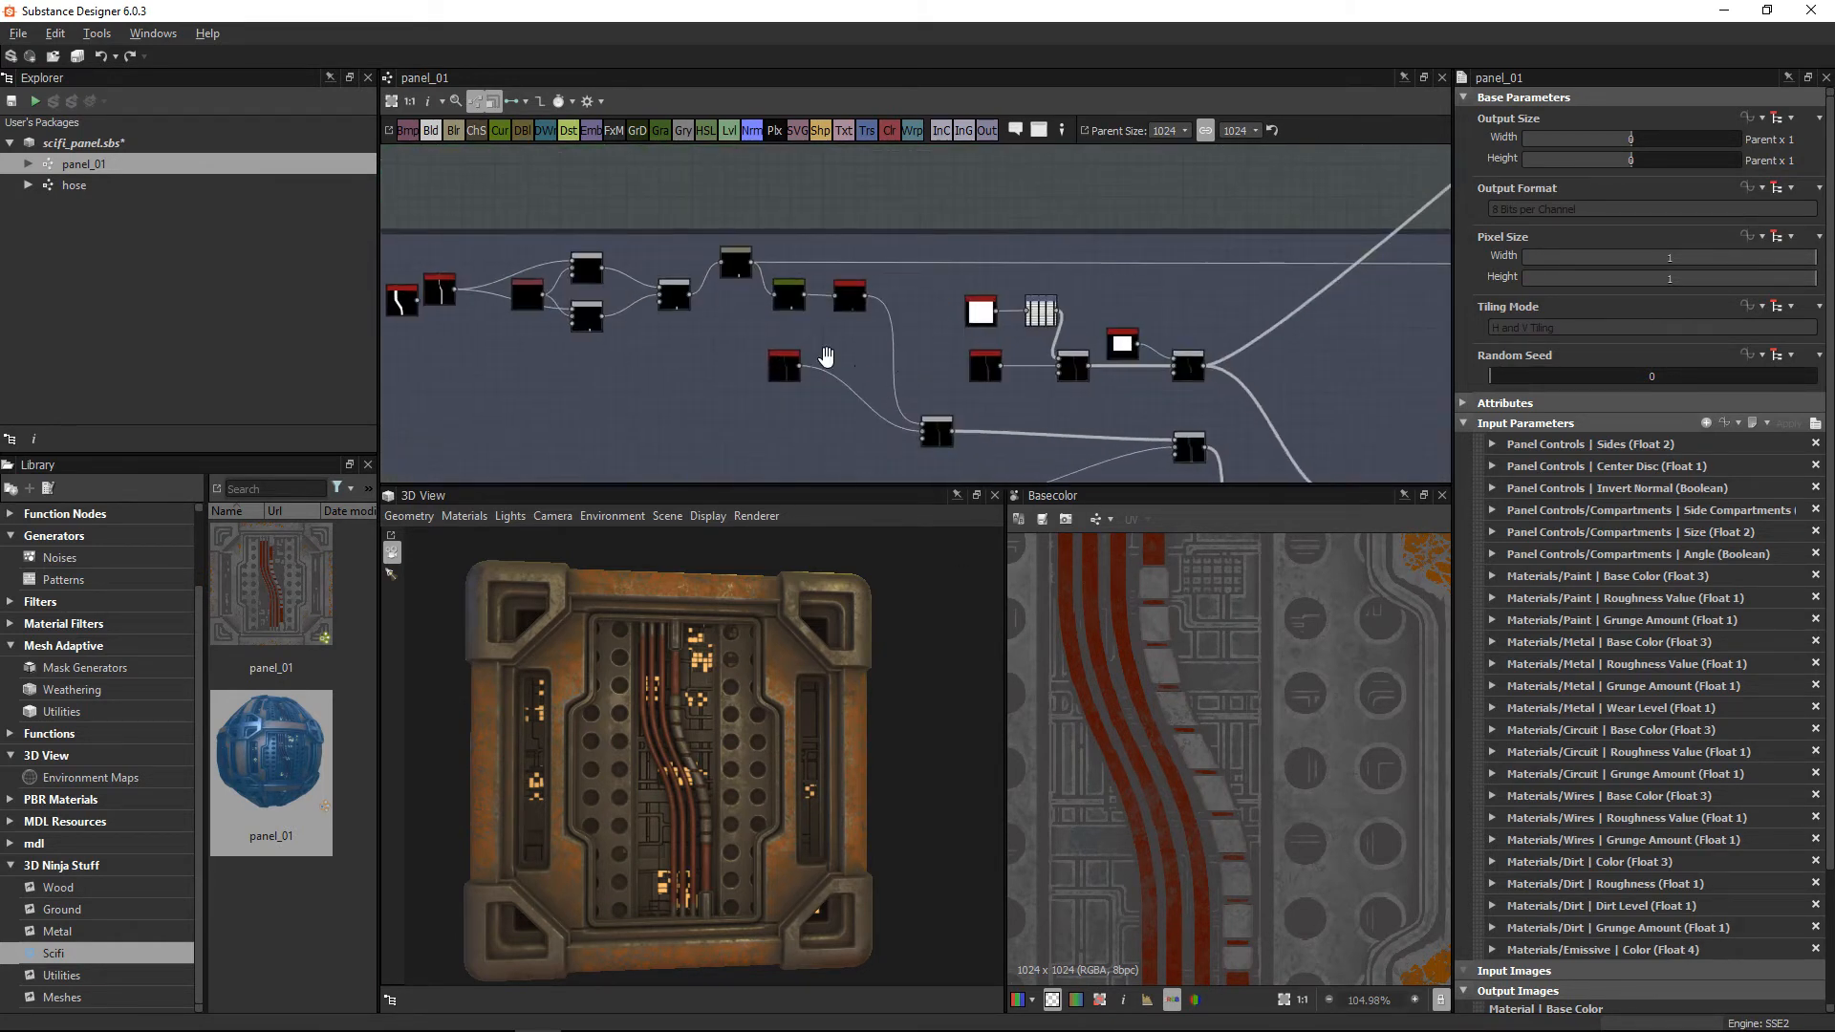
middle_click_drag(827, 357, 907, 352)
scroll(551, 287, "up", 5)
scroll(520, 364, "up", 1)
middle_click_drag(519, 365, 740, 328)
left_click_drag(534, 360, 568, 269)
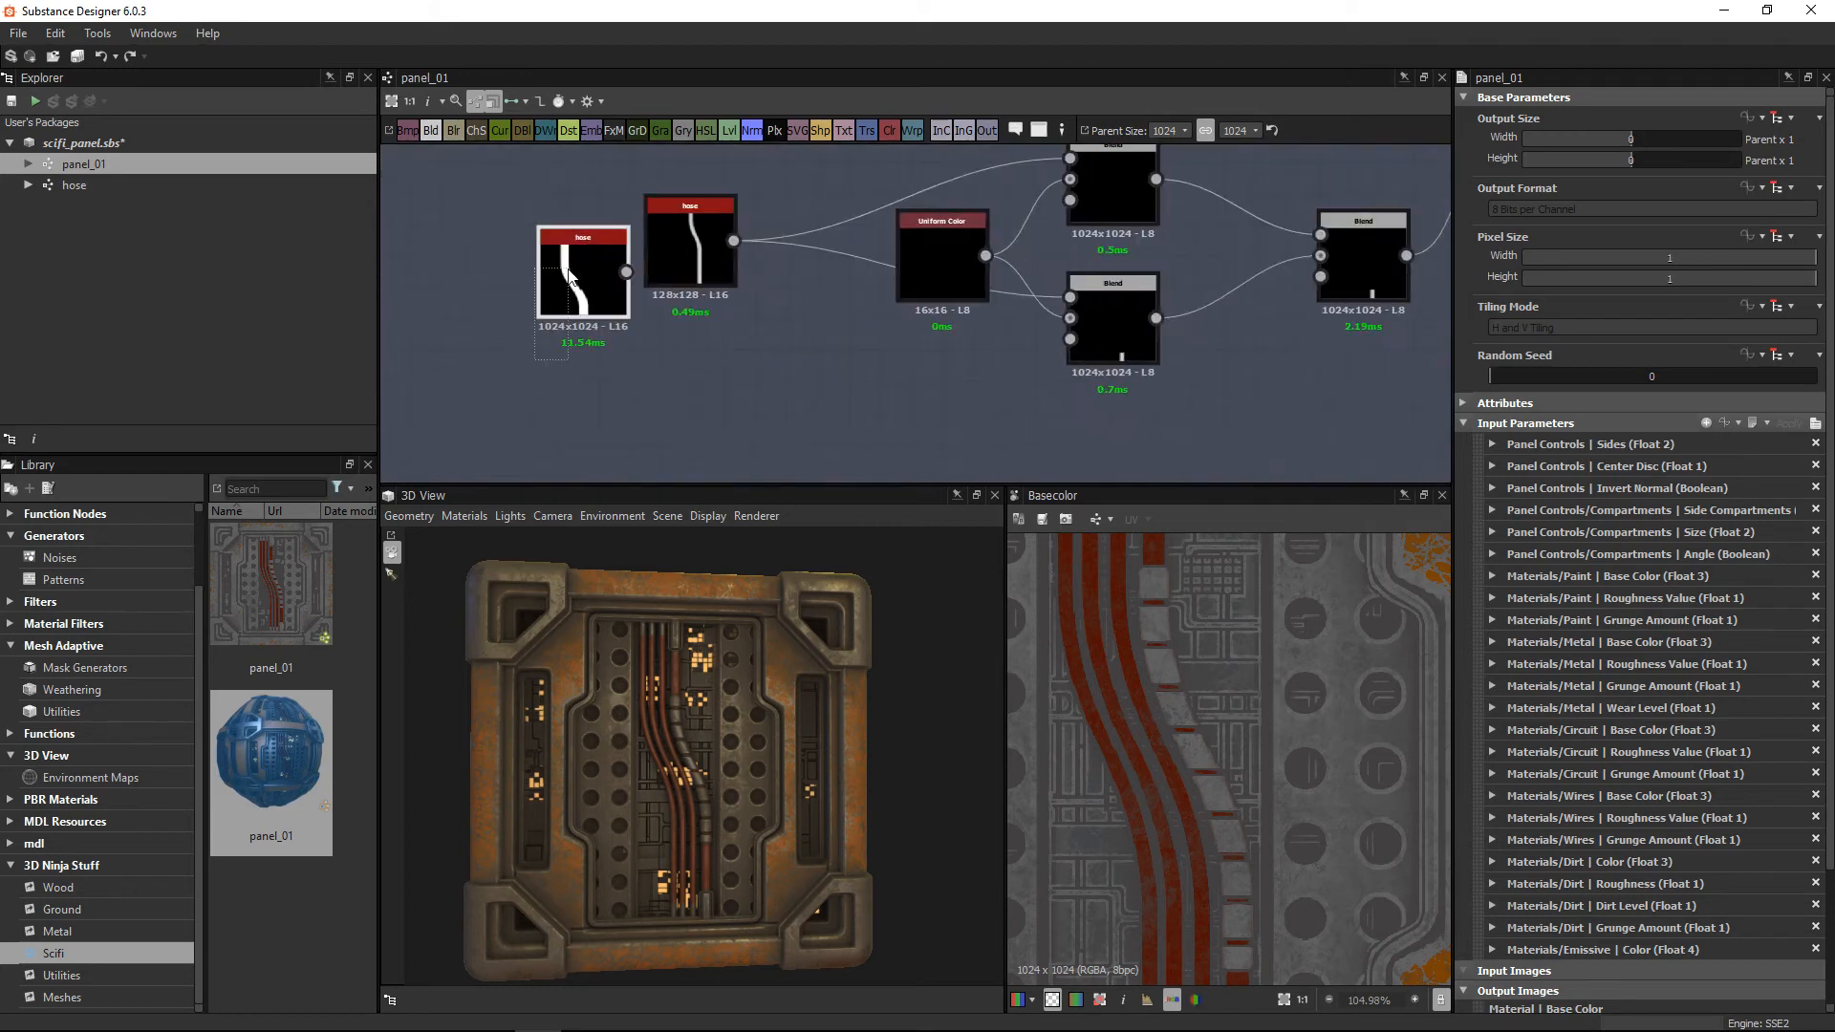
key("Delete")
Step: Move the remaining hose node and the Uniform Color node back from the Blend nodes to space out the Cables chain
middle_click_drag(971, 252, 887, 294)
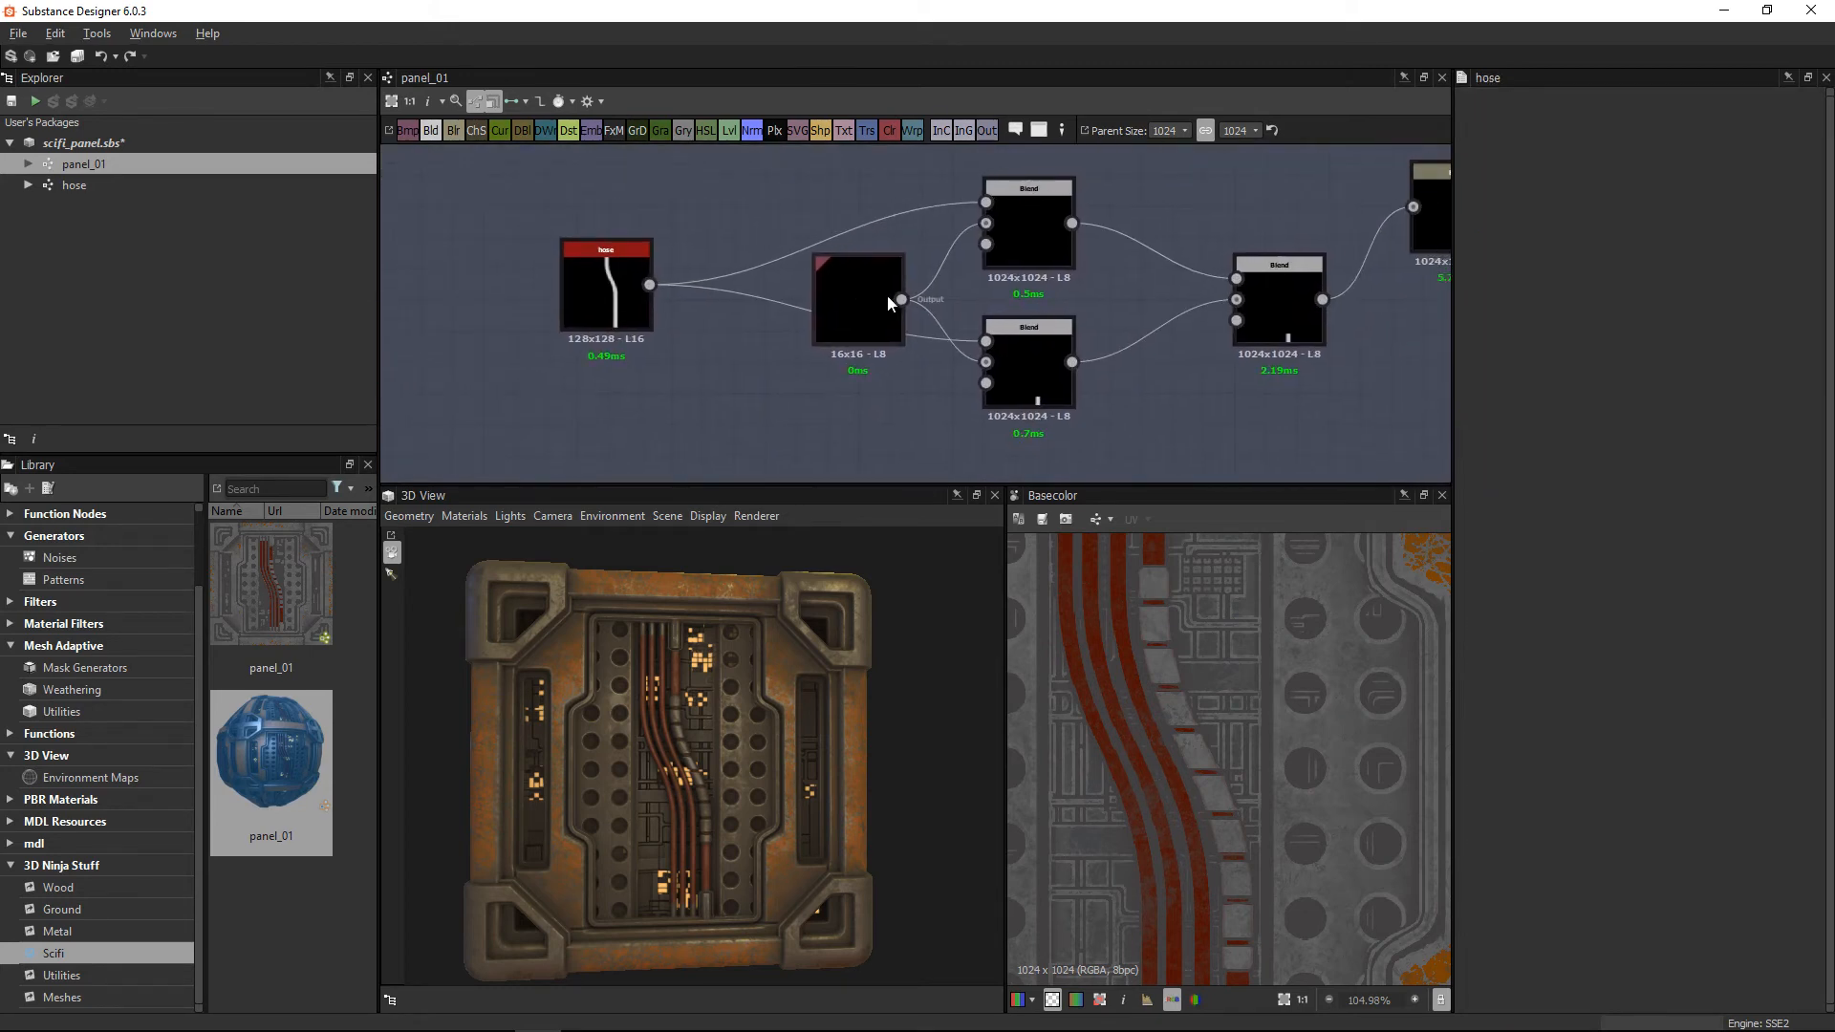
left_click(587, 262)
left_click_drag(587, 262, 482, 272)
left_click_drag(839, 304, 787, 294)
Step: Preview the hose node and the upper Blend node it feeds, and move Uniform Color slightly closer to the hose
left_click(499, 286)
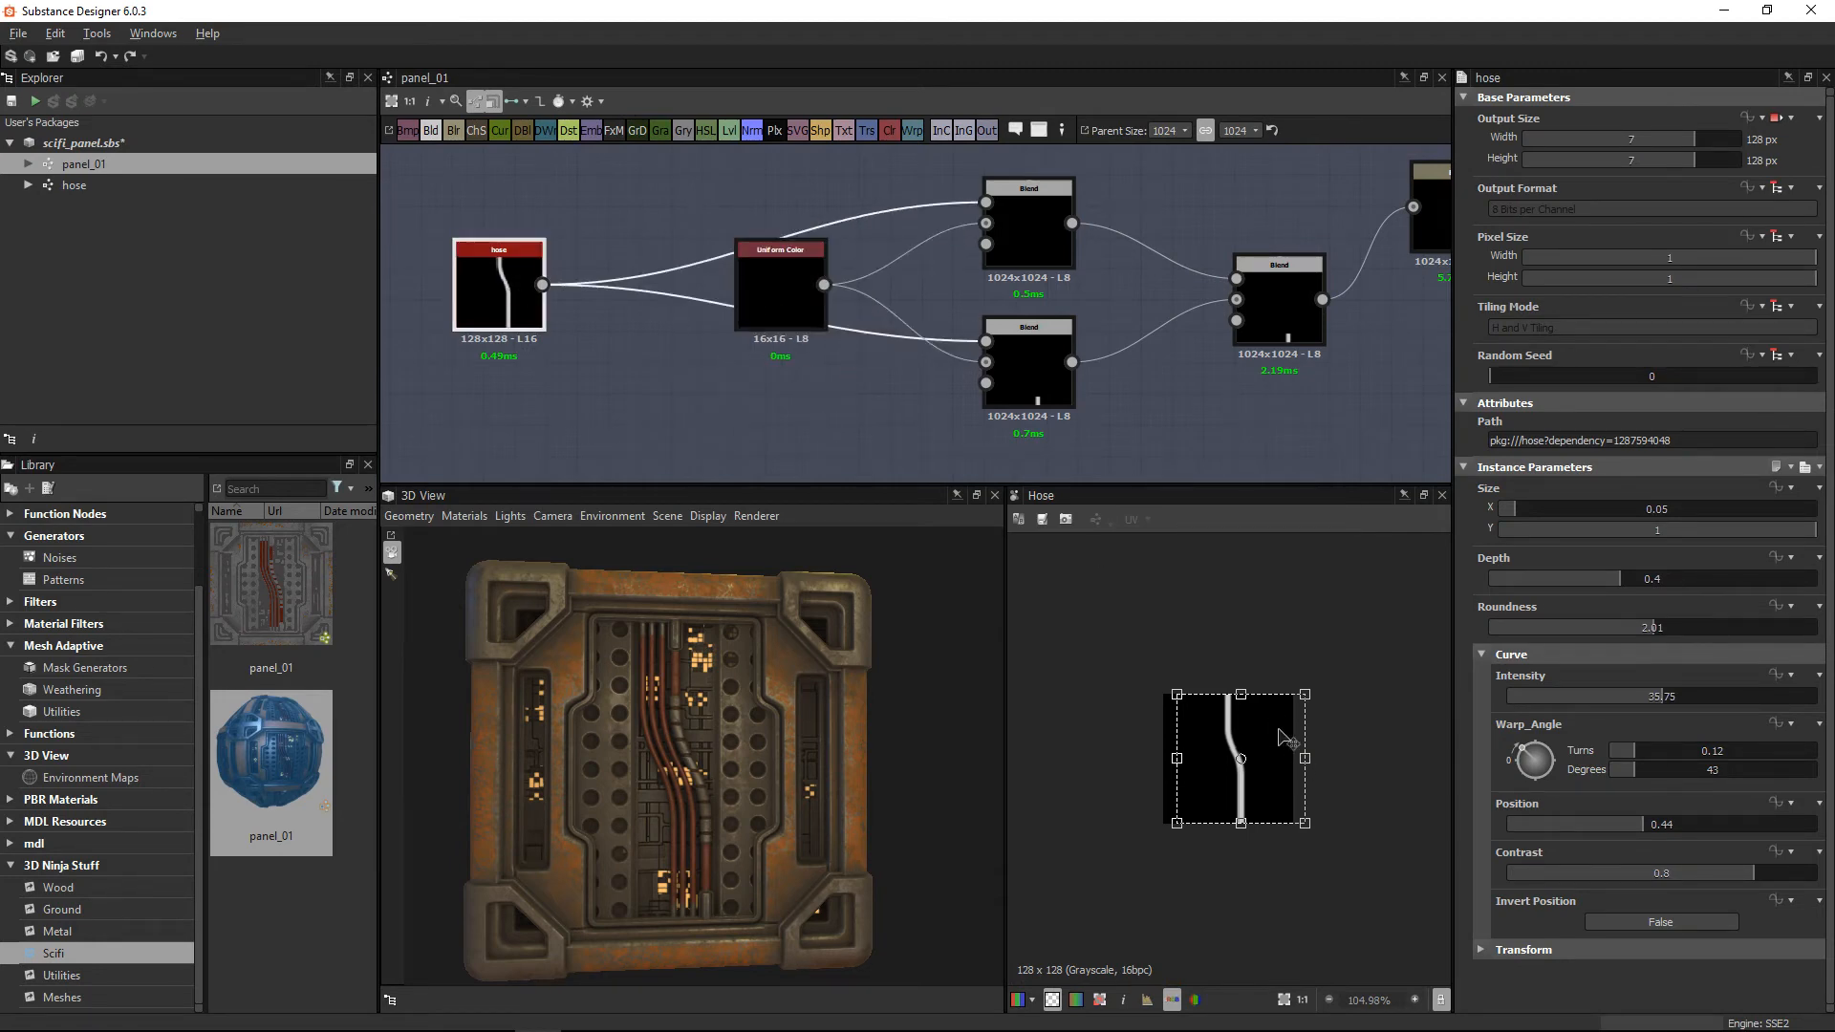
scroll(1282, 765, "up", 4)
middle_click_drag(969, 248, 885, 230)
double_click(935, 234)
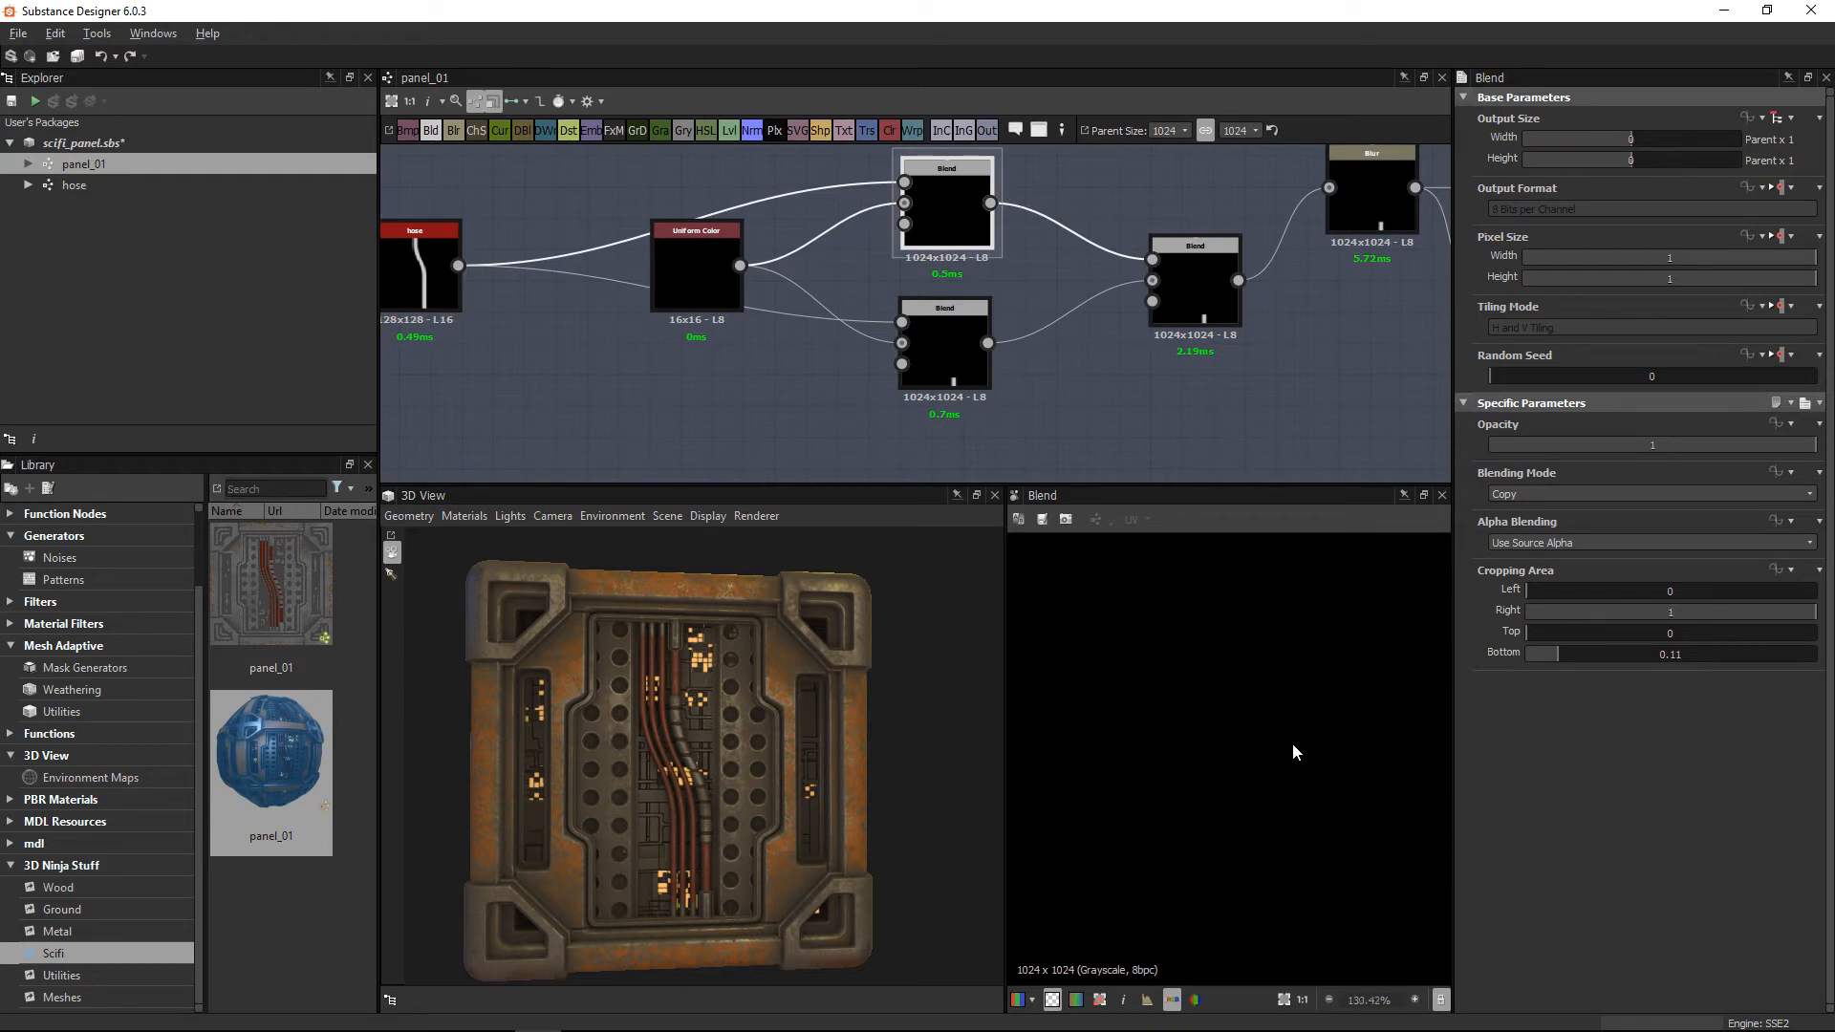
scroll(1219, 694, "down", 4)
scroll(1227, 724, "down", 3)
scroll(1217, 709, "up", 1)
middle_click_drag(981, 309, 1059, 298)
left_click_drag(785, 272, 722, 270)
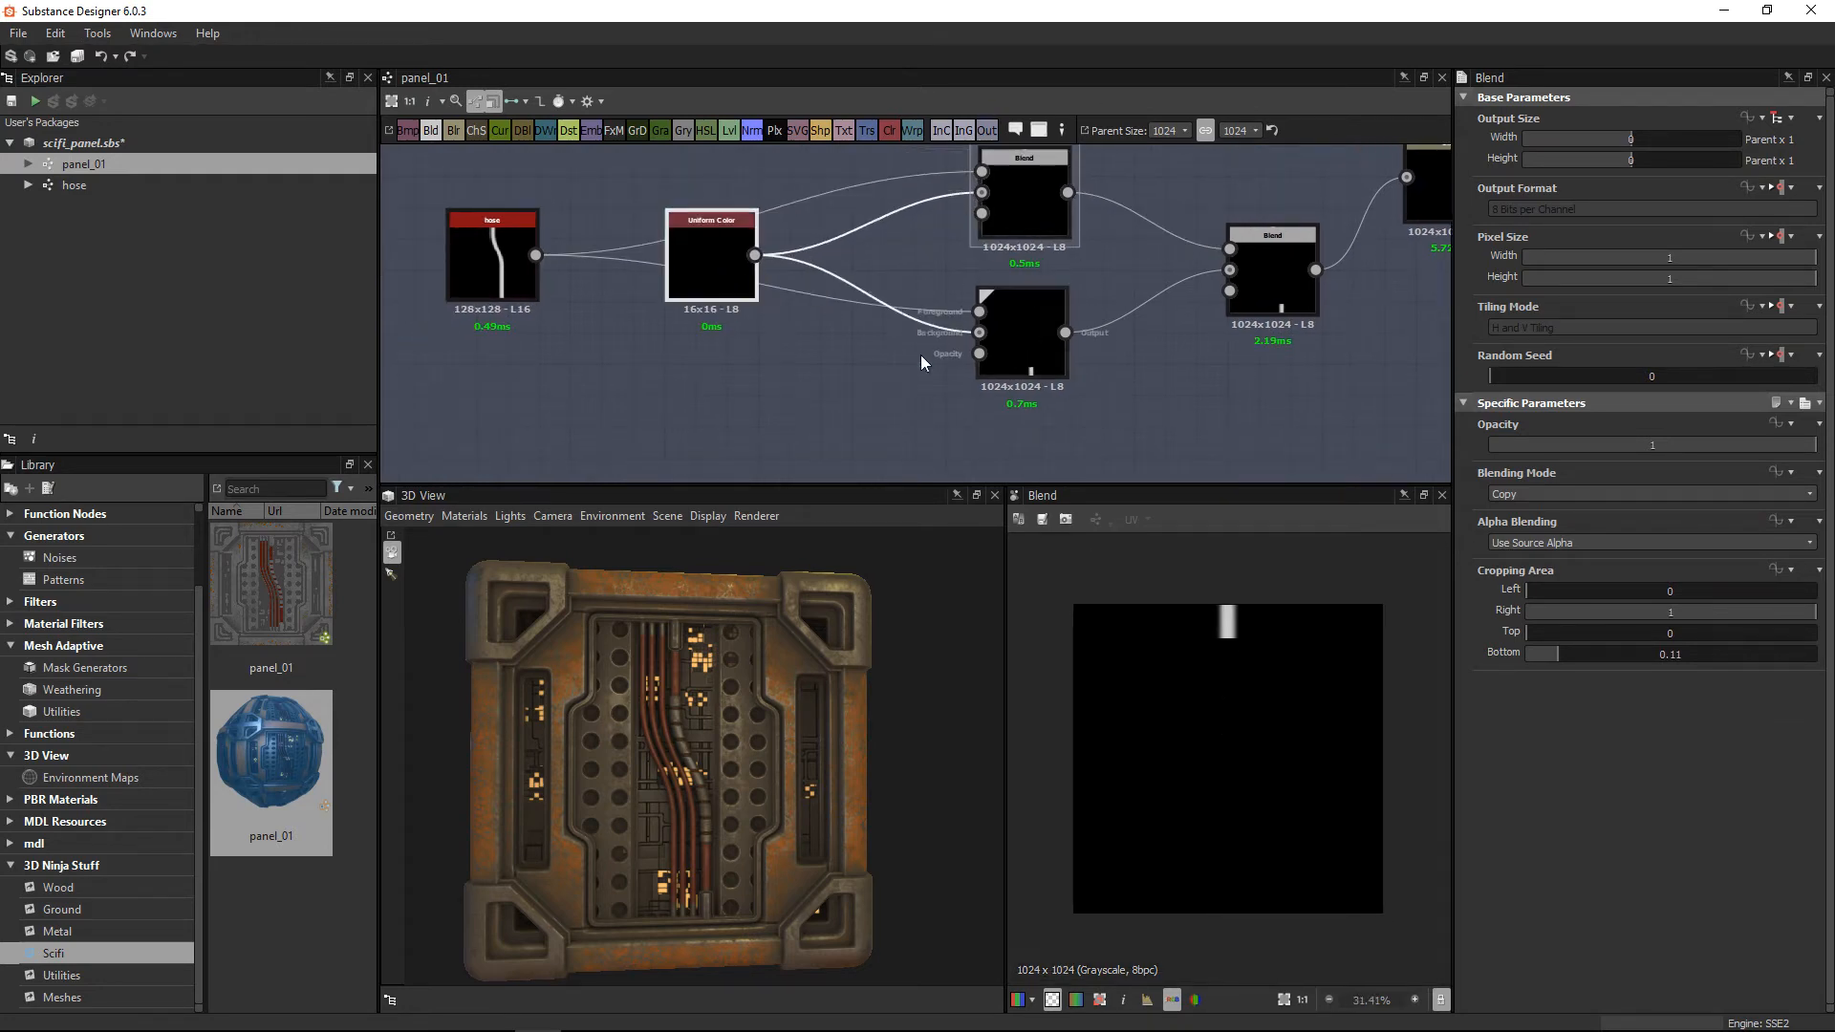
Step: Duplicate the hose, Uniform Color and two Blend nodes of the Cables chain into the empty space below them
scroll(727, 268, "down", 3)
left_click(1011, 367)
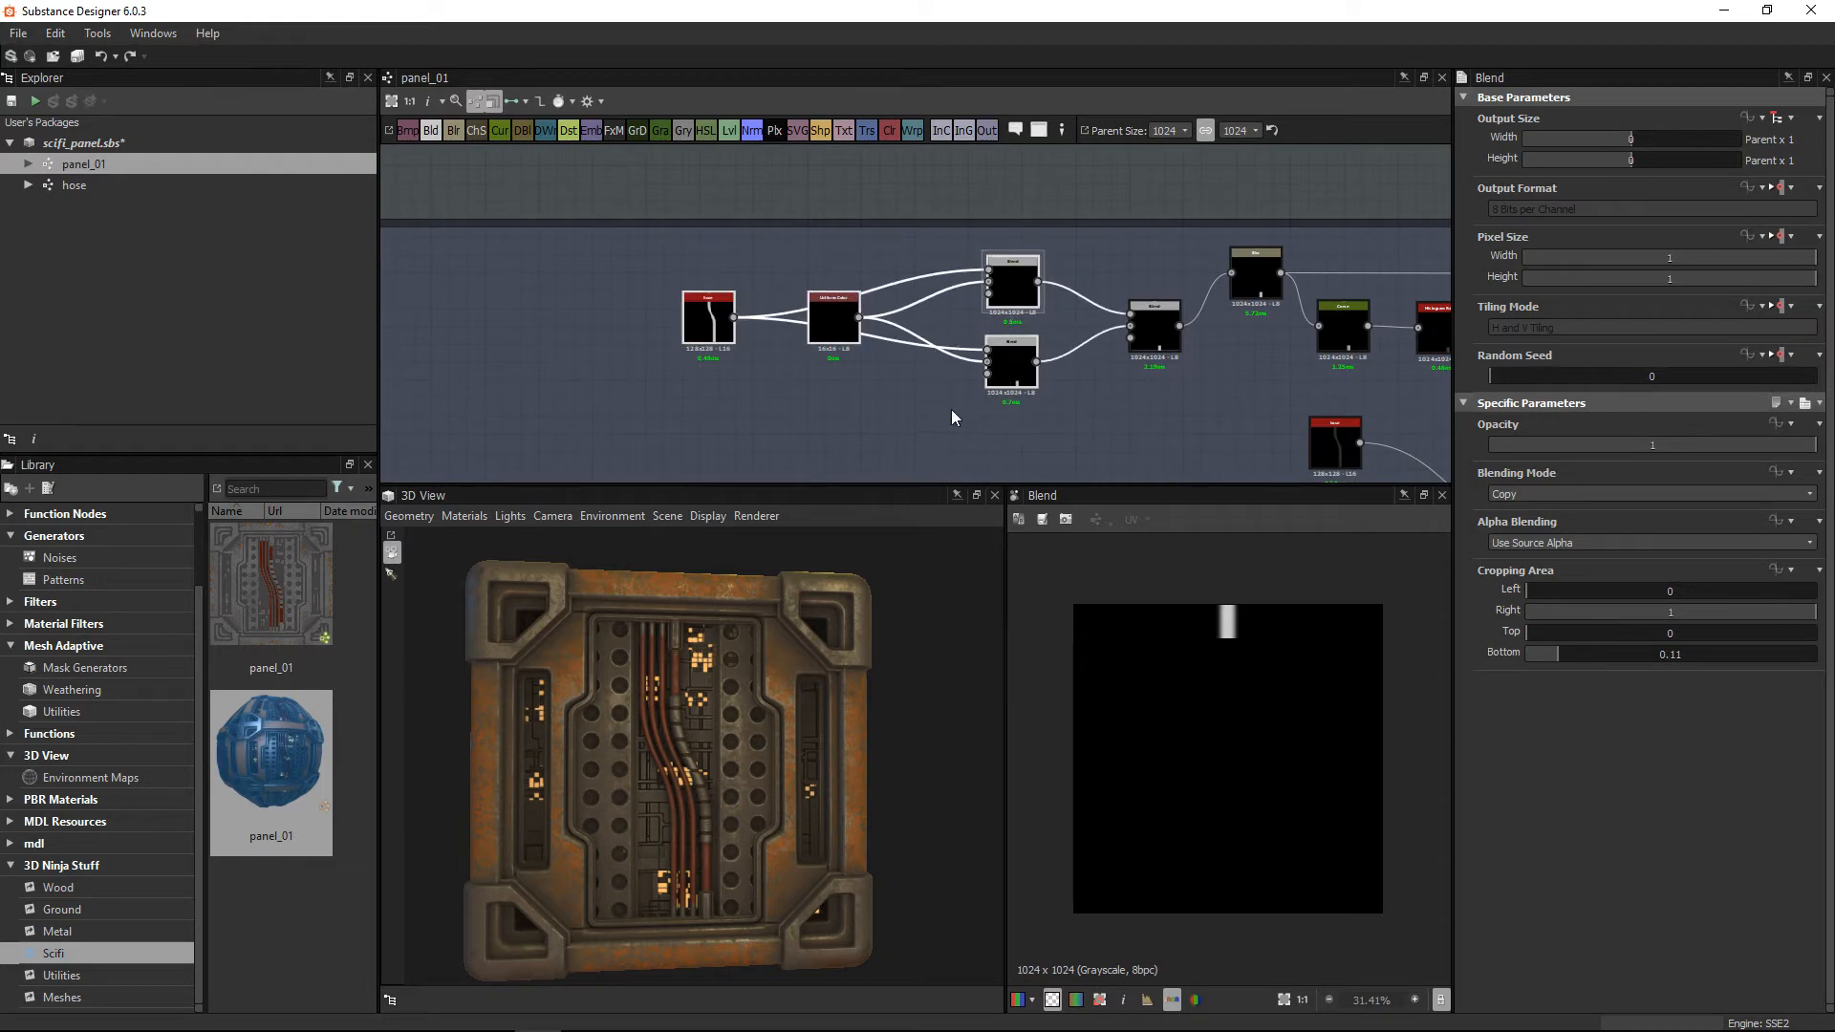
middle_click_drag(950, 409, 1051, 269)
left_click(967, 346)
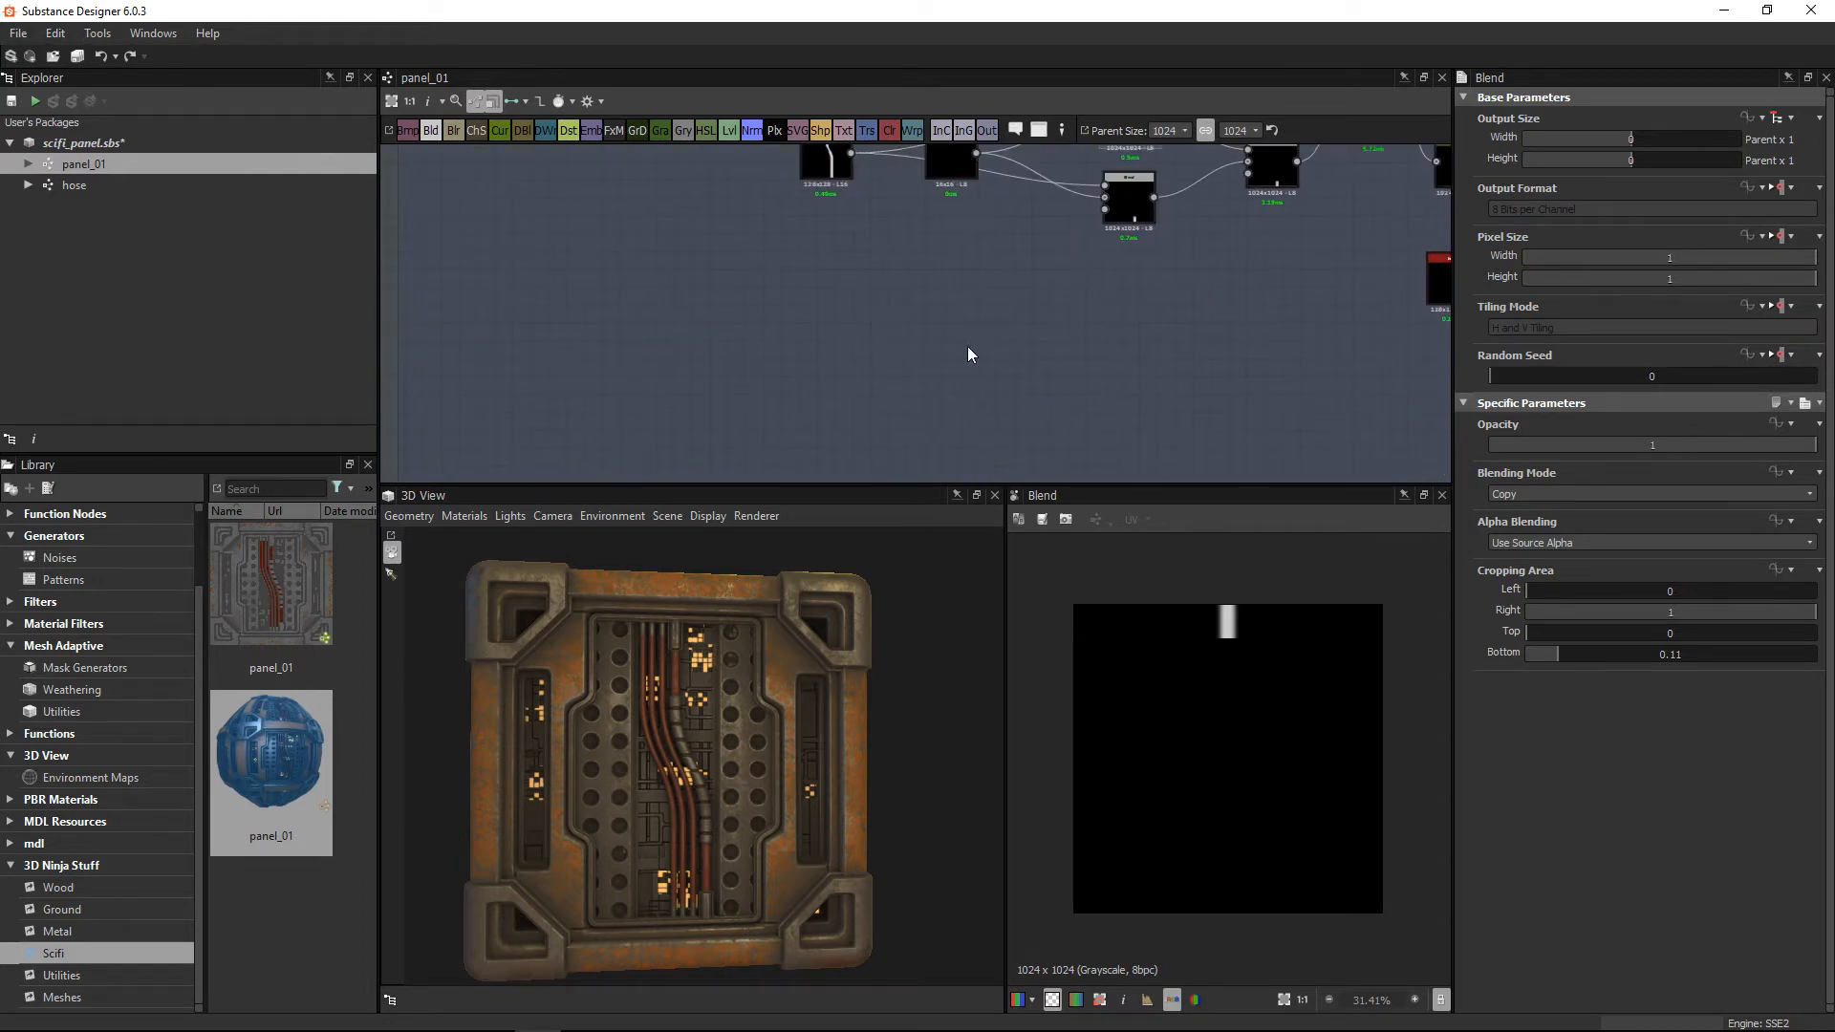
key("ctrl+v")
left_click_drag(1081, 365, 967, 380)
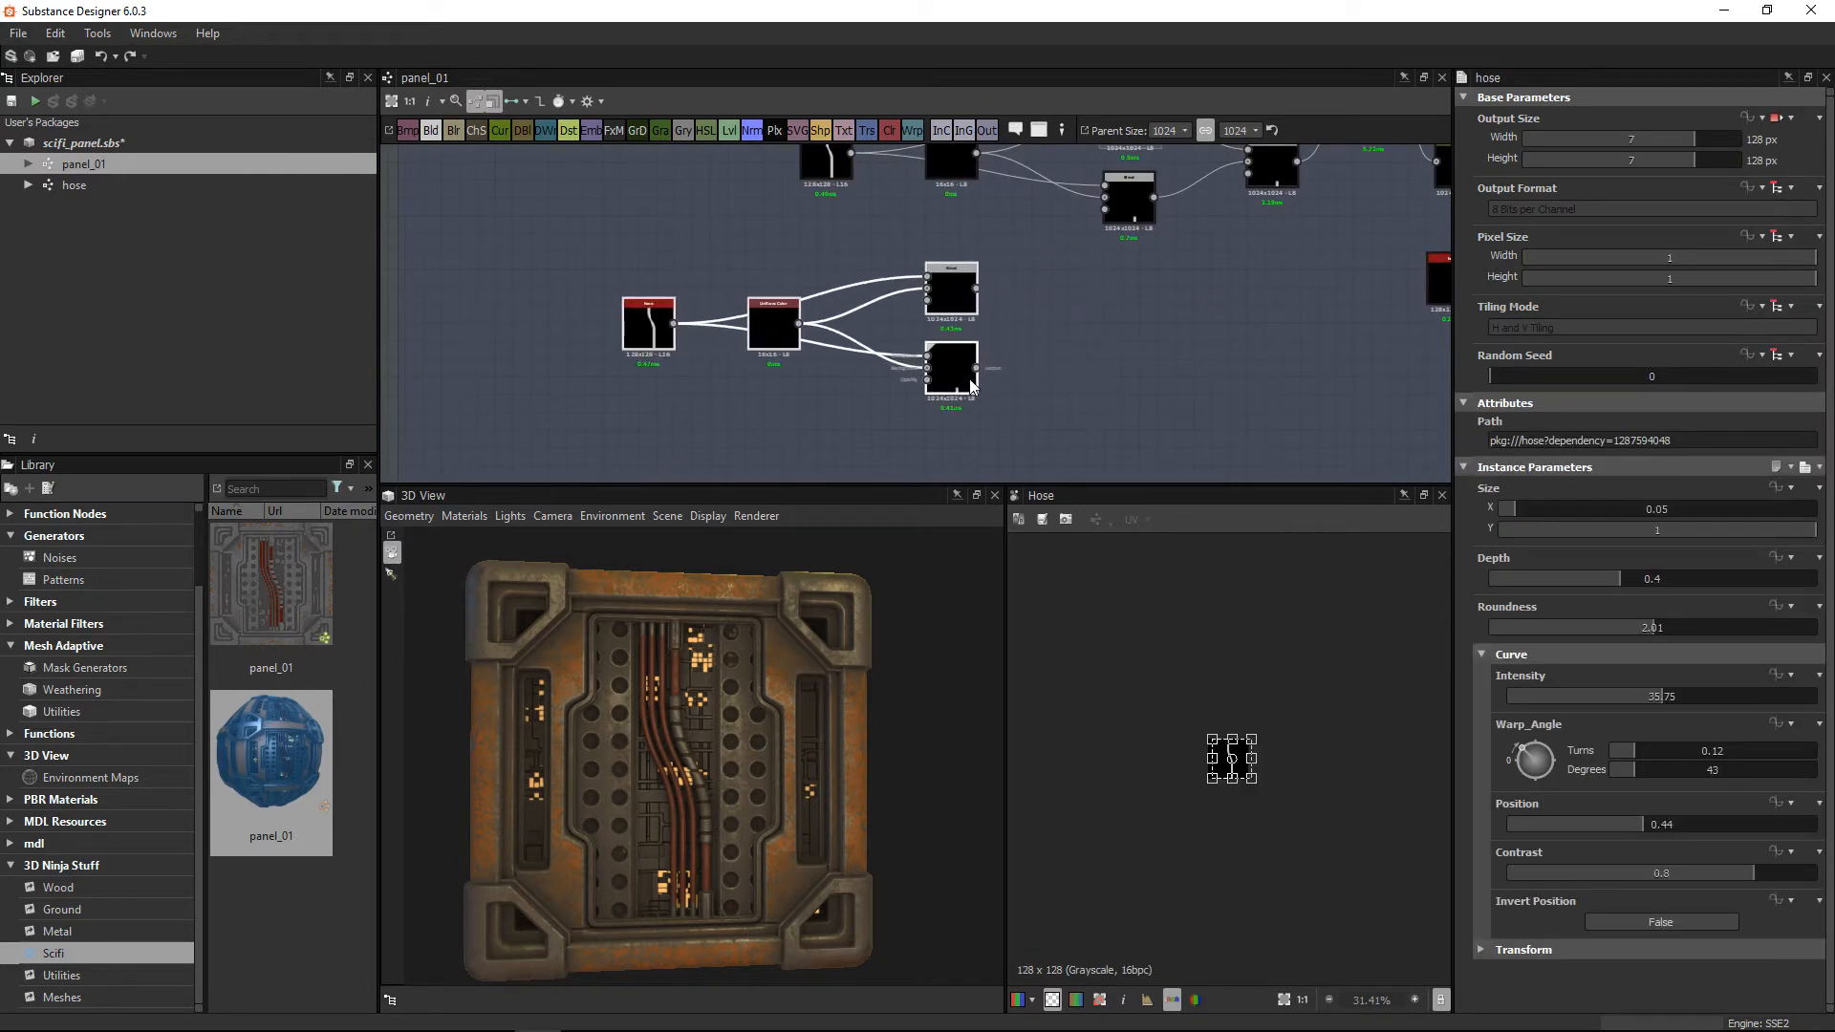
left_click(1042, 364)
Step: Move the copied Uniform Color node closer to the copied Blends and check the upper Blend's bottom cropping value
left_click(956, 284)
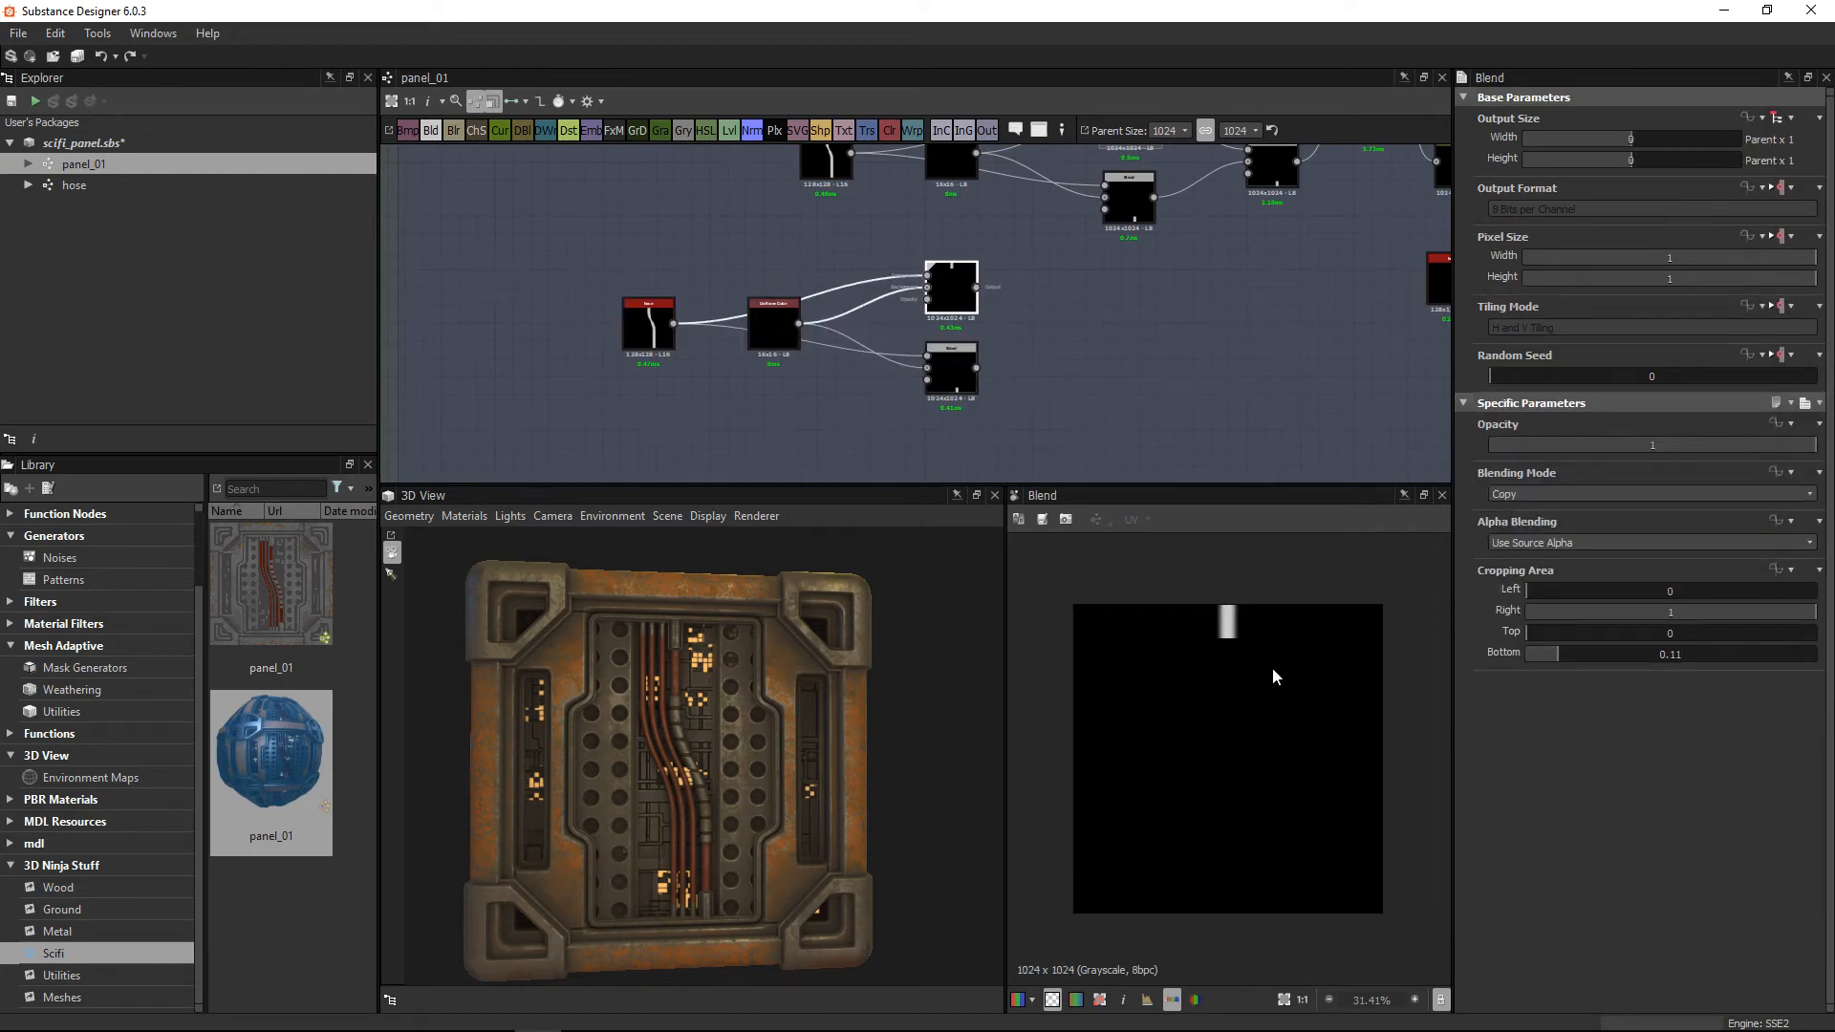
scroll(1212, 616, "up", 1)
middle_click_drag(769, 340, 743, 348)
left_click_drag(743, 349, 812, 358)
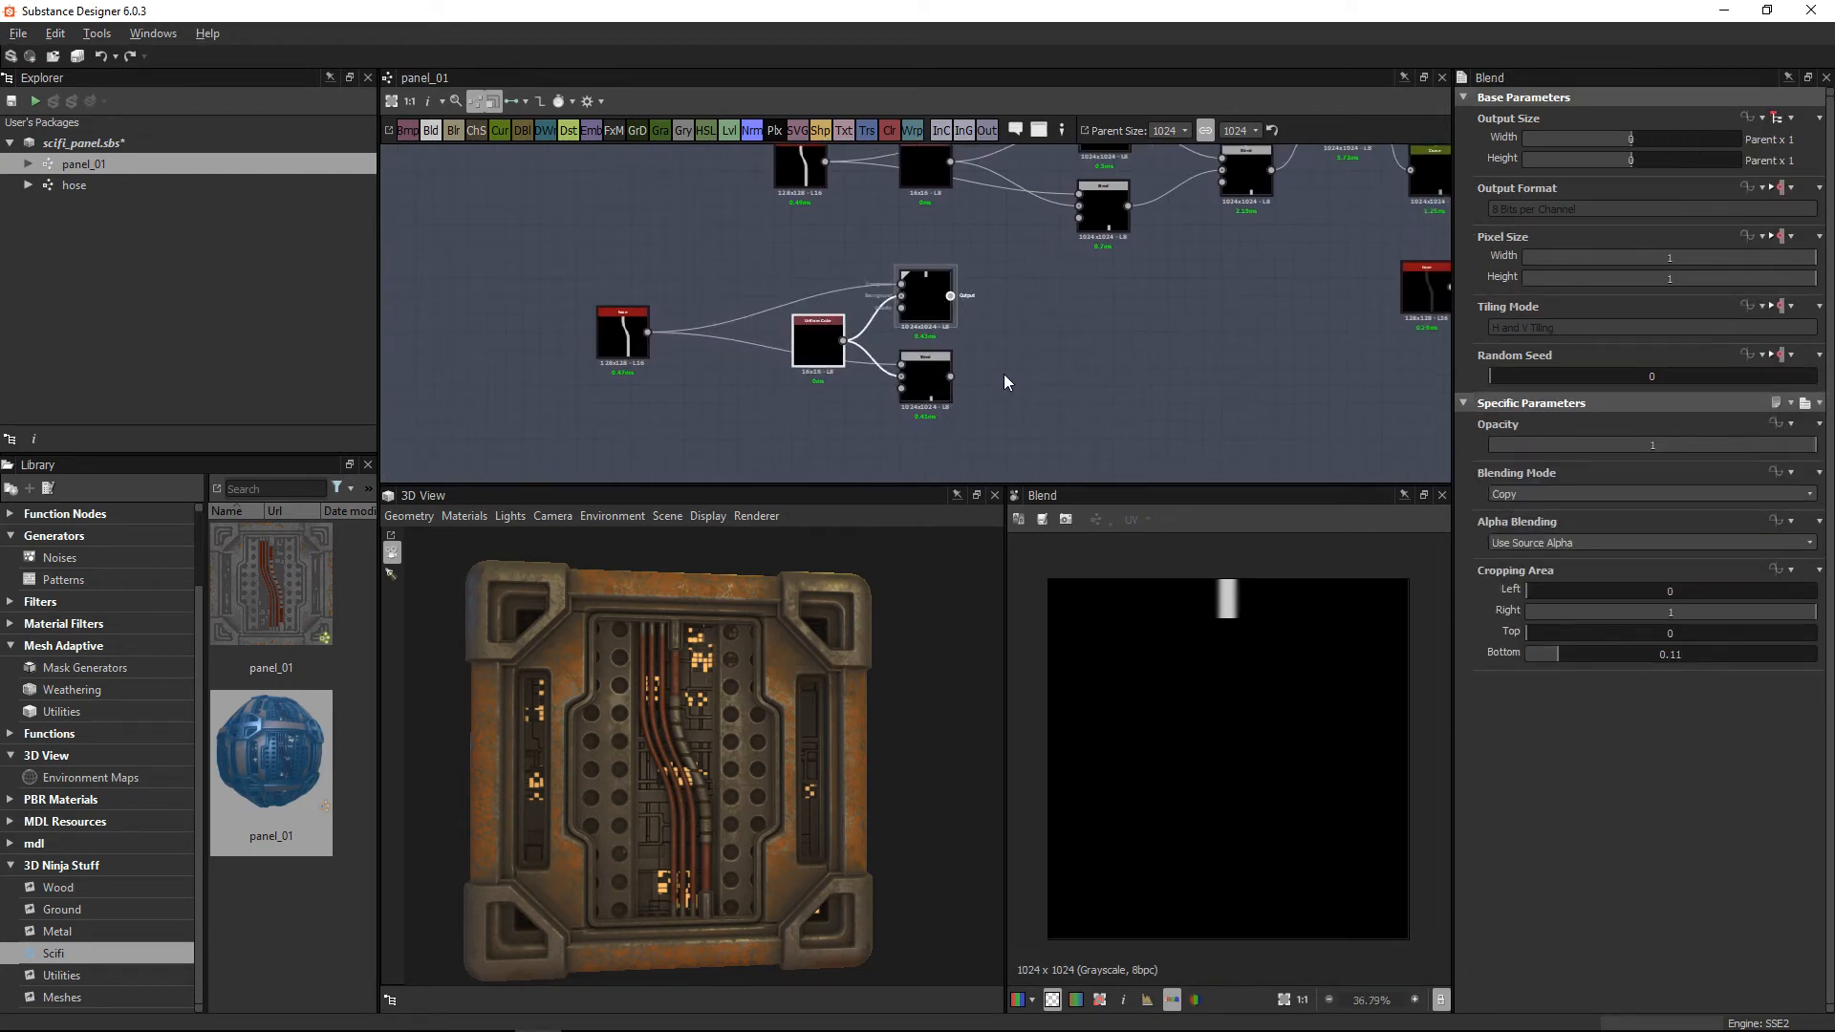
scroll(952, 291, "up", 3)
left_click(902, 301)
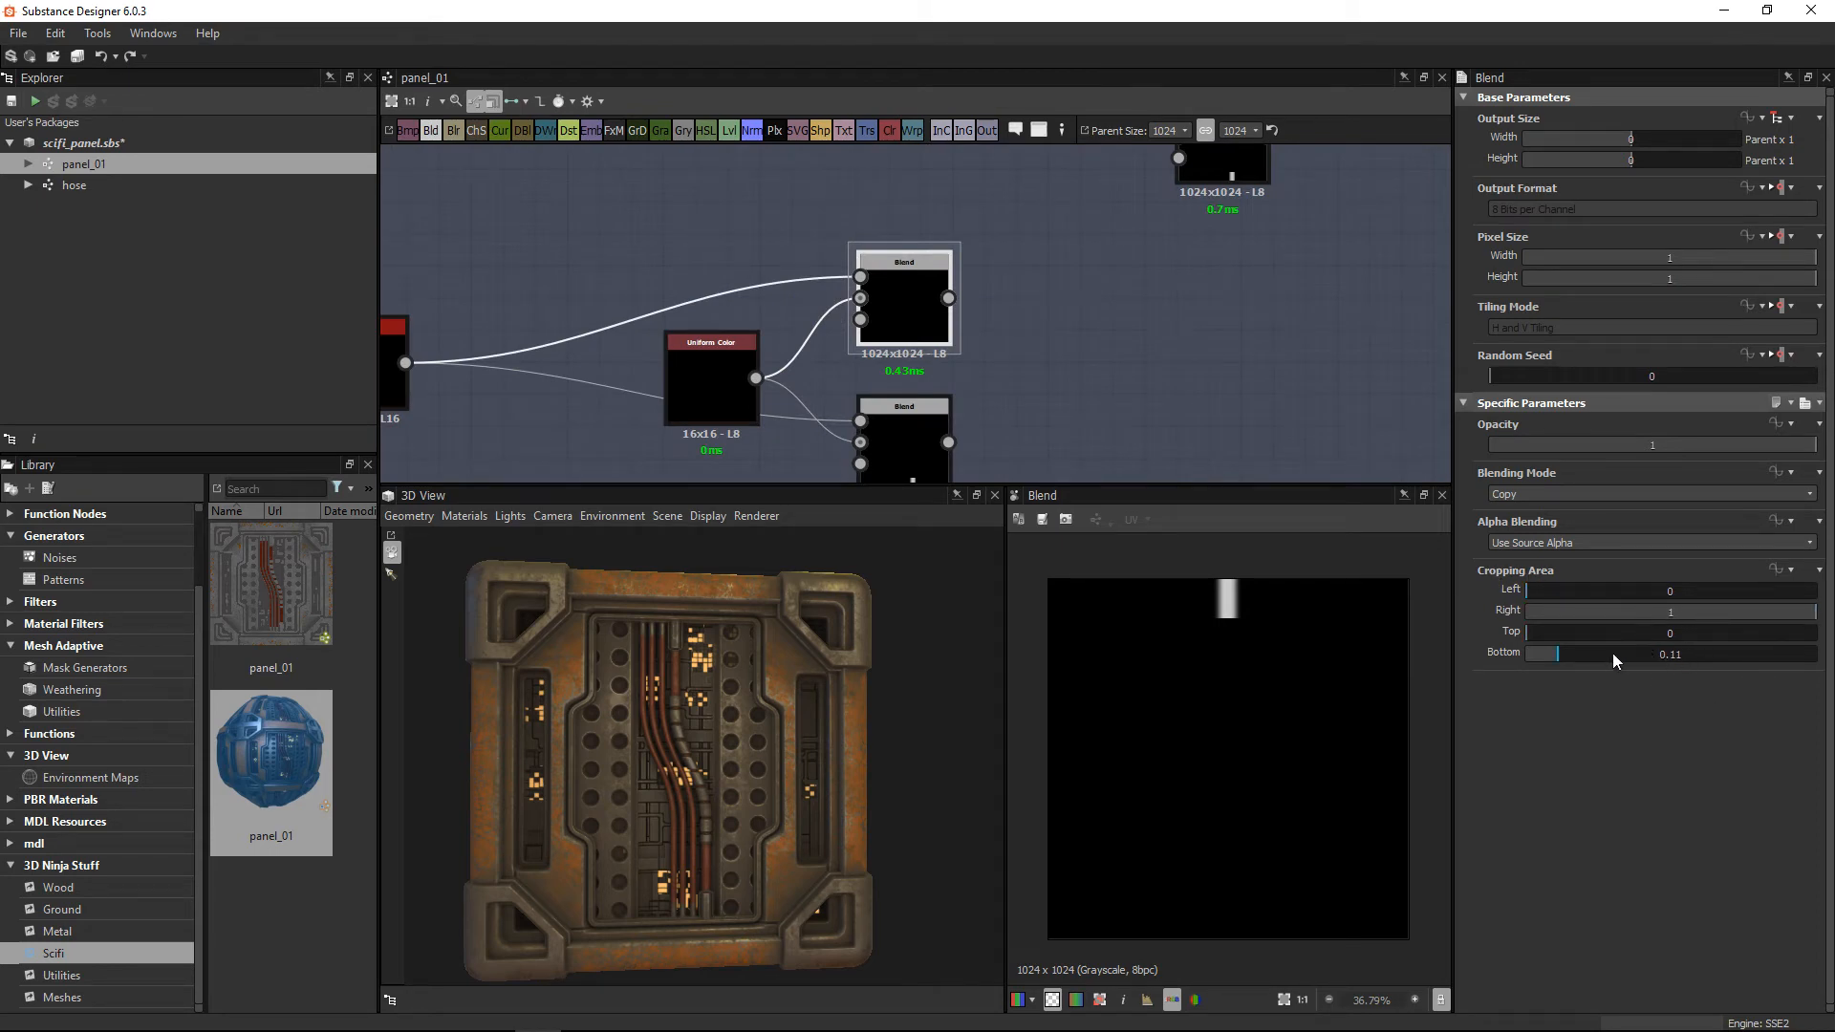
left_click_drag(1585, 656, 1554, 676)
Step: Preview the copied Uniform Color node and inspect its link to the upper Blend's Background input
double_click(700, 382)
scroll(826, 335, "up", 3)
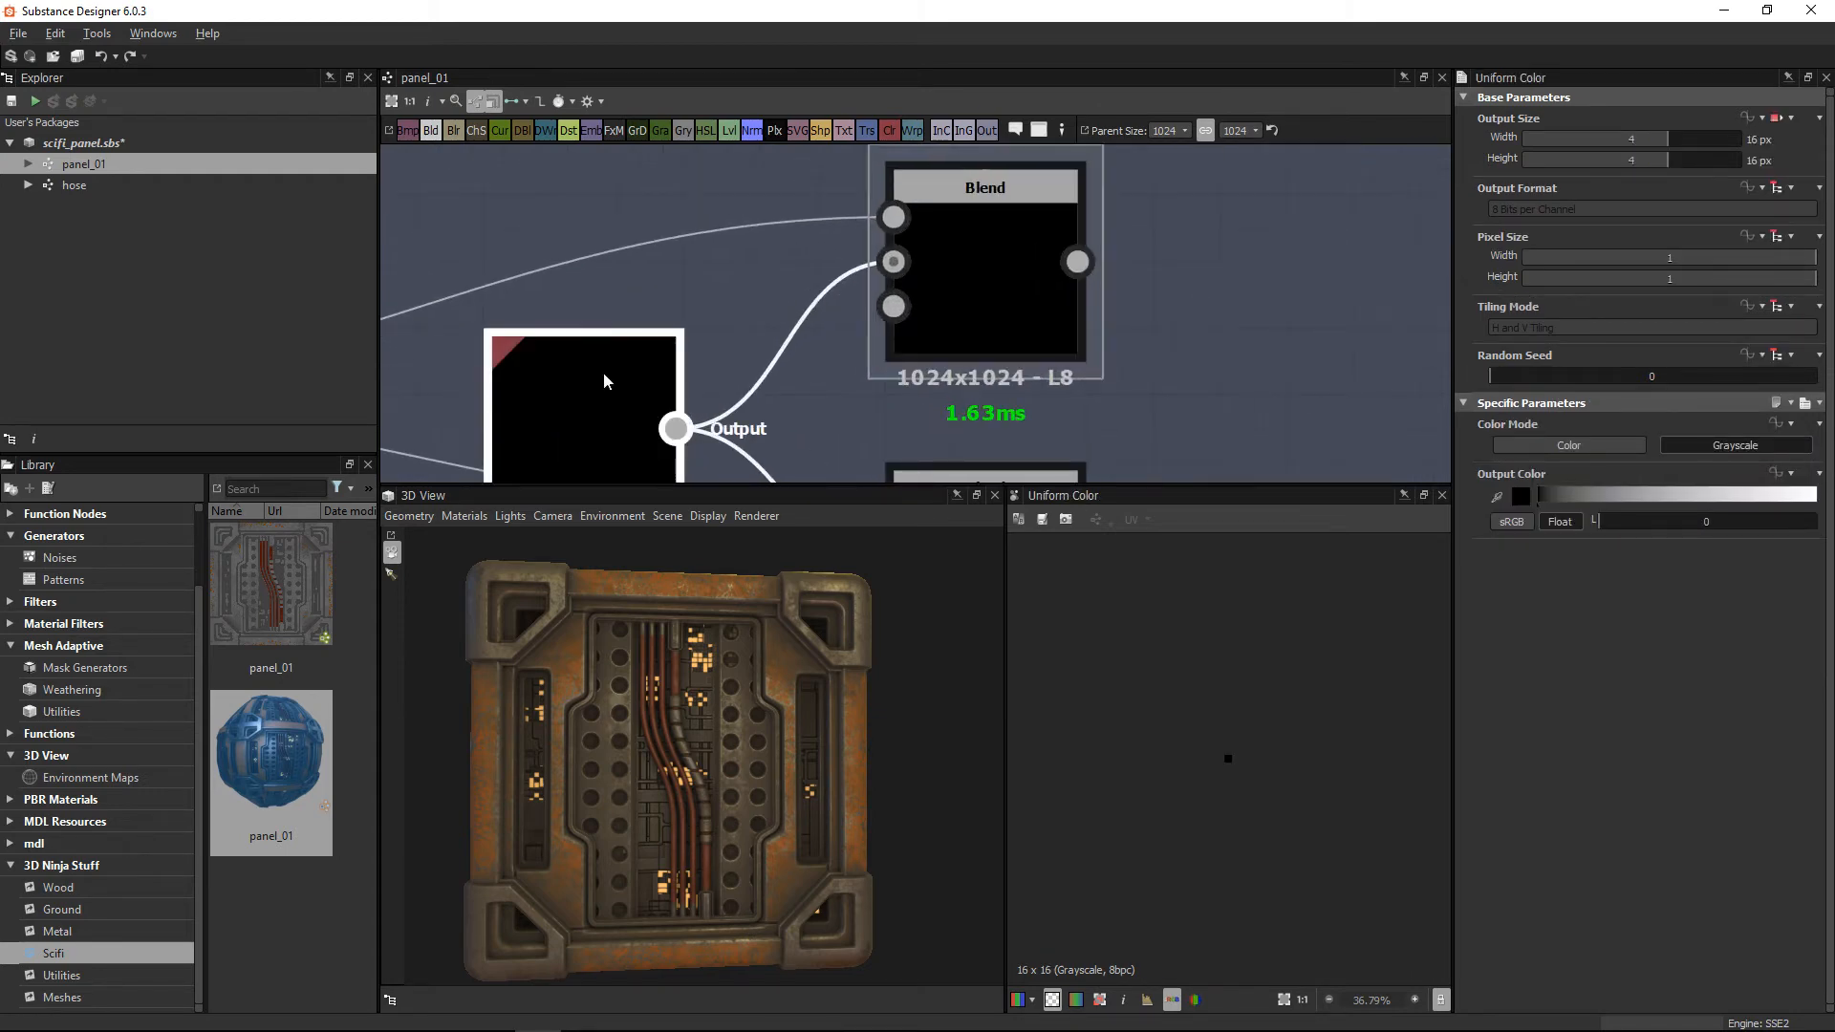
middle_click_drag(590, 472, 604, 401)
middle_click_drag(784, 292, 747, 355)
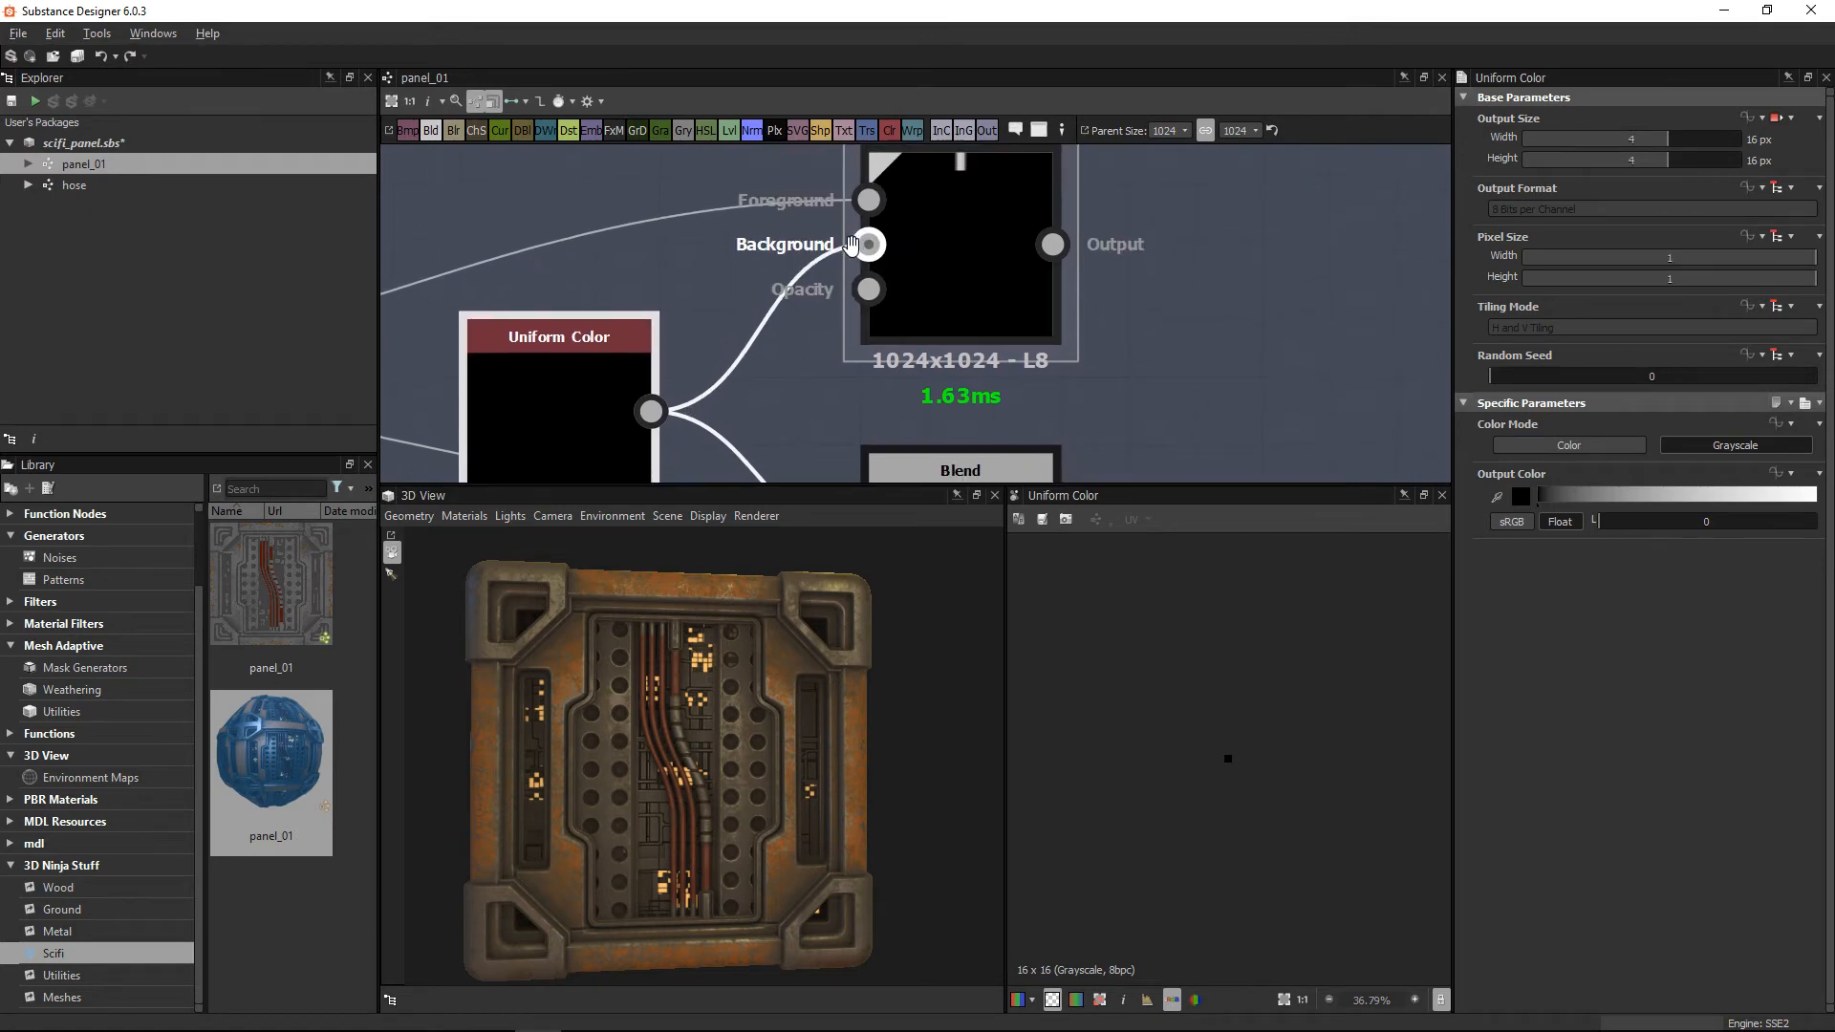
Step: Add a Blend node beside the copied upper Blend and connect that Blend's output to its Foreground input
key("space")
type("blend")
key("Return")
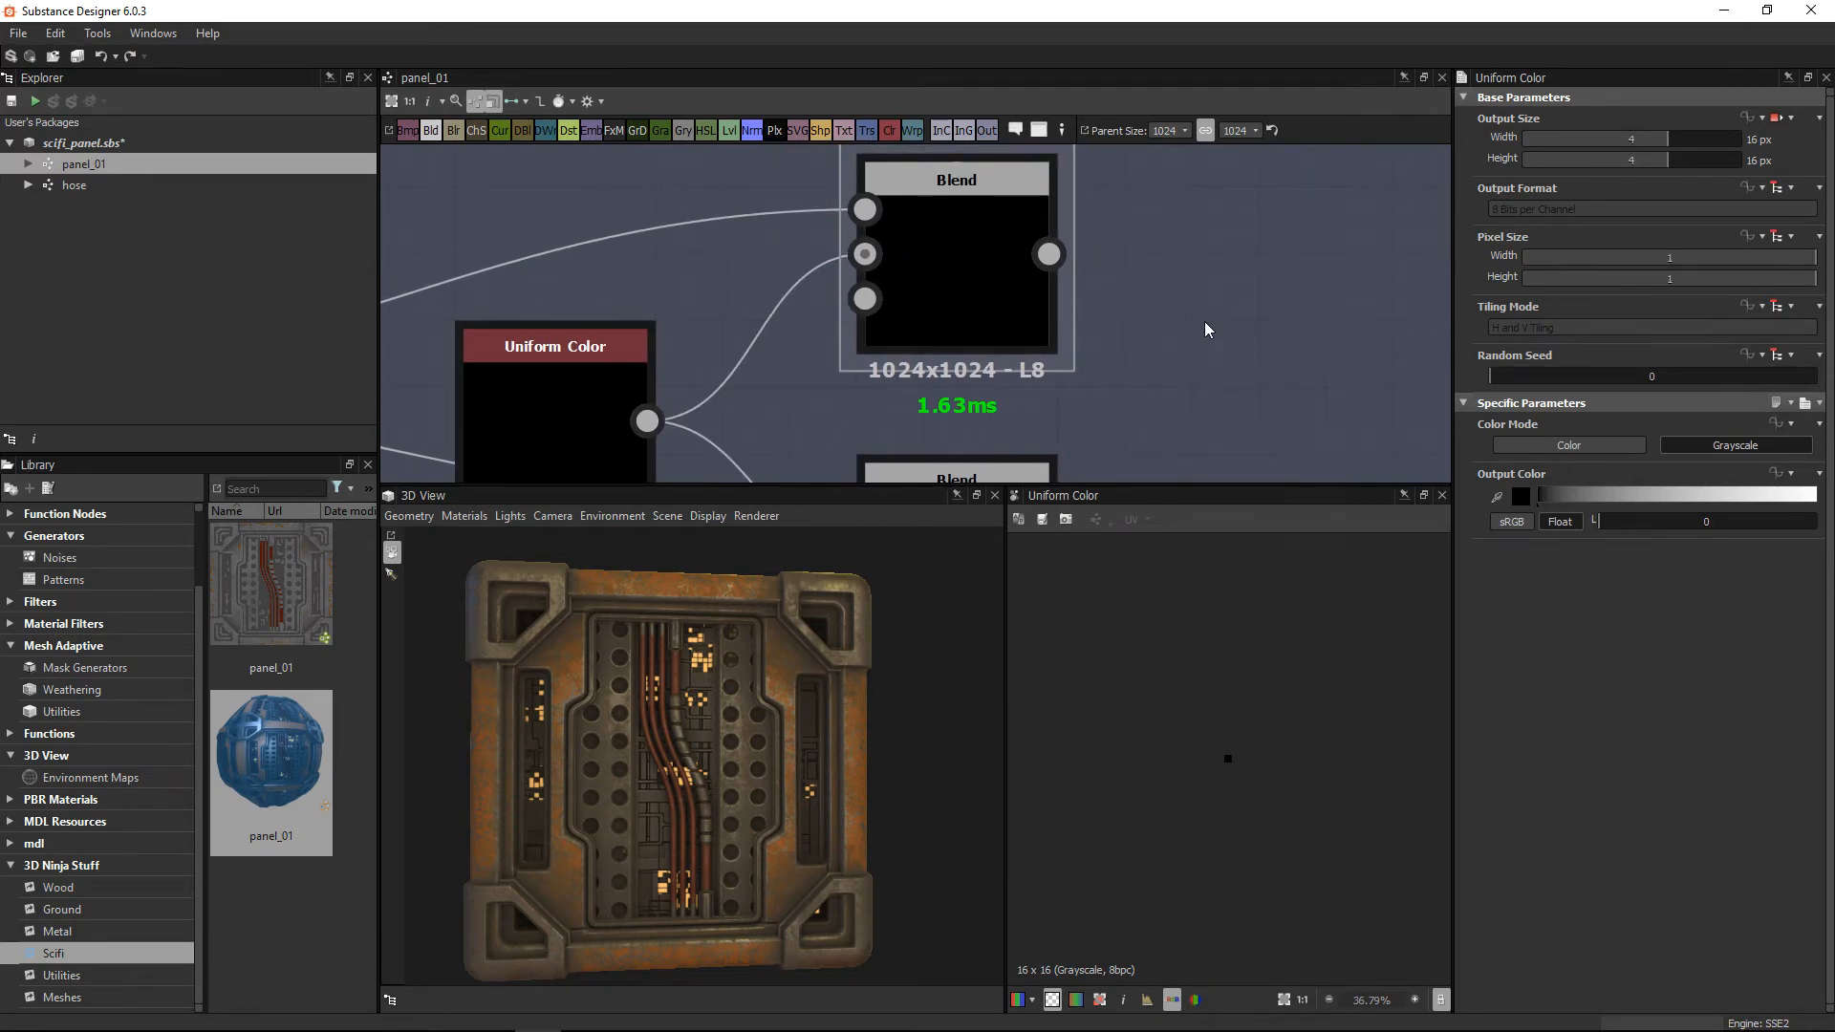
left_click_drag(1208, 327, 1236, 260)
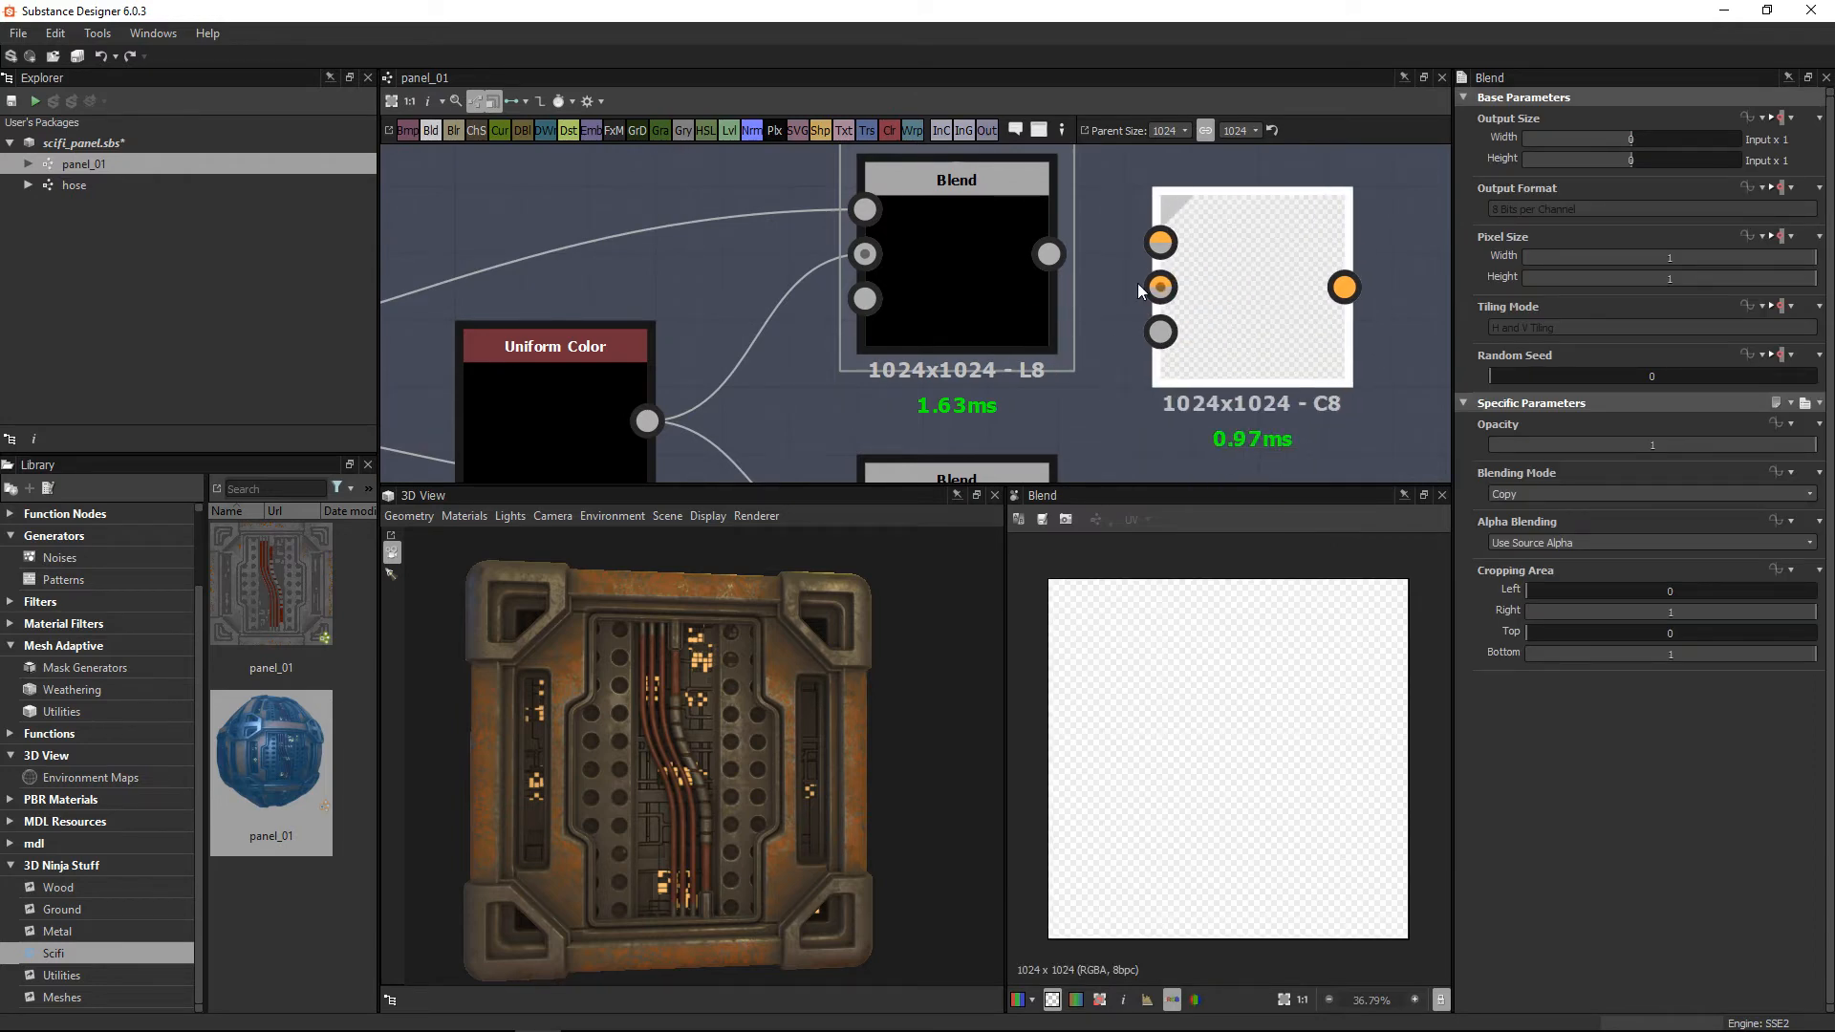
left_click_drag(1048, 254, 1159, 243)
left_click_drag(1223, 293, 1295, 321)
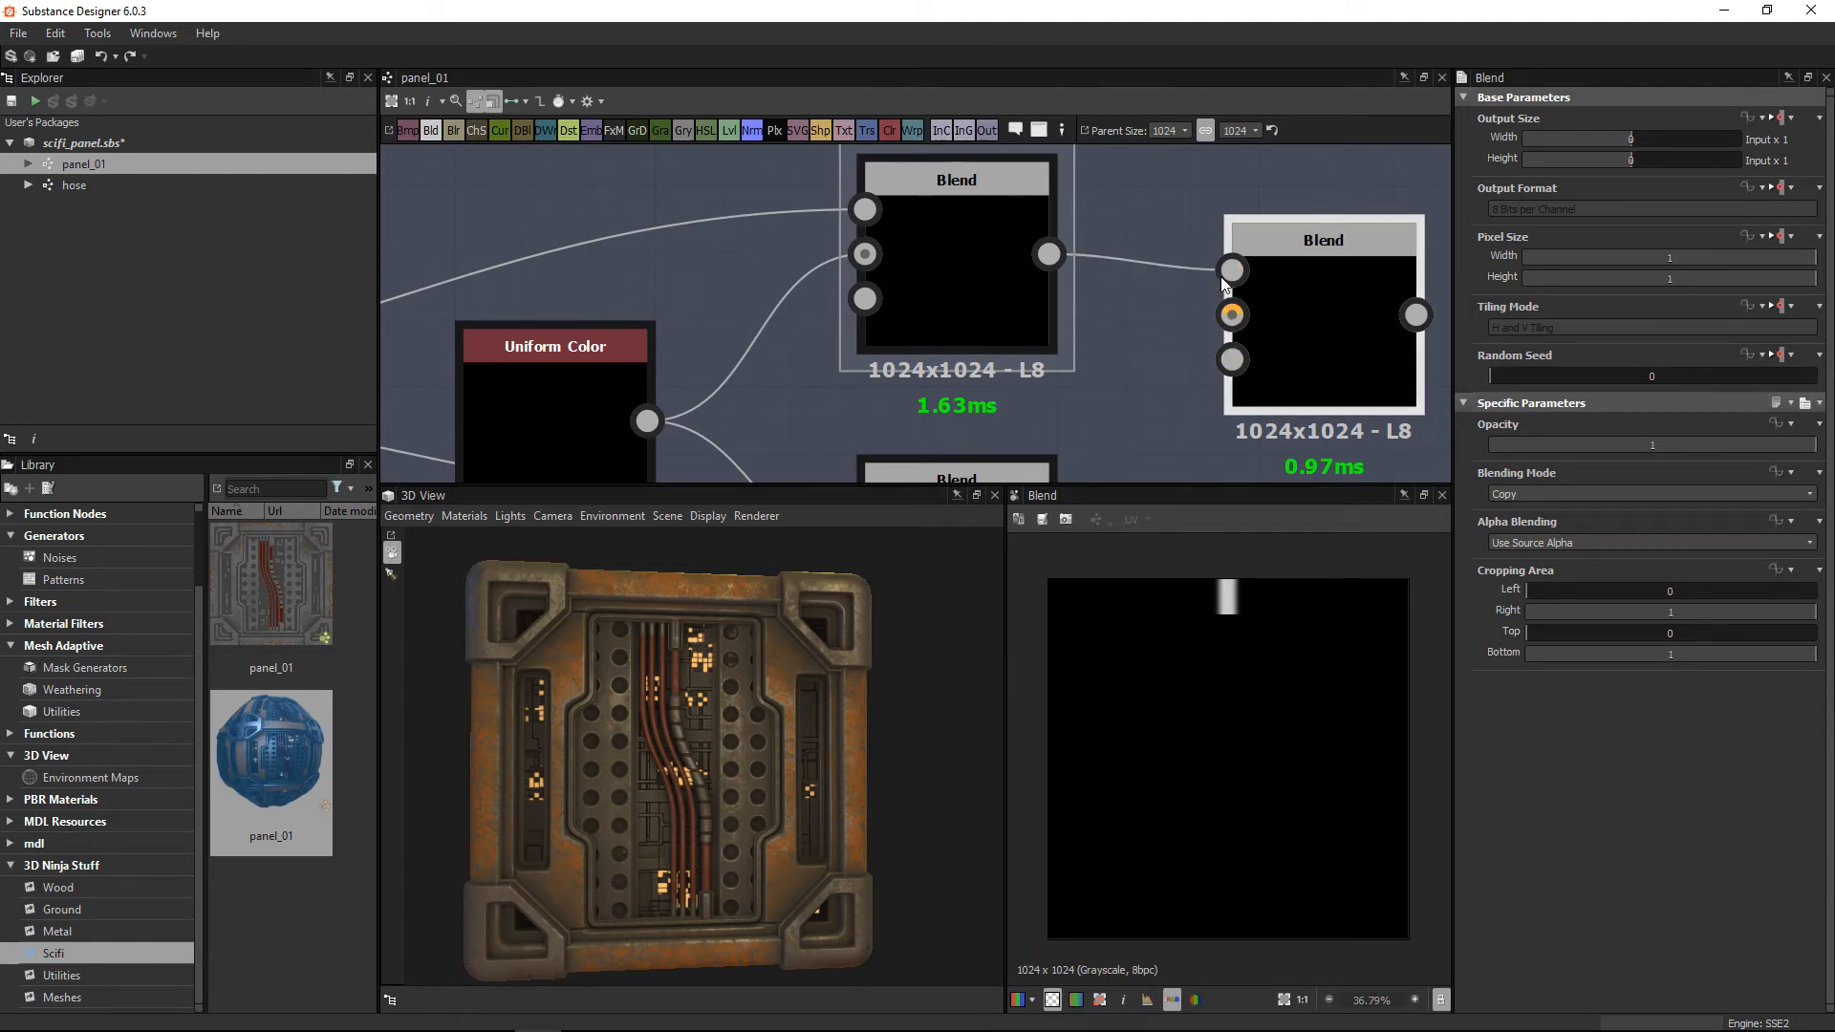
left_click_drag(1048, 253, 1158, 210)
left_click(1160, 208)
left_click(1253, 316)
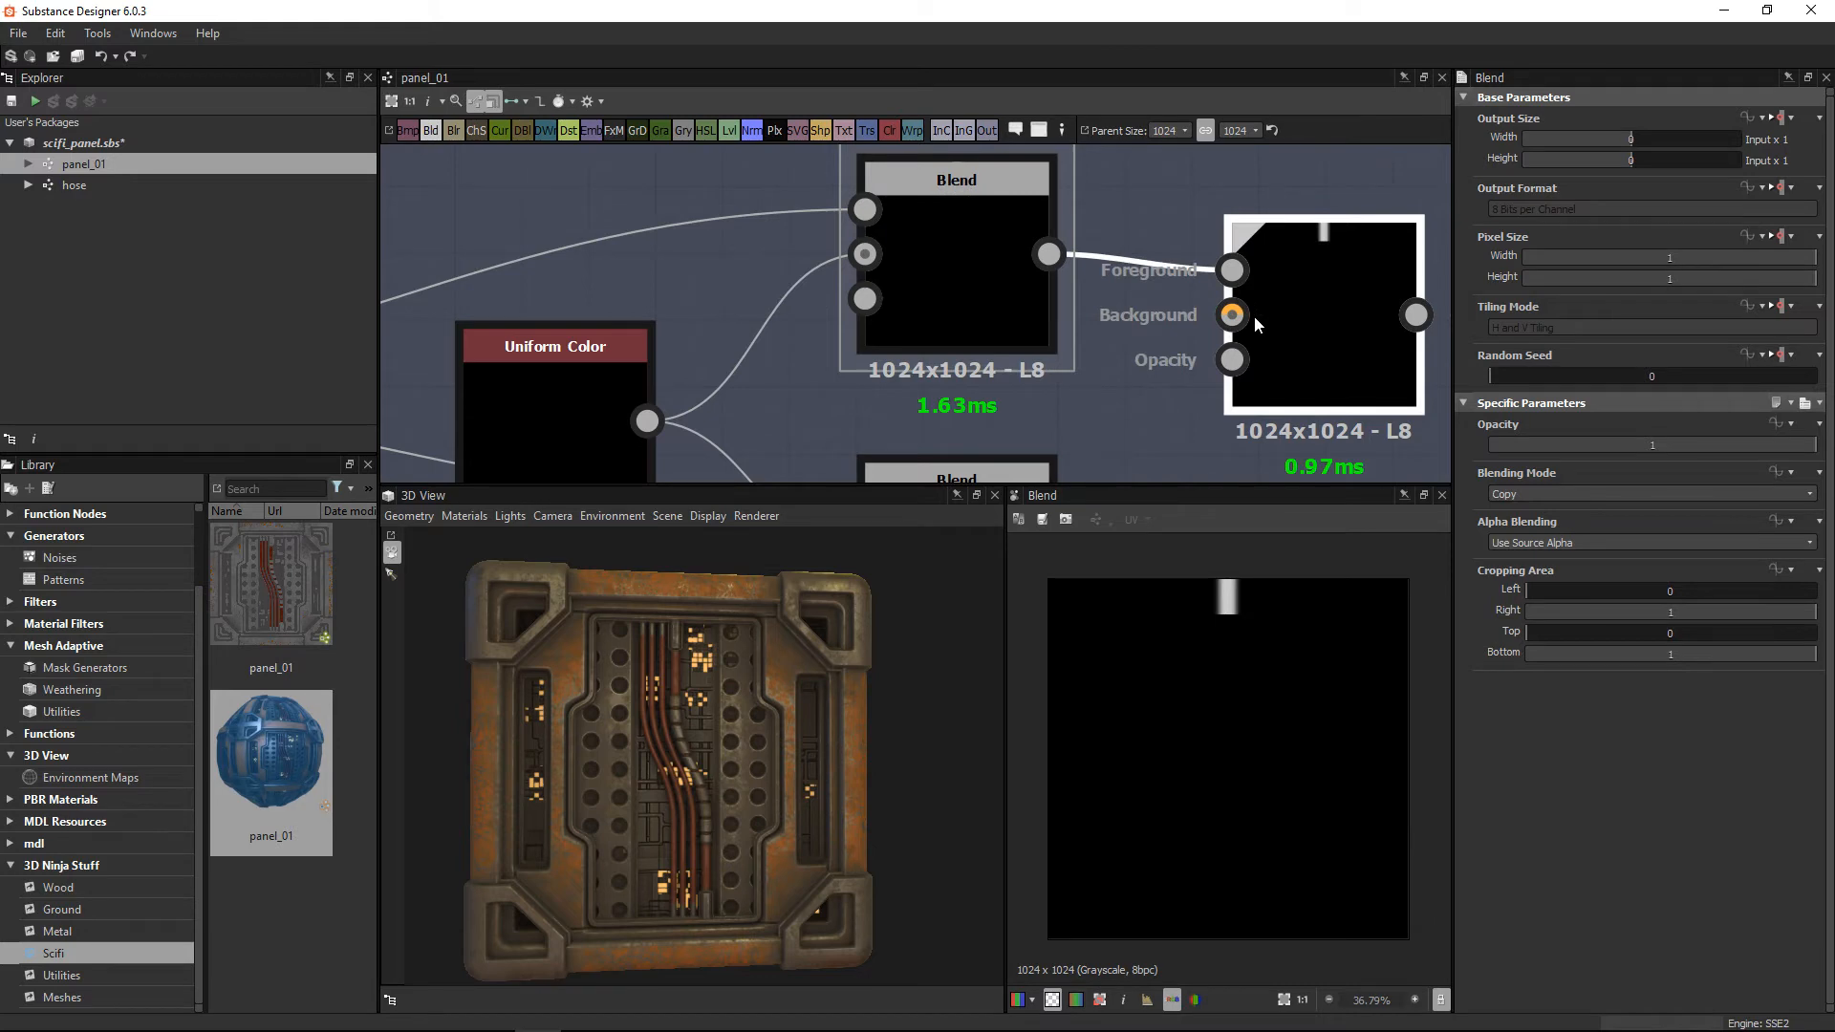
Step: Delete the added Blend node and the copied hose, Uniform Color and two Blend nodes
key("Delete")
scroll(1080, 283, "down", 2)
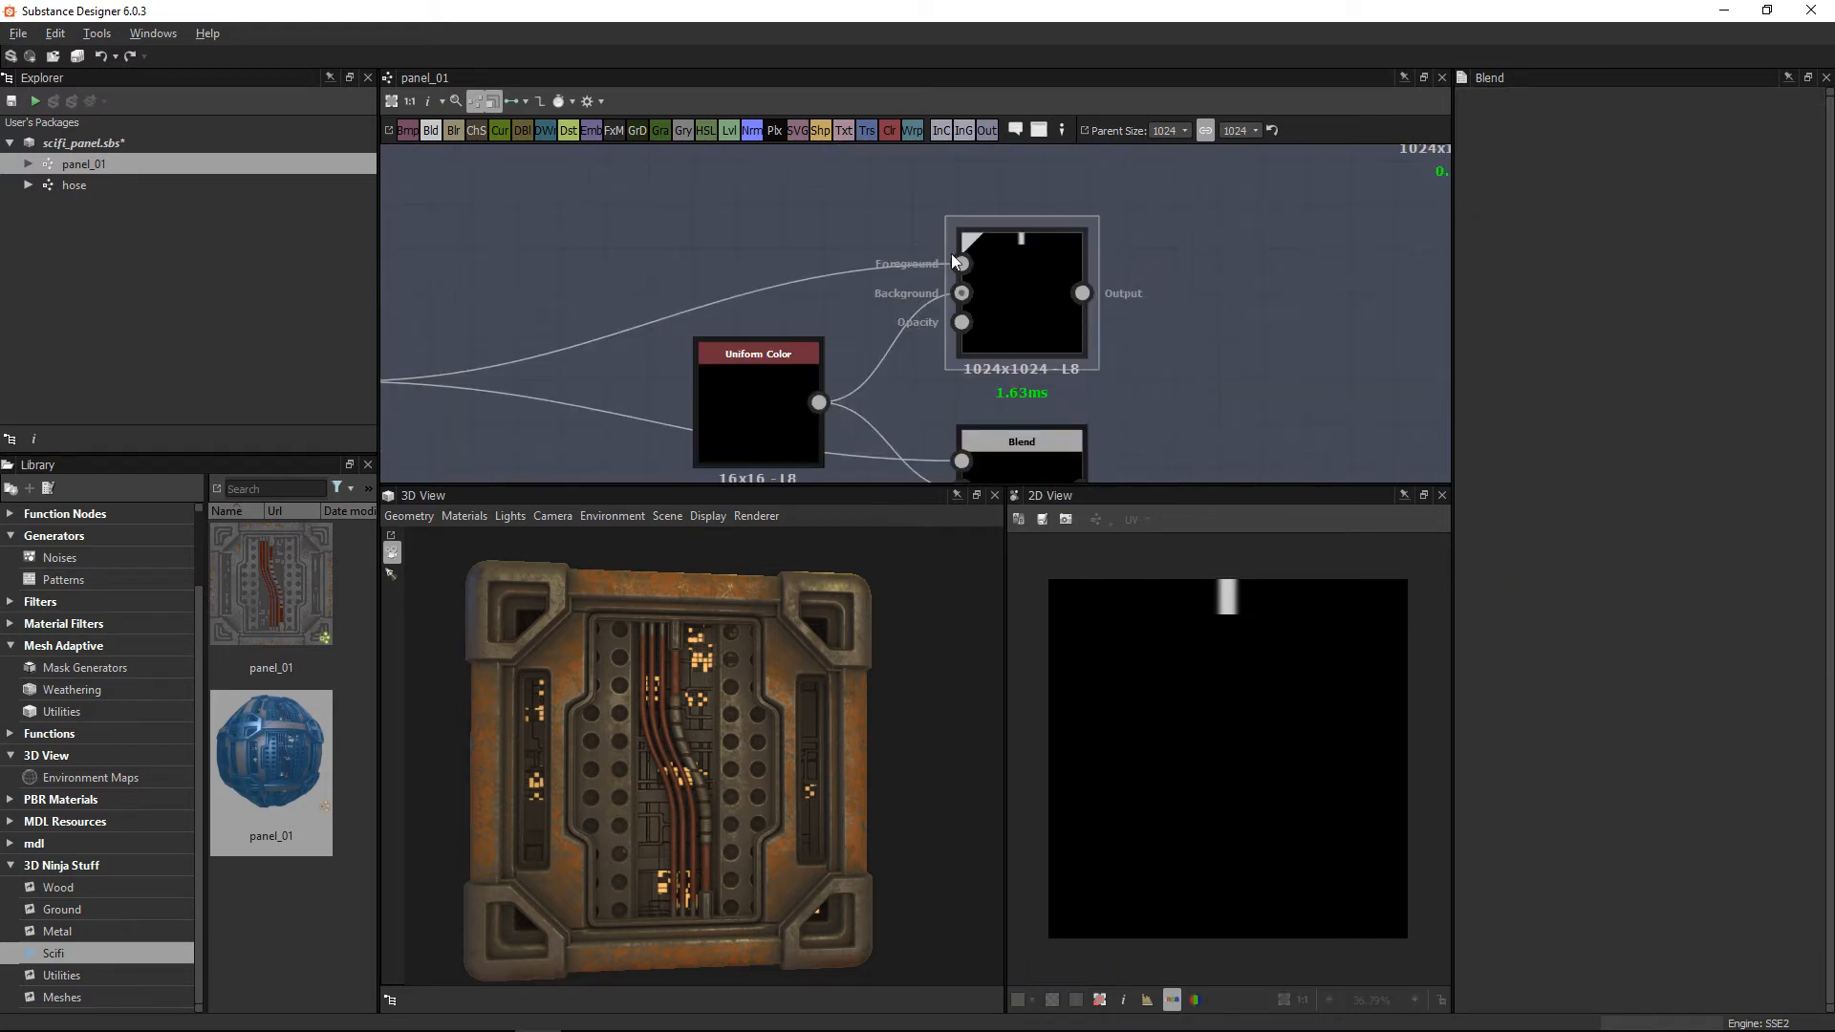
scroll(960, 287, "down", 3)
middle_click_drag(978, 350, 797, 344)
left_click_drag(415, 241, 850, 429)
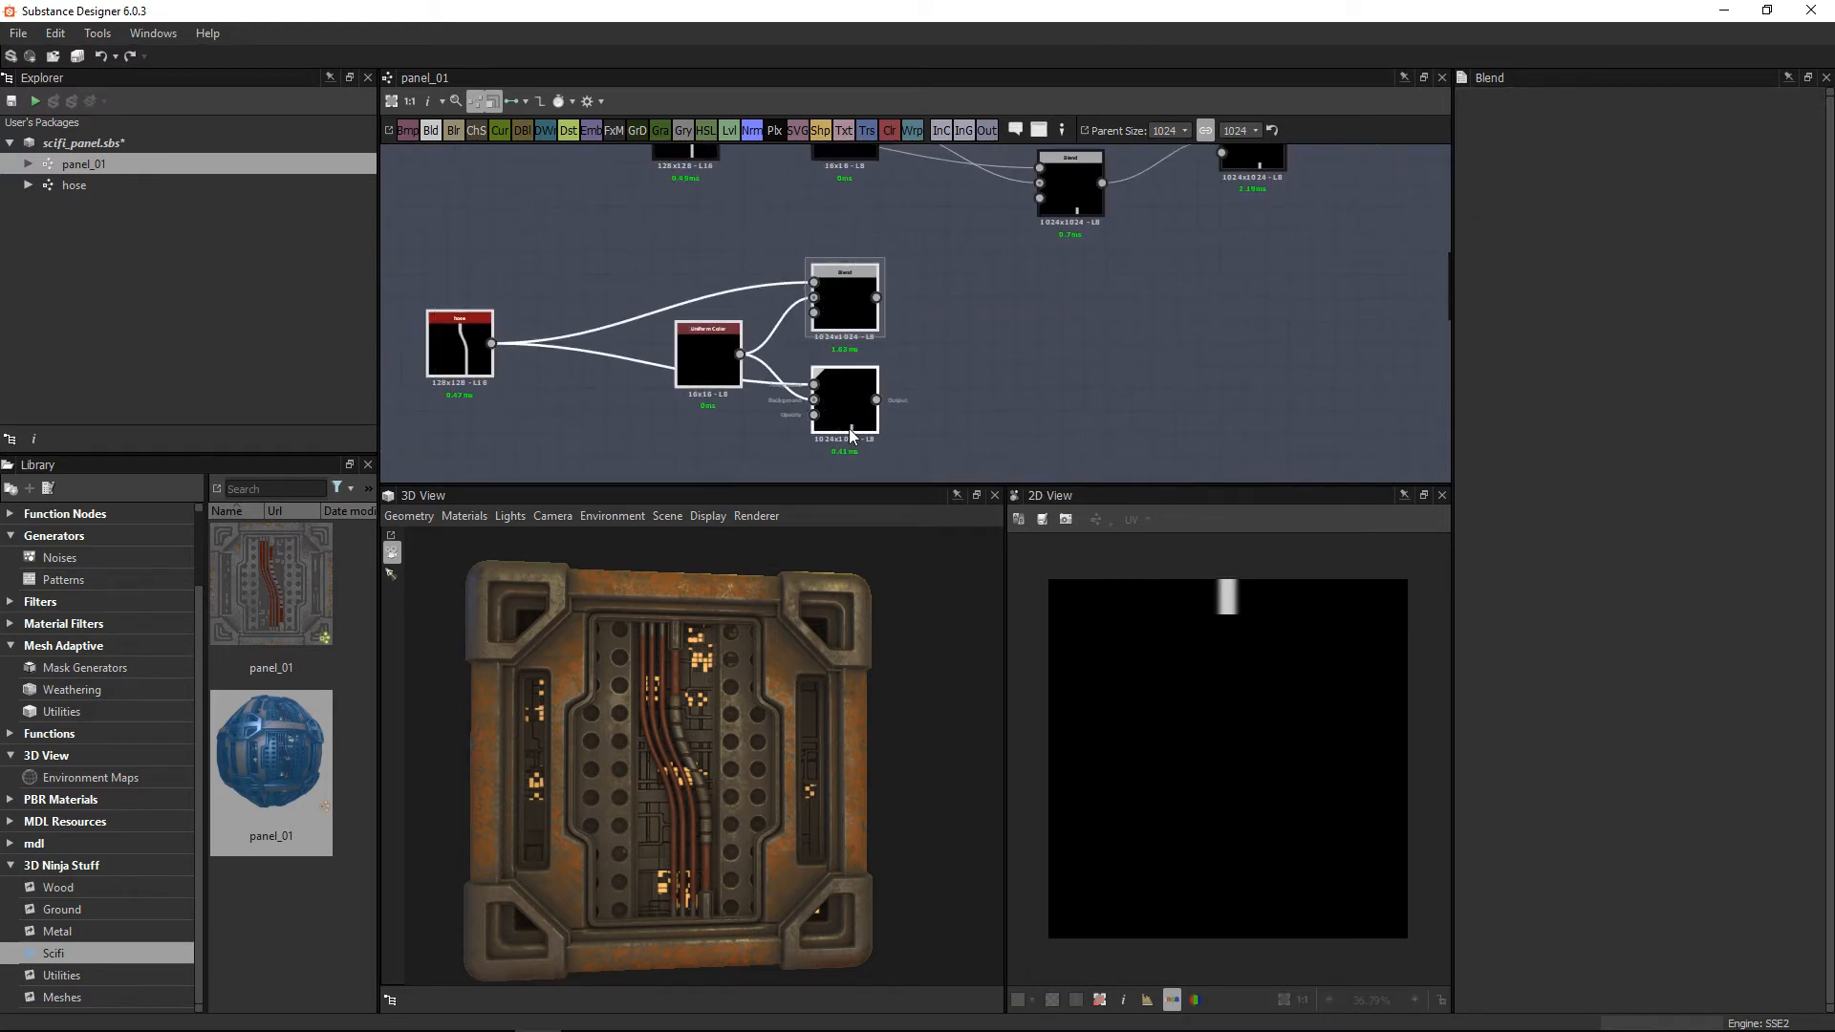
key("Delete")
Step: Preview the Add (Linear Dodge) Blend that merges the two cropped hose ends in the original Cables chain
middle_click_drag(1026, 241, 948, 399)
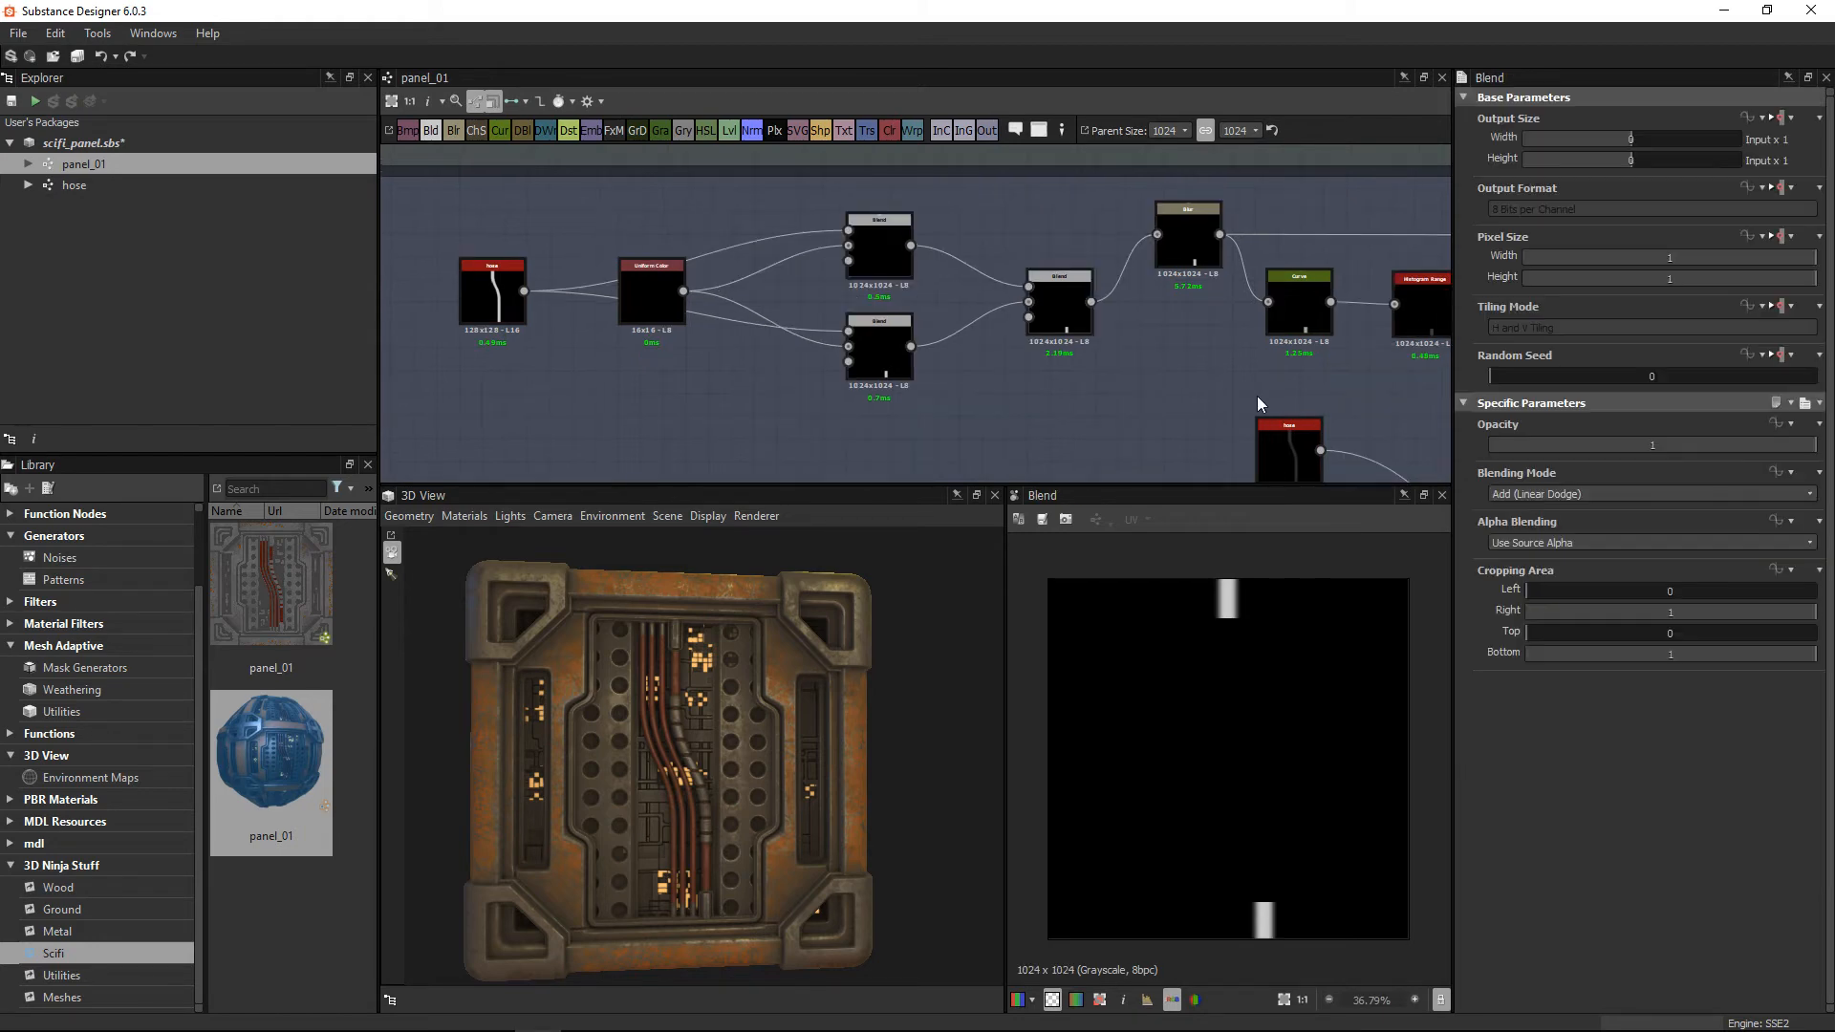
middle_click_drag(1061, 283, 975, 233)
scroll(985, 258, "up", 2)
left_click(982, 267)
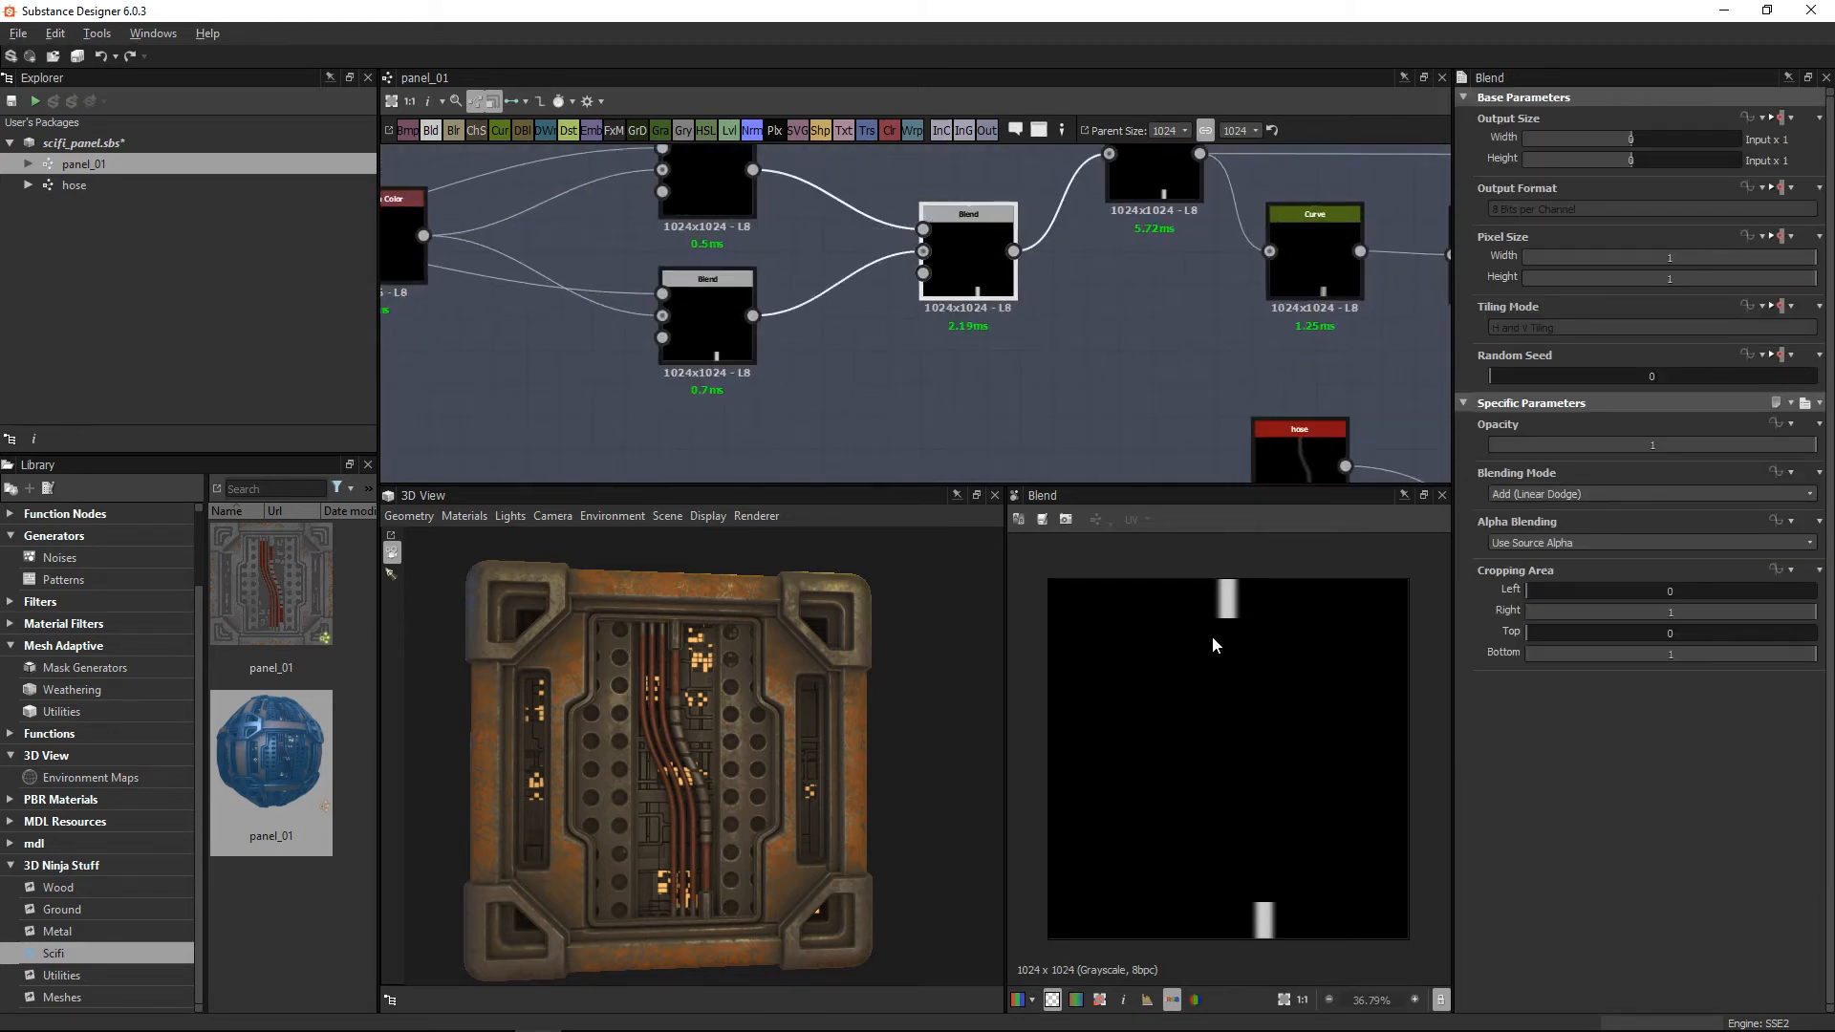
Step: Preview the Blur and Curve nodes after the merging Blend and compare the curved profile with the cable ends on the 3D panel
middle_click_drag(1157, 219, 1079, 311)
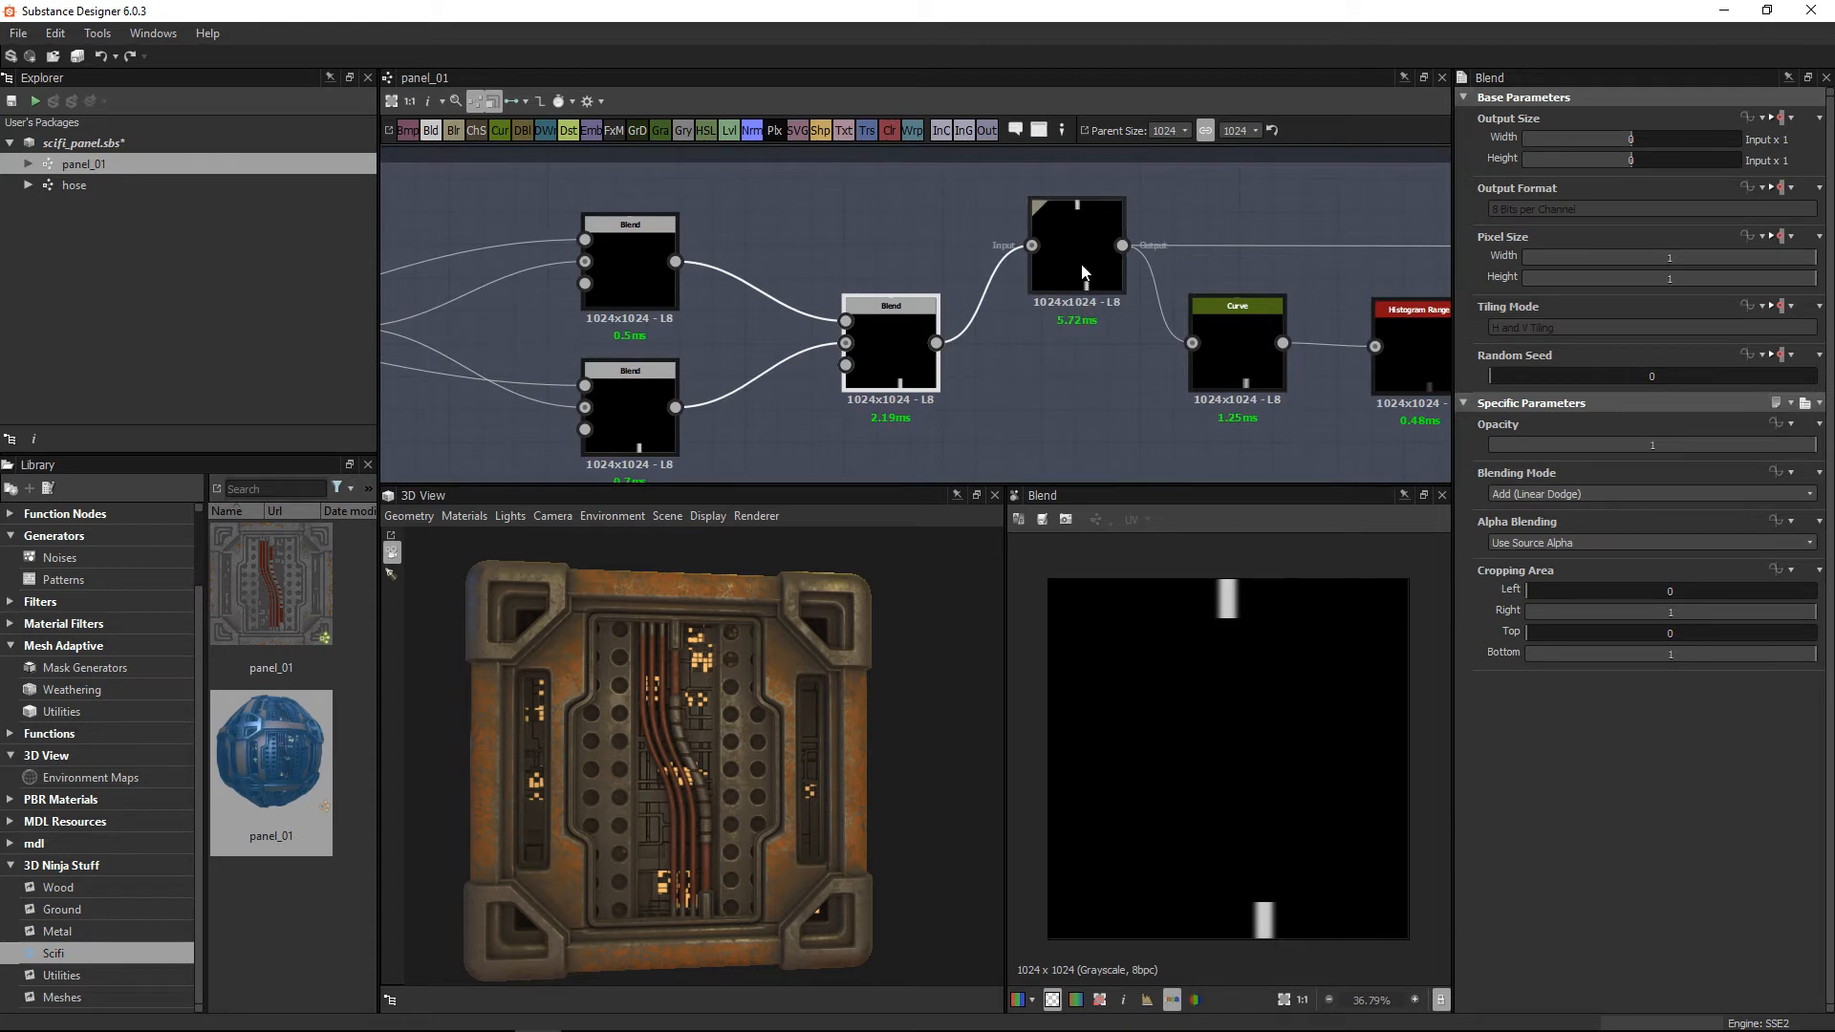
double_click(1082, 266)
double_click(1221, 350)
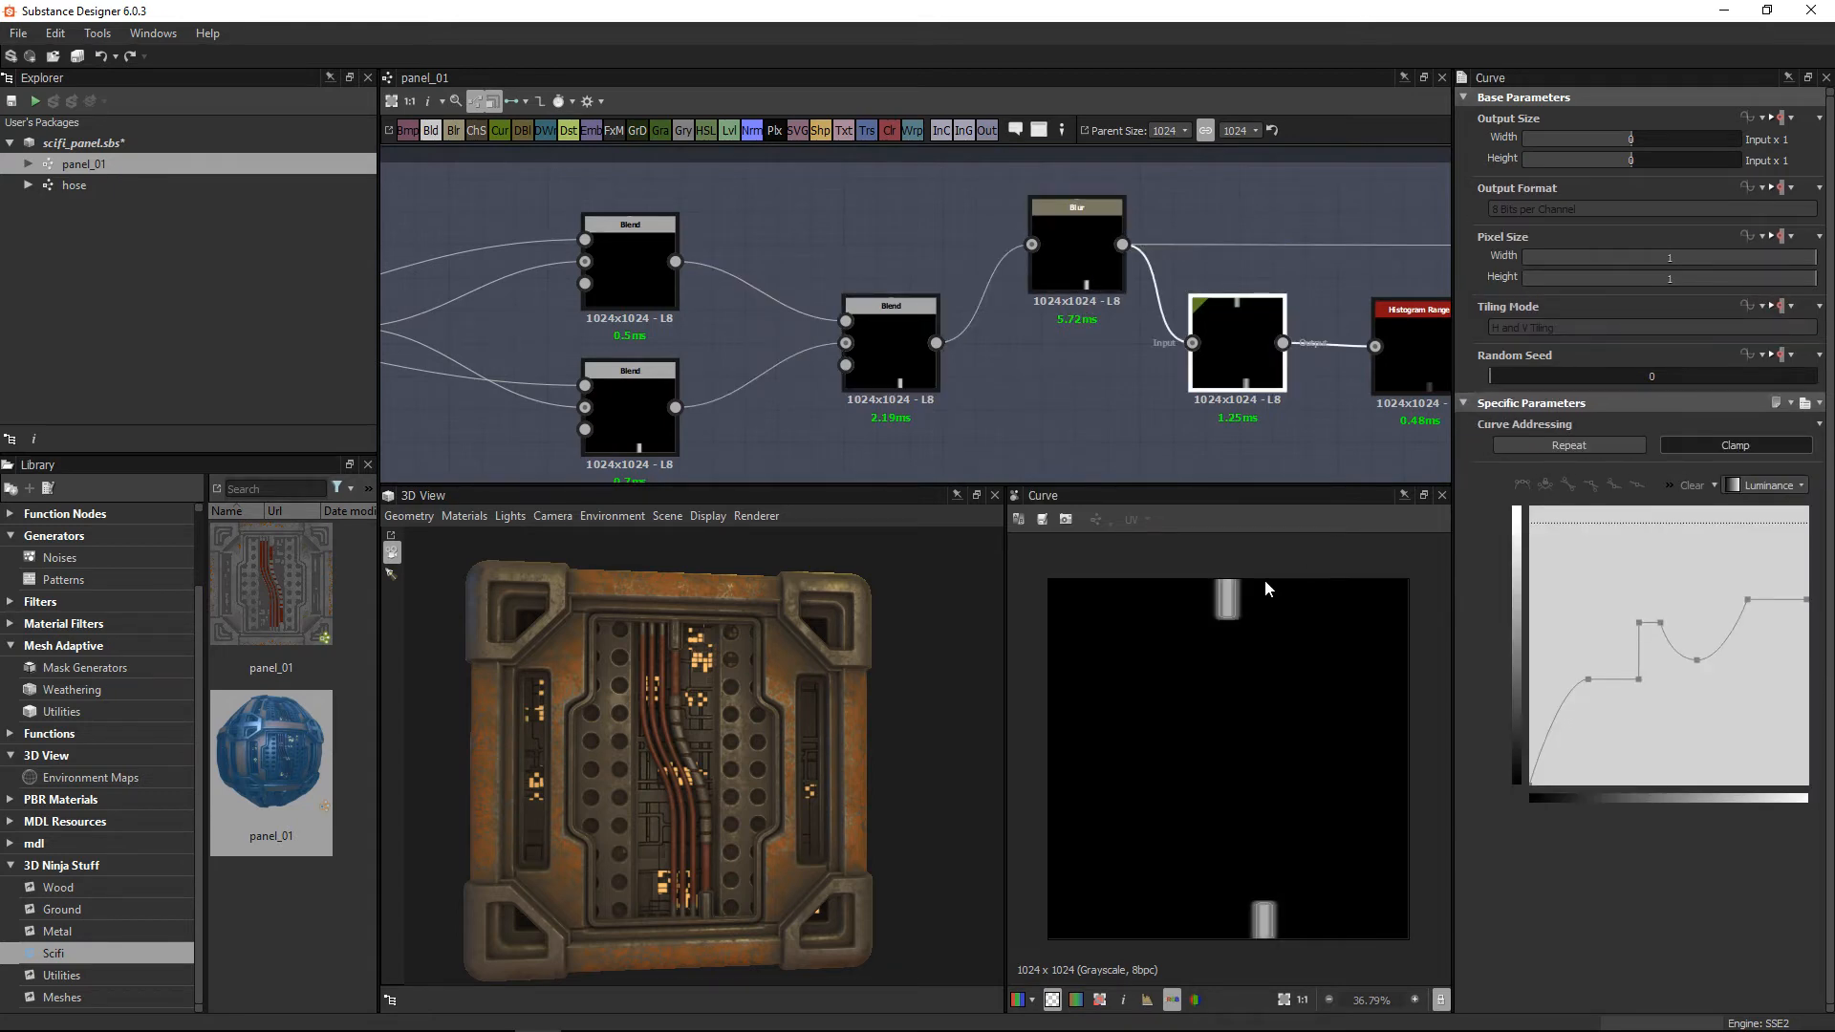
scroll(1259, 597, "up", 5)
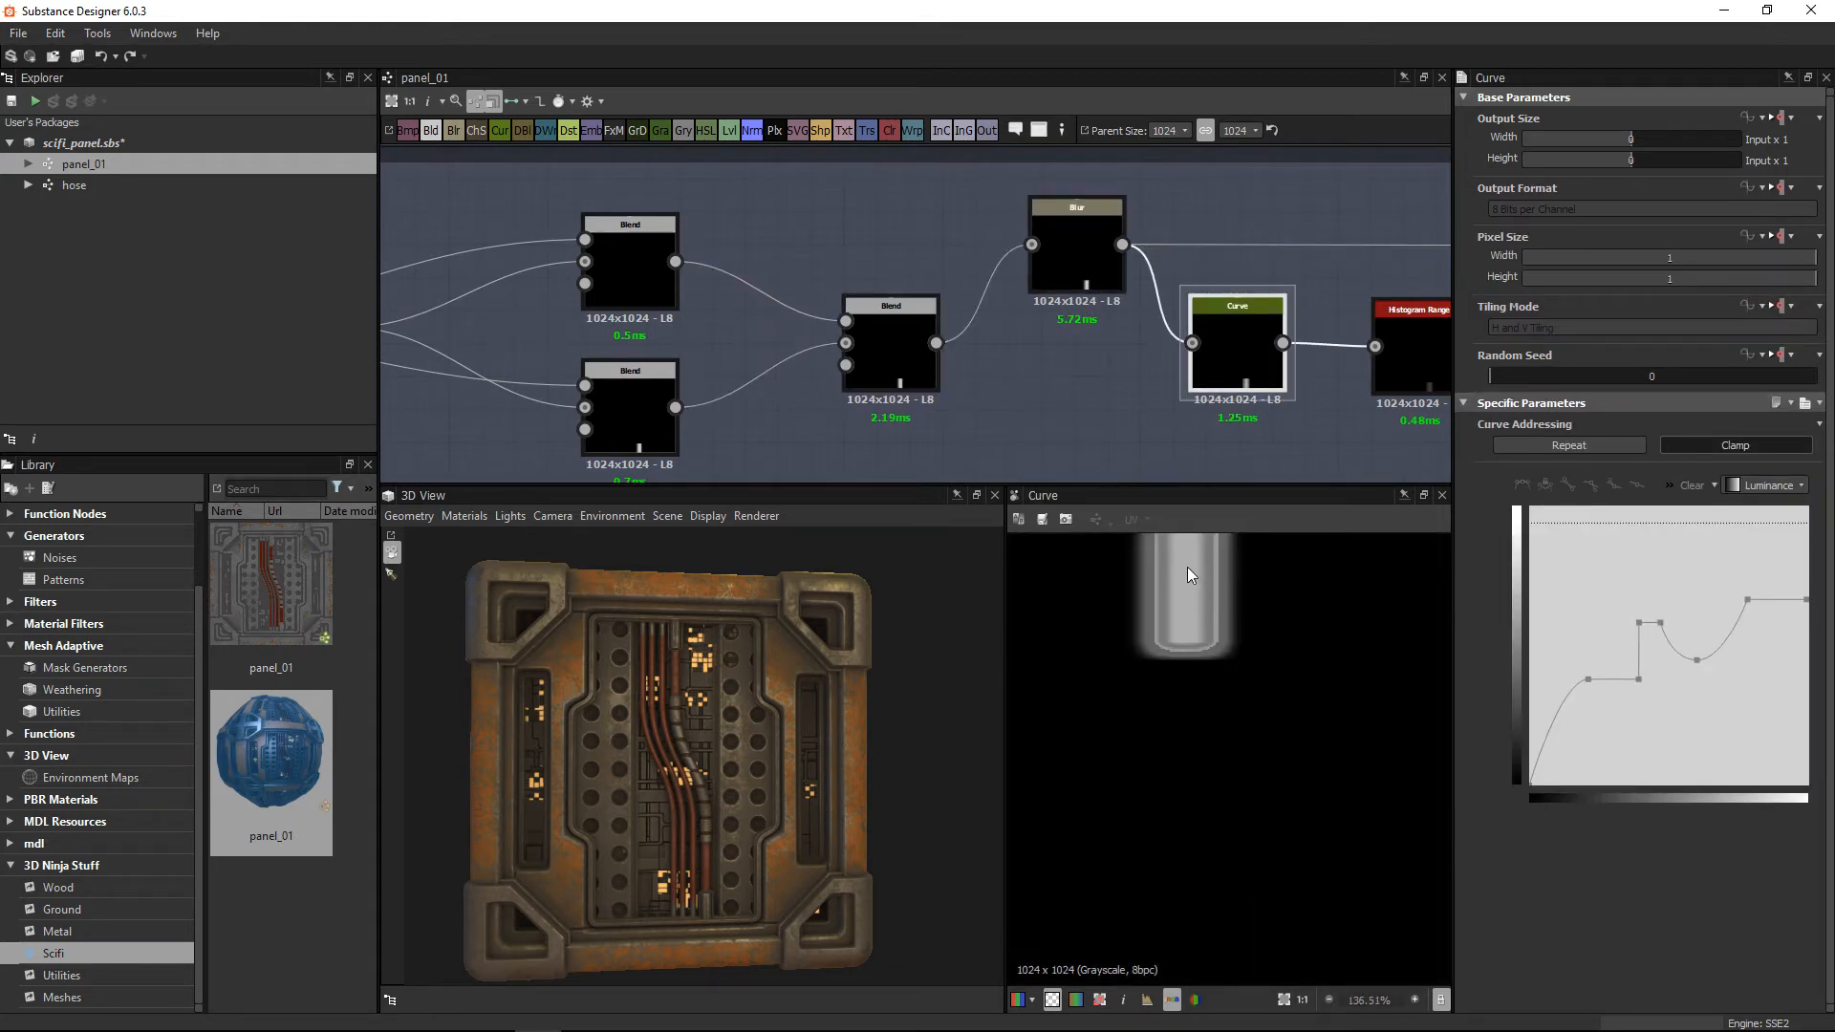
scroll(757, 662, "up", 6)
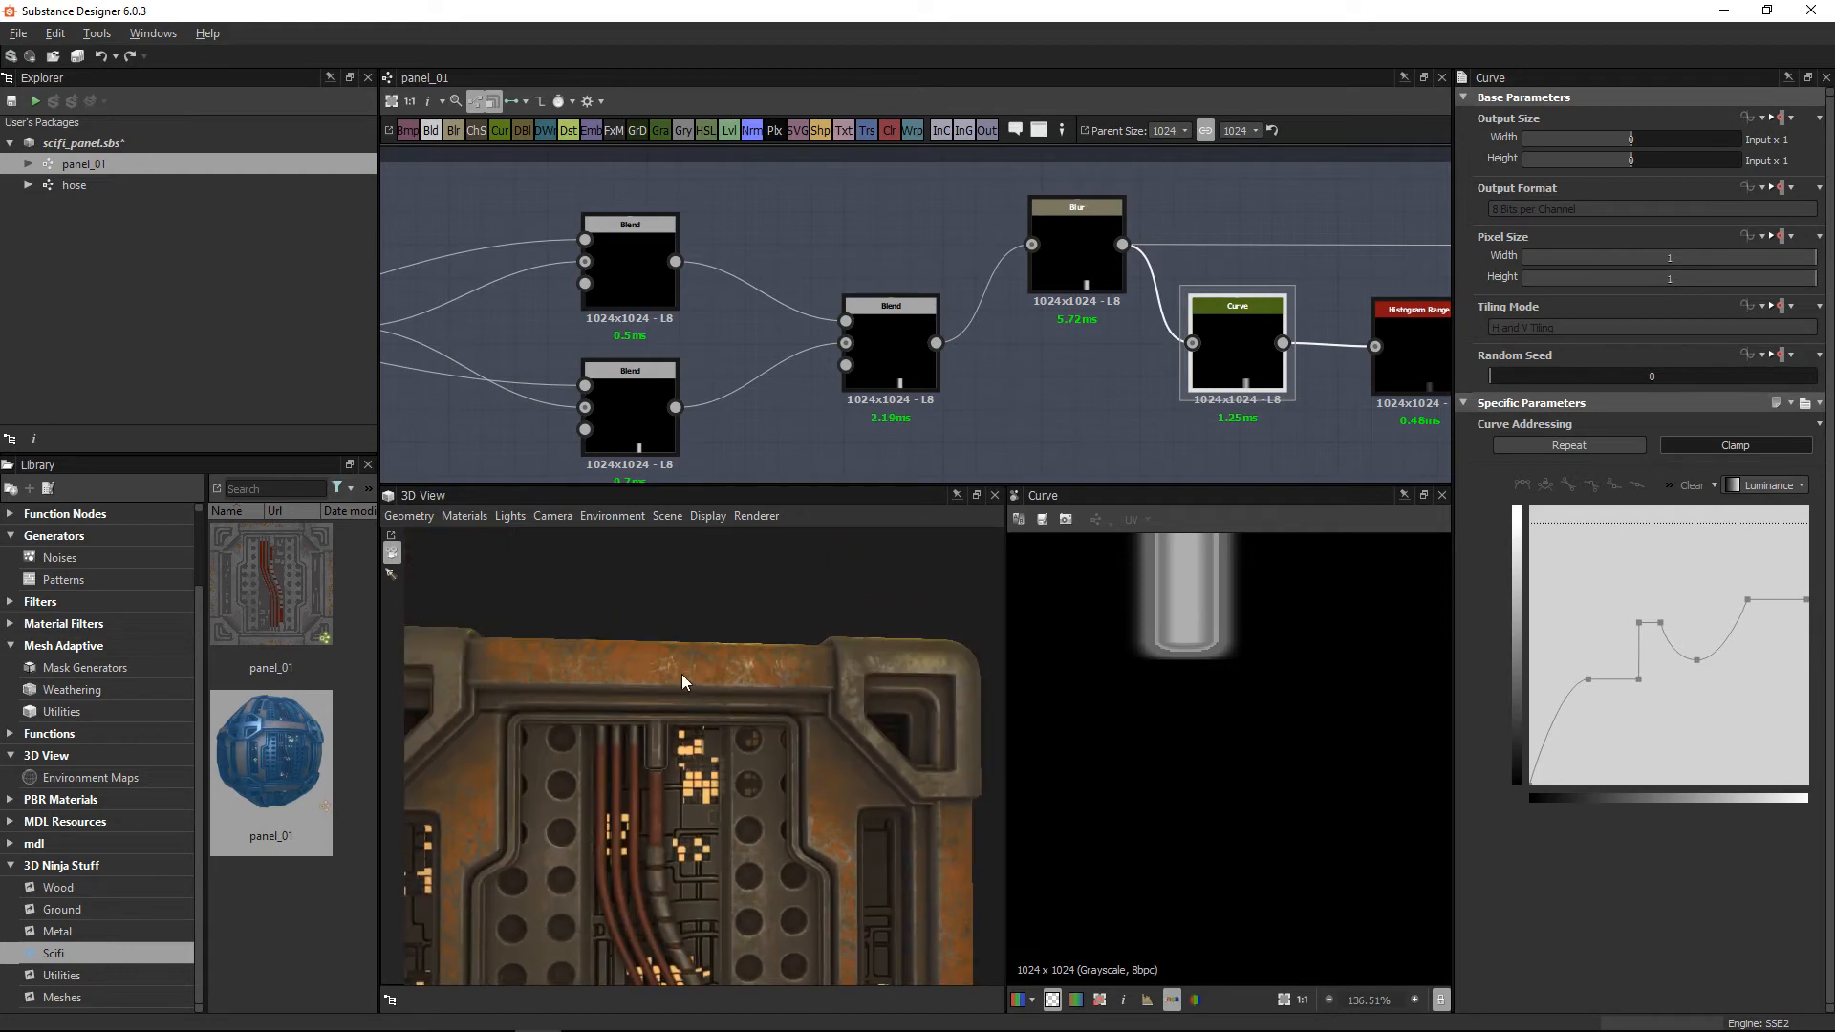
scroll(857, 215, "down", 4)
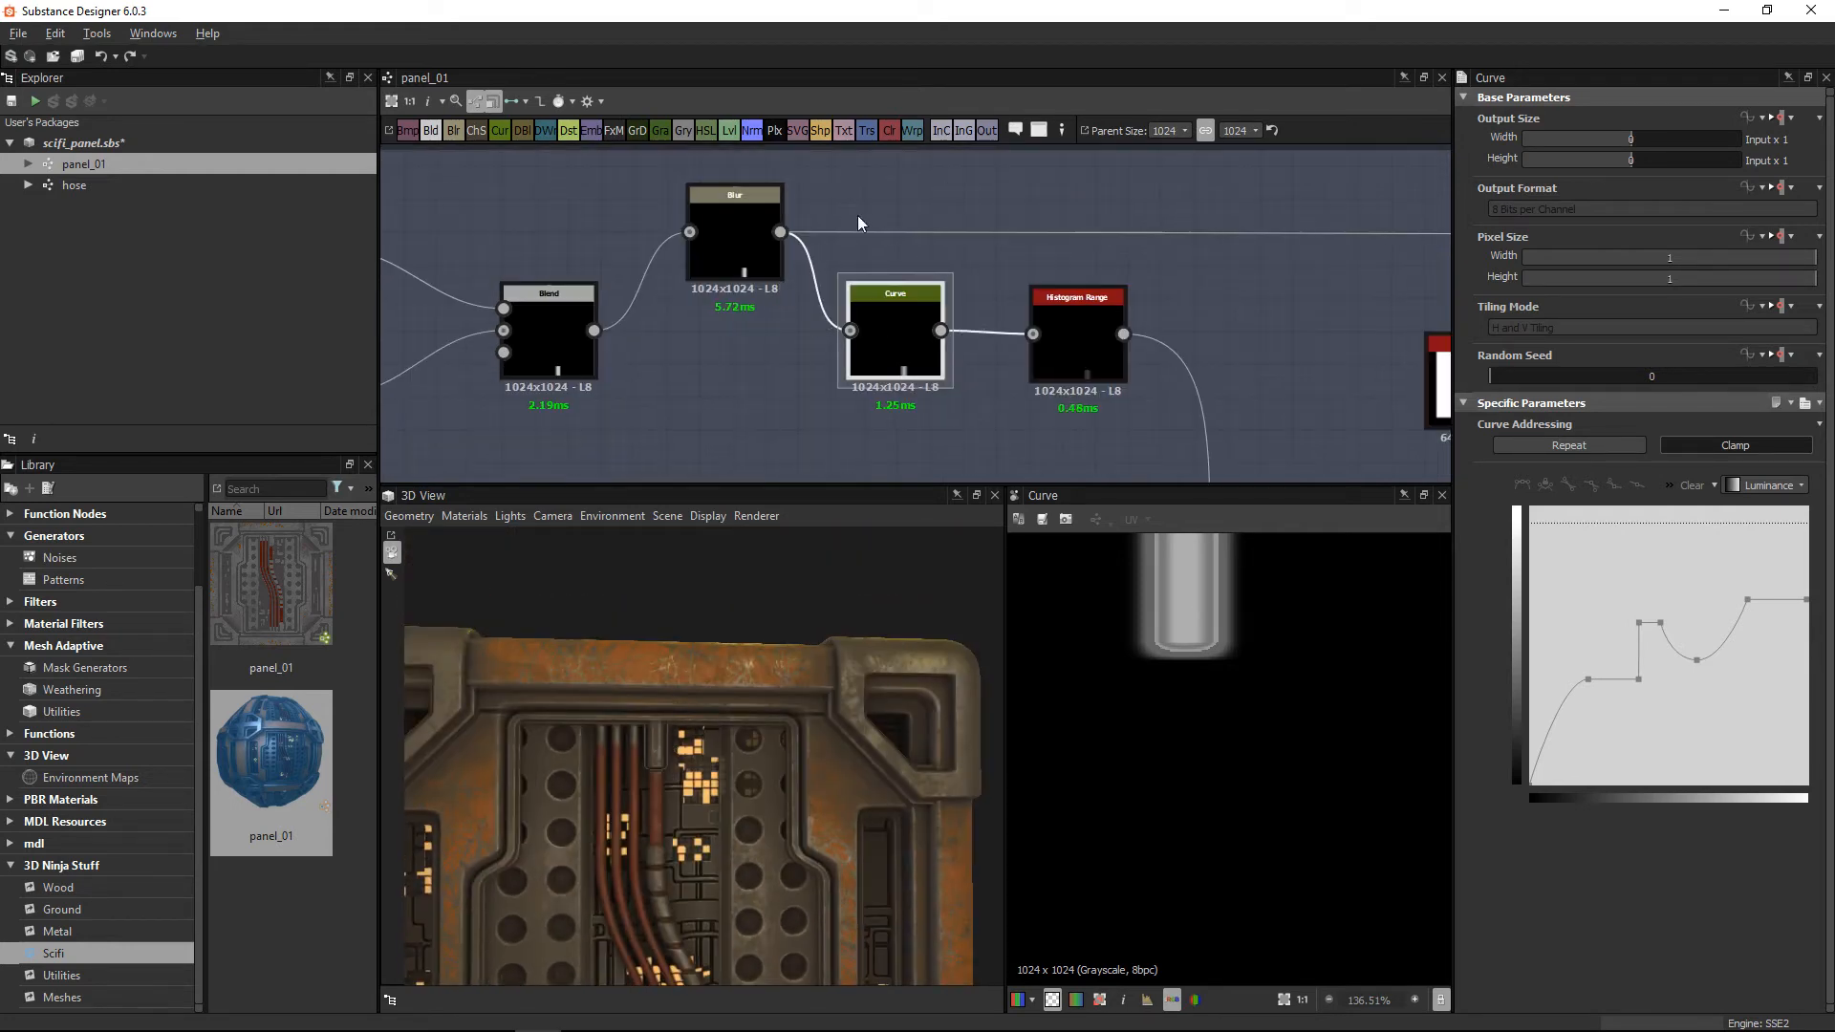
Step: Move the Shape, Transformation 2D and 128x128 hose nodes back from the Blend they feed to space them out
middle_click_drag(955, 267, 930, 166)
middle_click_drag(1175, 340, 868, 341)
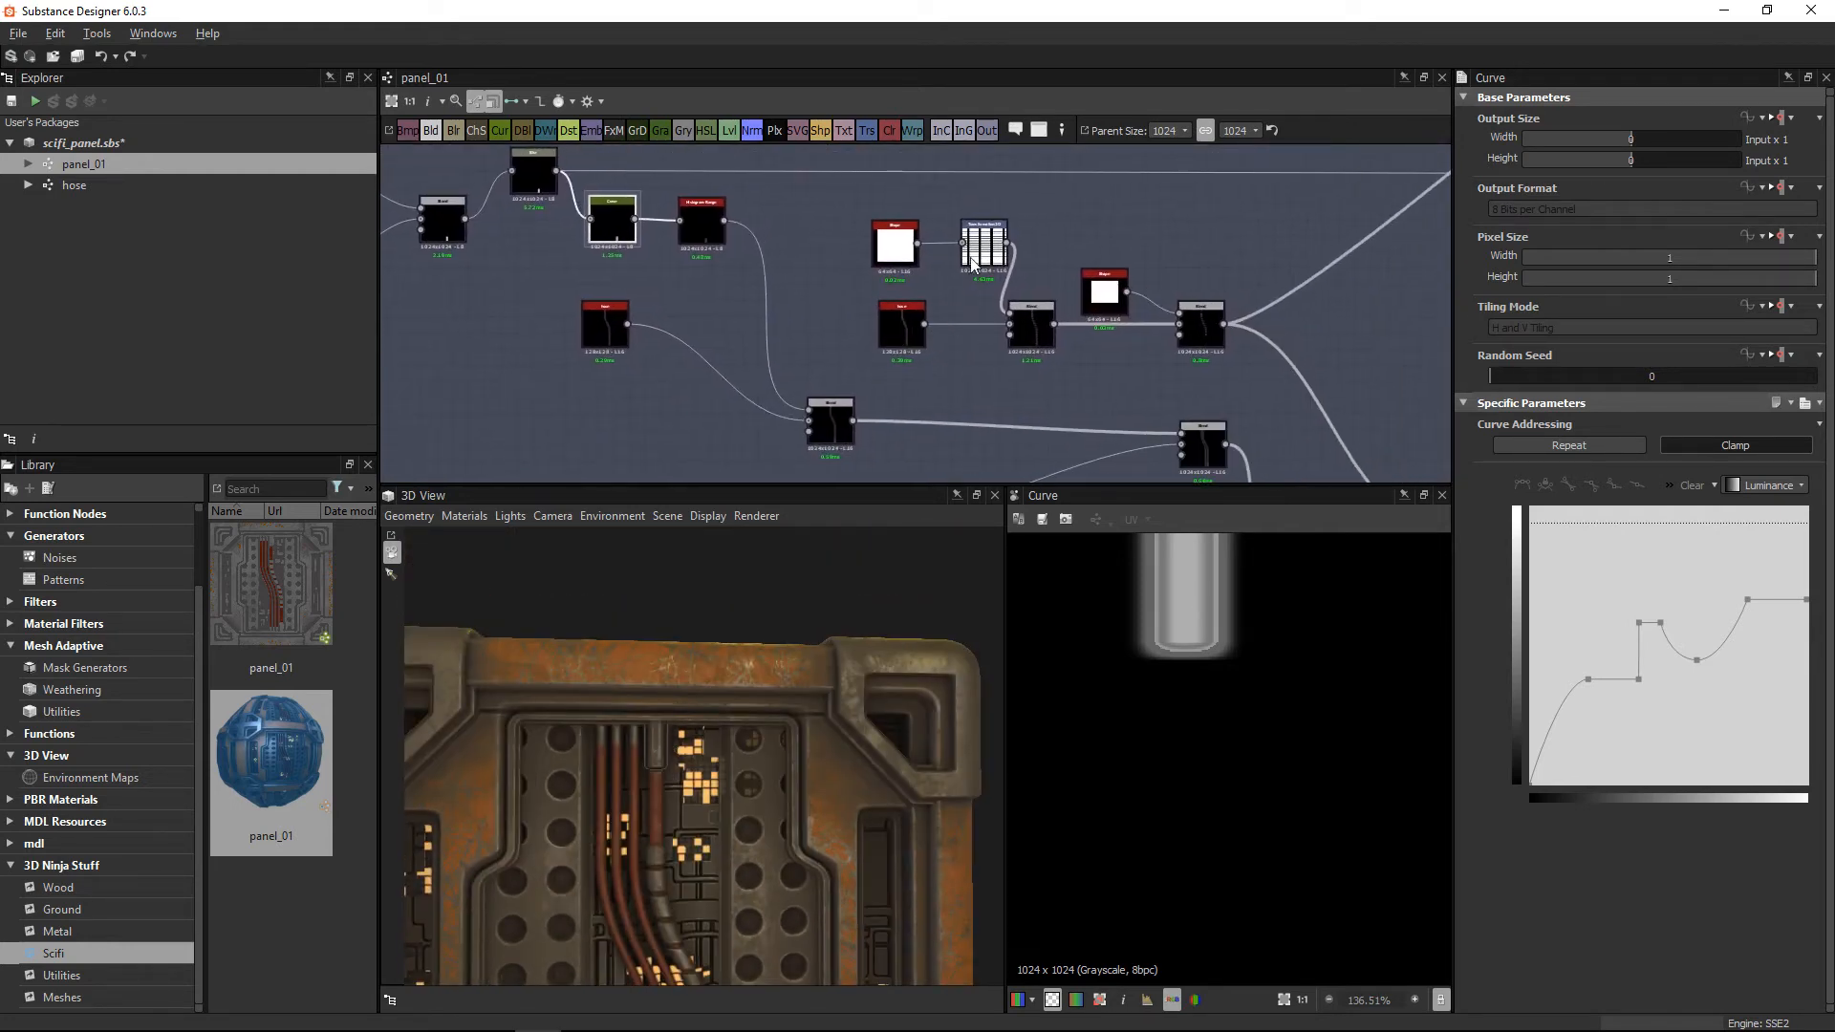
scroll(968, 252, "up", 4)
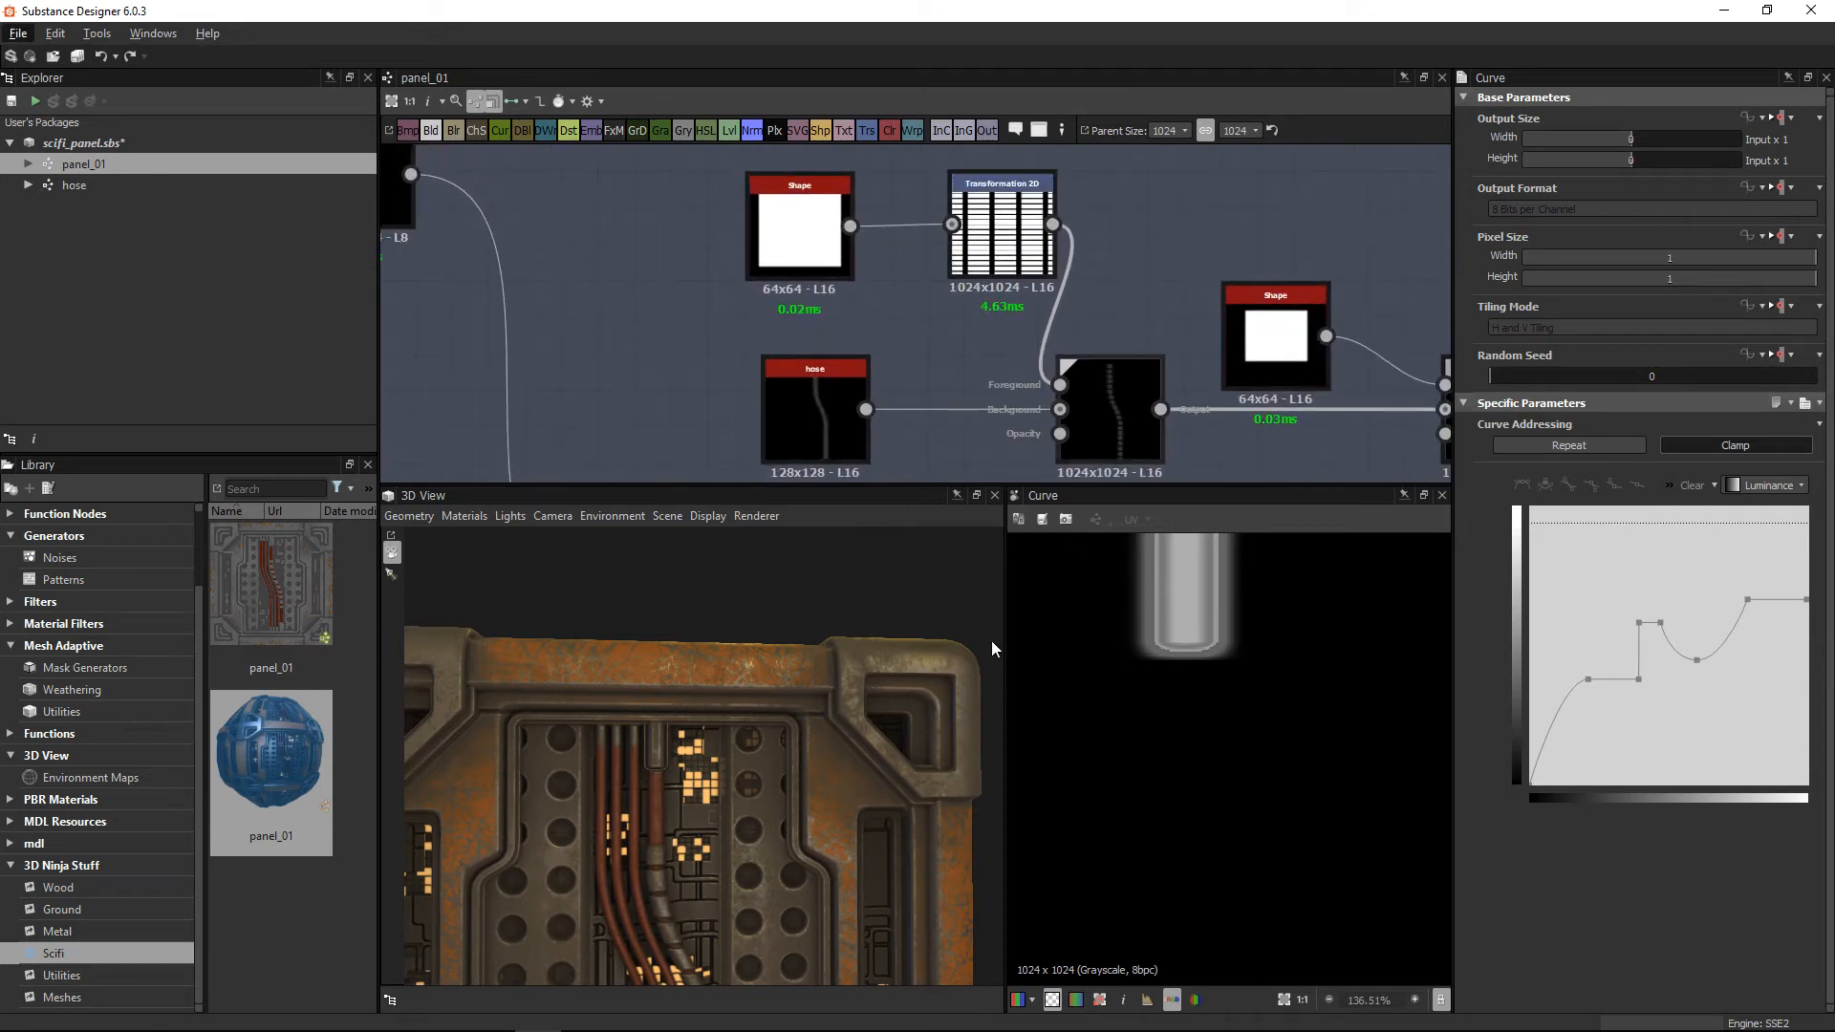
left_click_drag(644, 694, 696, 813)
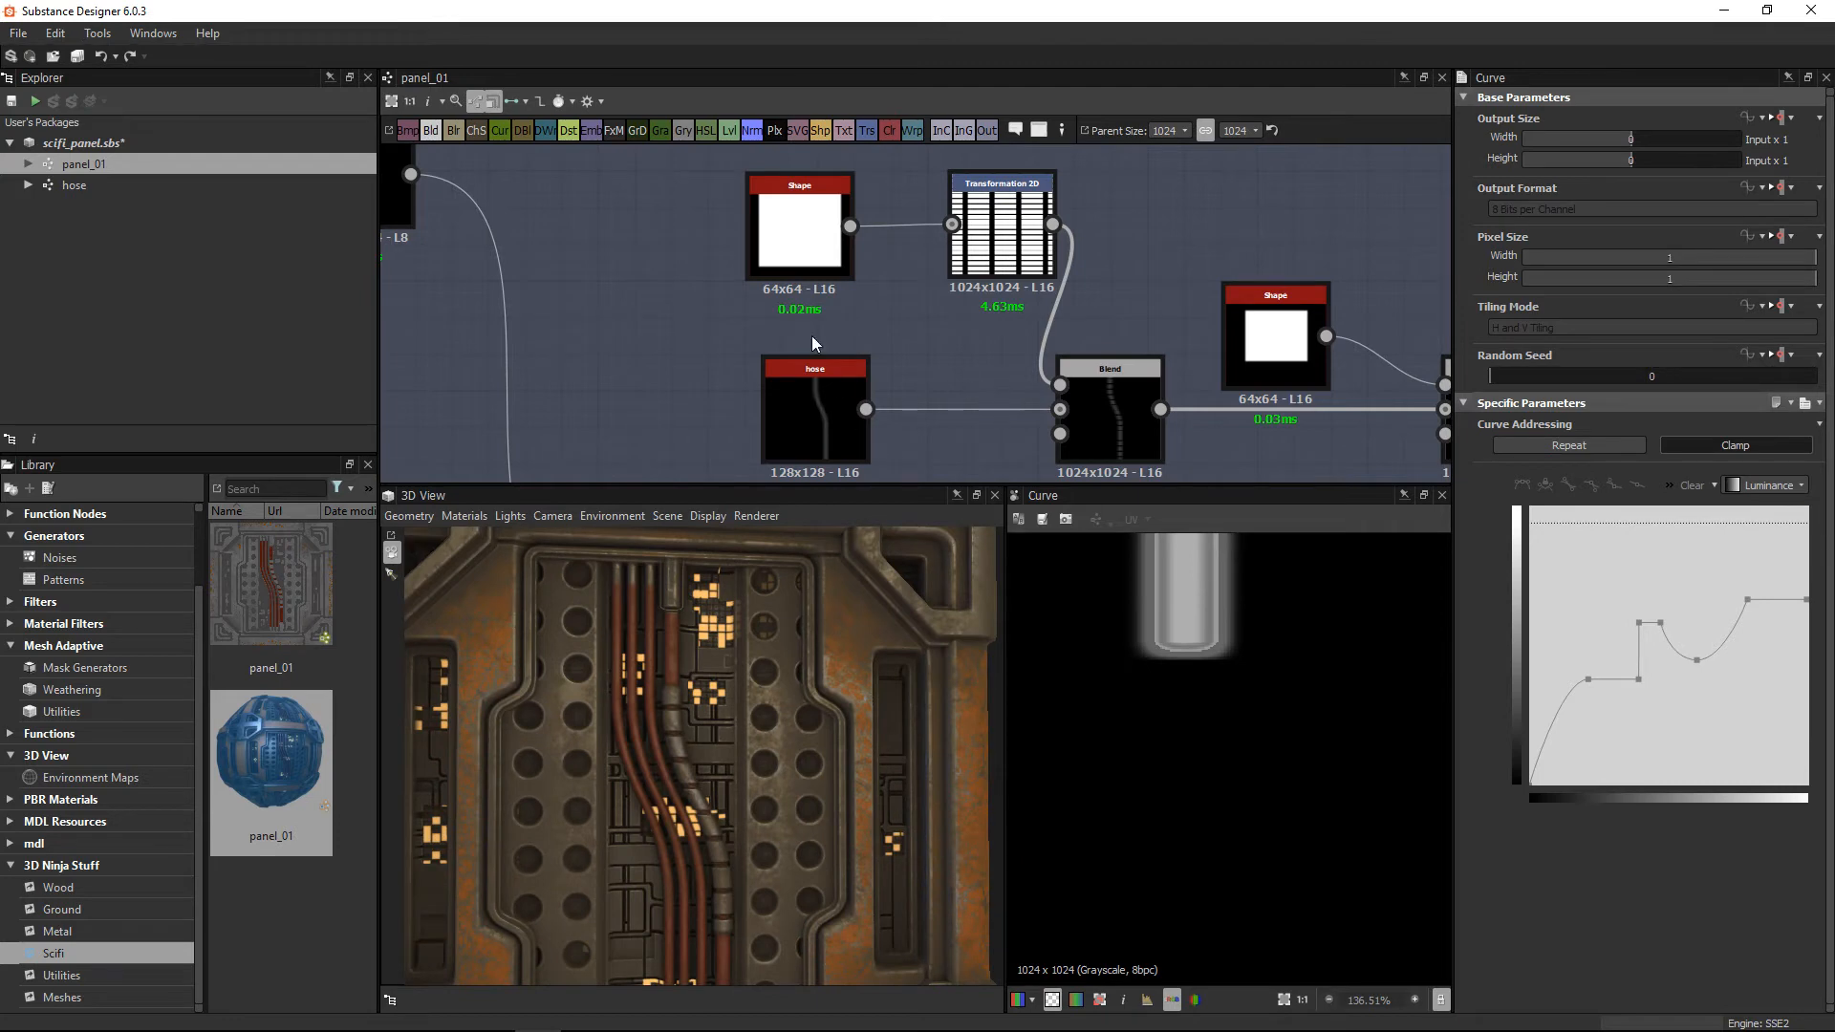
left_click_drag(801, 234, 692, 234)
left_click_drag(1041, 250, 913, 250)
left_click_drag(845, 401, 800, 418)
Step: Preview the hose node feeding the Blend's Background and the 64x64 Shape node feeding Transformation 2D
double_click(770, 415)
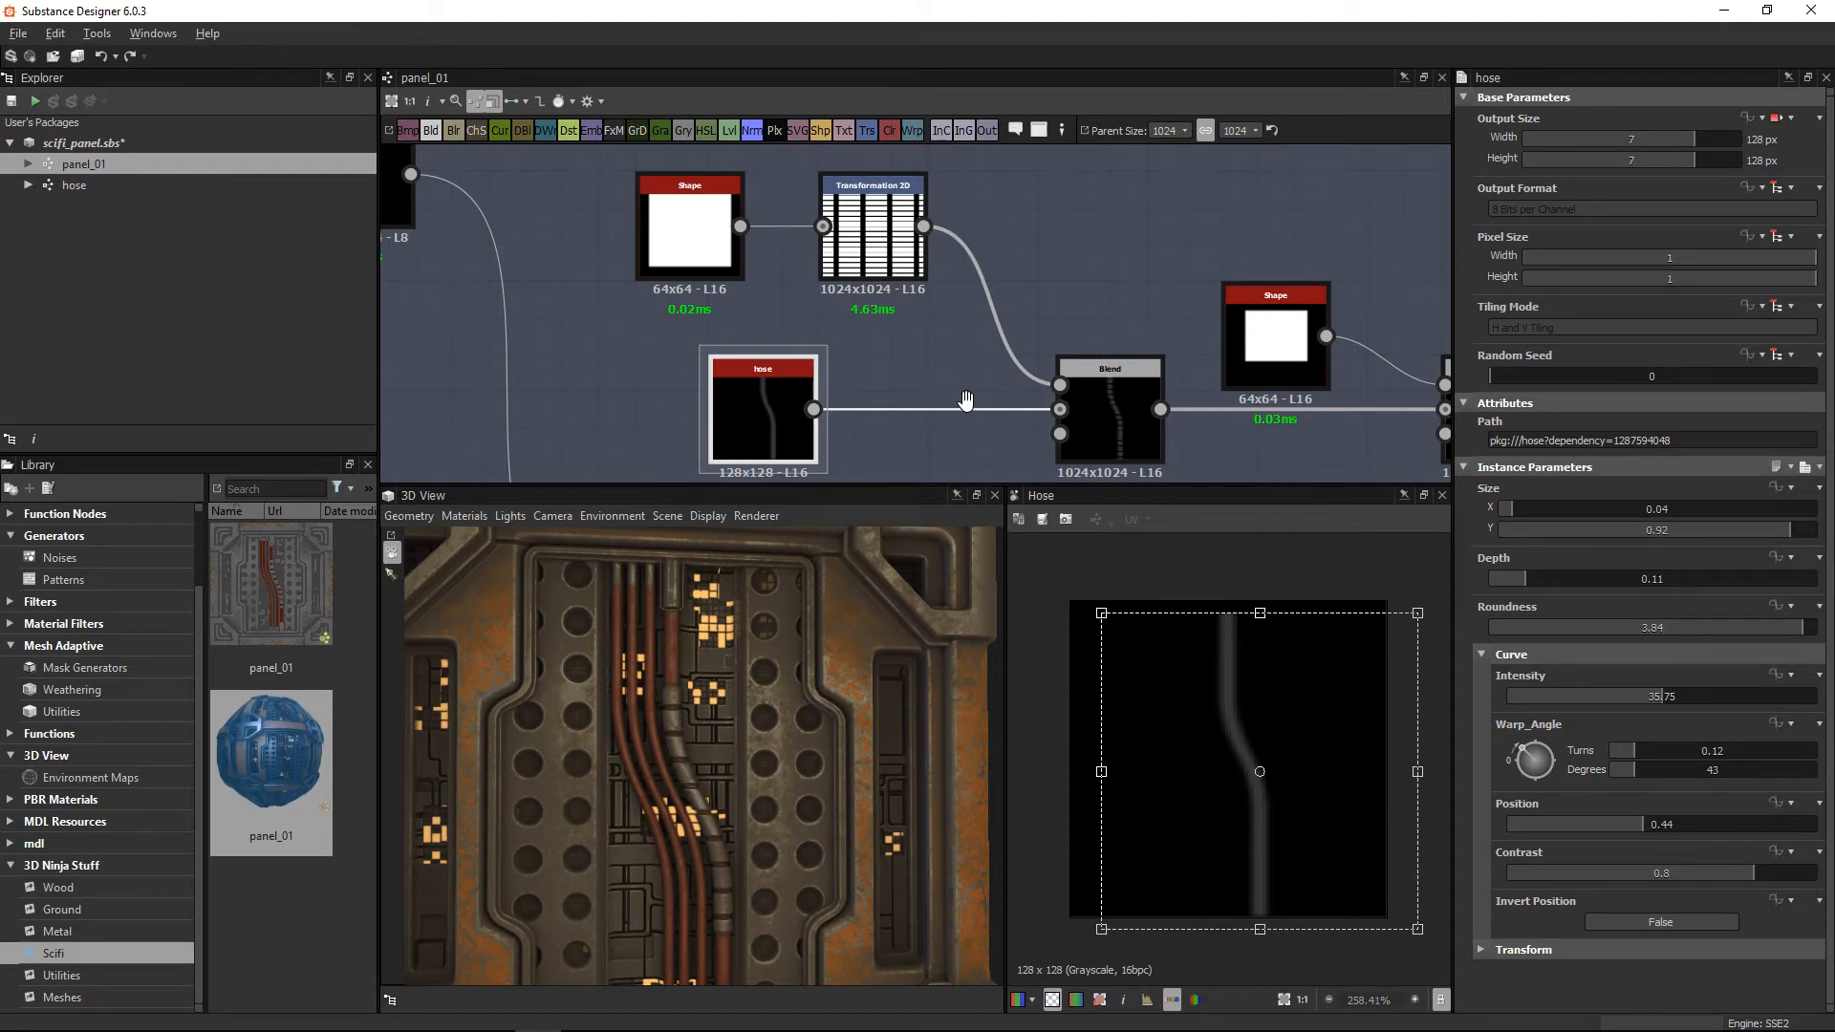
middle_click_drag(965, 402, 935, 356)
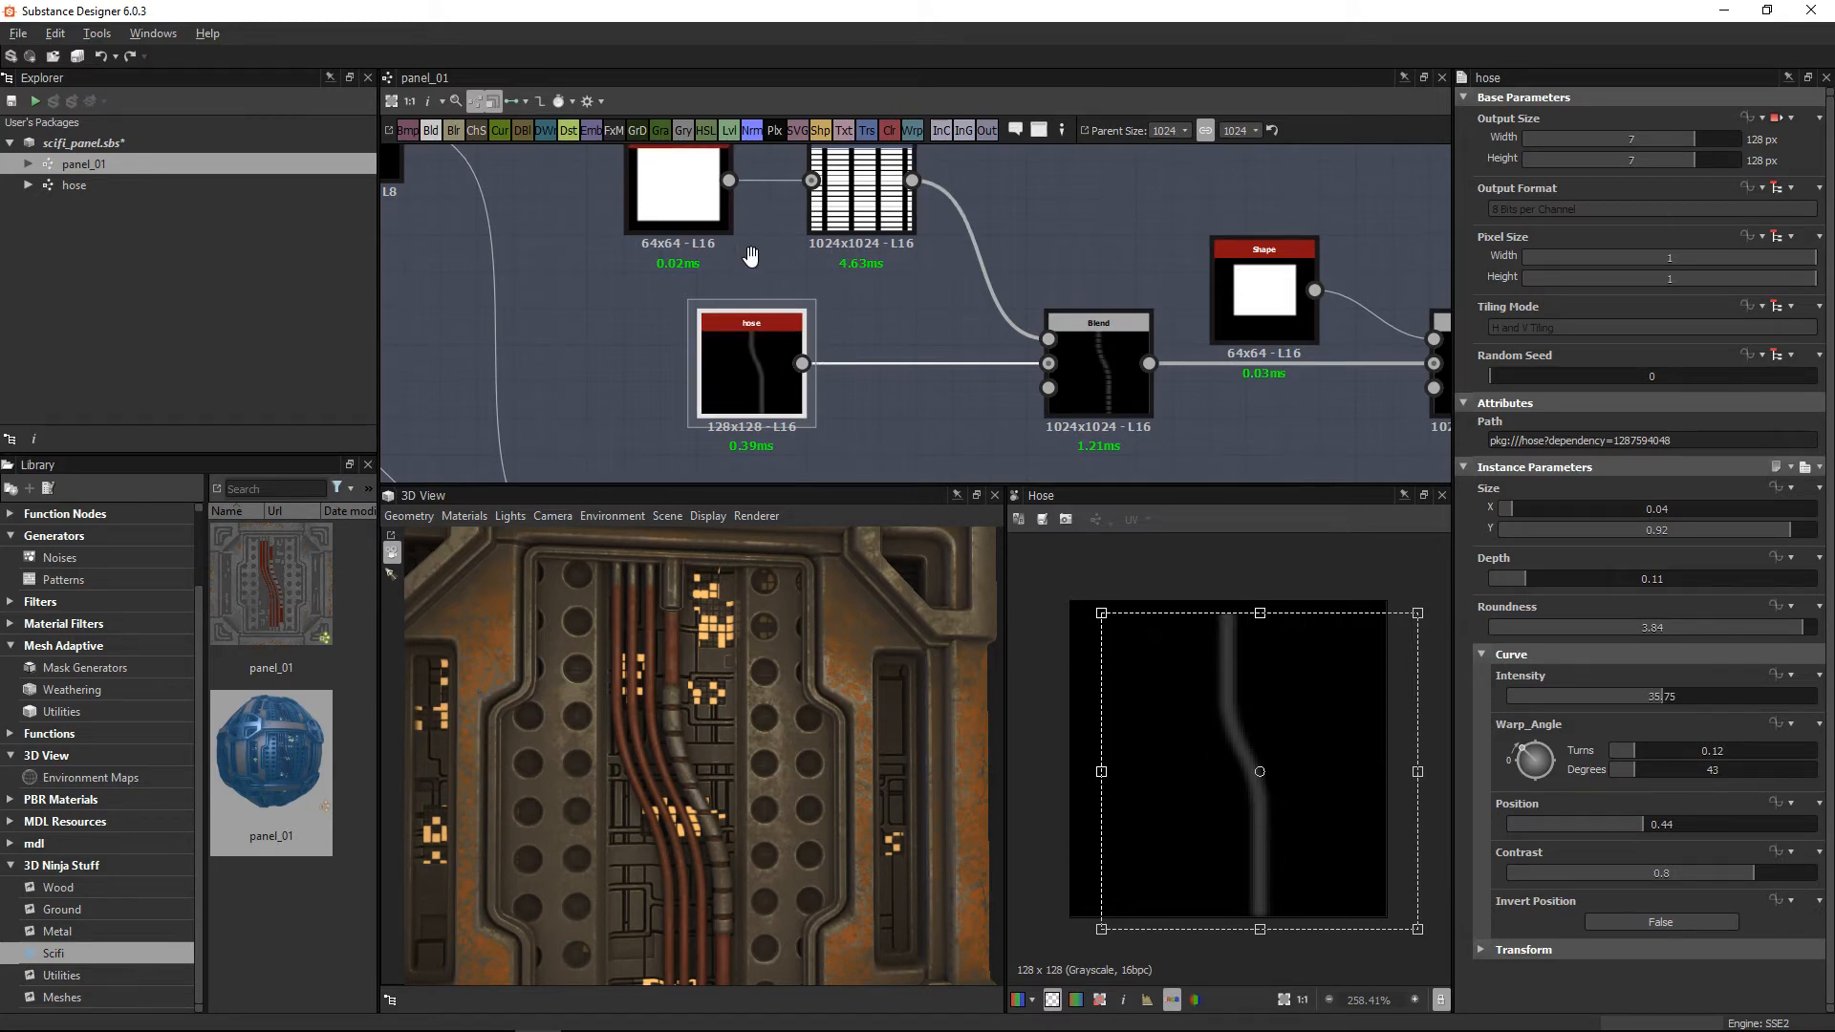
middle_click_drag(658, 189, 660, 246)
left_click(659, 245)
scroll(982, 312, "up", 4)
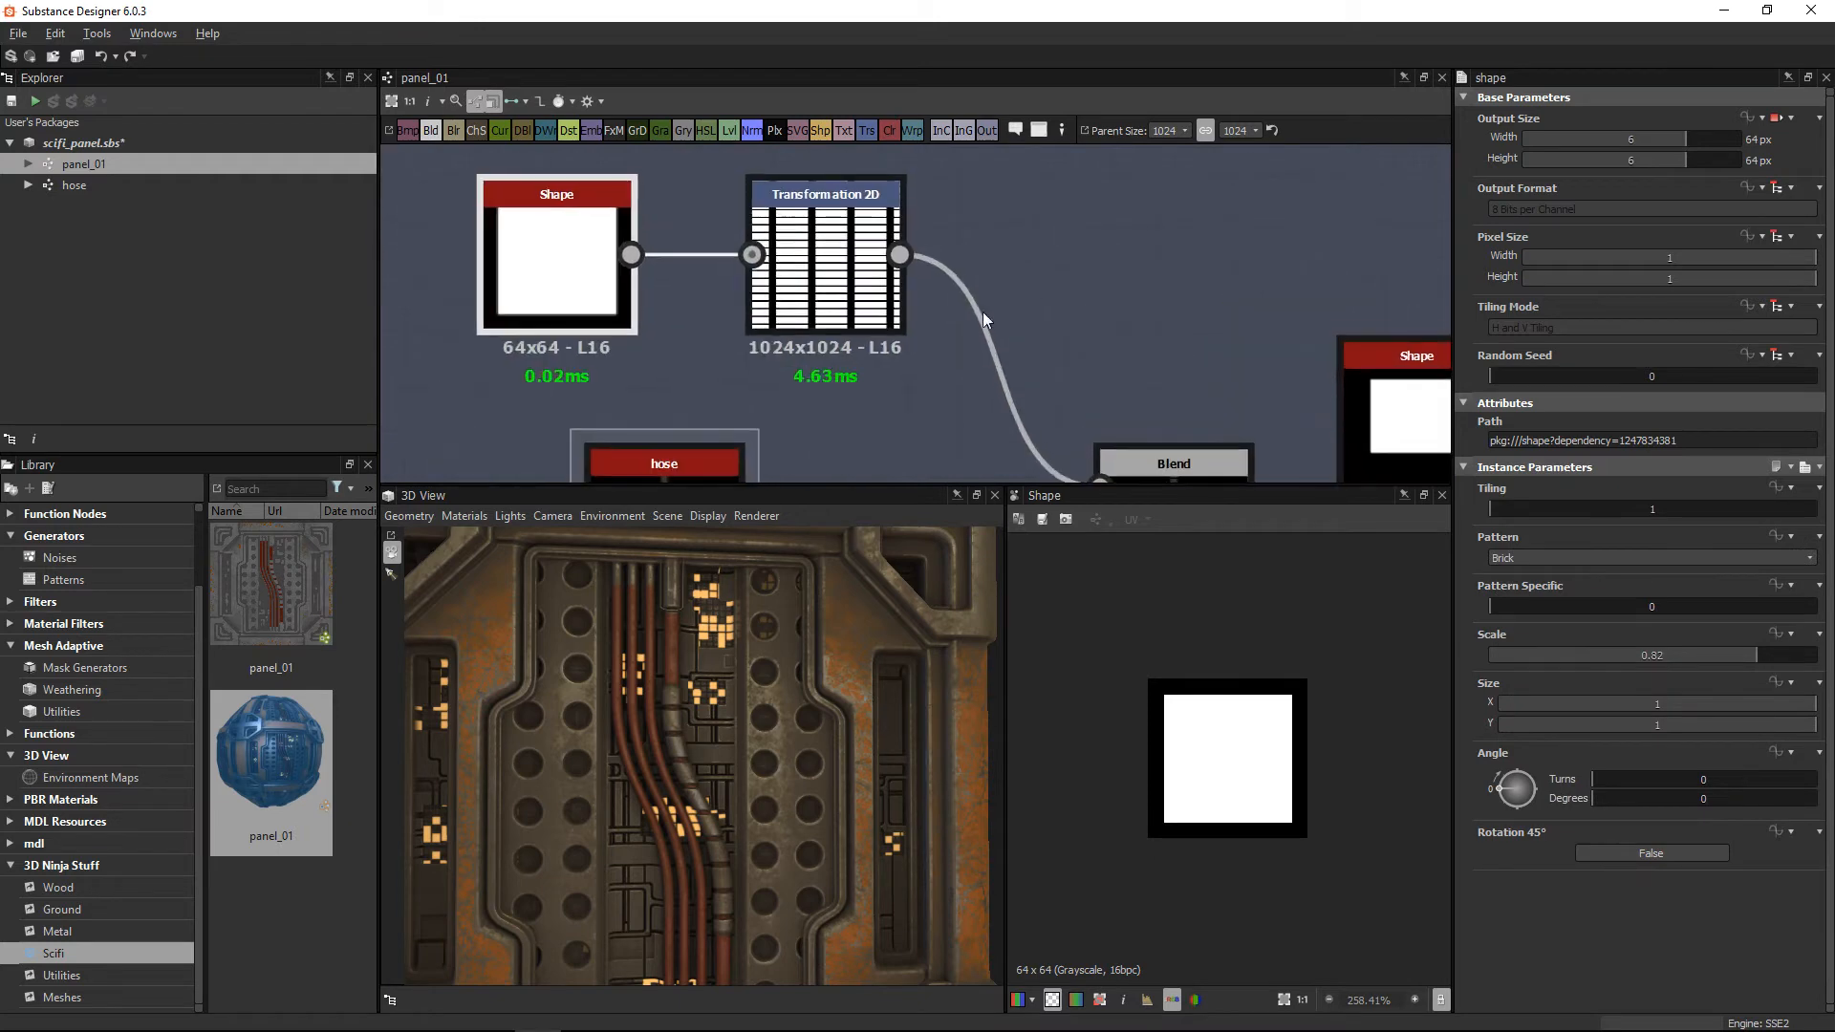
Step: Preview the Transformation 2D node and examine its tiled strip pattern and transform settings
left_click(784, 253)
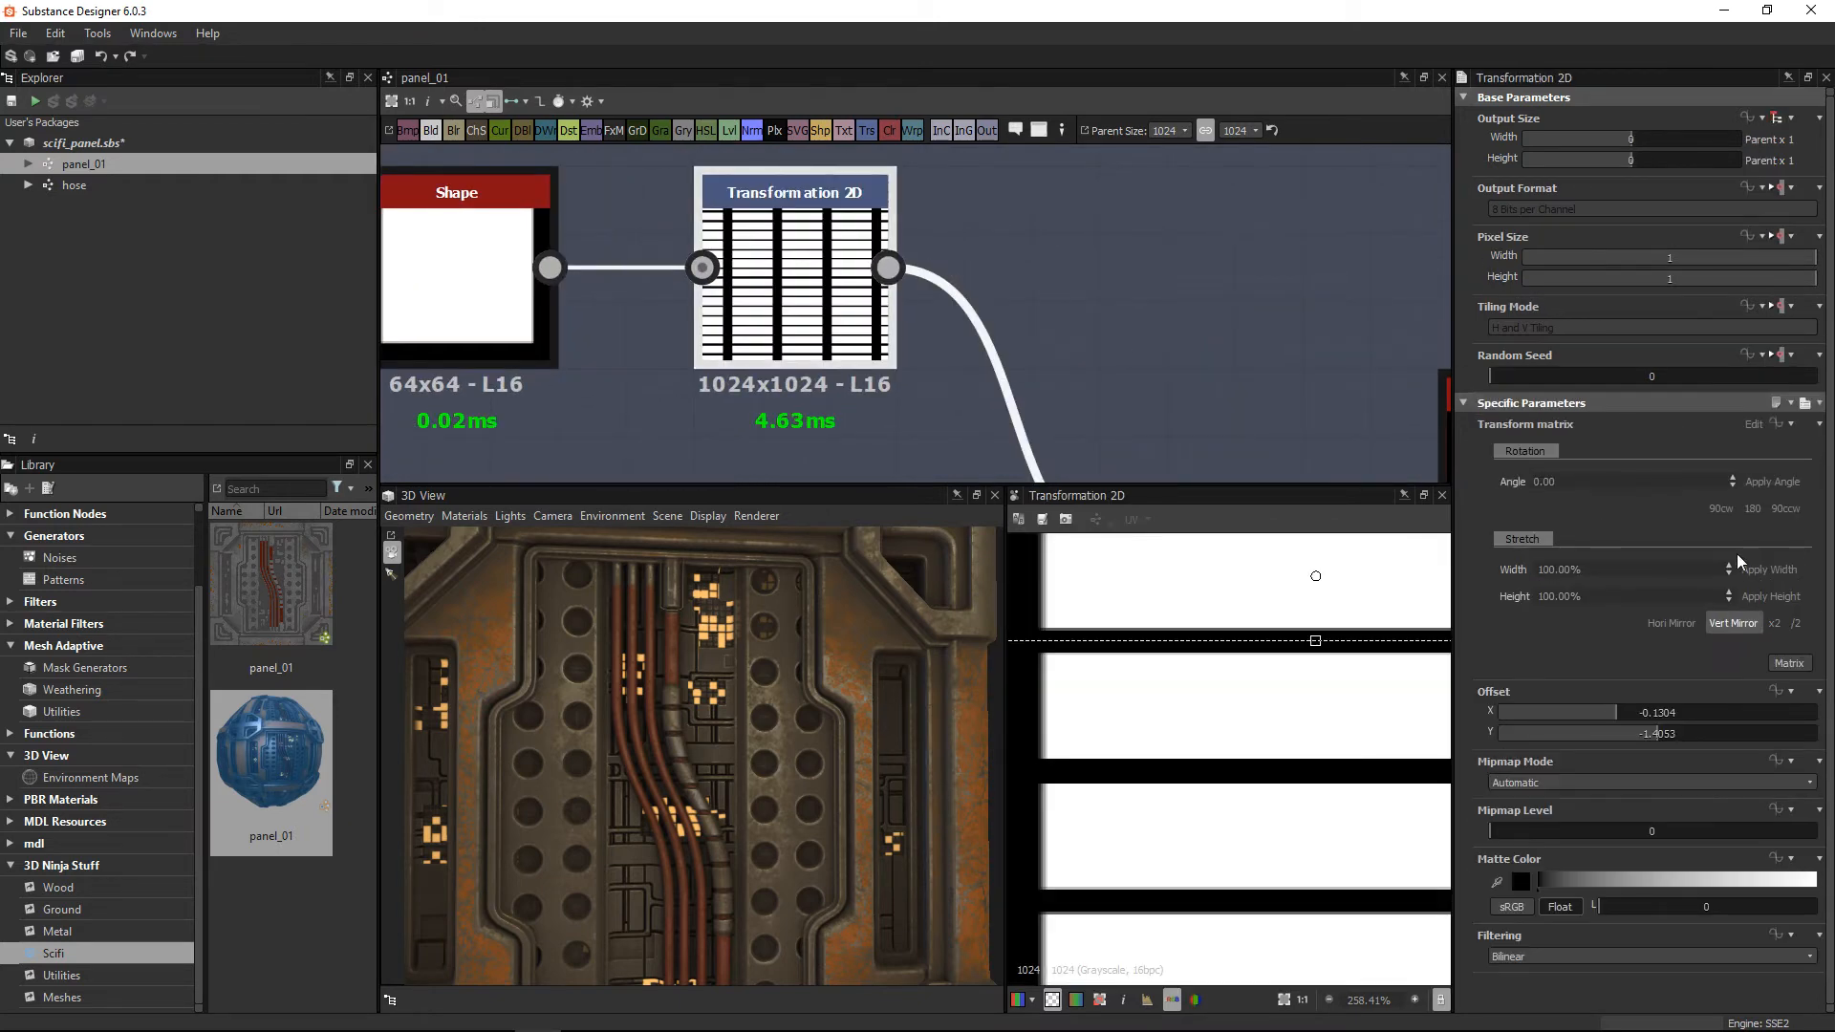
scroll(1275, 690, "down", 3)
scroll(1274, 691, "down", 5)
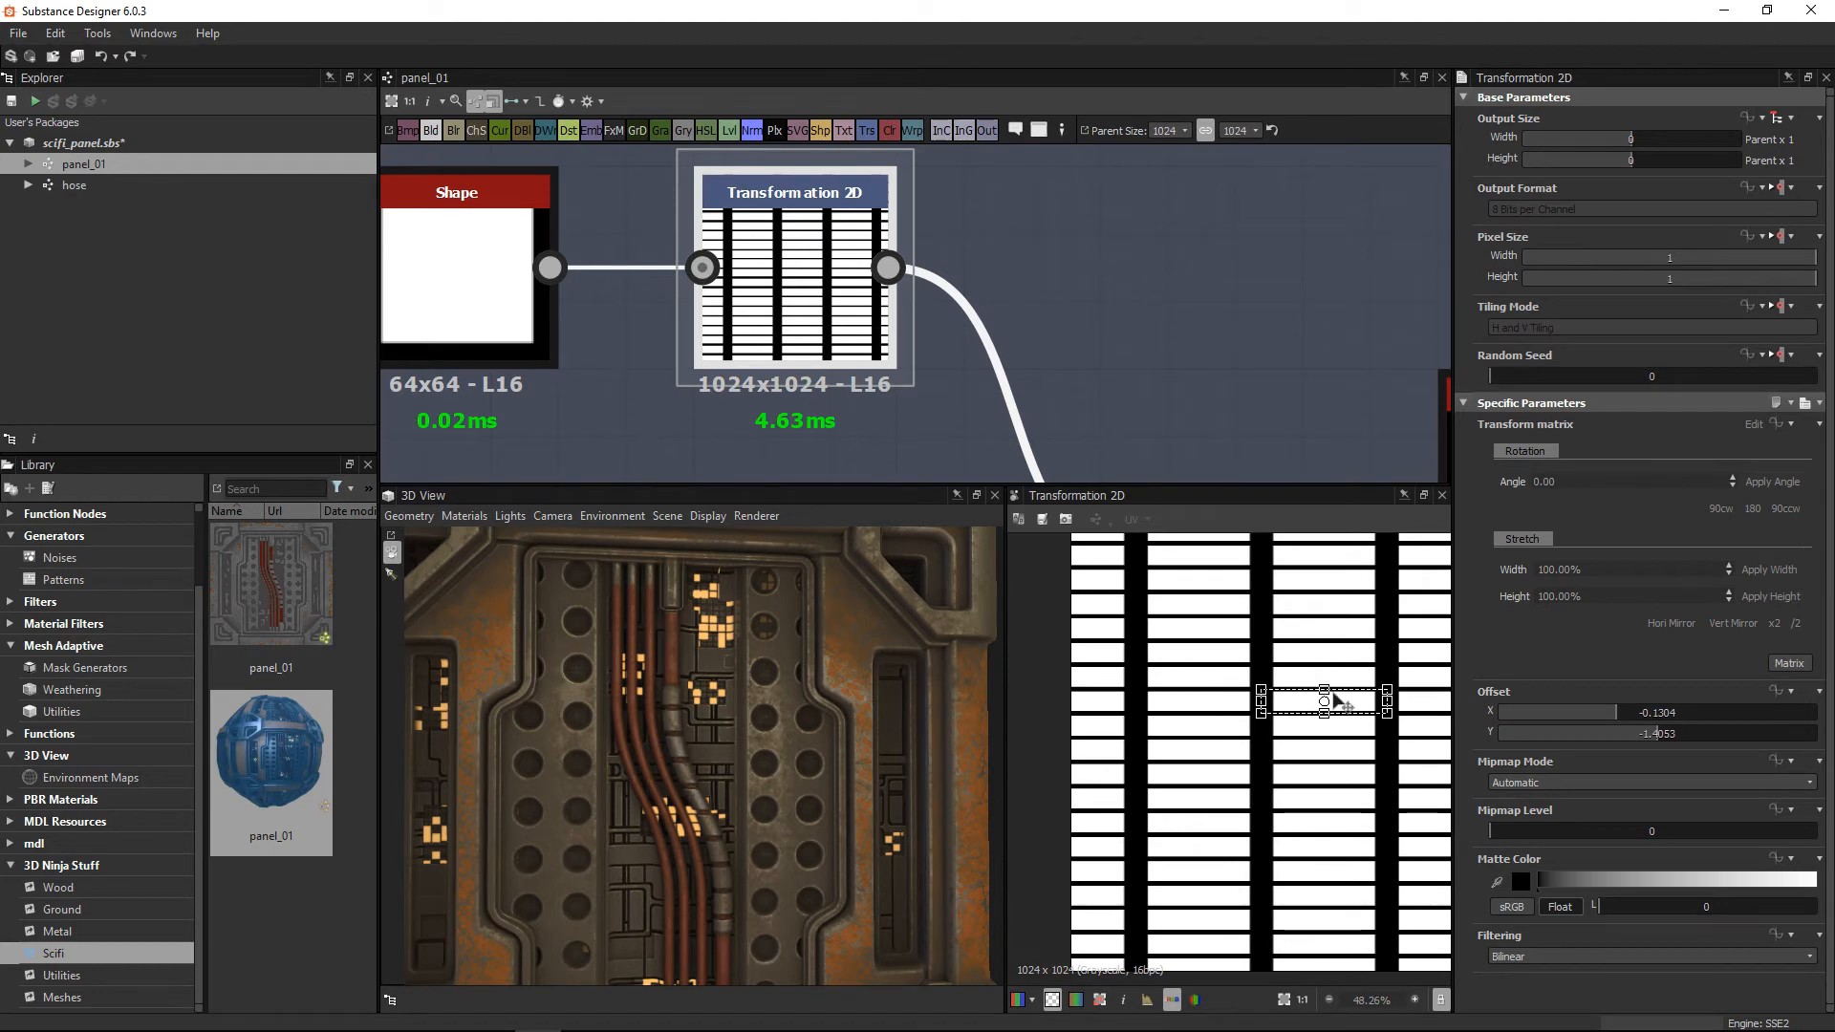
Step: Compare the Transformation 2D stripe pattern with the Blend output that cuts straight bands across the hose
middle_click_drag(1346, 779, 1269, 785)
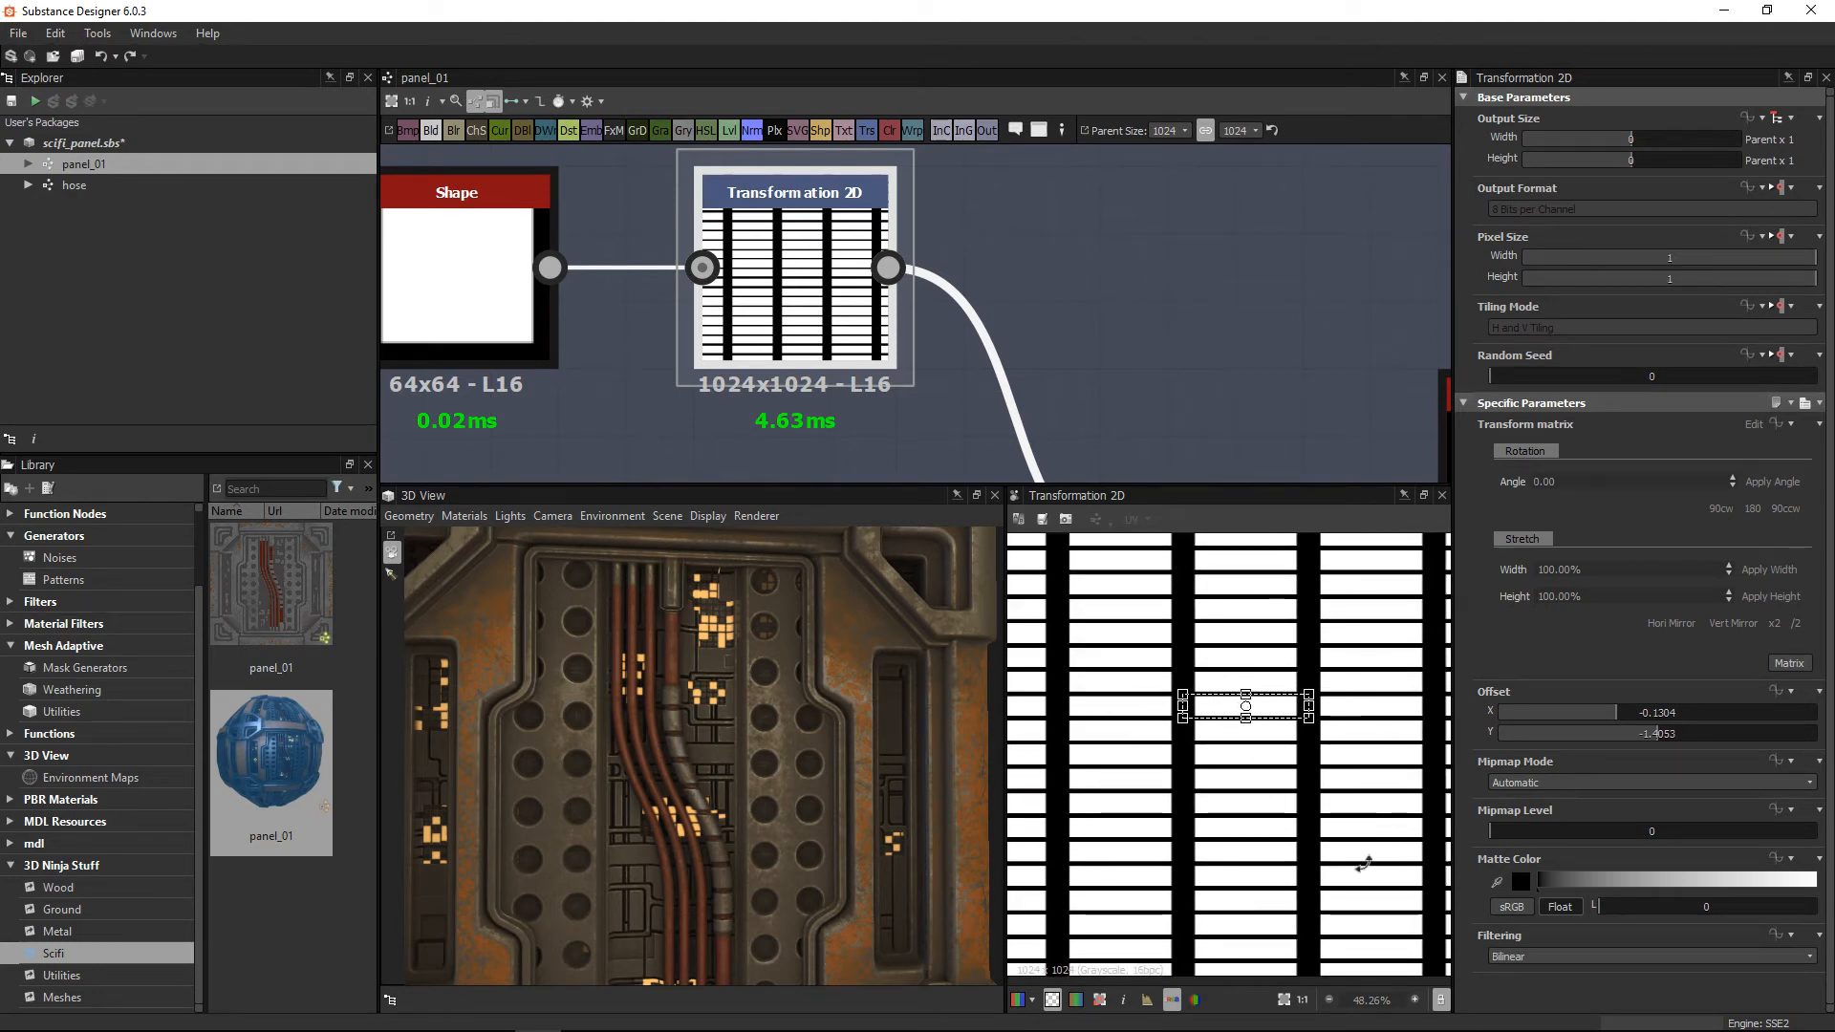
scroll(1237, 734, "up", 5)
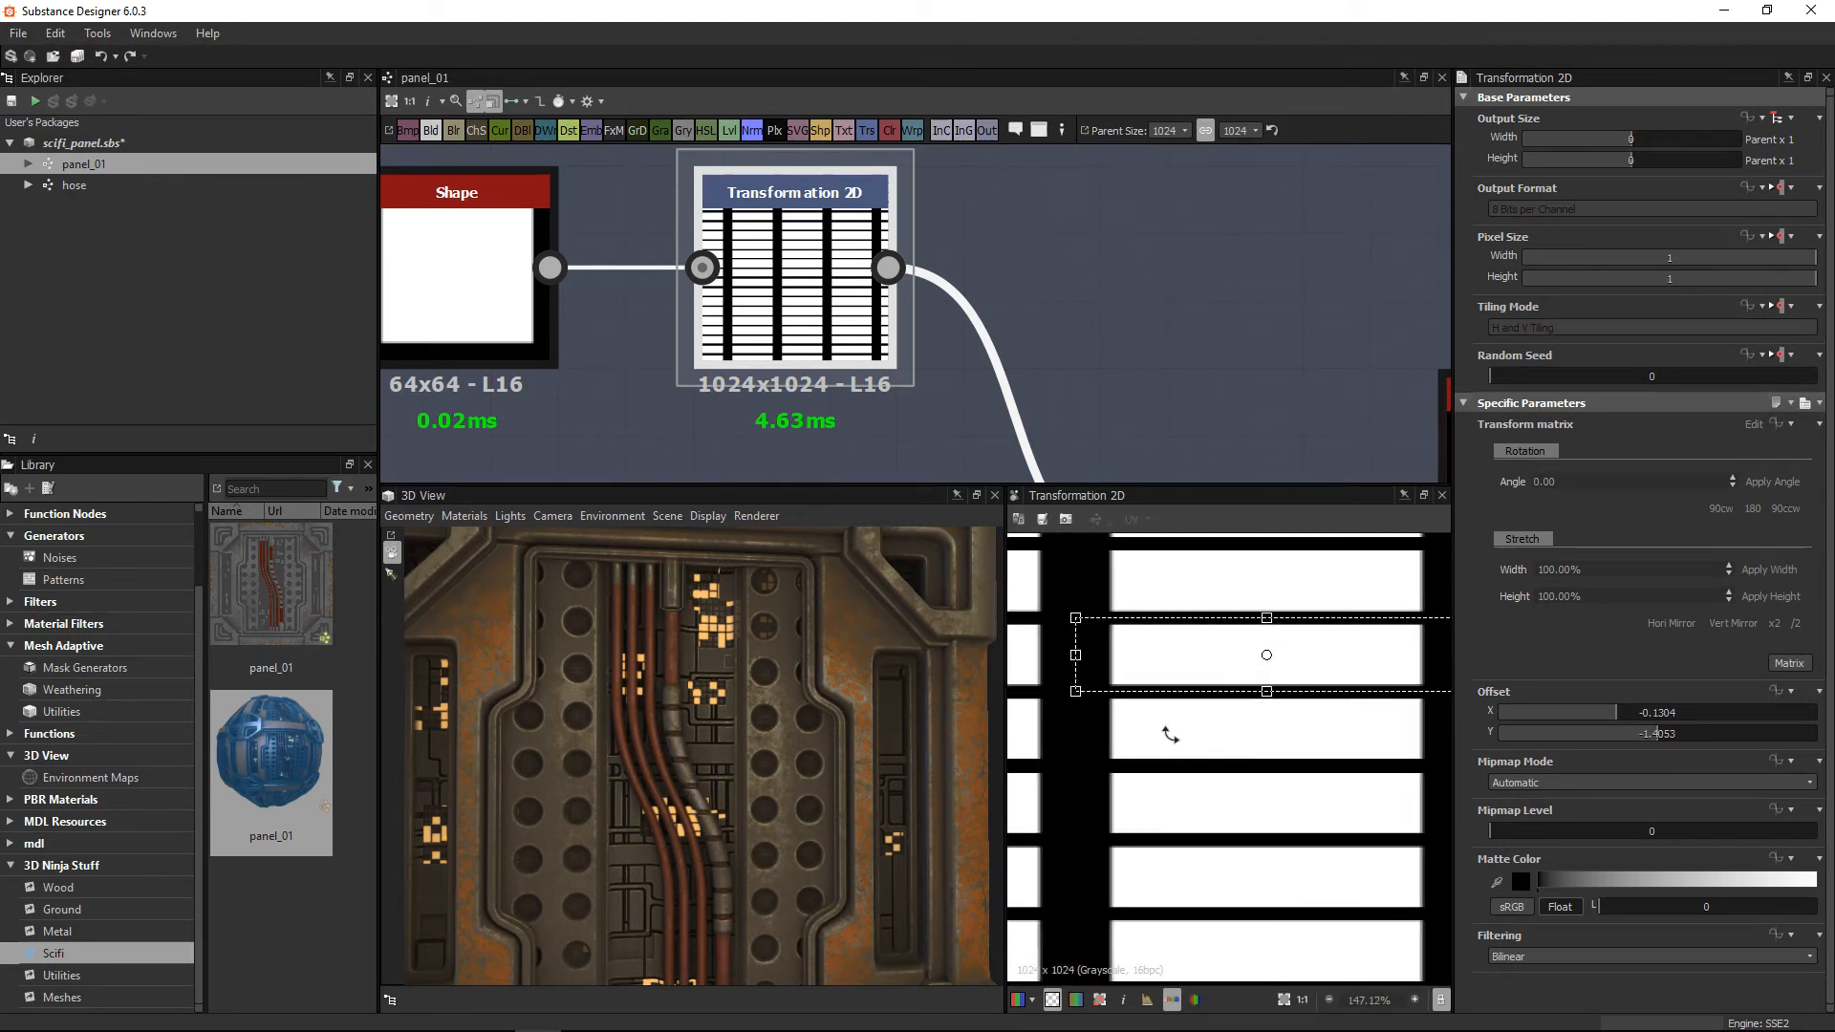
middle_click_drag(1188, 451, 1142, 325)
scroll(1141, 325, "down", 2)
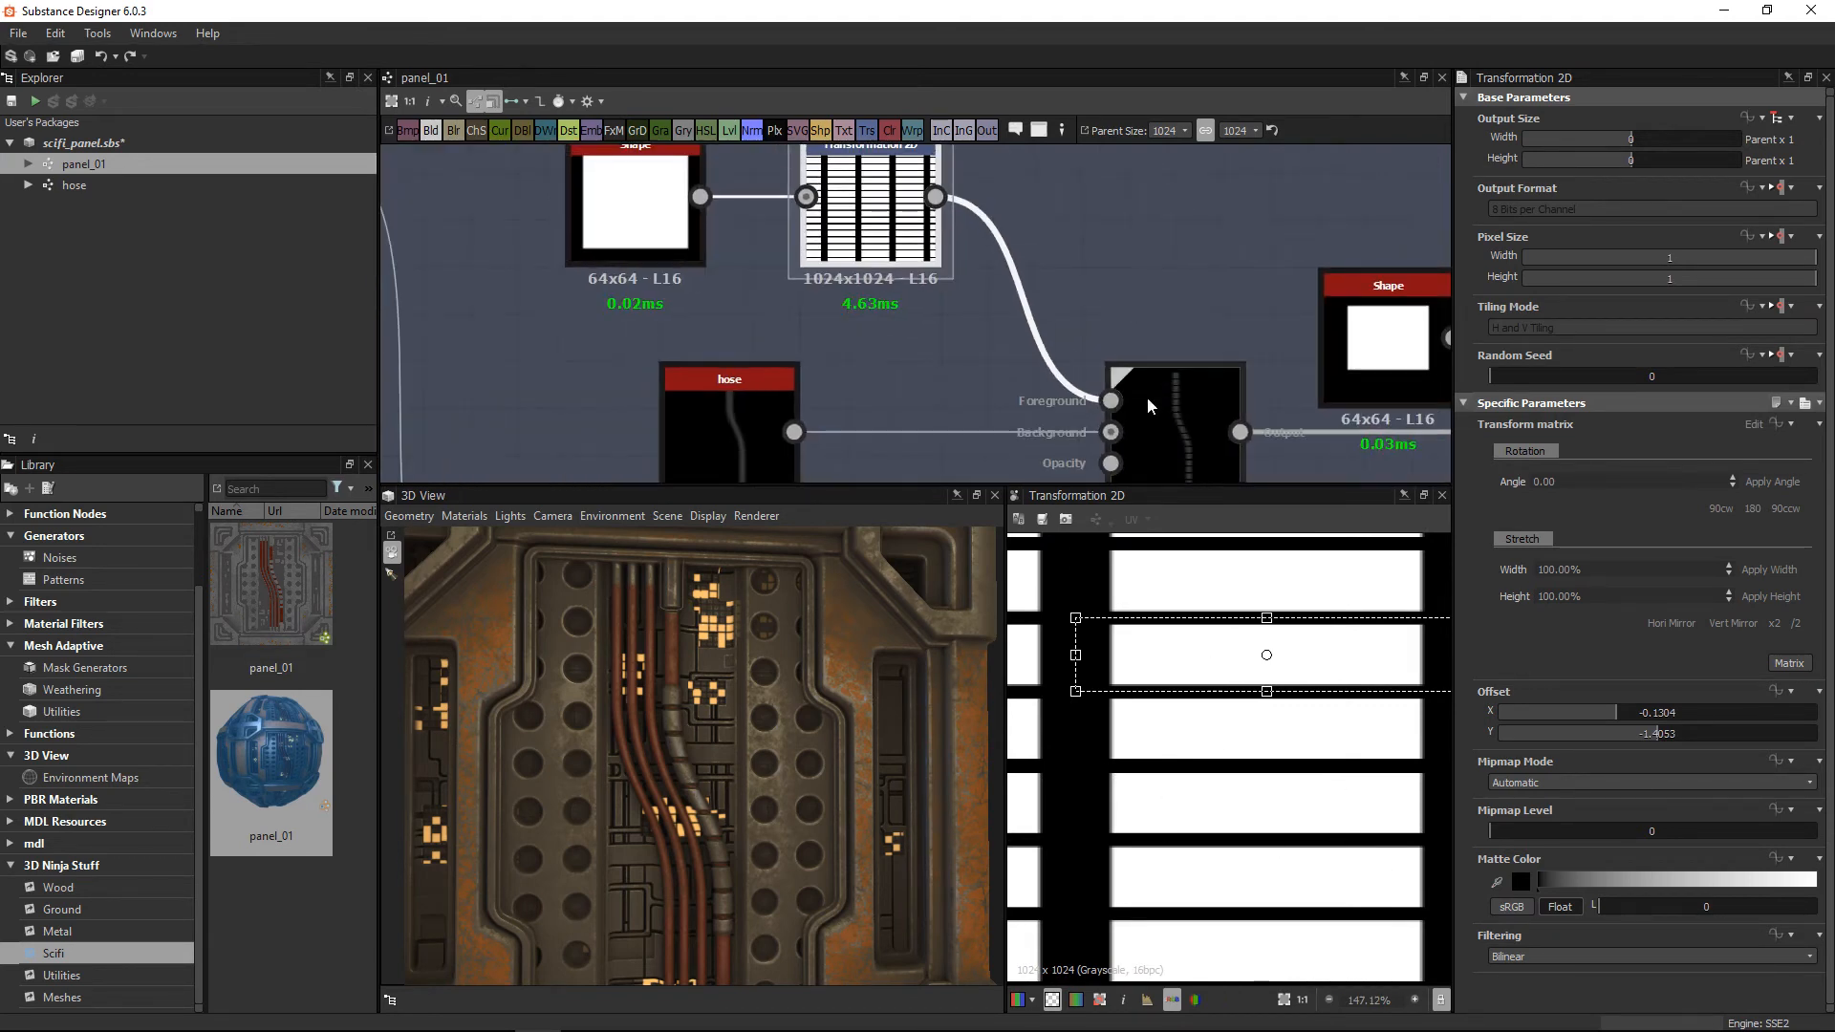
left_click(1146, 397)
double_click(1147, 393)
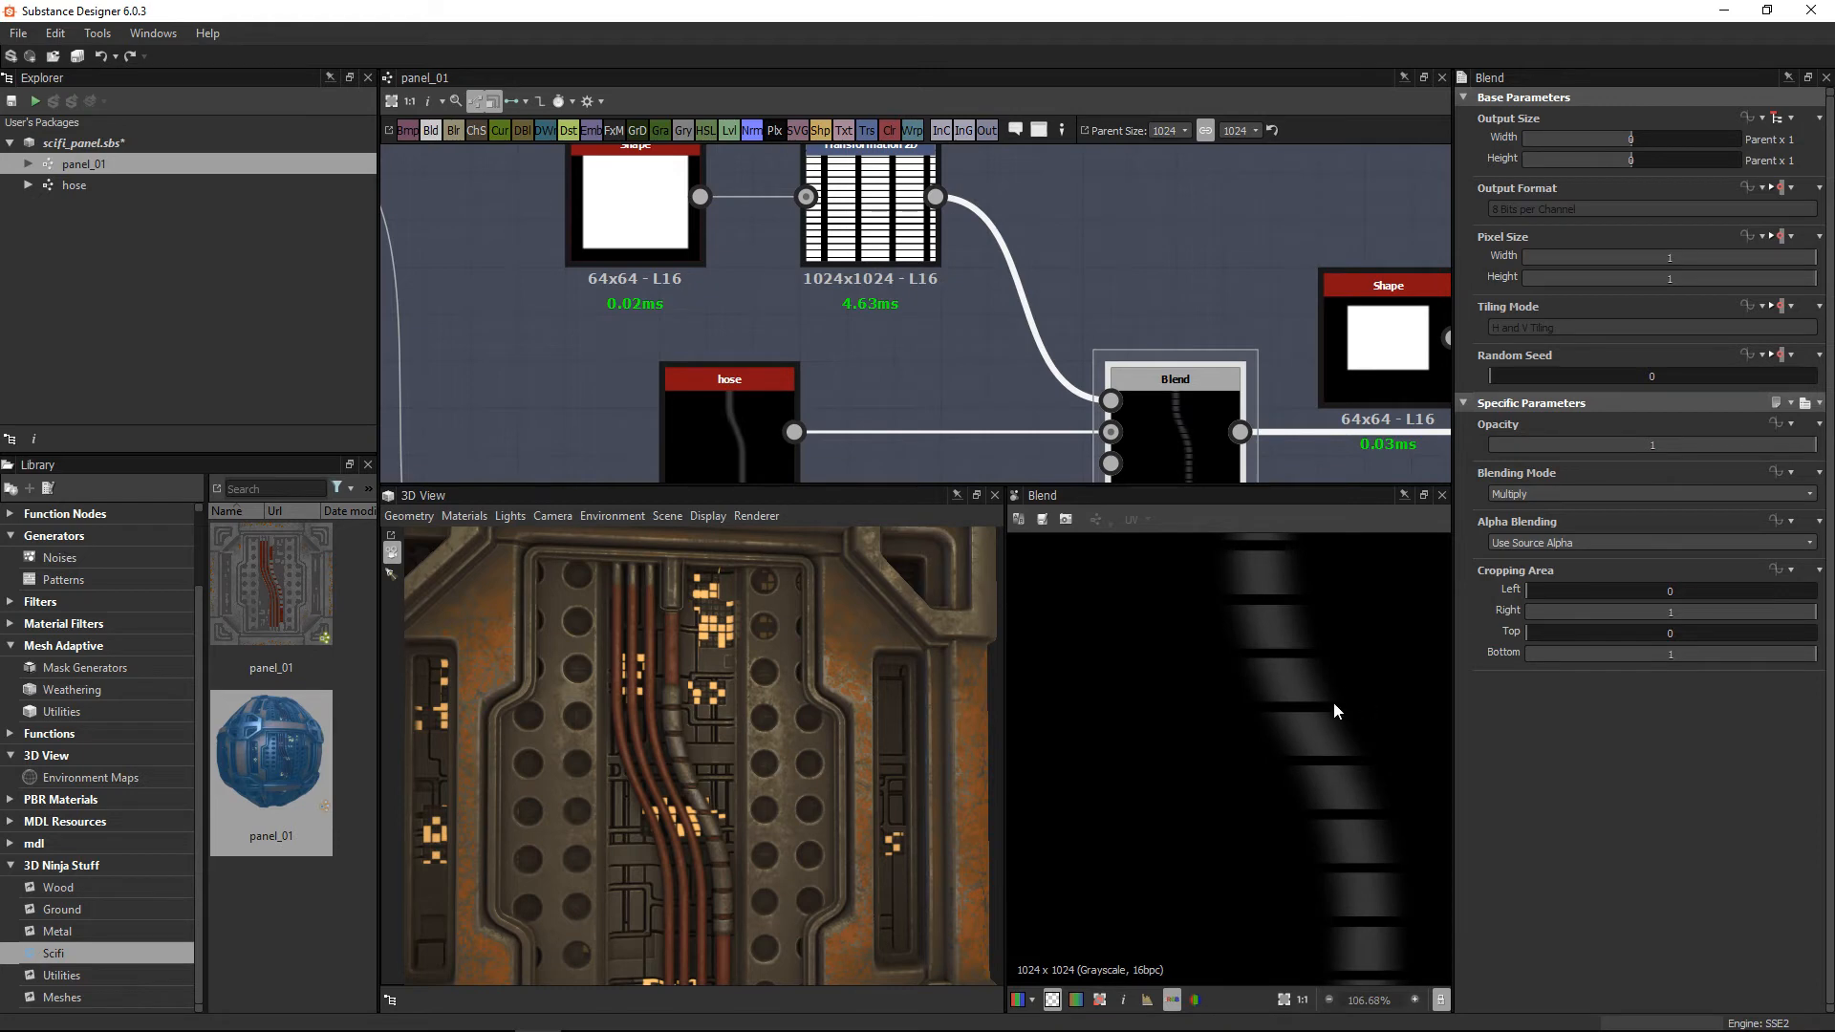
middle_click_drag(970, 254, 870, 211)
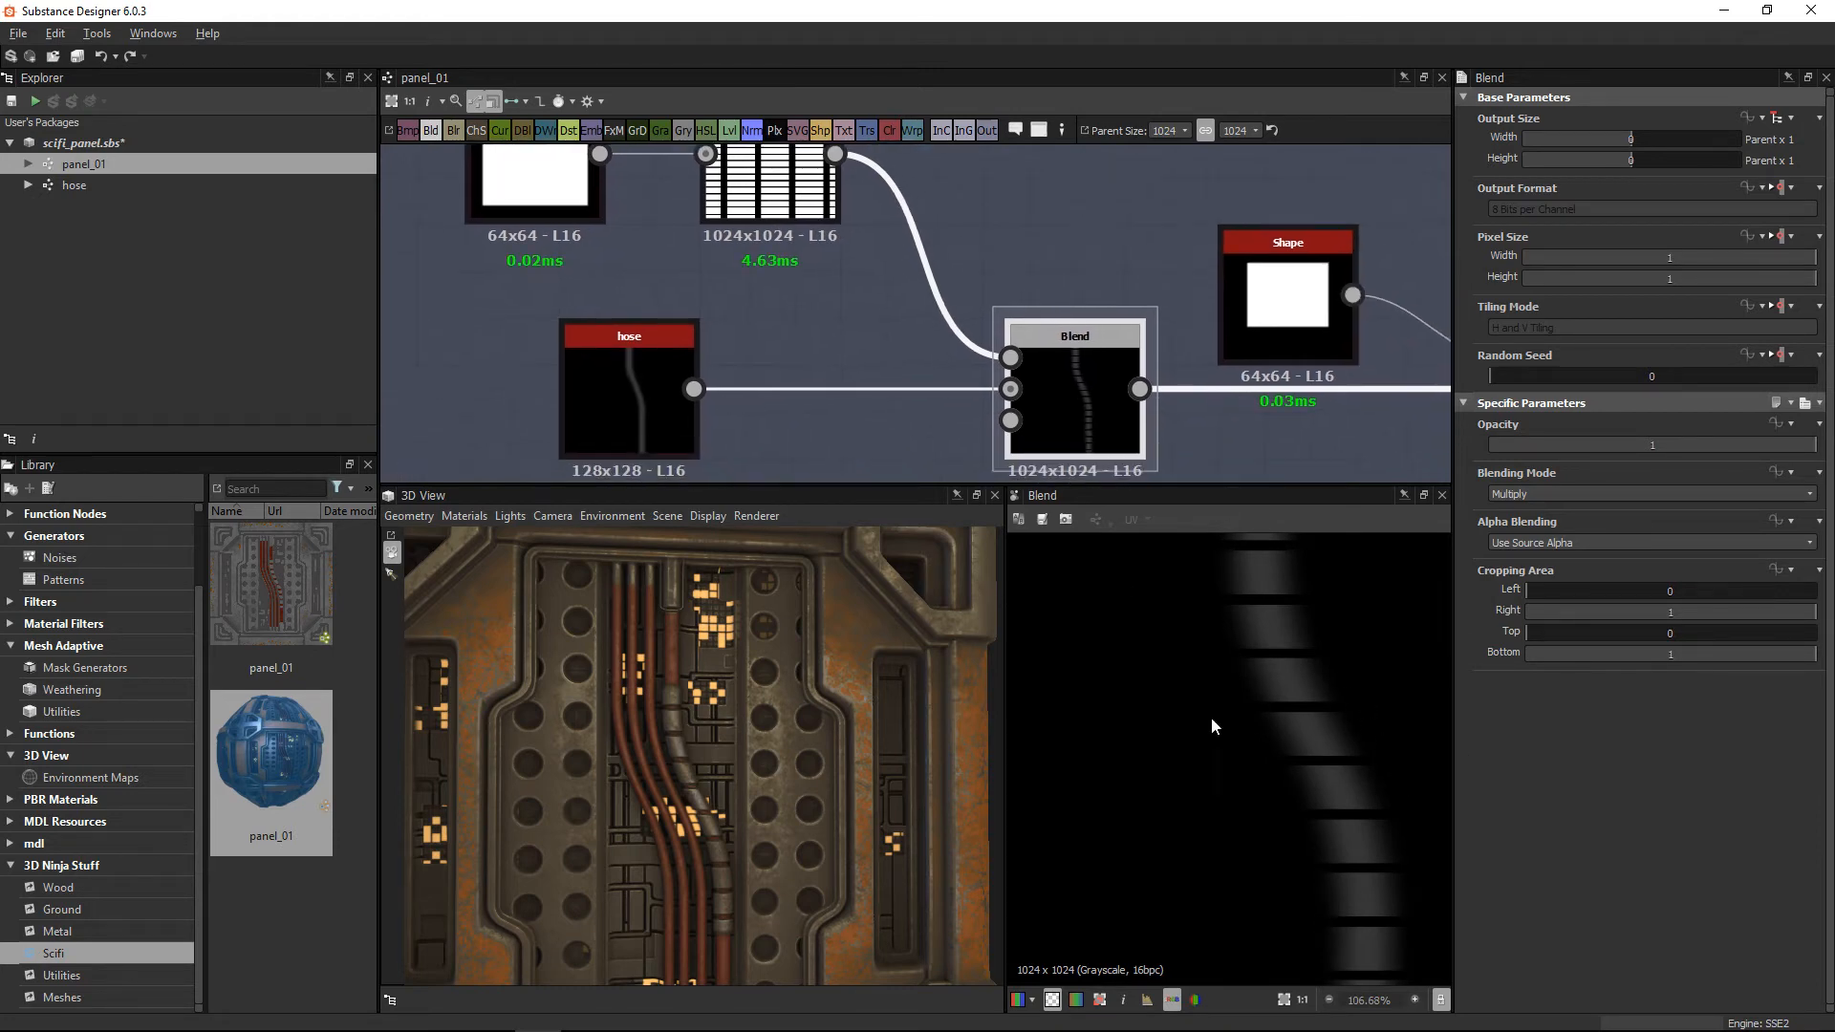
middle_click_drag(1245, 722, 1175, 690)
middle_click_drag(734, 174, 752, 225)
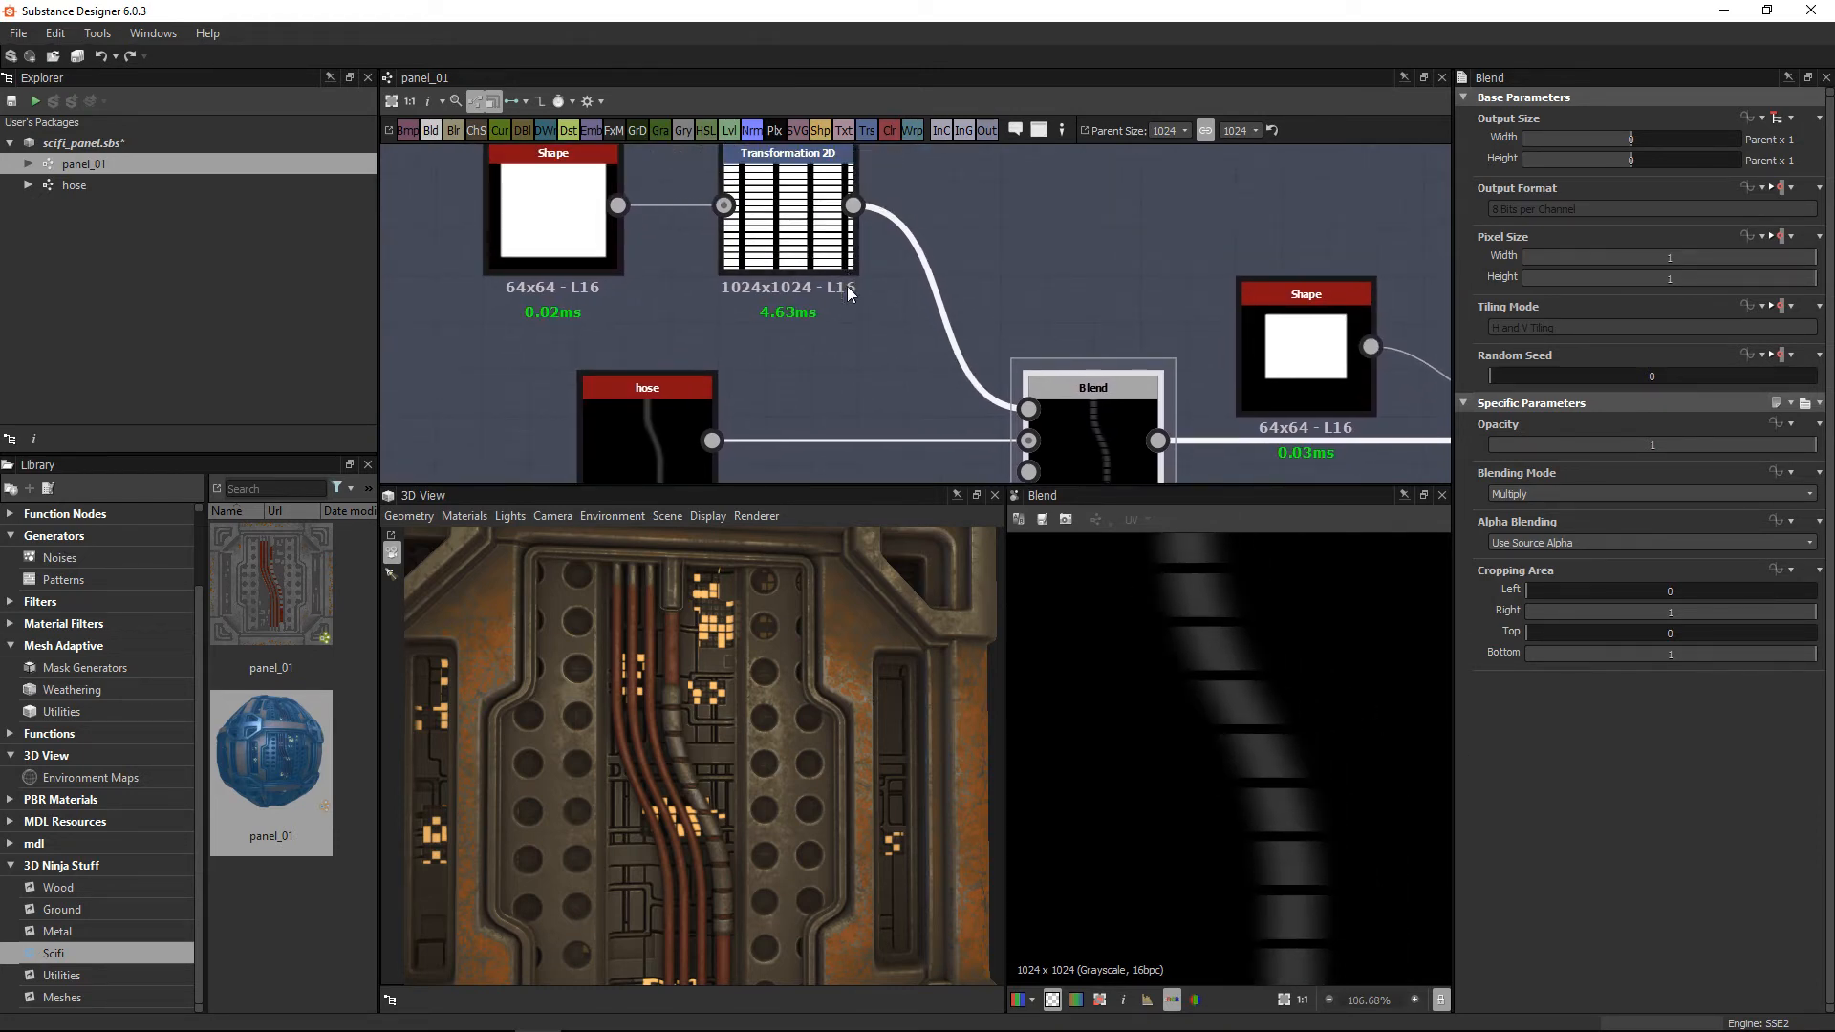
left_click(754, 229)
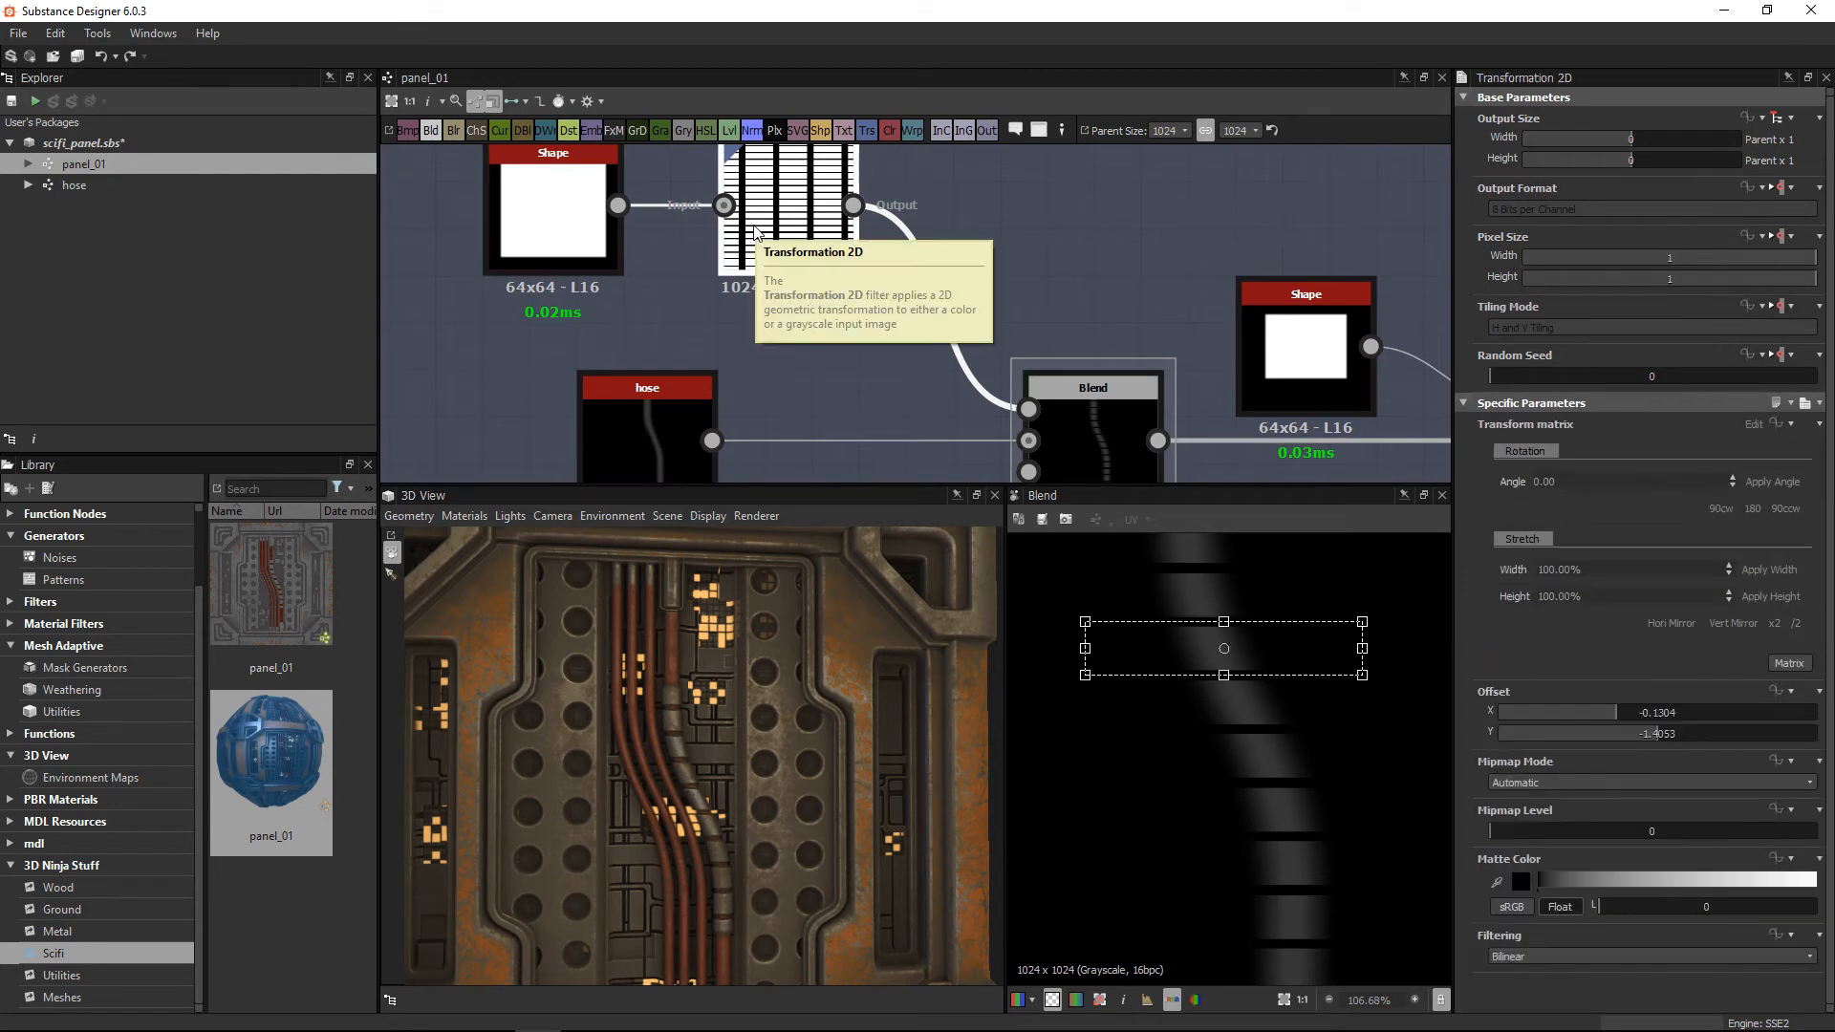
double_click(799, 239)
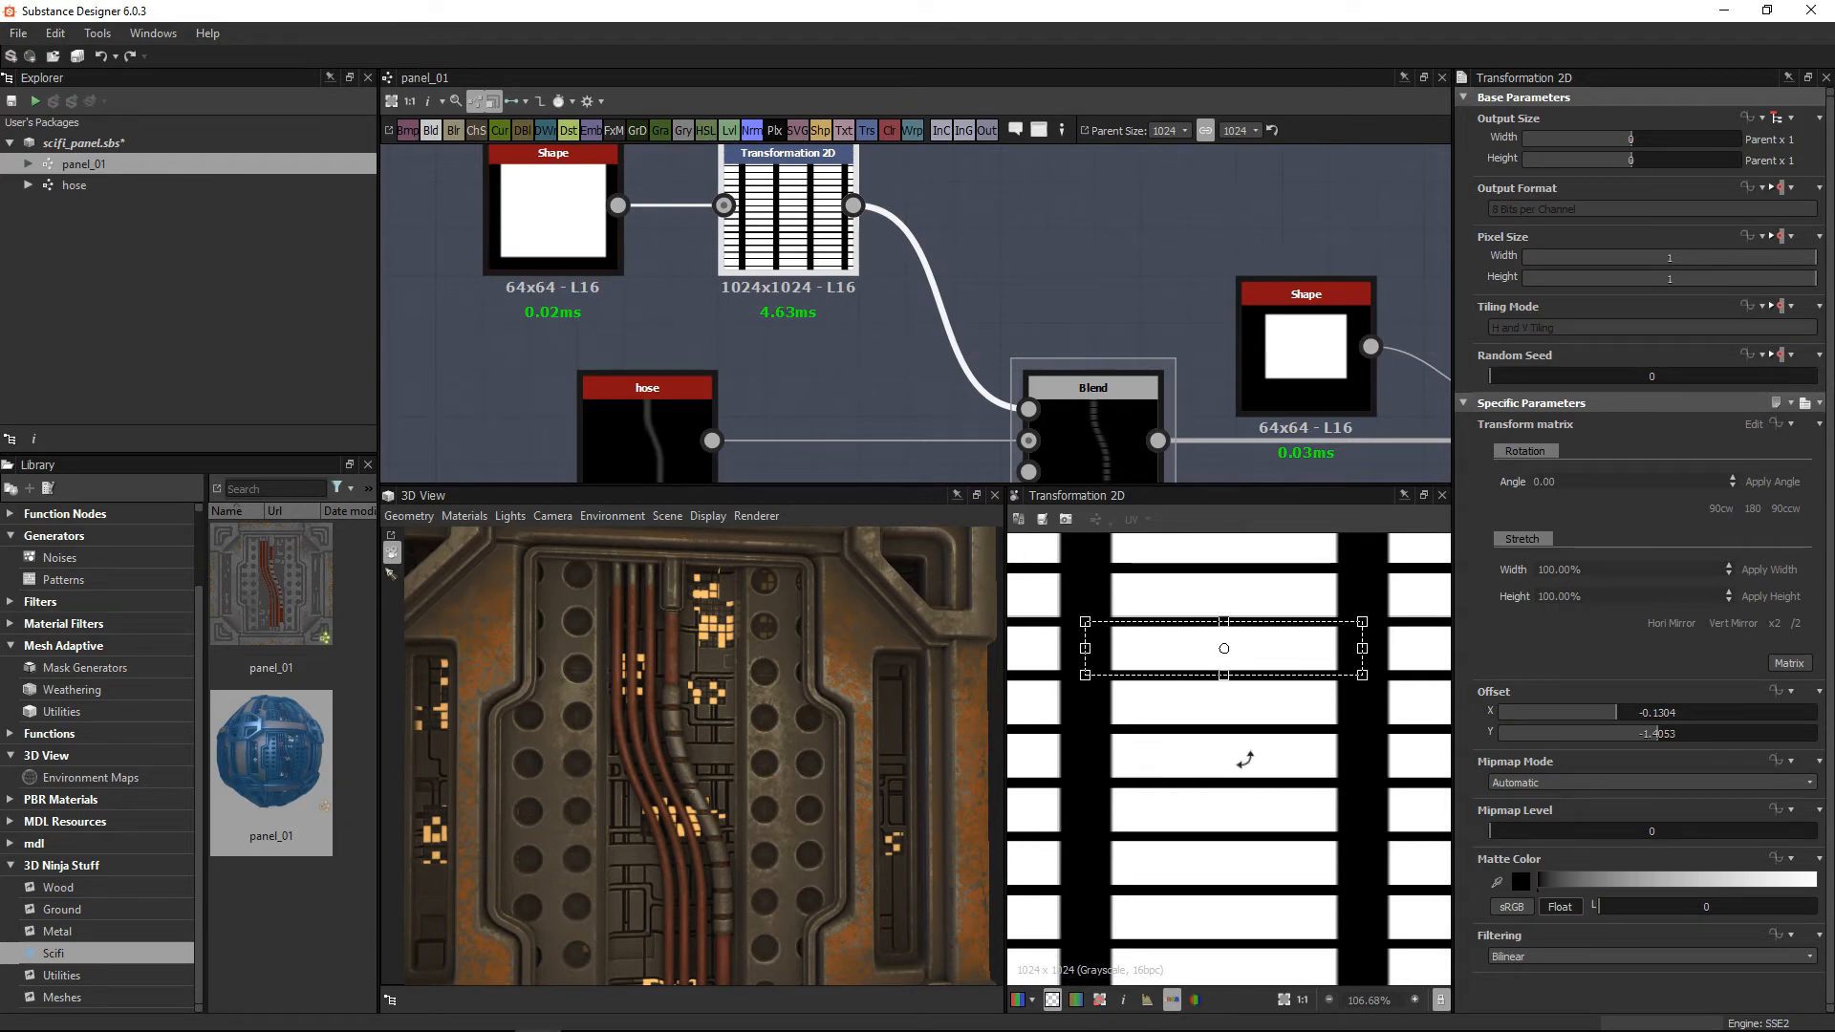
double_click(1055, 421)
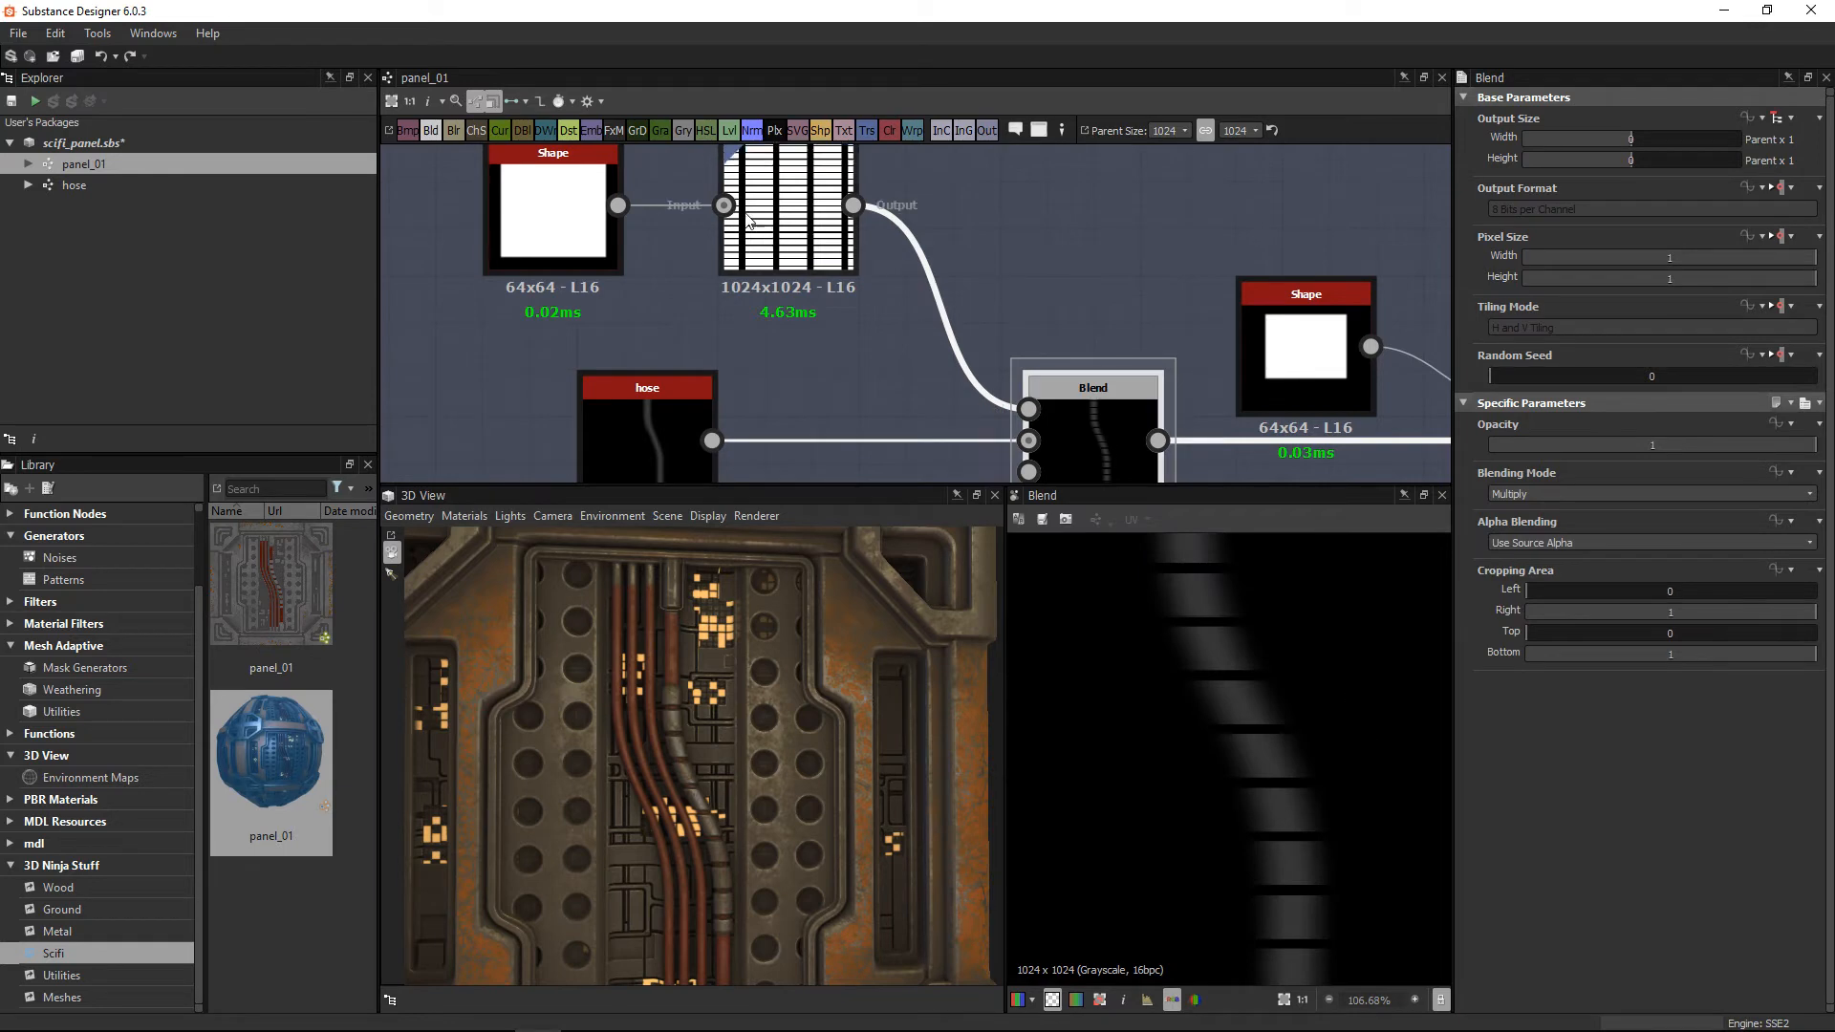
double_click(787, 219)
Step: Add a Directional Warp node, feeding its input from the striped Transformation 2D and its intensity input from the hose
middle_click_drag(1041, 231, 1015, 244)
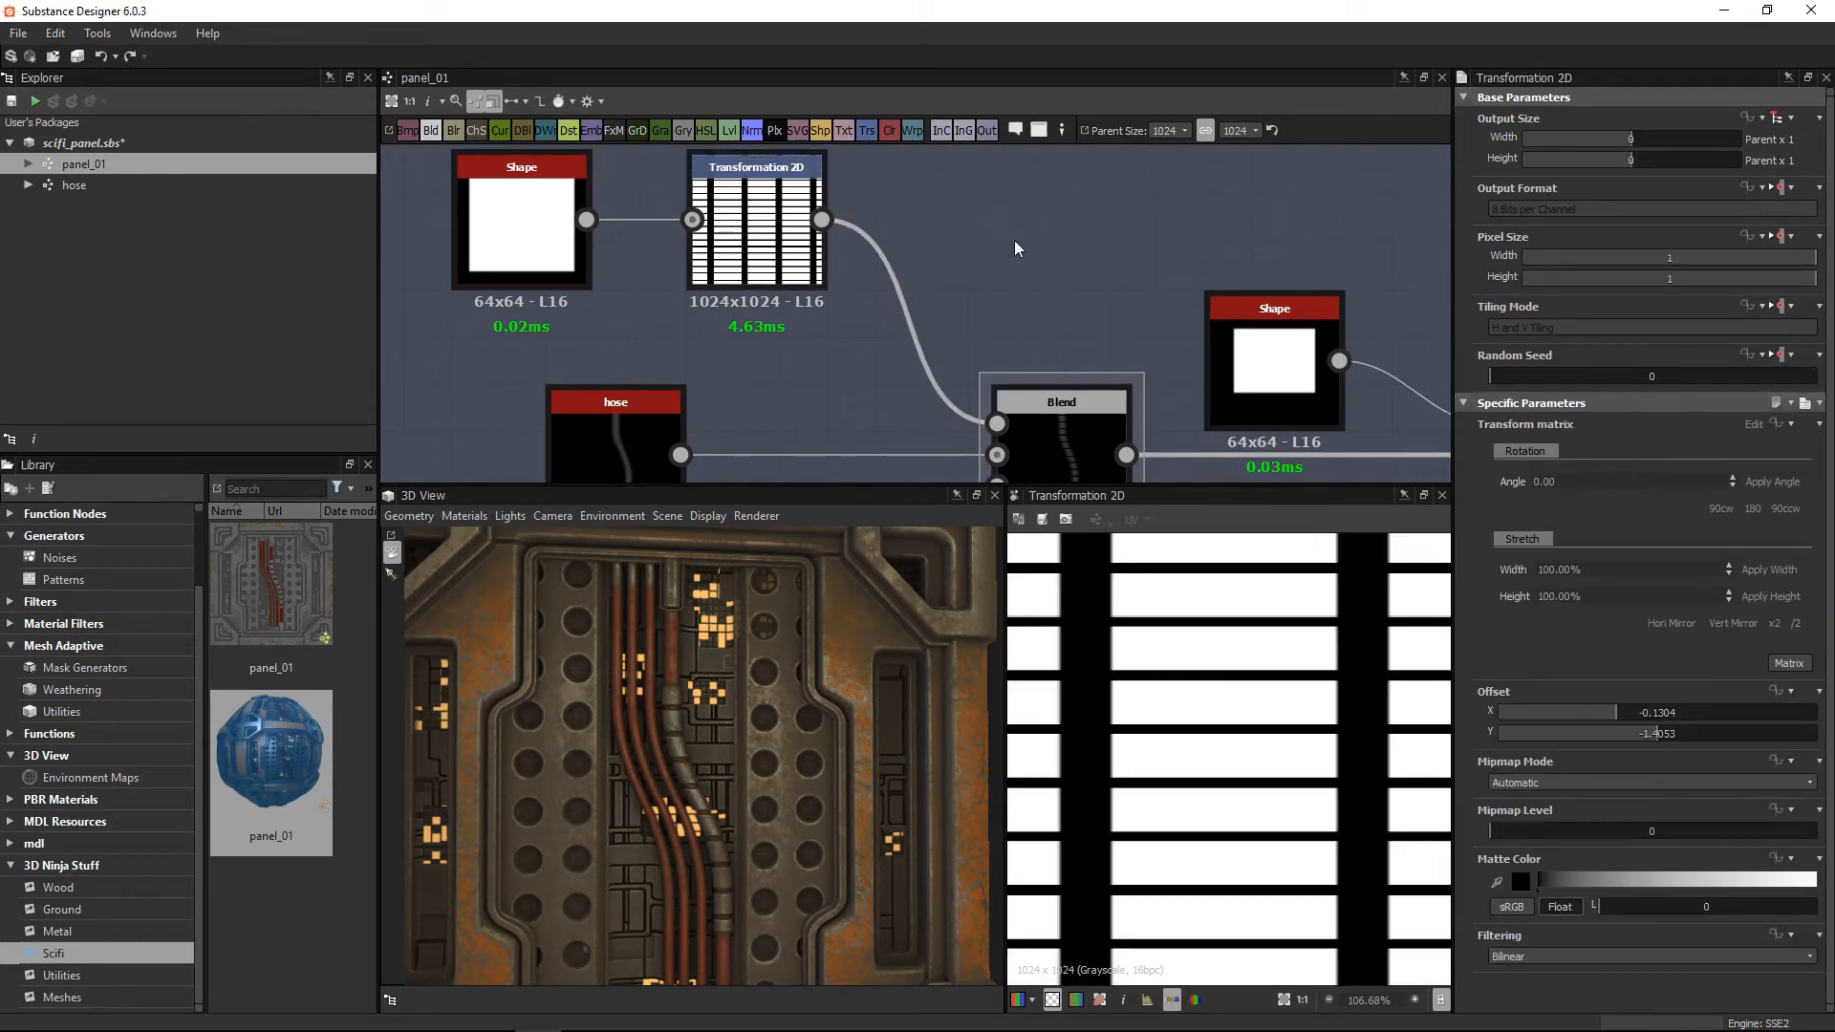
key("space")
type("dir")
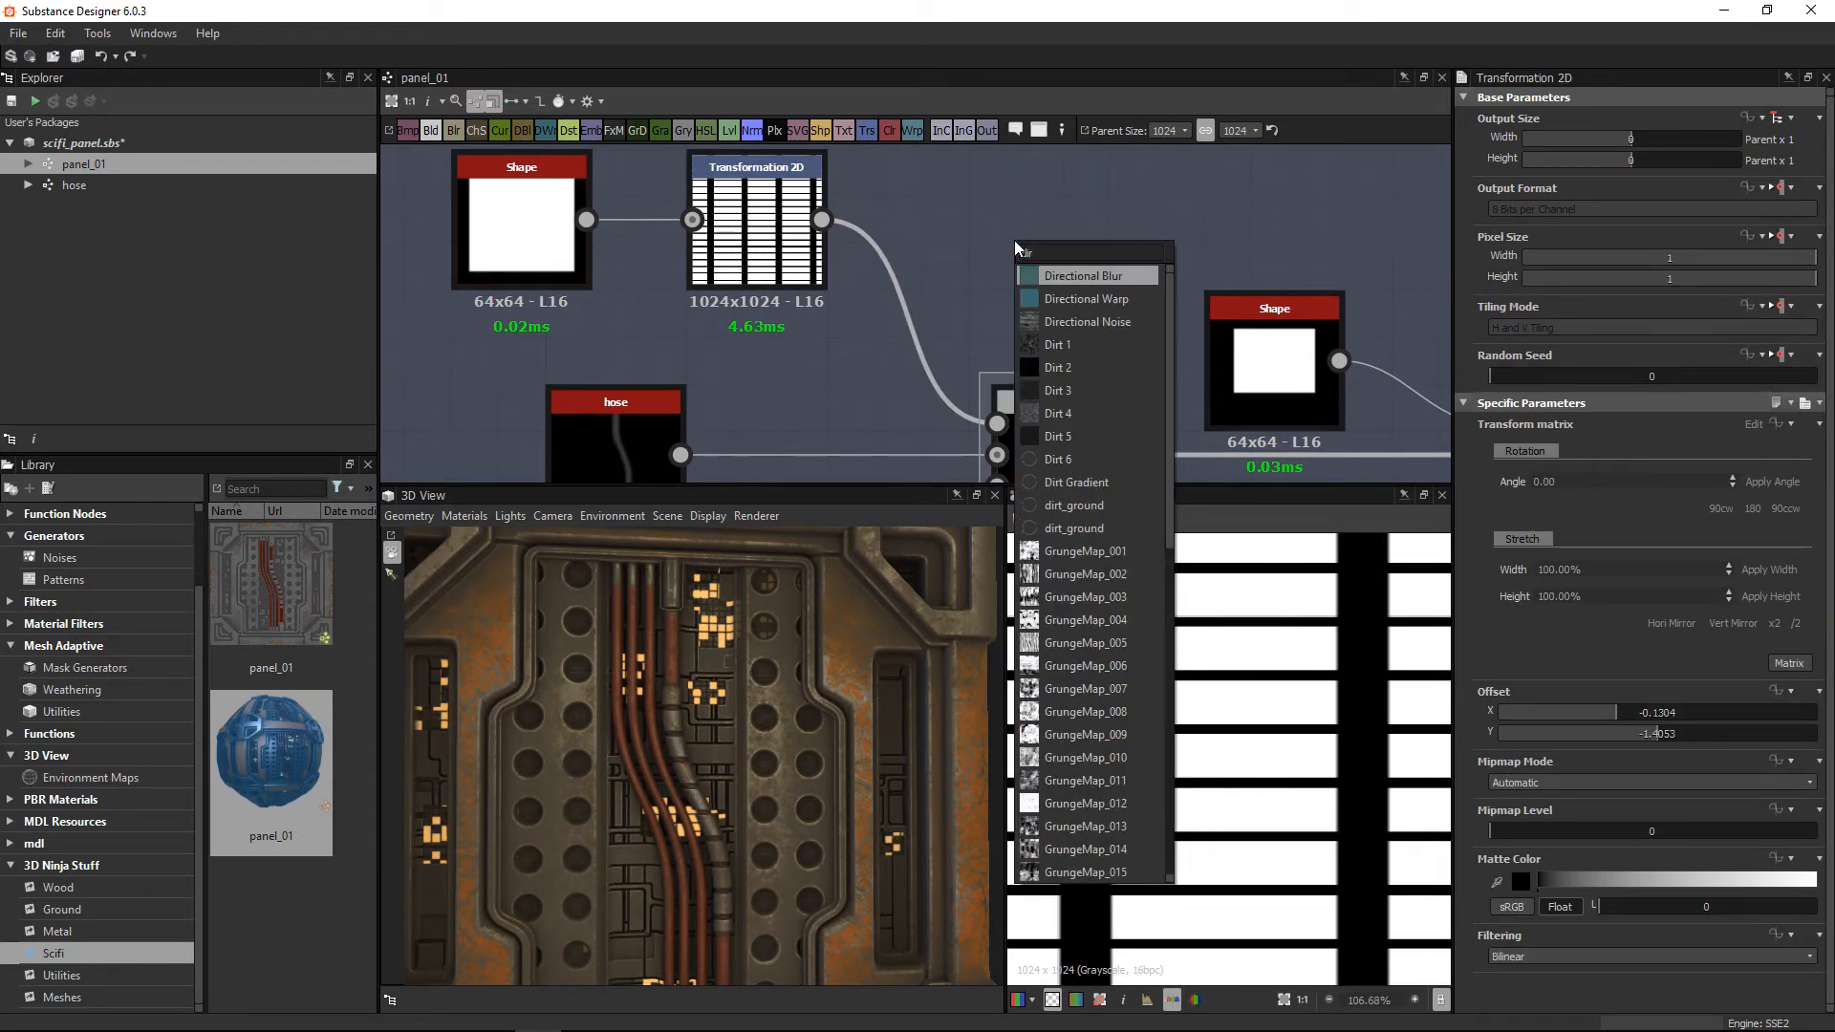
key("Down")
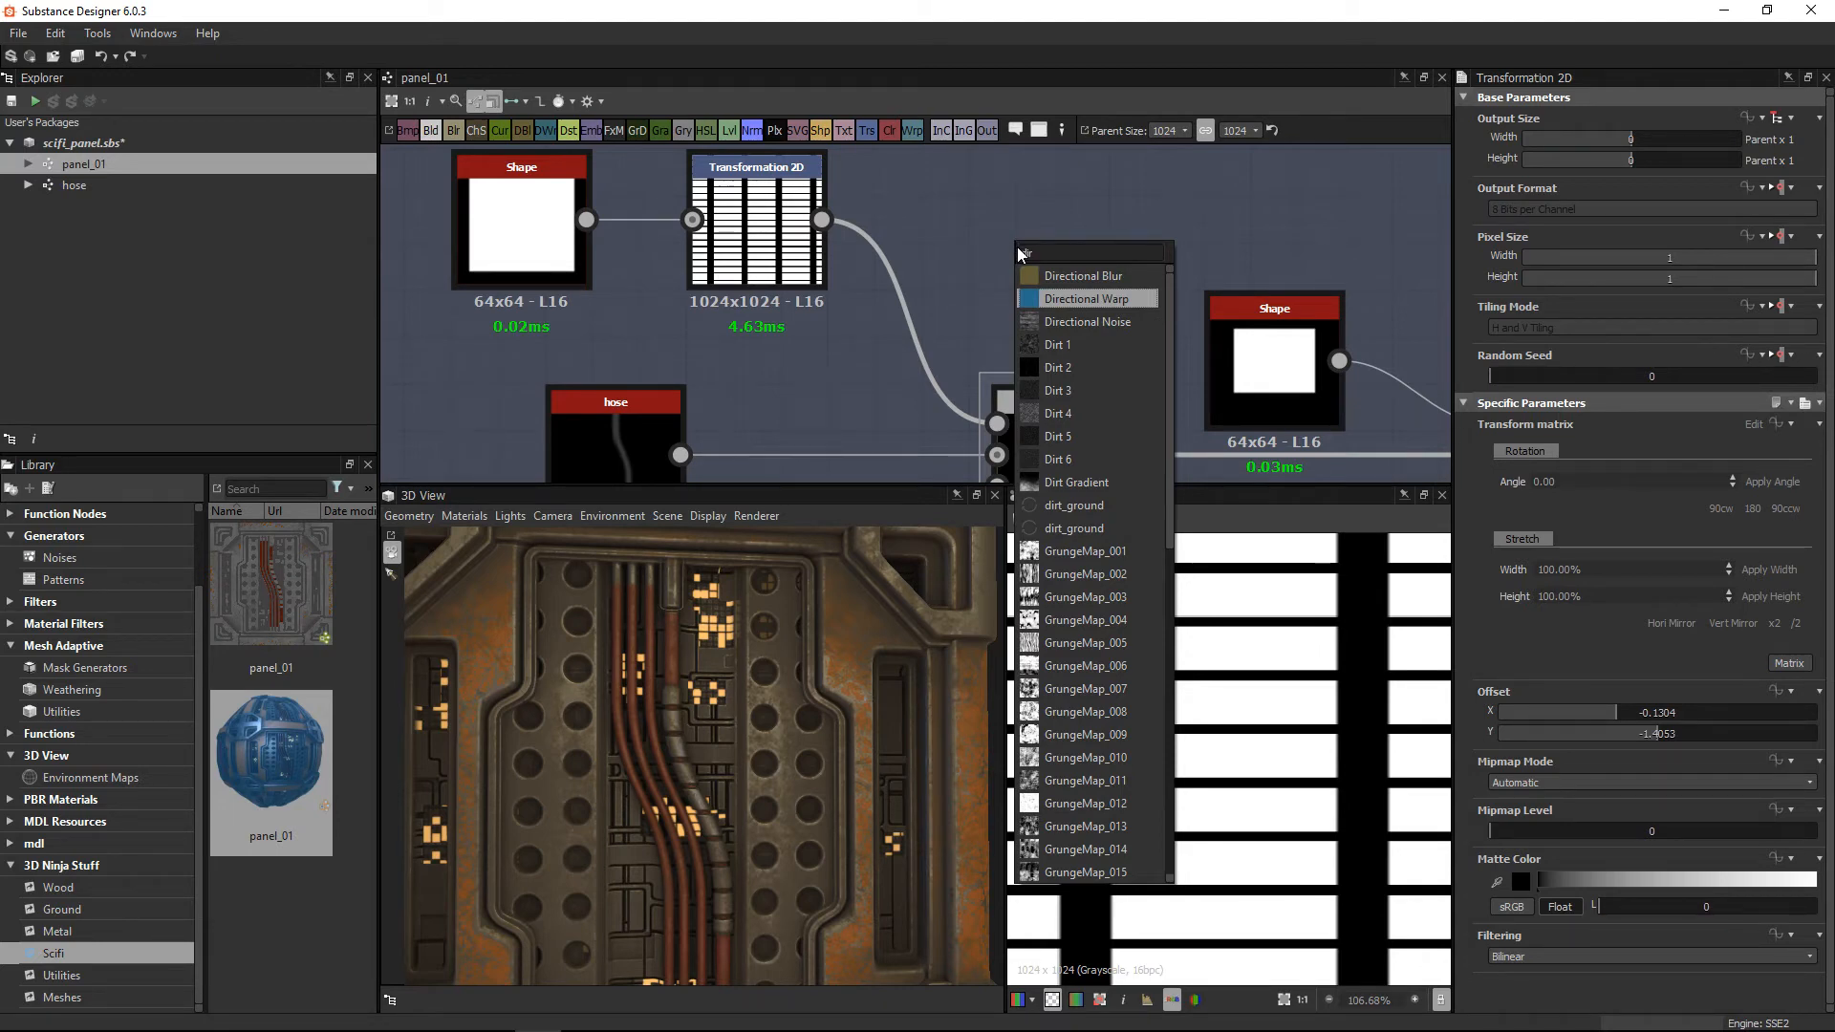
key("Return")
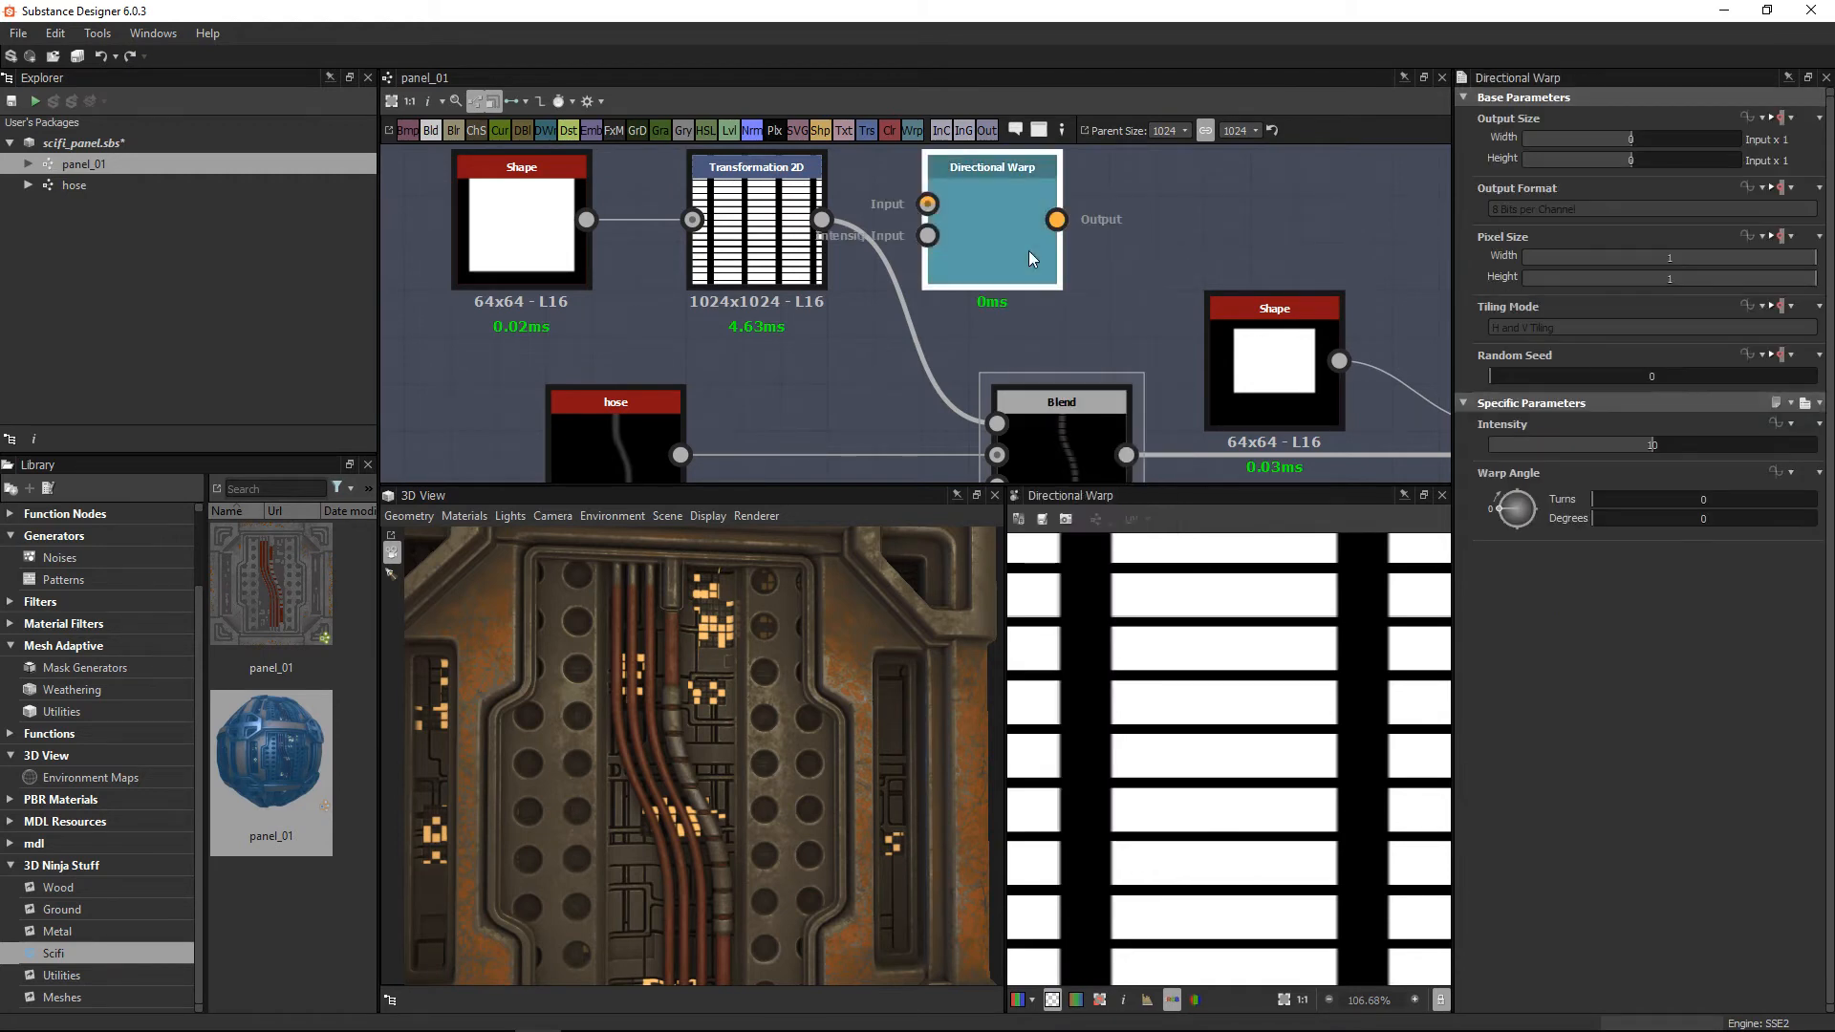
left_click_drag(821, 219, 1067, 233)
left_click_drag(679, 454, 977, 236)
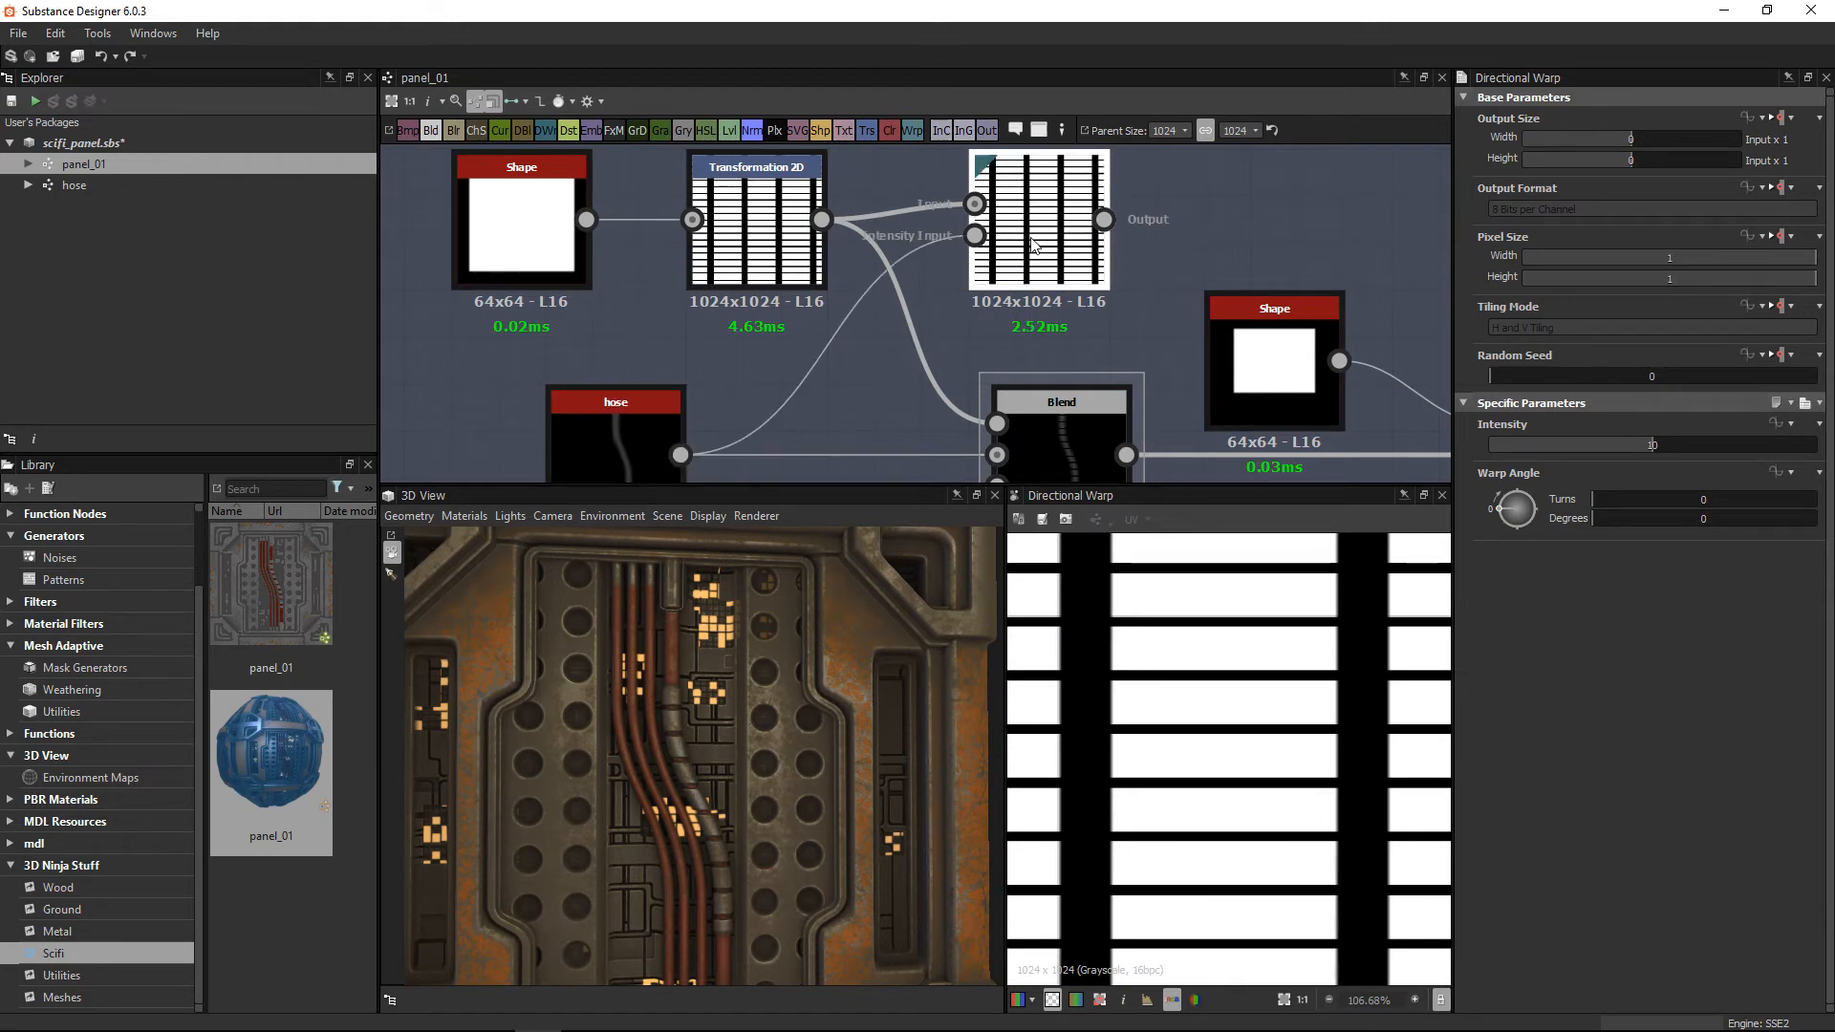
Step: Set the Directional Warp's intensity to 20 and its warp angle to 47 degrees
left_click_drag(1681, 449, 1816, 445)
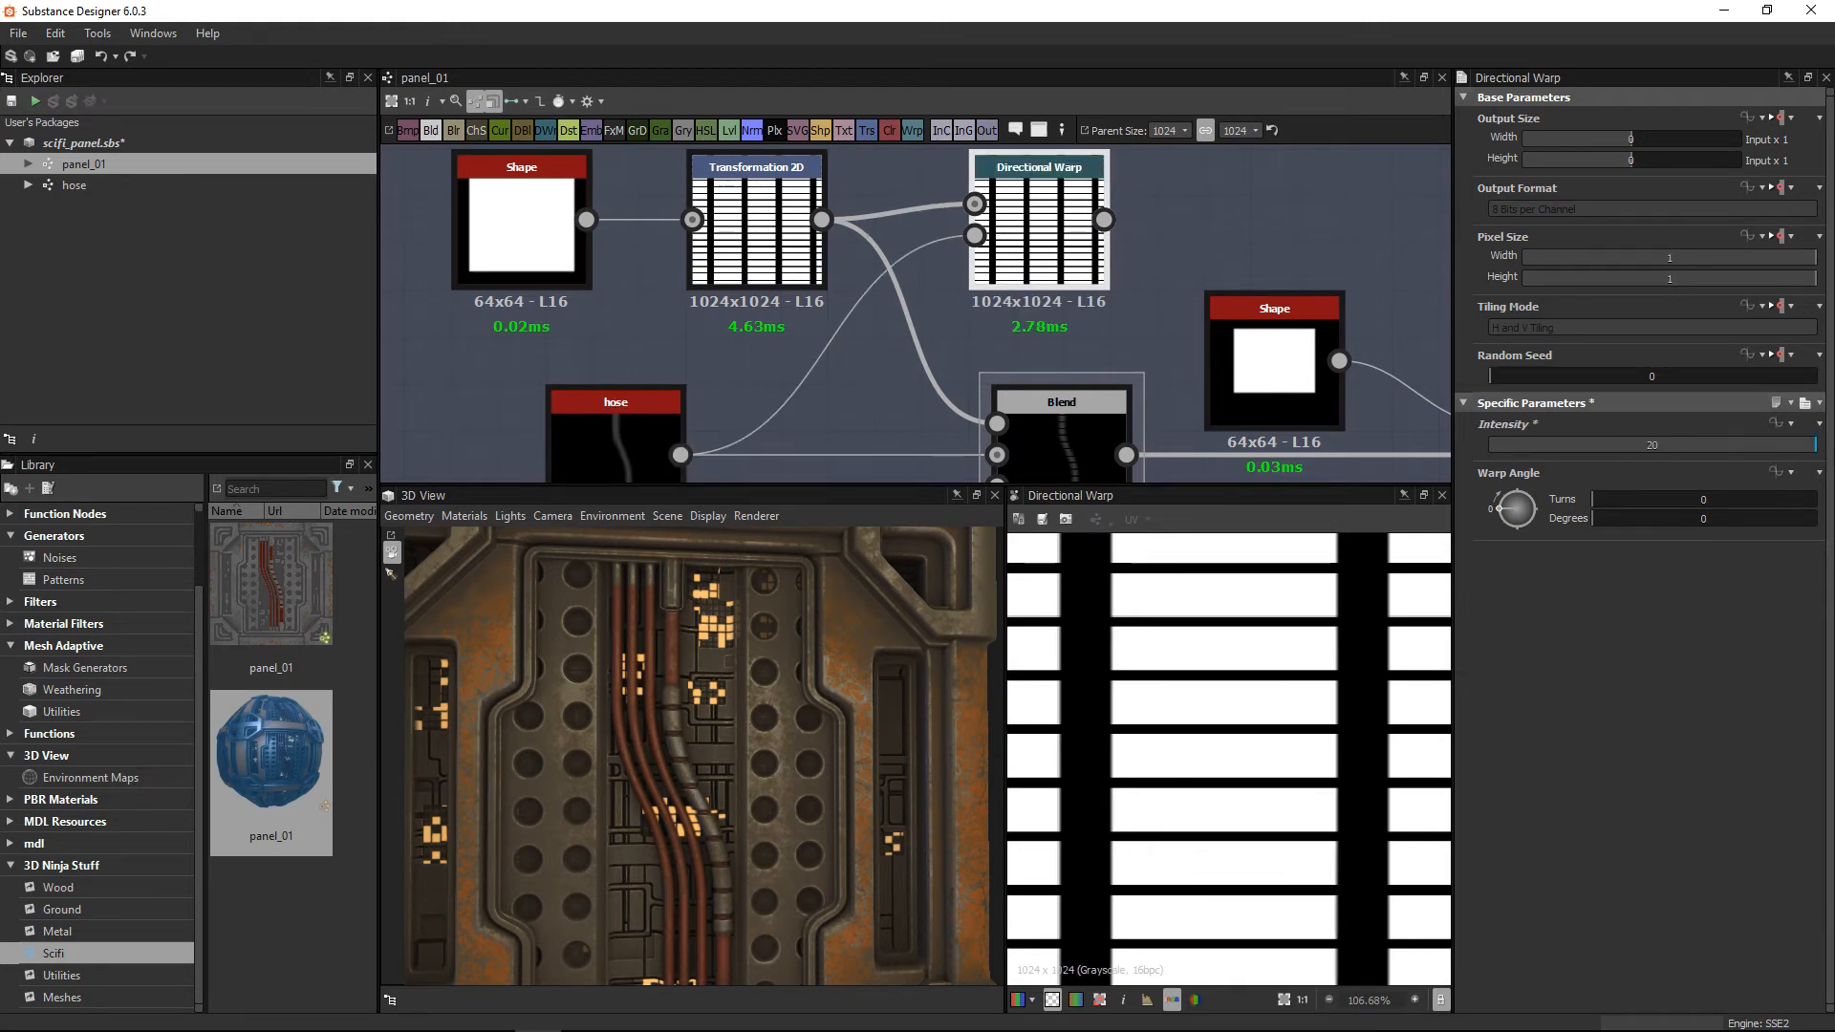
mouse_move(1614, 505)
left_mouse_down()
mouse_move(1636, 505)
mouse_move(1575, 507)
mouse_move(1621, 508)
left_mouse_up()
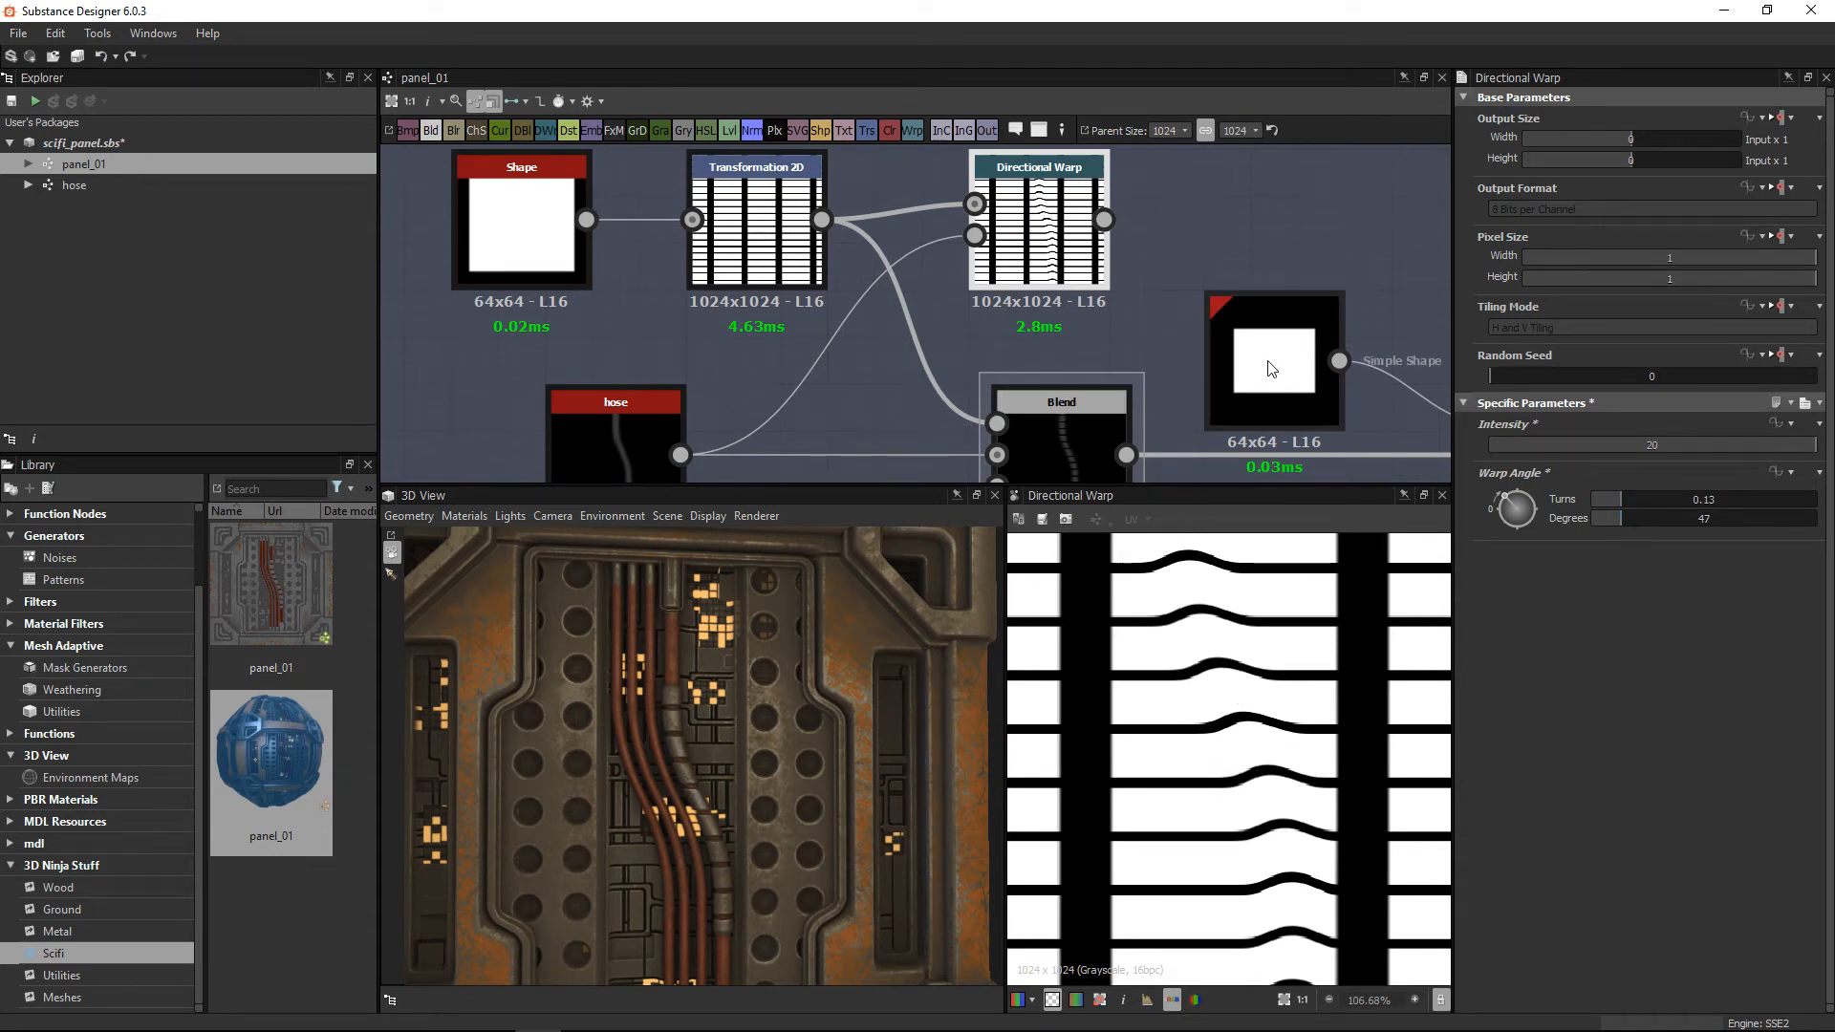
Step: Add a Blend node with the hose as background and the Directional Warp output as foreground
middle_click_drag(1140, 382, 1044, 404)
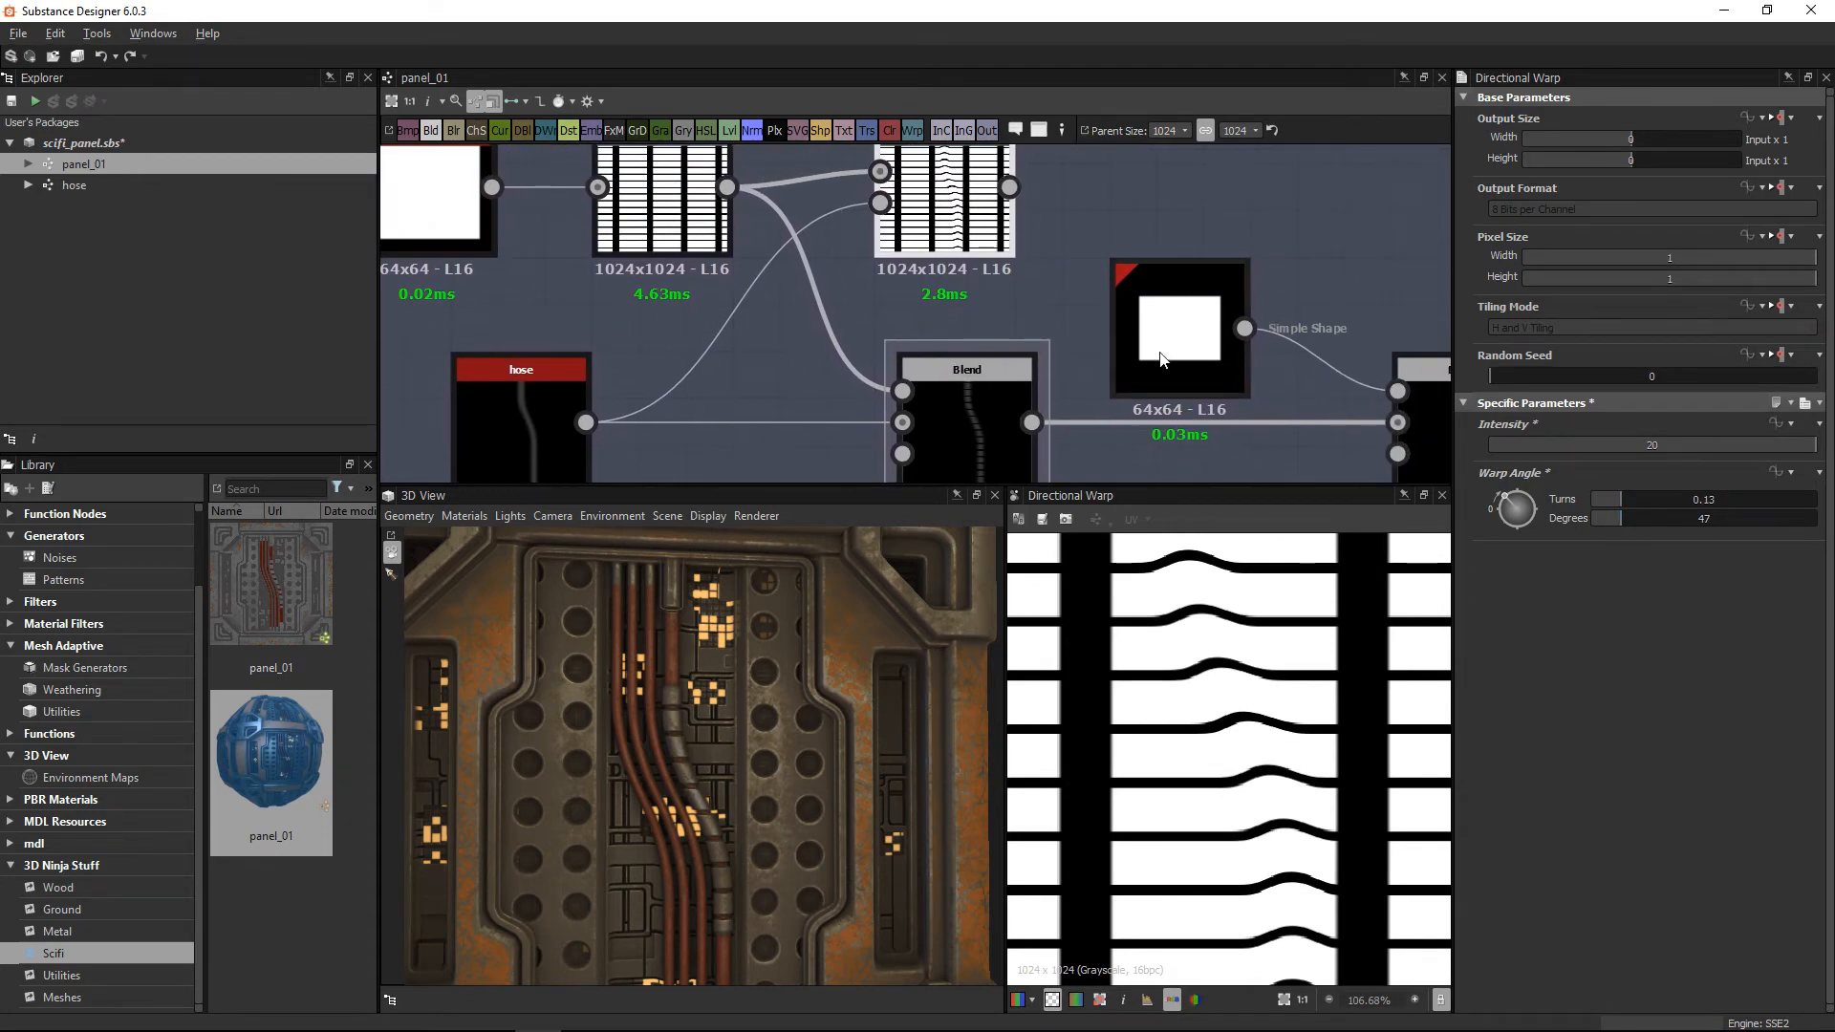
right_click(1151, 287)
type("bl")
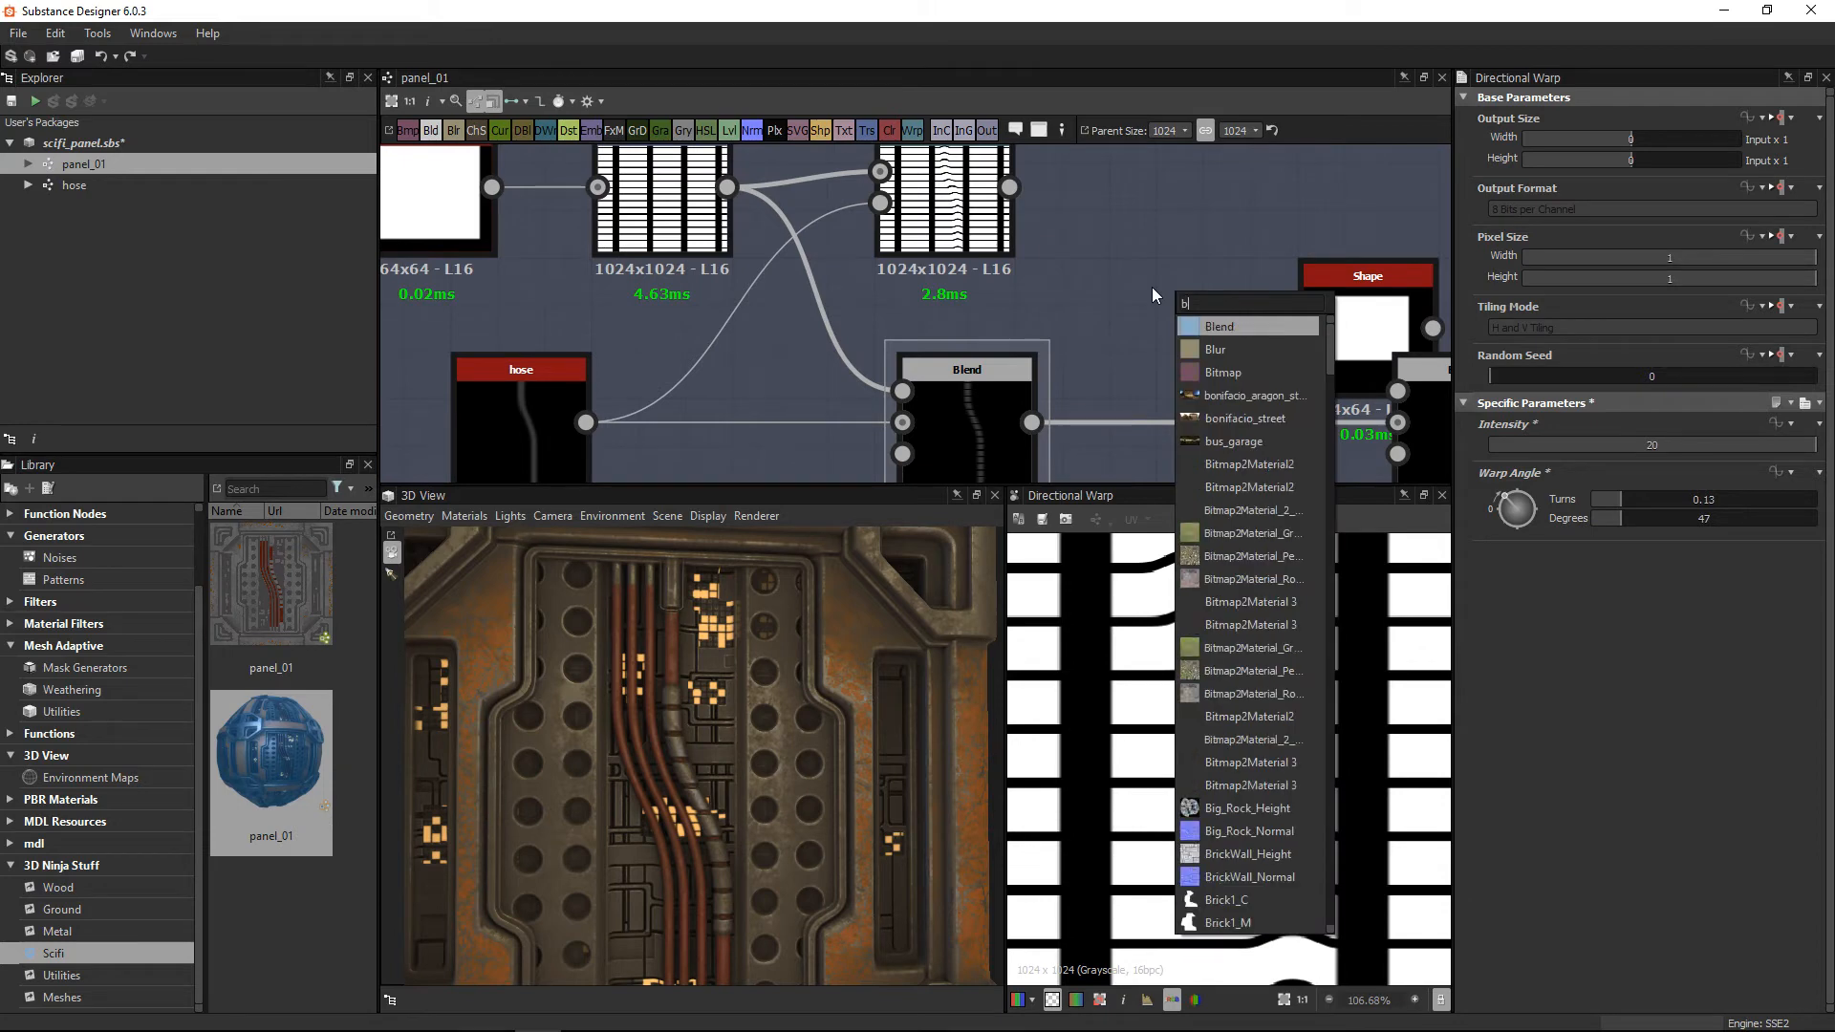
key("Return")
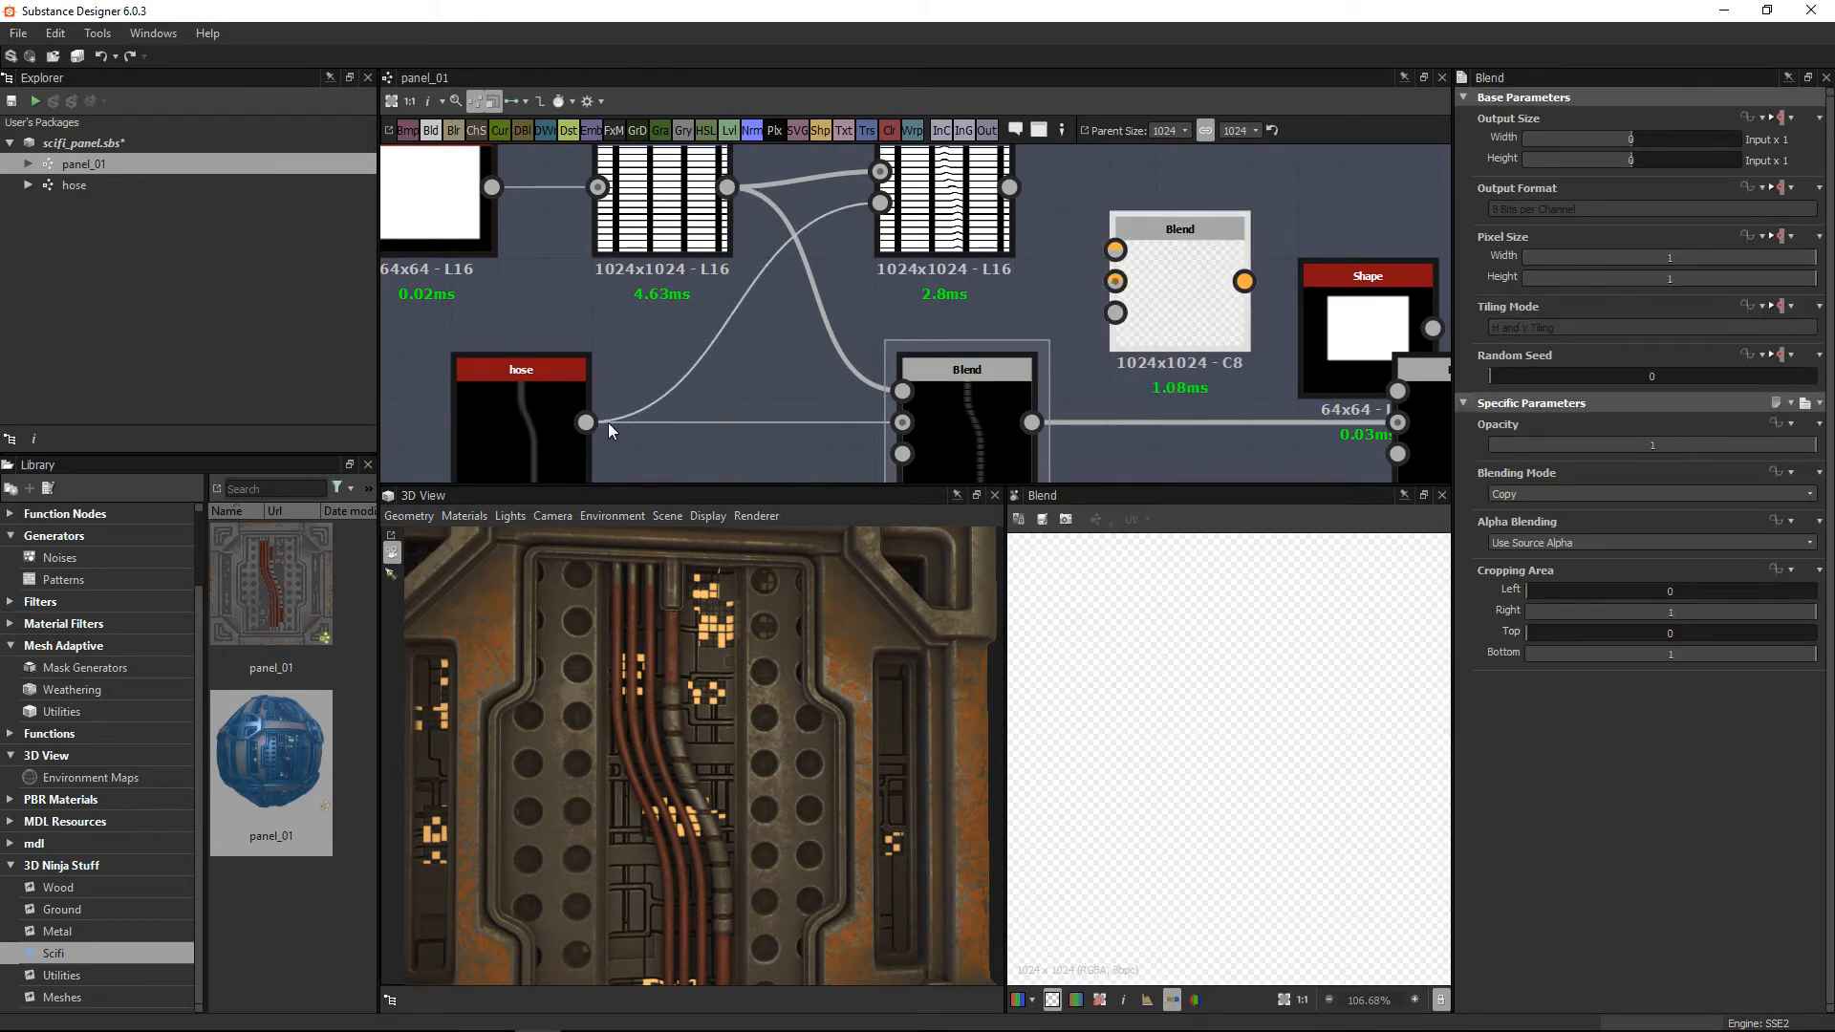
left_click_drag(585, 421, 1115, 281)
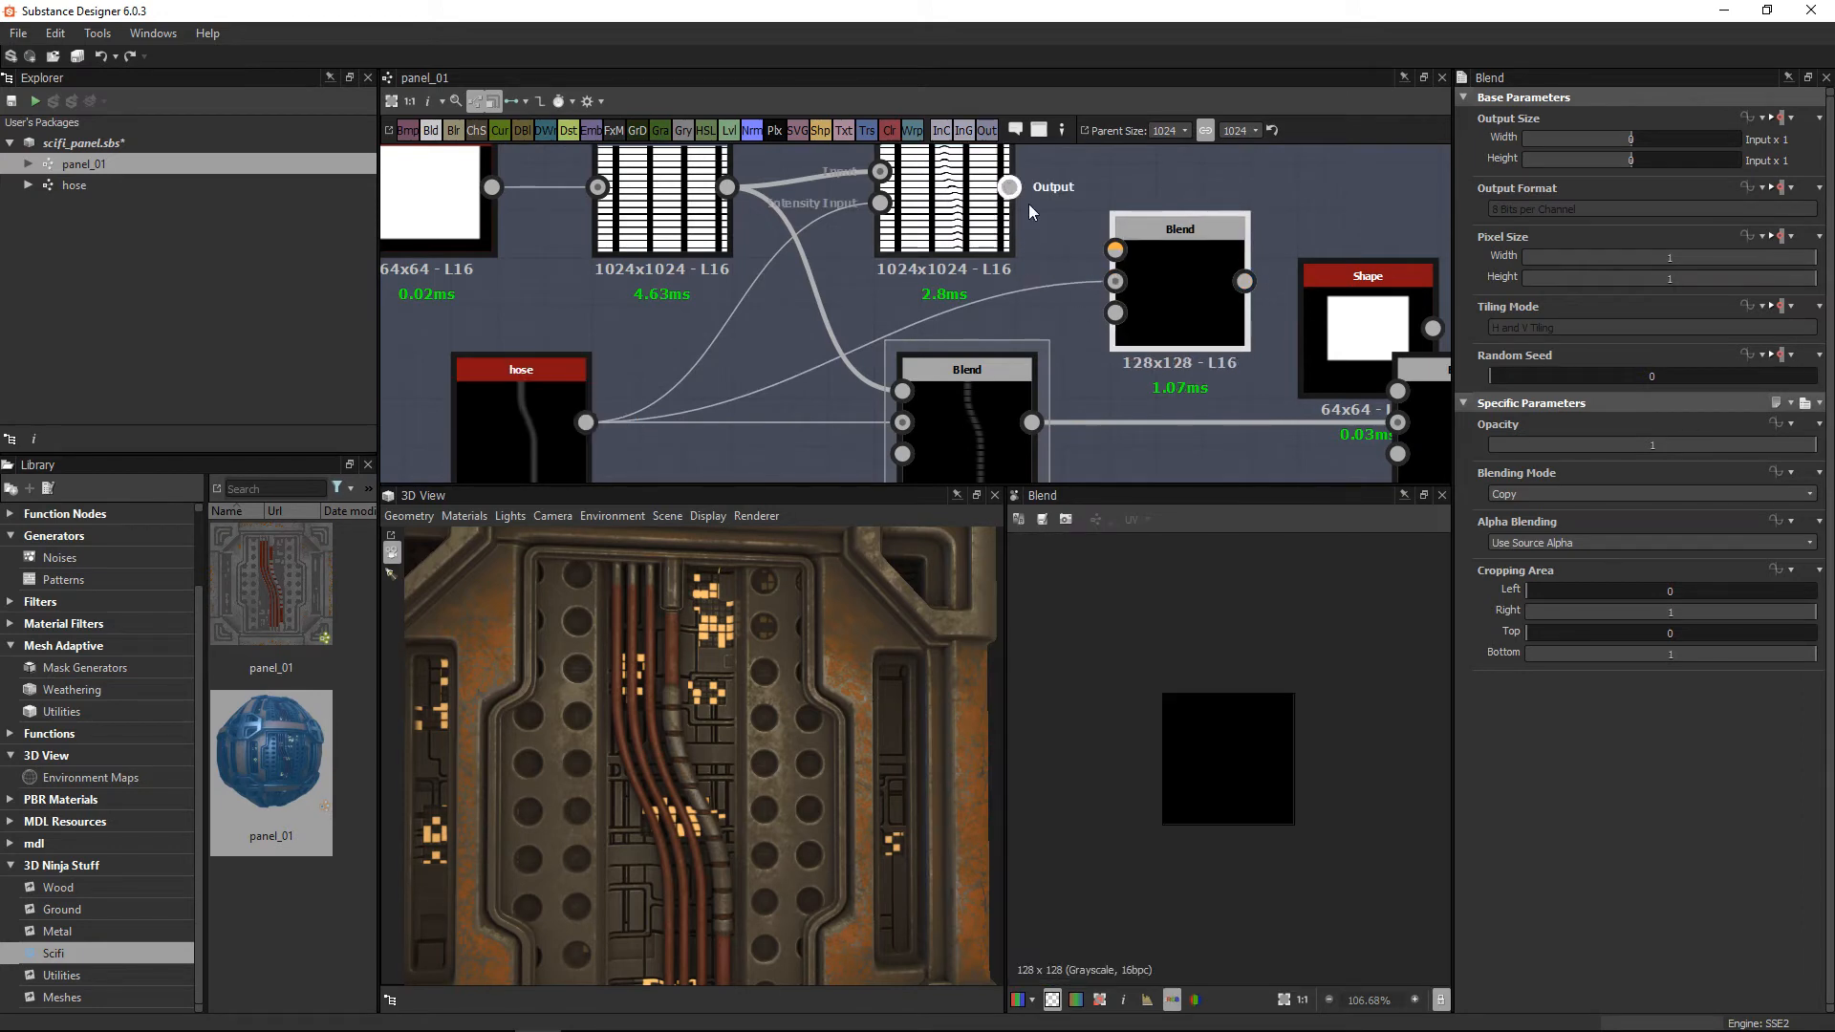
left_click_drag(1009, 186, 1115, 249)
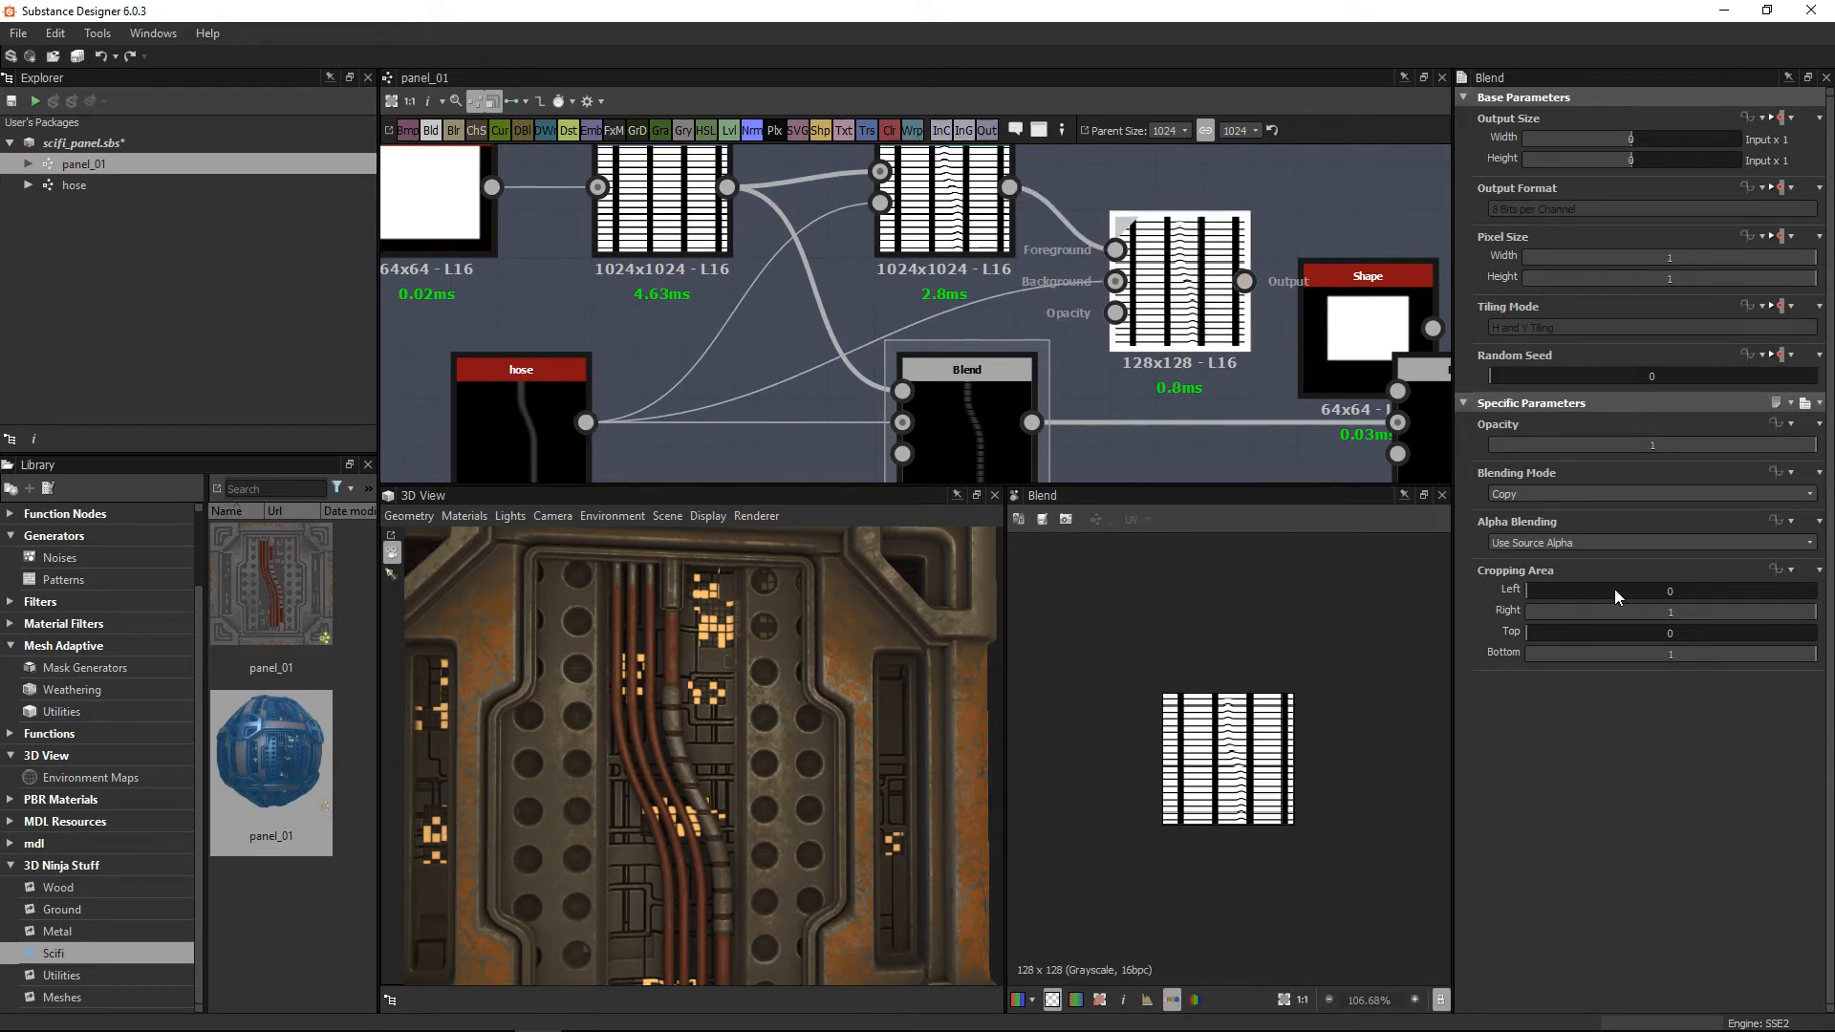
Step: Set the new Blend node's blending mode to Multiply and move the node slightly up in the graph
left_click(1544, 495)
left_click(1529, 545)
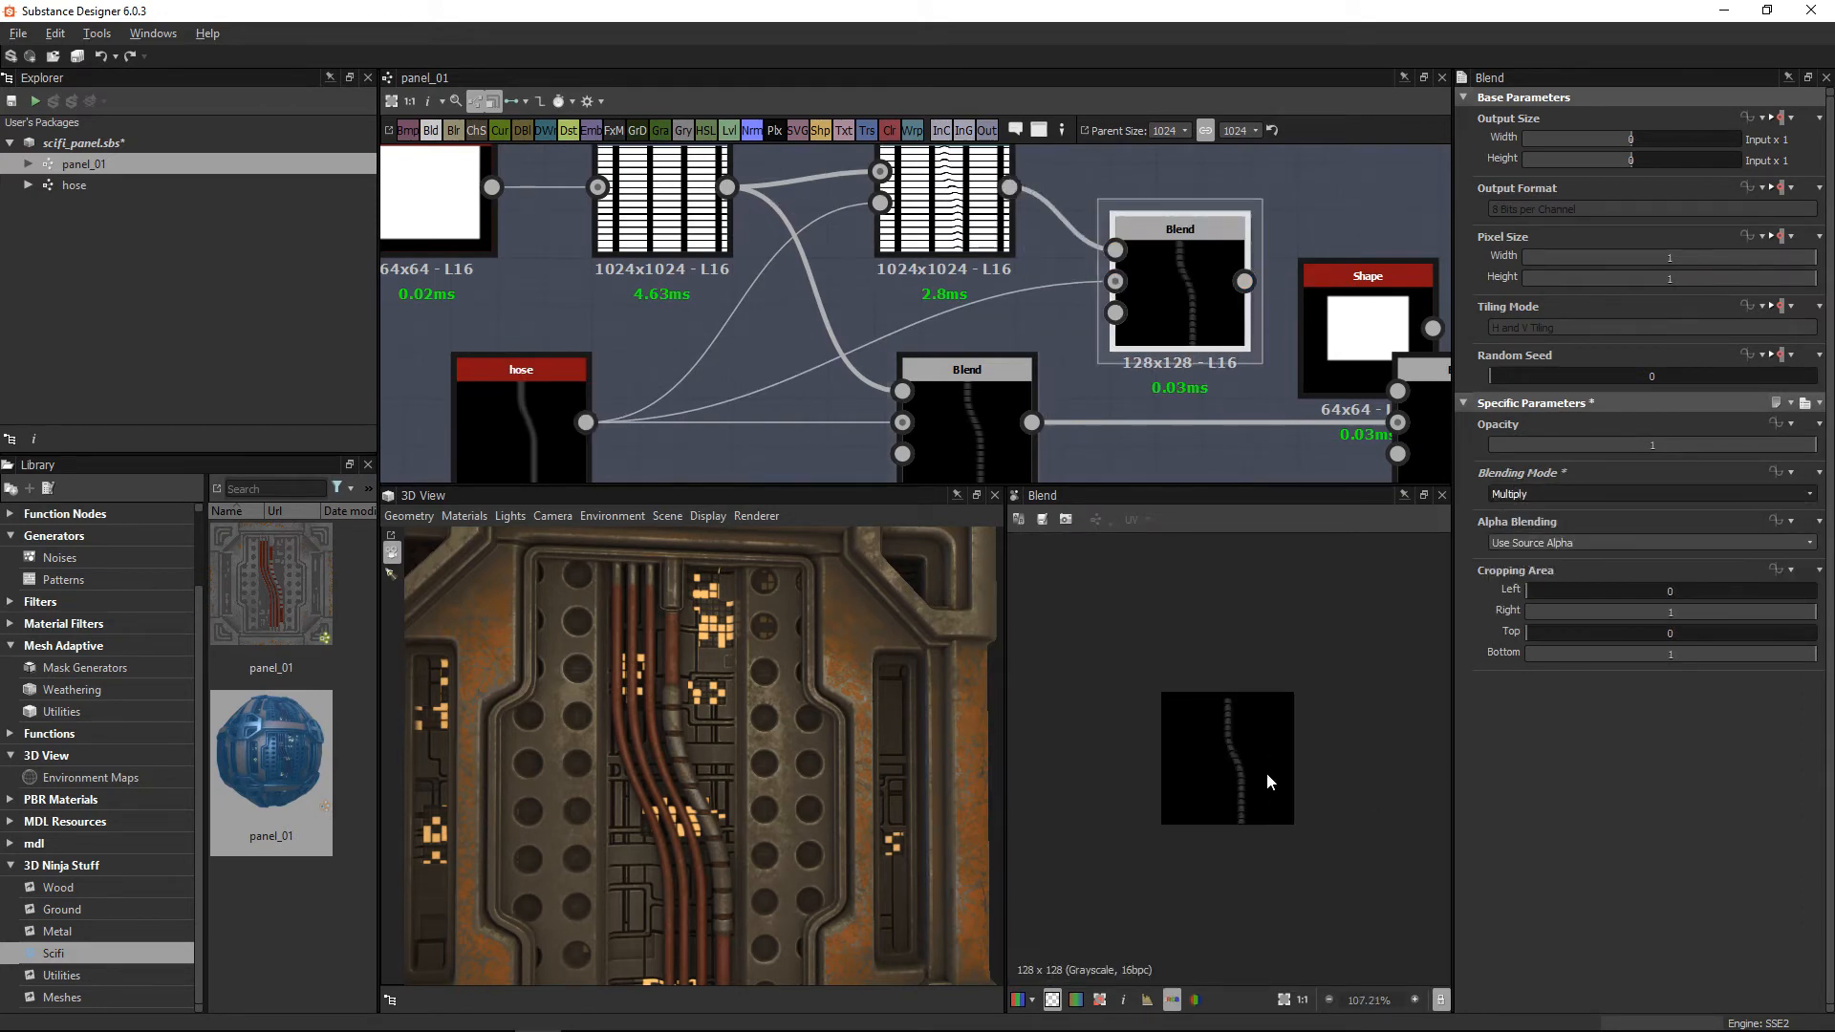
scroll(1309, 898, "up", 6)
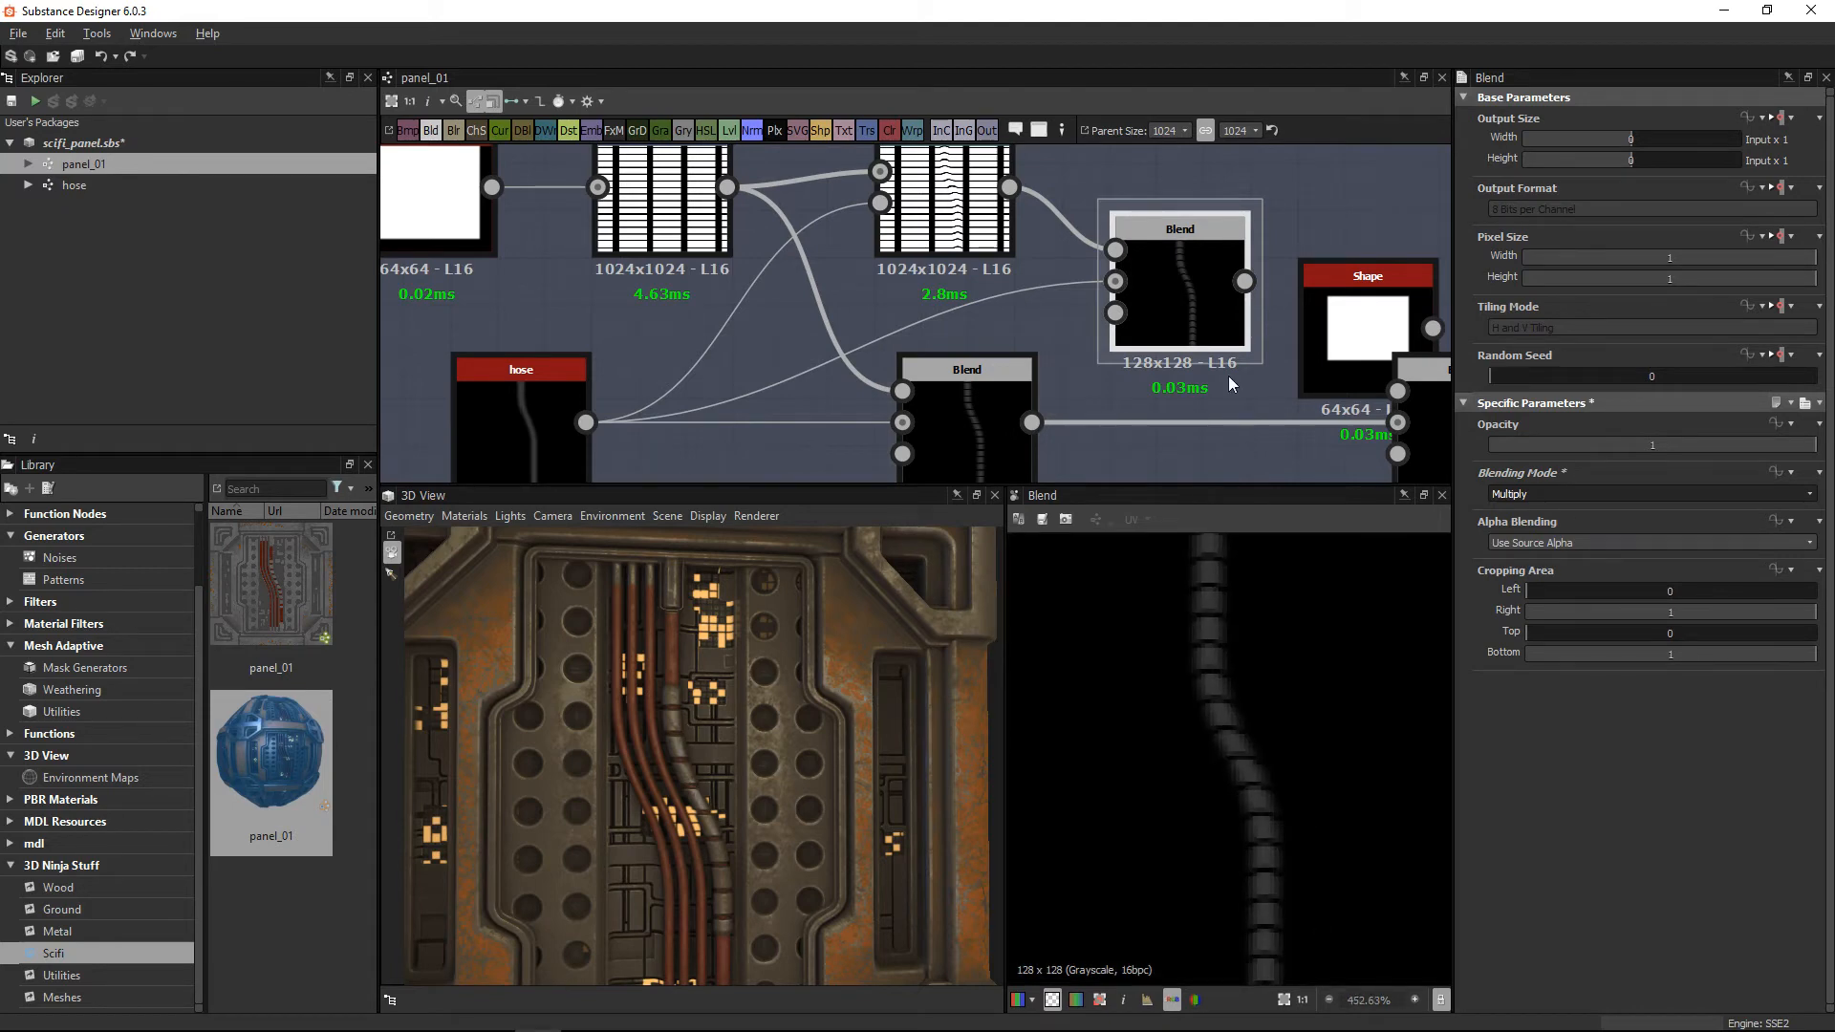
left_click_drag(1162, 284, 1149, 239)
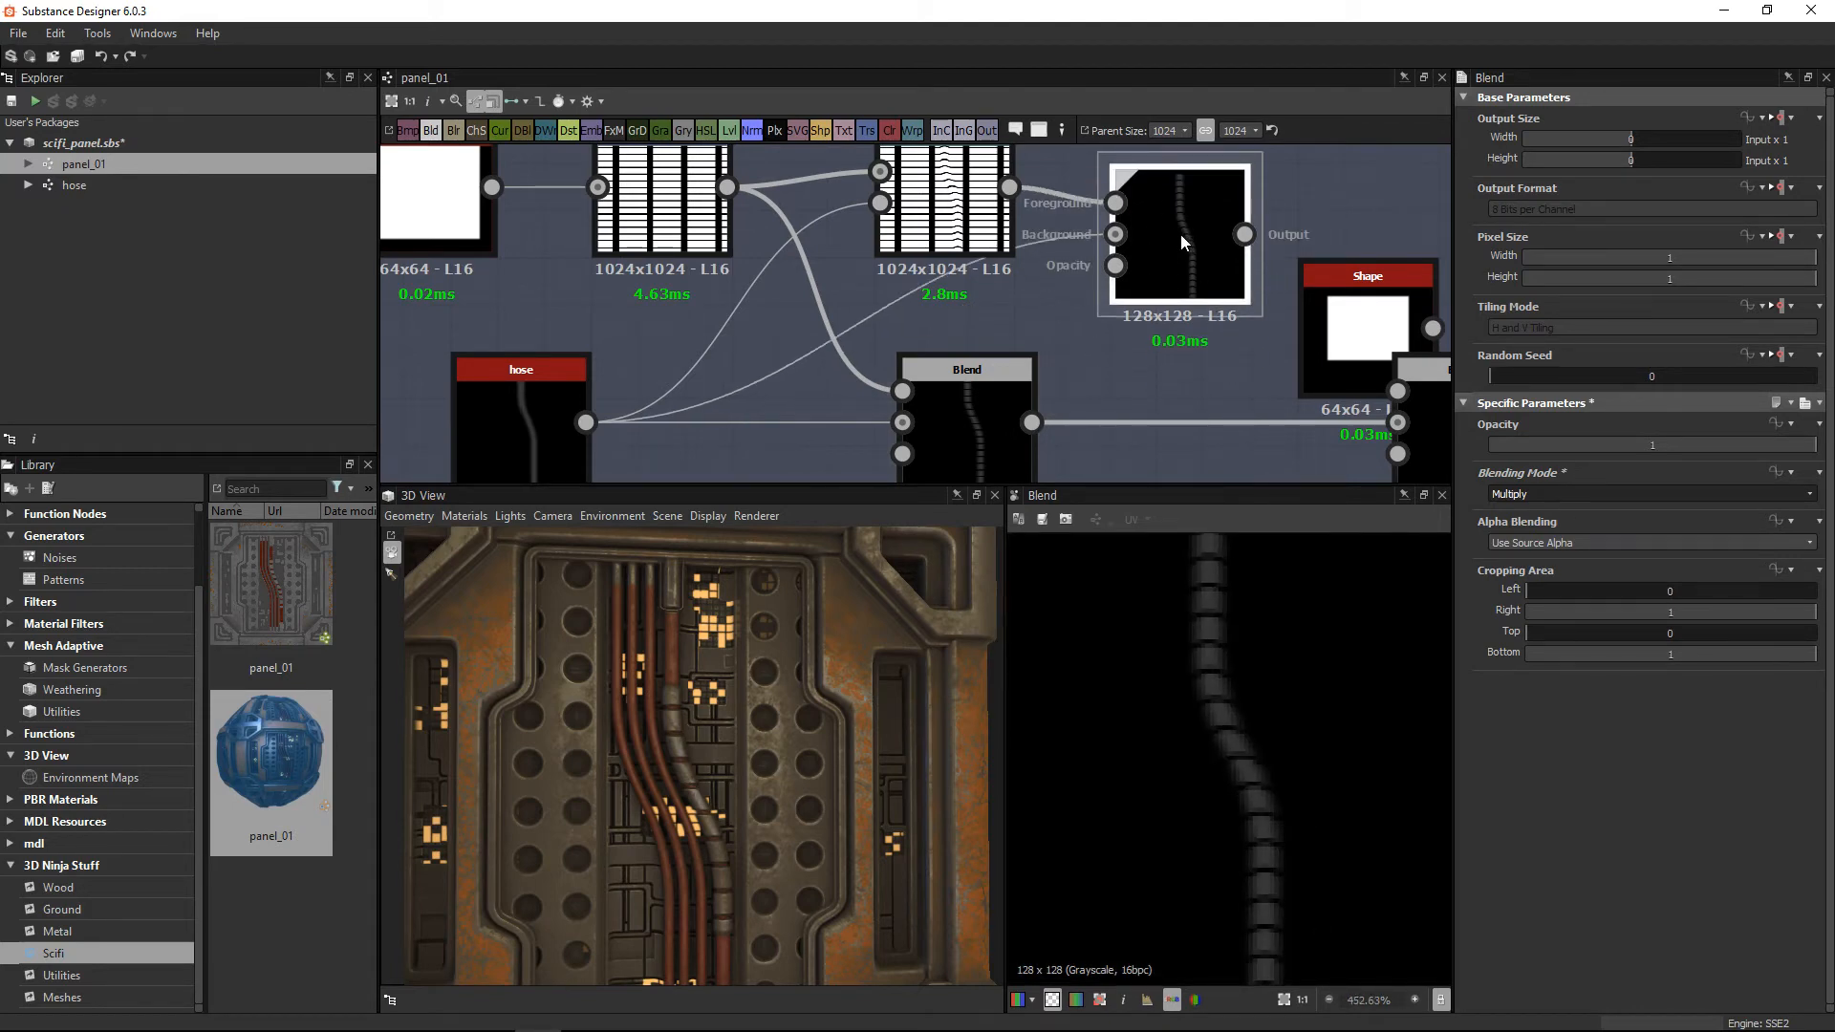
Step: Check both inputs of the new Blend node, set its output size to Relative to Parent, and preview its result
double_click(1115, 203)
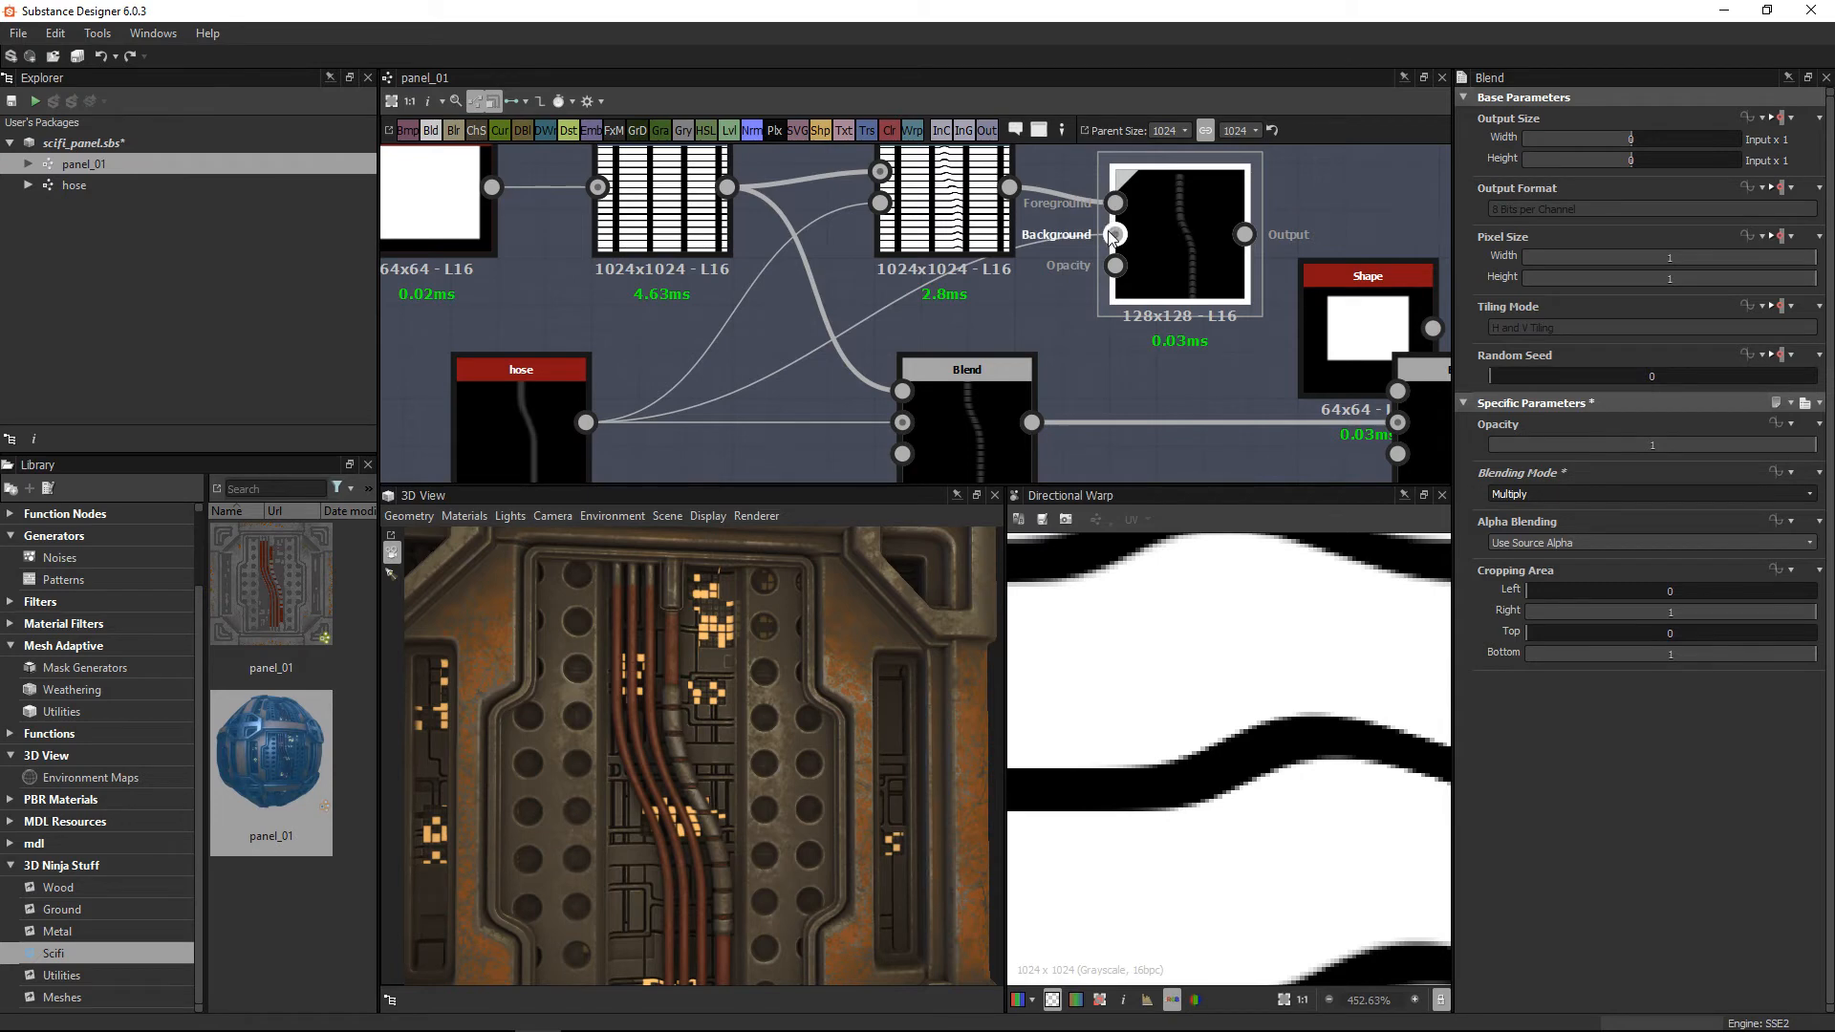
double_click(1115, 234)
left_click(1783, 116)
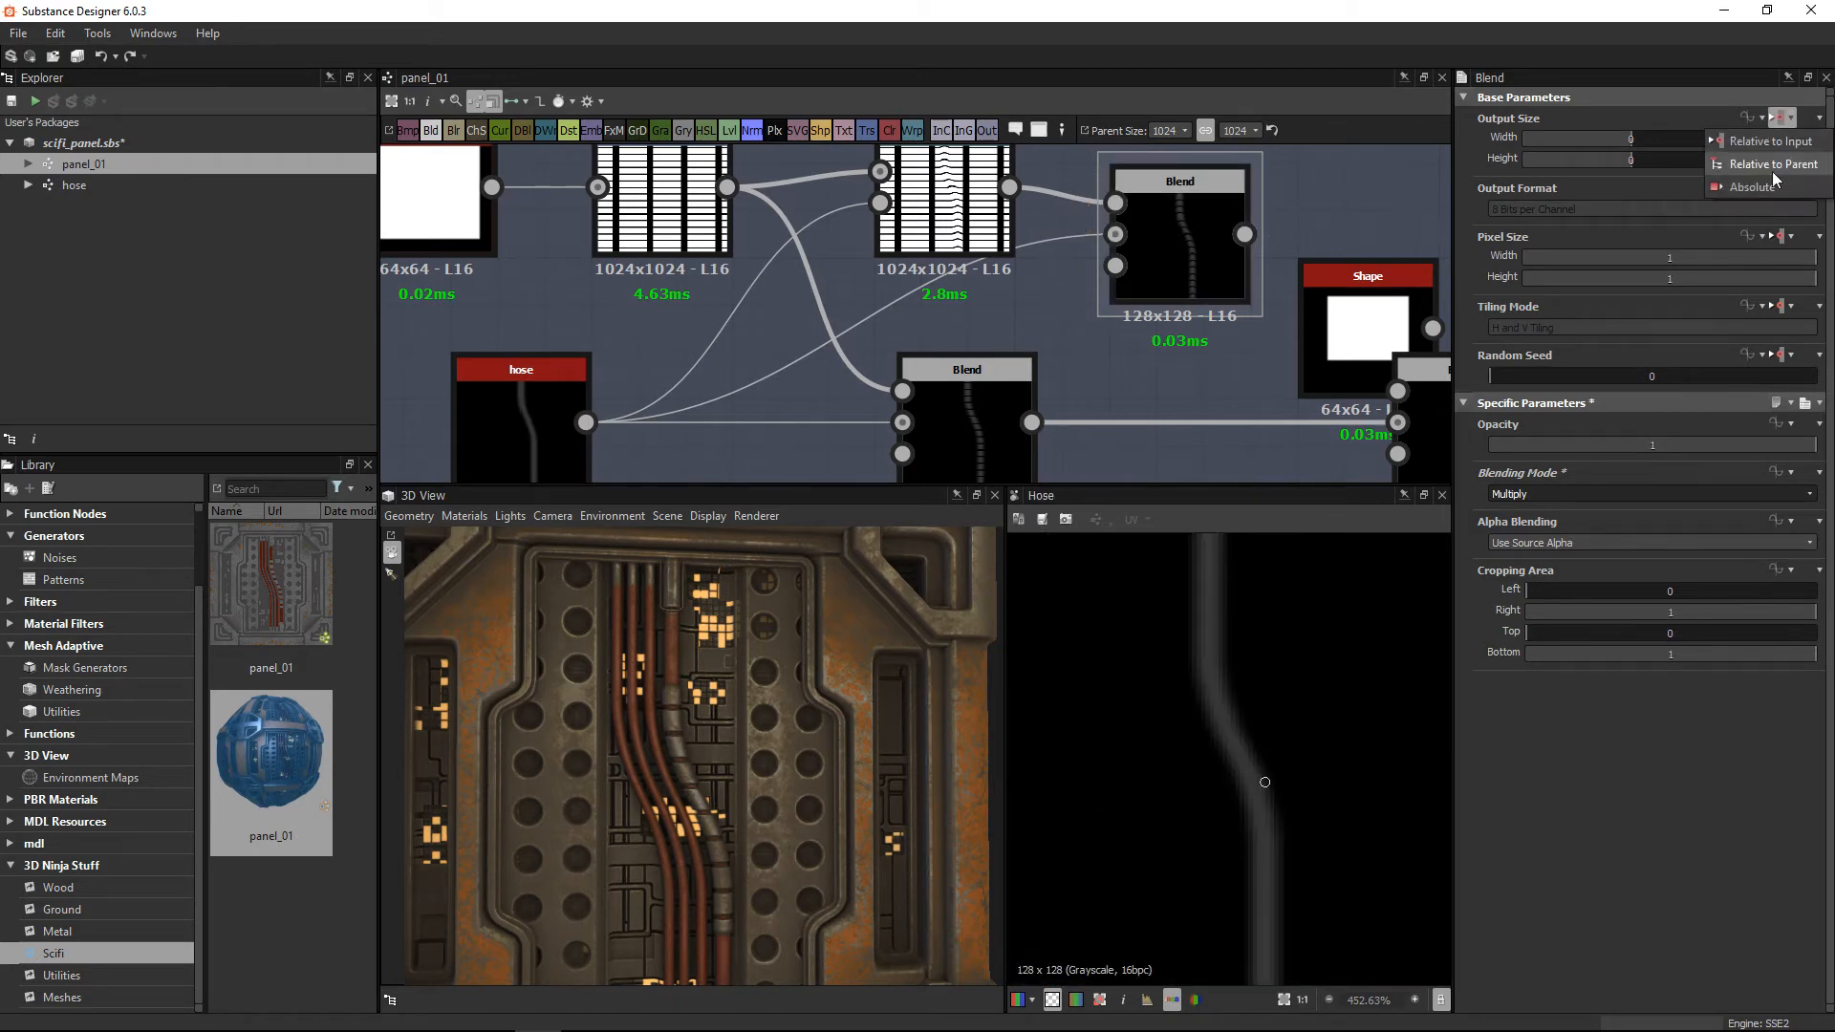
left_click(1772, 168)
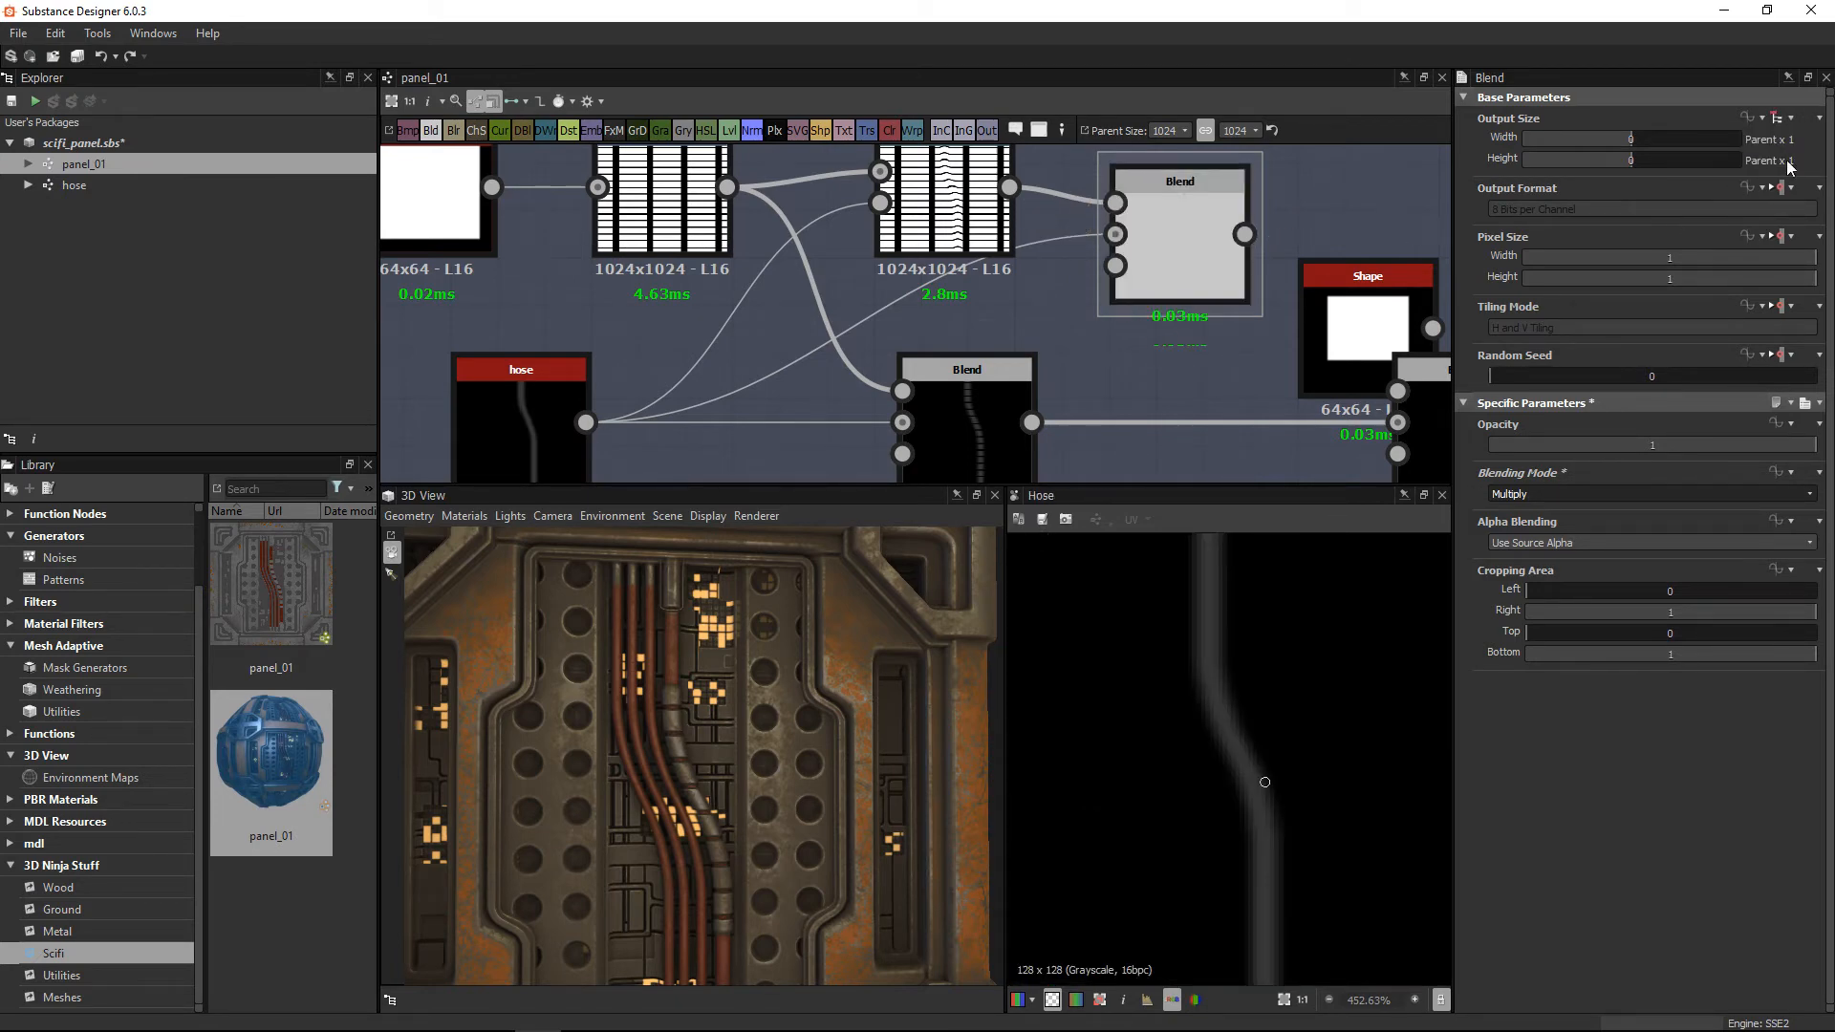
double_click(1200, 250)
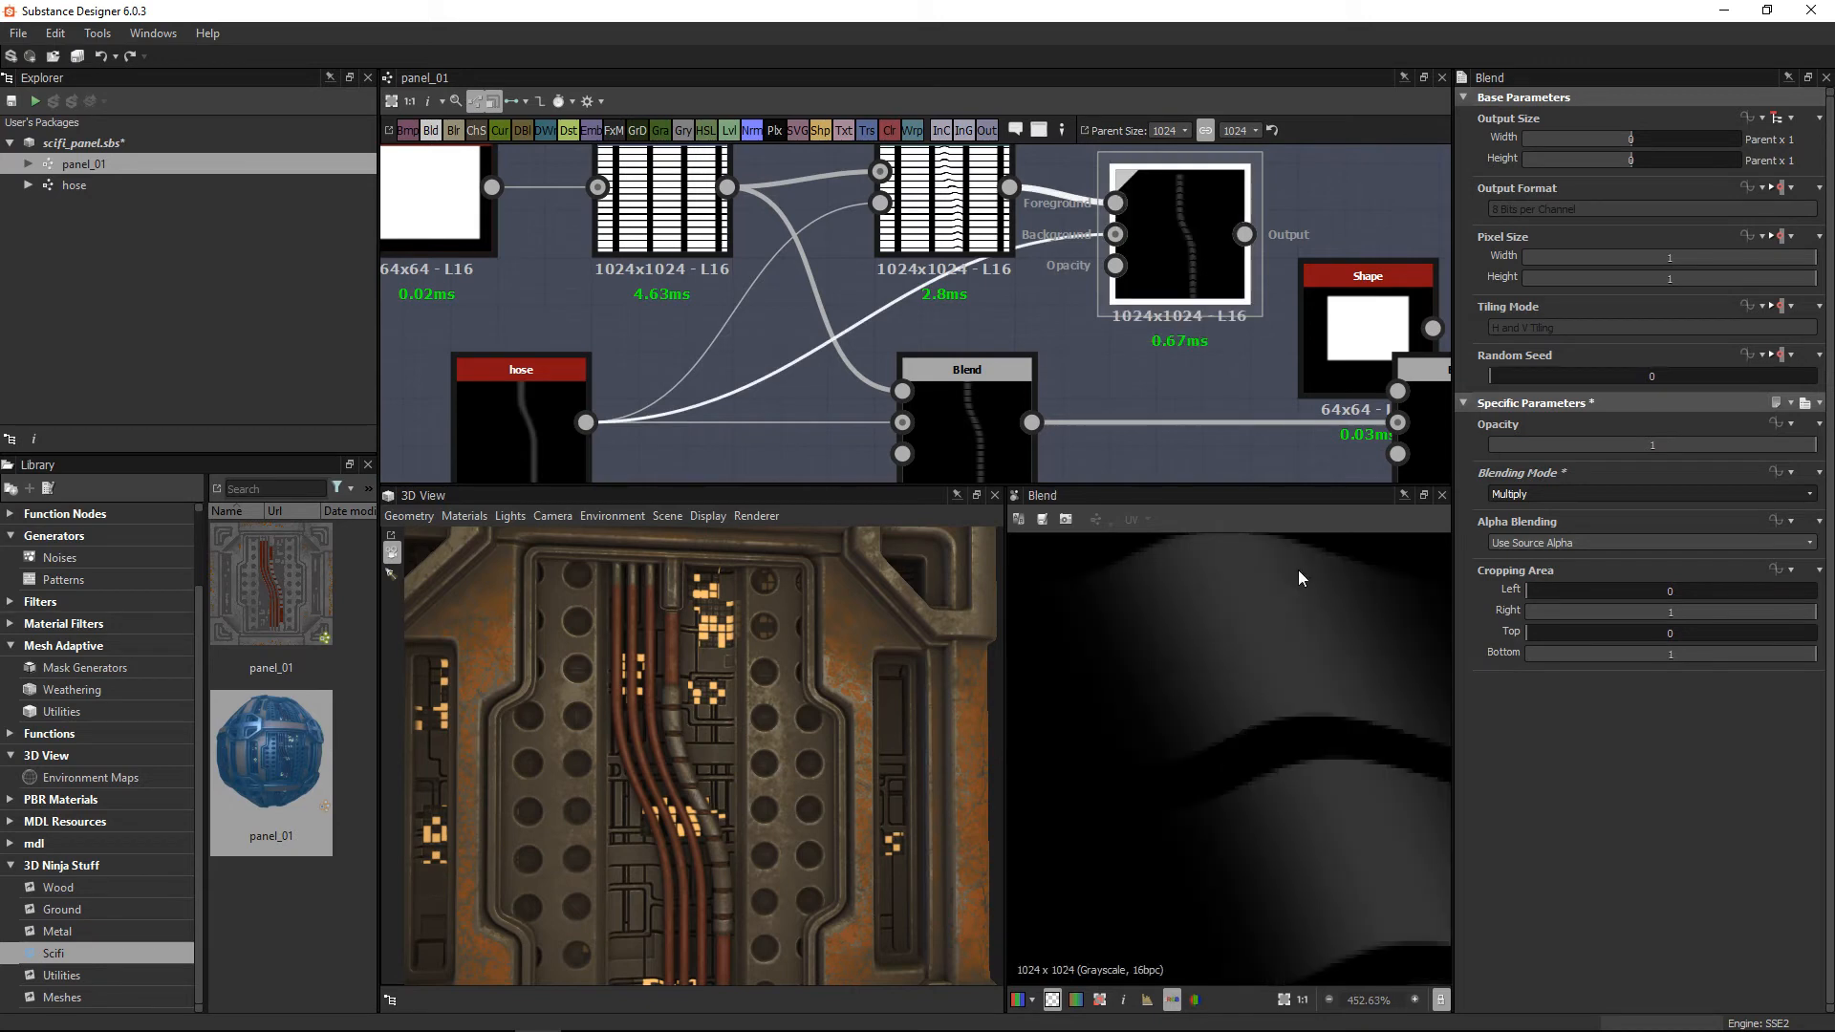
scroll(1202, 673, "down", 9)
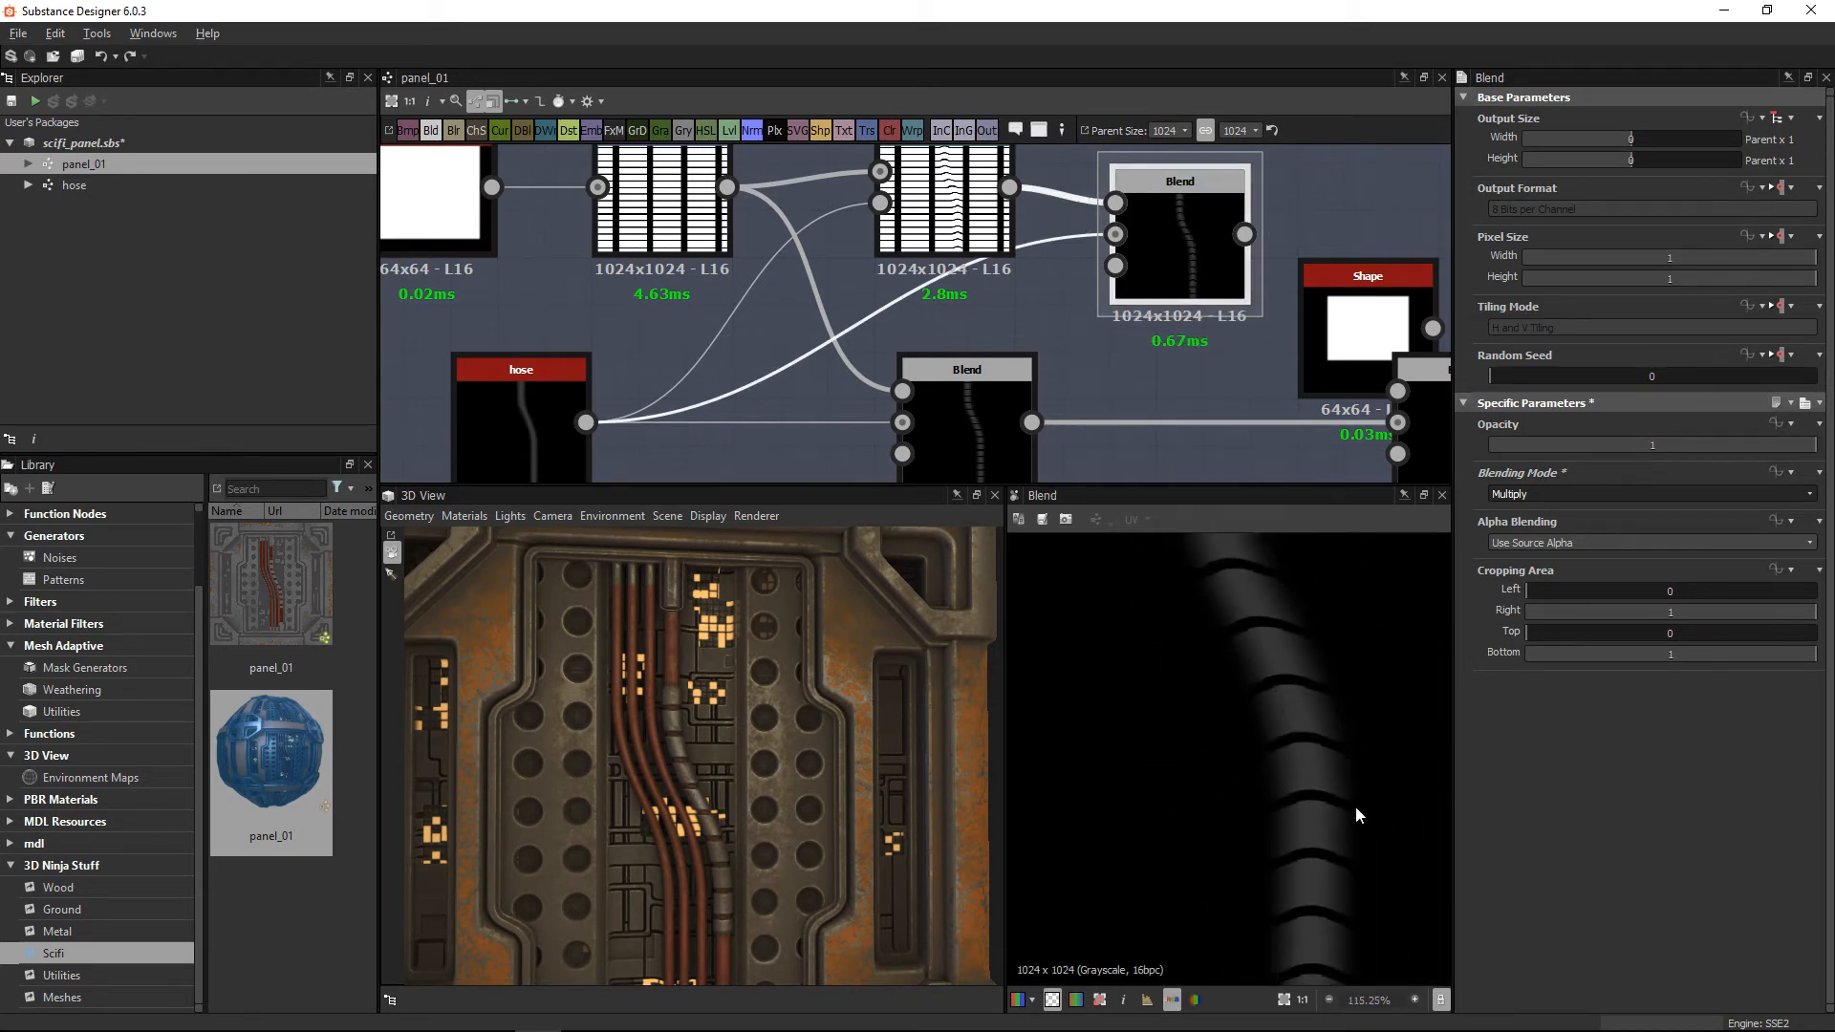
middle_click_drag(1371, 825, 1326, 881)
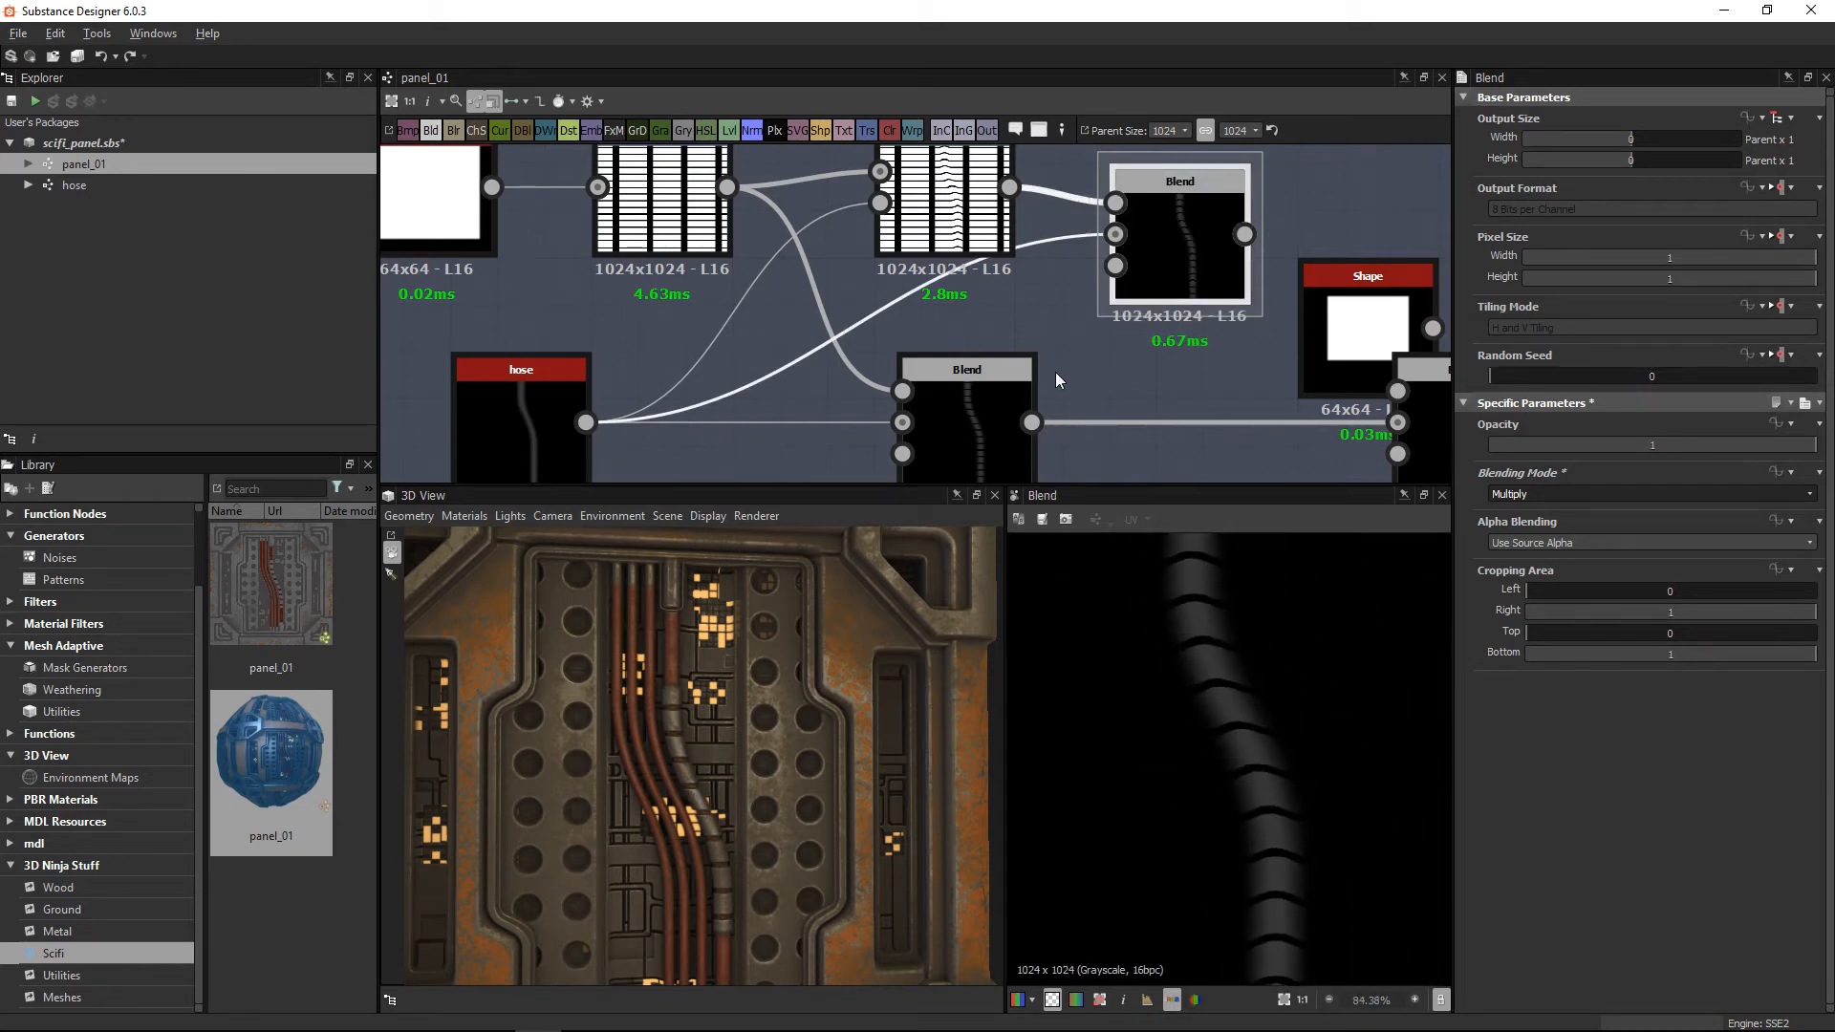
Step: Compare the original Blend's straight hose bands with the Directional Warp pattern and the new Blend's curved bands
double_click(976, 421)
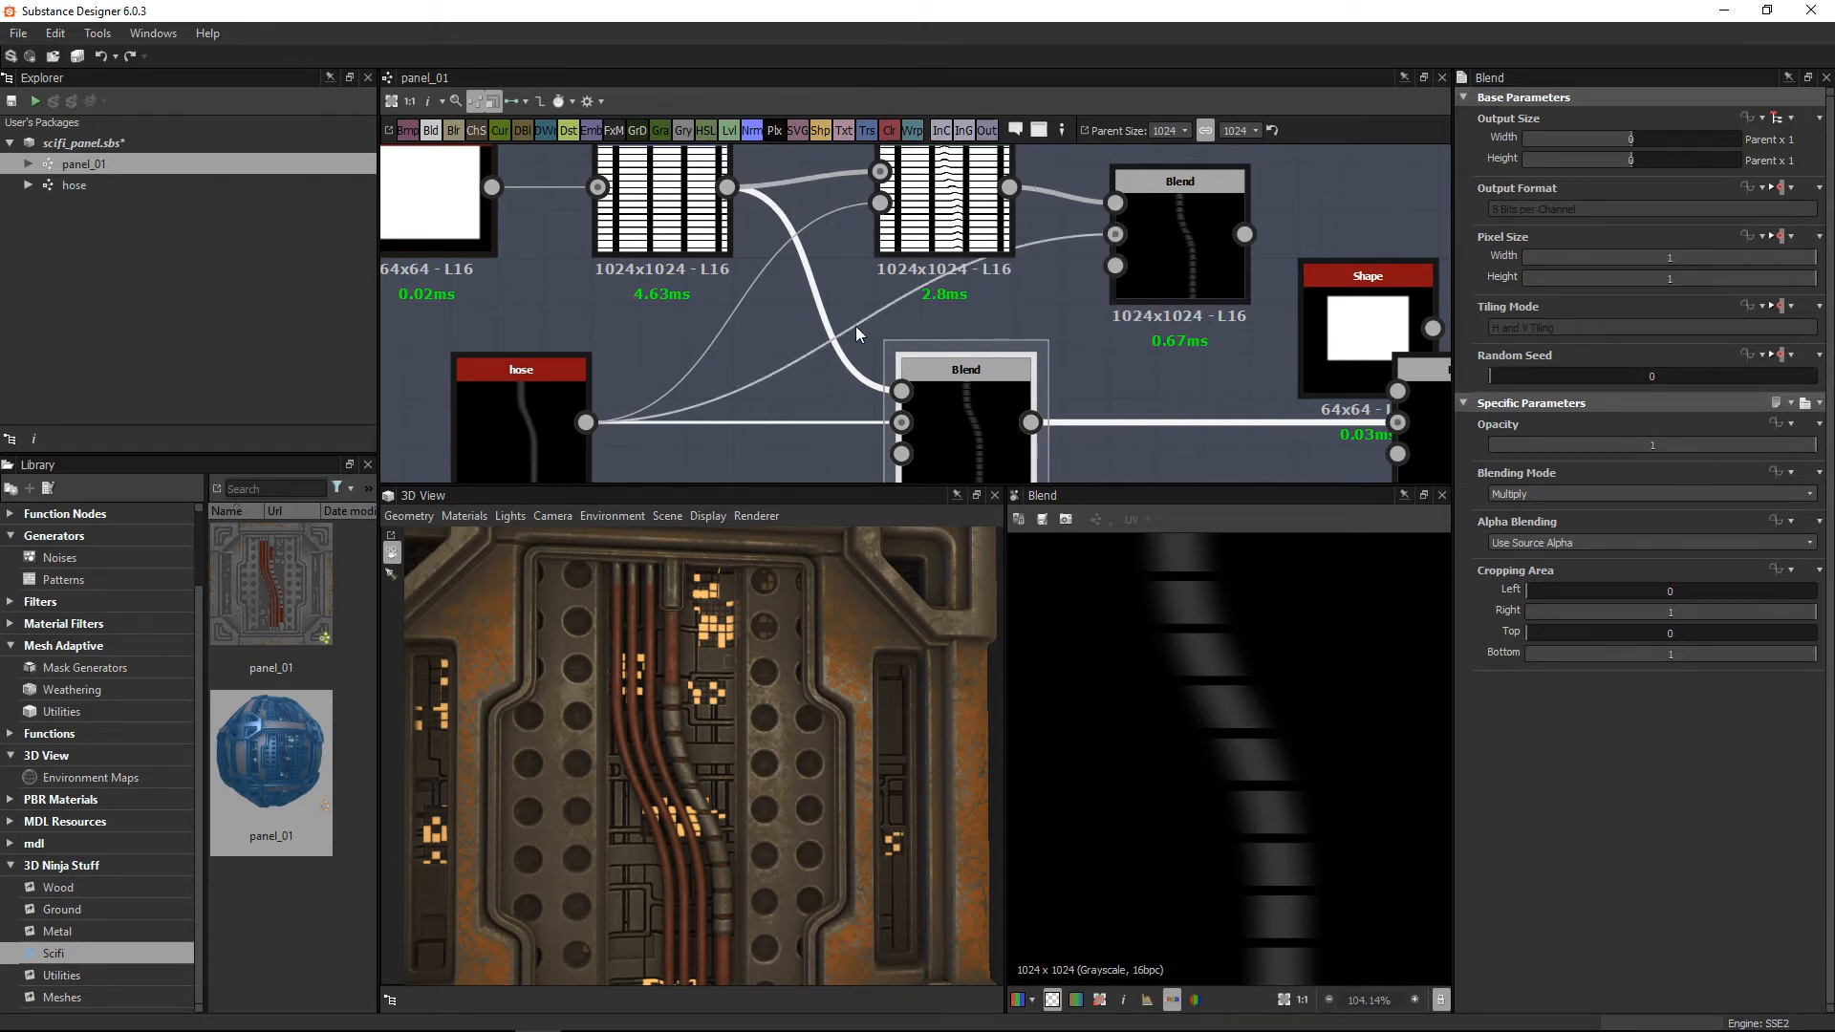
left_click(528, 408)
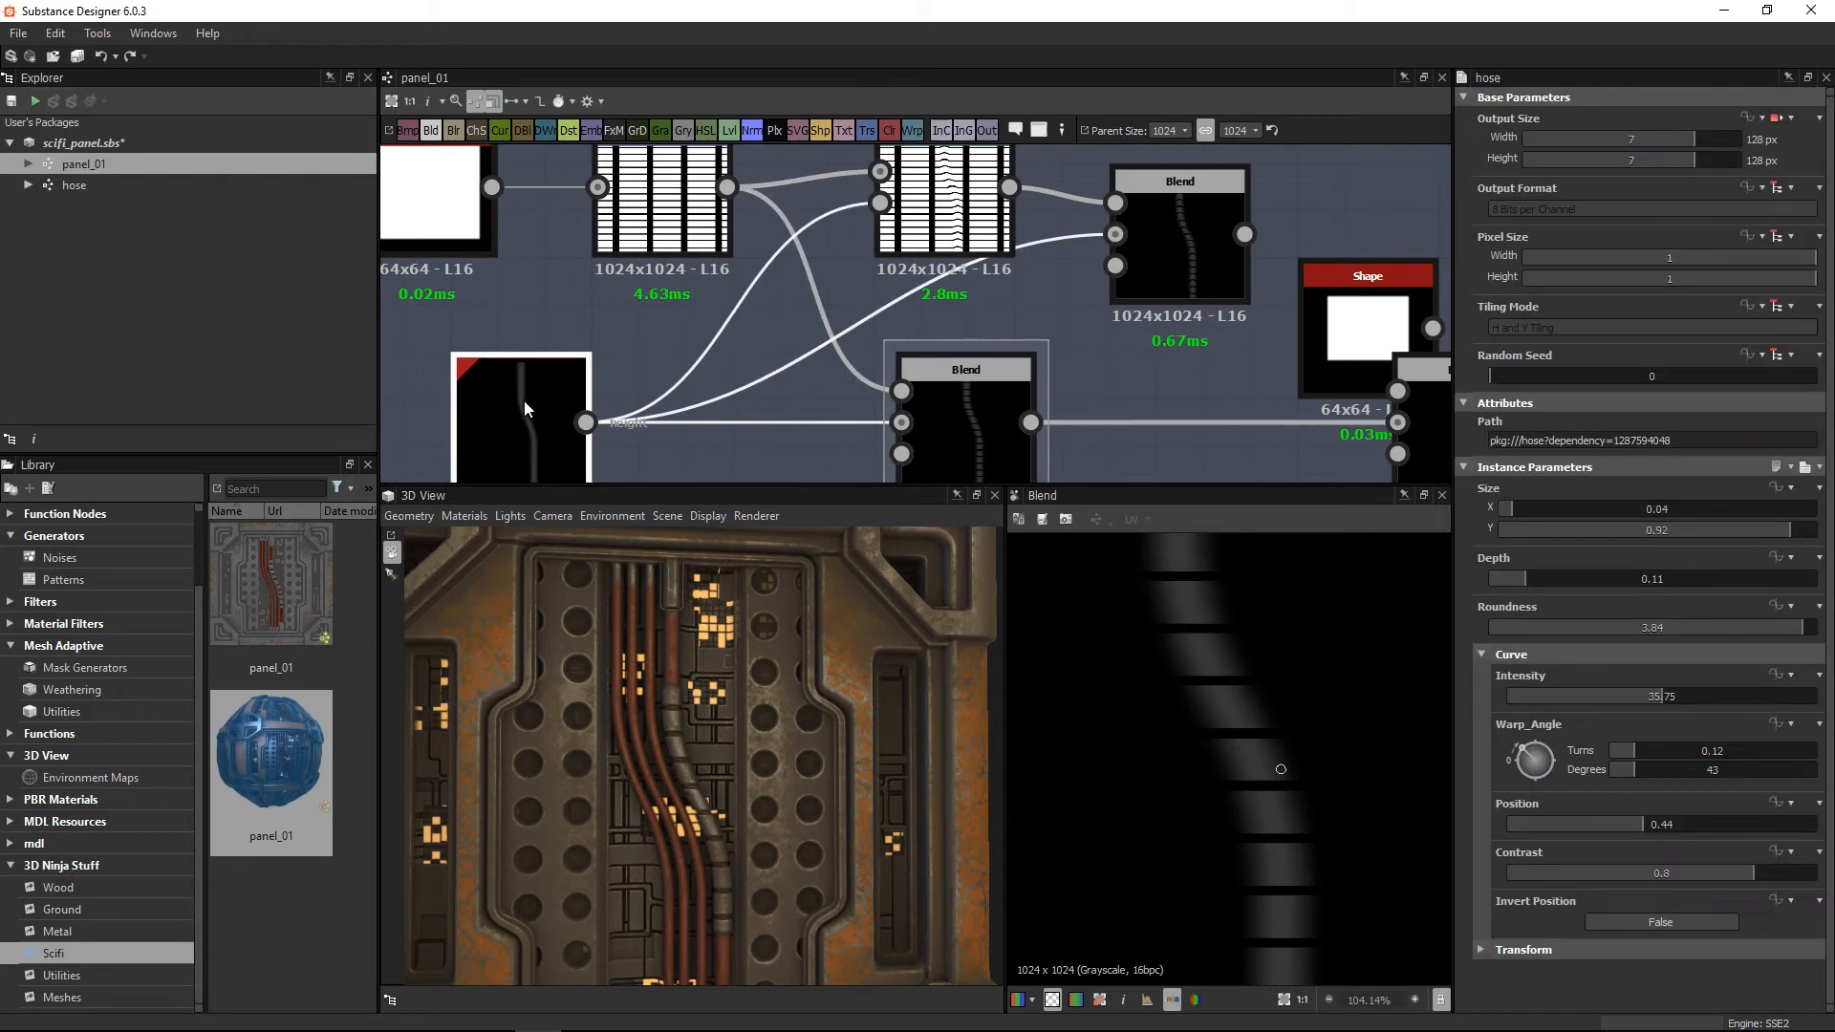
double_click(943, 196)
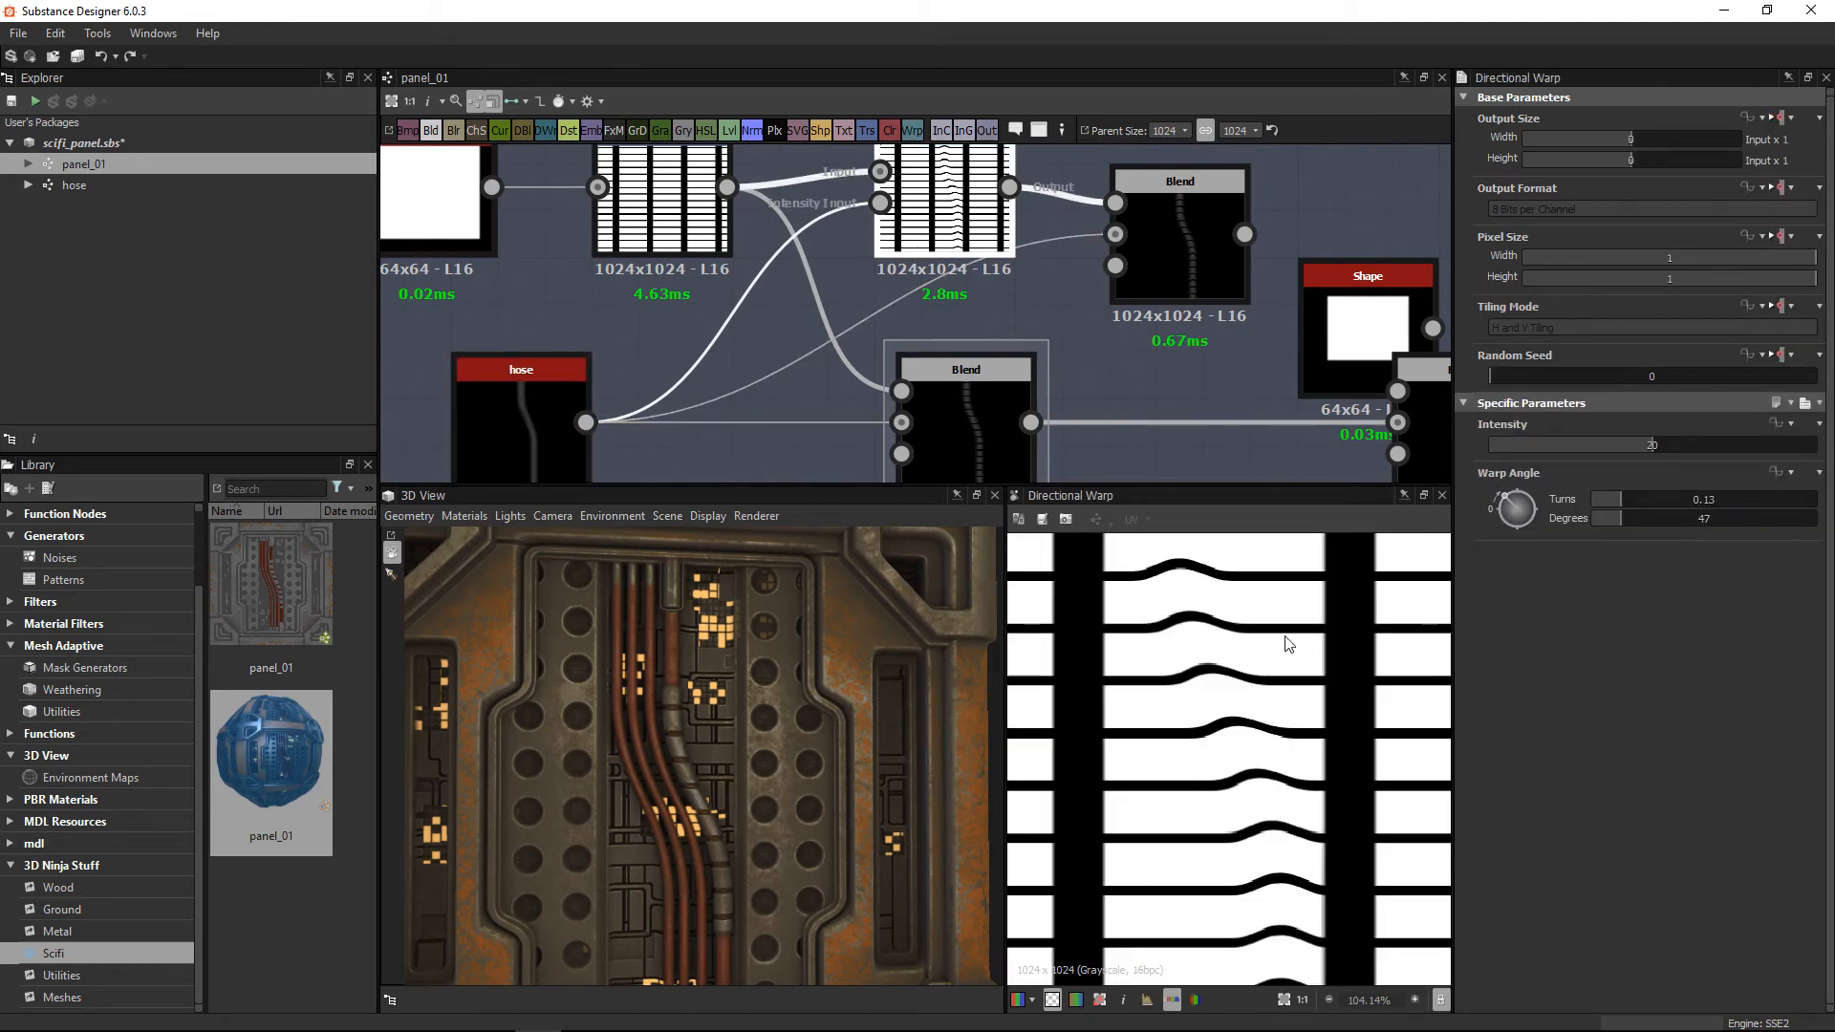
double_click(1189, 256)
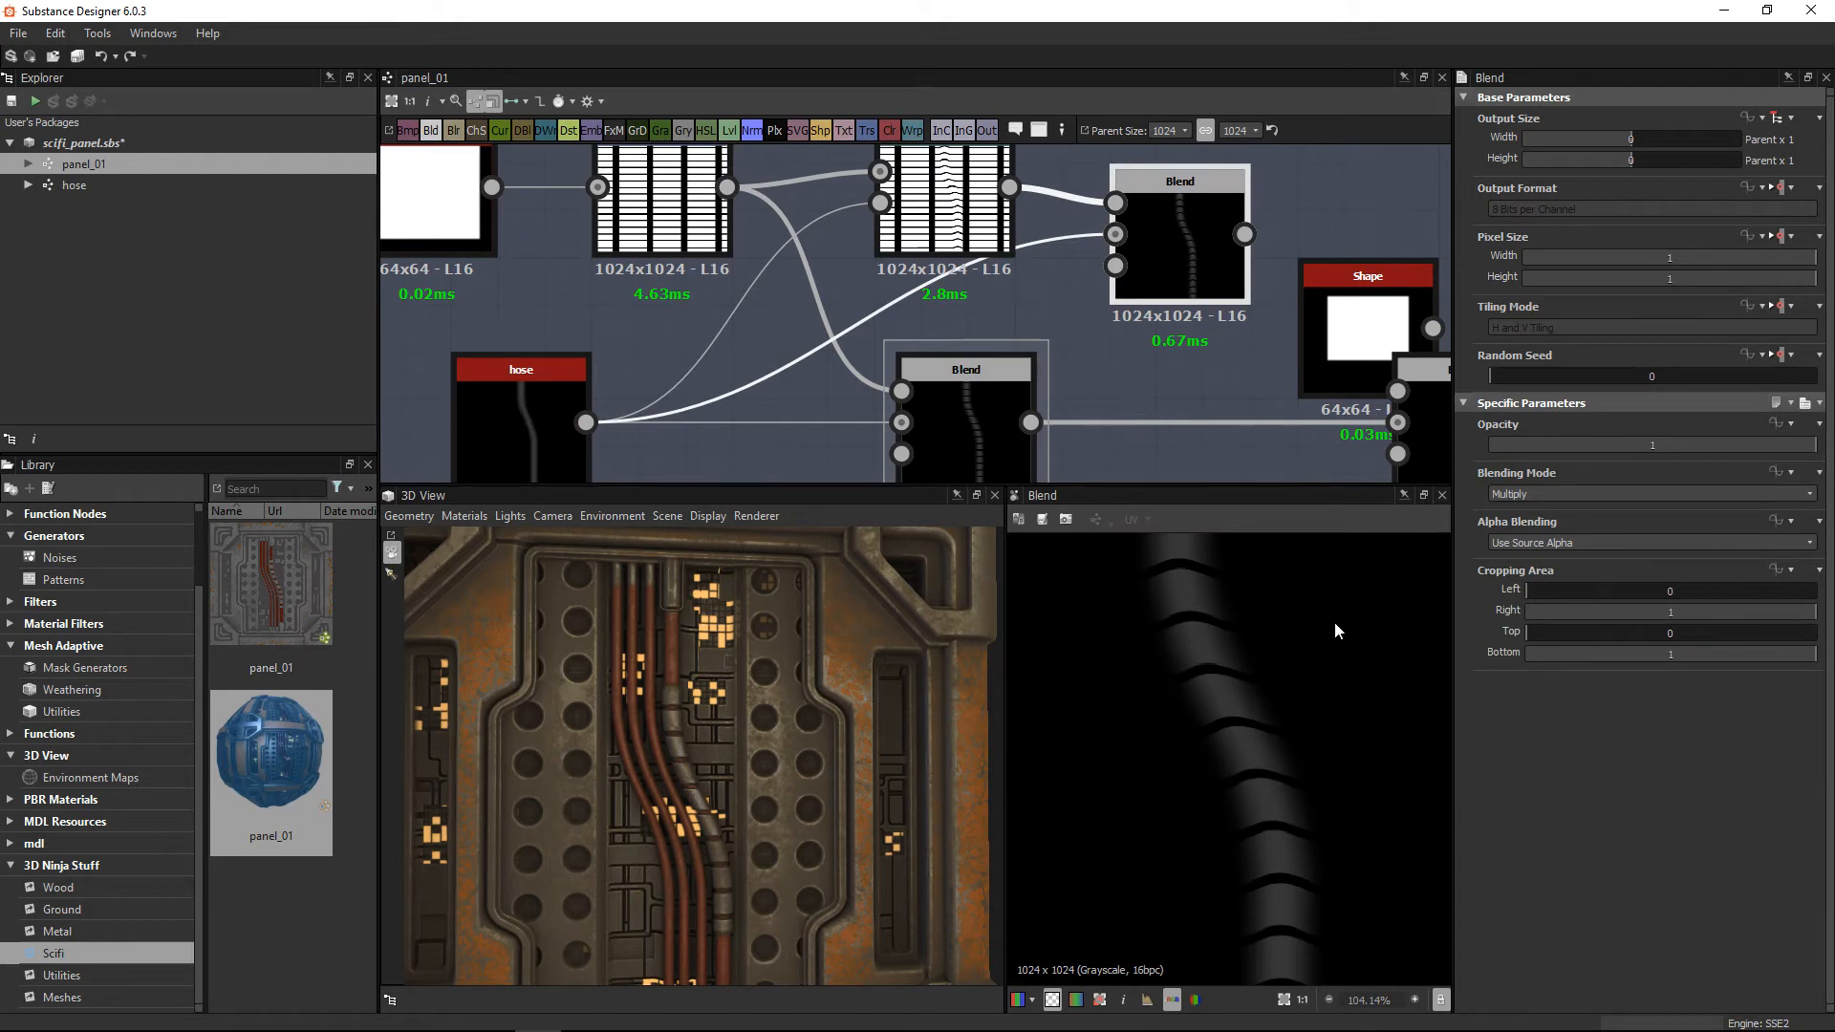
scroll(1244, 797, "down", 5)
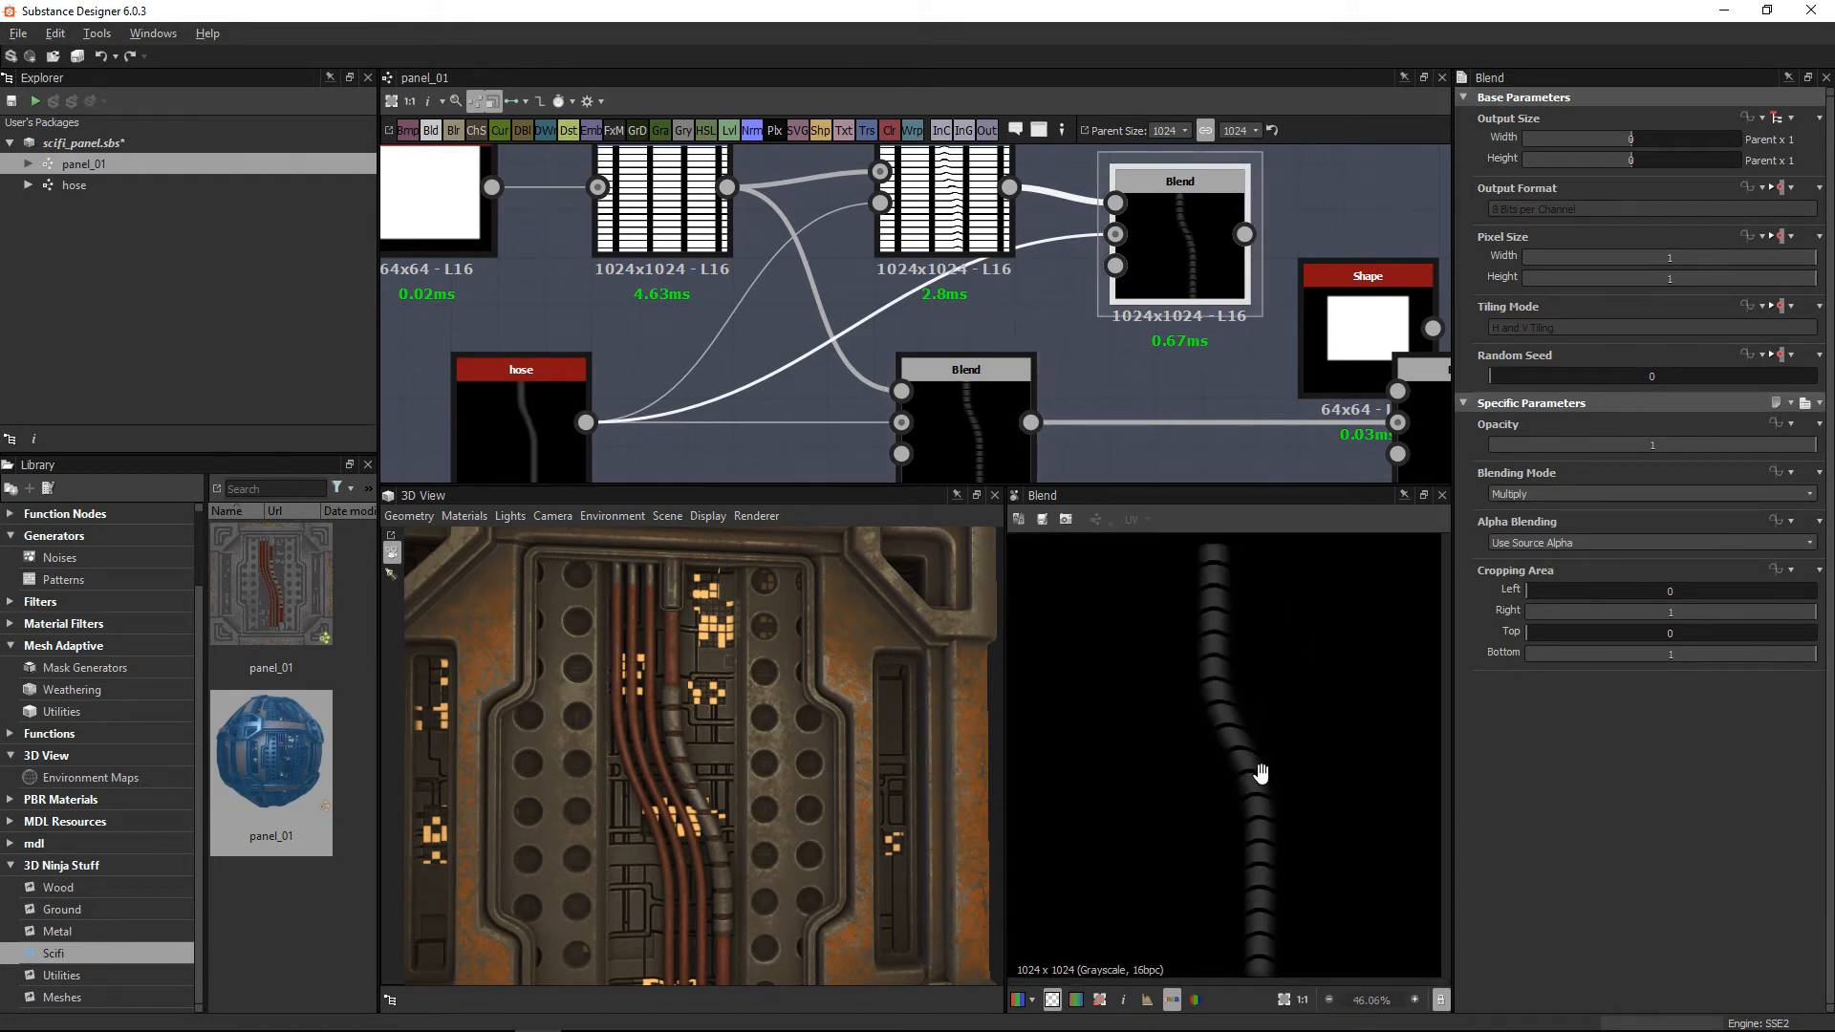
Step: Move the Blend node that masks the hose with the Shape aside and connect the curved-band Blend's output to its background input
scroll(718, 794, "up", 3)
middle_click_drag(1188, 342, 1010, 320)
scroll(1104, 343, "down", 2)
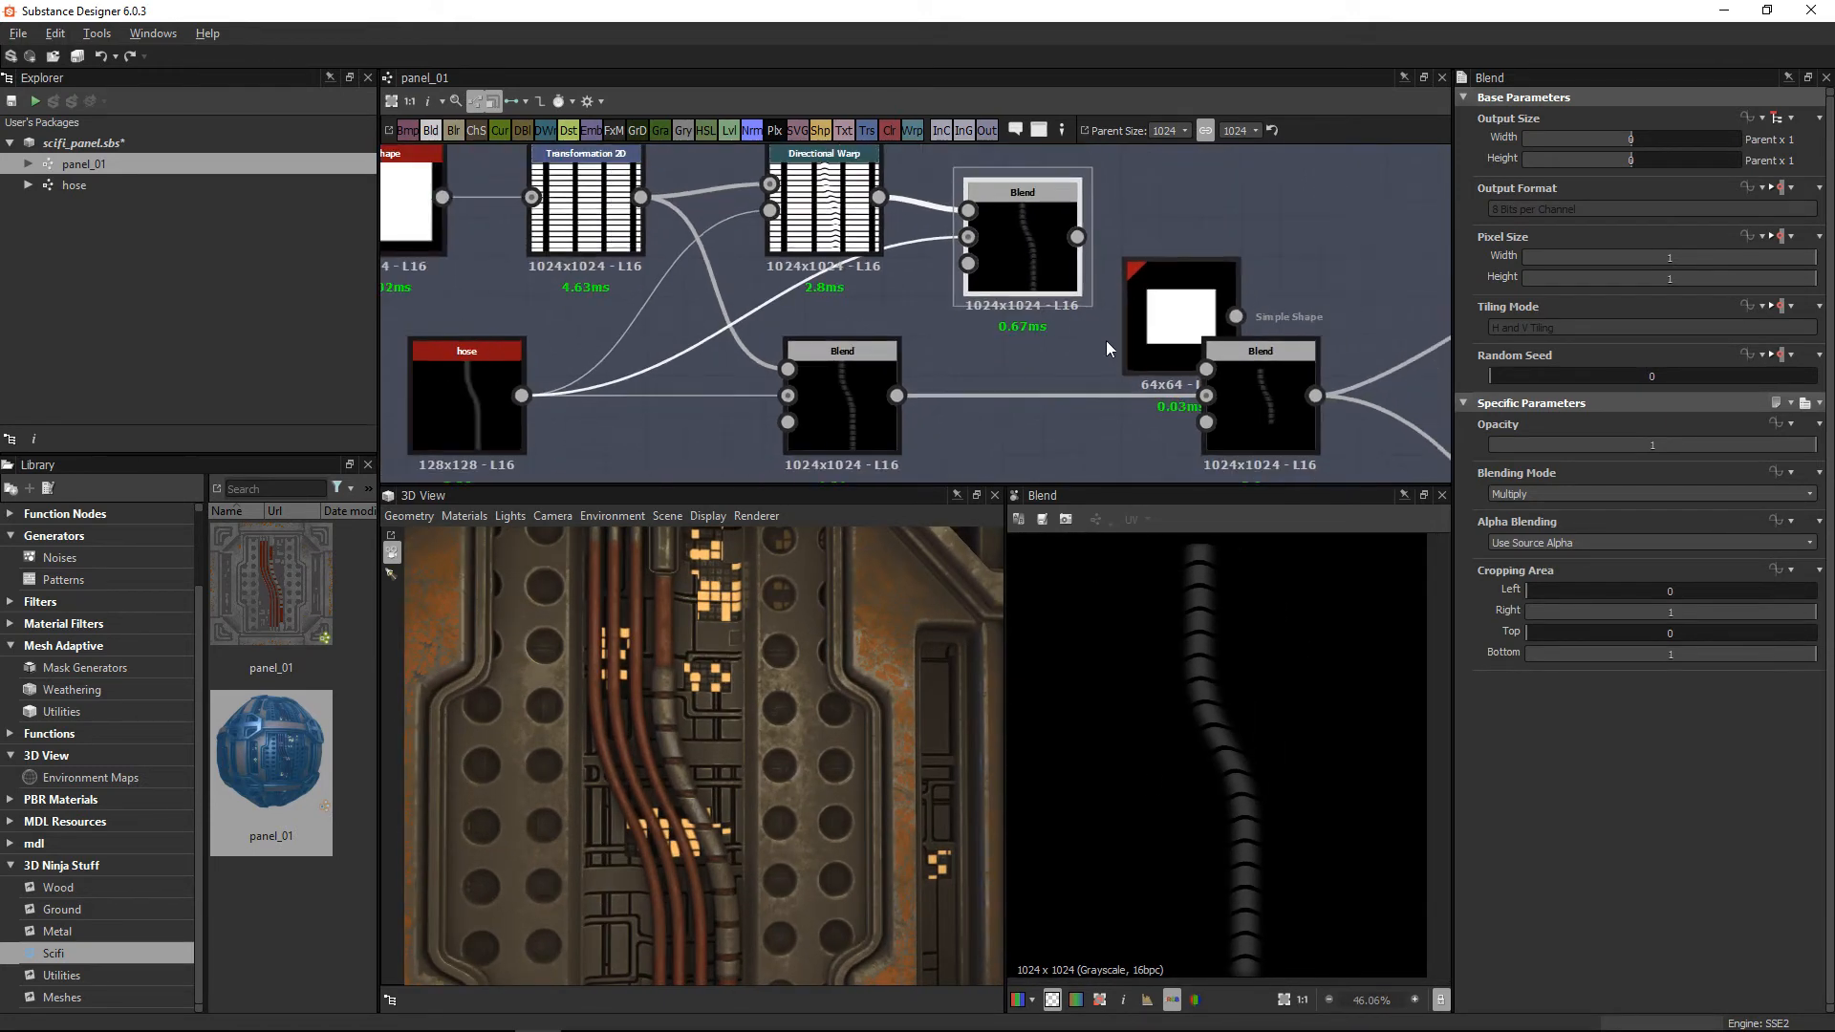
left_click(1266, 392)
left_click_drag(1258, 407, 1374, 407)
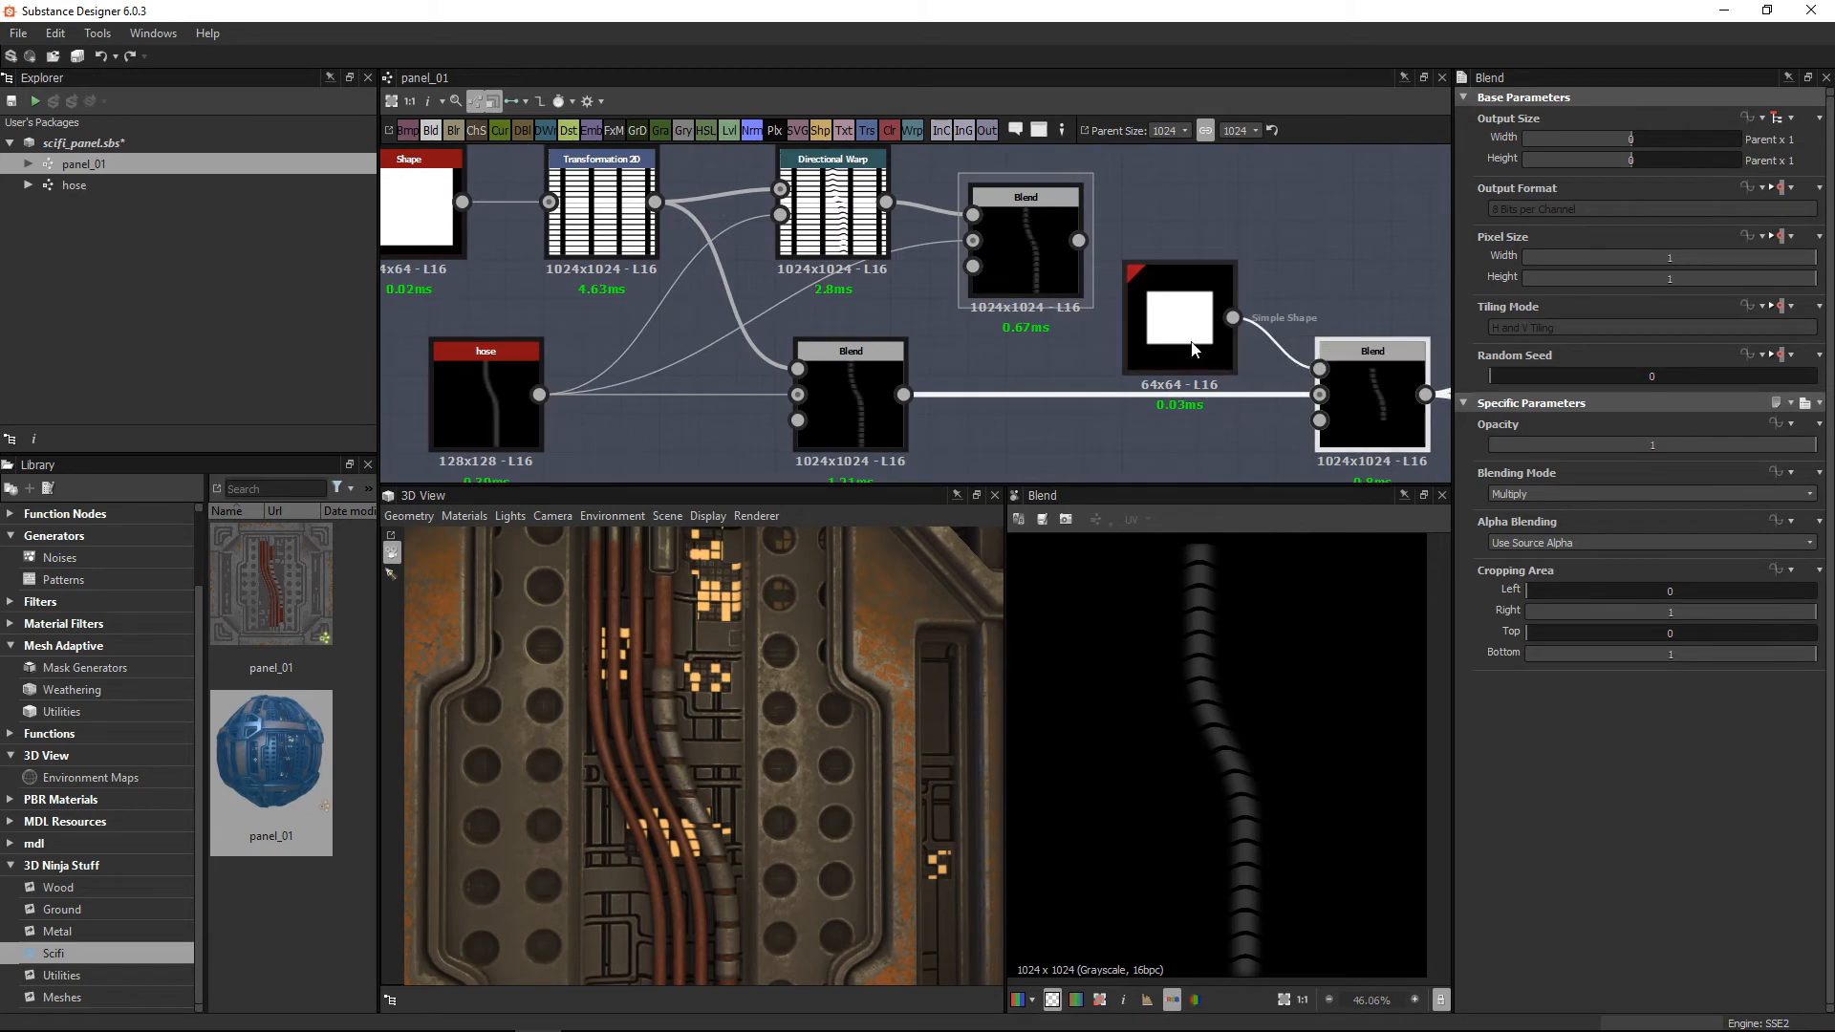
left_click_drag(1078, 240, 1319, 393)
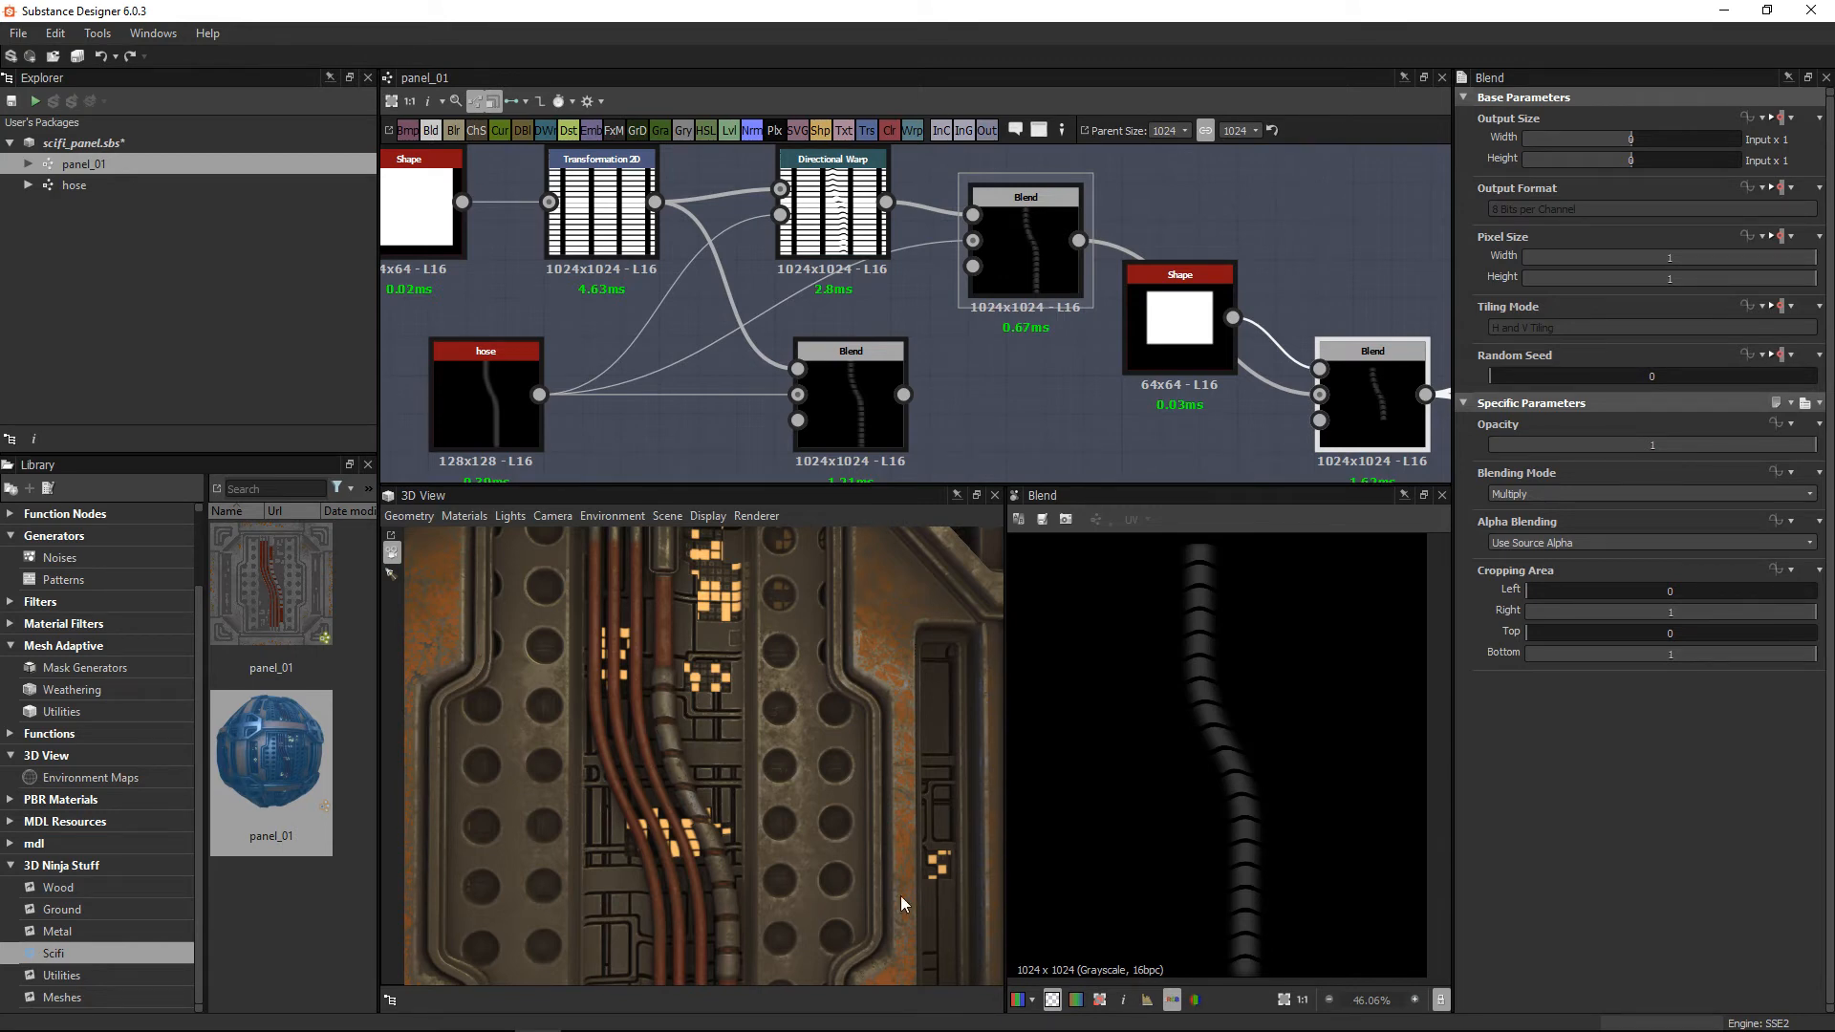
Step: Examine the curved hose bands in the 3D view and compare the Directional Warp pattern with the hose node driving its intensity
left_click_drag(761, 804, 651, 775)
scroll(1277, 732, "up", 4)
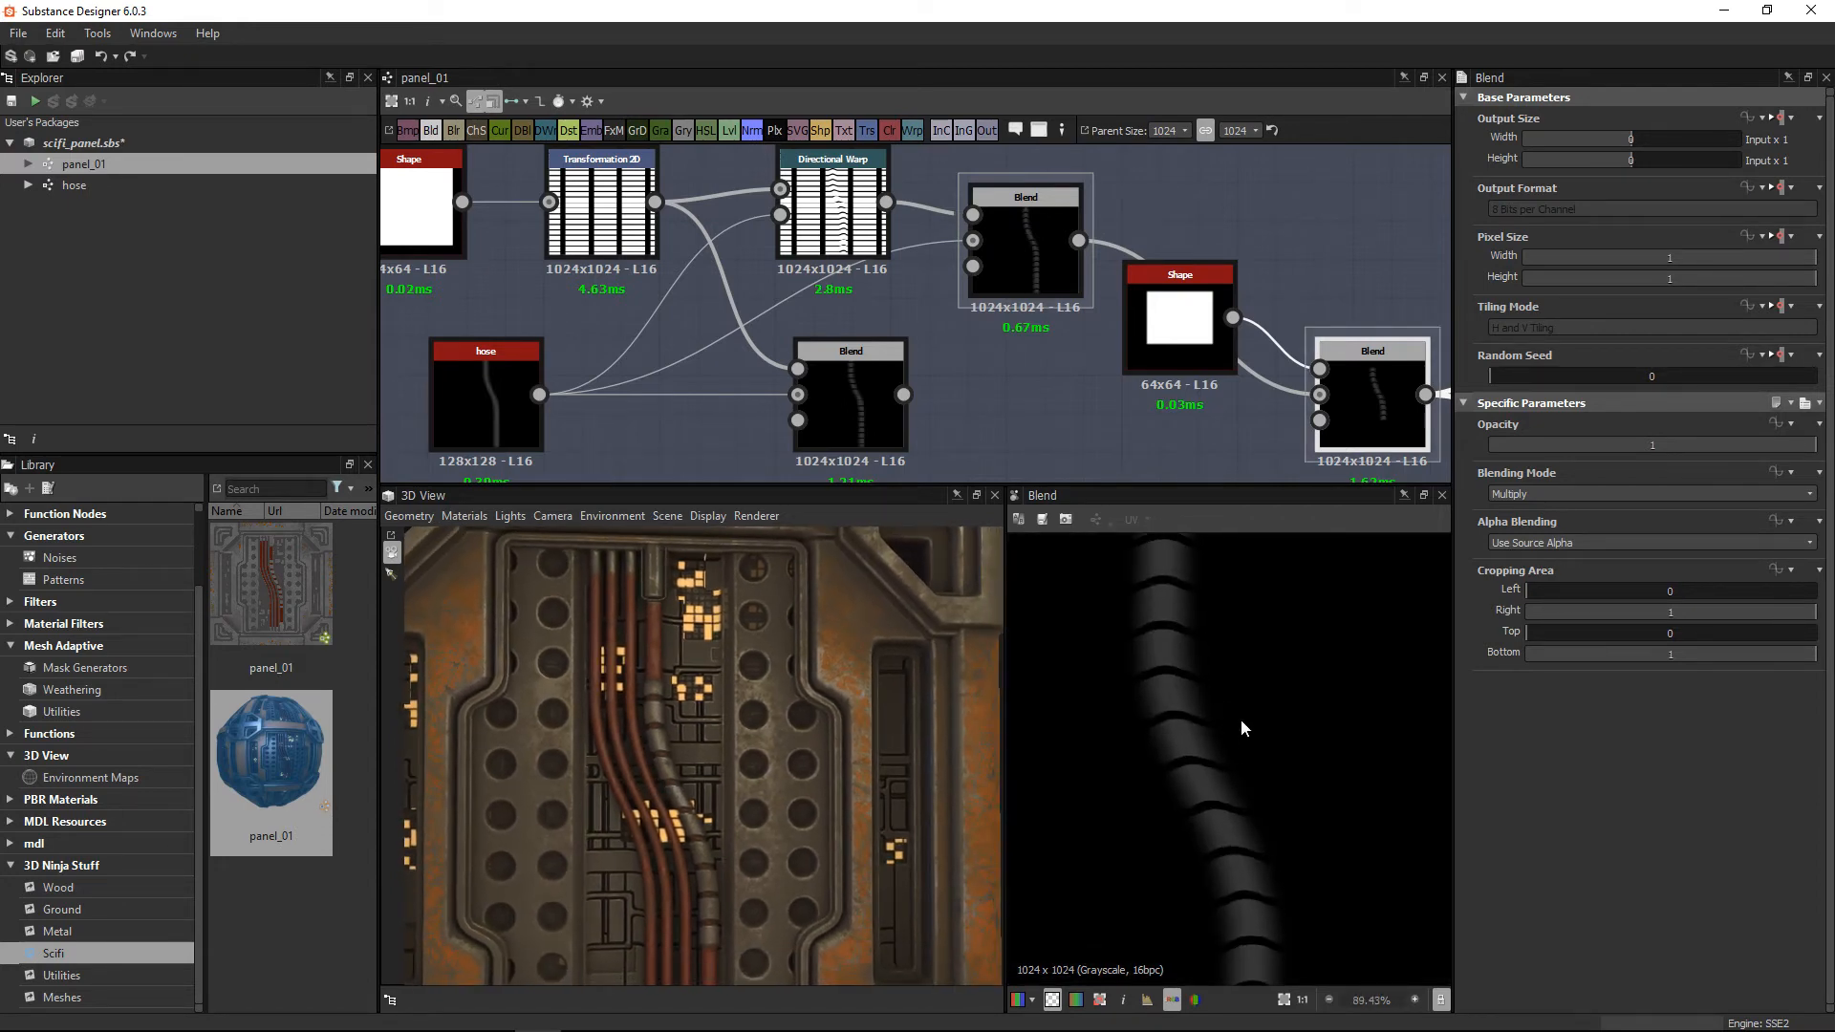
left_click(814, 187)
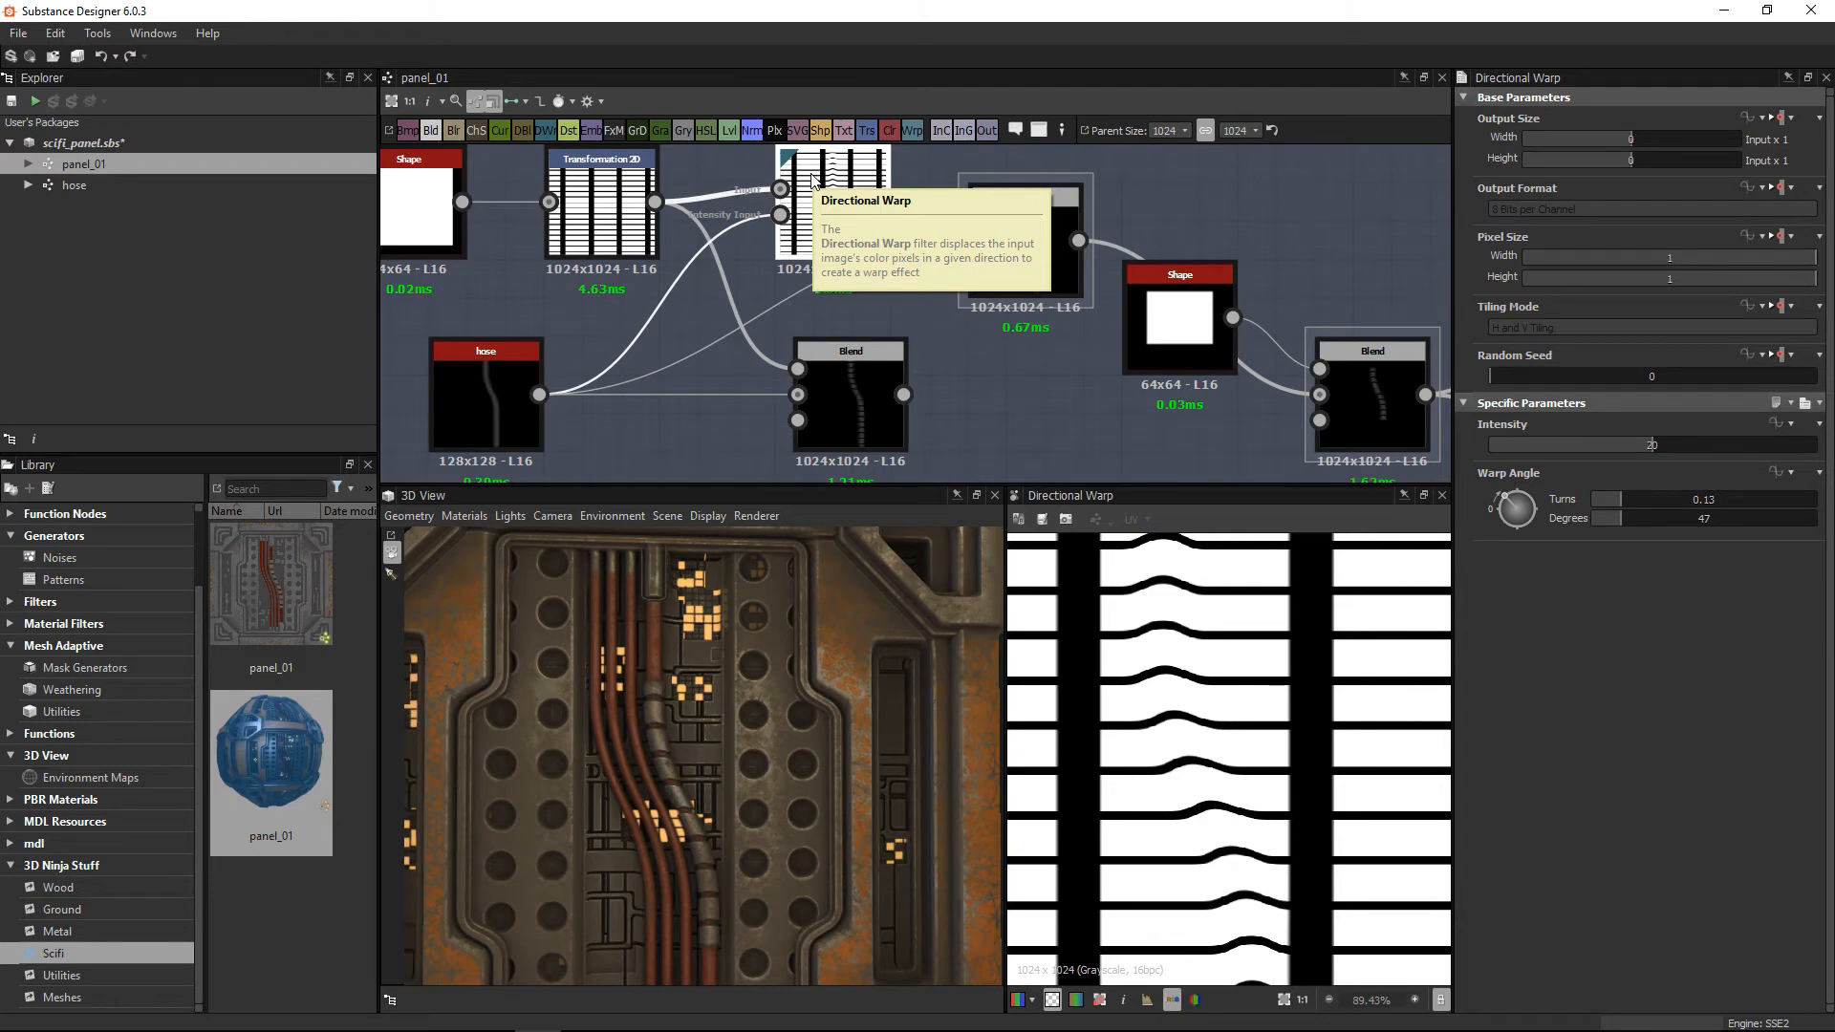
middle_click_drag(497, 352, 594, 355)
left_click(565, 382)
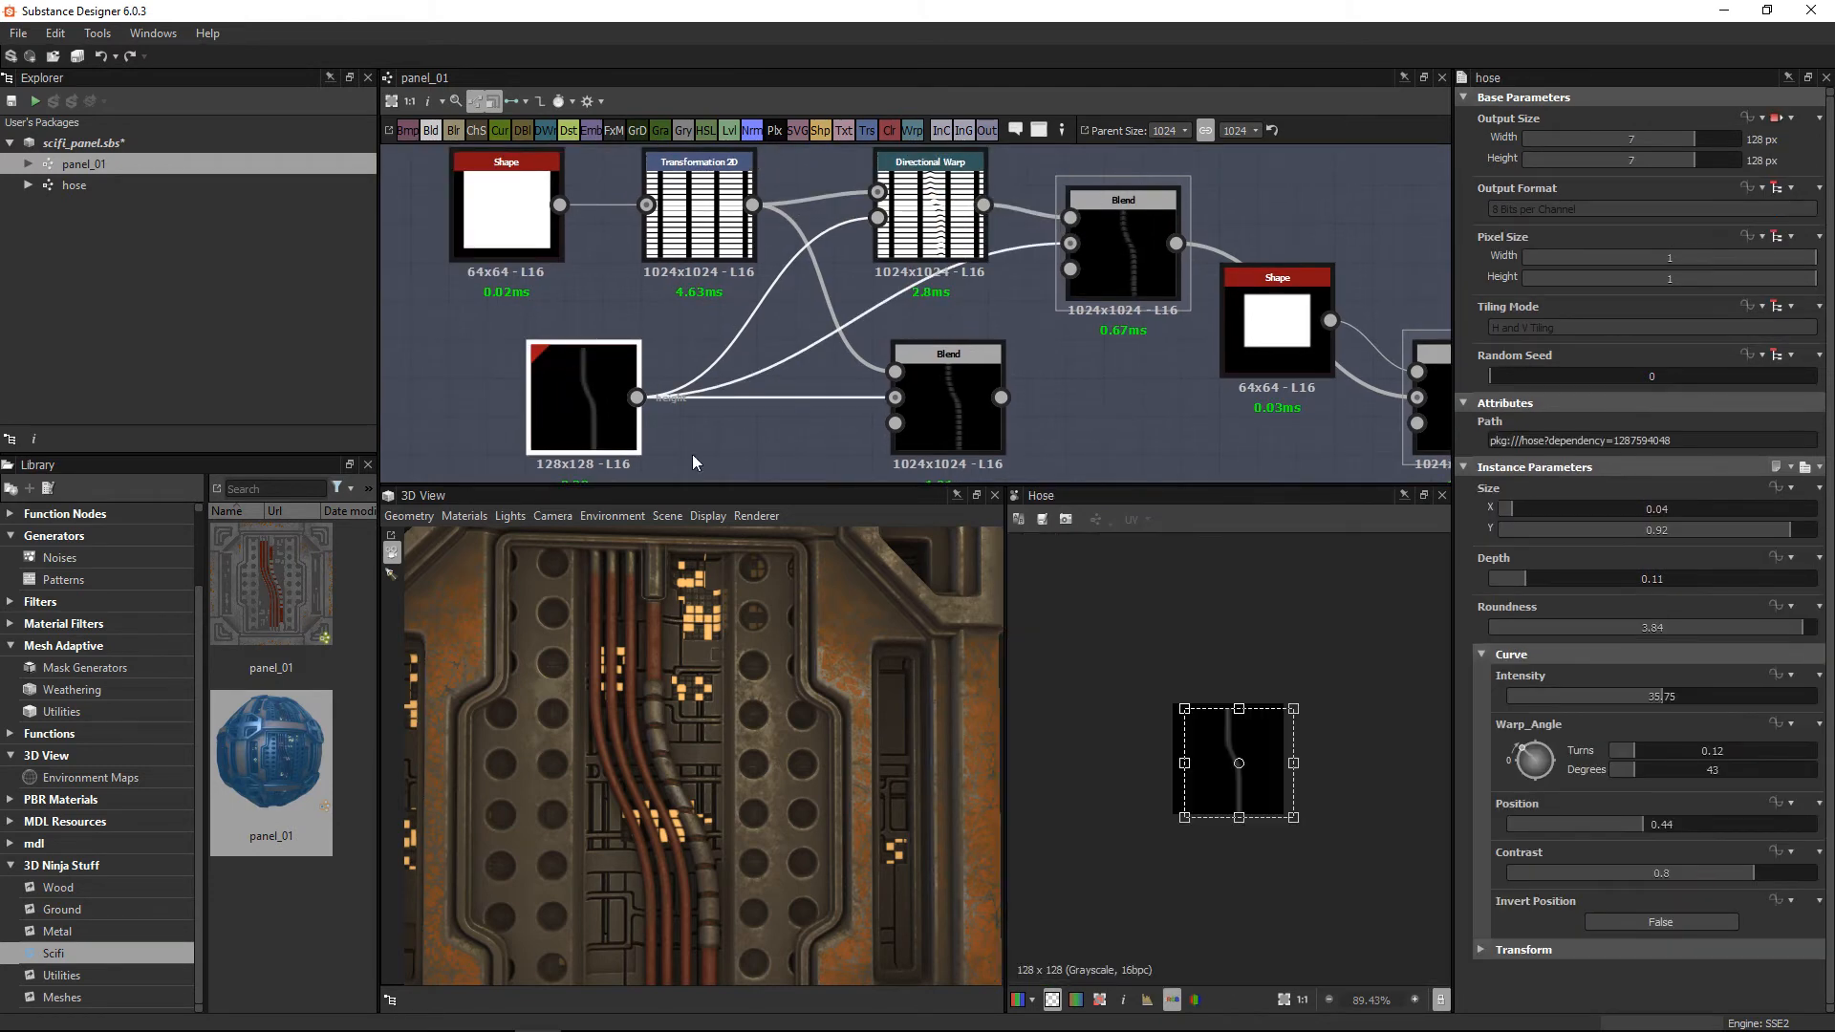
right_click_drag(1260, 756, 1299, 841, "alt")
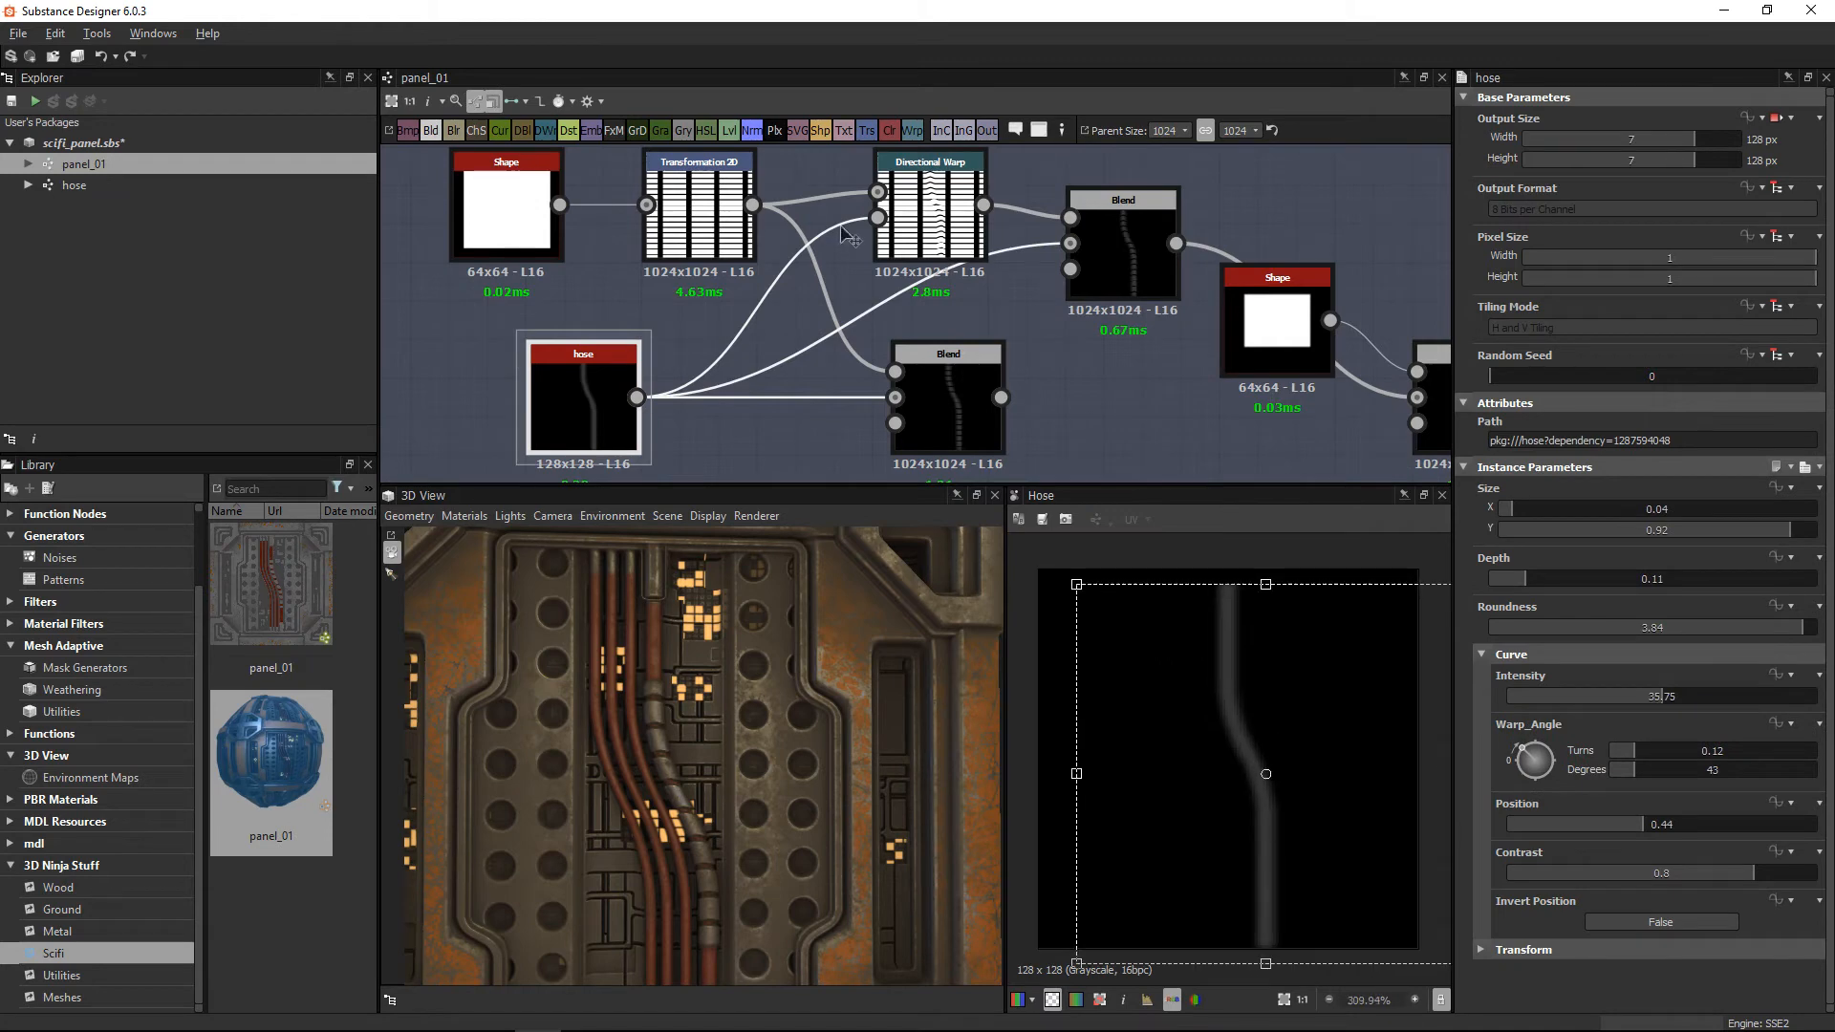
left_click(920, 196)
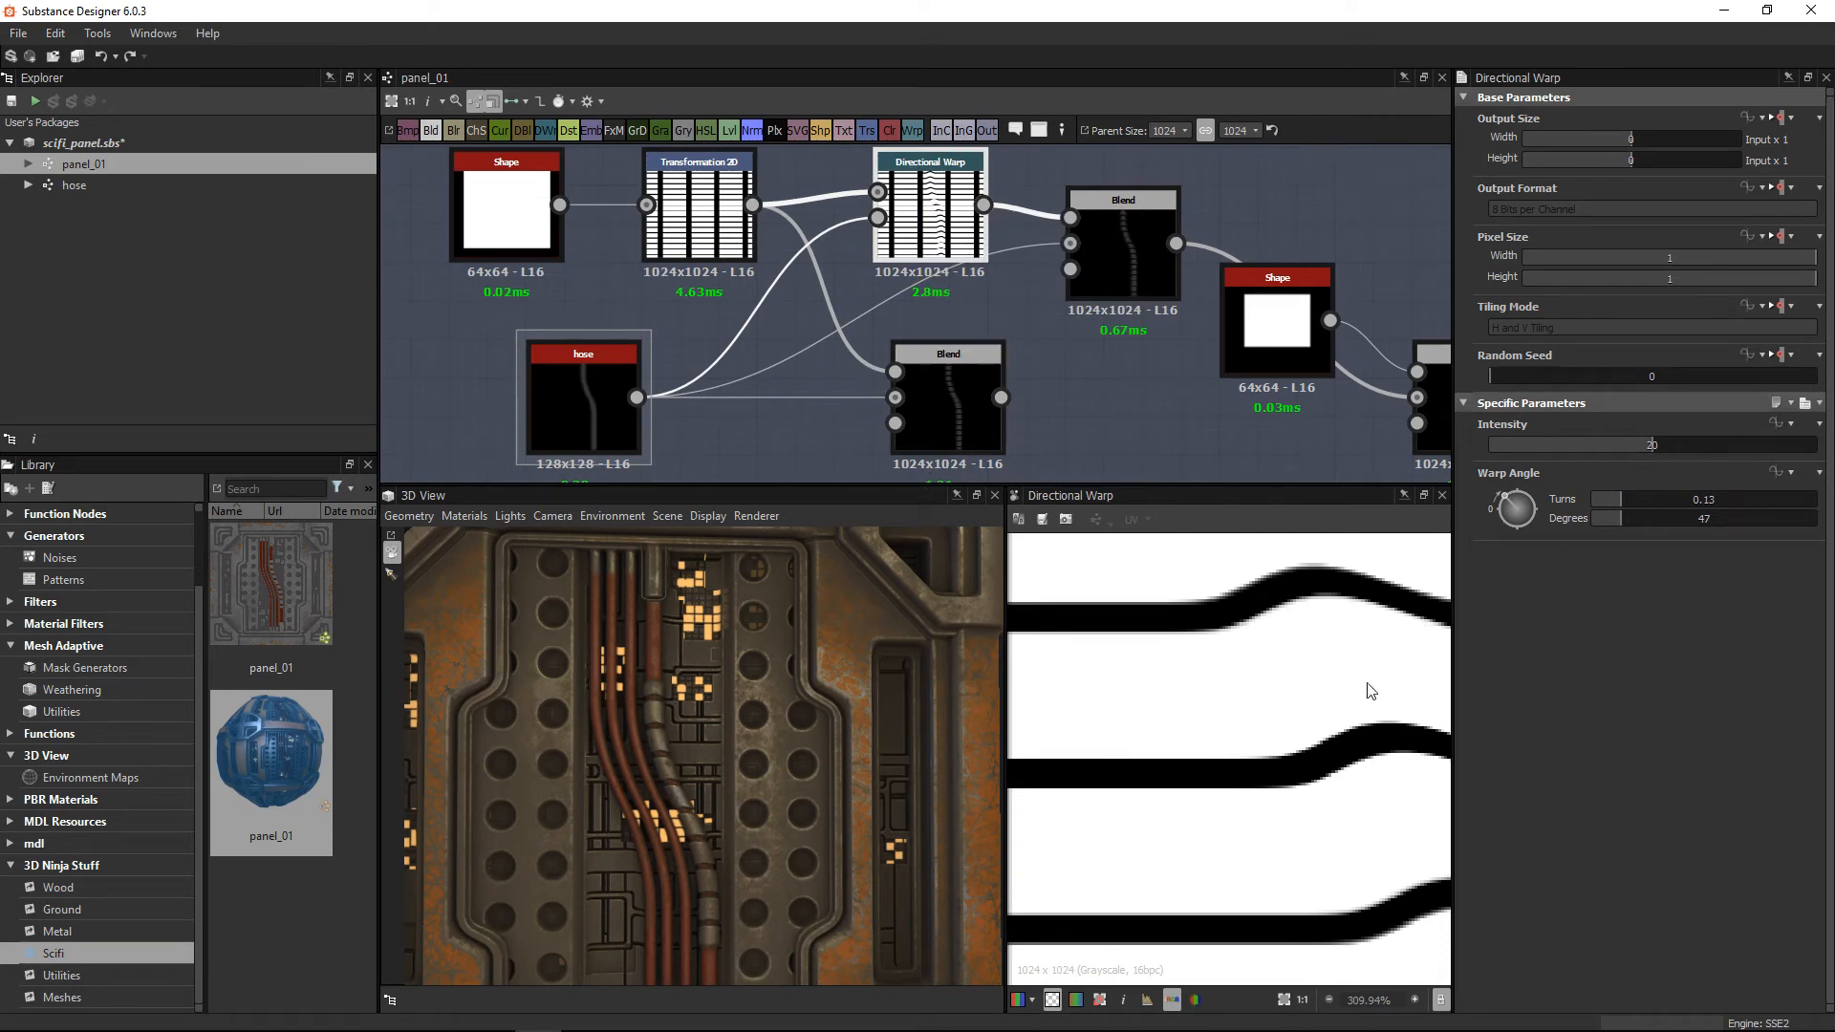
scroll(1242, 707, "down", 2)
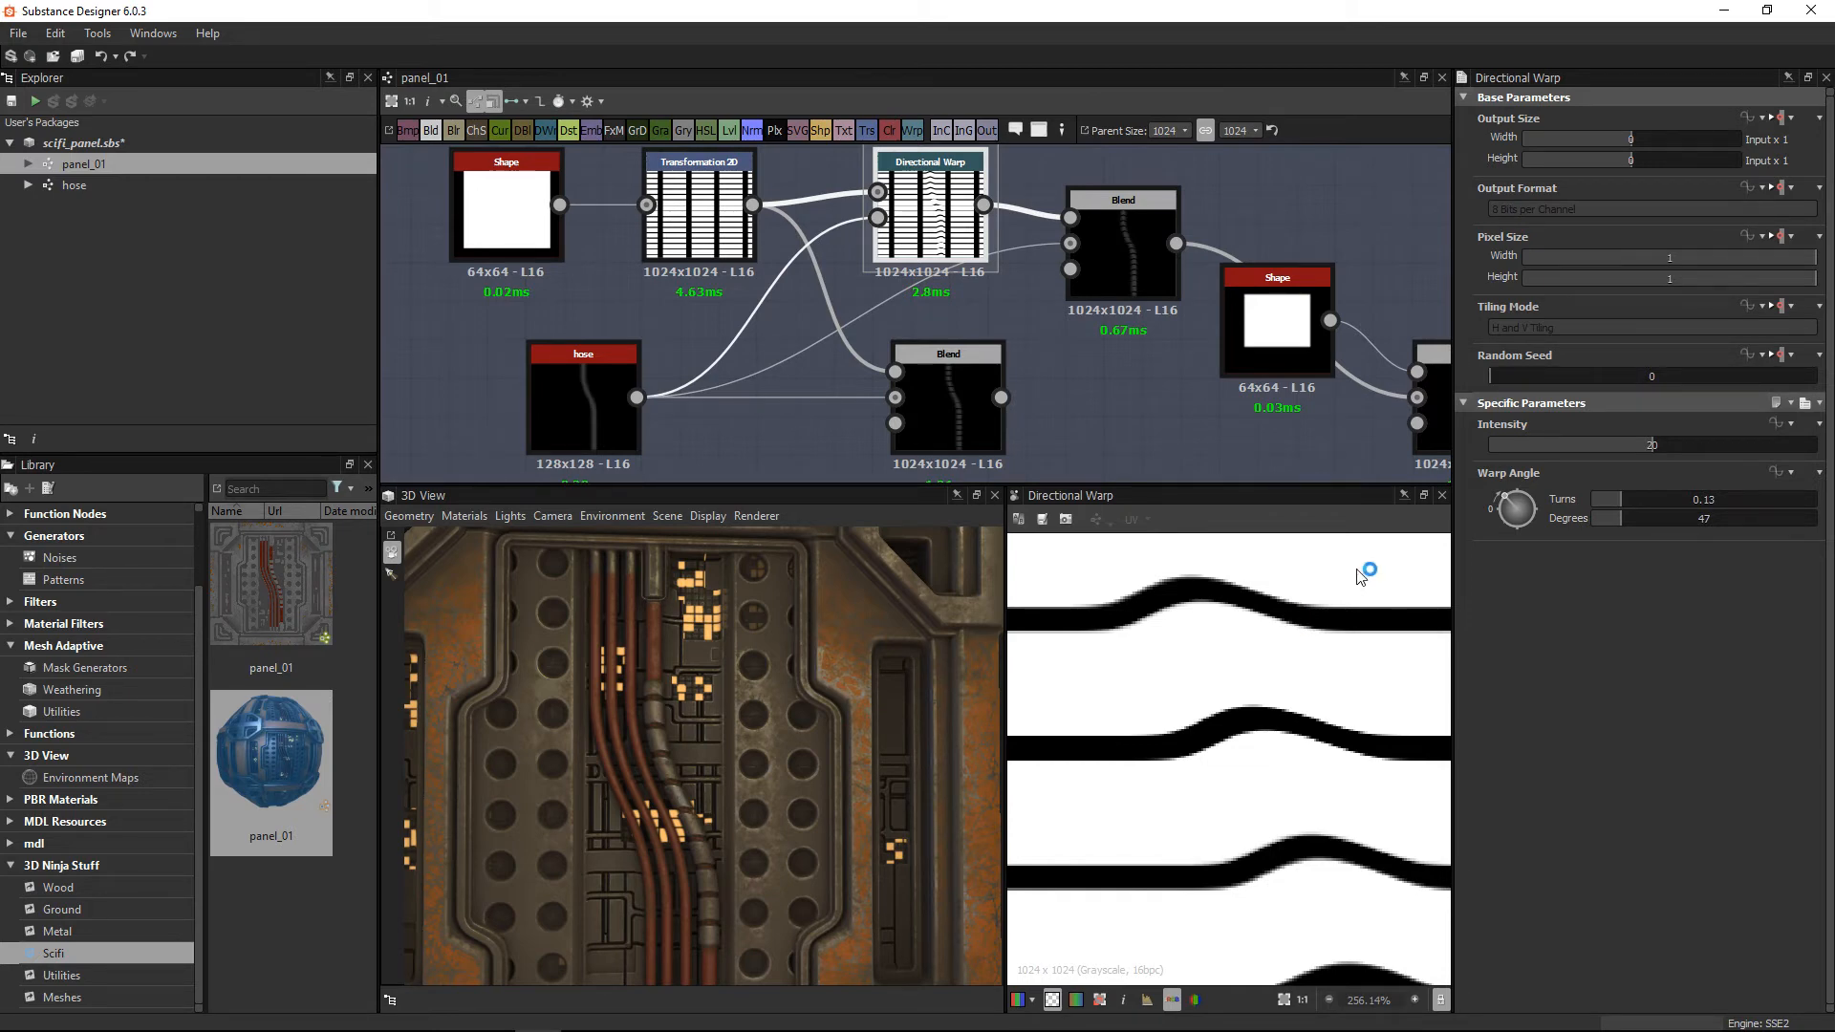
Step: Try several warp angles on the Directional Warp node and set the angle to 58 degrees
left_click_drag(1510, 498, 1506, 504)
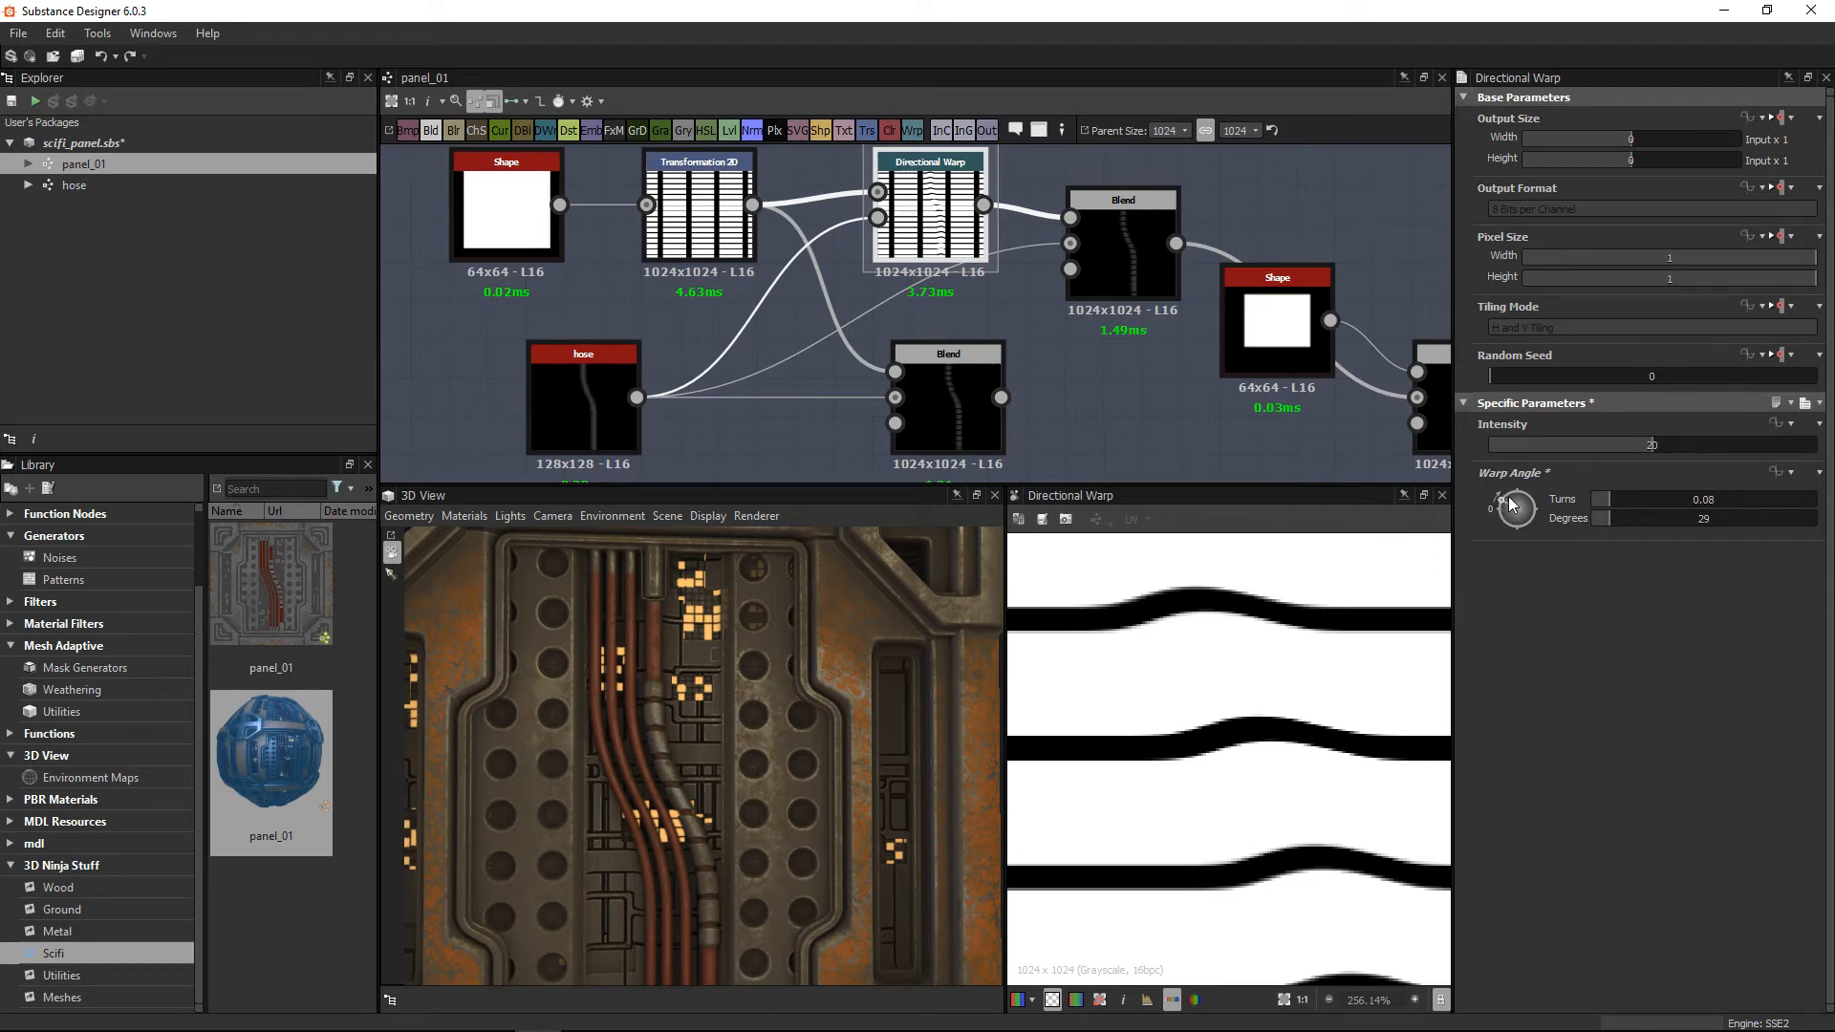
left_click_drag(1513, 503, 1519, 504)
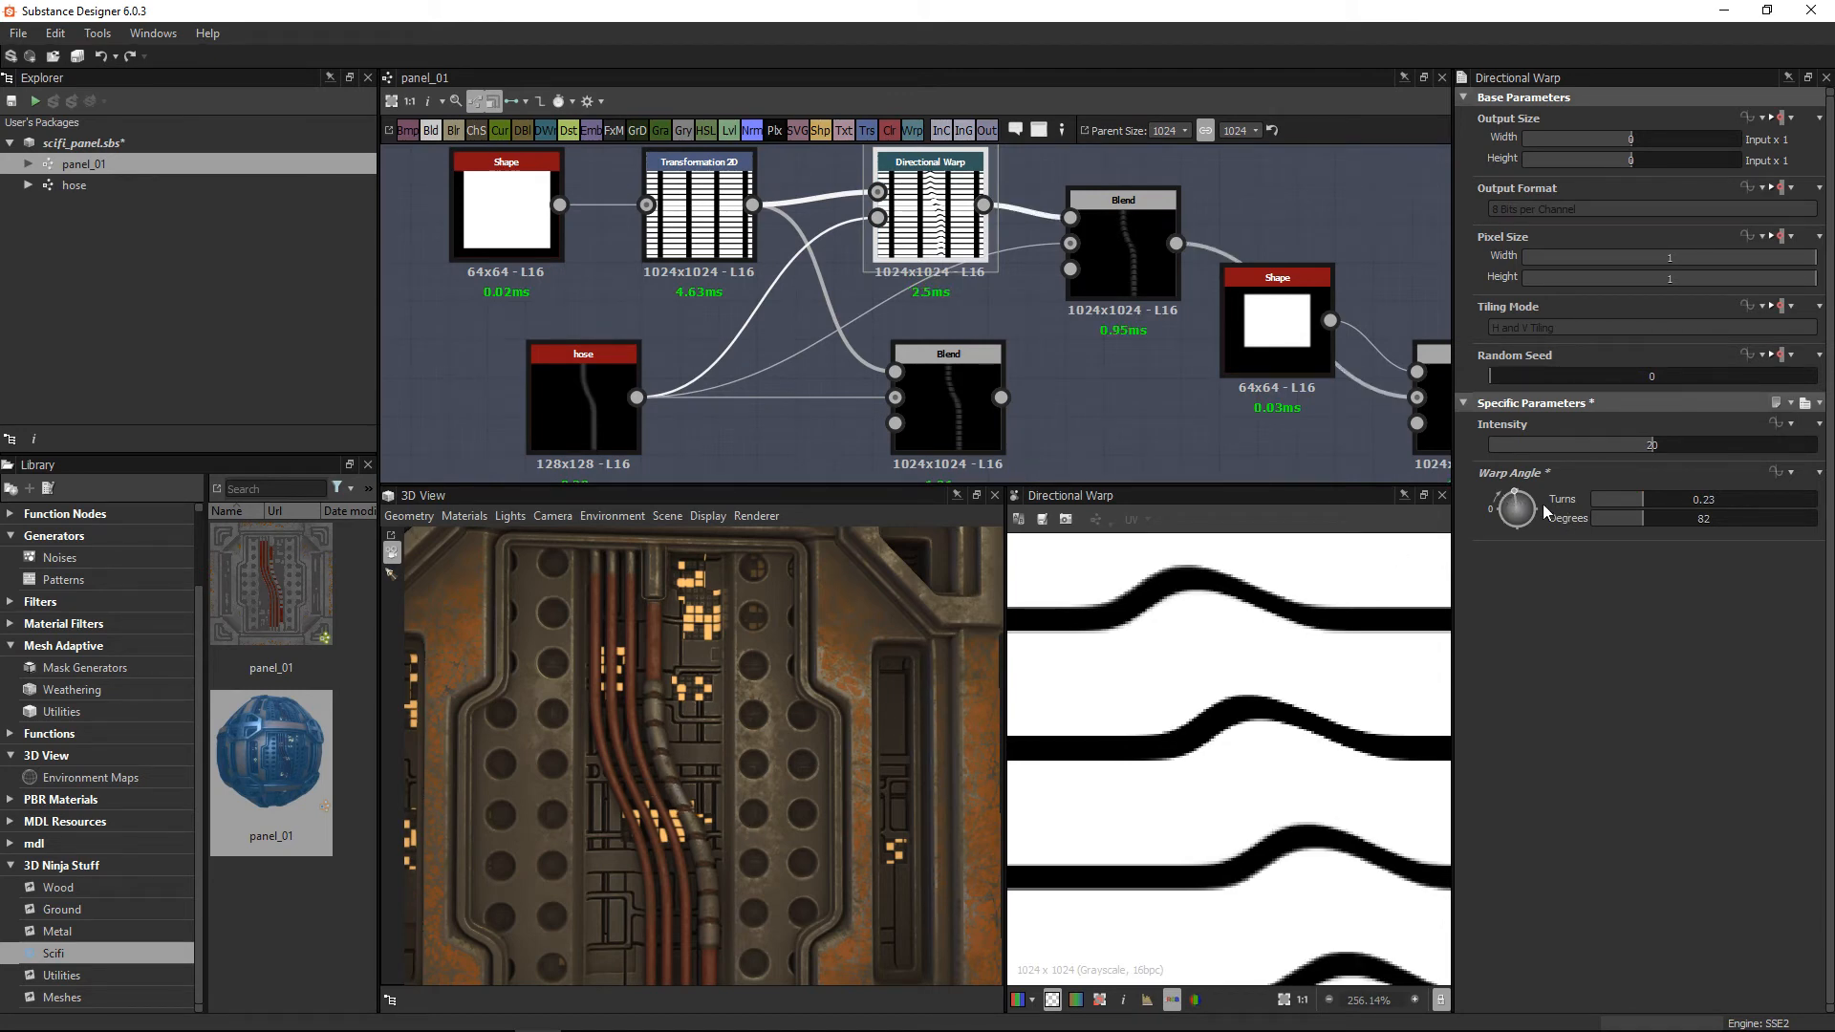
left_click_drag(1519, 498, 1508, 500)
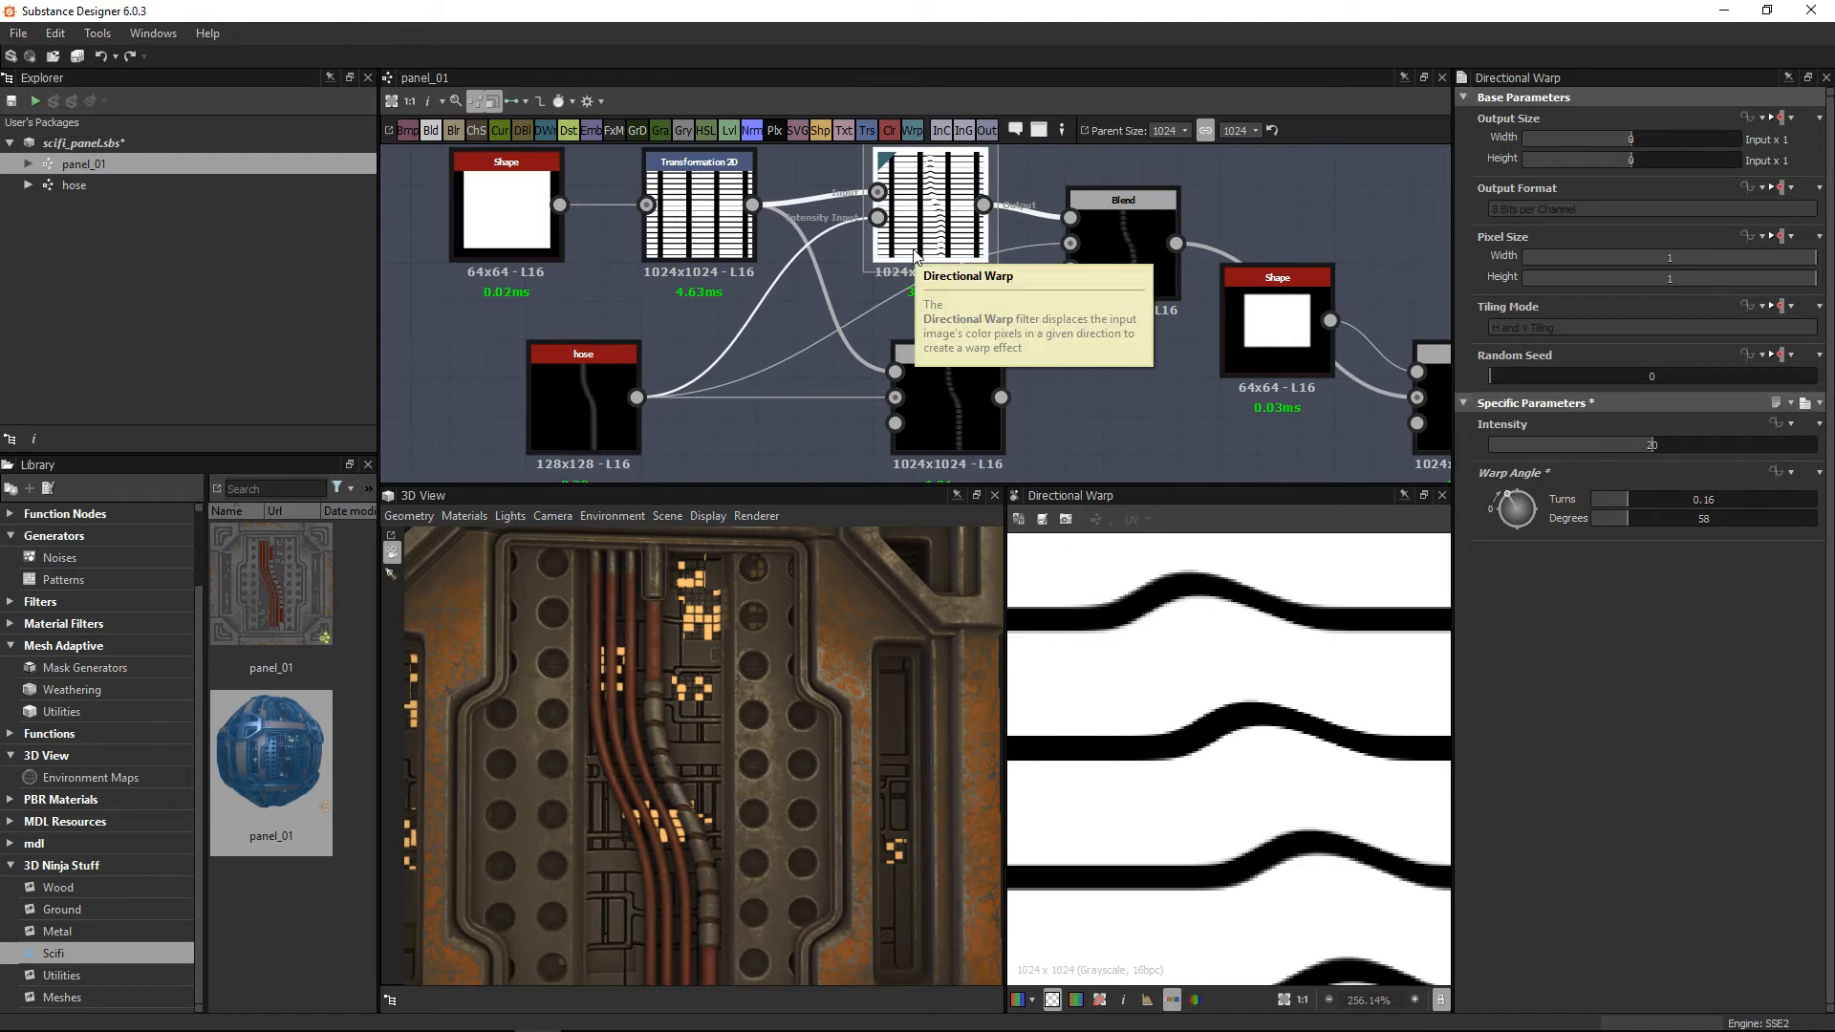
scroll(1285, 774, "down", 3)
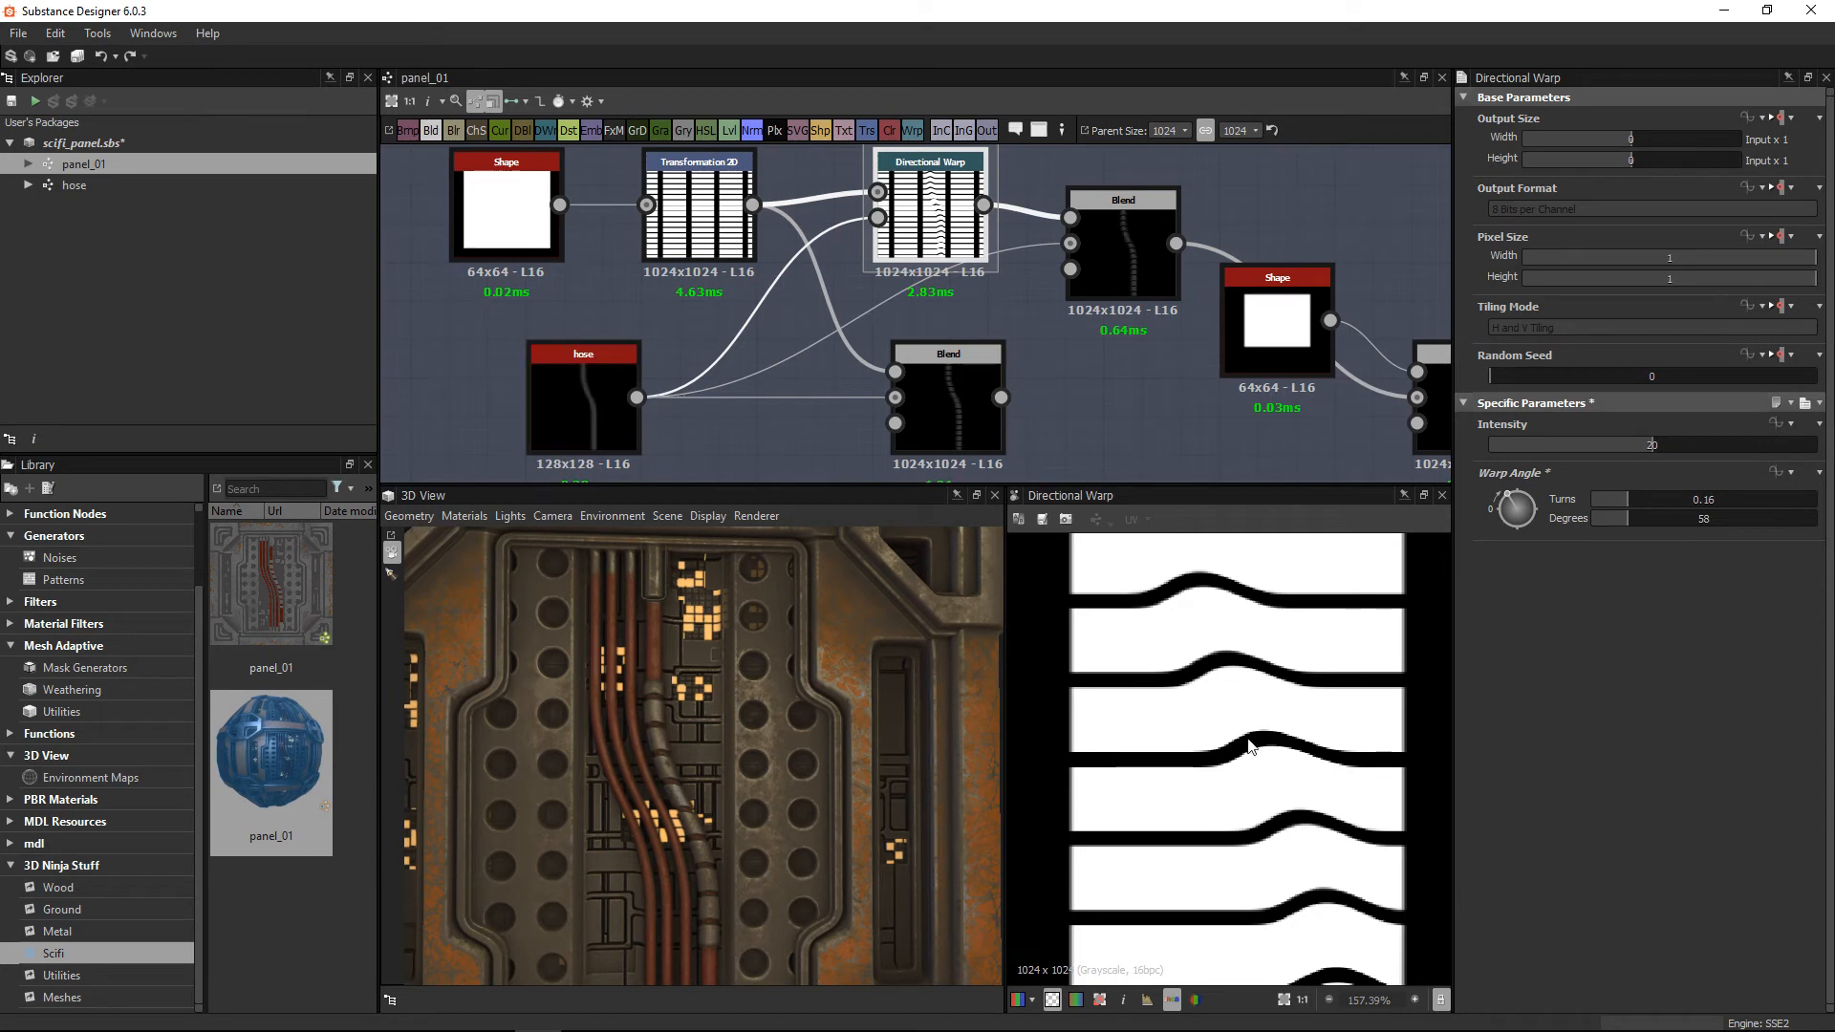
scroll(1262, 704, "down", 3)
scroll(1261, 704, "down", 2)
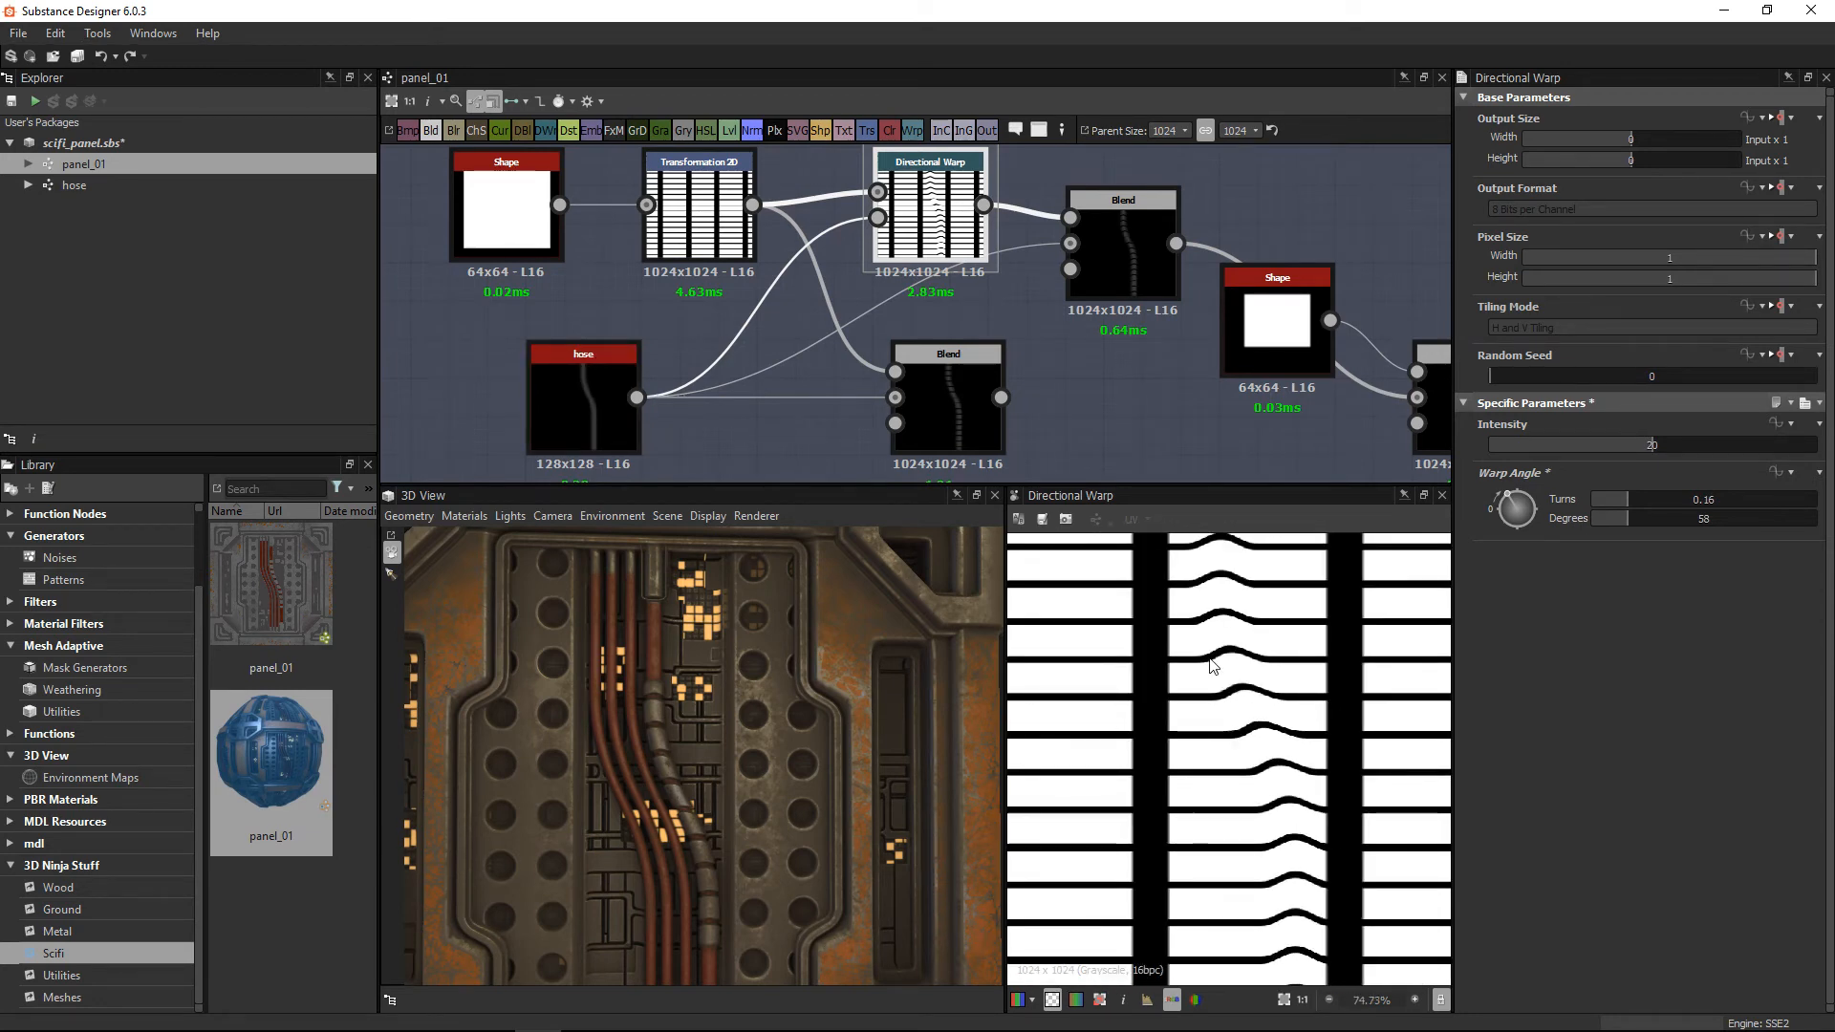
scroll(654, 660, "down", 2)
Step: Preview the Blend that limits the banded hose to its middle section and check the Shape node feeding it
middle_click_drag(1271, 331, 1014, 287)
scroll(1118, 302, "up", 1)
middle_click_drag(1179, 300, 992, 265)
double_click(1039, 330)
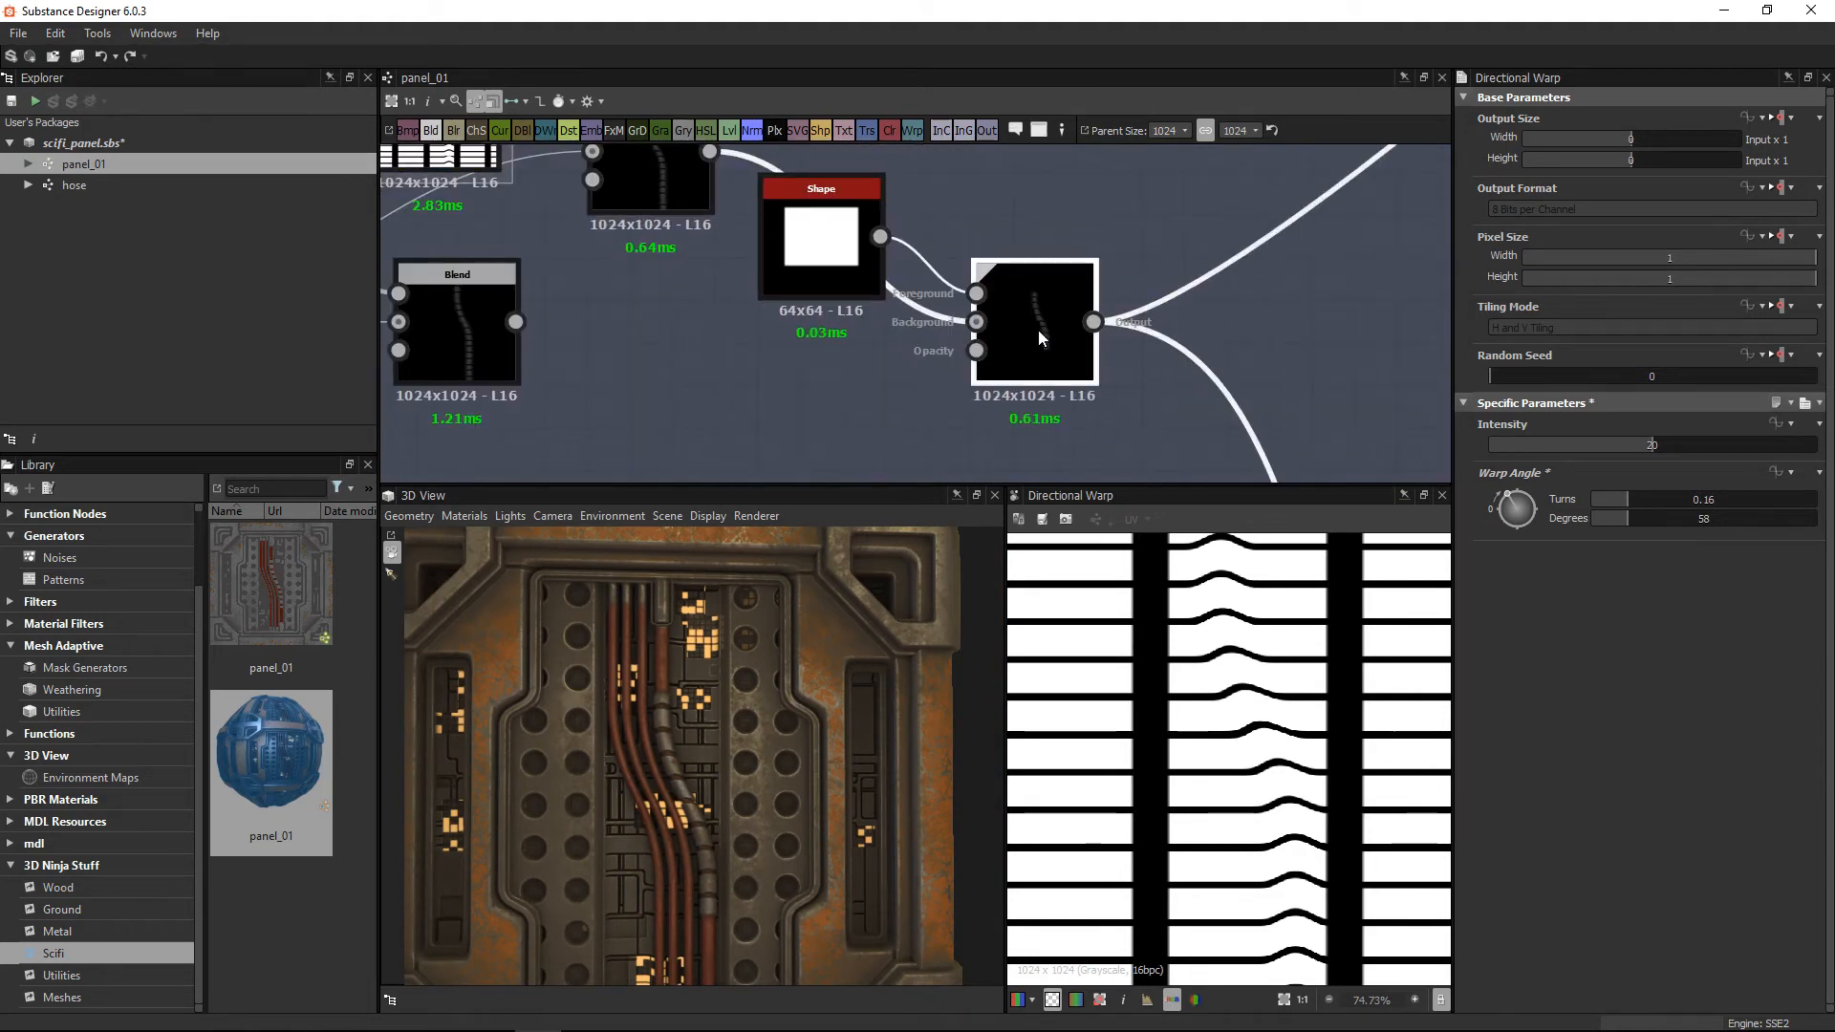
double_click(819, 219)
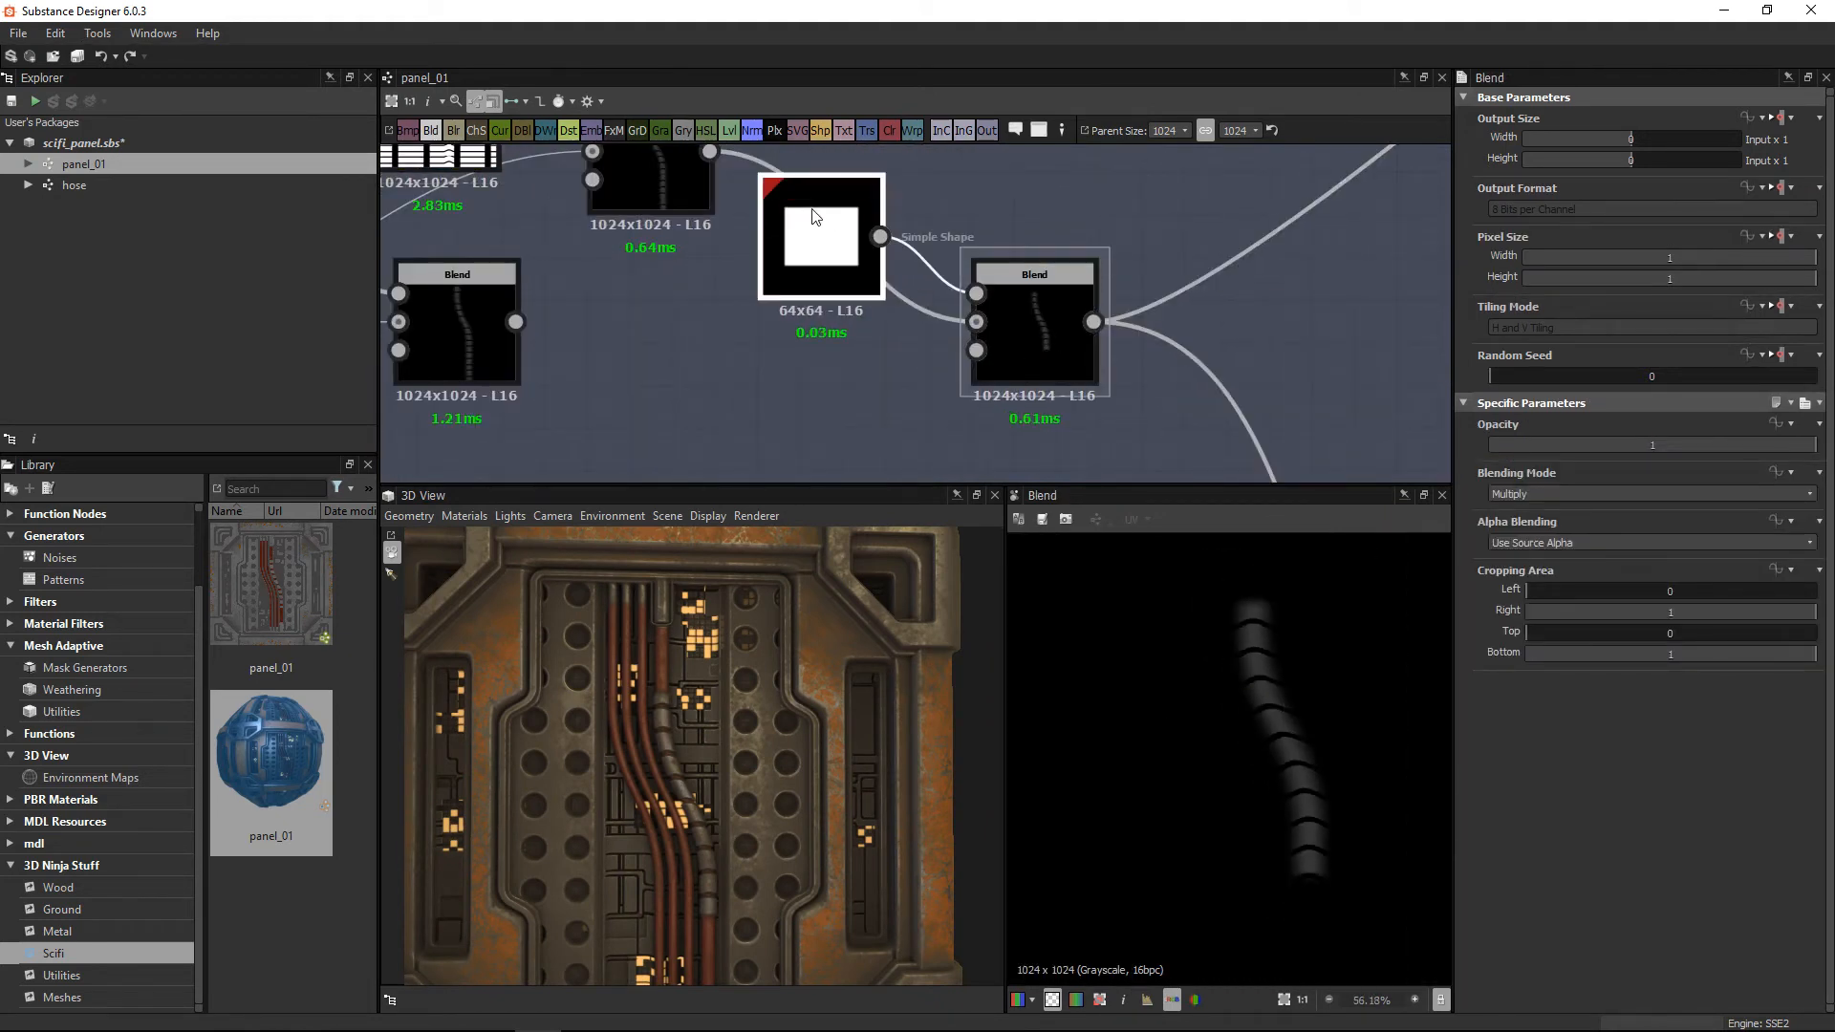
scroll(819, 219, "down", 1)
double_click(1019, 319)
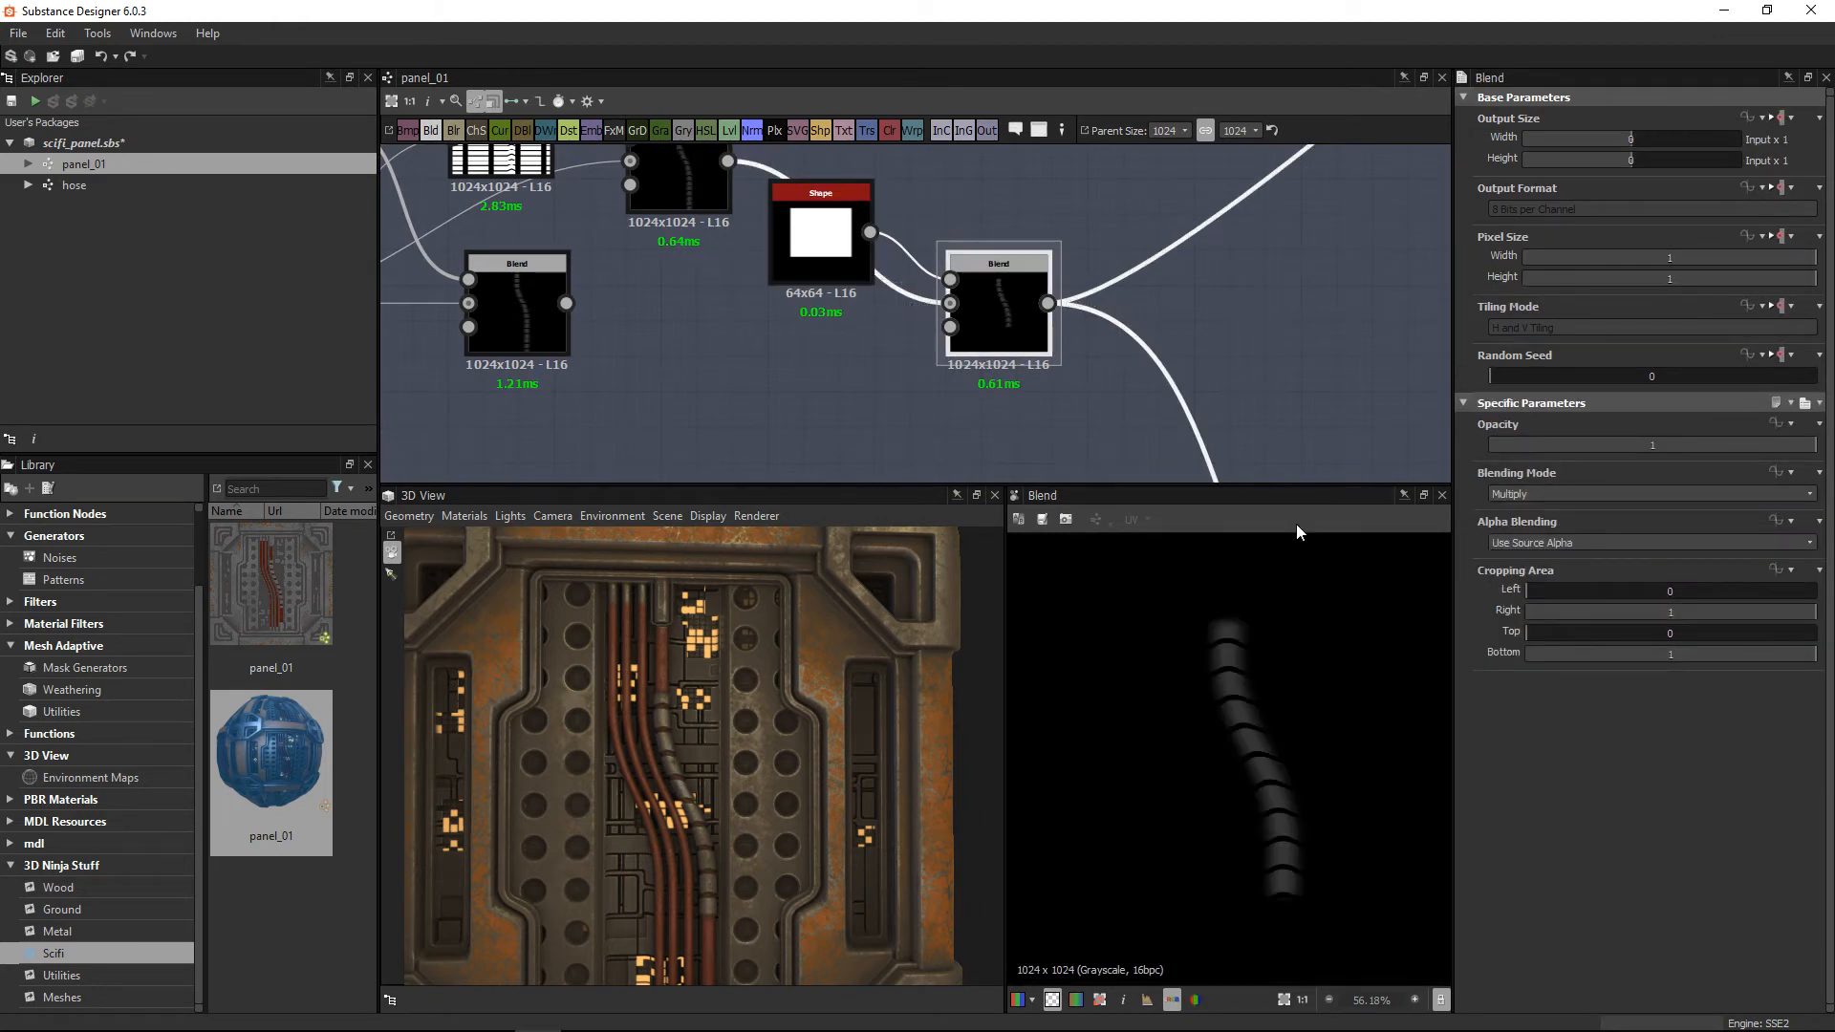
scroll(1308, 801, "down", 2)
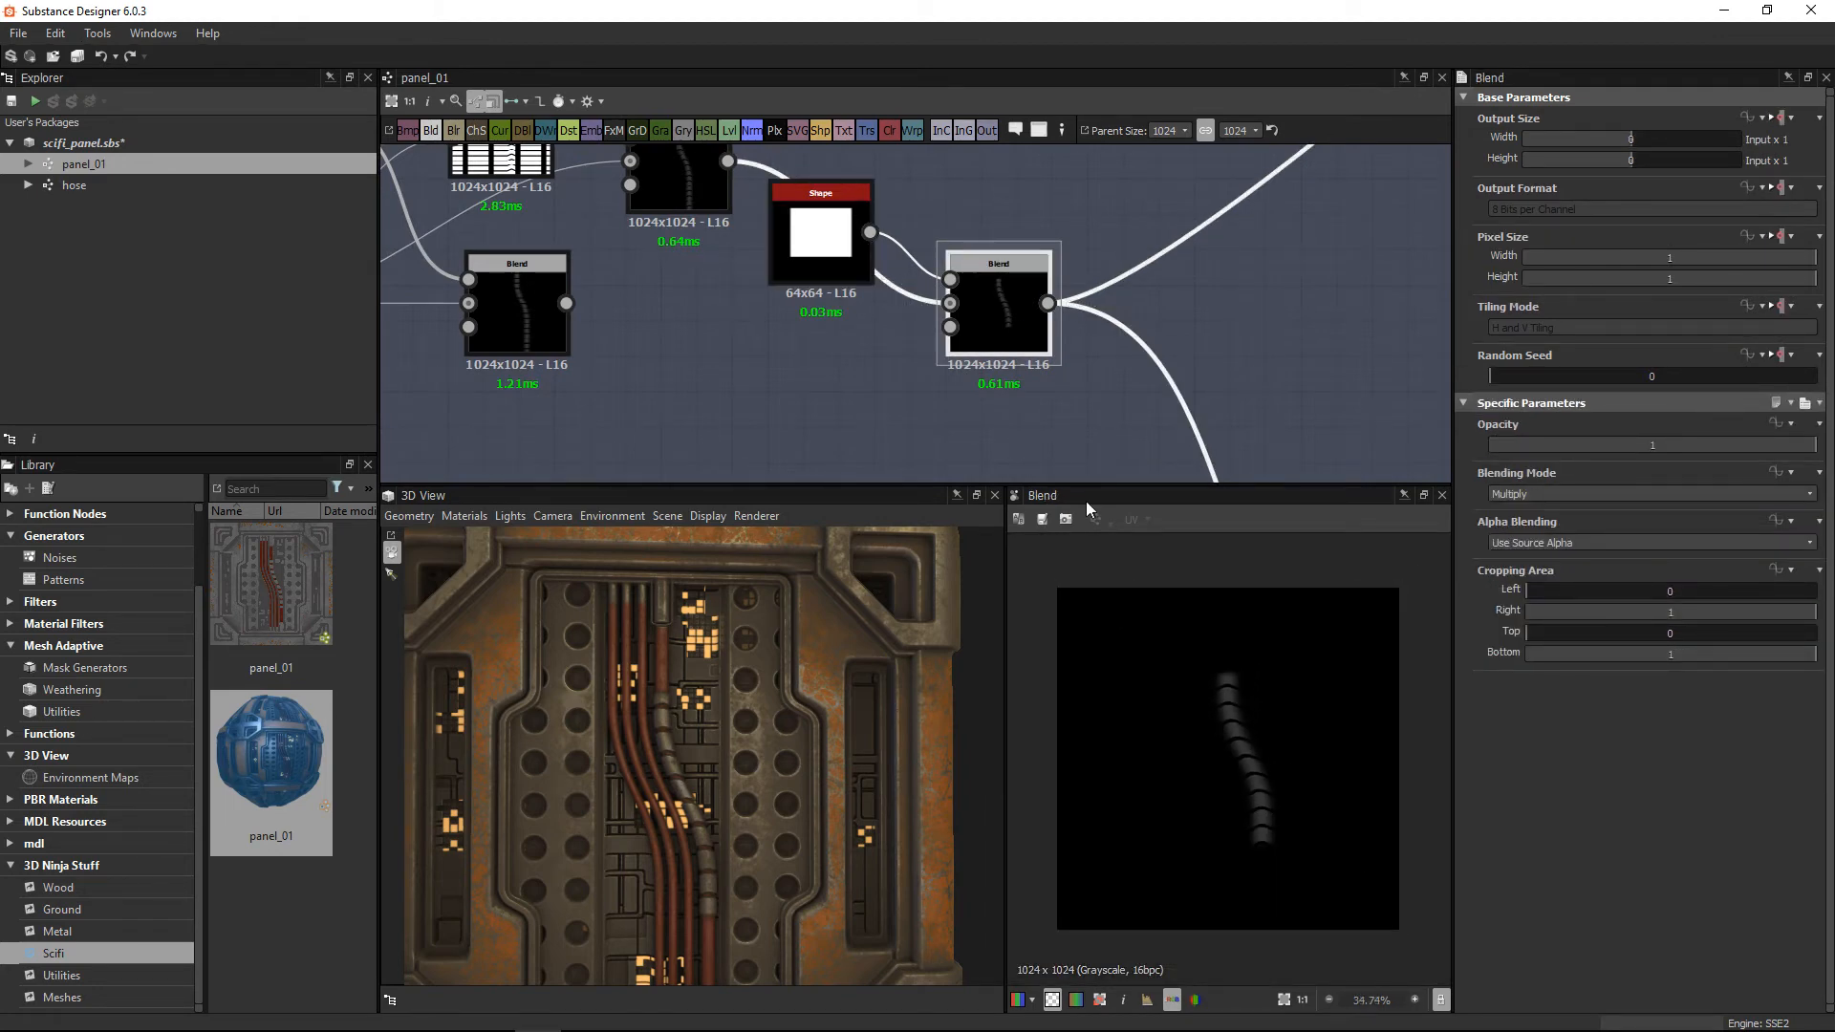
Step: Follow the banded hose's output through the cable Blend nodes and preview the Transformation 2D node that receives the combined cables
middle_click_drag(1133, 370, 948, 369)
scroll(1066, 406, "down", 5)
middle_click_drag(1111, 457, 1073, 368)
scroll(1070, 368, "up", 2)
middle_click_drag(1030, 302, 1056, 318)
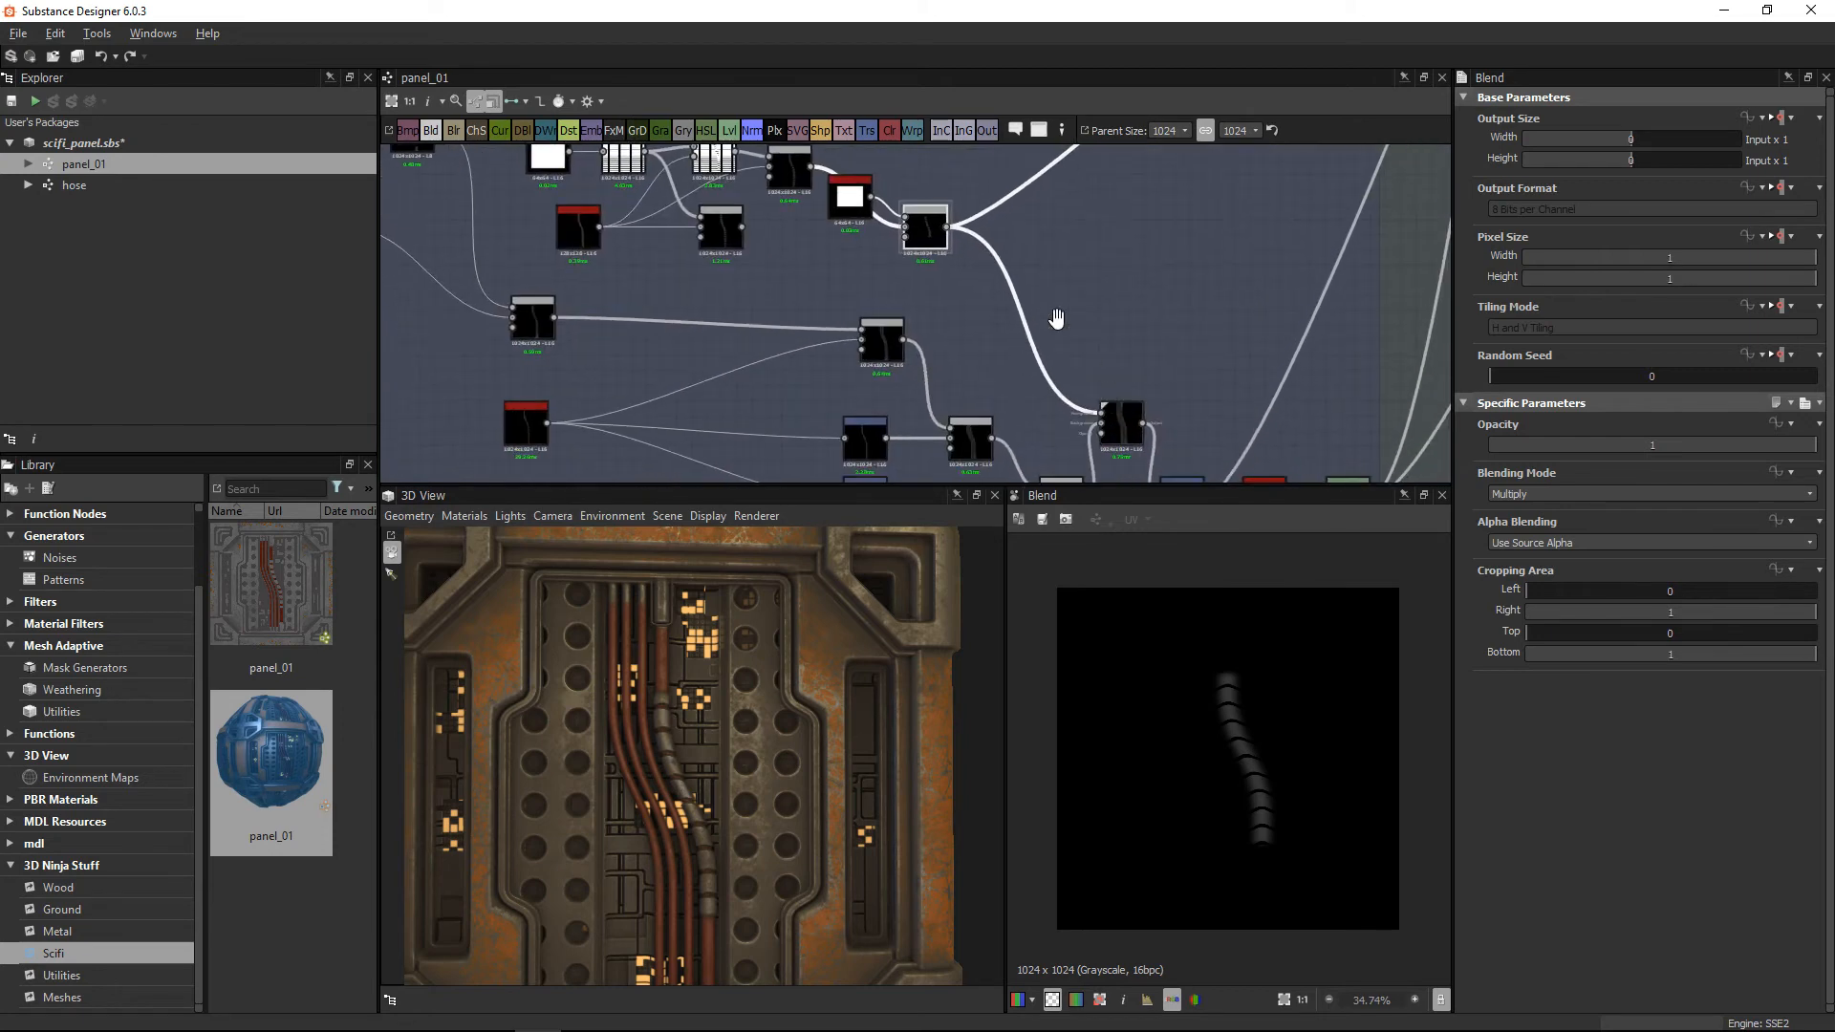
scroll(1056, 319, "up", 2)
middle_click_drag(831, 299, 1174, 328)
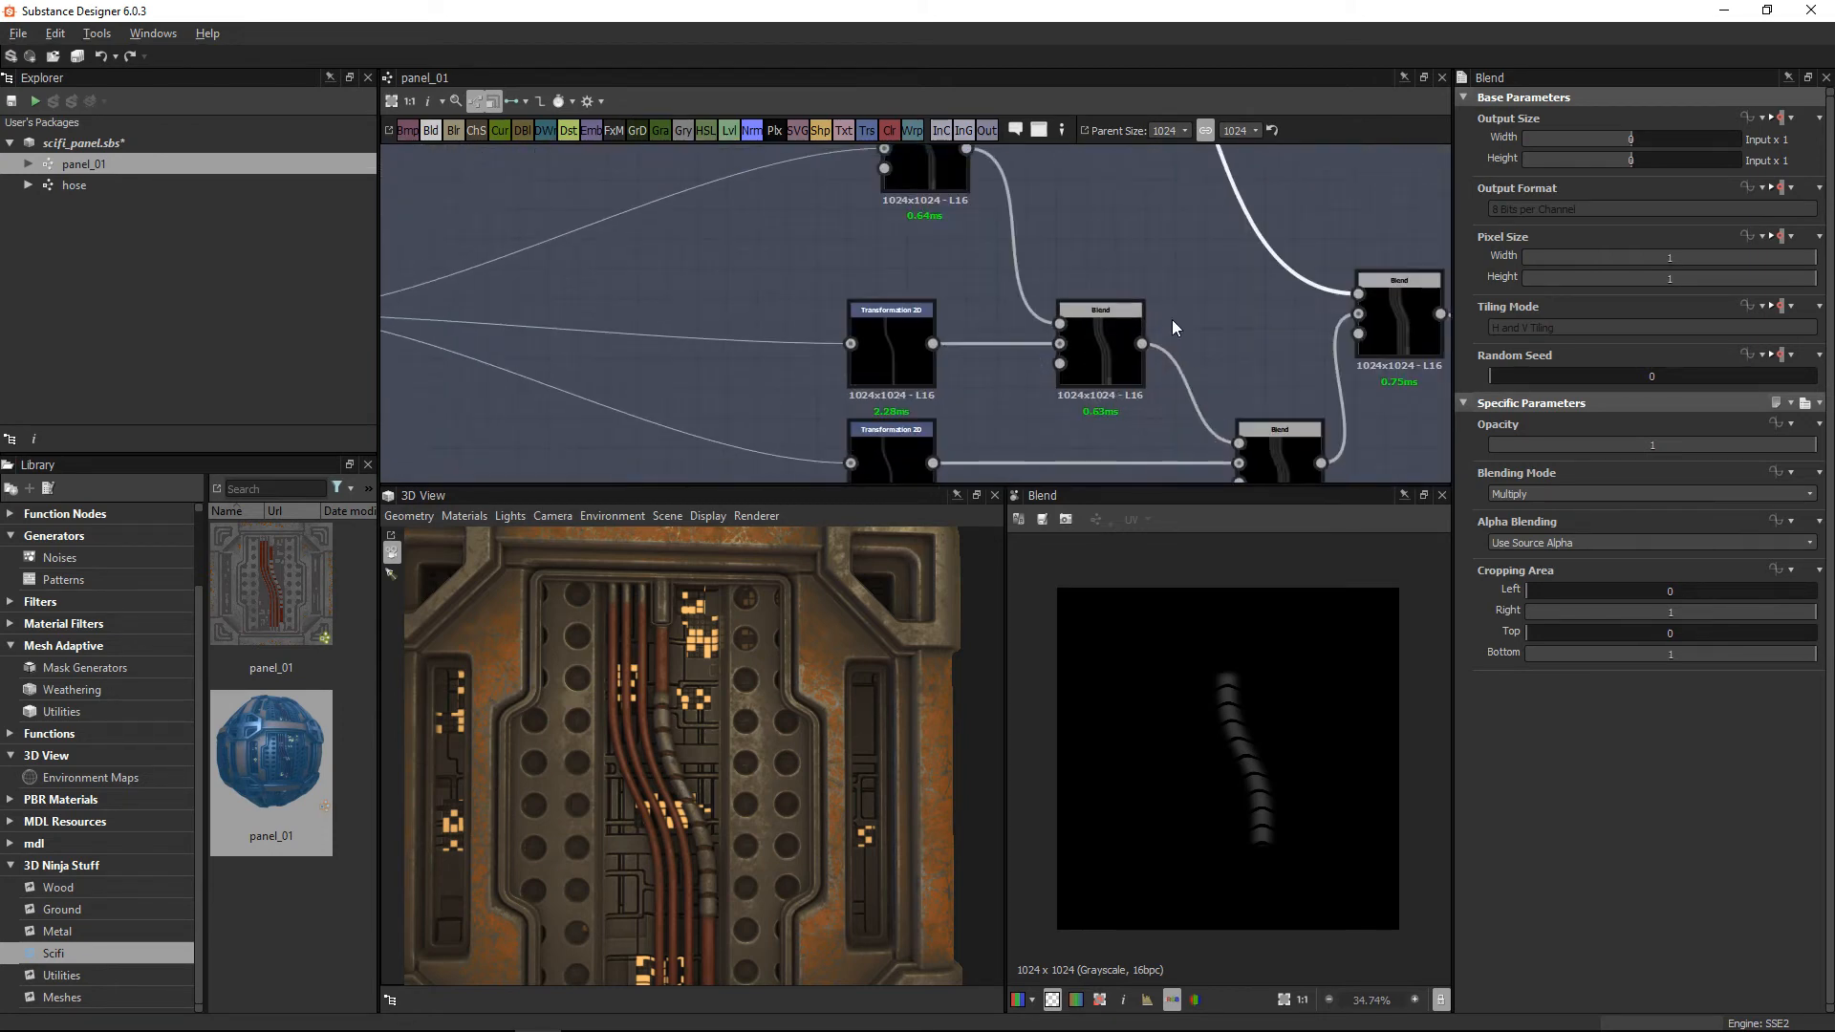
middle_click_drag(1018, 272, 1038, 210)
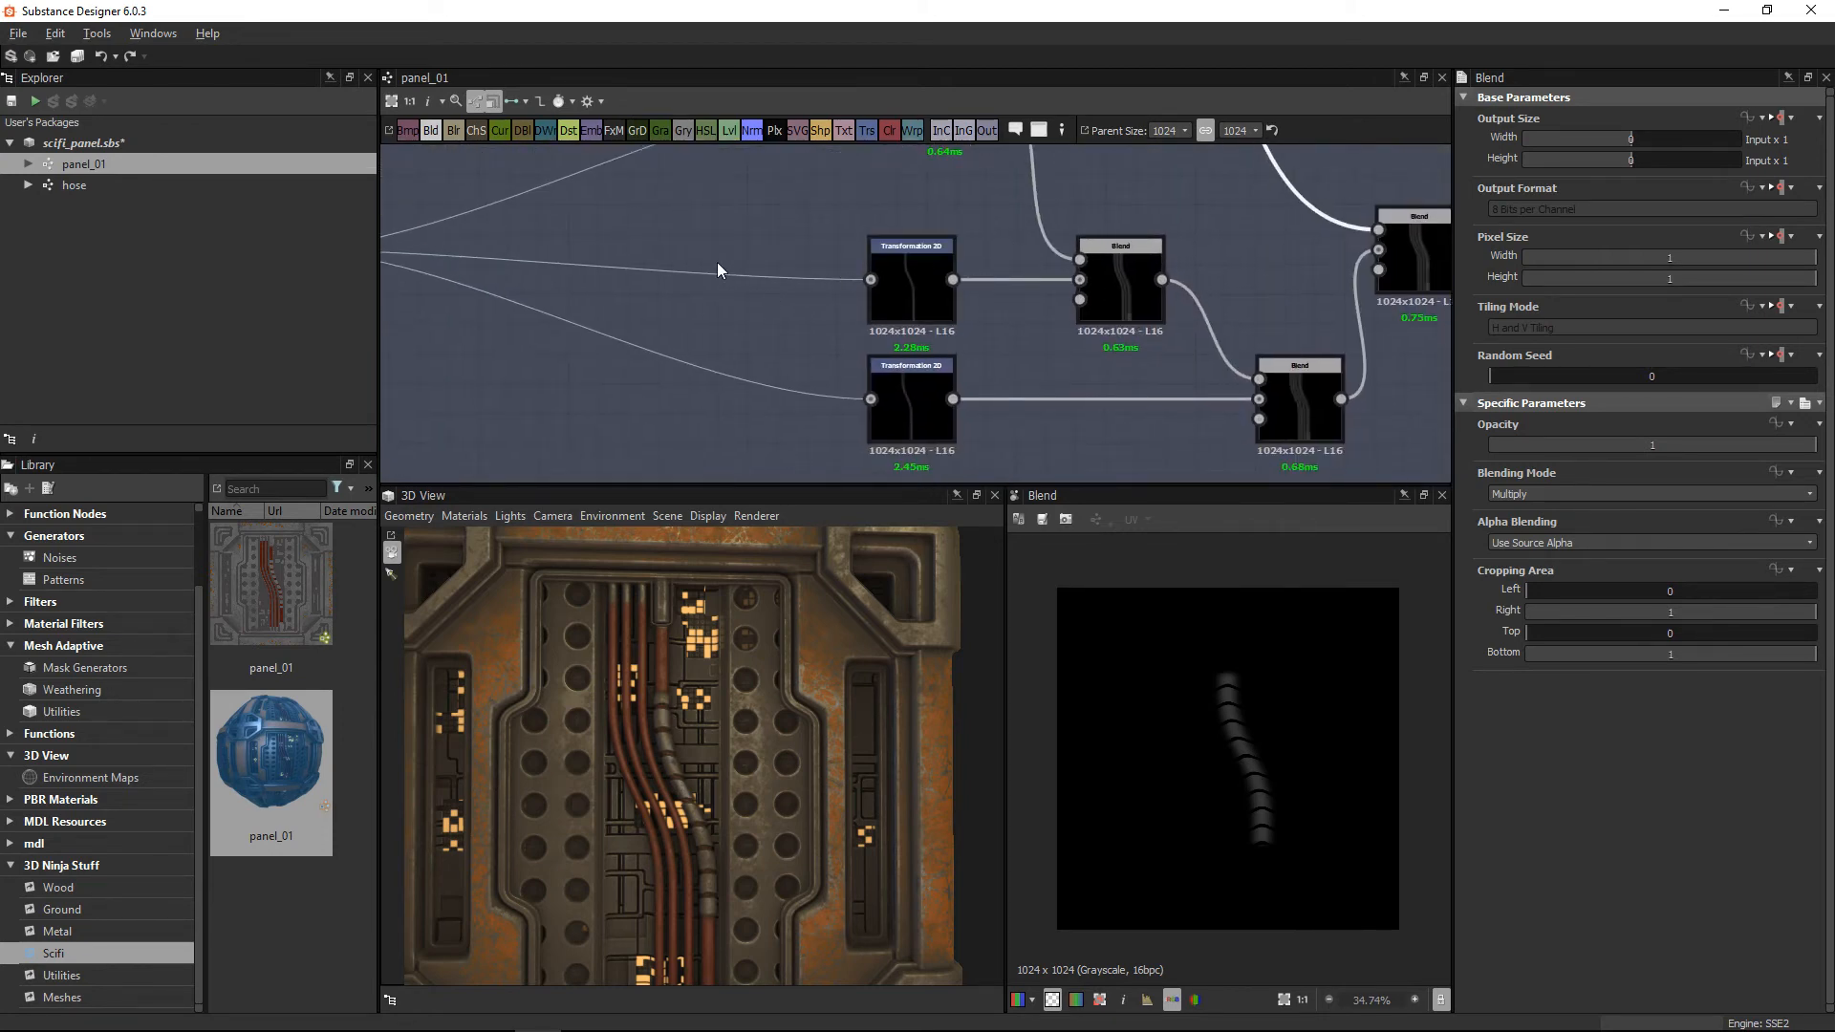
mouse_move(716, 262)
middle_mouse_down()
mouse_move(1038, 302)
mouse_move(745, 274)
middle_mouse_up()
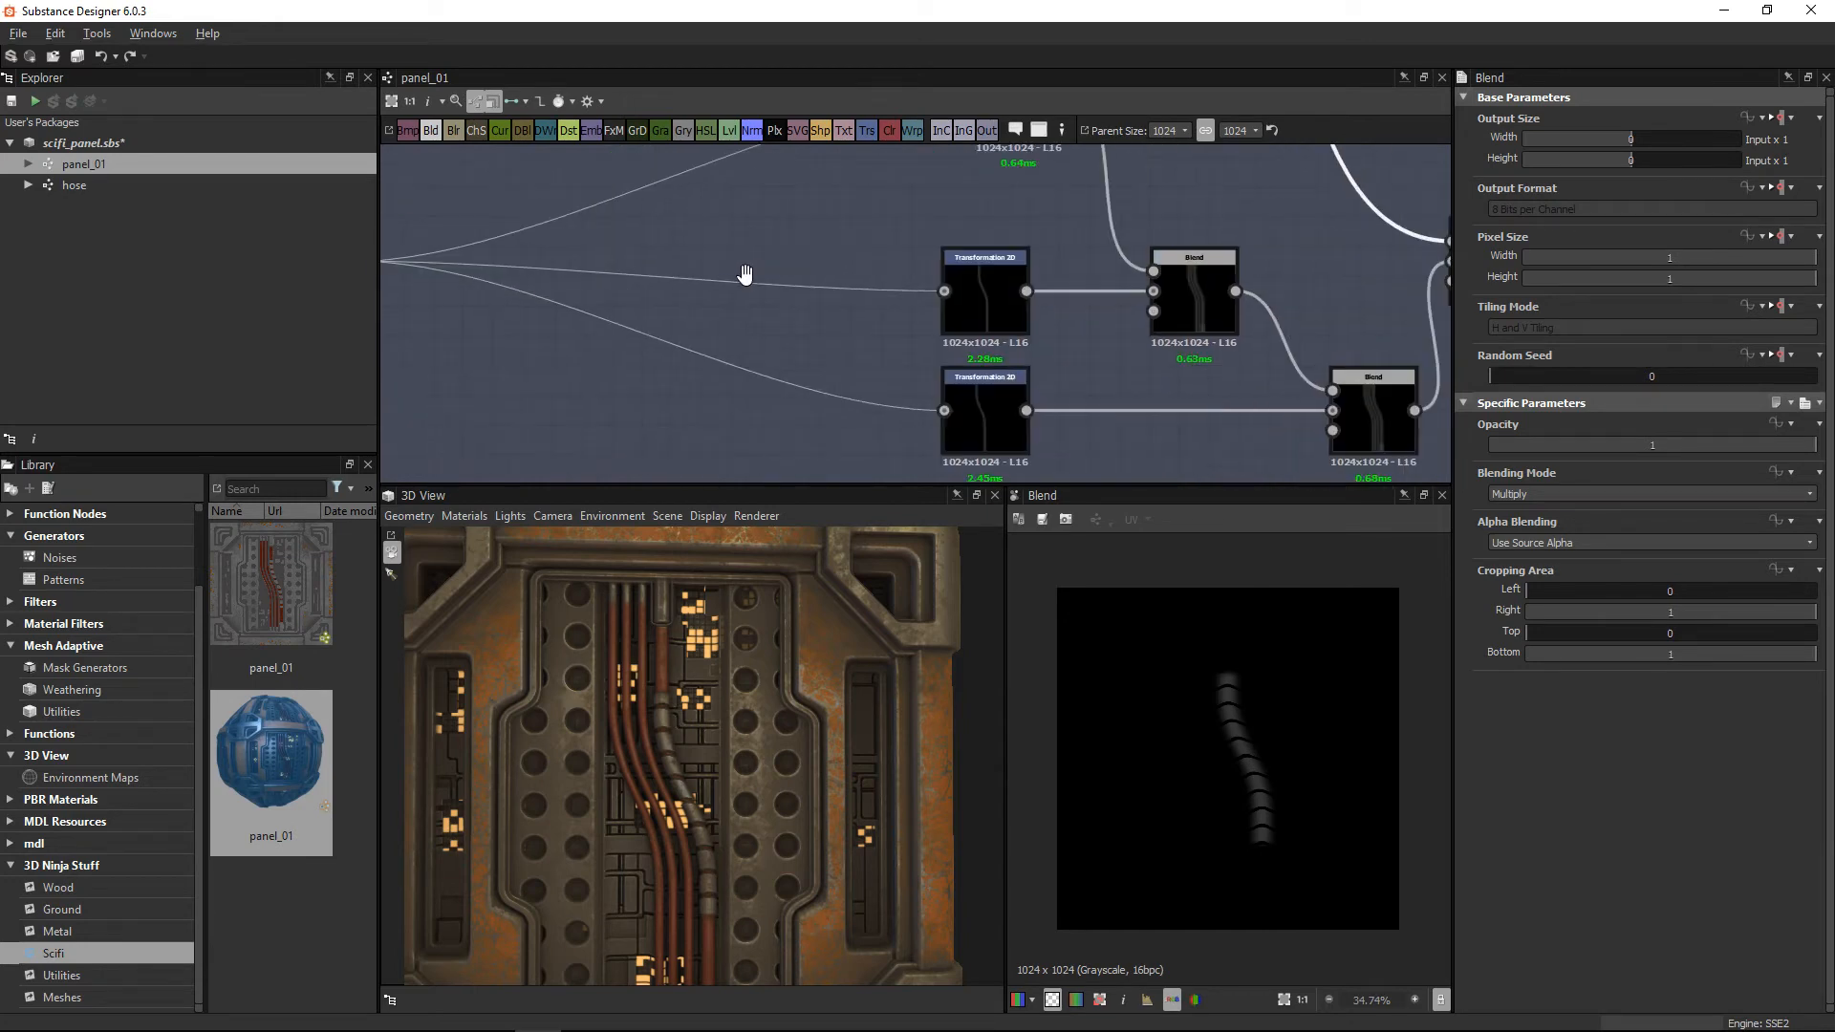
middle_click_drag(1087, 383, 812, 352)
middle_click_drag(1385, 378, 1151, 377)
left_click(1061, 393)
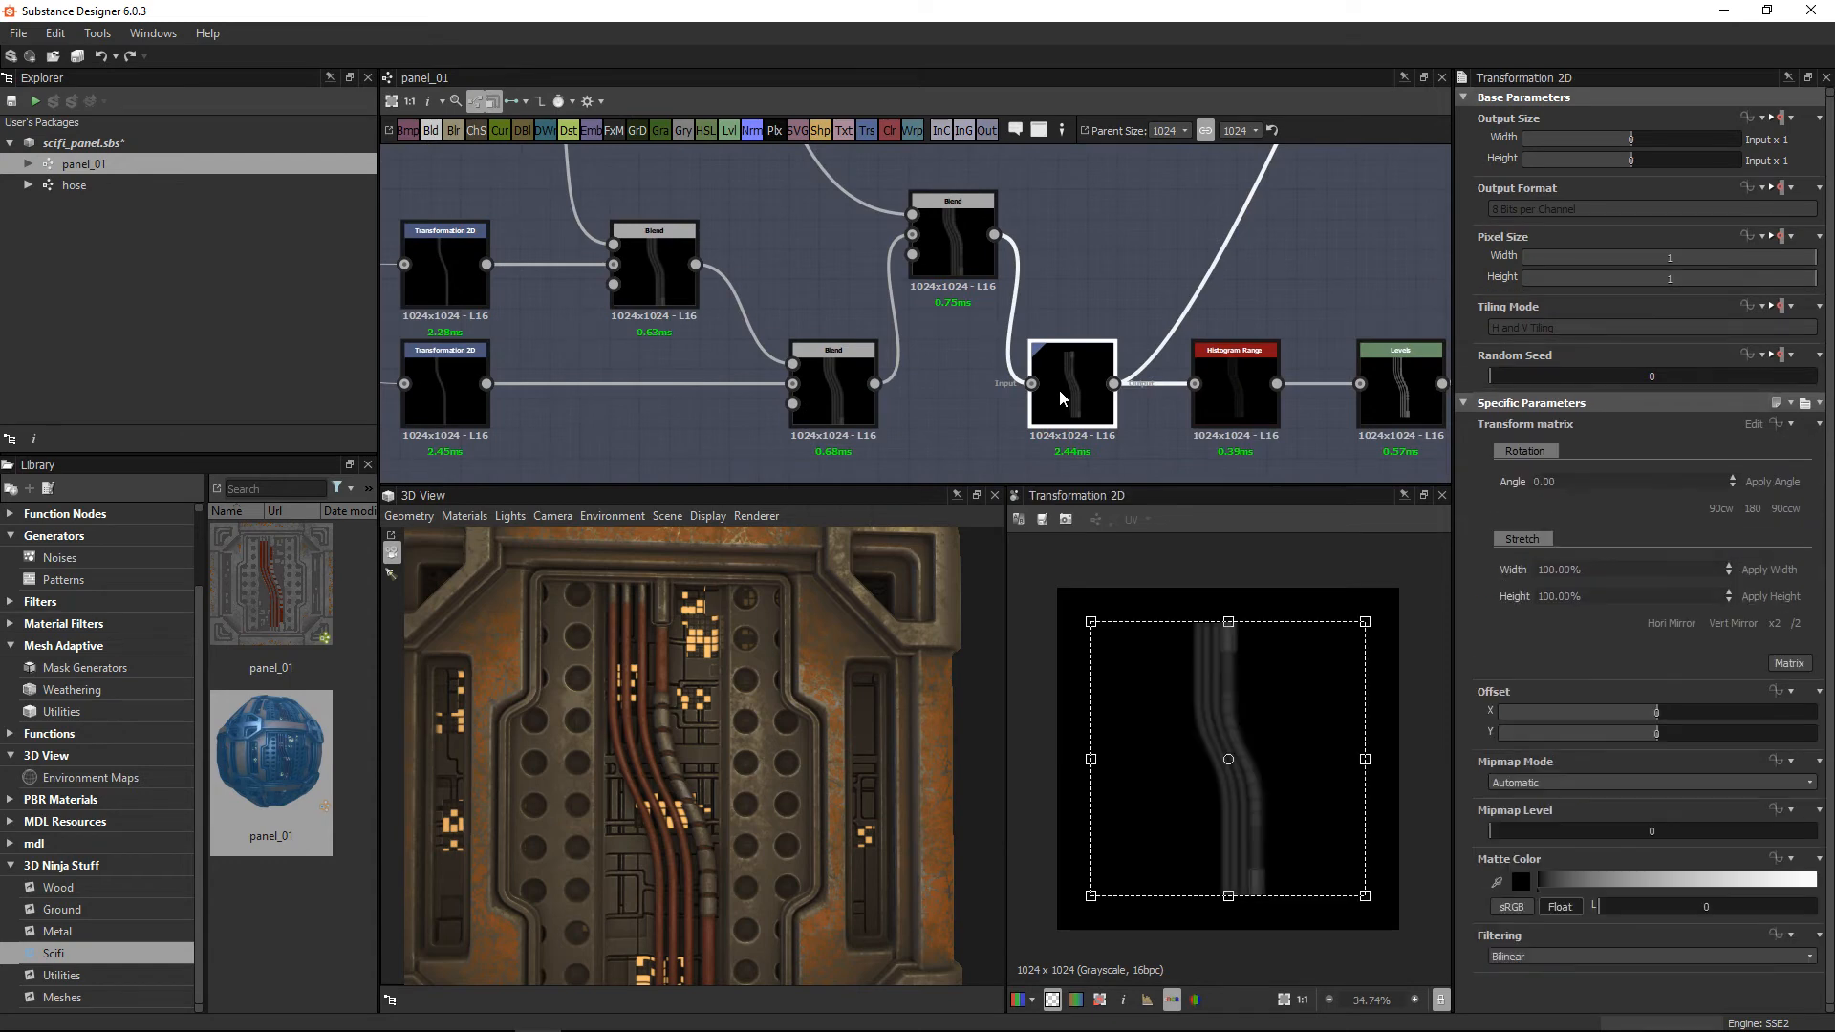
scroll(1314, 726, "up", 3)
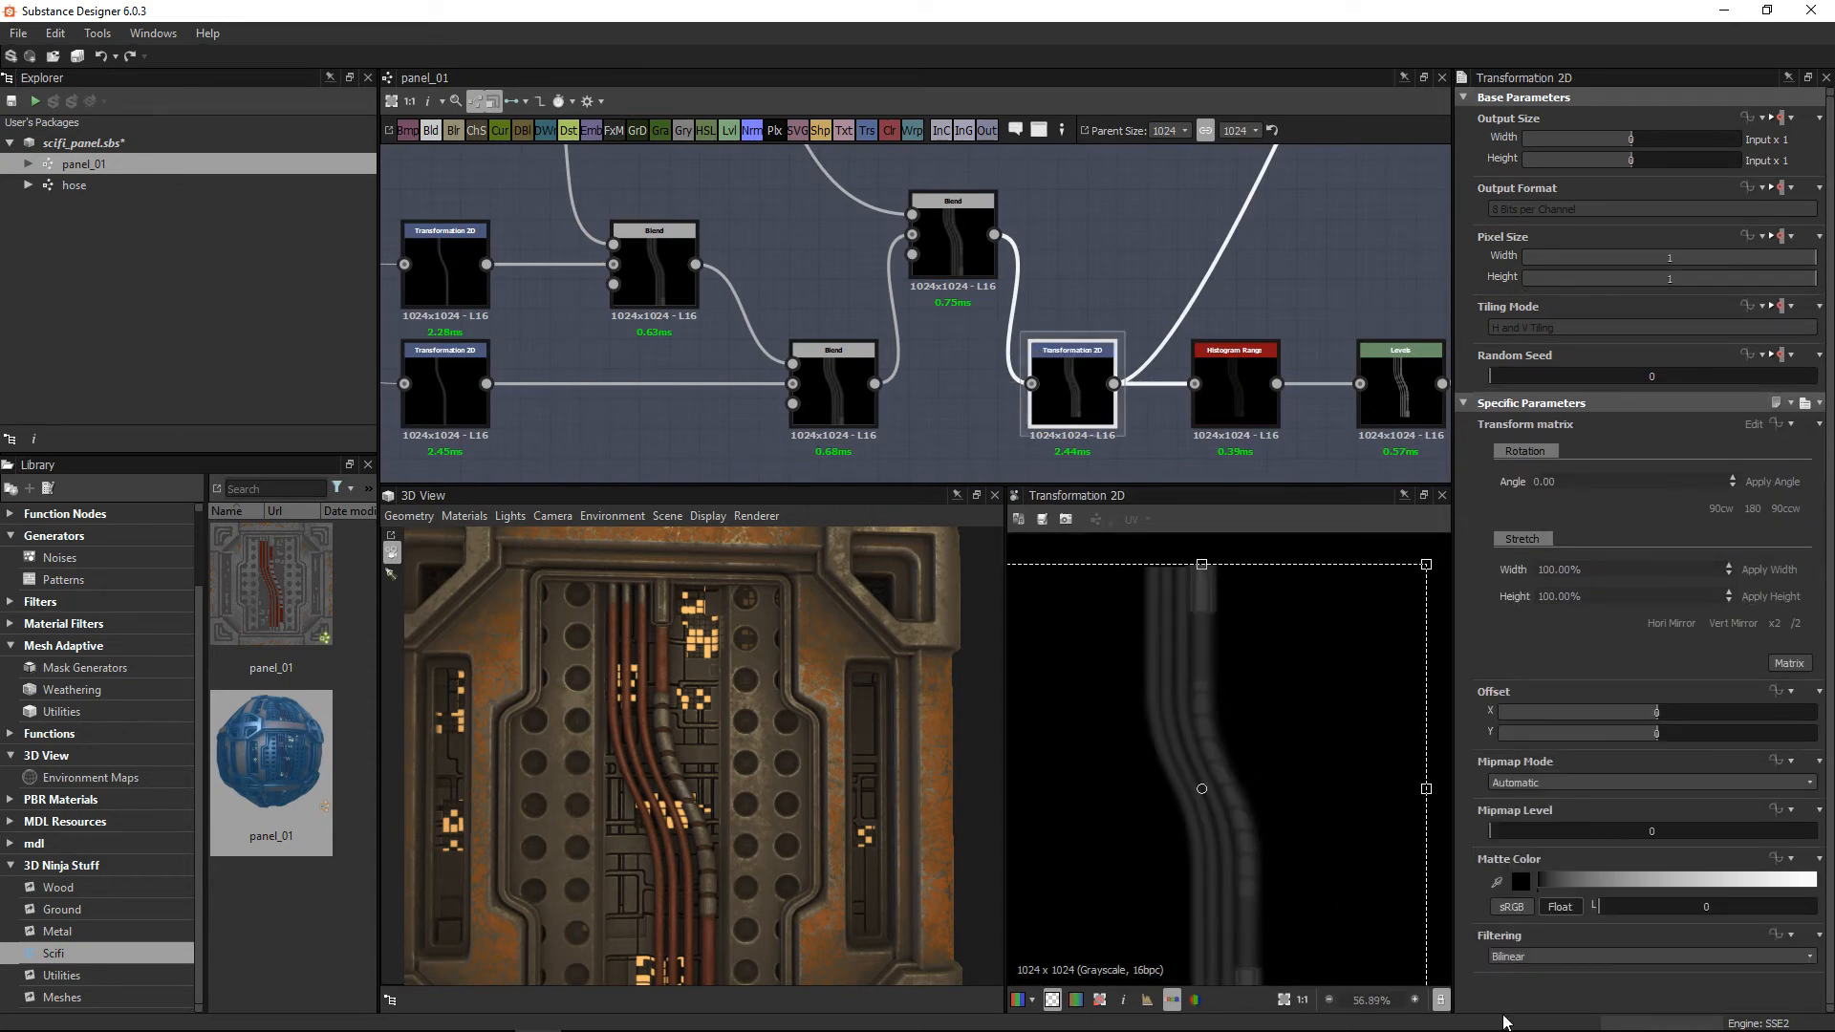
Step: Inspect the Histogram Range node's Range and Position values and examine the cables' height up close in the 3D view
scroll(1222, 352, "down", 5)
middle_click_drag(1218, 272, 940, 199)
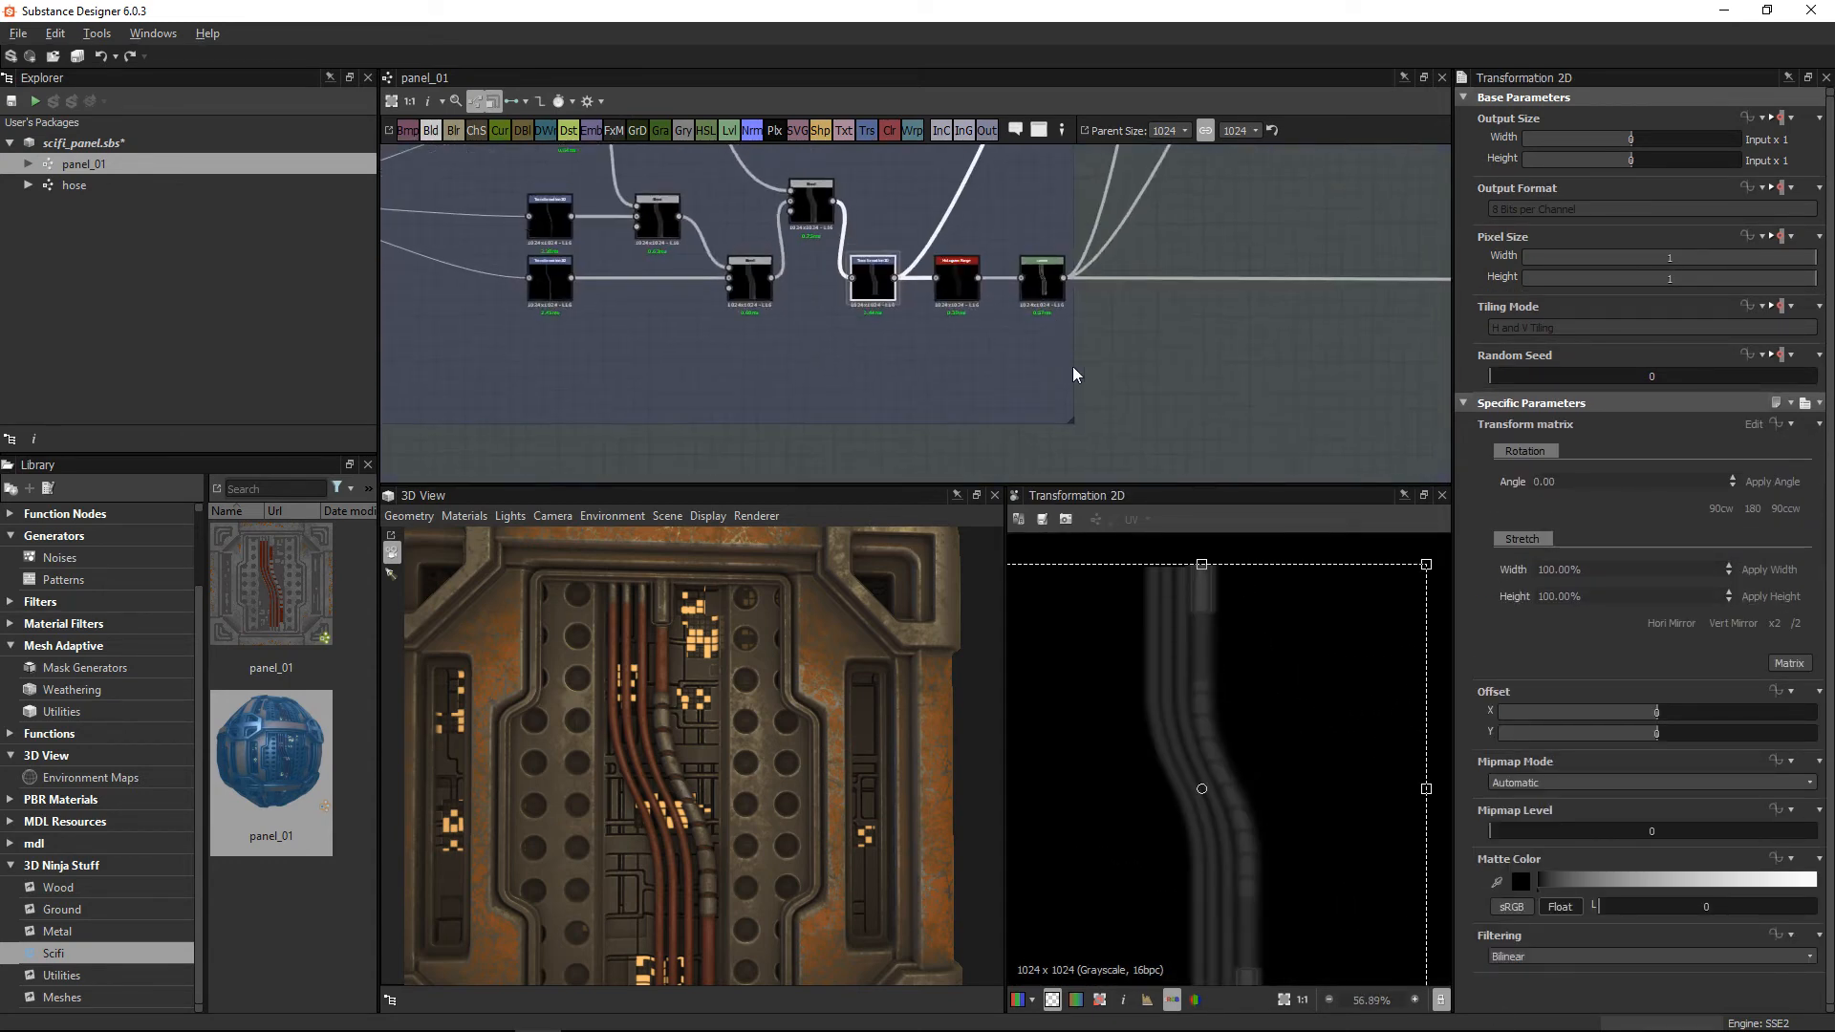
scroll(997, 263, "up", 7)
left_click(910, 318)
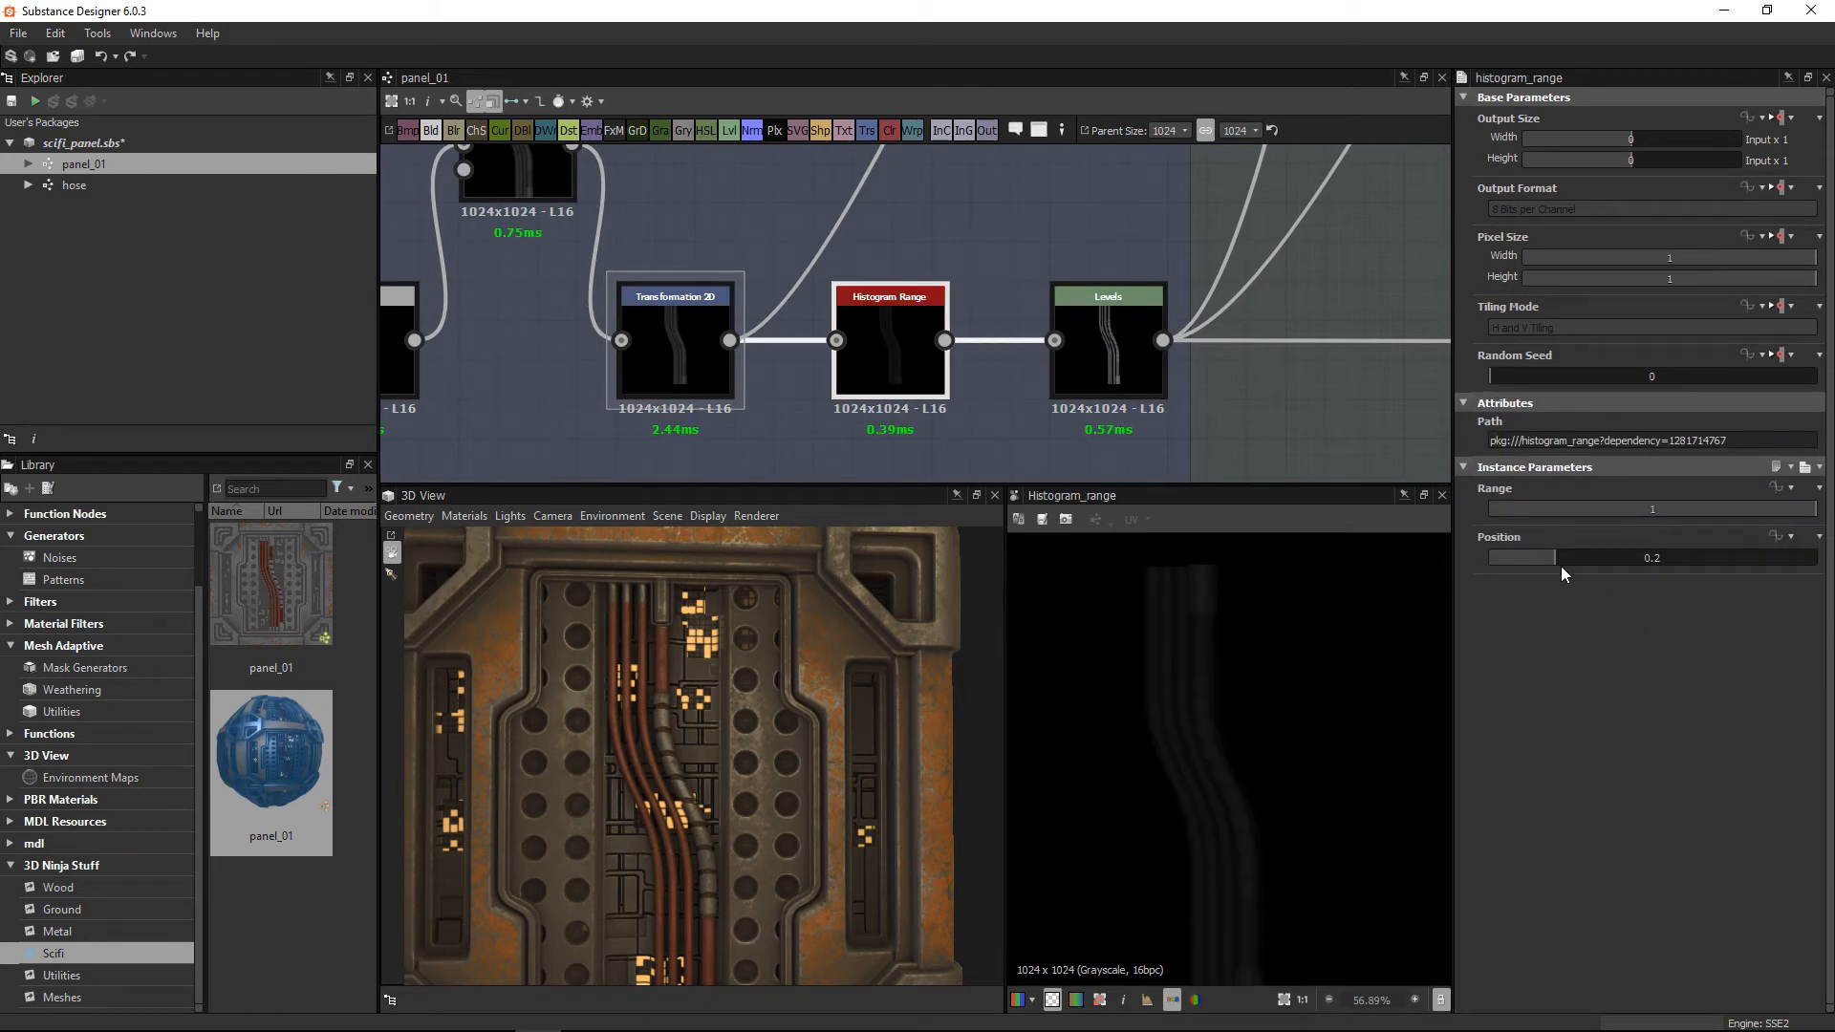
scroll(591, 589, "up", 2)
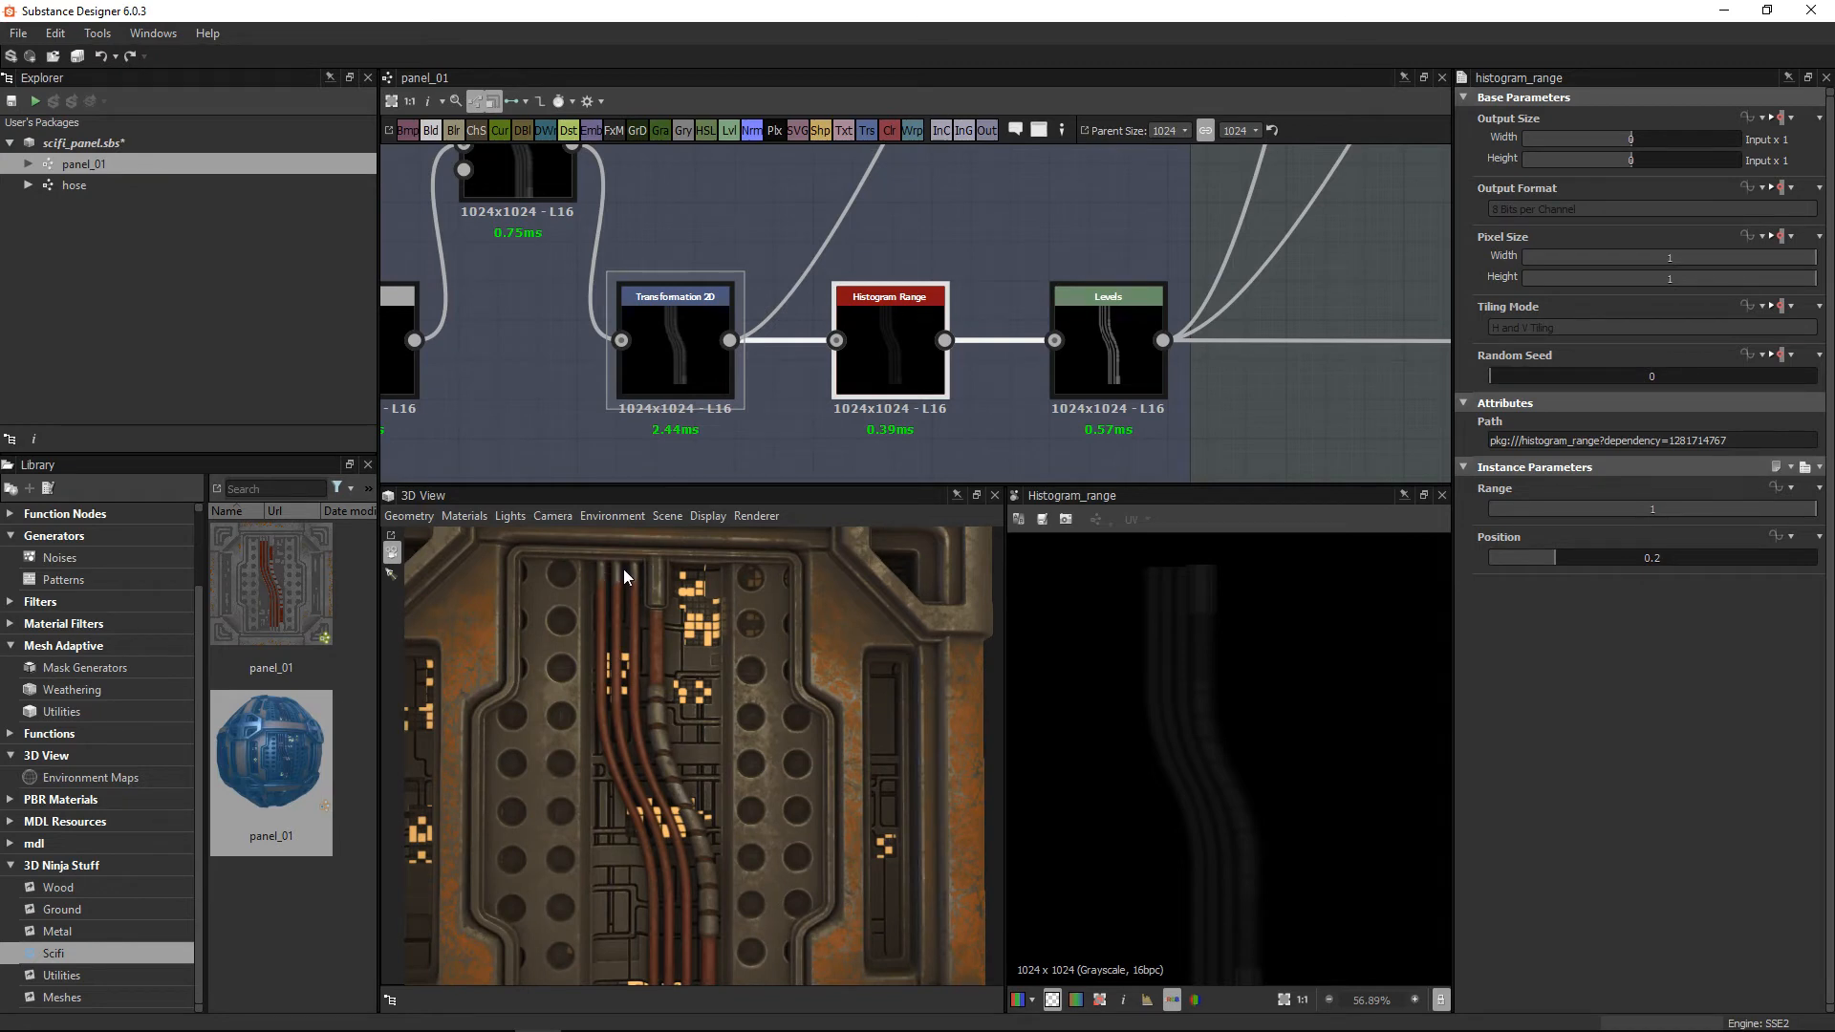
right_click_drag(605, 543, 690, 772)
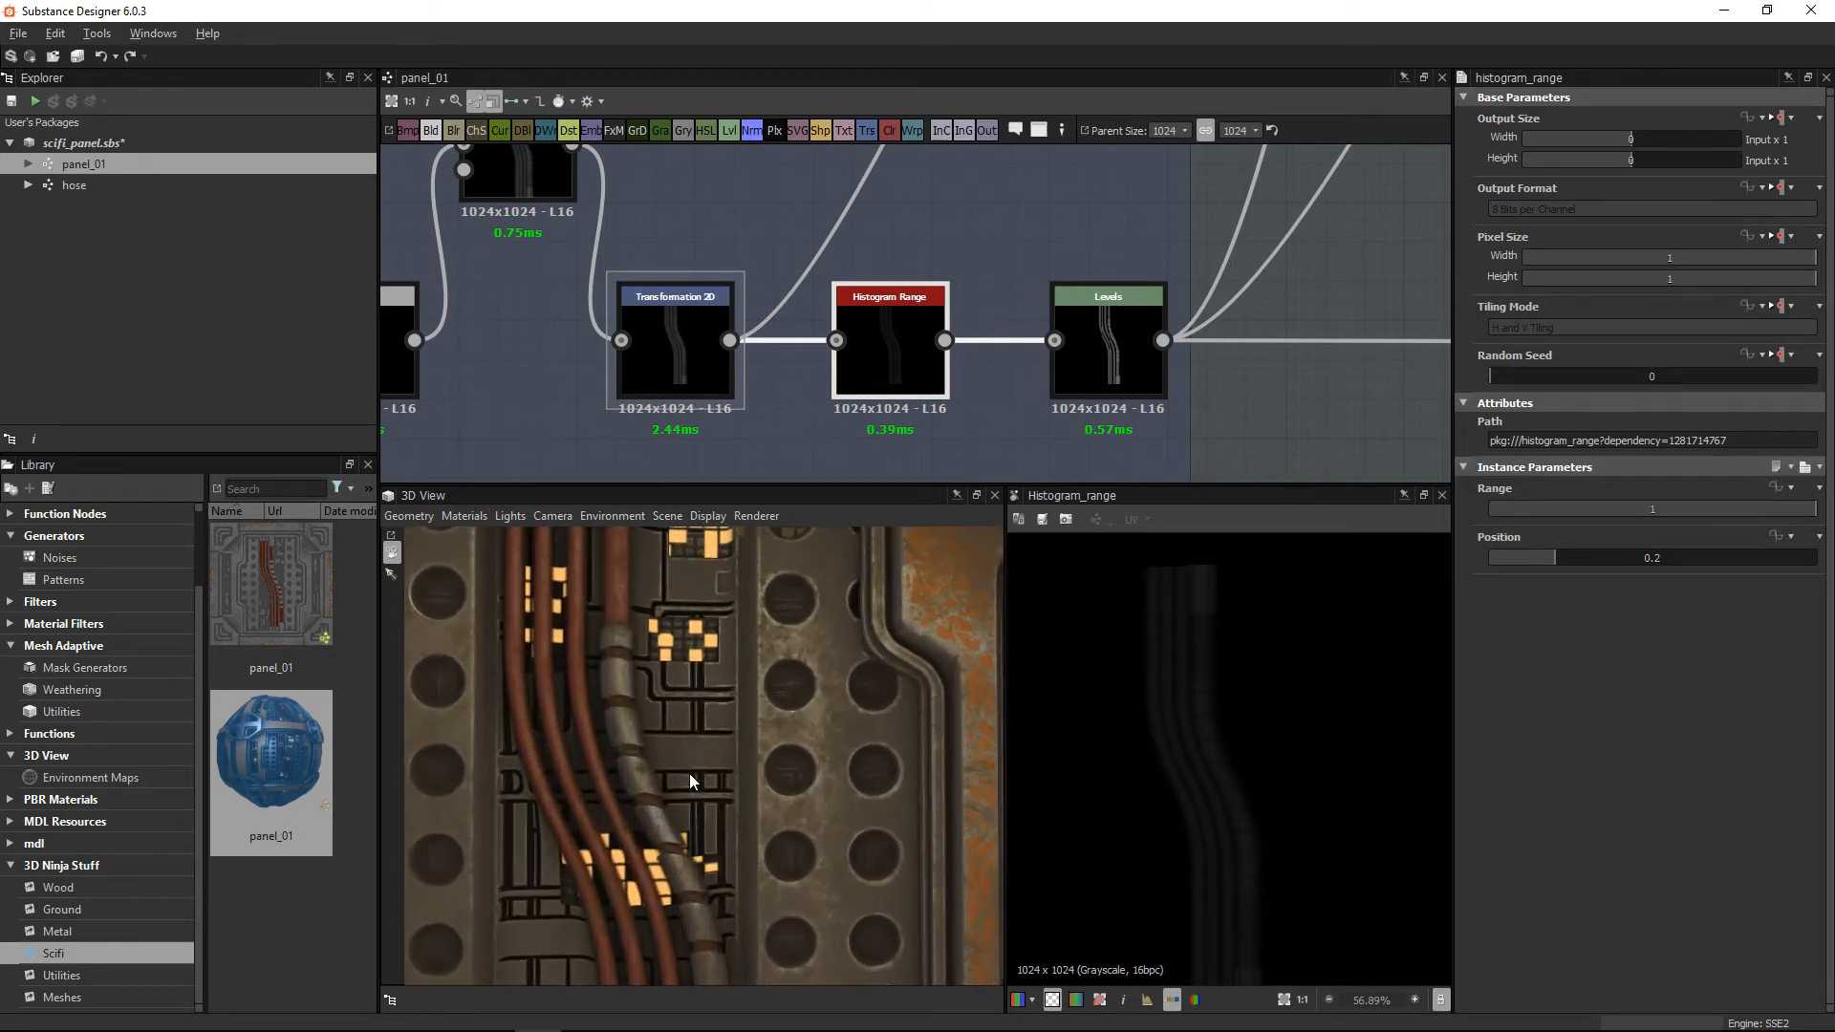
middle_click_drag(594, 555, 696, 865)
middle_click_drag(662, 763, 658, 741)
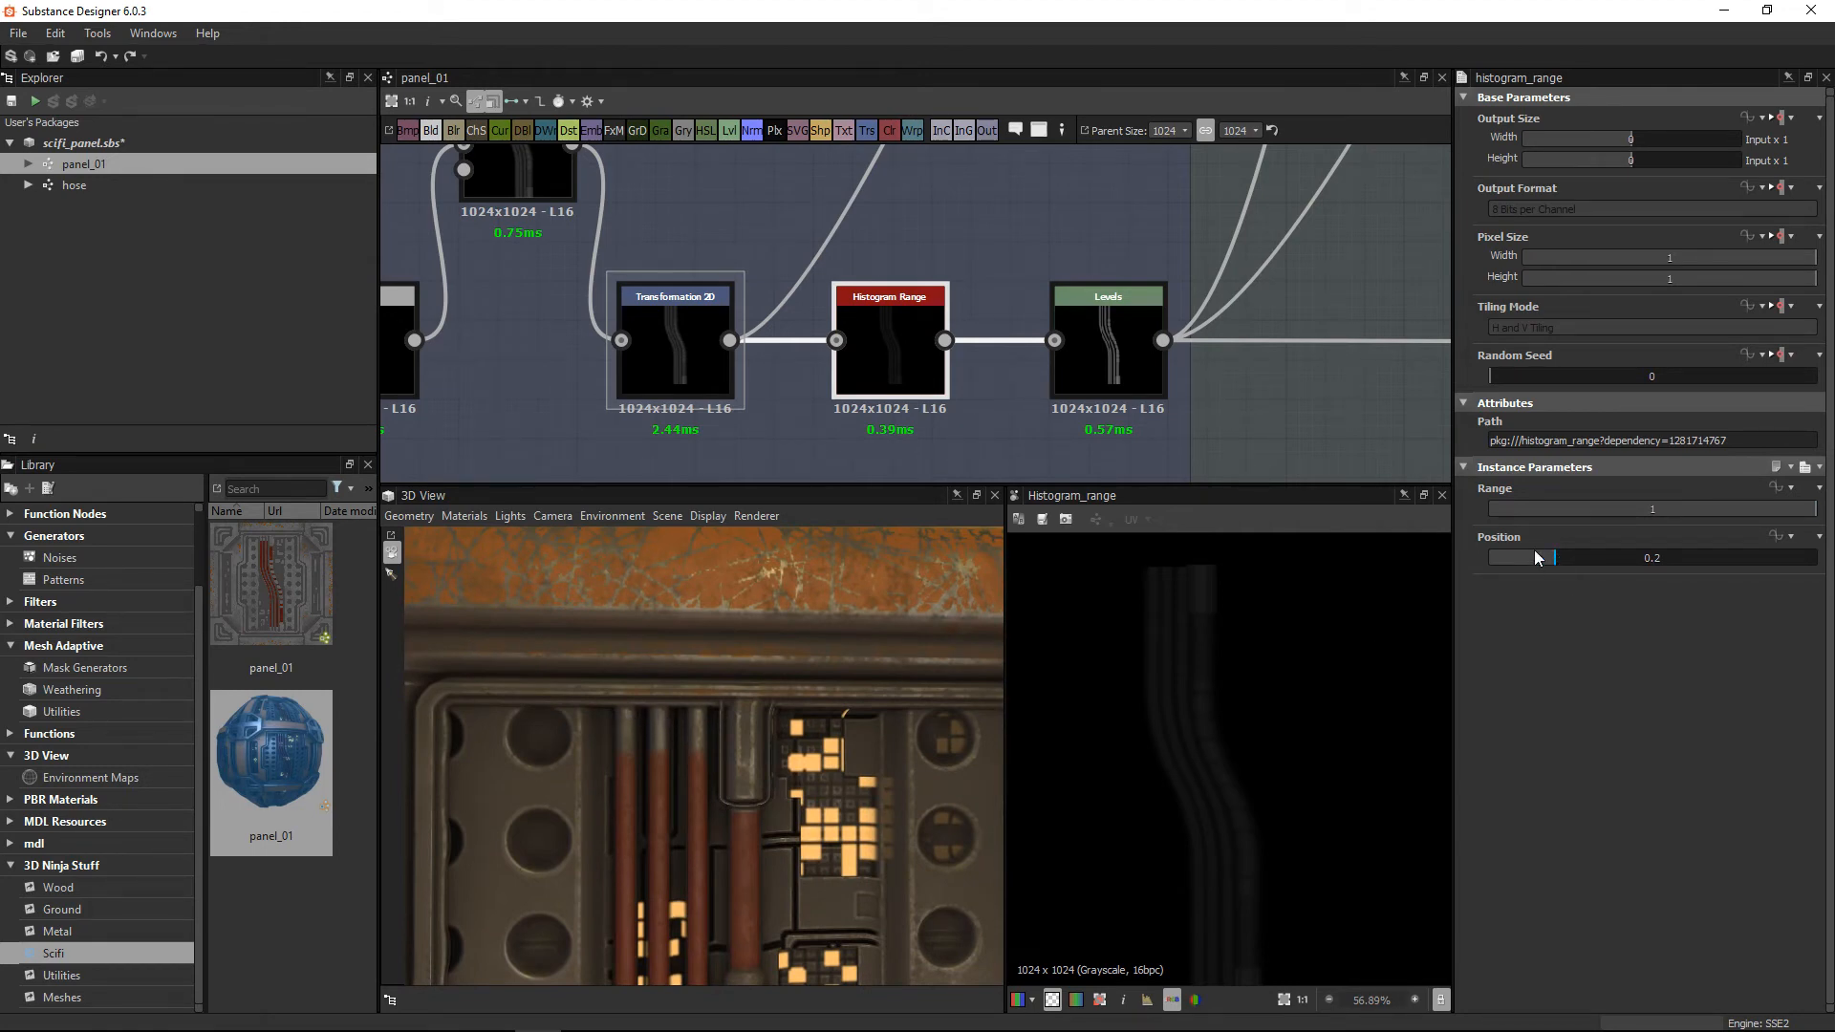
right_click_drag(818, 793, 710, 726)
middle_click_drag(709, 725, 903, 616)
scroll(1068, 266, "down", 3)
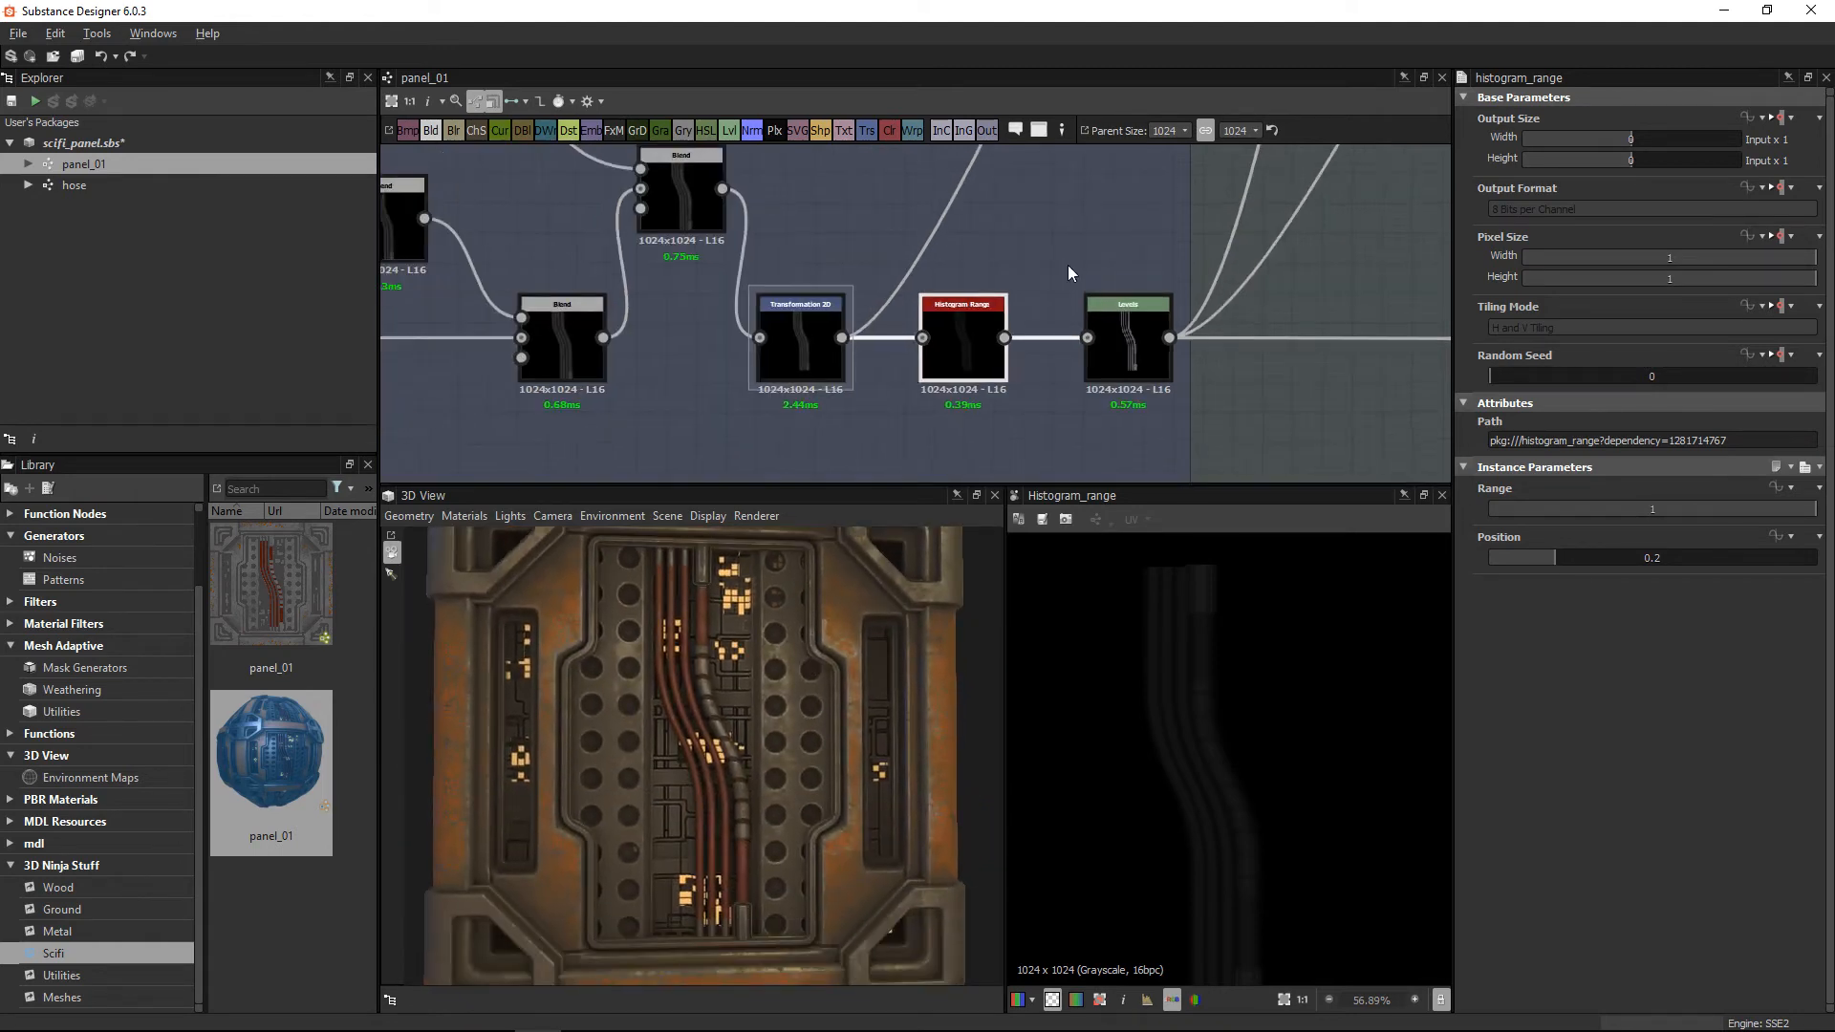
Step: Go to the Map Creation frame and inspect the settings of the first and third Base Material nodes
scroll(1237, 312, "down", 6)
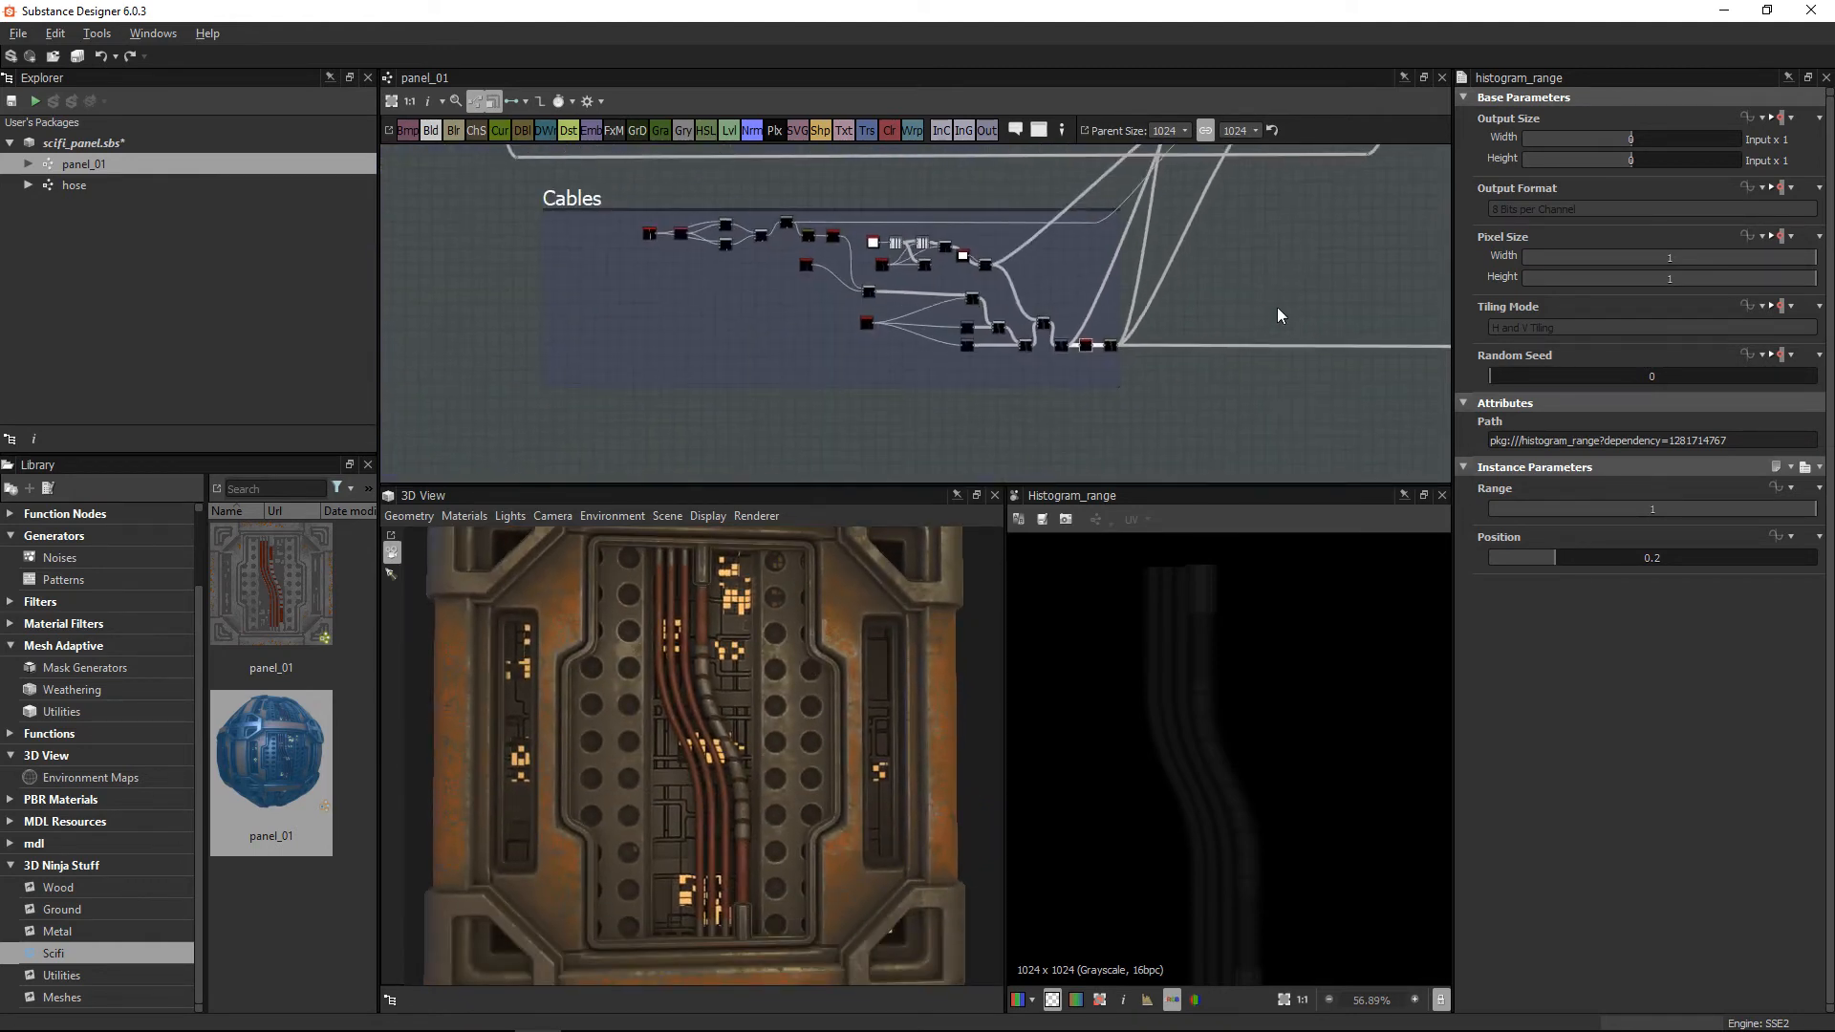
middle_click_drag(1276, 307, 952, 384)
middle_click_drag(1236, 329, 1049, 446)
middle_click_drag(1135, 241, 1093, 357)
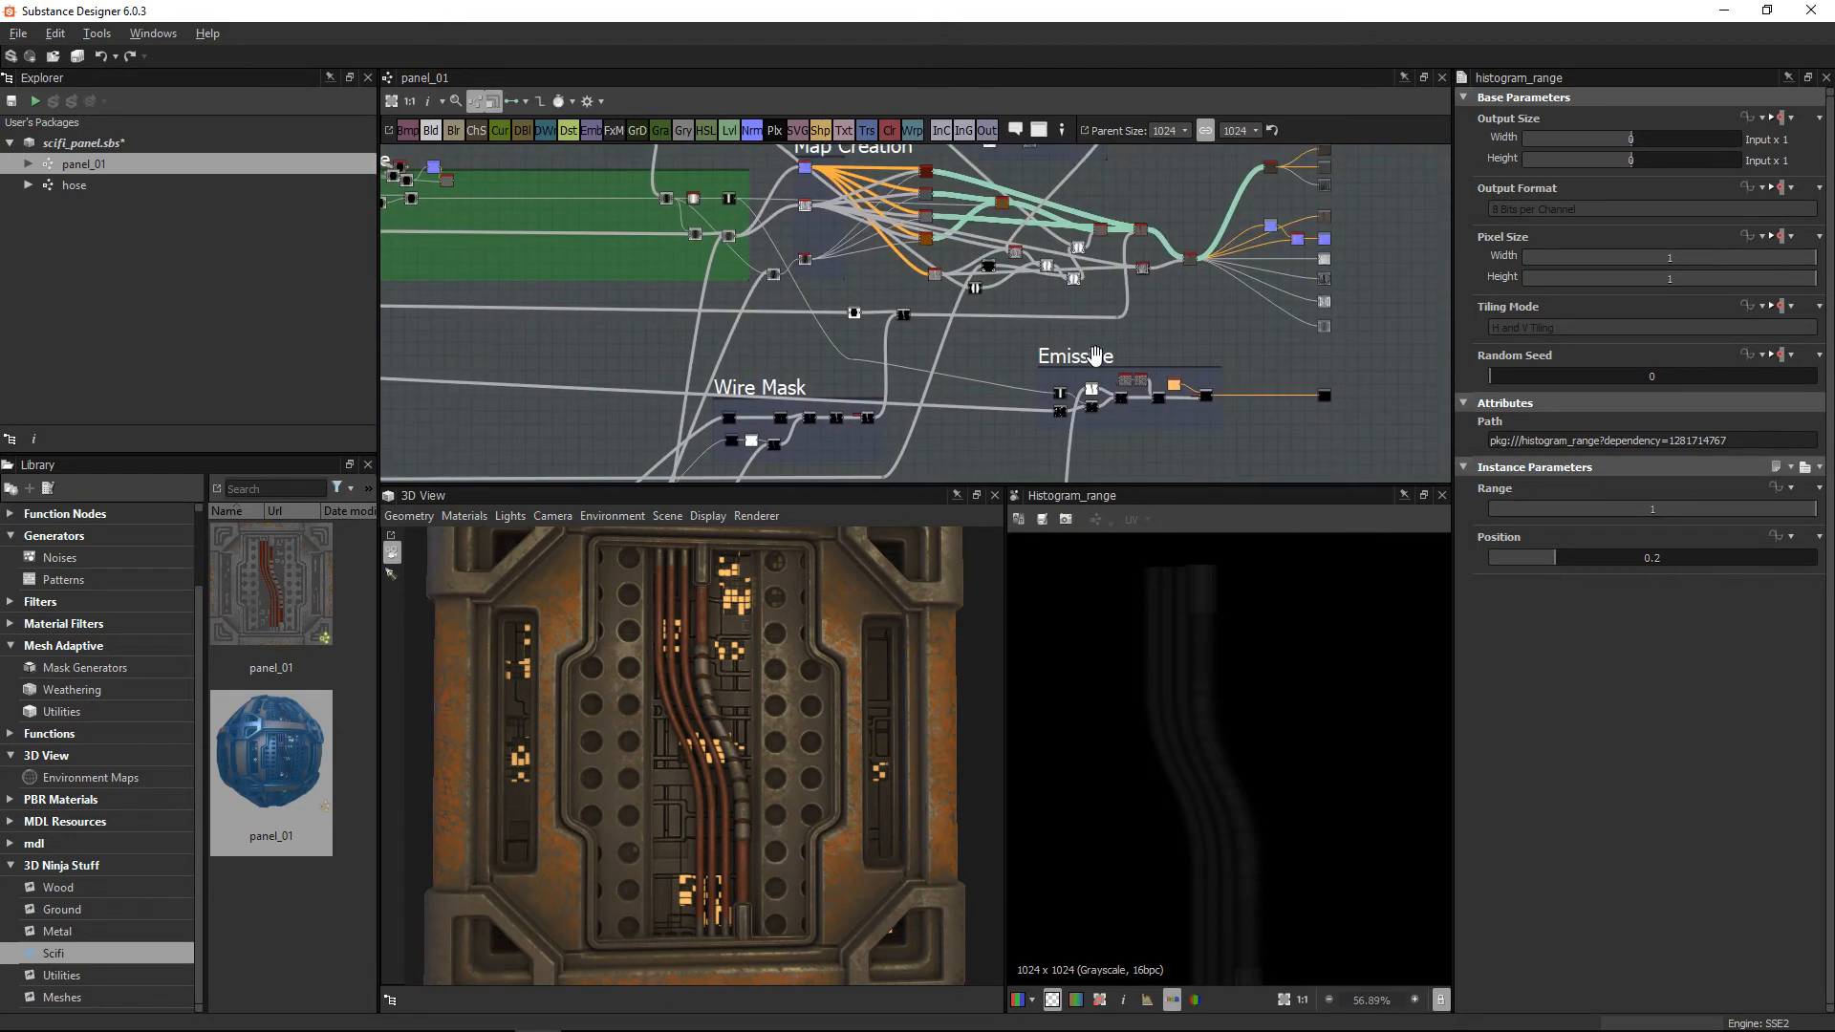
scroll(920, 236, "up", 3)
scroll(965, 286, "up", 1)
middle_click_drag(1013, 205, 1051, 374)
scroll(1034, 328, "up", 4)
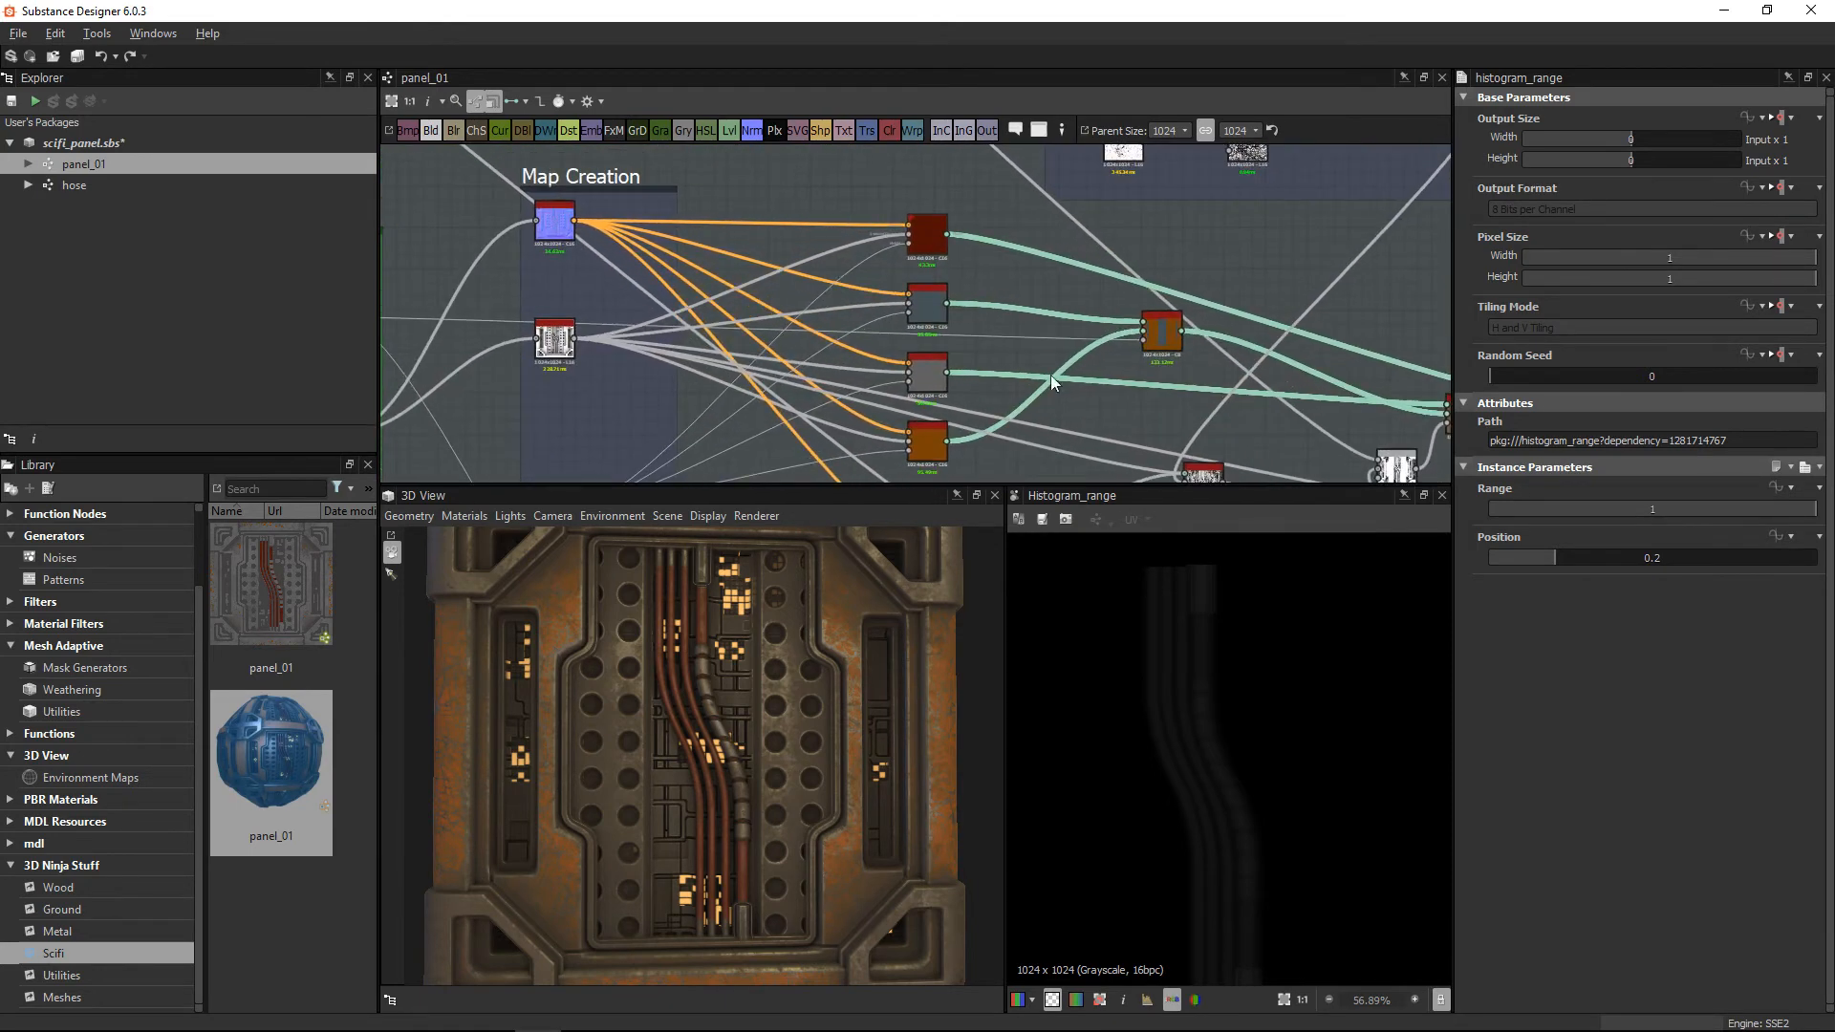
scroll(944, 242, "up", 5)
left_click(930, 237)
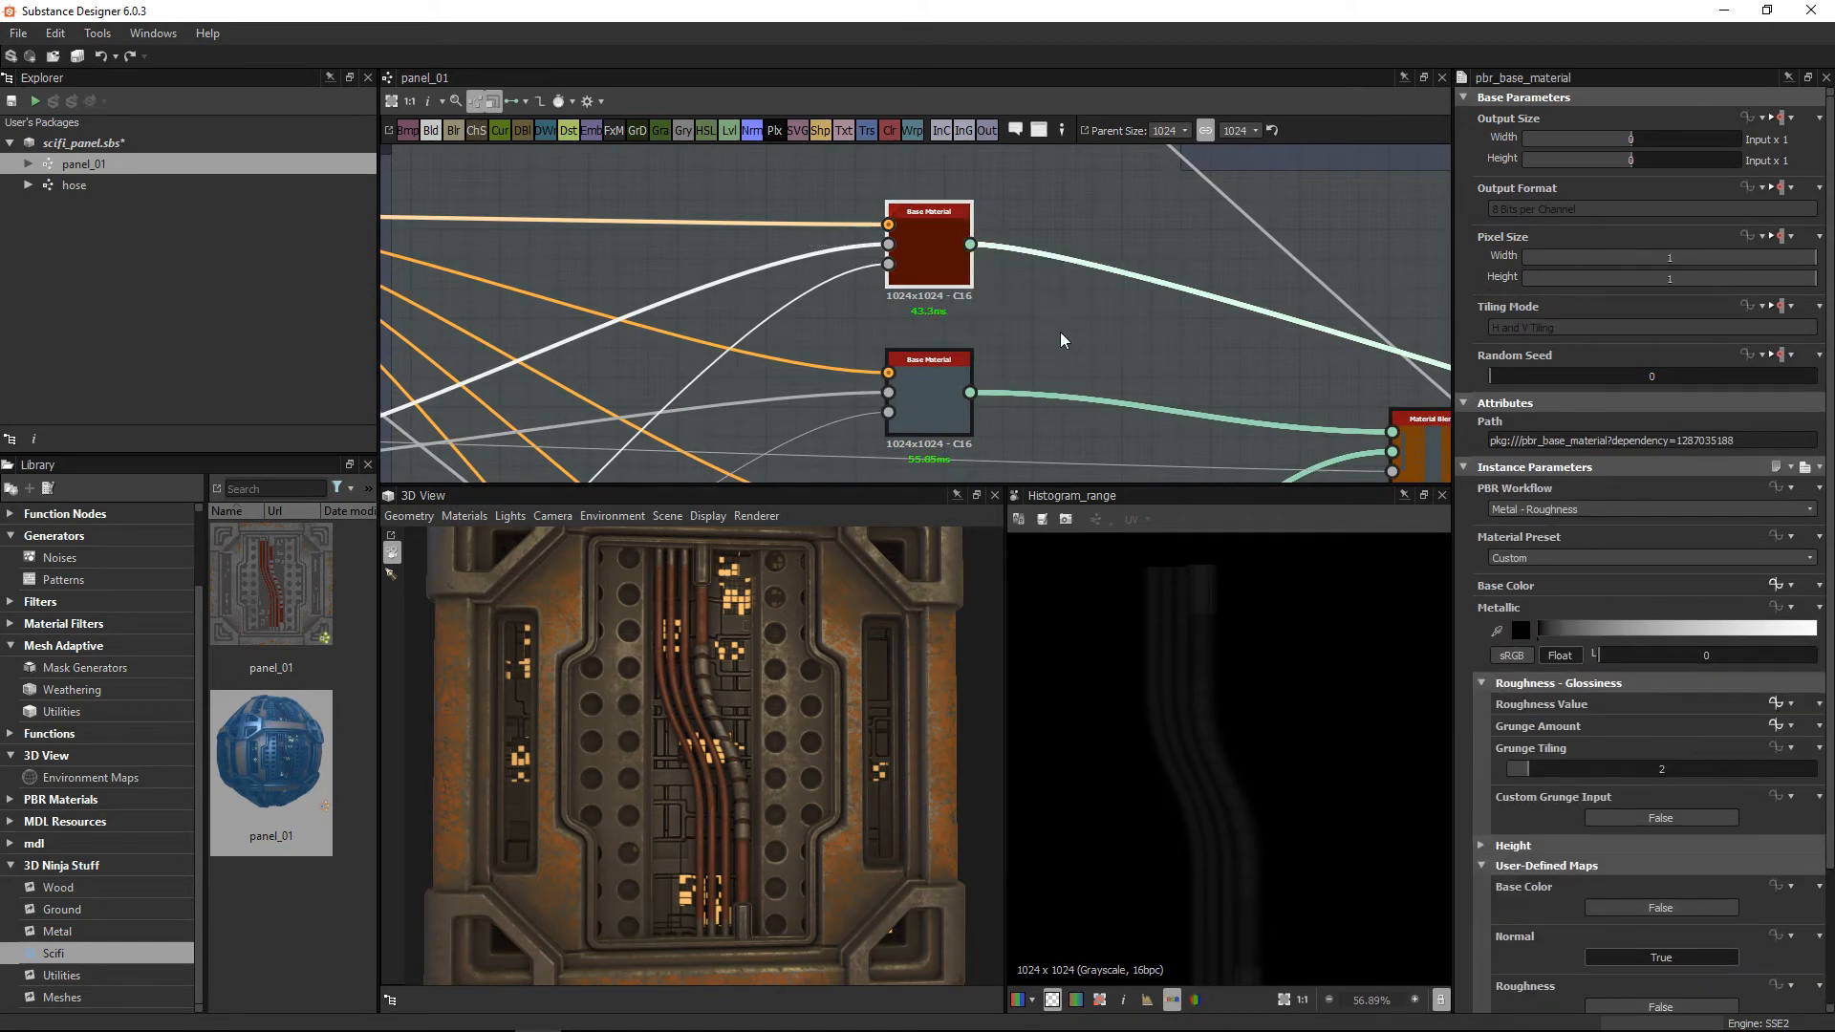
middle_click_drag(1059, 331, 1138, 175)
left_click(950, 344)
left_click(972, 373)
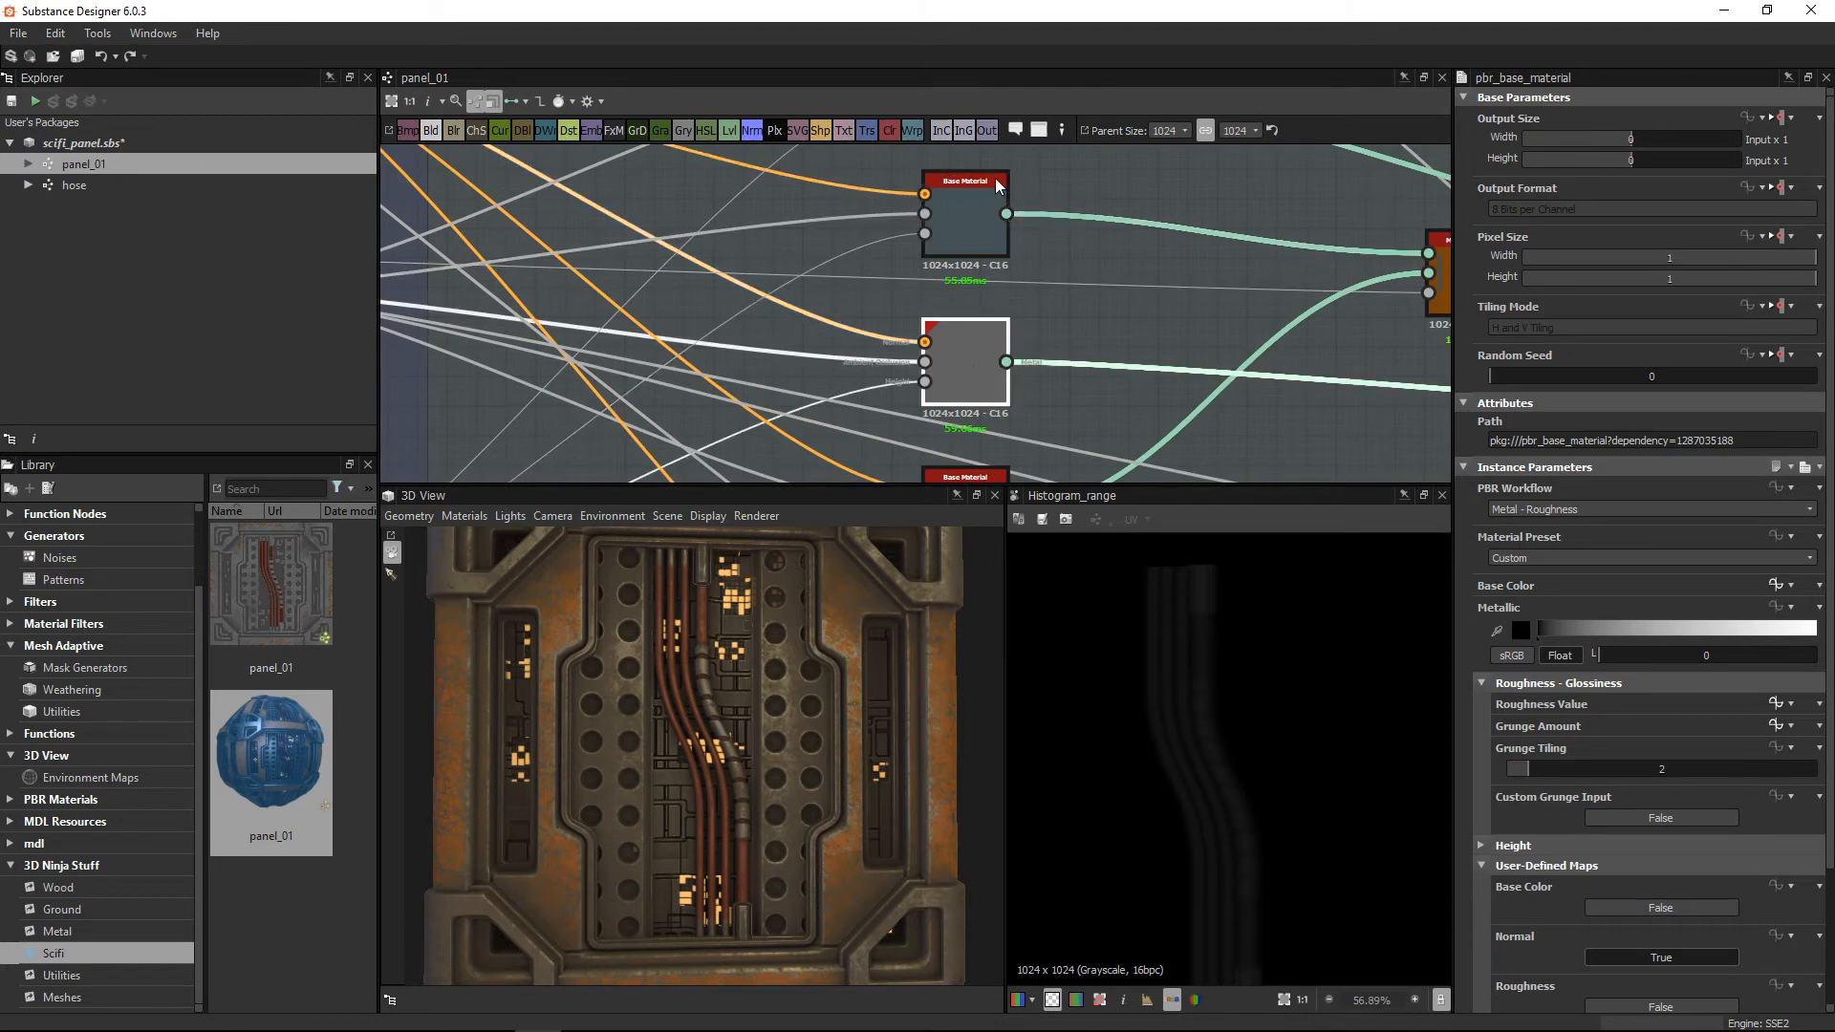
Step: Preview the map feeding the Height input of the dark red Base Material and examine the inputs of the Base Material below it
middle_click_drag(995, 178, 962, 313)
double_click(893, 222)
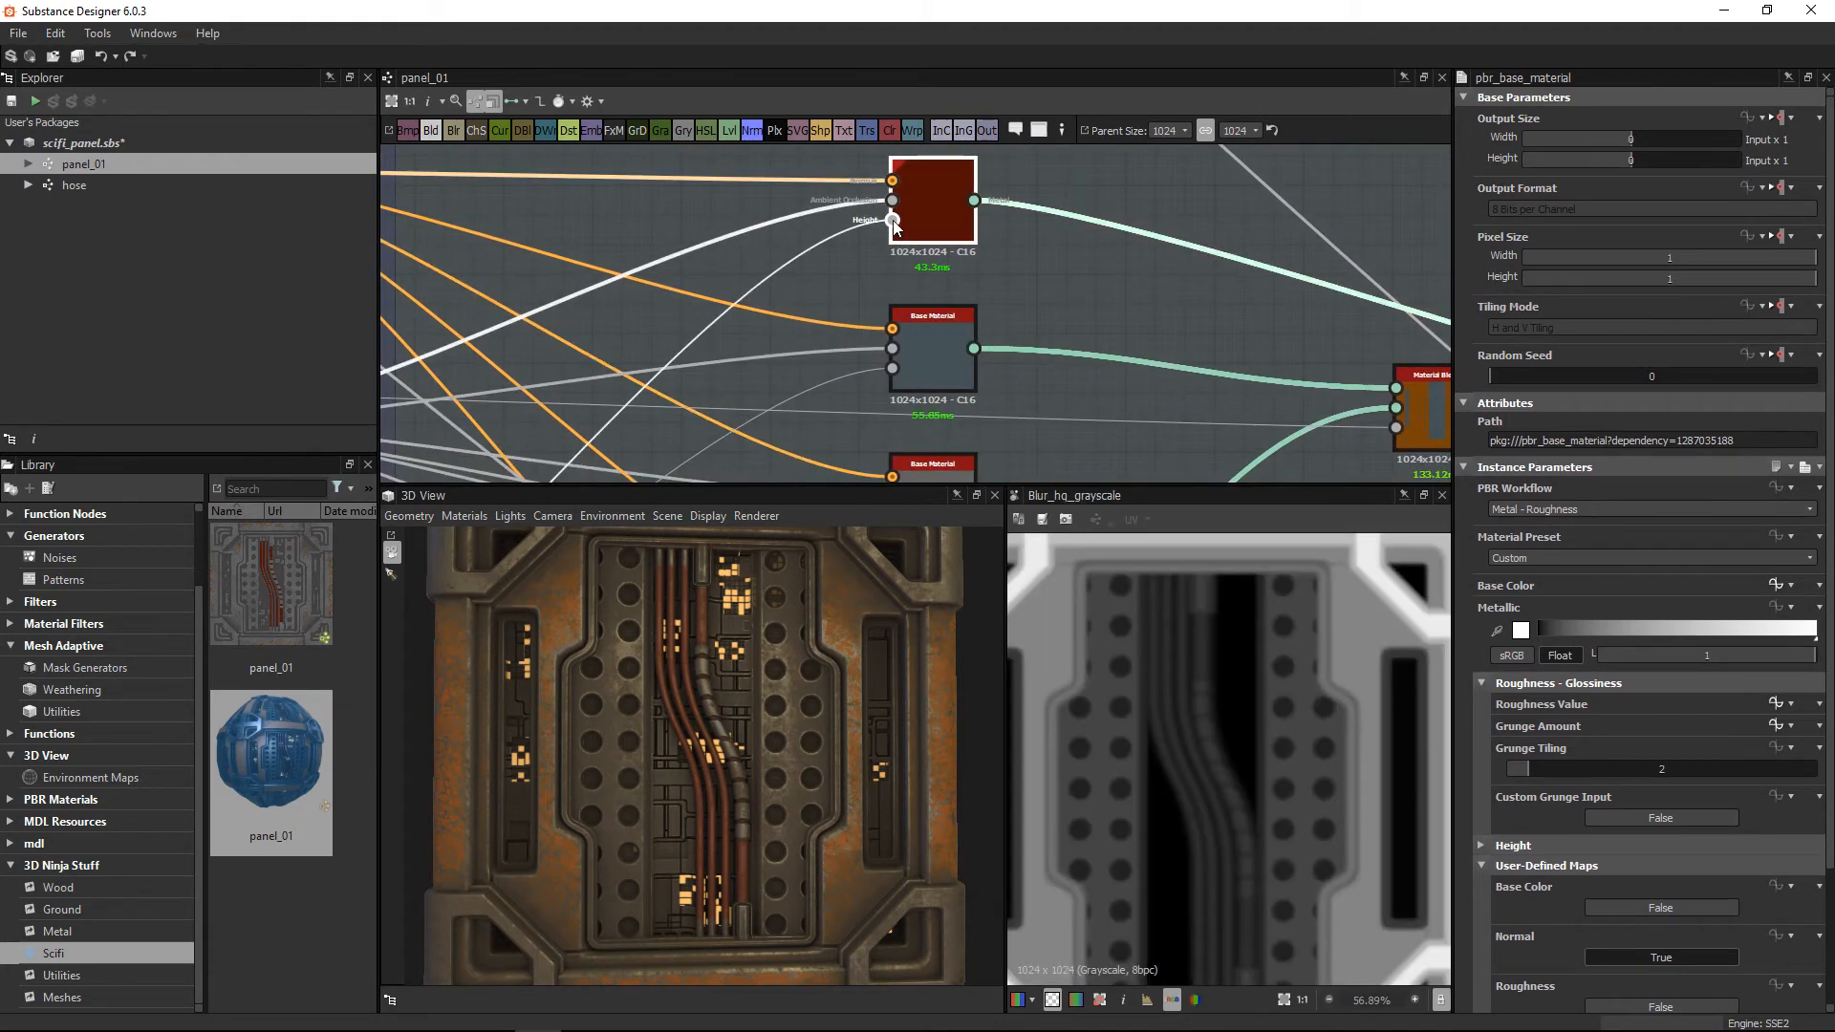
scroll(1099, 611, "down", 3)
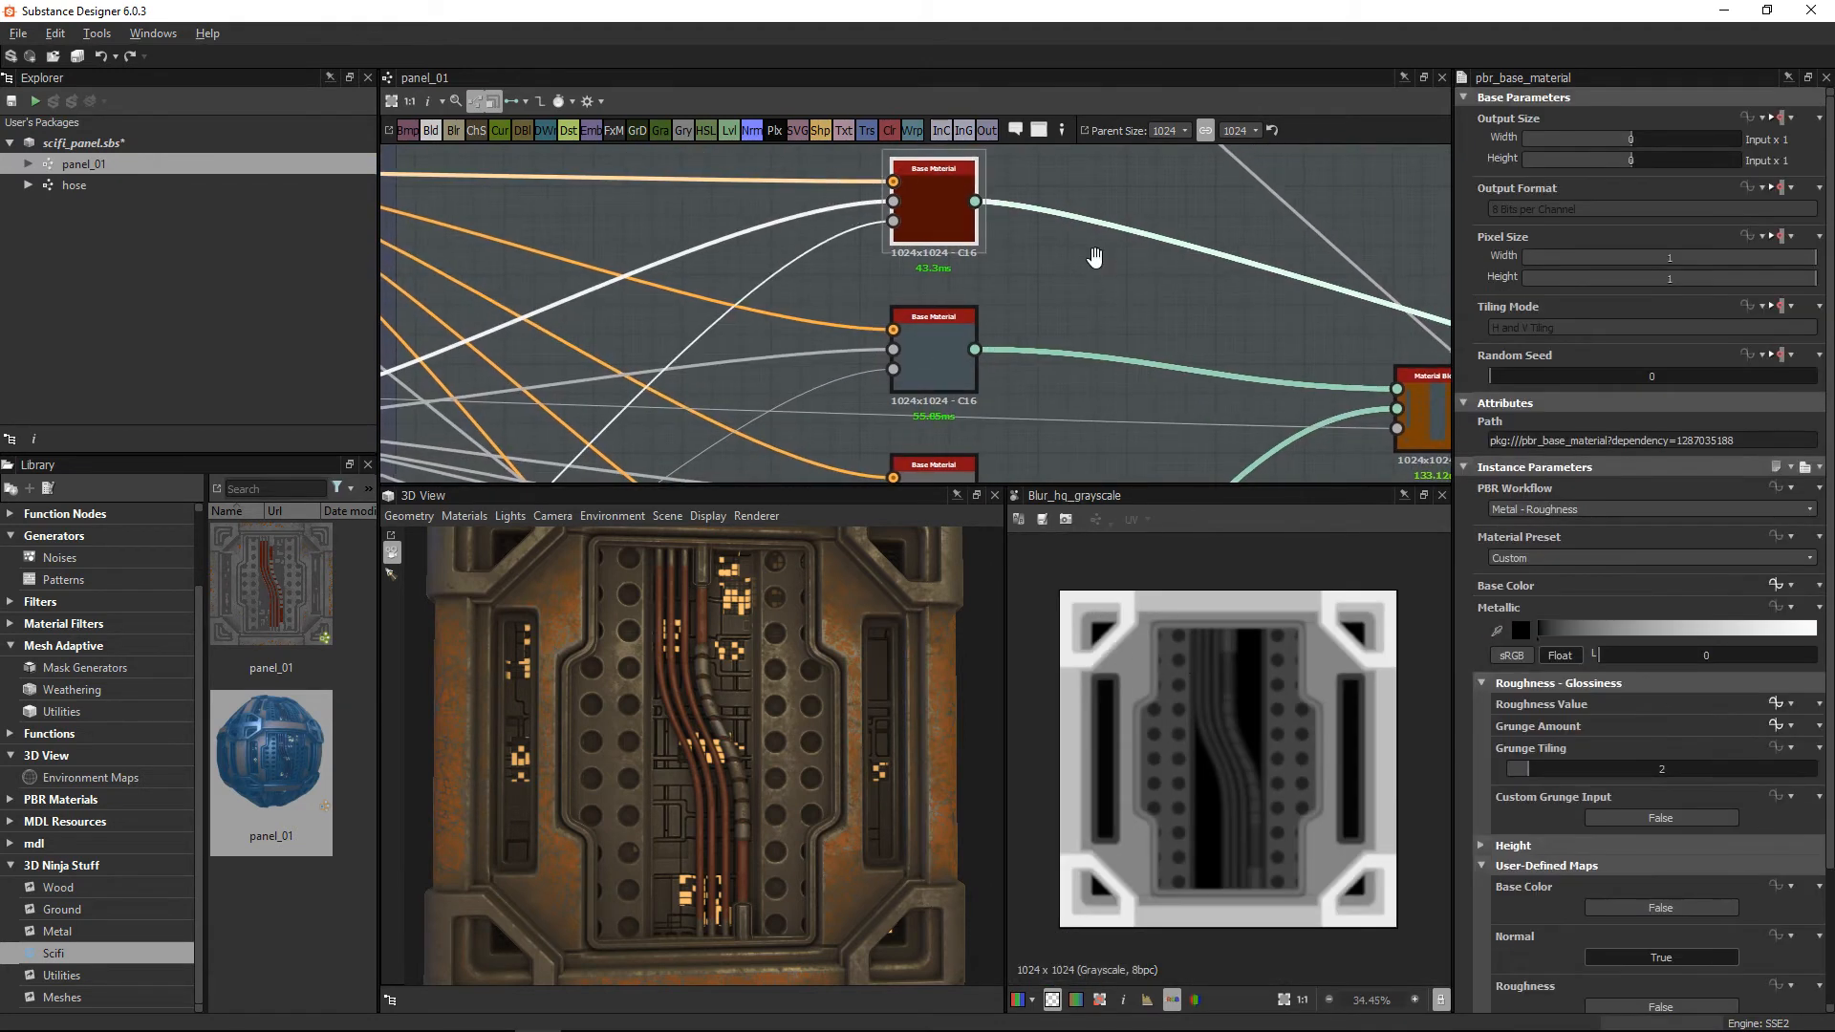
middle_click_drag(1095, 258, 1130, 218)
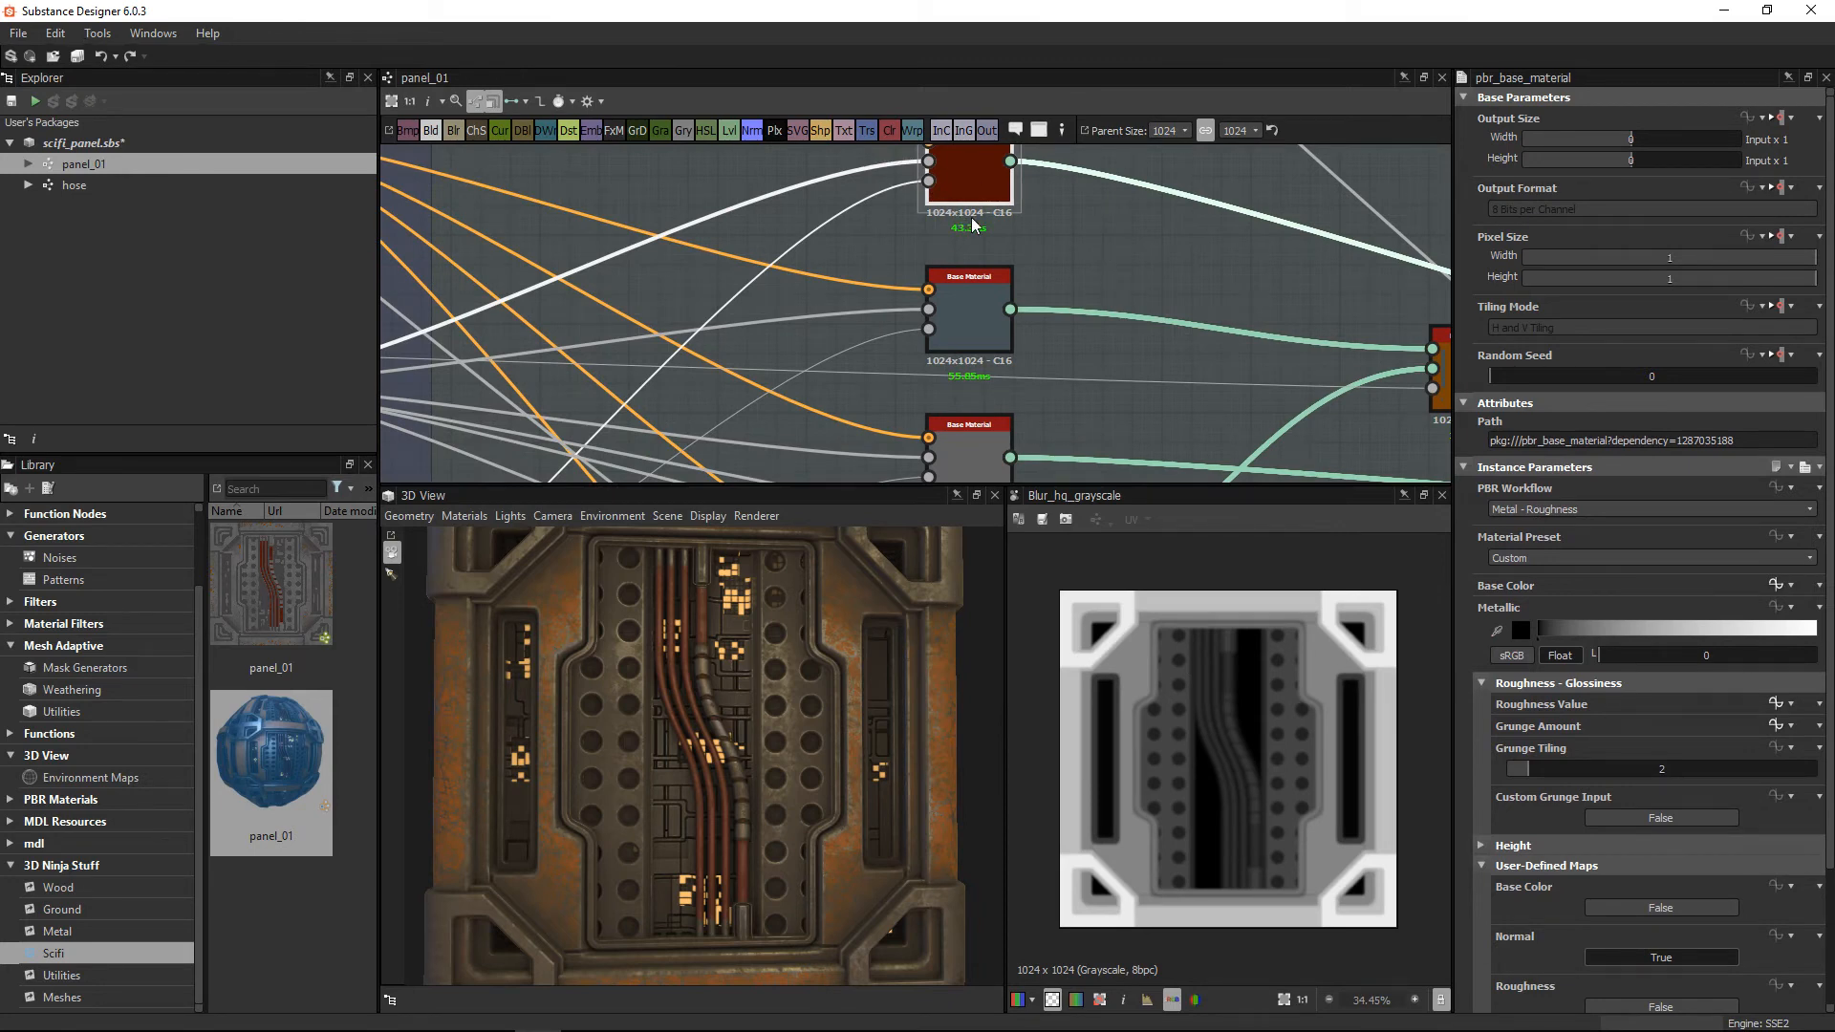
middle_click_drag(942, 199, 954, 268)
scroll(931, 206, "up", 2)
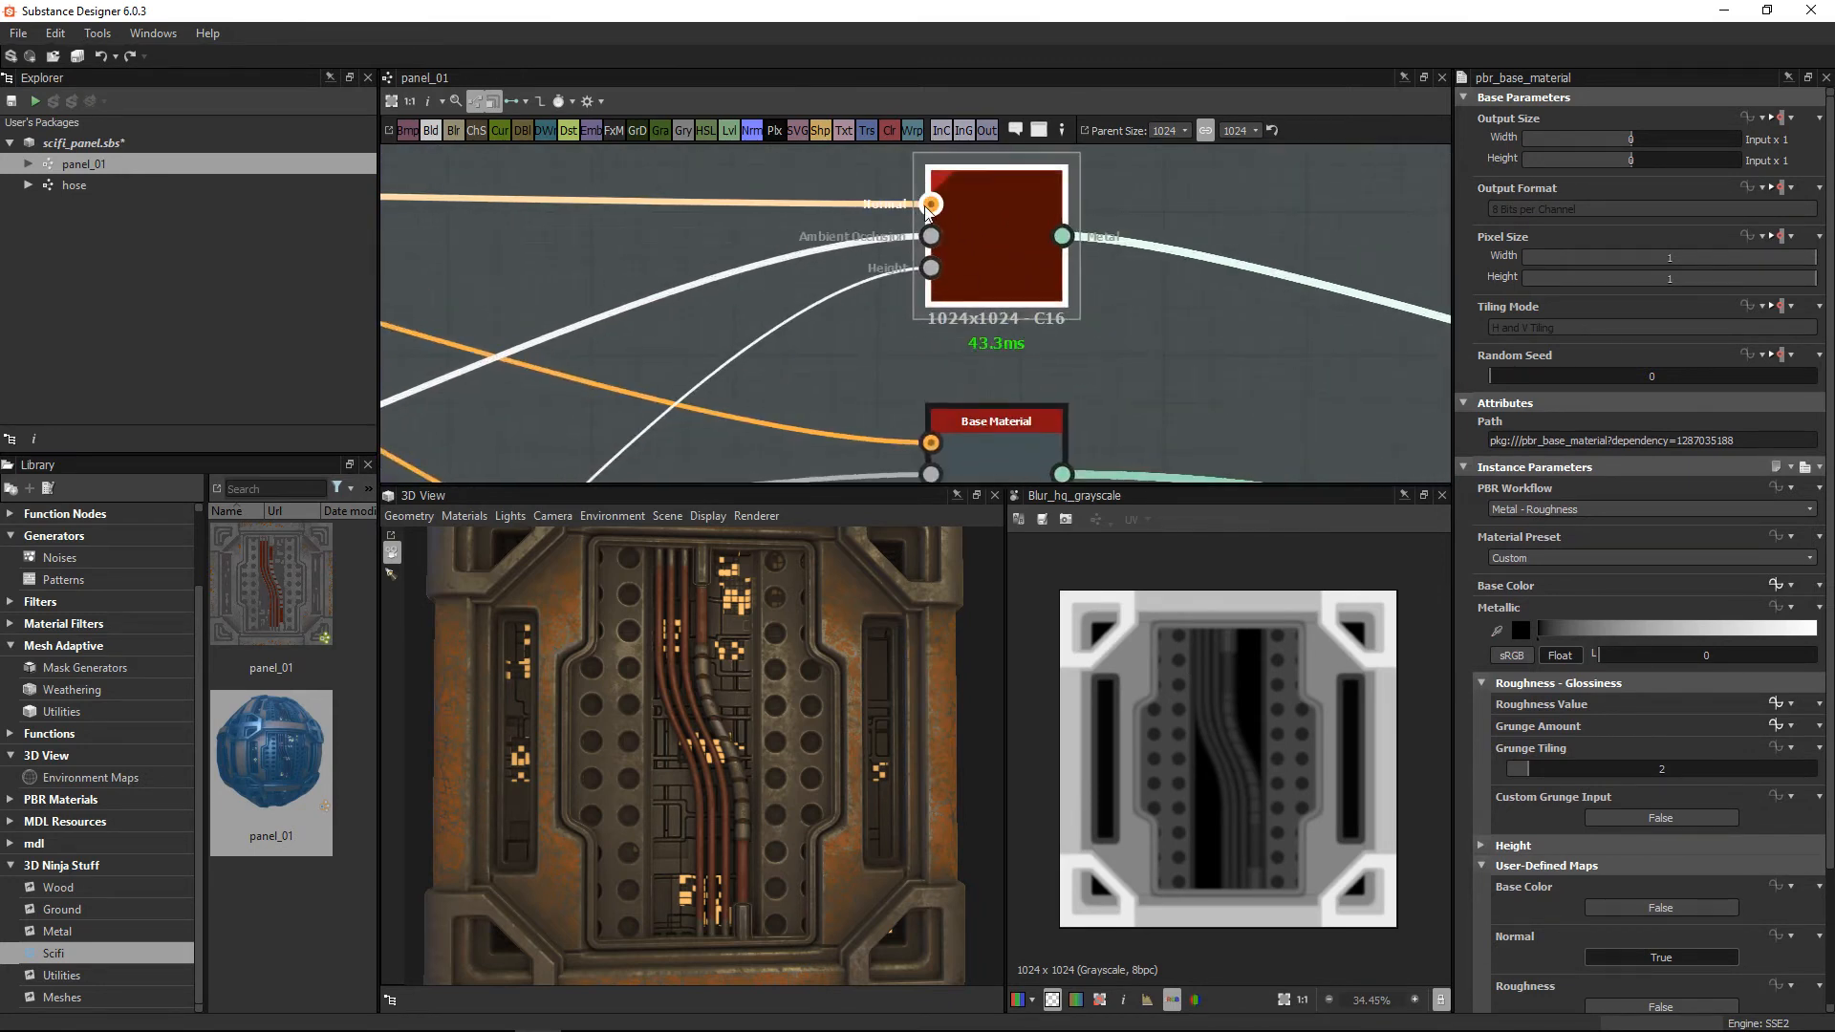
middle_click_drag(925, 401, 932, 287)
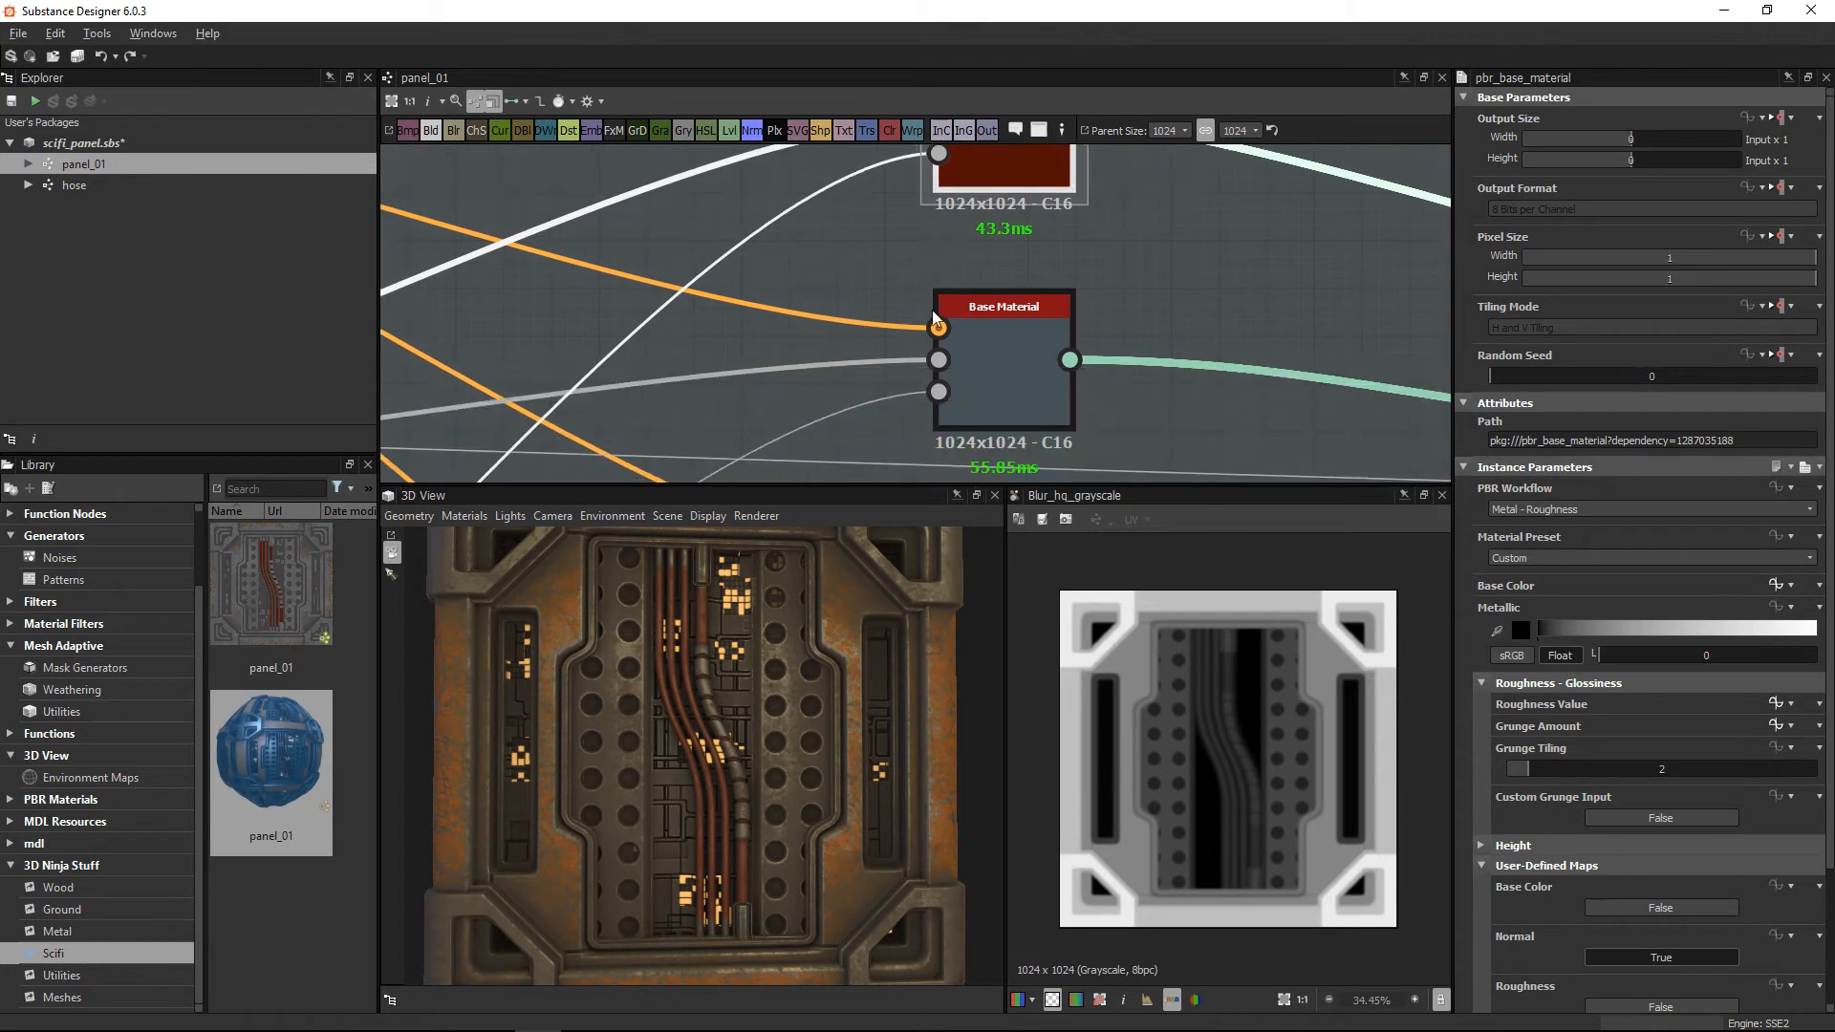
scroll(1022, 301, "down", 5)
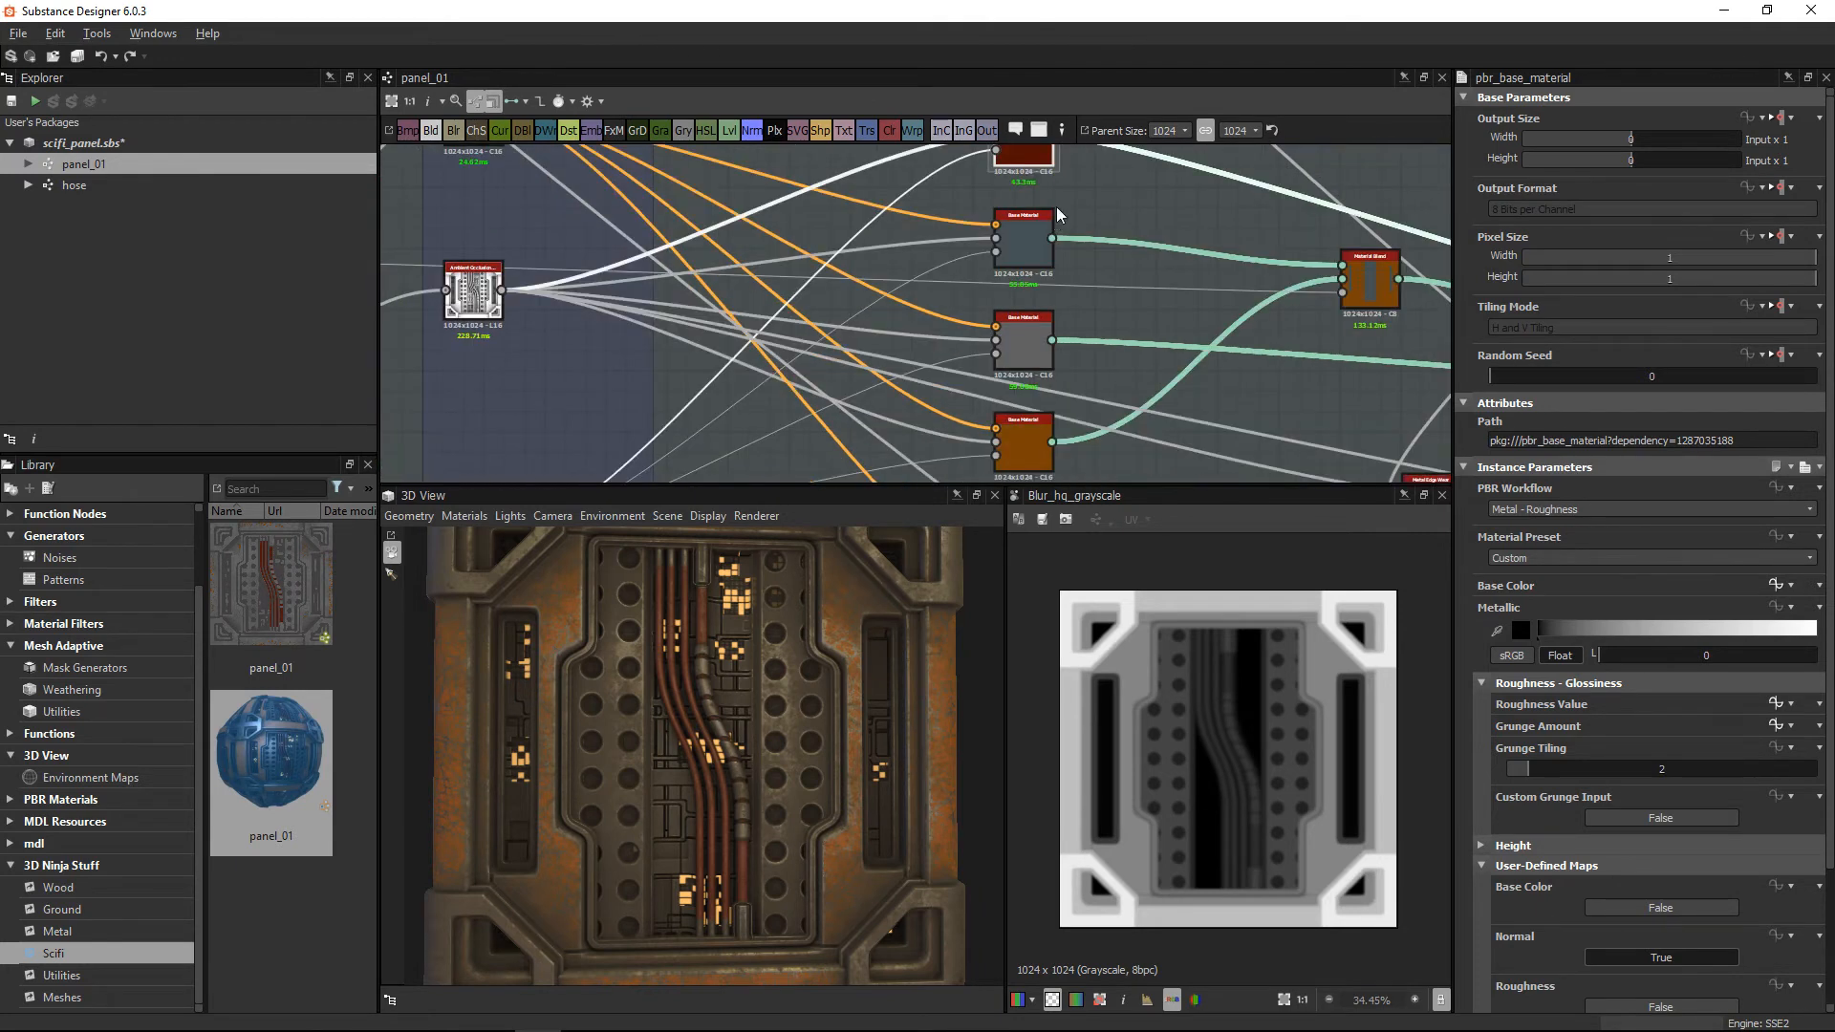
Step: Preview the Material Blend that combines the orange and blue-grey base materials, and the mask in its Greyscale Mask input
middle_click_drag(1166, 331, 947, 307)
scroll(1027, 368, "up", 4)
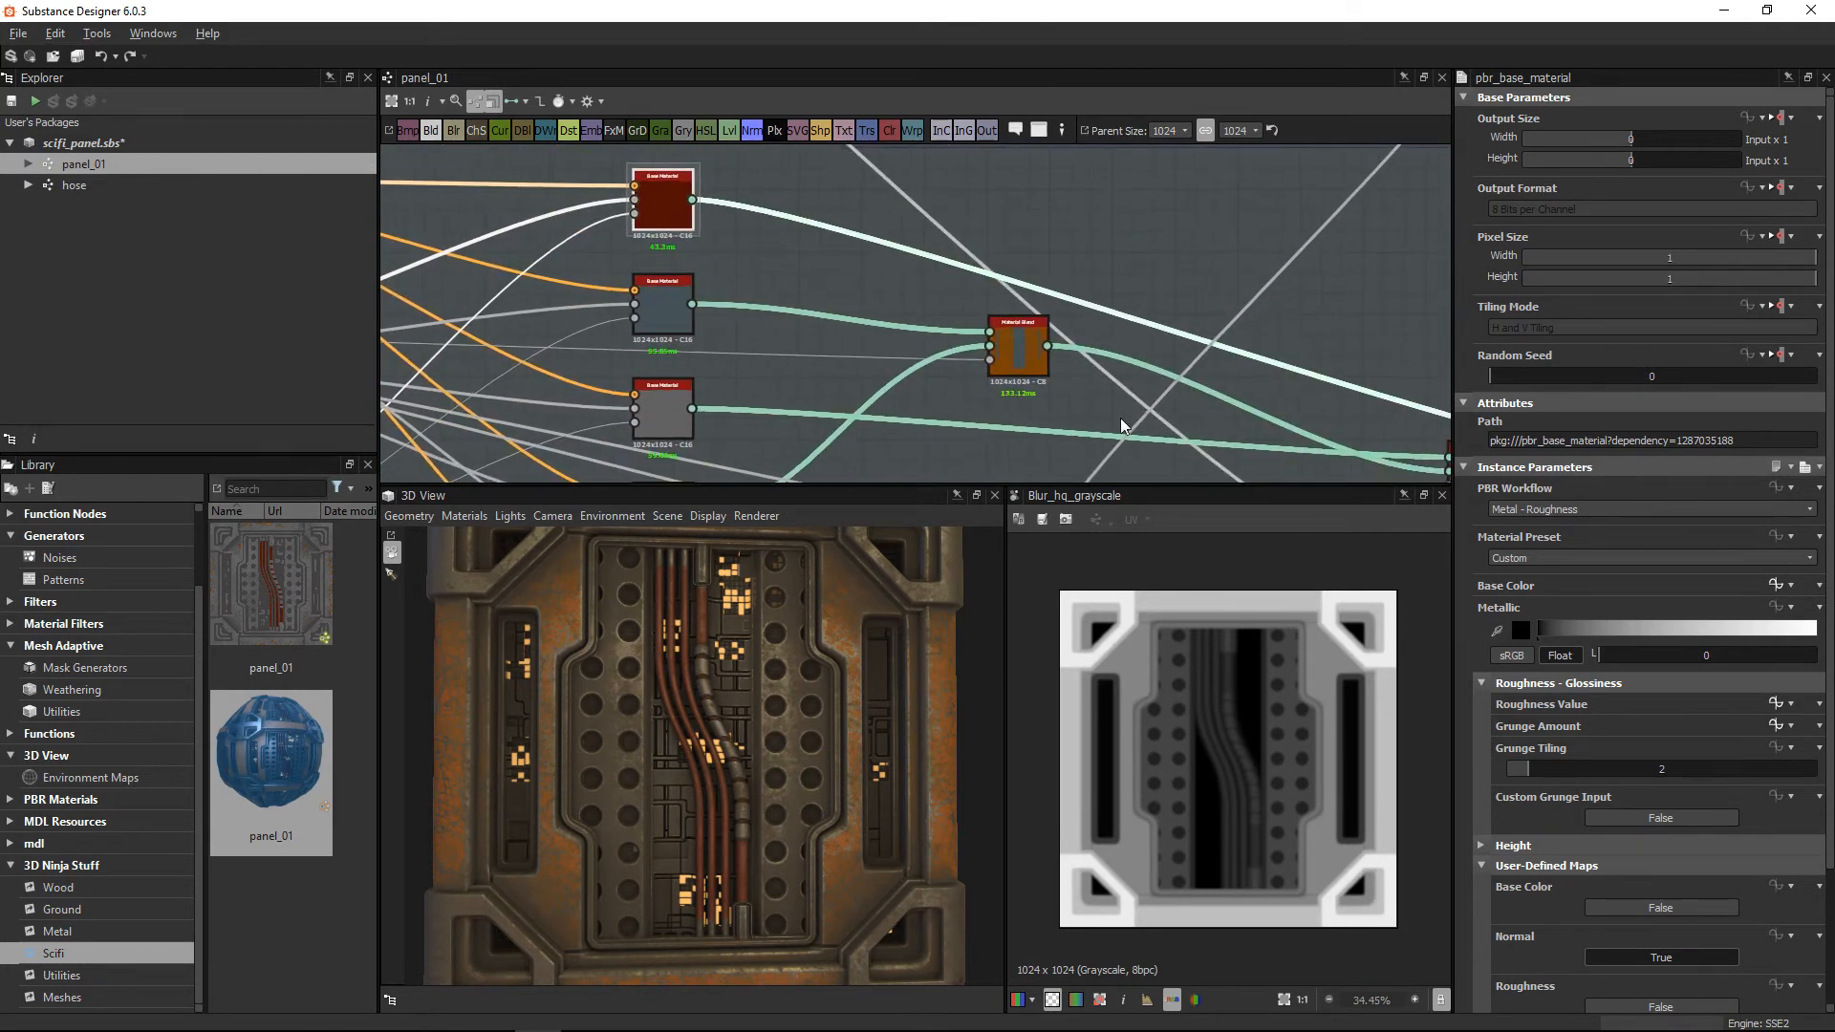
scroll(1042, 368, "up", 1)
left_click(1018, 372)
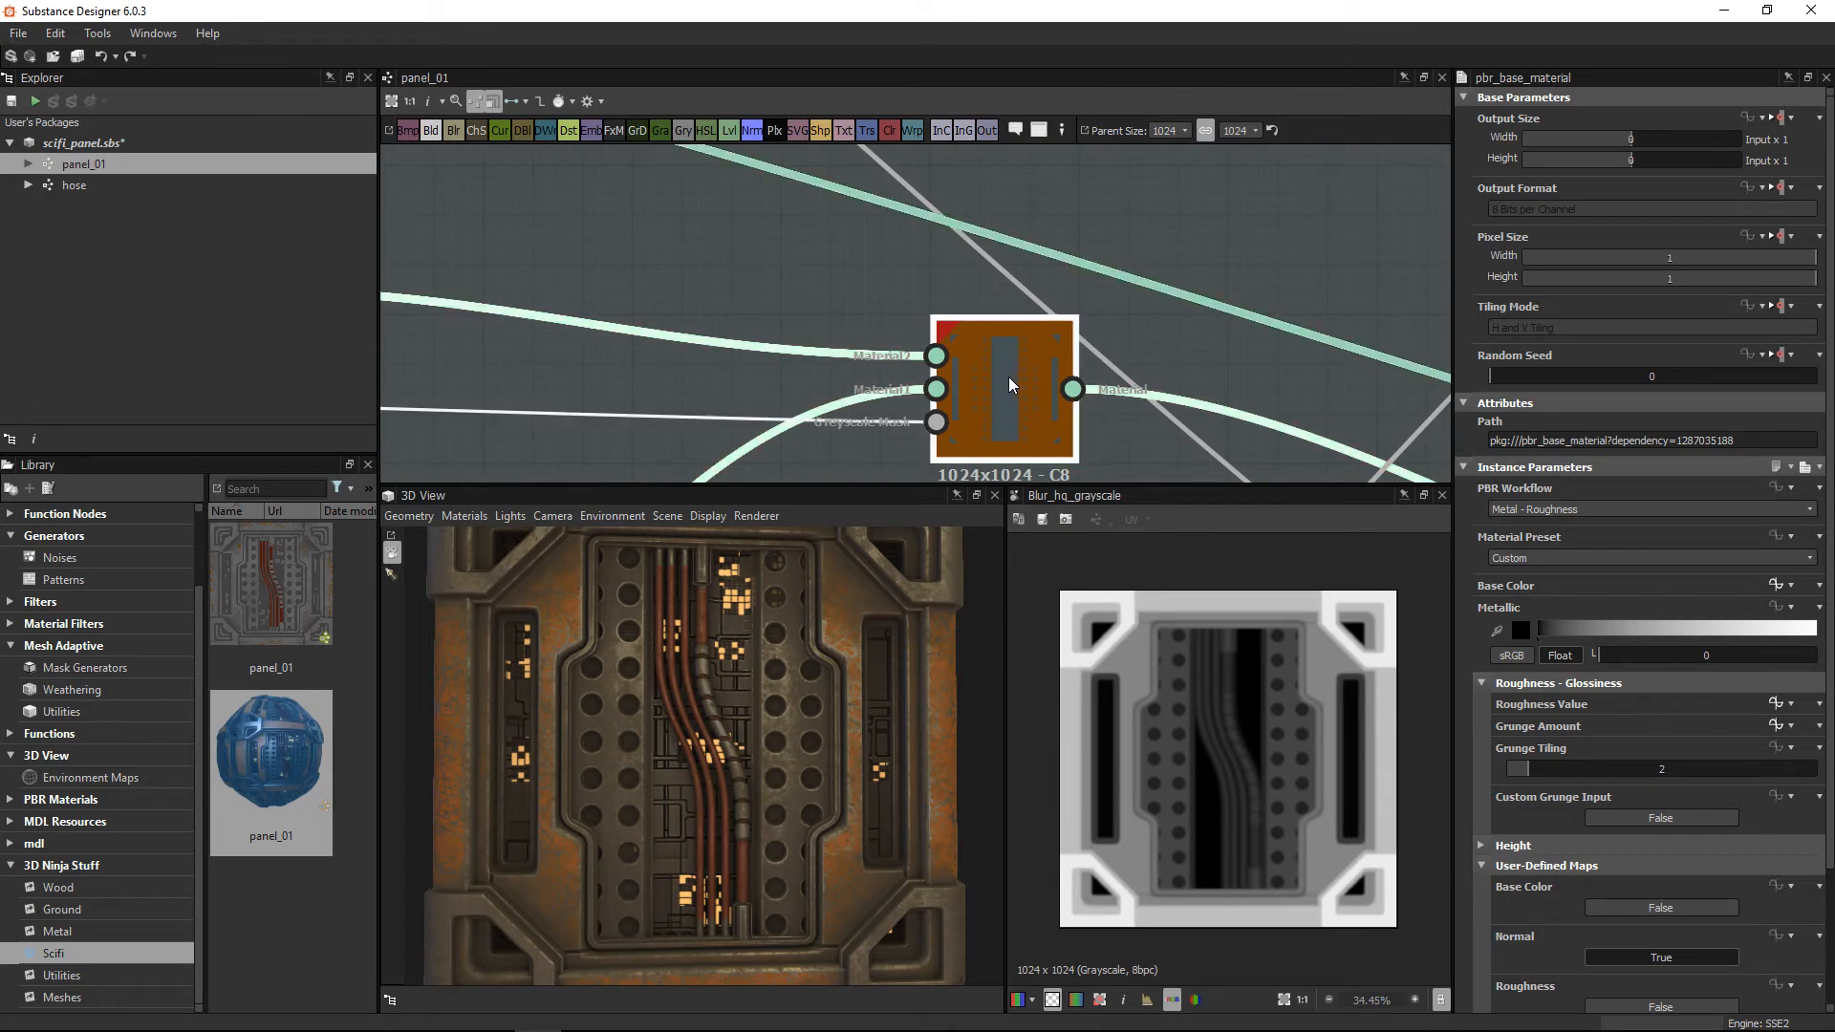
double_click(1012, 386)
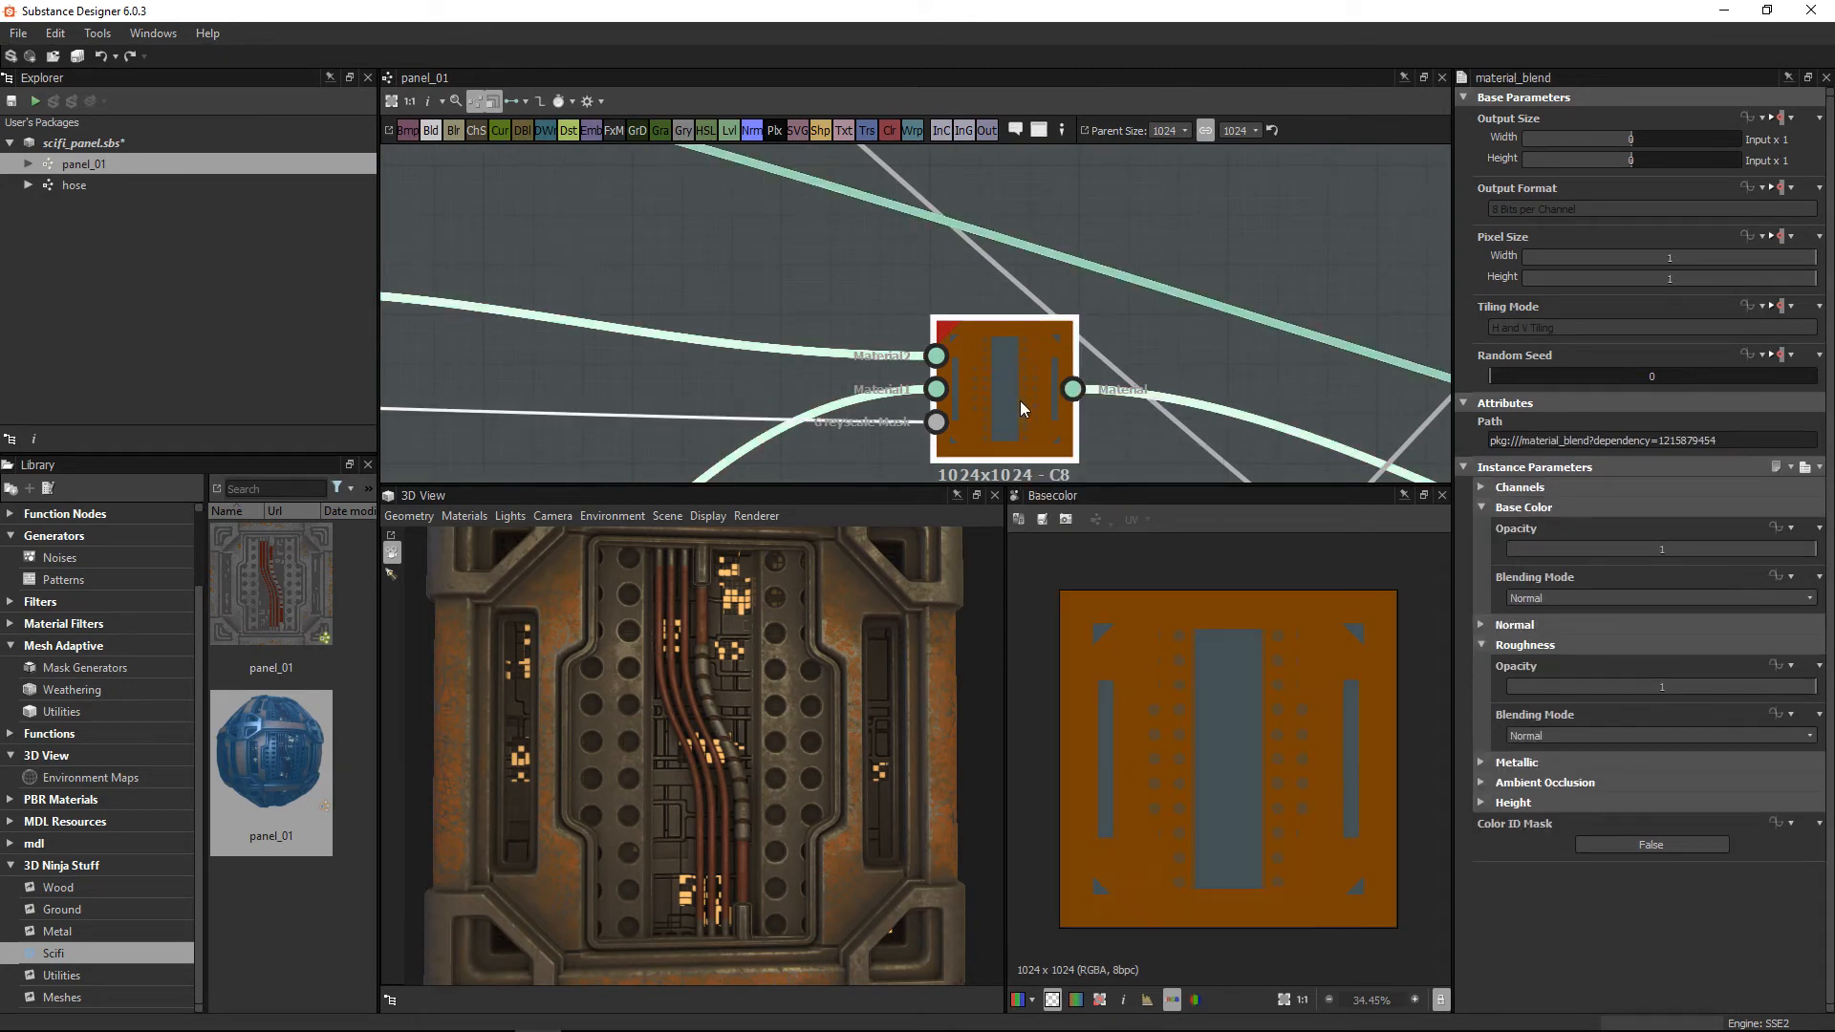
middle_click_drag(1009, 409, 1037, 366)
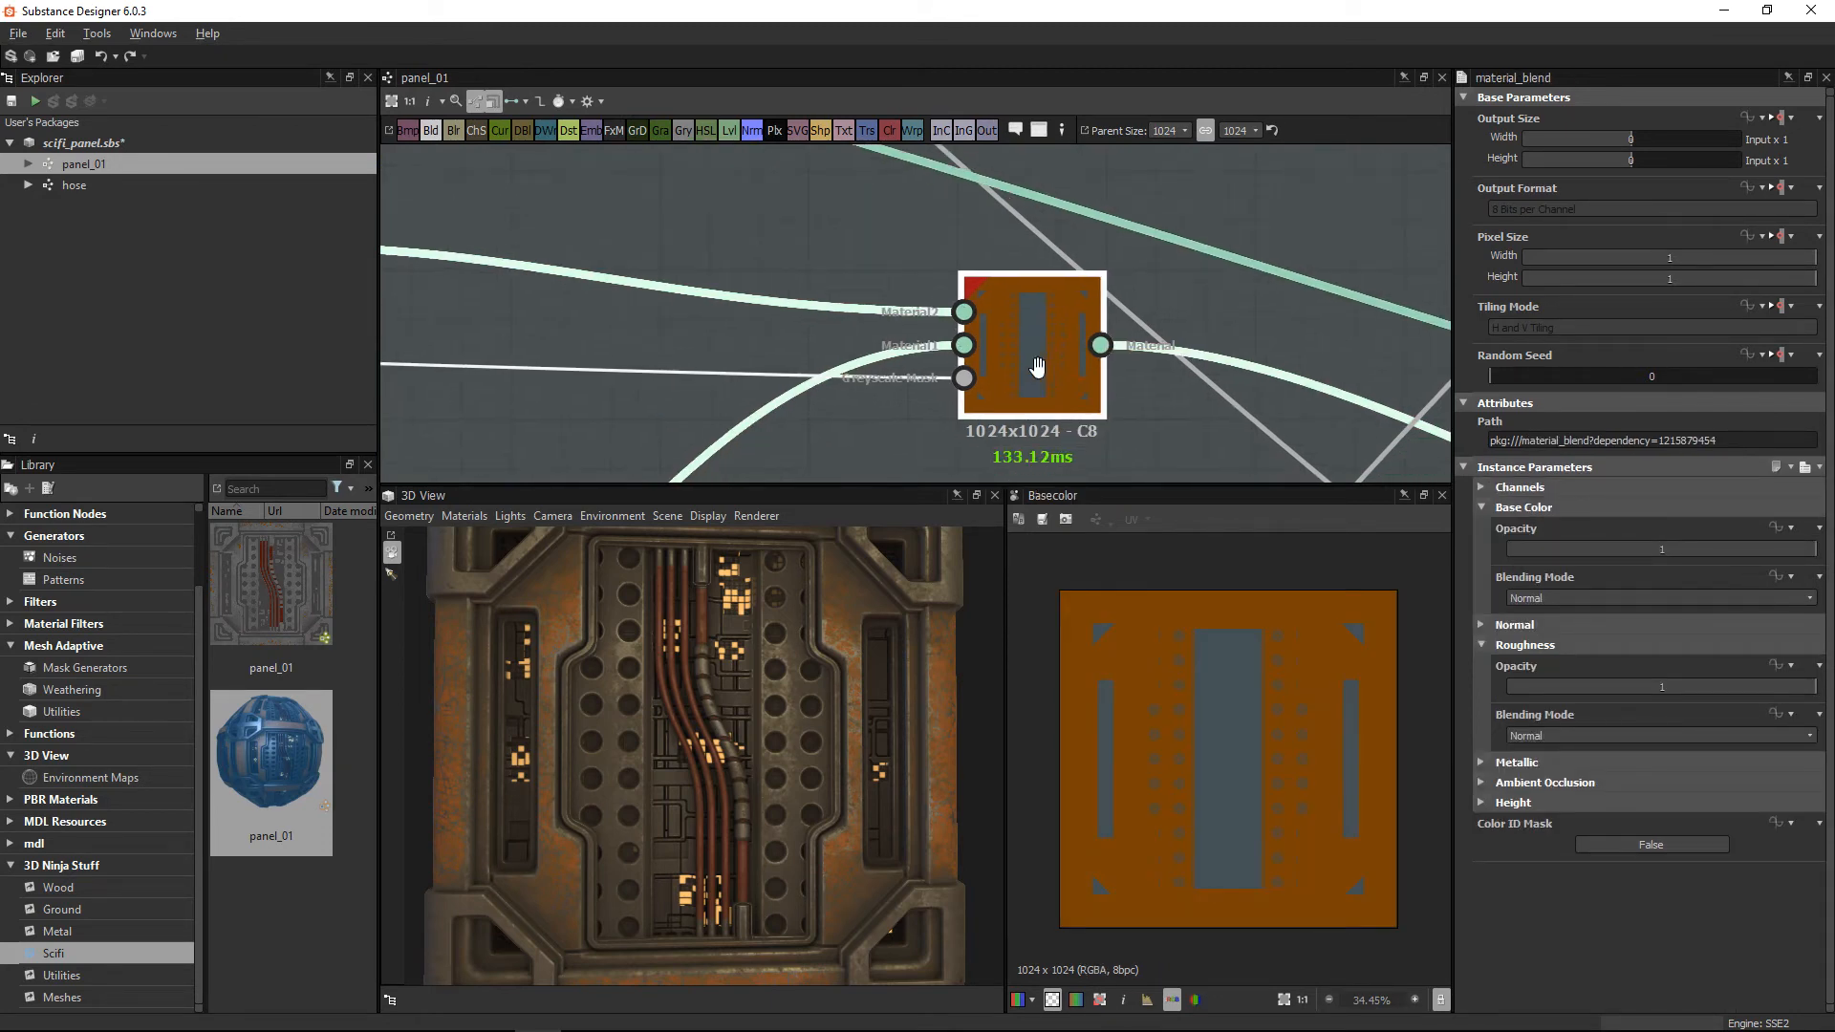
left_click(963, 378)
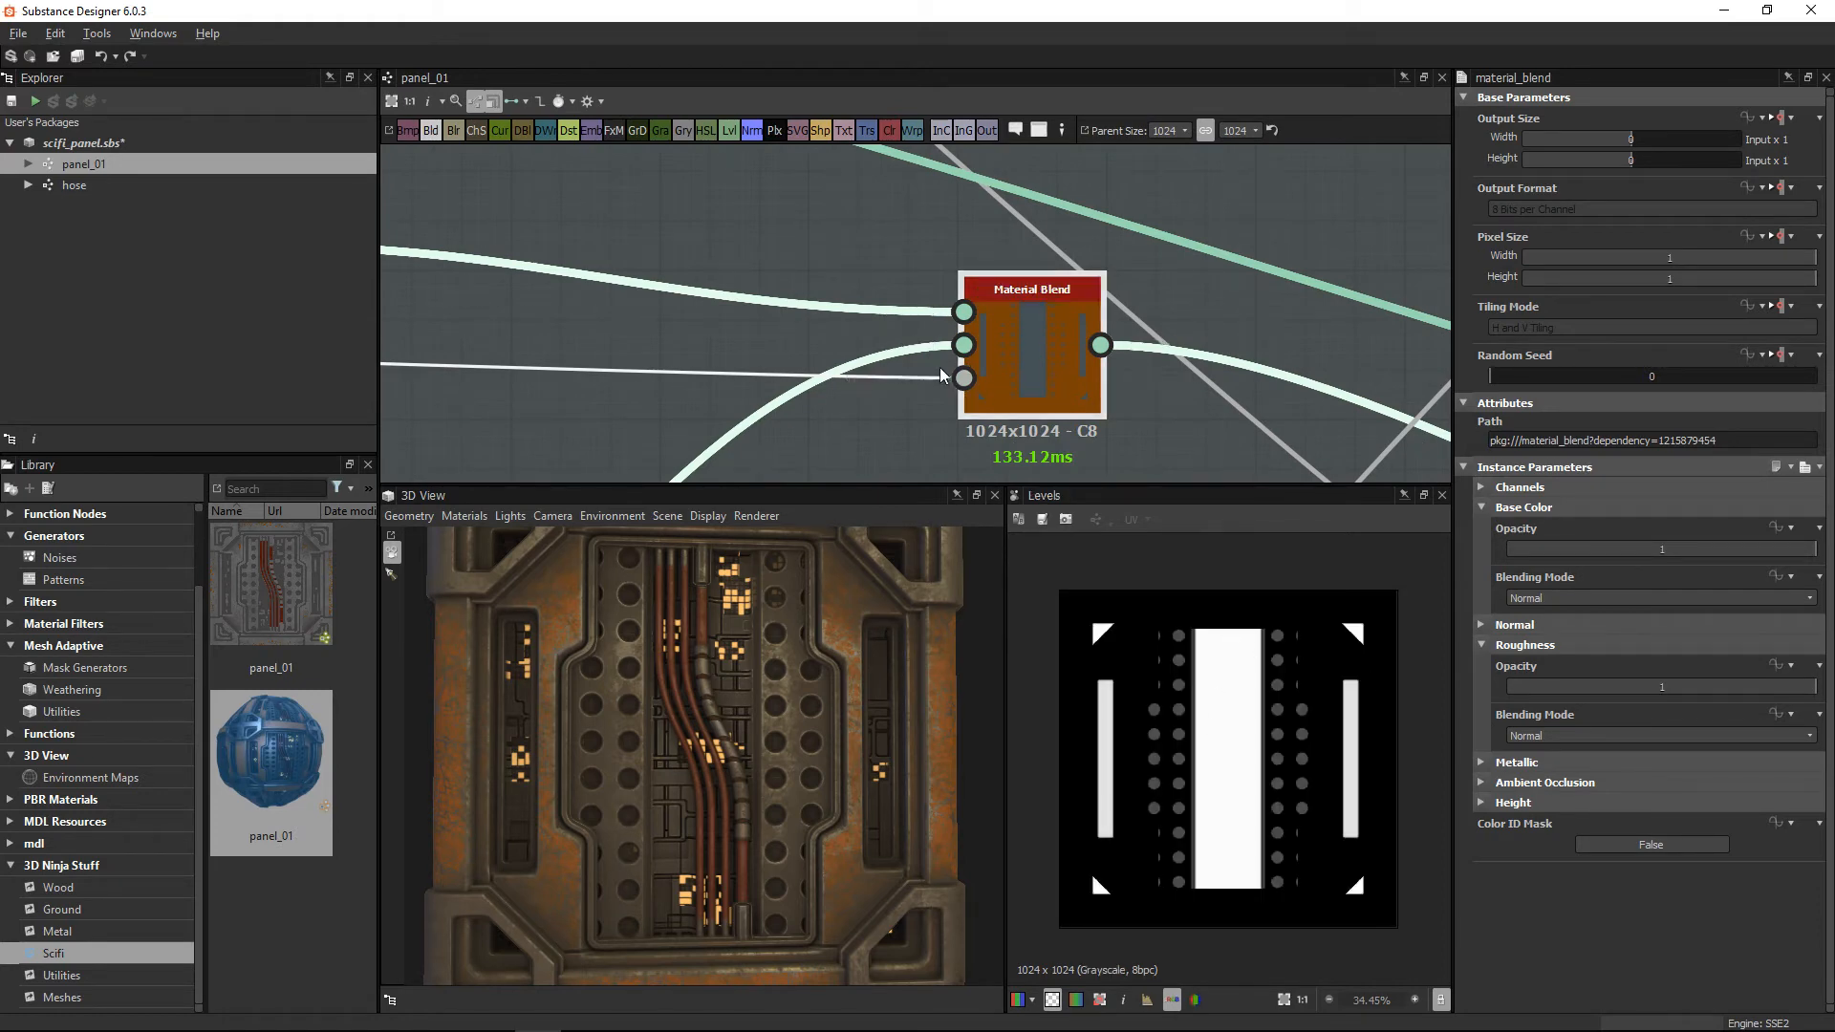
Step: Trace that mask back to its source and inspect the Invert Grayscale and Levels nodes that produce it
scroll(1070, 380, "down", 2)
scroll(713, 233, "down", 2)
middle_click_drag(713, 233, 1244, 302)
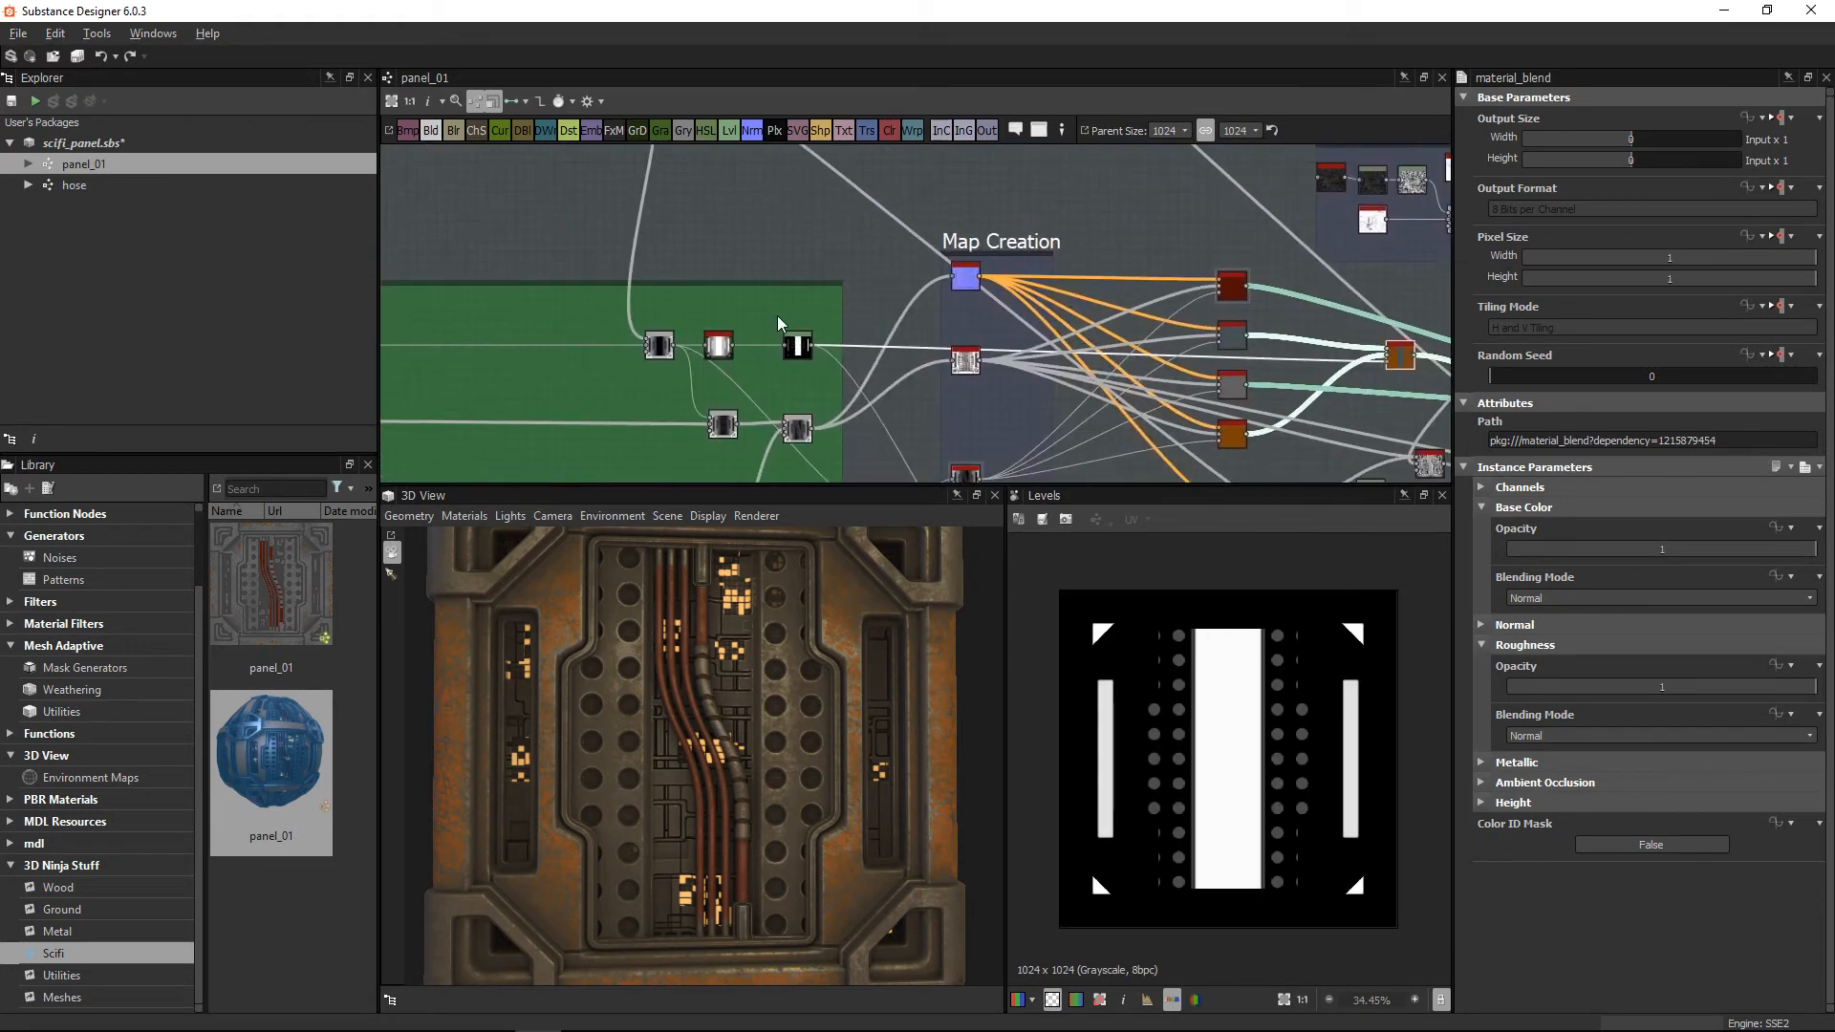
scroll(778, 323, "up", 4)
double_click(660, 404)
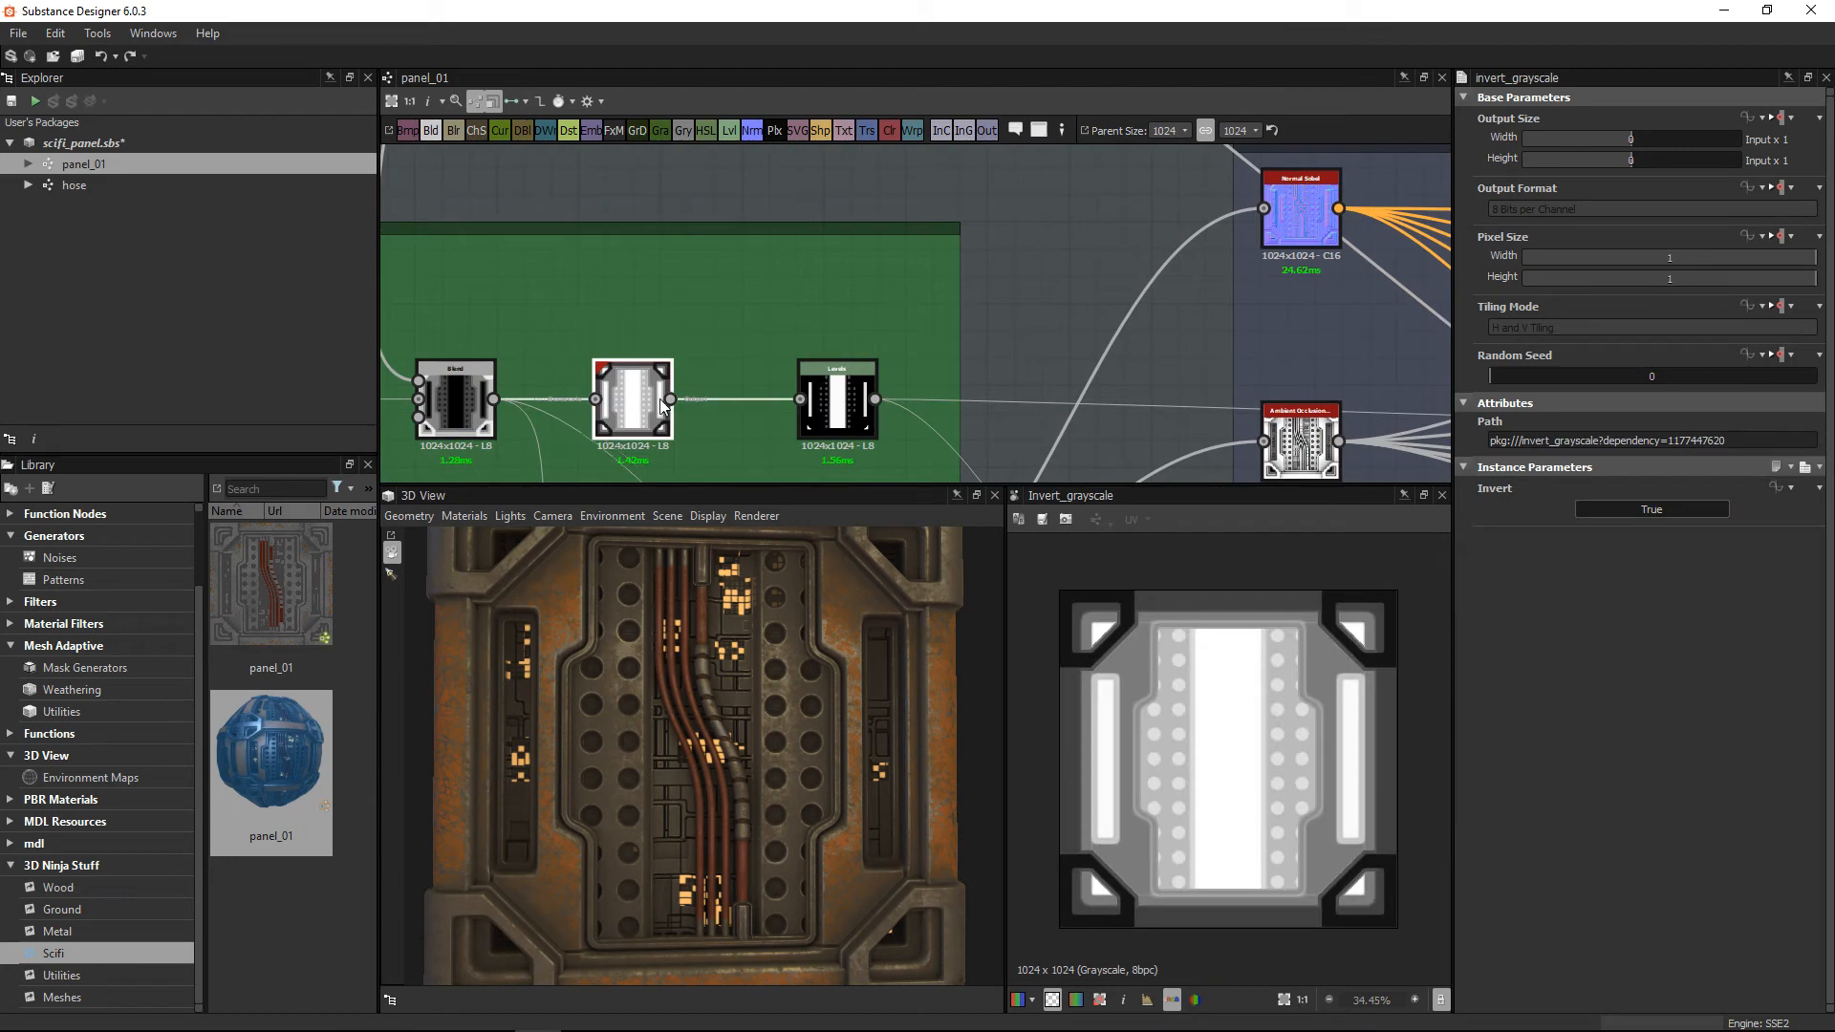
left_click_drag(659, 403, 700, 403)
double_click(837, 399)
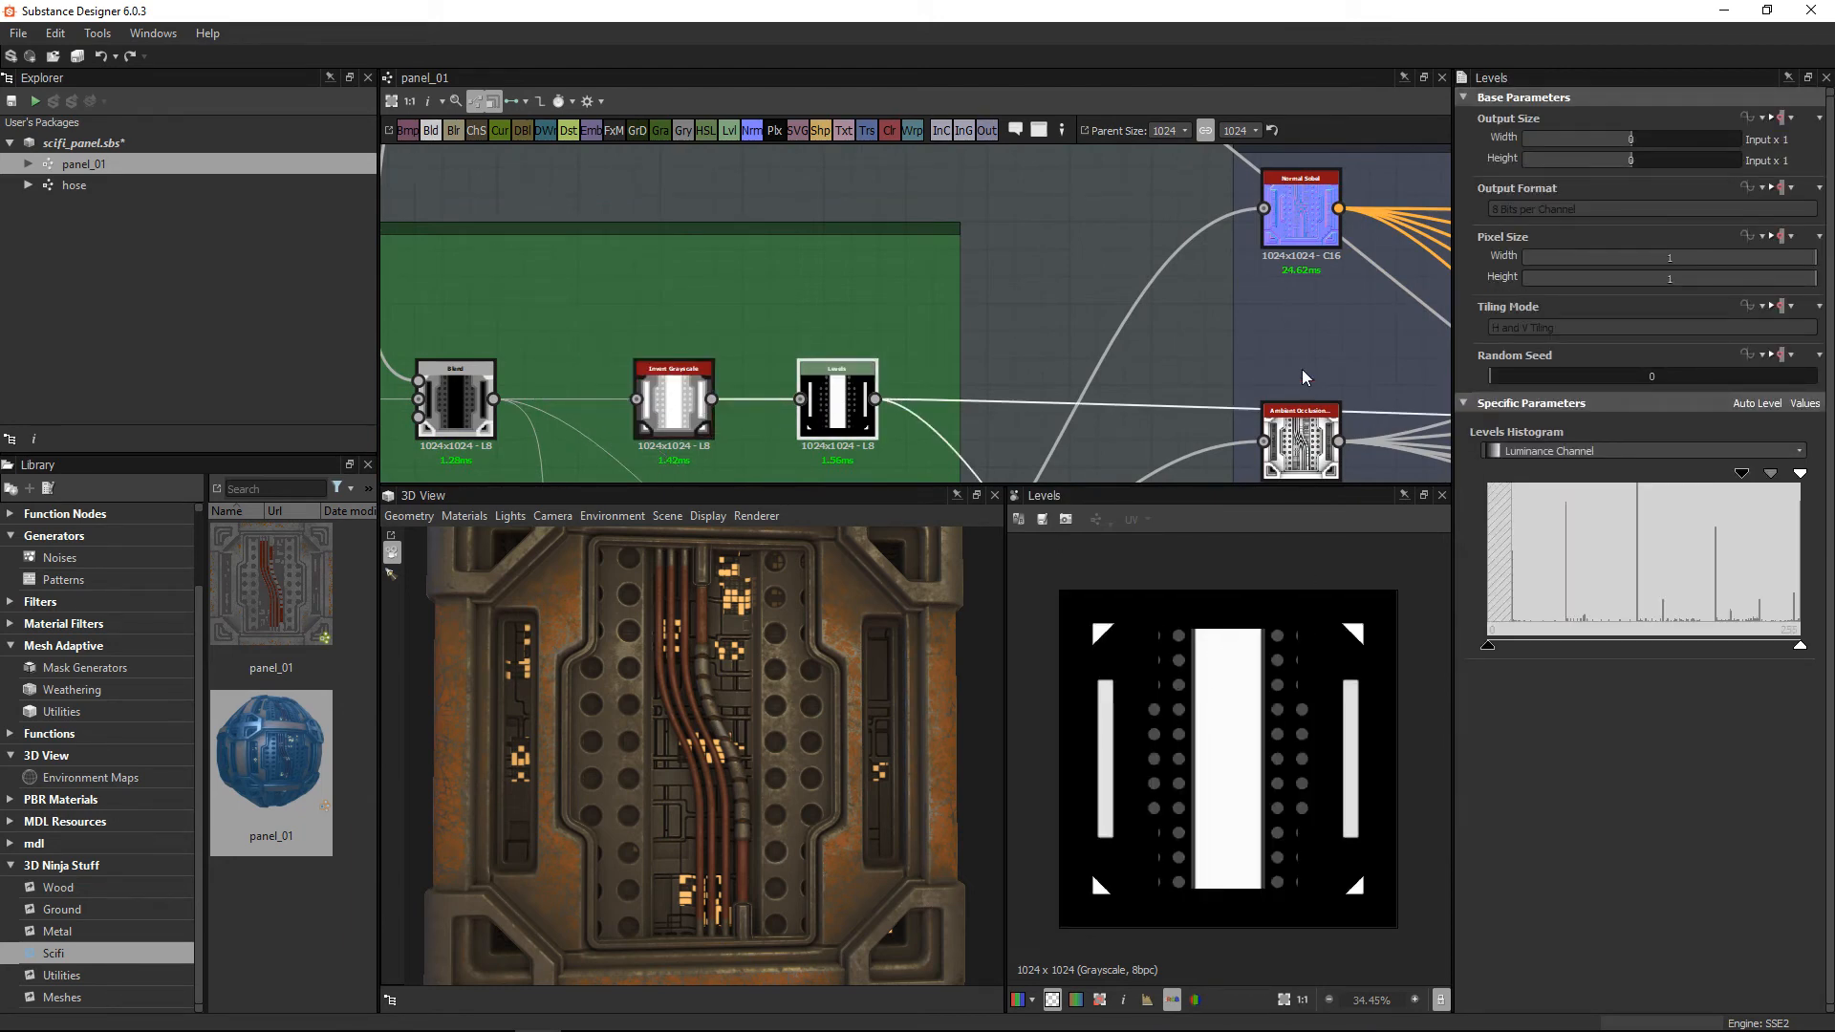
Step: Go to the second Material Blend, which adds the grey base material, and examine its Greyscale Mask input up close
middle_click_drag(1302, 370, 535, 291)
scroll(1242, 368, "down", 4)
middle_click_drag(1122, 316, 905, 295)
scroll(1072, 300, "up", 5)
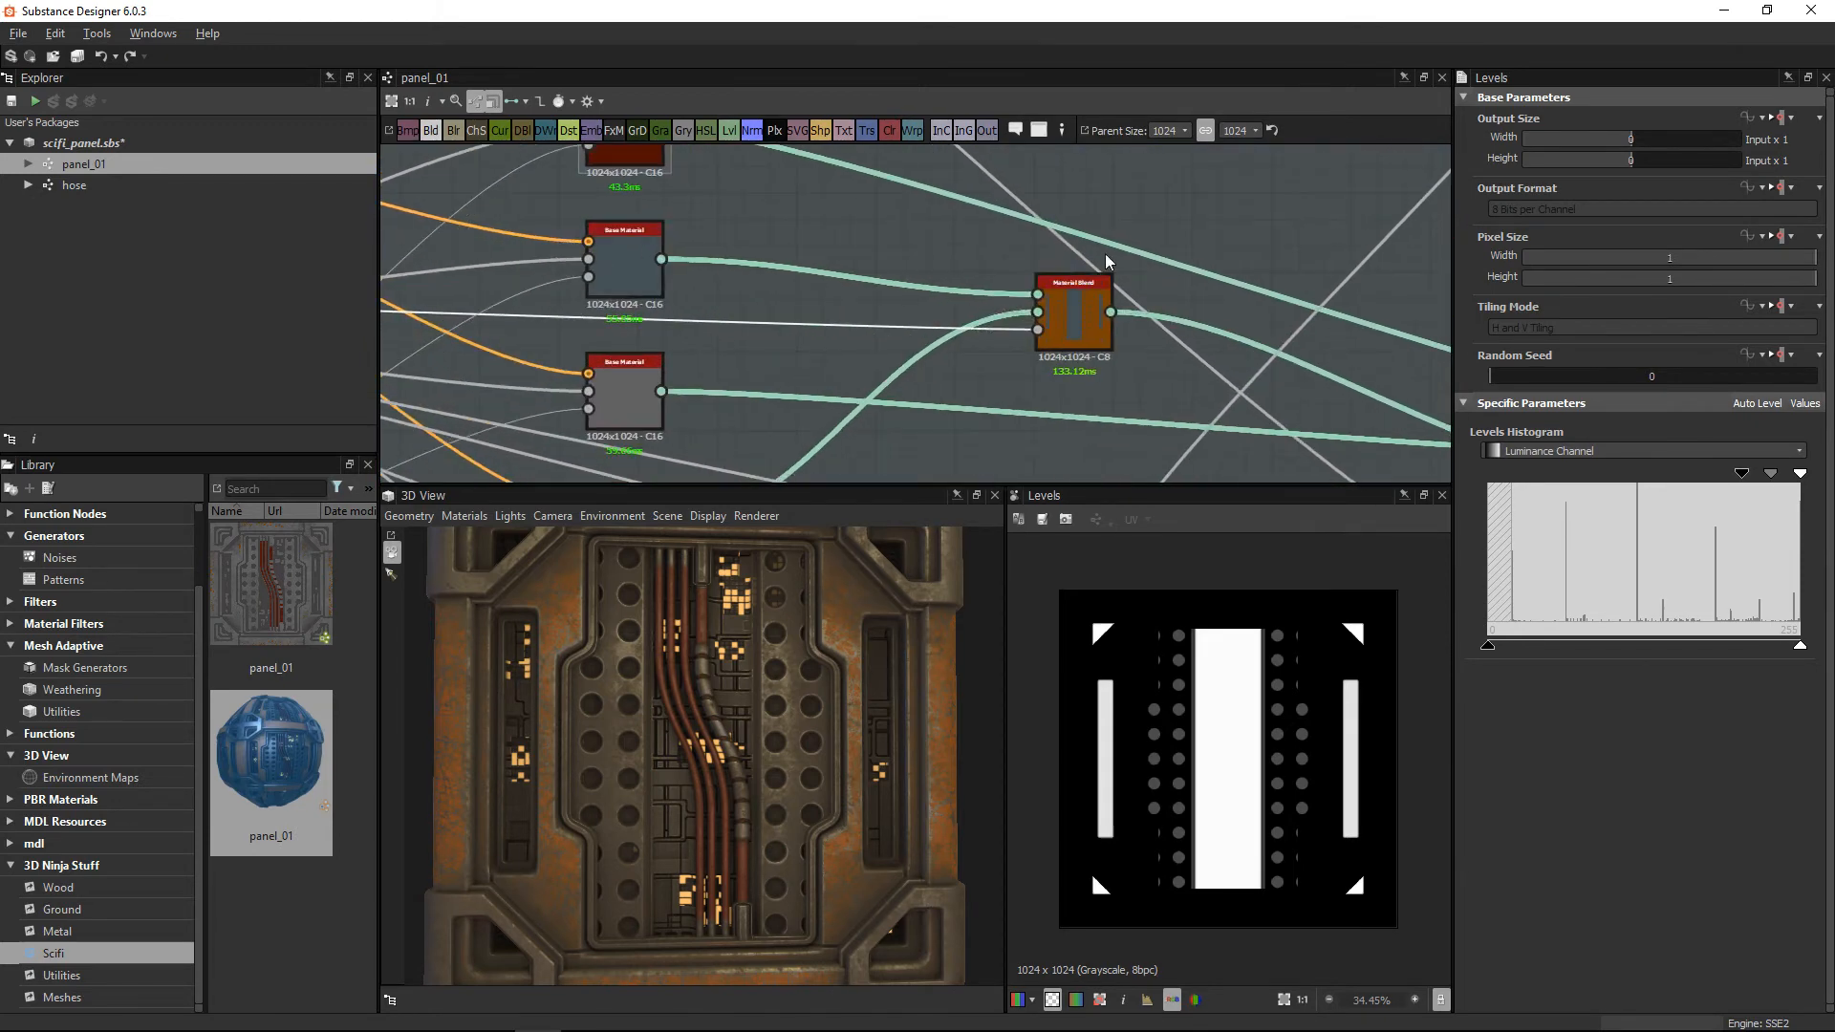
scroll(1106, 260, "up", 3)
scroll(1128, 393, "down", 5)
middle_click_drag(1141, 374, 877, 246)
scroll(1160, 381, "up", 4)
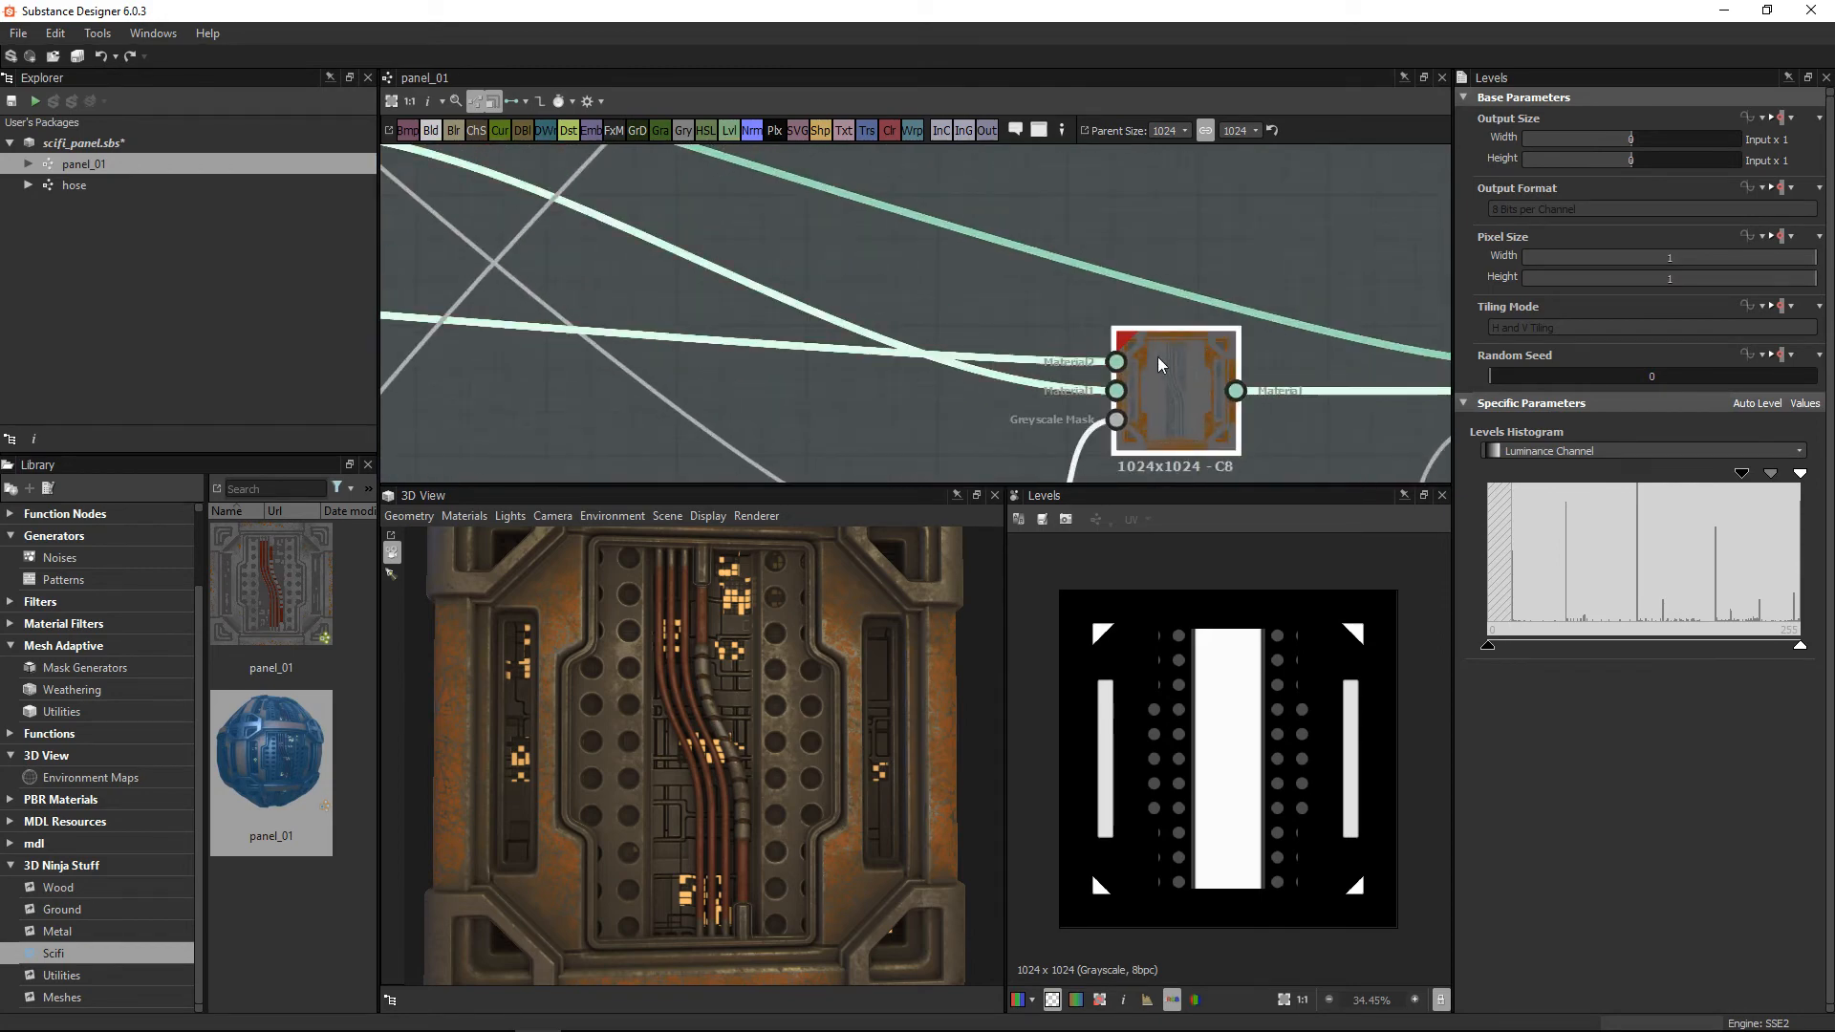
left_click(1157, 378)
left_click(1116, 420)
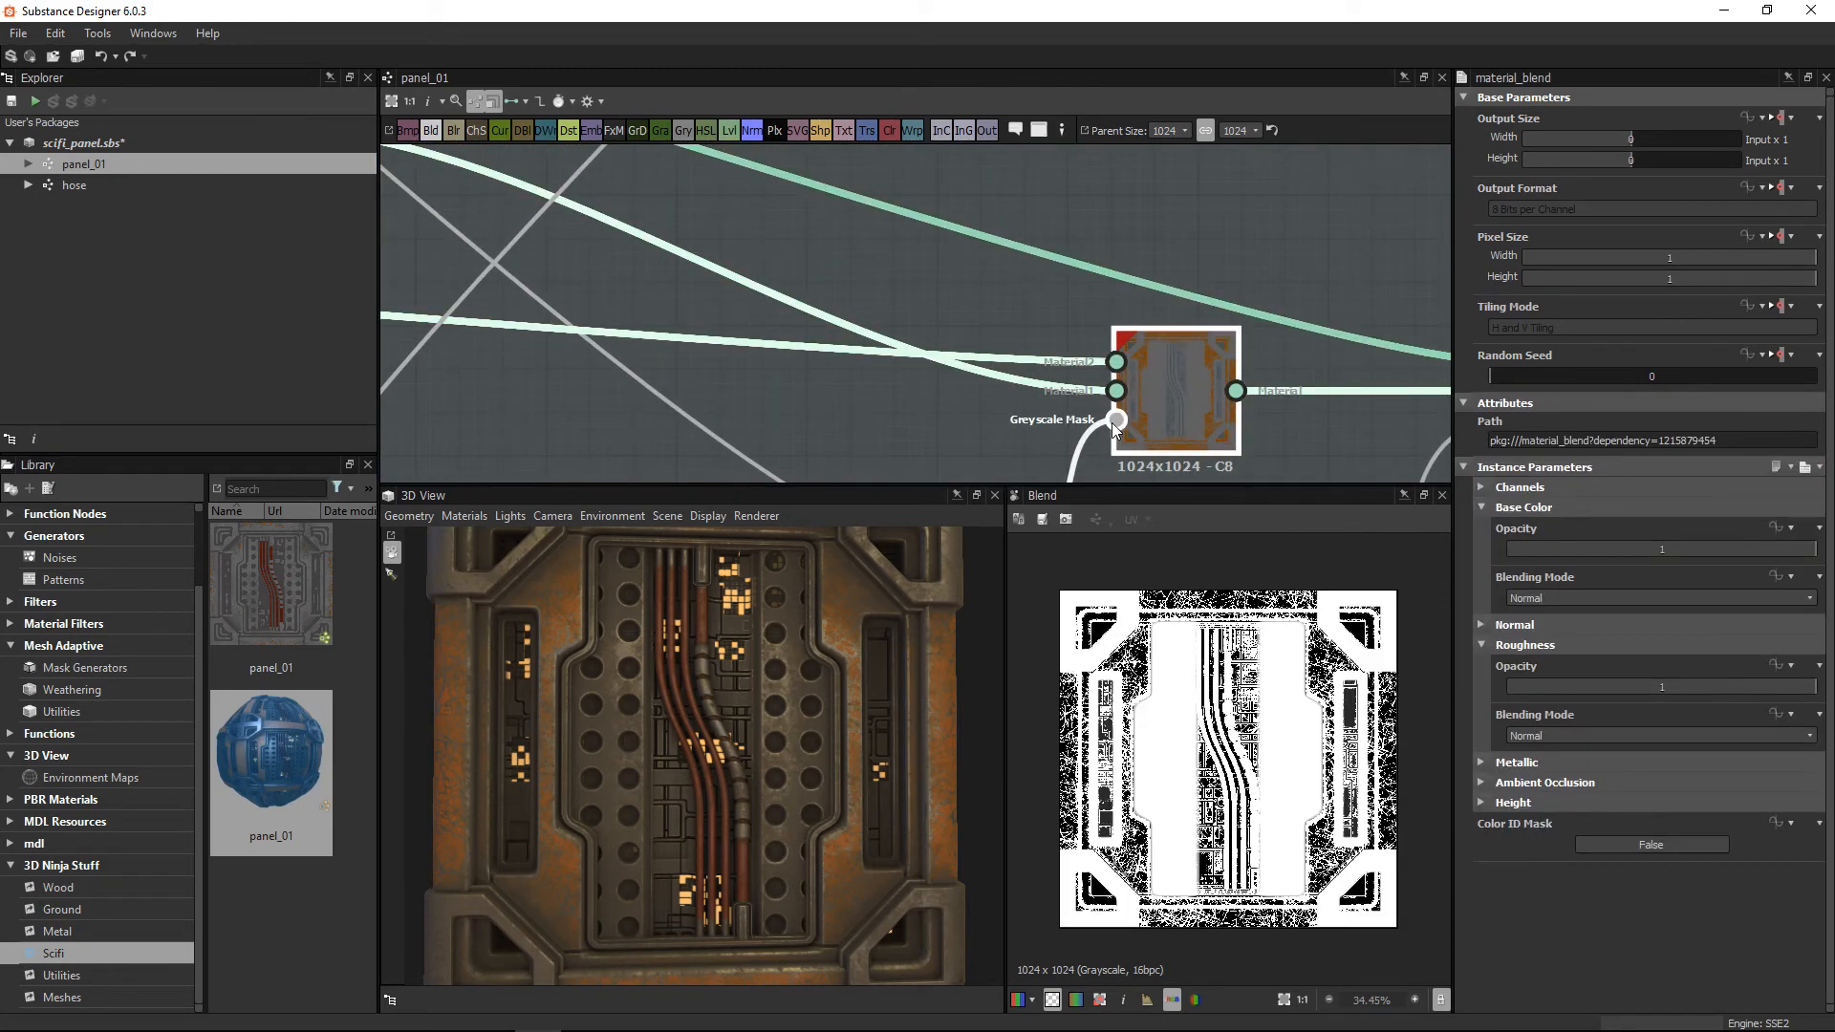
scroll(1298, 702, "up", 2)
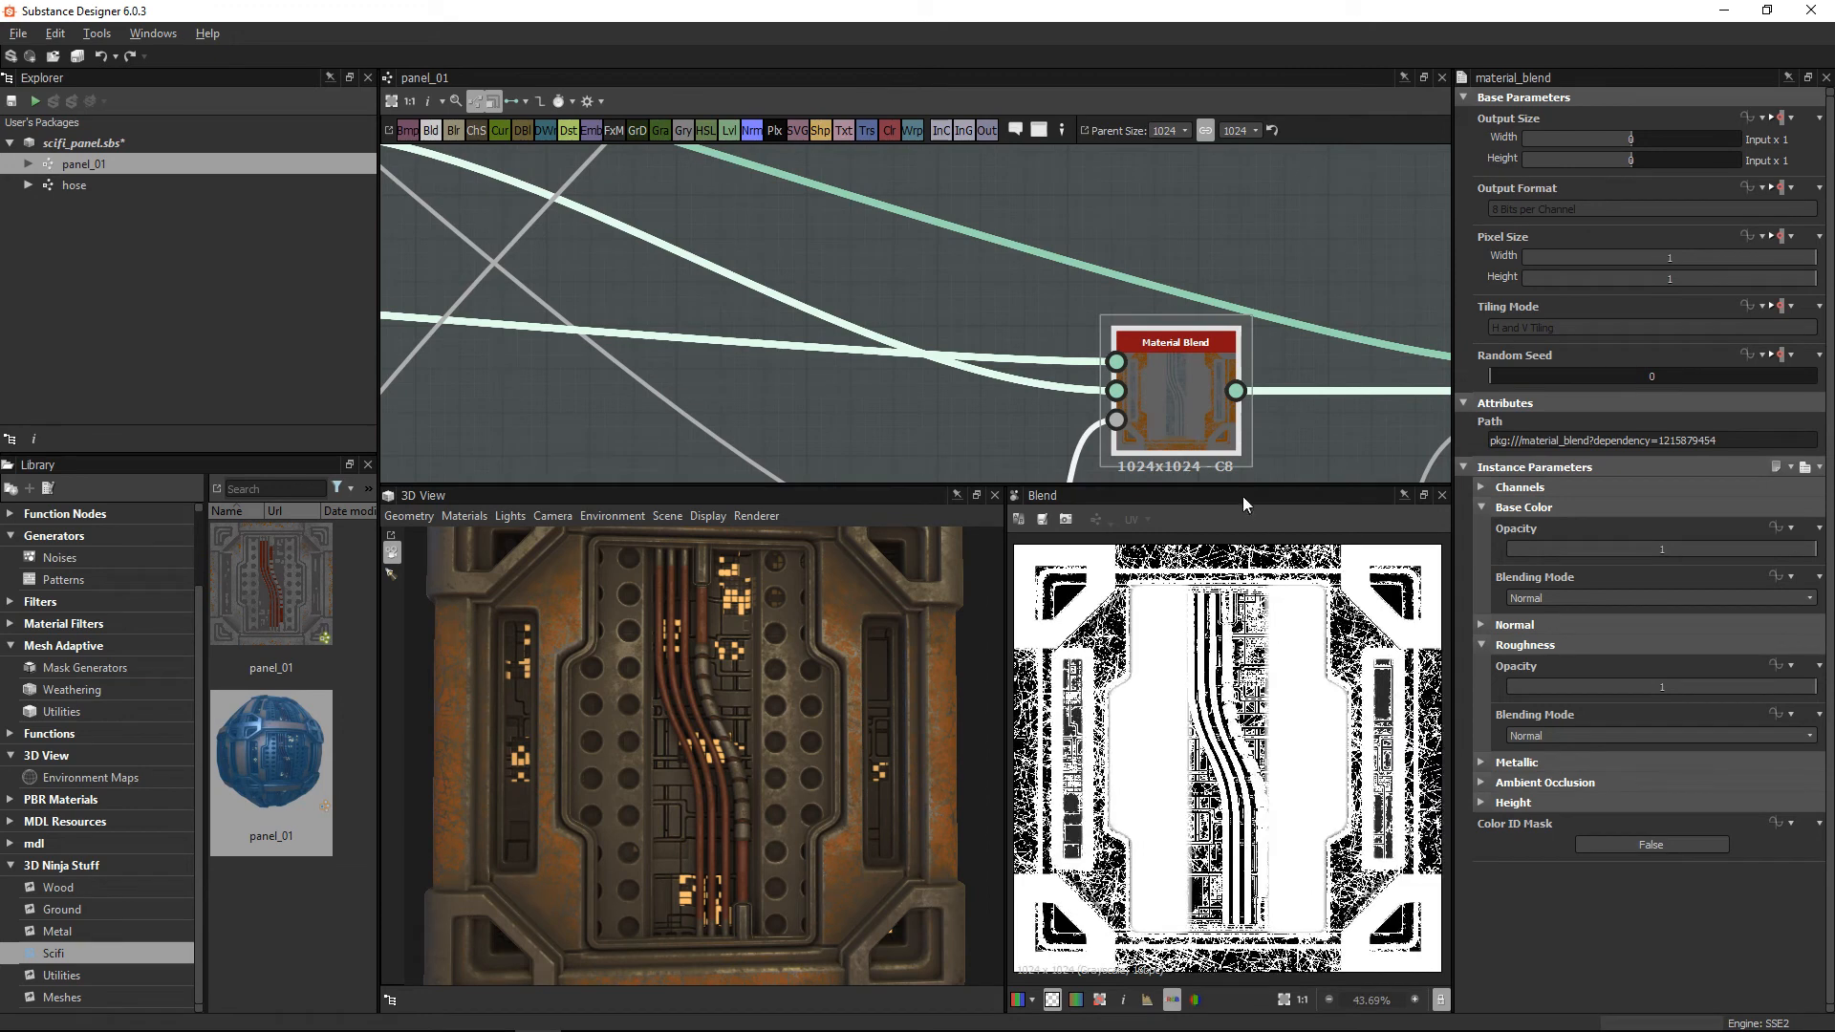
Step: Examine the chain of Blend, Levels and Metal Edge Wear nodes that builds the second Material Blend's mask
scroll(1338, 411, "down", 4)
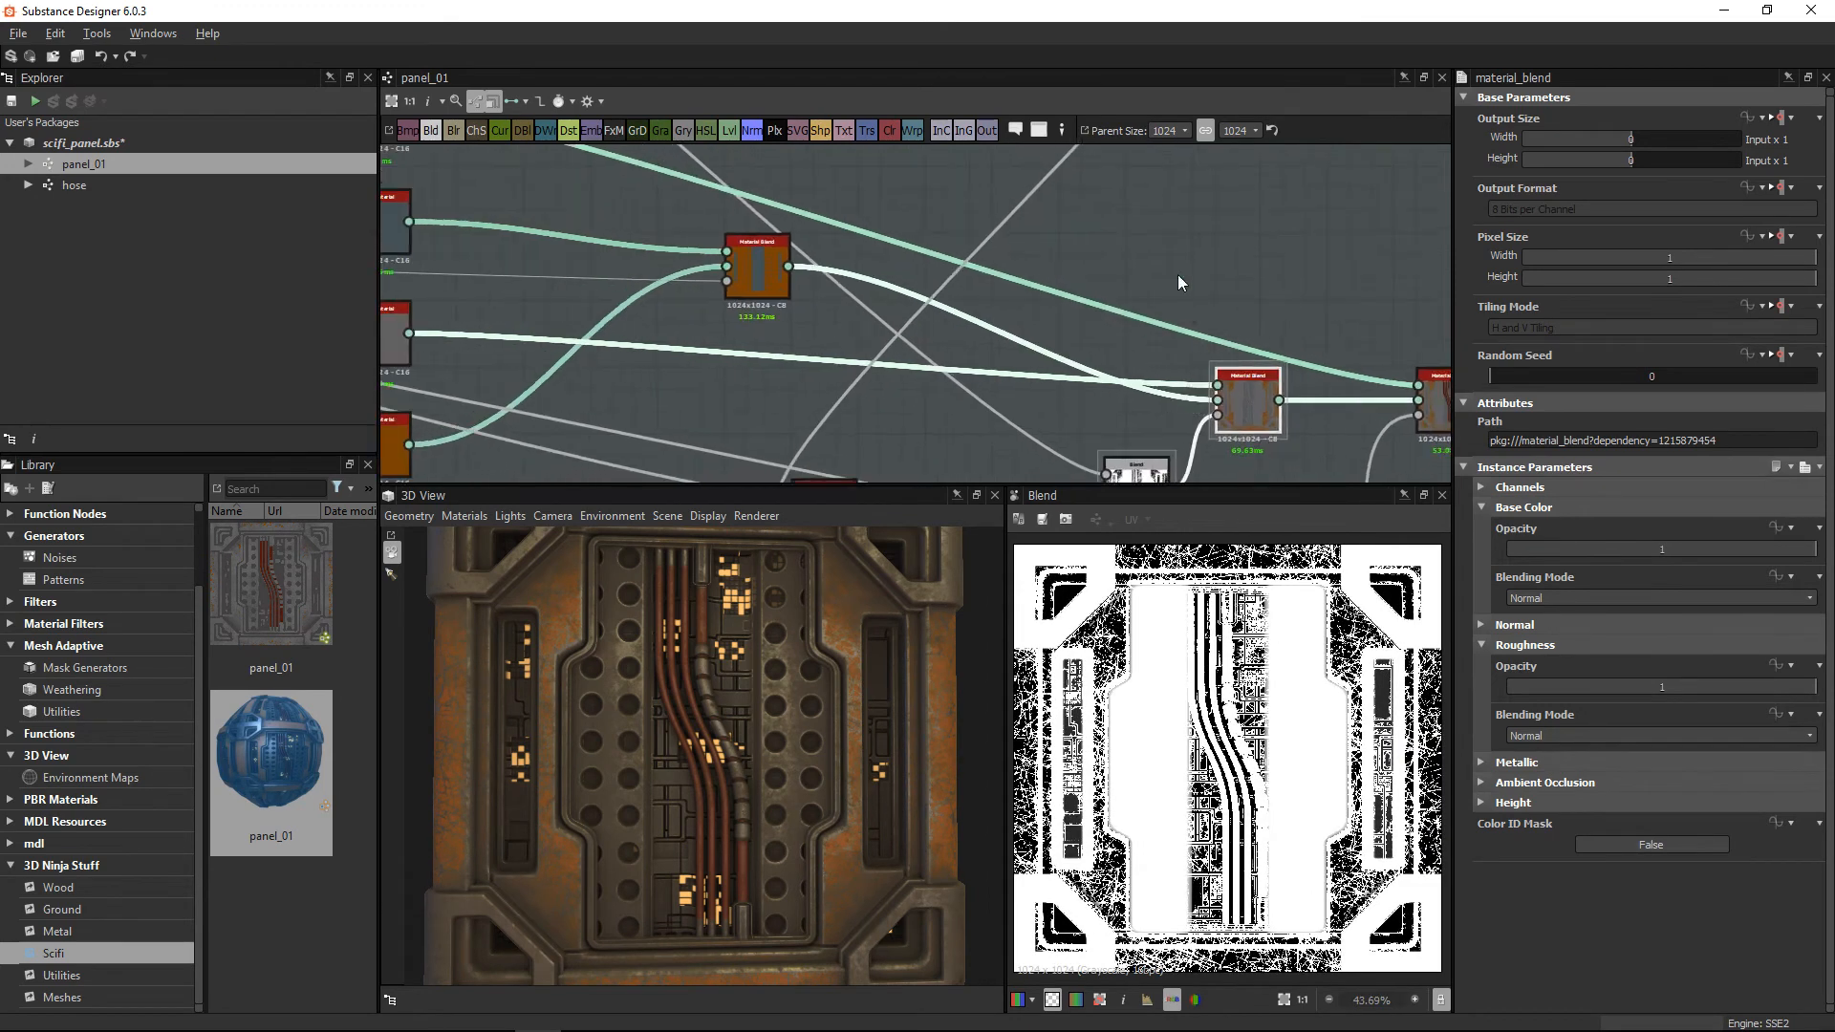
middle_click_drag(1149, 466, 1086, 237)
middle_click_drag(770, 285, 849, 308)
scroll(849, 309, "up", 3)
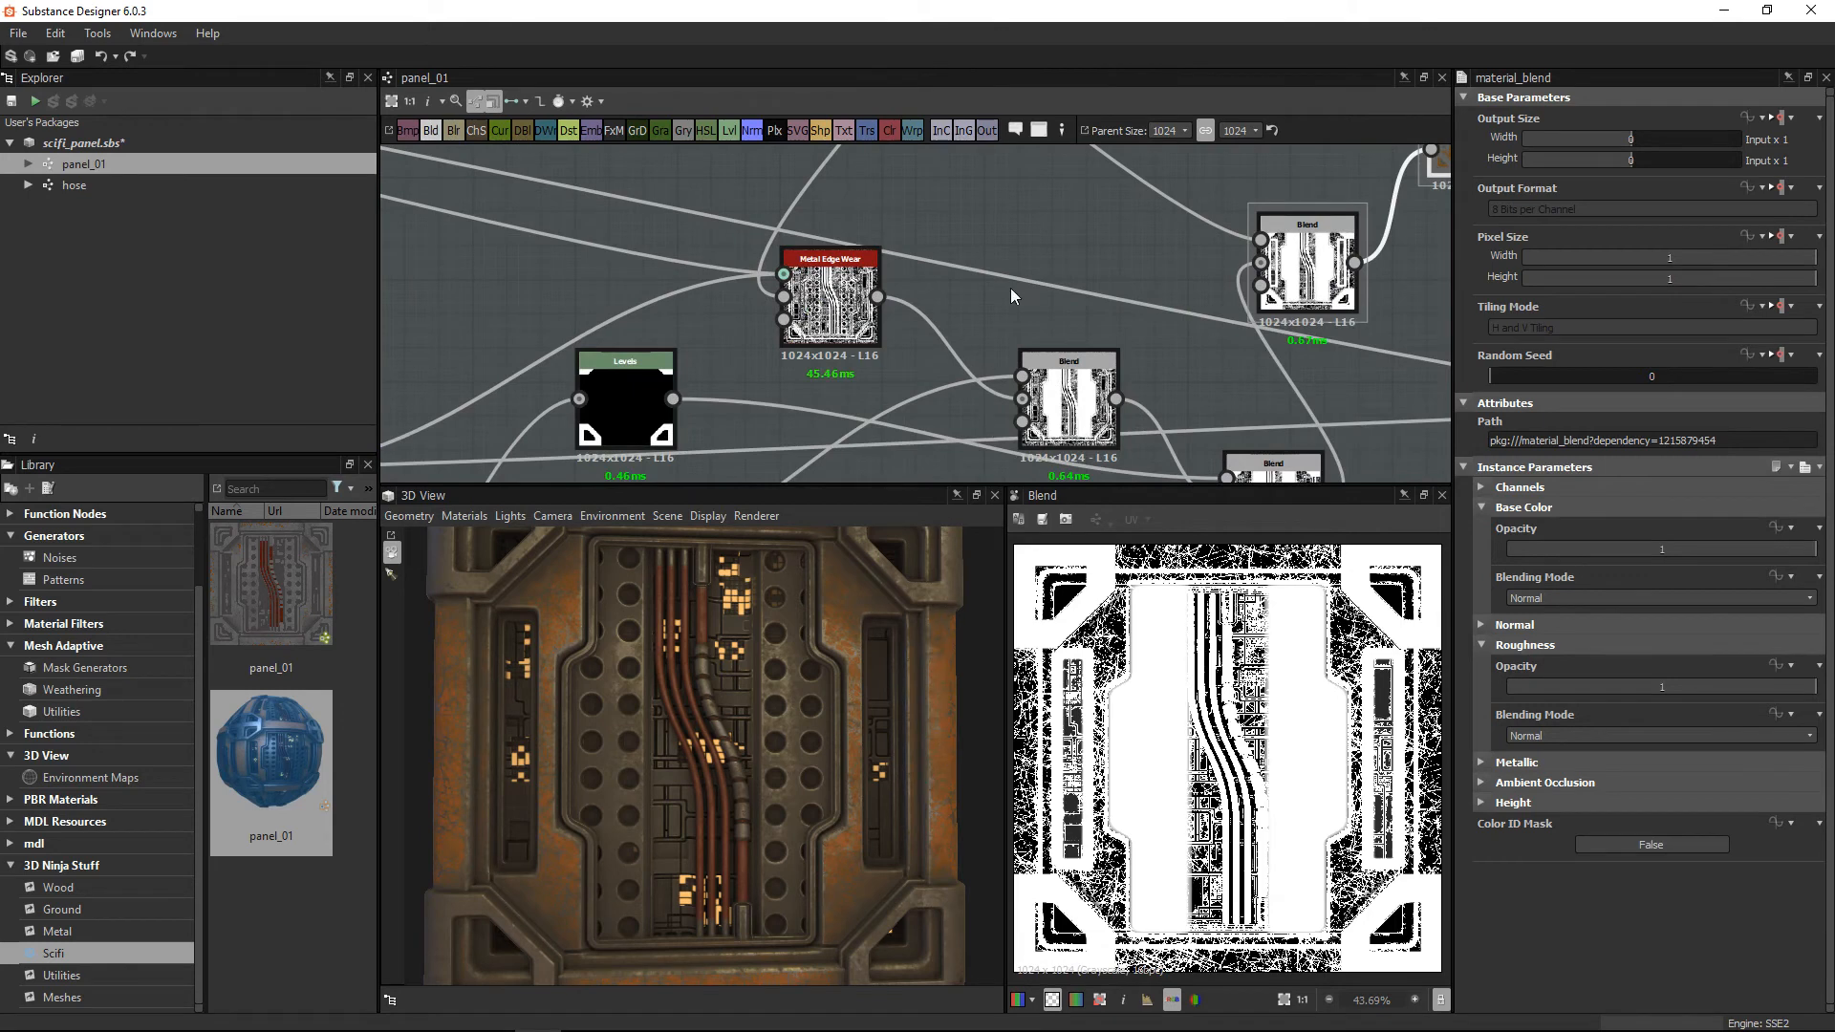
scroll(1070, 263, "down", 3)
middle_click_drag(1195, 286, 989, 404)
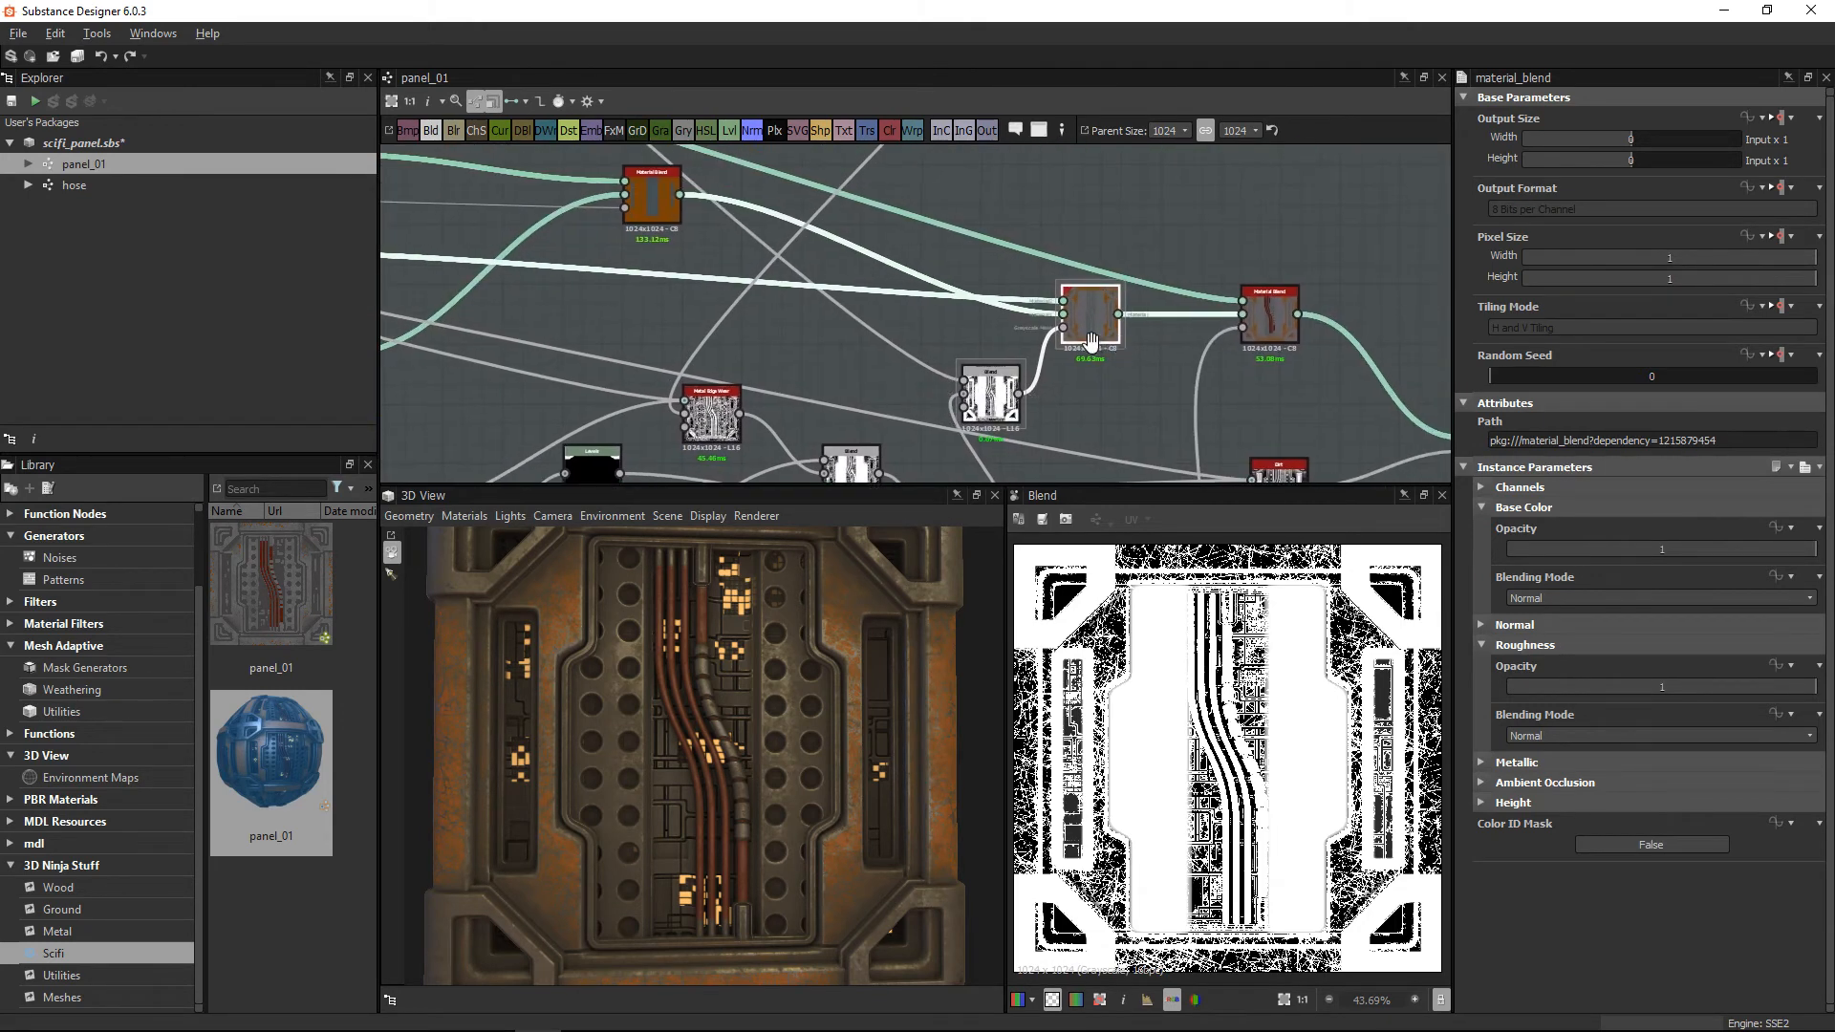
middle_click_drag(1090, 337, 1030, 387)
mouse_move(1023, 290)
middle_mouse_down()
mouse_move(1020, 340)
mouse_move(1209, 248)
middle_mouse_up()
middle_click_drag(891, 389, 925, 296)
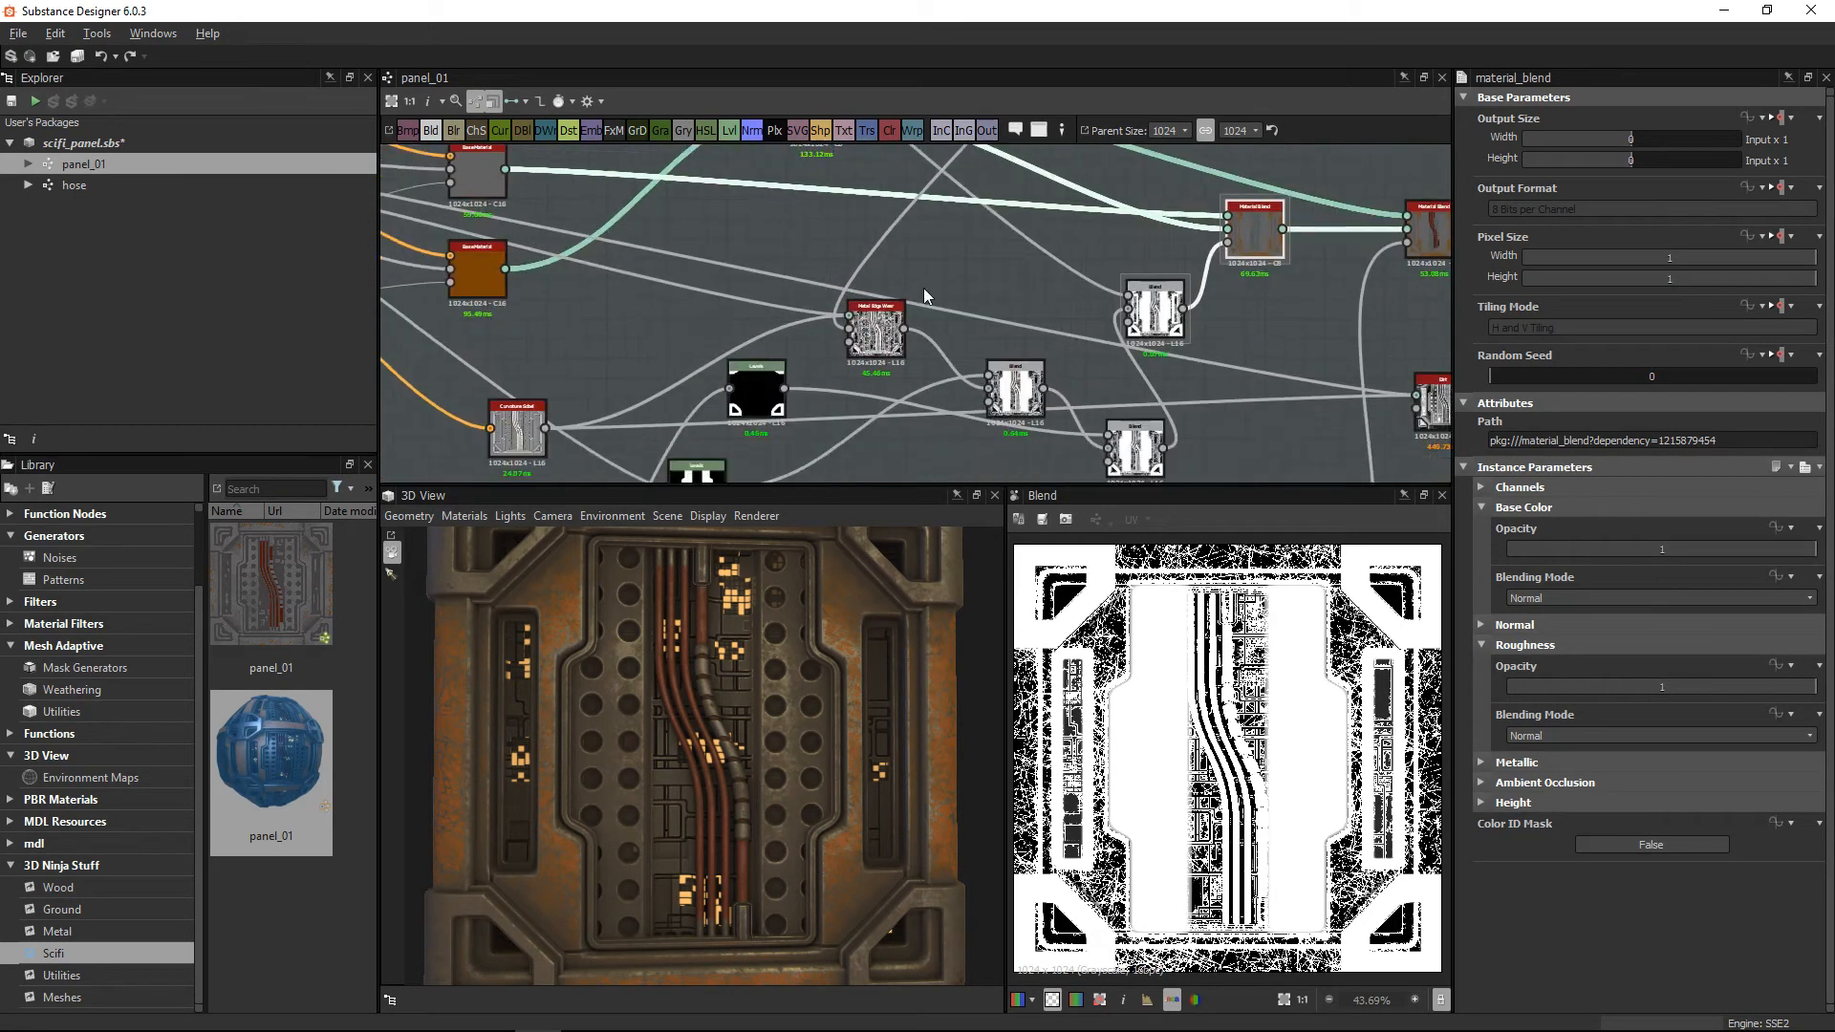
Step: Inspect the Metal Edge Wear node's parameters and preview the maps feeding its Curvature and Ambient Occlusion inputs
scroll(923, 294, "up", 3)
left_click_drag(839, 372, 903, 371)
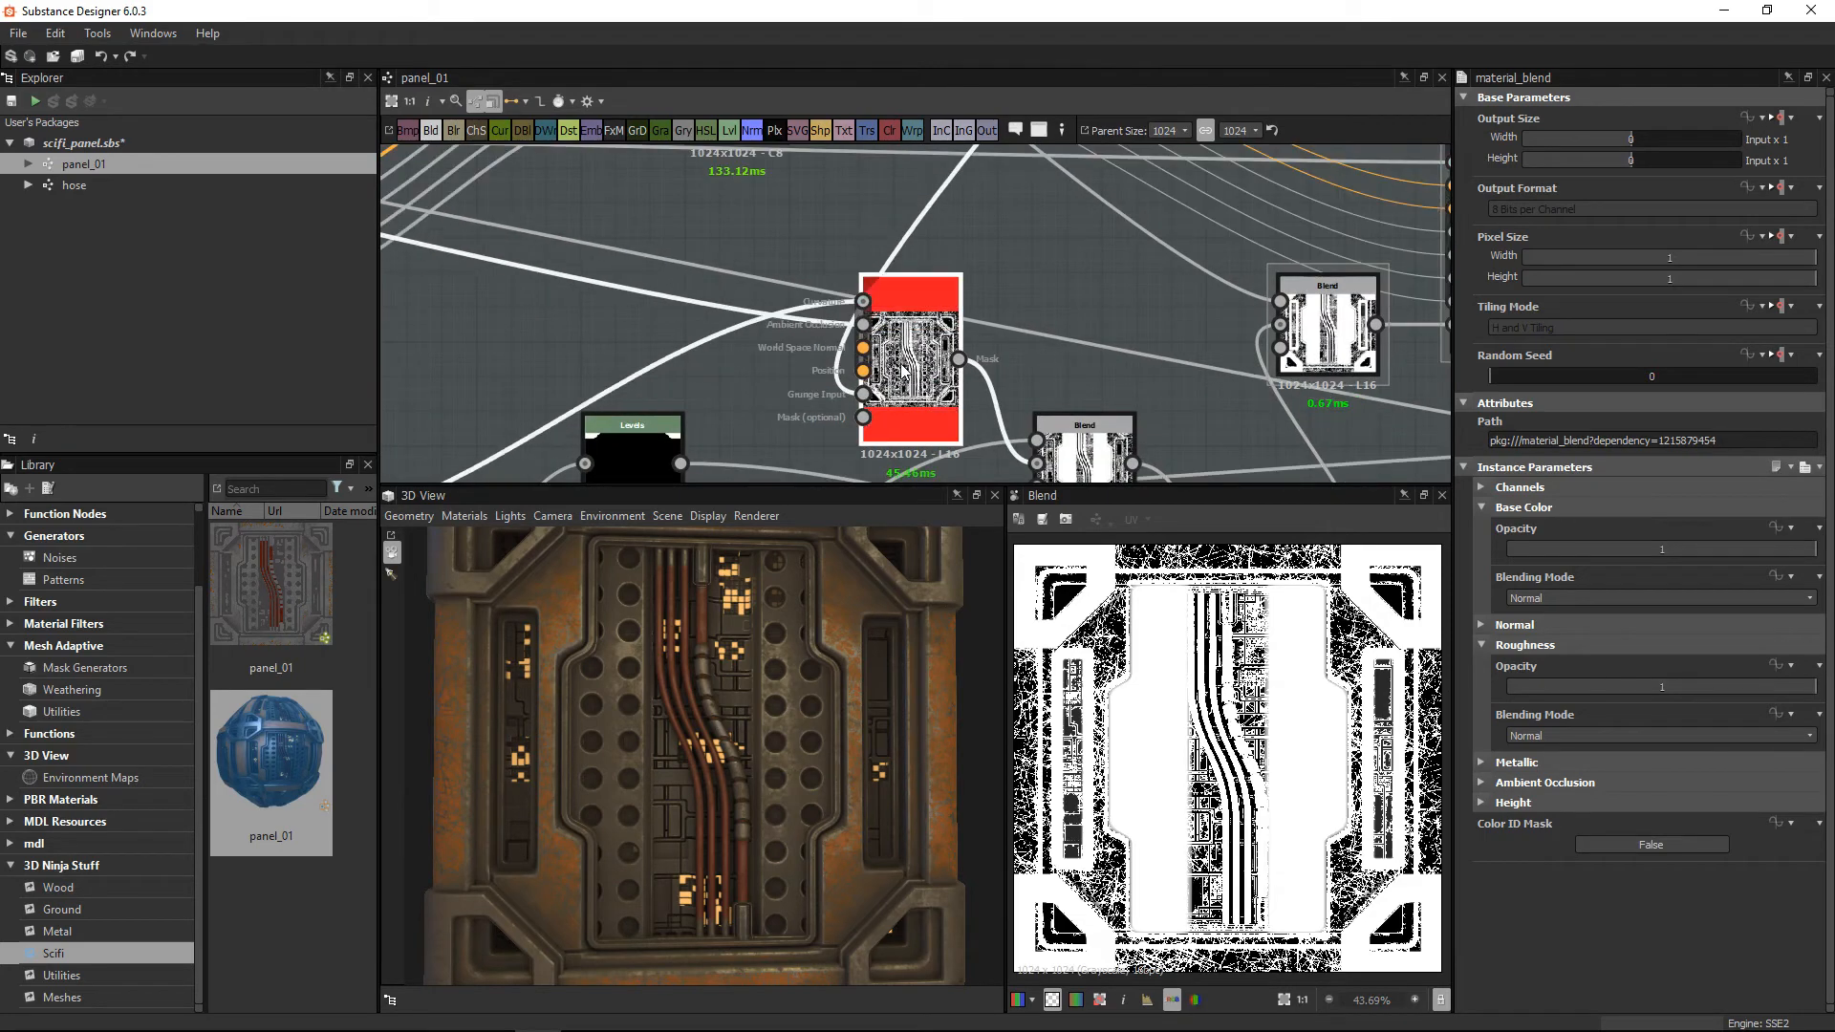
scroll(888, 330, "up", 2)
left_click(860, 308)
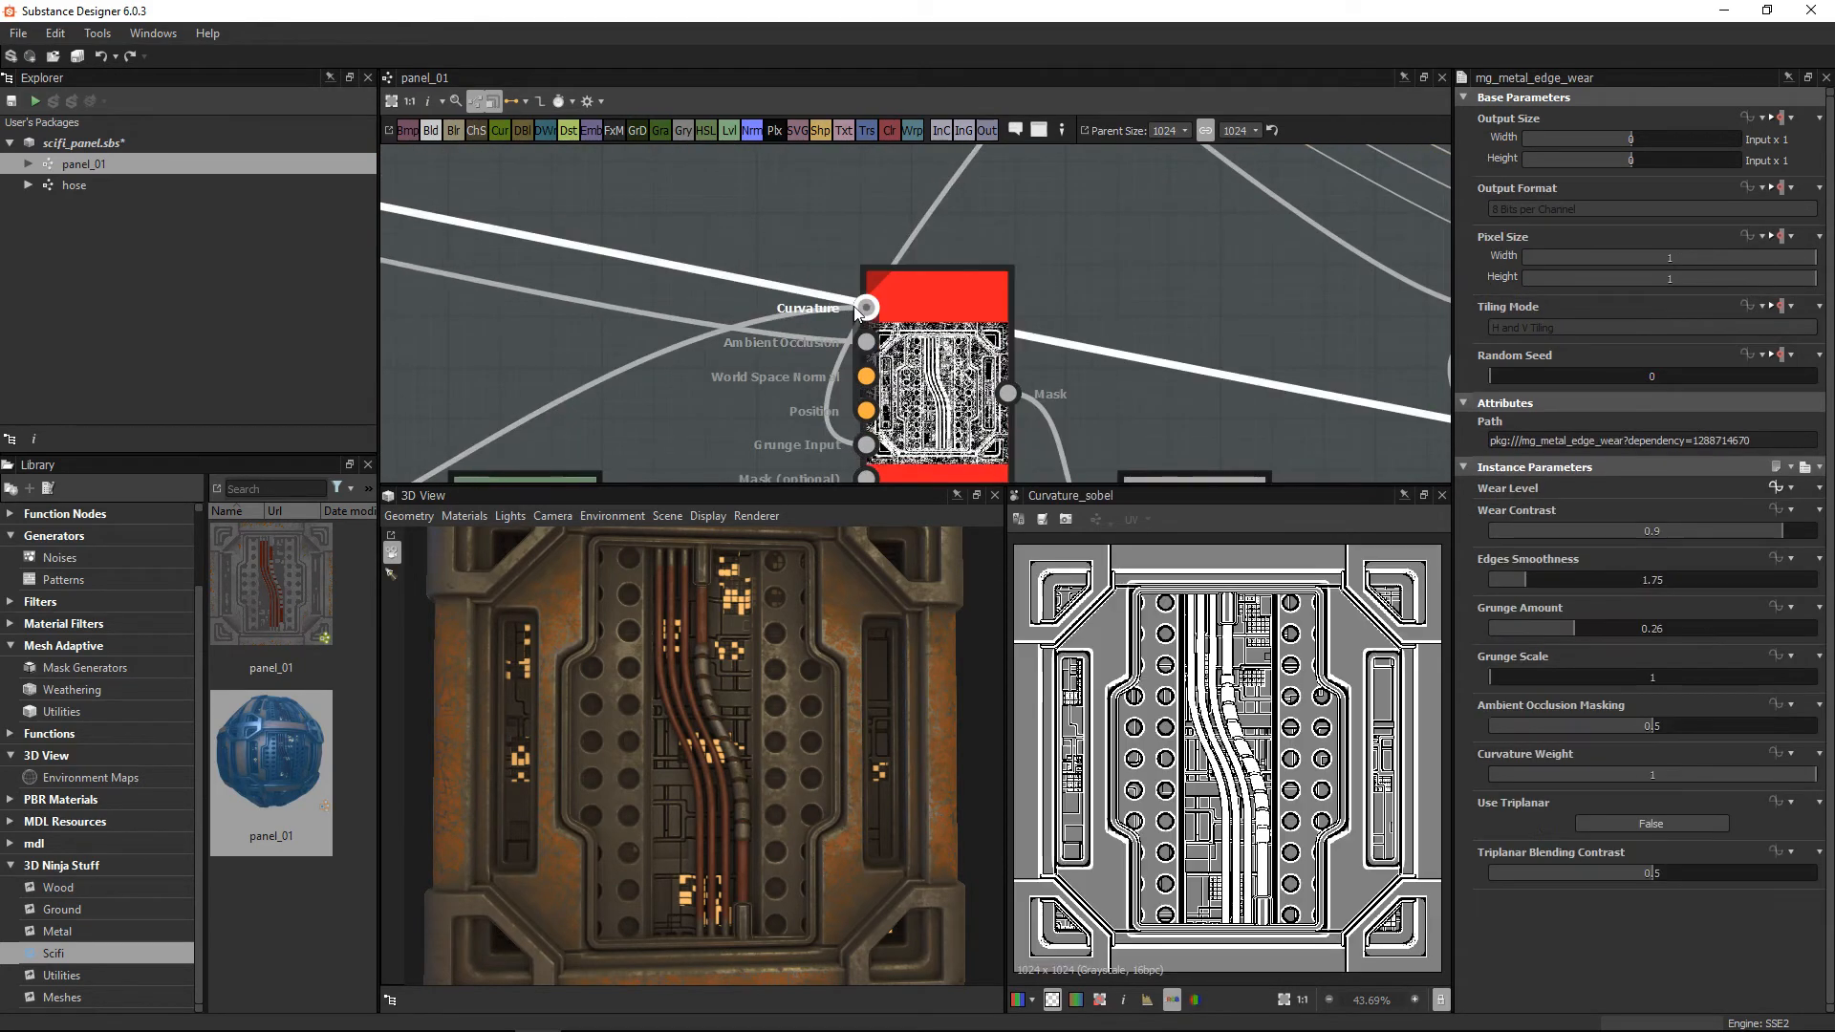
left_click(866, 342)
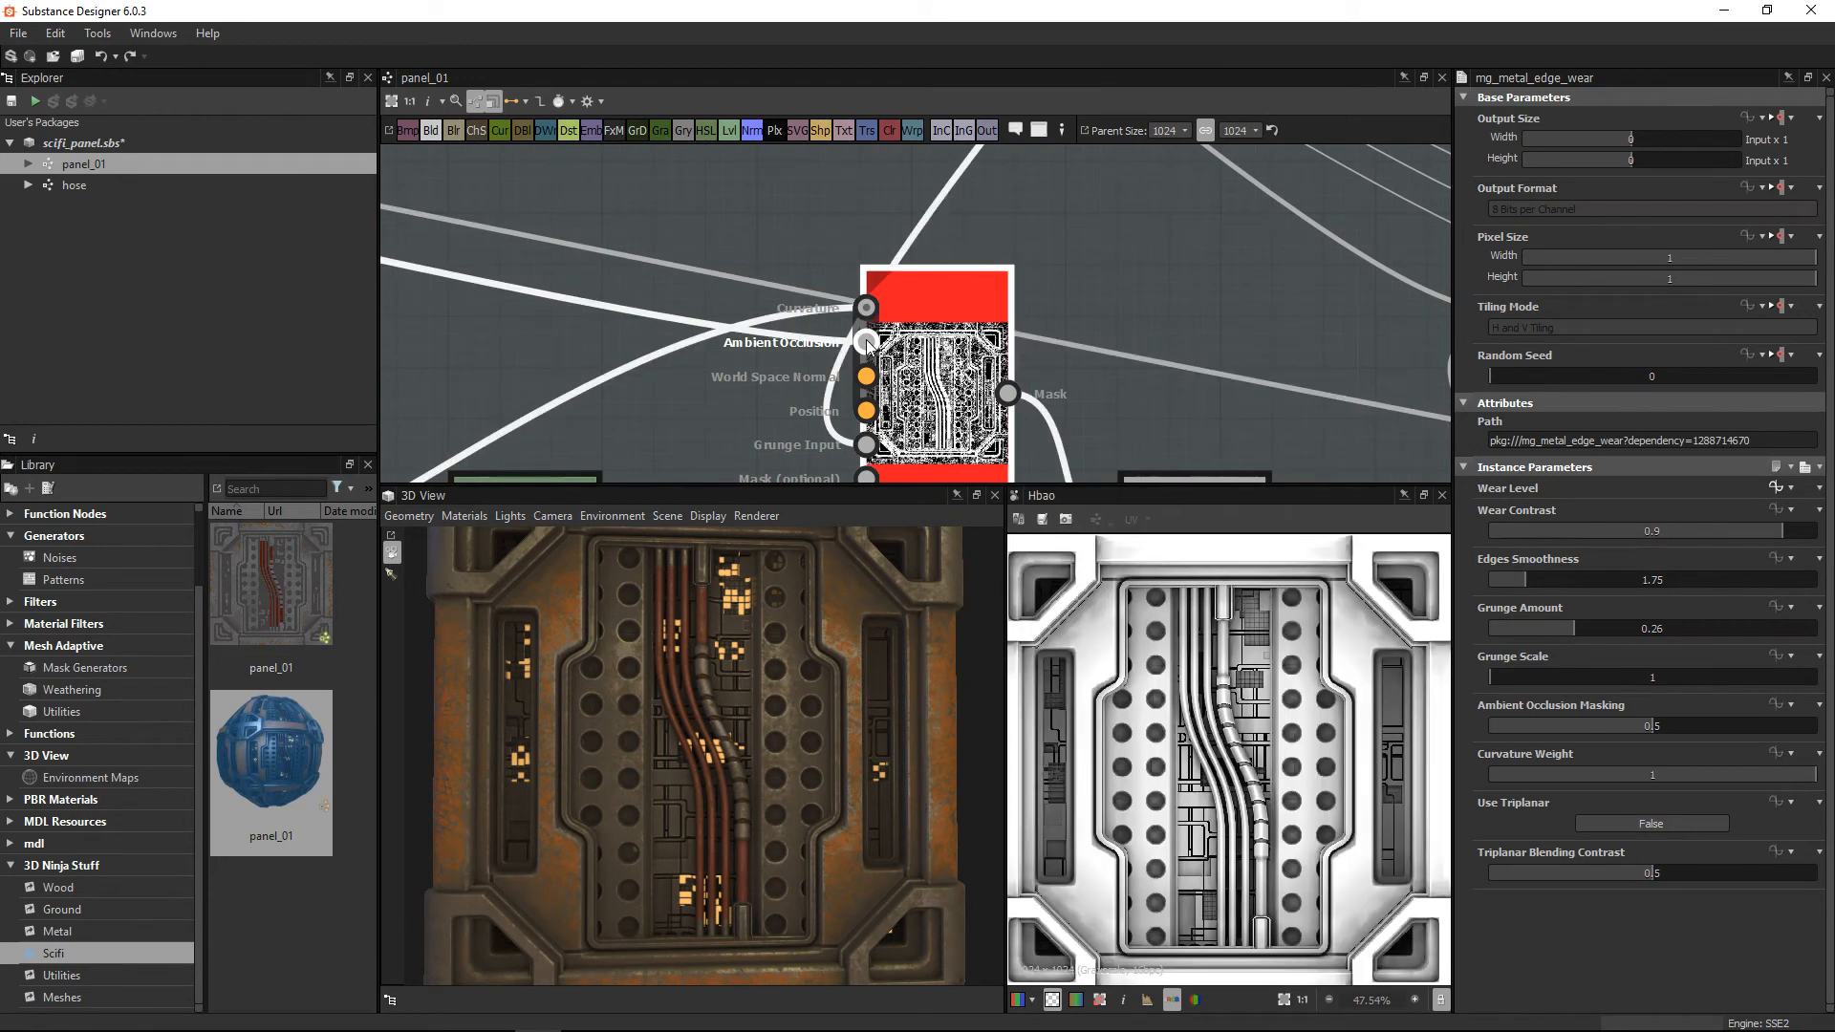
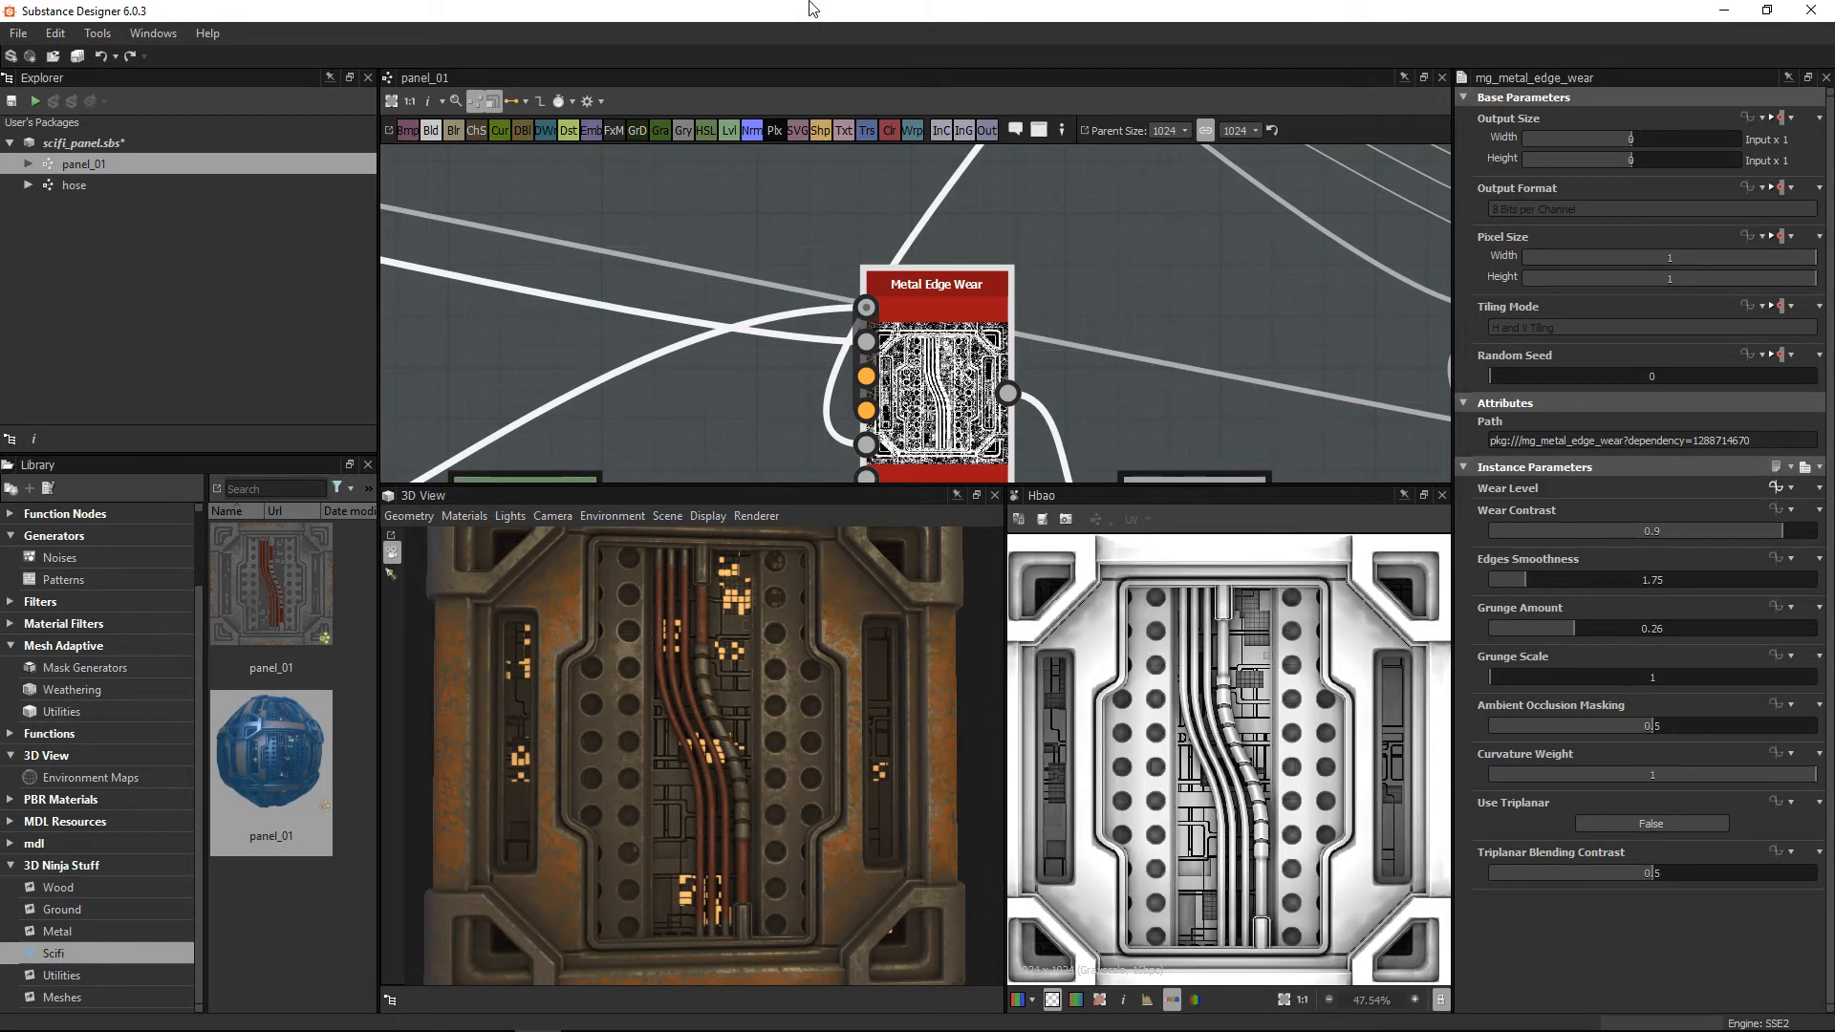
left_click(825, 159)
key("space")
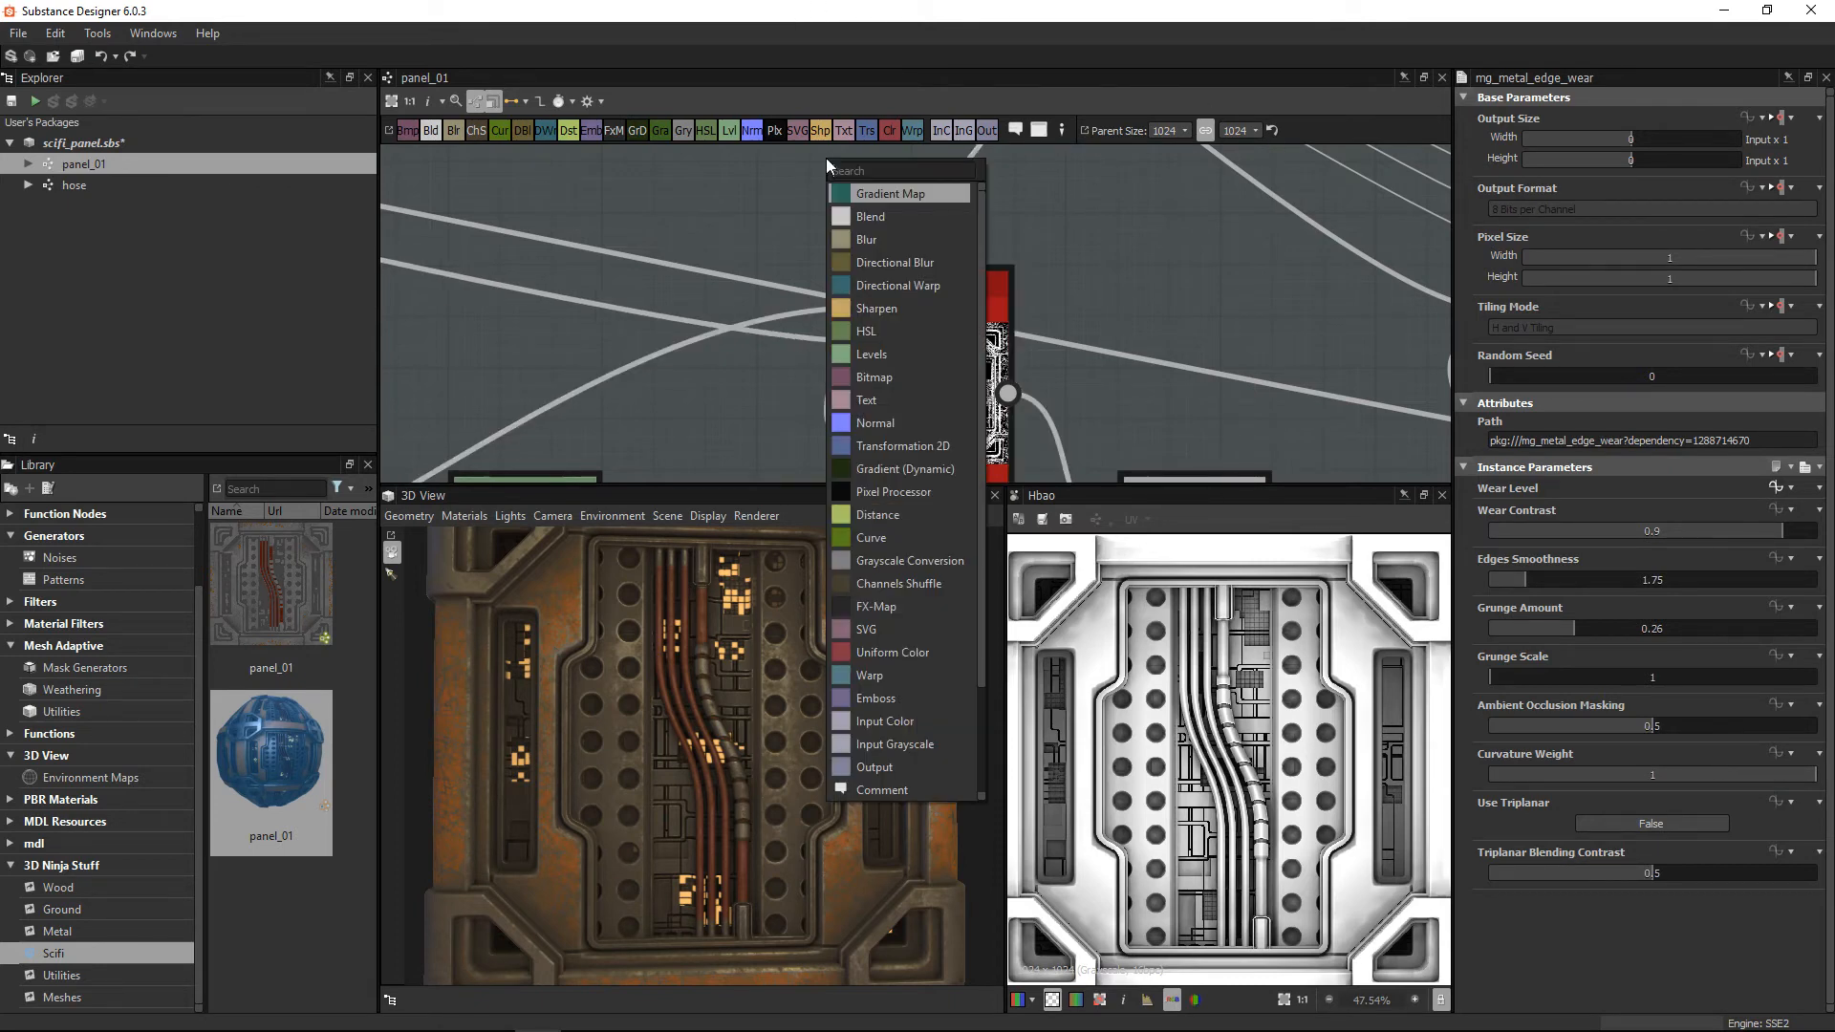
type("vec")
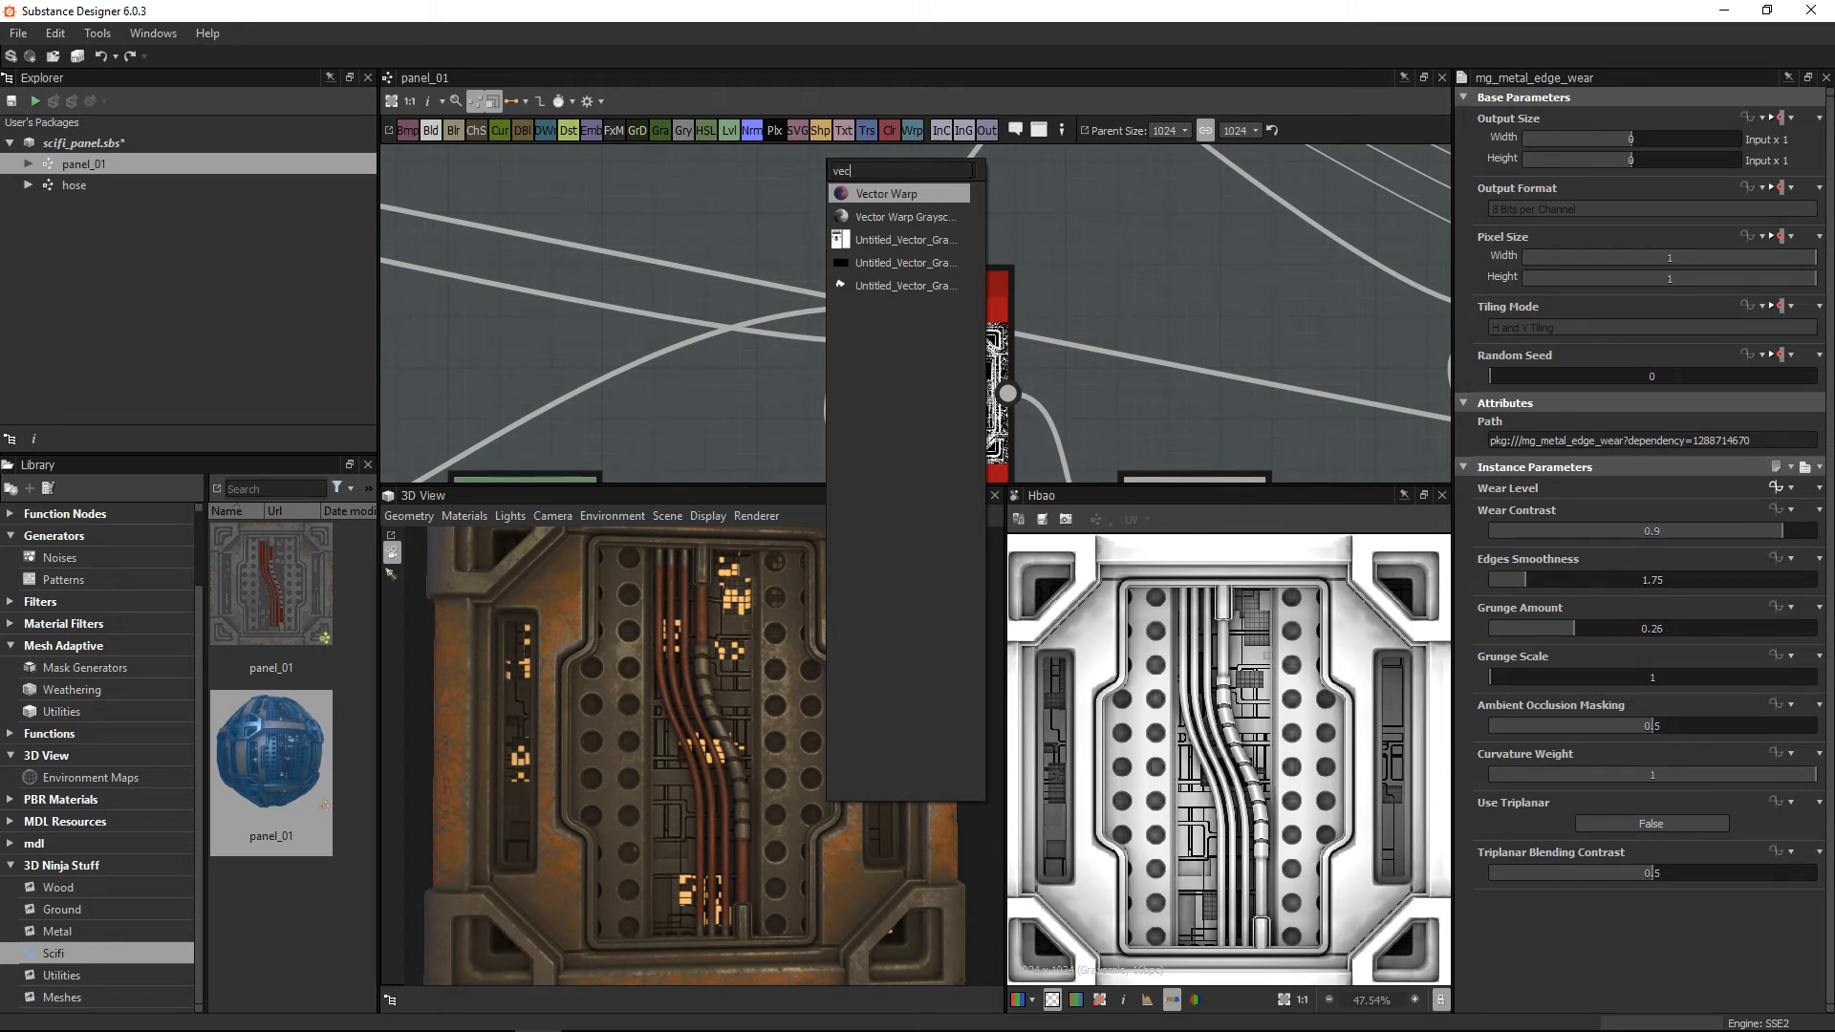
left_click(696, 167)
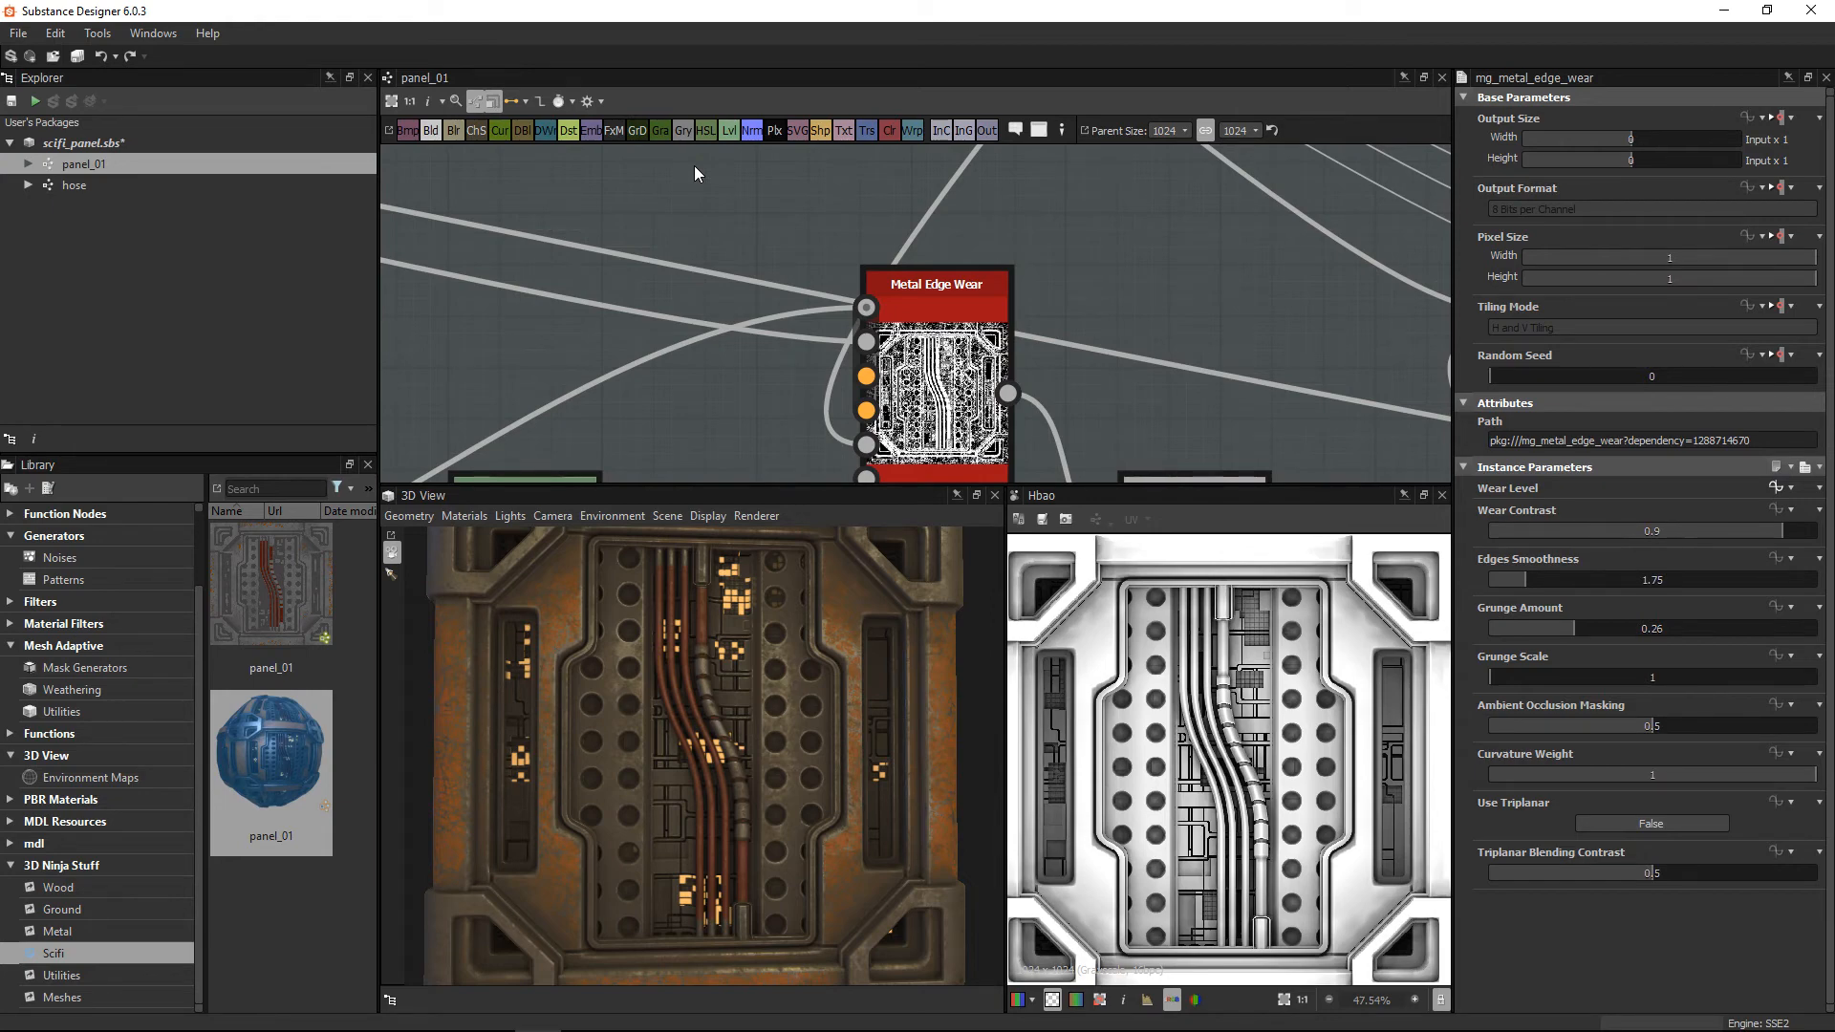
Step: Go to the third Material Blend, which adds the red cable material, and preview its Greyscale Mask input
scroll(957, 271, "down", 2)
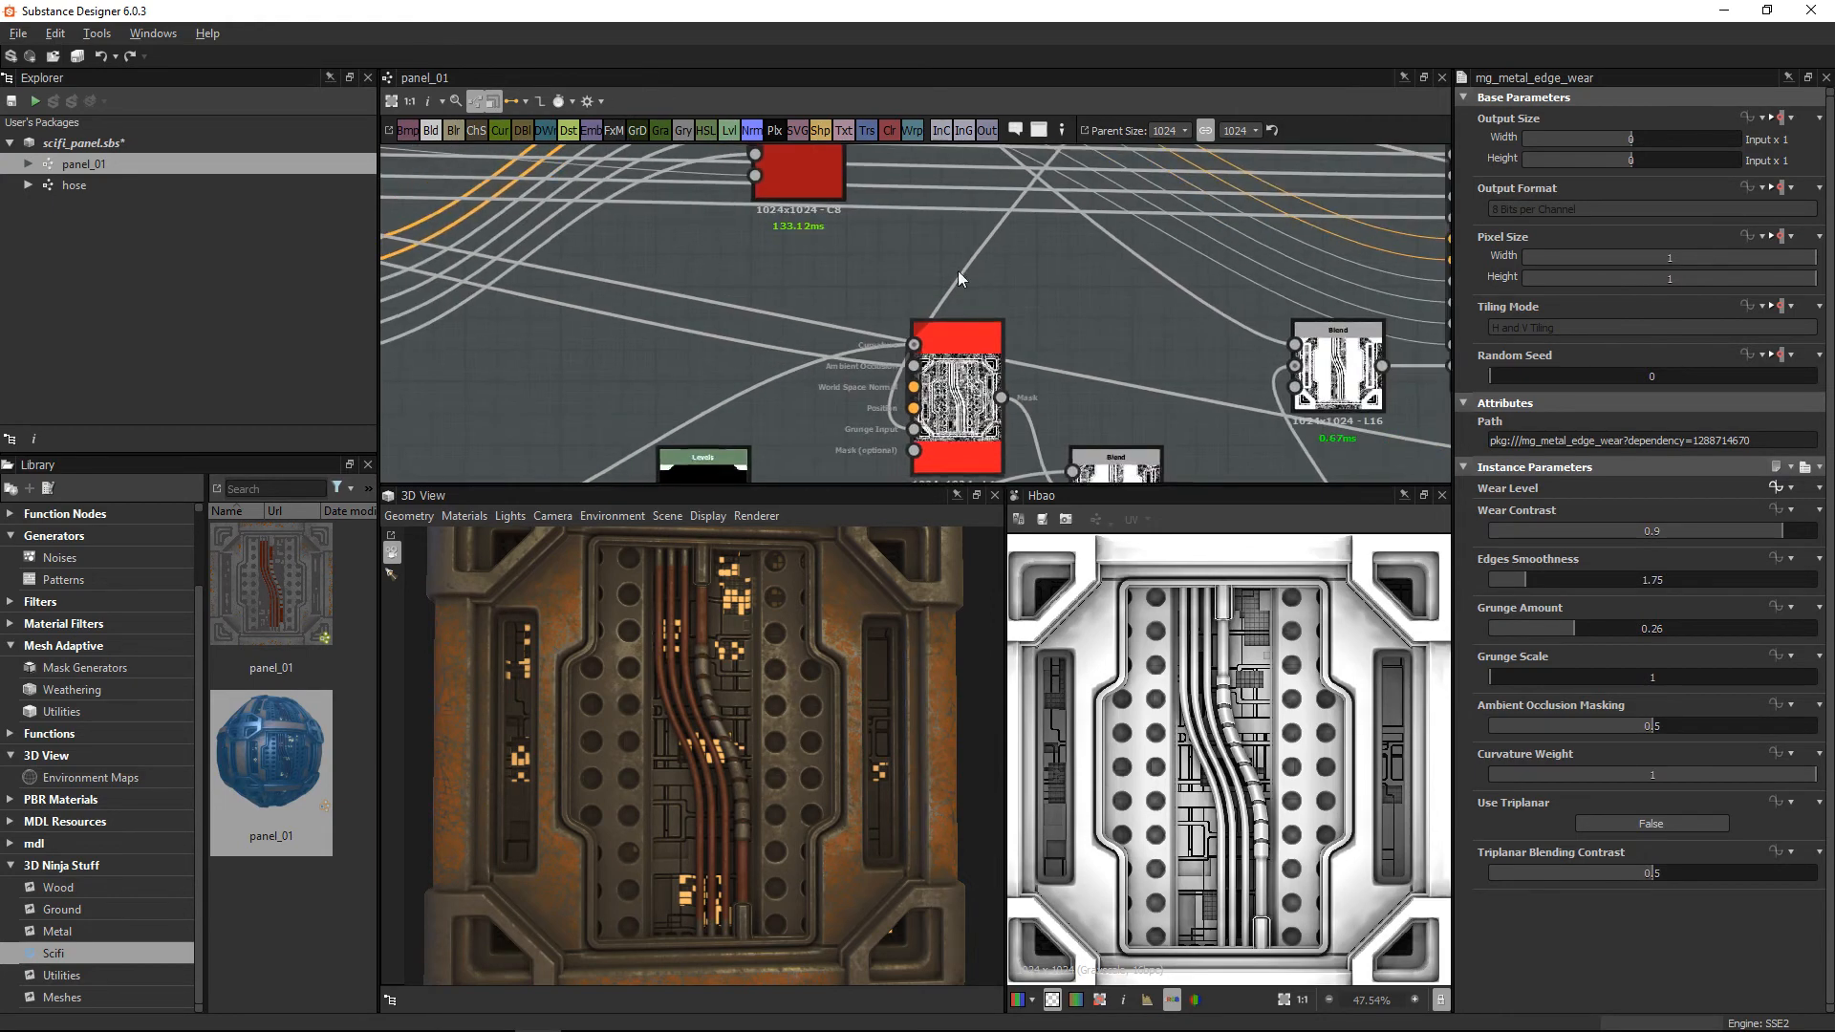
scroll(958, 272, "down", 2)
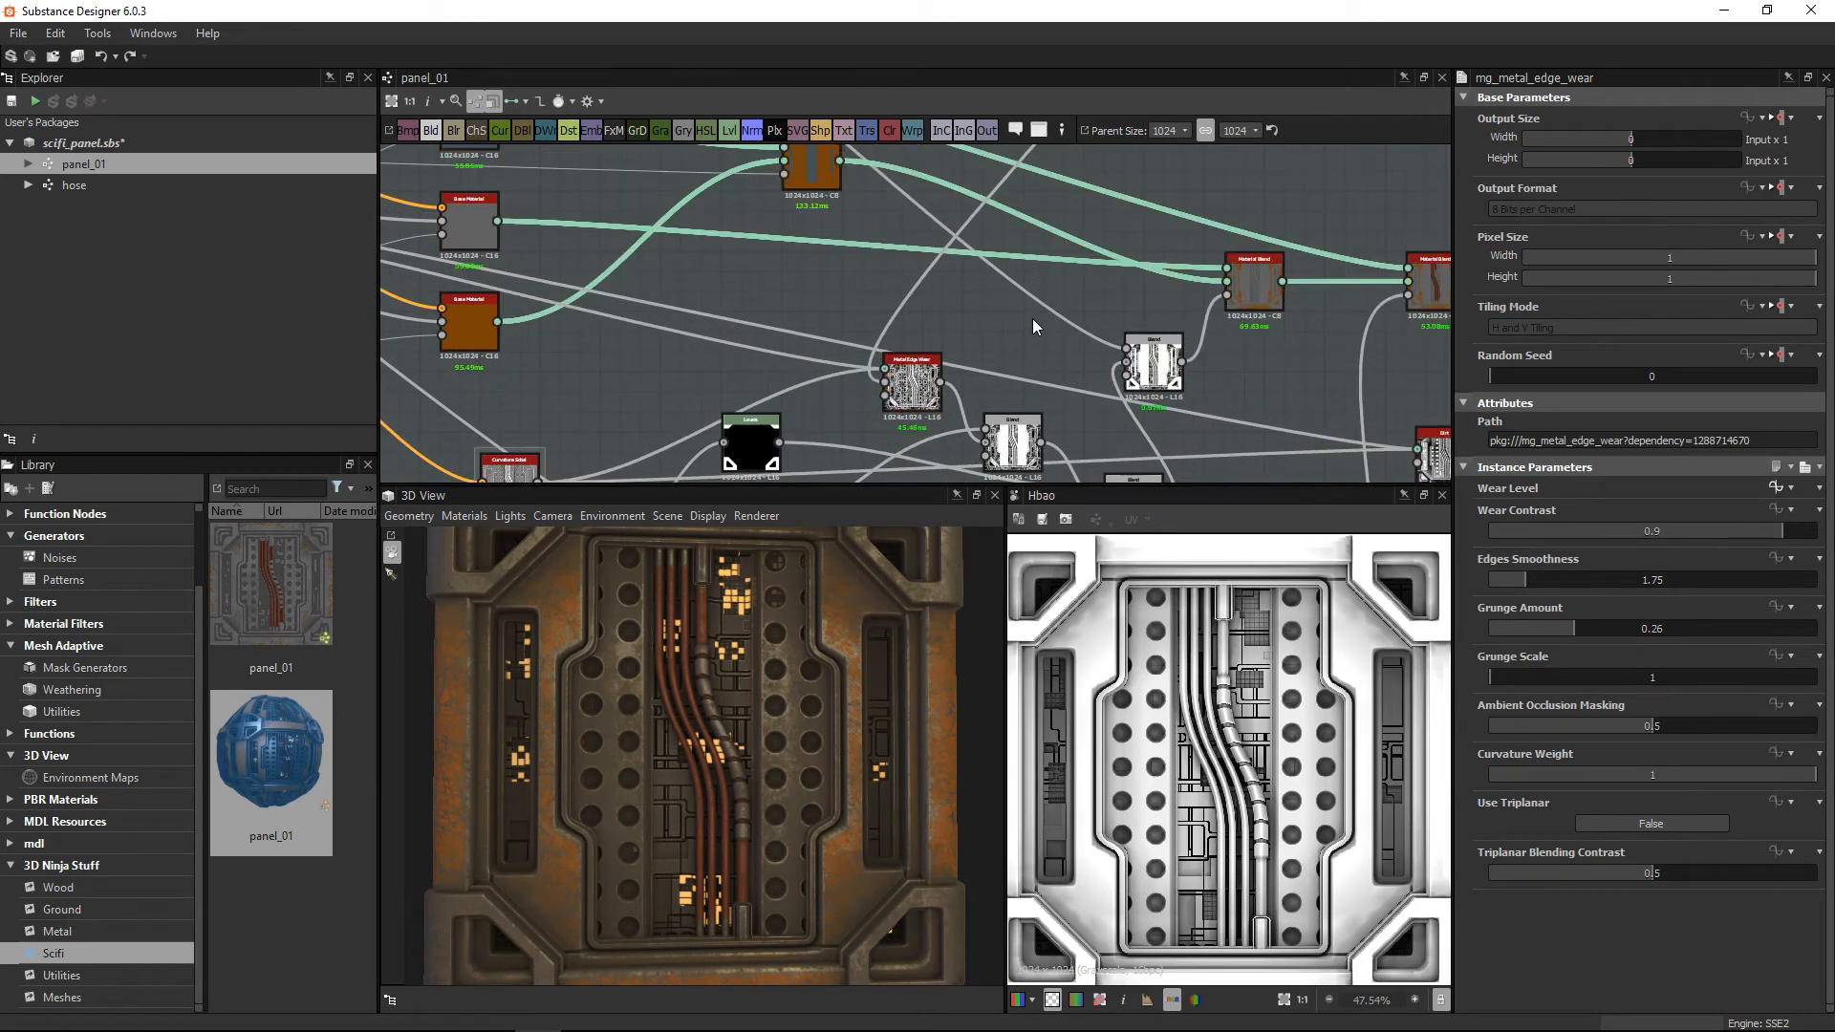
scroll(1032, 318, "up", 2)
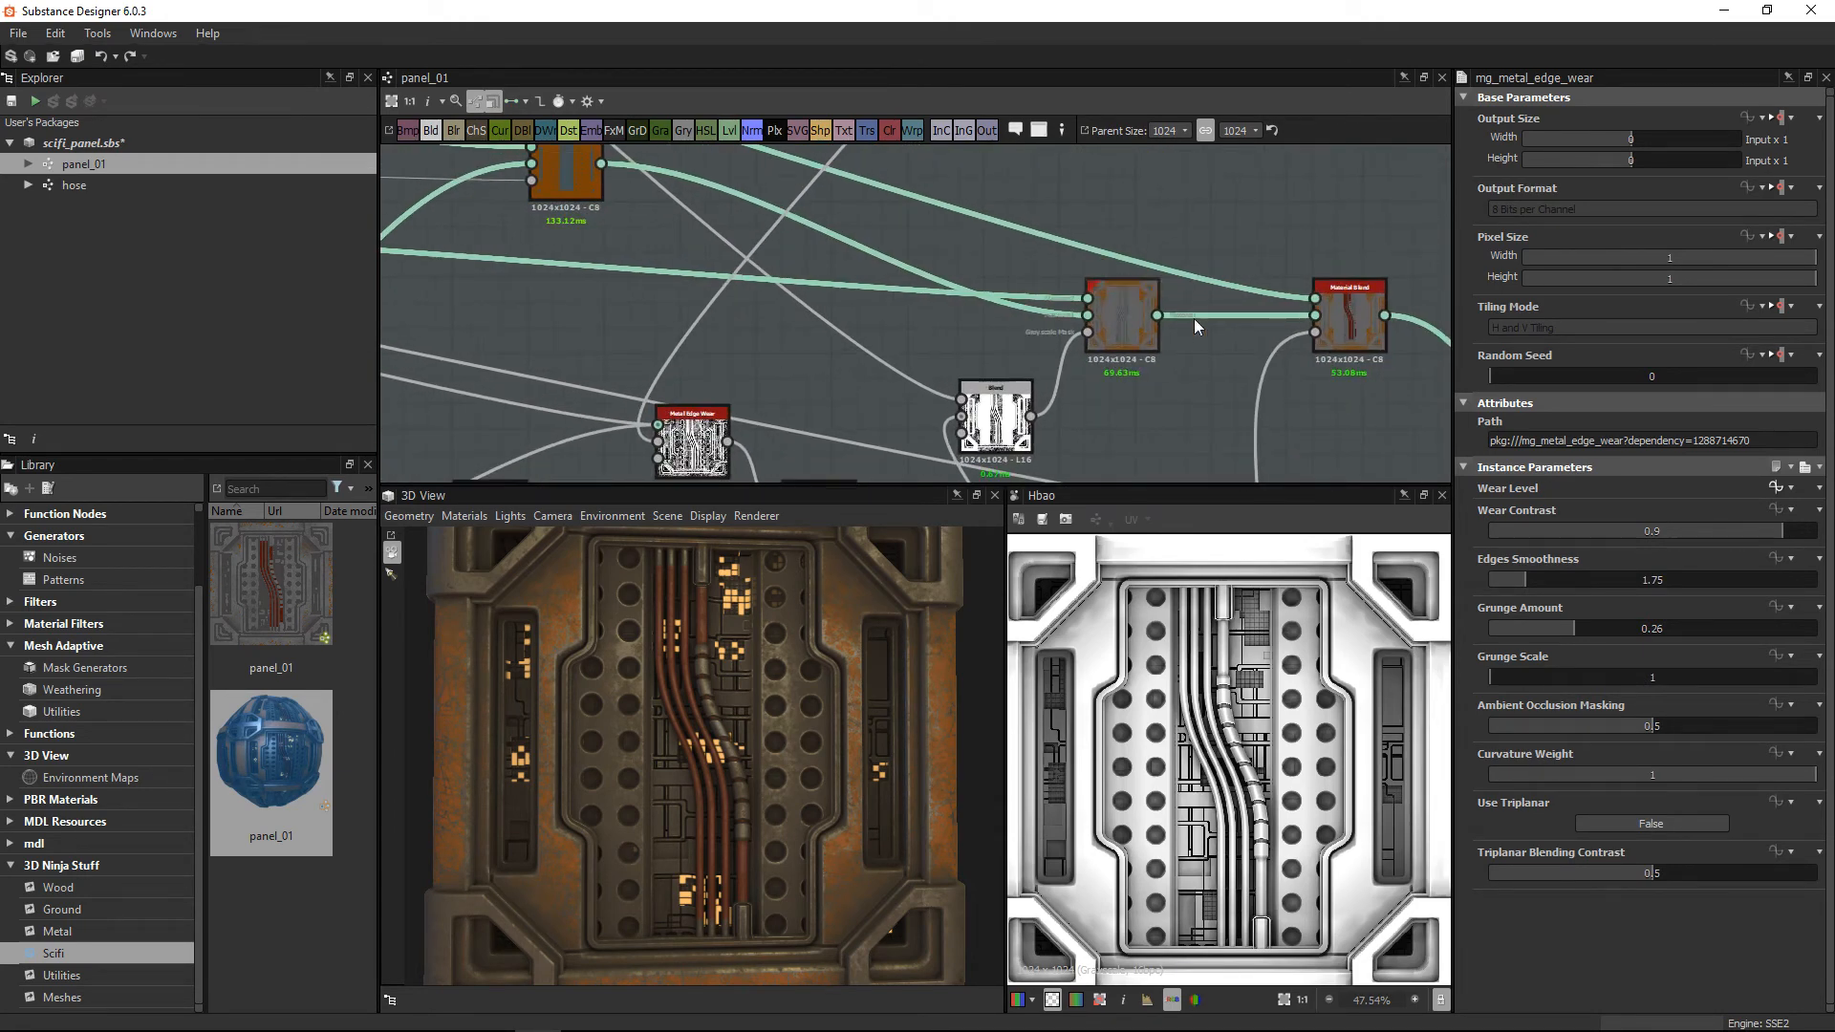
middle_click_drag(1194, 318, 867, 310)
scroll(1033, 324, "up", 3)
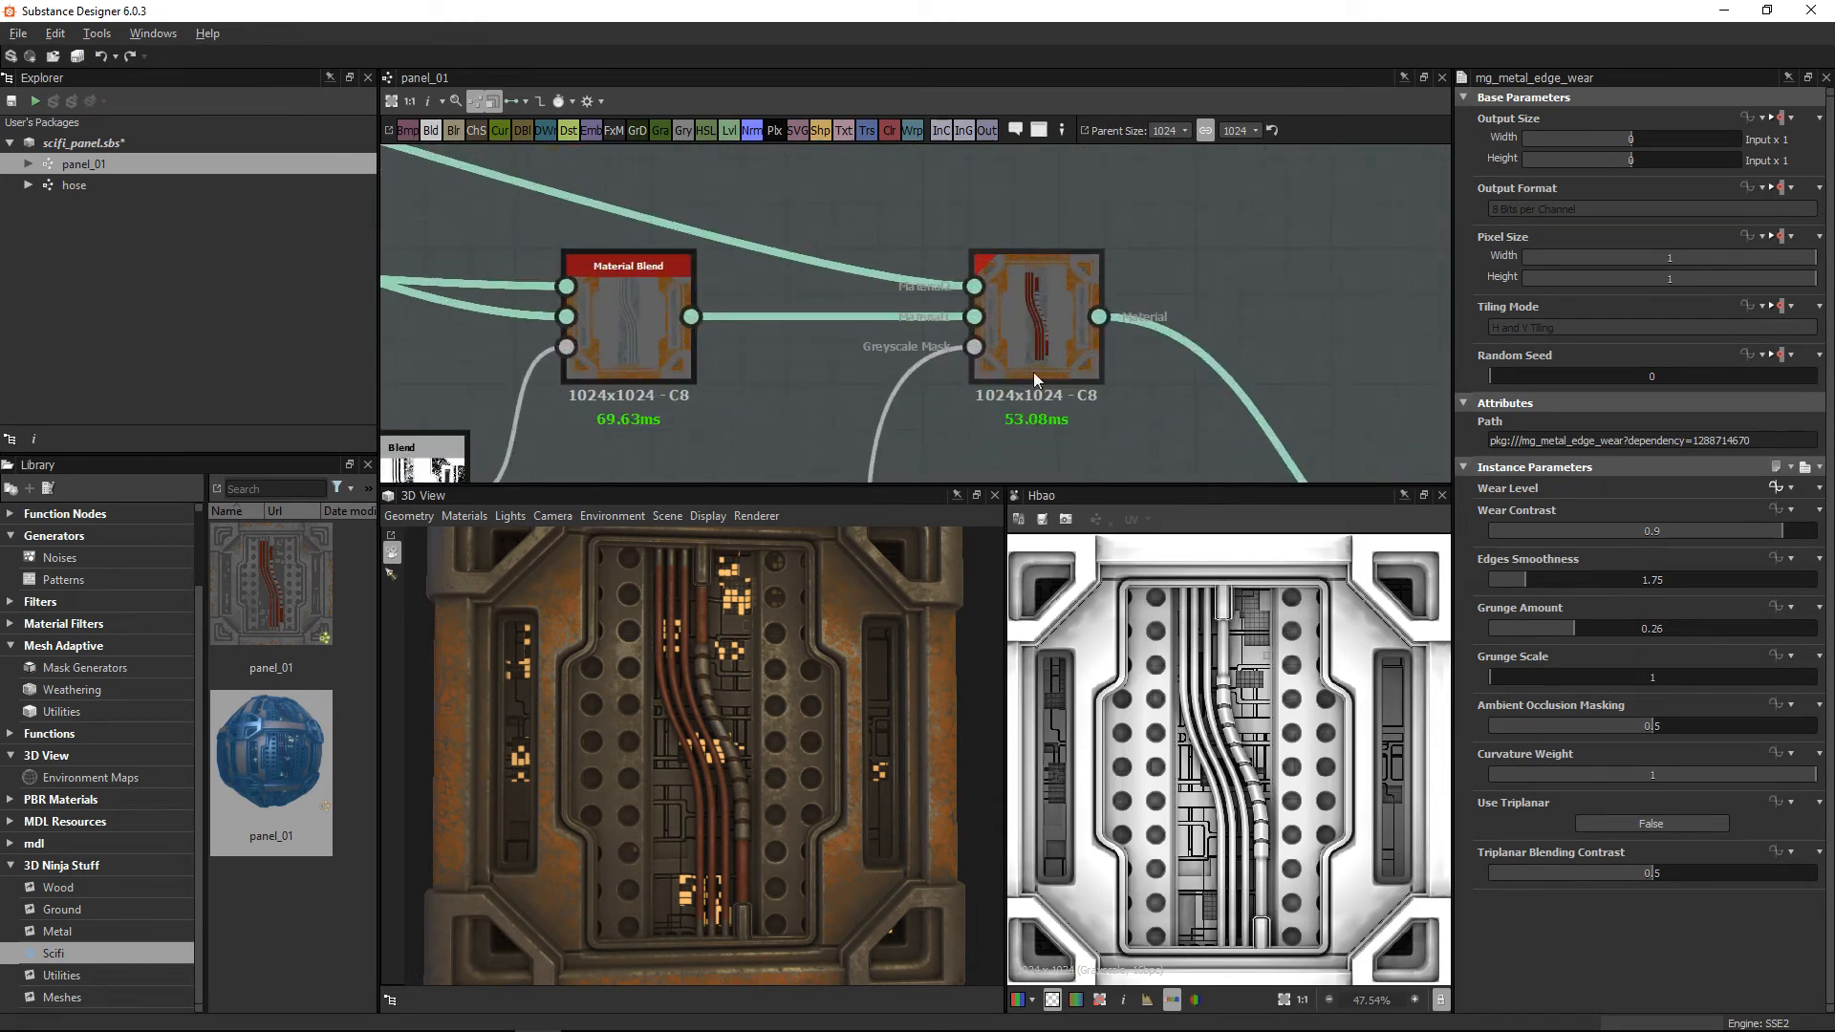
left_click(1018, 323)
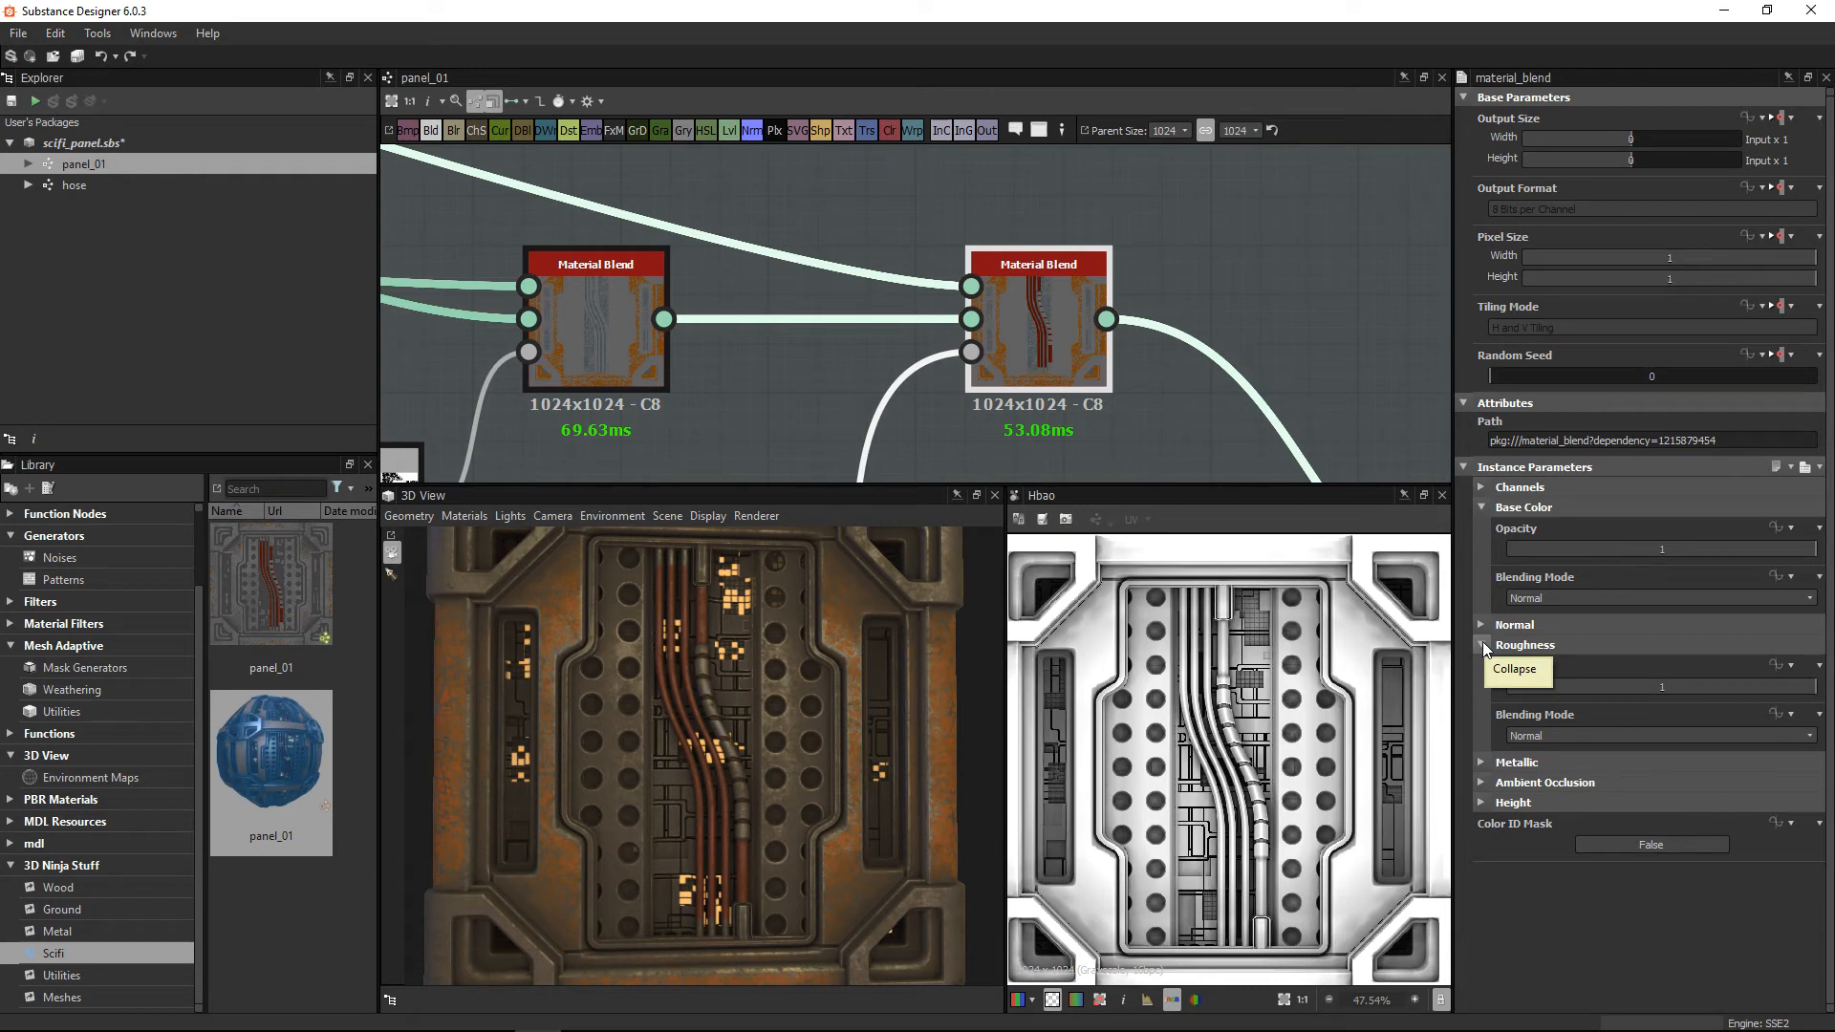
left_click(967, 353)
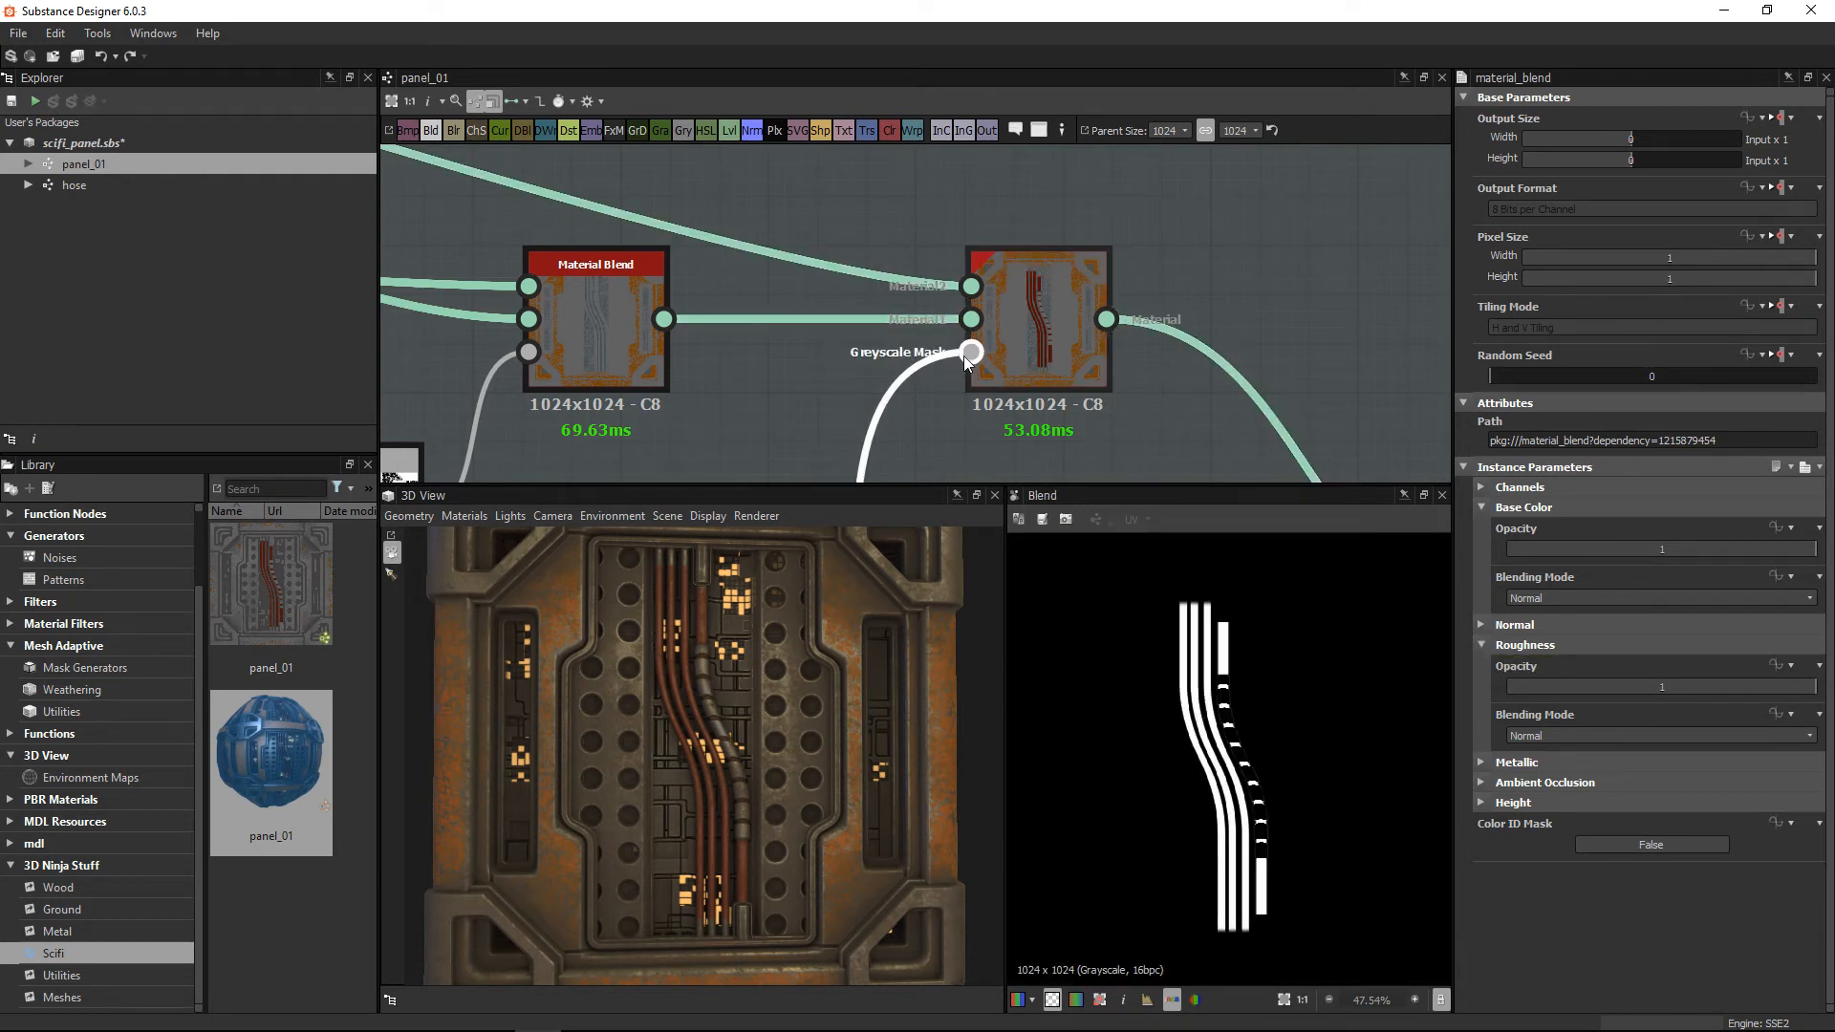
Step: Go to the Scratch Grunge frame and examine its chain of nodes up close
scroll(1109, 279, "down", 5)
scroll(1109, 279, "down", 3)
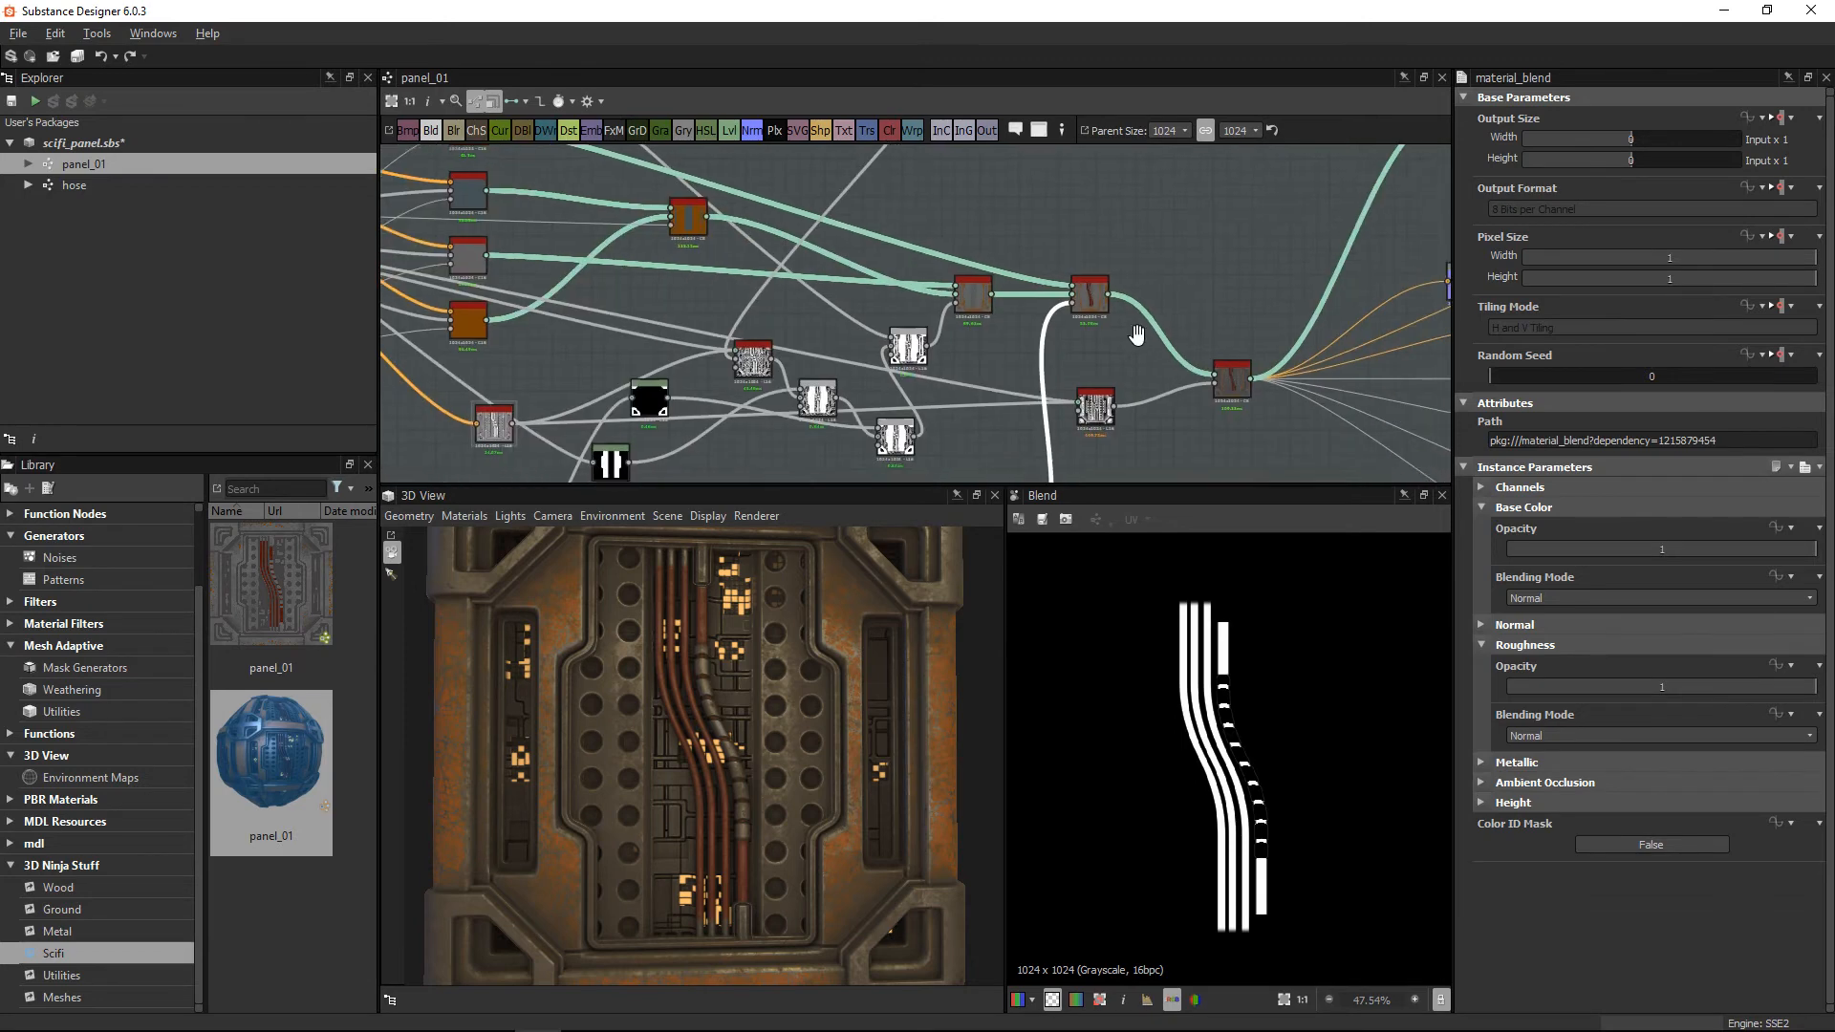
middle_click_drag(1135, 336, 1109, 365)
scroll(1213, 364, "down", 4)
scroll(1109, 364, "up", 3)
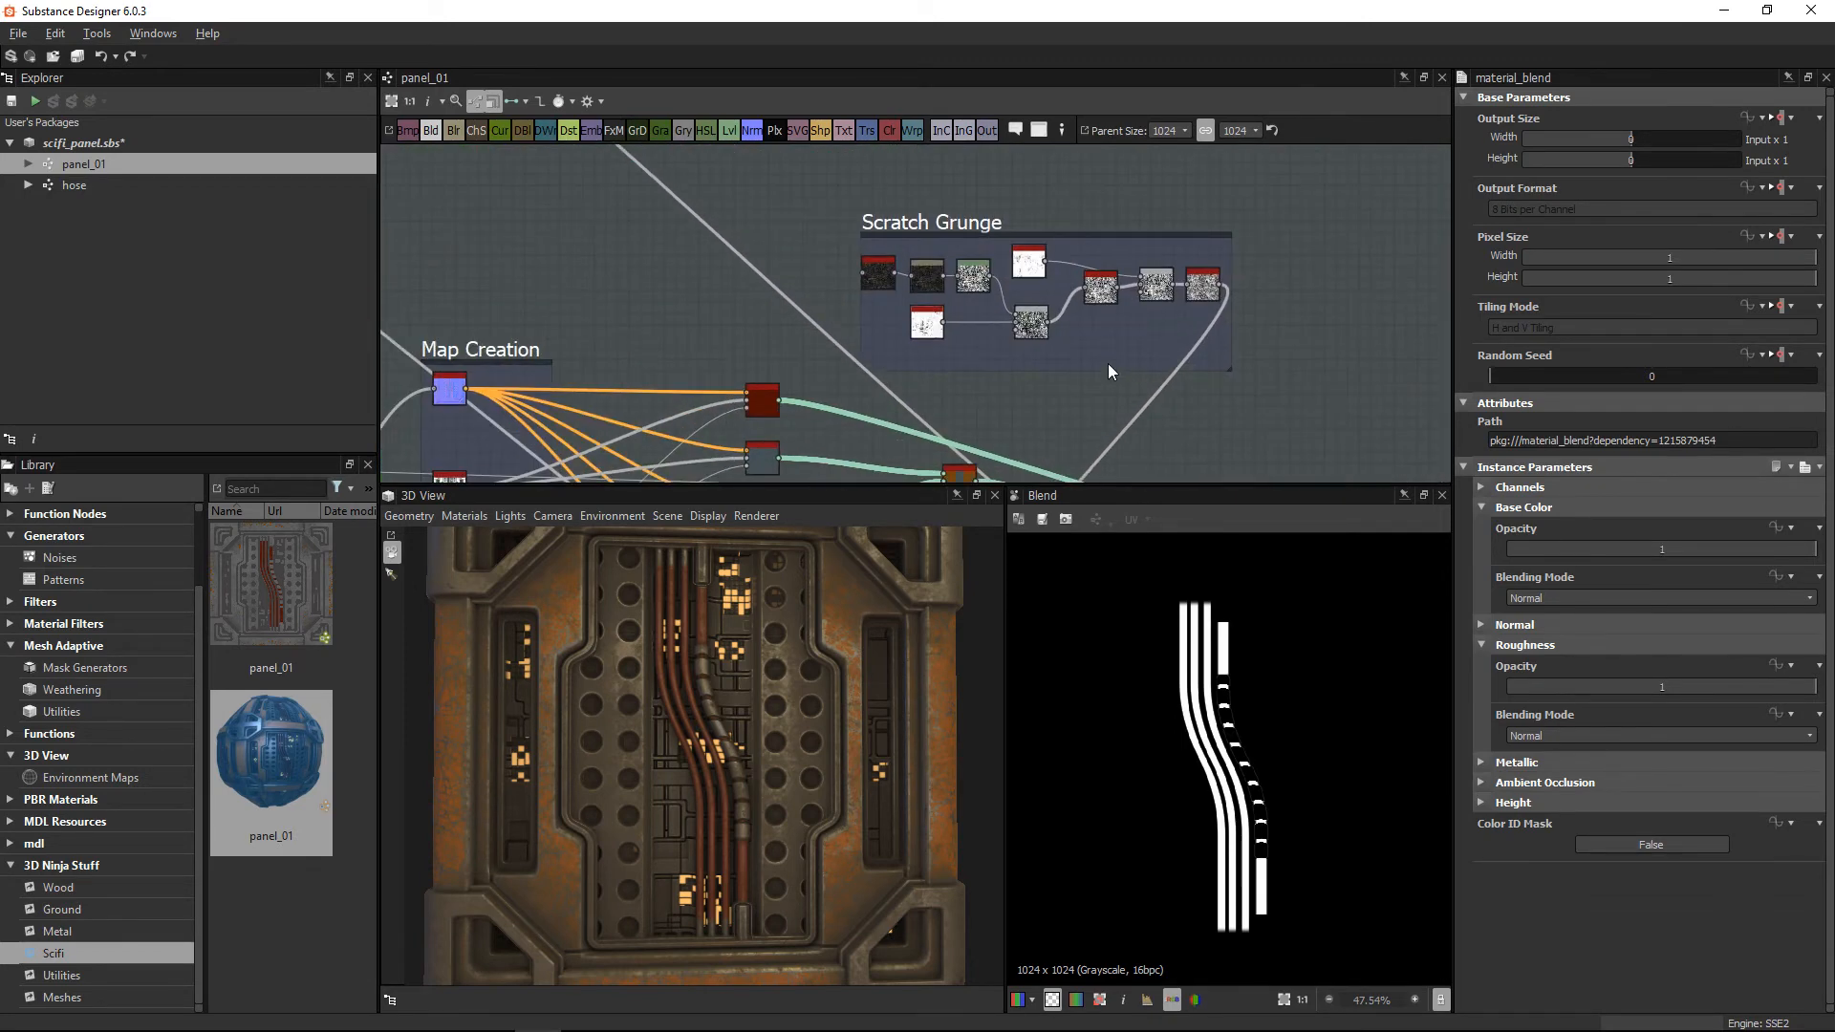
scroll(1104, 363, "up", 5)
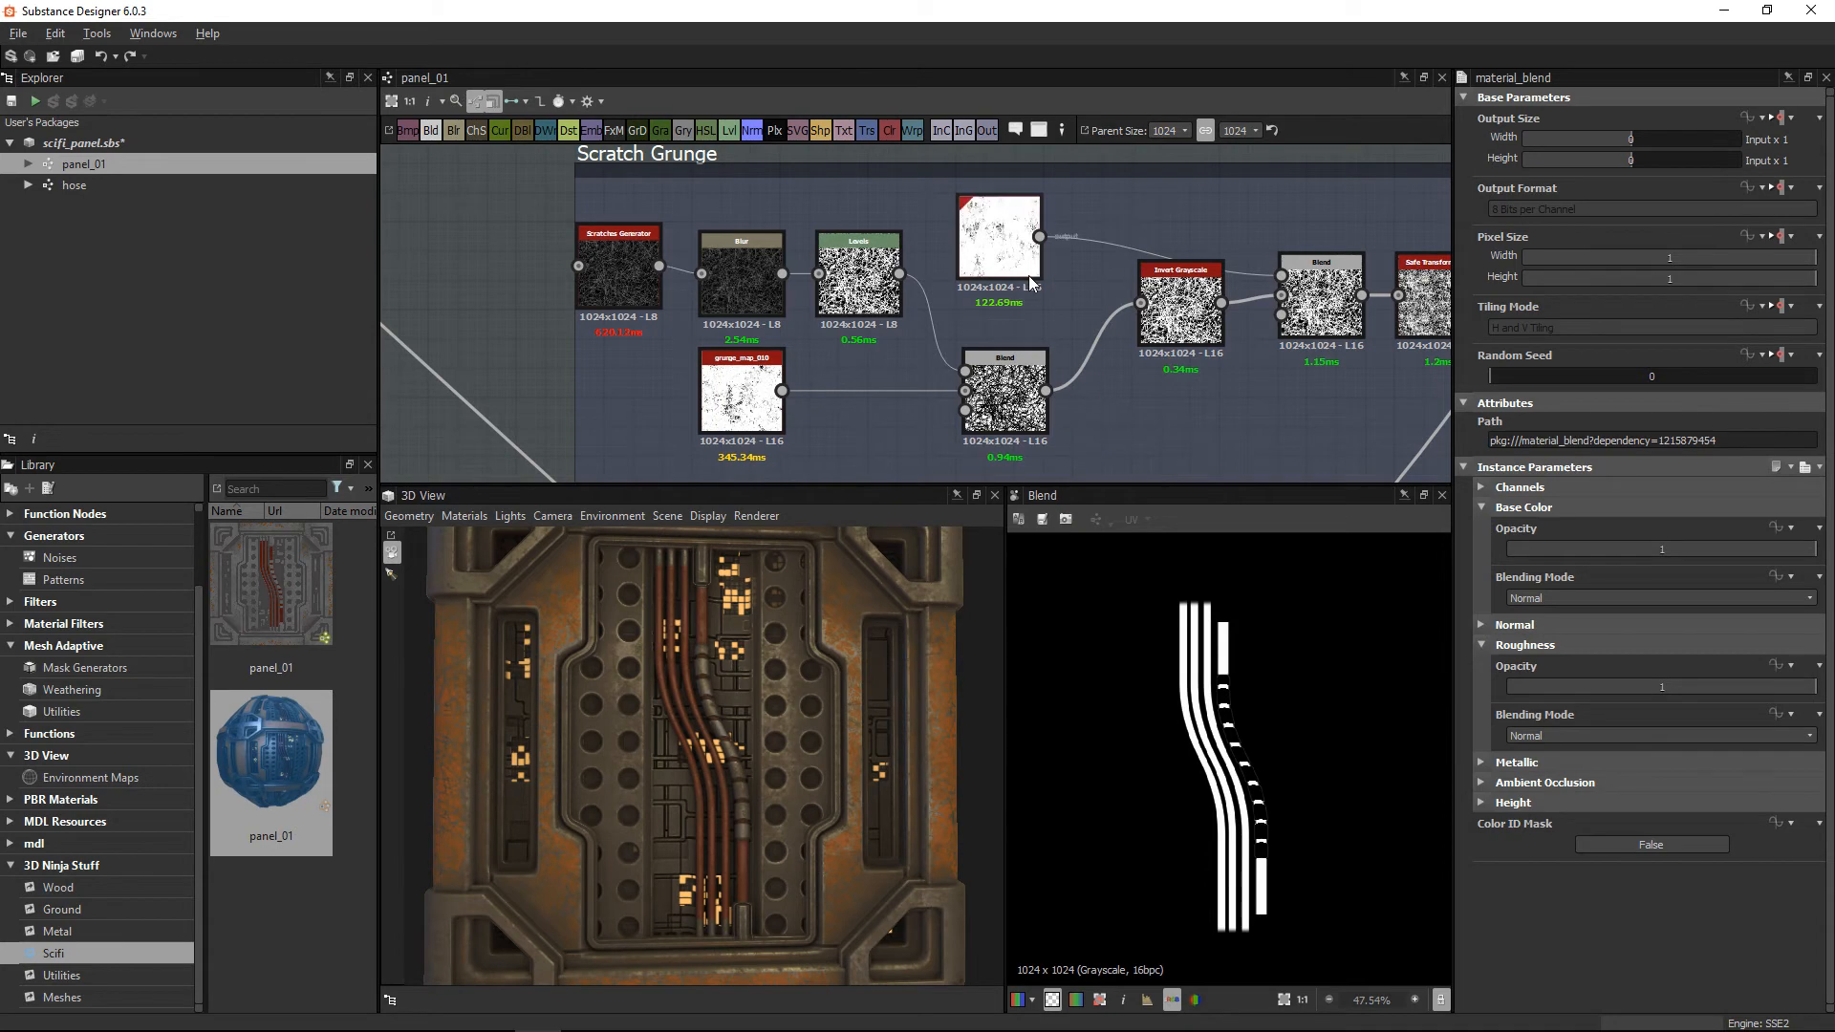
Step: Return to the Metal Edge Wear node and examine its Mesh Data, Grunge Input and optional Mask inputs
scroll(1206, 352, "down", 3)
middle_click_drag(1205, 352, 1224, 176)
mouse_move(1139, 442)
middle_mouse_down()
mouse_move(1150, 267)
mouse_move(1035, 268)
middle_mouse_up()
scroll(1150, 265, "up", 3)
scroll(1163, 253, "up", 2)
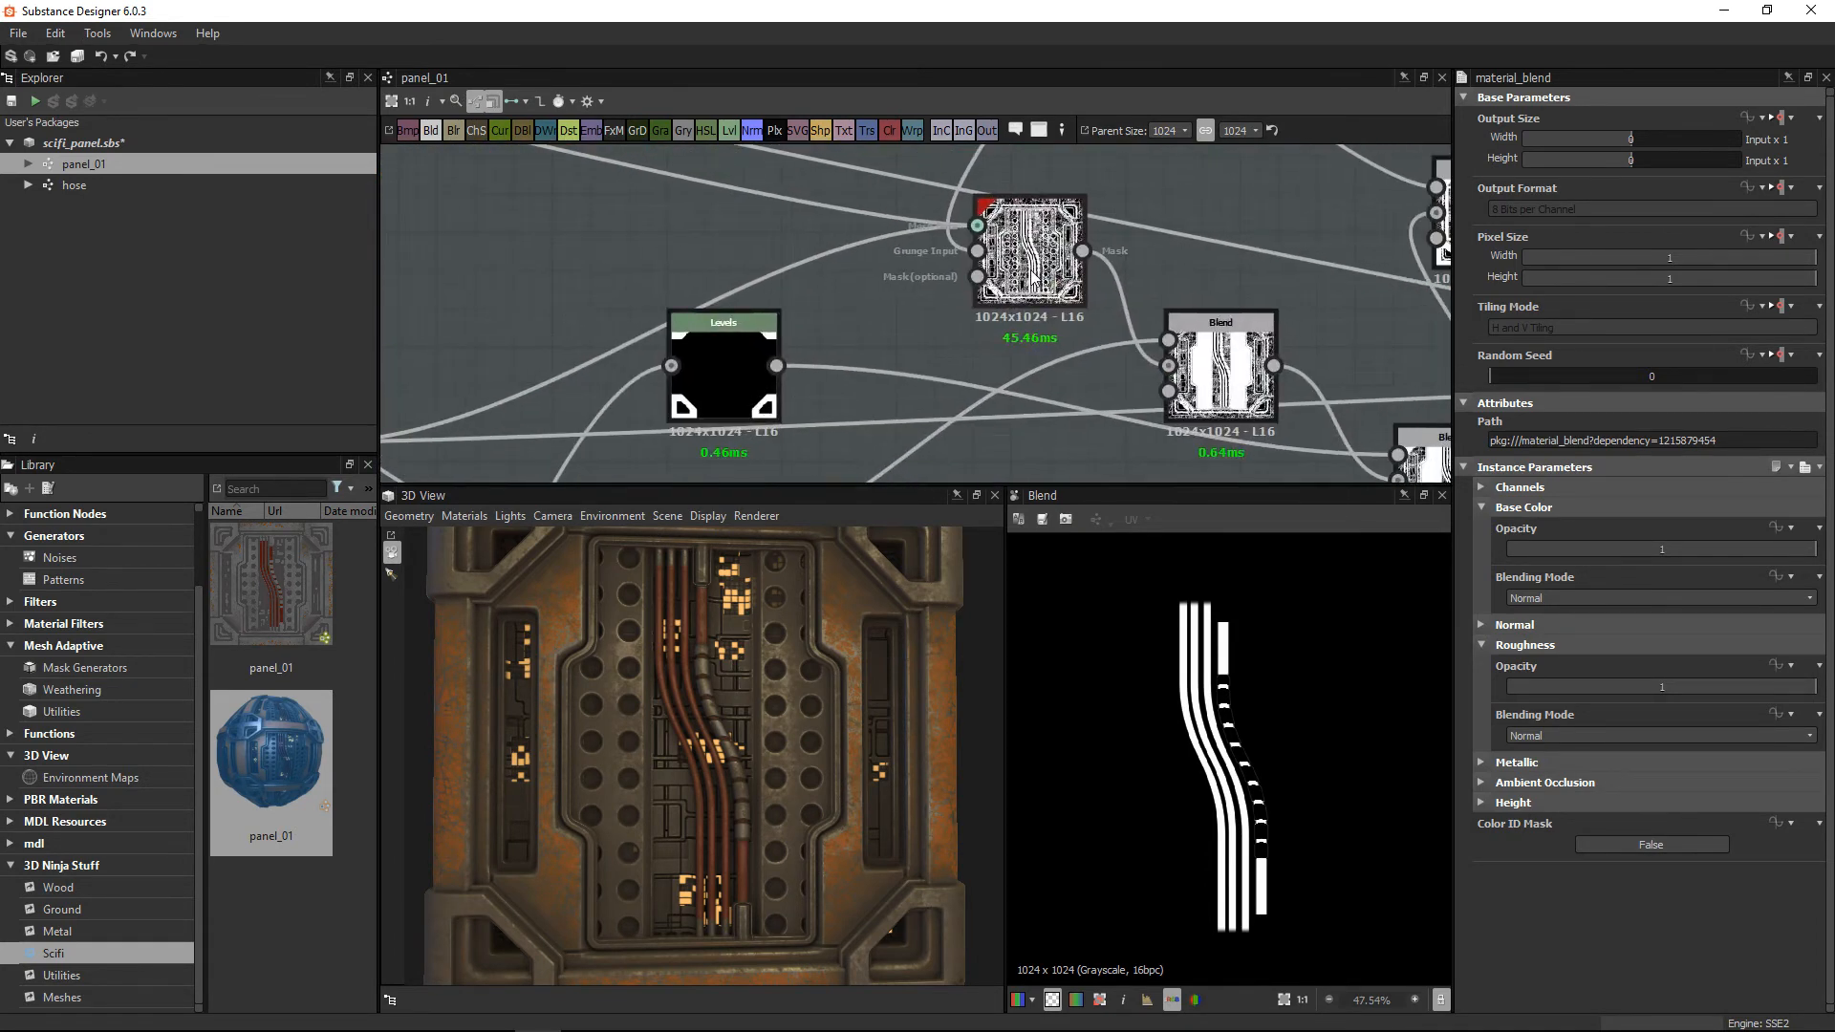
left_click_drag(1031, 269, 1050, 273)
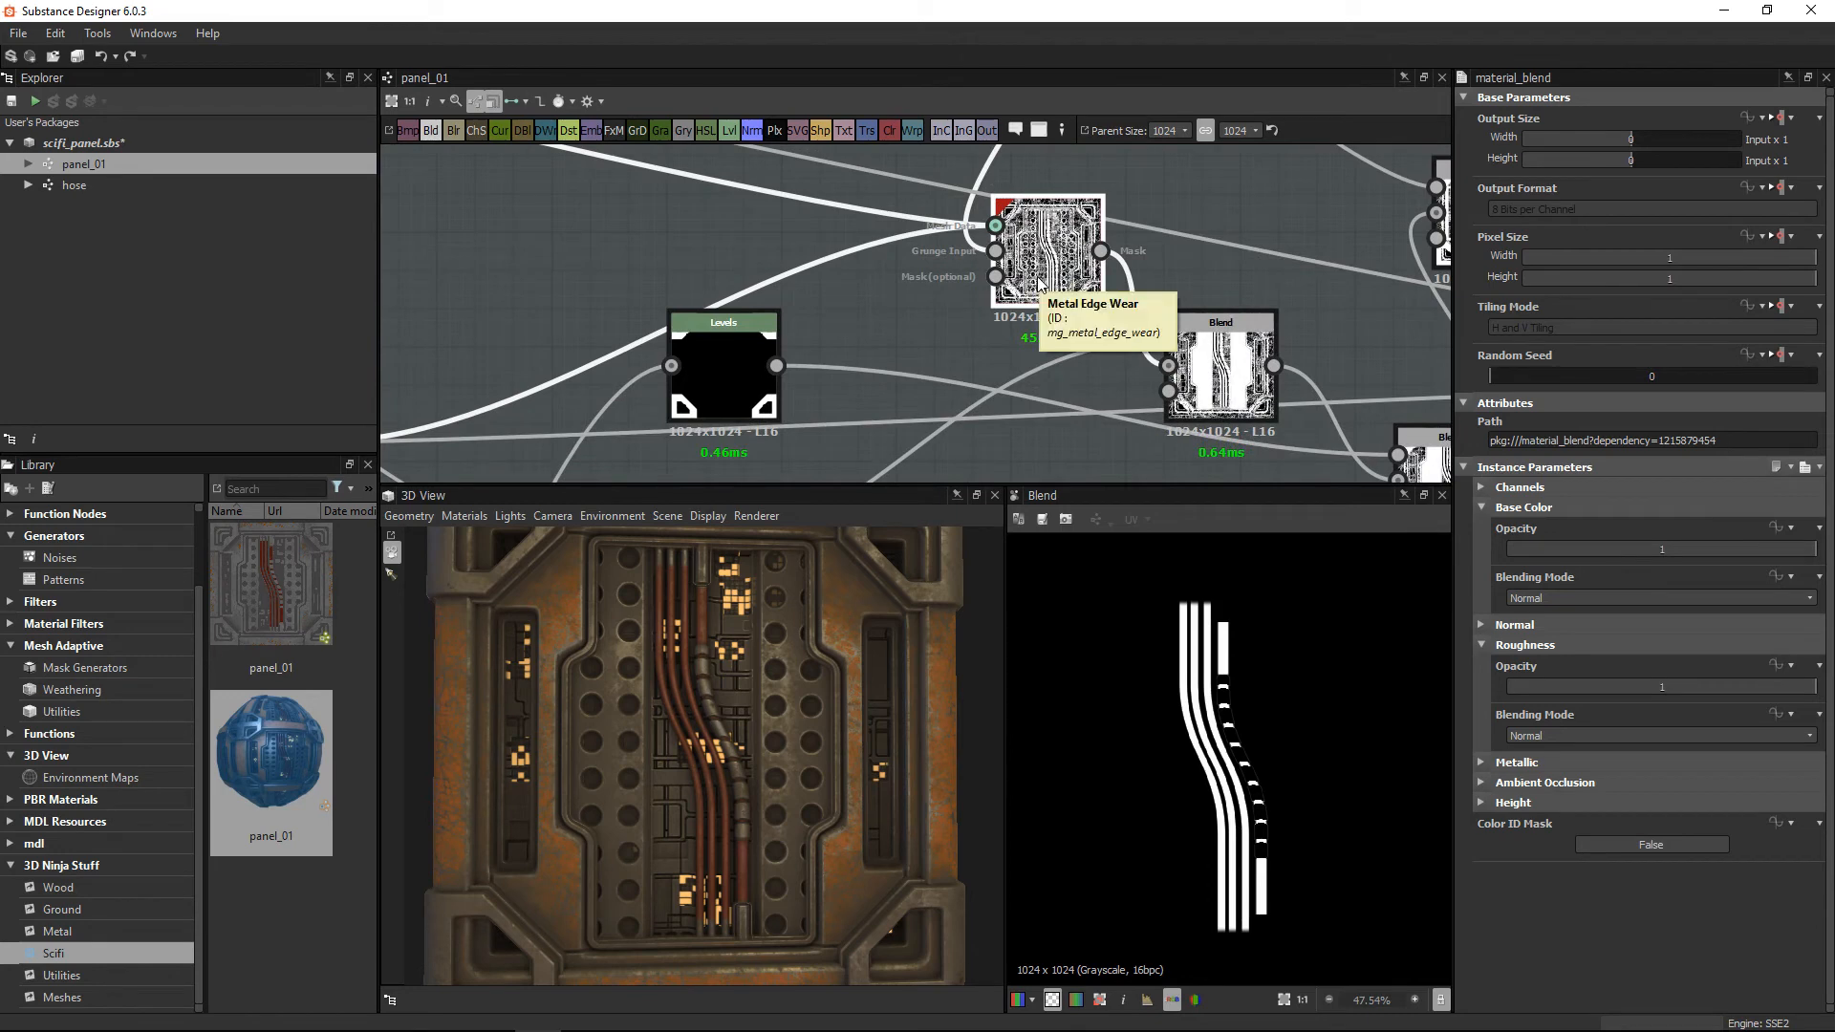
scroll(1036, 239, "up", 2)
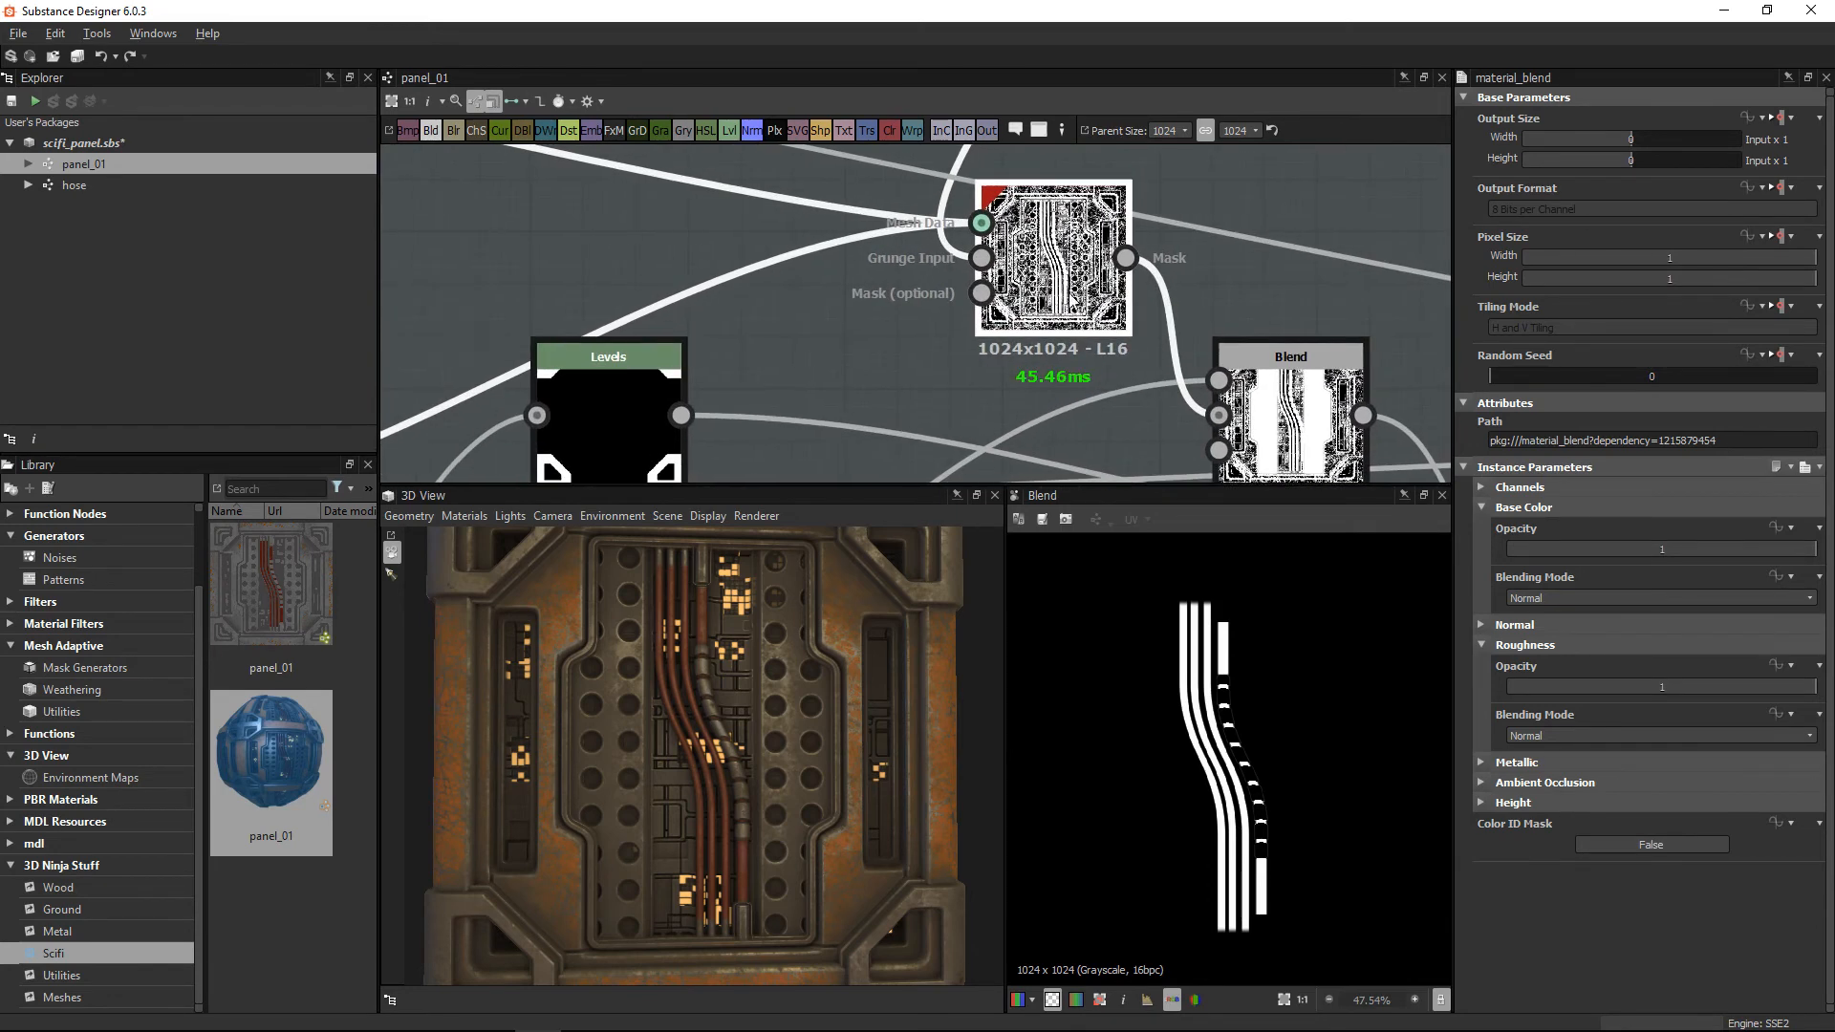
middle_click_drag(1036, 239, 993, 294)
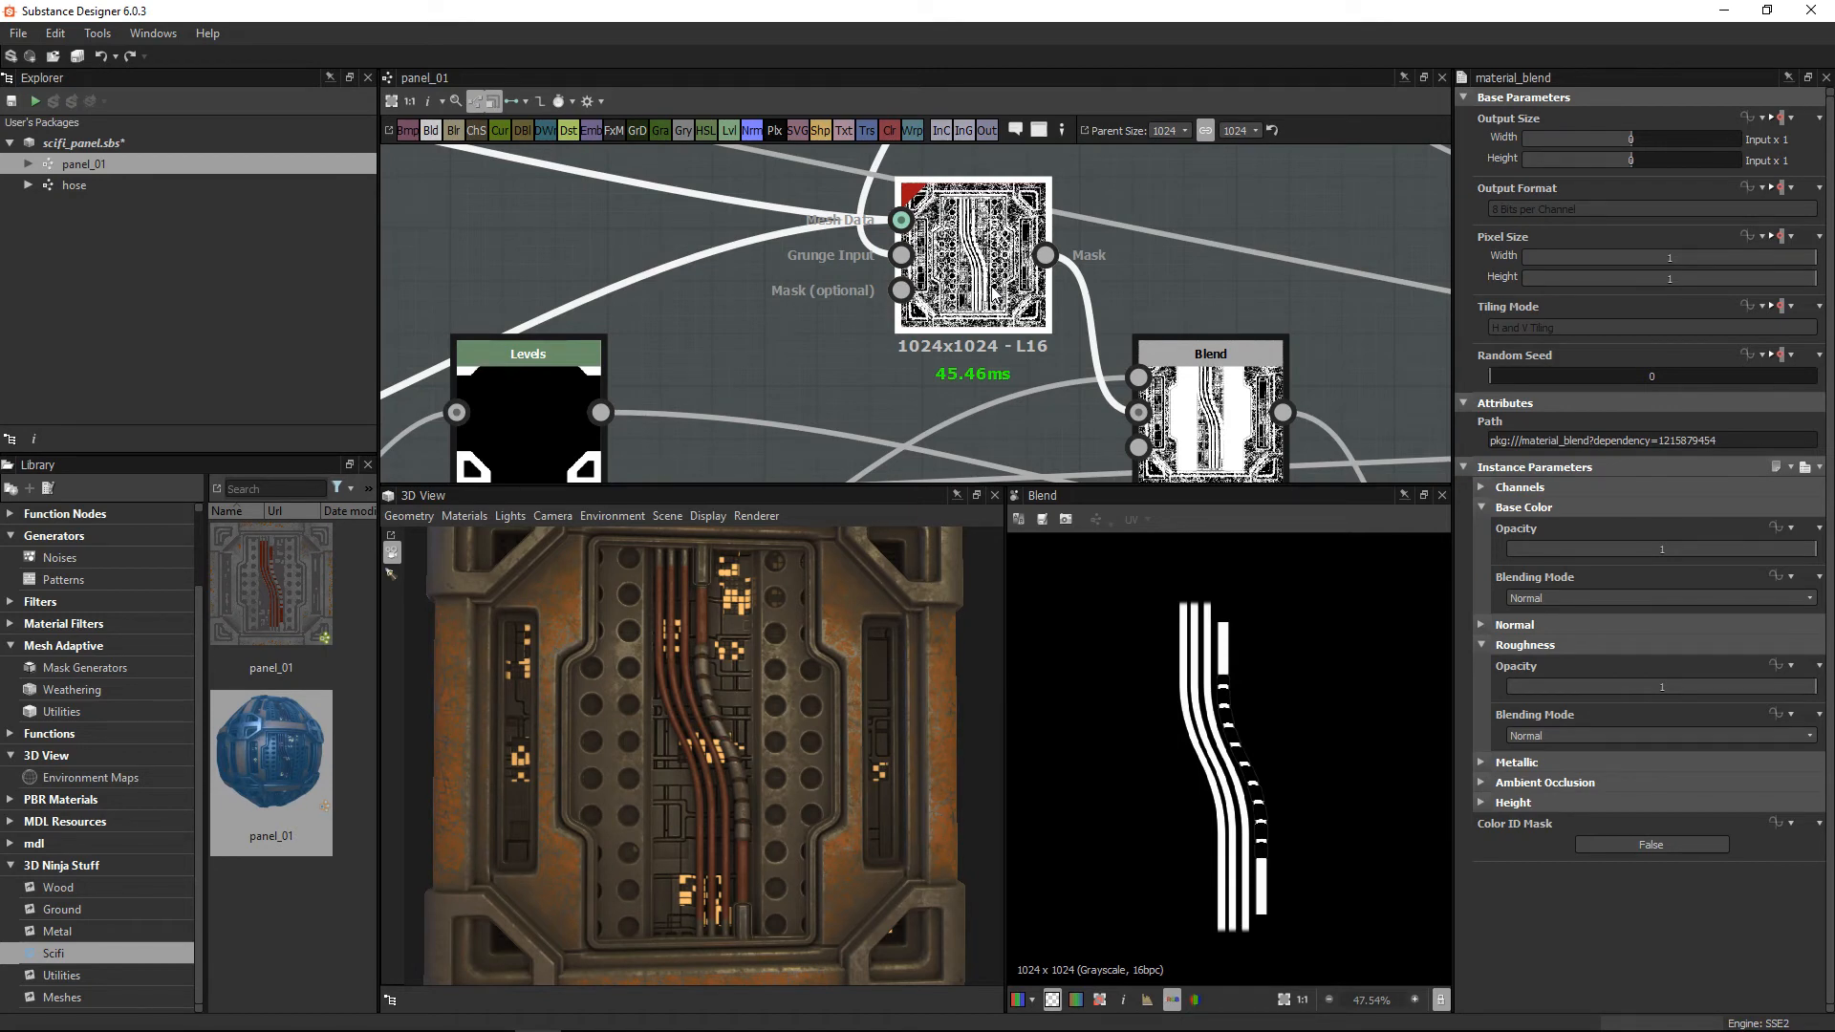
scroll(1166, 215, "up", 1)
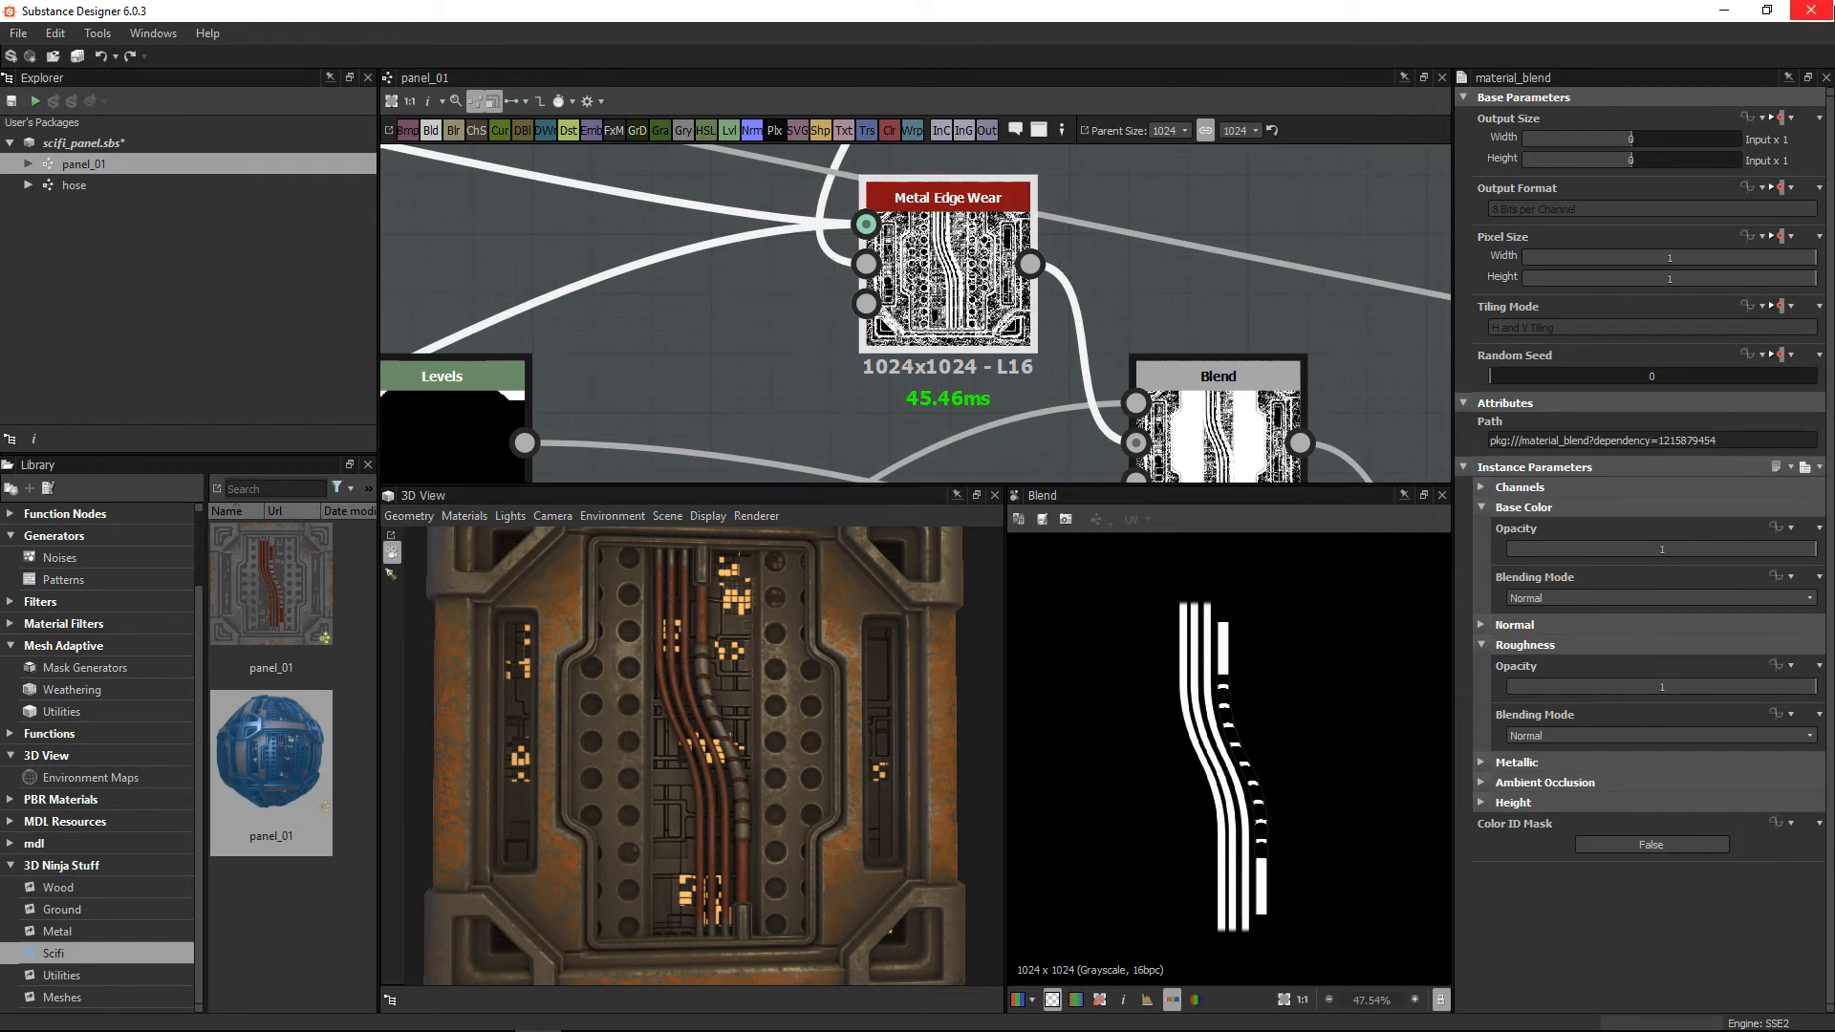
left_click_drag(951, 273, 923, 272)
Step: Browse the Mesh Adaptive mask generators in the library
left_click(96, 668)
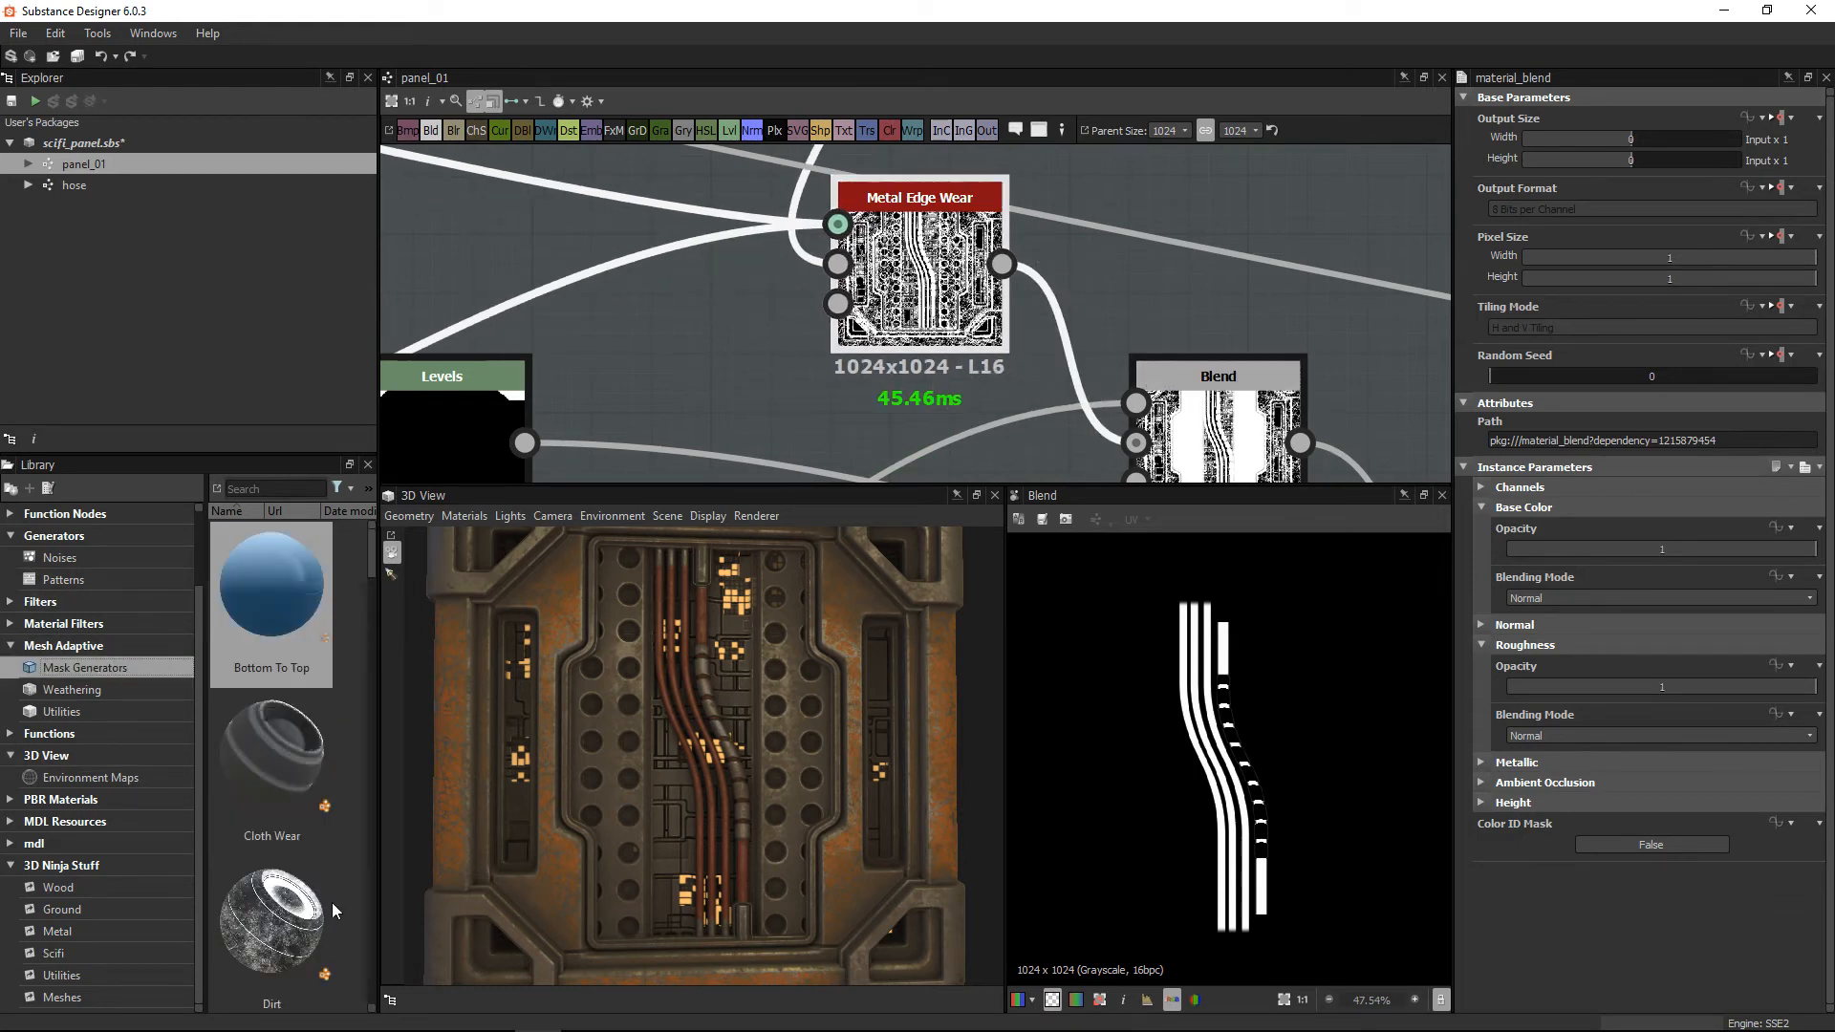
scroll(272, 623, "down", 2)
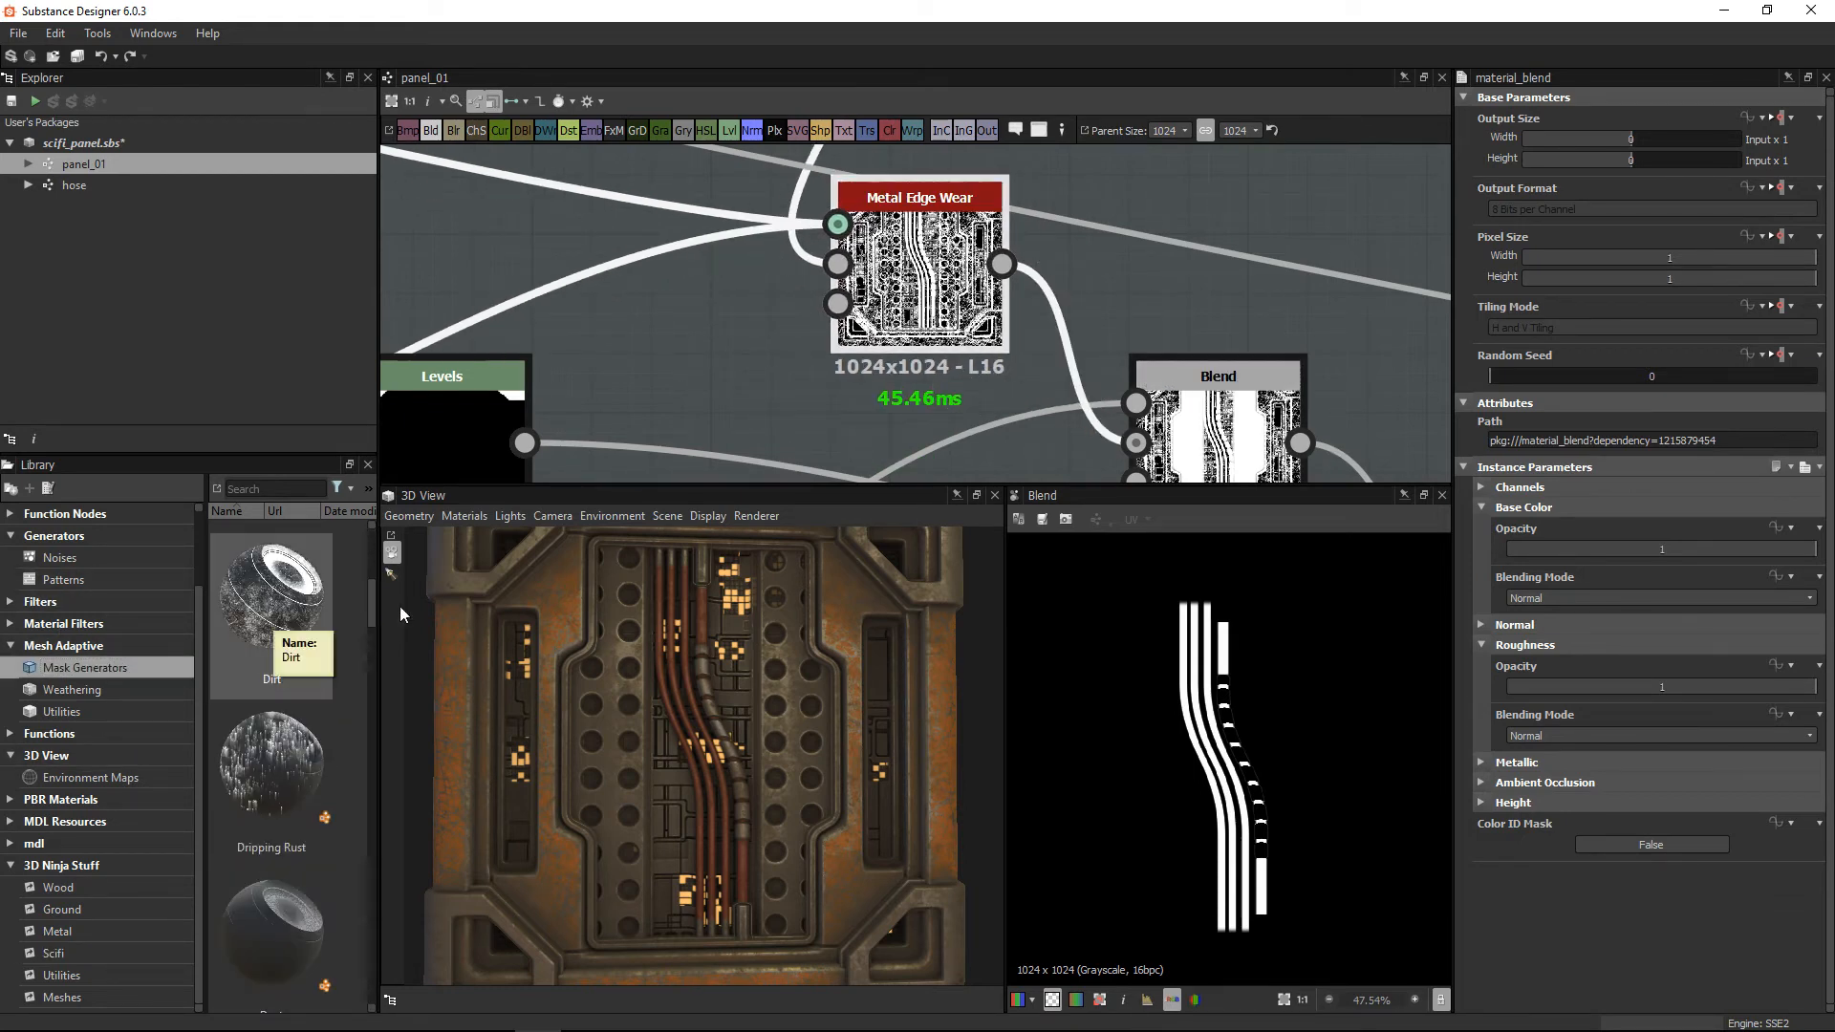
scroll(284, 695, "down", 3)
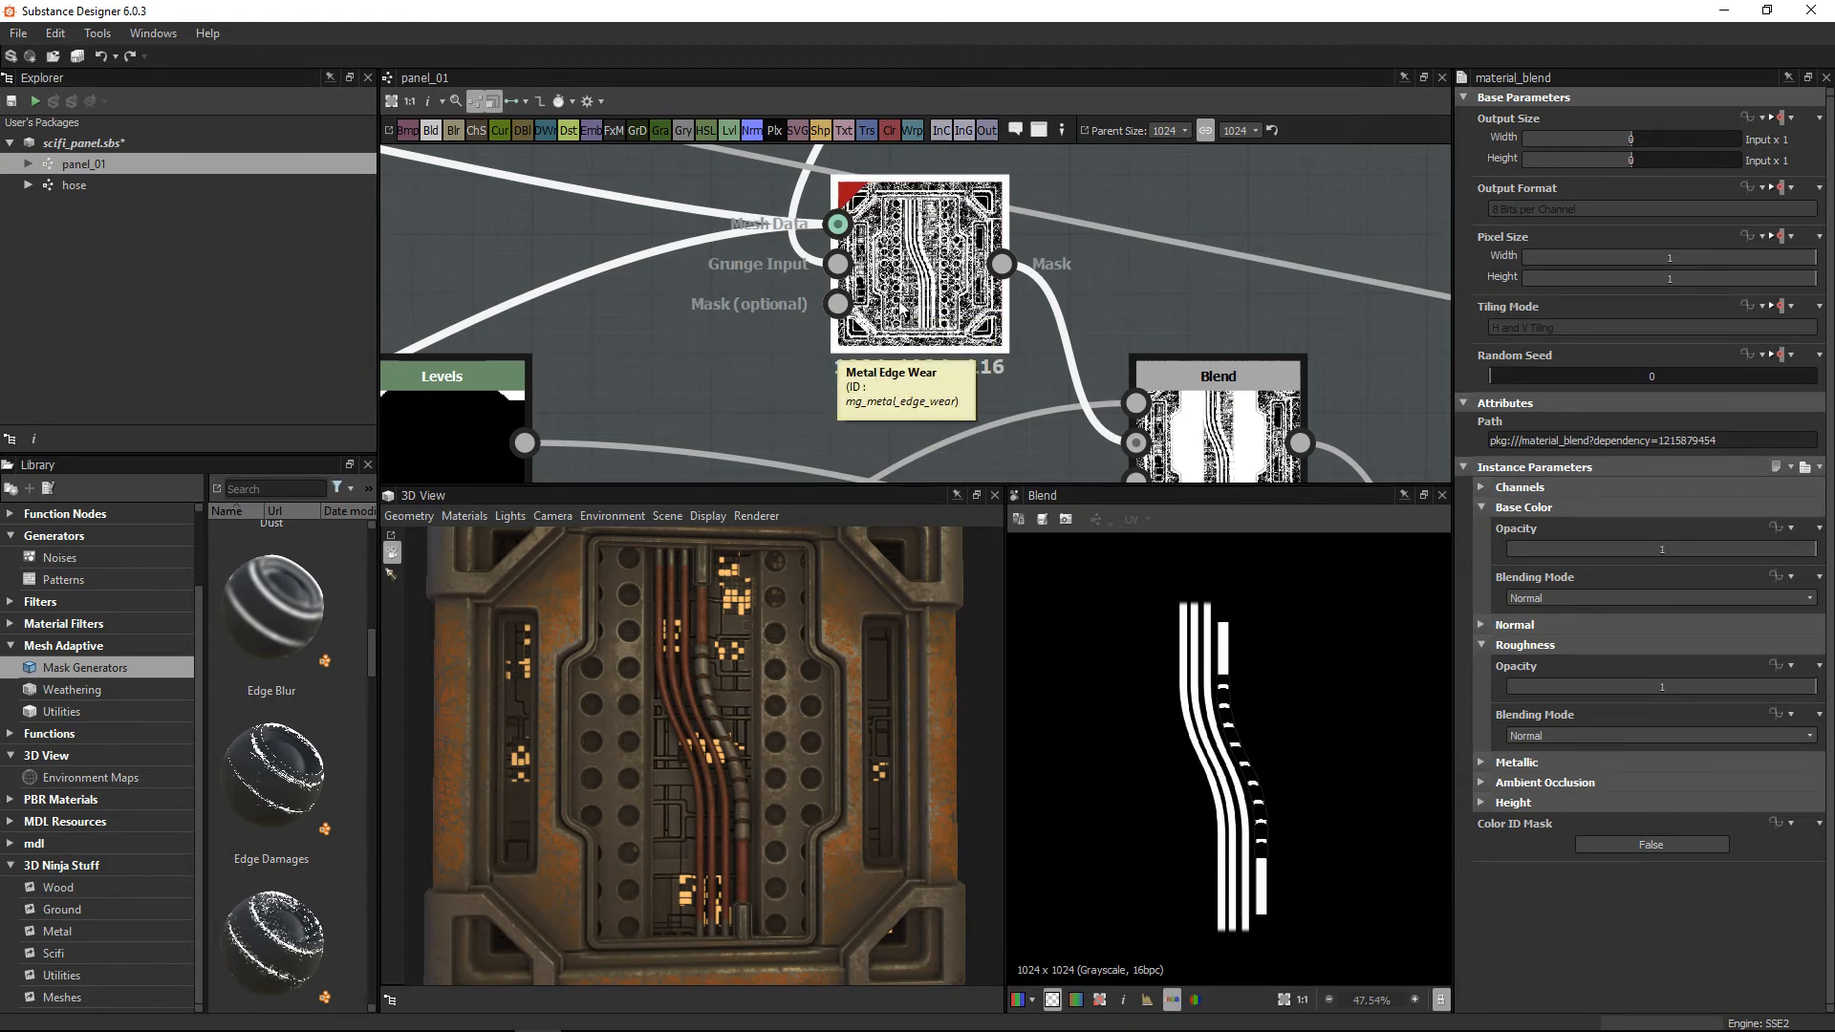
Step: Move the Metal Edge Wear node closer to the Blend node it feeds and preview its mask
left_click(901, 310)
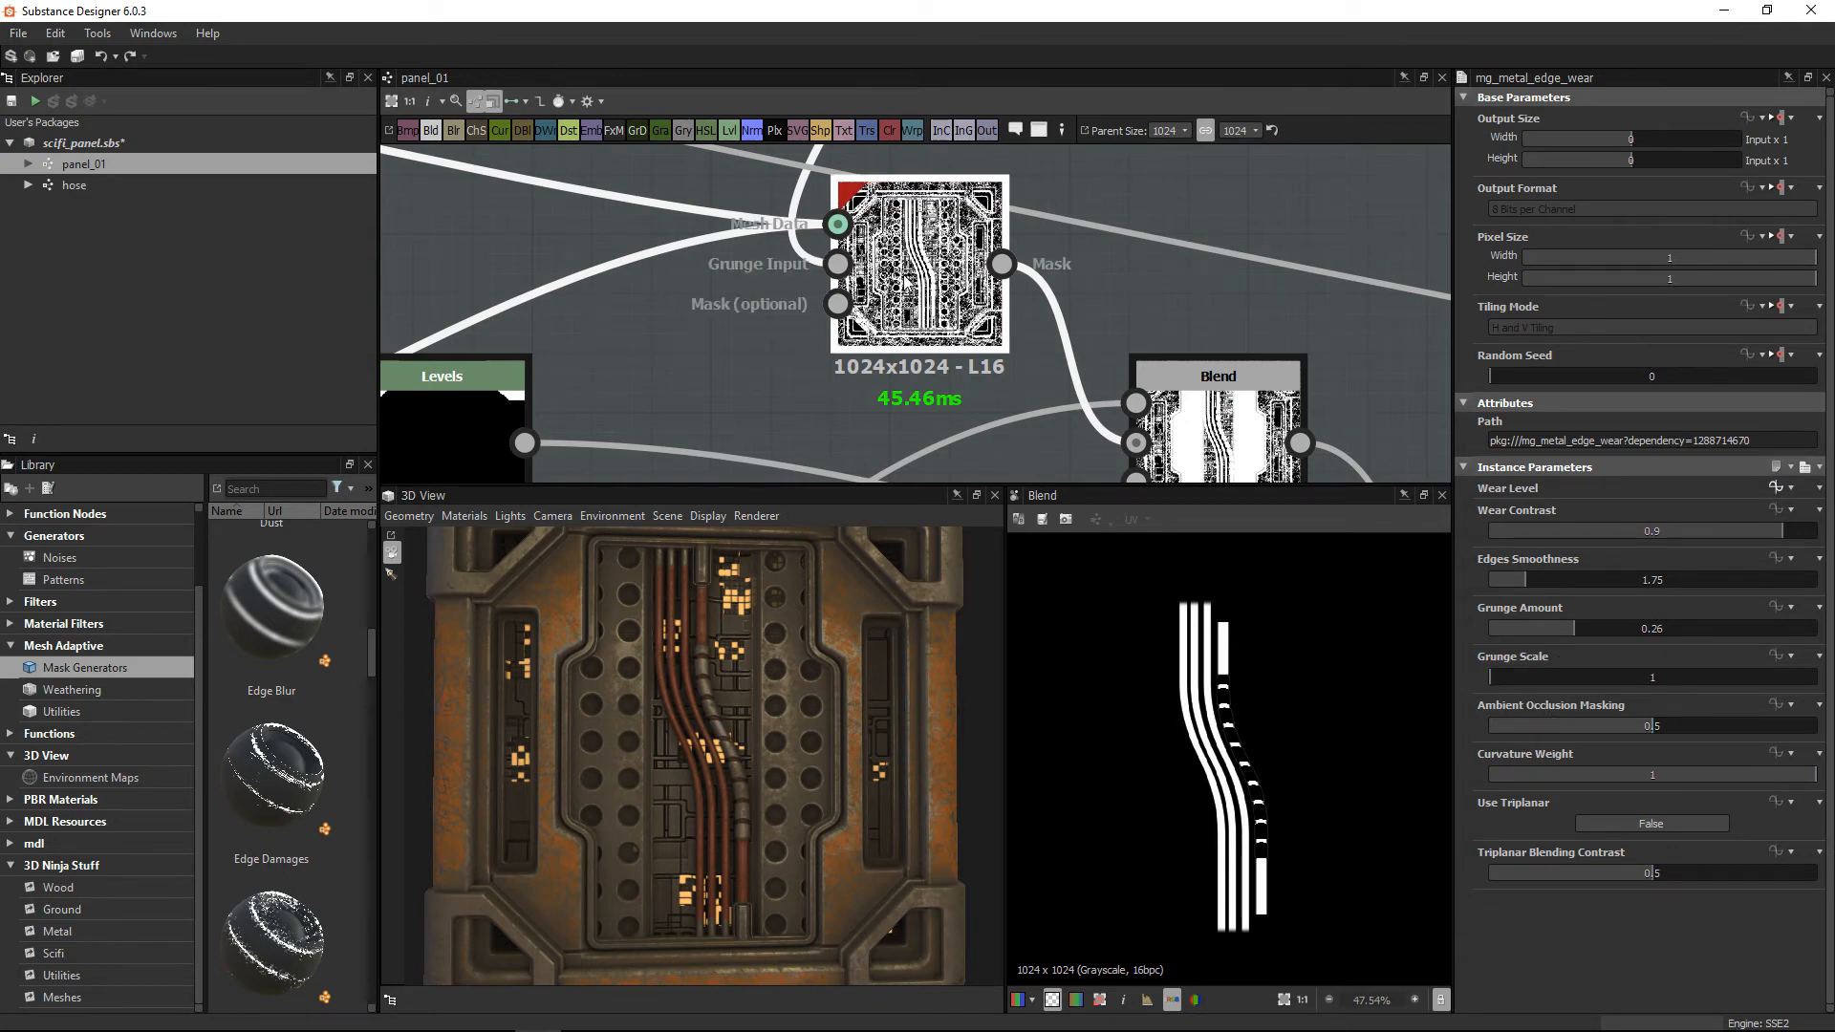
left_click_drag(903, 274, 1003, 299)
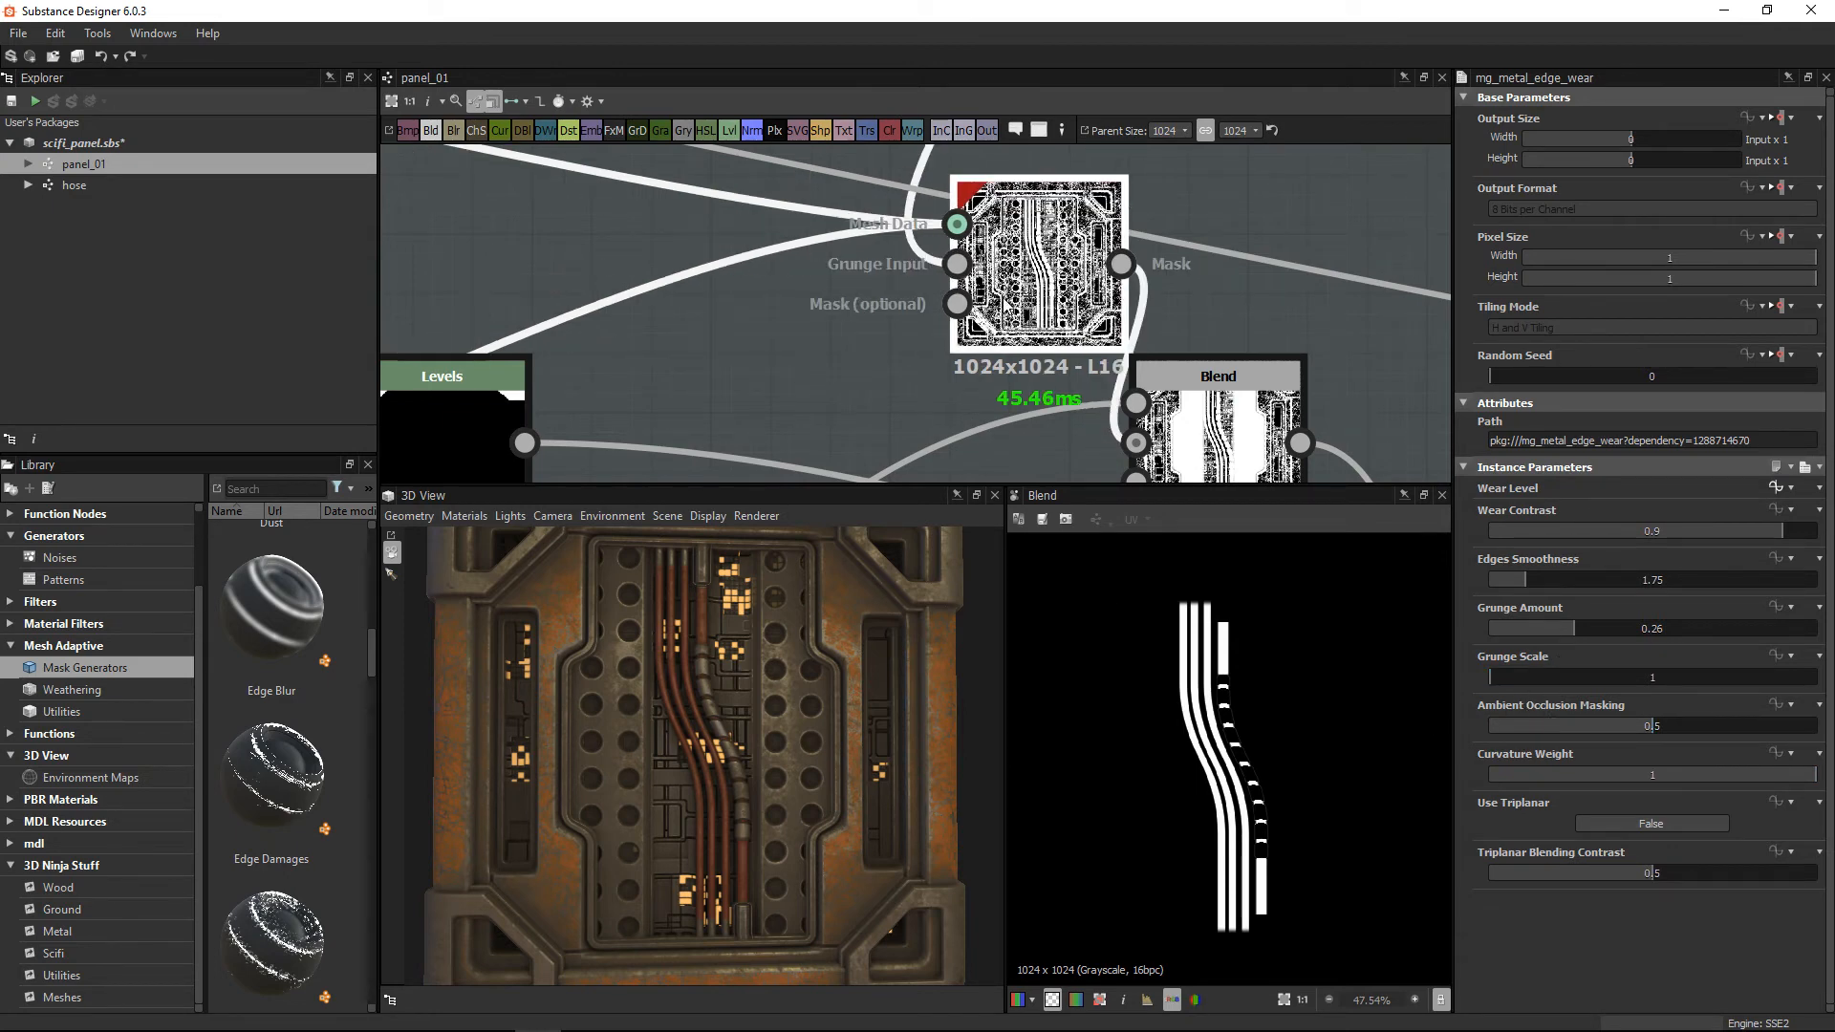
left_click(956, 262)
double_click(1067, 285)
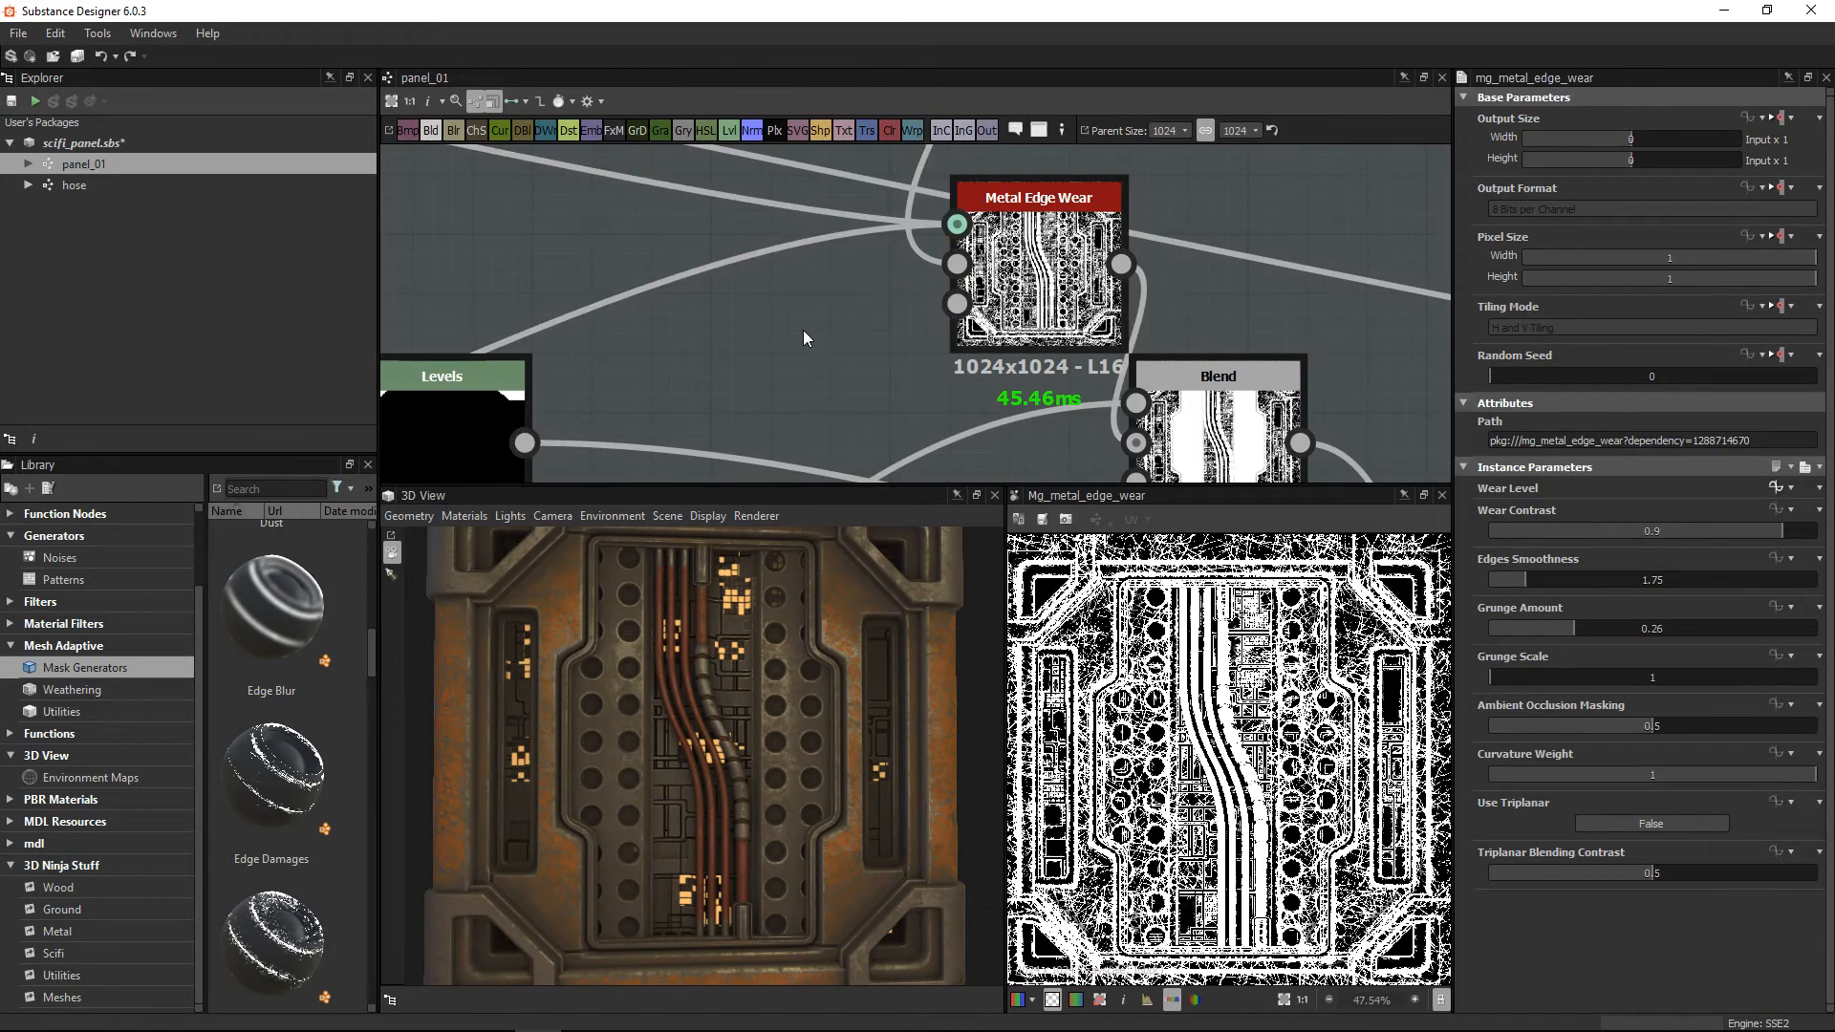
Step: Add a second Metal Edge Wear mask generator beside the existing one and set its Use Custom Grunge to True
scroll(256, 713, "down", 4)
scroll(256, 713, "down", 10)
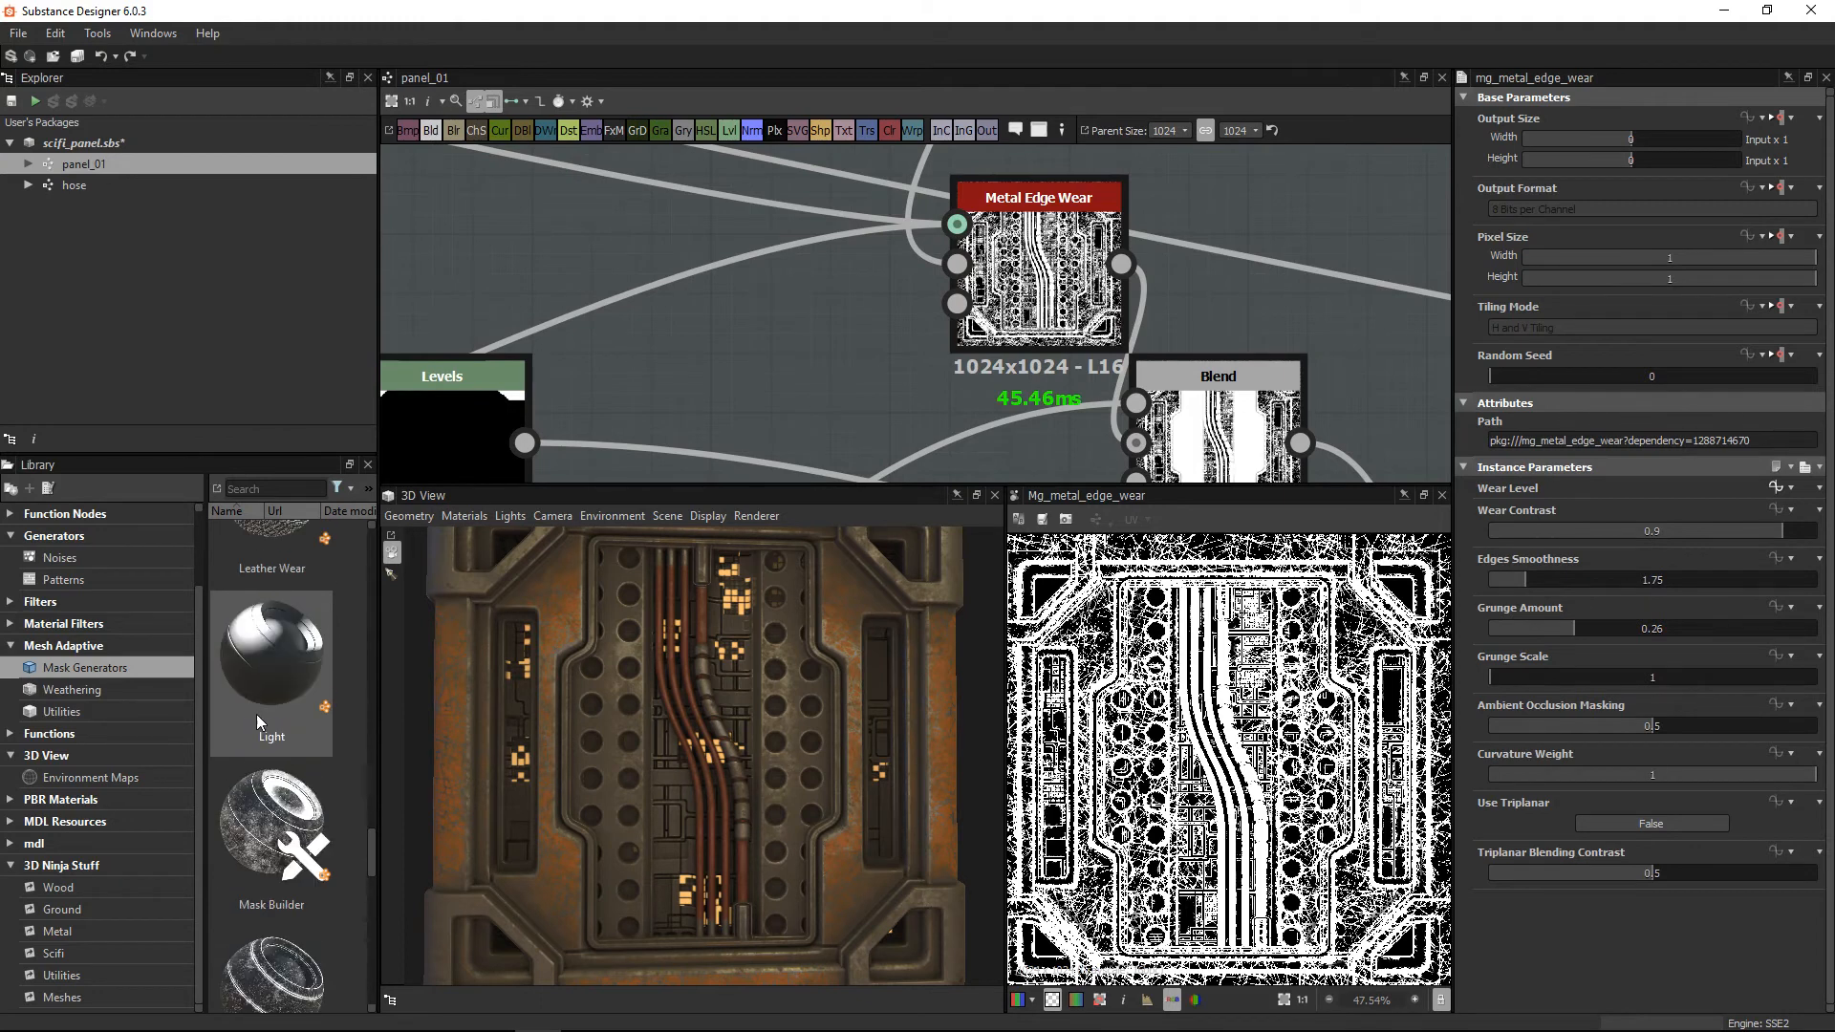
left_click(273, 842)
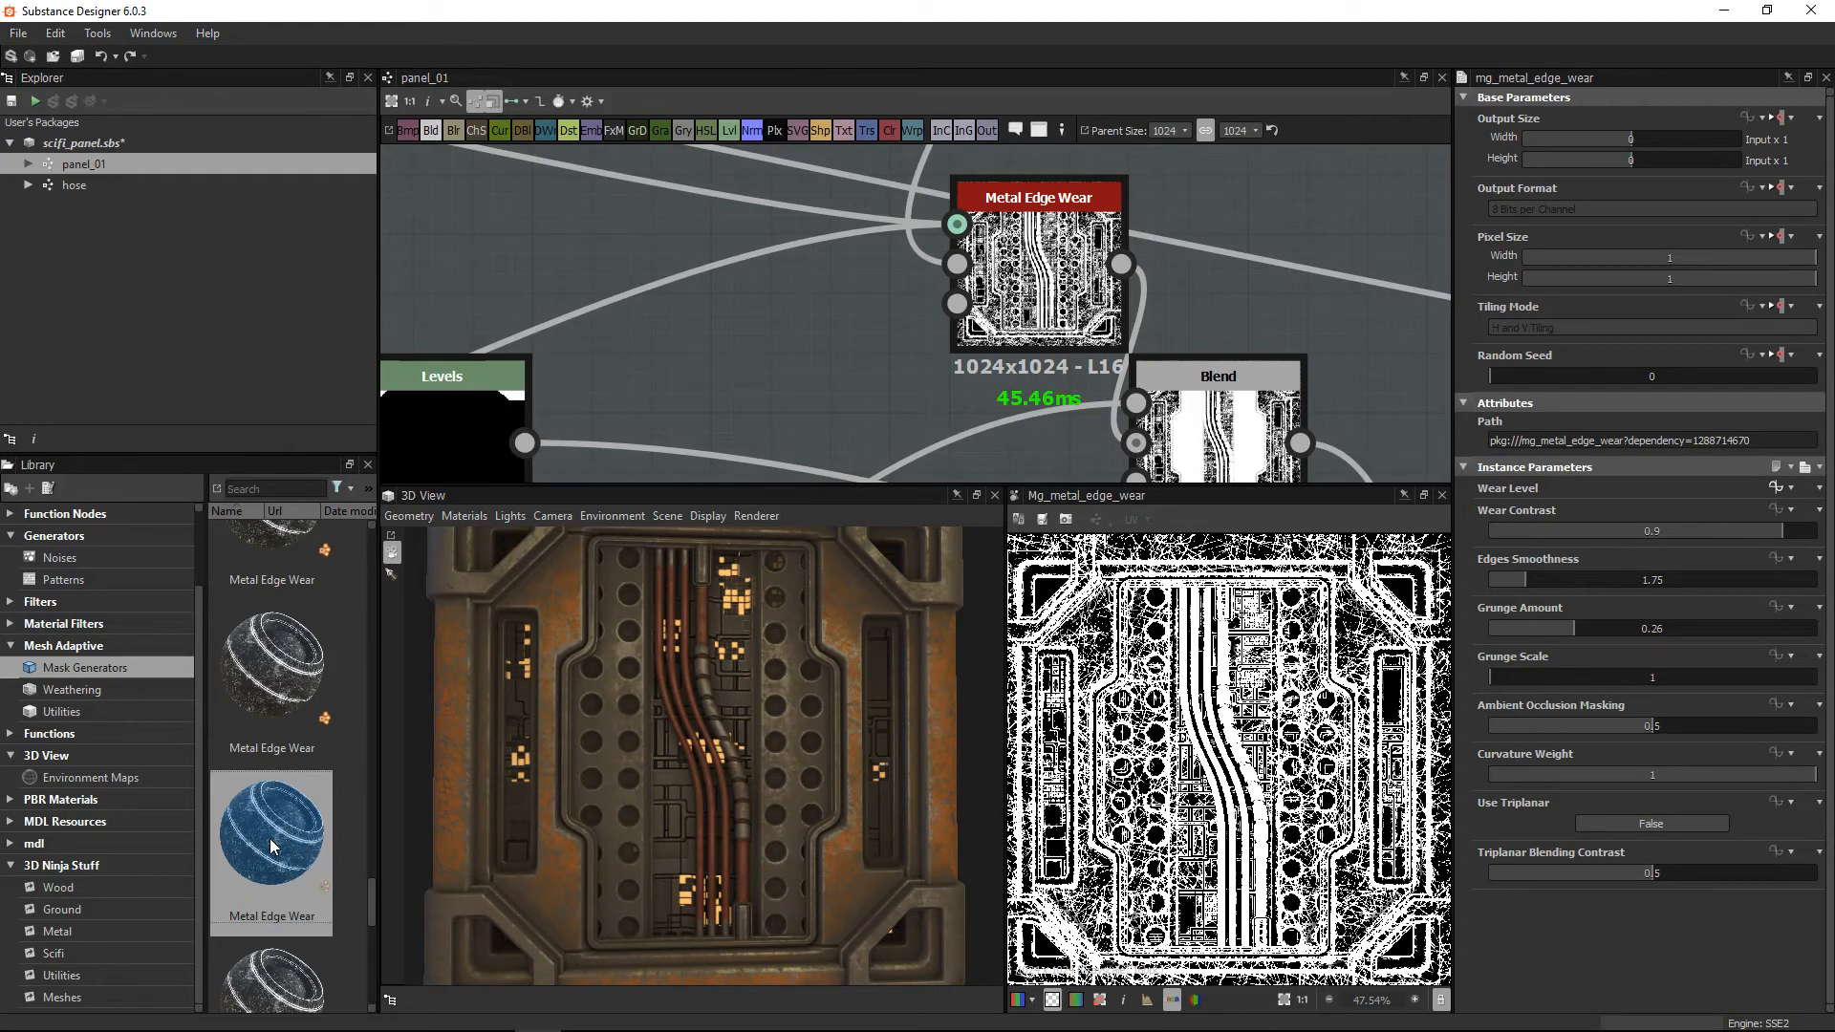
left_click_drag(273, 845, 279, 817)
left_click_drag(275, 672, 736, 328)
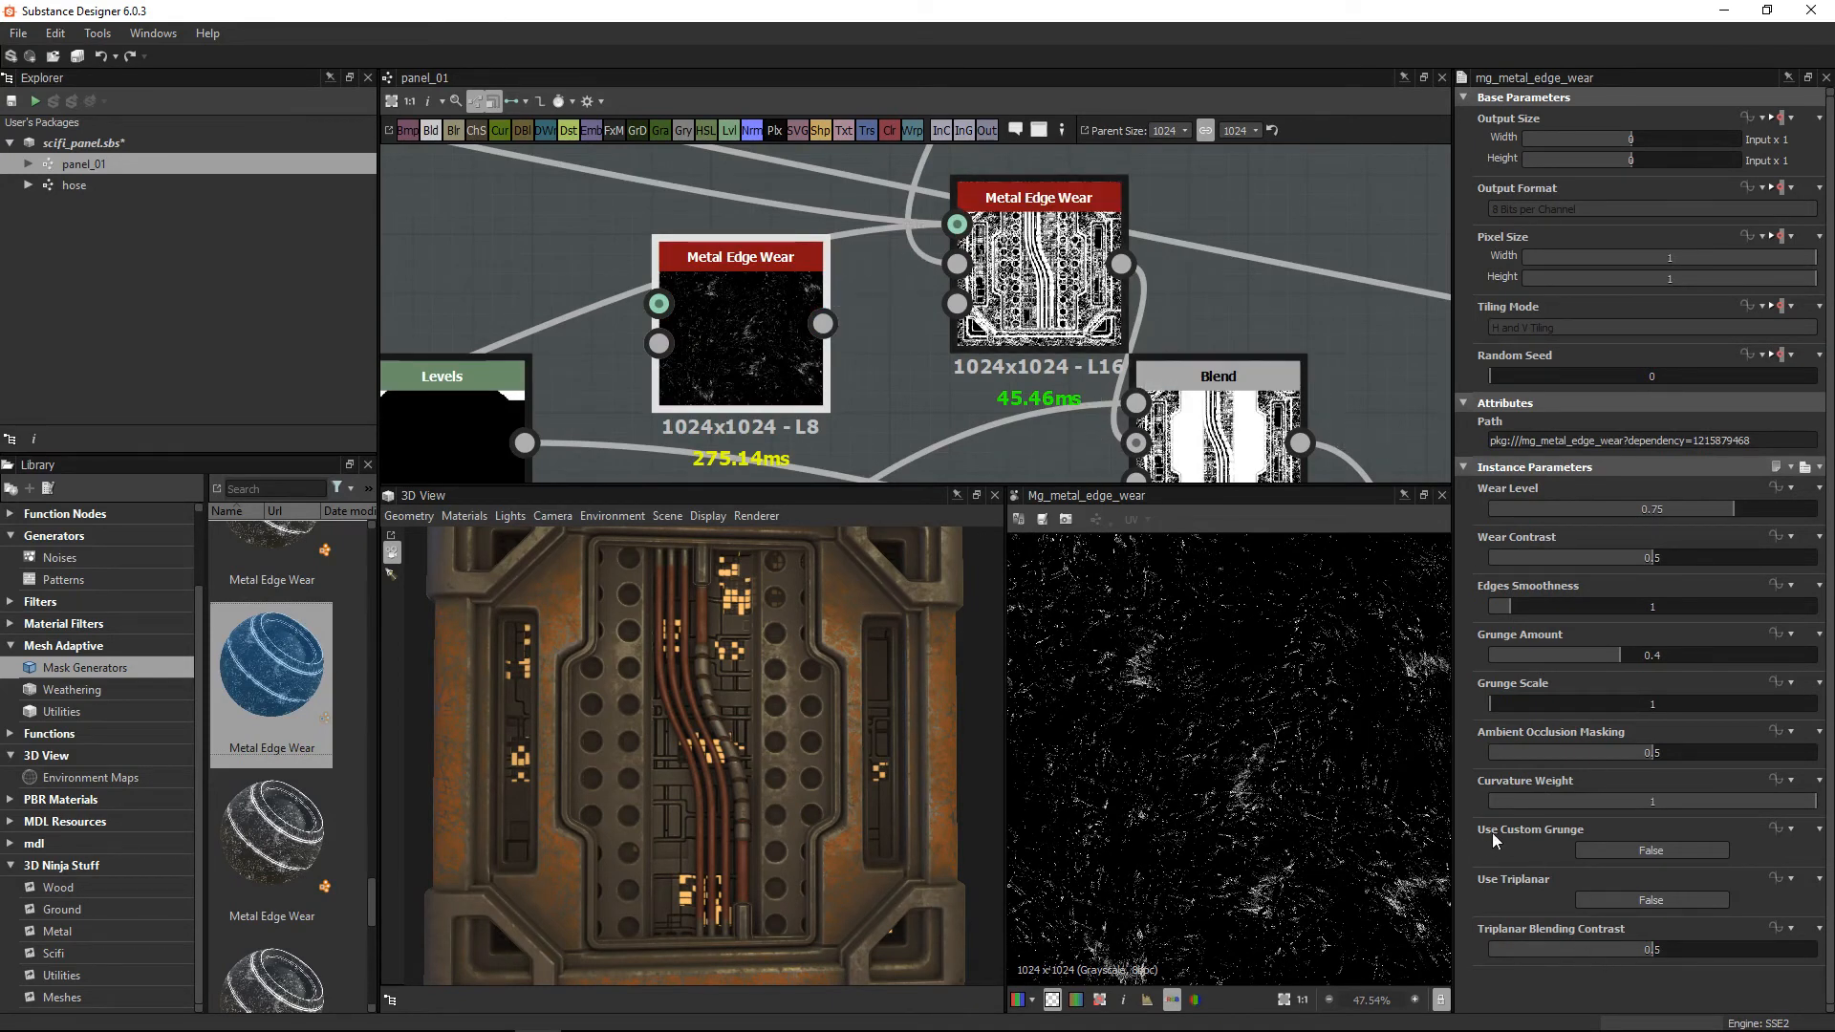
left_click(1634, 853)
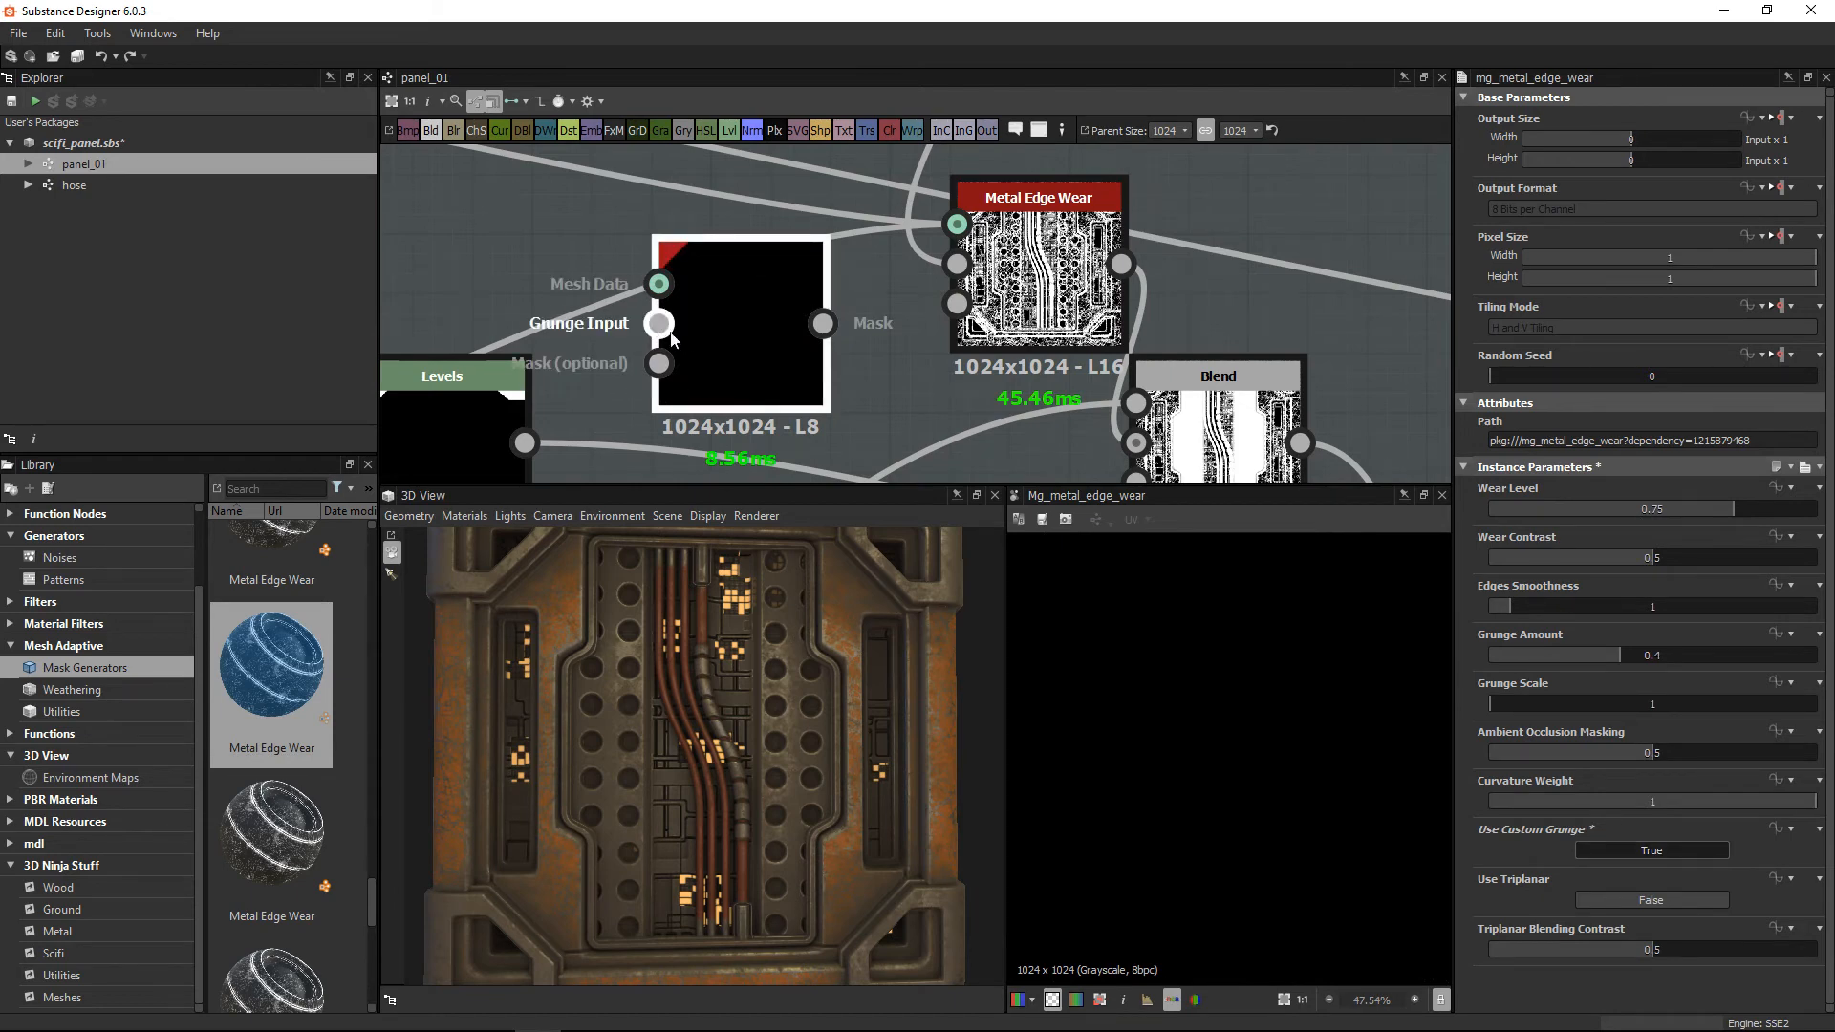
Step: Compare the test Metal Edge Wear node's parameters with the original's and delete the test node
left_click(1038, 287)
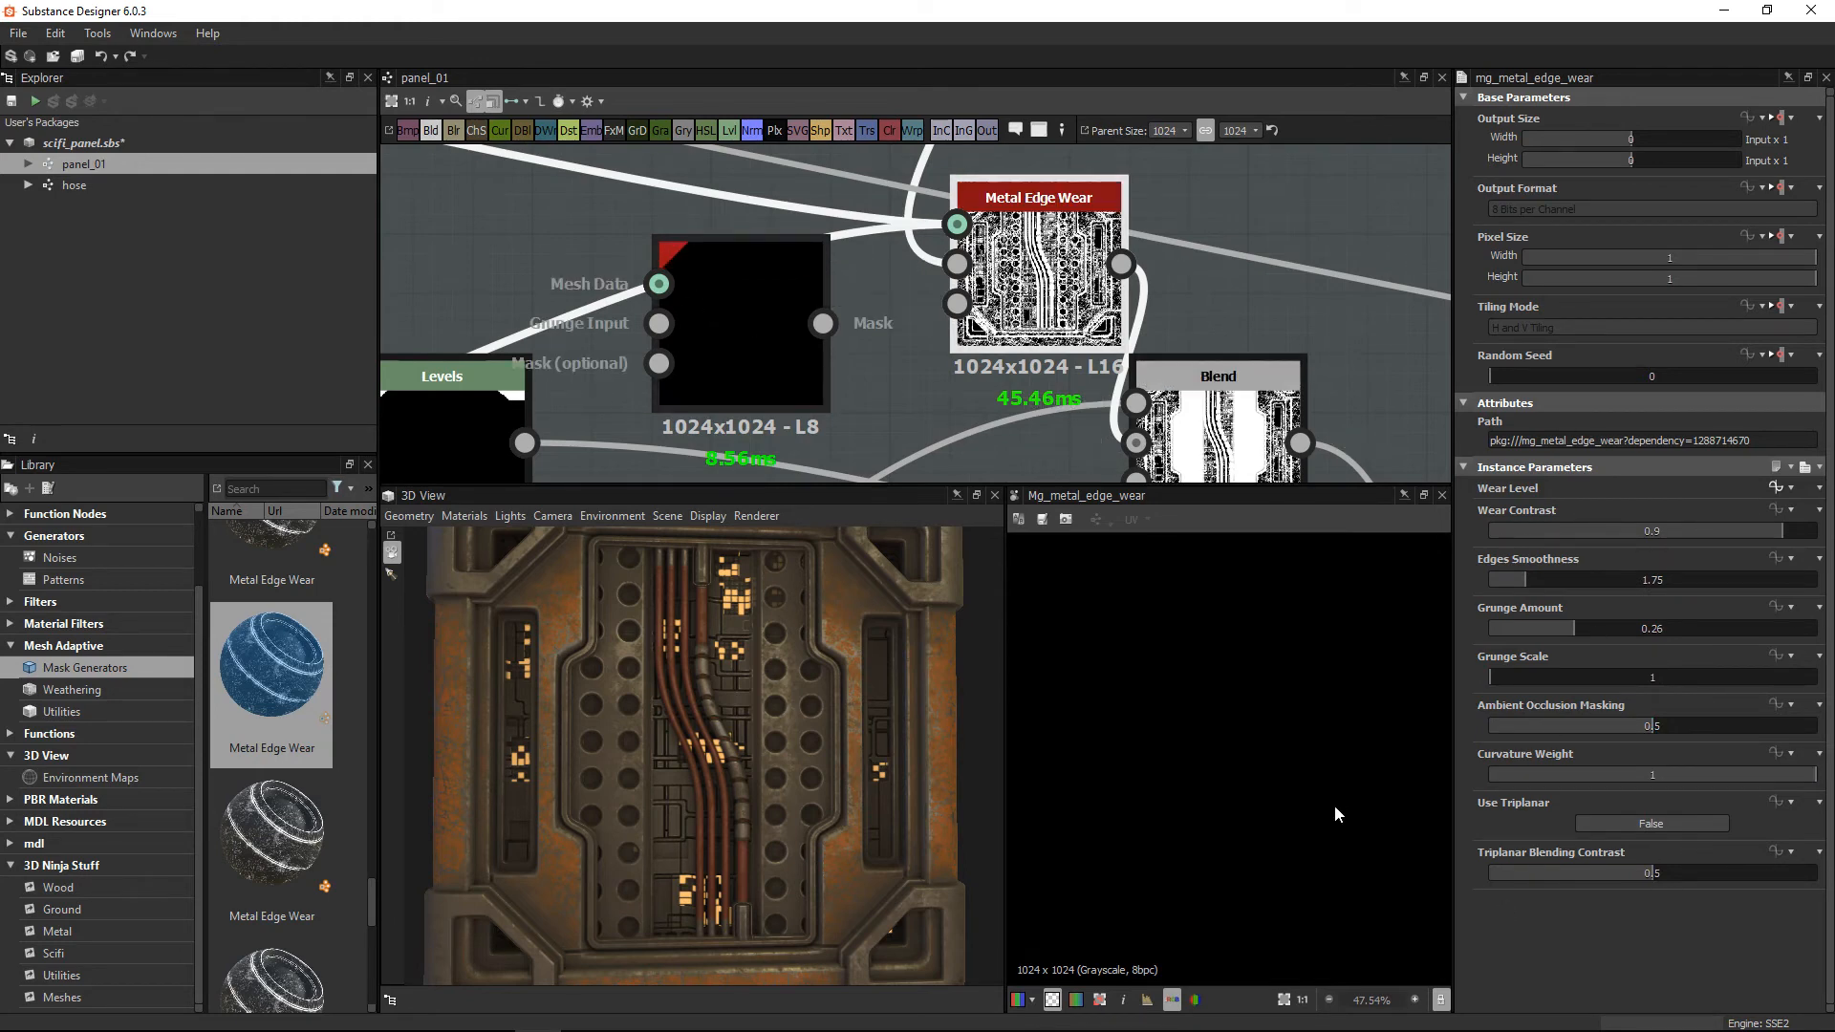
left_click(709, 357)
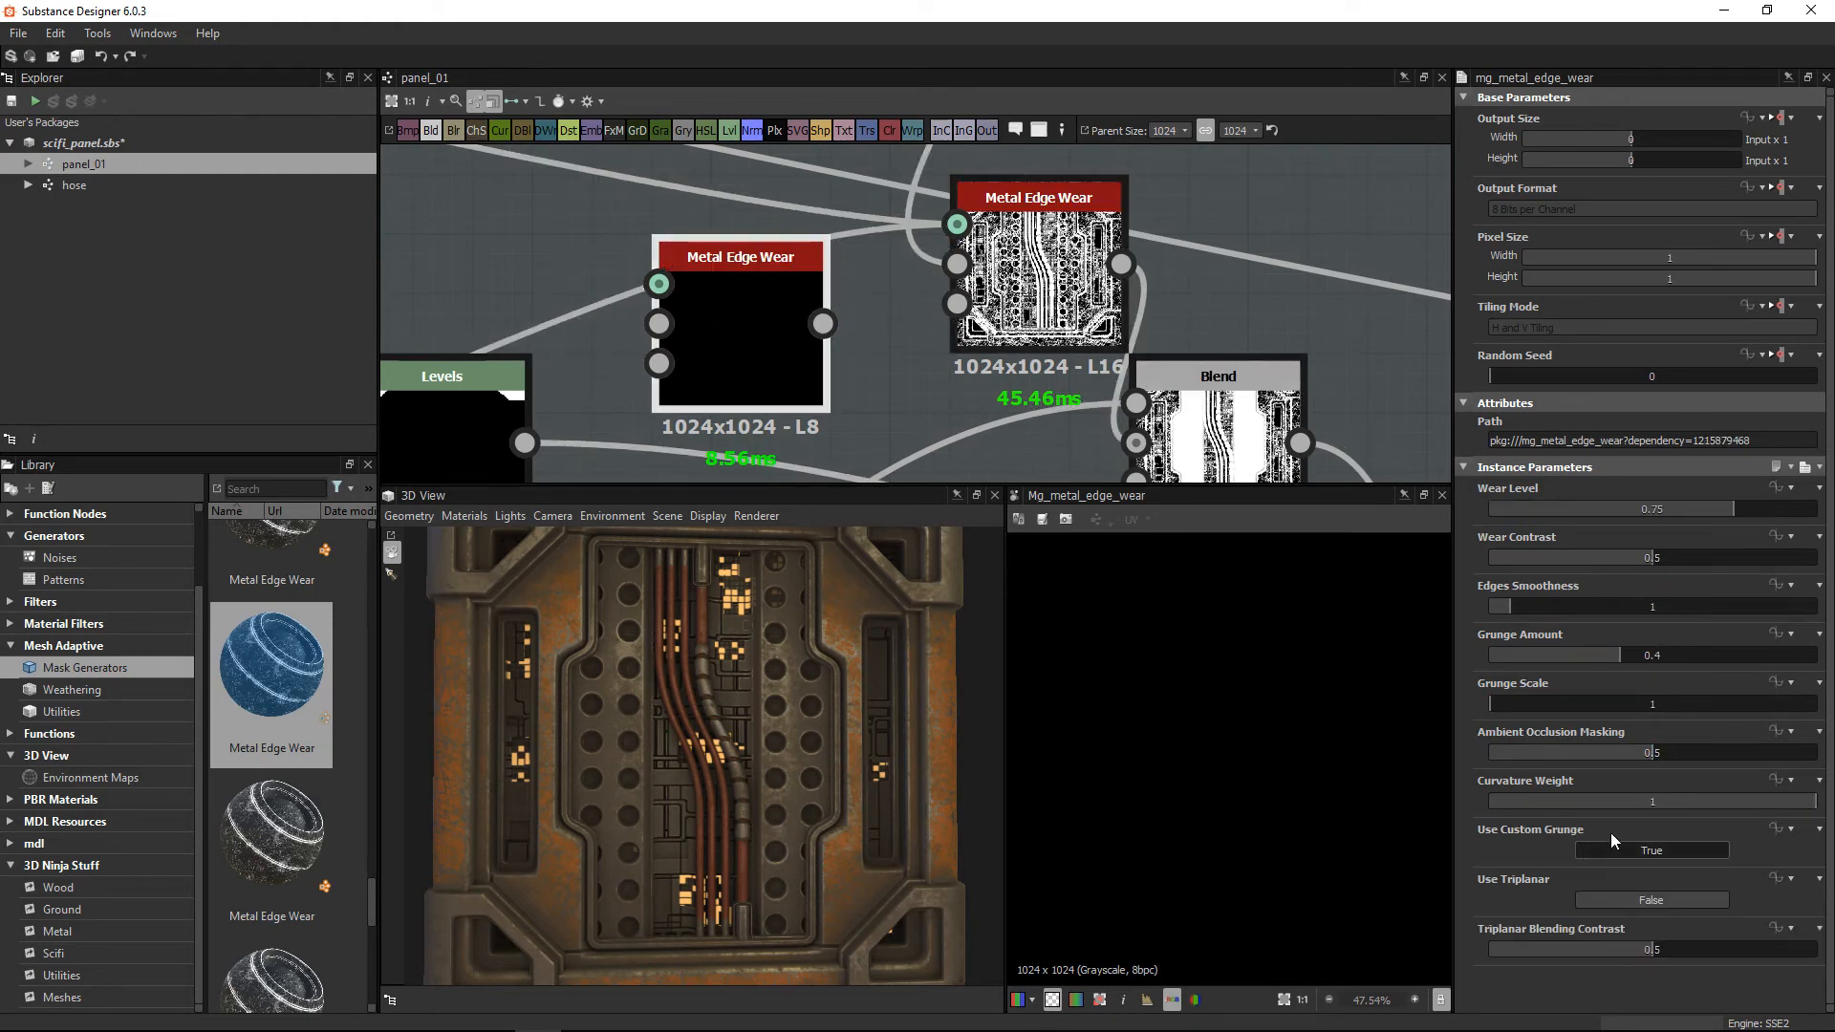
key("Delete")
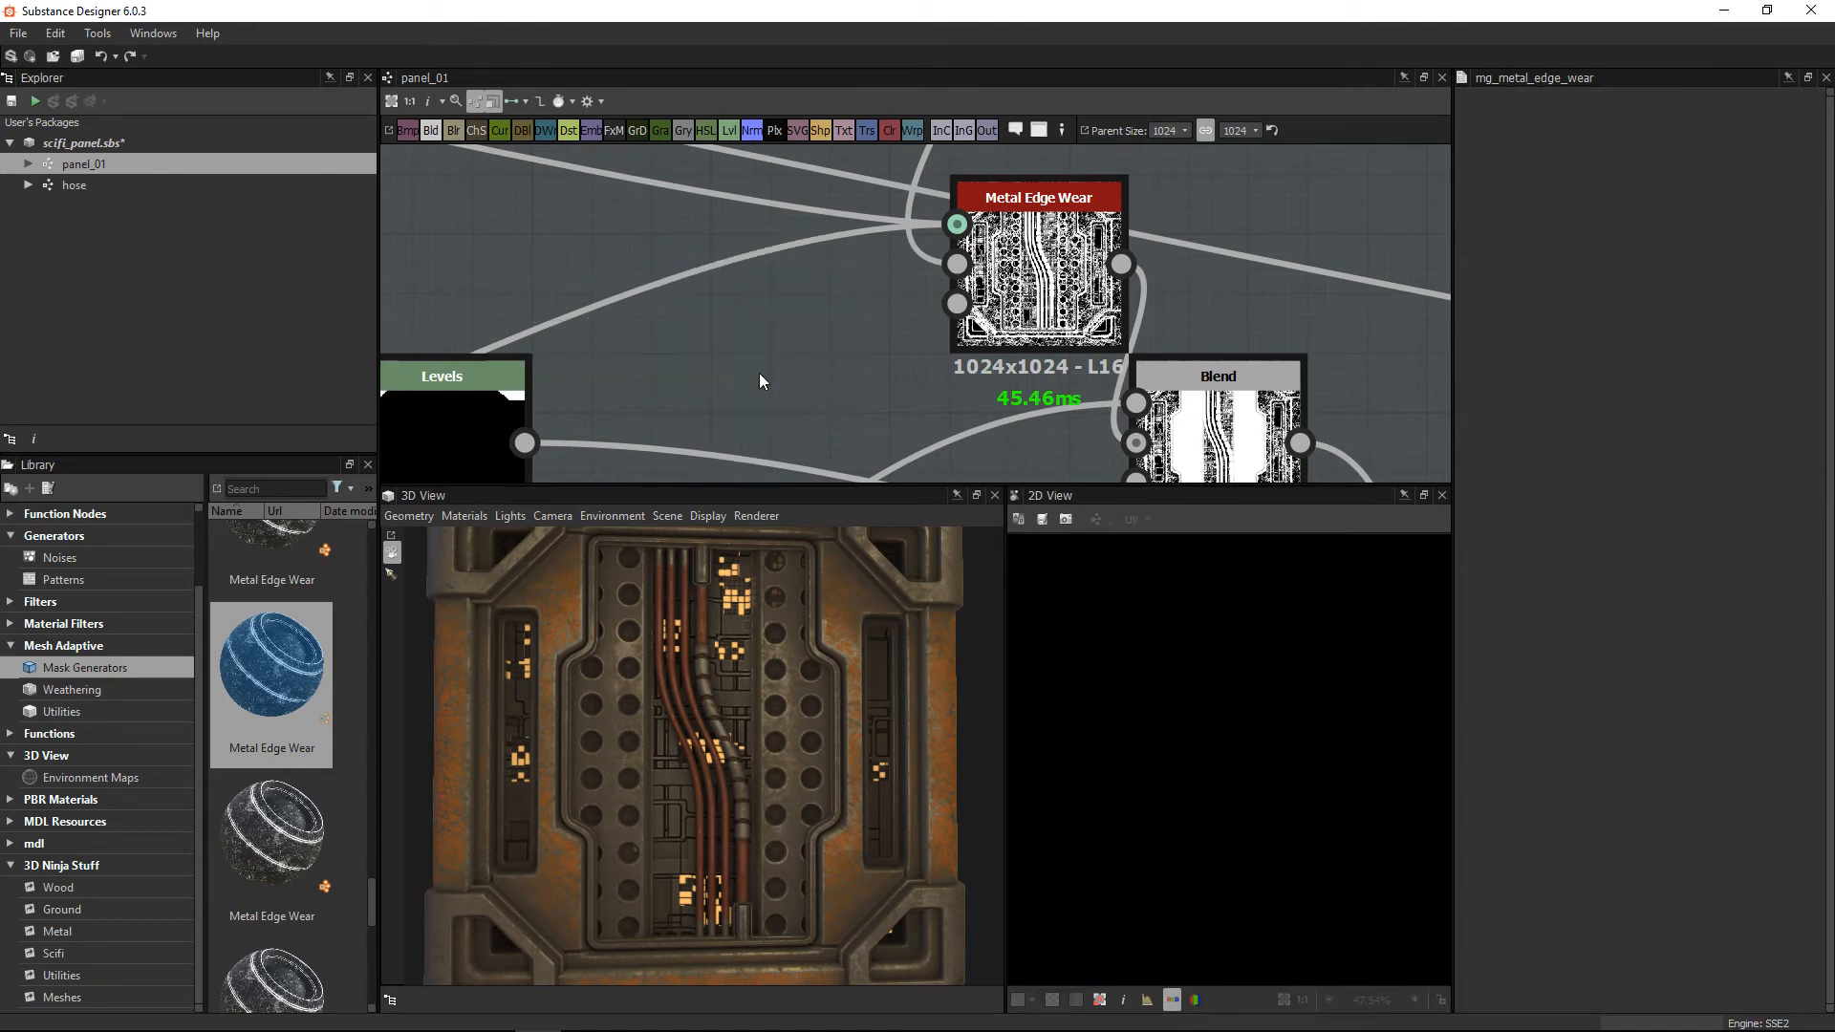
Step: Go to the Scratch Grunge frame and preview the Scratches Generator's output and parameters
middle_click_drag(1128, 266, 1104, 425)
scroll(1161, 368, "down", 5)
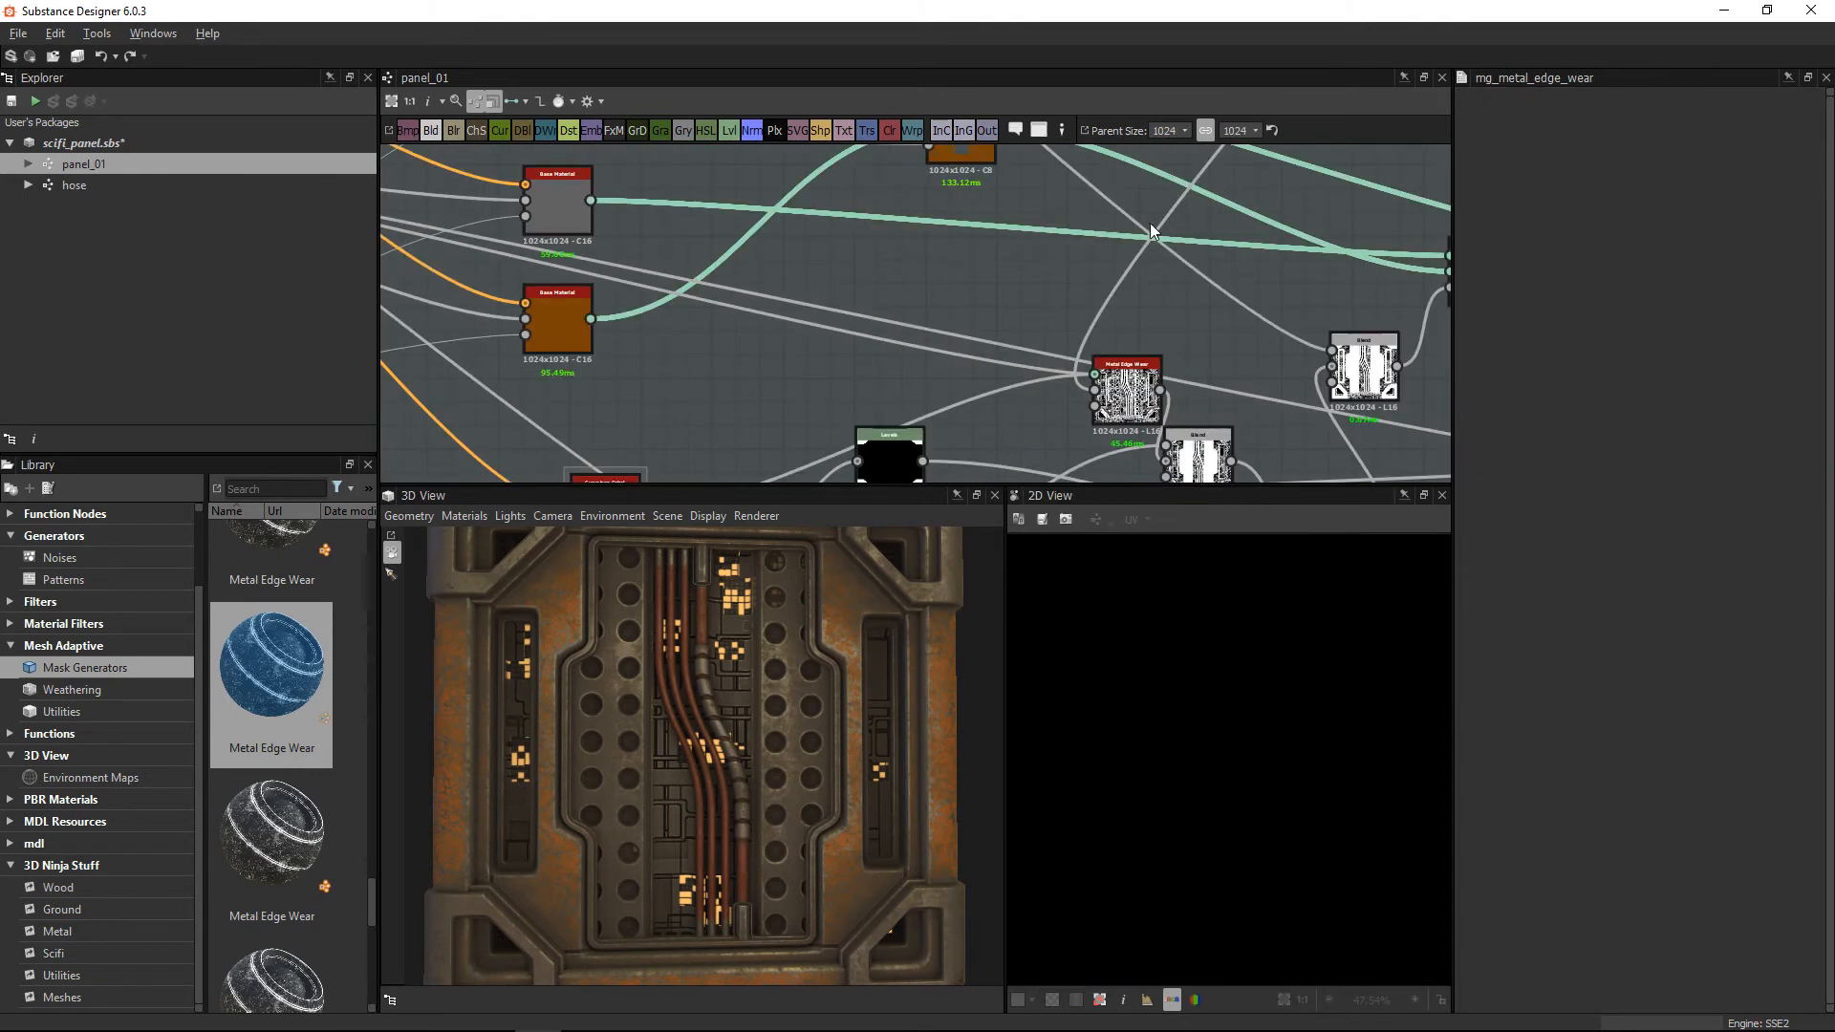
middle_click_drag(1209, 157, 1099, 342)
middle_click_drag(1232, 196, 1130, 331)
middle_click_drag(1294, 153, 1190, 430)
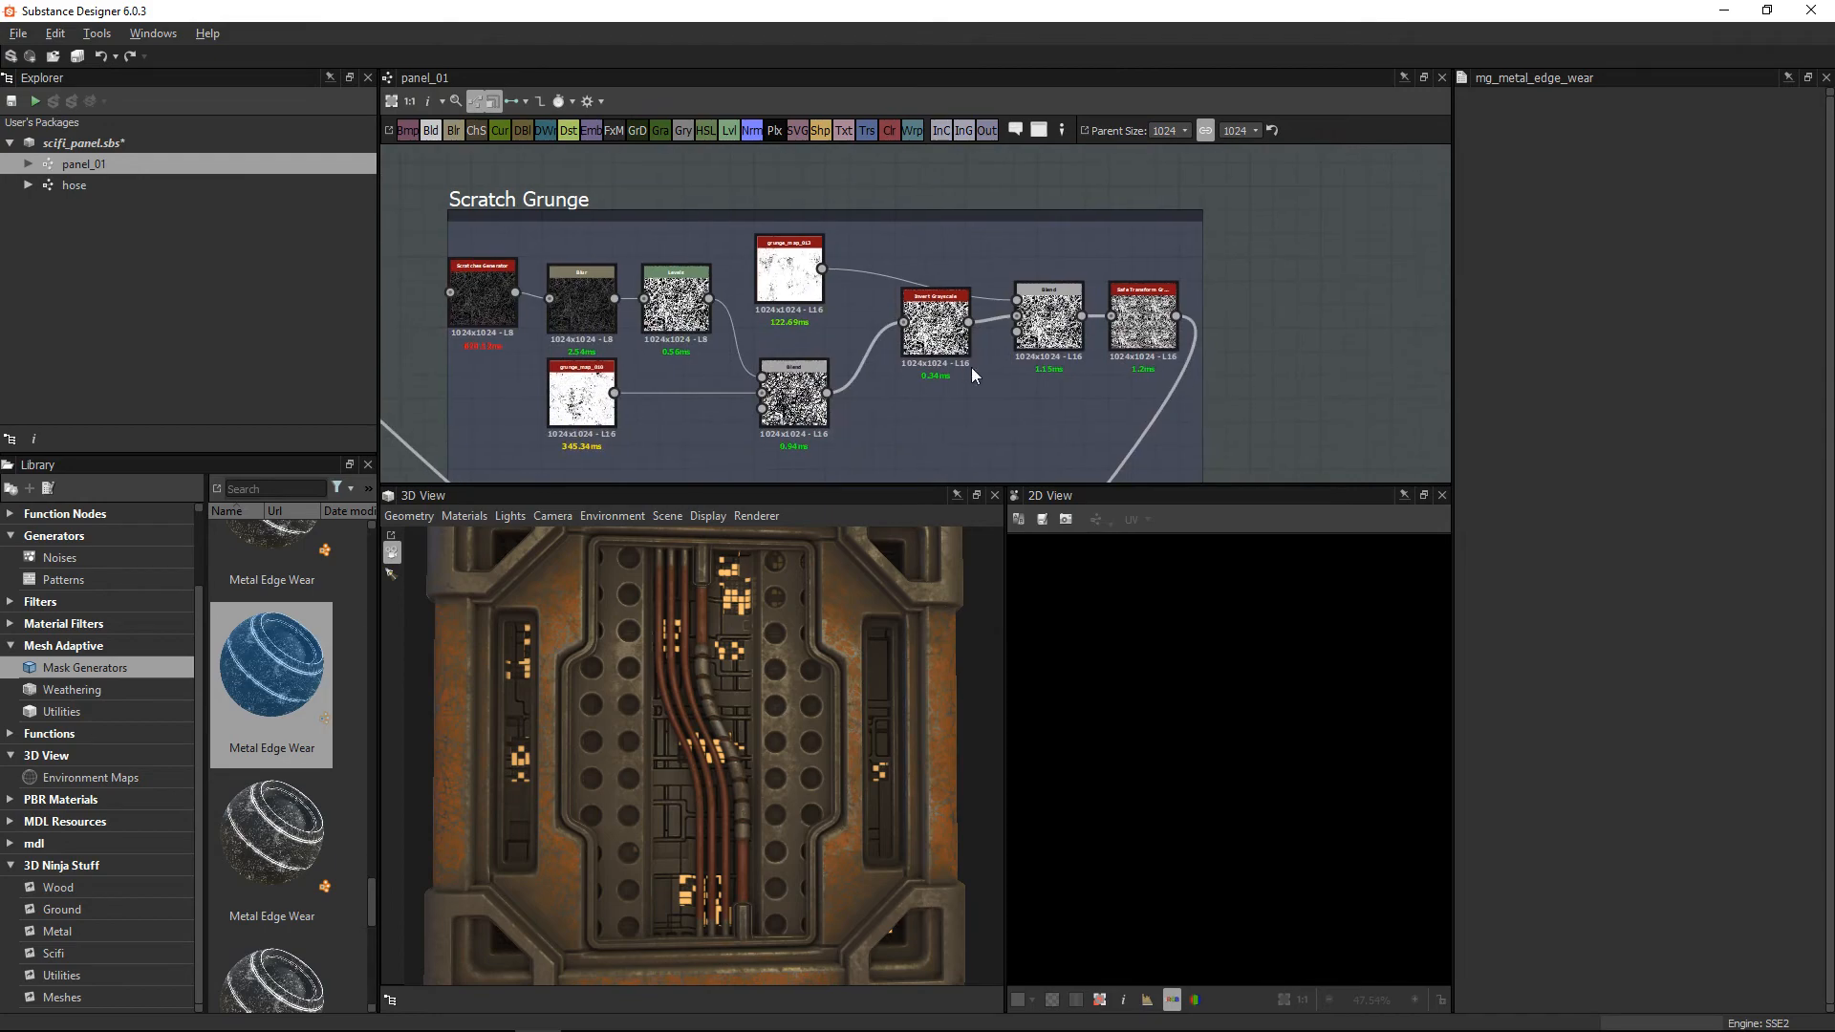
scroll(766, 391, "up", 5)
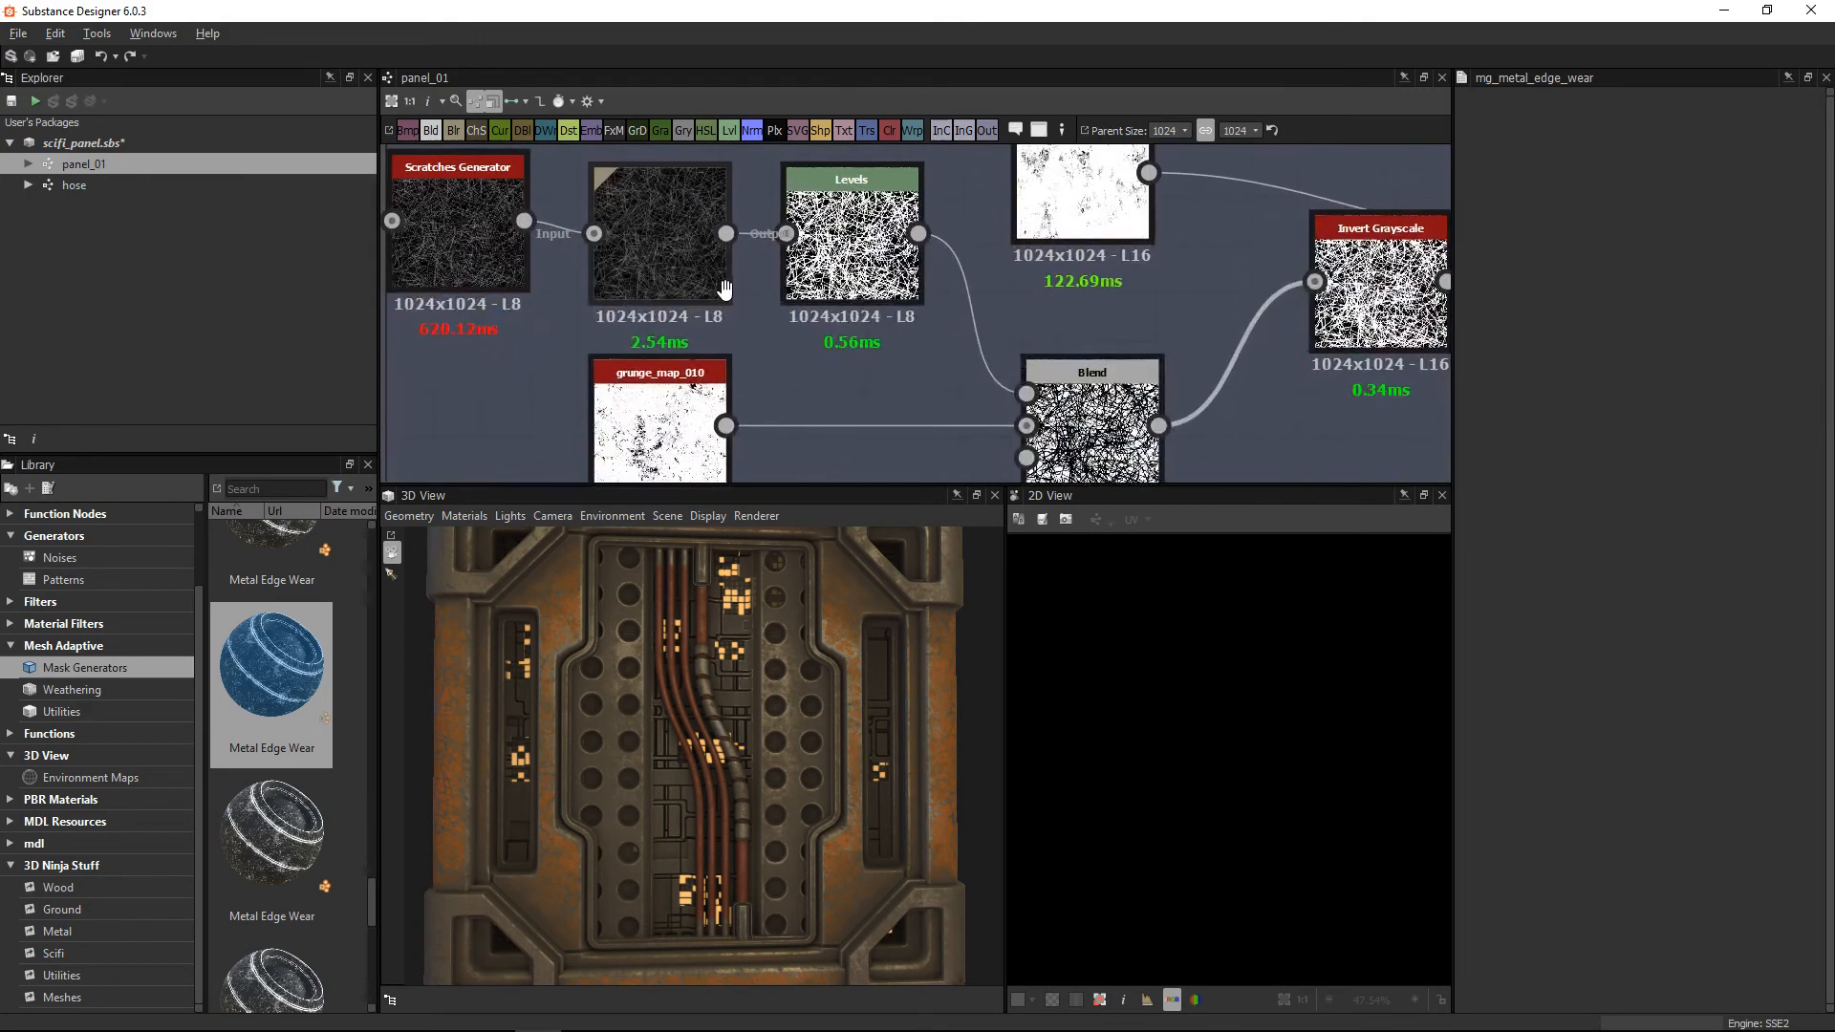
left_click(465, 232)
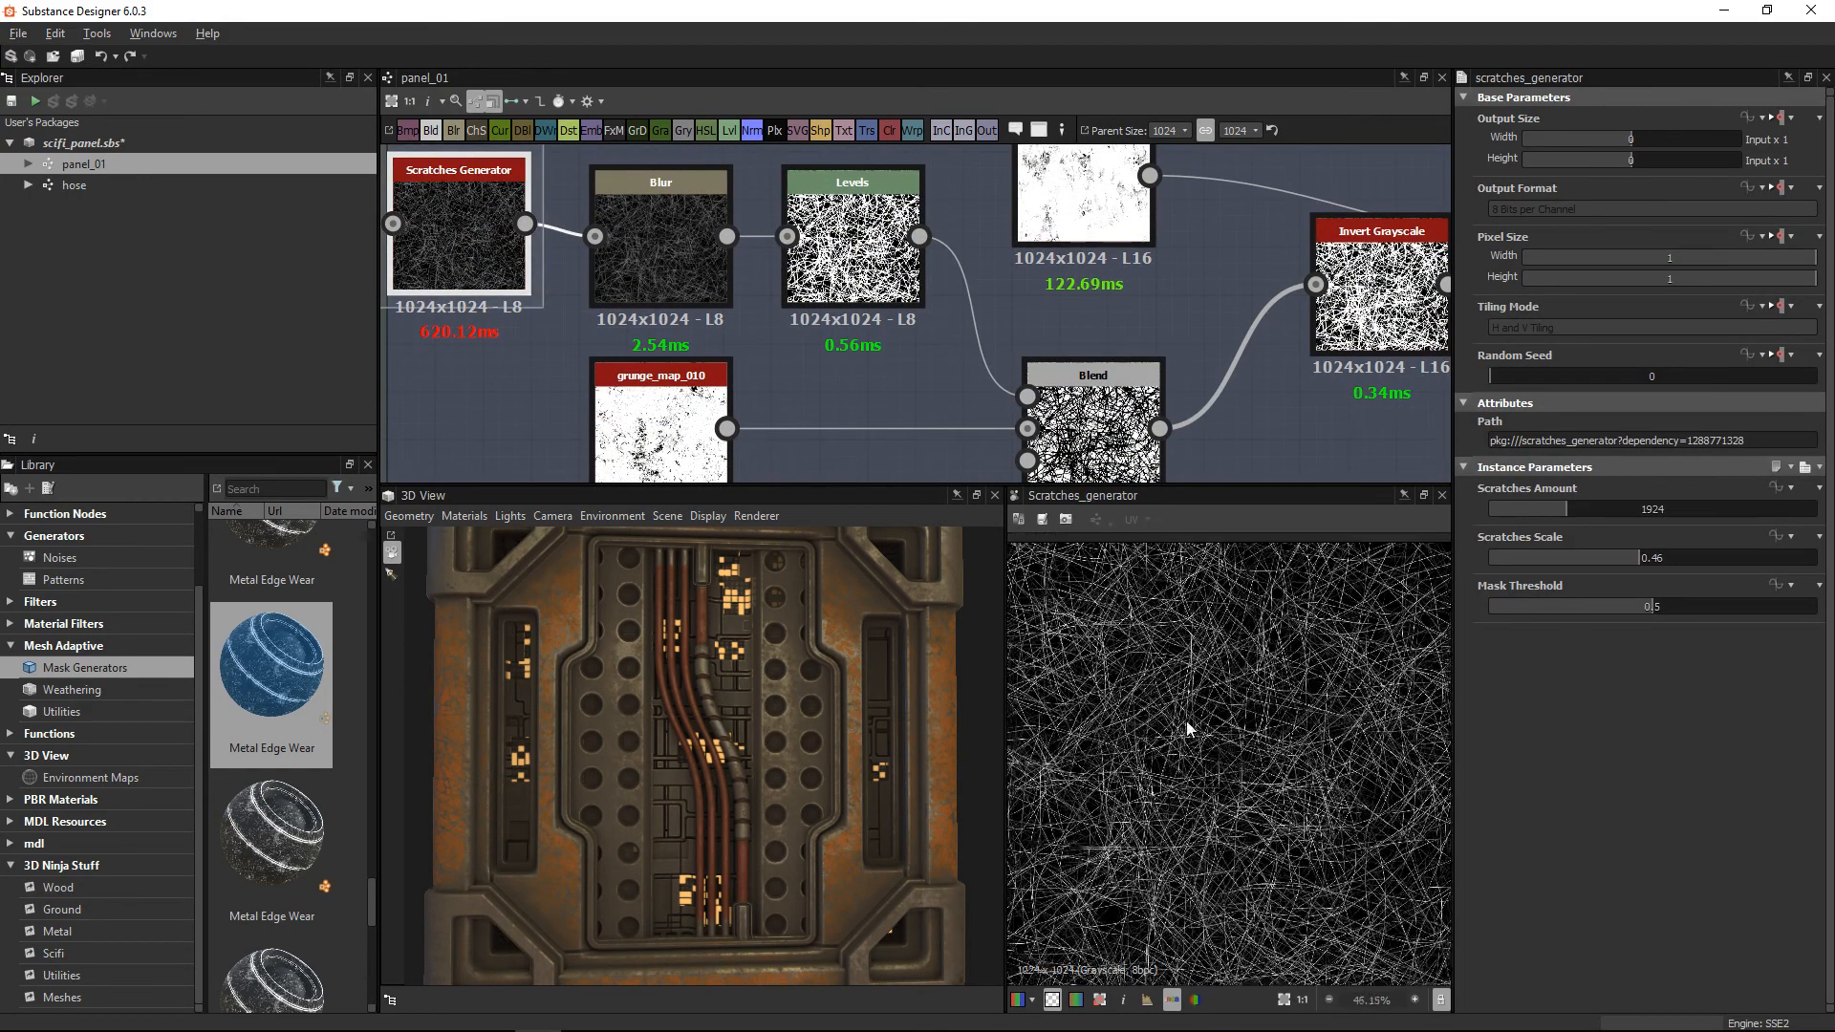
Step: Preview the Blur and Levels nodes that follow the Scratches Generator, and check the grunge_map_010 node below them
middle_click_drag(492, 174, 498, 186)
left_click(667, 246)
left_click(859, 277)
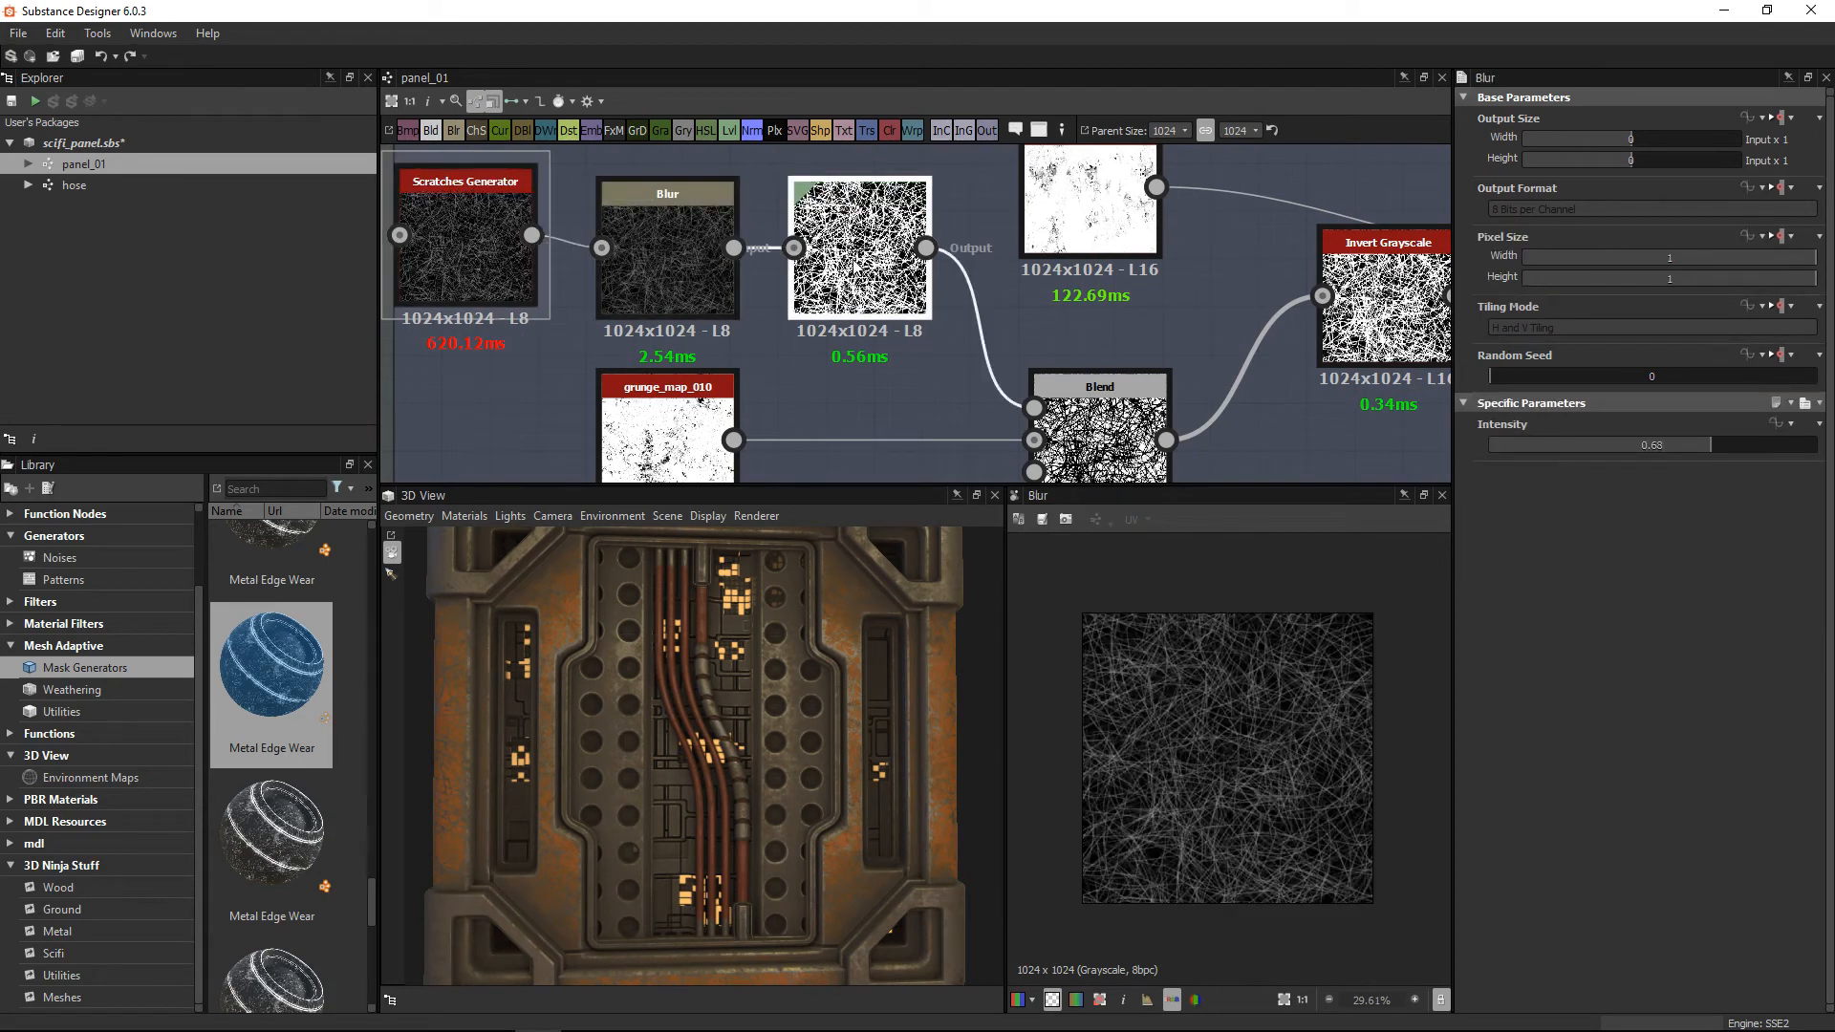
middle_click_drag(683, 439, 665, 387)
left_click_drag(666, 387, 655, 373)
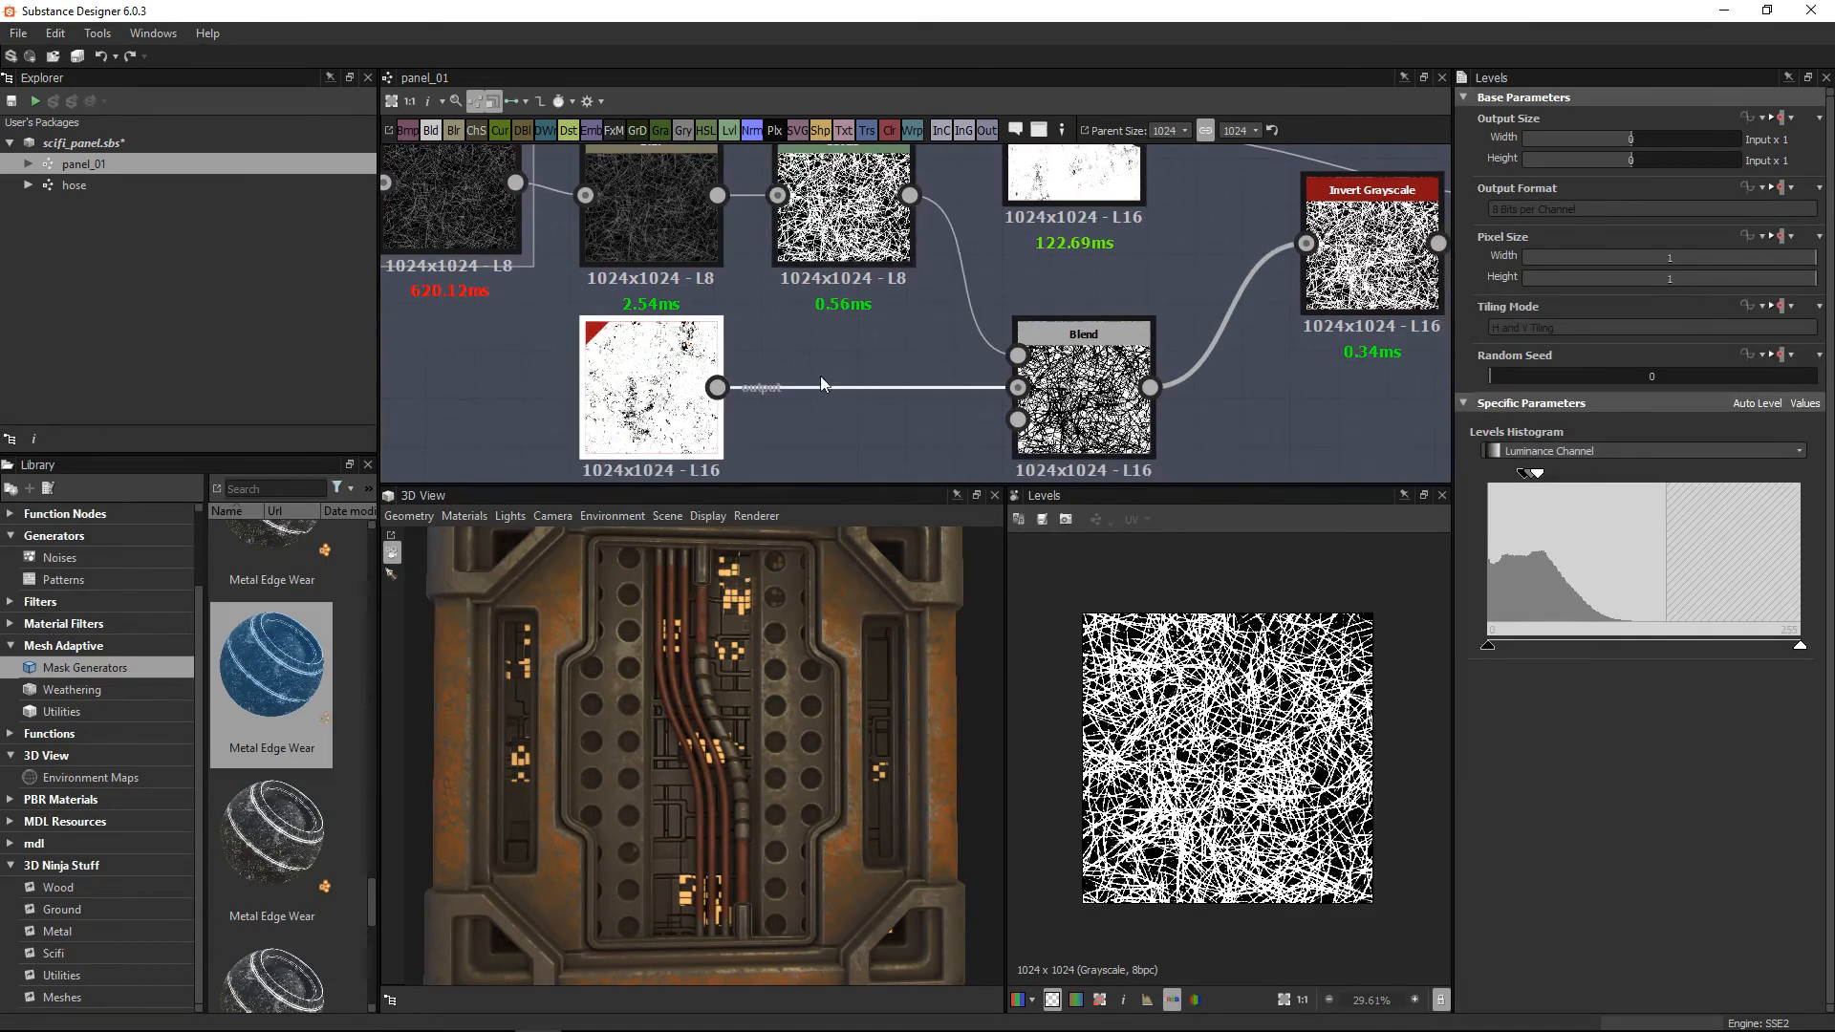
Step: Preview the Subtract Blend that combines the scratches with grunge_map_010 and examine its result up close
left_click(1070, 394)
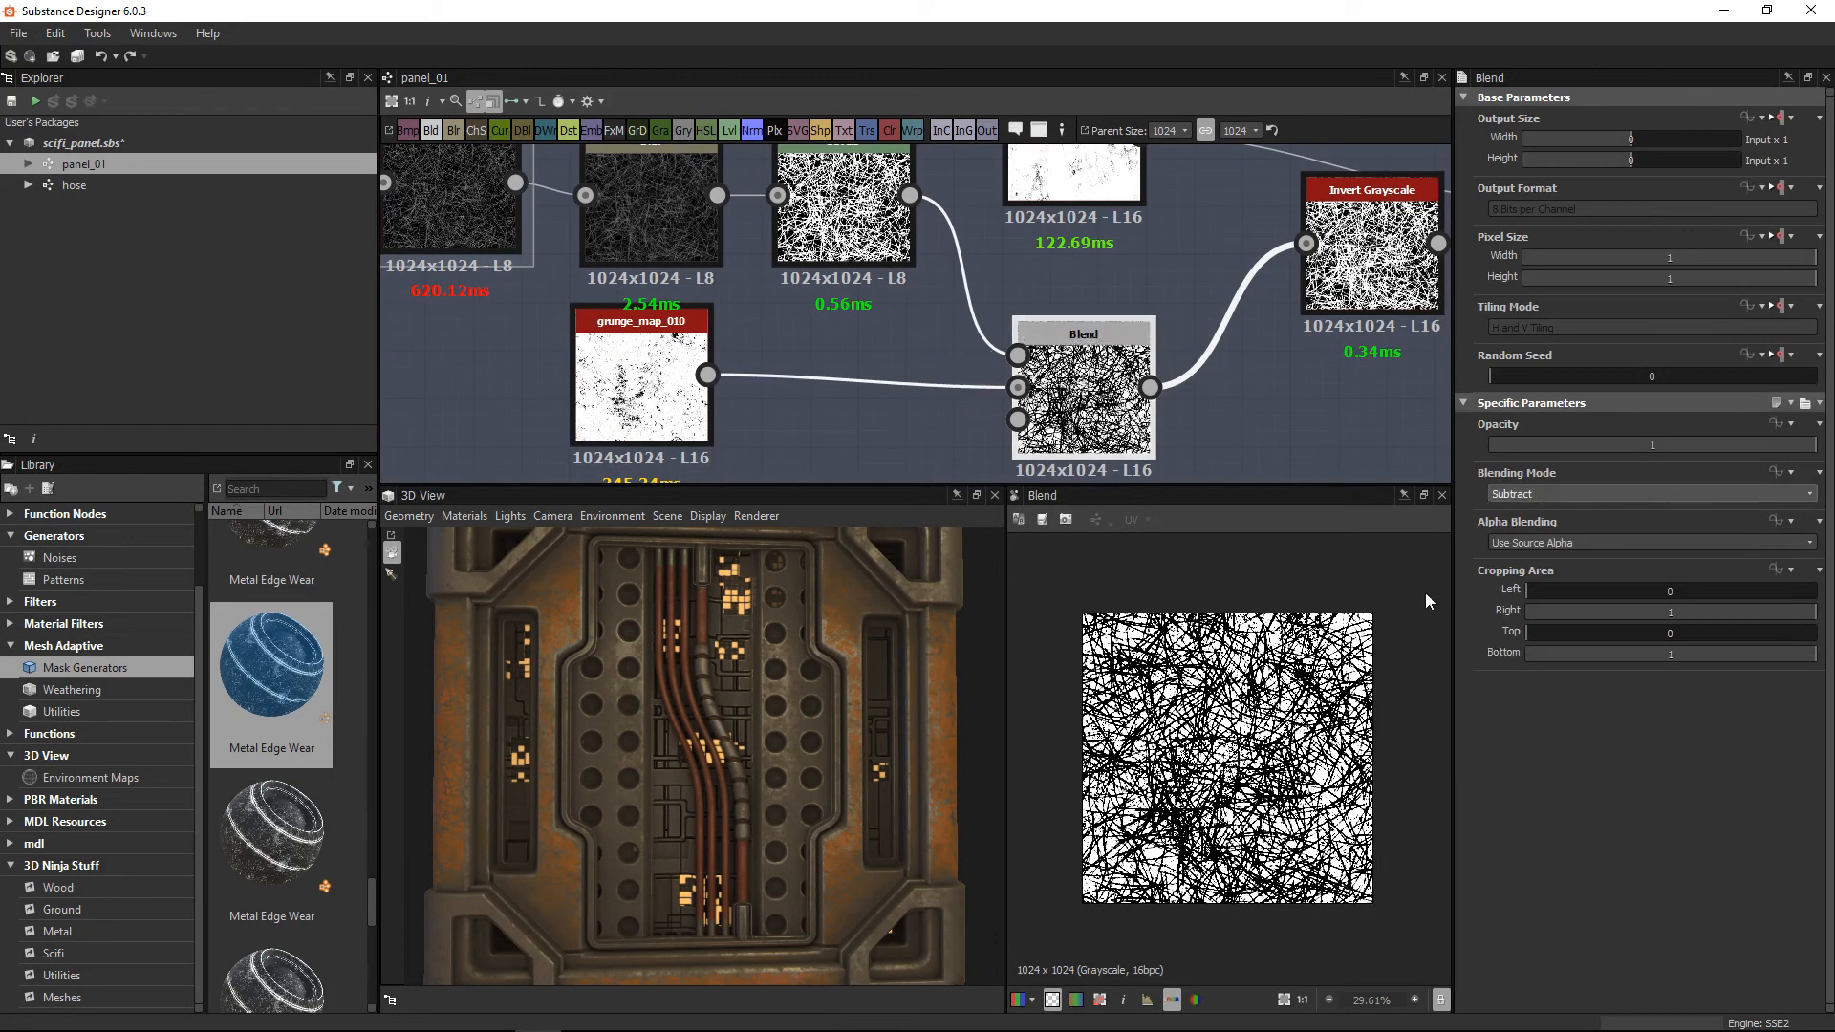
scroll(1232, 693, "up", 3)
scroll(1260, 680, "up", 3)
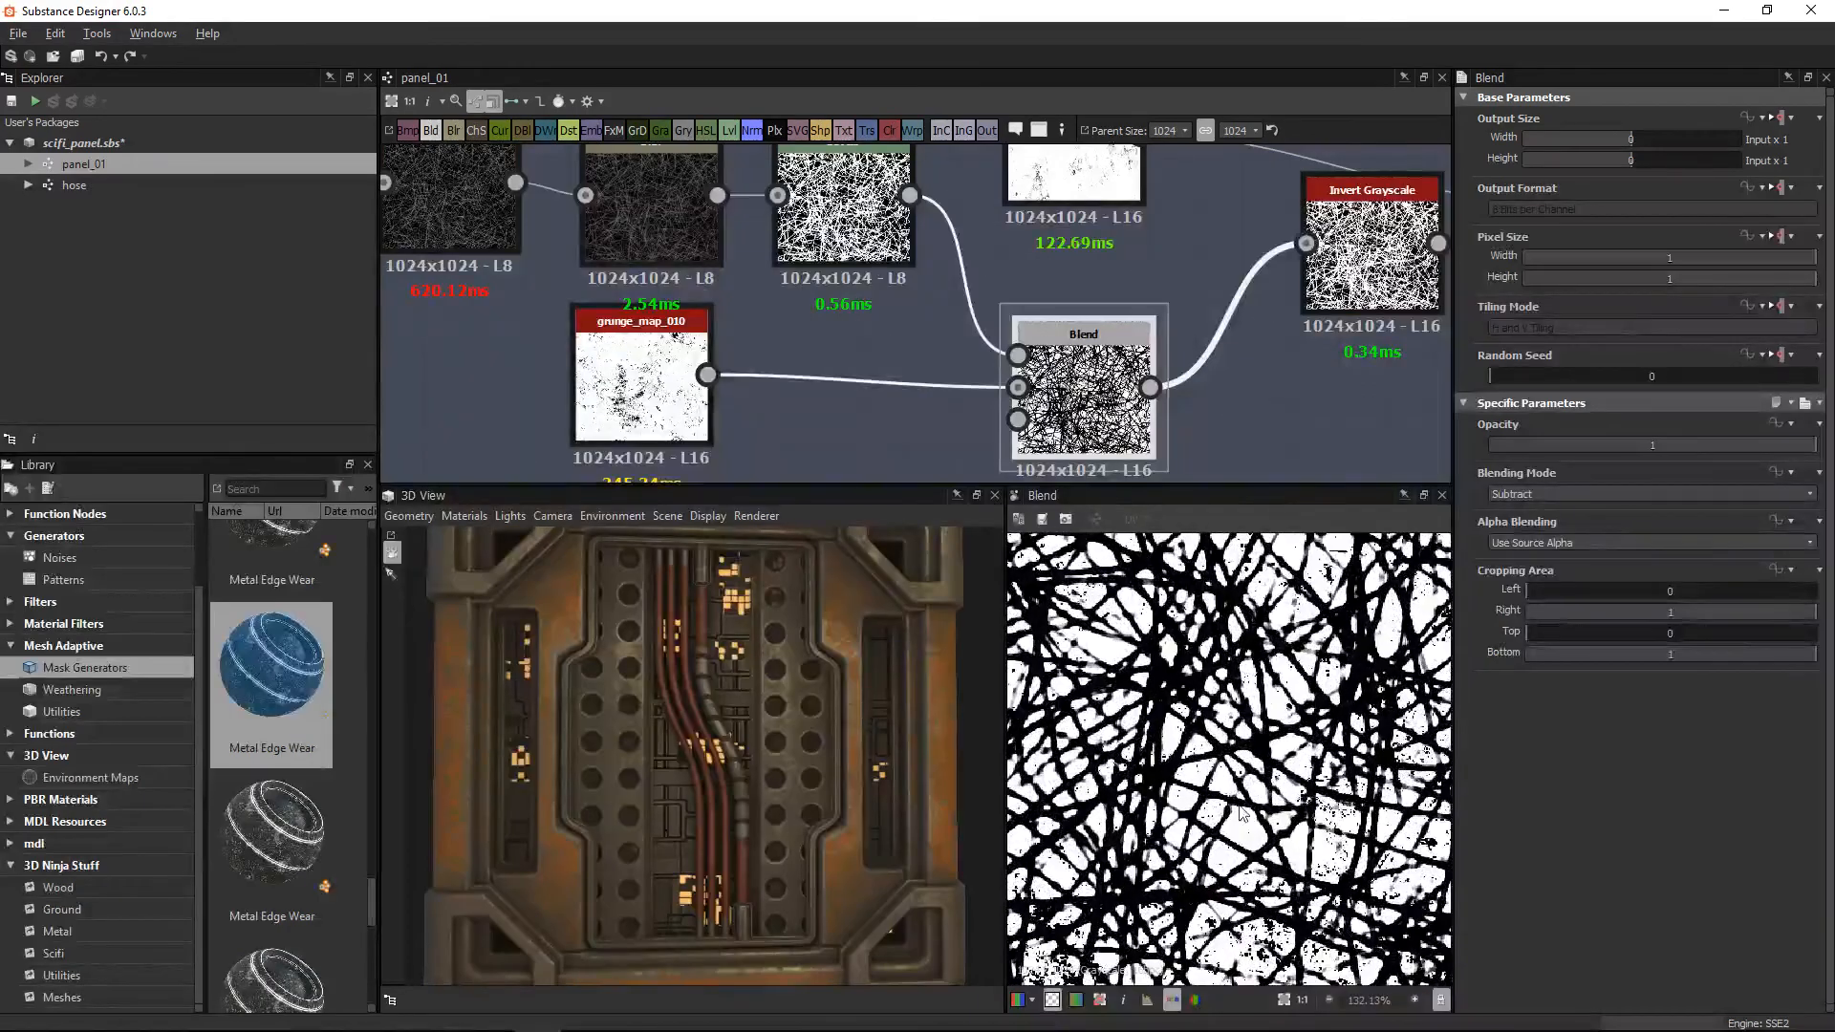
scroll(1223, 612, "down", 3)
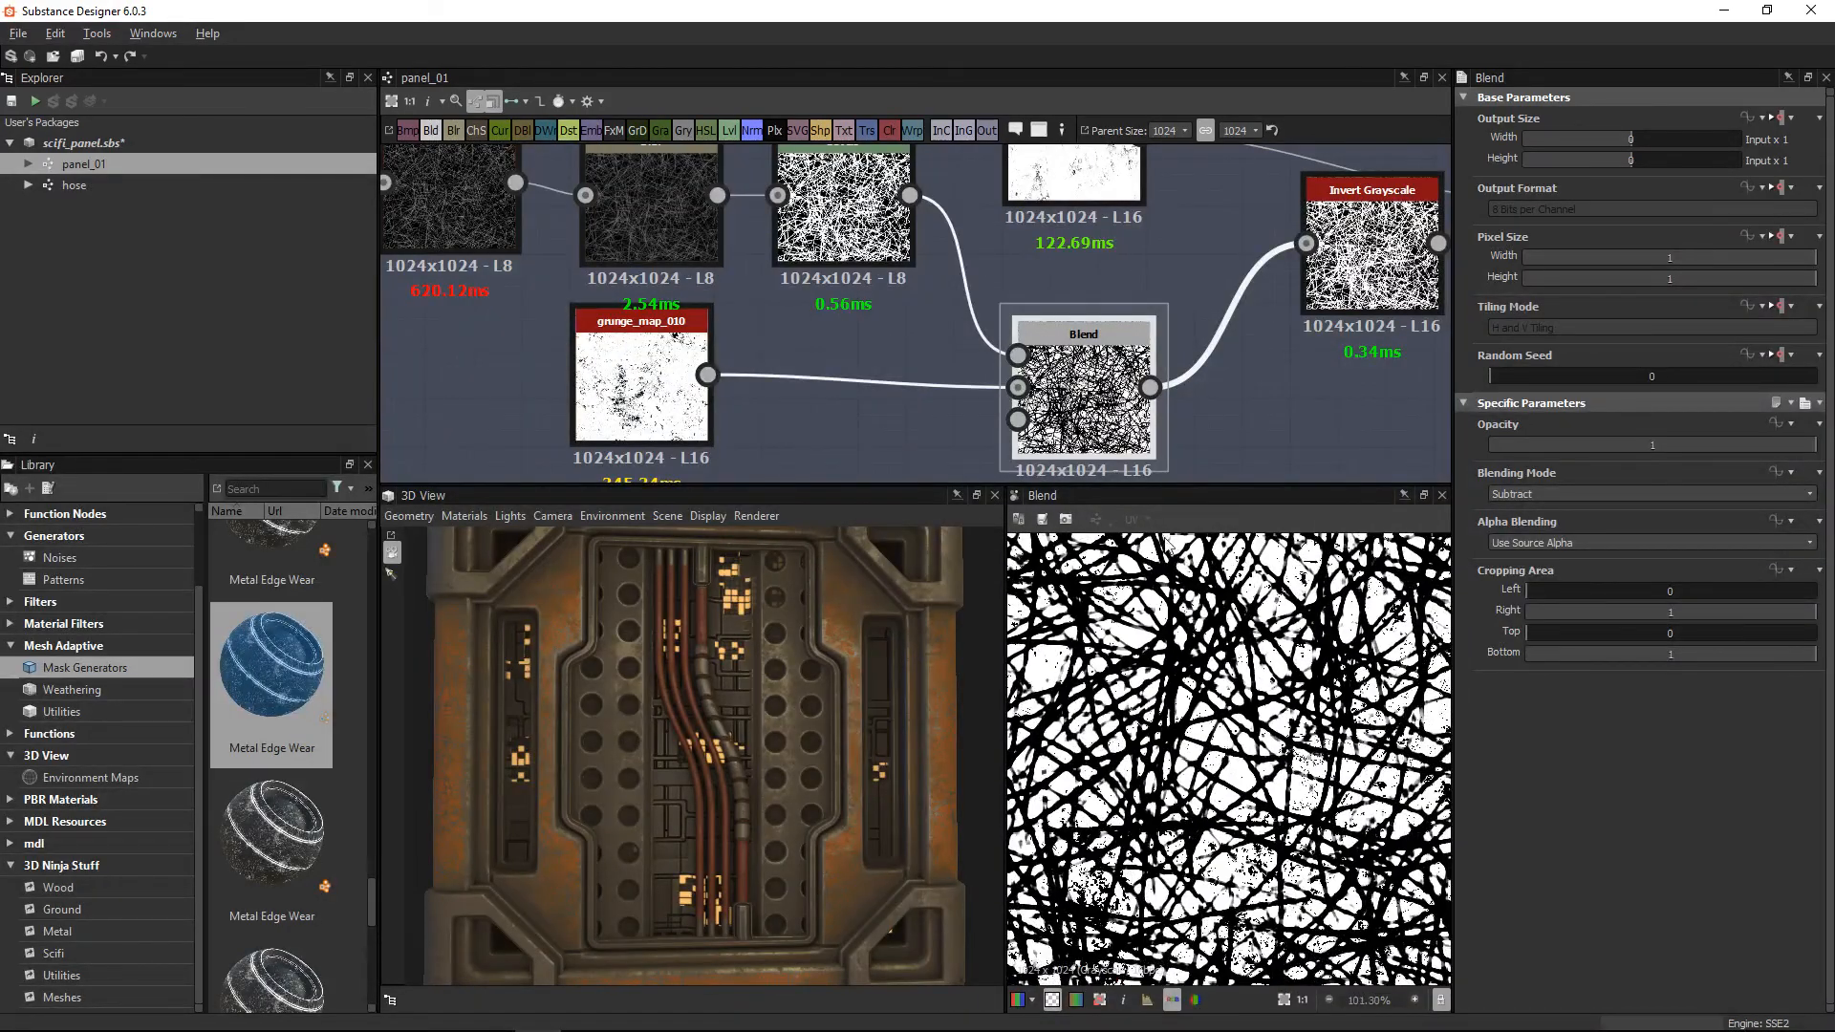
scroll(1249, 203, "down", 1)
Step: Trace the graph back from Scratch Grunge to the Metal Edge Wear mask chain and examine the scratch pattern in close-up
middle_click_drag(1249, 219, 779, 254)
scroll(1139, 262, "down", 2)
middle_click_drag(1019, 299, 1079, 162)
middle_click_drag(958, 372, 996, 253)
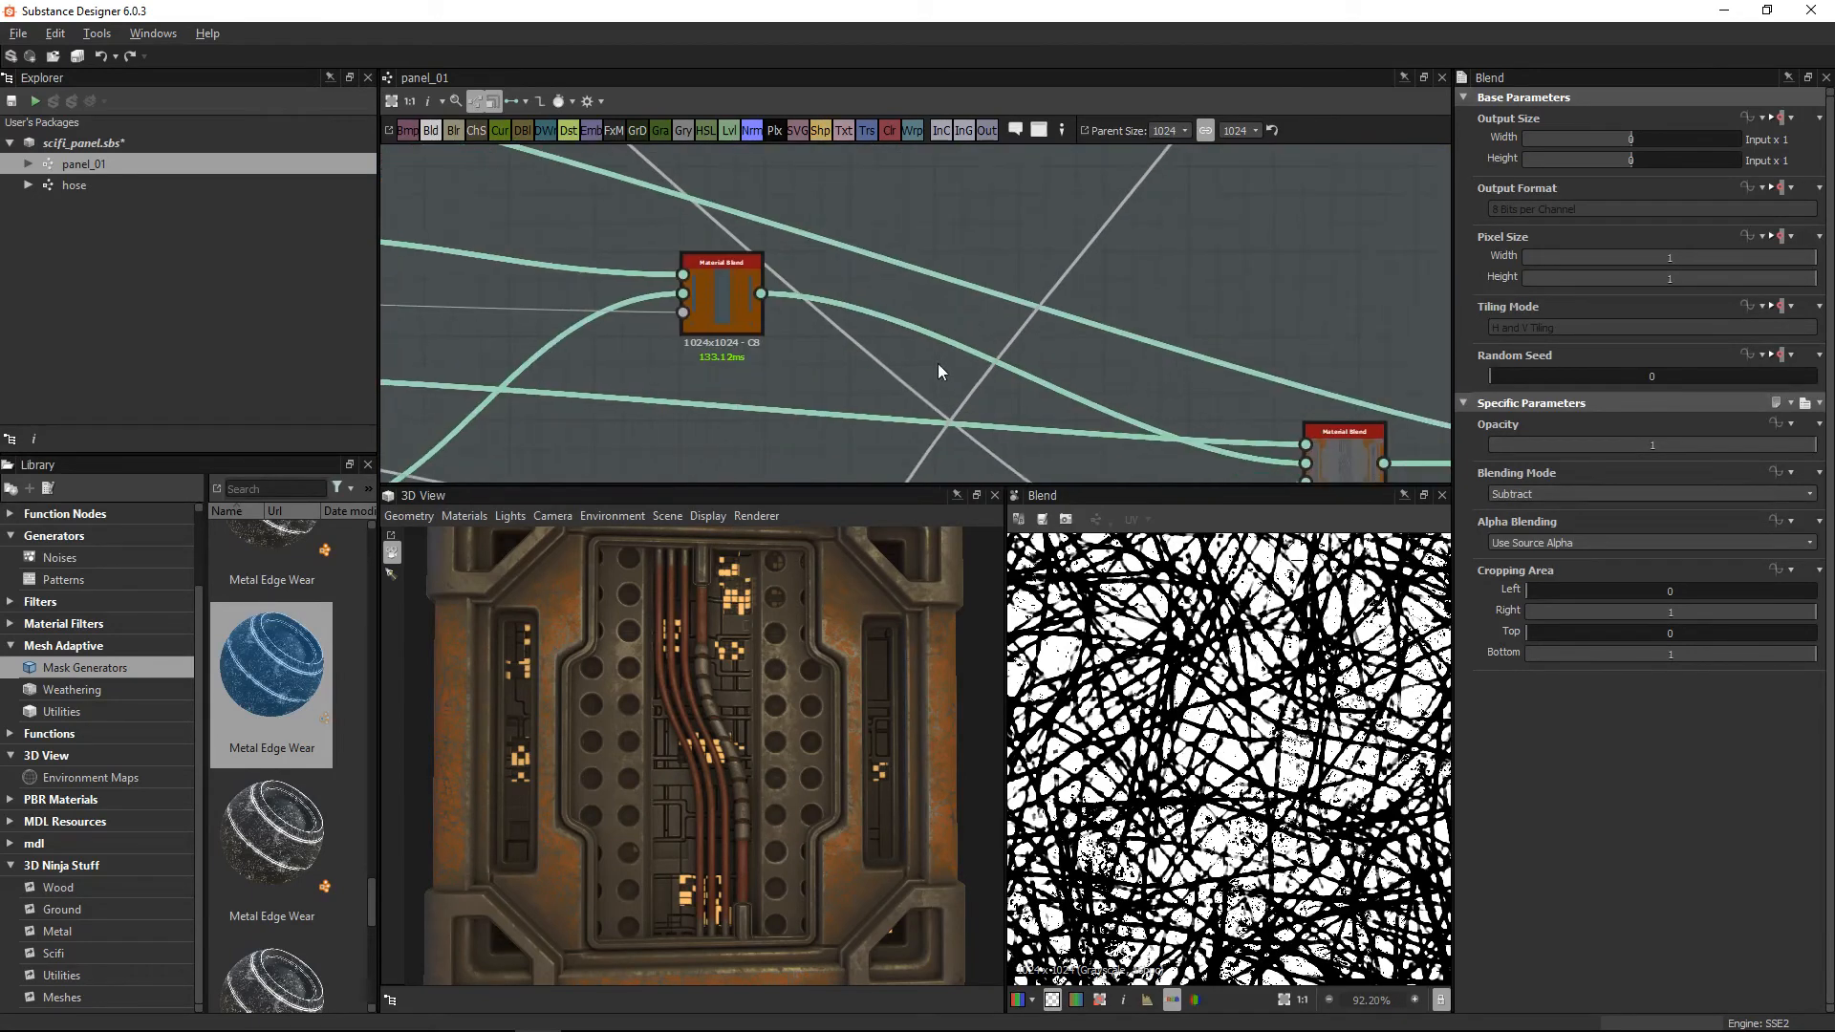
middle_click_drag(899, 435, 1028, 100)
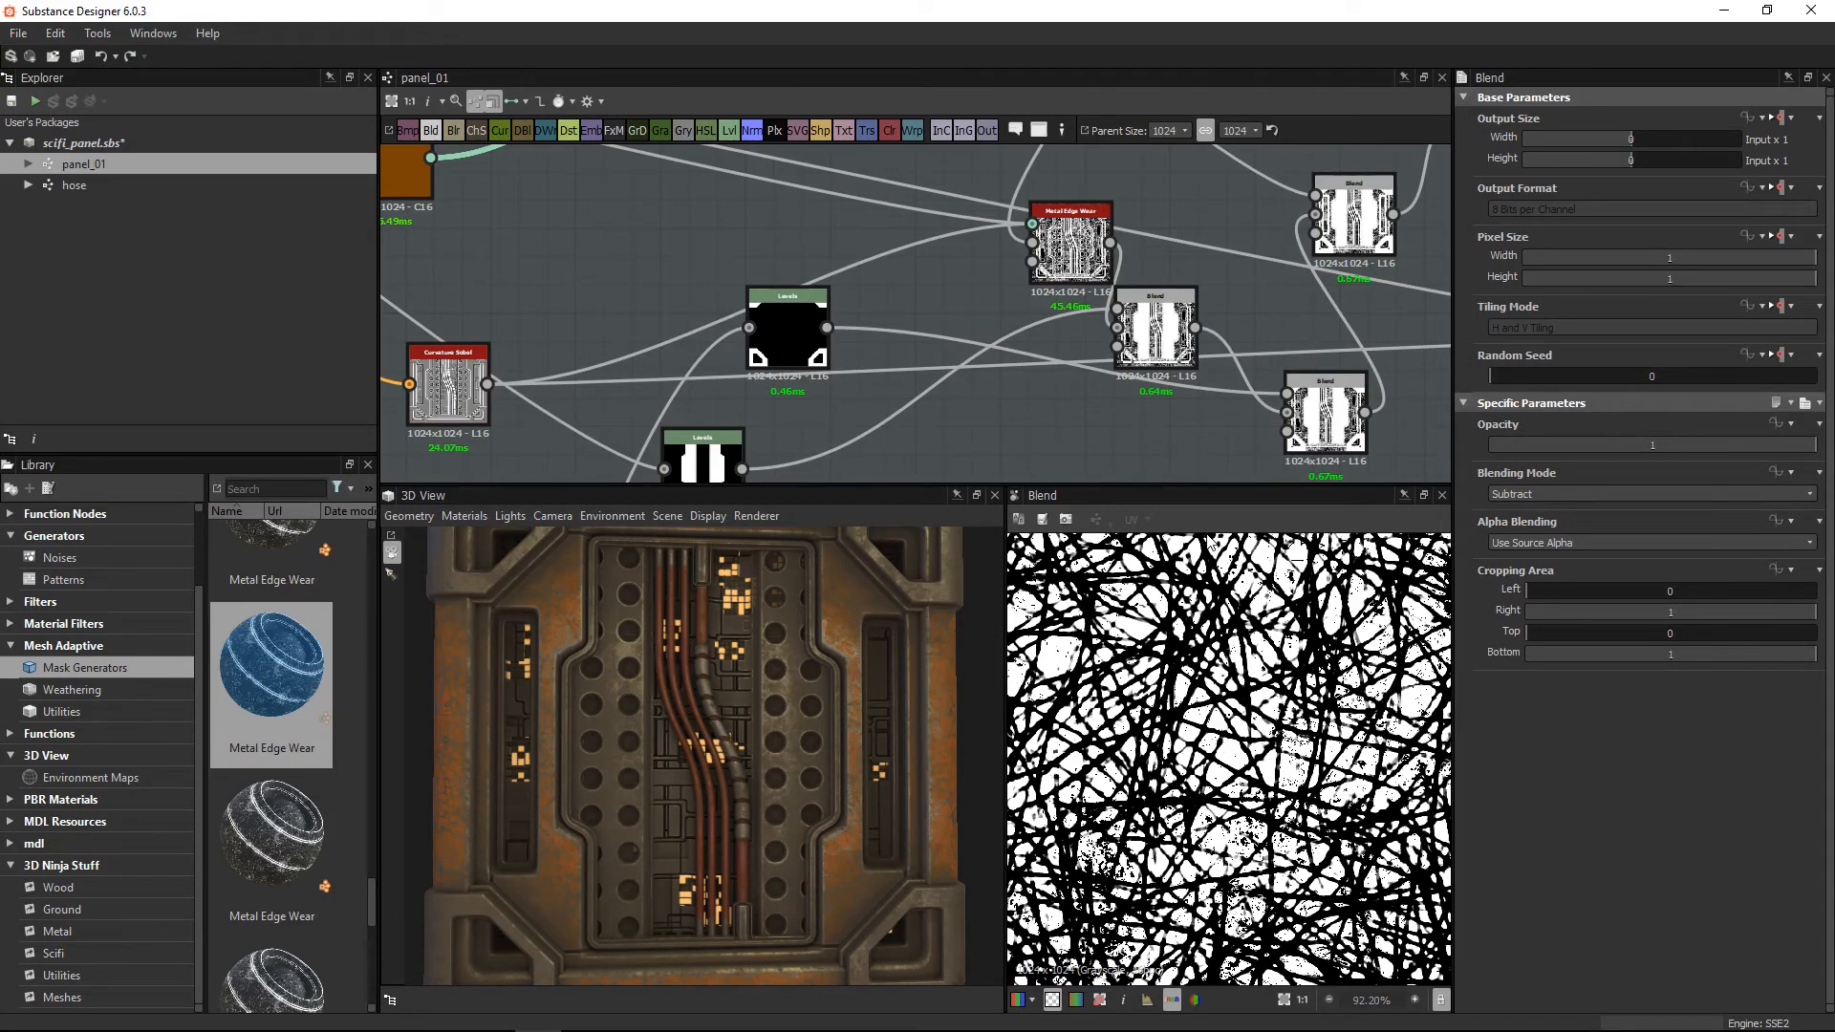
scroll(1290, 707, "up", 4)
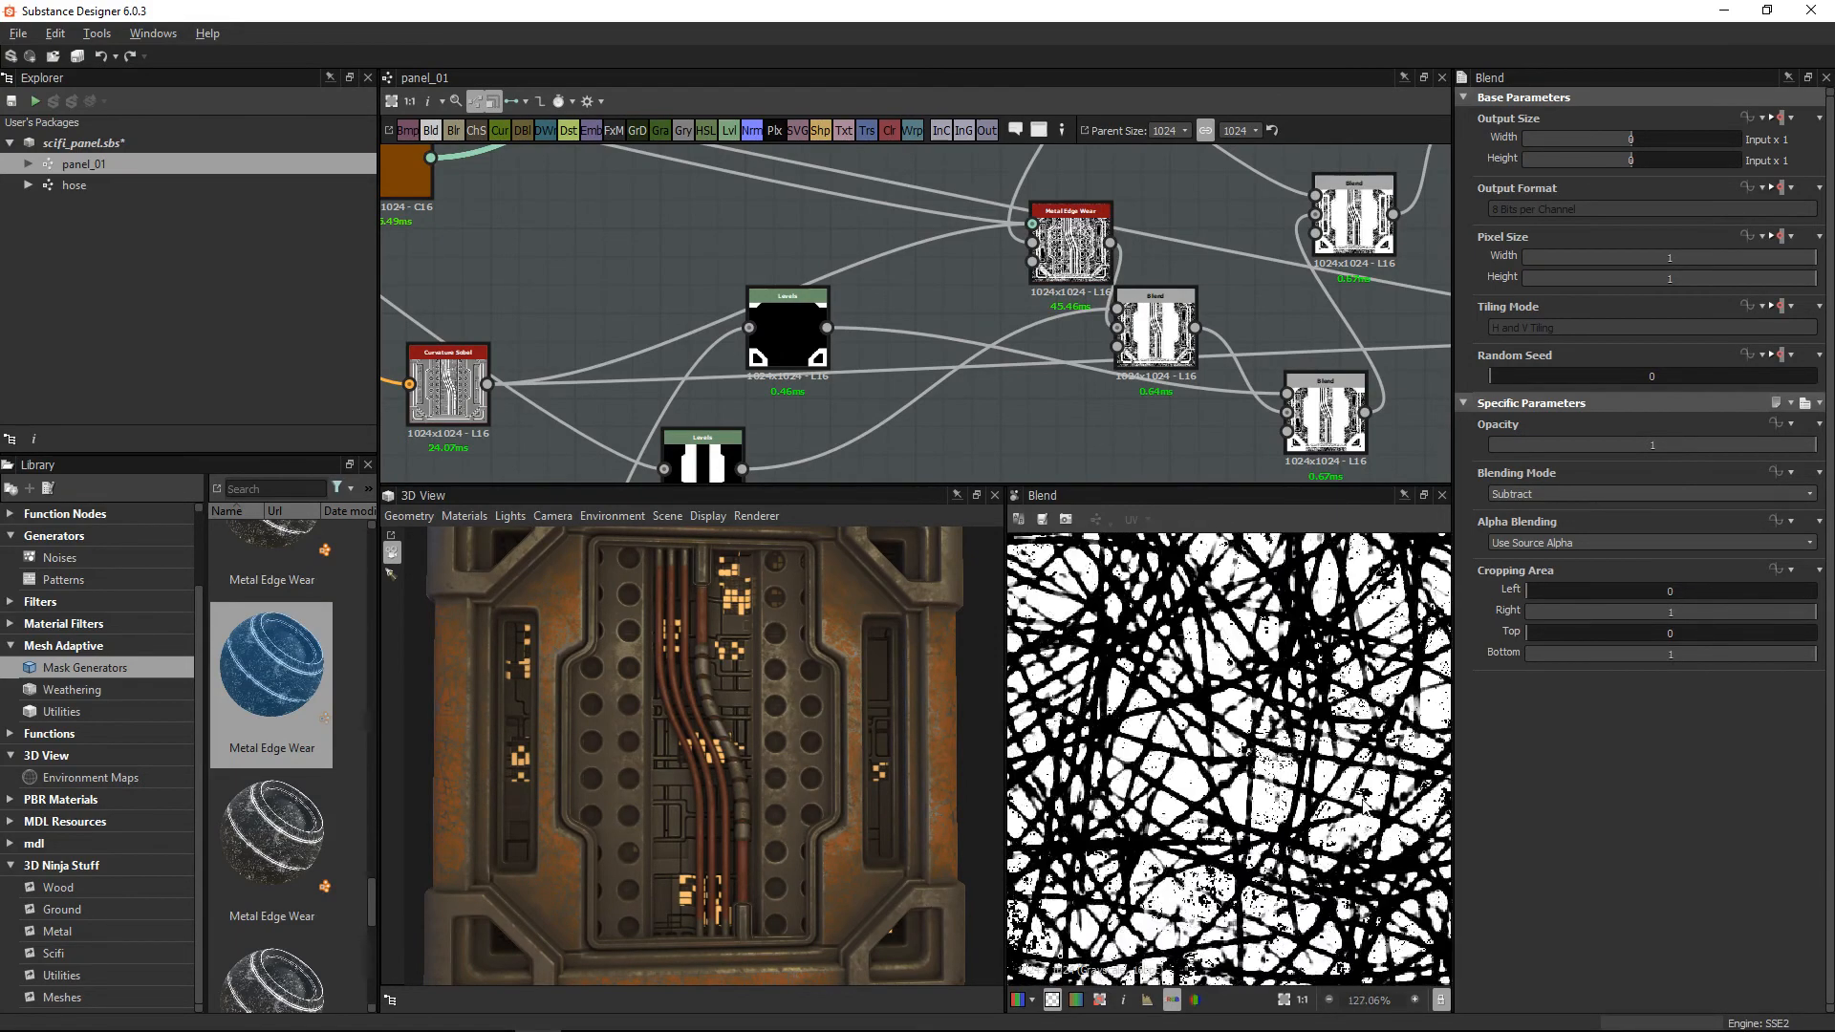
middle_click_drag(1101, 664, 1128, 773)
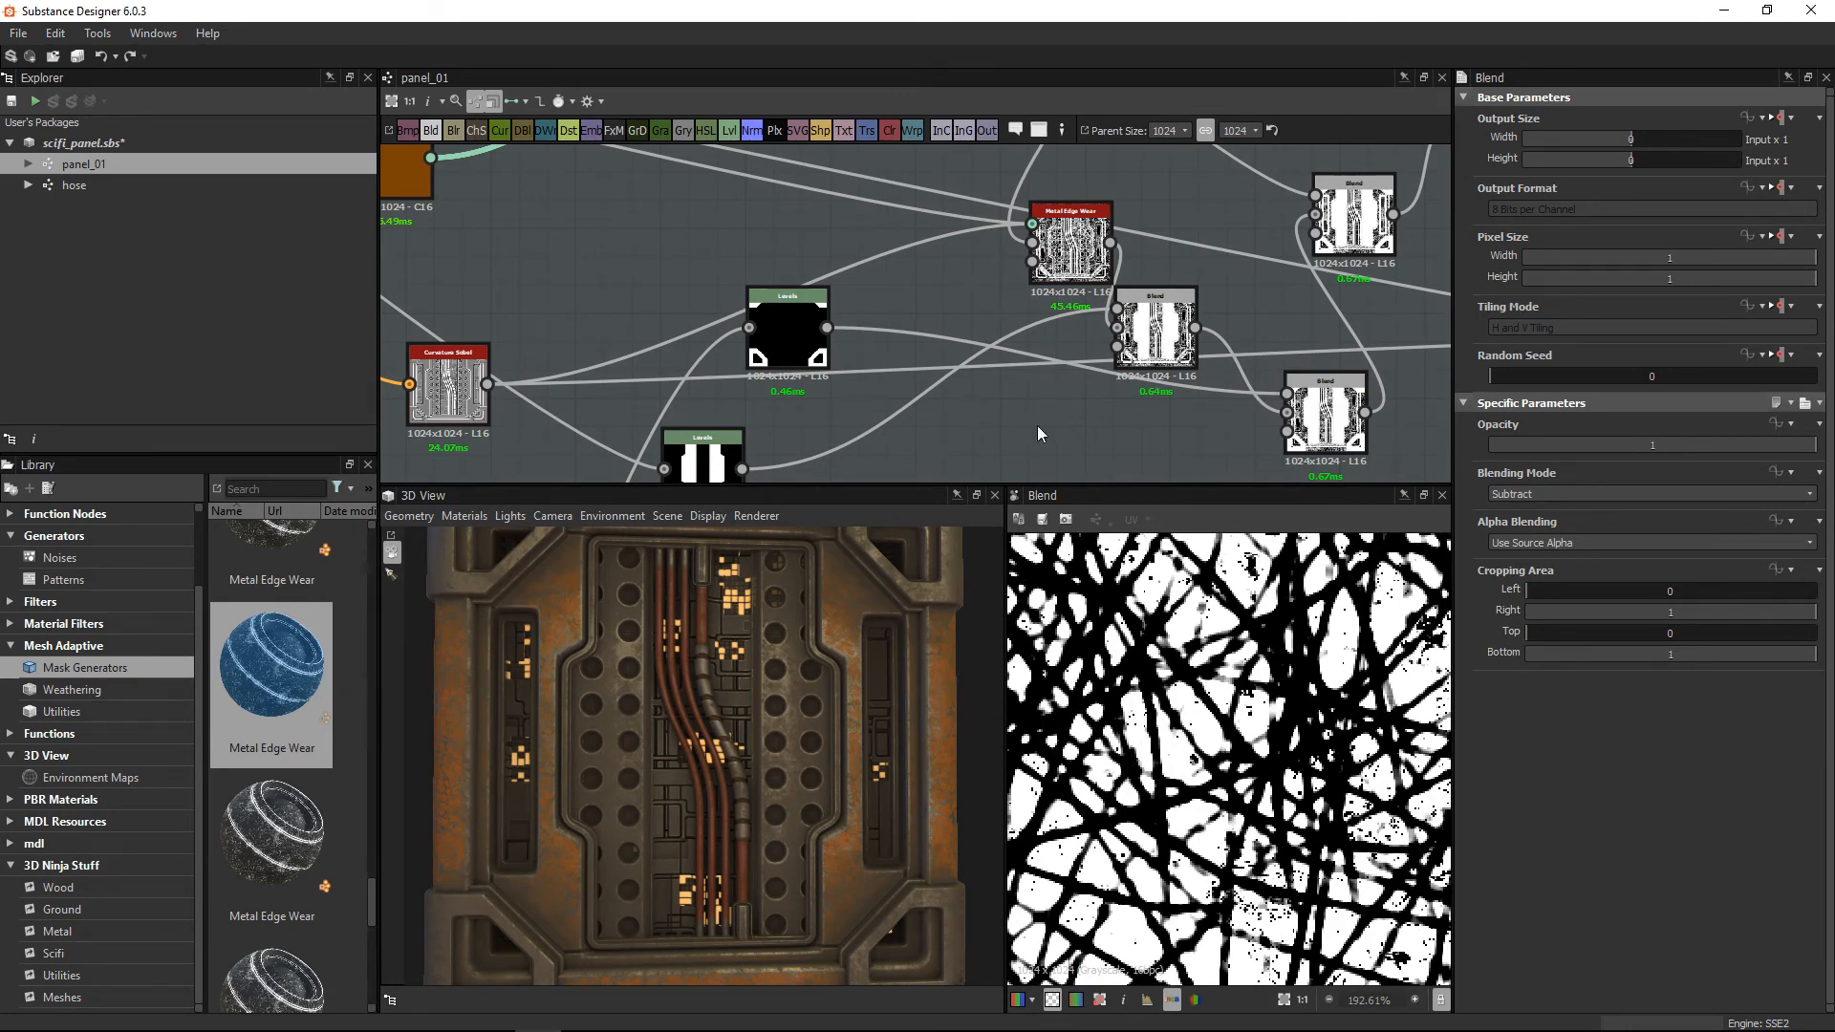
scroll(1113, 212, "down", 5)
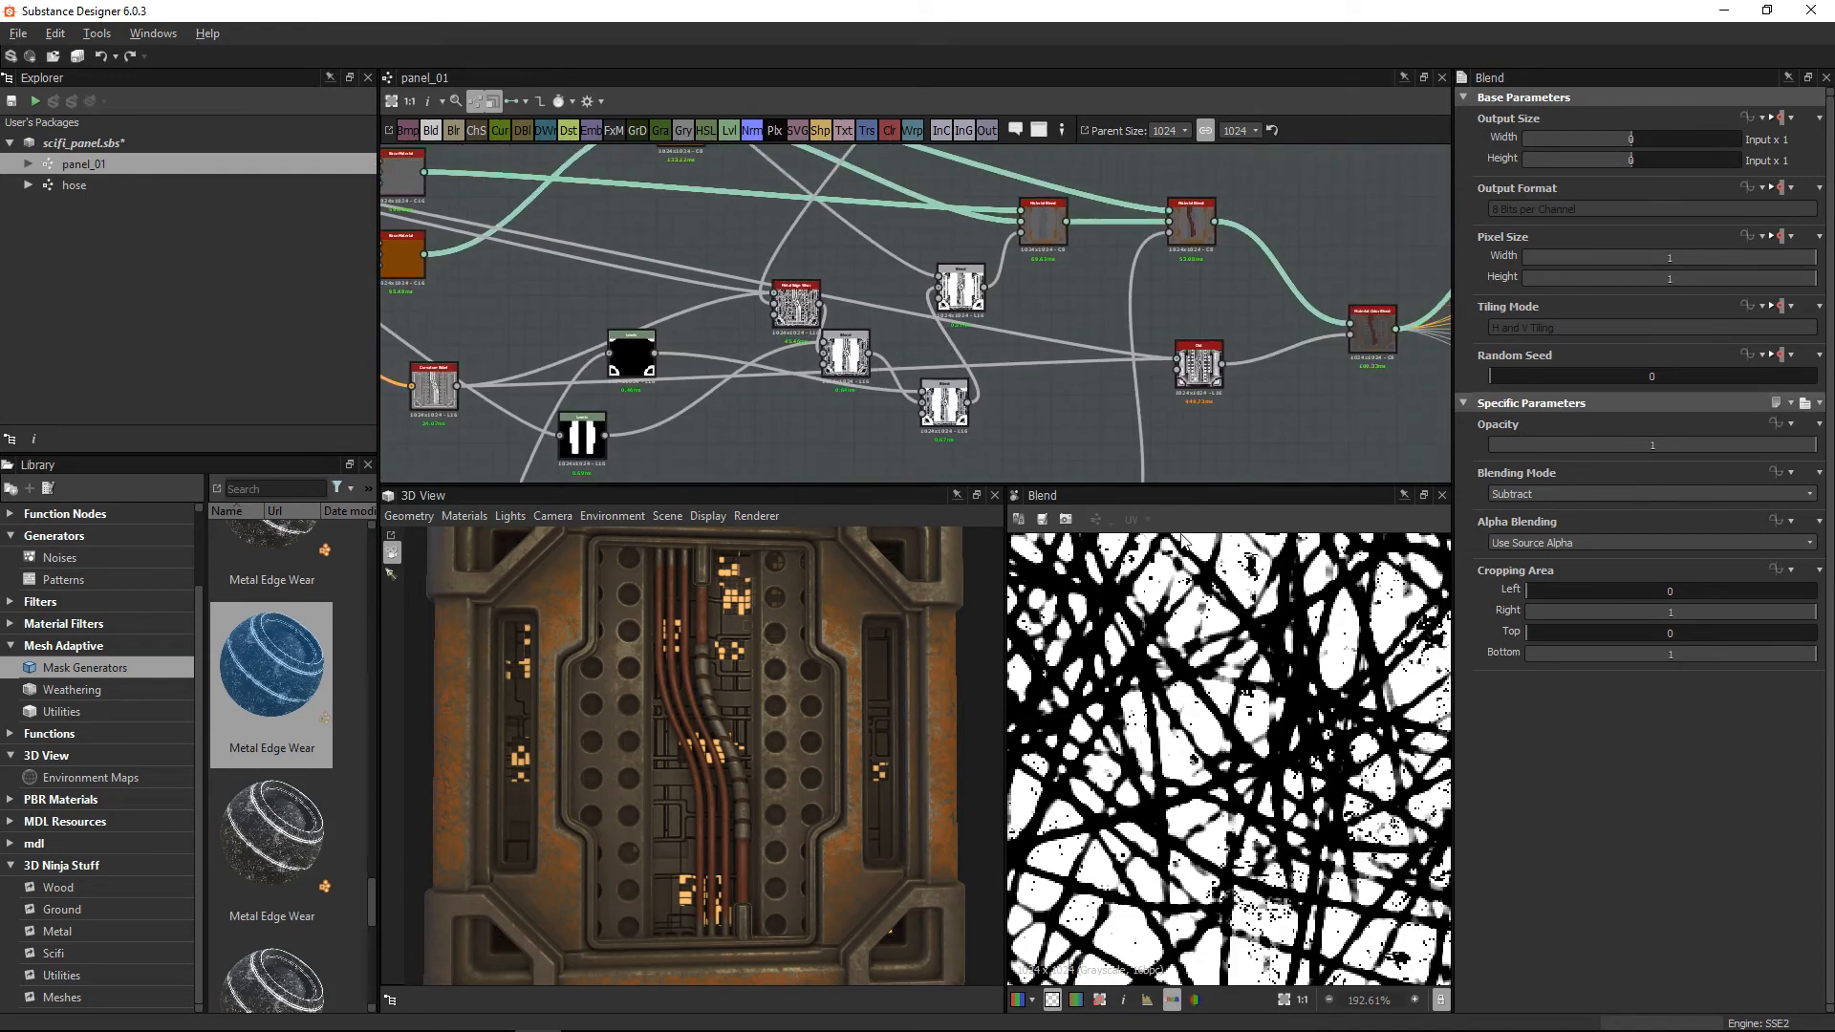
Step: Check the resolutions offered for the graph's parent size without choosing a different one
scroll(1240, 685, "down", 3)
scroll(1240, 683, "down", 1)
left_click(1167, 129)
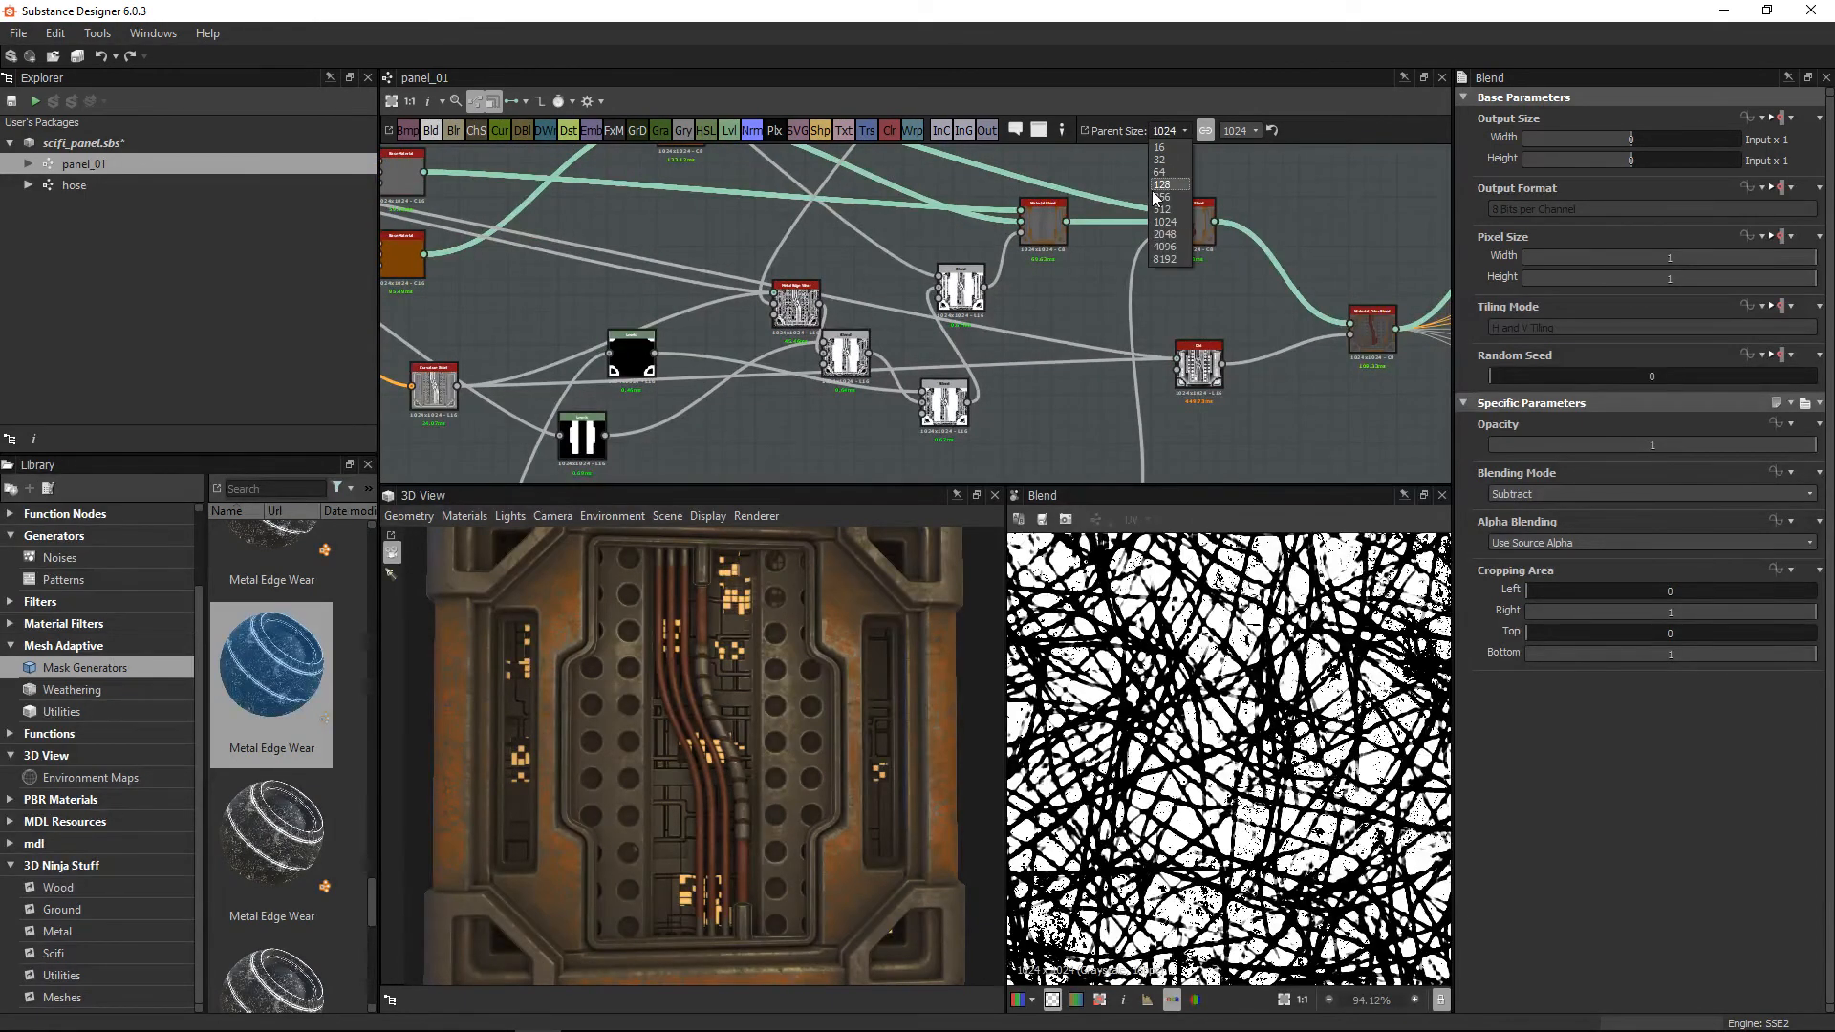
left_click(1306, 195)
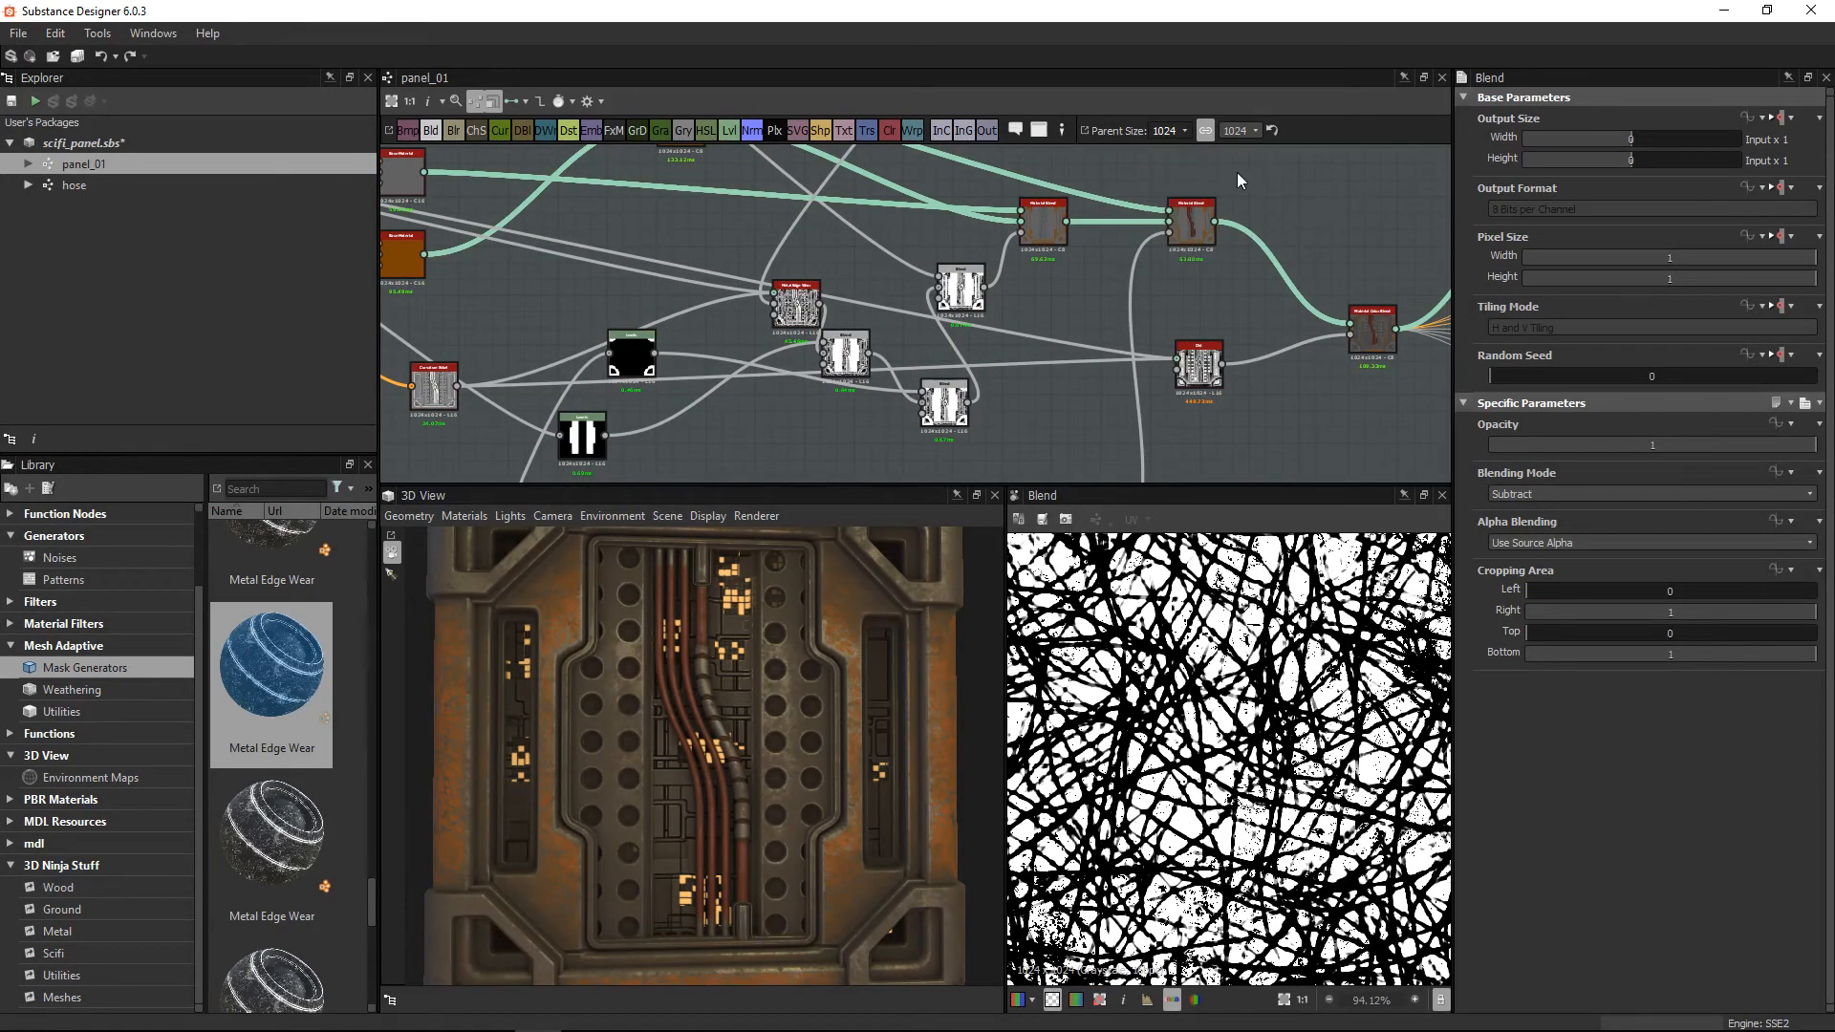
Step: Preview the Dirt mask generator's output and its instance parameters
left_click_drag(721, 753, 723, 765)
middle_click_drag(1193, 334, 1149, 343)
middle_click_drag(846, 303, 834, 300)
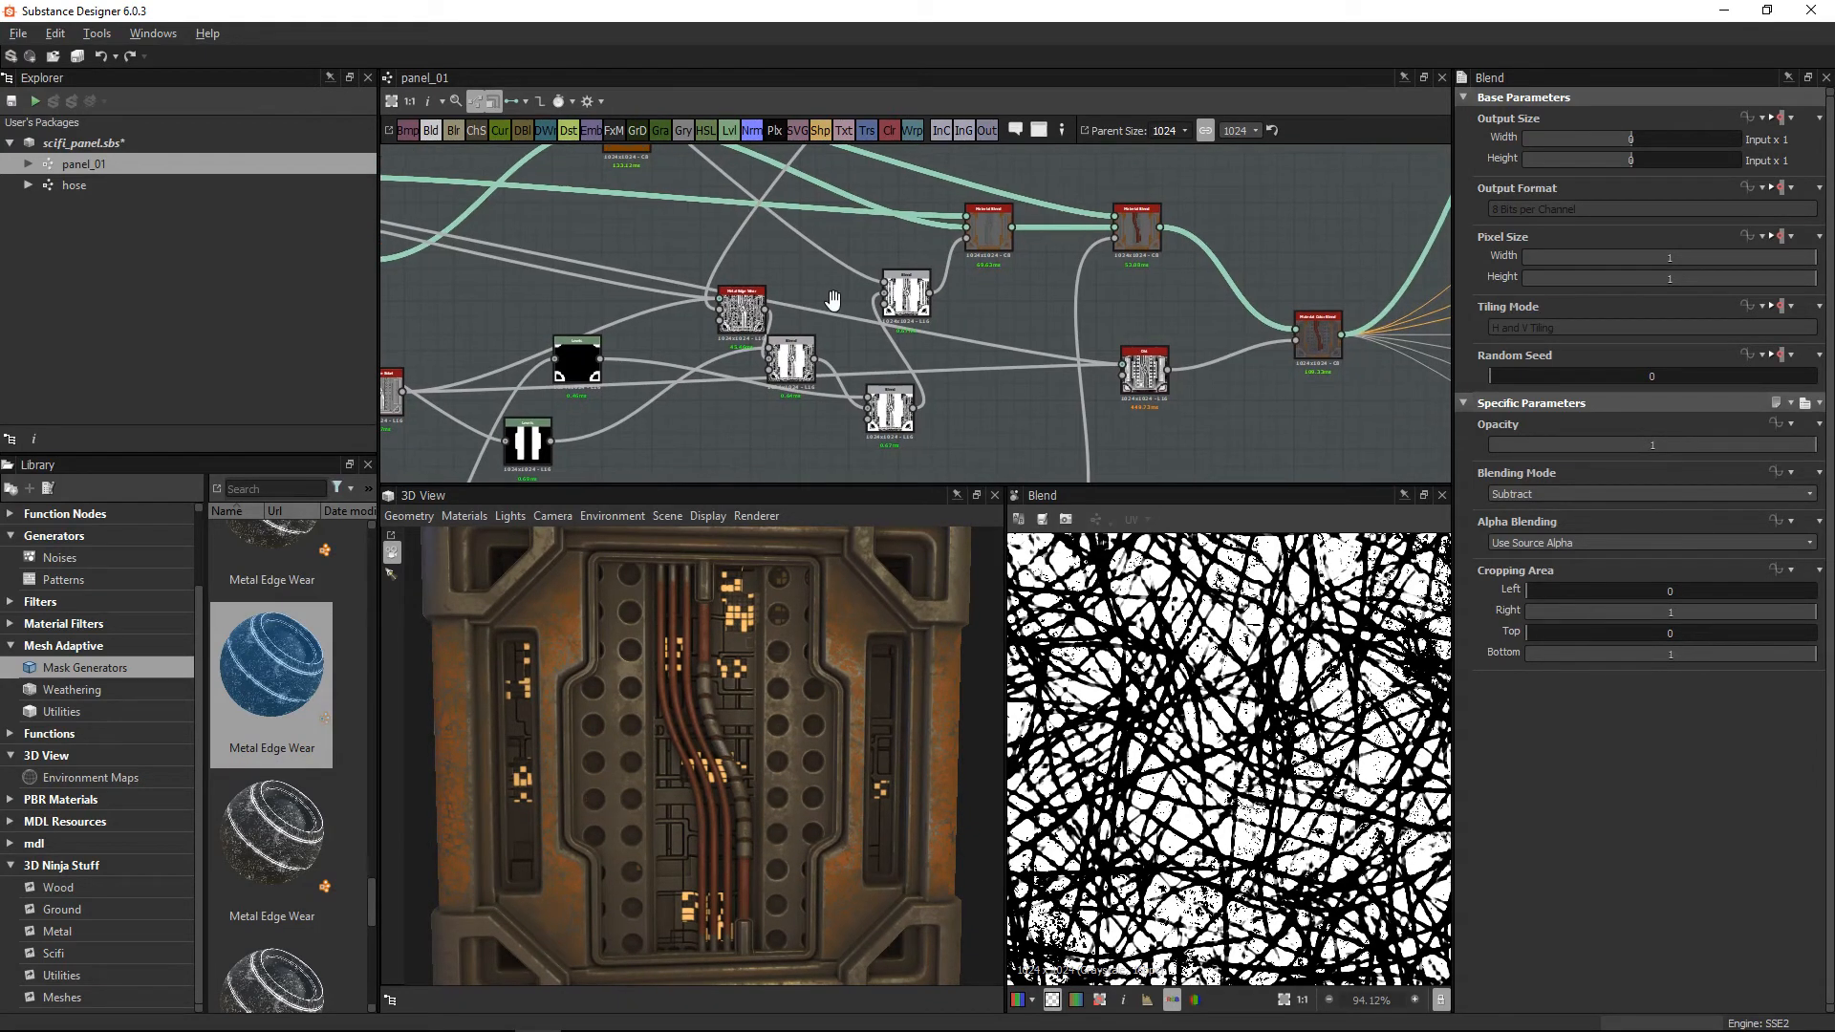
scroll(1151, 378, "up", 1)
scroll(1151, 378, "up", 4)
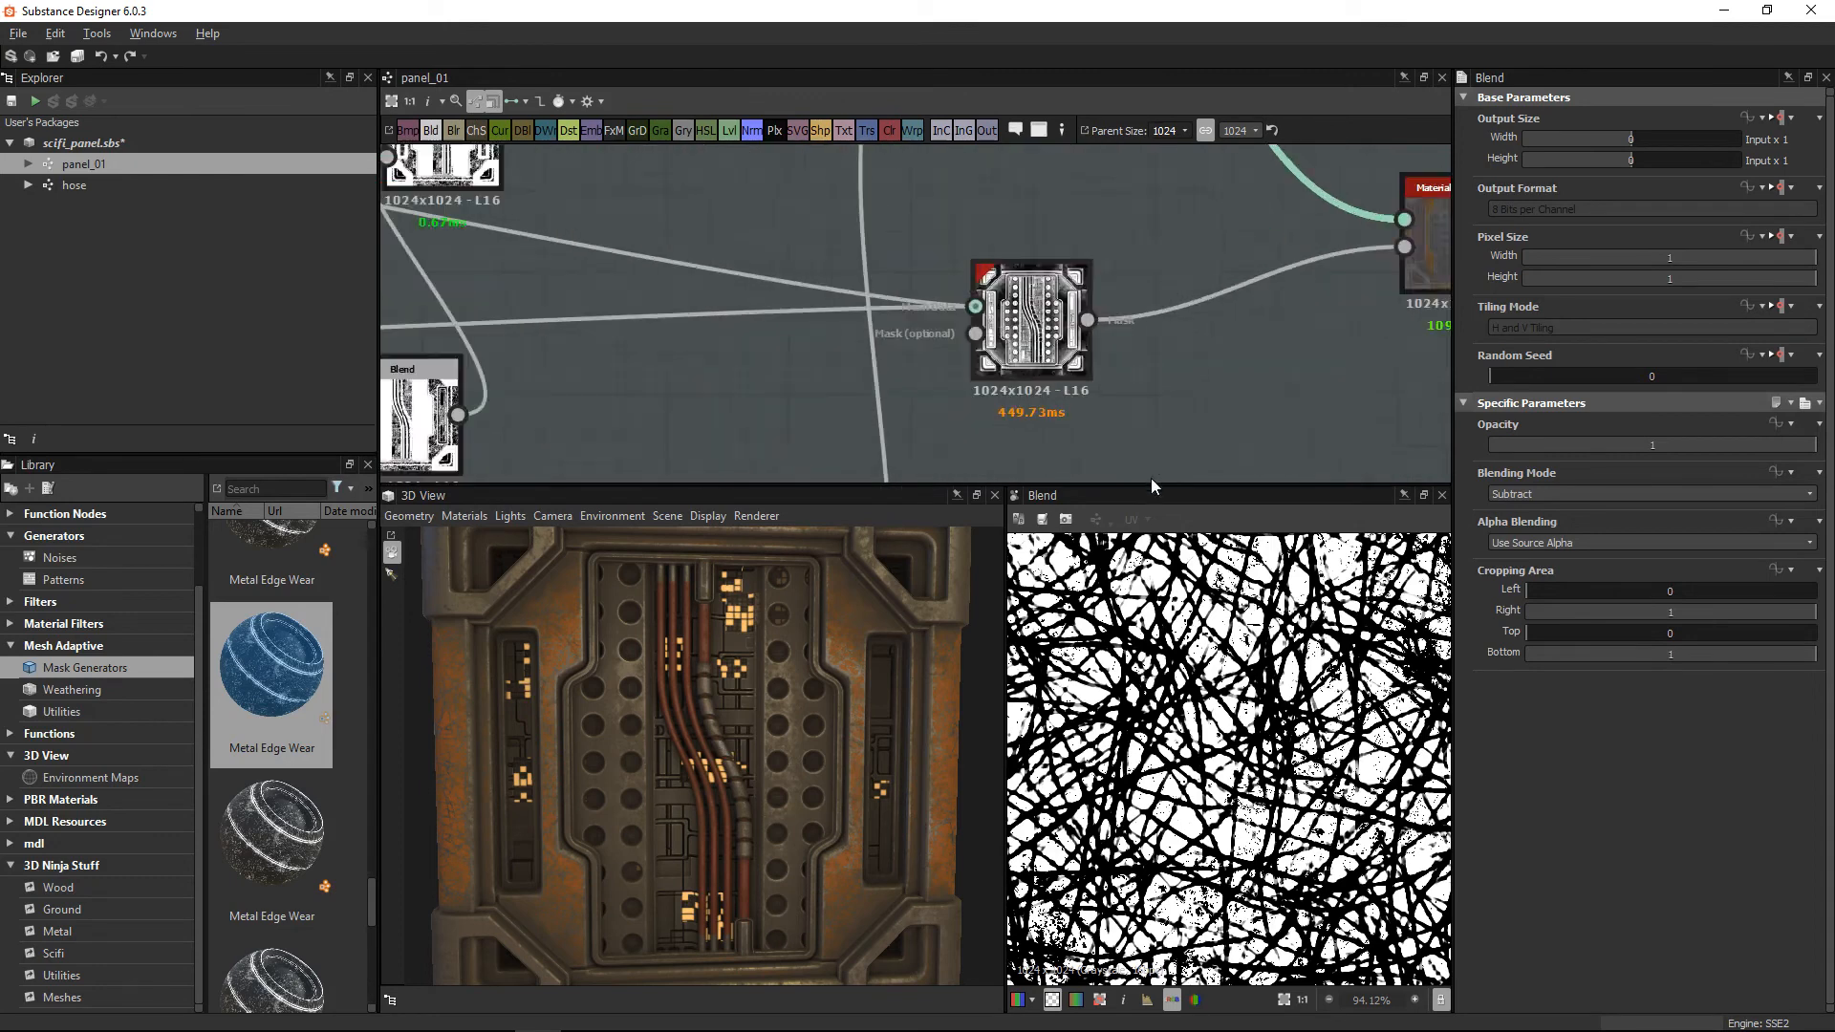
scroll(1051, 315, "up", 1)
double_click(1025, 323)
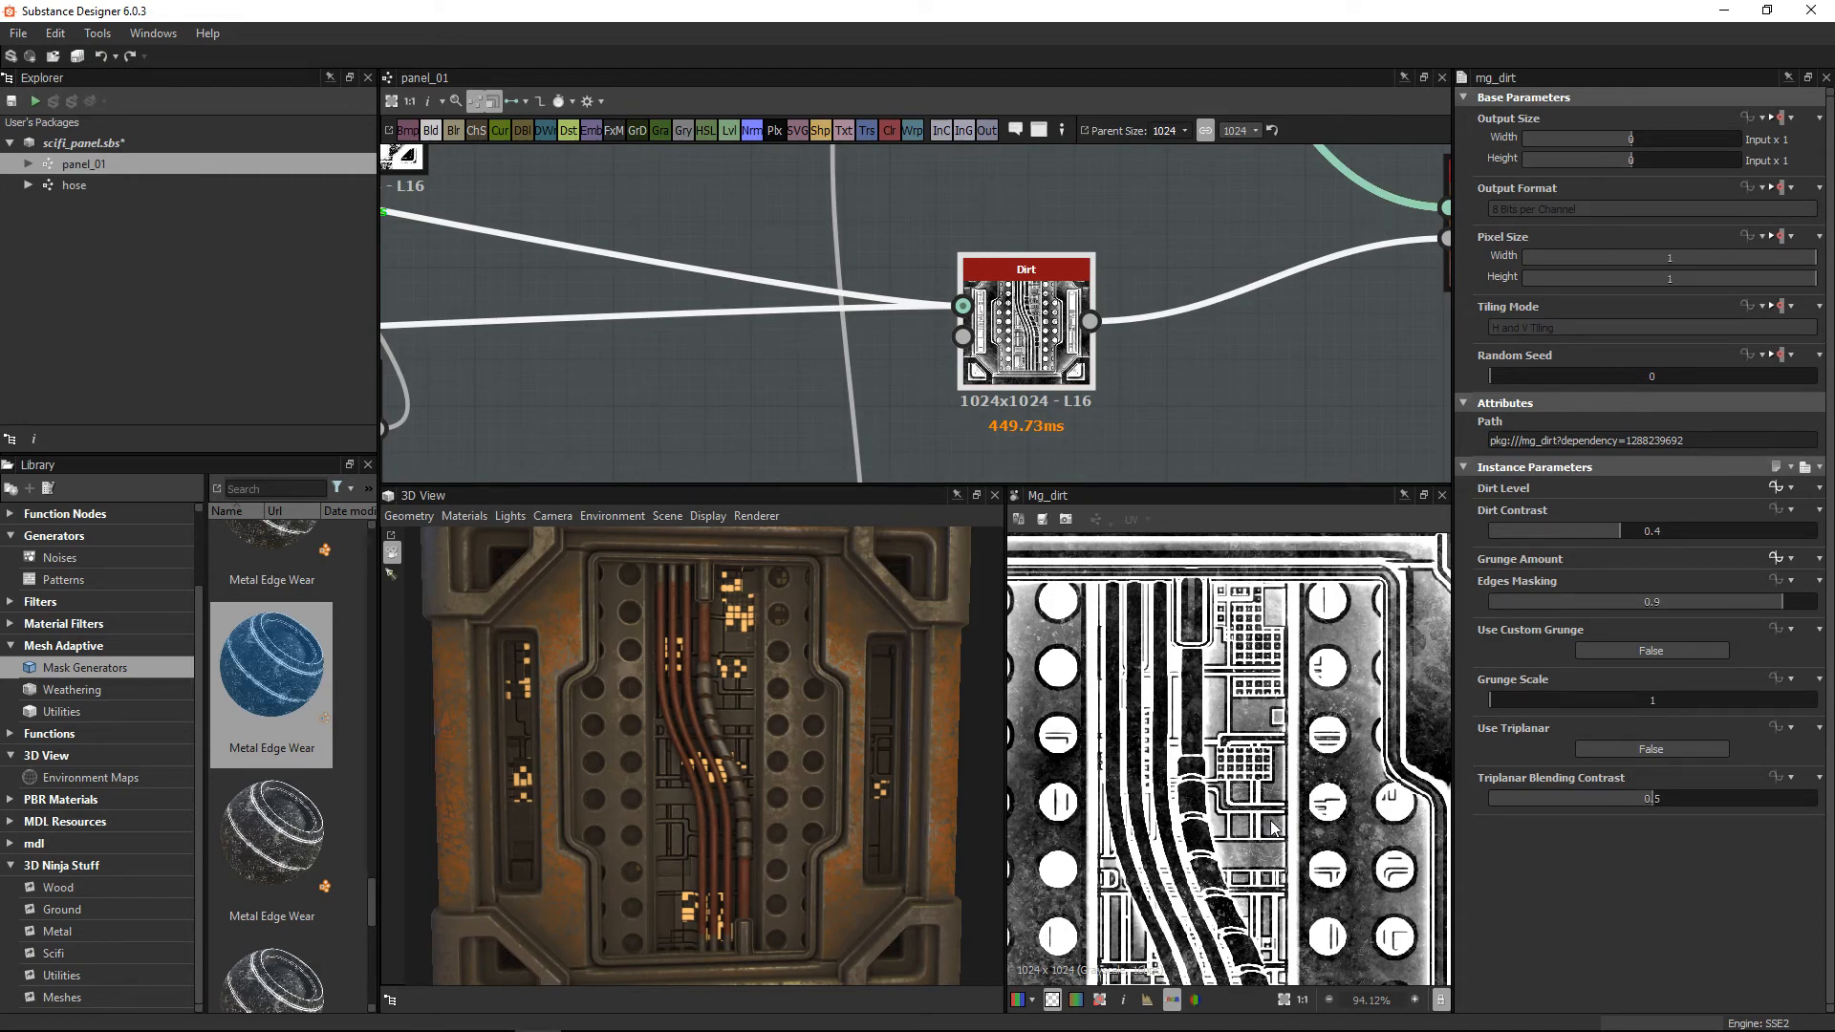
scroll(952, 220, "down", 4)
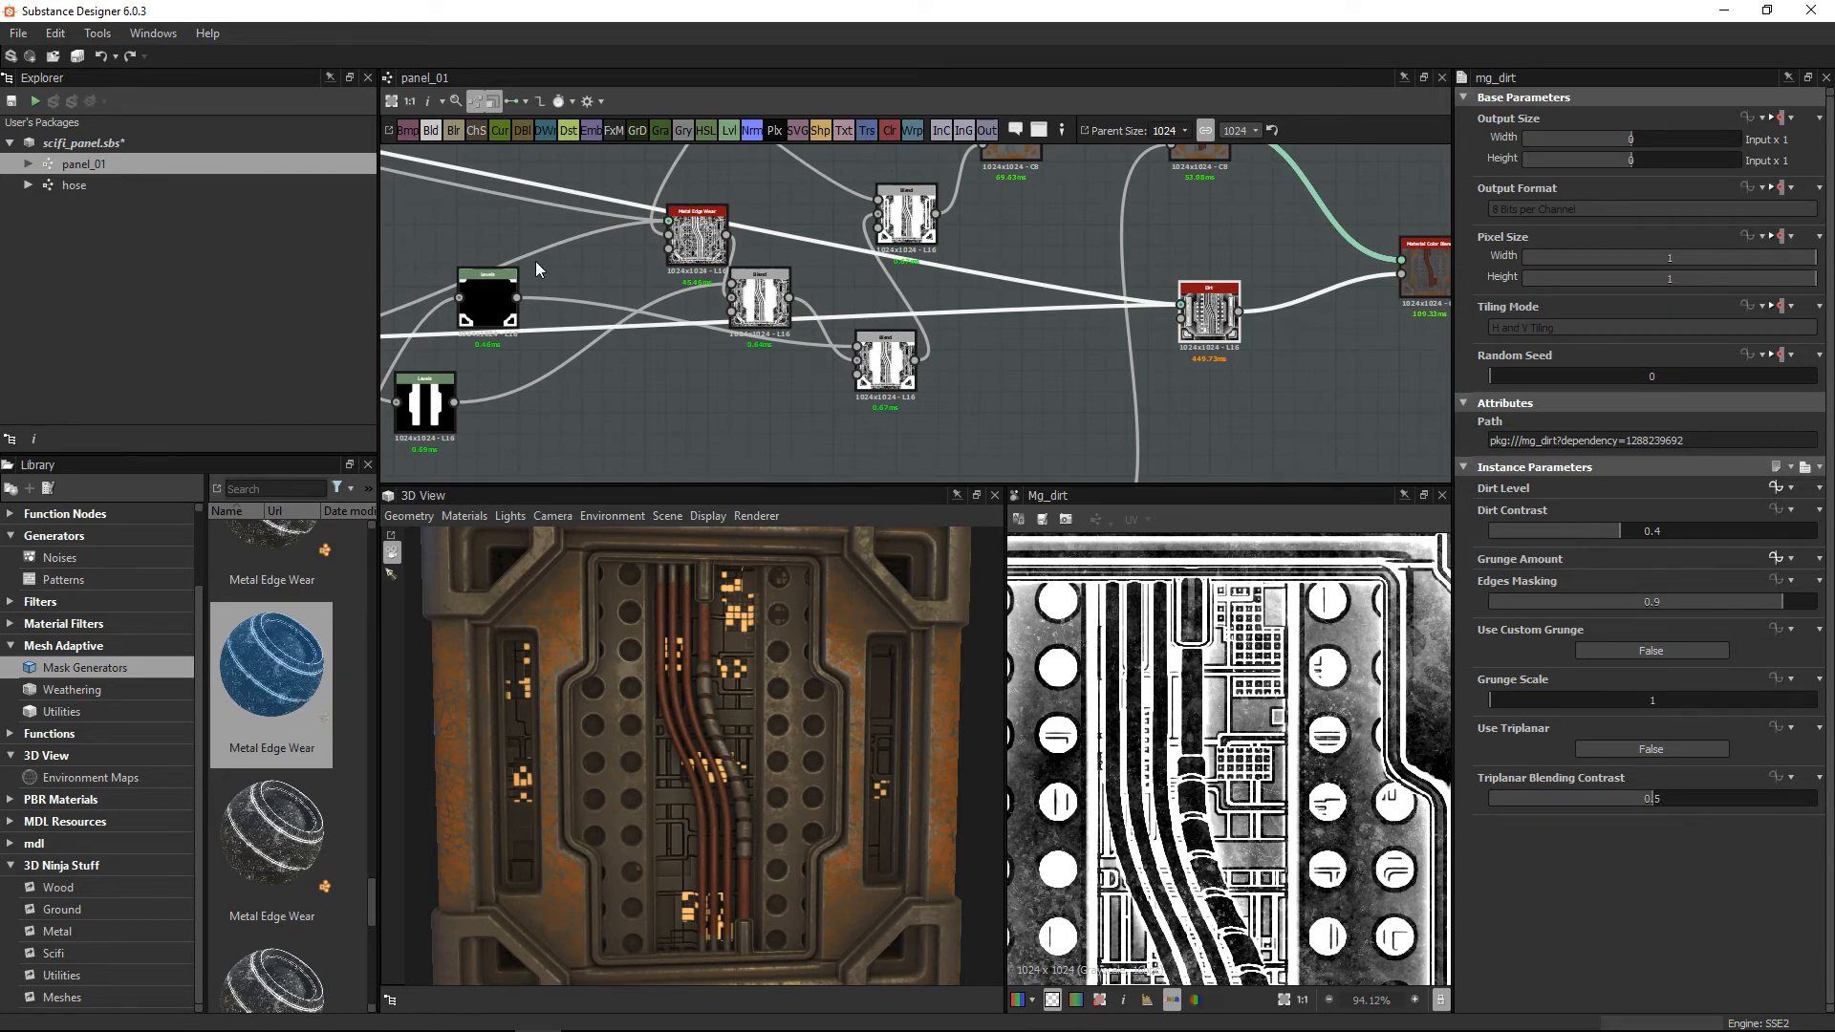
Step: Inspect the Metal Edge Wear node's parameters and preview the image feeding its Grunge Input
middle_click_drag(976, 236, 983, 261)
scroll(700, 253, "up", 4)
left_click(708, 260)
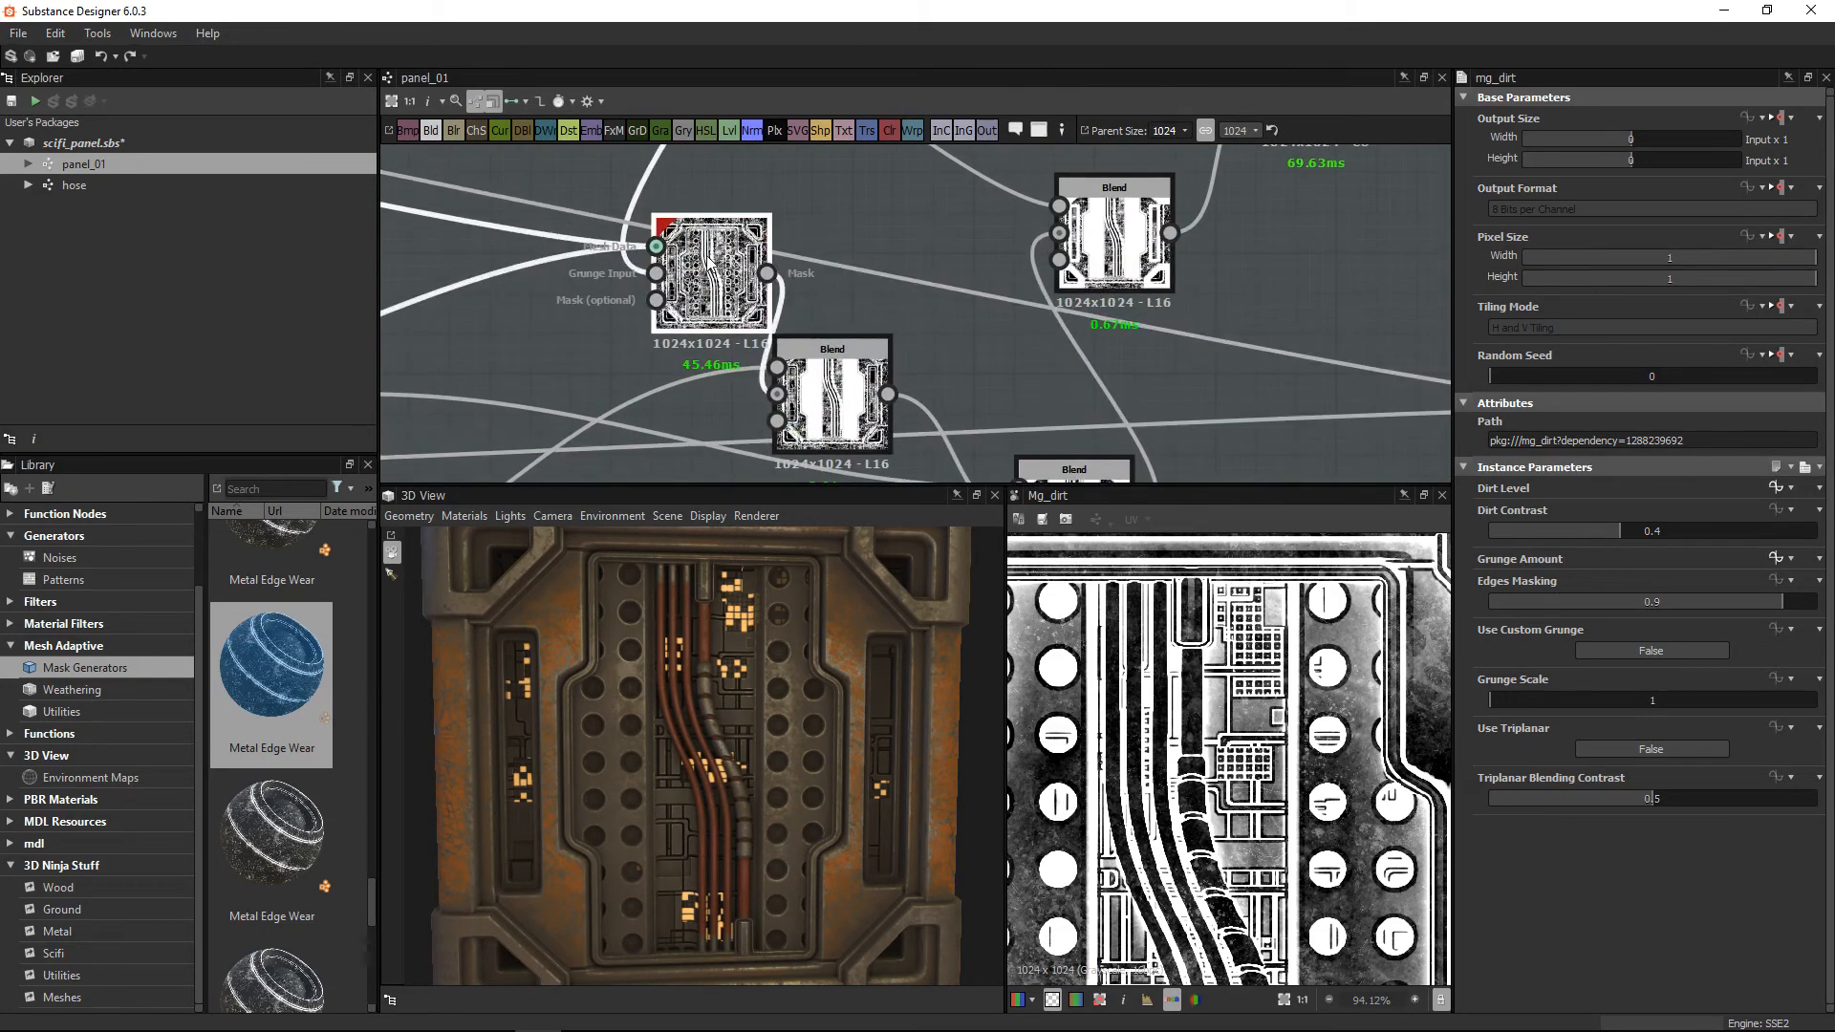
left_click(652, 273)
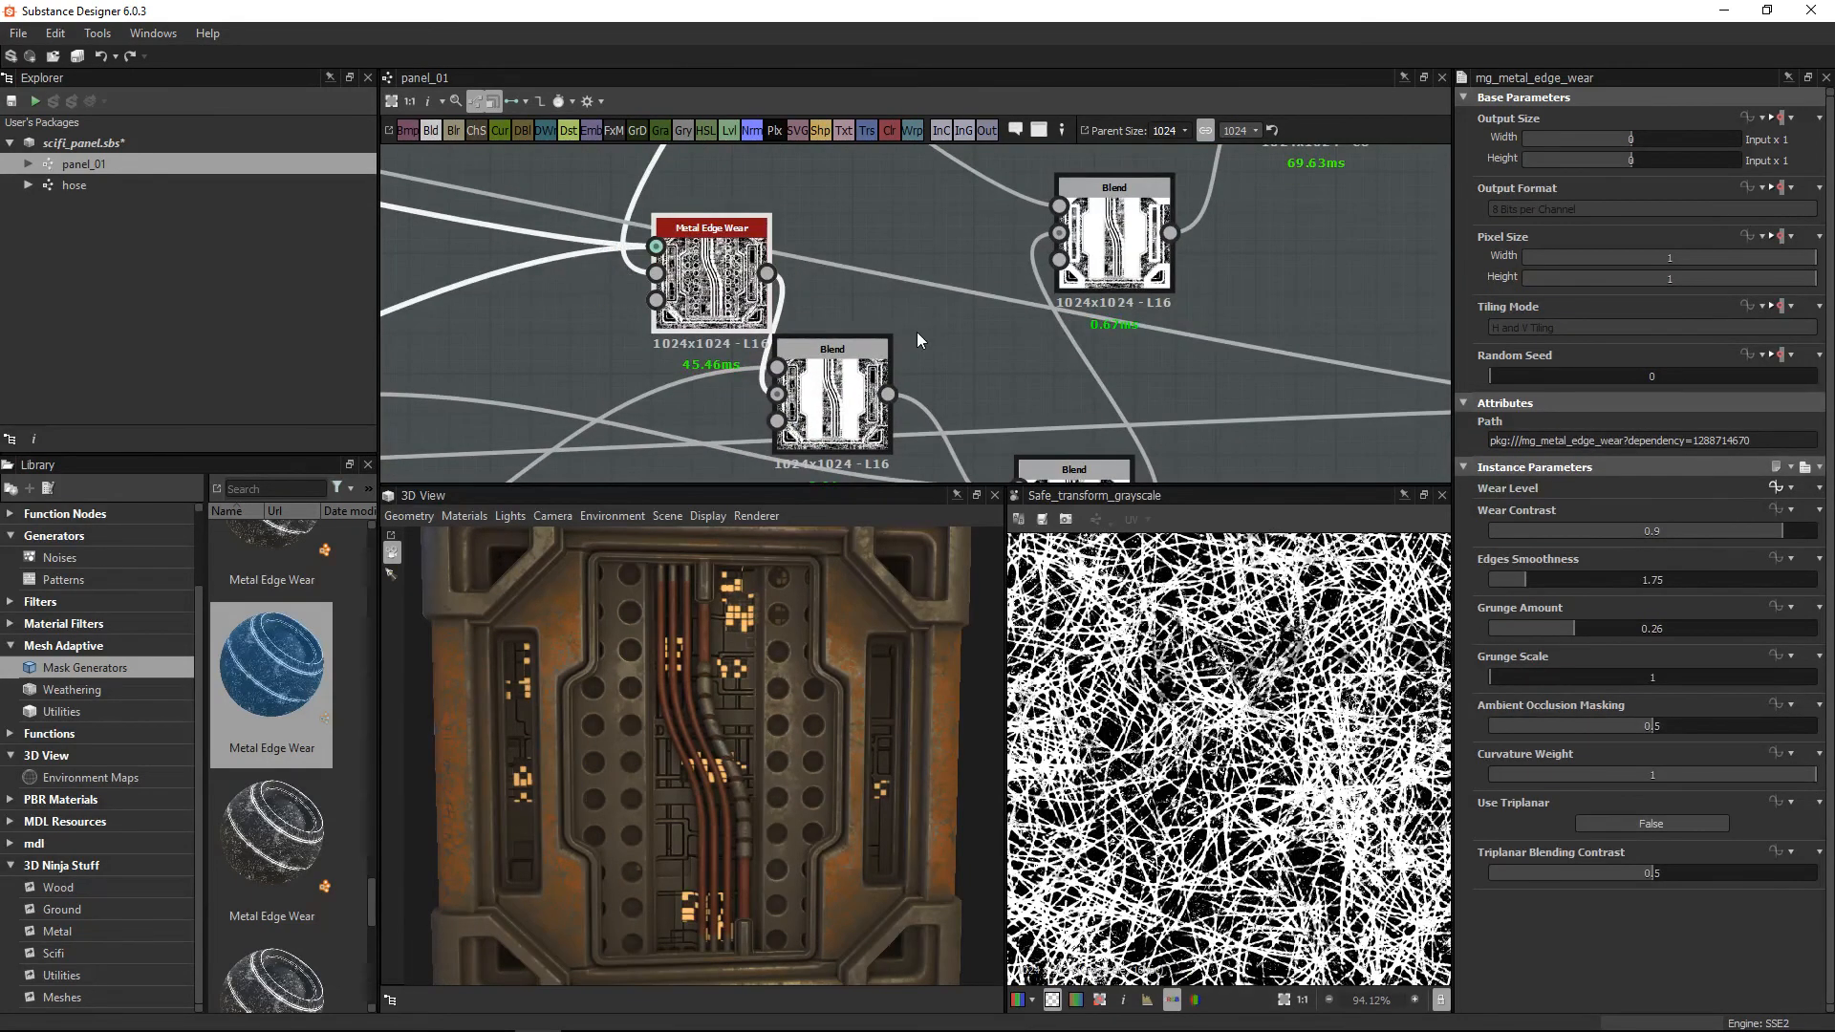
Step: Follow the Grunge Input connection up to the Scratch Grunge frame and look over its node chain
middle_click_drag(1170, 193, 1144, 400)
scroll(1143, 399, "down", 4)
middle_click_drag(1062, 167, 977, 363)
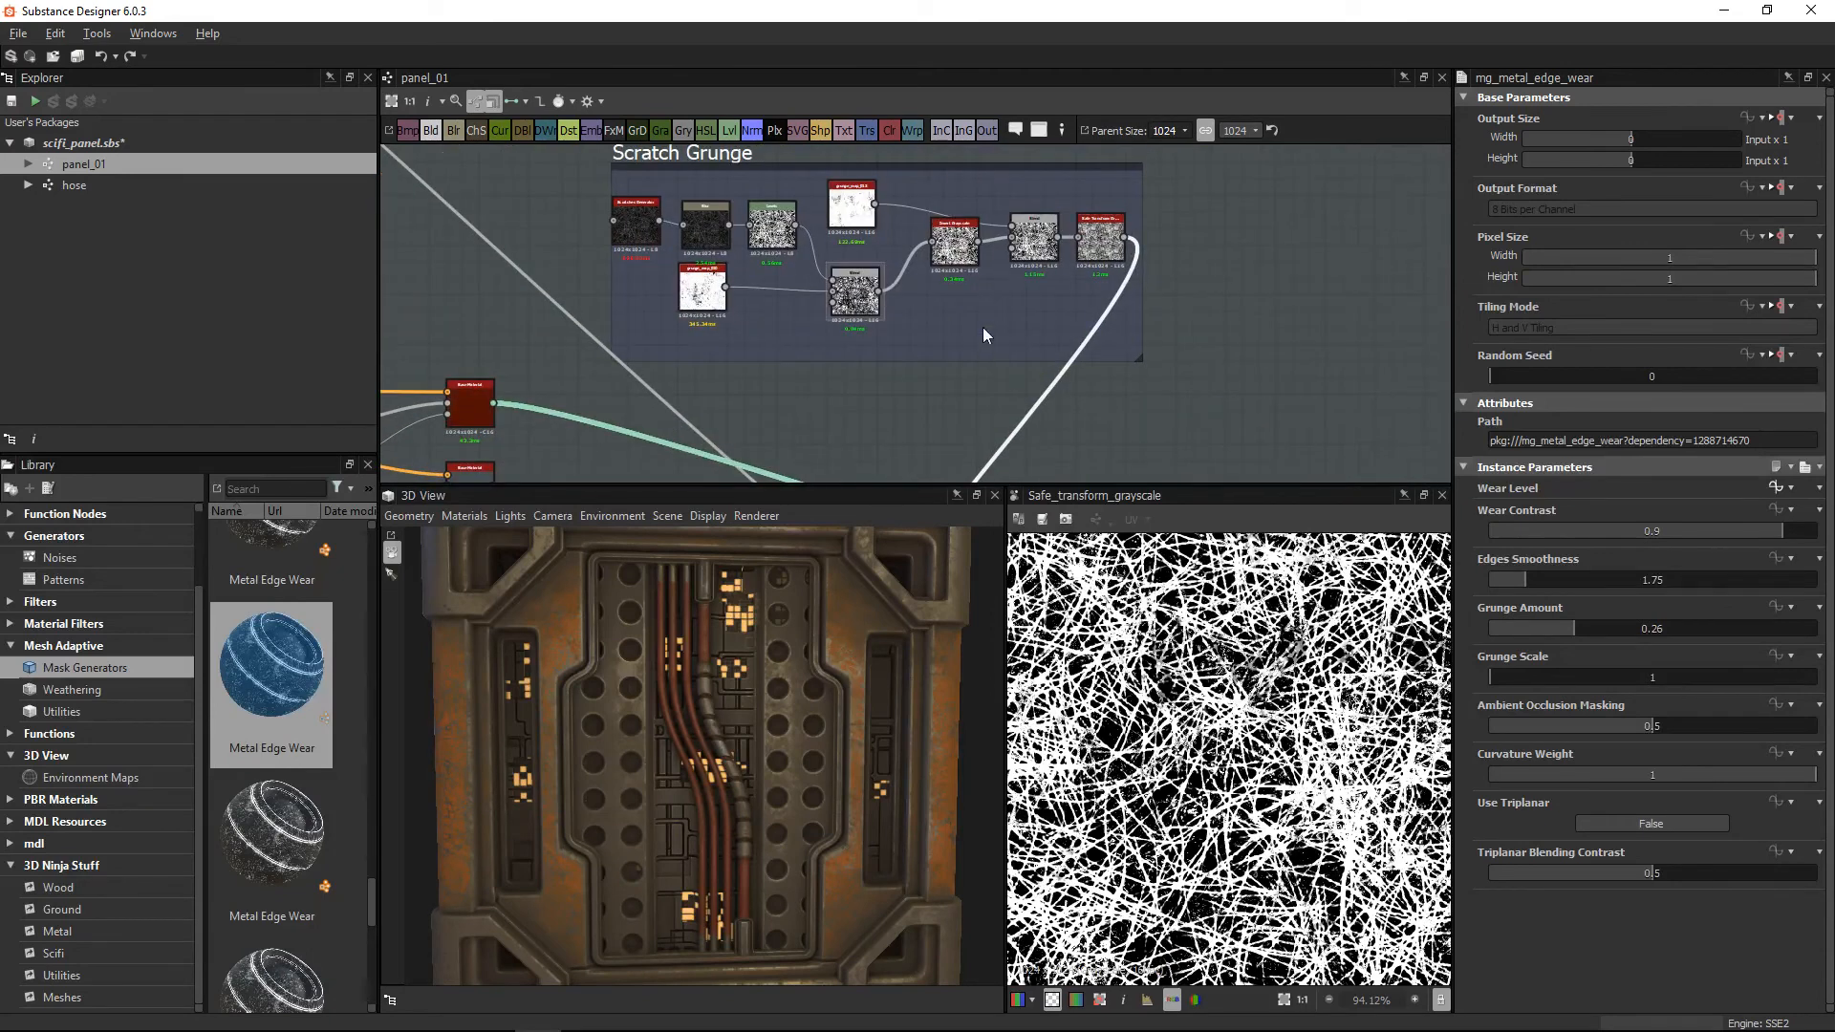
scroll(864, 244, "up", 2)
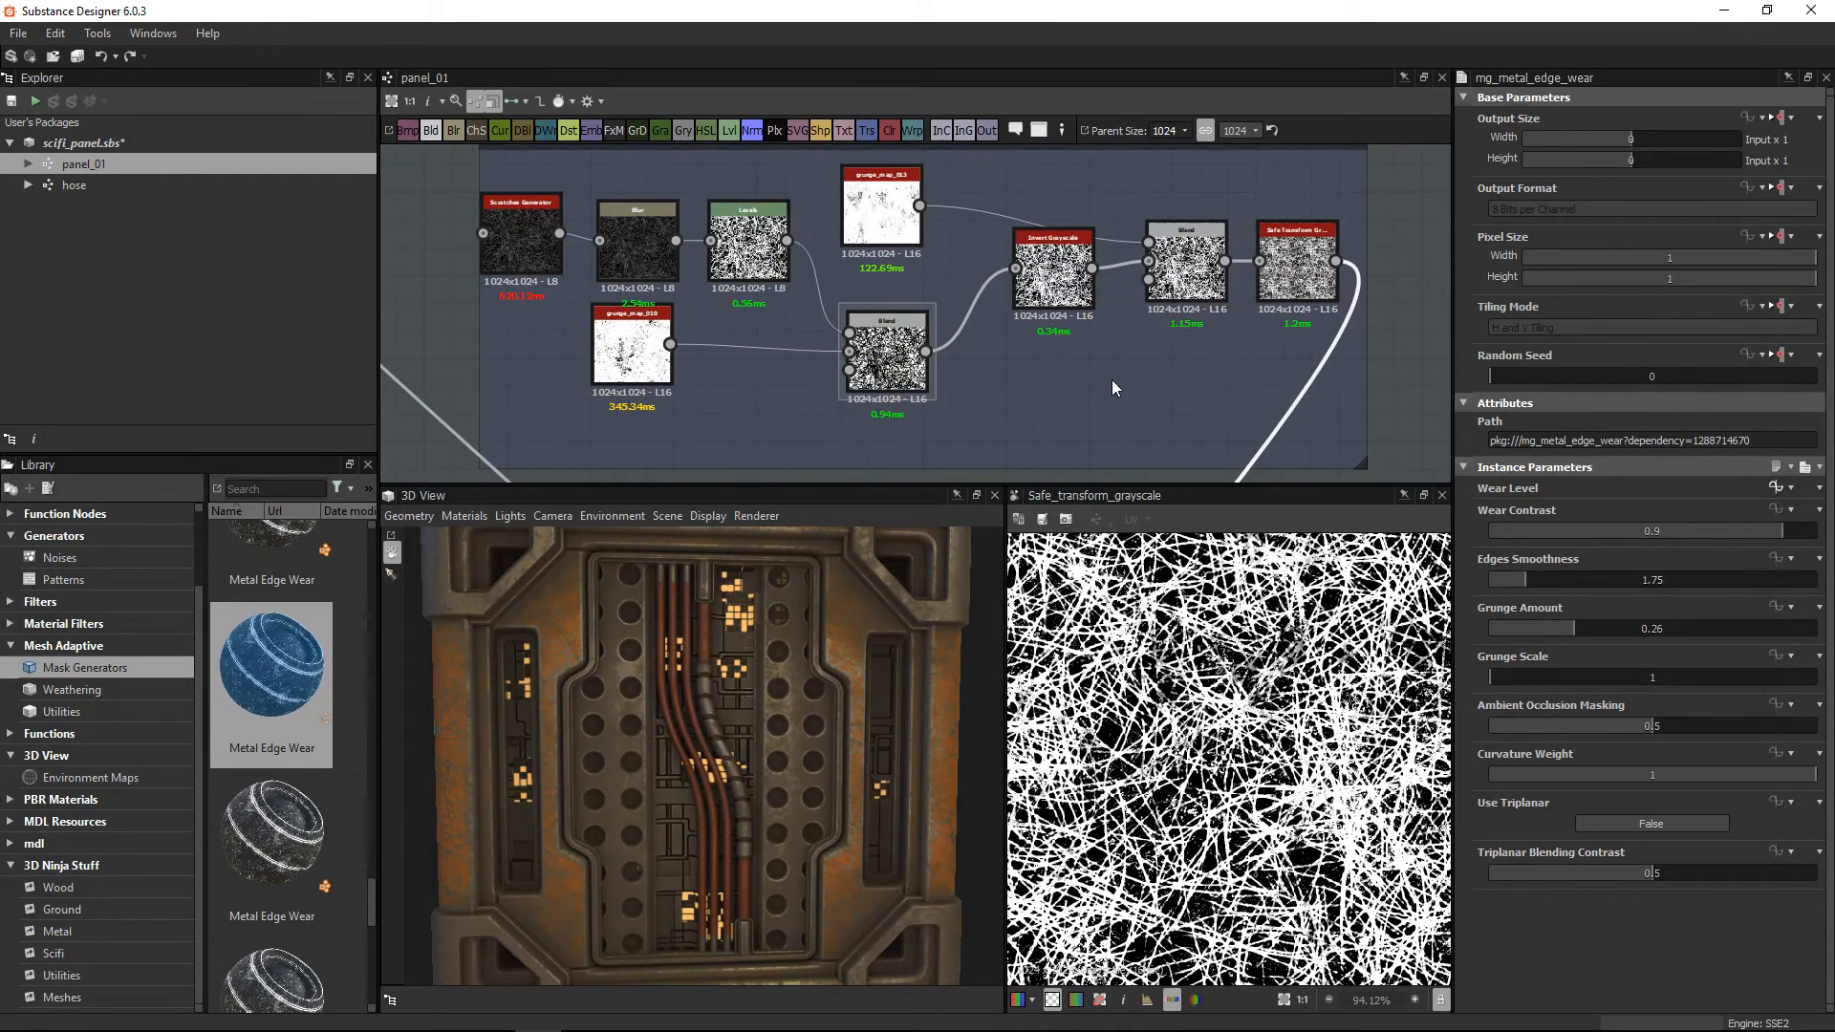
scroll(1061, 371, "down", 2)
middle_click_drag(1060, 370, 1049, 266)
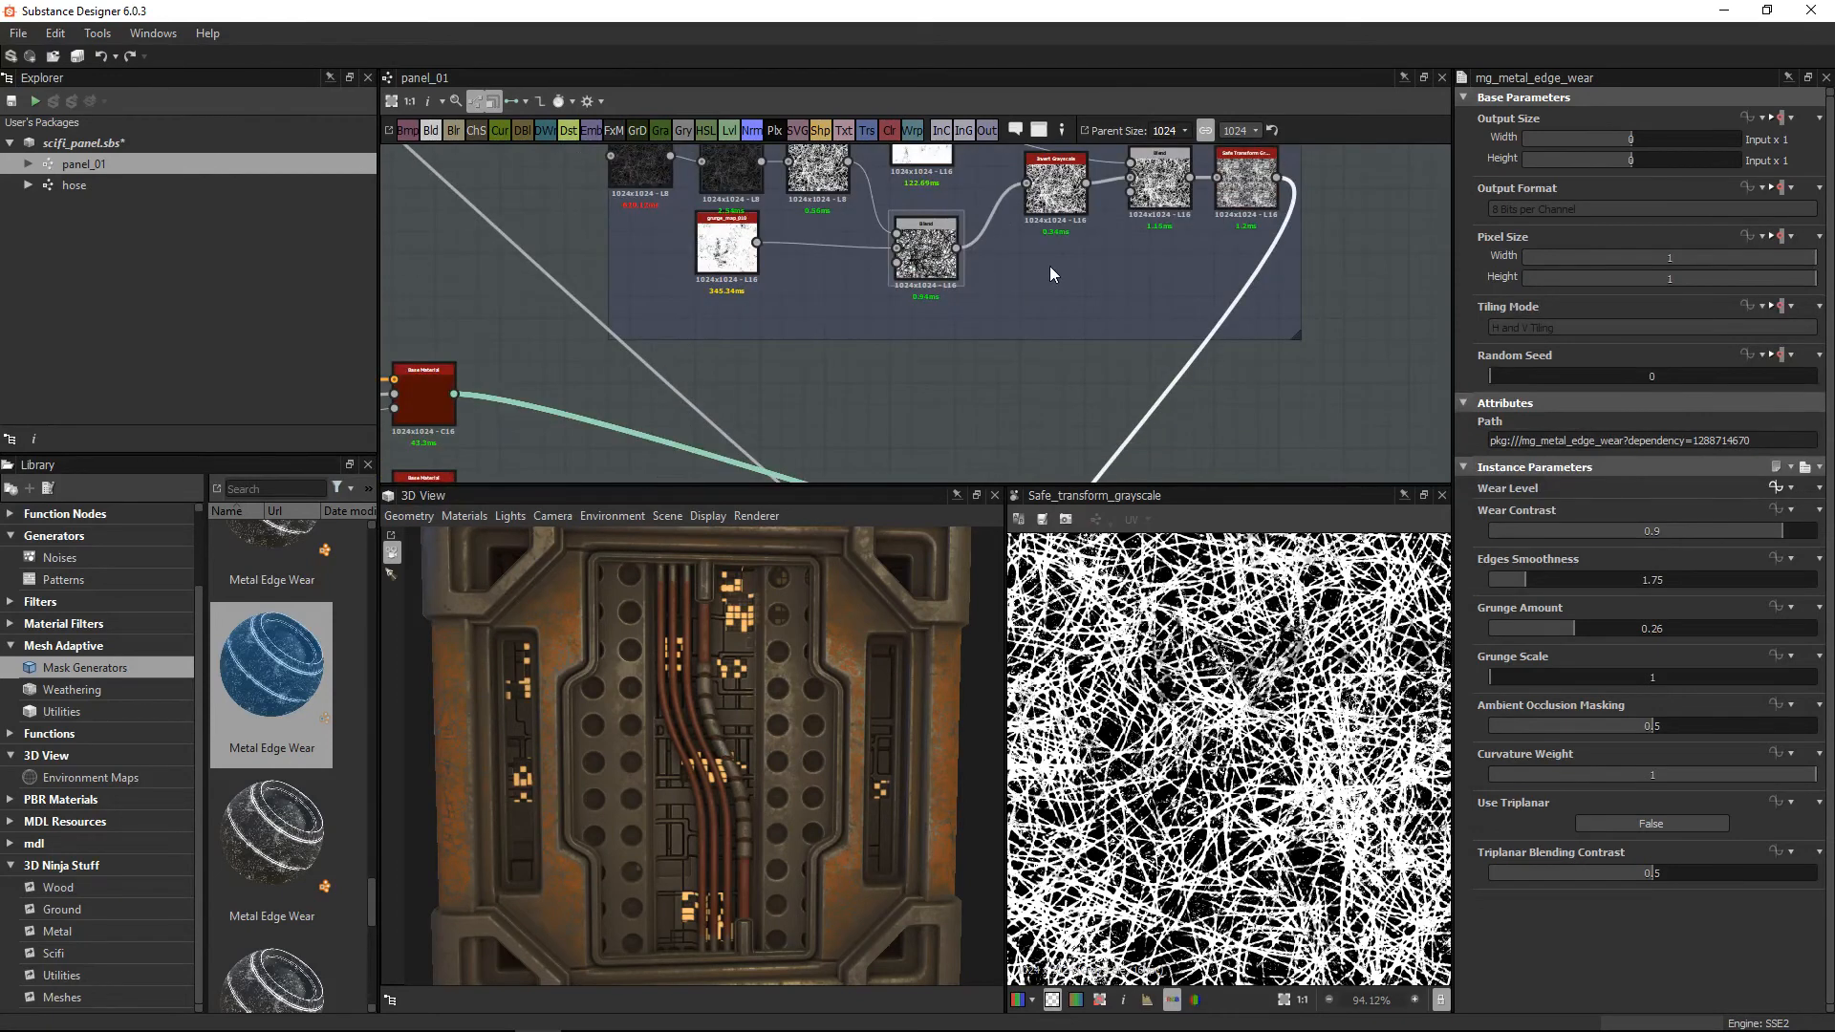
Step: Trace the Scratch Grunge output back down to the Metal Edge Wear node
scroll(836, 273, "down", 4)
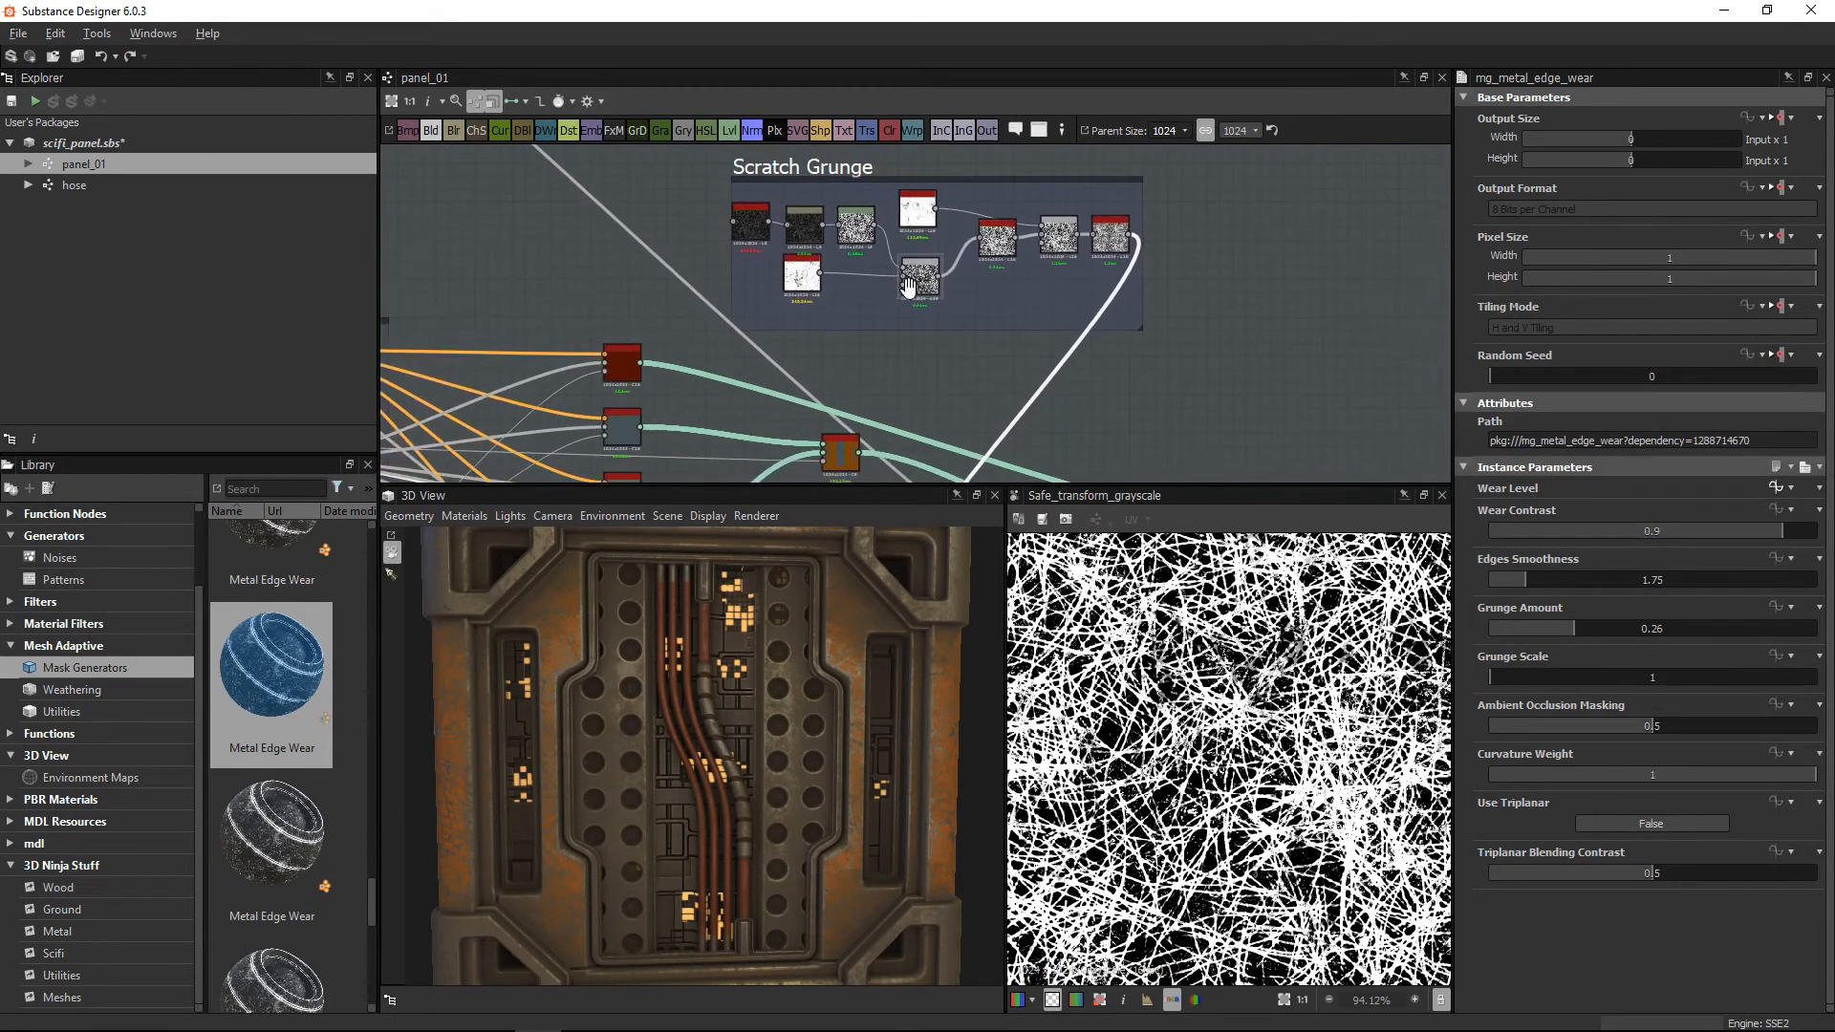
middle_click_drag(910, 289, 904, 228)
middle_click_drag(913, 407, 903, 229)
scroll(922, 330, "up", 3)
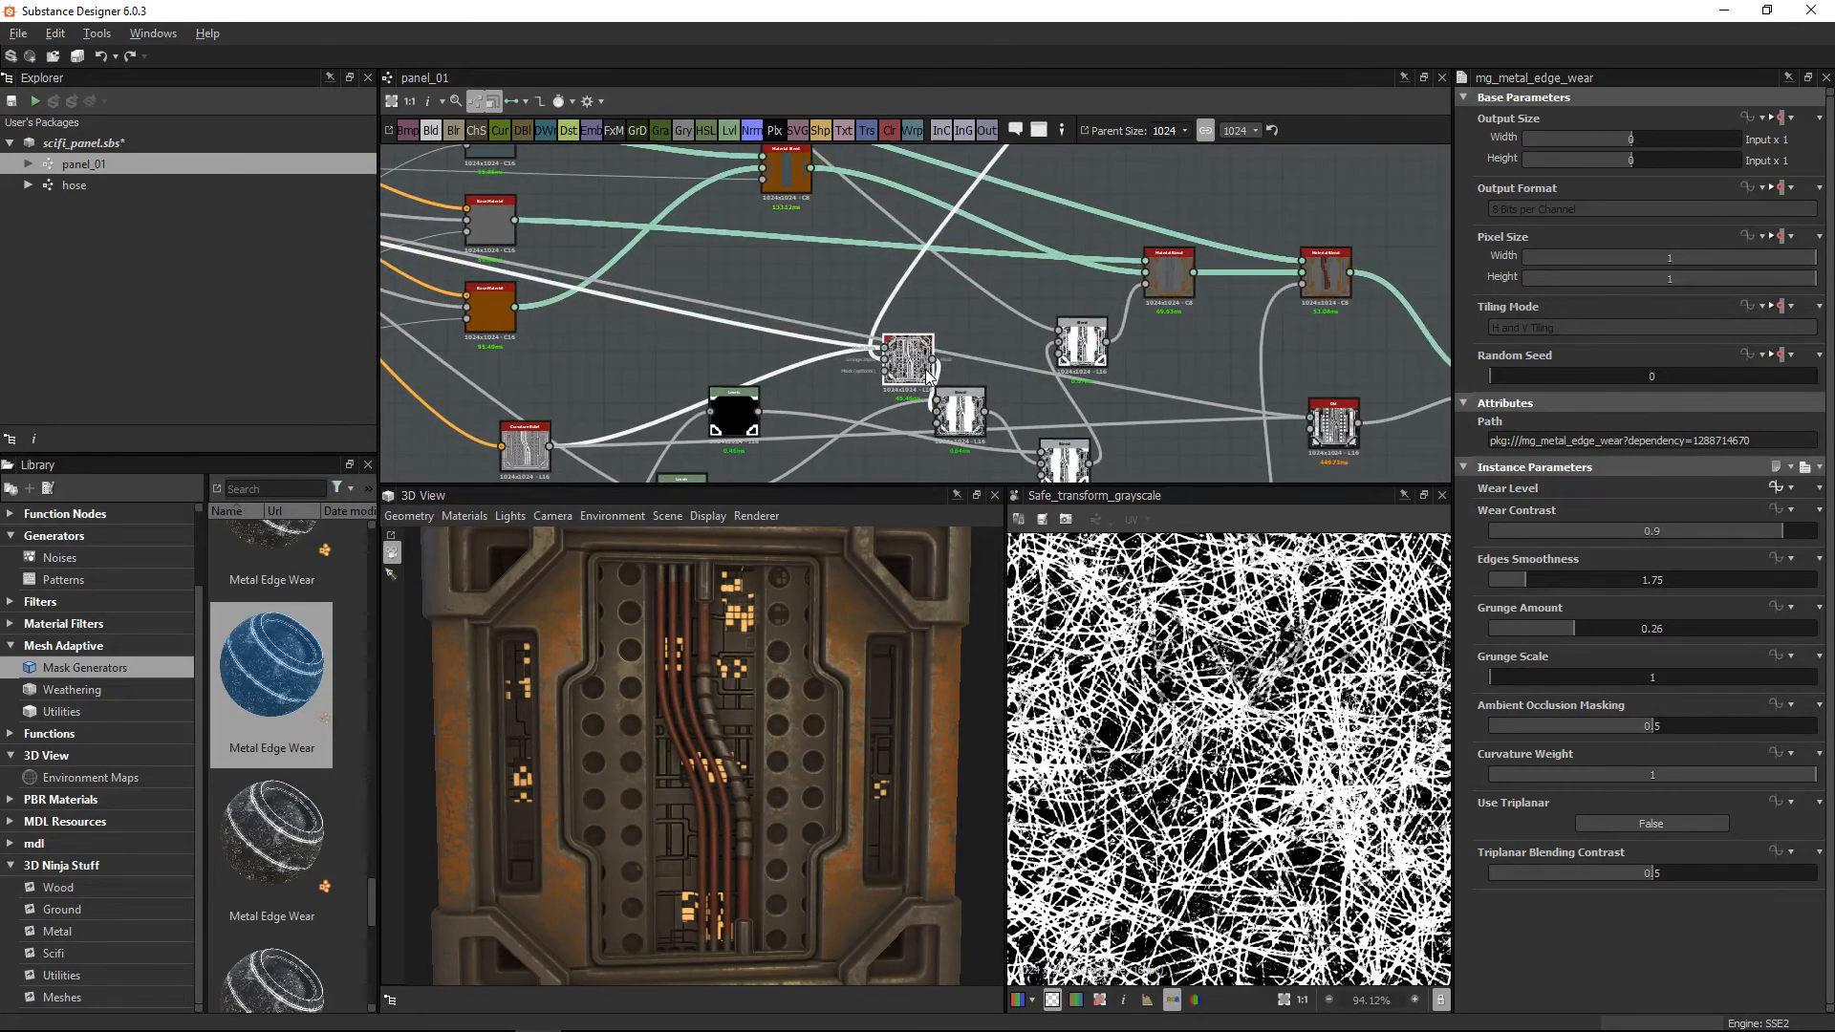
scroll(935, 376, "up", 2)
middle_click_drag(936, 377, 889, 291)
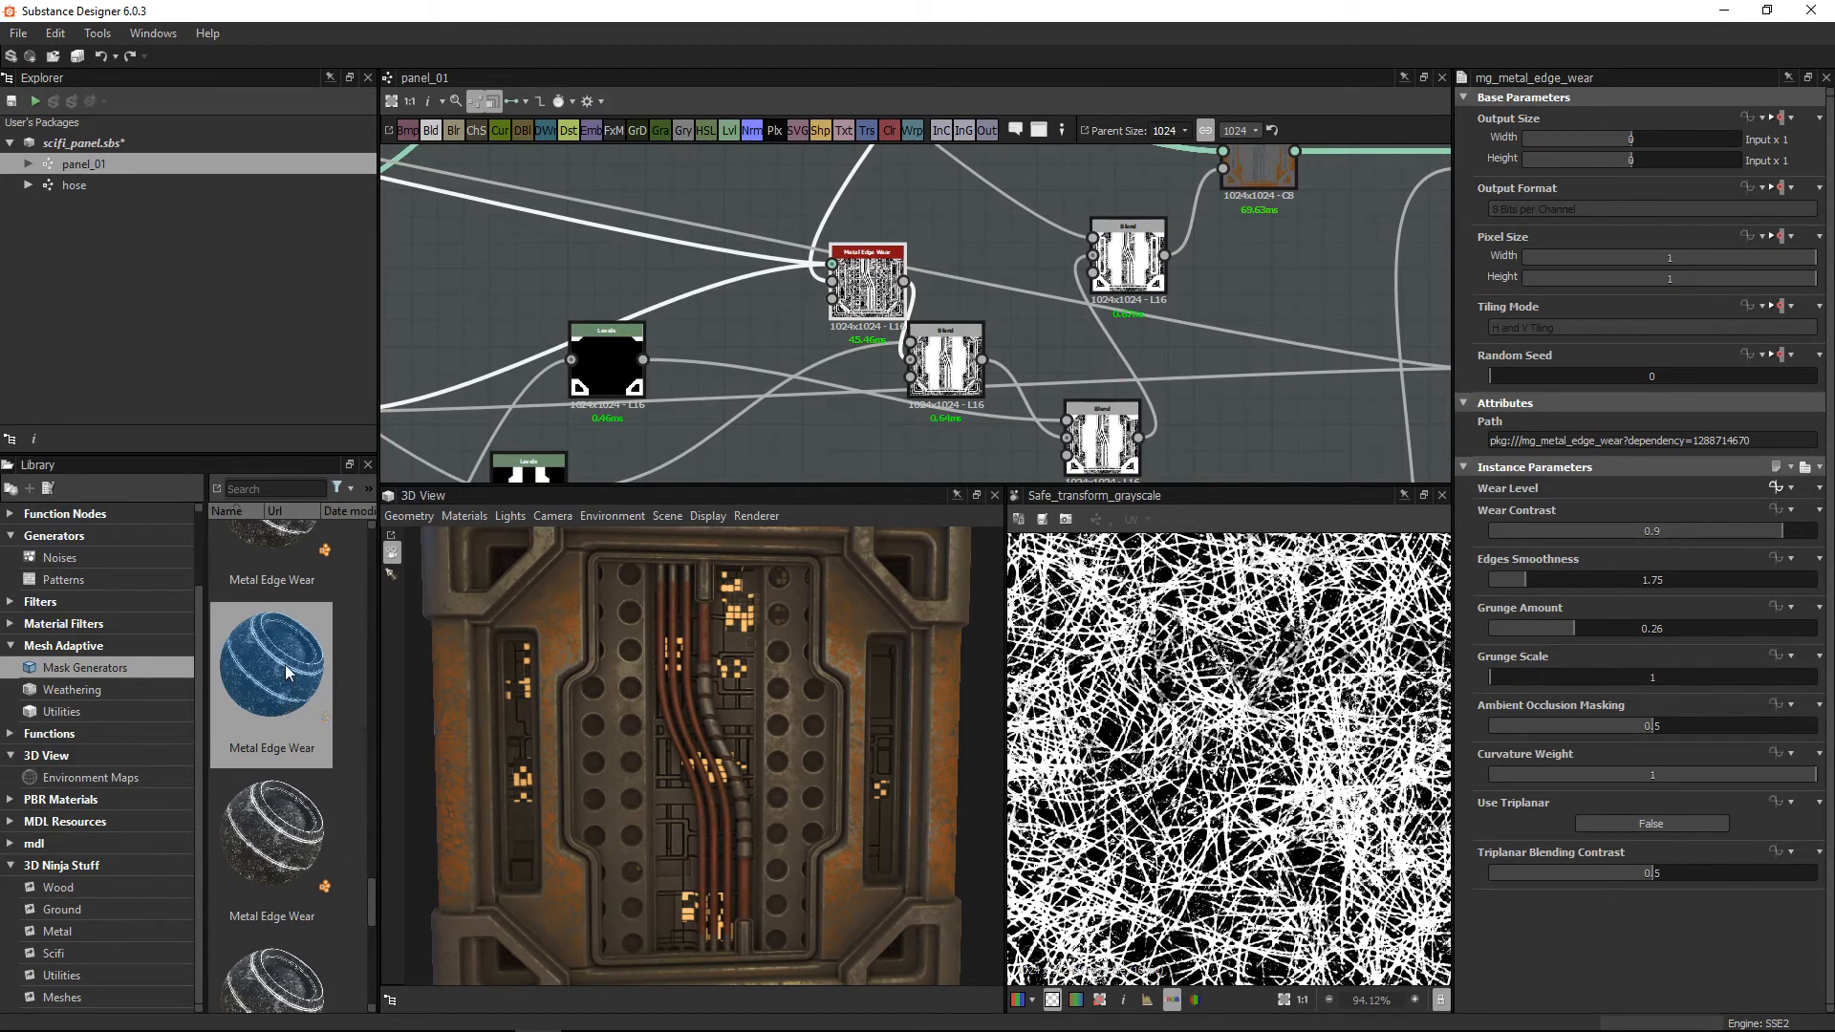
Step: Open the library Metal Edge Wear item's file location, find mg_metal_edge_wear in the packages folder, and close the folder
mouse_move(285, 705)
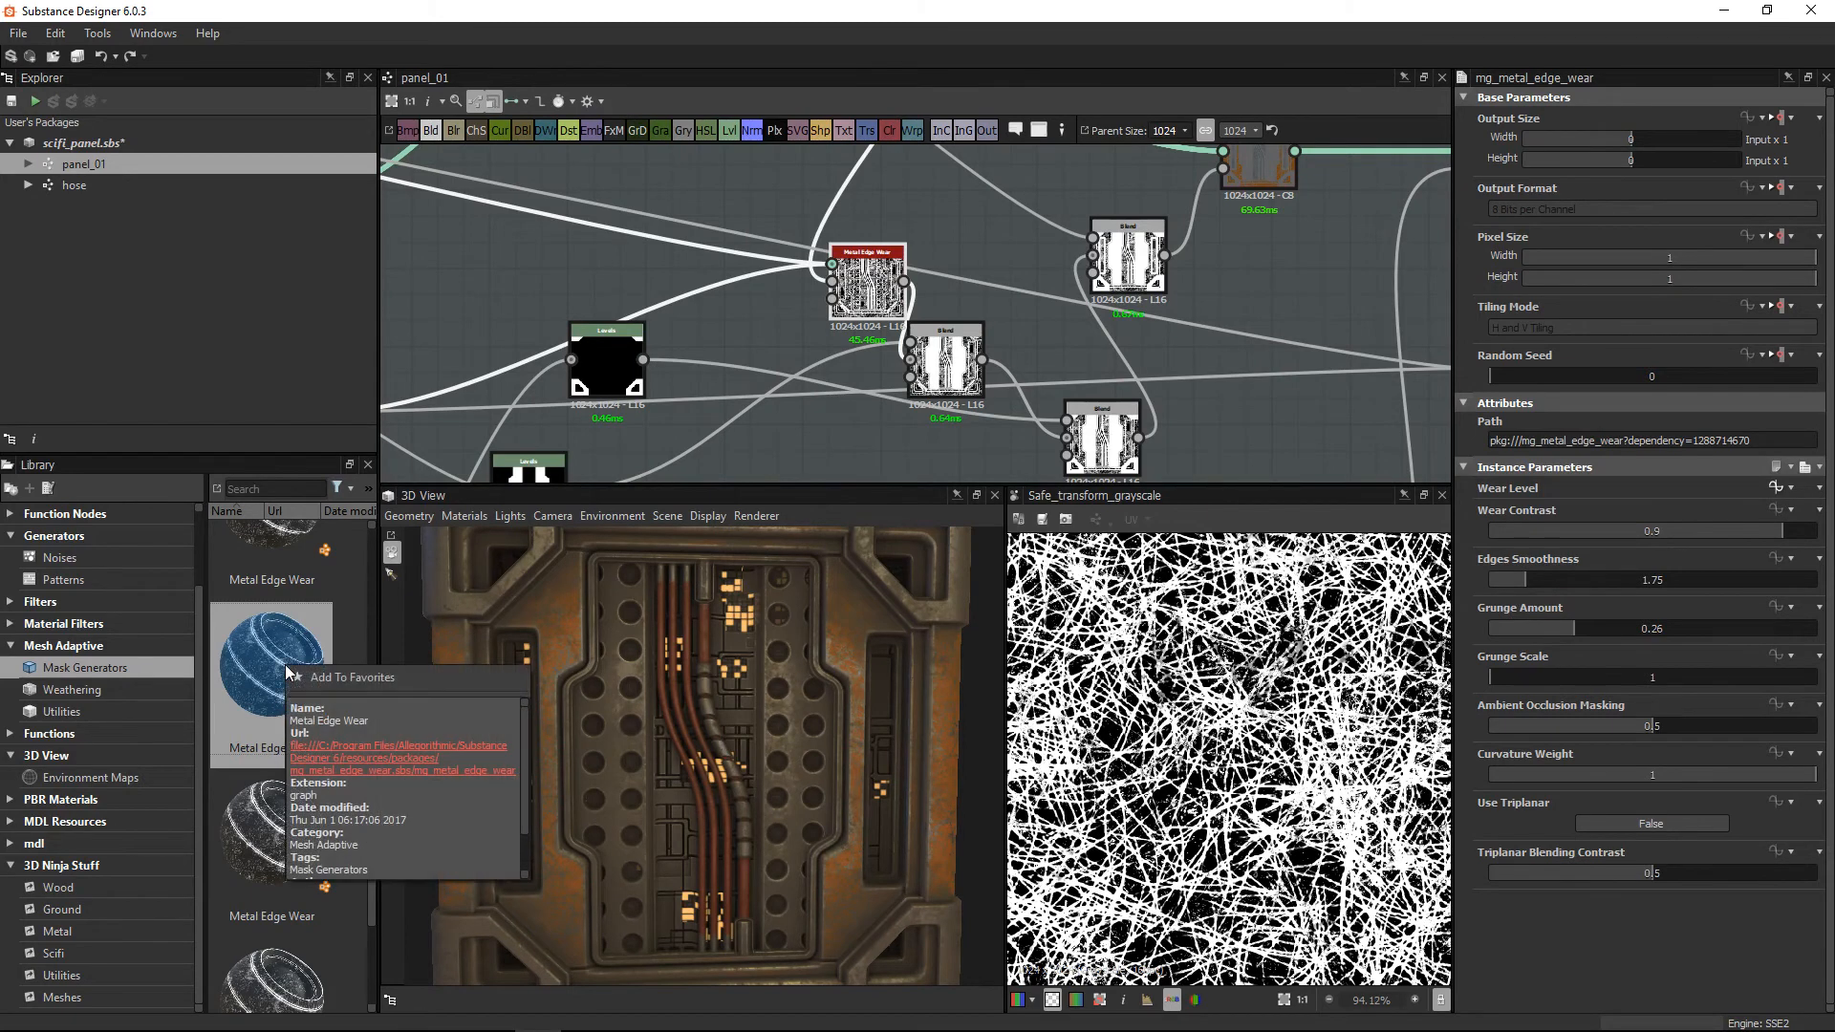
left_click(357, 749)
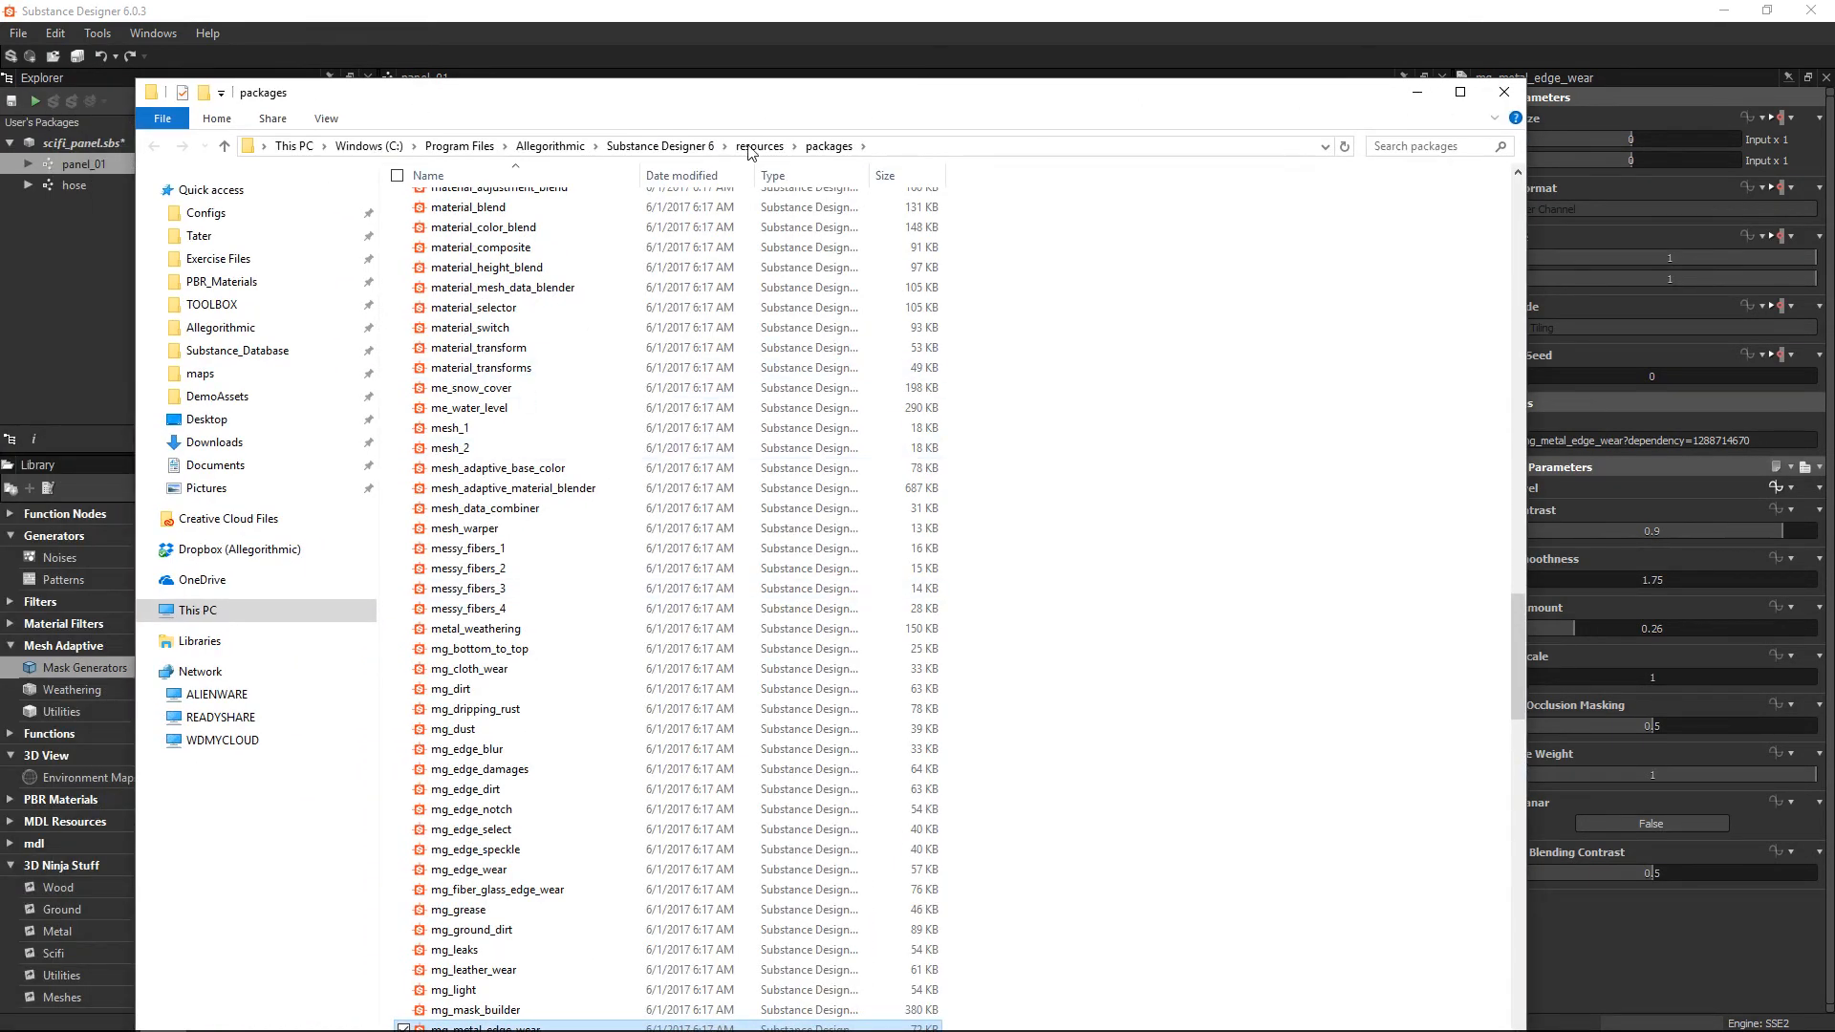
scroll(487, 690, "down", 1)
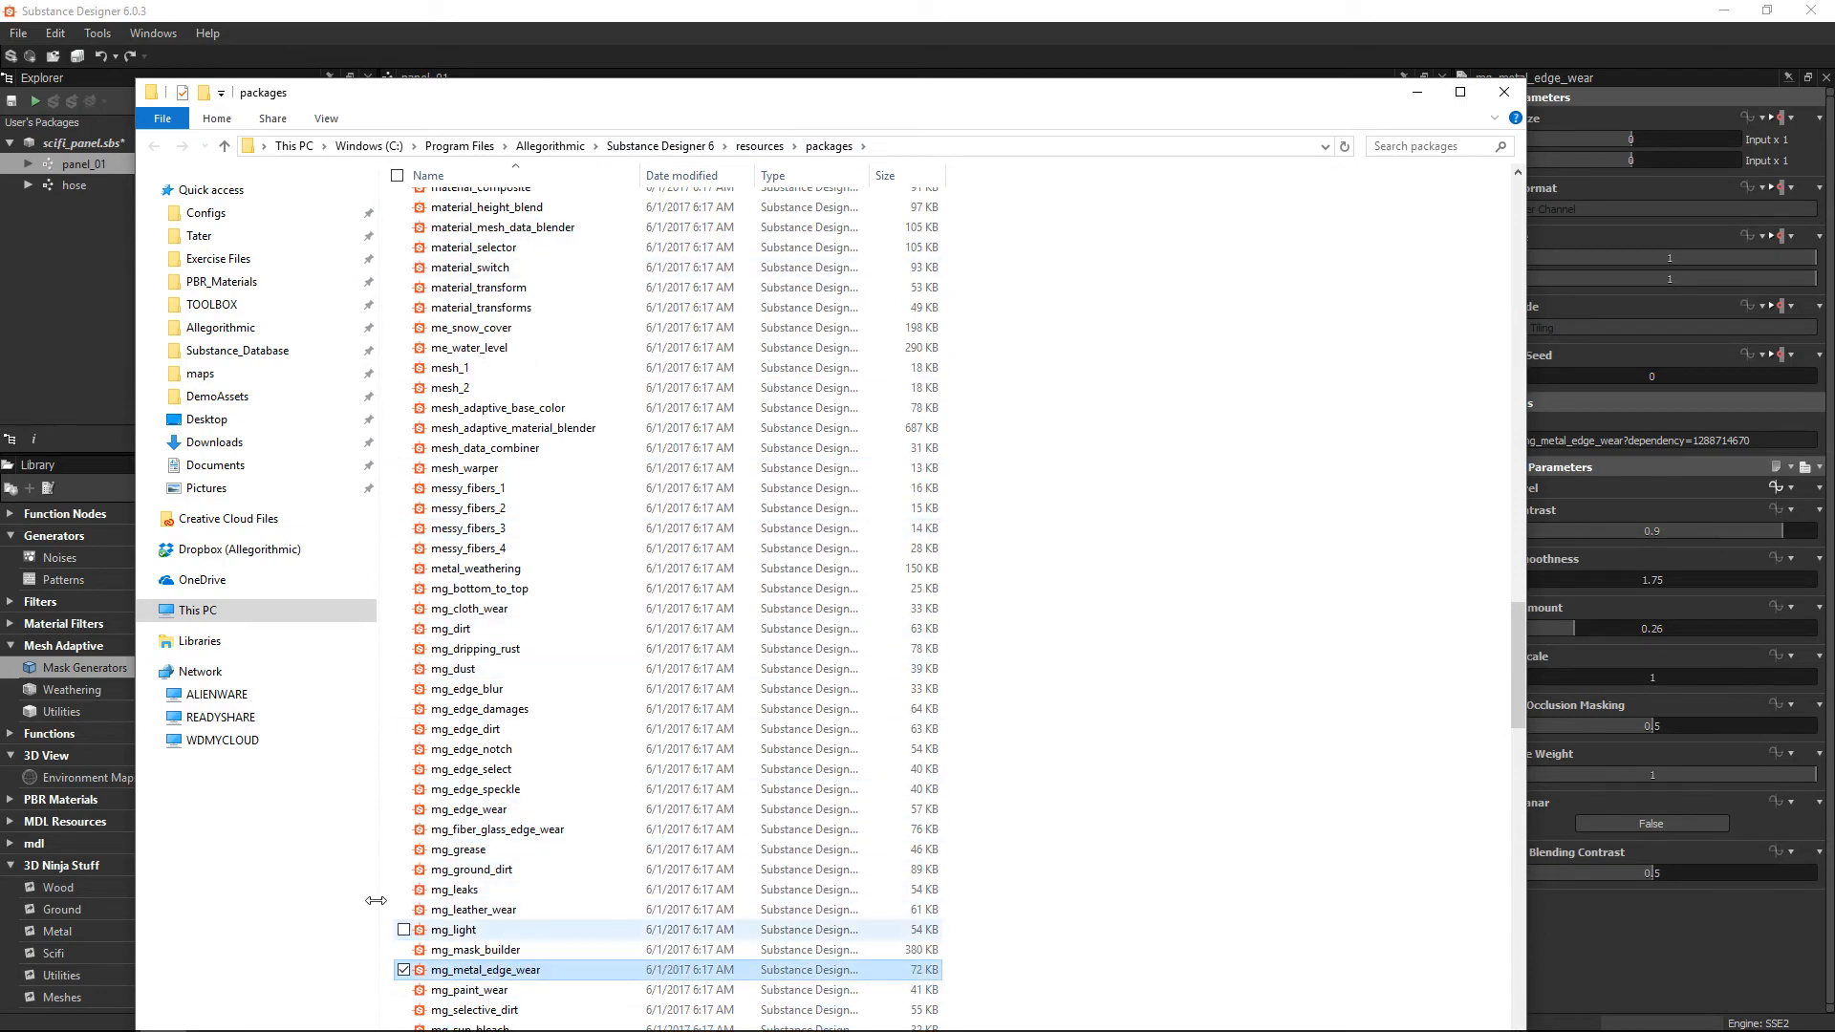
left_click(1504, 92)
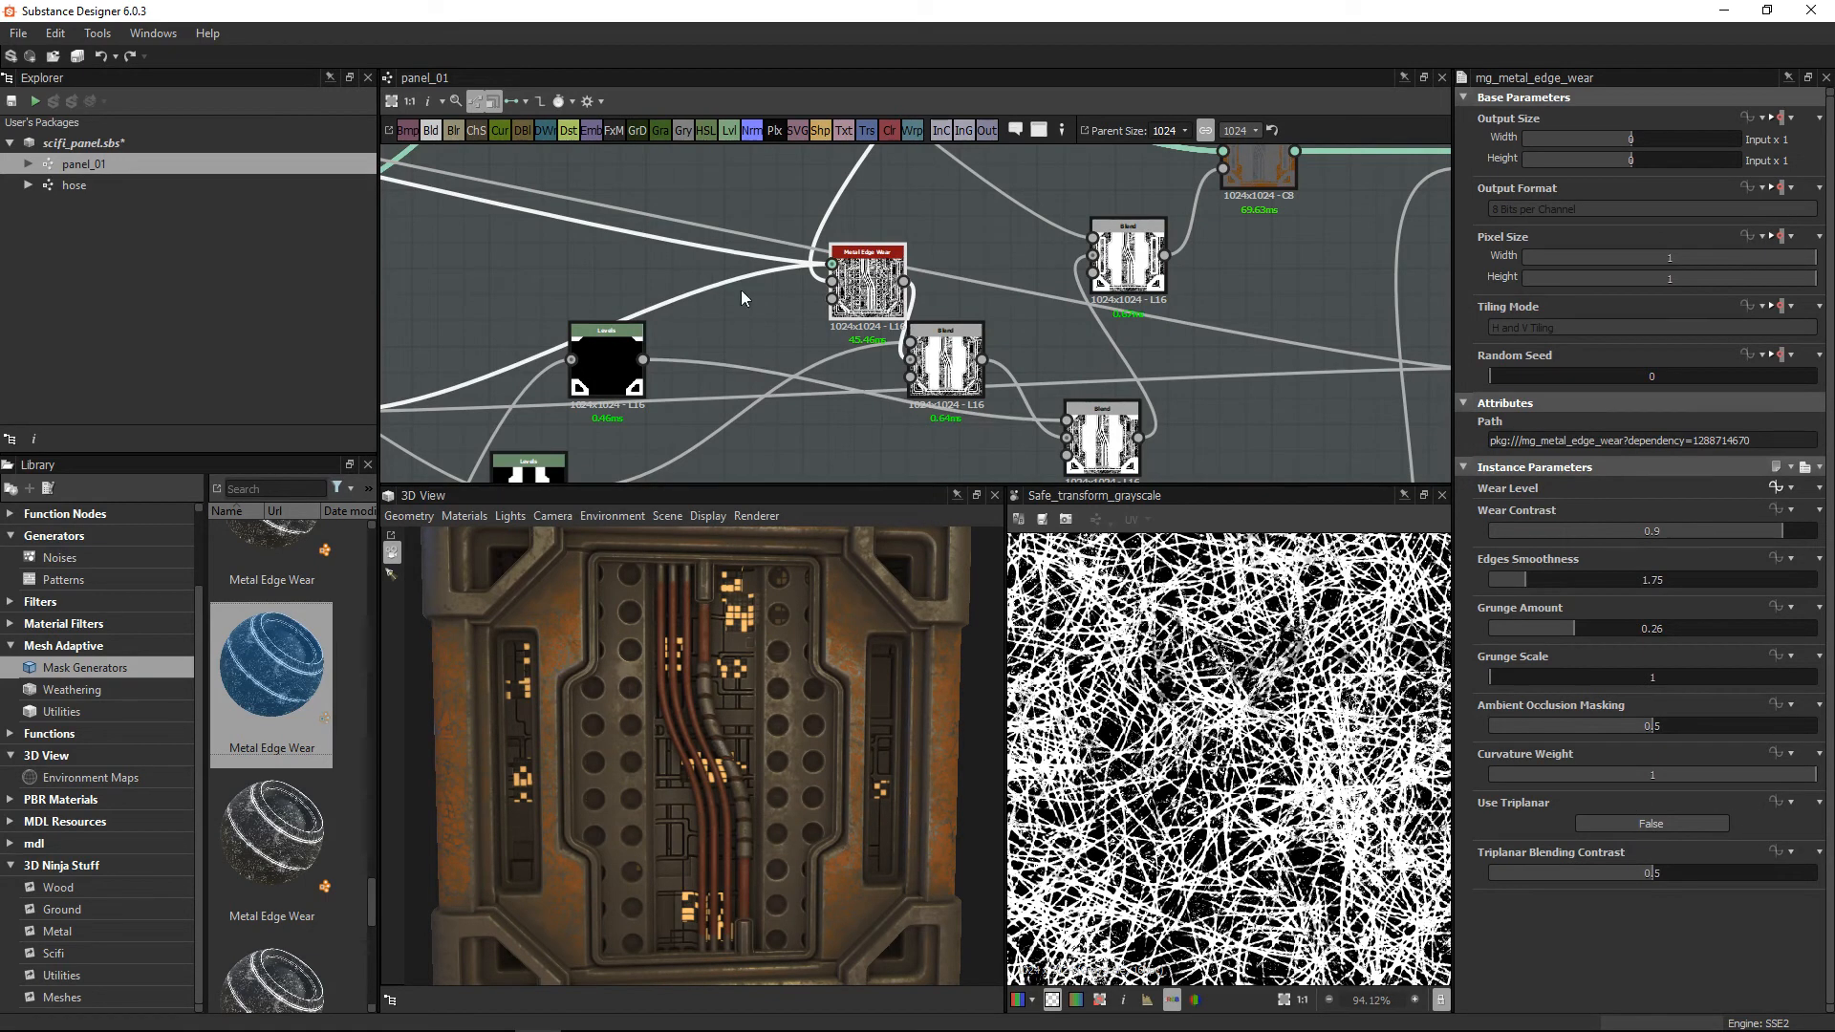
Step: Compare the Metal Edge Wear mask output with the scratch image supplied to its Grunge Input
double_click(852, 285)
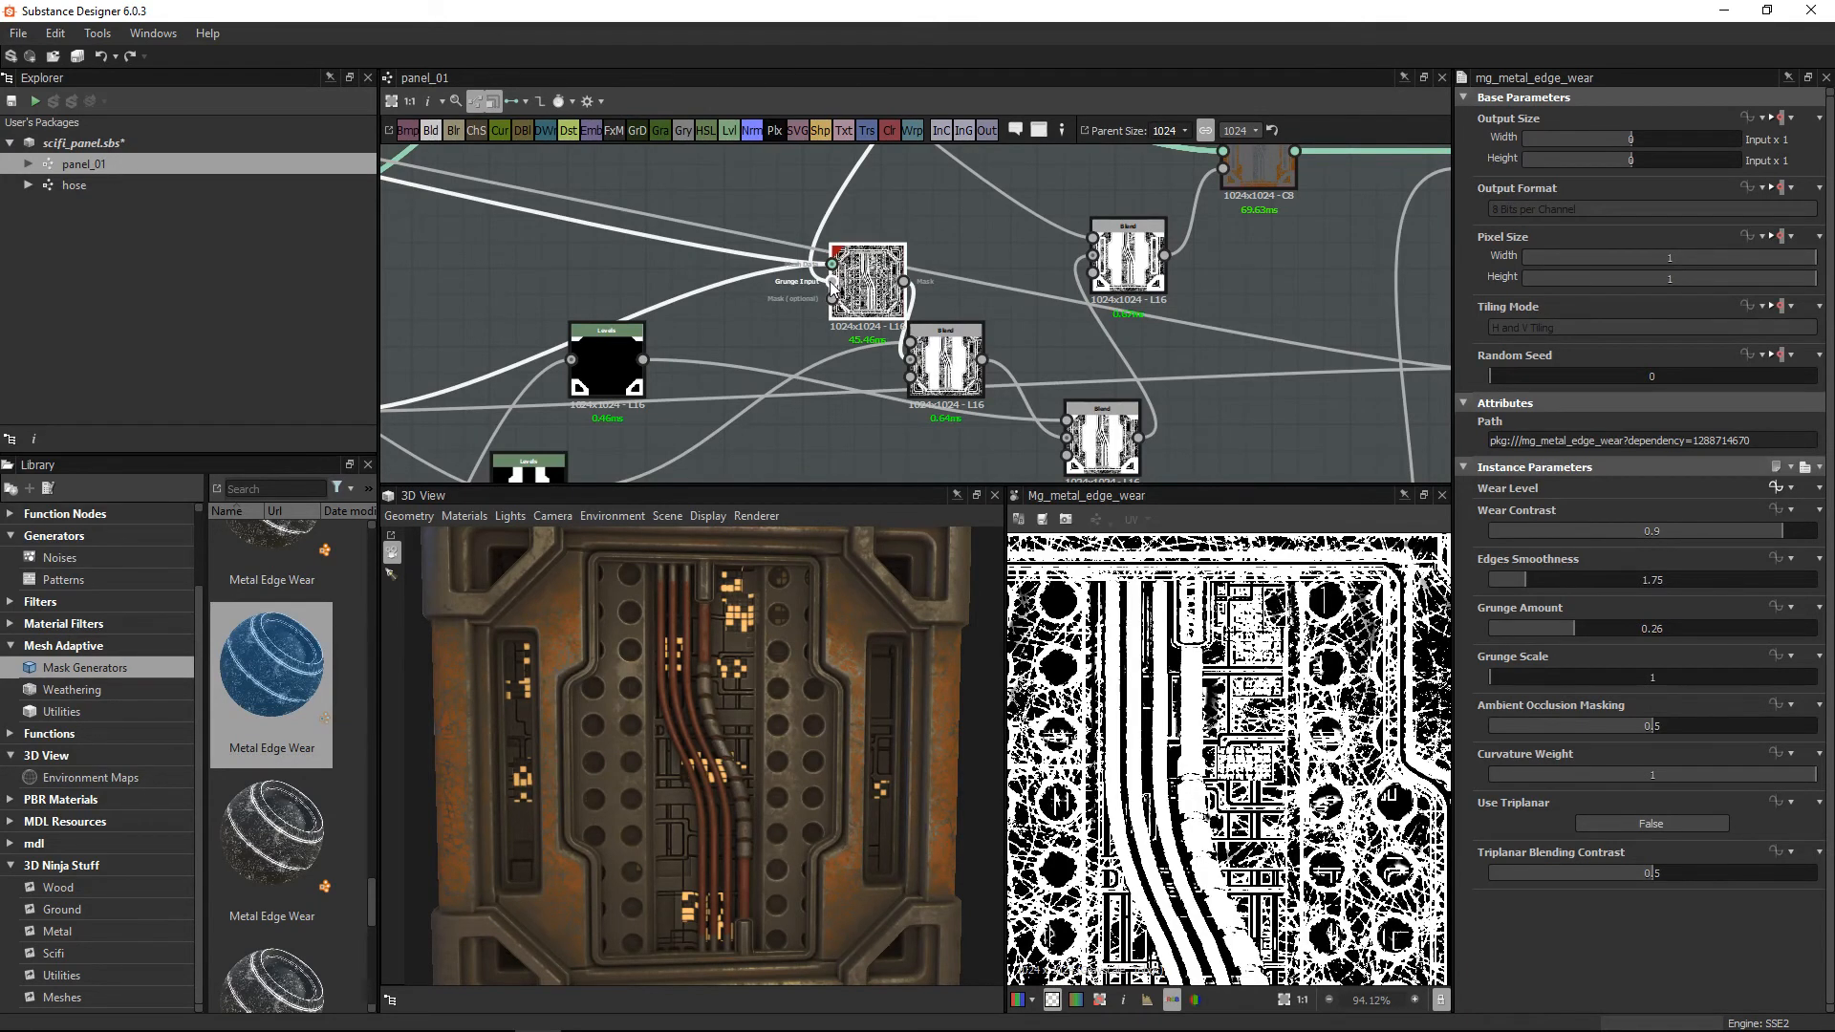
double_click(830, 283)
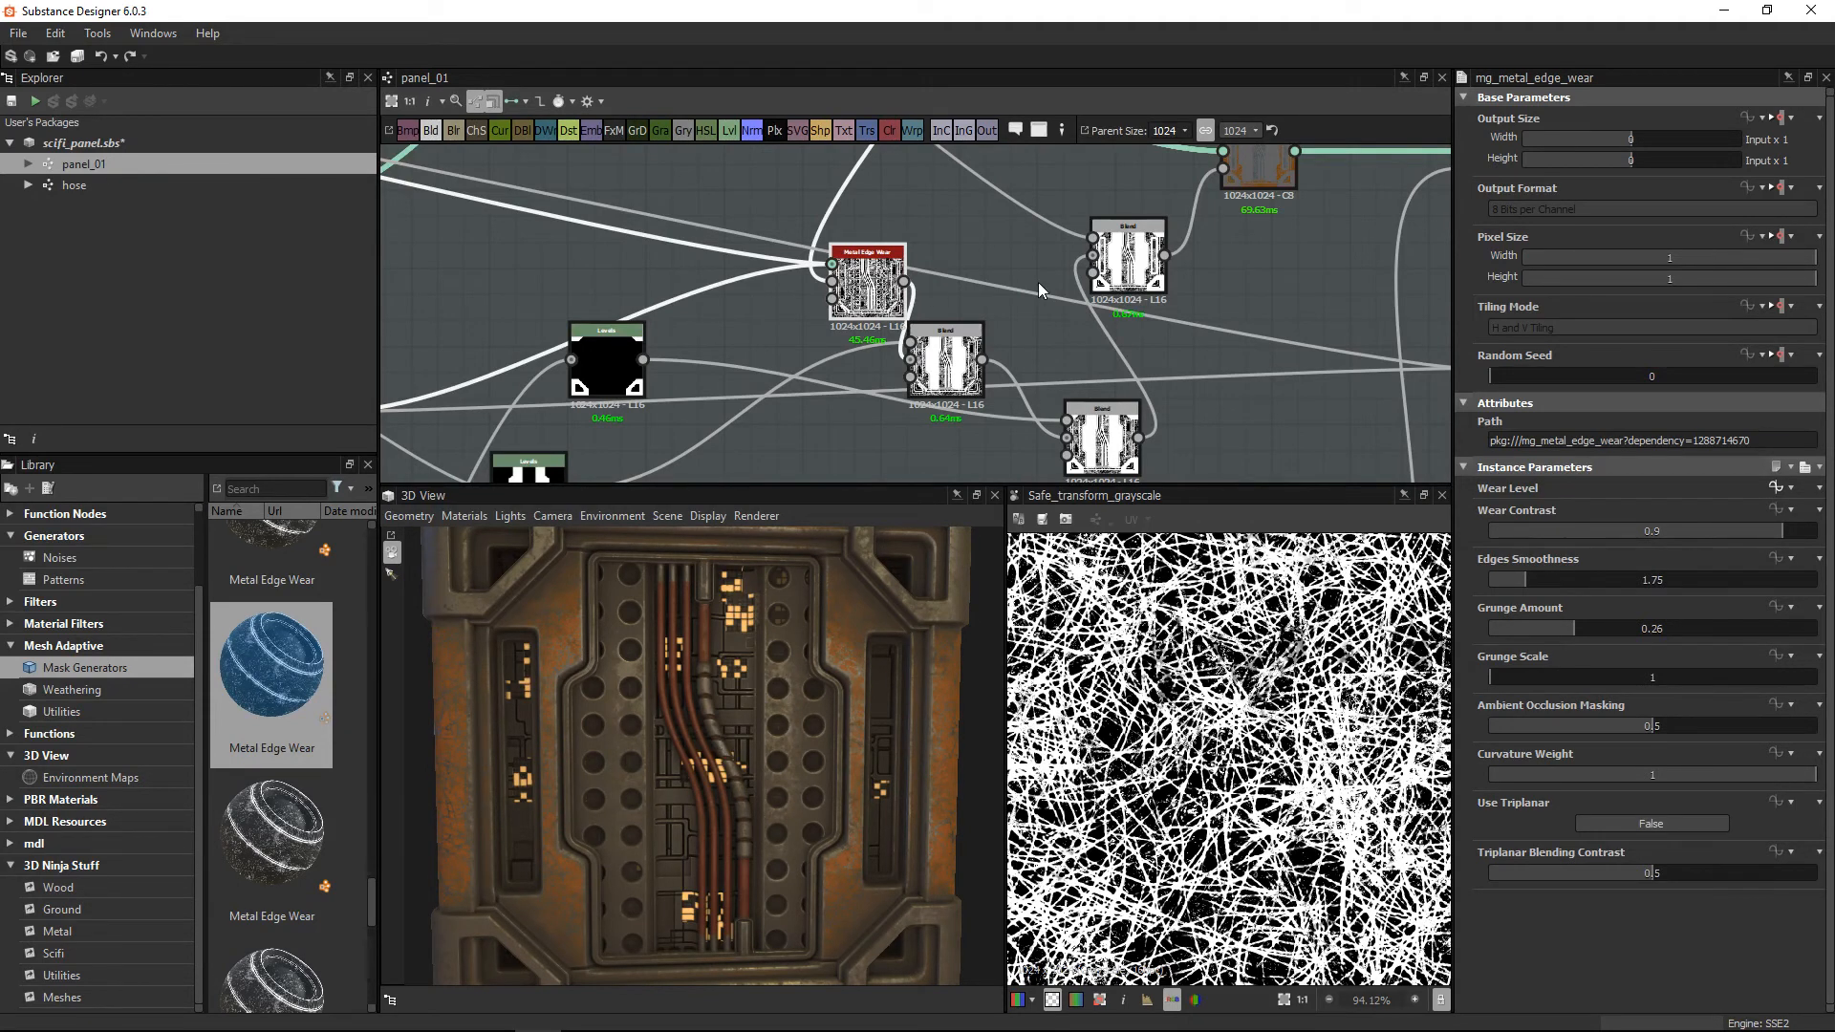
Step: Go to the Emissive frame and examine its mask nodes alongside the glowing lights on the 3D panel
scroll(1076, 317, "down", 3)
middle_click_drag(1124, 288, 866, 329)
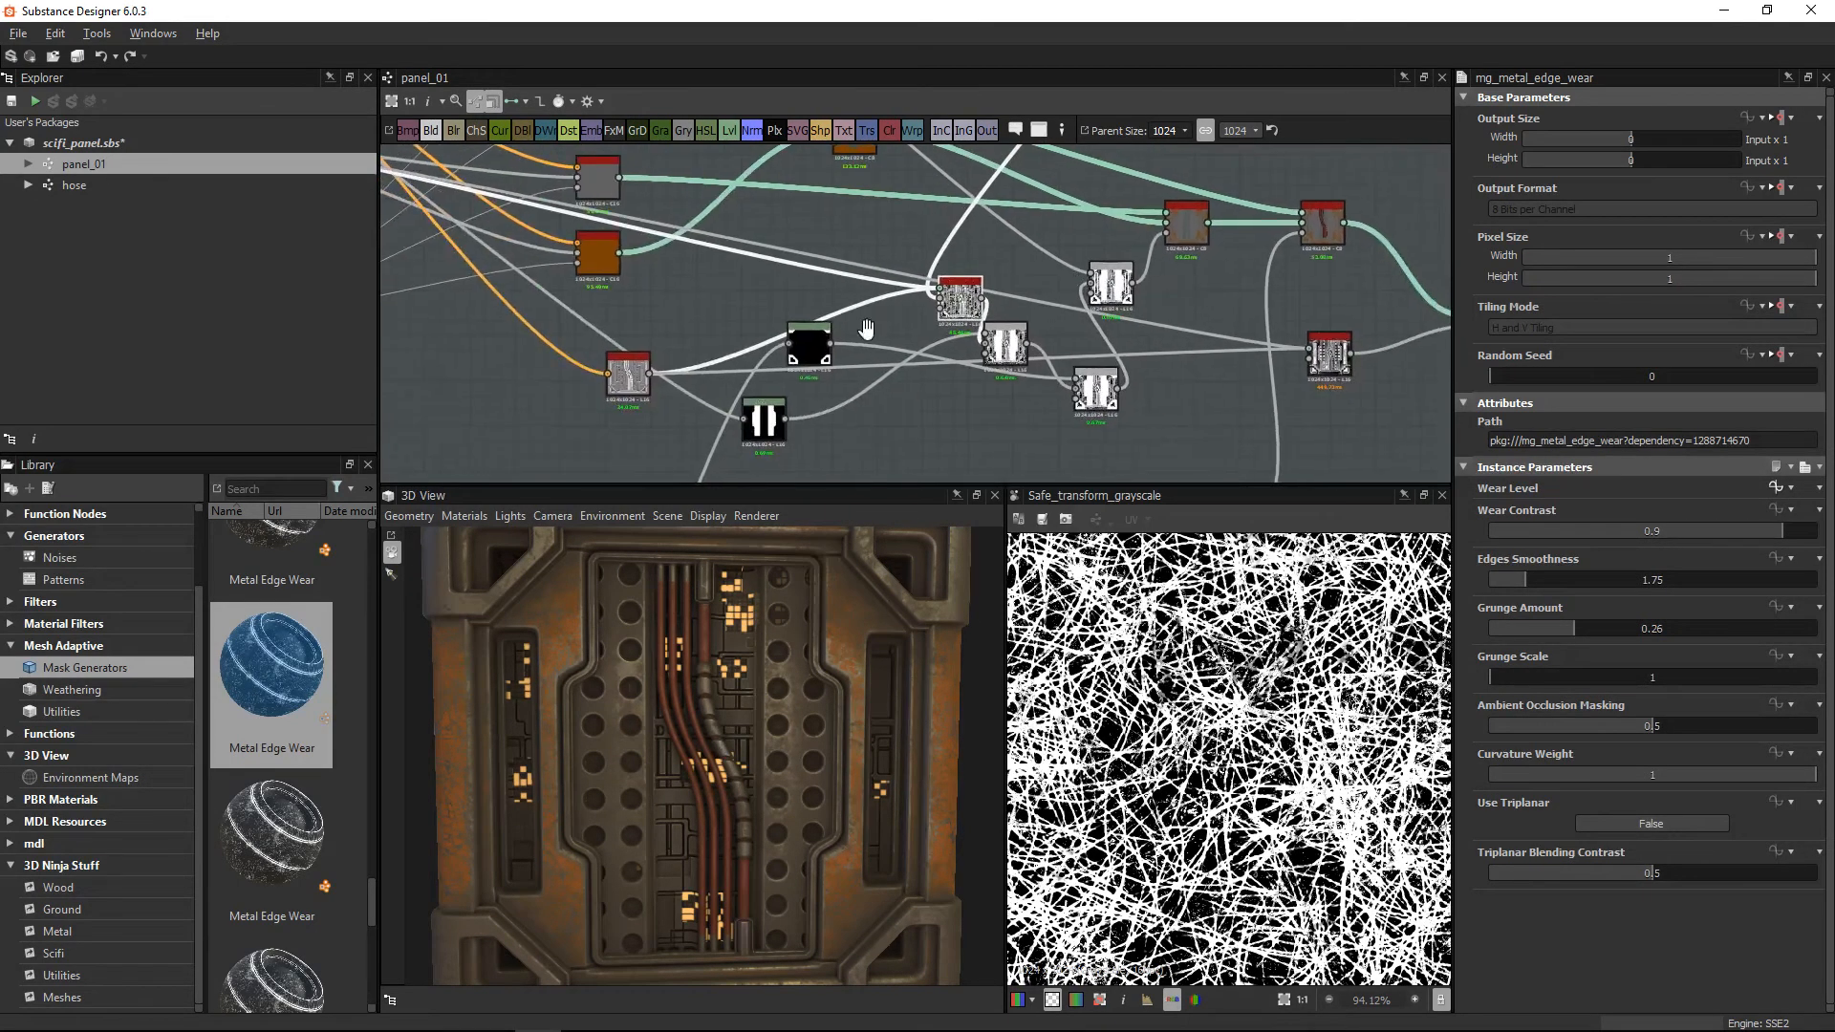
middle_click_drag(1056, 350, 918, 387)
scroll(1001, 320, "down", 2)
middle_click_drag(1000, 333, 967, 301)
middle_click_drag(827, 380, 917, 251)
scroll(824, 380, "down", 3)
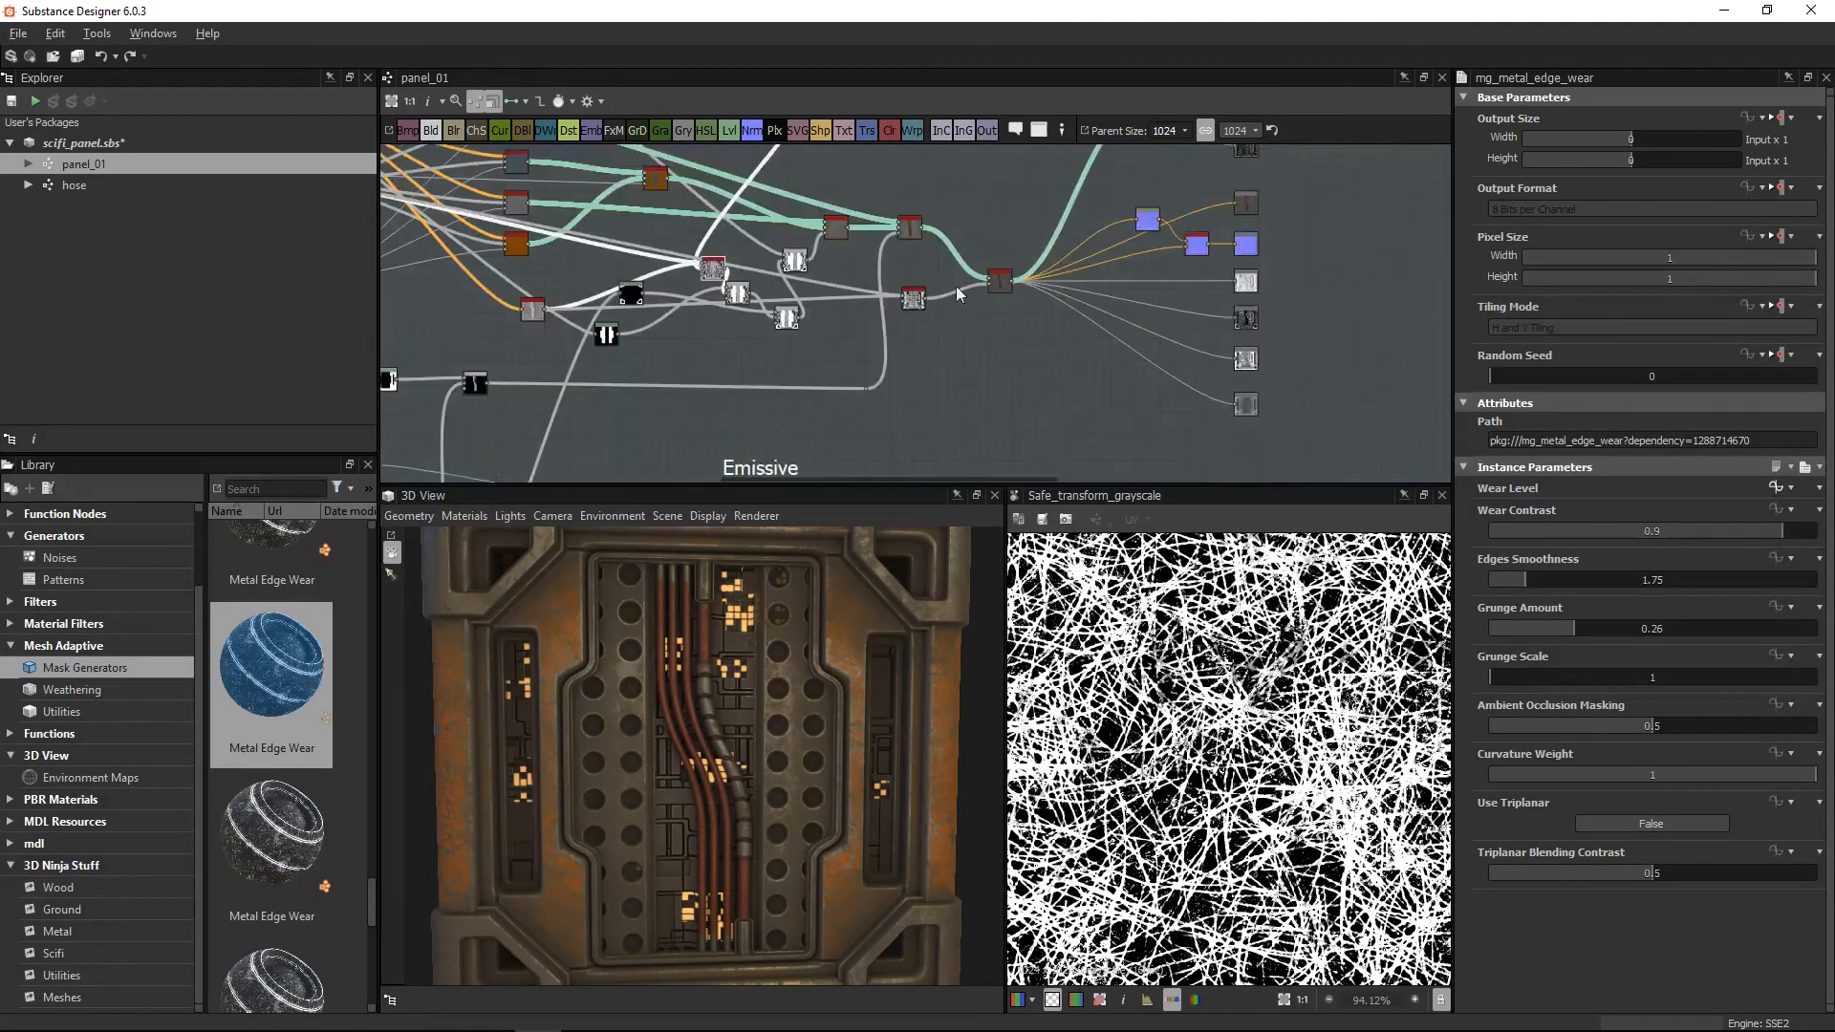
middle_click_drag(903, 468, 915, 251)
scroll(915, 252, "up", 3)
middle_click_drag(1084, 241, 810, 270)
scroll(897, 278, "up", 2)
scroll(691, 384, "up", 2)
middle_click_drag(691, 384, 686, 328)
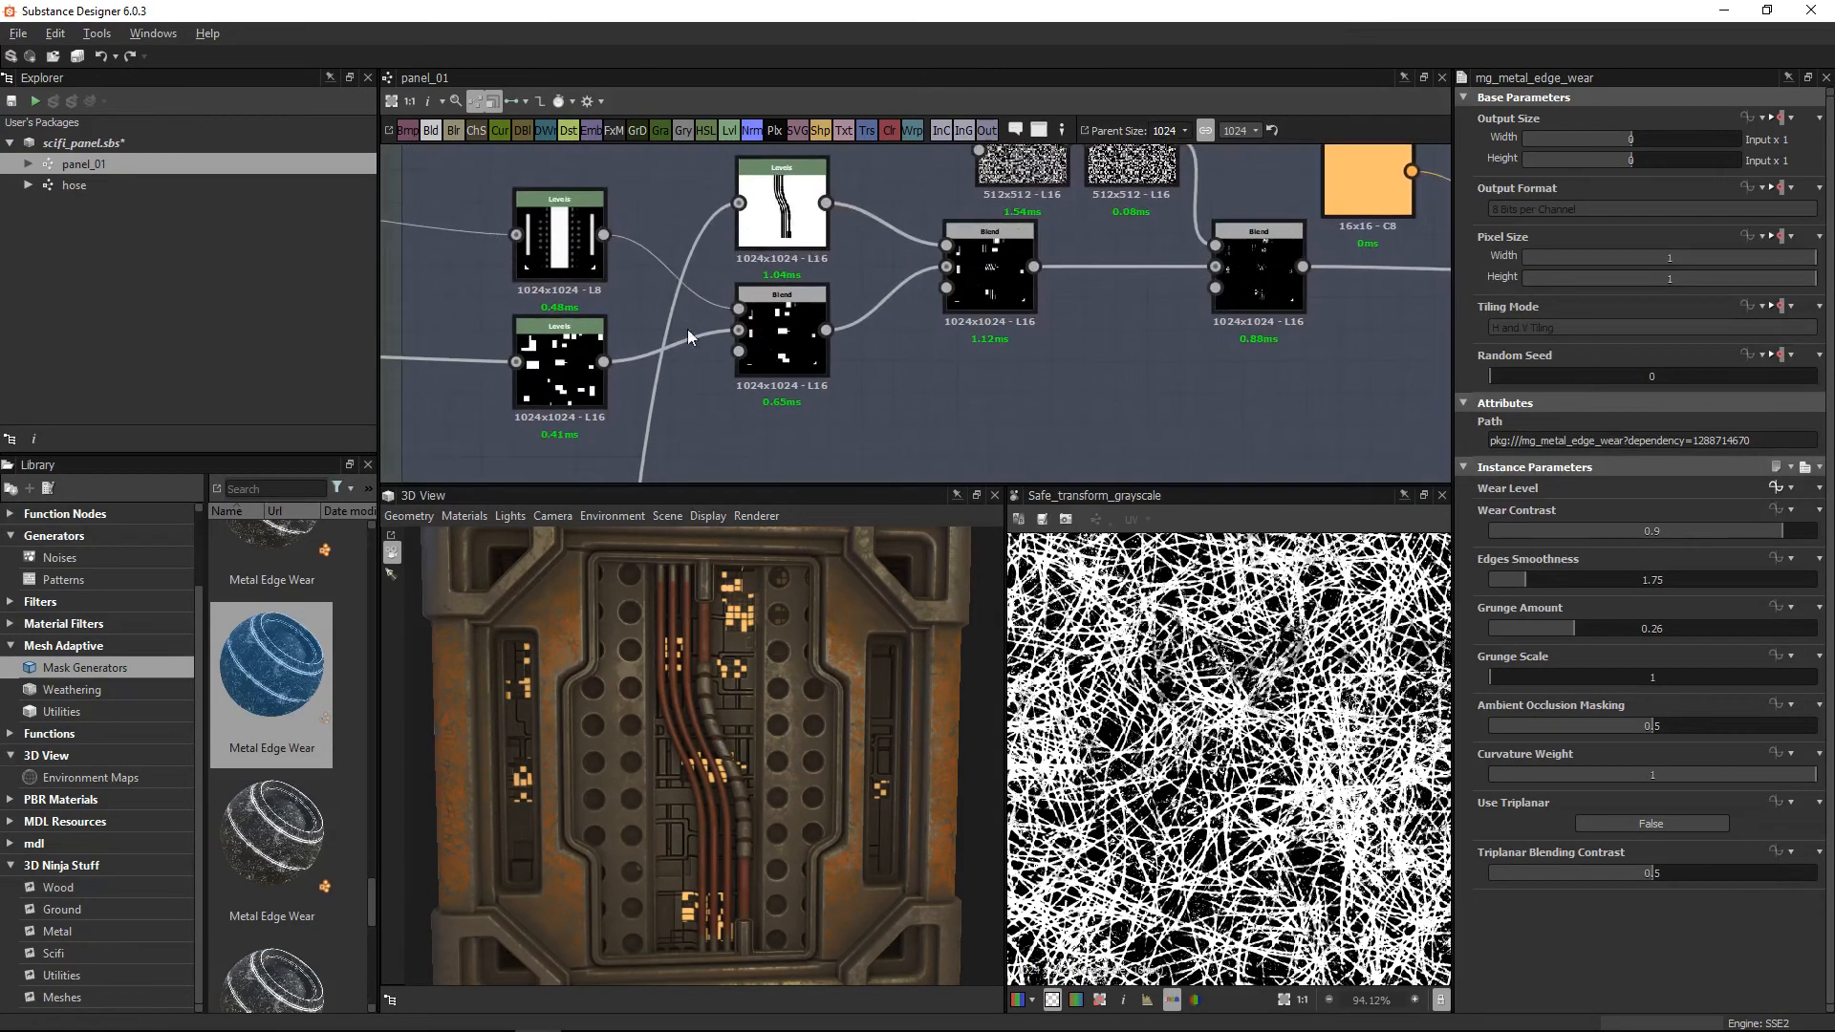
scroll(721, 262, "up", 1)
middle_click_drag(725, 265, 701, 296)
right_click_drag(473, 662, 663, 714)
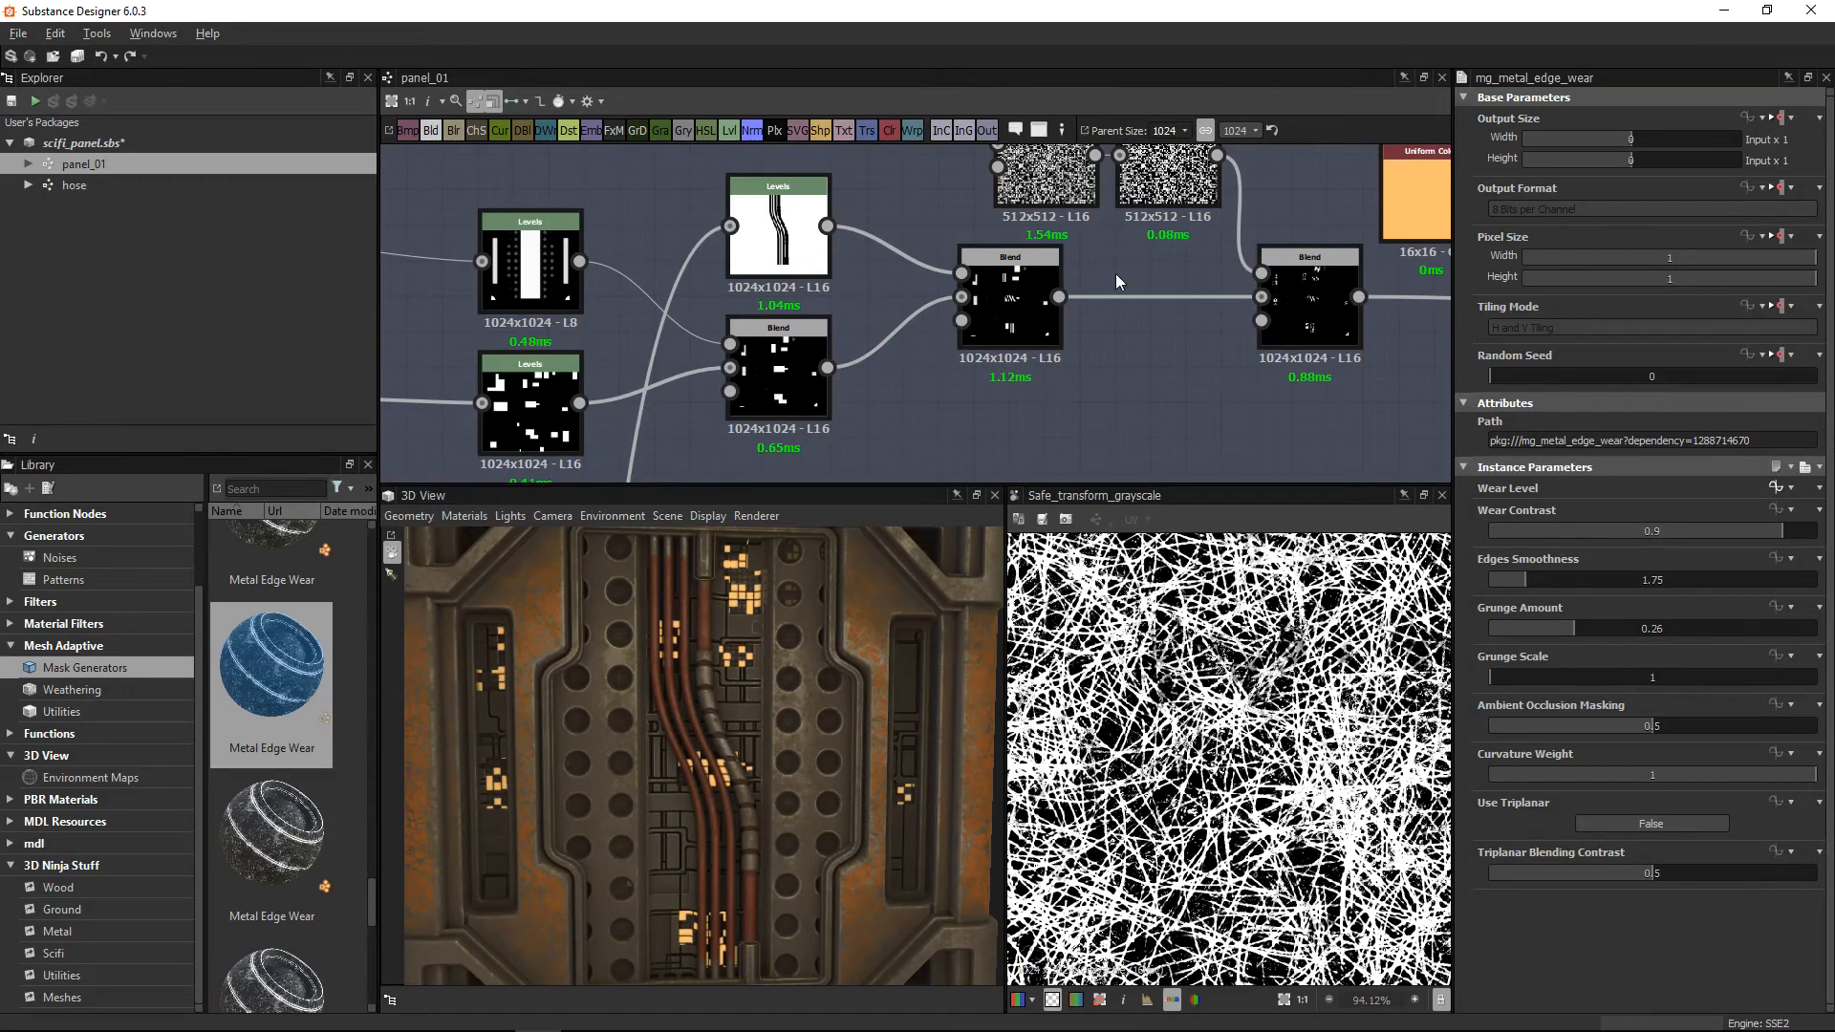
scroll(1118, 277, "down", 2)
Step: Preview the two Levels masks that start the Emissive frame and the input of the lower one
double_click(696, 266)
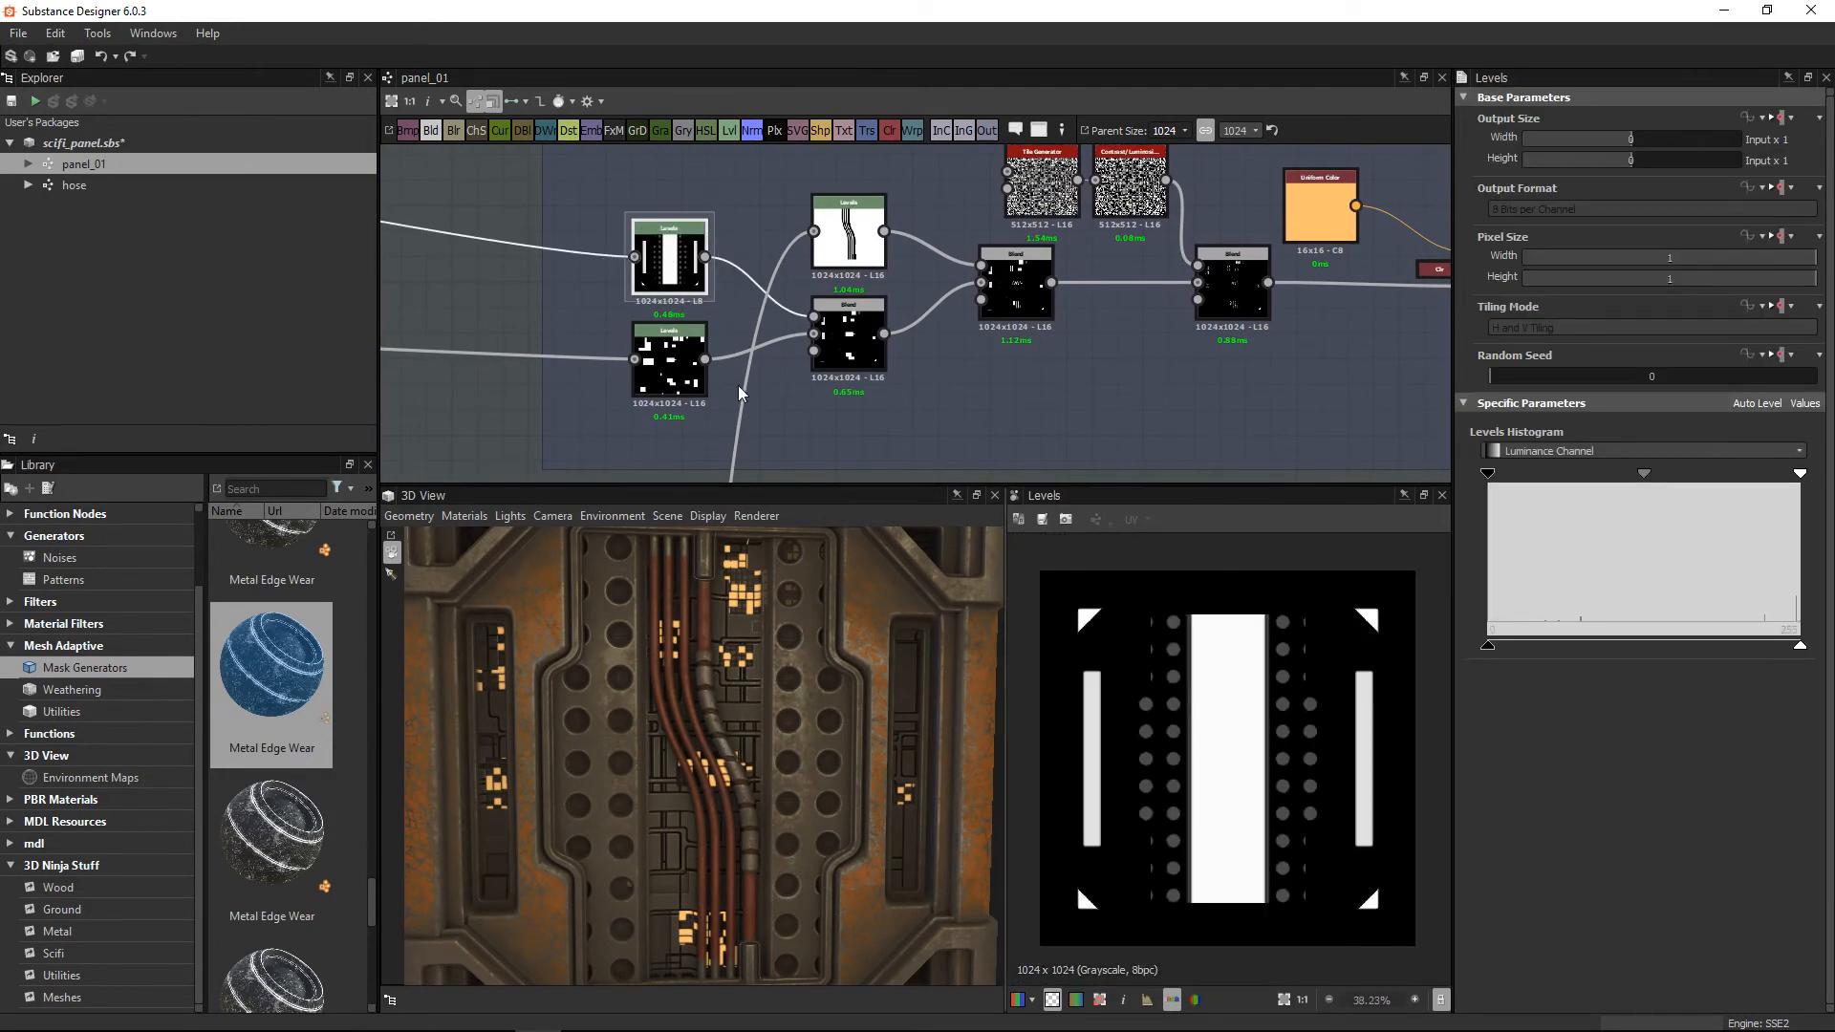
double_click(658, 359)
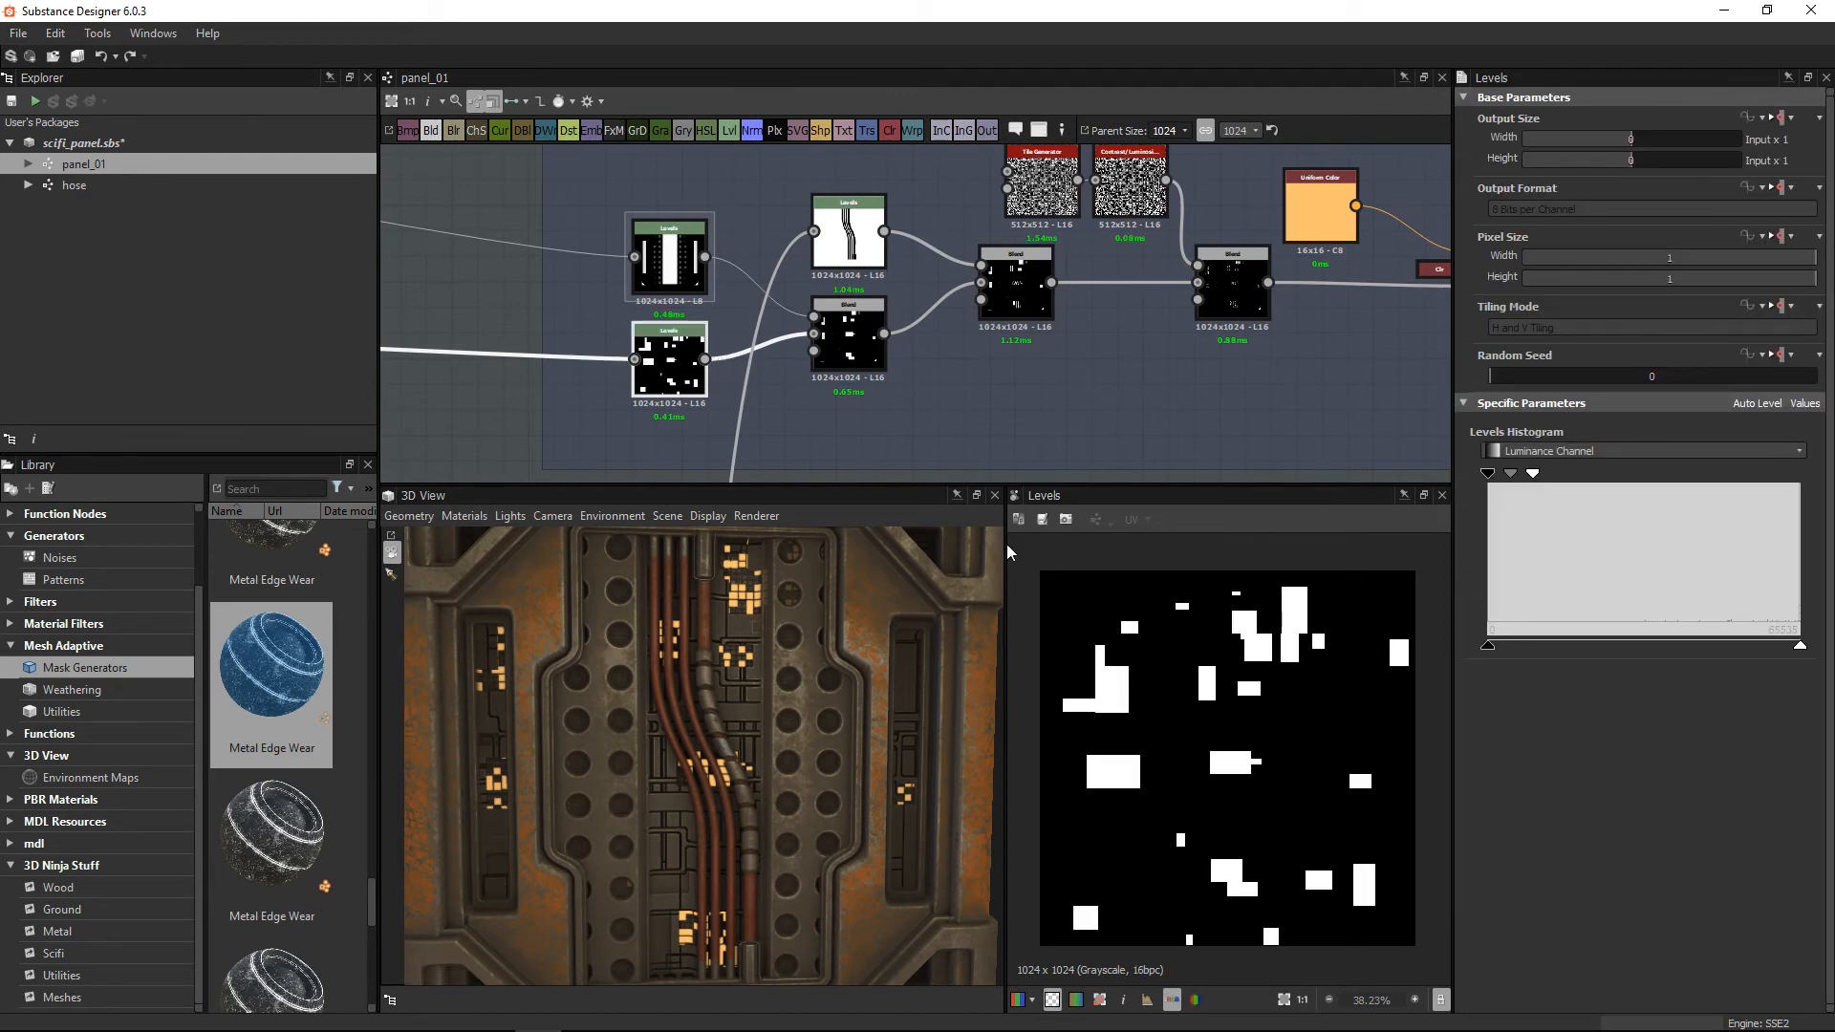
double_click(634, 360)
Step: Trace the lower Emissive Levels node's input back through the graph to the Tile Random node and its Levels node
scroll(1008, 430, "down", 3)
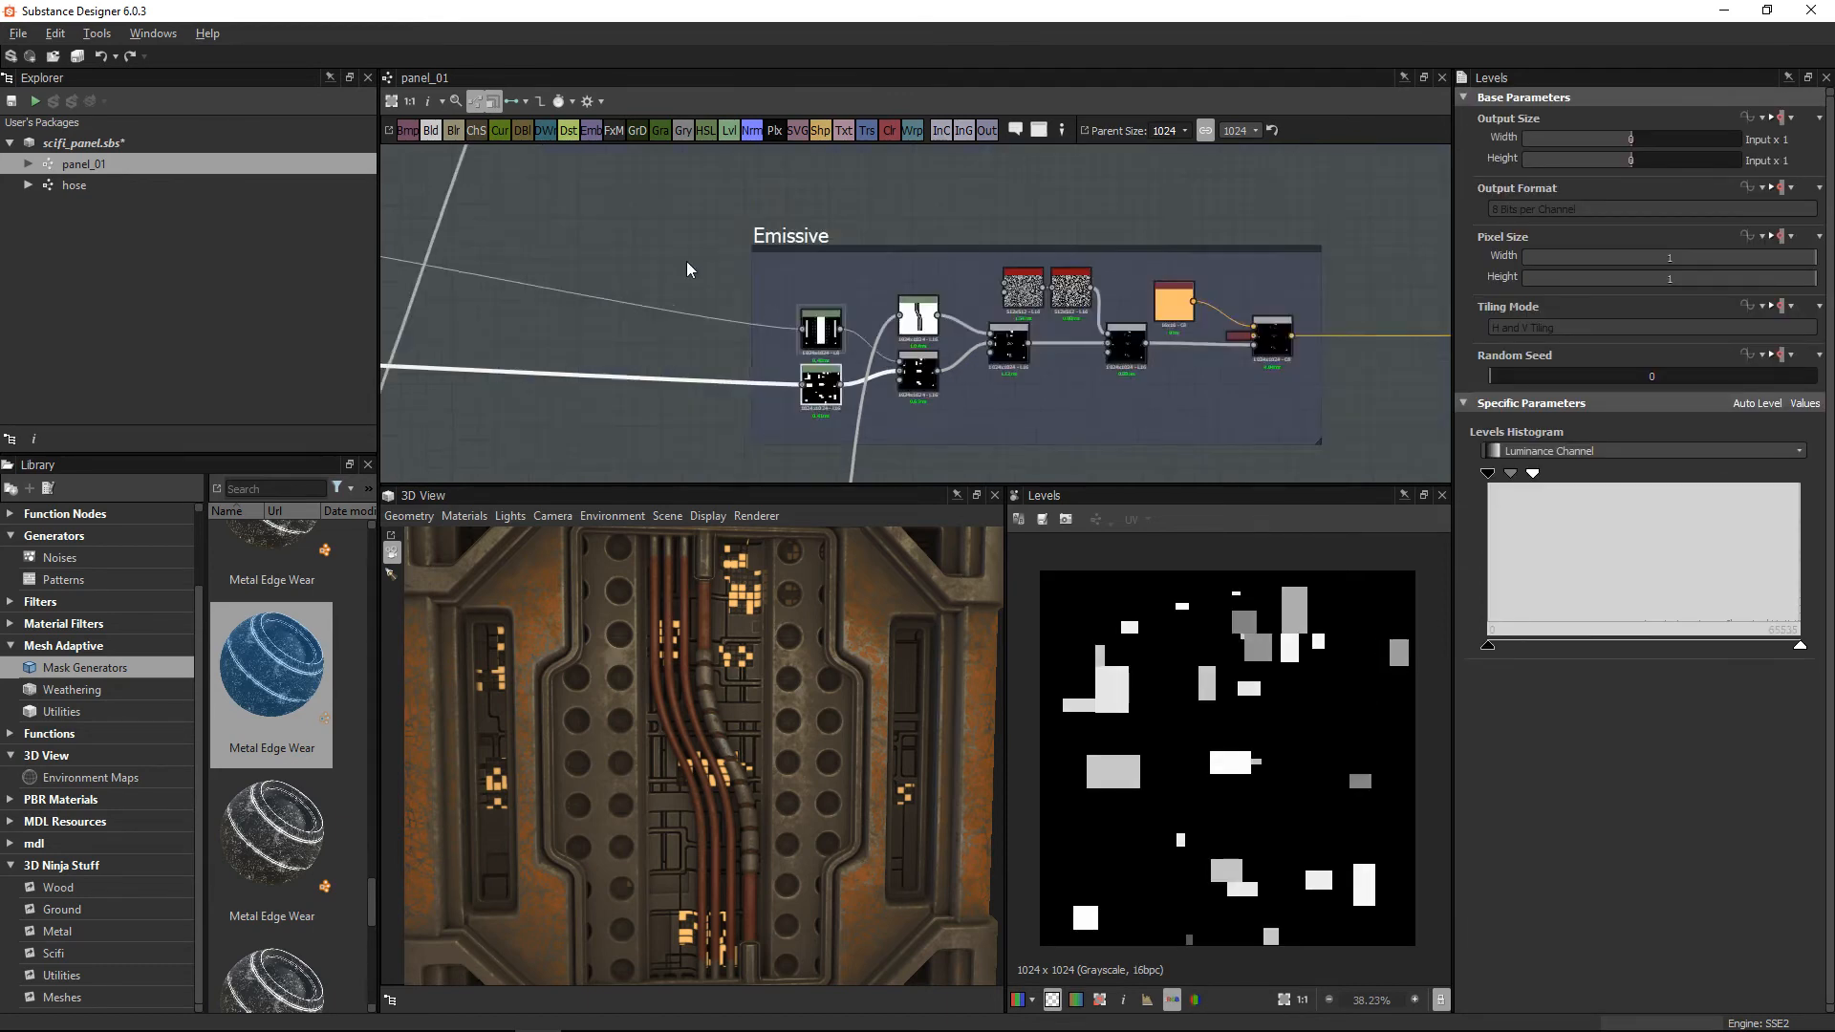
scroll(765, 306, "down", 2)
middle_click_drag(558, 397, 997, 384)
middle_click_drag(401, 341, 1114, 385)
mouse_move(497, 372)
middle_mouse_down()
mouse_move(1041, 389)
mouse_move(1332, 452)
middle_mouse_up()
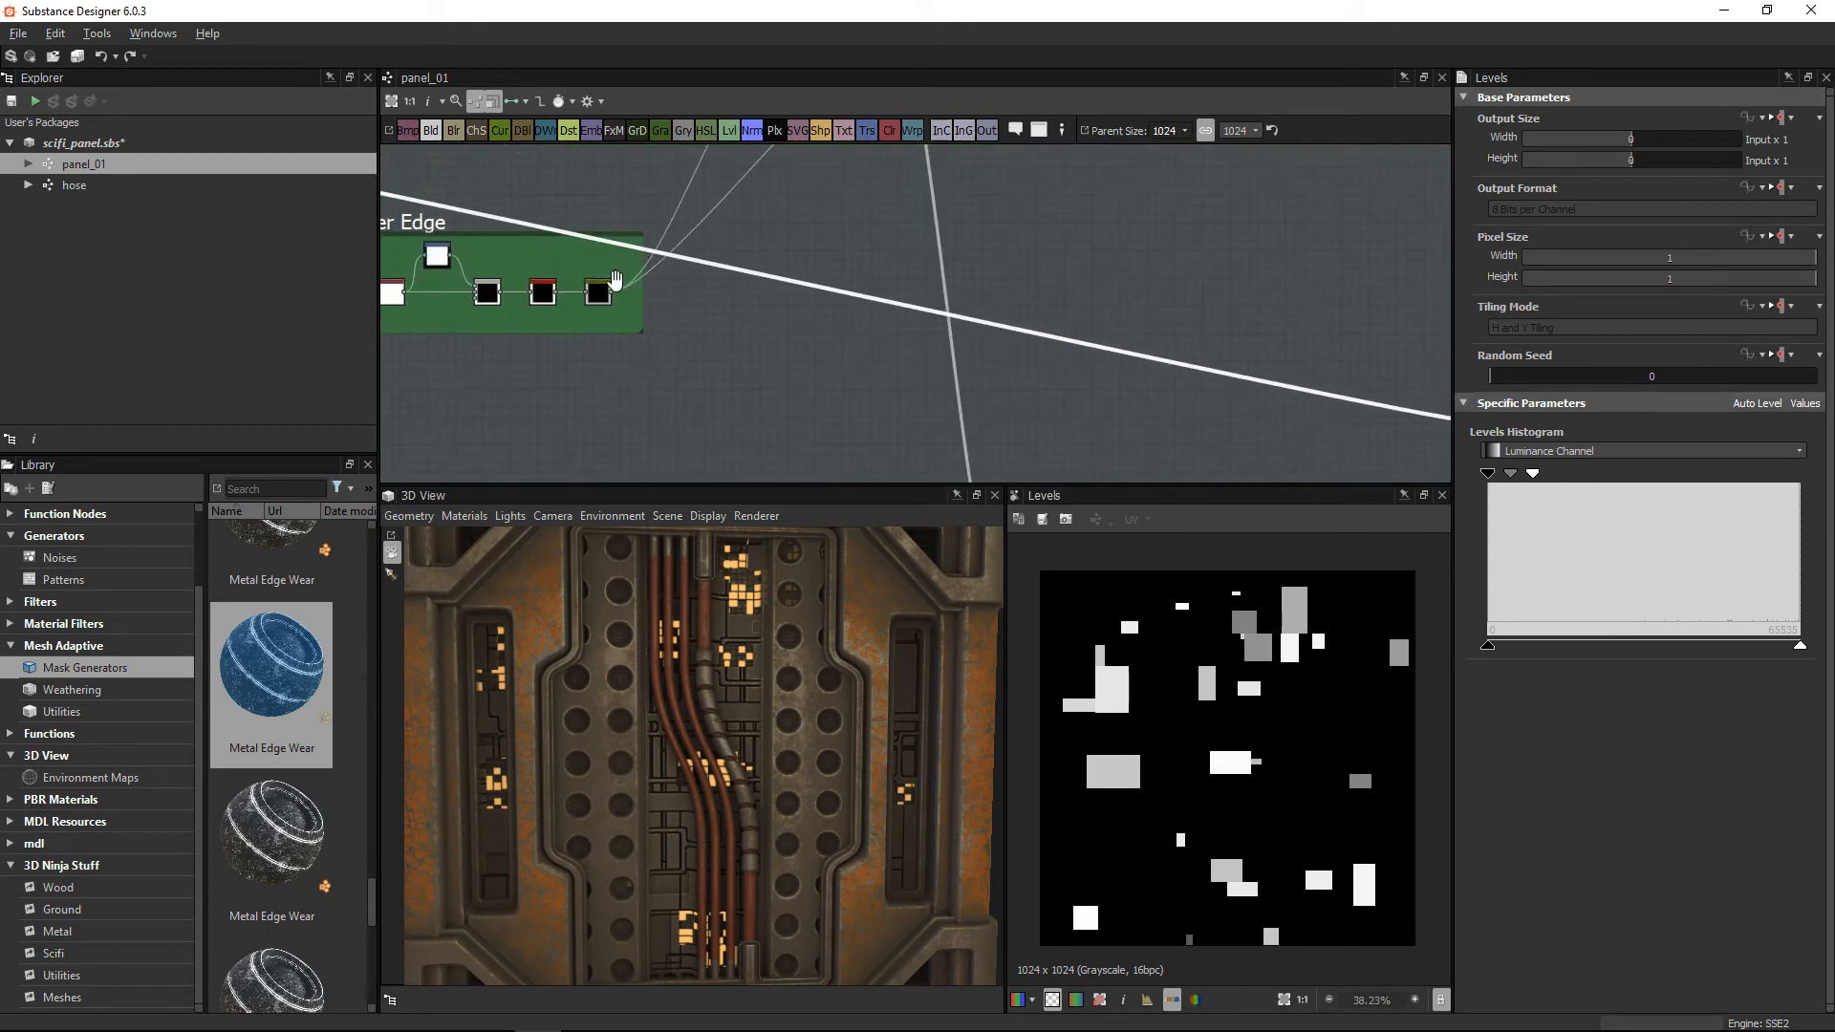
middle_click_drag(618, 285, 1243, 463)
middle_click_drag(487, 319, 549, 337)
scroll(731, 373, "up", 5)
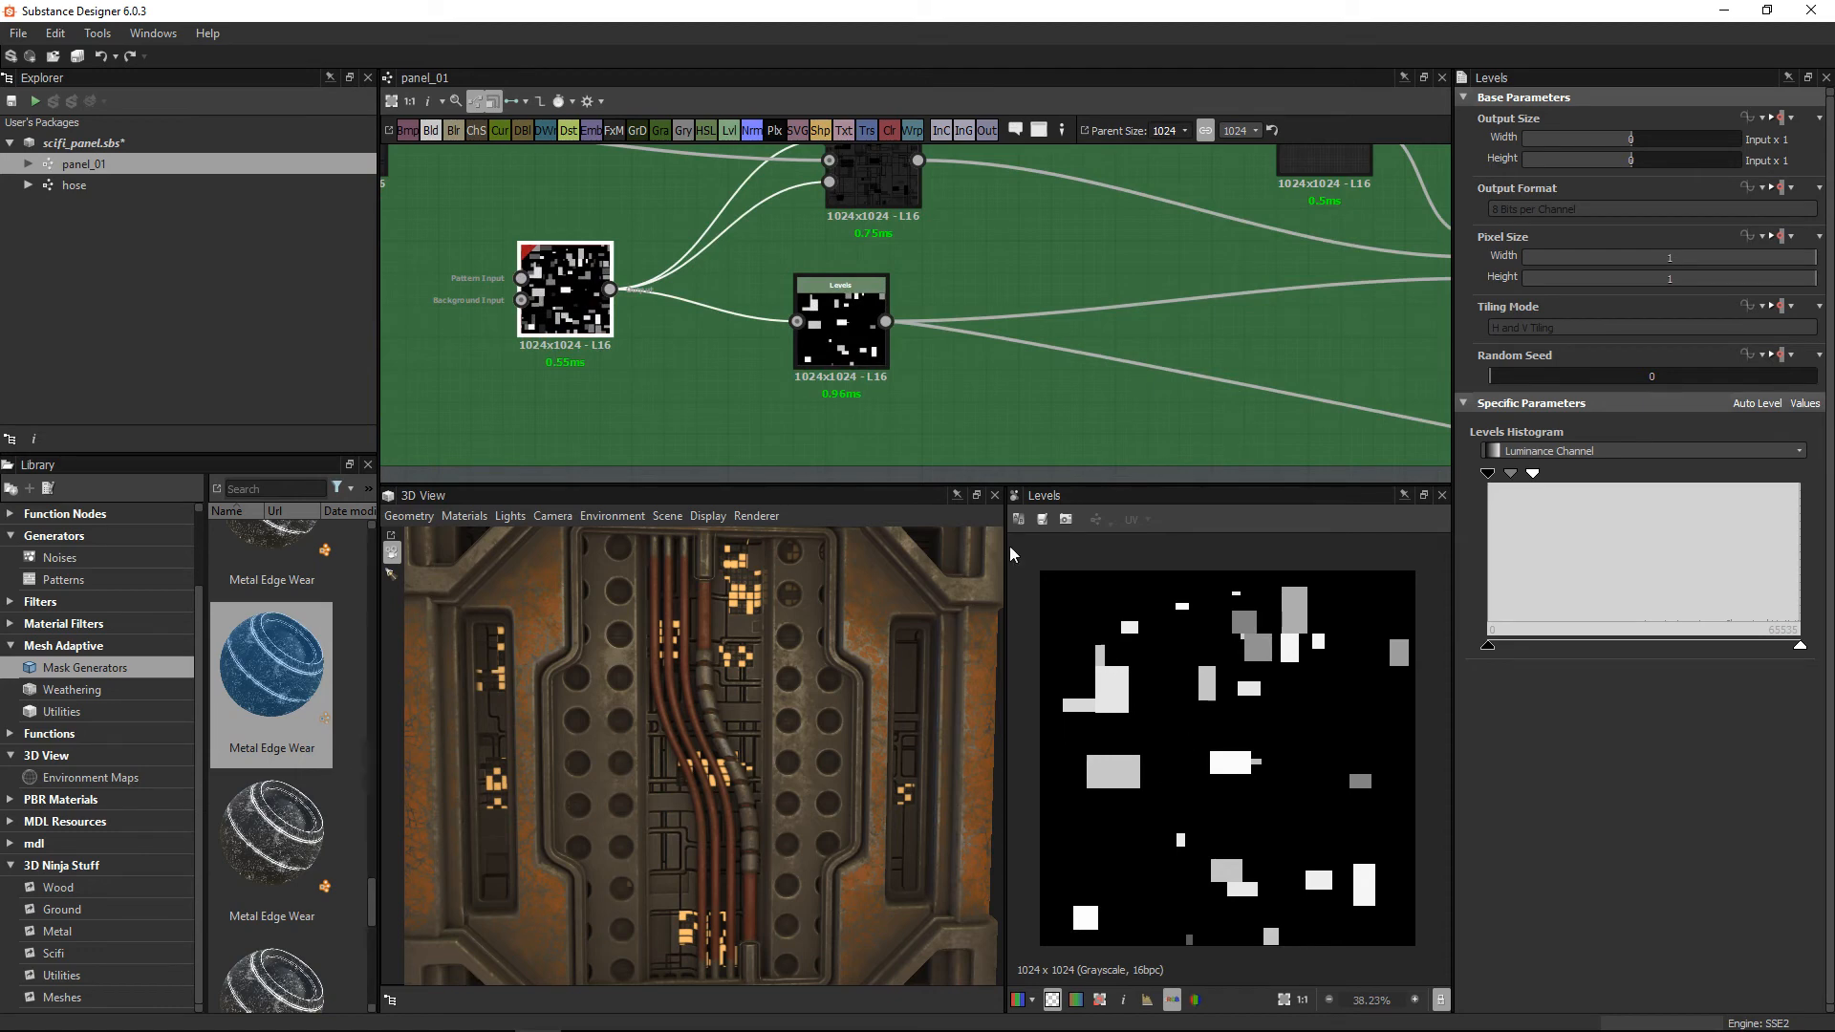
Step: Preview the Tile Random output and compare it with the Levels node that follows it
left_click(797, 316)
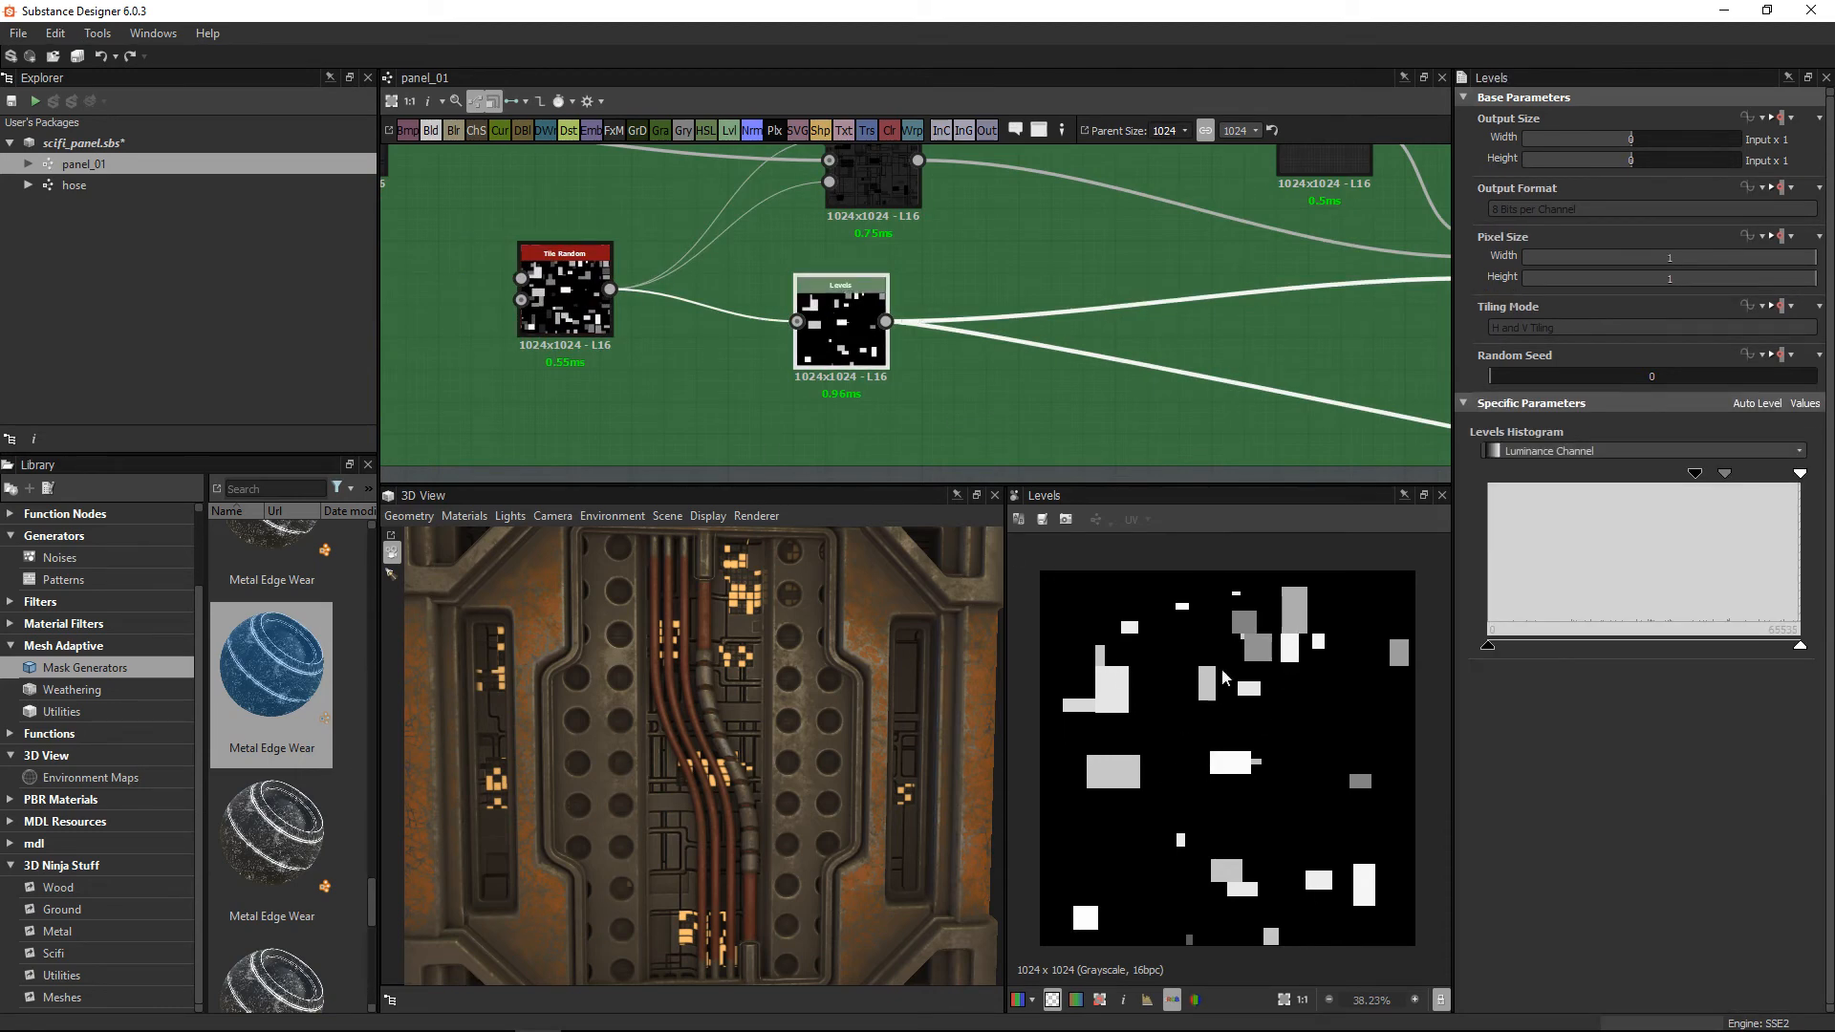
left_click(570, 294)
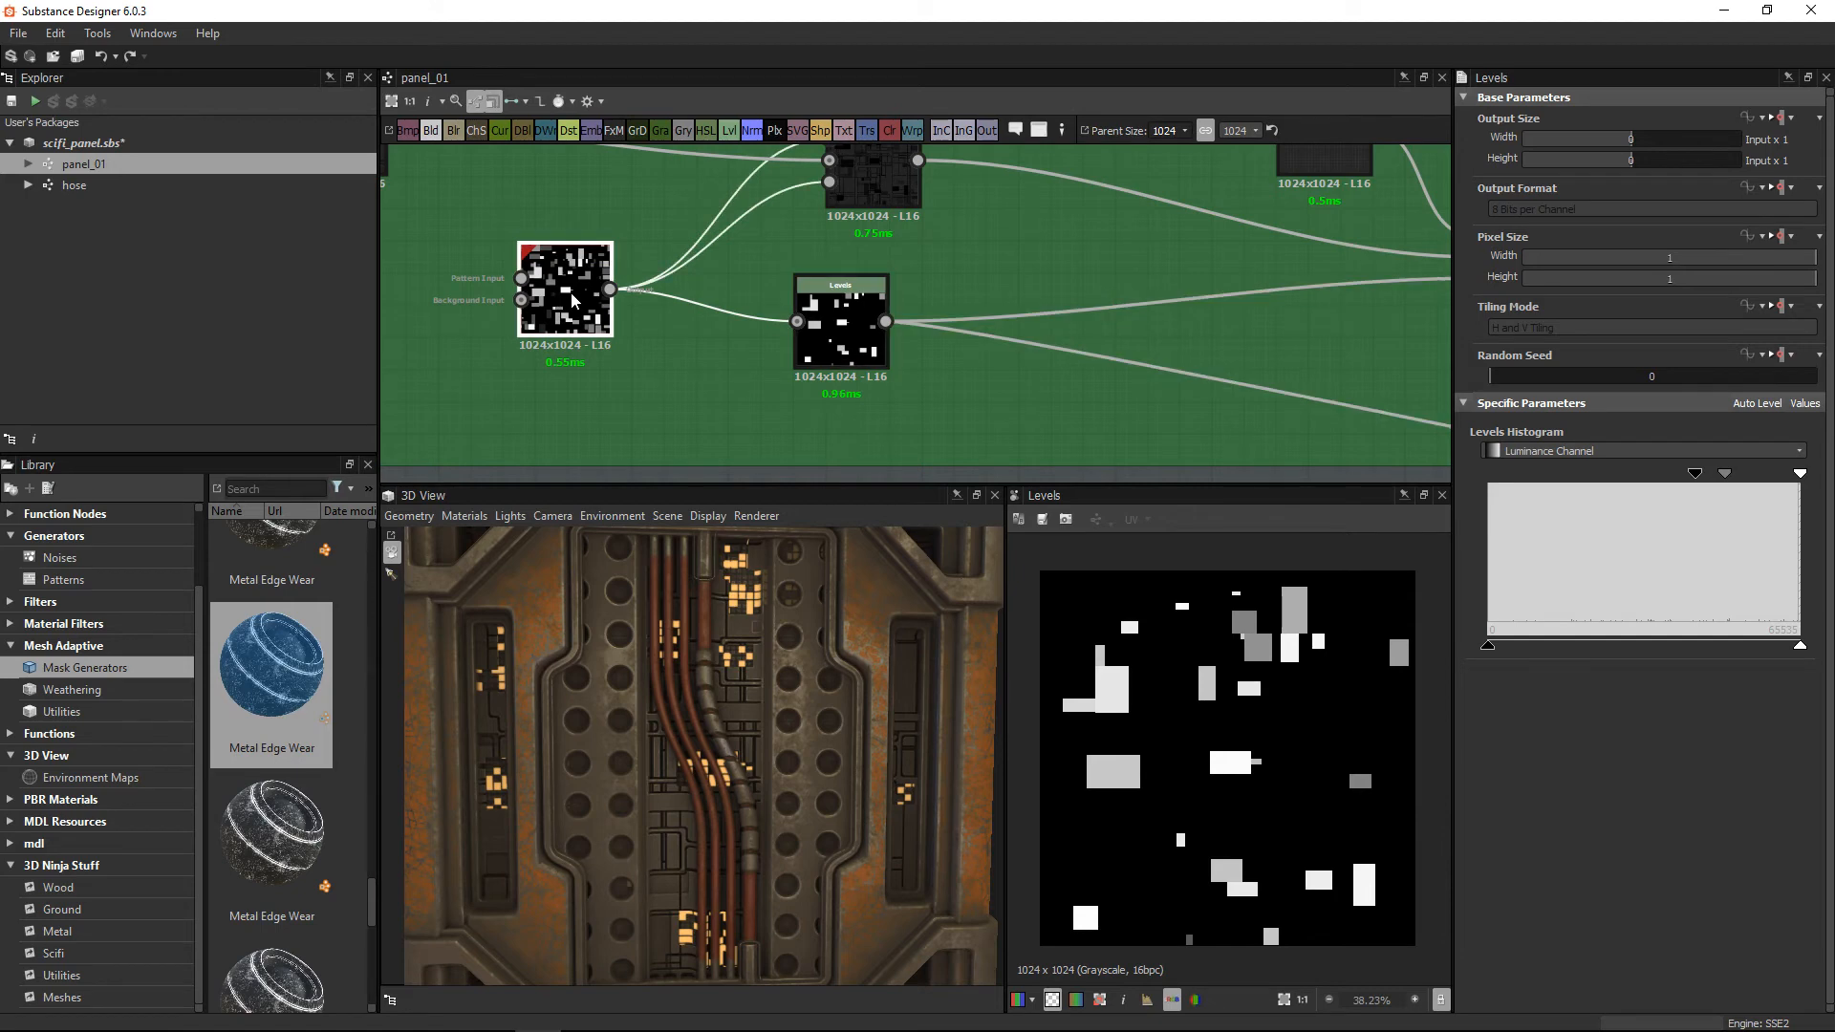
double_click(571, 293)
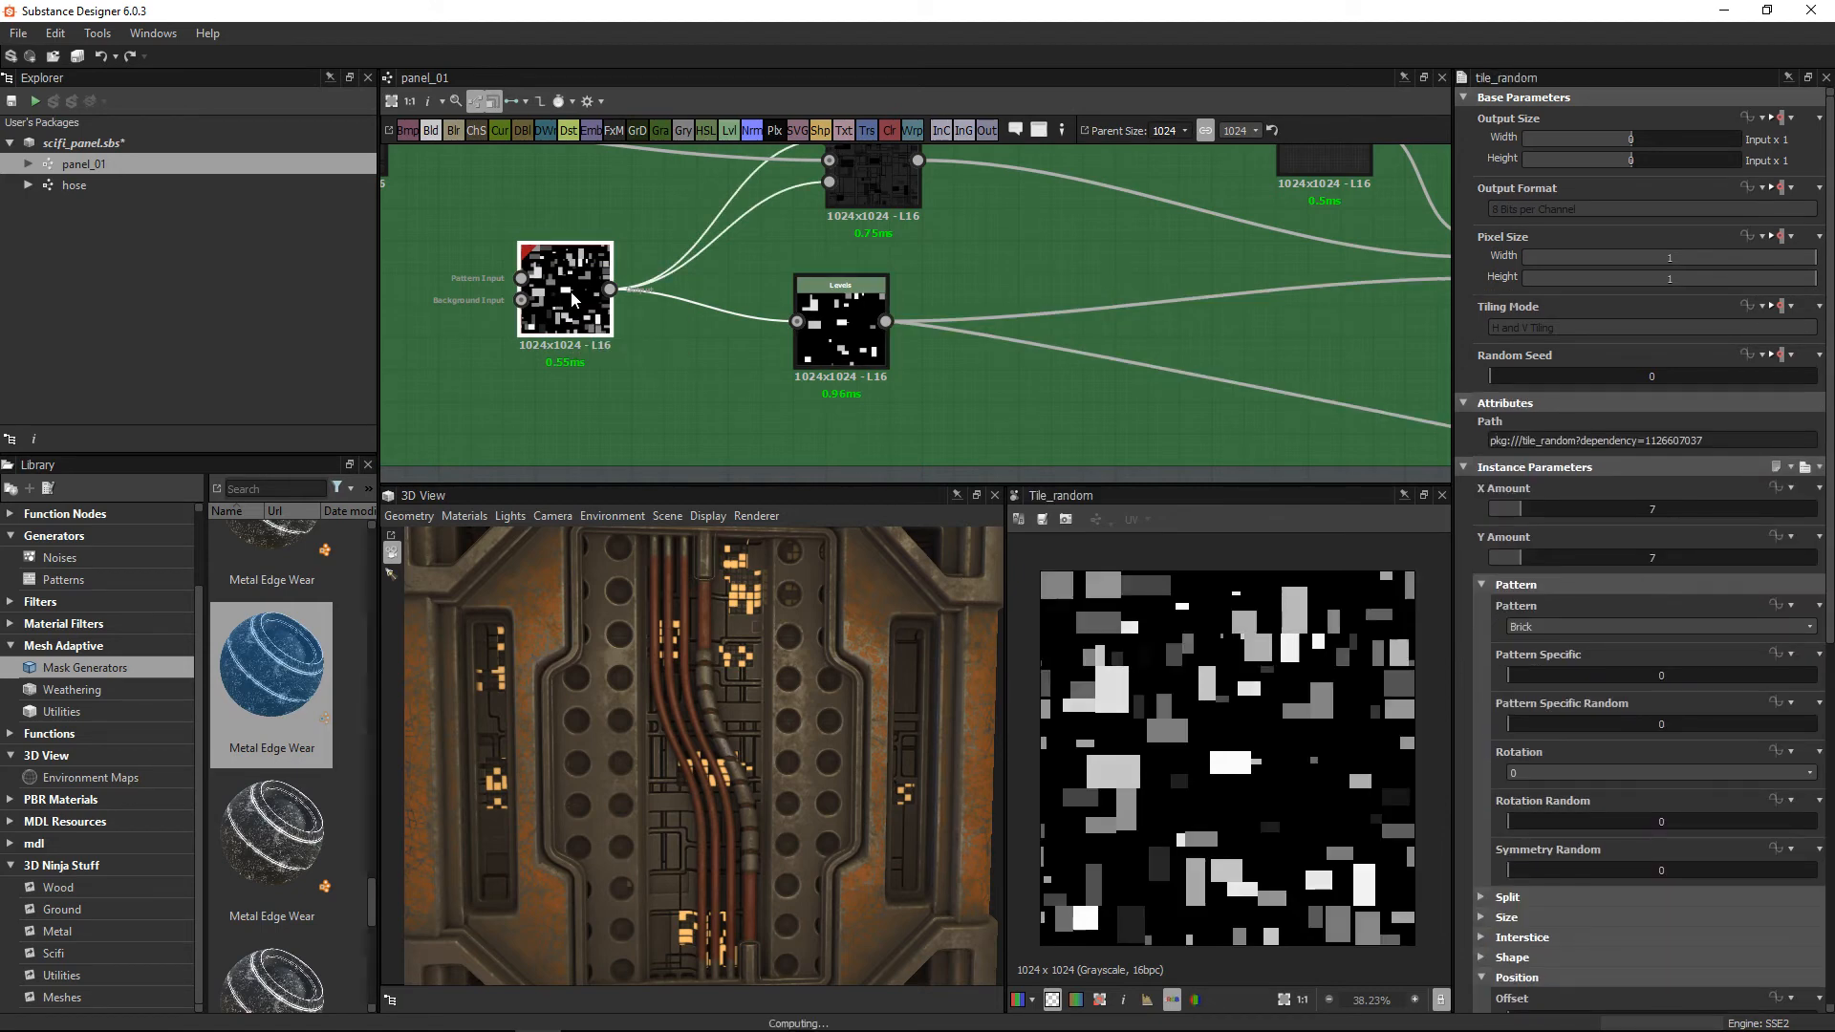
left_click(846, 318)
double_click(846, 317)
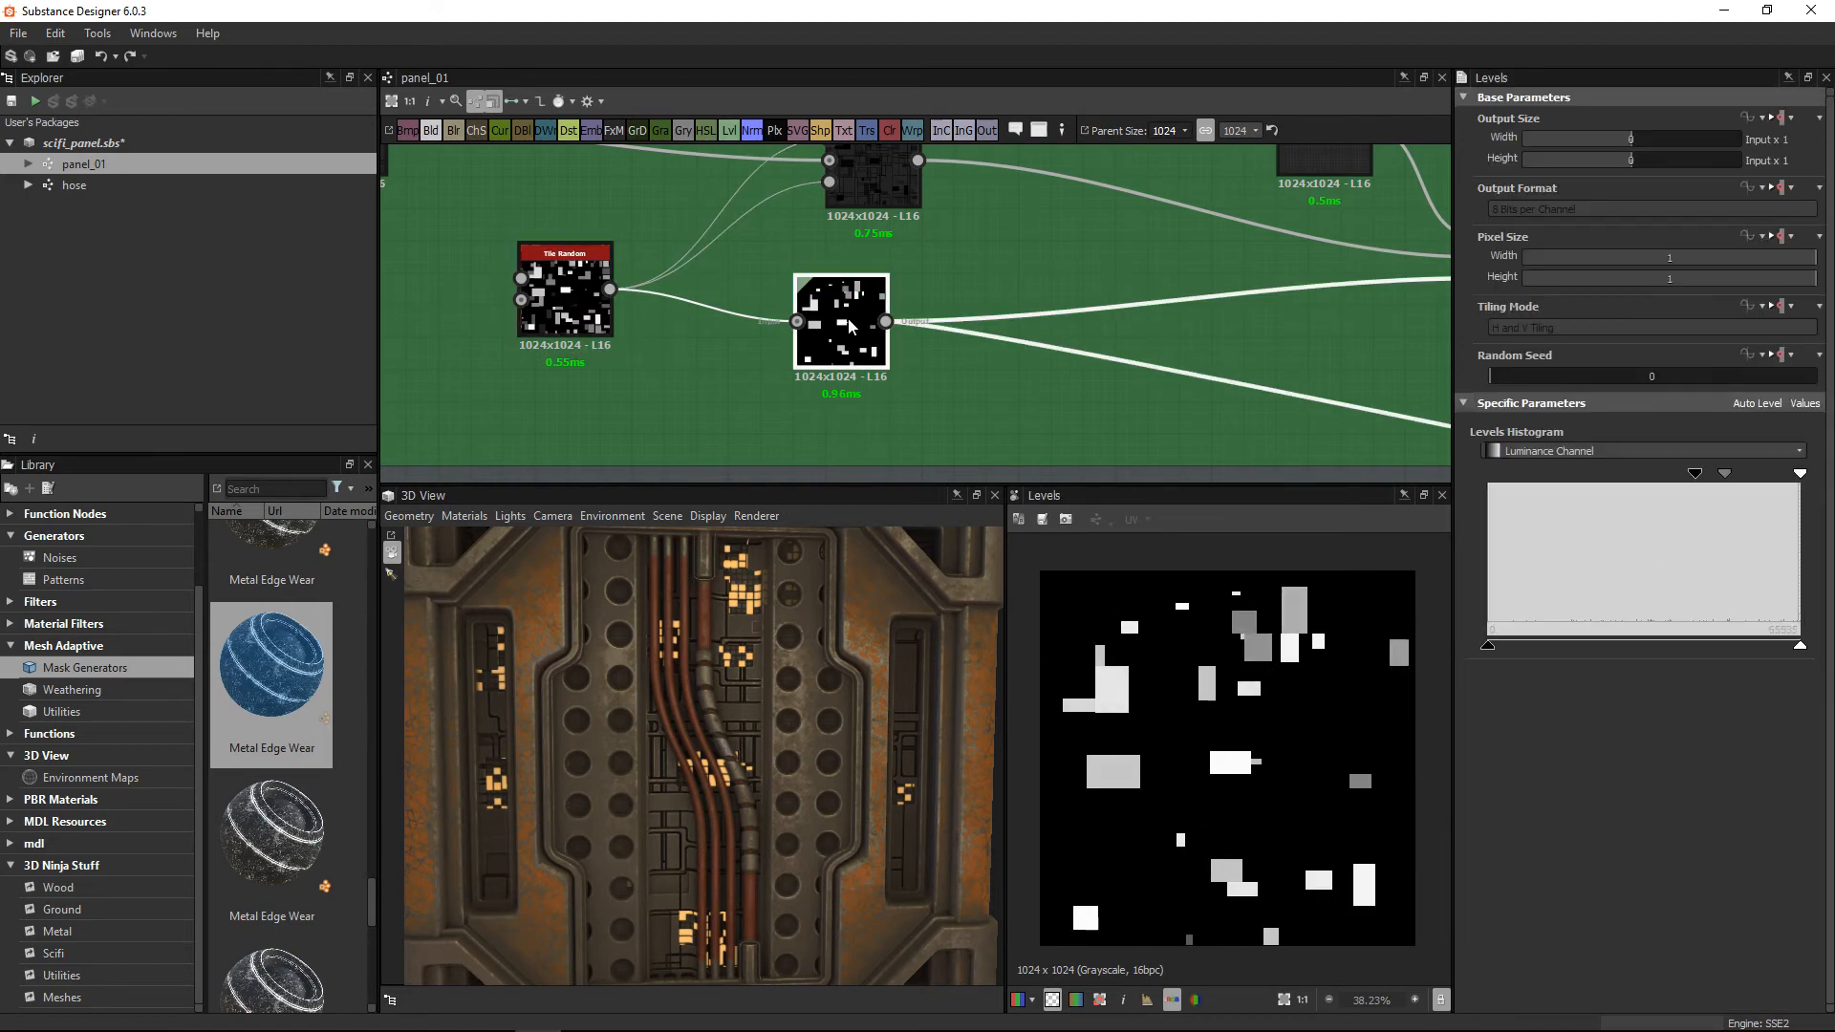
Step: Follow the Levels node's output forward through the graph to the Emissive frame's lower Levels node
scroll(1194, 350, "down", 5)
middle_click_drag(1094, 332, 576, 191)
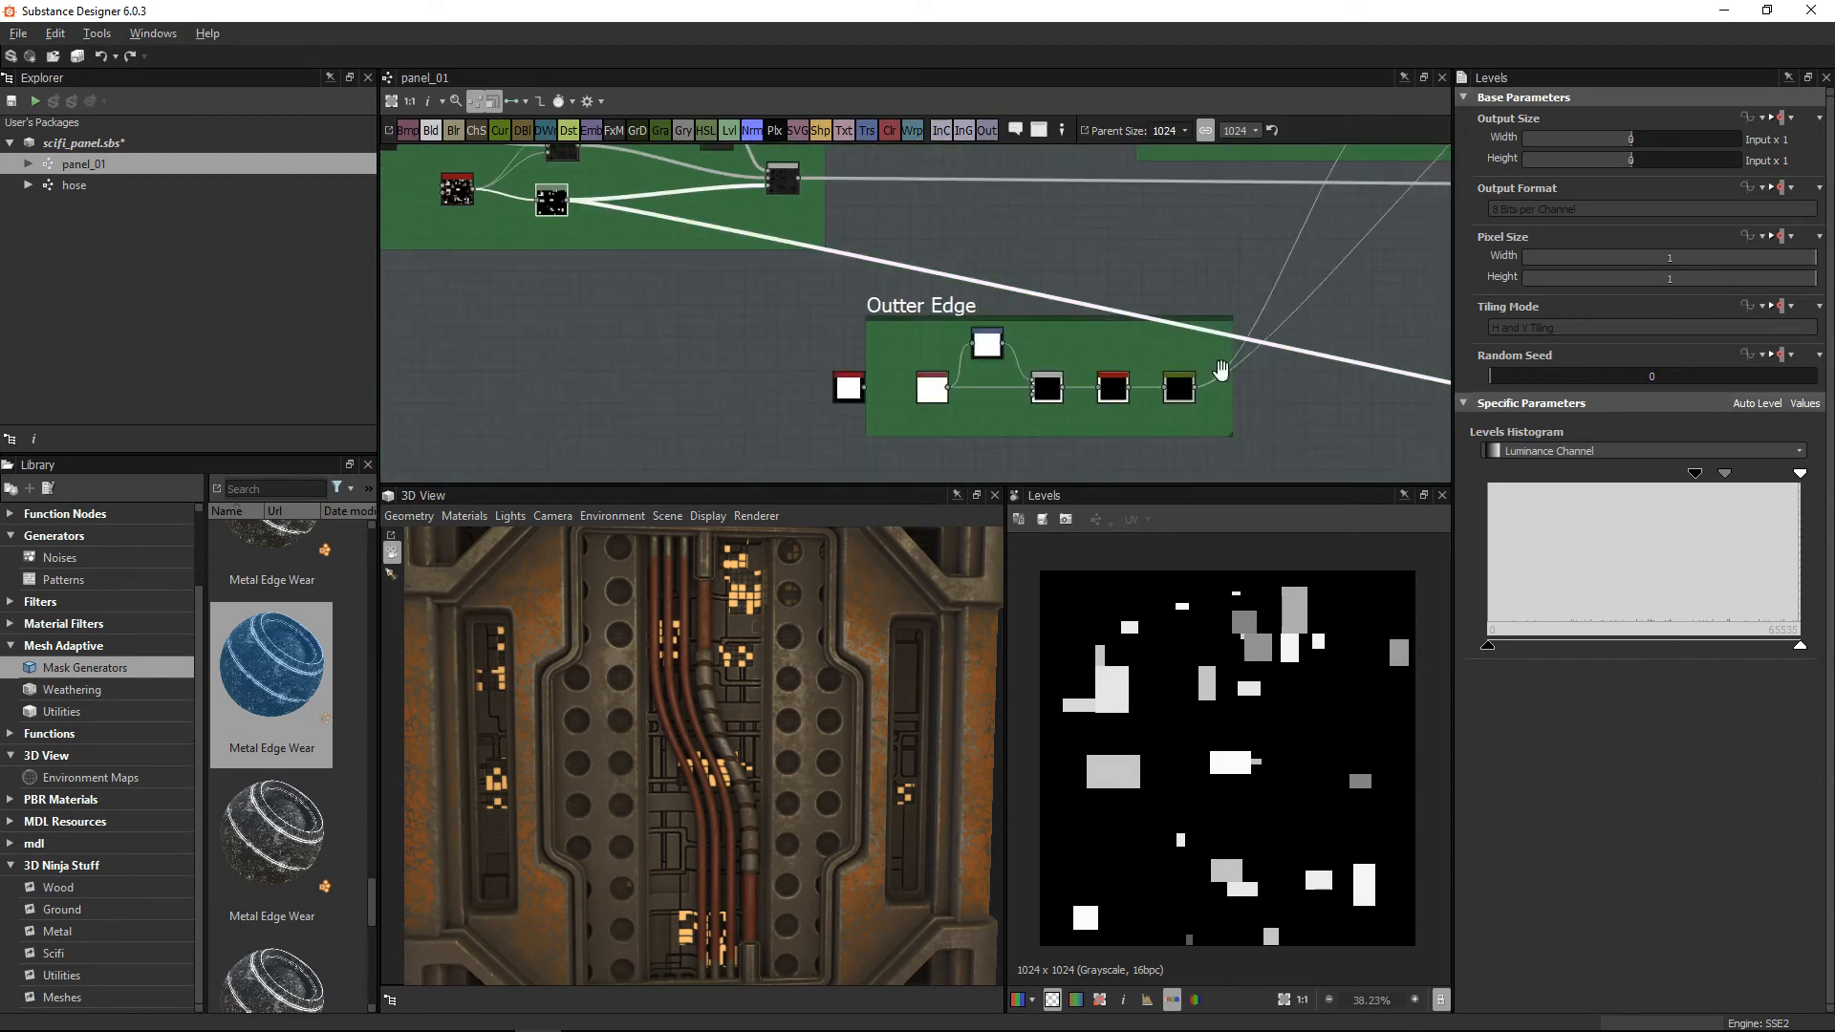
mouse_move(1221, 373)
middle_mouse_down()
mouse_move(709, 303)
mouse_move(869, 289)
middle_mouse_up()
middle_click_drag(1020, 332, 691, 260)
middle_click_drag(1295, 357, 886, 340)
middle_click_drag(1183, 359, 582, 228)
middle_click_drag(1262, 352, 958, 288)
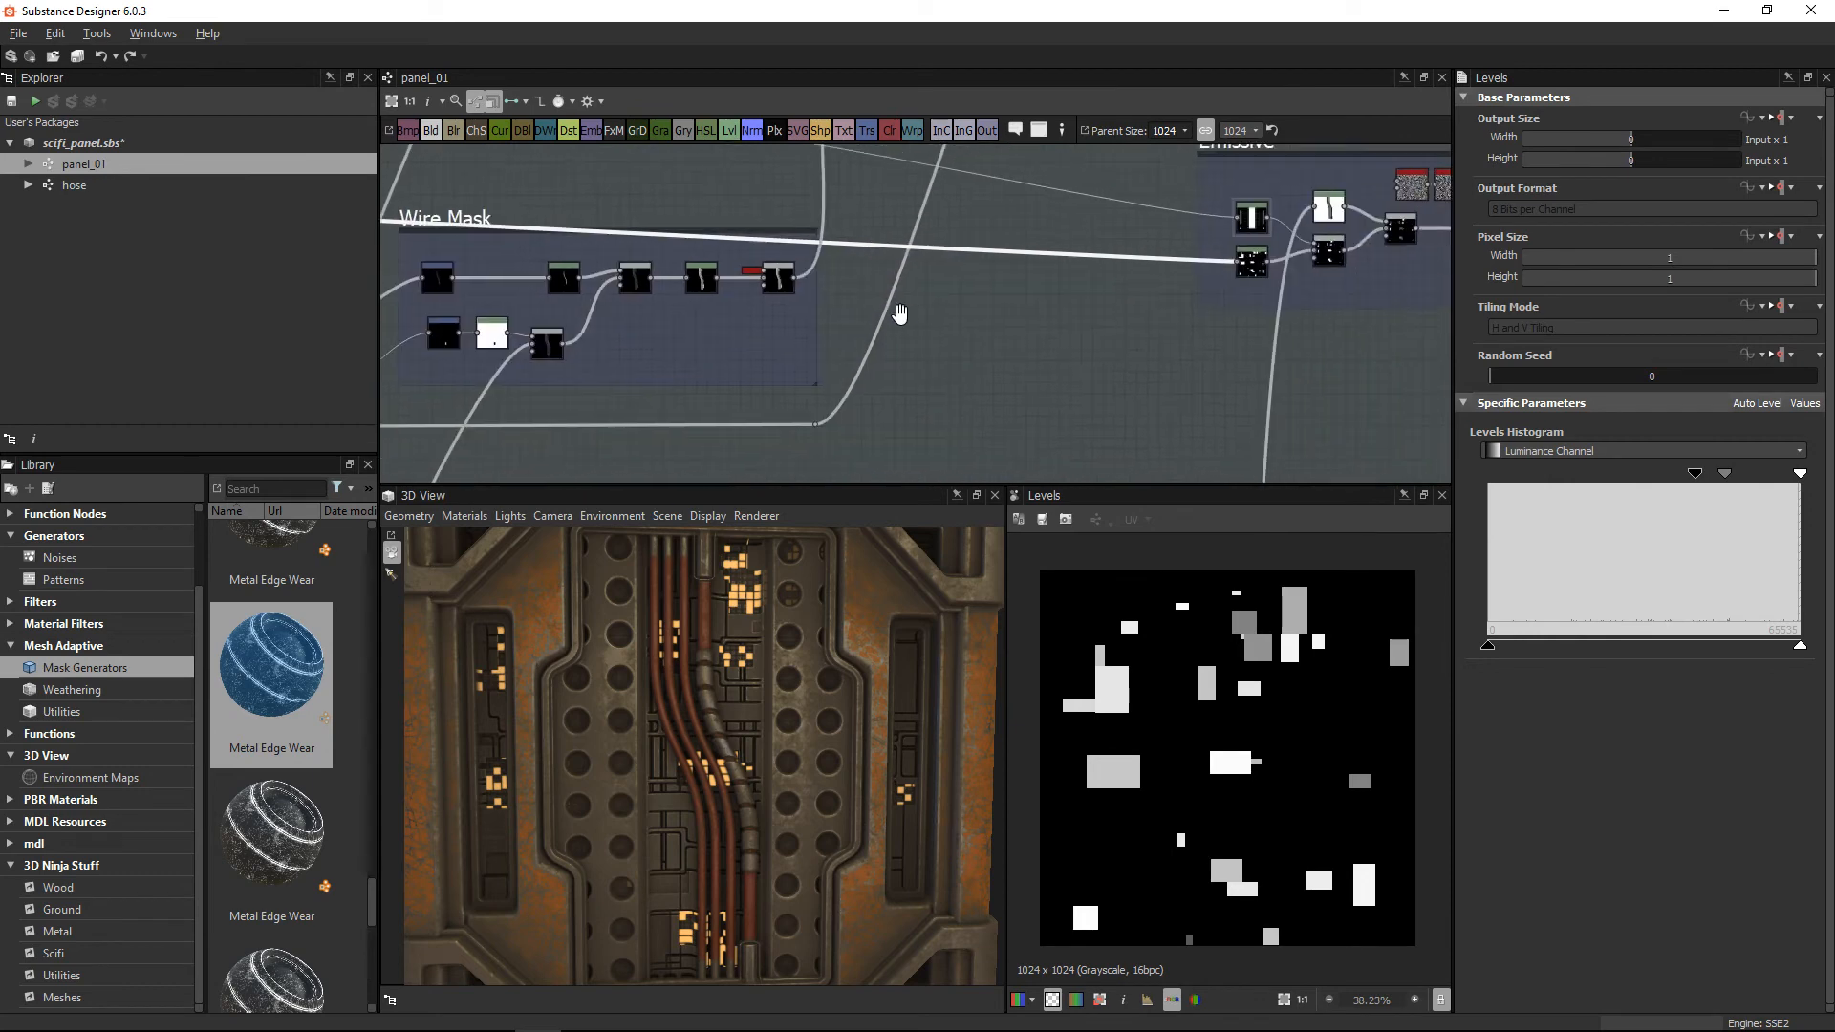
mouse_move(1176, 315)
middle_mouse_down()
mouse_move(1097, 299)
mouse_move(991, 328)
middle_mouse_up()
middle_click_drag(1142, 382, 931, 340)
scroll(1038, 374, "up", 1)
scroll(846, 331, "up", 3)
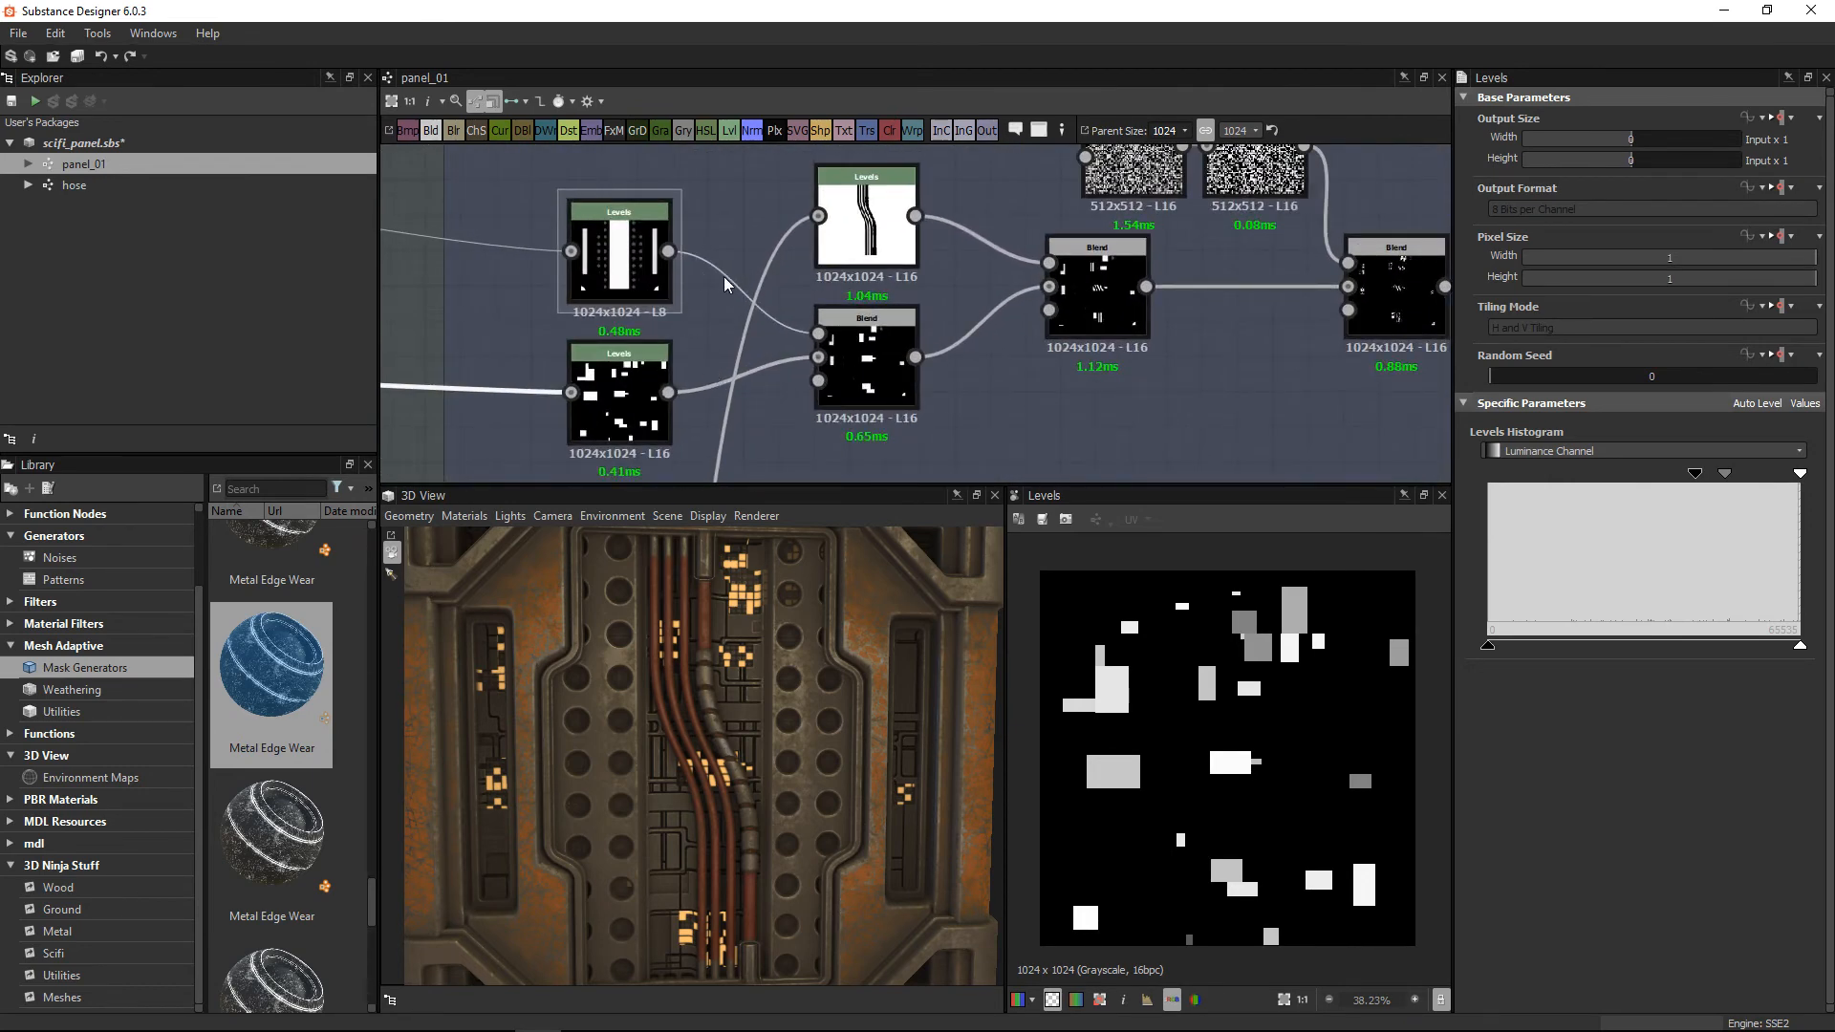
Step: Preview the Multiply Blend of the two Emissive Levels masks and its upper mask, comparing them with the lights on the 3D panel
double_click(879, 367)
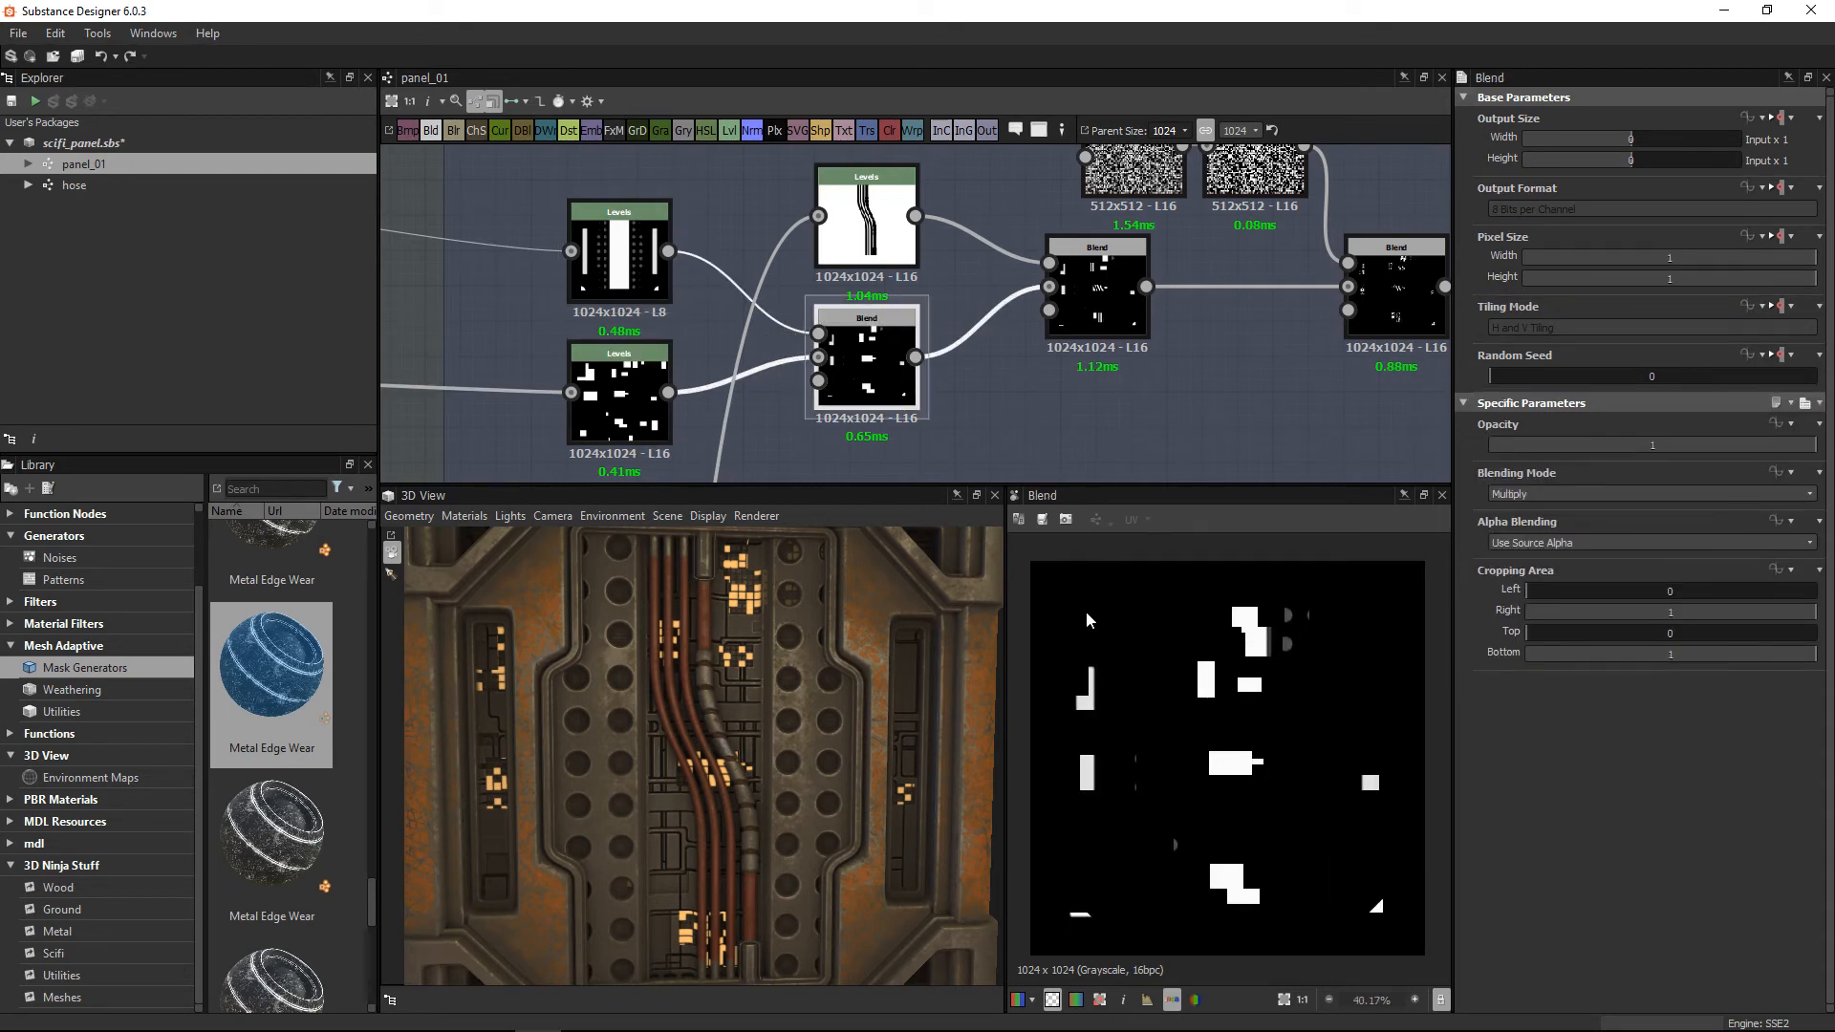
double_click(619, 253)
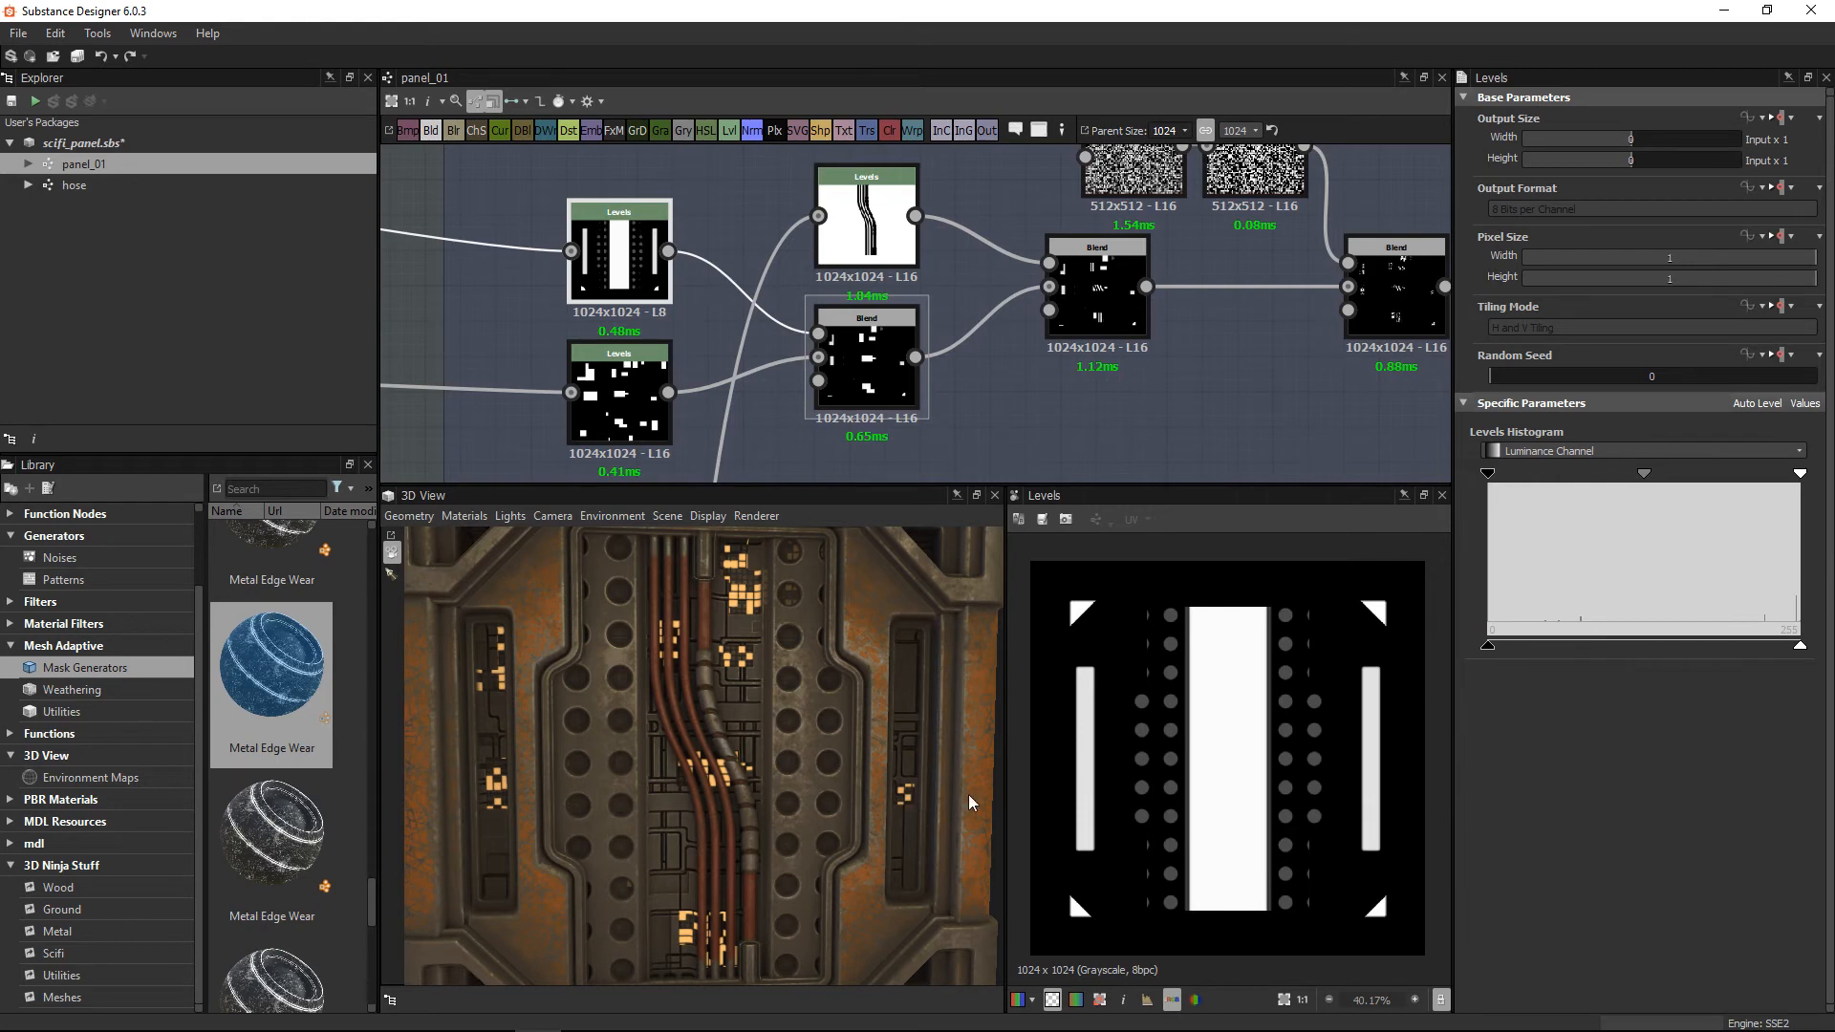
left_click(865, 355)
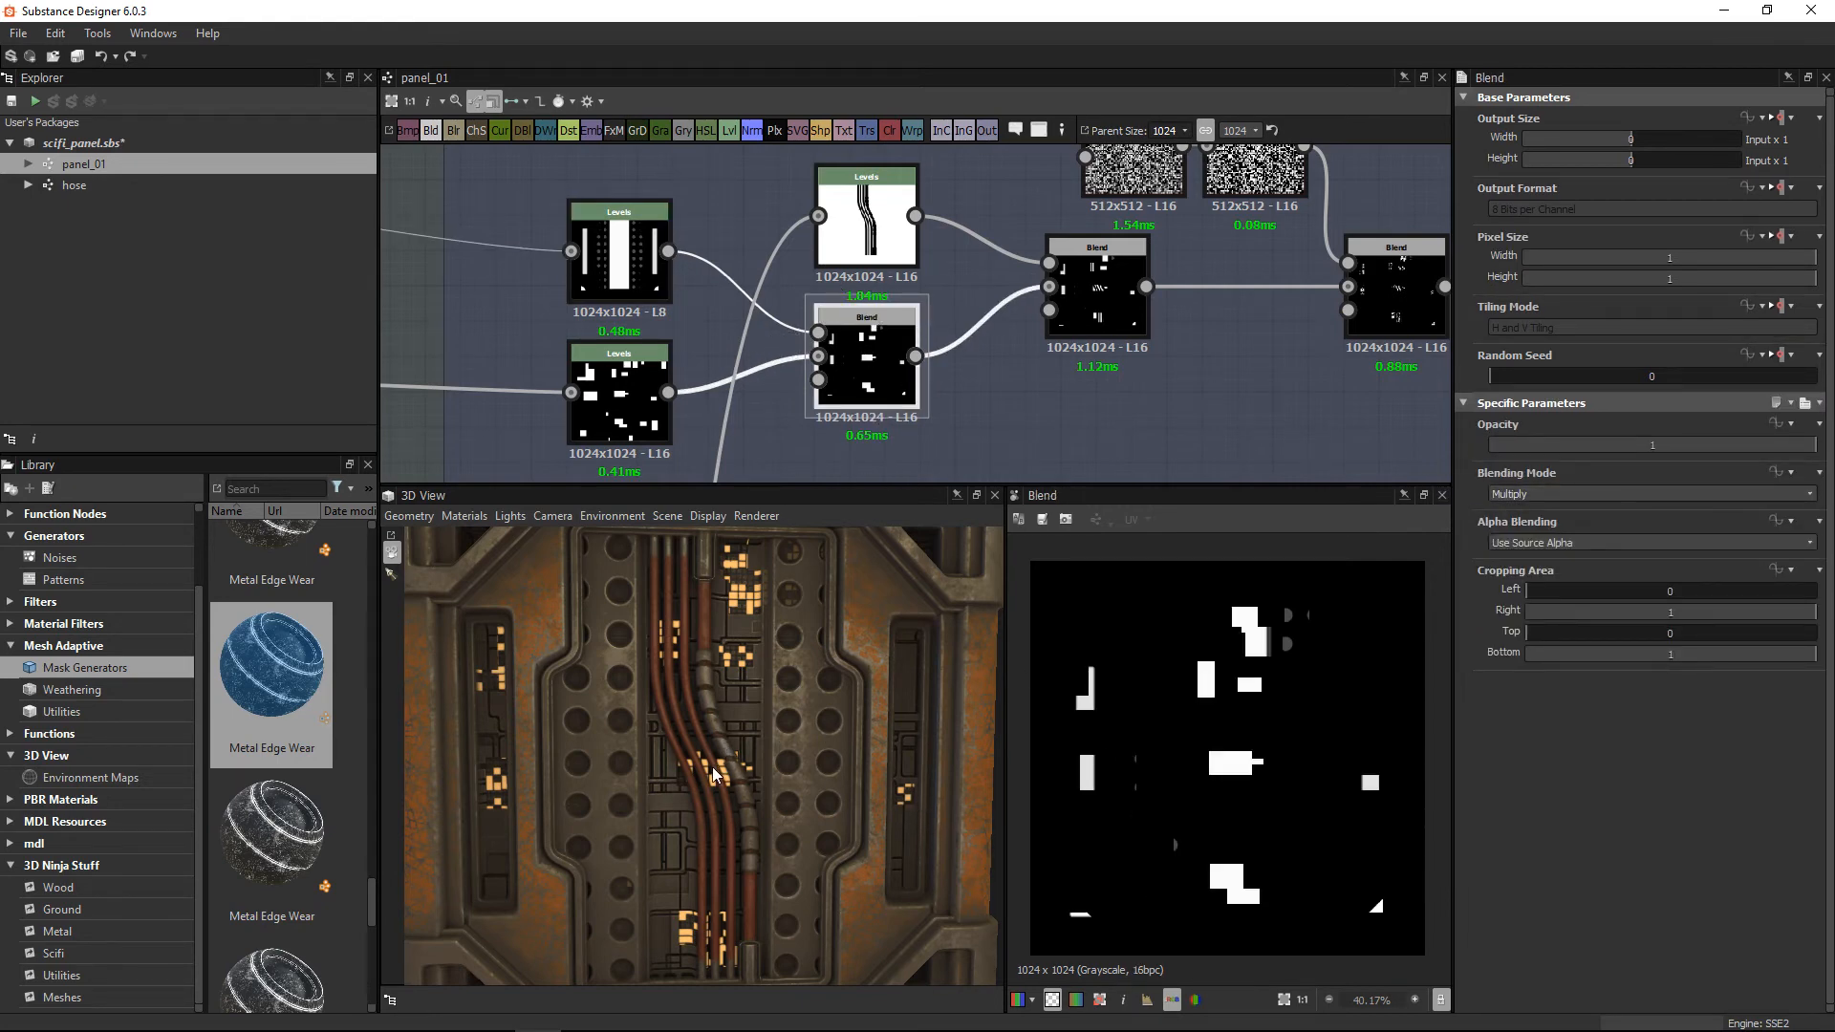
scroll(730, 791, "up", 2)
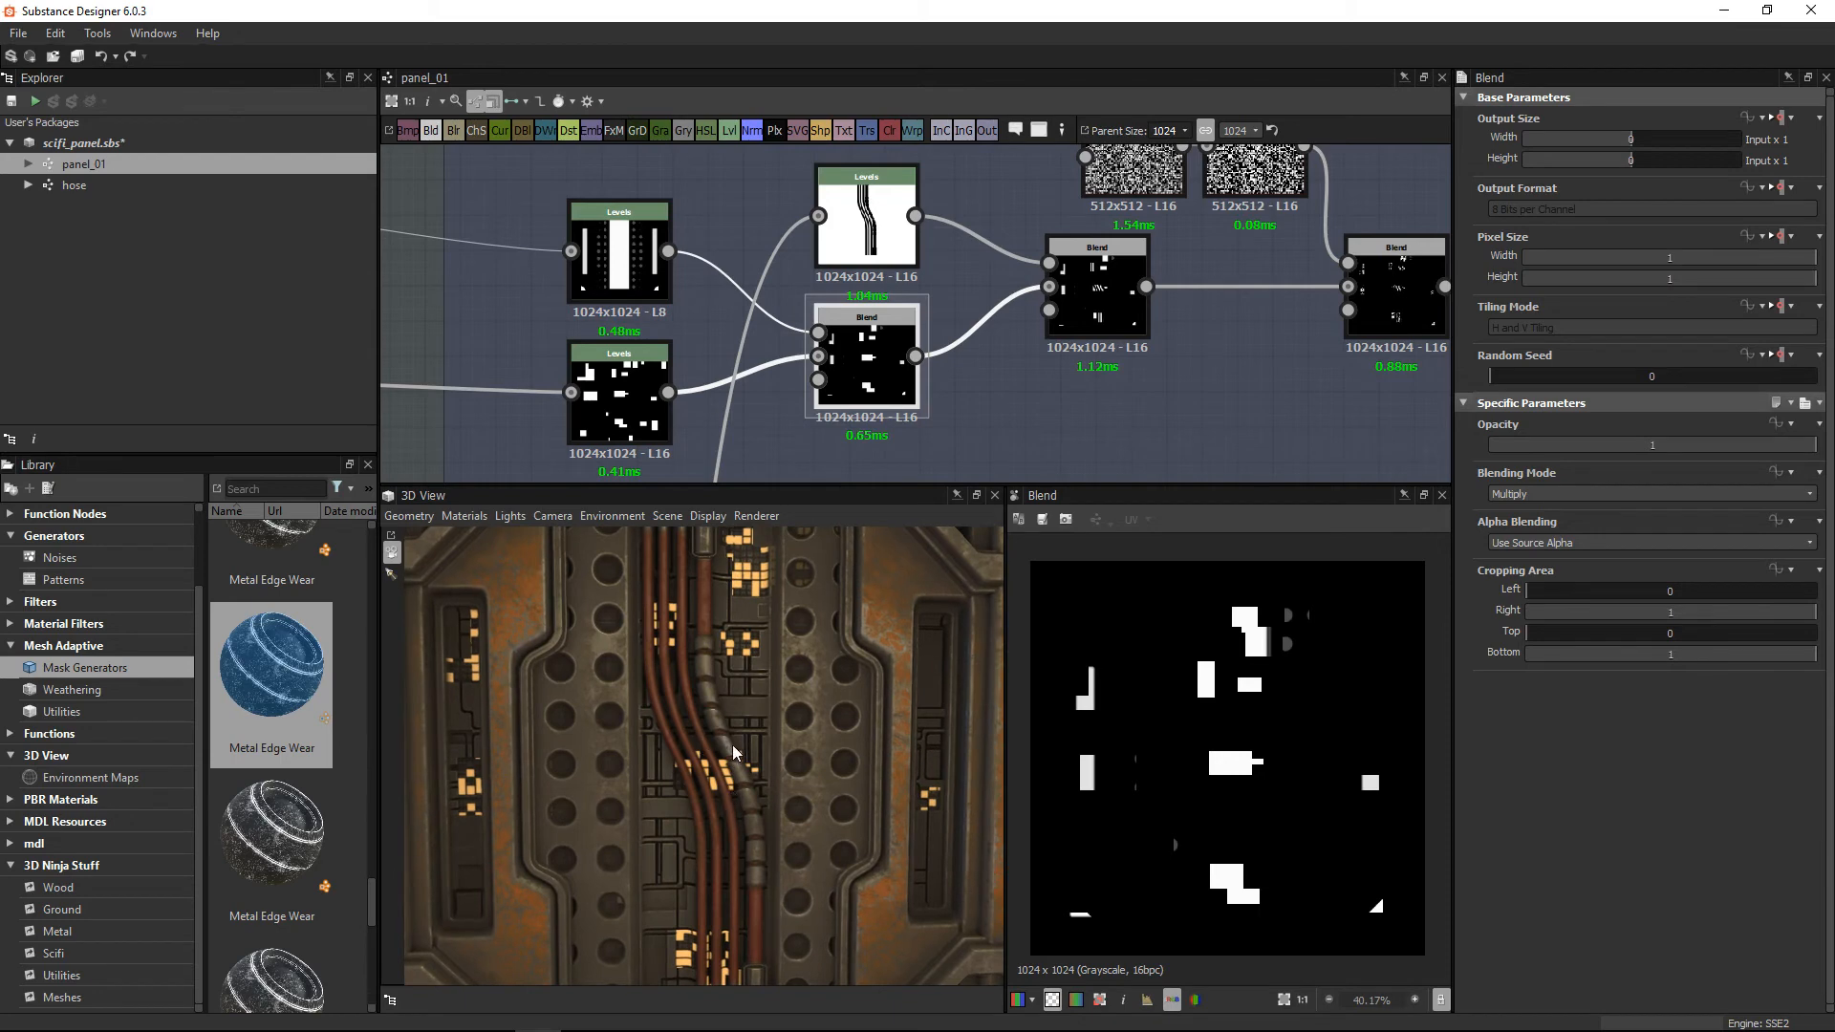
Step: Preview the inverted cable mask Levels node and the Multiply Blend that cuts the cables out of the emissive shapes
left_click(875, 228)
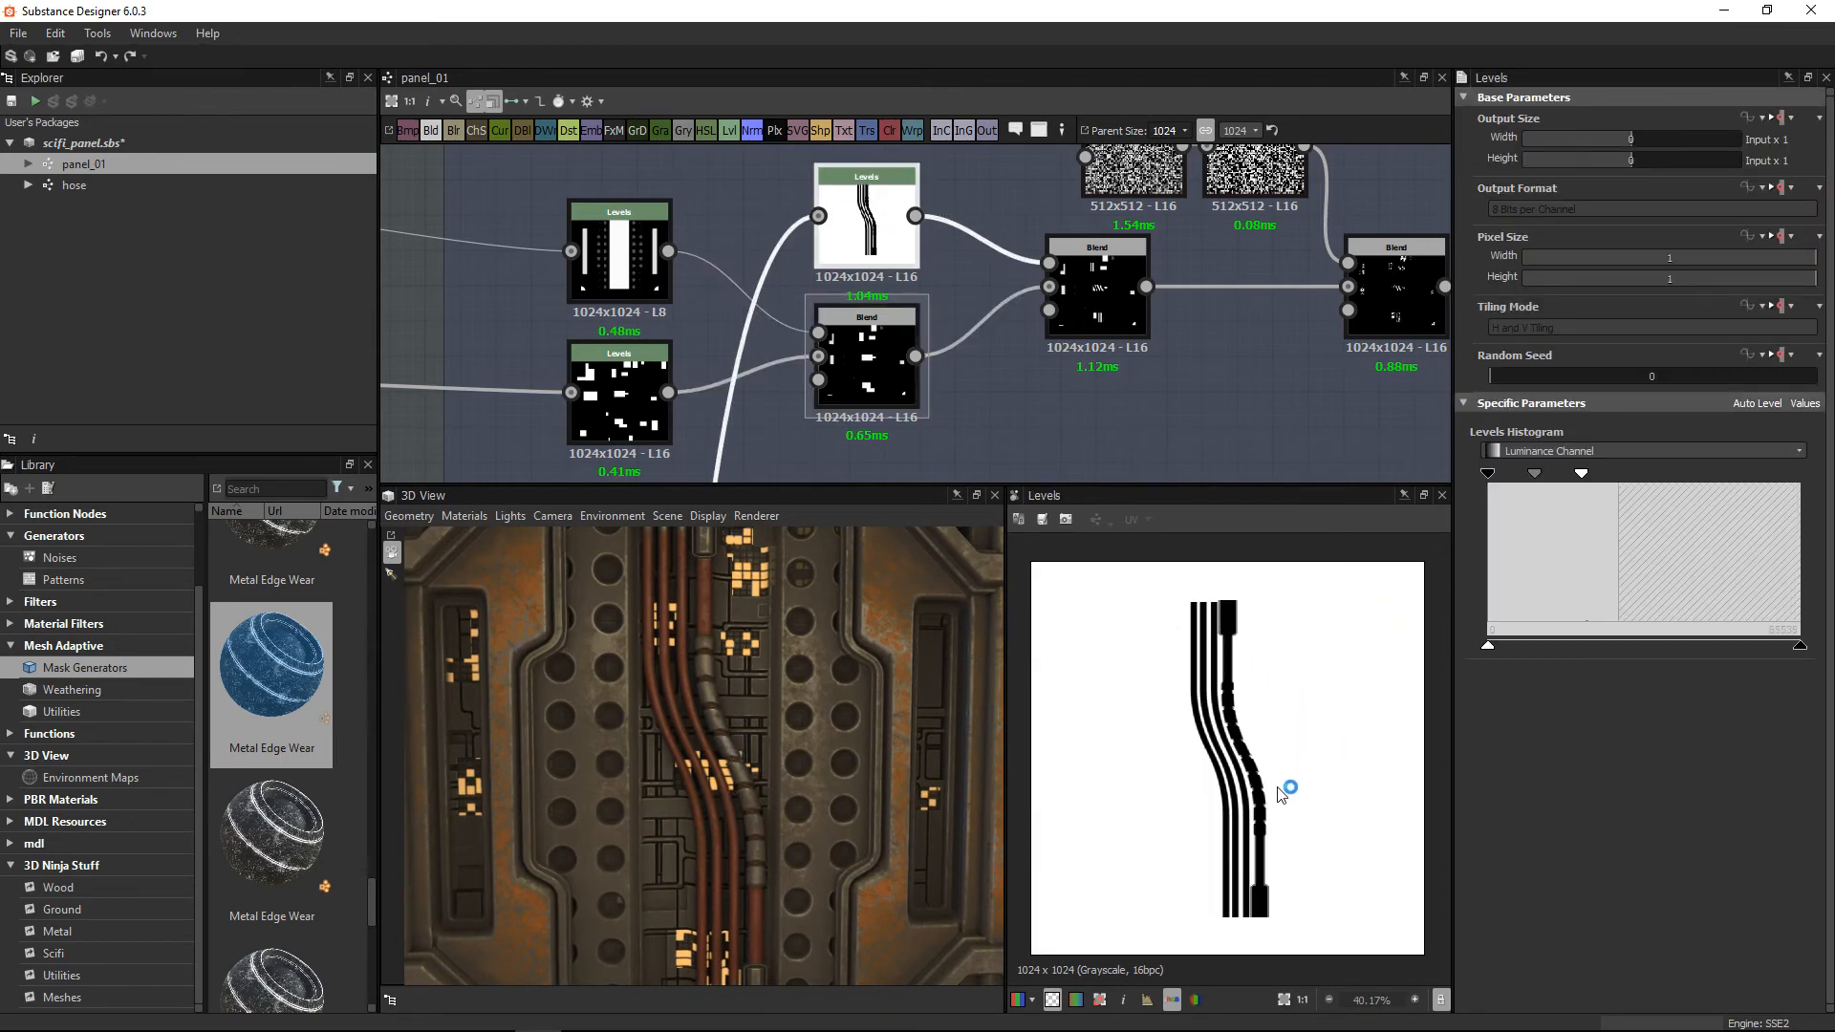
left_click(1094, 277)
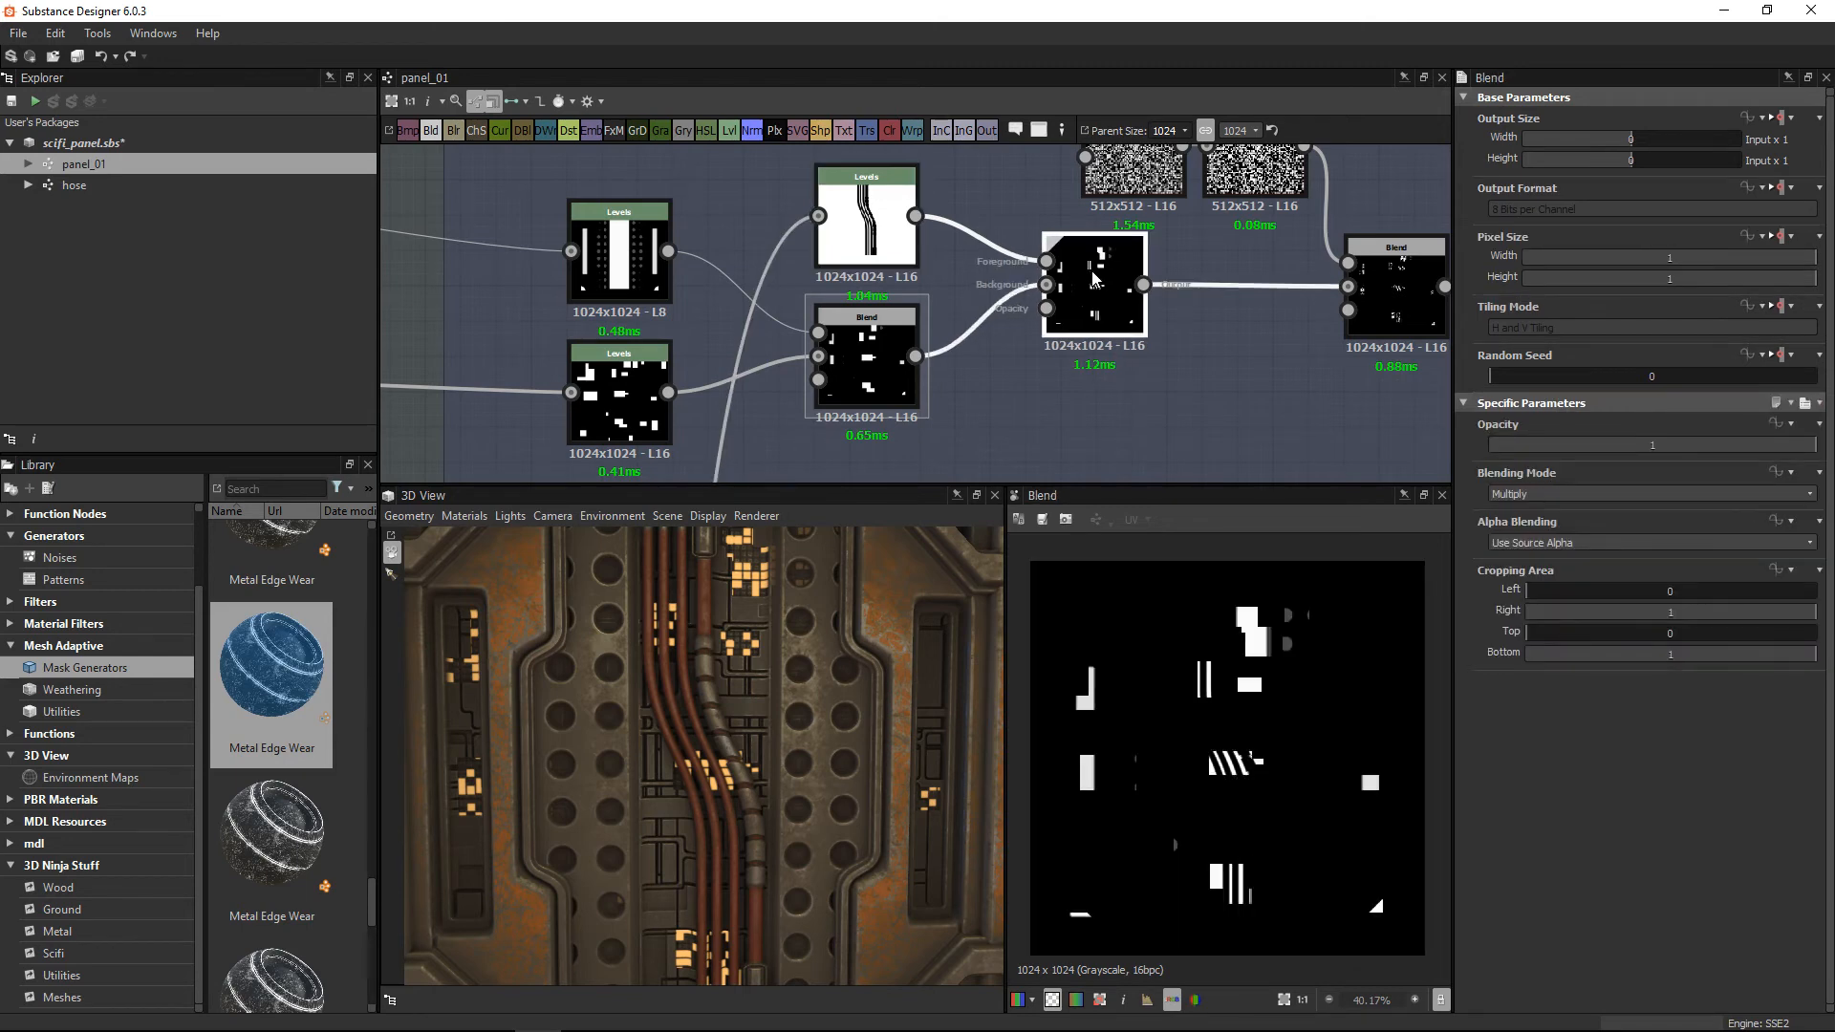
scroll(1147, 755, "up", 1)
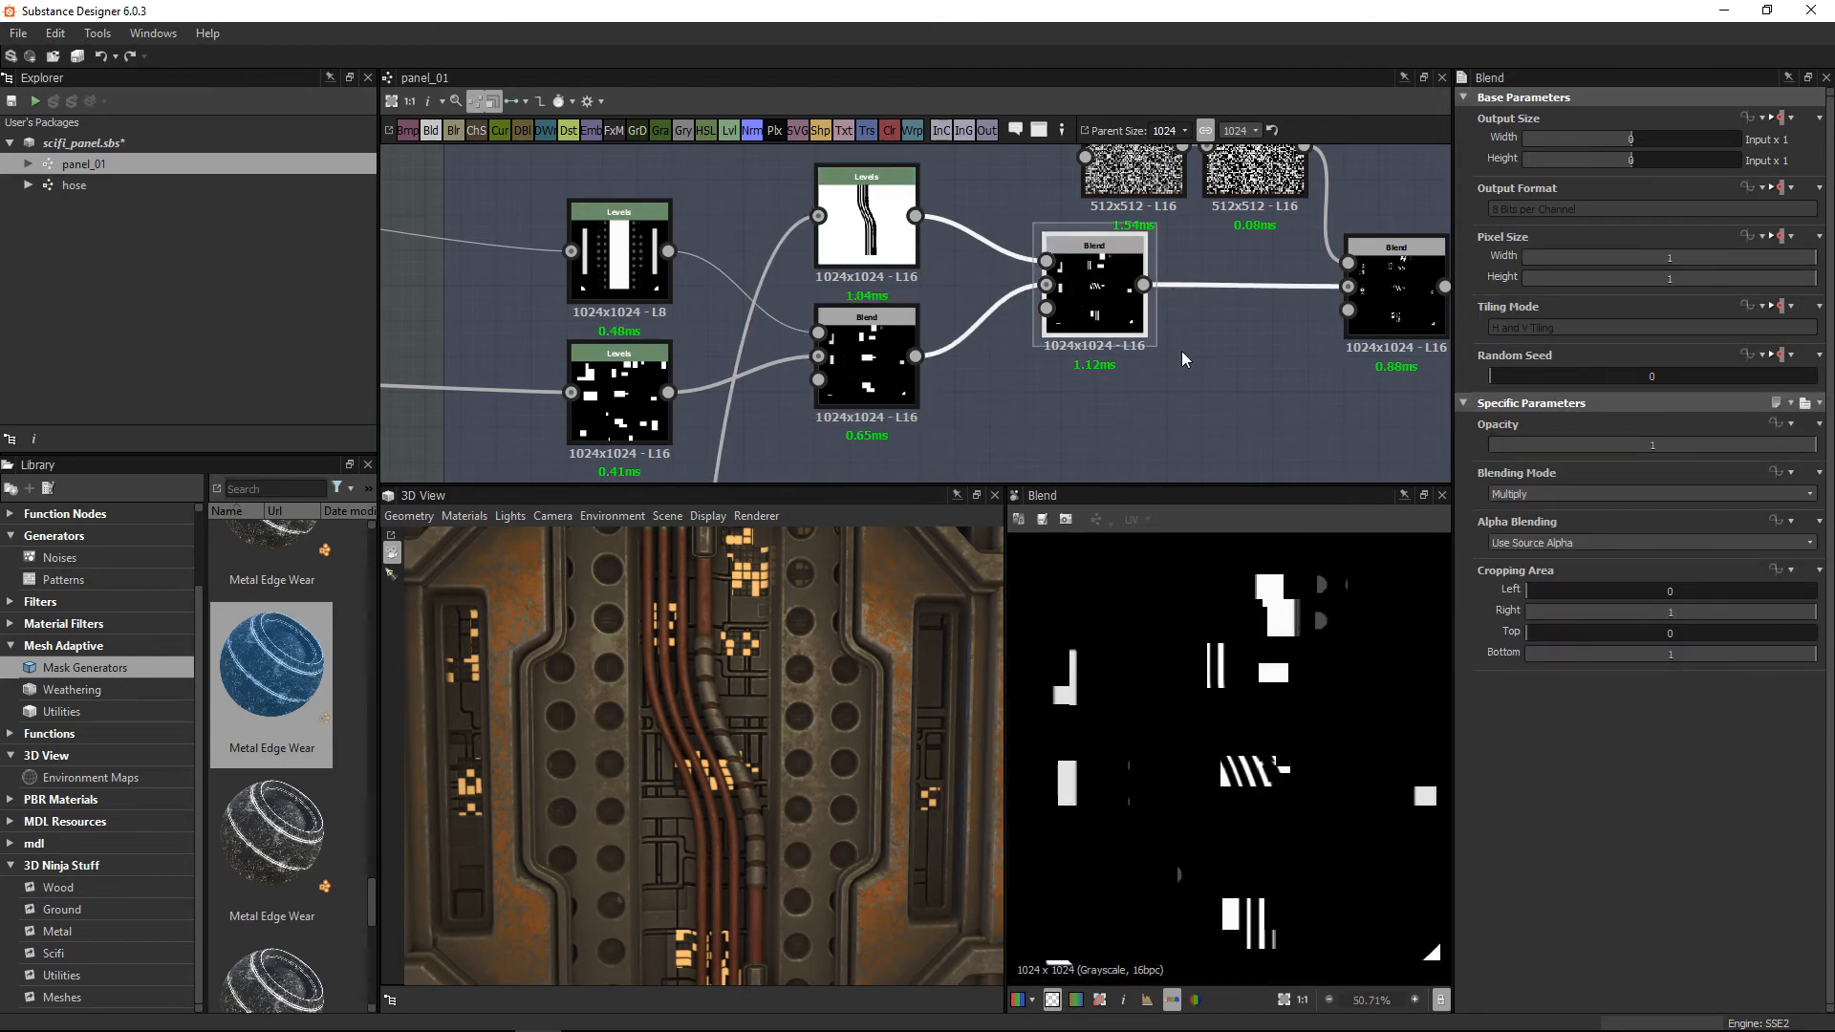
Step: Inspect the Tile Generator's parameters in the Emissive frame and preview its square pattern up close
middle_click_drag(1183, 359, 807, 255)
scroll(806, 255, "up", 3)
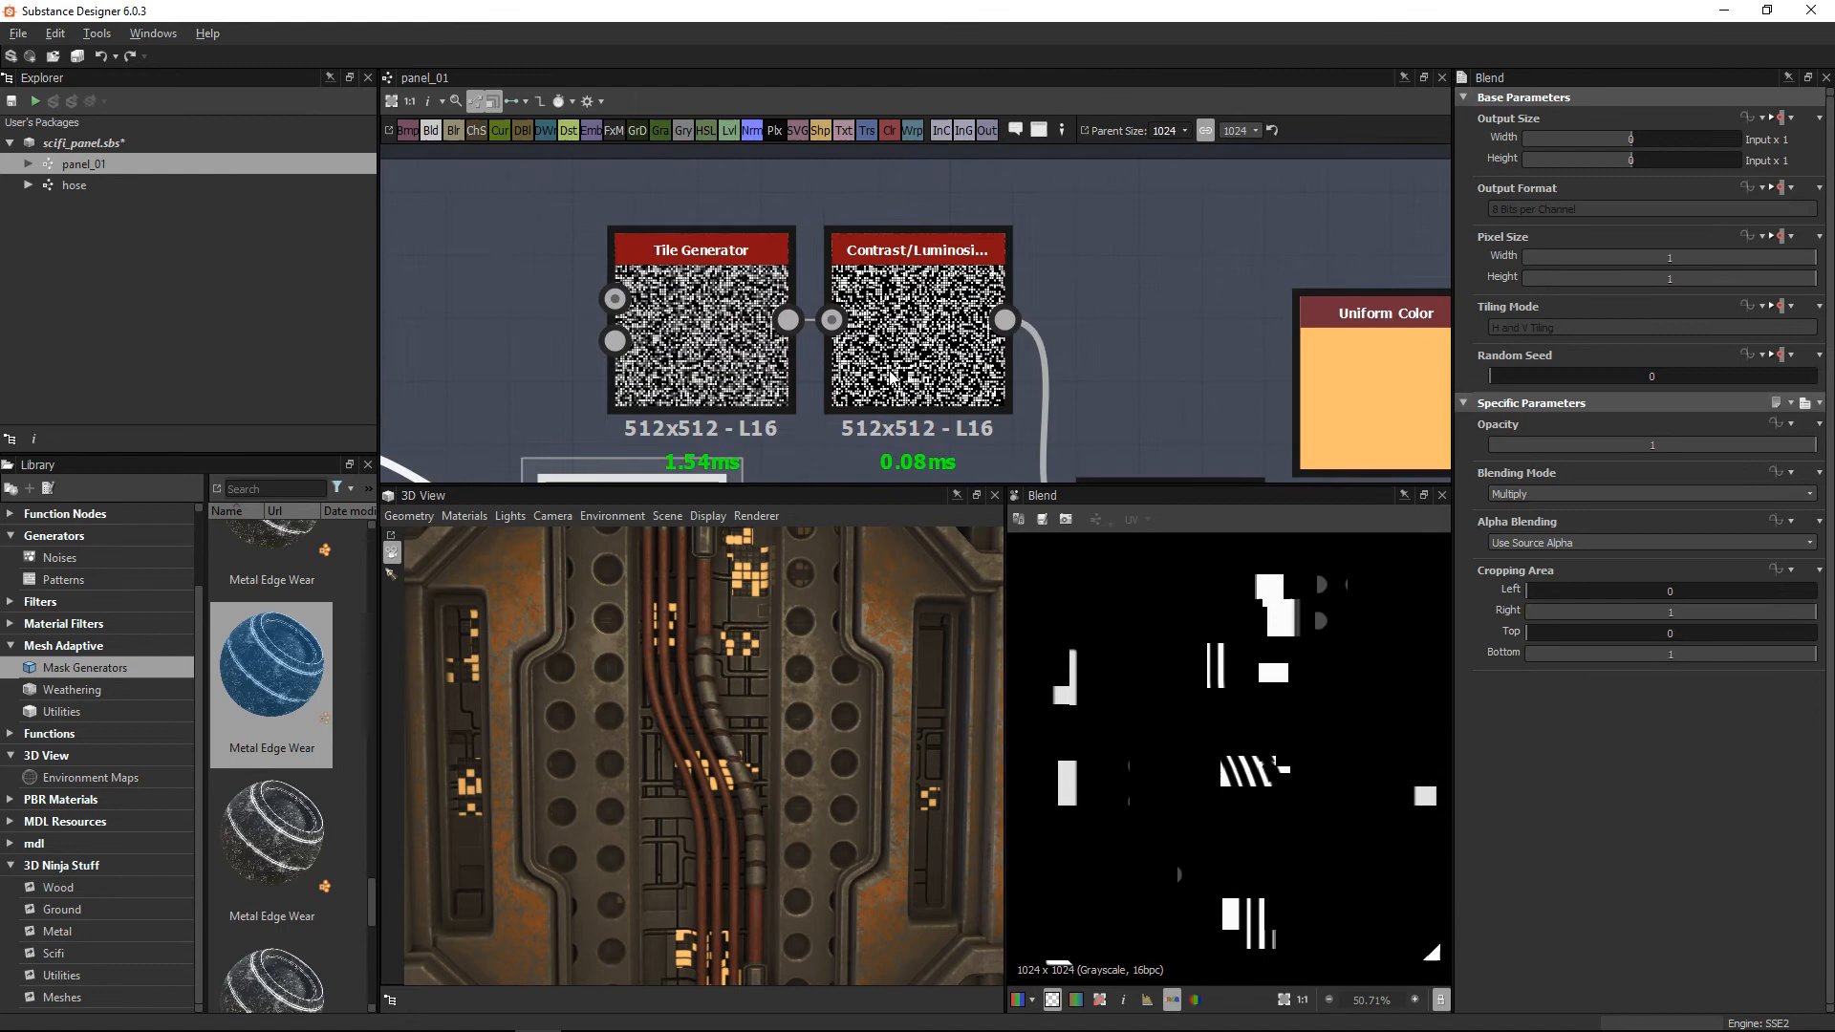
left_click(719, 315)
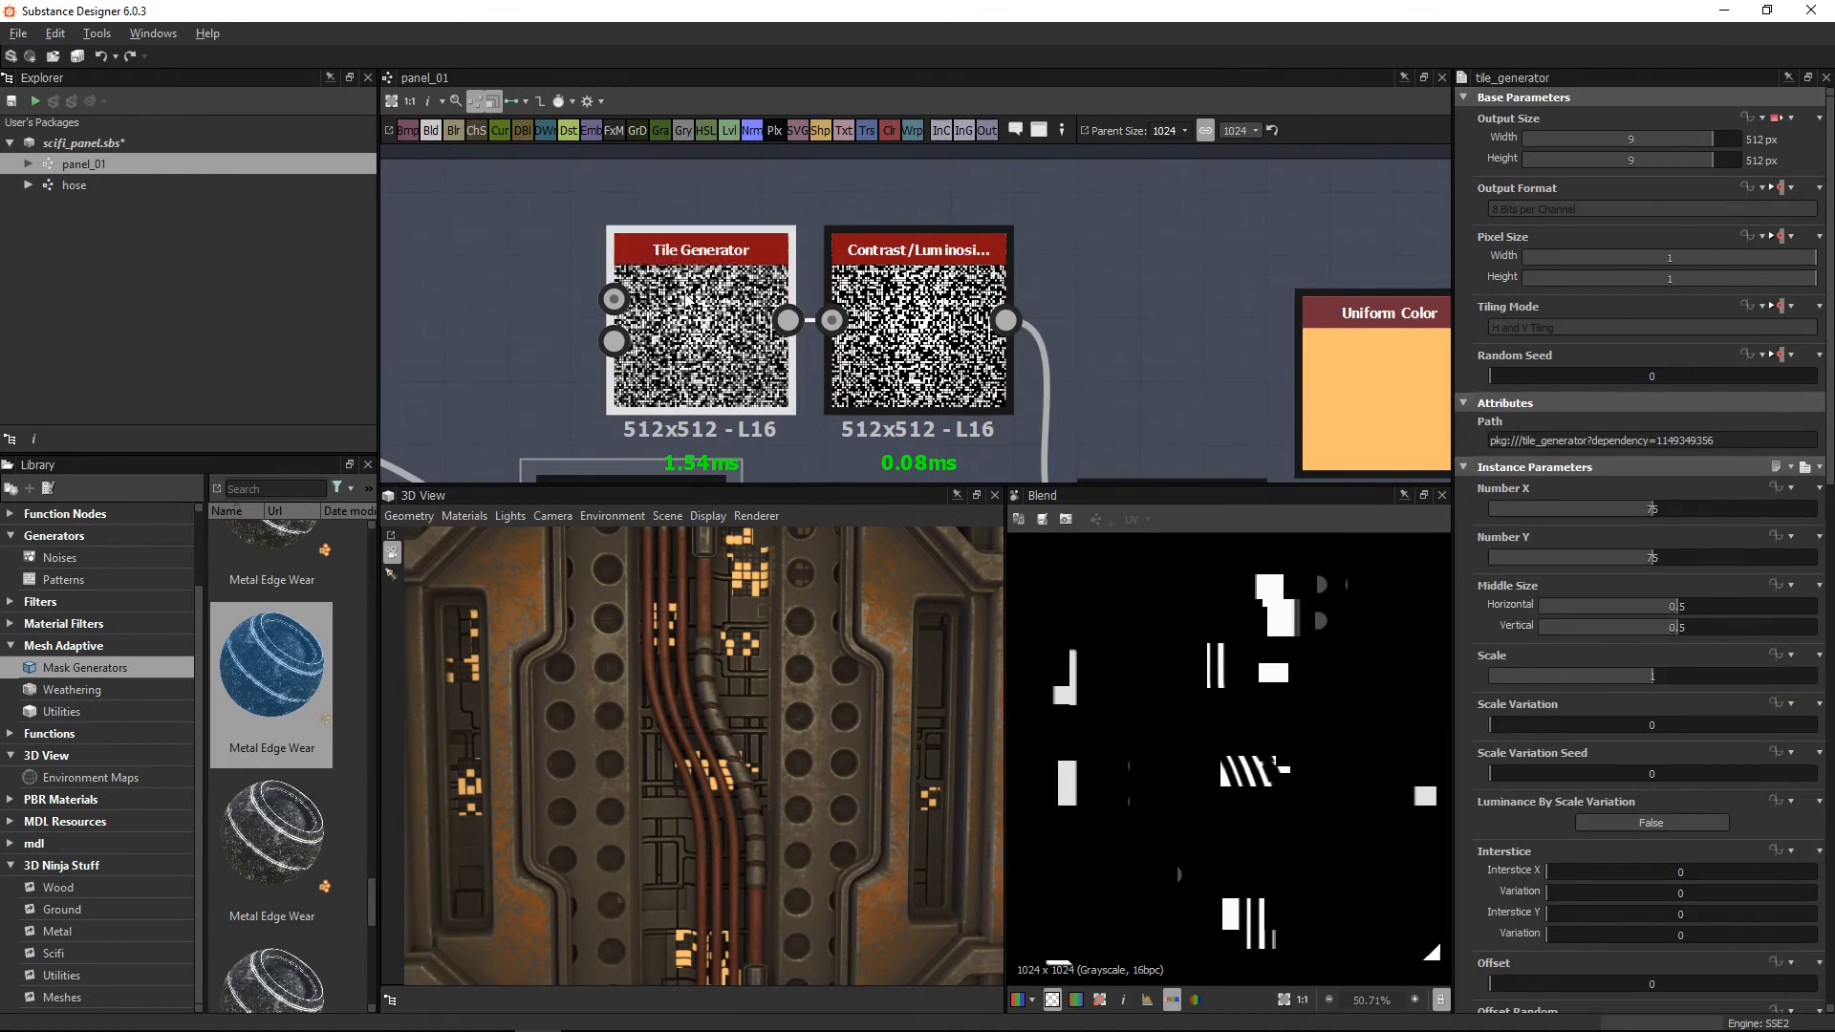
double_click(757, 321)
scroll(1194, 710, "up", 6)
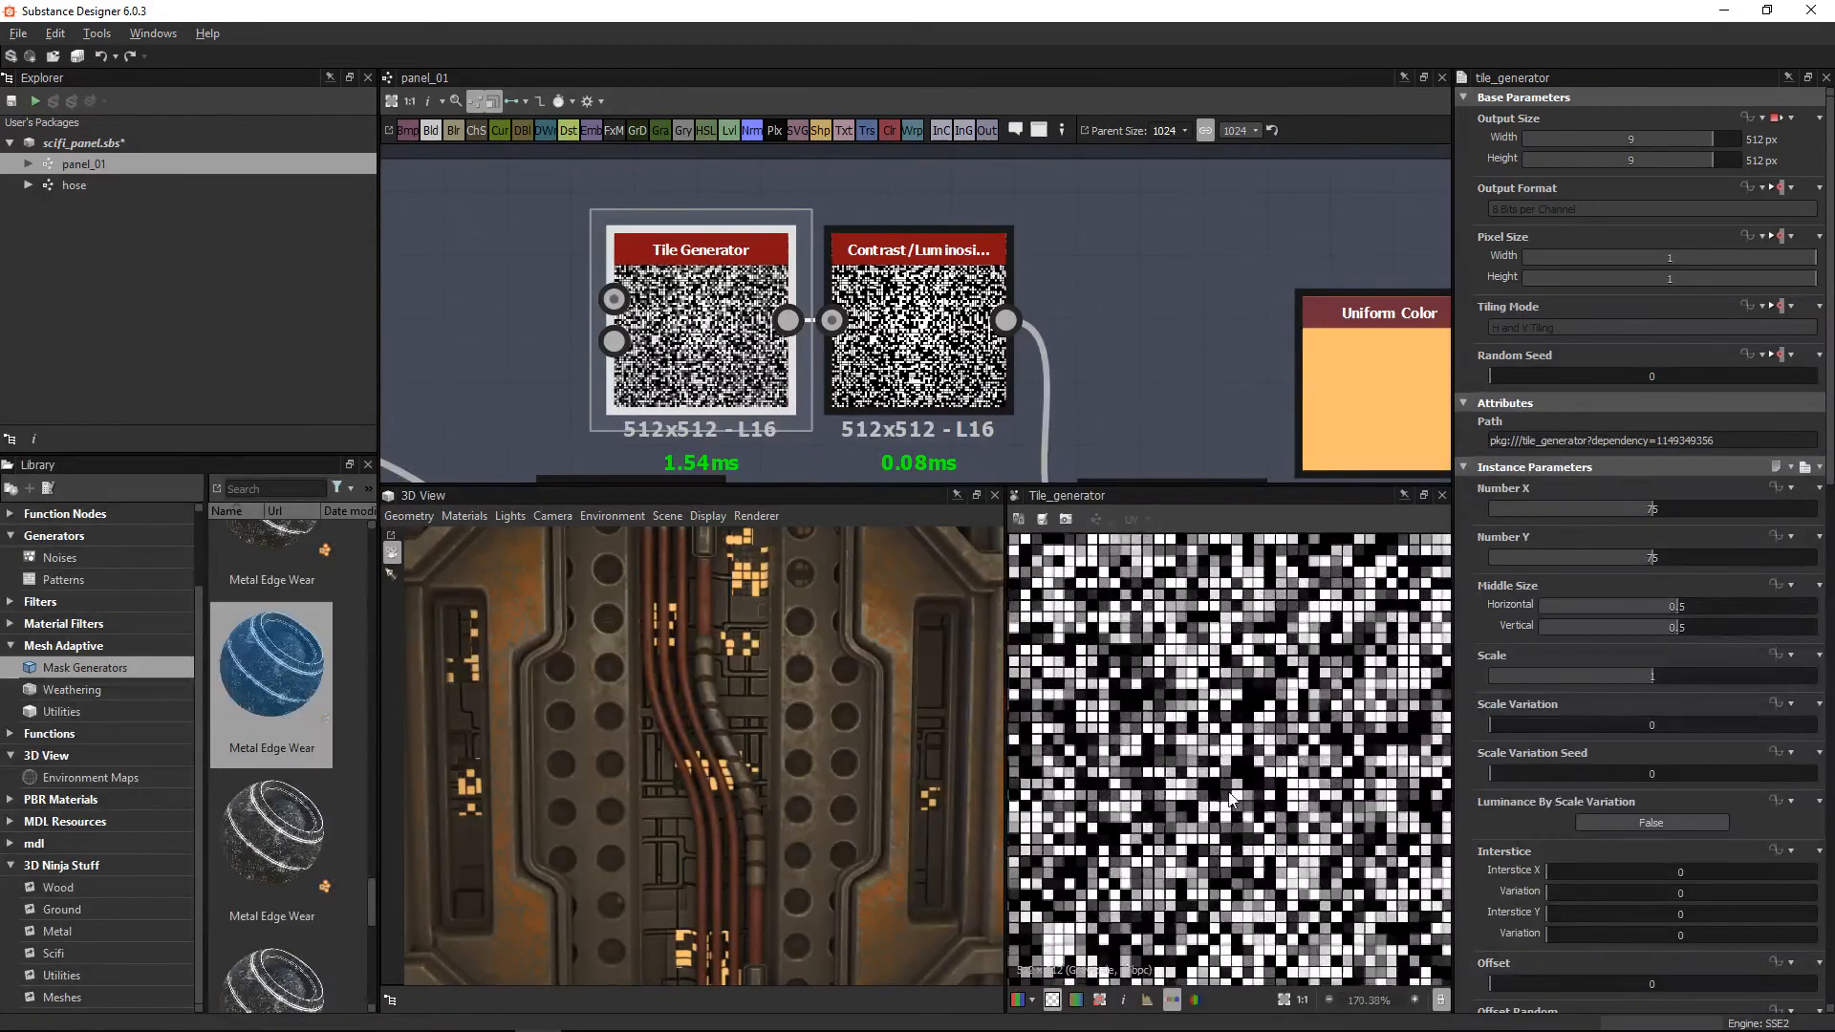
scroll(1204, 718, "up", 2)
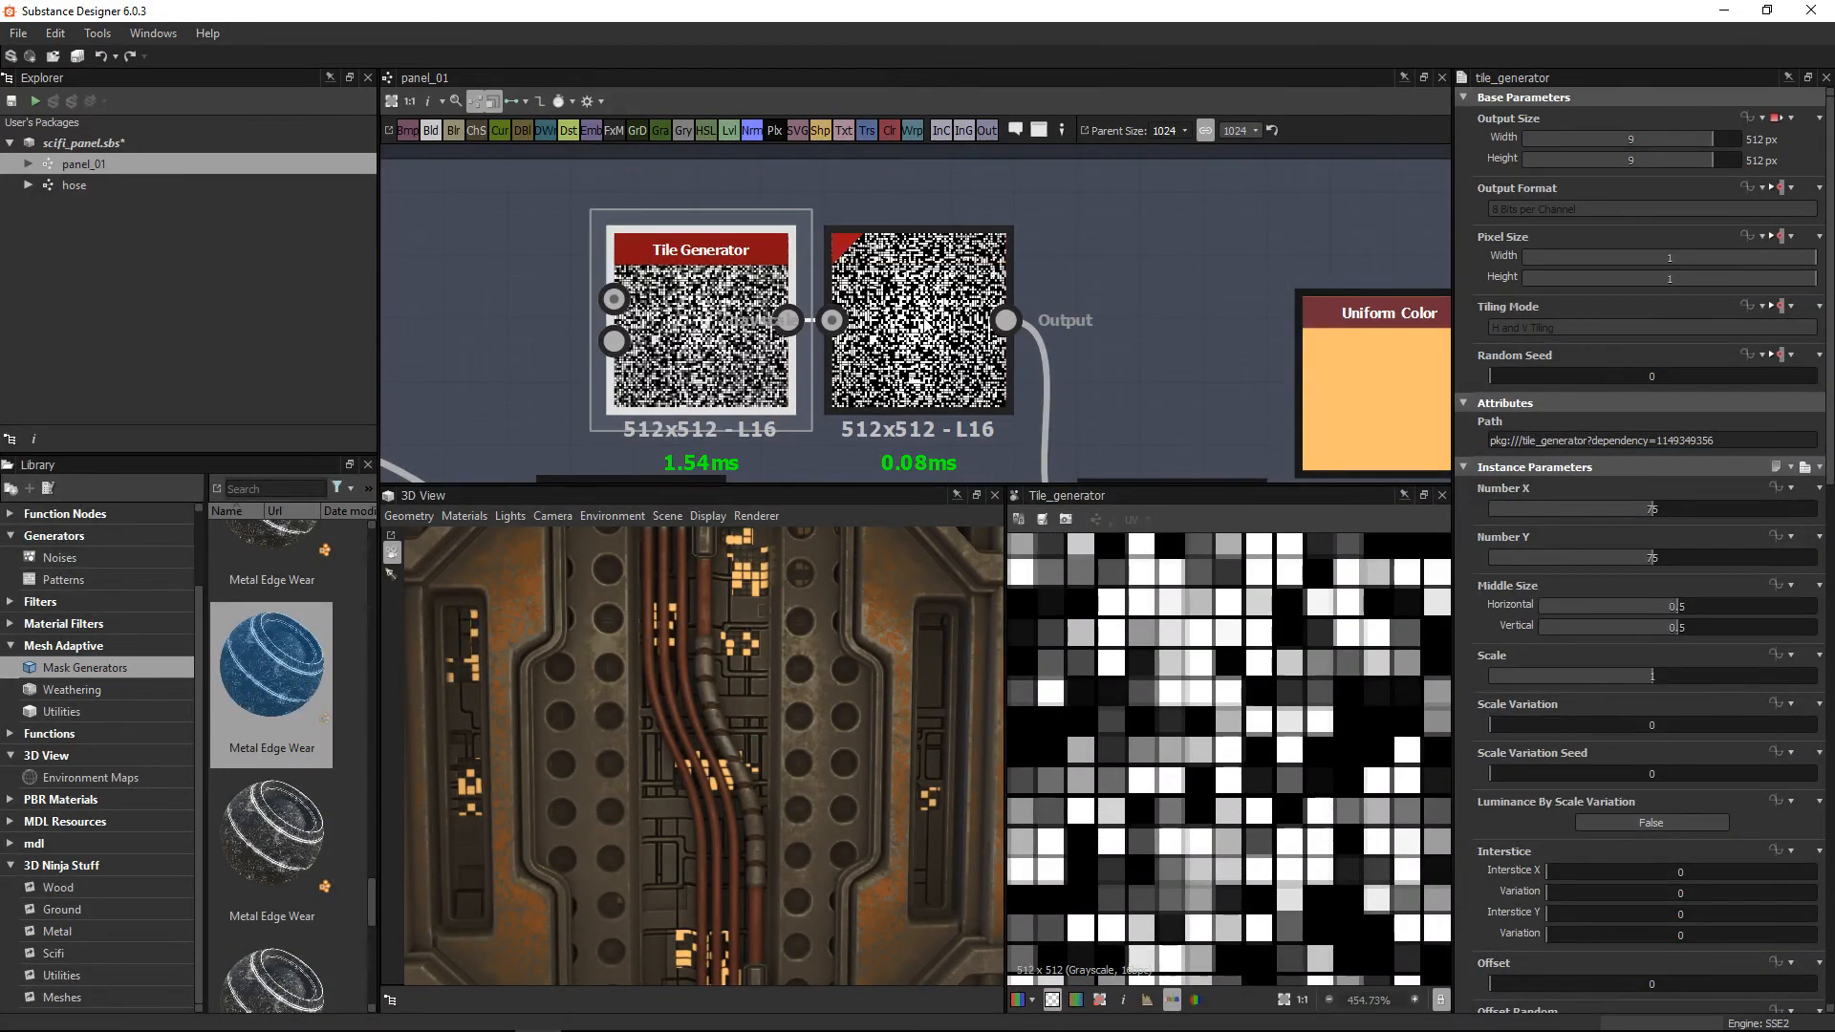
Step: Preview the Contrast/Luminosity node's output and move the node slightly farther from the Tile Generator
double_click(923, 340)
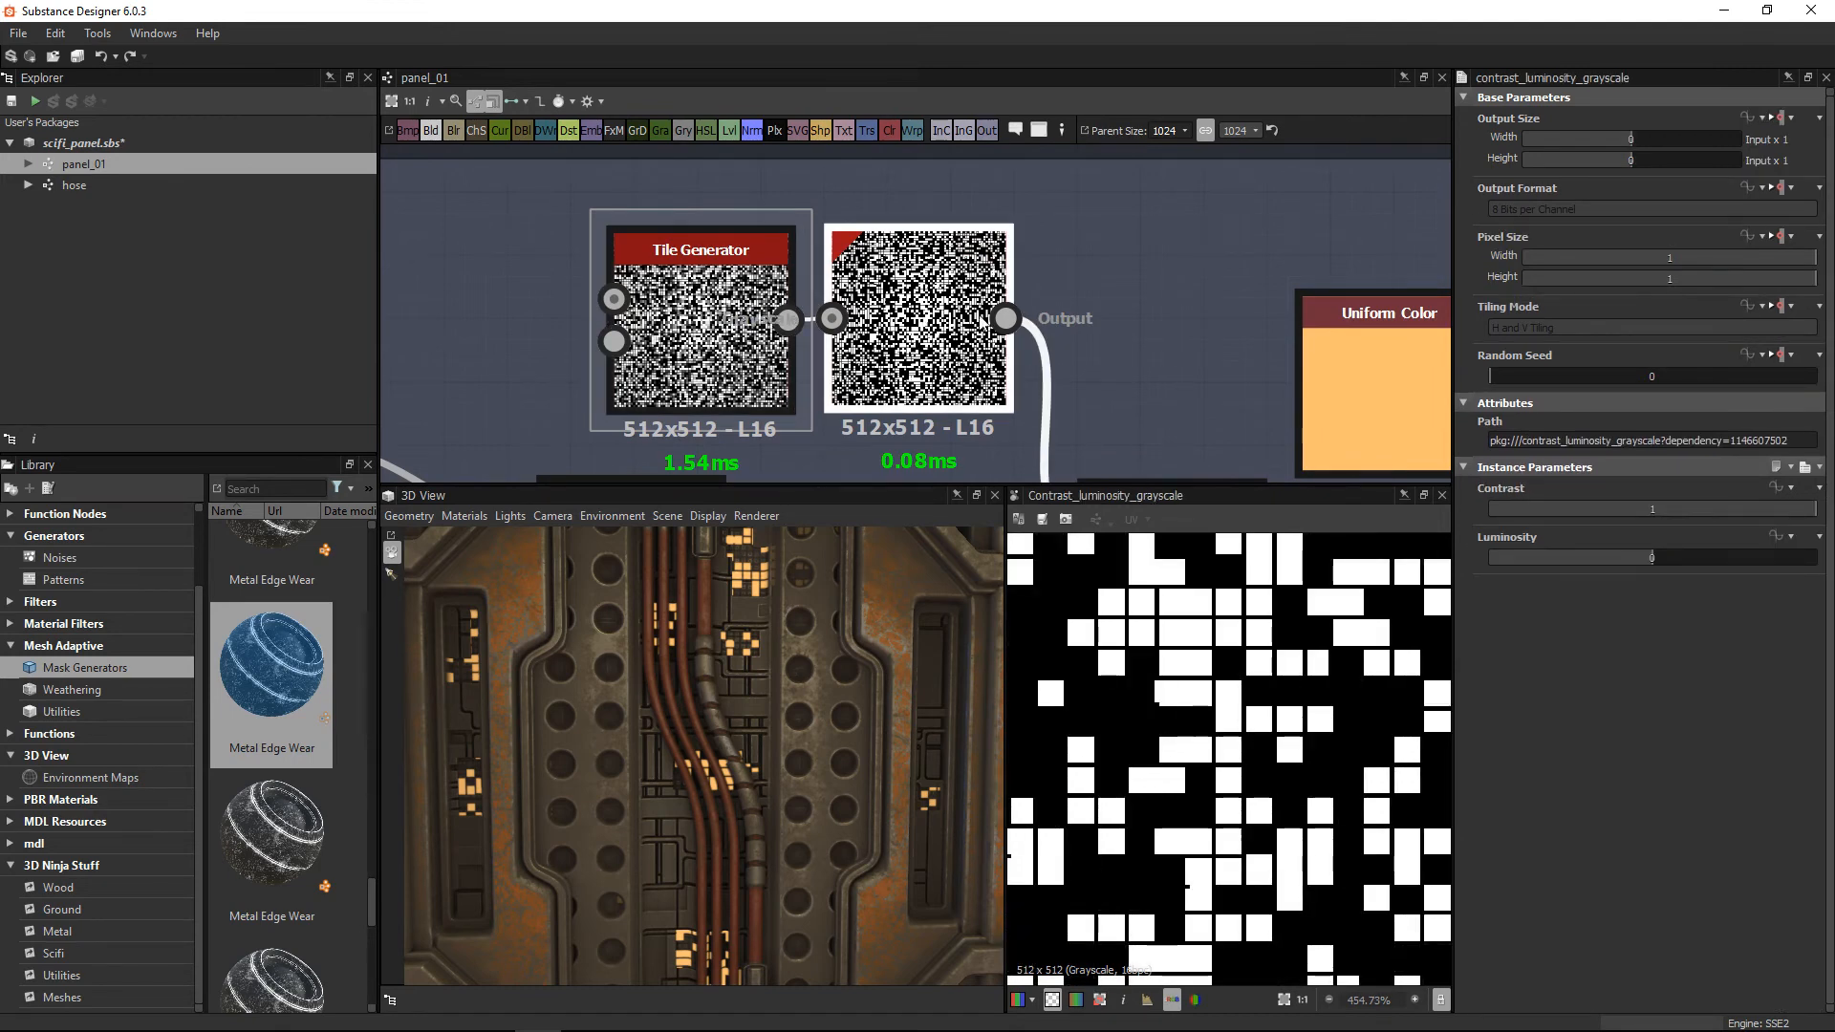
left_click_drag(928, 353, 992, 353)
scroll(1233, 772, "down", 5)
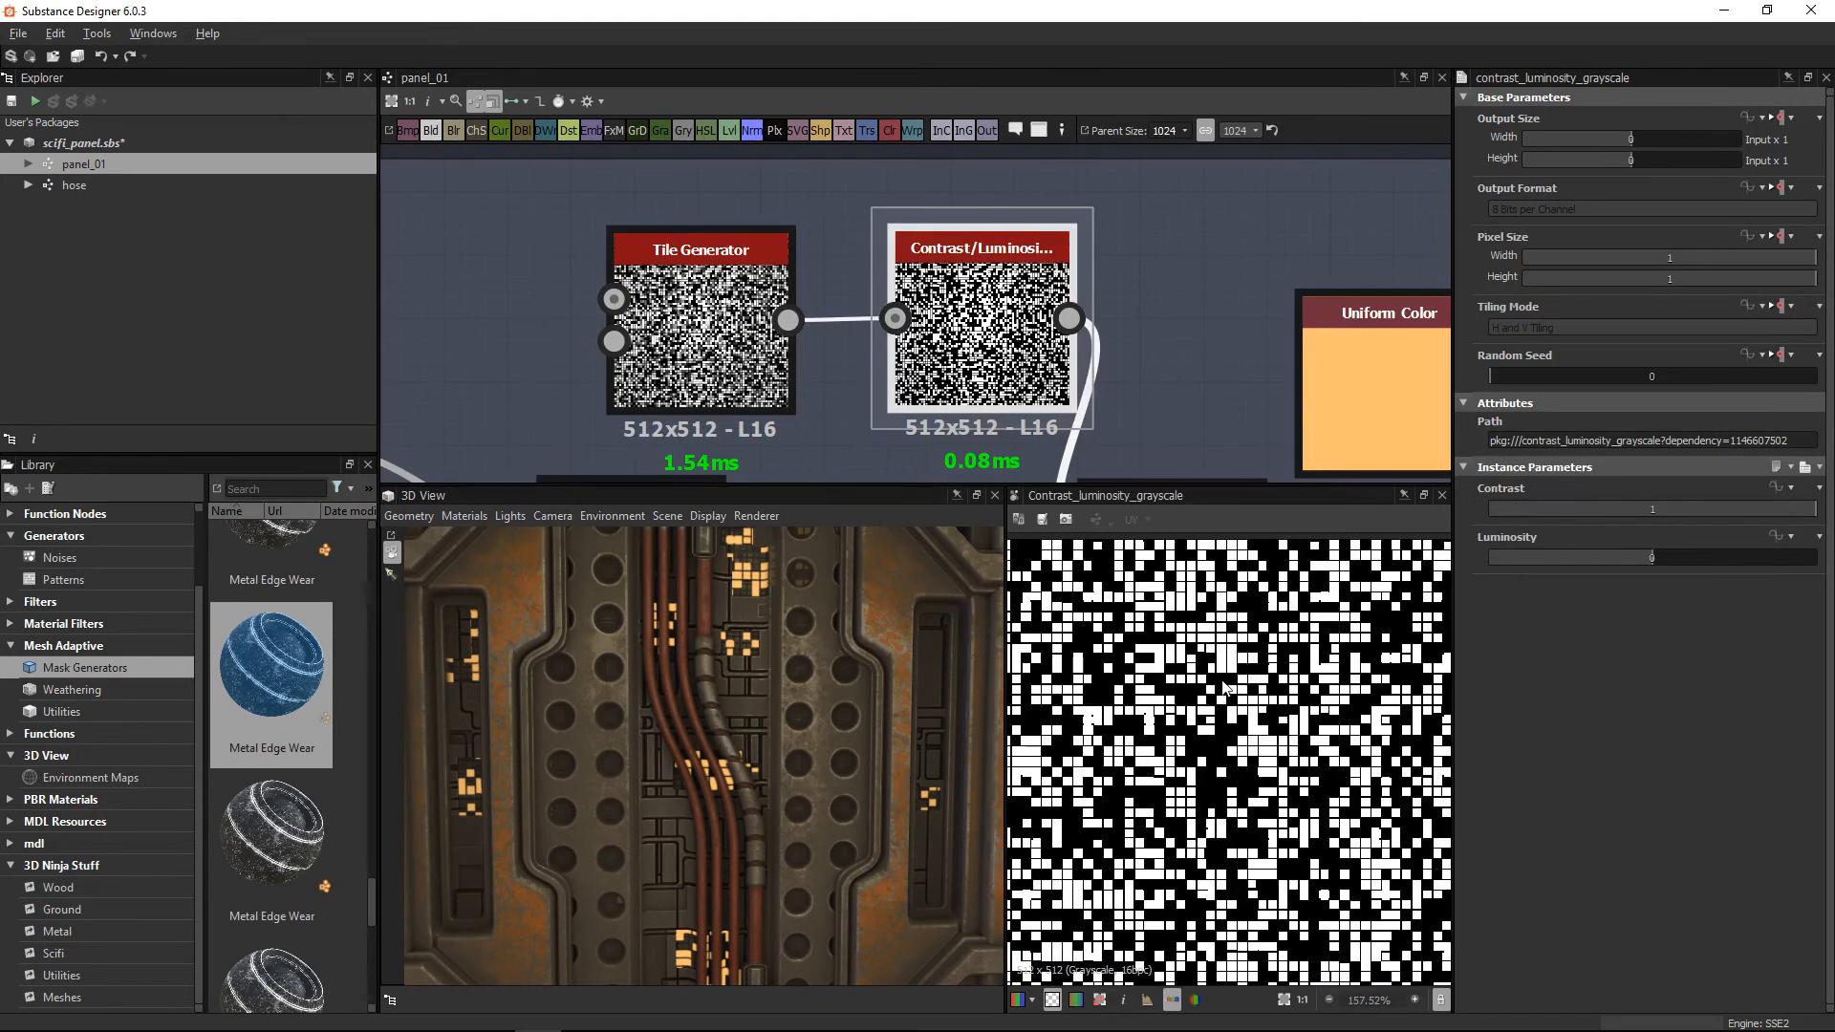
scroll(1227, 688, "up", 1)
scroll(1254, 645, "up", 1)
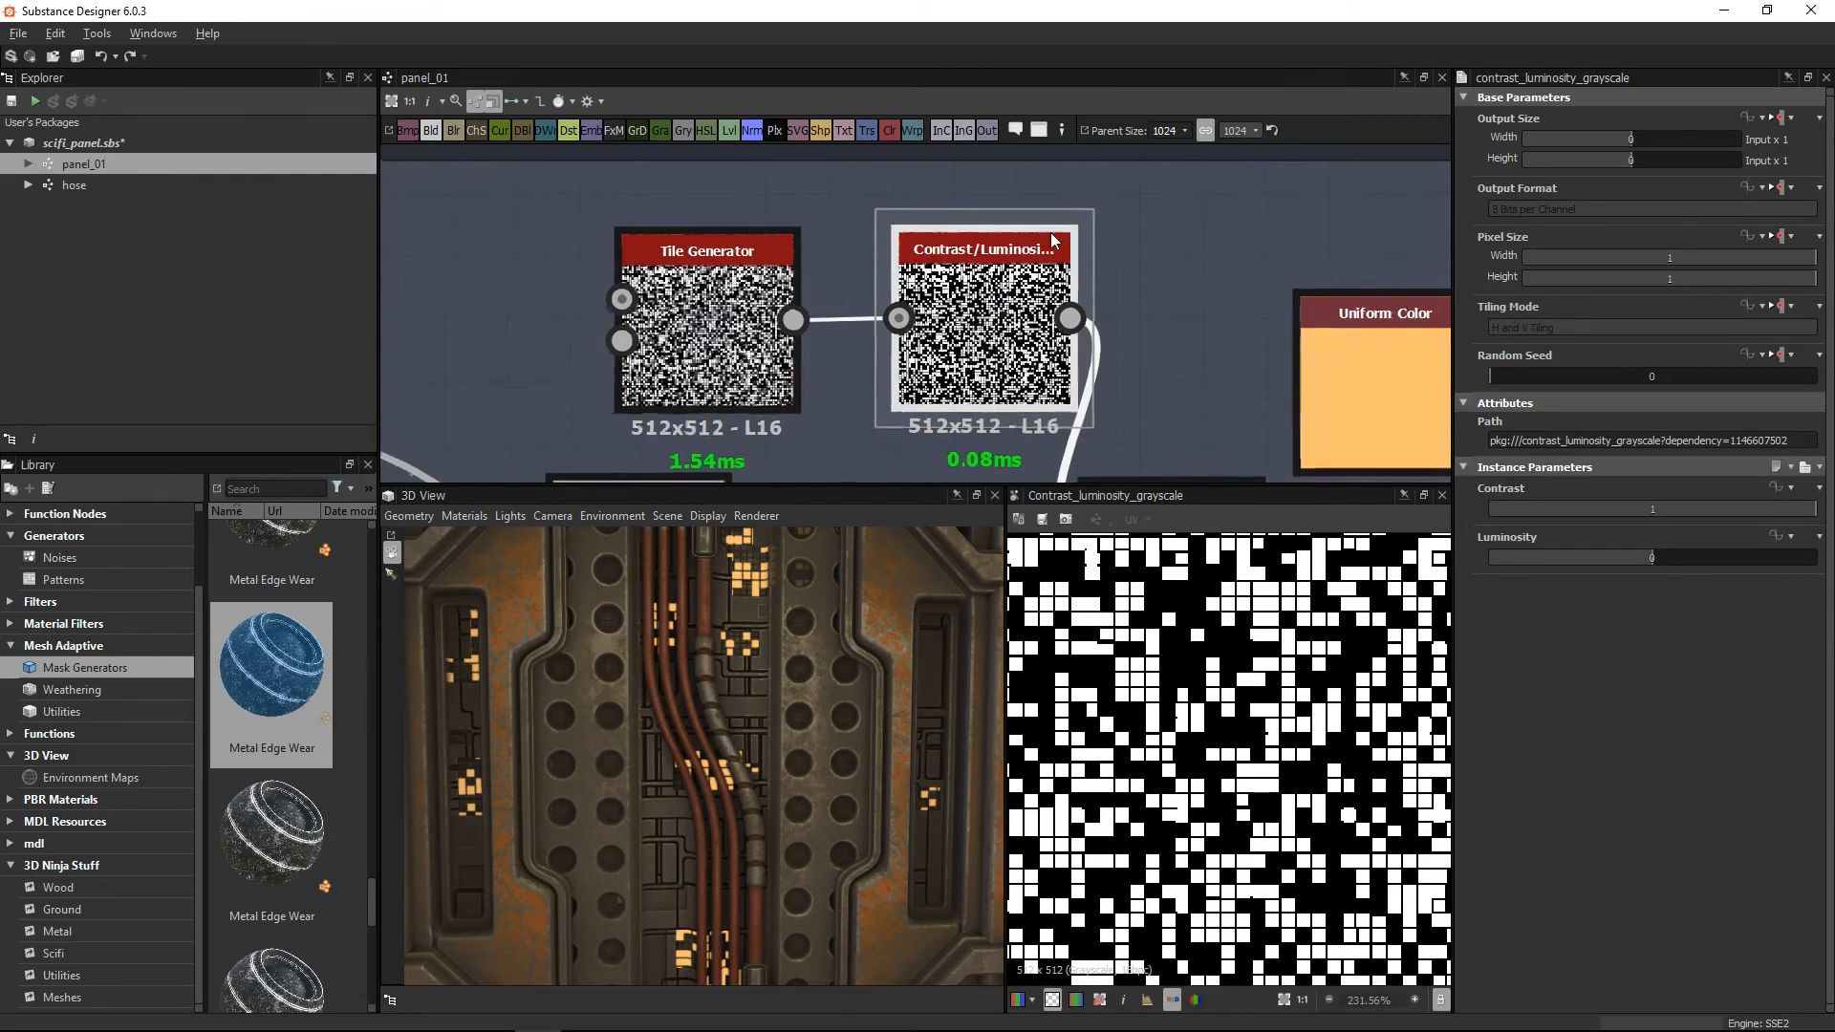
Step: Preview the Multiply Blend that breaks the emissive shapes into small squares, and compare it with its tile pattern input
scroll(1138, 308, "down", 3)
scroll(1179, 416, "up", 5)
left_click(1141, 370)
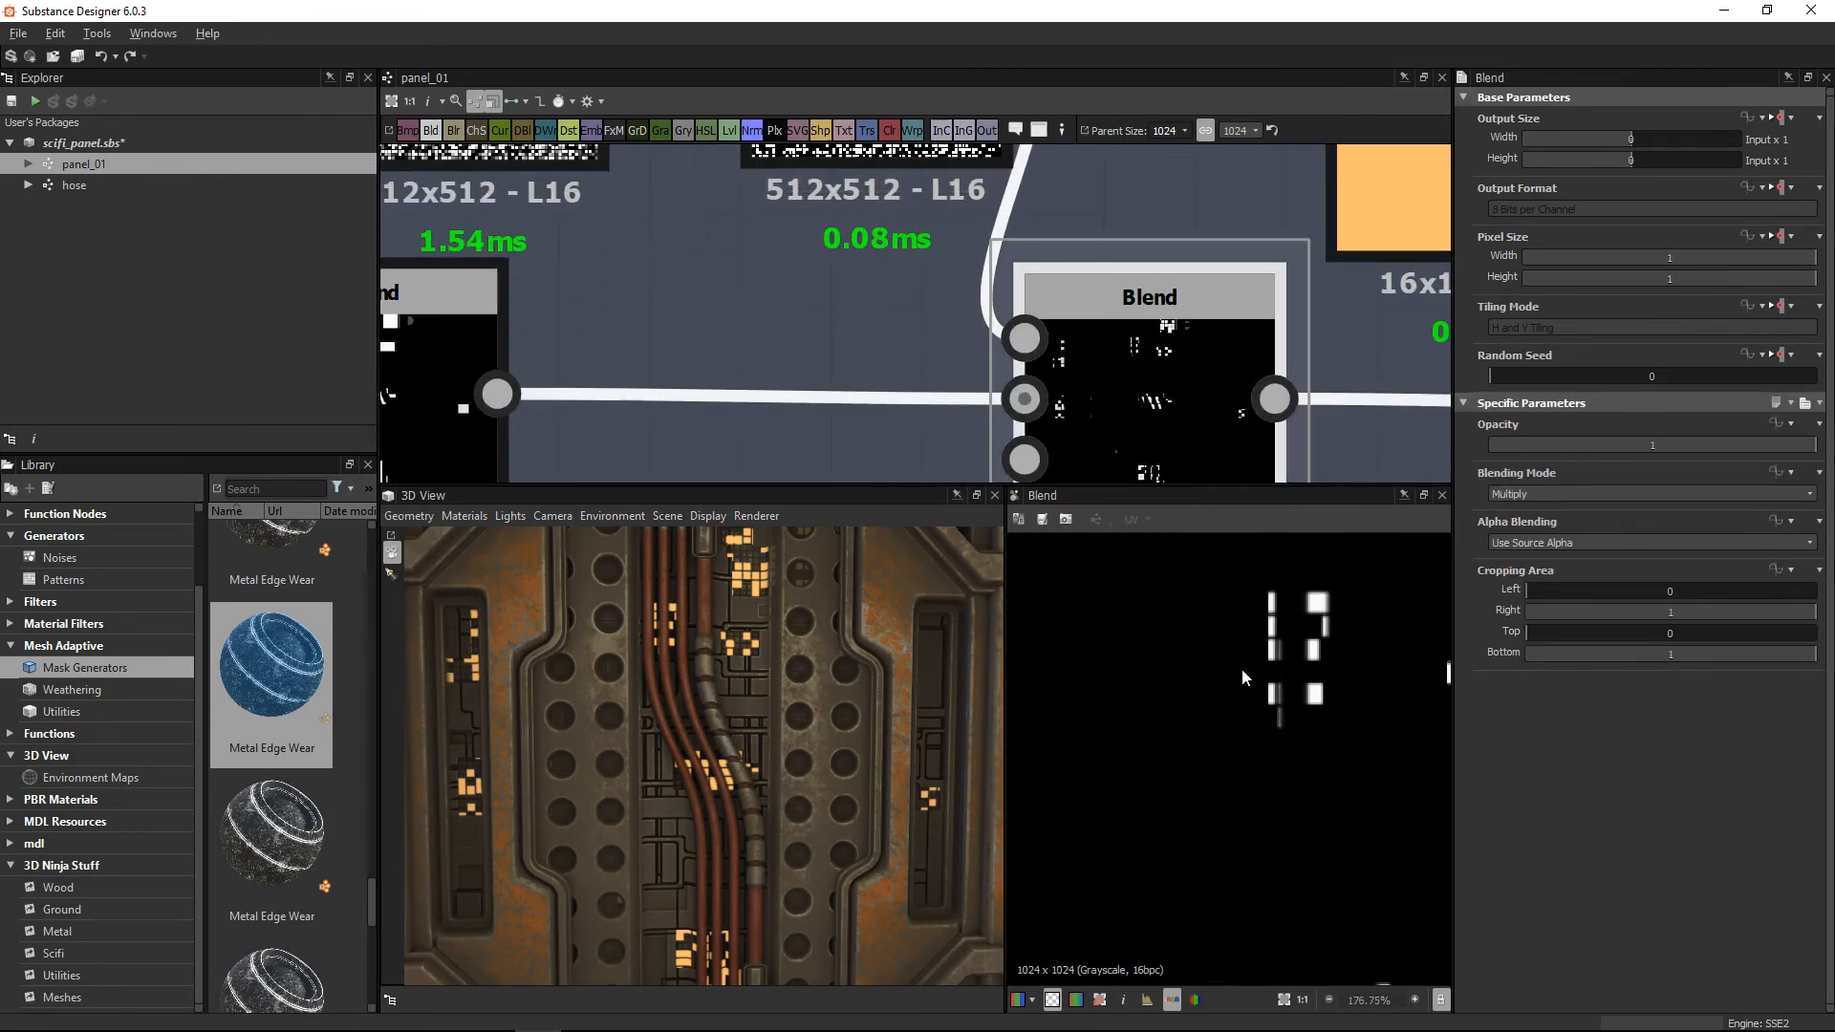
scroll(1310, 731, "down", 5)
middle_click_drag(1310, 732, 1317, 688)
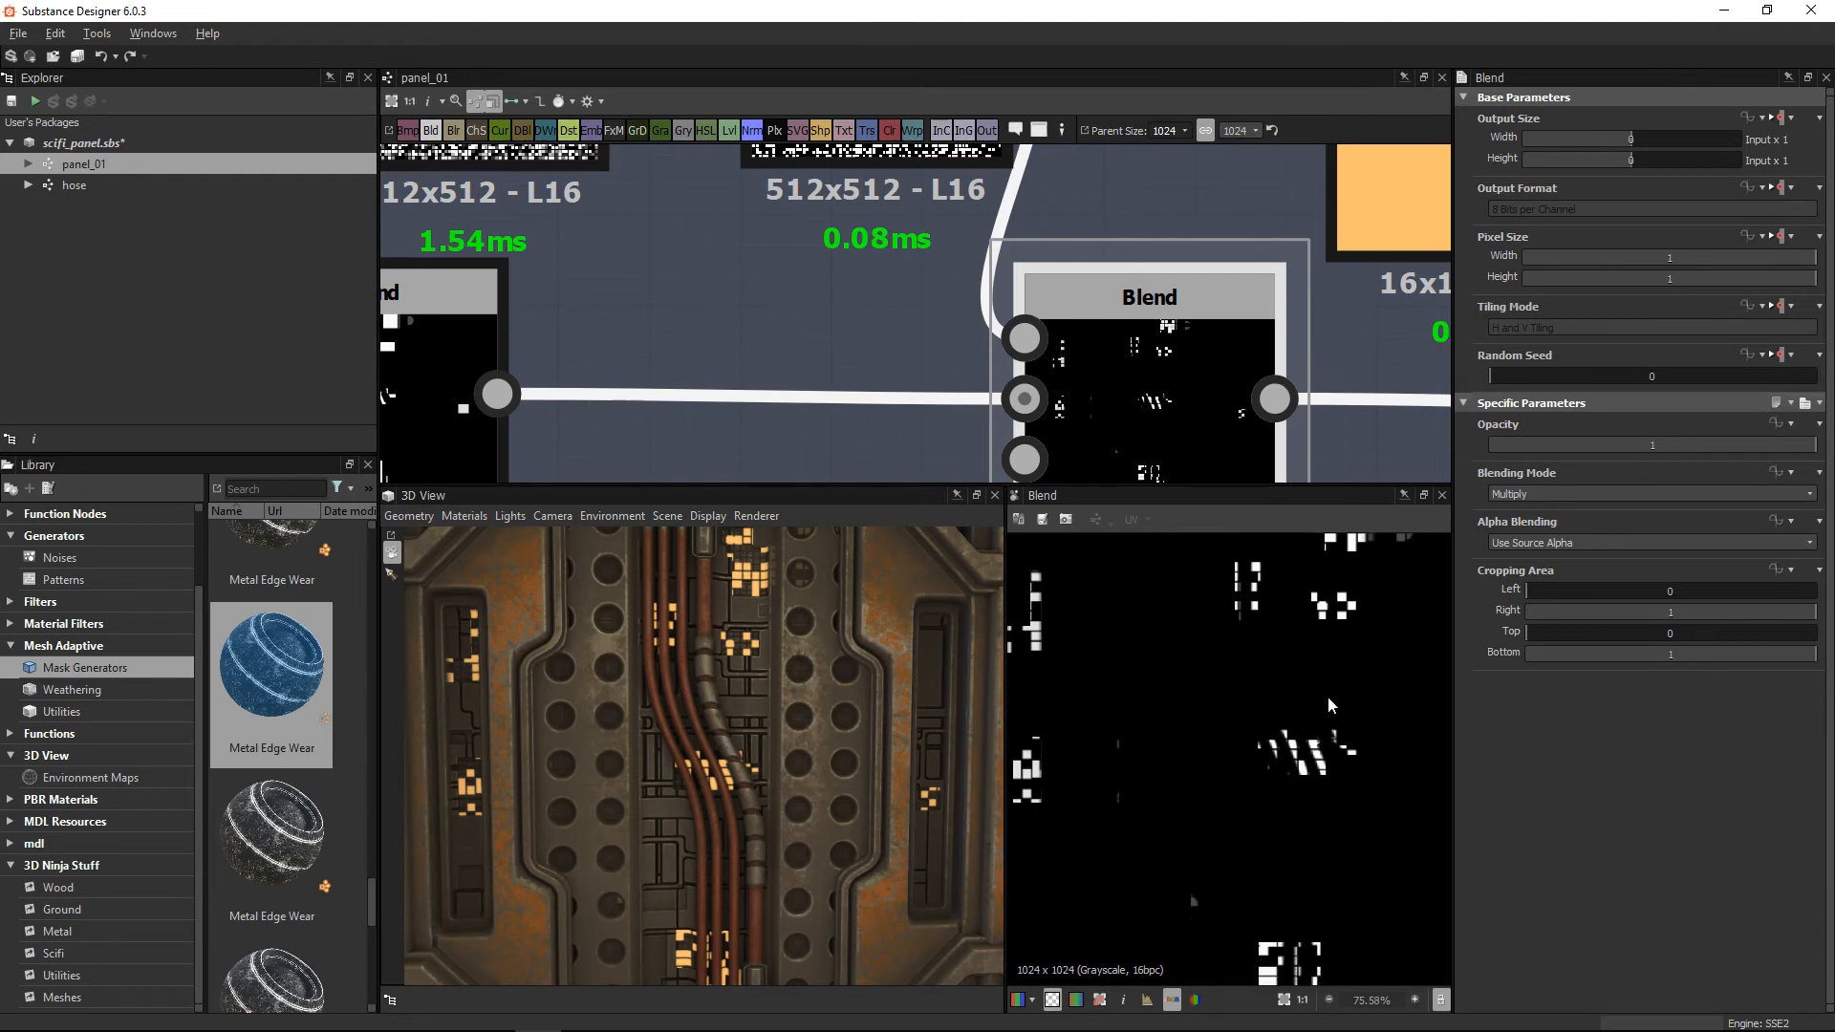
left_click(1025, 397)
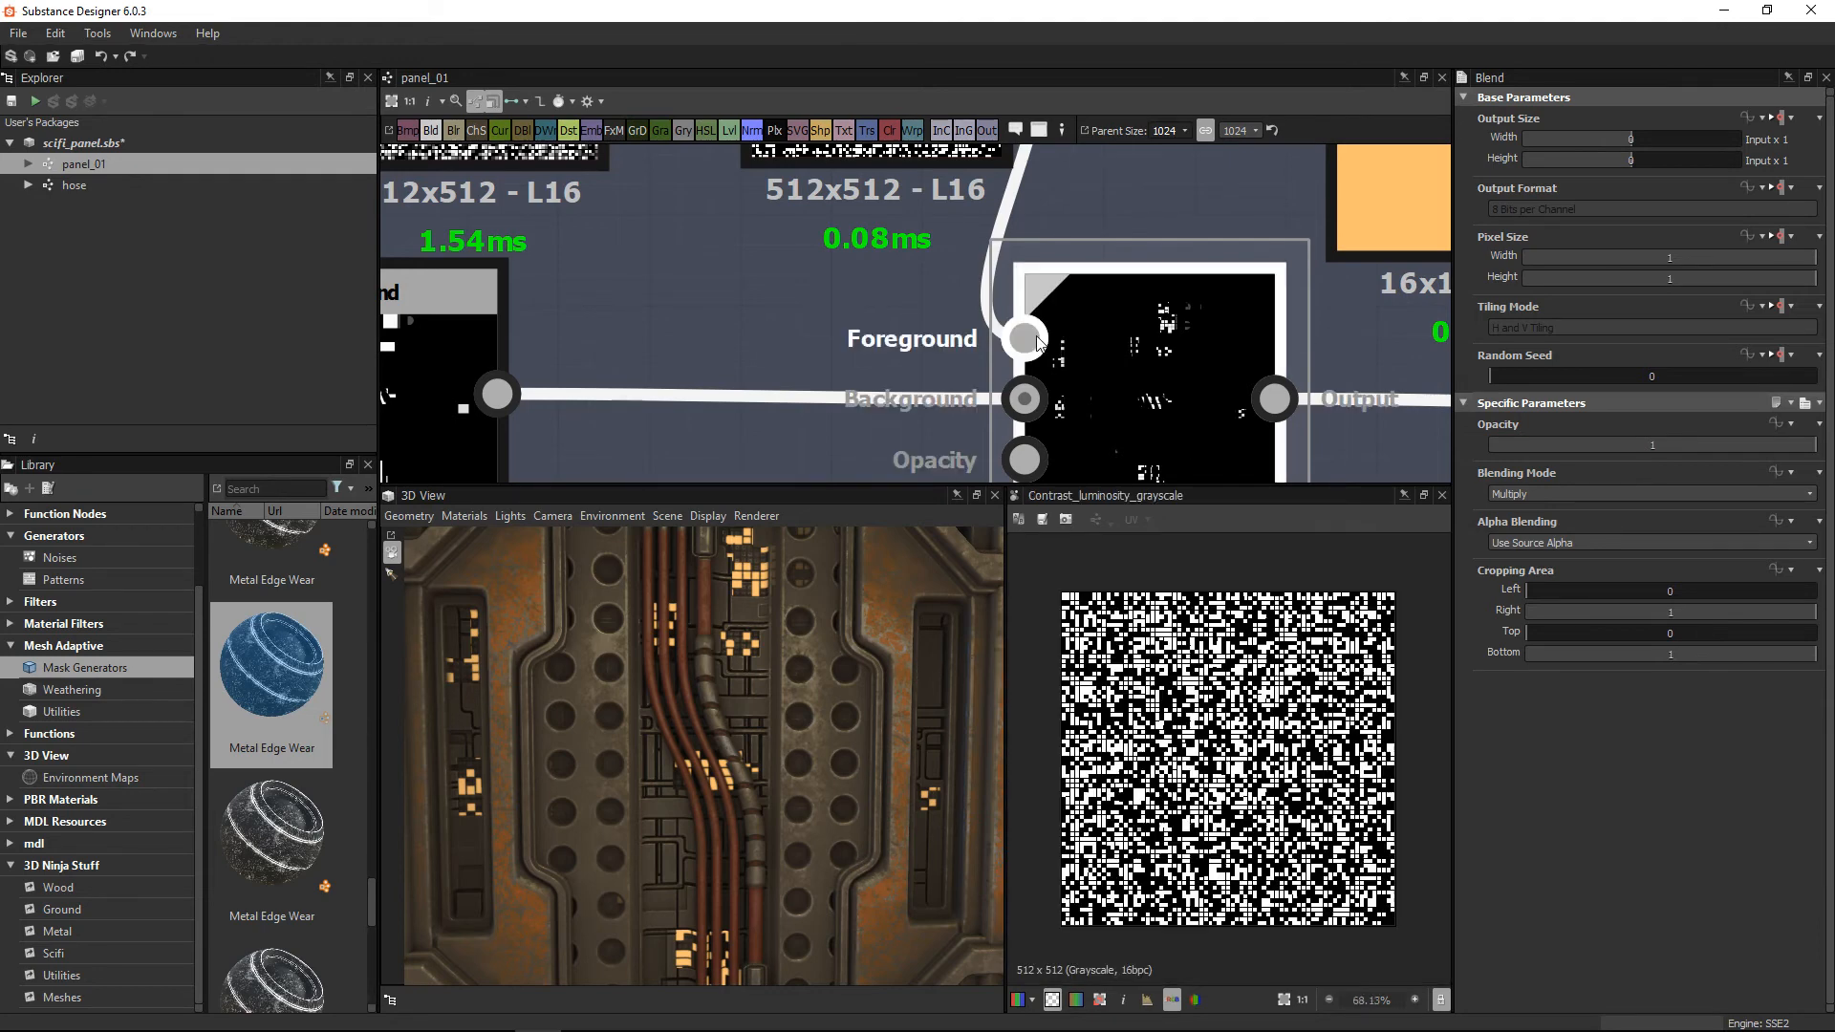
double_click(1024, 386)
double_click(1126, 370)
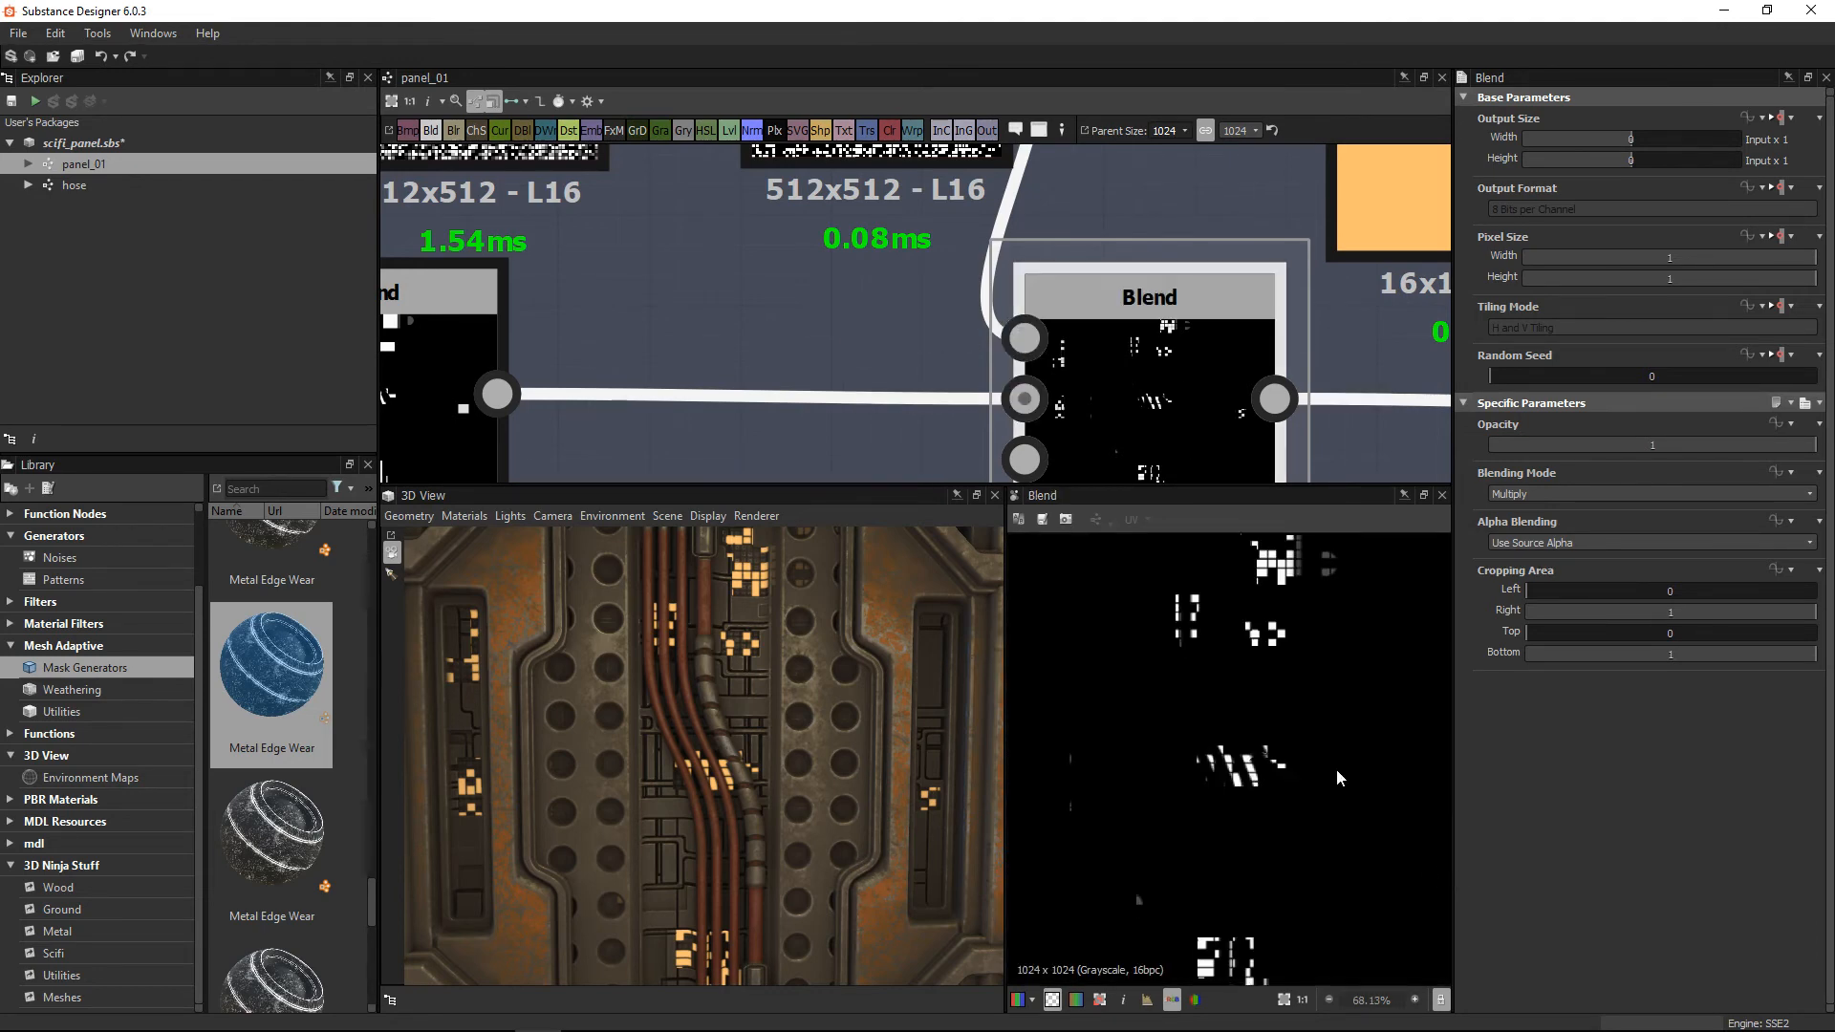
scroll(1288, 845, "up", 4)
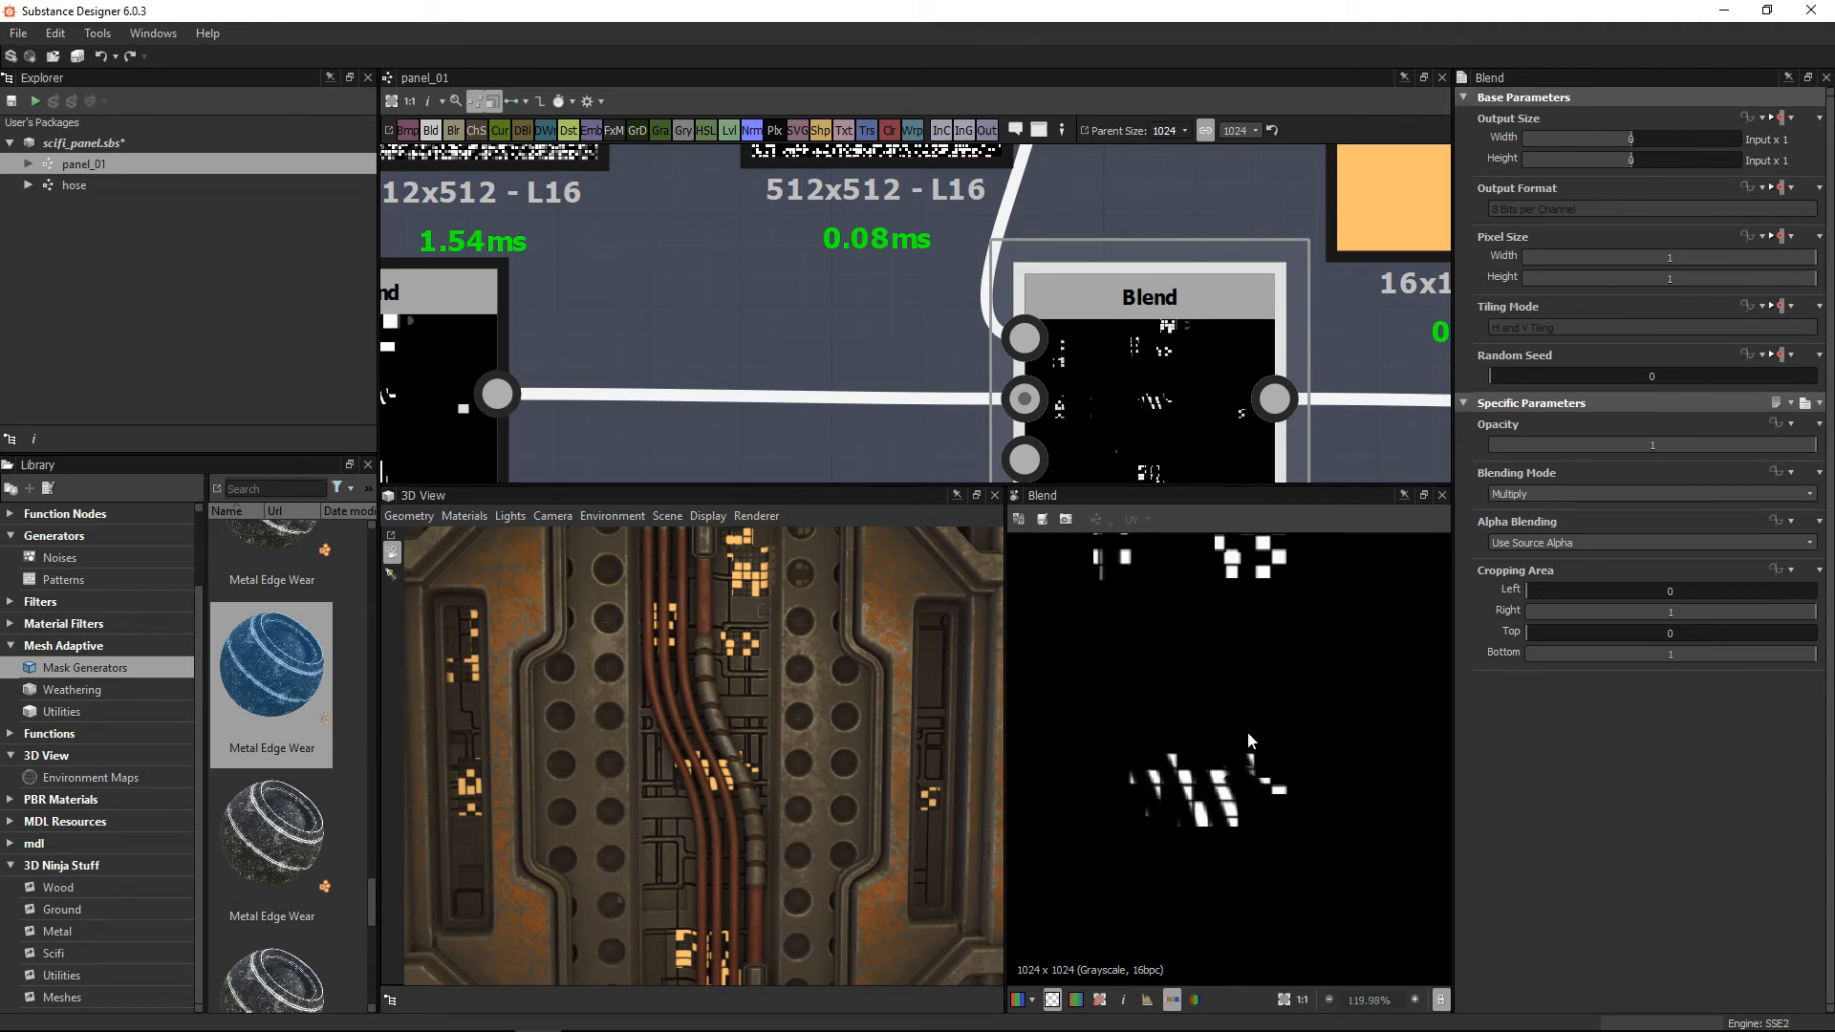
scroll(1085, 307, "down", 3)
scroll(781, 640, "up", 1)
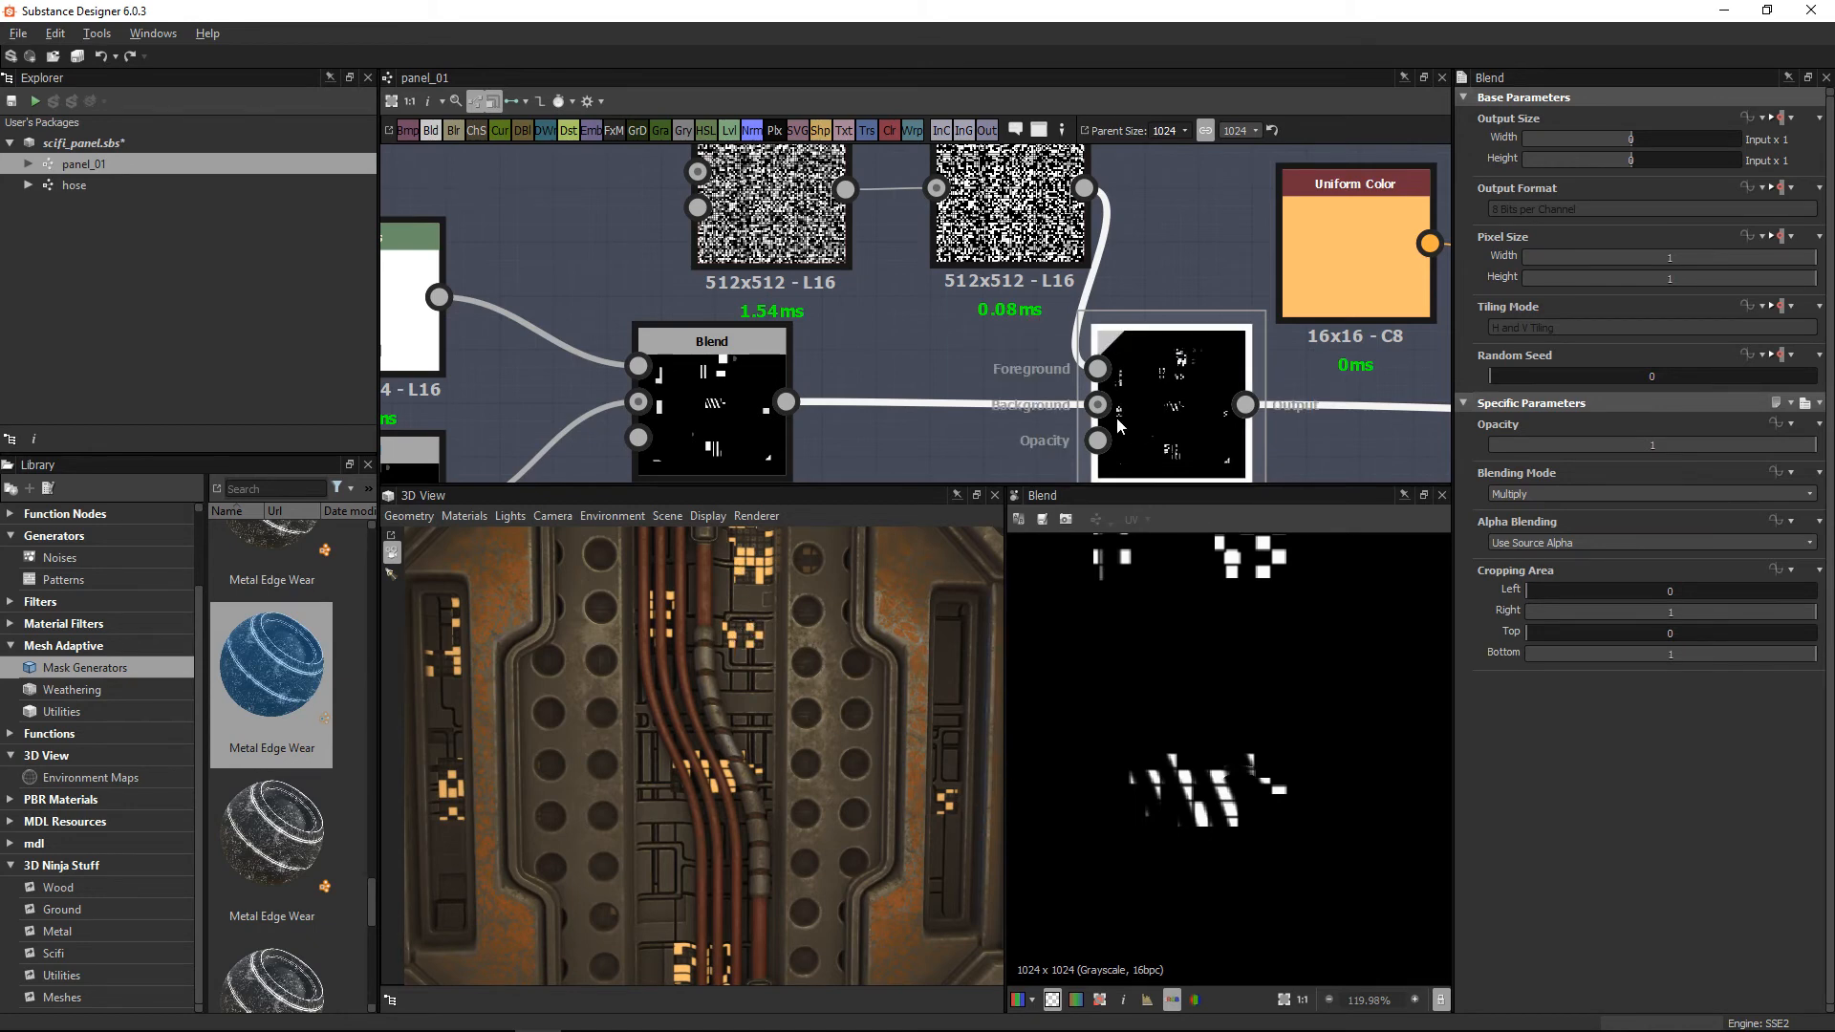
Step: Preview the final Emissive Blend that colours the mask and inspect the Uniform Color node's parameters
scroll(1032, 320, "down", 1)
scroll(1032, 334, "down", 2)
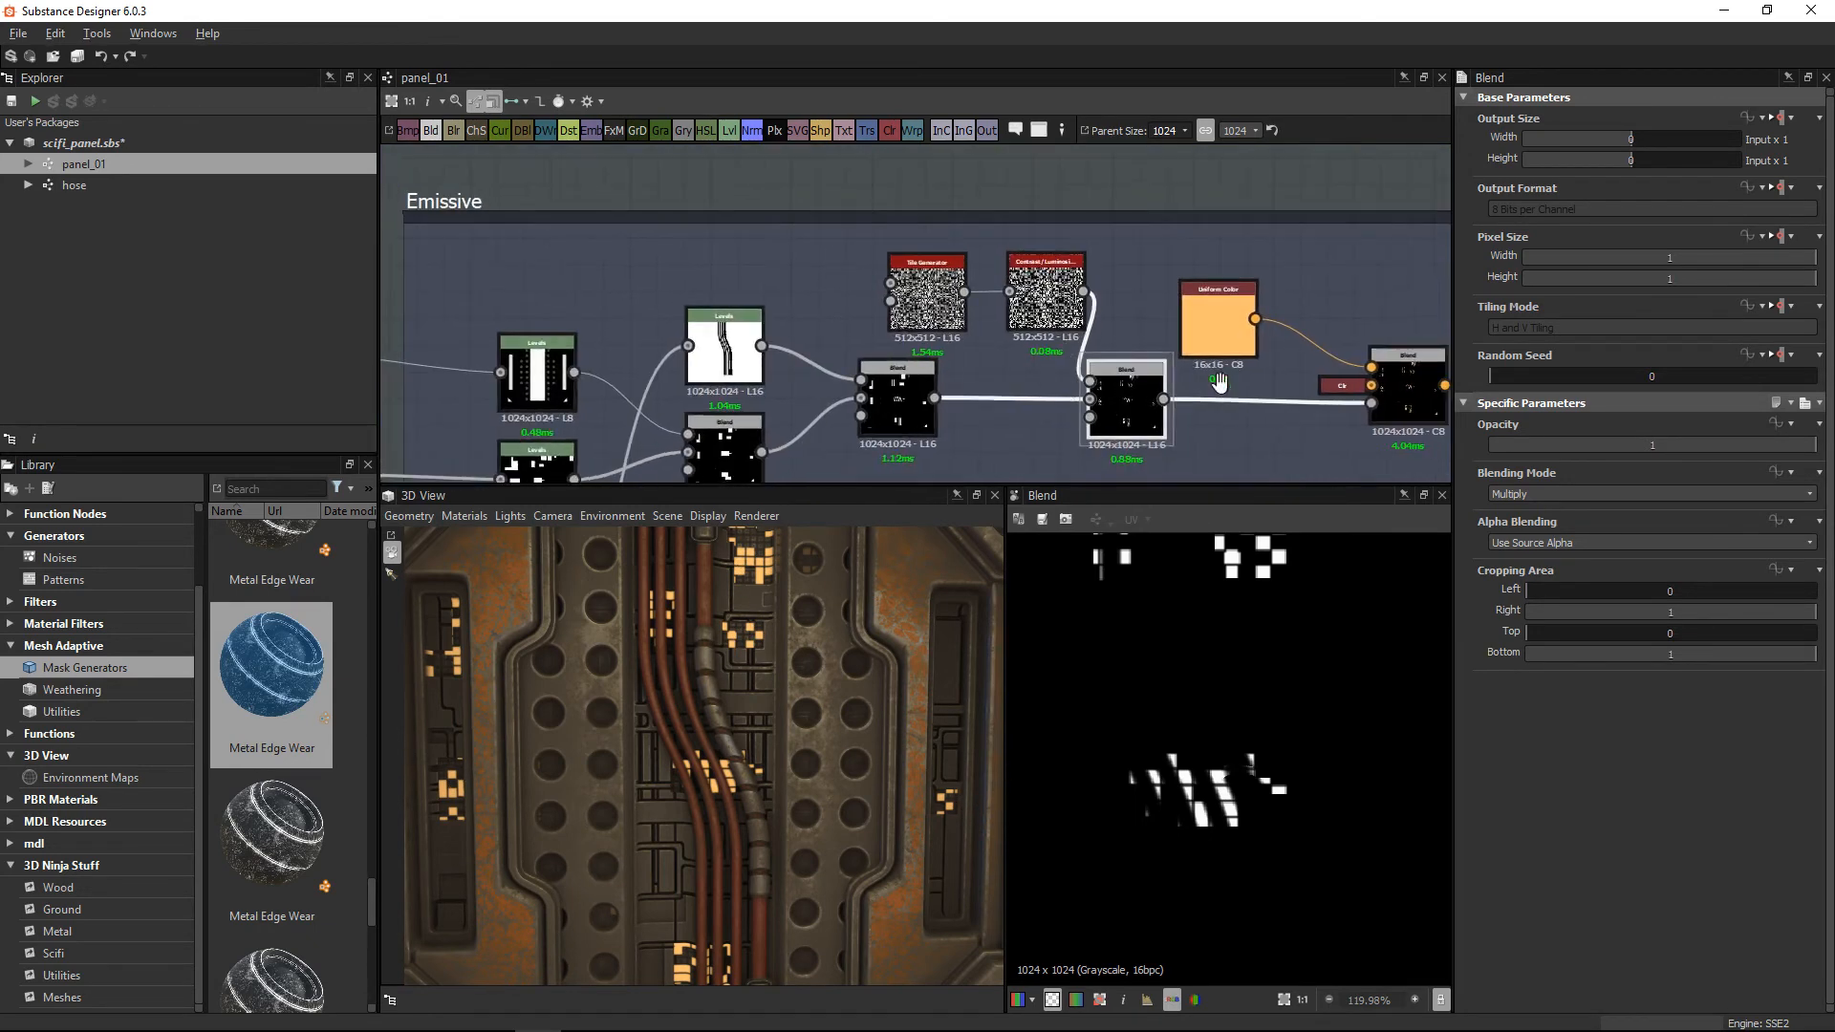
scroll(1112, 466, "up", 5)
left_click(1223, 392)
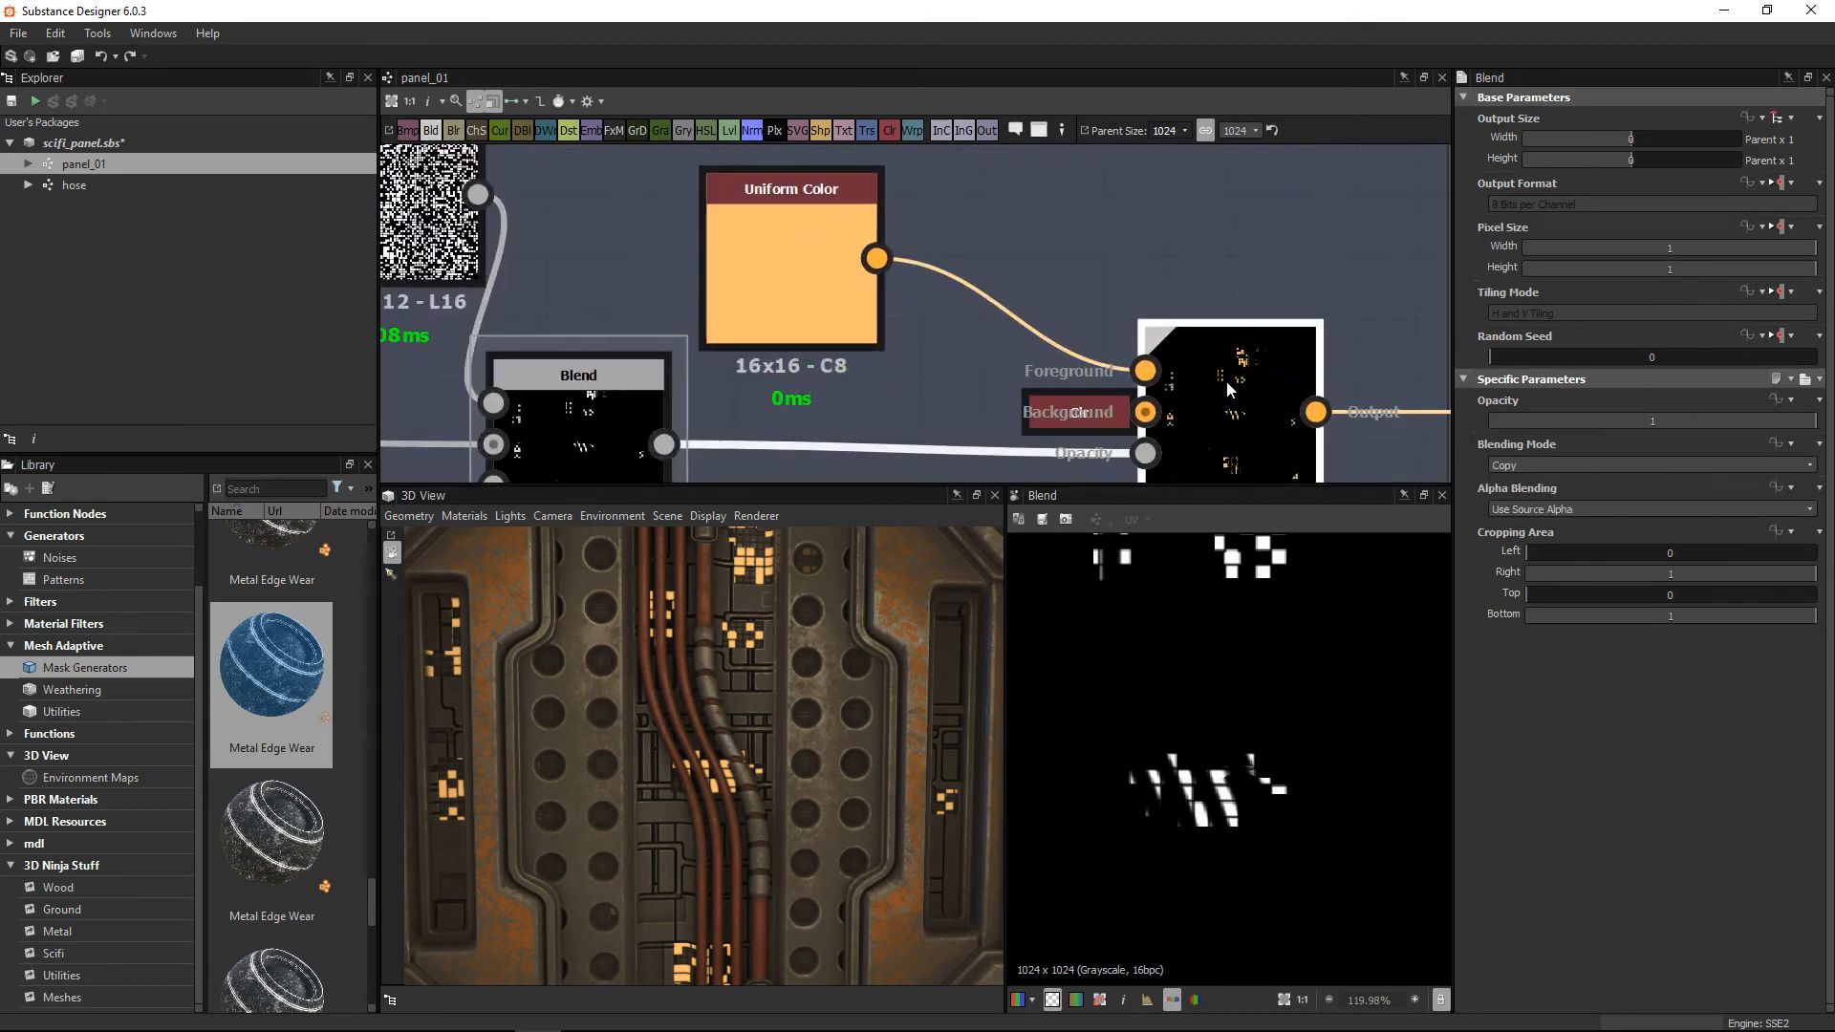
left_click(805, 256)
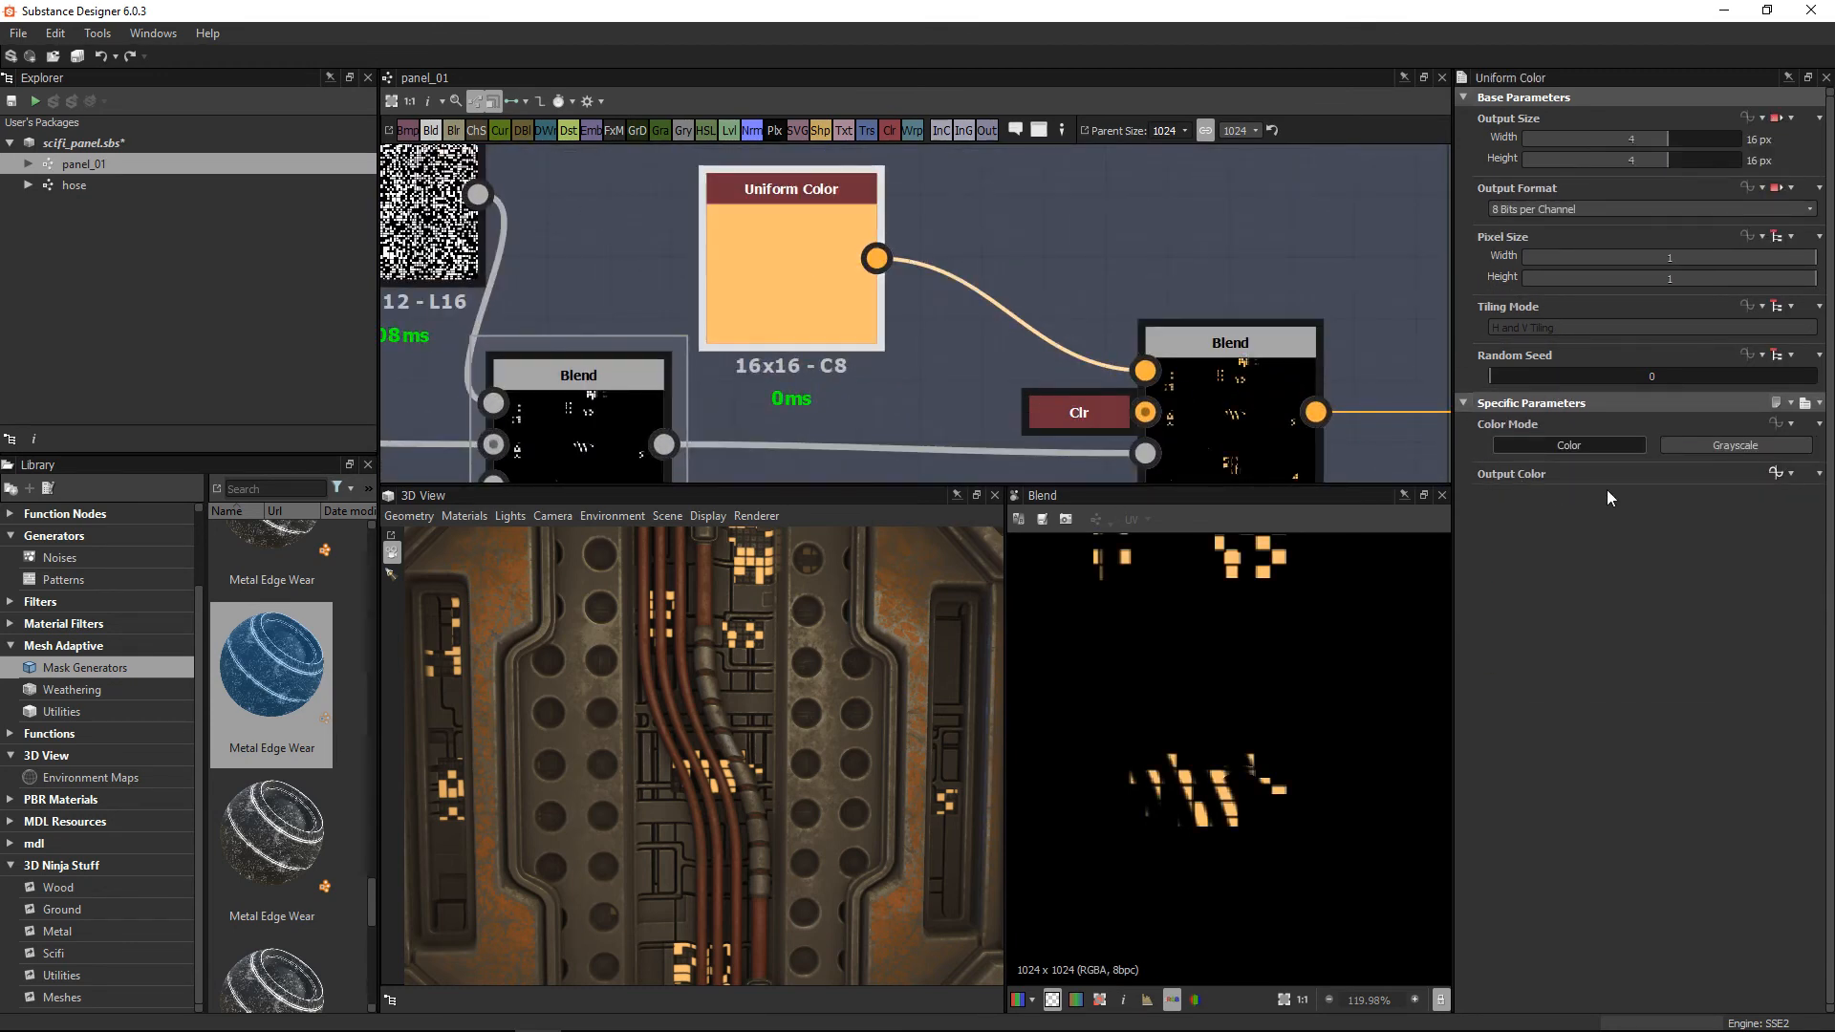
scroll(1153, 381, "up", 1)
scroll(1155, 383, "down", 6)
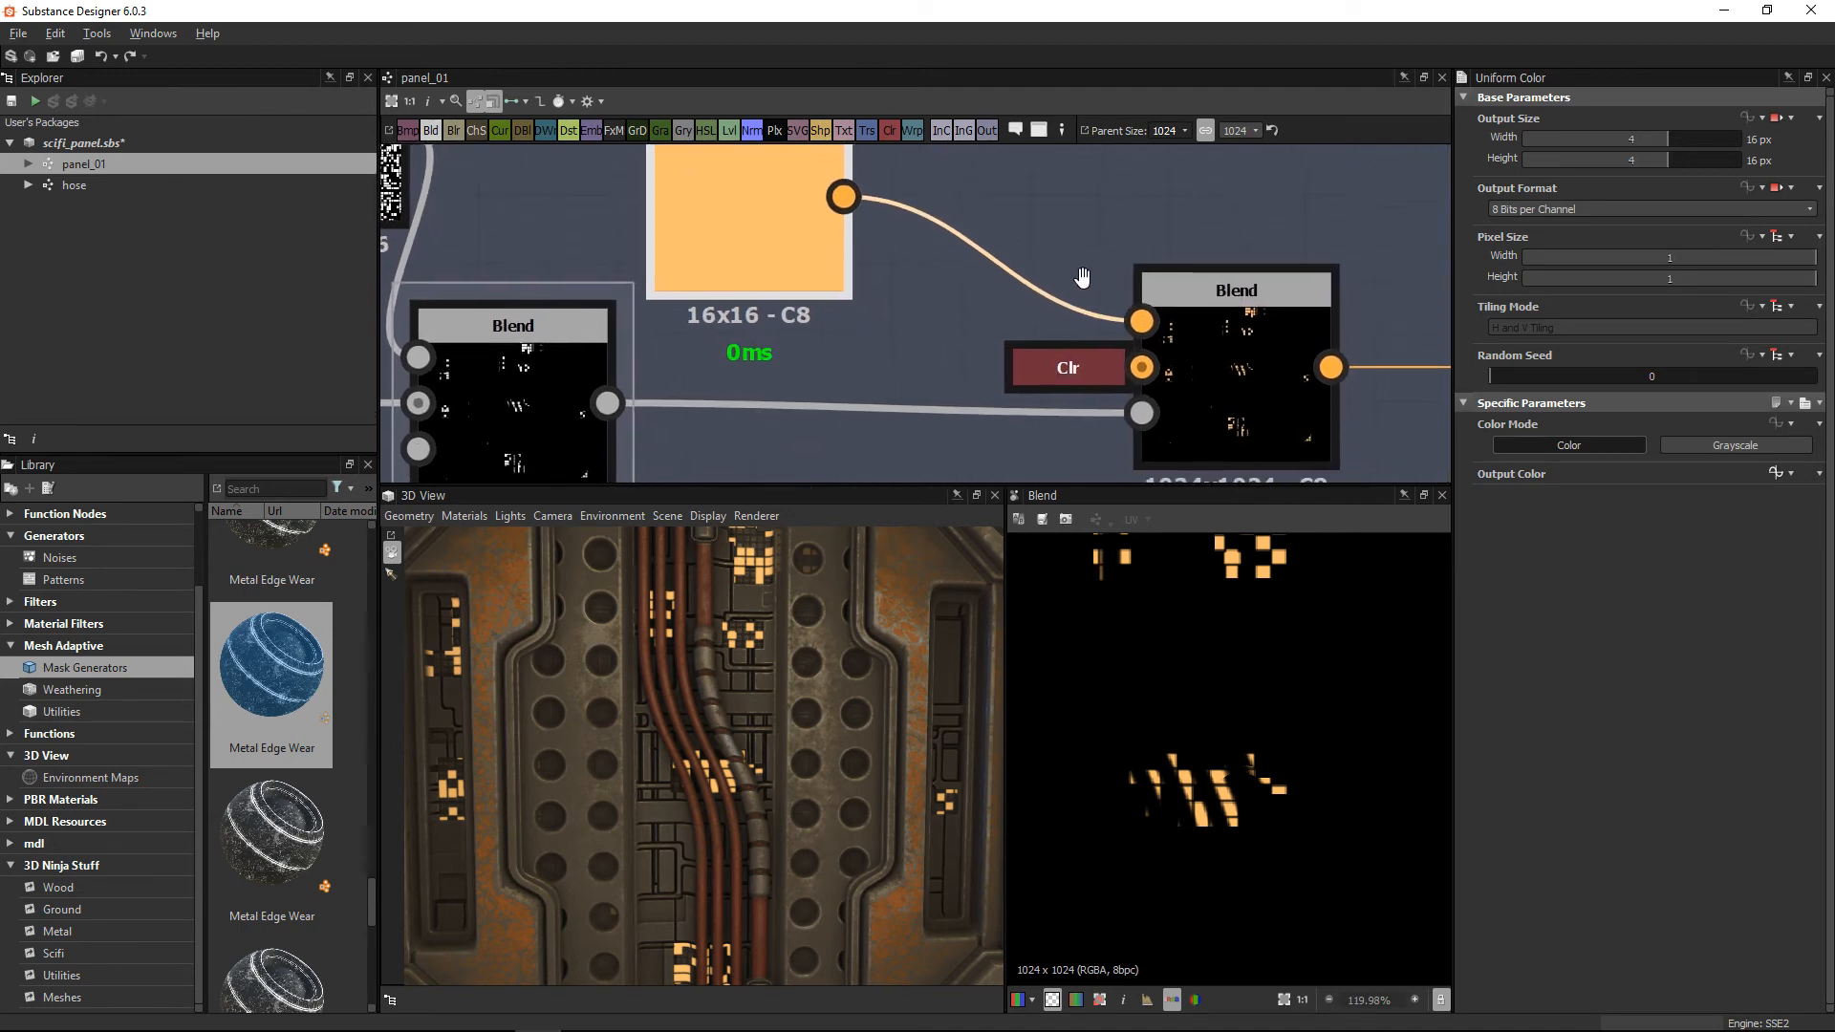
Step: Examine the Emissive frame's connection to its output and its place in the overall graph, alongside the full 3D panel
scroll(1224, 349, "down", 5)
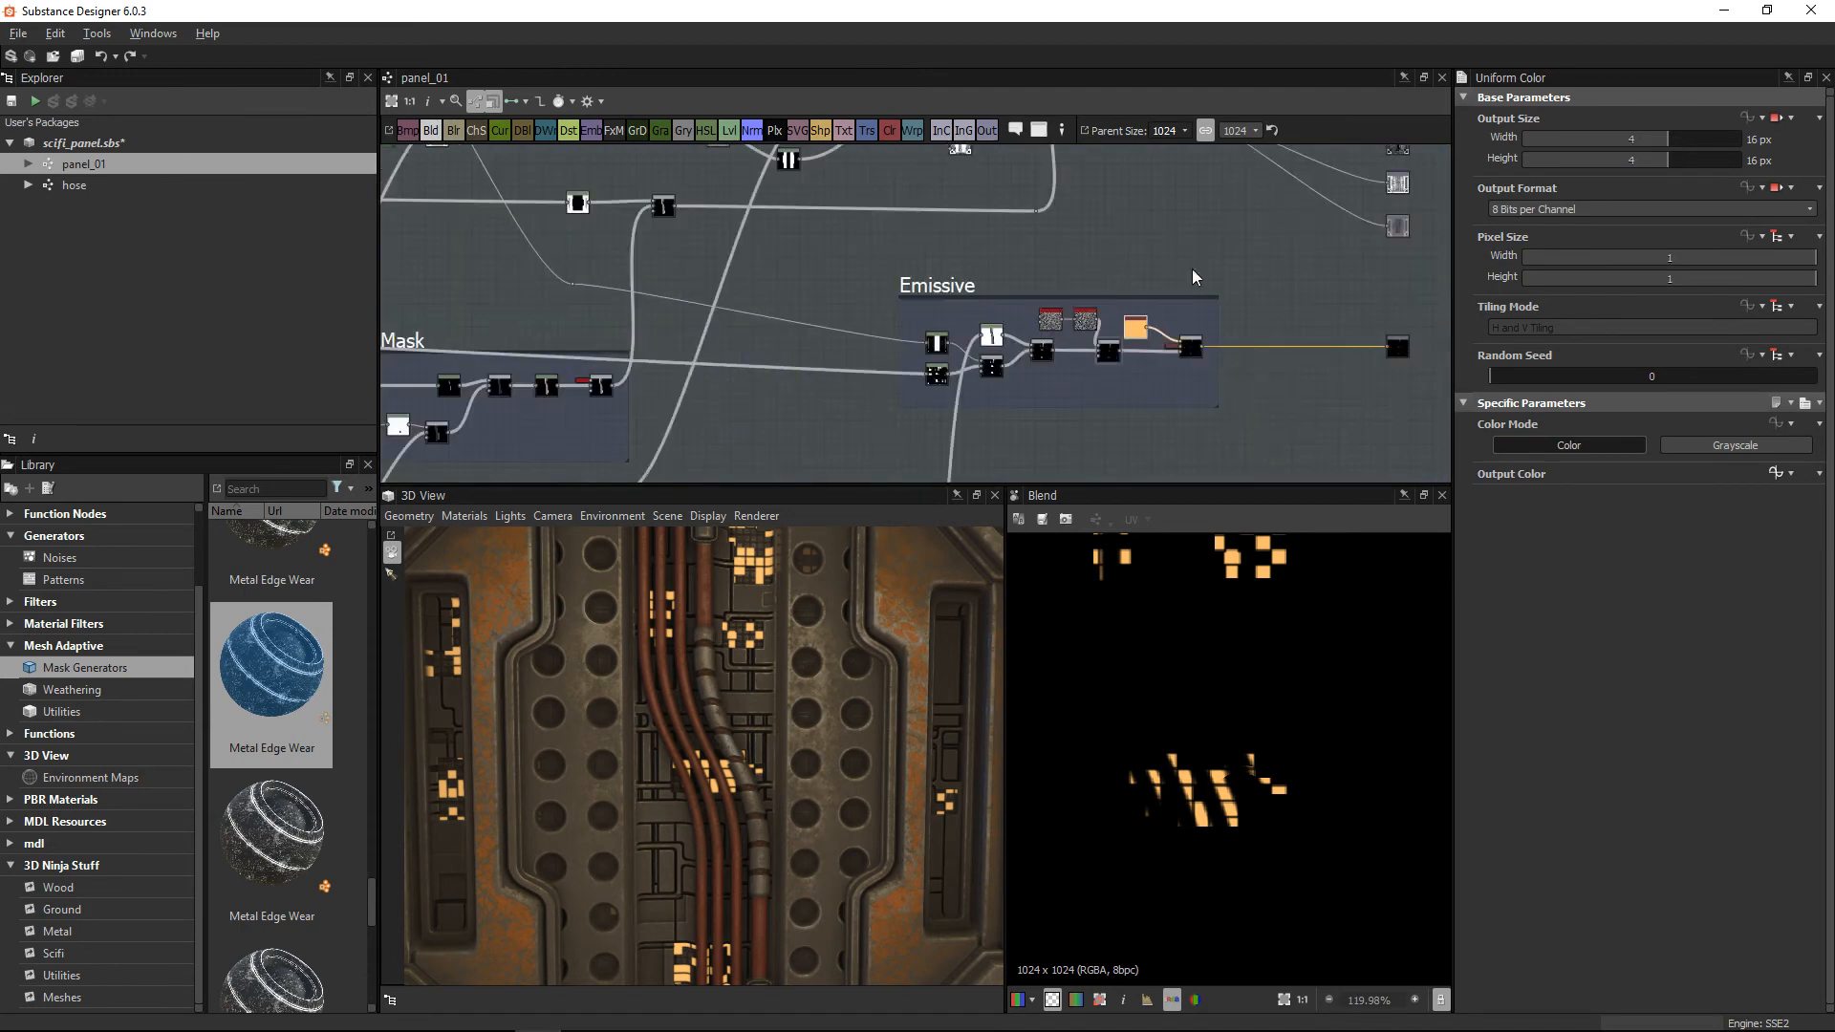
scroll(1195, 276, "down", 2)
middle_click_drag(1335, 336, 1206, 347)
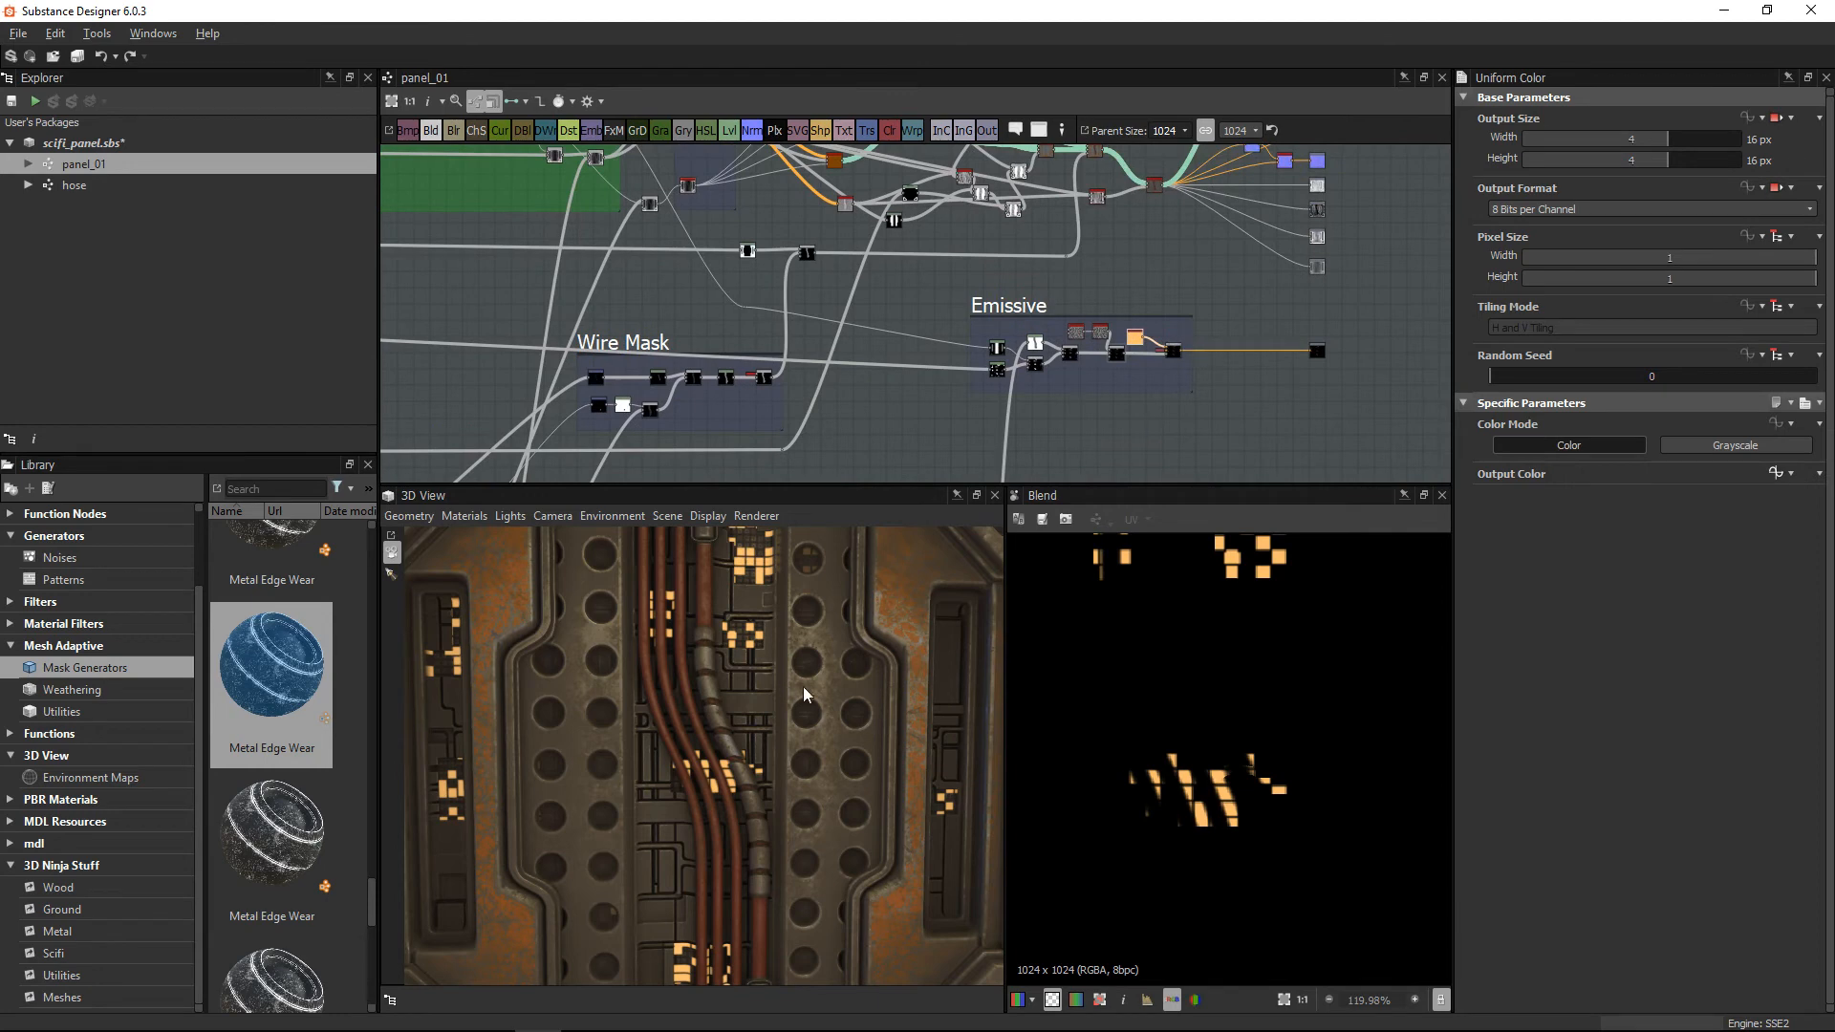
scroll(803, 674, "down", 3)
scroll(926, 307, "down", 3)
scroll(845, 612, "down", 2)
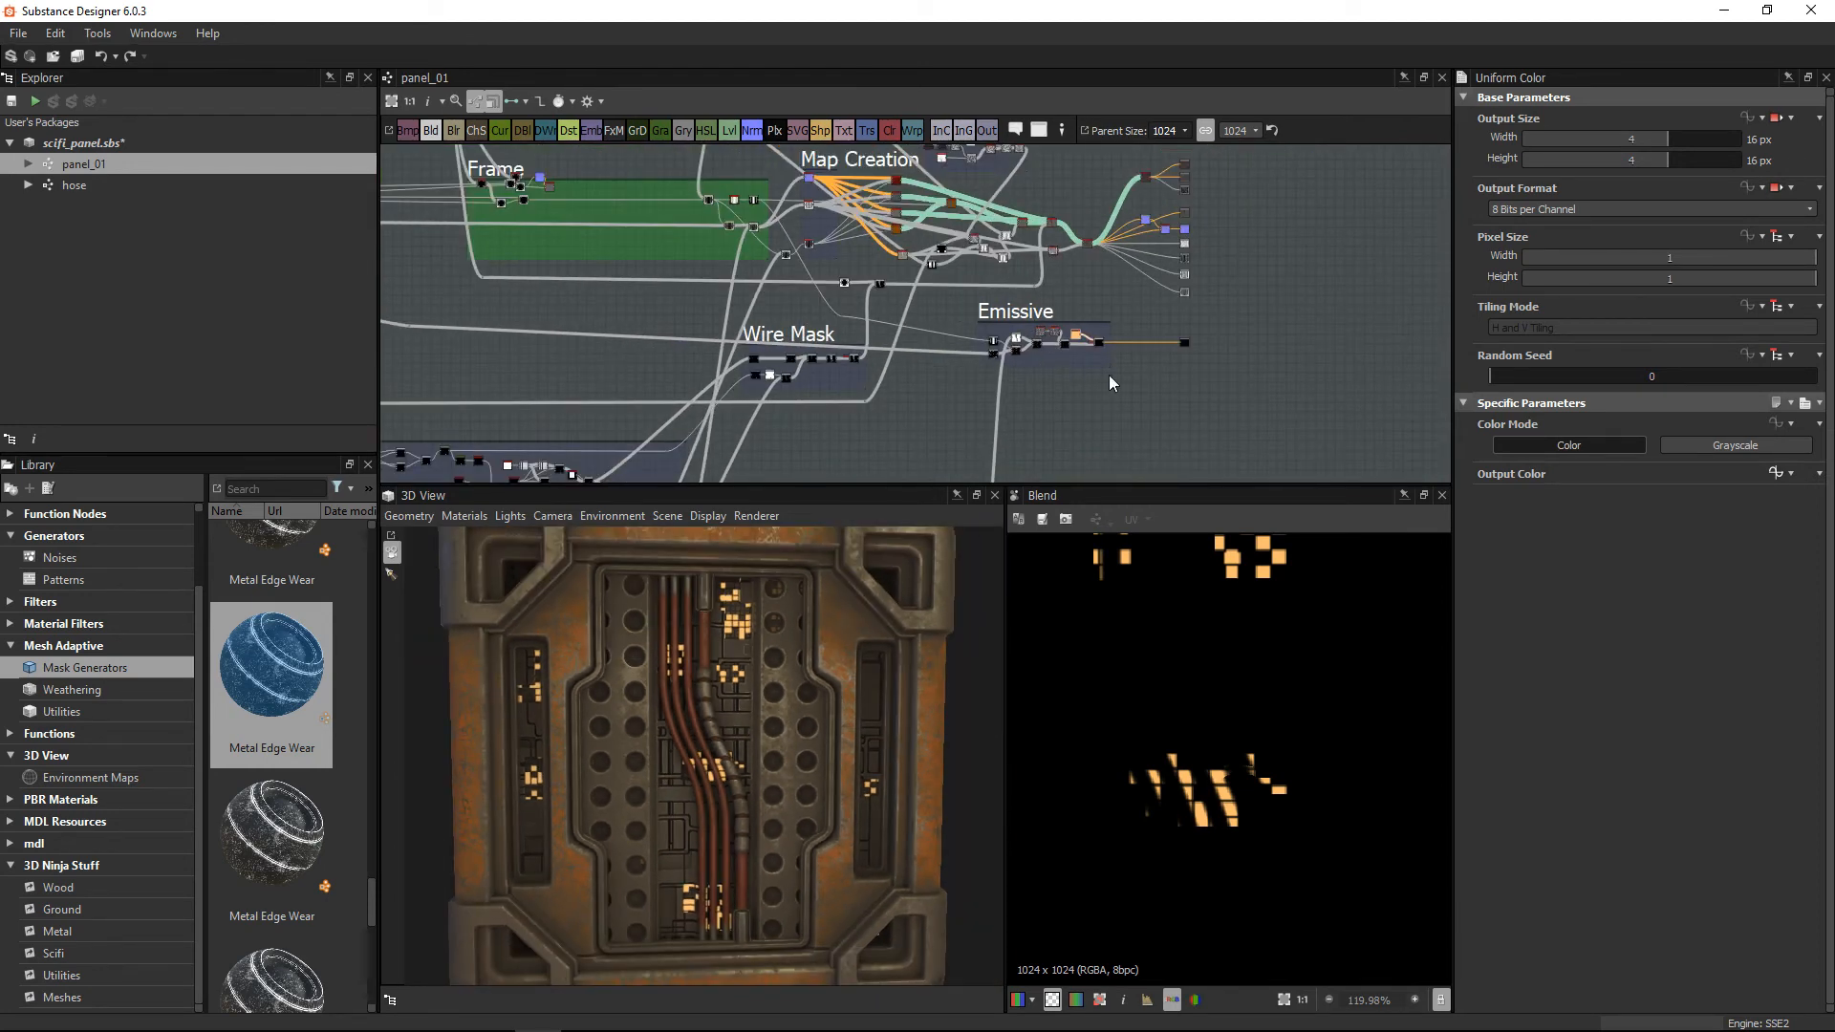
scroll(1028, 314, "down", 3)
scroll(1058, 340, "up", 1)
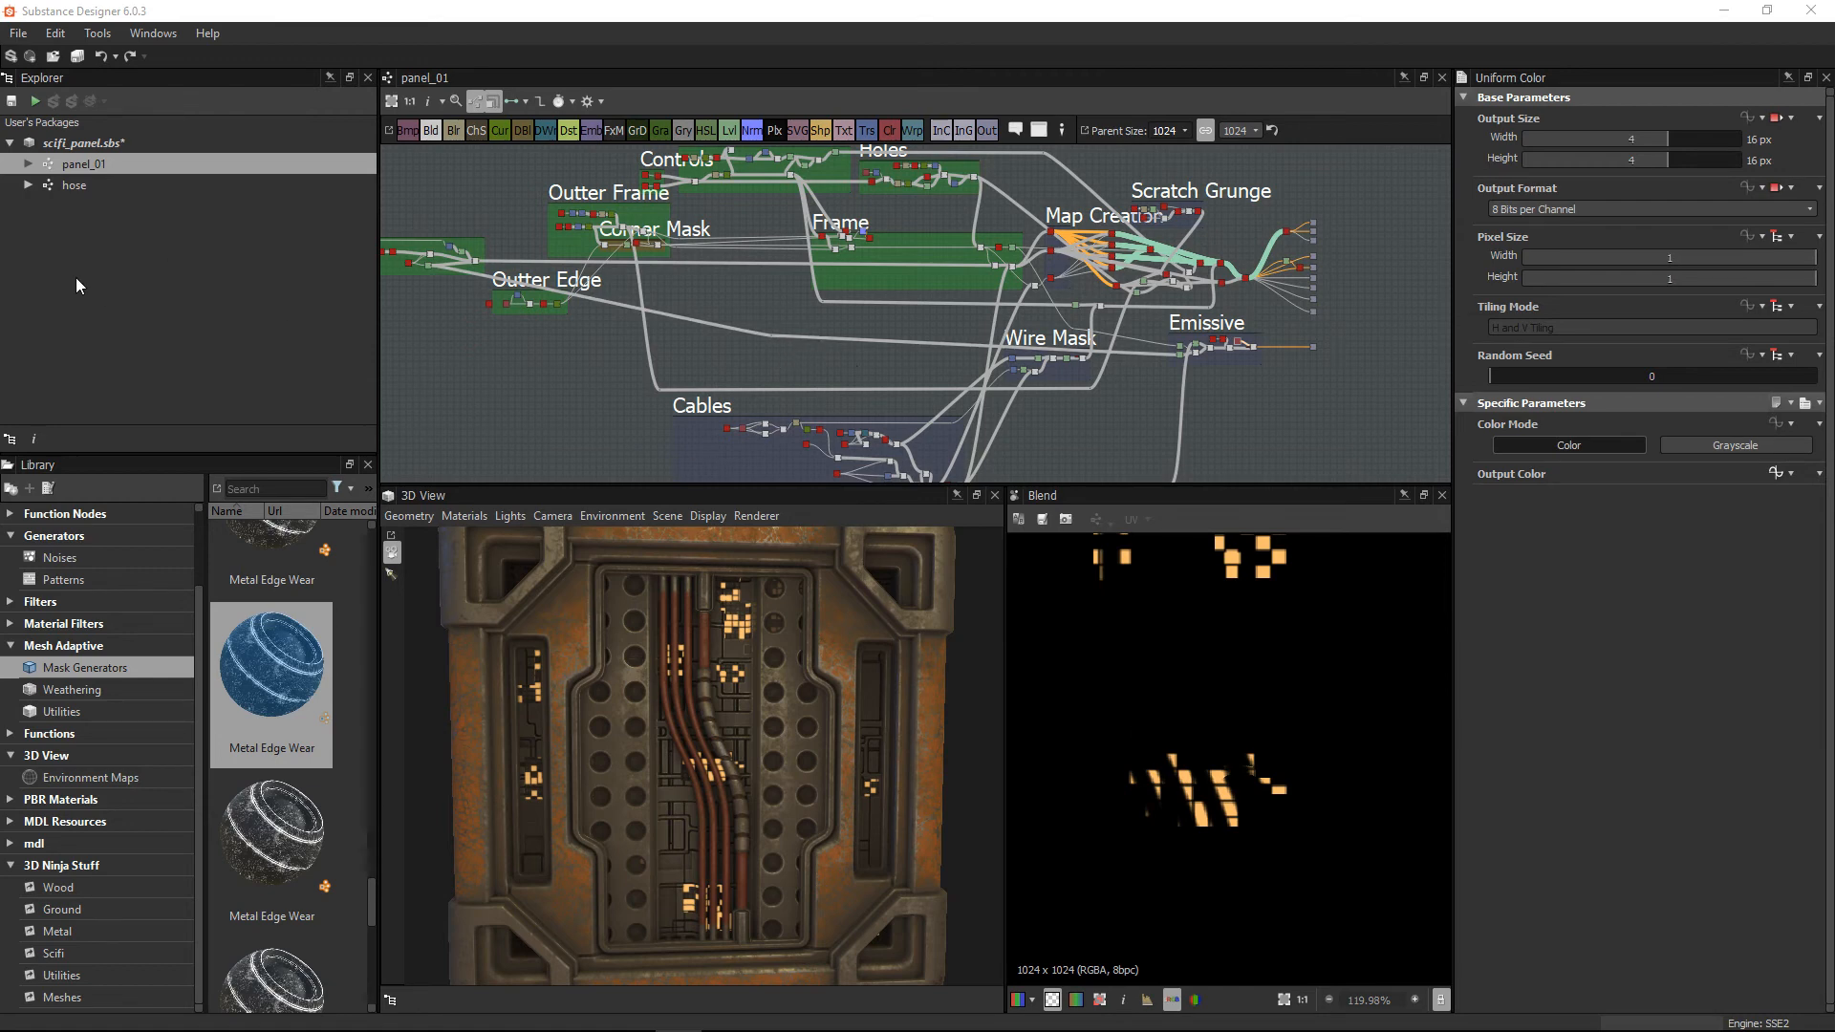
Step: Open the hose graph and compare its attributes with those of the panel_01 graph
left_click(76, 187)
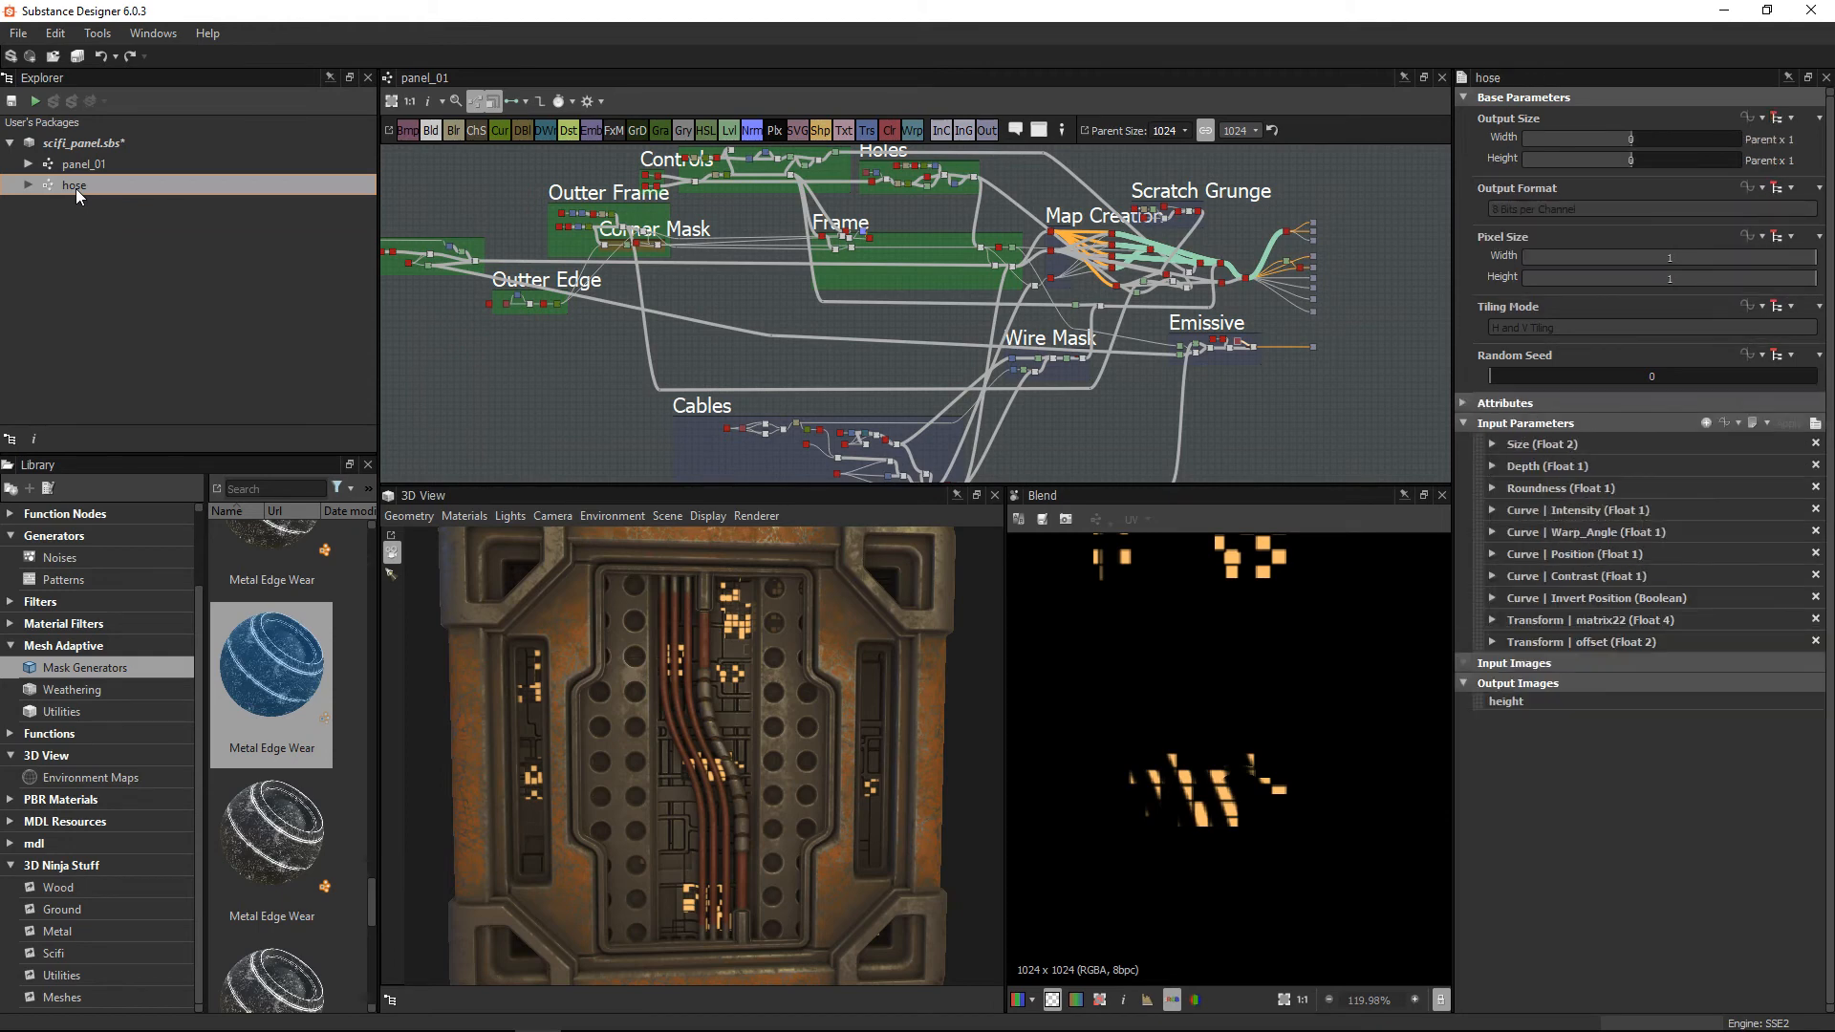
double_click(74, 185)
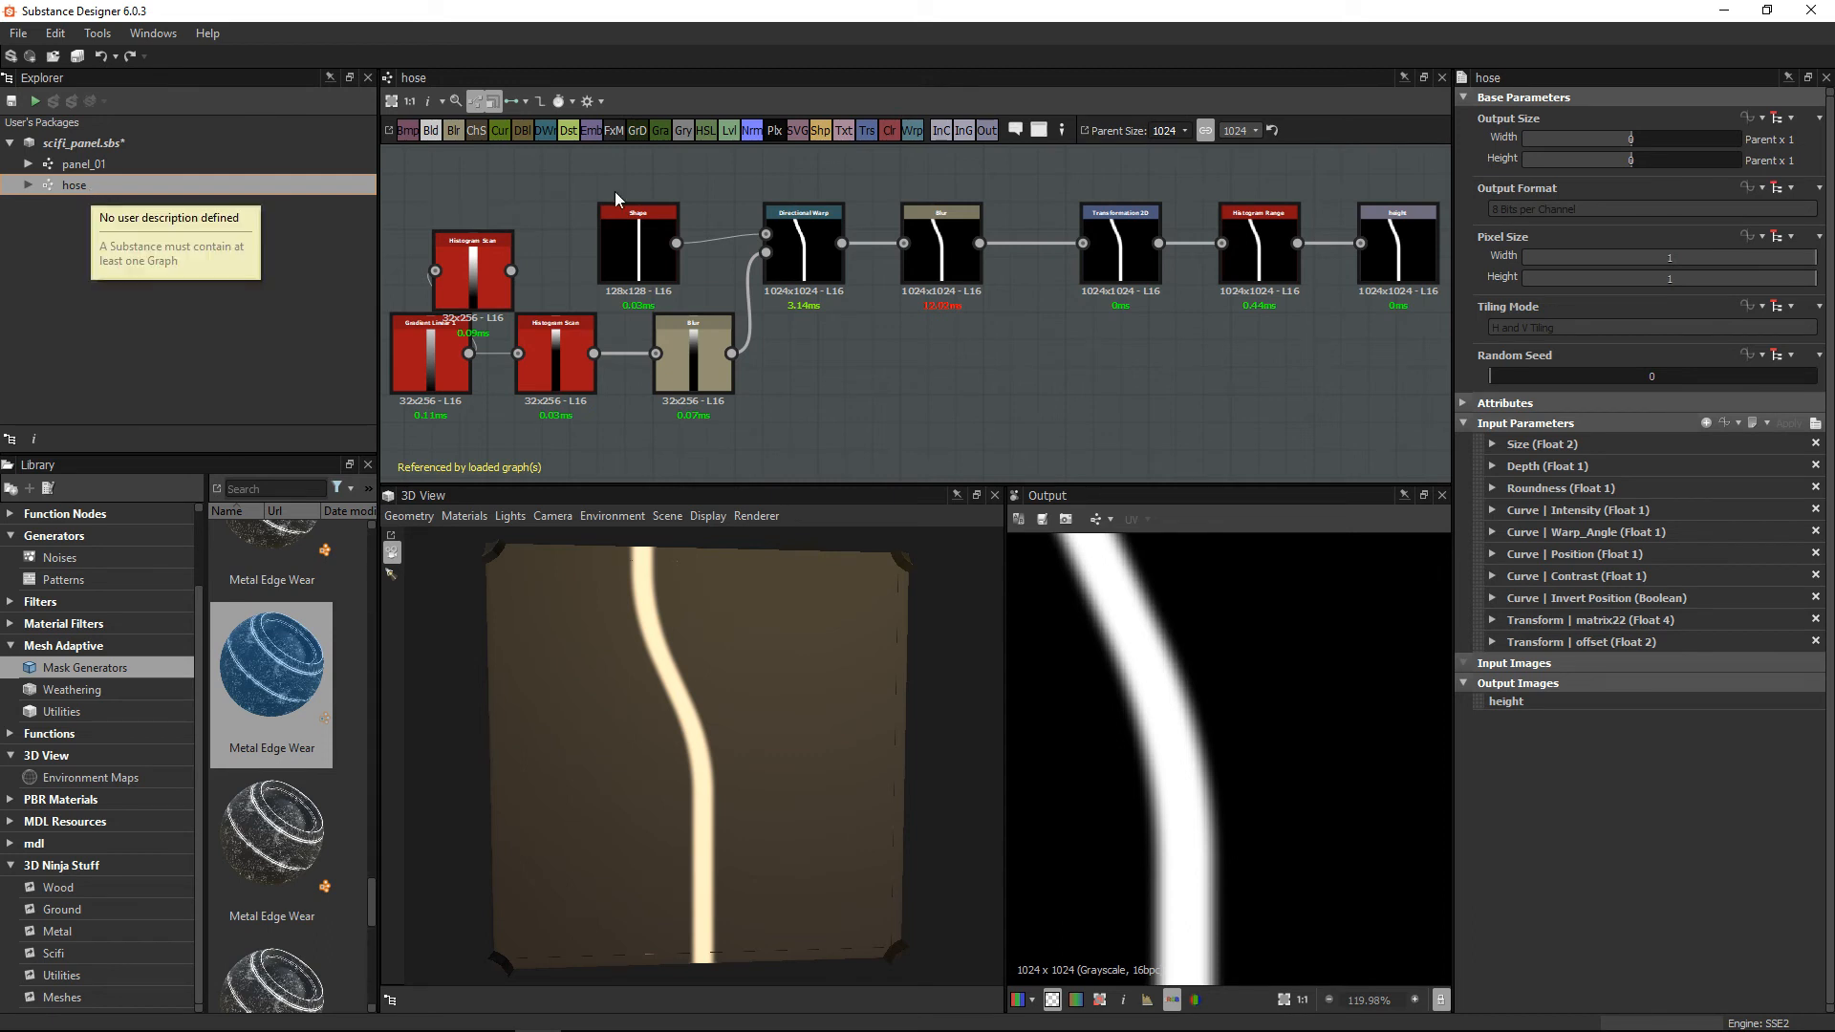
left_click(1467, 403)
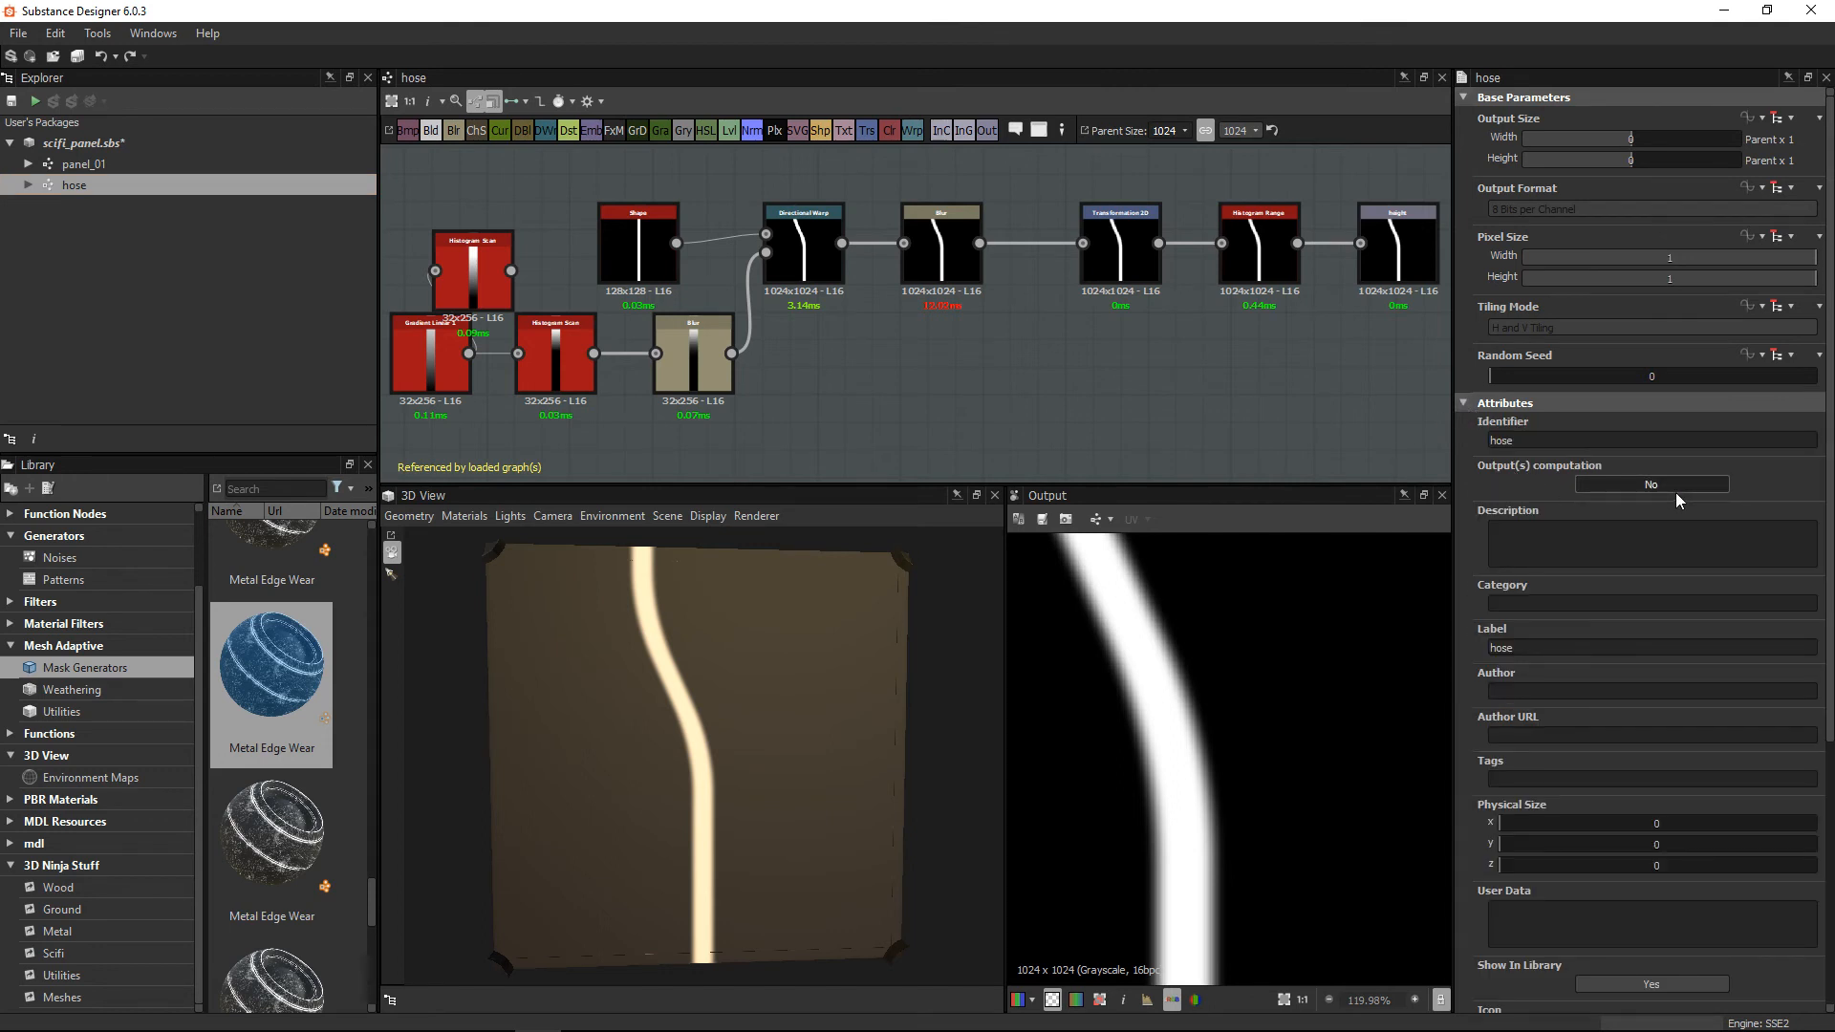
left_click(73, 168)
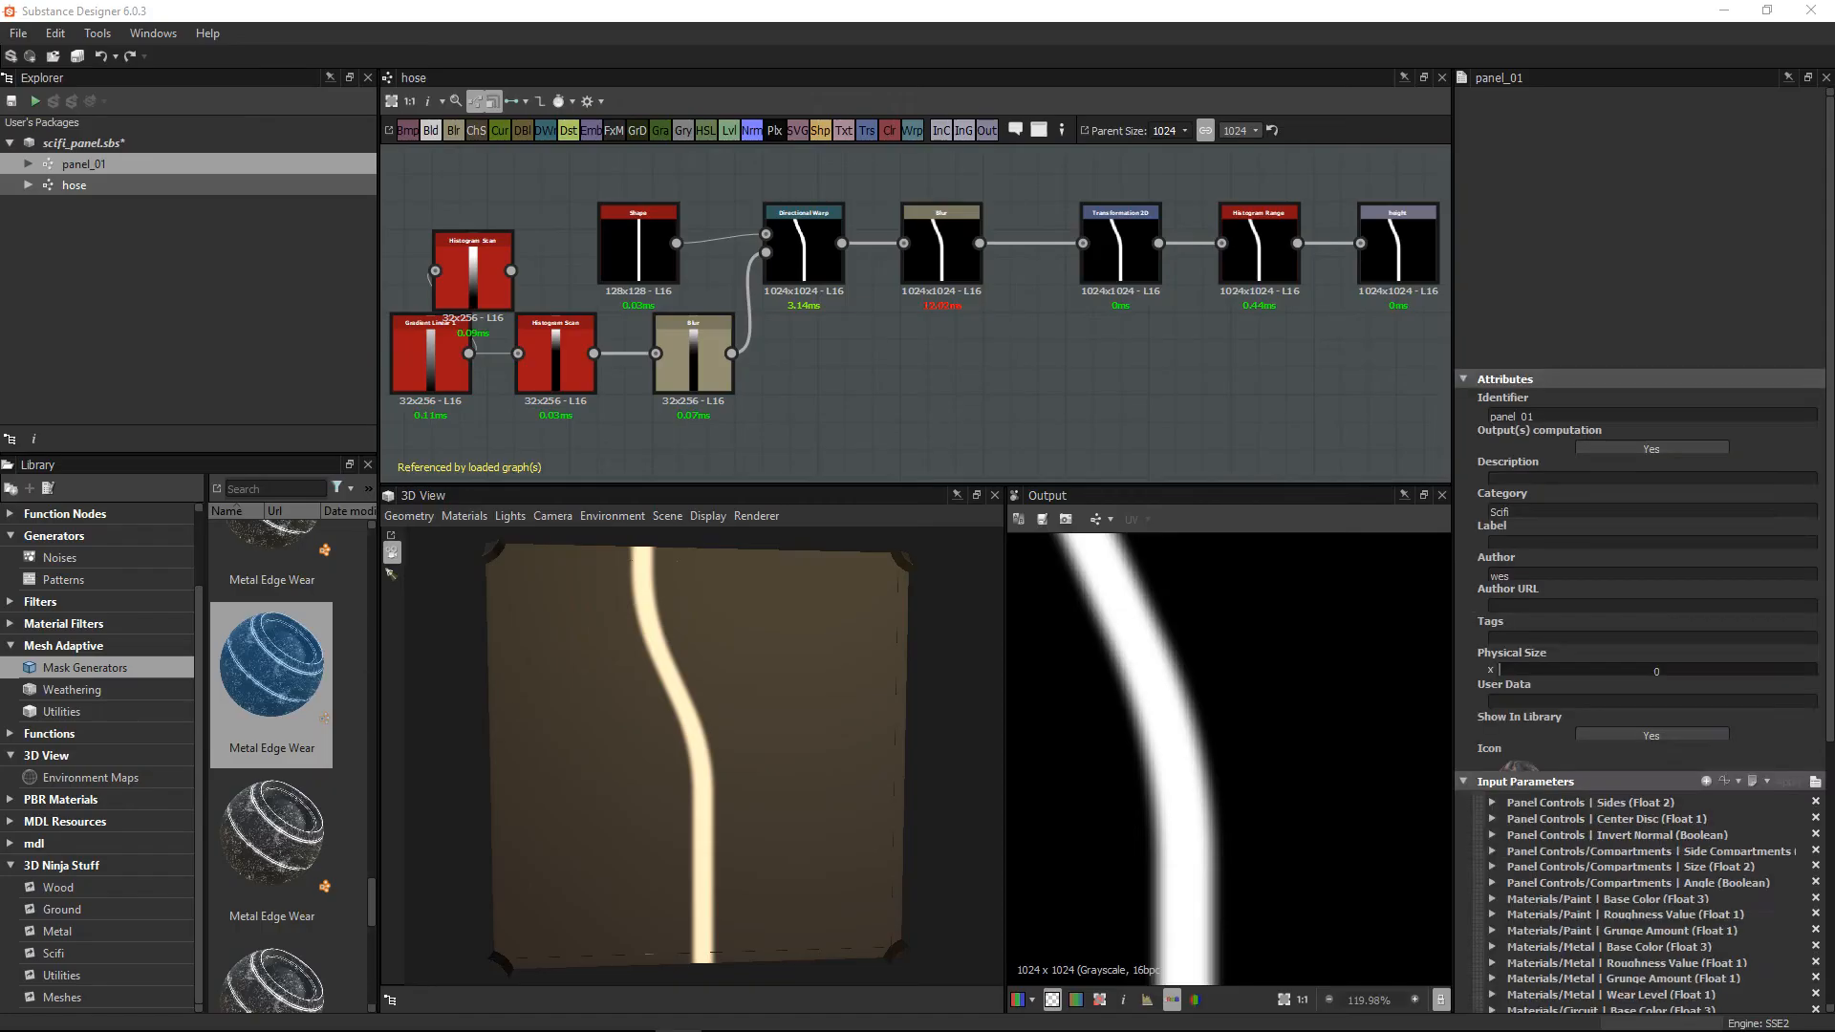
Step: Switch to Unreal Editor and bring the whole wood-plank cube into view in the Substance level
left_click_drag(0, 308, 1139, 134)
left_click(1489, 125)
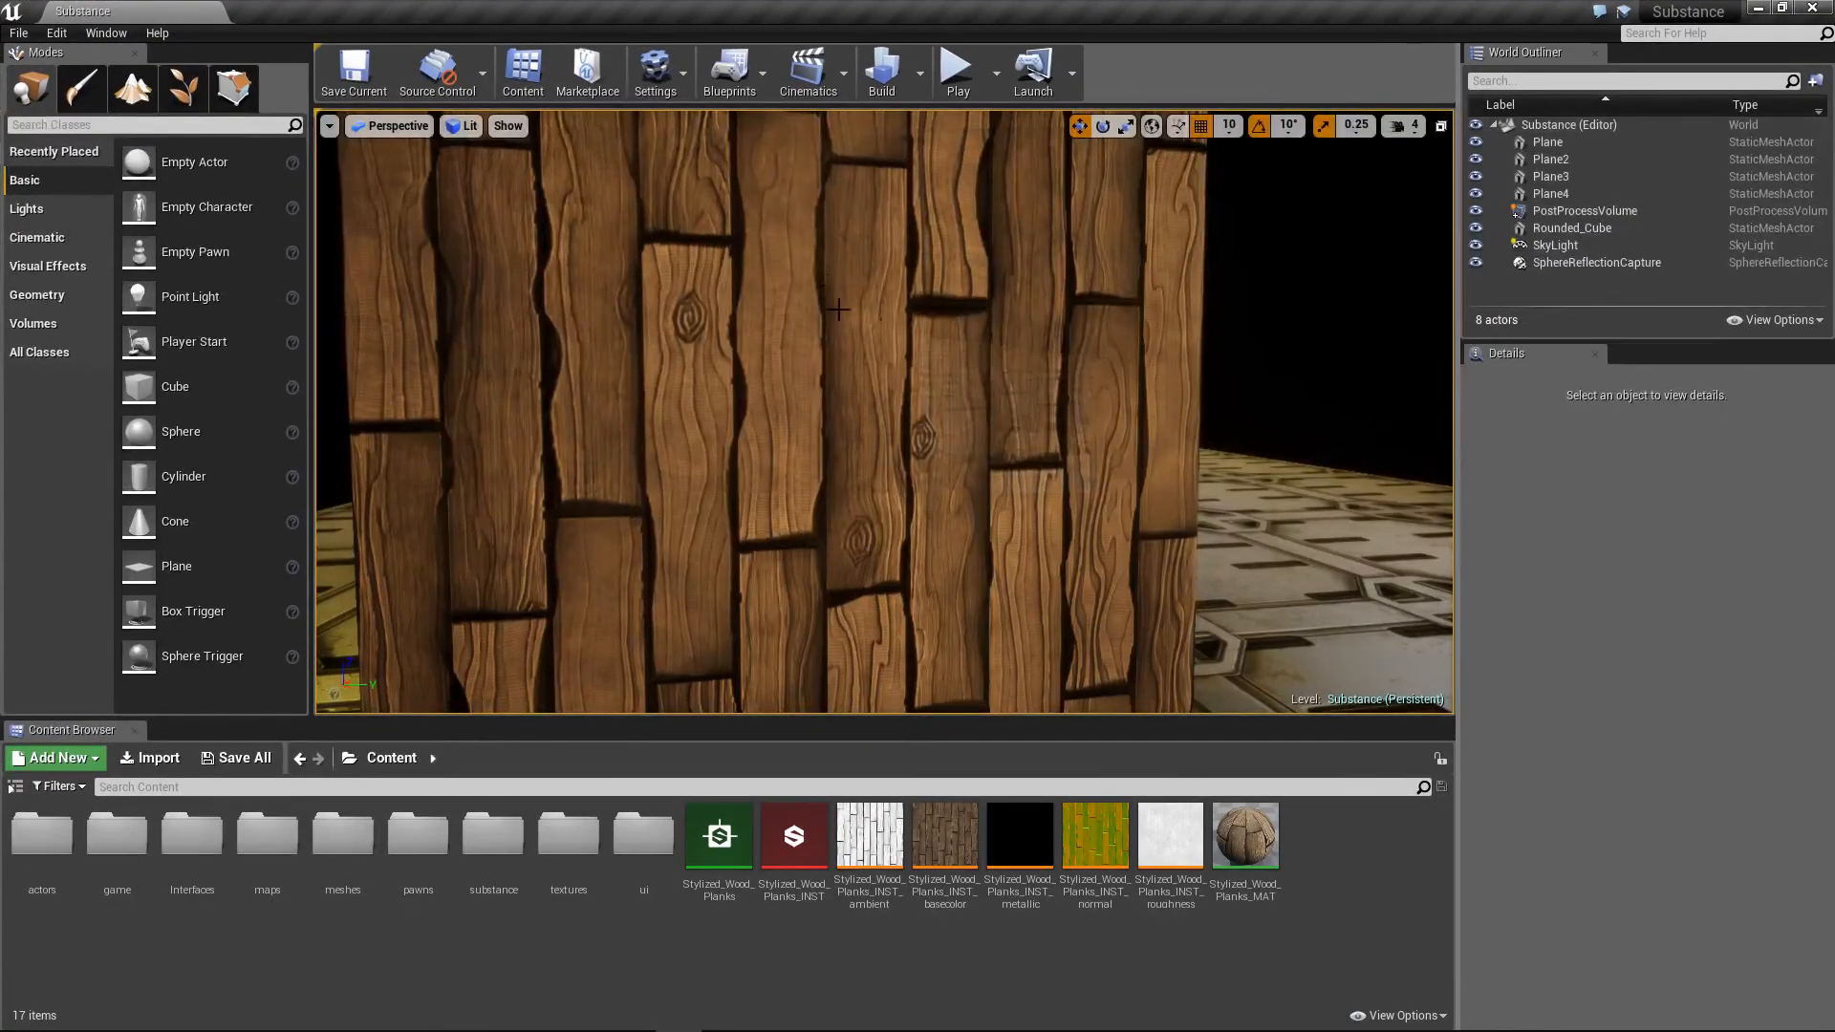
scroll(874, 433, "down", 6)
left_click_drag(794, 315, 780, 396, "alt")
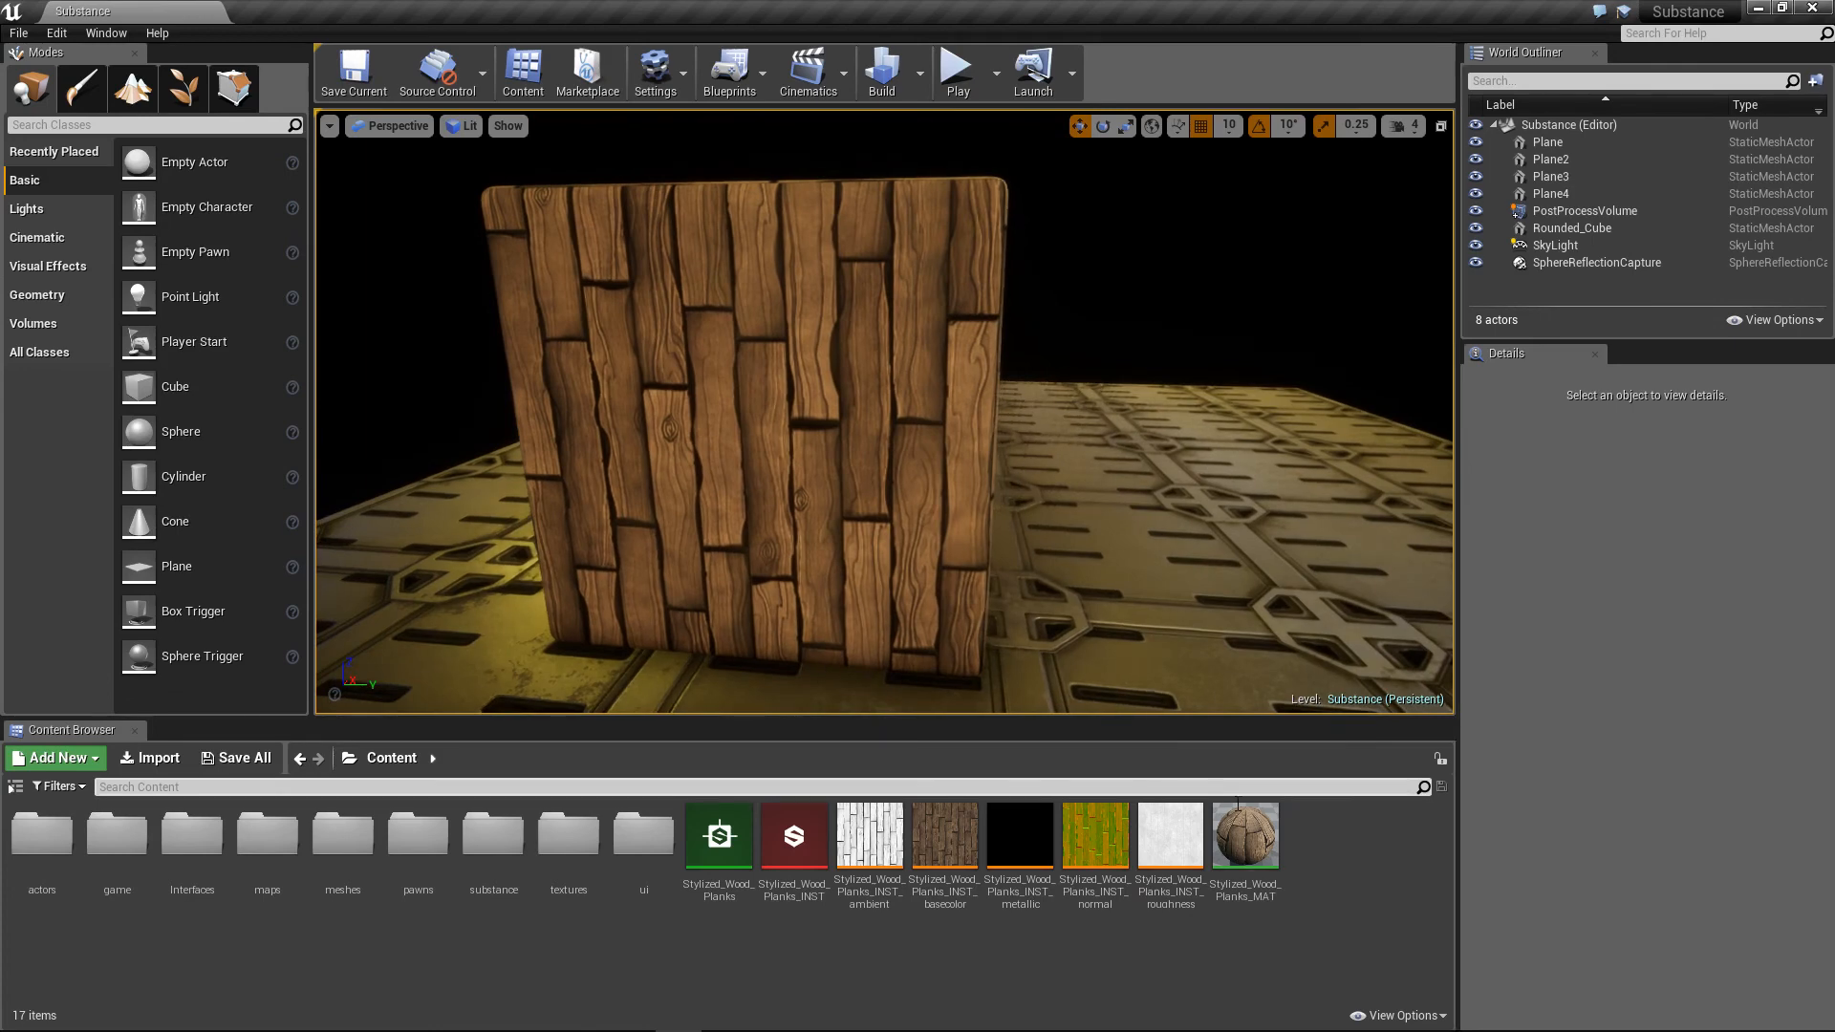
Step: Open the substance content folder and apply the orange panel_01 material with wires to the rounded cube
left_click(495, 847)
double_click(495, 847)
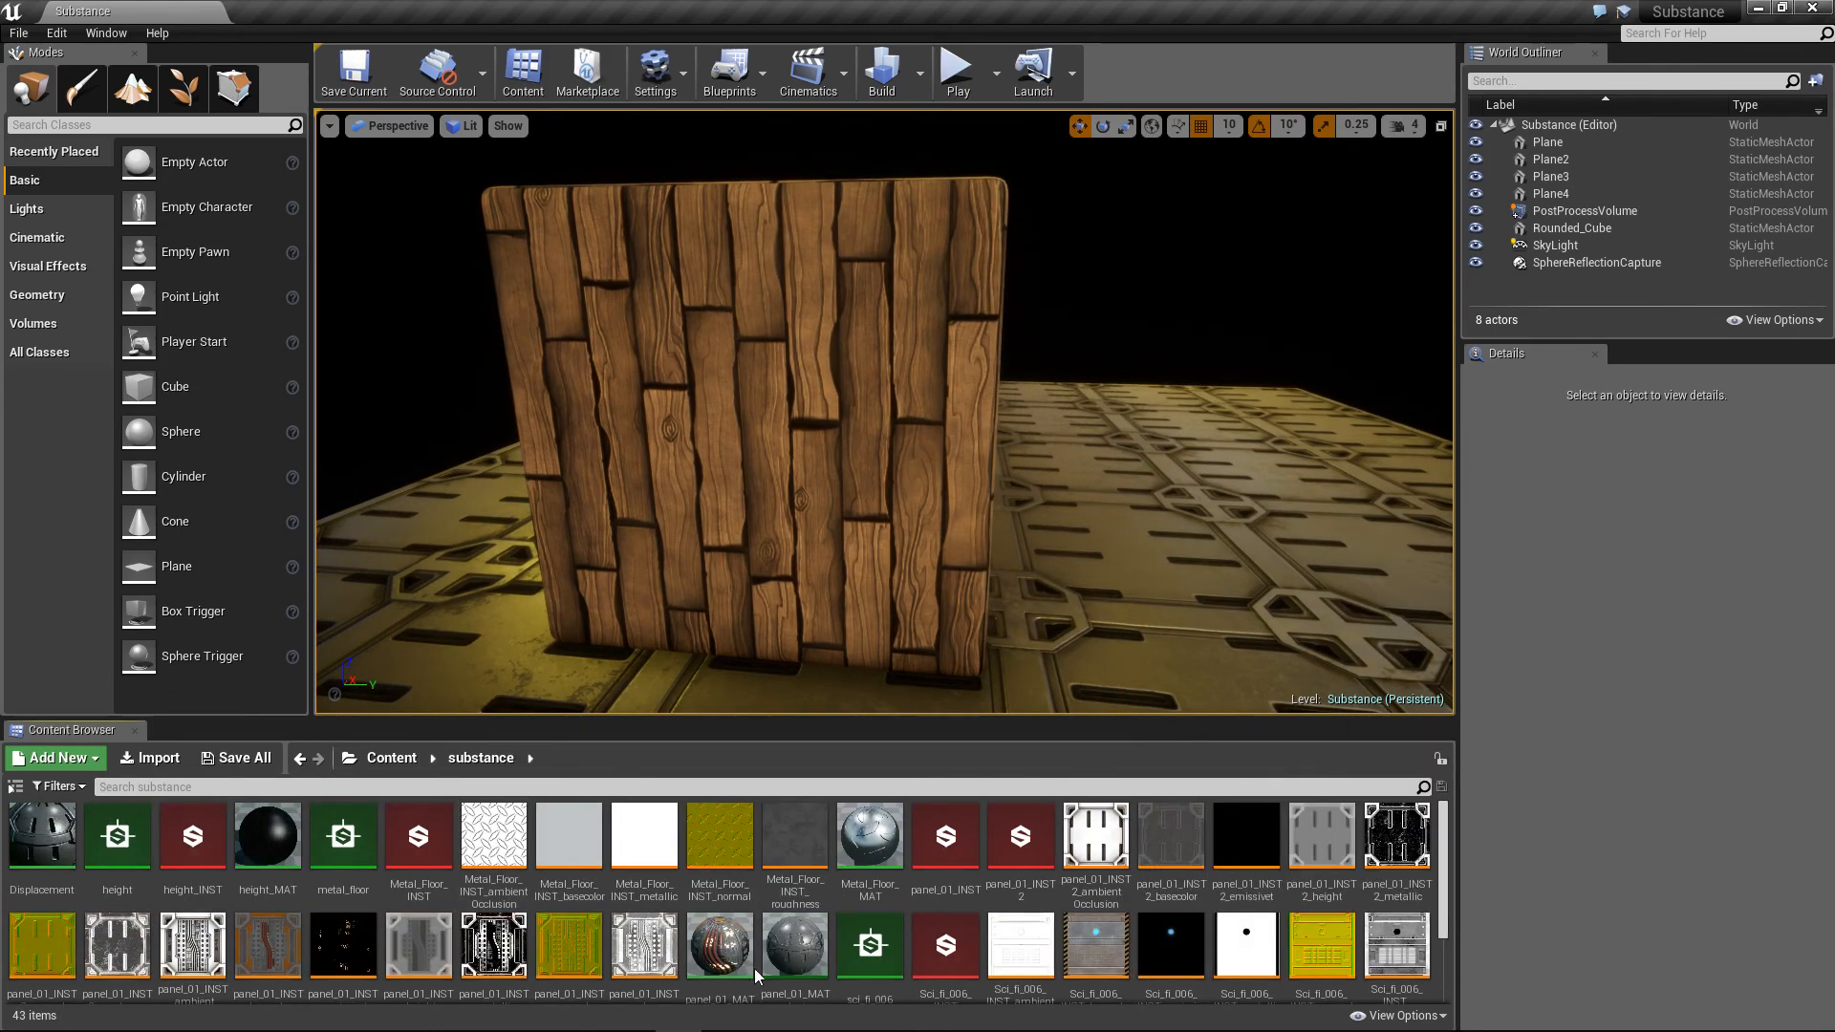
left_click_drag(720, 944, 799, 554)
right_click_drag(799, 554, 859, 552)
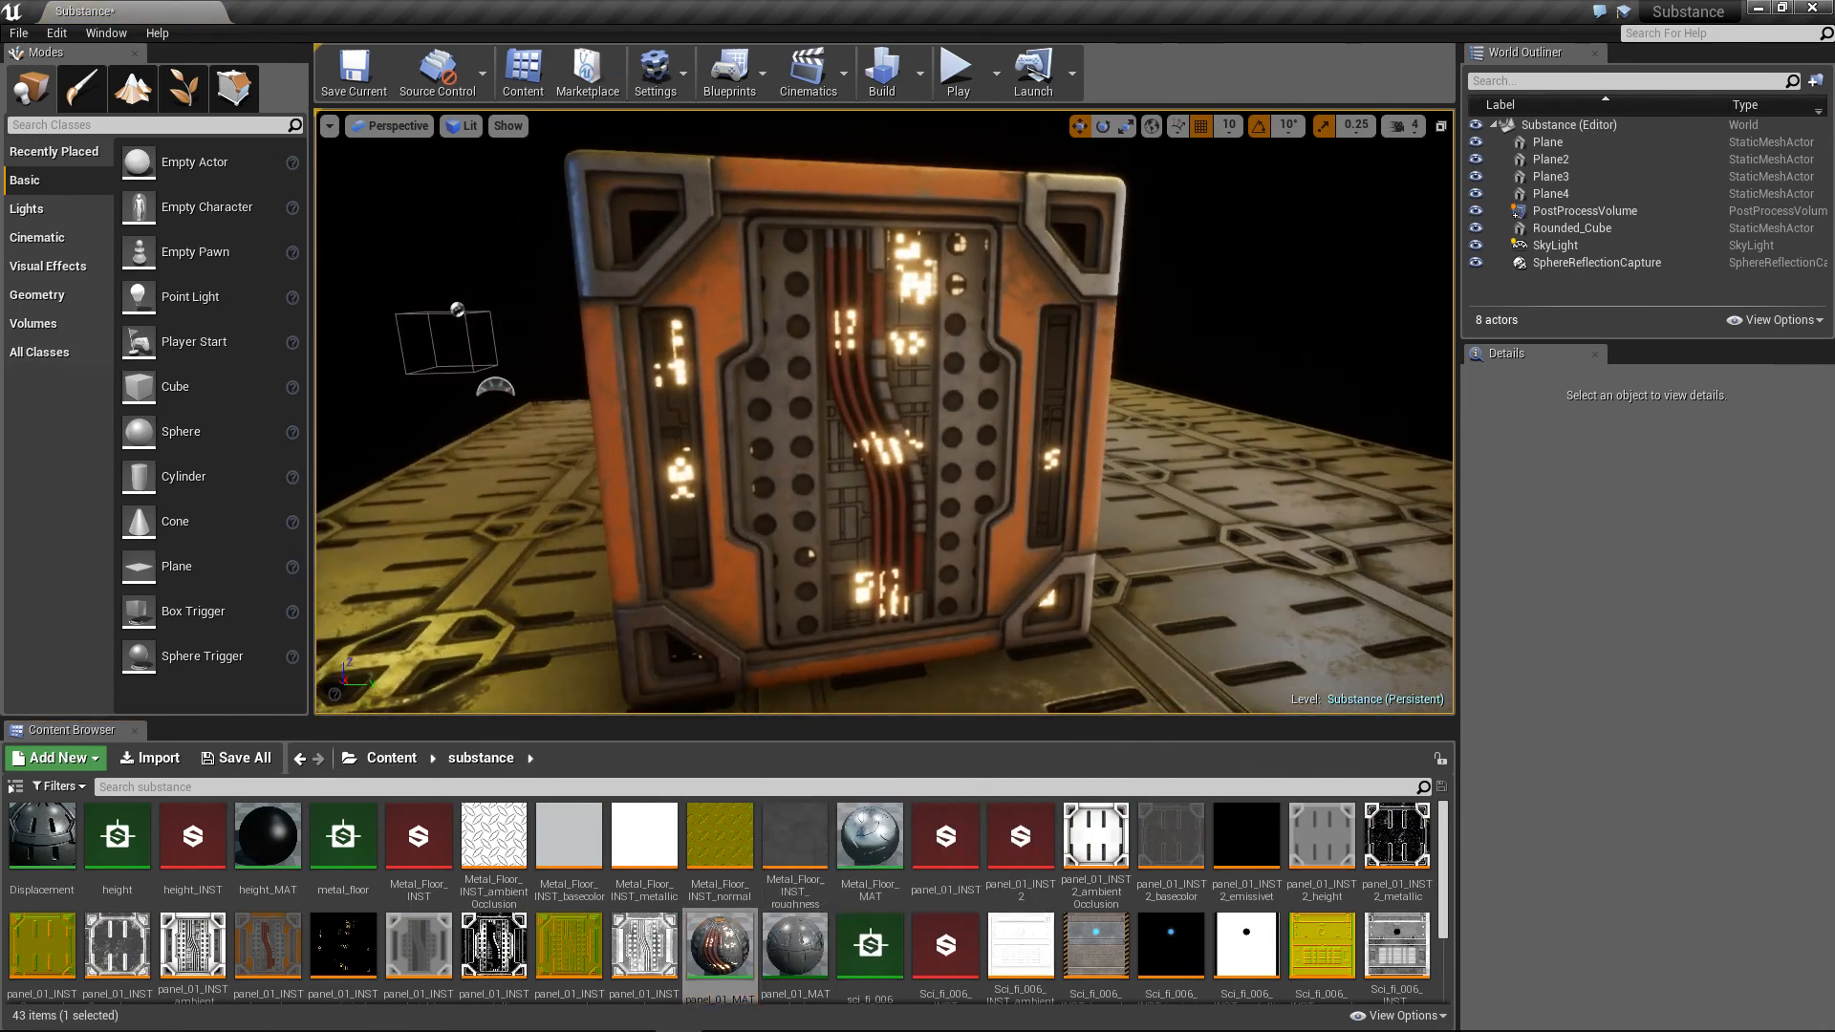
Step: Enlarge the viewport and examine the panel material on the cube from several angles
left_click_drag(894, 719, 894, 756)
mouse_move(888, 497)
right_mouse_down()
mouse_move(993, 492)
mouse_move(798, 516)
mouse_move(889, 516)
right_mouse_up()
right_click_drag(1007, 295, 978, 302)
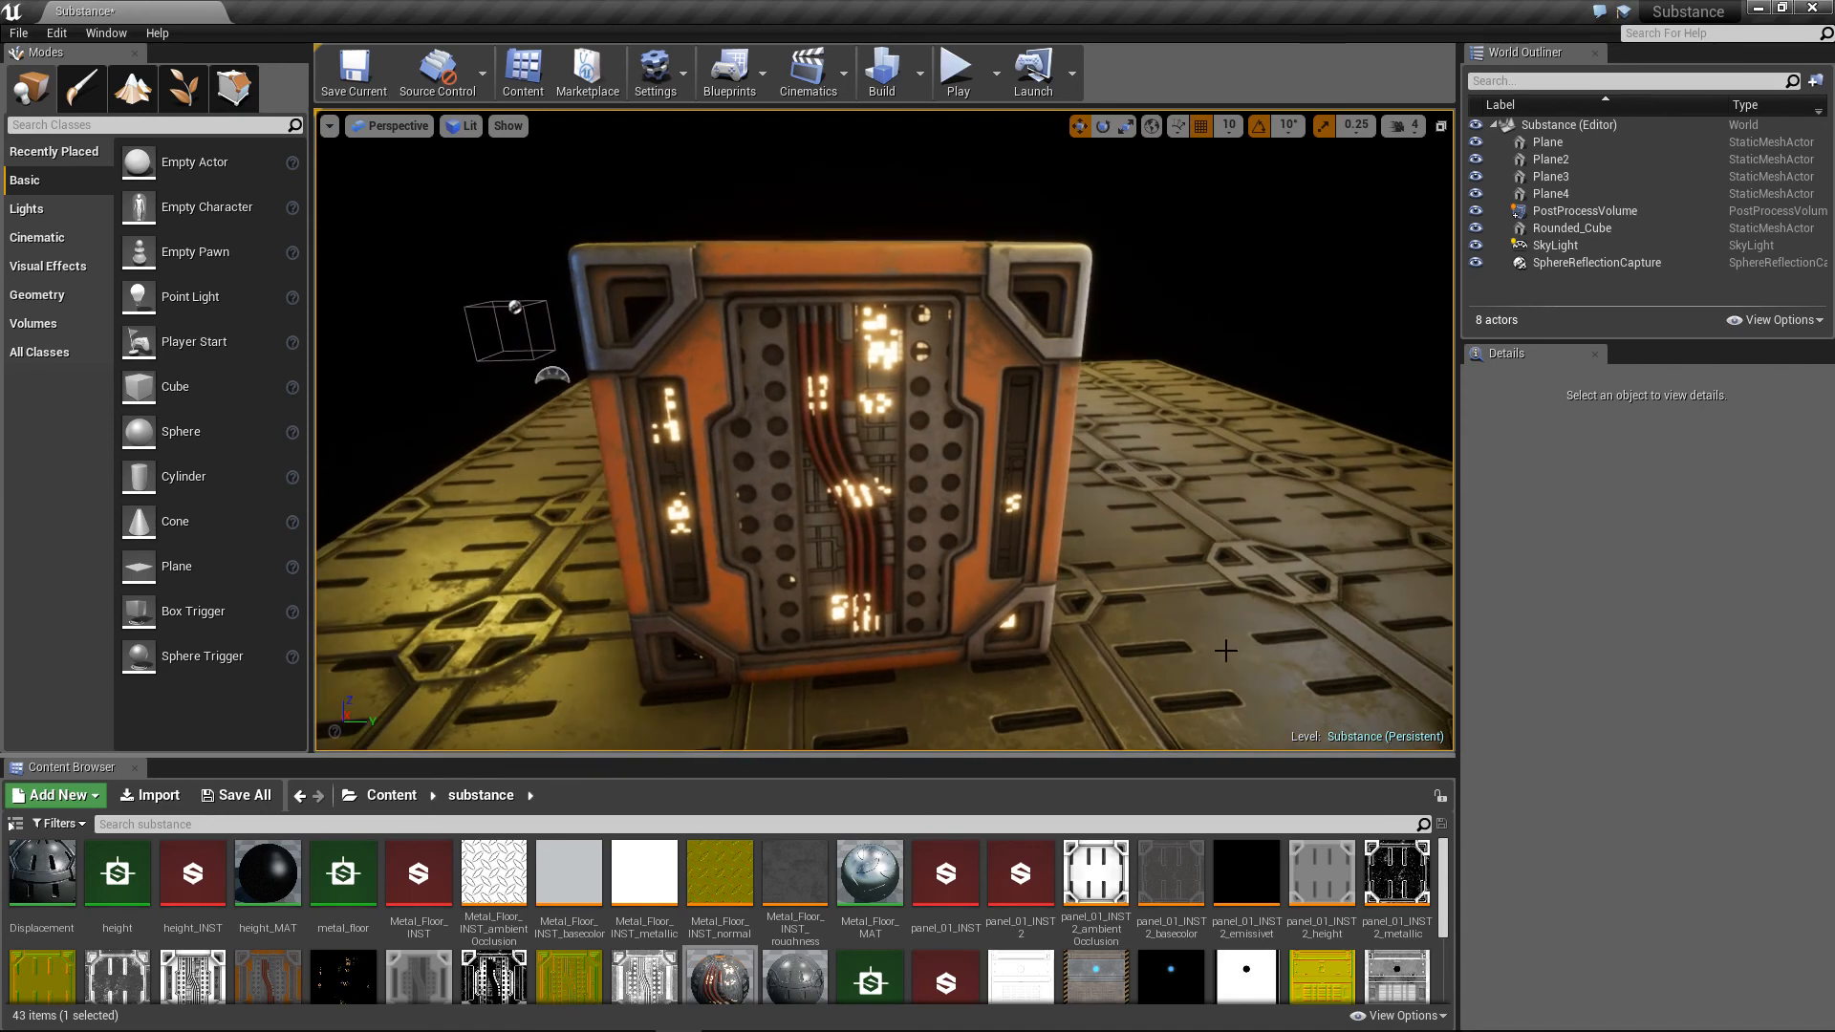
right_click_drag(1201, 603, 1206, 613)
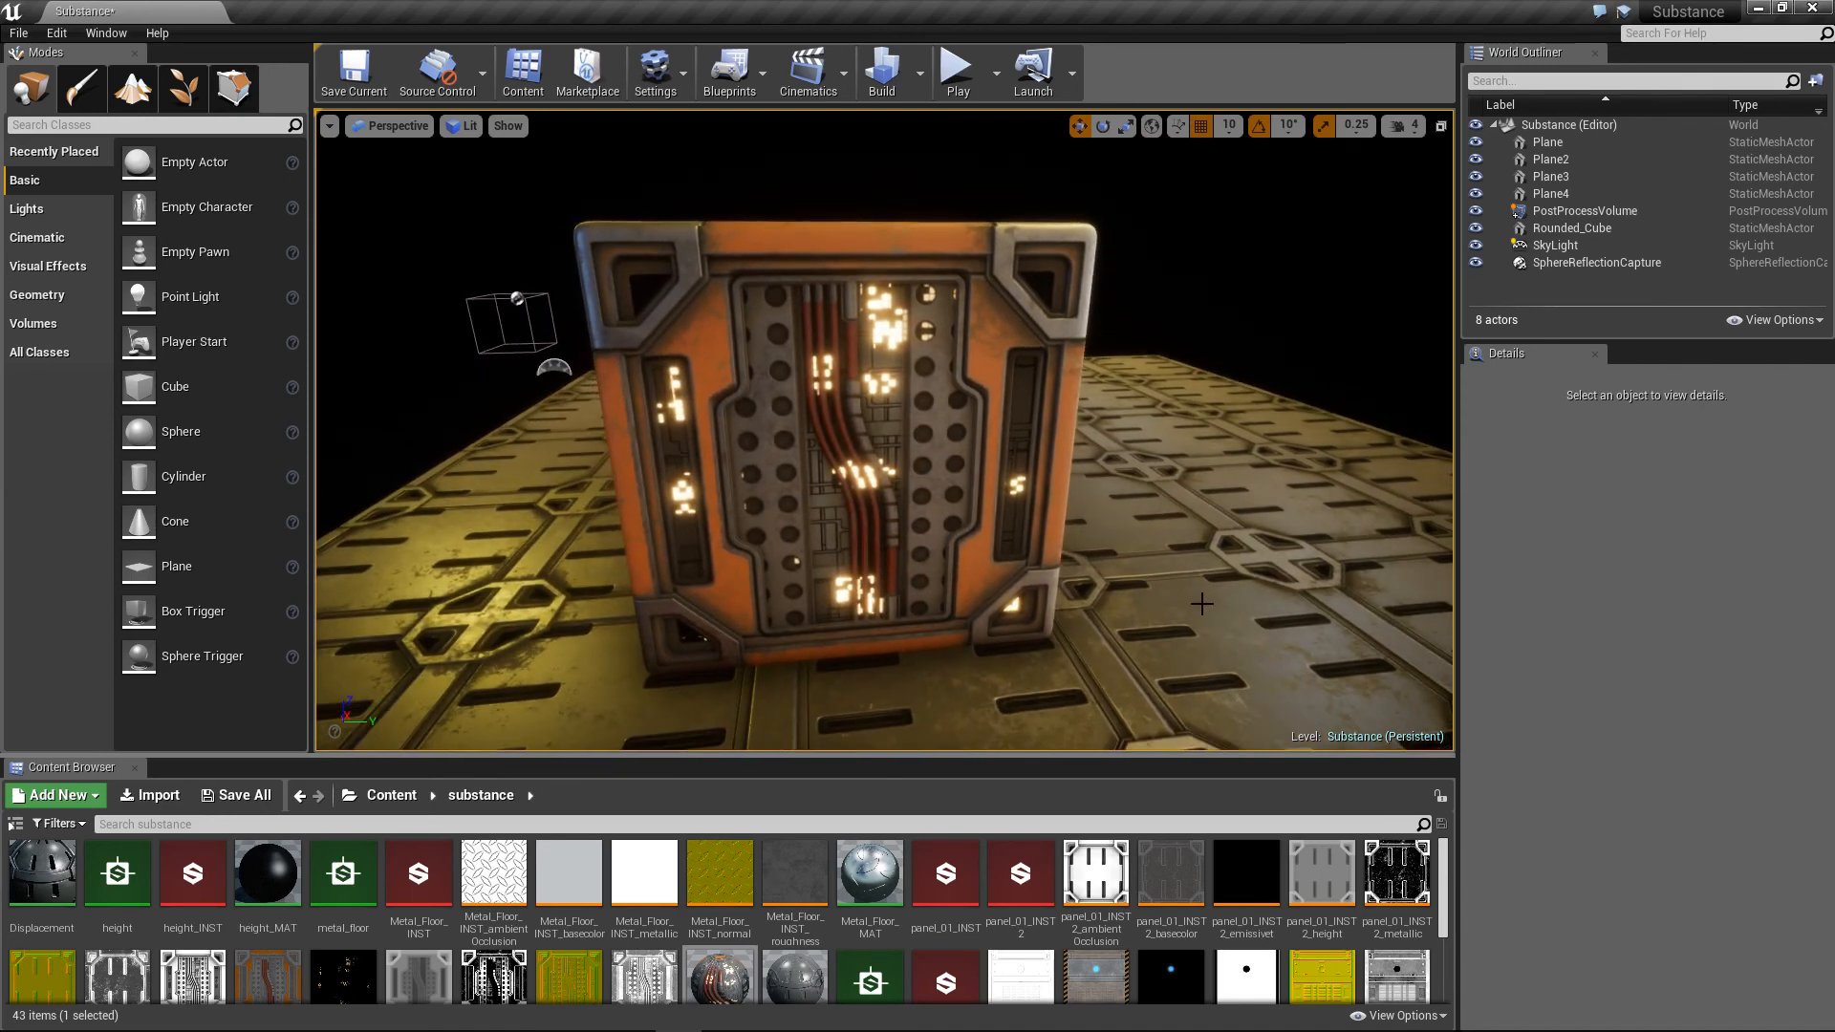
right_click_drag(969, 554, 925, 509)
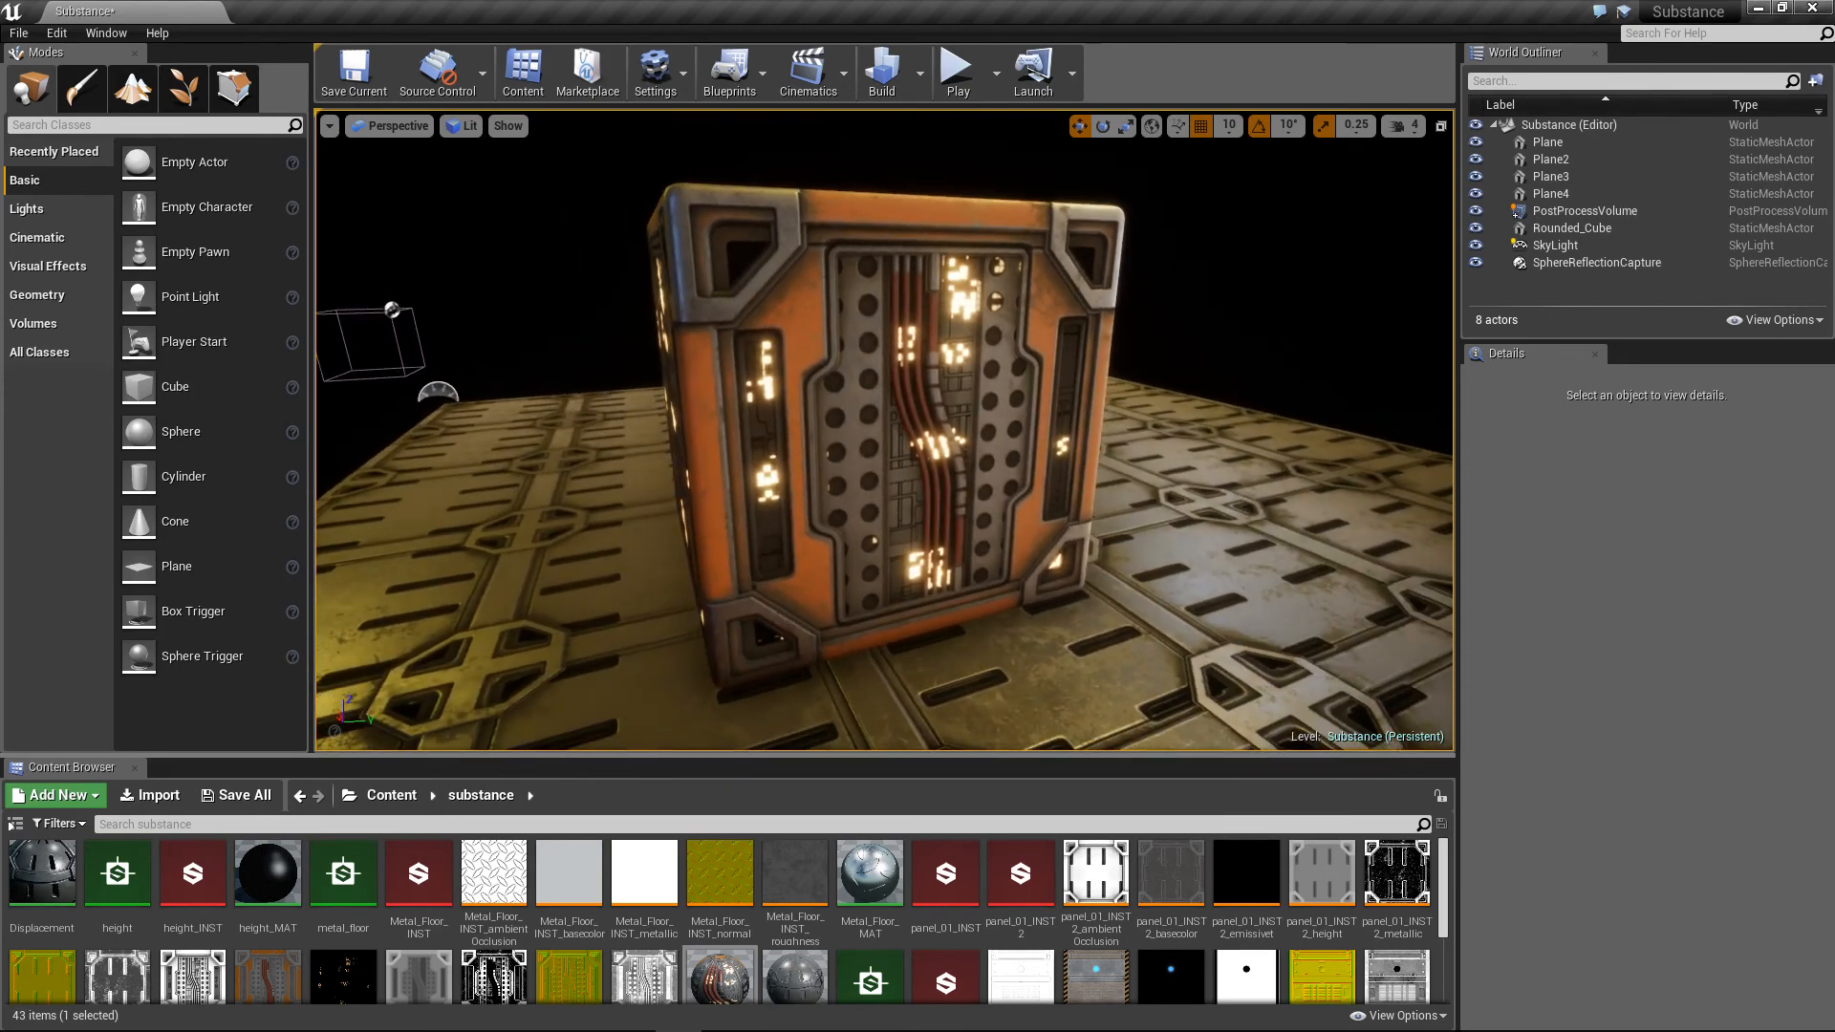
Step: Open the panel_01_INST substance instance and place its editor window beside the cube
double_click(943, 873)
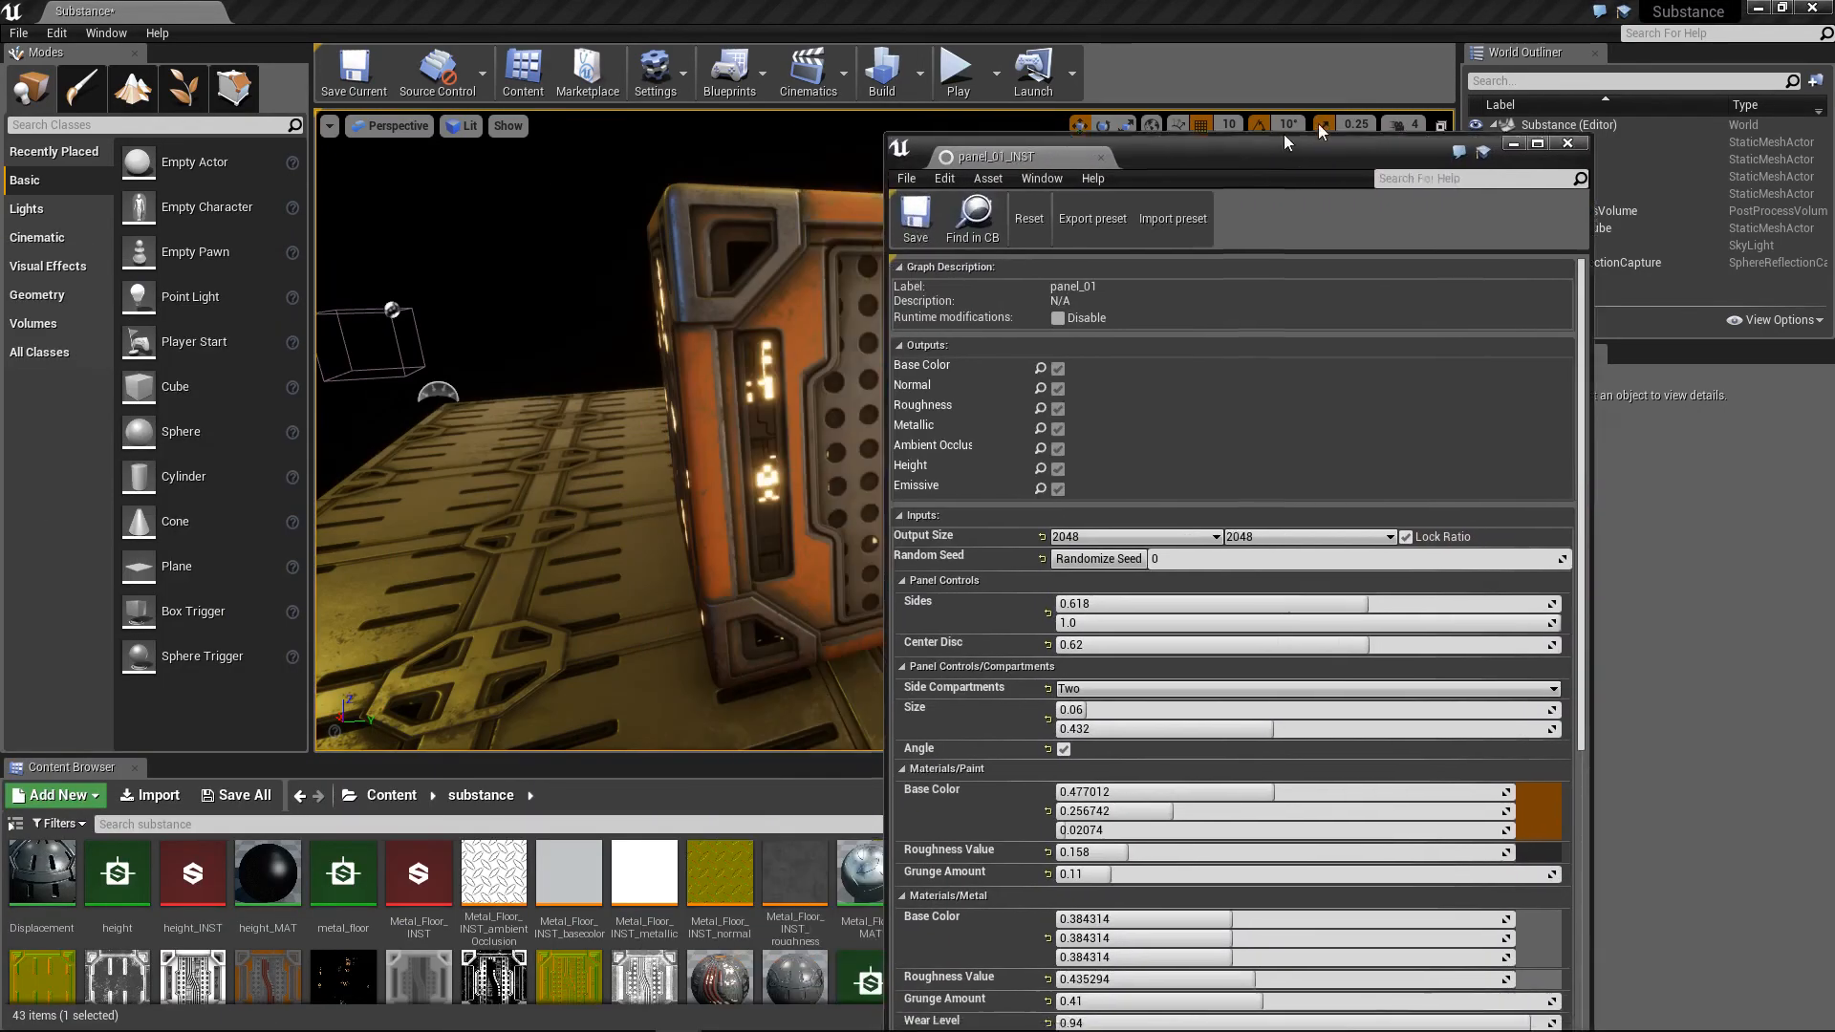
left_click_drag(1282, 133, 1453, 65)
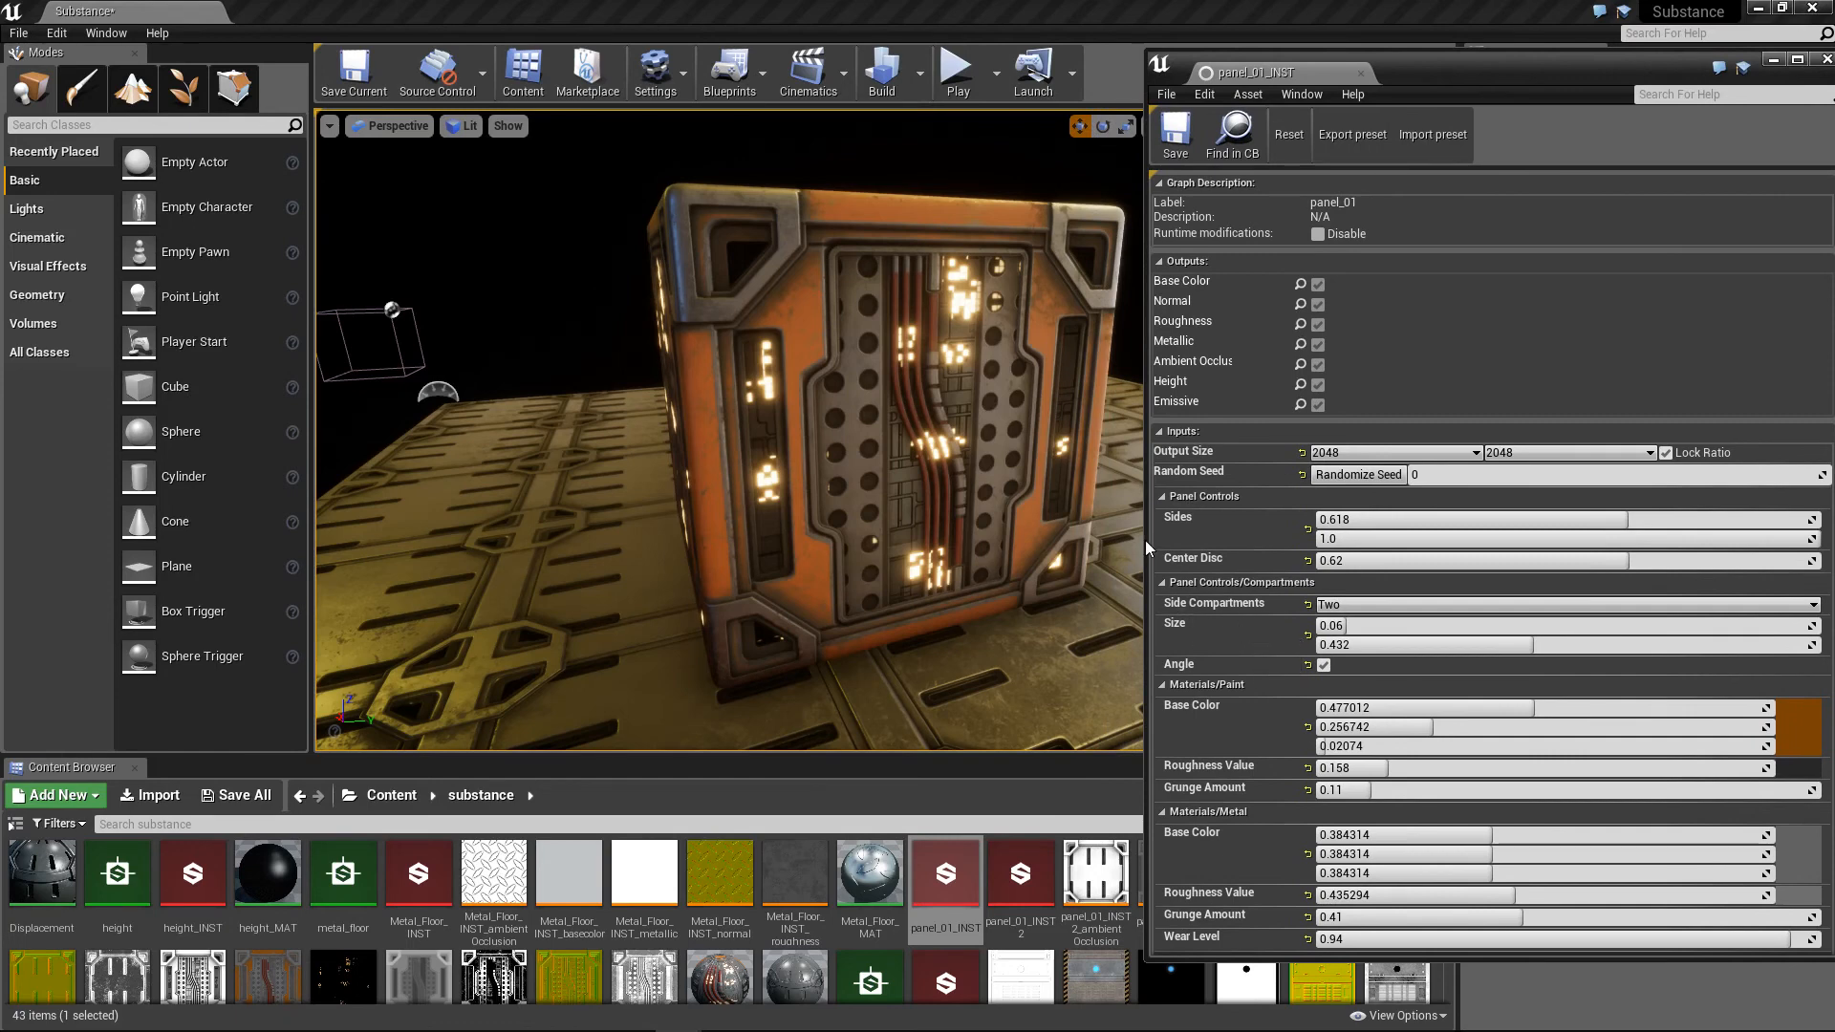
left_click_drag(1143, 543, 1131, 543)
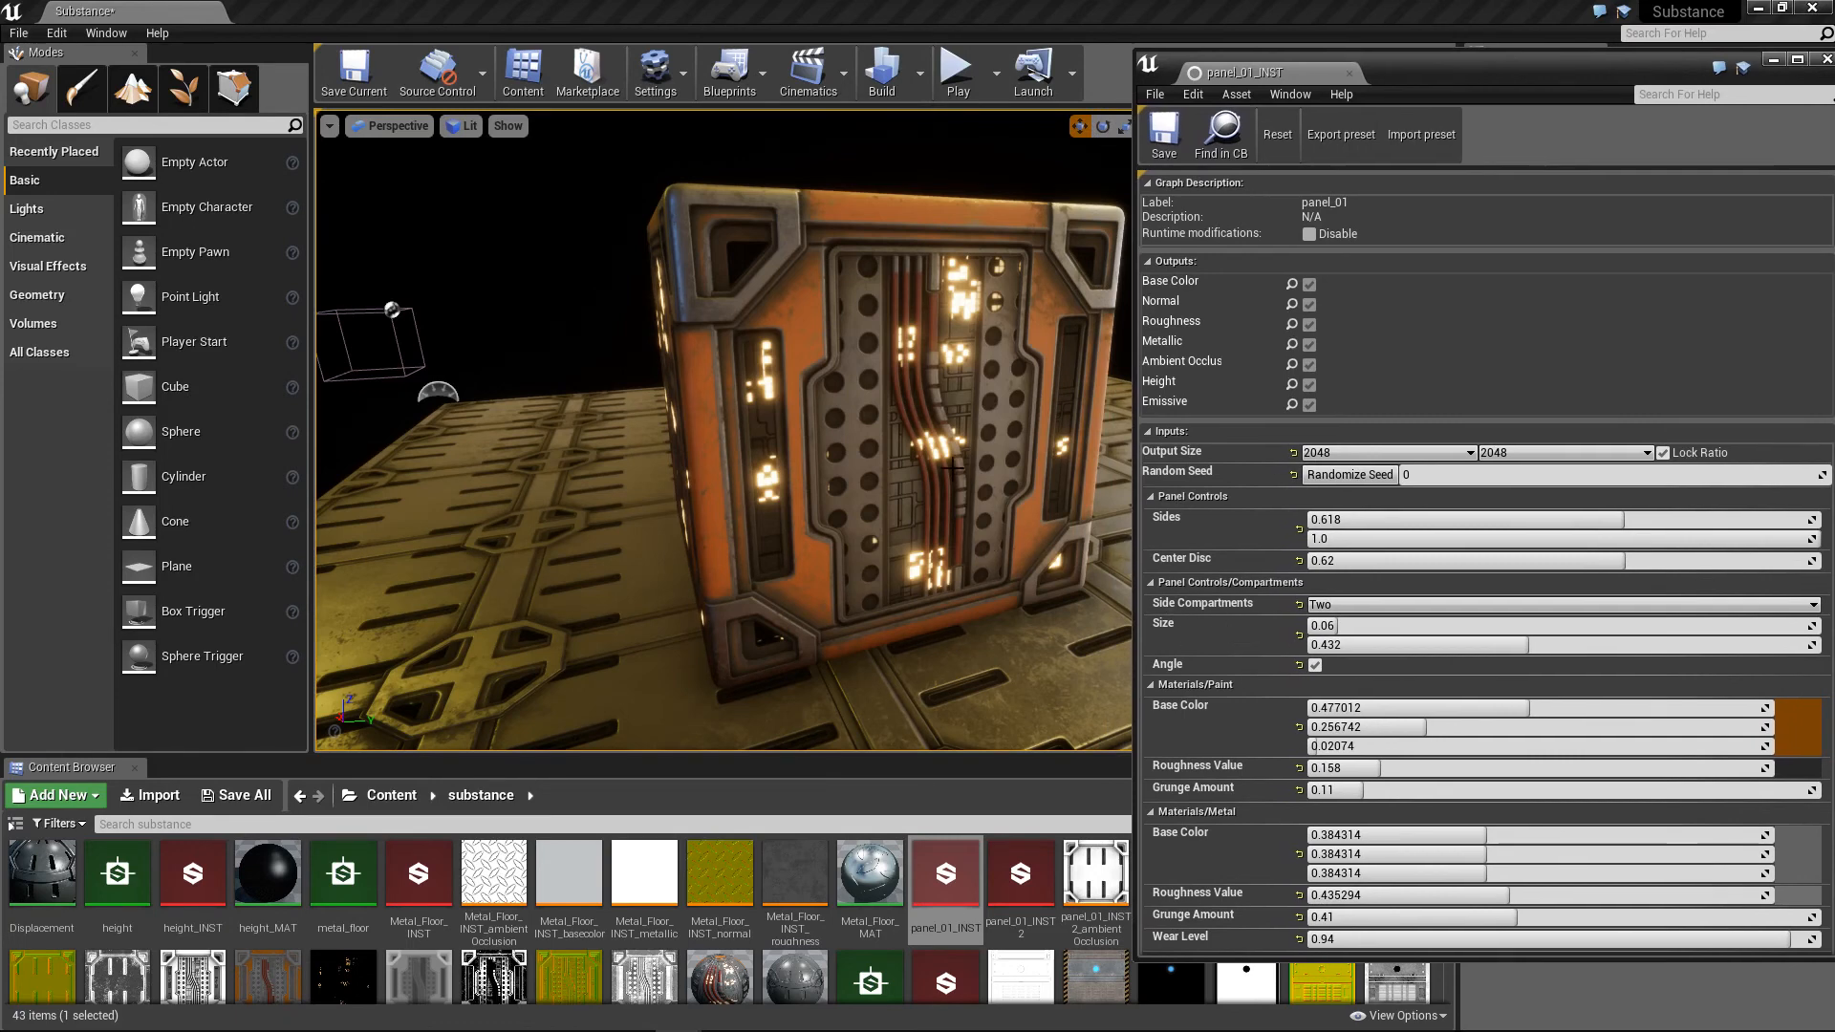
middle_click_drag(948, 465, 968, 489)
left_click_drag(963, 481, 939, 480, "alt")
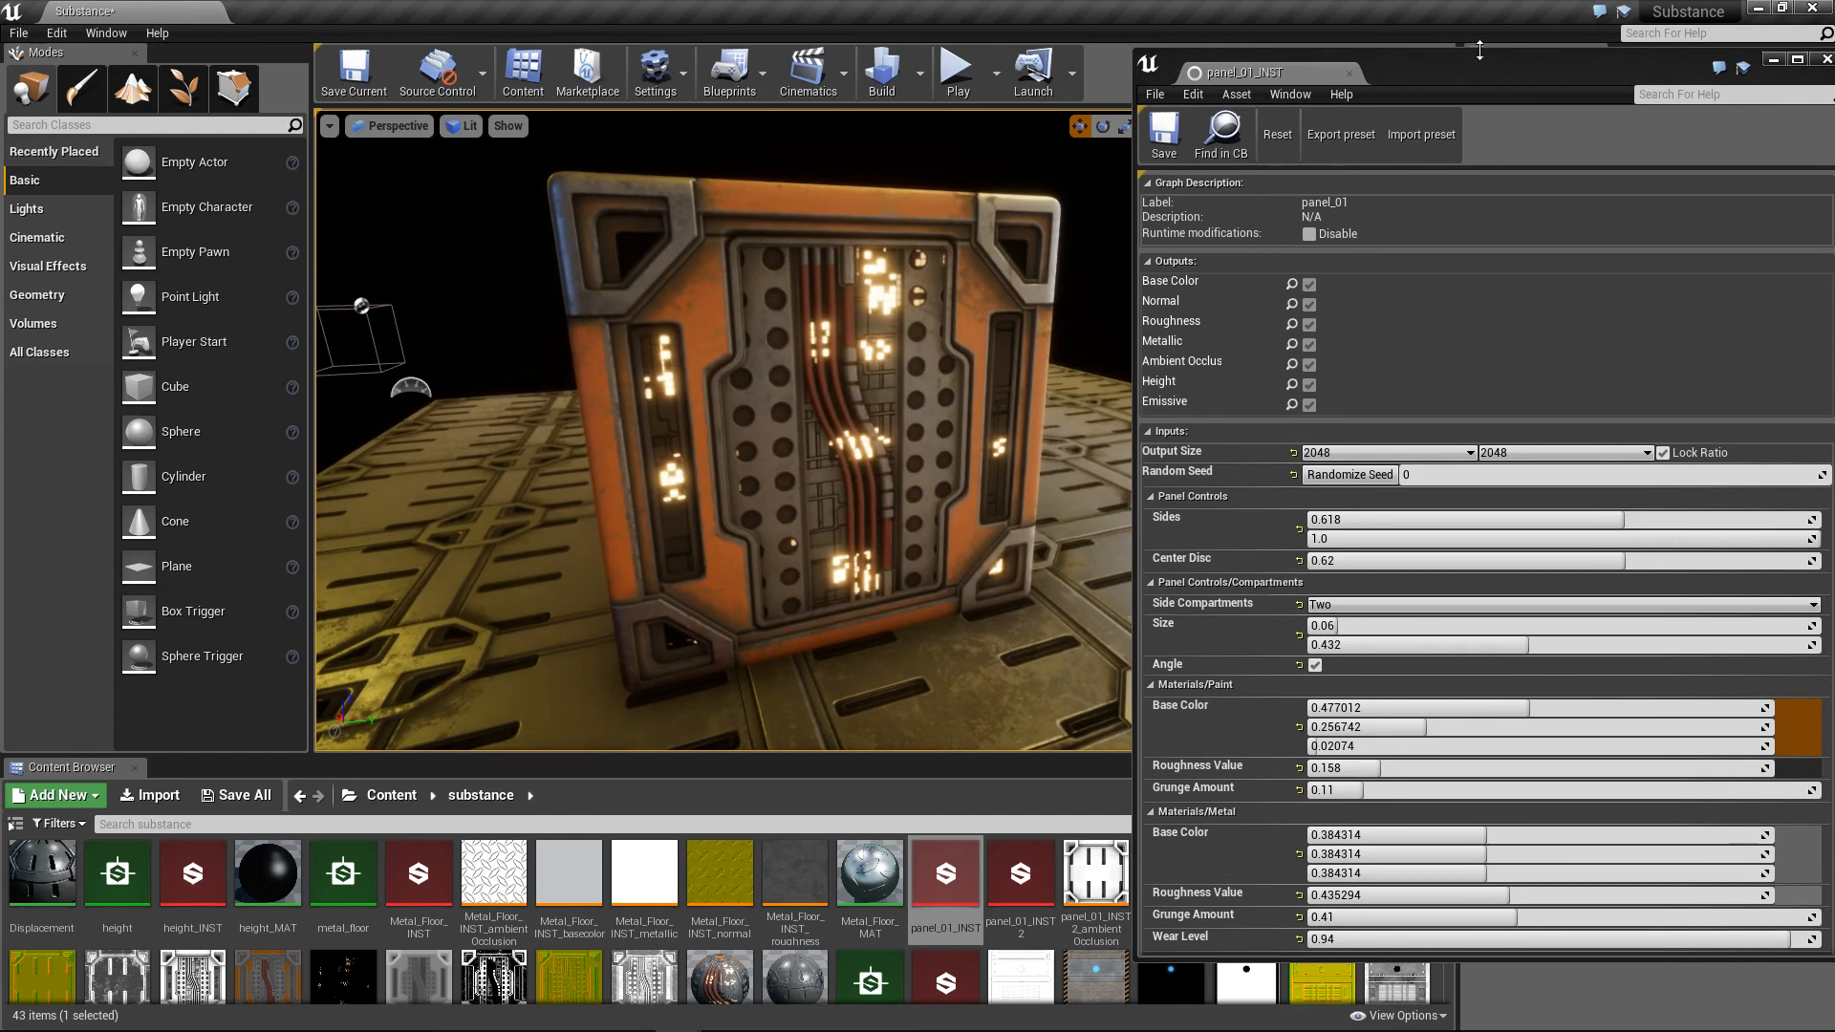
left_click_drag(1479, 50, 1381, 45)
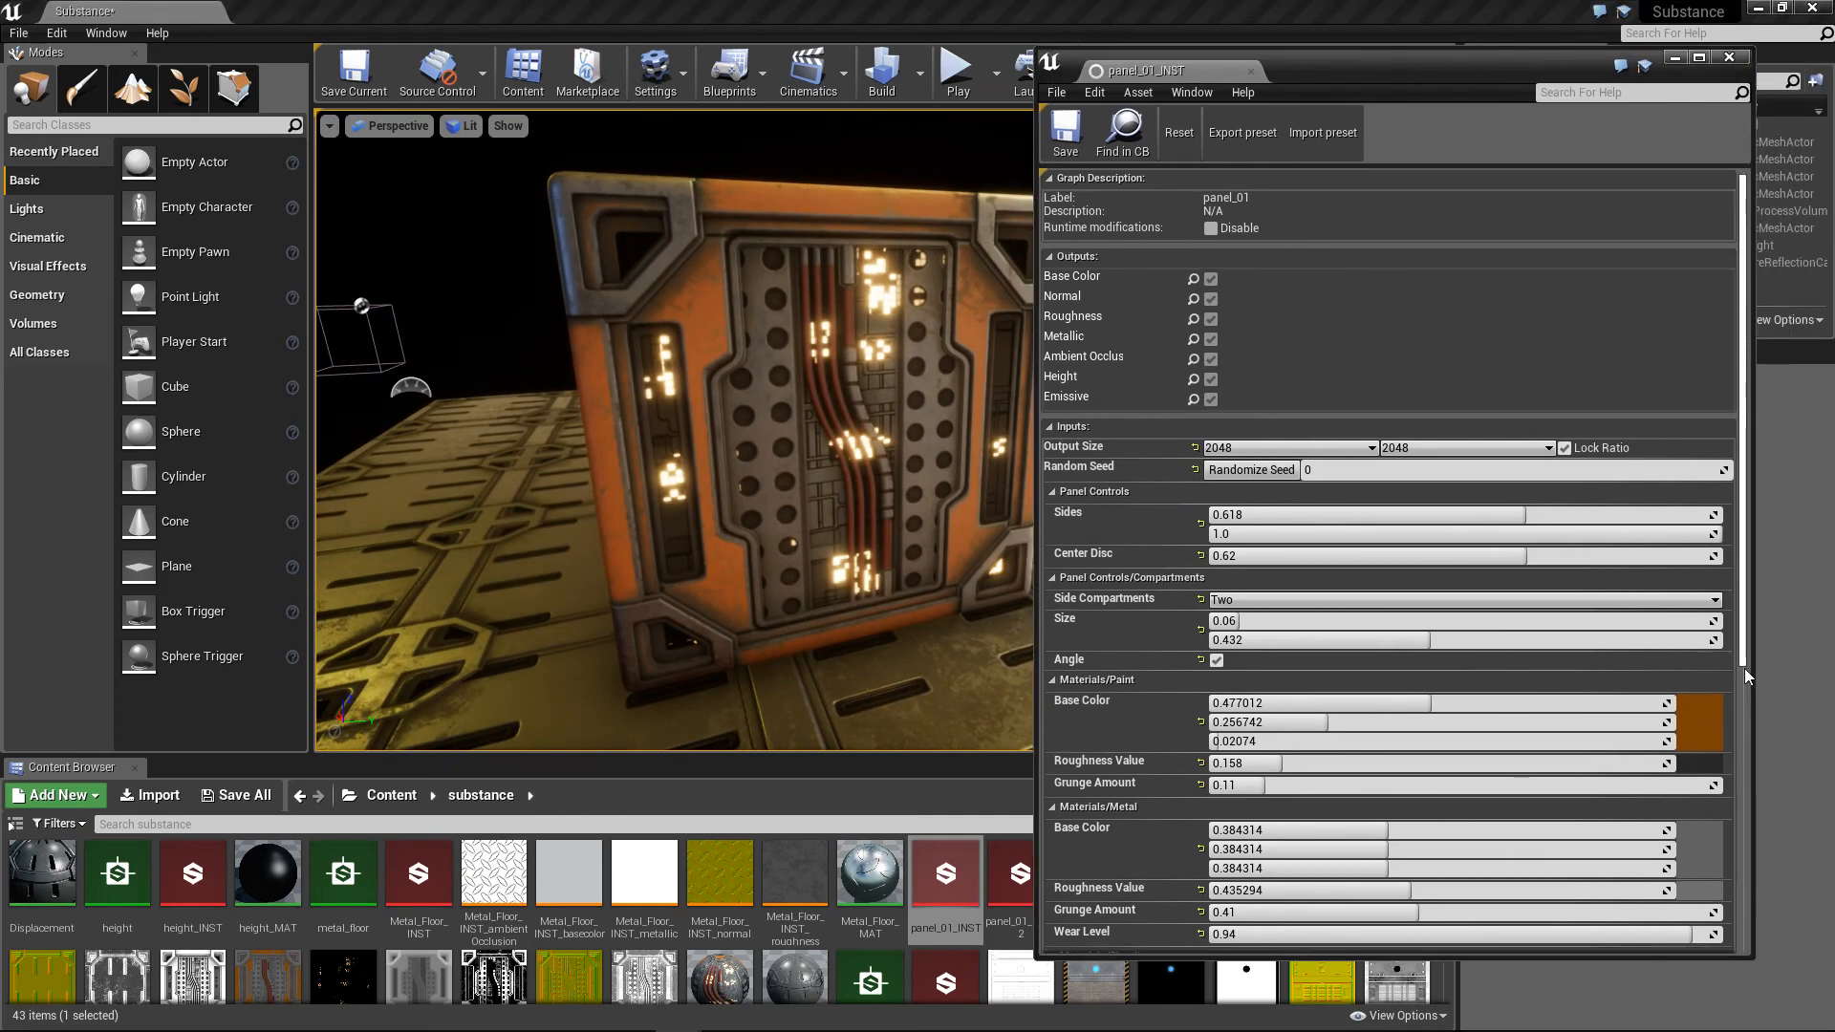
Step: Review the instance's exposed inputs from Panel Controls through to Materials/Emissive
left_click_drag(1744, 670, 1746, 932)
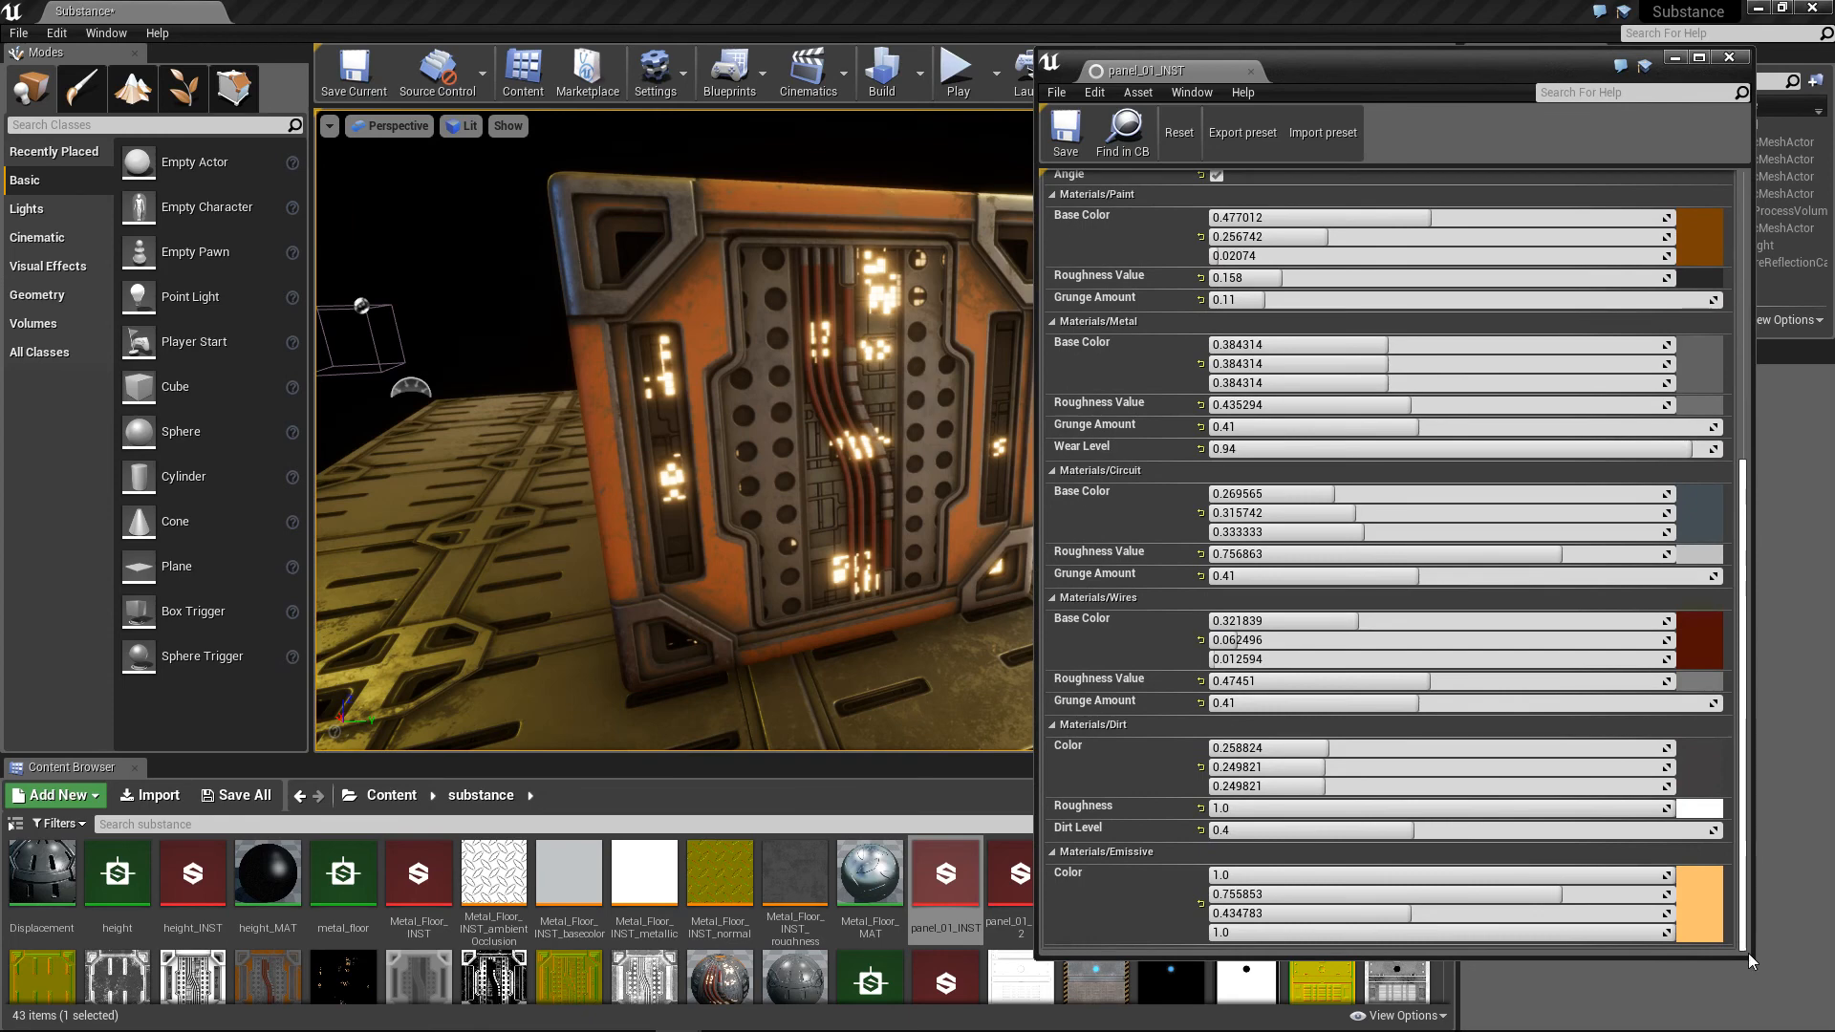
mouse_move(1747, 954)
left_mouse_down()
mouse_move(1747, 764)
mouse_move(1751, 933)
left_mouse_up()
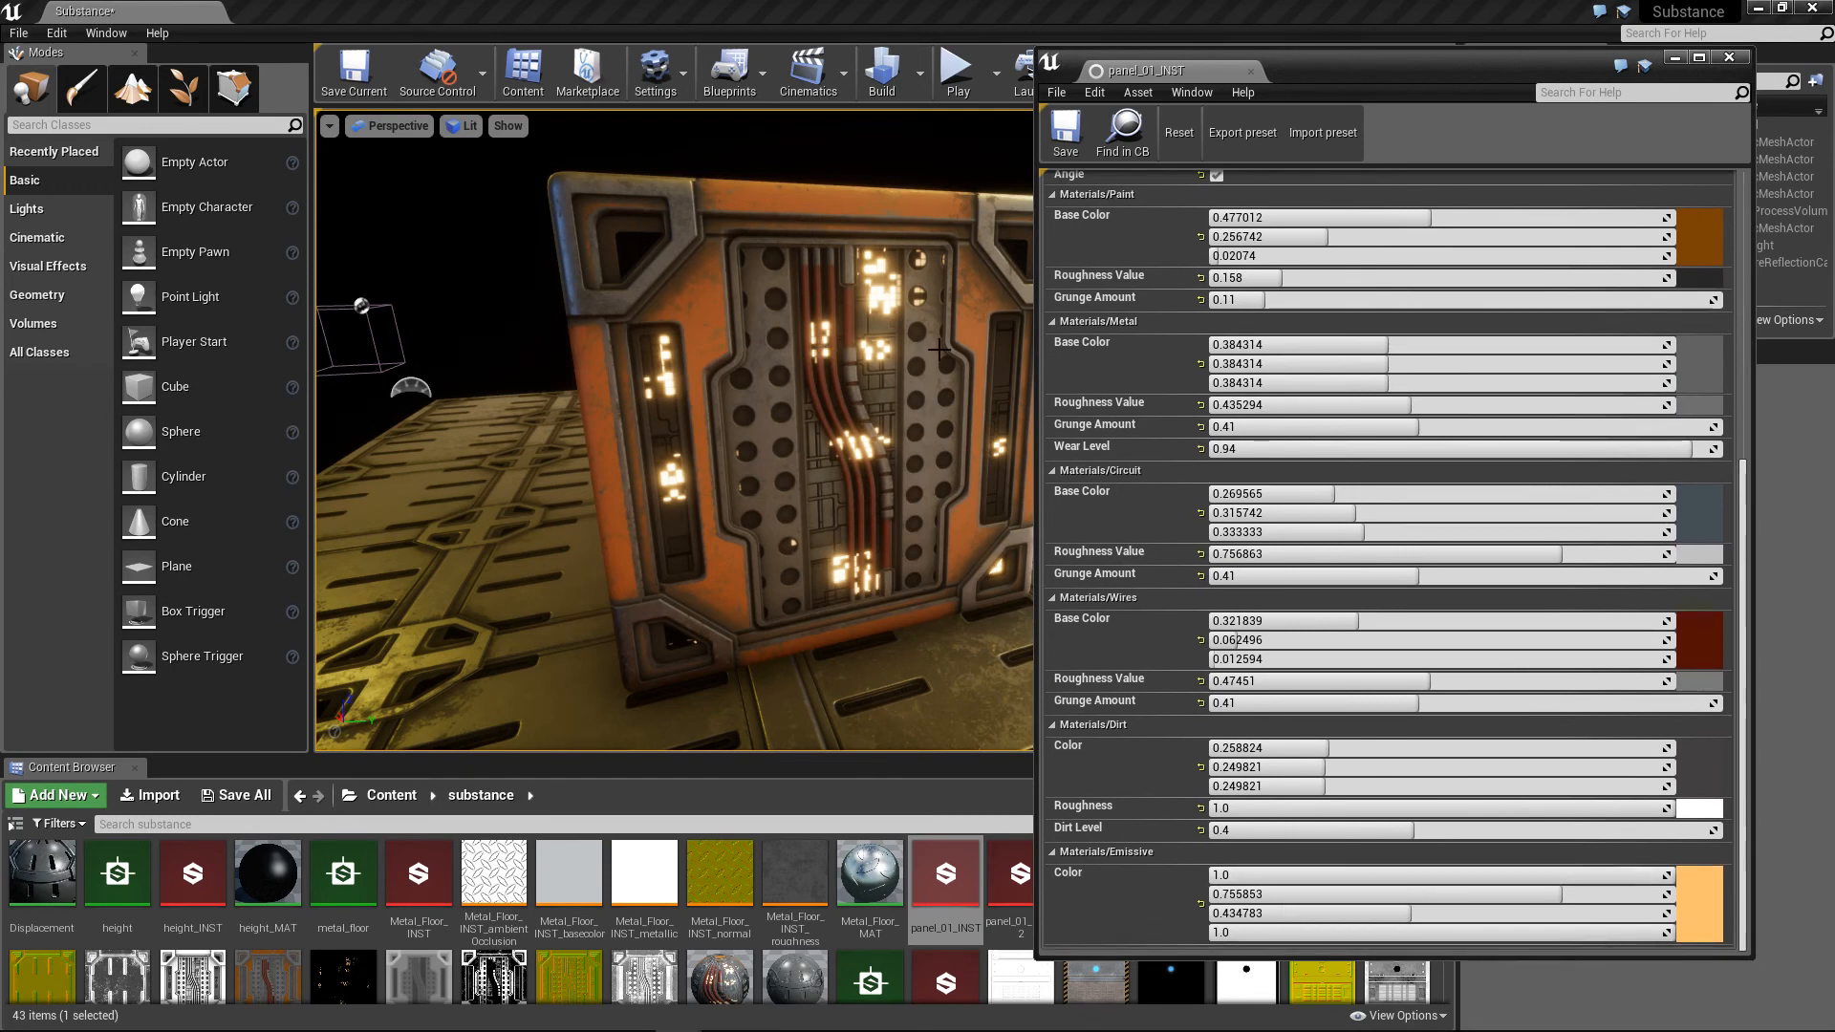
left_click_drag(1390, 75, 1401, 75)
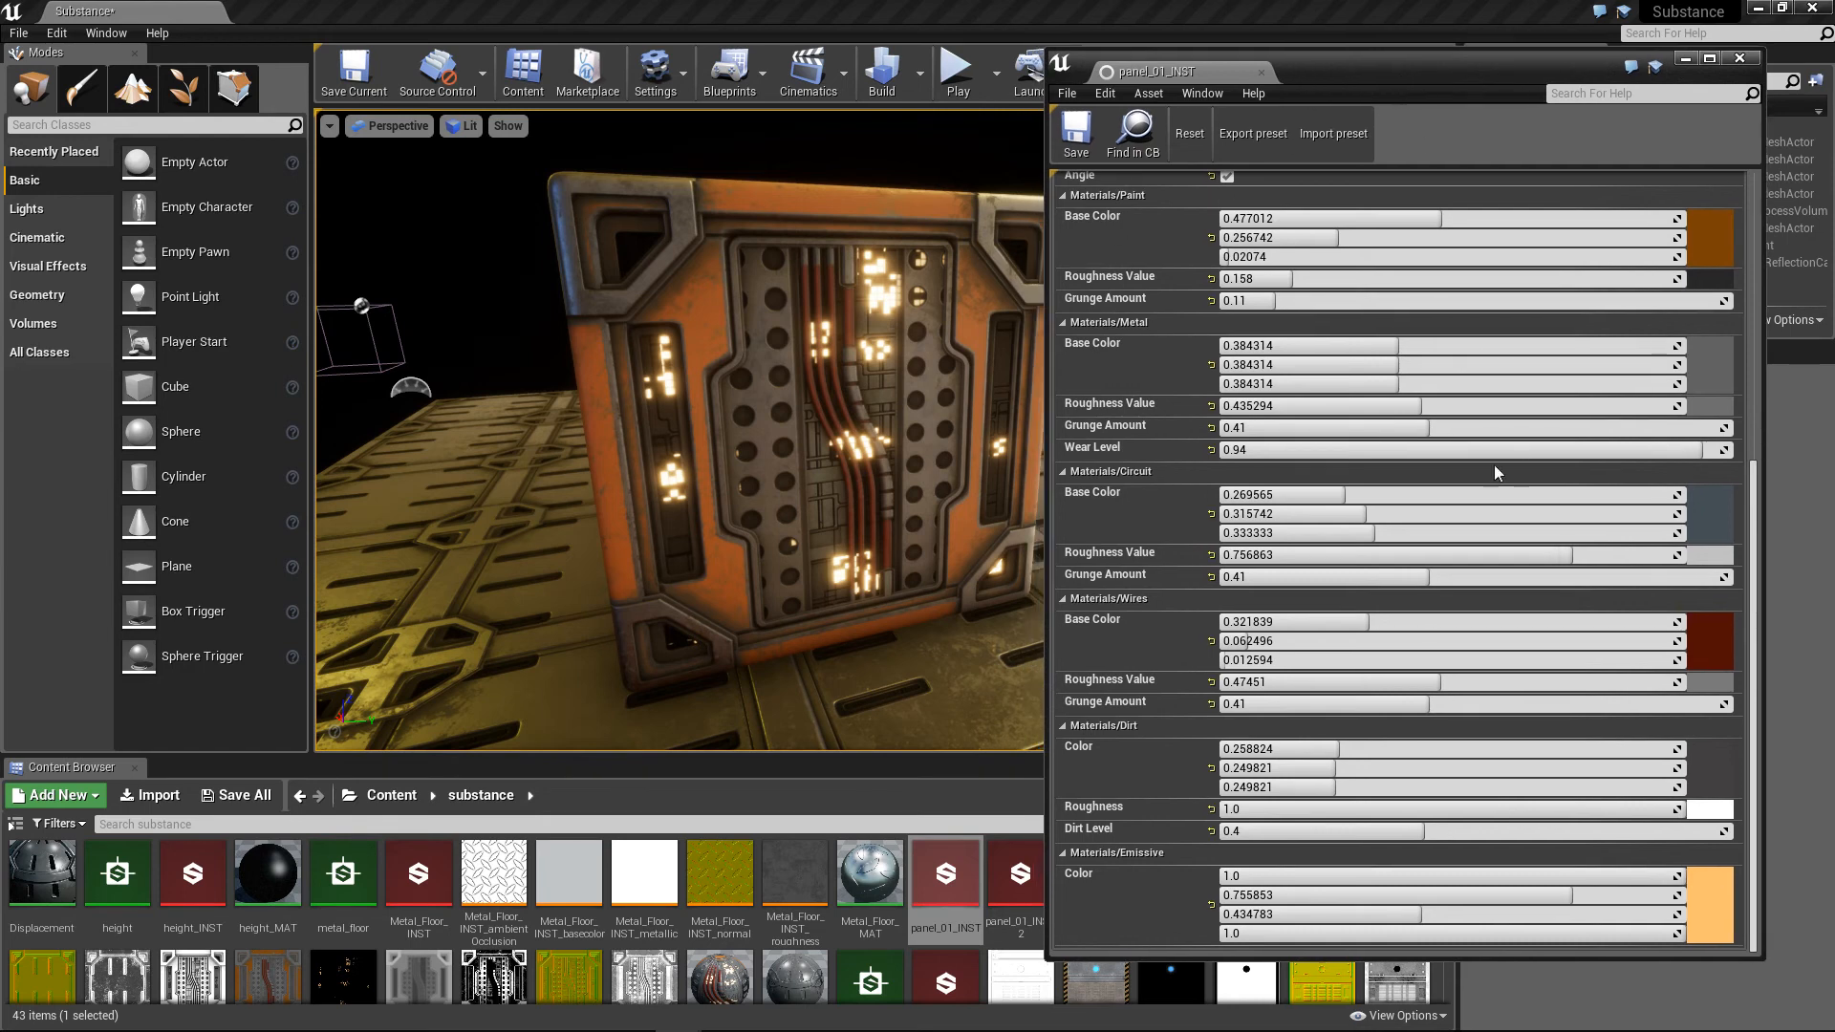
left_click_drag(1756, 531, 1775, 267)
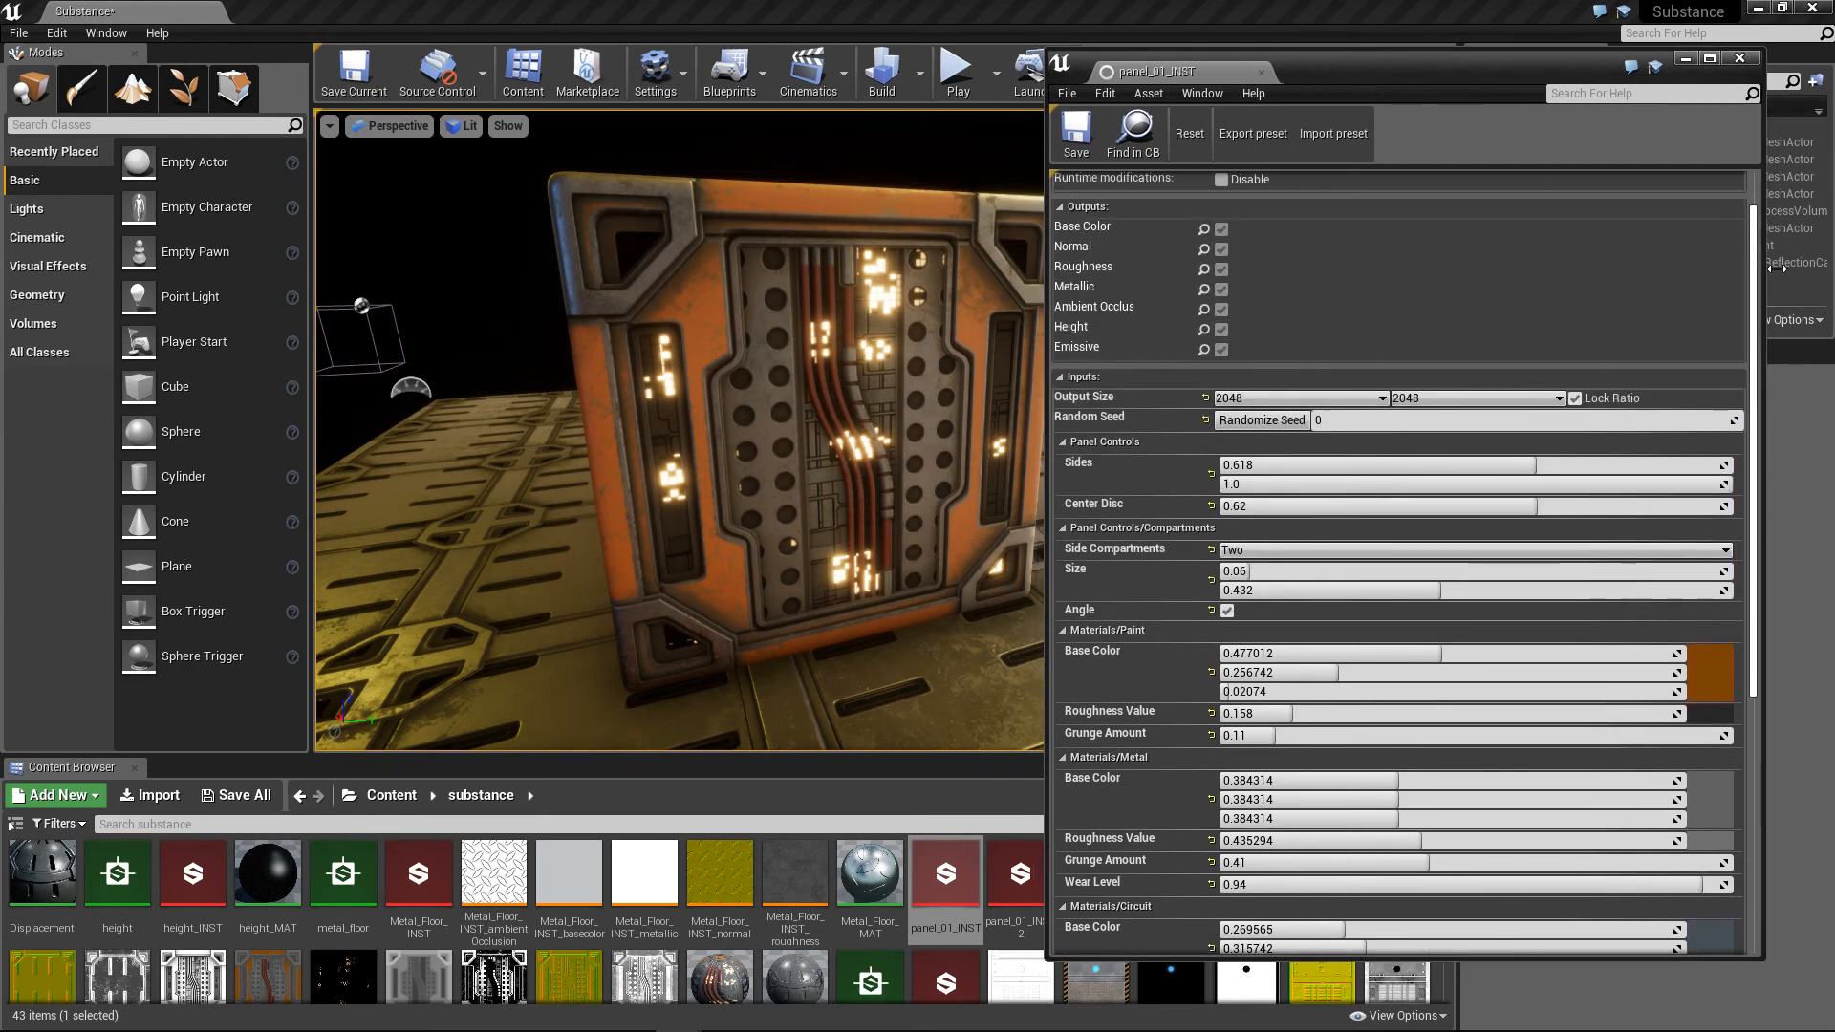
Step: Collapse all the Materials parameter groups, leaving Panel Controls and Panel Controls/Compartments expanded
left_click(1060, 527)
left_click(1061, 549)
left_click(1060, 569)
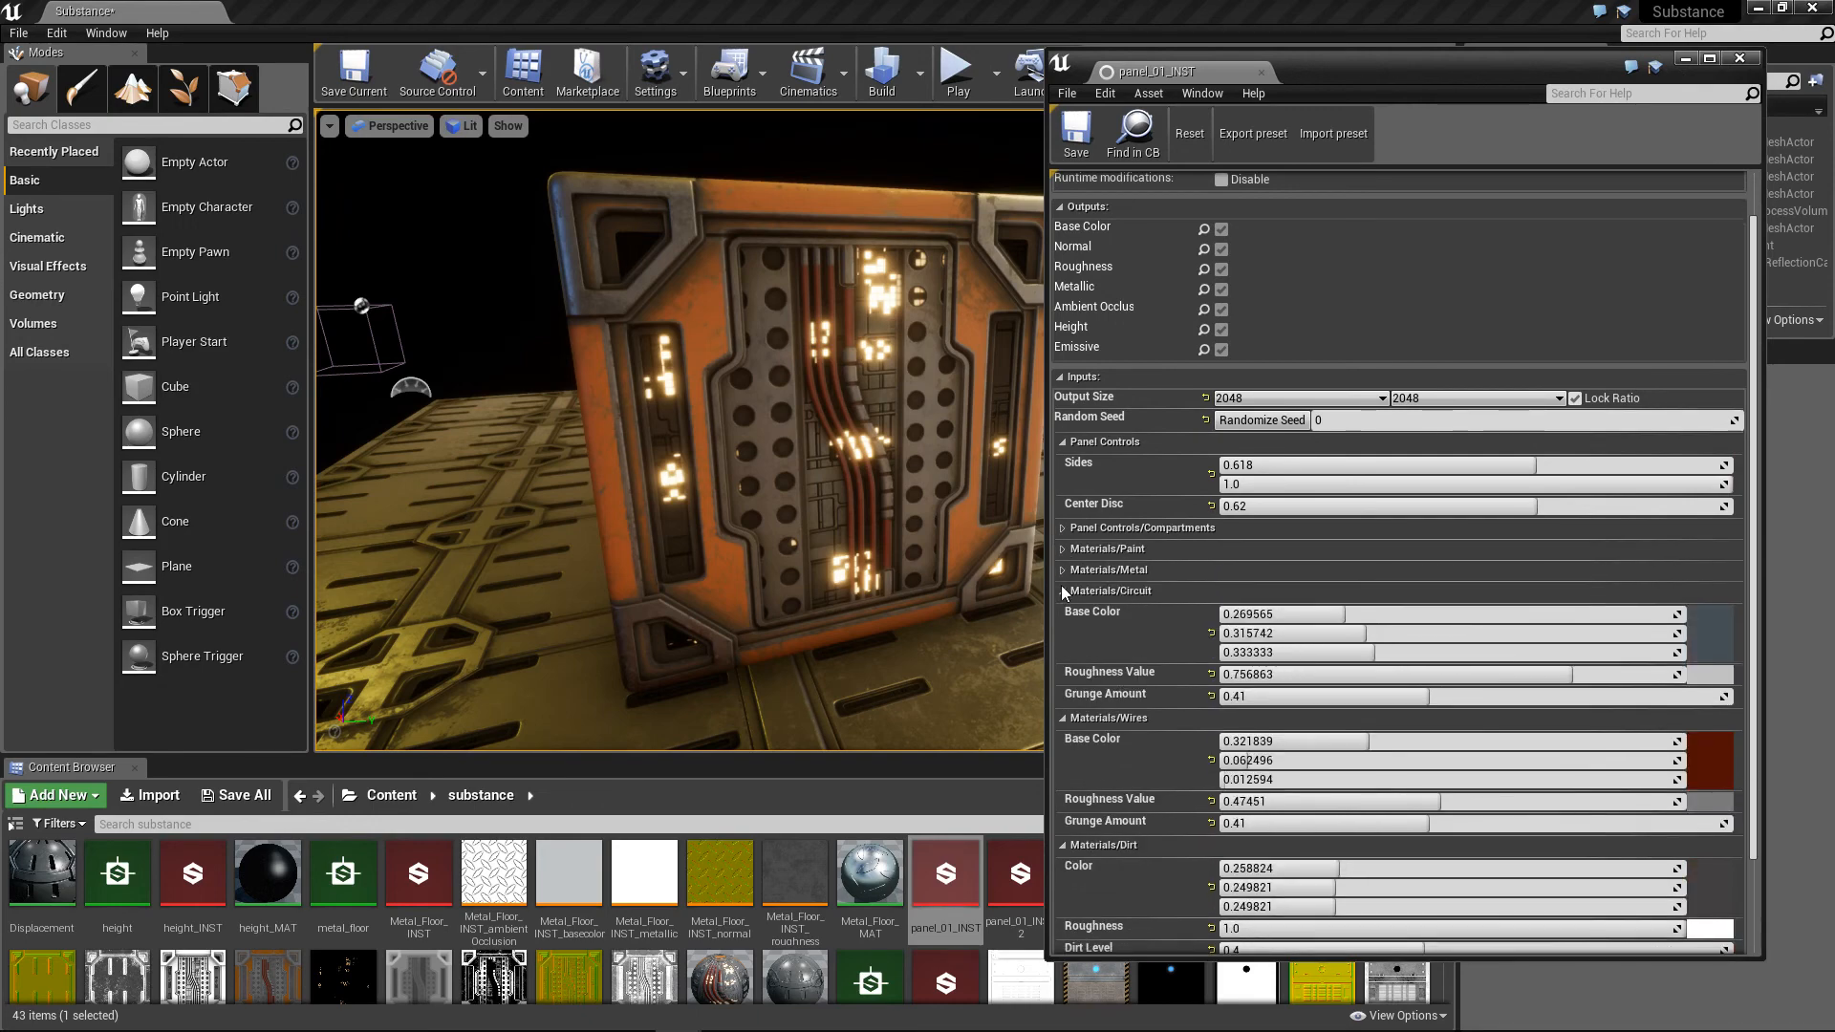
left_click(1060, 589)
left_click(1062, 610)
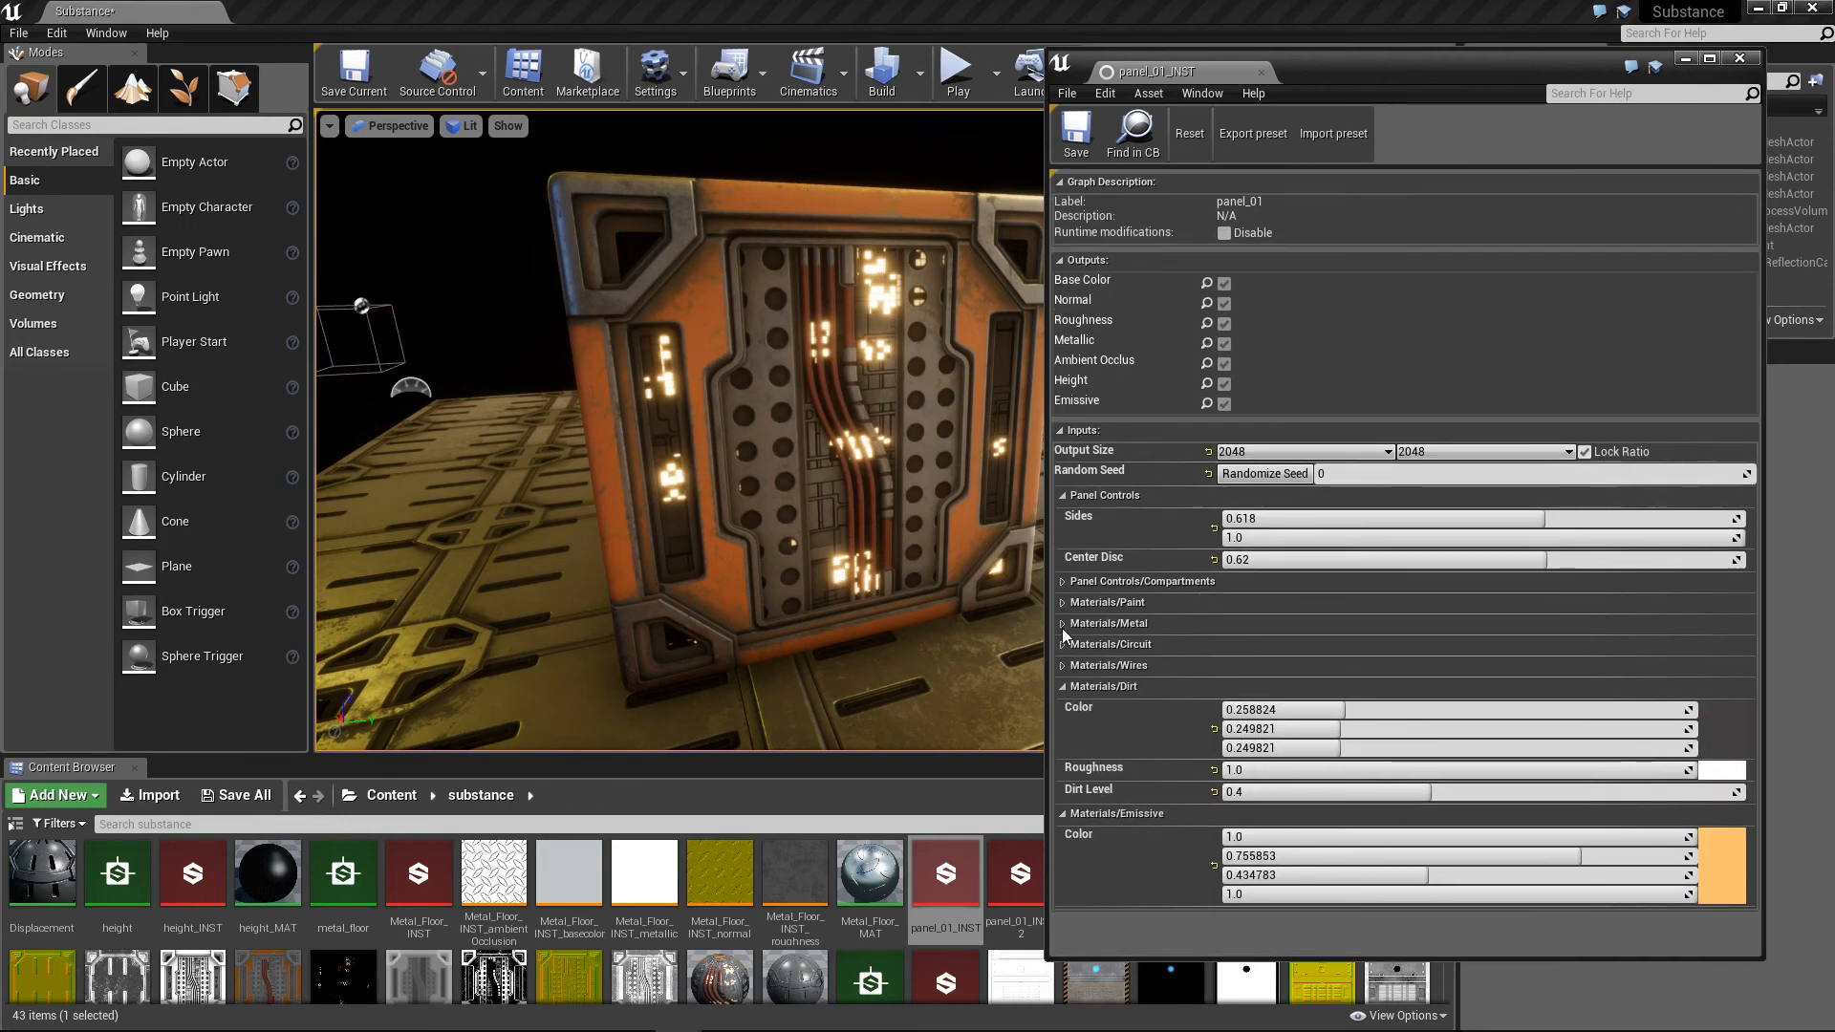
left_click(1061, 687)
left_click(1060, 707)
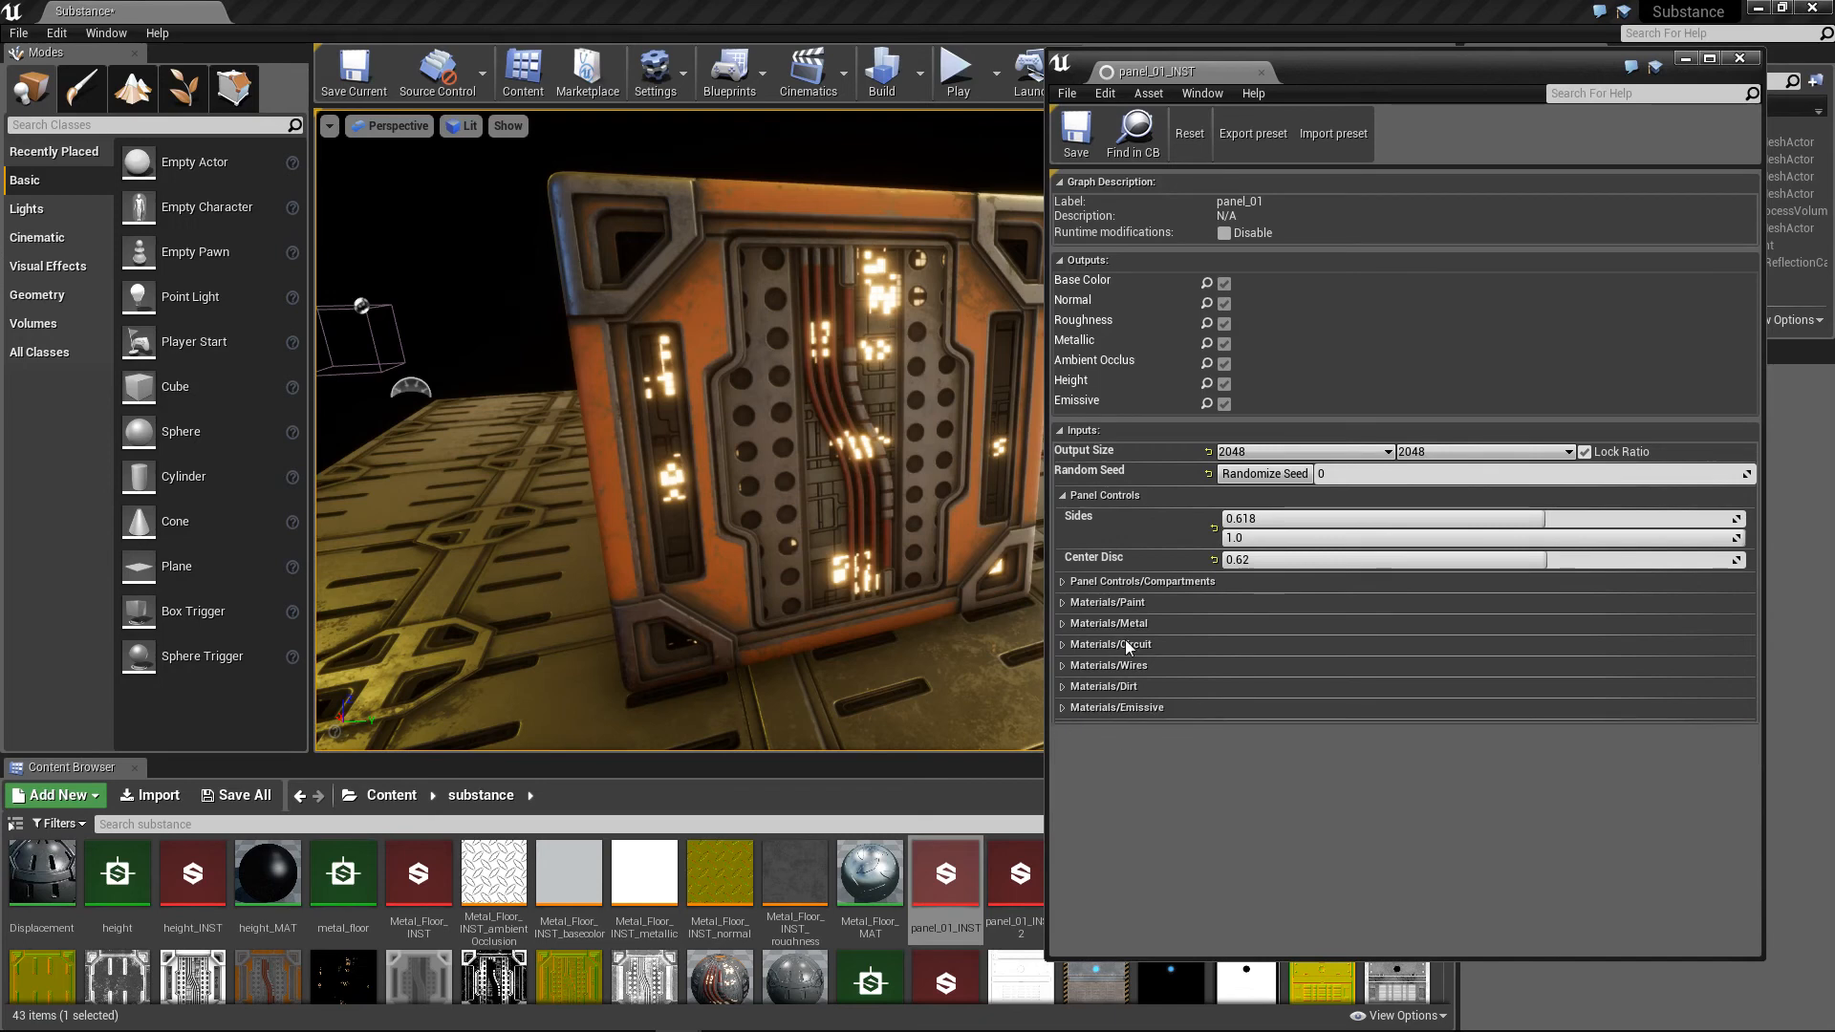
left_click(1063, 583)
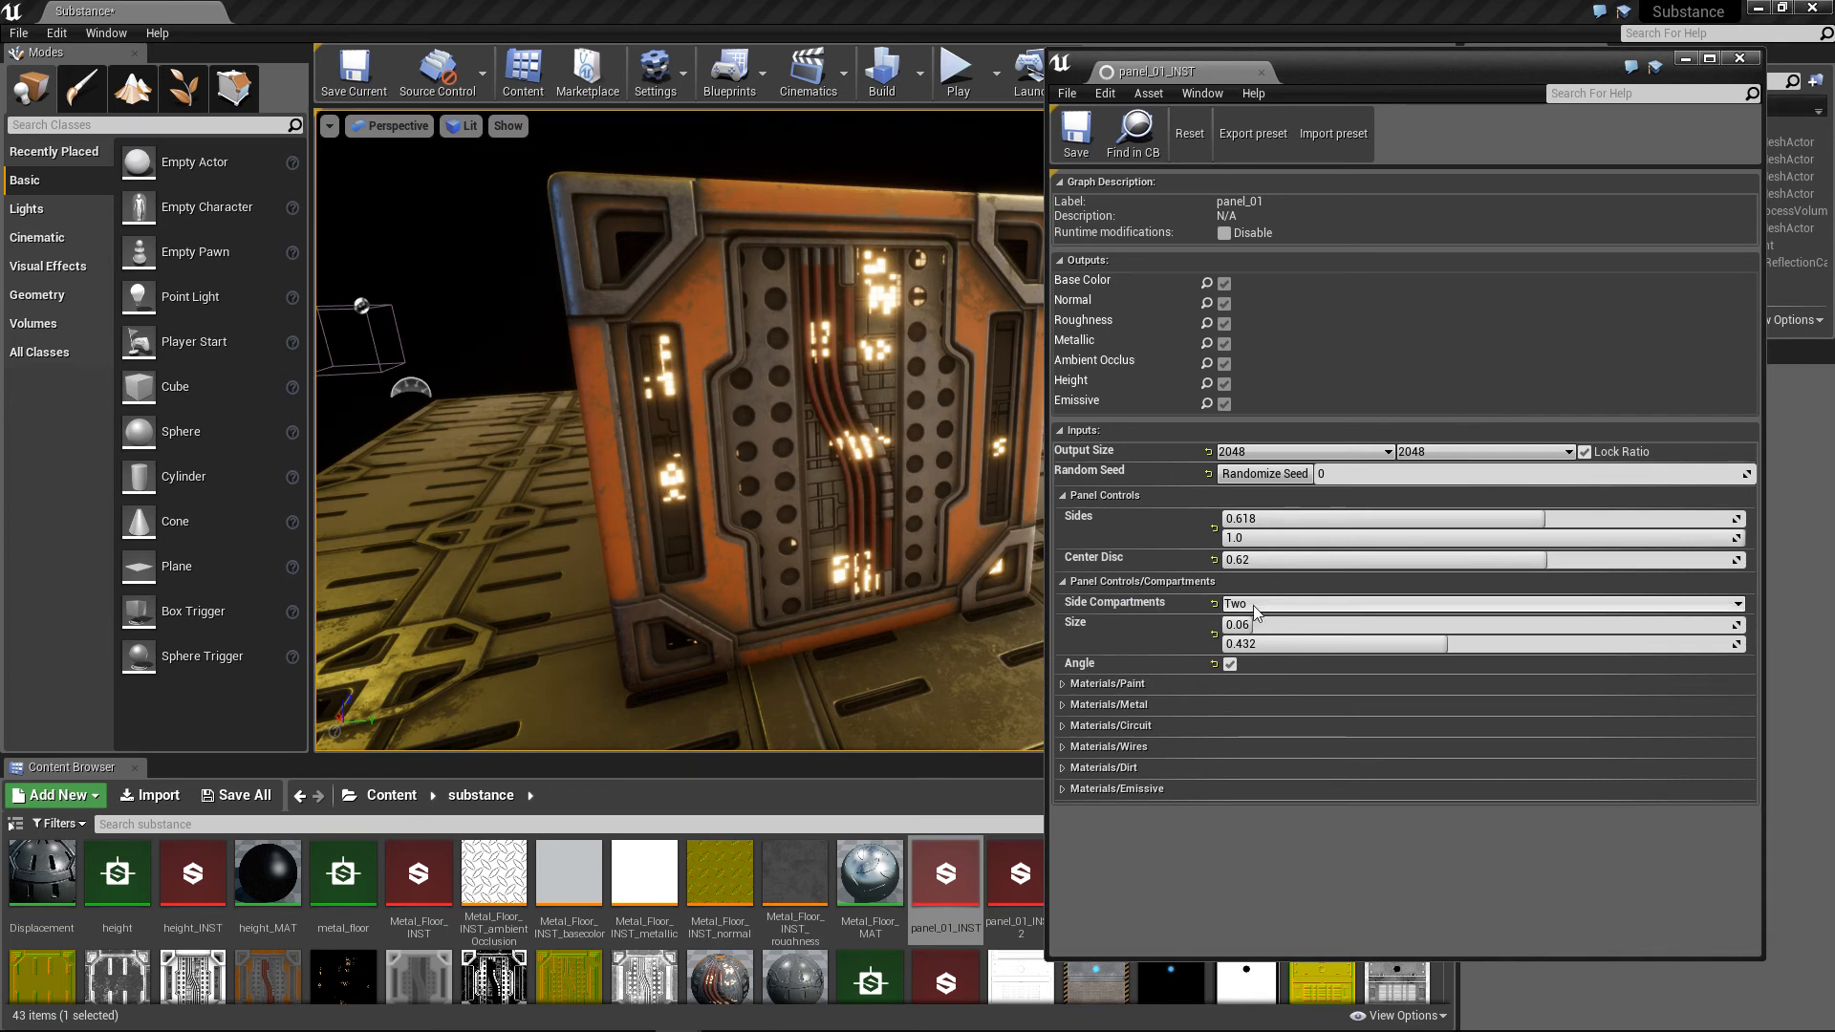
Step: Set Side Compartments to Four and inspect the updated panel on the cube
left_click(1323, 606)
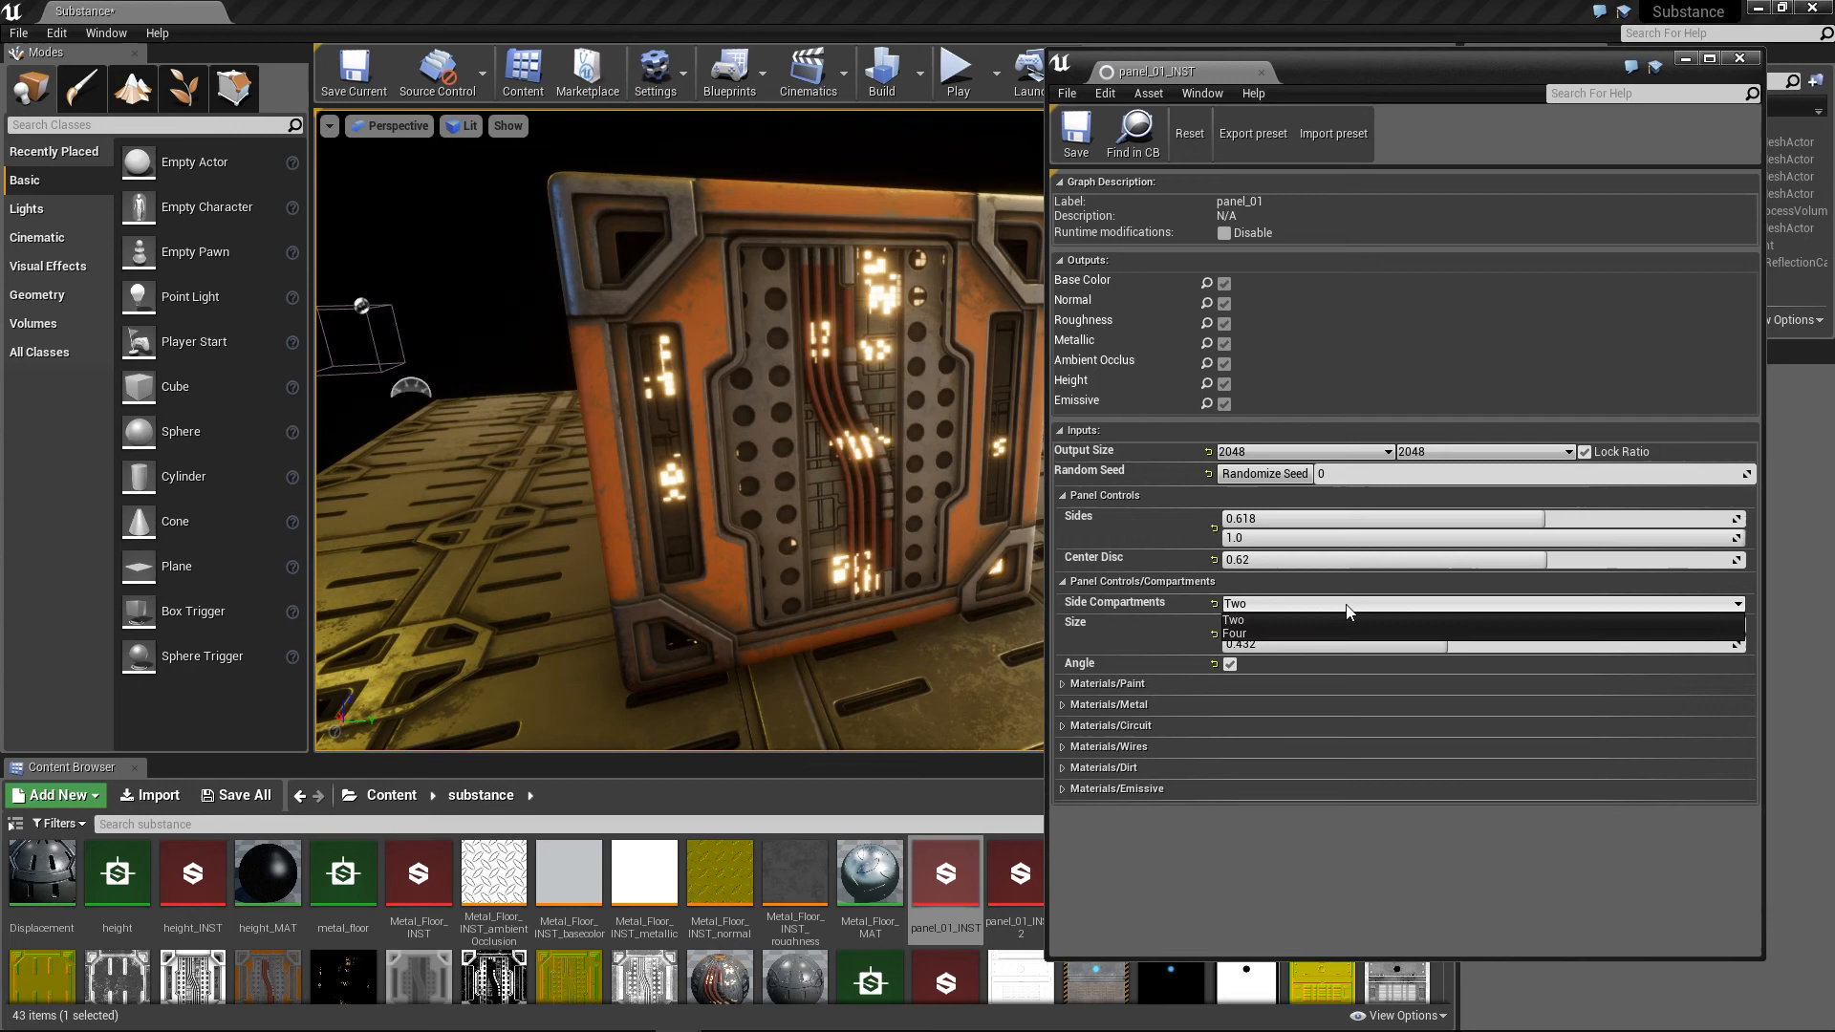
left_click(1263, 635)
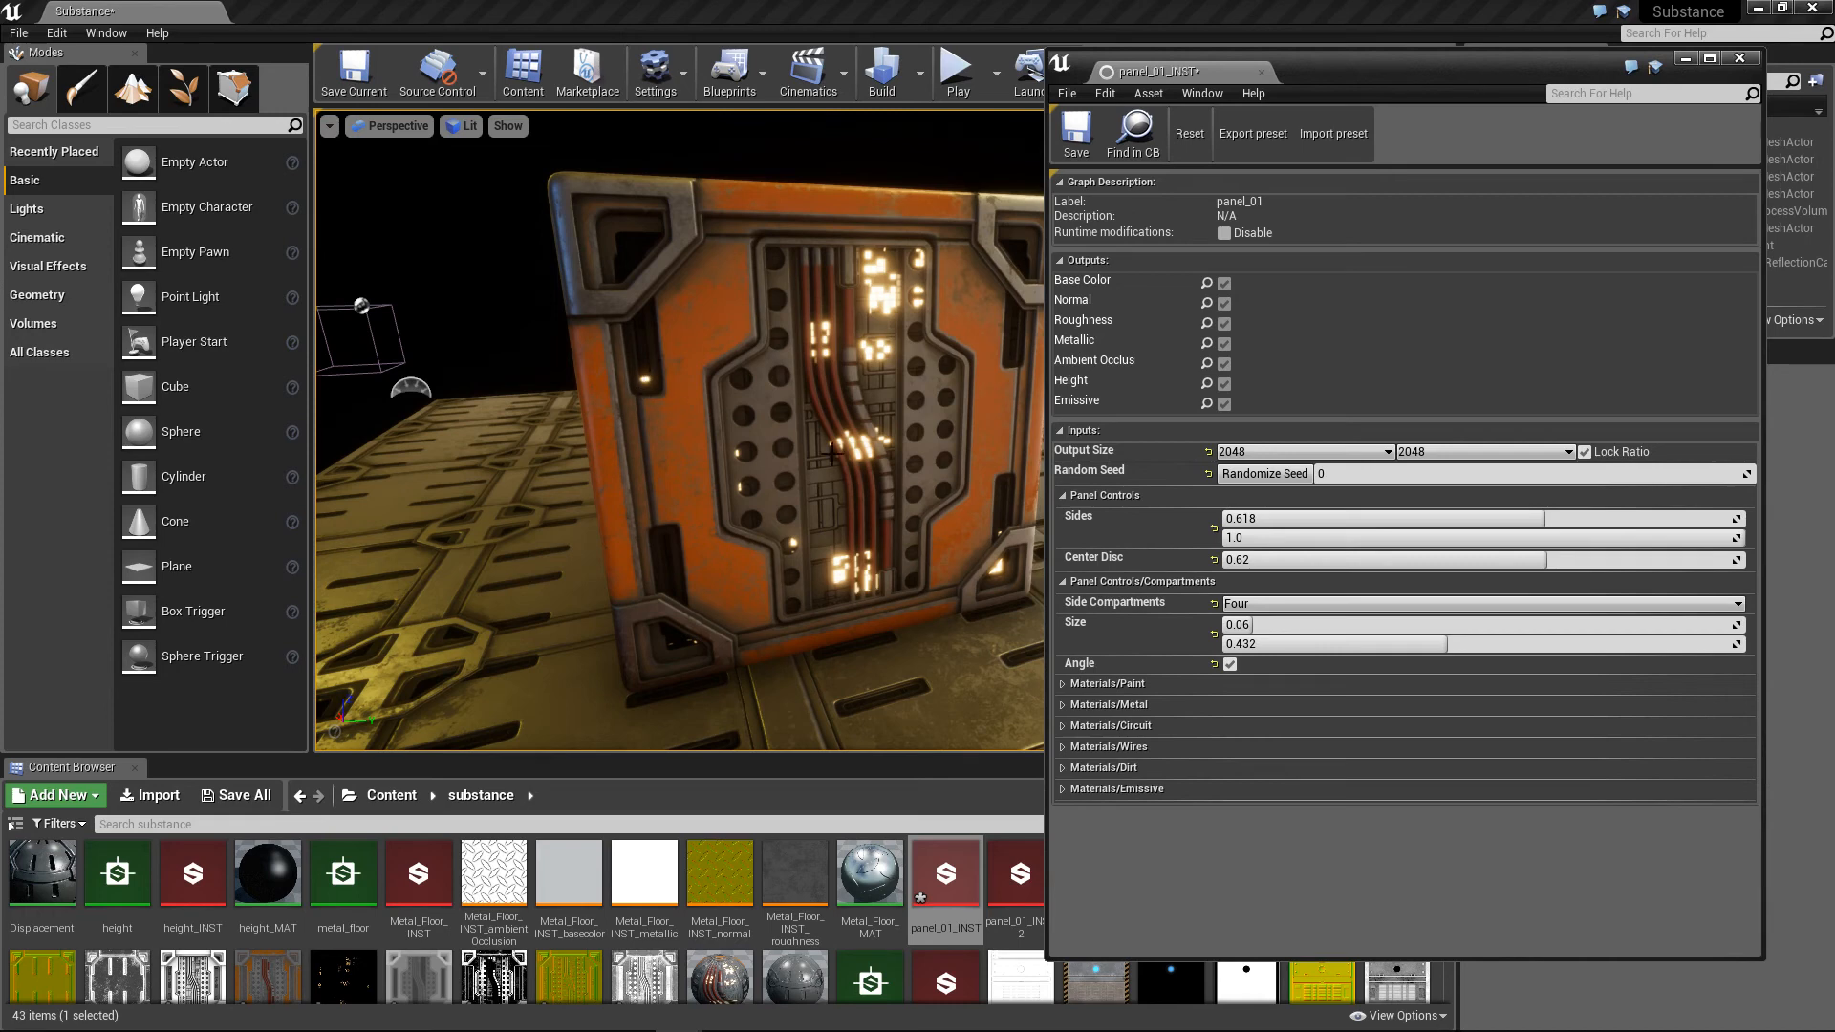
left_click_drag(888, 457, 779, 435, "alt")
left_click_drag(889, 551, 898, 463, "alt")
left_click(897, 451)
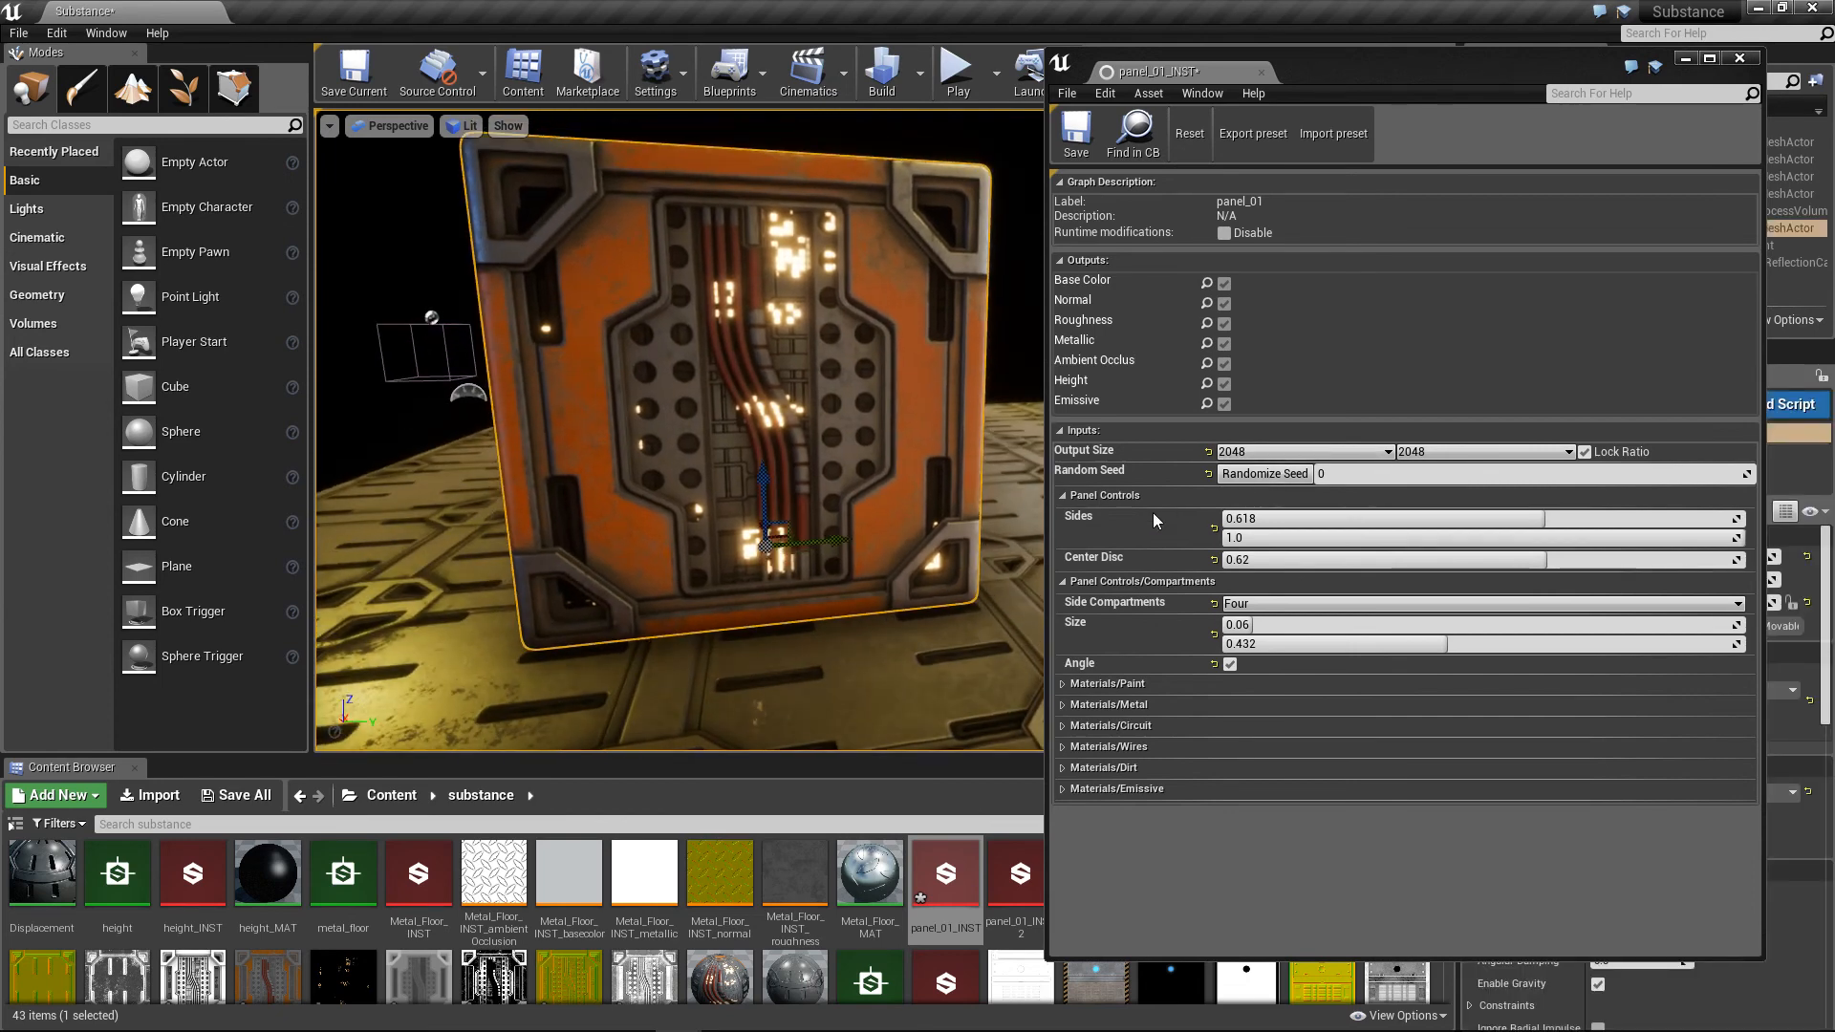
Step: Reduce Center Disc to 0.255 and the first Sides value to 0.175
left_click_drag(1540, 520, 1419, 520)
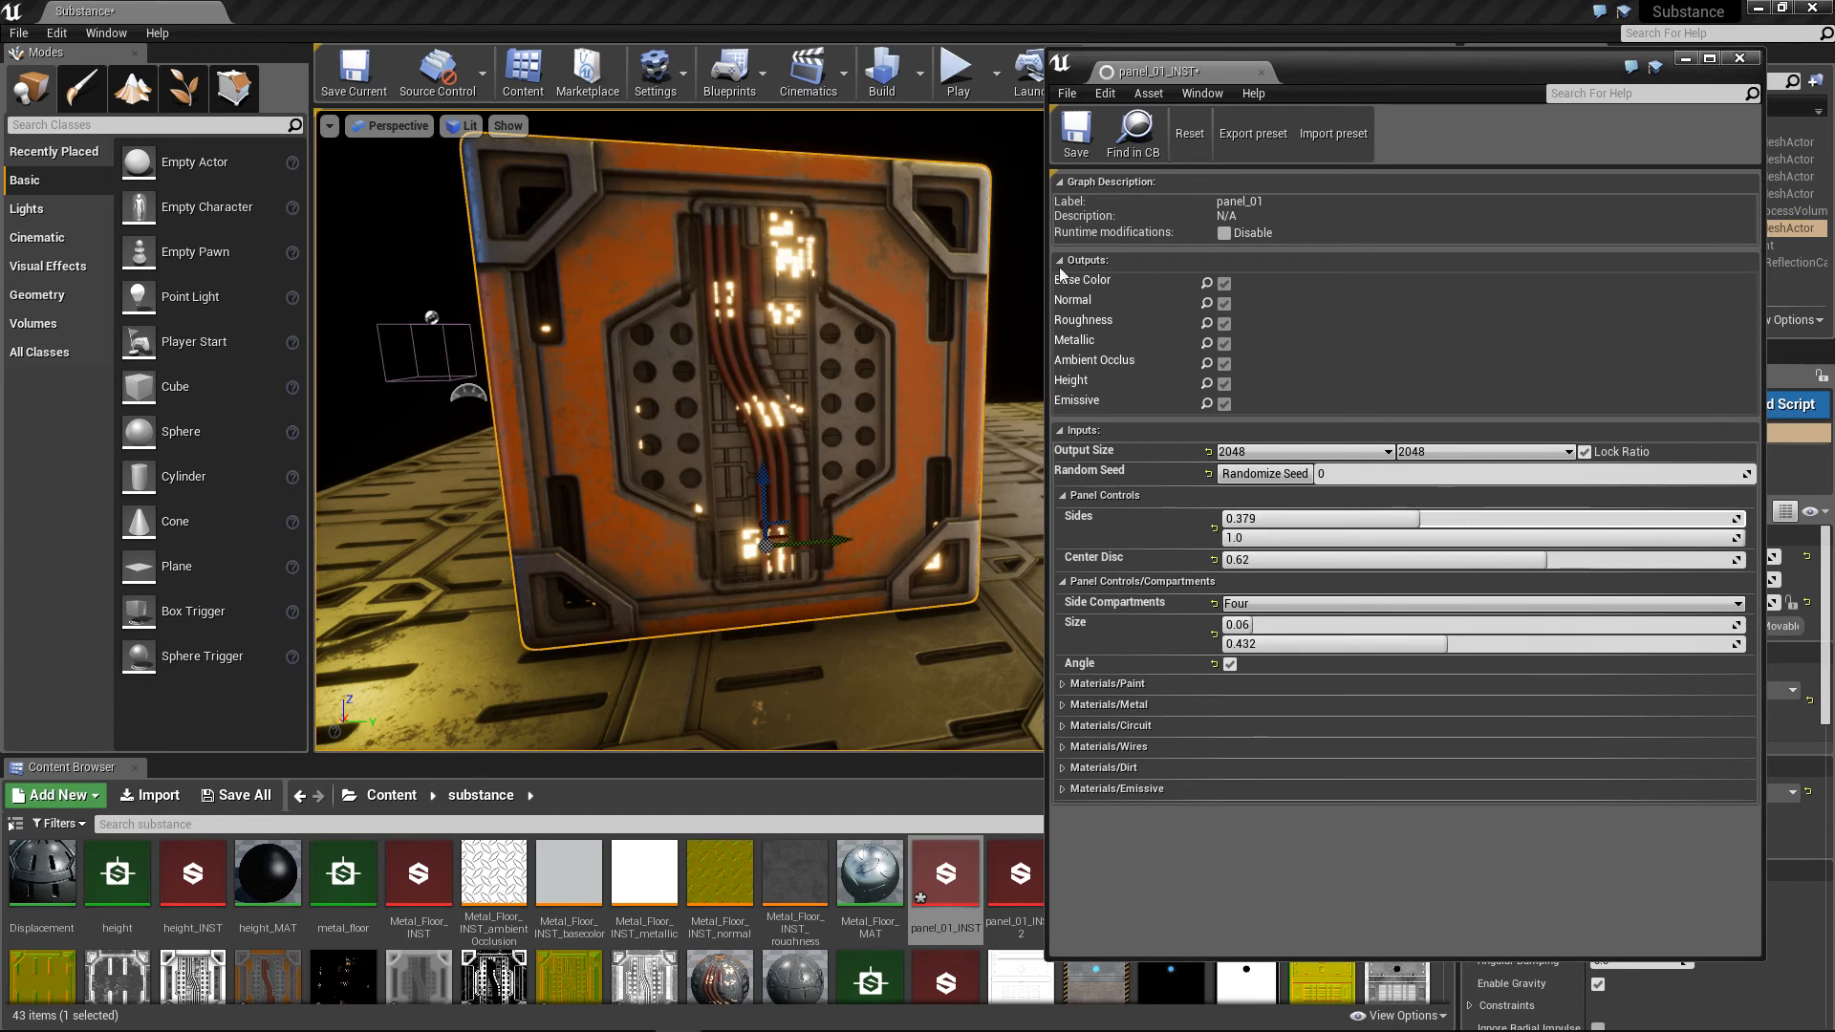
left_click_drag(1407, 520, 1386, 520)
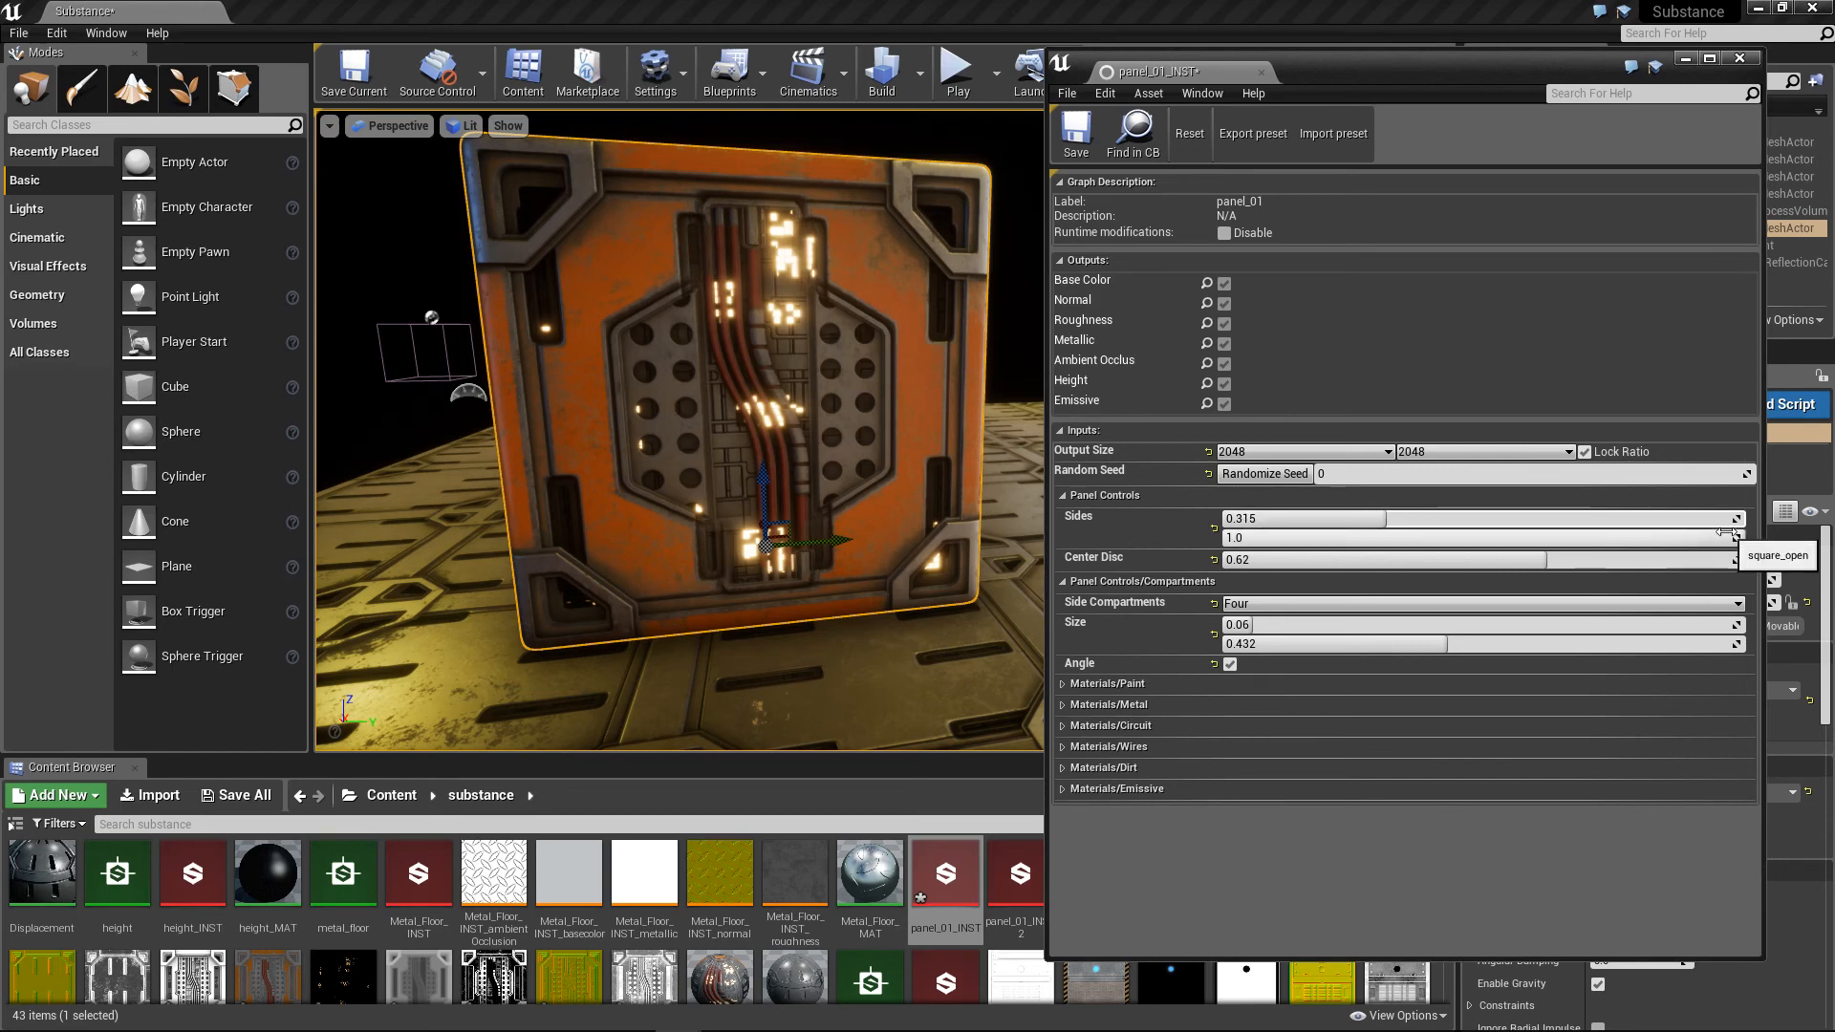
left_click_drag(1517, 555, 1376, 555)
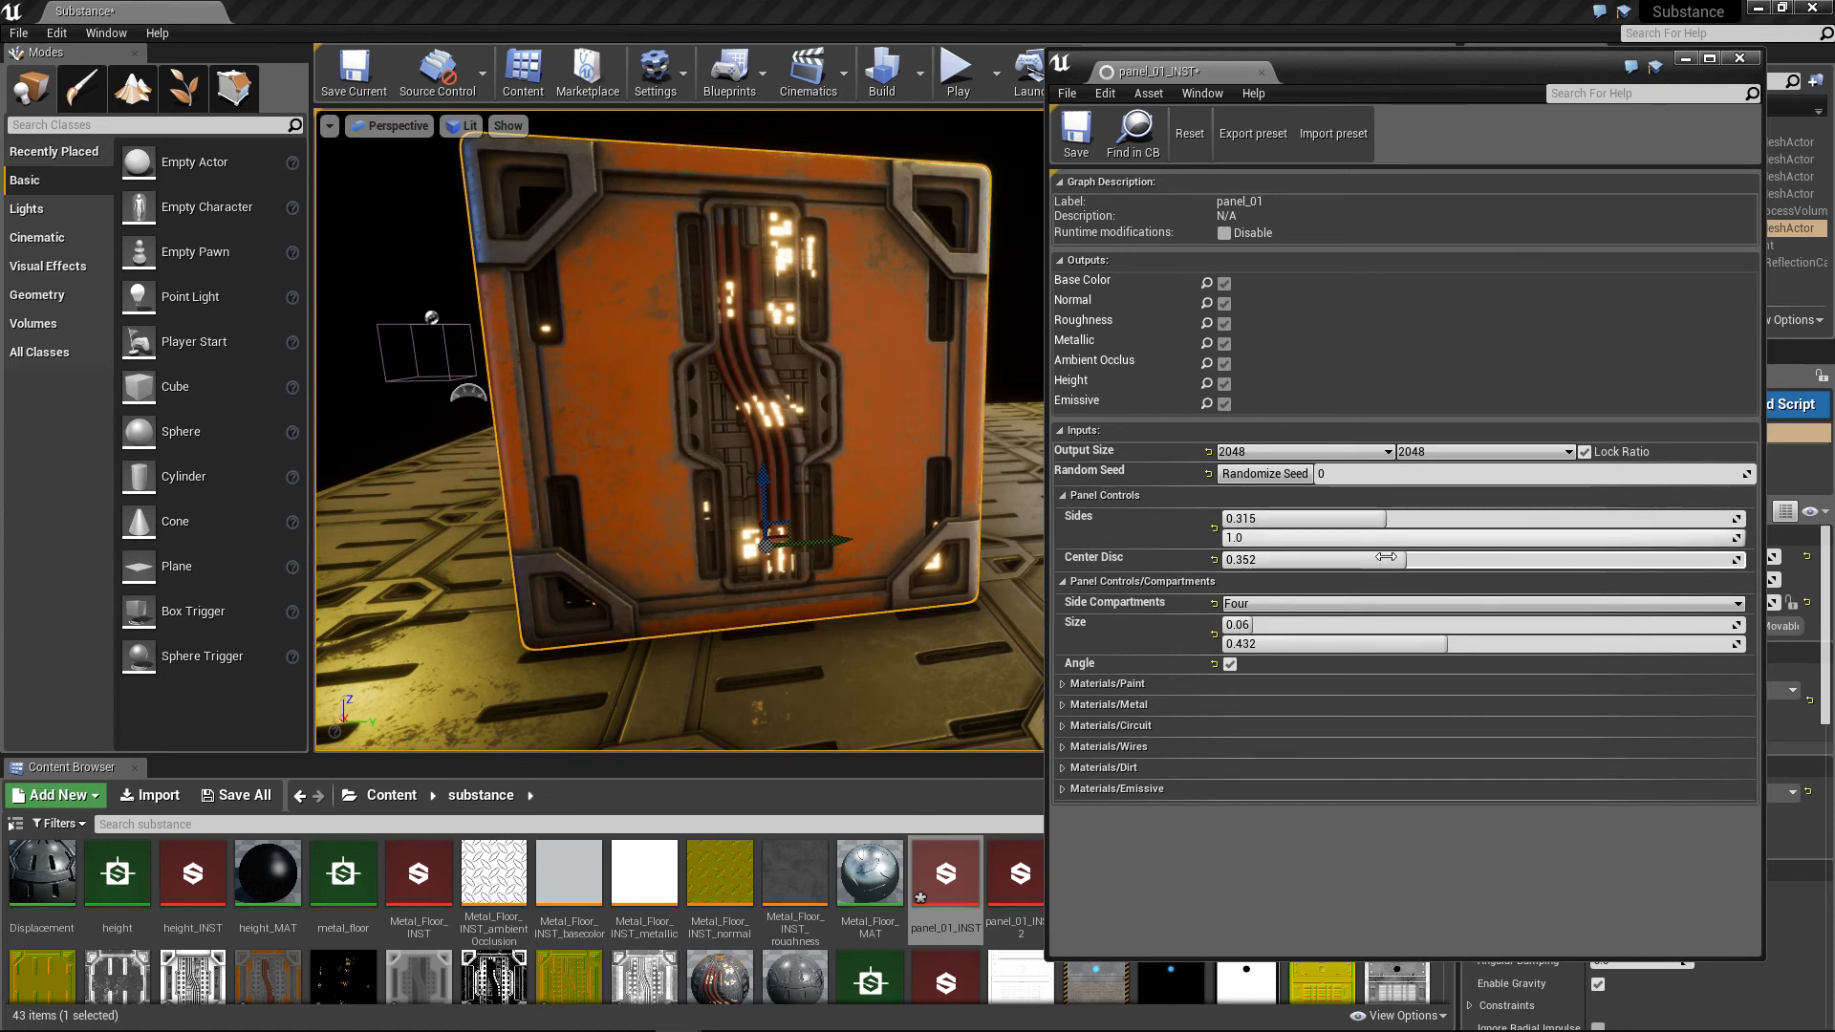
left_click_drag(1389, 559, 1353, 559)
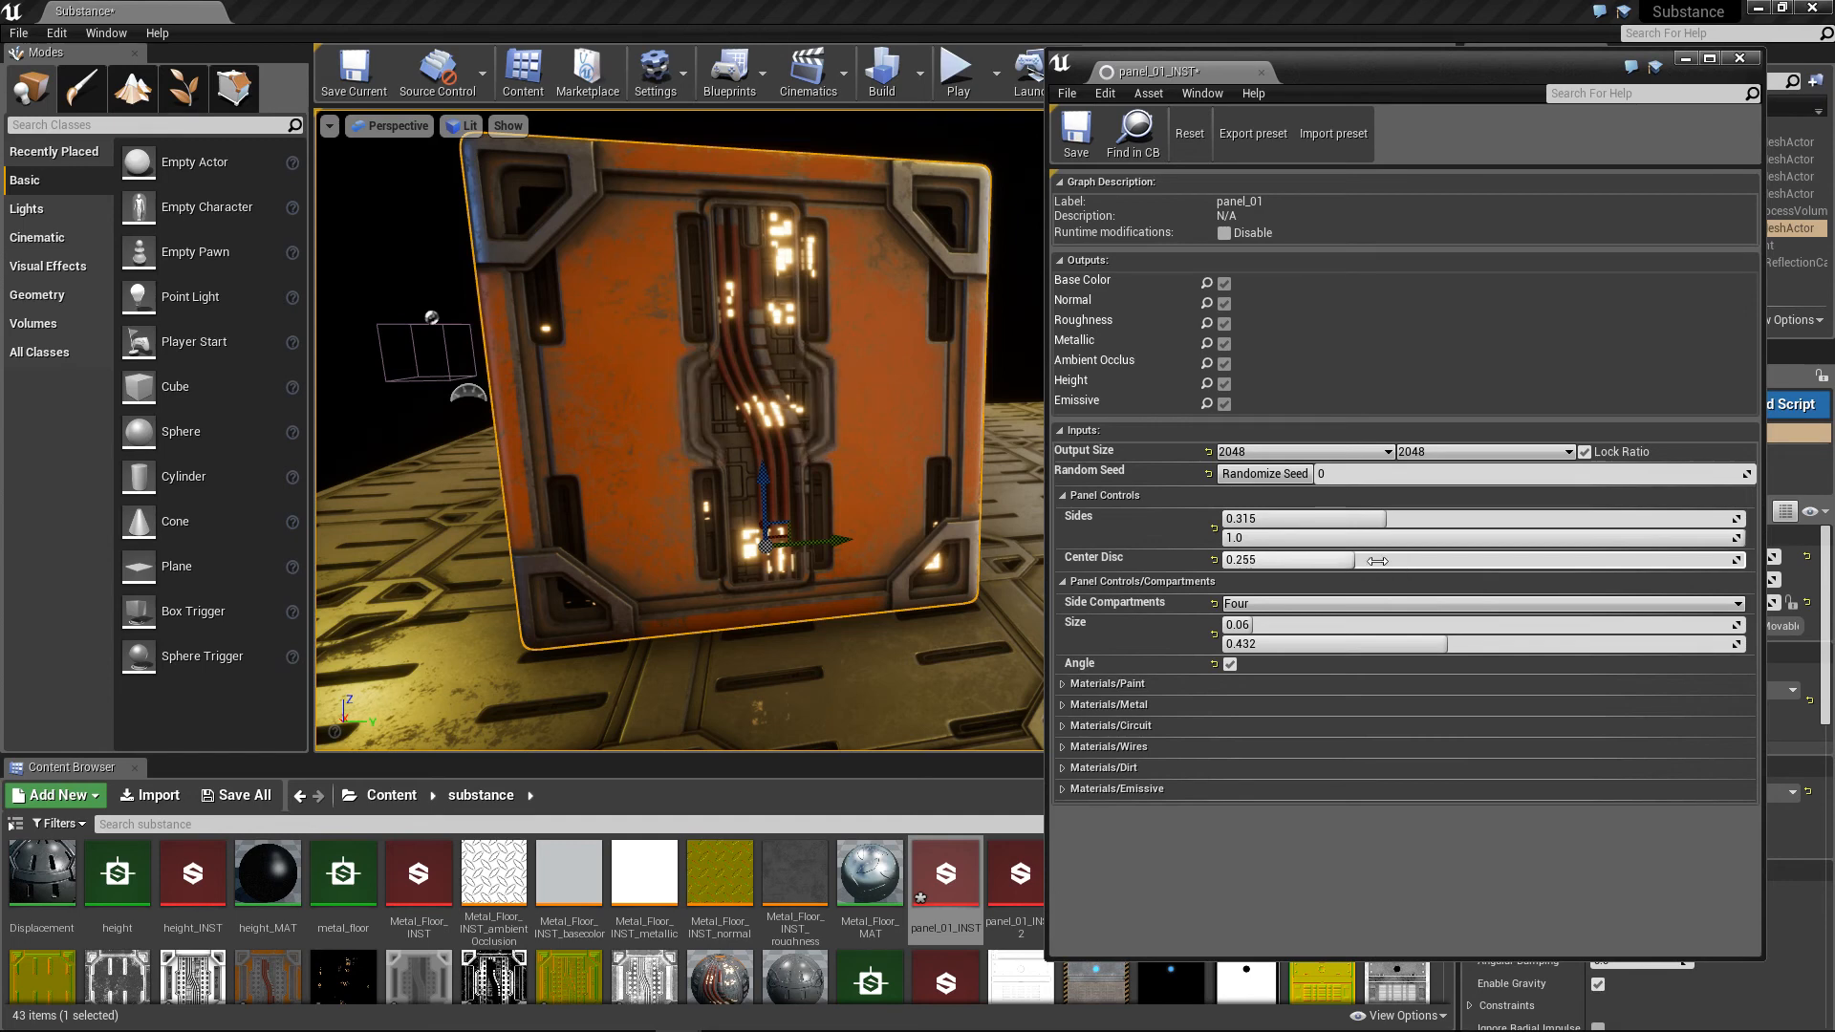
left_click_drag(1394, 528, 1363, 524)
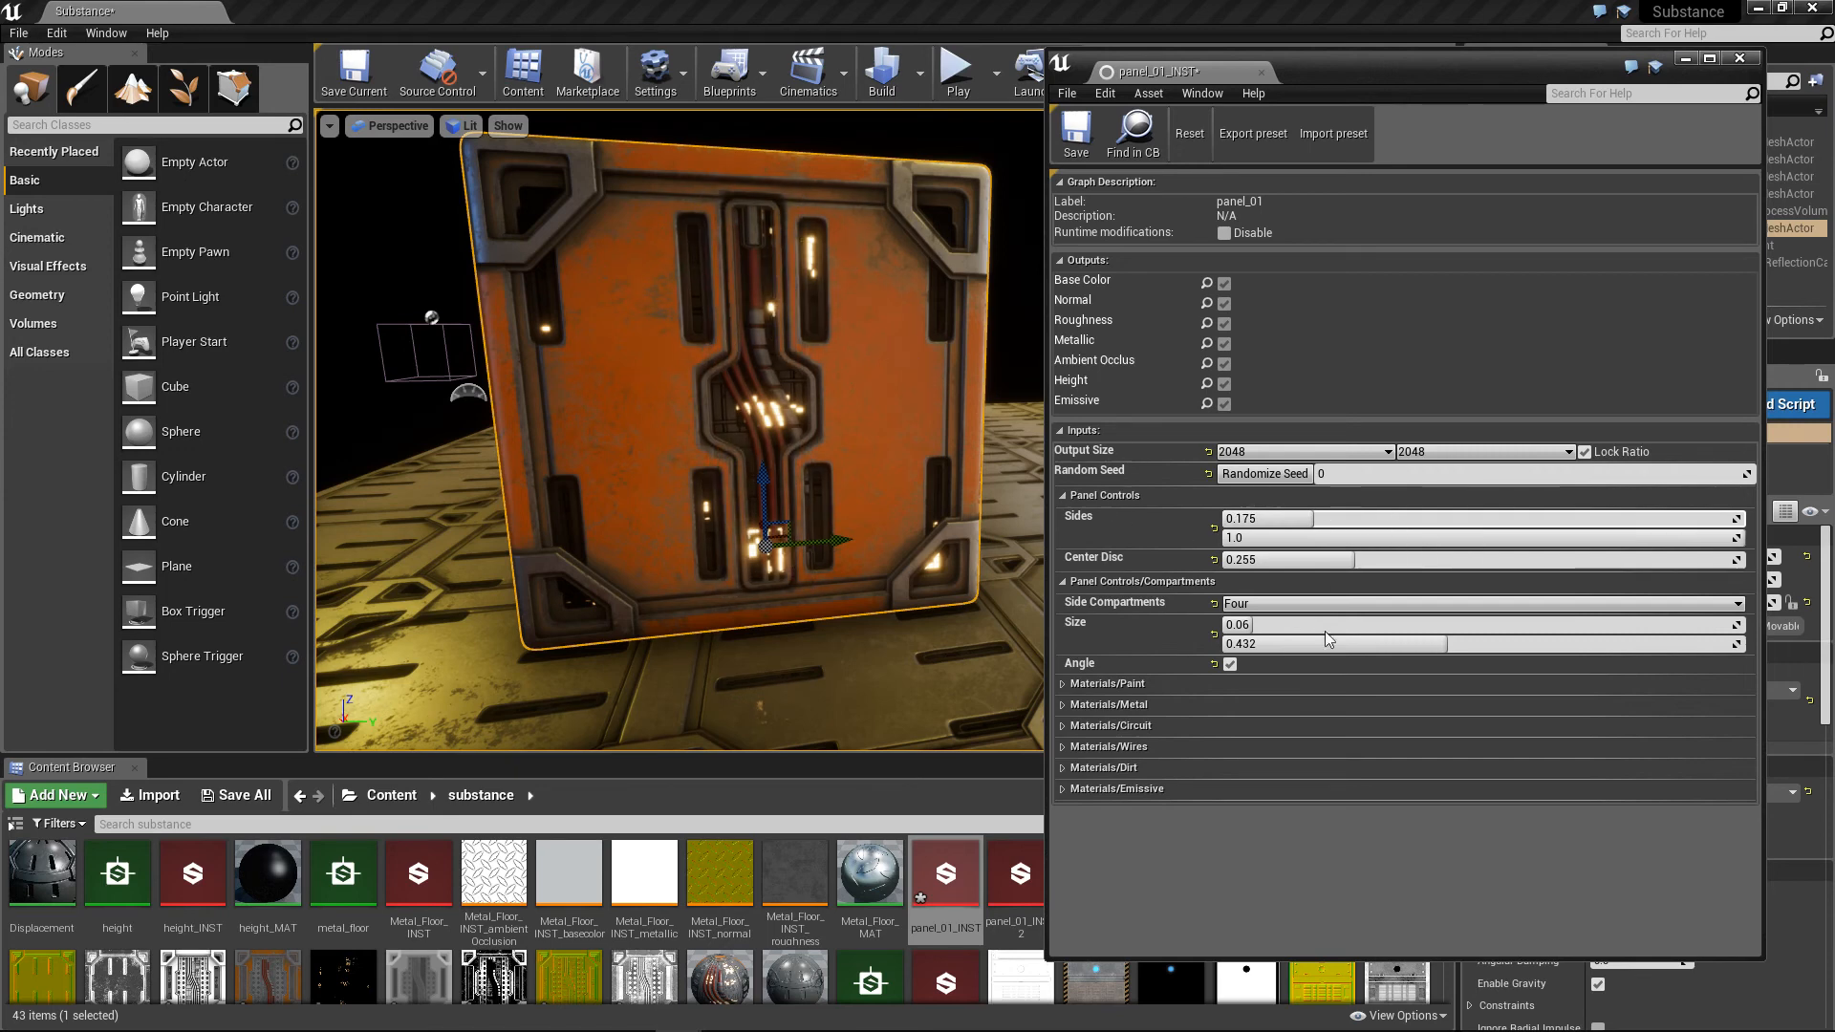
Step: Set Side Compartments to Two and Center Disc to 0.0
left_click(1265, 606)
left_click(1265, 619)
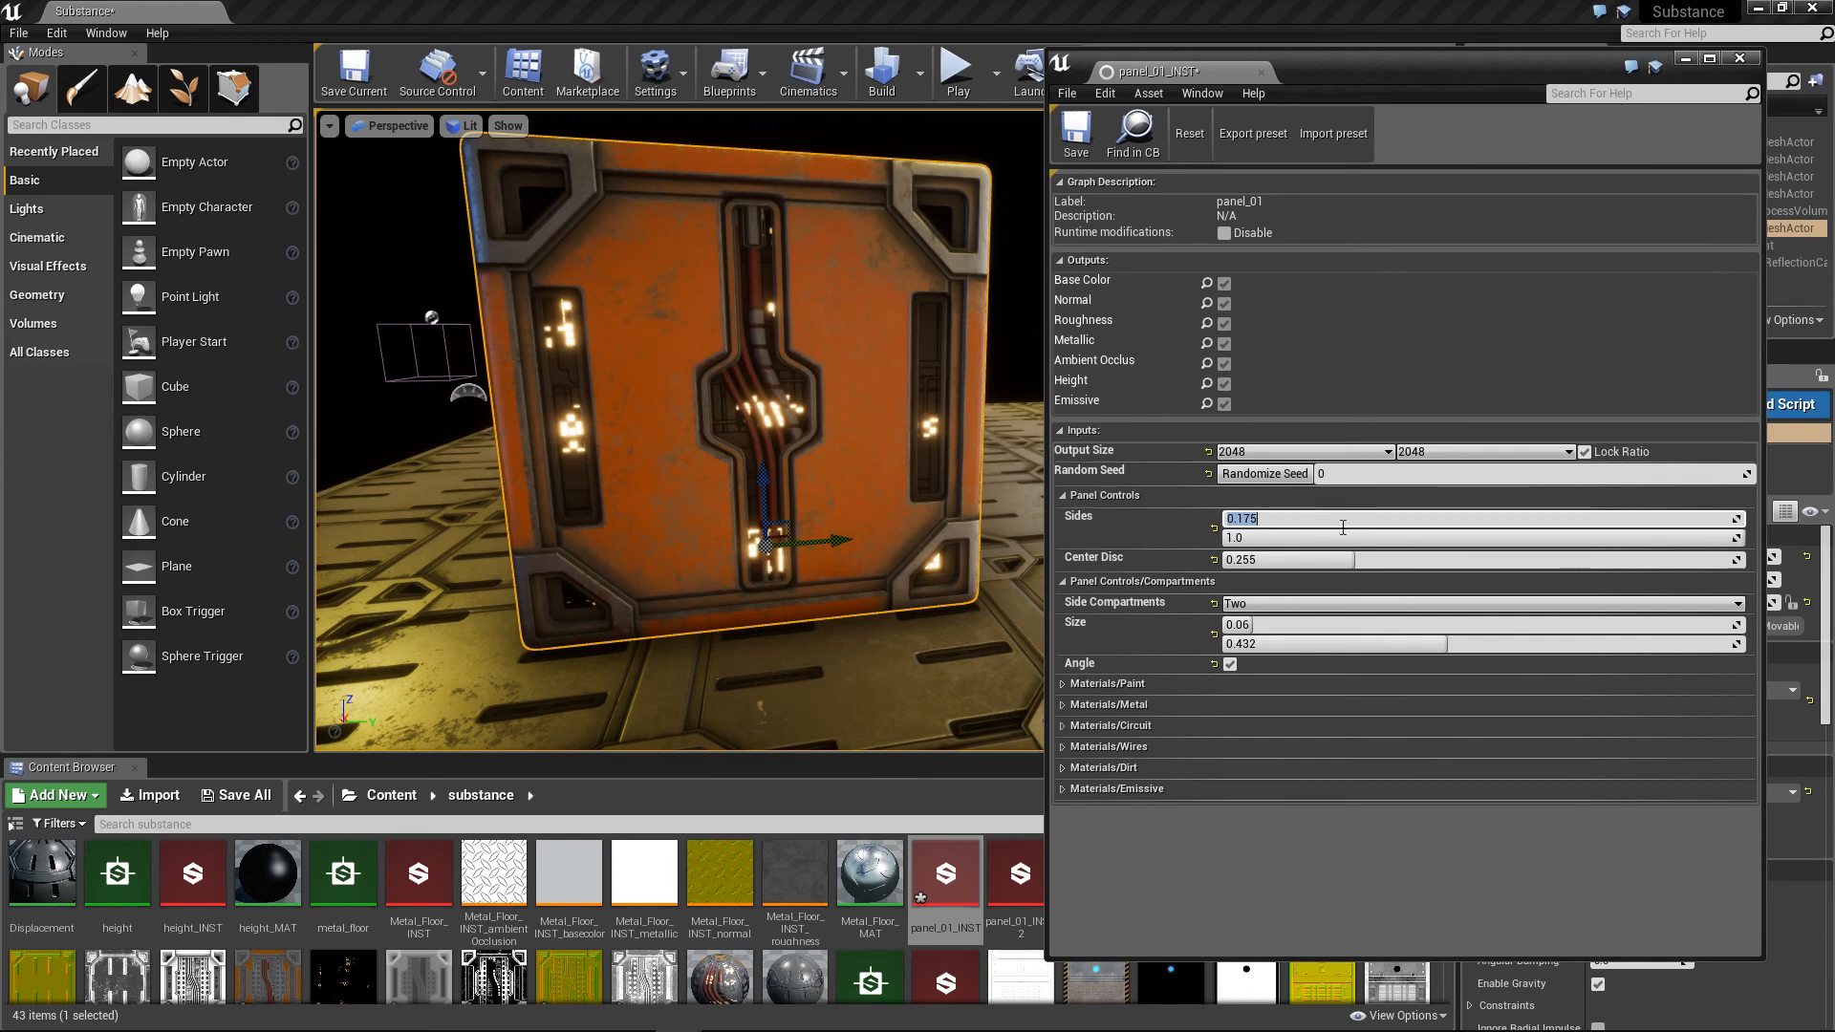
left_click_drag(1318, 561, 1199, 561)
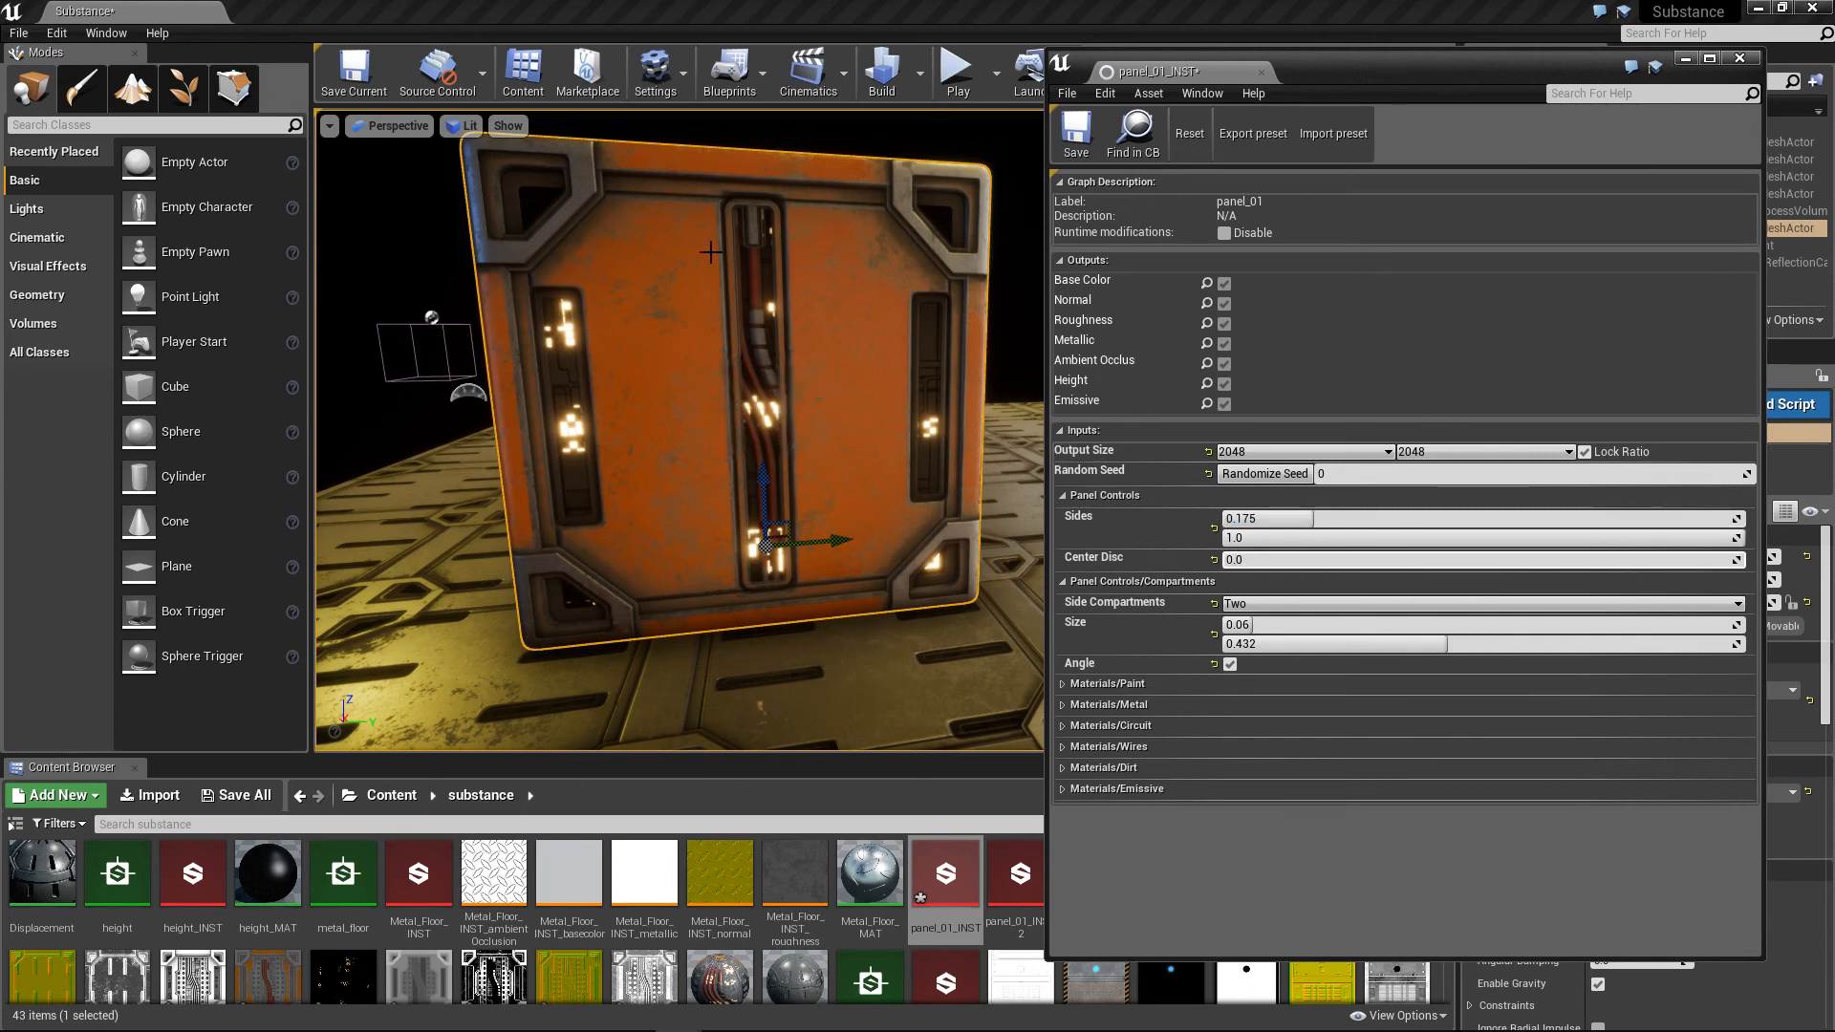
Step: Widen the panel's central opening by raising the first Sides value to 0.628
left_click_drag(1312, 518, 1378, 518)
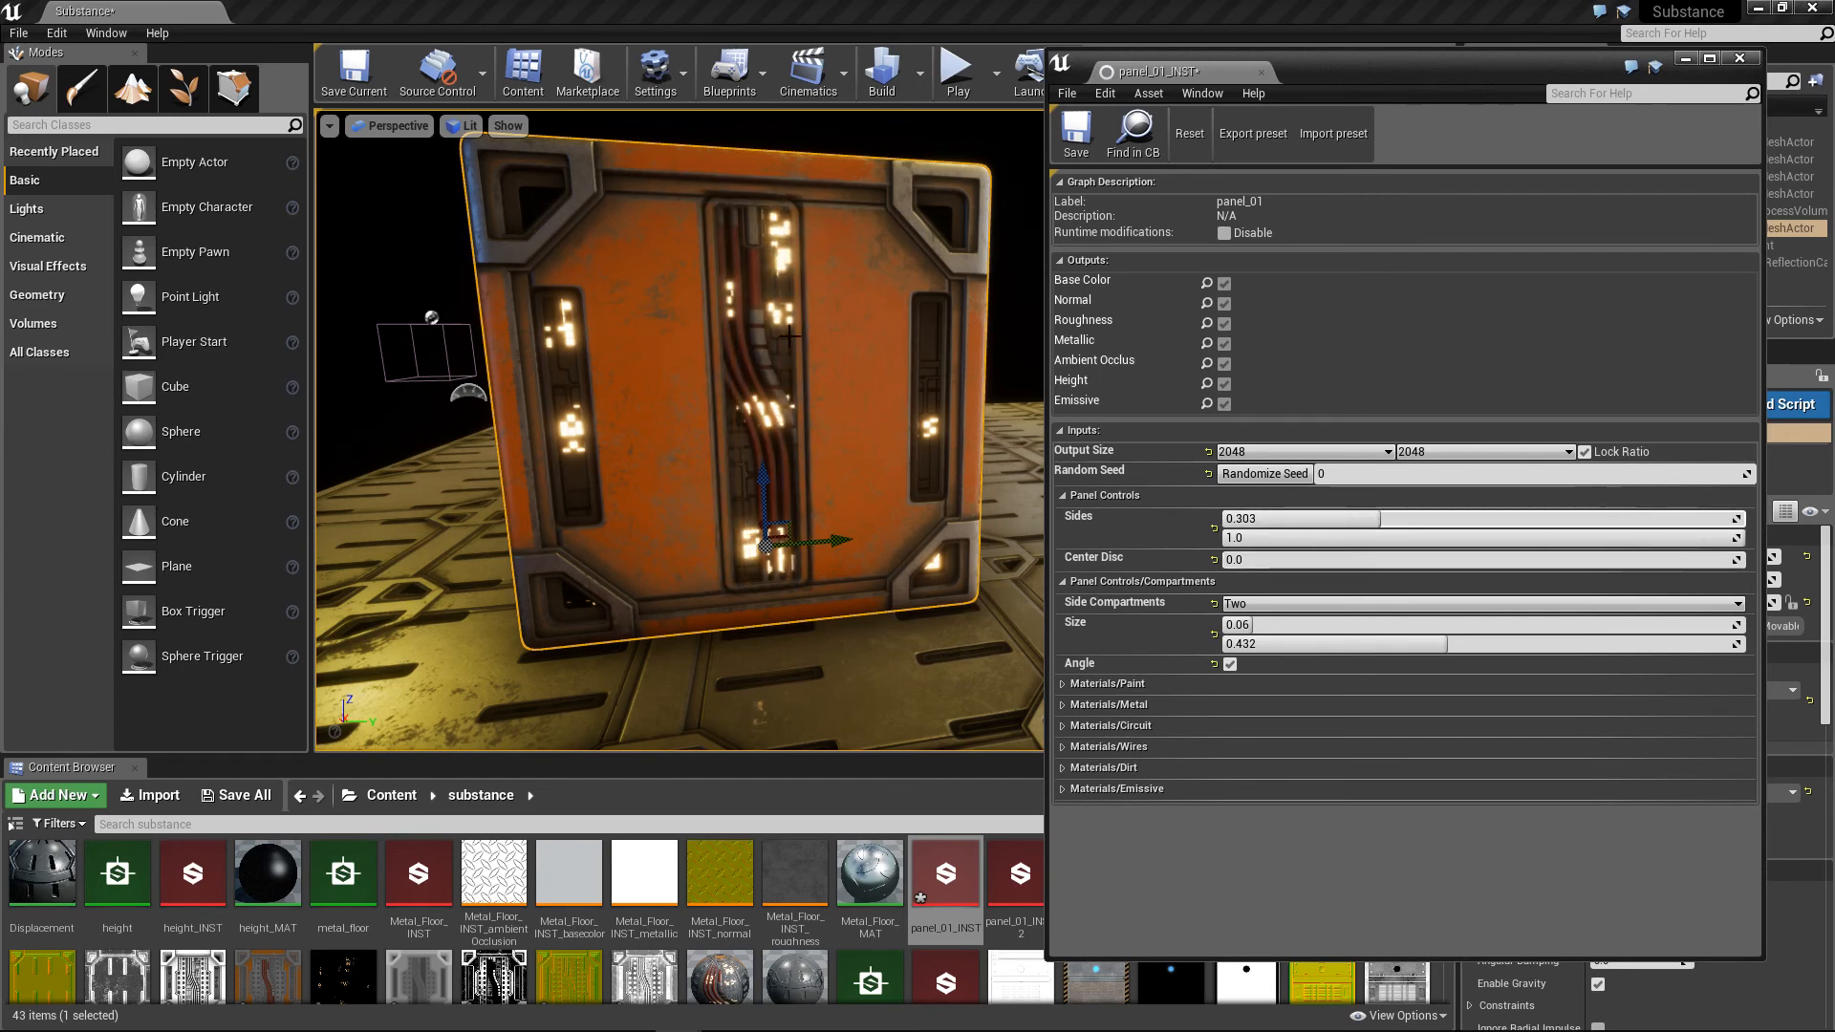
left_click_drag(1381, 518, 1505, 522)
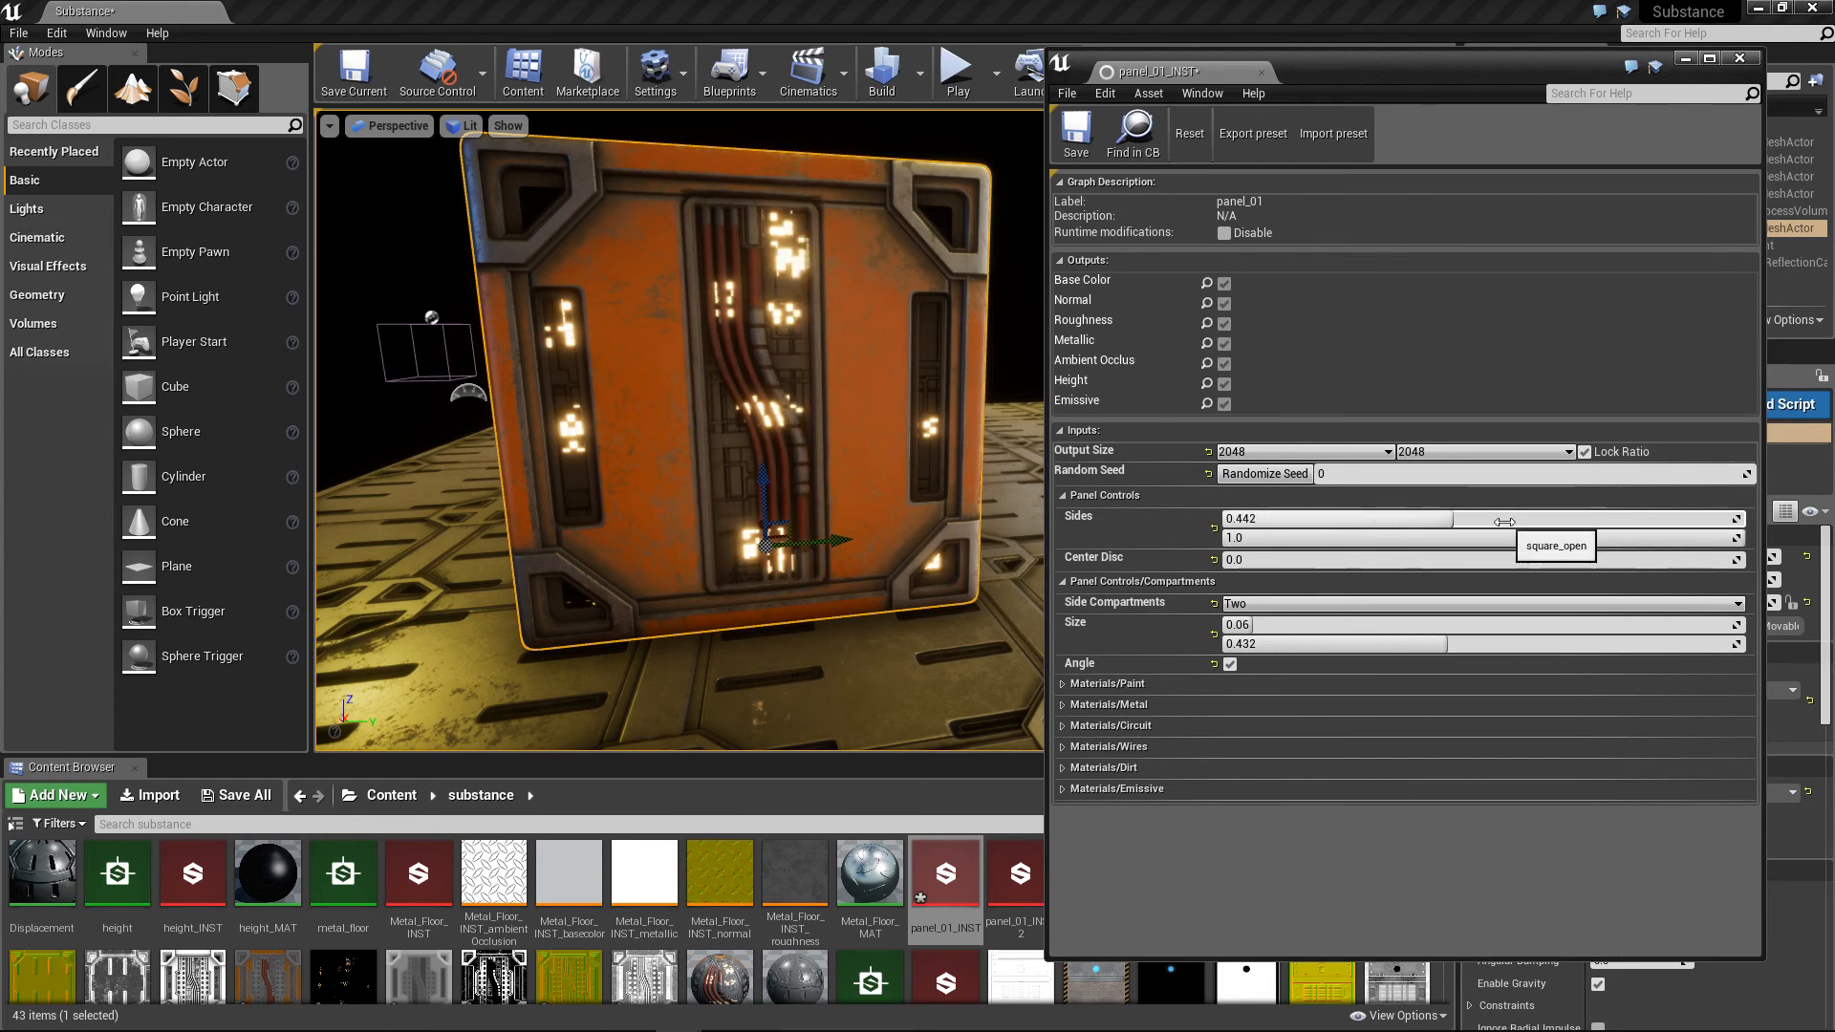
left_click_drag(1481, 512, 1467, 518)
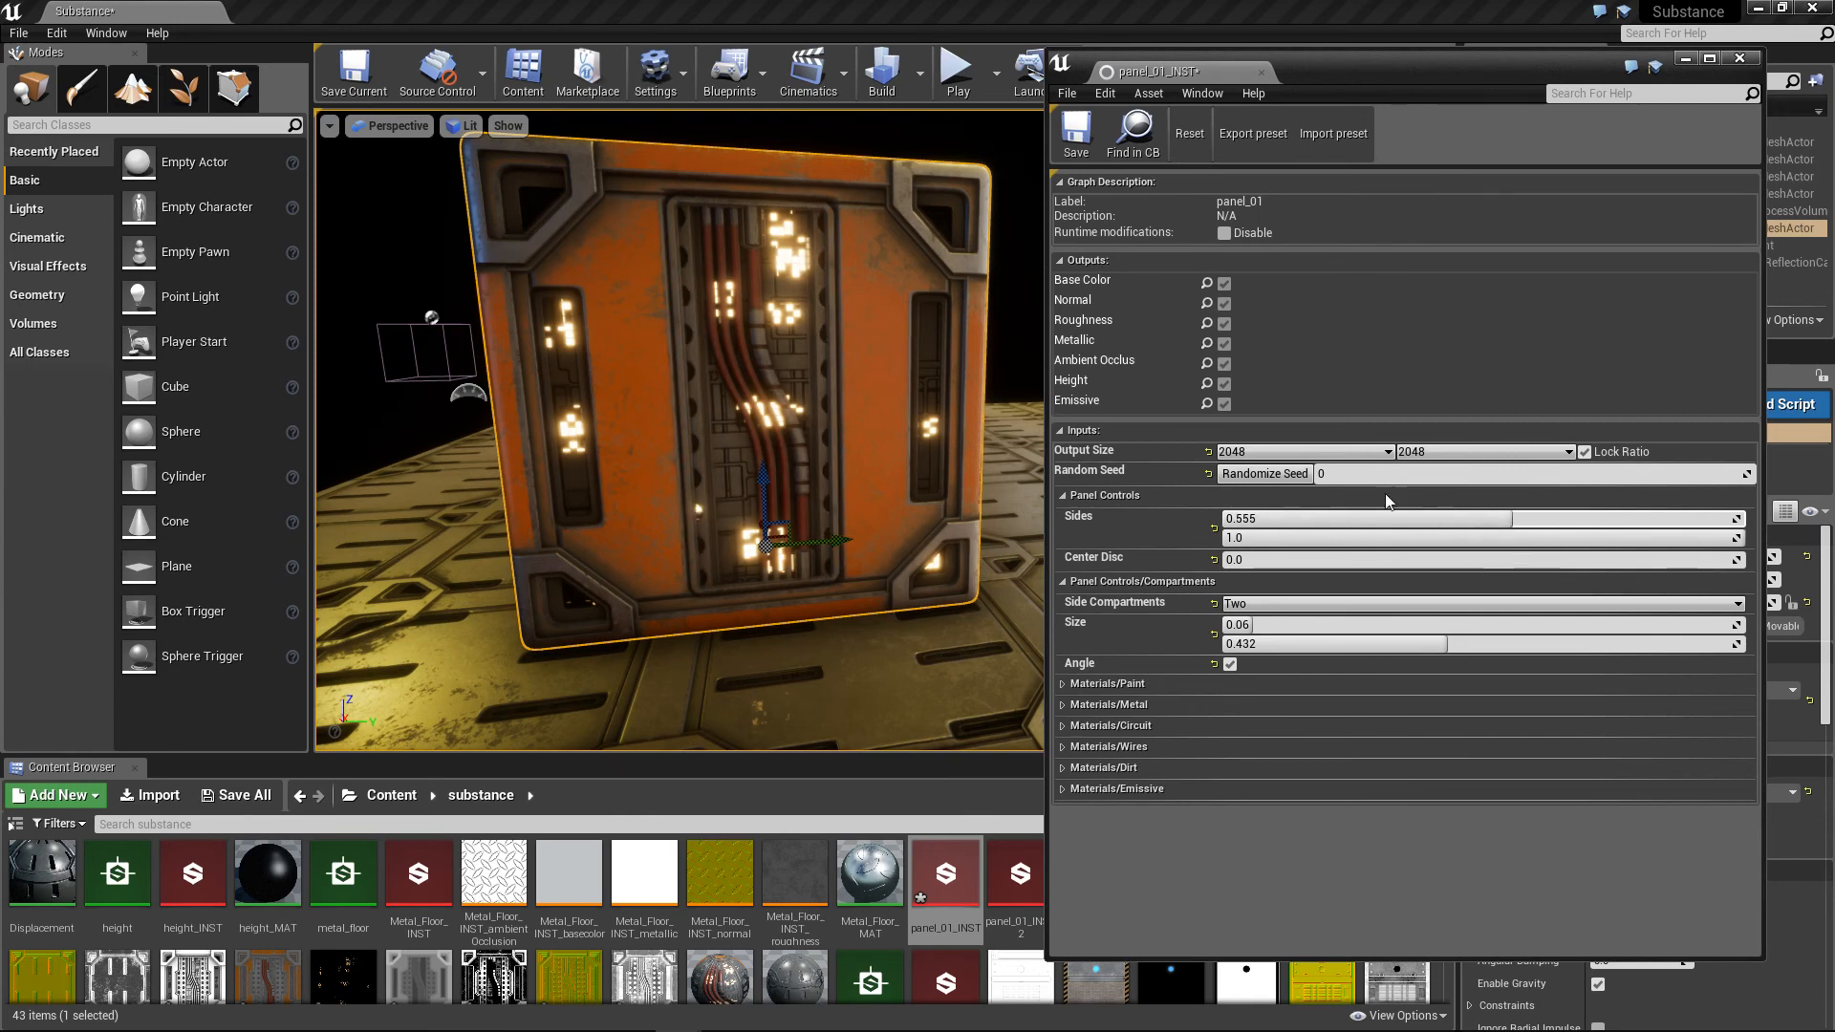
left_click_drag(1509, 520, 1540, 520)
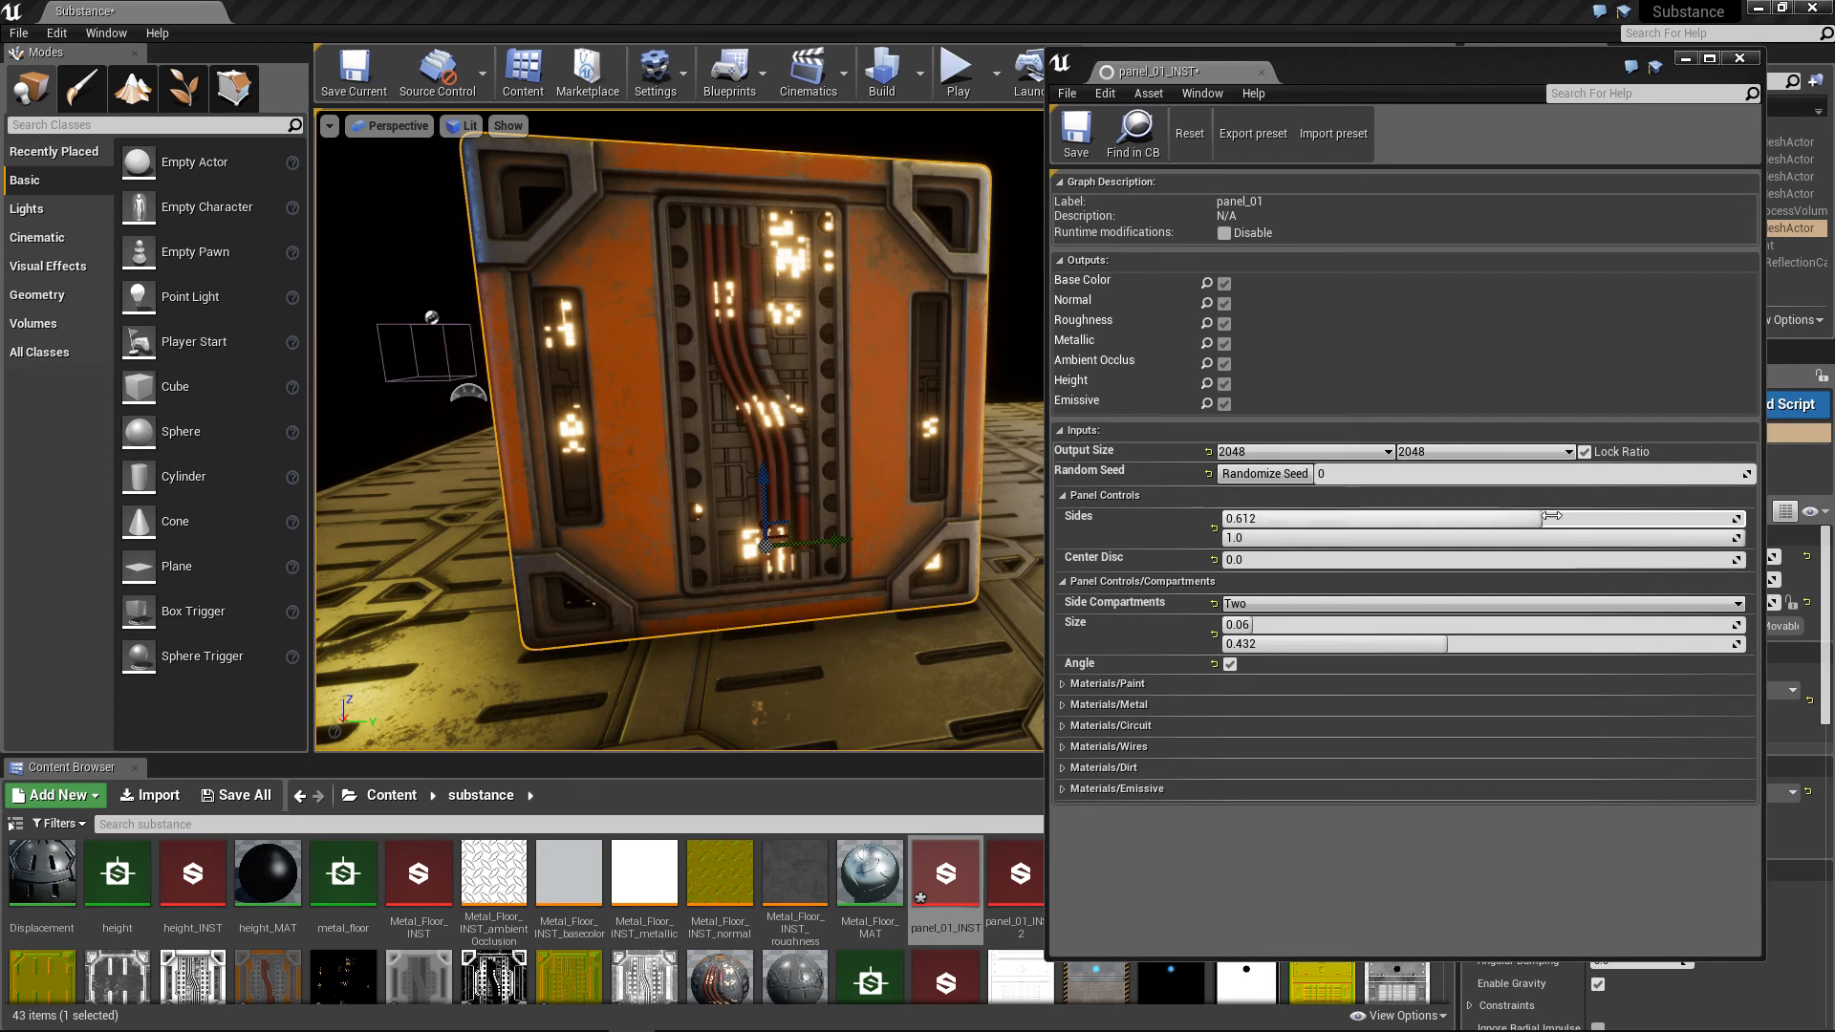
left_click_drag(1541, 522, 1554, 524)
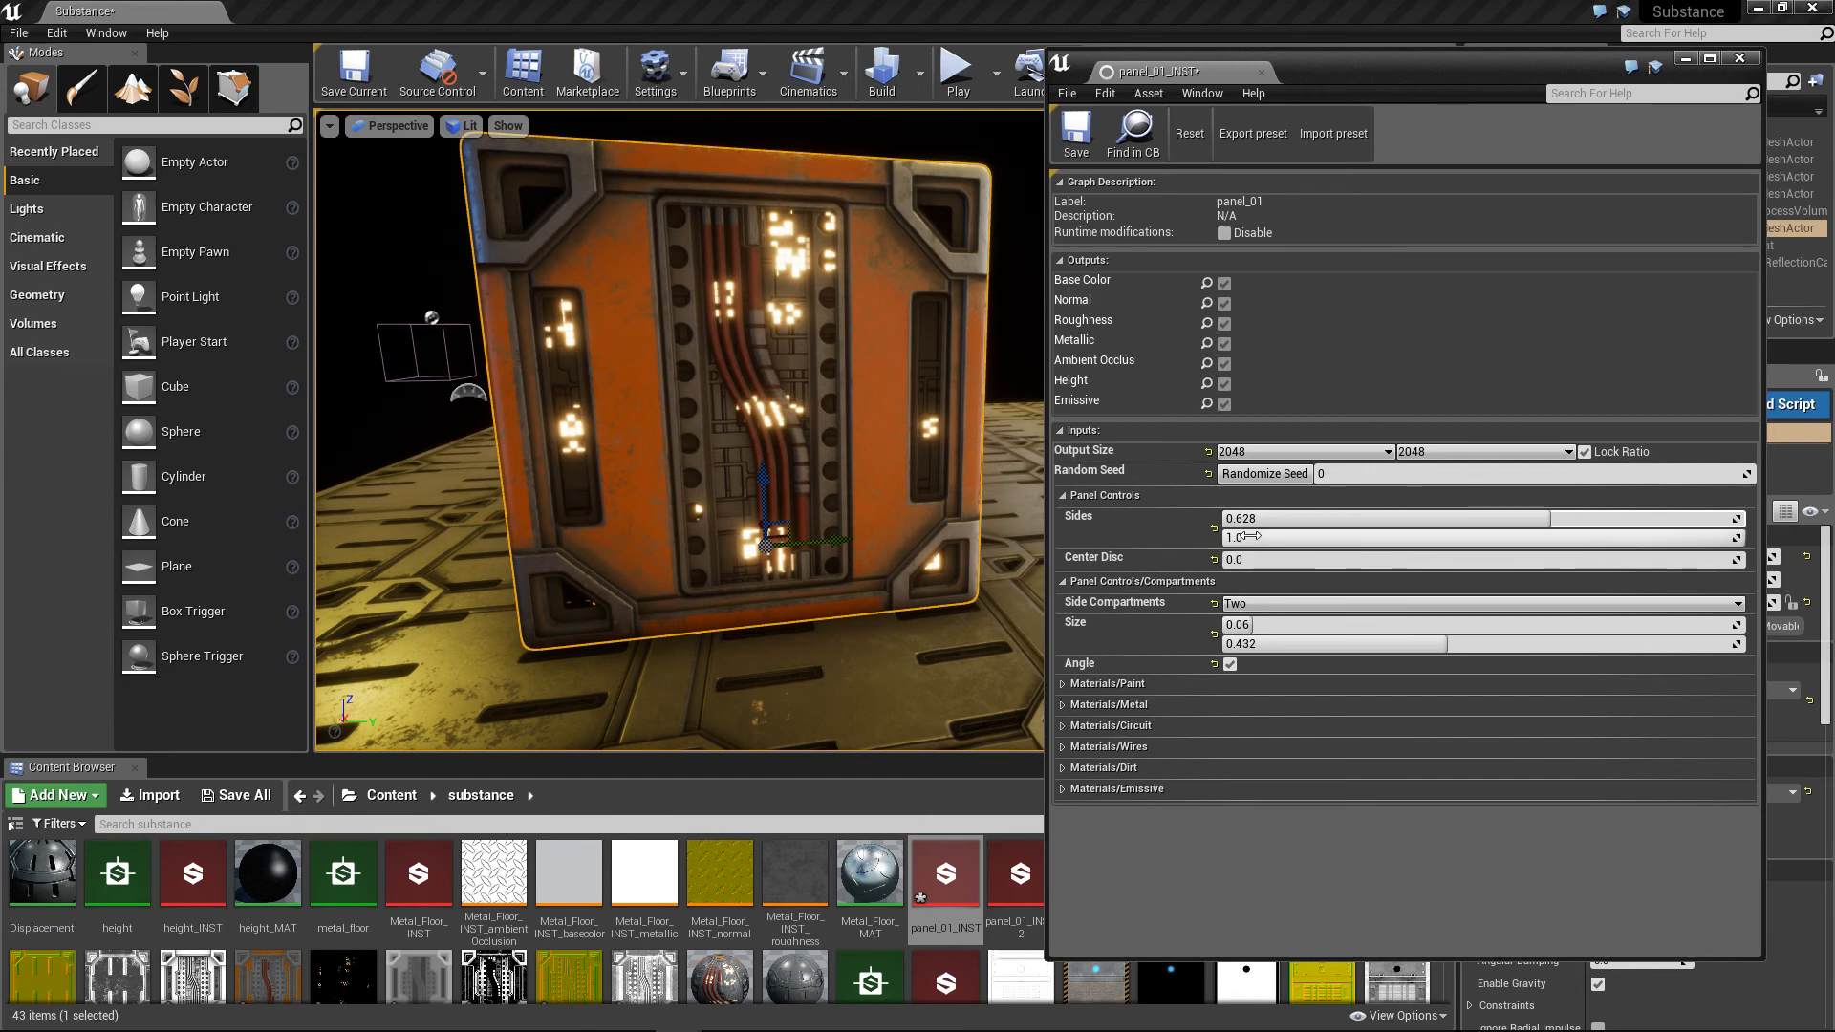
Step: Set the first Sides value to 0.0 and Side Compartments to Four, and inspect the closed panel on the cube
left_click_drag(1502, 517, 1225, 518)
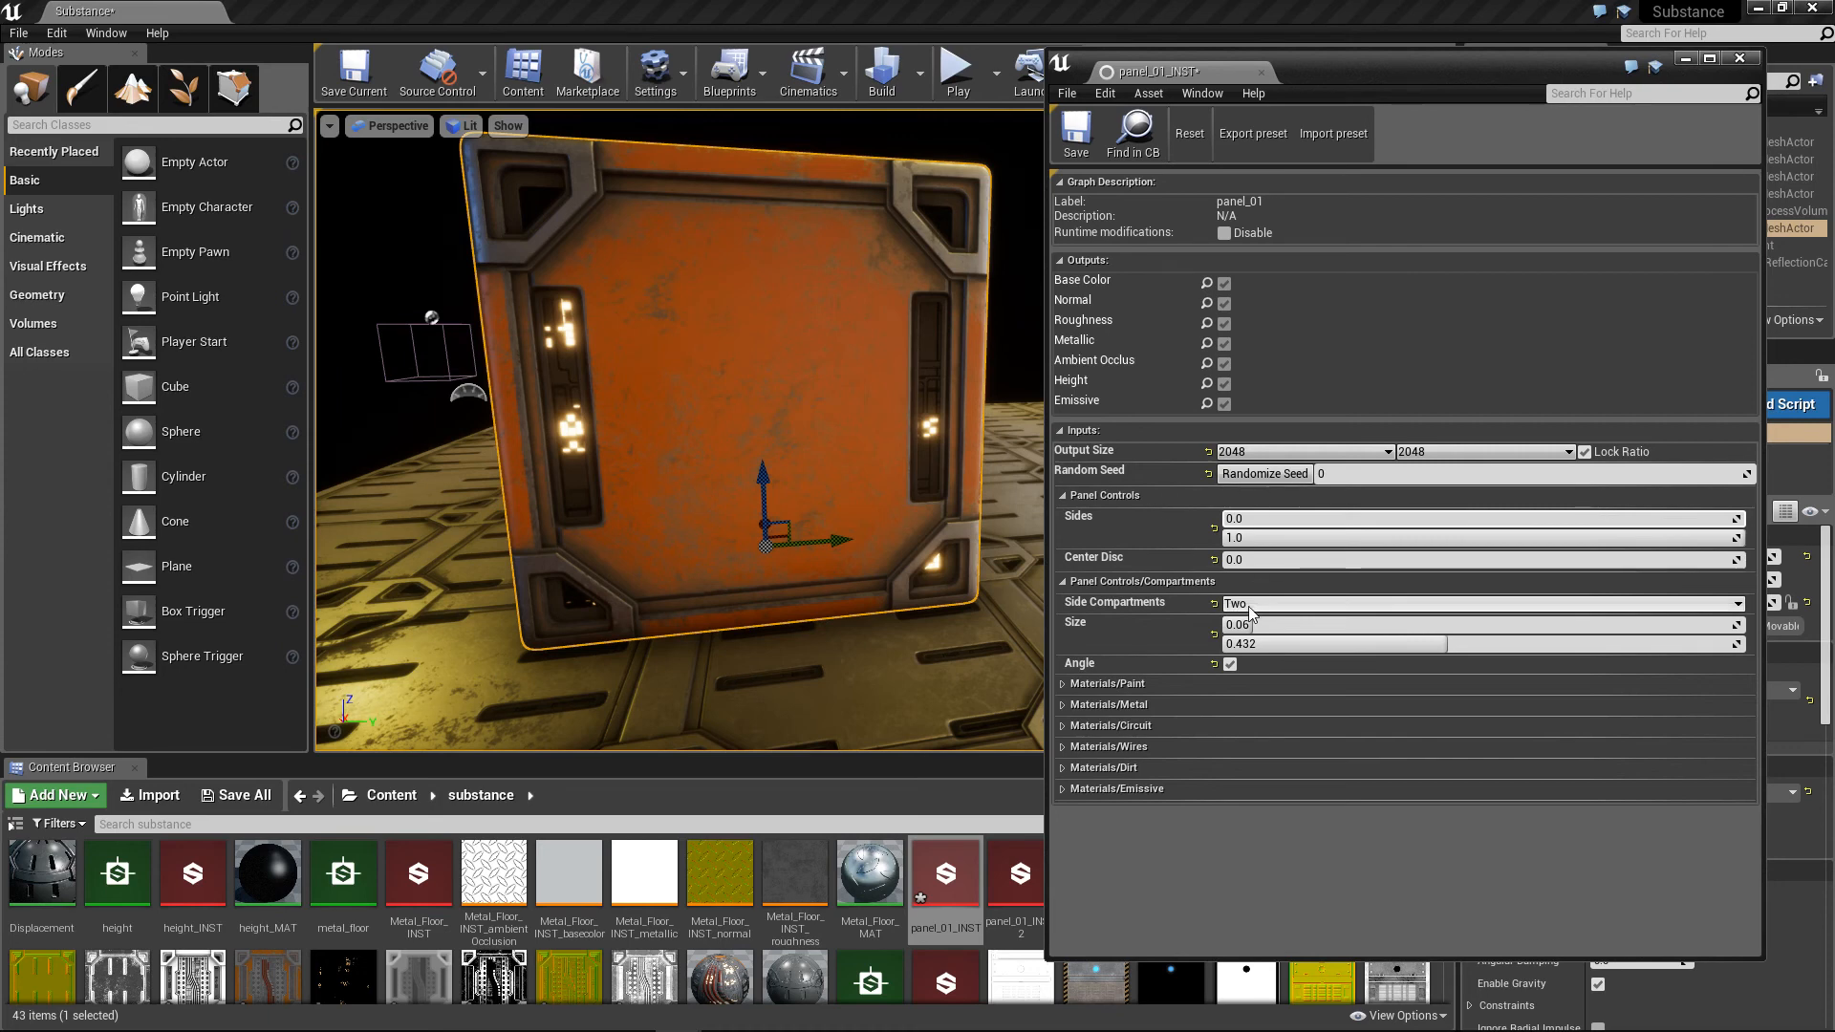
left_click(1254, 604)
left_click(1251, 633)
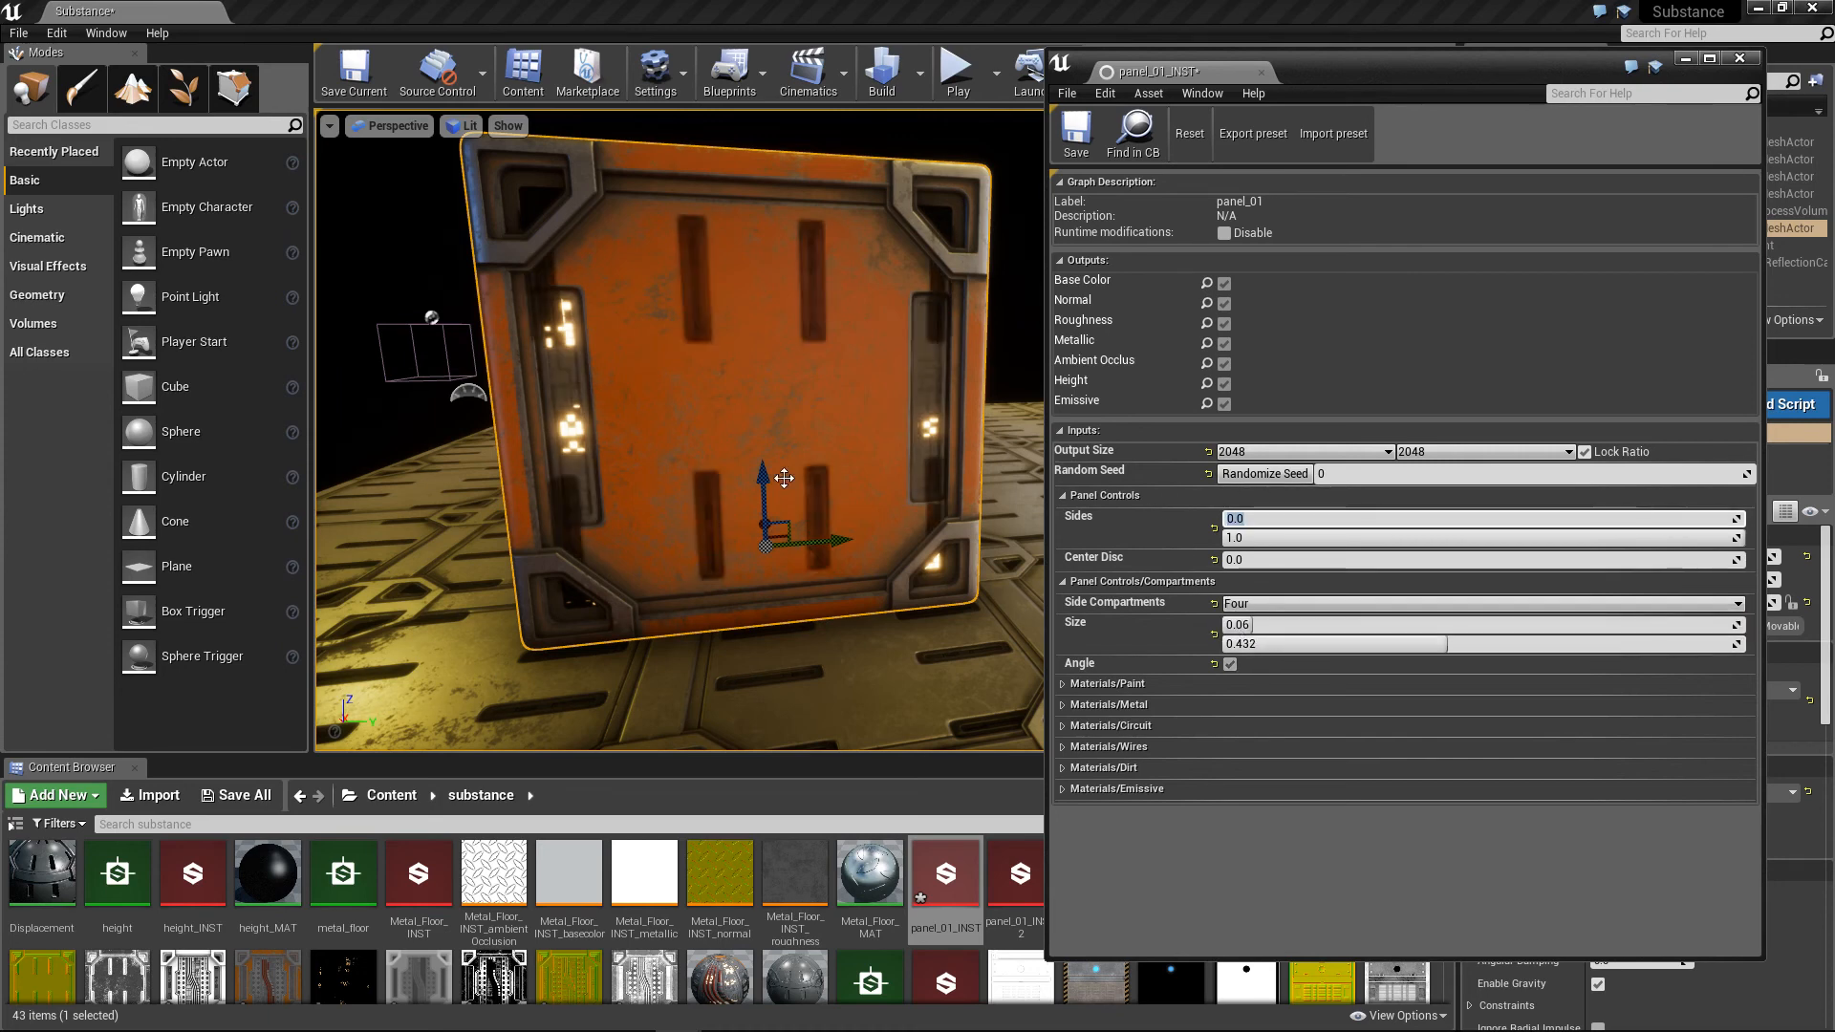
left_click_drag(849, 479, 819, 510, "alt")
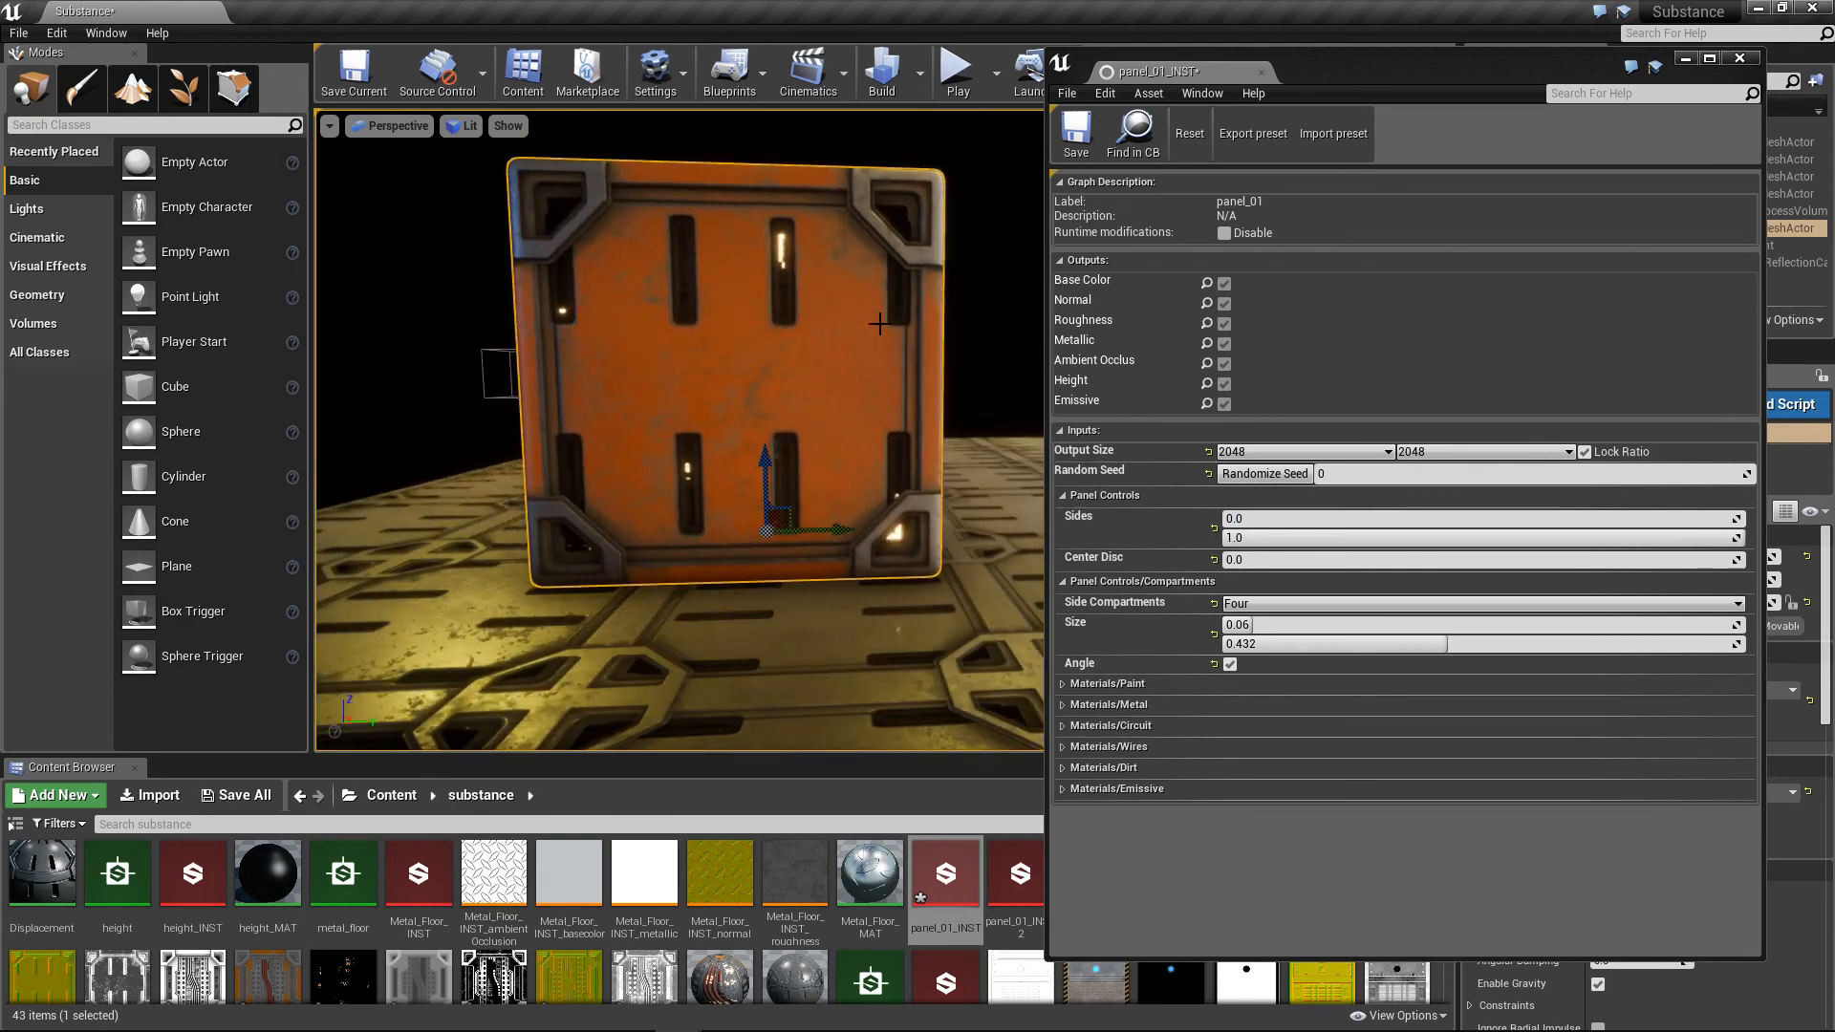
left_click_drag(658, 489, 853, 509, "alt")
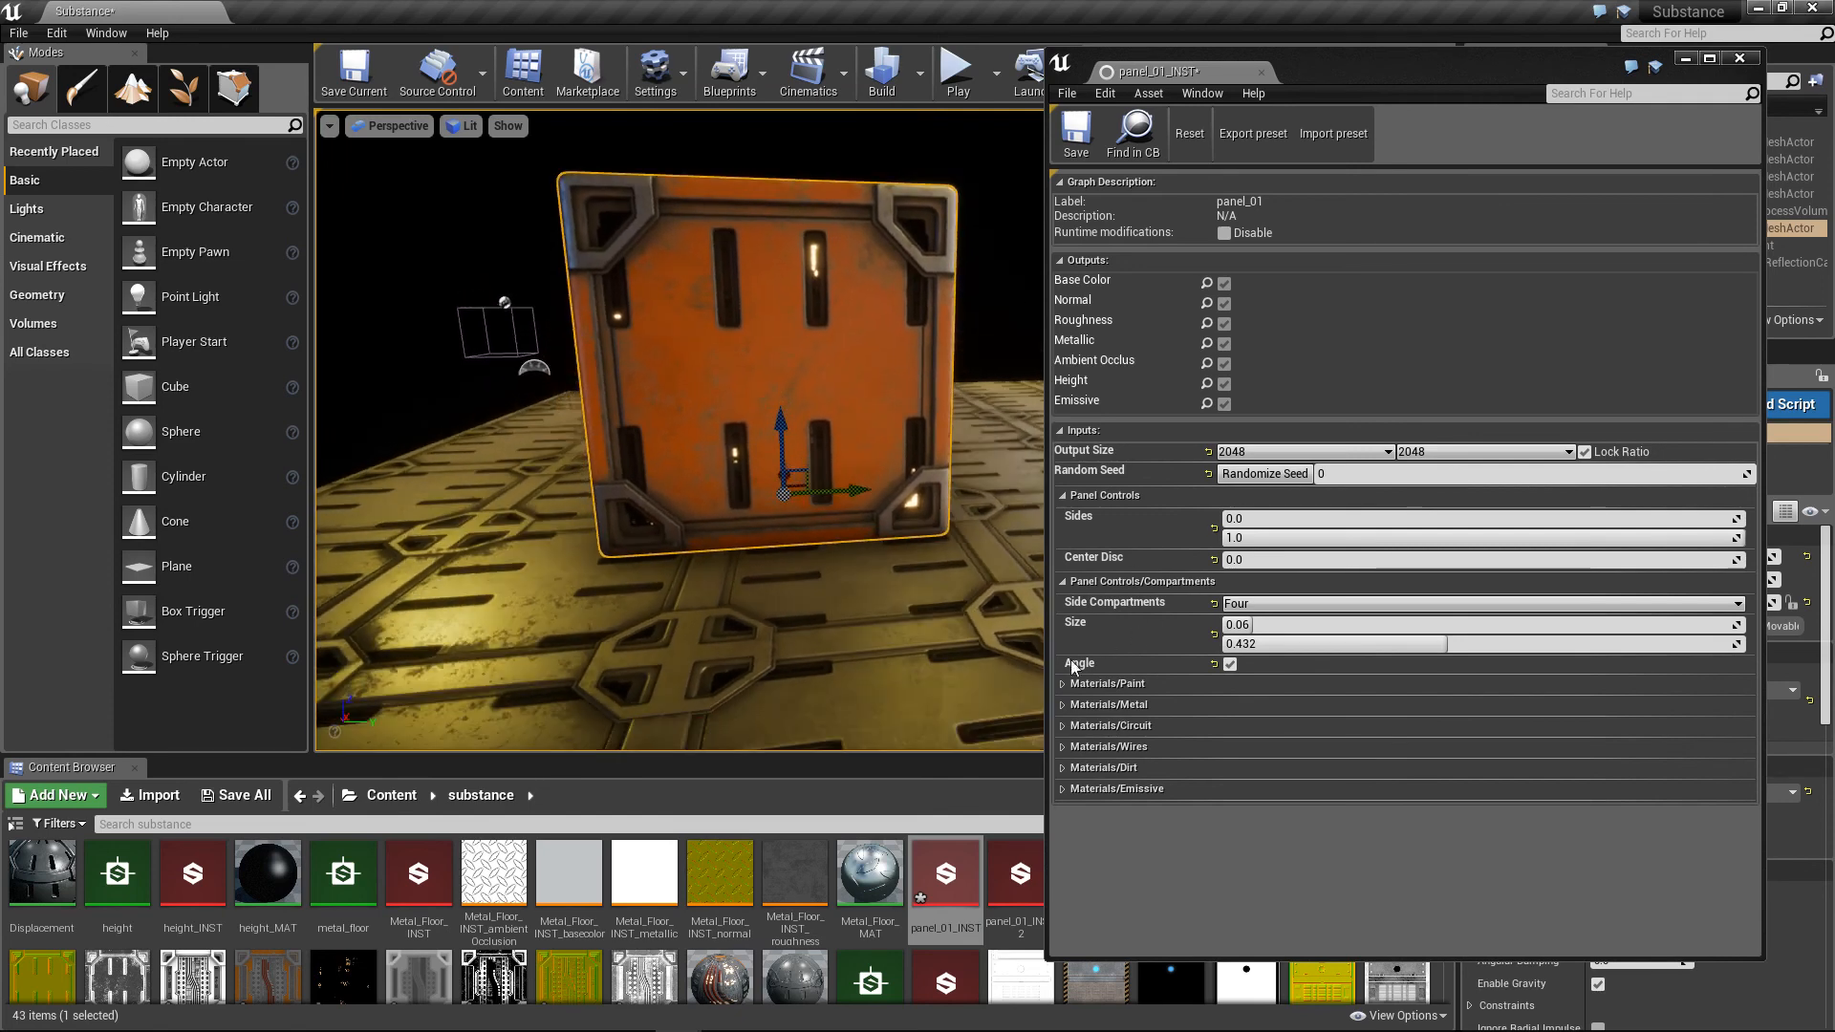
Step: Change the Paint Base Color to a light warm gray with values 0.38, 0.362577 and 0.342657
left_click(1074, 684)
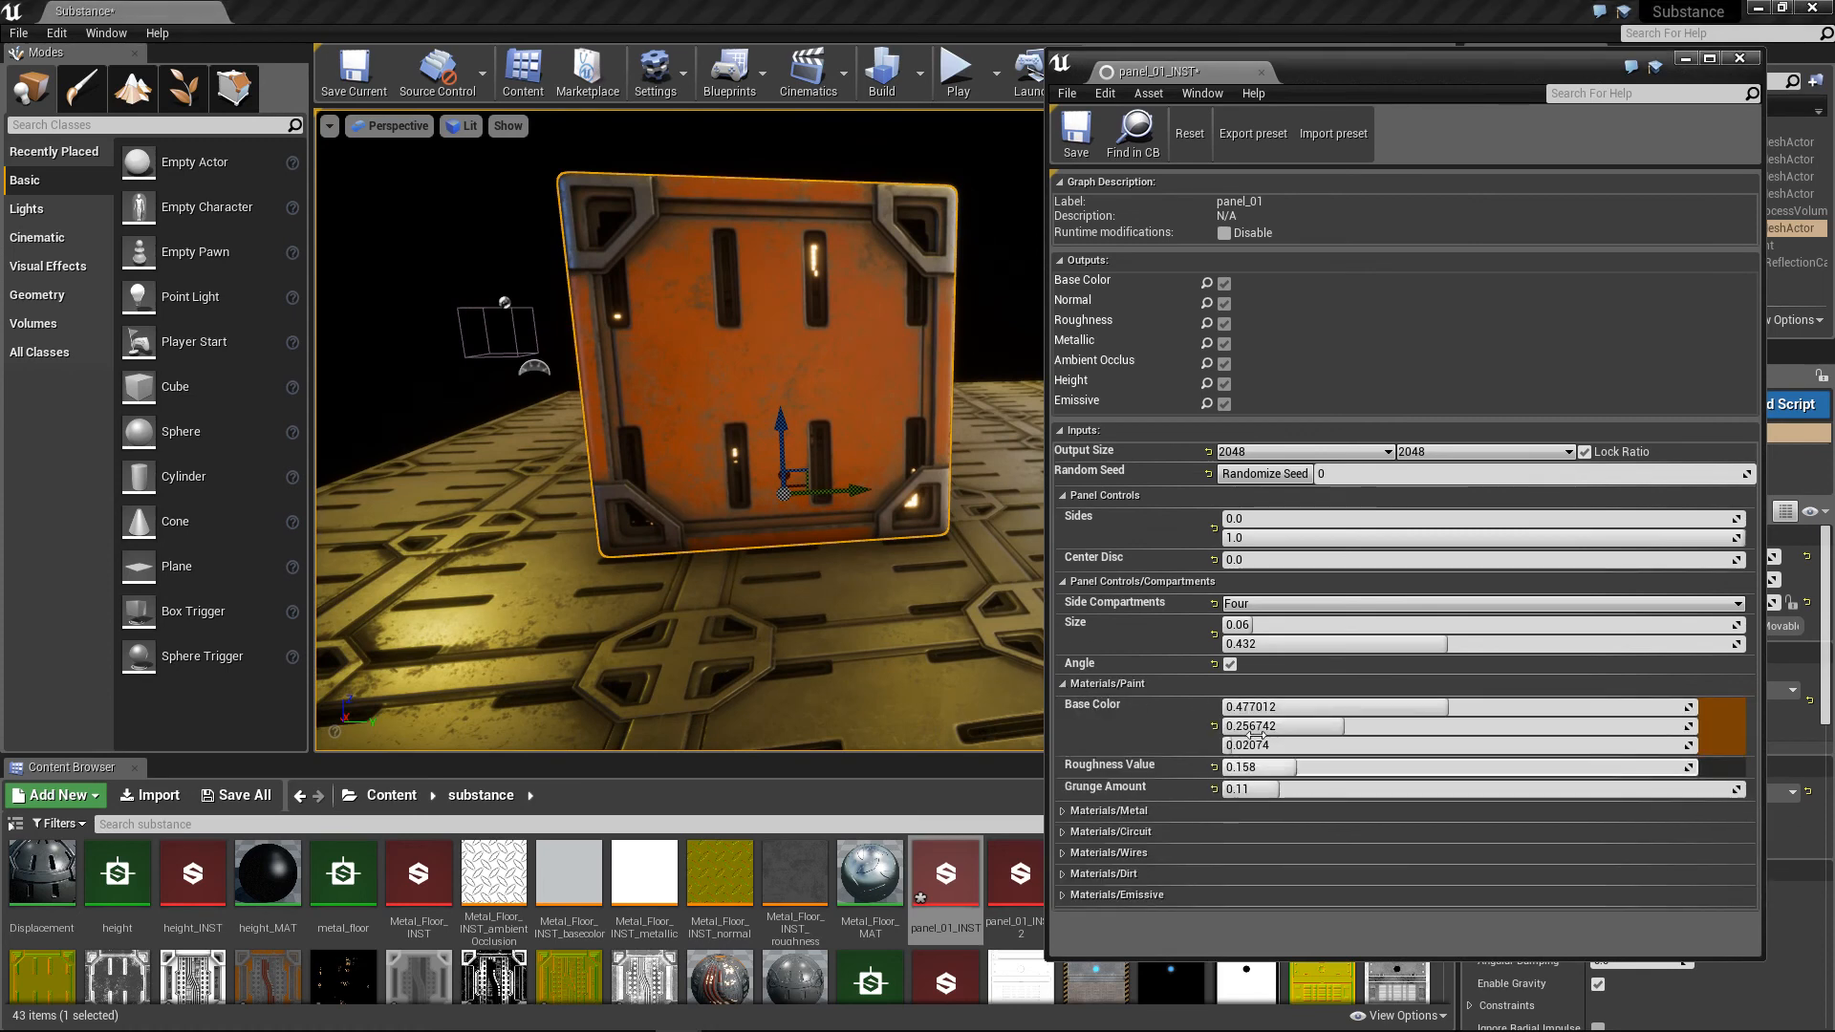
left_click(1720, 723)
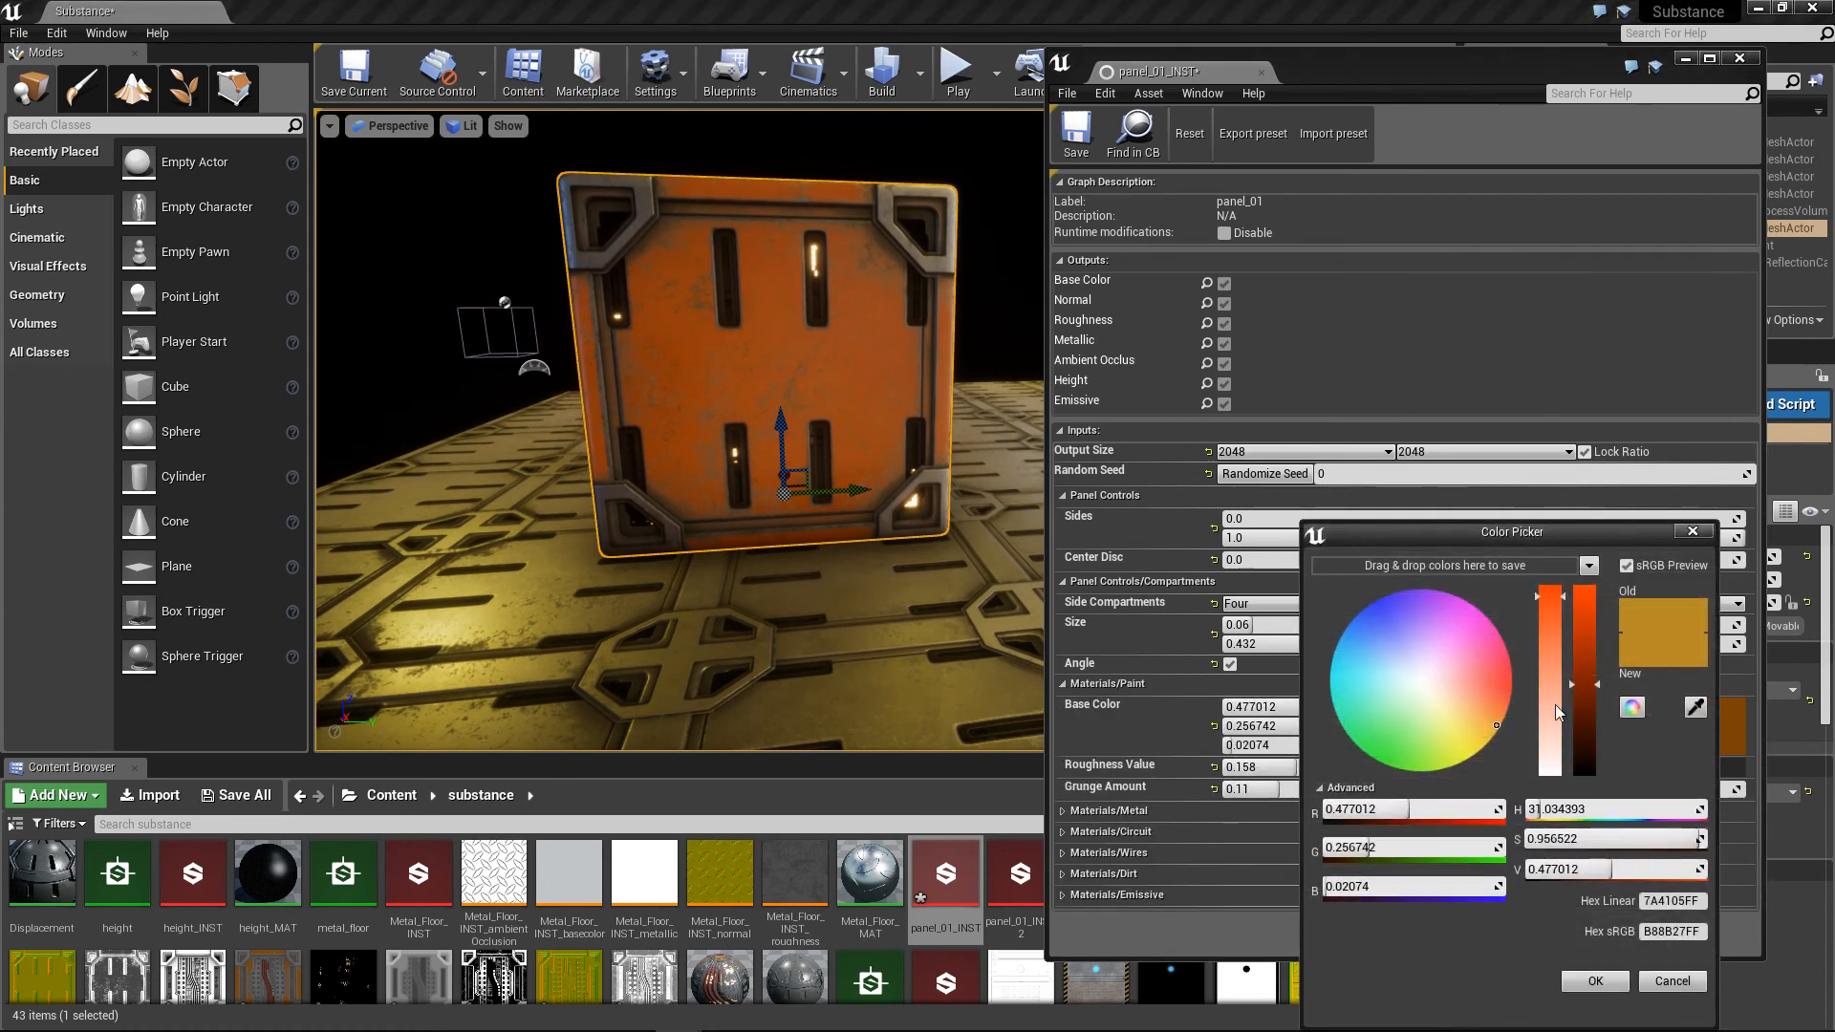
left_click(1429, 687)
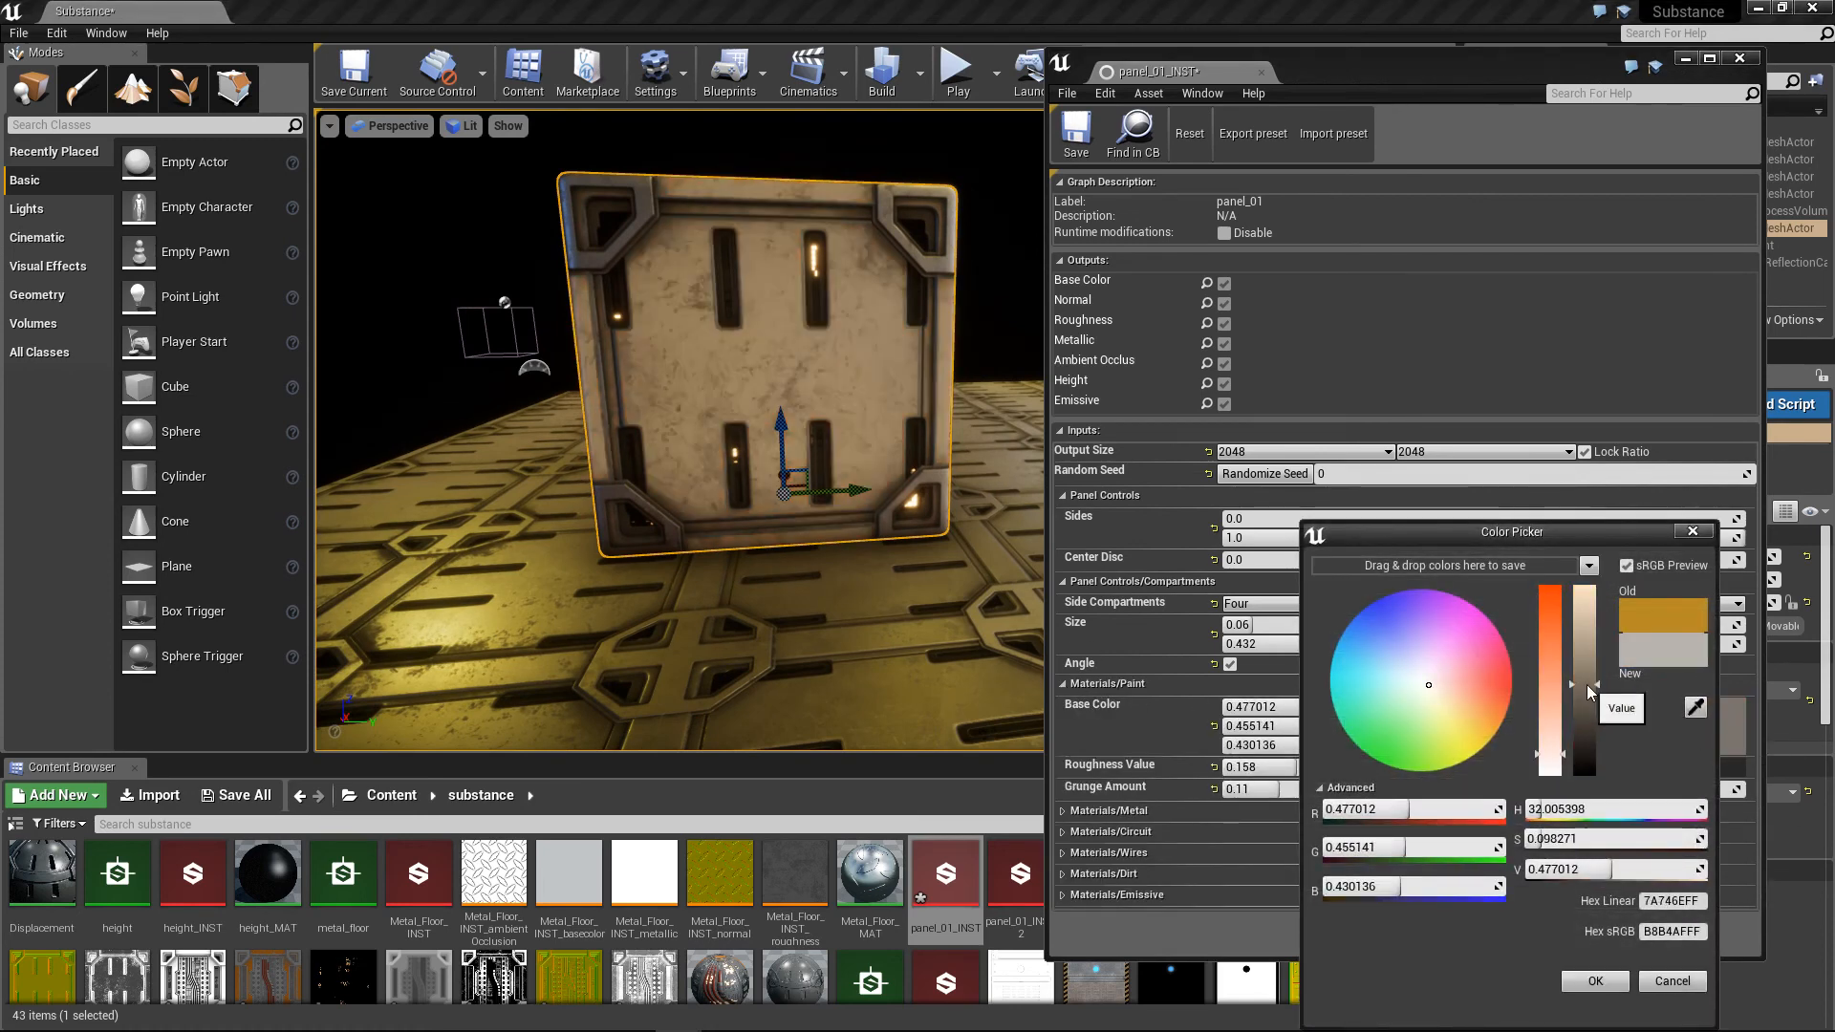
left_click_drag(1589, 692, 1587, 706)
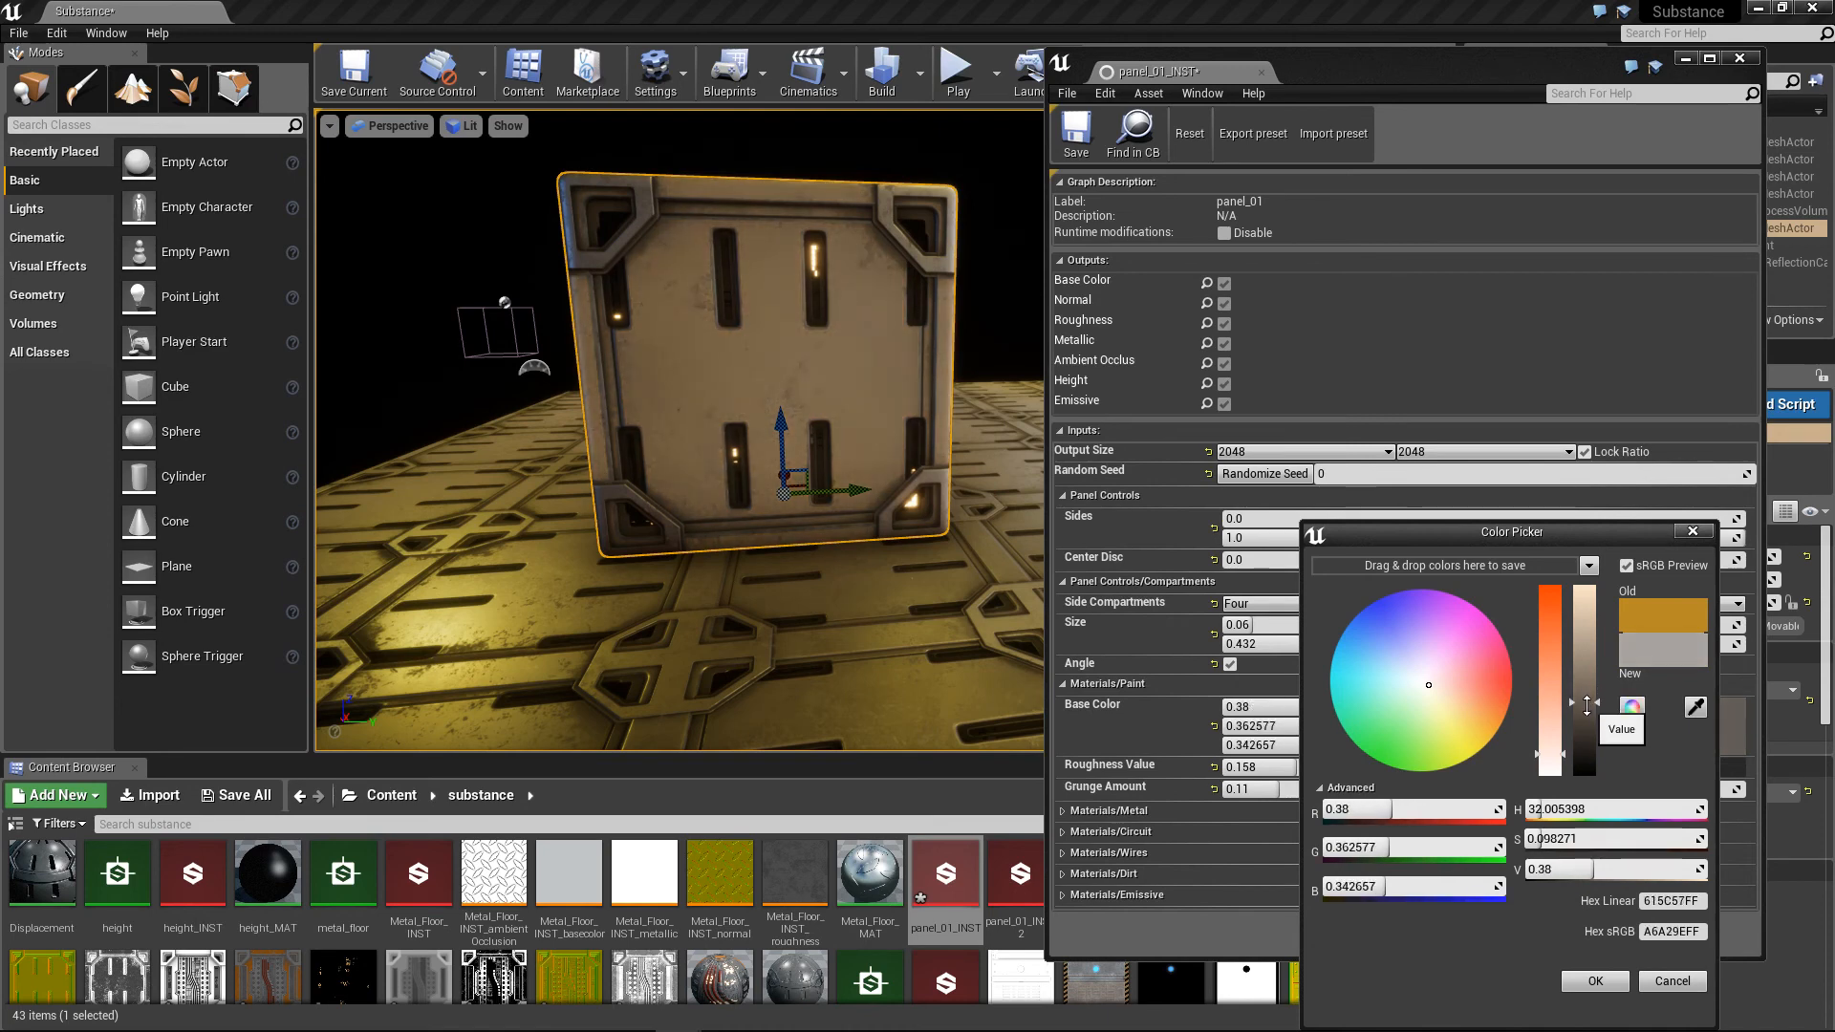
left_click(1692, 533)
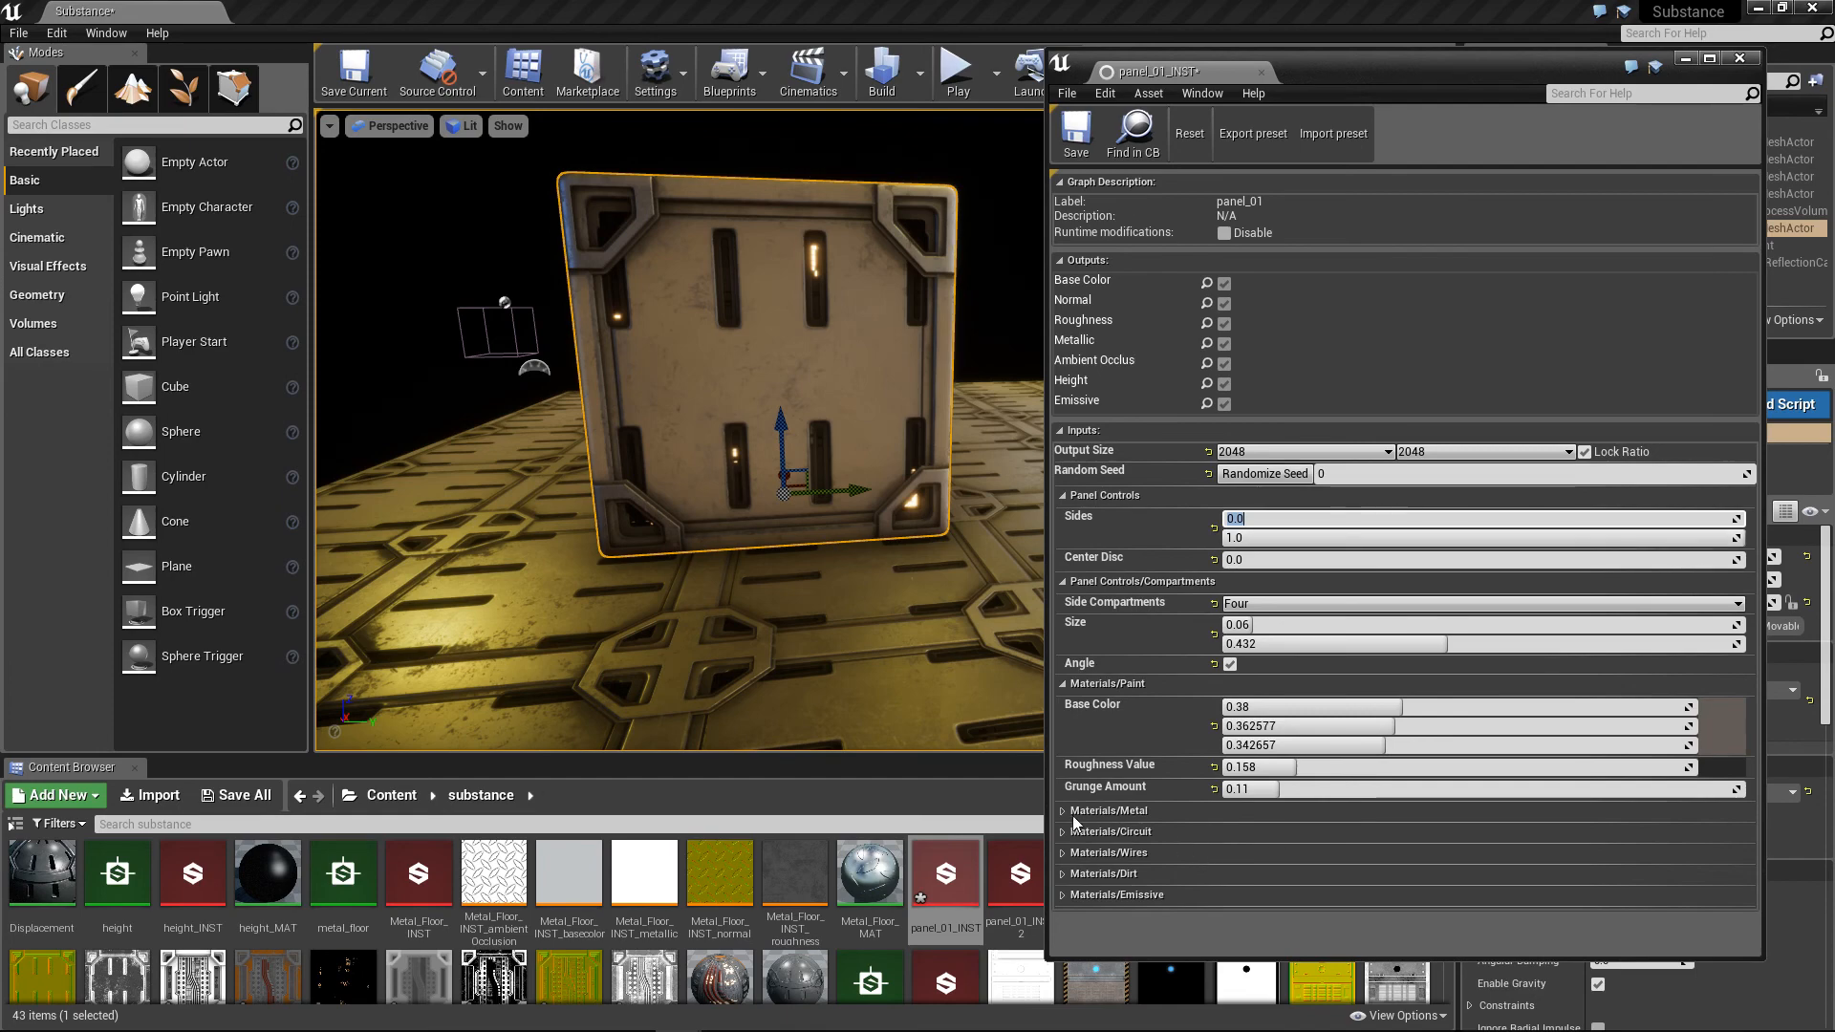
Step: Show the Metal parameters of panel_01_INST, view the repainted cube, and close the instance editor
left_click(1069, 814)
left_click_drag(784, 420, 772, 504, "alt")
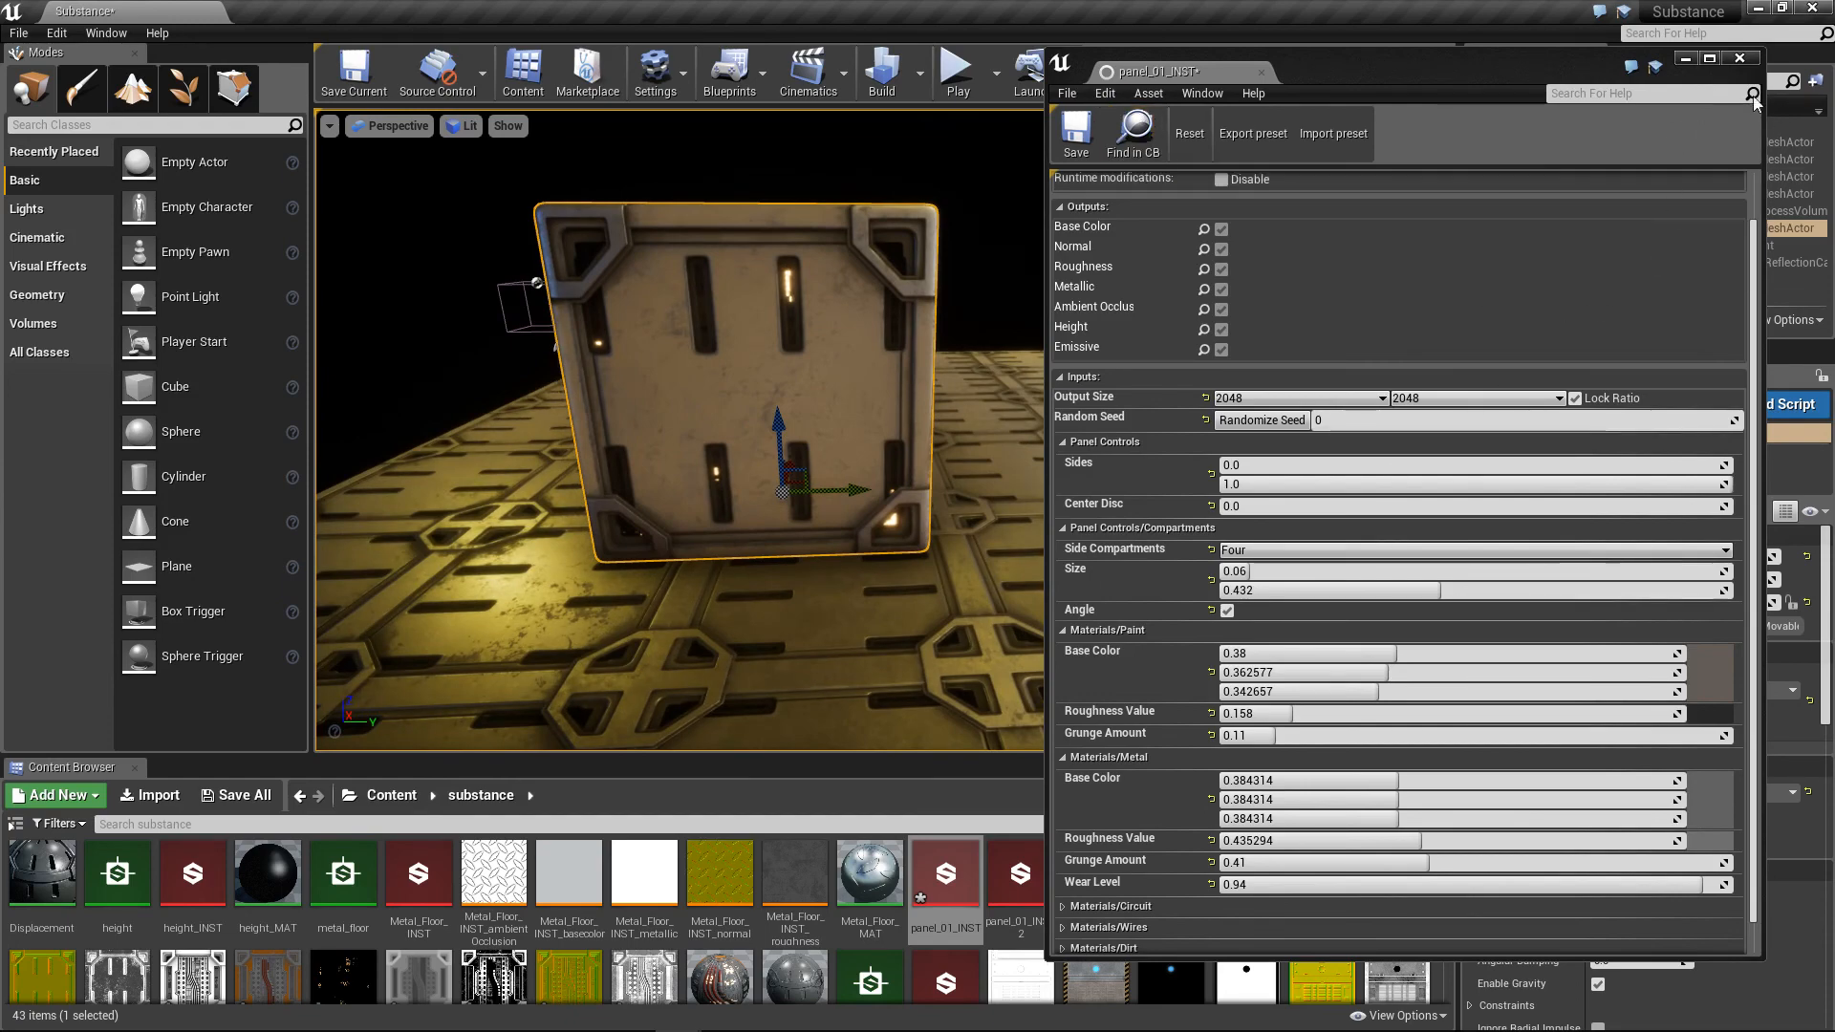
left_click(1740, 59)
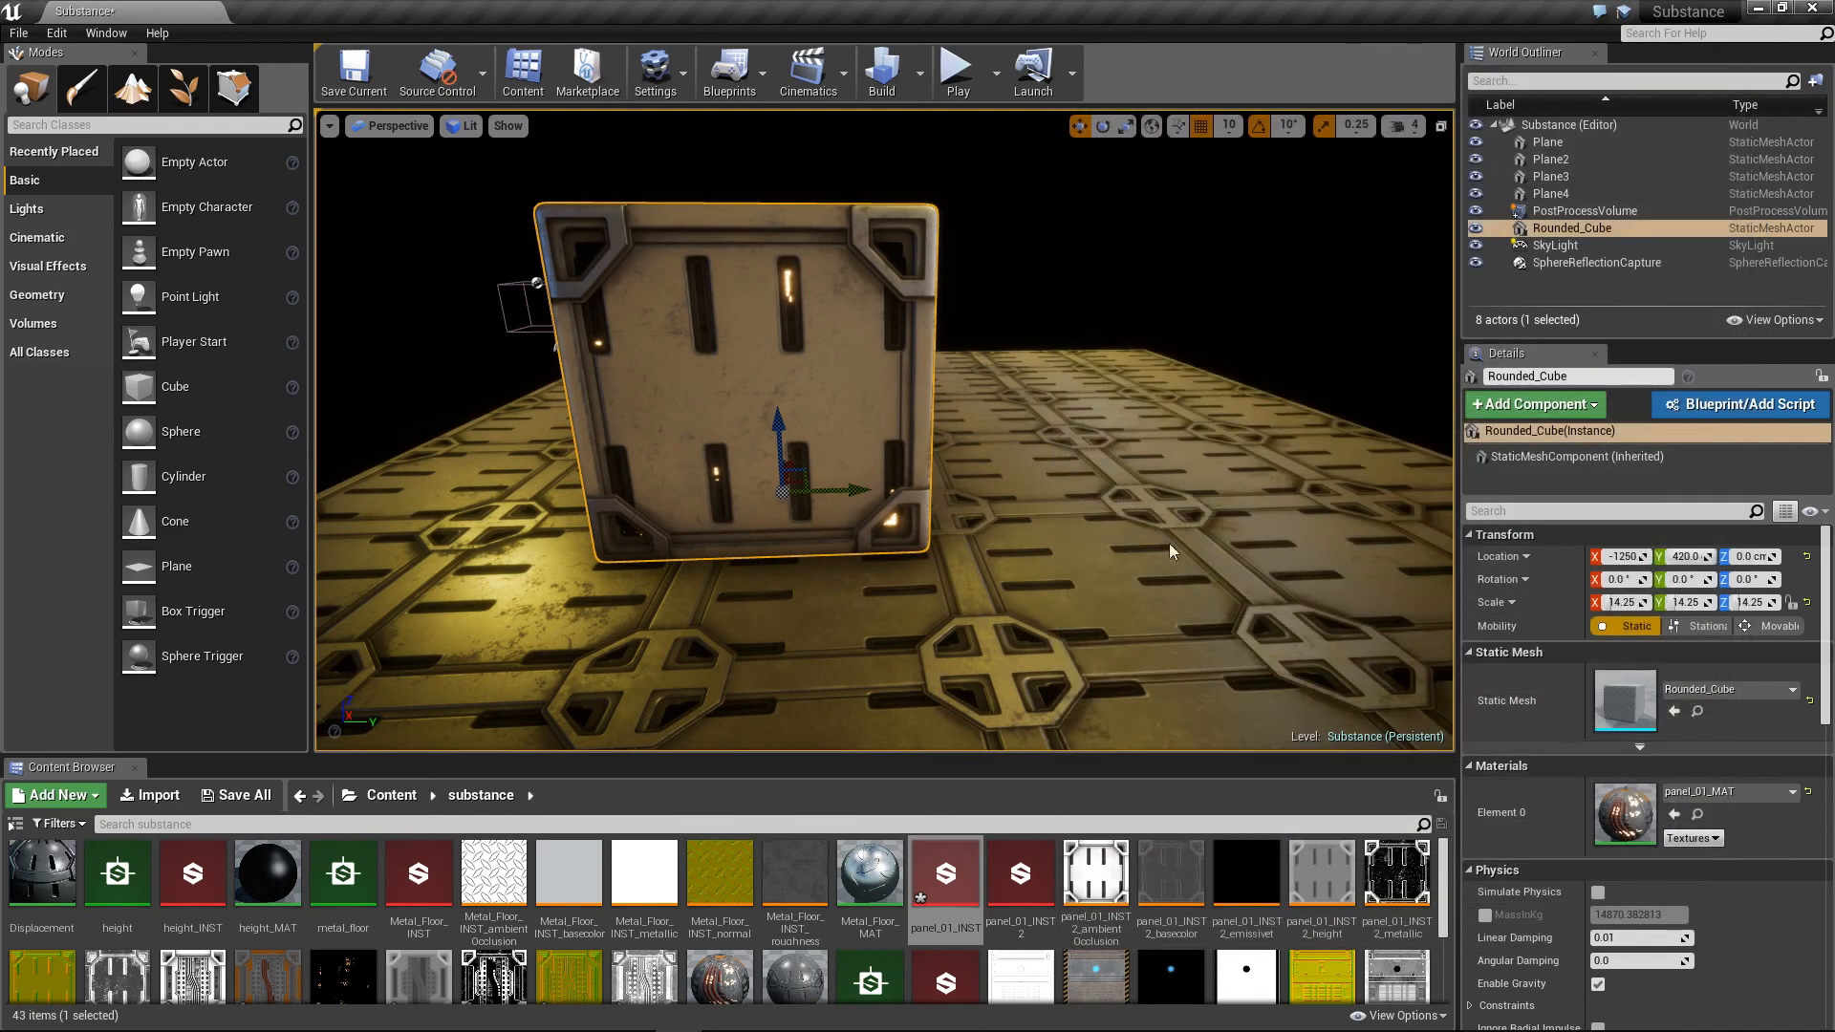
Step: Open panel_01_INST2, set its Metal Roughness Value to 0.364, inspect the floor around the cube, and close the instance
double_click(1015, 894)
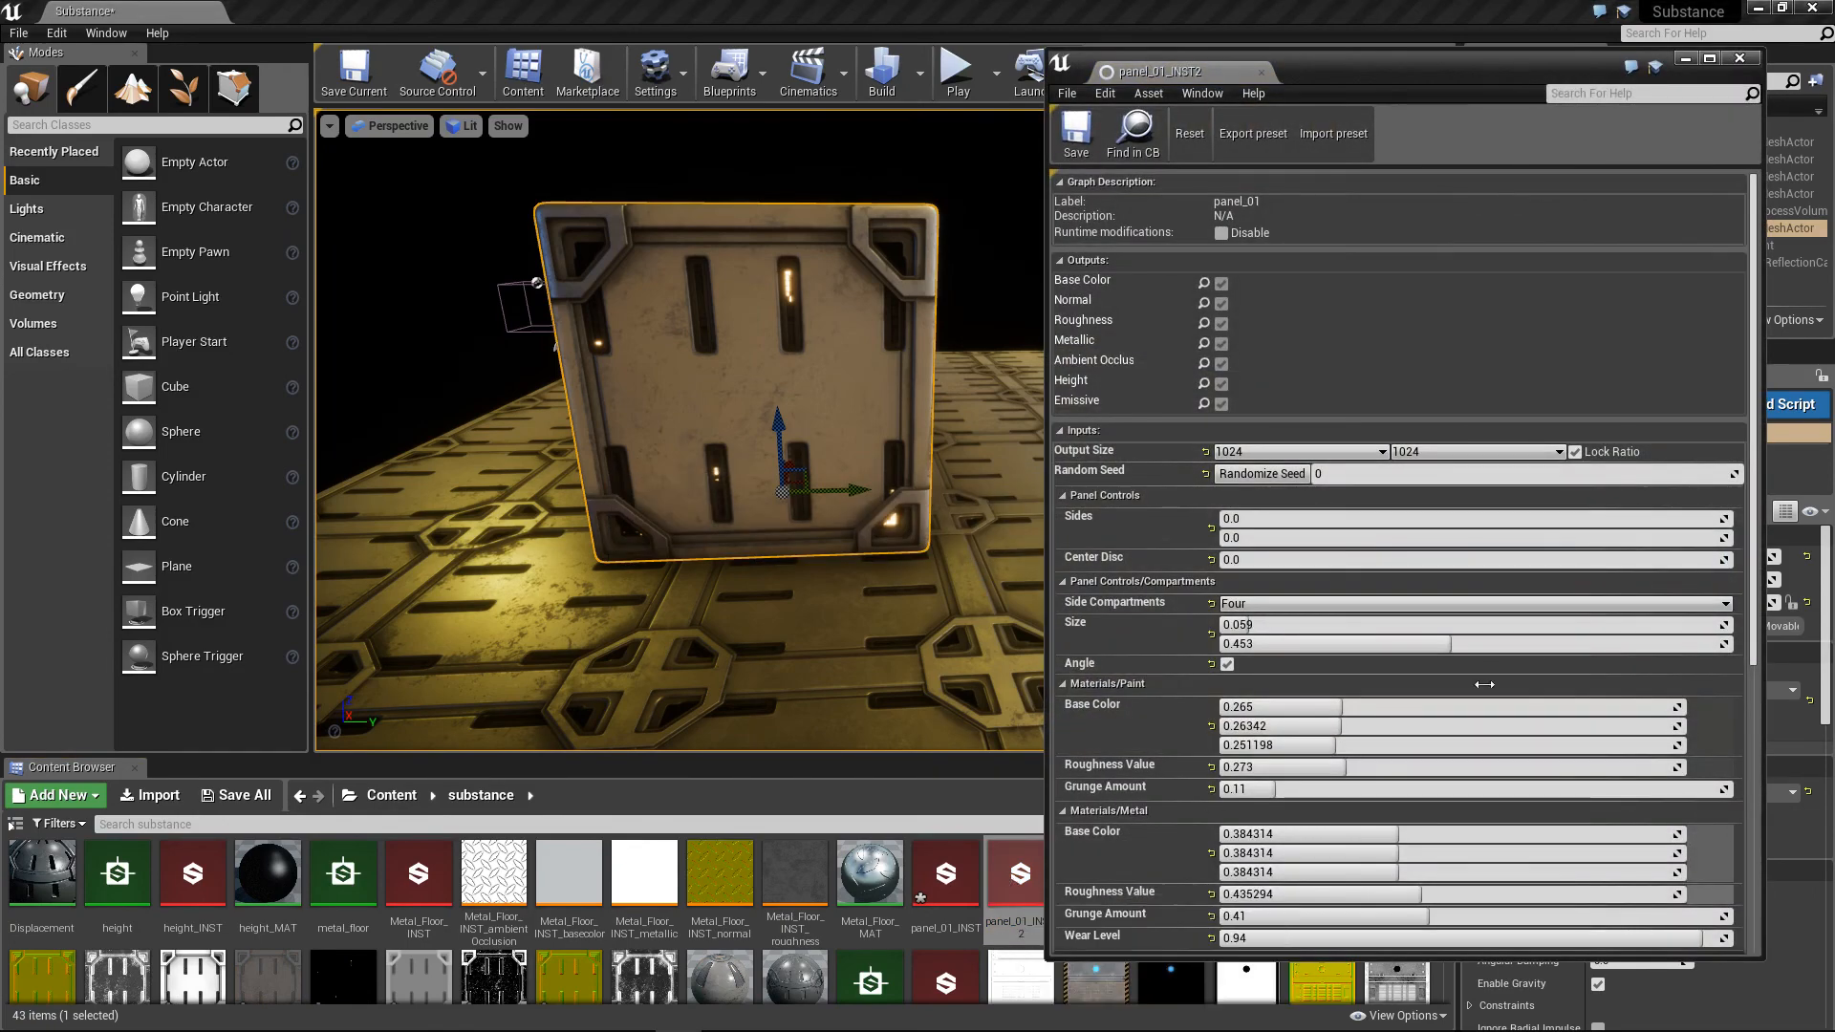
scroll(1745, 713, "down", 6)
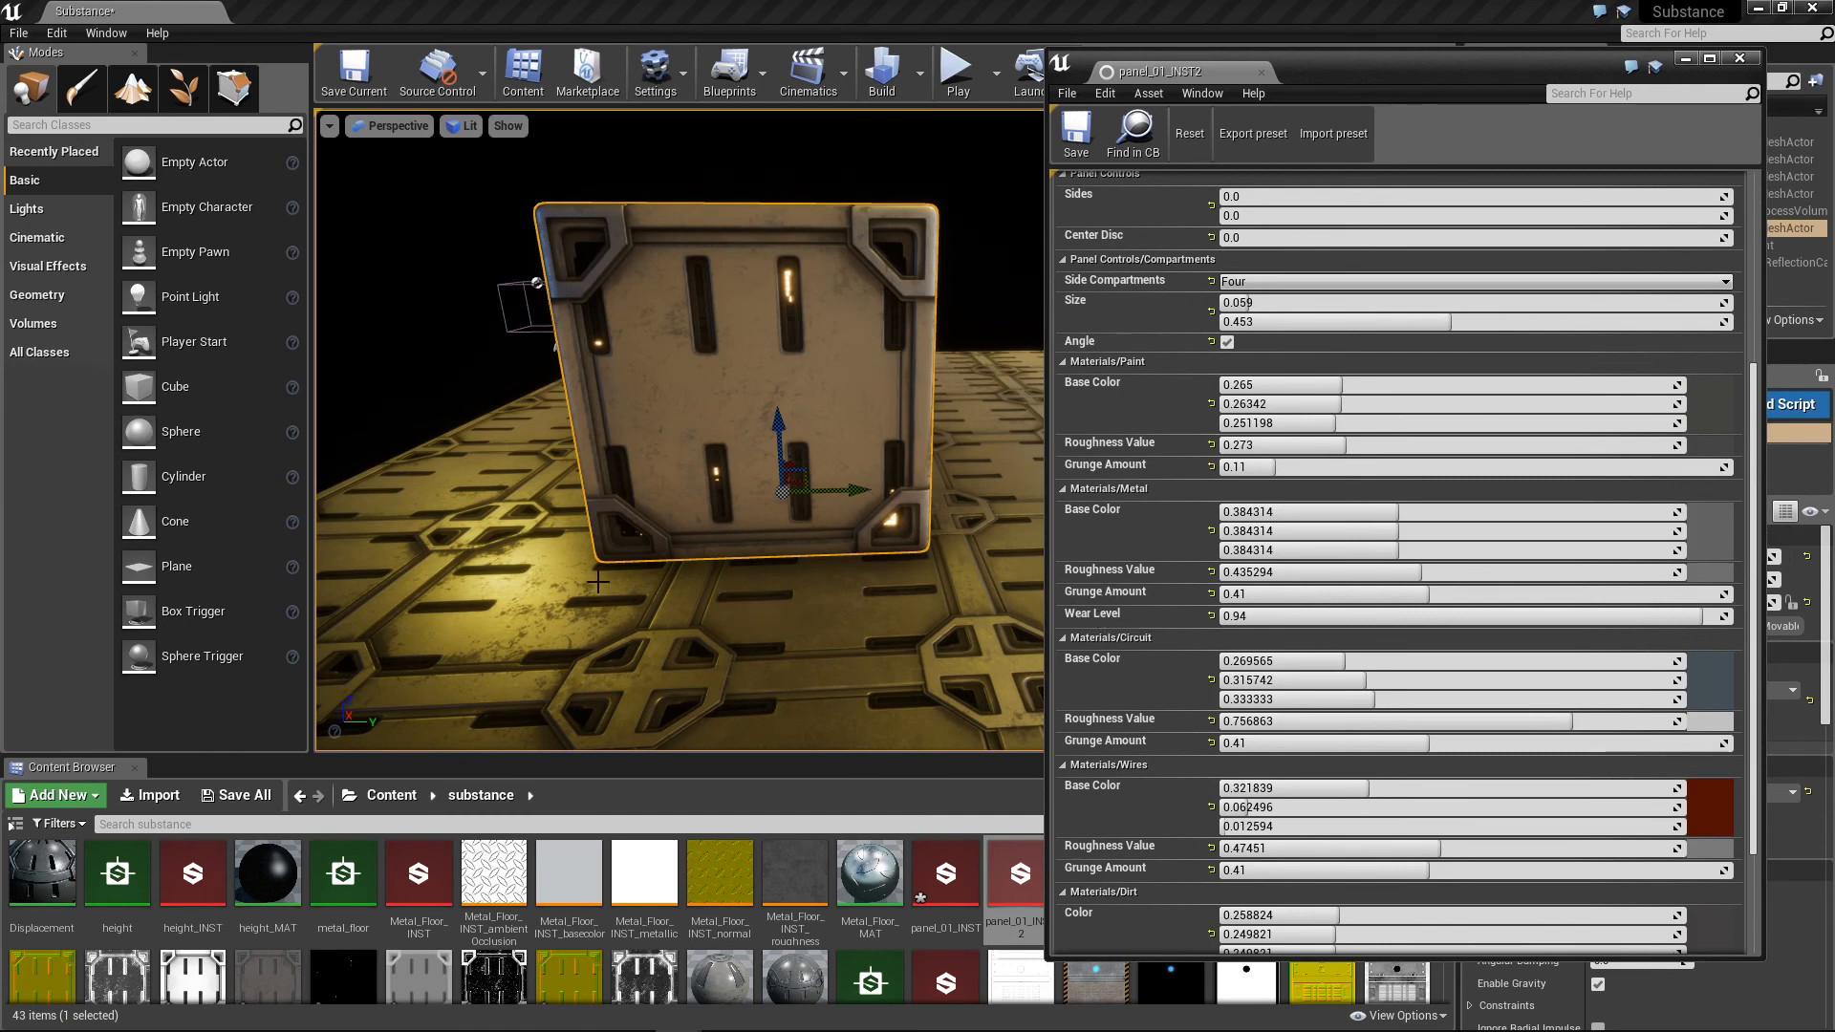
left_click_drag(1415, 571, 1390, 571)
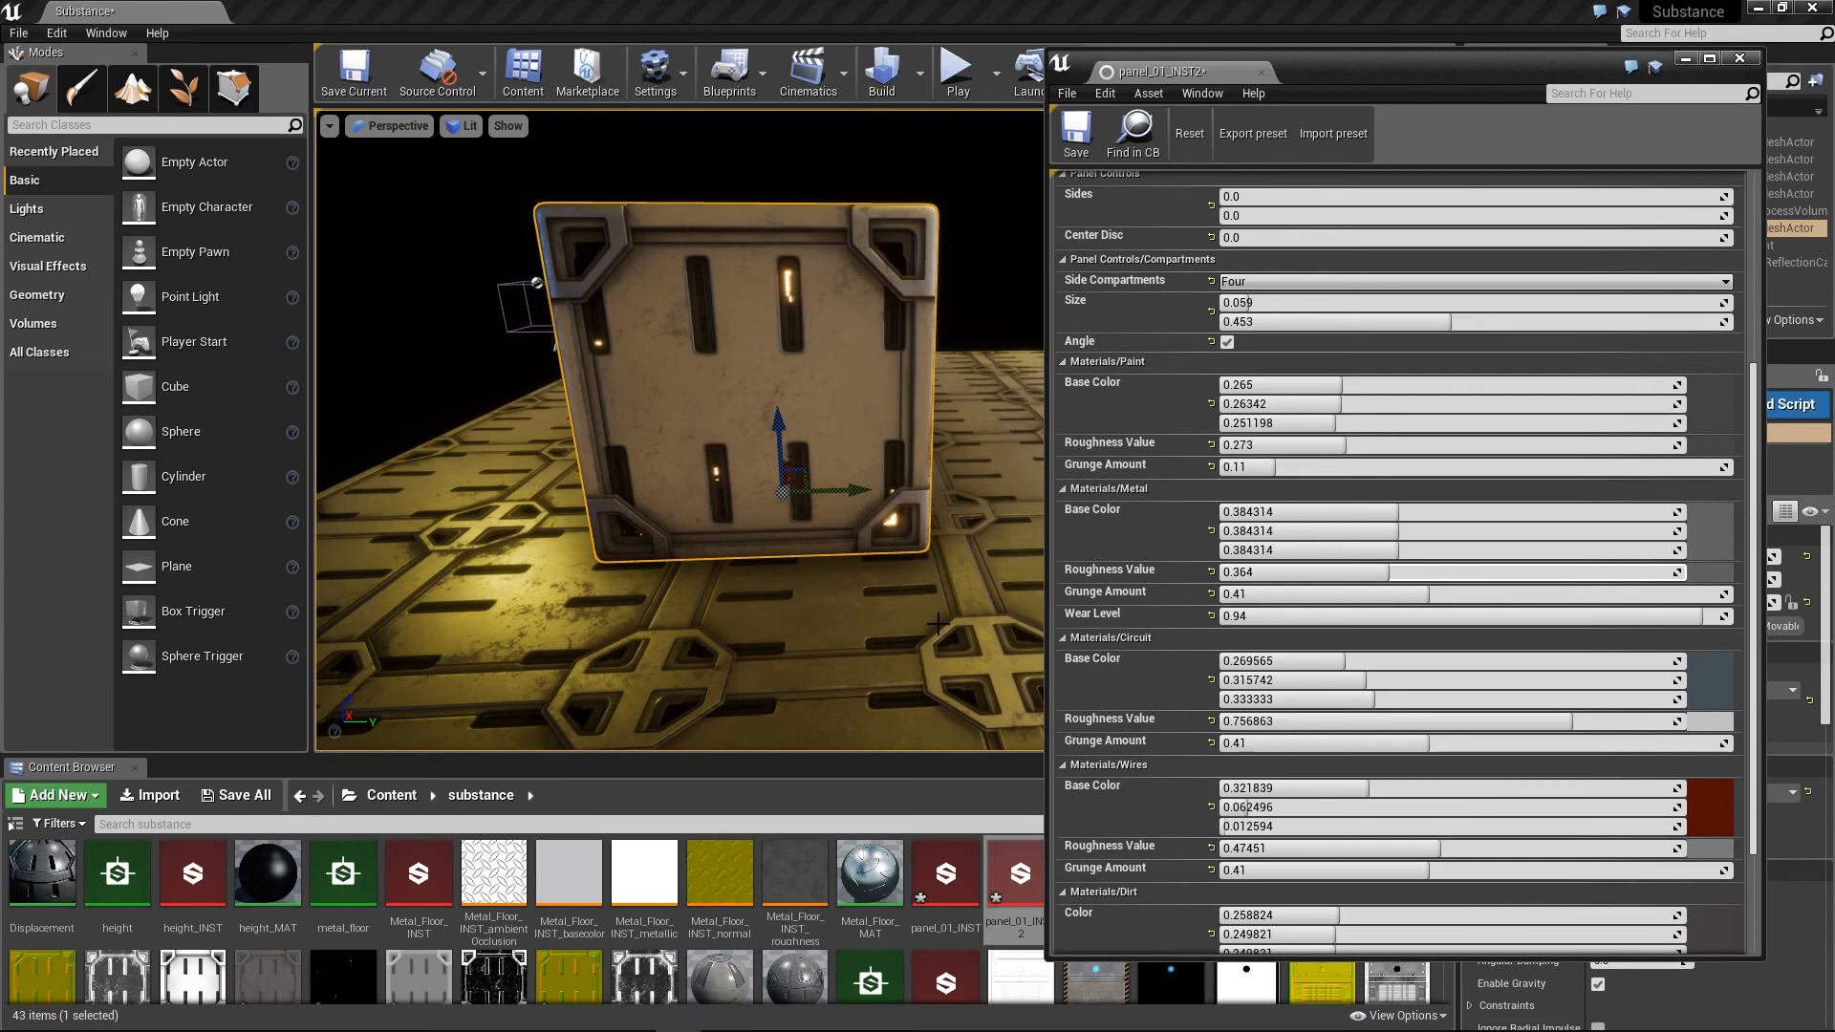
left_click_drag(938, 623, 898, 719, "alt")
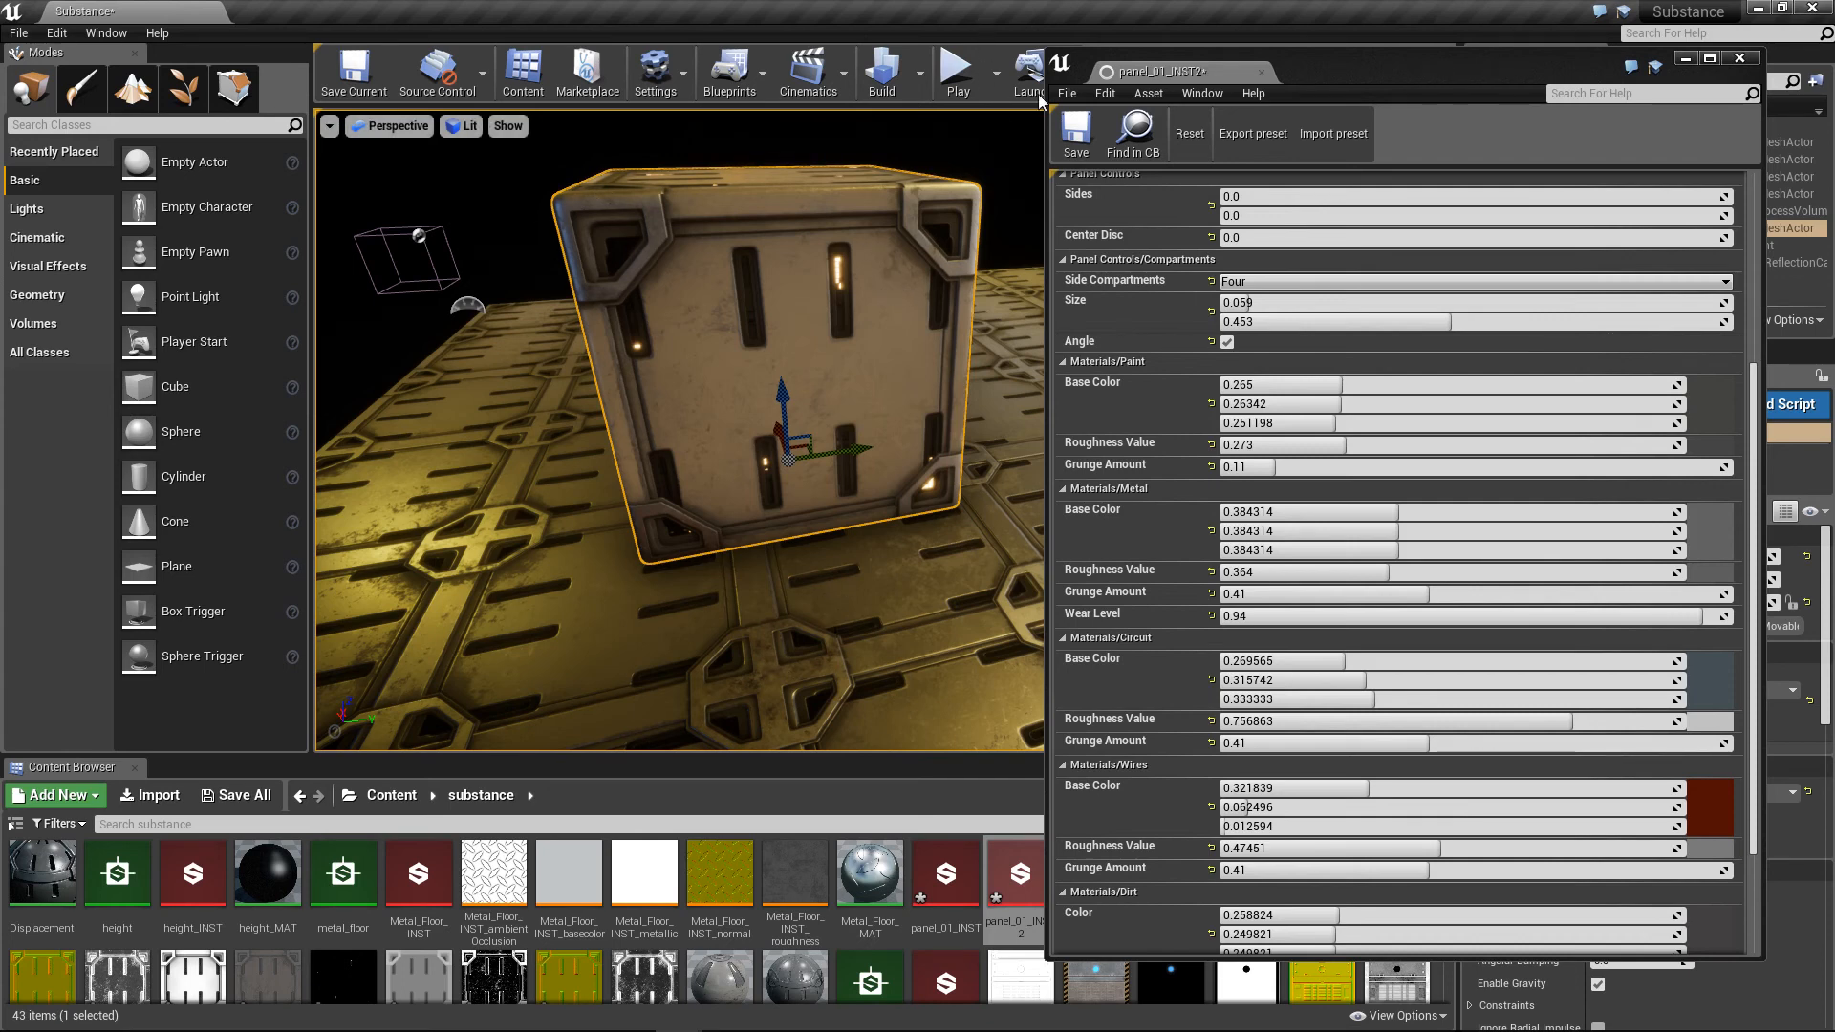
left_click(1739, 58)
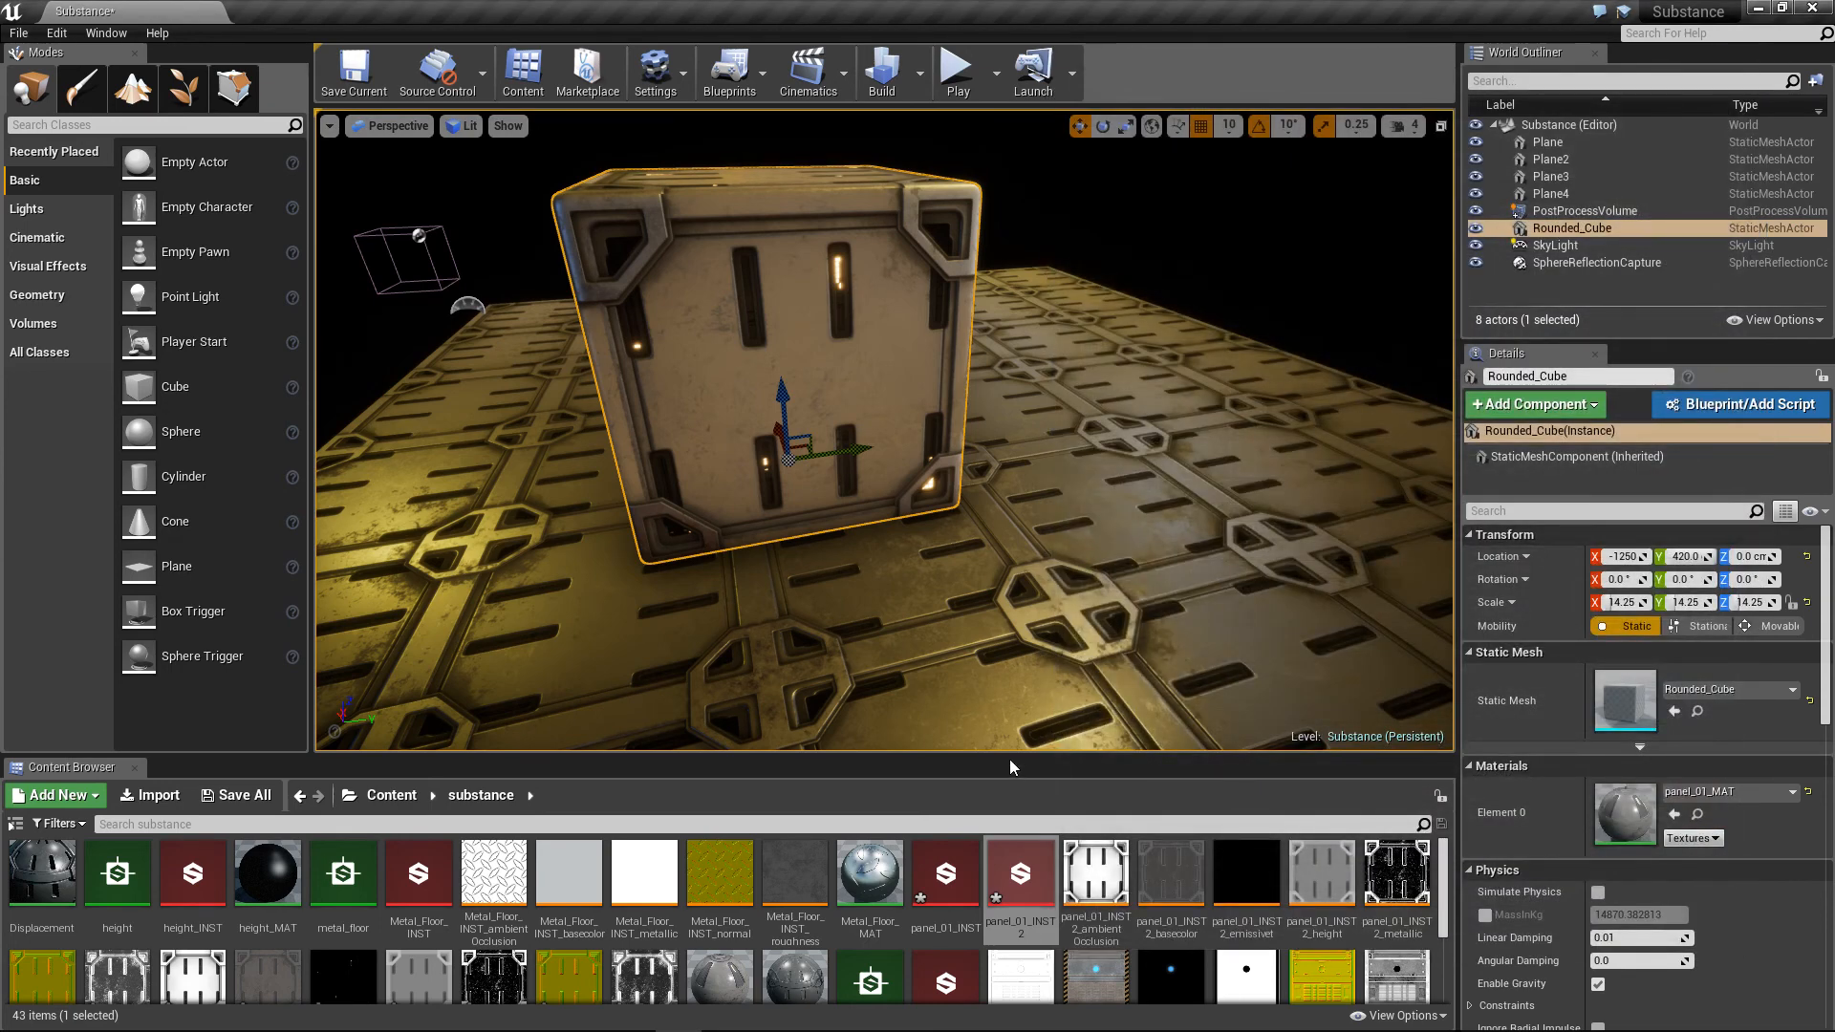
Step: Open the panel_01_MAT material in a wider editor window and examine its emissive nodes
left_click_drag(1009, 759, 1010, 697)
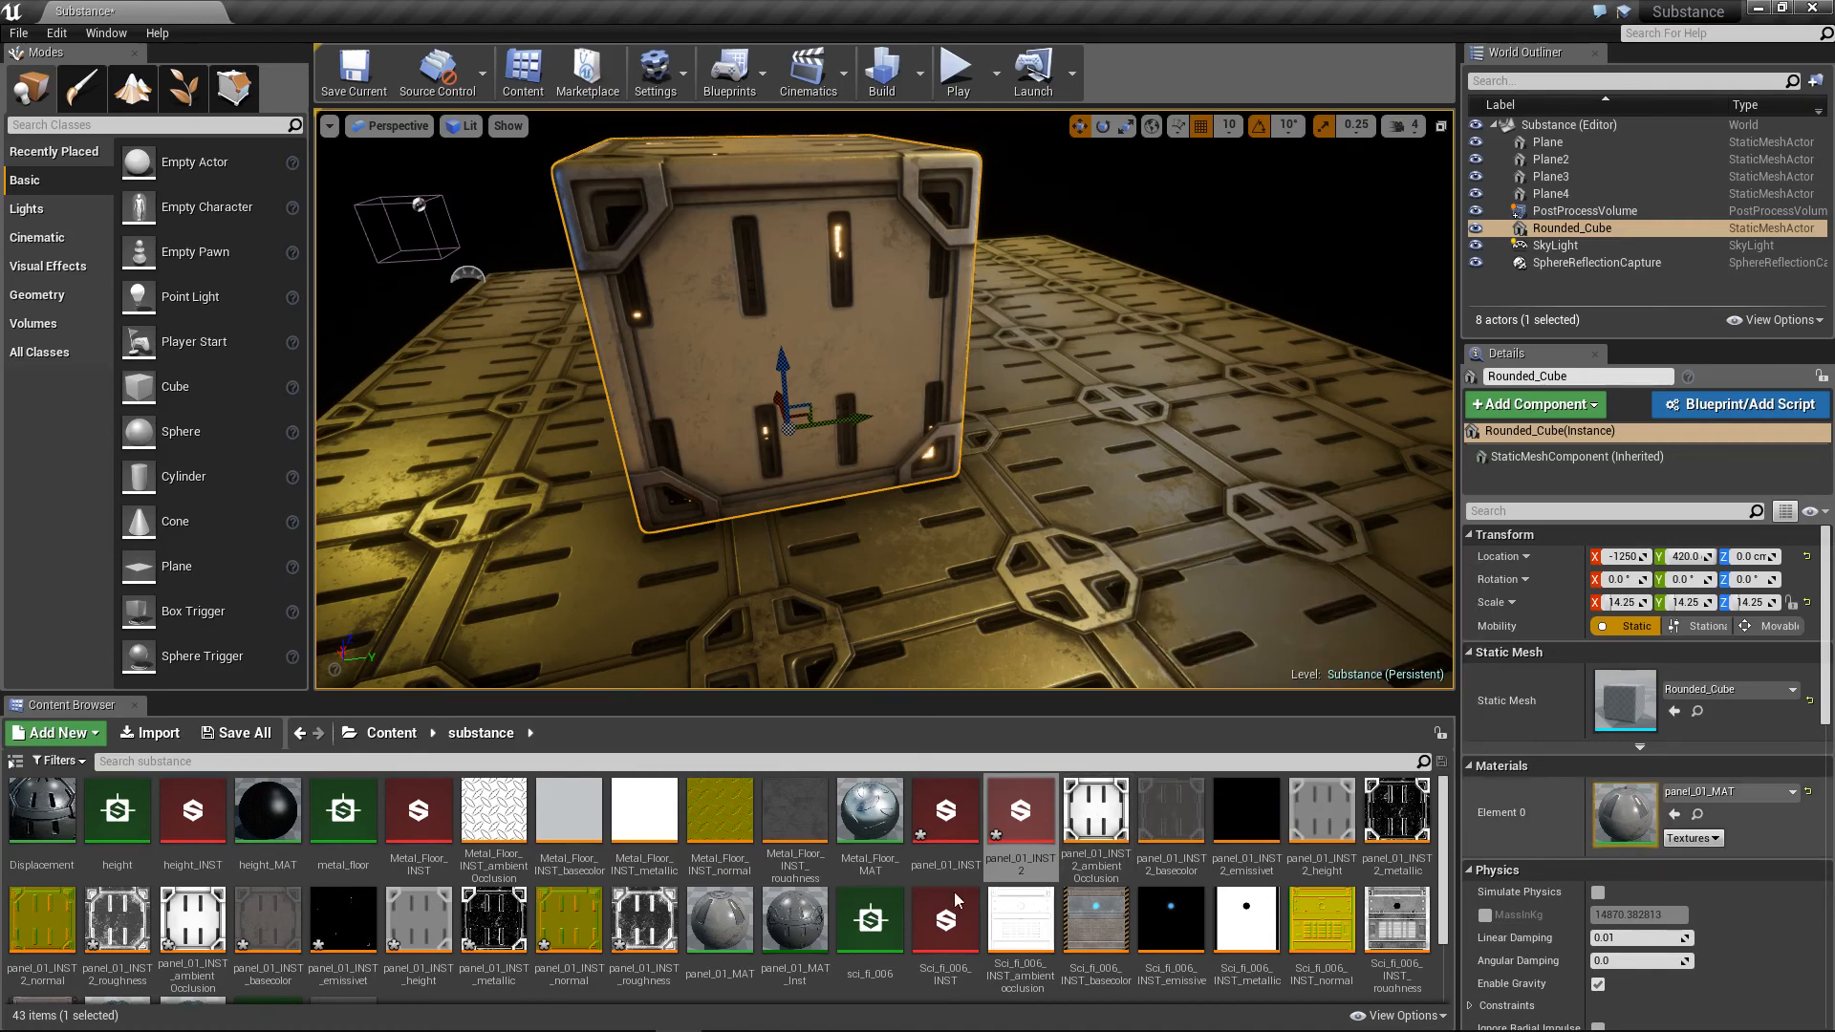
double_click(721, 917)
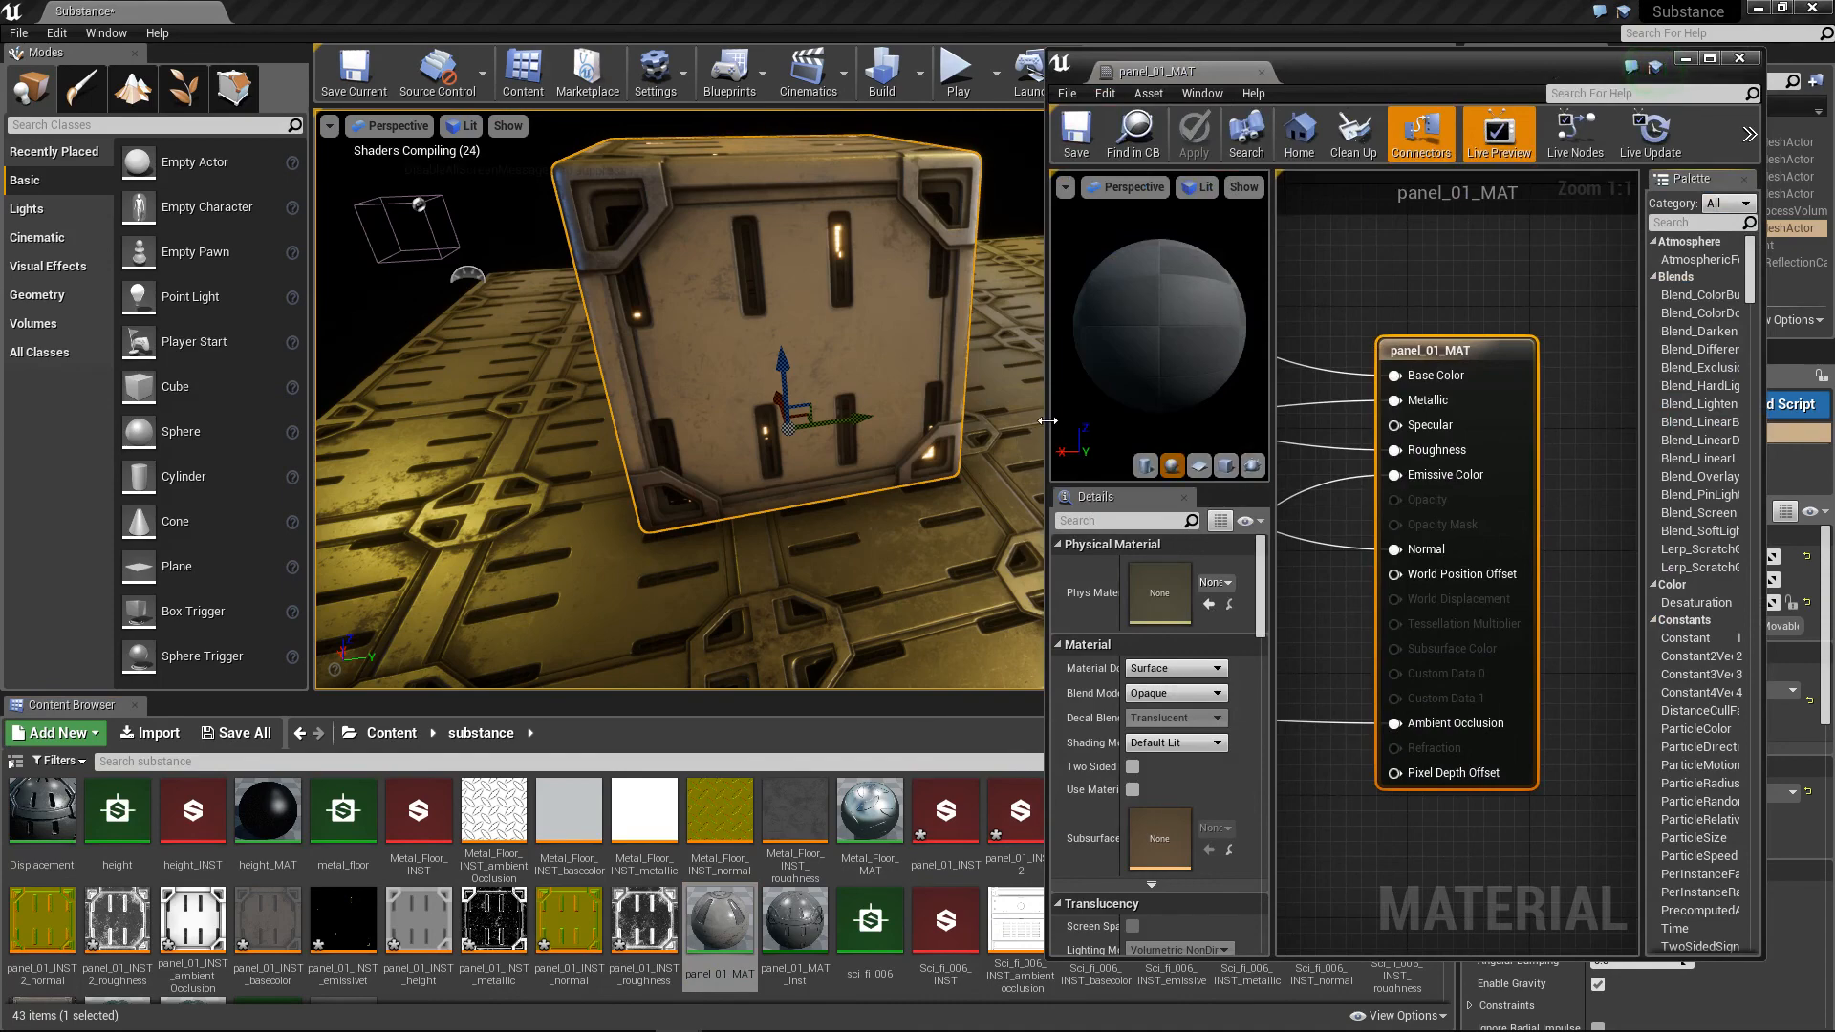
left_click_drag(1048, 421, 430, 427)
right_click_drag(908, 525, 1036, 505)
scroll(1277, 533, "down", 1)
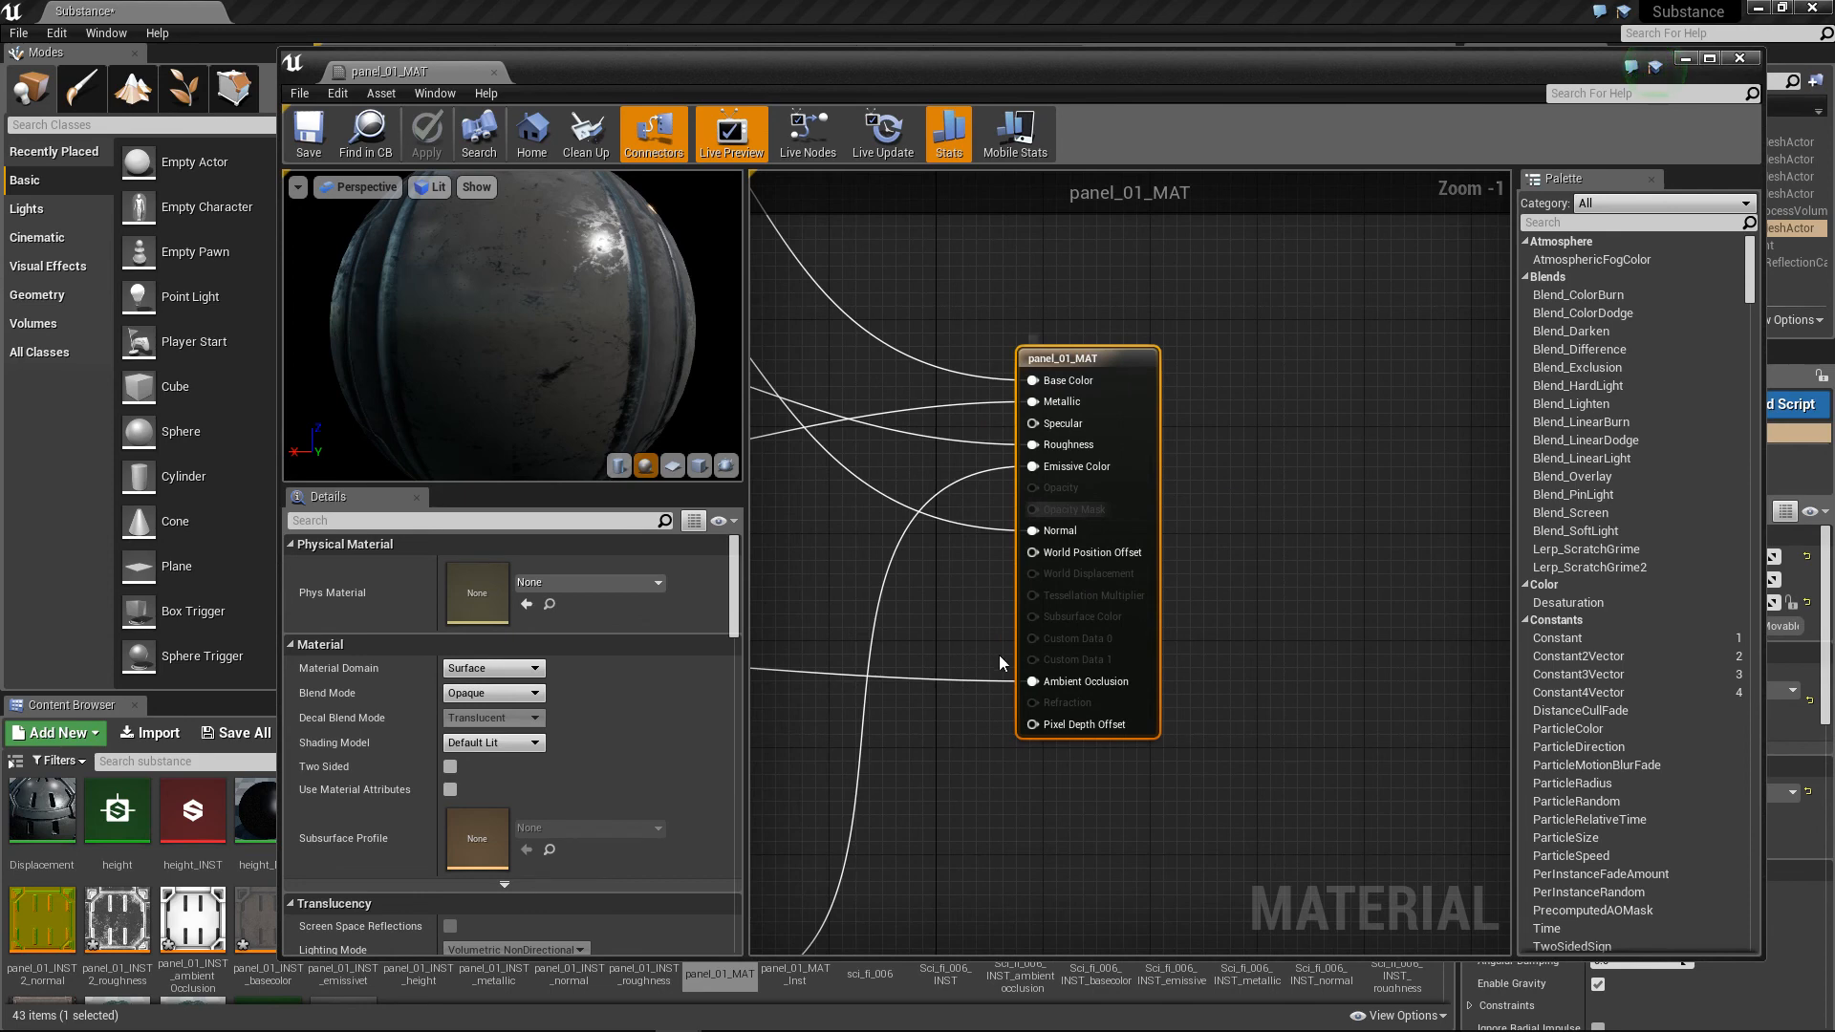
right_click_drag(1003, 664, 1328, 537)
right_click_drag(1183, 677, 1332, 603)
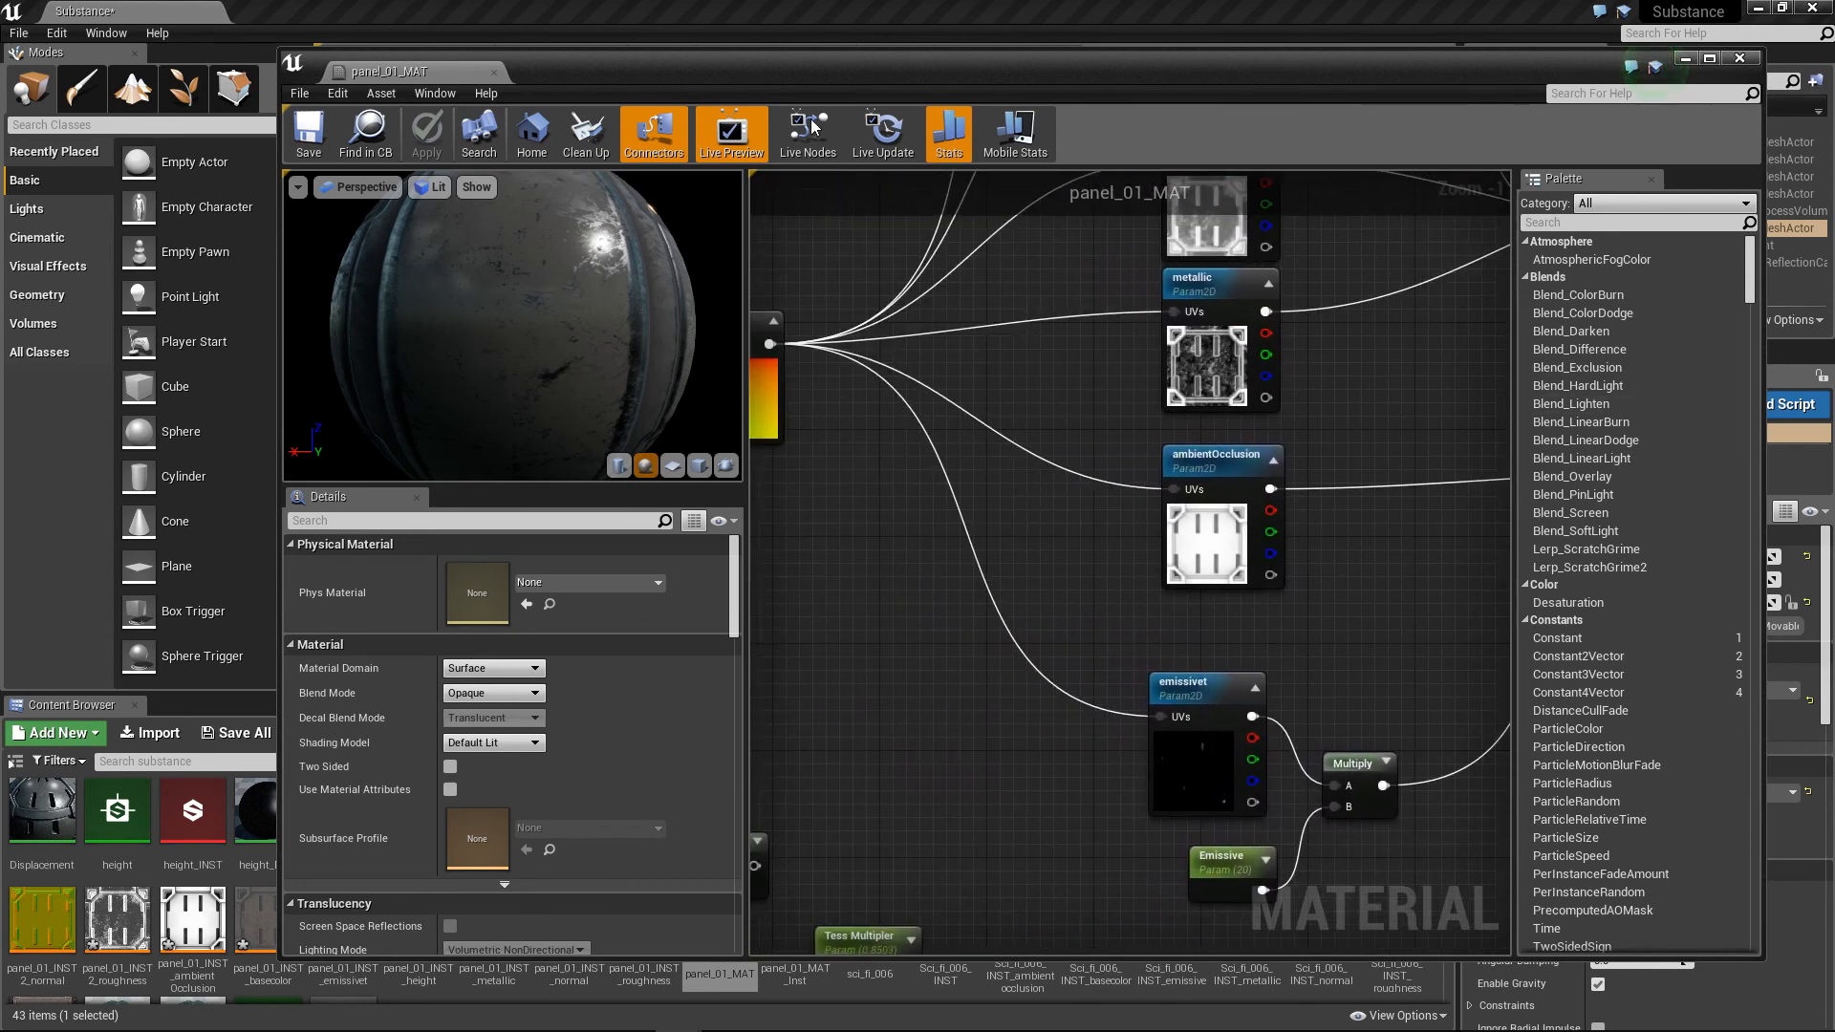
Step: Move the material editor aside to view the cube, rotate the preview sphere, and maximize the editor
left_click_drag(765, 79, 1576, 99)
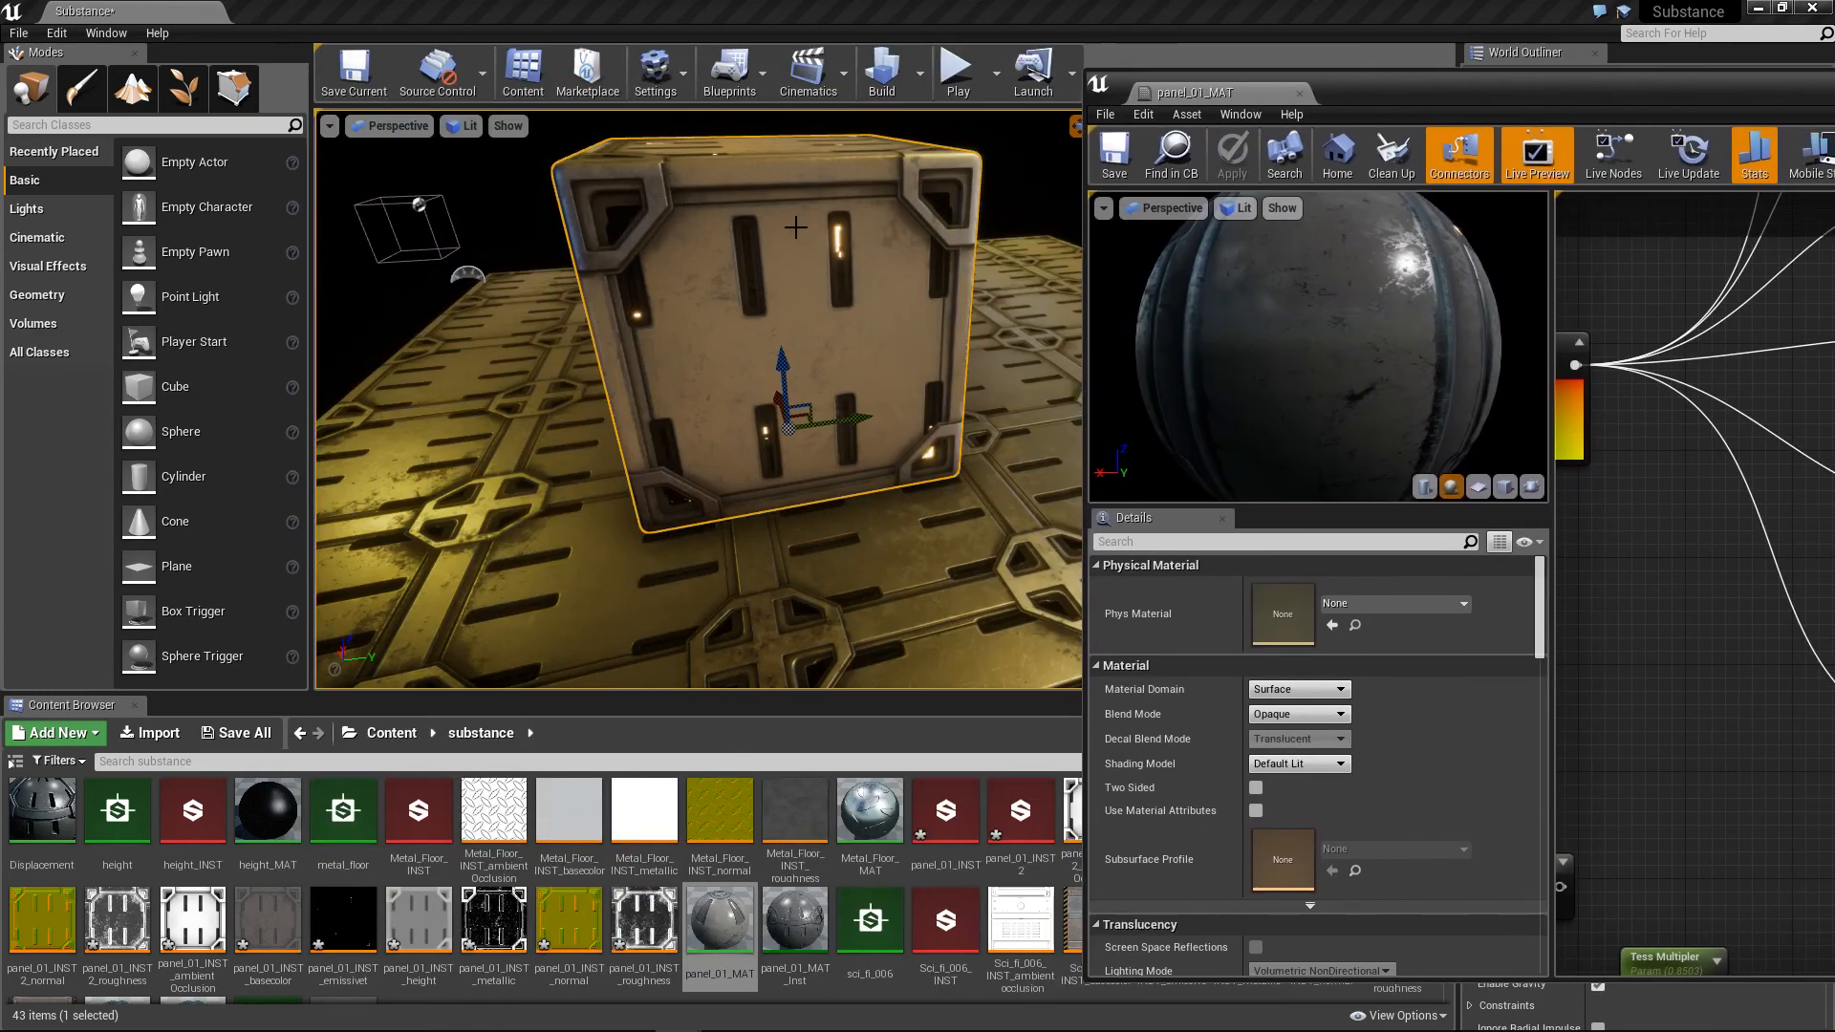
mouse_move(1358, 244)
left_mouse_down()
mouse_move(1423, 268)
mouse_move(1357, 244)
left_mouse_up()
double_click(1522, 94)
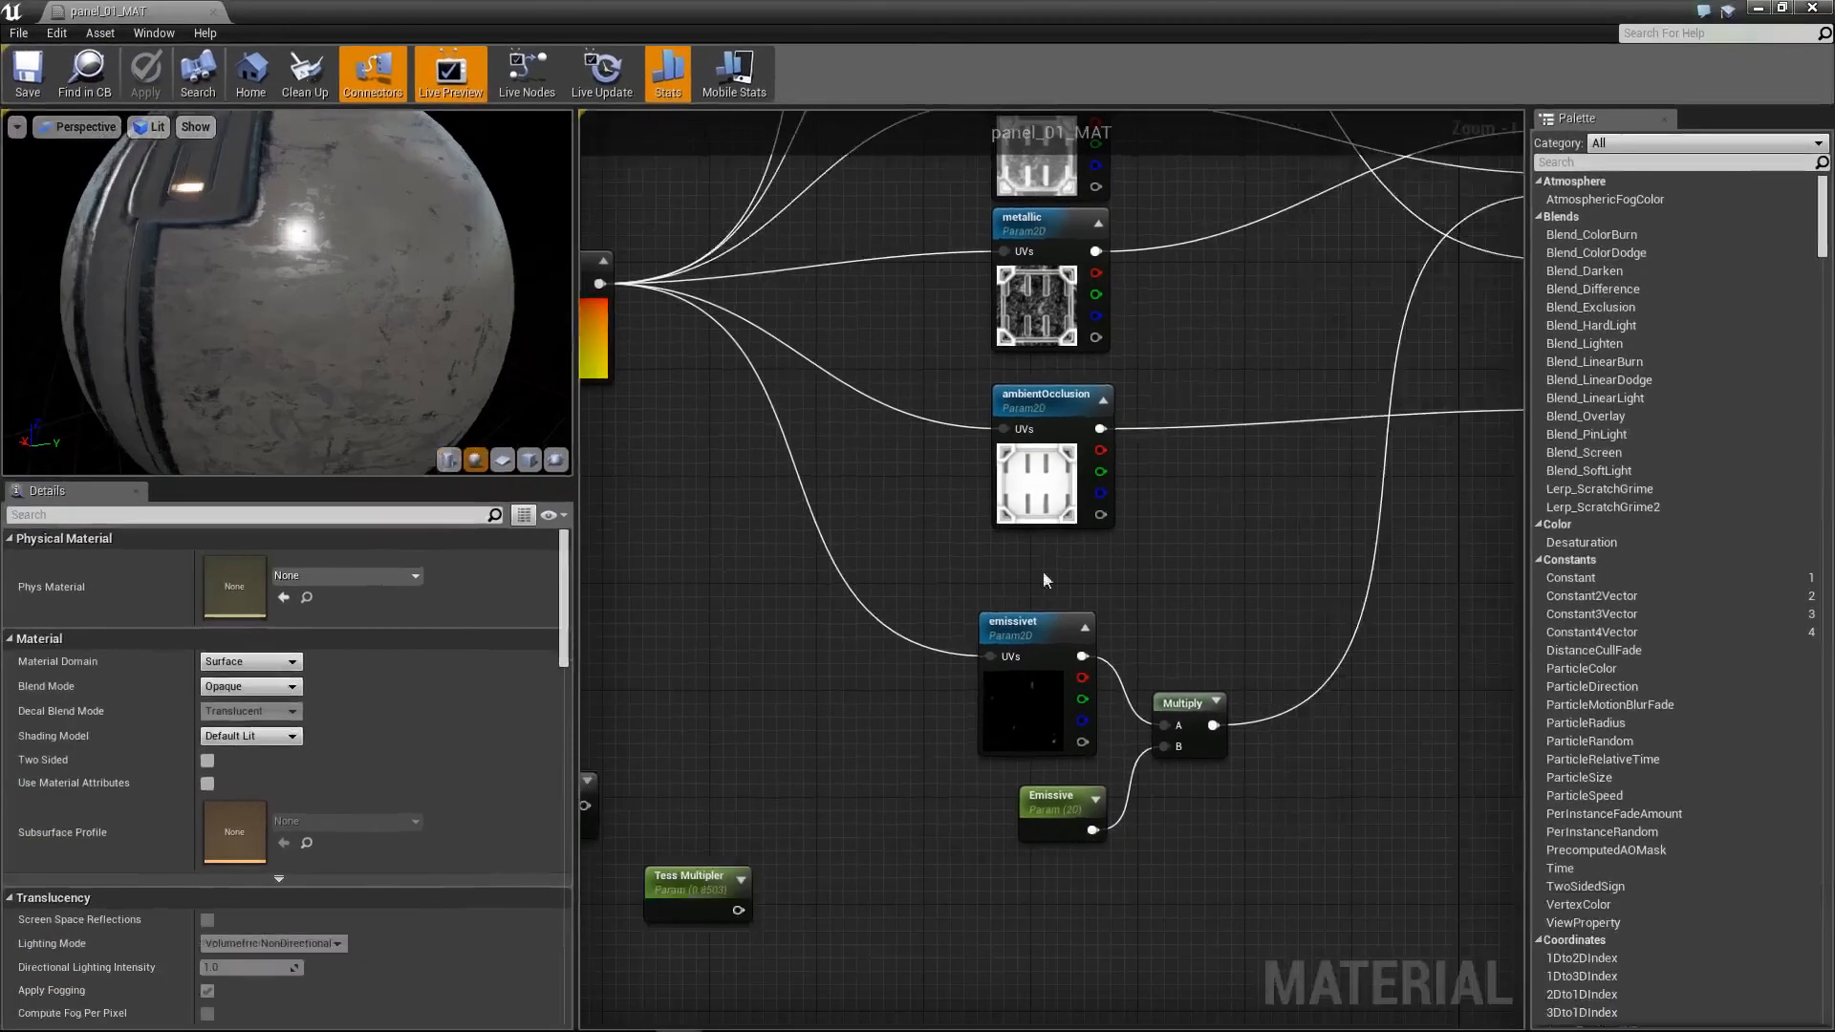
Step: Move the emissivet texture and Emissive parameter nodes farther from their Multiply node, and trace the branch to Emissive Color
left_click_drag(1026, 630, 986, 590)
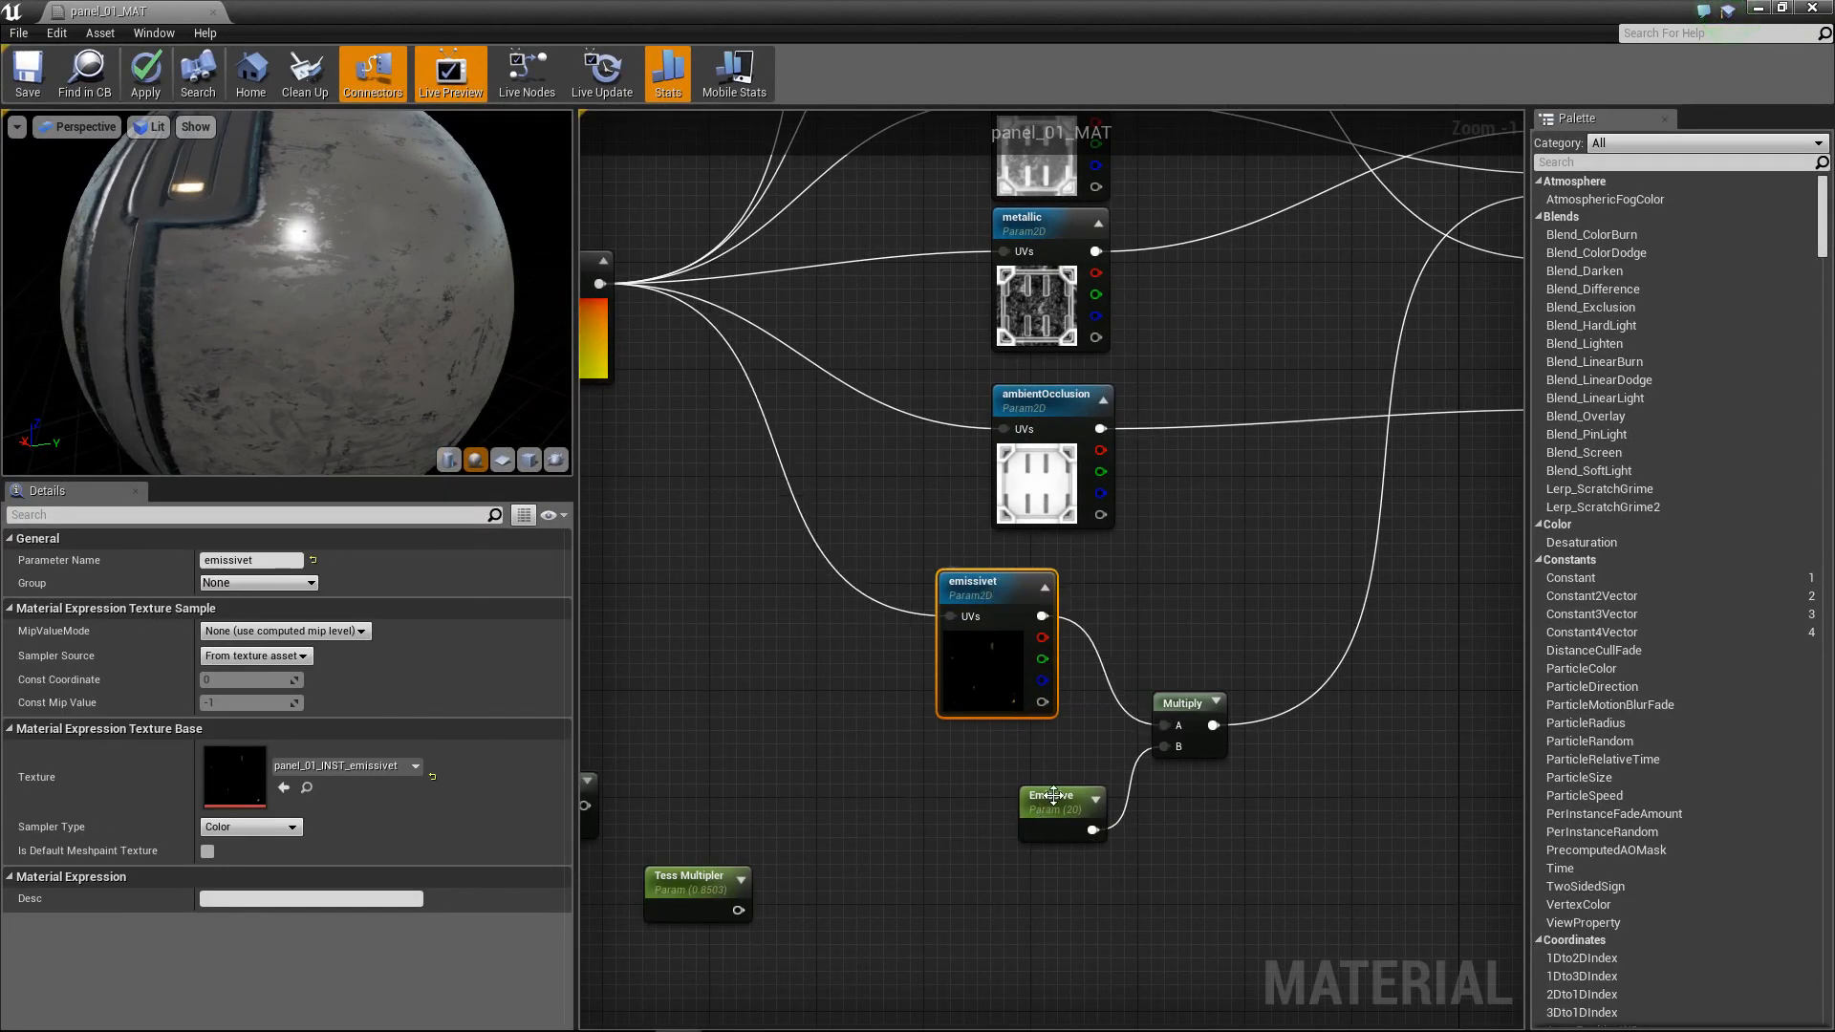
left_click_drag(1050, 798, 994, 773)
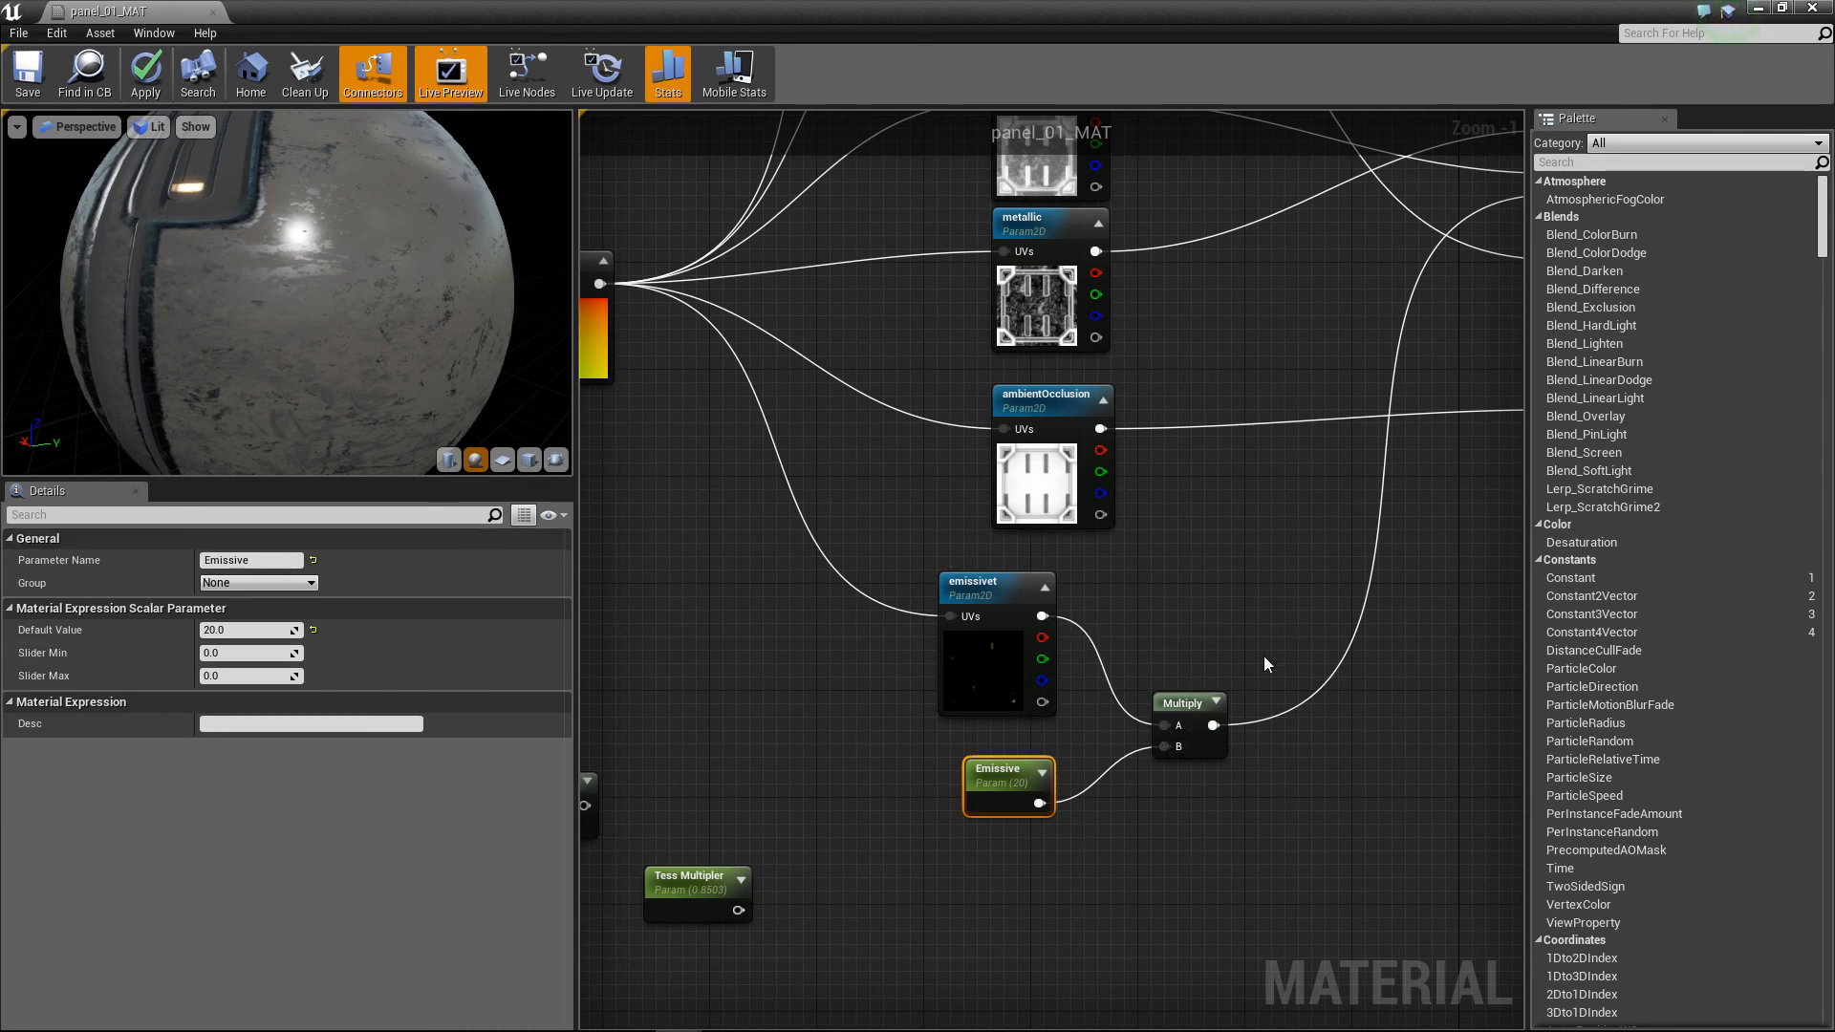
right_click_drag(1427, 387, 1353, 411)
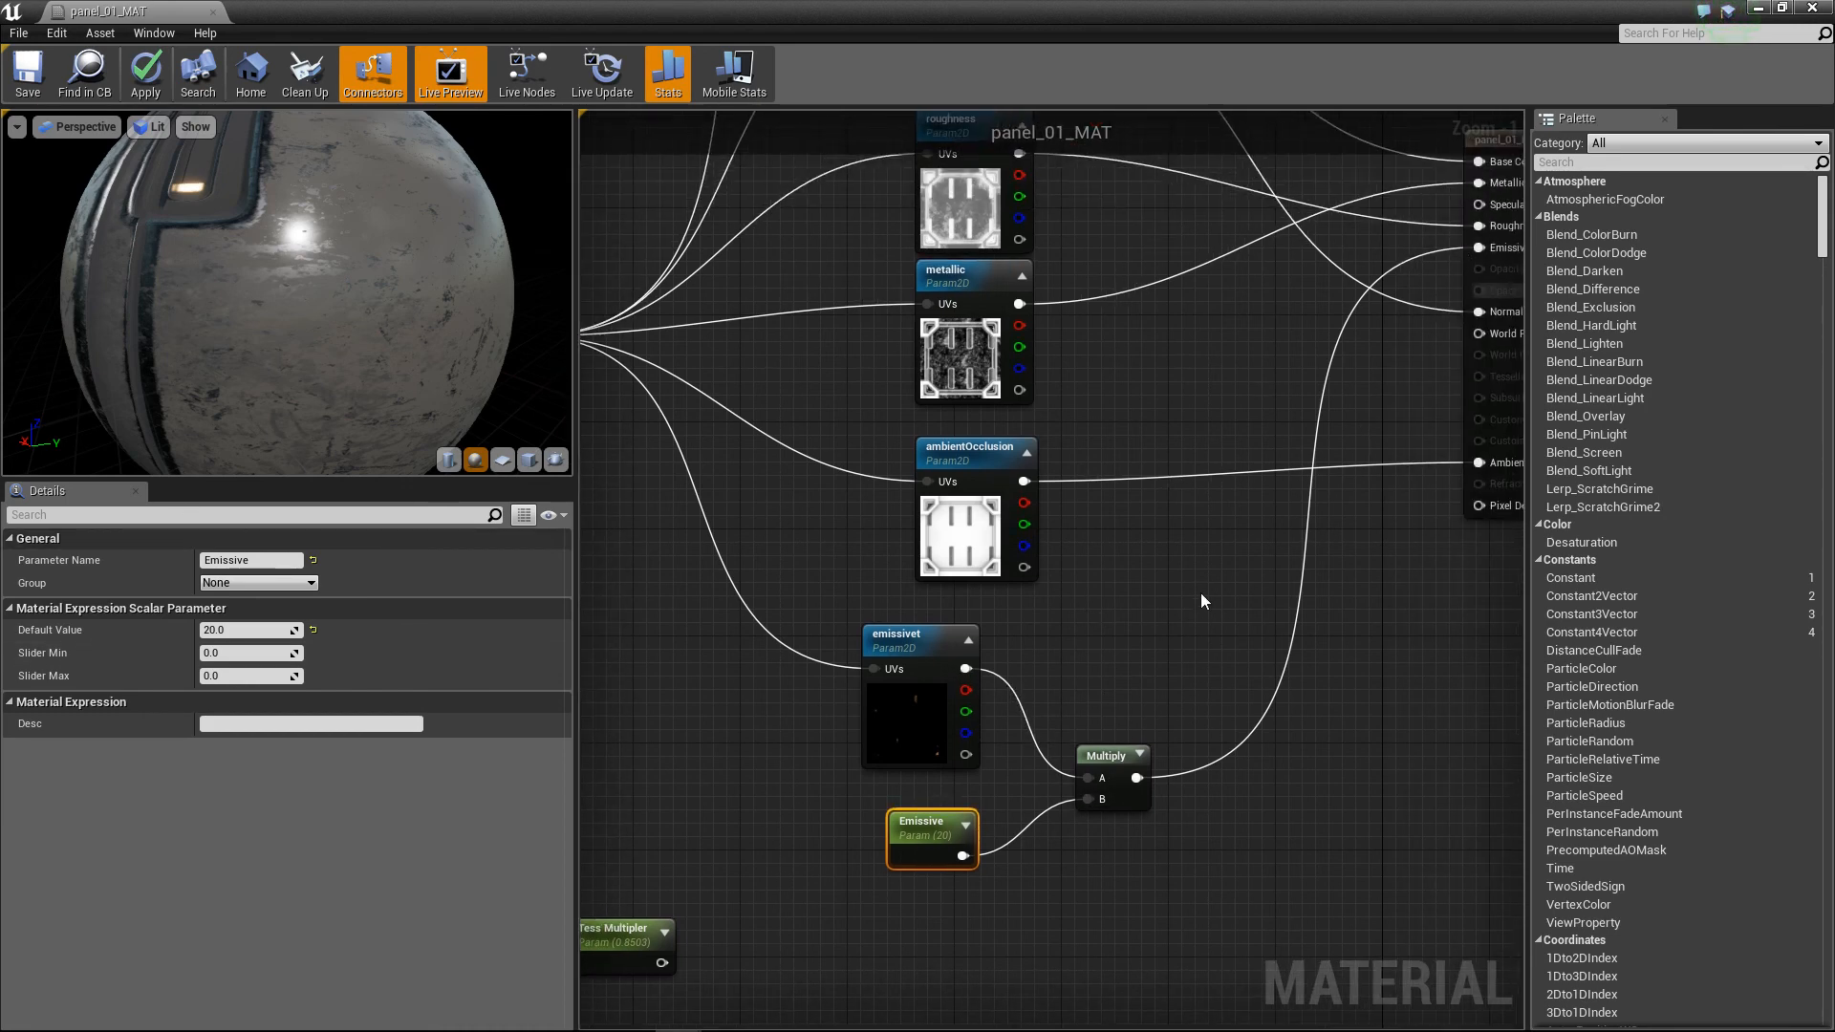
right_click_drag(1200, 592, 1298, 482)
double_click(1018, 713)
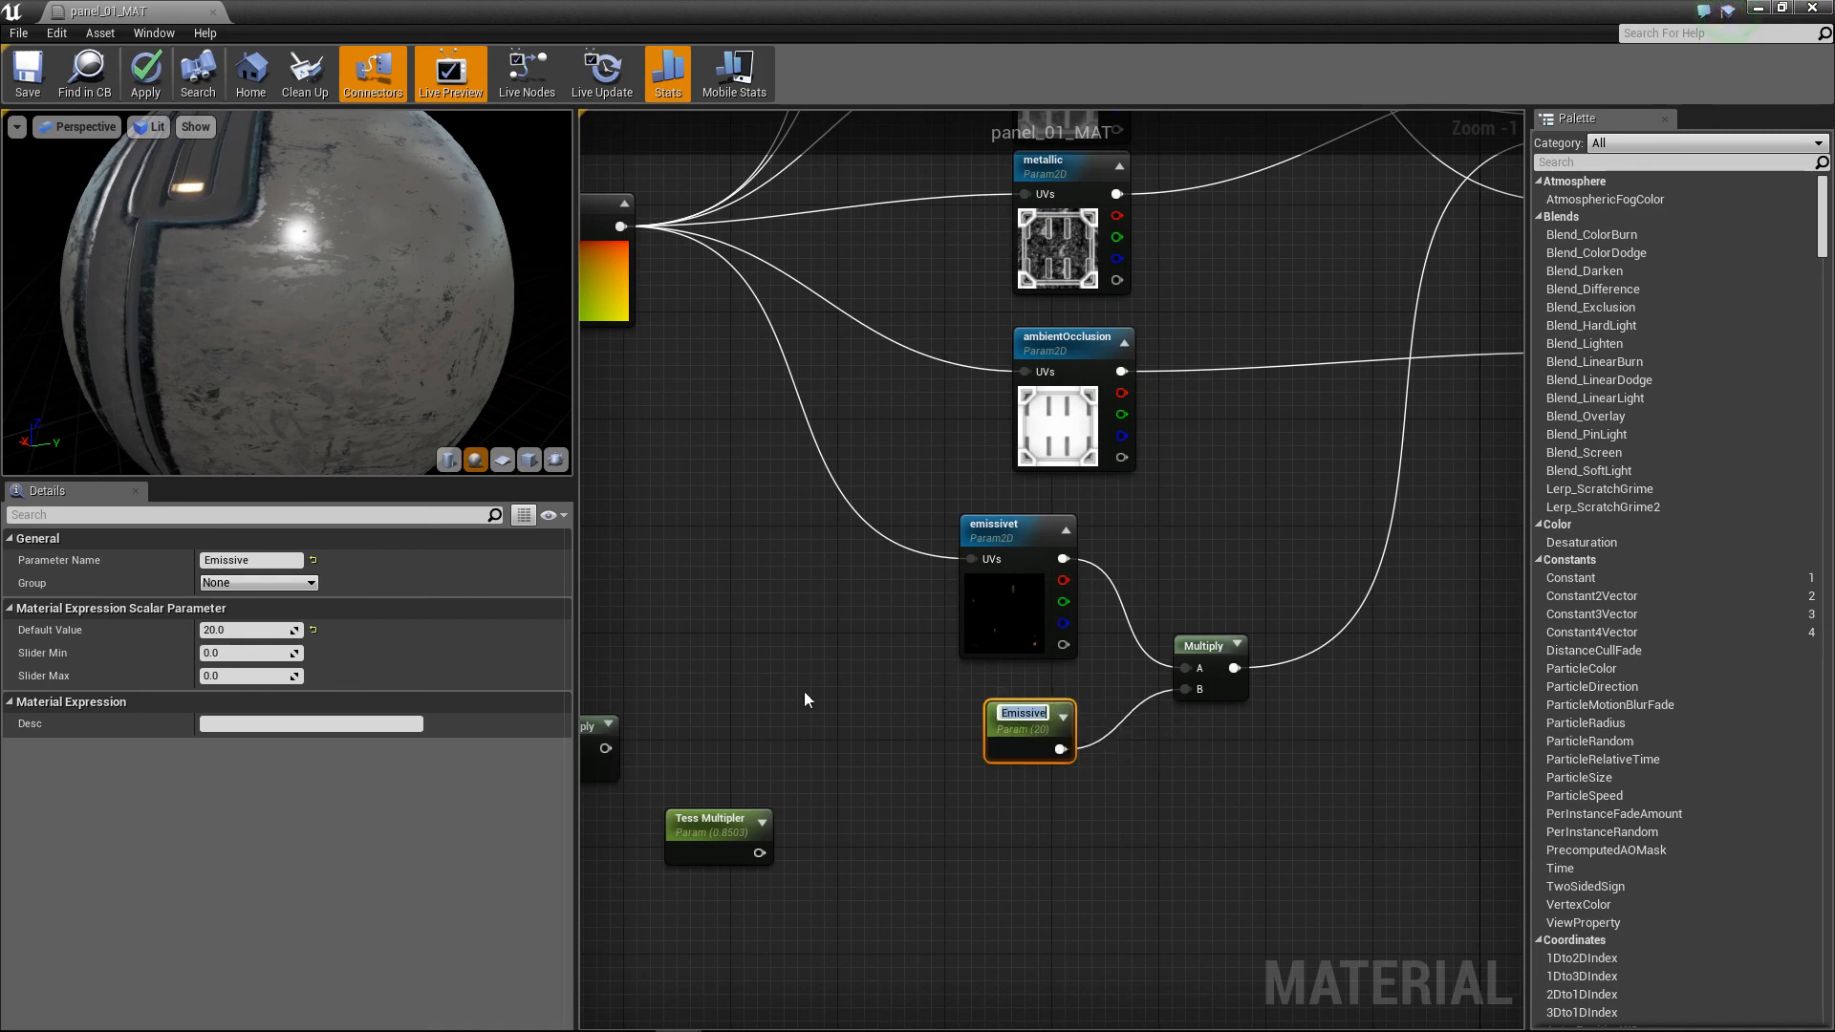
right_click_drag(740, 449, 864, 552)
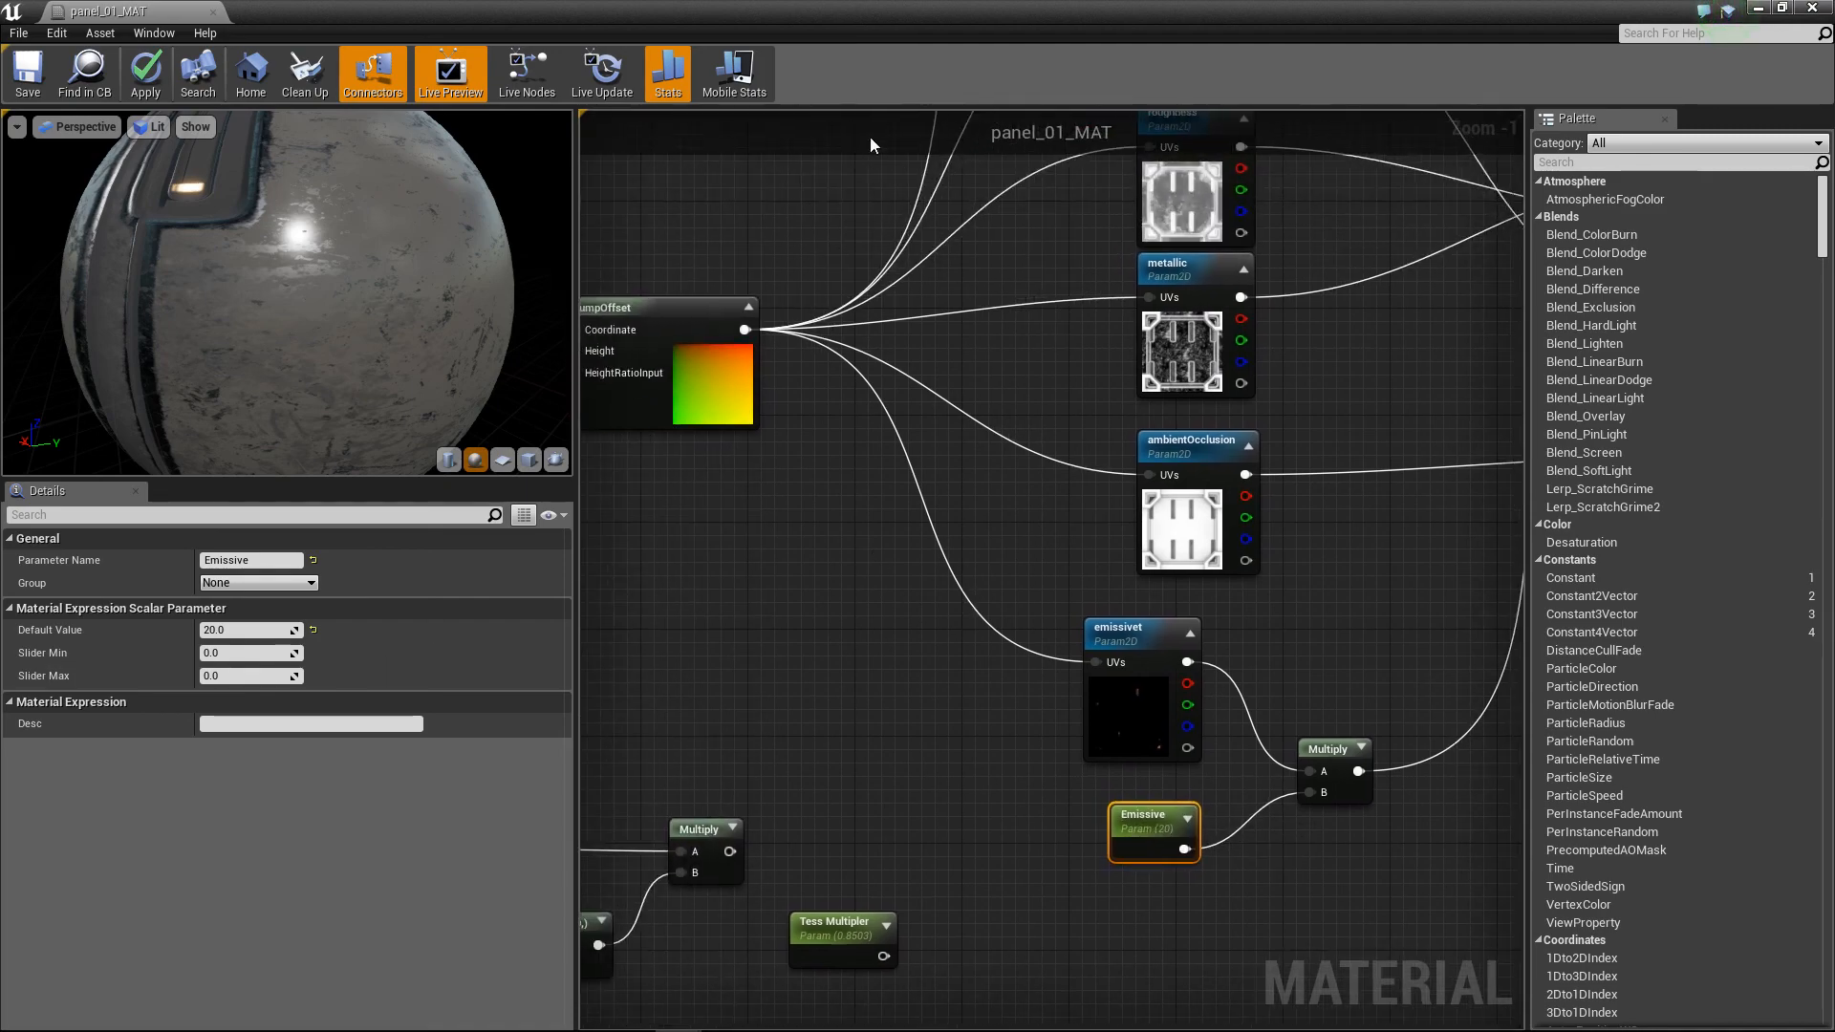
Step: Restore the material editor to a smaller window and move the TexCoord node farther above the Tile U and Tile V nodes
double_click(724, 13)
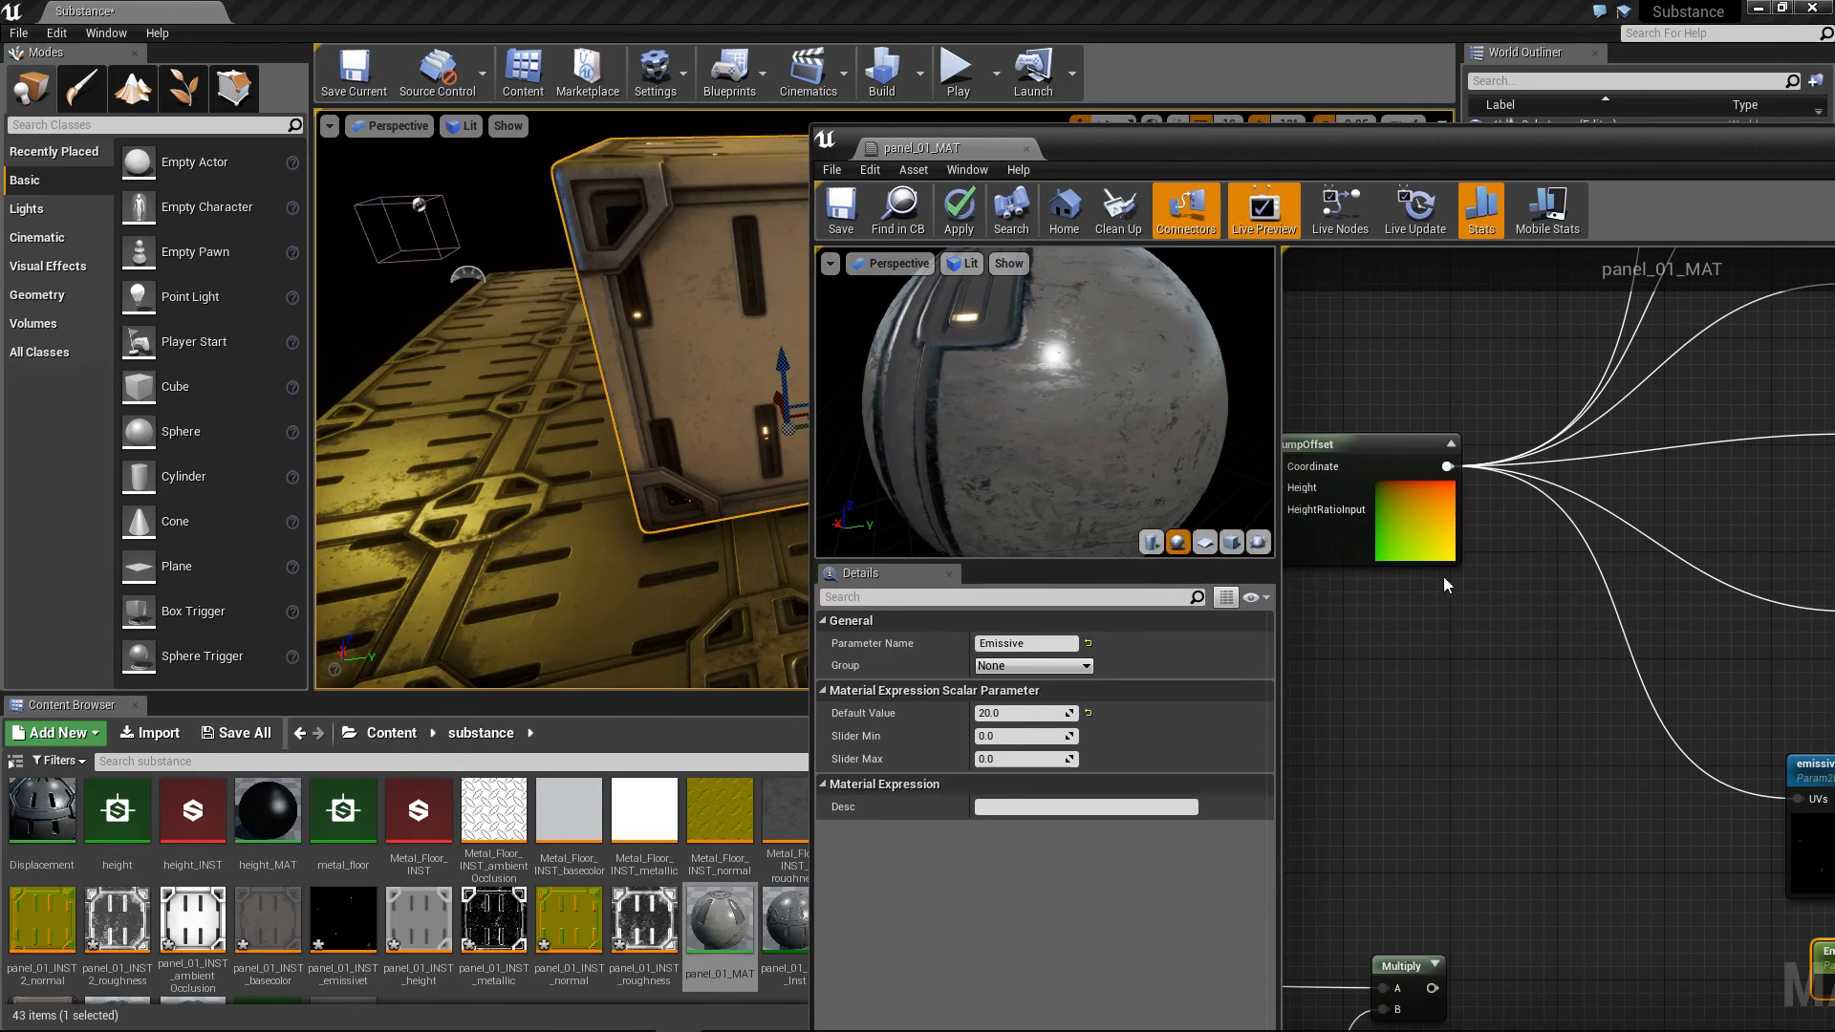
left_click_drag(1371, 143, 817, 61)
right_click_drag(875, 657, 1354, 742)
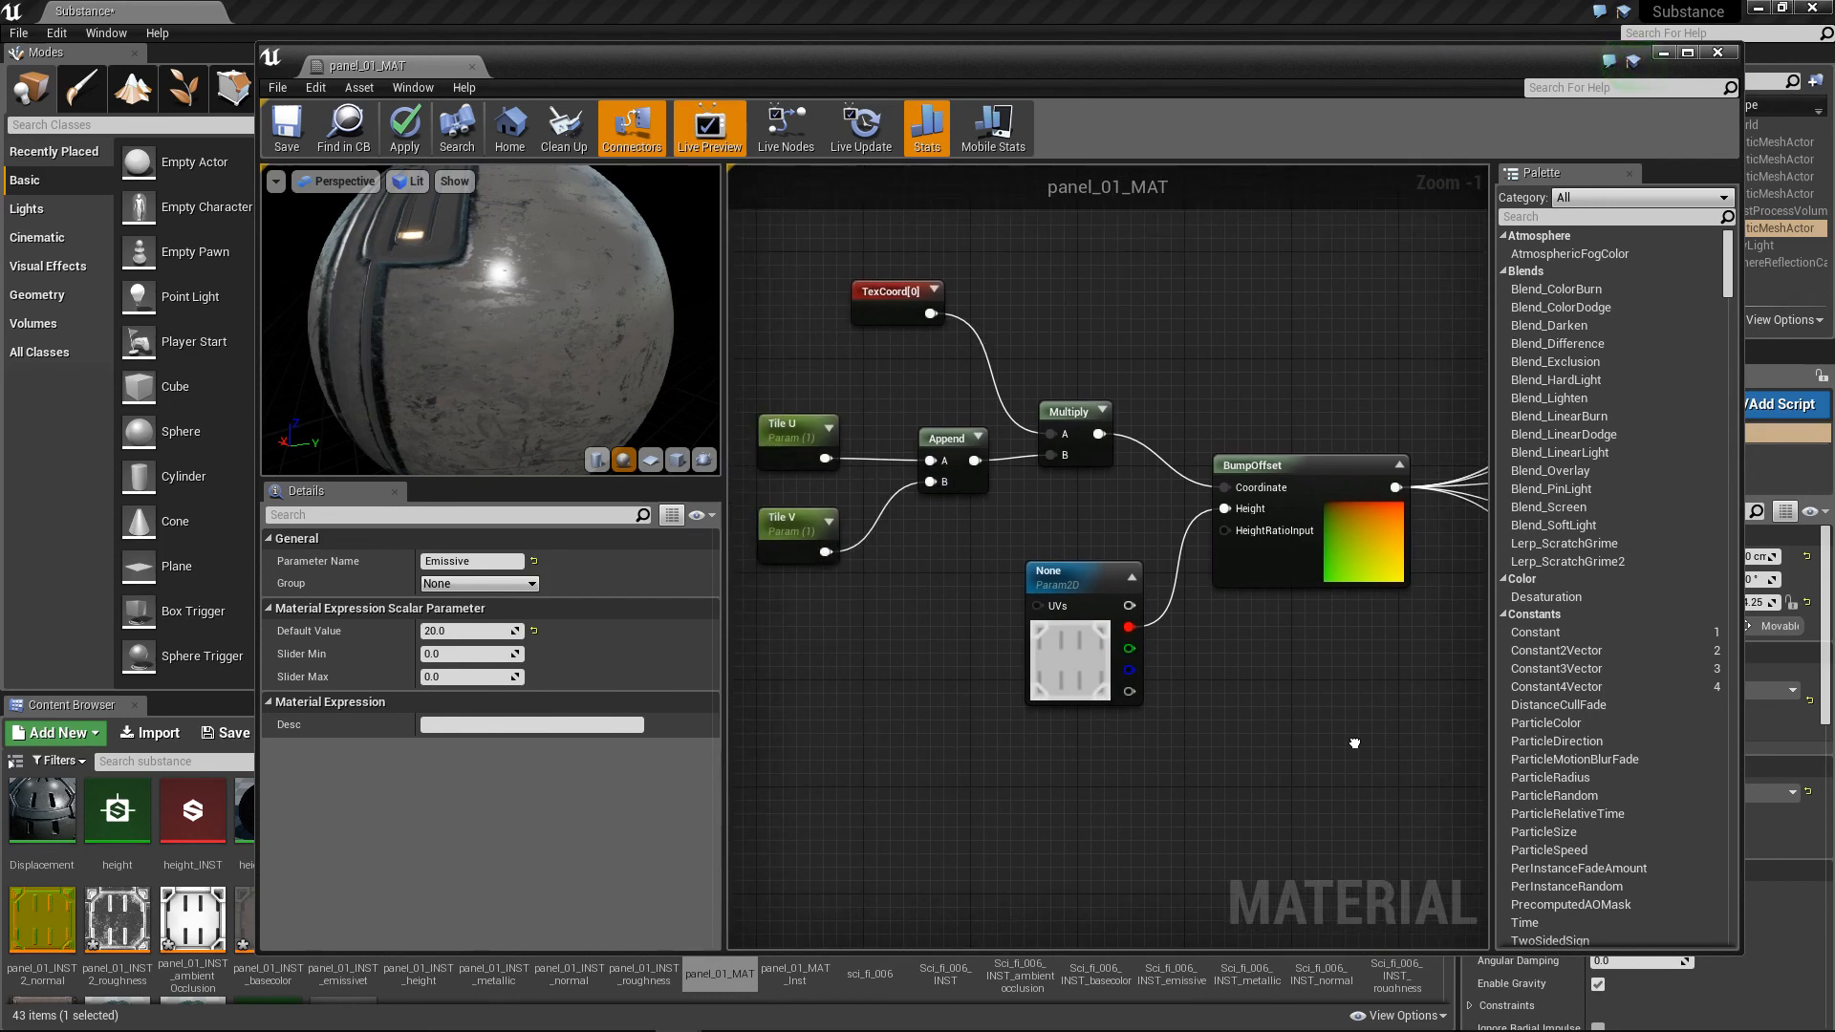
left_click_drag(892, 284, 879, 258)
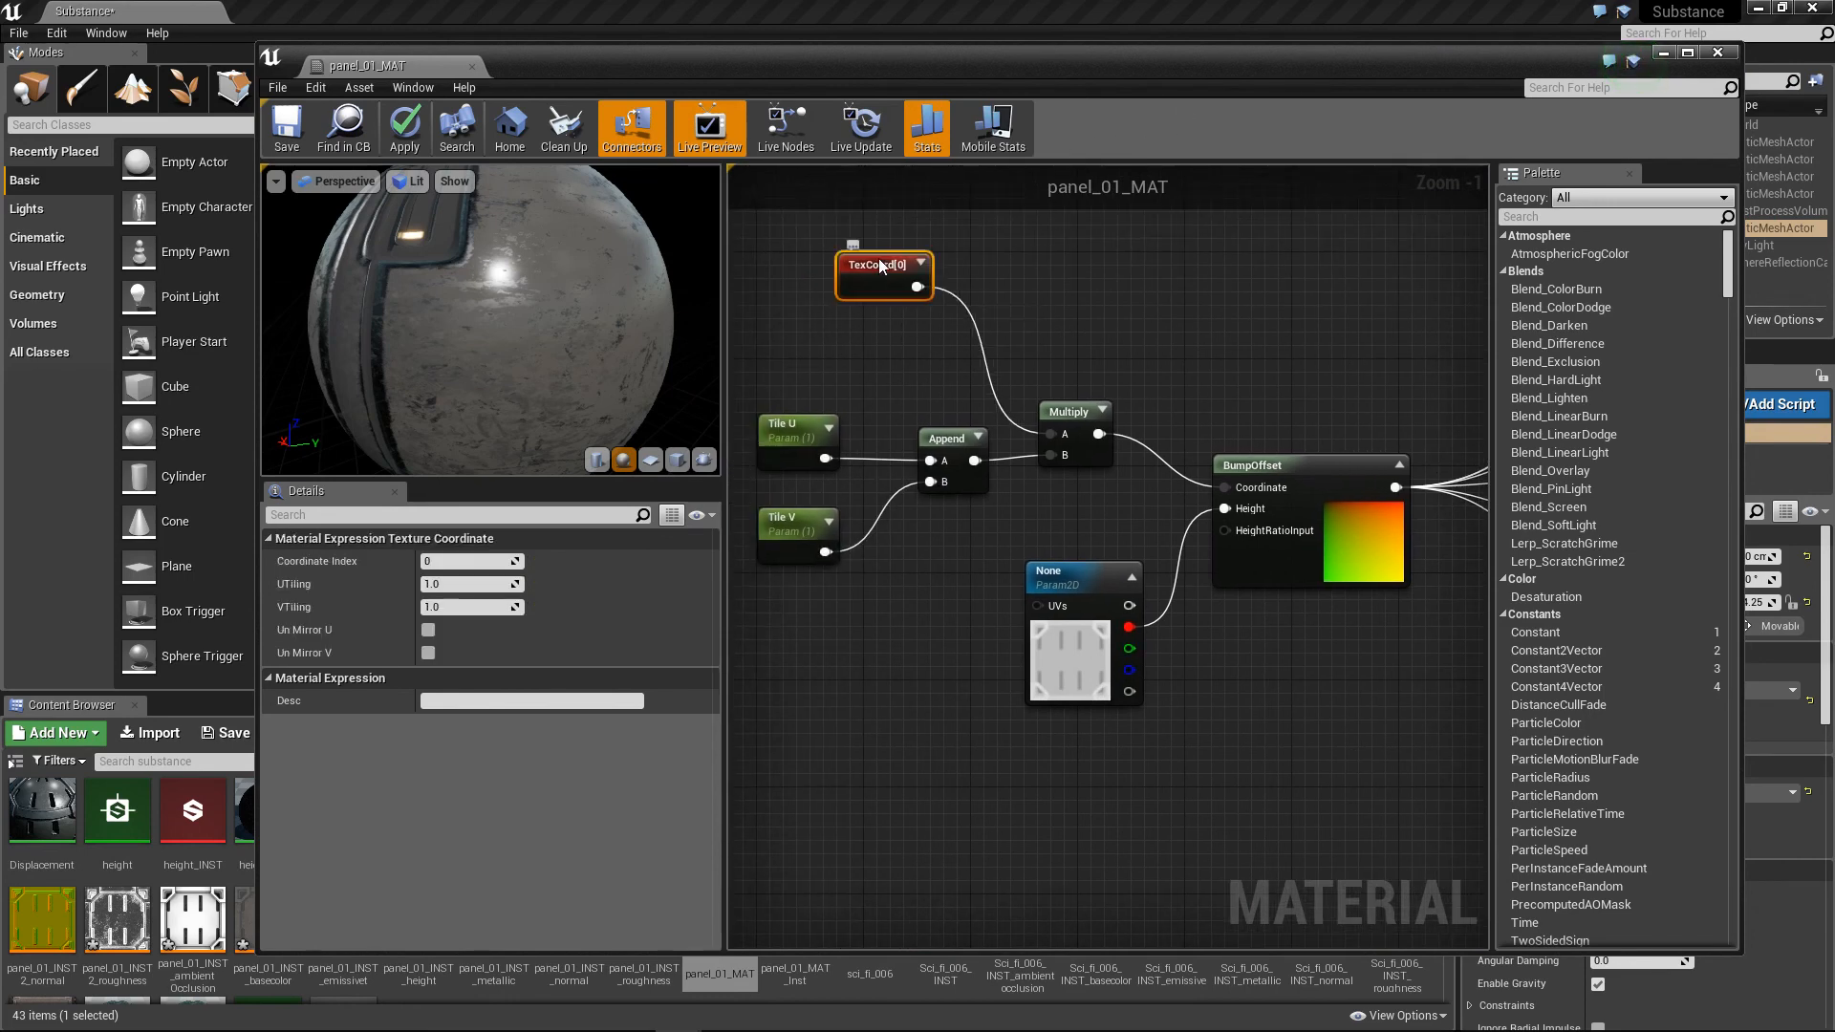
Step: Widen the material editor window and shift it aside to look at the cube in the level
left_click_drag(1043, 59, 730, 59)
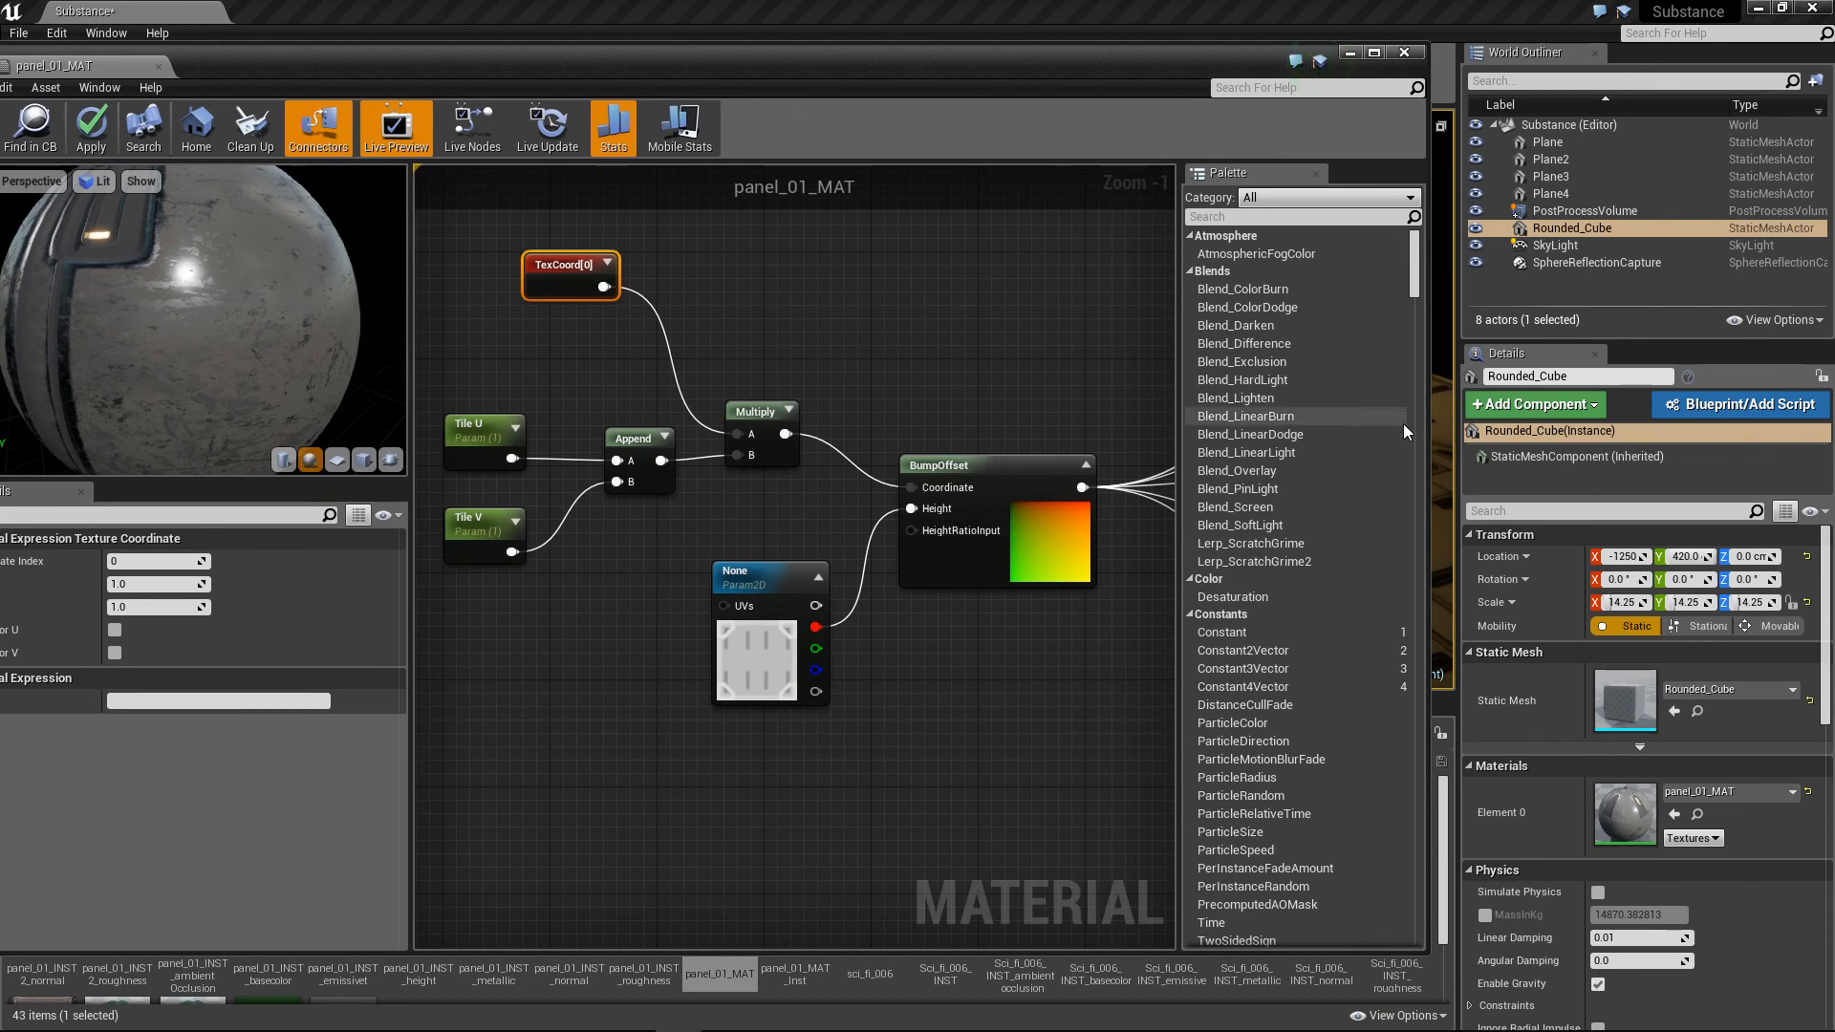
left_click_drag(1429, 430, 1686, 437)
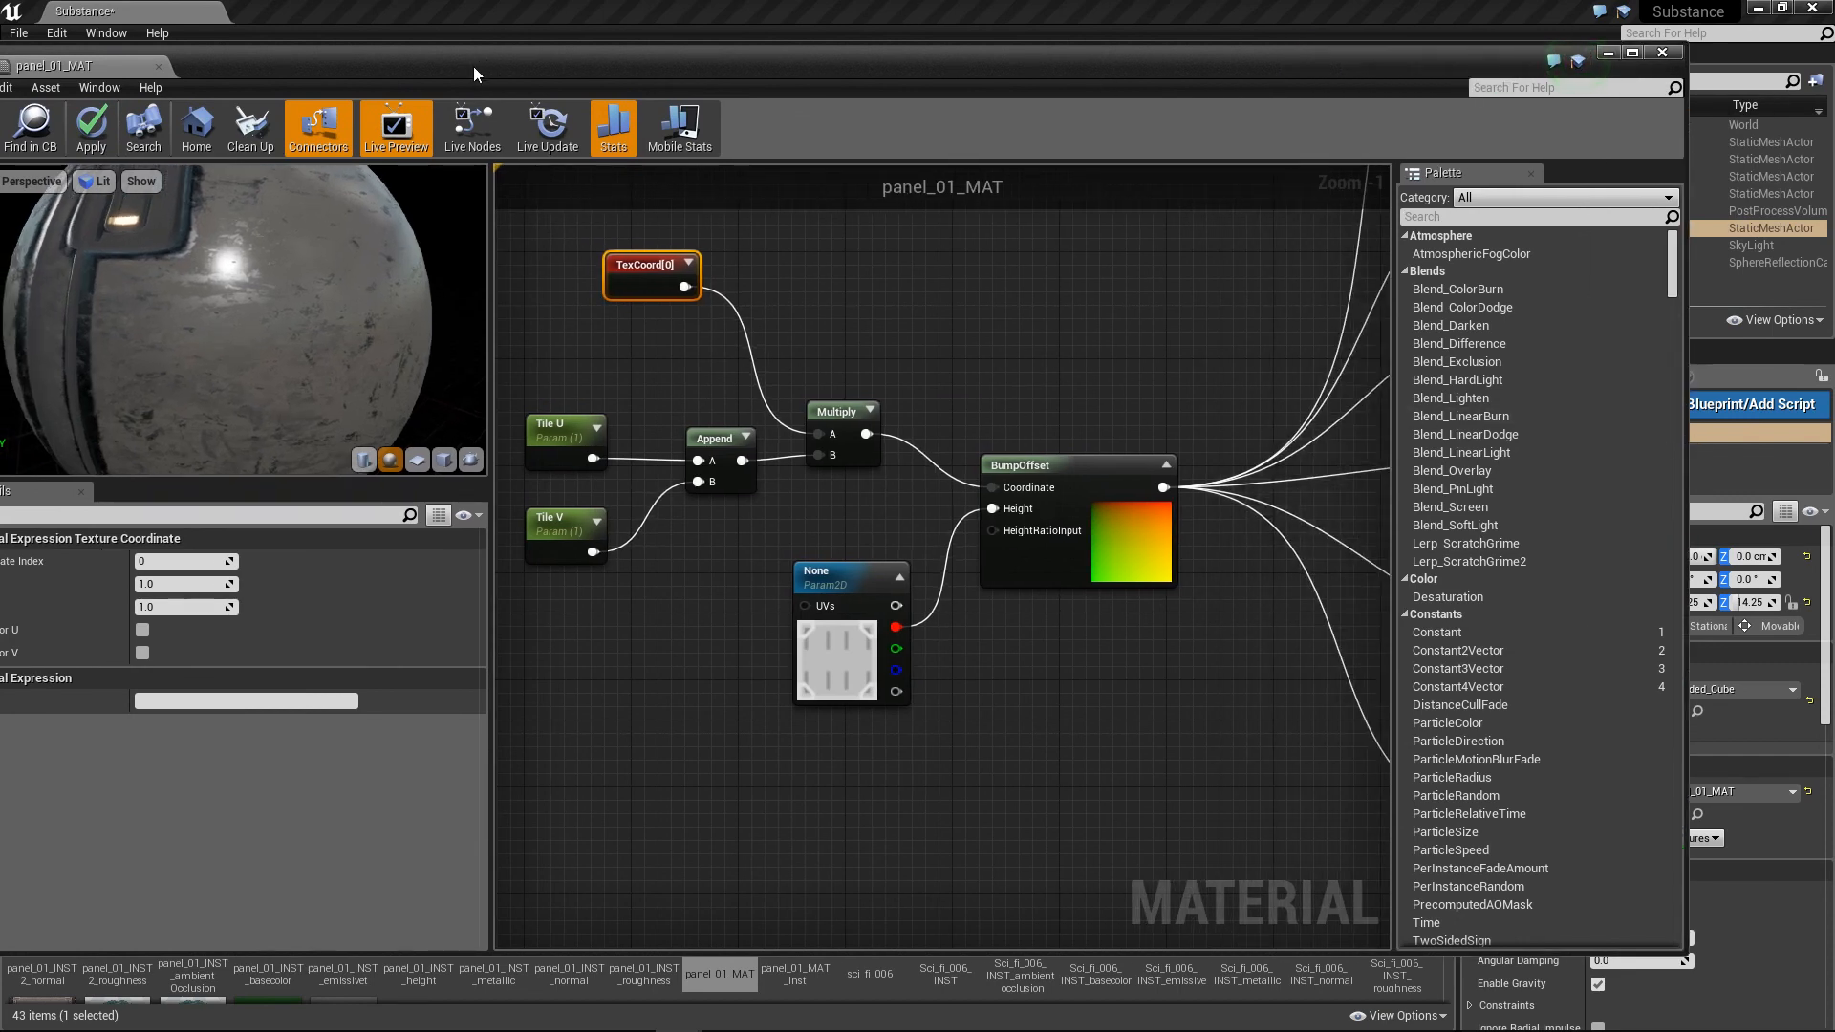
left_click_drag(473, 66, 1275, 66)
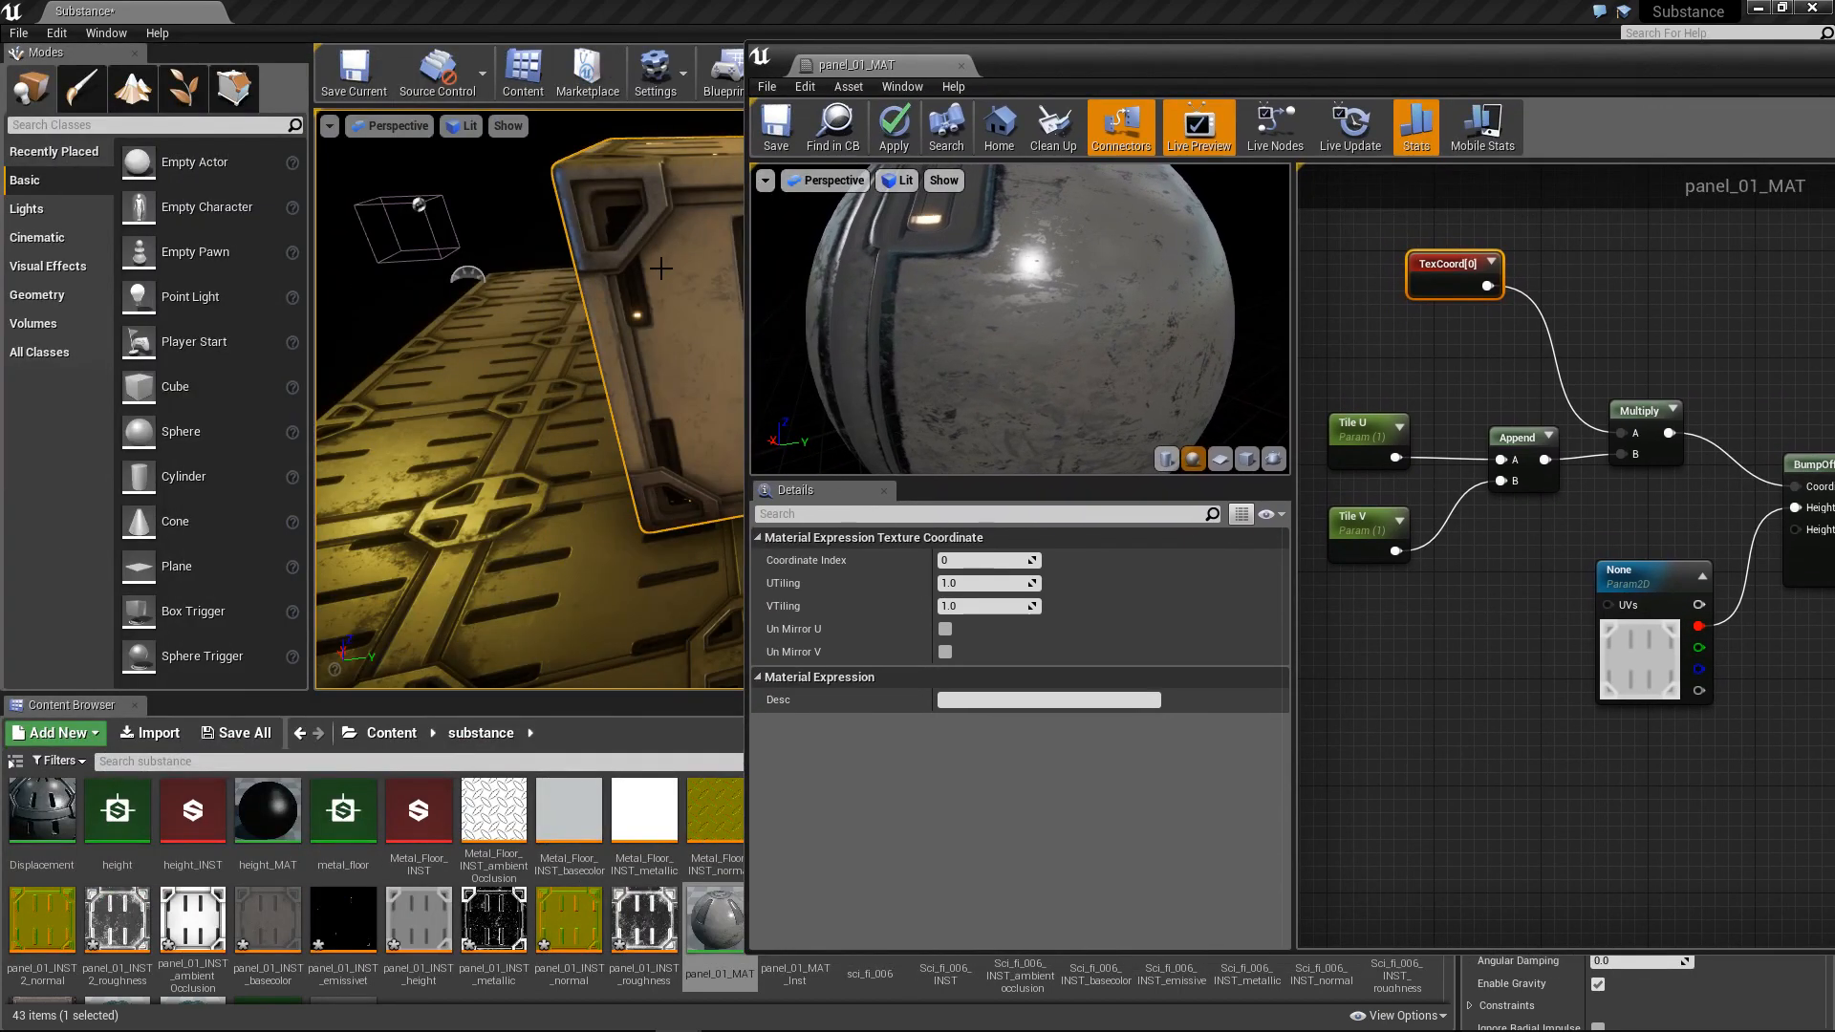
right_click_drag(592, 382, 496, 369)
Step: Bring the graph back into view, inspect the BumpOffset node's settings, and move the height texture node slightly lower
left_click_drag(1555, 76, 748, 37)
left_click(1124, 434)
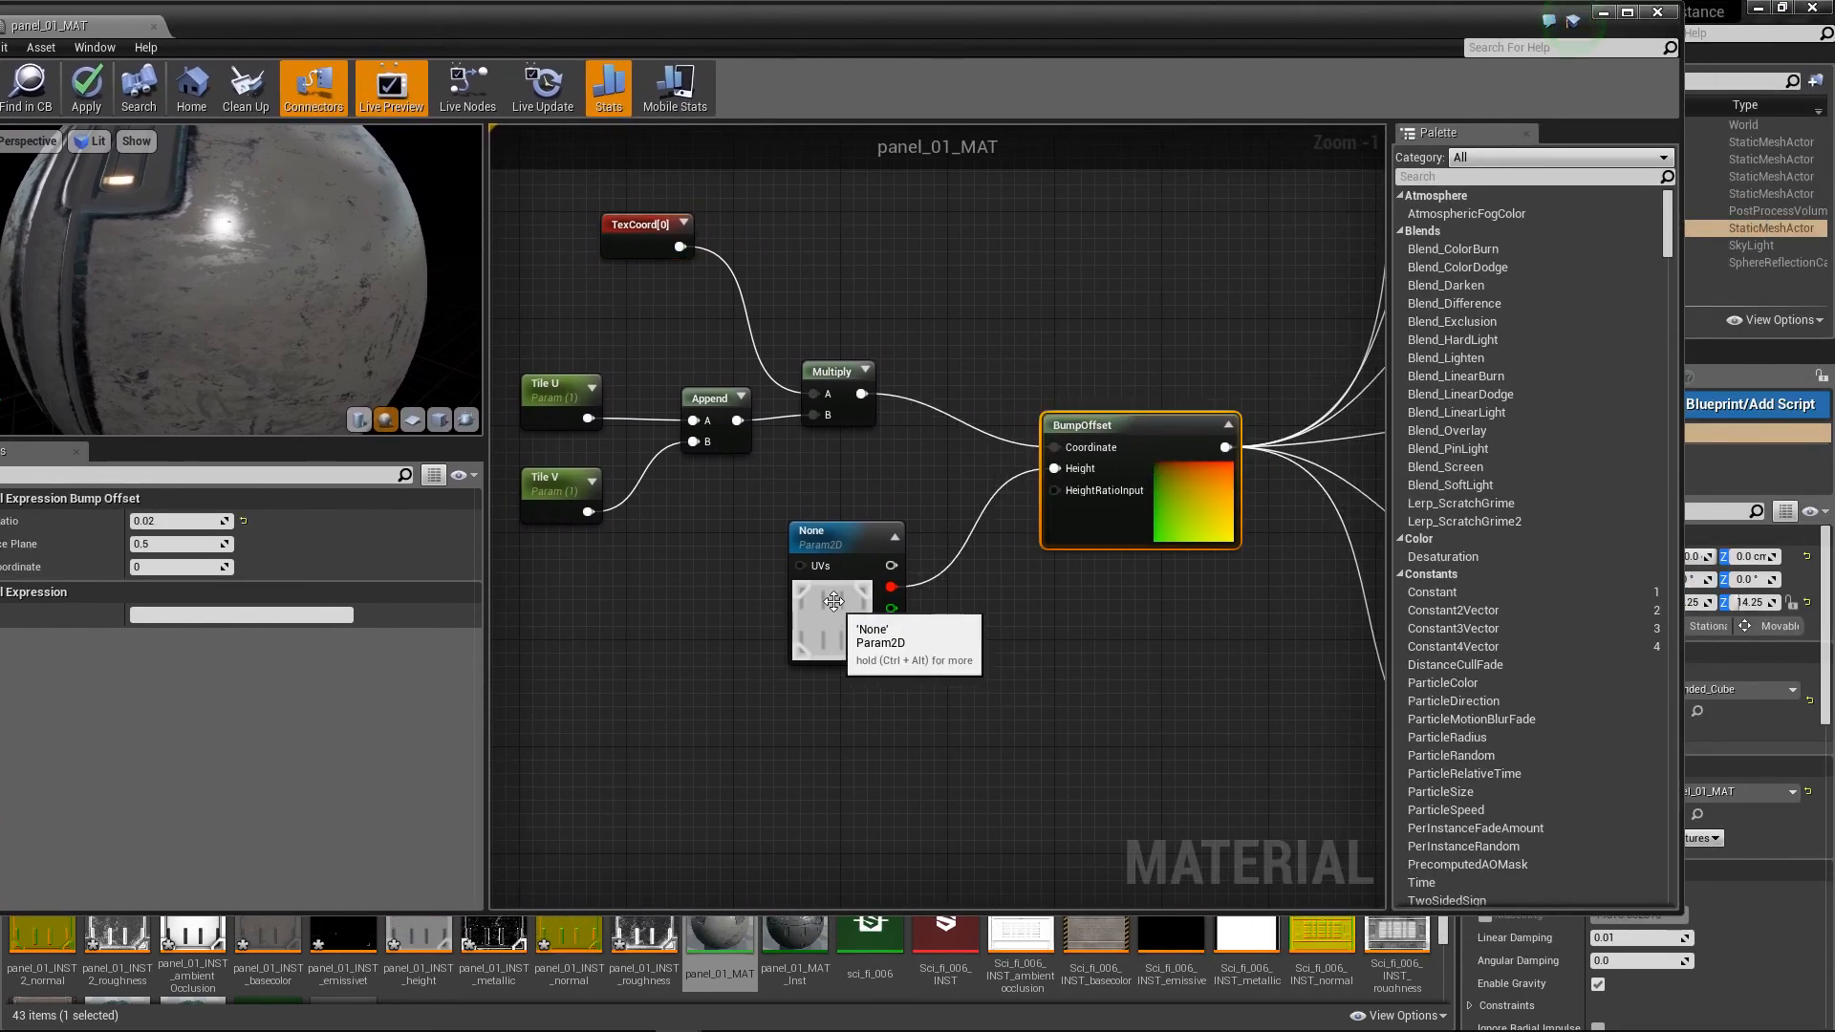
left_click_drag(829, 536, 825, 549)
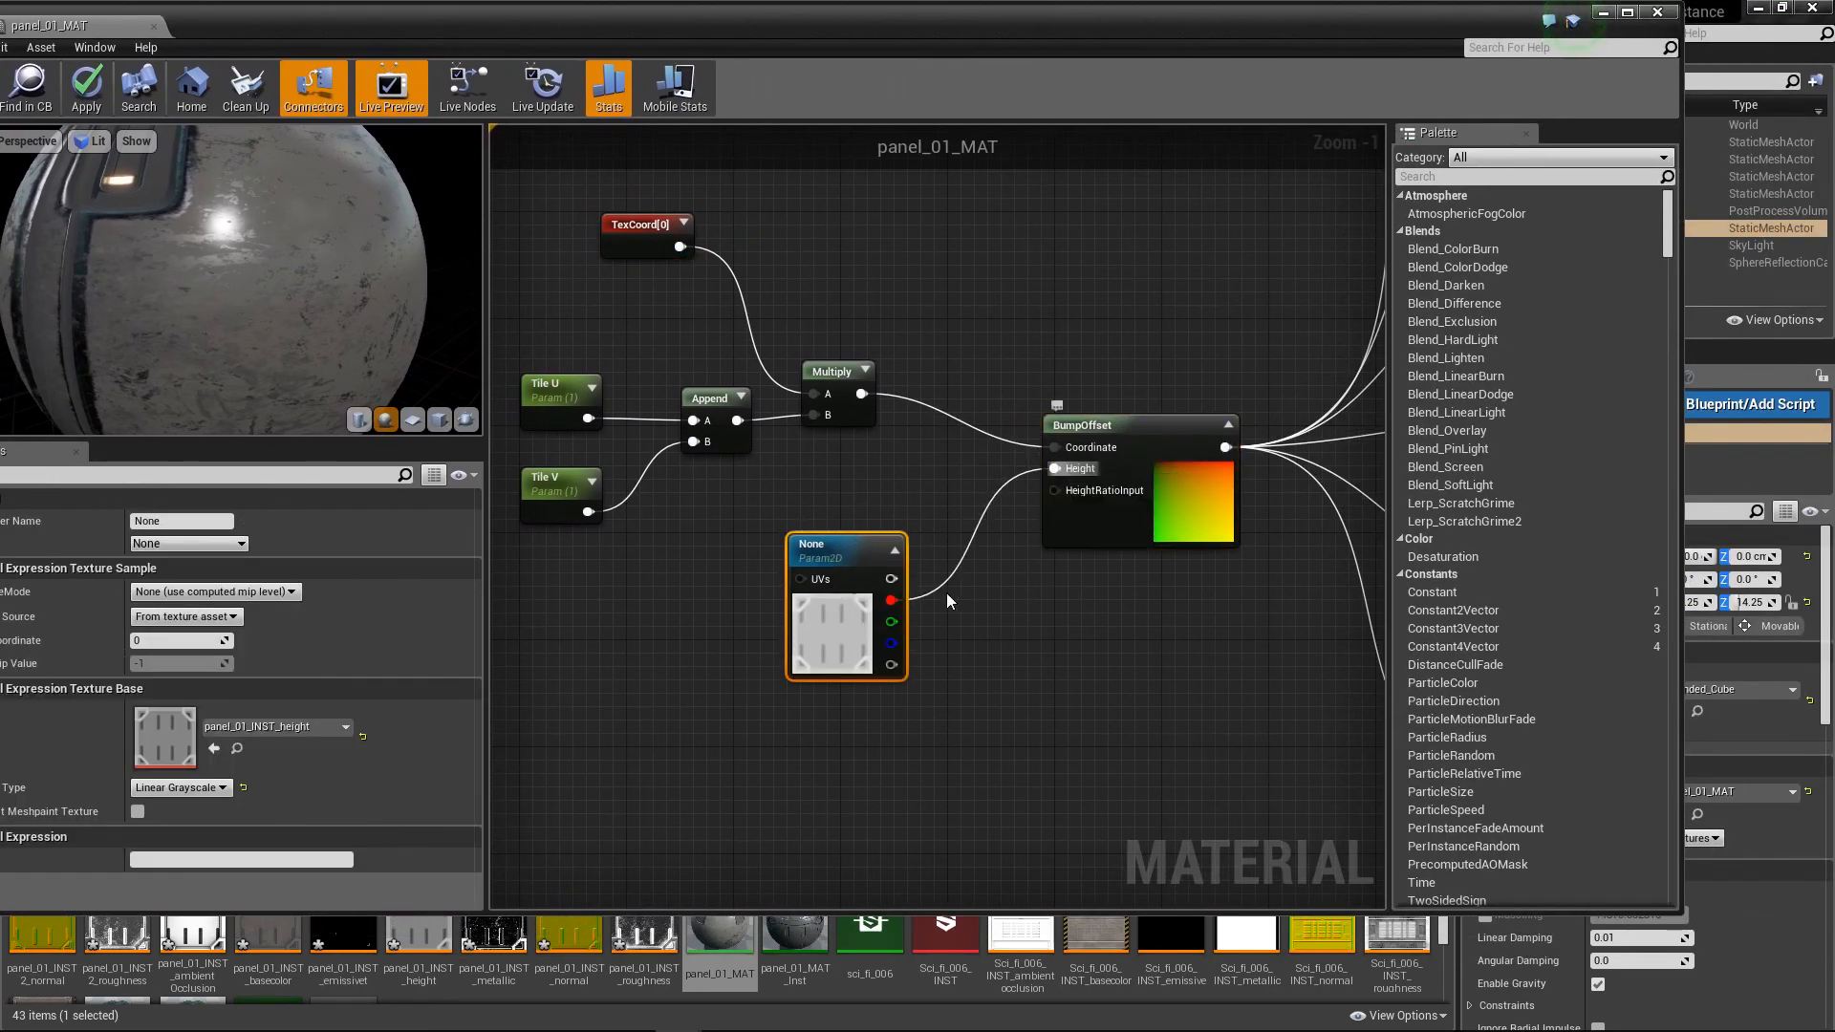
Step: Move the Multiply node up and farther from the Append node, and raise the Tile U node slightly
left_click_drag(833, 373, 901, 319)
left_click_drag(541, 387, 541, 360)
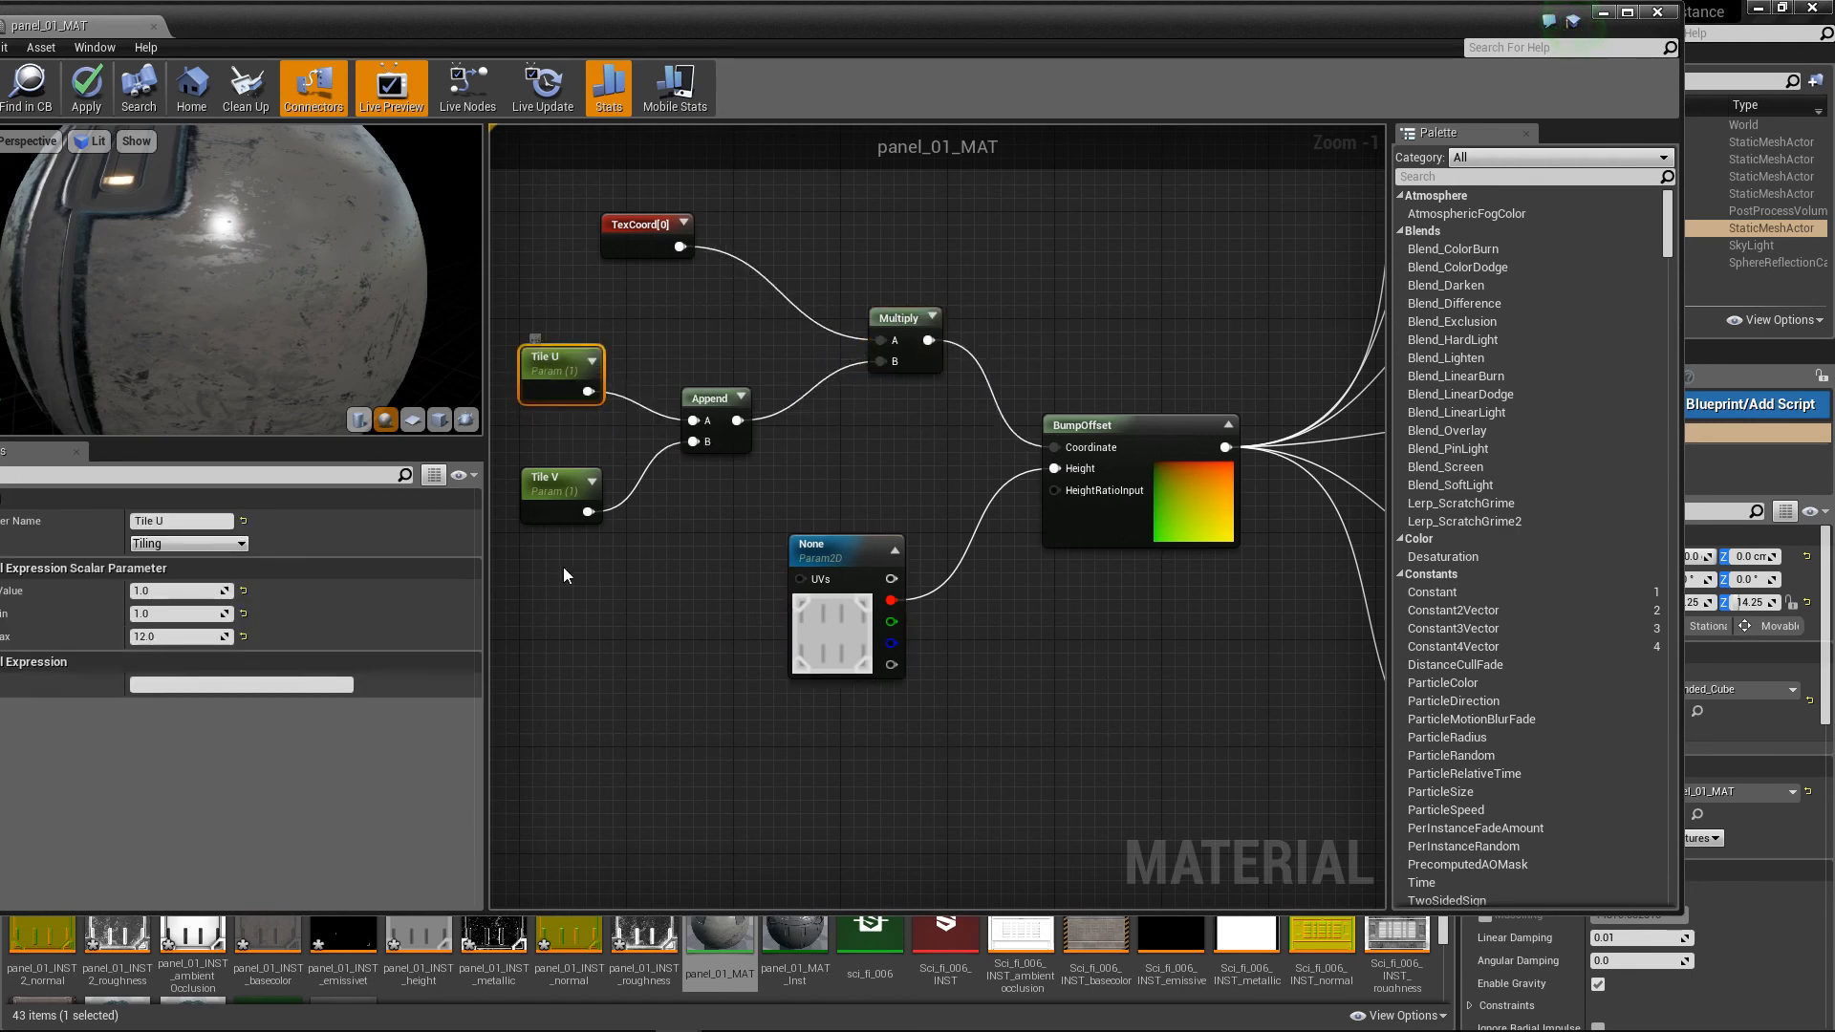
left_click(627, 627)
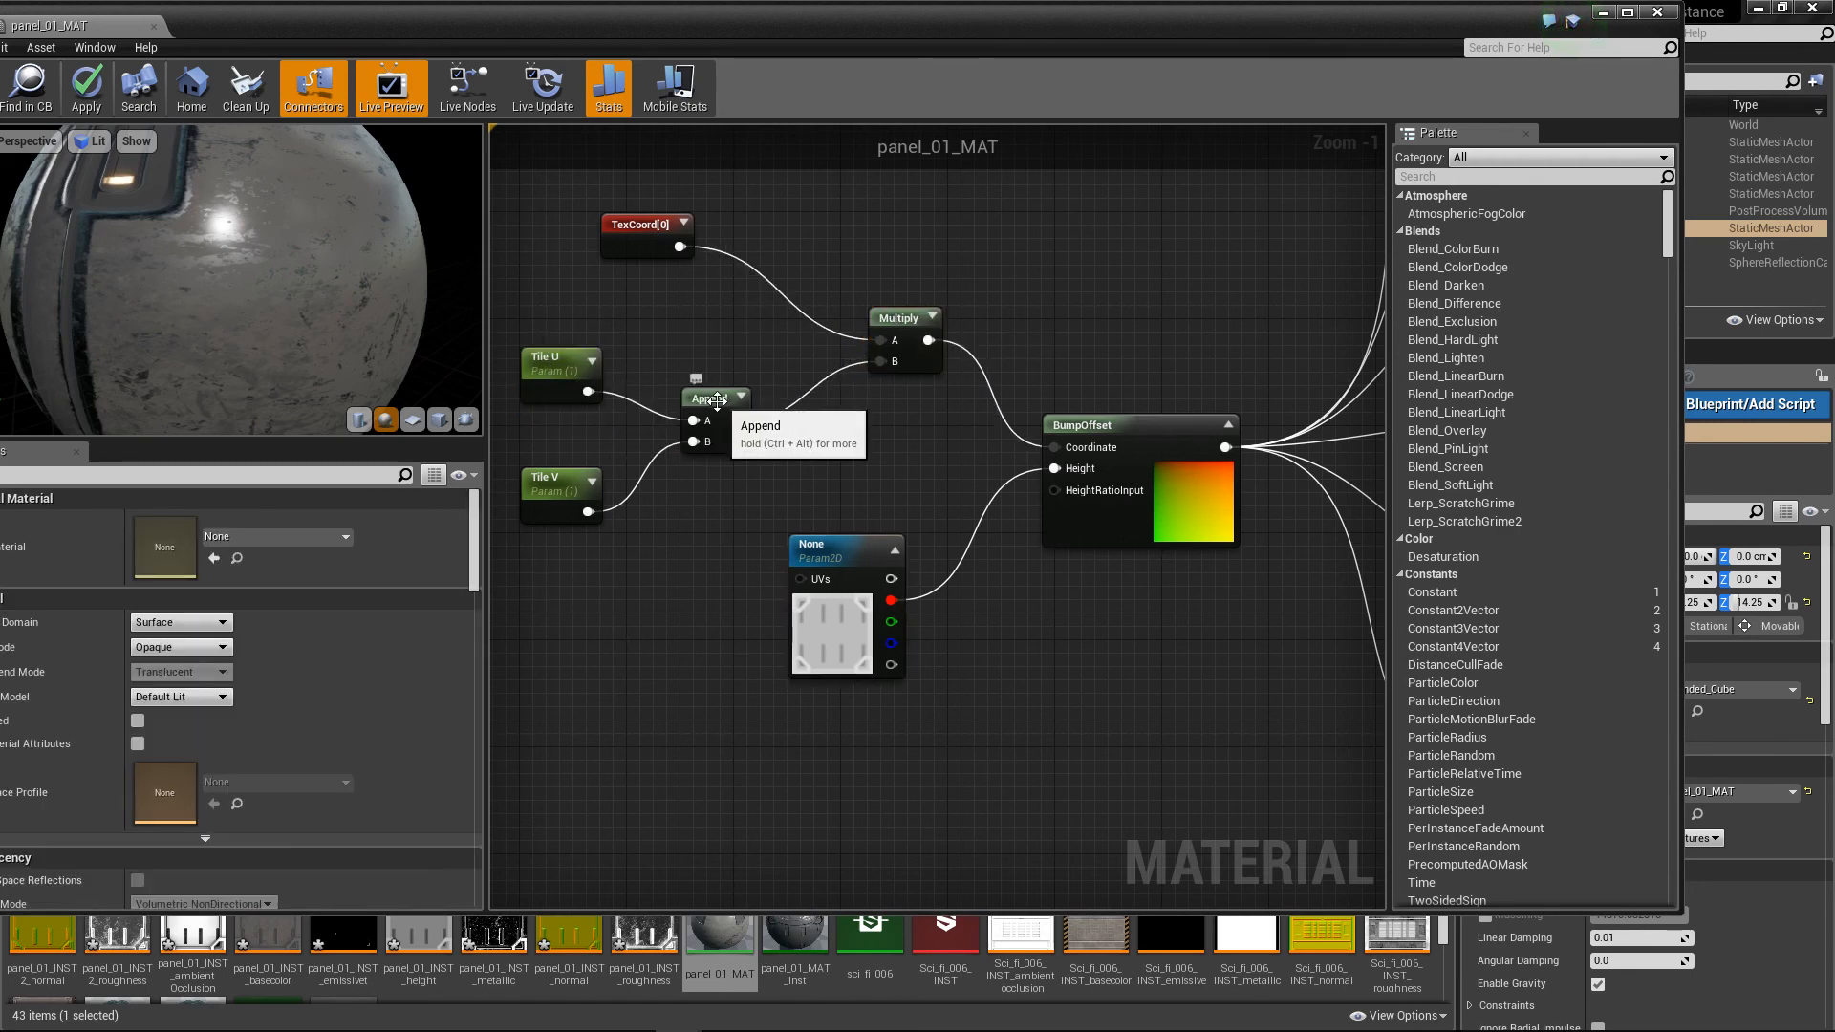
Step: Inspect the Tile U, Tile V, Append and TexCoord nodes, nudging Append toward the tile parameters and Multiply slightly upward
right_click_drag(654, 297, 801, 283)
left_click(707, 346)
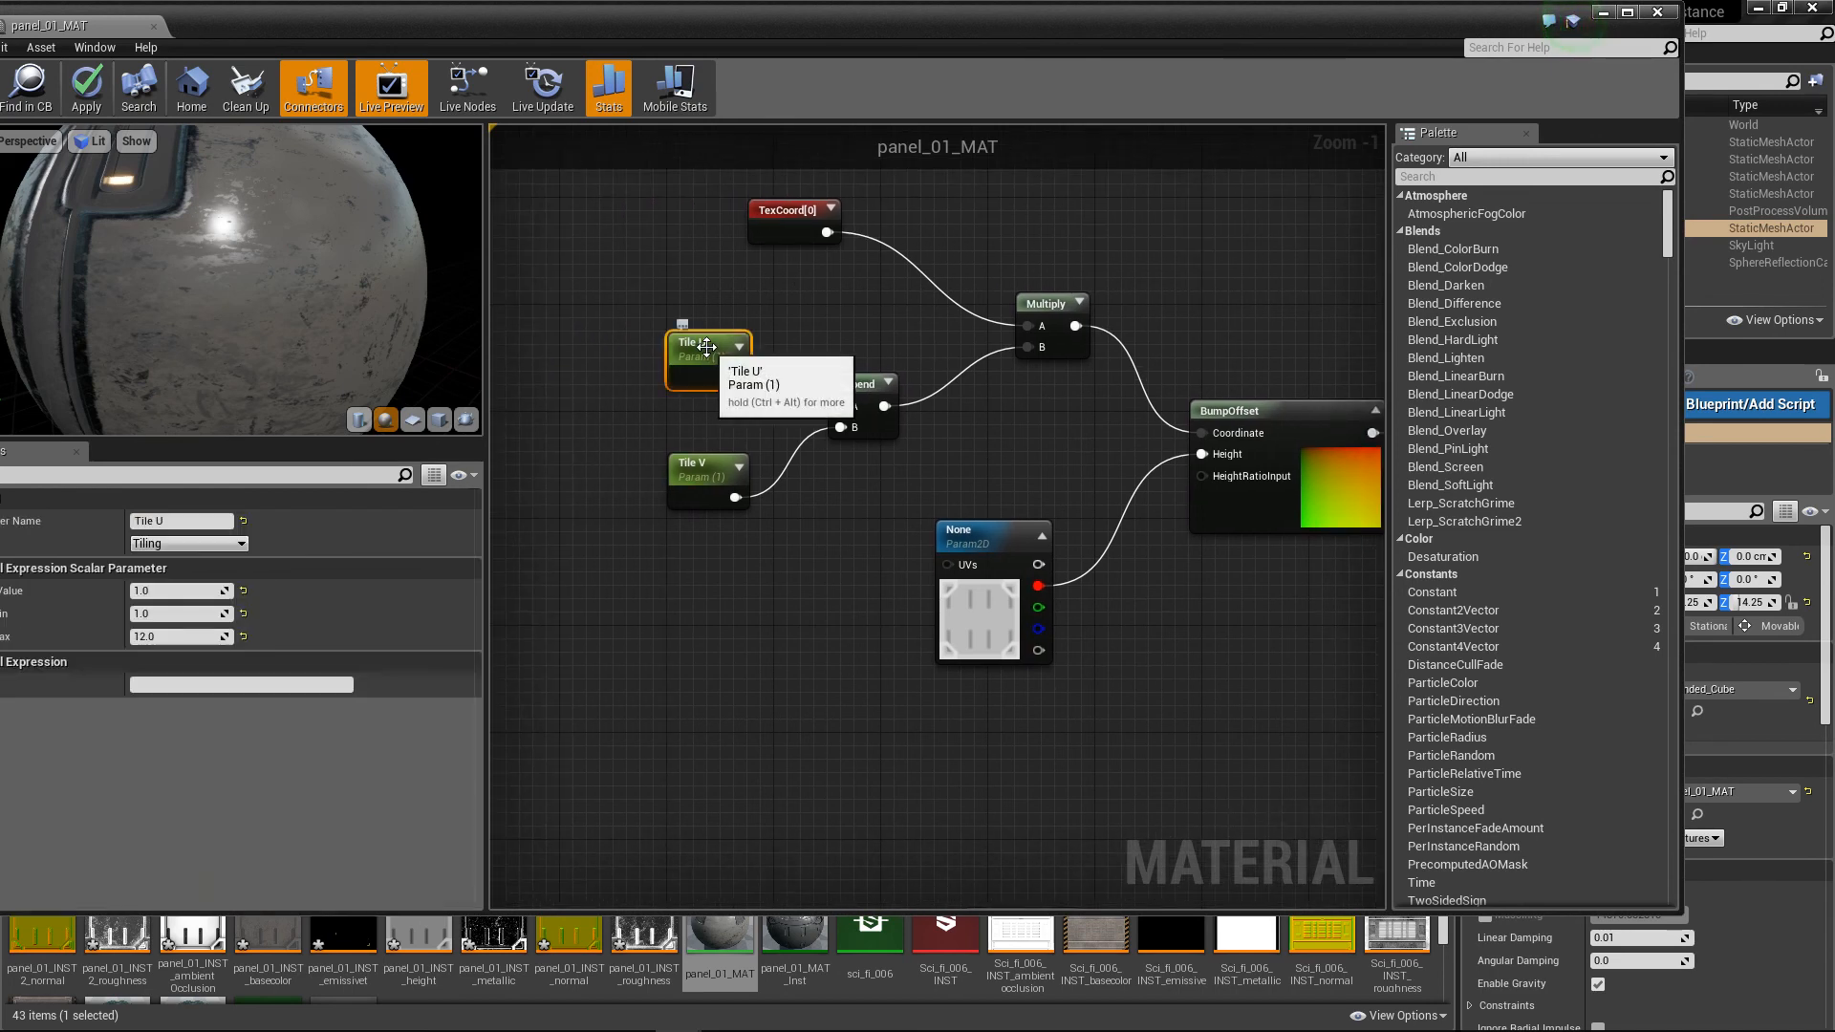
left_click(690, 464)
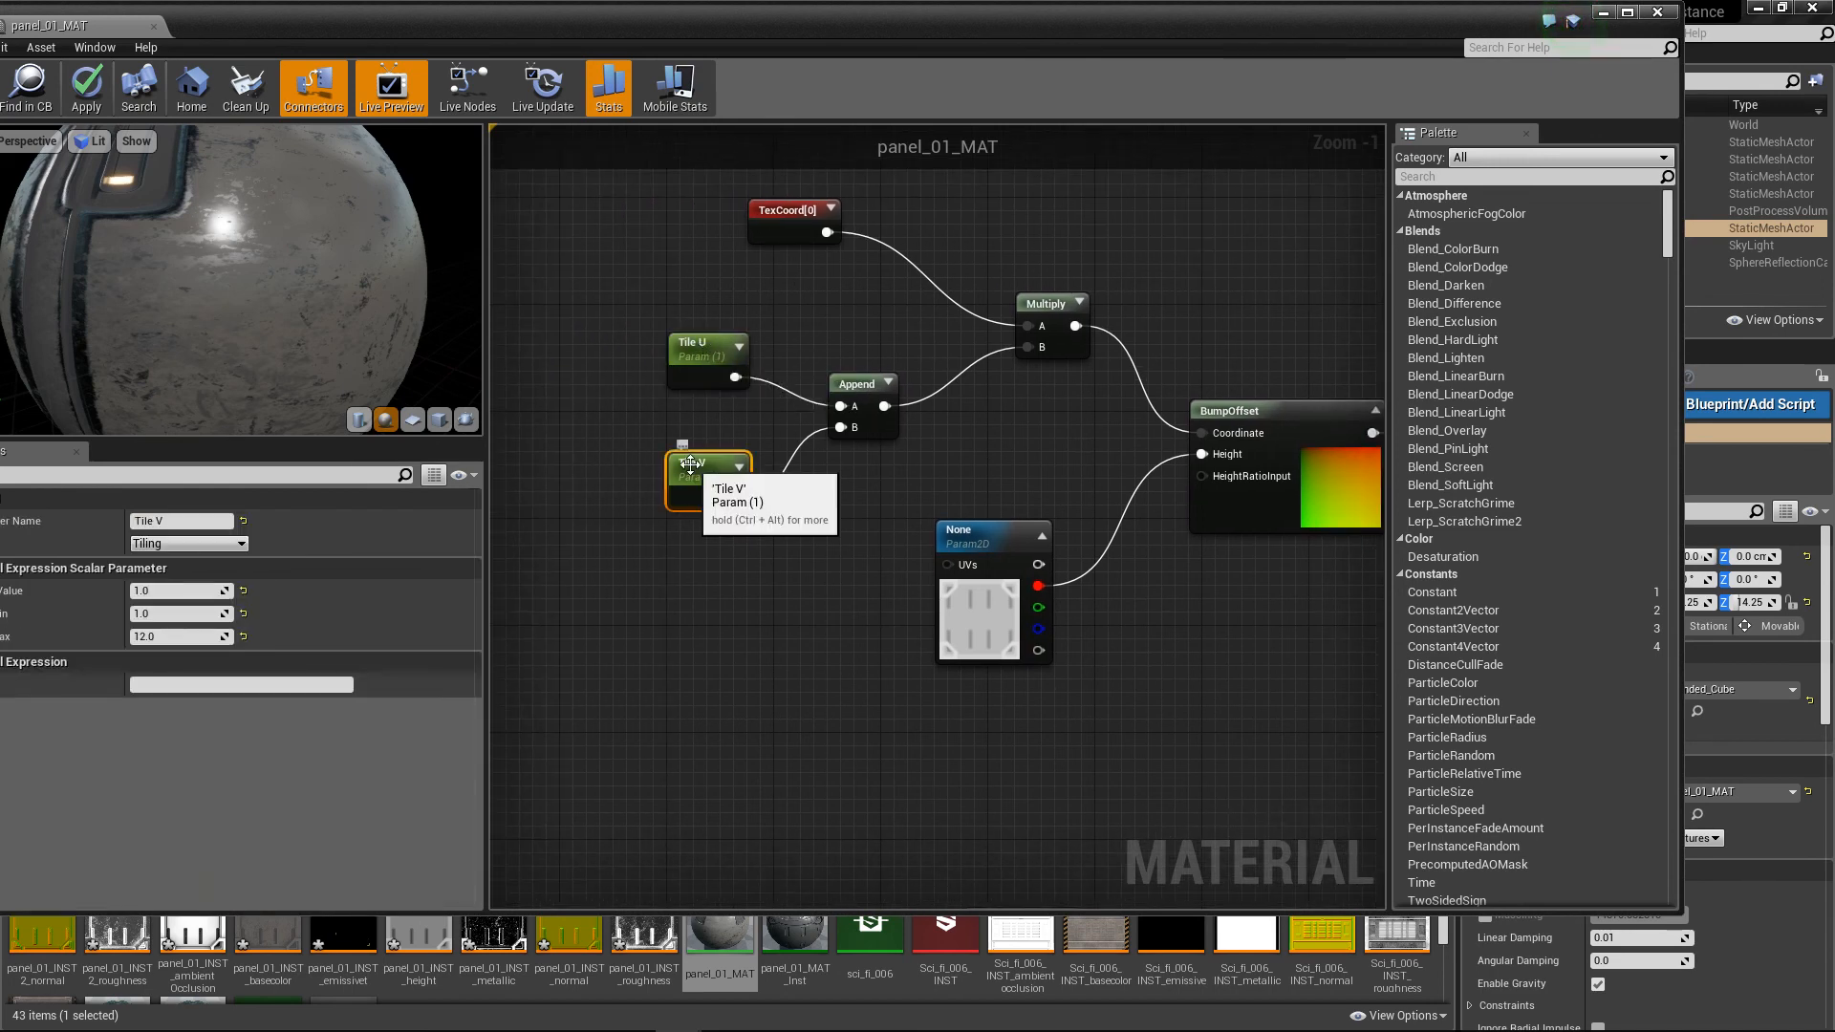
left_click(847, 387)
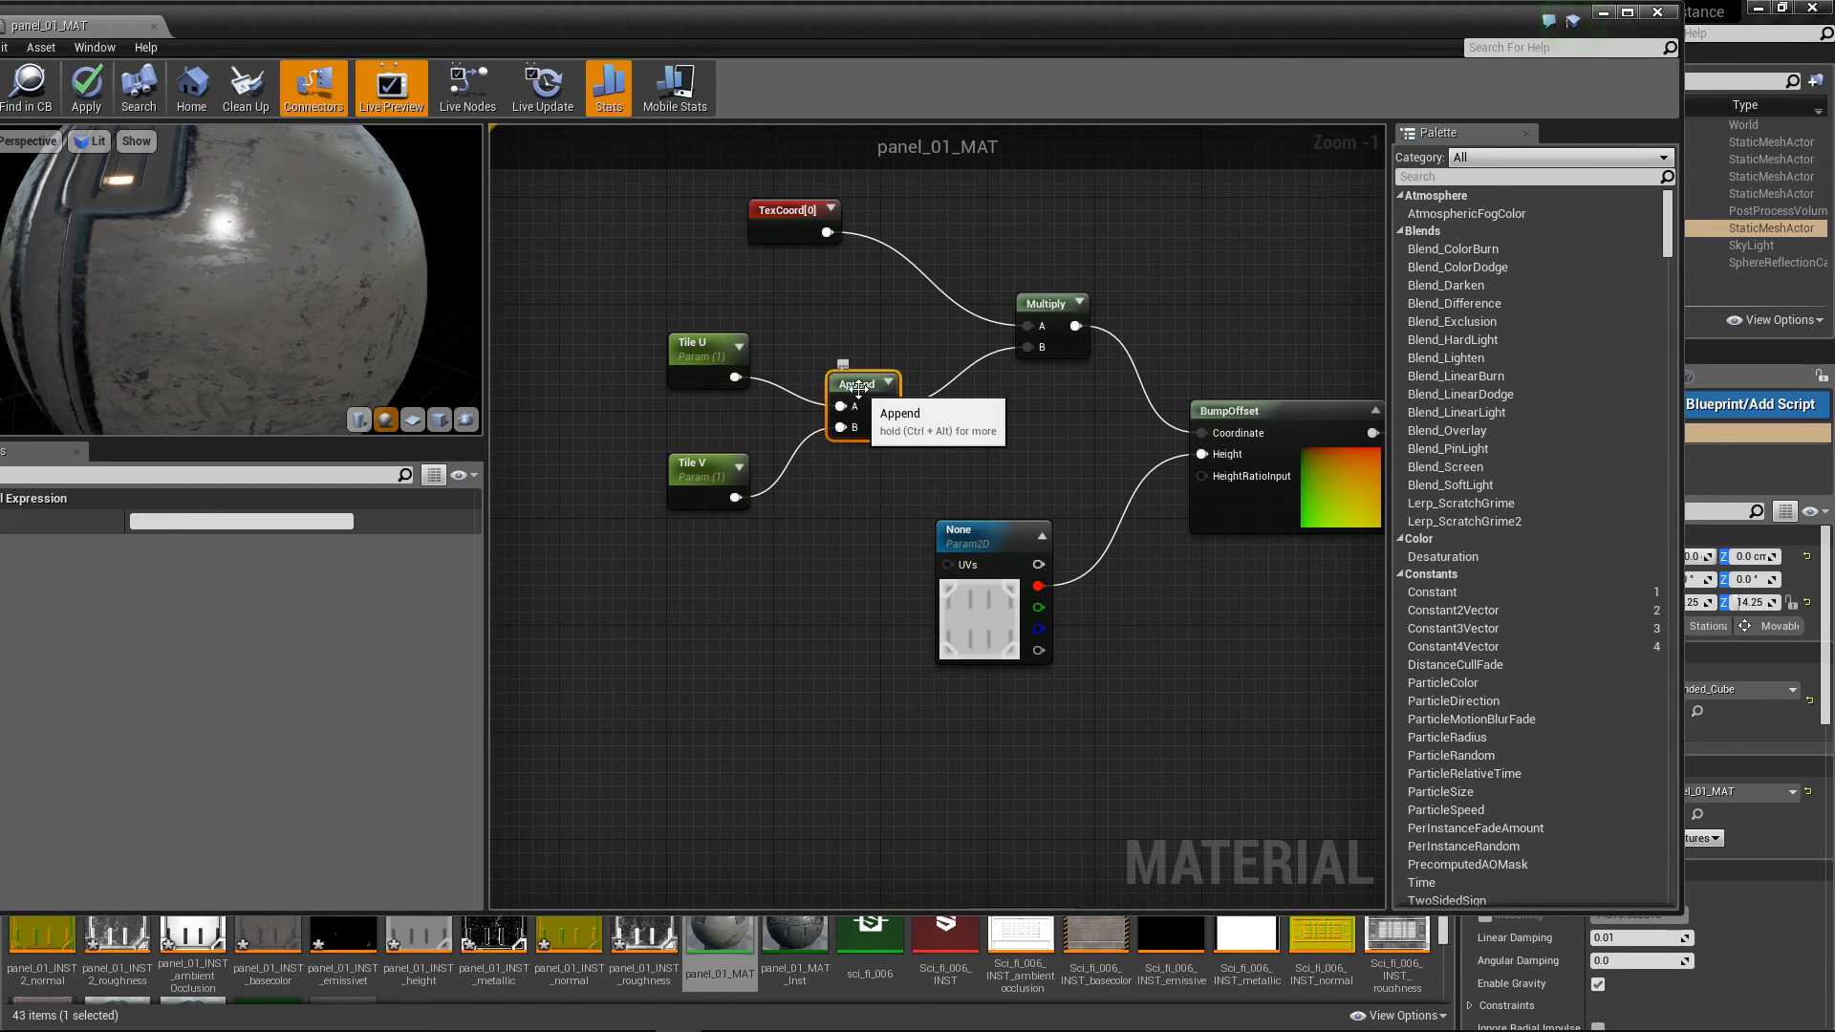
left_click_drag(847, 387, 833, 387)
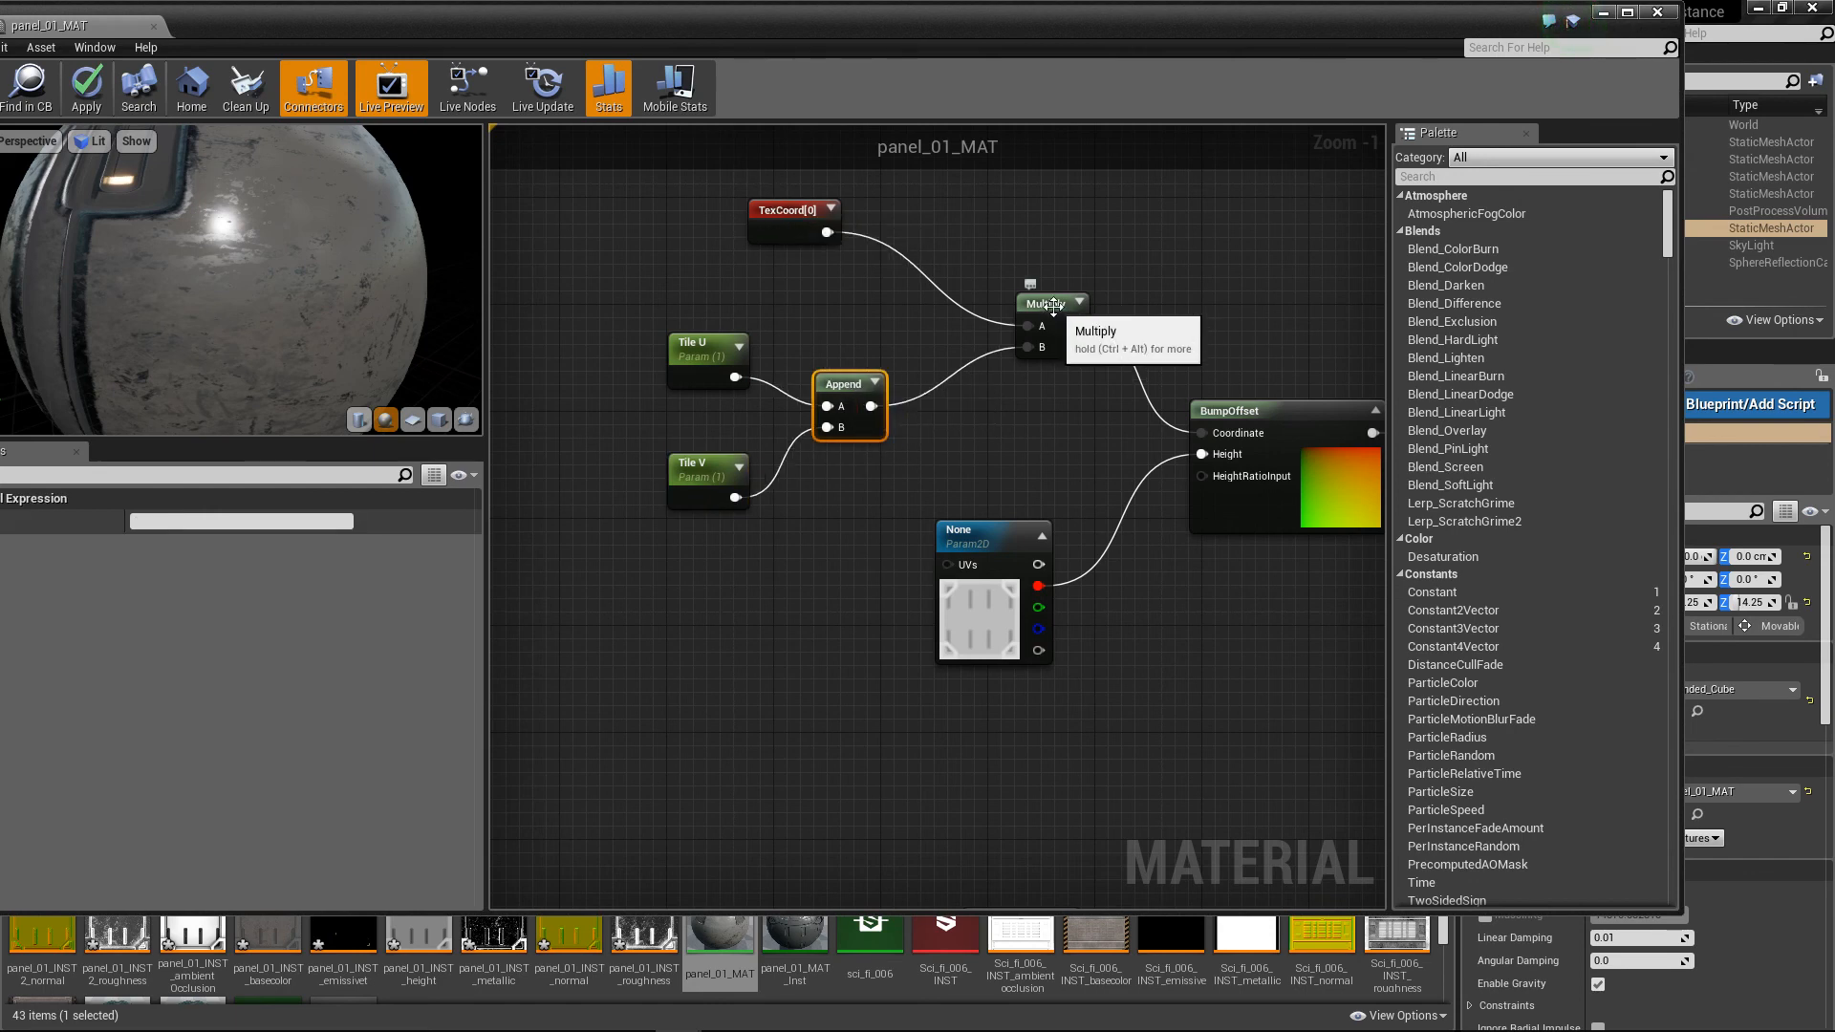
left_click_drag(1056, 321, 1057, 307)
left_click(835, 235)
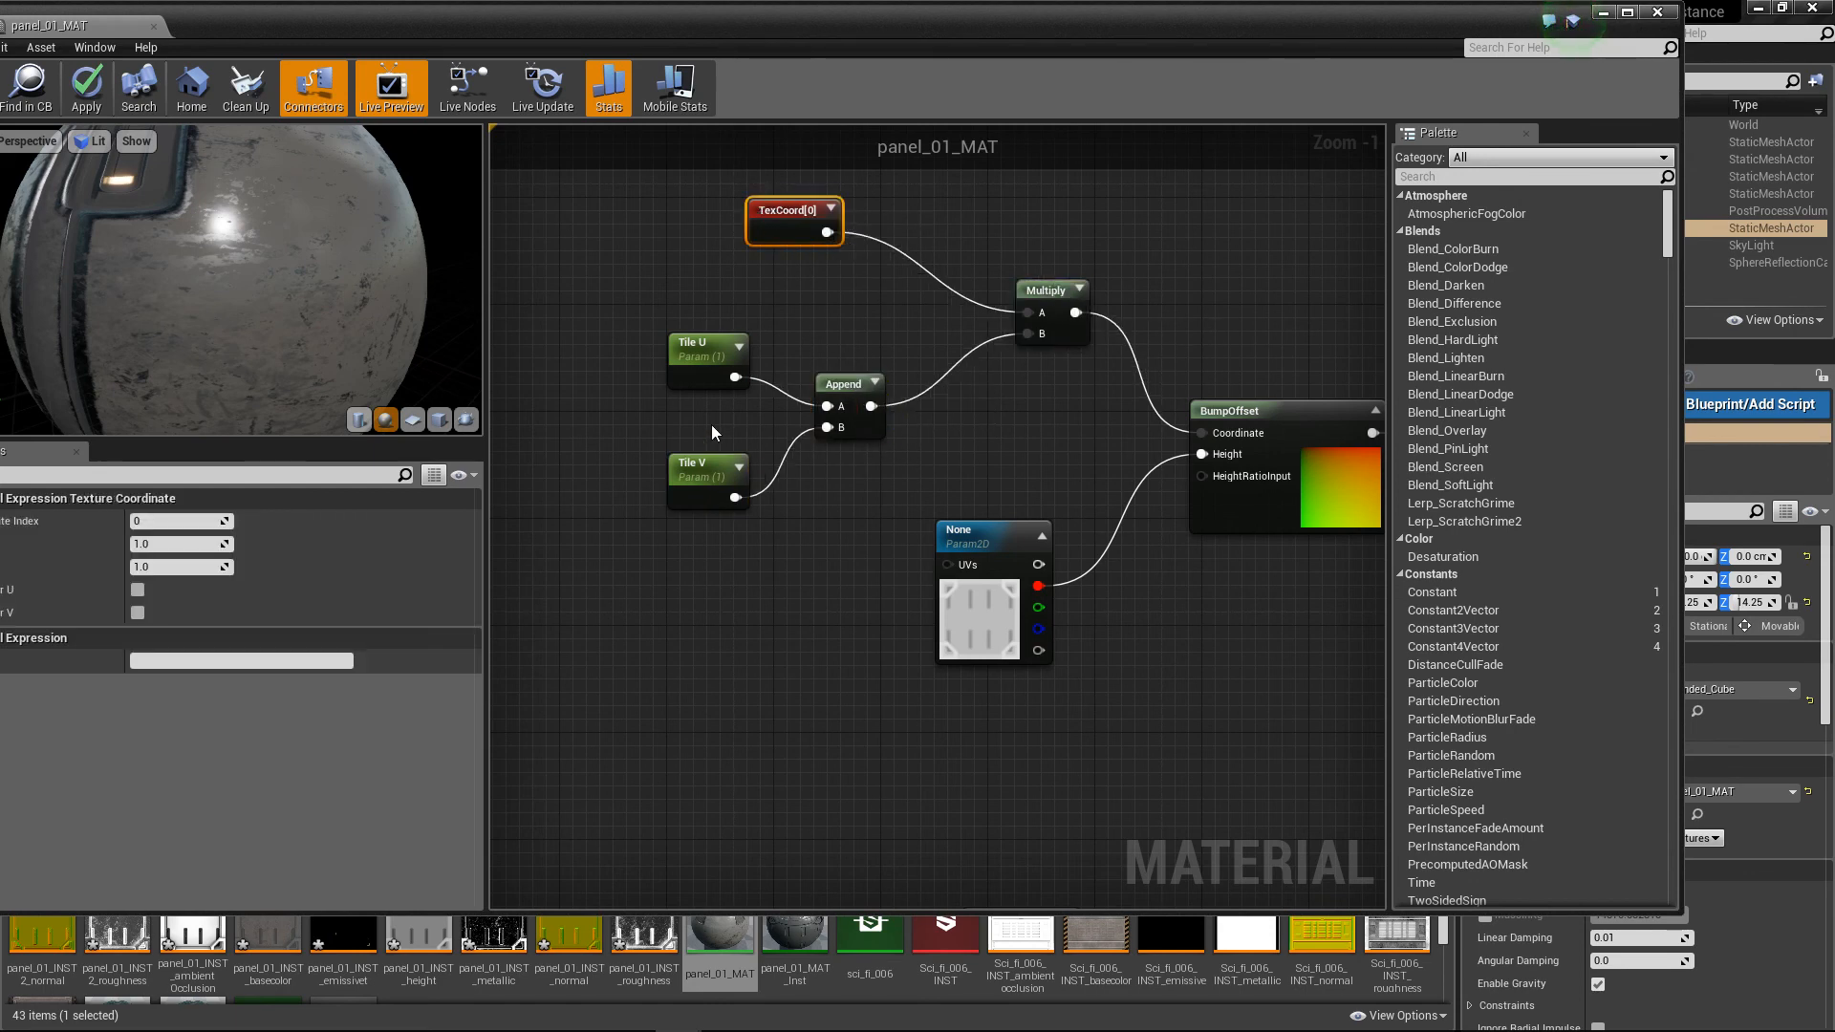
left_click(688, 353)
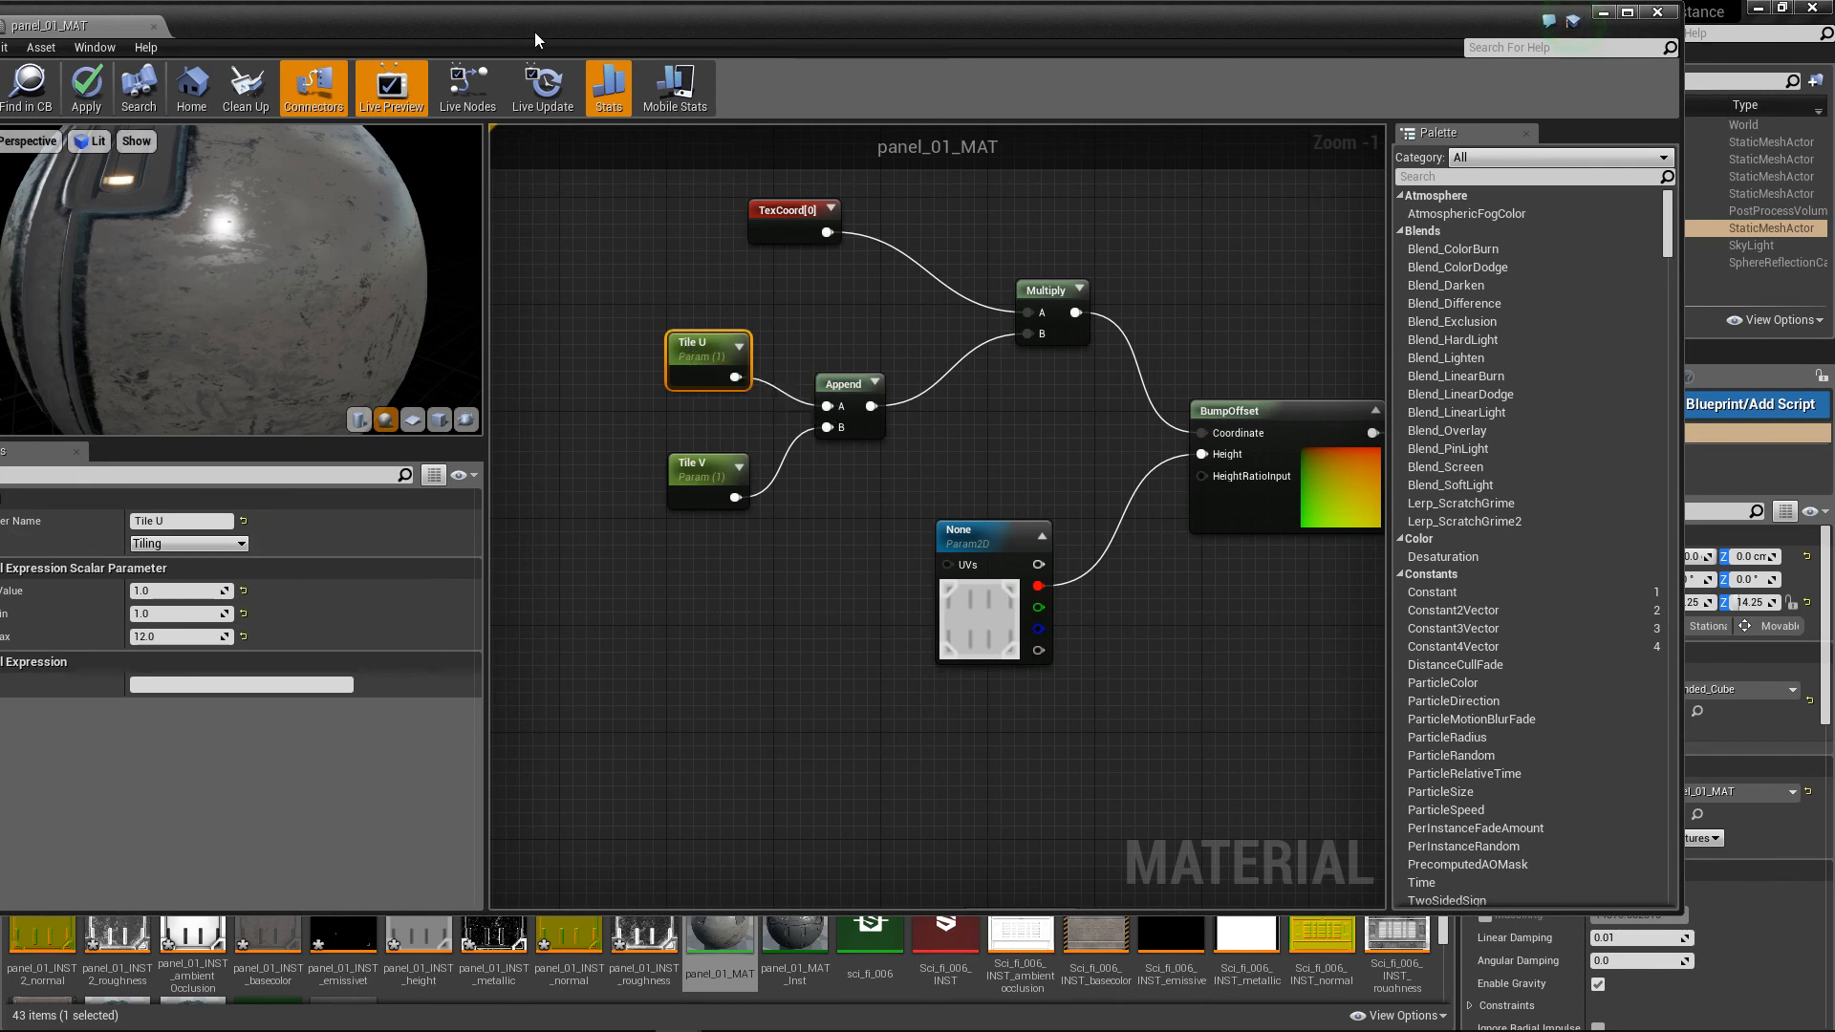
Step: Shift the material editor aside to expose the cube and set the Tile U parameter's default value to 2
left_click_drag(574, 32, 1448, 85)
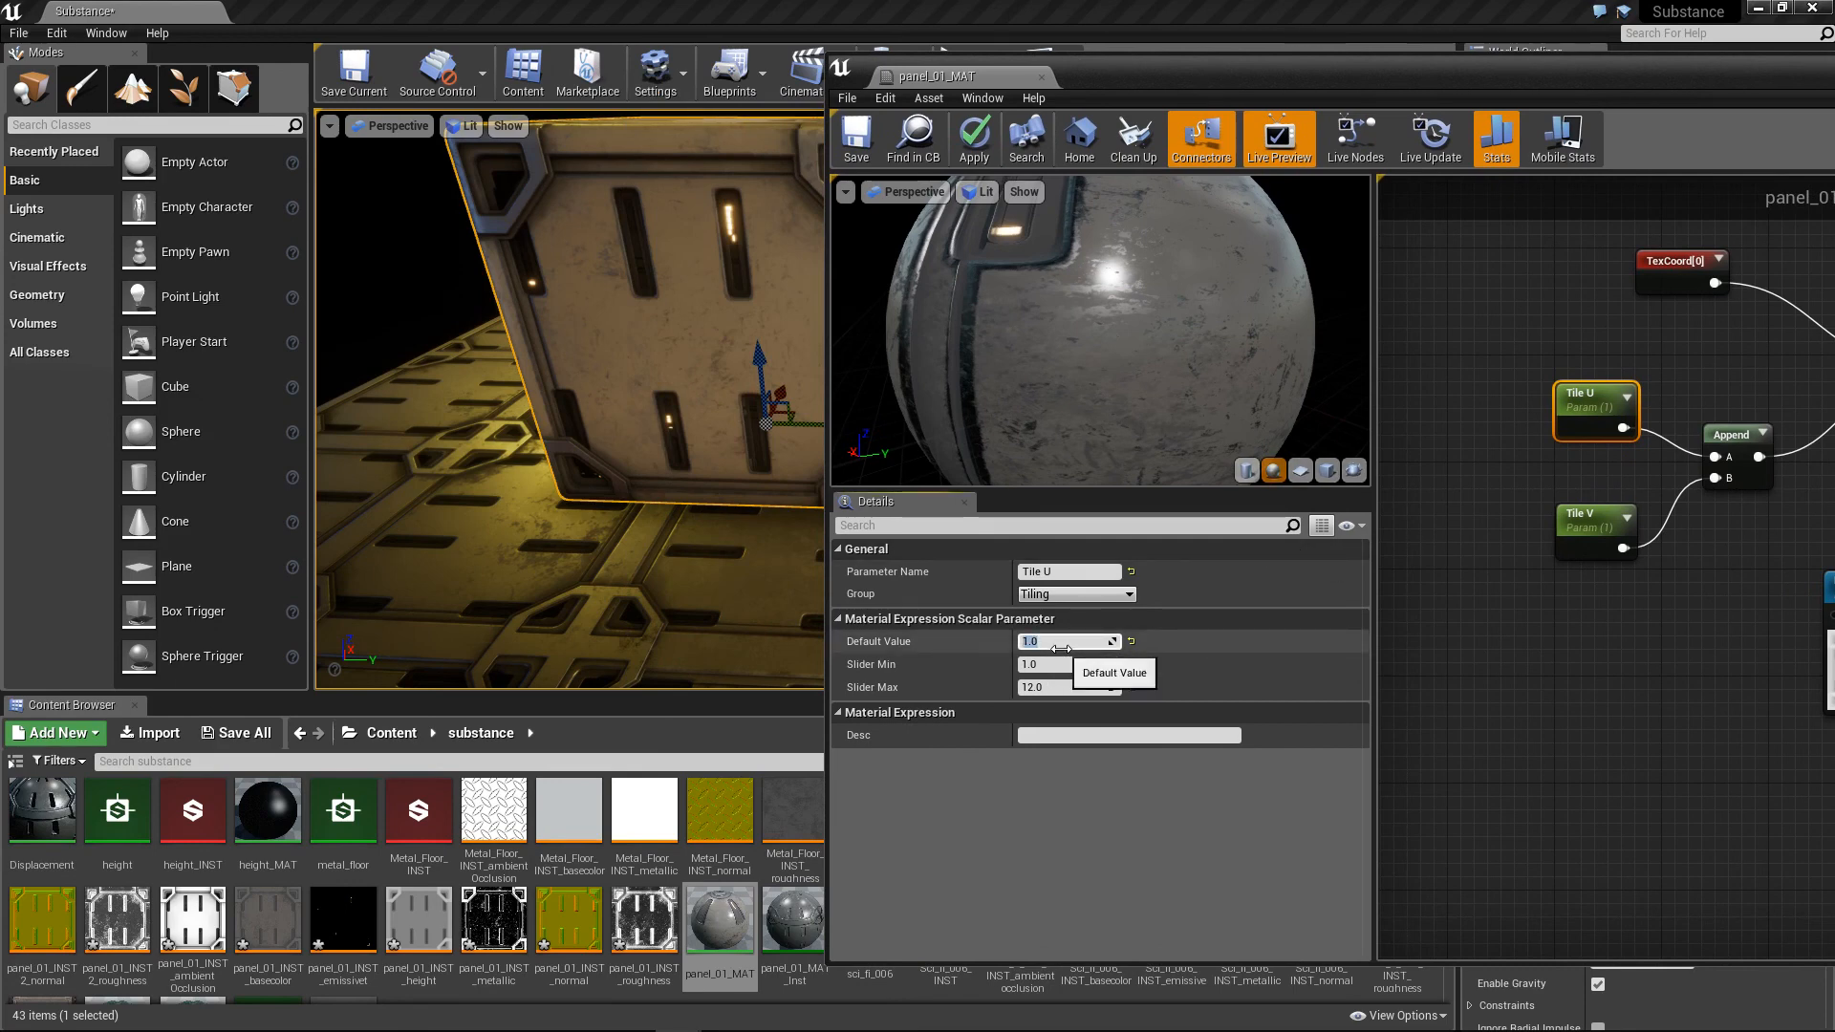
left_click(1030, 642)
type("2")
key("Return")
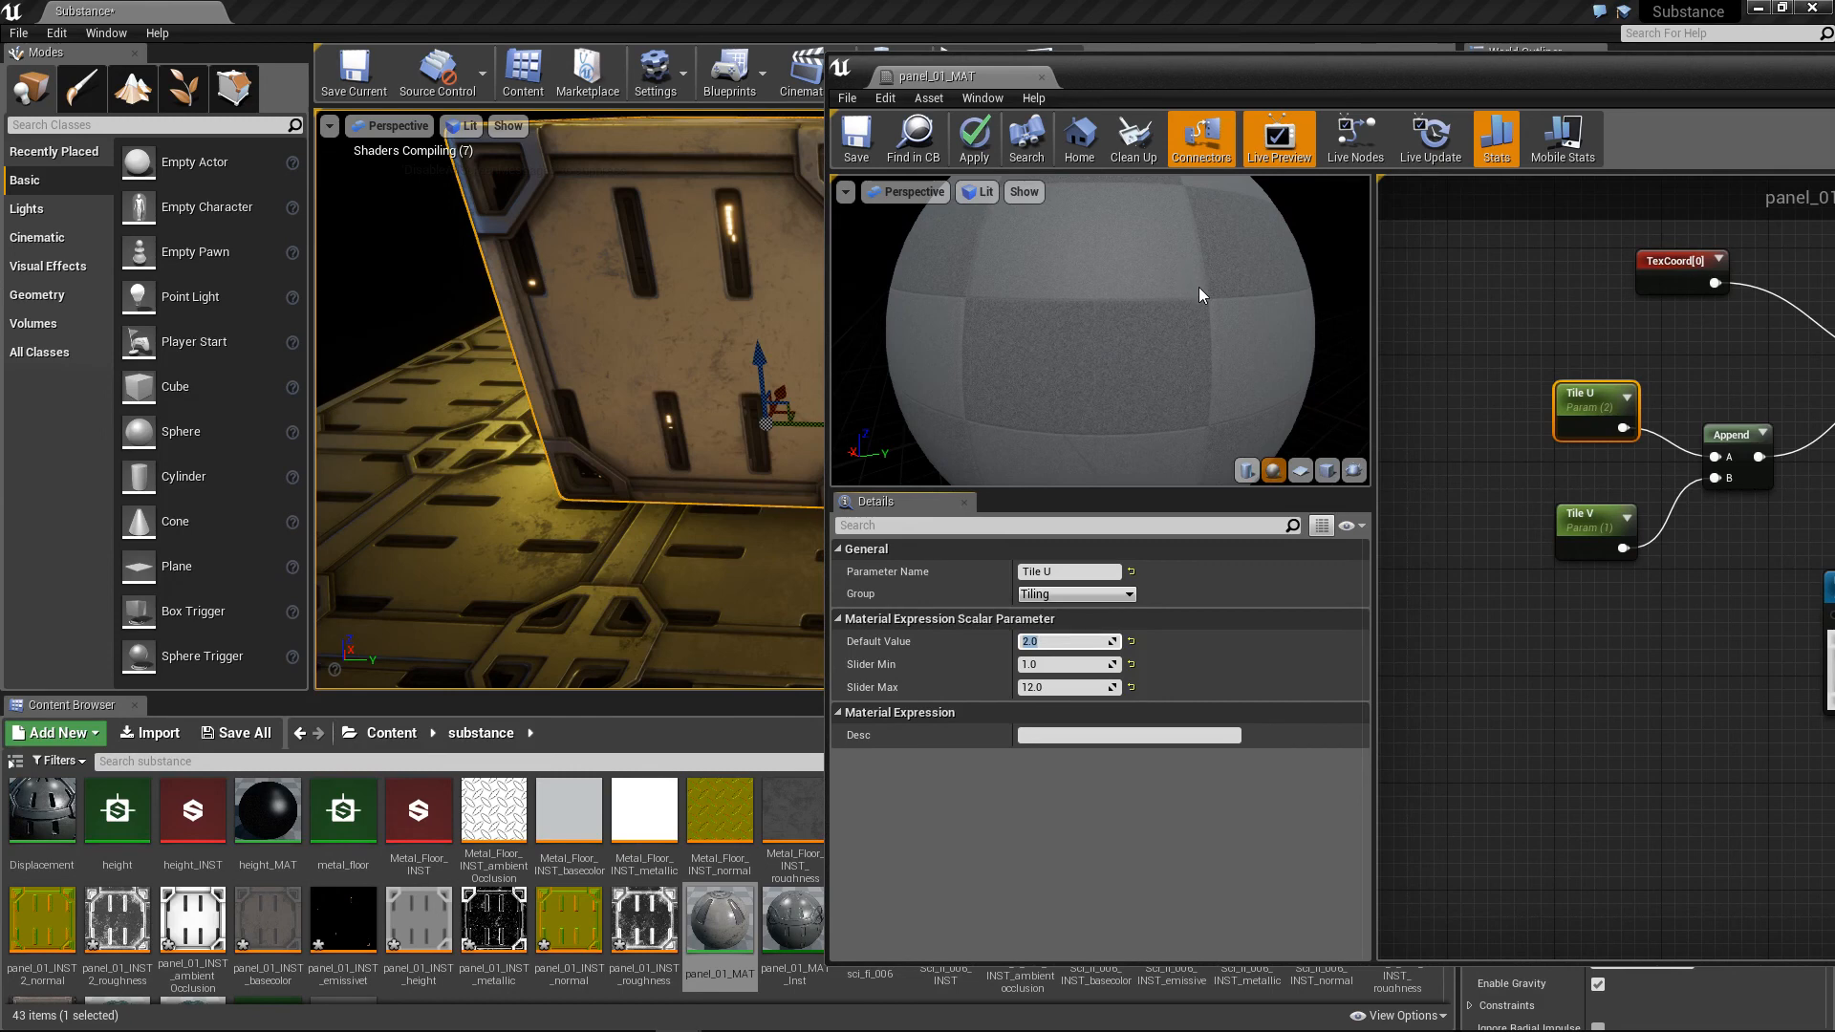
Step: Apply the changed tiling to the material and uncover the whole cube in the level
left_click_drag(1199, 288, 1232, 333)
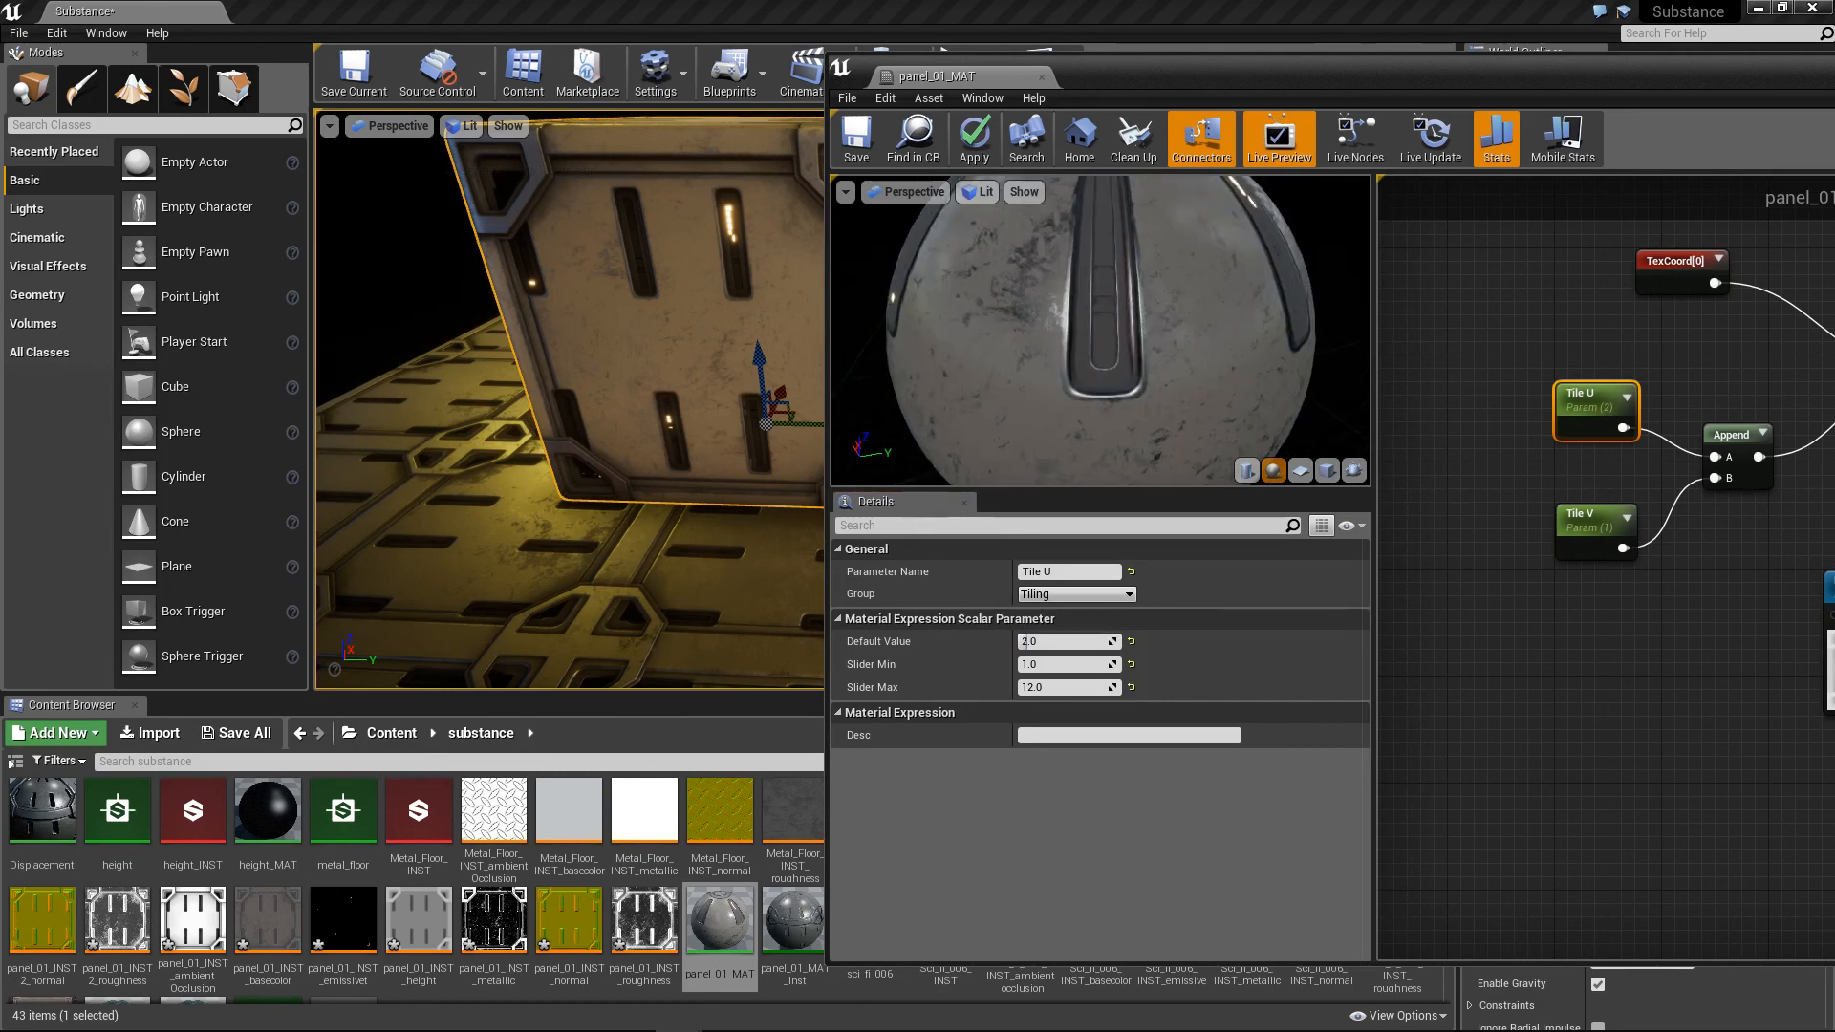
left_click(965, 140)
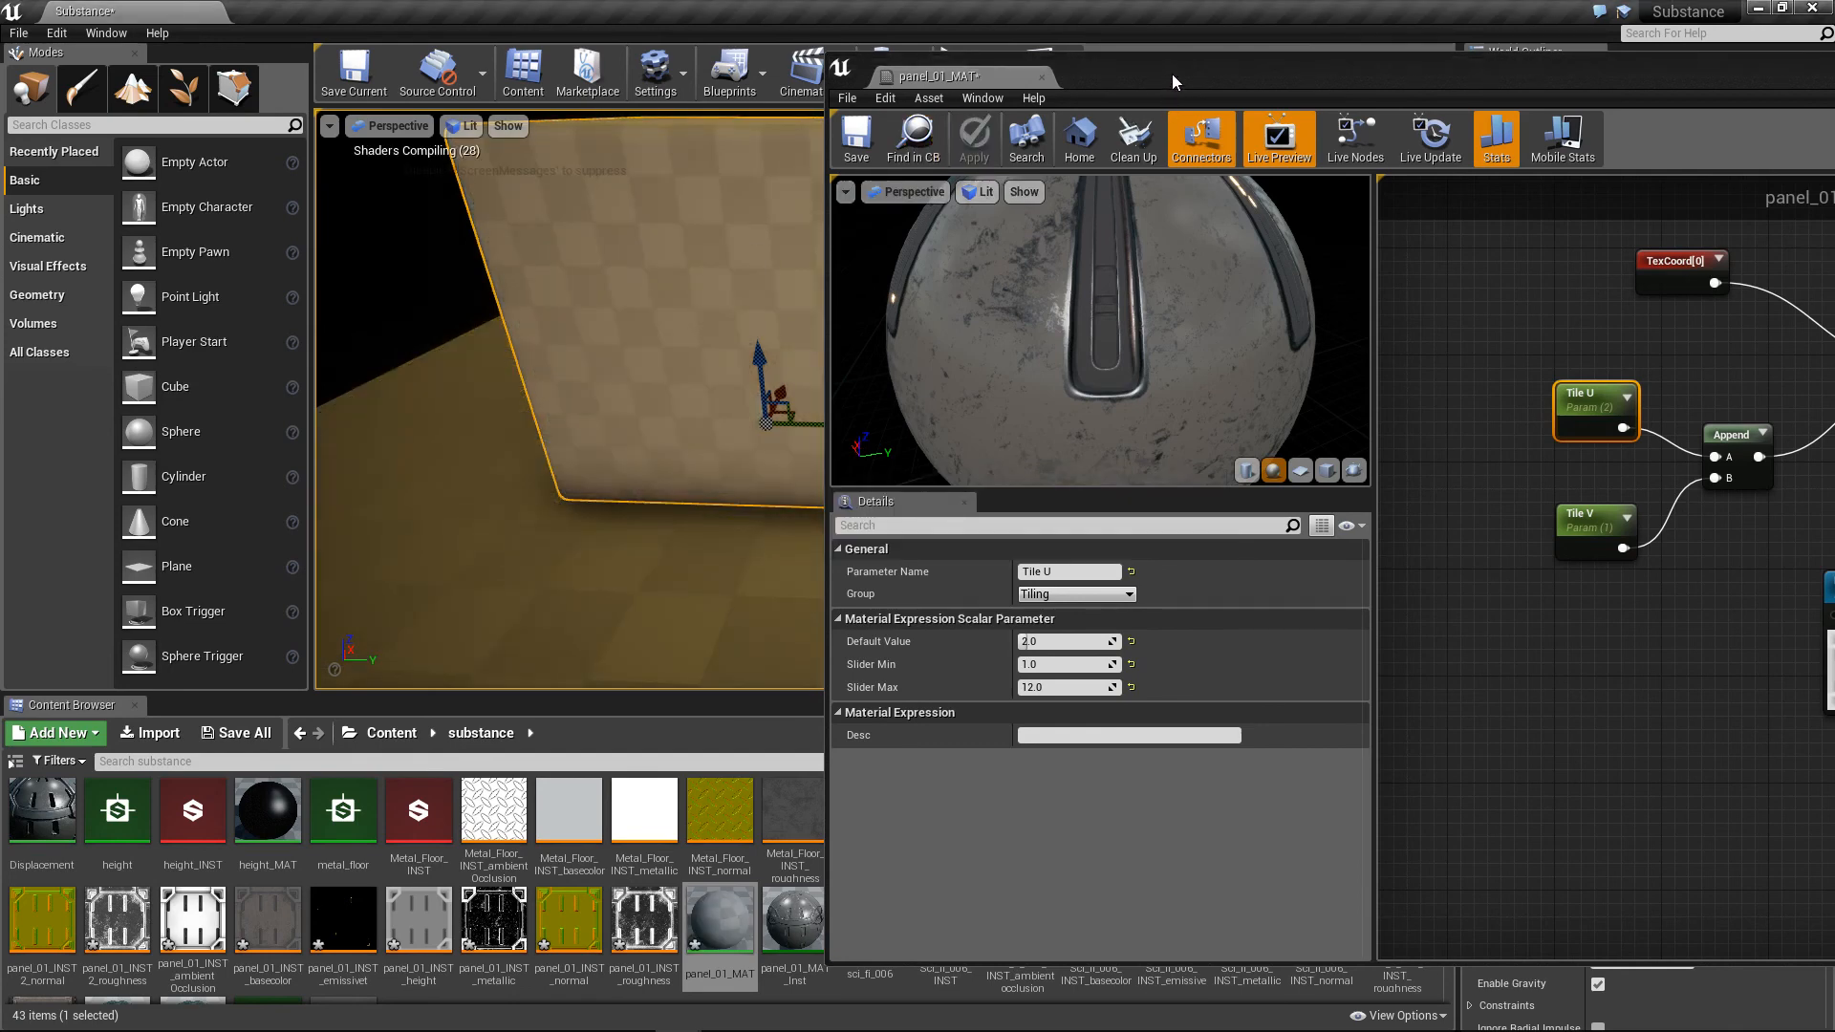
left_click_drag(1161, 84, 1259, 82)
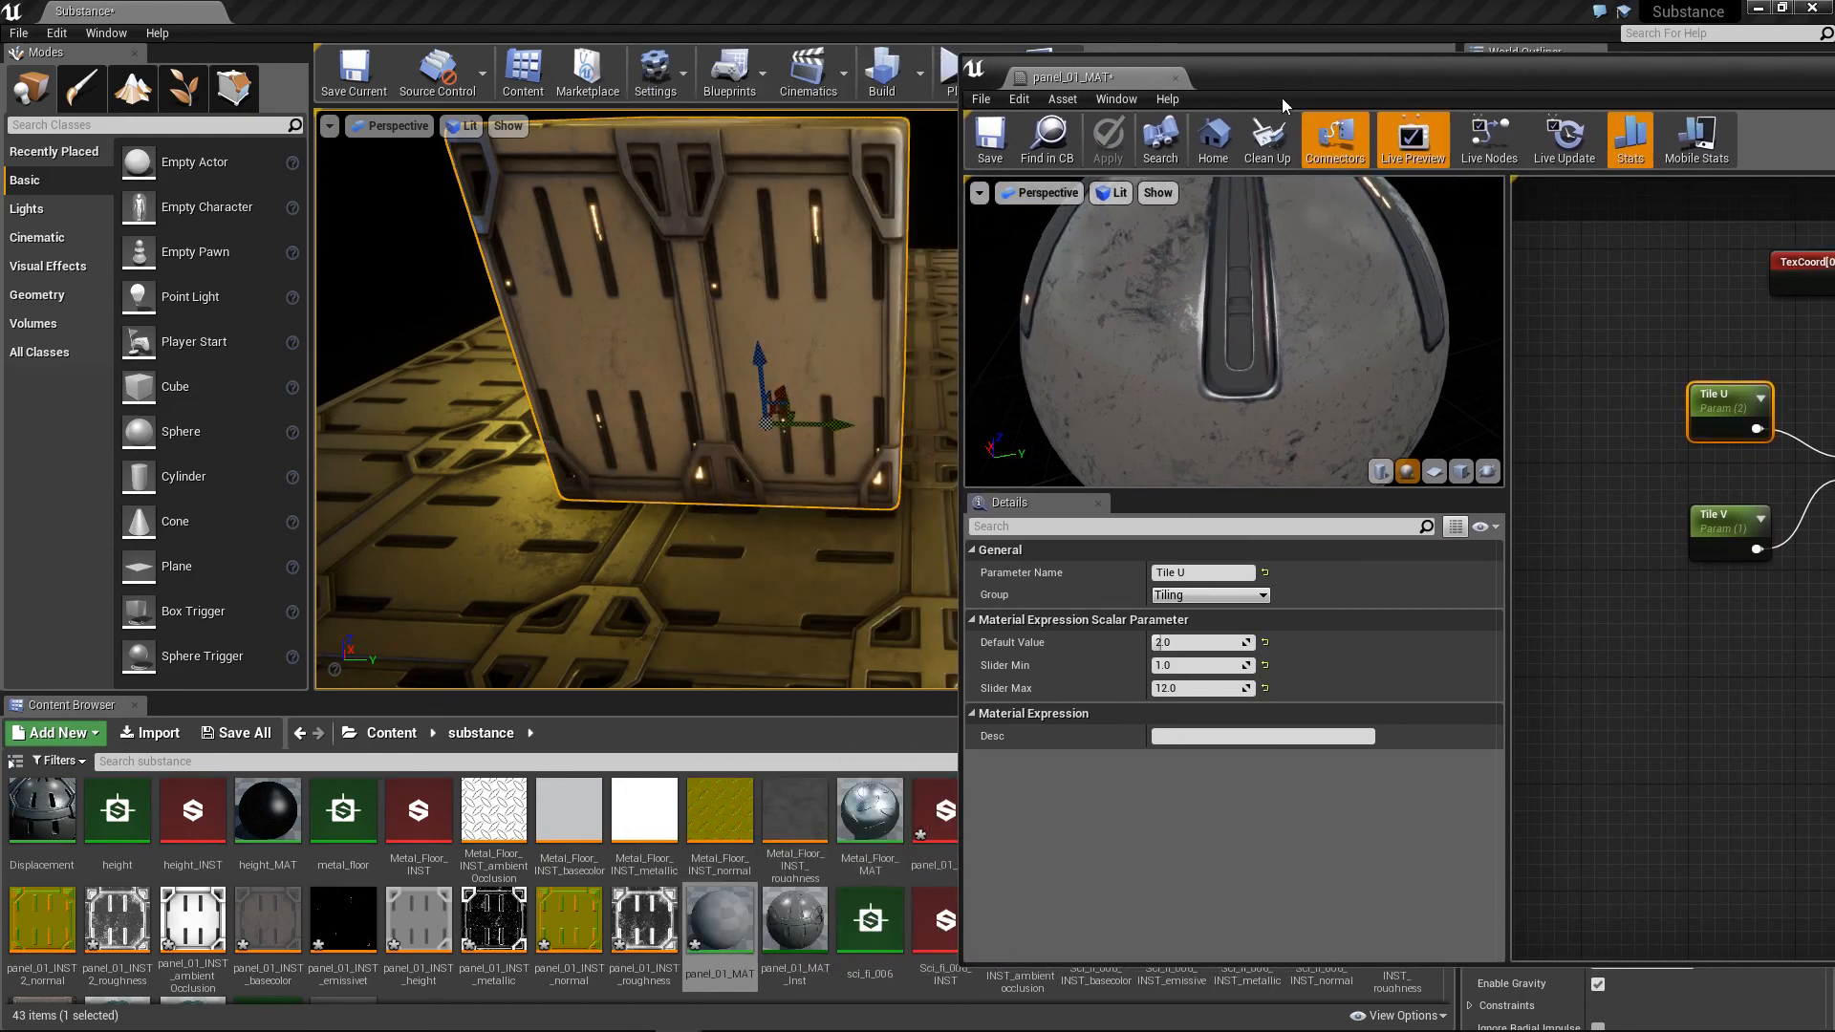
Step: Bring the material editor back and move the tiling nodes together with their Multiply node farther away from BumpOffset
left_click_drag(1300, 75, 449, 86)
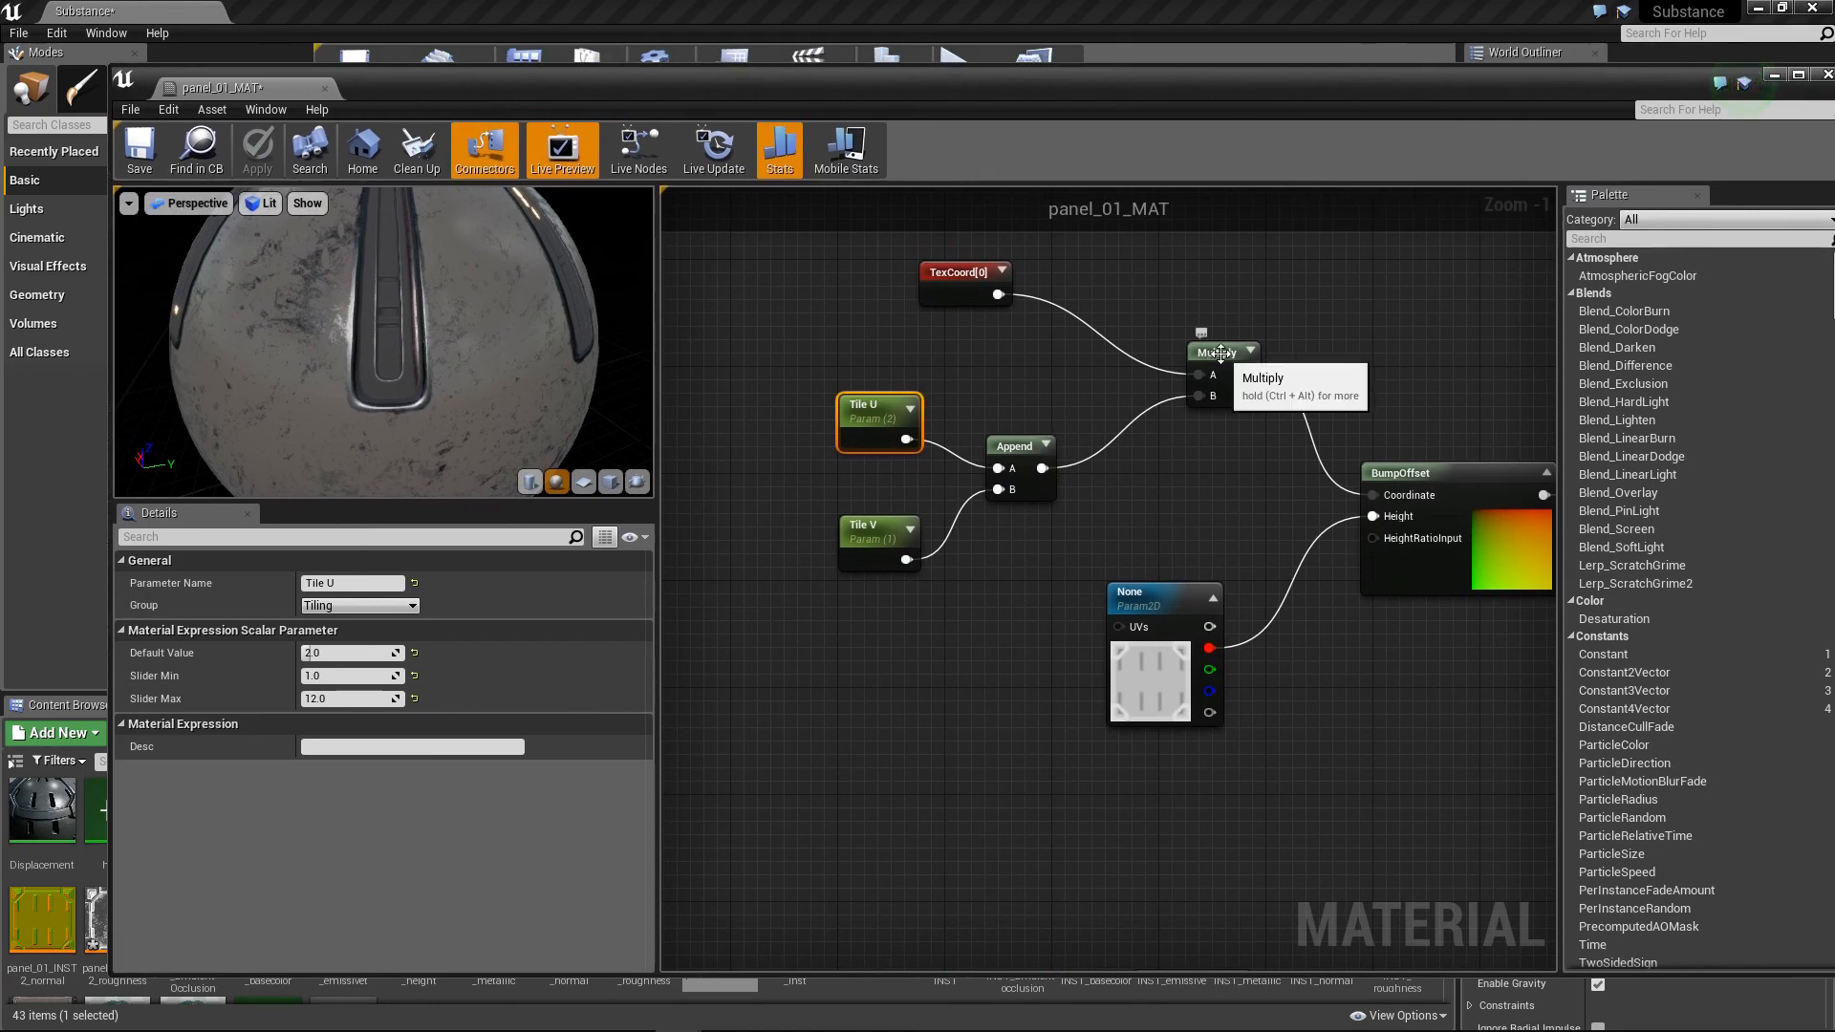
left_click_drag(1211, 353, 1158, 353)
left_click_drag(777, 298, 1209, 567)
left_click_drag(1174, 353, 973, 366)
Step: Move the BumpOffset node slightly up and away from Multiply, and raise the TexCoord node farther above Tile U
right_click_drag(1110, 480, 948, 469)
left_click_drag(1262, 455, 1297, 428)
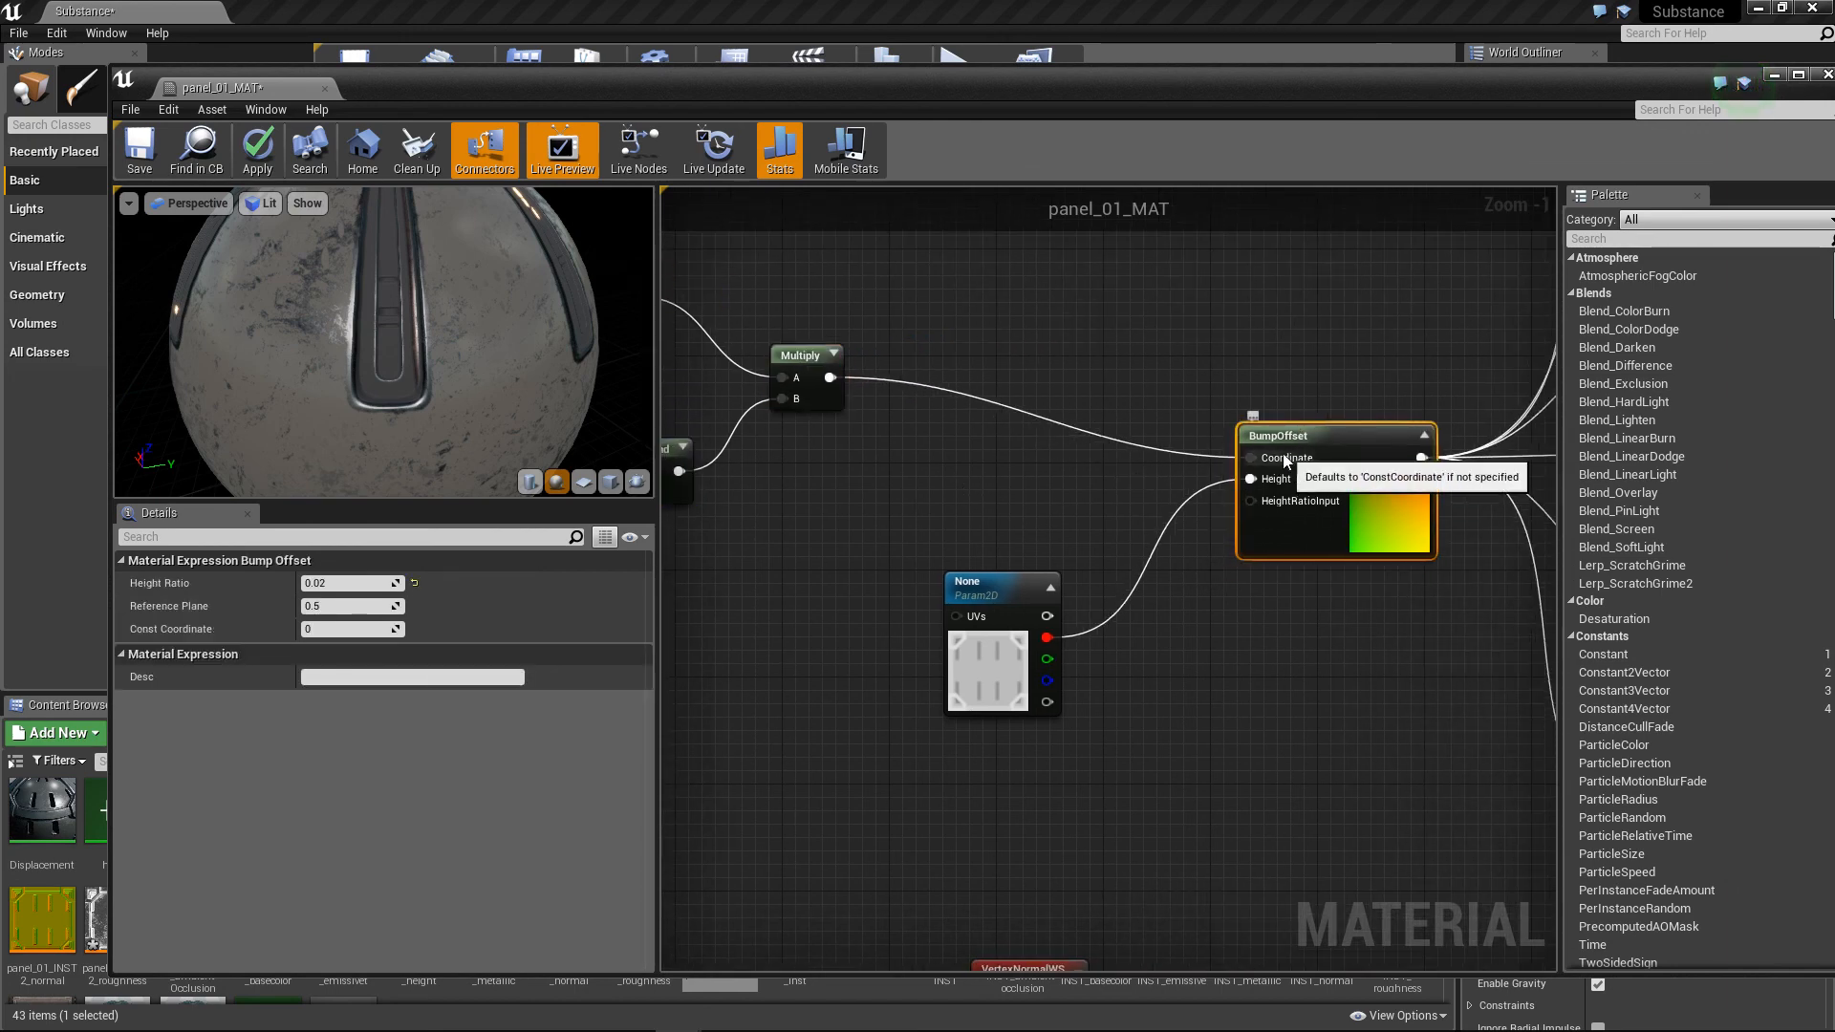
right_click_drag(941, 452, 1134, 522)
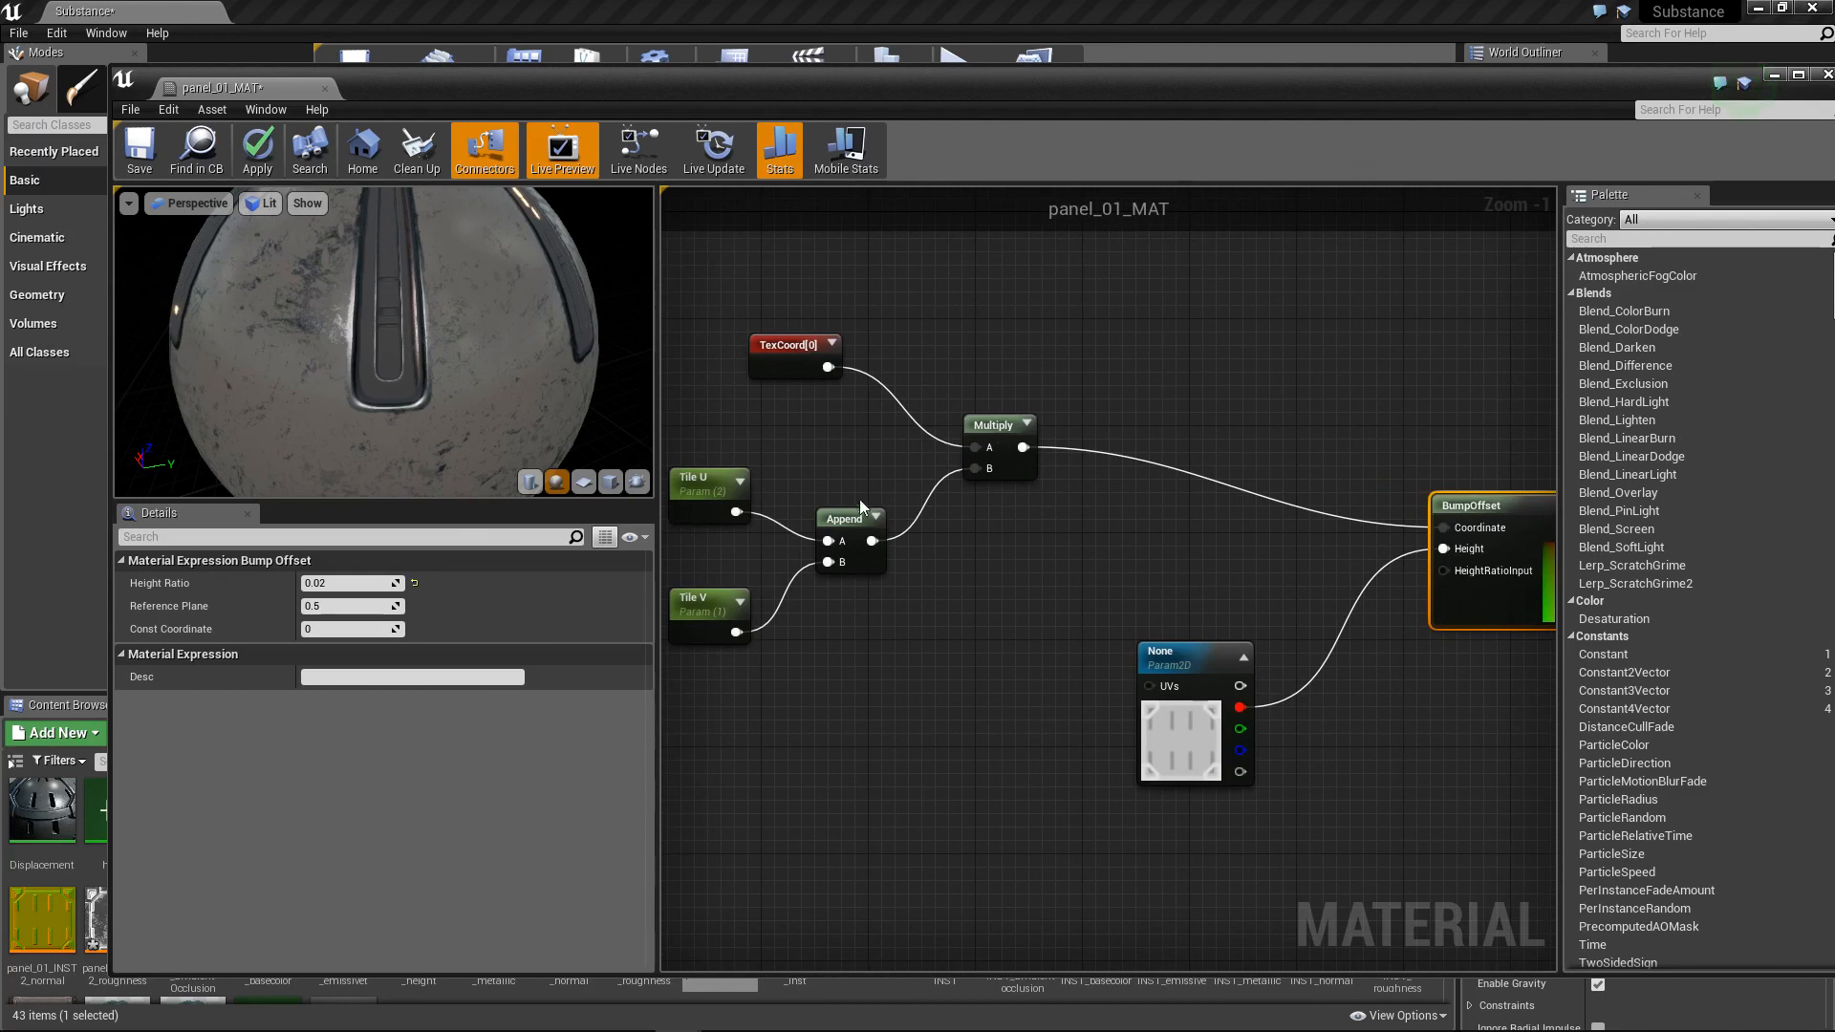
left_click_drag(782, 346, 783, 292)
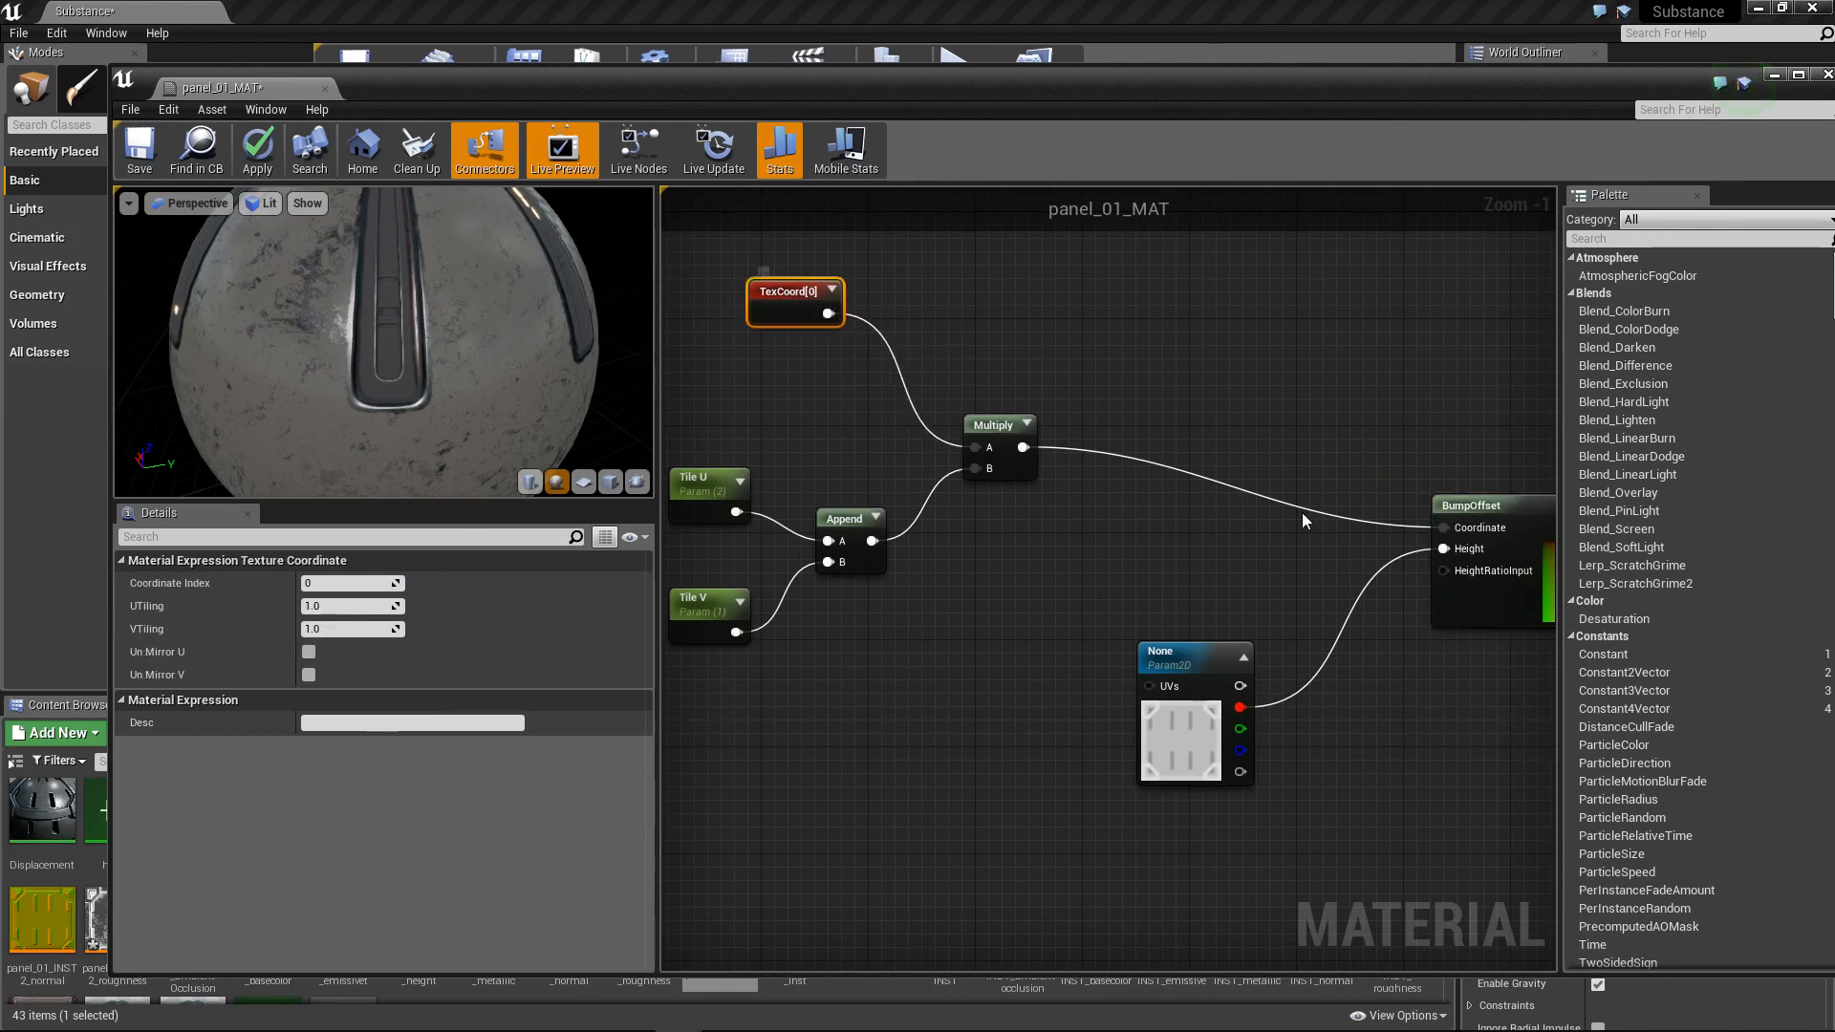
Step: Trace the BumpOffset output through the UVs of the texture nodes to the panel_01_MAT material inputs
right_click_drag(1259, 580, 1087, 566)
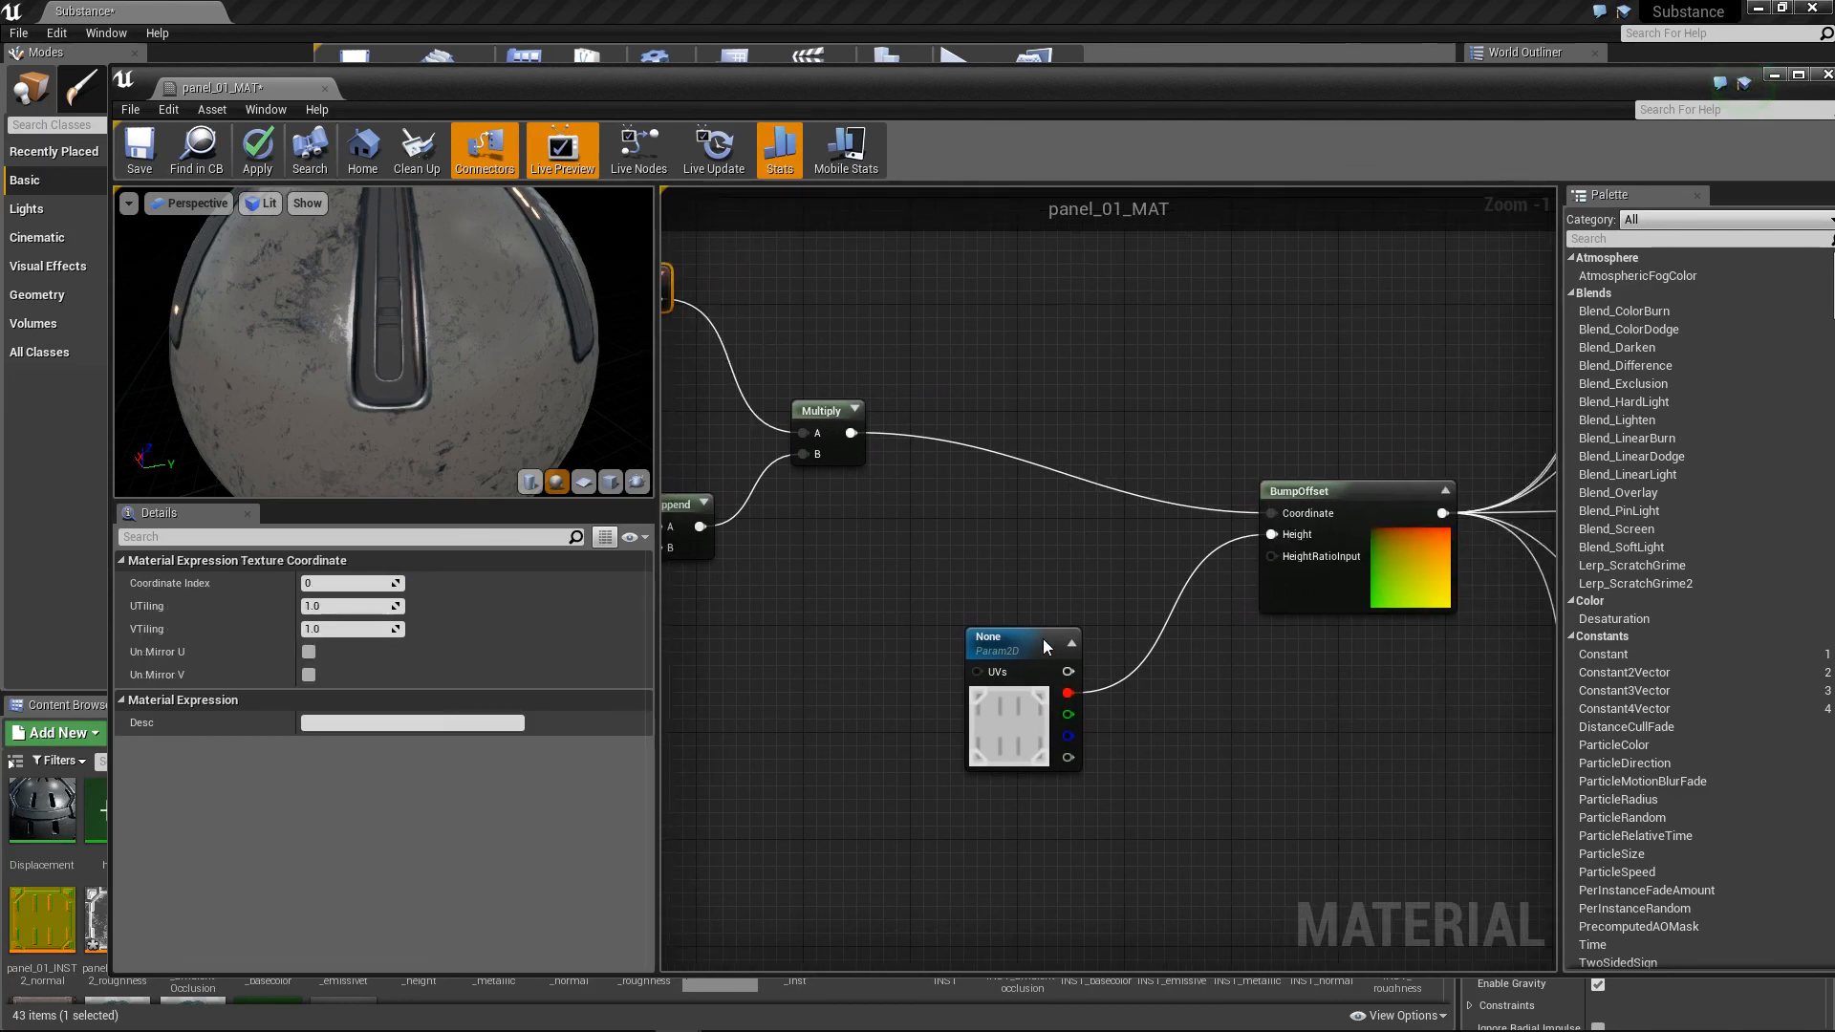
right_click_drag(1400, 755, 1105, 759)
right_click_drag(1394, 418, 1441, 439)
right_click_drag(842, 579, 837, 452)
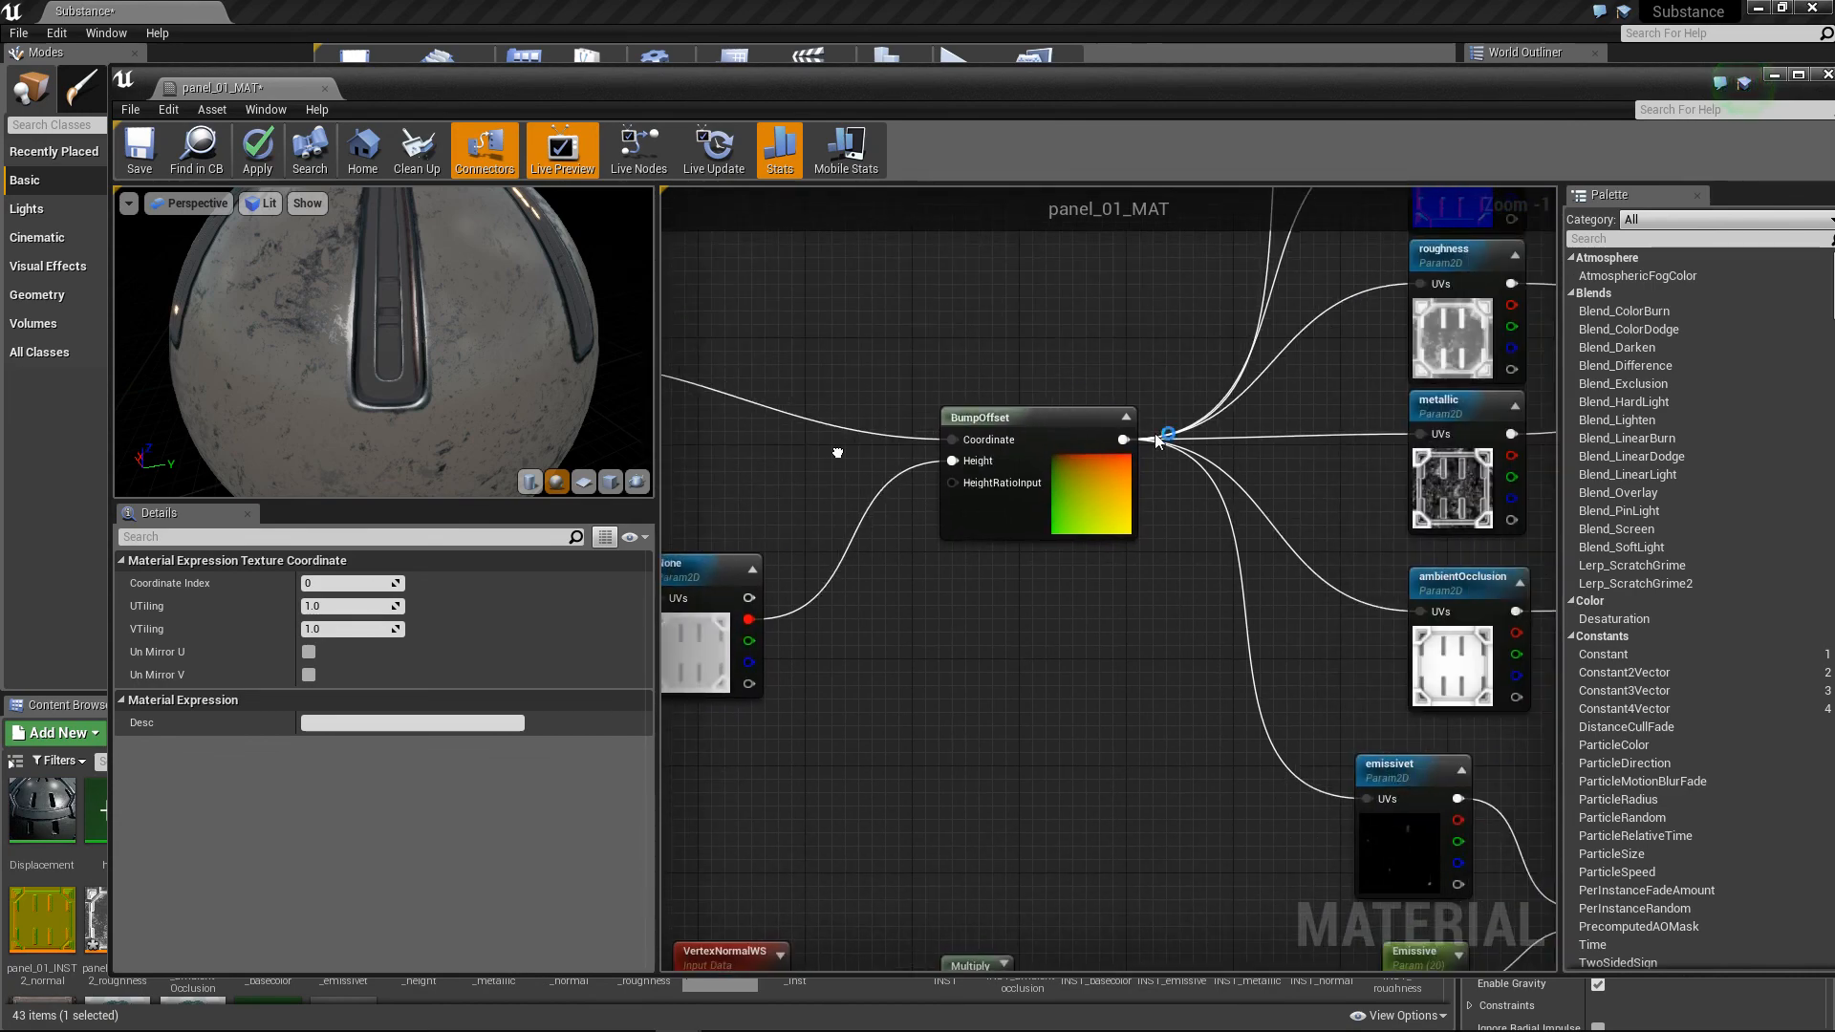
right_click_drag(1200, 450, 1018, 340)
scroll(1386, 602, "down", 2)
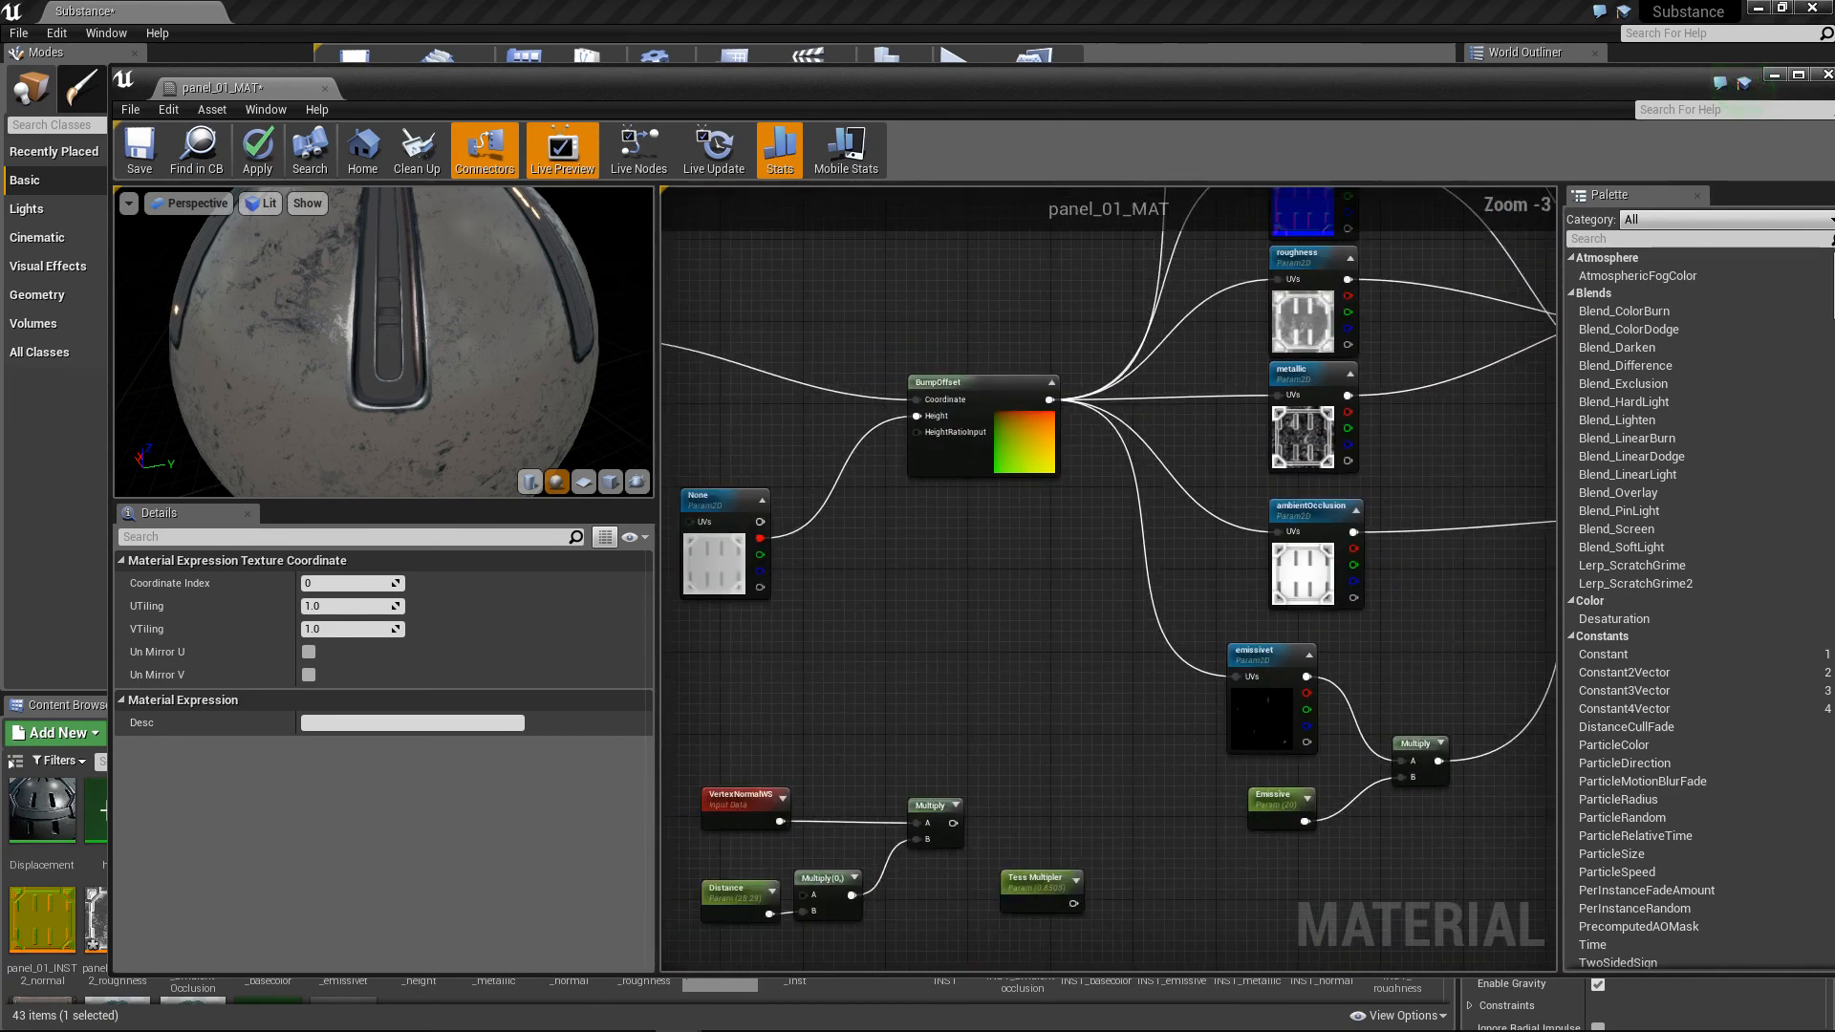
right_click_drag(1444, 616, 1203, 614)
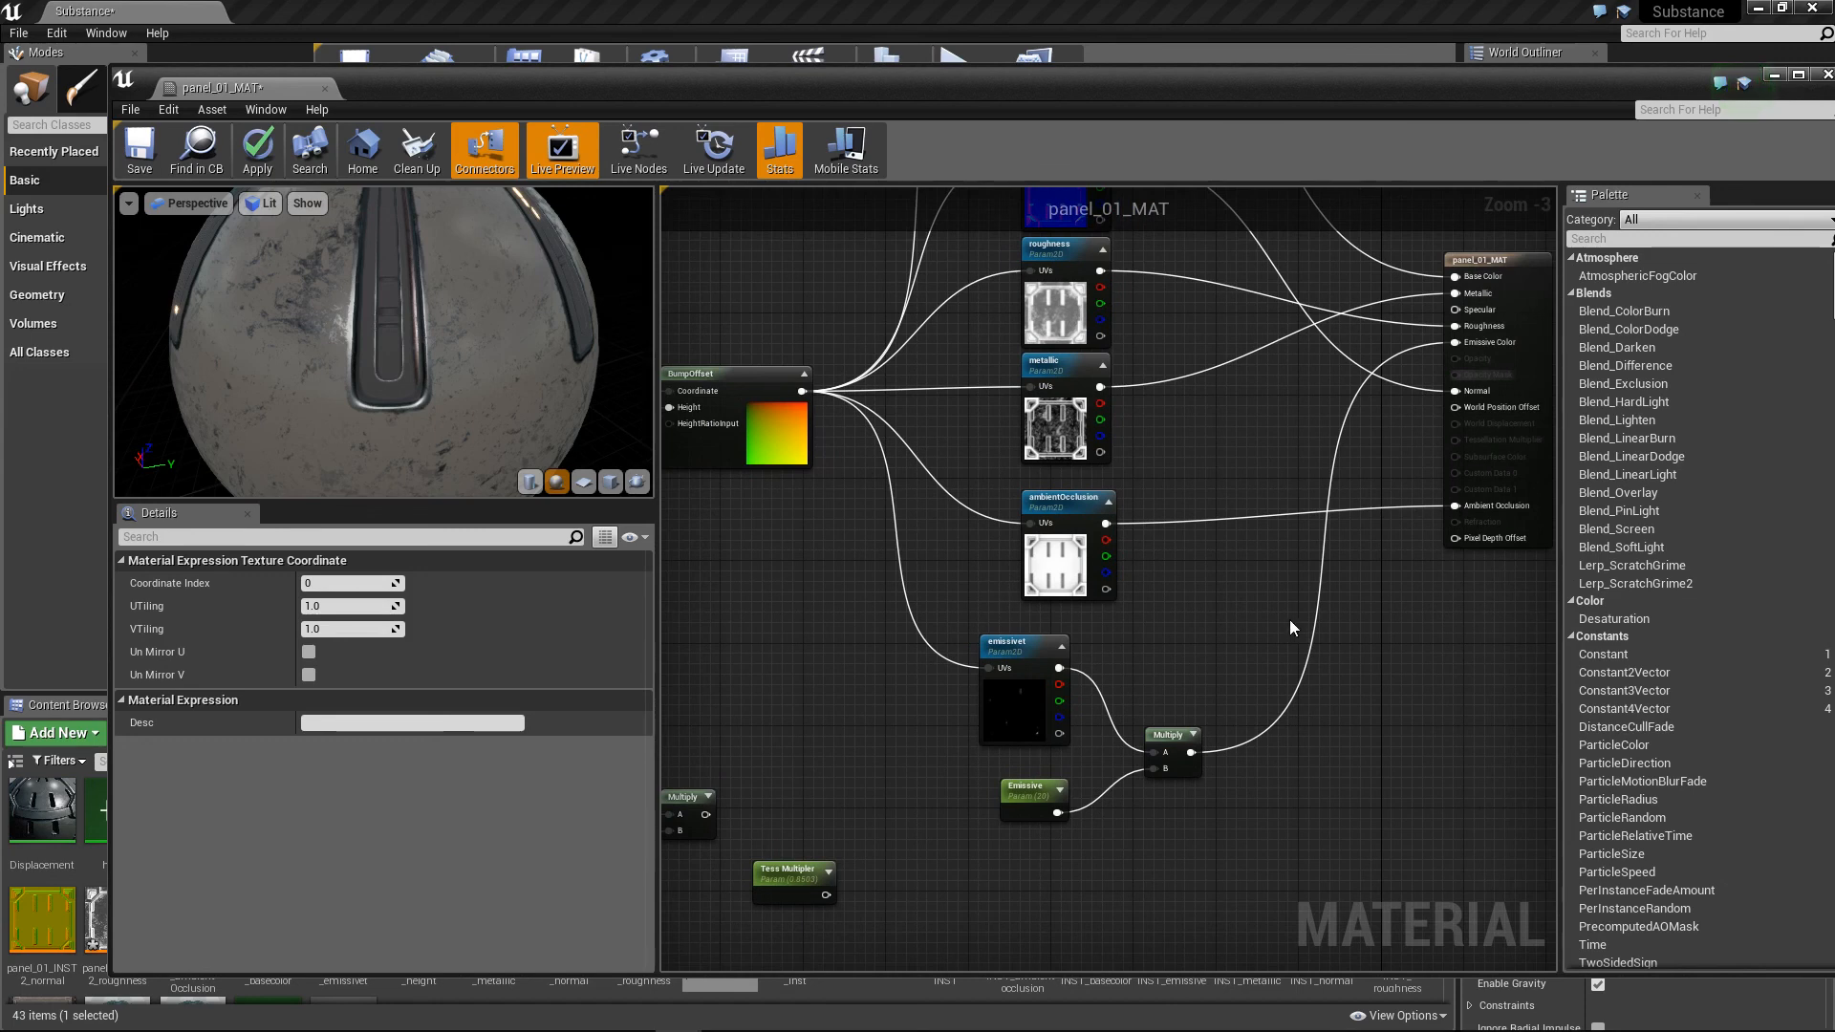
right_click_drag(821, 650, 873, 615)
Step: Show the Tessellation settings of the material and shift the editor window slightly aside
left_click(868, 618)
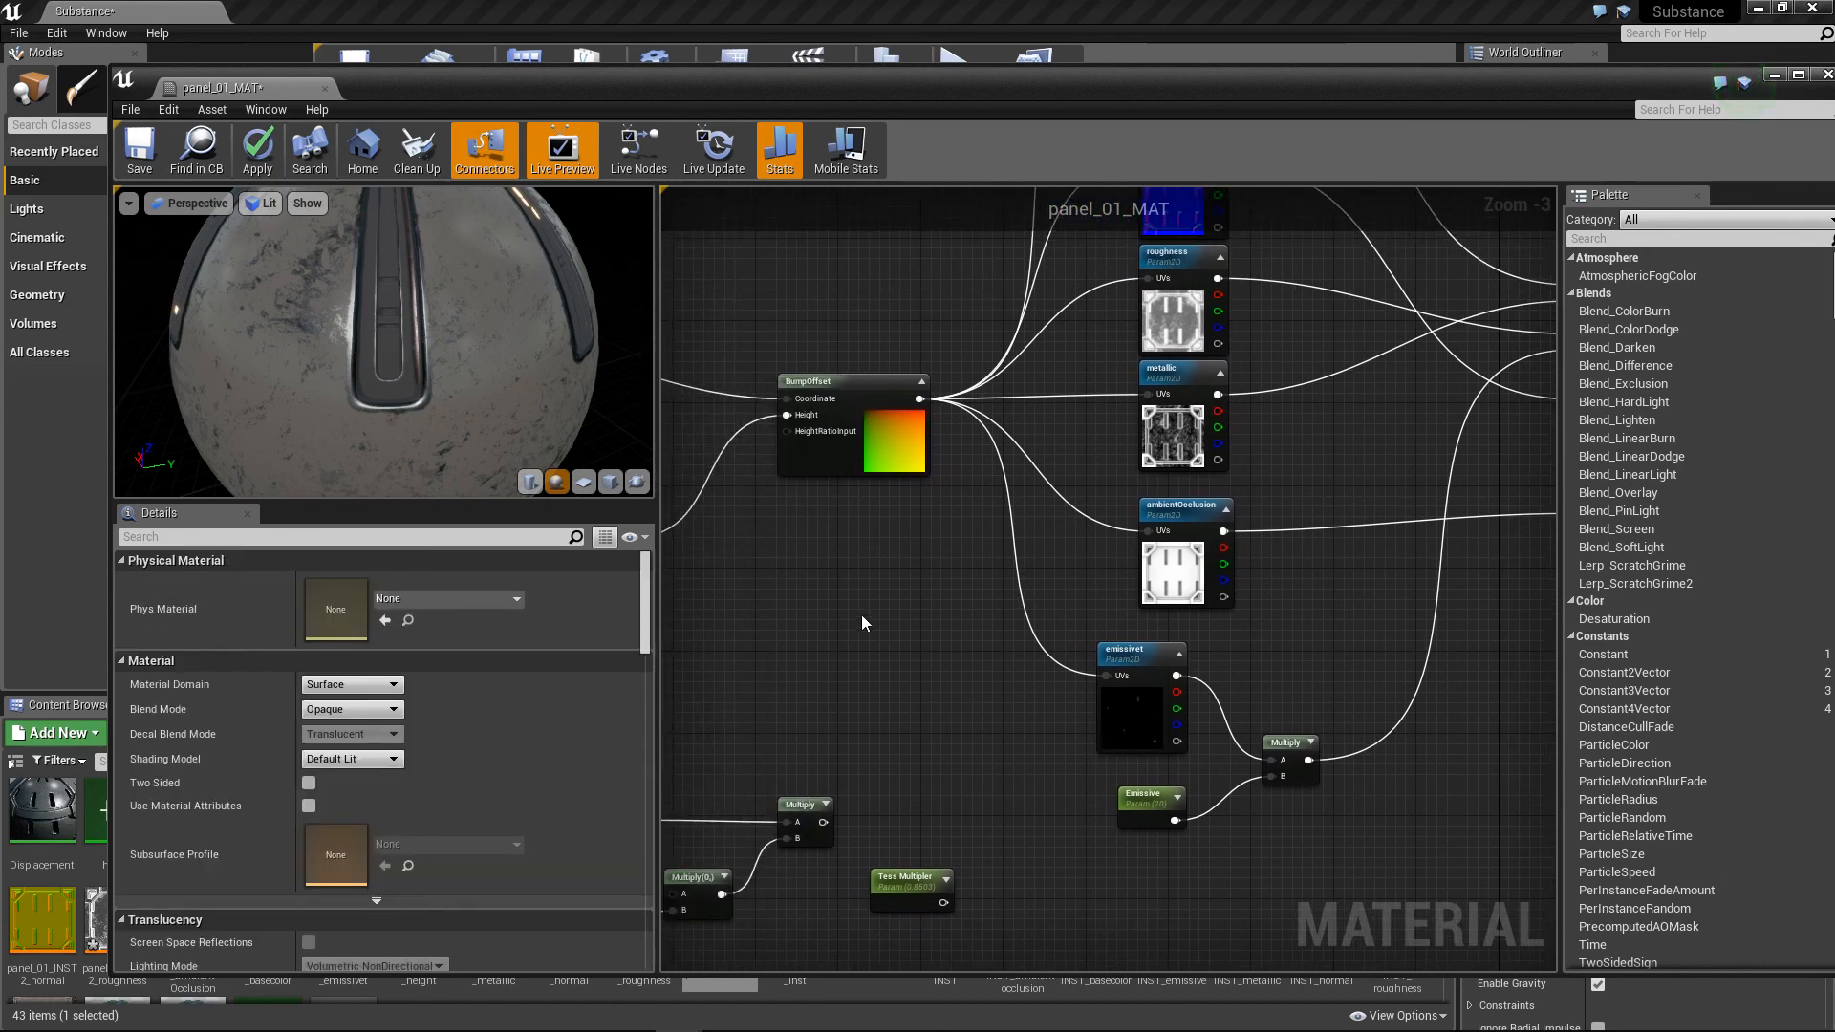
left_click_drag(647, 642, 652, 862)
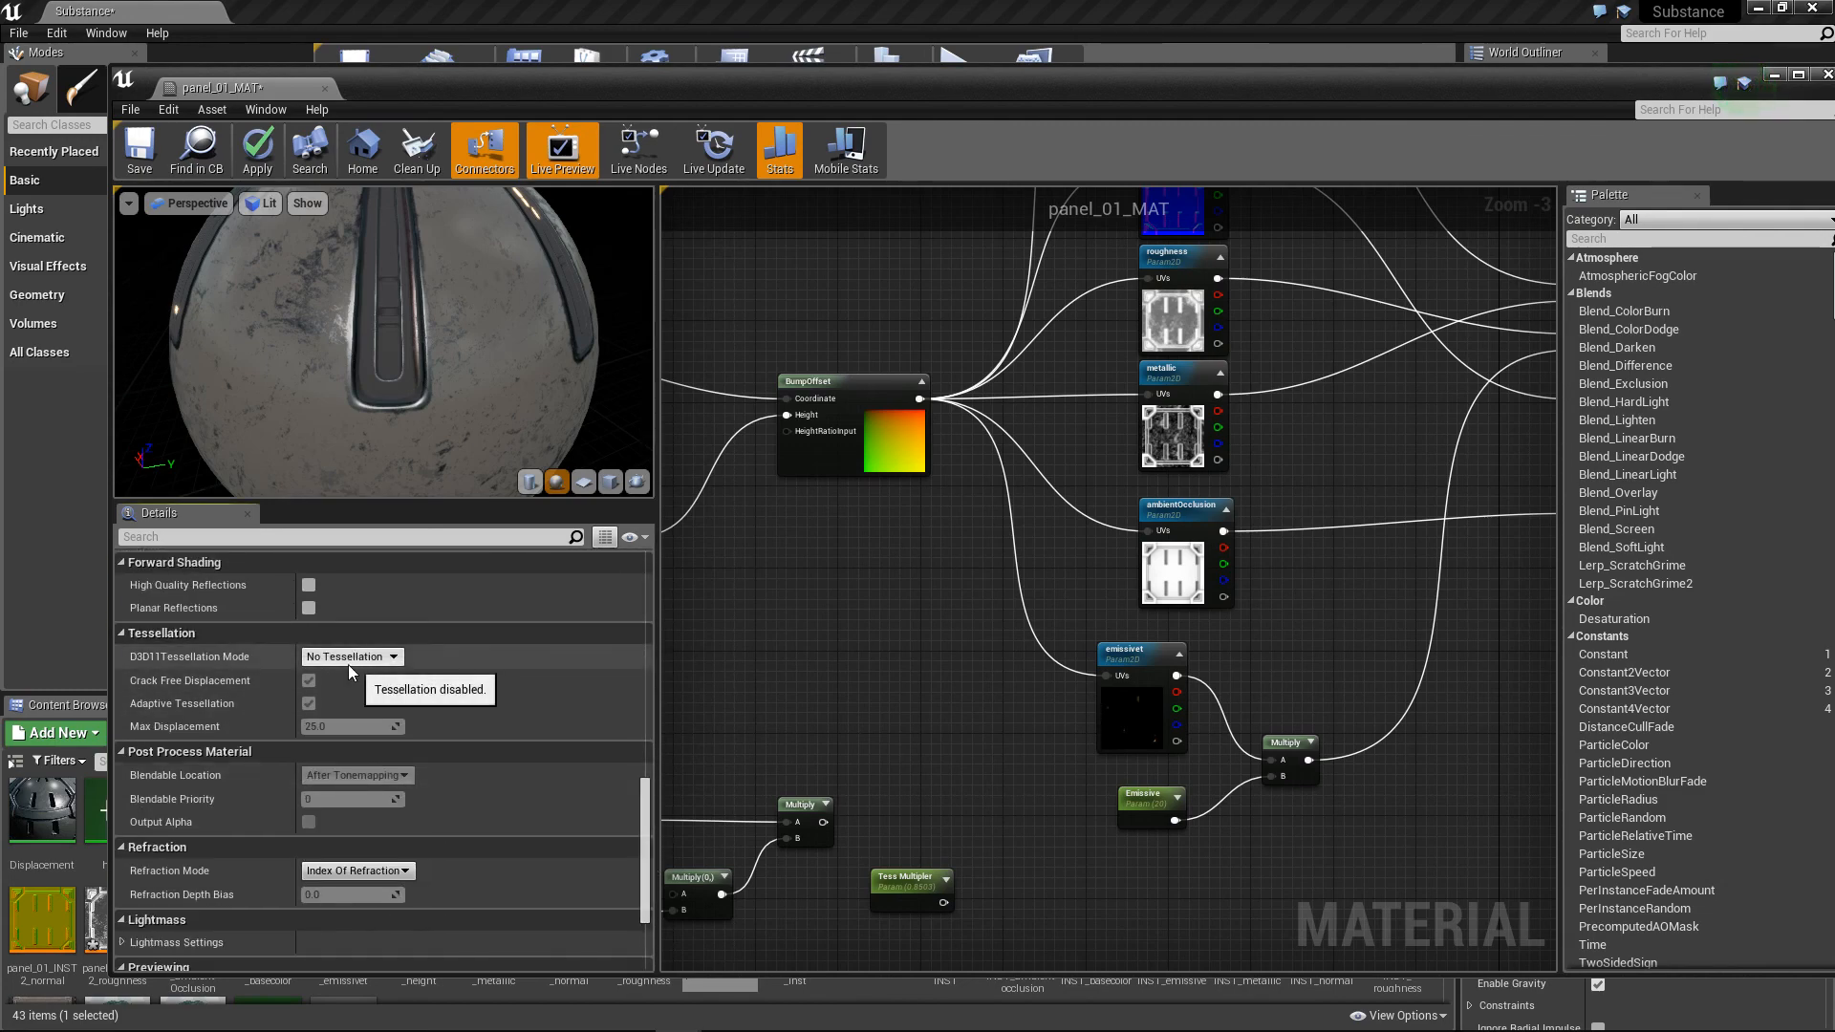
right_click_drag(657, 238, 702, 249)
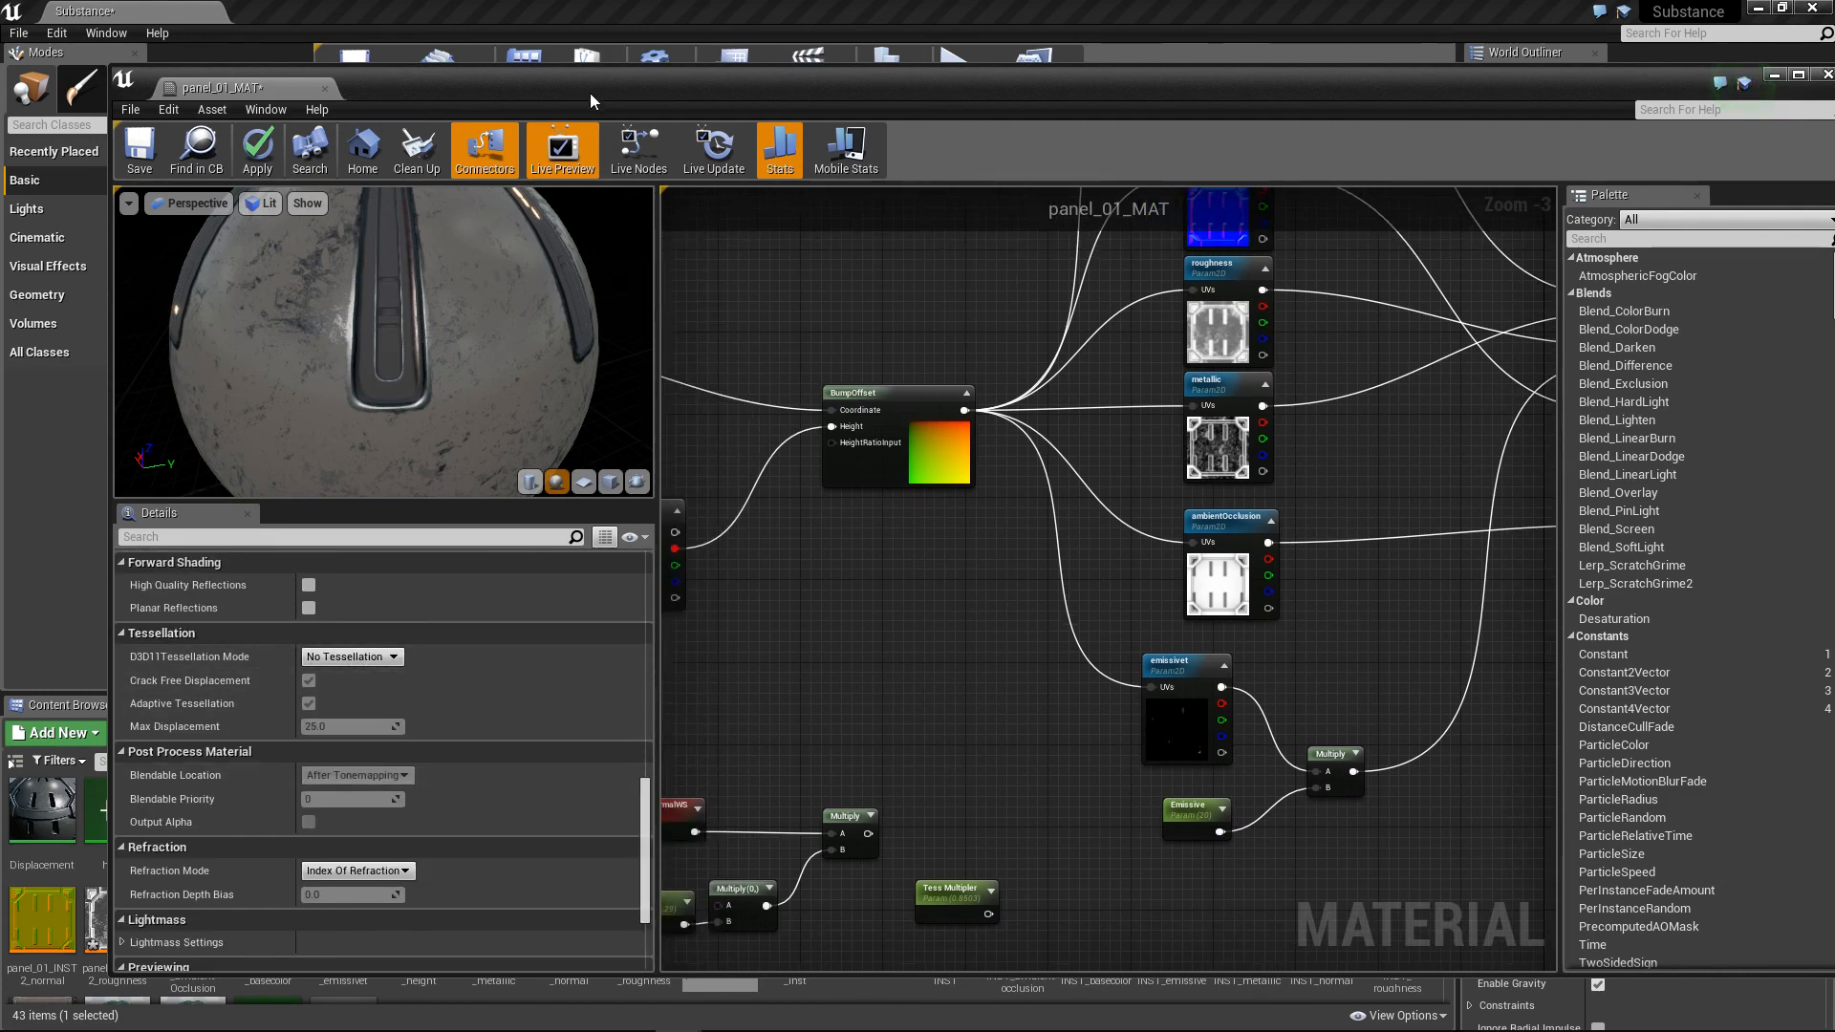
left_click_drag(588, 93, 801, 142)
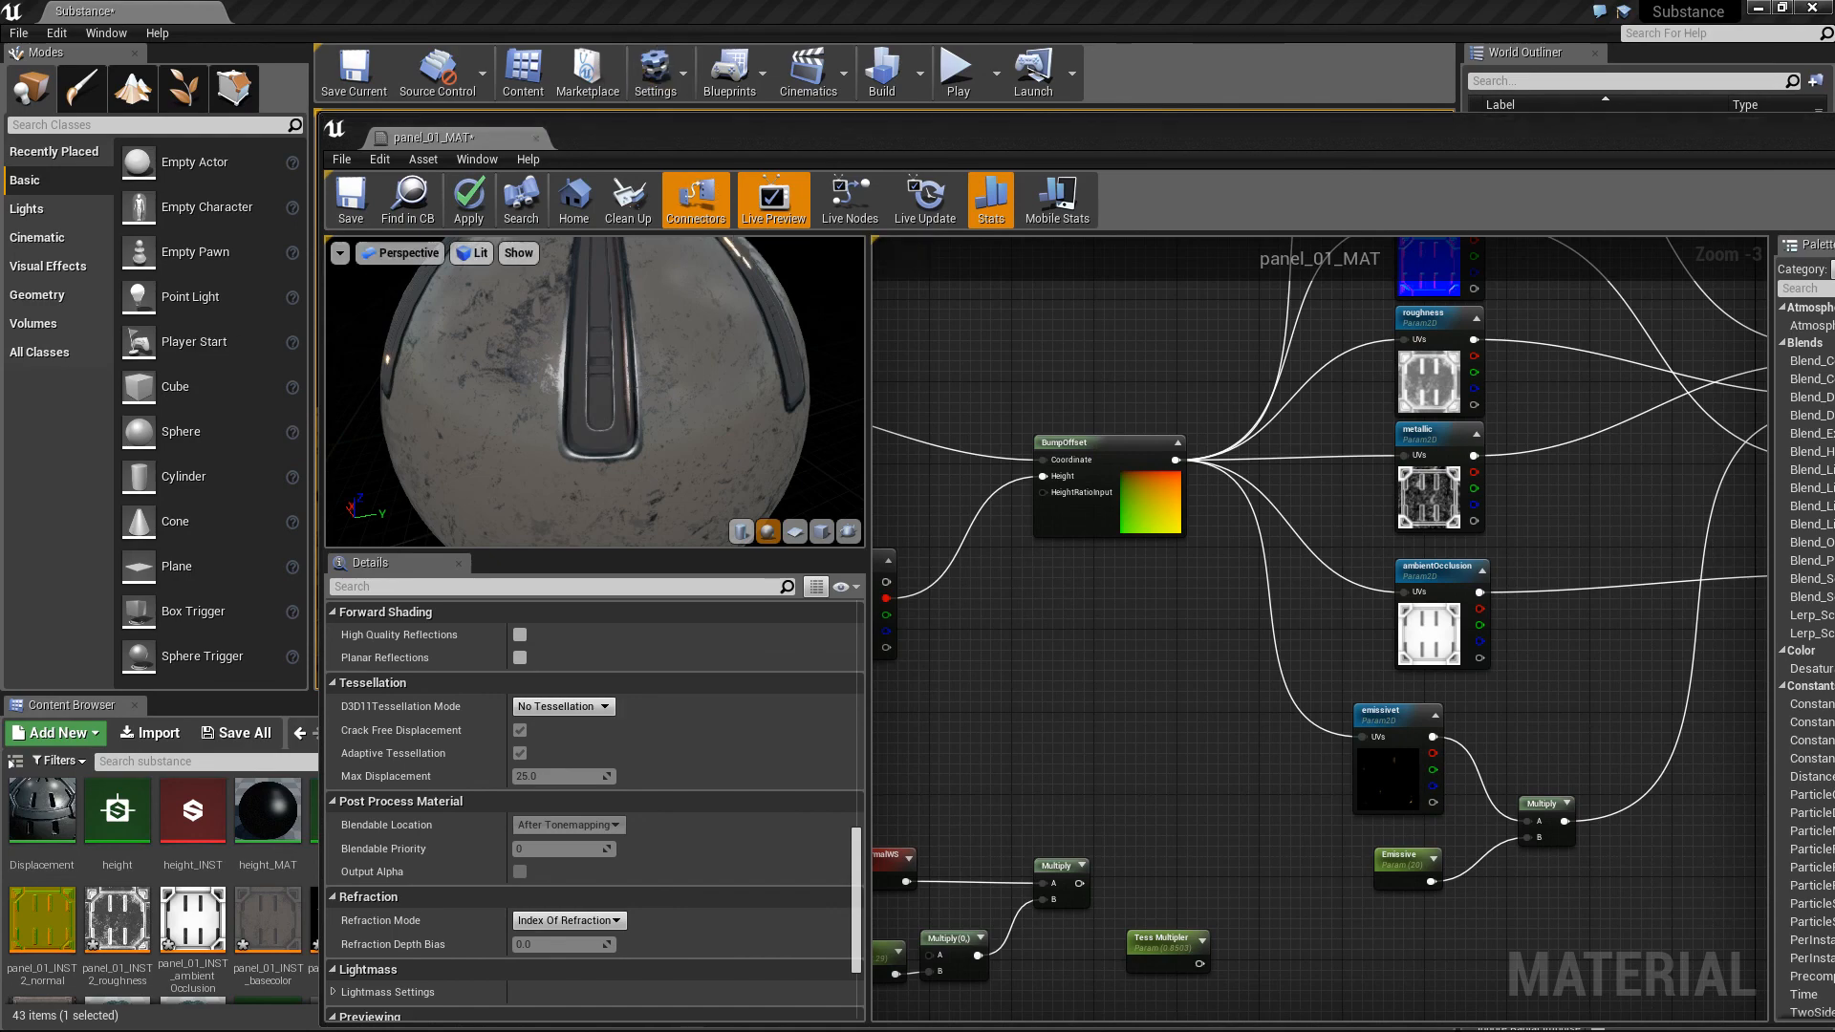
Step: Switch to Substance Designer and set the 3D view's default physically_metallic_roughness material to Parallax Occlusion
key("alt+Tab")
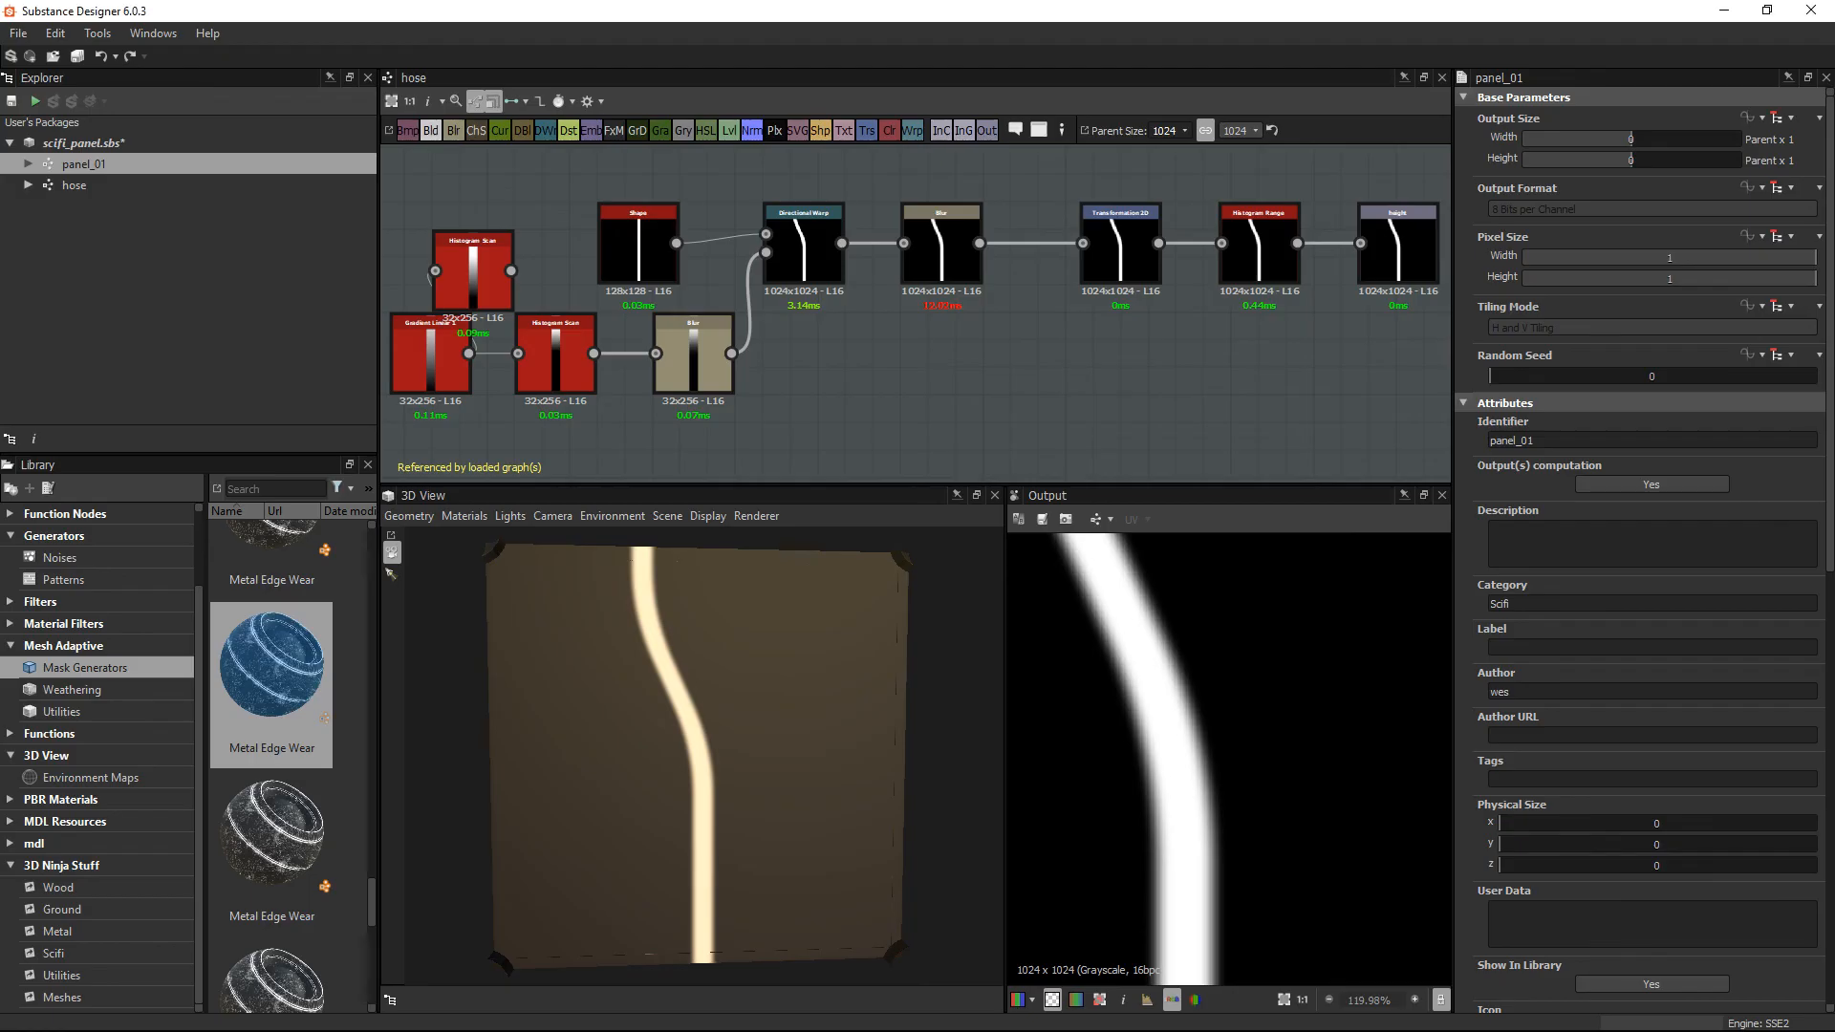
left_click(464, 514)
mouse_move(477, 541)
mouse_move(594, 579)
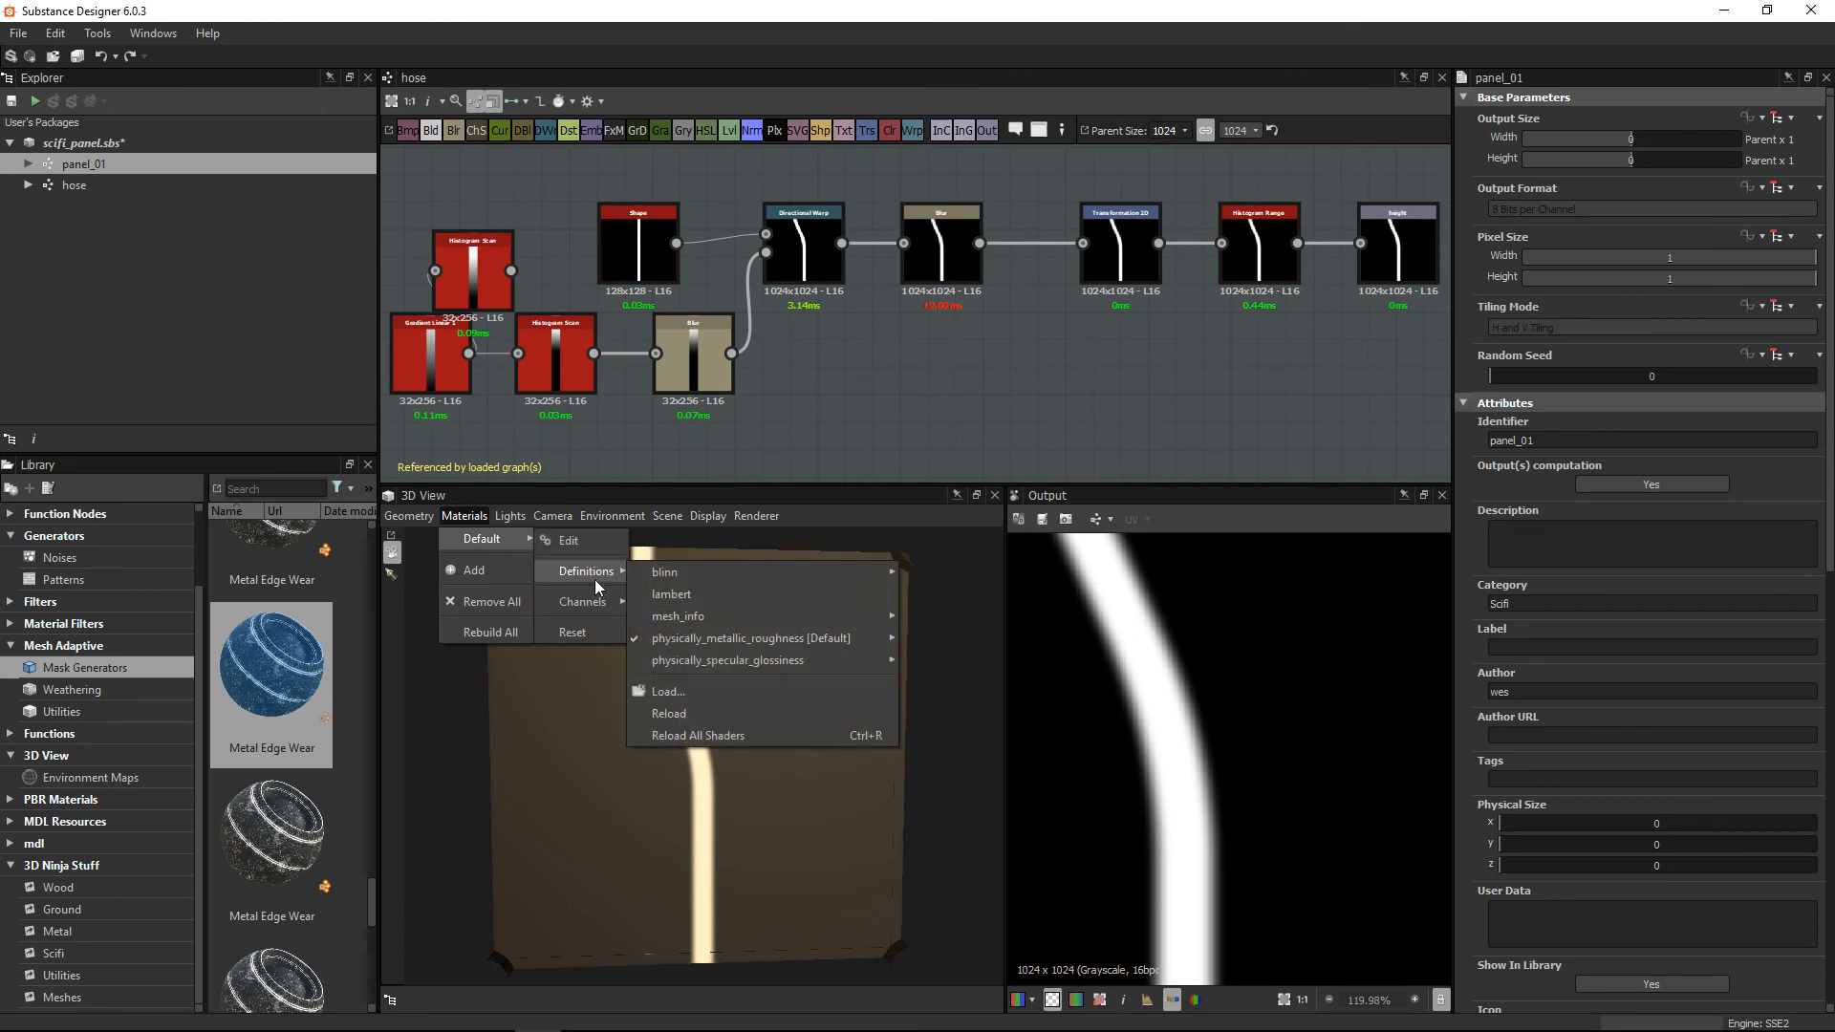
mouse_move(753, 640)
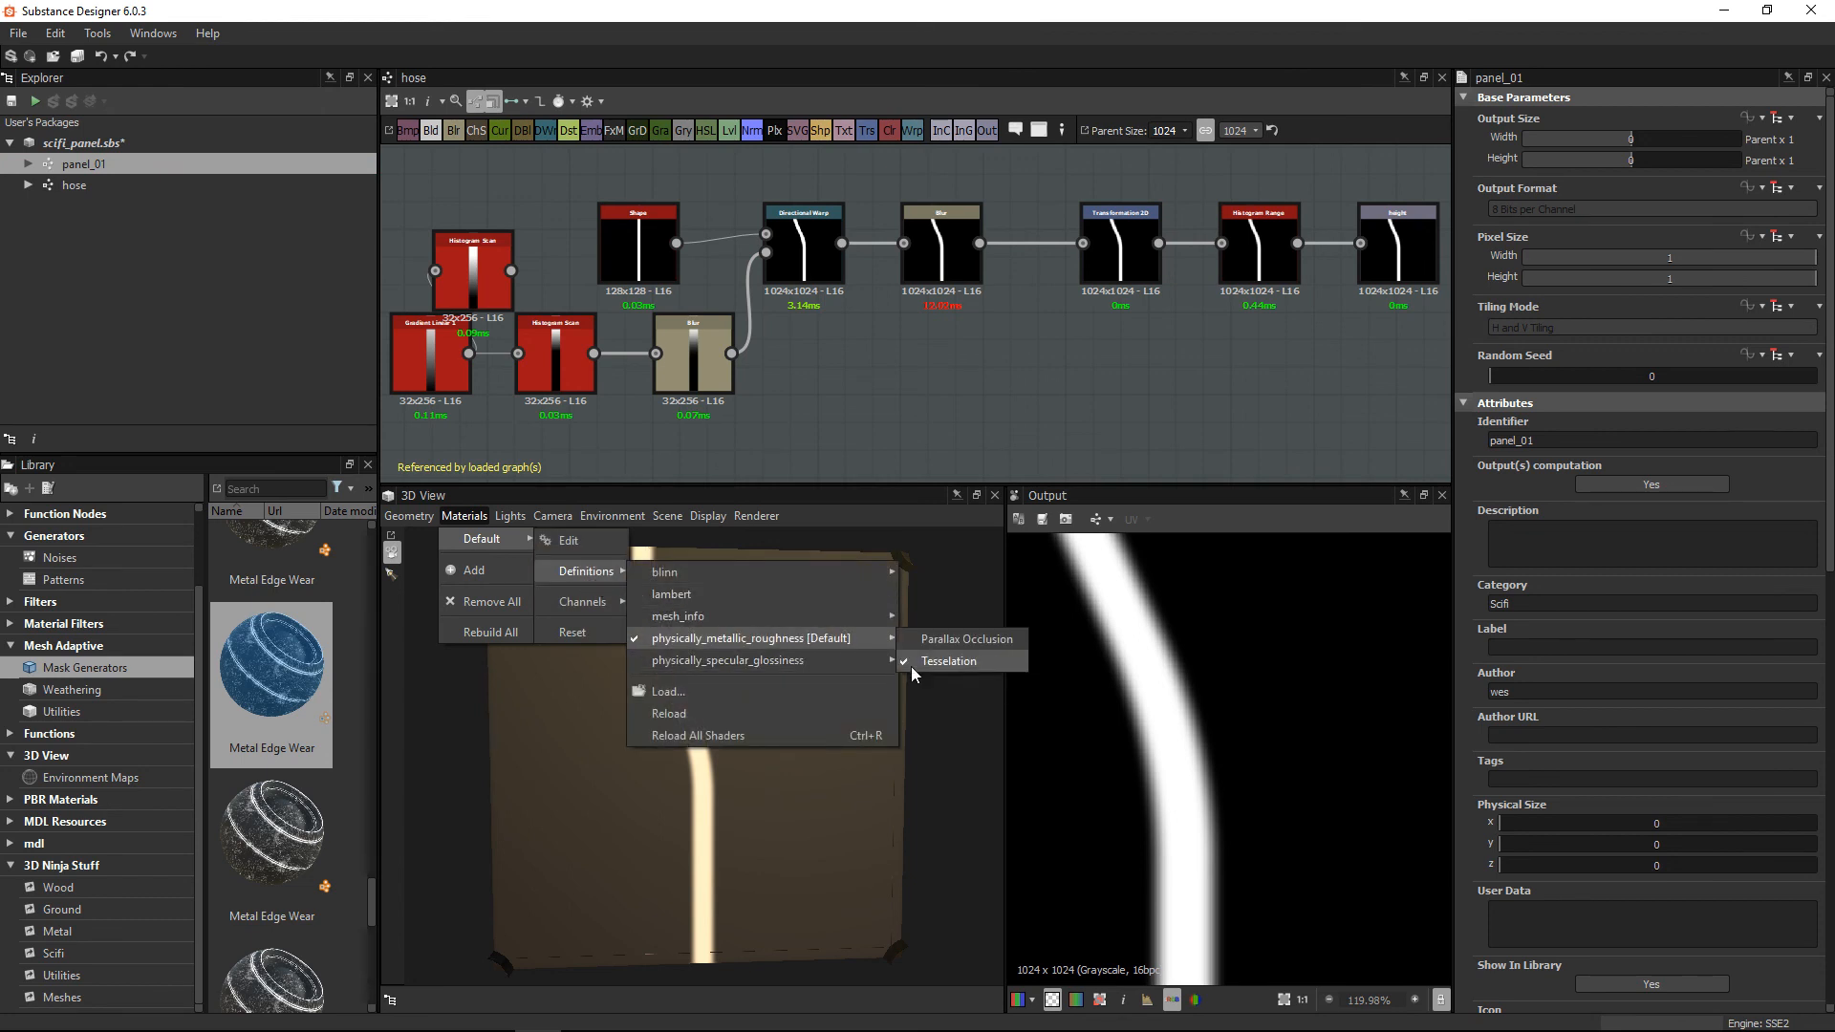
left_click(987, 638)
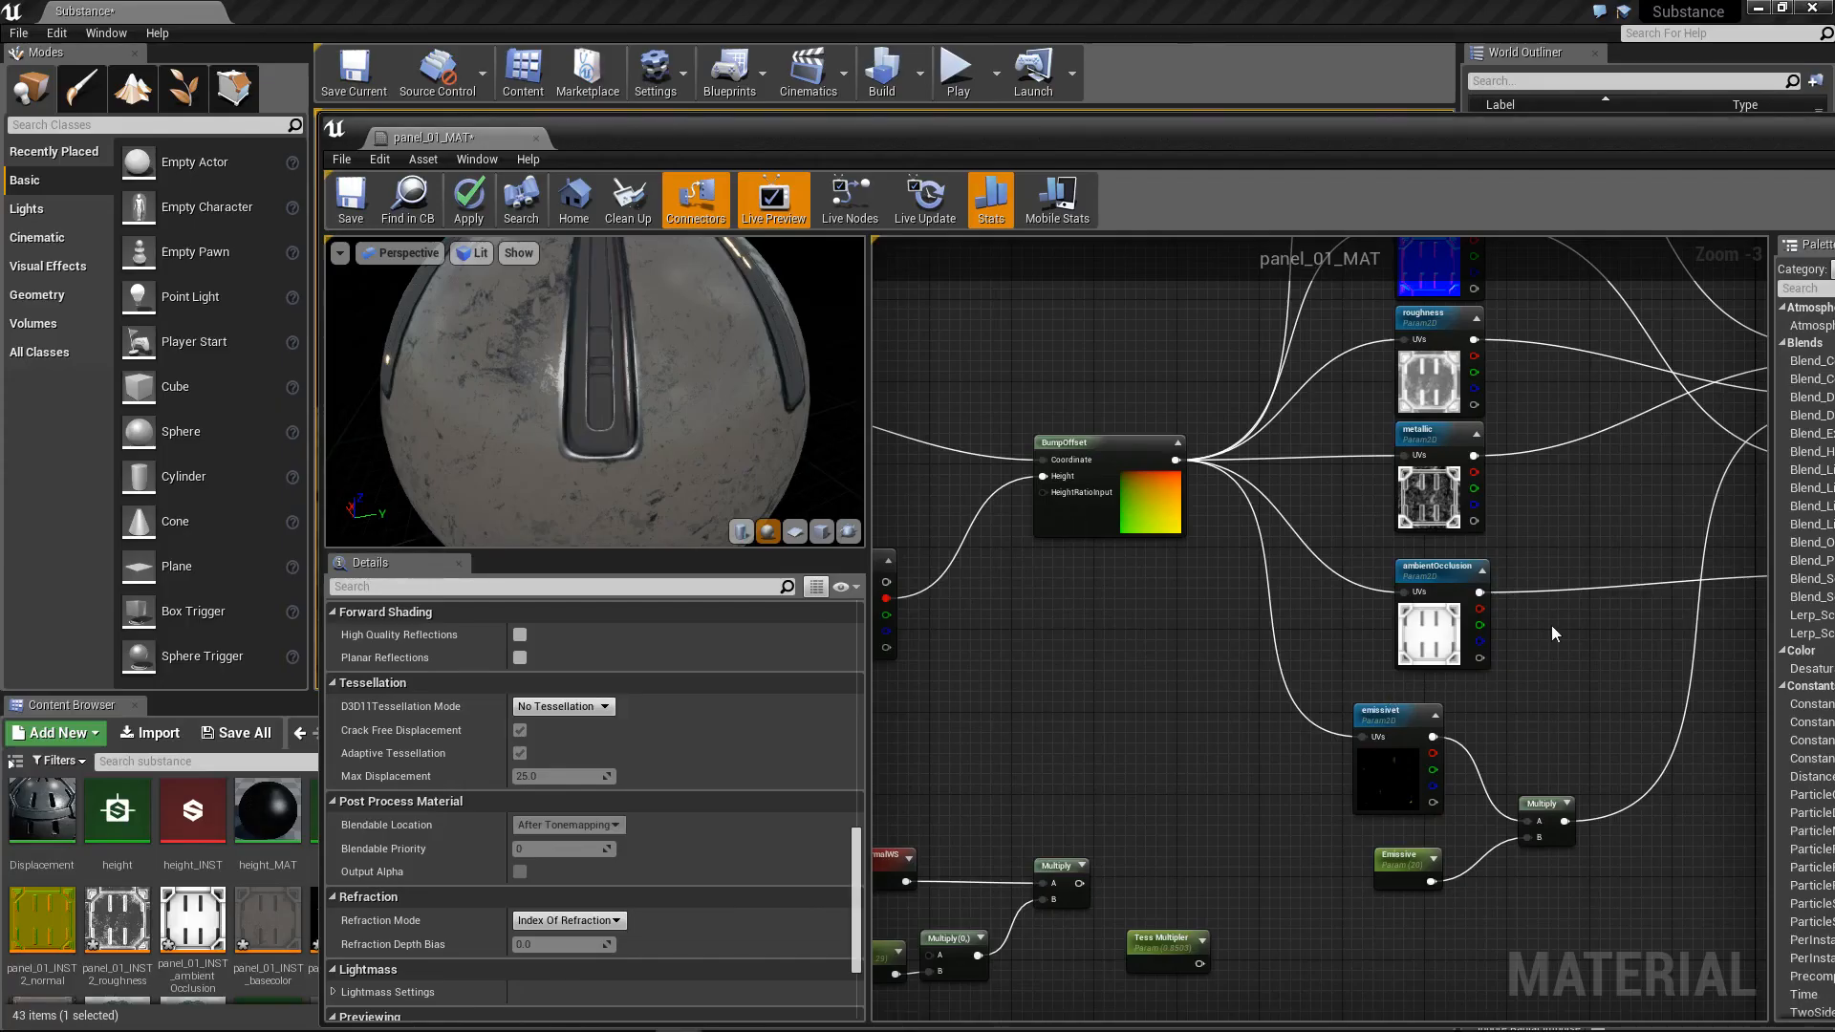
Step: Return to Unreal's material graph, inspect the Multiply(0,) node in the VertexNormalWS branch, and nudge it away from Distance
right_click_drag(1614, 602, 1665, 513)
right_click_drag(1144, 672, 1223, 612)
scroll(1184, 740, "up", 3)
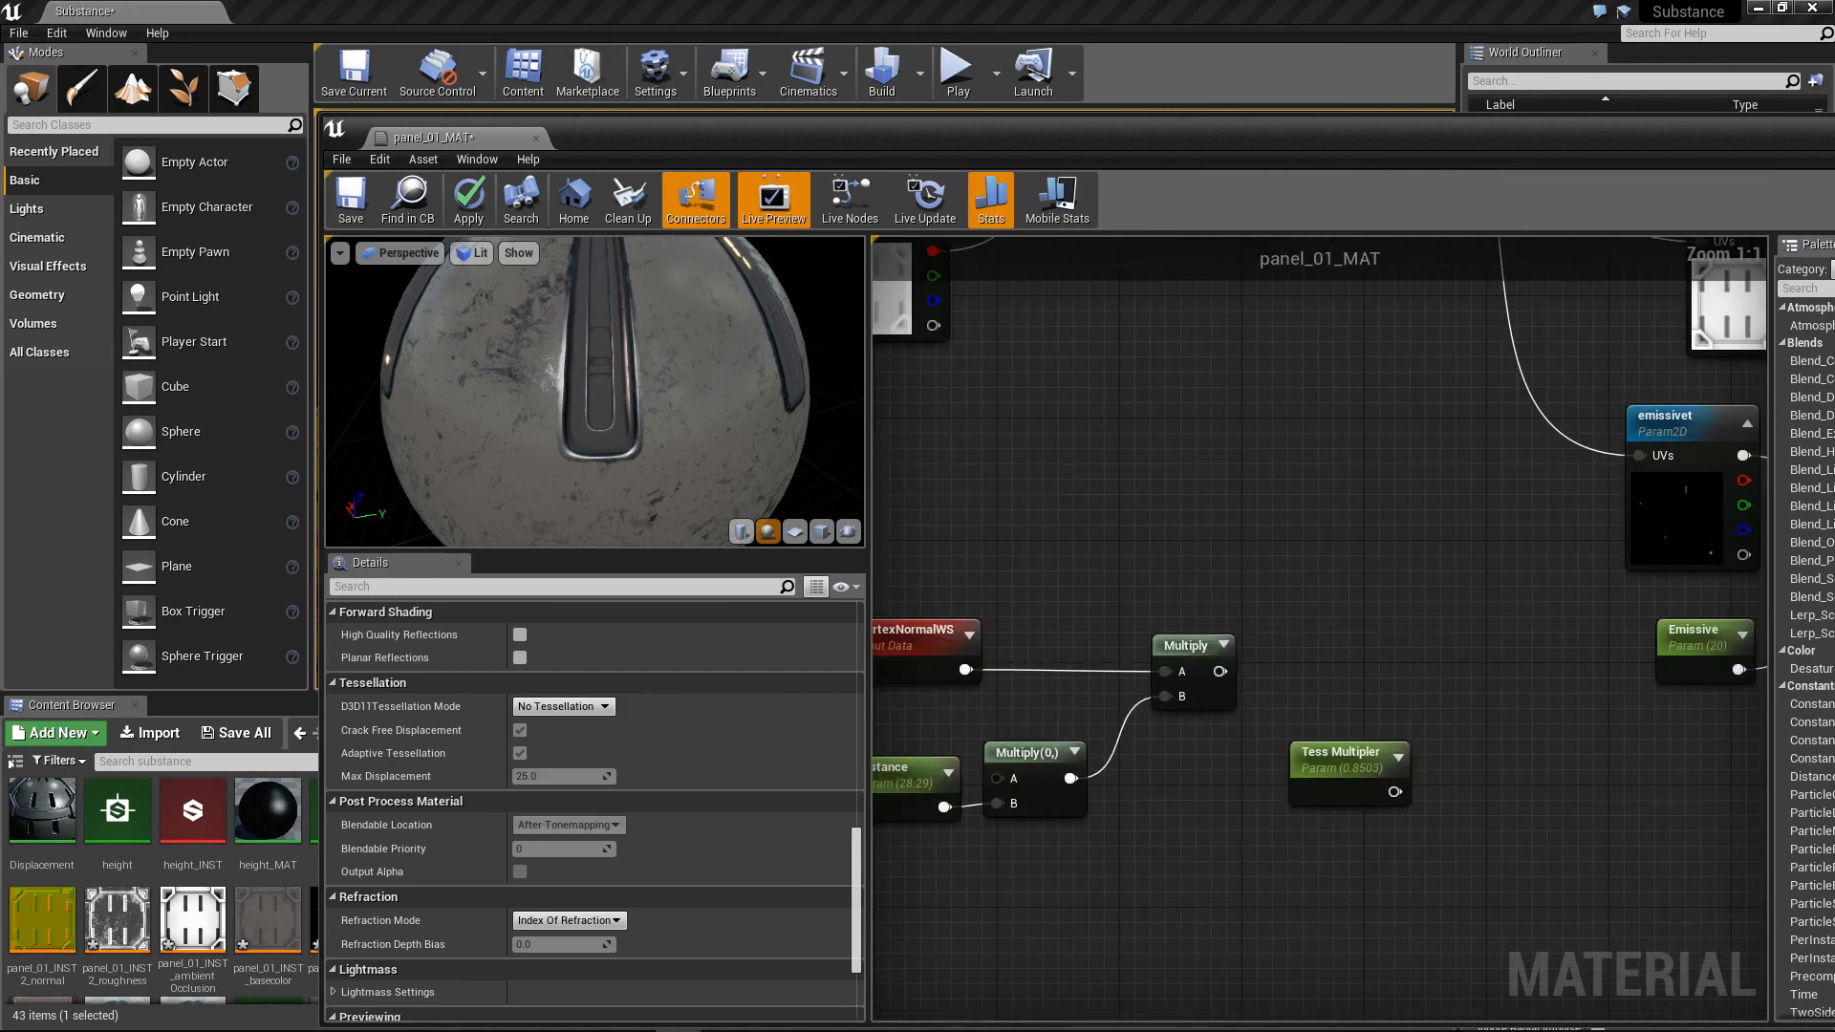
right_click_drag(1184, 740, 1245, 733)
left_click(1108, 751)
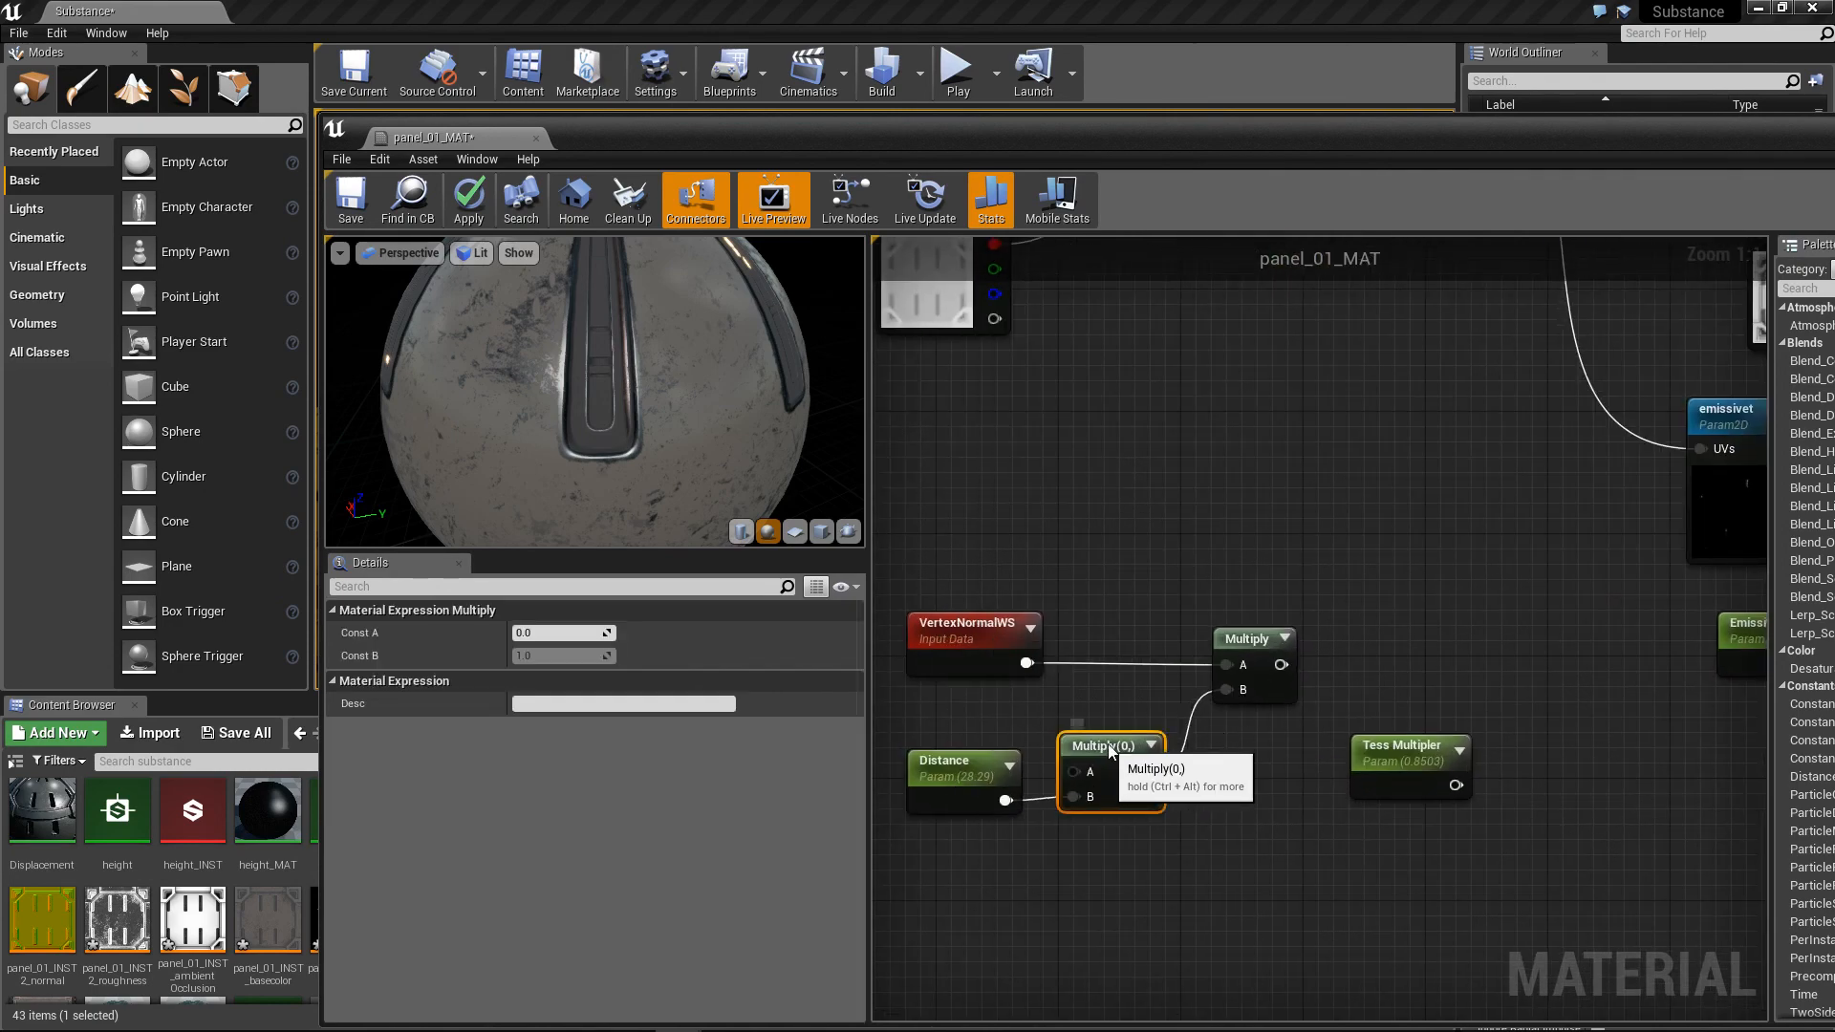
left_click_drag(1108, 751, 1123, 751)
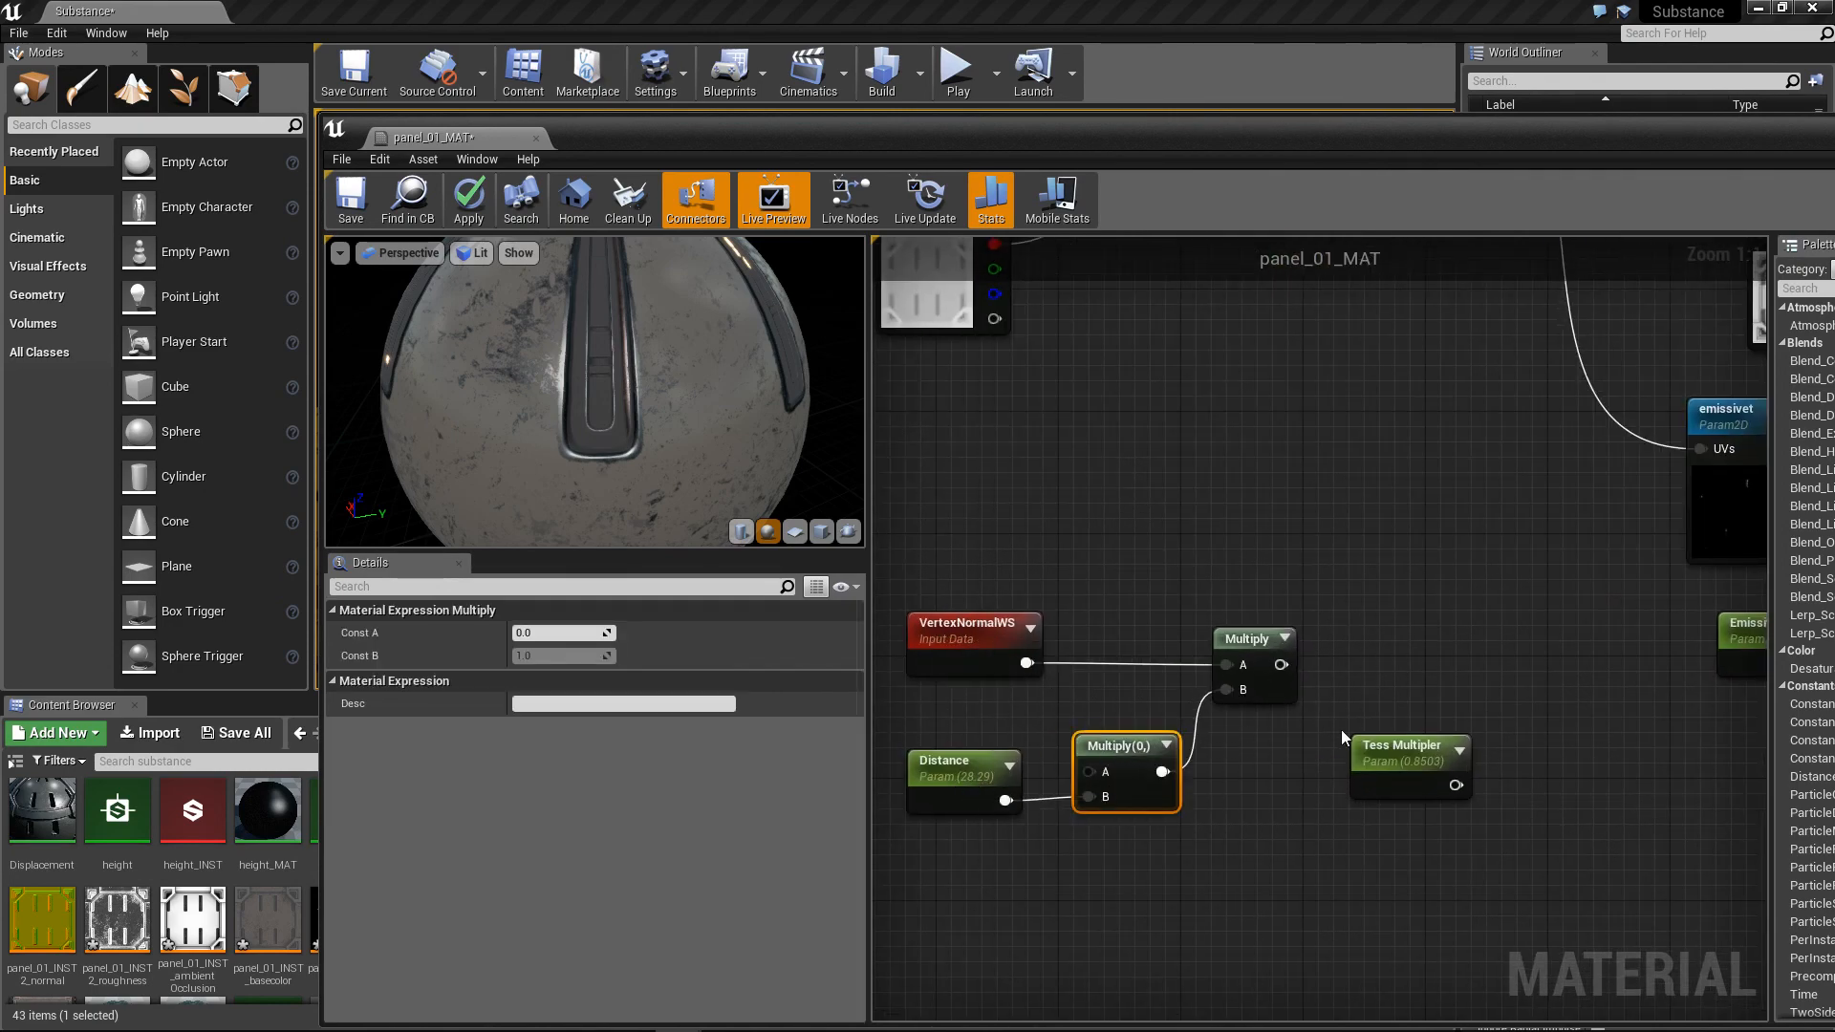
scroll(1340, 730, "down", 3)
right_click_drag(1470, 554, 1342, 657)
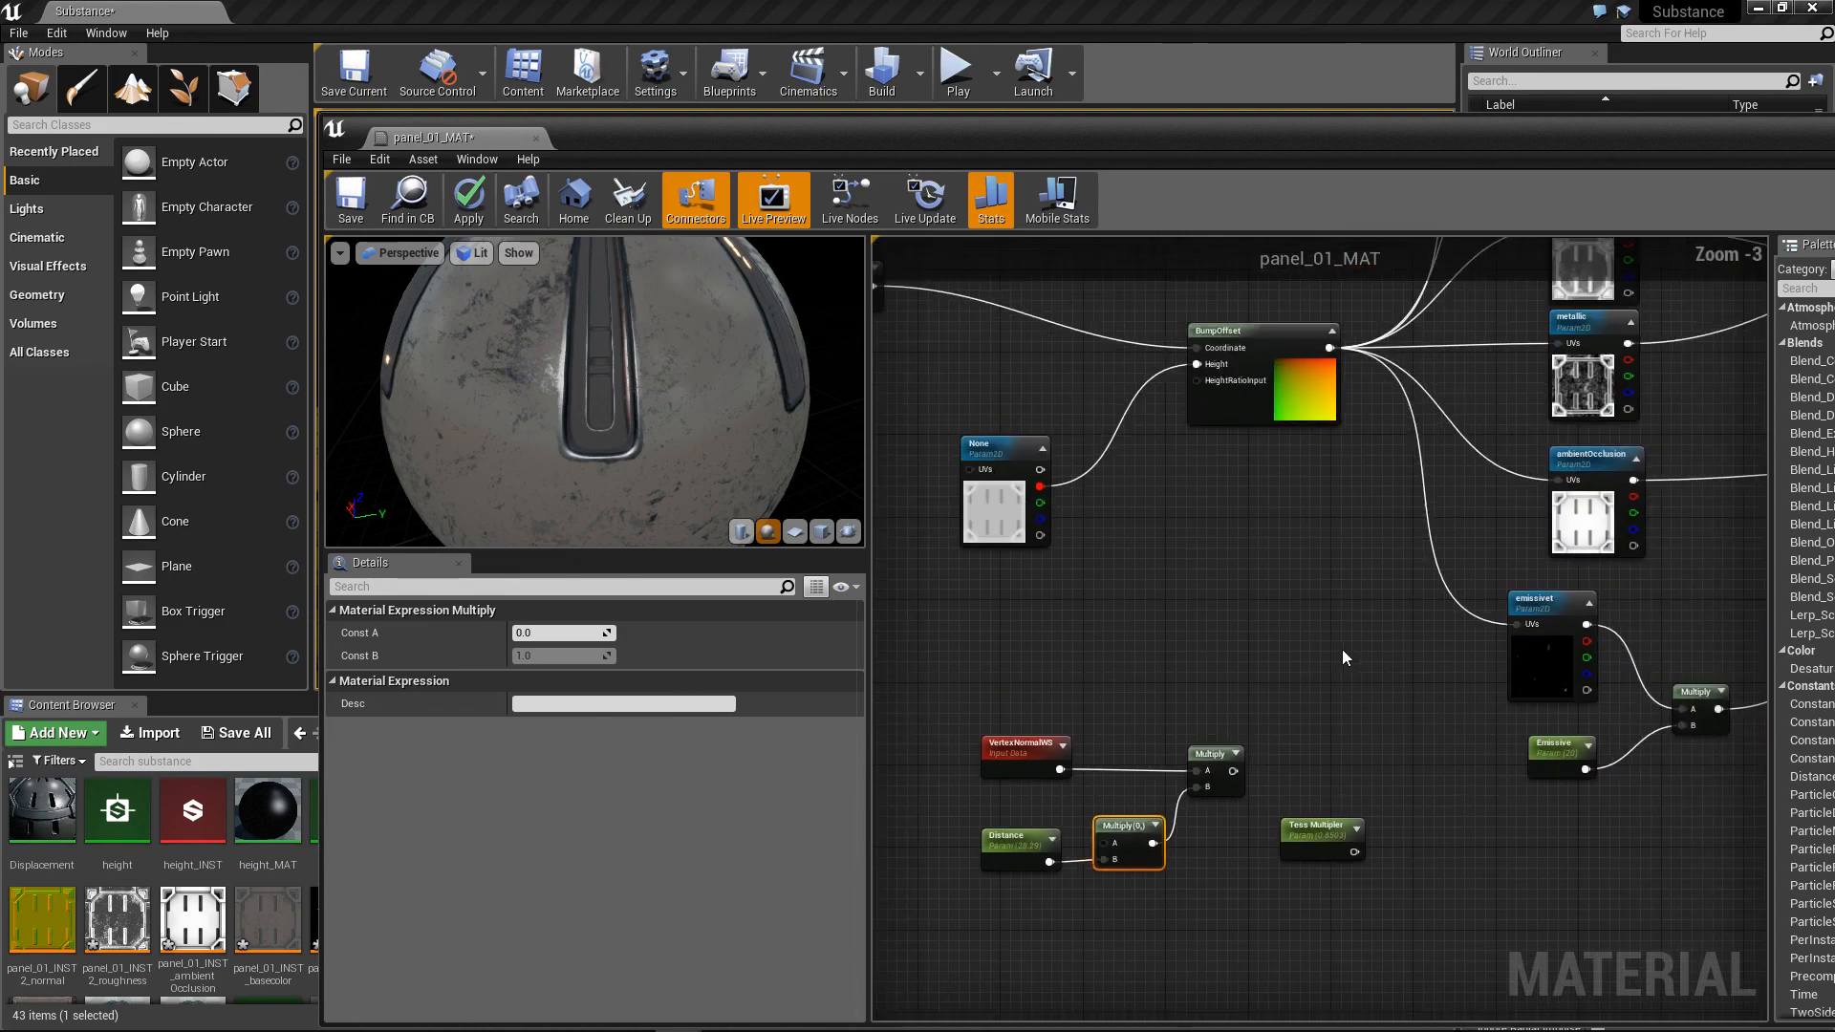
scroll(1409, 721, "up", 2)
right_click_drag(1615, 543, 1589, 573)
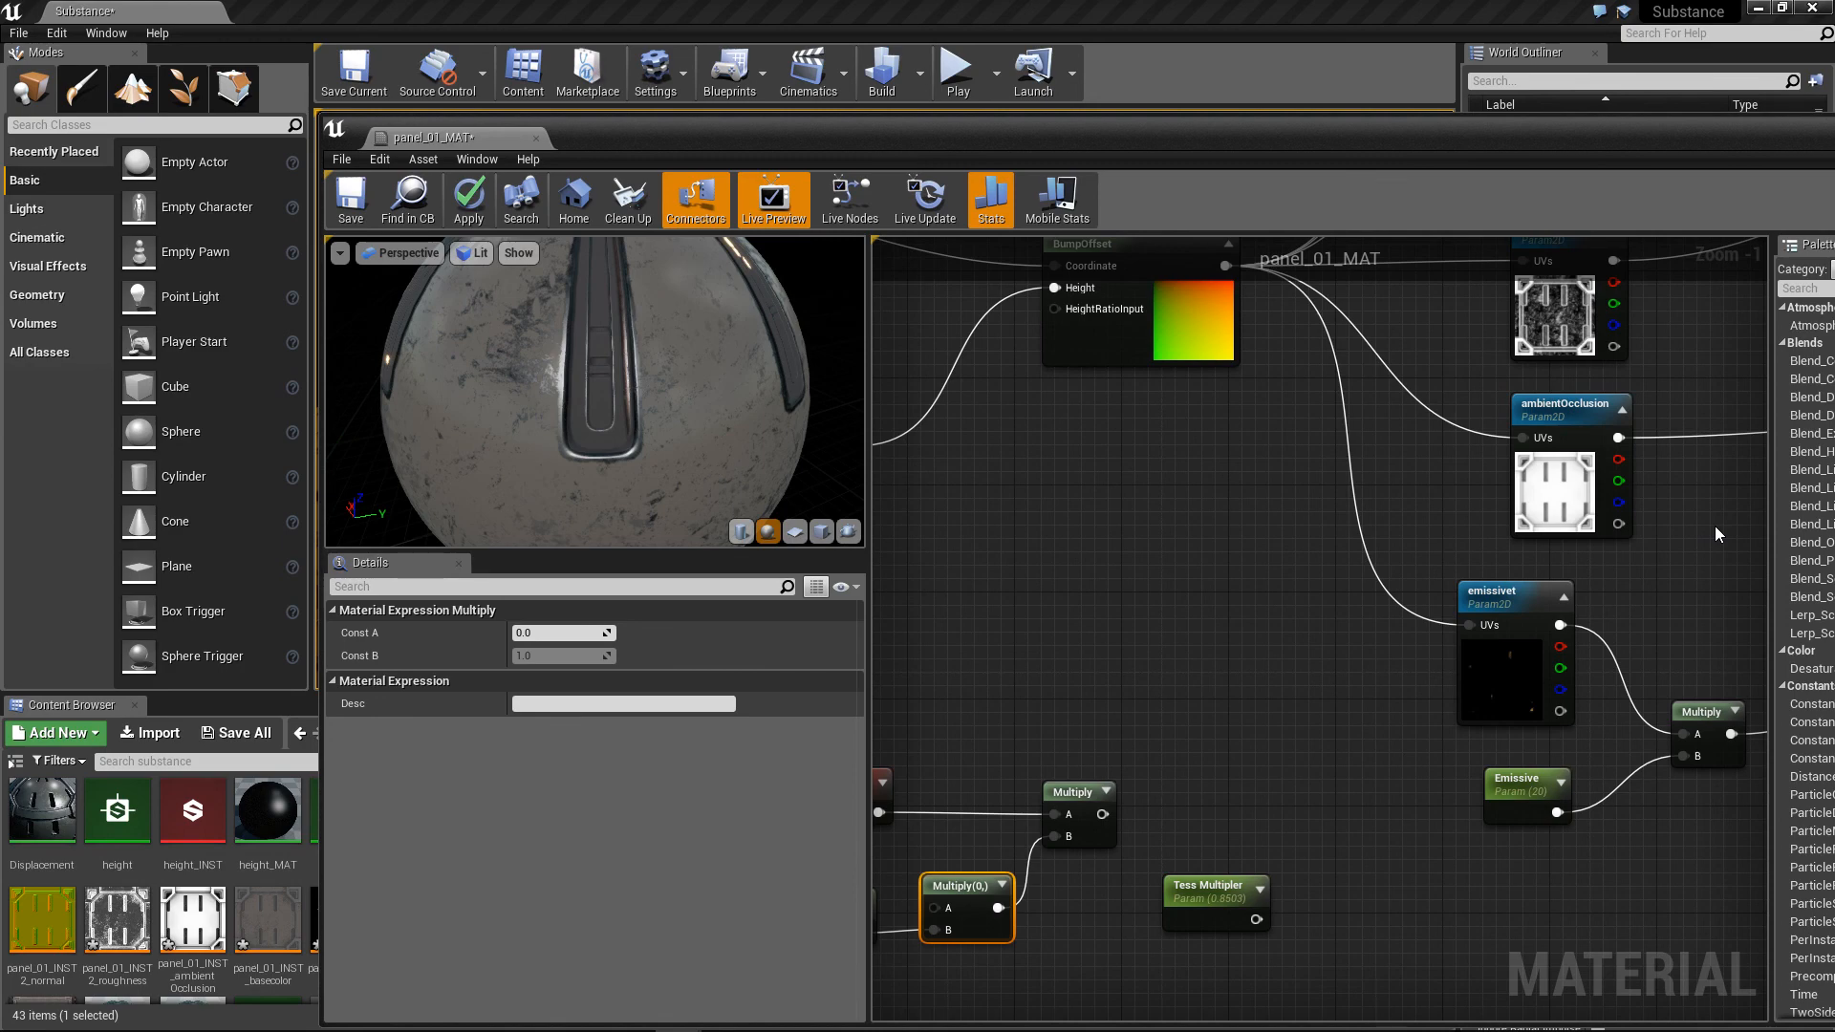
Step: Shift the material editor aside to view the panel cube in the level, and review the texture nodes and their connections to the material
left_click_drag(831, 139, 1306, 162)
right_click_drag(573, 411, 630, 373)
right_click_drag(668, 195, 638, 200)
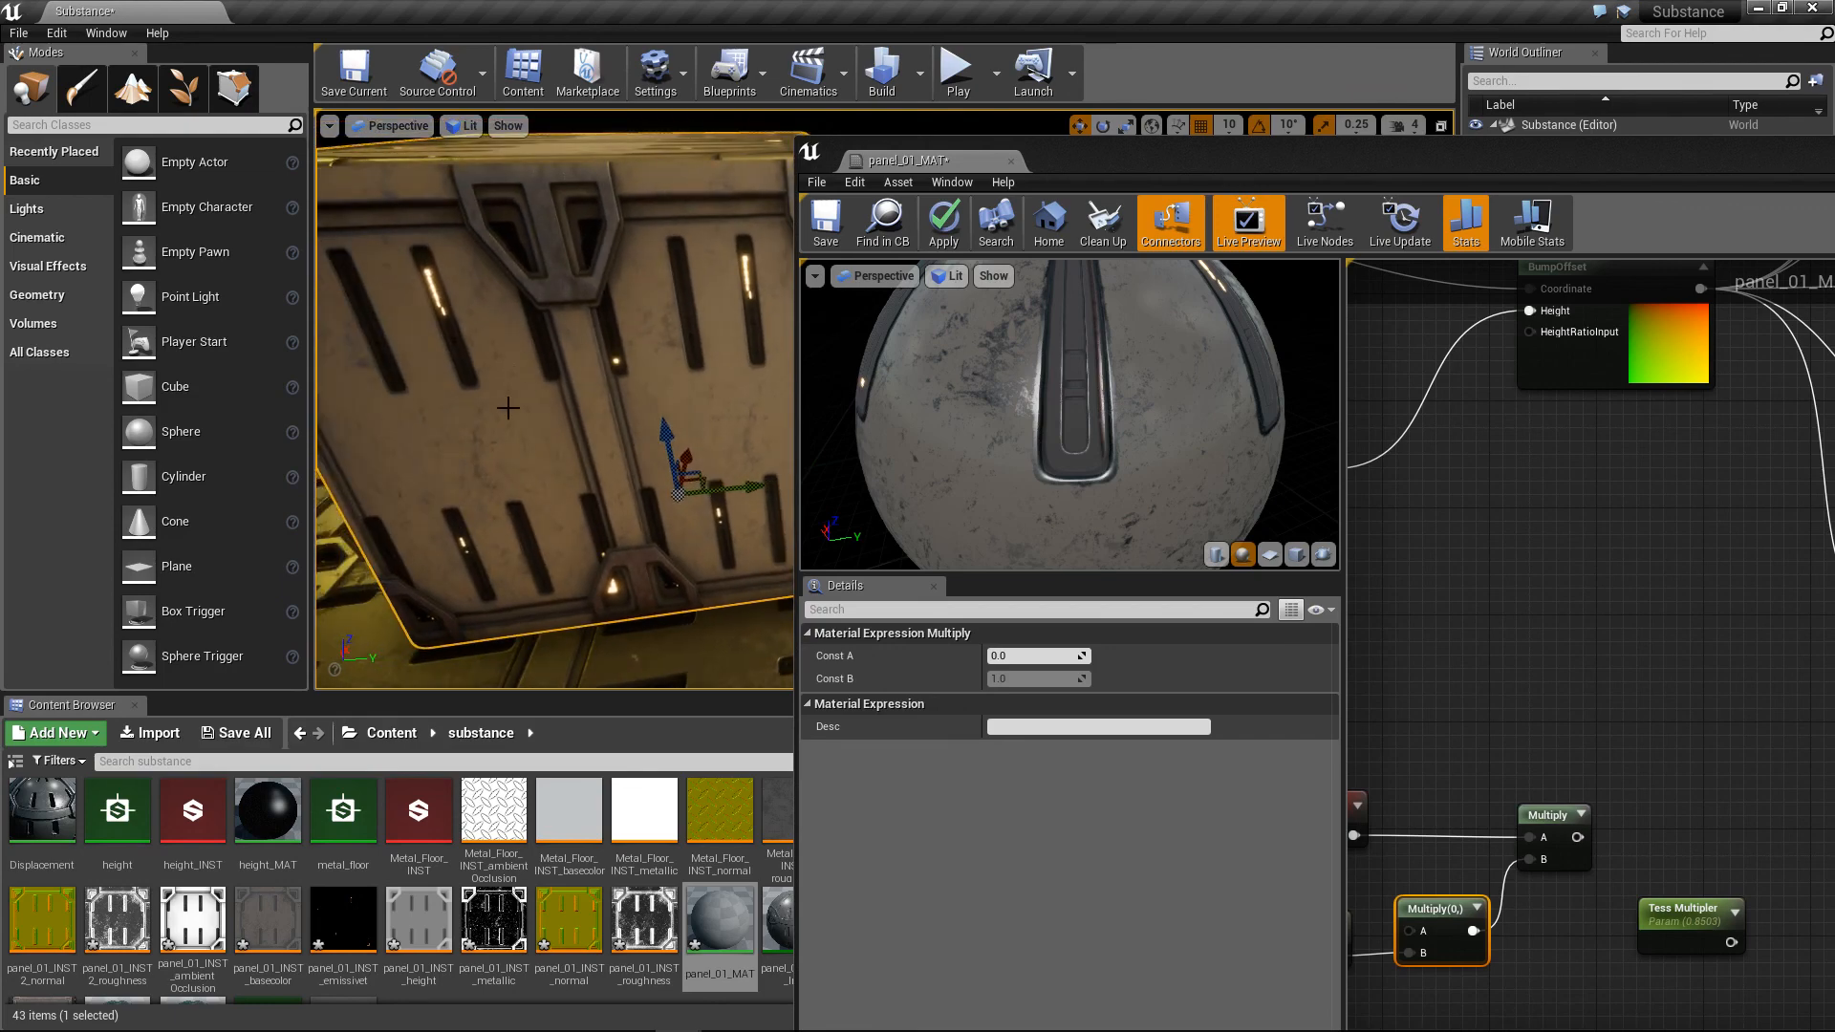
left_click_drag(1213, 147, 631, 70)
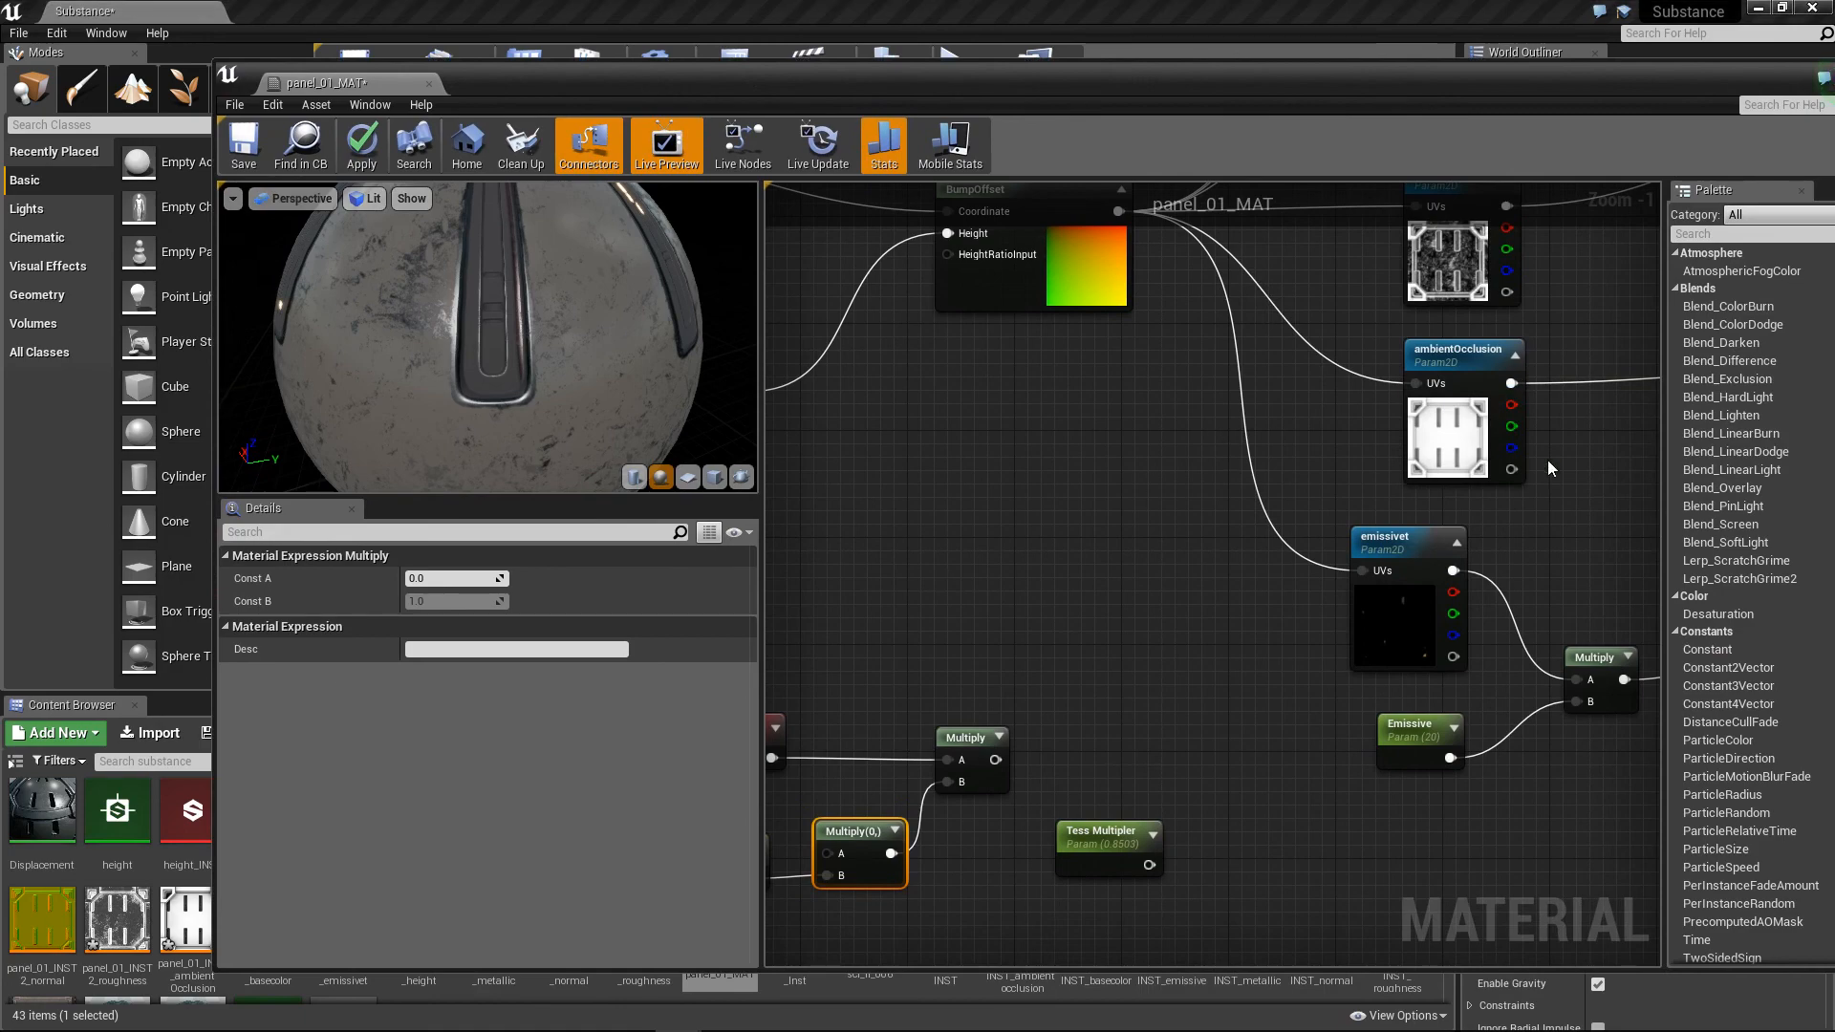
right_click_drag(1583, 453, 1266, 642)
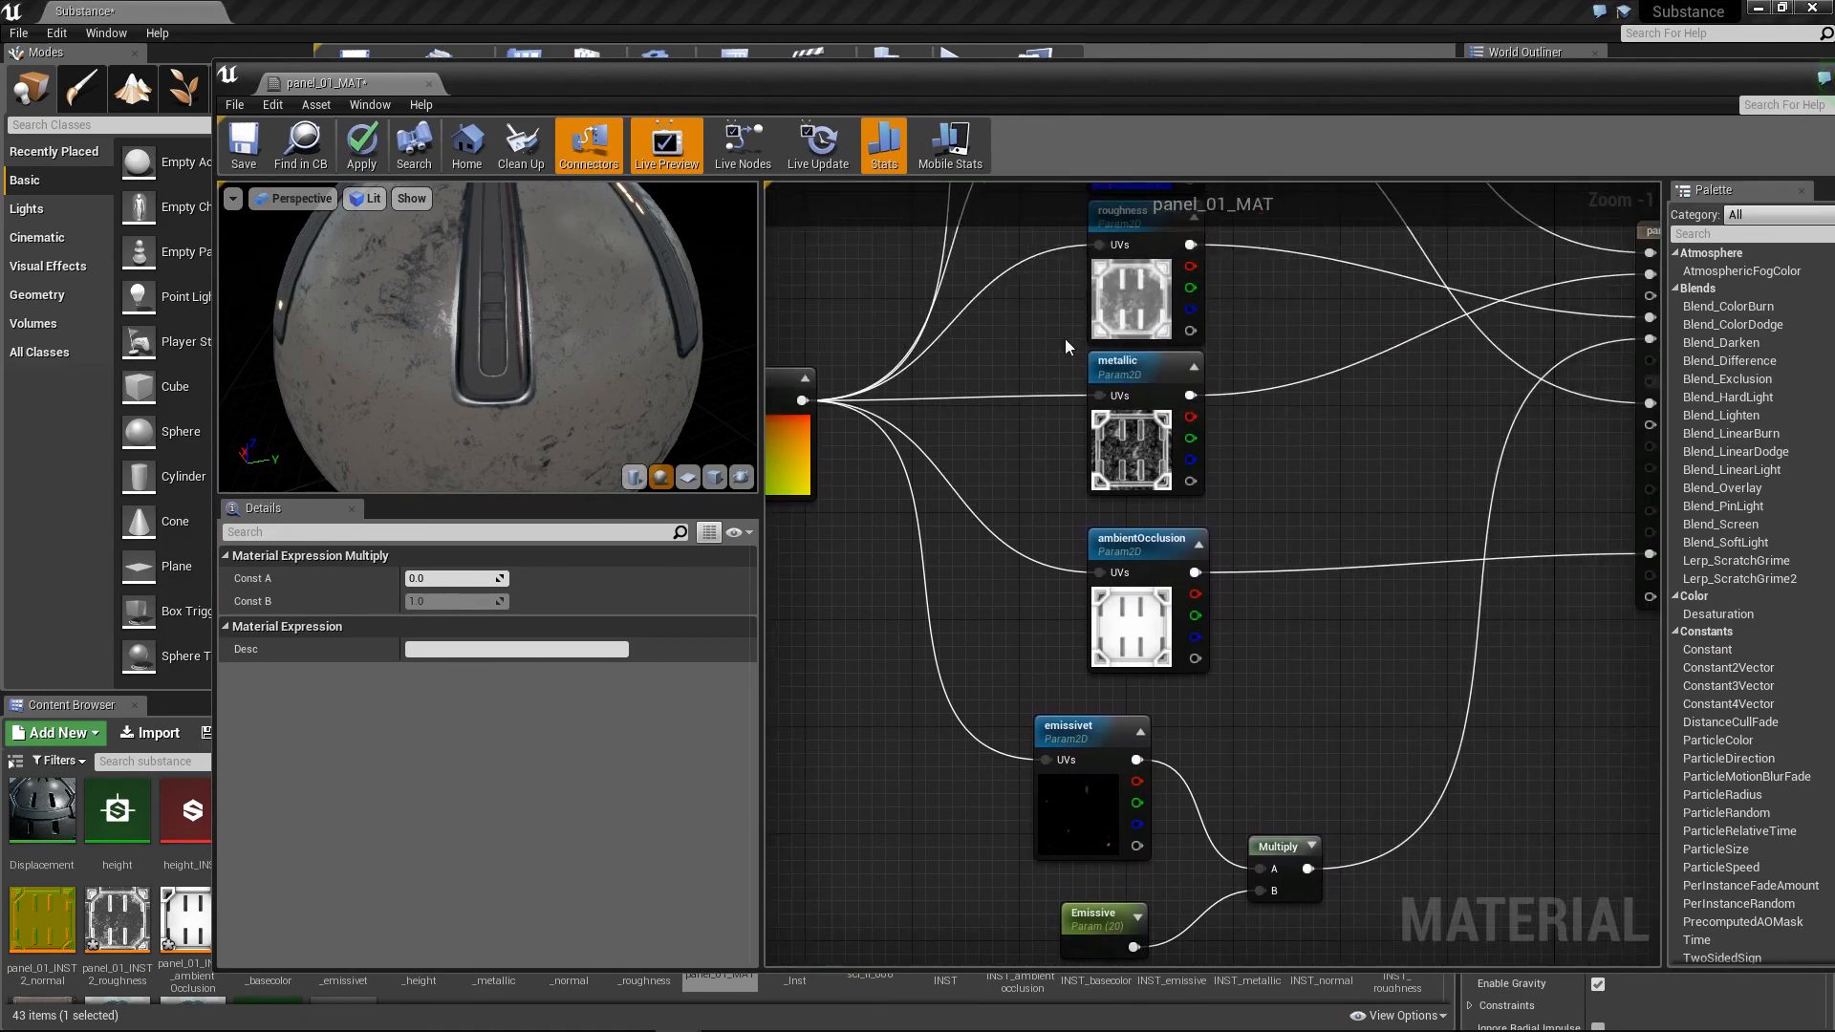
left_click_drag(617, 84, 1175, 64)
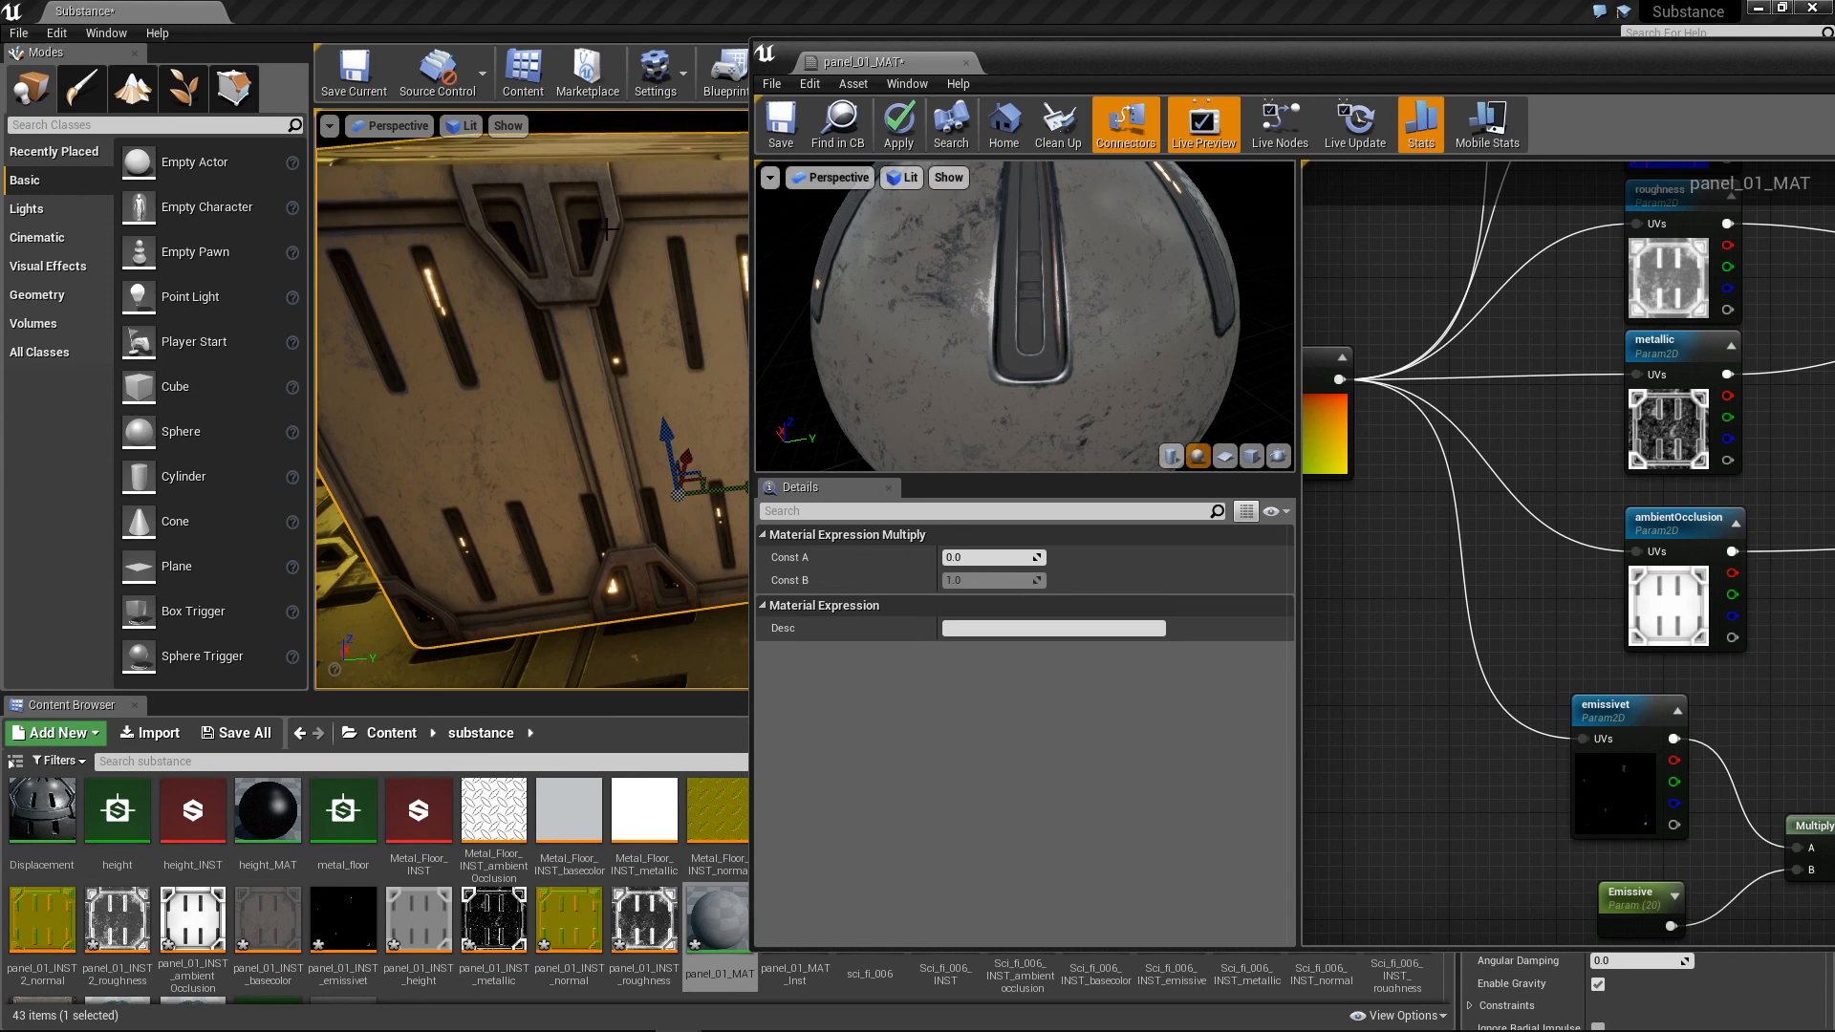
left_click_drag(1254, 63, 580, 59)
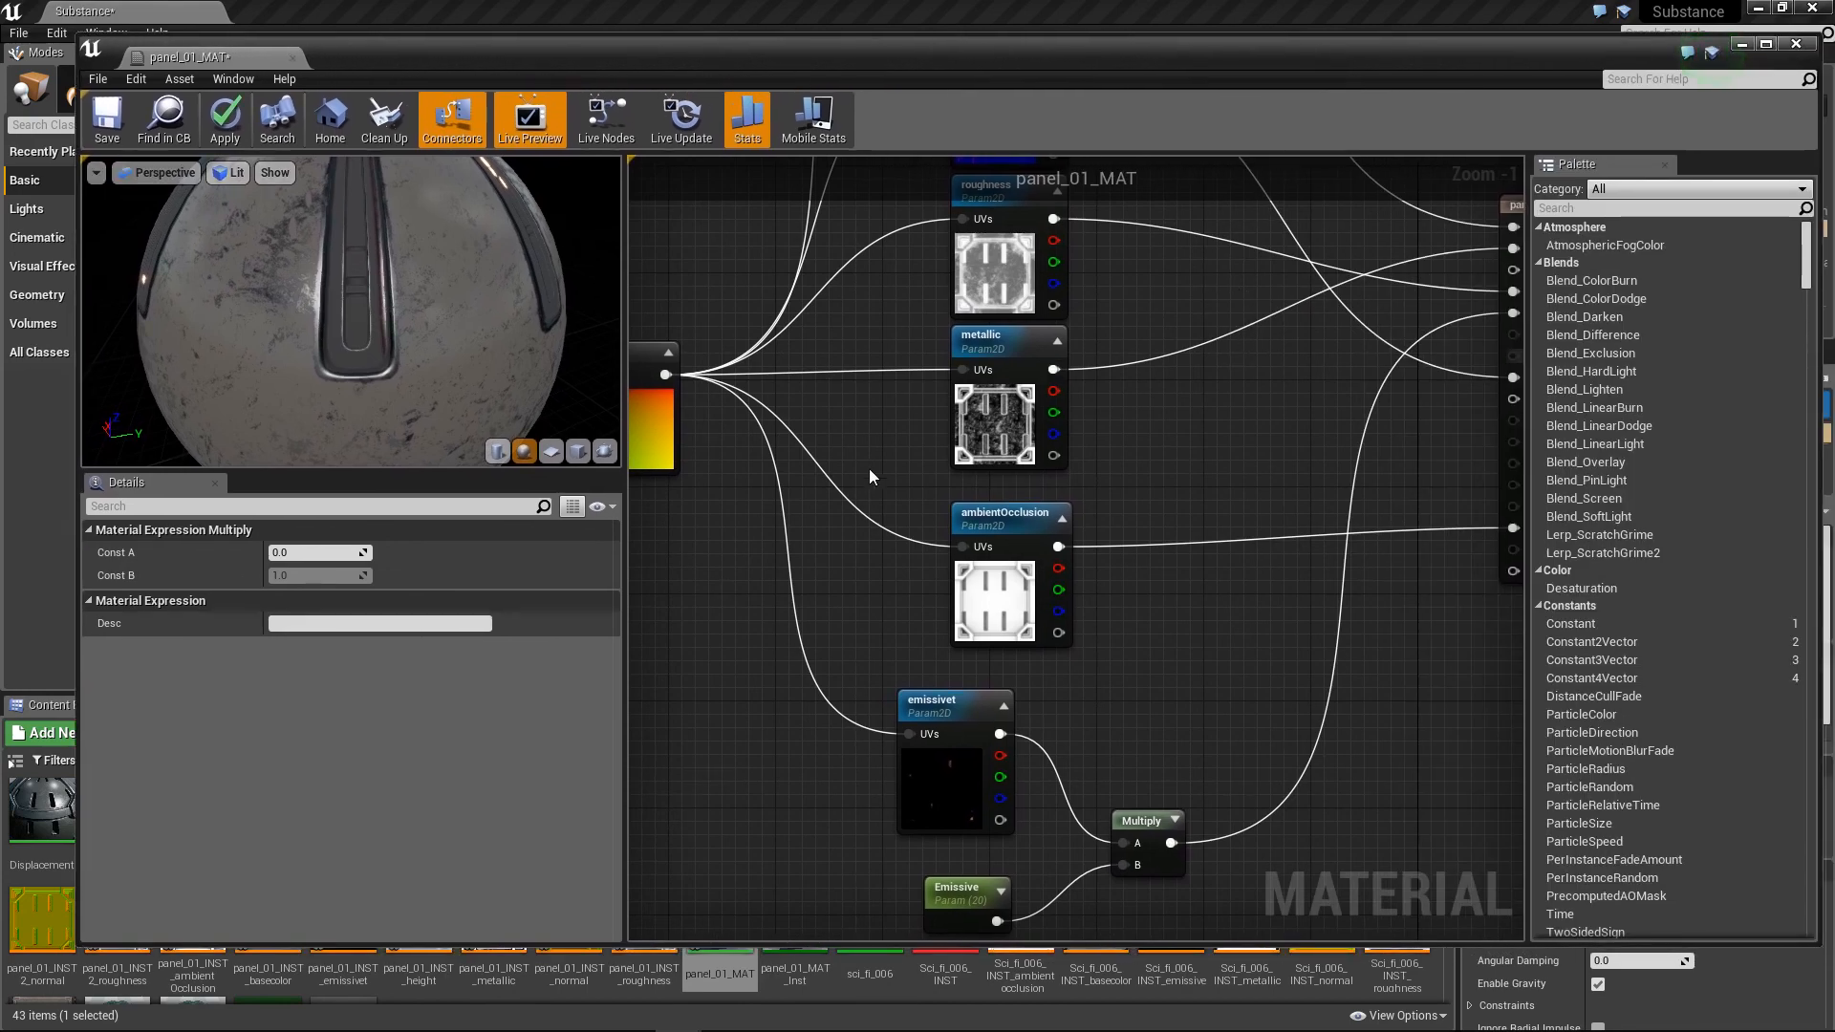
Step: Show the parameter settings of the Tile U and Tile V nodes in the tiling branch of the graph
right_click_drag(886, 507, 1322, 537)
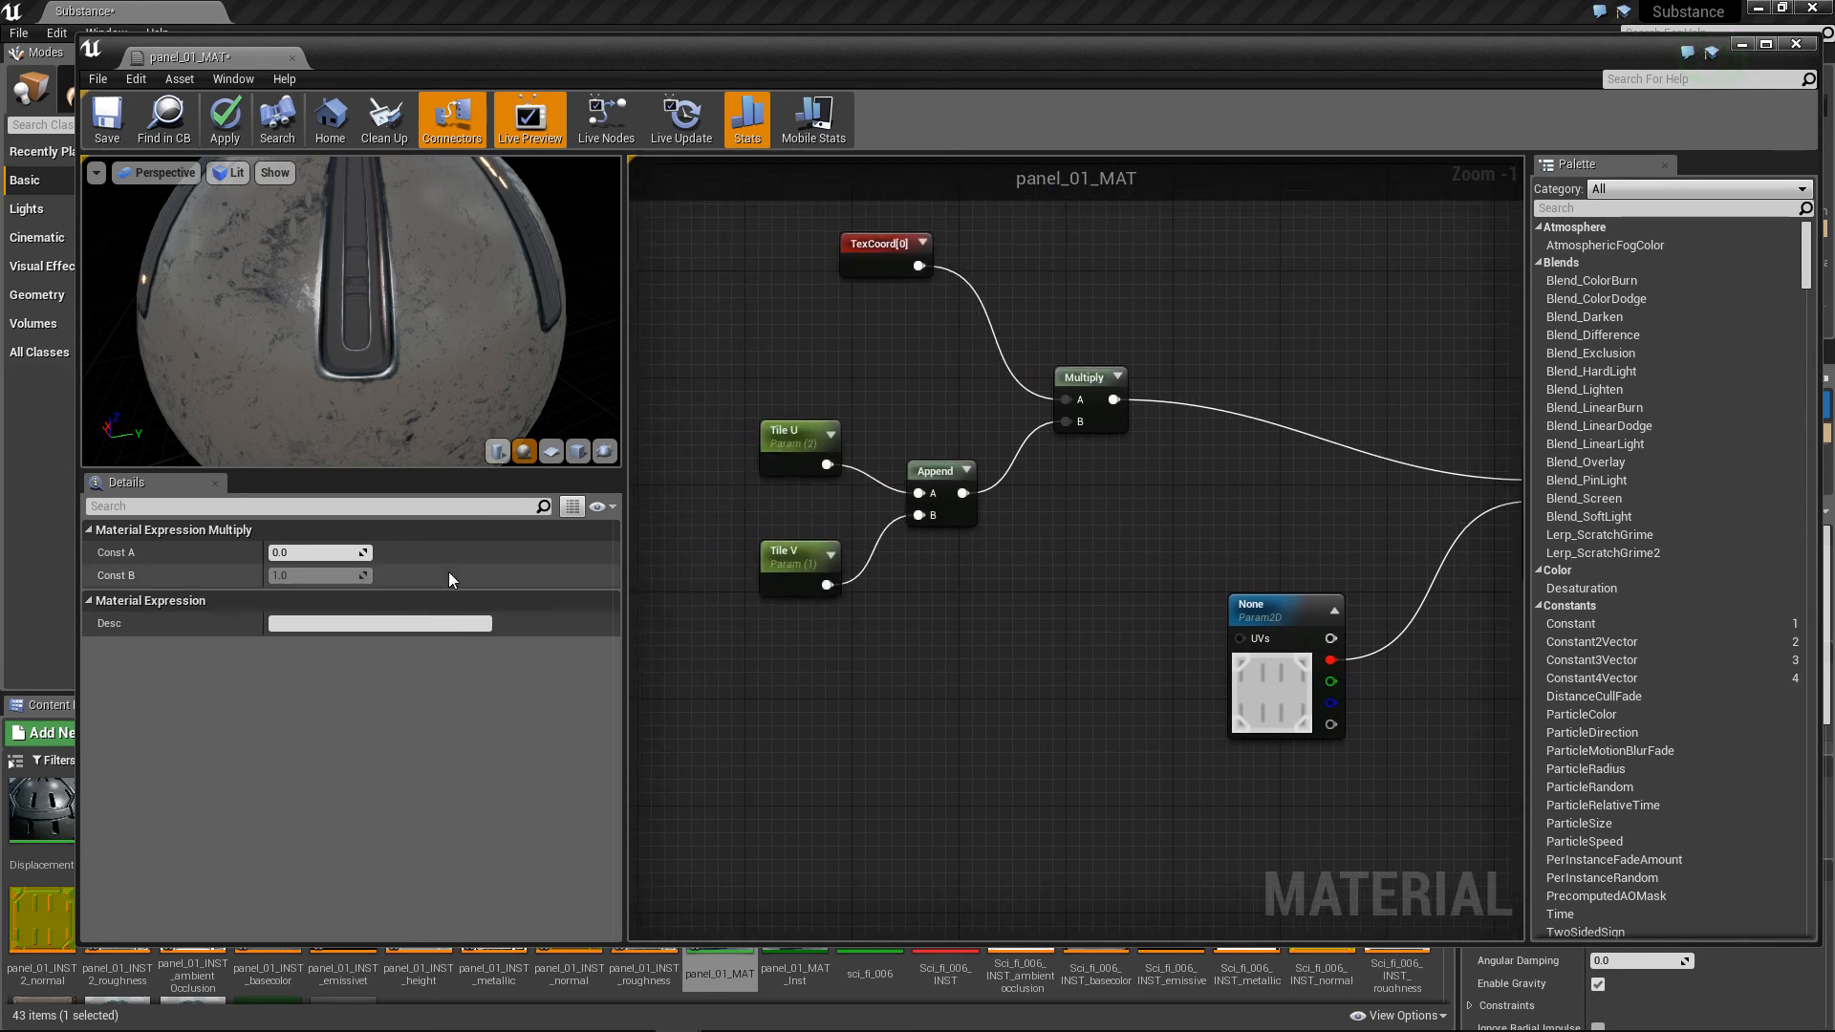
left_click(784, 456)
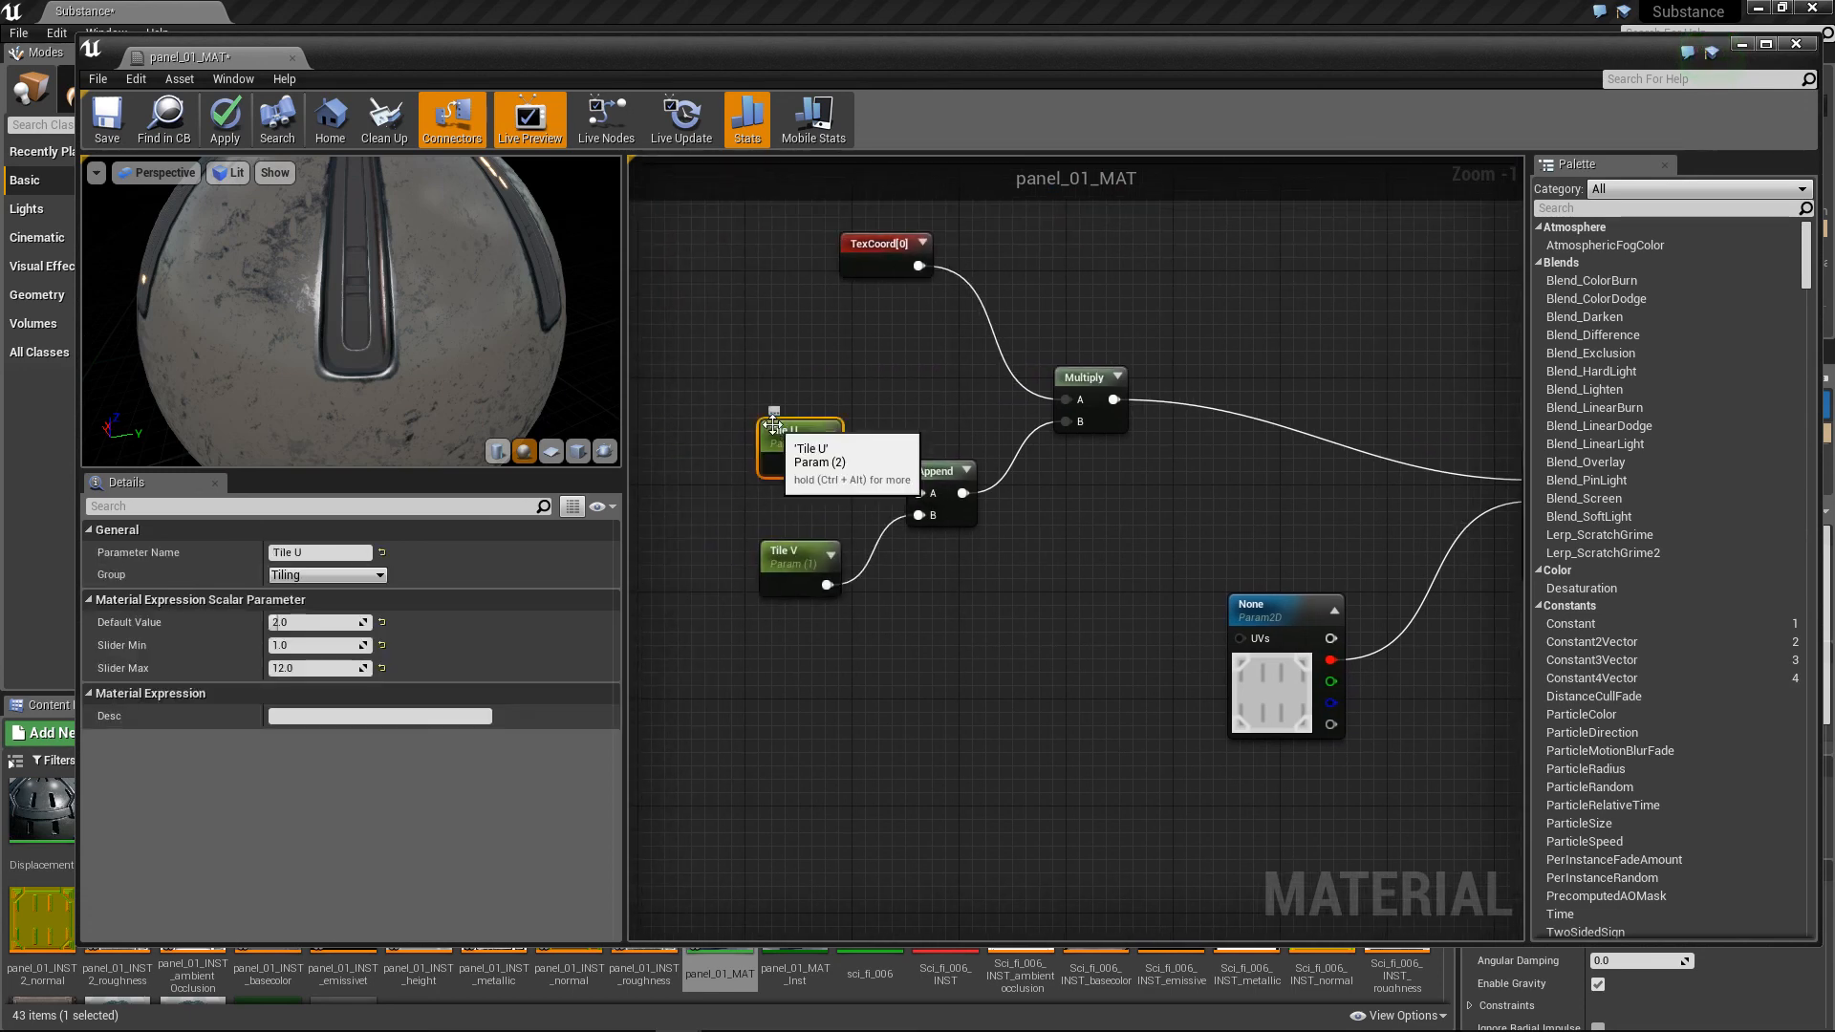
left_click(776, 571)
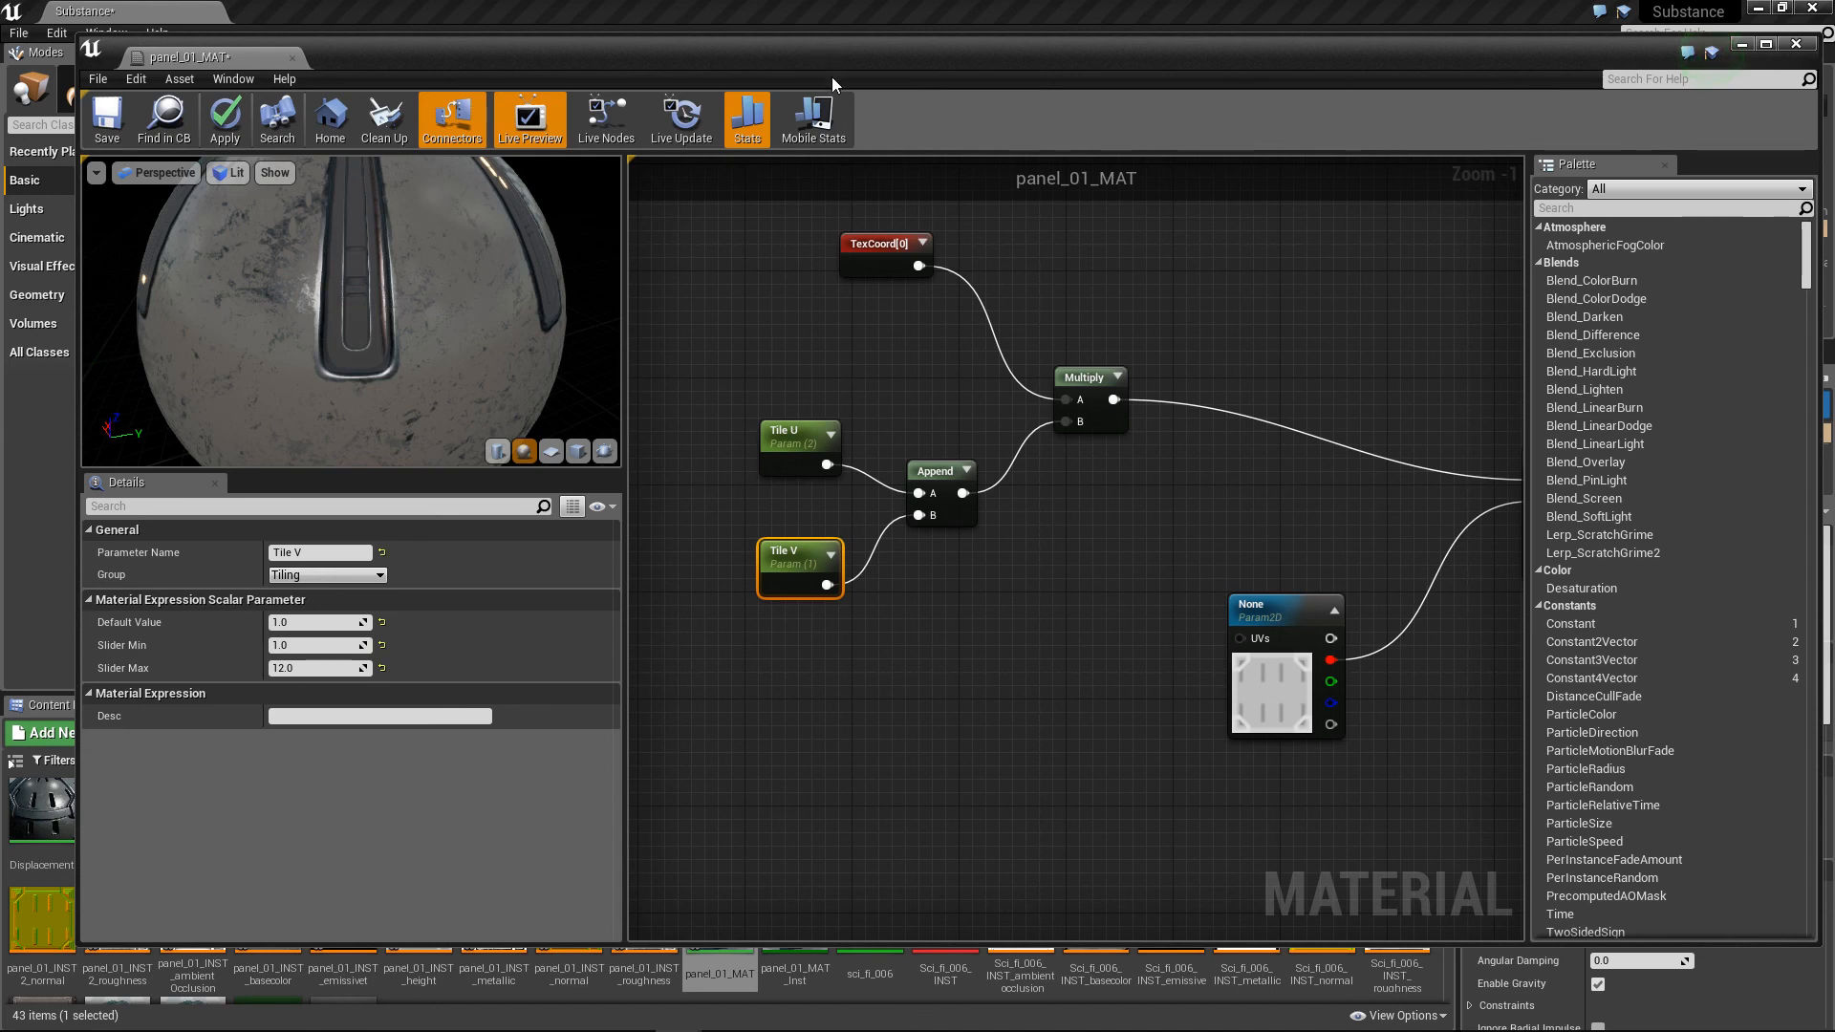
Step: Close the panel_01_MAT material editor without applying the changes to the original material
left_click_drag(831, 78, 1332, 86)
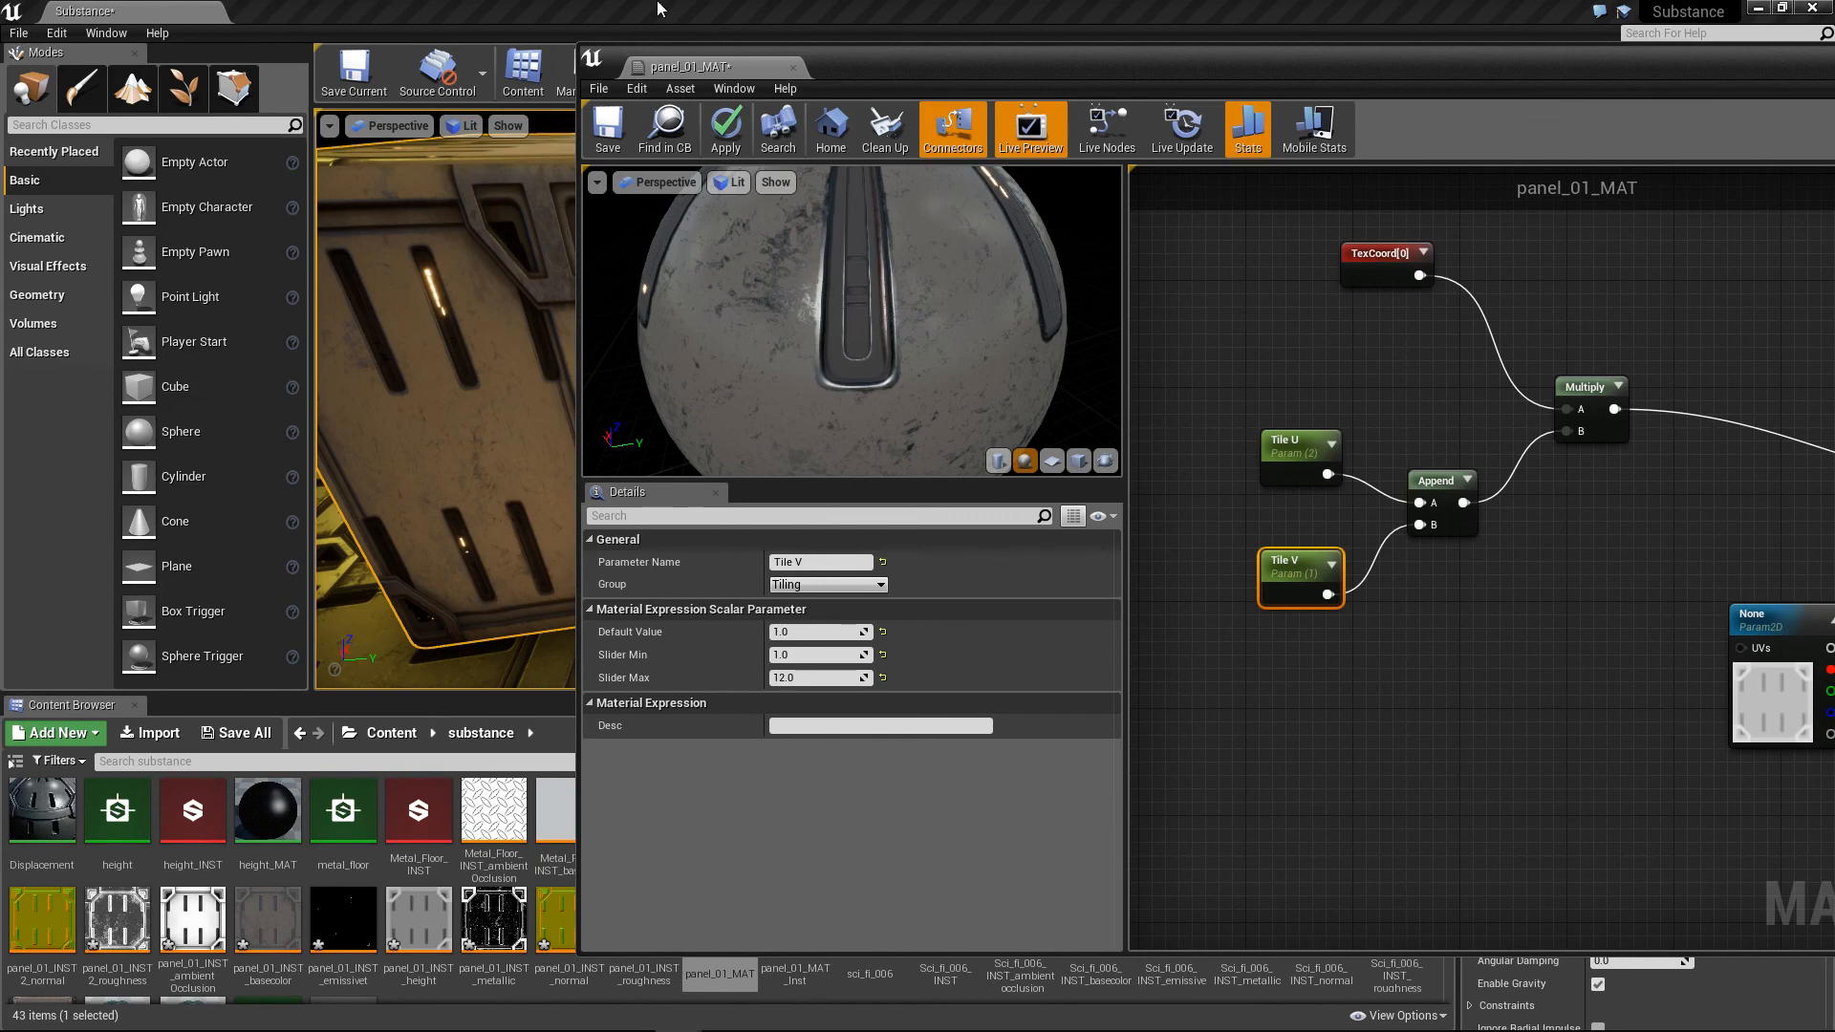
left_click_drag(935, 76, 400, 119)
left_click_drag(1678, 119, 1608, 122)
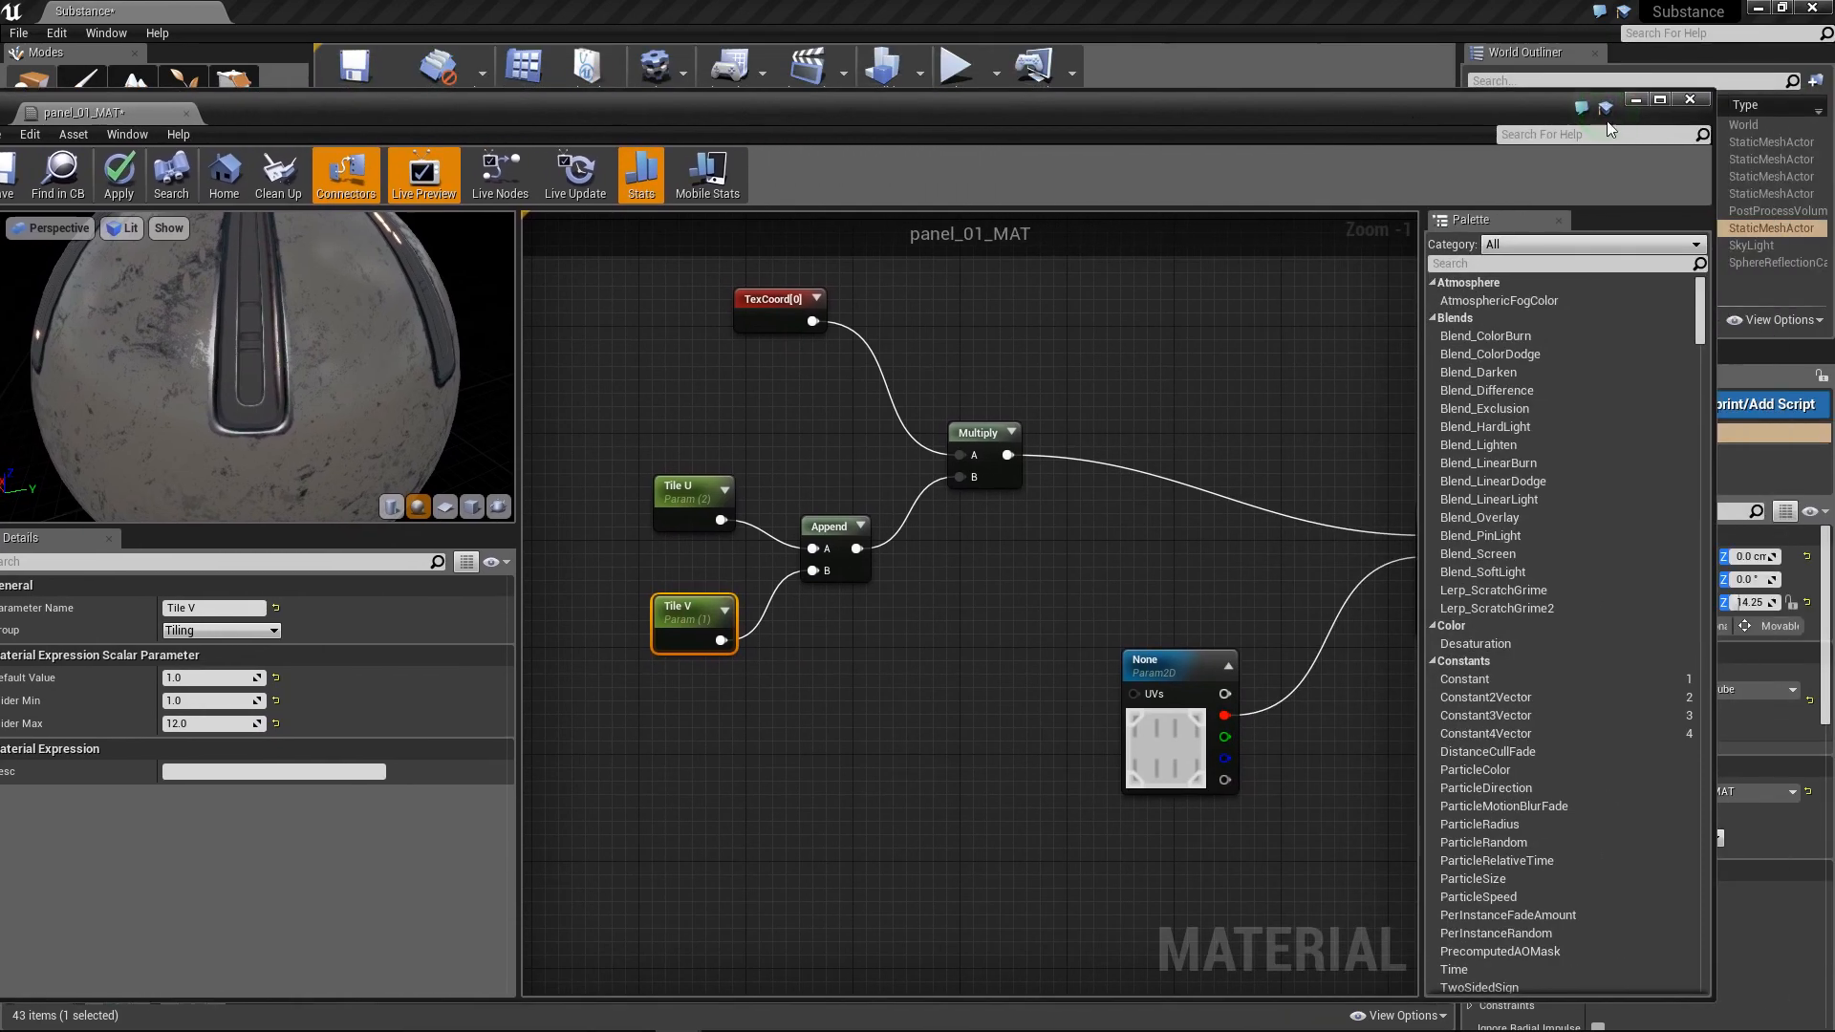
left_click(1690, 100)
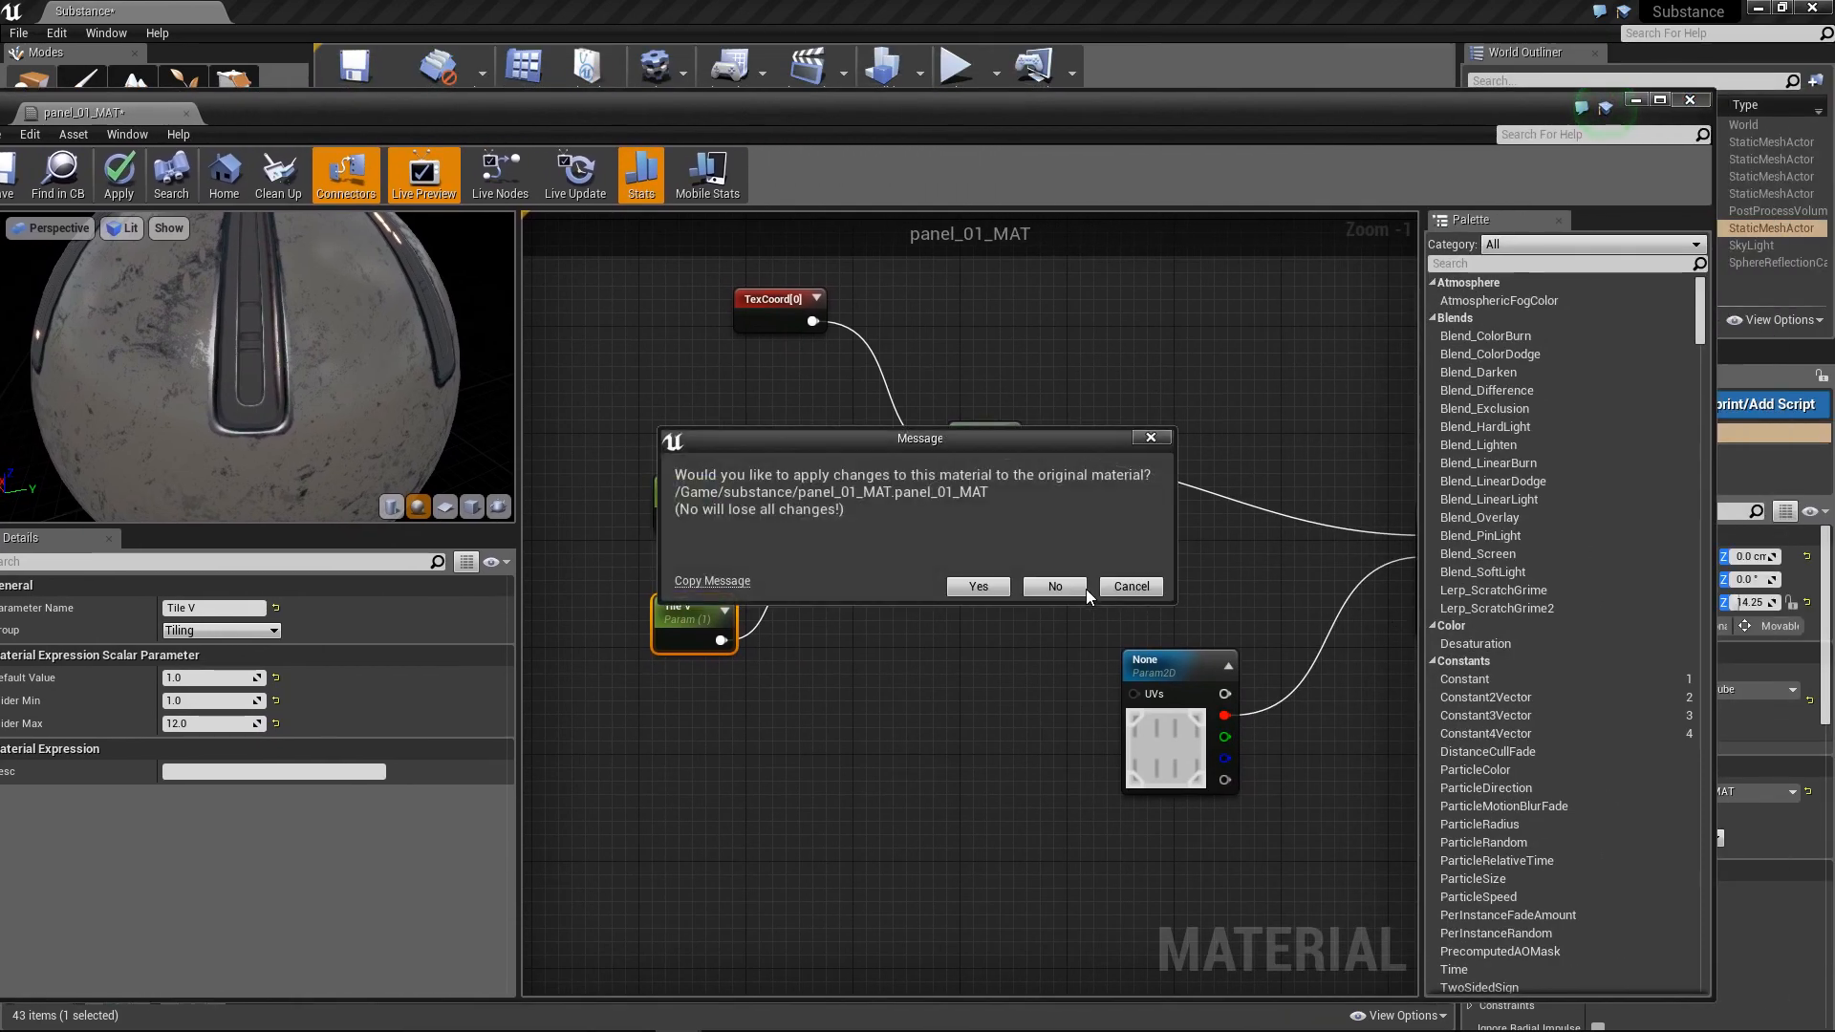
left_click(1079, 586)
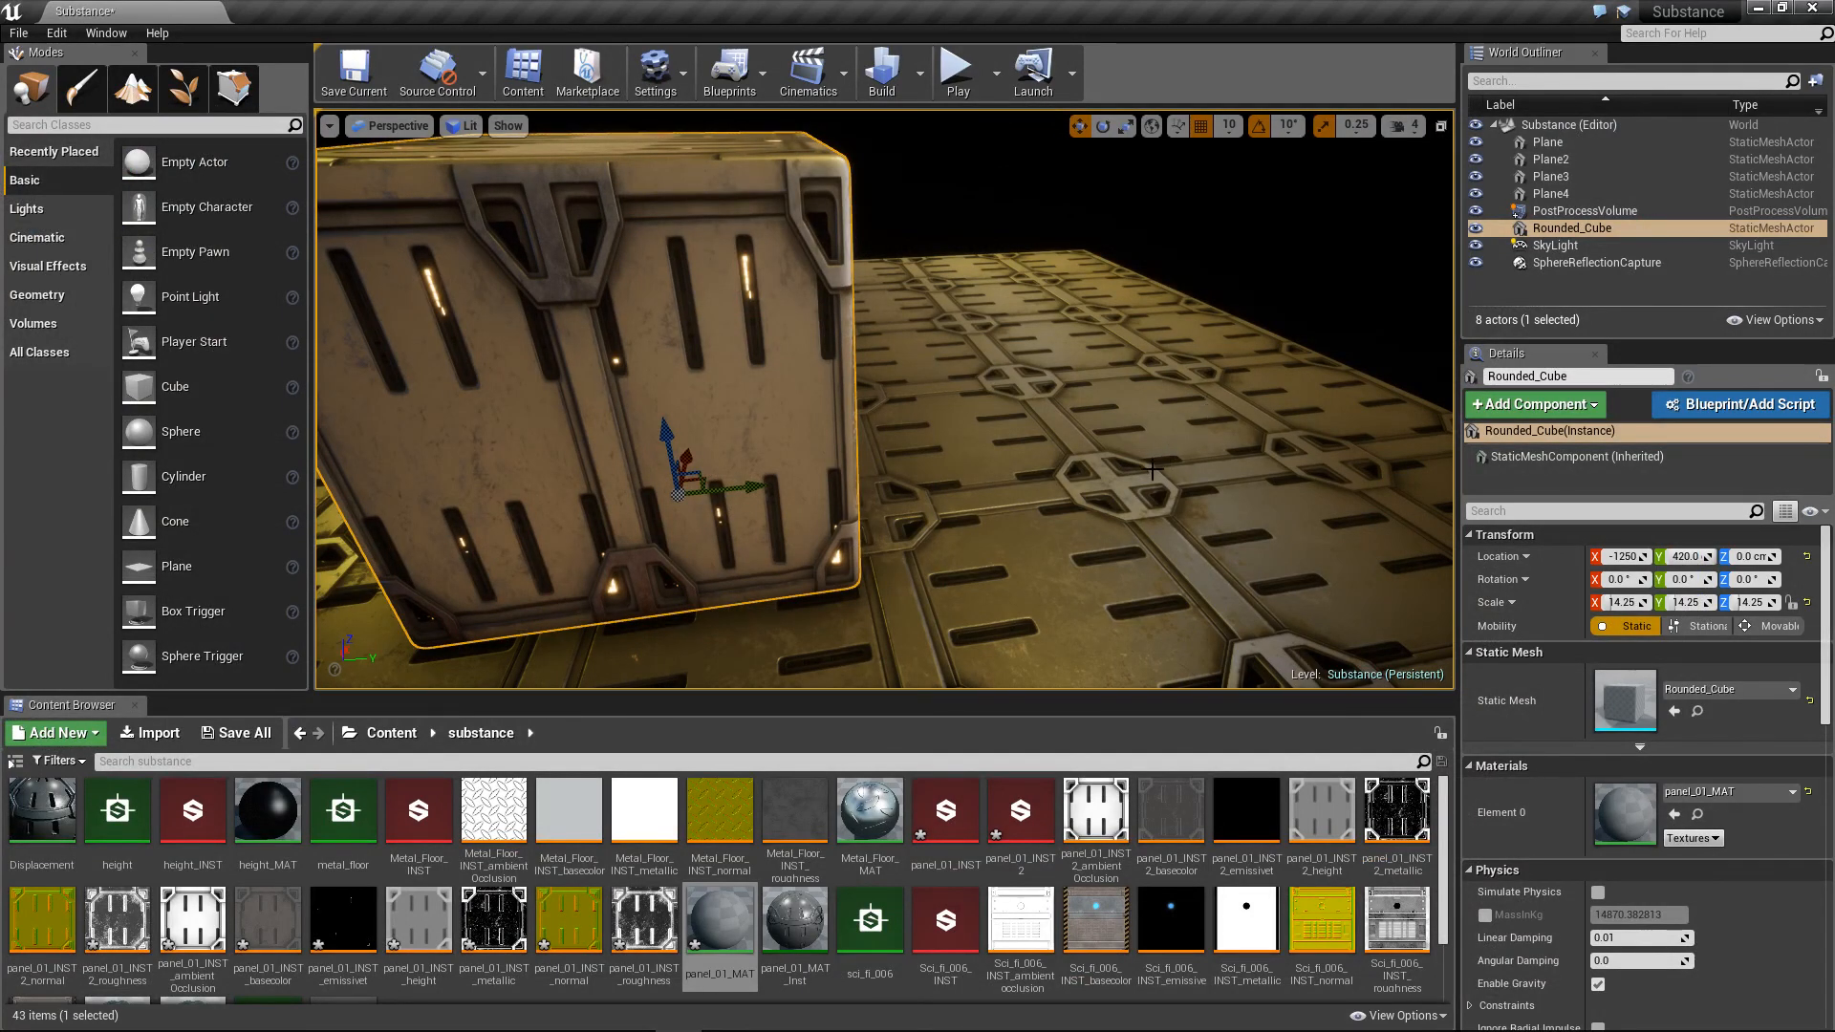
Step: Reopen the panel_01_MAT material from the substance folder
scroll(1151, 468, "down", 3)
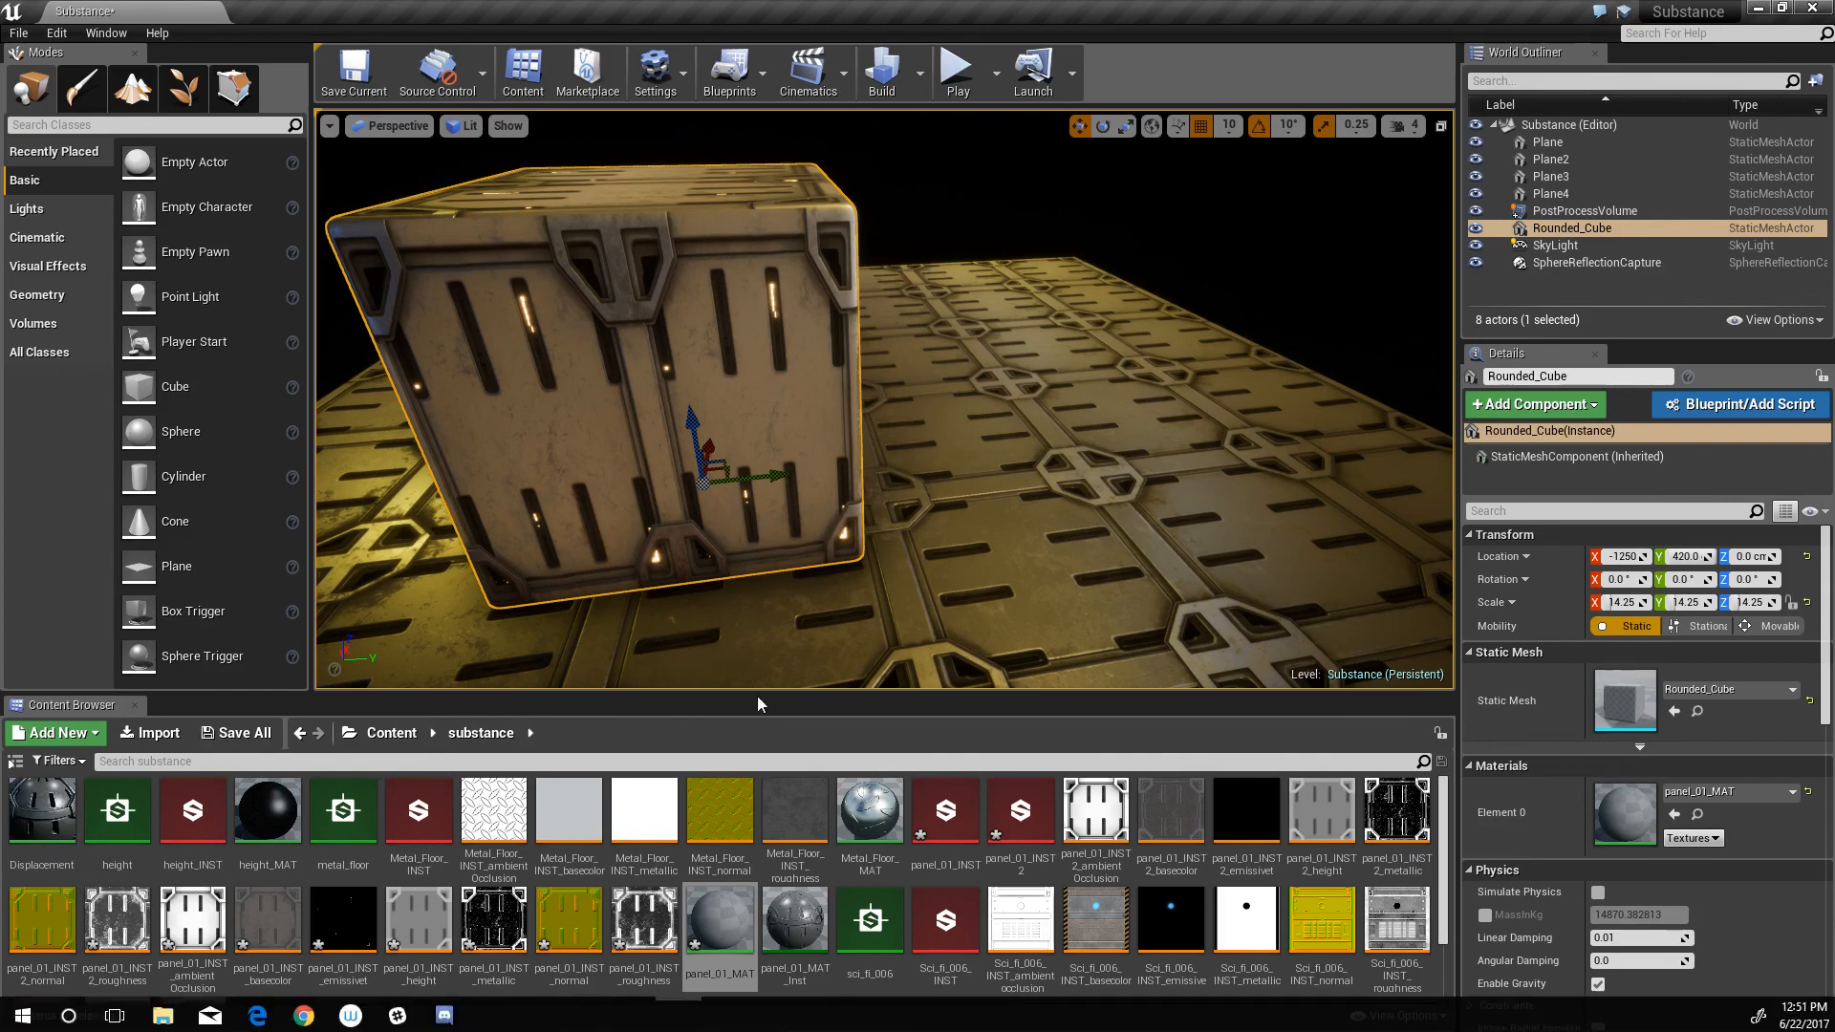
left_click(734, 941)
double_click(733, 941)
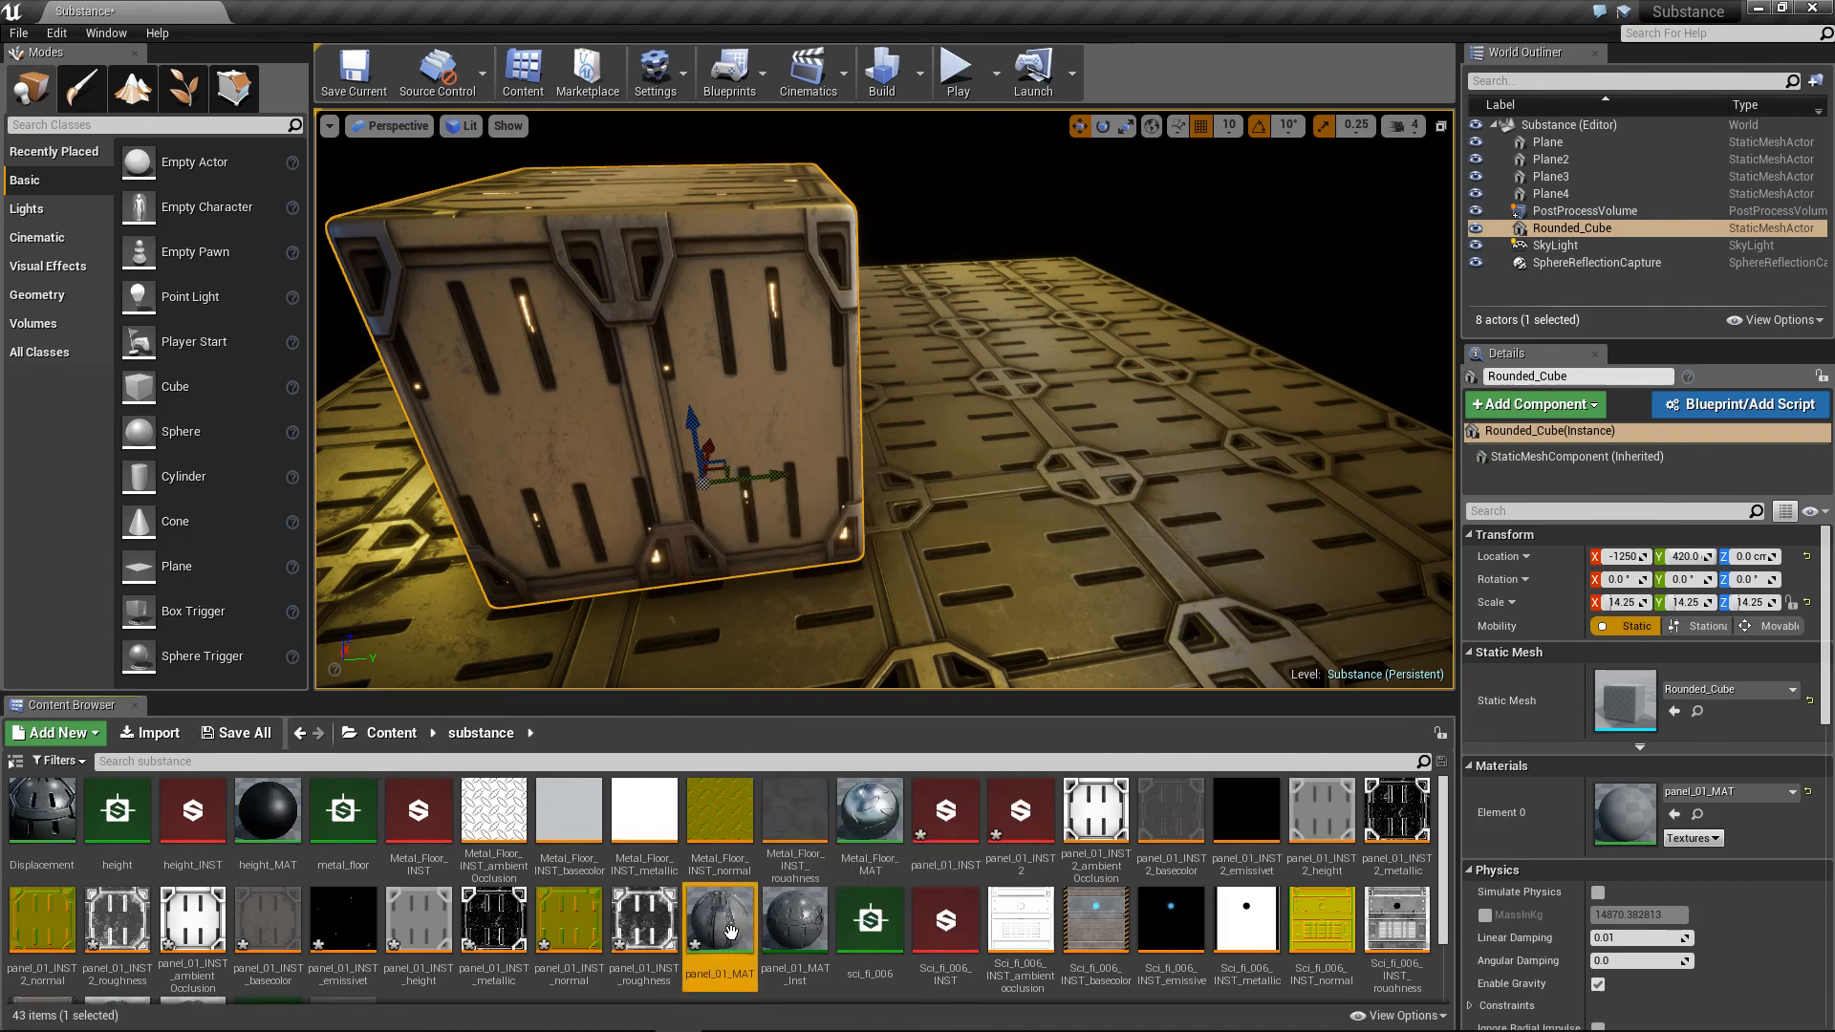
Step: Examine the preview sphere and trace the texture nodes from BumpOffset to the material inputs, and minimise the material editor
right_click_drag(801, 447, 837, 445)
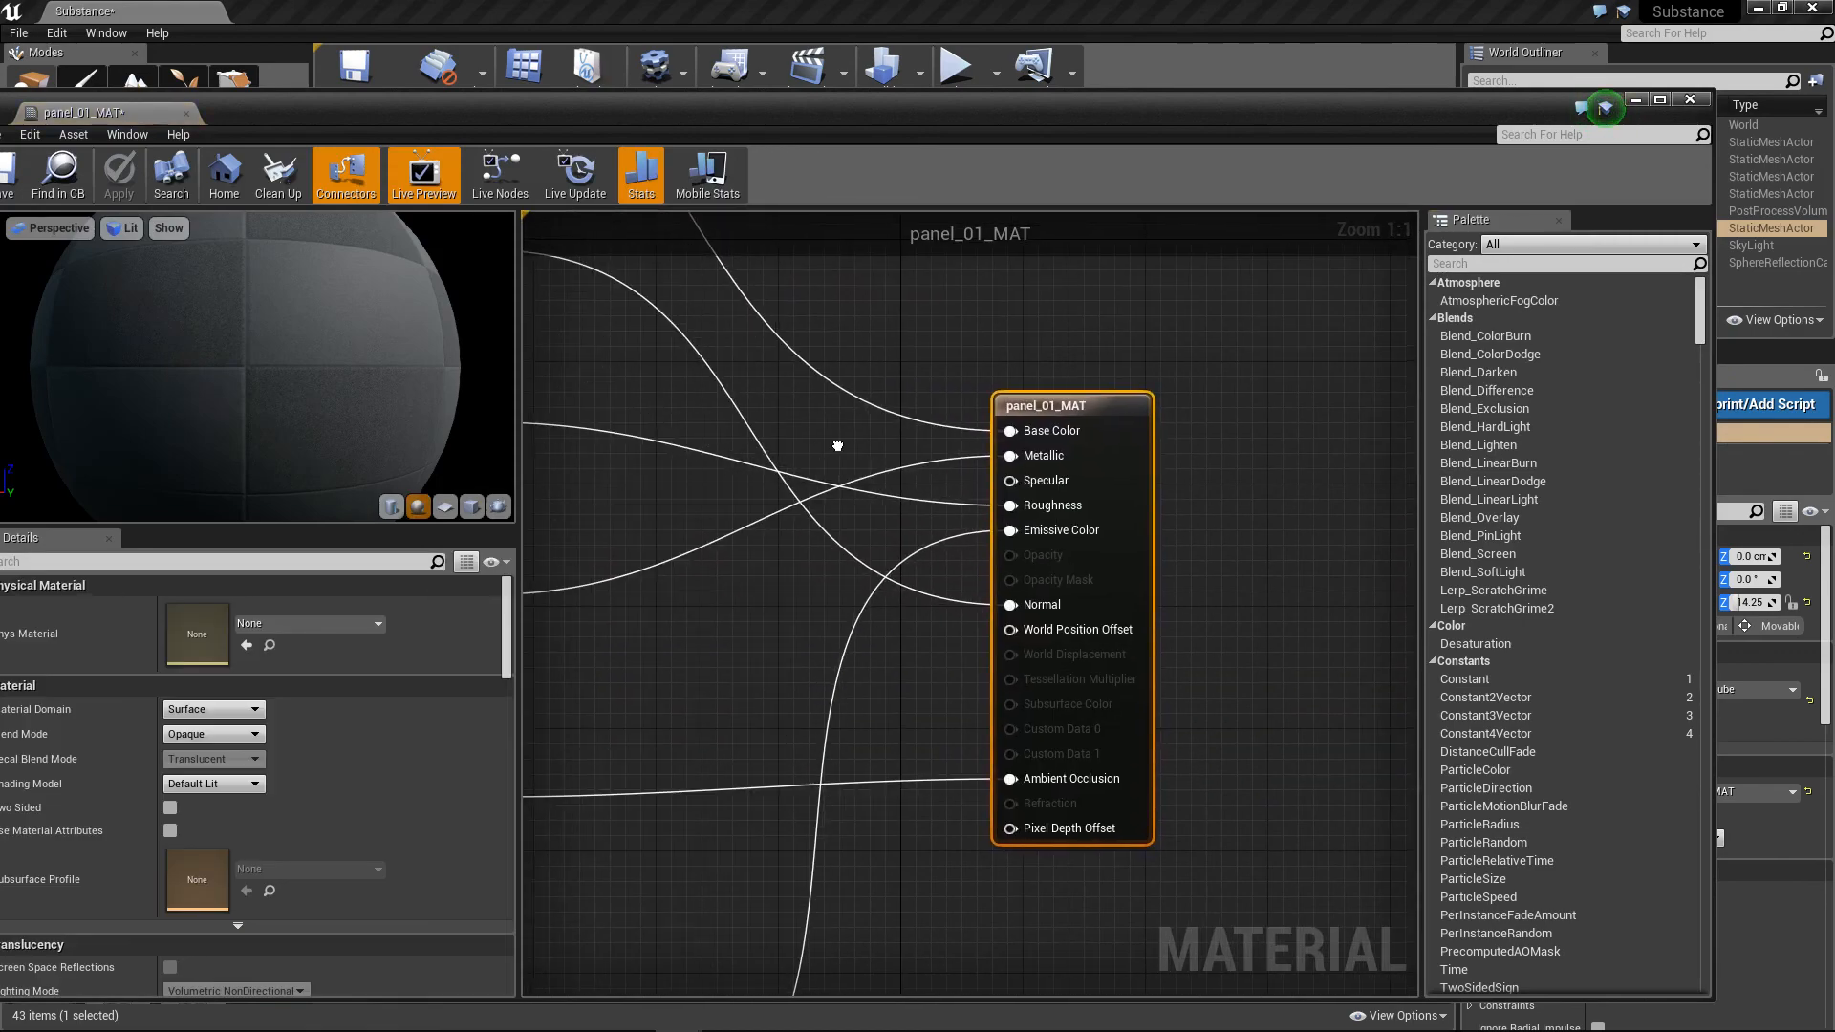
scroll(777, 587, "down", 1)
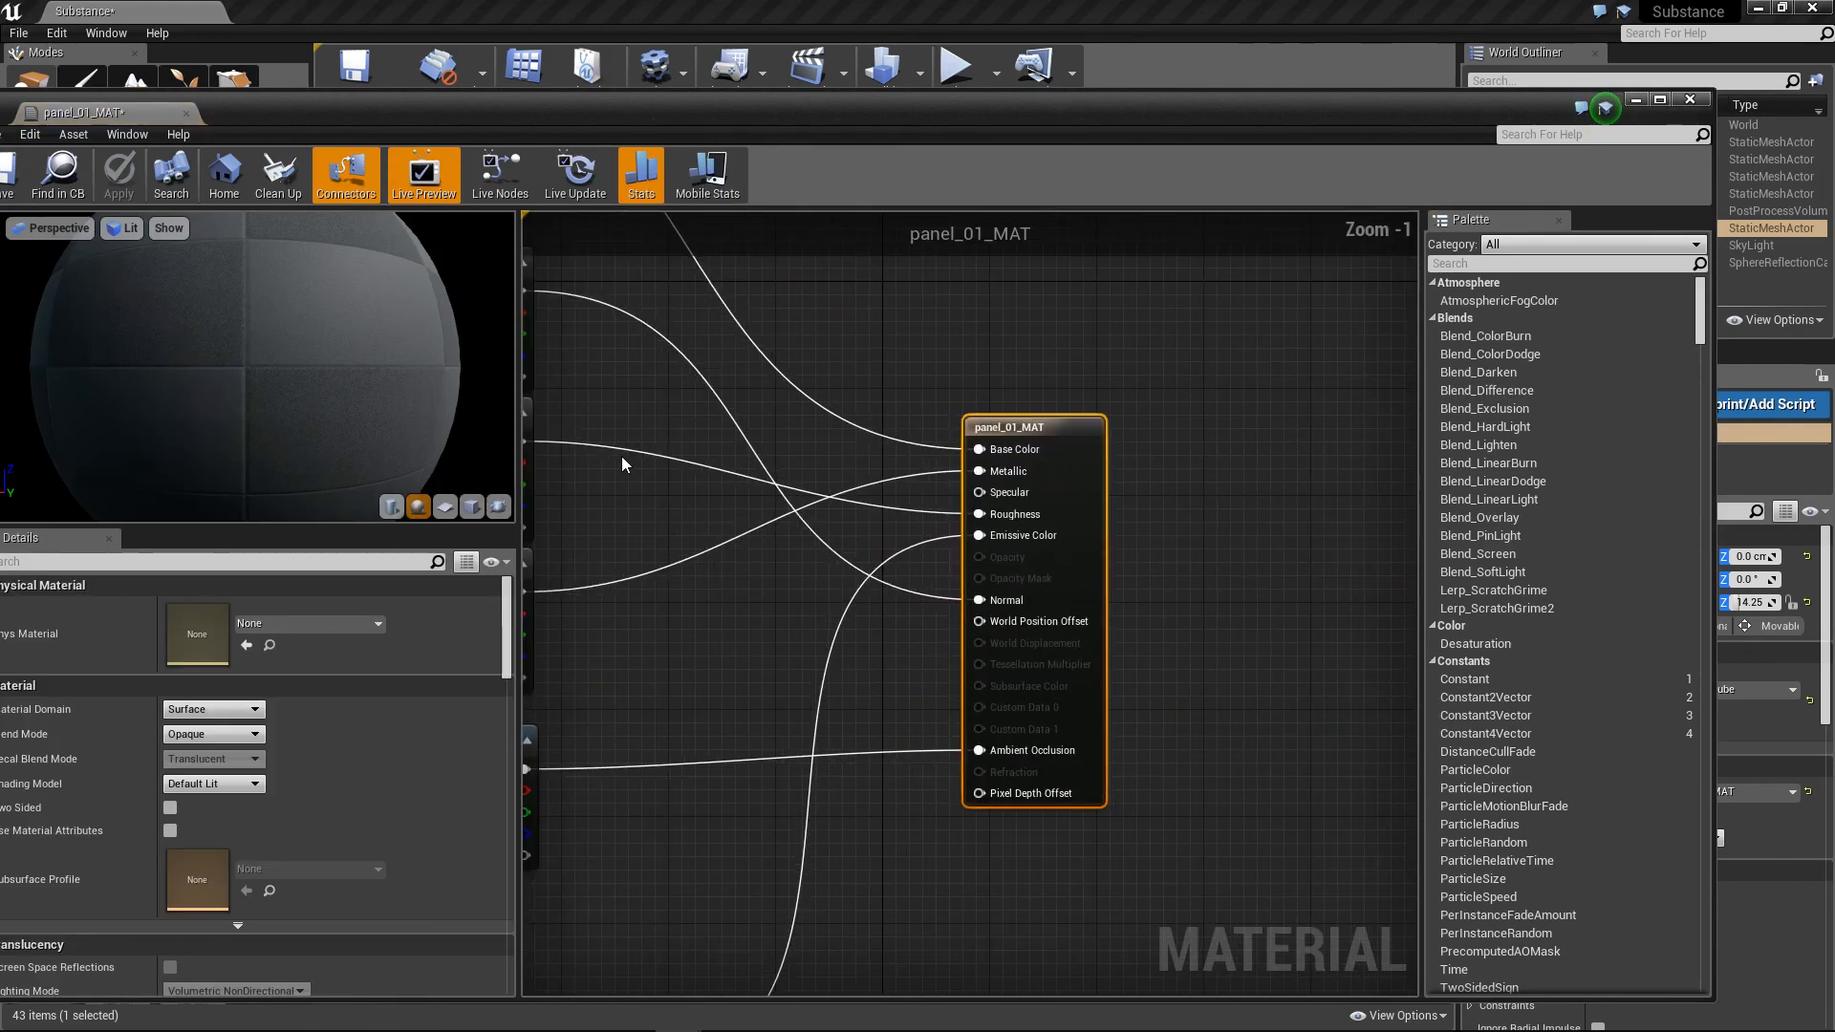
right_click_drag(770, 512, 916, 543)
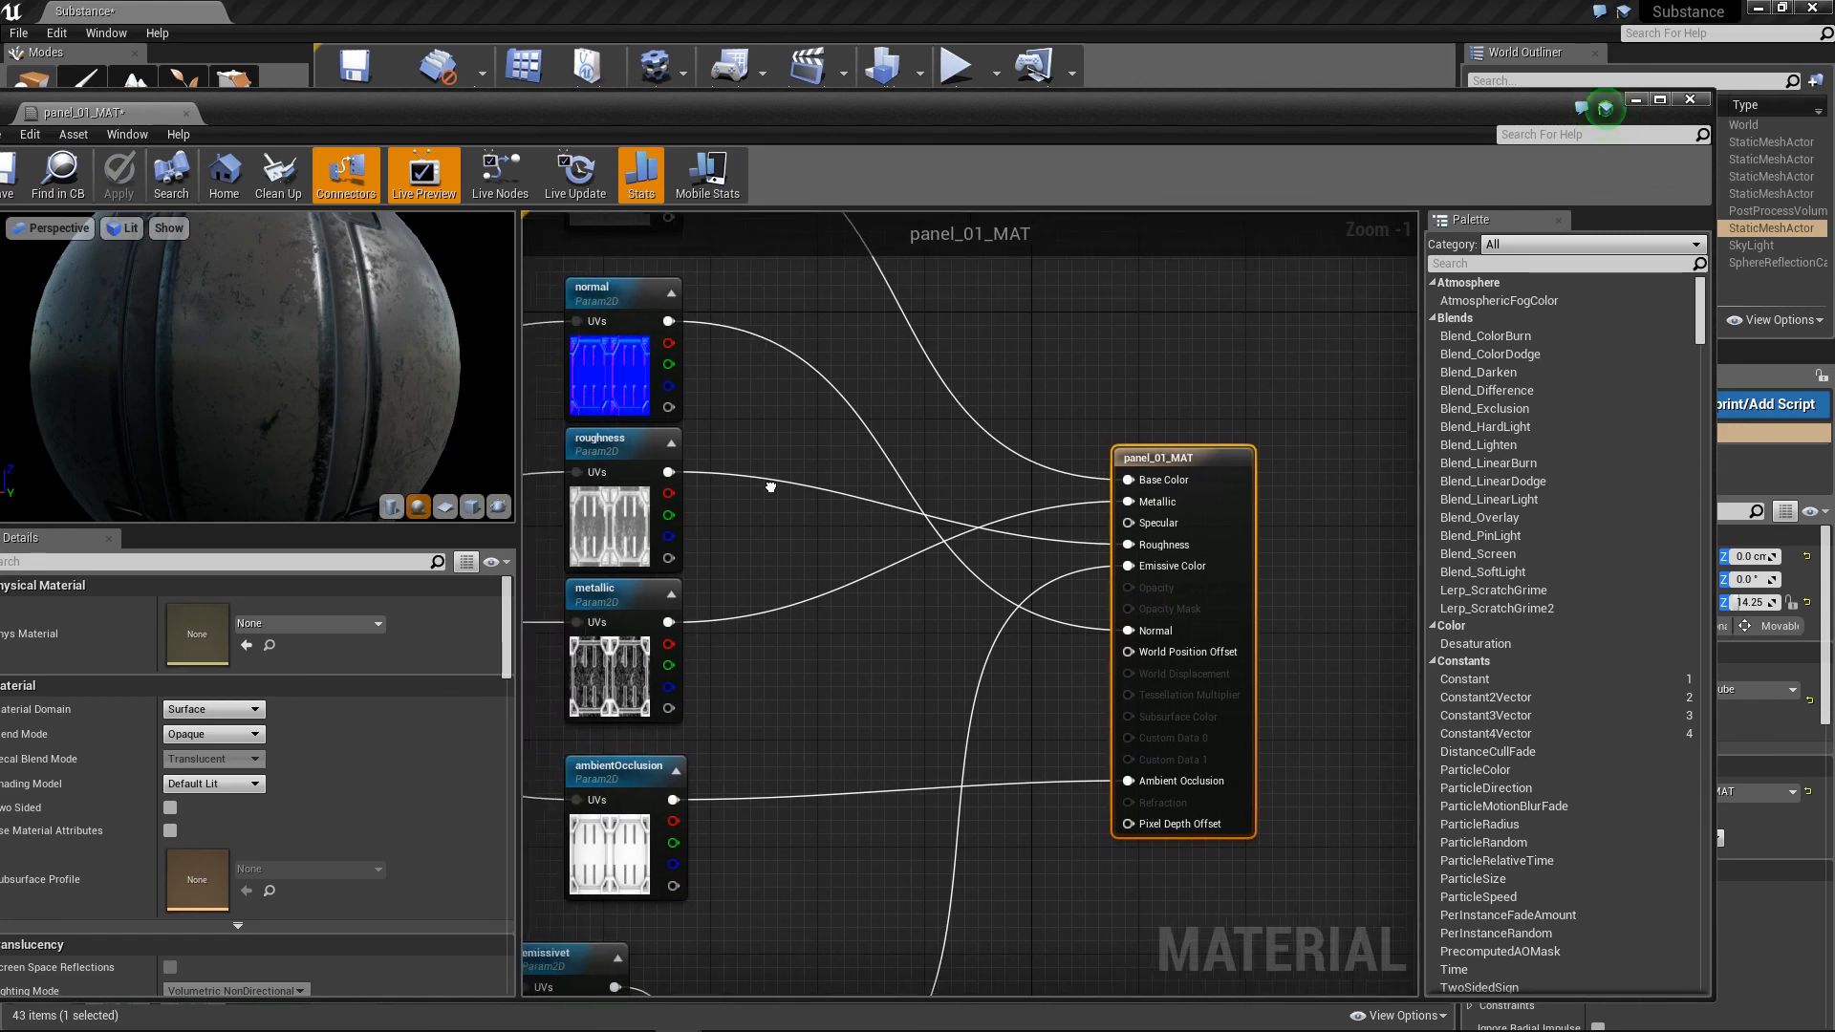
left_click_drag(325, 304, 180, 369)
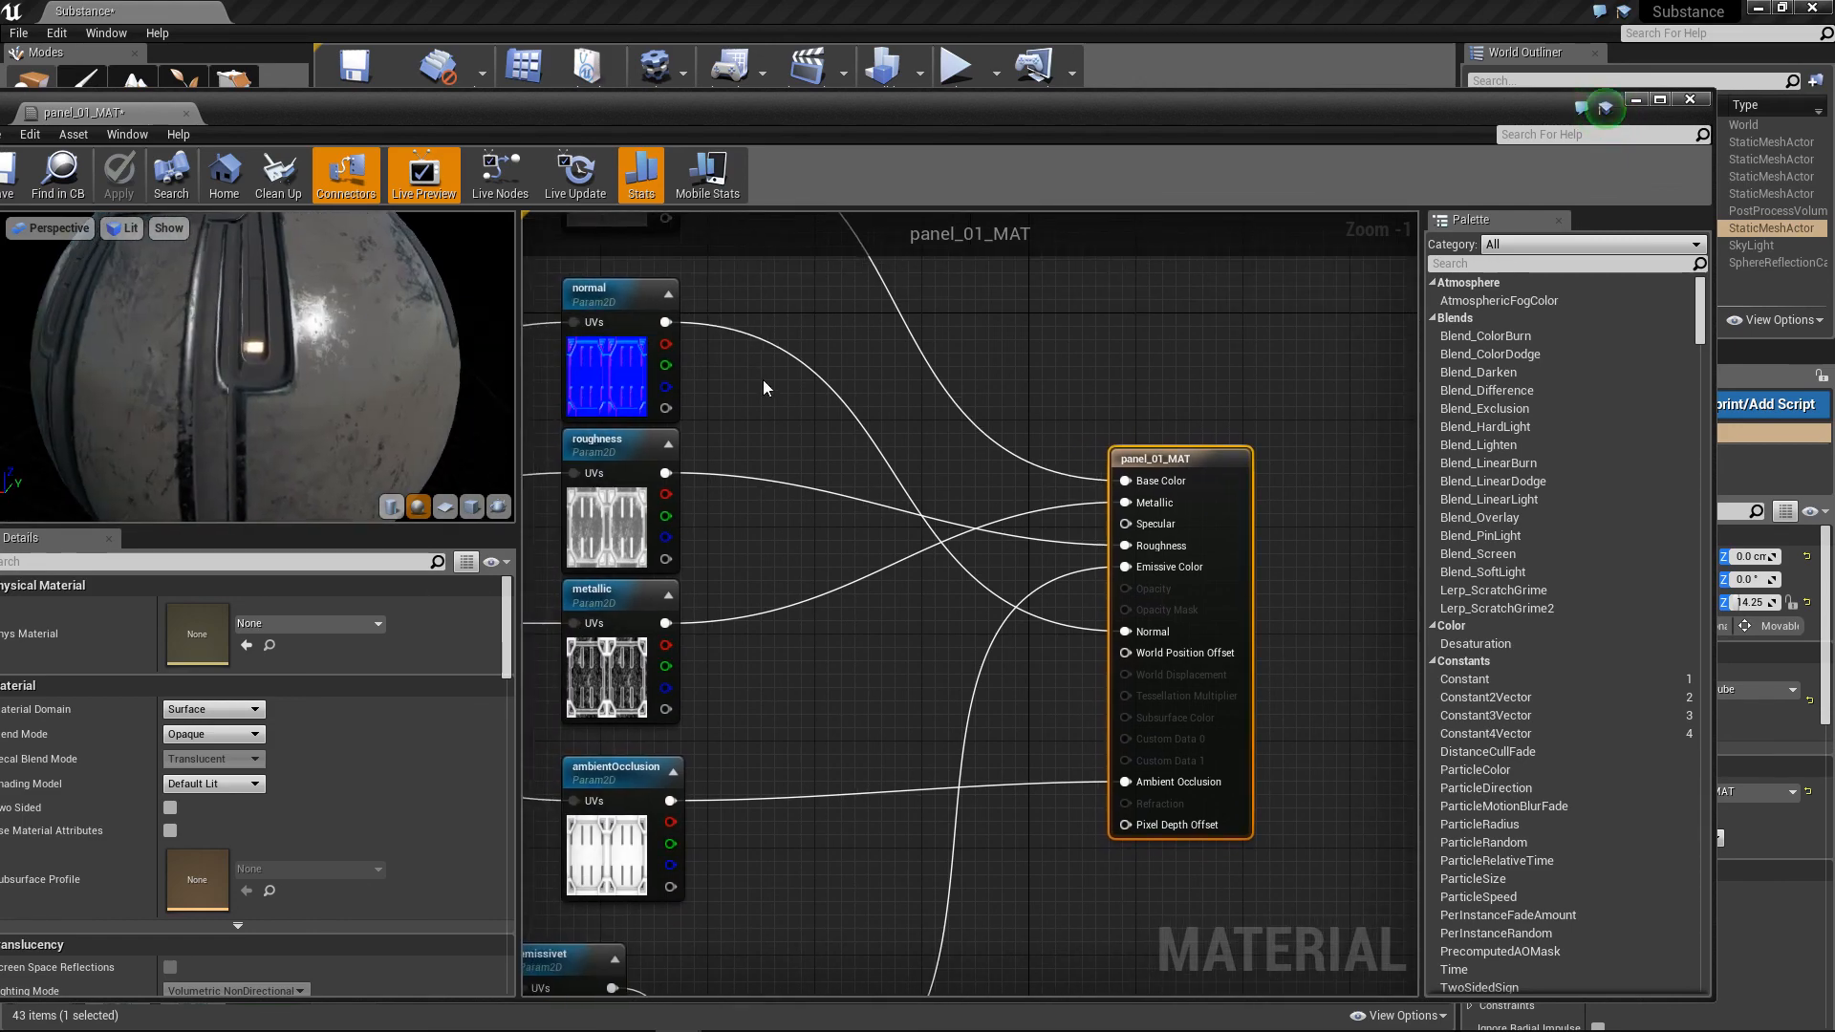
right_click_drag(770, 468, 1086, 466)
scroll(1055, 570, "down", 1)
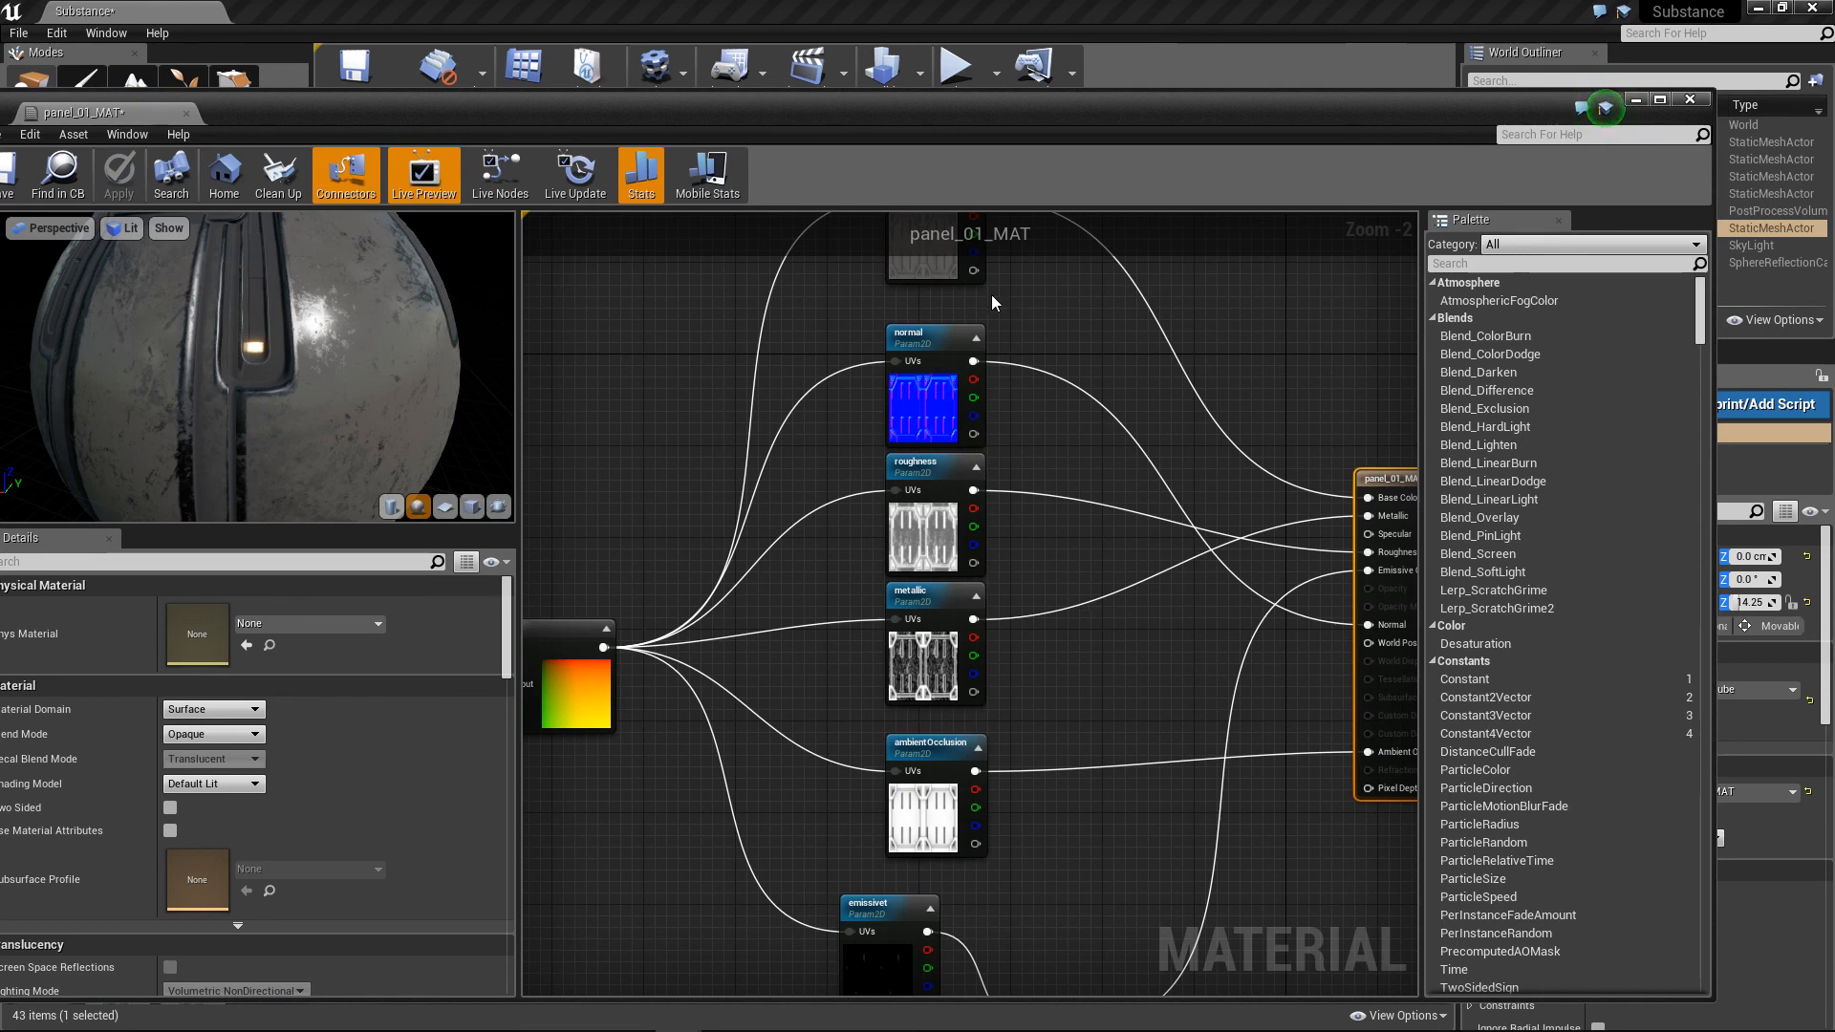
left_click(1635, 101)
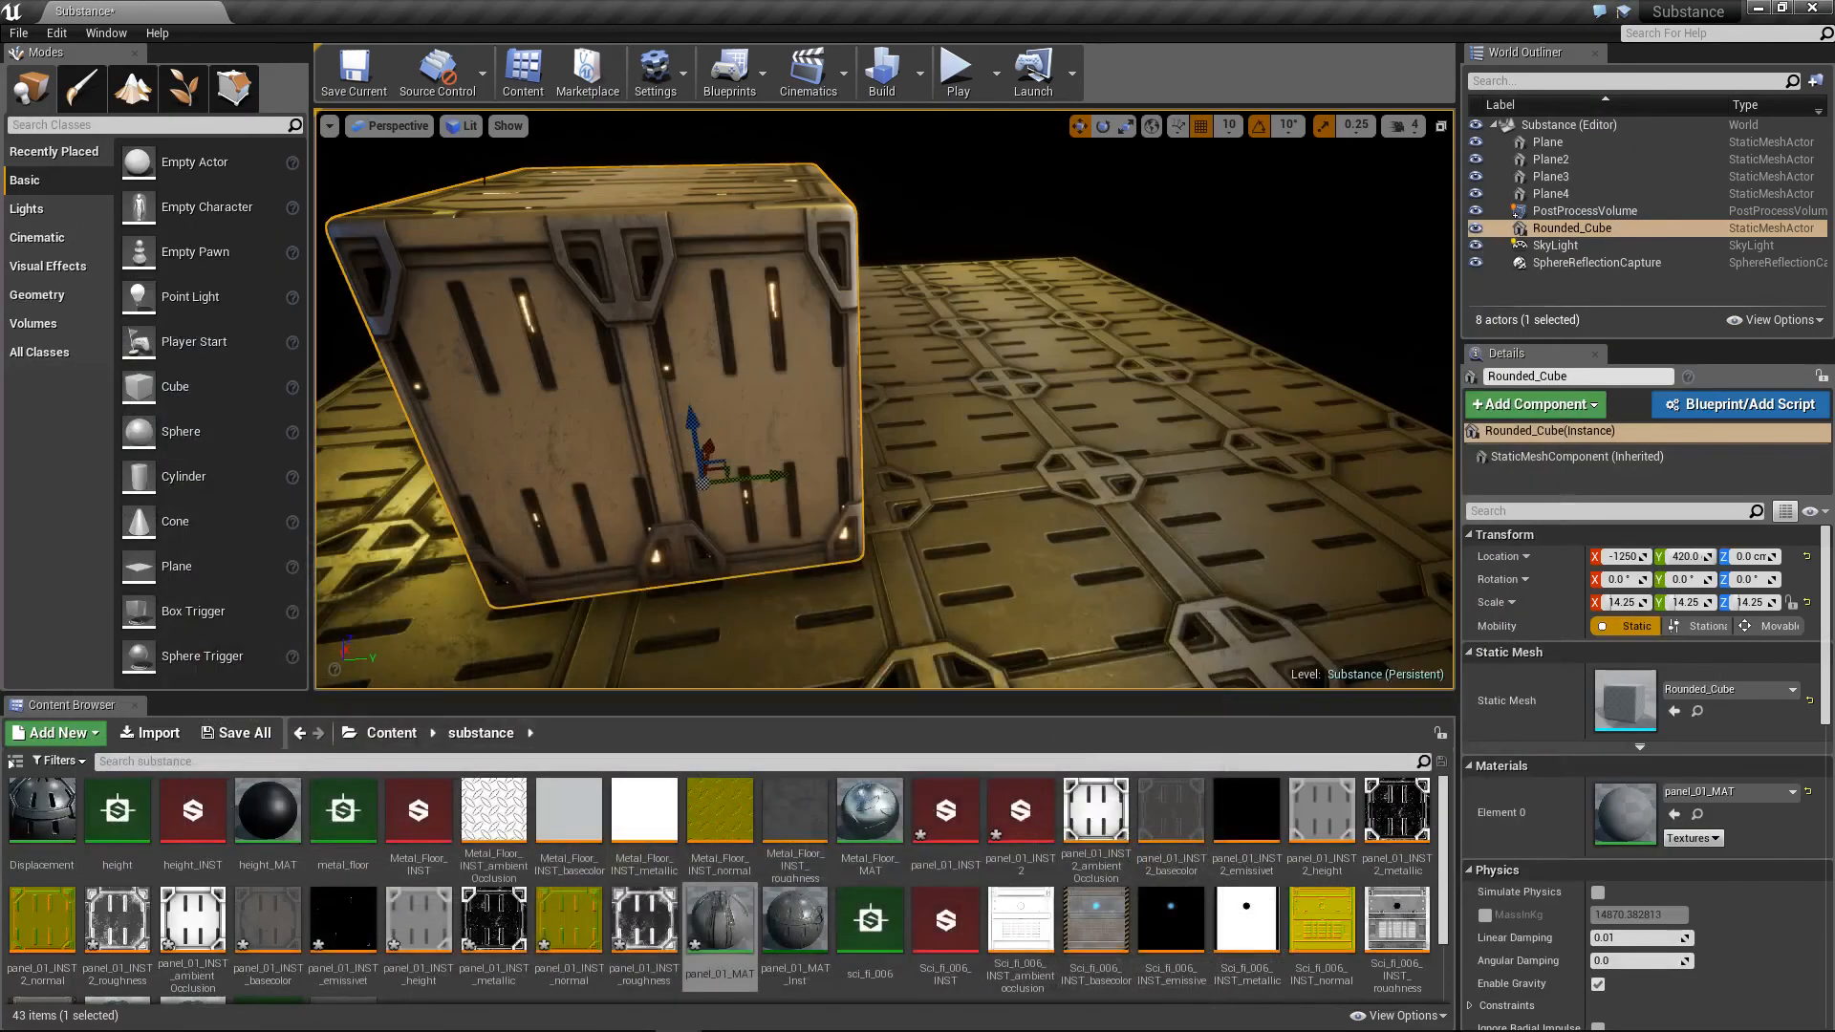
Step: Open the Substance plugin page of the project settings and widen the name column to make the setting names readable
left_click(57, 33)
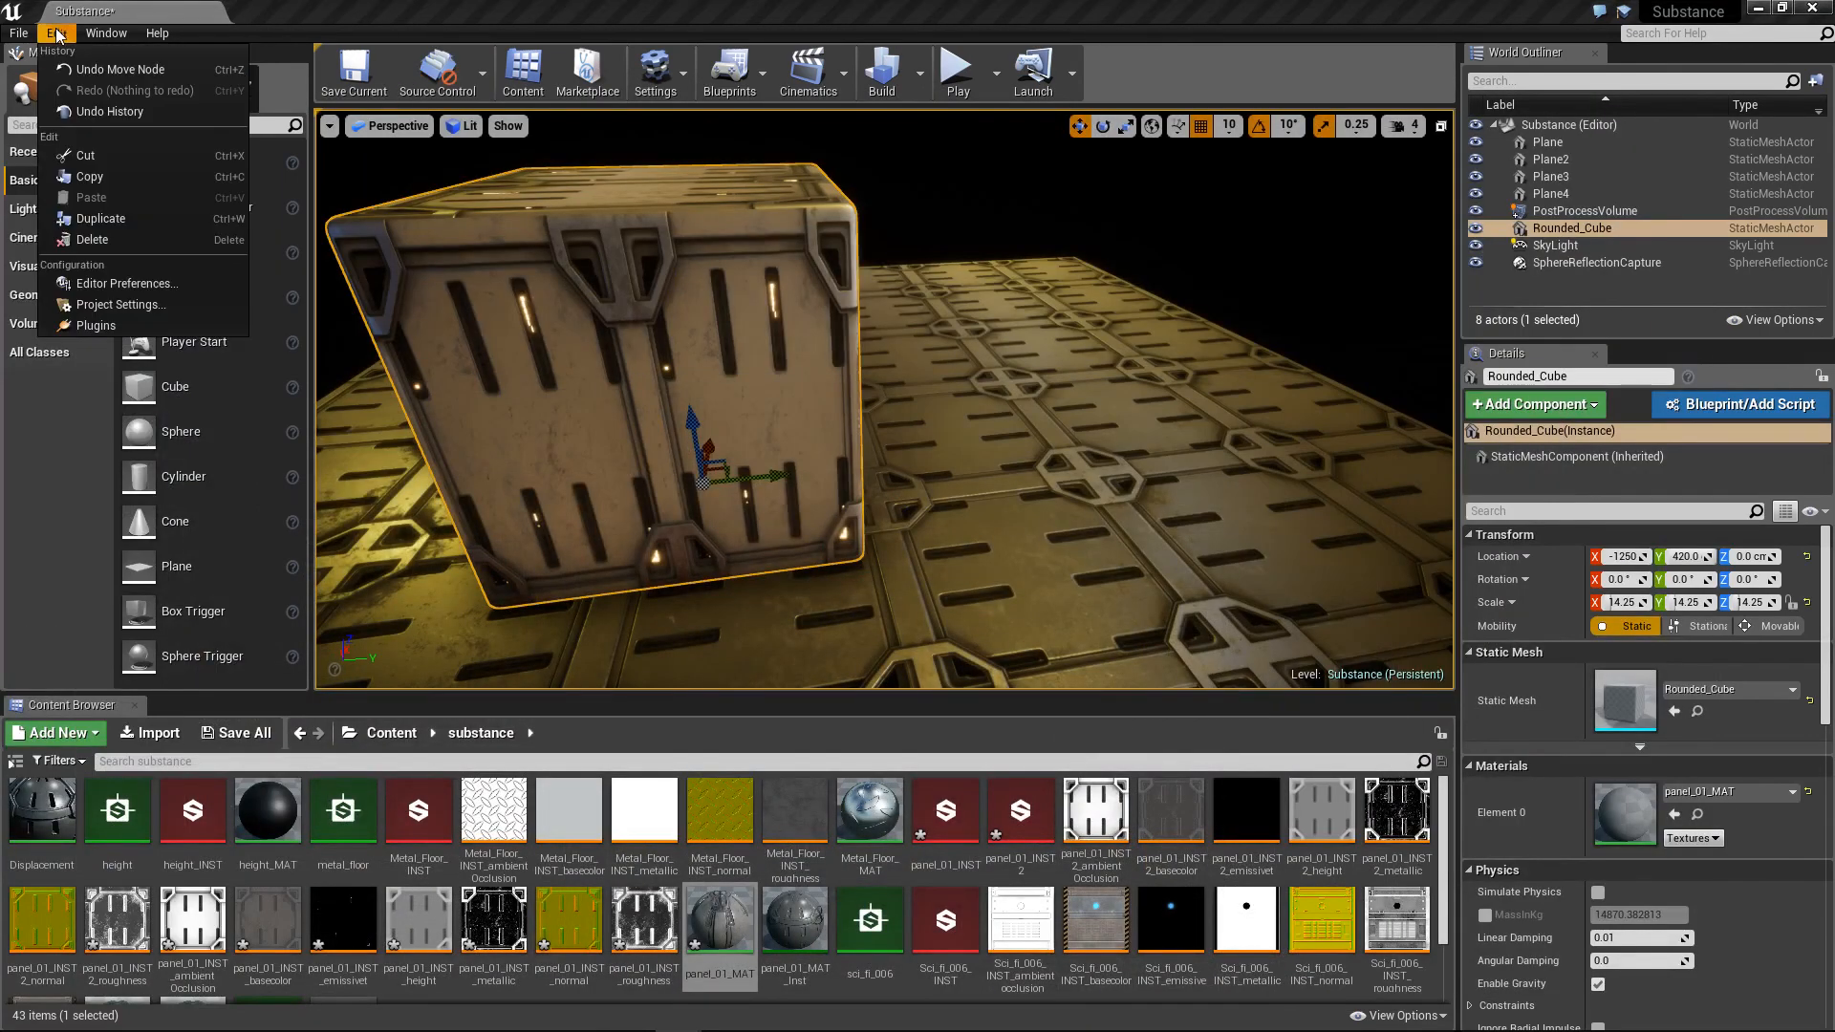
left_click(125, 305)
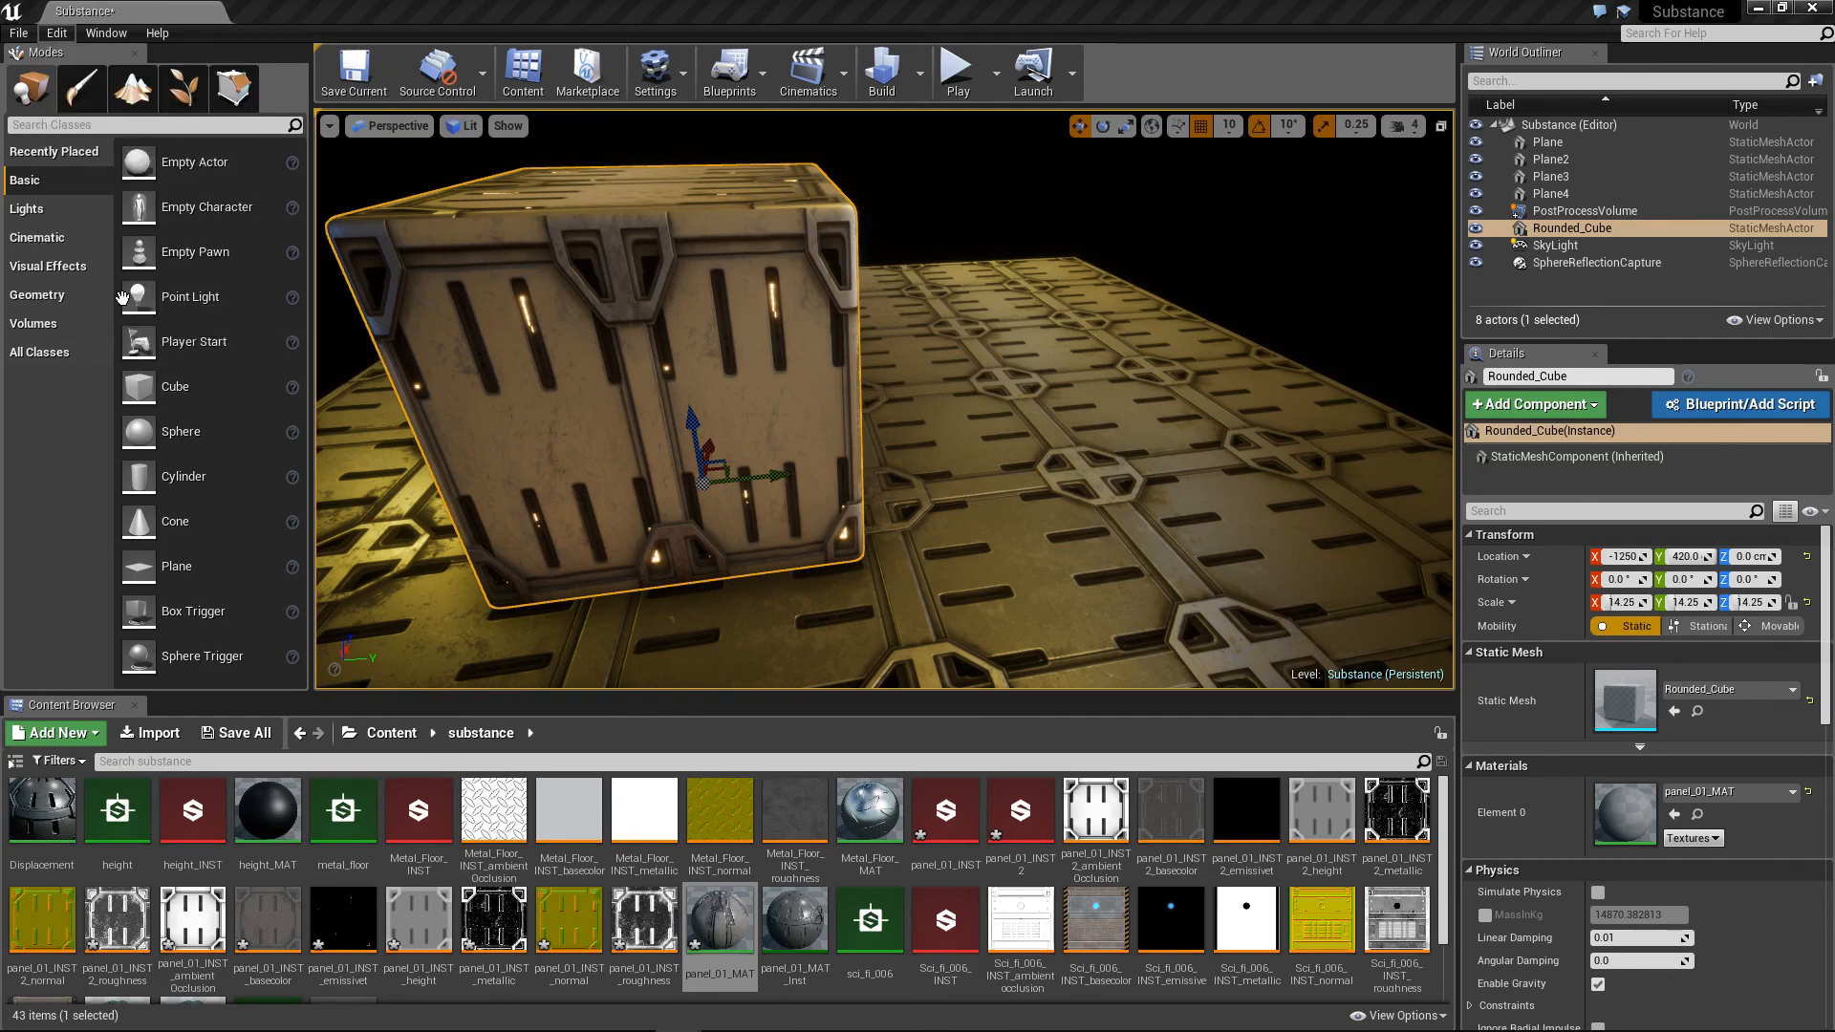
left_click_drag(0, 281, 988, 116)
left_click_drag(834, 532, 869, 919)
left_click(676, 837)
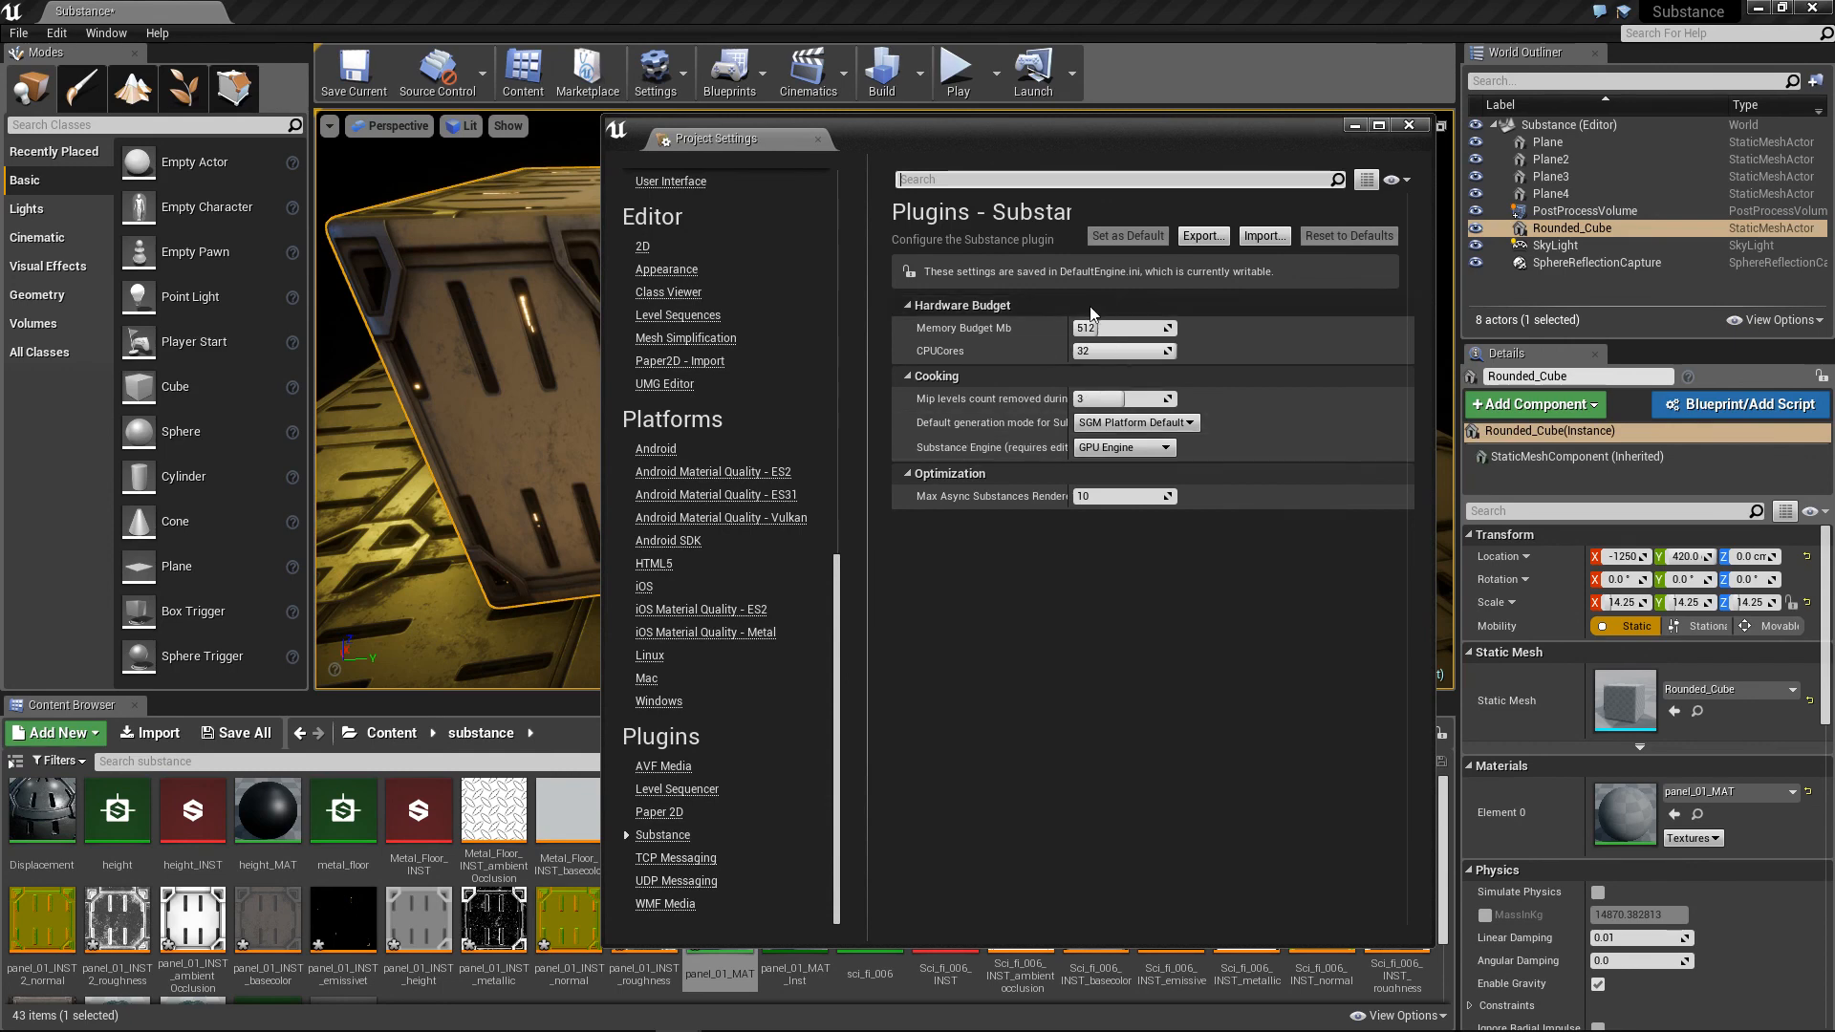
left_click_drag(1068, 395, 1233, 399)
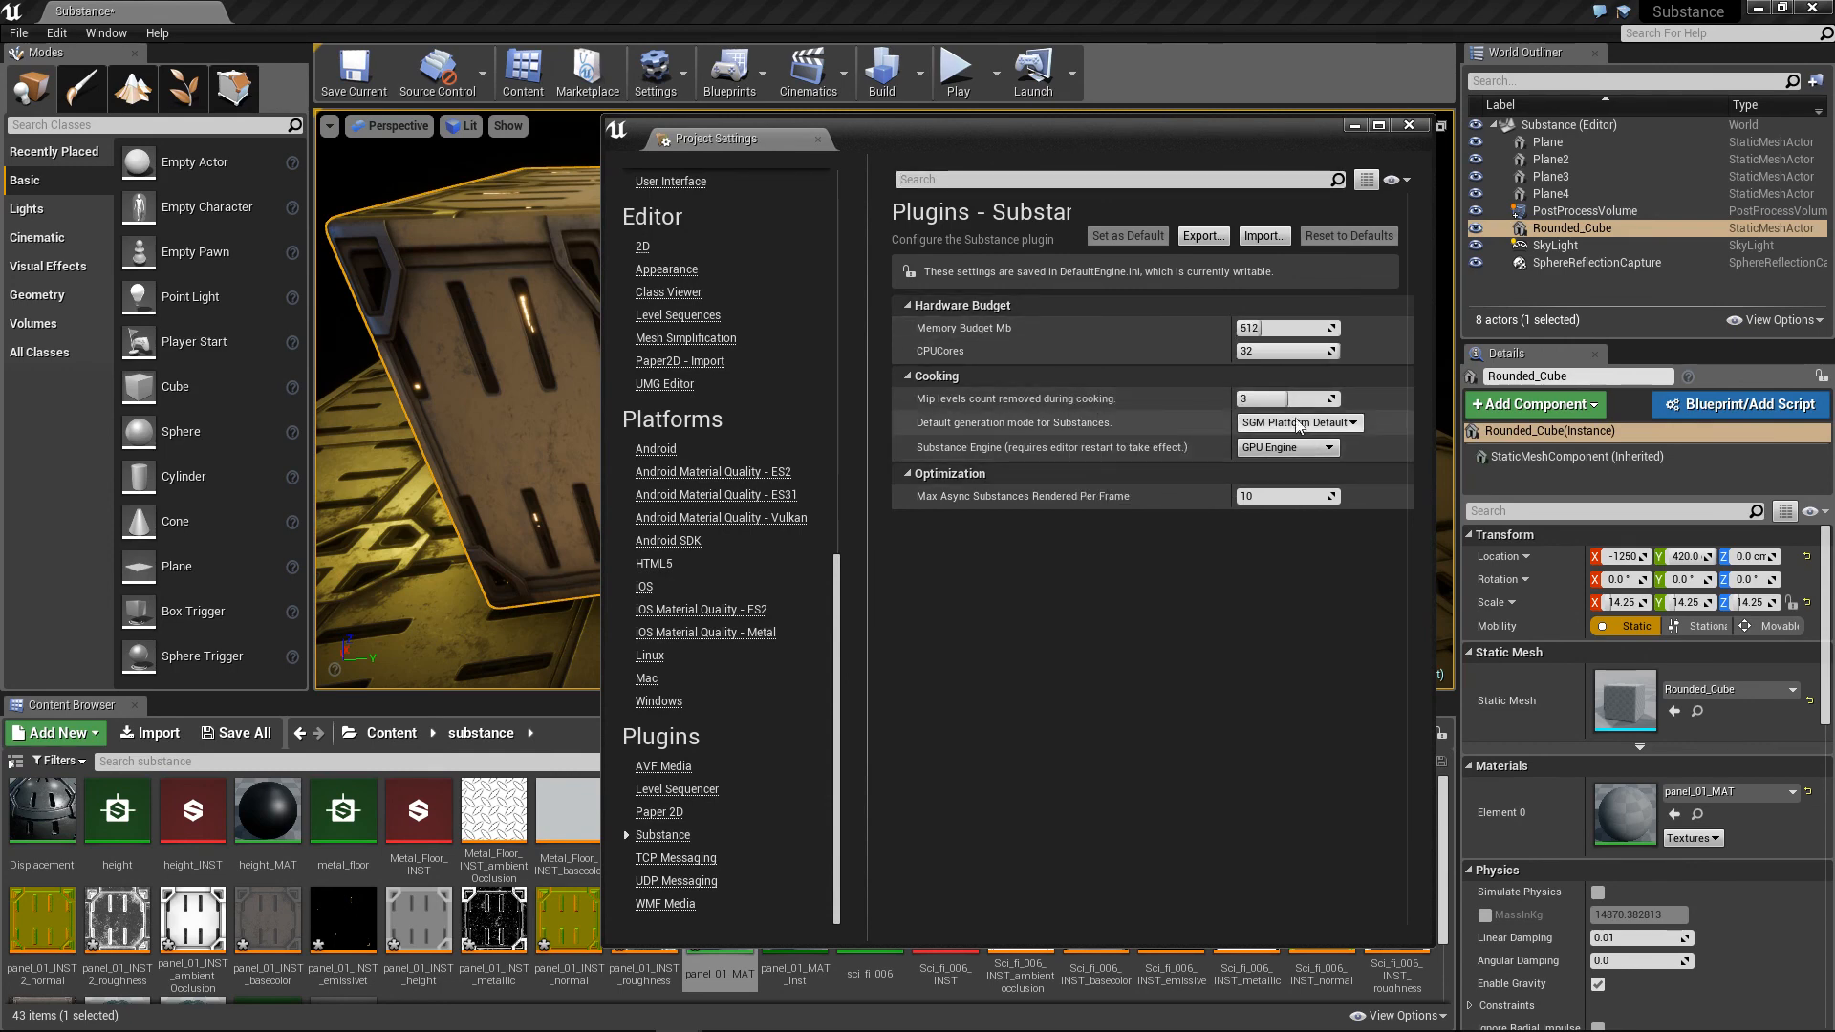
Step: Show the available options for the default generation mode for Substances, keep SGM Platform Default, and close the project settings
left_click(1357, 426)
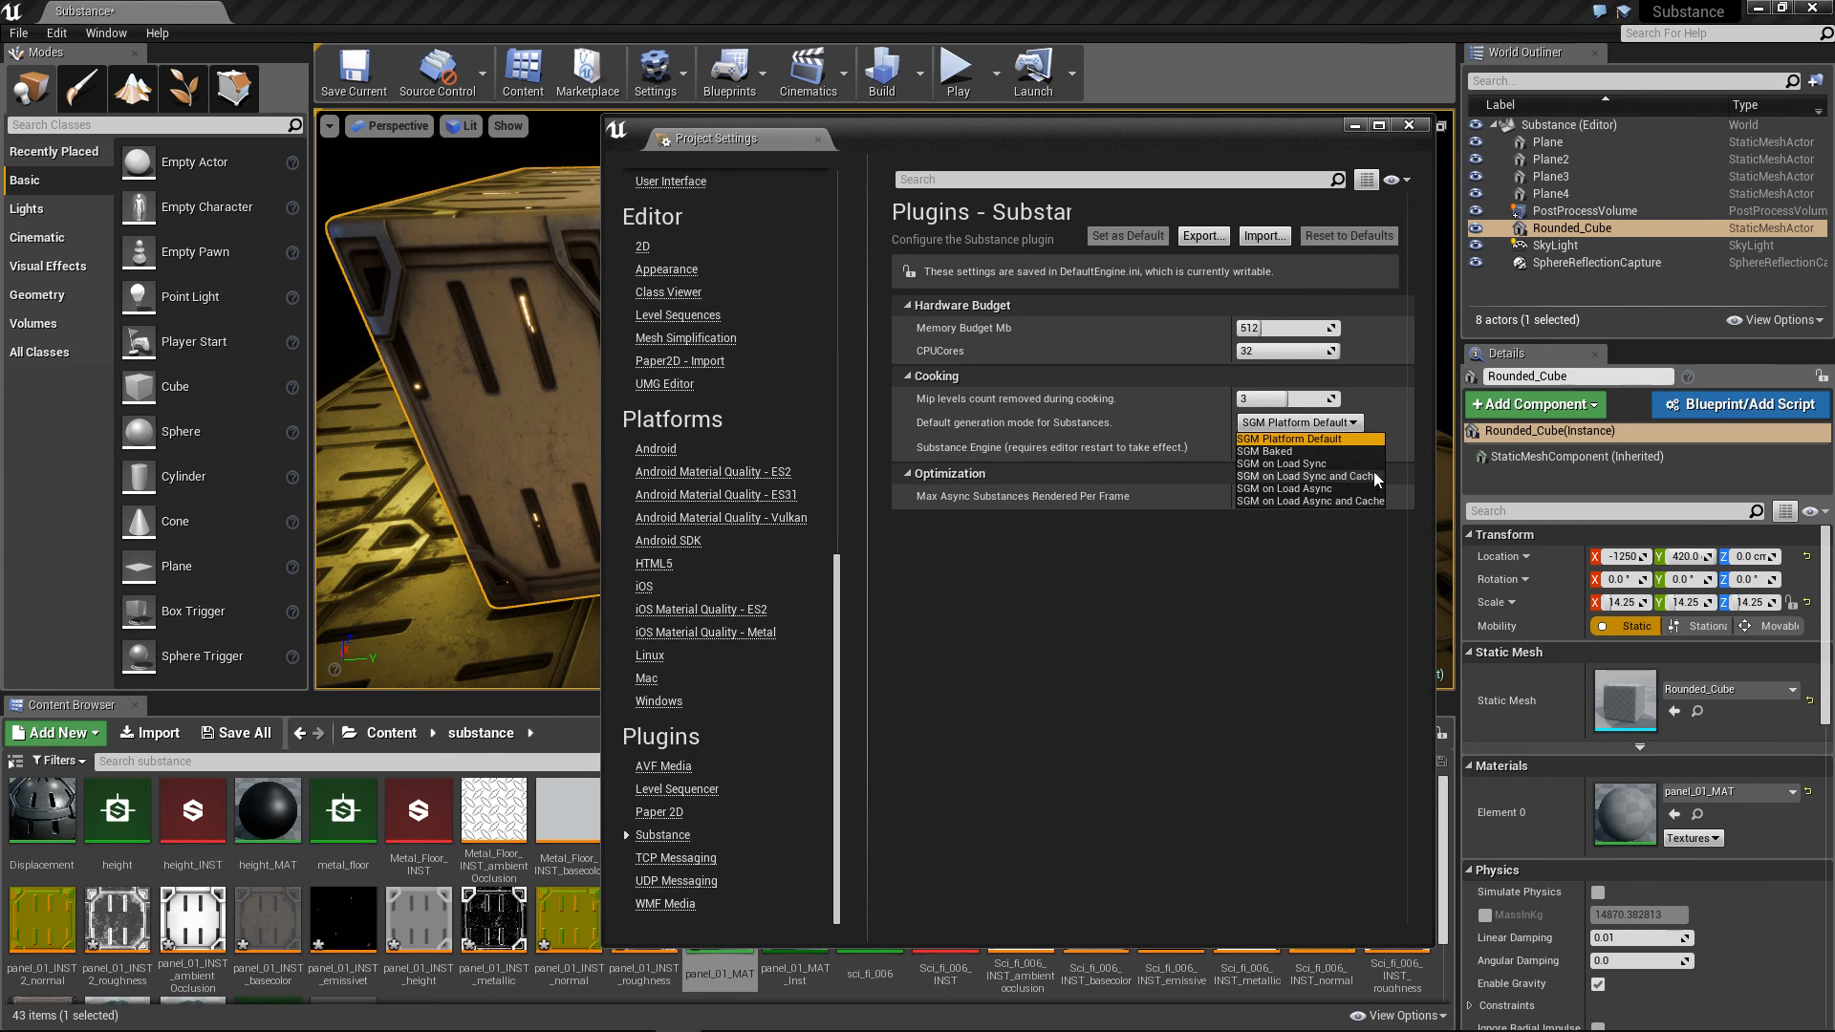
left_click(1160, 667)
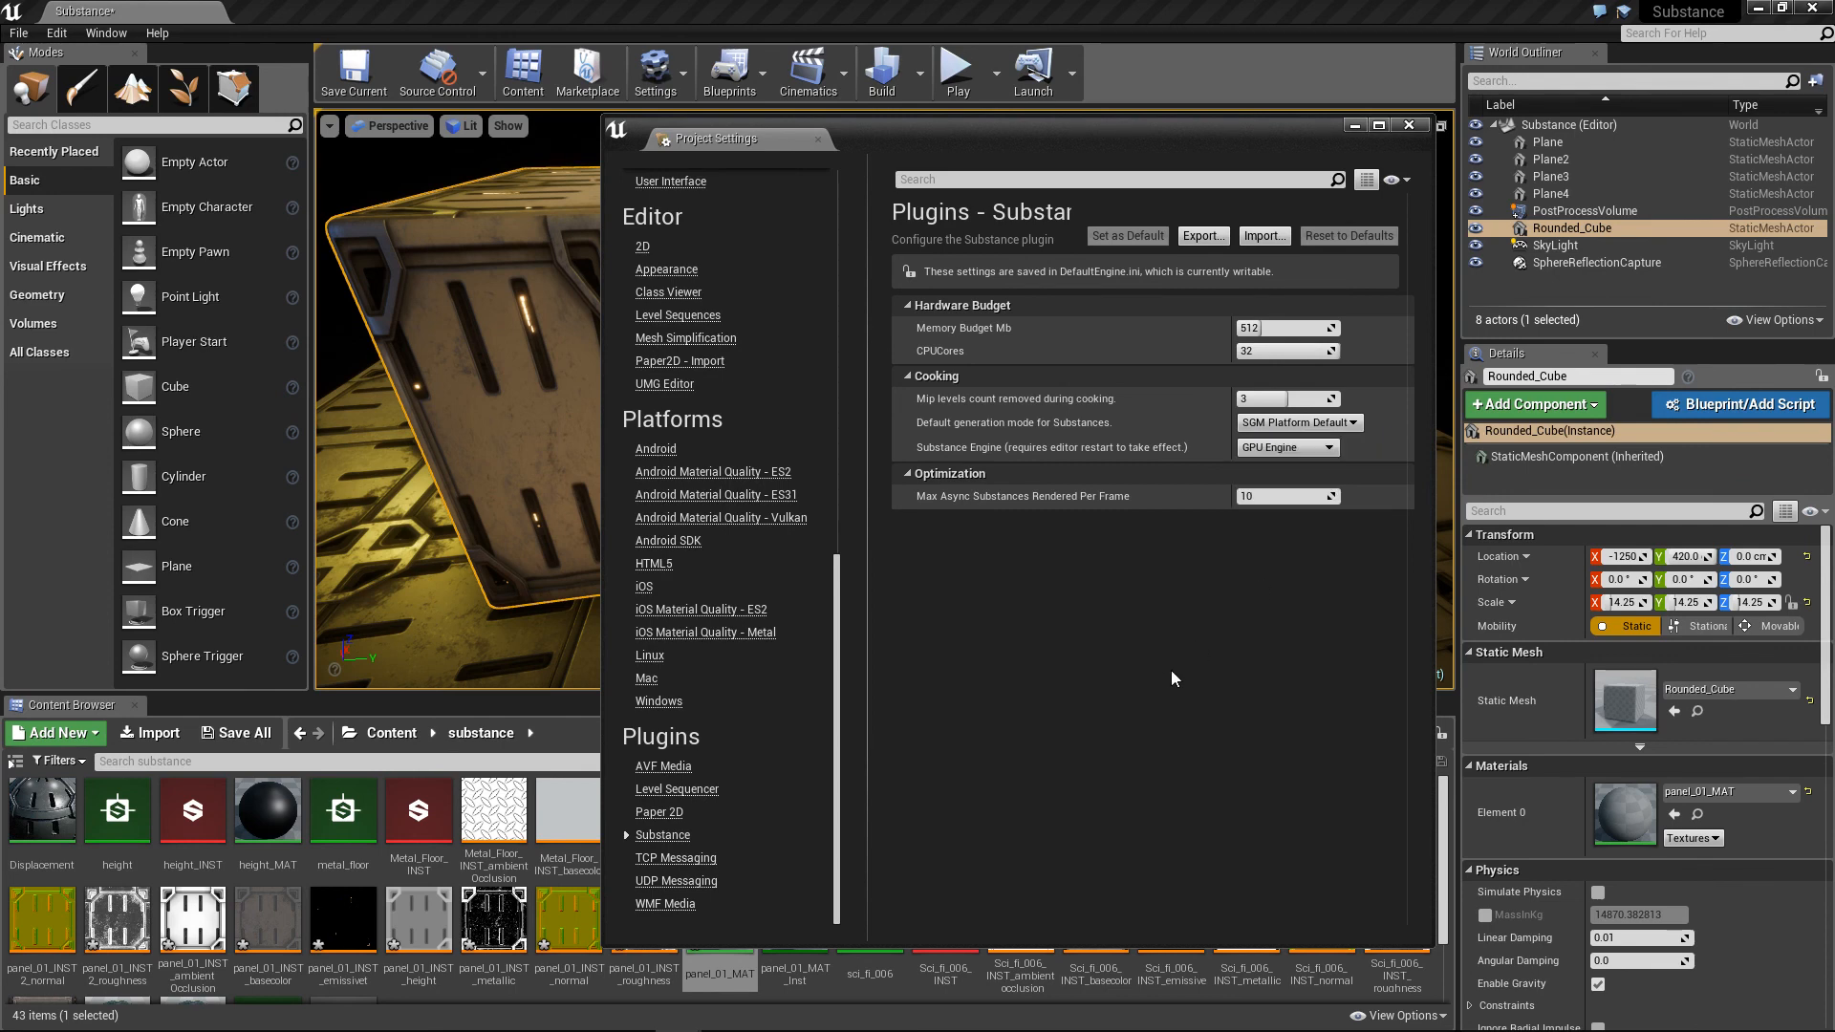
left_click(1411, 126)
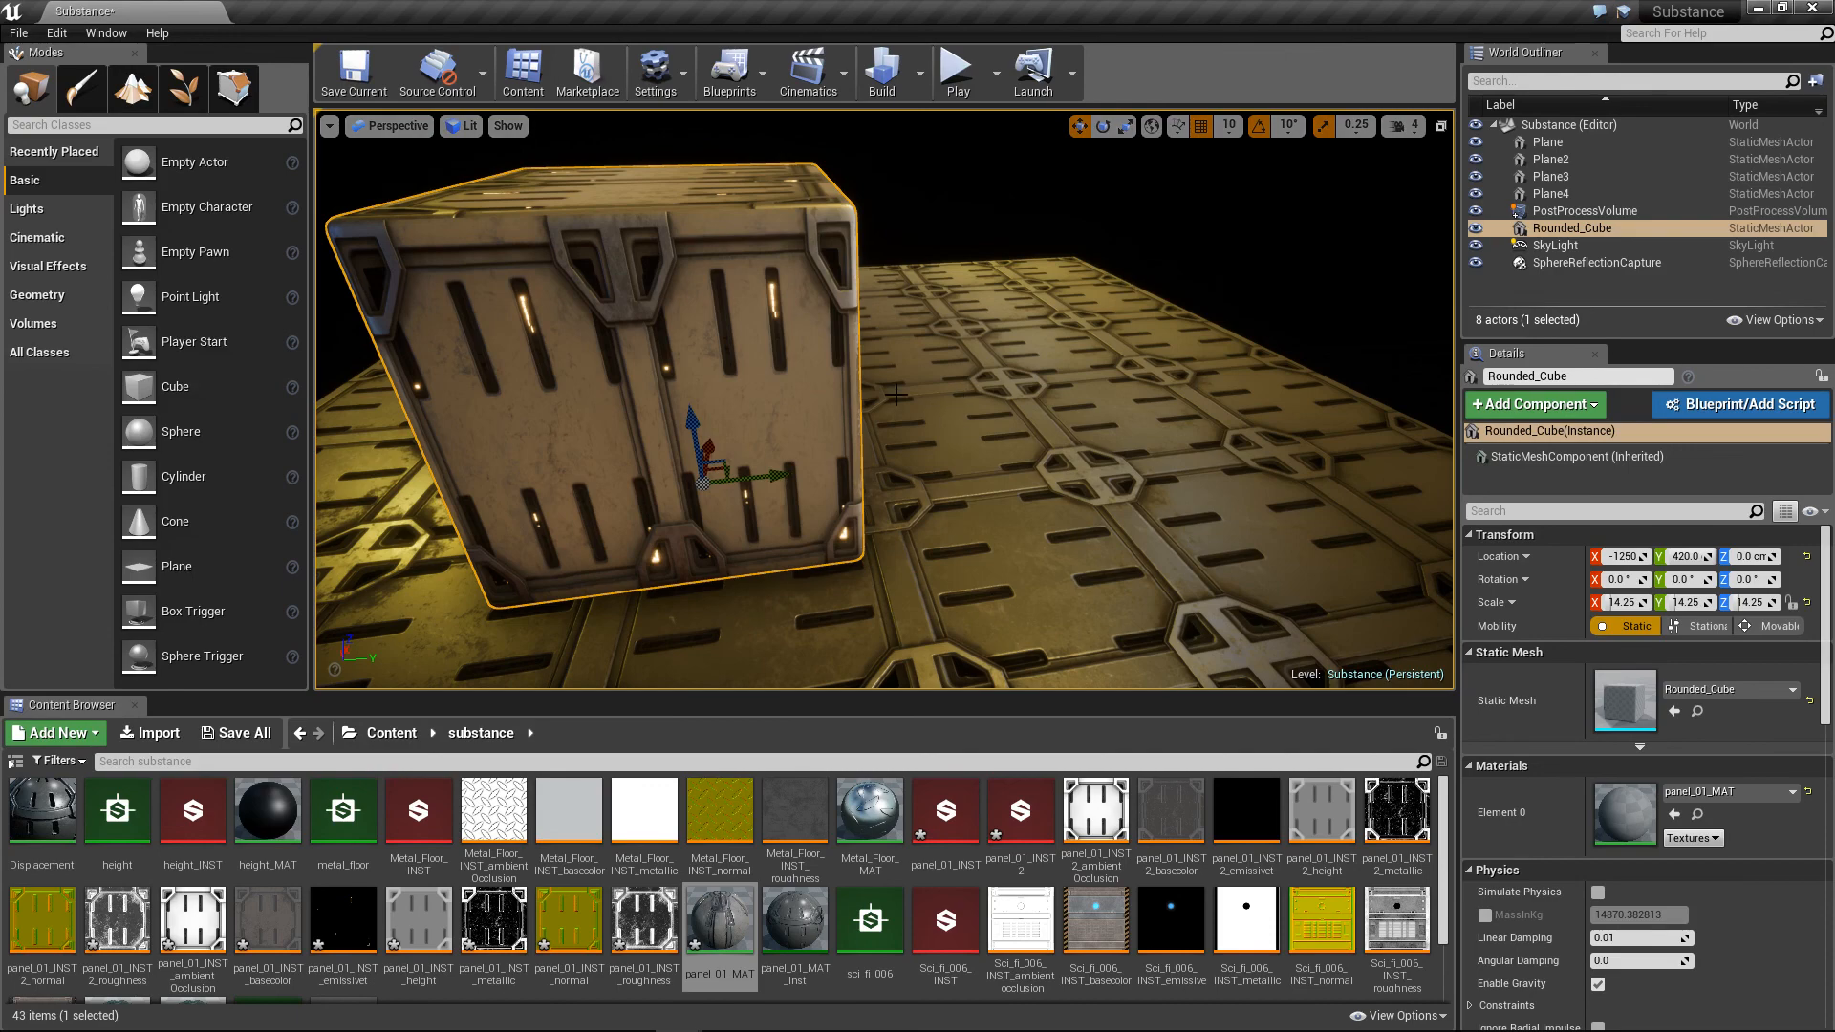
Step: Show the settings of the SkyLight, PostProcessVolume and SphereReflectionCapture actors in turn, and switch back to Substance Designer
scroll(1007, 463, "down", 1)
right_click_drag(1007, 462, 990, 462)
mouse_move(680, 408)
right_mouse_down()
mouse_move(736, 408)
mouse_move(675, 409)
mouse_move(673, 426)
mouse_move(679, 408)
right_mouse_up()
right_click_drag(569, 414, 569, 414)
right_click_drag(576, 326, 576, 326)
left_click(579, 323)
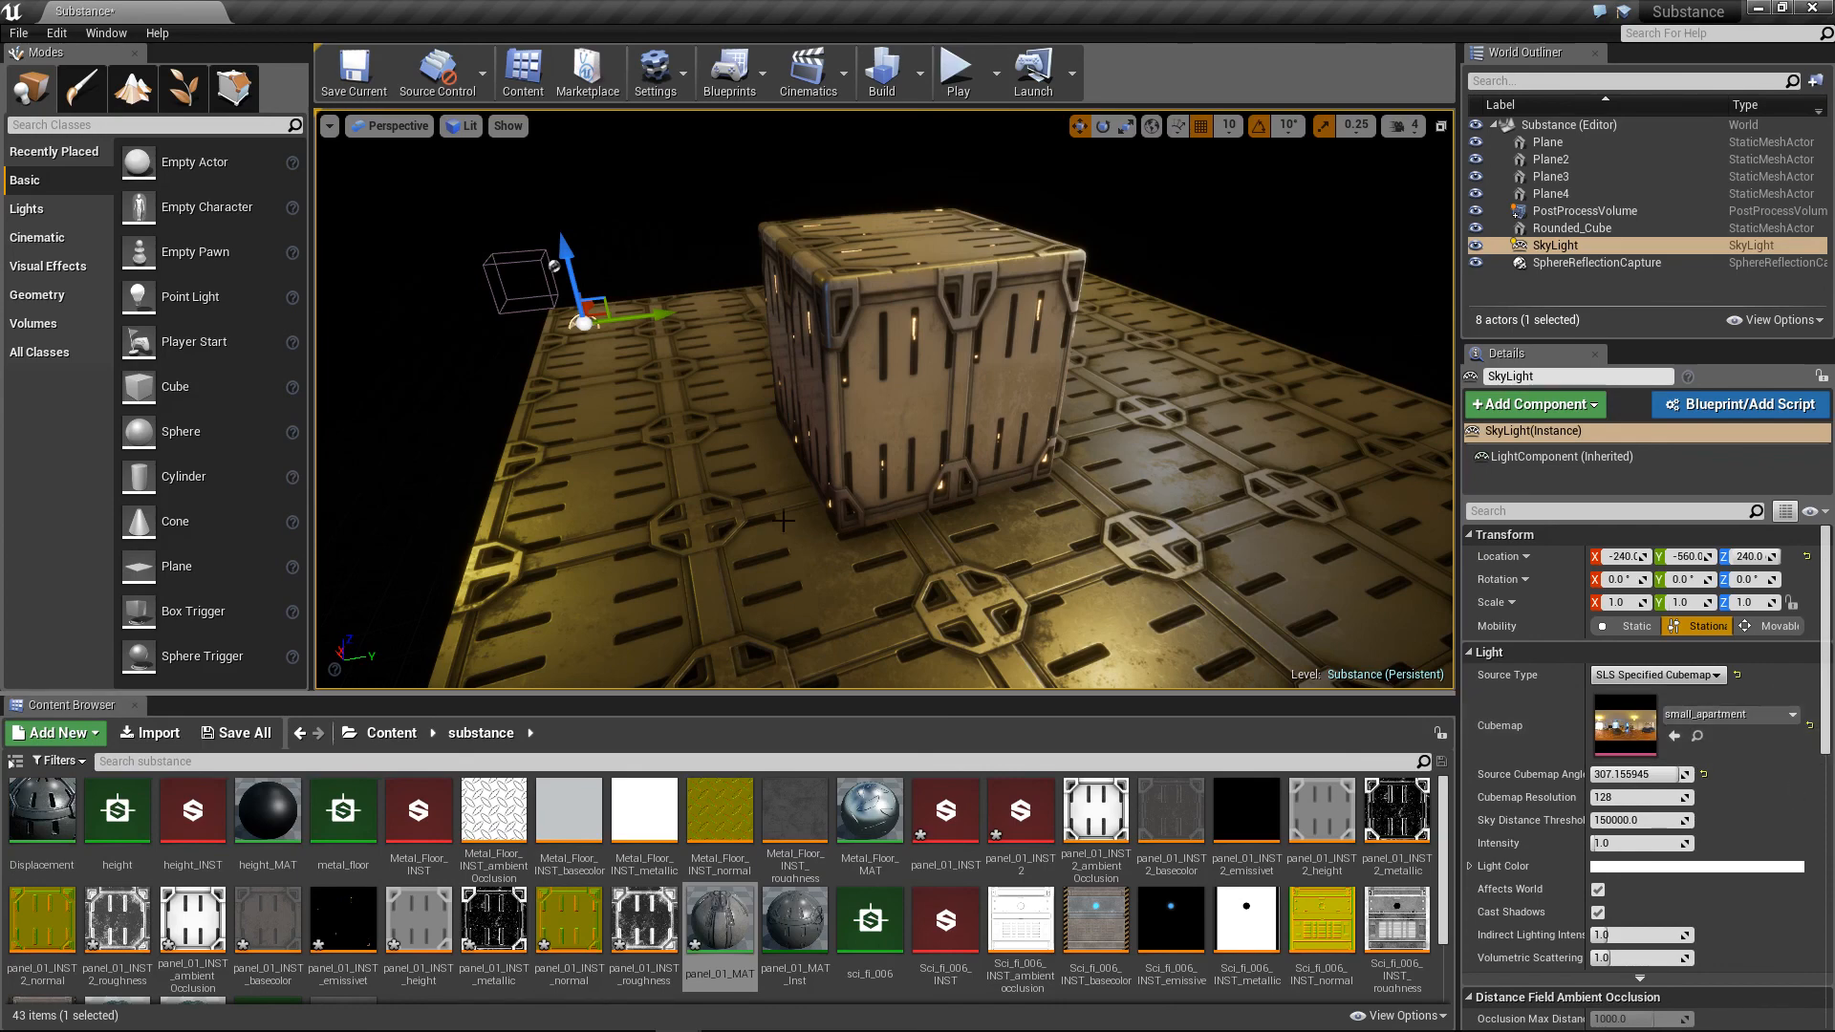
left_click(553, 265)
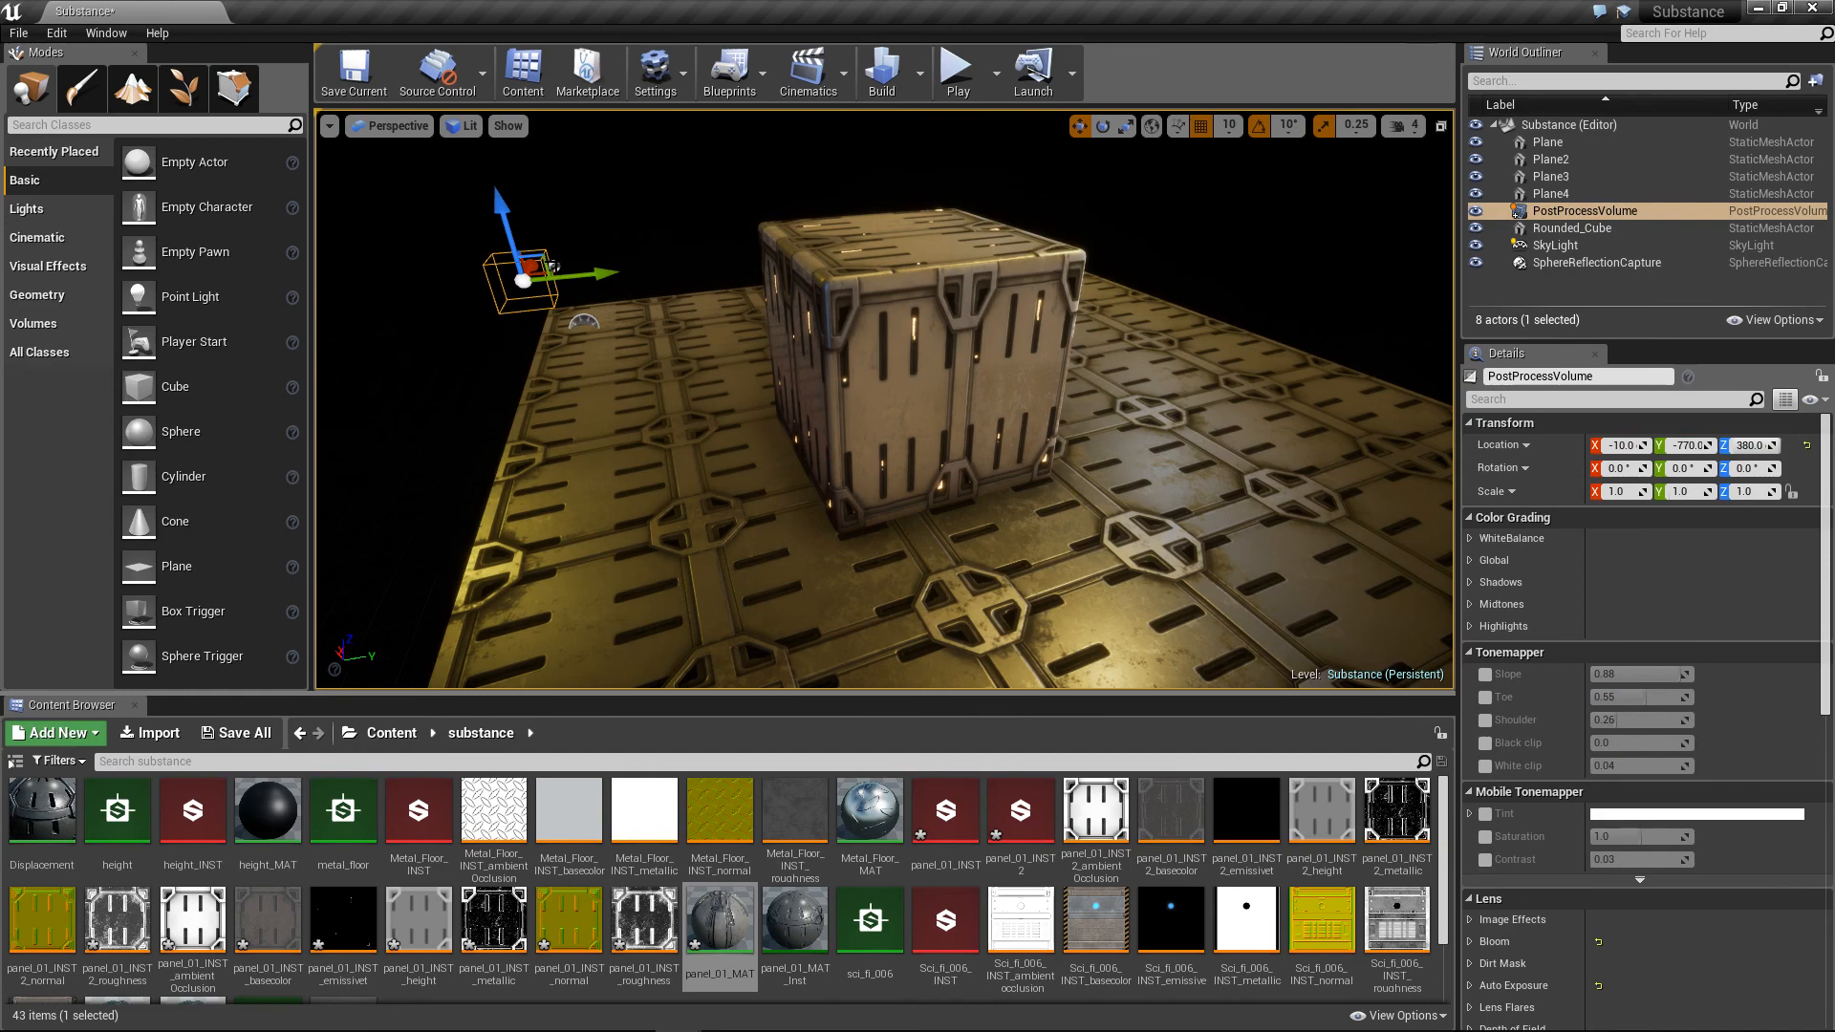
left_click(553, 266)
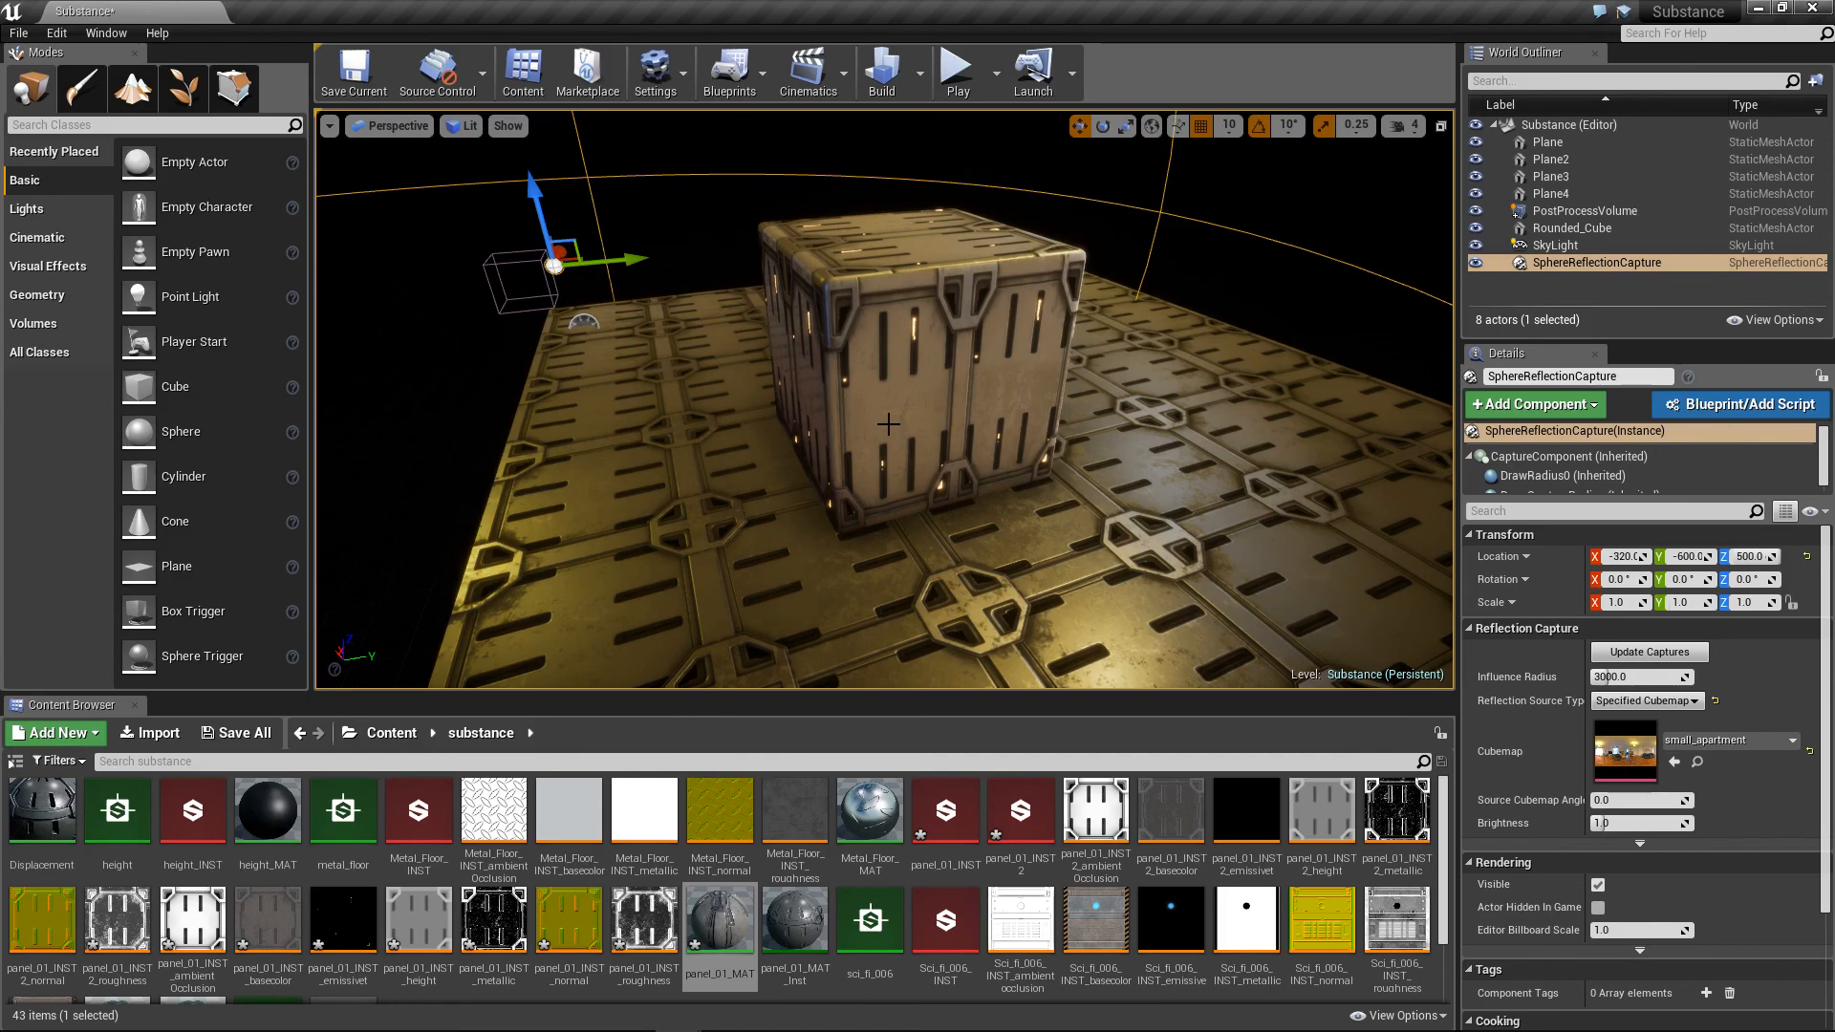
left_click(1756, 10)
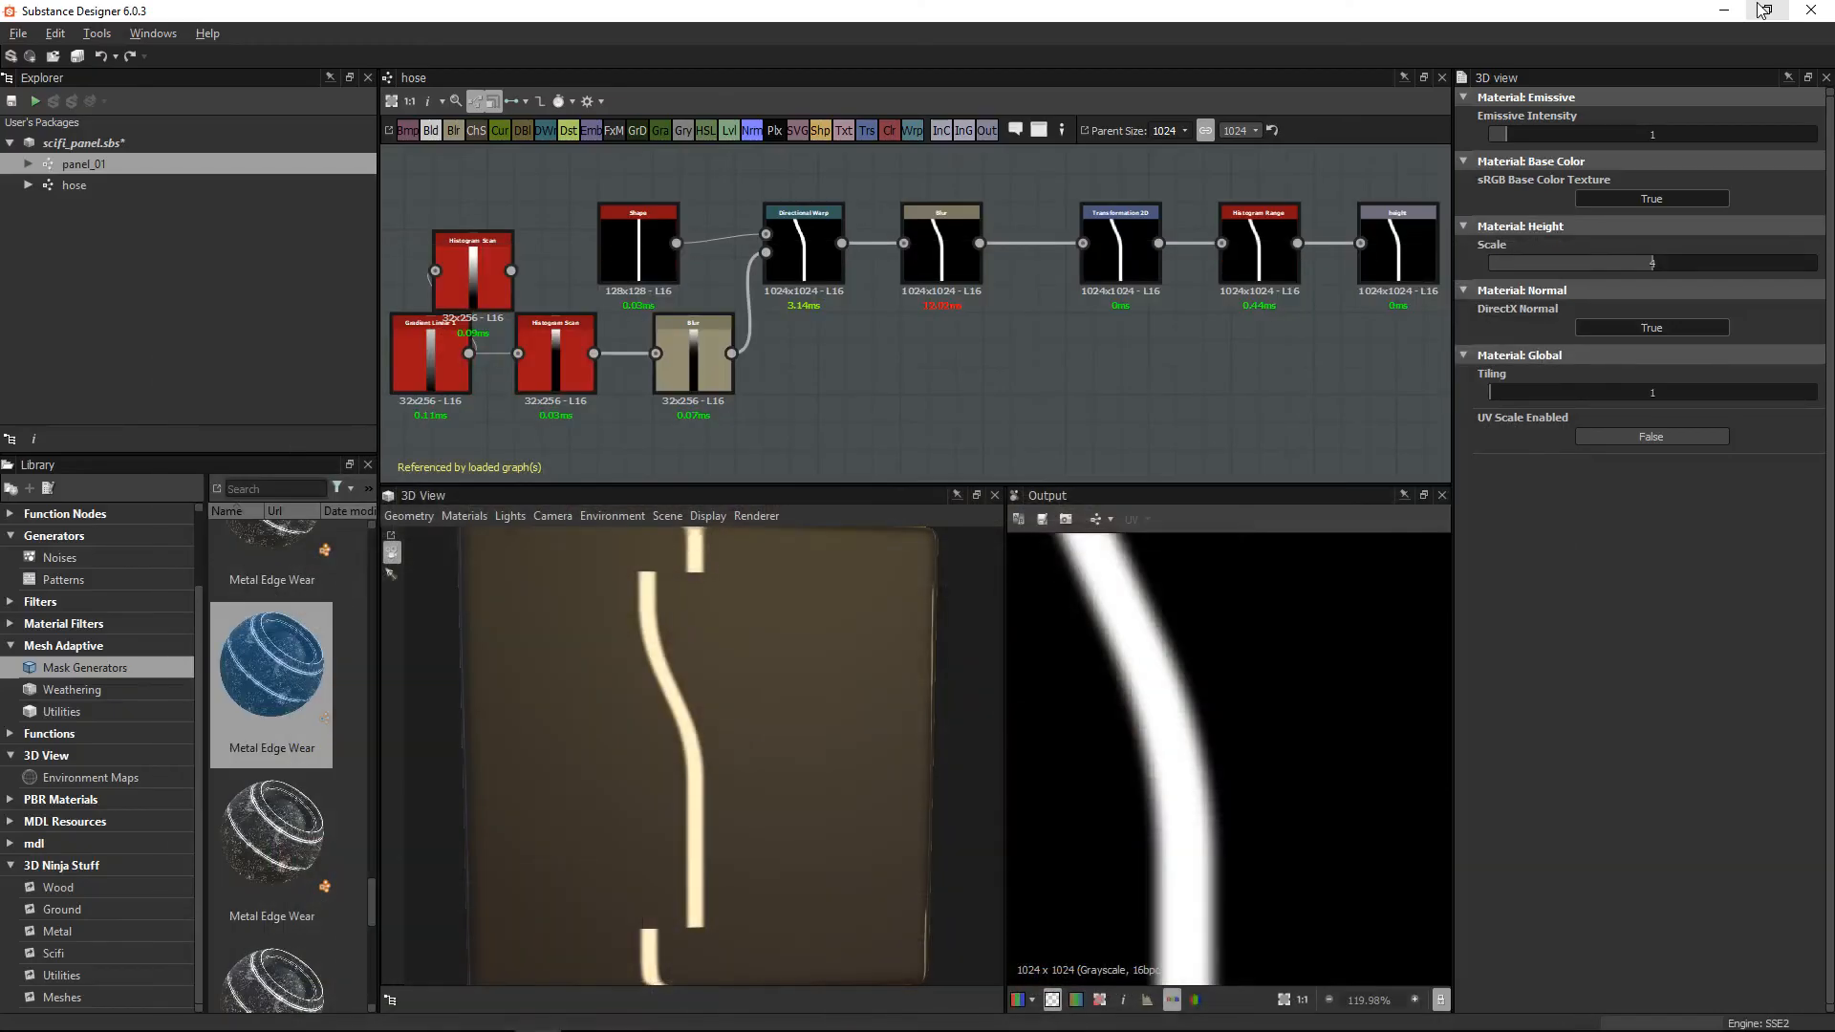